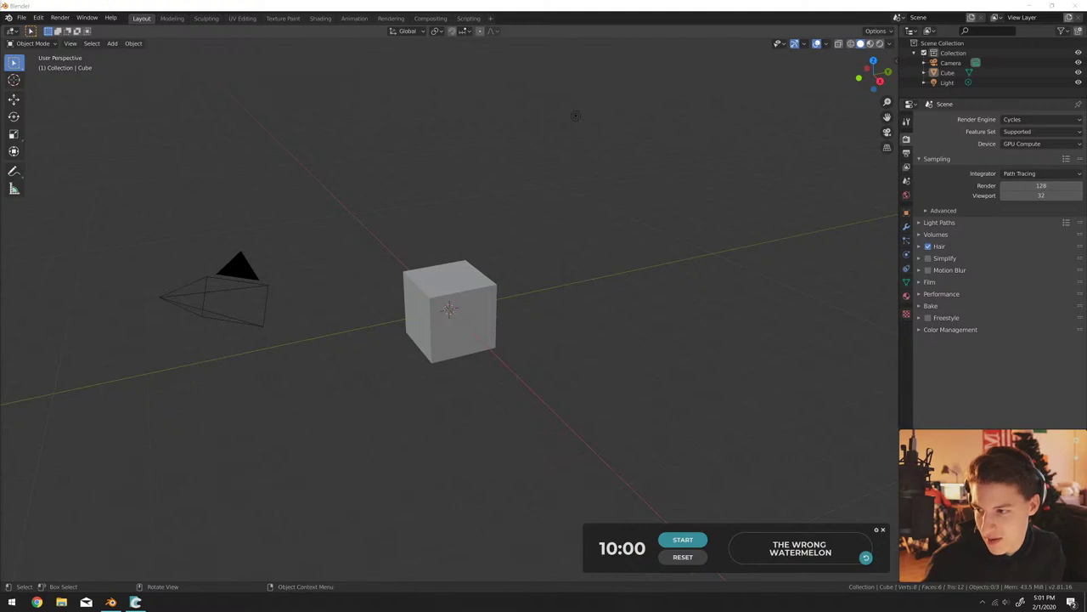
Reroll the prompt to 'Barbarian Shovel' and put the cursor in the settings' empty Random Seed field.
{"action": "key", "text": "alt+Tab"}
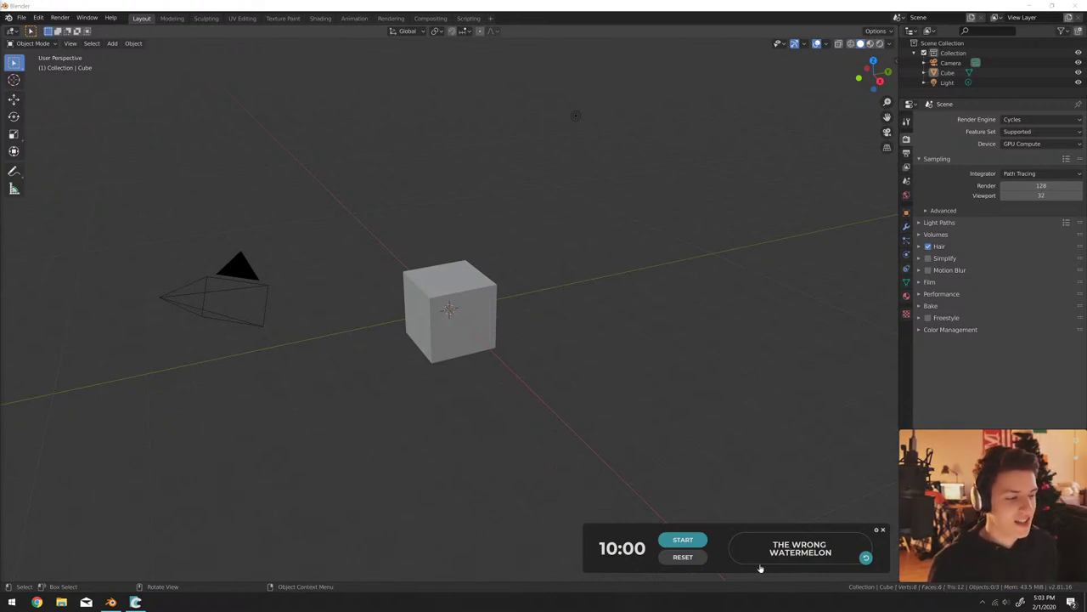
{"action": "left_click", "coordinate": [836, 555]}
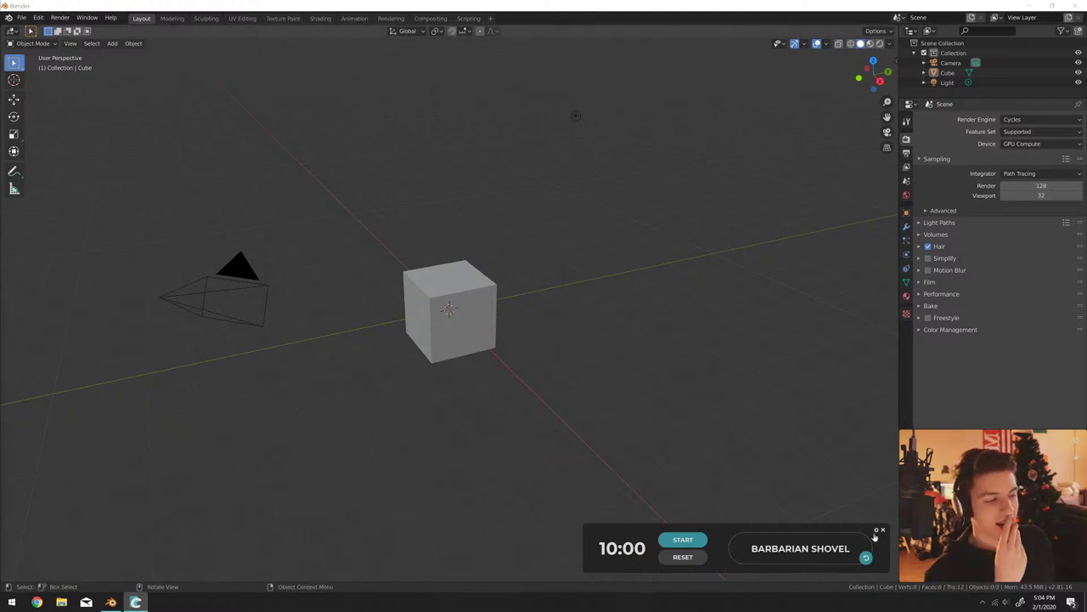
{"action": "left_click", "coordinate": [538, 242]}
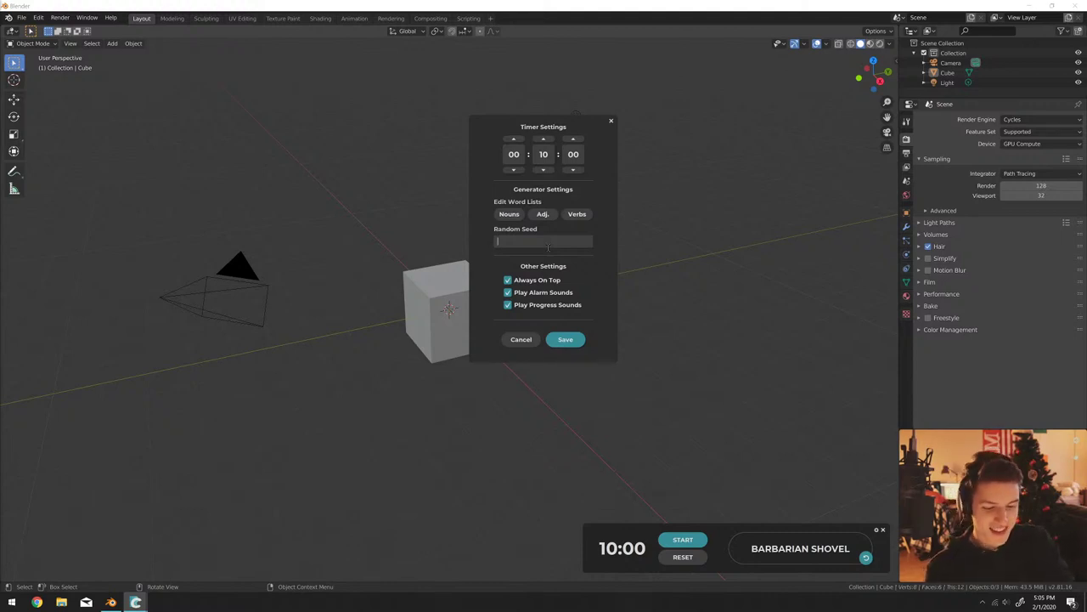
Enter 'discombobulatedbeanburger7' as the random seed and save the settings.
{"action": "type", "text": "beanburger7"}
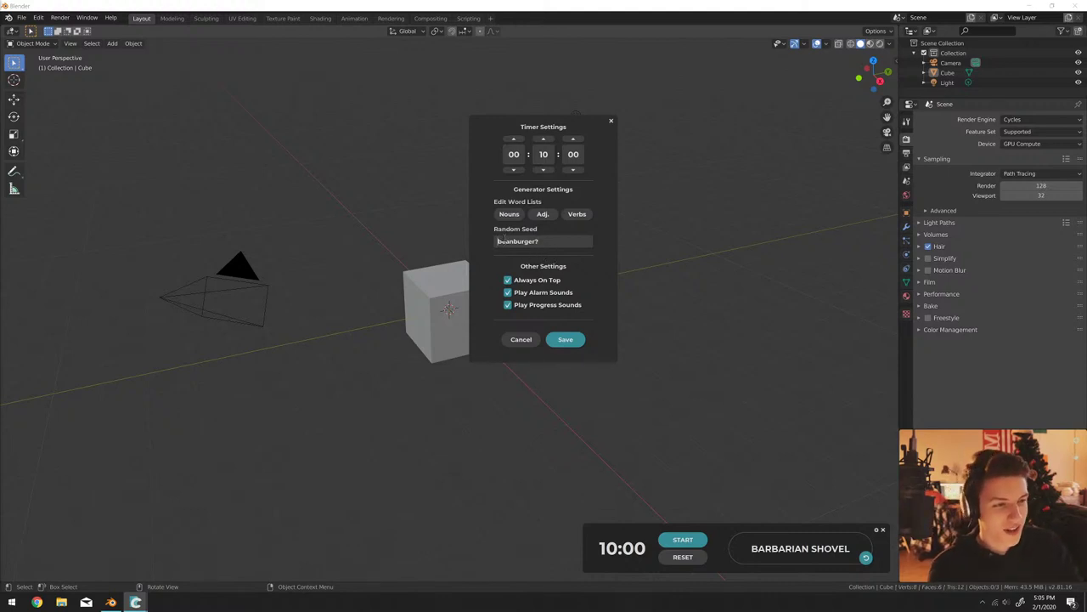
{"action": "type", "text": "discombobulated"}
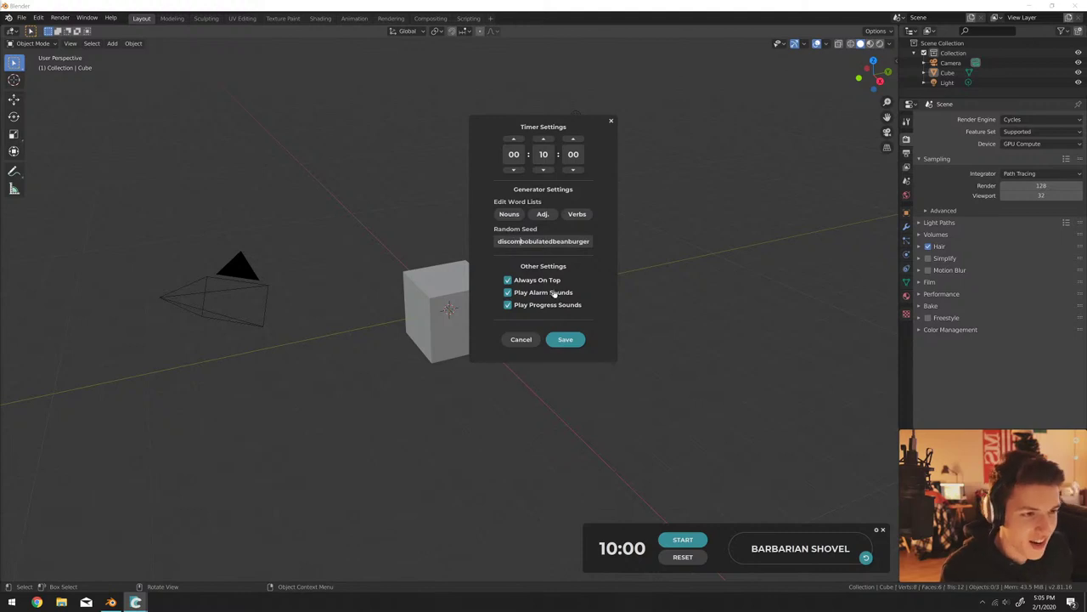
{"action": "left_click", "coordinate": [565, 340]}
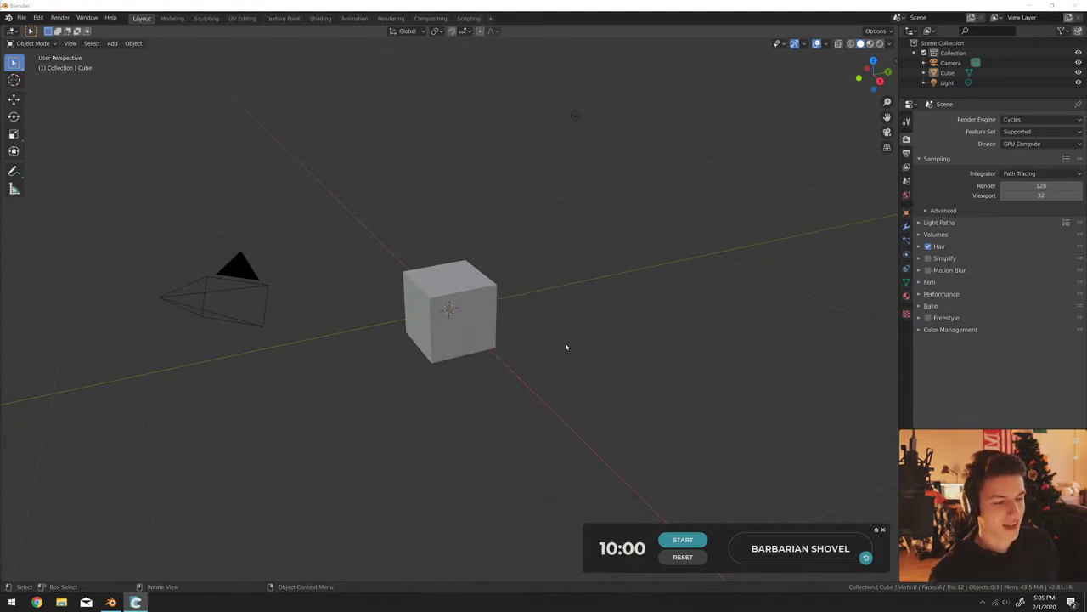
Reroll the word prompt several times until it reads 'Broccoli Mouth-Breather'.
{"action": "left_click", "coordinate": [801, 552]}
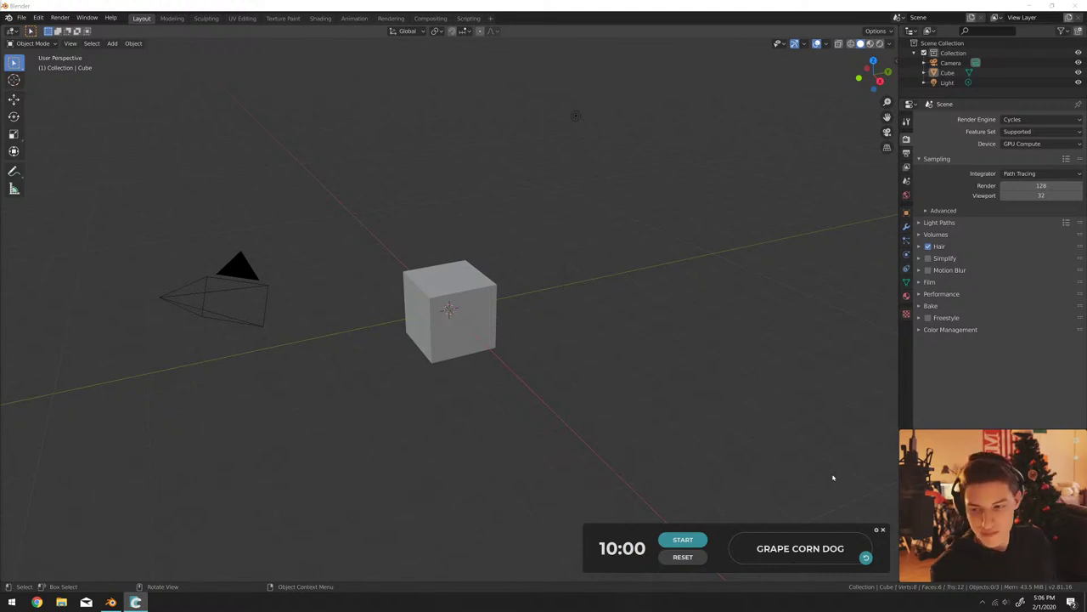
{"action": "left_click", "coordinate": [795, 547]}
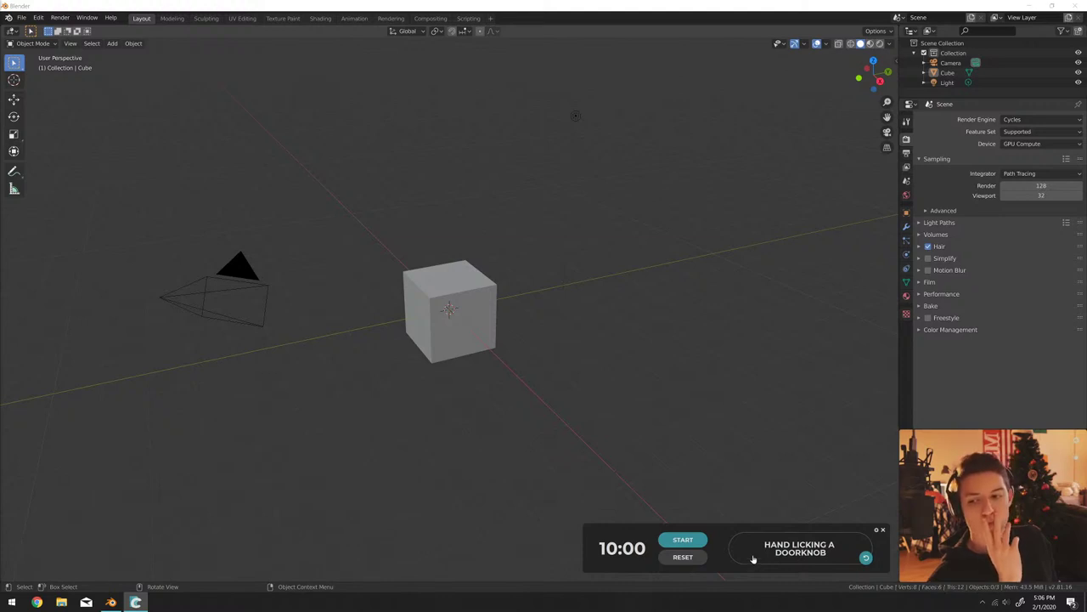
{"action": "left_click", "coordinate": [753, 559]}
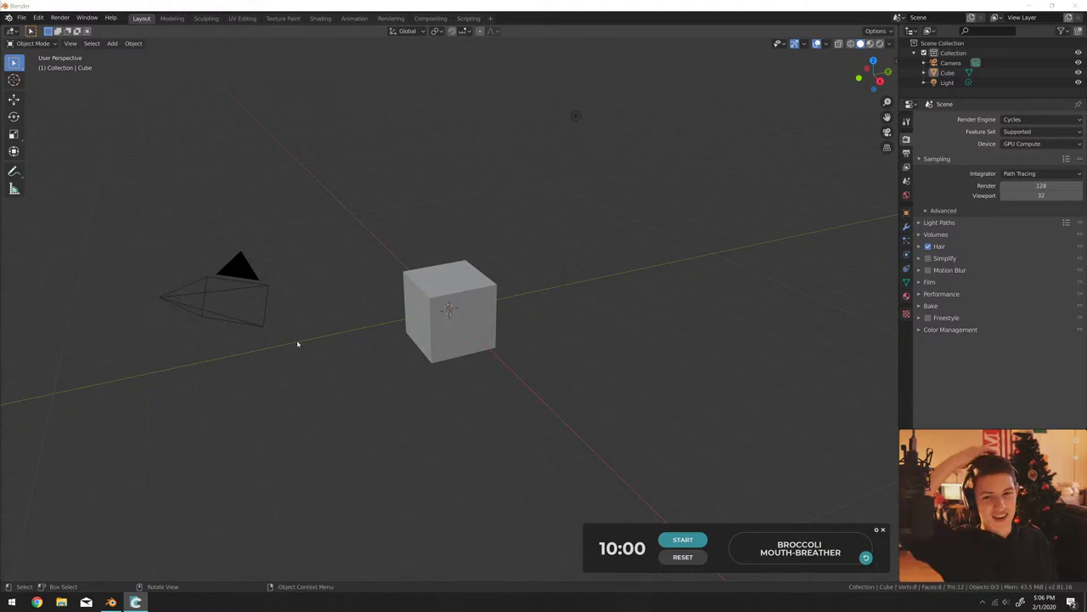
{"action": "left_click", "coordinate": [452, 278]}
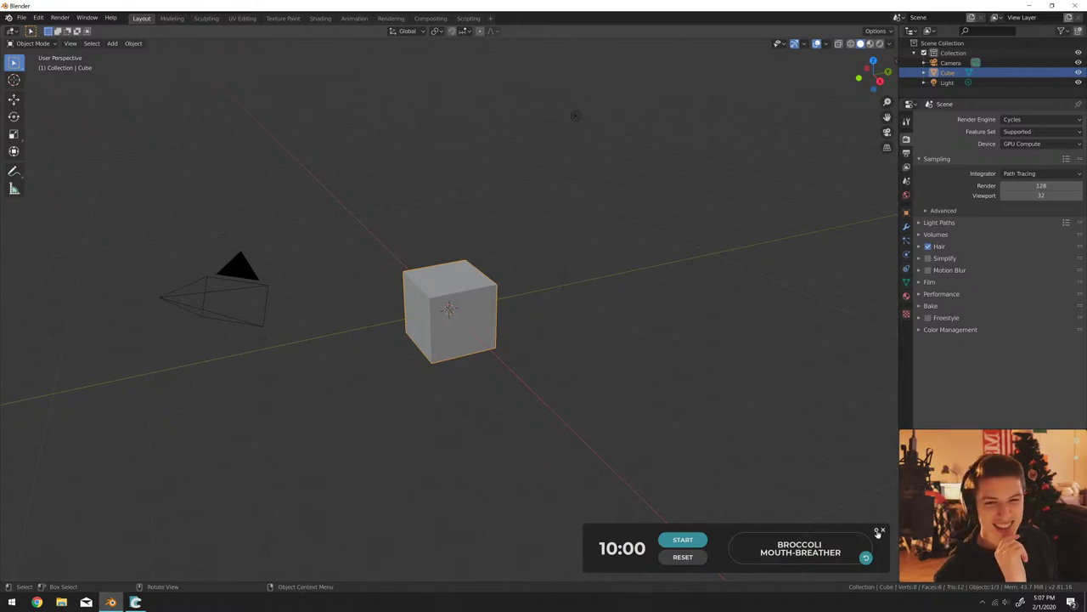
Set the timer duration to 13:37, save it, and start the countdown.
{"action": "left_click", "coordinate": [878, 532]}
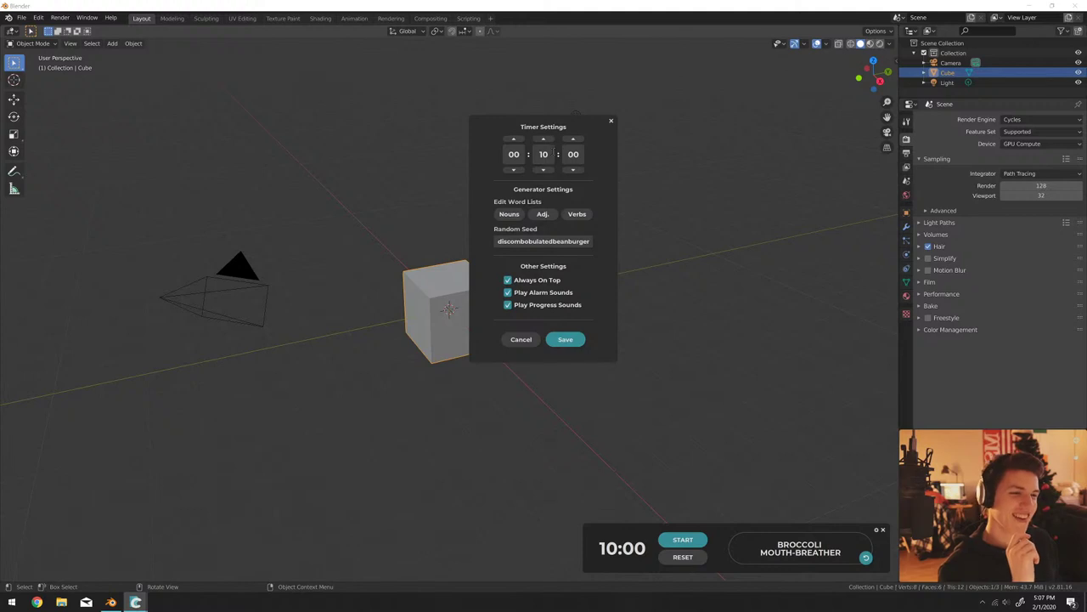
{"action": "left_click", "coordinate": [544, 153]}
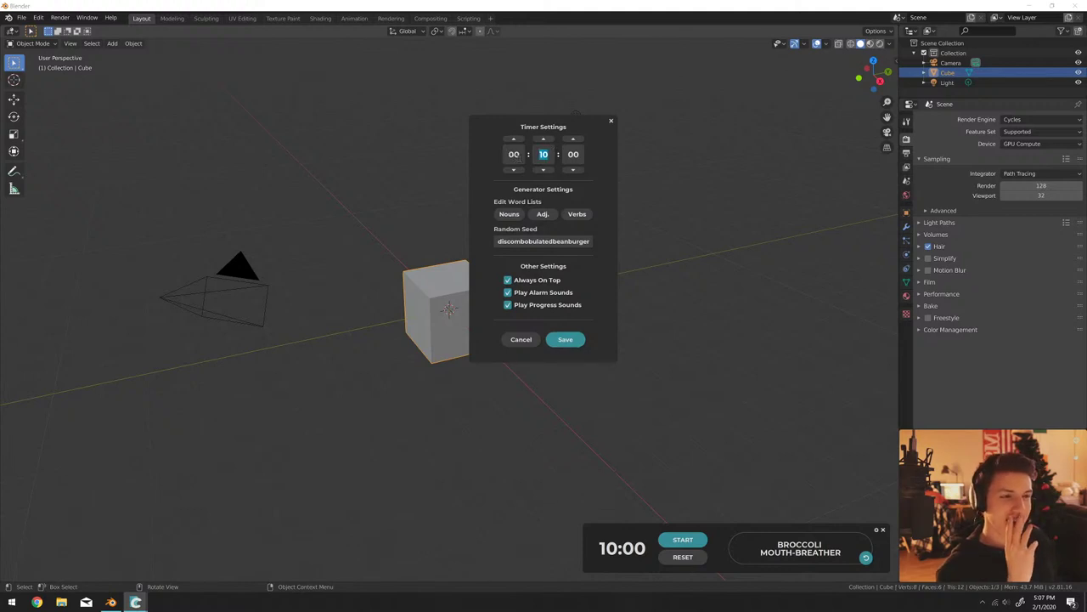
{"action": "type", "text": "13"}
{"action": "key", "text": "Tab"}
{"action": "type", "text": "7"}
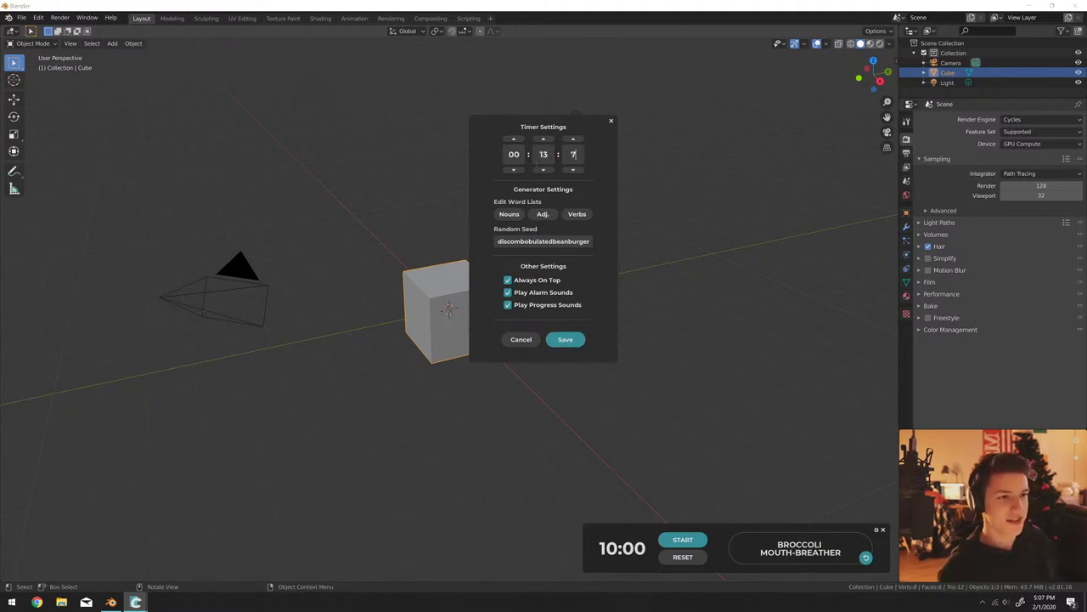
{"action": "key", "text": "BackSpace"}
{"action": "type", "text": "37"}
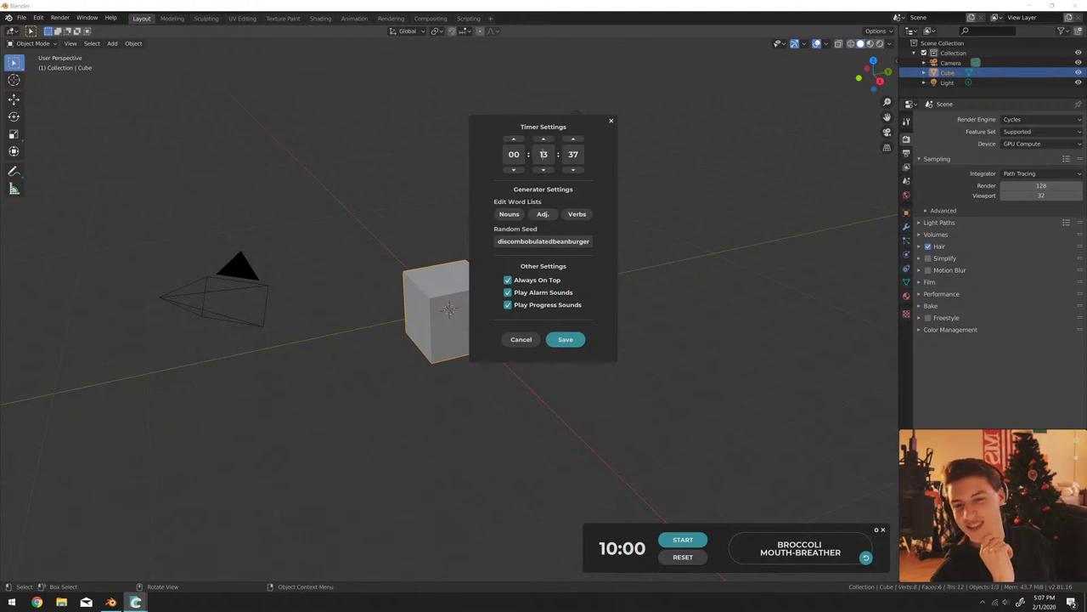
{"action": "left_click", "coordinate": [565, 339]}
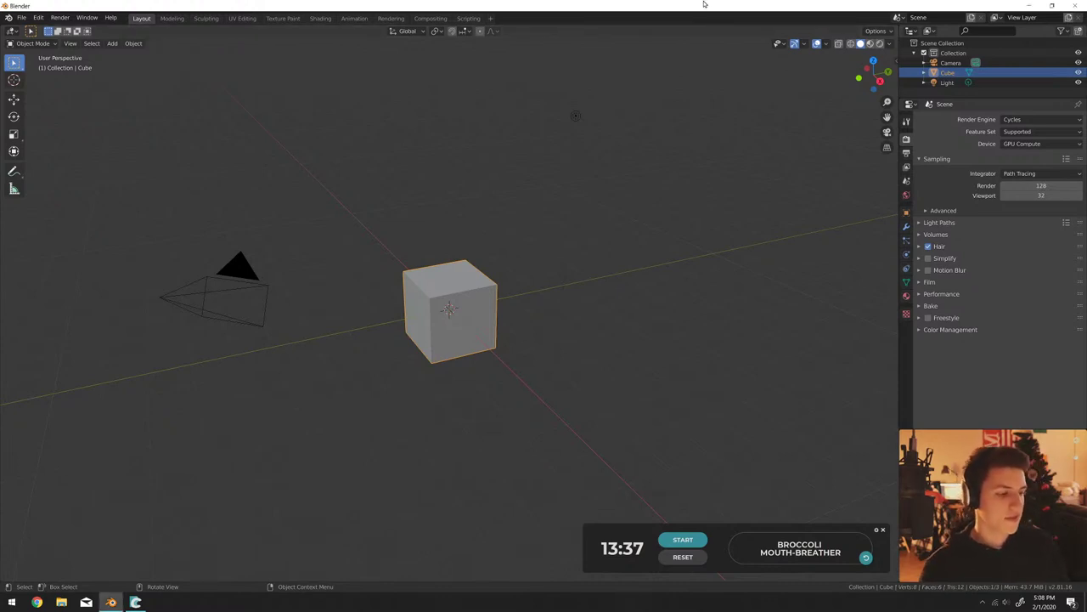
{"action": "left_click", "coordinate": [684, 539]}
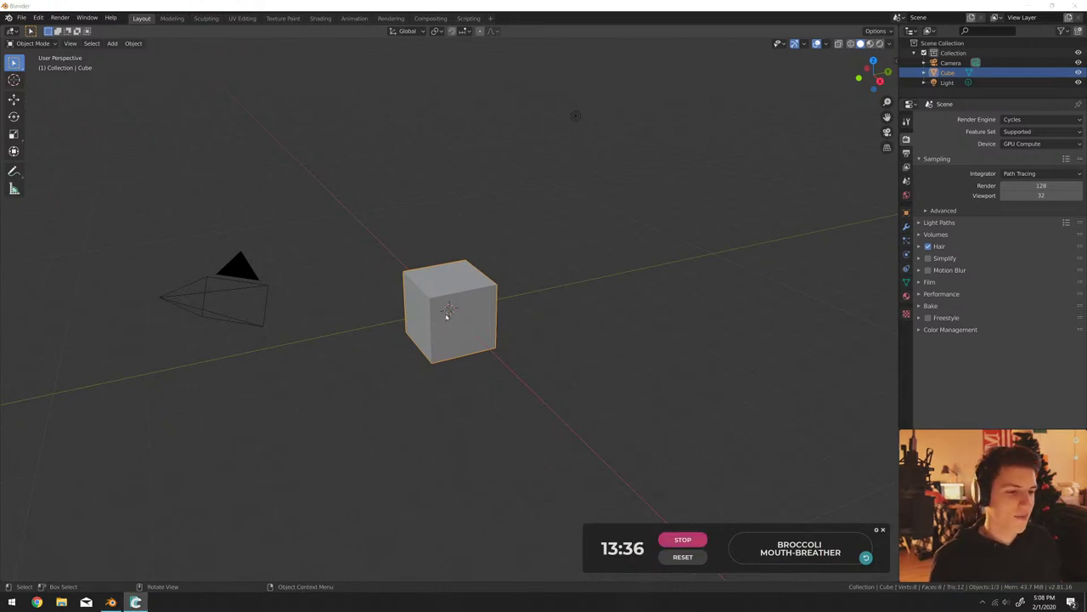
{"action": "scroll", "coordinate": [493, 397], "scroll_direction": "down", "scroll_amount": 6}
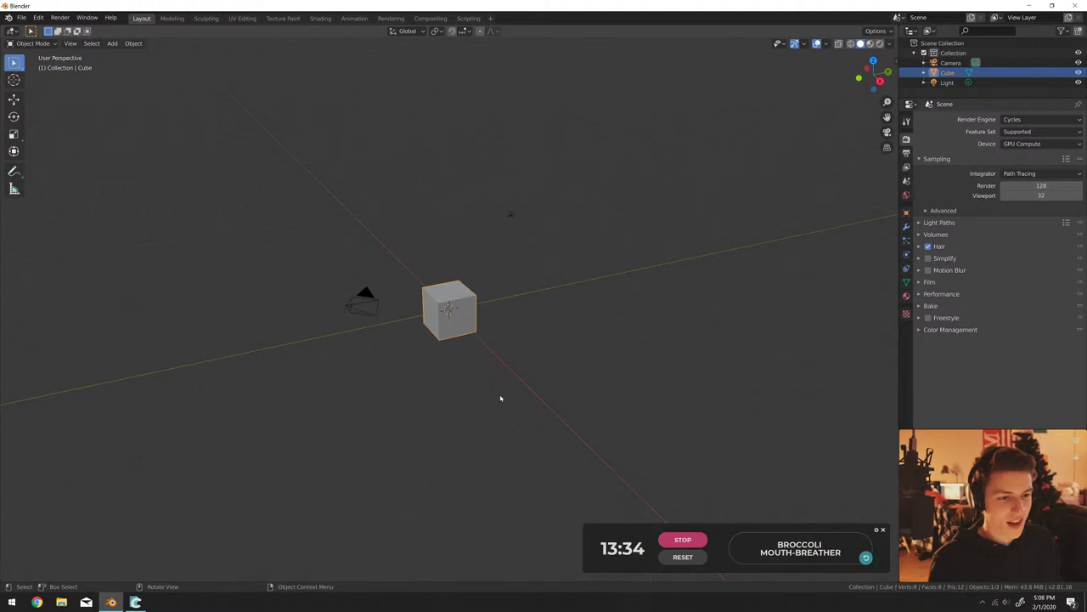
{"action": "scroll", "coordinate": [479, 286], "scroll_direction": "down", "scroll_amount": 3}
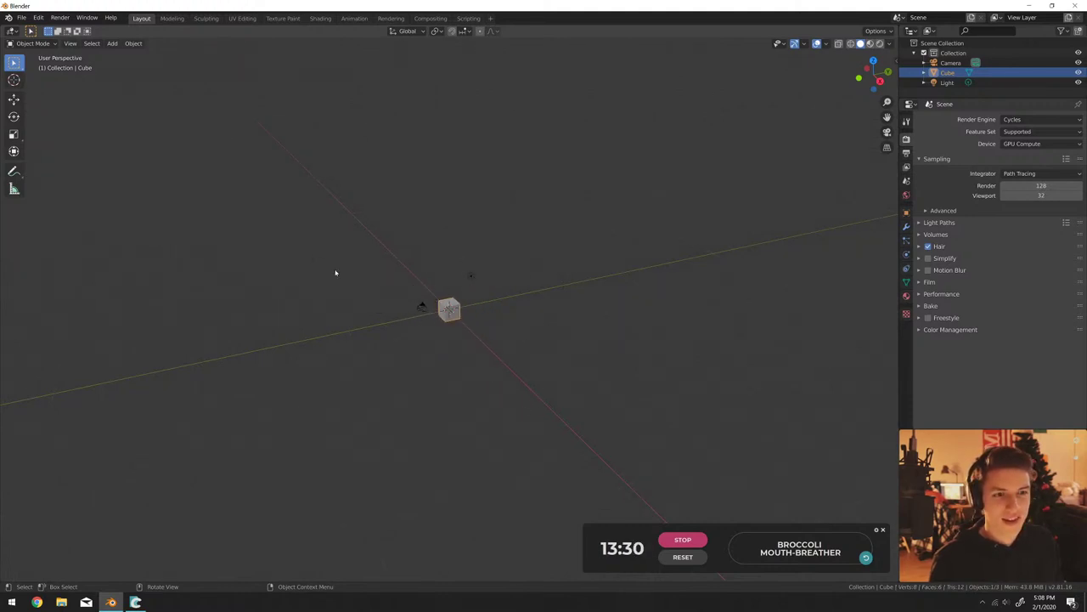
{"action": "scroll", "coordinate": [382, 301], "scroll_direction": "up", "scroll_amount": 5}
{"action": "middle_click_drag", "start_coordinate": [349, 286], "coordinate": [595, 344]}
{"action": "scroll", "coordinate": [587, 357], "scroll_direction": "up", "scroll_amount": 3}
{"action": "scroll", "coordinate": [568, 339], "scroll_direction": "down", "scroll_amount": 4}
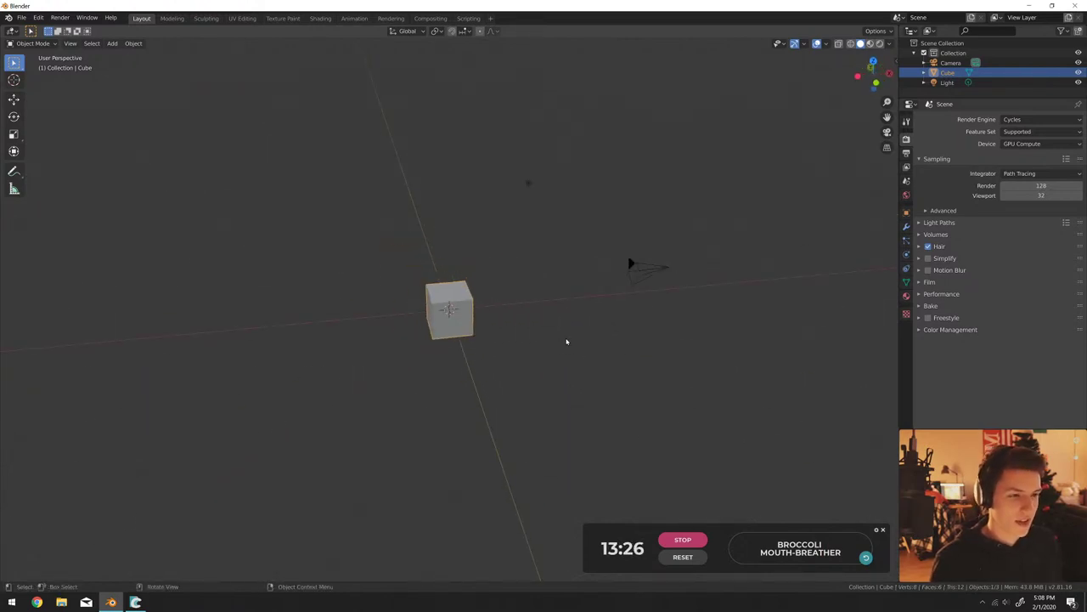
{"action": "middle_click_drag", "start_coordinate": [500, 279], "coordinate": [458, 282]}
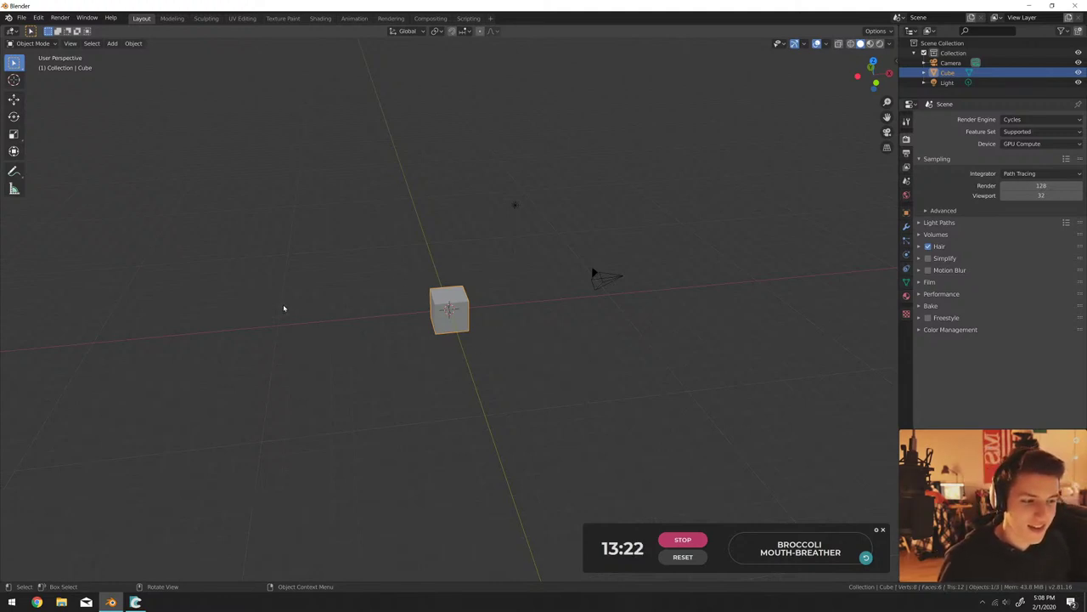
{"action": "middle_click_drag", "start_coordinate": [284, 305], "coordinate": [479, 297]}
{"action": "scroll", "coordinate": [473, 308], "scroll_direction": "down", "scroll_amount": 2}
{"action": "scroll", "coordinate": [431, 321], "scroll_direction": "up", "scroll_amount": 4}
Delete all three scene objects and add a fresh cube.
{"action": "key", "text": "a"}
{"action": "key", "text": "x"}
{"action": "left_click", "coordinate": [491, 295]}
{"action": "key", "text": "shift+a"}
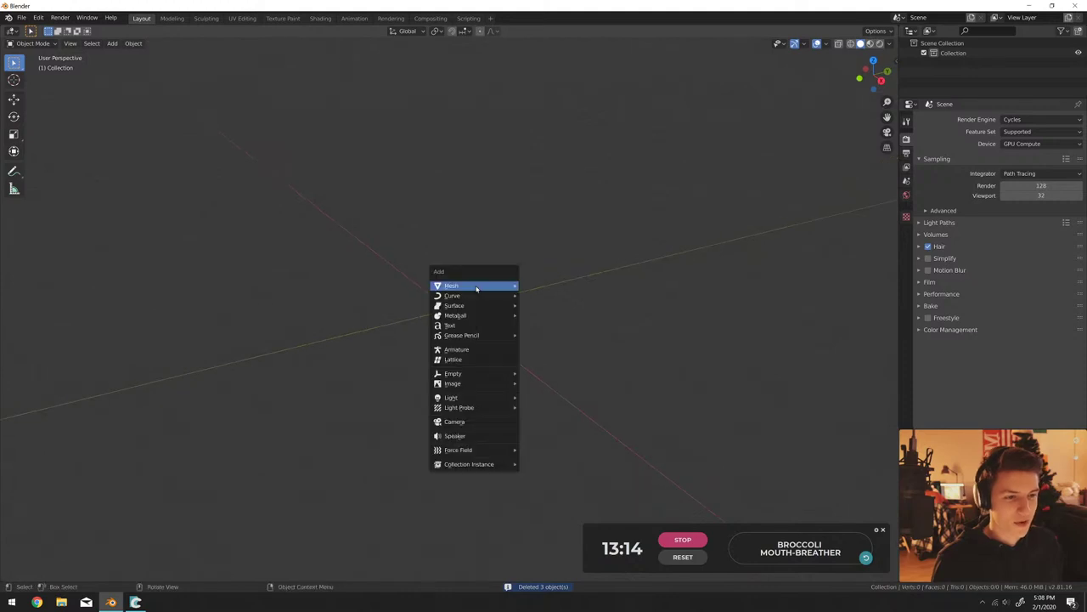
{"action": "mouse_move", "coordinate": [480, 287]}
{"action": "left_click", "coordinate": [557, 296]}
{"action": "scroll", "coordinate": [515, 300], "scroll_direction": "down", "scroll_amount": 2}
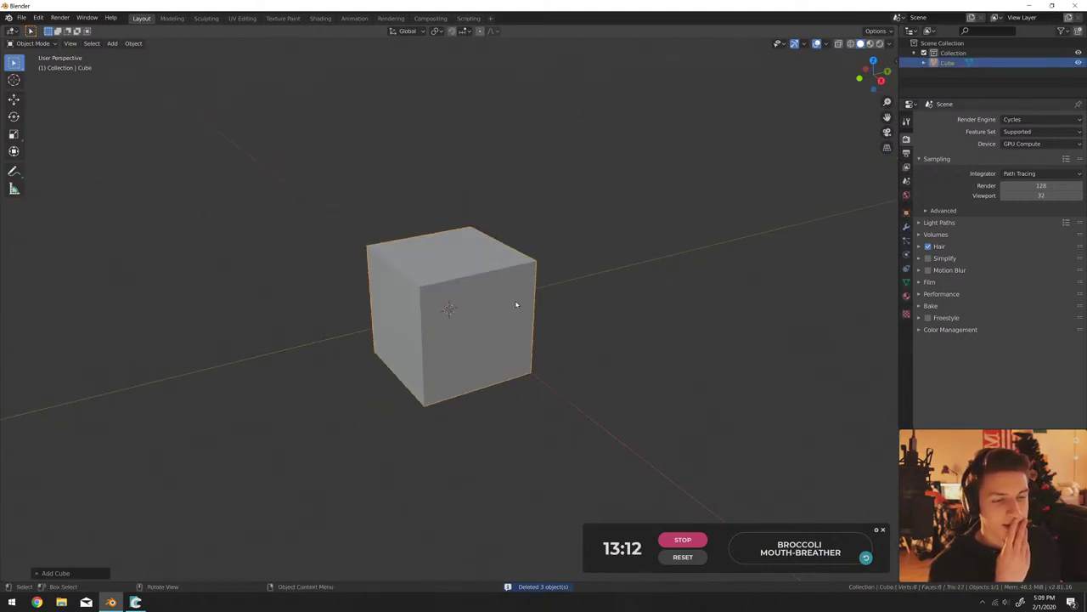
{"action": "scroll", "coordinate": [510, 302], "scroll_direction": "up", "scroll_amount": 2}
{"action": "scroll", "coordinate": [504, 293], "scroll_direction": "down", "scroll_amount": 3}
{"action": "middle_click_drag", "start_coordinate": [503, 289], "coordinate": [501, 319]}
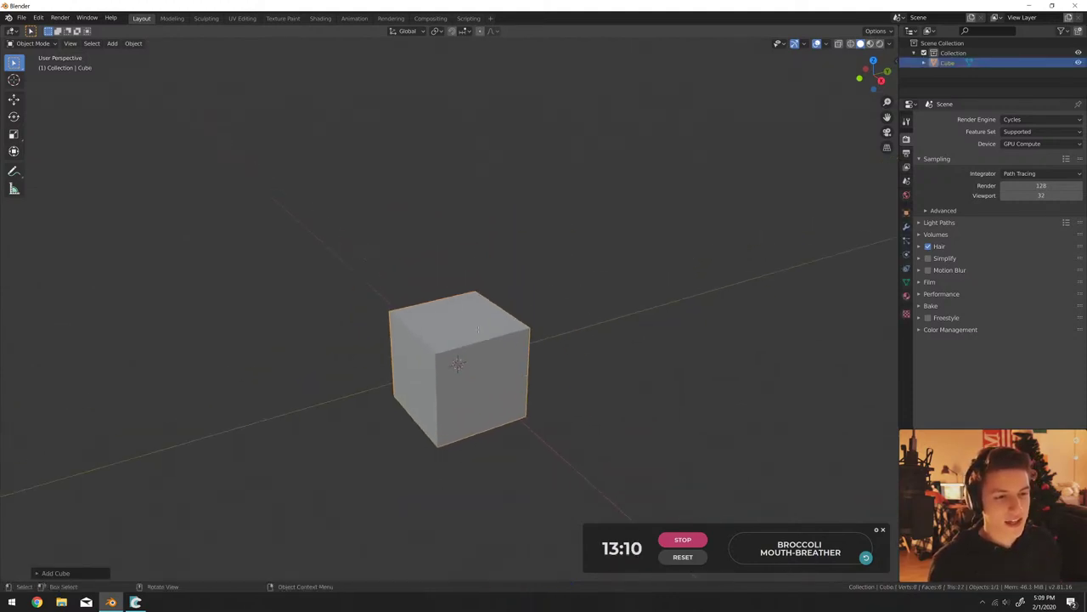
In Edit Mode with face selection, extrude the cube's top face upward.
{"action": "key", "text": "Tab"}
{"action": "left_click", "coordinate": [84, 43]}
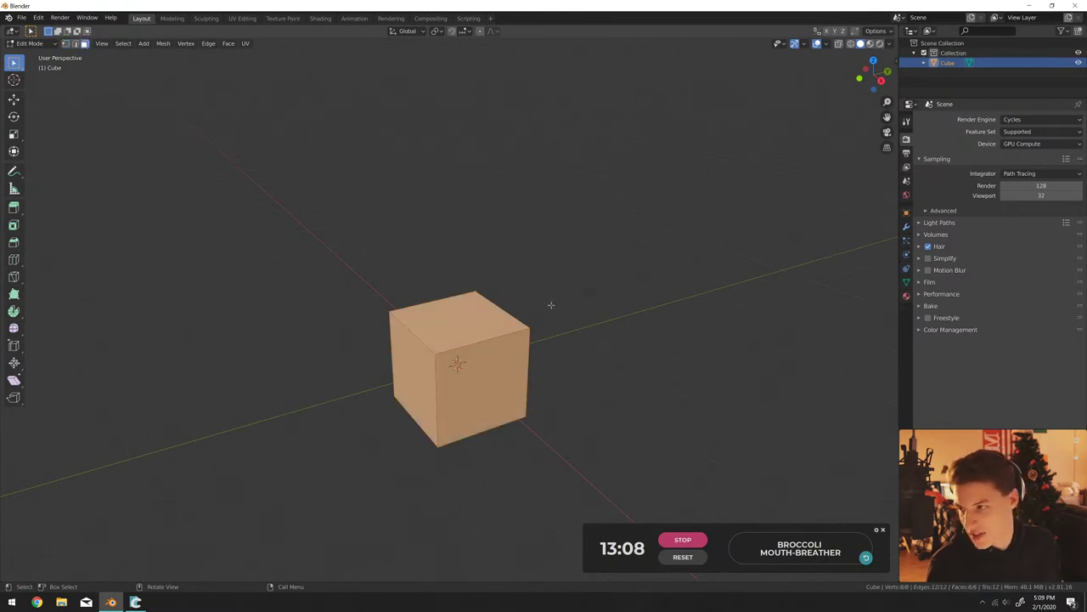
{"action": "left_click", "coordinate": [463, 310]}
{"action": "scroll", "coordinate": [527, 293], "scroll_direction": "down", "scroll_amount": 2}
{"action": "key", "text": "e"}
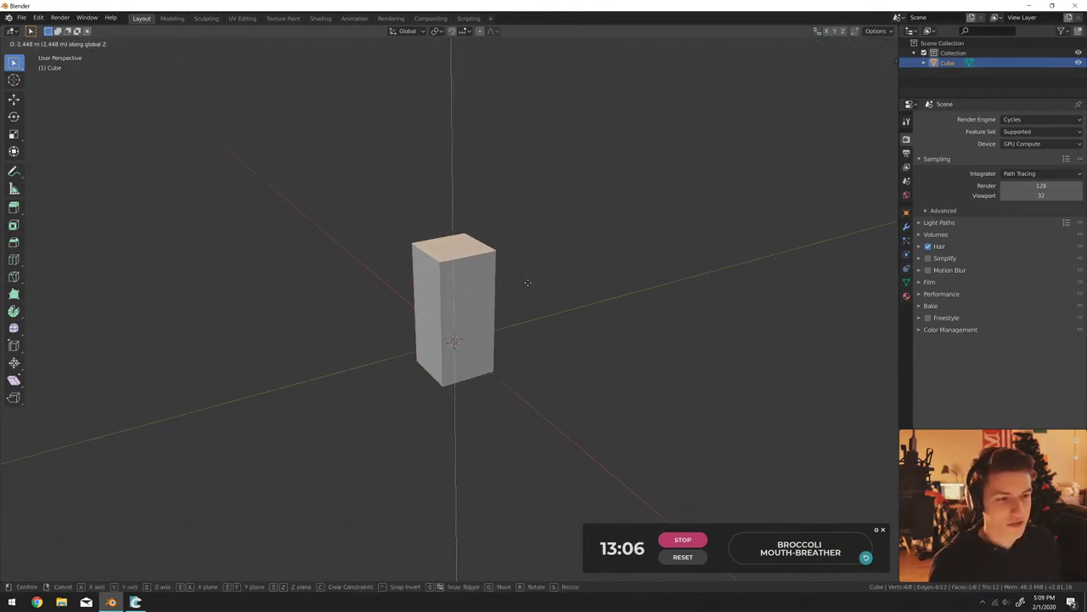
{"action": "left_click", "coordinate": [526, 282]}
{"action": "middle_click_drag", "start_coordinate": [541, 298], "coordinate": [271, 283]}
Loop-cut the block vertically and extrude one half's top into a taller column.
{"action": "key", "text": "ctrl+r"}
{"action": "left_click", "coordinate": [493, 325]}
{"action": "left_click", "coordinate": [492, 325]}
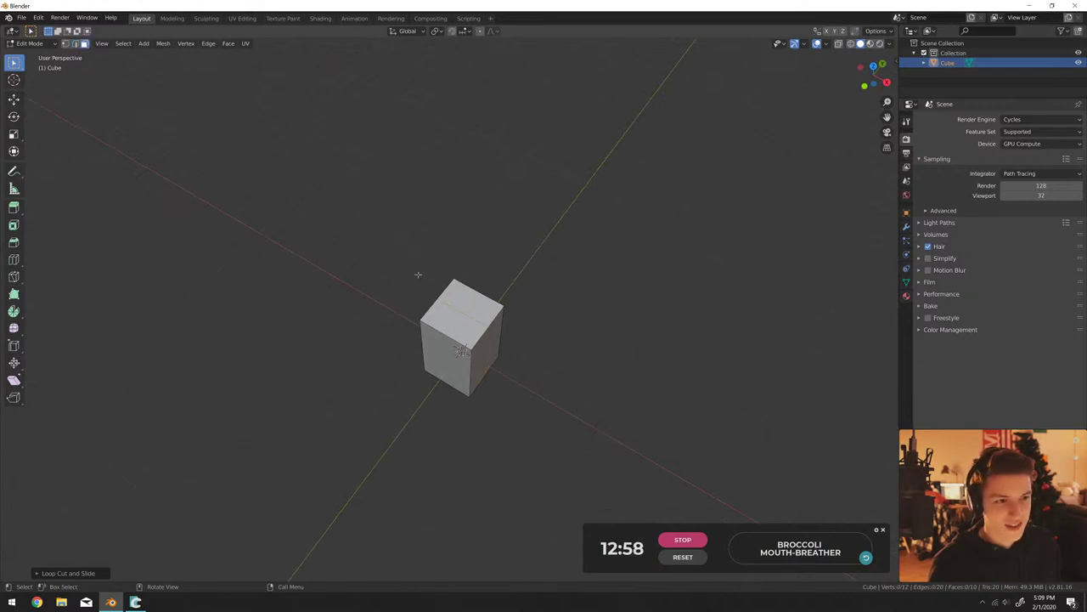
{"action": "left_click", "coordinate": [455, 308]}
{"action": "middle_click_drag", "start_coordinate": [455, 308], "coordinate": [475, 280]}
{"action": "key", "text": "e"}
{"action": "left_click", "coordinate": [490, 231]}
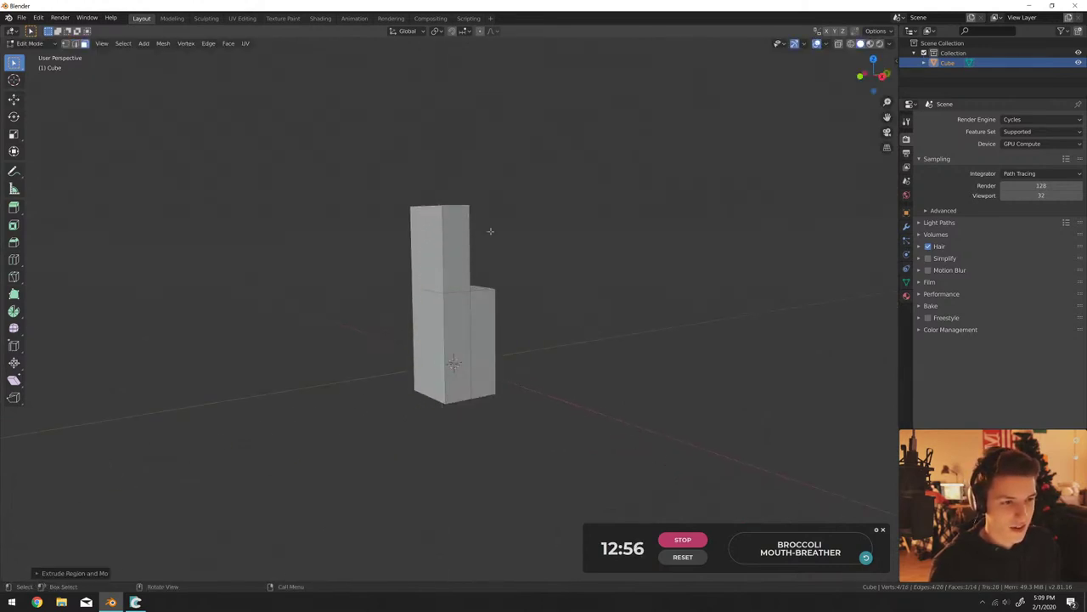
{"action": "middle_click_drag", "start_coordinate": [490, 231], "coordinate": [510, 275]}
Extrude the shorter half's top into a branch, tilting and moving it outward.
{"action": "left_click", "coordinate": [446, 293]}
{"action": "key", "text": "e"}
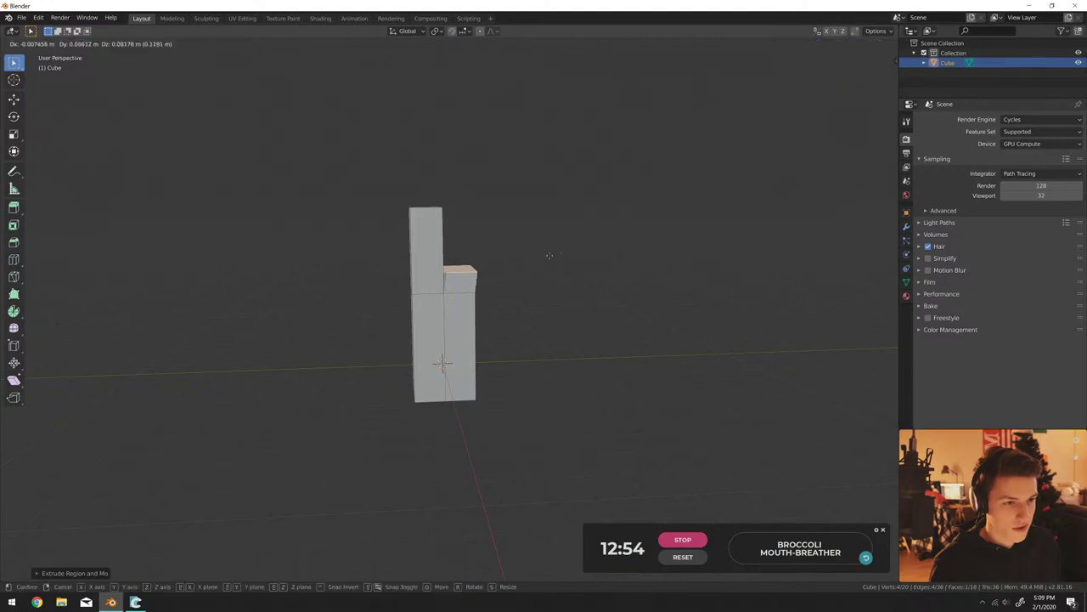
{"action": "left_click", "coordinate": [552, 257]}
{"action": "key", "text": "r"}
{"action": "left_click", "coordinate": [562, 268]}
{"action": "key", "text": "g"}
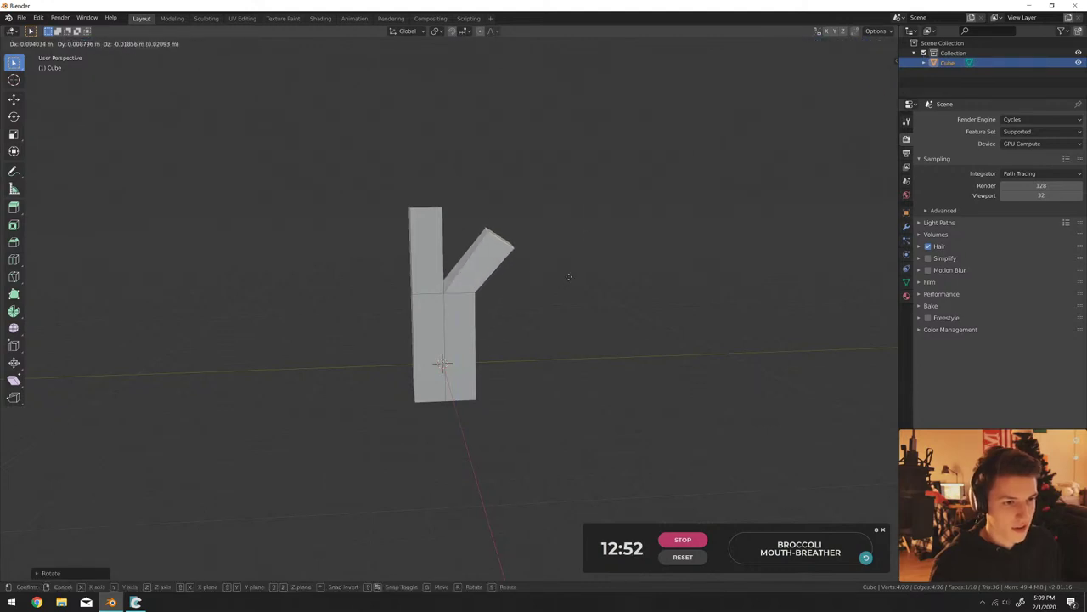
{"action": "left_click", "coordinate": [569, 276]}
{"action": "middle_click_drag", "start_coordinate": [561, 291], "coordinate": [505, 282]}
{"action": "scroll", "coordinate": [484, 269], "scroll_direction": "up", "scroll_amount": 5}
Select the lower box edges and scale them up to widen the stem's base.
{"action": "key", "text": "2"}
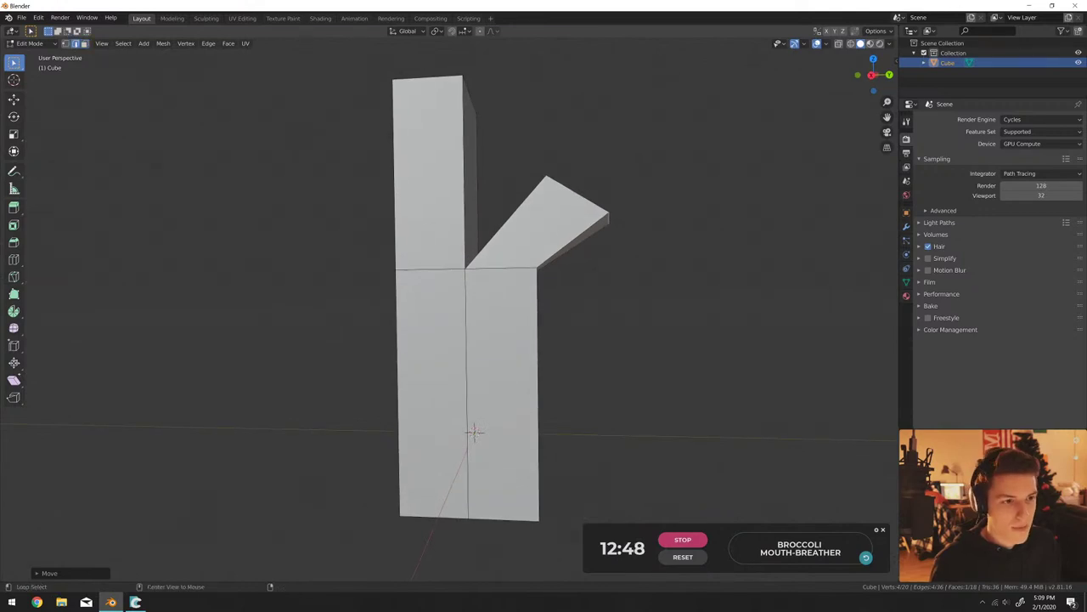
{"action": "middle_click_drag", "start_coordinate": [587, 425], "coordinate": [632, 452]}
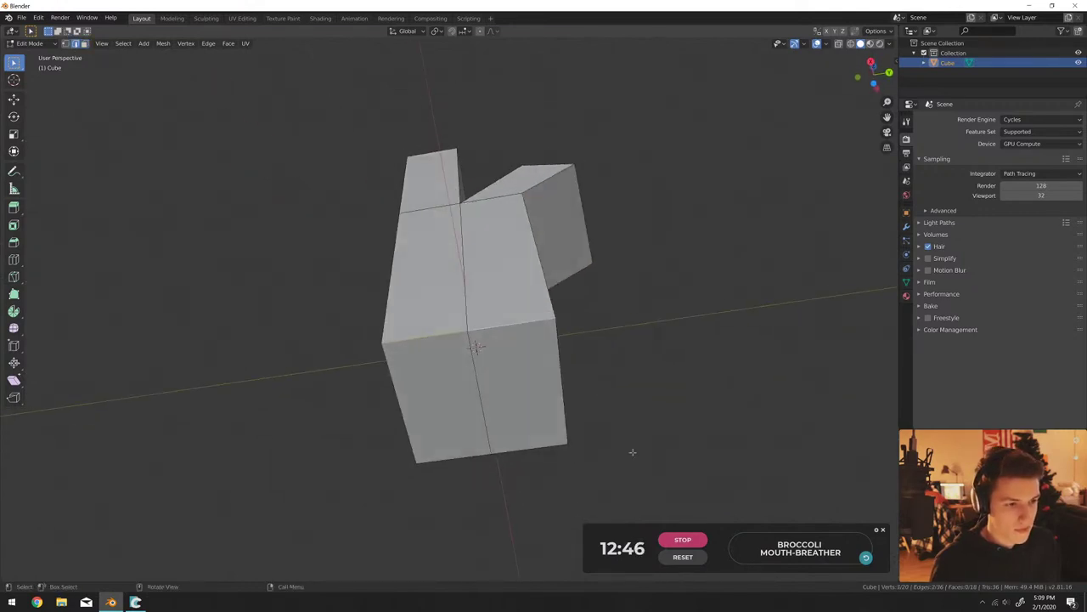
{"action": "left_click", "coordinate": [547, 448], "text": "shift"}
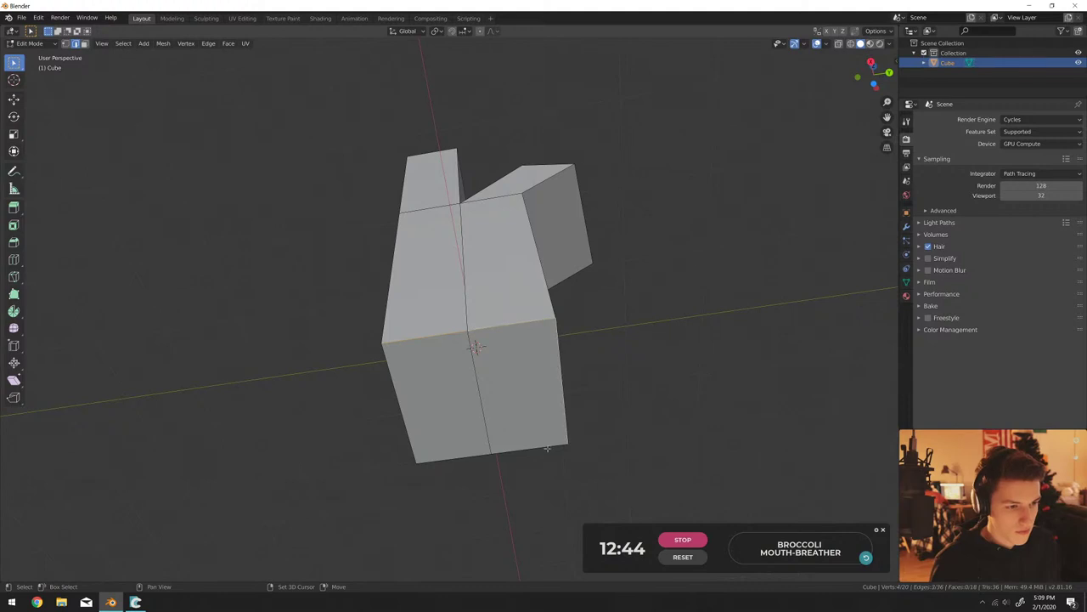
{"action": "left_click", "coordinate": [454, 458], "text": "shift"}
{"action": "left_click", "coordinate": [399, 406], "text": "shift"}
{"action": "key", "text": "s"}
{"action": "left_click", "coordinate": [687, 378]}
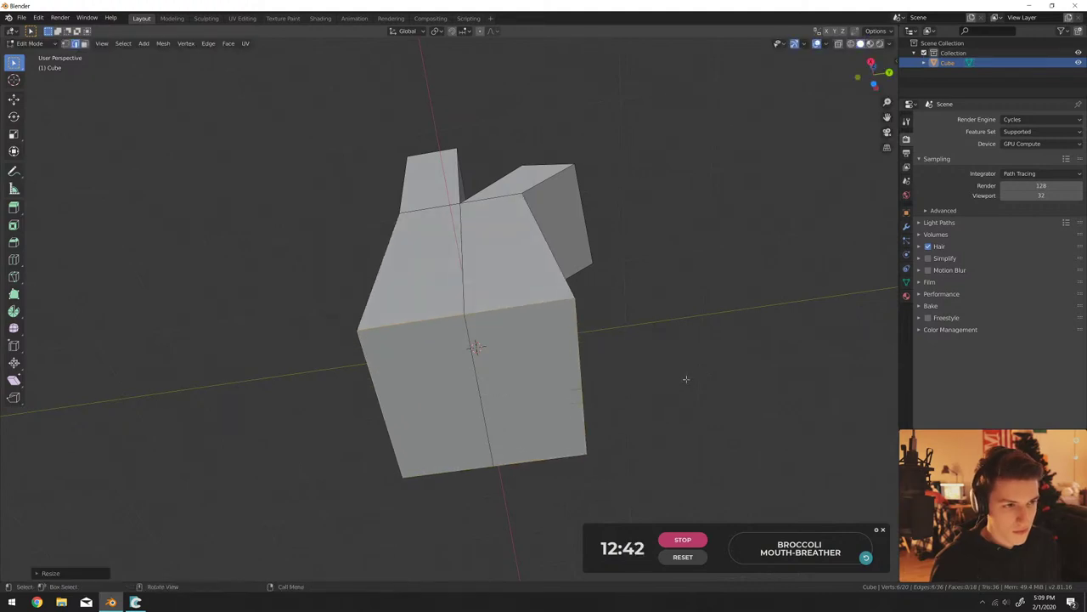
{"action": "middle_click_drag", "start_coordinate": [686, 379], "coordinate": [358, 385]}
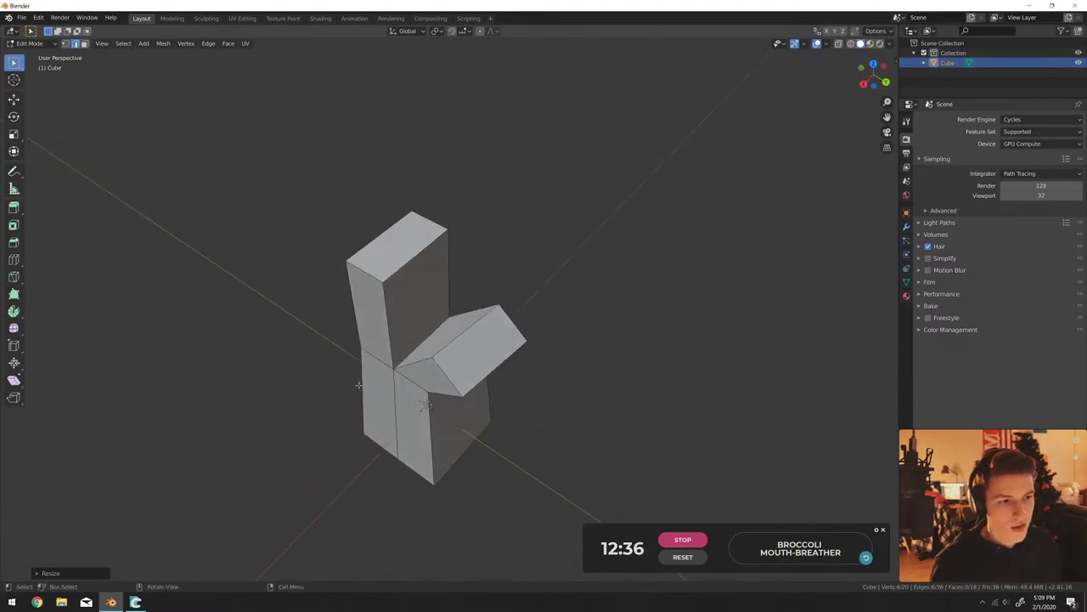
{"action": "middle_click_drag", "start_coordinate": [429, 351], "coordinate": [476, 266]}
Rotate the selected lower edges to flare the trunk and return to Object Mode.
{"action": "key", "text": "r"}
{"action": "left_click", "coordinate": [493, 298]}
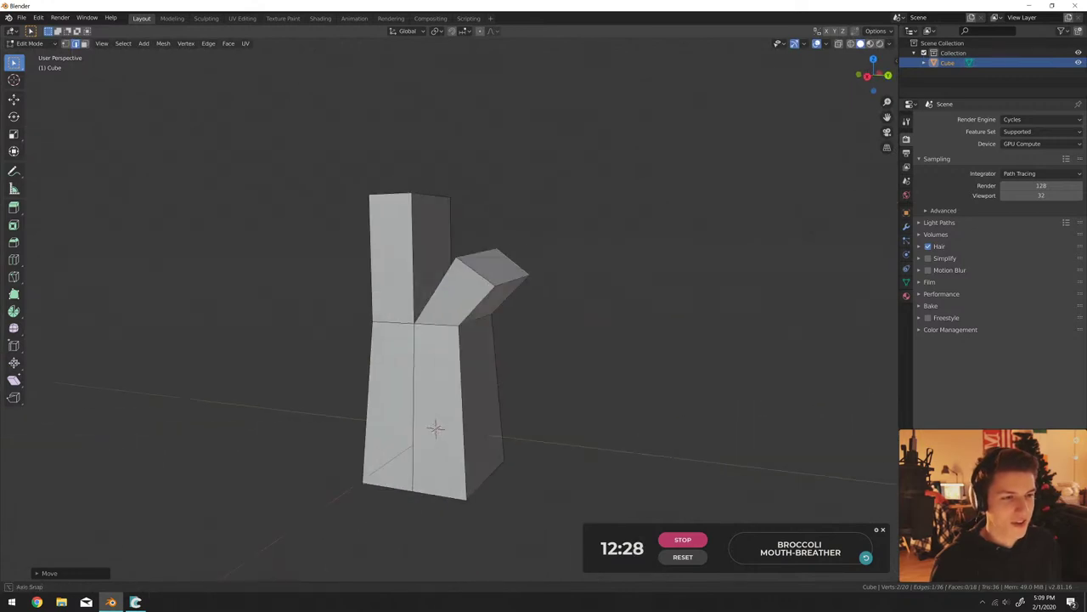
{"action": "scroll", "coordinate": [425, 266], "scroll_direction": "up", "scroll_amount": 3}
{"action": "key", "text": "Tab"}
{"action": "key", "text": "shift+a"}
{"action": "mouse_move", "coordinate": [412, 258]}
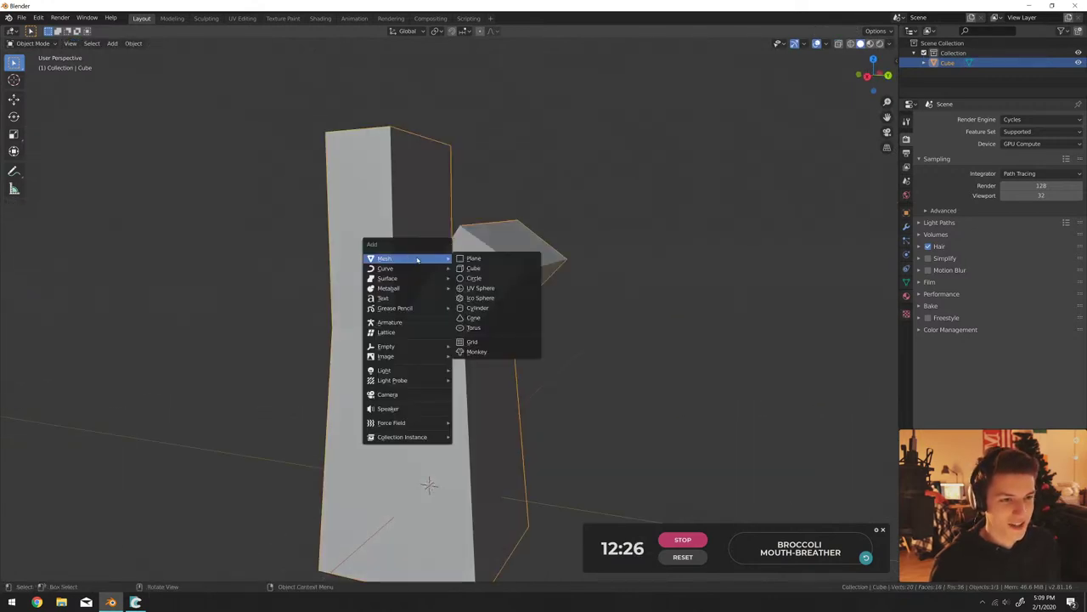
Add a metaball ball and move it onto the top of the stem column.
{"action": "mouse_move", "coordinate": [418, 290]}
{"action": "left_click", "coordinate": [471, 288]}
{"action": "scroll", "coordinate": [510, 287], "scroll_direction": "down", "scroll_amount": 3}
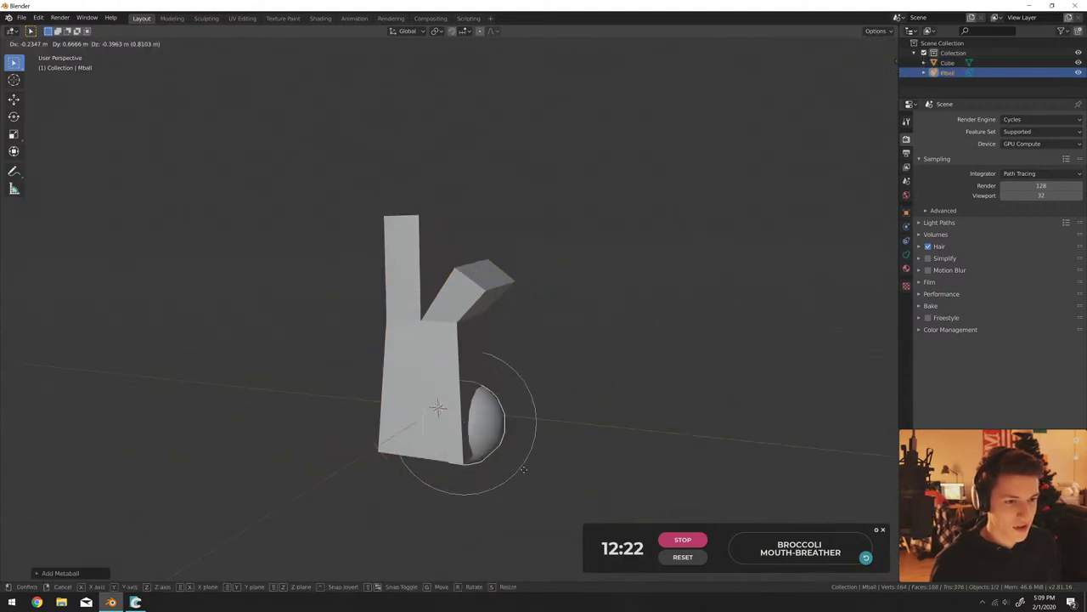
{"action": "key", "text": "g"}
{"action": "left_click", "coordinate": [486, 255]}
Apply flat shading to the ball from the Object menu.
{"action": "key", "text": "t"}
{"action": "right_click", "coordinate": [431, 176]}
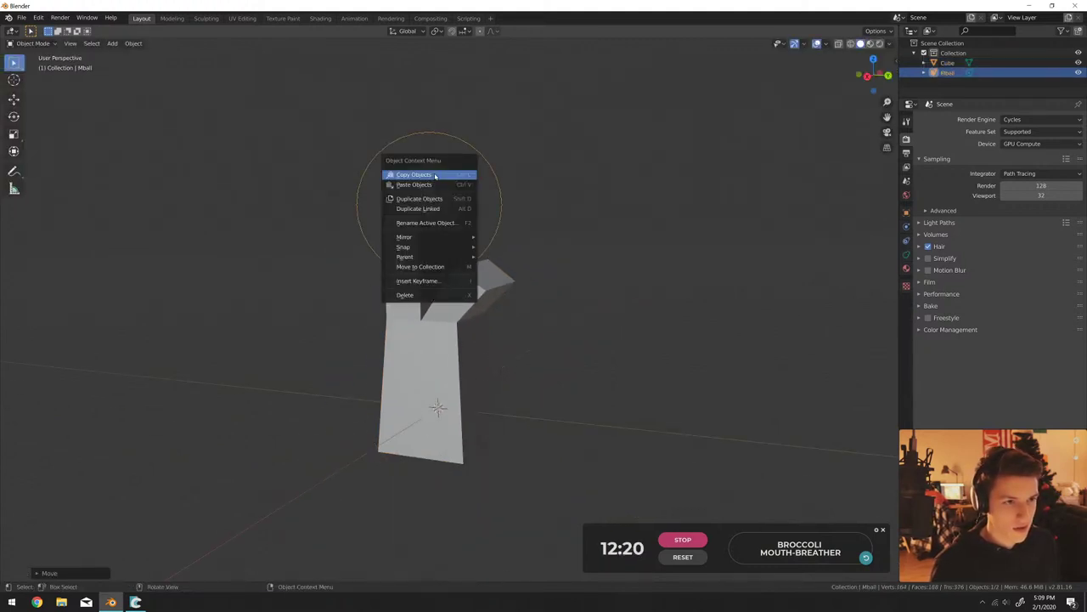
{"action": "key", "text": "Escape"}
{"action": "right_click", "coordinate": [456, 204]}
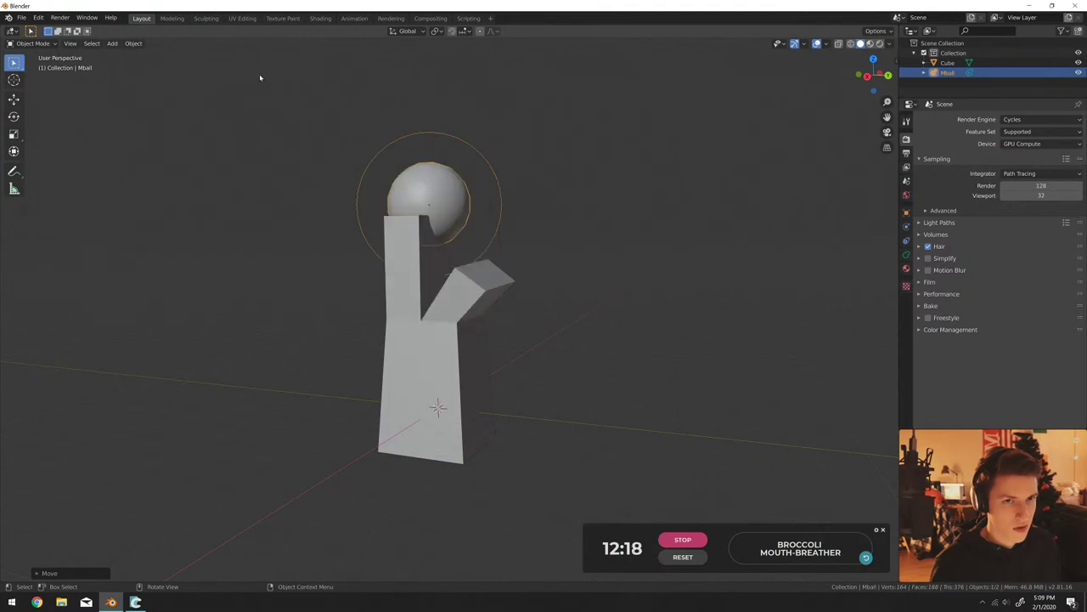
{"action": "left_click", "coordinate": [134, 43]}
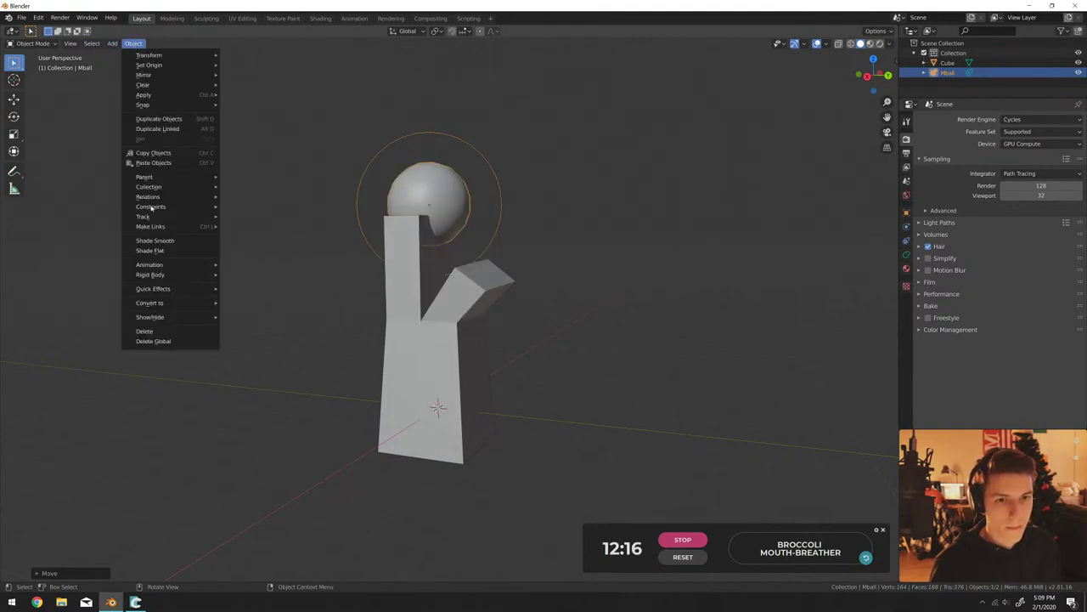
{"action": "left_click", "coordinate": [151, 251]}
{"action": "scroll", "coordinate": [416, 259], "scroll_direction": "up", "scroll_amount": 3}
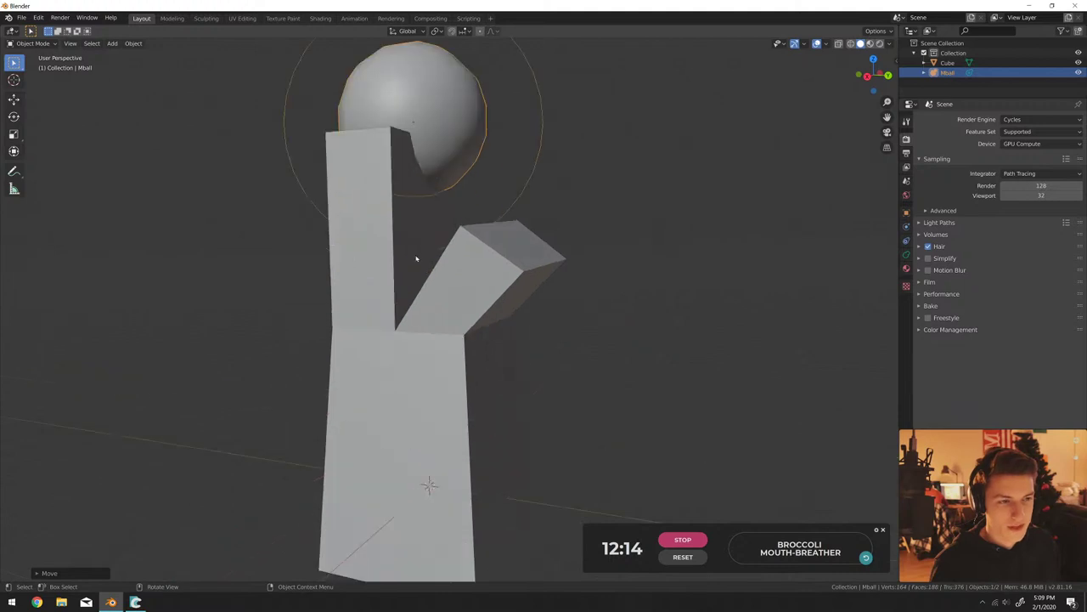
{"action": "scroll", "coordinate": [416, 259], "scroll_direction": "down", "scroll_amount": 2}
{"action": "middle_click_drag", "start_coordinate": [447, 235], "coordinate": [429, 307]}
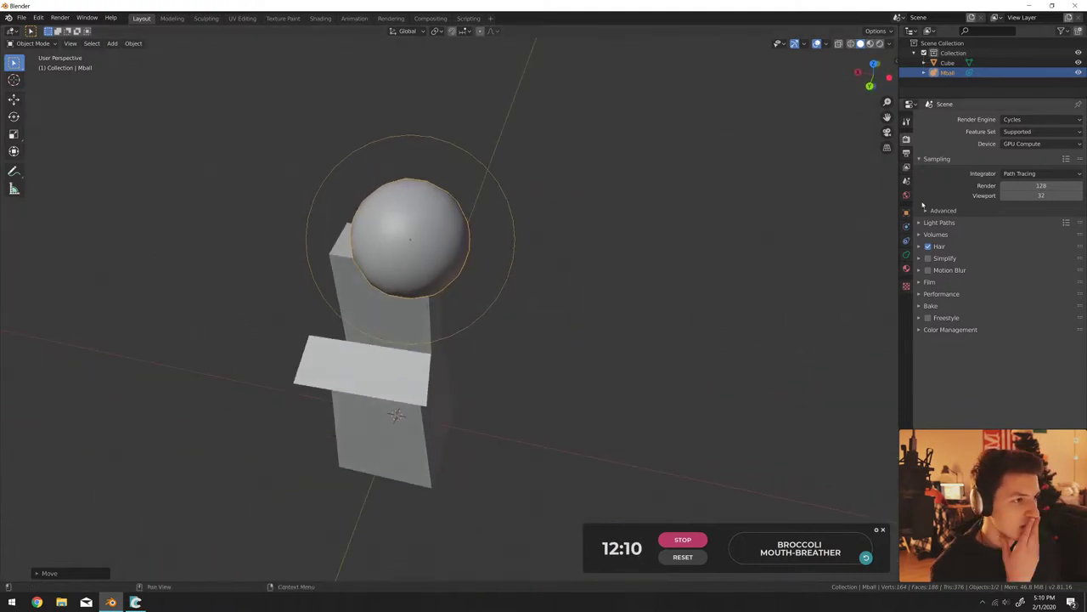
Browse the Properties tabs, collapse Atomic Data Manager, and end on Output settings.
{"action": "left_click", "coordinate": [905, 153]}
{"action": "left_click", "coordinate": [906, 166]}
{"action": "left_click", "coordinate": [905, 139]}
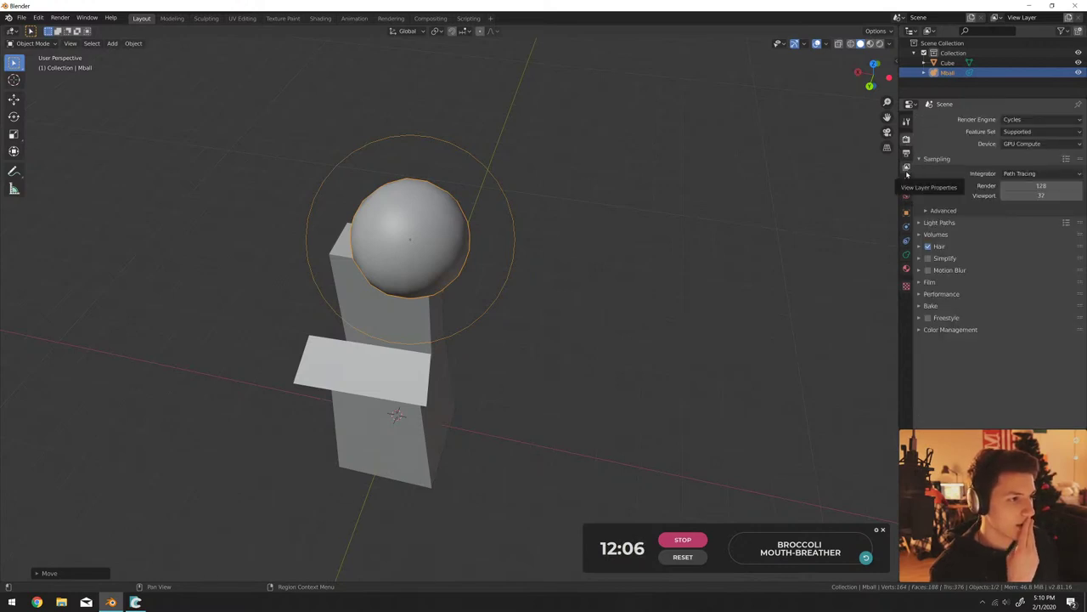
{"action": "left_click", "coordinate": [906, 179]}
{"action": "left_click", "coordinate": [935, 232]}
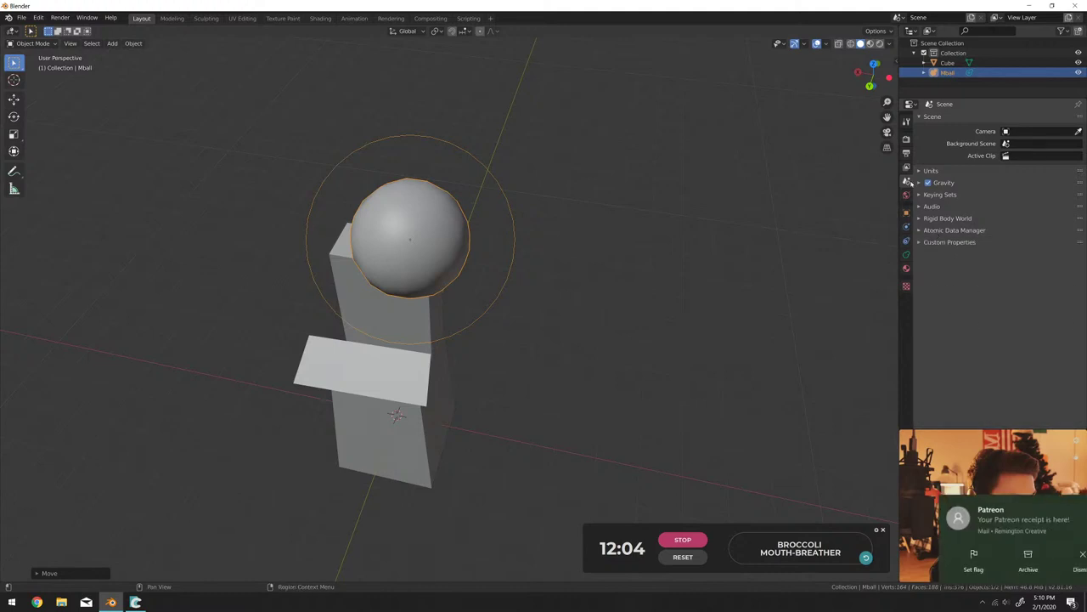
{"action": "left_click", "coordinate": [1049, 566]}
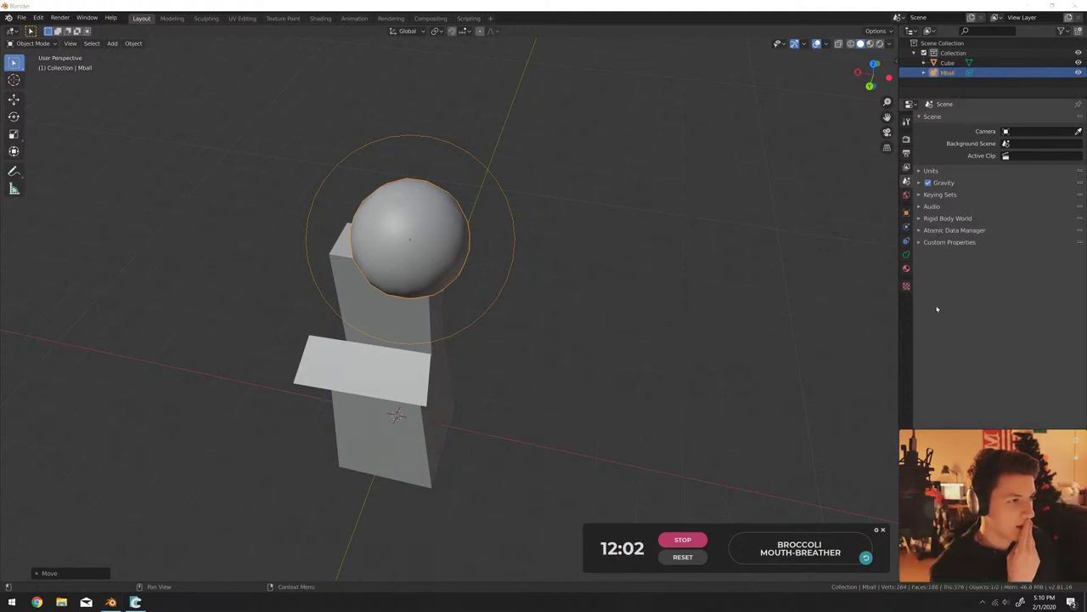
{"action": "left_click", "coordinate": [906, 153]}
{"action": "left_click", "coordinate": [906, 155]}
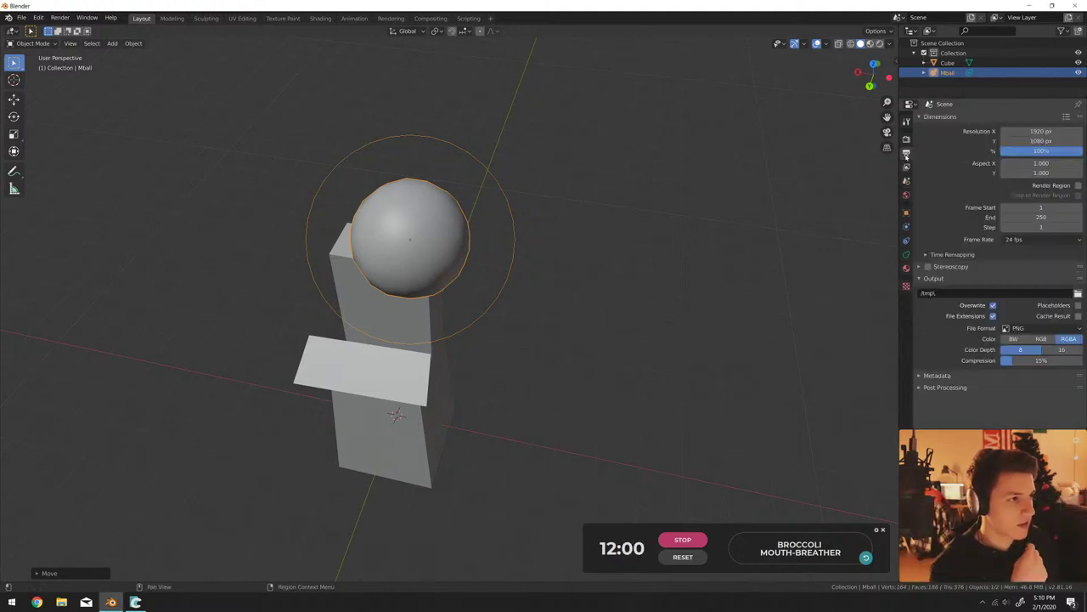
Delete the metaball, then add and discard a first icosphere.
{"action": "key", "text": "x"}
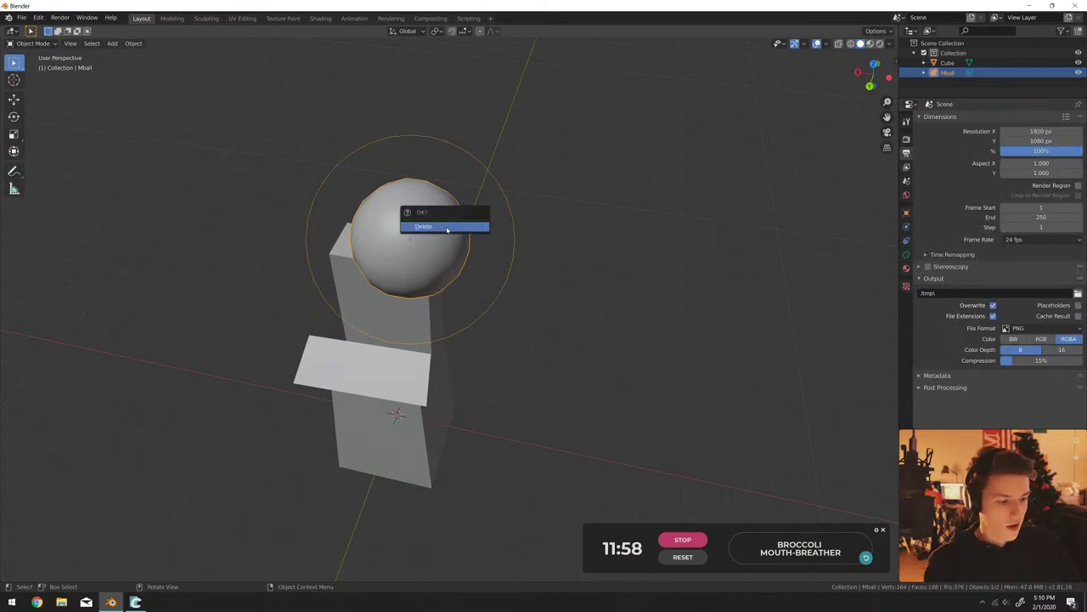
{"action": "key", "text": "Delete"}
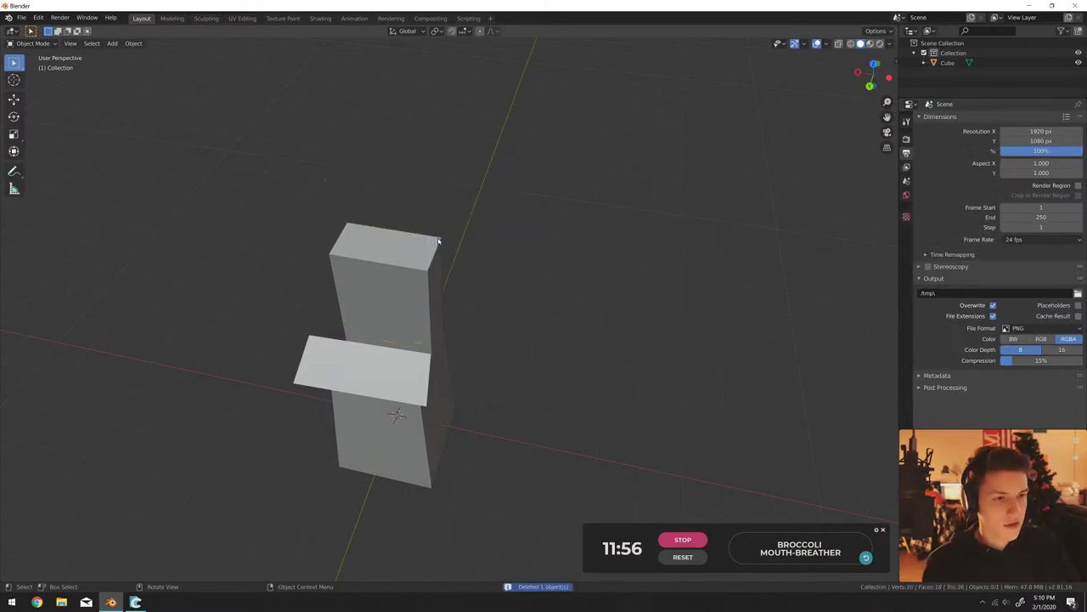
{"action": "key", "text": "shift+a"}
{"action": "mouse_move", "coordinate": [439, 209]}
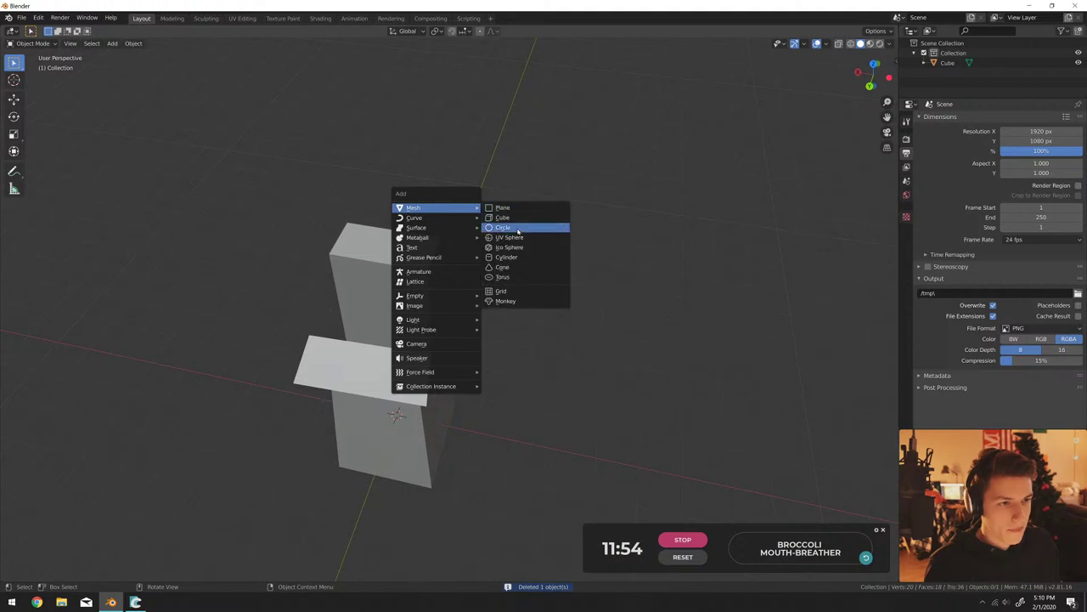
{"action": "left_click", "coordinate": [508, 248]}
{"action": "middle_click_drag", "start_coordinate": [508, 248], "coordinate": [482, 295]}
{"action": "key", "text": "s"}
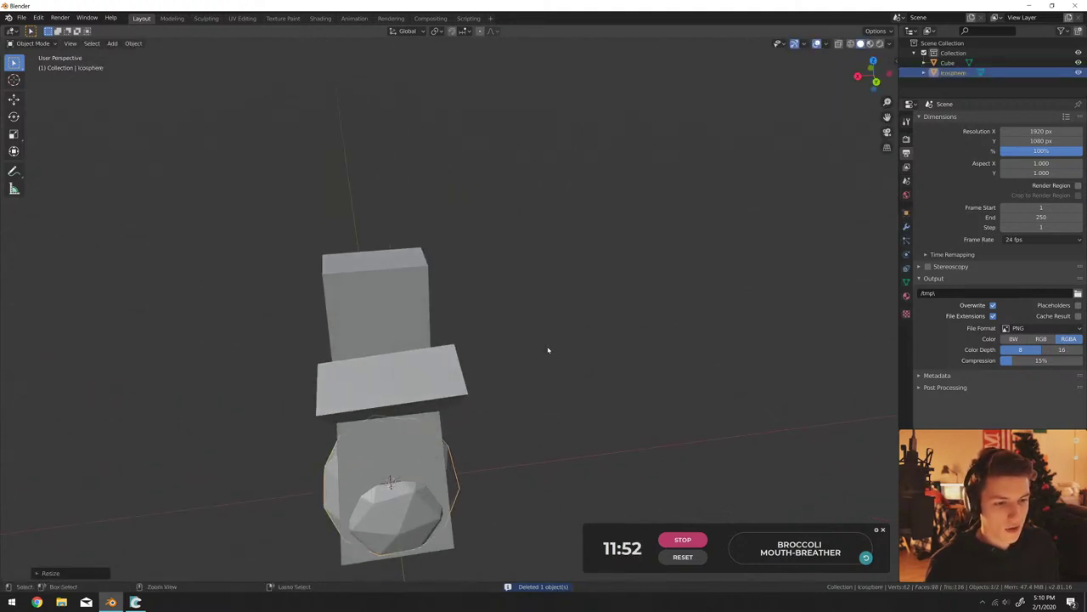
{"action": "key", "text": "Escape"}
{"action": "key", "text": "Delete"}
Add a new icosphere and raise it onto the top of the stem.
{"action": "key", "text": "shift+a"}
{"action": "mouse_move", "coordinate": [546, 350]}
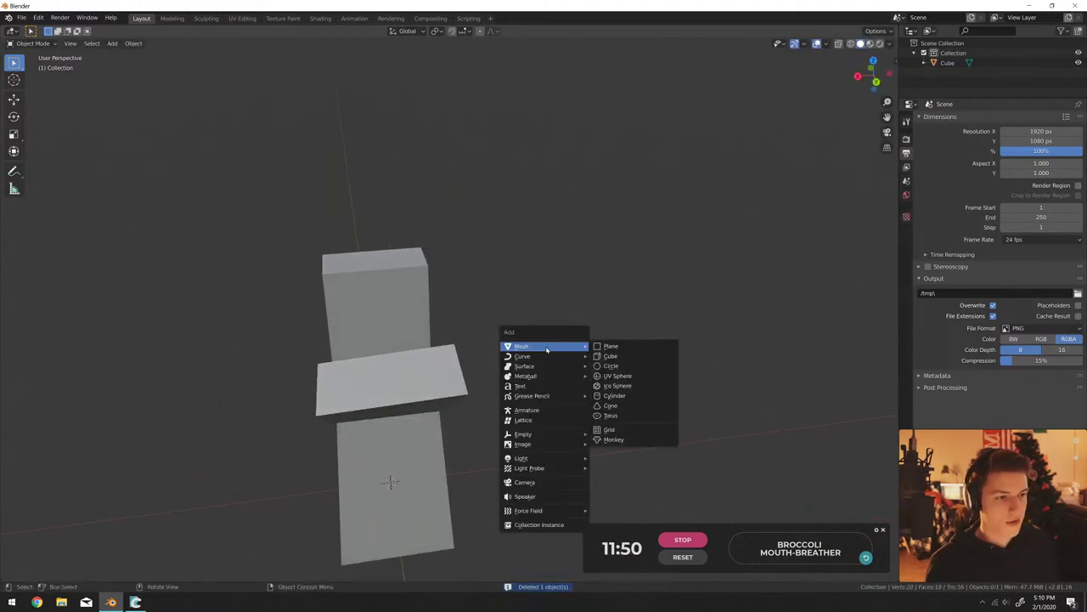
{"action": "left_click", "coordinate": [616, 385]}
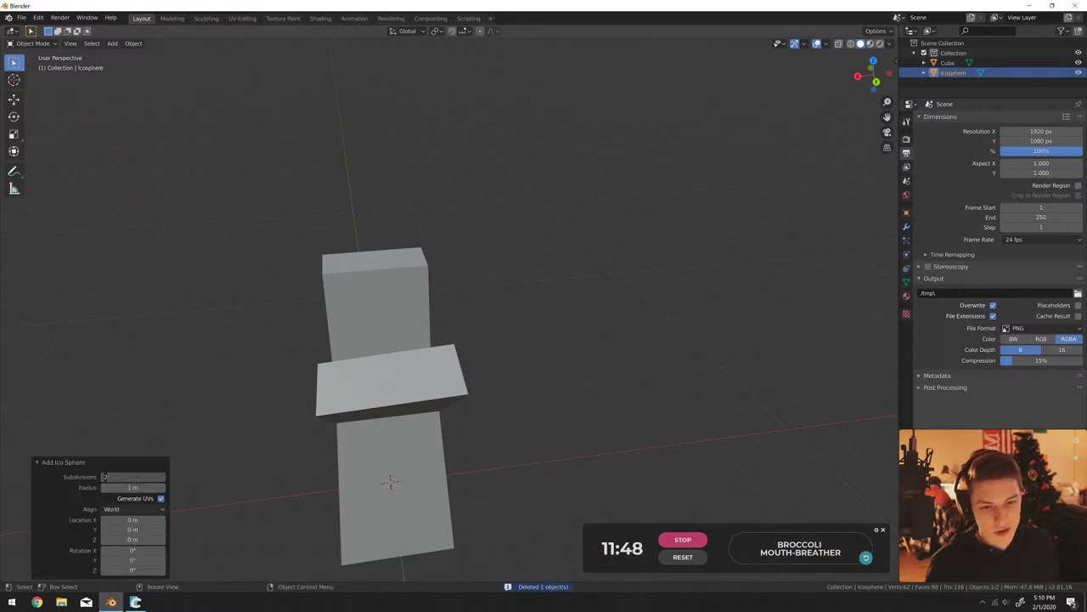
{"action": "middle_click_drag", "start_coordinate": [408, 433], "coordinate": [501, 408]}
{"action": "key", "text": "g"}
{"action": "key", "text": "z"}
{"action": "left_click", "coordinate": [601, 281]}
{"action": "middle_click_drag", "start_coordinate": [600, 282], "coordinate": [655, 296]}
{"action": "key", "text": "g"}
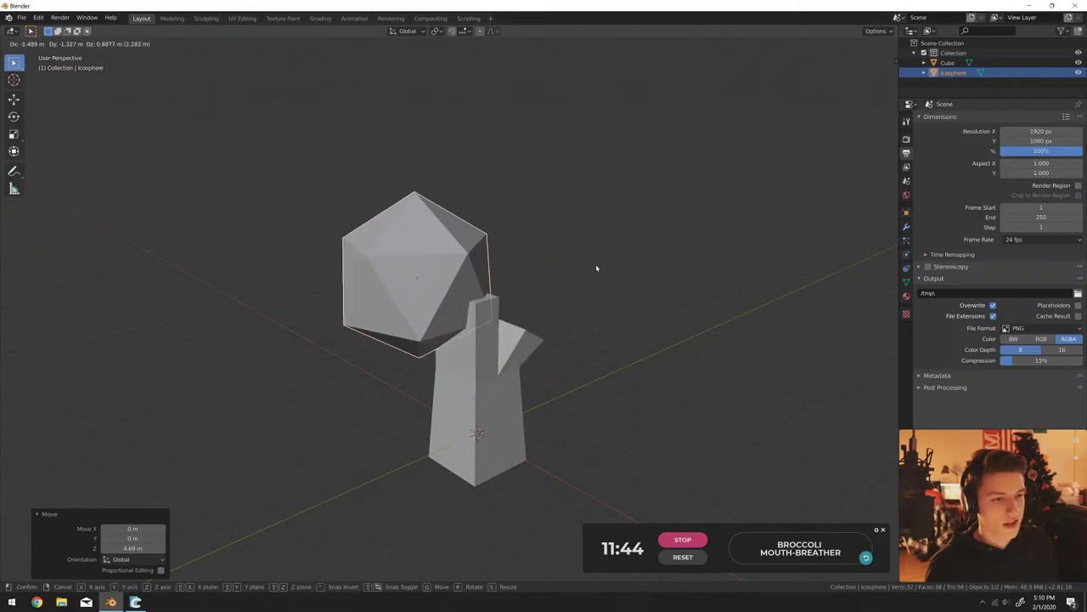
{"action": "left_click", "coordinate": [597, 266]}
{"action": "mouse_move", "coordinate": [598, 267]}
{"action": "middle_mouse_down"}
{"action": "mouse_move", "coordinate": [536, 268]}
{"action": "mouse_move", "coordinate": [589, 257]}
{"action": "middle_mouse_up"}
Duplicate the icosphere twice, placing both copies around the stem top.
{"action": "key", "text": "shift+d"}
{"action": "left_click", "coordinate": [509, 270]}
{"action": "key", "text": "shift+d"}
{"action": "left_click", "coordinate": [648, 310]}
Rotate the second floret copy and add another rotated duplicate of the original icosphere.
{"action": "key", "text": "r"}
{"action": "key", "text": "r"}
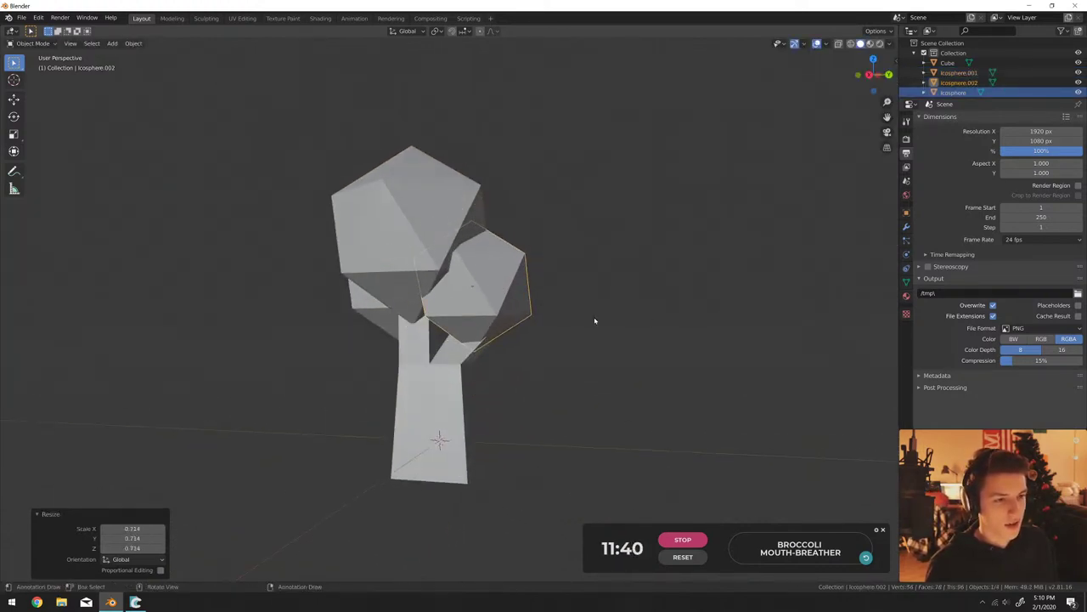
{"action": "left_click", "coordinate": [568, 390]}
{"action": "middle_click_drag", "start_coordinate": [568, 390], "coordinate": [475, 357]}
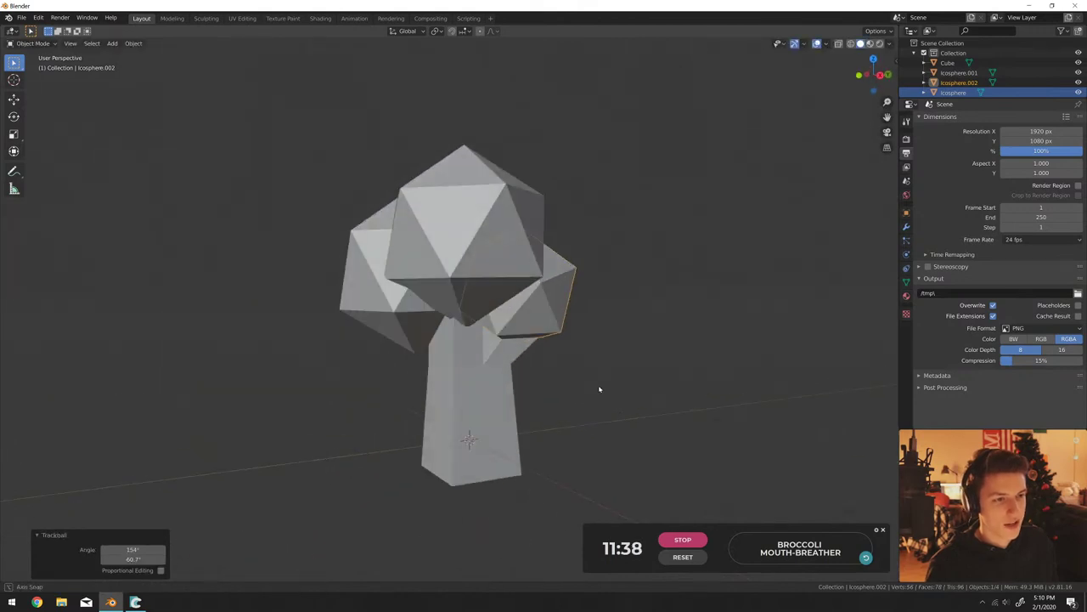
{"action": "left_click", "coordinate": [385, 288]}
{"action": "middle_click_drag", "start_coordinate": [607, 319], "coordinate": [521, 301]}
{"action": "key", "text": "shift+d"}
{"action": "left_click", "coordinate": [505, 345]}
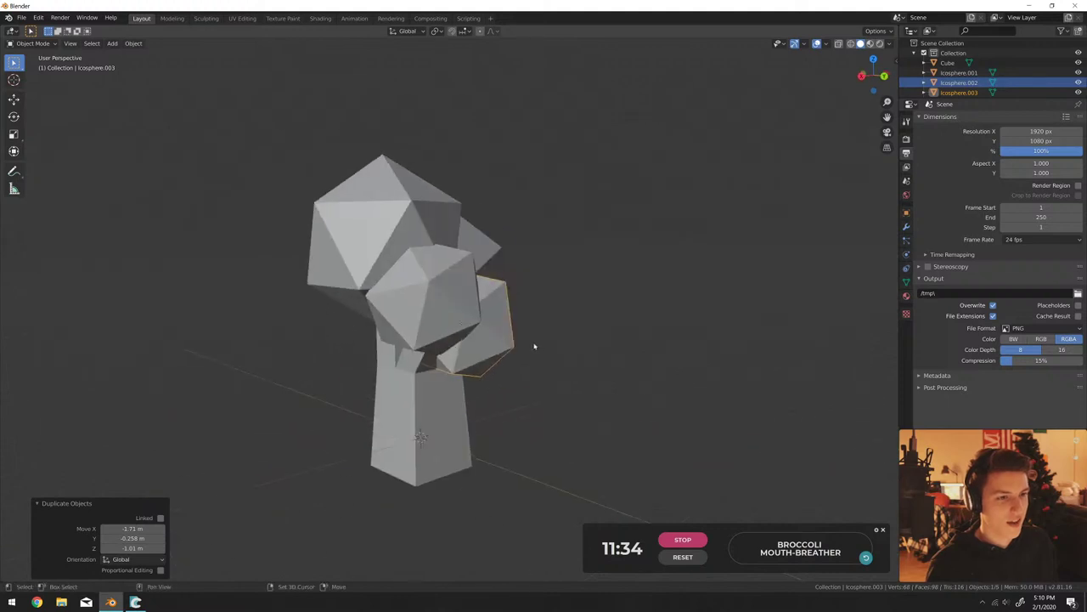
{"action": "key", "text": "r"}
{"action": "left_click", "coordinate": [646, 315]}
Add one more rotated icosphere copy, then delete an unwanted extra copy.
{"action": "middle_click_drag", "start_coordinate": [650, 296], "coordinate": [617, 283]}
{"action": "key", "text": "shift+d"}
{"action": "key", "text": "r"}
{"action": "key", "text": "r"}
{"action": "left_click", "coordinate": [583, 287]}
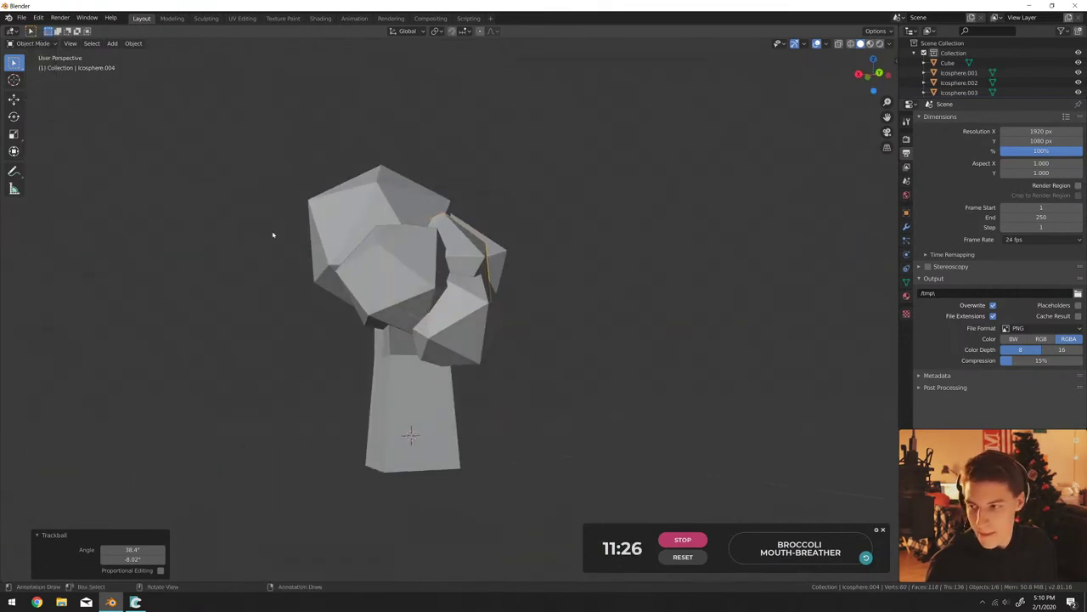
{"action": "key", "text": "shift+d"}
{"action": "middle_click_drag", "start_coordinate": [328, 287], "coordinate": [365, 310]}
{"action": "left_click", "coordinate": [365, 285]}
{"action": "key", "text": "x"}
{"action": "left_click", "coordinate": [437, 326]}
Shift-select the head icospheres and the stem cube, with Icosphere.001 active.
{"action": "left_click", "coordinate": [429, 311]}
{"action": "left_click", "coordinate": [361, 309], "text": "shift"}
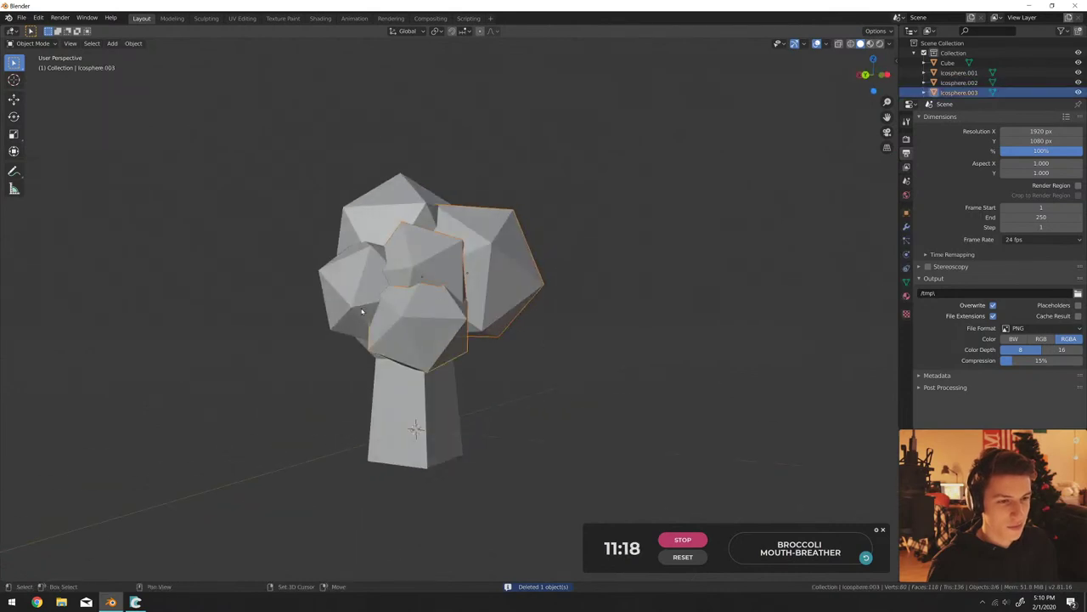
{"action": "left_click", "coordinate": [361, 350], "text": "shift"}
{"action": "left_click", "coordinate": [394, 219], "text": "shift"}
{"action": "middle_click_drag", "start_coordinate": [394, 219], "coordinate": [406, 313]}
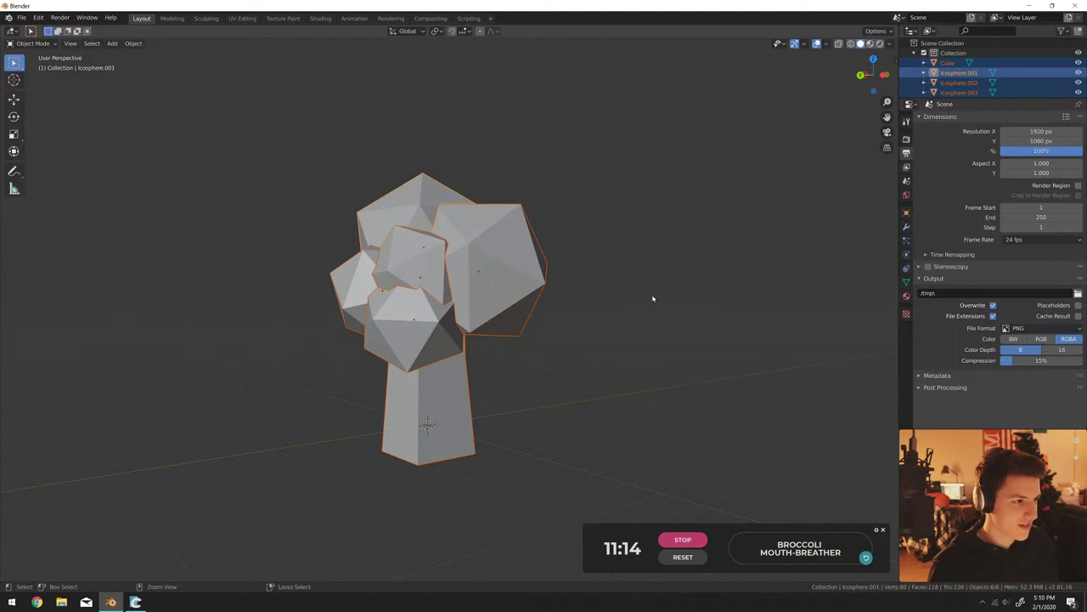
Switch the render engine to Eevee and set the viewport to Rendered shading.
{"action": "left_click", "coordinate": [907, 194]}
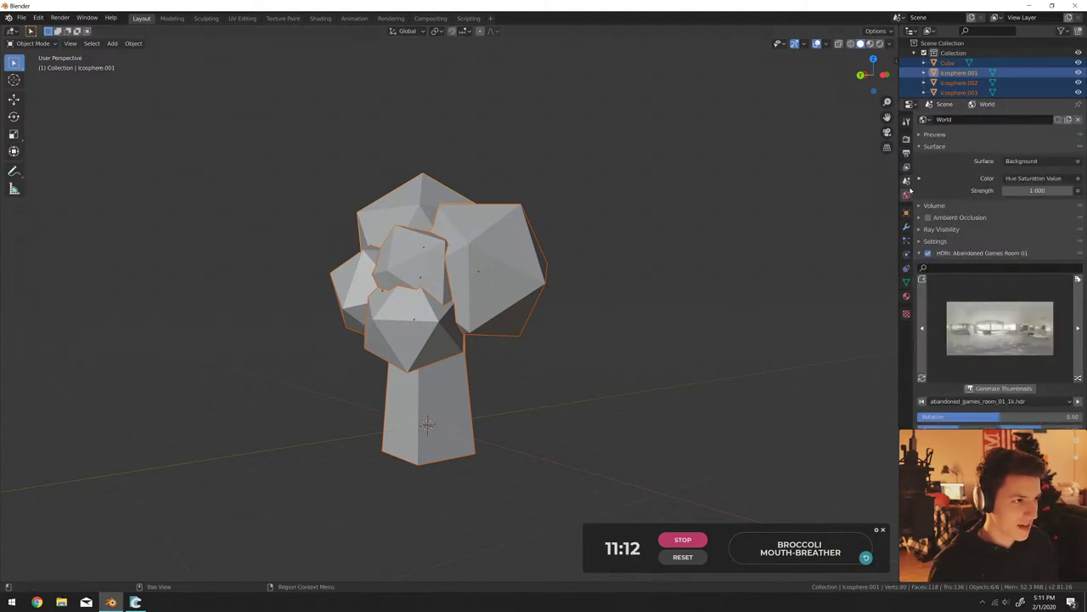
{"action": "left_click", "coordinate": [906, 296]}
{"action": "left_click", "coordinate": [906, 139]}
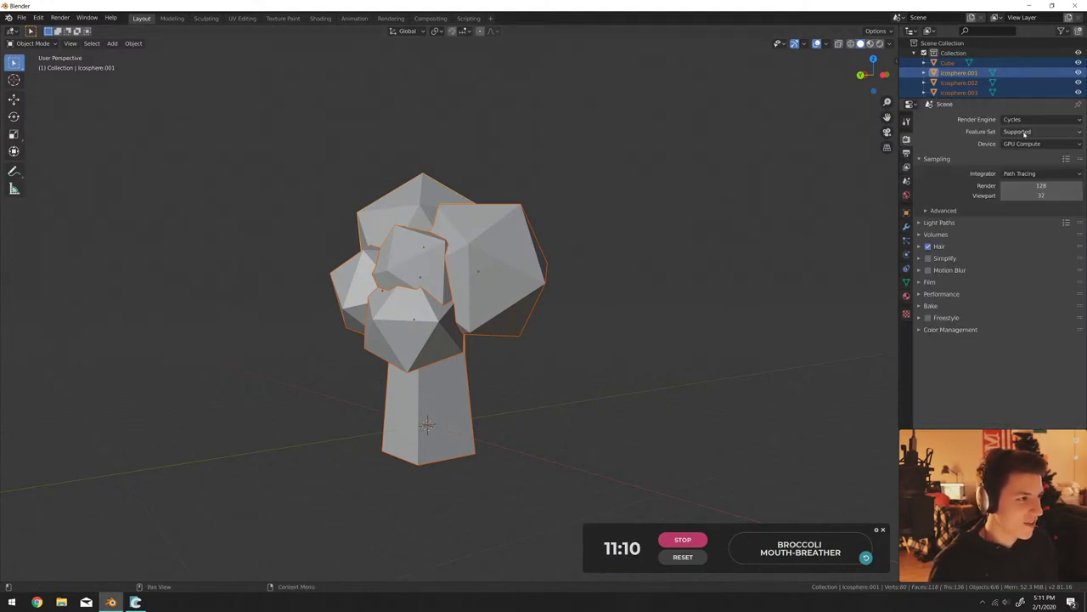
{"action": "left_click", "coordinate": [1025, 119]}
{"action": "left_click", "coordinate": [1024, 130]}
{"action": "key", "text": "z"}
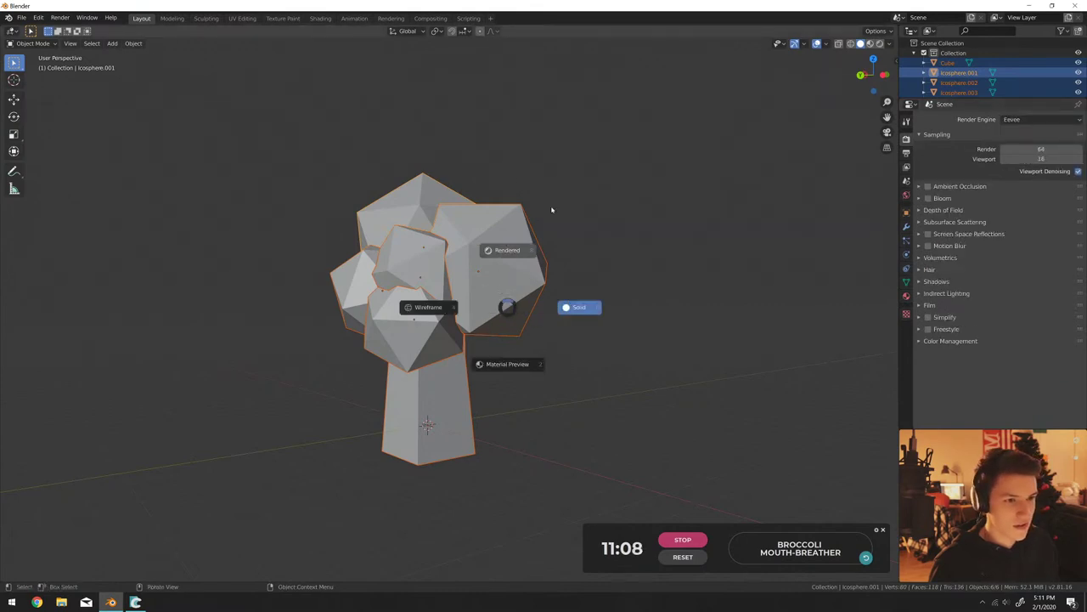
{"action": "left_click", "coordinate": [461, 482]}
{"action": "middle_click_drag", "start_coordinate": [491, 374], "coordinate": [458, 357]}
Step the world HDRI forward to Abandoned Slipway.
{"action": "left_click", "coordinate": [906, 295]}
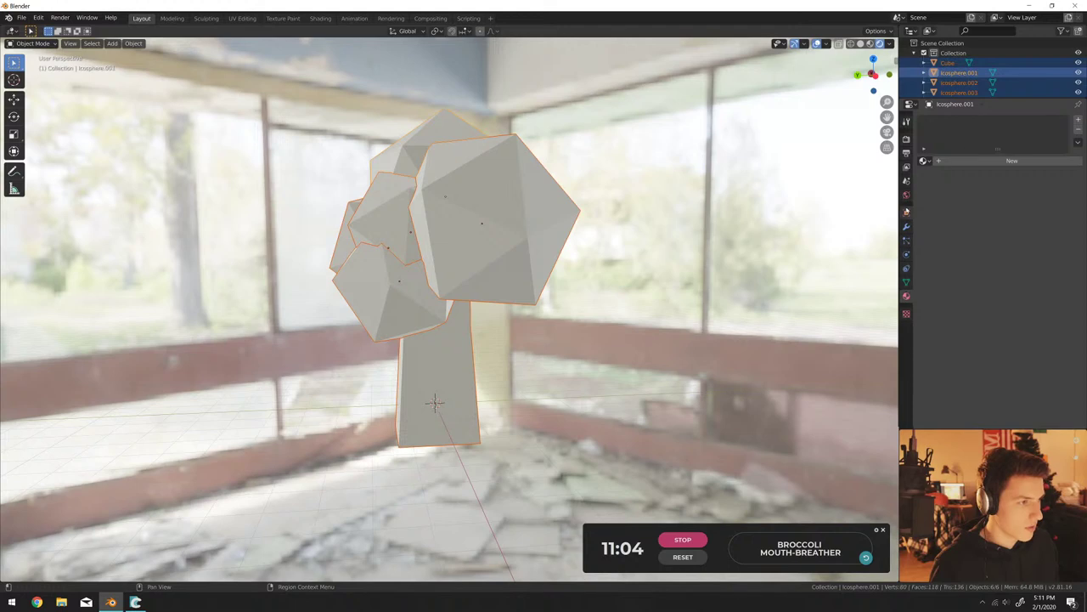
{"action": "left_click", "coordinate": [906, 195]}
{"action": "left_click", "coordinate": [1076, 294]}
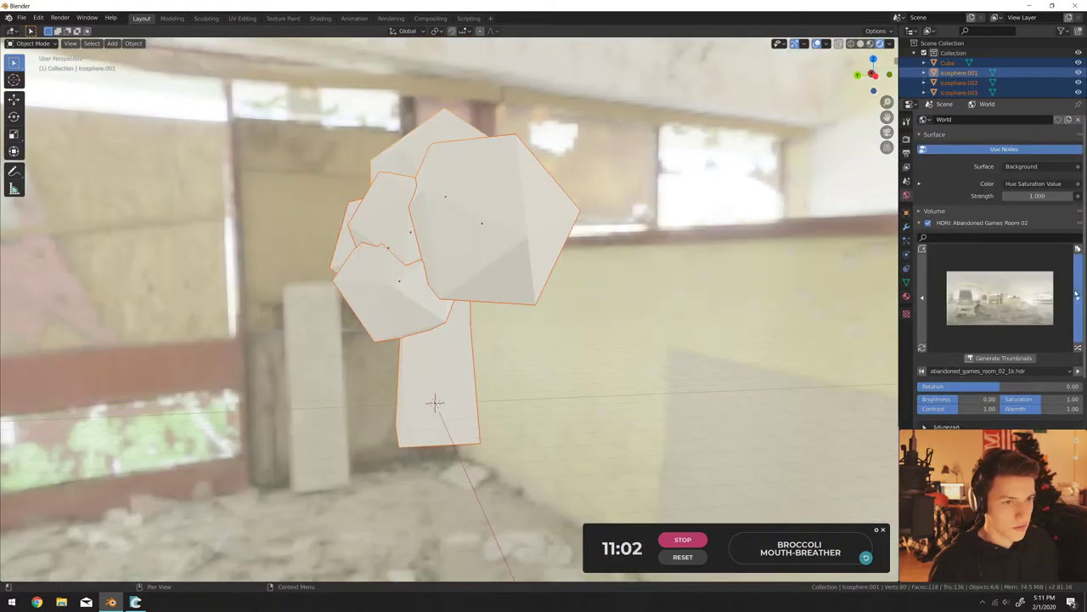
{"action": "left_click", "coordinate": [1076, 295]}
{"action": "left_click", "coordinate": [1076, 294]}
{"action": "middle_click_drag", "start_coordinate": [560, 366], "coordinate": [510, 320]}
{"action": "scroll", "coordinate": [509, 383], "scroll_direction": "down", "scroll_amount": 5}
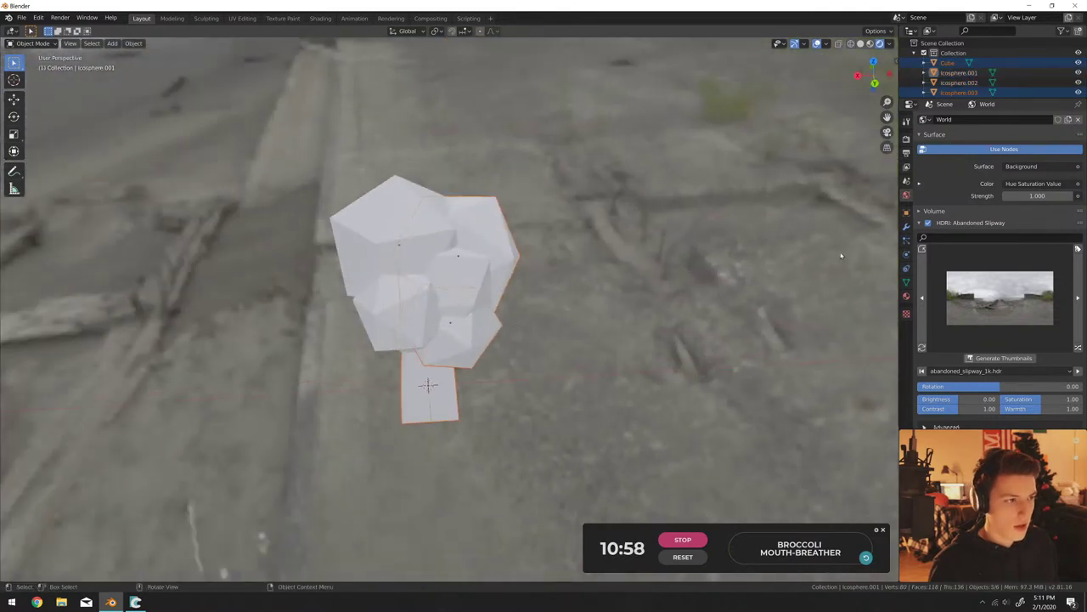
Create a new dark green base-colour material on Icosphere.001.
{"action": "left_click", "coordinate": [906, 295]}
{"action": "left_click", "coordinate": [1002, 161]}
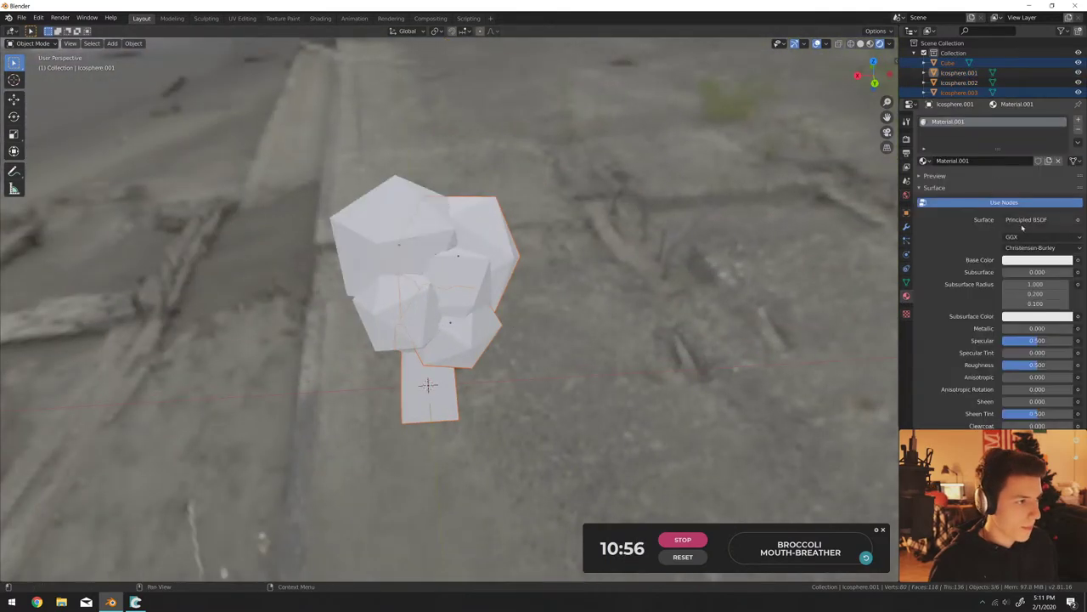
{"action": "left_click", "coordinate": [1016, 260]}
{"action": "left_click_drag", "start_coordinate": [1014, 159], "coordinate": [999, 153]}
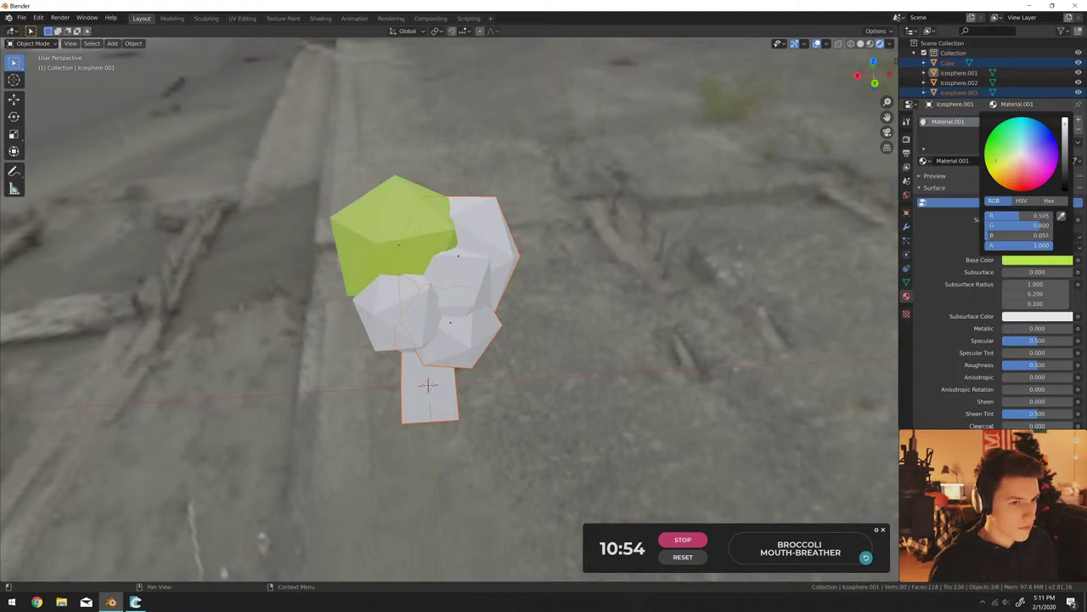
{"action": "left_click", "coordinate": [1030, 260]}
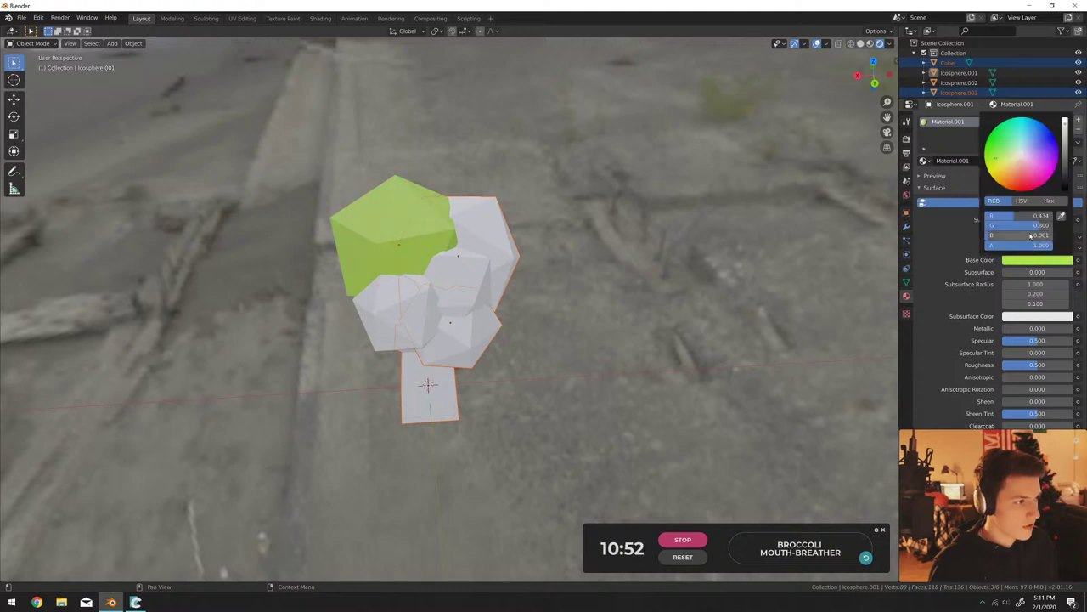
{"action": "left_click_drag", "start_coordinate": [1068, 142], "coordinate": [1075, 160]}
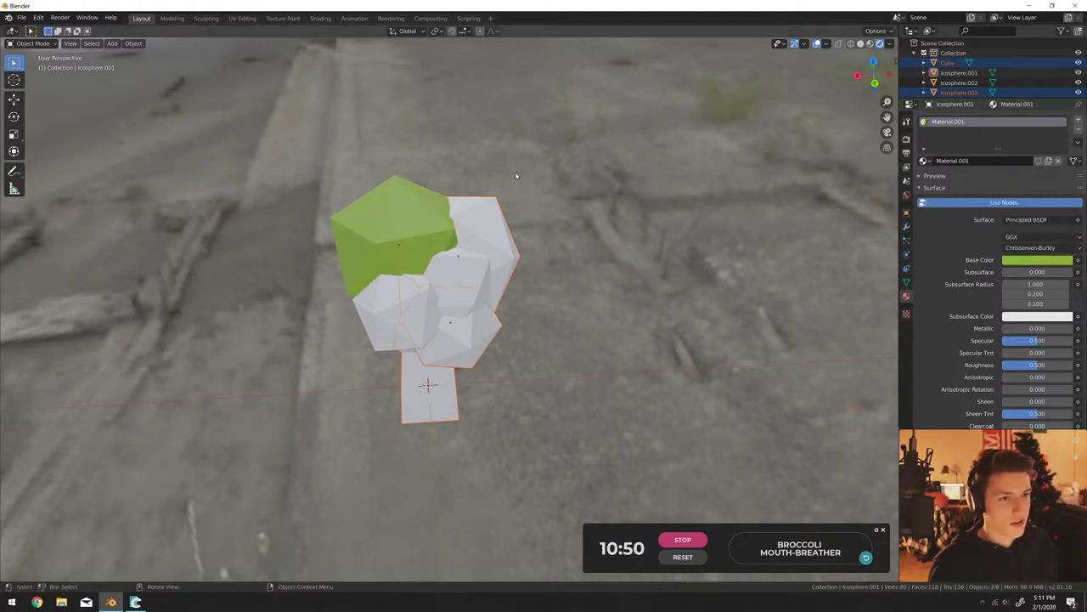
Assign the green Material.001 to another icosphere and join all head icospheres with Ctrl+J.
{"action": "left_click", "coordinate": [500, 258]}
{"action": "left_click", "coordinate": [924, 160]}
{"action": "left_click", "coordinate": [948, 185]}
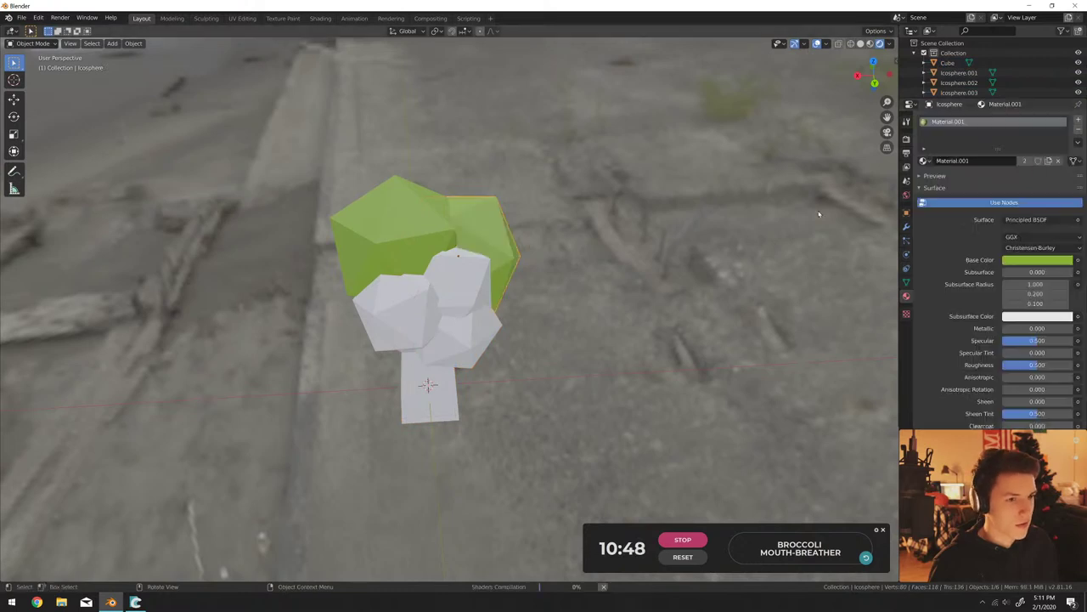
{"action": "left_click", "coordinate": [457, 342]}
{"action": "left_click", "coordinate": [484, 269], "text": "shift"}
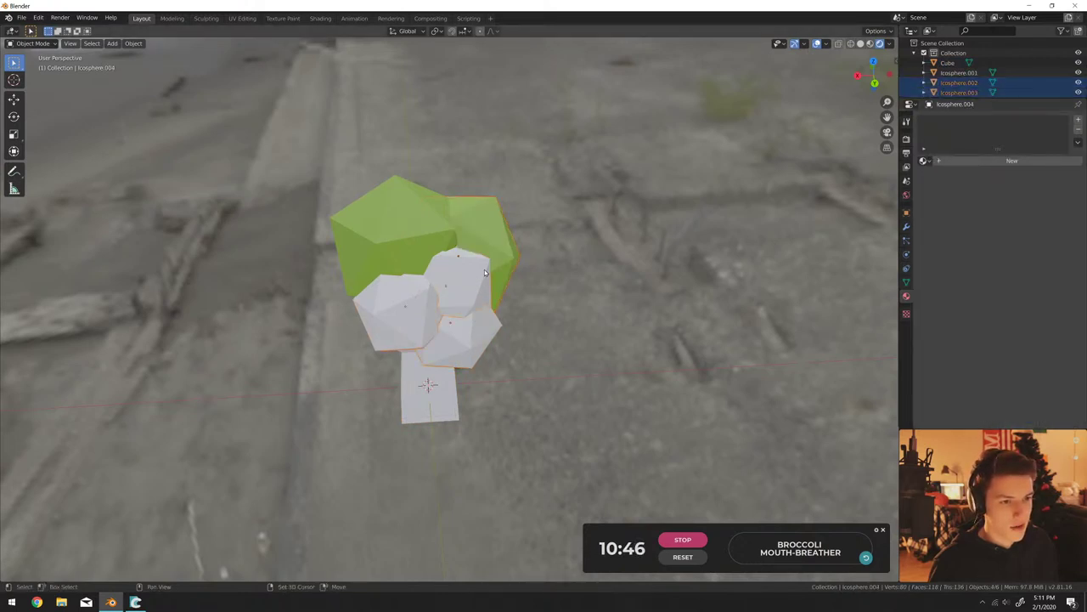
{"action": "left_click", "coordinate": [391, 233], "text": "shift"}
{"action": "key", "text": "ctrl+j"}
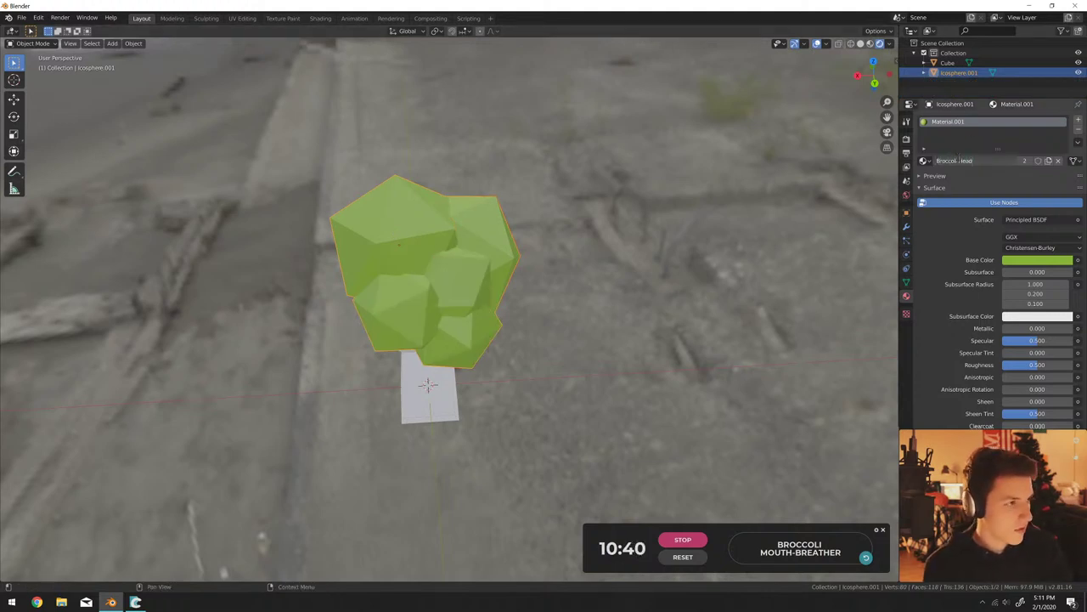
Give the stem a new pale yellow-green material.
{"action": "scroll", "coordinate": [460, 272], "scroll_direction": "down", "scroll_amount": 5}
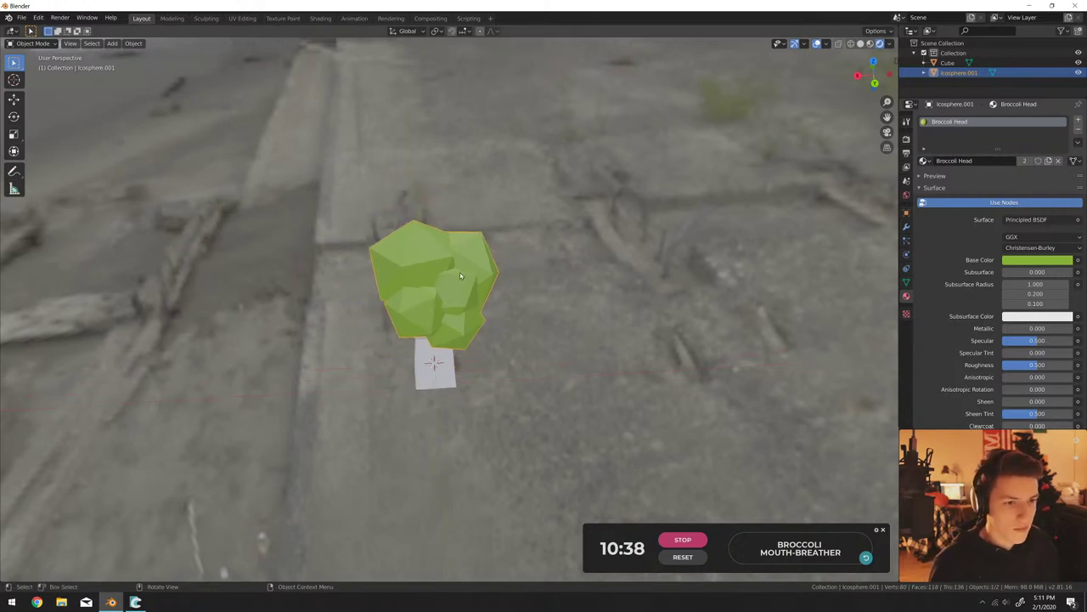
{"action": "scroll", "coordinate": [393, 280], "scroll_direction": "up", "scroll_amount": 6}
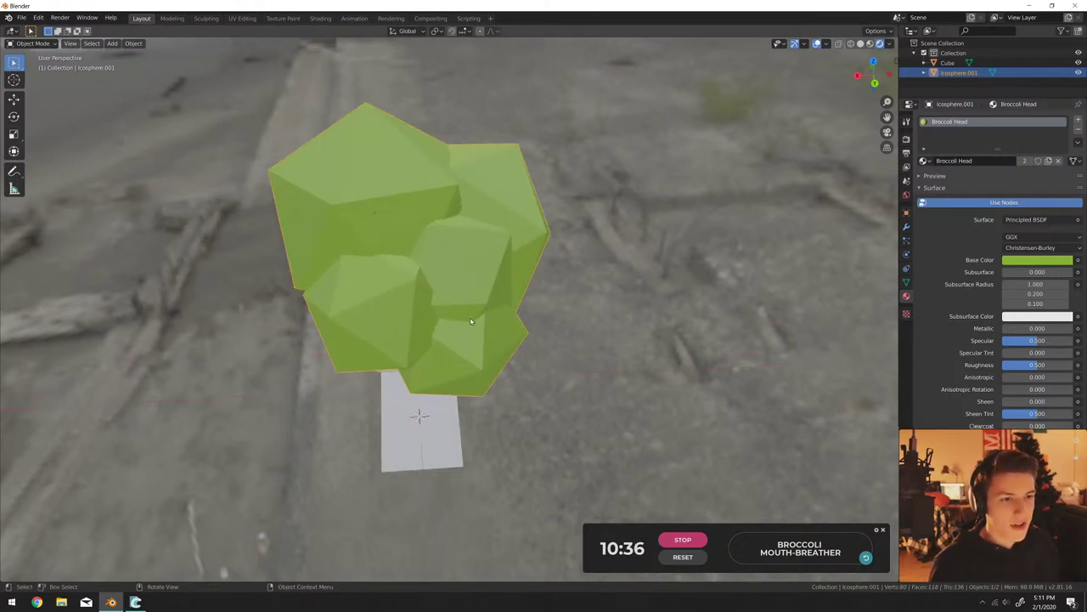
{"action": "scroll", "coordinate": [391, 264], "scroll_direction": "down", "scroll_amount": 1}
{"action": "scroll", "coordinate": [389, 253], "scroll_direction": "up", "scroll_amount": 1}
{"action": "middle_click_drag", "start_coordinate": [386, 256], "coordinate": [665, 304]}
{"action": "left_click", "coordinate": [498, 408]}
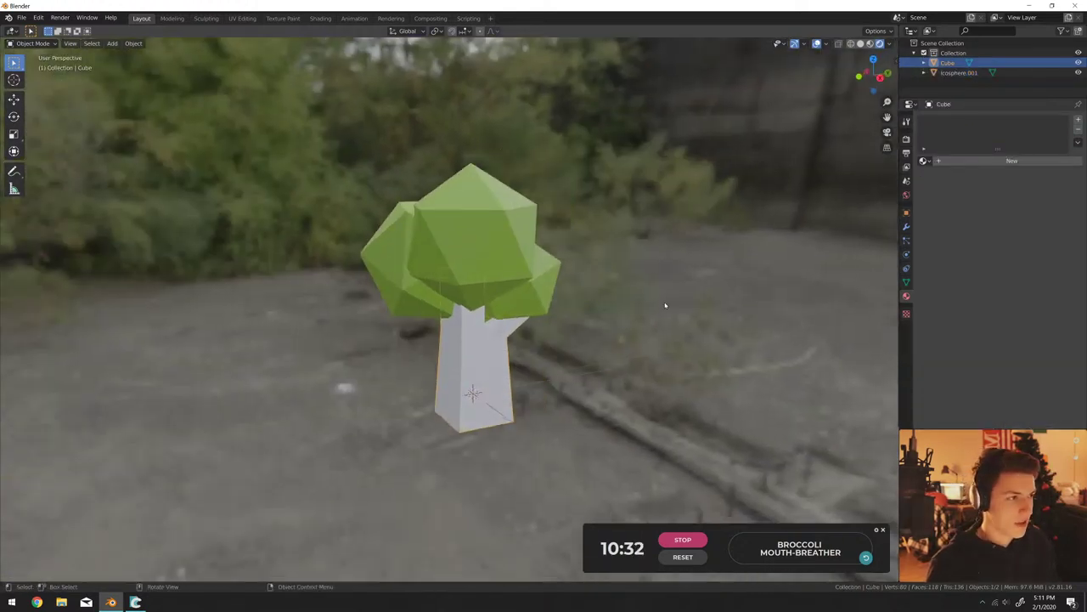
{"action": "left_click", "coordinate": [969, 161]}
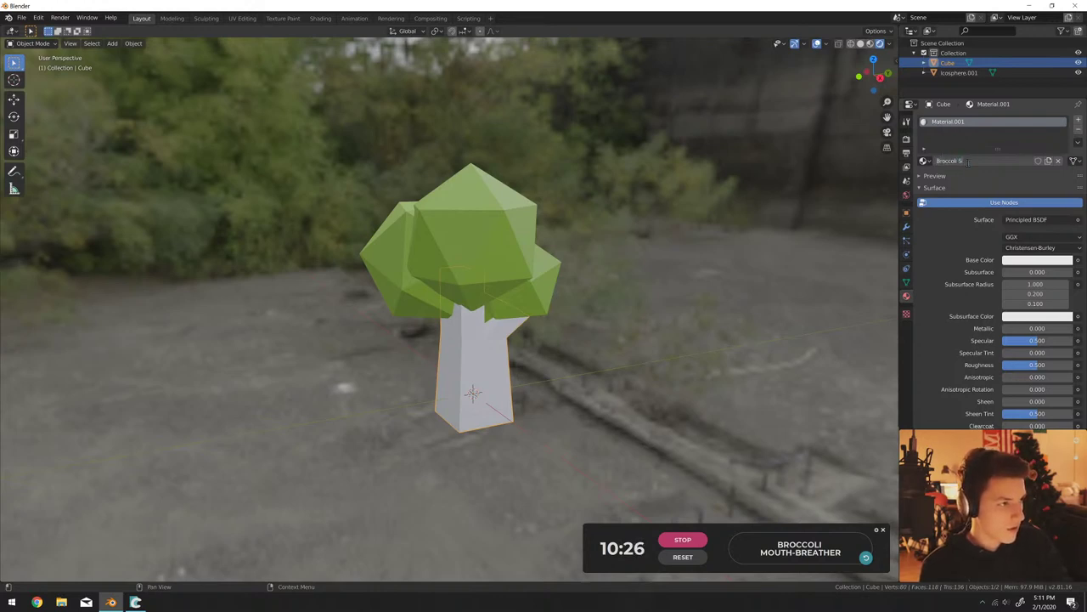
{"action": "left_click", "coordinate": [1019, 260]}
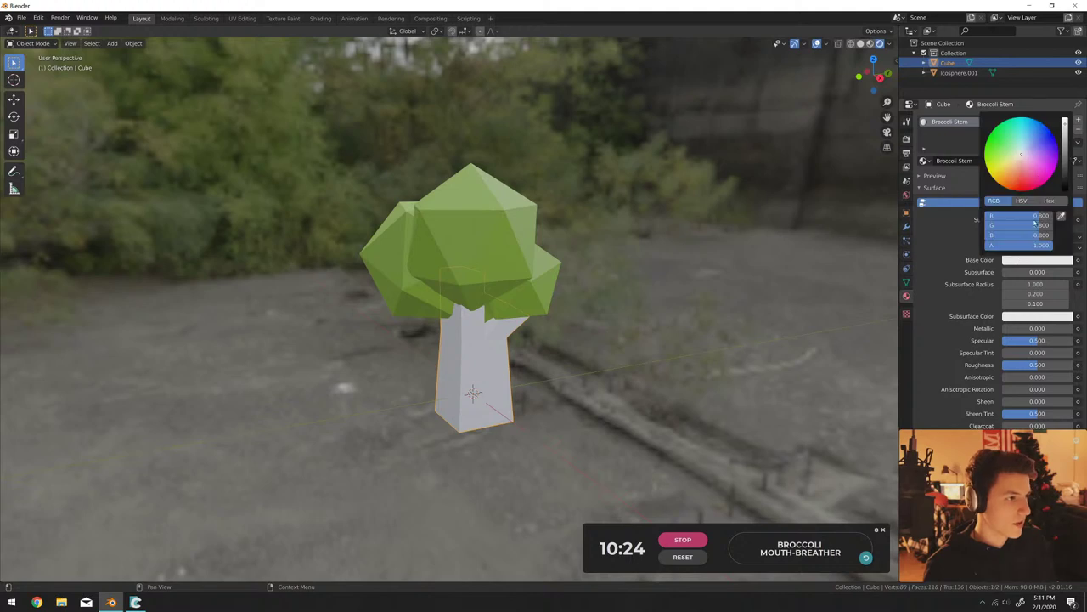
{"action": "left_click", "coordinate": [1006, 159]}
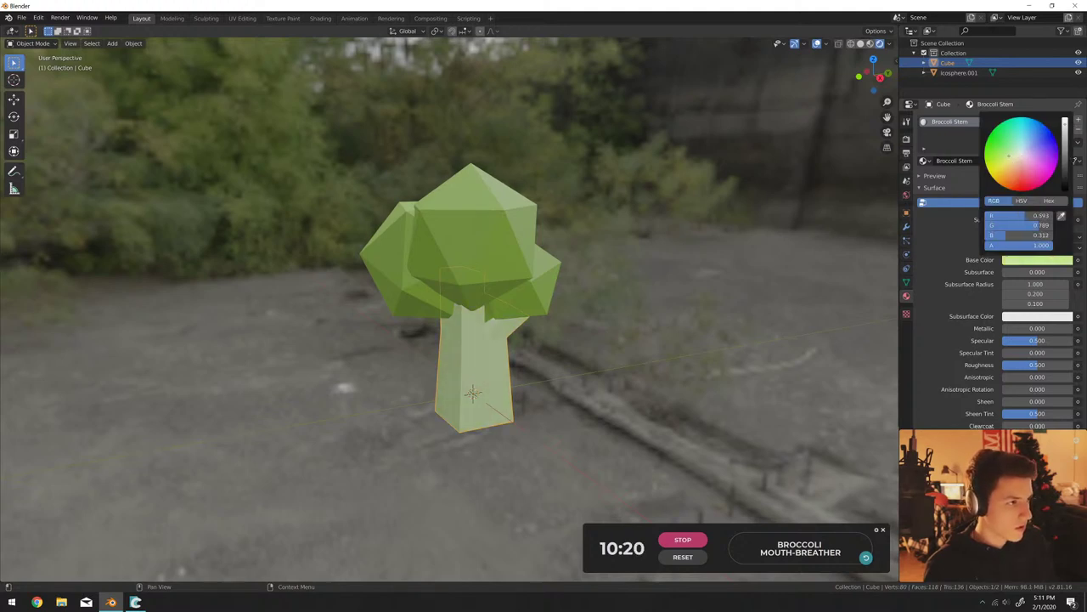
Check the head's green base colour, then select the stem with the head active.
{"action": "left_click", "coordinate": [462, 247]}
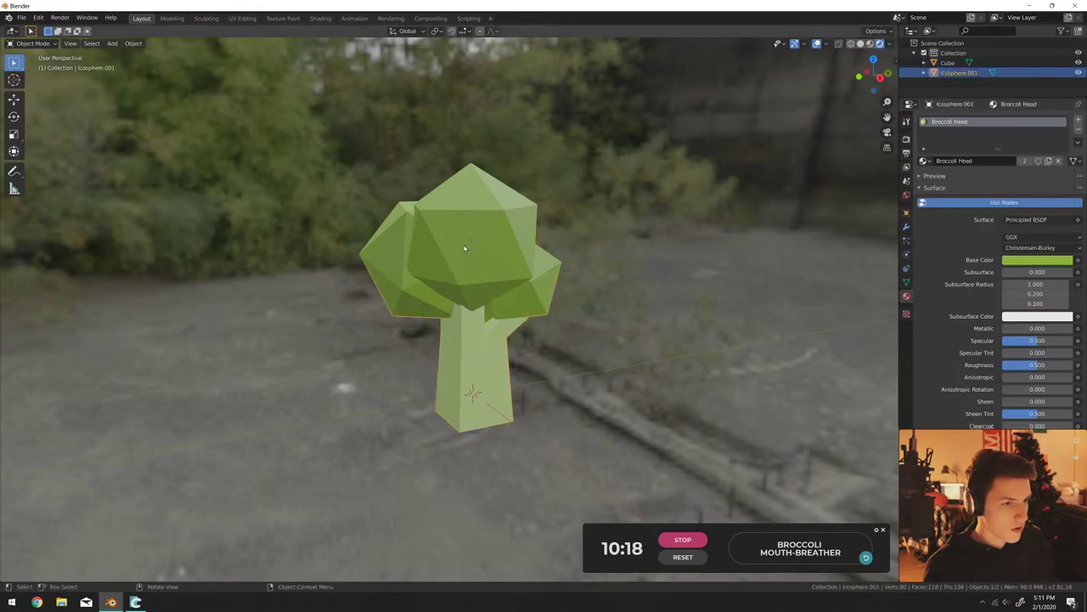
{"action": "left_click", "coordinate": [1037, 260]}
{"action": "middle_click_drag", "start_coordinate": [544, 272], "coordinate": [505, 320]}
{"action": "scroll", "coordinate": [586, 331], "scroll_direction": "up", "scroll_amount": 4}
{"action": "left_click", "coordinate": [547, 380]}
{"action": "scroll", "coordinate": [549, 345], "scroll_direction": "down", "scroll_amount": 4}
{"action": "left_click", "coordinate": [514, 234], "text": "shift"}
{"action": "key", "text": "shift+a"}
Add a plane and scale it into a large floor under the broccoli.
{"action": "mouse_move", "coordinate": [504, 320]}
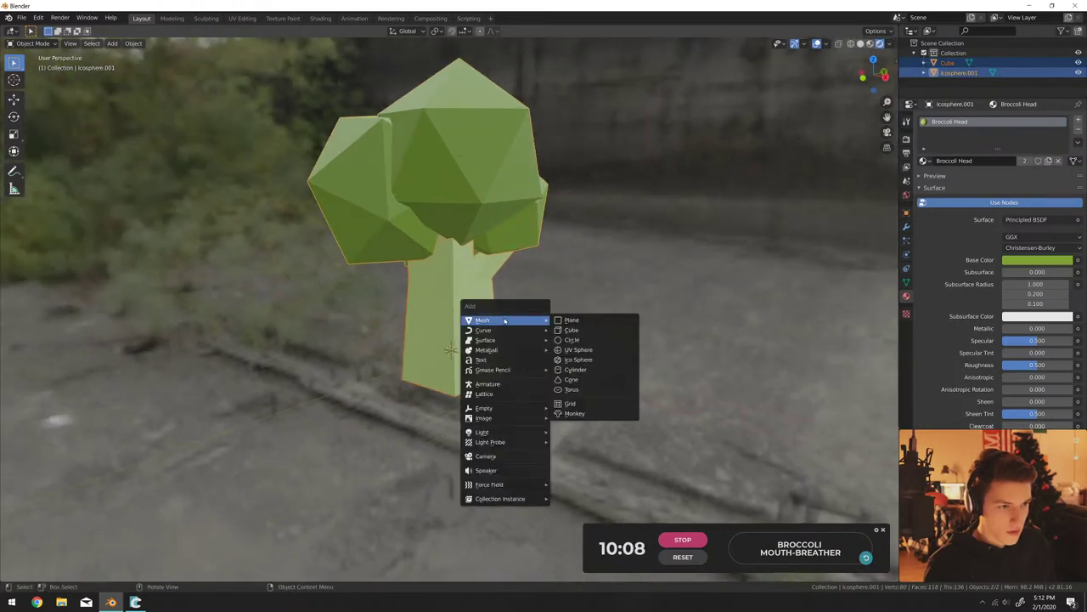
{"action": "left_click", "coordinate": [575, 321]}
{"action": "key", "text": "s"}
{"action": "left_click", "coordinate": [853, 379]}
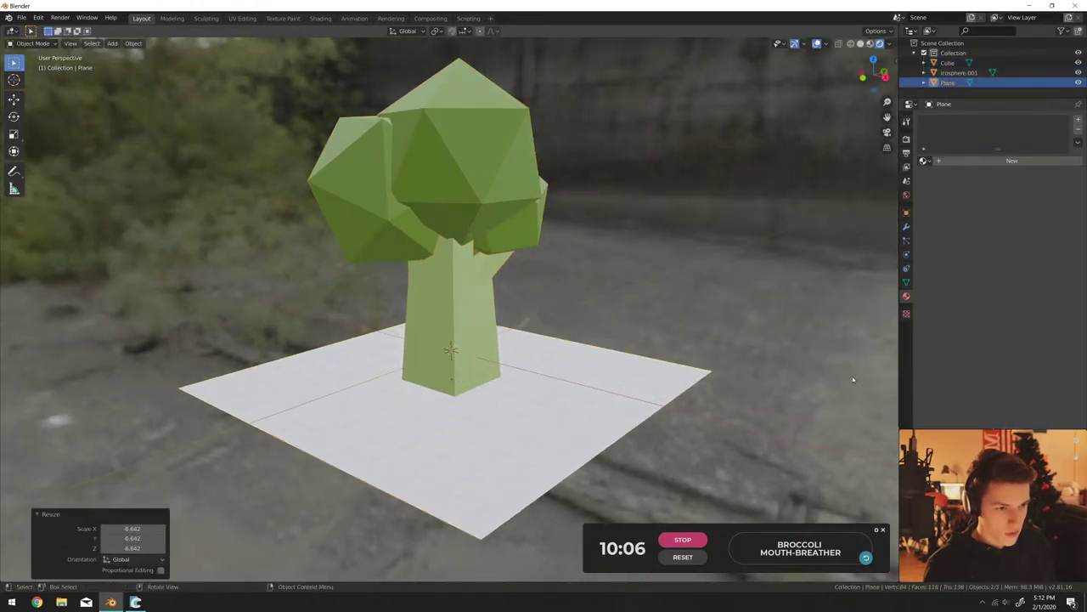
{"action": "key", "text": "s"}
{"action": "left_click", "coordinate": [699, 369]}
{"action": "scroll", "coordinate": [651, 360], "scroll_direction": "down", "scroll_amount": 5}
{"action": "middle_click_drag", "start_coordinate": [651, 359], "coordinate": [705, 344]}
{"action": "scroll", "coordinate": [605, 357], "scroll_direction": "up", "scroll_amount": 4}
Extrude the plane's back edge straight up along Z into a wall.
{"action": "key", "text": "Tab"}
{"action": "scroll", "coordinate": [705, 344], "scroll_direction": "down", "scroll_amount": 3}
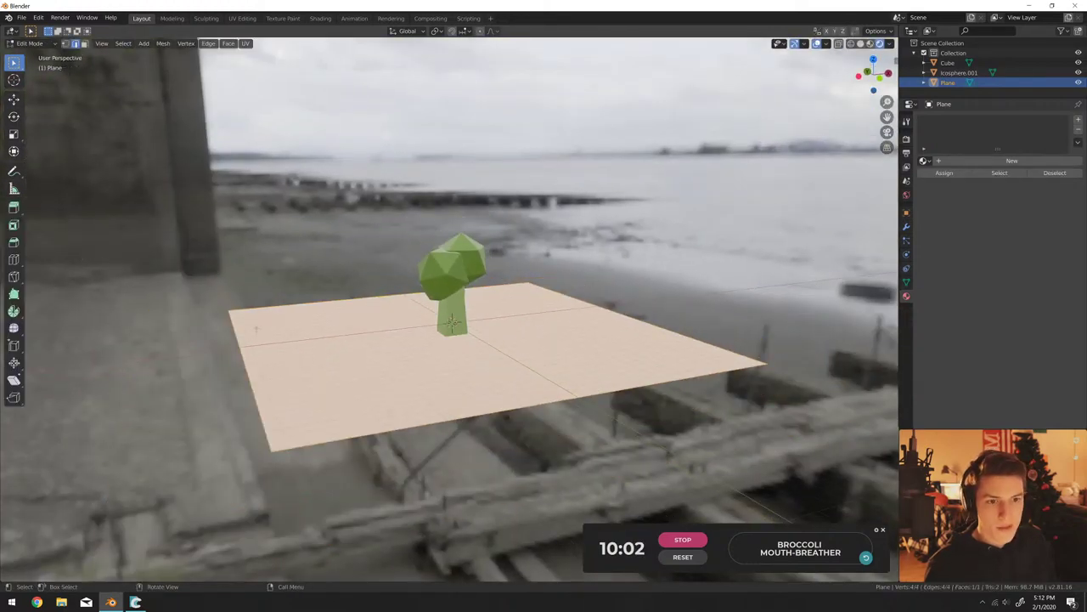
{"action": "left_click", "coordinate": [274, 356]}
{"action": "key", "text": "e"}
{"action": "key", "text": "z"}
{"action": "left_click", "coordinate": [367, 255]}
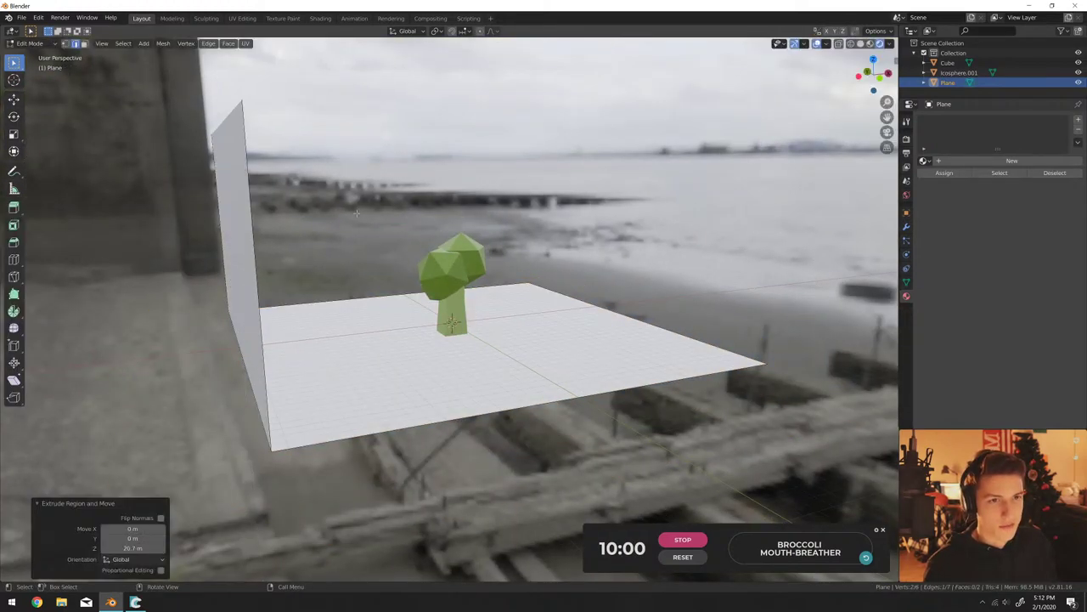
{"action": "middle_click_drag", "start_coordinate": [366, 255], "coordinate": [375, 198]}
{"action": "key", "text": "g"}
{"action": "key", "text": "z"}
{"action": "left_click", "coordinate": [375, 199]}
Bevel the floor-to-wall corner edge into a curve and leave Edit Mode.
{"action": "left_click", "coordinate": [336, 321]}
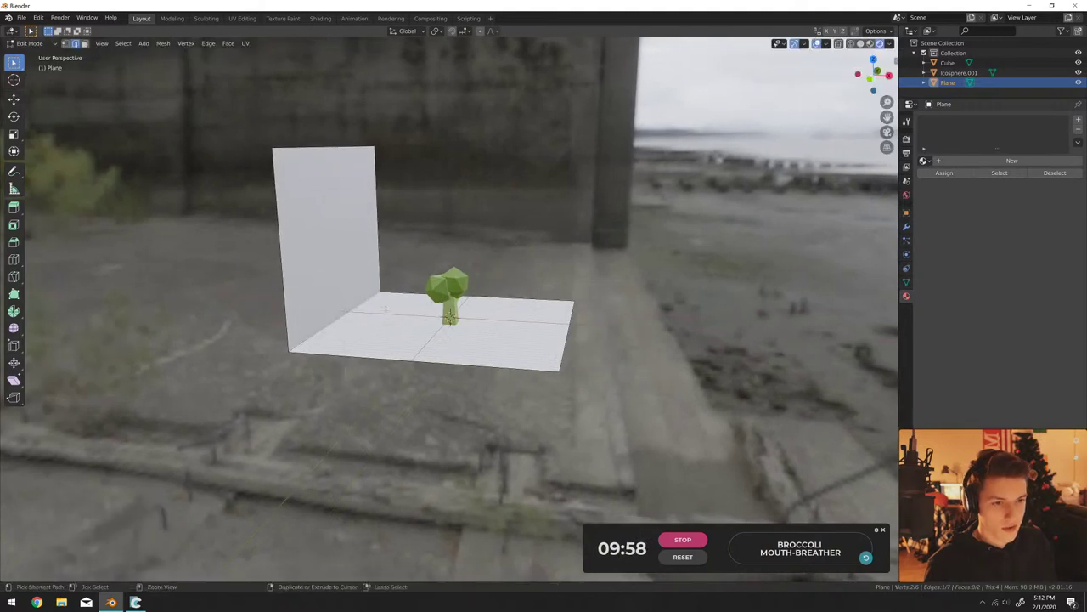
{"action": "key", "text": "ctrl+b"}
{"action": "scroll", "coordinate": [419, 312], "scroll_direction": "up", "scroll_amount": 3}
{"action": "left_click", "coordinate": [425, 316]}
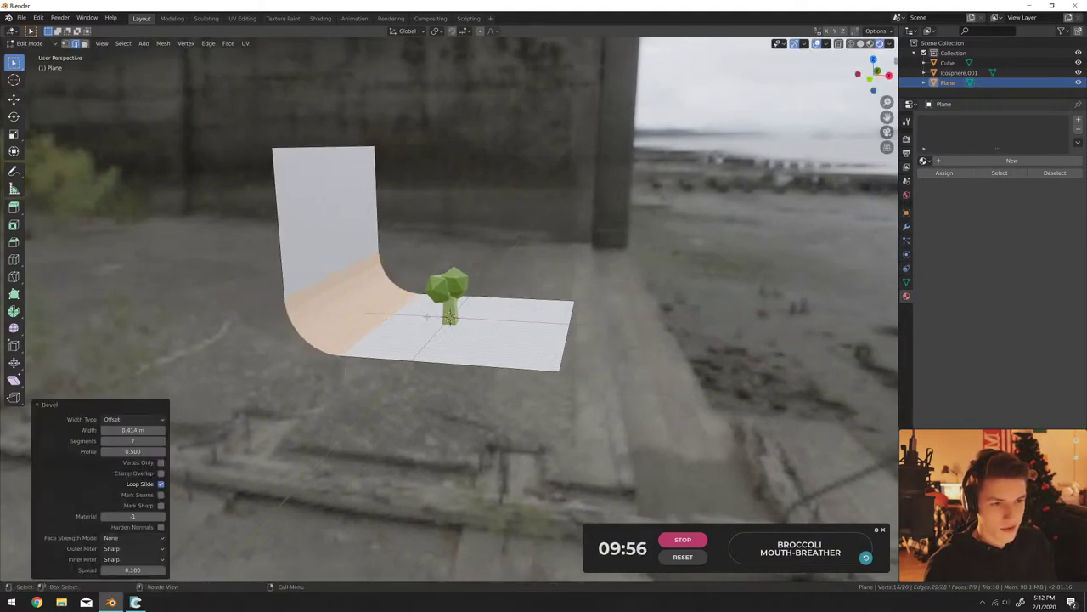
{"action": "key", "text": "Tab"}
Apply Shade Smooth to the backdrop.
{"action": "right_click", "coordinate": [310, 240]}
{"action": "left_click", "coordinate": [338, 239]}
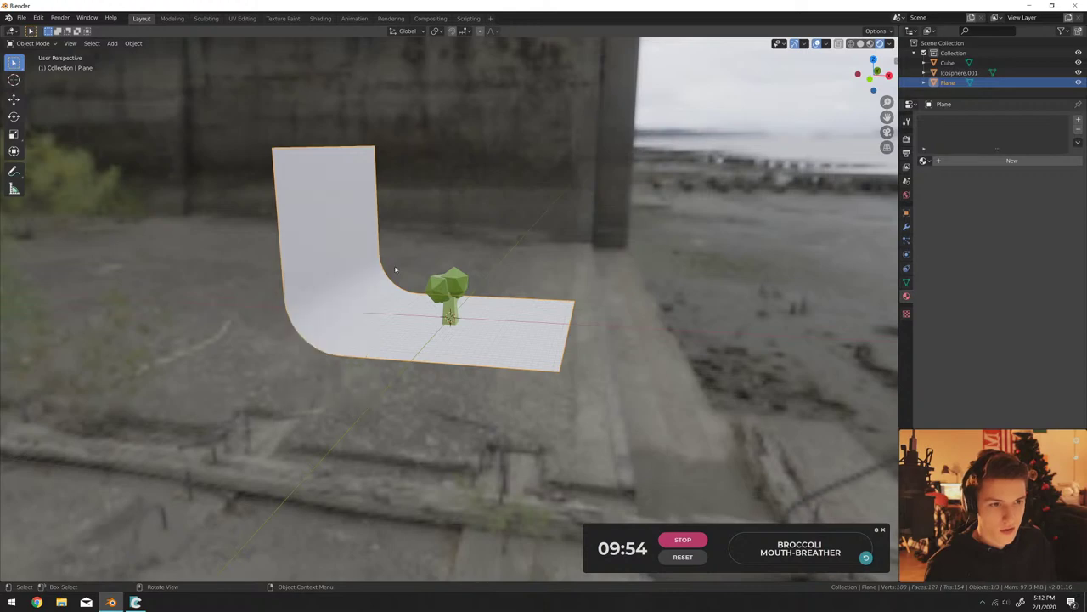
{"action": "middle_click_drag", "start_coordinate": [386, 265], "coordinate": [441, 331]}
{"action": "scroll", "coordinate": [459, 348], "scroll_direction": "up", "scroll_amount": 4}
{"action": "key", "text": "shift+a"}
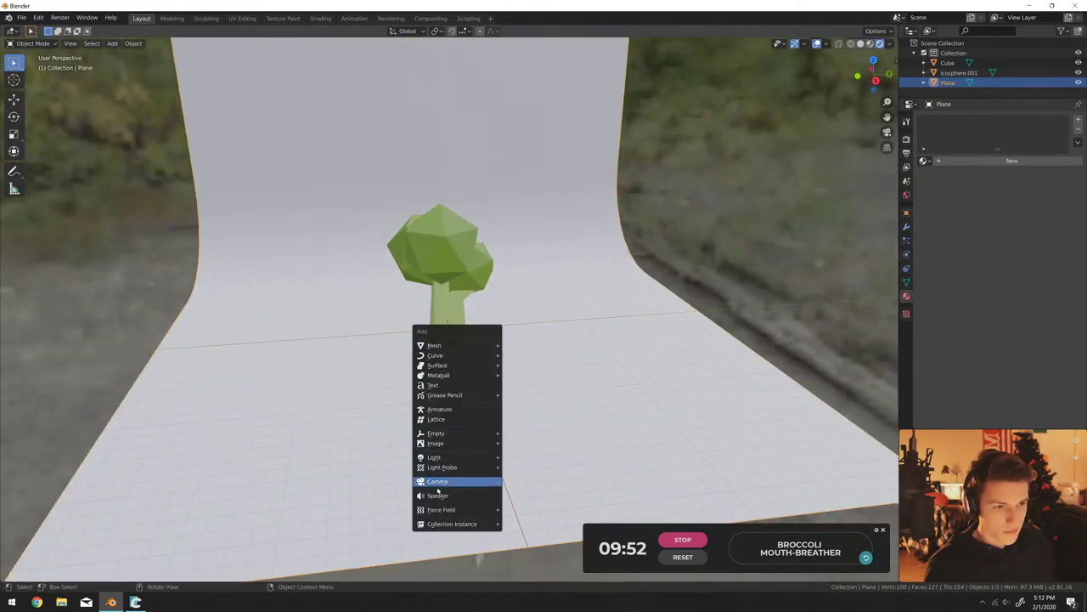
Add a camera and use walk navigation to frame the broccoli.
{"action": "left_click", "coordinate": [450, 482]}
{"action": "key", "text": "KP_0"}
{"action": "key", "text": "shift+grave"}
{"action": "key", "text": "s"}
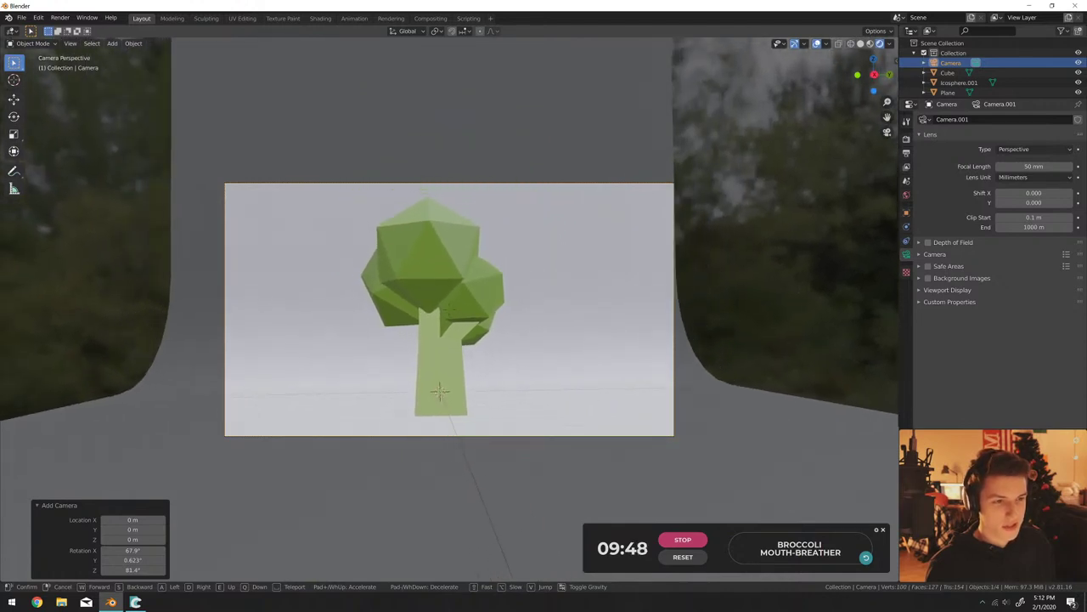
{"action": "key", "text": "w"}
{"action": "key", "text": "s"}
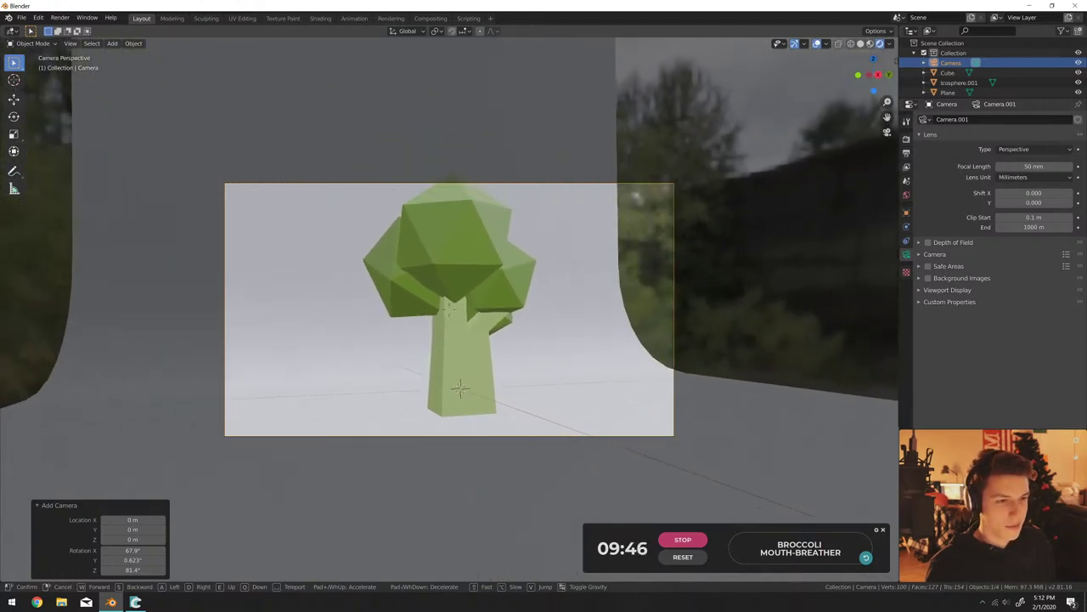
{"action": "left_click", "coordinate": [450, 314]}
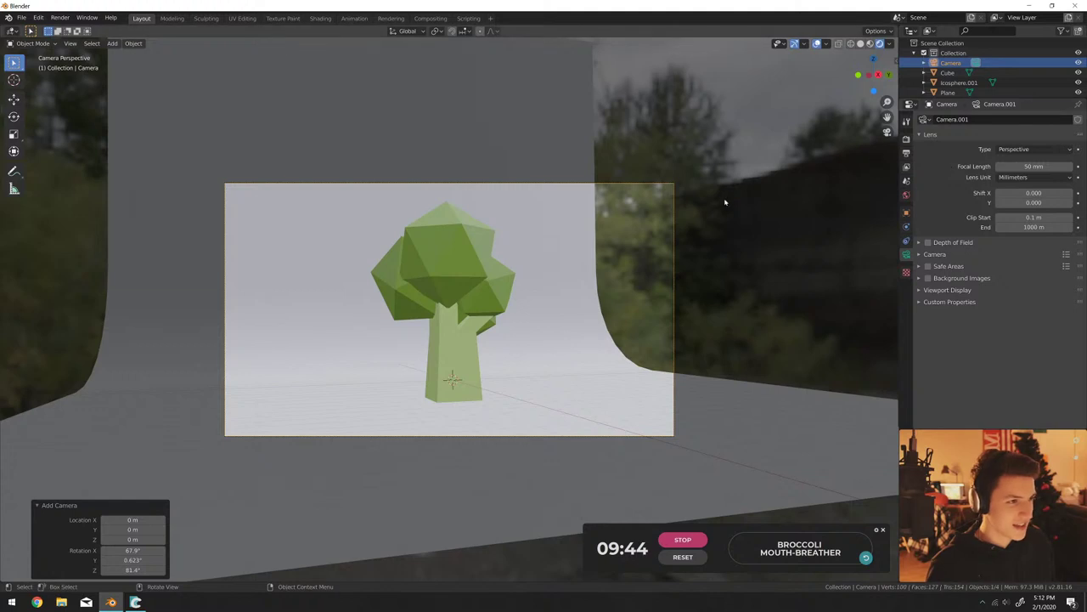
{"action": "key", "text": "g"}
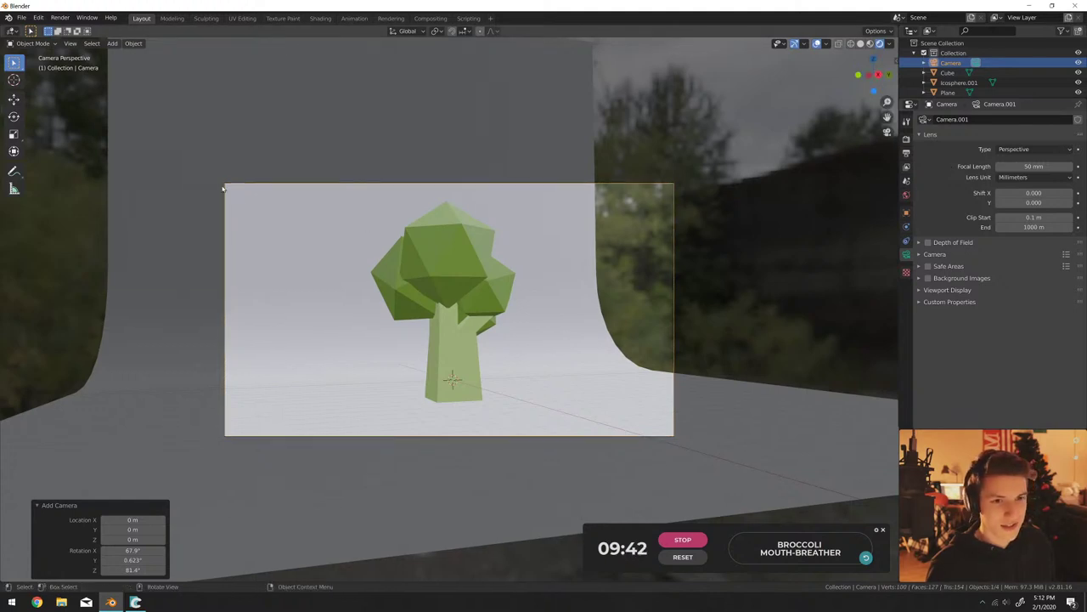
Look through the scene, camera and render properties for the Output resolution settings.
{"action": "left_click", "coordinate": [906, 153]}
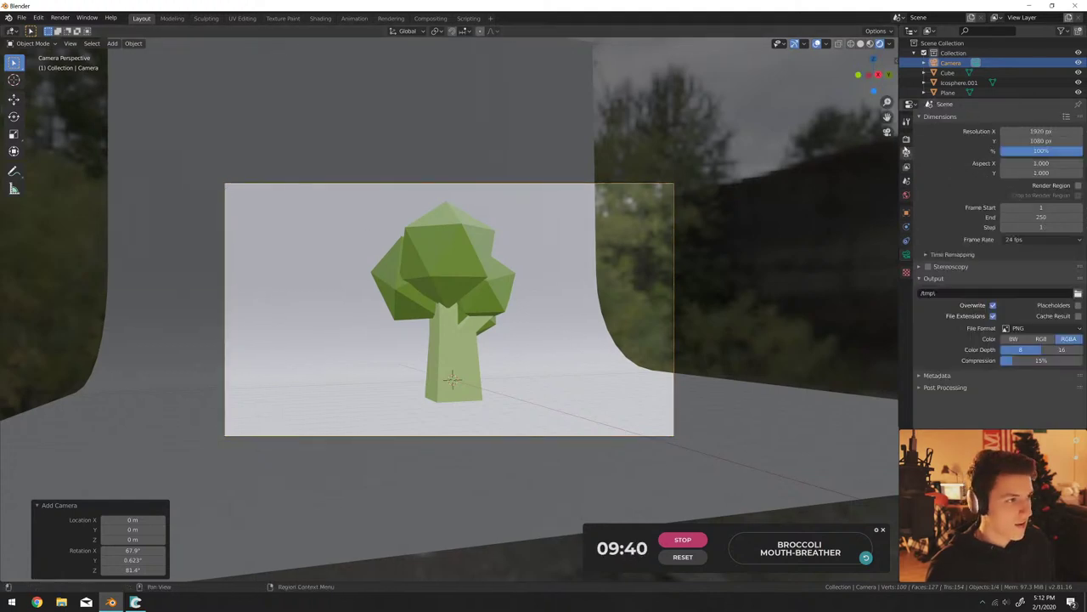
{"action": "left_click", "coordinate": [906, 167]}
{"action": "left_click", "coordinate": [906, 181]}
{"action": "left_click", "coordinate": [905, 194]}
{"action": "left_click", "coordinate": [906, 253]}
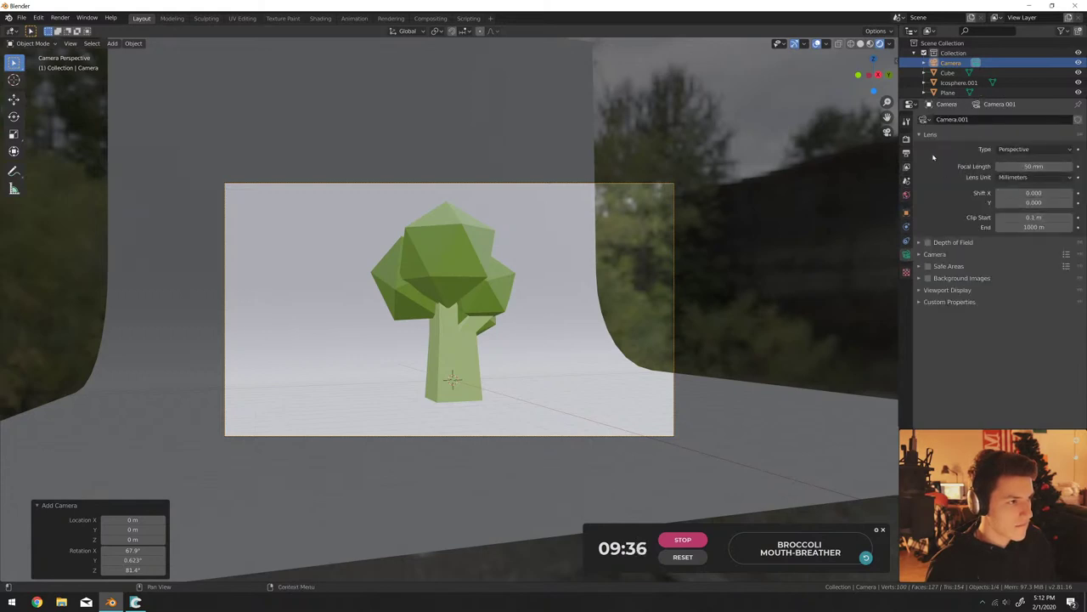
{"action": "left_click", "coordinate": [904, 141]}
{"action": "left_click", "coordinate": [905, 153]}
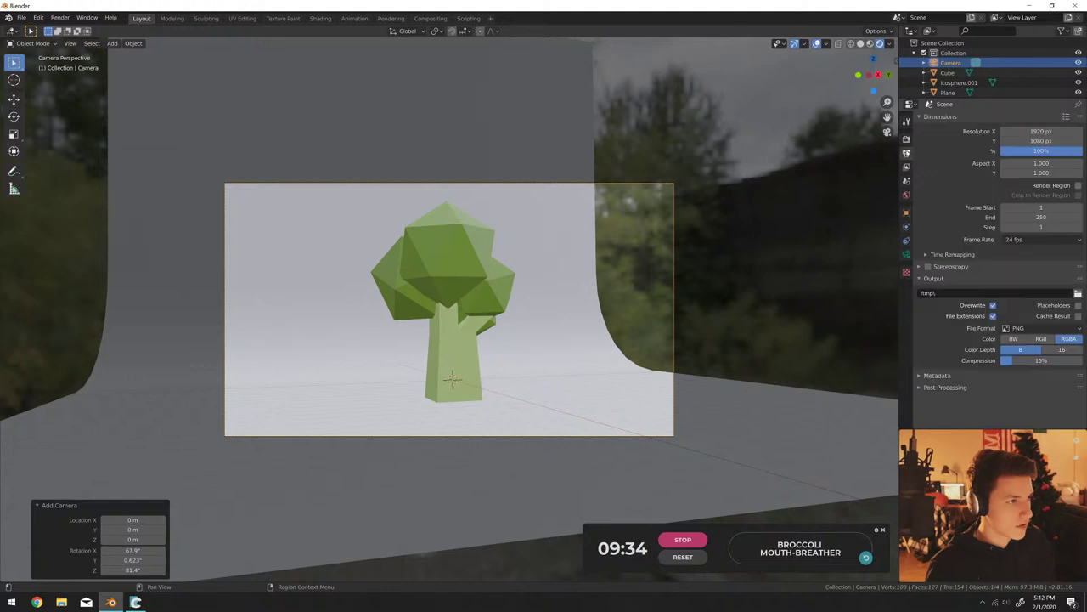
Set the render resolution to 1000 × 1250 px portrait.
{"action": "left_click_drag", "start_coordinate": [1040, 131], "coordinate": [1062, 141]}
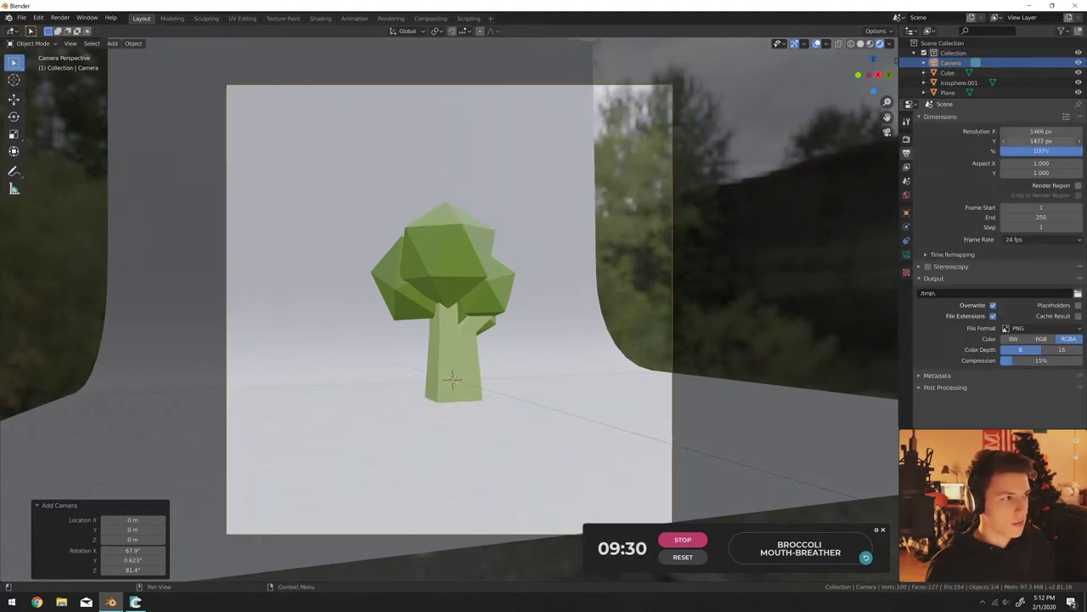
{"action": "left_click", "coordinate": [1040, 141]}
{"action": "type", "text": "1000"}
{"action": "key", "text": "Return"}
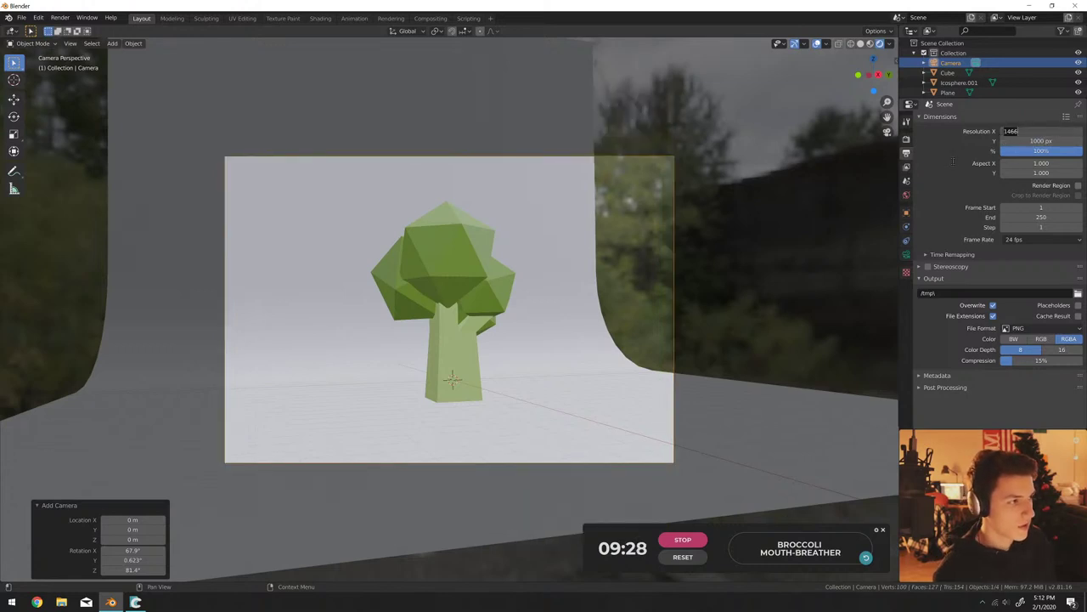
{"action": "key", "text": "Return"}
{"action": "left_click_drag", "start_coordinate": [1040, 141], "coordinate": [1008, 146]}
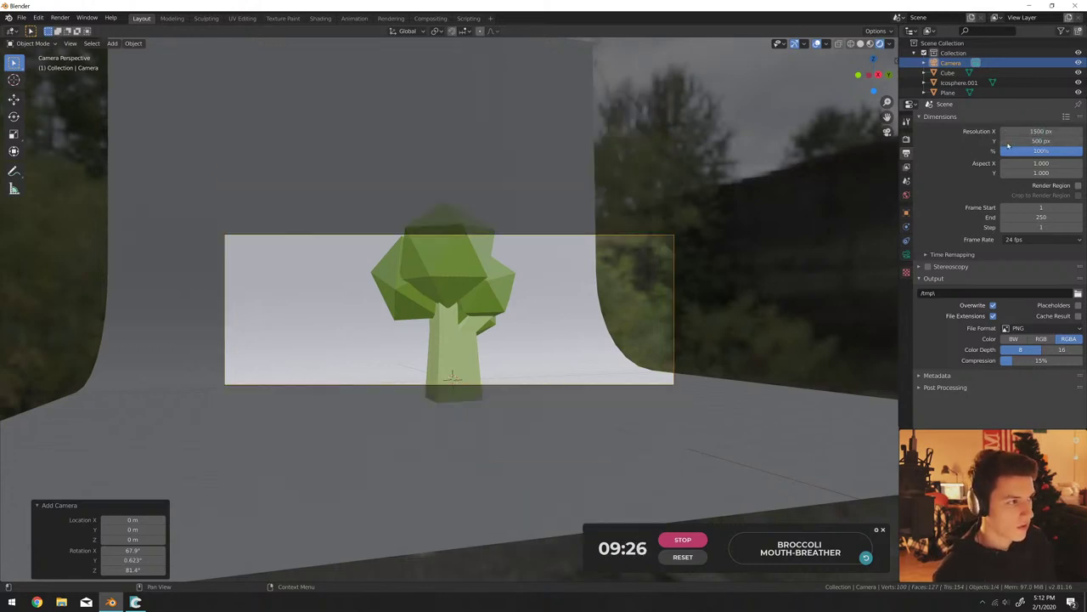
{"action": "type", "text": "4"}
{"action": "key", "text": "Return"}
{"action": "type", "text": "1000"}
{"action": "key", "text": "Return"}
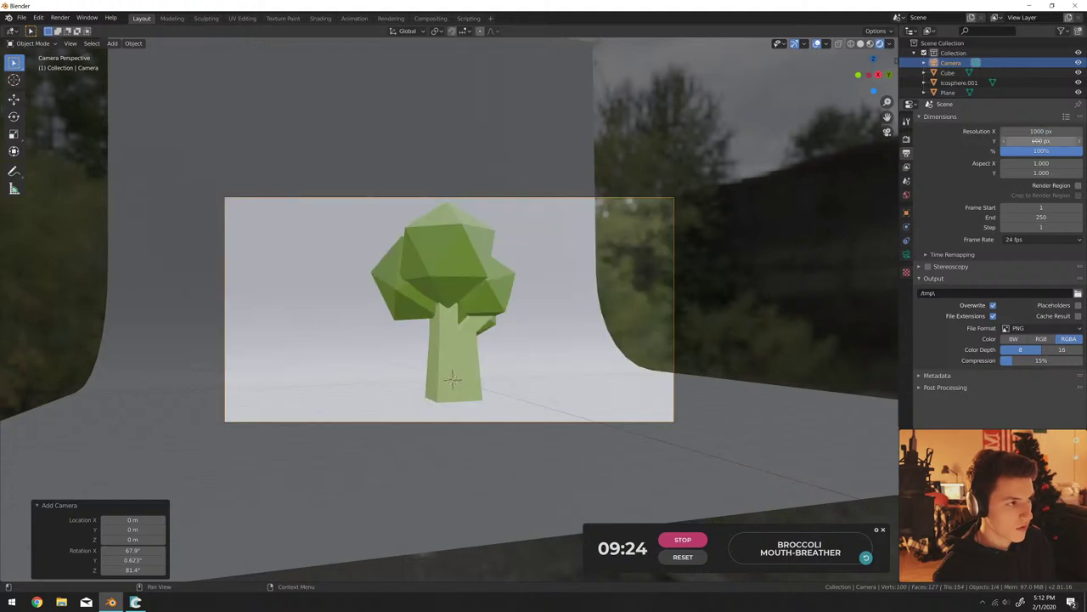
{"action": "type", "text": "1500"}
{"action": "key", "text": "Return"}
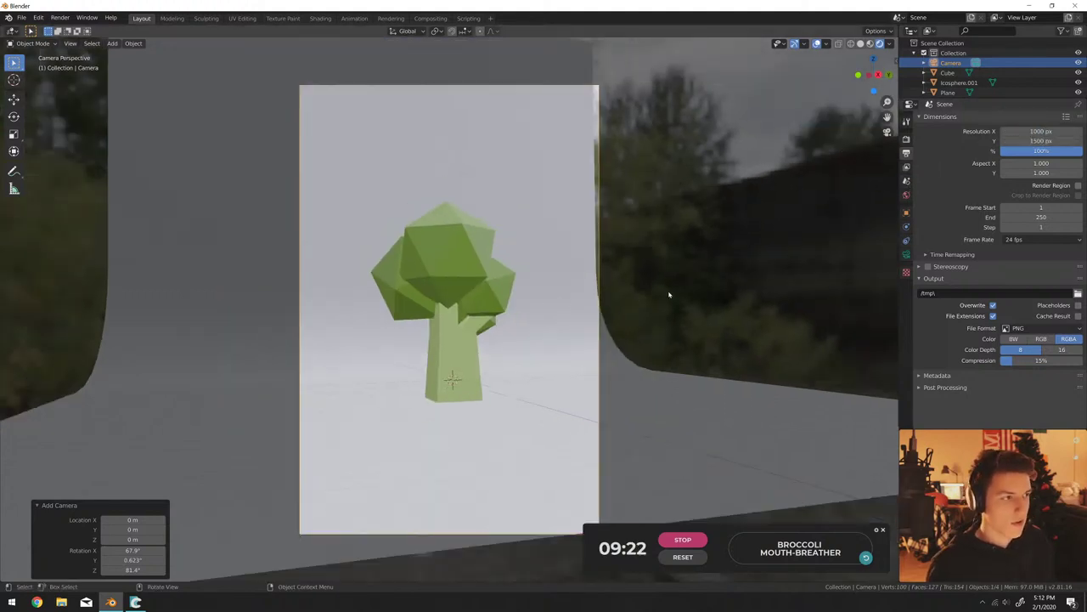
{"action": "scroll", "coordinate": [571, 297], "scroll_direction": "down", "scroll_amount": 2}
{"action": "type", "text": "1250"}
{"action": "key", "text": "Return"}
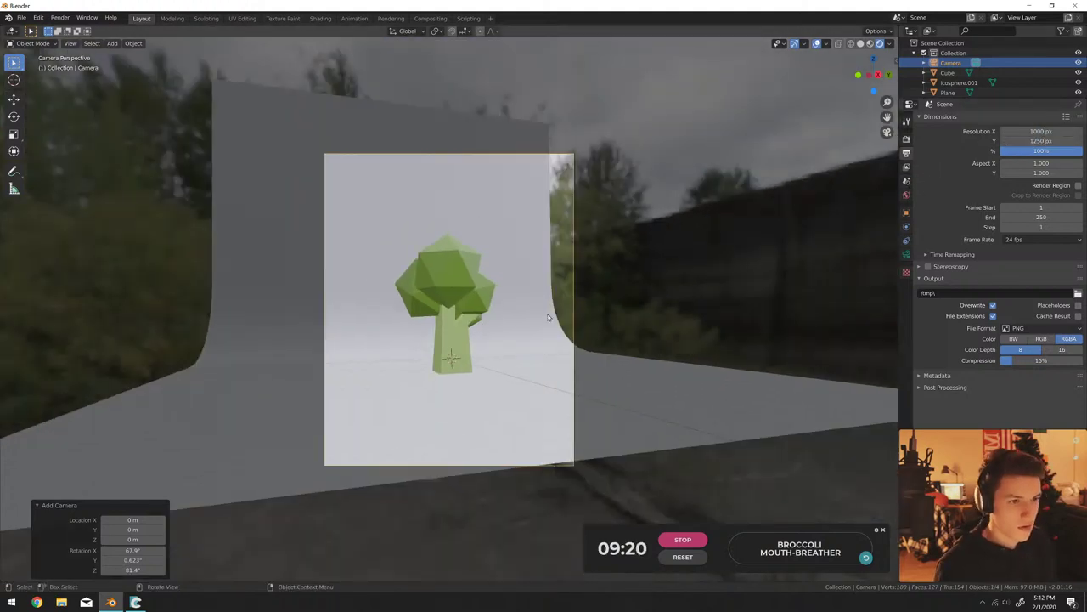
Walk the camera closer to the broccoli.
{"action": "key", "text": "shift+grave"}
{"action": "key", "text": "w"}
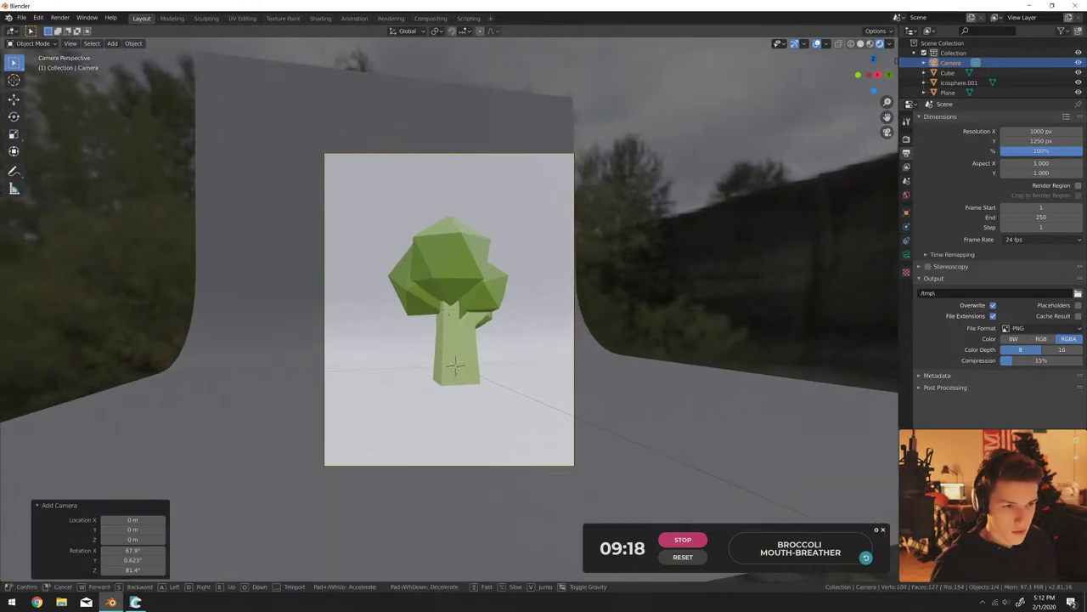
{"action": "left_click", "coordinate": [677, 372]}
Rotate the backdrop plane -14.2° around Z.
{"action": "left_click", "coordinate": [677, 373]}
{"action": "key", "text": "r"}
{"action": "key", "text": "z"}
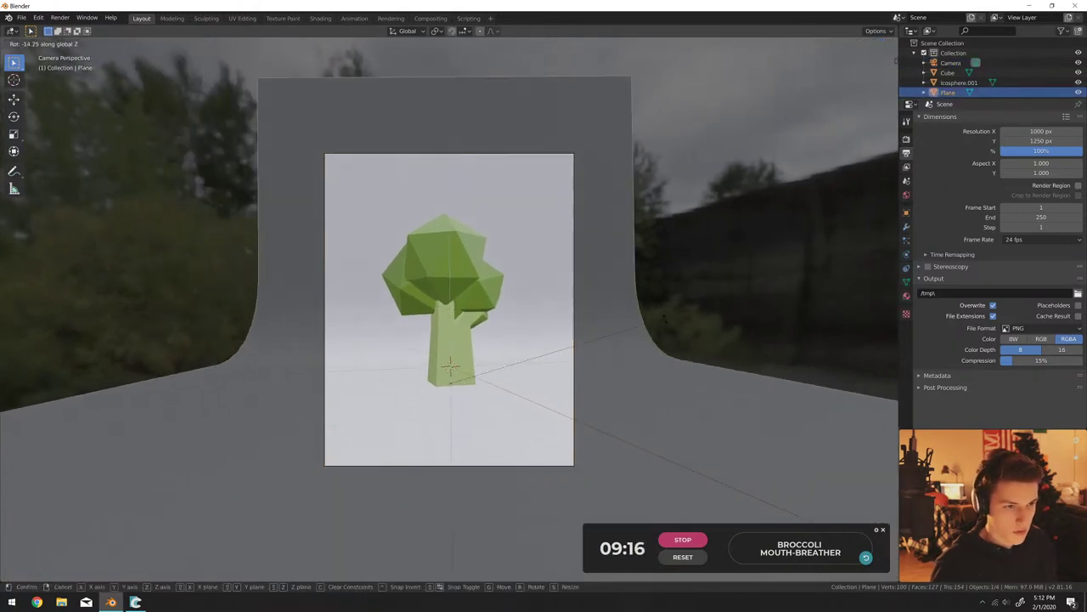
{"action": "left_click", "coordinate": [658, 324]}
Orbit down to inspect the trunk and enter Edit Mode on it.
{"action": "scroll", "coordinate": [530, 356], "scroll_direction": "up", "scroll_amount": 3}
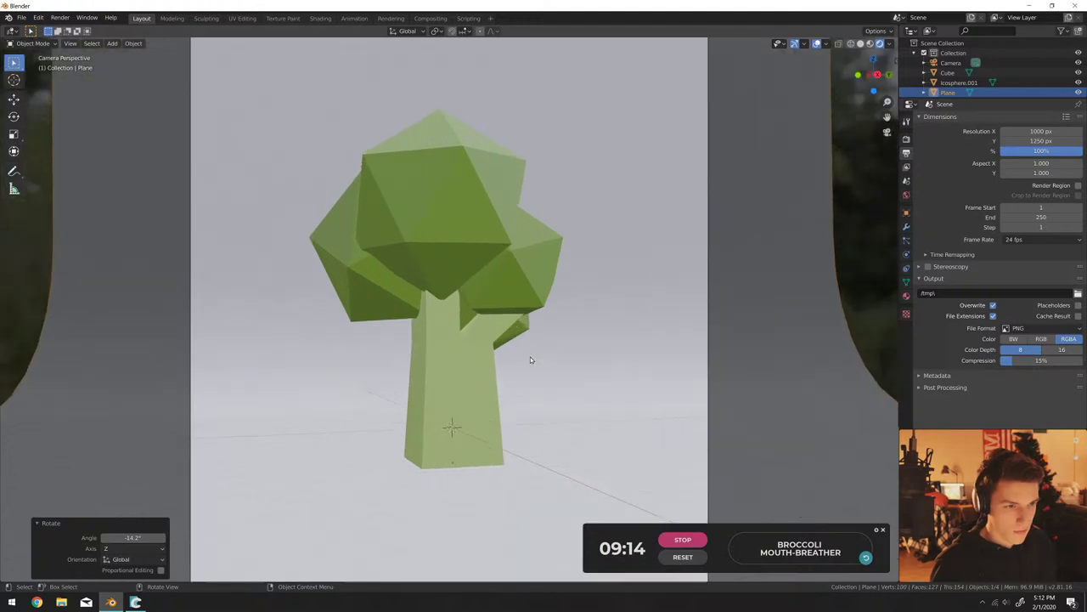
{"action": "middle_click_drag", "start_coordinate": [530, 356], "coordinate": [513, 330]}
{"action": "scroll", "coordinate": [510, 383], "scroll_direction": "up", "scroll_amount": 5}
{"action": "key", "text": "shift+a"}
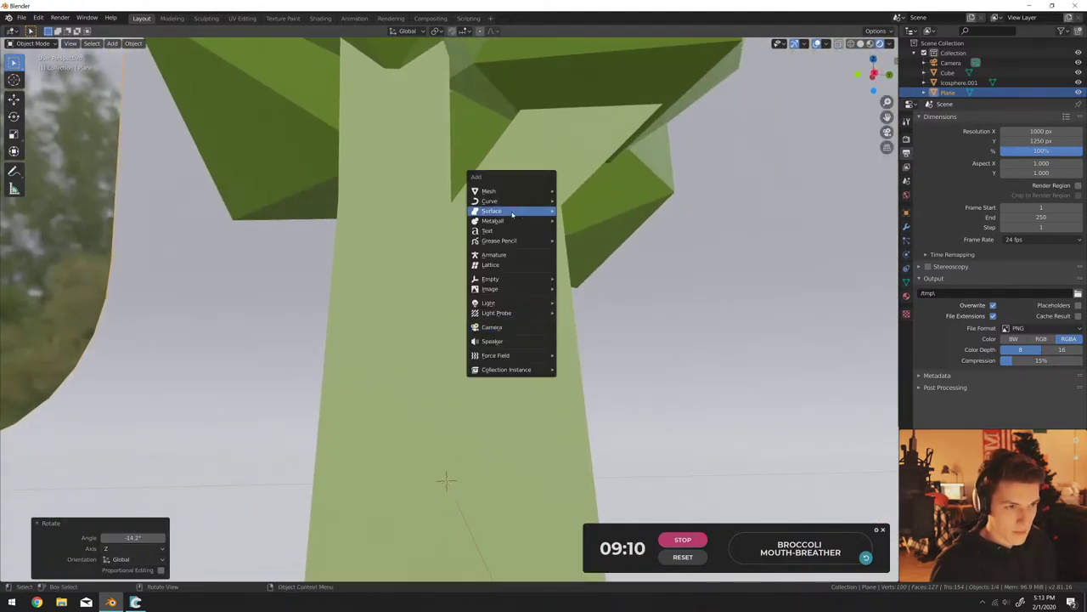
{"action": "mouse_move", "coordinate": [518, 194]}
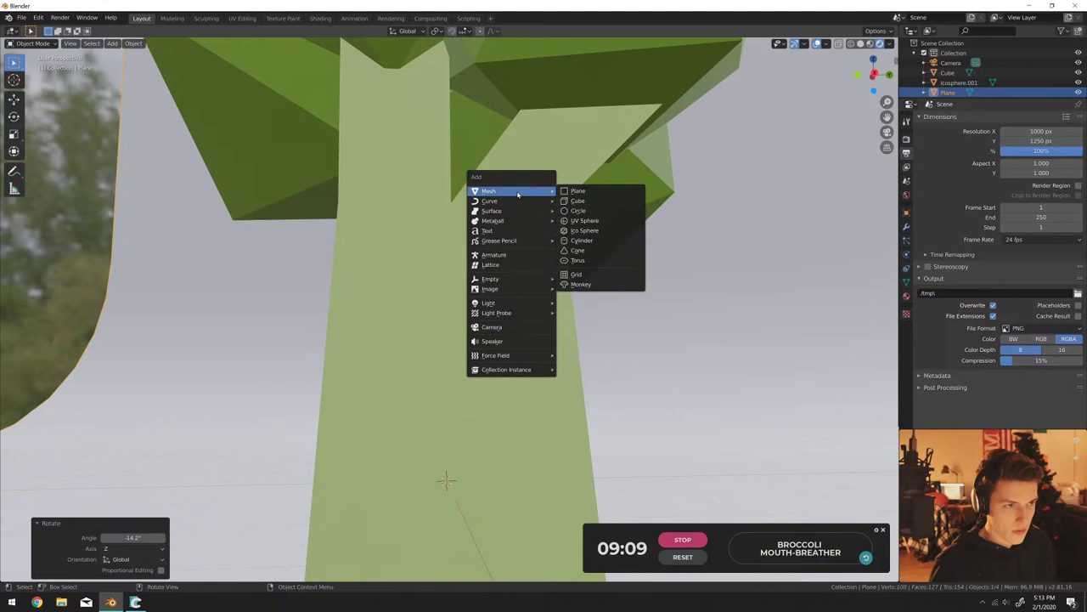
{"action": "left_click", "coordinate": [454, 333]}
{"action": "key", "text": "Tab"}
Cut a horizontal edge loop around the trunk and a centred vertical loop down its front.
{"action": "scroll", "coordinate": [454, 333], "scroll_direction": "down", "scroll_amount": 5}
{"action": "key", "text": "ctrl+r"}
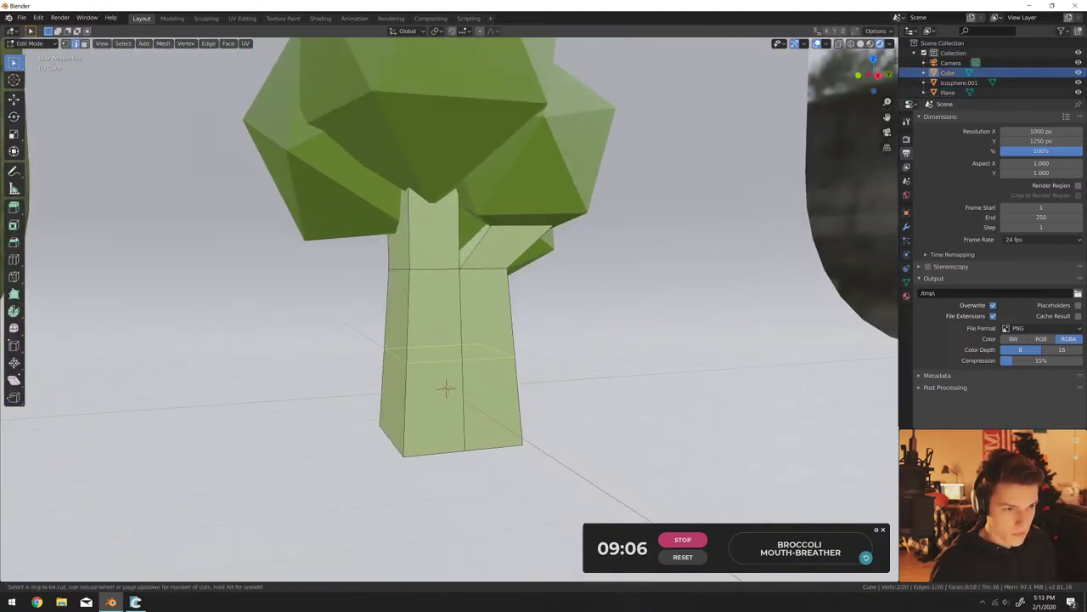
{"action": "left_click", "coordinate": [389, 348]}
{"action": "left_click", "coordinate": [408, 320]}
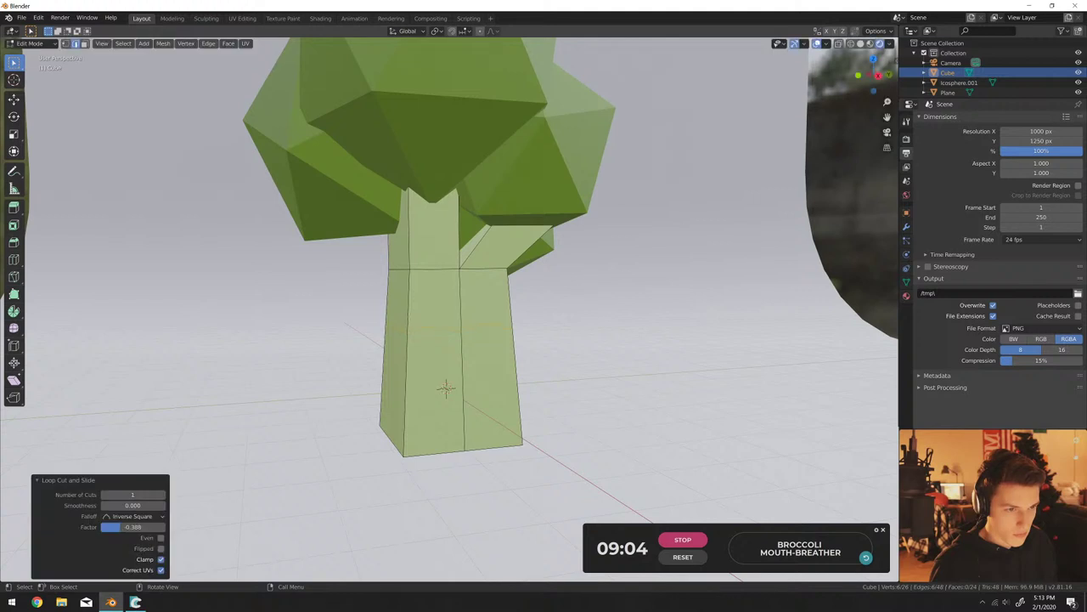
{"action": "key", "text": "g"}
{"action": "key", "text": "g"}
{"action": "right_click", "coordinate": [421, 310]}
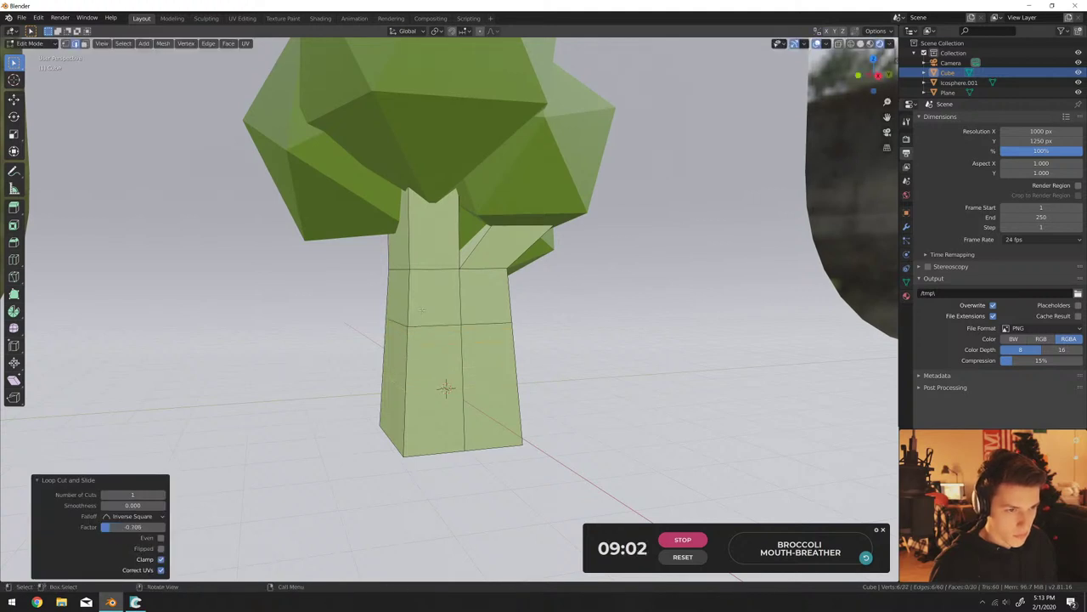
{"action": "scroll", "coordinate": [421, 310], "scroll_direction": "up", "scroll_amount": 1}
{"action": "key", "text": "ctrl+r"}
{"action": "left_click", "coordinate": [494, 269]}
{"action": "right_click", "coordinate": [494, 268]}
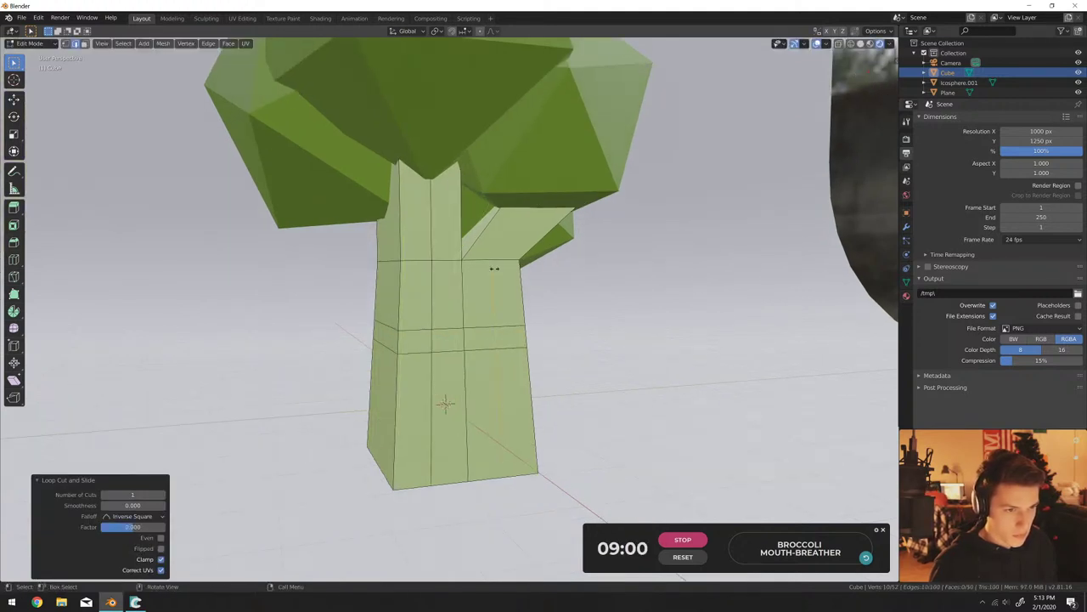
{"action": "scroll", "coordinate": [442, 399], "scroll_direction": "up", "scroll_amount": 2}
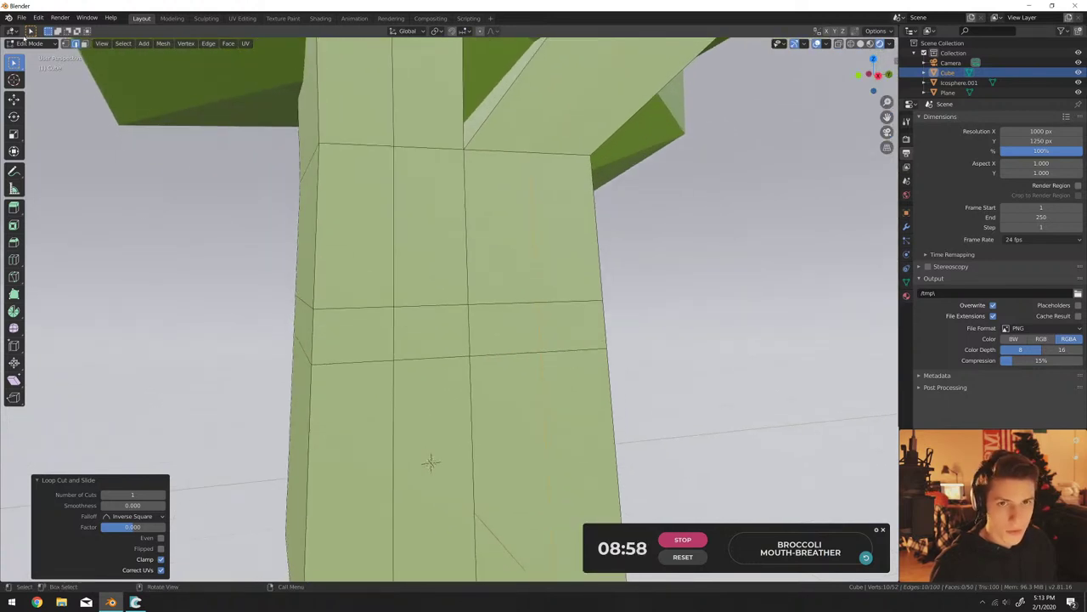
Select the trunk's front faces and extrude them inward to carve the mouth notch.
{"action": "left_click", "coordinate": [83, 43]}
{"action": "left_click", "coordinate": [432, 332]}
{"action": "middle_click_drag", "start_coordinate": [431, 332], "coordinate": [594, 340]}
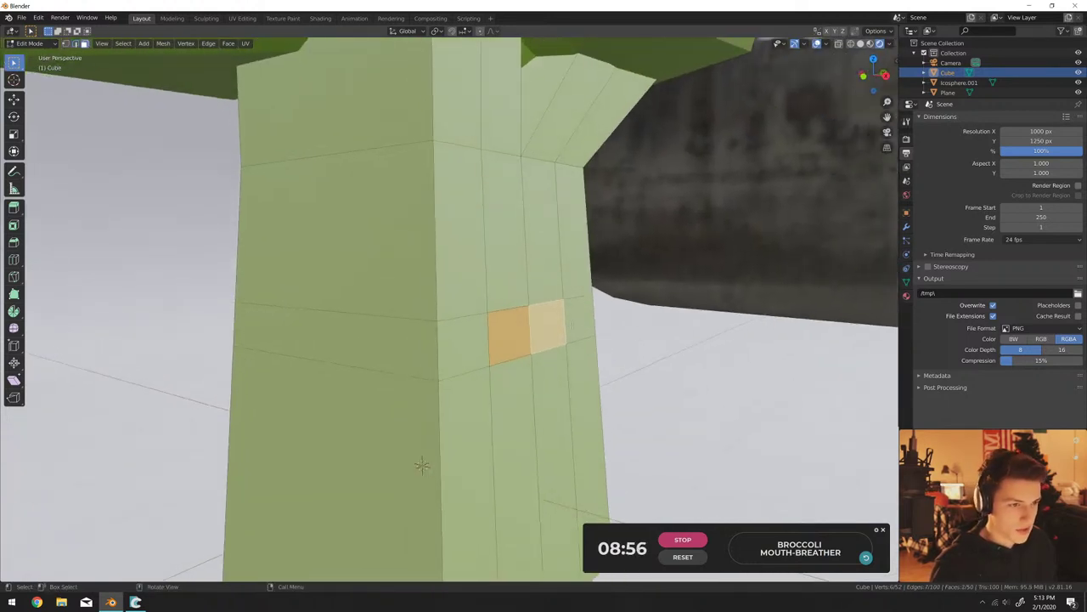
{"action": "key", "text": "e"}
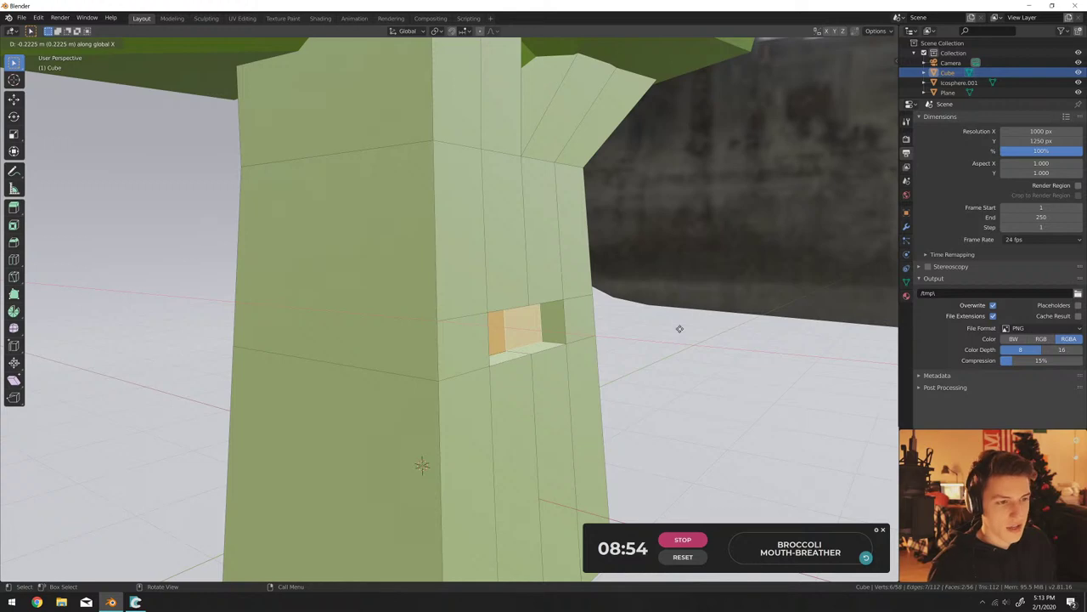
{"action": "left_click", "coordinate": [680, 329]}
{"action": "middle_click_drag", "start_coordinate": [679, 329], "coordinate": [578, 357]}
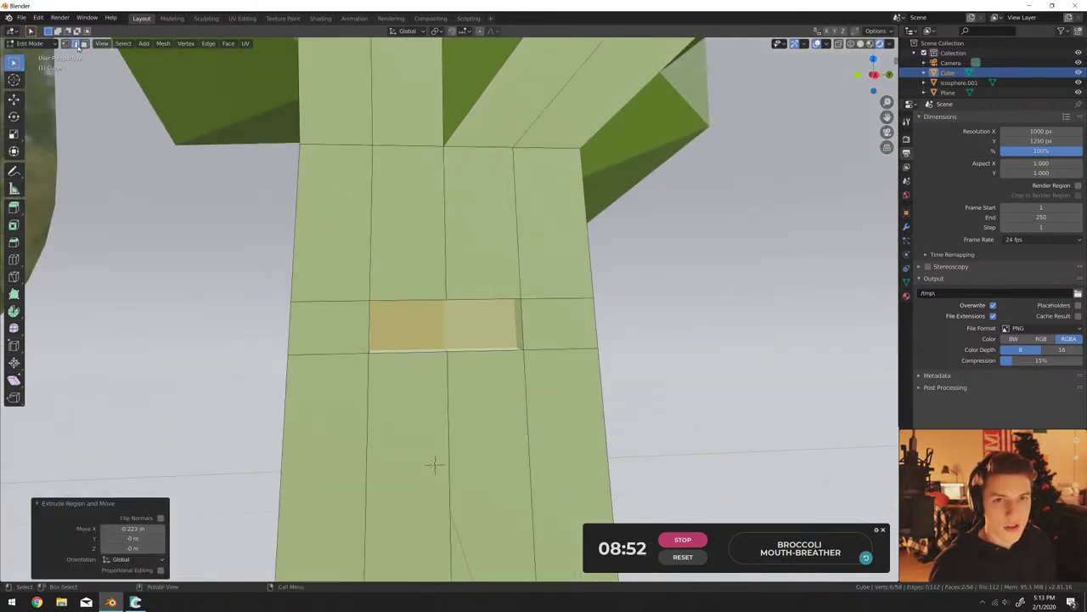
{"action": "mouse_move", "coordinate": [434, 462]}
{"action": "middle_mouse_down"}
{"action": "mouse_move", "coordinate": [448, 448]}
{"action": "mouse_move", "coordinate": [422, 473]}
{"action": "middle_mouse_up"}
From front and side ortho views, lower a trunk vertex and edge to slant the lip.
{"action": "key", "text": "KP_1"}
{"action": "key", "text": "KP_3"}
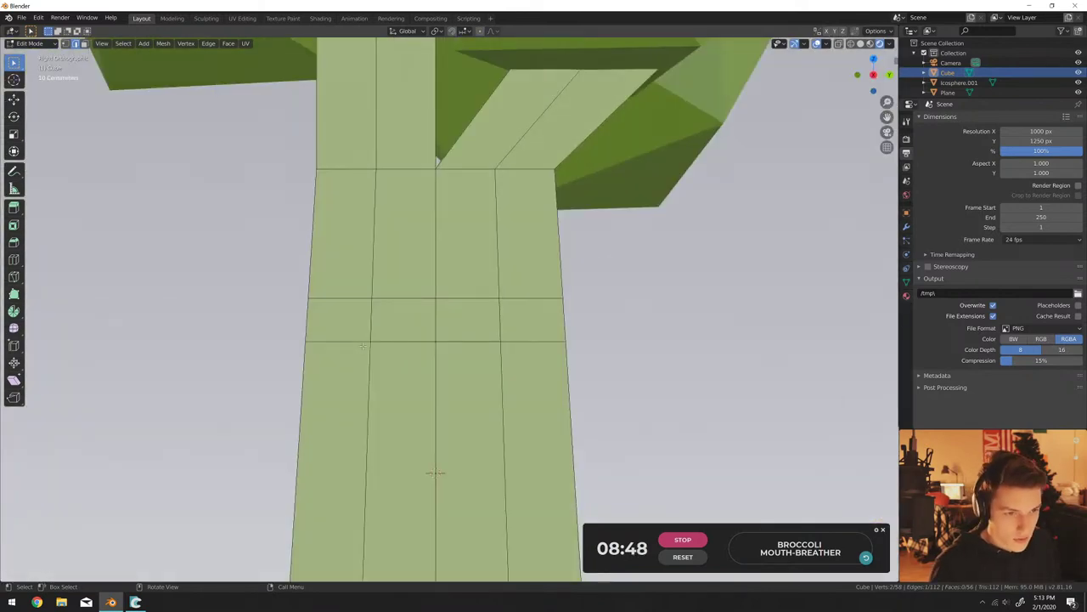
{"action": "left_click_drag", "start_coordinate": [363, 345], "coordinate": [359, 361]}
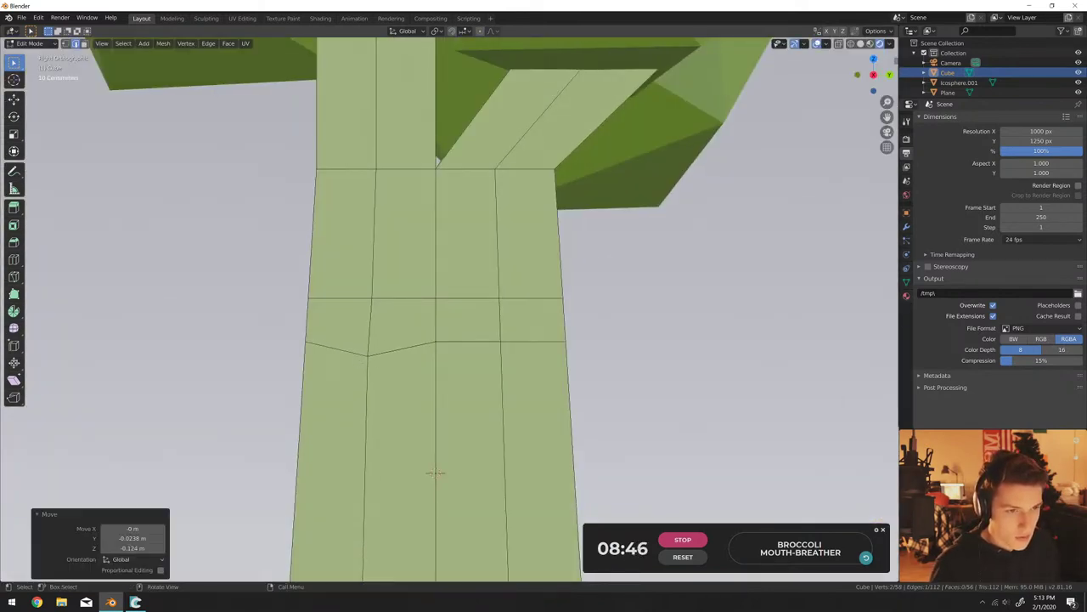
{"action": "mouse_move", "coordinate": [437, 468]}
{"action": "middle_mouse_down"}
{"action": "mouse_move", "coordinate": [425, 456]}
{"action": "mouse_move", "coordinate": [423, 480]}
{"action": "middle_mouse_up"}
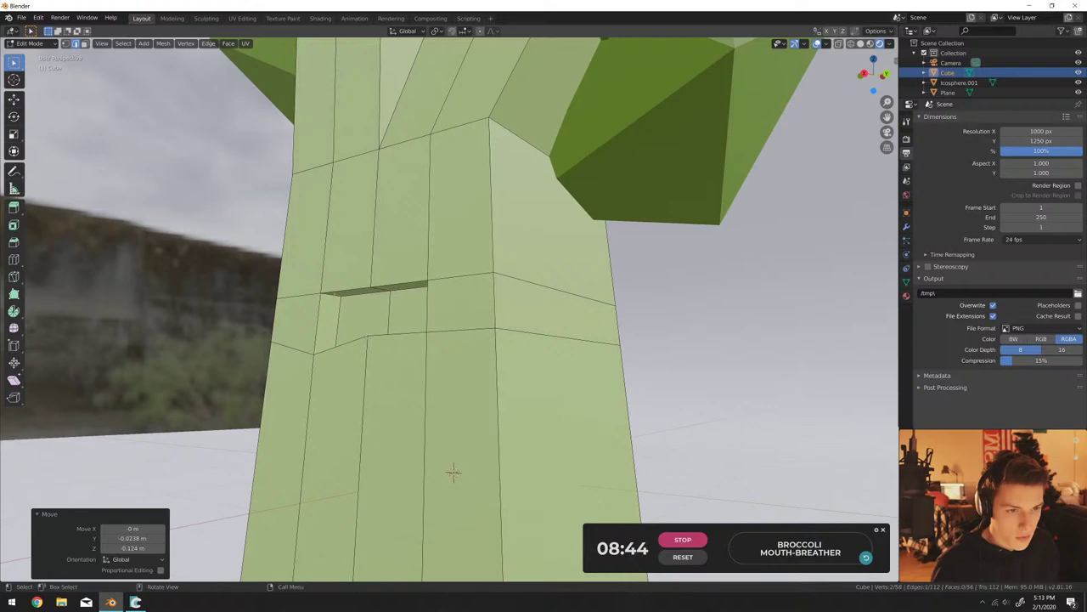
{"action": "key", "text": "KP_3"}
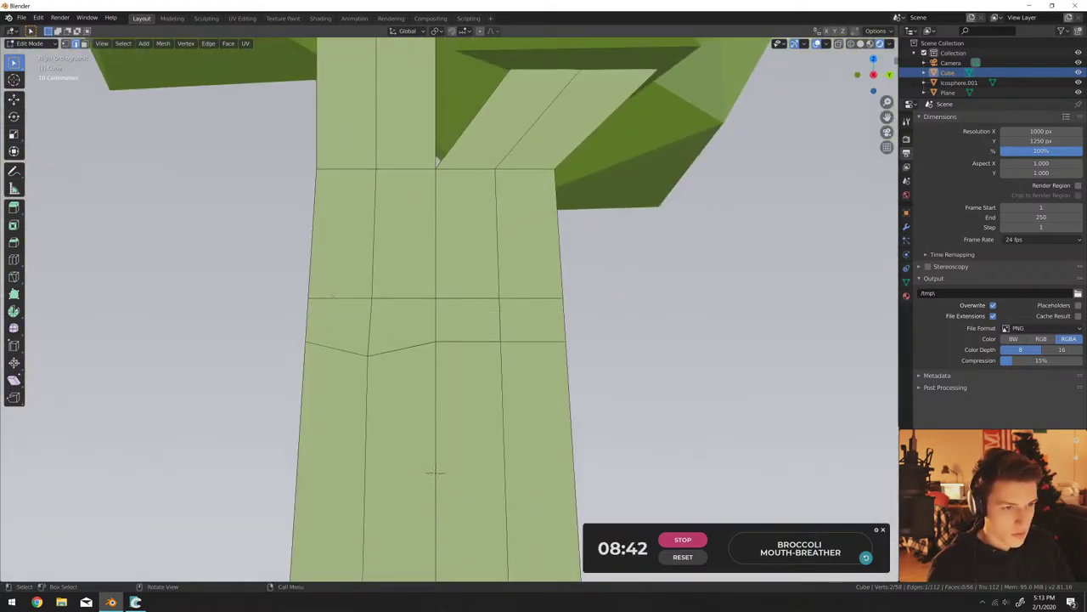
{"action": "key", "text": "g"}
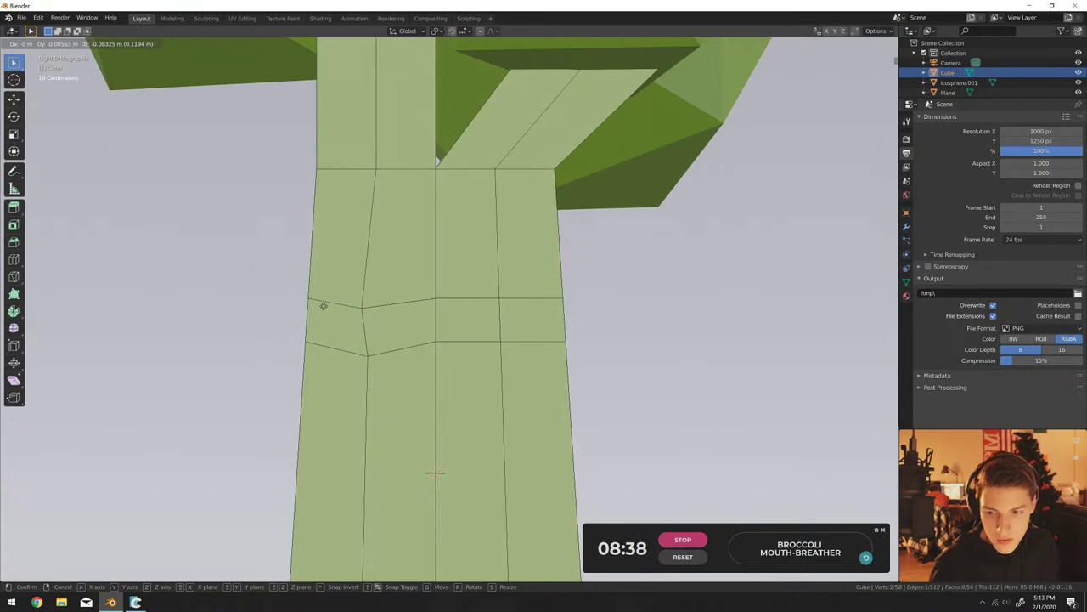
{"action": "left_click", "coordinate": [323, 306]}
{"action": "middle_click_drag", "start_coordinate": [323, 305], "coordinate": [444, 384]}
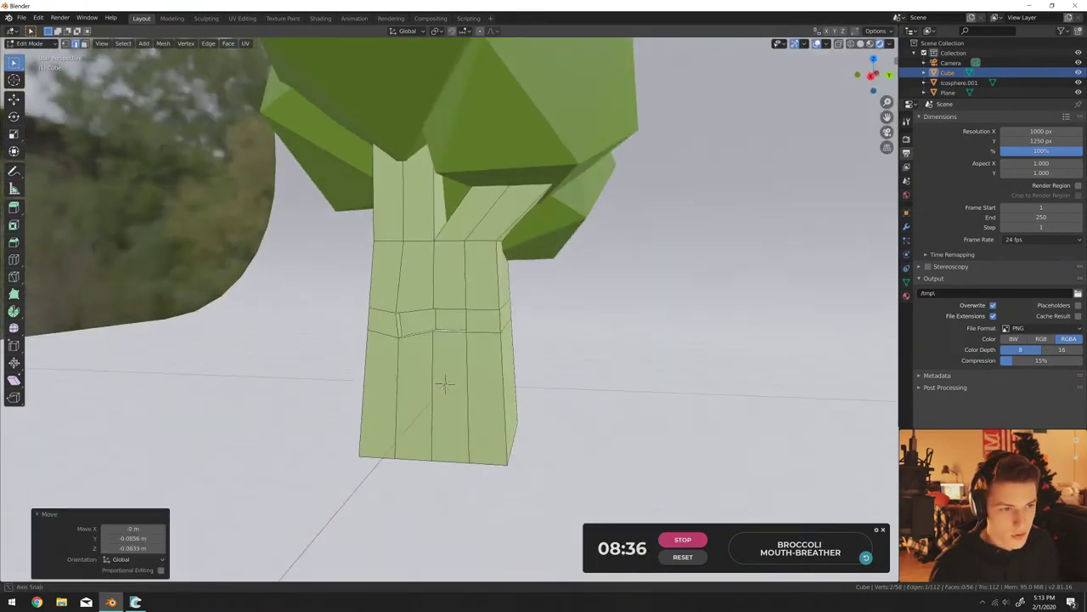
Move the left-edge vertex and another trunk vertex to refine the slanted lip.
{"action": "scroll", "coordinate": [445, 383], "scroll_direction": "up", "scroll_amount": 4}
{"action": "key", "text": "KP_3"}
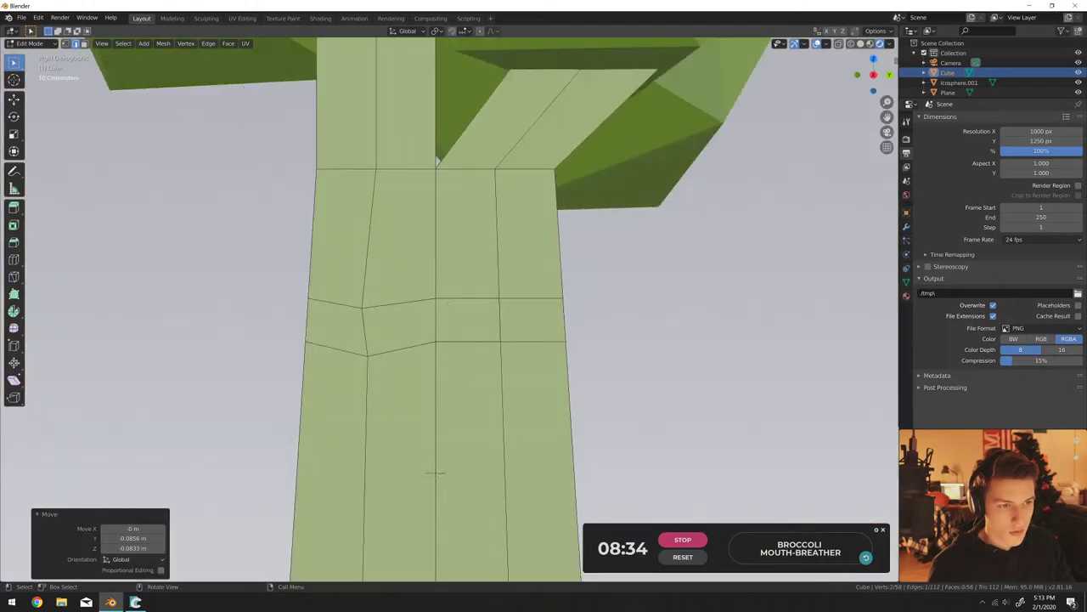
{"action": "key", "text": "g"}
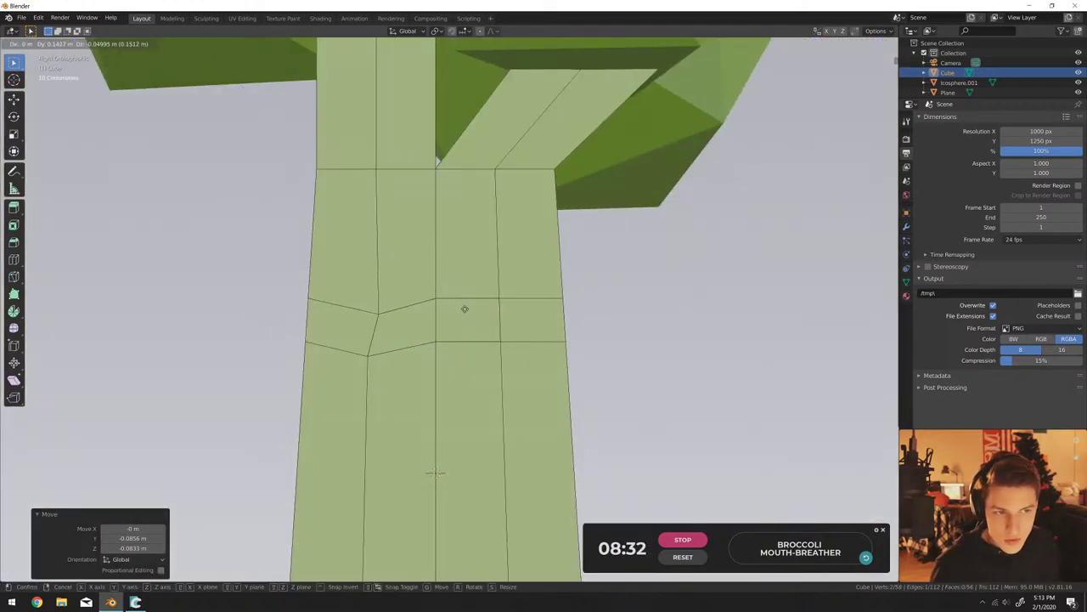
{"action": "left_click", "coordinate": [465, 308]}
{"action": "middle_click_drag", "start_coordinate": [465, 308], "coordinate": [560, 308]}
{"action": "scroll", "coordinate": [543, 336], "scroll_direction": "up", "scroll_amount": 3}
{"action": "scroll", "coordinate": [532, 318], "scroll_direction": "down", "scroll_amount": 2}
{"action": "key", "text": "g"}
{"action": "left_click", "coordinate": [532, 318]}
{"action": "scroll", "coordinate": [576, 329], "scroll_direction": "up", "scroll_amount": 4}
{"action": "scroll", "coordinate": [576, 330], "scroll_direction": "down", "scroll_amount": 3}
Check the shape in Object Mode, then reposition one more trunk vertex from the side.
{"action": "key", "text": "Tab"}
{"action": "scroll", "coordinate": [560, 308], "scroll_direction": "down", "scroll_amount": 4}
{"action": "key", "text": "Tab"}
{"action": "scroll", "coordinate": [400, 361], "scroll_direction": "up", "scroll_amount": 4}
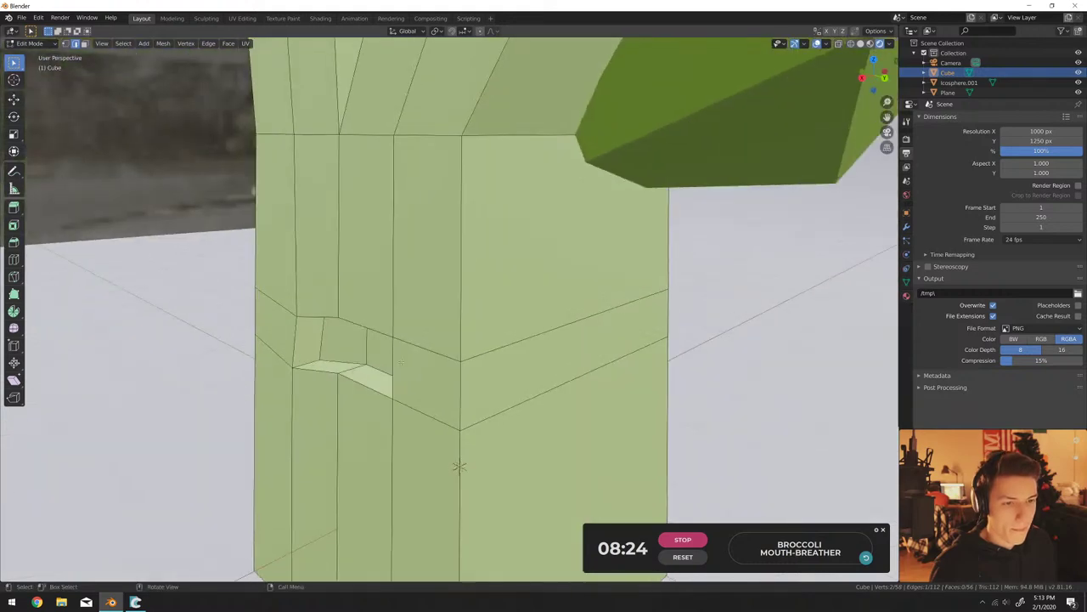
{"action": "middle_click_drag", "start_coordinate": [459, 466], "coordinate": [430, 502]}
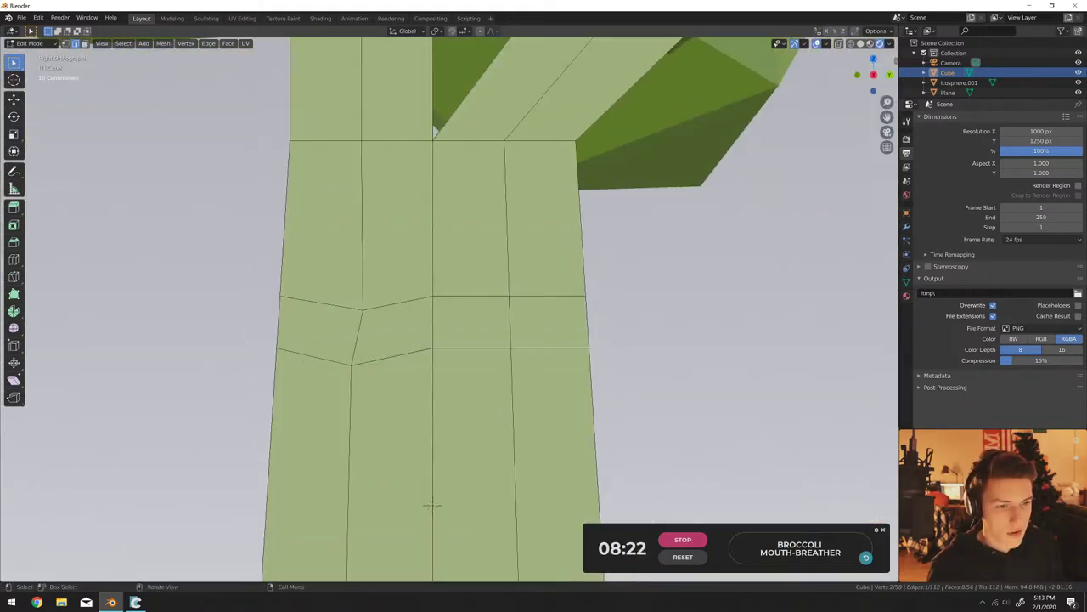
{"action": "key", "text": "g"}
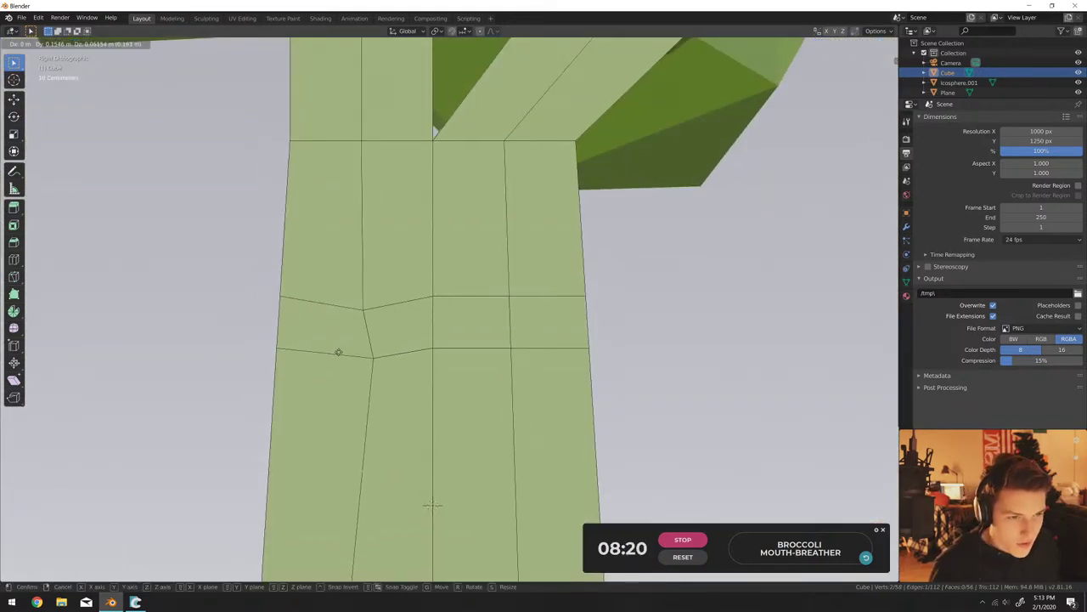
{"action": "left_click", "coordinate": [433, 504]}
{"action": "middle_click_drag", "start_coordinate": [430, 504], "coordinate": [354, 521]}
{"action": "scroll", "coordinate": [422, 463], "scroll_direction": "up", "scroll_amount": 3}
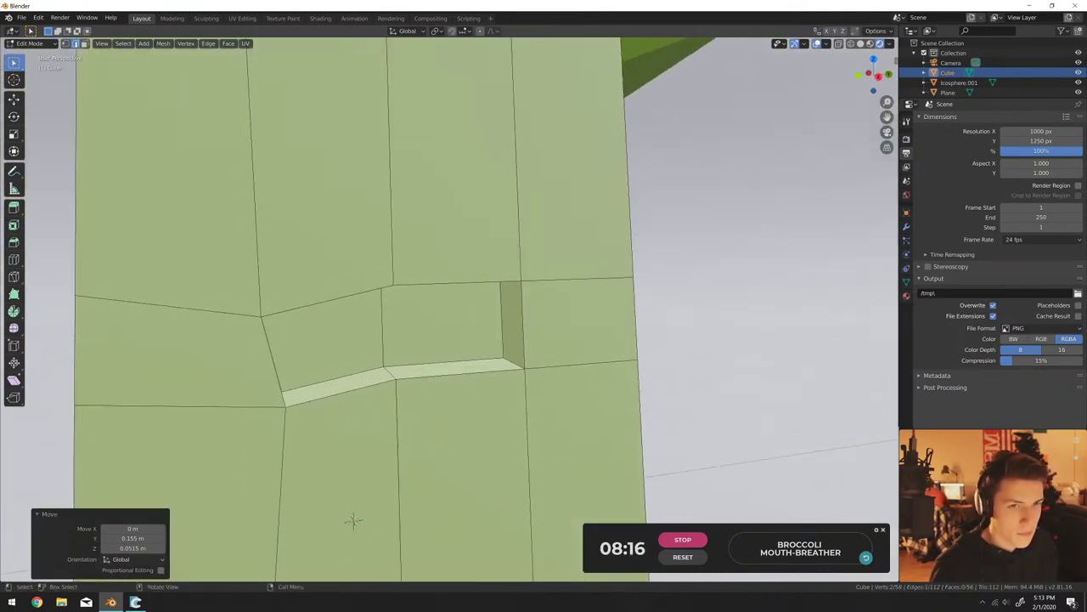
Delete the selected geometry inside the mouth notch.
{"action": "key", "text": "x"}
{"action": "left_click", "coordinate": [247, 277]}
{"action": "scroll", "coordinate": [479, 392], "scroll_direction": "down", "scroll_amount": 6}
Add a new cube to the scene near the broccoli stem.
{"action": "key", "text": "Tab"}
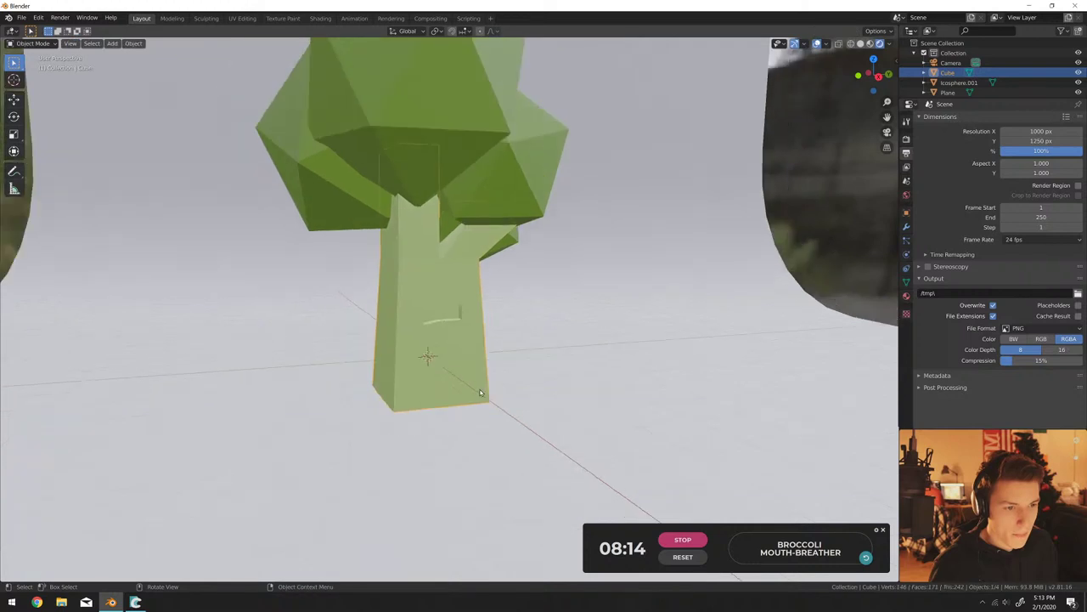
{"action": "scroll", "coordinate": [480, 392], "scroll_direction": "down", "scroll_amount": 5}
{"action": "key", "text": "Tab"}
{"action": "key", "text": "Tab"}
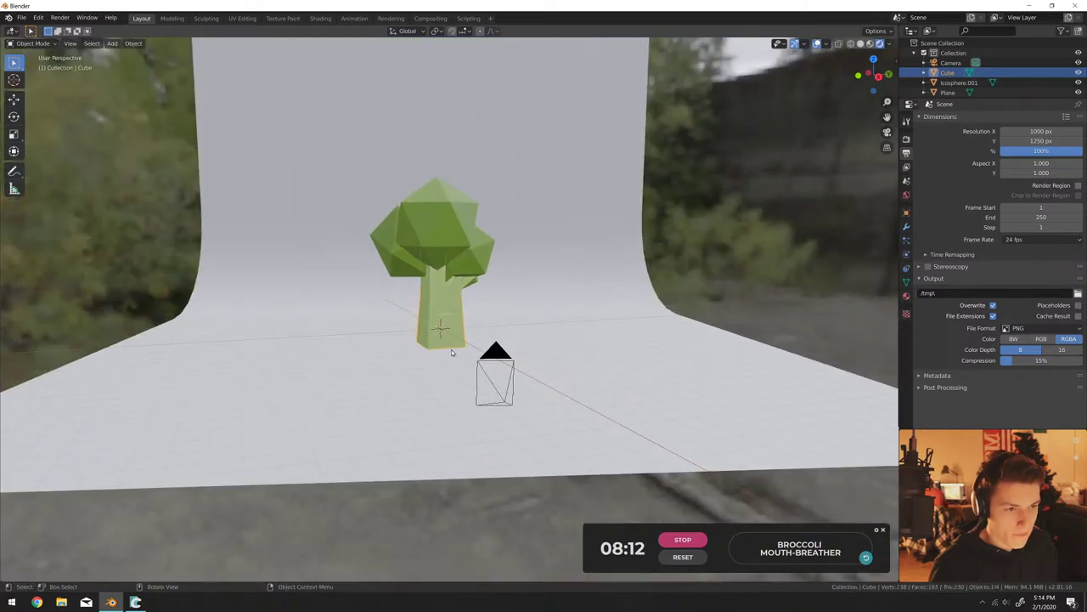
{"action": "key", "text": "shift+a"}
{"action": "mouse_move", "coordinate": [439, 213]}
{"action": "left_click", "coordinate": [516, 218]}
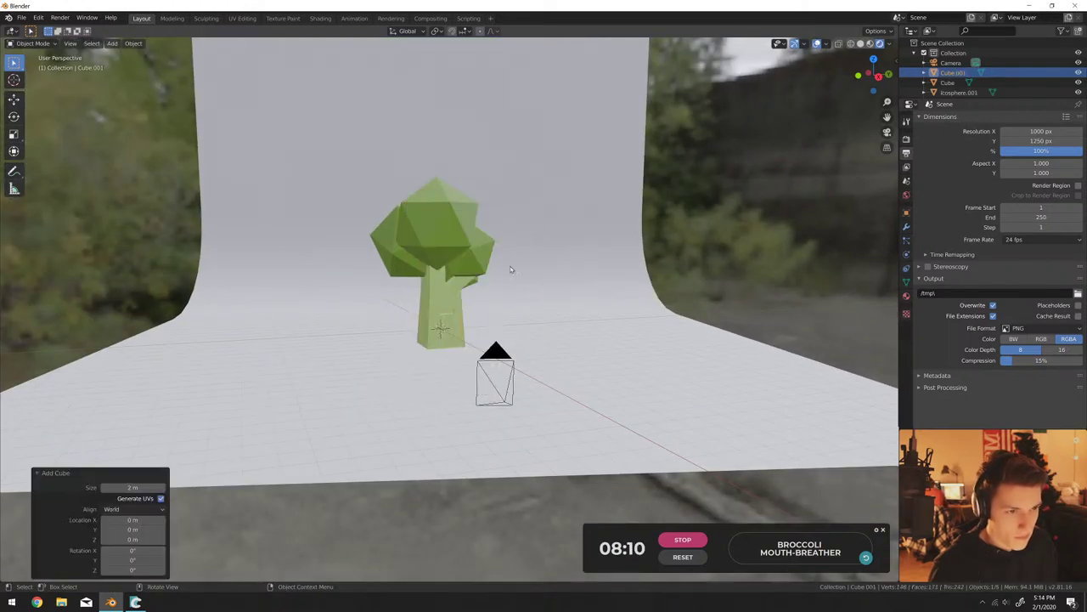
{"action": "key", "text": "g"}
{"action": "left_click", "coordinate": [461, 352]}
Scale the cube down and move it along X into the trunk.
{"action": "scroll", "coordinate": [492, 361], "scroll_direction": "up", "scroll_amount": 5}
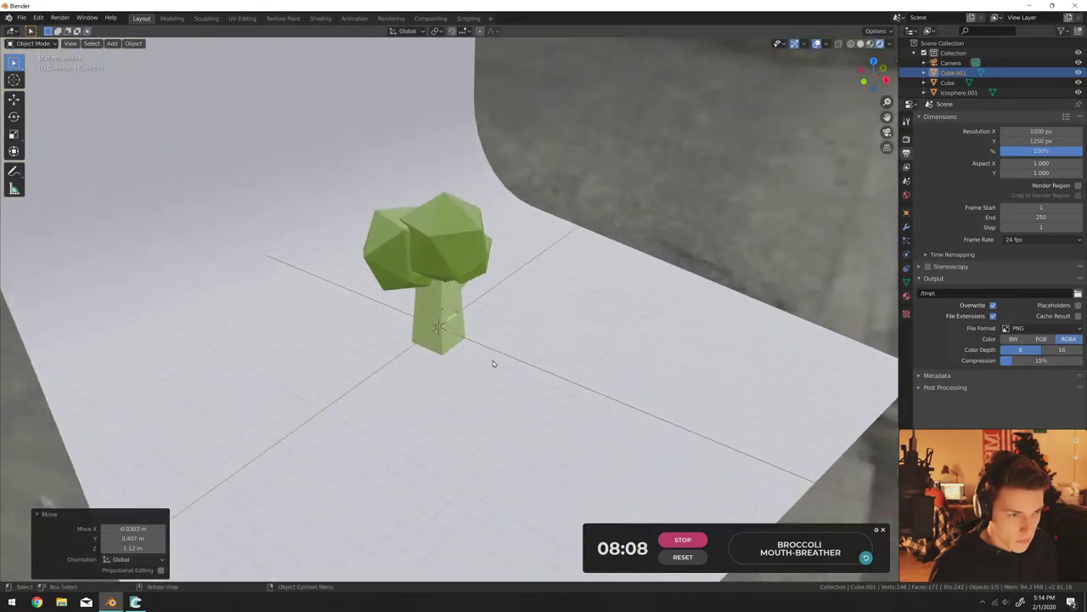
{"action": "key", "text": "s"}
{"action": "left_click", "coordinate": [575, 369]}
{"action": "key", "text": "g"}
{"action": "key", "text": "x"}
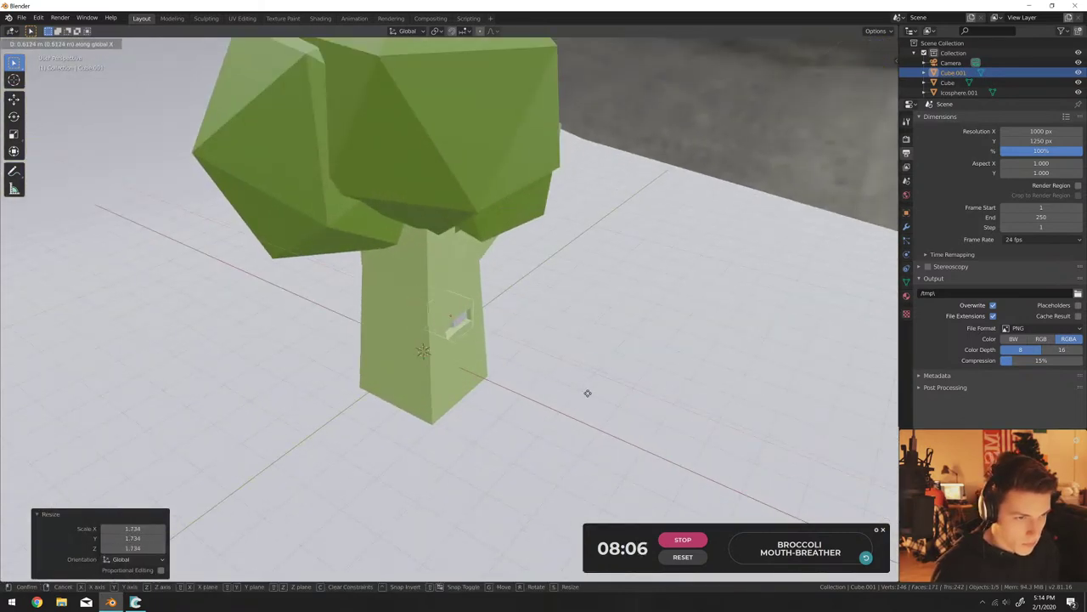
{"action": "left_click", "coordinate": [587, 392]}
{"action": "middle_click_drag", "start_coordinate": [587, 392], "coordinate": [495, 343]}
Lower the cube along Z to the mouth height in the trunk.
{"action": "key", "text": "g"}
{"action": "key", "text": "z"}
{"action": "left_click", "coordinate": [480, 357]}
{"action": "scroll", "coordinate": [471, 340], "scroll_direction": "up", "scroll_amount": 5}
{"action": "key", "text": "g"}
{"action": "key", "text": "z"}
{"action": "left_click", "coordinate": [495, 343]}
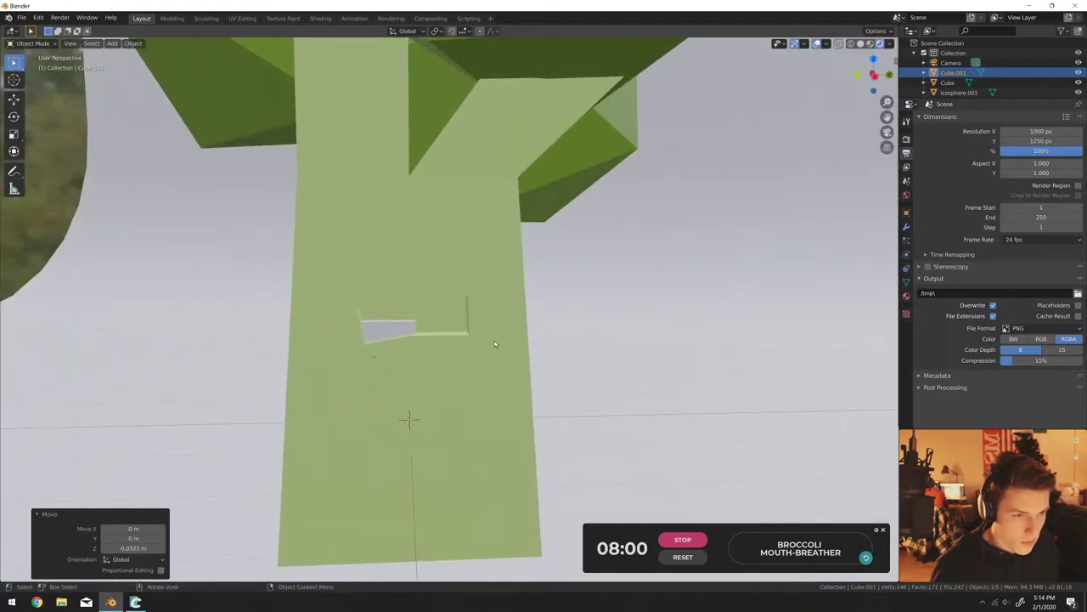
Scale the cube along Y into a wide, thin slot and set its X position.
{"action": "key", "text": "g"}
{"action": "key", "text": "y"}
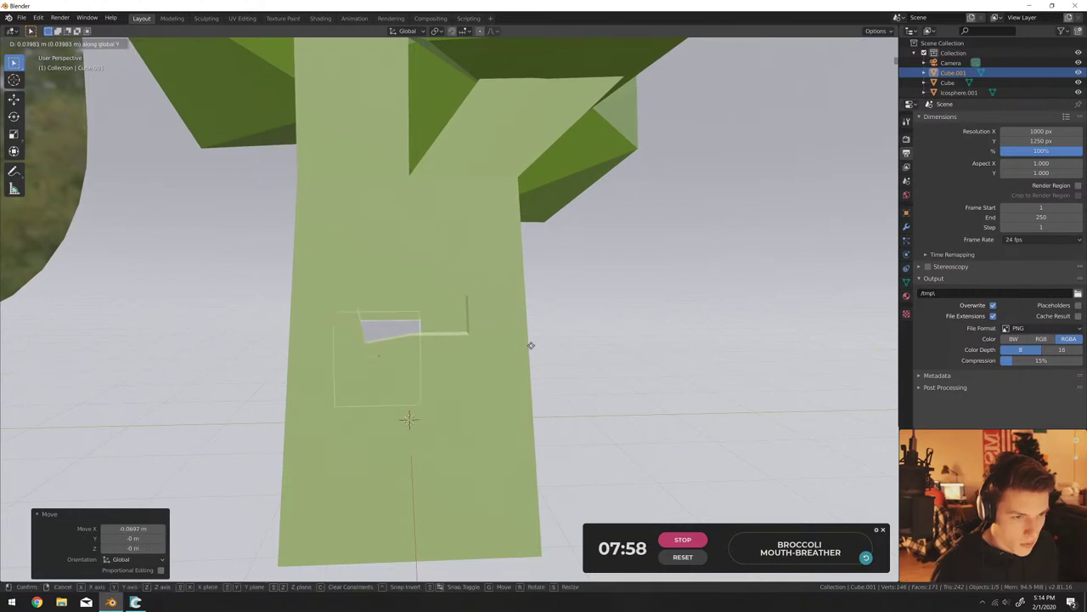
{"action": "key", "text": "s"}
{"action": "key", "text": "y"}
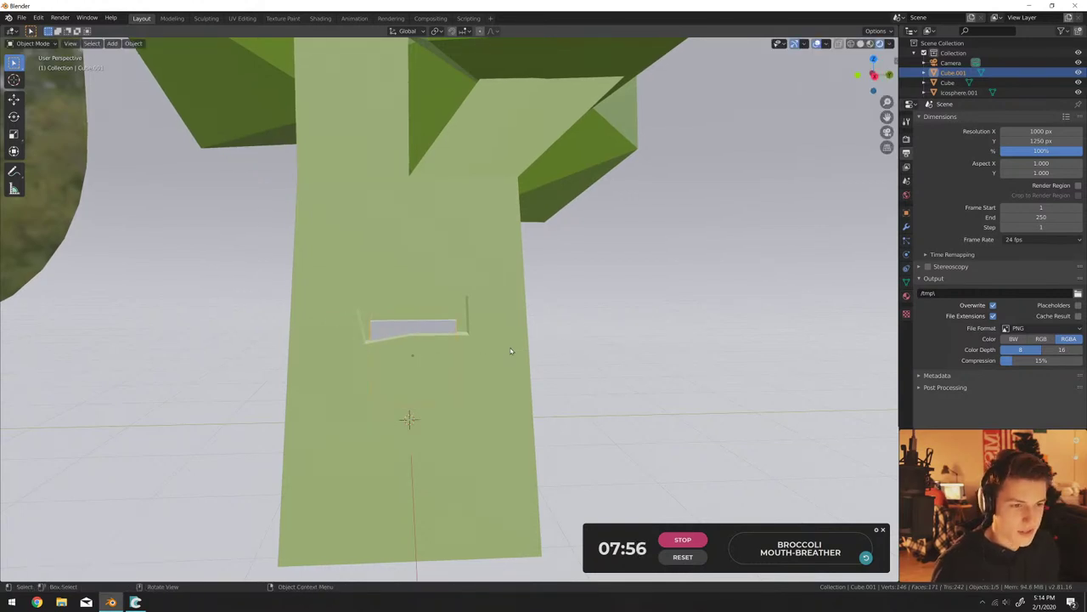
{"action": "left_click", "coordinate": [553, 347]}
{"action": "middle_click_drag", "start_coordinate": [553, 346], "coordinate": [573, 357]}
{"action": "left_click", "coordinate": [610, 361]}
Duplicate the slot cube upward along Z, tilt it -2.67°, and nudge it into place.
{"action": "key", "text": "shift+d"}
{"action": "key", "text": "z"}
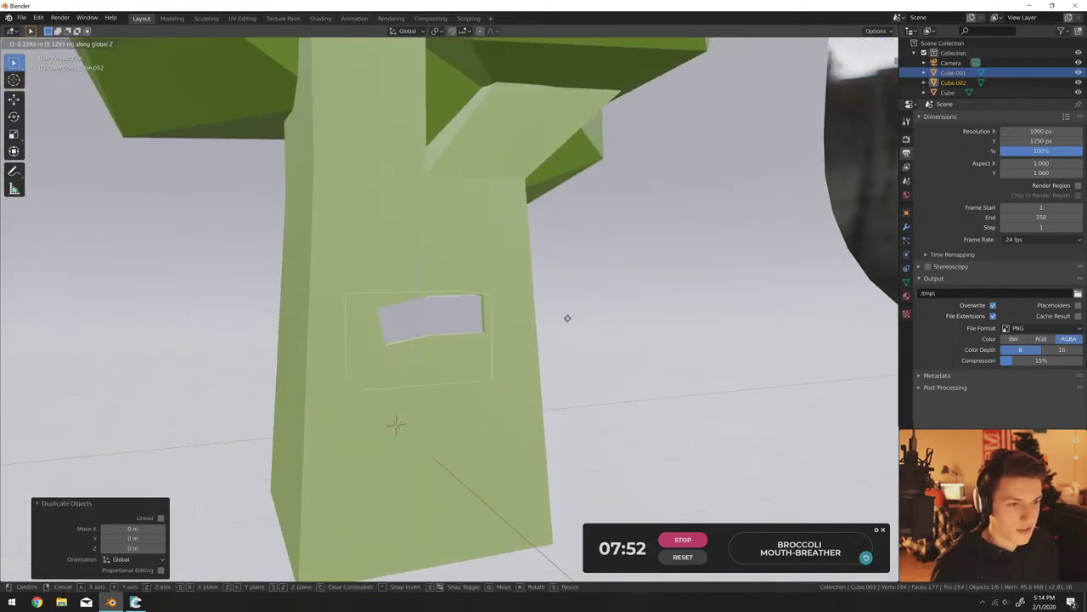
{"action": "left_click", "coordinate": [571, 255]}
{"action": "key", "text": "r"}
{"action": "left_click", "coordinate": [576, 247]}
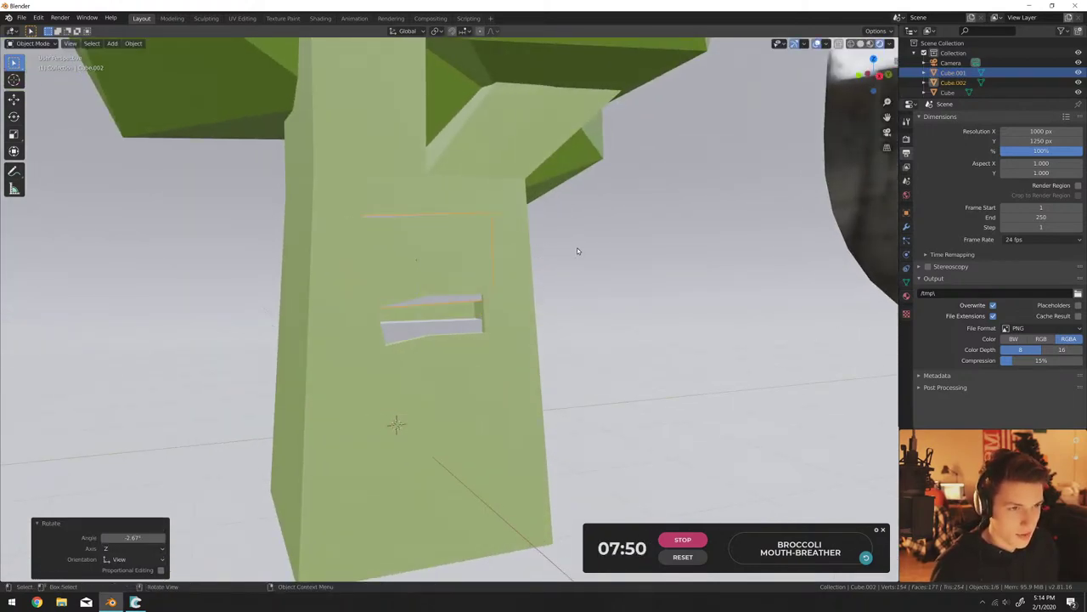
{"action": "middle_click_drag", "start_coordinate": [577, 247], "coordinate": [453, 301]}
{"action": "key", "text": "g"}
{"action": "left_click", "coordinate": [614, 245]}
{"action": "key", "text": "g"}
{"action": "left_click", "coordinate": [537, 328]}
Select the trunk and enter Edit Mode on its mesh.
{"action": "scroll", "coordinate": [472, 330], "scroll_direction": "down", "scroll_amount": 3}
{"action": "left_click", "coordinate": [503, 302]}
{"action": "key", "text": "Tab"}
{"action": "key", "text": "Tab"}
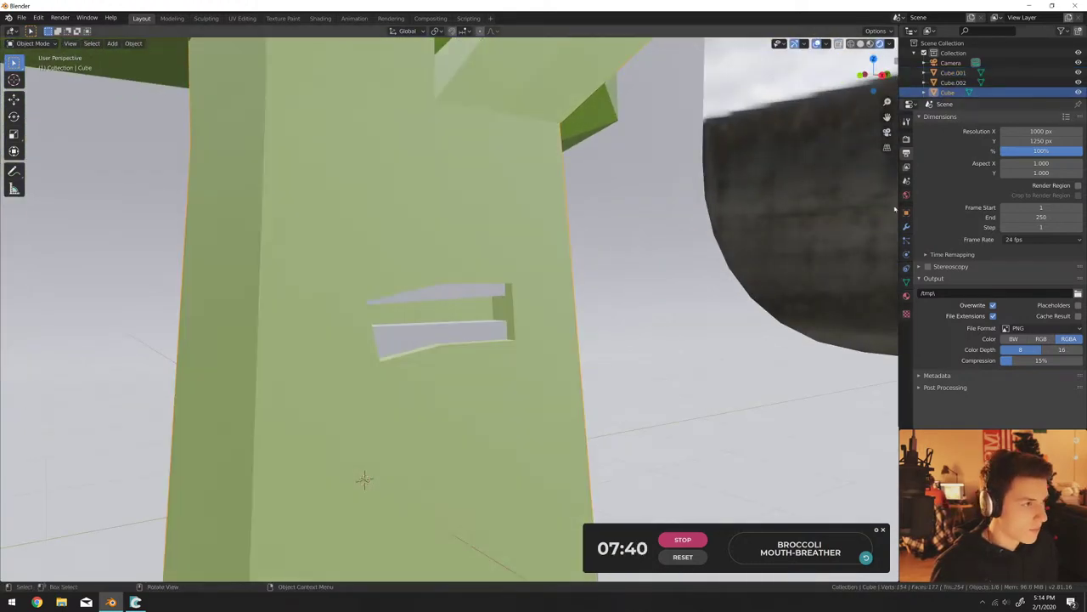
Add a new material slot to the trunk with a black base colour.
{"action": "left_click", "coordinate": [905, 296]}
{"action": "left_click", "coordinate": [1079, 121]}
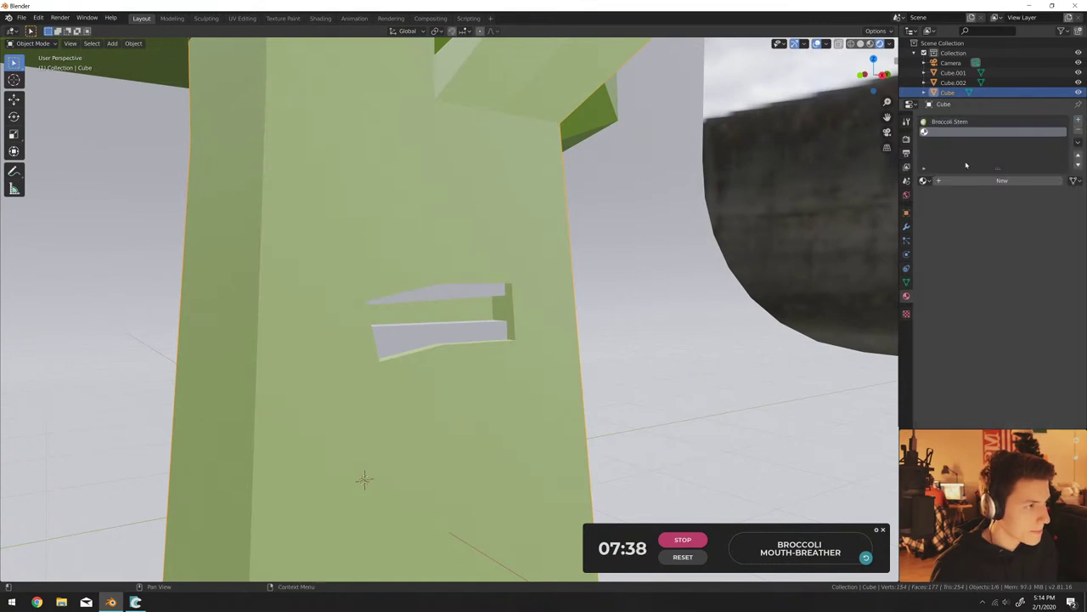
{"action": "left_click", "coordinate": [962, 180]}
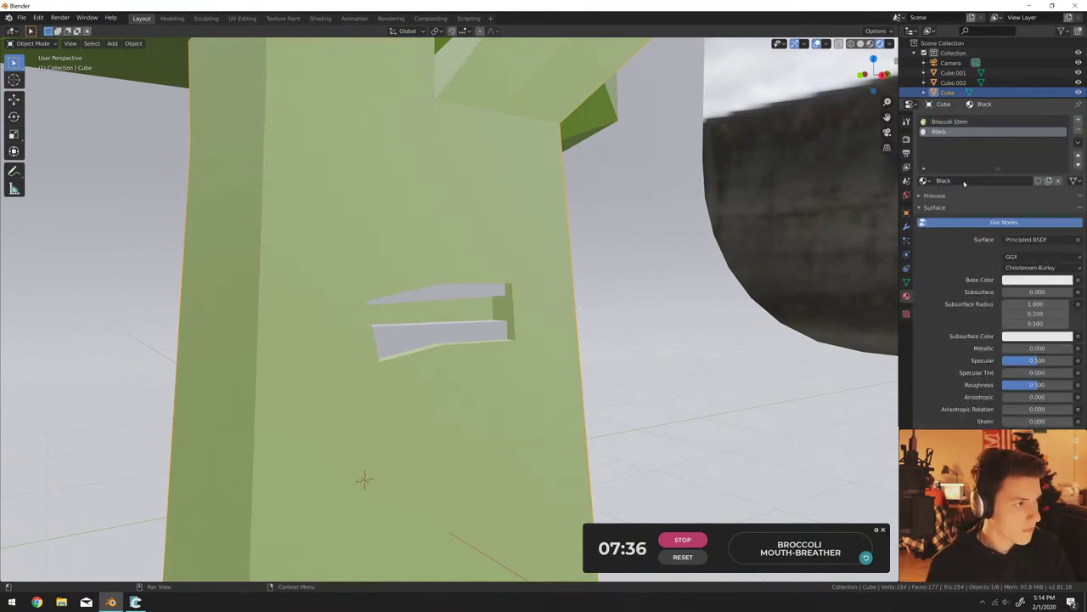
{"action": "left_click", "coordinate": [1036, 280]}
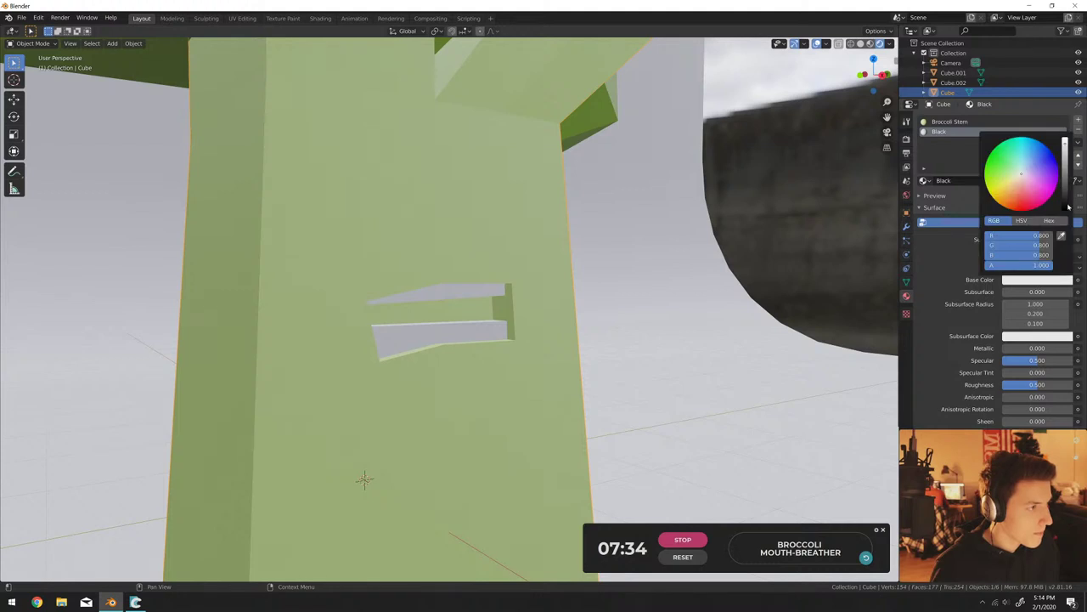
{"action": "left_click_drag", "start_coordinate": [1065, 145], "coordinate": [1065, 212]}
Assign the Black material to the mouth's inner faces in face select mode.
{"action": "key", "text": "Tab"}
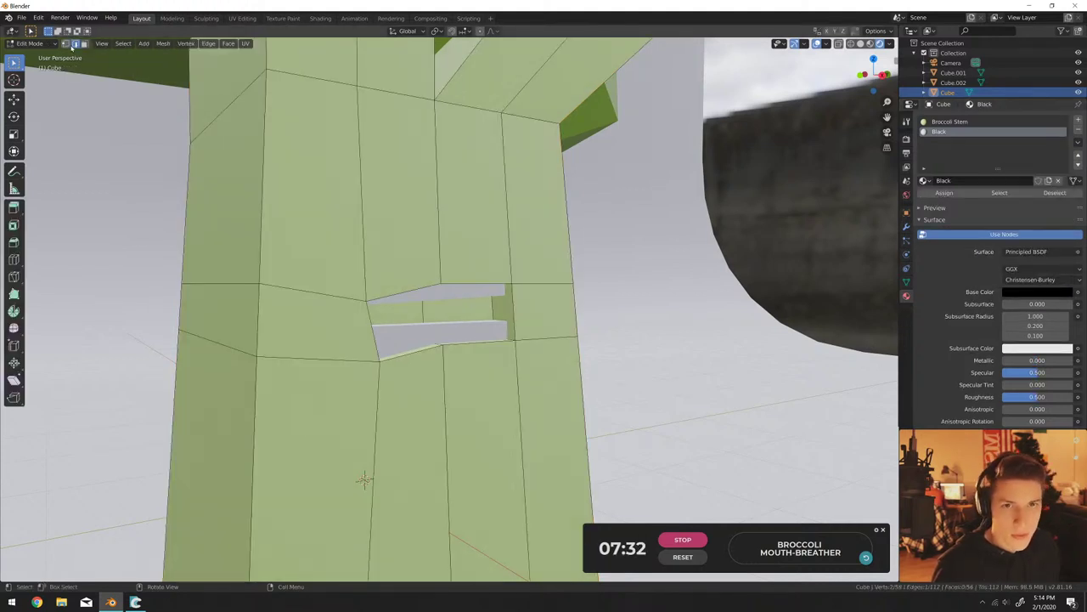
{"action": "left_click", "coordinate": [83, 43]}
{"action": "left_click", "coordinate": [950, 121]}
{"action": "left_click", "coordinate": [944, 193]}
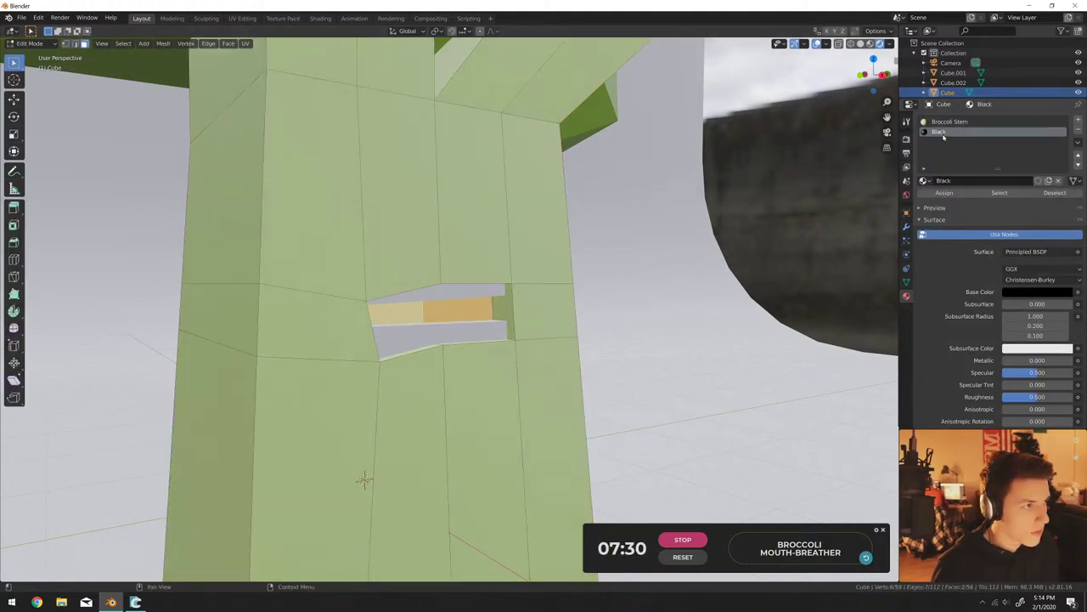
{"action": "left_click", "coordinate": [949, 194]}
{"action": "key", "text": "Tab"}
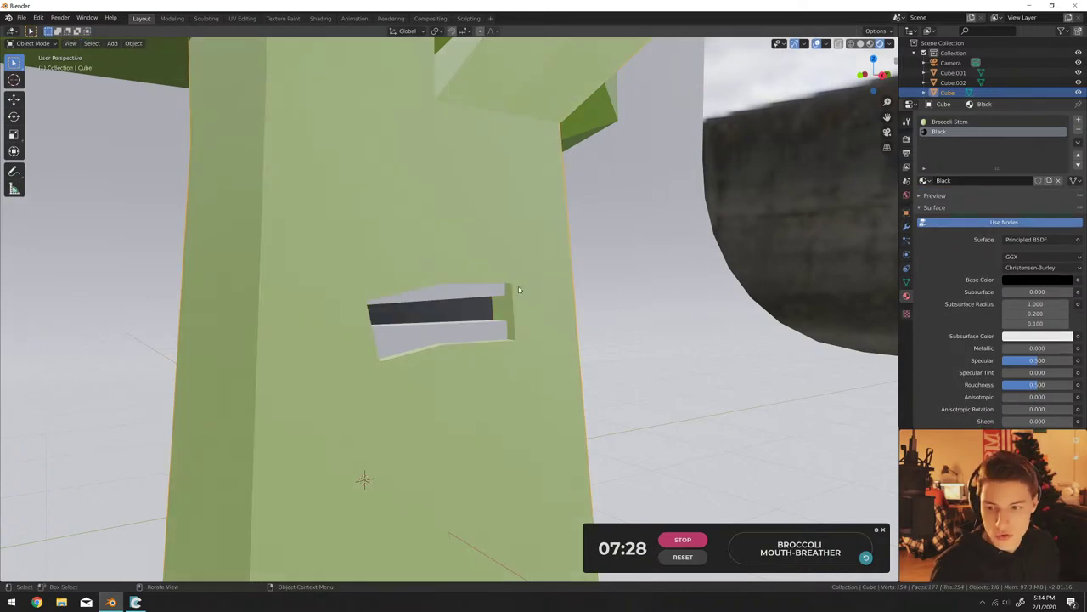
Inspect the dark mouth cavity from the back view and from lower angles.
{"action": "scroll", "coordinate": [518, 290], "scroll_direction": "down", "scroll_amount": 3}
{"action": "key", "text": "ctrl+KP_1"}
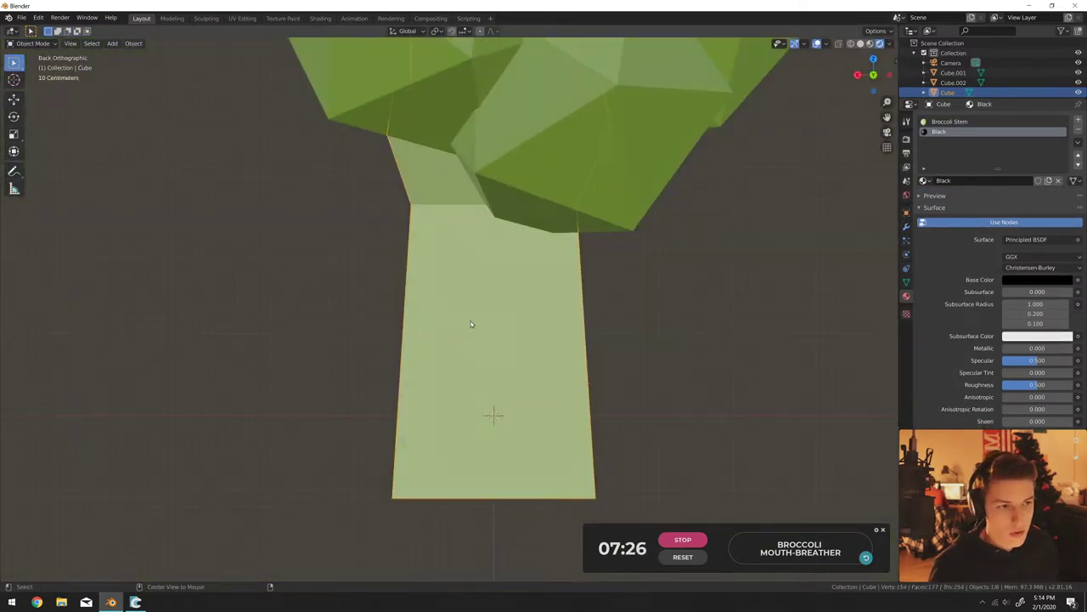
{"action": "middle_click_drag", "start_coordinate": [471, 324], "coordinate": [489, 339]}
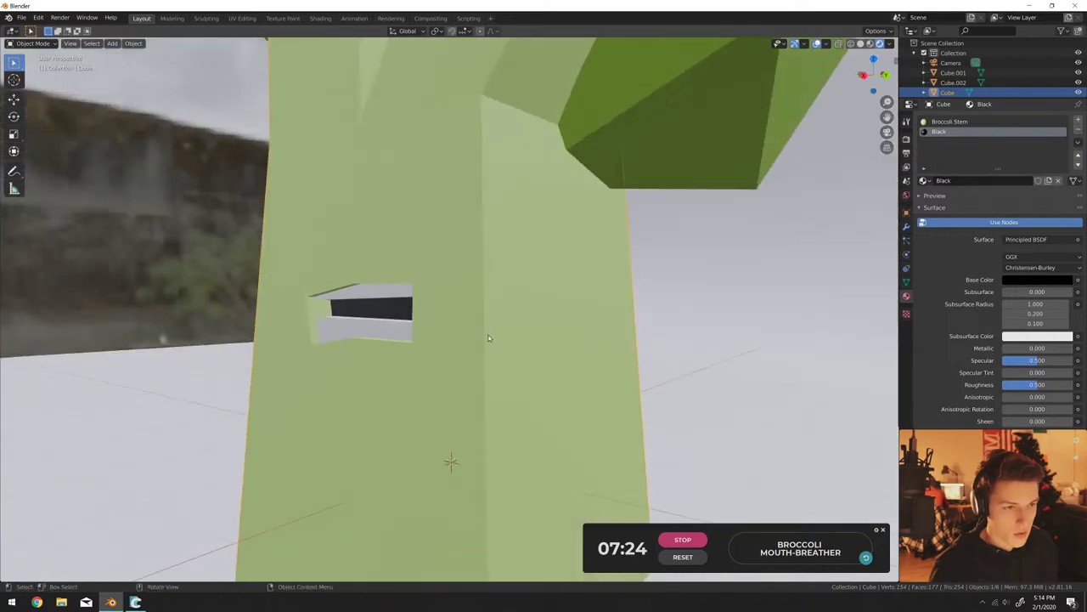
{"action": "scroll", "coordinate": [488, 338], "scroll_direction": "down", "scroll_amount": 6}
{"action": "scroll", "coordinate": [476, 366], "scroll_direction": "up", "scroll_amount": 6}
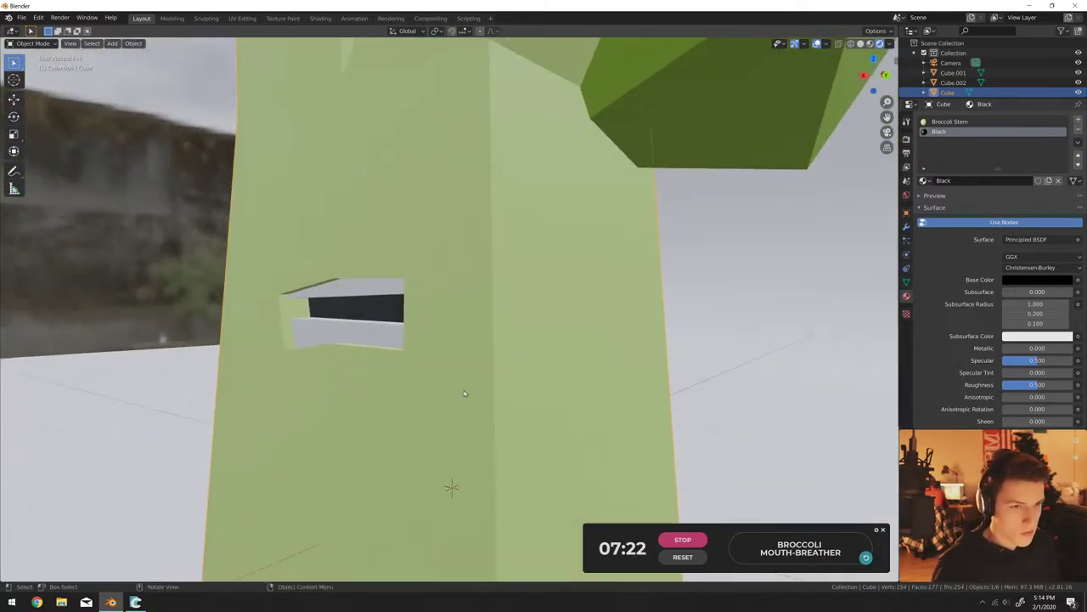
{"action": "scroll", "coordinate": [460, 387], "scroll_direction": "up", "scroll_amount": 4}
{"action": "middle_click_drag", "start_coordinate": [459, 387], "coordinate": [541, 342]}
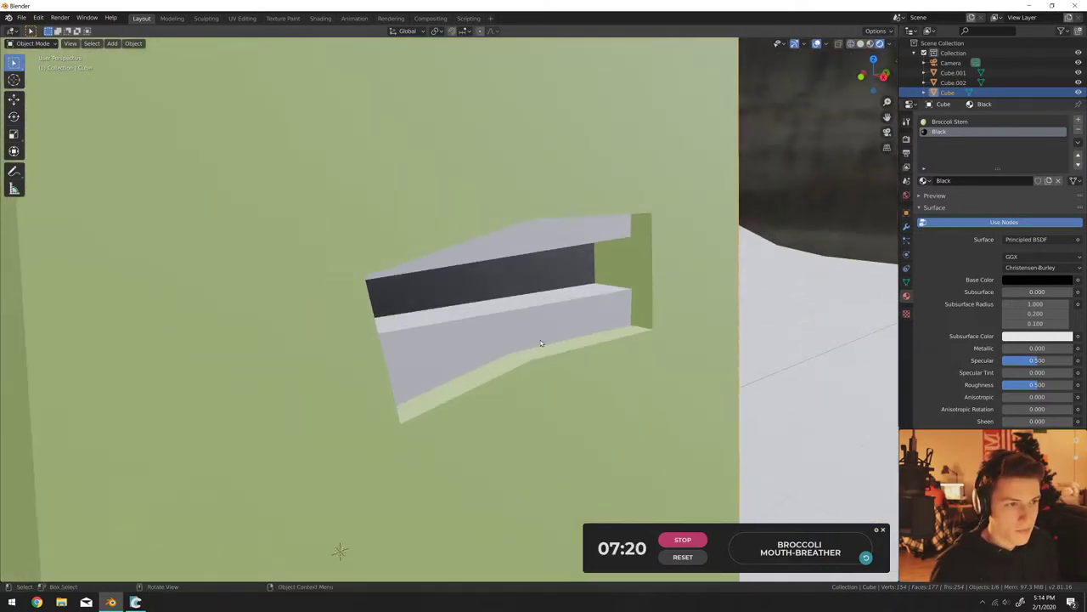
{"action": "scroll", "coordinate": [540, 342], "scroll_direction": "down", "scroll_amount": 5}
{"action": "scroll", "coordinate": [510, 313], "scroll_direction": "up", "scroll_amount": 3}
Add a cube and raise it along Z up the broccoli stem.
{"action": "key", "text": "shift+a"}
{"action": "mouse_move", "coordinate": [499, 316]}
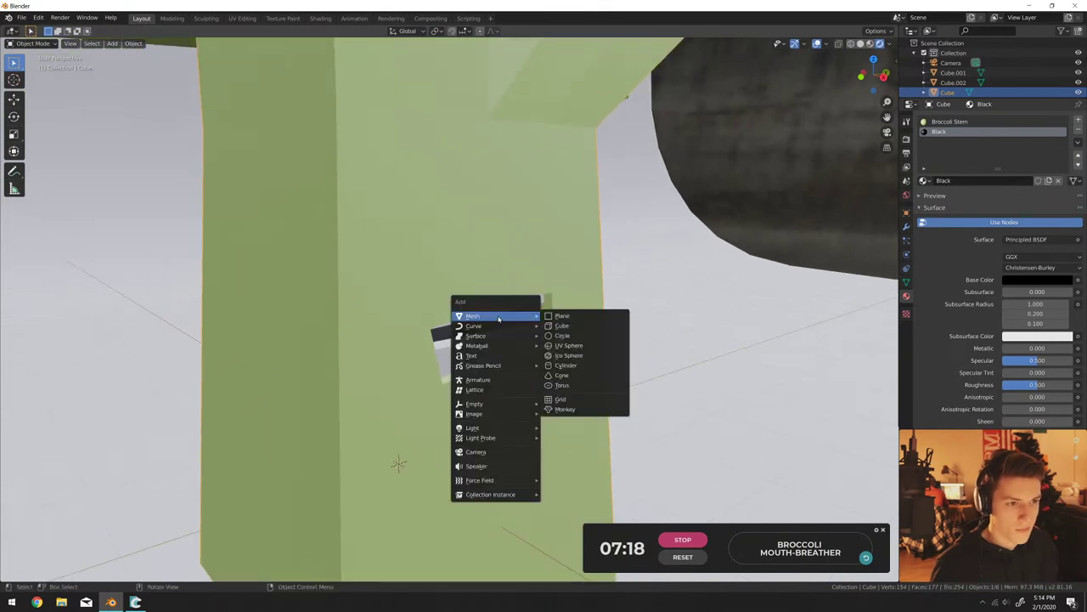
{"action": "left_click", "coordinate": [563, 326]}
{"action": "scroll", "coordinate": [559, 365], "scroll_direction": "down", "scroll_amount": 3}
{"action": "key", "text": "g"}
{"action": "key", "text": "z"}
{"action": "left_click", "coordinate": [556, 323]}
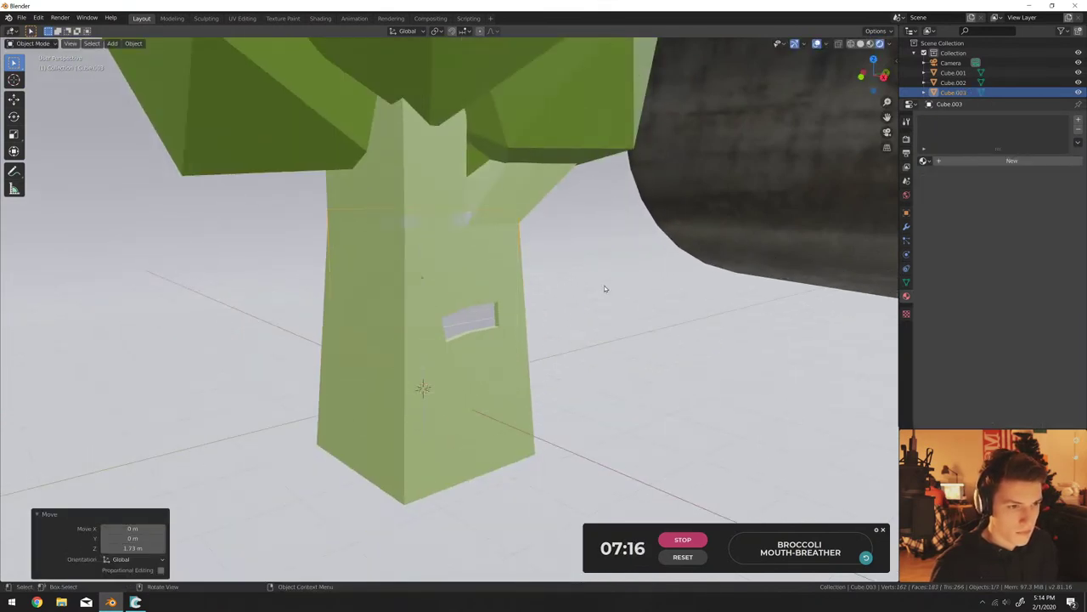
Scale the cube along X, Y and then evenly so it wraps around the stem.
{"action": "key", "text": "s"}
{"action": "key", "text": "x"}
{"action": "left_click", "coordinate": [645, 298]}
{"action": "key", "text": "s"}
{"action": "key", "text": "y"}
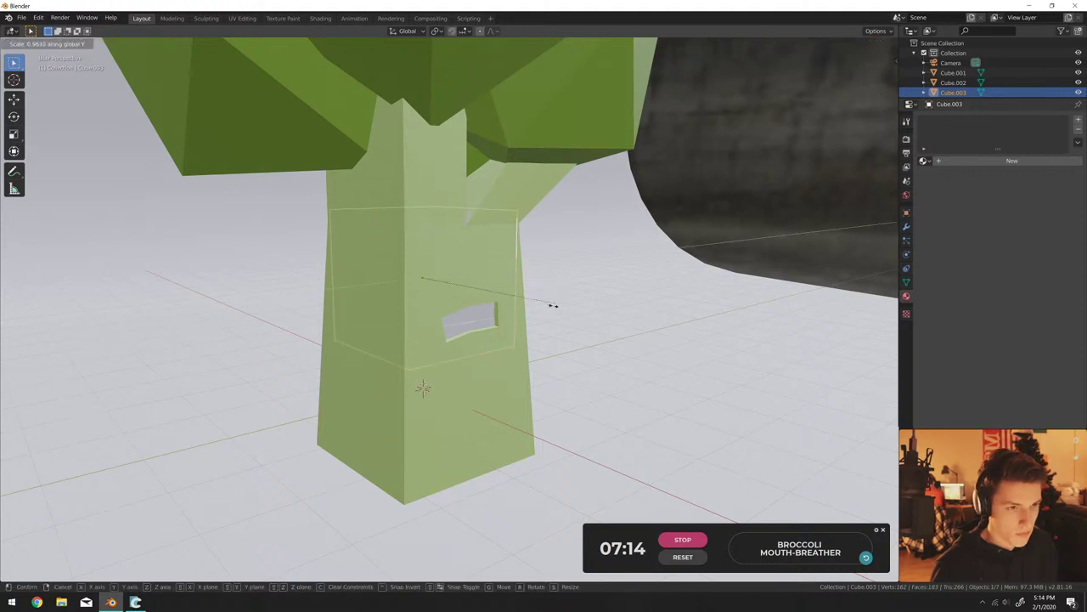
{"action": "left_click", "coordinate": [552, 305]}
{"action": "key", "text": "s"}
{"action": "left_click", "coordinate": [626, 283]}
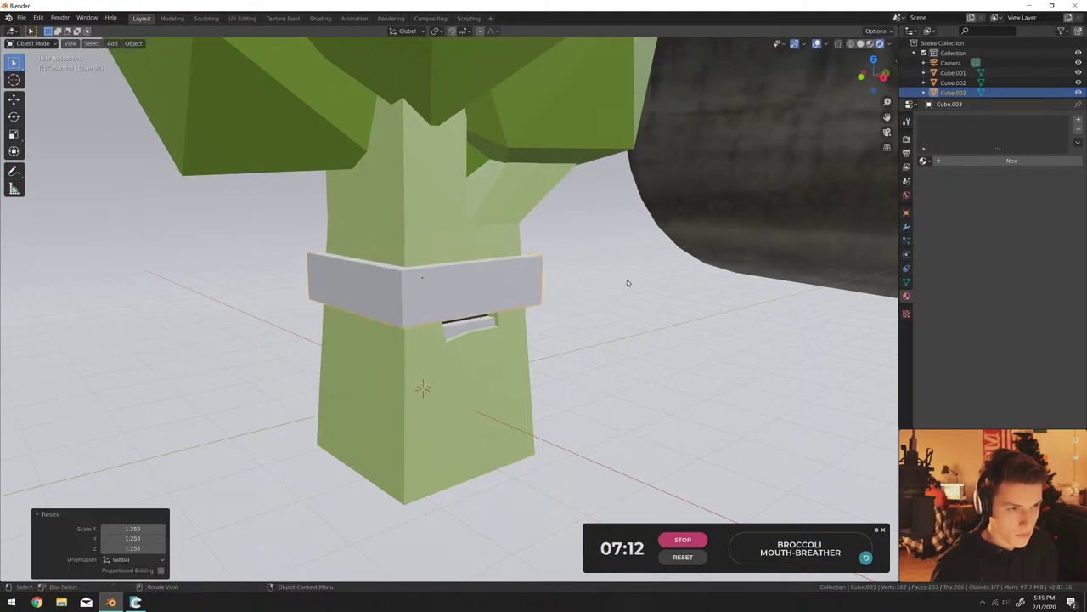
Flatten the cube into a thin grey band, raise it higher and enlarge it slightly.
{"action": "key", "text": "s"}
{"action": "key", "text": "z"}
{"action": "left_click", "coordinate": [434, 226]}
{"action": "key", "text": "g"}
{"action": "key", "text": "z"}
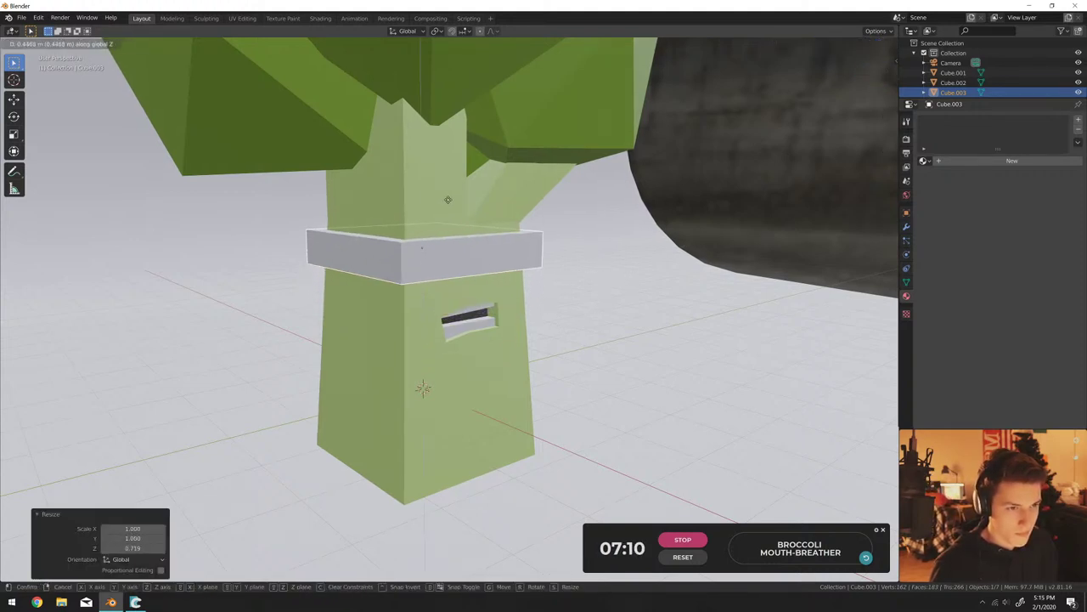
{"action": "left_click", "coordinate": [489, 220]}
{"action": "scroll", "coordinate": [488, 220], "scroll_direction": "up", "scroll_amount": 3}
{"action": "middle_click_drag", "start_coordinate": [488, 220], "coordinate": [703, 260]}
{"action": "key", "text": "s"}
{"action": "left_click", "coordinate": [688, 265]}
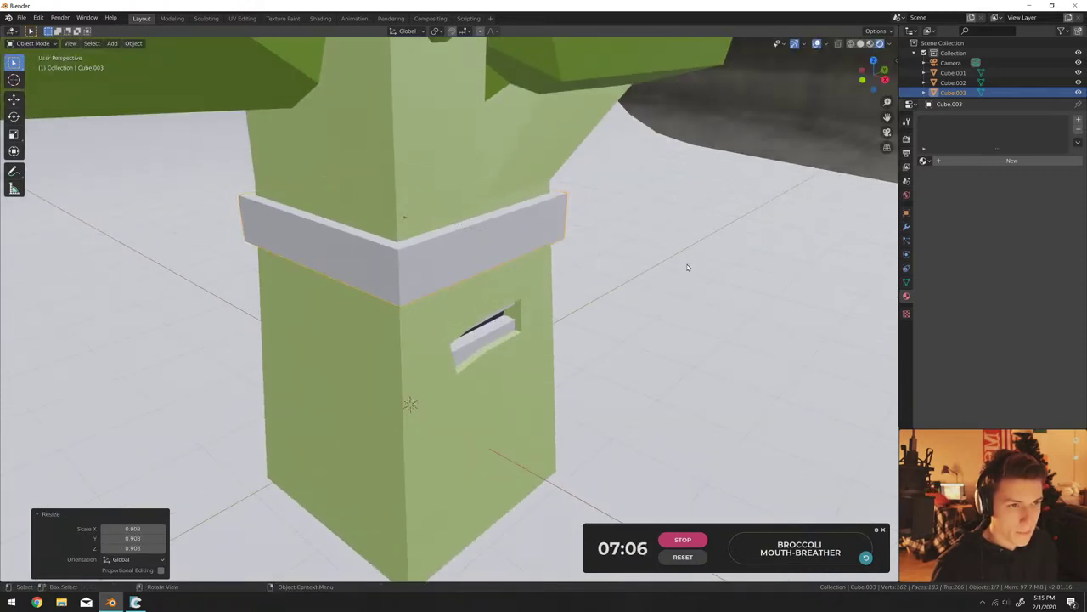
Duplicate the band, flatten the copy to 0.705 along Z and shrink it slightly.
{"action": "key", "text": "shift+d"}
{"action": "key", "text": "s"}
{"action": "key", "text": "z"}
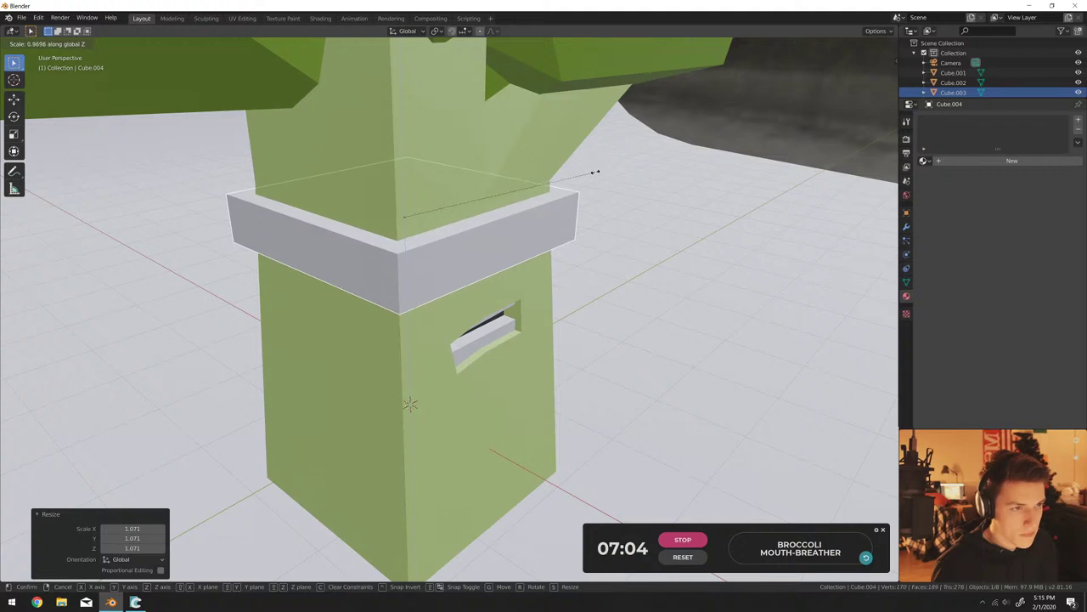
{"action": "key", "text": "shift+z"}
{"action": "key", "text": "shift+z"}
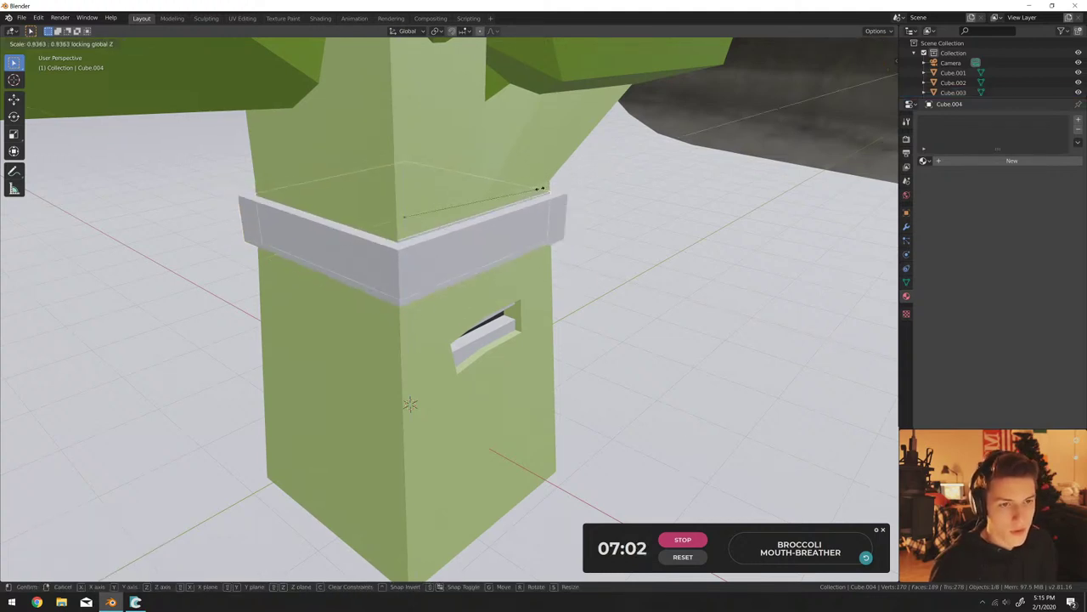
{"action": "left_click", "coordinate": [536, 176]}
{"action": "key", "text": "ctrl+z"}
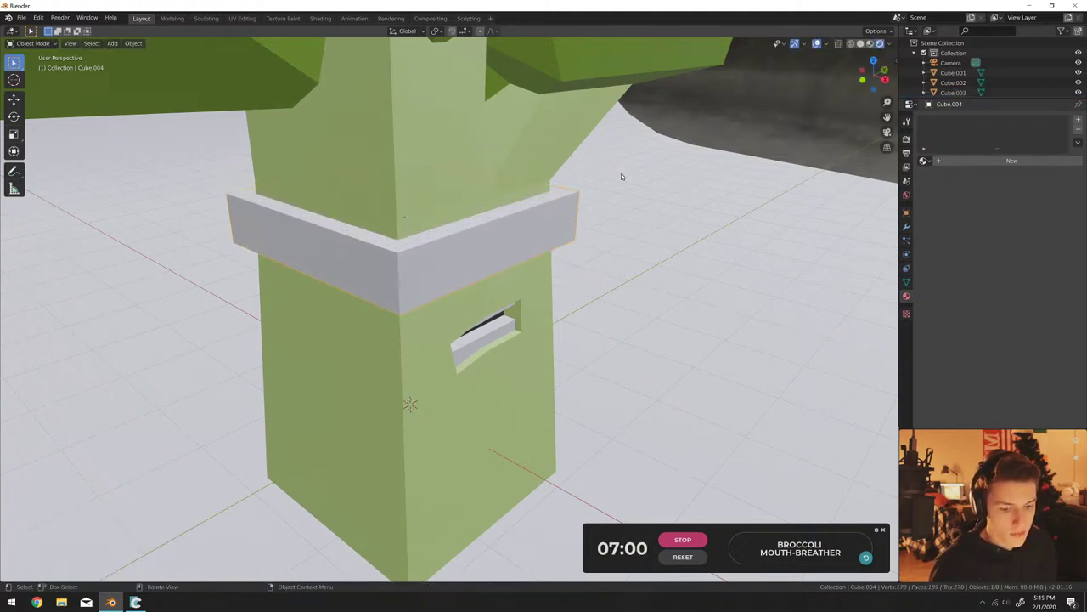
{"action": "key", "text": "s"}
{"action": "key", "text": "z"}
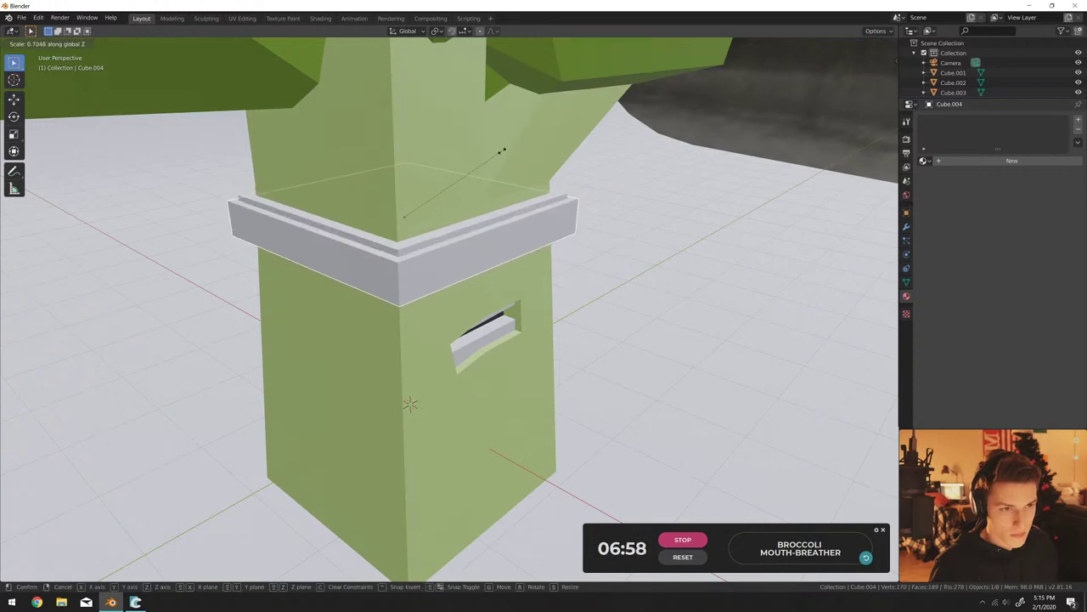
{"action": "left_click", "coordinate": [501, 152]}
{"action": "key", "text": "s"}
{"action": "left_click", "coordinate": [700, 191]}
Shrink the duplicate band to 0.852 and flatten it further along Z.
{"action": "middle_click_drag", "start_coordinate": [700, 191], "coordinate": [679, 180]}
{"action": "key", "text": "s"}
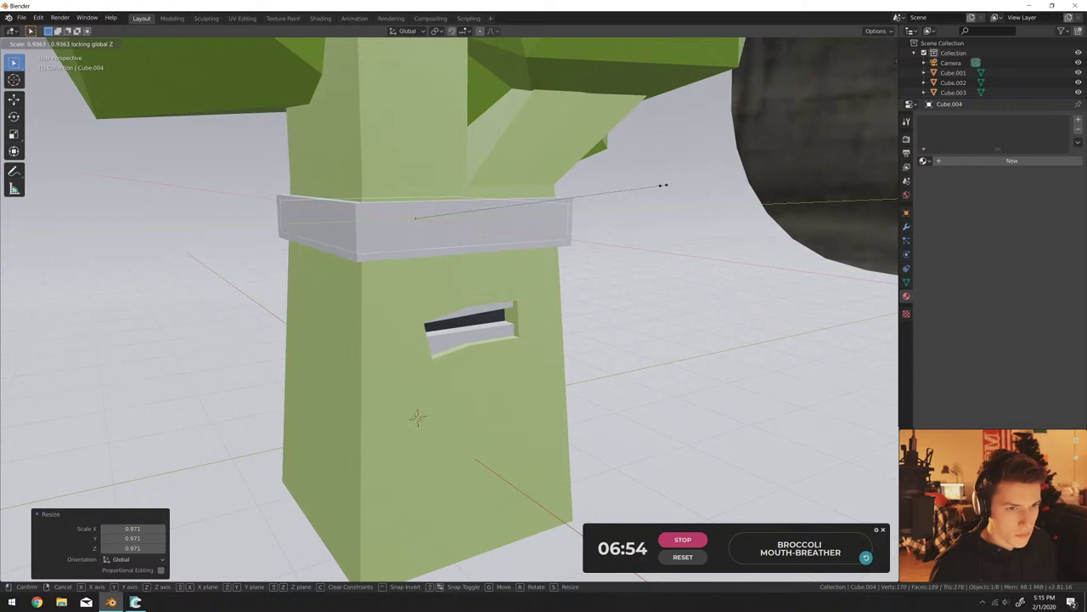
{"action": "left_click", "coordinate": [688, 199]}
{"action": "key", "text": "z"}
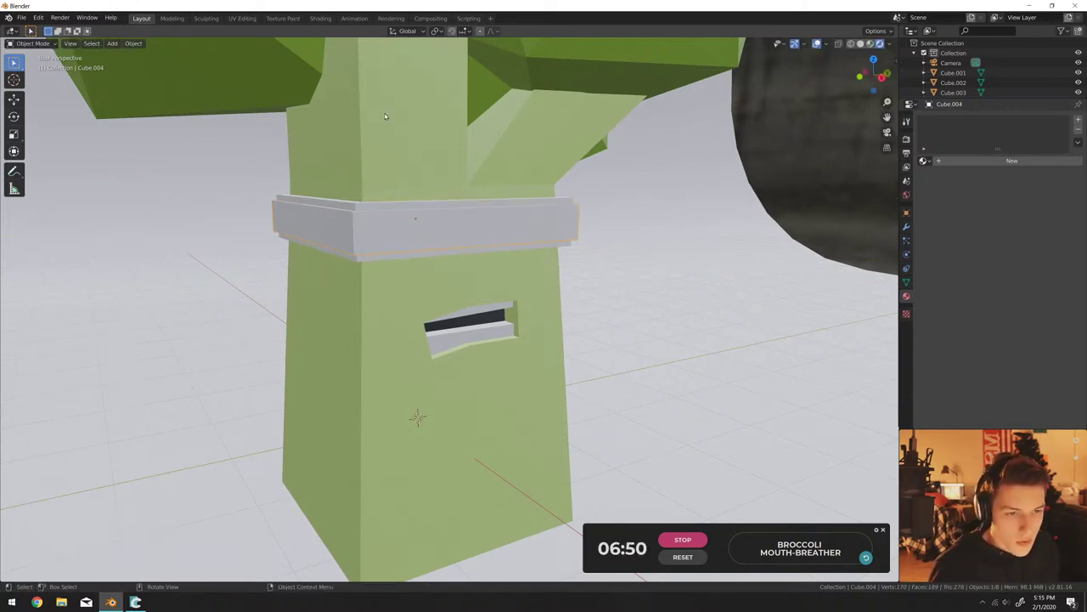
{"action": "key", "text": "s"}
{"action": "key", "text": "z"}
{"action": "left_click", "coordinate": [382, 185]}
{"action": "middle_click_drag", "start_coordinate": [382, 184], "coordinate": [644, 212]}
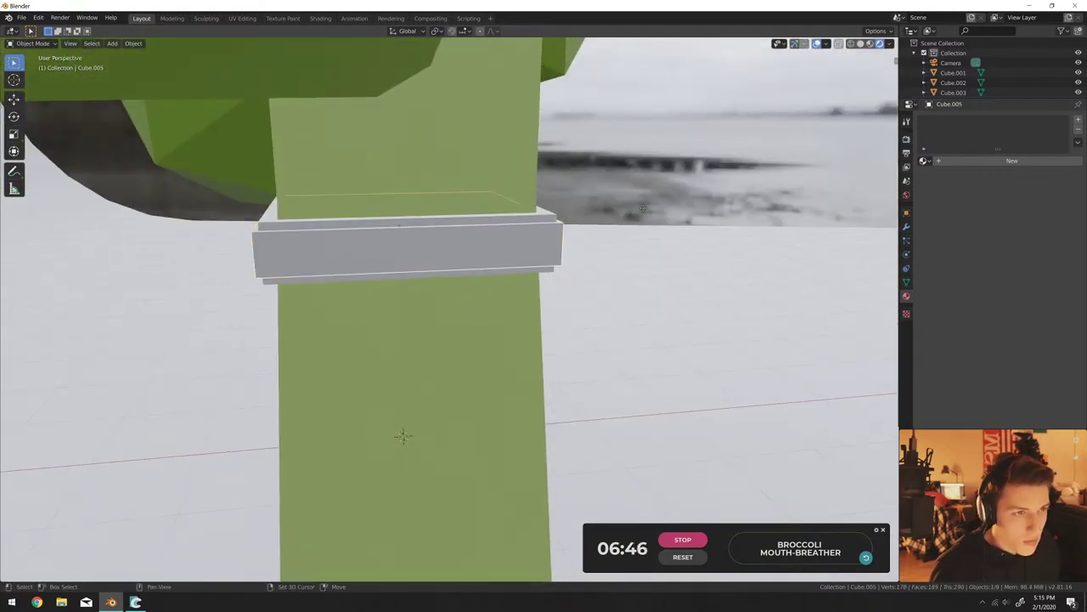
Duplicate the band in place, thin it, widen it to 1.033 and lower it slightly.
{"action": "key", "text": "shift+d"}
{"action": "key", "text": "Escape"}
{"action": "key", "text": "s"}
{"action": "key", "text": "z"}
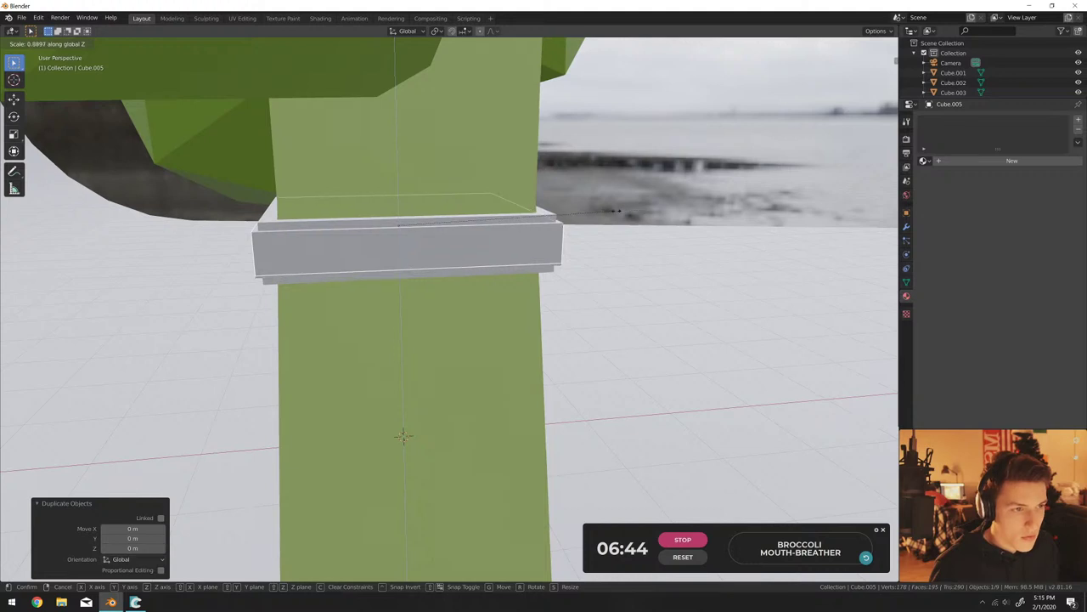
{"action": "left_click", "coordinate": [670, 233]}
{"action": "key", "text": "s"}
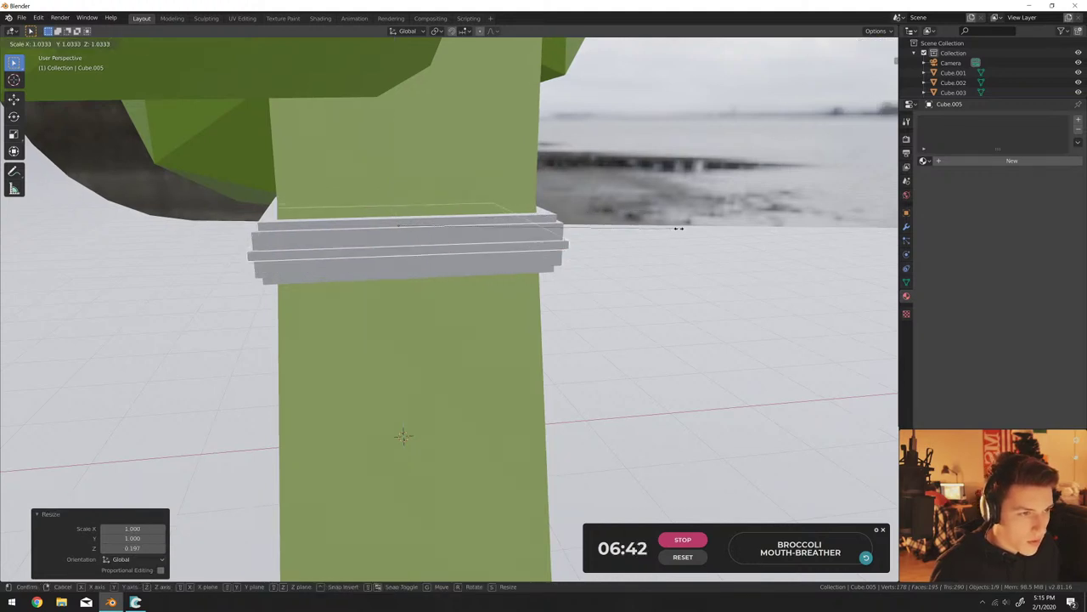
{"action": "left_click", "coordinate": [655, 230]}
{"action": "key", "text": "g"}
{"action": "key", "text": "z"}
{"action": "middle_click_drag", "start_coordinate": [655, 230], "coordinate": [632, 240]}
{"action": "left_click", "coordinate": [643, 226]}
{"action": "left_click", "coordinate": [571, 220]}
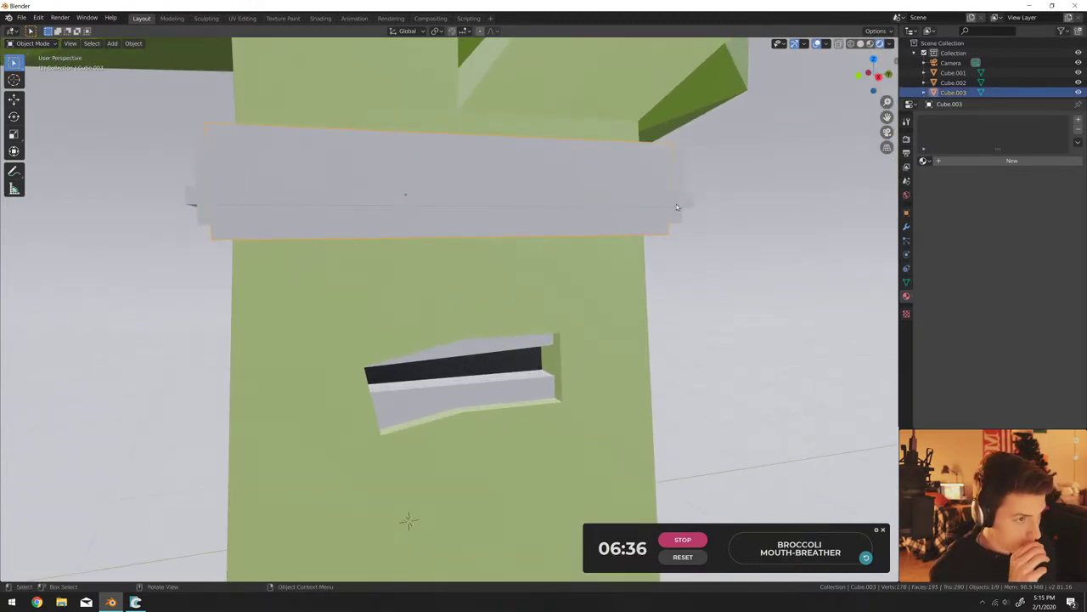
Give band layers new materials and colour one layer orange.
{"action": "left_click", "coordinate": [963, 161]}
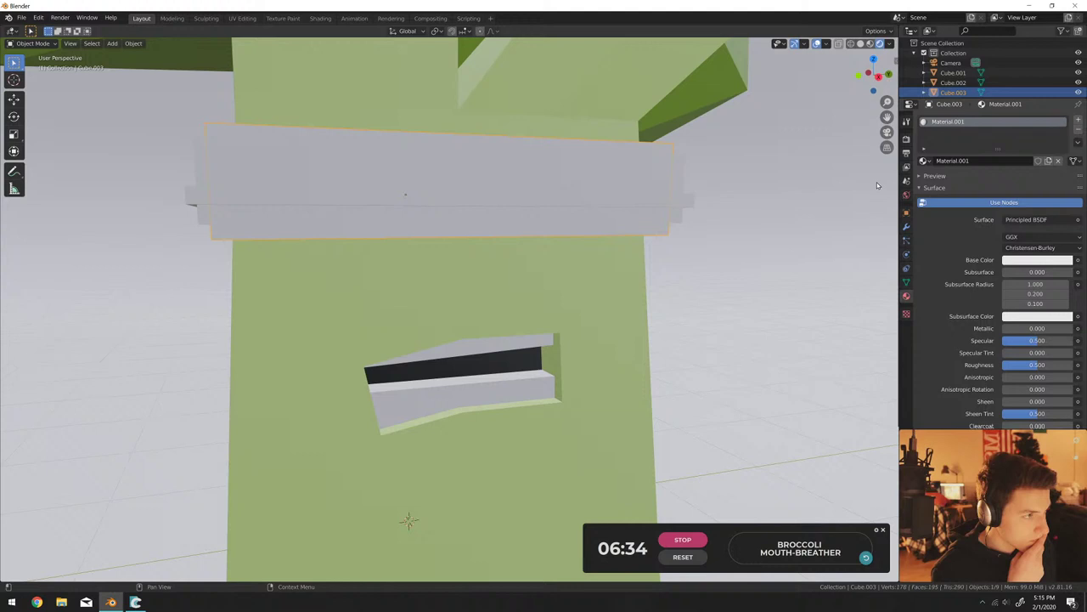
{"action": "left_click", "coordinate": [662, 211]}
{"action": "left_click", "coordinate": [1011, 161]}
{"action": "left_click", "coordinate": [1037, 259]}
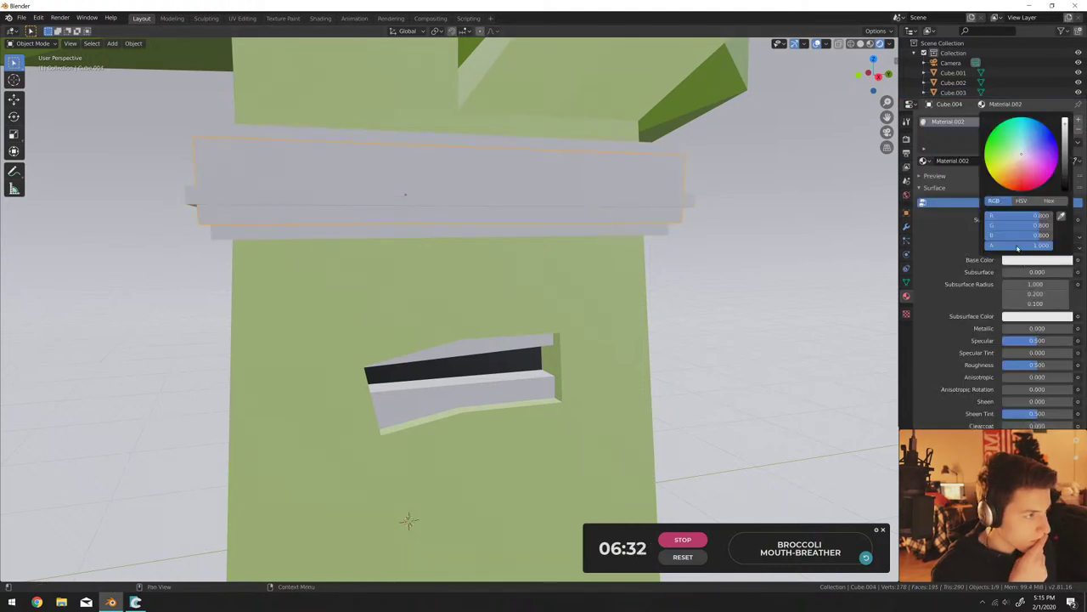
{"action": "left_click", "coordinate": [1026, 178]}
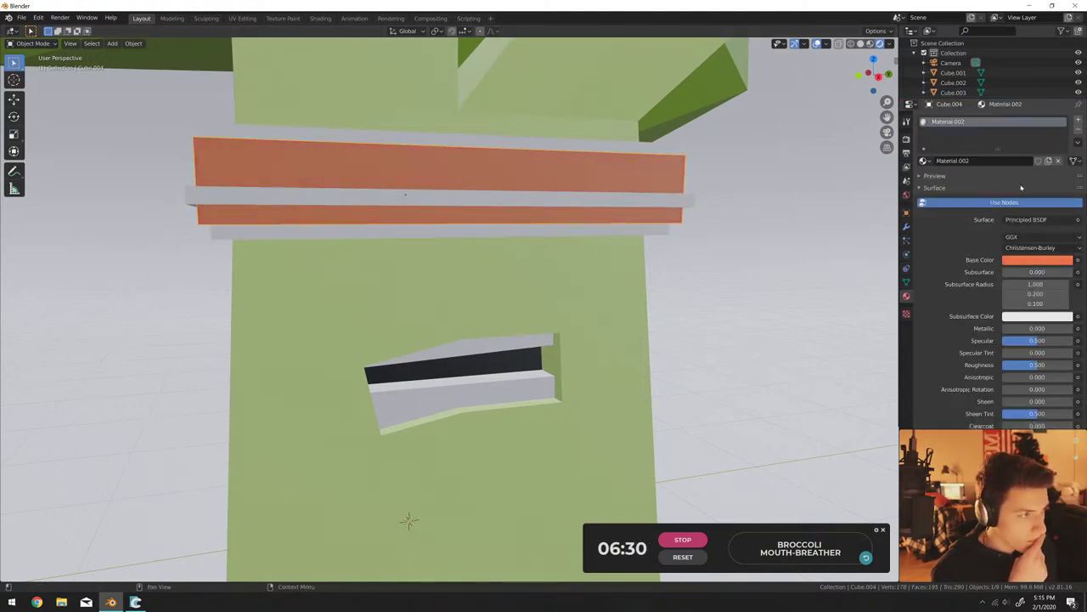
Give the middle strip a new light-blue material.
{"action": "left_click", "coordinate": [585, 199]}
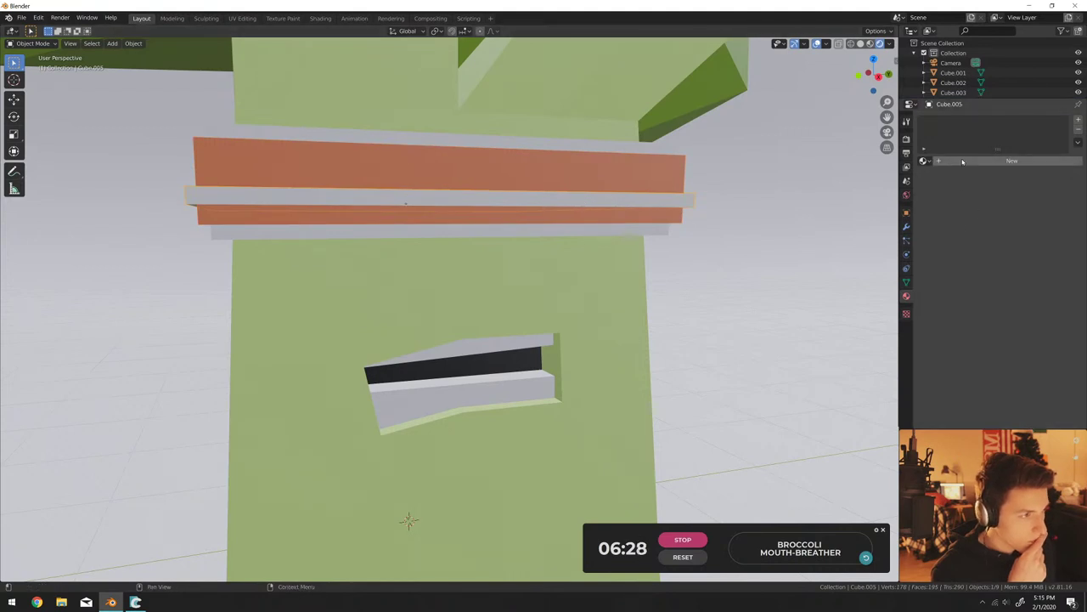
{"action": "left_click", "coordinate": [1012, 160]}
{"action": "left_click", "coordinate": [1031, 259]}
{"action": "mouse_move", "coordinate": [1024, 140]}
{"action": "left_mouse_down"}
{"action": "mouse_move", "coordinate": [1005, 167]}
{"action": "mouse_move", "coordinate": [1027, 145]}
{"action": "left_mouse_up"}
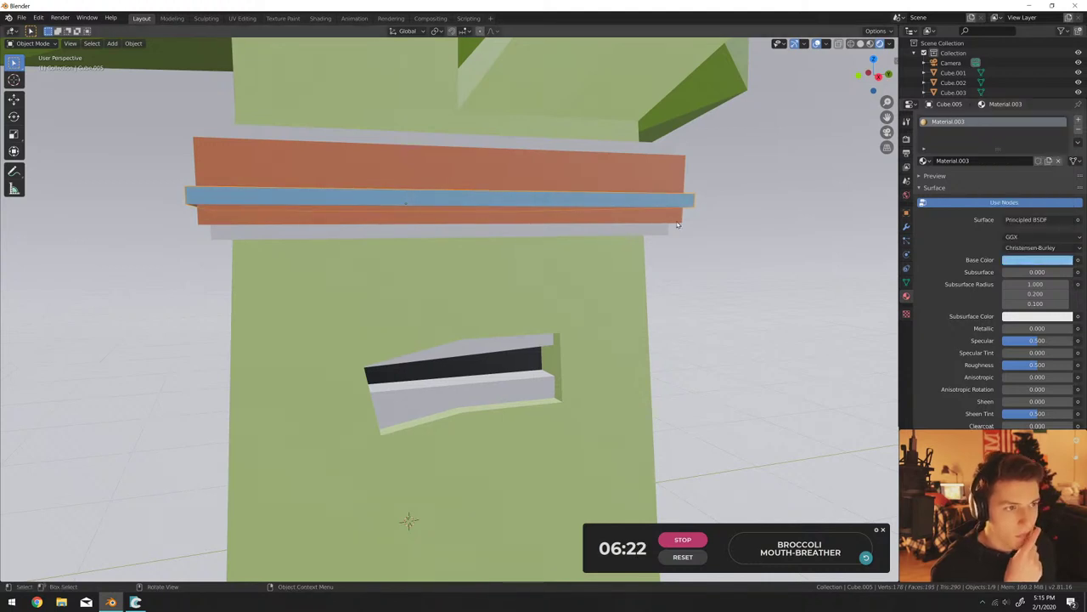
Frame the band from the camera view and slightly shrink the grey layer.
{"action": "key", "text": "KP_0"}
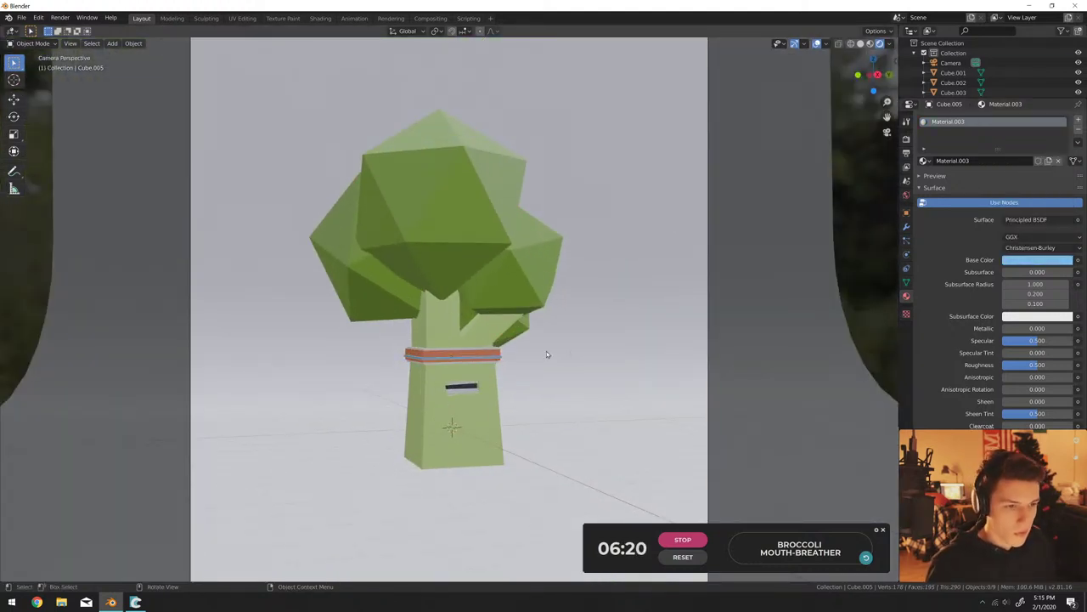
{"action": "scroll", "coordinate": [486, 367], "scroll_direction": "up", "scroll_amount": 2}
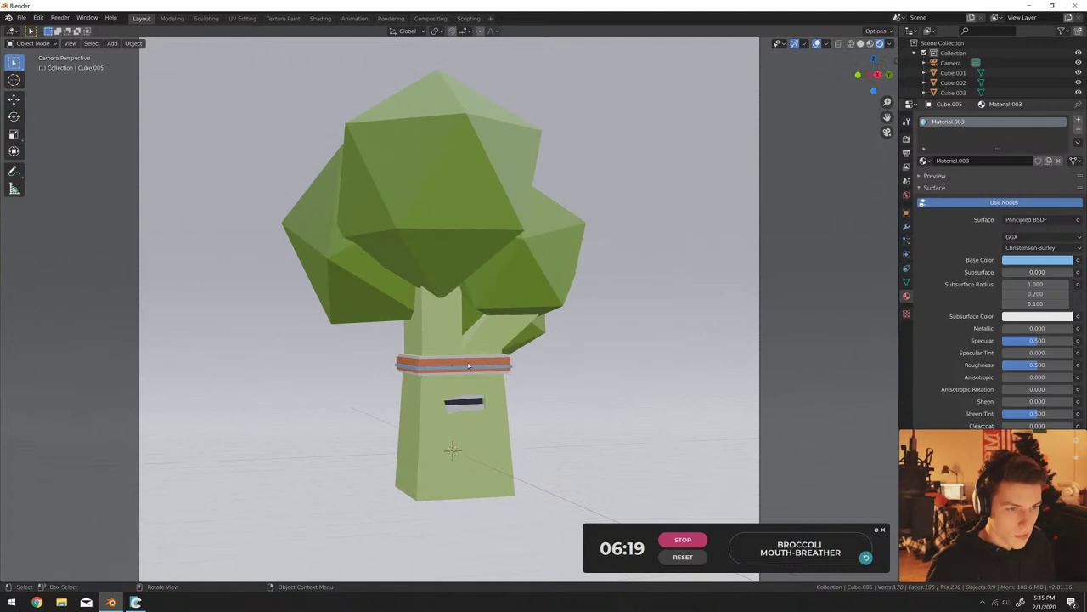
{"action": "middle_click_drag", "start_coordinate": [468, 366], "coordinate": [636, 405]}
{"action": "key", "text": "KP_Decimal"}
{"action": "left_click", "coordinate": [636, 406]}
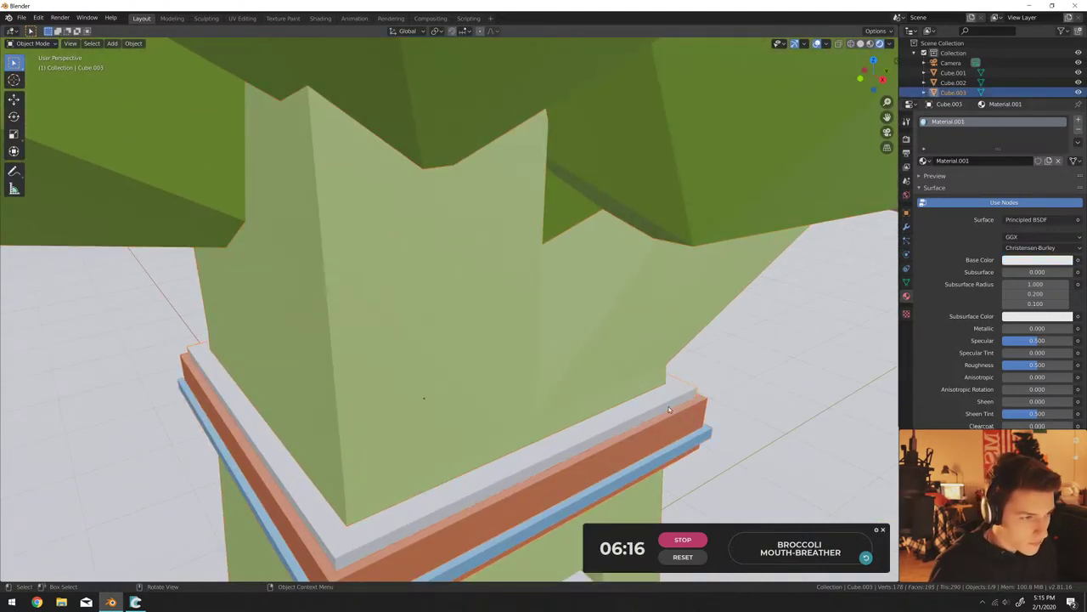
{"action": "key", "text": "s"}
{"action": "left_click", "coordinate": [703, 401]}
Shrink the orange layer and the light-blue strip (to 0.898) to stagger the layers.
{"action": "key", "text": "shift+d"}
{"action": "key", "text": "s"}
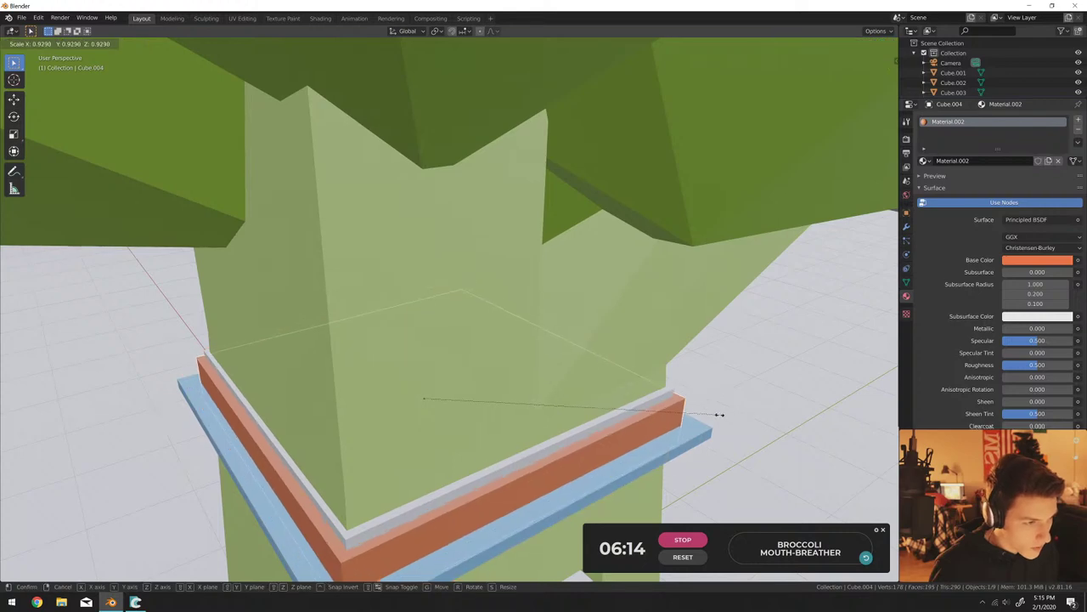
{"action": "left_click", "coordinate": [716, 413]}
{"action": "middle_click_drag", "start_coordinate": [717, 413], "coordinate": [791, 387]}
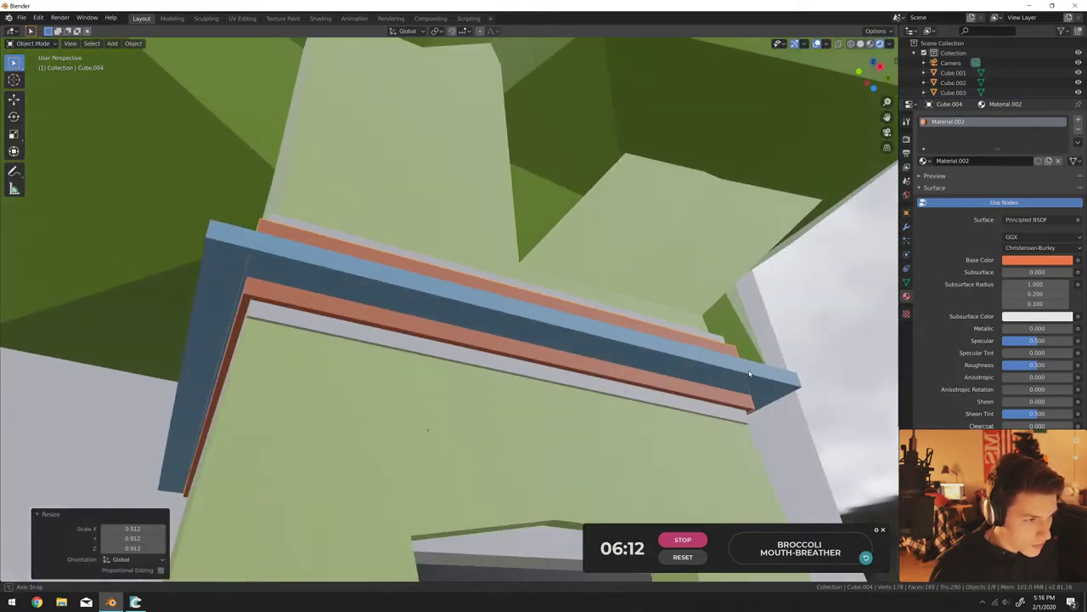
{"action": "key", "text": "shift+d"}
{"action": "key", "text": "s"}
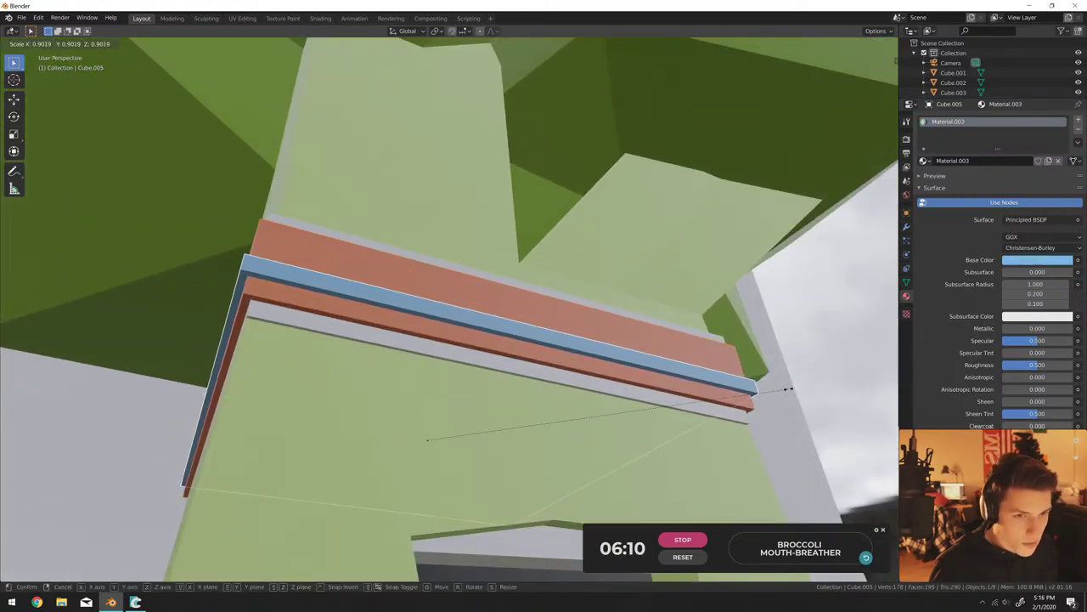
{"action": "left_click", "coordinate": [788, 389]}
Orbit around the band to check the layers and select the broccoli stem.
{"action": "middle_click_drag", "start_coordinate": [788, 390], "coordinate": [514, 417]}
{"action": "scroll", "coordinate": [663, 353], "scroll_direction": "down", "scroll_amount": 3}
{"action": "left_click", "coordinate": [514, 416]}
{"action": "scroll", "coordinate": [514, 416], "scroll_direction": "up", "scroll_amount": 4}
{"action": "key", "text": "shift+a"}
Add a cube, move it along X, then delete the extra cube.
{"action": "mouse_move", "coordinate": [582, 316]}
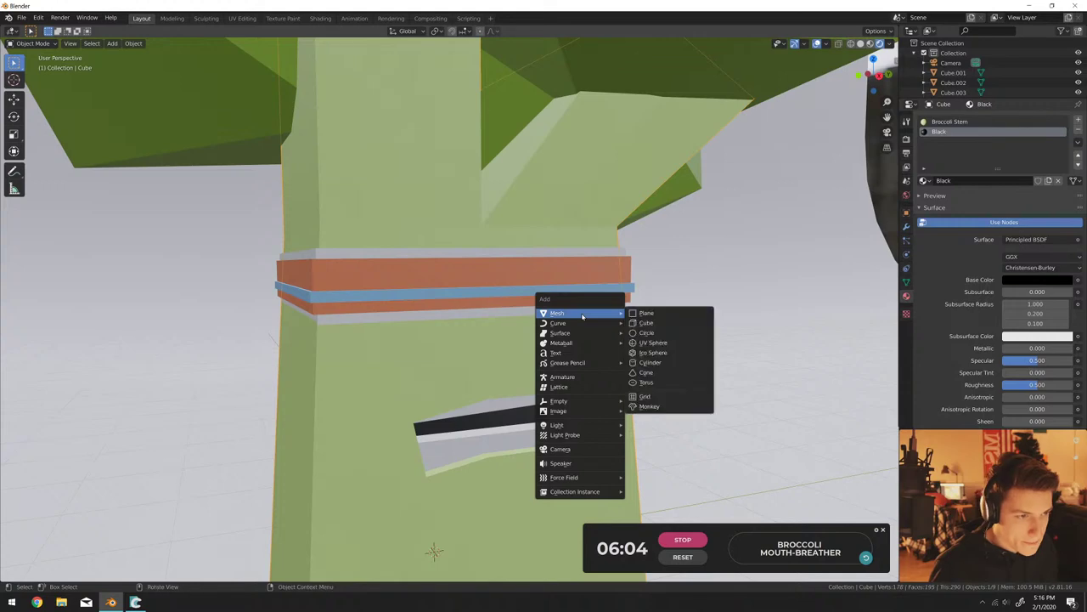
{"action": "left_click", "coordinate": [646, 325]}
{"action": "scroll", "coordinate": [646, 325], "scroll_direction": "down", "scroll_amount": 5}
{"action": "middle_click_drag", "start_coordinate": [647, 325], "coordinate": [505, 383]}
{"action": "key", "text": "g"}
{"action": "key", "text": "x"}
{"action": "left_click", "coordinate": [594, 391]}
{"action": "middle_click_drag", "start_coordinate": [594, 391], "coordinate": [554, 360]}
{"action": "scroll", "coordinate": [552, 365], "scroll_direction": "up", "scroll_amount": 6}
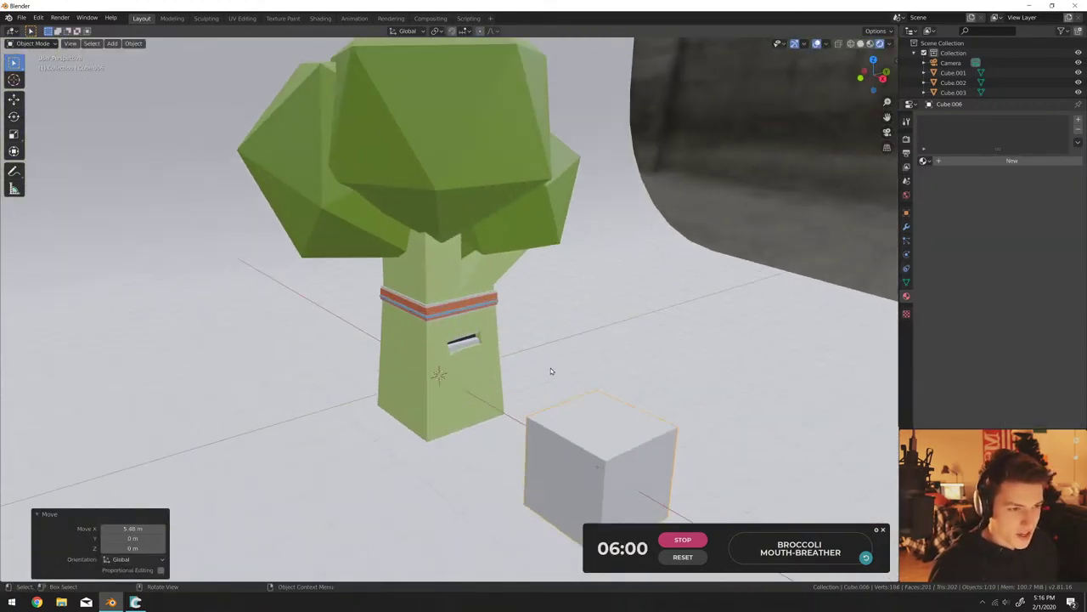
{"action": "key", "text": "Delete"}
Add a plane, position it beside the broccoli and rotate it 90° about X to stand upright.
{"action": "key", "text": "shift+a"}
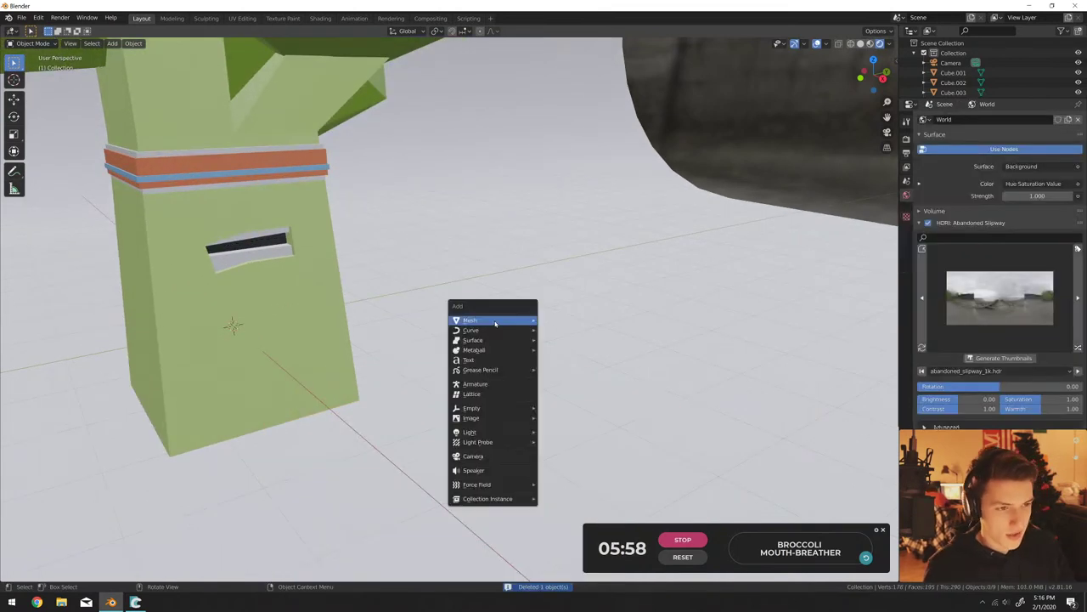
{"action": "mouse_move", "coordinate": [518, 324]}
{"action": "left_click", "coordinate": [558, 320]}
{"action": "scroll", "coordinate": [564, 330], "scroll_direction": "down", "scroll_amount": 5}
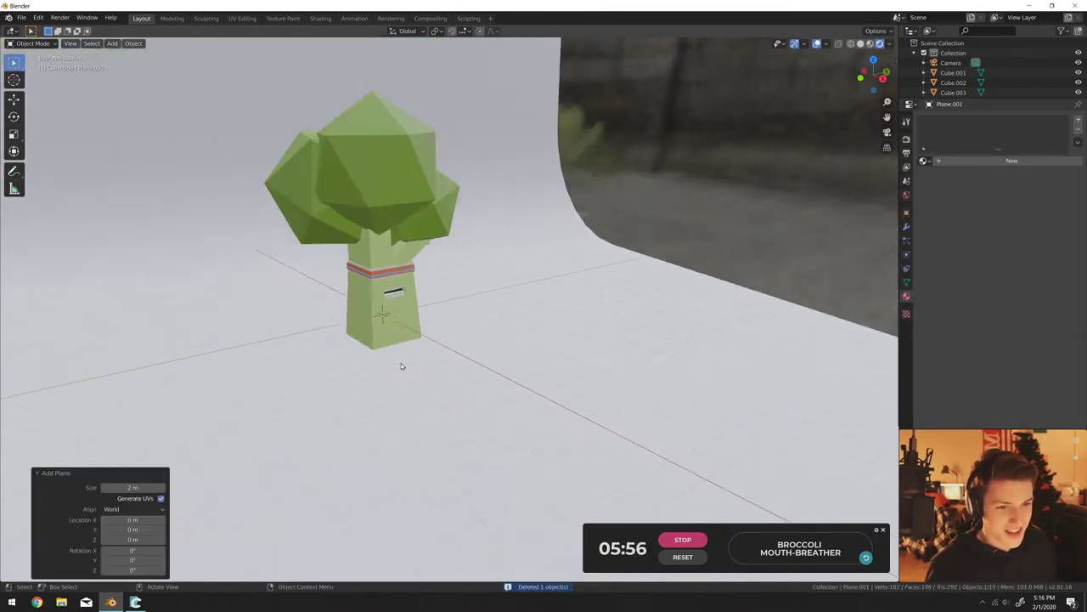
{"action": "key", "text": "g"}
{"action": "key", "text": "z"}
{"action": "key", "text": "x"}
{"action": "left_click", "coordinate": [444, 339]}
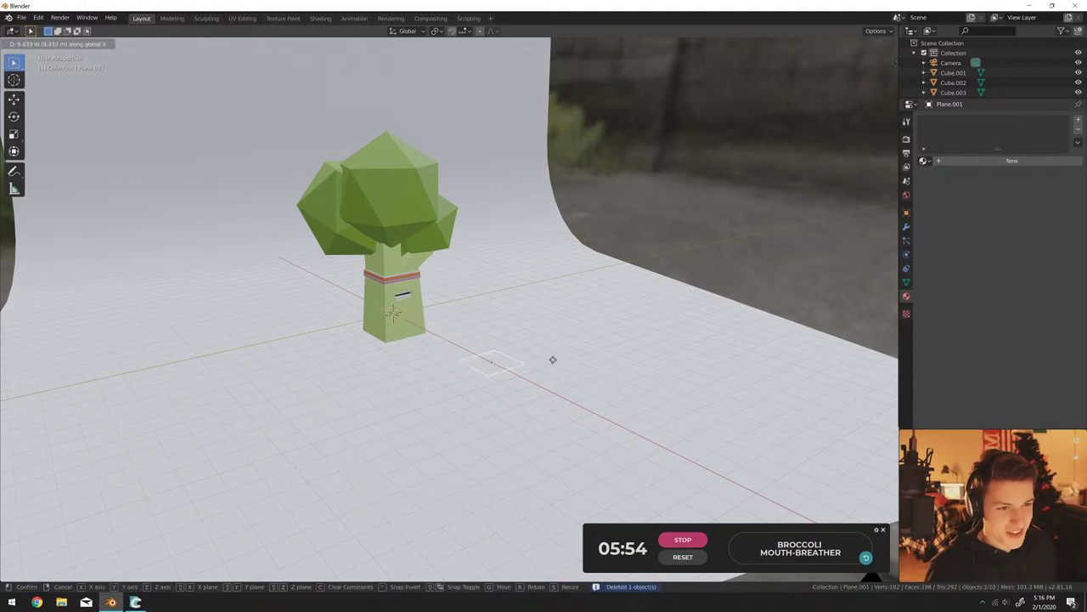
{"action": "key", "text": "g"}
{"action": "key", "text": "x"}
{"action": "key", "text": "Escape"}
{"action": "type", "text": "rx90"}
{"action": "key", "text": "Return"}
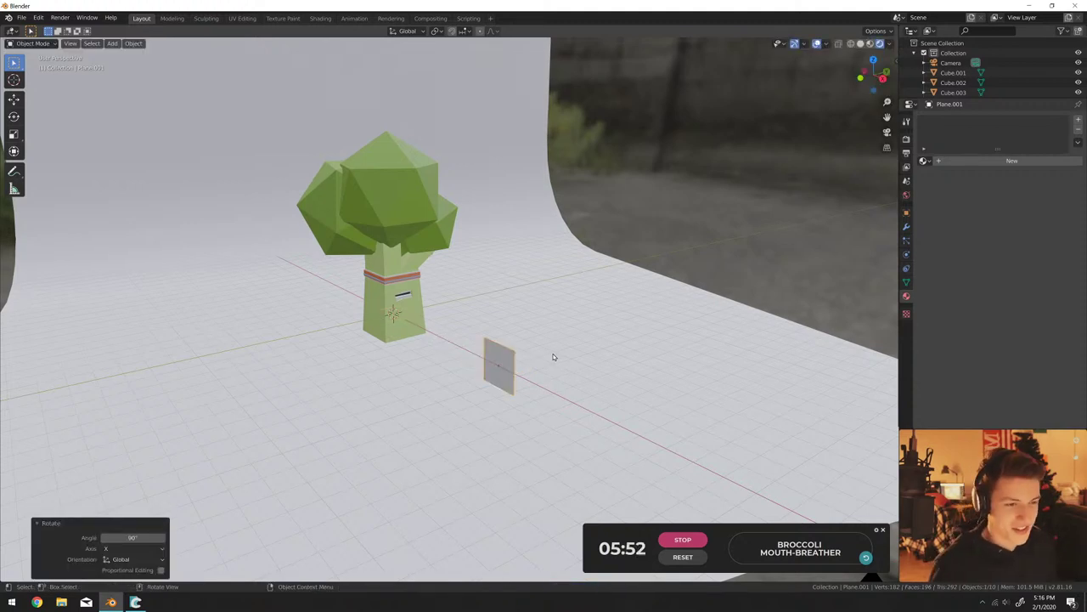
In Edit Mode, scale the plane along X and Y into a wide rectangle.
{"action": "key", "text": "Tab"}
{"action": "key", "text": "KP_3"}
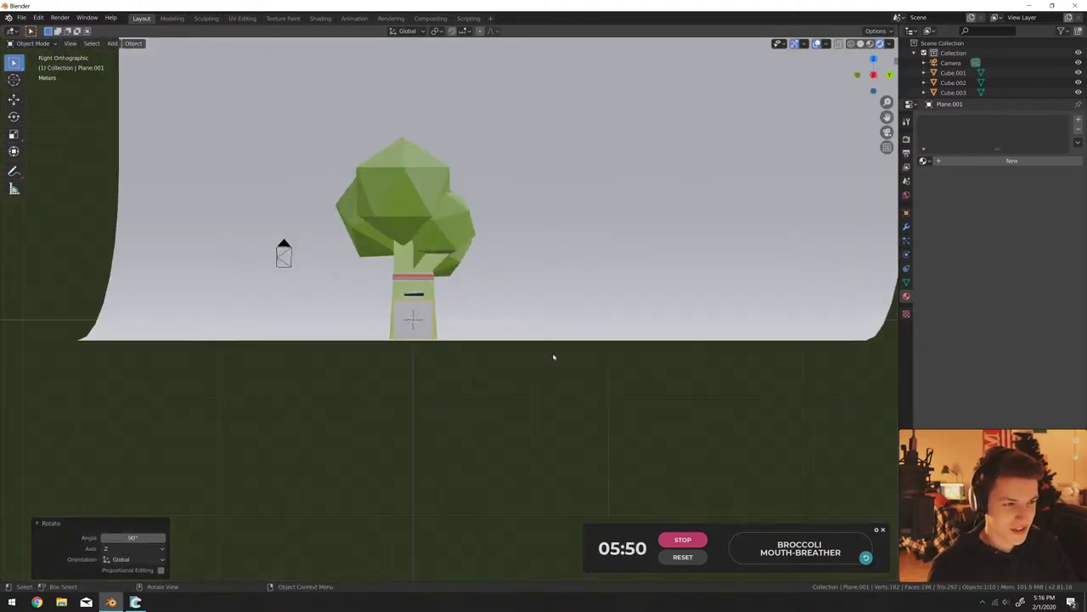
{"action": "scroll", "coordinate": [435, 304], "scroll_direction": "up", "scroll_amount": 5}
{"action": "key", "text": "s"}
{"action": "key", "text": "x"}
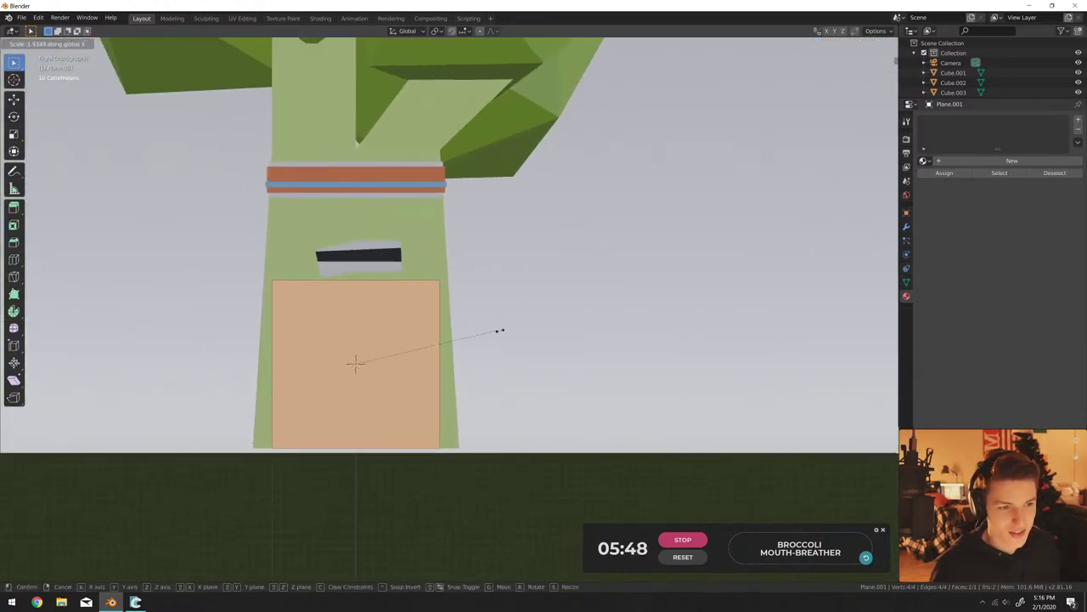
{"action": "left_click", "coordinate": [498, 328]}
{"action": "key", "text": "s"}
{"action": "key", "text": "y"}
{"action": "left_click", "coordinate": [563, 339]}
{"action": "key", "text": "s"}
{"action": "key", "text": "y"}
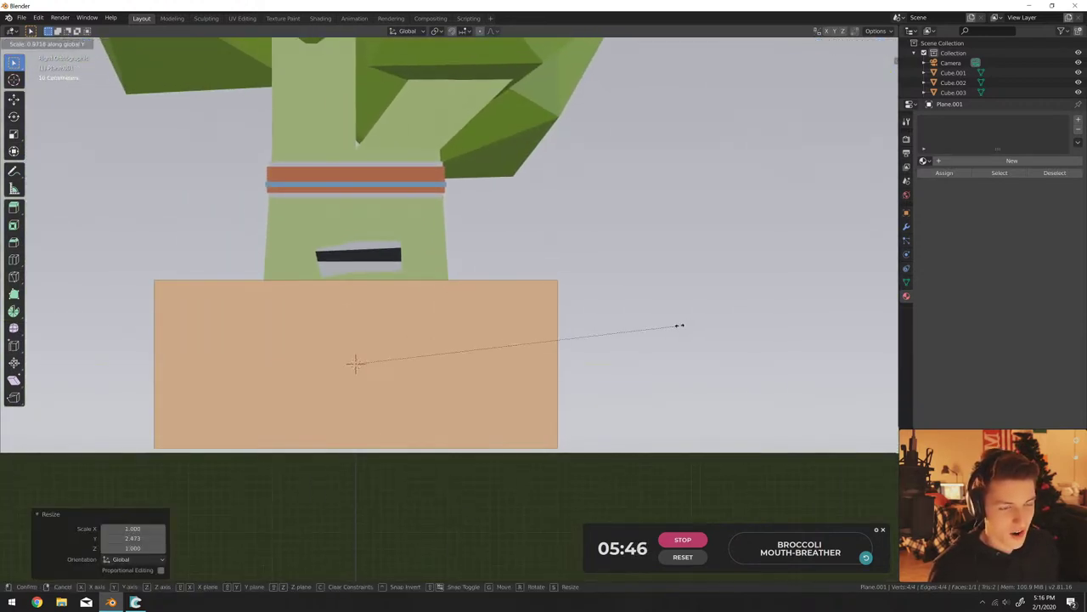
{"action": "left_click", "coordinate": [250, 229]}
Raise the plane's corner vertices along Z.
{"action": "middle_click_drag", "start_coordinate": [86, 51], "coordinate": [212, 131]}
{"action": "middle_click_drag", "start_coordinate": [356, 342], "coordinate": [375, 343]}
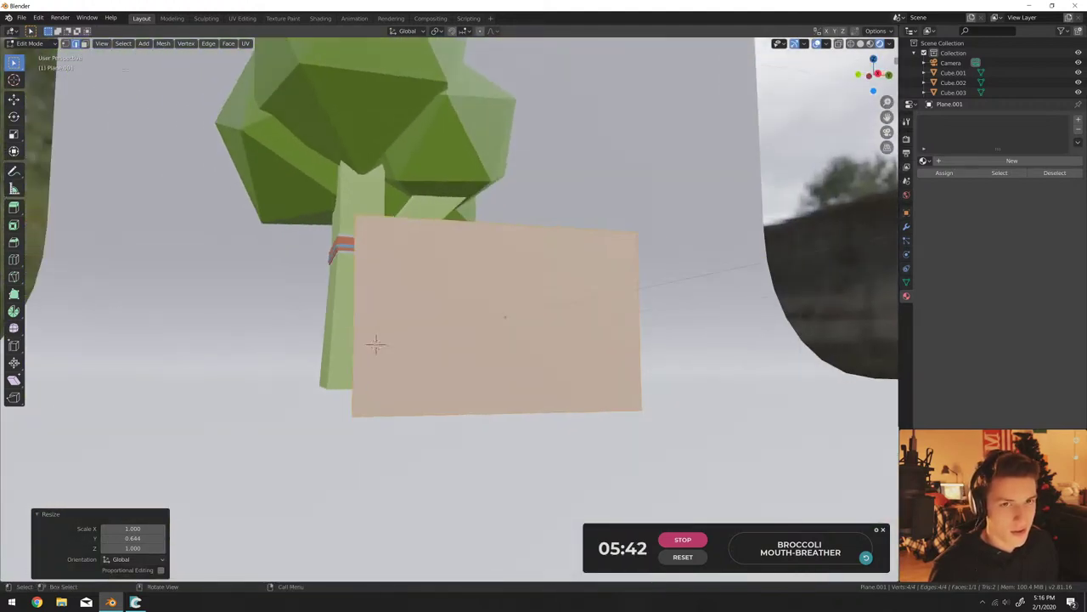
{"action": "left_click", "coordinate": [340, 220]}
{"action": "key", "text": "g"}
{"action": "key", "text": "z"}
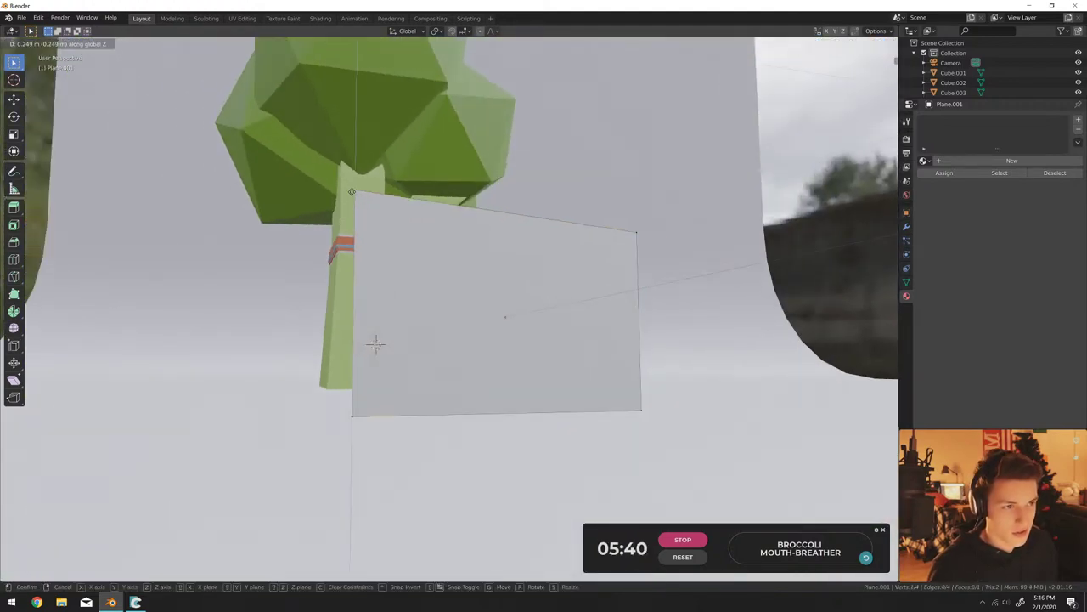
{"action": "left_click", "coordinate": [352, 199]}
{"action": "left_click", "coordinate": [641, 410]}
{"action": "key", "text": "shift+r"}
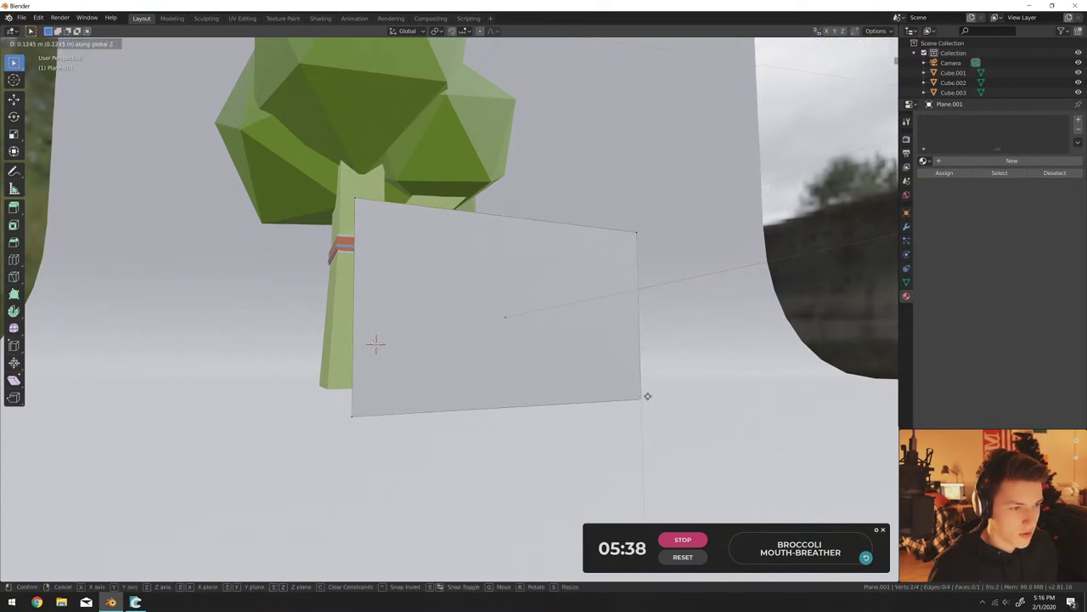
{"action": "key", "text": "g"}
{"action": "key", "text": "z"}
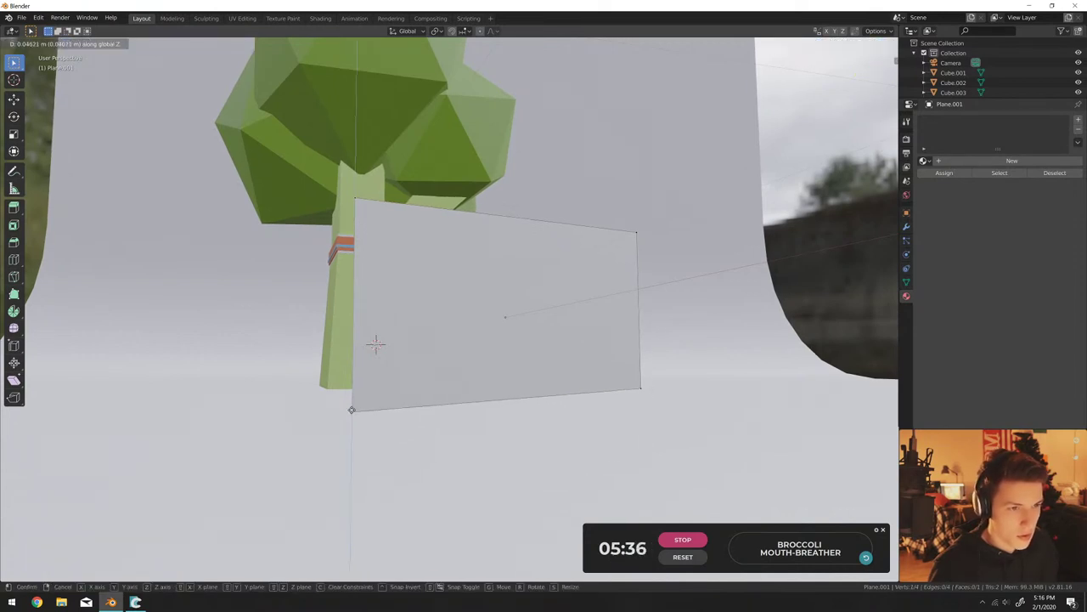
{"action": "left_click", "coordinate": [375, 343]}
{"action": "middle_click_drag", "start_coordinate": [375, 343], "coordinate": [382, 400]}
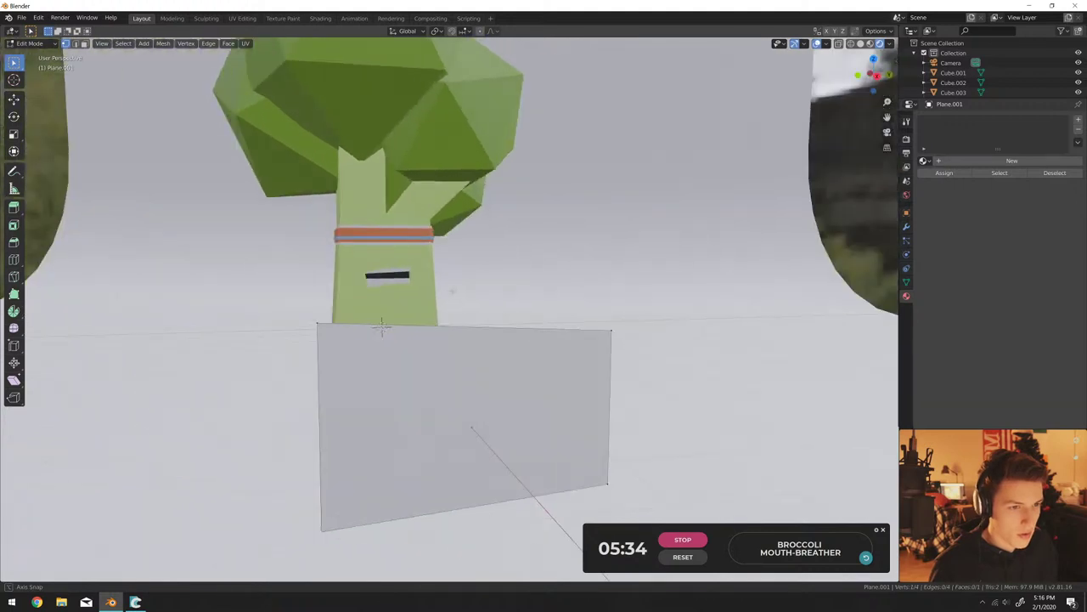
{"action": "scroll", "coordinate": [478, 300], "scroll_direction": "down", "scroll_amount": 3}
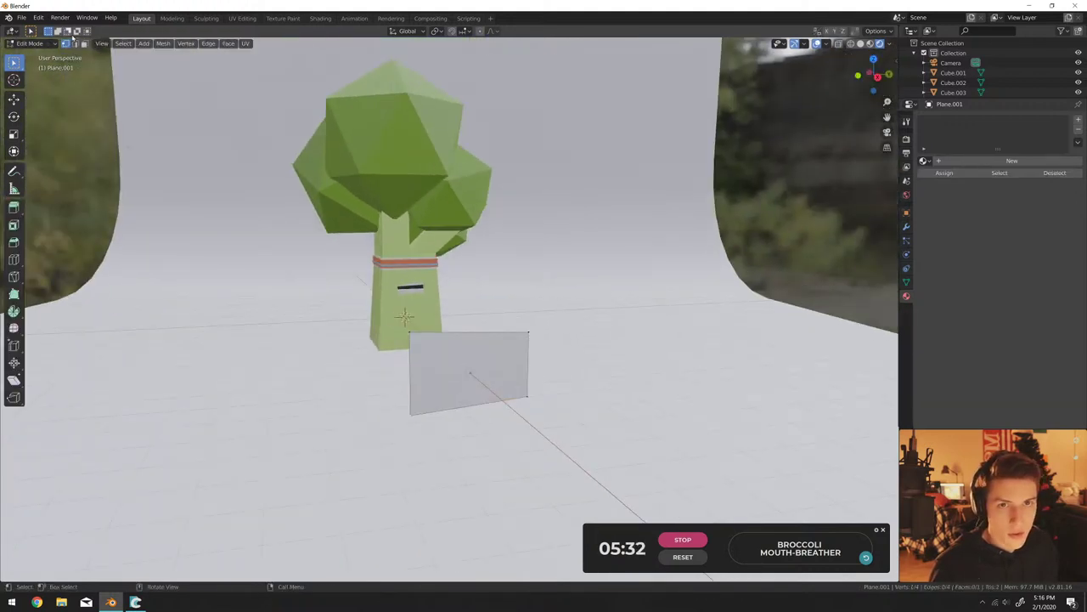
Delete the plane's face with Only Faces, leaving a four-edge outline.
{"action": "key", "text": "a"}
{"action": "key", "text": "x"}
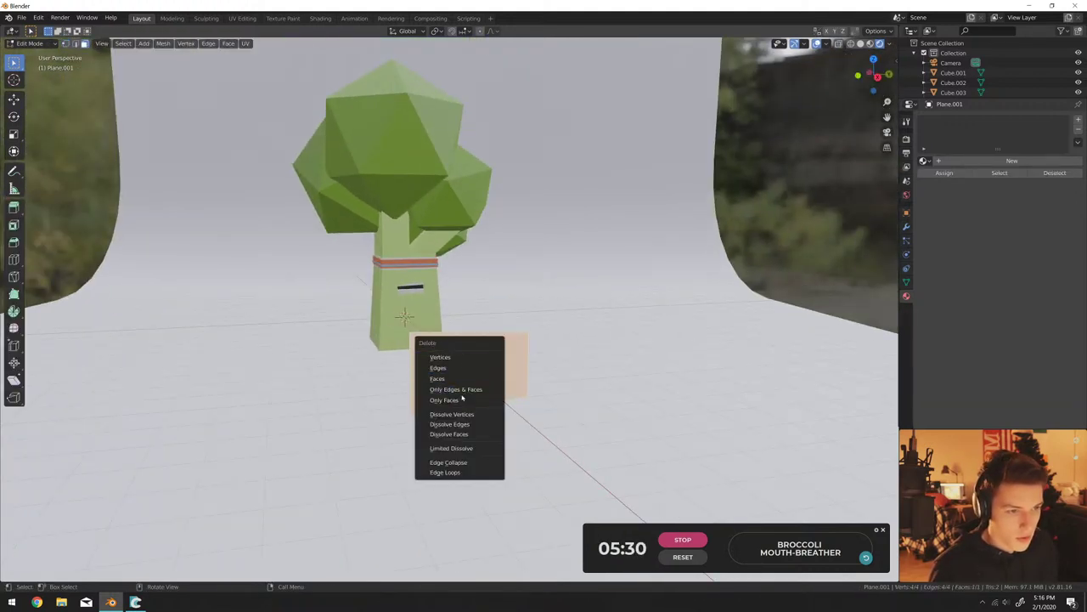
{"action": "left_click", "coordinate": [465, 400]}
{"action": "middle_click_drag", "start_coordinate": [510, 399], "coordinate": [594, 387]}
{"action": "key", "text": "Tab"}
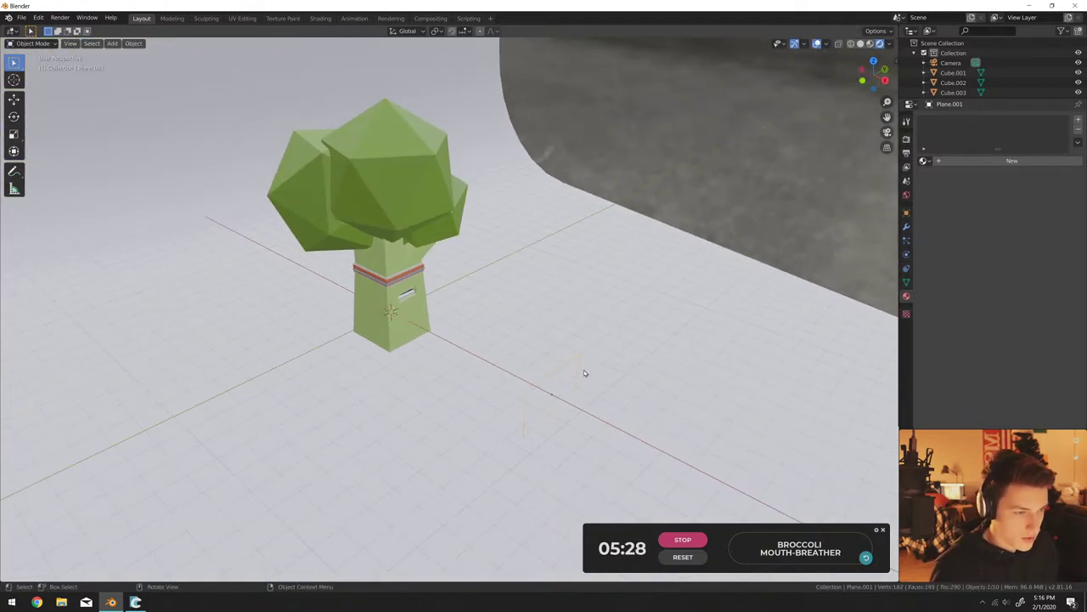
{"action": "key", "text": "Tab"}
Reposition the rectangle outline and enter Edit Mode.
{"action": "key", "text": "g"}
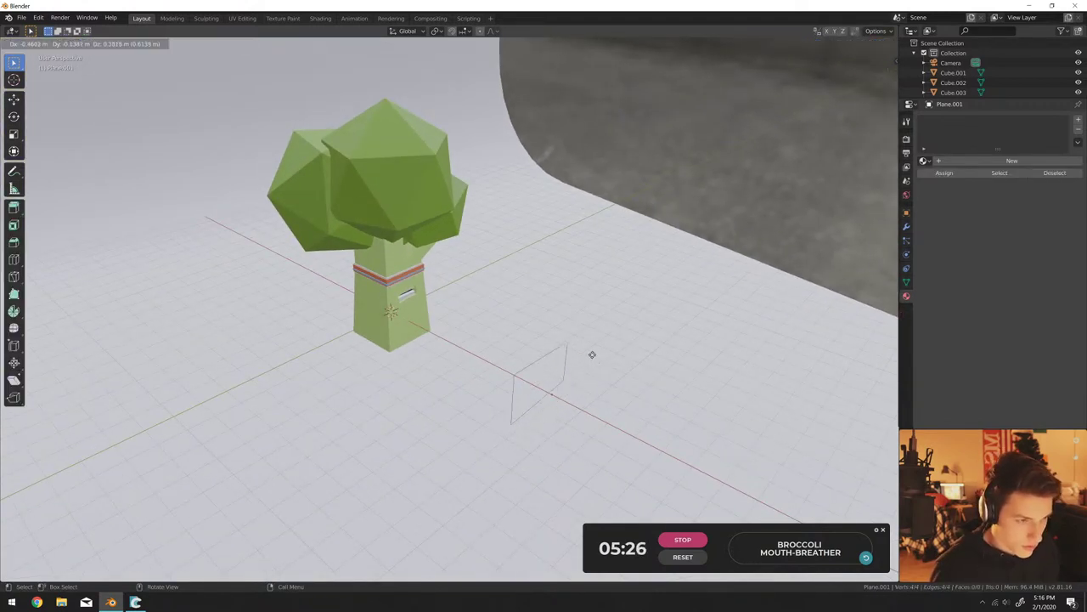
{"action": "left_click", "coordinate": [617, 365]}
{"action": "key", "text": "Tab"}
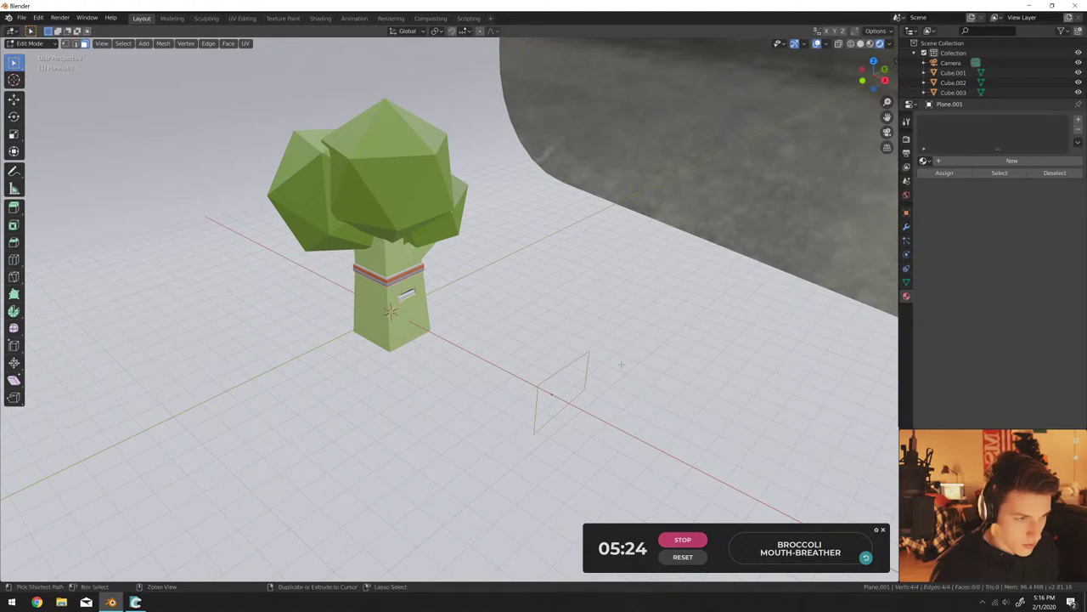
{"action": "scroll", "coordinate": [620, 364], "scroll_direction": "up", "scroll_amount": 4}
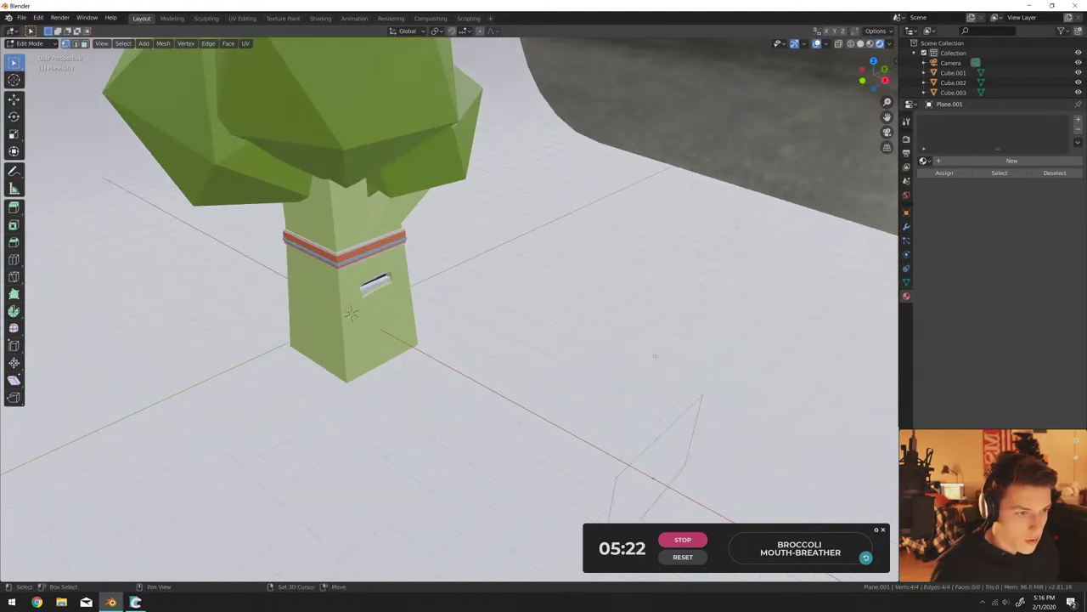
Extrude the outline's edges along X into thin frame walls, then return to Object Mode.
{"action": "key", "text": "e"}
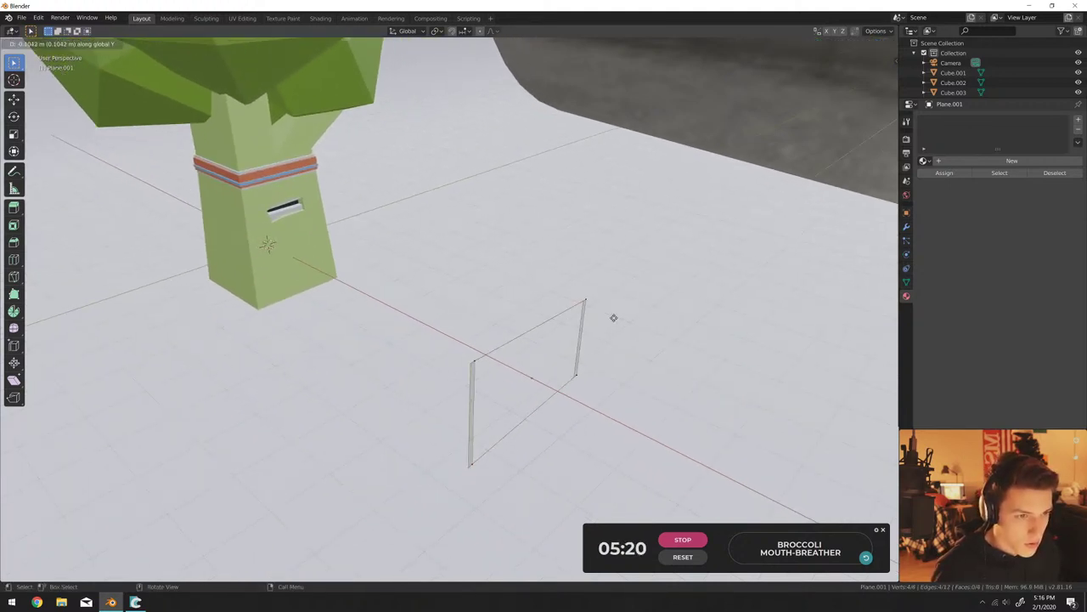
{"action": "key", "text": "x"}
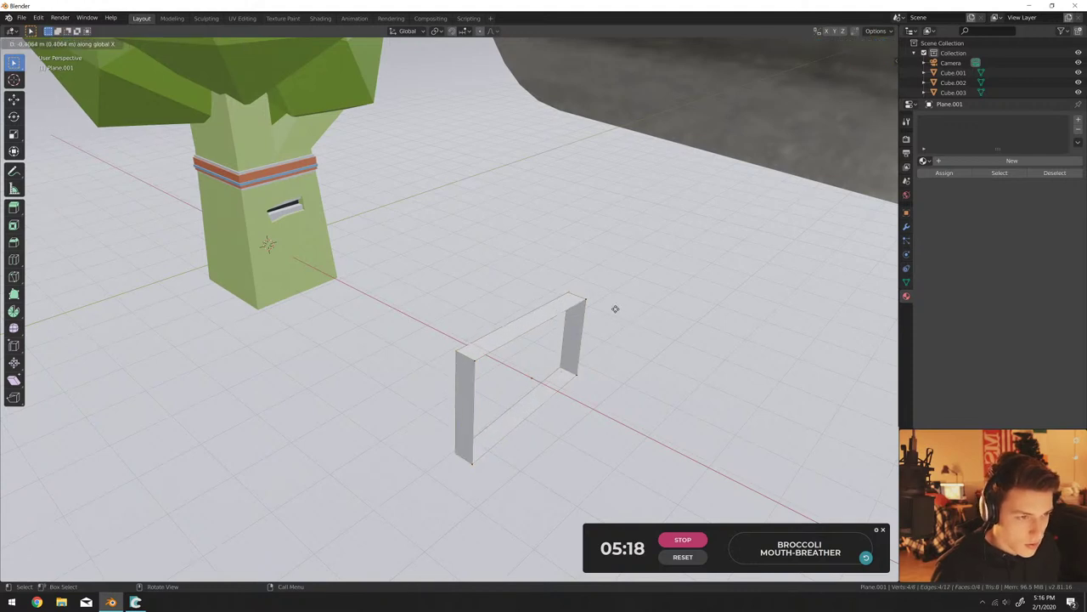
{"action": "left_click", "coordinate": [615, 308]}
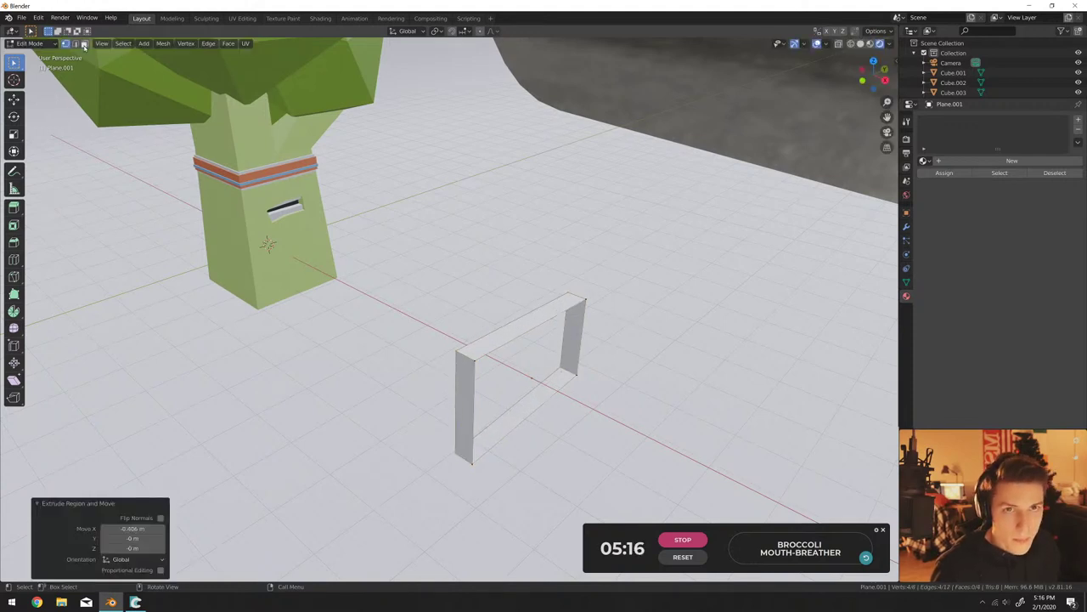
{"action": "left_click", "coordinate": [499, 352], "text": "alt"}
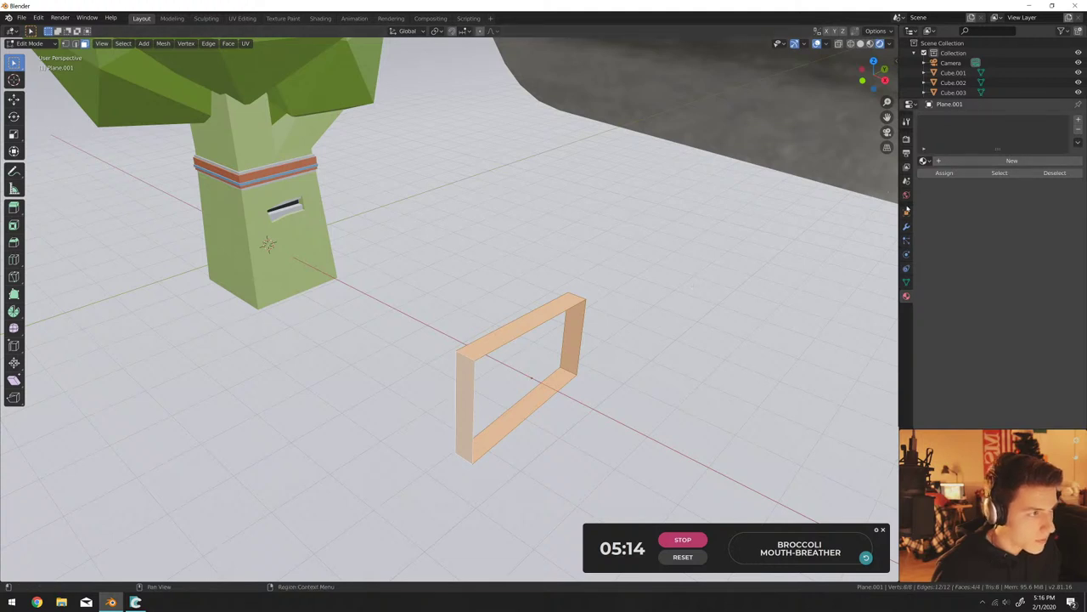
{"action": "key", "text": "Tab"}
{"action": "left_click", "coordinate": [905, 227]}
{"action": "left_click", "coordinate": [957, 121]}
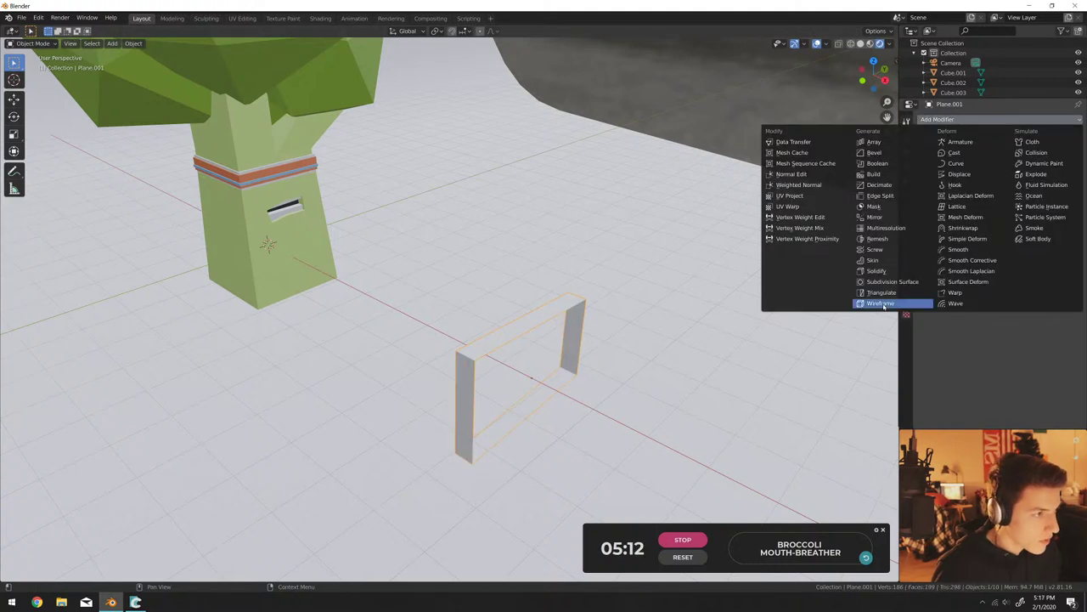
Add a Solidify modifier with 0.35 m thickness and raise the frame along Z.
{"action": "left_click", "coordinate": [876, 271]}
{"action": "middle_click_drag", "start_coordinate": [764, 297], "coordinate": [629, 314]}
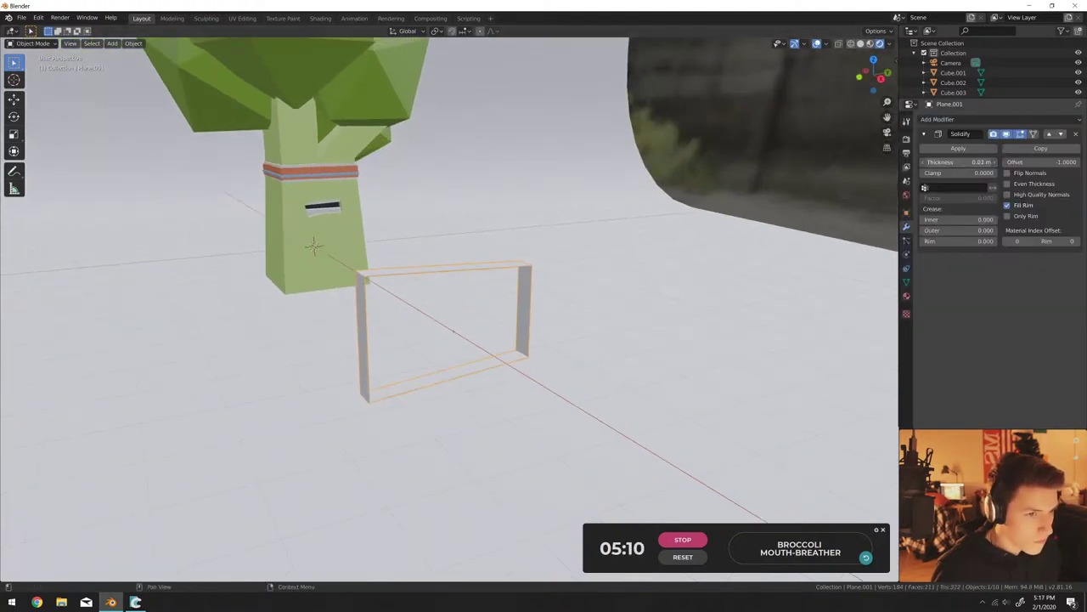
{"action": "left_click_drag", "start_coordinate": [960, 162], "coordinate": [985, 162]}
{"action": "key", "text": "g"}
{"action": "key", "text": "z"}
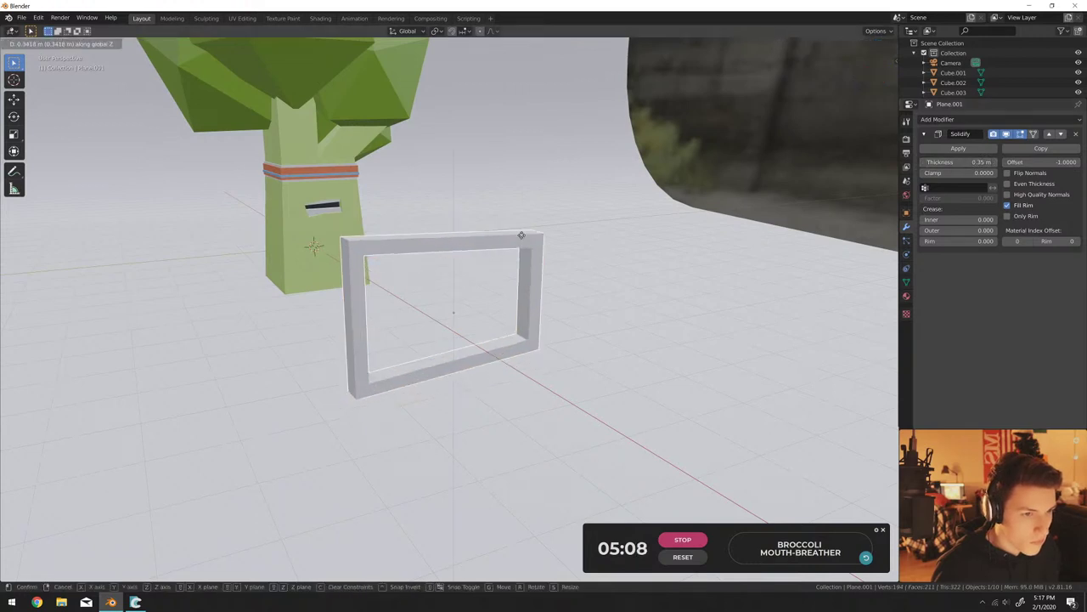
{"action": "key", "text": "Return"}
Shrink the frame and move it onto the broccoli stem.
{"action": "key", "text": "s"}
{"action": "left_click", "coordinate": [519, 257]}
{"action": "middle_click_drag", "start_coordinate": [519, 258], "coordinate": [739, 333]}
{"action": "key", "text": "g"}
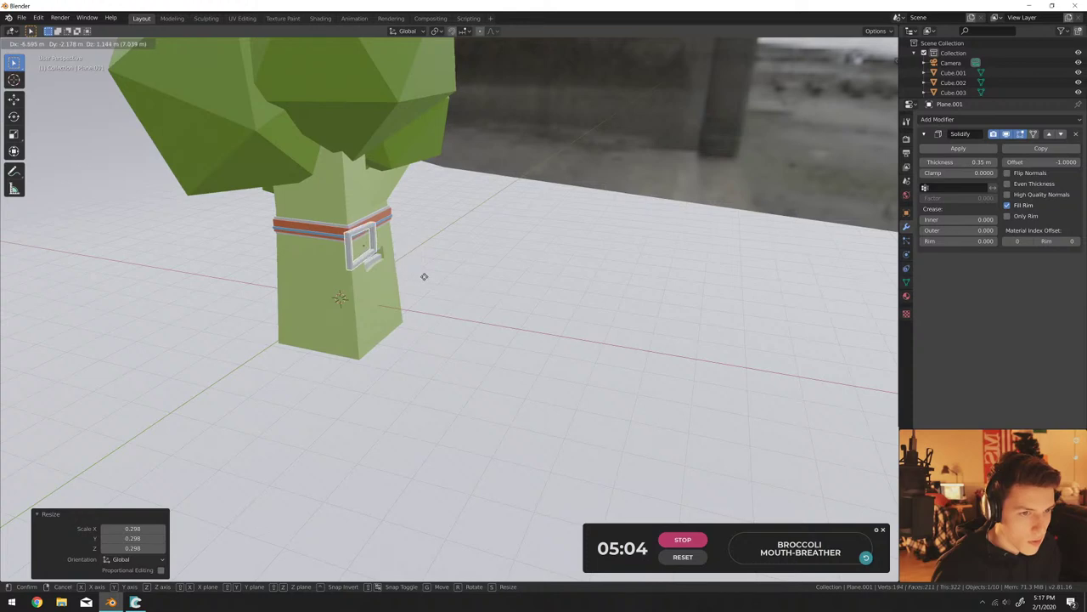
{"action": "left_click", "coordinate": [424, 276]}
{"action": "key", "text": "s"}
{"action": "left_click", "coordinate": [467, 296]}
{"action": "scroll", "coordinate": [489, 295], "scroll_direction": "up", "scroll_amount": 2}
Fine-tune the small frame's position and height on the stem near the collar band.
{"action": "key", "text": "KP_0"}
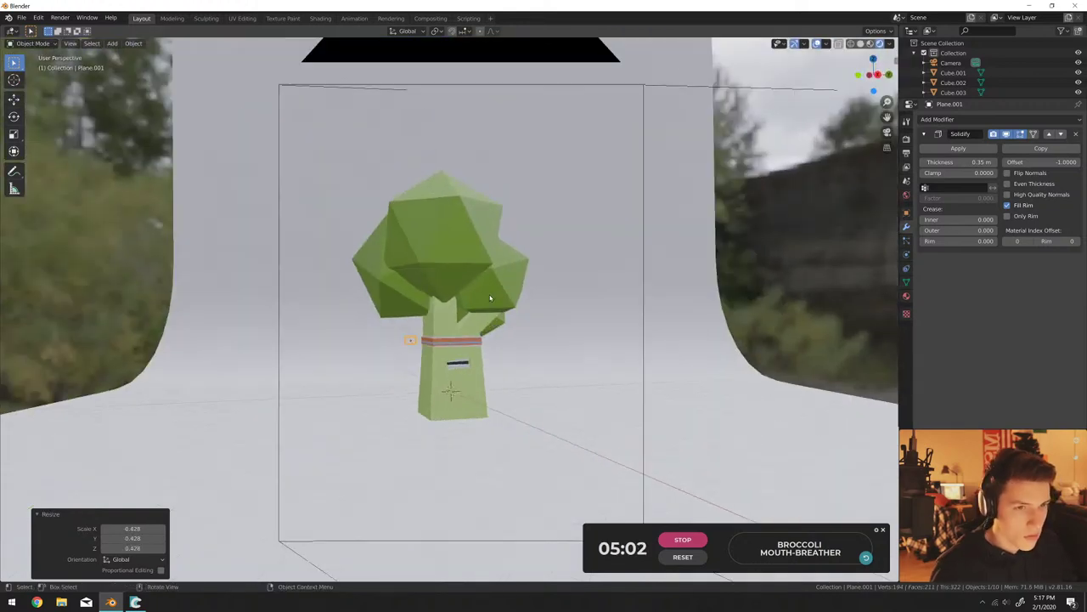
{"action": "middle_click_drag", "start_coordinate": [489, 298], "coordinate": [515, 369]}
{"action": "scroll", "coordinate": [485, 362], "scroll_direction": "up", "scroll_amount": 6}
{"action": "key", "text": "g"}
{"action": "left_click", "coordinate": [504, 331]}
{"action": "scroll", "coordinate": [504, 330], "scroll_direction": "down", "scroll_amount": 4}
{"action": "middle_click_drag", "start_coordinate": [505, 330], "coordinate": [576, 296]}
{"action": "scroll", "coordinate": [575, 297], "scroll_direction": "up", "scroll_amount": 2}
{"action": "key", "text": "g"}
{"action": "key", "text": "z"}
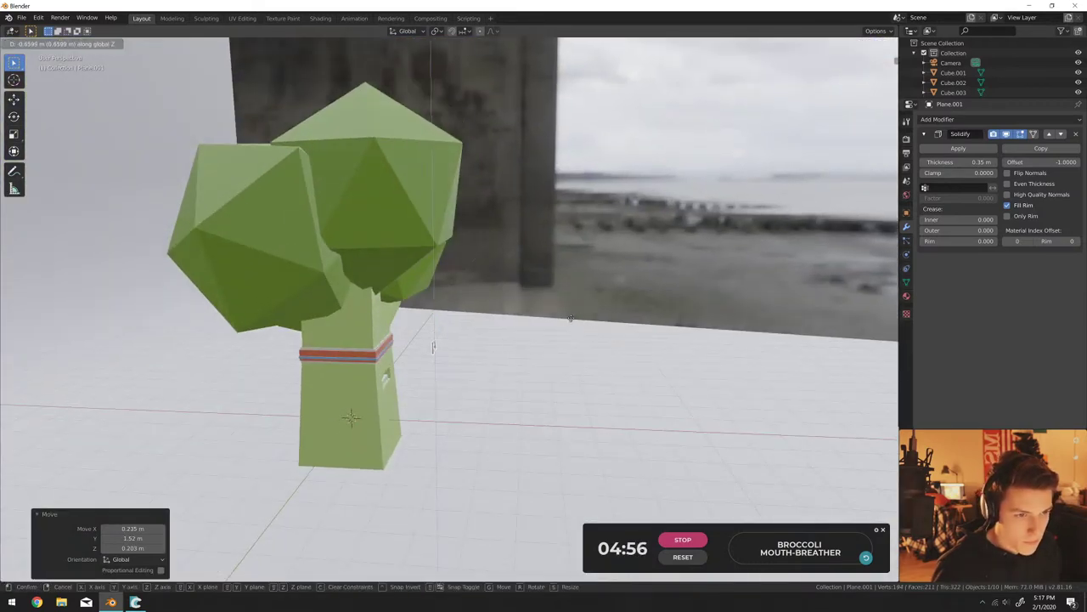
{"action": "left_click", "coordinate": [568, 344]}
{"action": "scroll", "coordinate": [569, 356], "scroll_direction": "up", "scroll_amount": 3}
Frame the view on the frame object and slide it along the Y axis.
{"action": "middle_click_drag", "start_coordinate": [285, 380], "coordinate": [295, 461]}
{"action": "left_click", "coordinate": [295, 462]}
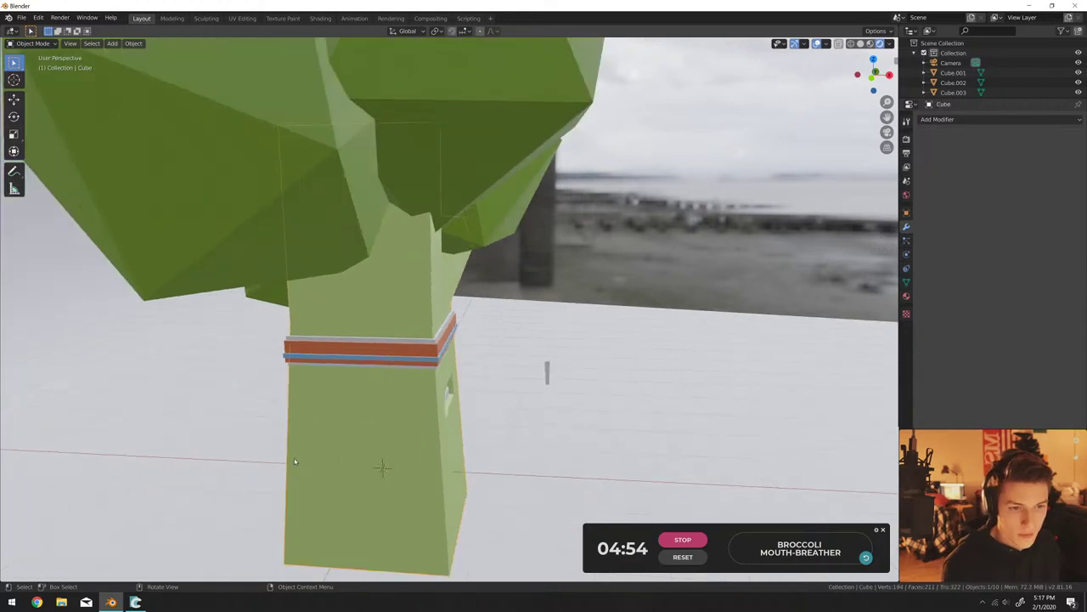
{"action": "scroll", "coordinate": [578, 339], "scroll_direction": "down", "scroll_amount": 2}
{"action": "key", "text": "ctrl+z"}
{"action": "key", "text": "KP_Decimal"}
{"action": "scroll", "coordinate": [553, 339], "scroll_direction": "down", "scroll_amount": 3}
{"action": "middle_click_drag", "start_coordinate": [553, 340], "coordinate": [526, 333]}
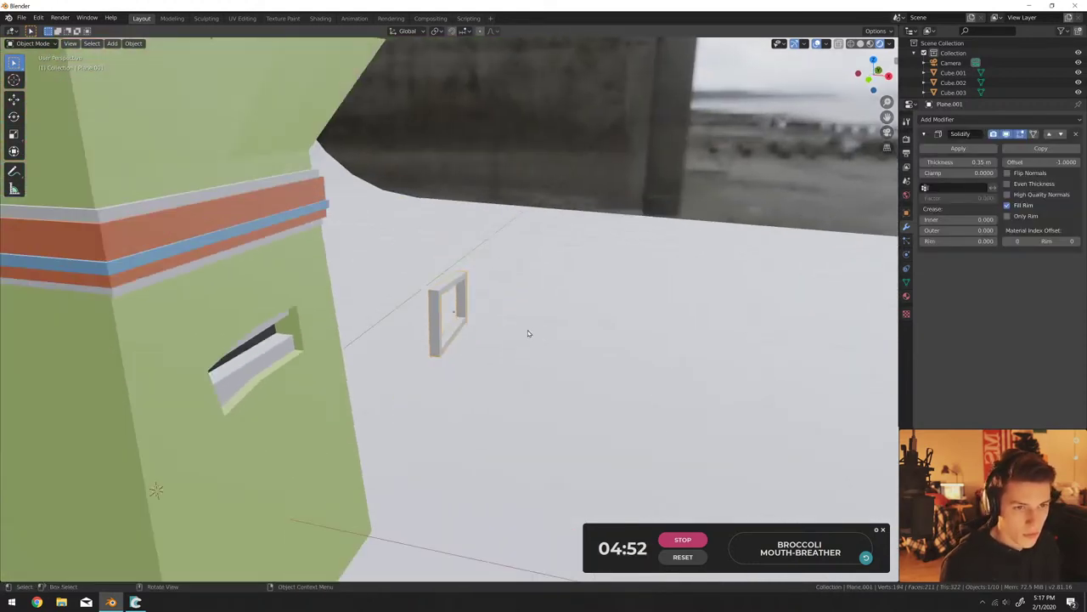
{"action": "key", "text": "g"}
{"action": "key", "text": "y"}
{"action": "left_click", "coordinate": [479, 322]}
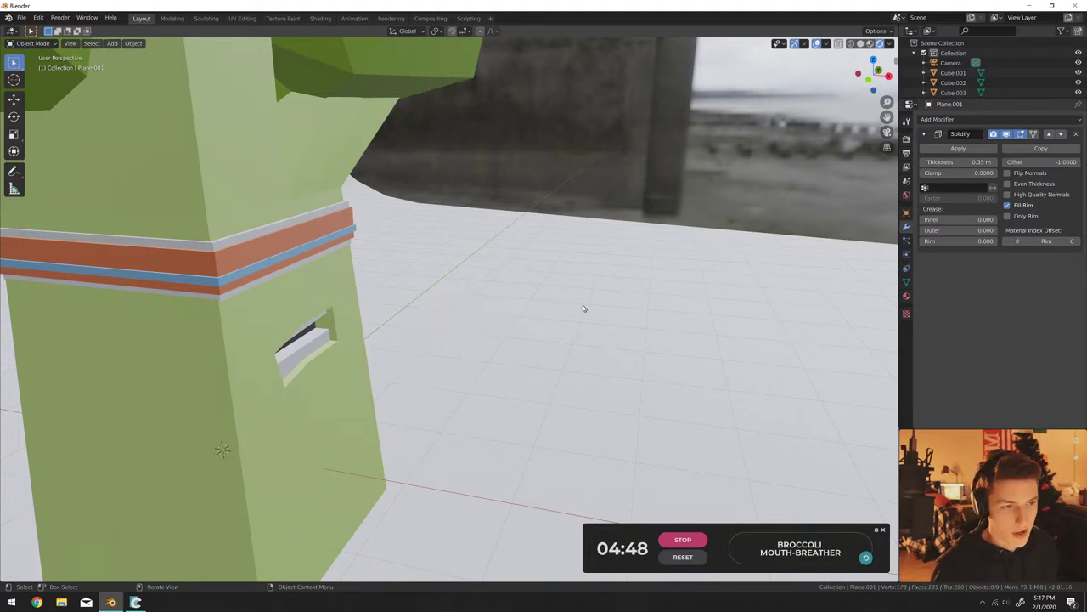
Paste a copy of the frame and move it along X (-1.48 m) onto the trunk's front face.
{"action": "key", "text": "ctrl+v"}
{"action": "key", "text": "g"}
{"action": "key", "text": "x"}
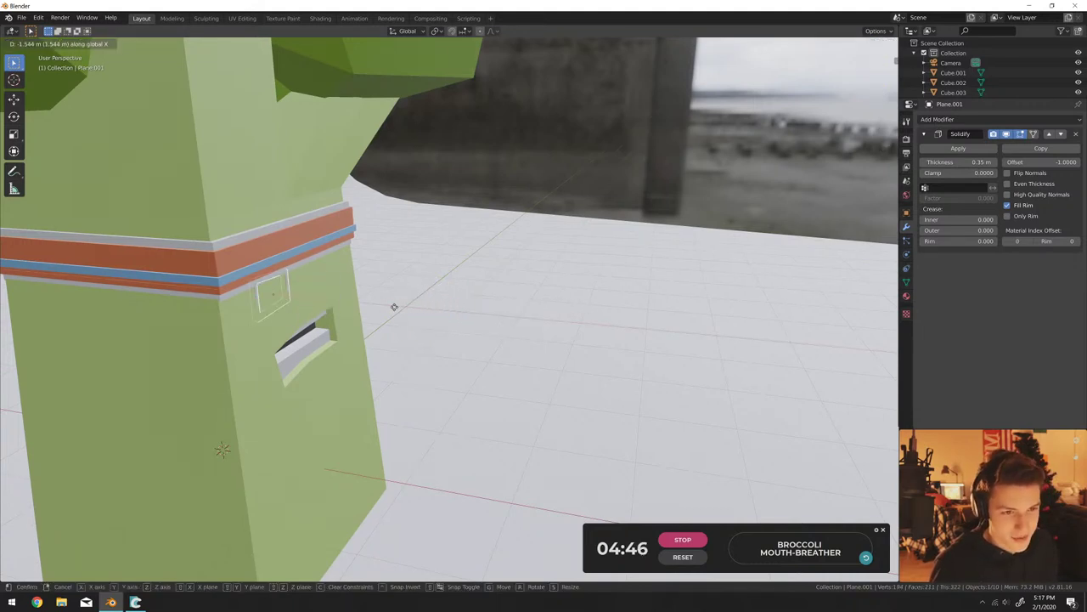
{"action": "left_click", "coordinate": [401, 308]}
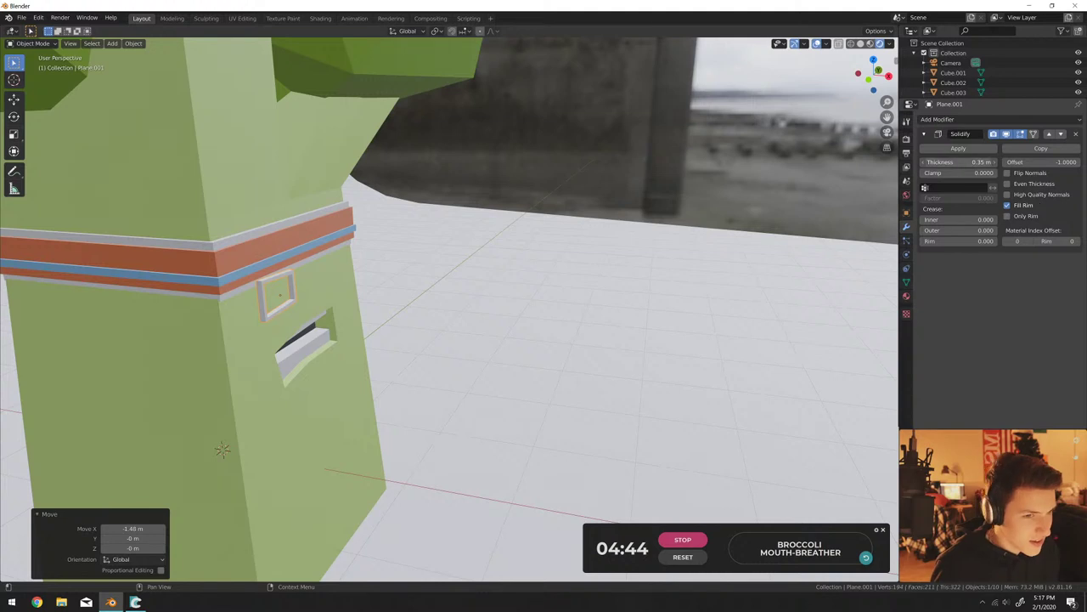
{"action": "middle_click_drag", "start_coordinate": [407, 255], "coordinate": [465, 305]}
{"action": "scroll", "coordinate": [430, 246], "scroll_direction": "up", "scroll_amount": 4}
Raise the frame's geometry vertically in Edit Mode.
{"action": "key", "text": "Tab"}
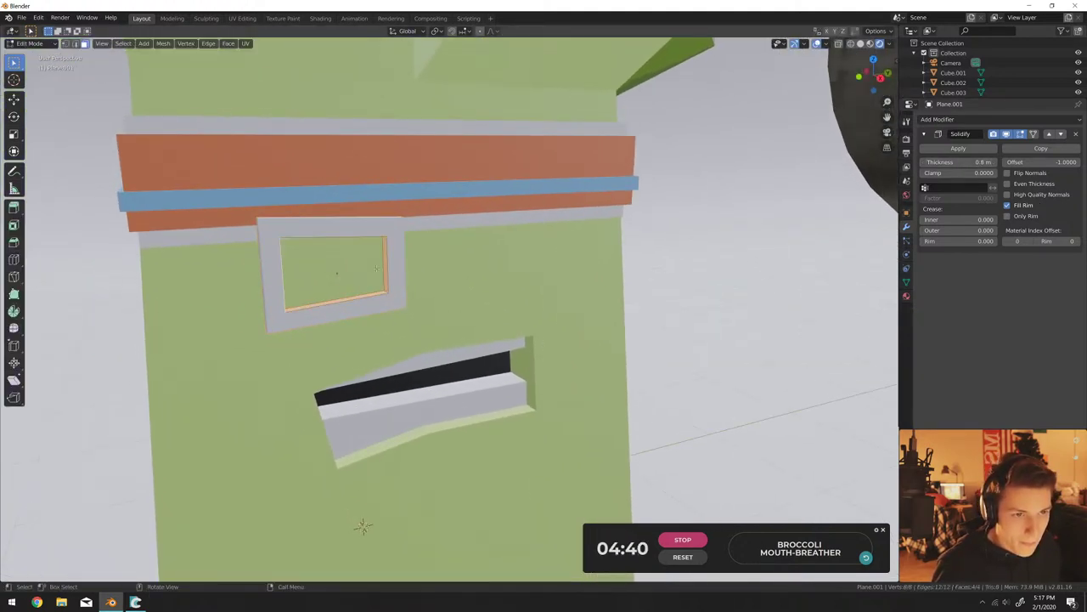
{"action": "key", "text": "Tab"}
{"action": "key", "text": "Tab"}
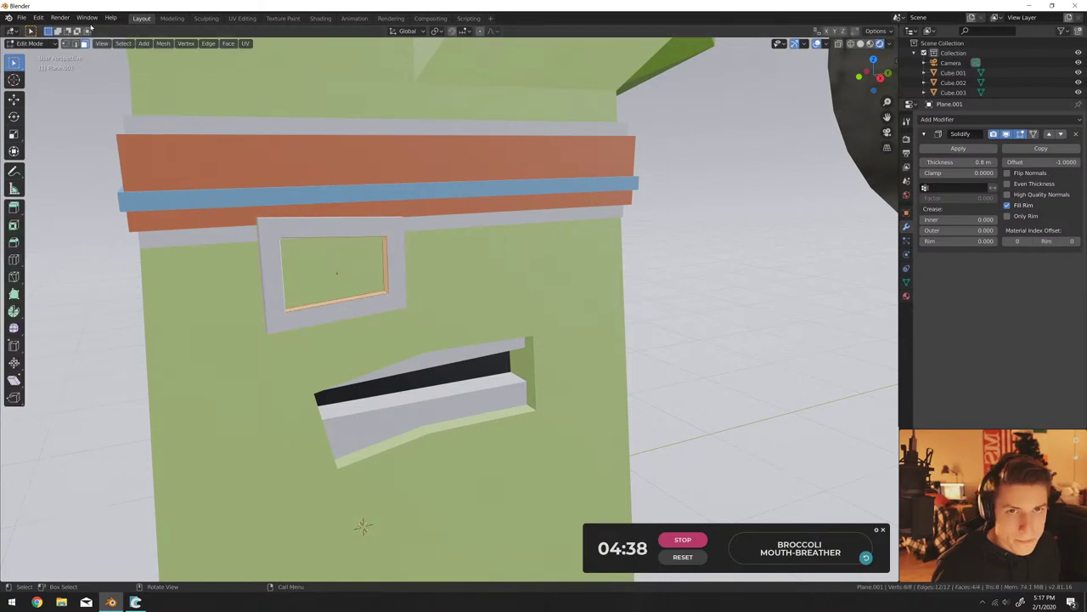
{"action": "middle_click_drag", "start_coordinate": [364, 132], "coordinate": [333, 334]}
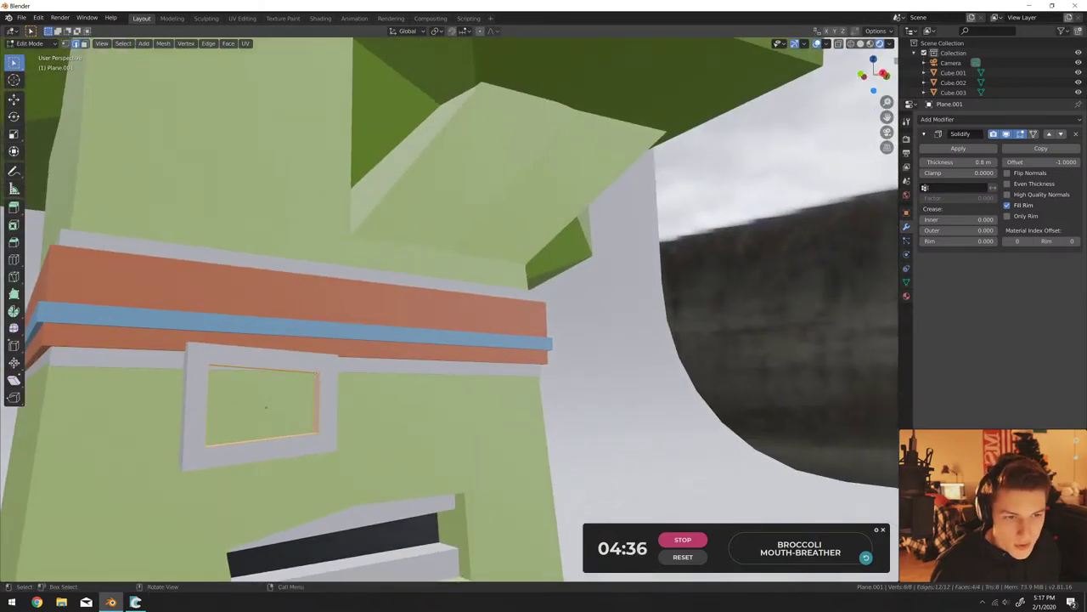
{"action": "key", "text": "g"}
{"action": "key", "text": "z"}
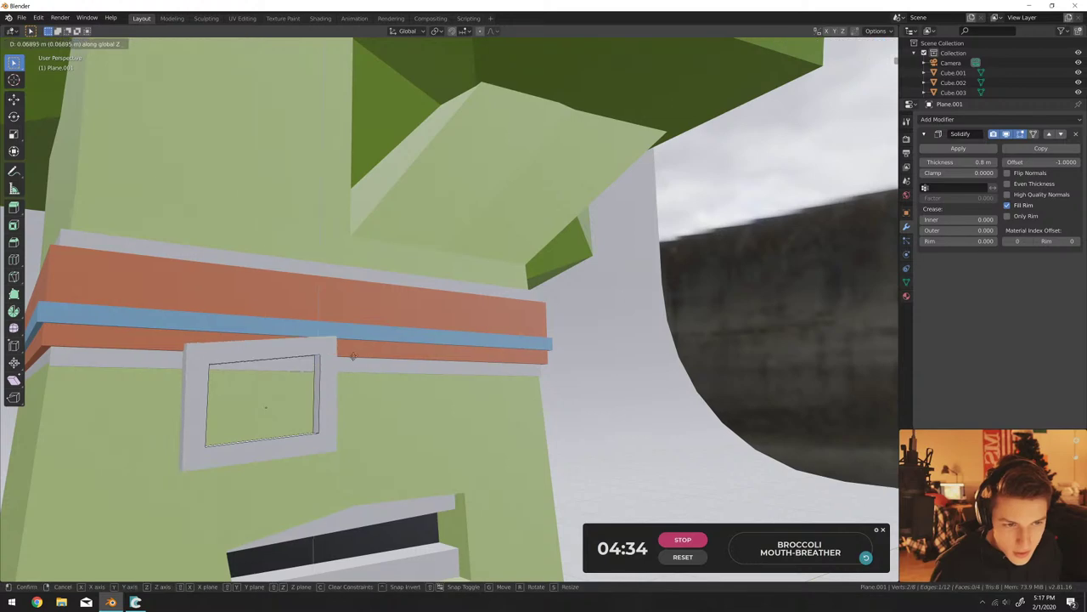
{"action": "left_click", "coordinate": [354, 350]}
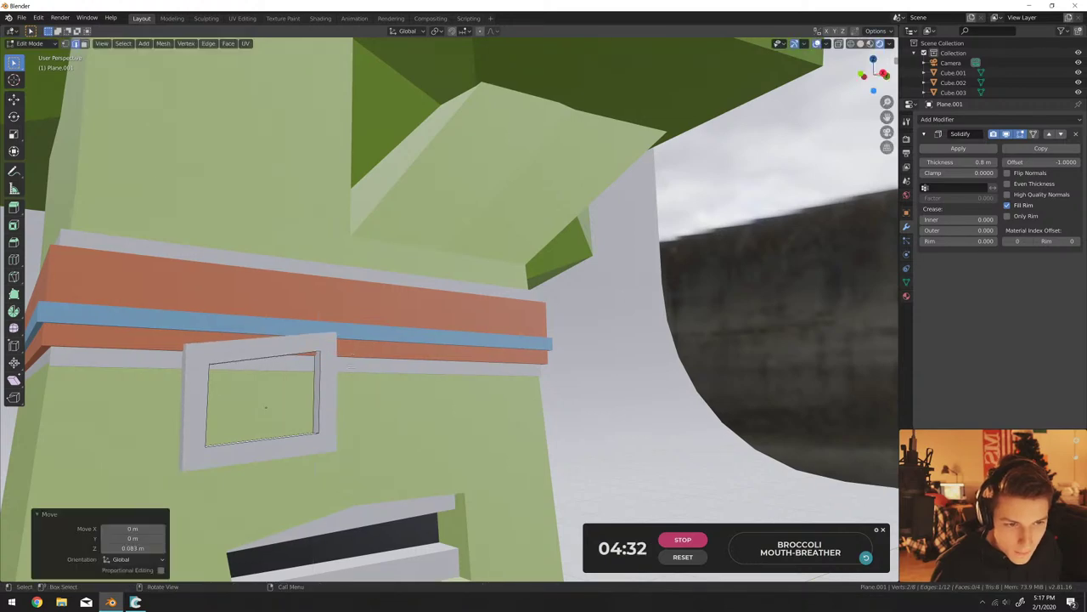
Lower the frame slightly along Z and push it snug against the trunk along Y.
{"action": "middle_click_drag", "start_coordinate": [353, 350], "coordinate": [312, 281]}
{"action": "key", "text": "Tab"}
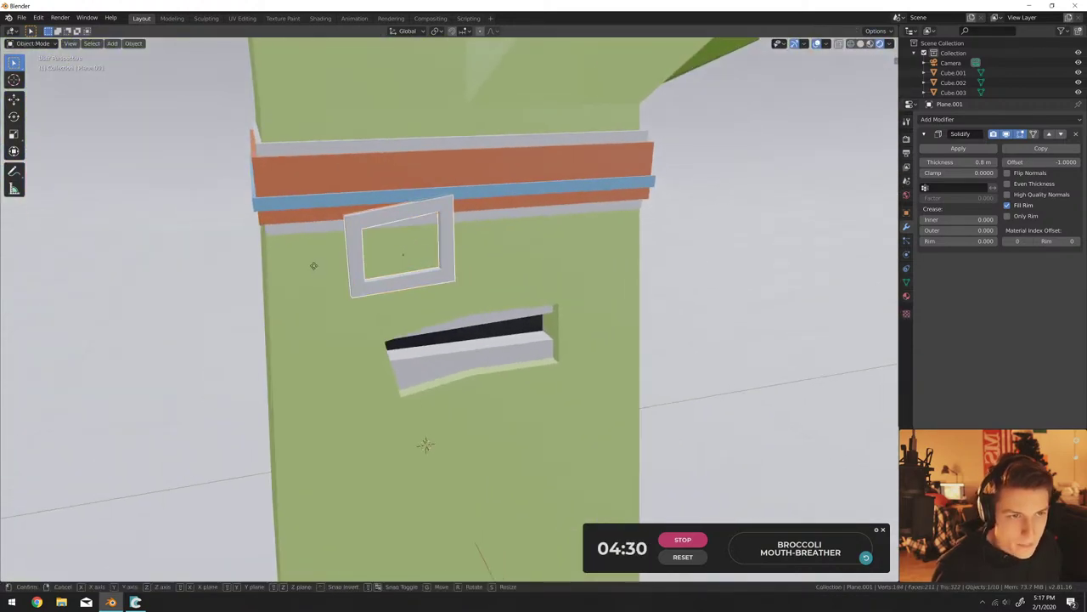
{"action": "key", "text": "g"}
{"action": "key", "text": "z"}
{"action": "left_click", "coordinate": [317, 299]}
{"action": "key", "text": "g"}
{"action": "key", "text": "y"}
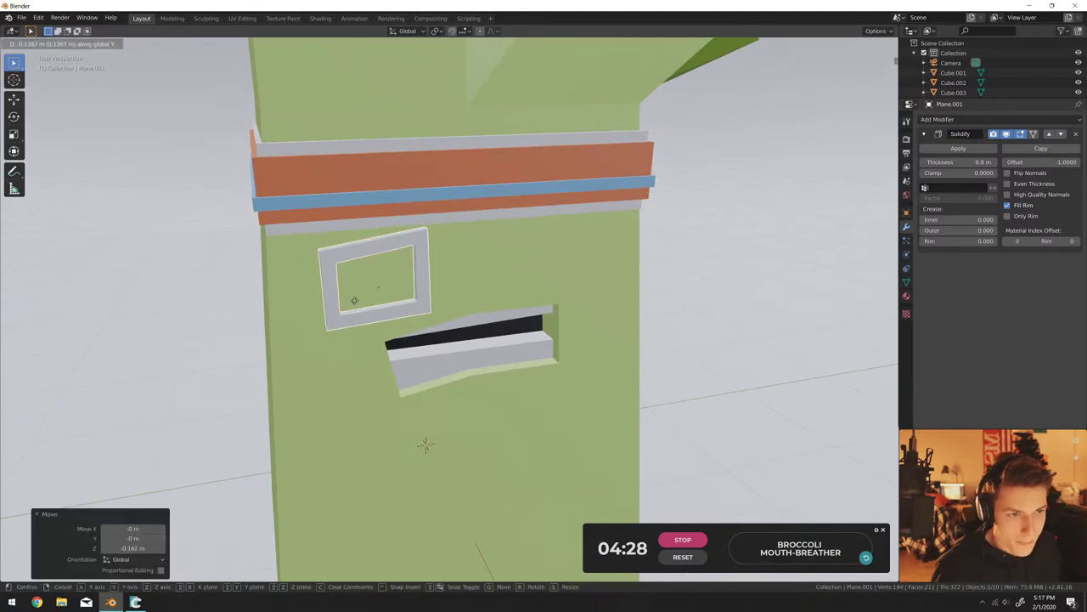
{"action": "left_click", "coordinate": [365, 299]}
{"action": "middle_click_drag", "start_coordinate": [365, 299], "coordinate": [390, 293]}
Shift the frame's inner rim vertically, then undo the rim change.
{"action": "key", "text": "Tab"}
{"action": "scroll", "coordinate": [379, 297], "scroll_direction": "up", "scroll_amount": 2}
{"action": "scroll", "coordinate": [390, 293], "scroll_direction": "up", "scroll_amount": 4}
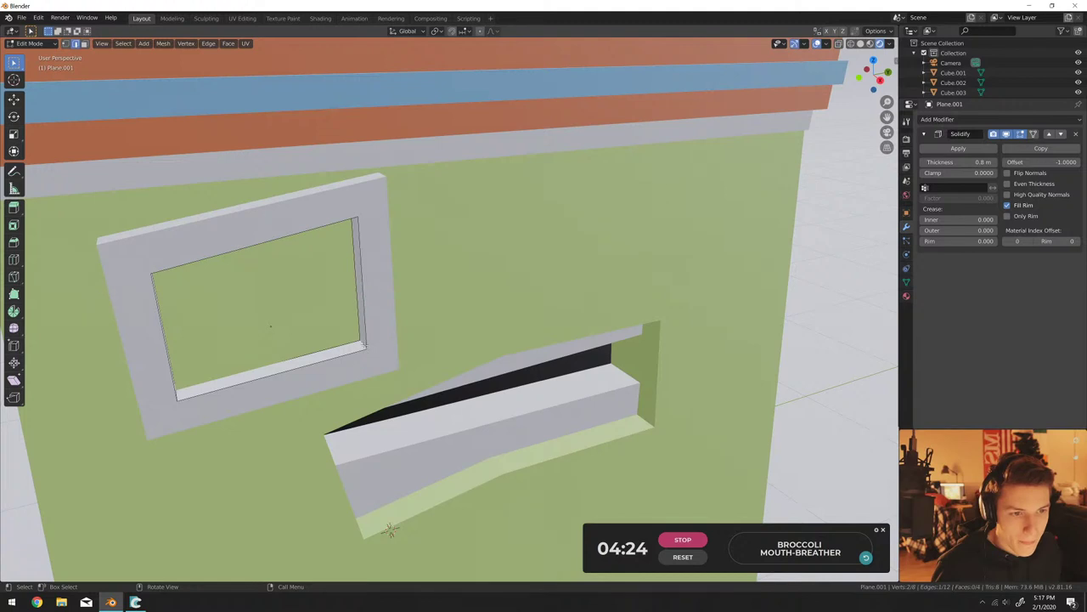
{"action": "key", "text": "g"}
{"action": "key", "text": "z"}
{"action": "left_click", "coordinate": [390, 529]}
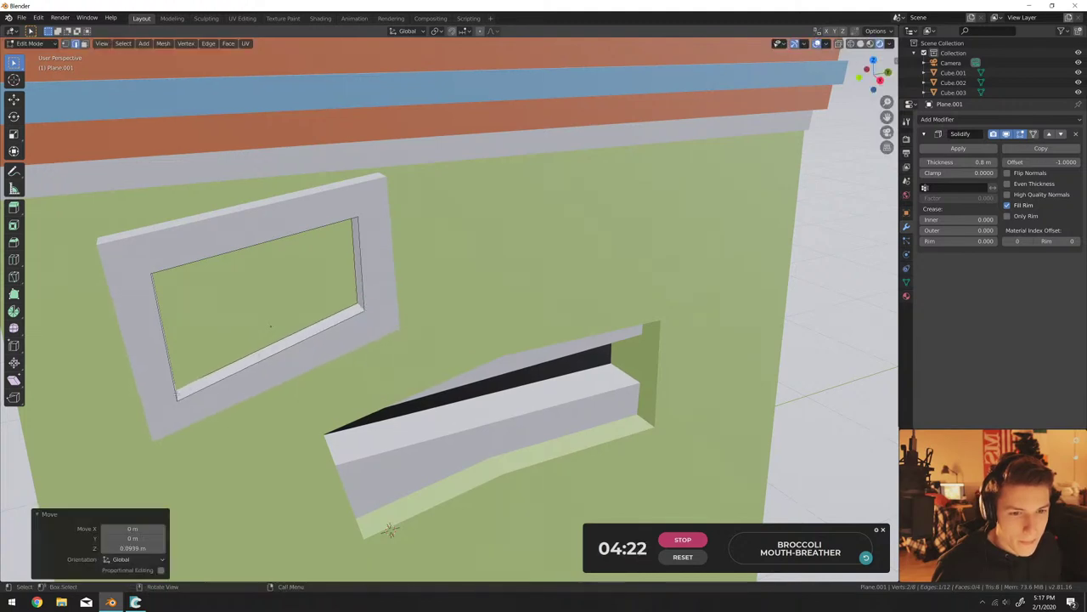
{"action": "key", "text": "ctrl+z"}
{"action": "key", "text": "ctrl+shift+z"}
{"action": "key", "text": "ctrl+z"}
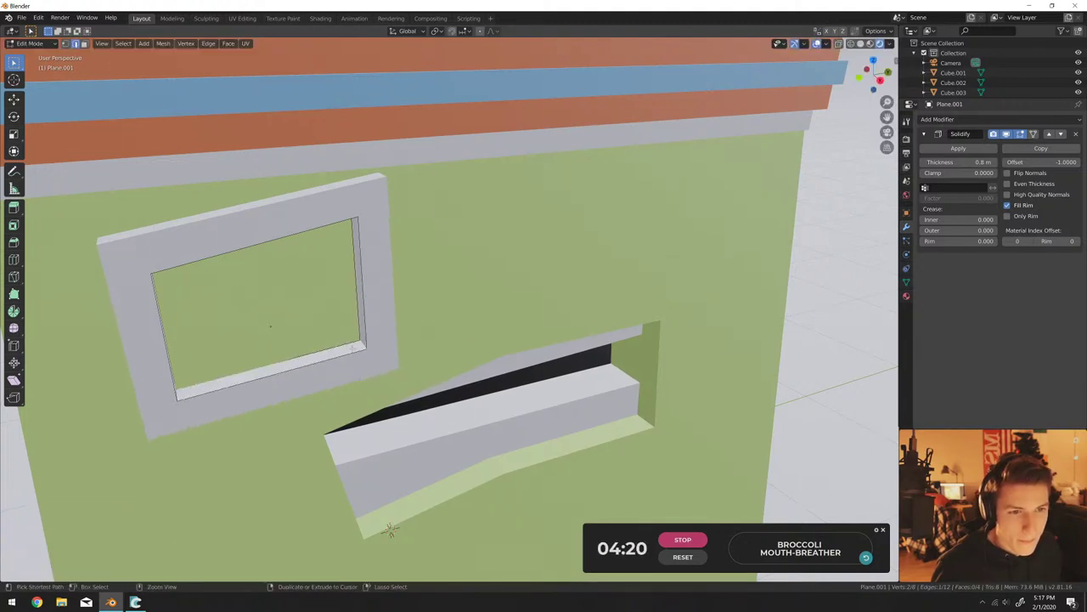
View the trunk from the front, switch to face select in Edit Mode, and return to Object Mode.
{"action": "key", "text": "Tab"}
{"action": "scroll", "coordinate": [386, 526], "scroll_direction": "down", "scroll_amount": 6}
{"action": "middle_click_drag", "start_coordinate": [383, 524], "coordinate": [421, 367]}
{"action": "key", "text": "Tab"}
{"action": "key", "text": "3"}
{"action": "scroll", "coordinate": [421, 367], "scroll_direction": "up", "scroll_amount": 3}
{"action": "key", "text": "Tab"}
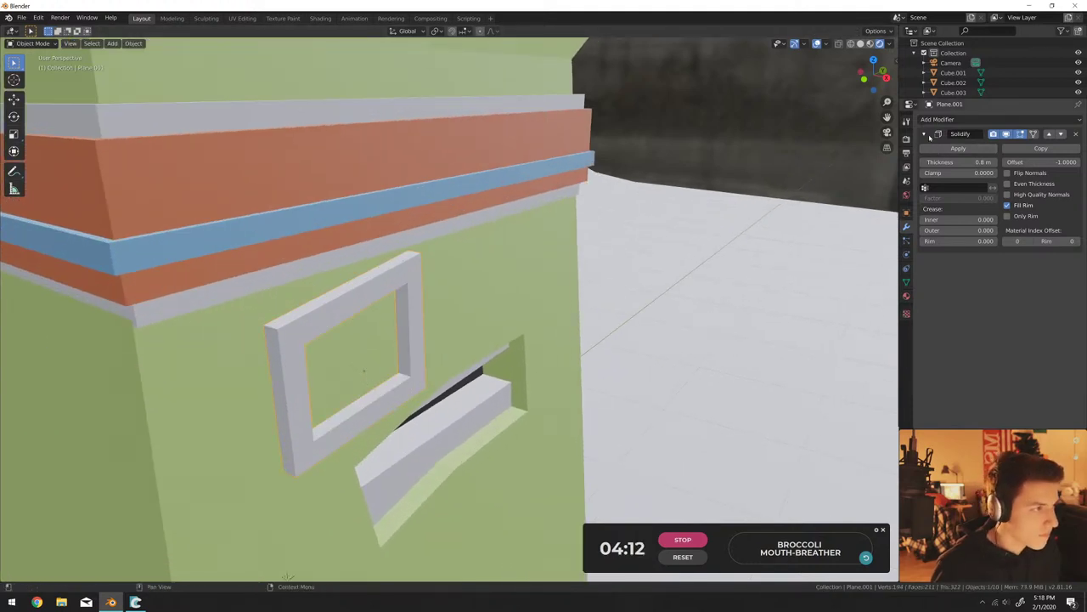
Add a Mirror modifier to the eye frame and change its mirror axis.
{"action": "left_click", "coordinate": [938, 120]}
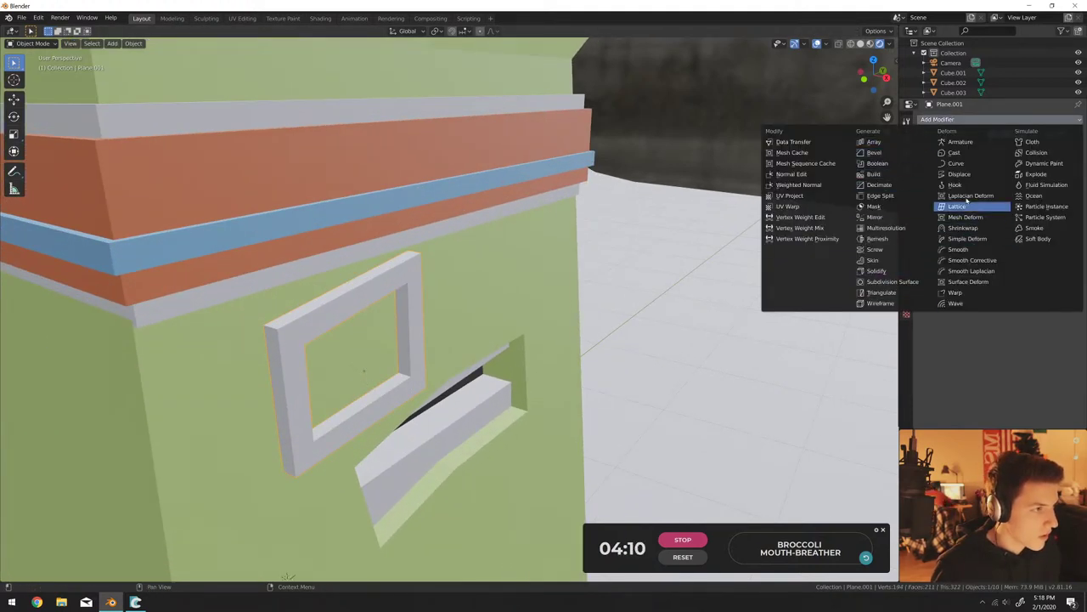
{"action": "left_click", "coordinate": [874, 217]}
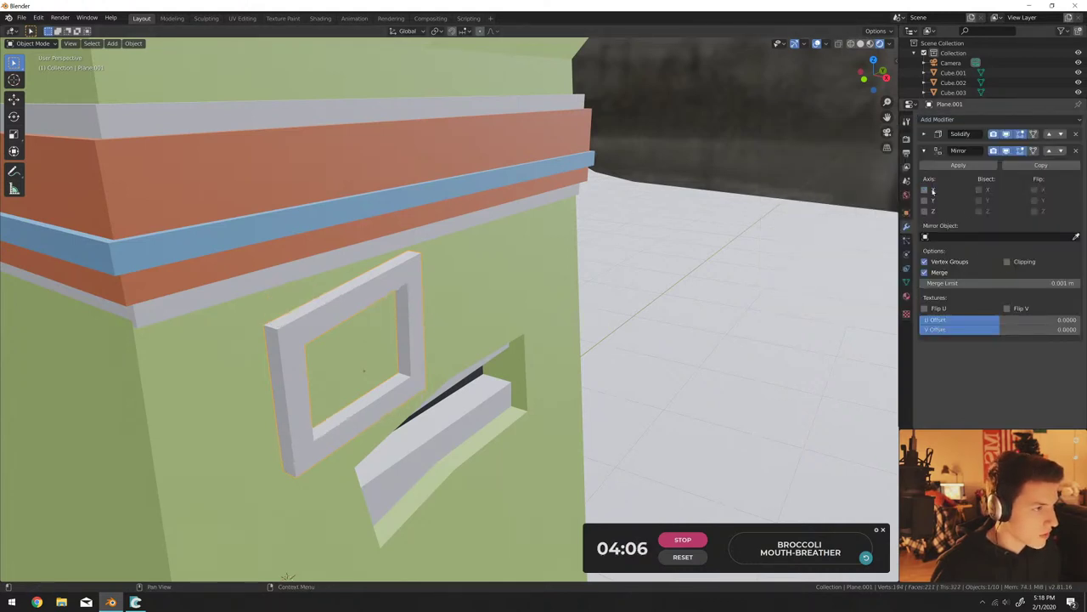
{"action": "left_click", "coordinate": [979, 189]}
{"action": "left_click", "coordinate": [925, 189]}
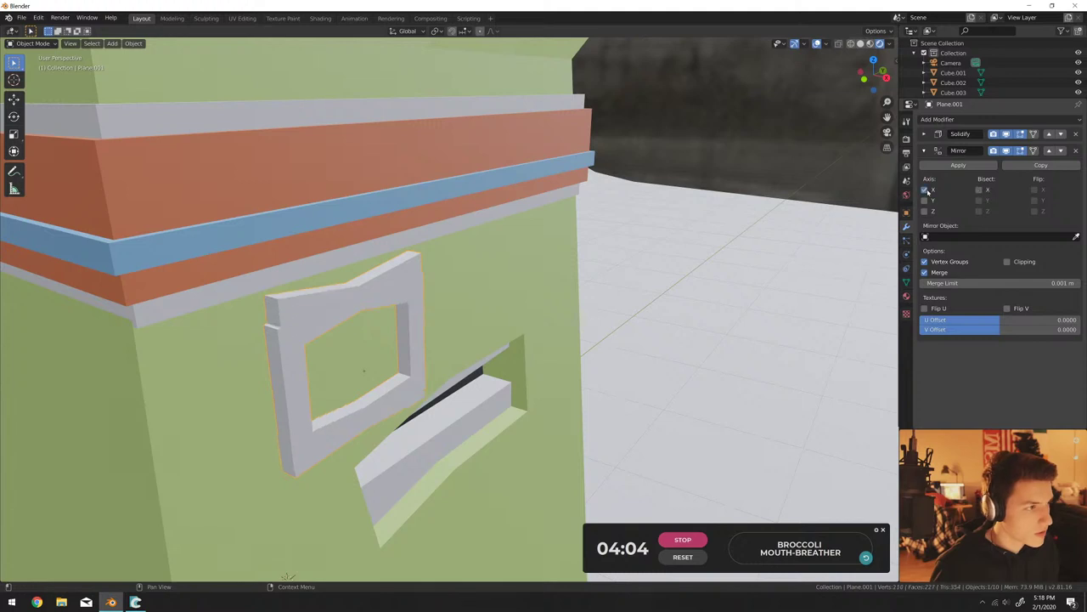
Set the trunk Cube as the Mirror Object, after briefly trying Cube.001.
{"action": "left_click", "coordinate": [1034, 237]}
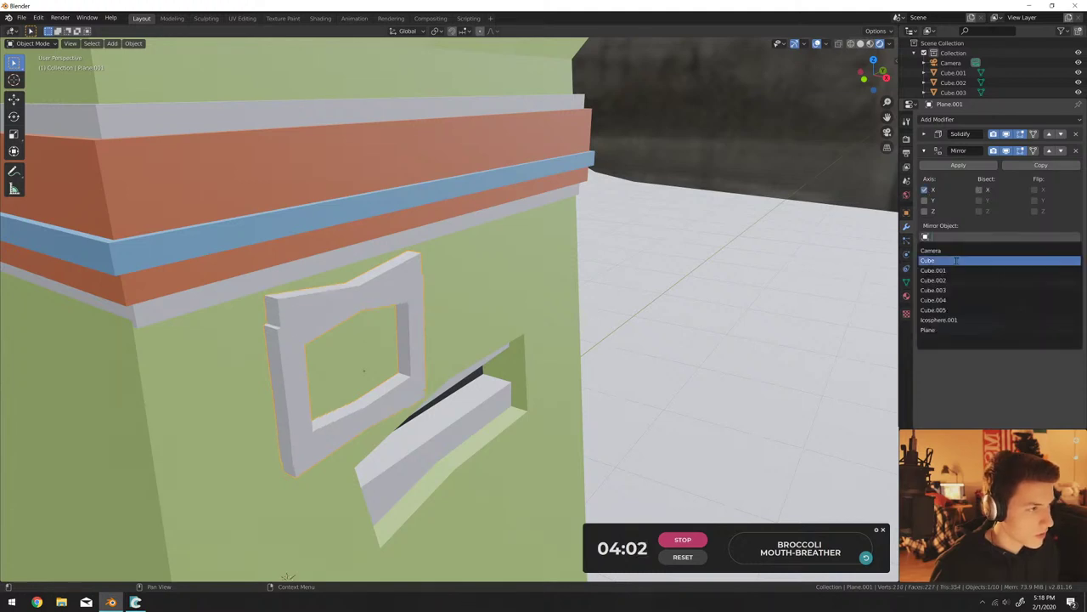
{"action": "left_click", "coordinate": [949, 261]}
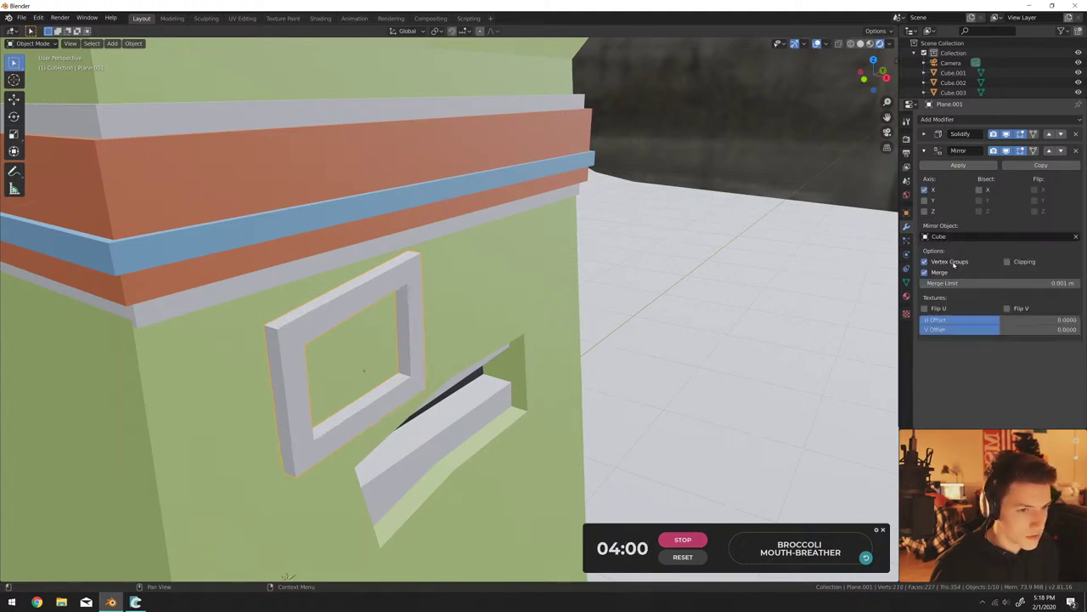
{"action": "left_click", "coordinate": [942, 238]}
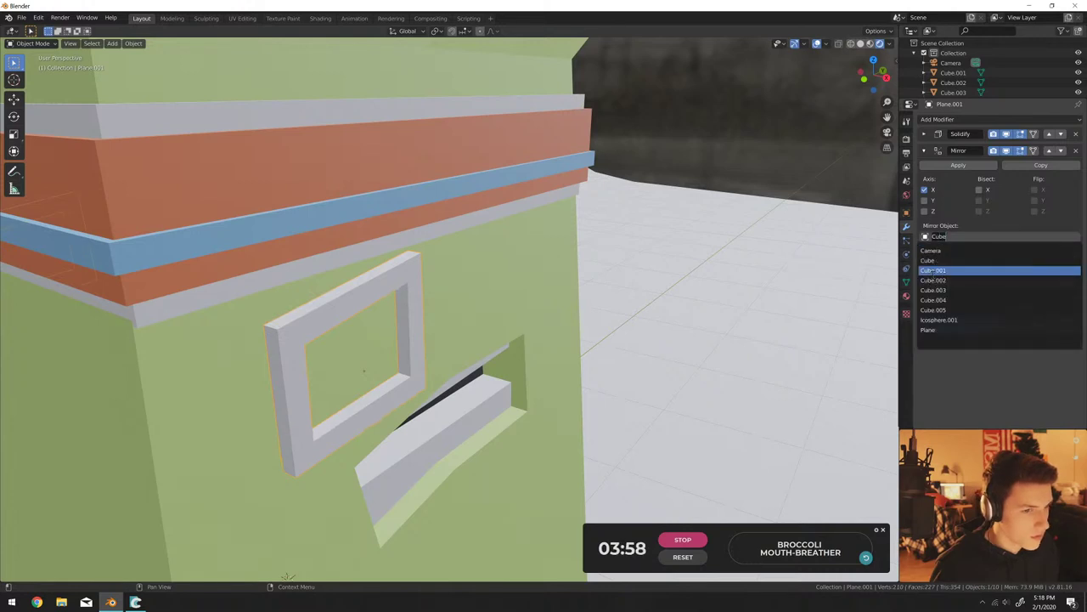
{"action": "left_click", "coordinate": [934, 270]}
{"action": "left_click", "coordinate": [942, 237]}
{"action": "left_click", "coordinate": [934, 261]}
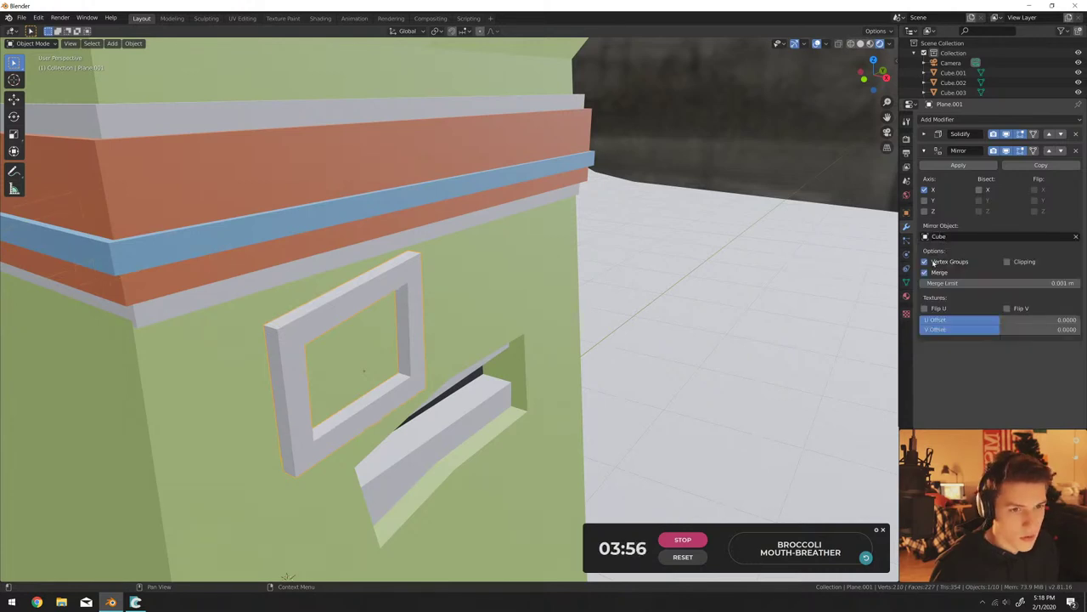
Inspect the eye frames in edit mode while viewing the broccoli's side.
{"action": "middle_click_drag", "start_coordinate": [645, 280], "coordinate": [505, 266]}
{"action": "scroll", "coordinate": [505, 266], "scroll_direction": "up", "scroll_amount": 5}
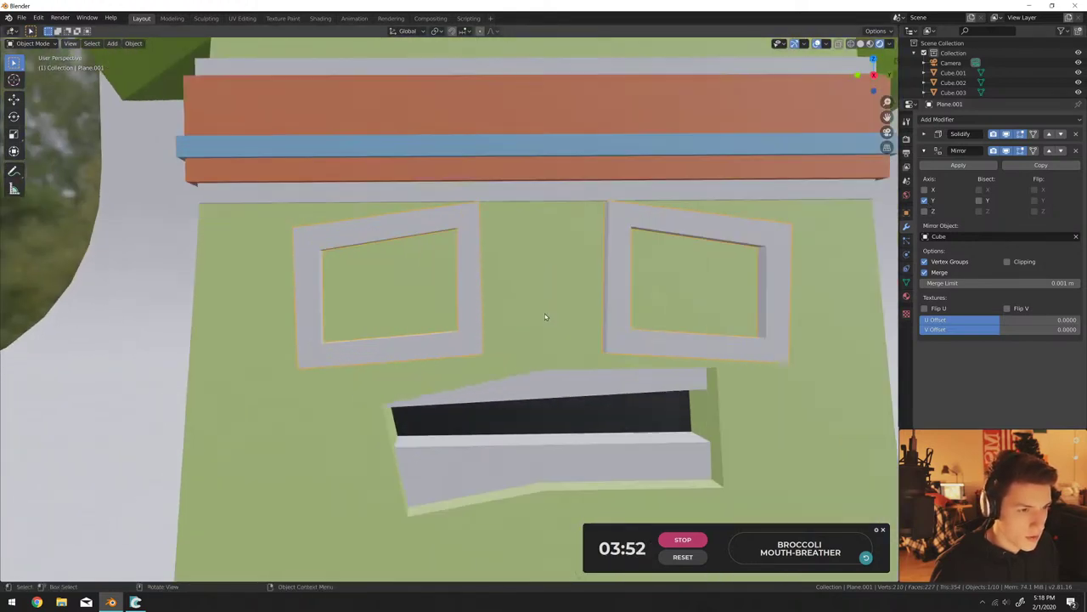
{"action": "key", "text": "Tab"}
{"action": "scroll", "coordinate": [324, 240], "scroll_direction": "down", "scroll_amount": 4}
{"action": "middle_click_drag", "start_coordinate": [325, 240], "coordinate": [311, 204]}
{"action": "key", "text": "Tab"}
{"action": "scroll", "coordinate": [311, 205], "scroll_direction": "up", "scroll_amount": 2}
Duplicate the headband in place, then select the eye frames.
{"action": "left_click", "coordinate": [276, 242]}
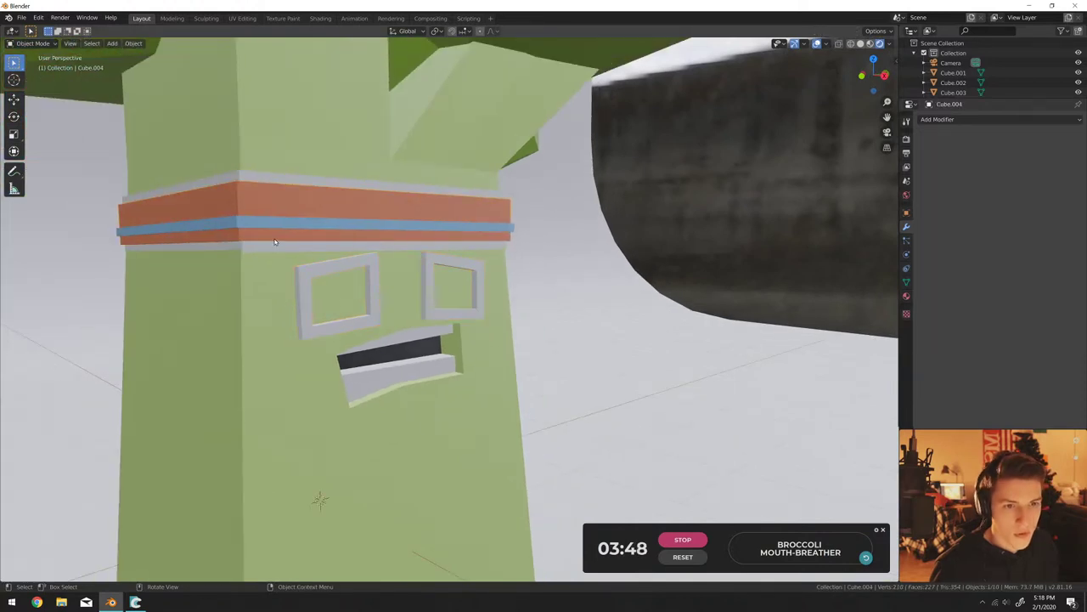
{"action": "key", "text": "shift+d"}
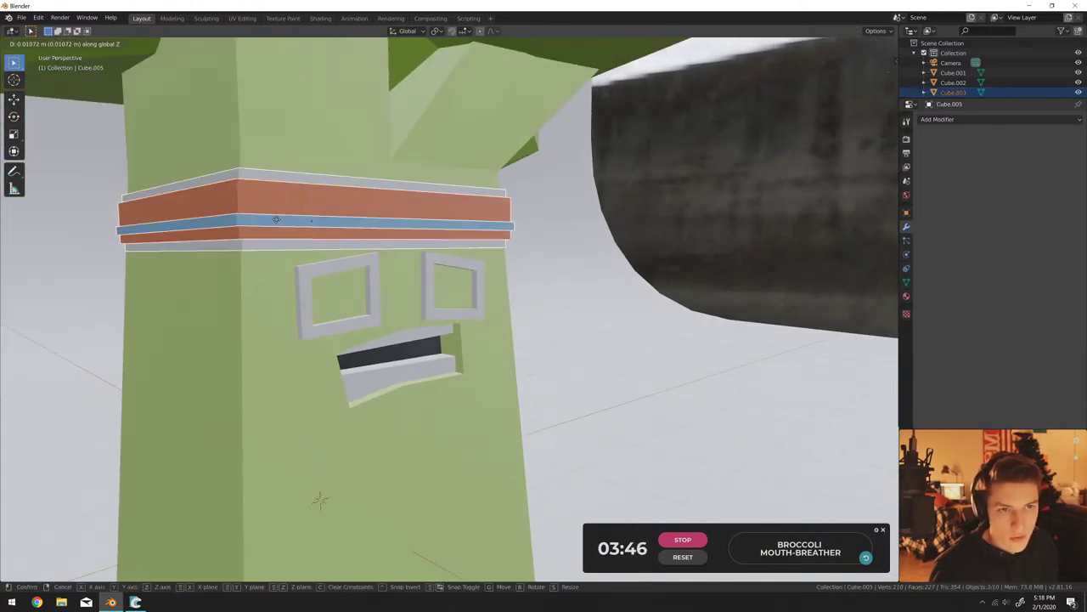
{"action": "right_click", "coordinate": [247, 210]}
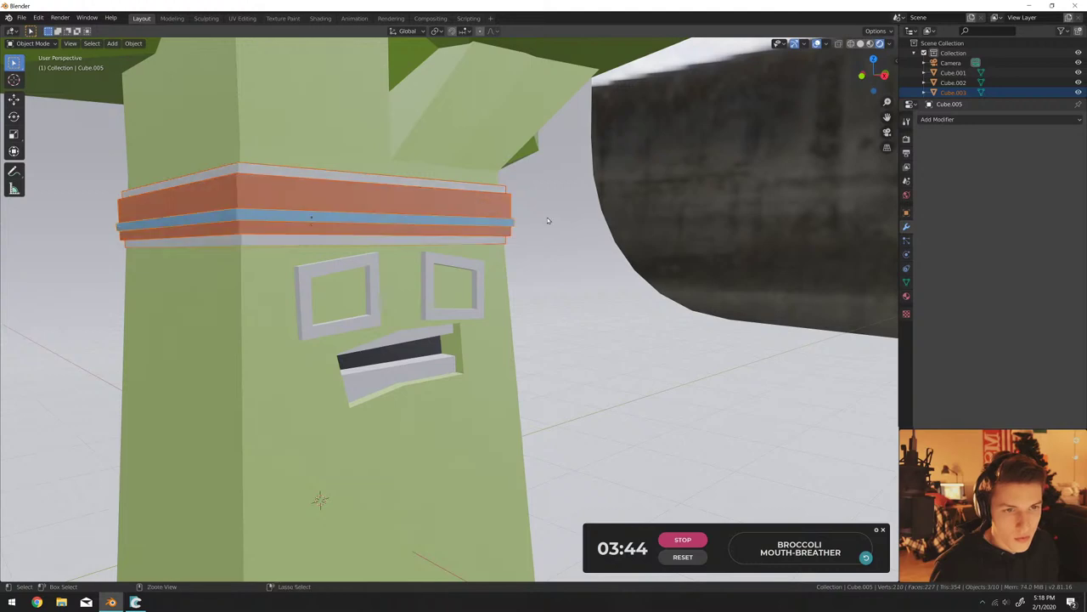
{"action": "middle_click_drag", "start_coordinate": [442, 228], "coordinate": [825, 237]}
{"action": "left_click", "coordinate": [420, 316]}
Give the eye frames a new material with a dark grey base colour.
{"action": "left_click", "coordinate": [905, 297]}
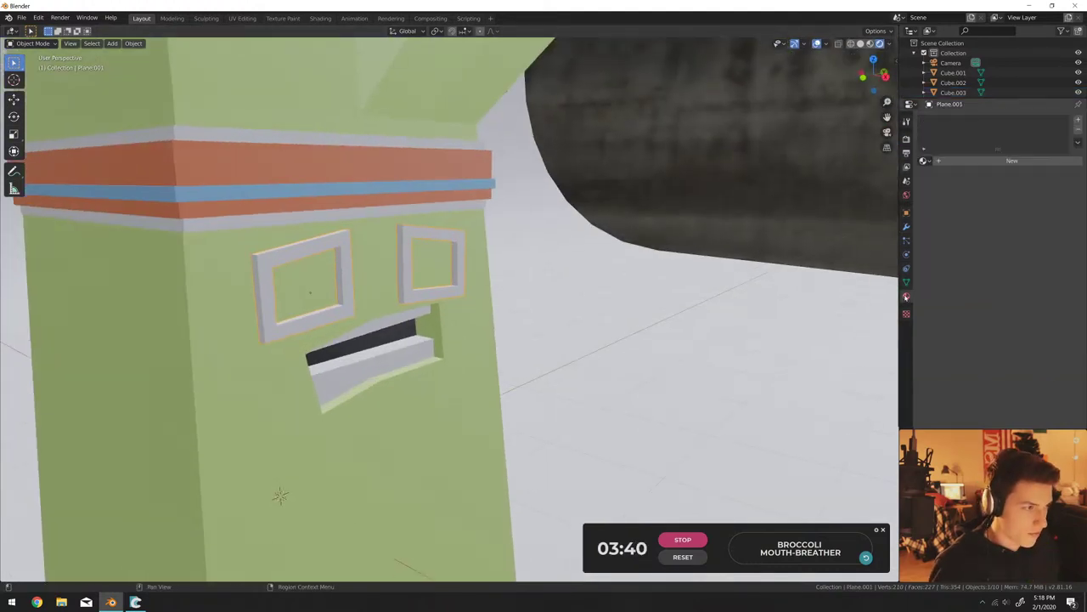
{"action": "left_click", "coordinate": [952, 160]}
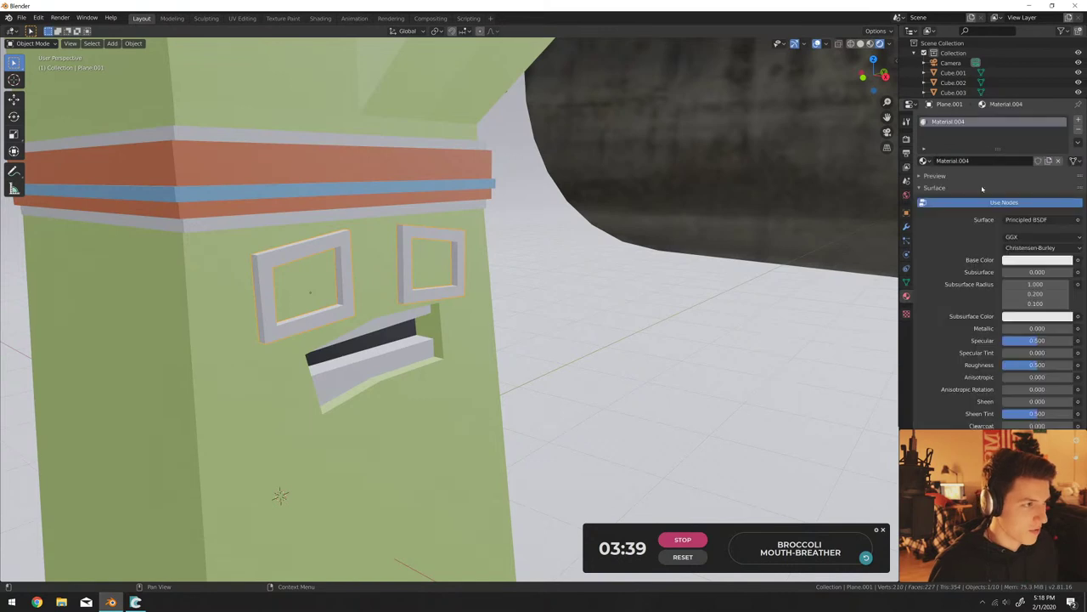
{"action": "left_click", "coordinate": [1028, 260]}
{"action": "left_click", "coordinate": [1067, 162]}
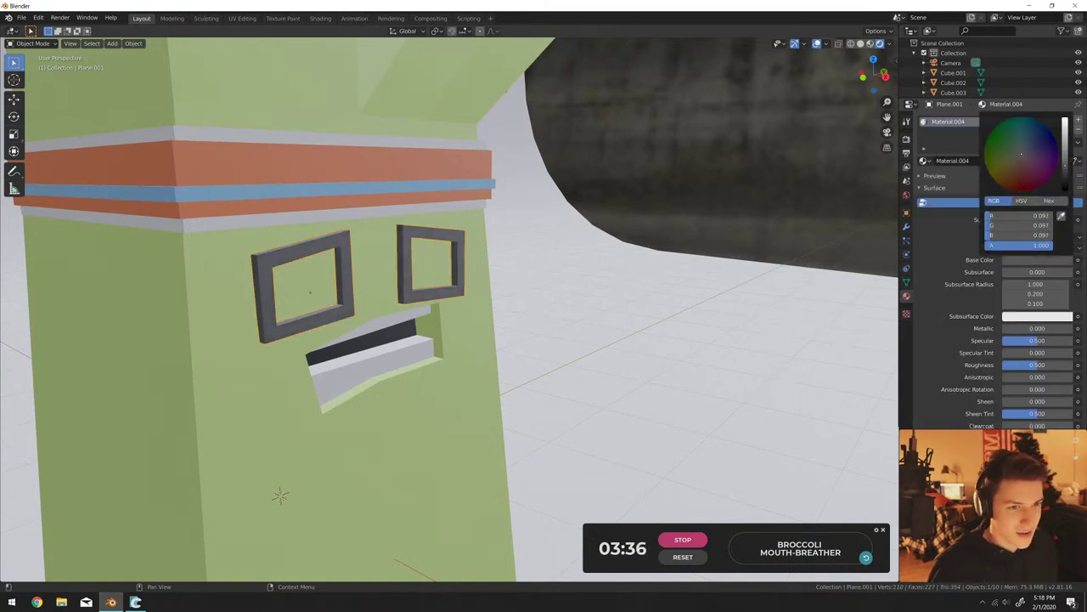
Nudge both eye frames slightly along the Y axis.
{"action": "middle_click_drag", "start_coordinate": [399, 289], "coordinate": [437, 292]}
{"action": "key", "text": "g"}
{"action": "key", "text": "y"}
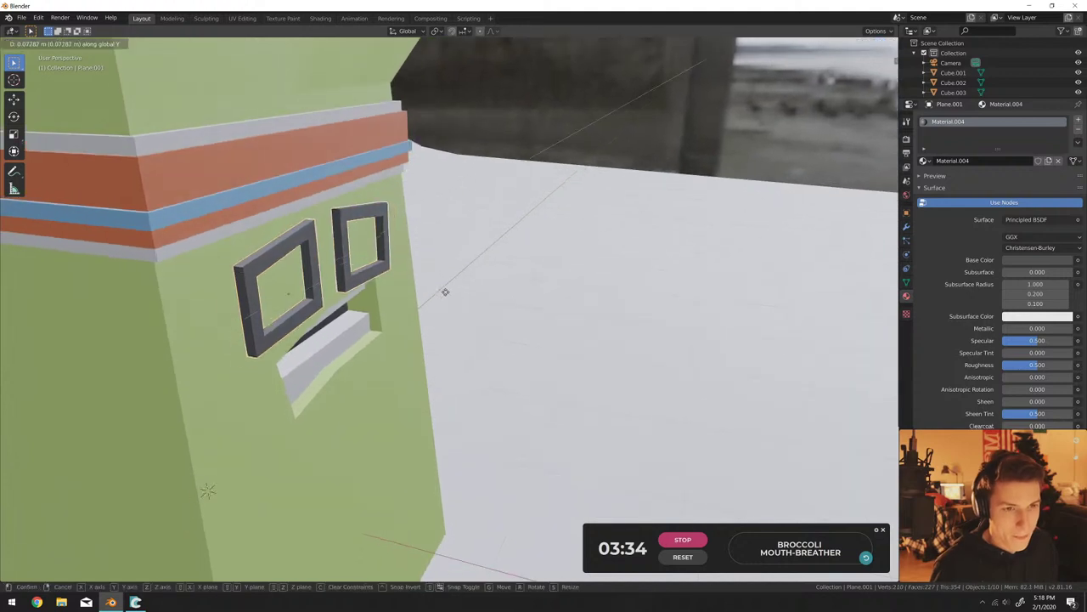
{"action": "left_click", "coordinate": [443, 295]}
{"action": "left_click", "coordinate": [396, 277], "text": "shift"}
{"action": "key", "text": "g"}
{"action": "key", "text": "y"}
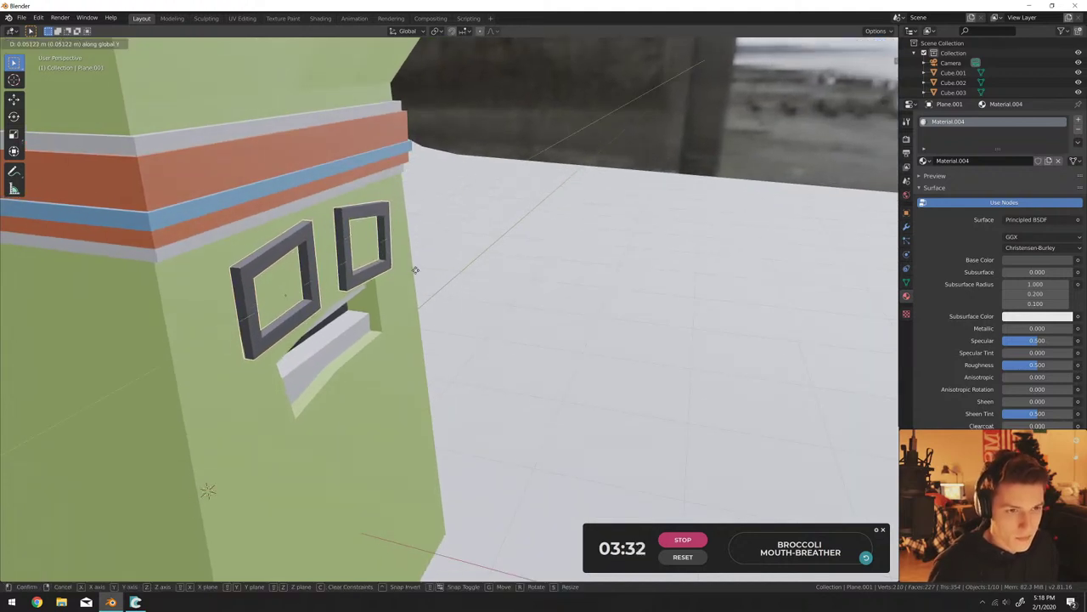
{"action": "left_click", "coordinate": [404, 276]}
Slide the eye frames 0.0913 m along the X axis.
{"action": "key", "text": "g"}
{"action": "key", "text": "x"}
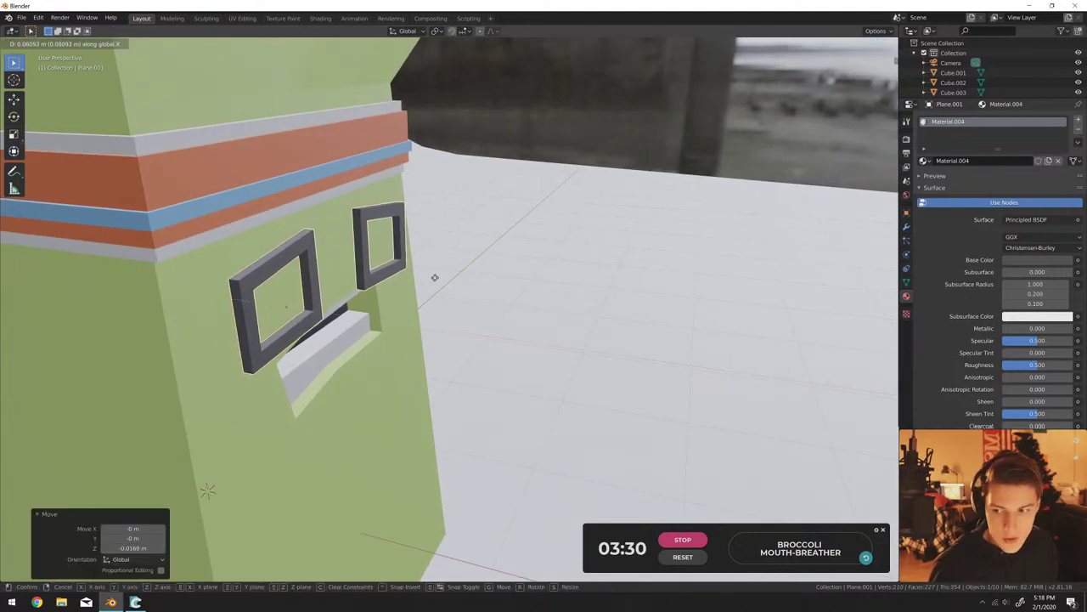
{"action": "left_click", "coordinate": [440, 282]}
{"action": "middle_click_drag", "start_coordinate": [439, 281], "coordinate": [539, 316]}
Add a cube, raise it along Z and shrink it to 0.280.
{"action": "key", "text": "shift+a"}
{"action": "mouse_move", "coordinate": [558, 272]}
{"action": "left_click", "coordinate": [624, 280]}
{"action": "scroll", "coordinate": [544, 310], "scroll_direction": "down", "scroll_amount": 4}
{"action": "key", "text": "g"}
{"action": "key", "text": "z"}
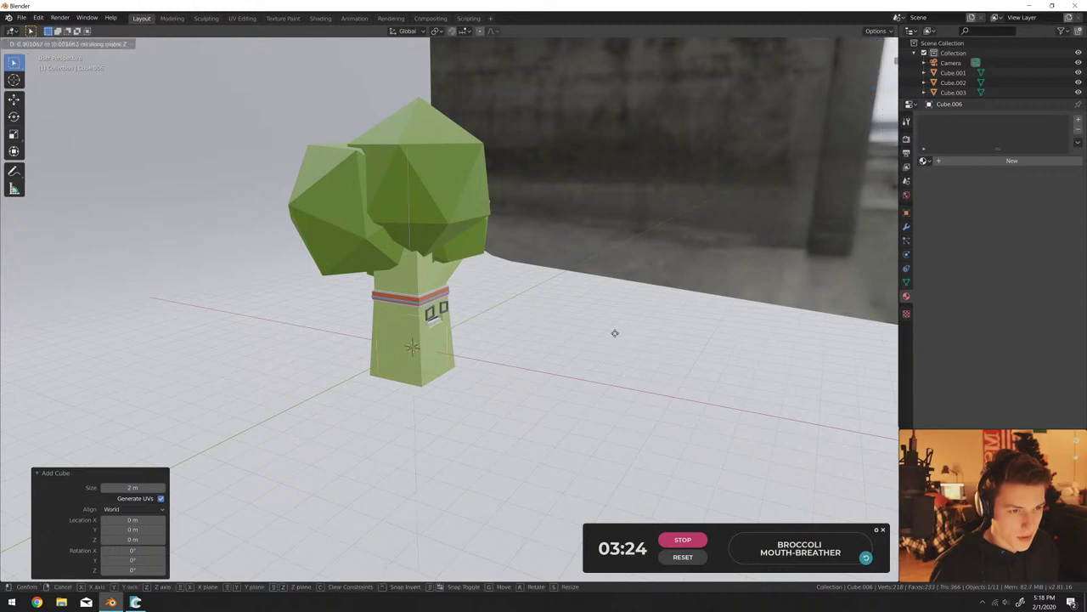
{"action": "left_click", "coordinate": [544, 309]}
{"action": "key", "text": "s"}
{"action": "left_click", "coordinate": [546, 277]}
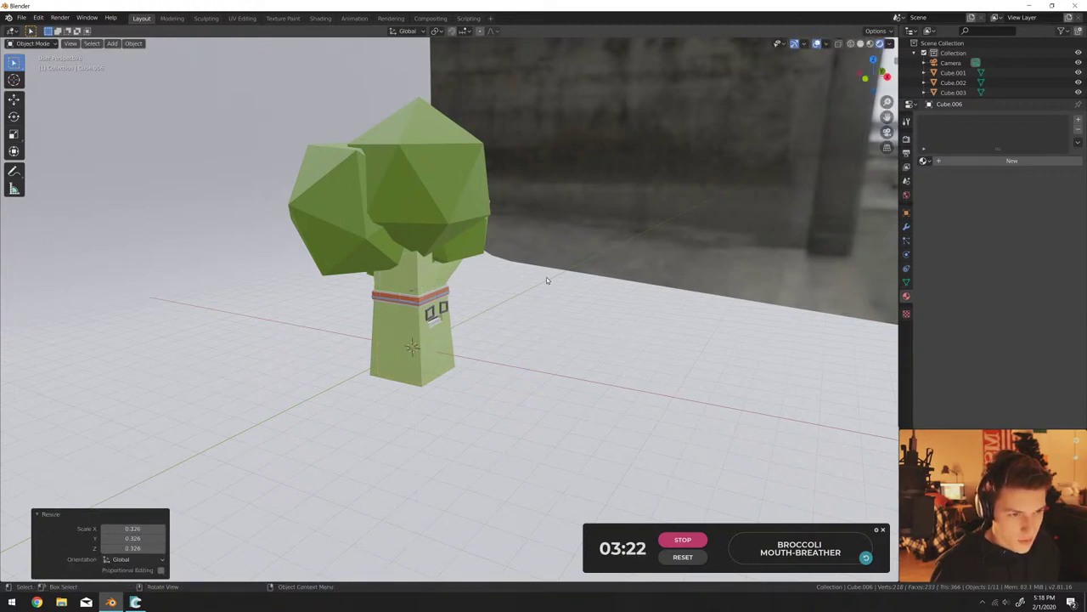
Move the small cube to Y -1.22 m and rescale it uniformly.
{"action": "key", "text": "g"}
{"action": "key", "text": "y"}
{"action": "left_click", "coordinate": [441, 299]}
{"action": "middle_click_drag", "start_coordinate": [442, 299], "coordinate": [719, 406]}
{"action": "scroll", "coordinate": [480, 355], "scroll_direction": "up", "scroll_amount": 5}
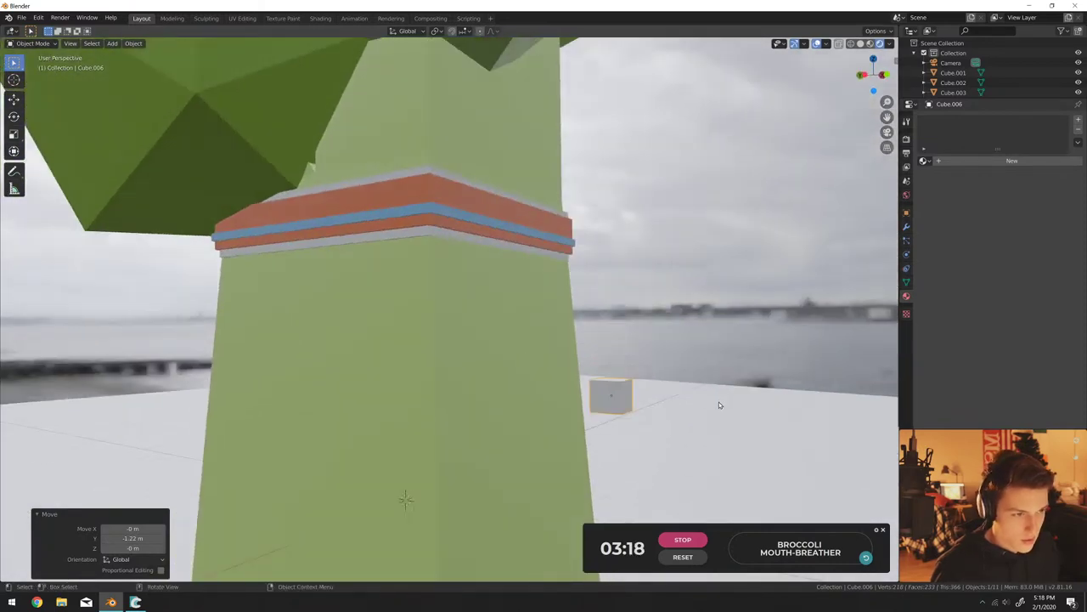
{"action": "key", "text": "x"}
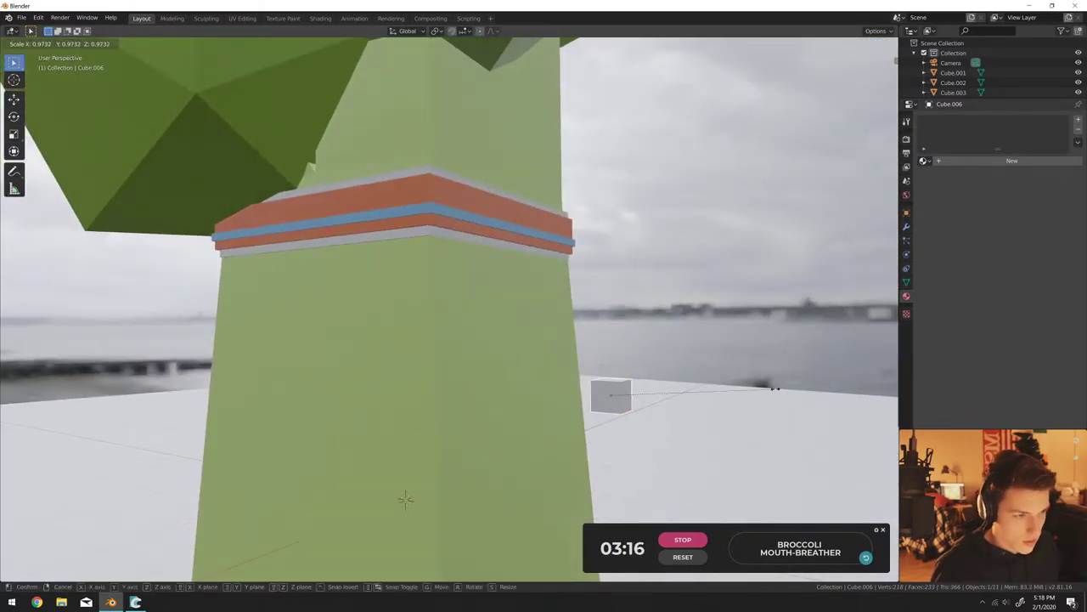
{"action": "left_click", "coordinate": [671, 387]}
{"action": "middle_click_drag", "start_coordinate": [672, 387], "coordinate": [636, 393]}
{"action": "scroll", "coordinate": [520, 403], "scroll_direction": "down", "scroll_amount": 4}
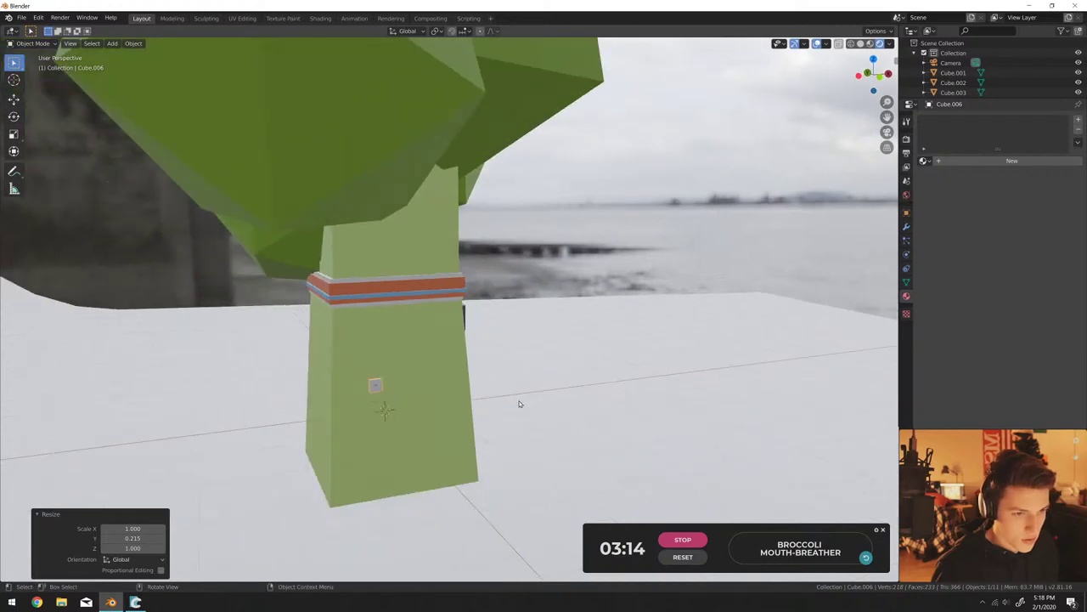
{"action": "middle_click_drag", "start_coordinate": [561, 374], "coordinate": [475, 389]}
Rotate the small cube 23.4° on Z, enlarge it slightly and reposition it.
{"action": "key", "text": "r"}
{"action": "key", "text": "z"}
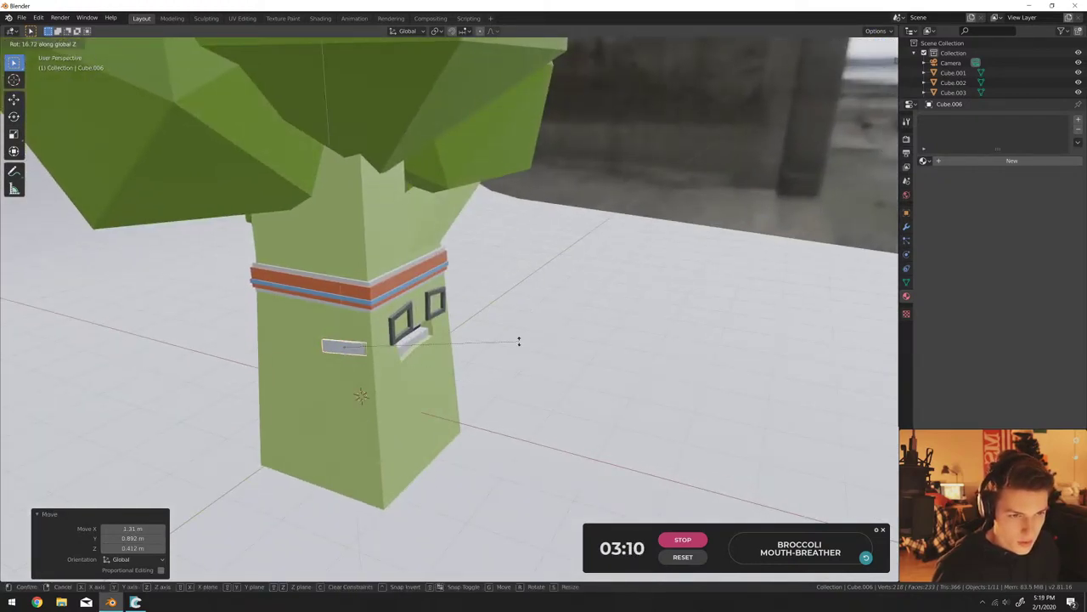
{"action": "left_click", "coordinate": [515, 325]}
{"action": "key", "text": "s"}
{"action": "left_click", "coordinate": [531, 328]}
{"action": "key", "text": "g"}
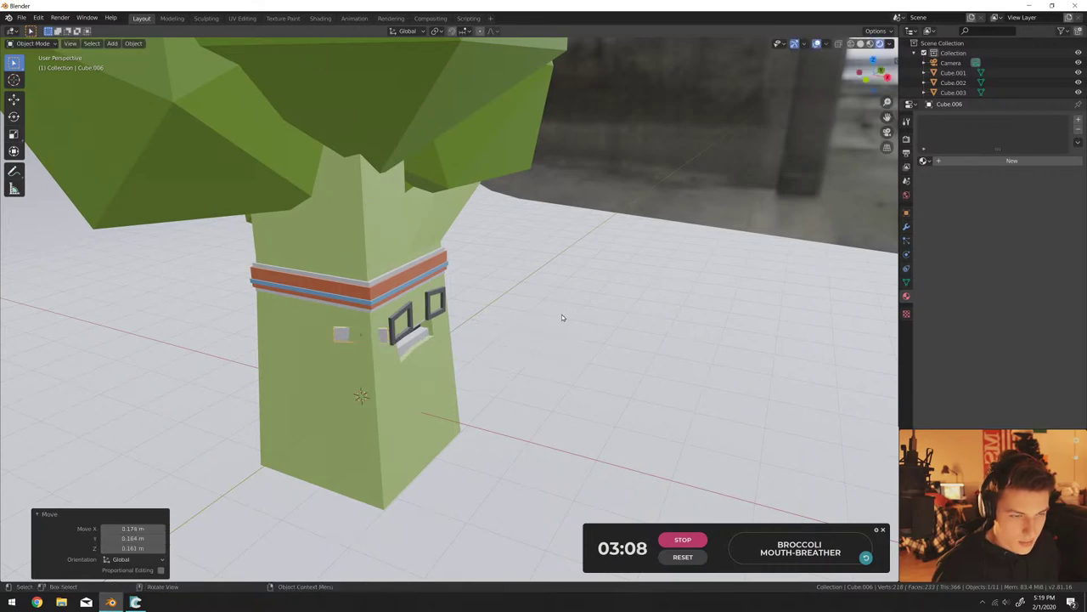
{"action": "scroll", "coordinate": [561, 317], "scroll_direction": "up", "scroll_amount": 4}
{"action": "middle_click_drag", "start_coordinate": [491, 327], "coordinate": [505, 303]}
{"action": "key", "text": "g"}
{"action": "left_click", "coordinate": [501, 332]}
Delete the small cube and add a fresh cube.
{"action": "key", "text": "Delete"}
{"action": "scroll", "coordinate": [505, 302], "scroll_direction": "up", "scroll_amount": 2}
{"action": "key", "text": "shift+a"}
{"action": "mouse_move", "coordinate": [509, 301]}
{"action": "left_click", "coordinate": [597, 312]}
{"action": "scroll", "coordinate": [575, 352], "scroll_direction": "down", "scroll_amount": 4}
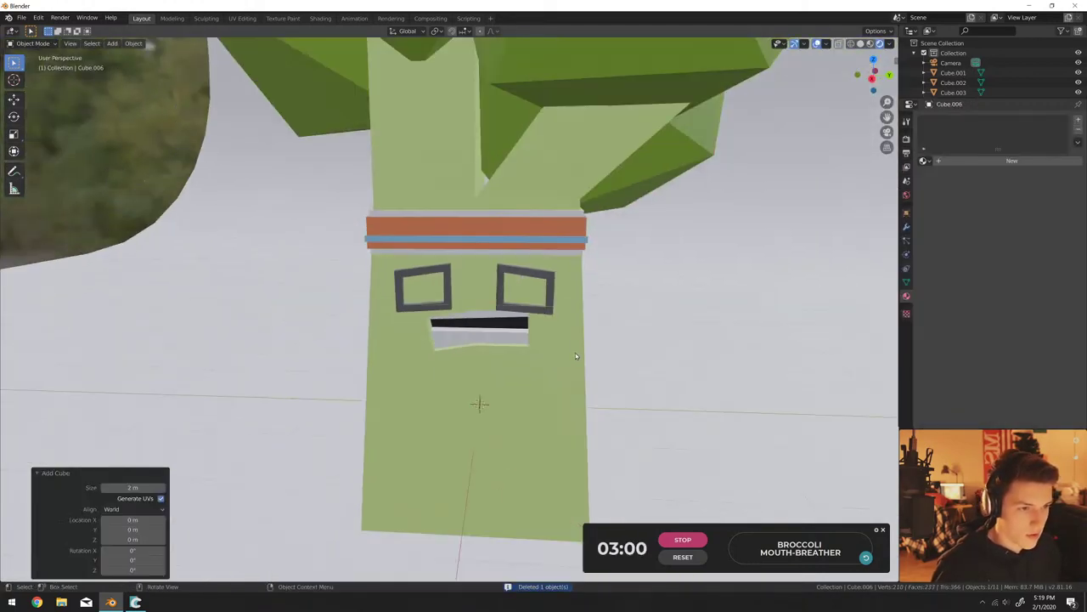
Shrink the new cube to 0.313 and place it between the eyes.
{"action": "key", "text": "s"}
{"action": "left_click", "coordinate": [544, 398]}
{"action": "key", "text": "g"}
{"action": "key", "text": "x"}
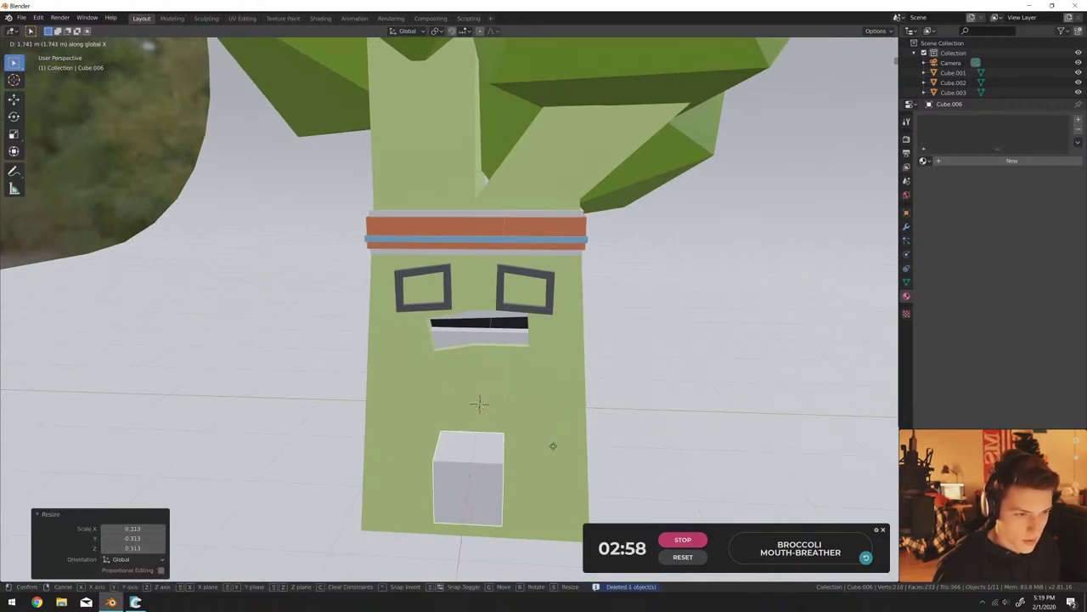
{"action": "key", "text": "z"}
{"action": "left_click", "coordinate": [570, 261]}
Flatten the cube along Y and Z into a thin slab, nudging it along Y.
{"action": "key", "text": "s"}
{"action": "key", "text": "y"}
{"action": "left_click", "coordinate": [550, 288]}
{"action": "scroll", "coordinate": [550, 288], "scroll_direction": "up", "scroll_amount": 2}
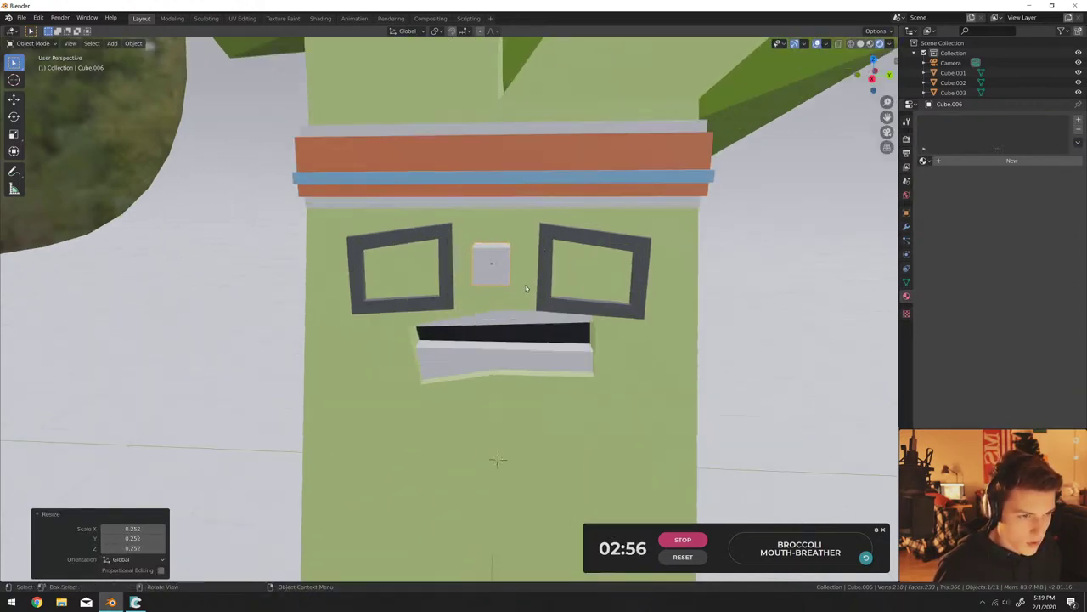
{"action": "middle_click_drag", "start_coordinate": [551, 288], "coordinate": [552, 305]}
{"action": "key", "text": "s"}
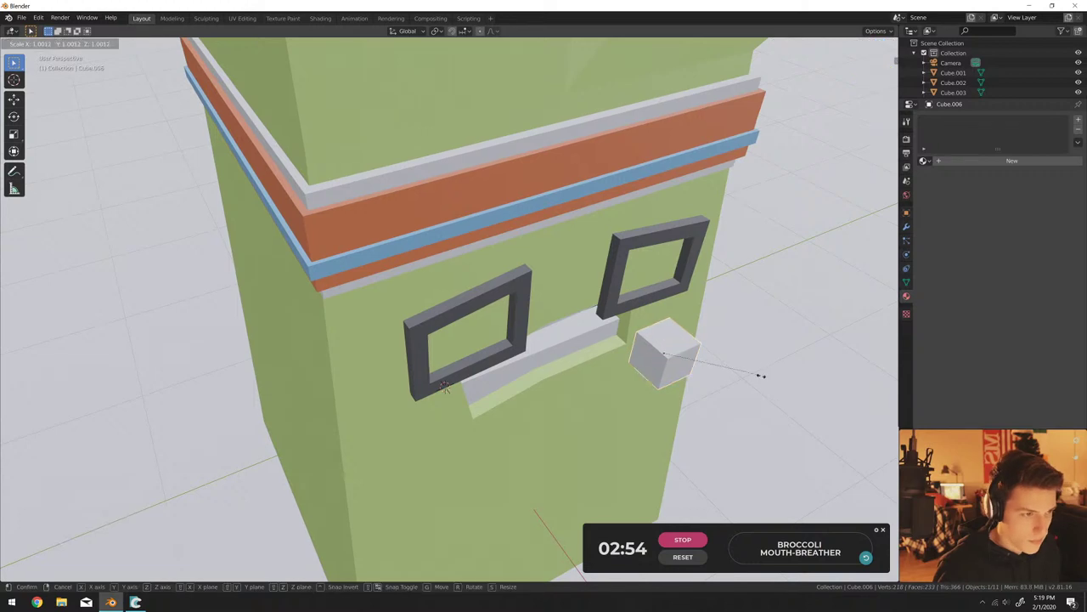
{"action": "key", "text": "z"}
{"action": "left_click", "coordinate": [680, 355]}
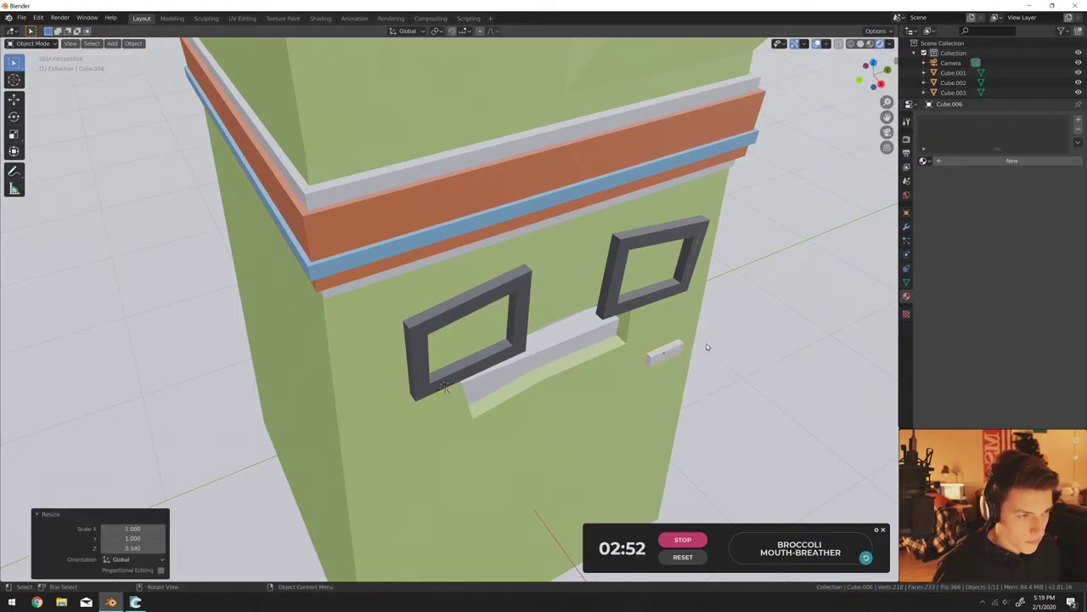
{"action": "key", "text": "g"}
{"action": "key", "text": "y"}
{"action": "left_click", "coordinate": [651, 330]}
Position the slab between the frames from top view, then lower it slightly.
{"action": "key", "text": "KP_7"}
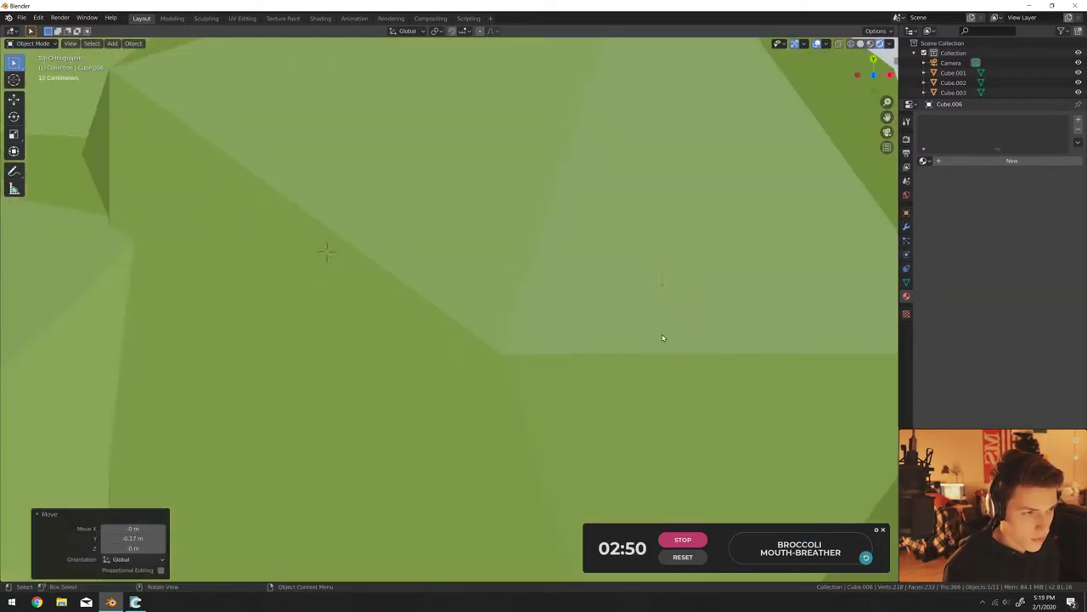
{"action": "scroll", "coordinate": [957, 79], "scroll_direction": "down", "scroll_amount": 3}
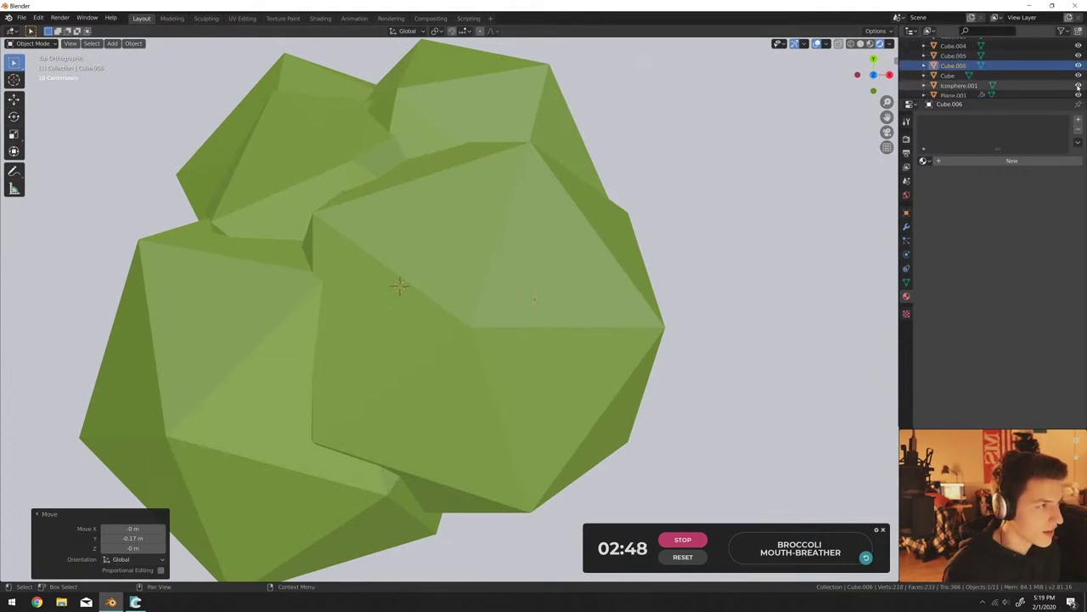
{"action": "key", "text": "KP_Divide"}
{"action": "scroll", "coordinate": [677, 294], "scroll_direction": "up", "scroll_amount": 4}
{"action": "key", "text": "g"}
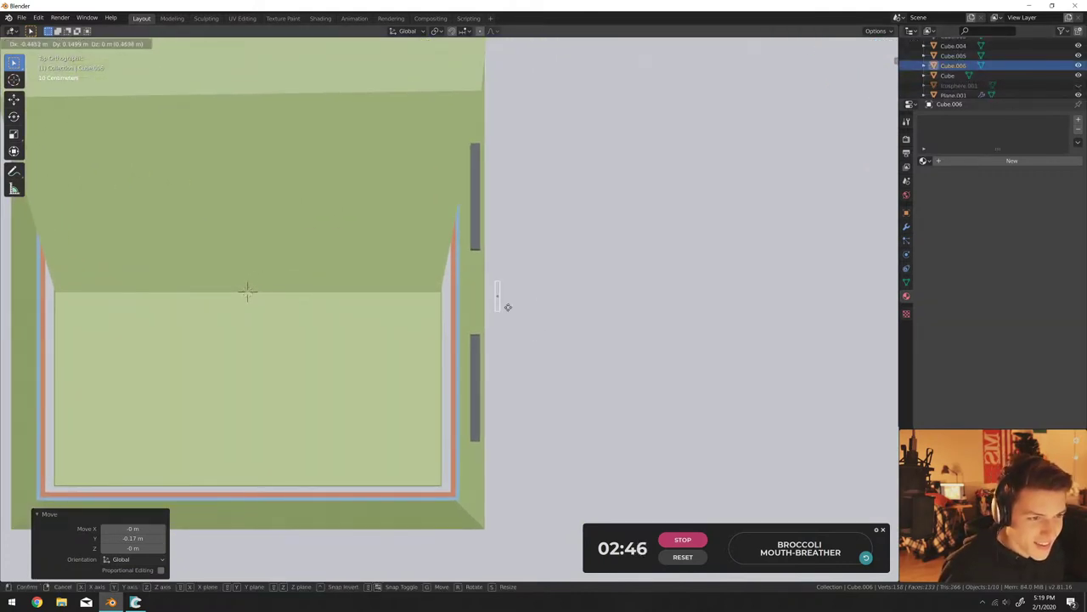
{"action": "left_click", "coordinate": [486, 301]}
{"action": "middle_click_drag", "start_coordinate": [480, 293], "coordinate": [460, 242]}
{"action": "key", "text": "g"}
{"action": "key", "text": "z"}
{"action": "left_click", "coordinate": [461, 242]}
Duplicate the slab, shrink it to 0.796 and stretch it along Y to bridge the frames.
{"action": "key", "text": "s"}
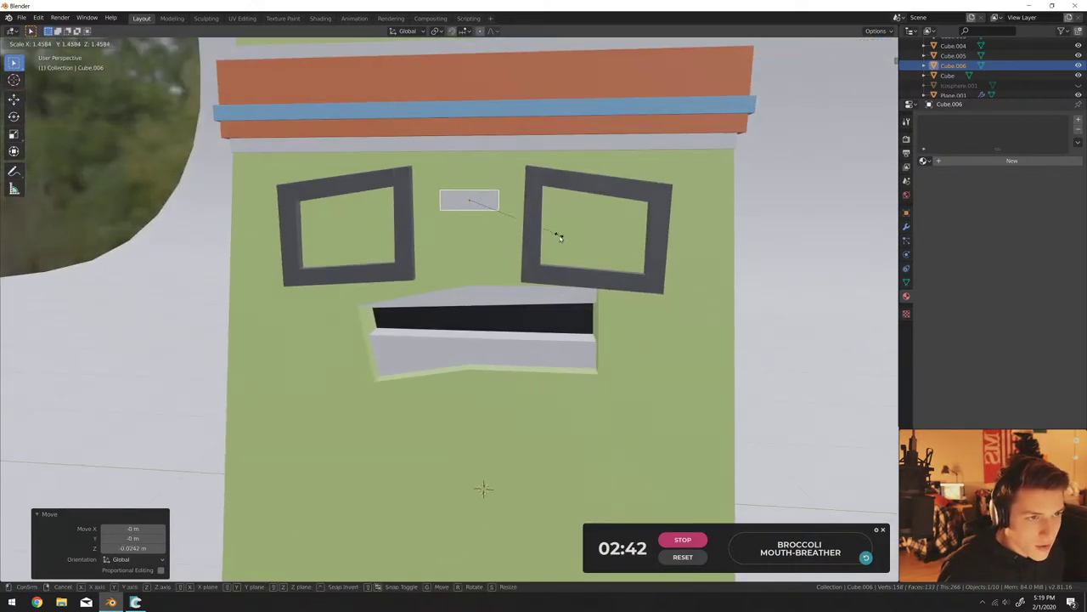
{"action": "right_click", "coordinate": [559, 237]}
{"action": "key", "text": "shift+d"}
{"action": "right_click", "coordinate": [594, 229]}
{"action": "key", "text": "s"}
{"action": "left_click", "coordinate": [577, 229]}
{"action": "middle_click_drag", "start_coordinate": [577, 230], "coordinate": [600, 255]}
{"action": "key", "text": "s"}
{"action": "key", "text": "y"}
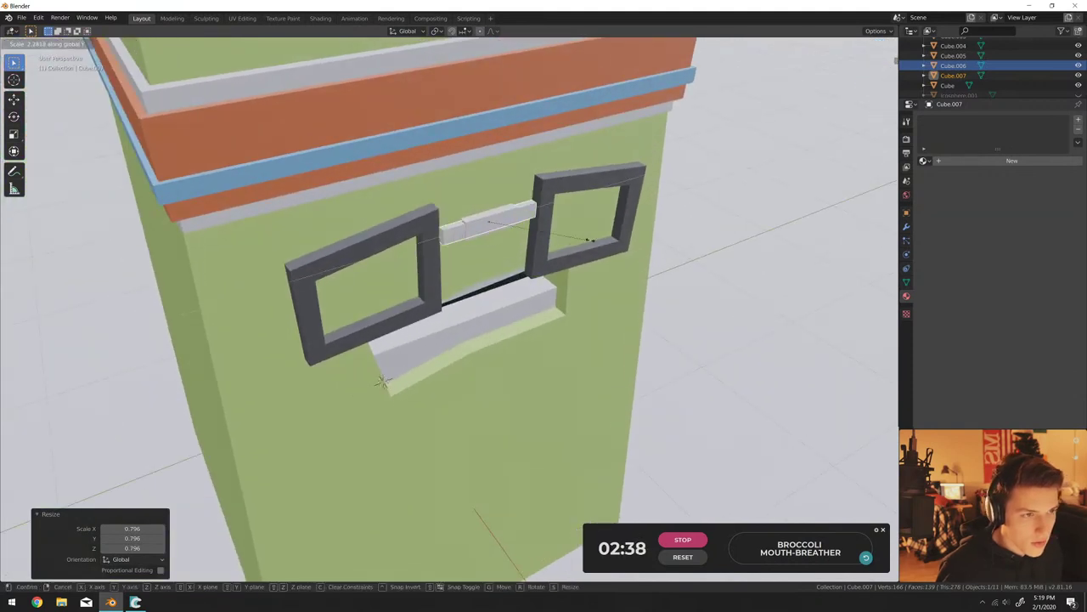
{"action": "left_click", "coordinate": [601, 237]}
Apply the Black material to the bridge and narrow it along Y.
{"action": "left_click", "coordinate": [924, 160]}
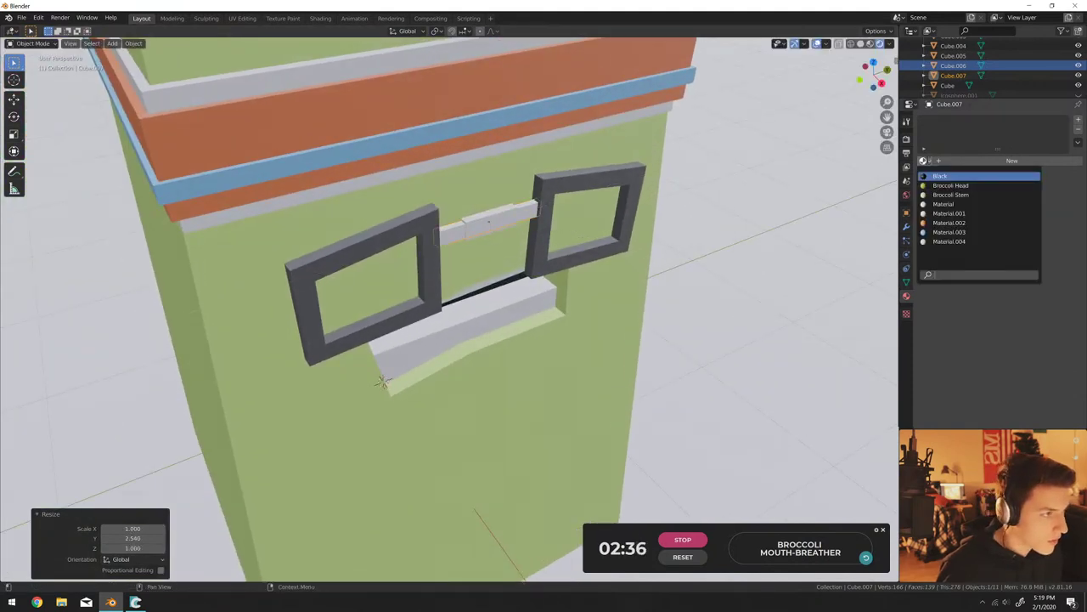
{"action": "left_click", "coordinate": [939, 176]}
{"action": "scroll", "coordinate": [595, 224], "scroll_direction": "down", "scroll_amount": 4}
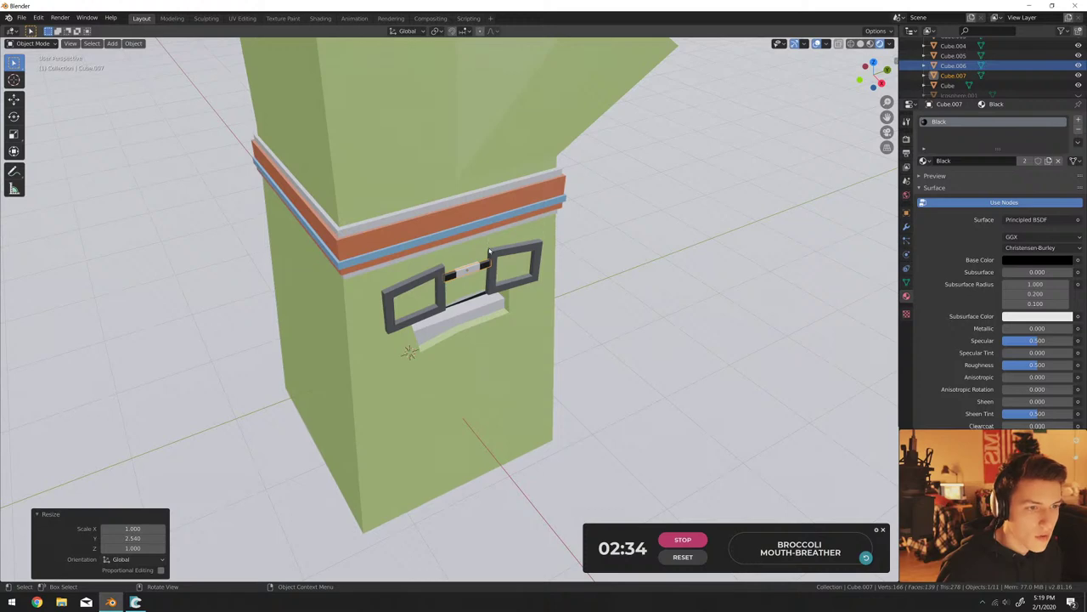
{"action": "left_click", "coordinate": [489, 251]}
{"action": "middle_click_drag", "start_coordinate": [490, 251], "coordinate": [560, 227]}
{"action": "key", "text": "y"}
{"action": "left_click", "coordinate": [569, 258]}
Switch the glasses bridge's material to Material.004.
{"action": "left_click", "coordinate": [543, 280]}
{"action": "scroll", "coordinate": [544, 280], "scroll_direction": "up", "scroll_amount": 4}
{"action": "scroll", "coordinate": [538, 278], "scroll_direction": "down", "scroll_amount": 4}
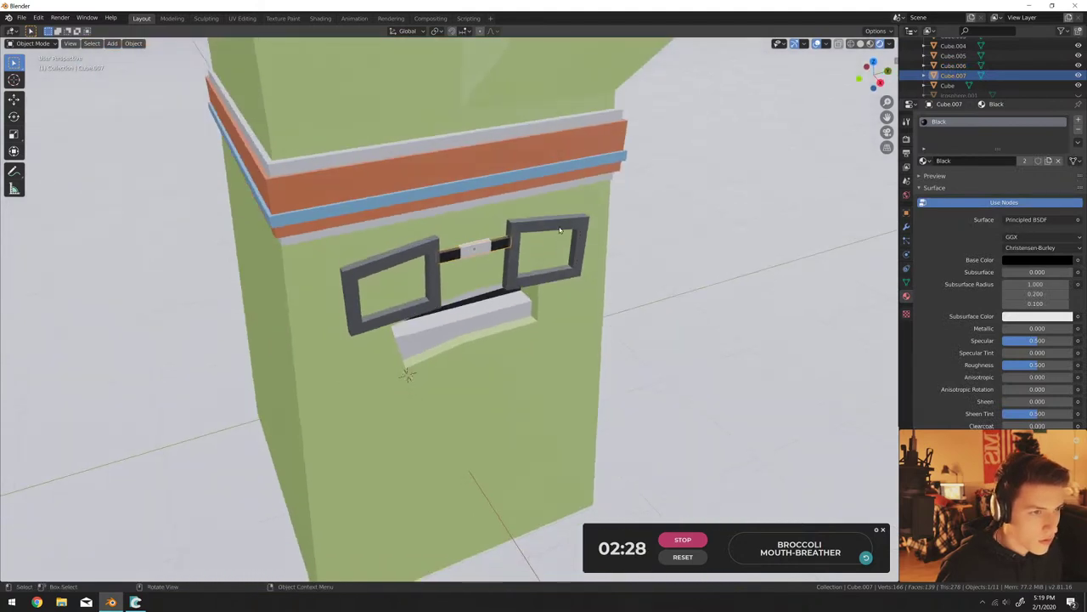
{"action": "left_click", "coordinate": [561, 228]}
{"action": "left_click", "coordinate": [491, 247]}
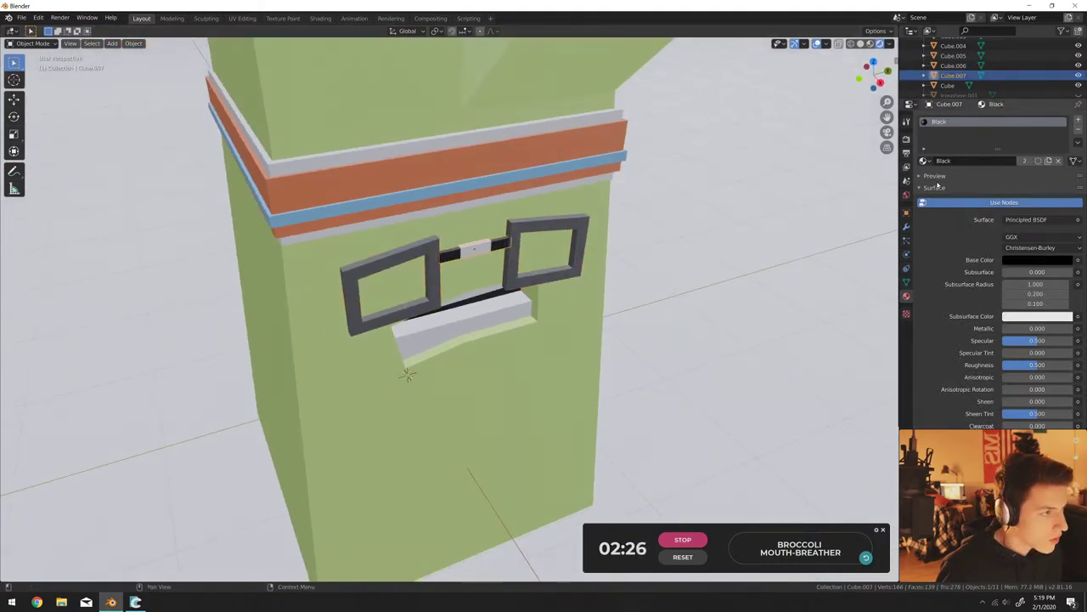
{"action": "left_click", "coordinate": [924, 160]}
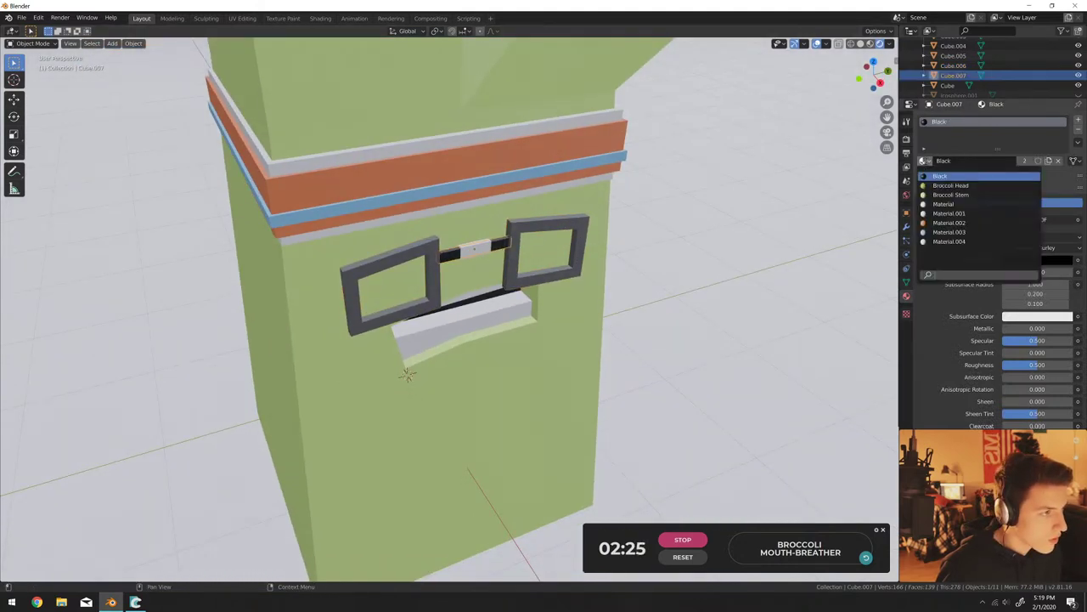
{"action": "left_click", "coordinate": [942, 241]}
{"action": "scroll", "coordinate": [509, 281], "scroll_direction": "up", "scroll_amount": 3}
{"action": "middle_click_drag", "start_coordinate": [510, 280], "coordinate": [519, 248]}
Add a cube, flatten it along Z and raise it into position.
{"action": "key", "text": "shift+a"}
{"action": "left_click", "coordinate": [585, 258]}
{"action": "scroll", "coordinate": [533, 358], "scroll_direction": "down", "scroll_amount": 8}
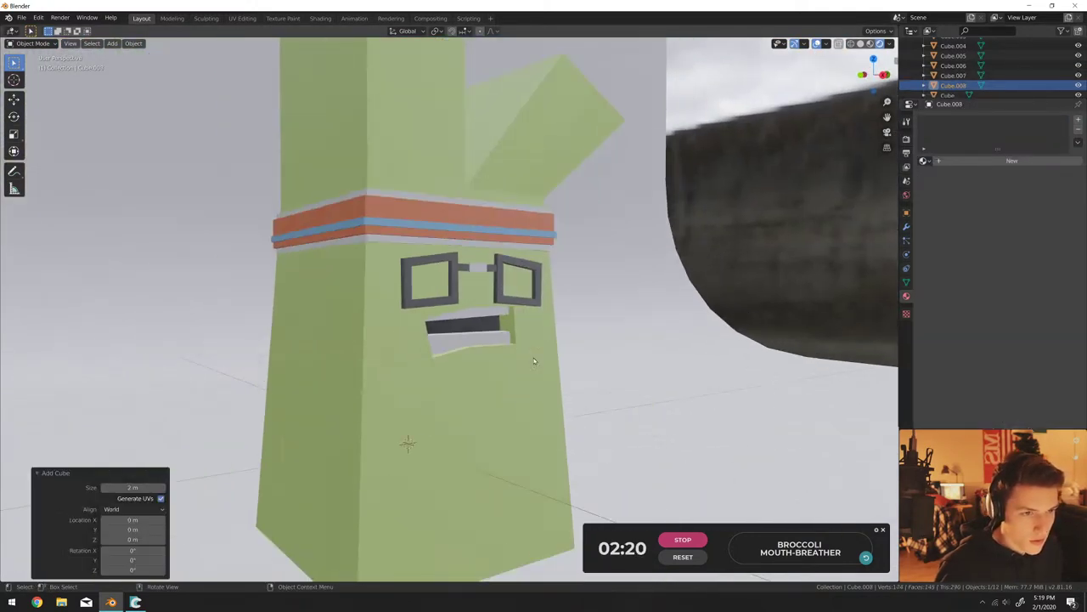
{"action": "middle_click_drag", "start_coordinate": [534, 357], "coordinate": [501, 342]}
{"action": "key", "text": "s"}
{"action": "key", "text": "z"}
{"action": "left_click", "coordinate": [525, 366]}
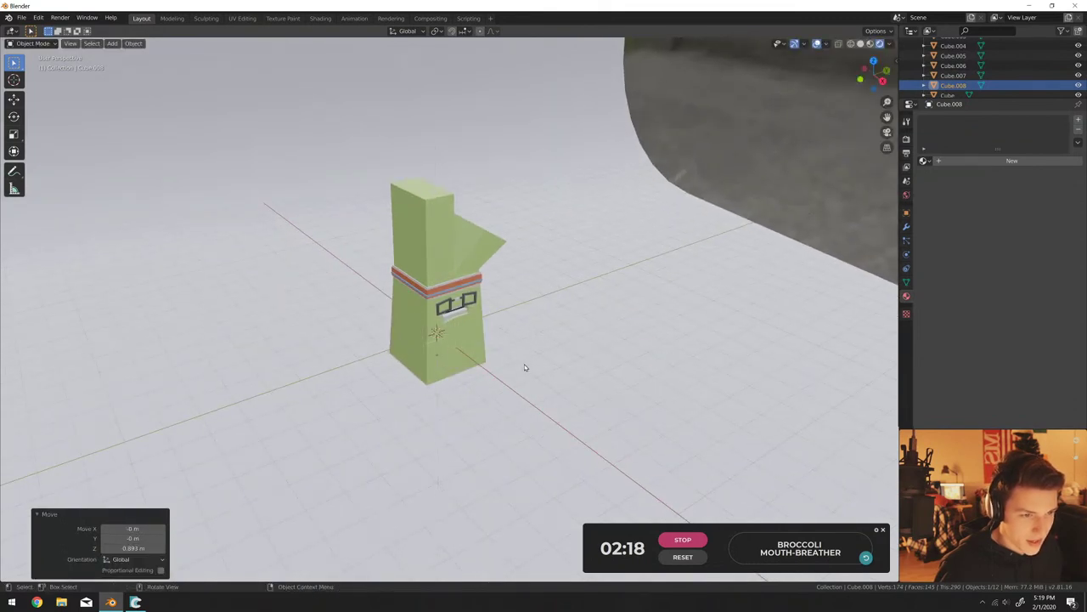
{"action": "key", "text": "g"}
{"action": "key", "text": "z"}
{"action": "left_click", "coordinate": [529, 343]}
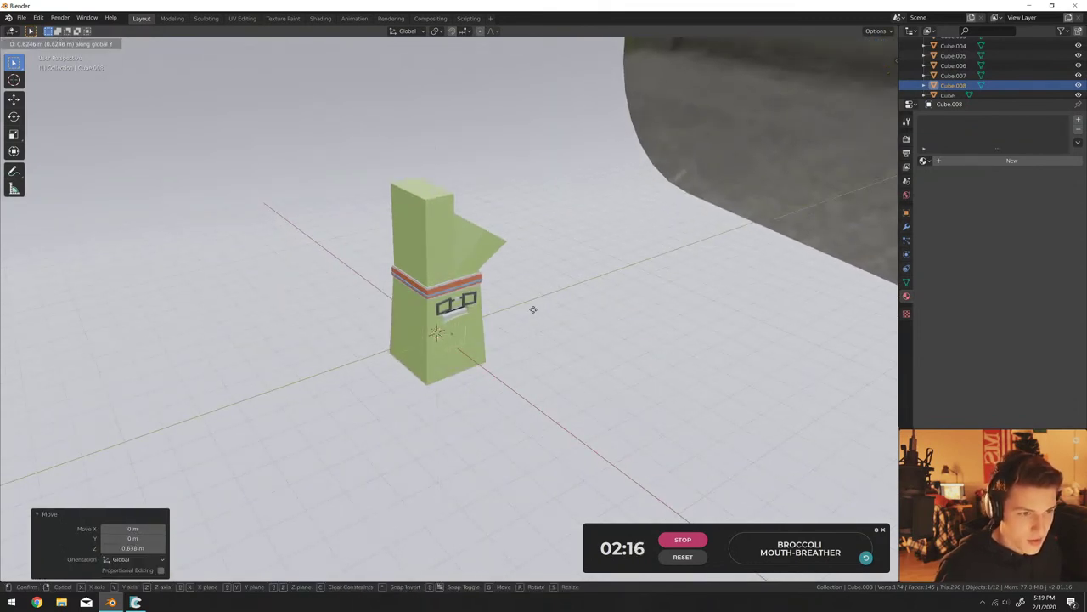
{"action": "left_click", "coordinate": [538, 316]}
Adjust the cube's height and X/Z position, and shrink it smaller.
{"action": "key", "text": "g"}
{"action": "key", "text": "z"}
{"action": "left_click", "coordinate": [561, 320]}
{"action": "key", "text": "g"}
{"action": "key", "text": "x"}
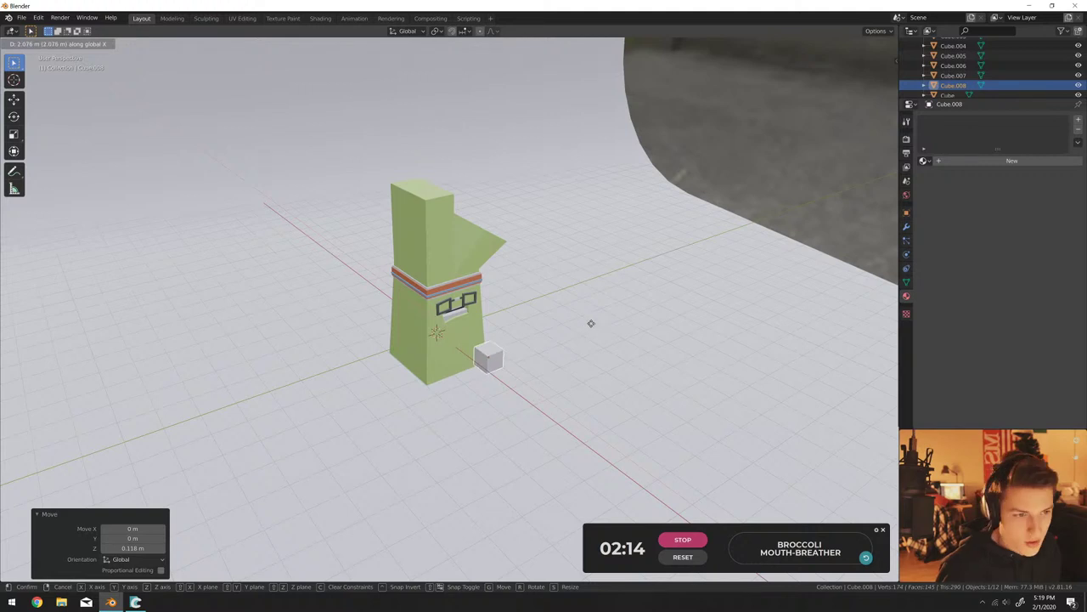
{"action": "key", "text": "z"}
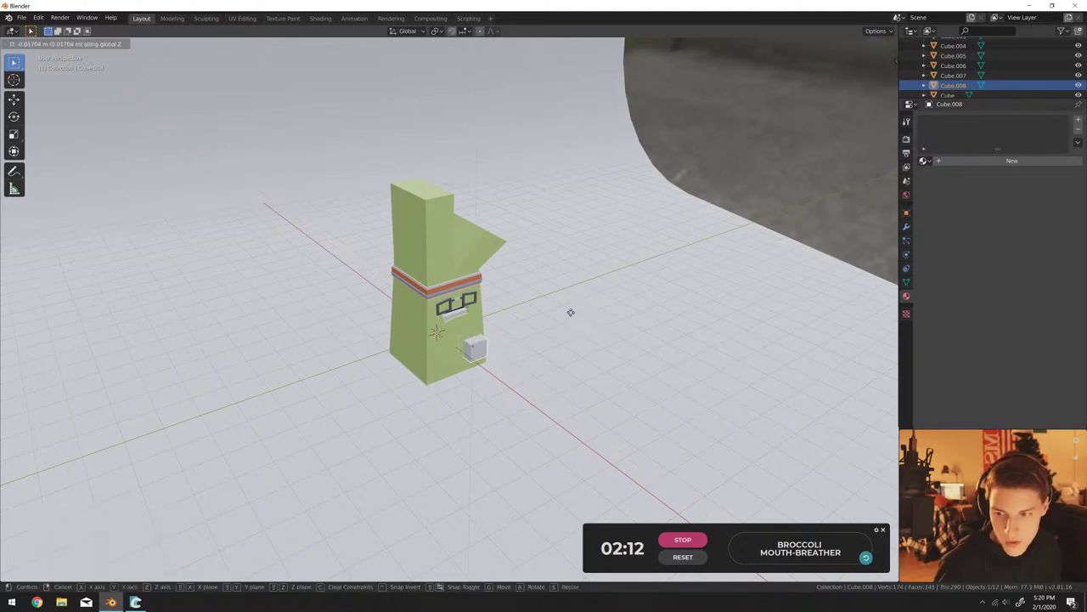
{"action": "key", "text": "s"}
{"action": "left_click", "coordinate": [492, 297]}
{"action": "scroll", "coordinate": [606, 303], "scroll_direction": "up", "scroll_amount": 6}
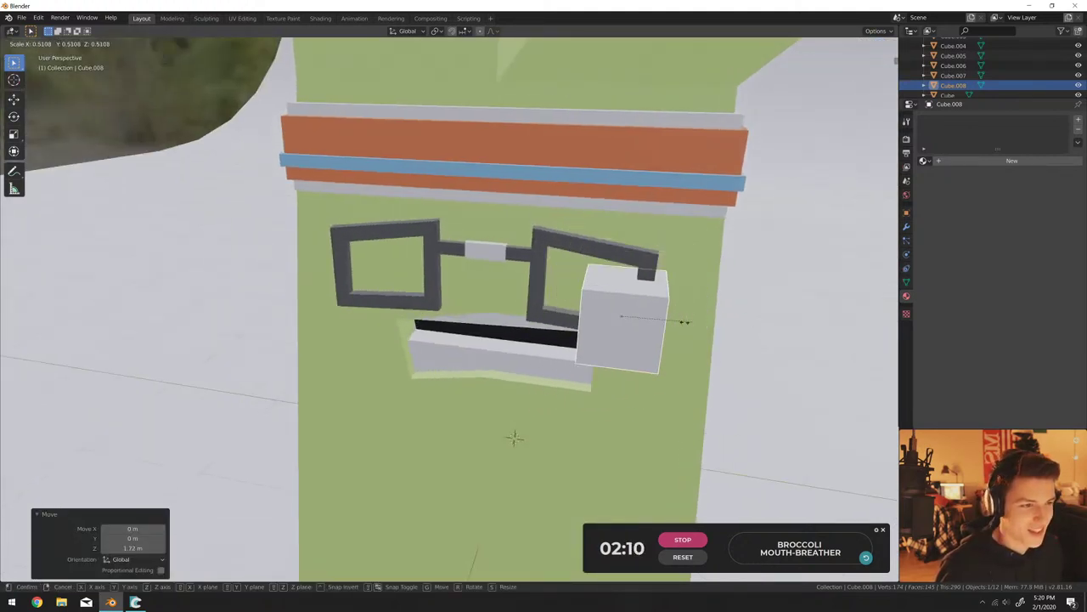
Place the cube inside the right lens, enlarge it and set its depth along Y.
{"action": "key", "text": "g"}
{"action": "left_click", "coordinate": [669, 291]}
{"action": "key", "text": "s"}
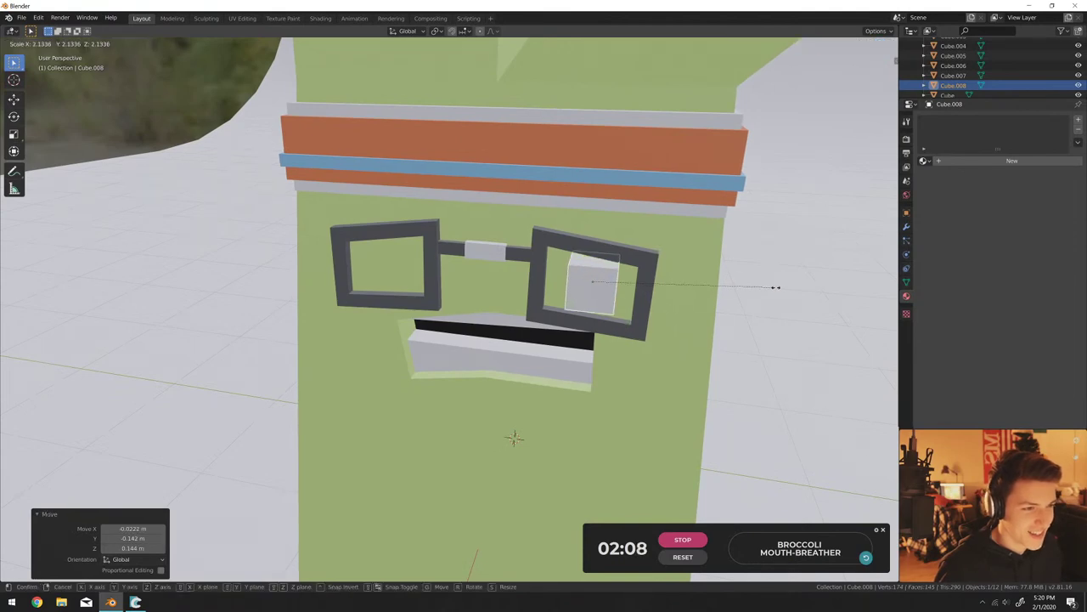
{"action": "left_click", "coordinate": [775, 286]}
{"action": "middle_click_drag", "start_coordinate": [775, 286], "coordinate": [607, 303]}
{"action": "left_click", "coordinate": [676, 300]}
{"action": "key", "text": "g"}
{"action": "key", "text": "y"}
{"action": "left_click", "coordinate": [649, 301]}
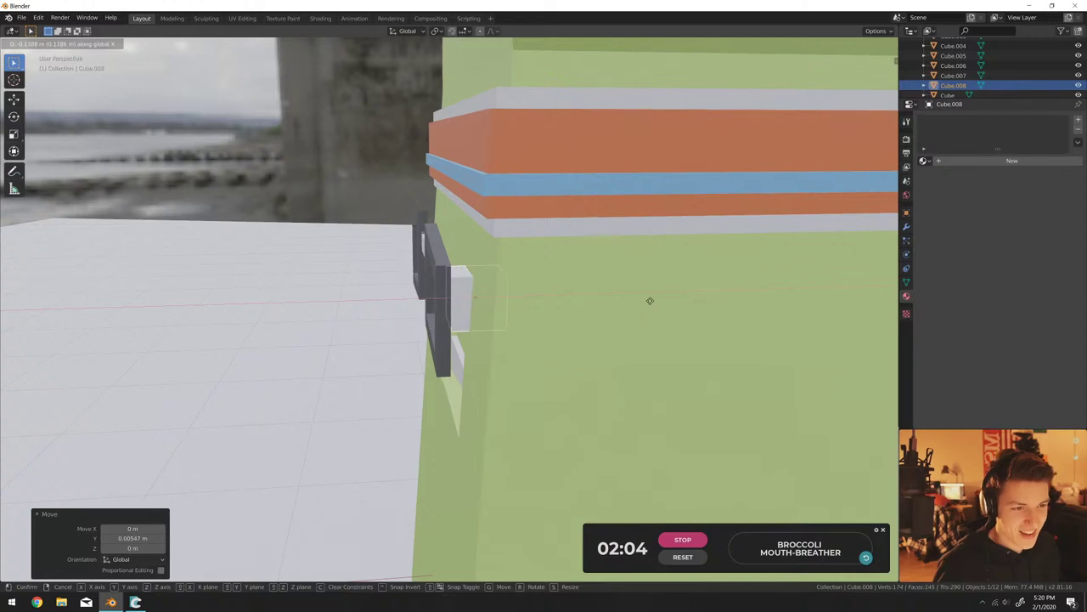
{"action": "middle_click_drag", "start_coordinate": [648, 301], "coordinate": [621, 291]}
Duplicate the eye square into a smaller pupil, position it and assign Material.004.
{"action": "key", "text": "shift+d"}
{"action": "key", "text": "Escape"}
{"action": "key", "text": "s"}
{"action": "left_click", "coordinate": [641, 282]}
{"action": "key", "text": "g"}
{"action": "key", "text": "z"}
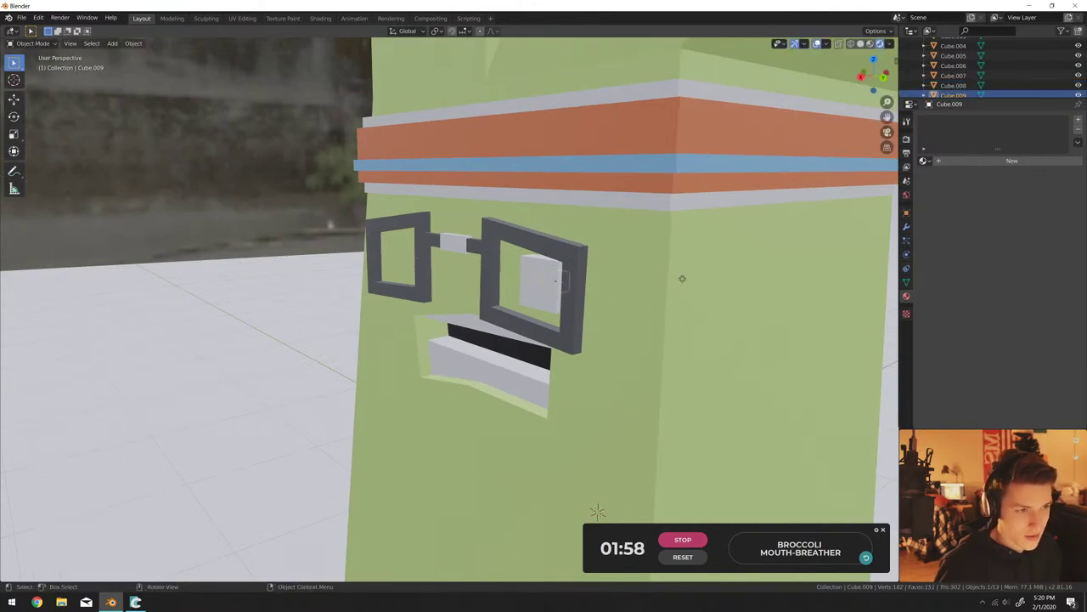
{"action": "left_click", "coordinate": [666, 286]}
{"action": "key", "text": "g"}
{"action": "key", "text": "x"}
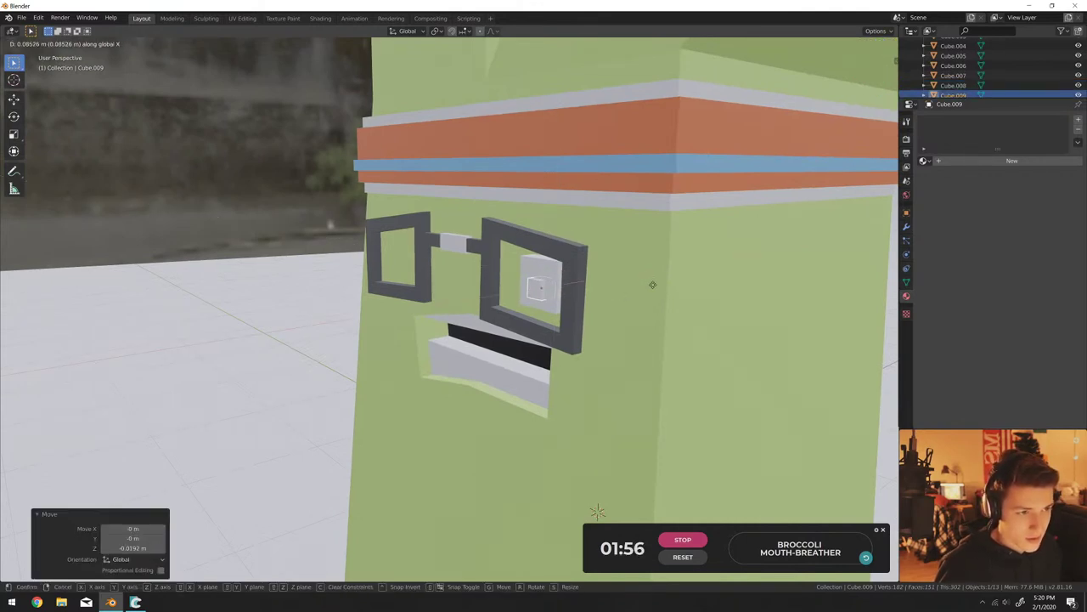
{"action": "left_click", "coordinate": [652, 284]}
{"action": "left_click", "coordinate": [924, 160]}
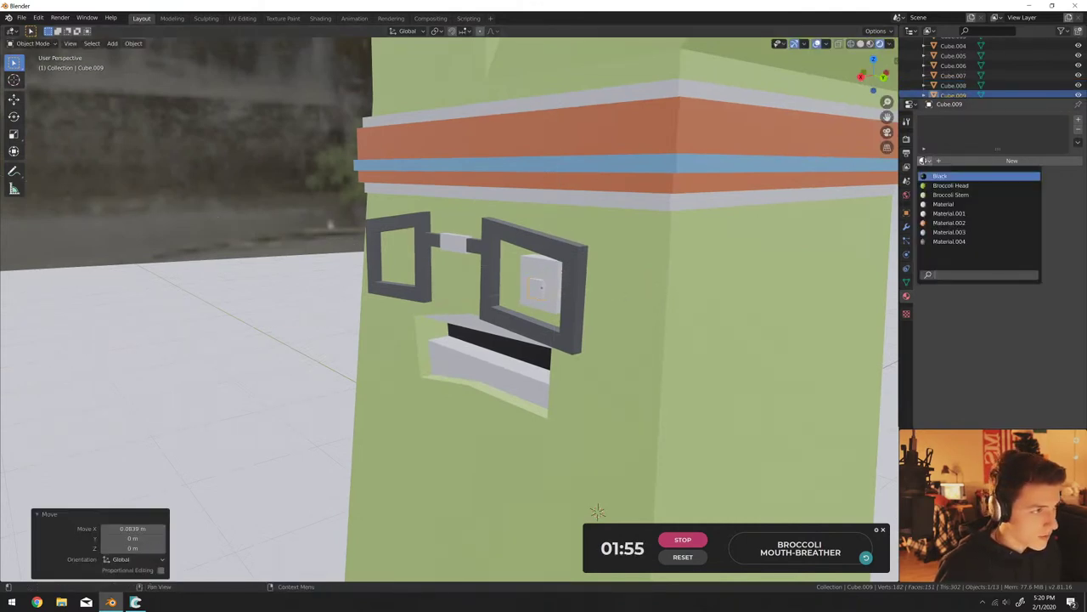
{"action": "left_click", "coordinate": [935, 242]}
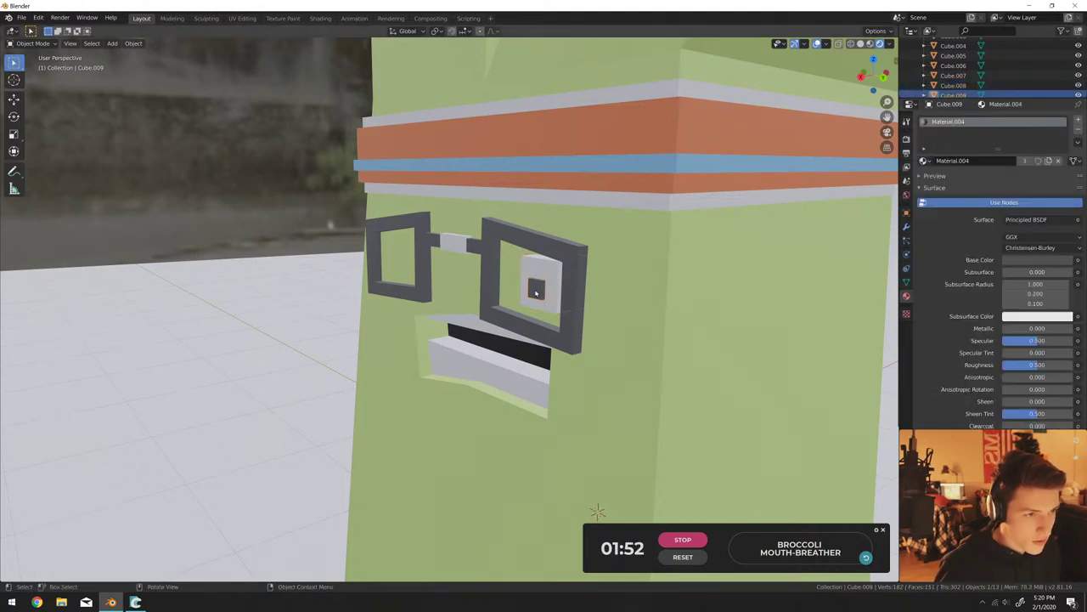
Duplicate the eye and pupil into the left lens, align along X and enlarge.
{"action": "left_click", "coordinate": [545, 280]}
{"action": "middle_click_drag", "start_coordinate": [545, 280], "coordinate": [670, 276]}
{"action": "key", "text": "shift+d"}
{"action": "left_click", "coordinate": [506, 279]}
{"action": "middle_click_drag", "start_coordinate": [506, 279], "coordinate": [511, 303]}
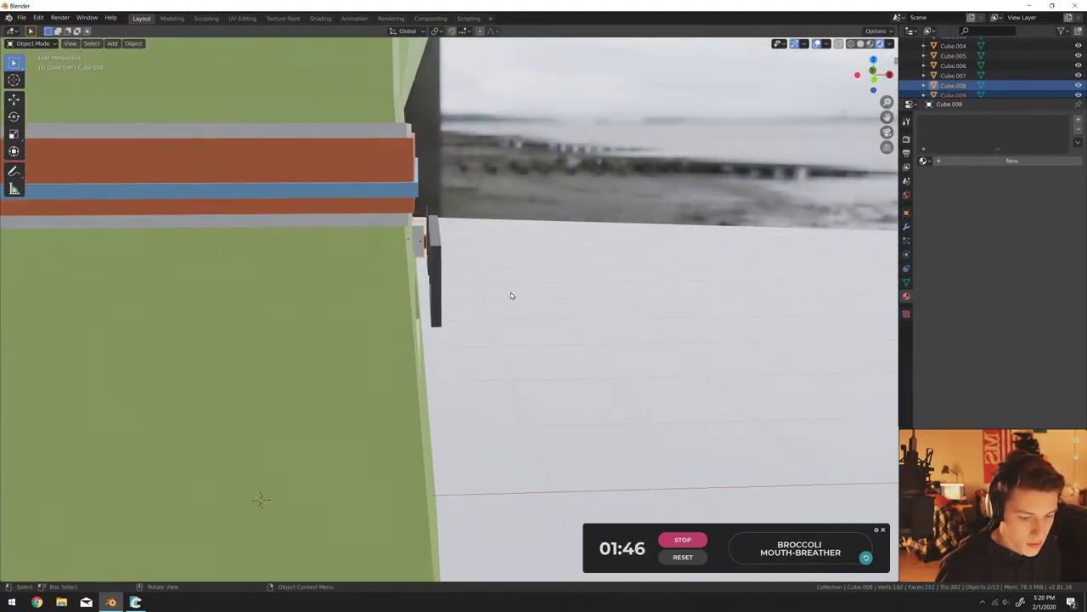
{"action": "key", "text": "g"}
{"action": "key", "text": "x"}
{"action": "left_click", "coordinate": [508, 293]}
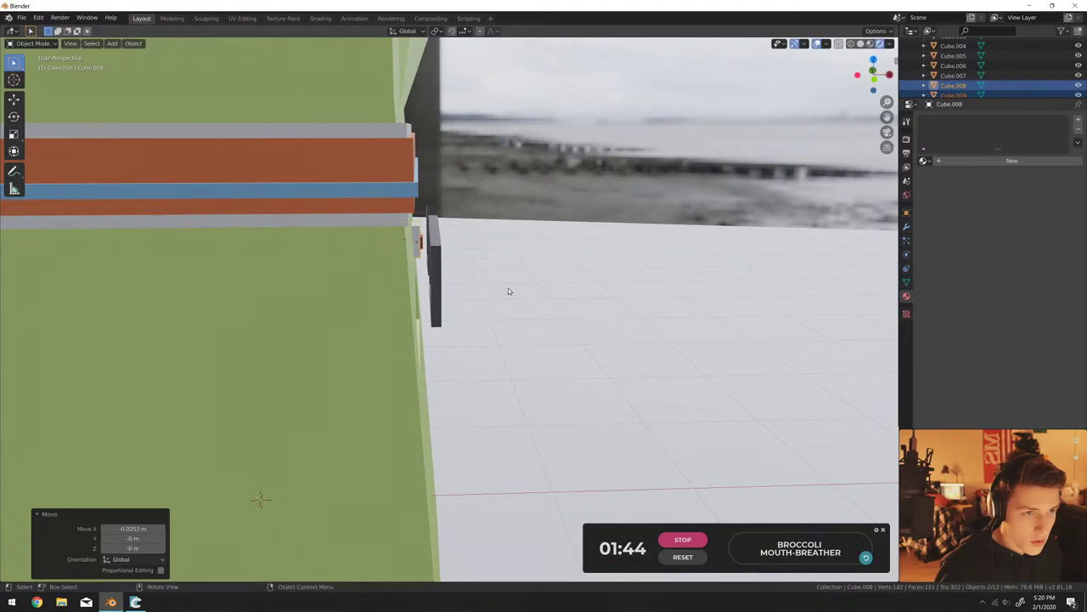
{"action": "middle_click_drag", "start_coordinate": [509, 292], "coordinate": [629, 272]}
{"action": "key", "text": "s"}
{"action": "left_click", "coordinate": [729, 280]}
{"action": "scroll", "coordinate": [729, 280], "scroll_direction": "down", "scroll_amount": 5}
{"action": "middle_click_drag", "start_coordinate": [729, 281], "coordinate": [661, 301]}
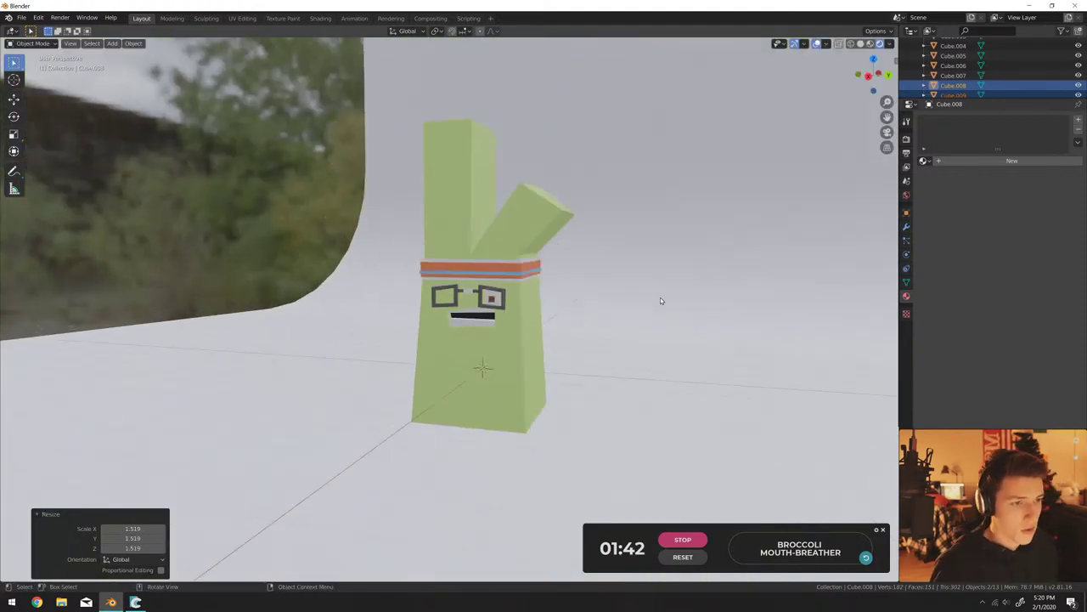
Resize the left eye while checking it through the camera view.
{"action": "key", "text": "KP_0"}
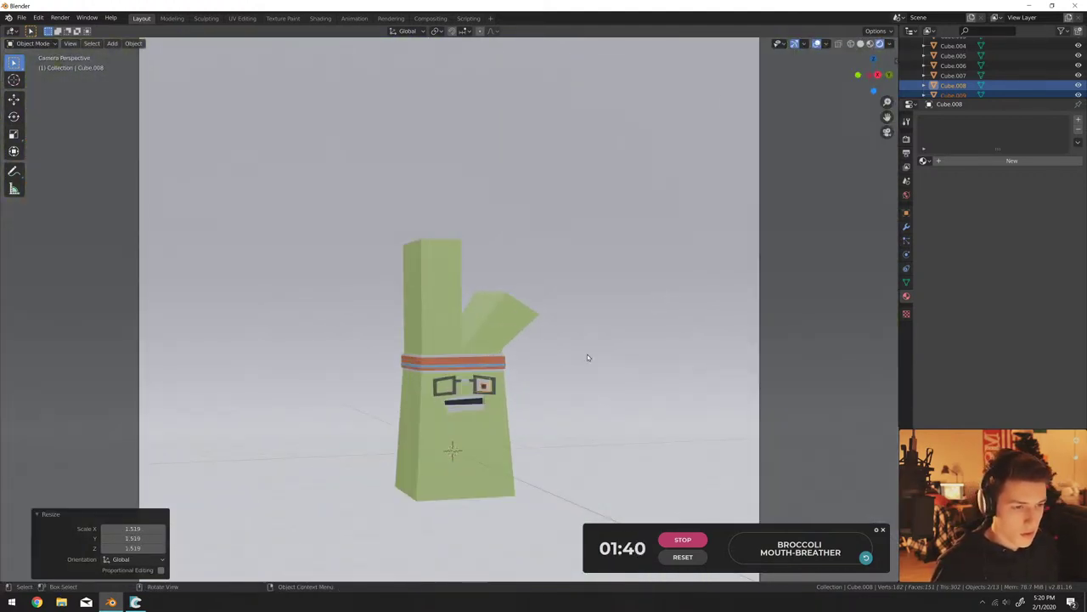
{"action": "key", "text": "s"}
{"action": "key", "text": "Escape"}
{"action": "key", "text": "s"}
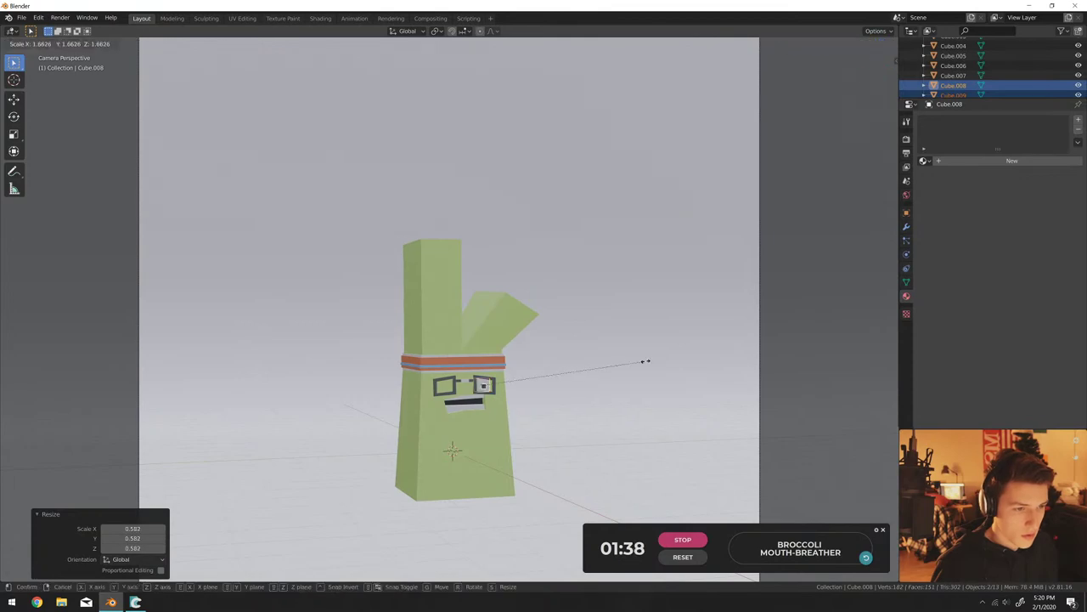
{"action": "left_click", "coordinate": [629, 363]}
{"action": "middle_click_drag", "start_coordinate": [575, 382], "coordinate": [442, 365]}
{"action": "scroll", "coordinate": [464, 371], "scroll_direction": "up", "scroll_amount": 5}
{"action": "scroll", "coordinate": [482, 371], "scroll_direction": "up", "scroll_amount": 2}
Duplicate a pupil along Y and scale the copy to size.
{"action": "key", "text": "shift+d"}
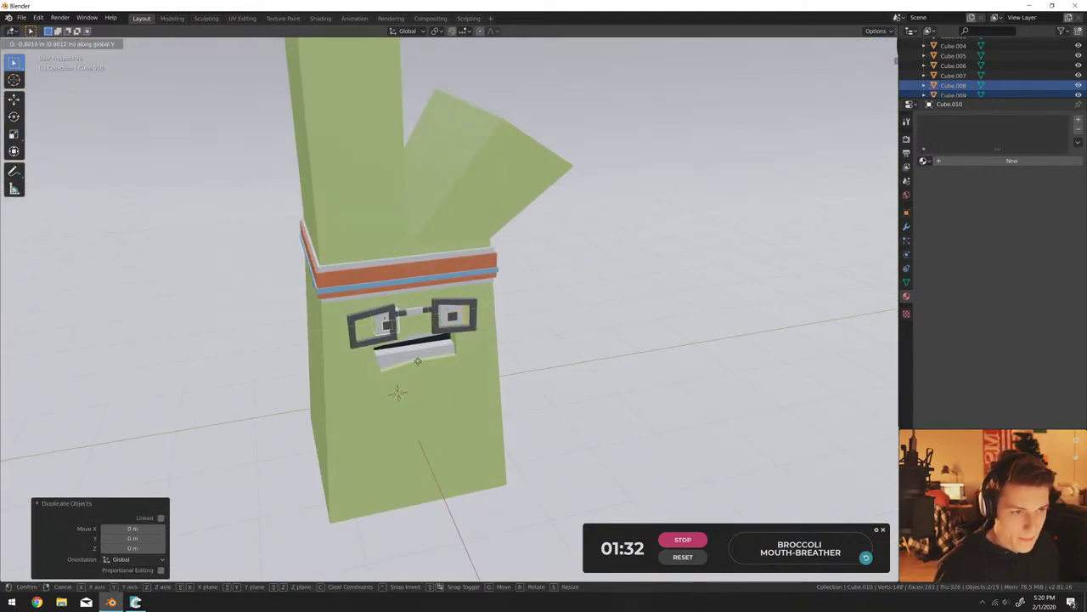
{"action": "key", "text": "y"}
{"action": "left_click", "coordinate": [411, 365]}
{"action": "scroll", "coordinate": [416, 360], "scroll_direction": "up", "scroll_amount": 3}
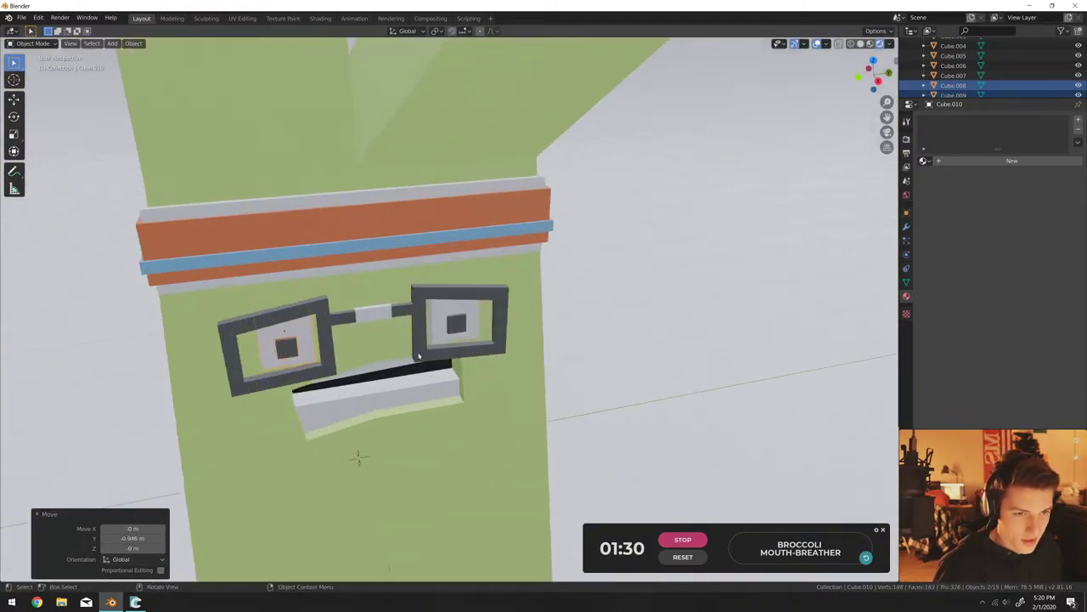
{"action": "key", "text": "s"}
{"action": "left_click", "coordinate": [419, 355]}
{"action": "key", "text": "s"}
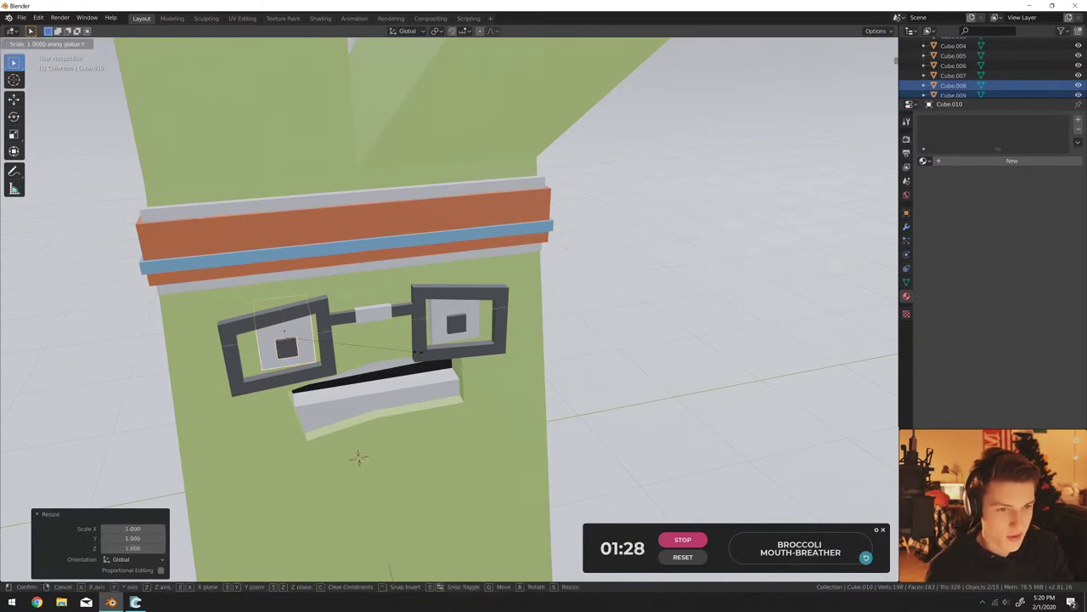
{"action": "left_click", "coordinate": [418, 355]}
{"action": "middle_click_drag", "start_coordinate": [399, 332], "coordinate": [346, 264]}
Copy the white eye square down to the mouth, stretch it along Y, and set it beside the mouth bar.
{"action": "left_click", "coordinate": [295, 174]}
{"action": "key", "text": "shift+d"}
{"action": "key", "text": "z"}
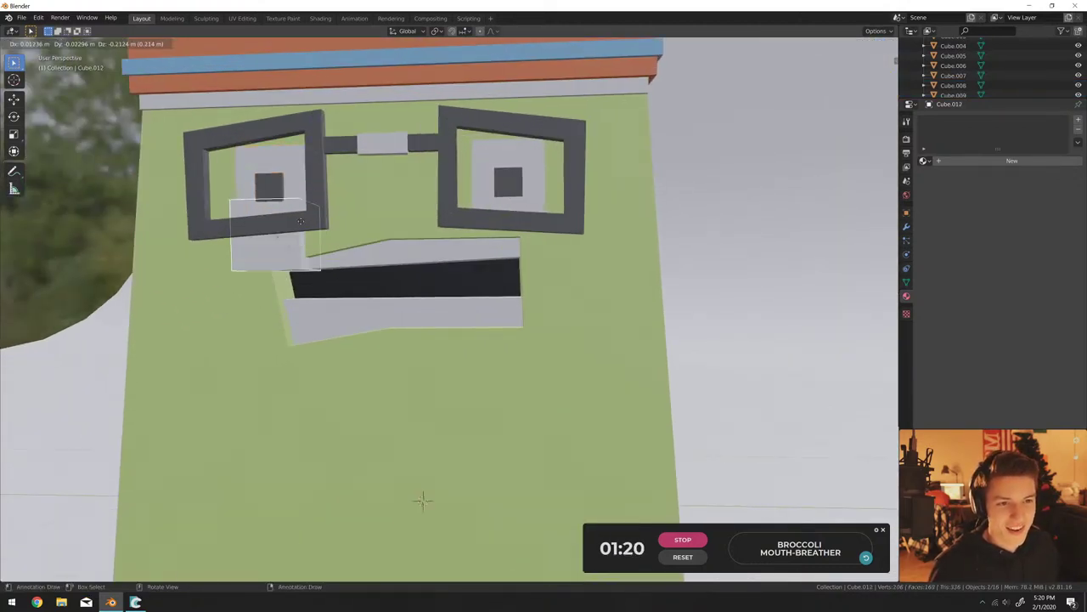
{"action": "left_click", "coordinate": [333, 308]}
{"action": "middle_click_drag", "start_coordinate": [333, 308], "coordinate": [480, 374]}
{"action": "key", "text": "s"}
{"action": "key", "text": "y"}
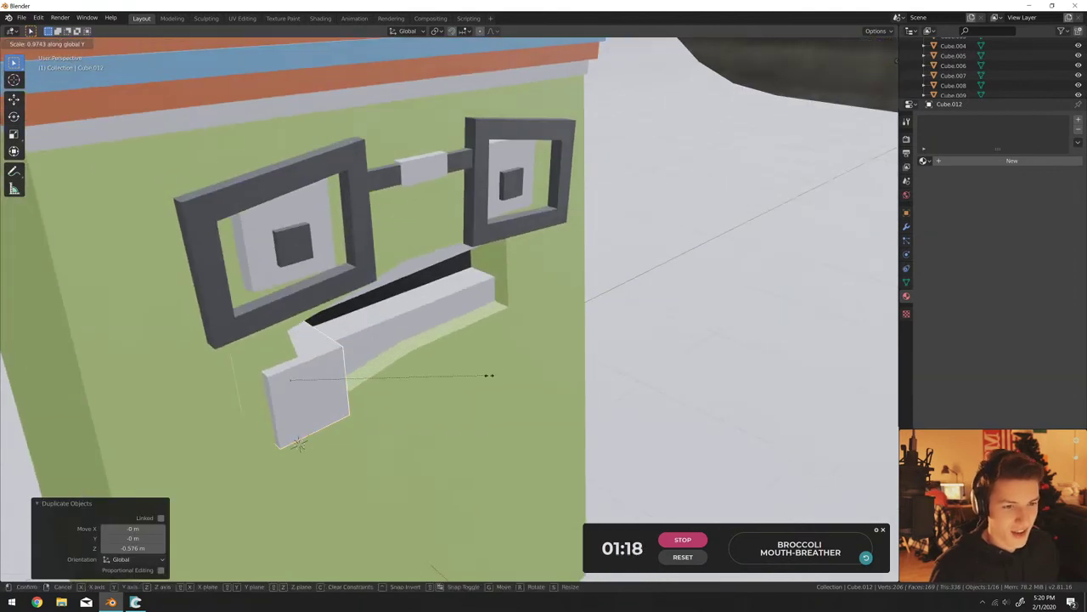
{"action": "left_click", "coordinate": [488, 380]}
{"action": "key", "text": "g"}
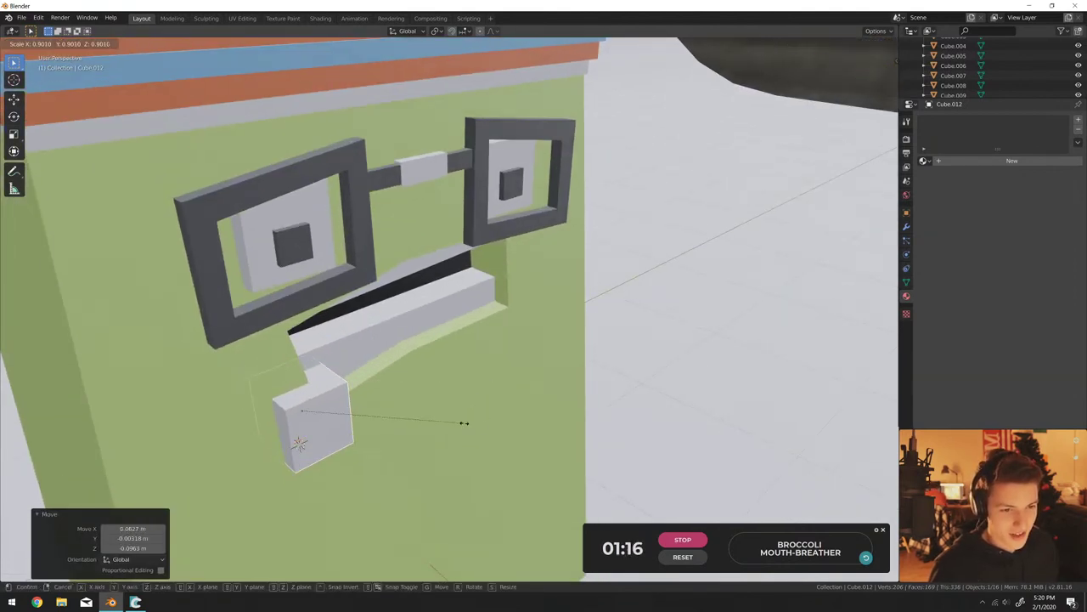
{"action": "left_click", "coordinate": [400, 387]}
{"action": "mouse_move", "coordinate": [400, 387]}
{"action": "middle_mouse_down"}
{"action": "mouse_move", "coordinate": [449, 420]}
{"action": "mouse_move", "coordinate": [408, 392]}
{"action": "middle_mouse_up"}
Nudge the mouth block along Y into position.
{"action": "key", "text": "g"}
{"action": "key", "text": "y"}
{"action": "left_click", "coordinate": [459, 419]}
{"action": "key", "text": "g"}
{"action": "key", "text": "y"}
{"action": "left_click", "coordinate": [403, 385]}
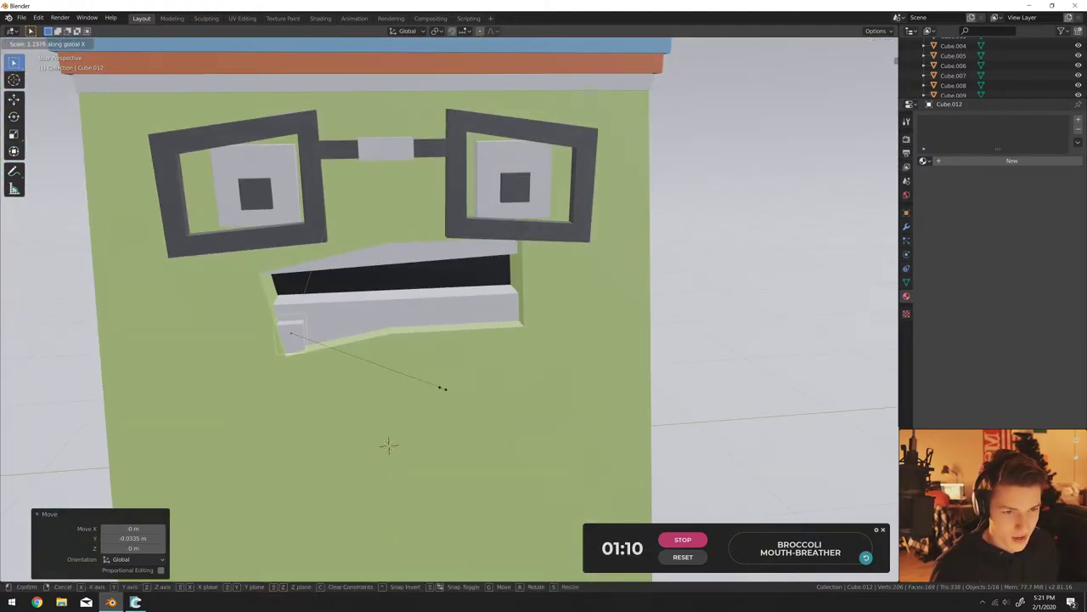
Stretch the mouth block along Y and make it taller along Z.
{"action": "key", "text": "s"}
{"action": "key", "text": "y"}
{"action": "left_click", "coordinate": [459, 390]}
{"action": "key", "text": "s"}
{"action": "key", "text": "z"}
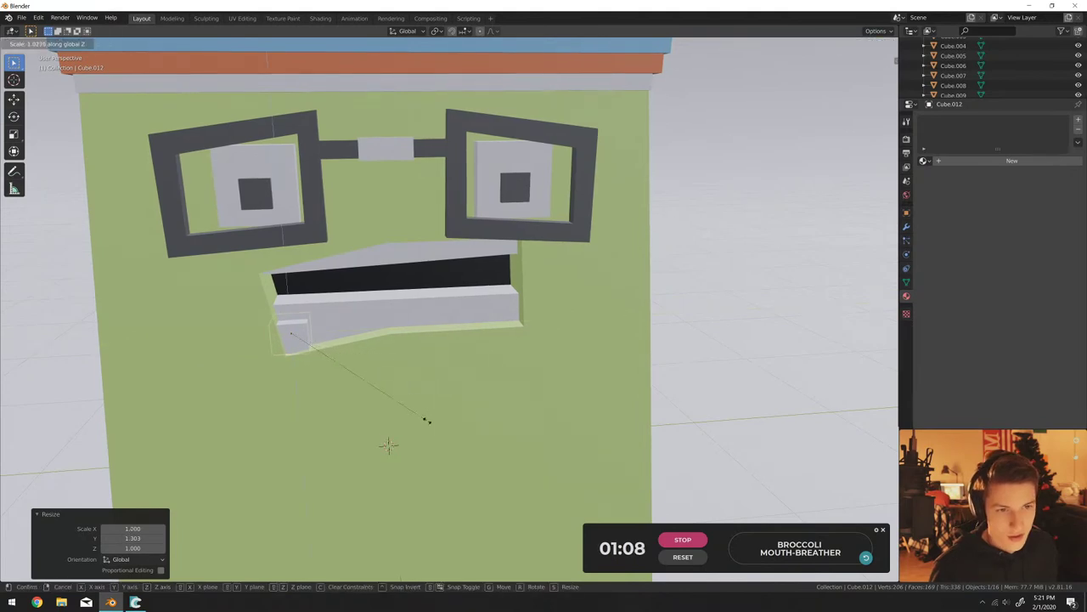
{"action": "left_click", "coordinate": [426, 420]}
{"action": "middle_click_drag", "start_coordinate": [426, 420], "coordinate": [292, 175]}
From the camera view, uniformly resize a face piece and shrink the right pupil.
{"action": "left_click", "coordinate": [268, 194]}
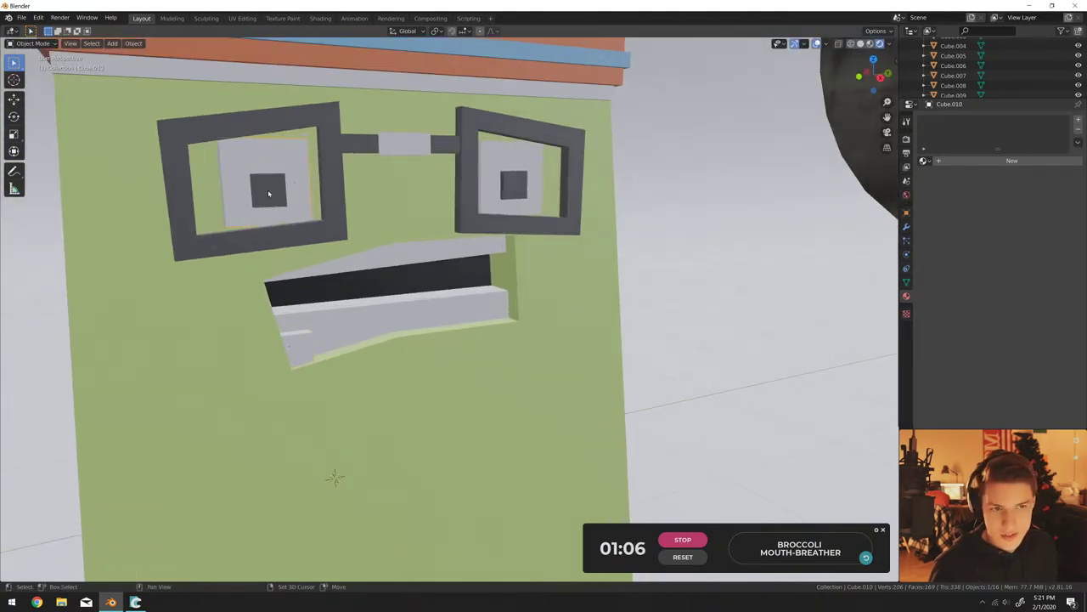
{"action": "left_click", "coordinate": [434, 184]}
{"action": "key", "text": "KP_0"}
{"action": "key", "text": "s"}
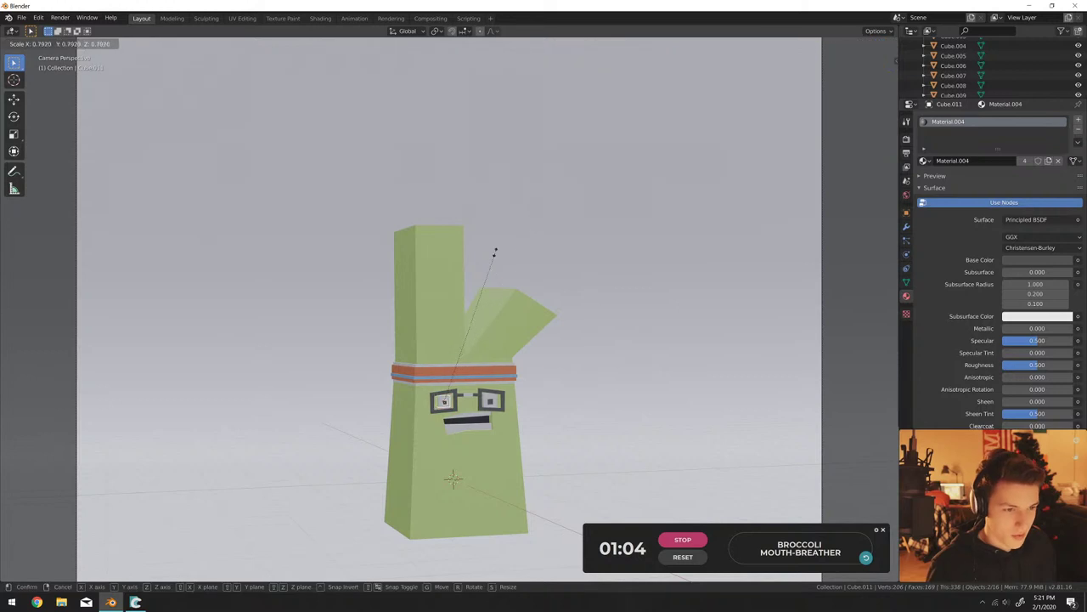
{"action": "left_click", "coordinate": [496, 252]}
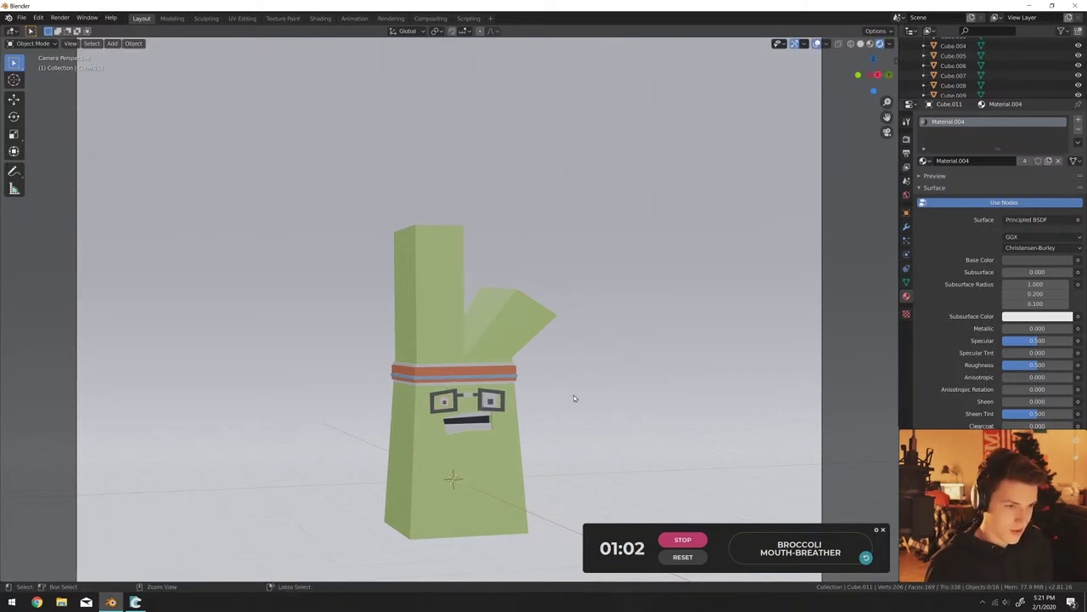
{"action": "left_click", "coordinate": [491, 403]}
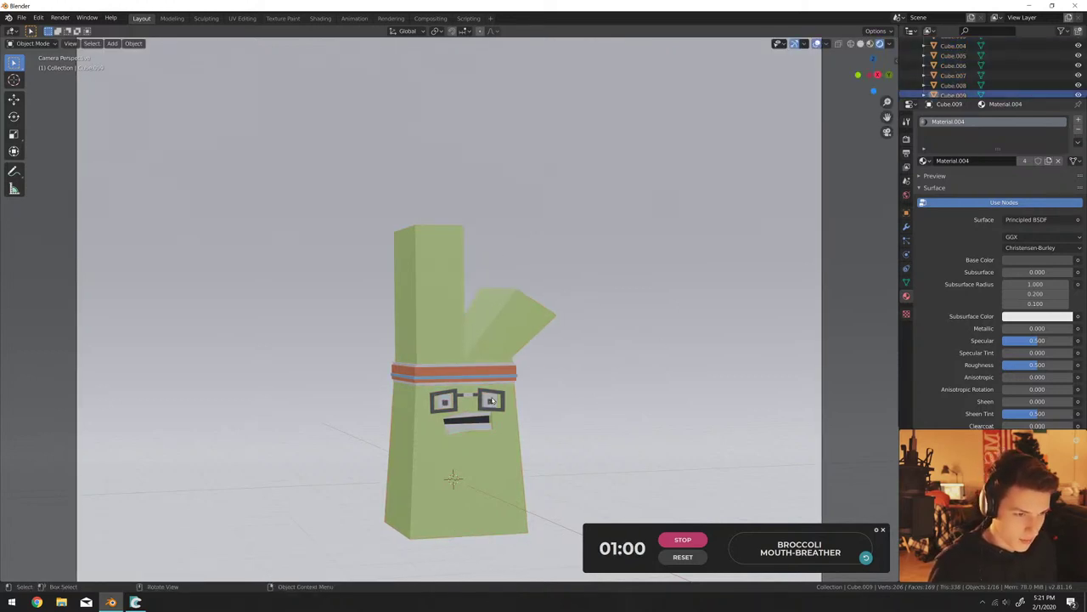
{"action": "key", "text": "s"}
{"action": "left_click", "coordinate": [612, 407]}
{"action": "left_click", "coordinate": [555, 477]}
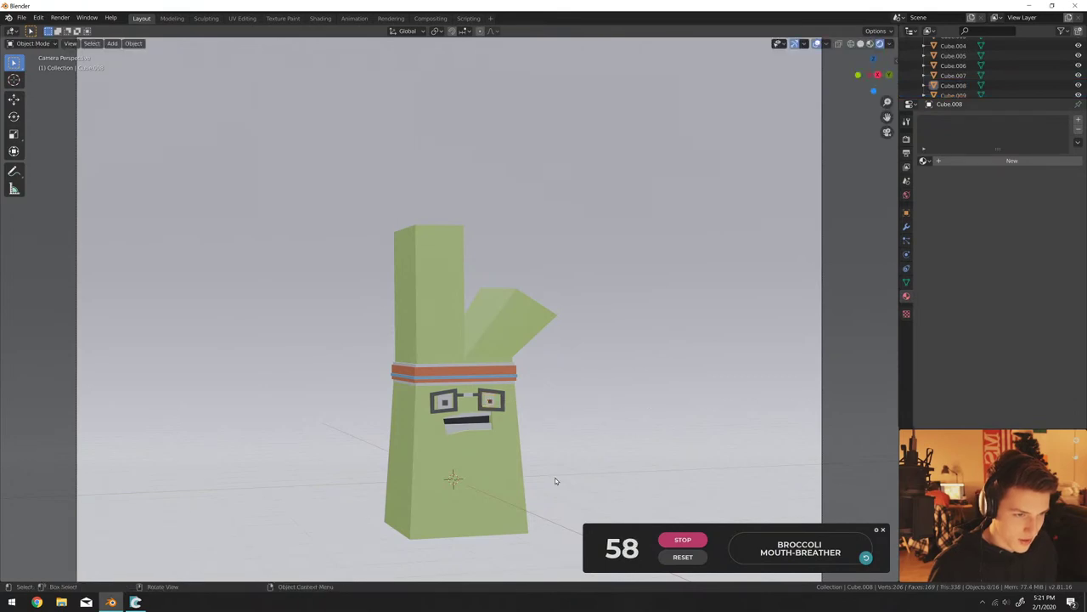
Stretch the small piece below the mouth to 2.547 along Y and lower it on Z.
{"action": "middle_click_drag", "start_coordinate": [522, 466], "coordinate": [443, 426]}
{"action": "scroll", "coordinate": [509, 441], "scroll_direction": "up", "scroll_amount": 3}
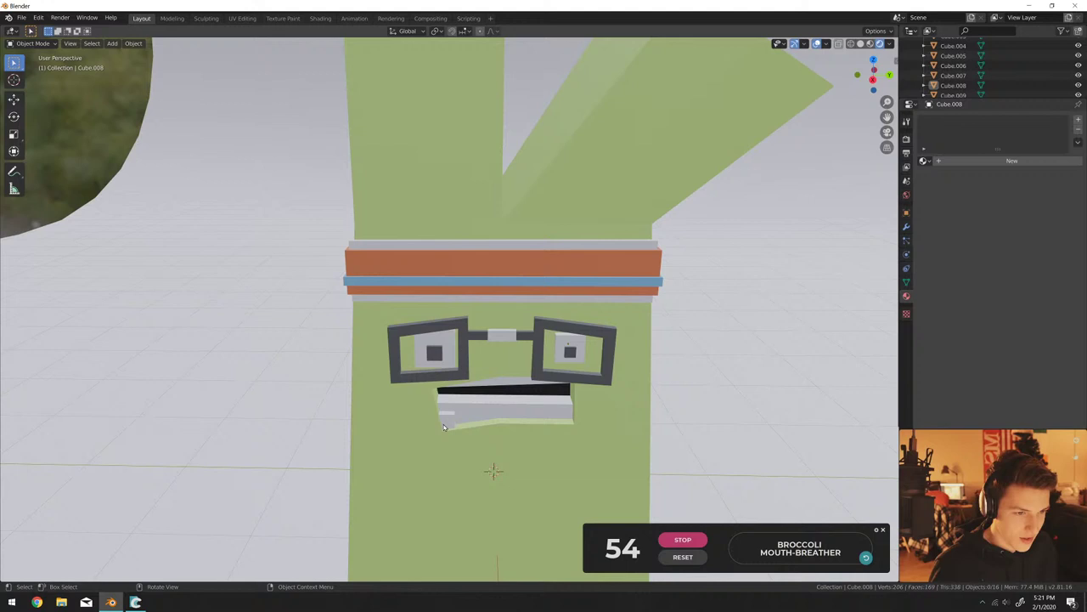
{"action": "left_click", "coordinate": [497, 427]}
{"action": "key", "text": "s"}
{"action": "key", "text": "y"}
{"action": "left_click", "coordinate": [549, 429]}
{"action": "key", "text": "g"}
{"action": "key", "text": "z"}
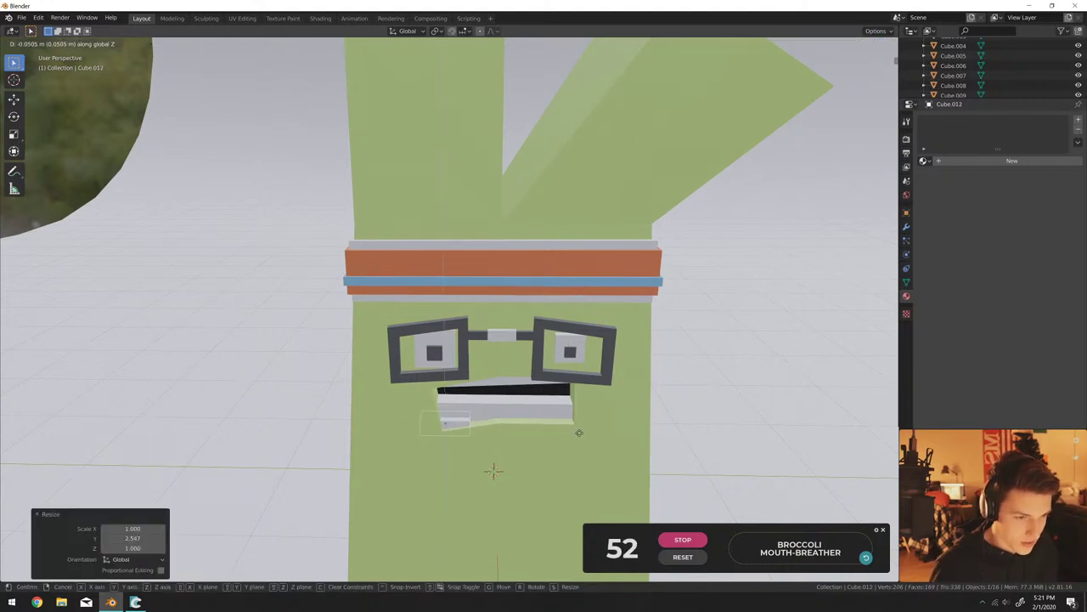
{"action": "left_click", "coordinate": [578, 433]}
Give the piece a new material with a light blue base colour.
{"action": "left_click", "coordinate": [1012, 160]}
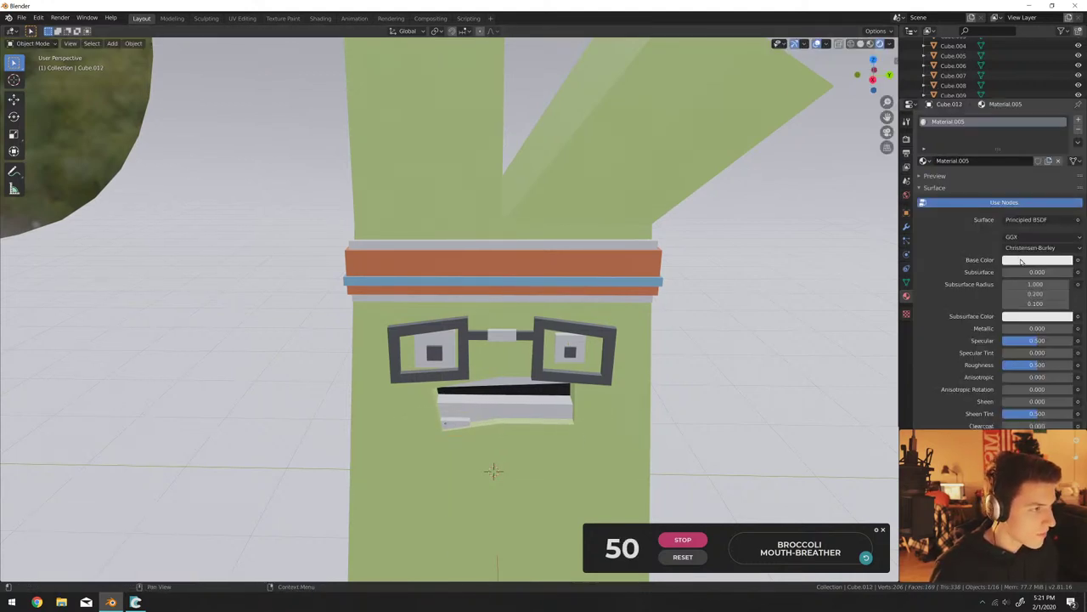
{"action": "left_click", "coordinate": [1019, 260]}
{"action": "left_click", "coordinate": [1018, 154]}
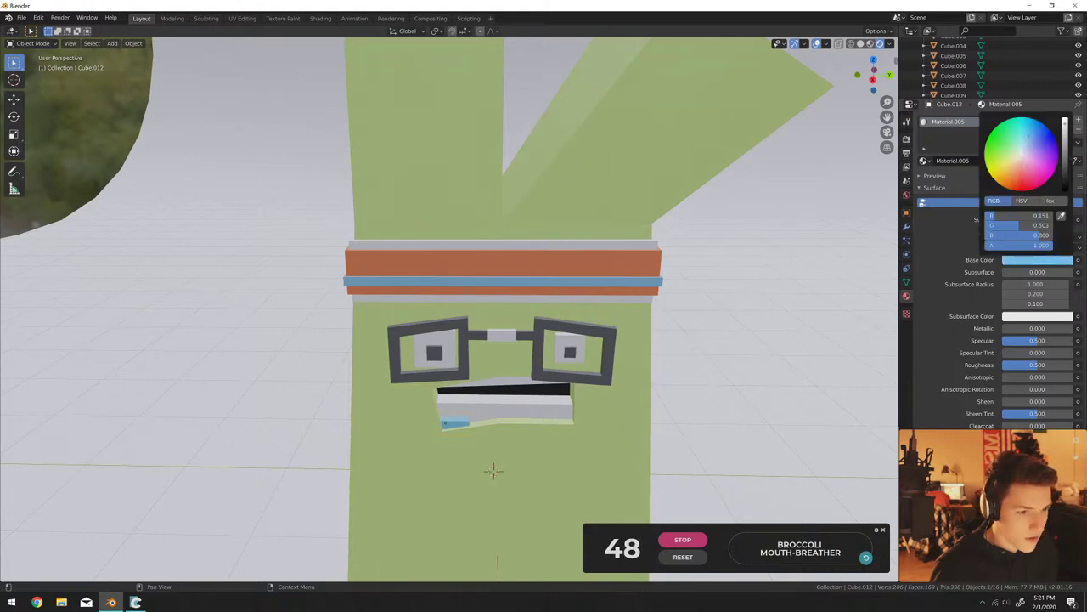
{"action": "middle_click_drag", "start_coordinate": [595, 357], "coordinate": [637, 365]}
{"action": "scroll", "coordinate": [595, 366], "scroll_direction": "up", "scroll_amount": 2}
{"action": "right_click", "coordinate": [586, 361]}
{"action": "key", "text": "Escape"}
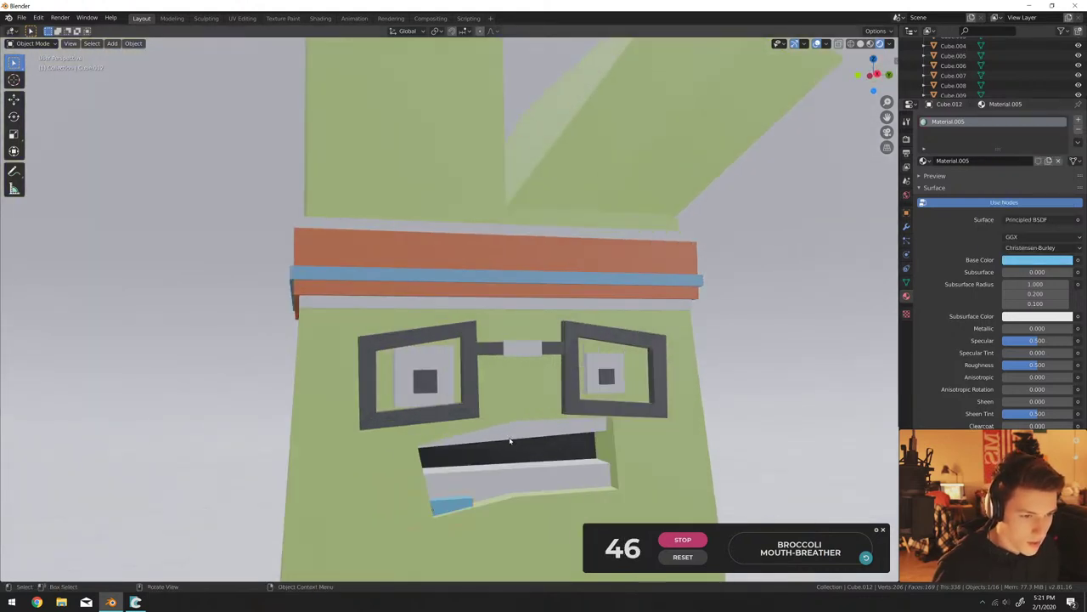
{"action": "middle_click_drag", "start_coordinate": [541, 418], "coordinate": [522, 370], "text": "shift"}
Tilt the blue piece about 7°, resize it, and scale it along local Y to 1.149.
{"action": "key", "text": "r"}
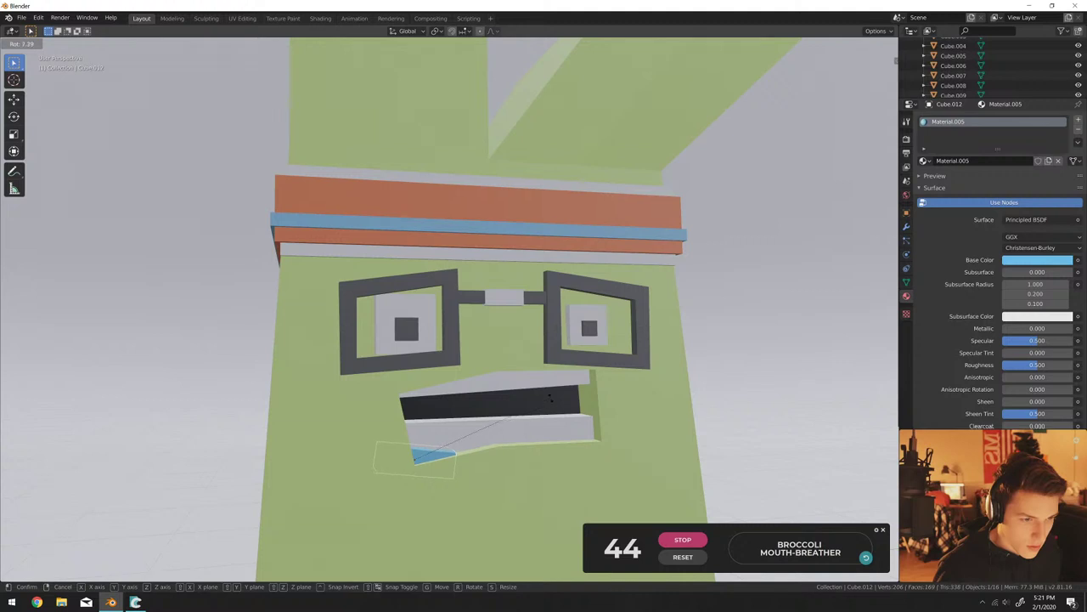
{"action": "left_click", "coordinate": [550, 396]}
{"action": "key", "text": "s"}
{"action": "left_click", "coordinate": [587, 405]}
{"action": "key", "text": "s"}
{"action": "middle_click_drag", "start_coordinate": [587, 406], "coordinate": [502, 393]}
{"action": "key", "text": "y"}
{"action": "key", "text": "y"}
{"action": "left_click", "coordinate": [654, 426]}
{"action": "key", "text": "Tab"}
{"action": "scroll", "coordinate": [501, 392], "scroll_direction": "down", "scroll_amount": 3}
{"action": "key", "text": "Tab"}
{"action": "scroll", "coordinate": [501, 393], "scroll_direction": "down", "scroll_amount": 2}
{"action": "scroll", "coordinate": [1003, 68], "scroll_direction": "down", "scroll_amount": 5}
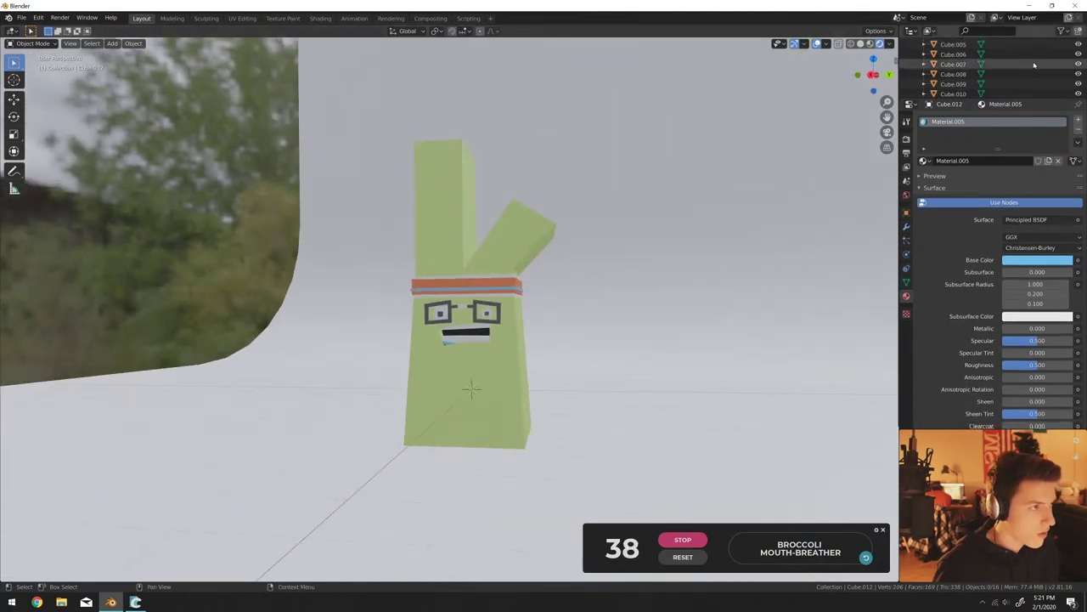
Unhide the Icosphere.001 broccoli head in the Outliner and view it through the camera.
{"action": "left_click", "coordinate": [1019, 69]}
{"action": "left_click", "coordinate": [1079, 72]}
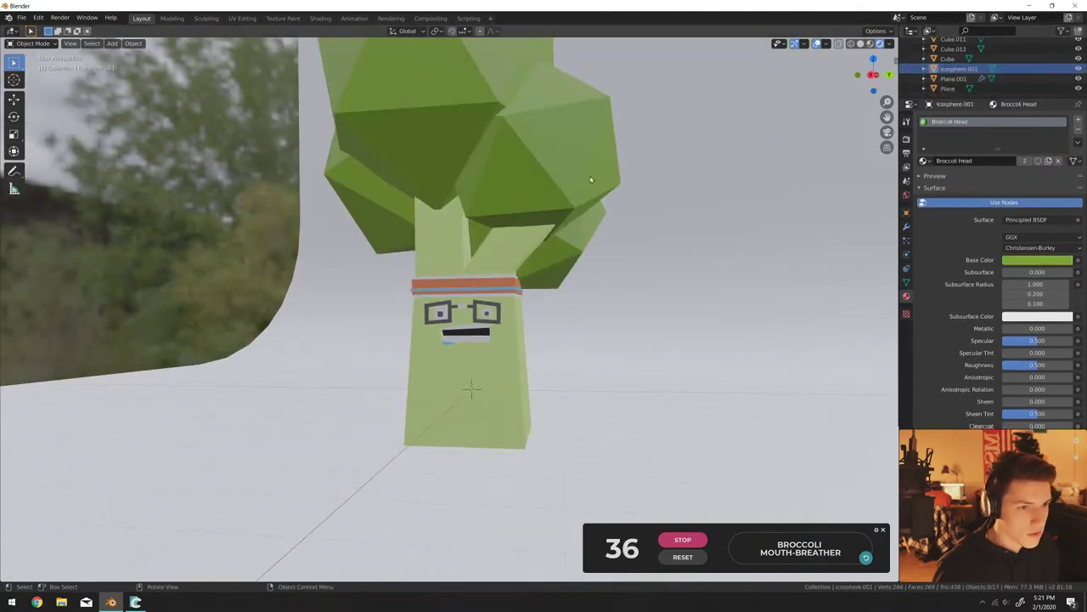
{"action": "middle_click_drag", "start_coordinate": [543, 255], "coordinate": [476, 331]}
{"action": "scroll", "coordinate": [491, 348], "scroll_direction": "up", "scroll_amount": 5}
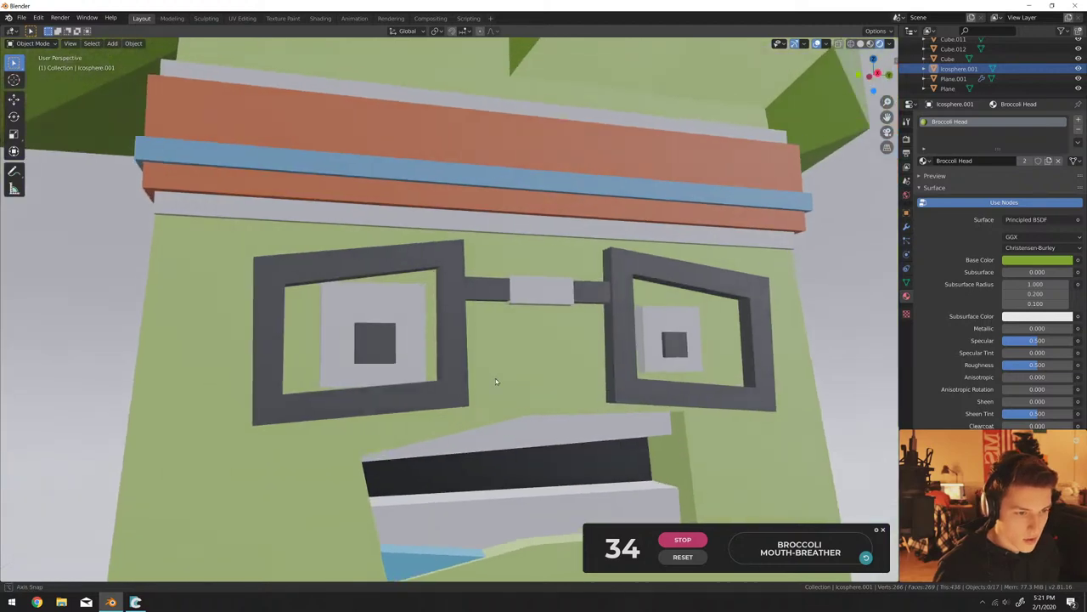
{"action": "scroll", "coordinate": [475, 331], "scroll_direction": "down", "scroll_amount": 3}
{"action": "key", "text": "KP_0"}
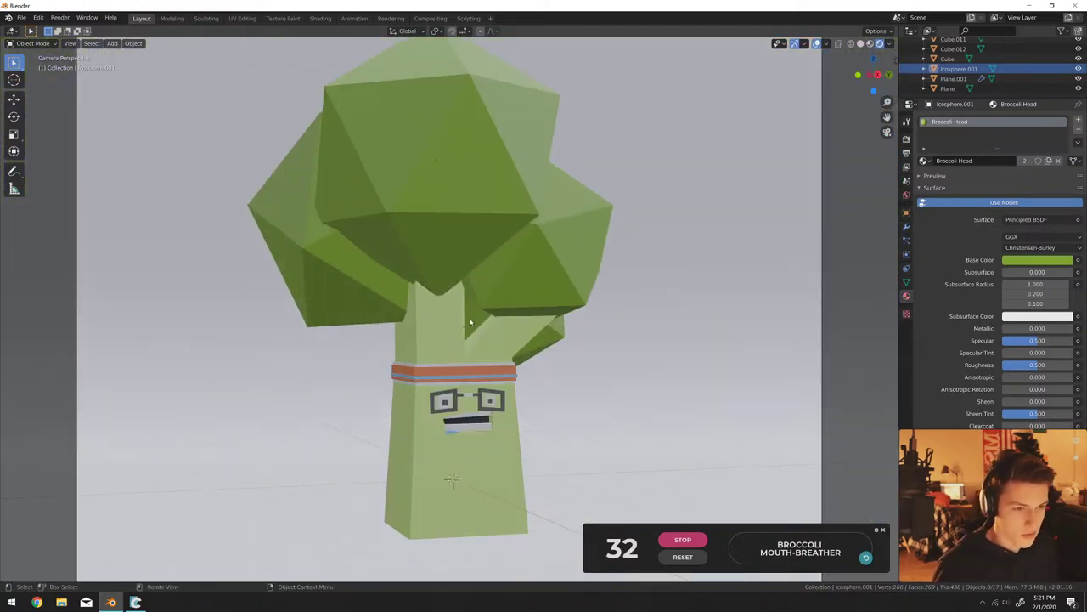
Delete the stray light blue piece under the broccoli's mouth.
{"action": "scroll", "coordinate": [470, 321], "scroll_direction": "up", "scroll_amount": 3}
{"action": "key", "text": "Delete"}
{"action": "scroll", "coordinate": [569, 417], "scroll_direction": "down", "scroll_amount": 3}
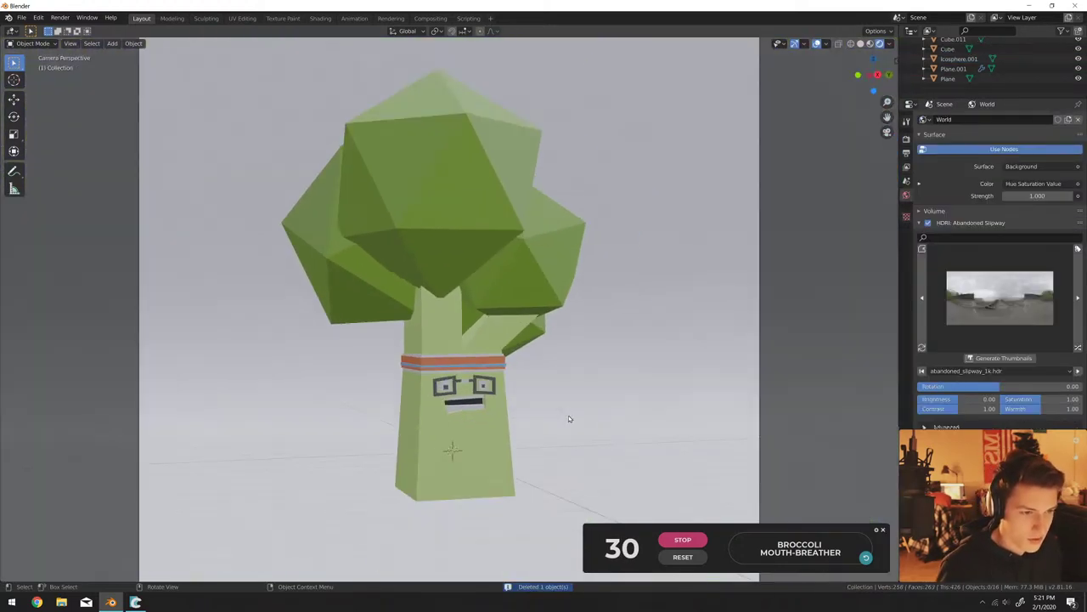
{"action": "scroll", "coordinate": [569, 418], "scroll_direction": "up", "scroll_amount": 6}
Enter and leave Edit Mode on the broccoli stem, then return to the camera view.
{"action": "left_click", "coordinate": [545, 320]}
{"action": "key", "text": "Tab"}
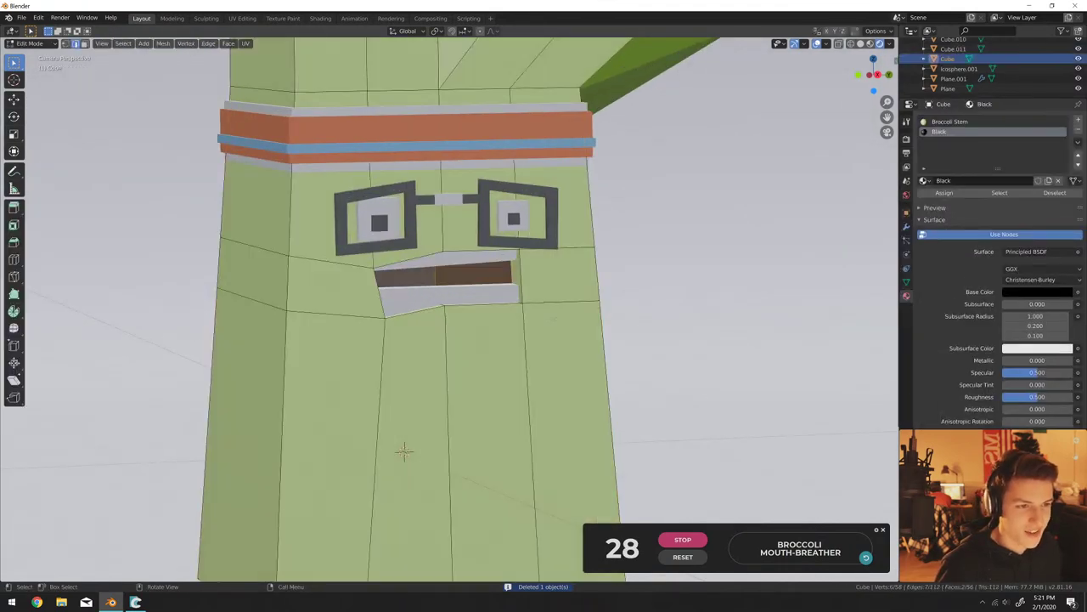
{"action": "scroll", "coordinate": [404, 451], "scroll_direction": "up", "scroll_amount": 2}
{"action": "middle_click_drag", "start_coordinate": [384, 513], "coordinate": [399, 558], "text": "shift"}
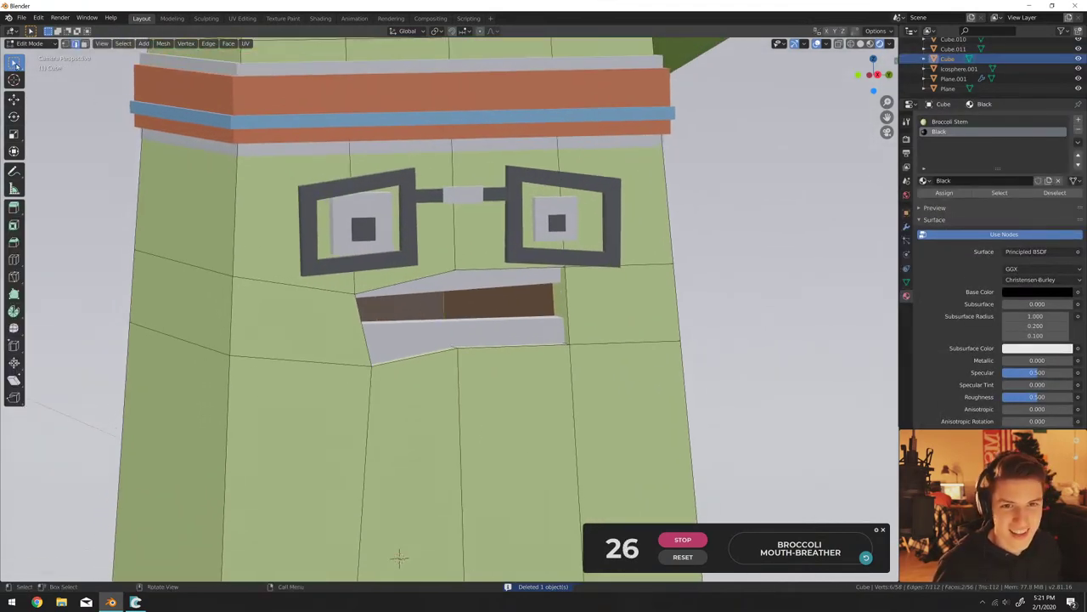
{"action": "key", "text": "Tab"}
{"action": "scroll", "coordinate": [317, 242], "scroll_direction": "down", "scroll_amount": 4}
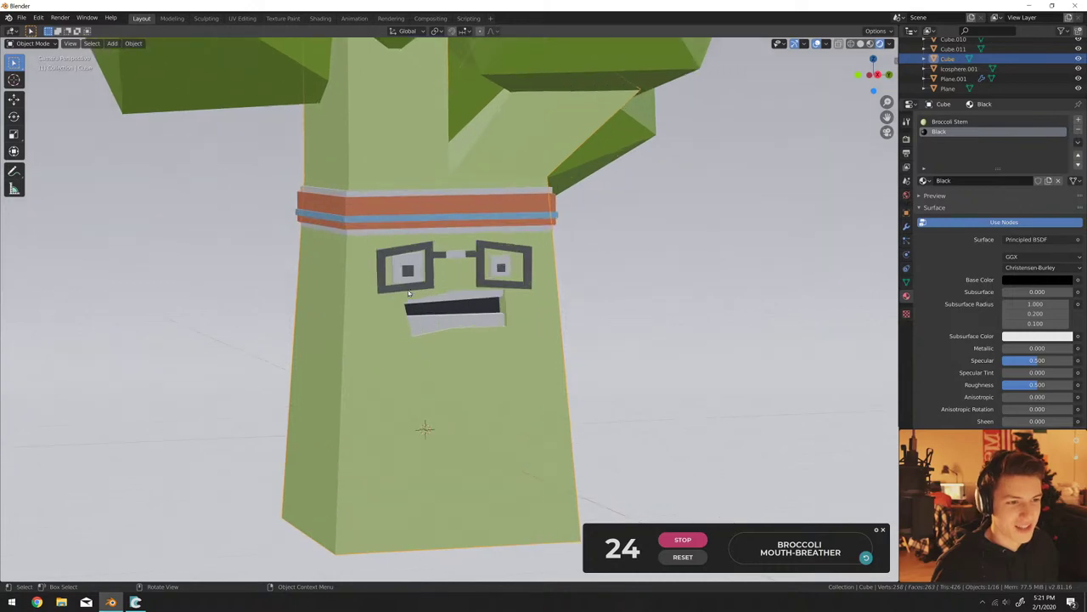
{"action": "key", "text": "KP_0"}
{"action": "scroll", "coordinate": [408, 318], "scroll_direction": "up", "scroll_amount": 2}
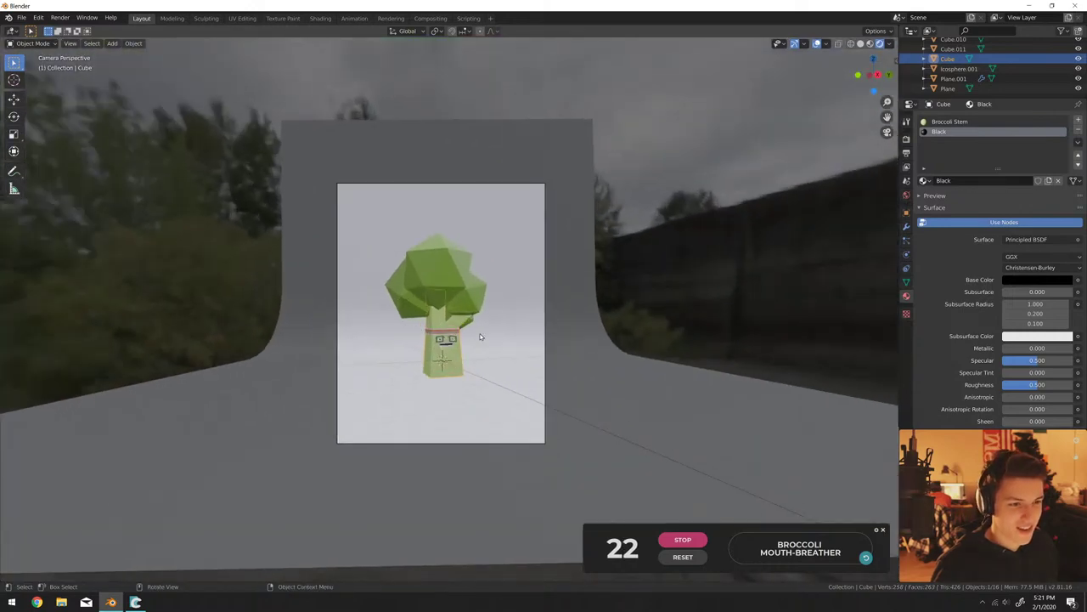
Lengthen the camera's focal length and enable its depth of field.
{"action": "left_click", "coordinate": [544, 183]}
{"action": "left_click_drag", "start_coordinate": [1034, 166], "coordinate": [1062, 166]}
{"action": "left_click", "coordinate": [927, 243]}
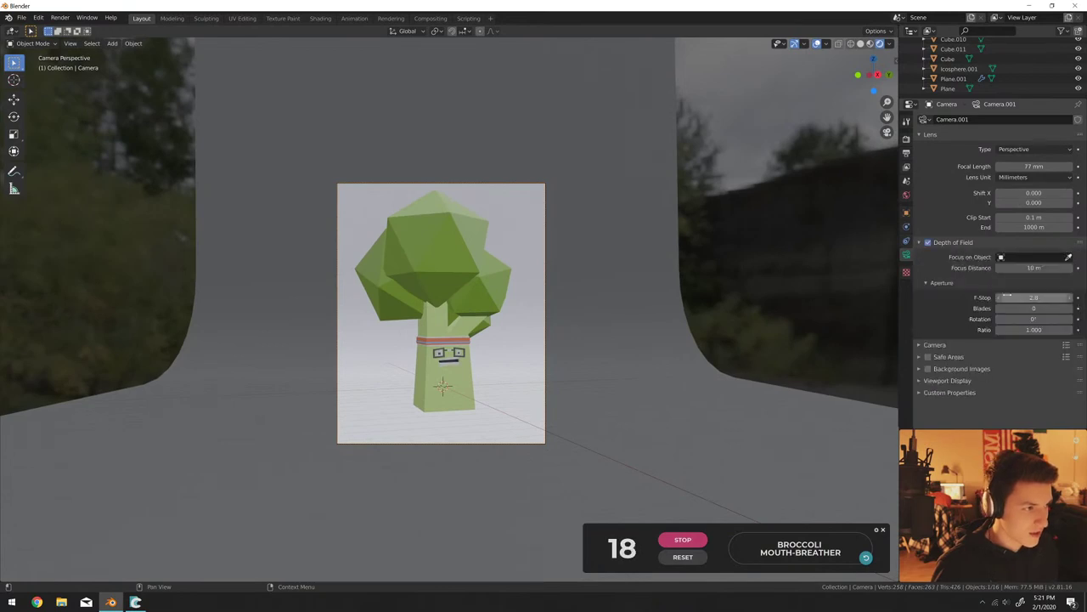
Add a Plain Axes empty and move it into position in the scene.
{"action": "middle_click_drag", "start_coordinate": [645, 323], "coordinate": [727, 307]}
{"action": "key", "text": "shift+a"}
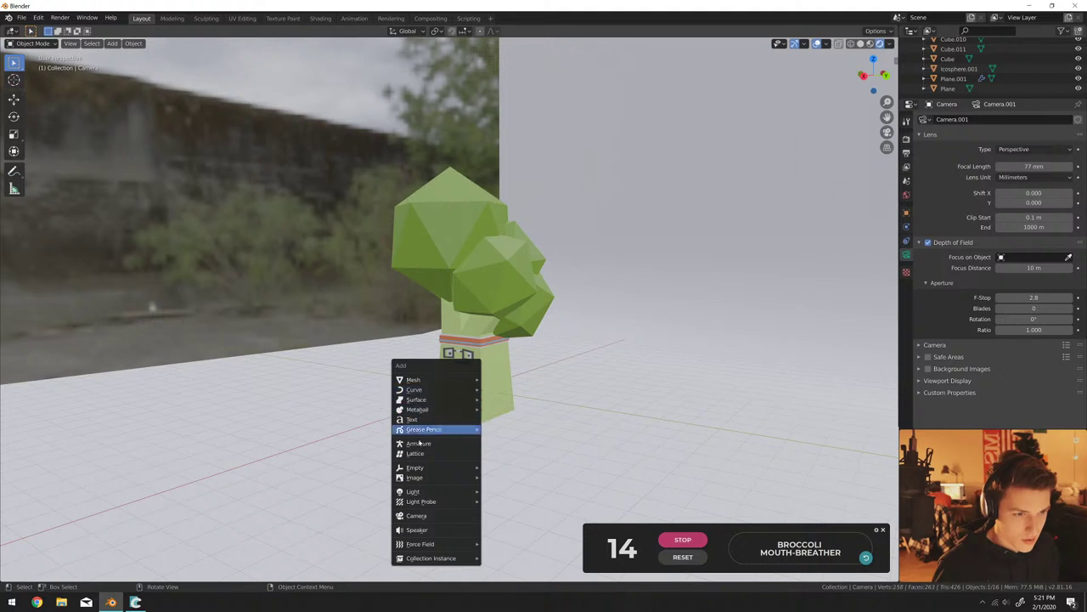
{"action": "mouse_move", "coordinate": [425, 467]}
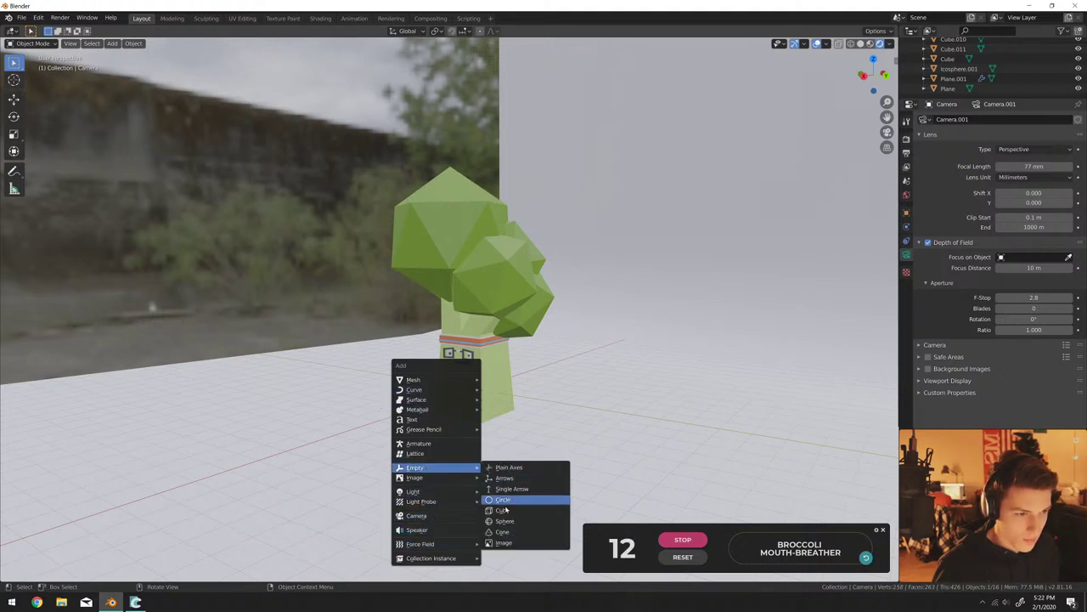
{"action": "left_click", "coordinate": [510, 468]}
{"action": "key", "text": "g"}
{"action": "left_click", "coordinate": [505, 433]}
{"action": "middle_click_drag", "start_coordinate": [505, 433], "coordinate": [162, 317]}
{"action": "key", "text": "g"}
{"action": "left_click", "coordinate": [497, 387]}
{"action": "scroll", "coordinate": [162, 317], "scroll_direction": "down", "scroll_amount": 3}
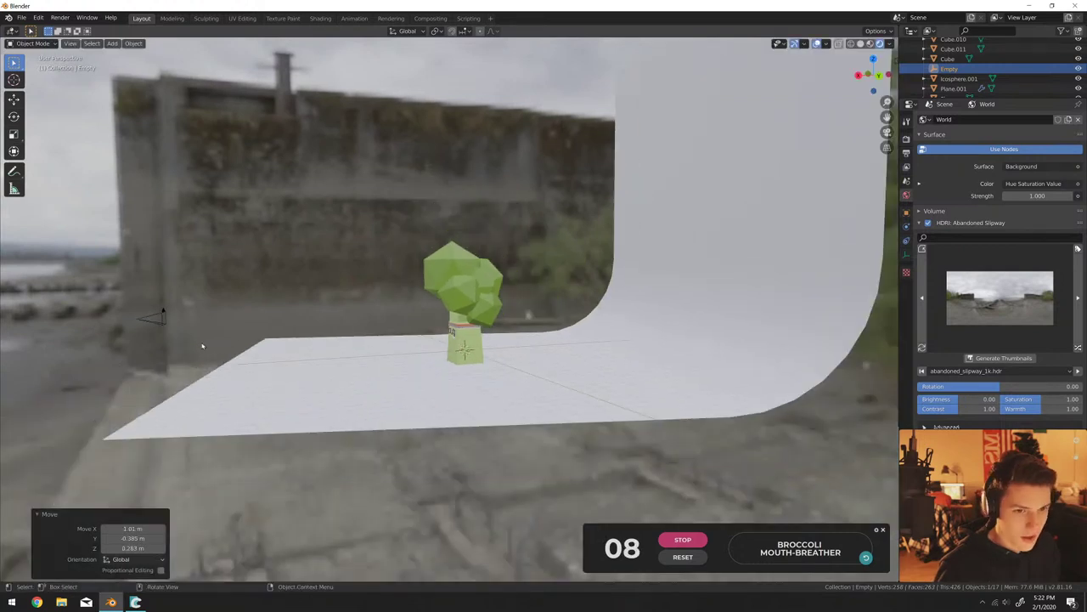
Set the camera's depth-of-field focus object to the Empty and view through the camera.
{"action": "left_click", "coordinate": [157, 318]}
{"action": "left_click", "coordinate": [906, 254]}
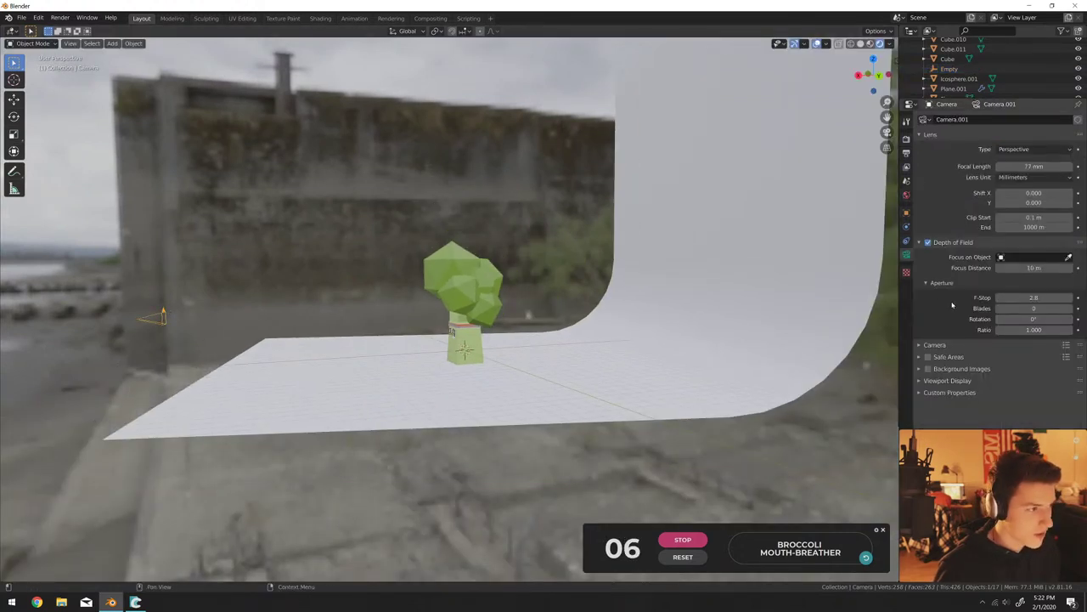
{"action": "left_click", "coordinate": [1027, 256]}
{"action": "left_click", "coordinate": [985, 328]}
{"action": "middle_click_drag", "start_coordinate": [646, 335], "coordinate": [555, 332]}
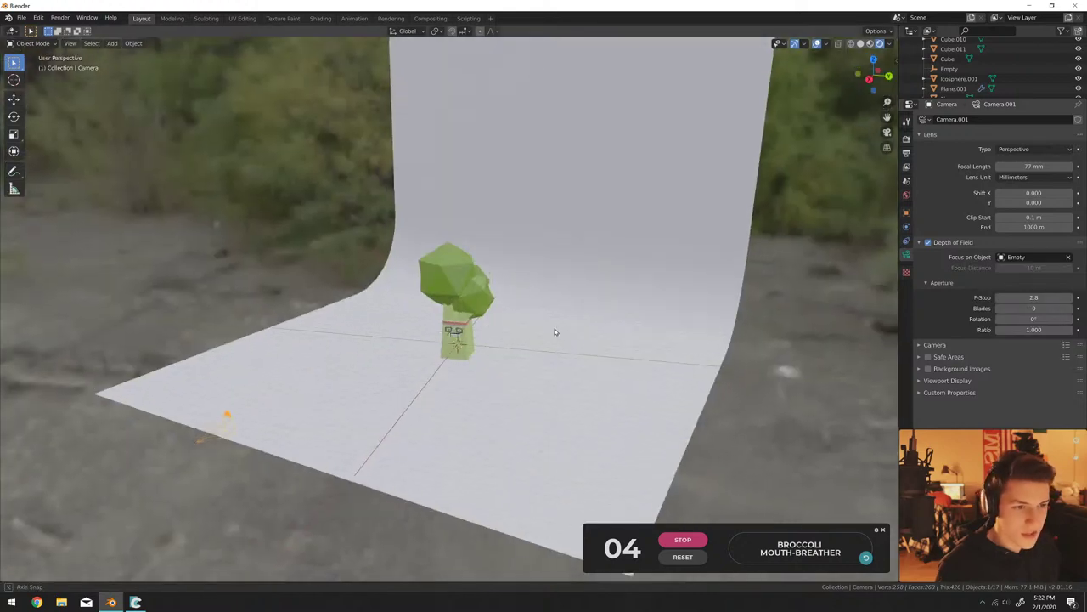
{"action": "key", "text": "KP_0"}
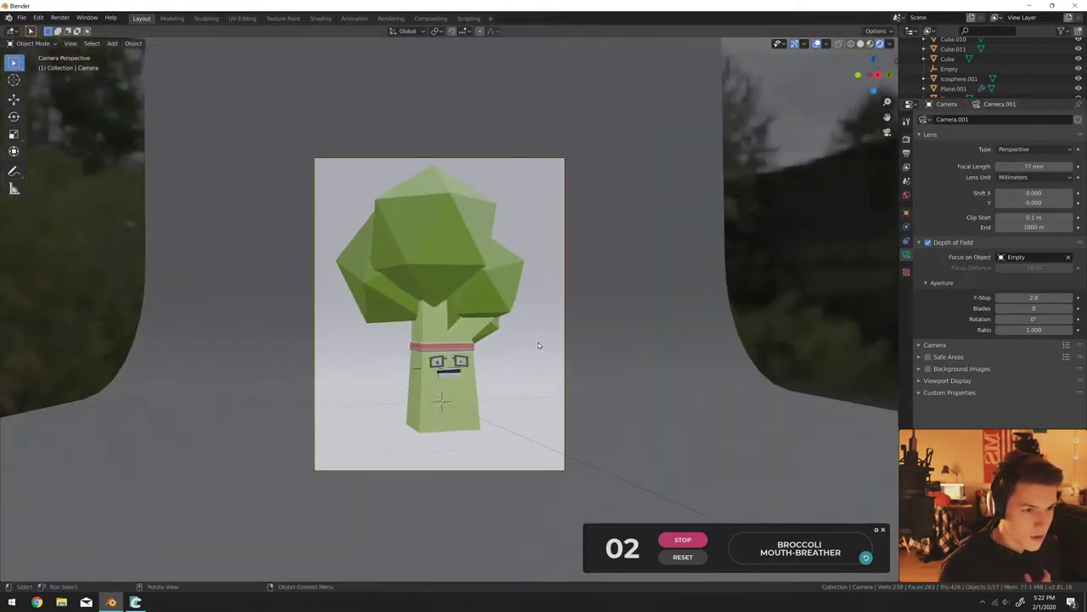
{"action": "scroll", "coordinate": [607, 339], "scroll_direction": "up", "scroll_amount": 2}
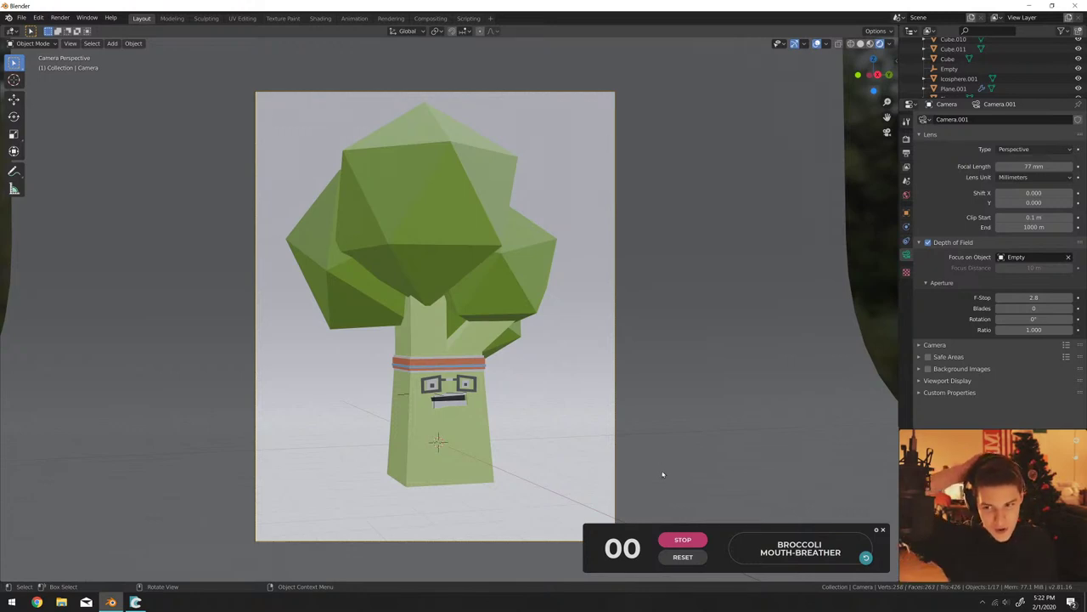
Set the camera focal length to 75 mm.
{"action": "left_click", "coordinate": [684, 541]}
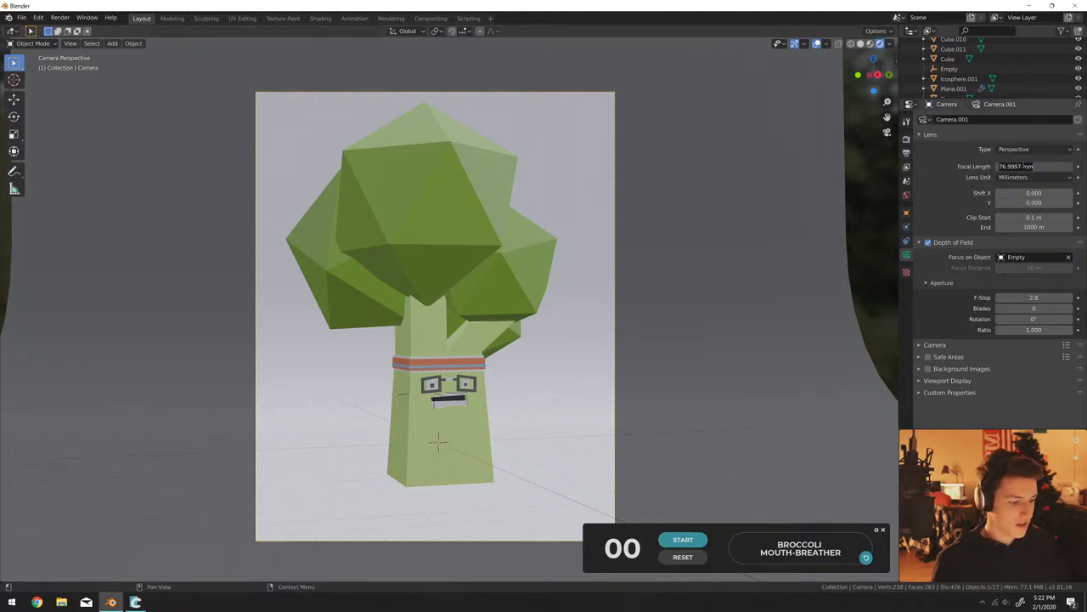
{"action": "type", "text": "75"}
{"action": "key", "text": "Return"}
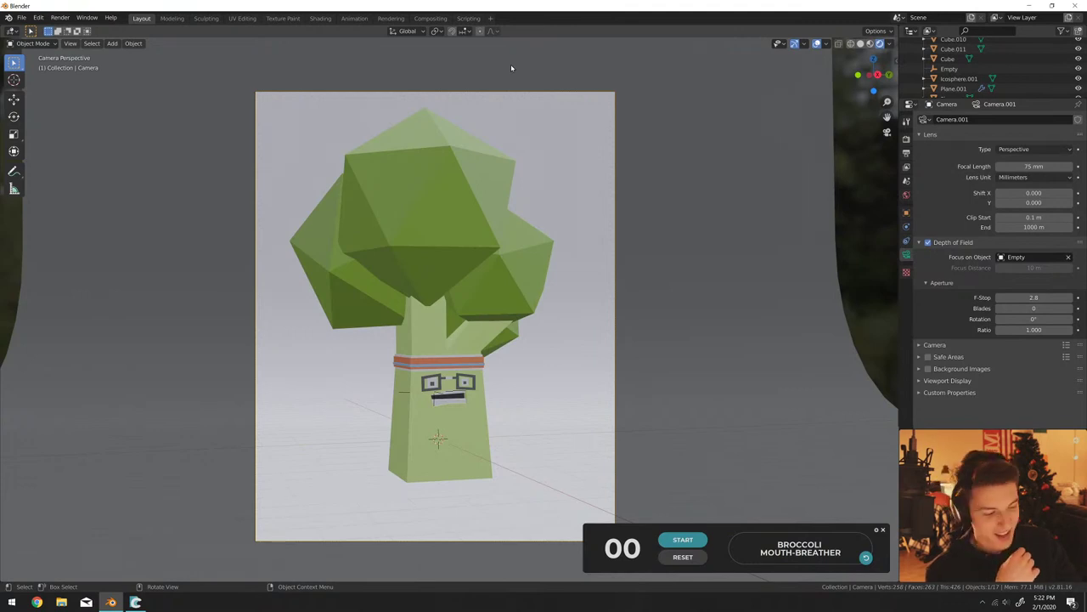
Render a quick preview, then switch the render engine to Cycles.
{"action": "key", "text": "F12"}
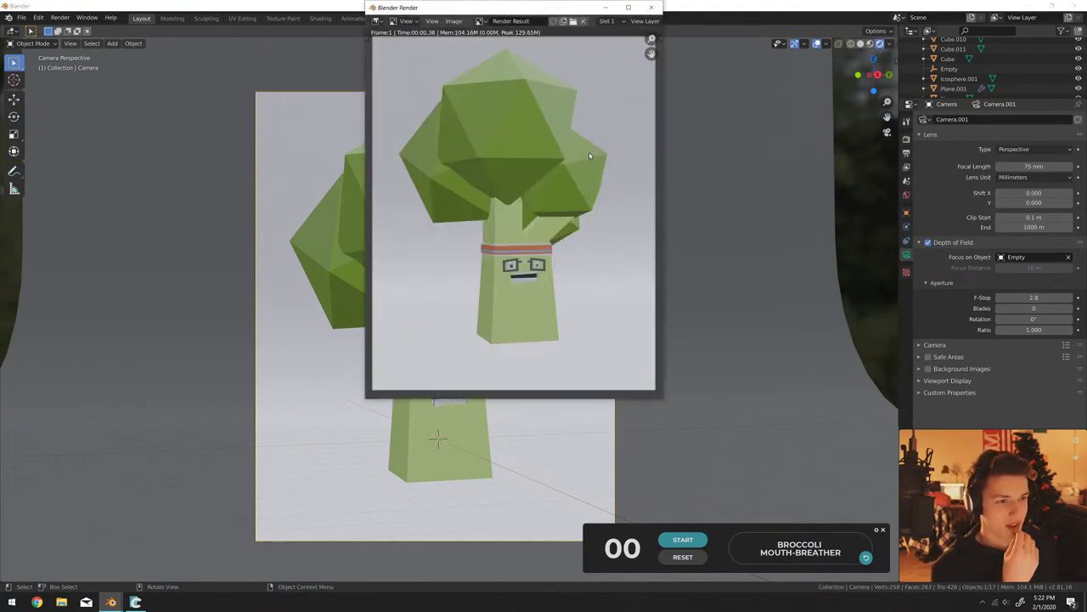
{"action": "scroll", "coordinate": [589, 154], "scroll_direction": "up", "scroll_amount": 2}
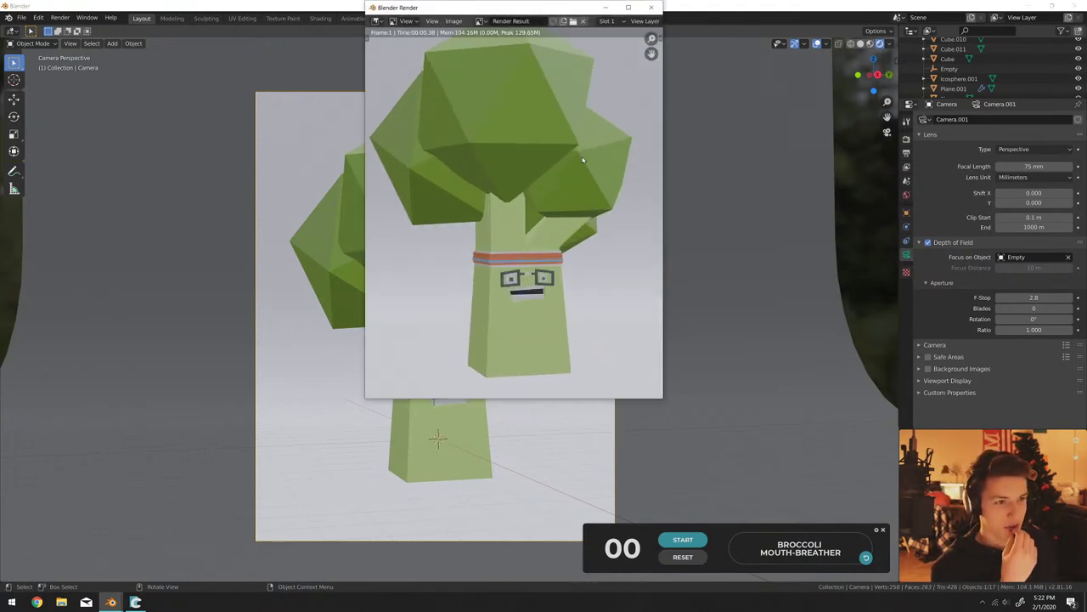
{"action": "left_click", "coordinate": [659, 6]}
{"action": "left_click", "coordinate": [907, 138]}
{"action": "left_click", "coordinate": [1023, 119]}
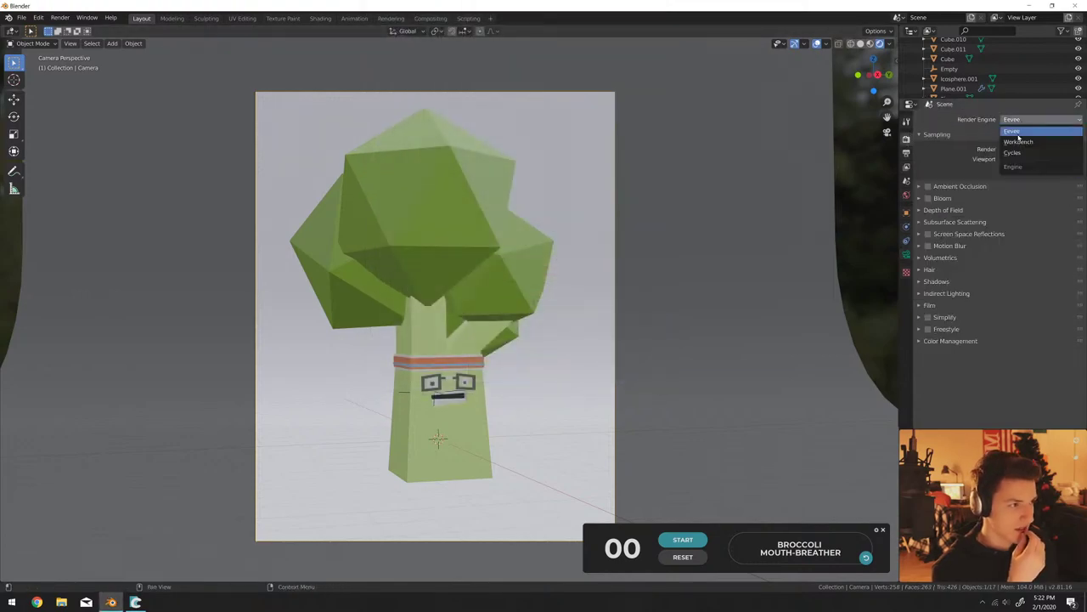
{"action": "left_click", "coordinate": [1013, 152]}
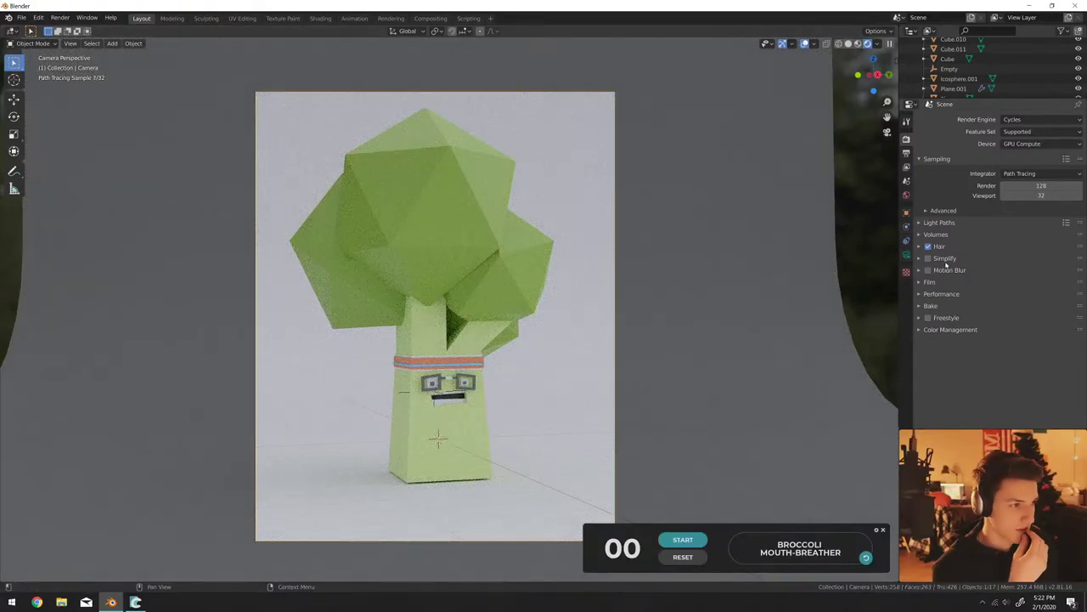
Enable Denoising in the View Layer properties and test a Cycles render.
{"action": "left_click", "coordinate": [905, 153]}
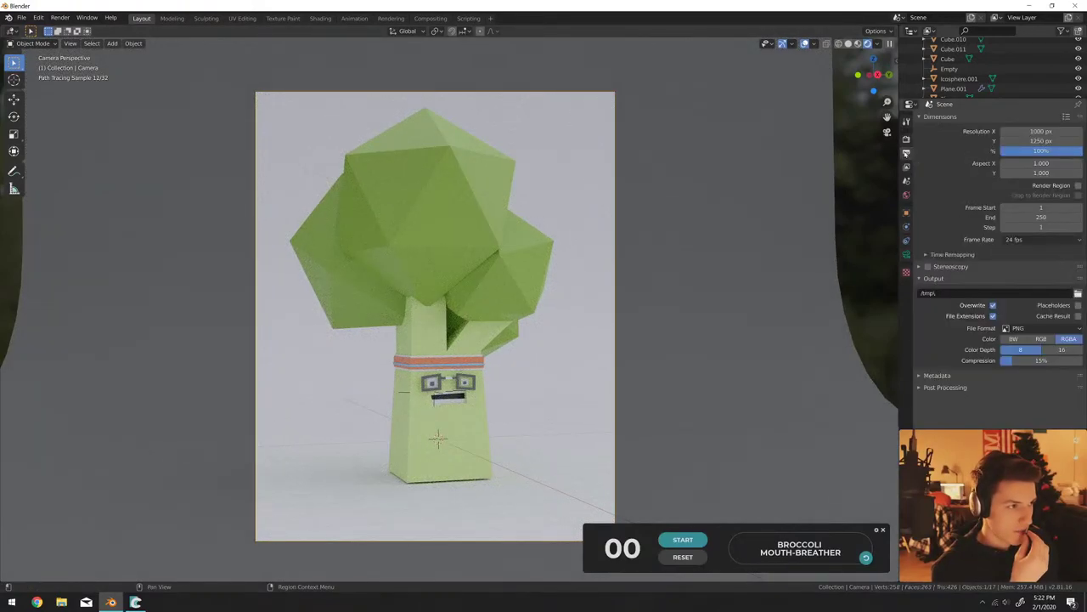
{"action": "left_click", "coordinate": [906, 167]}
{"action": "left_click", "coordinate": [905, 181]}
{"action": "left_click", "coordinate": [906, 194]}
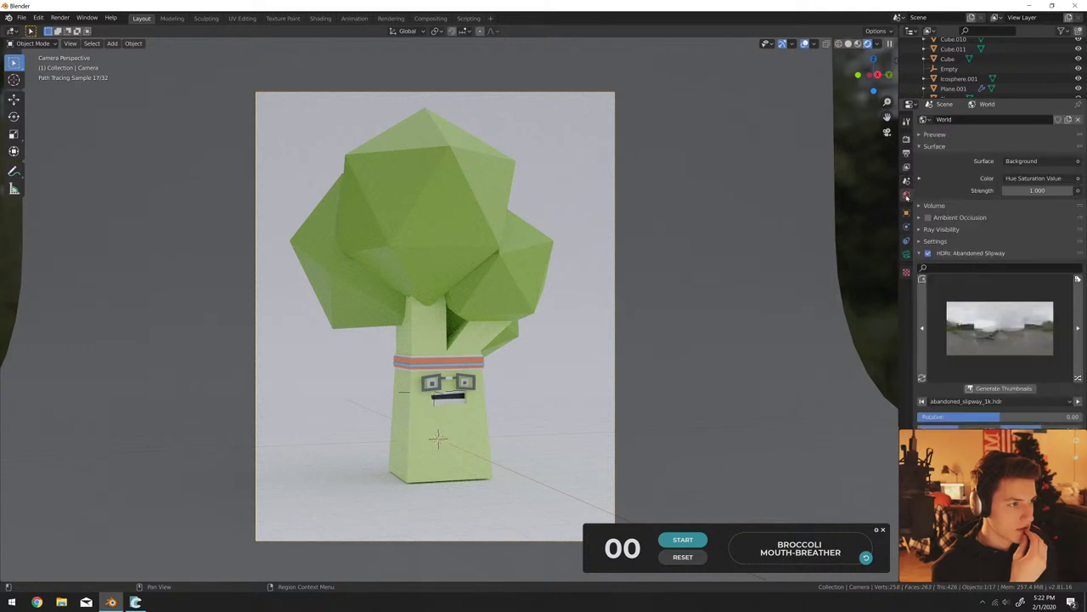
{"action": "left_click", "coordinate": [906, 181]}
{"action": "left_click", "coordinate": [906, 167]}
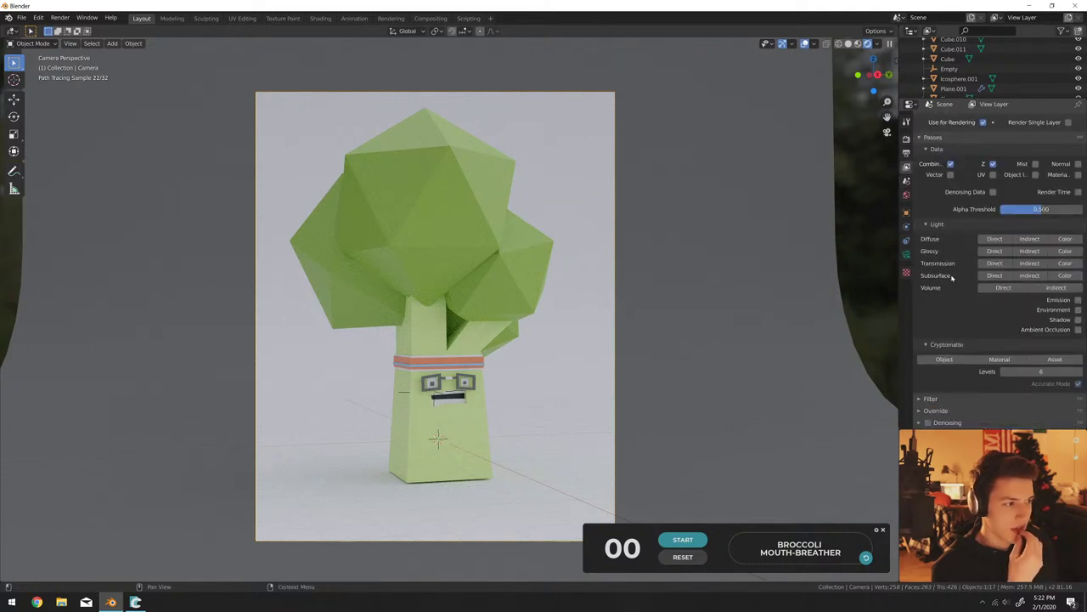
{"action": "left_click", "coordinate": [927, 422]}
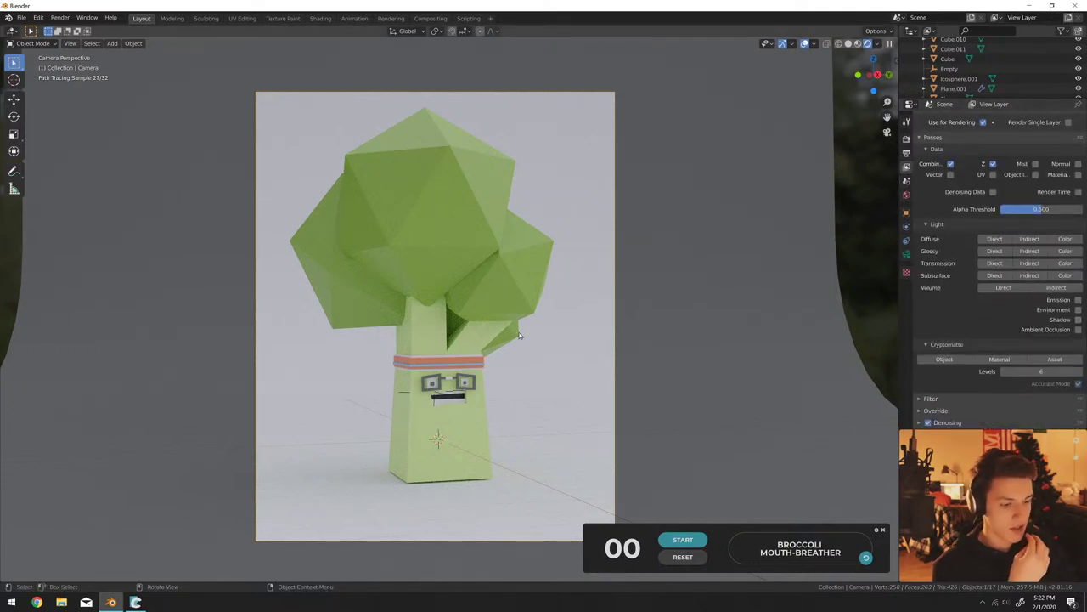
{"action": "key", "text": "F12"}
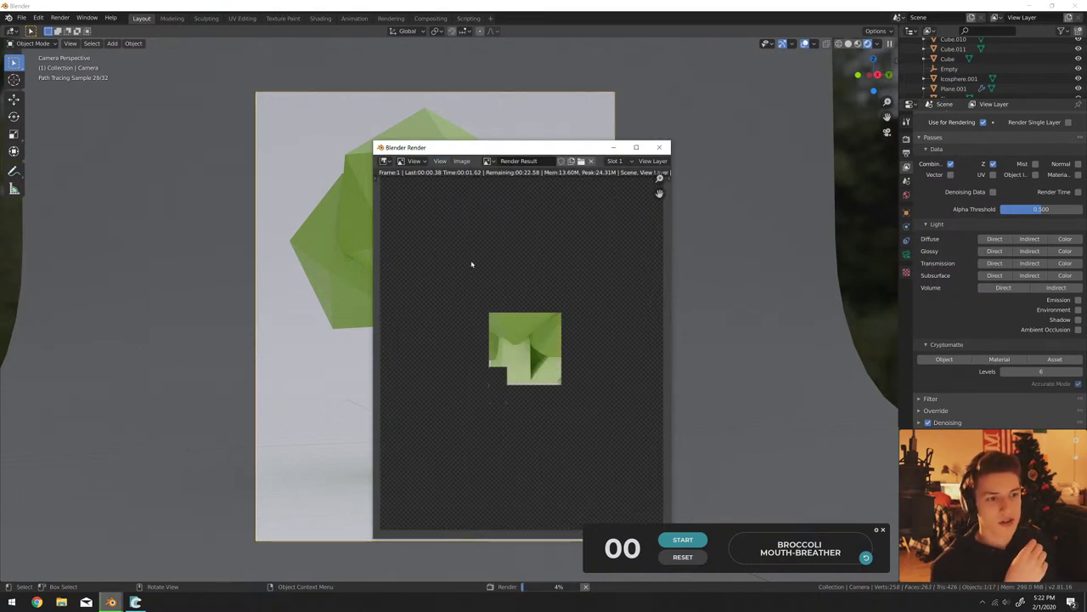
{"action": "key", "text": "Escape"}
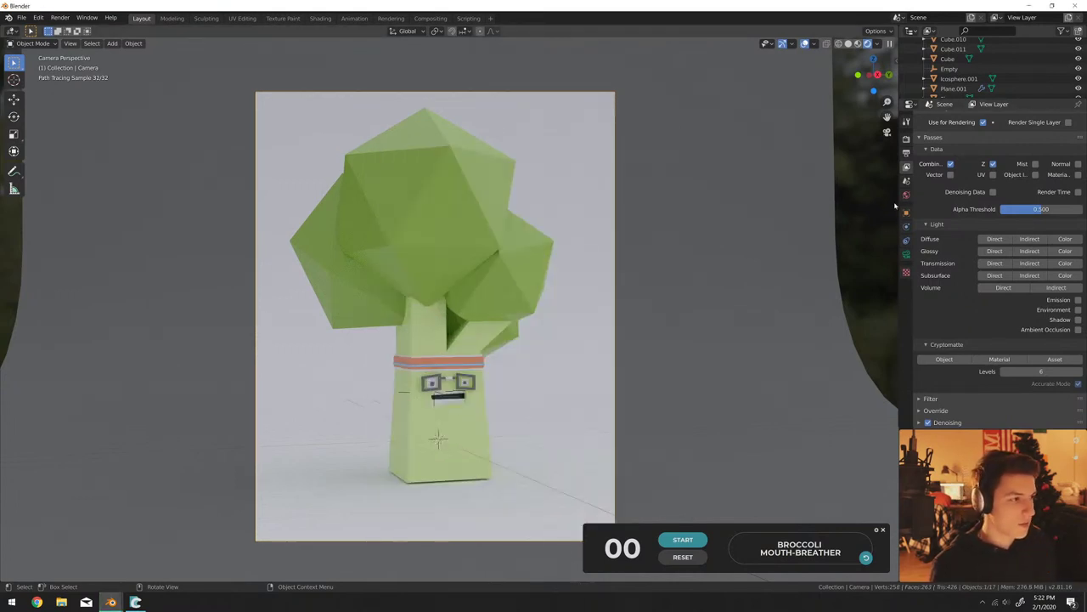
Set the Performance render tiles to 256 × 256 and start a new Cycles render.
{"action": "left_click", "coordinate": [907, 183]}
{"action": "left_click", "coordinate": [907, 167]}
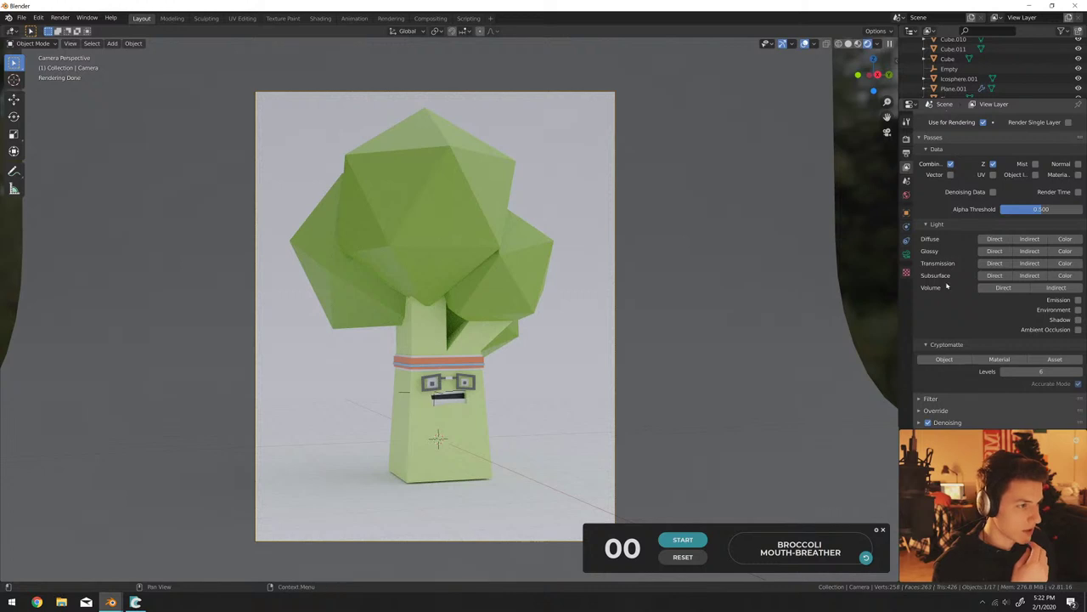
{"action": "left_click", "coordinate": [906, 153]}
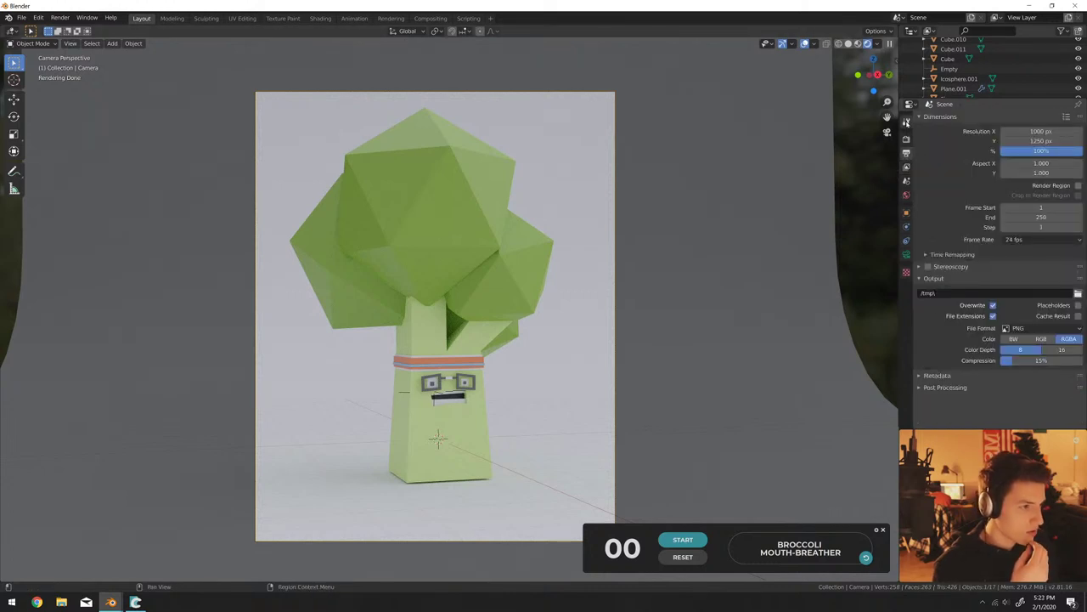
{"action": "left_click", "coordinate": [906, 138]}
{"action": "left_click", "coordinate": [945, 293]}
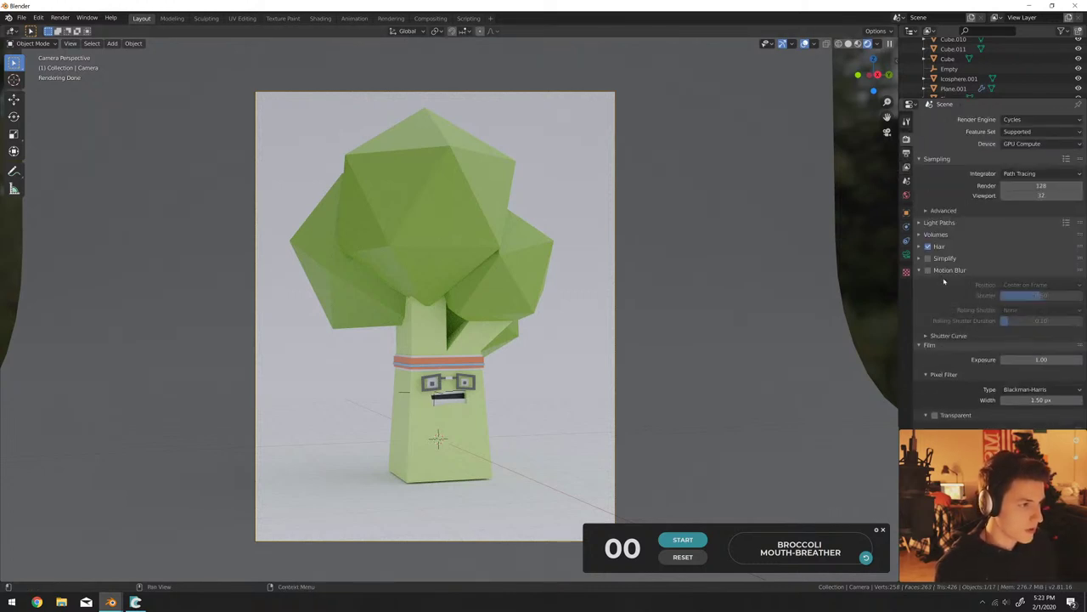
{"action": "left_click", "coordinate": [945, 293]}
{"action": "left_click", "coordinate": [945, 293]}
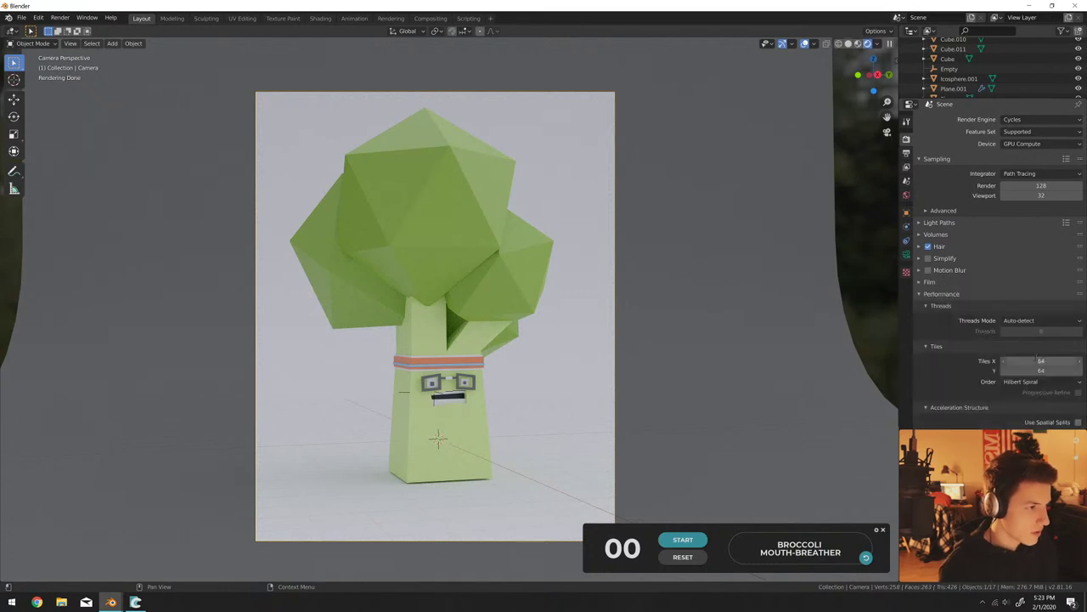
{"action": "left_click_drag", "start_coordinate": [1036, 361], "coordinate": [1062, 361]}
{"action": "key", "text": "F12"}
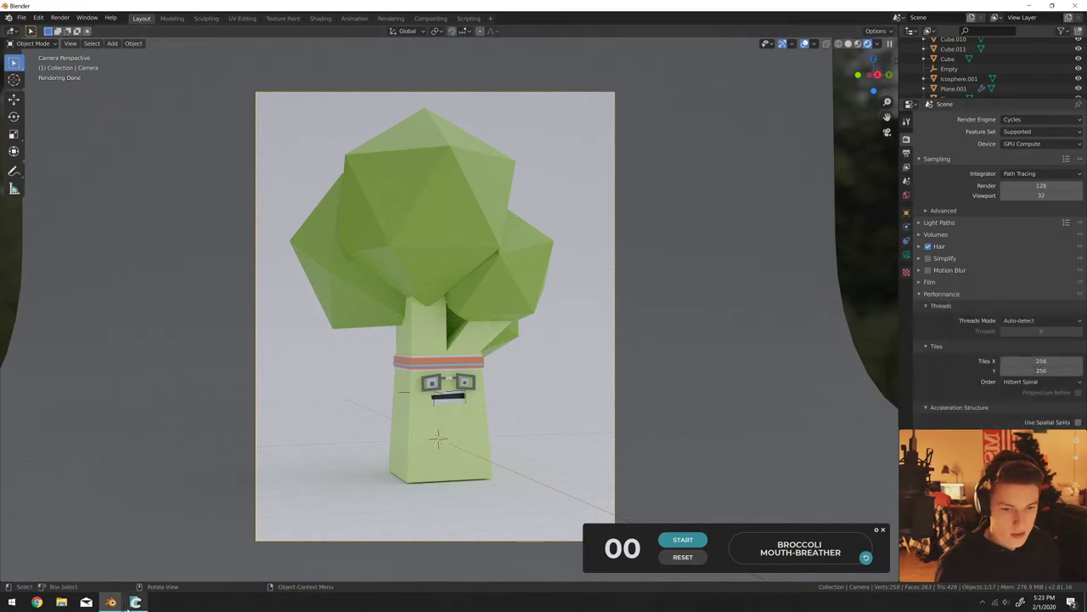
{"action": "left_click", "coordinate": [659, 147]}
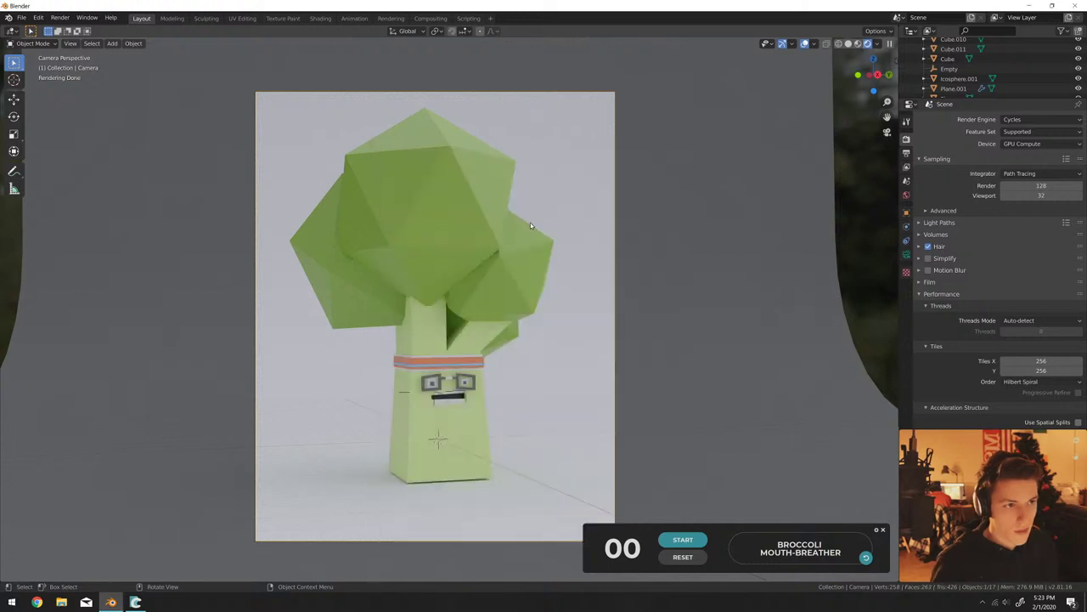
Switch the viewport to solid shading, render the final image, and open the render's Image menu.
{"action": "key", "text": "z"}
{"action": "left_click", "coordinate": [595, 212]}
{"action": "key", "text": "F12"}
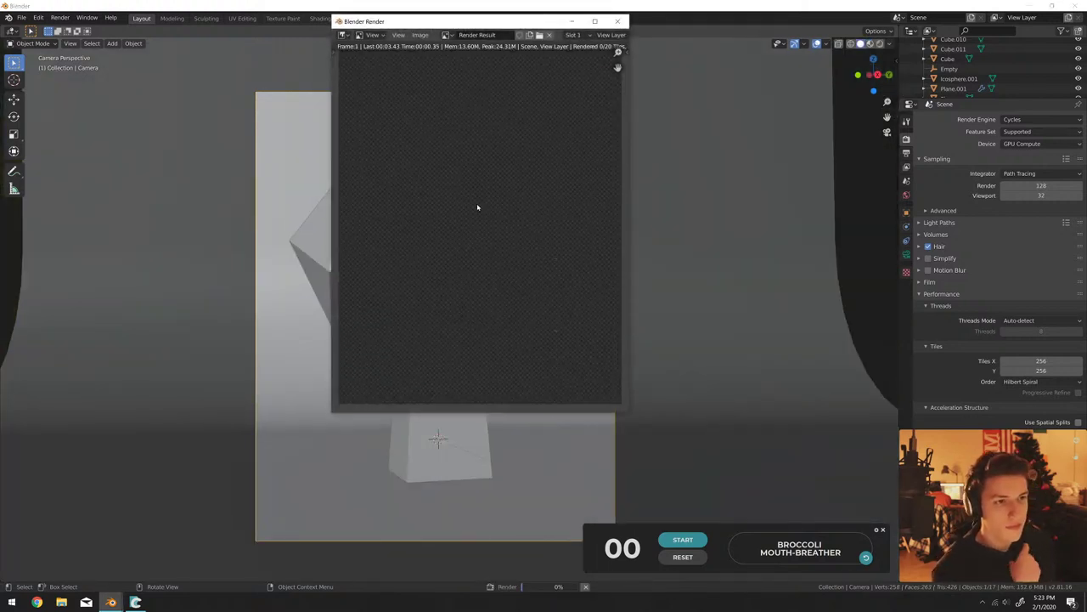
{"action": "scroll", "coordinate": [482, 216], "scroll_direction": "down", "scroll_amount": 2}
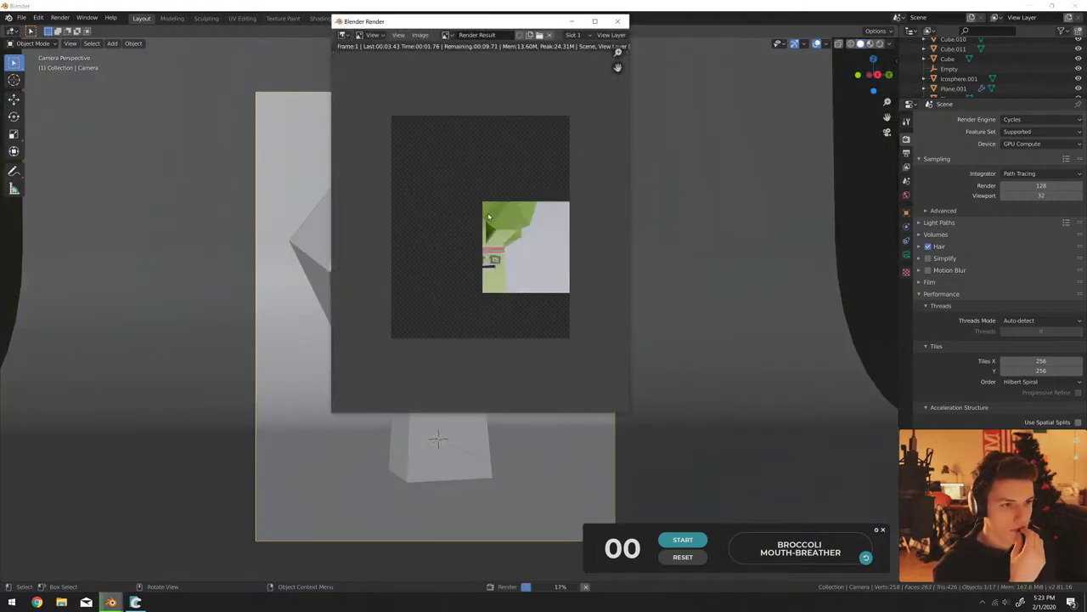
{"action": "scroll", "coordinate": [488, 237], "scroll_direction": "up", "scroll_amount": 5}
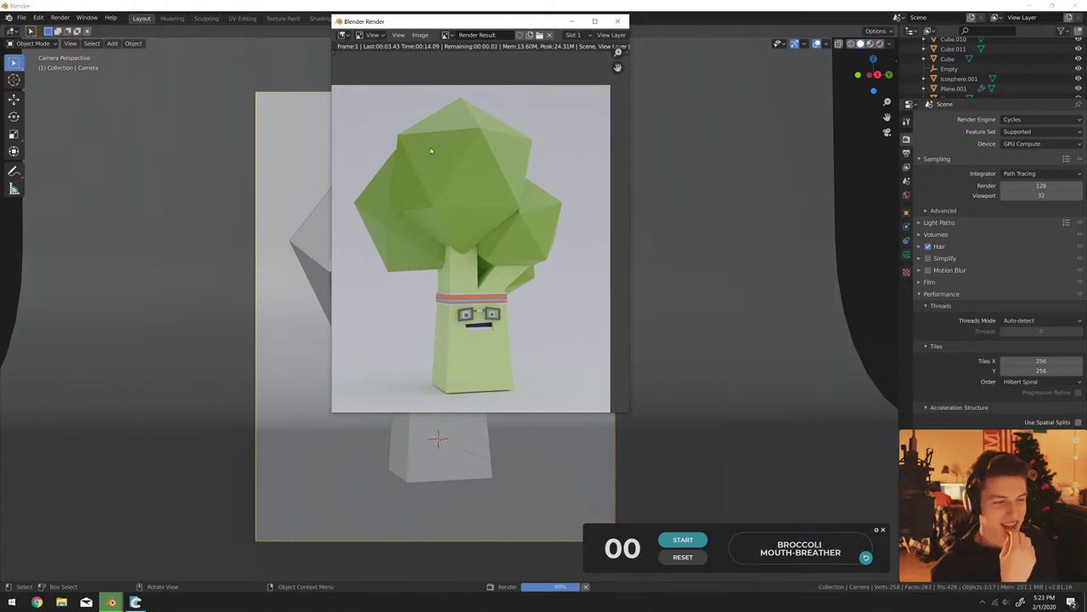
{"action": "left_click", "coordinate": [419, 35]}
Save the render to the Desktop as broccoli_mouthbreather.png.
{"action": "left_click", "coordinate": [429, 105]}
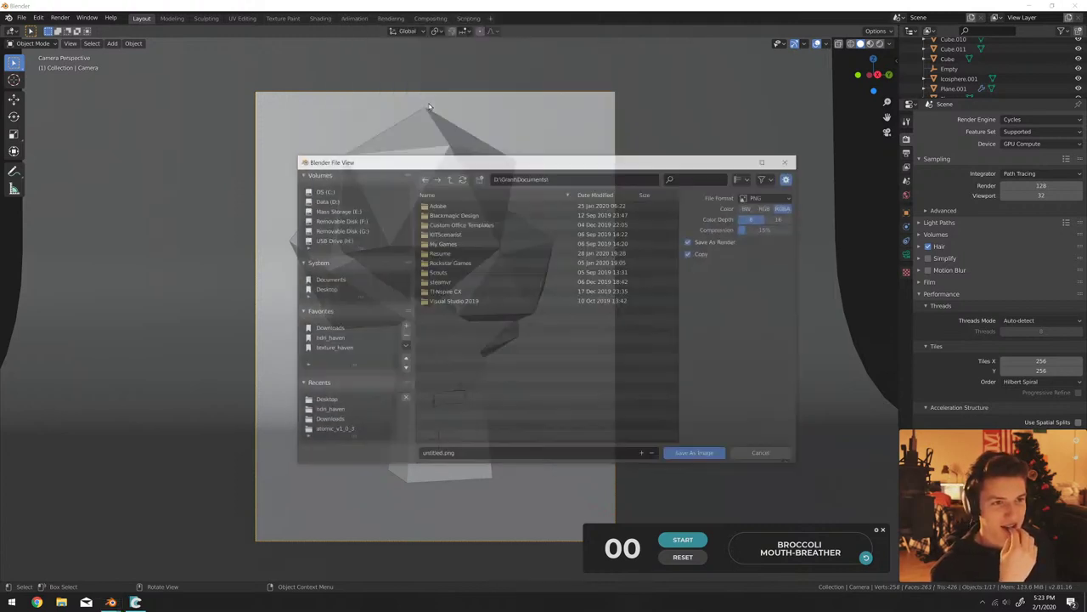
{"action": "left_click", "coordinate": [540, 178]}
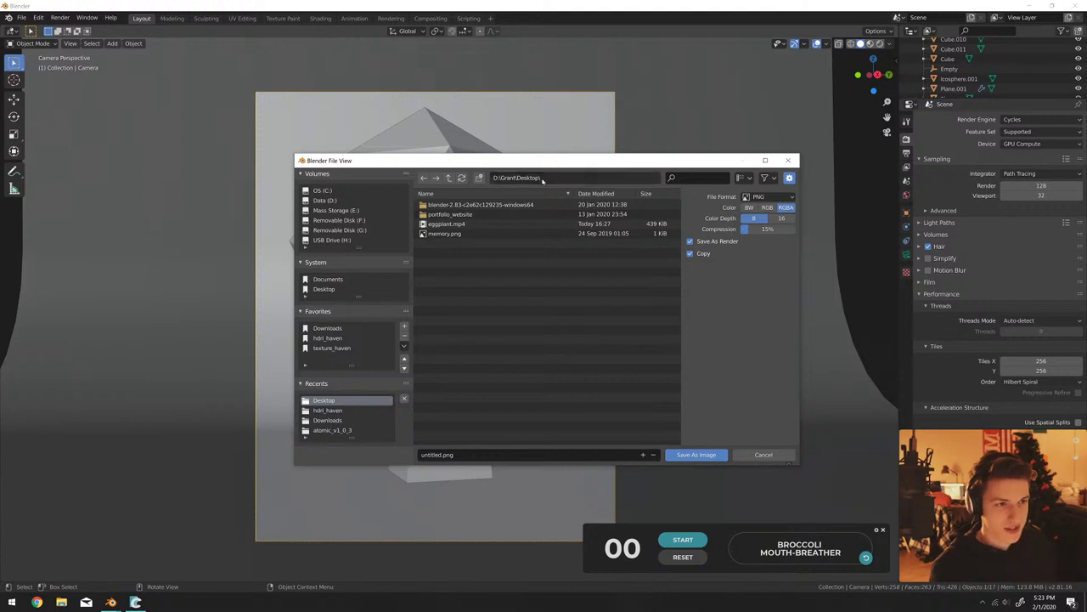
{"action": "type", "text": "broccoli"}
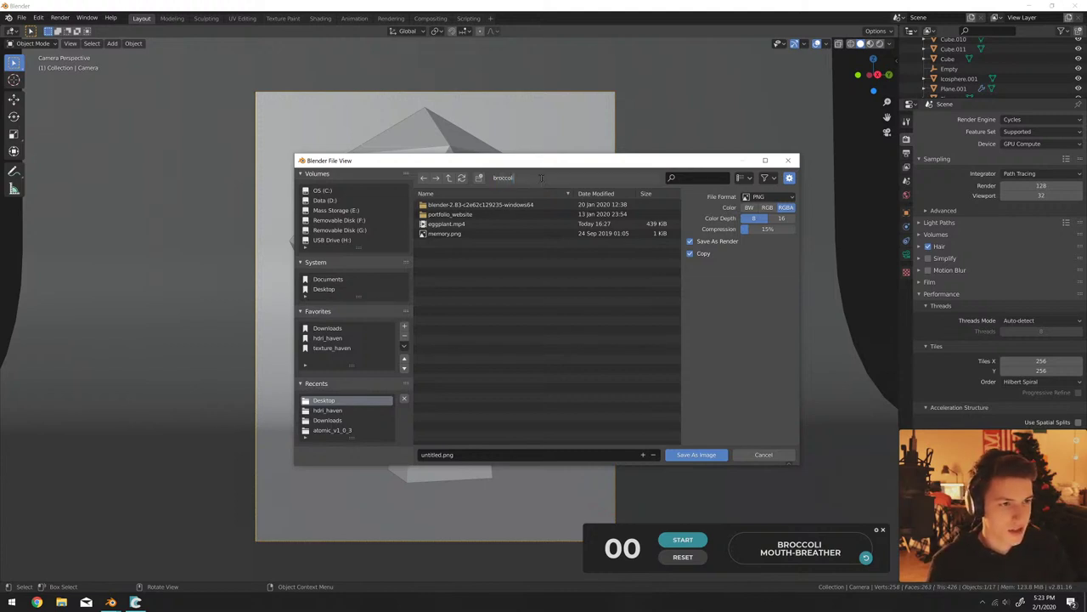
{"action": "type", "text": "_mouthbrea"}
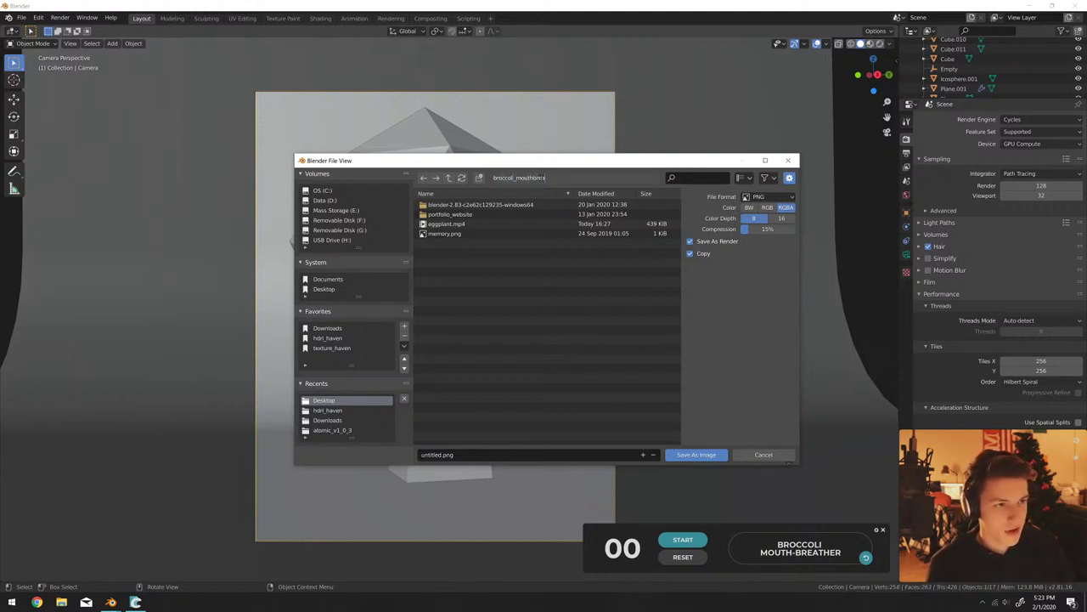
{"action": "type", "text": "ther"}
{"action": "key", "text": "Return"}
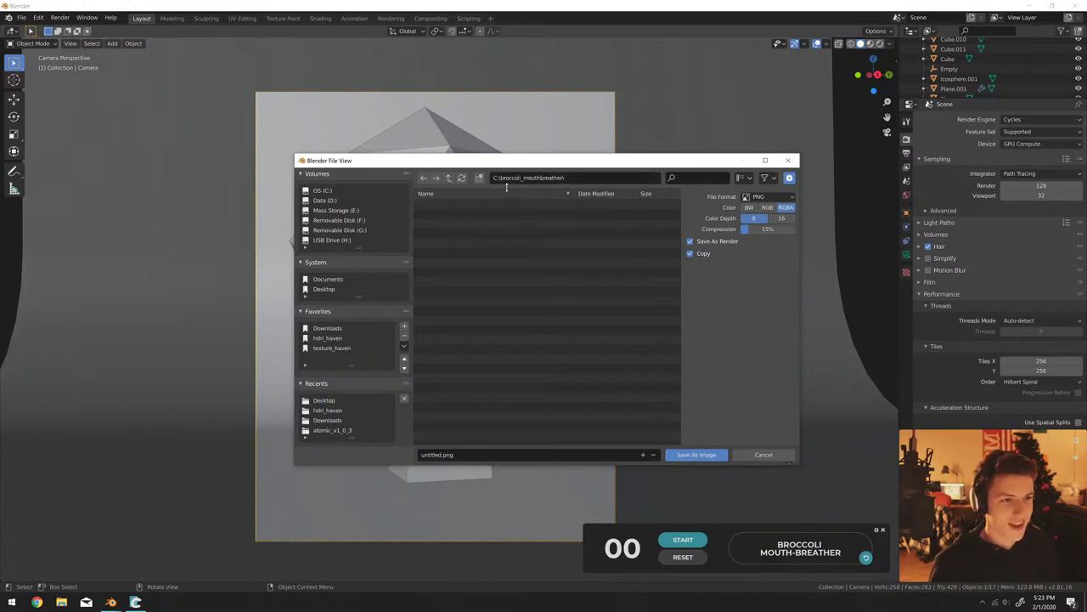
{"action": "left_click", "coordinate": [449, 177]}
{"action": "right_click", "coordinate": [462, 228]}
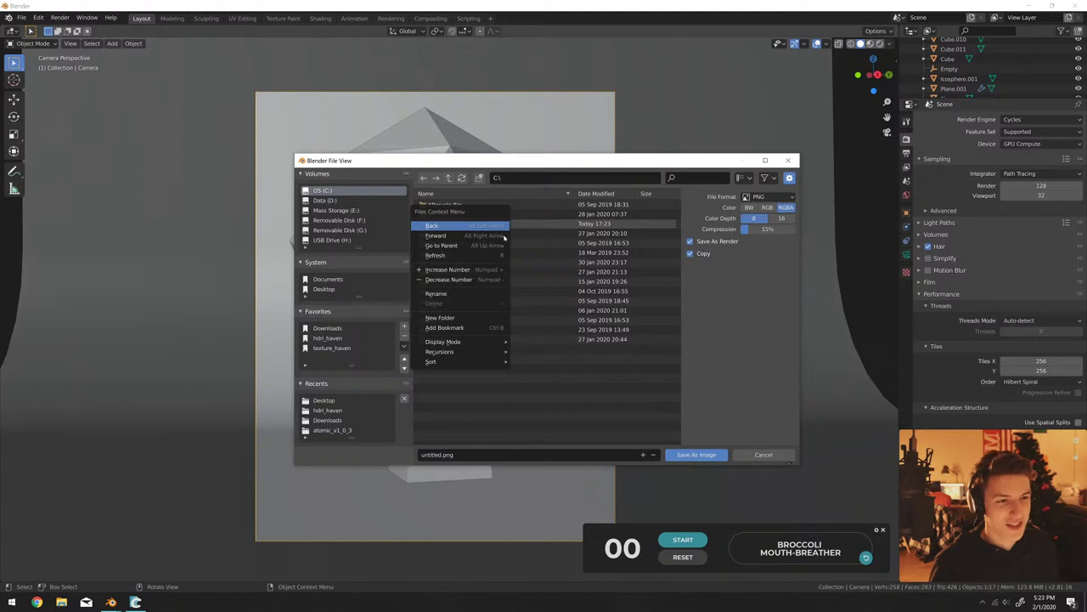
{"action": "left_click", "coordinate": [321, 290]}
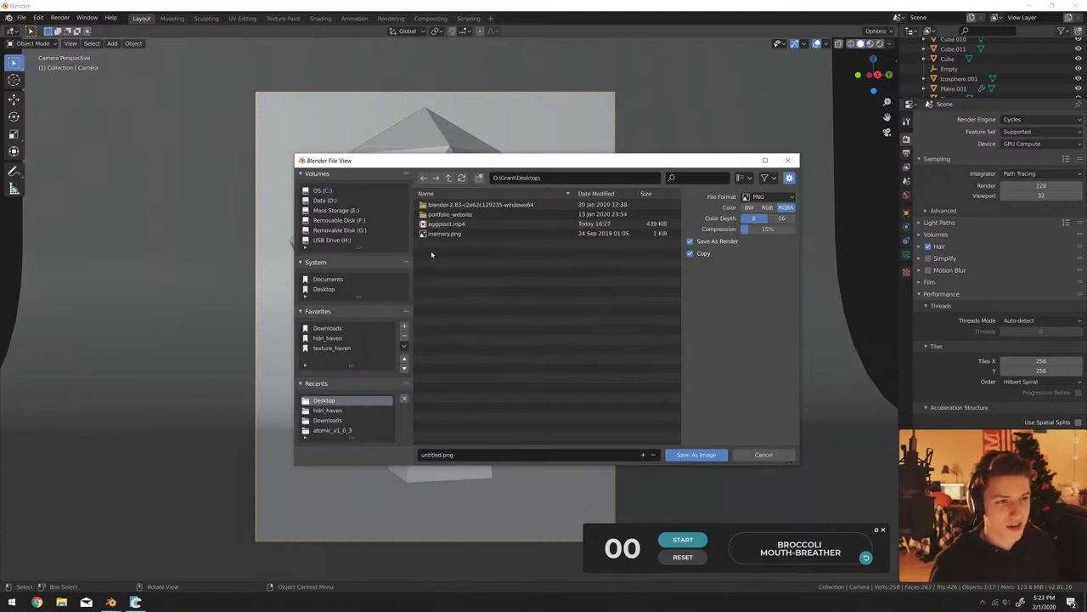
{"action": "left_click", "coordinate": [493, 453]}
{"action": "type", "text": "broccoli_mouthbreather"}
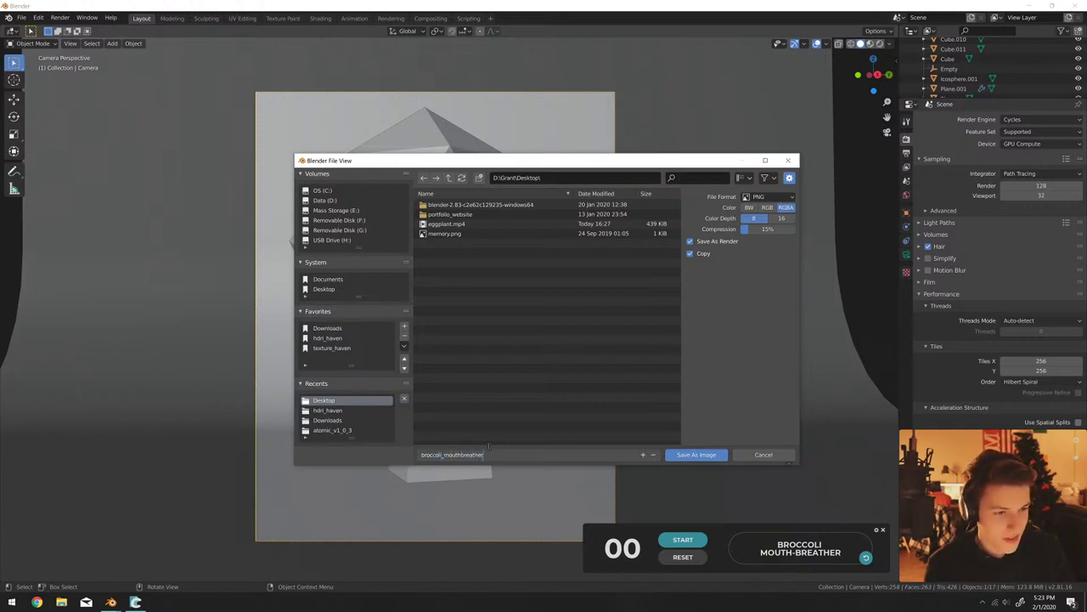
{"action": "key", "text": "Return"}
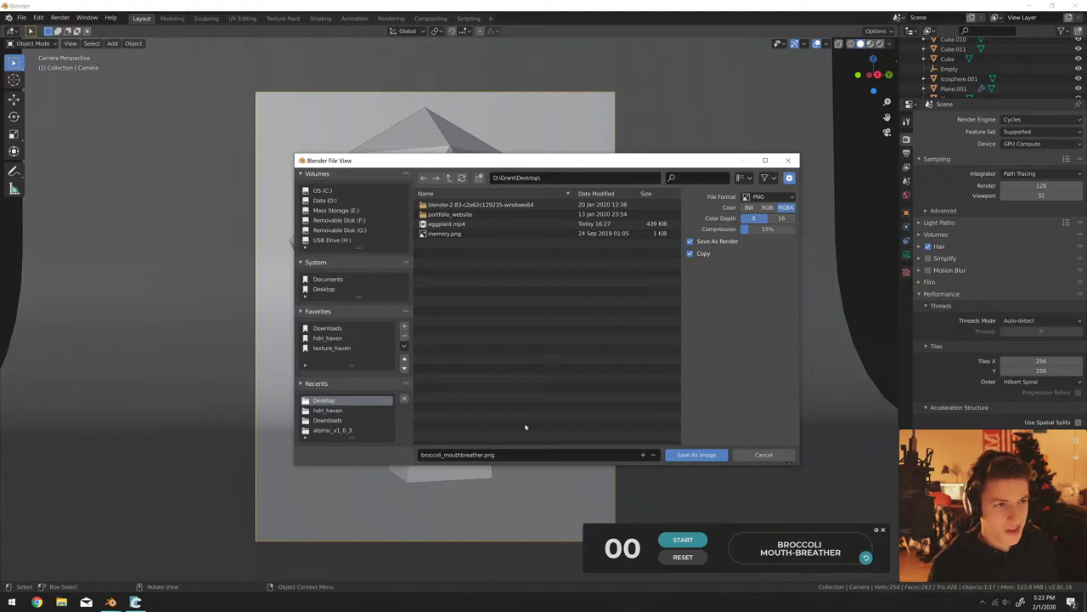
{"action": "left_click", "coordinate": [690, 455]}
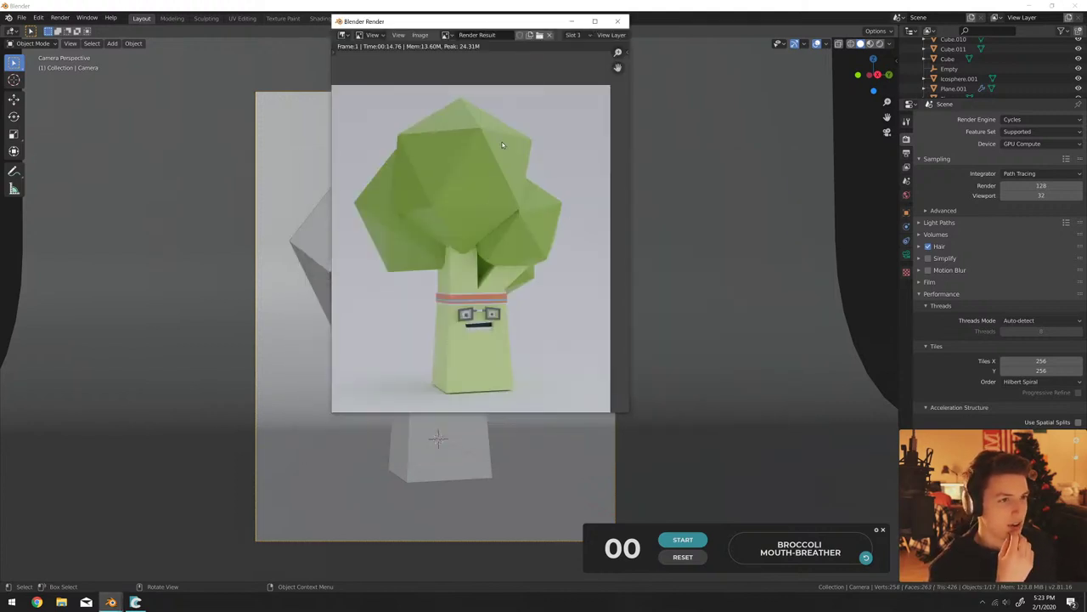
{"action": "scroll", "coordinate": [502, 157], "scroll_direction": "down", "scroll_amount": 2}
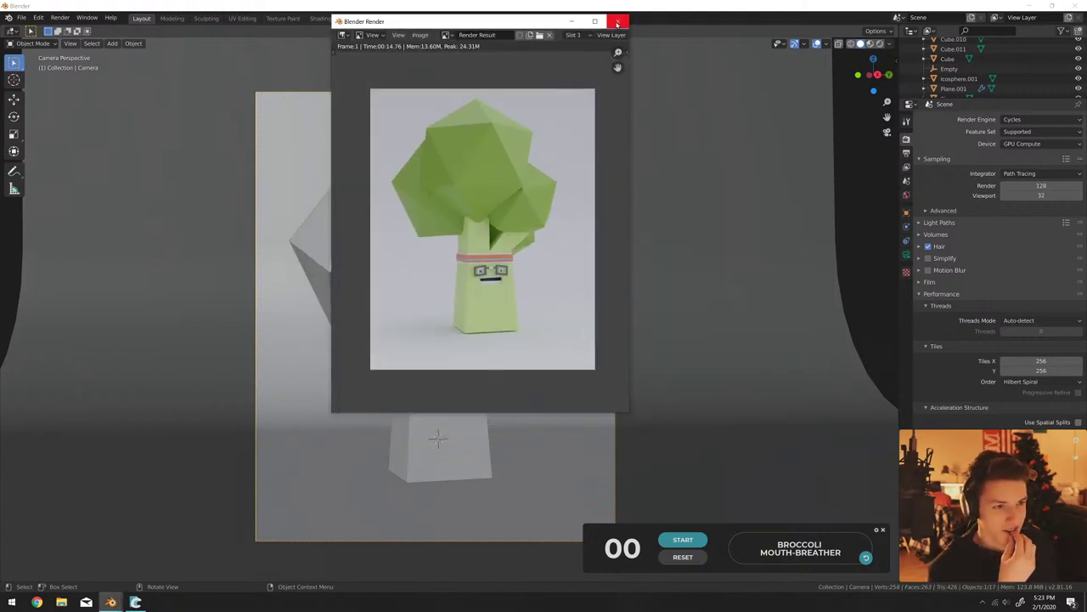
Close the render window and start saving the scene to the Desktop as broccoli_mouthbreather.
{"action": "left_click", "coordinate": [617, 22]}
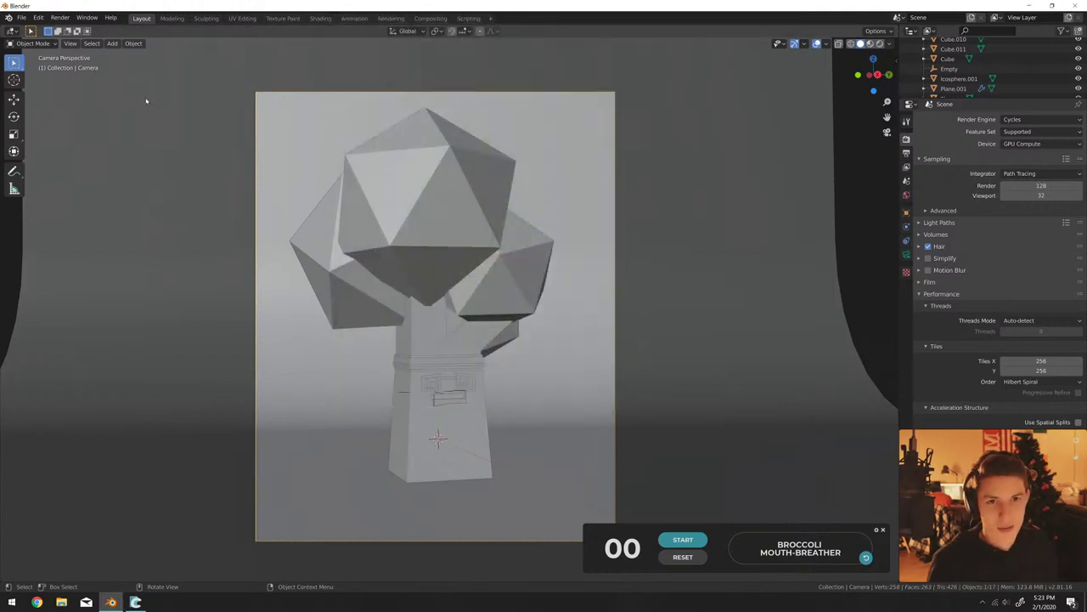
{"action": "key", "text": "ctrl+s"}
{"action": "left_click", "coordinate": [558, 178]}
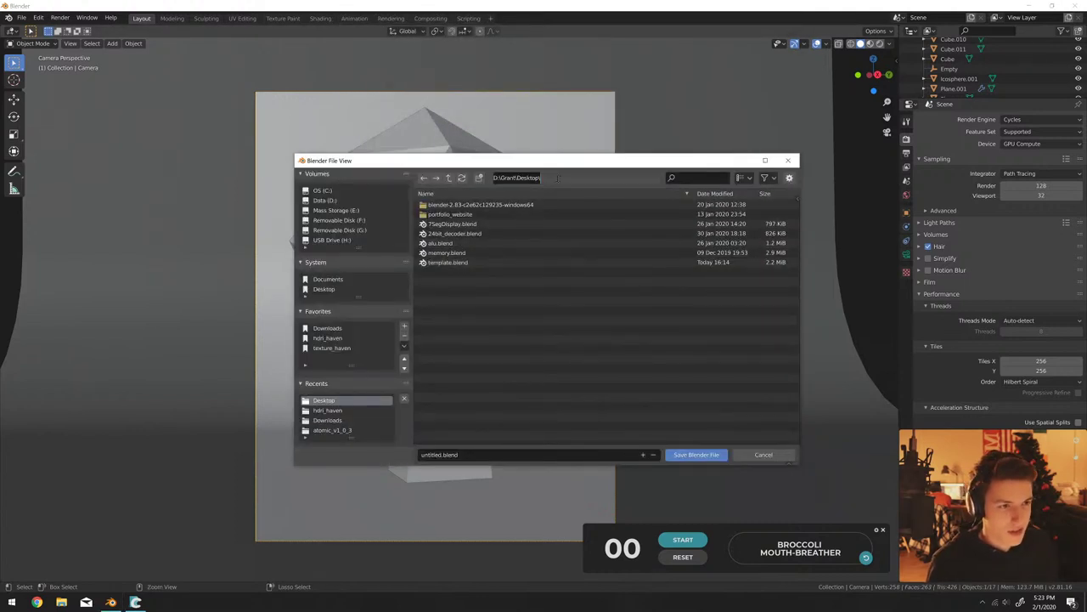
{"action": "left_click", "coordinate": [474, 454]}
{"action": "type", "text": "broccoli_mouth"}
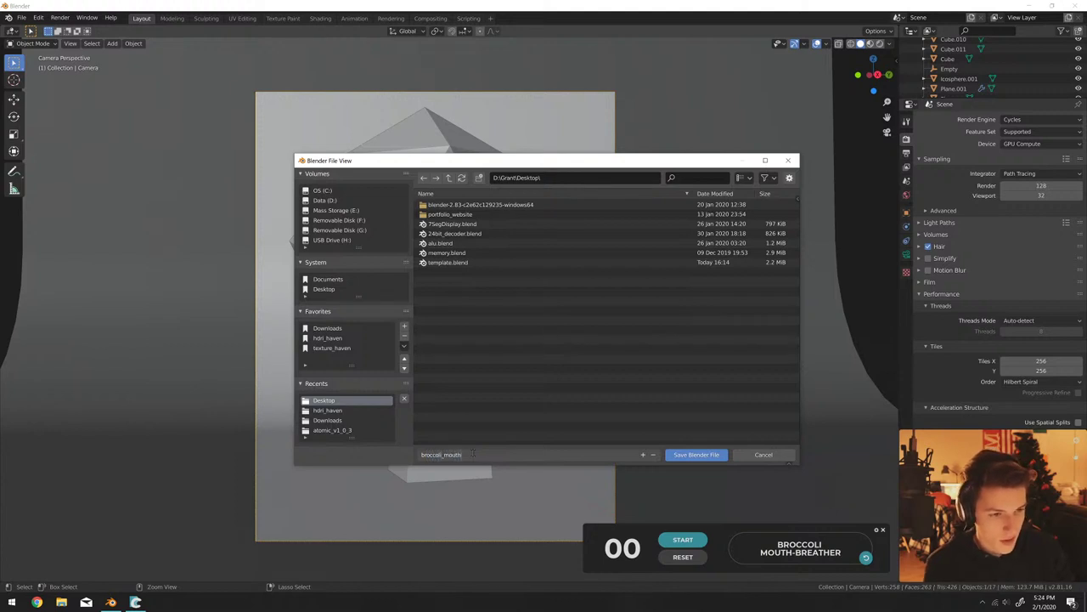
{"action": "type", "text": "breather"}
Save broccoli_mouthbreather.blend, then pick broccoli_mouthbreather.png from the Desktop to share in Discord.
{"action": "key", "text": "Return"}
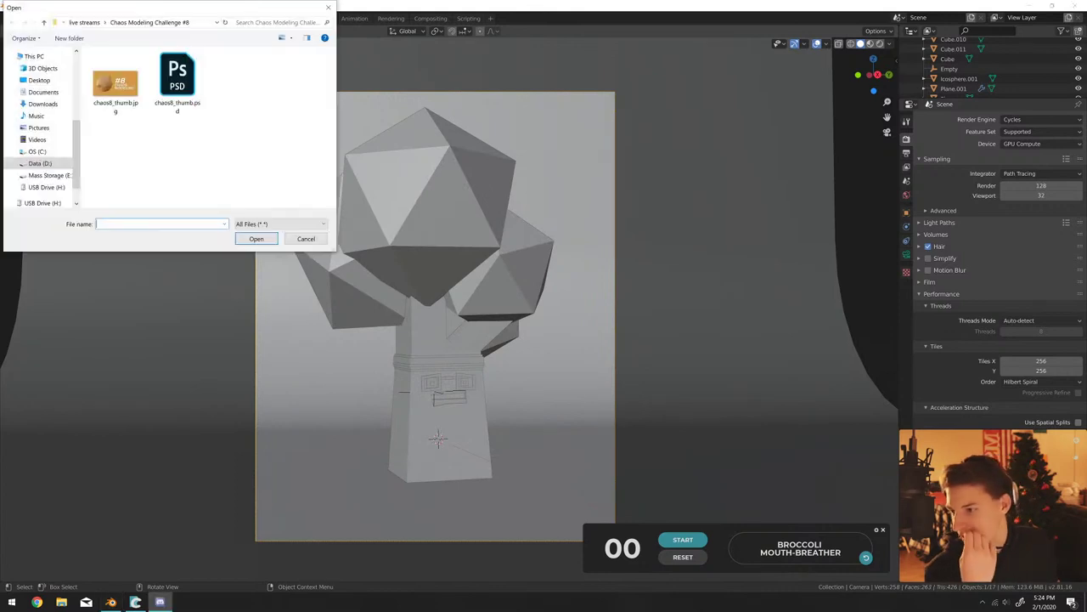
{"action": "left_click", "coordinate": [39, 72]}
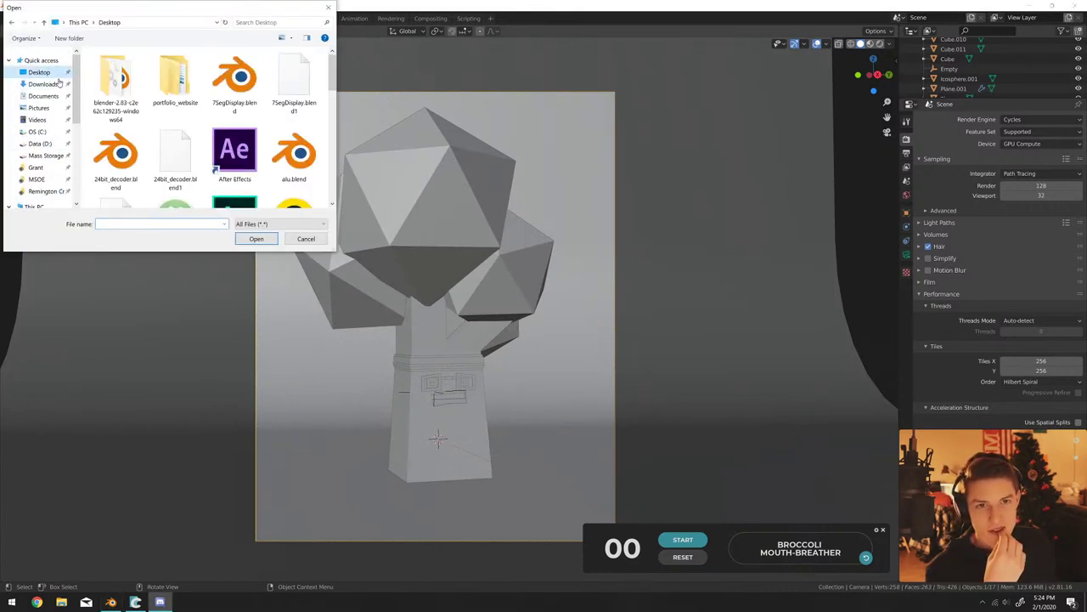
{"action": "scroll", "coordinate": [226, 141], "scroll_direction": "down", "scroll_amount": 1}
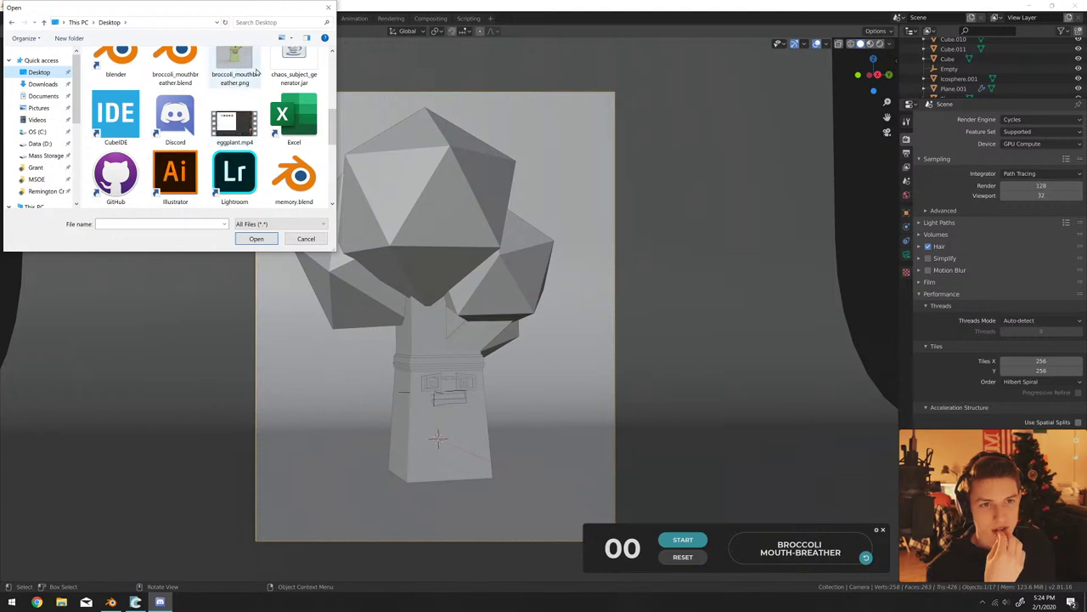
{"action": "double_click", "coordinate": [229, 128]}
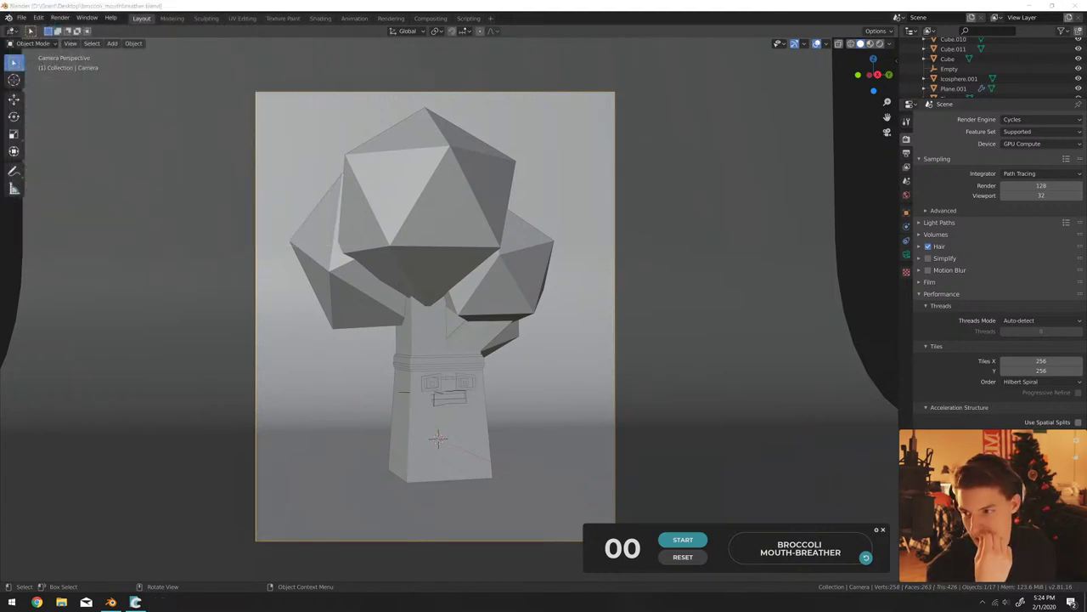
{"action": "key", "text": "alt+Tab"}
{"action": "scroll", "coordinate": [436, 280], "scroll_direction": "down", "scroll_amount": 10}
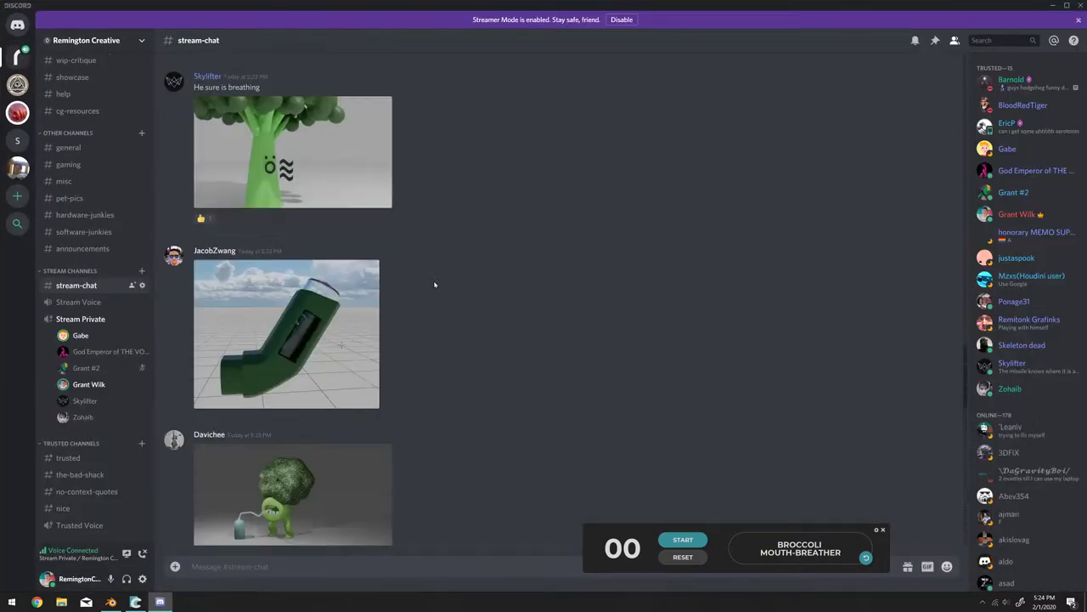
Scroll through stream-chat and preview the horse drawing enlarged.
{"action": "scroll", "coordinate": [433, 285], "scroll_direction": "up", "scroll_amount": 10}
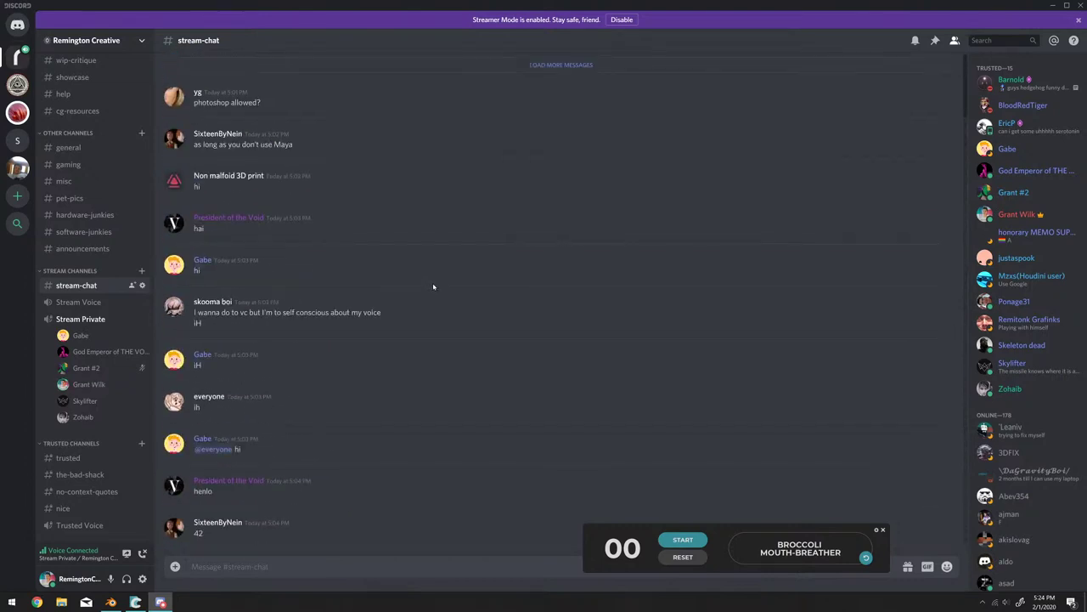
{"action": "scroll", "coordinate": [432, 286], "scroll_direction": "down", "scroll_amount": 8}
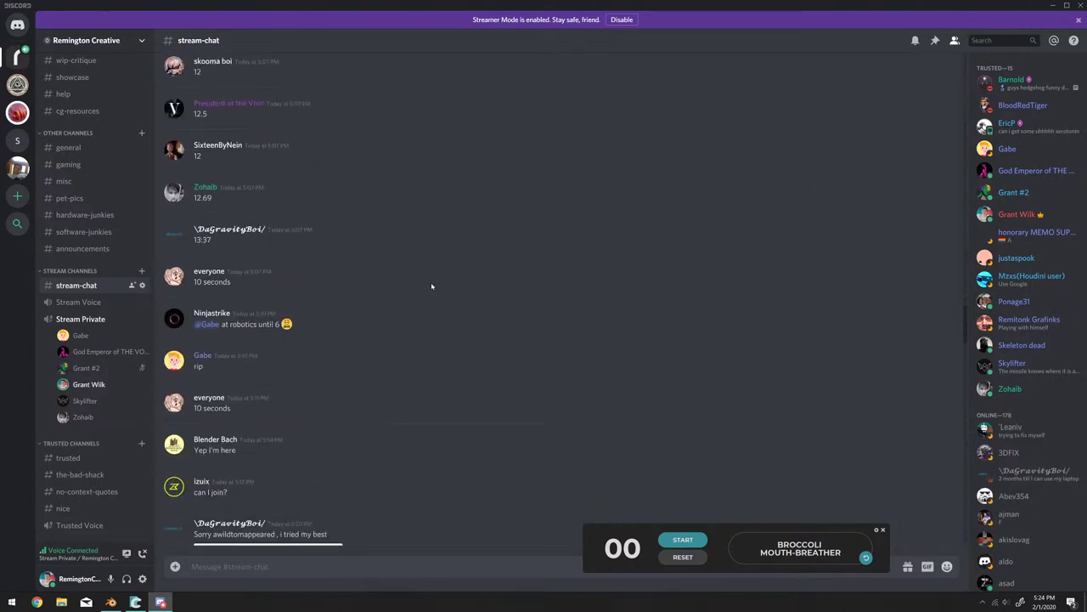
{"action": "scroll", "coordinate": [431, 282], "scroll_direction": "down", "scroll_amount": 3}
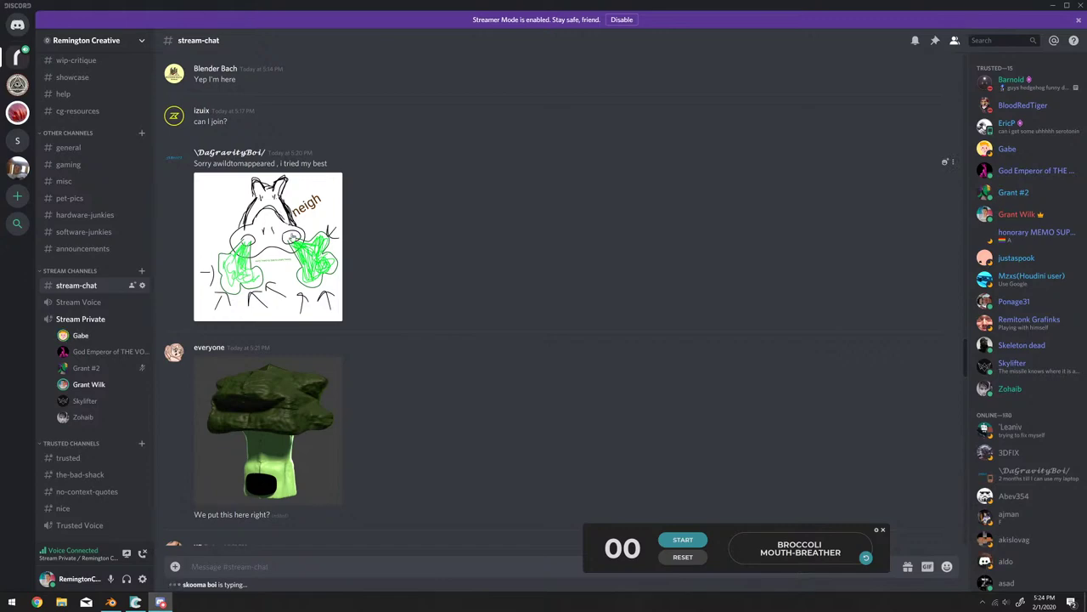
{"action": "left_click", "coordinate": [281, 262]}
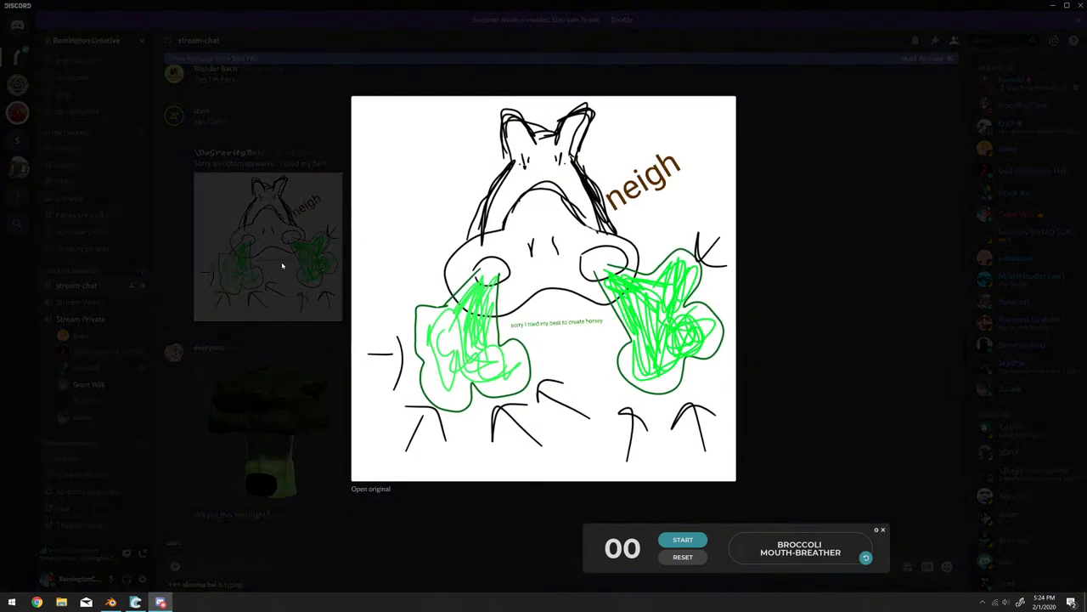
{"action": "left_click", "coordinate": [281, 263]}
{"action": "left_click", "coordinate": [281, 262]}
{"action": "left_click", "coordinate": [281, 274]}
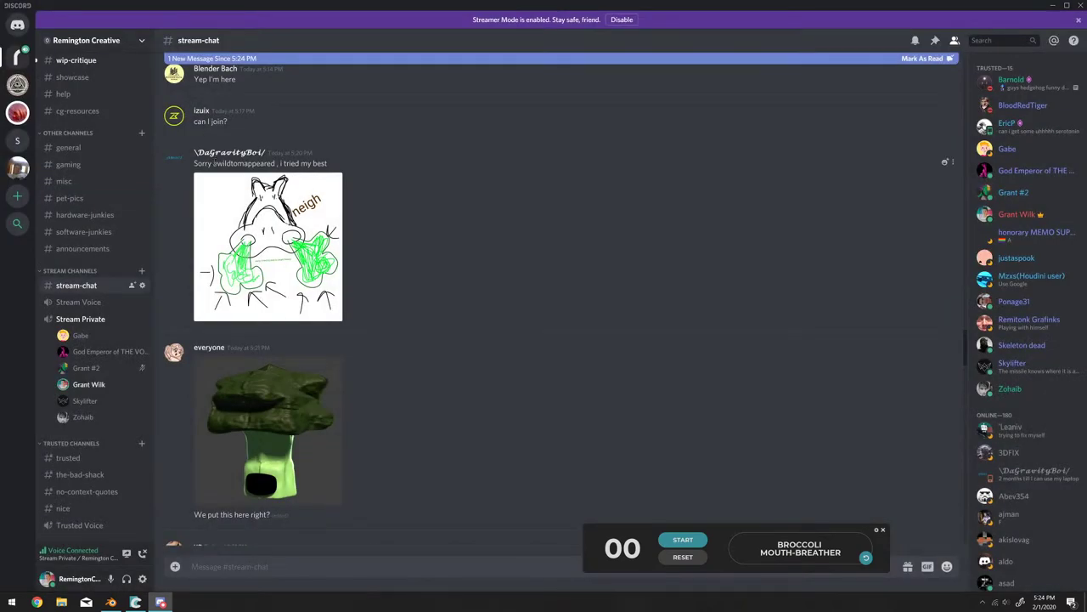
{"action": "left_click_drag", "start_coordinate": [212, 163], "coordinate": [275, 163]}
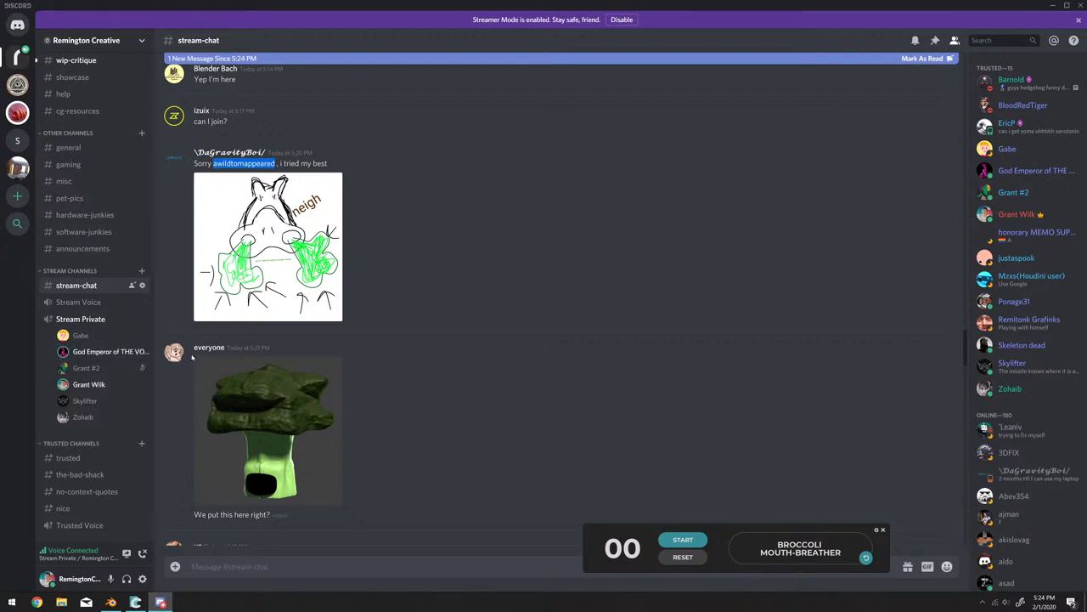
{"action": "scroll", "coordinate": [451, 293], "scroll_direction": "down", "scroll_amount": 5}
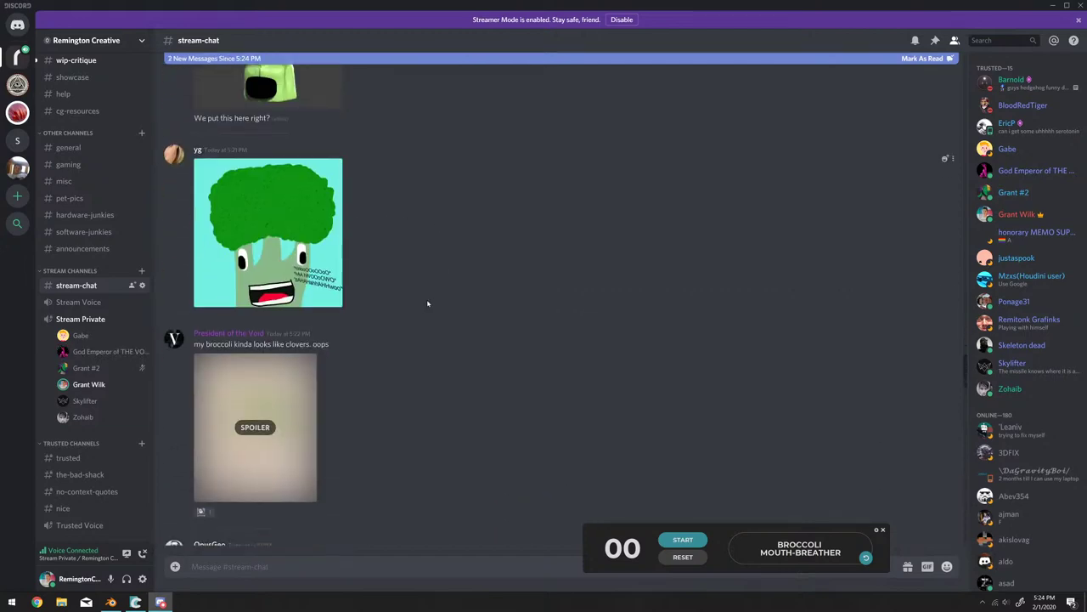
{"action": "scroll", "coordinate": [382, 315], "scroll_direction": "up", "scroll_amount": 3}
{"action": "left_click", "coordinate": [61, 601]}
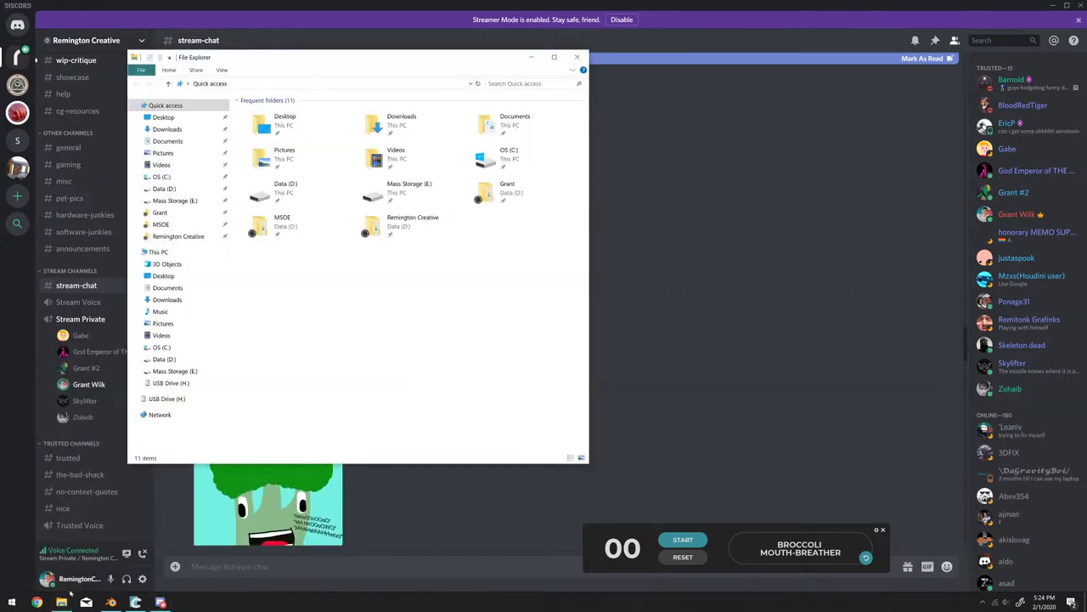
Show the Desktop folder in Explorer and drag the window mostly off-screen.
{"action": "left_click", "coordinate": [163, 117]}
{"action": "left_click_drag", "start_coordinate": [357, 57], "coordinate": [0, 107]}
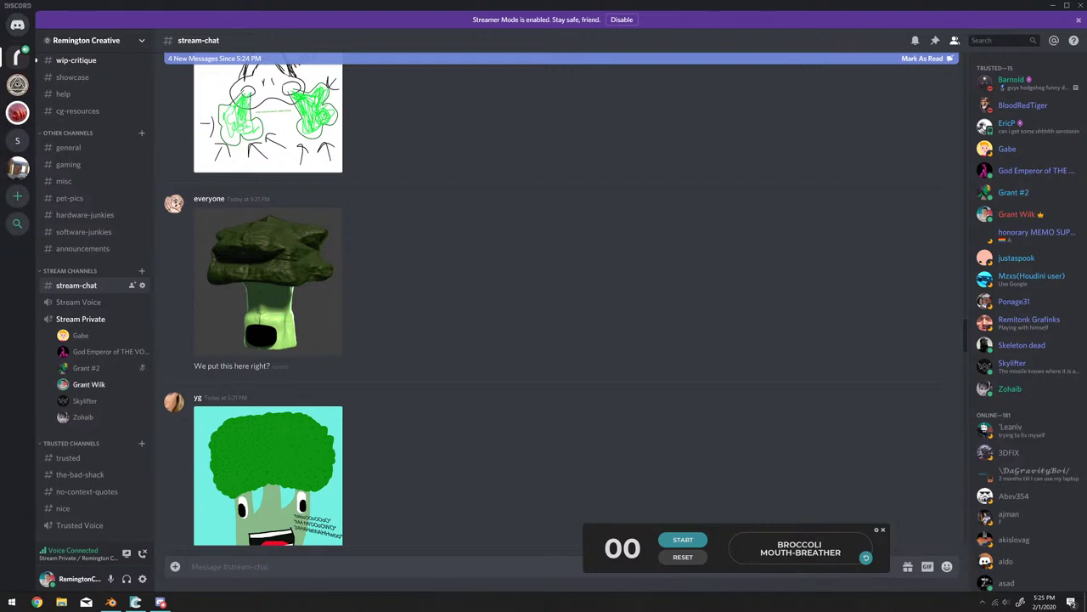
Send two horse emojis to stream-chat.
{"action": "left_click", "coordinate": [946, 566]}
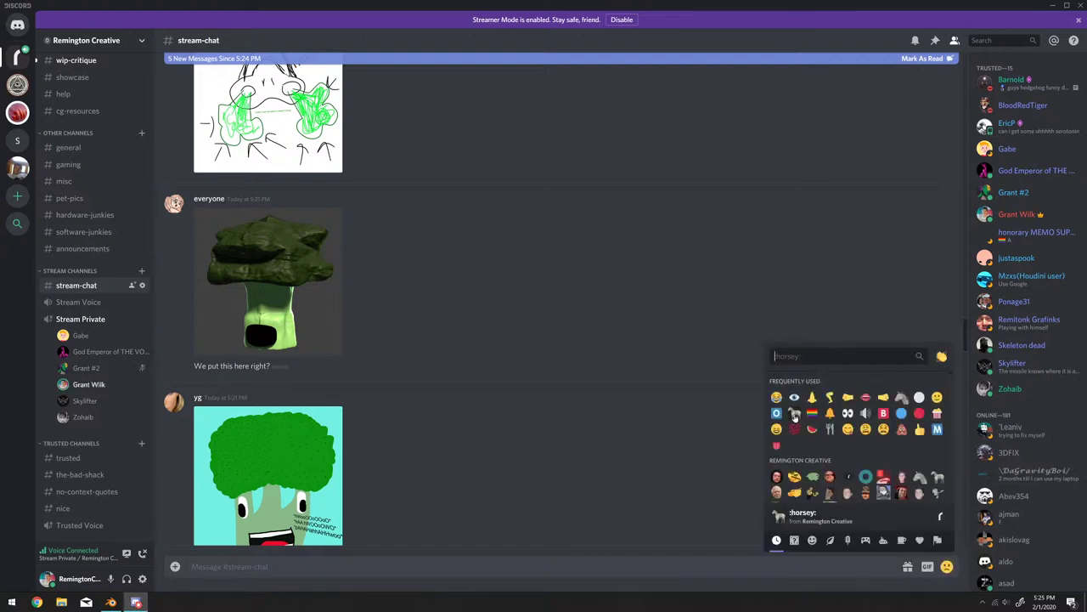
{"action": "left_click", "coordinate": [794, 414]}
{"action": "left_click", "coordinate": [946, 566]}
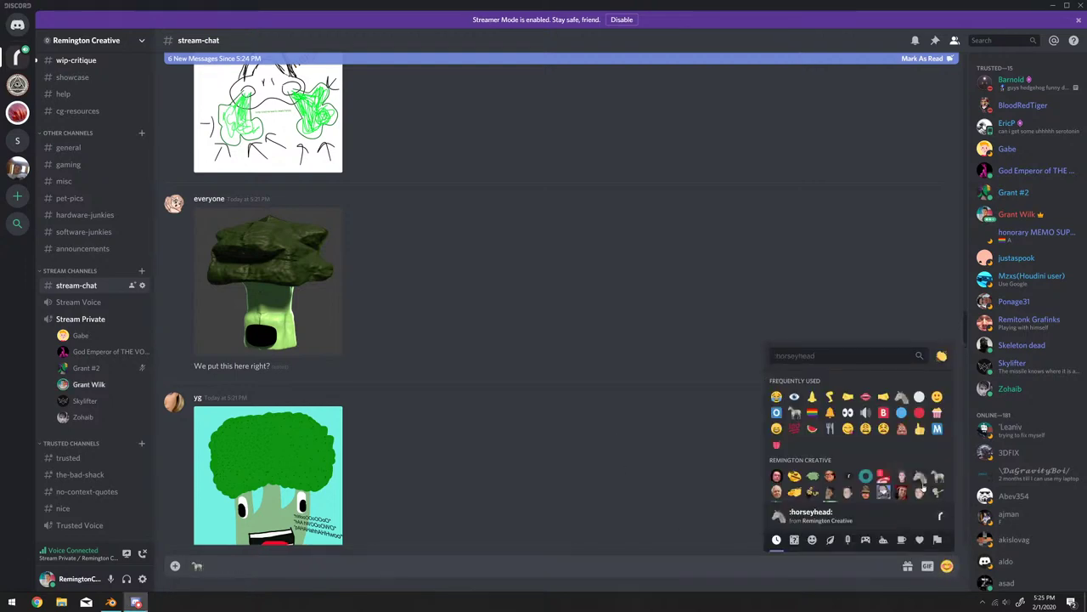
{"action": "left_click", "coordinate": [794, 414]}
{"action": "key", "text": "Return"}
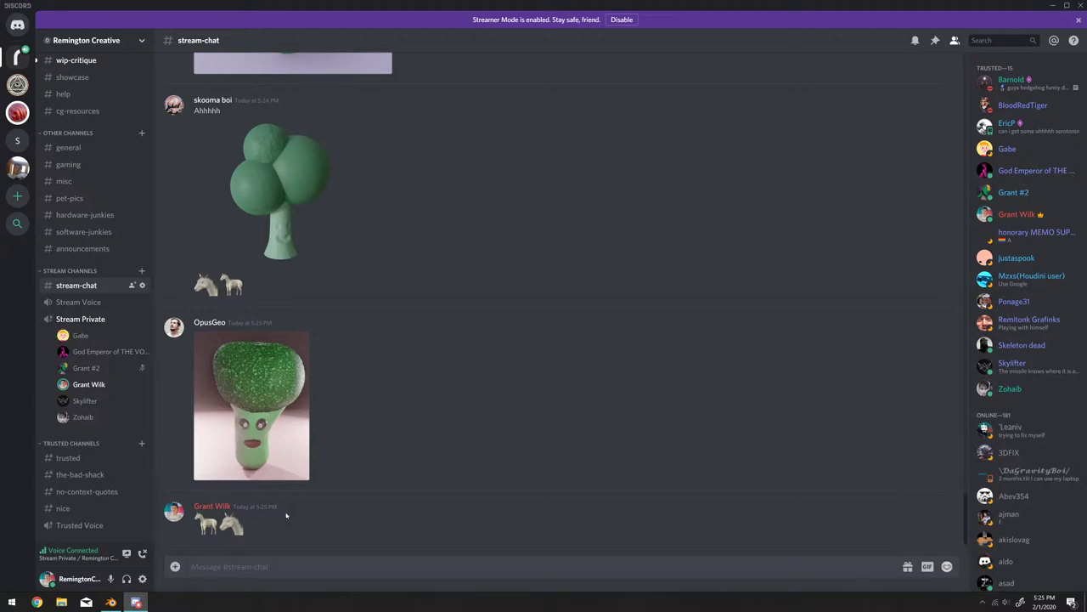
Scroll through stream-chat, preview the 3D broccoli image, and view its poster's profile card.
{"action": "scroll", "coordinate": [284, 512], "scroll_direction": "up", "scroll_amount": 10}
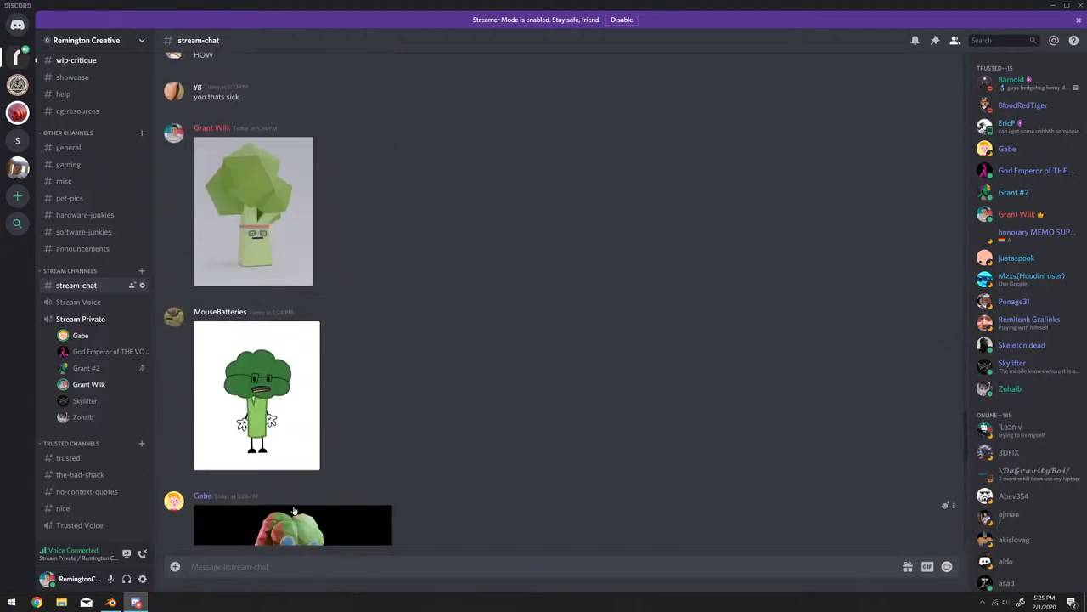
{"action": "scroll", "coordinate": [296, 508], "scroll_direction": "up", "scroll_amount": 15}
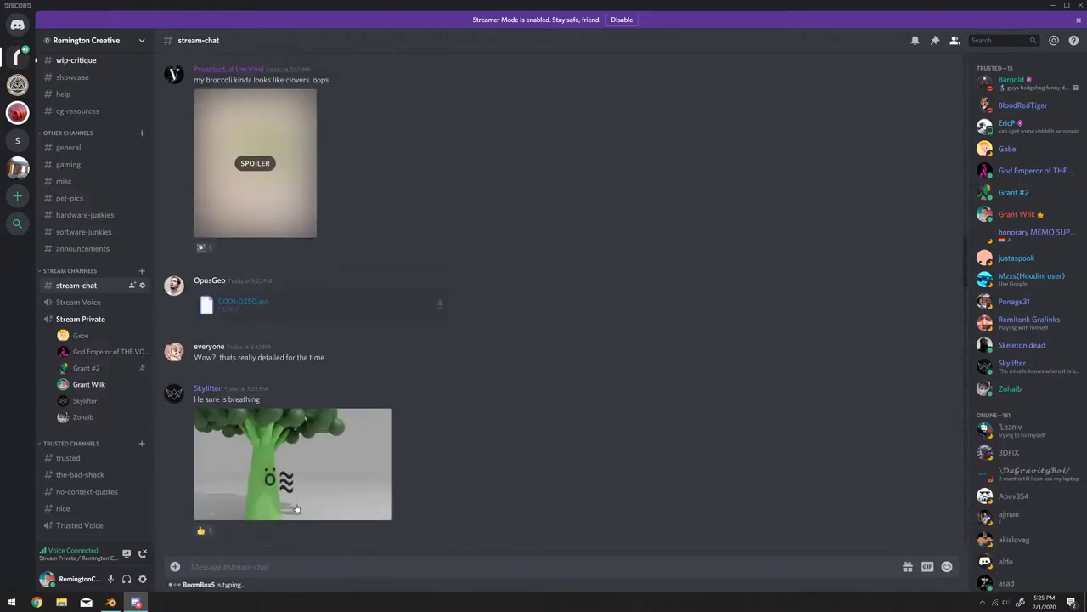
{"action": "scroll", "coordinate": [297, 508], "scroll_direction": "up", "scroll_amount": 10}
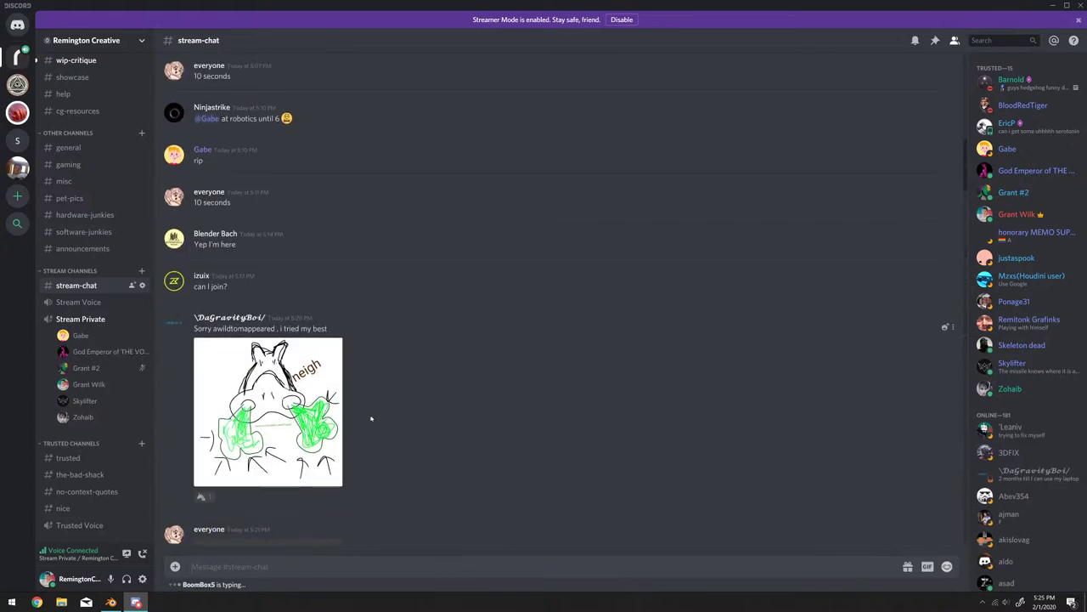
{"action": "scroll", "coordinate": [374, 417], "scroll_direction": "down", "scroll_amount": 2}
{"action": "scroll", "coordinate": [374, 417], "scroll_direction": "down", "scroll_amount": 3}
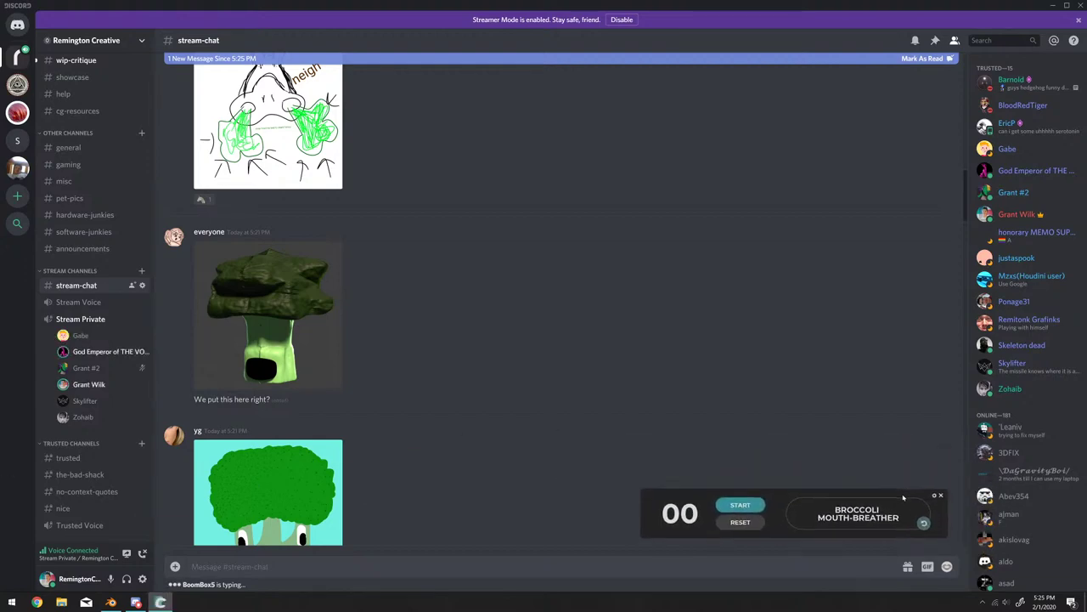
{"action": "scroll", "coordinate": [311, 406], "scroll_direction": "down", "scroll_amount": 1}
{"action": "left_click", "coordinate": [278, 316]}
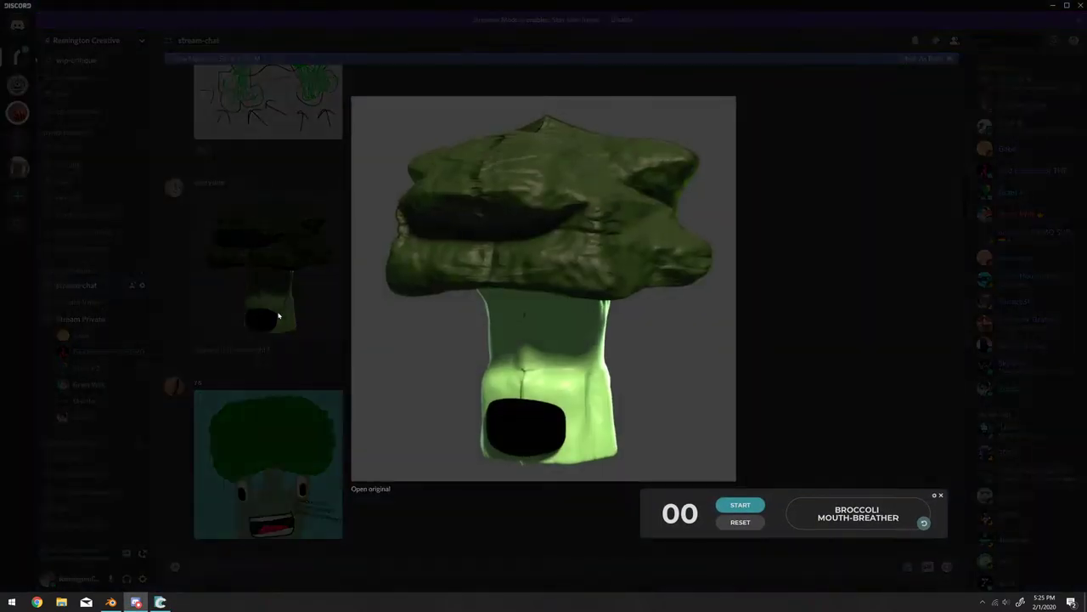
{"action": "left_click", "coordinate": [290, 322]}
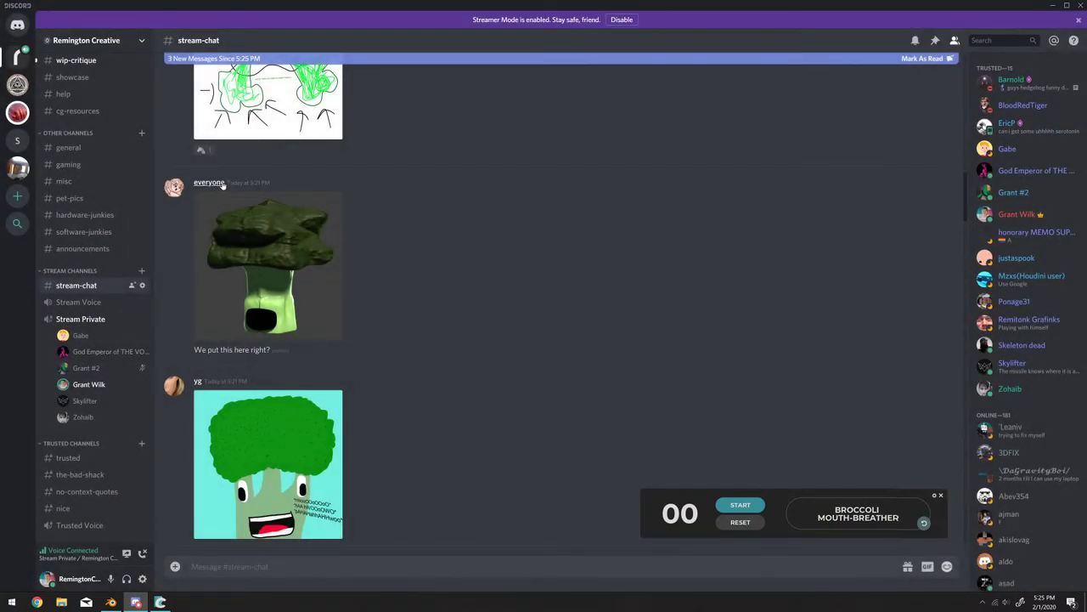
{"action": "right_click", "coordinate": [223, 185]}
{"action": "left_click", "coordinate": [209, 183]}
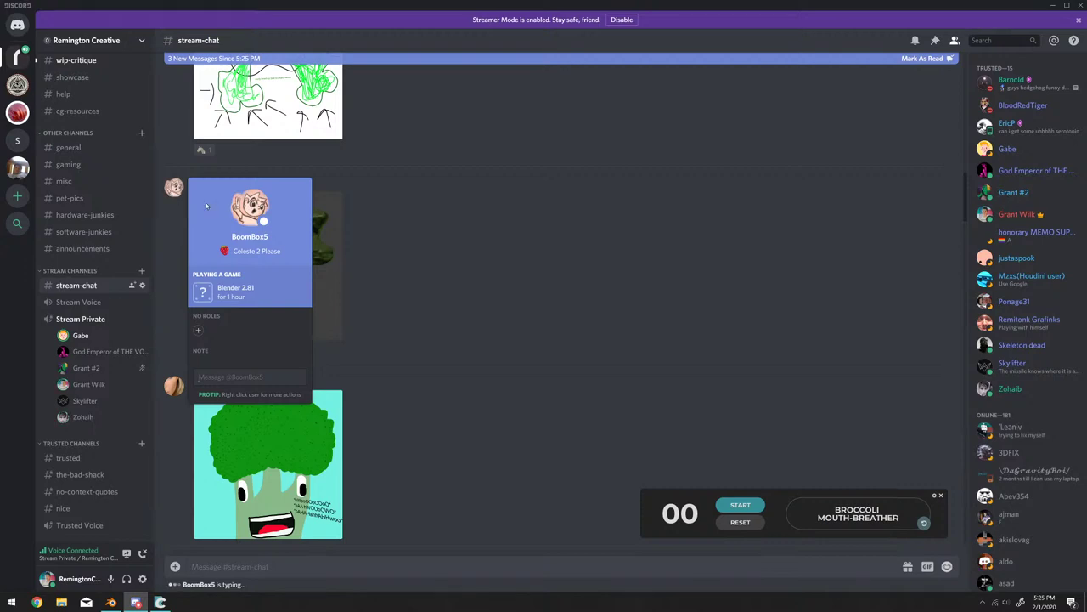
{"action": "left_click", "coordinate": [476, 282]}
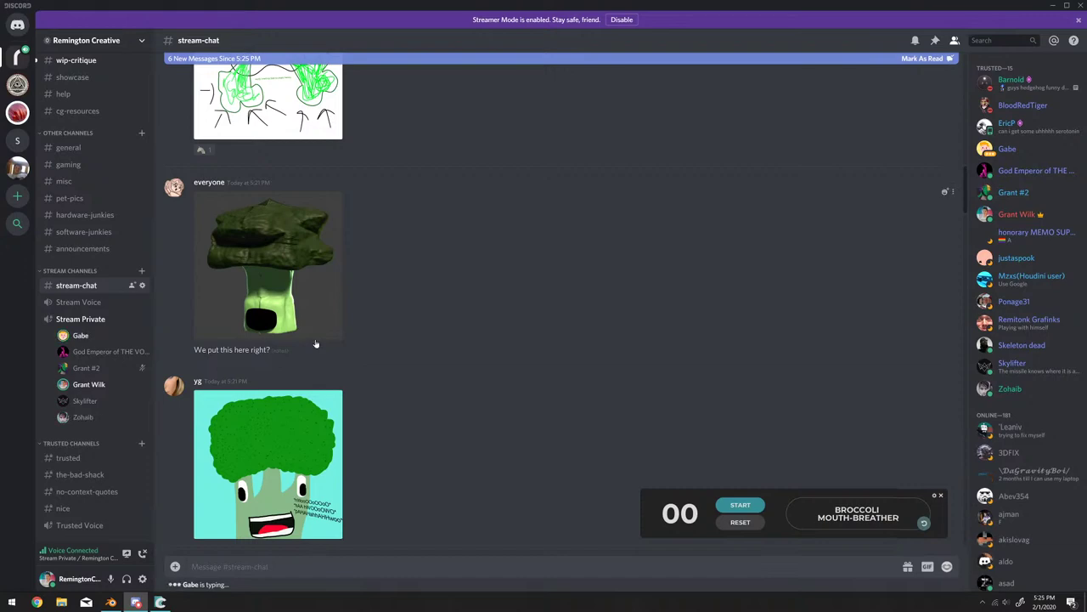
Preview the shared low-poly broccoli render and the cartoon broccoli drawing enlarged.
{"action": "left_click", "coordinate": [284, 316]}
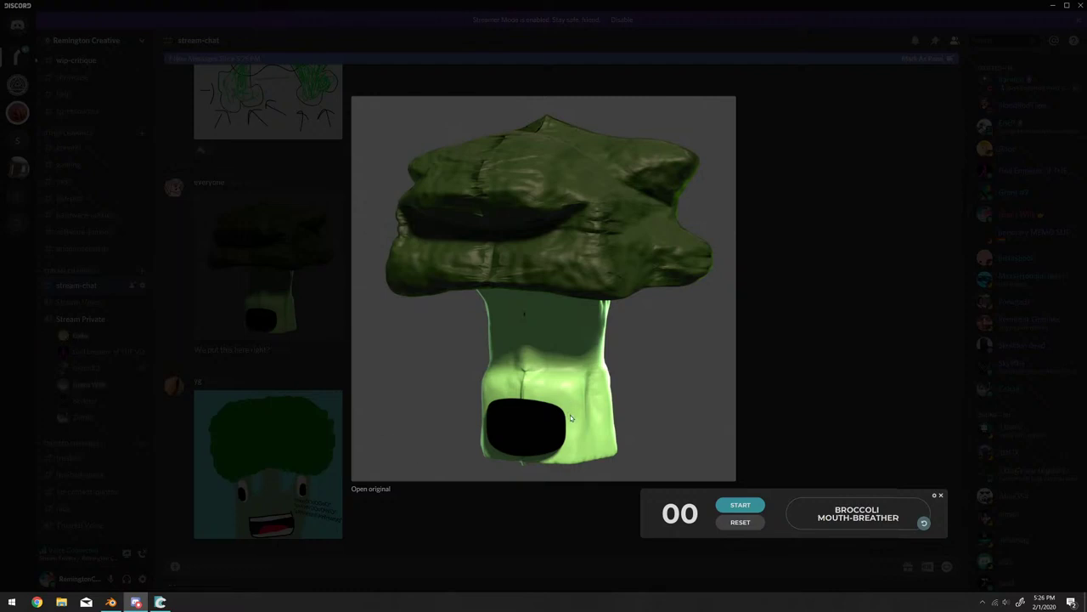
{"action": "left_click", "coordinate": [531, 519]}
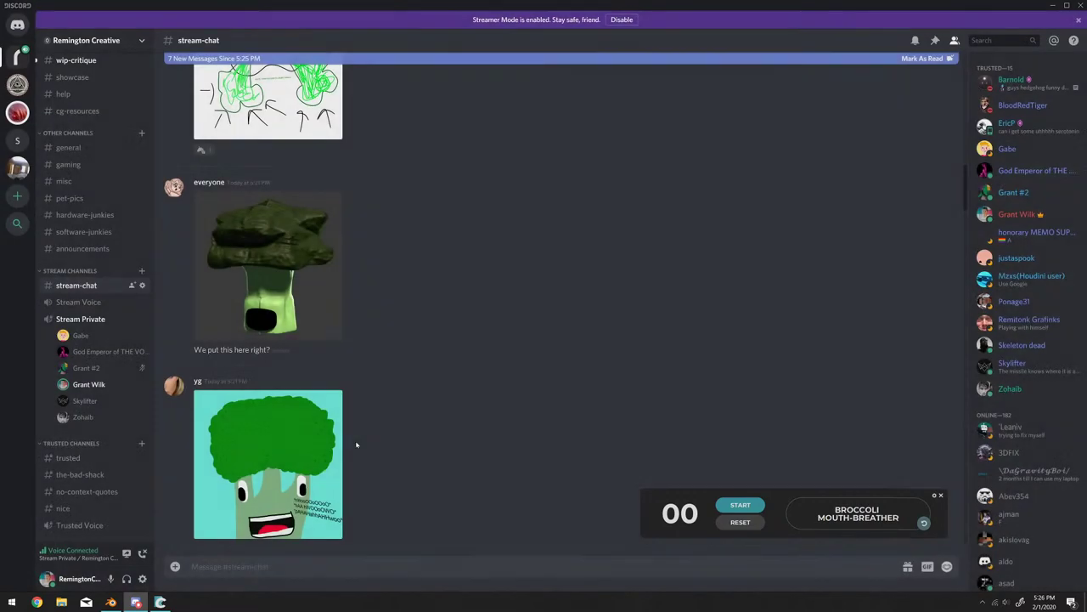
{"action": "scroll", "coordinate": [352, 438], "scroll_direction": "down", "scroll_amount": 2}
{"action": "left_click", "coordinate": [294, 411]}
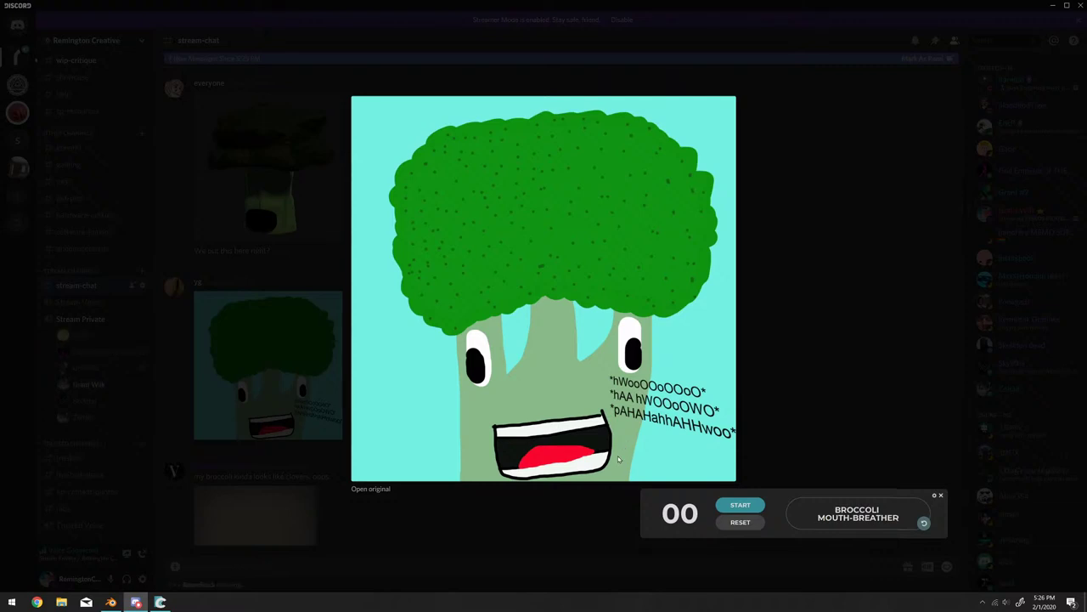
{"action": "left_click", "coordinate": [809, 411]}
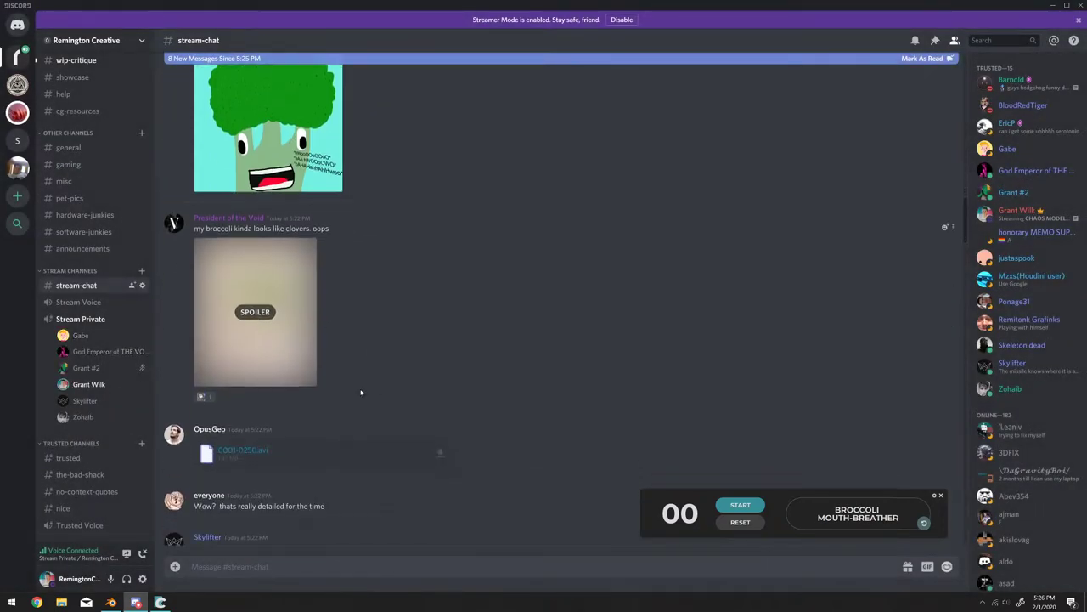
Reveal the spoiler image and preview the broccoli-hair drawing enlarged.
{"action": "left_click", "coordinate": [255, 313]}
{"action": "left_click", "coordinate": [274, 328]}
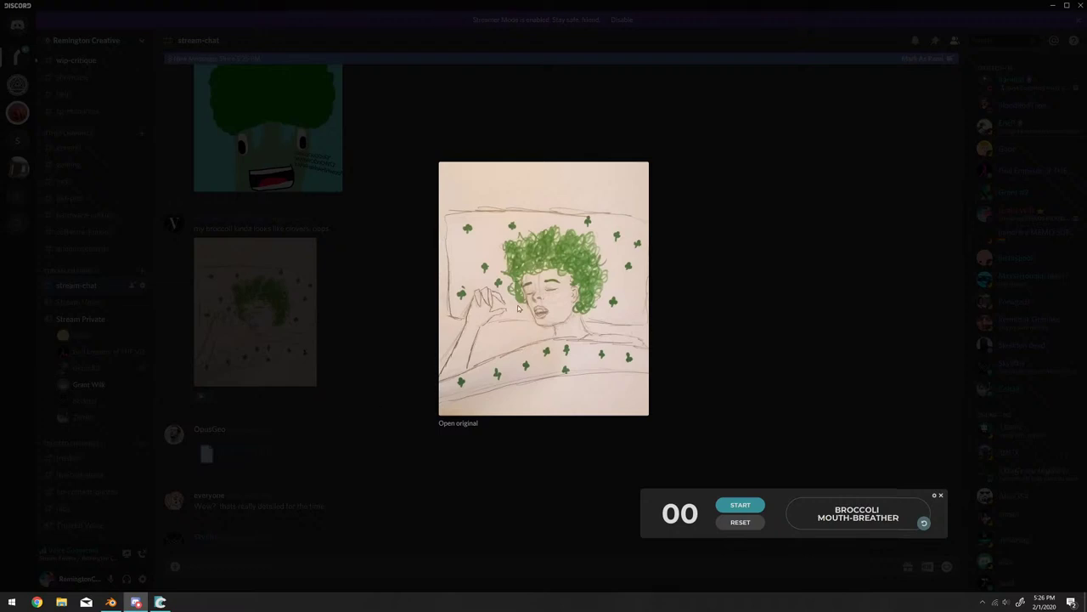
{"action": "left_click", "coordinate": [359, 371]}
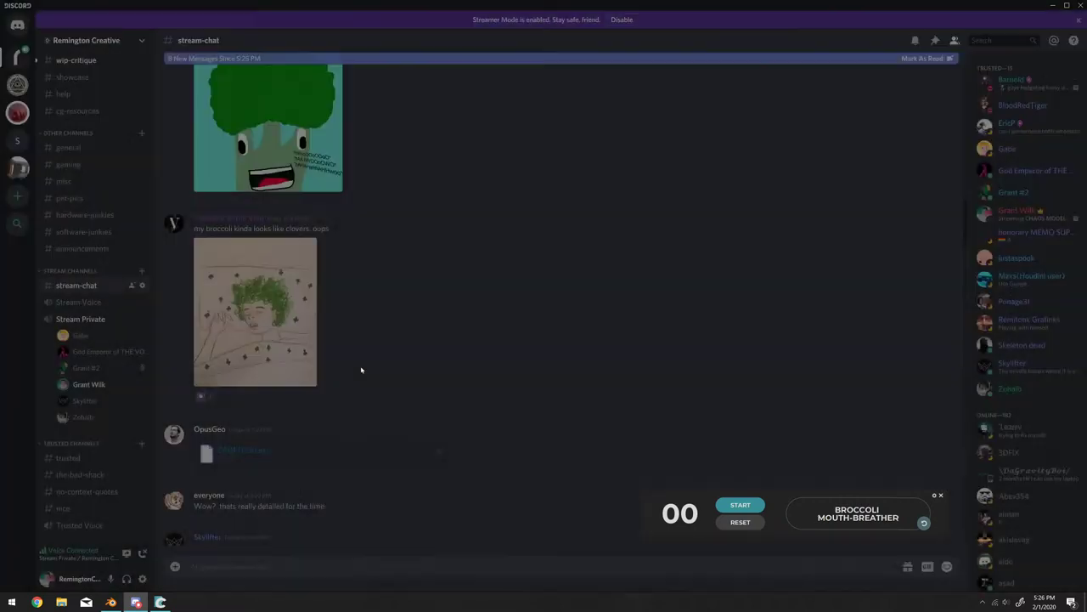
{"action": "scroll", "coordinate": [259, 353], "scroll_direction": "down", "scroll_amount": 3}
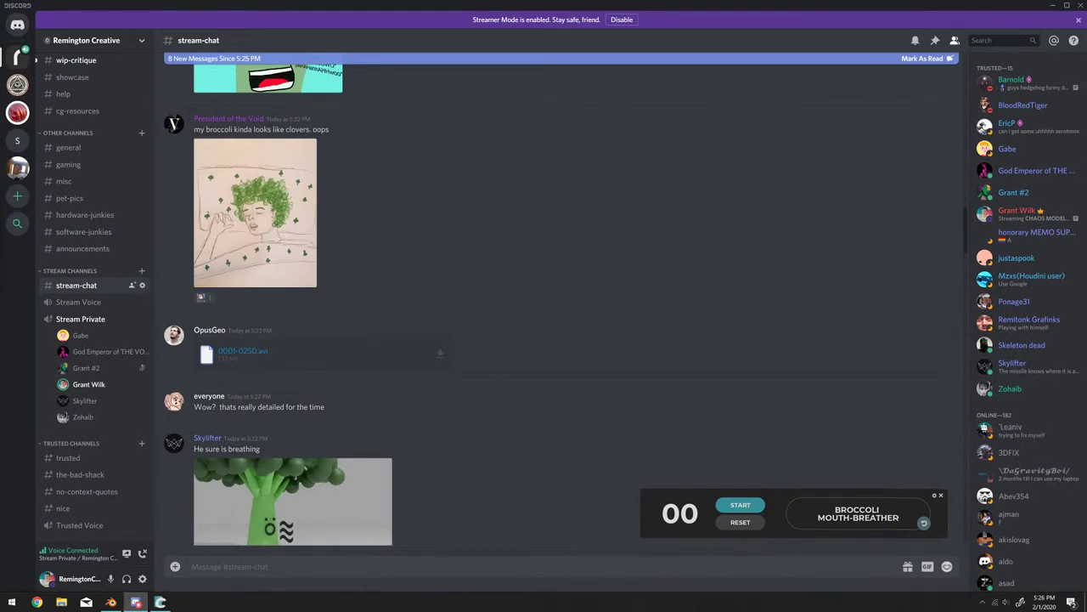
Replay the shared 0001-0250.avi broccoli clip in Movies & TV from 0:00, then close the player.
{"action": "left_click", "coordinate": [462, 363]}
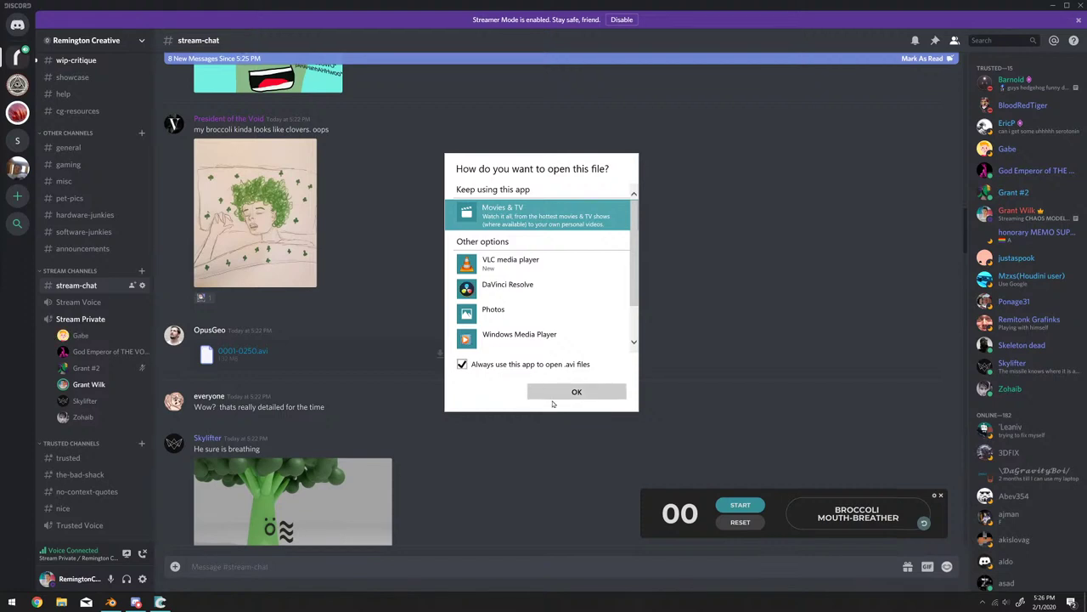
{"action": "left_click", "coordinate": [553, 392]}
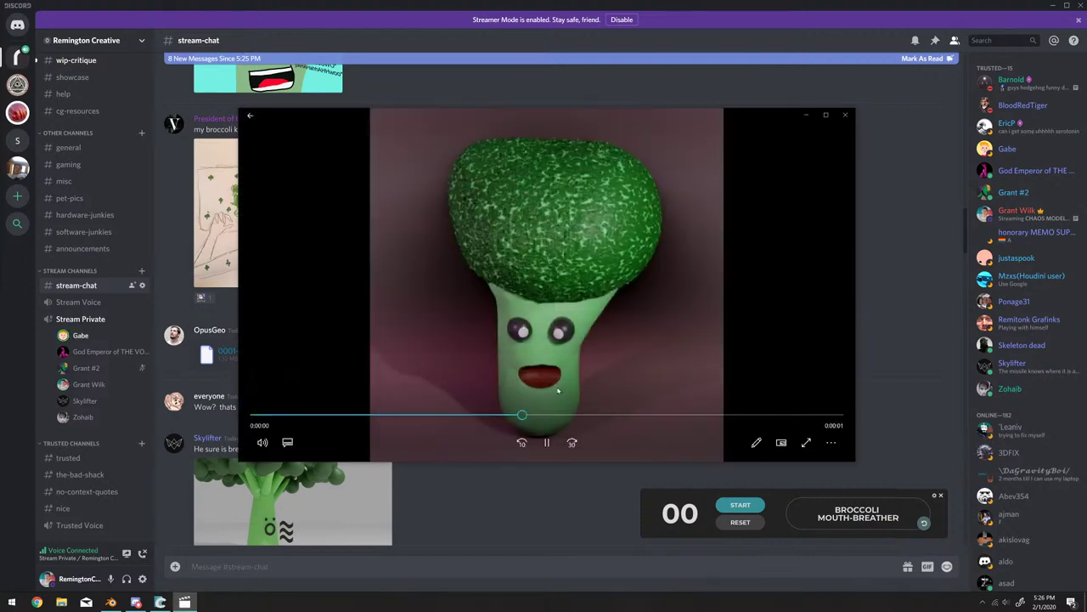
{"action": "left_click_drag", "start_coordinate": [539, 414], "coordinate": [263, 415]}
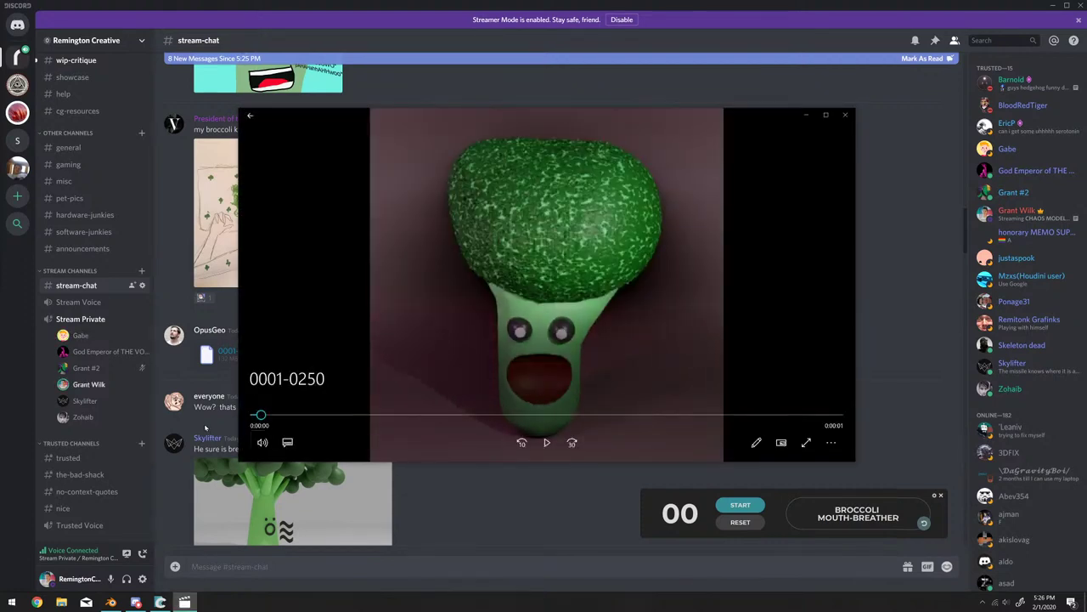
{"action": "left_click", "coordinate": [548, 443]}
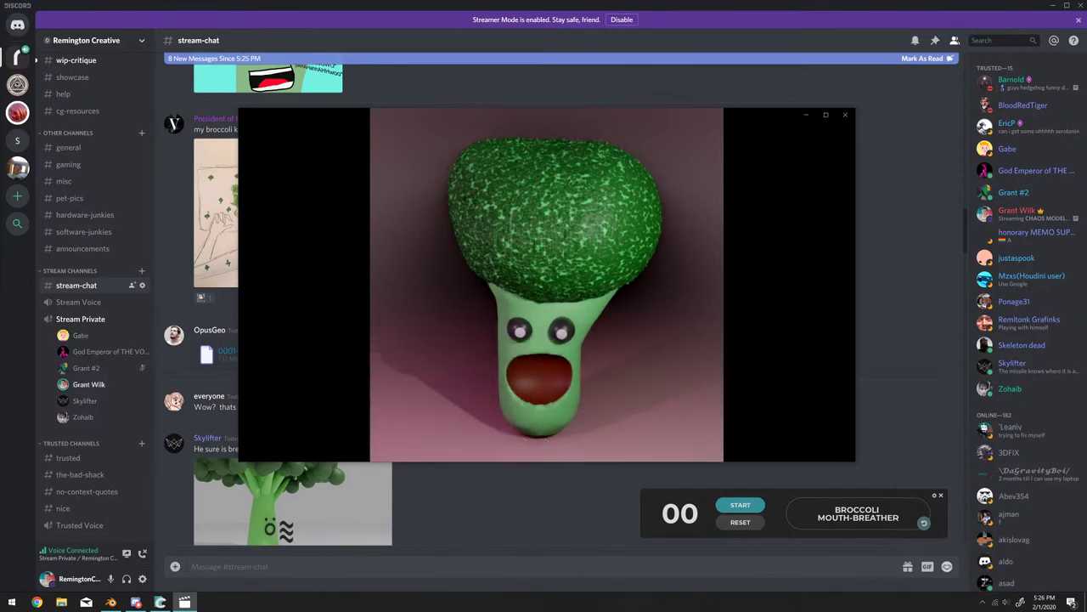
{"action": "mouse_move", "coordinate": [623, 354]}
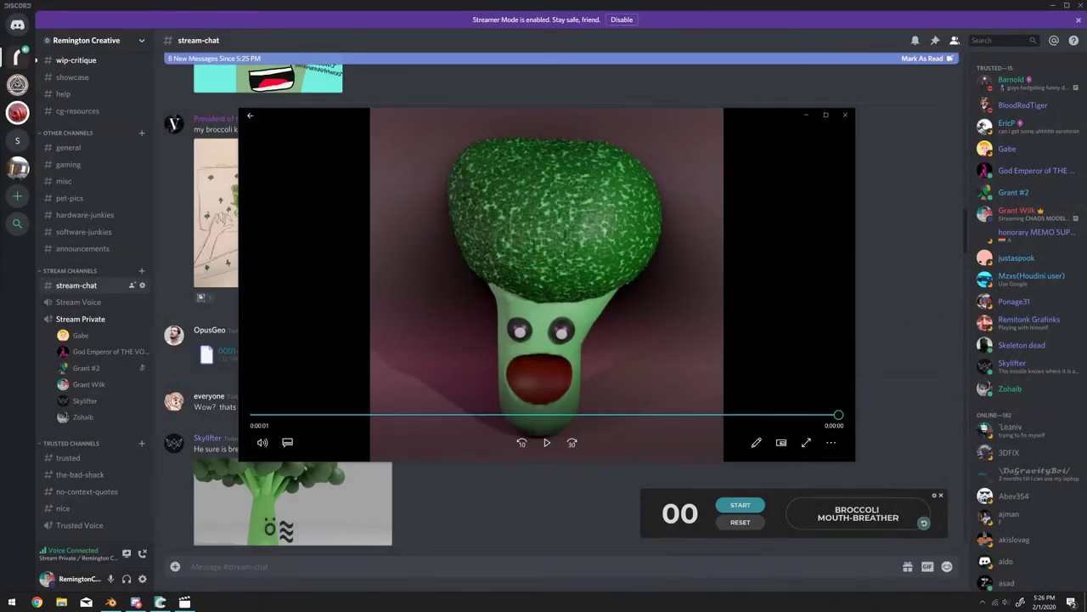
{"action": "left_click", "coordinate": [845, 117]}
Scroll to the breathing broccoli render and enlarge and close it a few times.
{"action": "scroll", "coordinate": [393, 304], "scroll_direction": "down", "scroll_amount": 3}
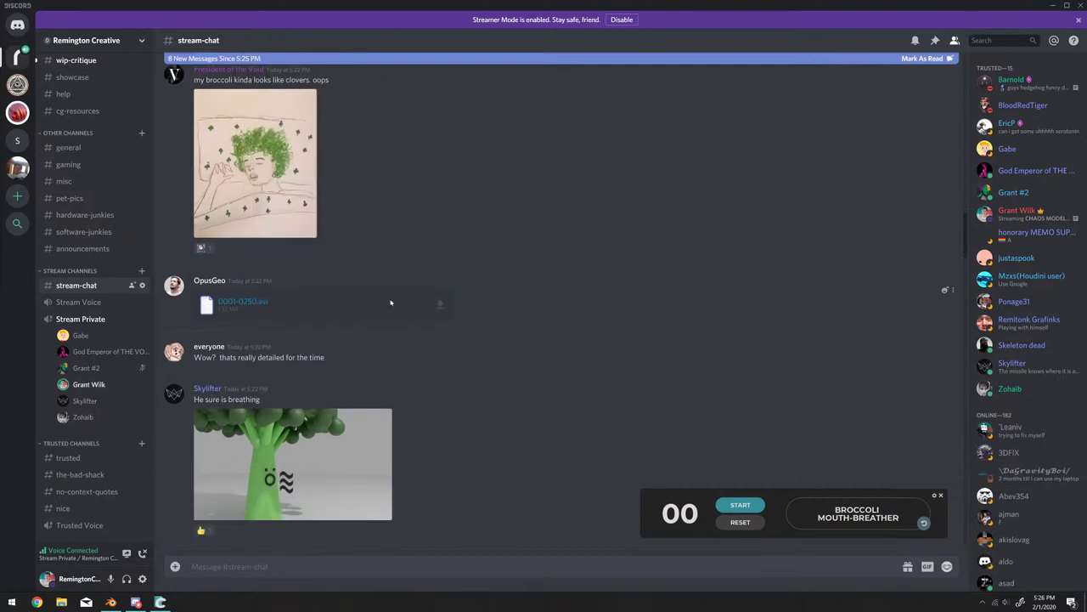
{"action": "scroll", "coordinate": [344, 331], "scroll_direction": "down", "scroll_amount": 1}
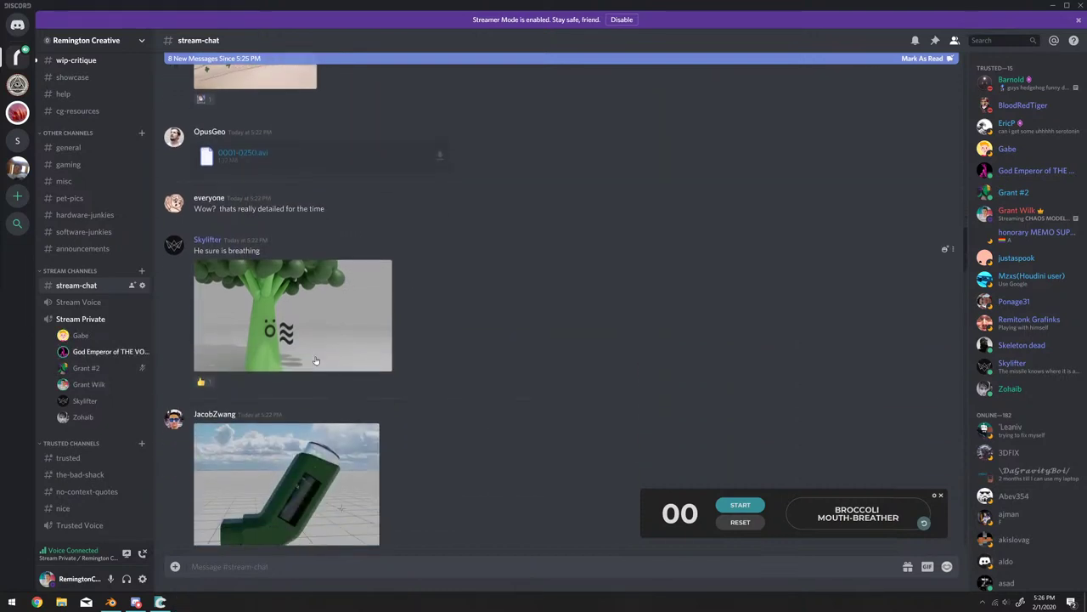
{"action": "left_click", "coordinate": [283, 338]}
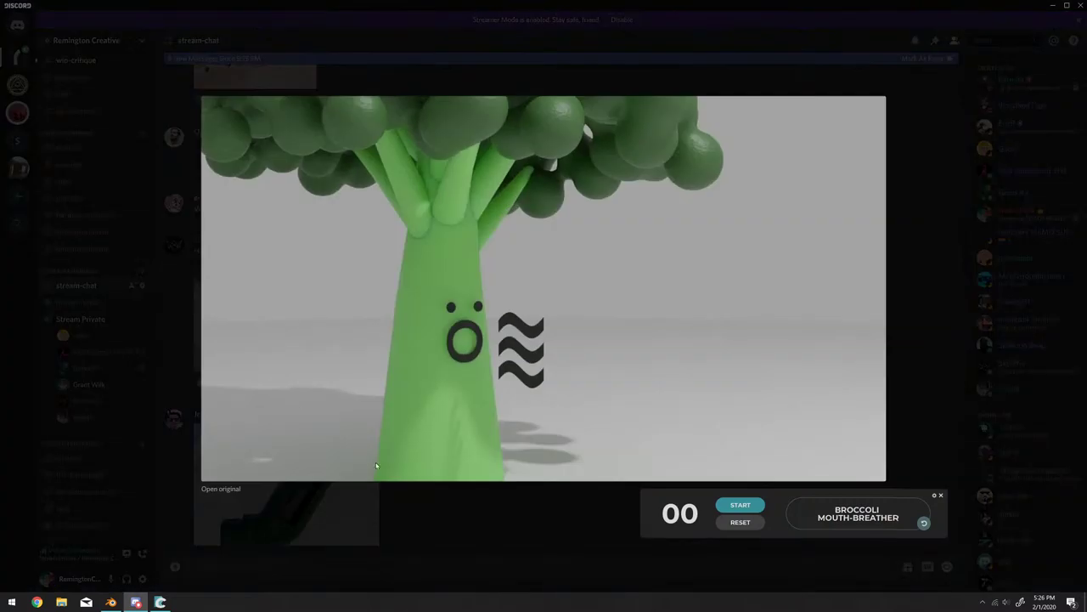
{"action": "left_click", "coordinate": [381, 527]}
{"action": "left_click", "coordinate": [309, 336]}
{"action": "left_click", "coordinate": [335, 513]}
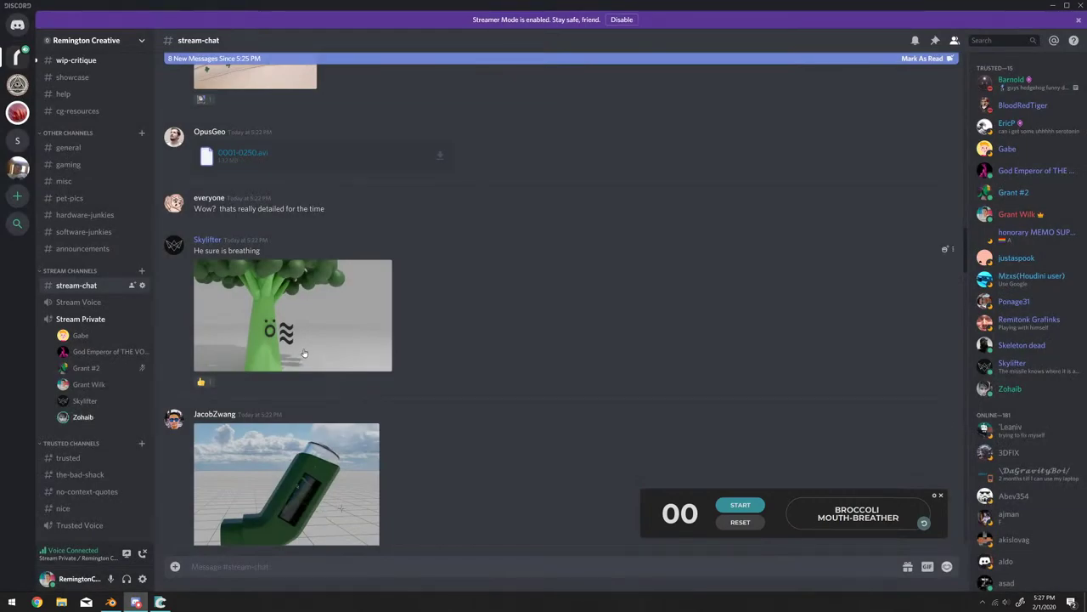
{"action": "left_click", "coordinate": [301, 357]}
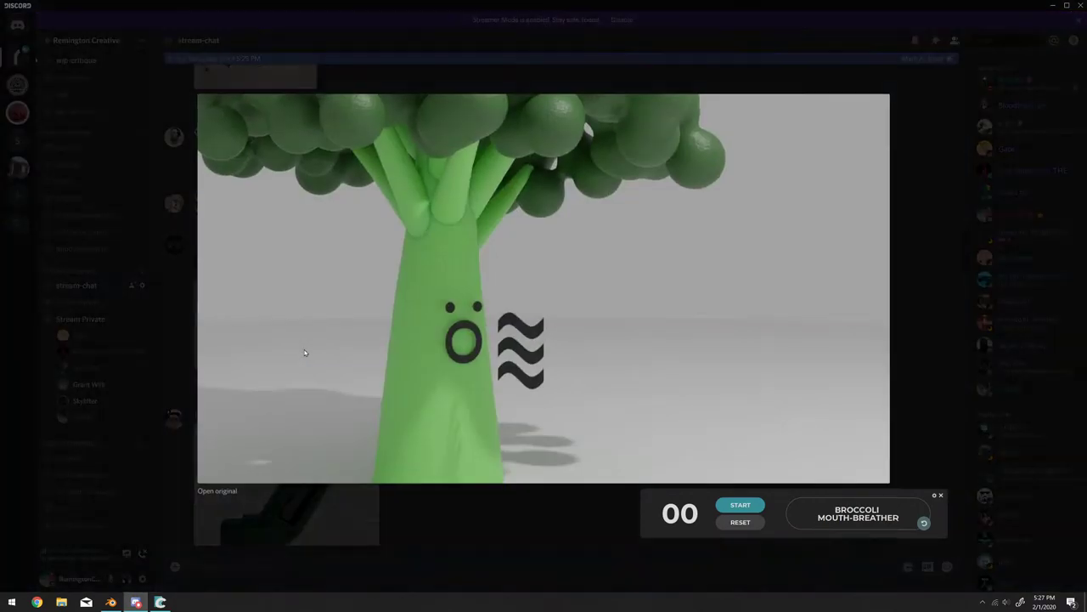
{"action": "left_click", "coordinate": [399, 508]}
View the green inhaler render and add a horse-head reaction, raising its count to 3.
{"action": "scroll", "coordinate": [402, 444], "scroll_direction": "down", "scroll_amount": 1}
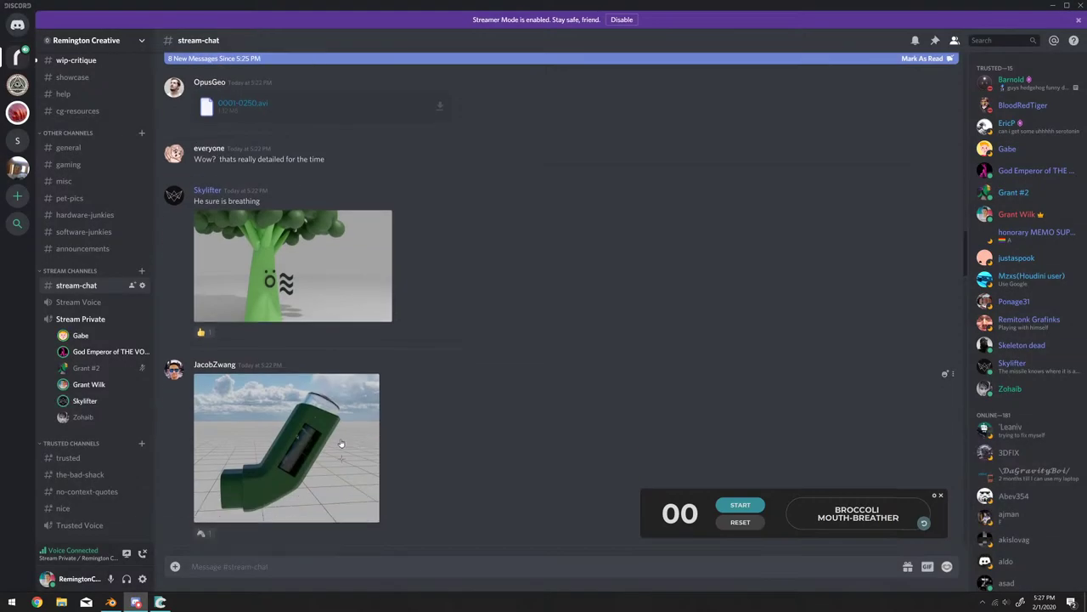
{"action": "scroll", "coordinate": [337, 411], "scroll_direction": "down", "scroll_amount": 2}
{"action": "left_click", "coordinate": [337, 411]}
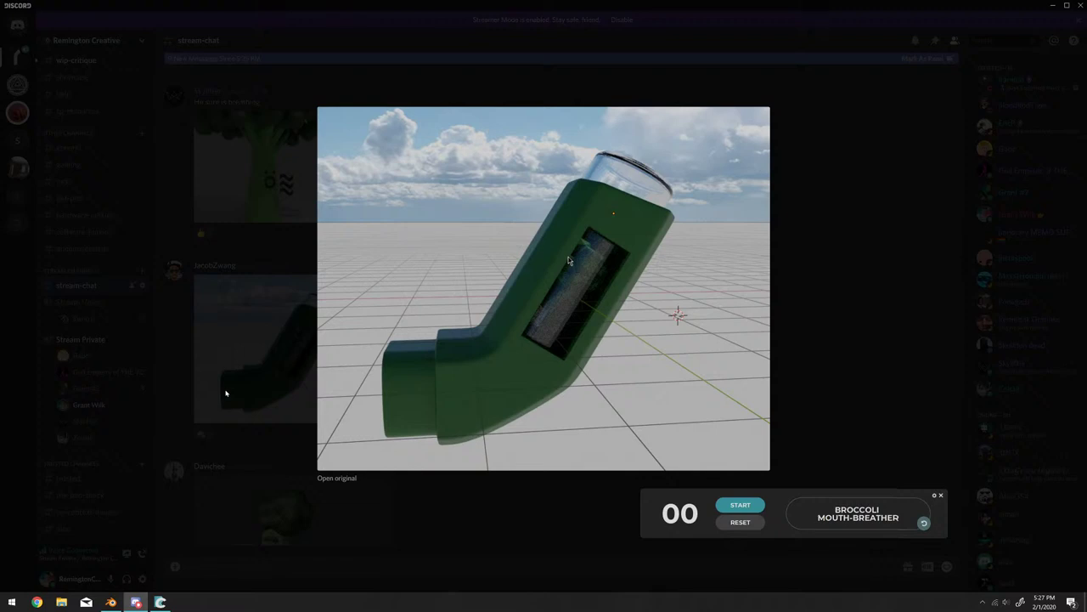
{"action": "left_click", "coordinate": [226, 393]}
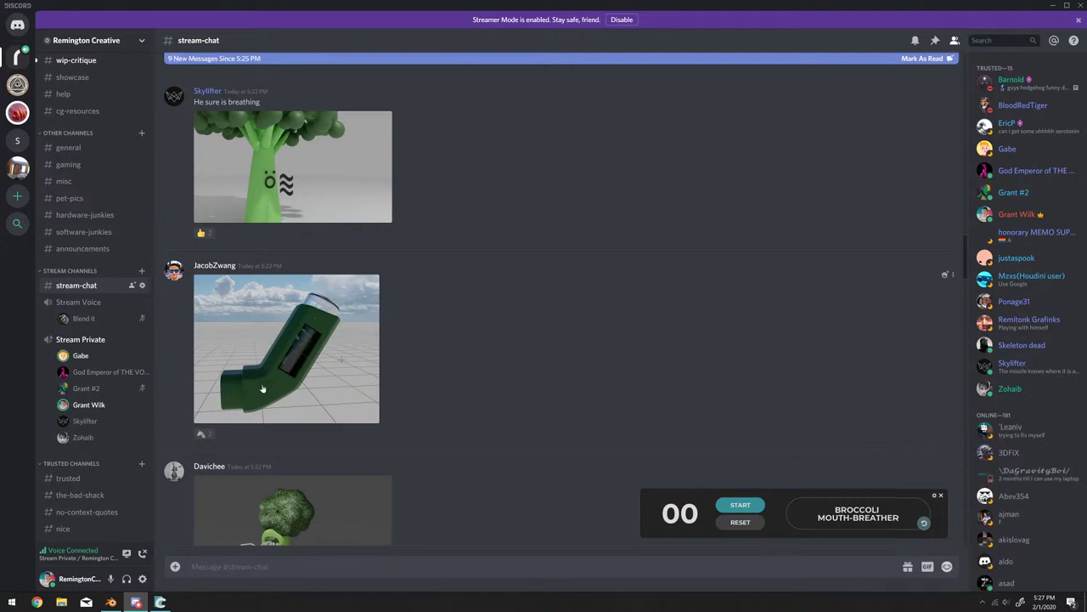
{"action": "scroll", "coordinate": [422, 327], "scroll_direction": "down", "scroll_amount": 1}
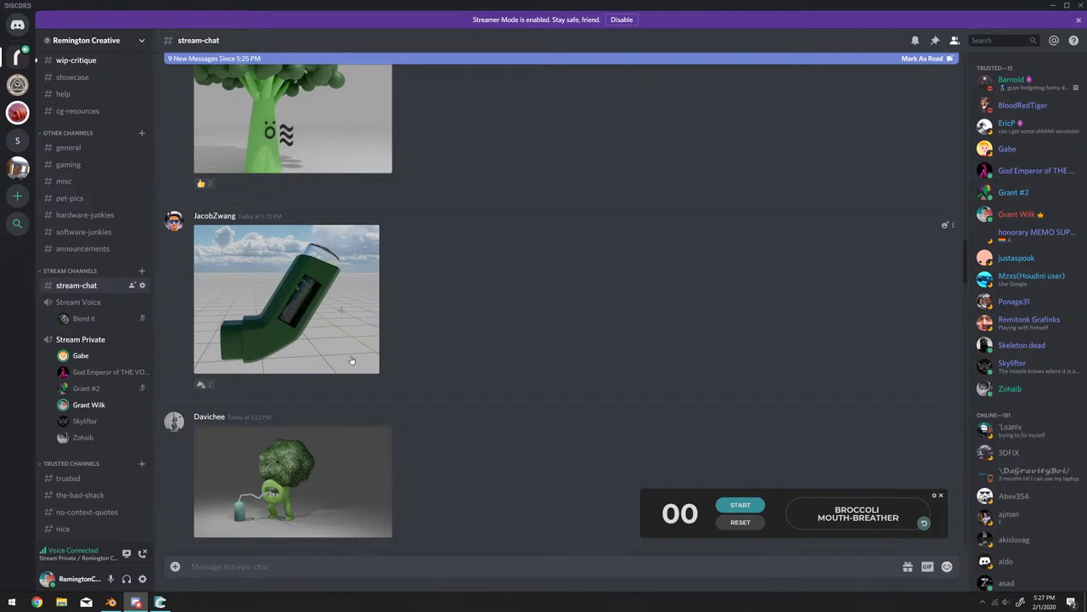
{"action": "left_click", "coordinate": [204, 386]}
{"action": "left_click", "coordinate": [355, 294]}
Close the inhaler preview and view the broccoli-with-bottle and grimacing broccoli renders.
{"action": "left_click", "coordinate": [202, 278]}
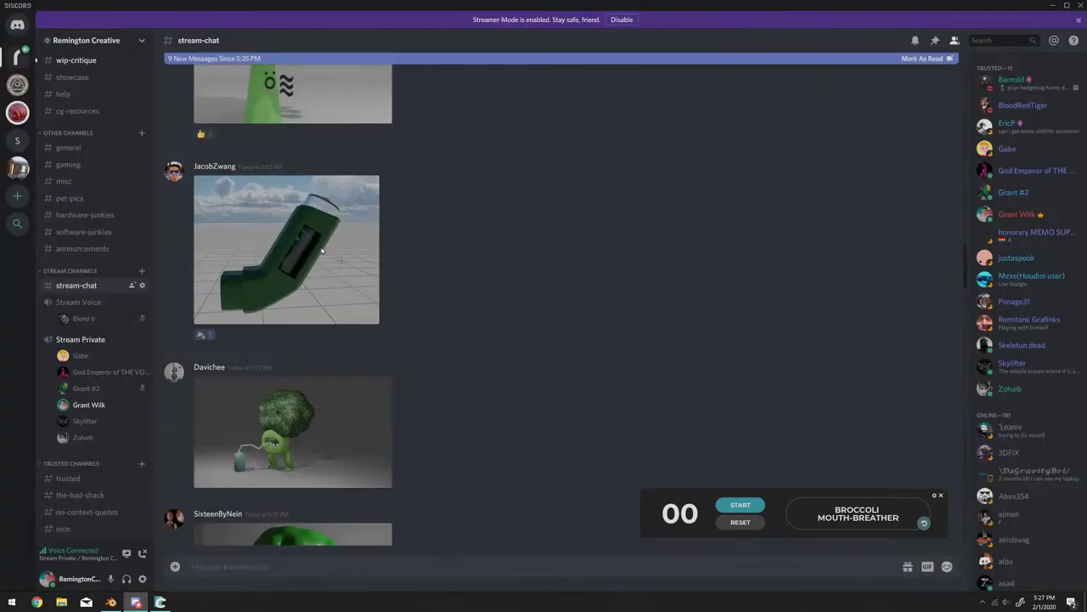
{"action": "scroll", "coordinate": [420, 303], "scroll_direction": "down", "scroll_amount": 3}
{"action": "scroll", "coordinate": [419, 303], "scroll_direction": "down", "scroll_amount": 2}
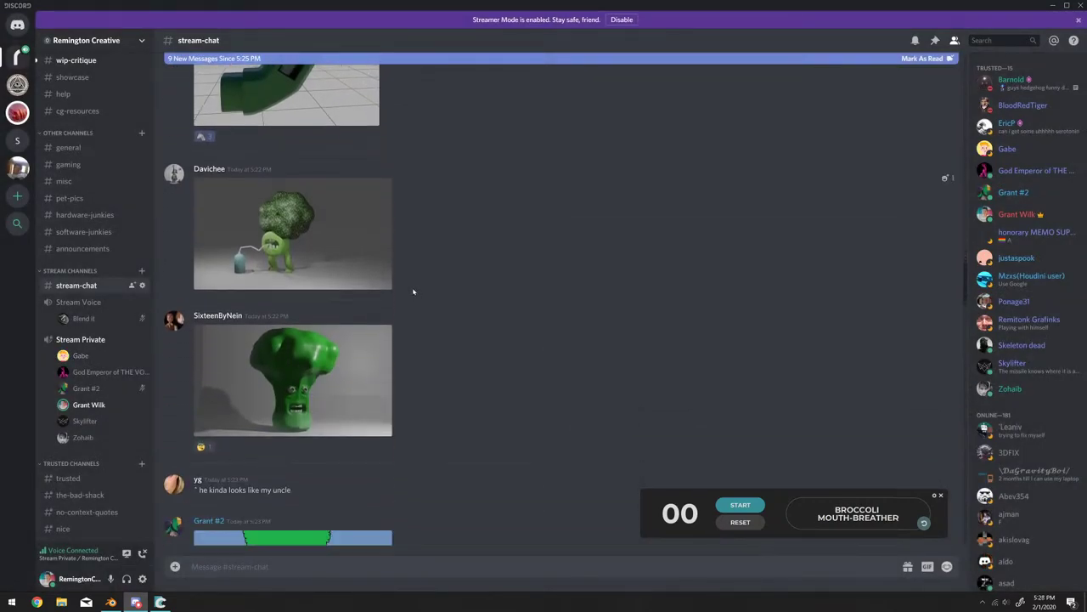
{"action": "left_click", "coordinate": [302, 273]}
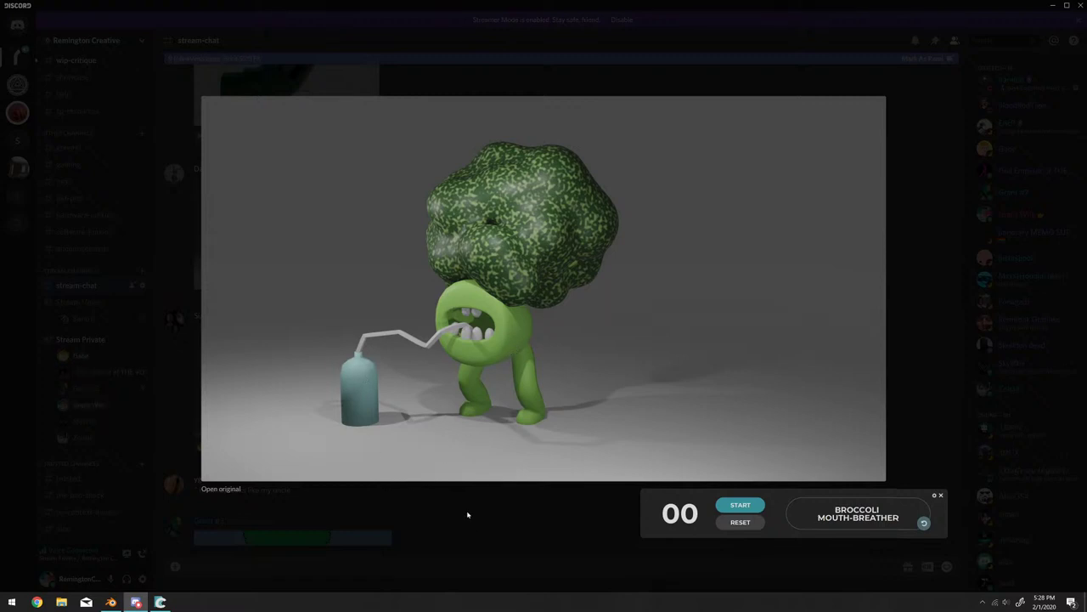
{"action": "left_click", "coordinate": [434, 559]}
{"action": "scroll", "coordinate": [298, 365], "scroll_direction": "down", "scroll_amount": 1}
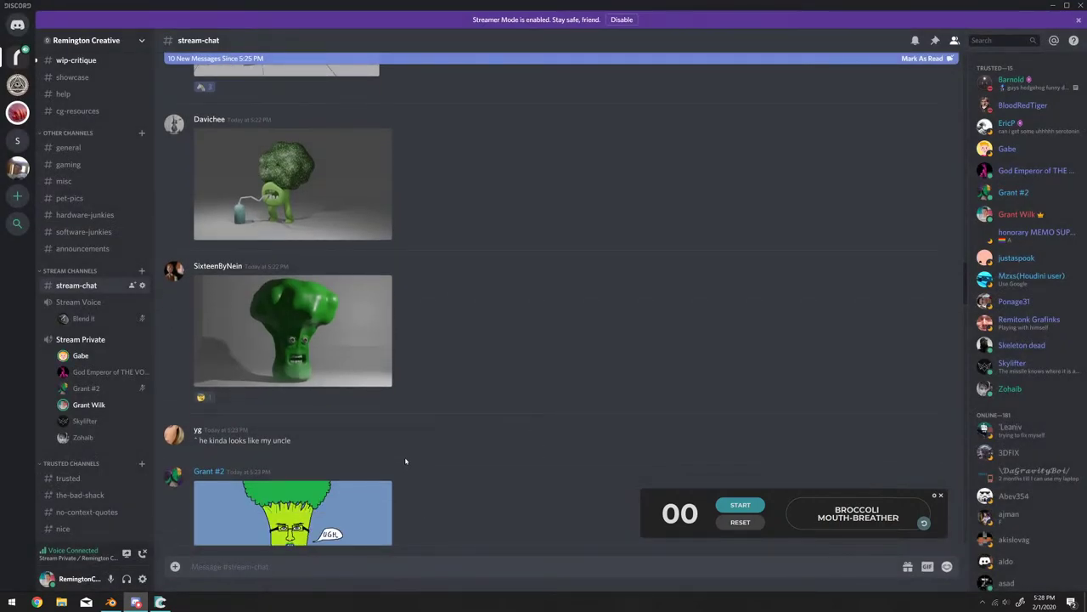
{"action": "left_click", "coordinate": [298, 358]}
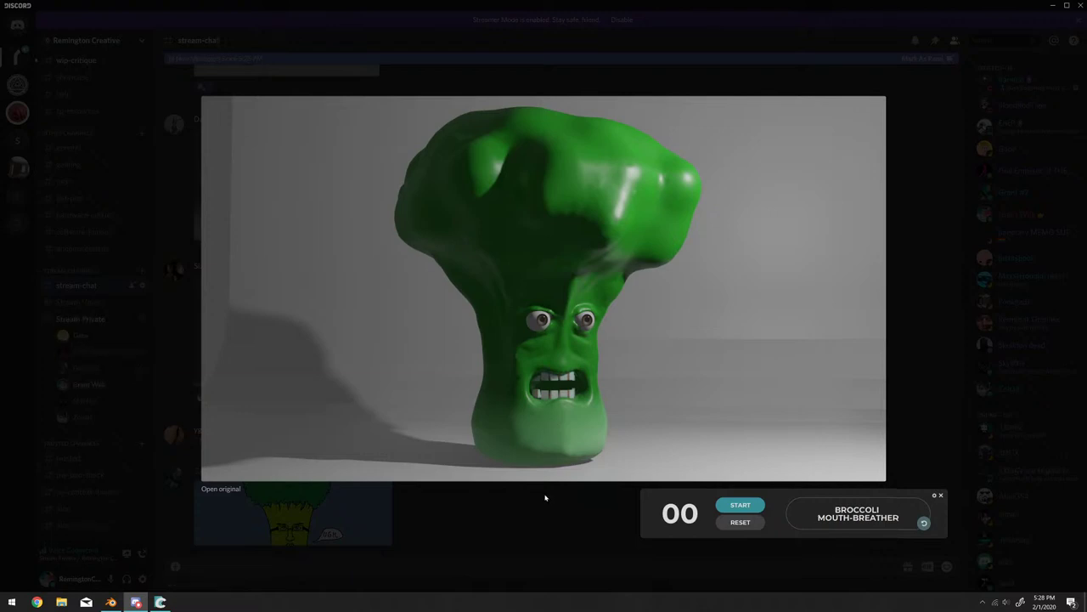
{"action": "key", "text": "Escape"}
View the broccoli-with-glasses drawing, then enlarge the yellow bee-and-broccoli character render.
{"action": "scroll", "coordinate": [357, 408], "scroll_direction": "down", "scroll_amount": 4}
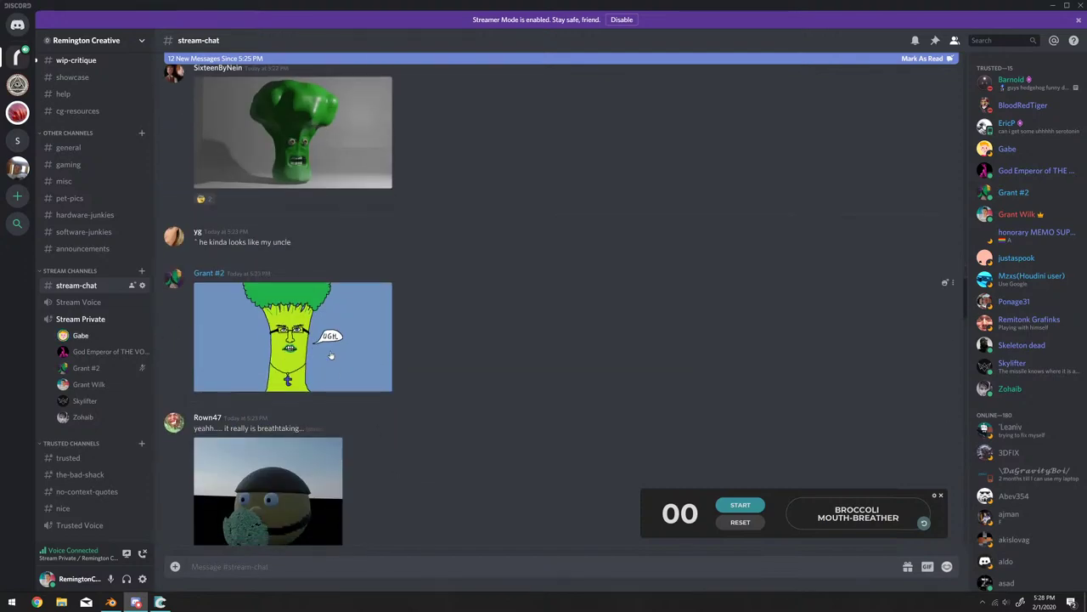
{"action": "left_click", "coordinate": [331, 374]}
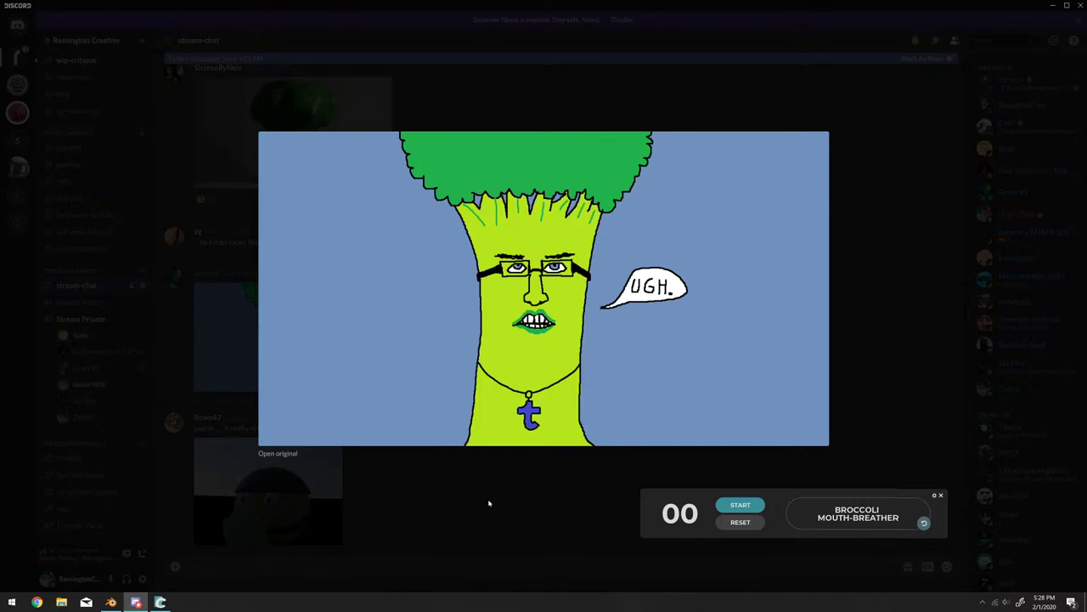
{"action": "left_click", "coordinate": [489, 503]}
{"action": "scroll", "coordinate": [400, 388], "scroll_direction": "down", "scroll_amount": 3}
{"action": "left_click", "coordinate": [299, 390]}
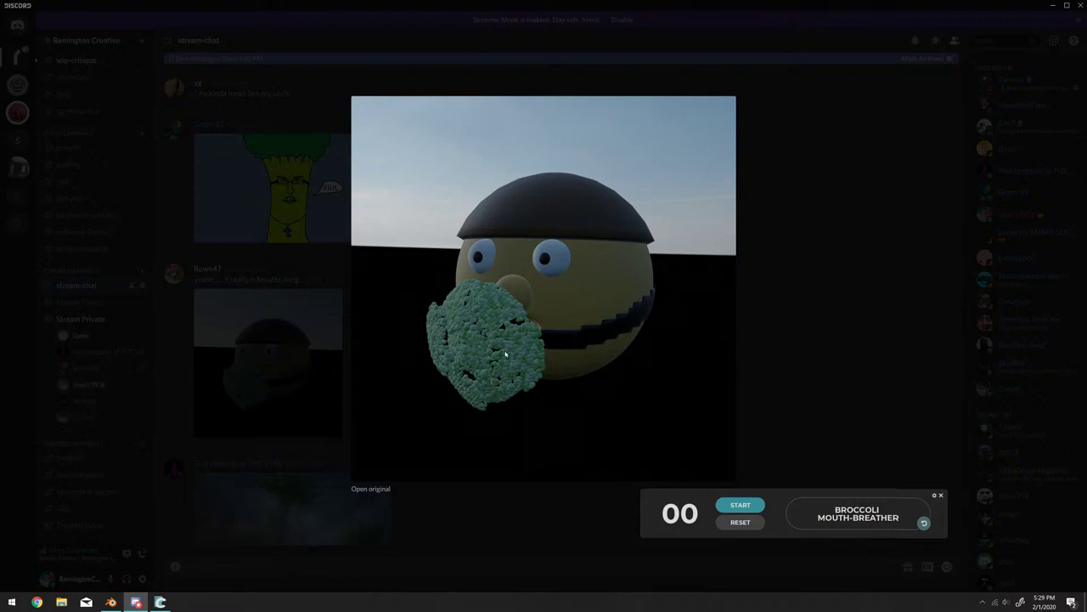
View the broccoli landscape painting, then enlarge the low-poly broccoli render with glasses.
{"action": "left_click", "coordinate": [342, 355]}
{"action": "scroll", "coordinate": [331, 354], "scroll_direction": "down", "scroll_amount": 3}
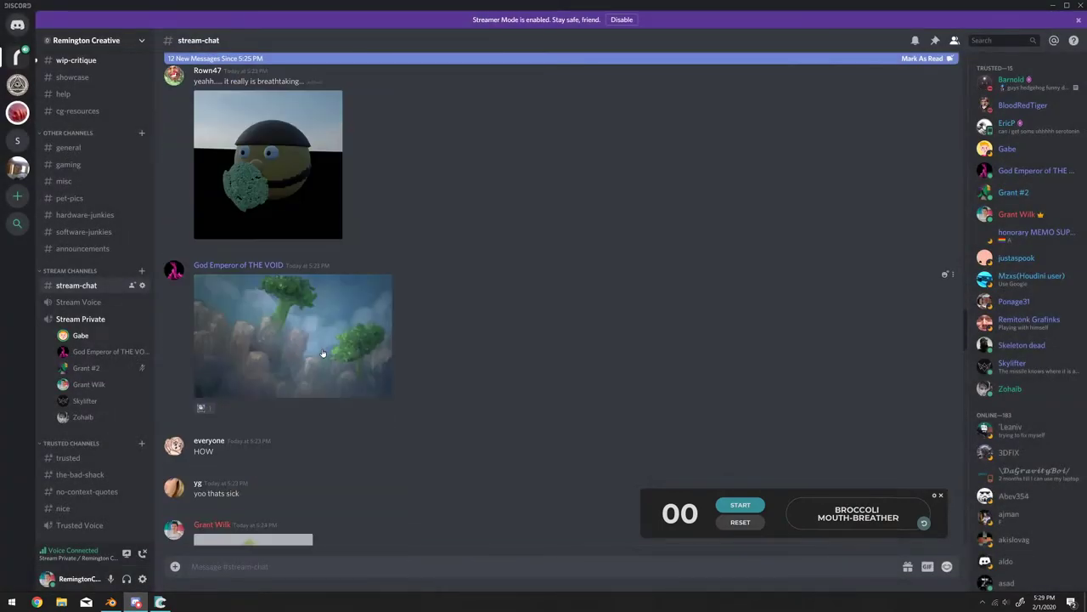
{"action": "left_click", "coordinate": [323, 353]}
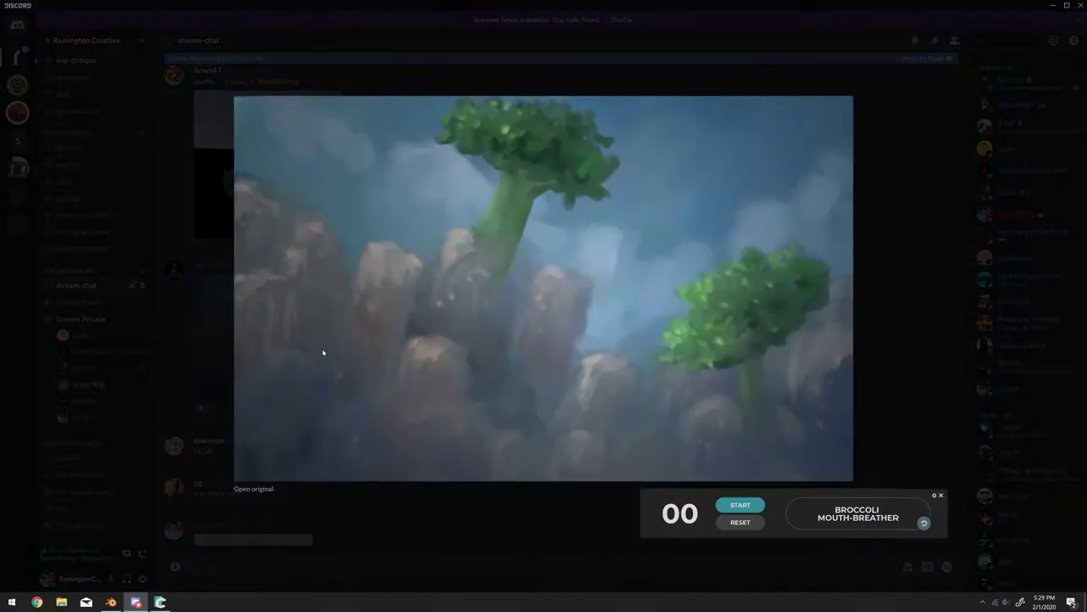
{"action": "left_click", "coordinate": [421, 542]}
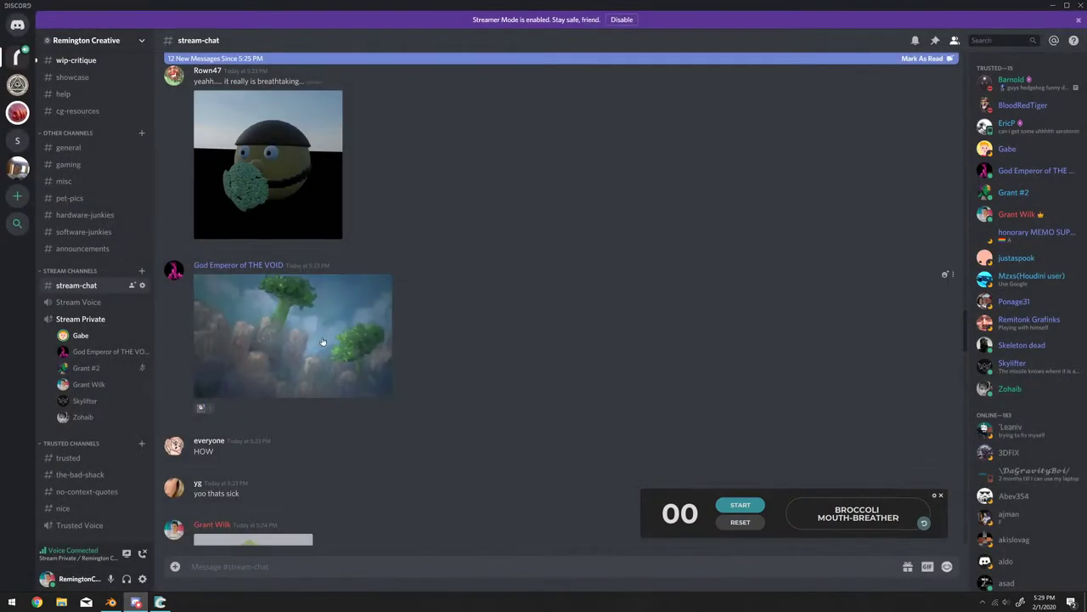
{"action": "left_click", "coordinate": [323, 340]}
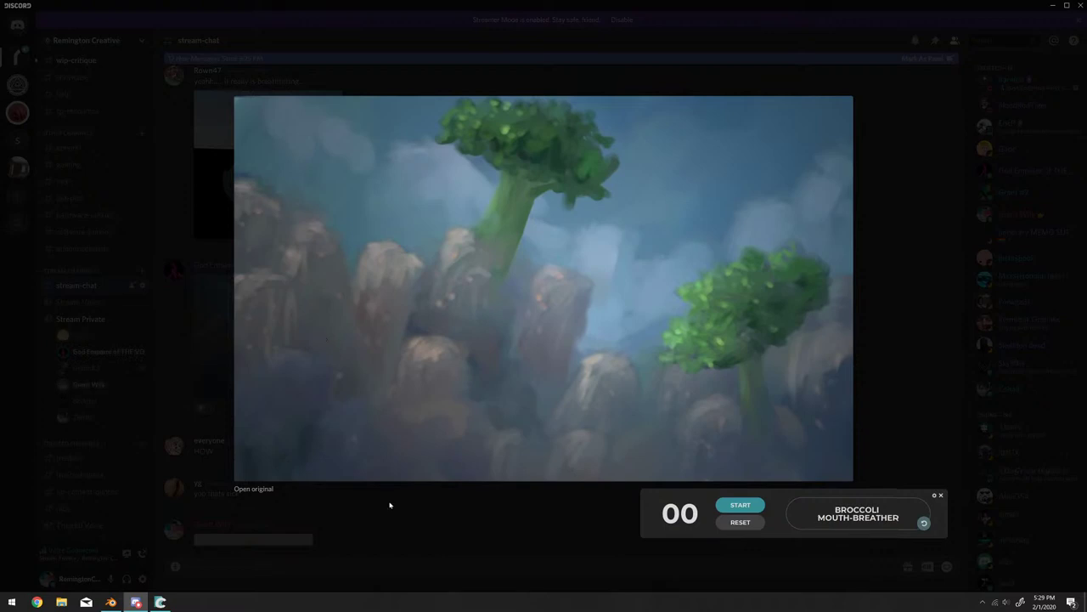
{"action": "left_click", "coordinate": [409, 526]}
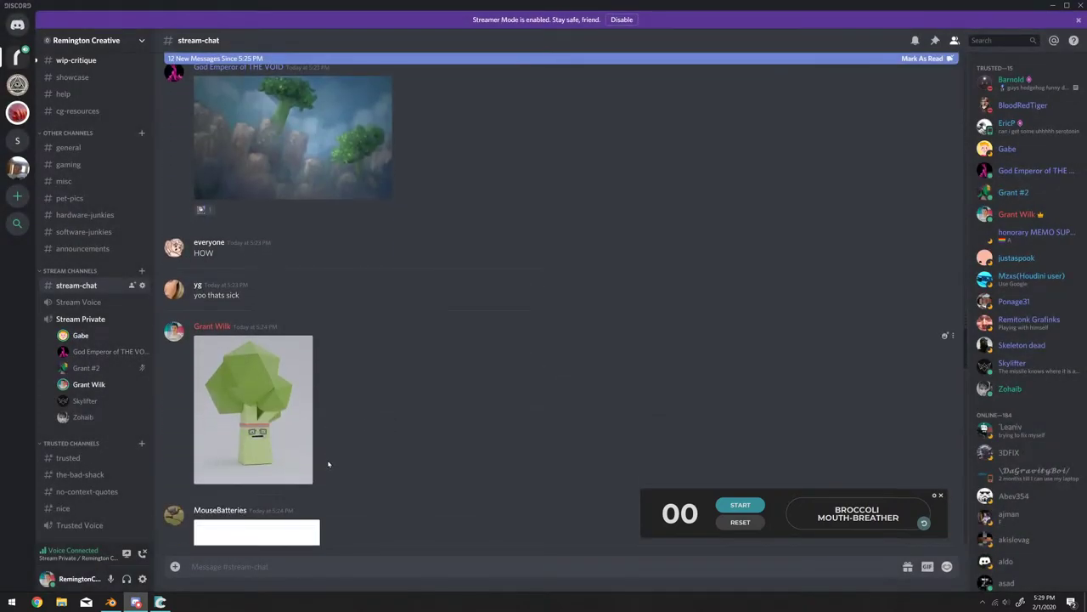
{"action": "left_click", "coordinate": [287, 463]}
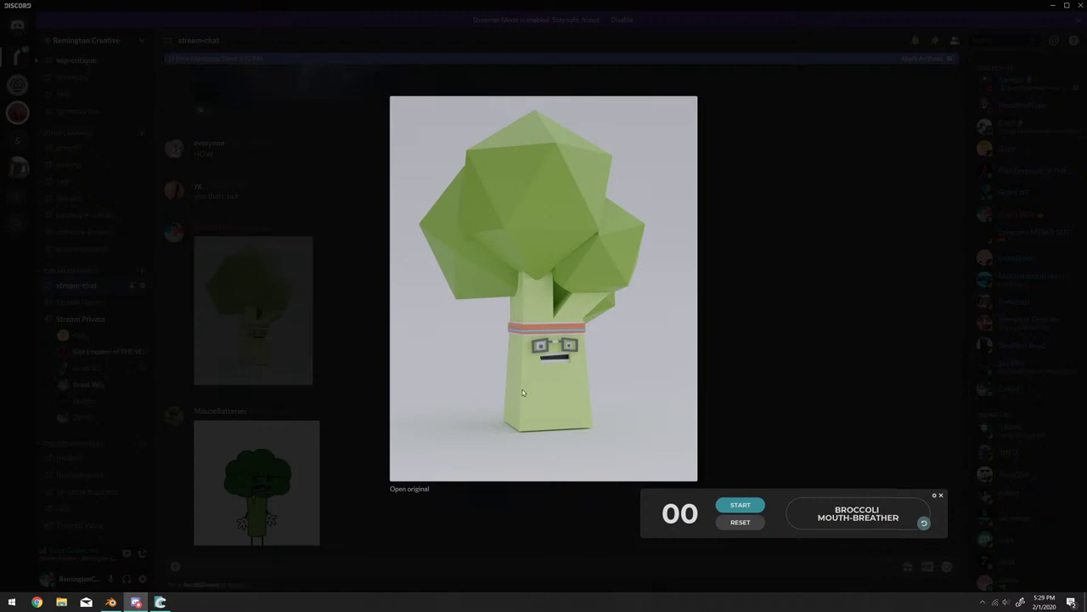
Close the low-poly preview and view the cartoon broccoli drawing with glasses.
{"action": "left_click", "coordinate": [335, 382]}
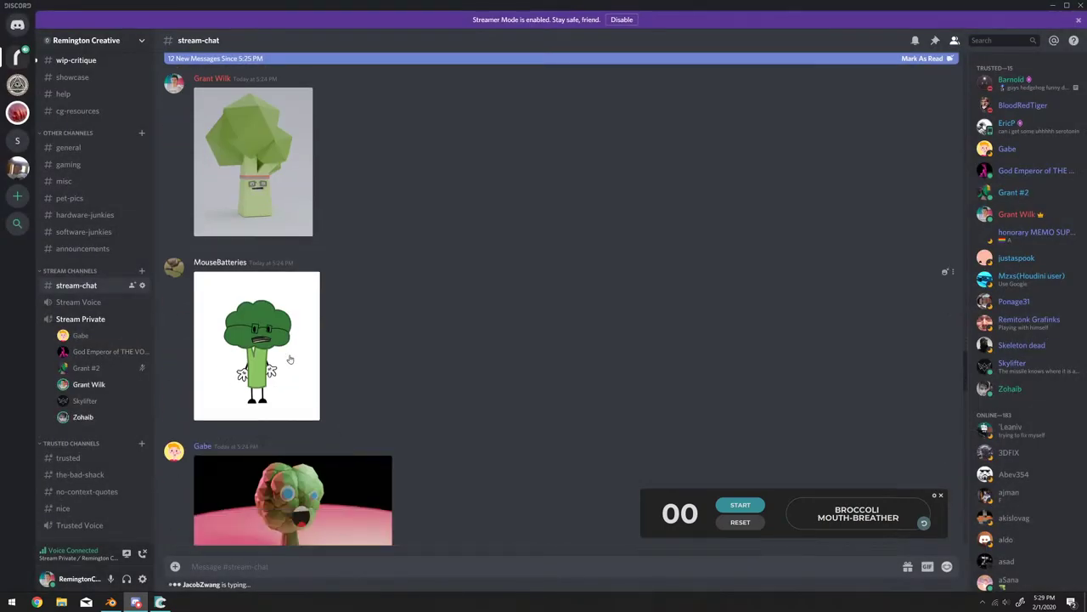
{"action": "left_click", "coordinate": [286, 351]}
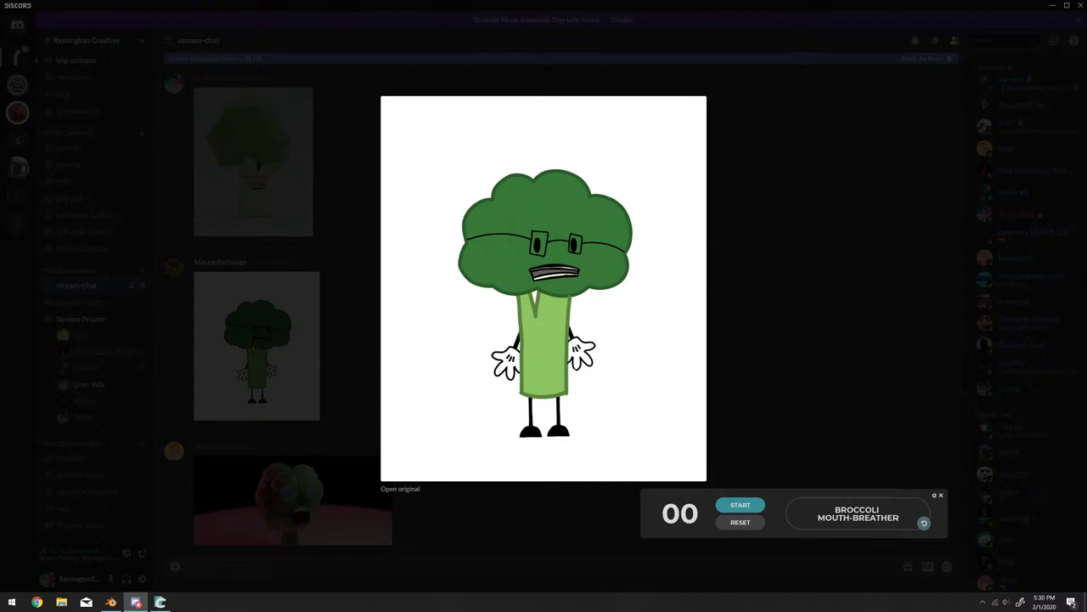
{"action": "left_click", "coordinate": [120, 204]}
{"action": "left_click", "coordinate": [299, 360]}
{"action": "left_click", "coordinate": [299, 360]}
View the pink-floor broccoli render and the dark green bumpy broccoli render.
{"action": "scroll", "coordinate": [327, 355], "scroll_direction": "down", "scroll_amount": 3}
{"action": "left_click", "coordinate": [327, 355]}
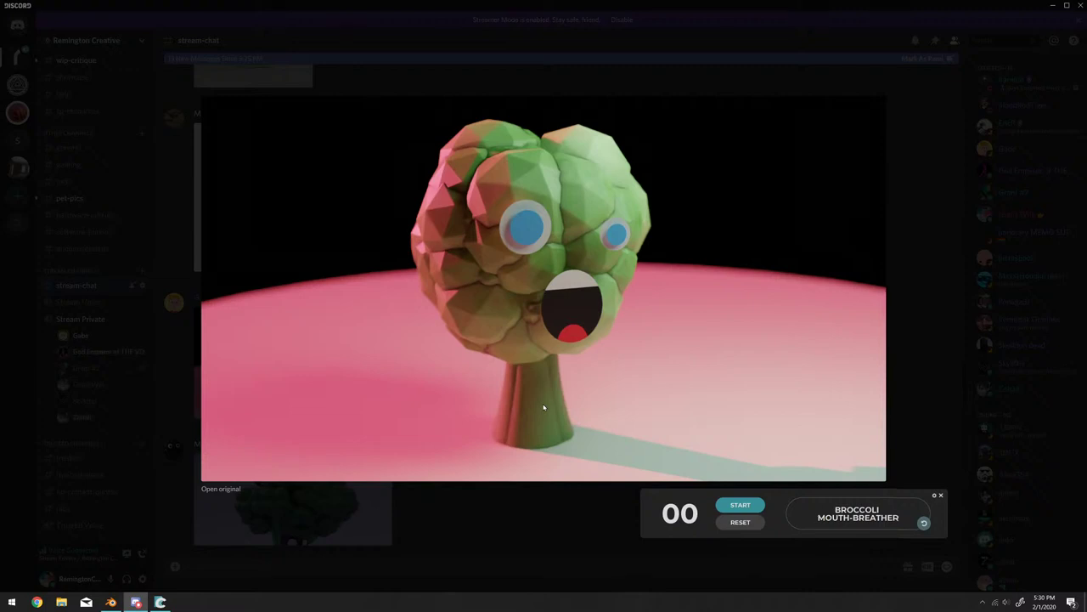
{"action": "left_click", "coordinate": [423, 491]}
{"action": "scroll", "coordinate": [331, 393], "scroll_direction": "down", "scroll_amount": 4}
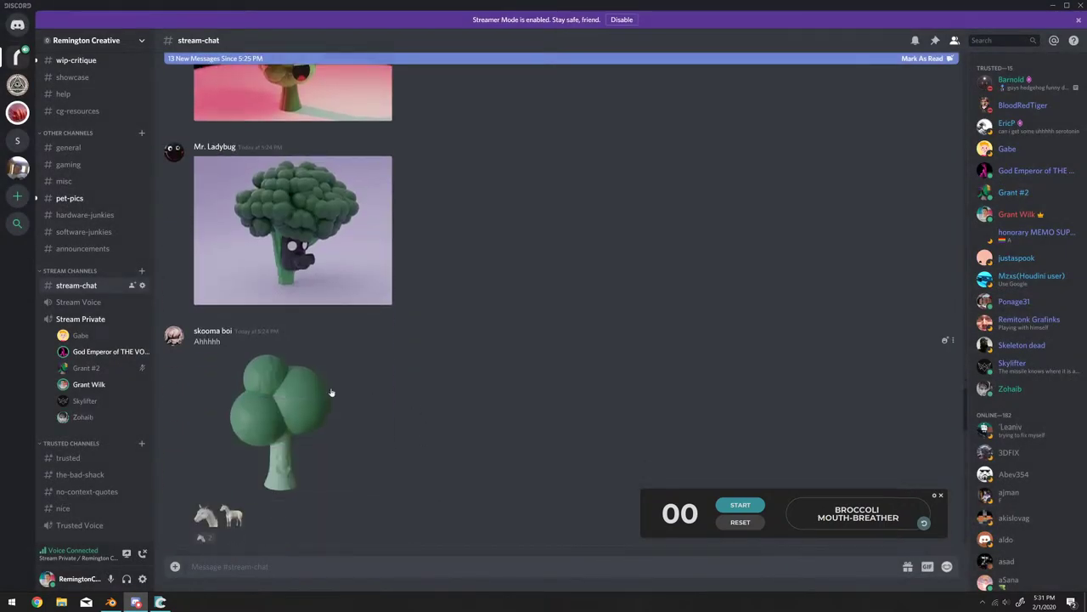
{"action": "scroll", "coordinate": [369, 295], "scroll_direction": "down", "scroll_amount": 3}
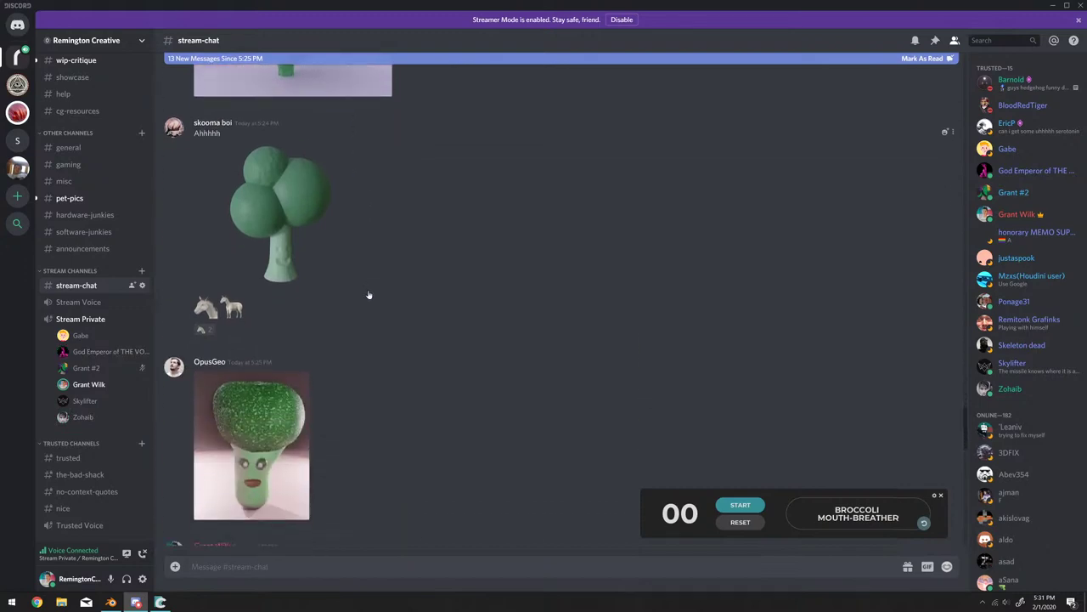
{"action": "scroll", "coordinate": [368, 294], "scroll_direction": "up", "scroll_amount": 2}
{"action": "left_click", "coordinate": [280, 248]}
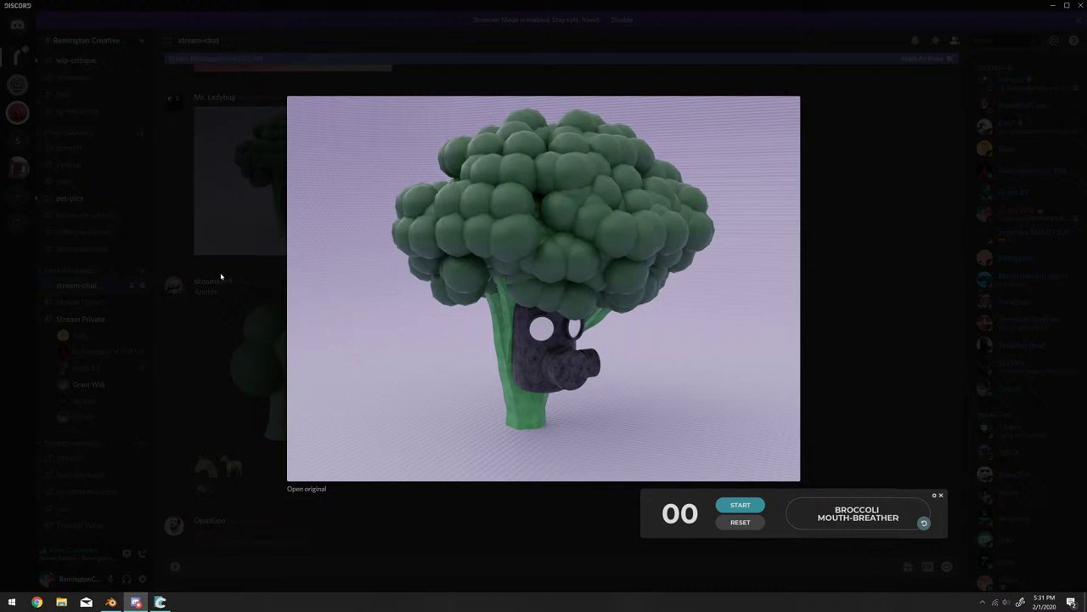
{"action": "left_click", "coordinate": [221, 277]}
View the smooth three-bulb broccoli tree render and the sparkly-topped broccoli figure photo.
{"action": "scroll", "coordinate": [294, 295], "scroll_direction": "down", "scroll_amount": 1}
{"action": "left_click", "coordinate": [288, 305]}
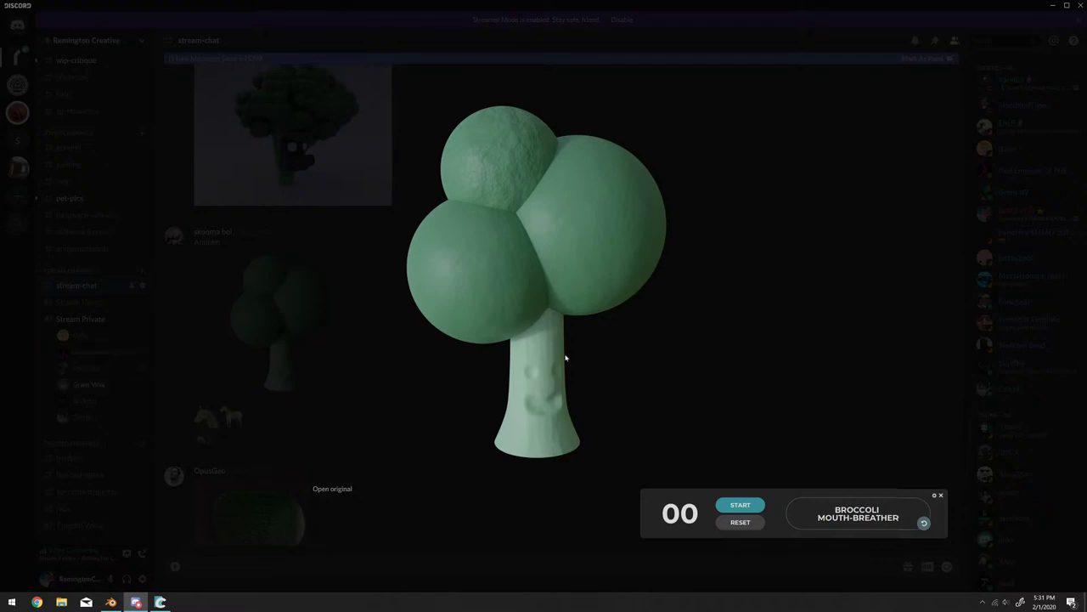
{"action": "left_click", "coordinate": [238, 416]}
{"action": "scroll", "coordinate": [234, 406], "scroll_direction": "down", "scroll_amount": 4}
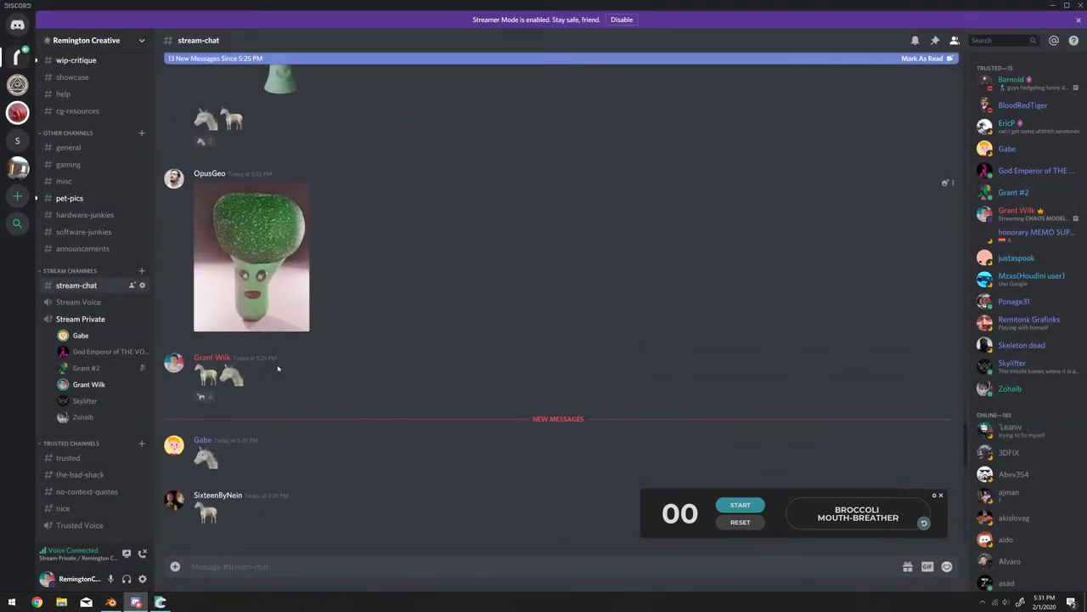
{"action": "left_click", "coordinate": [263, 285]}
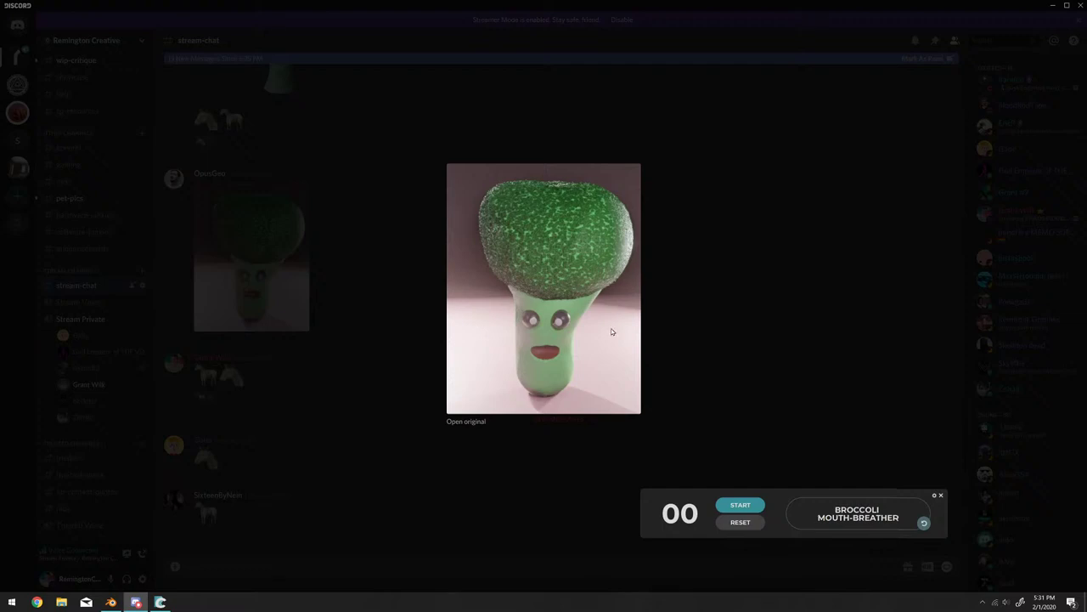
{"action": "left_click", "coordinate": [340, 483]}
Reveal the spoiler image and enlarge the broccoli beside the gas cylinder.
{"action": "scroll", "coordinate": [357, 476], "scroll_direction": "down", "scroll_amount": 5}
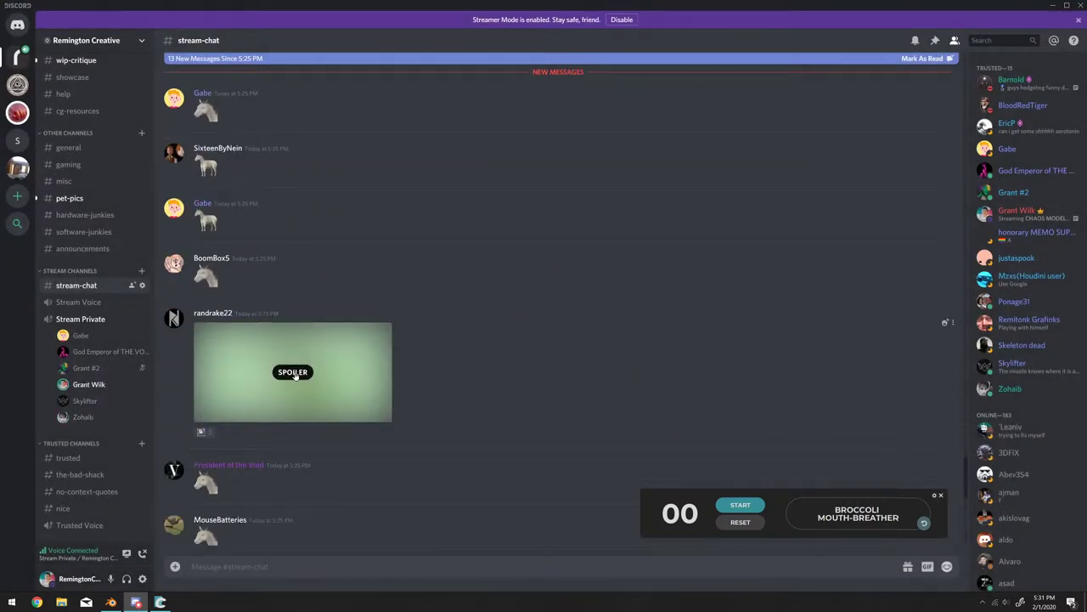
{"action": "scroll", "coordinate": [296, 400], "scroll_direction": "down", "scroll_amount": 5}
{"action": "scroll", "coordinate": [302, 397], "scroll_direction": "up", "scroll_amount": 4}
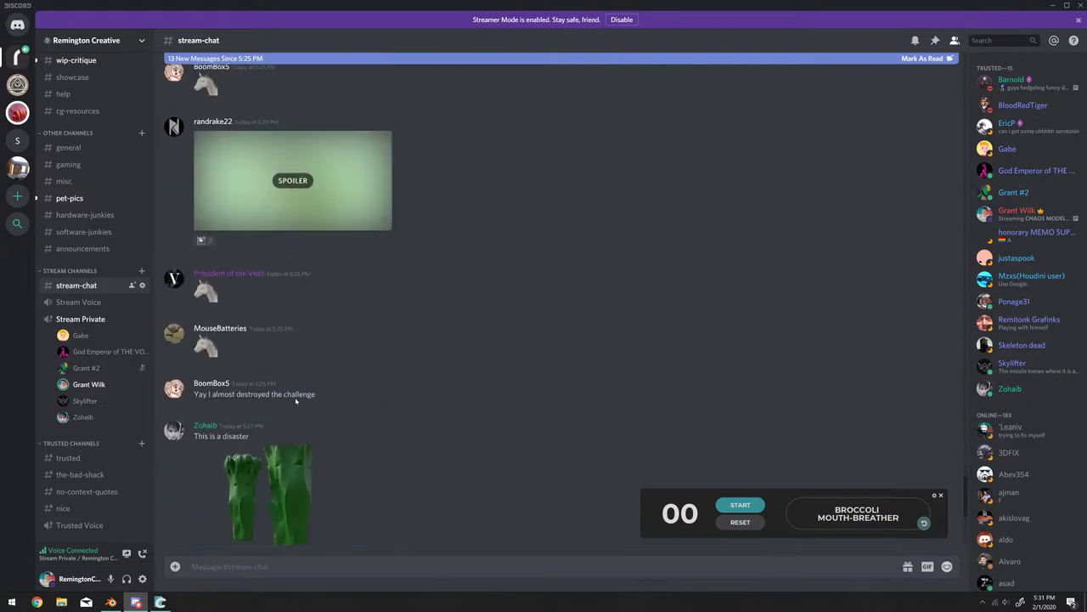
{"action": "left_click", "coordinate": [292, 319]}
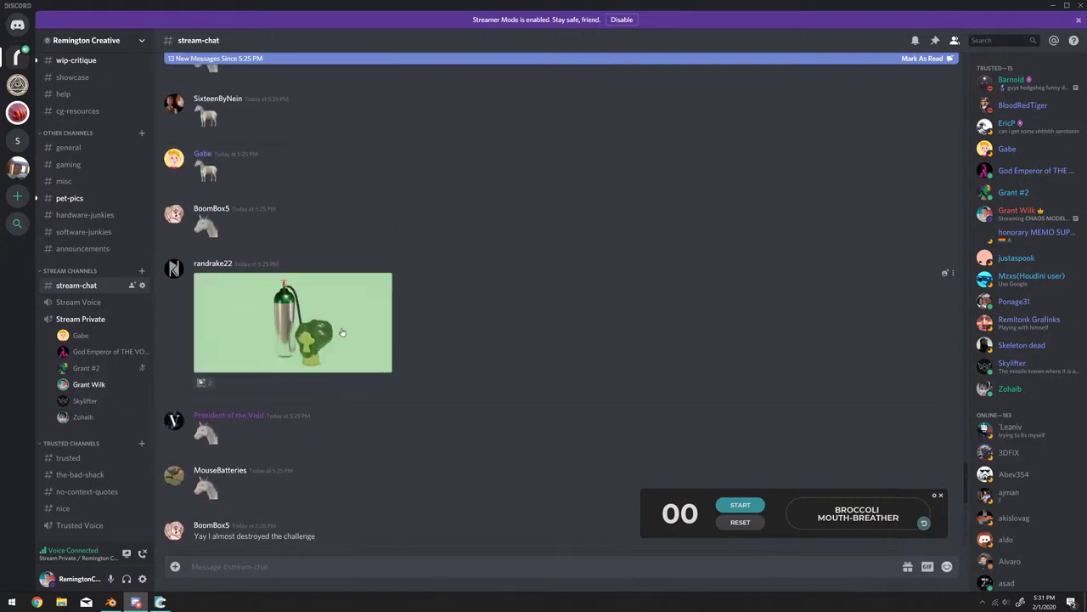
{"action": "left_click", "coordinate": [342, 331]}
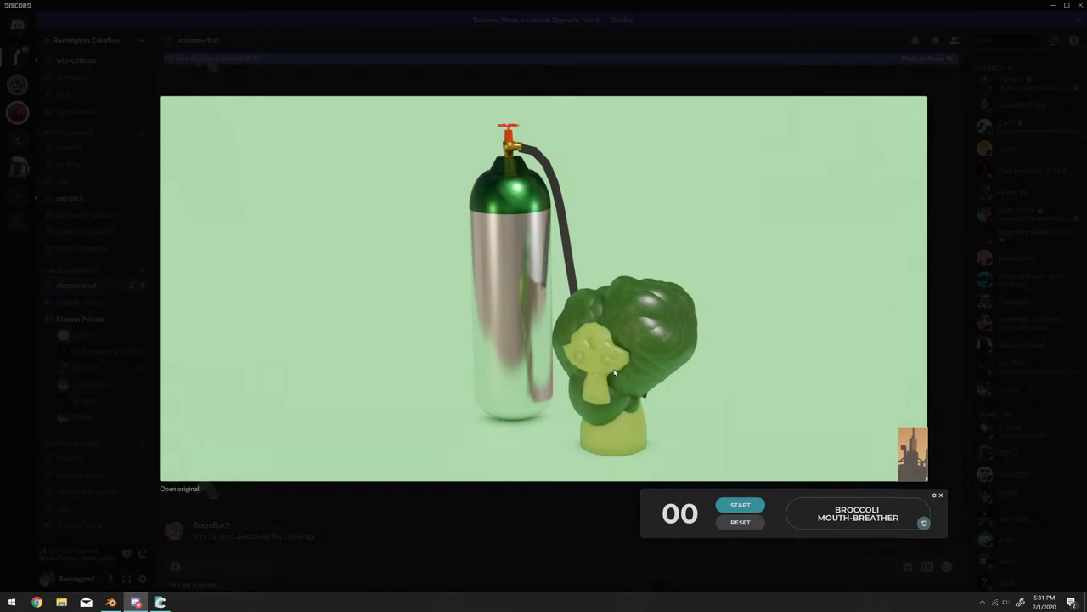
Close the gas cylinder preview, then view the two broccoli stalks and green inhaler images.
{"action": "left_click", "coordinate": [550, 541]}
{"action": "scroll", "coordinate": [450, 467], "scroll_direction": "down", "scroll_amount": 5}
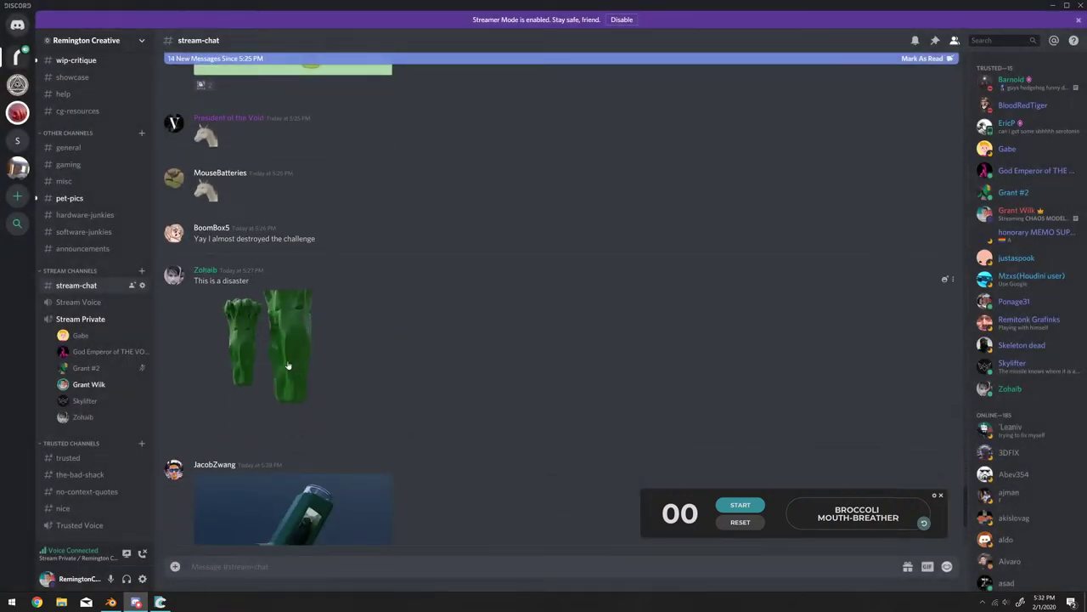
{"action": "left_click", "coordinate": [288, 365]}
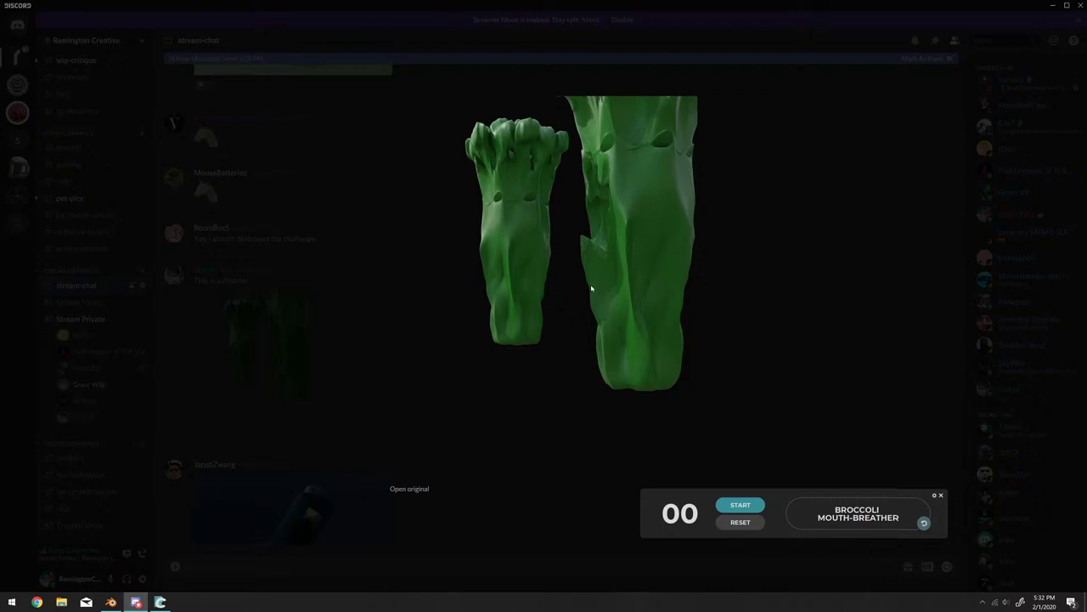
{"action": "left_click", "coordinate": [224, 450]}
{"action": "scroll", "coordinate": [331, 378], "scroll_direction": "down", "scroll_amount": 2}
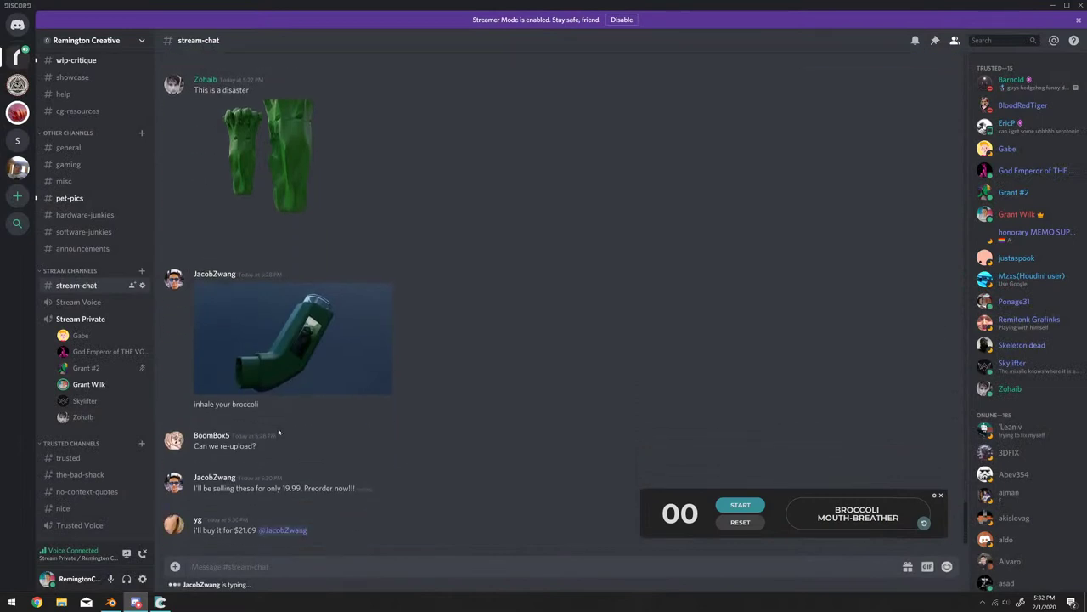
{"action": "left_click", "coordinate": [330, 378]}
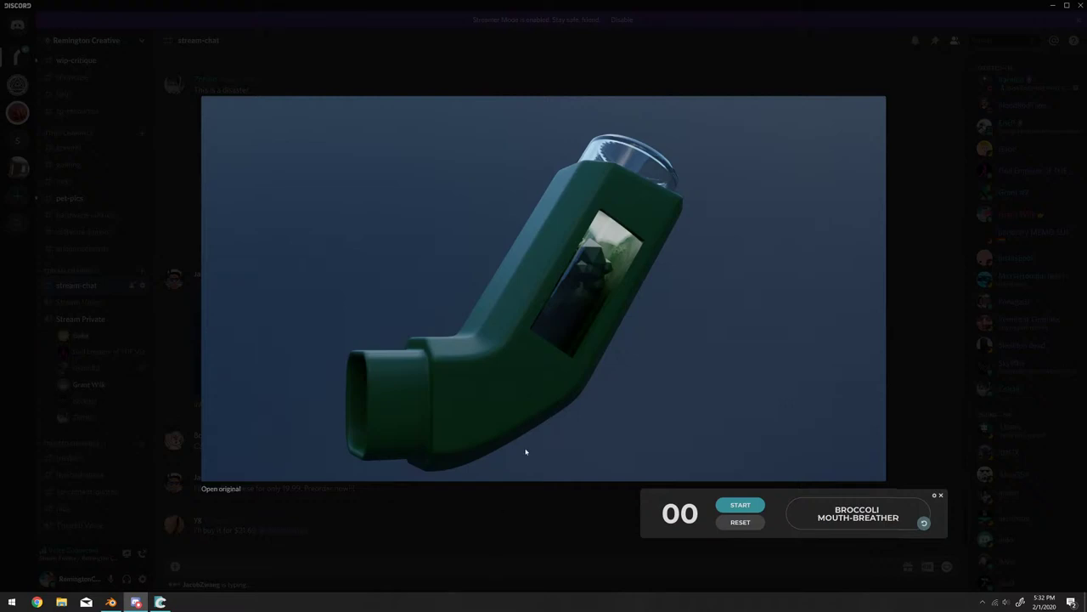
{"action": "left_click", "coordinate": [418, 536]}
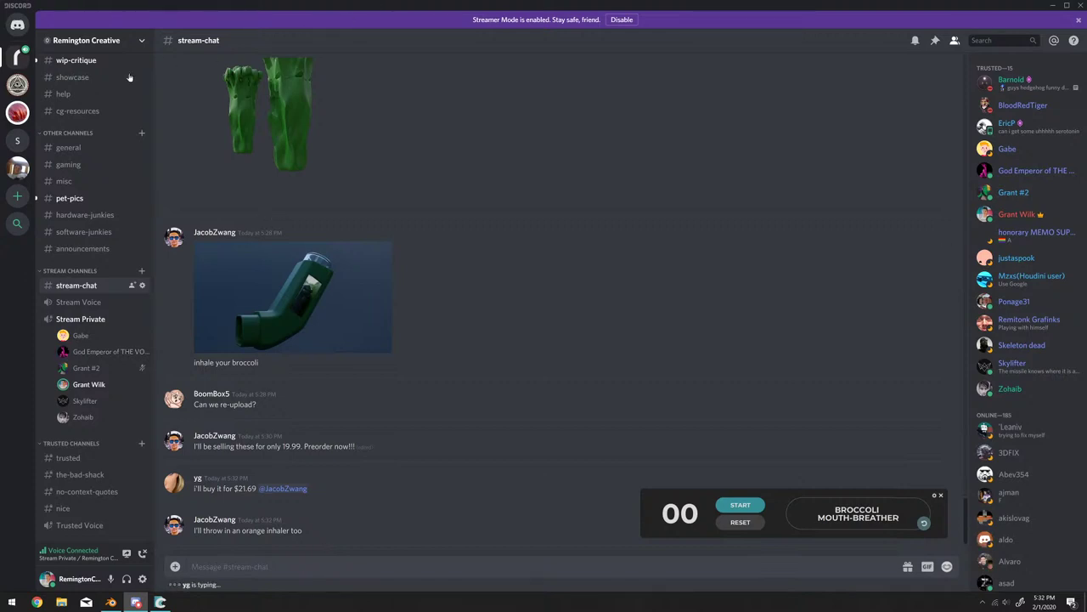
{"action": "scroll", "coordinate": [96, 311], "scroll_direction": "up", "scroll_amount": 1}
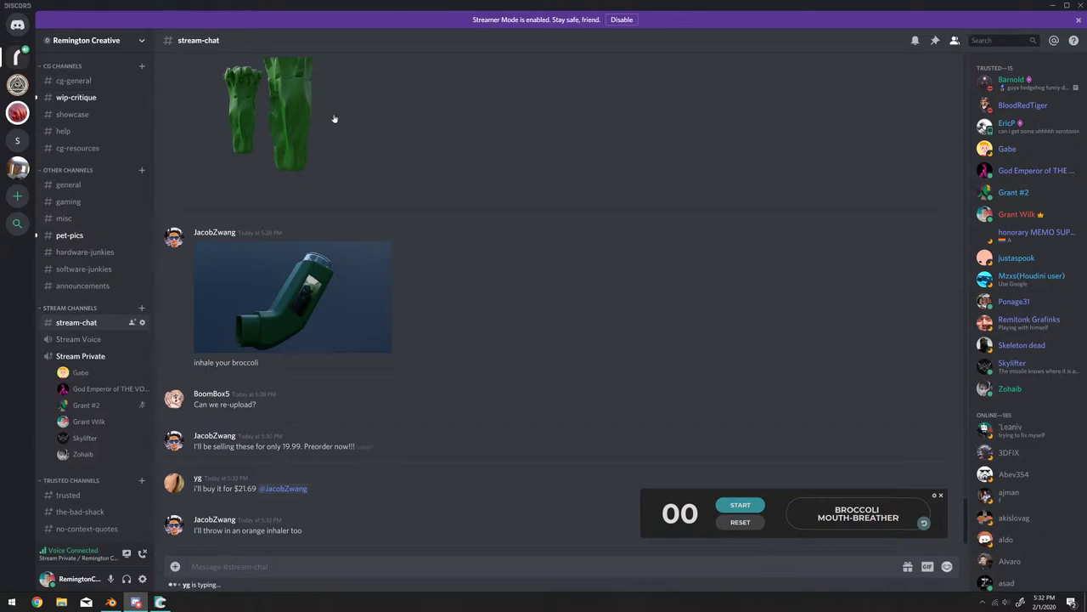
Restore and close Discord with Alt+F4, then move the challenge timer lower on screen.
{"action": "left_click_drag", "start_coordinate": [578, 5], "coordinate": [444, 97]}
{"action": "key", "text": "alt+F4"}
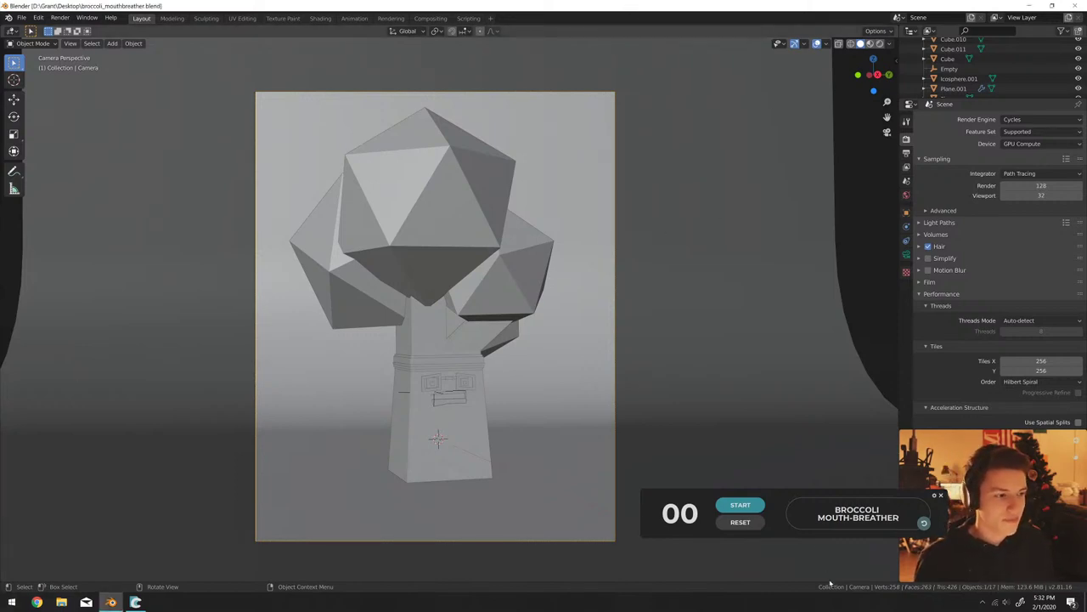
{"action": "left_click_drag", "start_coordinate": [779, 496], "coordinate": [722, 532]}
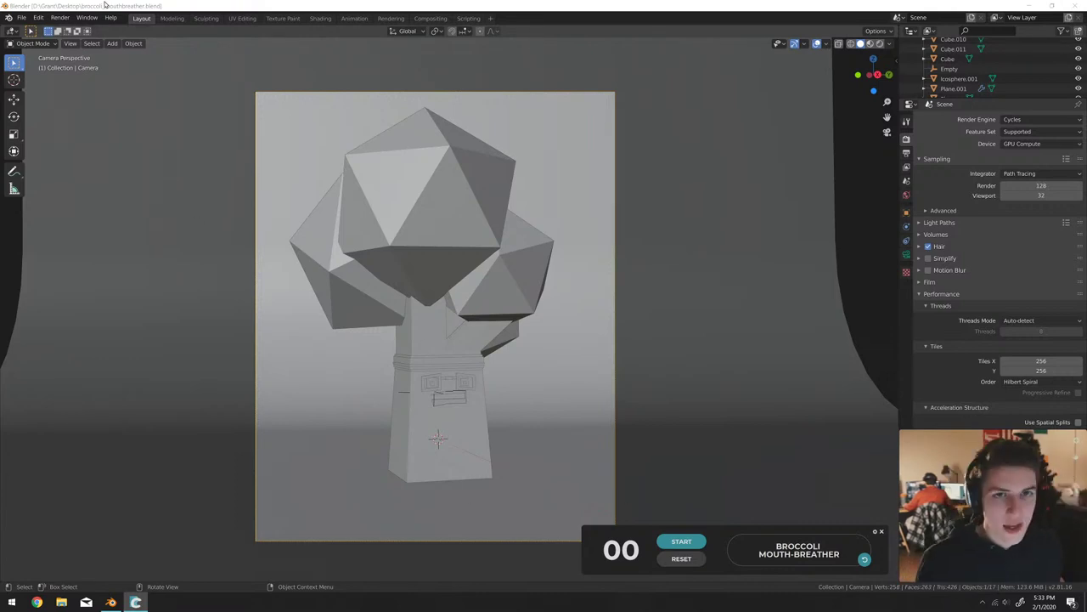
Start a new General scene and reset the challenge timer to 13:37.
{"action": "left_click", "coordinate": [21, 17]}
{"action": "mouse_move", "coordinate": [30, 29]}
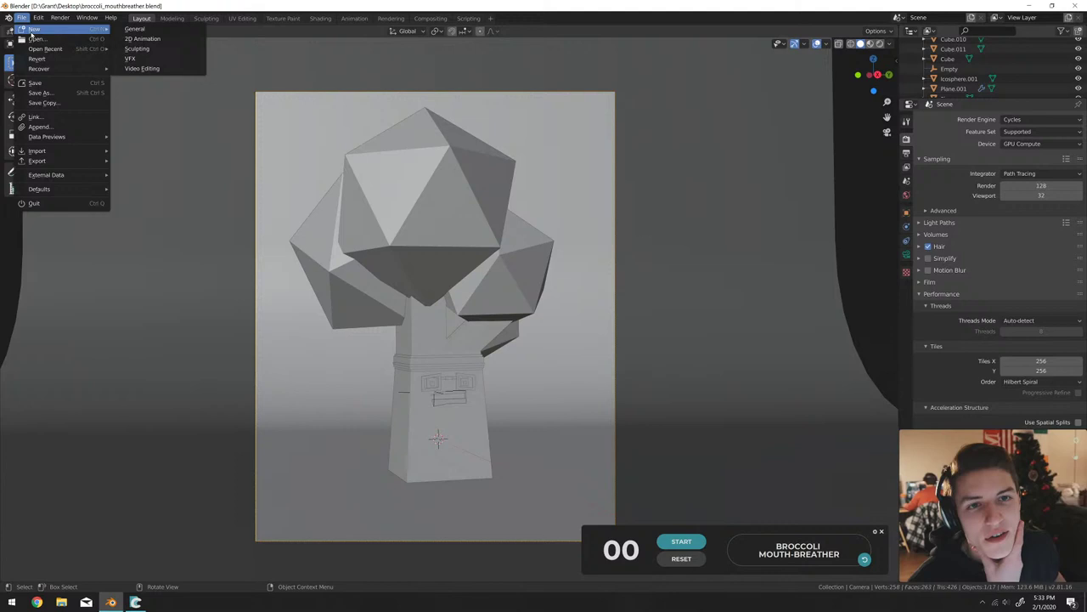
{"action": "left_click", "coordinate": [133, 28]}
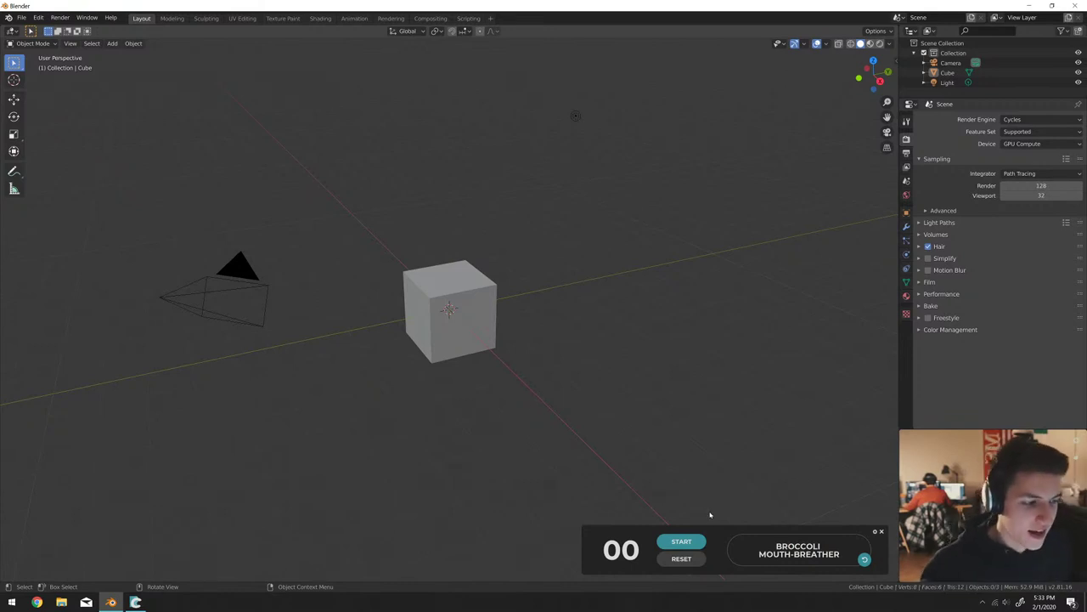
{"action": "left_click", "coordinate": [680, 564]}
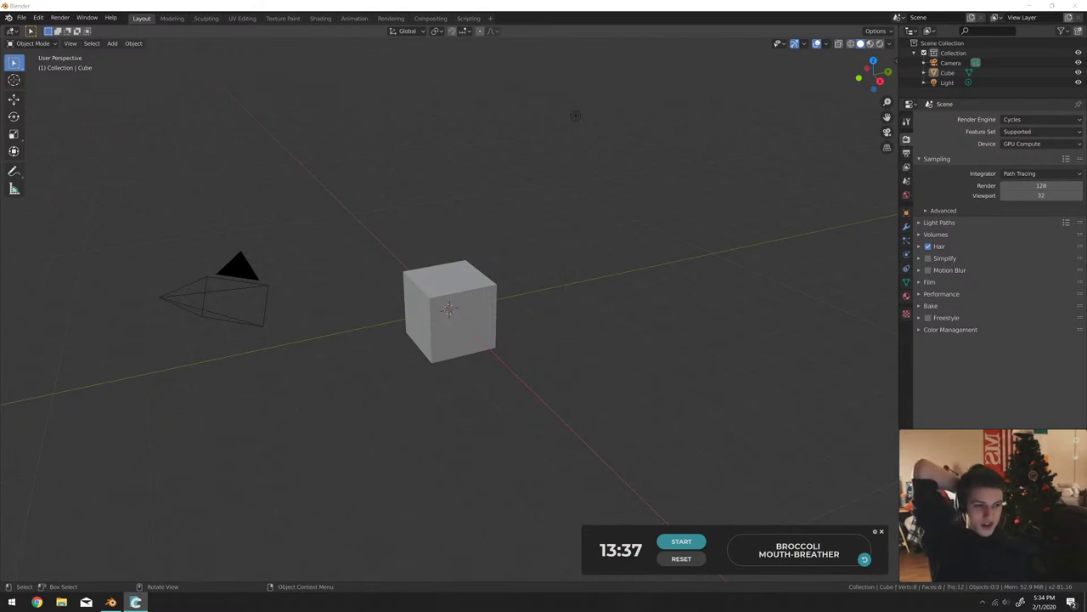
Reroll the prompt twice, then select the random seed in the timer settings and save.
{"action": "left_click", "coordinate": [737, 553]}
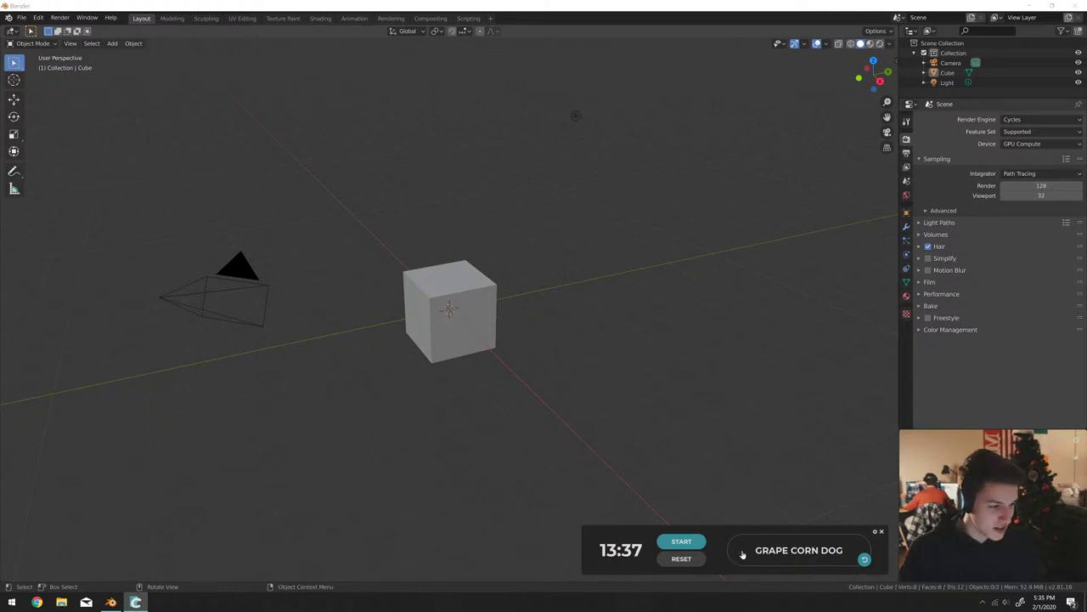
{"action": "left_click", "coordinate": [742, 554]}
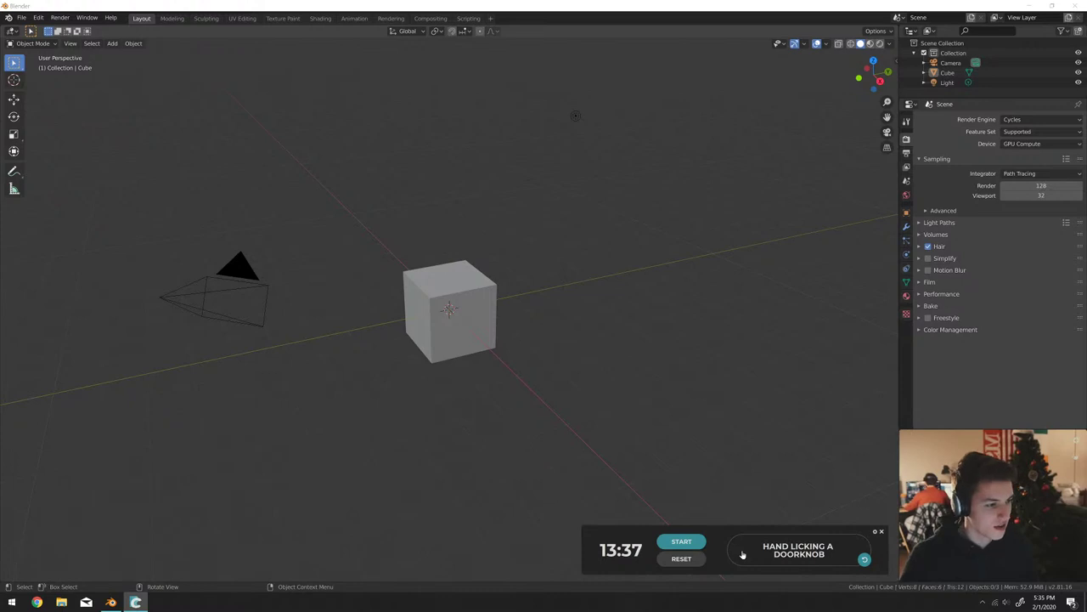
{"action": "left_click", "coordinate": [875, 531]}
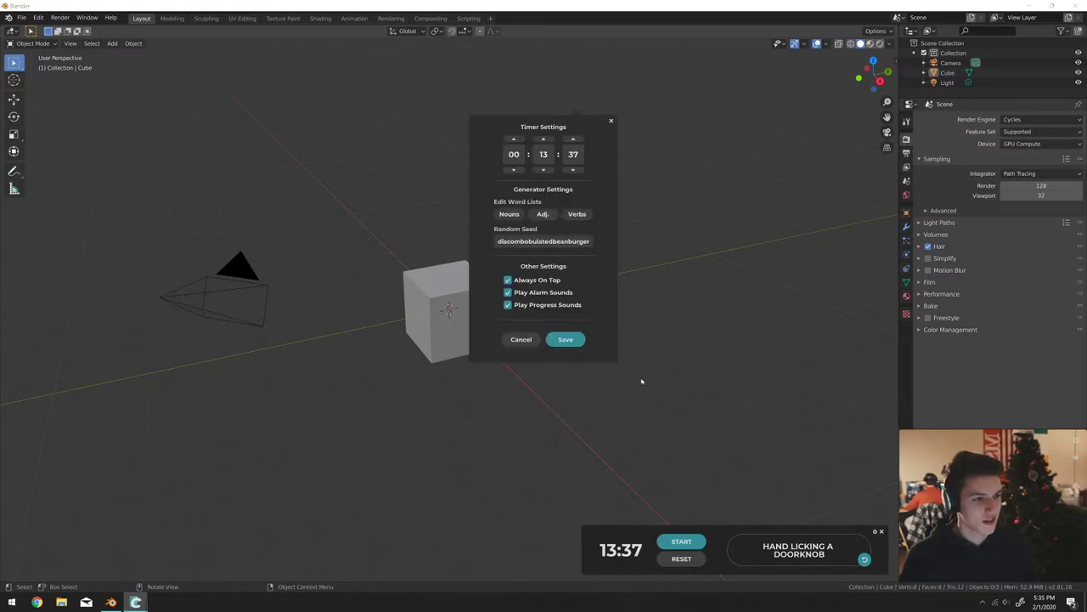
{"action": "left_click_drag", "start_coordinate": [499, 241], "coordinate": [609, 248]}
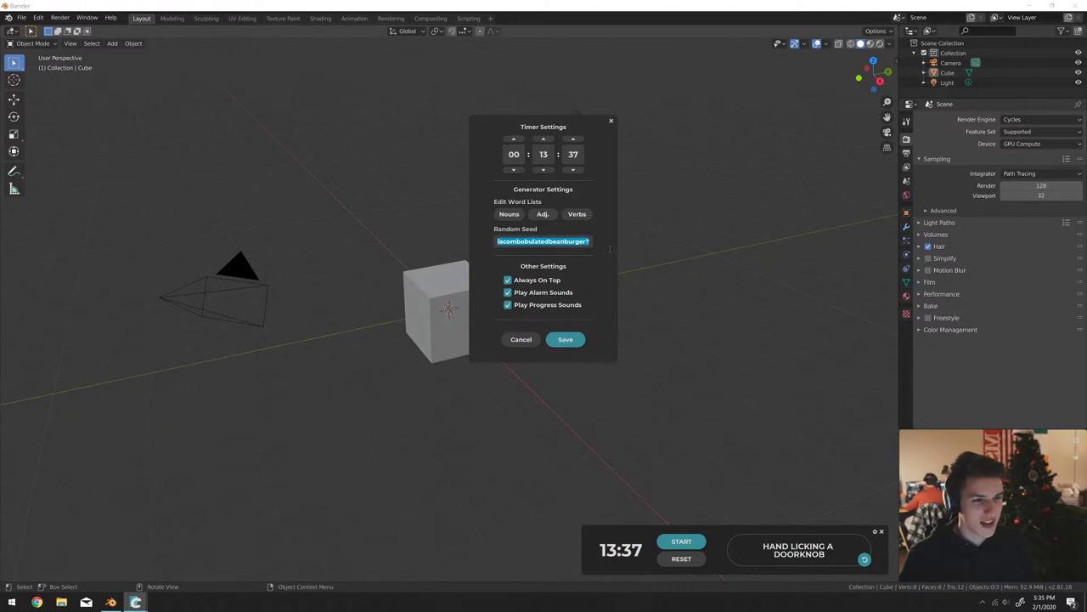
{"action": "left_click", "coordinate": [564, 339]}
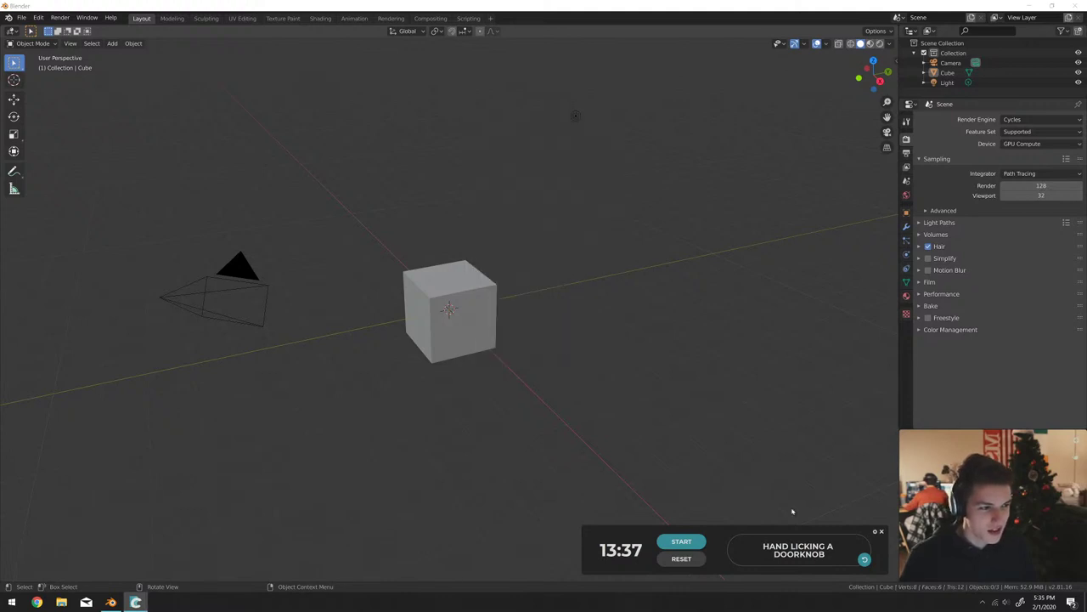
Keep rerolling, resaving timer settings once, until the prompt reads HAND LICKING A DOORKNOB.
{"action": "left_click", "coordinate": [802, 546]}
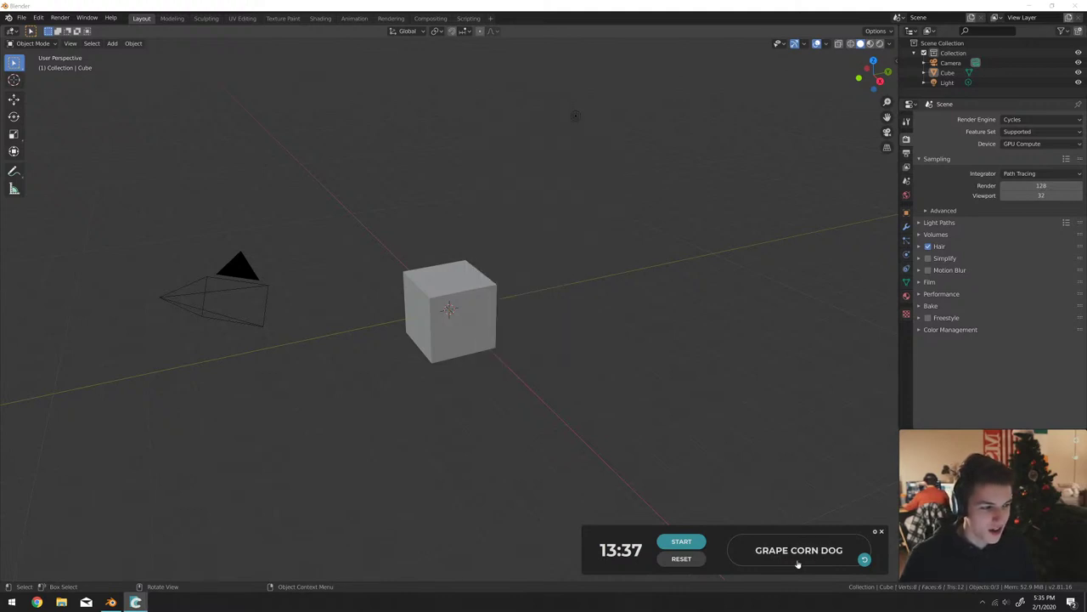
{"action": "left_click", "coordinate": [797, 563]}
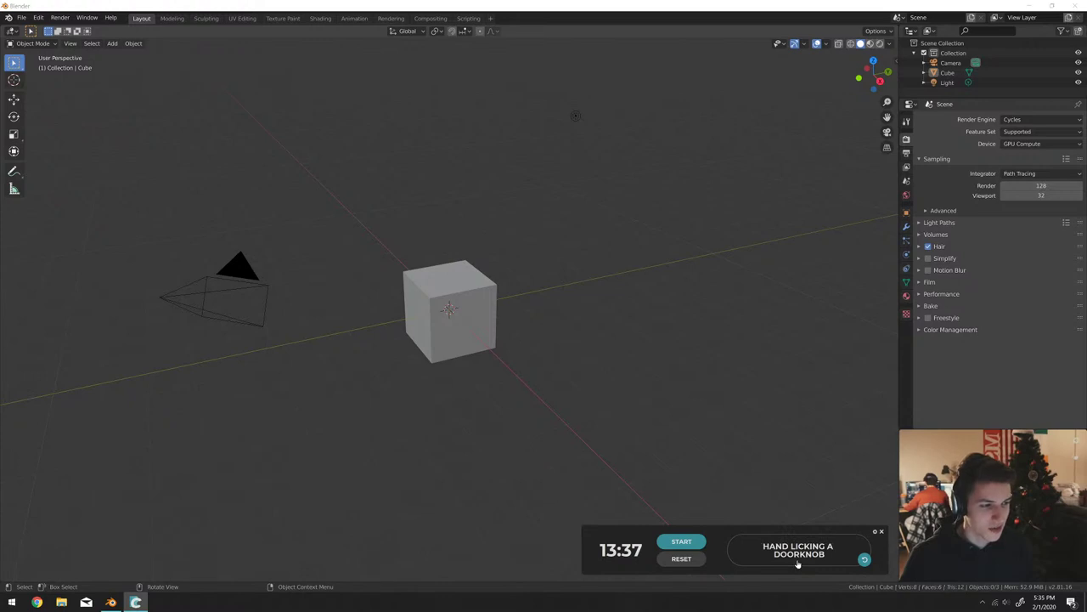
{"action": "left_click", "coordinate": [875, 531]}
{"action": "left_click", "coordinate": [565, 339]}
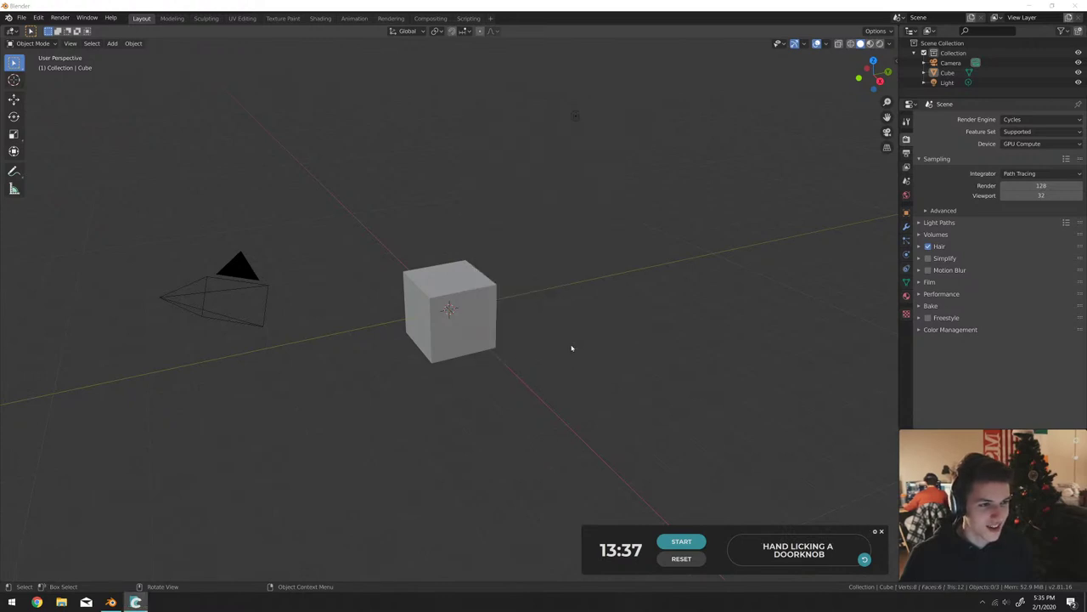
{"action": "left_click", "coordinate": [821, 554]}
{"action": "left_click", "coordinate": [823, 557]}
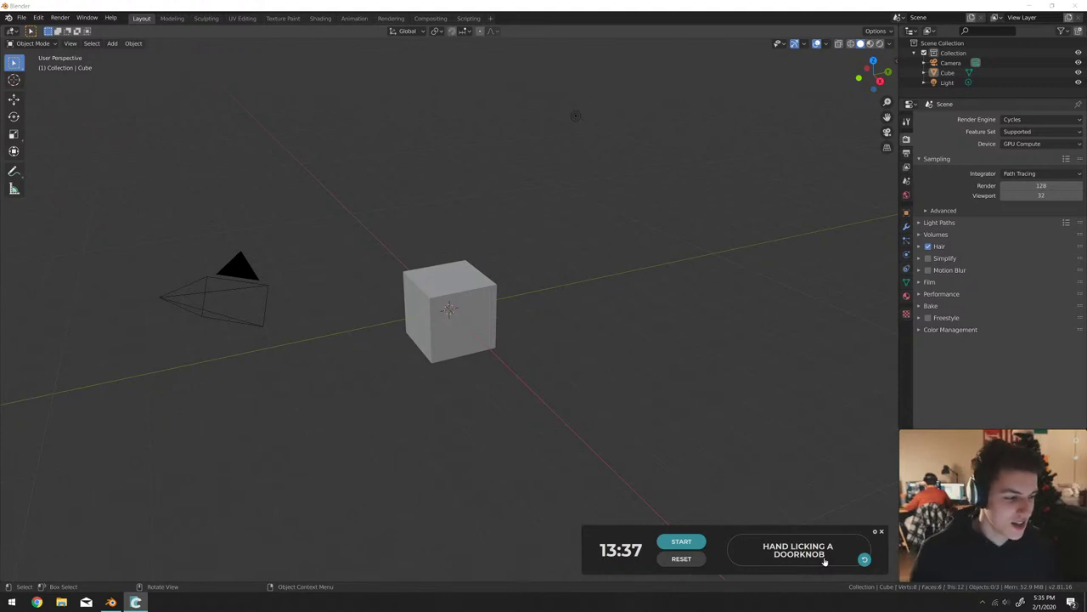
Reroll the challenge prompt four times until it lands on ARMY COW.
{"action": "left_click", "coordinate": [824, 561]}
{"action": "left_click", "coordinate": [824, 562]}
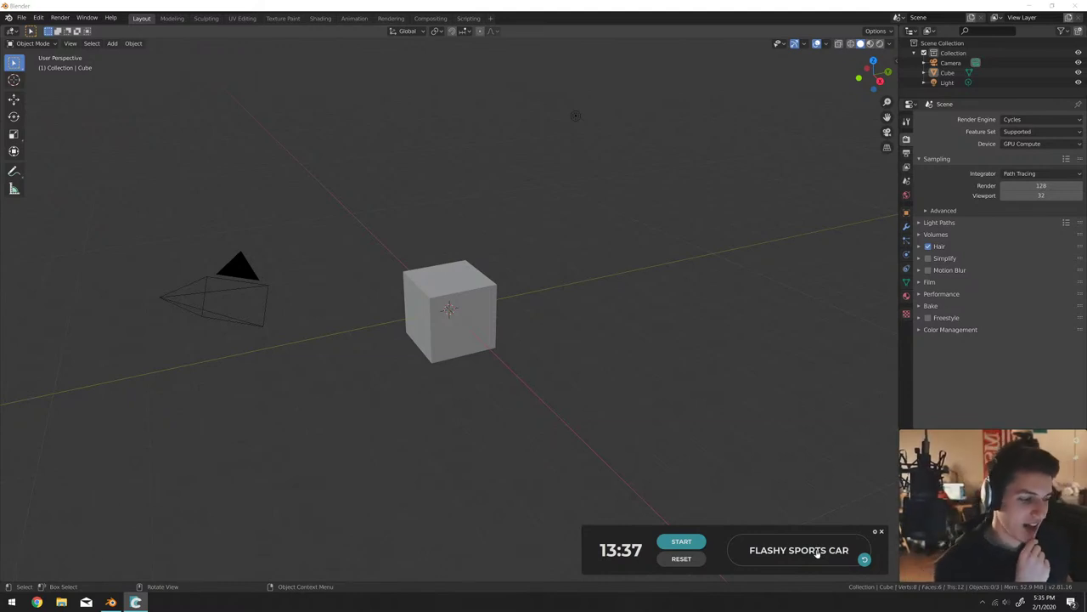
{"action": "left_click", "coordinate": [817, 552]}
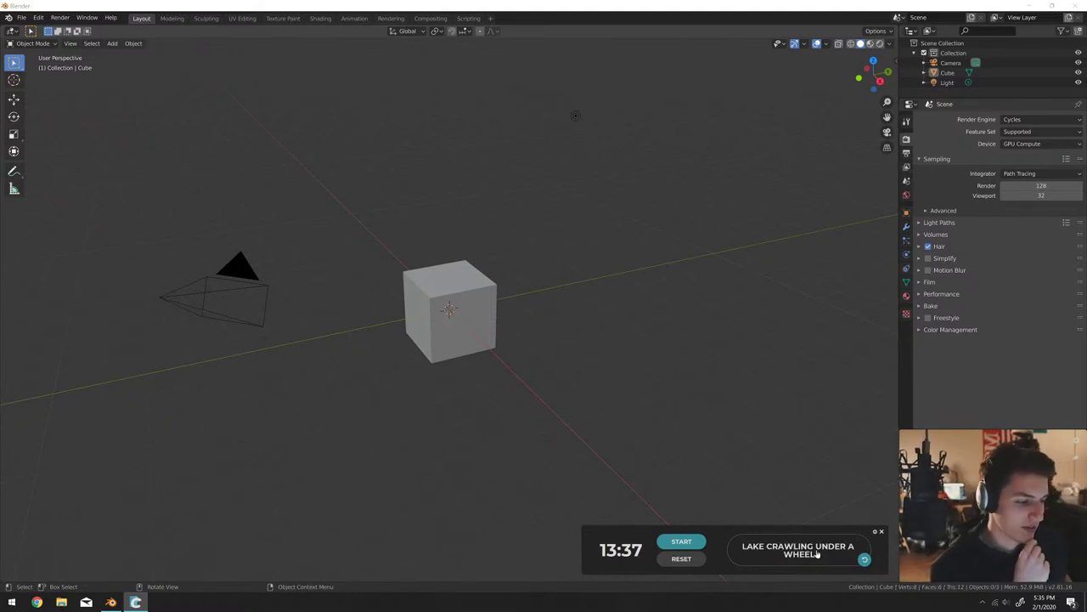
{"action": "left_click", "coordinate": [759, 560]}
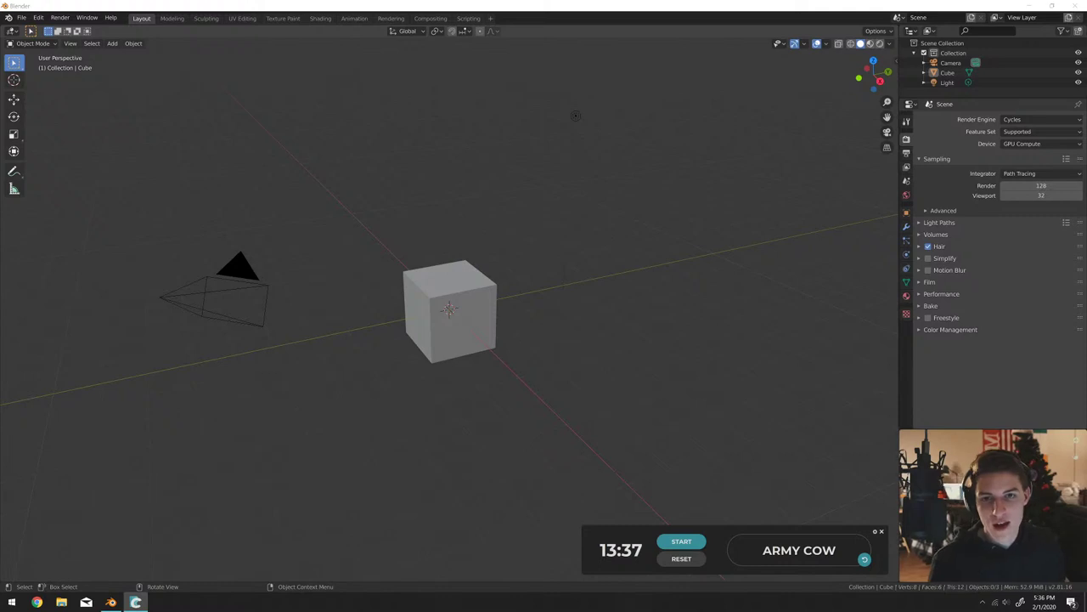
Start the ARMY COW countdown timer and delete every object in the Blender scene.
{"action": "left_click", "coordinate": [682, 544]}
{"action": "left_click", "coordinate": [553, 342]}
{"action": "key", "text": "a"}
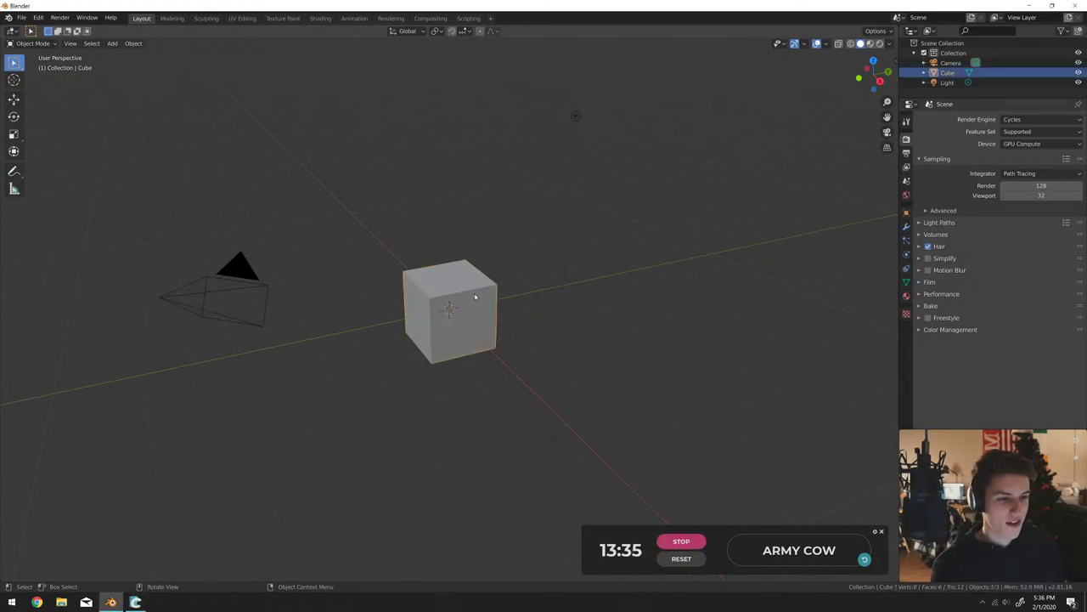
{"action": "key", "text": "x"}
{"action": "left_click", "coordinate": [475, 294]}
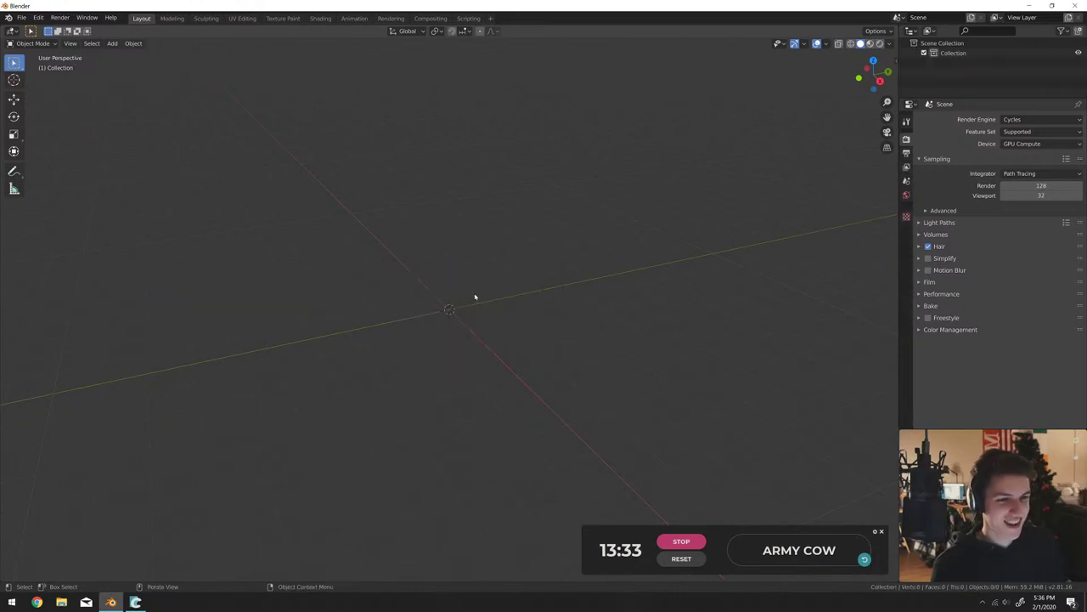
Add a new cube mesh, enter Edit Mode in face select, and select one face.
{"action": "key", "text": "shift+a"}
{"action": "mouse_move", "coordinate": [464, 206]}
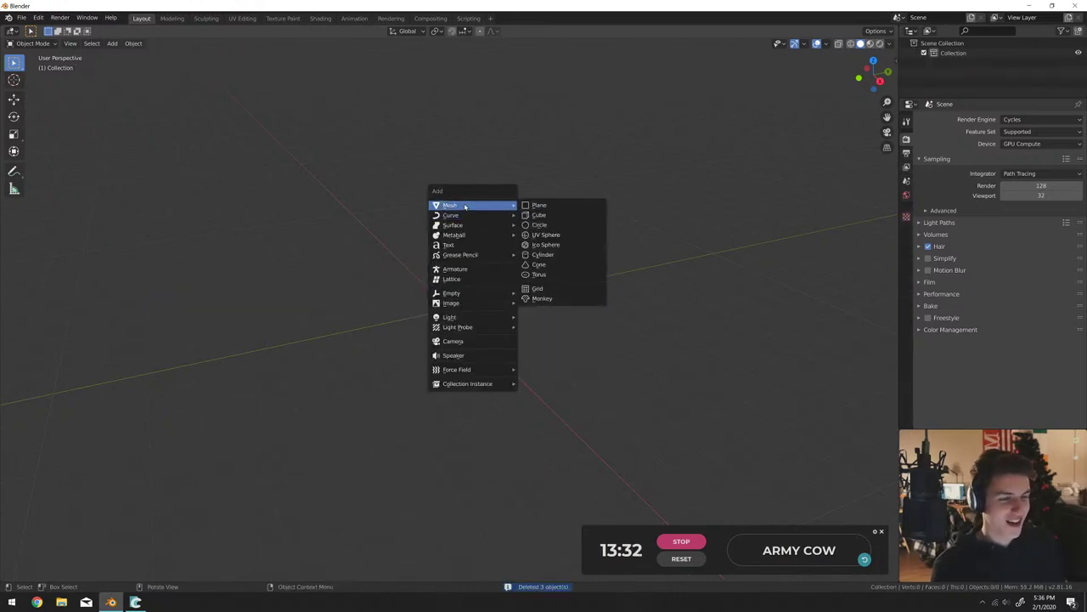
{"action": "left_click", "coordinate": [550, 218]}
{"action": "middle_click_drag", "start_coordinate": [509, 300], "coordinate": [454, 314]}
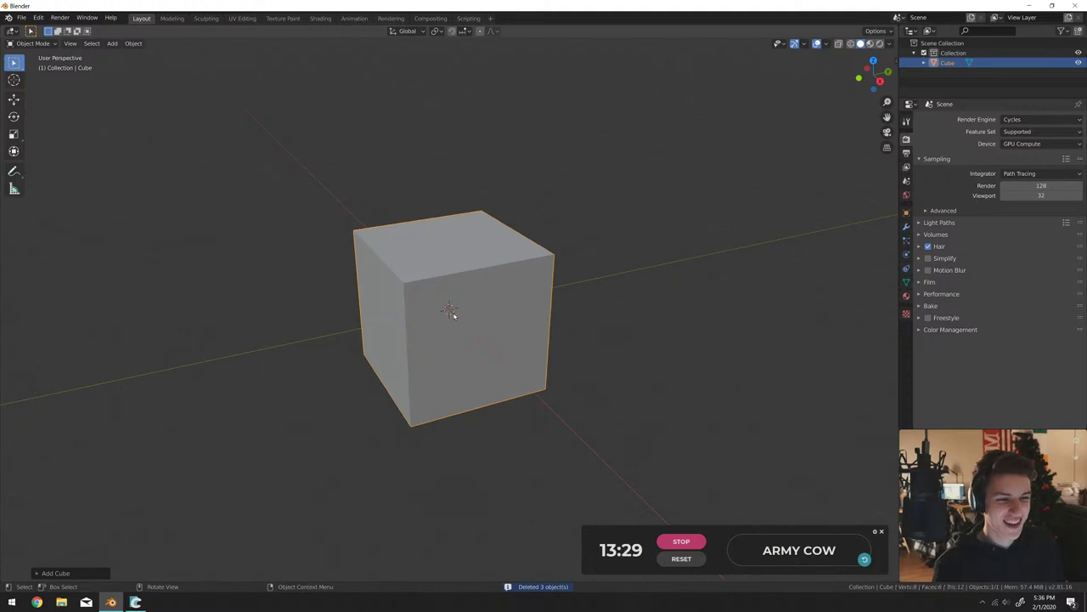
{"action": "key", "text": "Tab"}
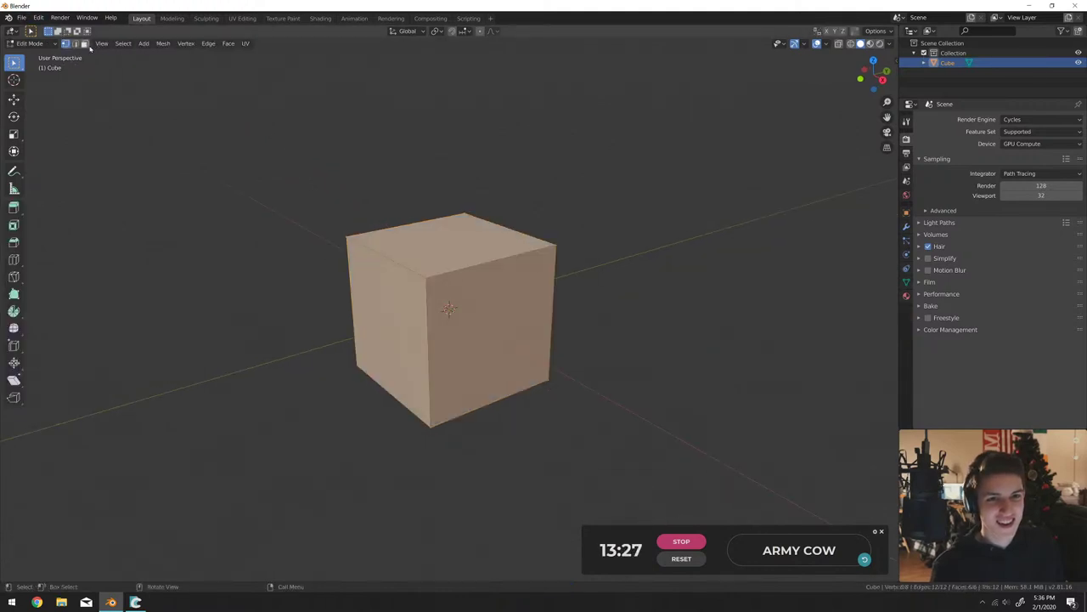
{"action": "left_click", "coordinate": [85, 44]}
{"action": "left_click", "coordinate": [464, 302]}
{"action": "scroll", "coordinate": [465, 331], "scroll_direction": "down", "scroll_amount": 6}
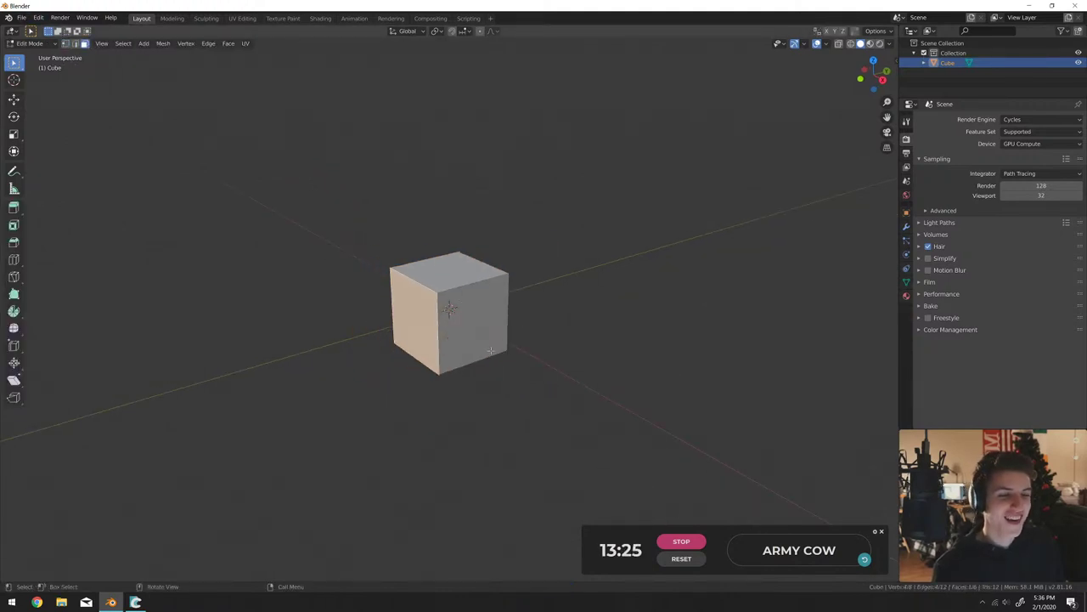
{"action": "mouse_move", "coordinate": [372, 432]}
{"action": "middle_mouse_down"}
{"action": "mouse_move", "coordinate": [366, 443]}
{"action": "mouse_move", "coordinate": [374, 438]}
{"action": "middle_mouse_up"}
Open Preferences, look through File Paths and System, and return to Interface settings.
{"action": "left_click", "coordinate": [38, 17]}
{"action": "left_click", "coordinate": [82, 162]}
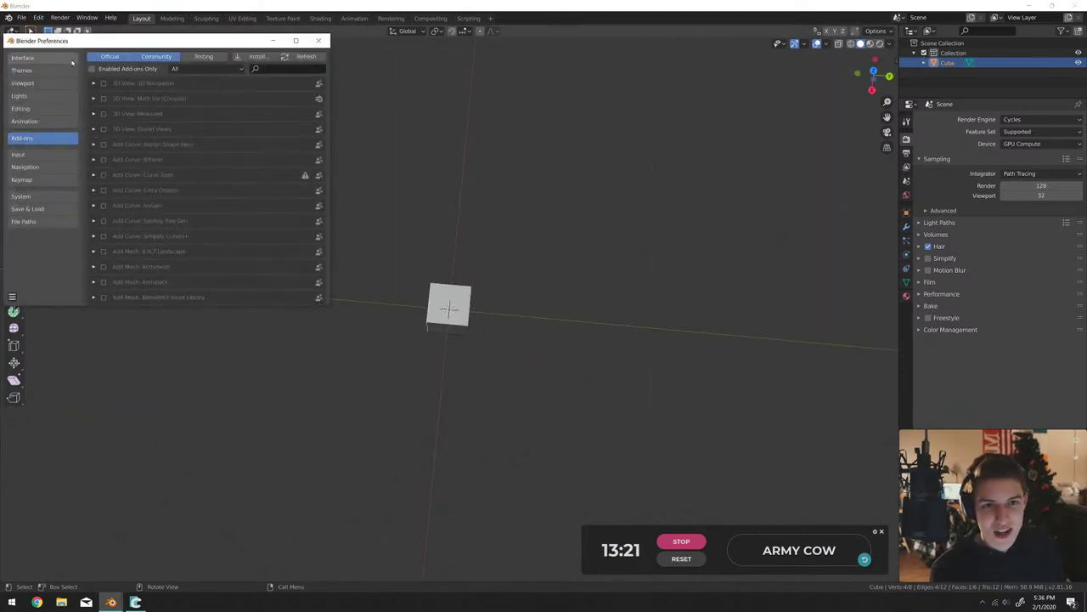
{"action": "left_click", "coordinate": [34, 222]}
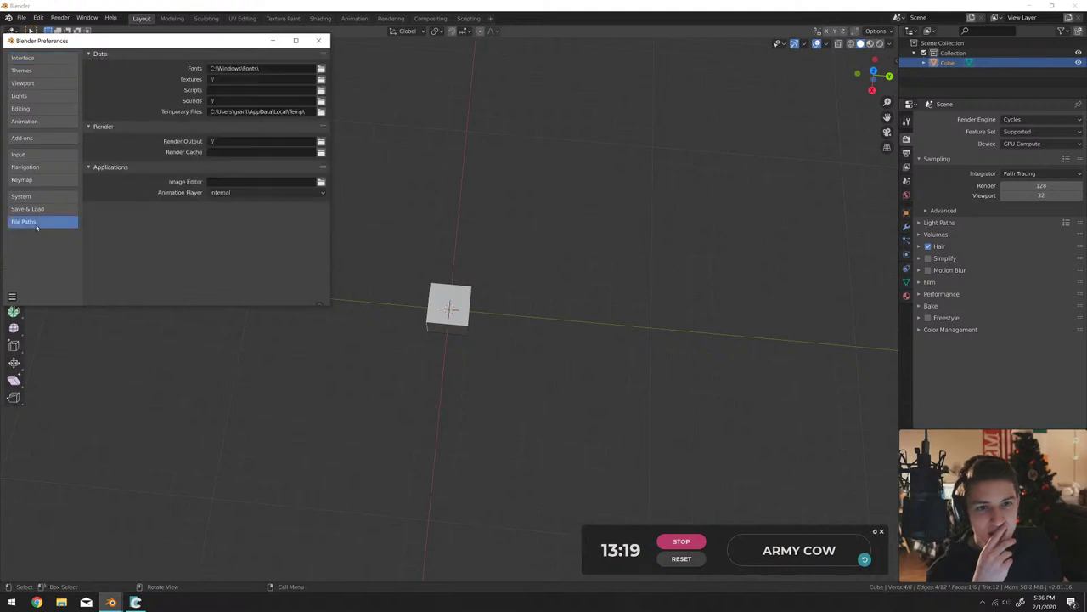
{"action": "left_click", "coordinate": [46, 199]}
{"action": "left_click", "coordinate": [34, 57]}
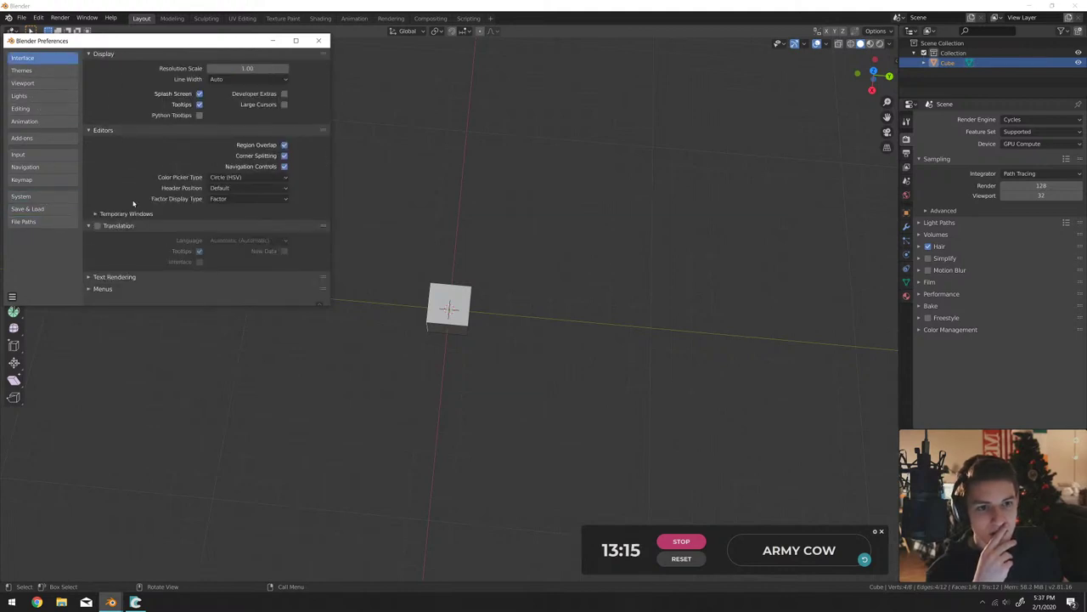
Browse the Theme, Viewport, Lights, Editing, Animation and Input preference pages.
{"action": "left_click", "coordinate": [25, 70]}
{"action": "left_click", "coordinate": [38, 82]}
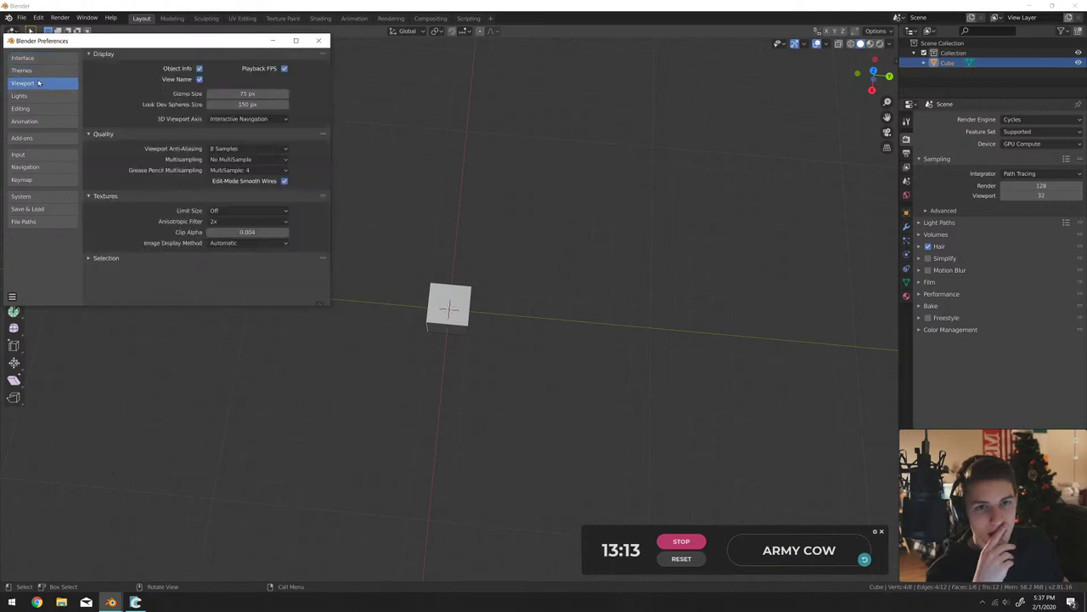
{"action": "left_click", "coordinate": [34, 97]}
{"action": "left_click", "coordinate": [35, 110]}
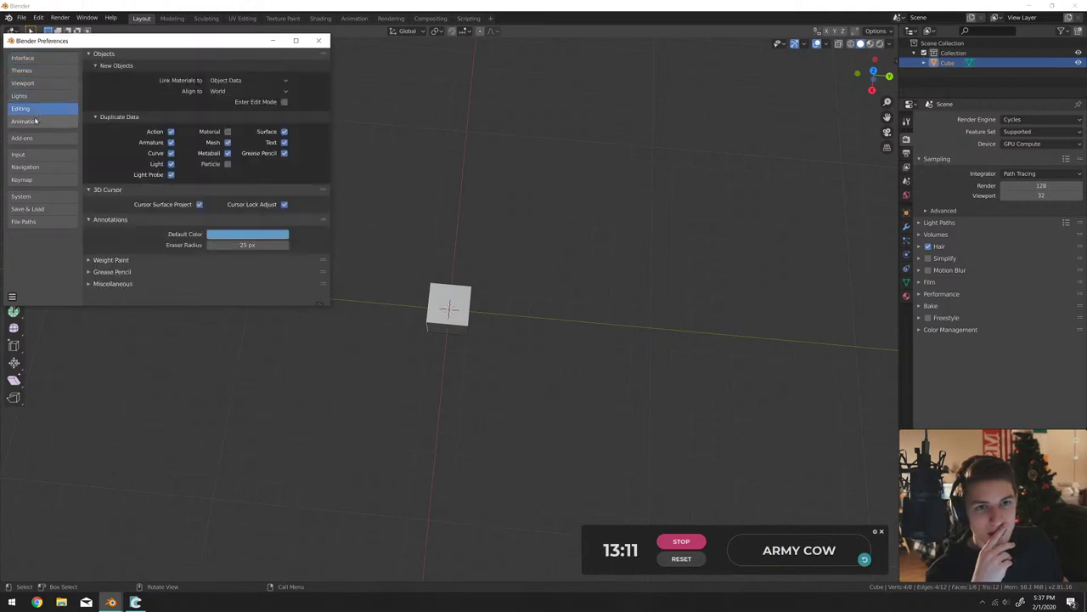
{"action": "left_click", "coordinate": [35, 122]}
{"action": "left_click", "coordinate": [37, 154]}
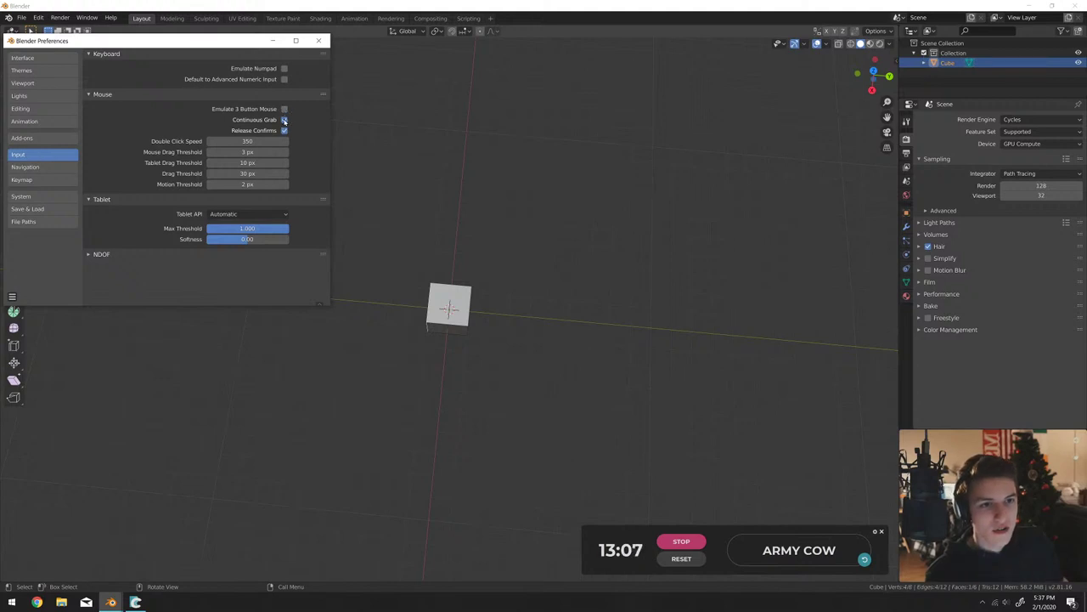
Close Preferences and zoom in on the default cube.
{"action": "left_click", "coordinate": [320, 41]}
{"action": "middle_click_drag", "start_coordinate": [442, 306], "coordinate": [448, 308]}
{"action": "scroll", "coordinate": [448, 307], "scroll_direction": "up", "scroll_amount": 3}
Extrude, scale and reposition a side face of the cube to start the bulky body.
{"action": "middle_click_drag", "start_coordinate": [541, 270], "coordinate": [504, 286]}
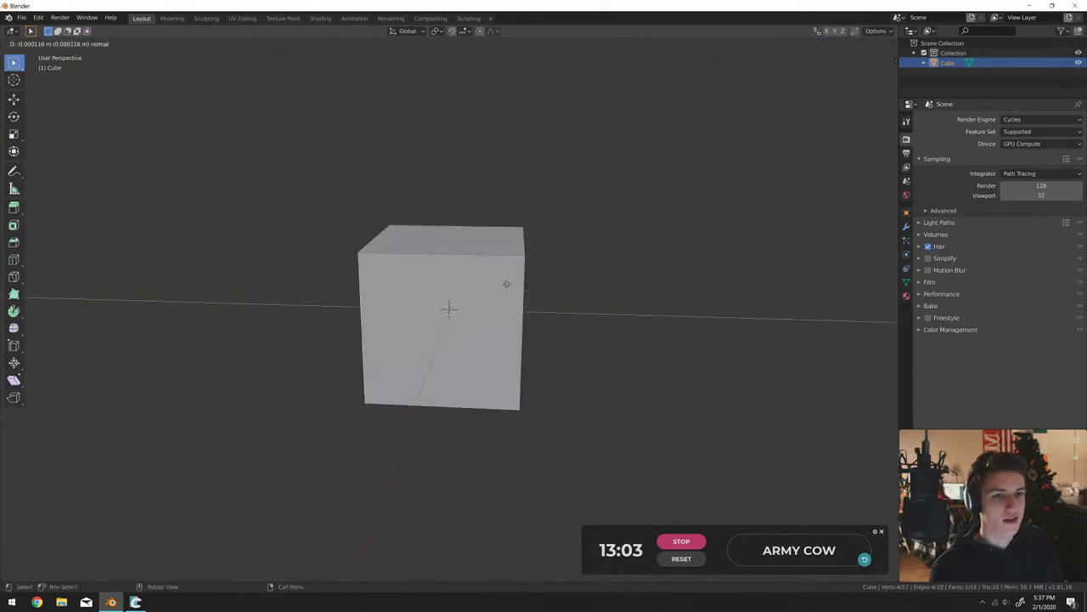
{"action": "key", "text": "e"}
{"action": "left_click", "coordinate": [526, 298]}
{"action": "key", "text": "s"}
{"action": "left_click", "coordinate": [537, 316]}
{"action": "key", "text": "g"}
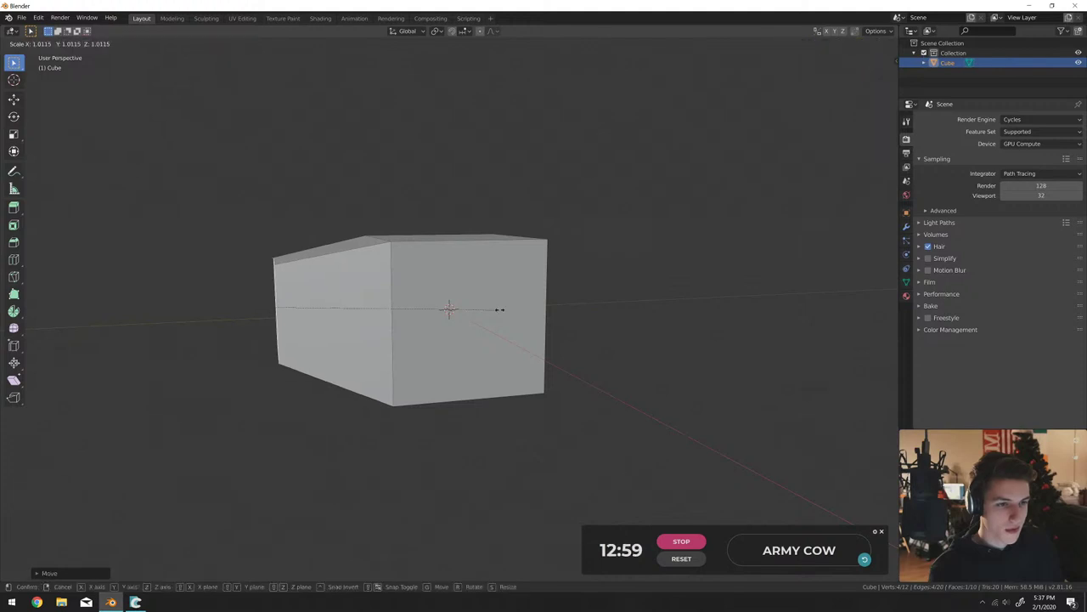
{"action": "left_click", "coordinate": [527, 306]}
{"action": "middle_click_drag", "start_coordinate": [527, 306], "coordinate": [595, 305]}
Raise and shrink the end face, then extrude and slightly enlarge it for the neck.
{"action": "key", "text": "g"}
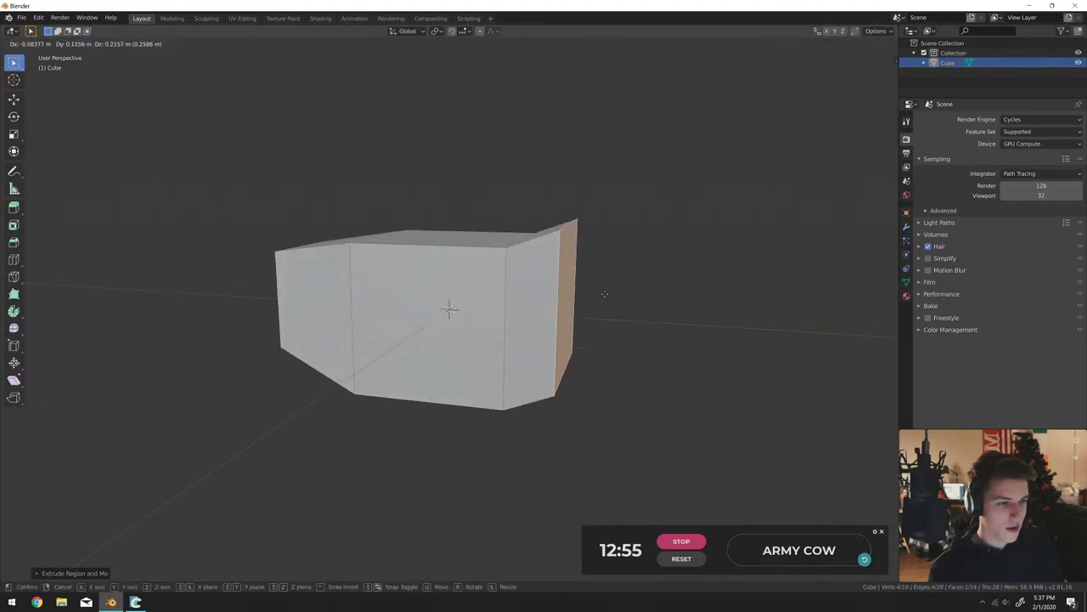
{"action": "left_click", "coordinate": [687, 304]}
{"action": "key", "text": "s"}
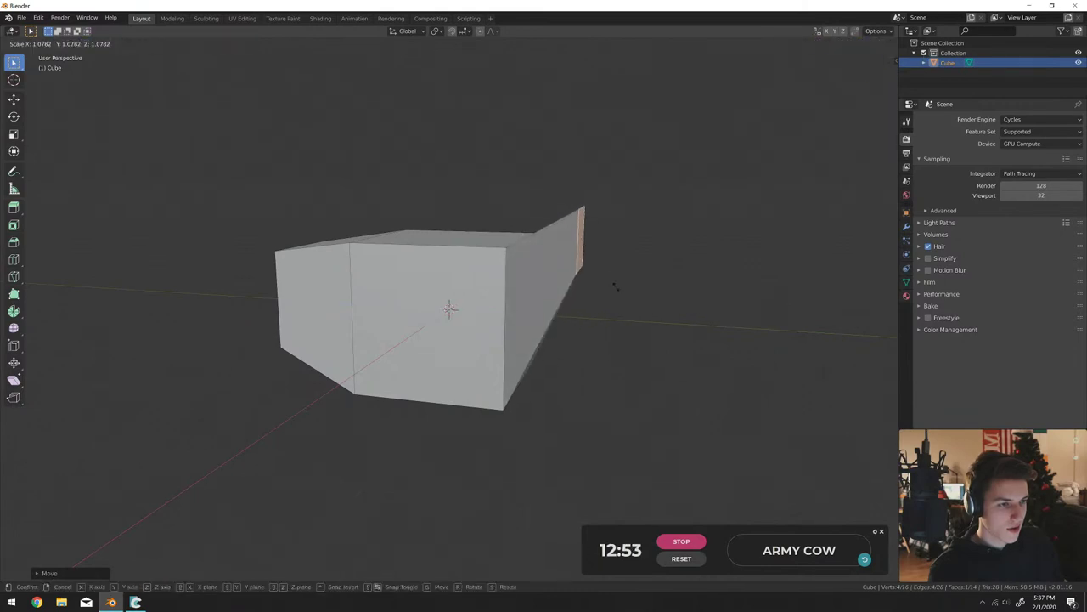
{"action": "left_click", "coordinate": [616, 287]}
{"action": "key", "text": "e"}
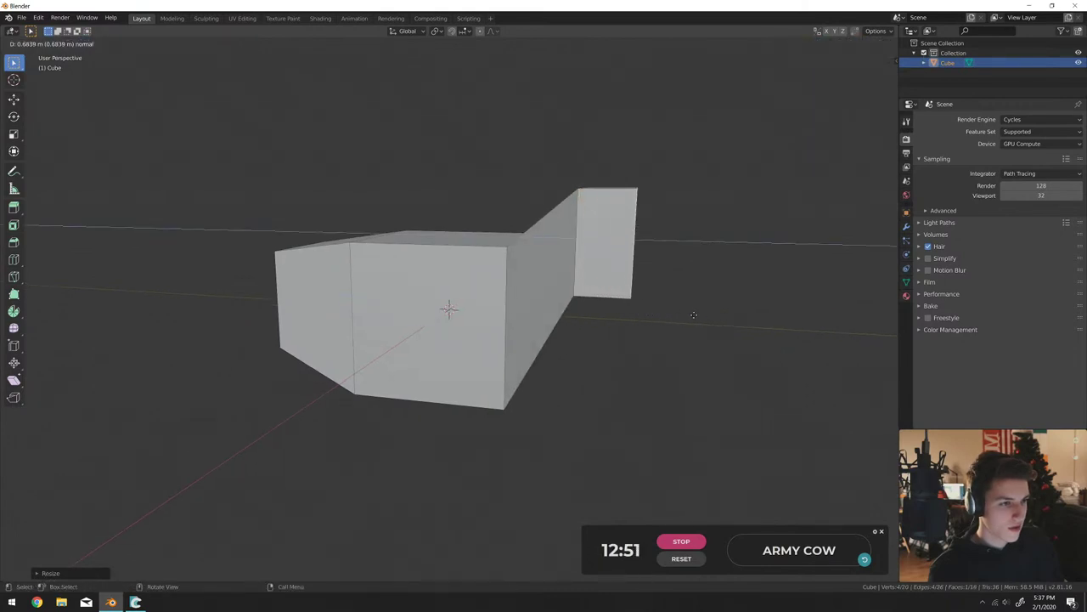
{"action": "left_click", "coordinate": [670, 309]}
{"action": "key", "text": "s"}
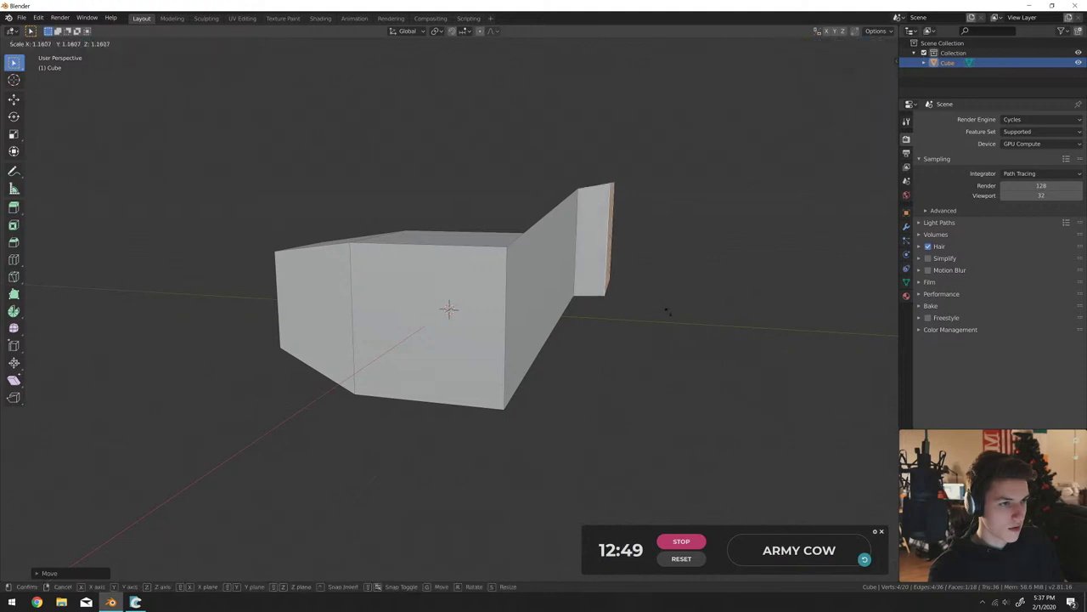
{"action": "left_click", "coordinate": [669, 322]}
Extrude the neck's end face further to the right.
{"action": "middle_click_drag", "start_coordinate": [706, 318], "coordinate": [665, 300], "text": "shift"}
{"action": "key", "text": "e"}
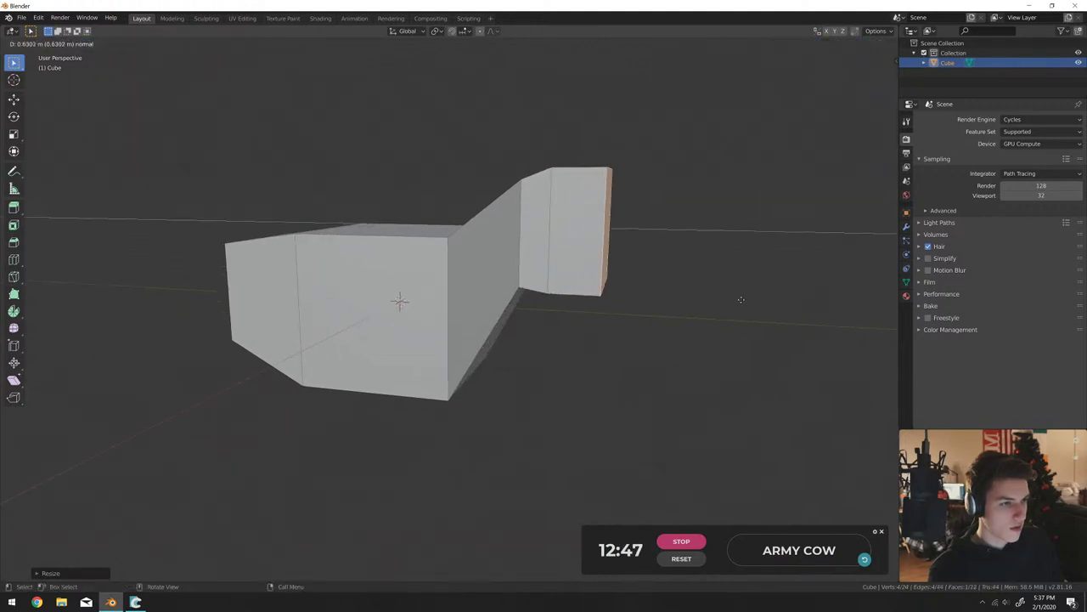
{"action": "left_click", "coordinate": [748, 301]}
{"action": "middle_click_drag", "start_coordinate": [747, 301], "coordinate": [590, 298], "text": "shift"}
In side view, extrude, taper and move the end face into a head, then extrude a snout.
{"action": "key", "text": "KP_3"}
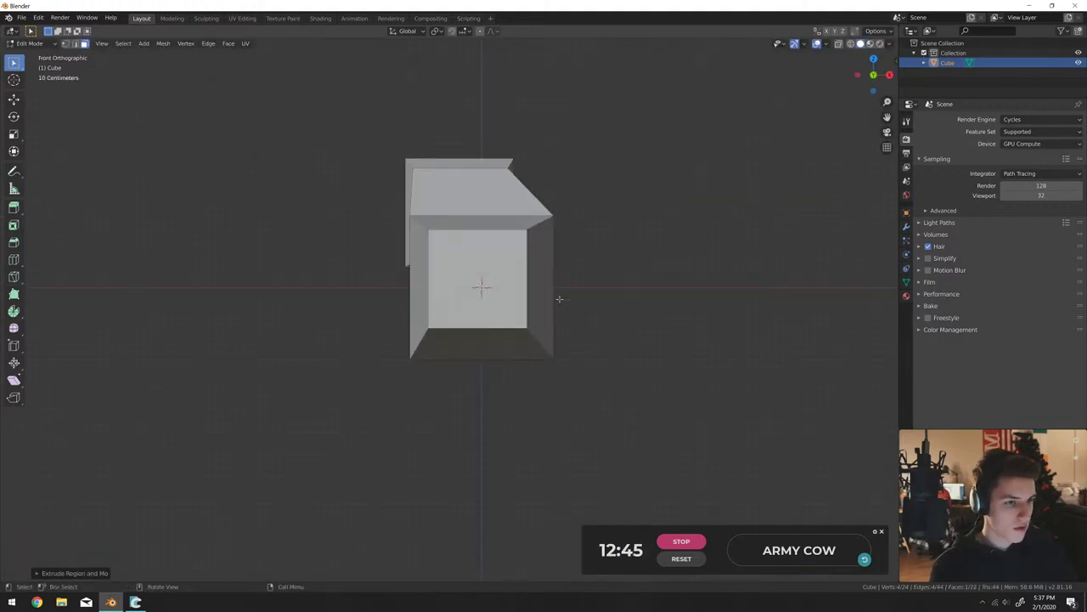
{"action": "key", "text": "e"}
{"action": "left_click", "coordinate": [650, 315]}
{"action": "key", "text": "s"}
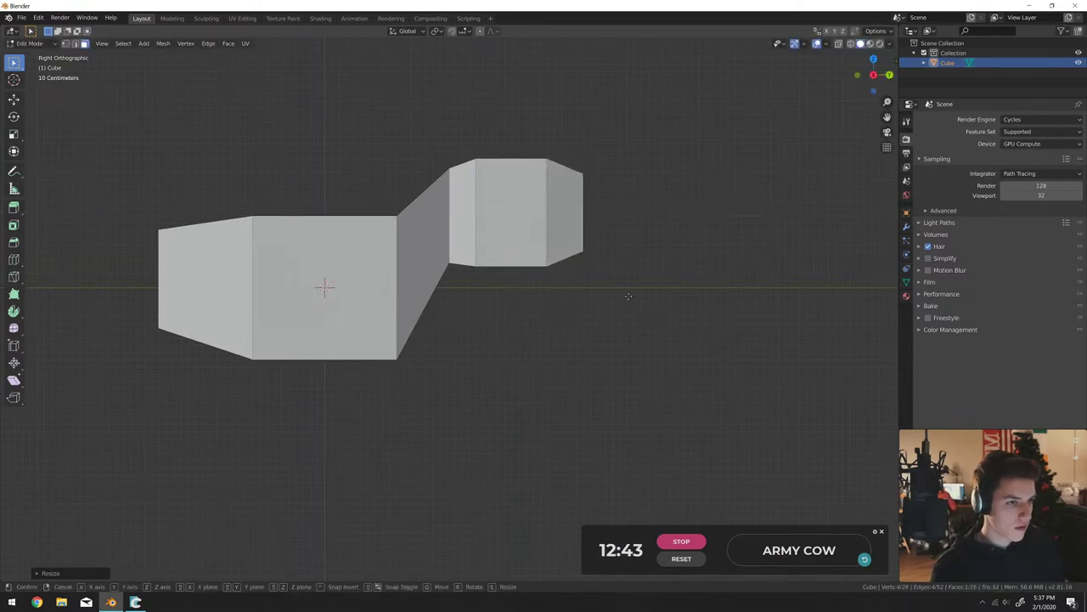
{"action": "left_click", "coordinate": [614, 295]}
{"action": "key", "text": "g"}
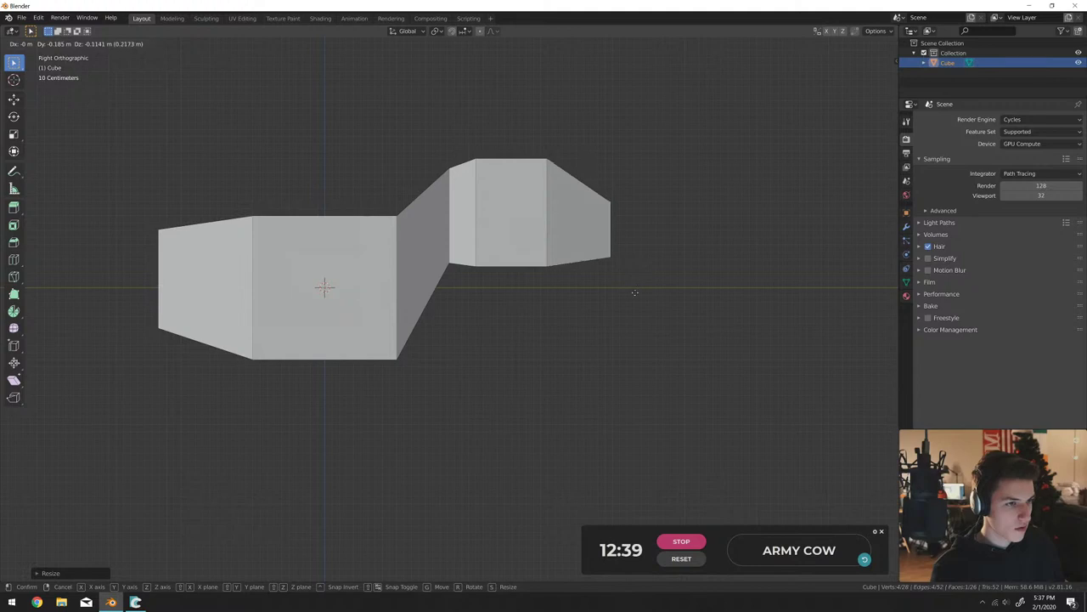
{"action": "left_click", "coordinate": [635, 288]}
{"action": "key", "text": "e"}
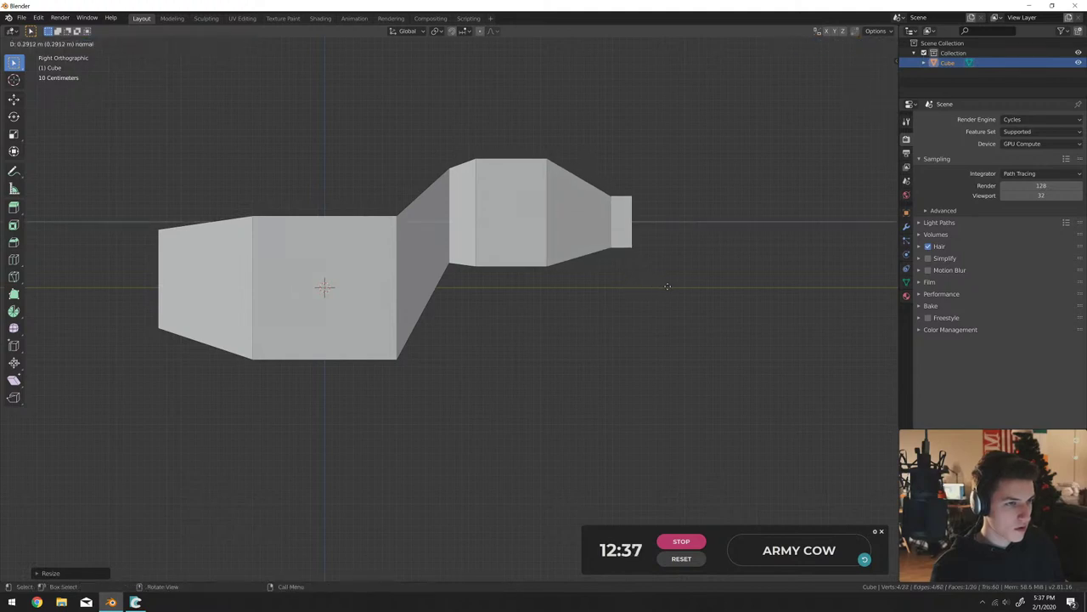
{"action": "left_click", "coordinate": [672, 285]}
{"action": "middle_click_drag", "start_coordinate": [682, 282], "coordinate": [489, 340]}
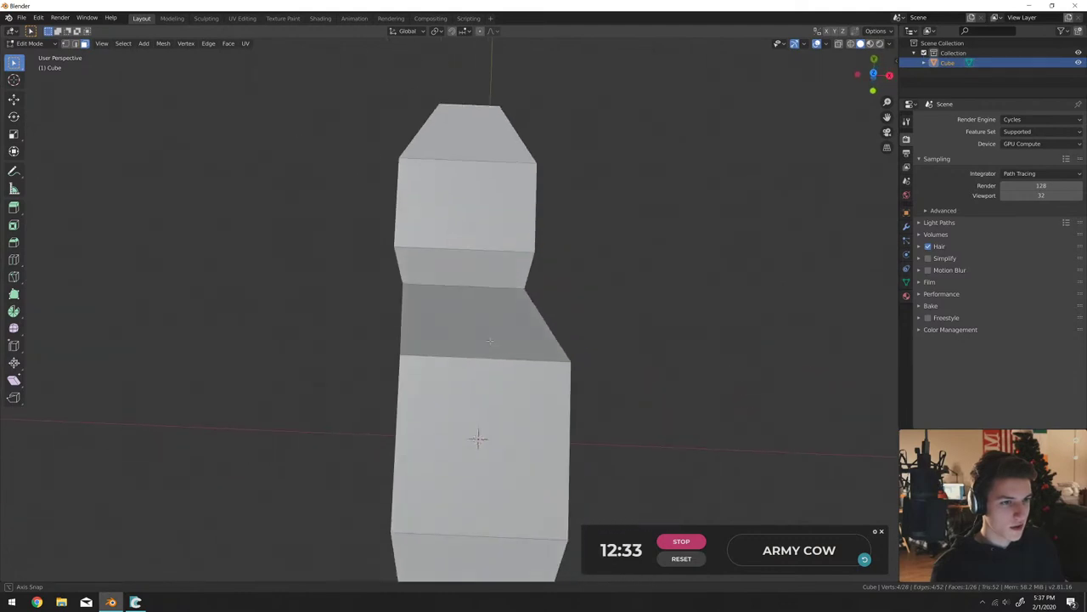
Select the head section and move it into position, checking the result in Object Mode.
{"action": "key", "text": "a"}
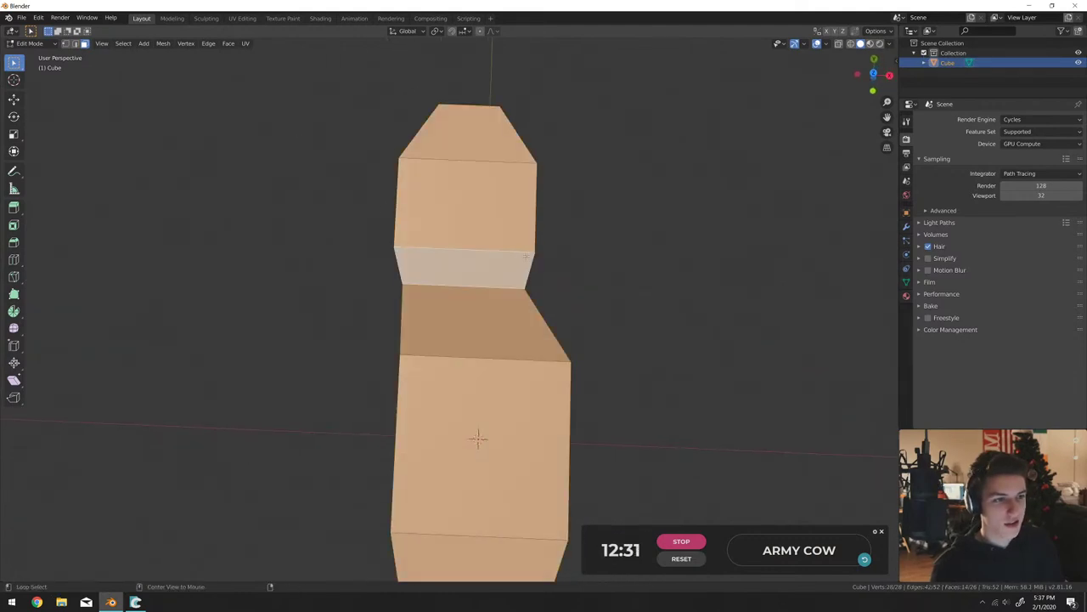
{"action": "left_click", "coordinate": [542, 267], "text": "alt"}
{"action": "middle_click_drag", "start_coordinate": [542, 267], "coordinate": [363, 248]}
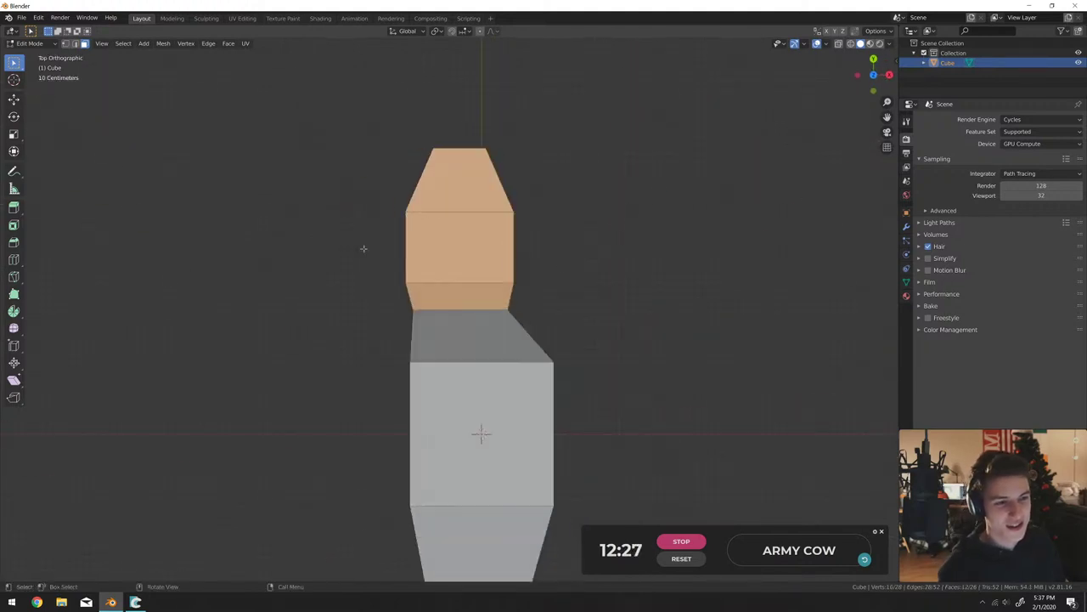
{"action": "key", "text": "g"}
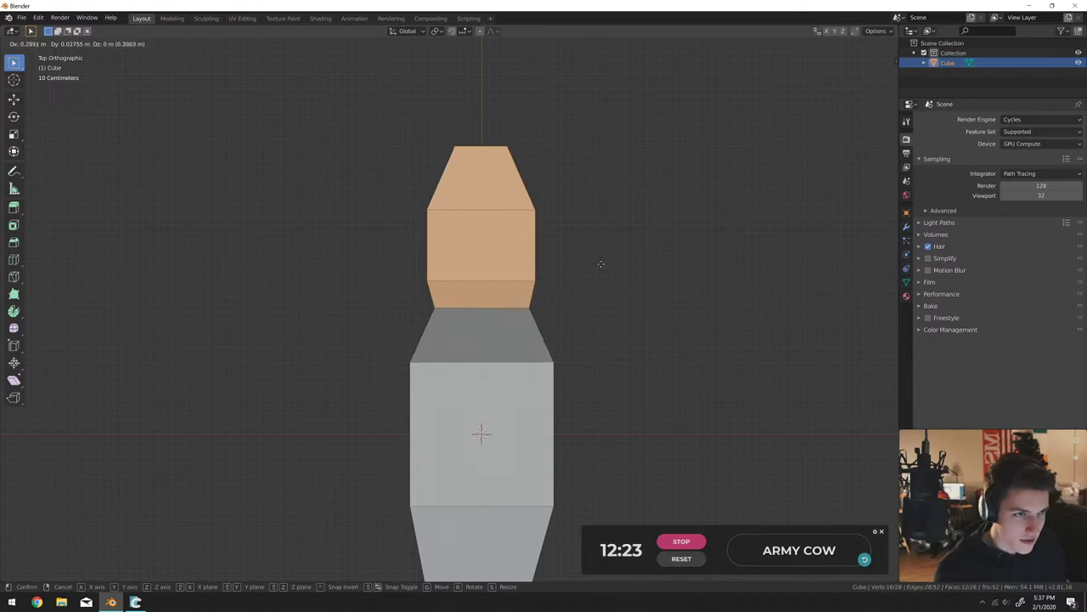
{"action": "left_click", "coordinate": [601, 263]}
{"action": "middle_click_drag", "start_coordinate": [601, 264], "coordinate": [642, 275]}
{"action": "key", "text": "Tab"}
{"action": "middle_click_drag", "start_coordinate": [576, 296], "coordinate": [496, 282]}
{"action": "key", "text": "Tab"}
Scale the head section and narrow the lower part of the mesh.
{"action": "key", "text": "s"}
{"action": "left_click", "coordinate": [580, 286]}
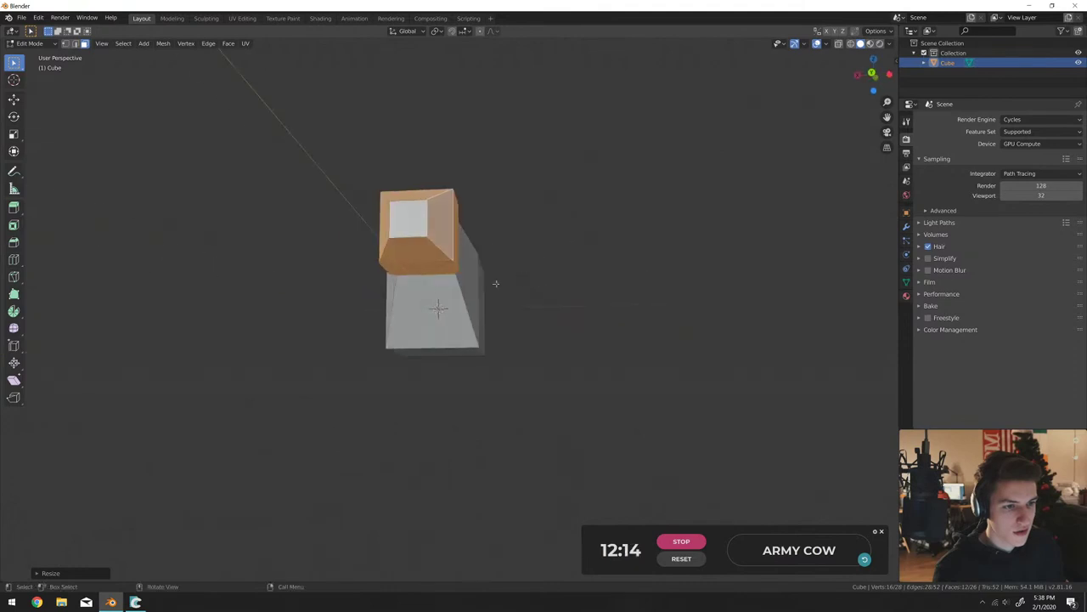
{"action": "left_click", "coordinate": [76, 44]}
{"action": "key", "text": "s"}
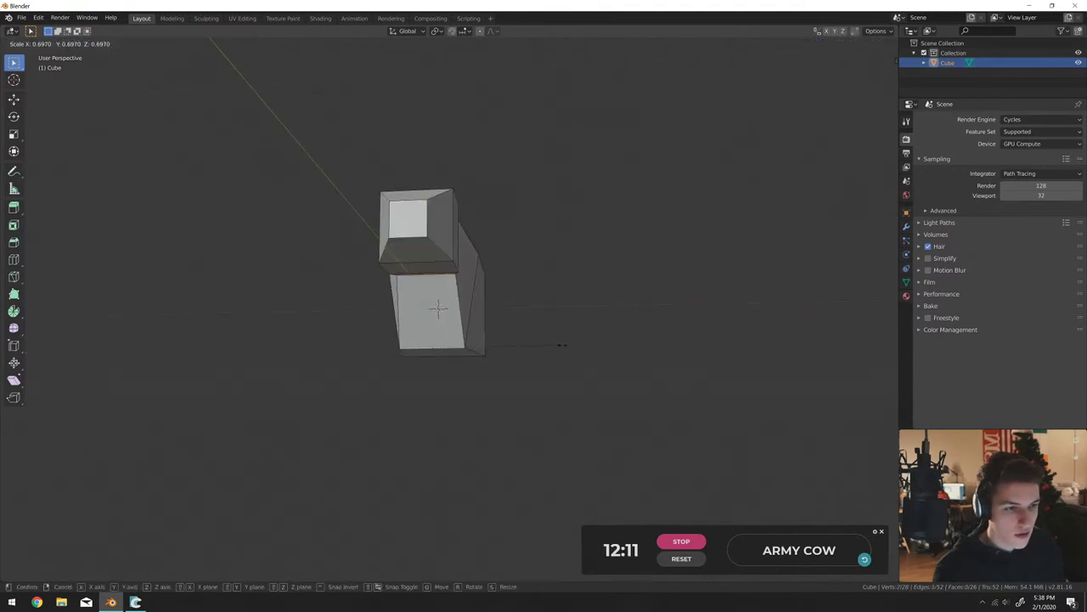
{"action": "left_click", "coordinate": [562, 344]}
{"action": "middle_click_drag", "start_coordinate": [563, 344], "coordinate": [459, 344]}
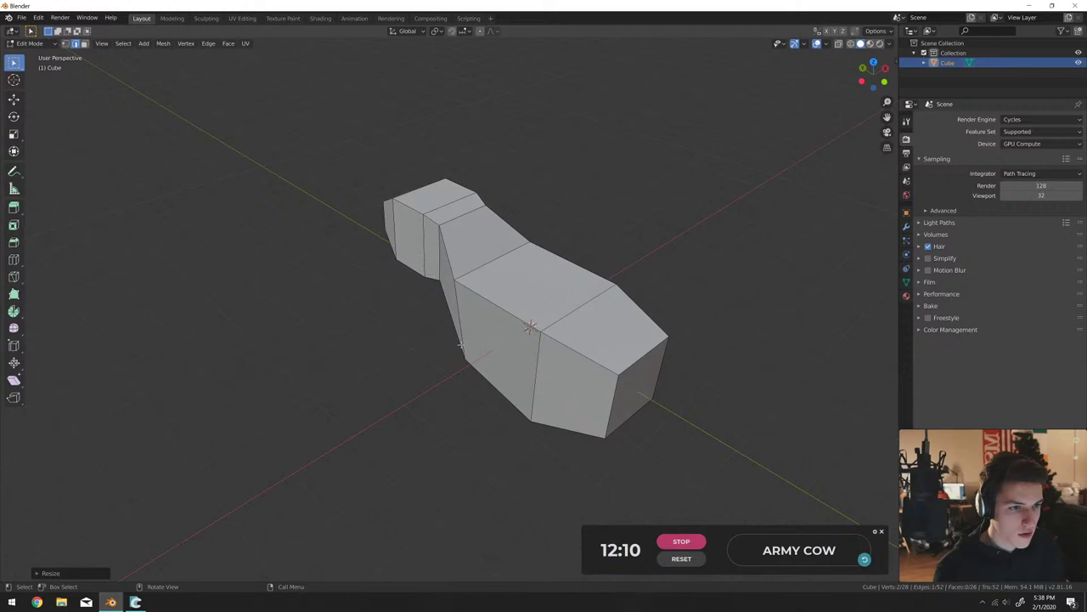
Scale an edge loop across the upper body from several viewing angles.
{"action": "left_click", "coordinate": [493, 266], "text": "alt"}
{"action": "key", "text": "s"}
{"action": "left_click", "coordinate": [618, 206]}
{"action": "middle_click_drag", "start_coordinate": [617, 205], "coordinate": [571, 359]}
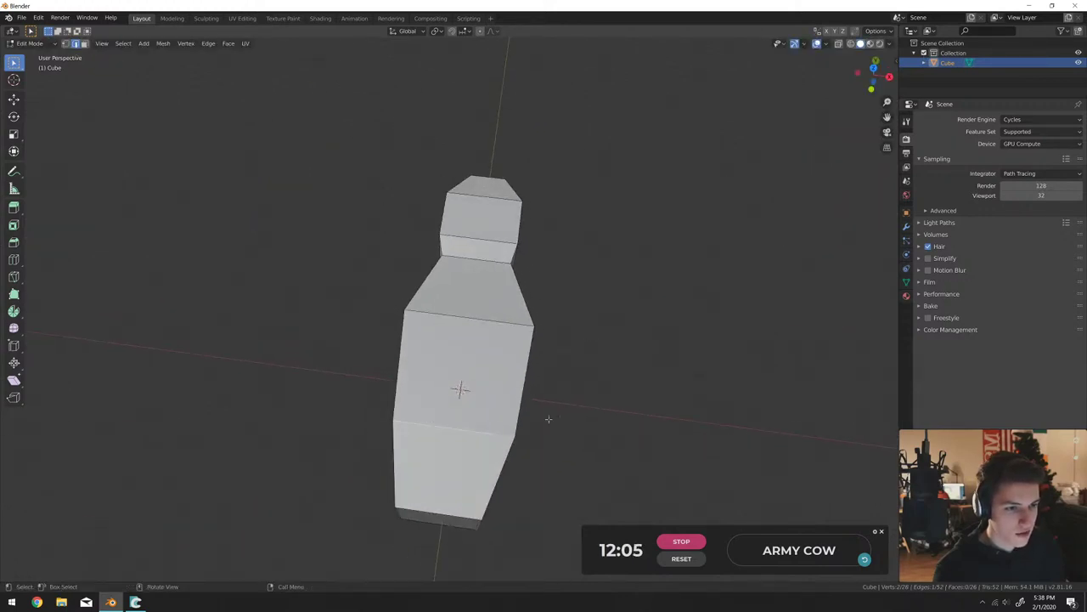
{"action": "key", "text": "s"}
{"action": "left_click", "coordinate": [577, 417]}
{"action": "middle_click_drag", "start_coordinate": [578, 417], "coordinate": [532, 278]}
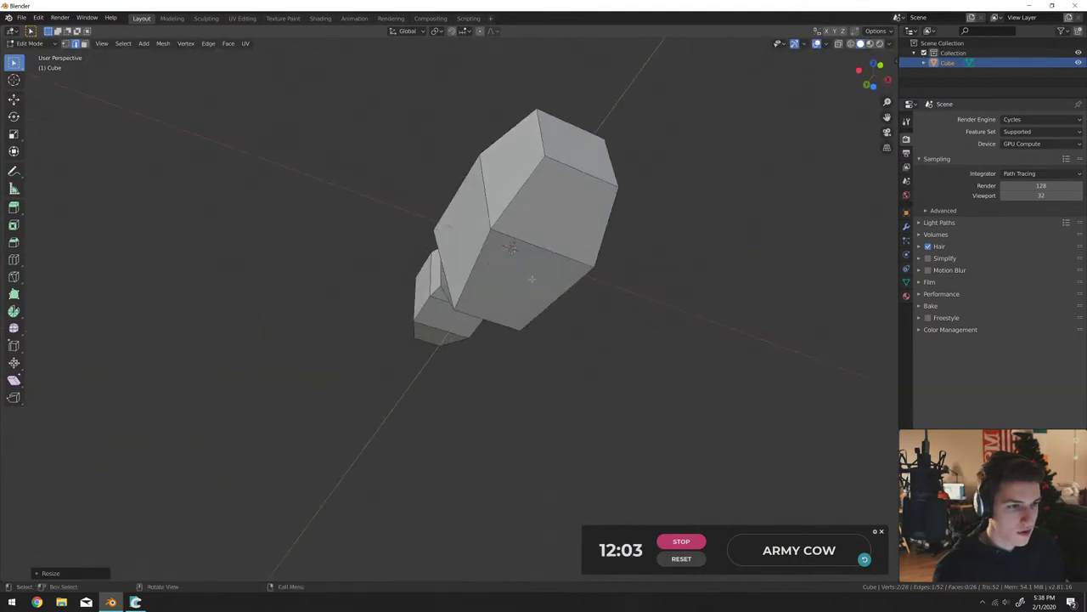
{"action": "key", "text": "s"}
{"action": "left_click", "coordinate": [661, 274]}
{"action": "middle_click_drag", "start_coordinate": [660, 273], "coordinate": [518, 357]}
Enlarge the selection, move it along Y, and reposition a body vertex.
{"action": "key", "text": "s"}
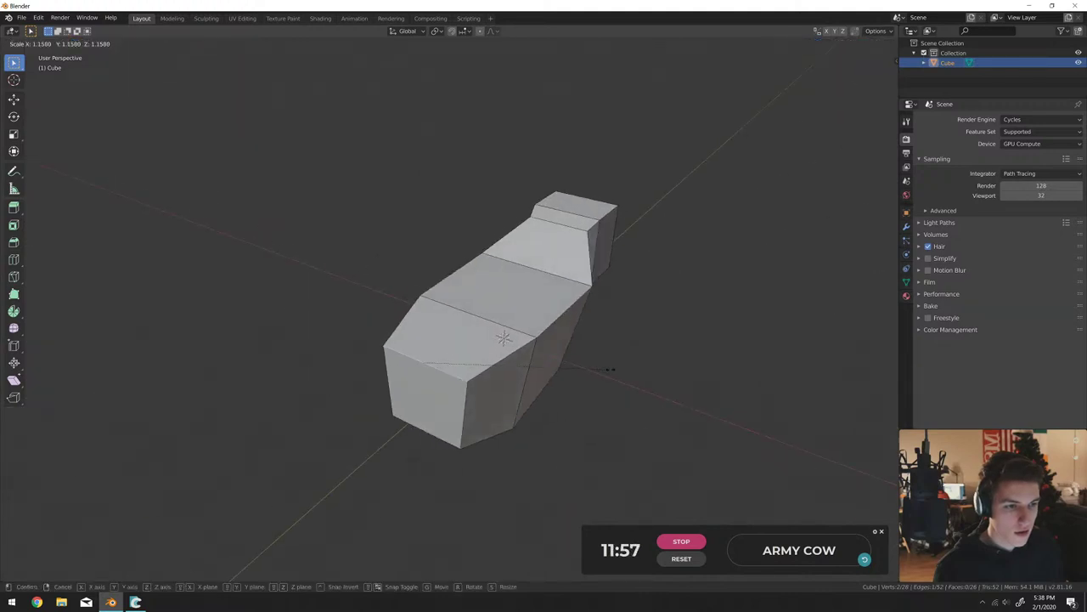
{"action": "left_click", "coordinate": [610, 369]}
{"action": "middle_click_drag", "start_coordinate": [583, 371], "coordinate": [384, 299]}
{"action": "key", "text": "g"}
{"action": "key", "text": "y"}
{"action": "left_click", "coordinate": [438, 310]}
{"action": "left_click", "coordinate": [343, 316]}
{"action": "key", "text": "g"}
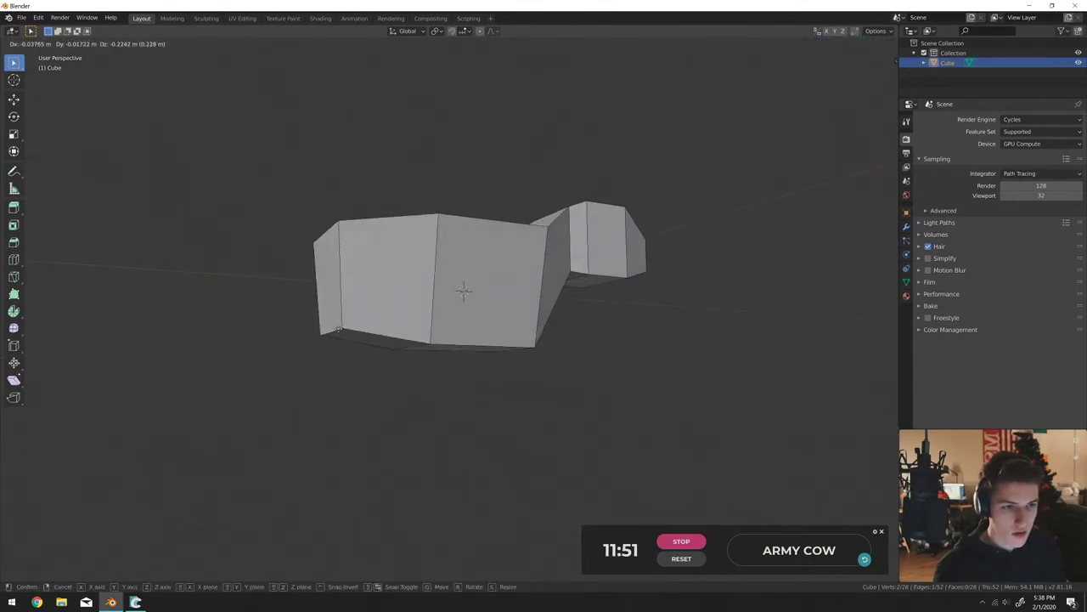
{"action": "left_click", "coordinate": [348, 322]}
{"action": "middle_click_drag", "start_coordinate": [347, 322], "coordinate": [332, 322]}
In orthographic side view, move body vertices to shape the neck upward.
{"action": "key", "text": "KP_5"}
{"action": "key", "text": "KP_5"}
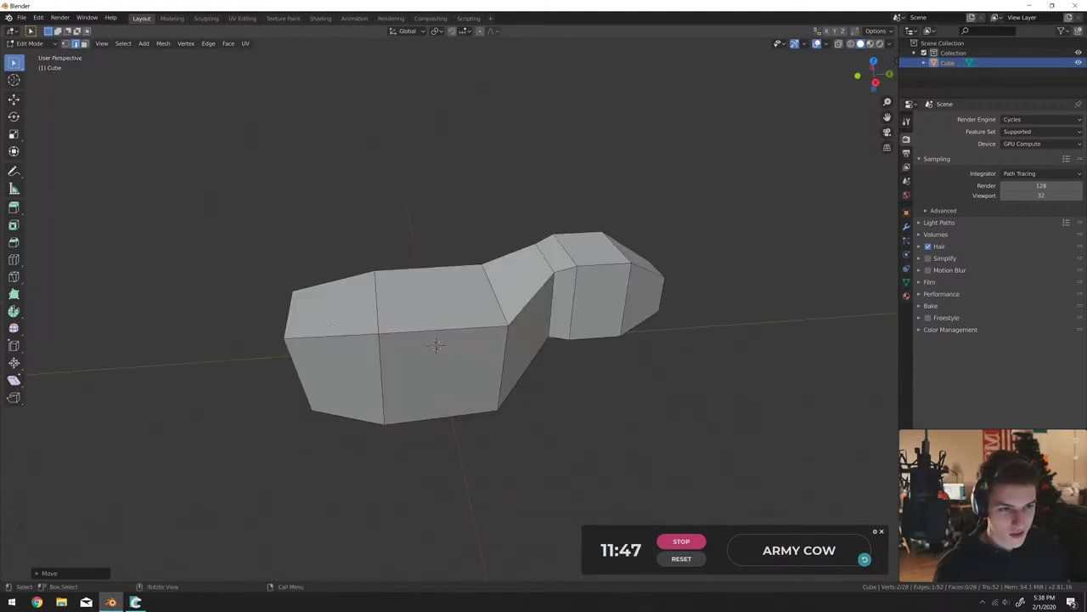
{"action": "key", "text": "KP_3"}
{"action": "key", "text": "g"}
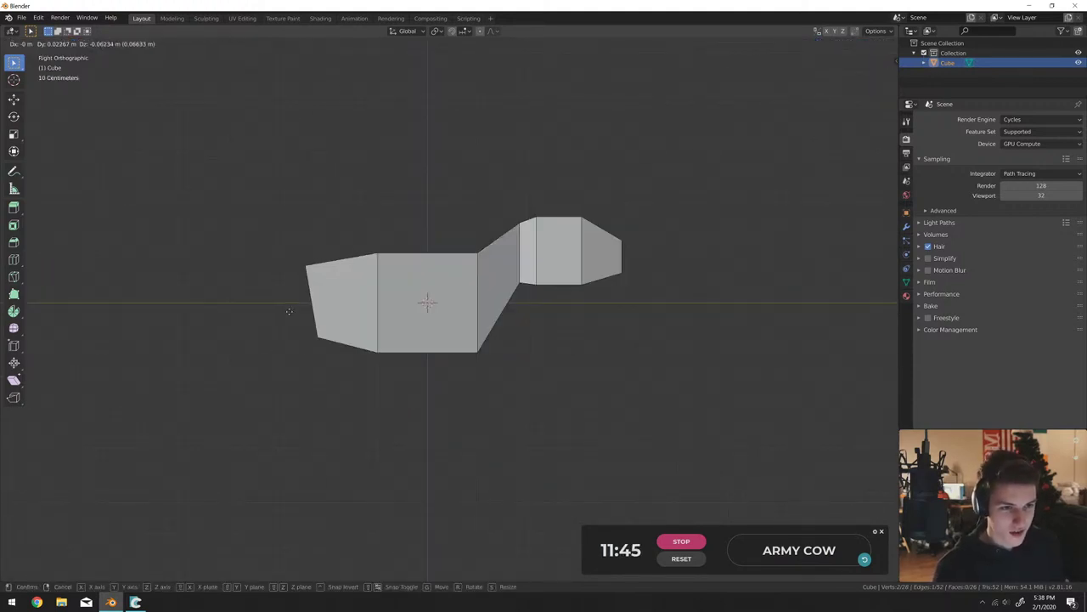
{"action": "left_click", "coordinate": [291, 312]}
{"action": "middle_click_drag", "start_coordinate": [291, 312], "coordinate": [293, 301]}
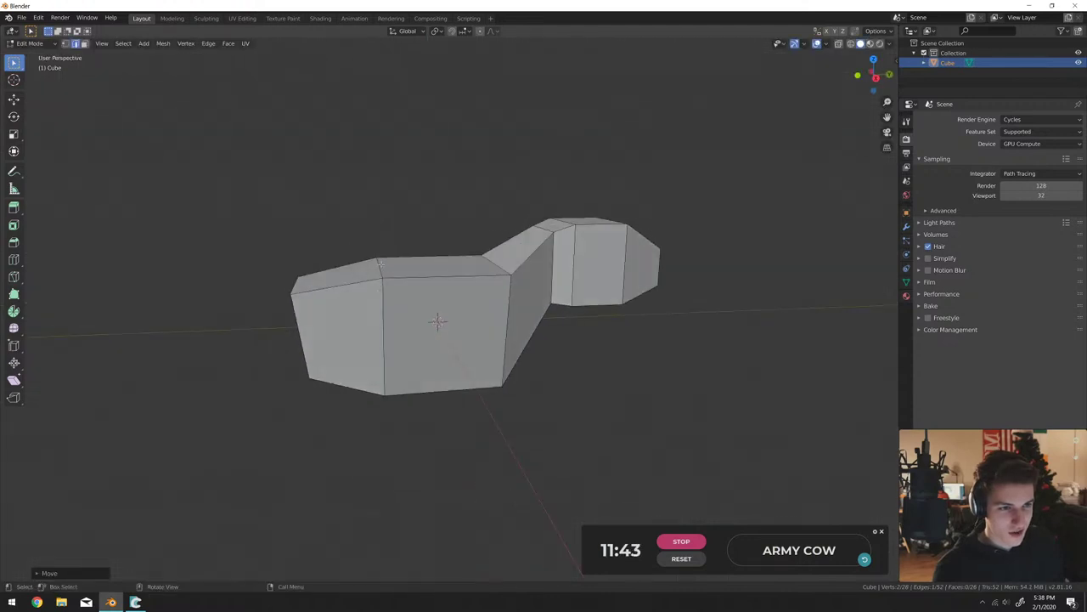
{"action": "key", "text": "KP_3"}
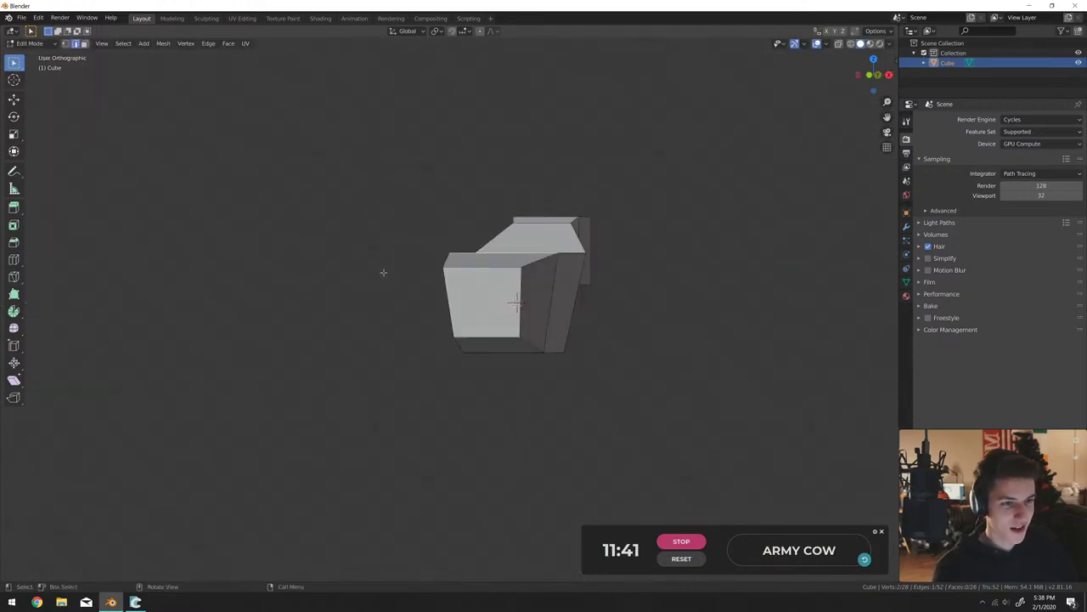
{"action": "key", "text": "g"}
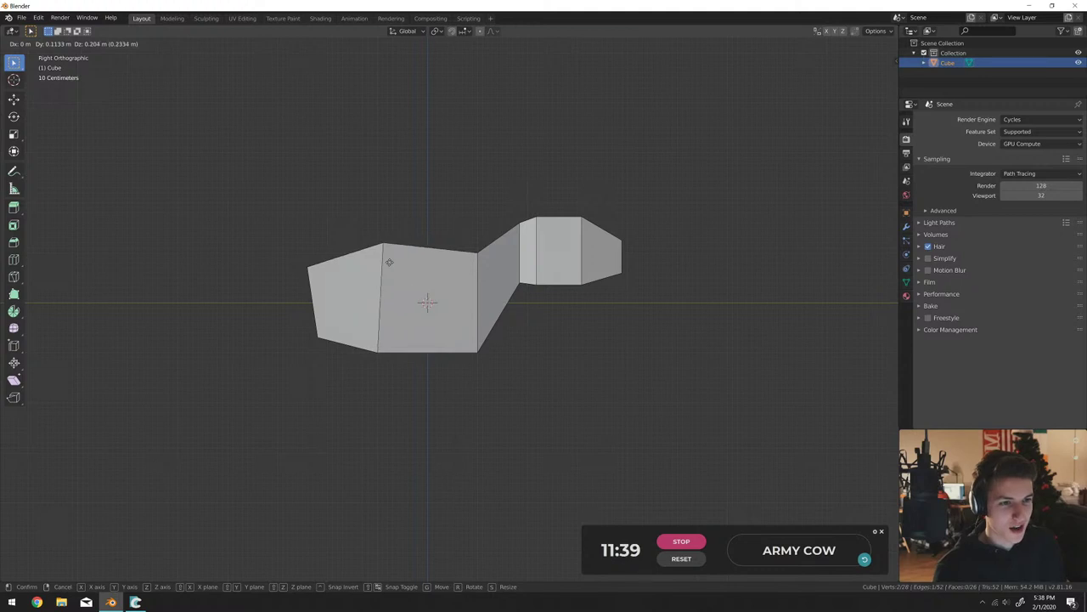
{"action": "left_click", "coordinate": [386, 265]}
{"action": "middle_click_drag", "start_coordinate": [387, 265], "coordinate": [399, 255]}
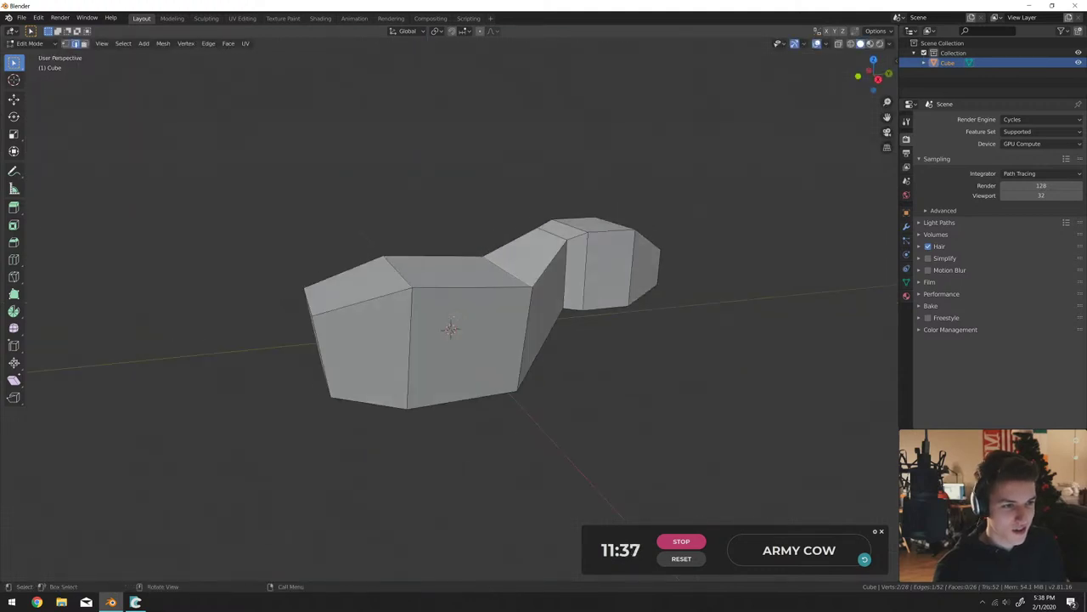
Adjust the vertices once more in side view and check the cow body in Object Mode.
{"action": "key", "text": "KP_3"}
{"action": "key", "text": "g"}
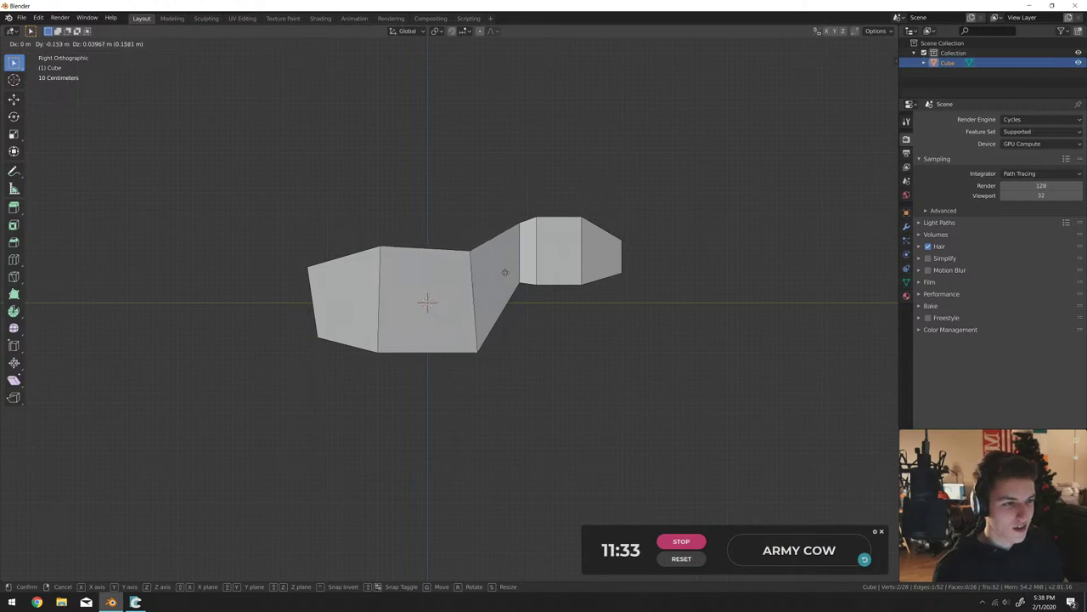
{"action": "left_click", "coordinate": [501, 274]}
{"action": "middle_click_drag", "start_coordinate": [501, 274], "coordinate": [461, 383]}
{"action": "key", "text": "Tab"}
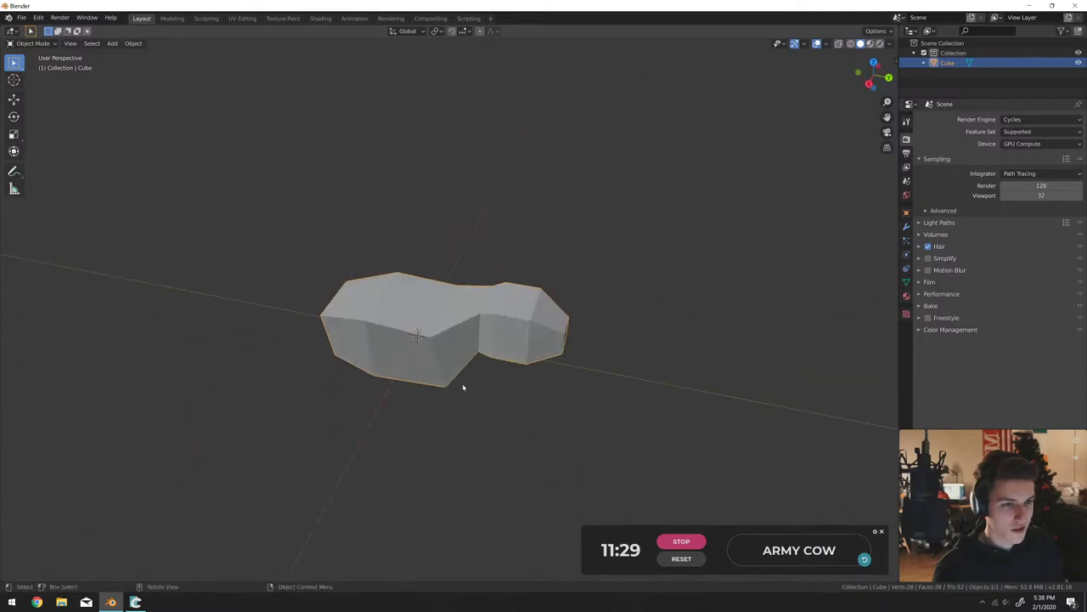
{"action": "key", "text": "Tab"}
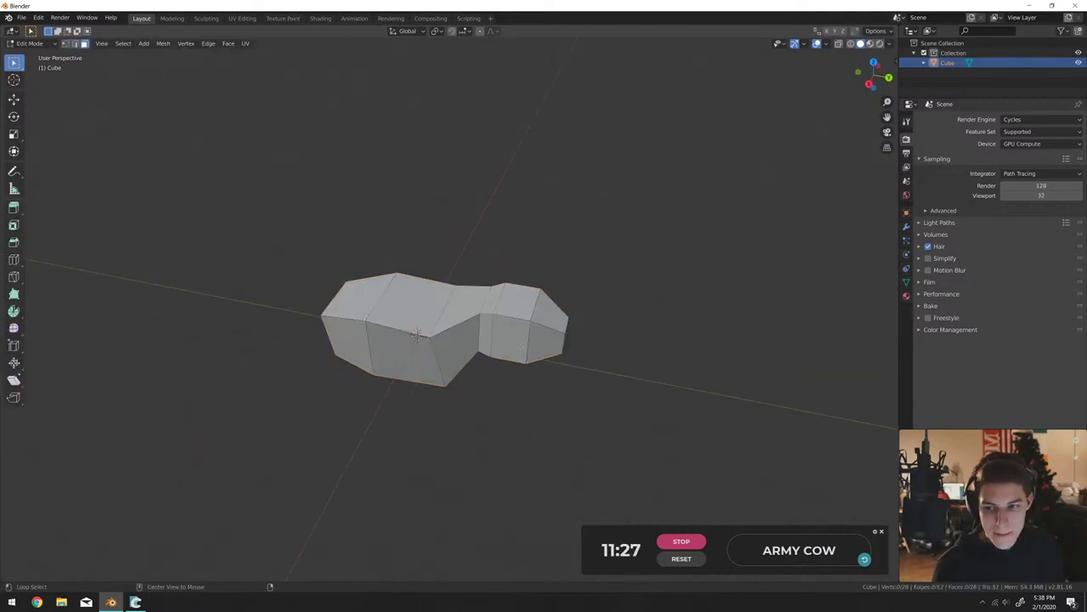
Select the head block's face loops and move them twice in side view to shorten the head.
{"action": "left_click", "coordinate": [399, 357], "text": "alt"}
{"action": "left_click", "coordinate": [509, 327], "text": "alt"}
{"action": "left_click", "coordinate": [554, 328], "text": "alt+shift"}
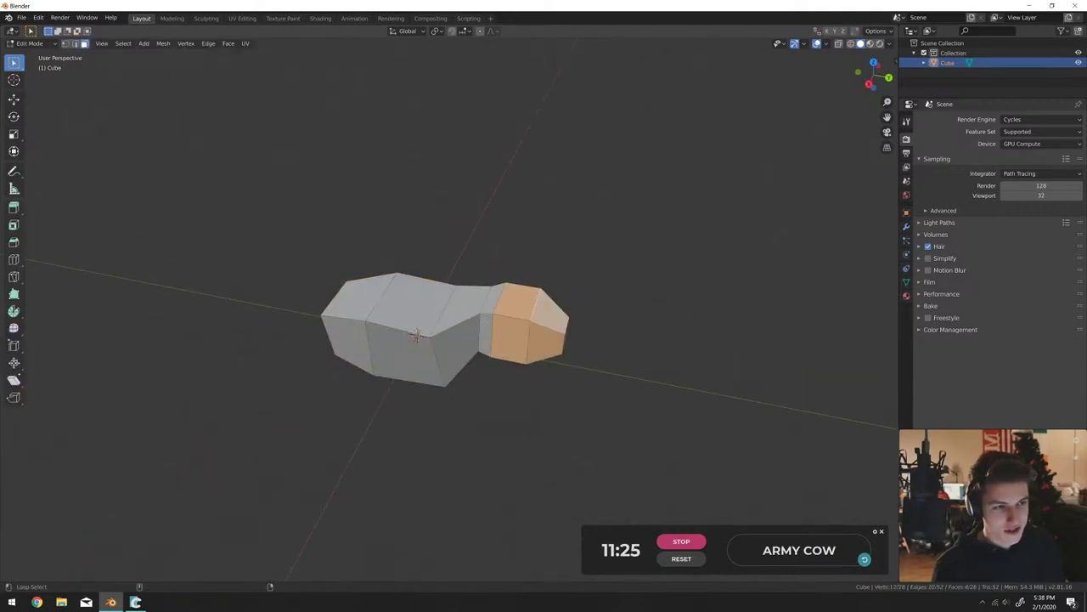
{"action": "key", "text": "KP_3"}
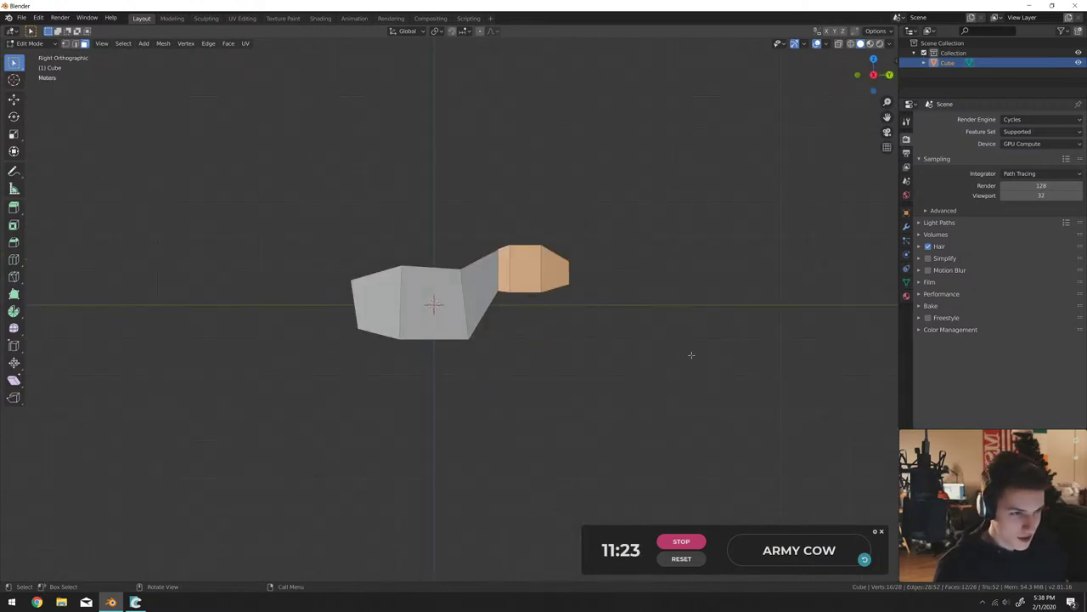
{"action": "key", "text": "g"}
{"action": "left_click", "coordinate": [655, 348]}
{"action": "key", "text": "g"}
{"action": "left_click", "coordinate": [647, 348]}
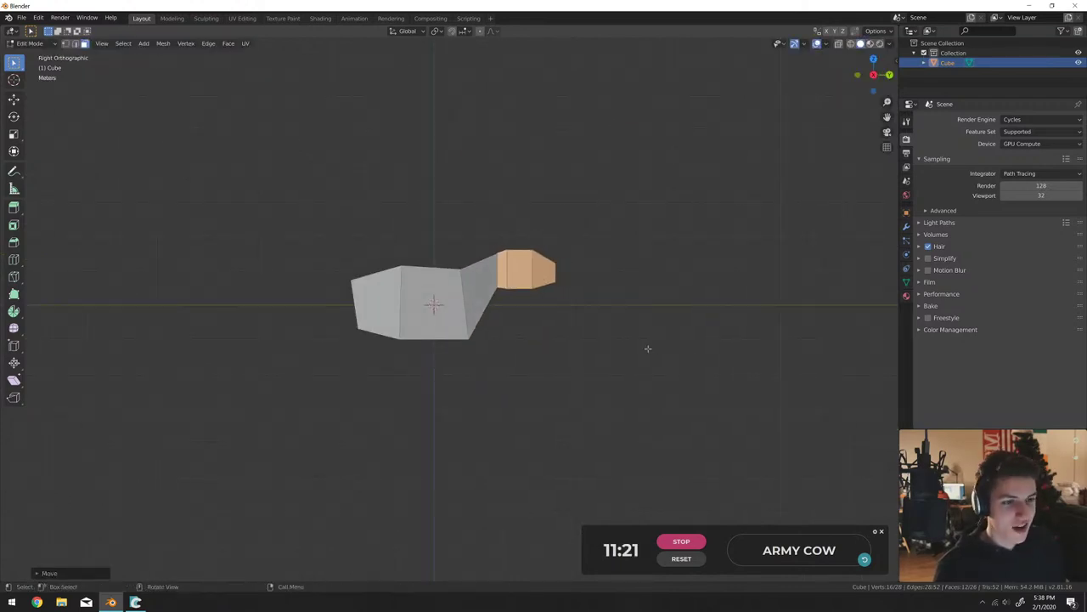
{"action": "scroll", "coordinate": [594, 345], "scroll_direction": "up", "scroll_amount": 2}
Return to Object Mode to view the reshaped cow and bring up the Add menu.
{"action": "middle_click_drag", "start_coordinate": [520, 352], "coordinate": [615, 371]}
{"action": "key", "text": "Tab"}
{"action": "key", "text": "shift+a"}
Add a new cube, shrink it to leg size and move it below the body.
{"action": "mouse_move", "coordinate": [458, 320]}
{"action": "left_click", "coordinate": [529, 329]}
{"action": "scroll", "coordinate": [528, 331], "scroll_direction": "down", "scroll_amount": 3}
{"action": "key", "text": "s"}
{"action": "left_click", "coordinate": [492, 371]}
{"action": "middle_click_drag", "start_coordinate": [493, 371], "coordinate": [491, 395]}
{"action": "key", "text": "g"}
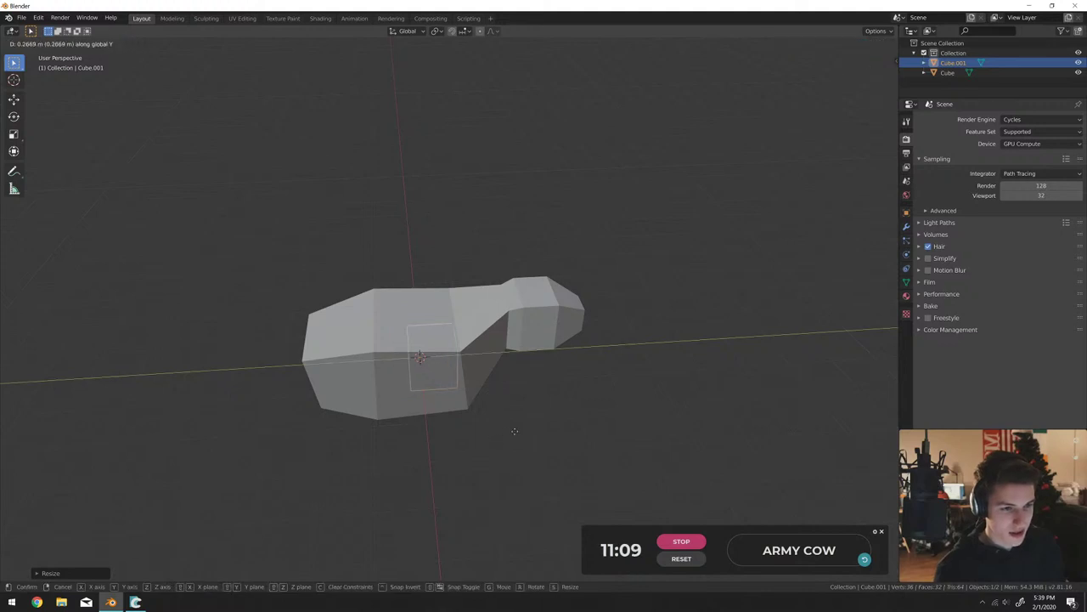
{"action": "left_click", "coordinate": [543, 421]}
Shrink the cube further and position it under the rear of the body.
{"action": "key", "text": "s"}
{"action": "left_click", "coordinate": [578, 432]}
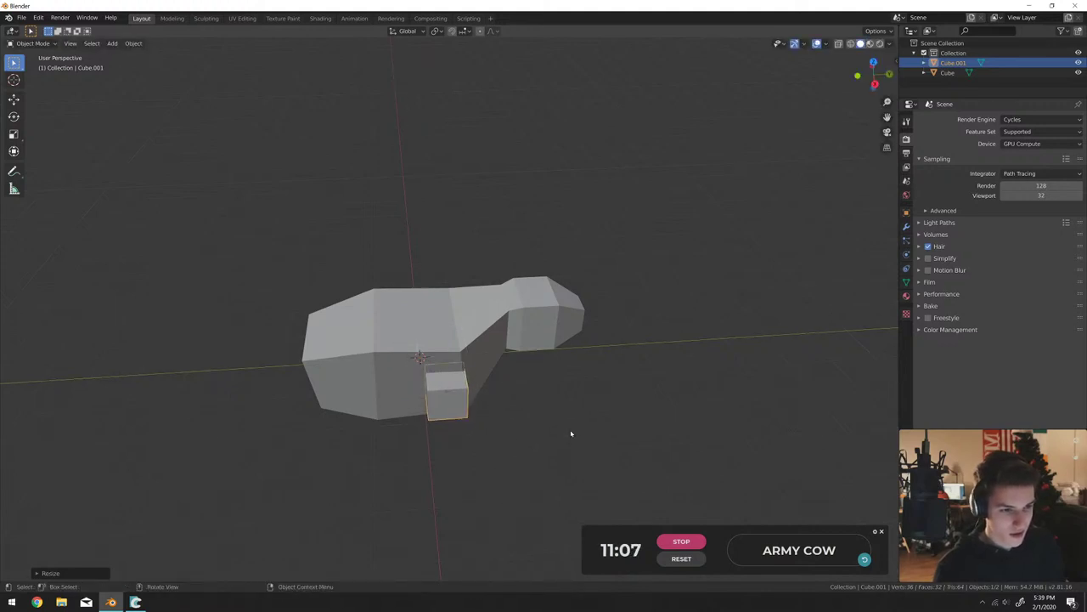
{"action": "key", "text": "g"}
{"action": "left_click", "coordinate": [473, 432]}
{"action": "middle_click_drag", "start_coordinate": [473, 432], "coordinate": [372, 211]}
In Edit Mode, resize and reposition the small cube's selected face.
{"action": "key", "text": "Tab"}
{"action": "scroll", "coordinate": [371, 211], "scroll_direction": "up", "scroll_amount": 2}
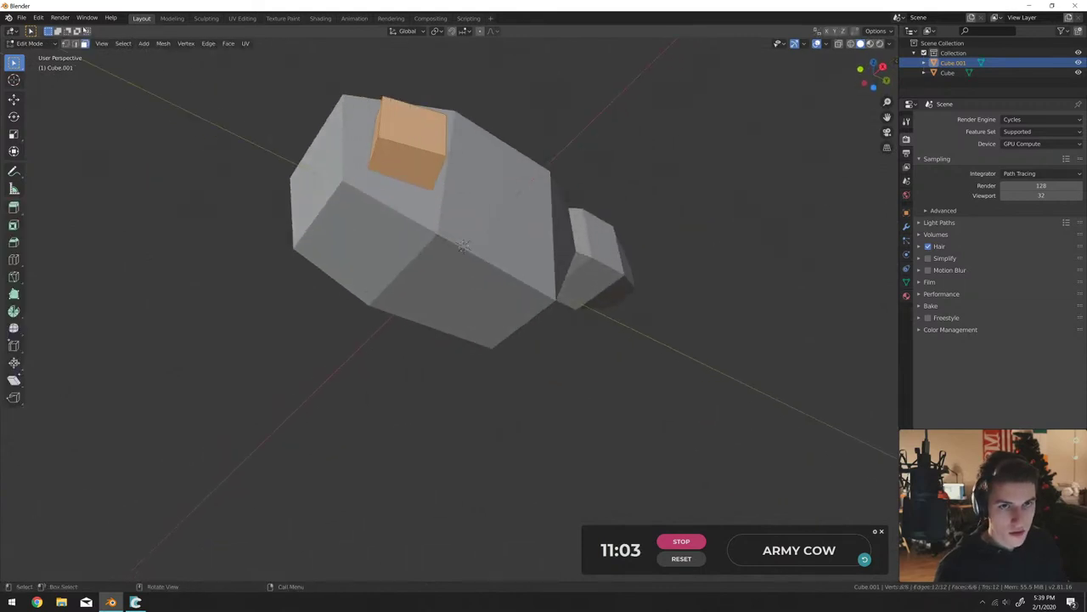
{"action": "middle_click_drag", "start_coordinate": [463, 247], "coordinate": [509, 213]}
{"action": "key", "text": "s"}
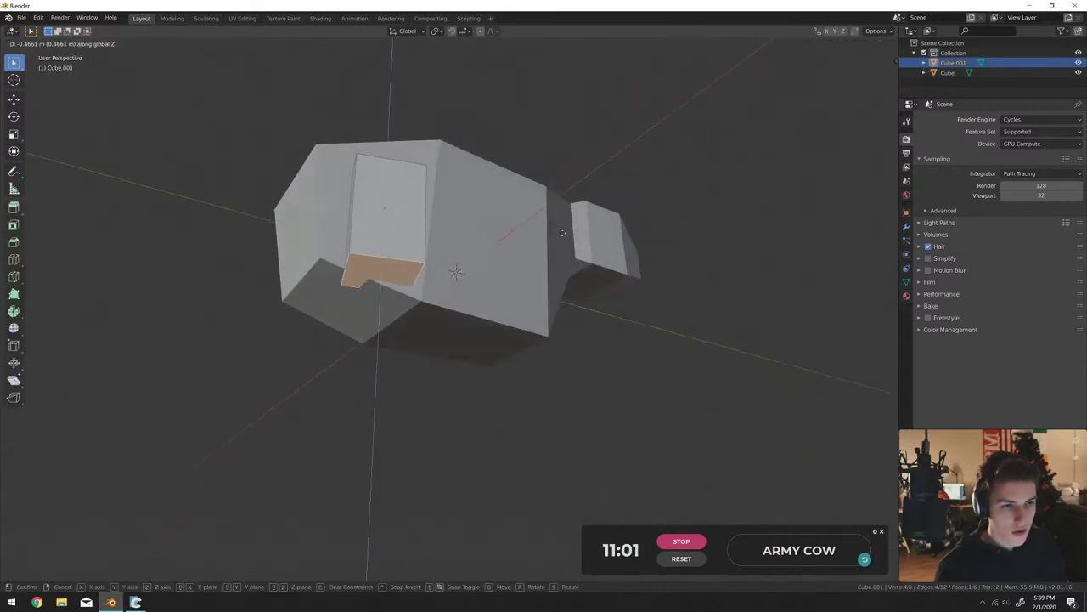
{"action": "left_click", "coordinate": [509, 255]}
{"action": "middle_click_drag", "start_coordinate": [510, 255], "coordinate": [396, 493]}
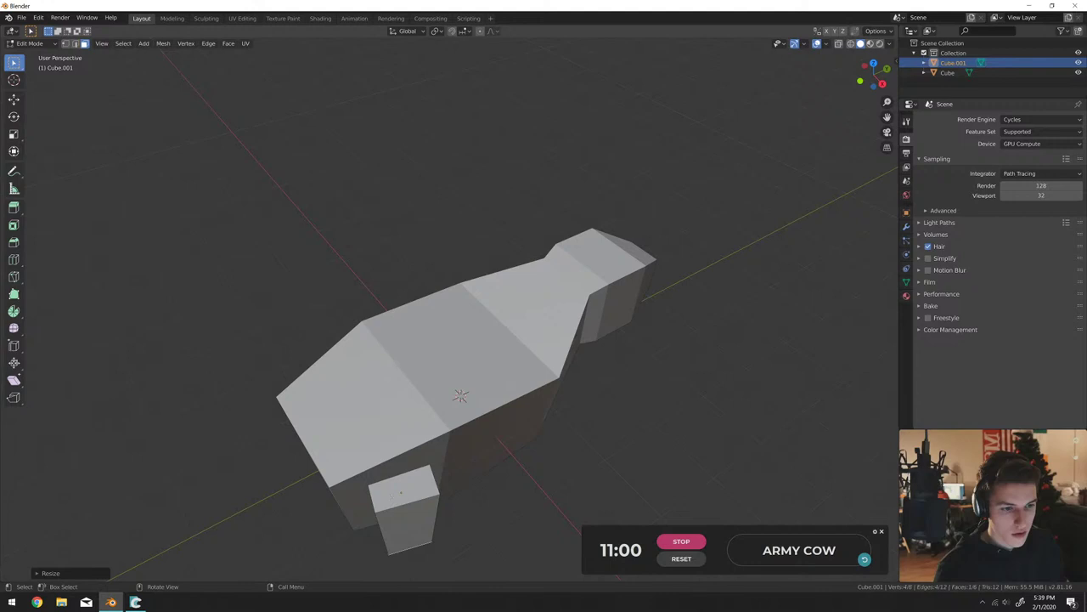
{"action": "left_click", "coordinate": [532, 462]}
{"action": "middle_click_drag", "start_coordinate": [532, 463], "coordinate": [547, 417]}
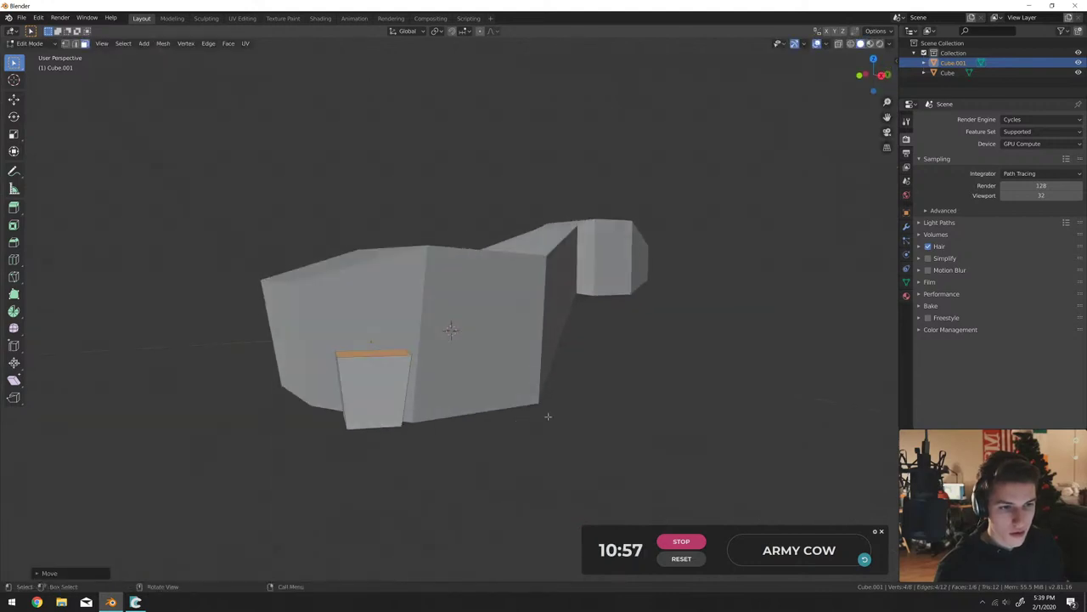
Resize the selected face again and move it into place.
{"action": "key", "text": "s"}
{"action": "left_click", "coordinate": [512, 335]}
{"action": "middle_click_drag", "start_coordinate": [512, 335], "coordinate": [648, 316]}
{"action": "key", "text": "g"}
{"action": "left_click", "coordinate": [669, 345]}
Extrude the box's top face upward and taper it toward the body.
{"action": "key", "text": "e"}
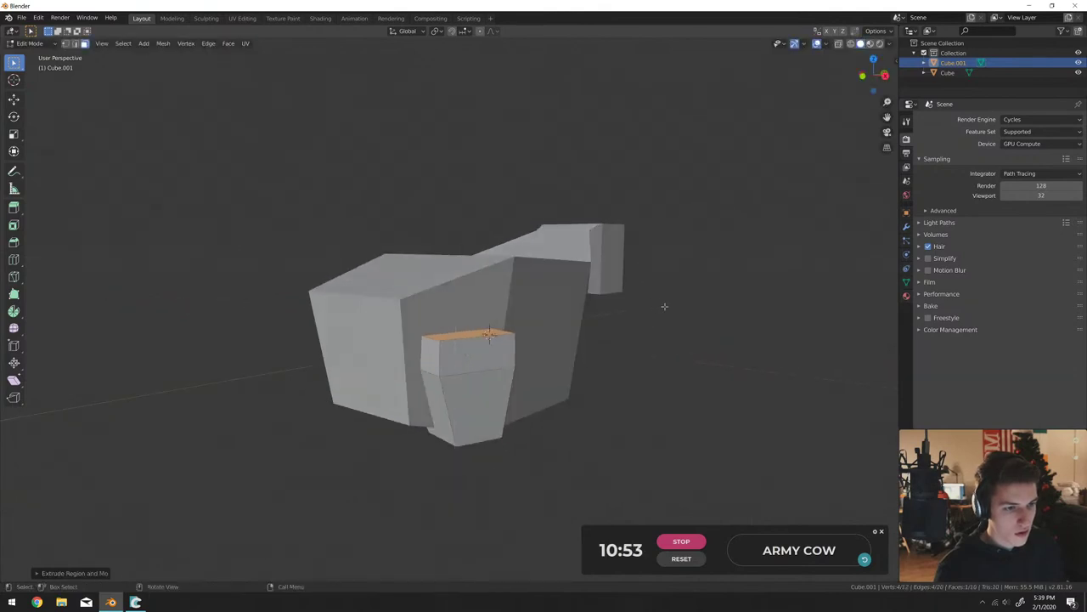
{"action": "left_click", "coordinate": [662, 306]}
{"action": "key", "text": "s"}
{"action": "left_click", "coordinate": [490, 333]}
{"action": "middle_click_drag", "start_coordinate": [575, 303], "coordinate": [552, 281]}
{"action": "key", "text": "Tab"}
{"action": "key", "text": "Tab"}
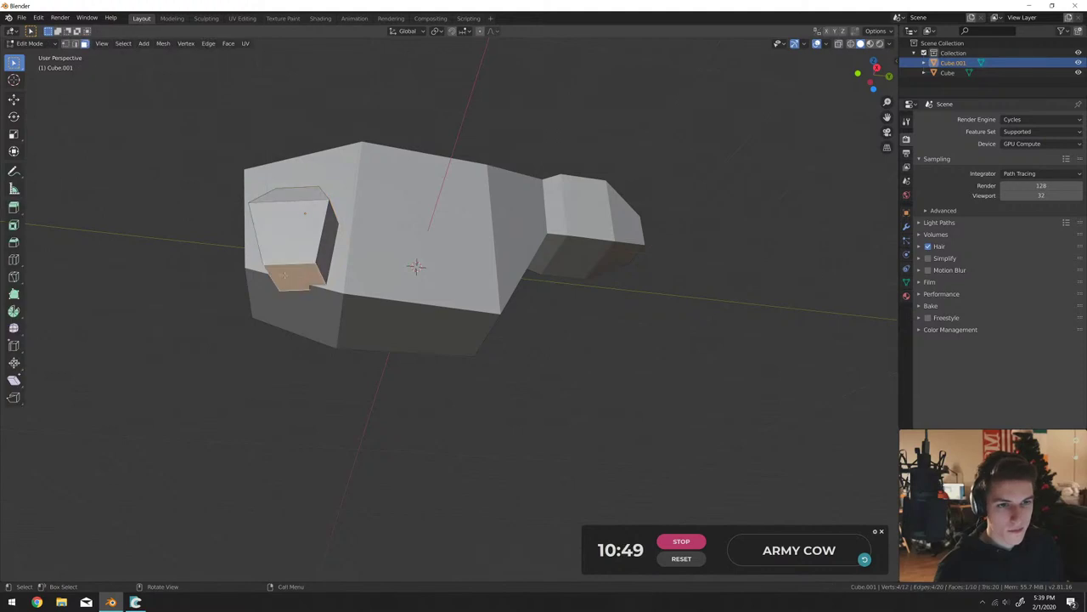
Extrude the leg's bottom face downward and narrow it.
{"action": "middle_click_drag", "start_coordinate": [252, 232], "coordinate": [280, 281]}
{"action": "key", "text": "e"}
{"action": "left_click", "coordinate": [357, 348]}
{"action": "key", "text": "s"}
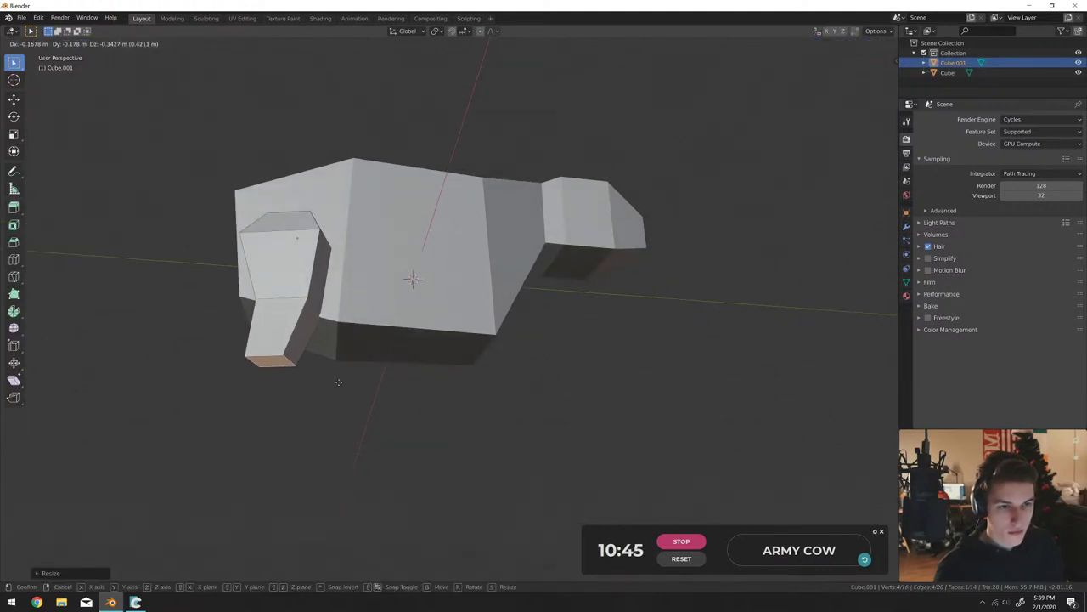
{"action": "left_click", "coordinate": [338, 382]}
Extrude another narrower leg section below and shift its bottom face.
{"action": "key", "text": "e"}
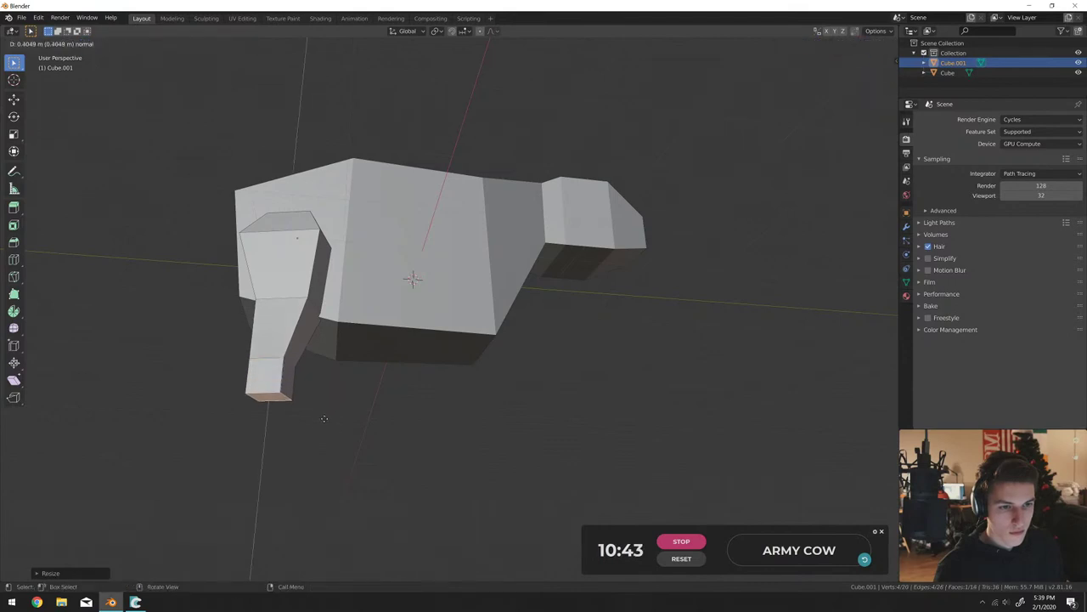
{"action": "left_click", "coordinate": [323, 418]}
{"action": "key", "text": "s"}
{"action": "left_click", "coordinate": [341, 410]}
{"action": "key", "text": "g"}
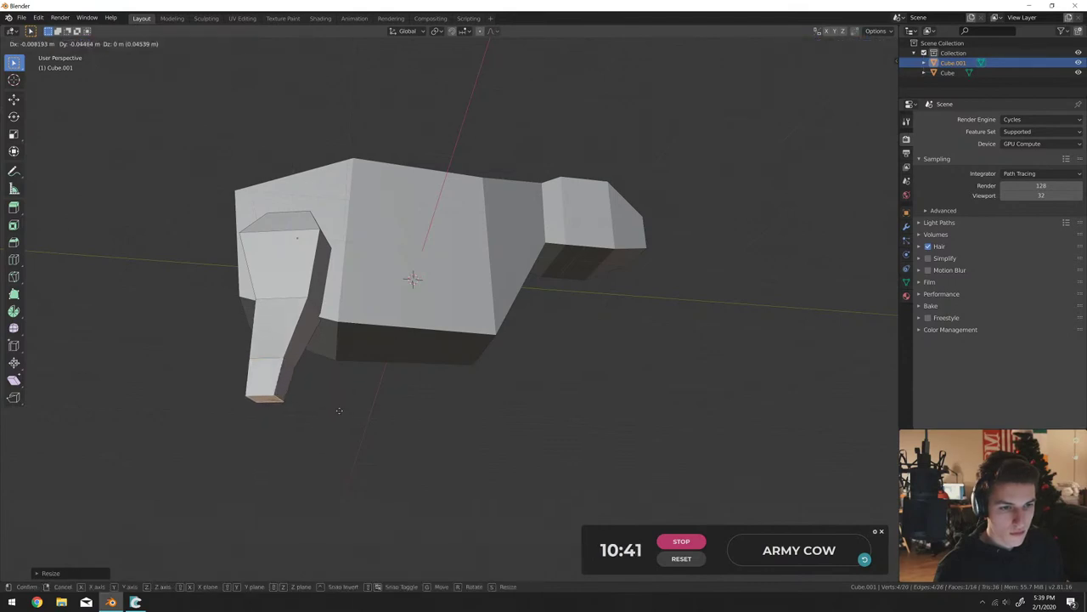
{"action": "left_click", "coordinate": [340, 410]}
Extrude and size a hoof section at the bottom of the leg.
{"action": "key", "text": "e"}
{"action": "left_click", "coordinate": [369, 431]}
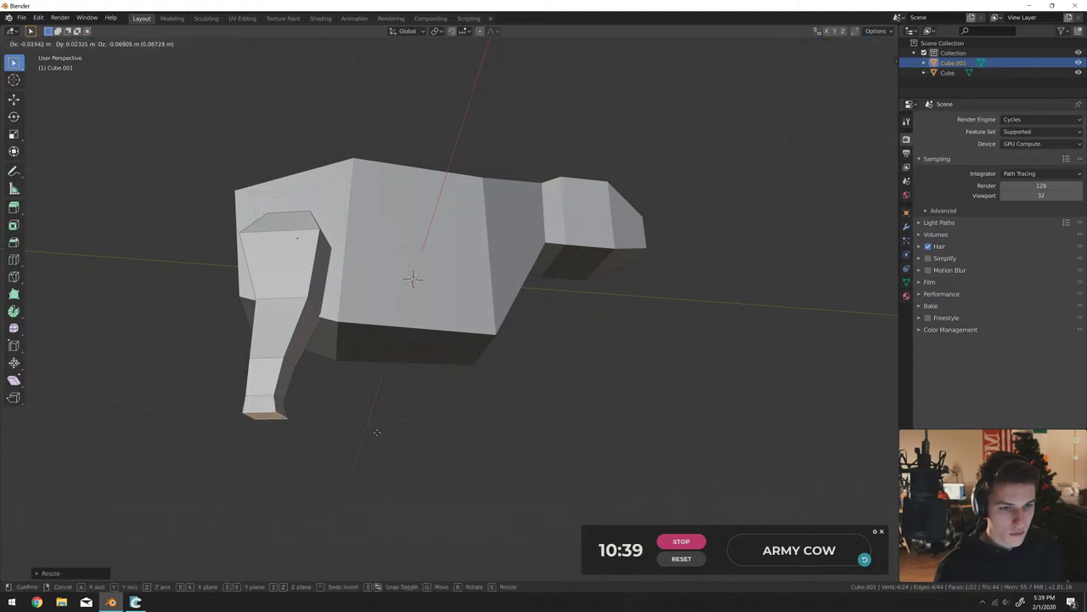
{"action": "left_click", "coordinate": [386, 436]}
{"action": "key", "text": "Tab"}
{"action": "middle_click_drag", "start_coordinate": [382, 436], "coordinate": [619, 383]}
Move the leg along the X axis into its position under the body.
{"action": "key", "text": "g"}
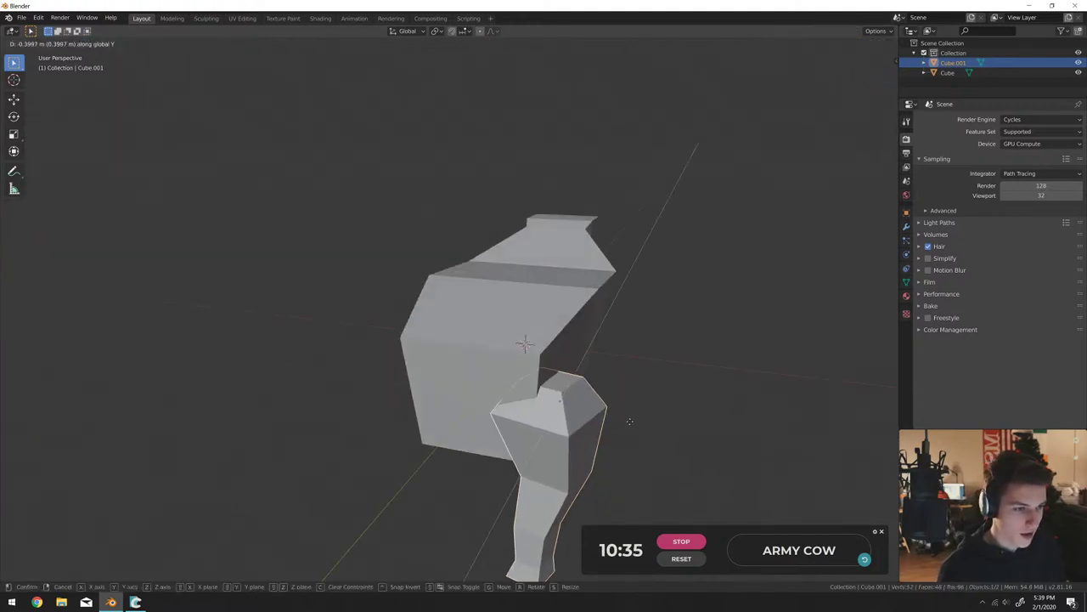
{"action": "right_click", "coordinate": [636, 413]}
{"action": "key", "text": "g"}
{"action": "key", "text": "x"}
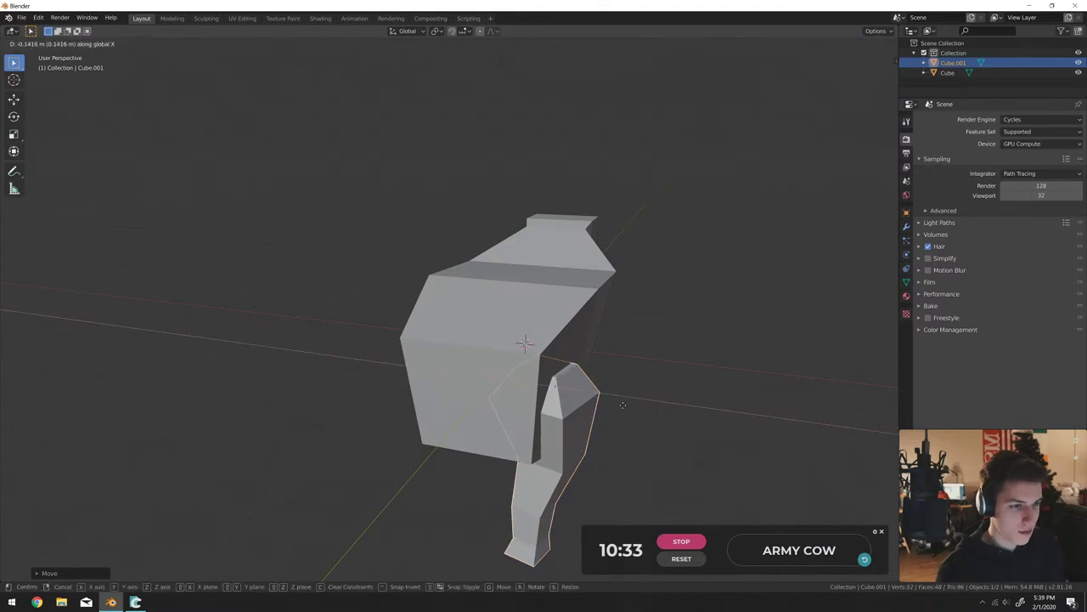
{"action": "left_click", "coordinate": [623, 404]}
{"action": "middle_click_drag", "start_coordinate": [623, 405], "coordinate": [477, 370]}
Duplicate the leg beside the original, then delete the duplicate.
{"action": "key", "text": "shift+d"}
{"action": "left_click", "coordinate": [656, 415]}
{"action": "left_click", "coordinate": [546, 427]}
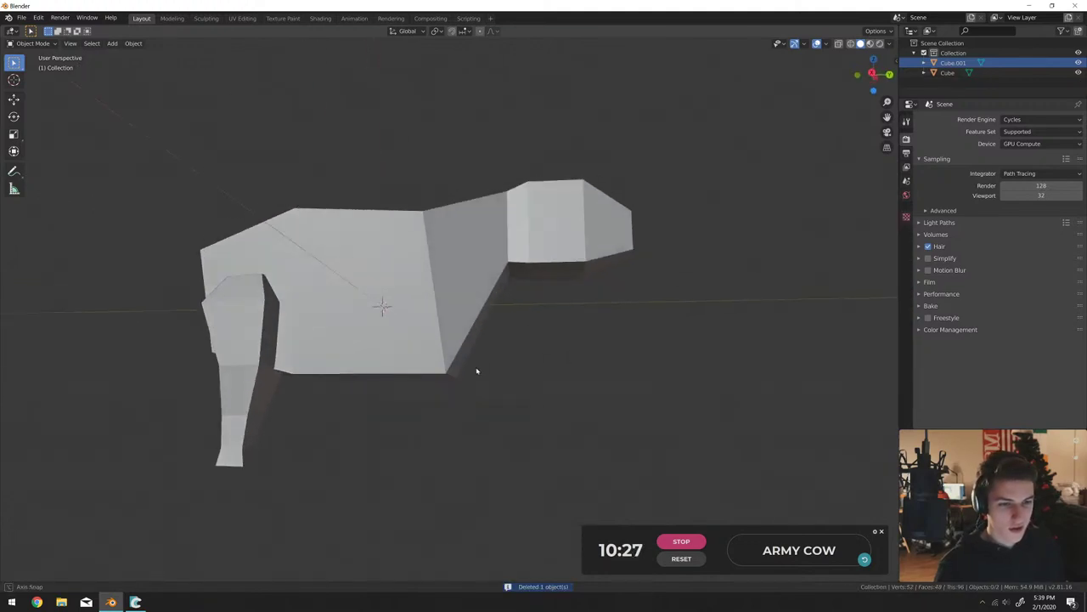
Narrow the leg's bottom face and shift it along the X axis.
{"action": "key", "text": "Tab"}
{"action": "middle_click_drag", "start_coordinate": [244, 435], "coordinate": [362, 417]}
{"action": "key", "text": "s"}
{"action": "left_click", "coordinate": [368, 384]}
{"action": "key", "text": "g"}
{"action": "key", "text": "x"}
{"action": "left_click", "coordinate": [368, 384]}
{"action": "key", "text": "Tab"}
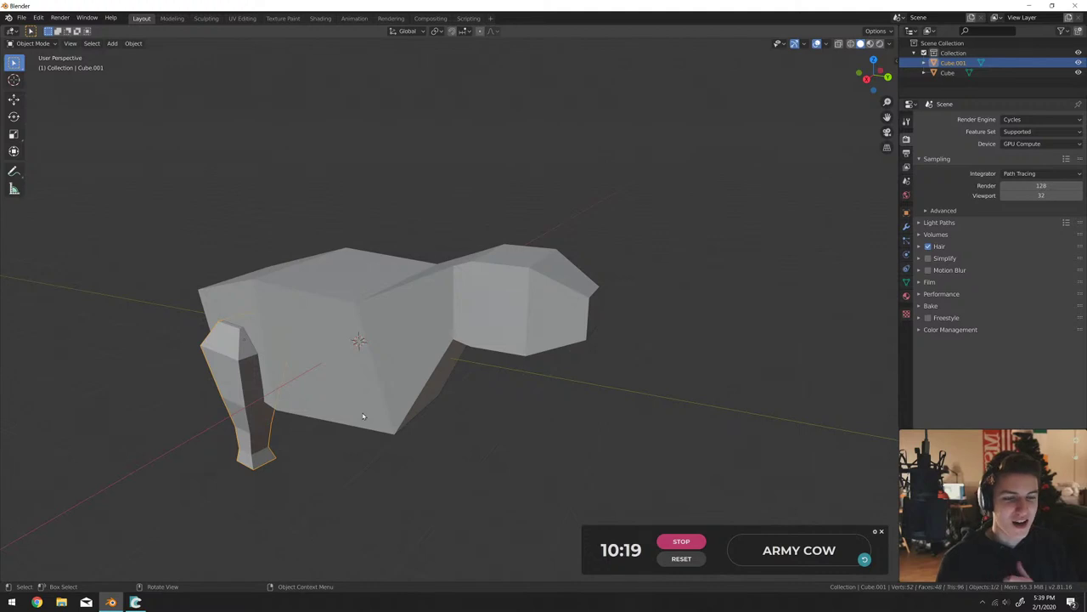
{"action": "middle_click_drag", "start_coordinate": [407, 338], "coordinate": [433, 381]}
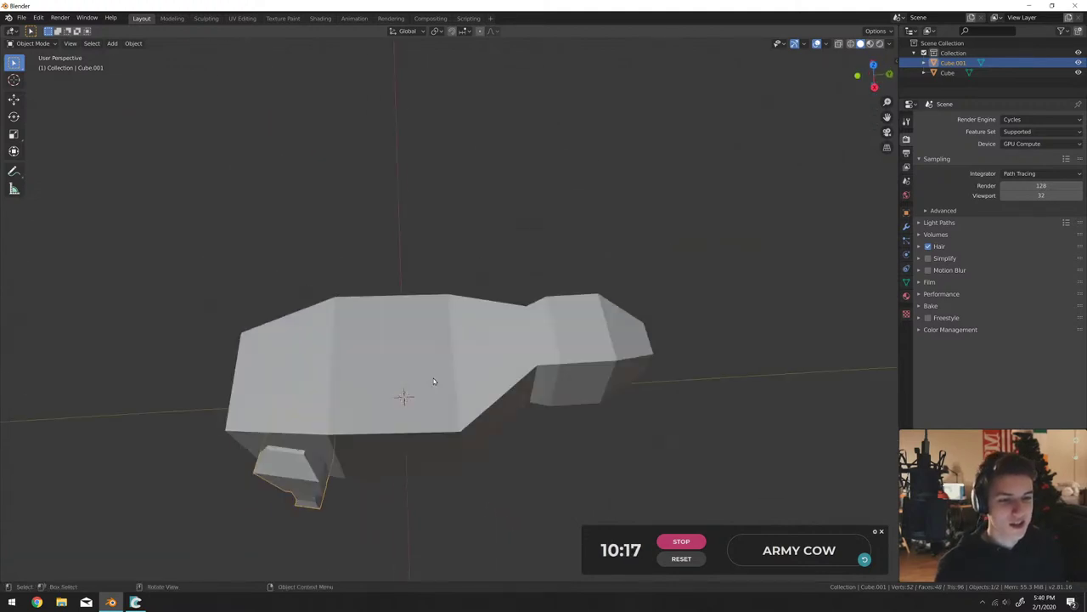
In top view, duplicate the leg, rotate the copy and position it.
{"action": "key", "text": "KP_7"}
{"action": "key", "text": "shift+d"}
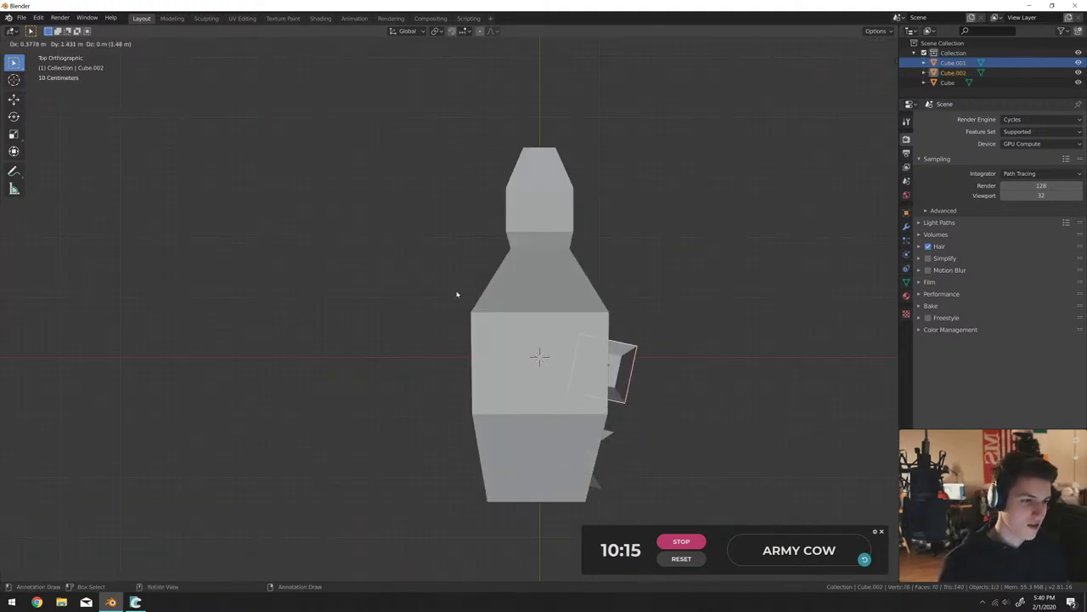
{"action": "left_click", "coordinate": [456, 294]}
{"action": "key", "text": "r"}
{"action": "left_click", "coordinate": [772, 303]}
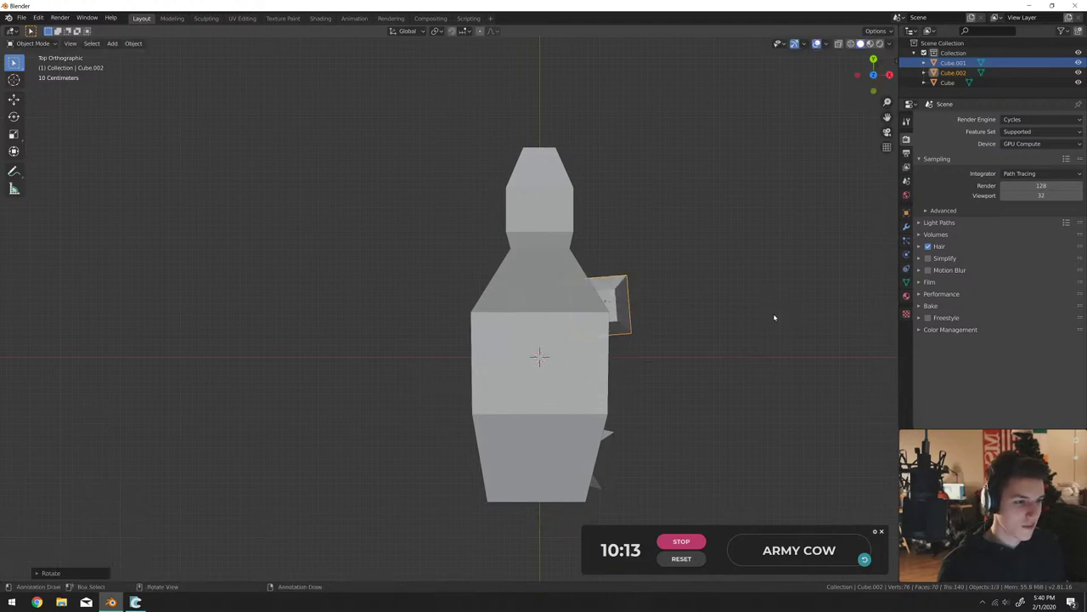
{"action": "key", "text": "g"}
{"action": "left_click", "coordinate": [771, 325]}
Delete the copied leg, then undo to restore it.
{"action": "middle_click_drag", "start_coordinate": [771, 325], "coordinate": [398, 419]}
{"action": "middle_click_drag", "start_coordinate": [389, 424], "coordinate": [381, 441]}
{"action": "key", "text": "Delete"}
{"action": "key", "text": "shift+a"}
{"action": "key", "text": "ctrl+z"}
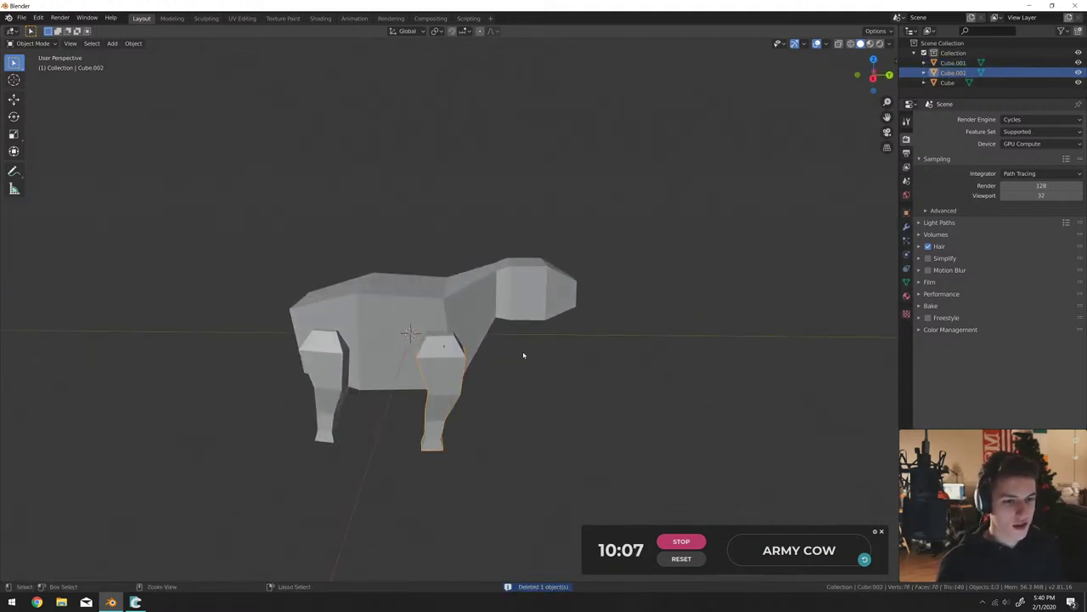
{"action": "middle_click_drag", "start_coordinate": [478, 364], "coordinate": [525, 351]}
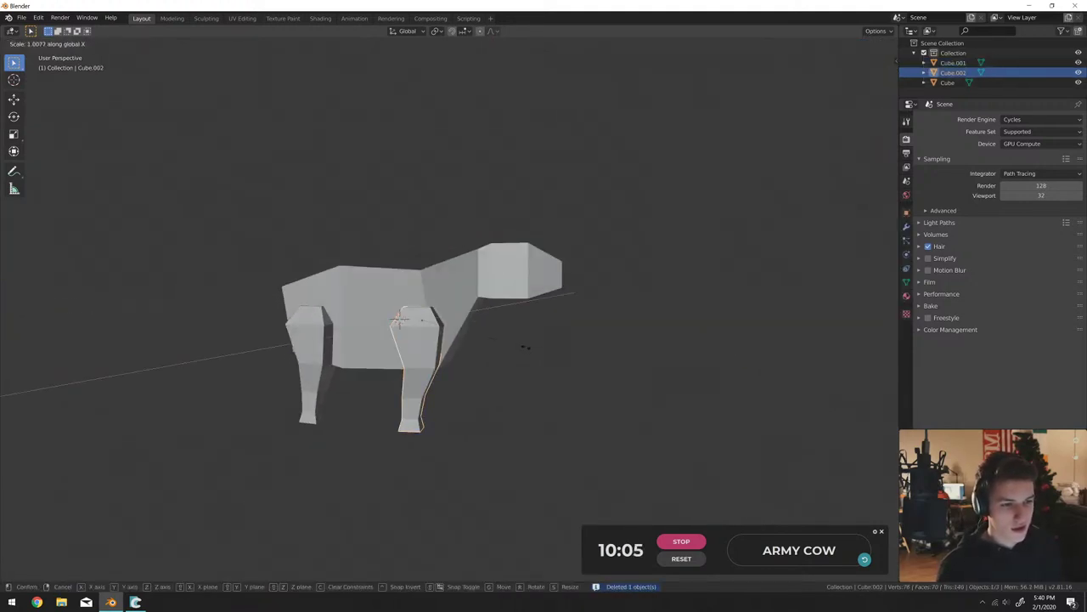
Narrow the restored leg's top face and move that geometry into place.
{"action": "key", "text": "Tab"}
{"action": "scroll", "coordinate": [449, 314], "scroll_direction": "up", "scroll_amount": 5}
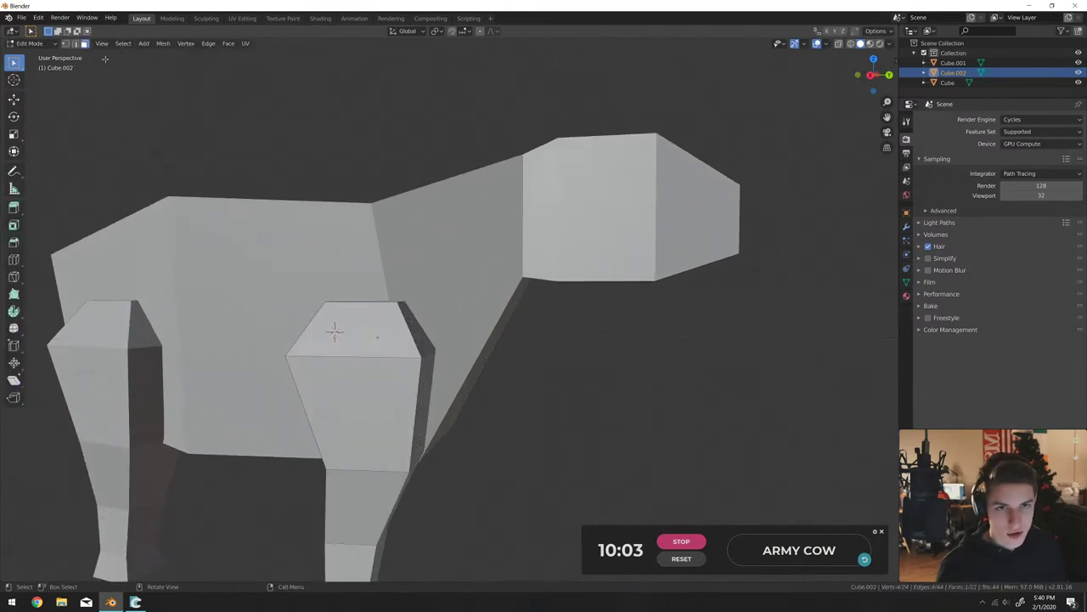
{"action": "key", "text": "s"}
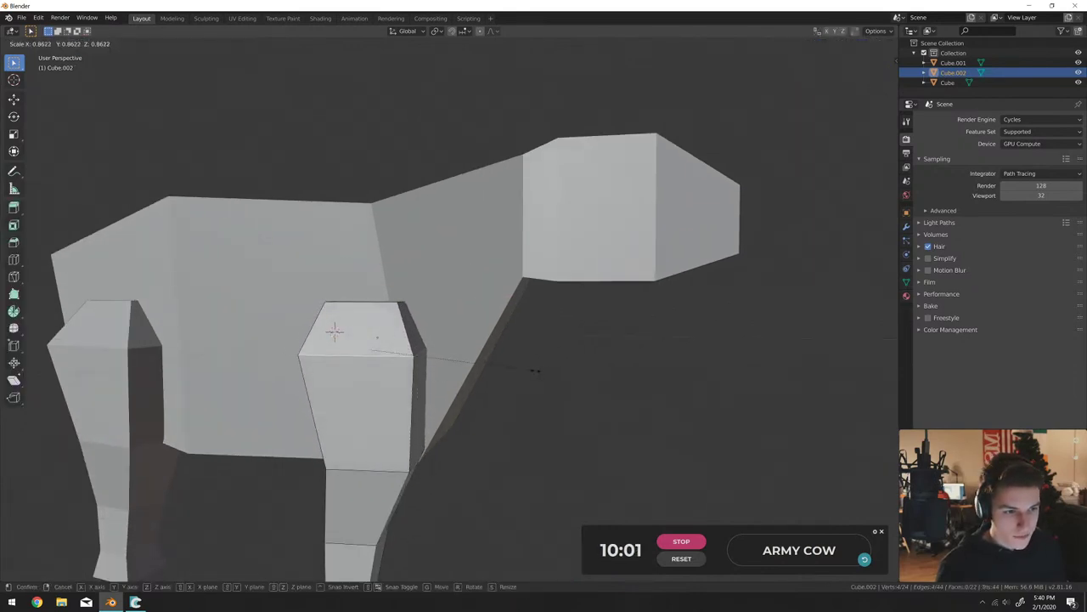
{"action": "left_click", "coordinate": [525, 371]}
{"action": "middle_click_drag", "start_coordinate": [521, 371], "coordinate": [510, 403]}
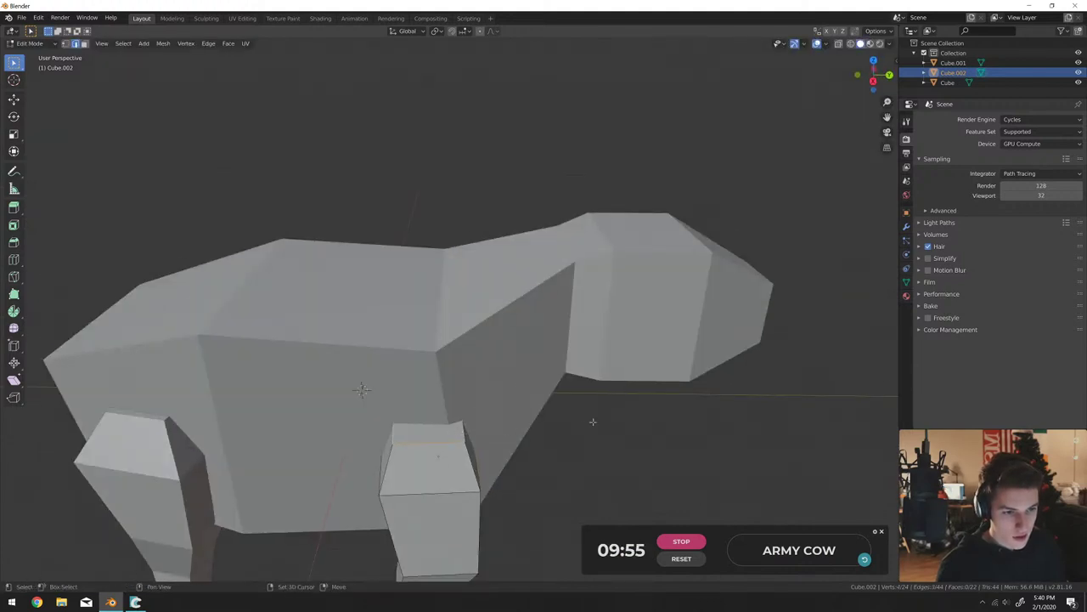
{"action": "middle_click_drag", "start_coordinate": [593, 421], "coordinate": [525, 394]}
{"action": "key", "text": "g"}
{"action": "left_click", "coordinate": [596, 396]}
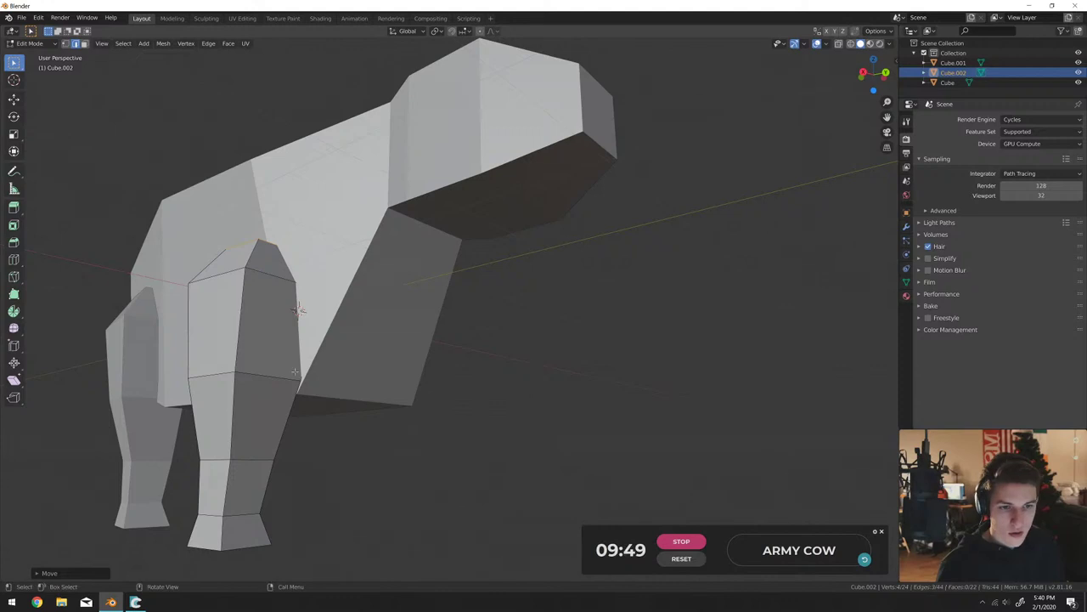
{"action": "key", "text": "Tab"}
From the top view, move the leg flush against the cow's body.
{"action": "middle_click_drag", "start_coordinate": [284, 382], "coordinate": [298, 402]}
{"action": "key", "text": "KP_7"}
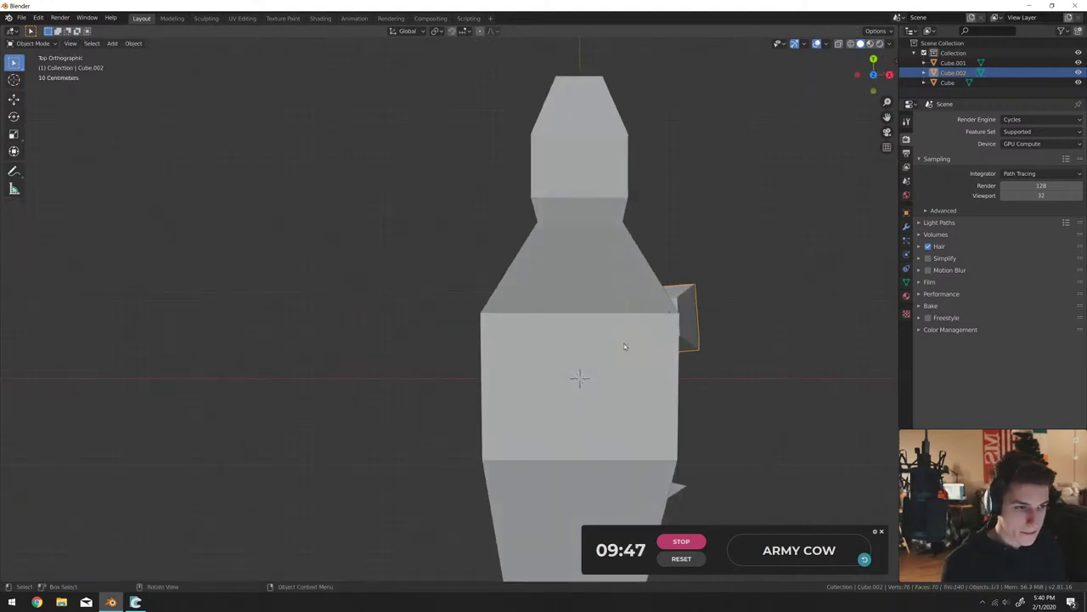
{"action": "scroll", "coordinate": [685, 355], "scroll_direction": "up", "scroll_amount": 2}
{"action": "key", "text": "Tab"}
{"action": "middle_click_drag", "start_coordinate": [680, 356], "coordinate": [432, 395]}
{"action": "key", "text": "Tab"}
{"action": "key", "text": "KP_7"}
{"action": "key", "text": "g"}
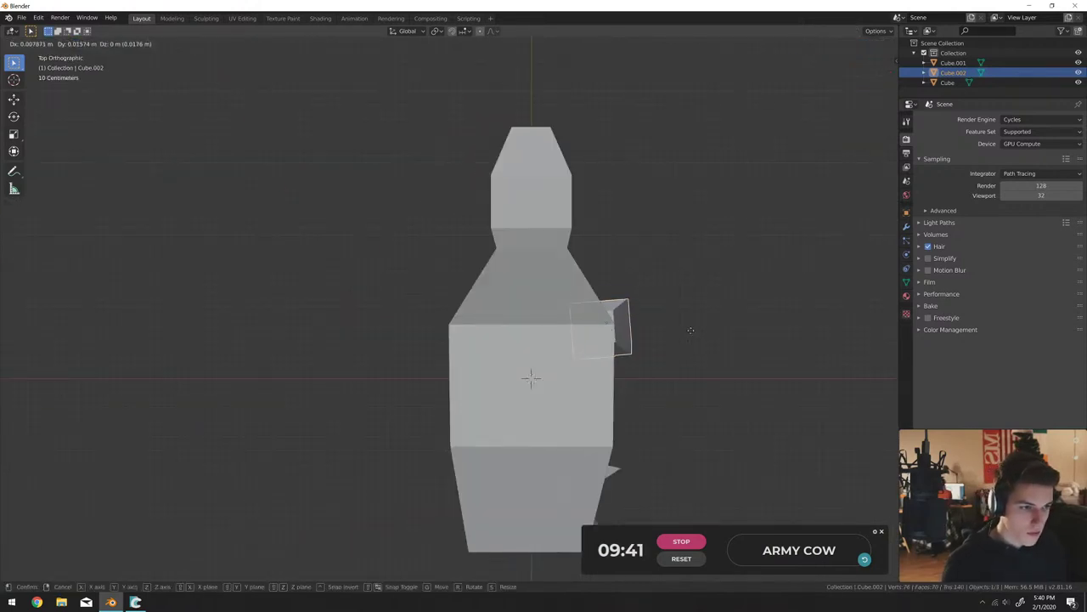
{"action": "left_click", "coordinate": [691, 322]}
{"action": "key", "text": "g"}
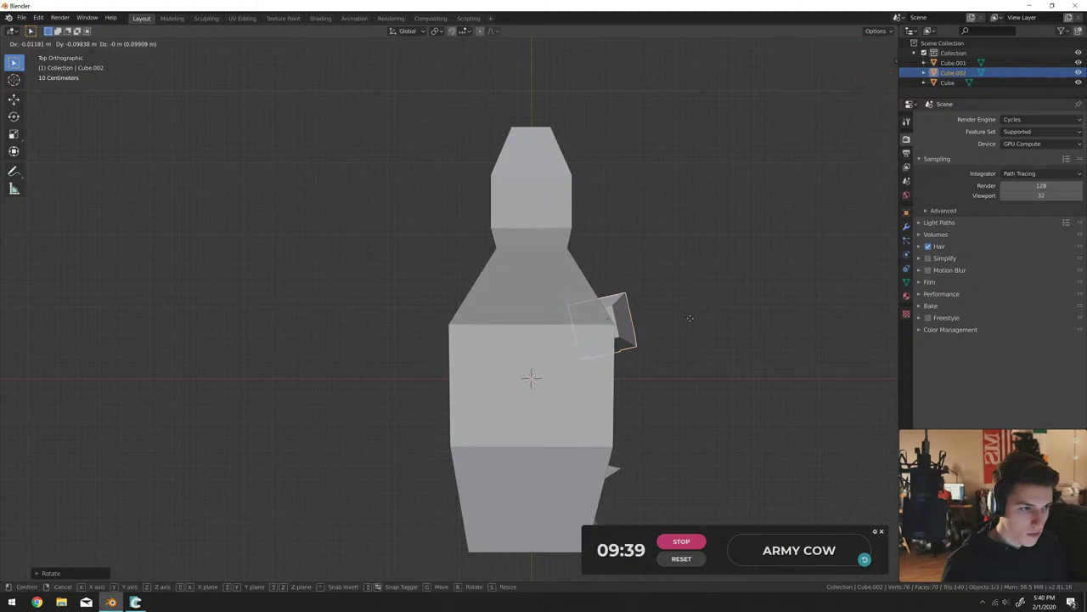
{"action": "left_click", "coordinate": [690, 311]}
Select the lower leg face loops and rotate them around Z to angle the leg.
{"action": "middle_click_drag", "start_coordinate": [690, 311], "coordinate": [580, 252]}
{"action": "key", "text": "Tab"}
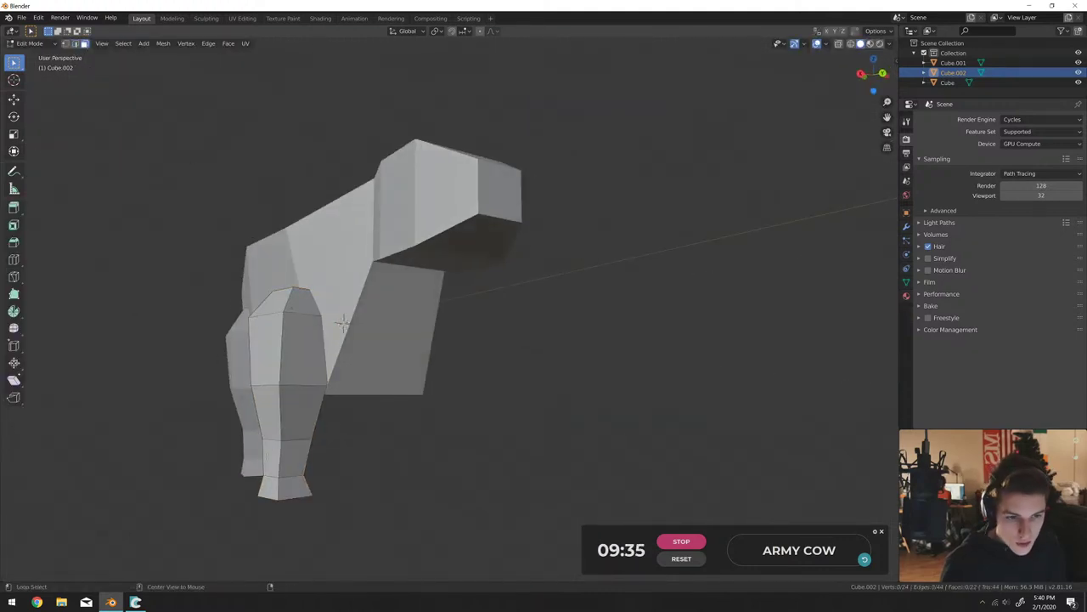
{"action": "left_click", "coordinate": [293, 420], "text": "alt+shift"}
{"action": "middle_click_drag", "start_coordinate": [293, 420], "coordinate": [454, 466]}
{"action": "key", "text": "r"}
{"action": "key", "text": "z"}
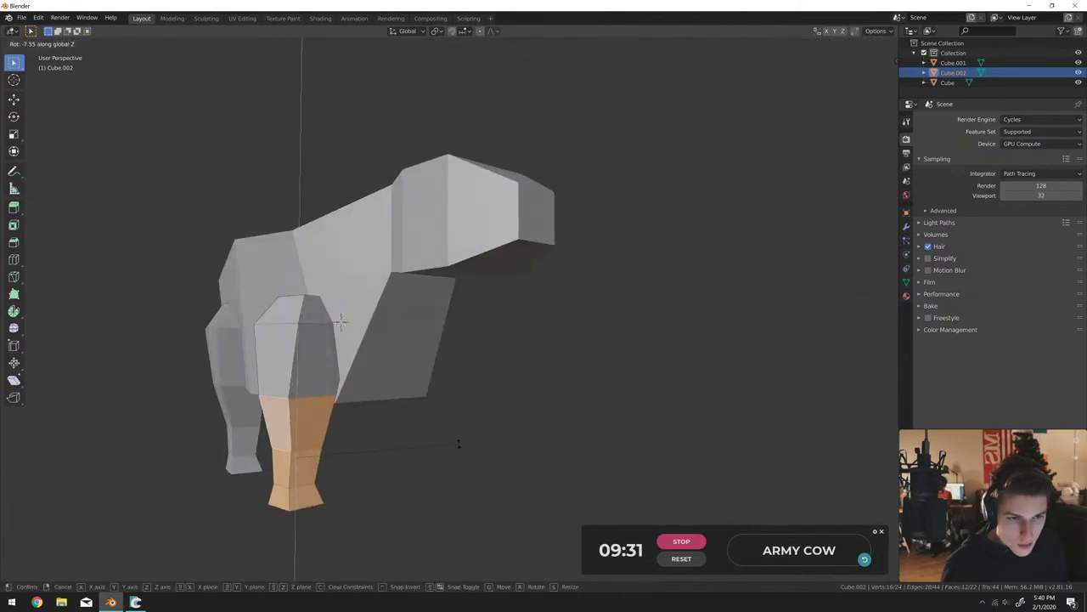
{"action": "left_click", "coordinate": [459, 442]}
{"action": "key", "text": "Tab"}
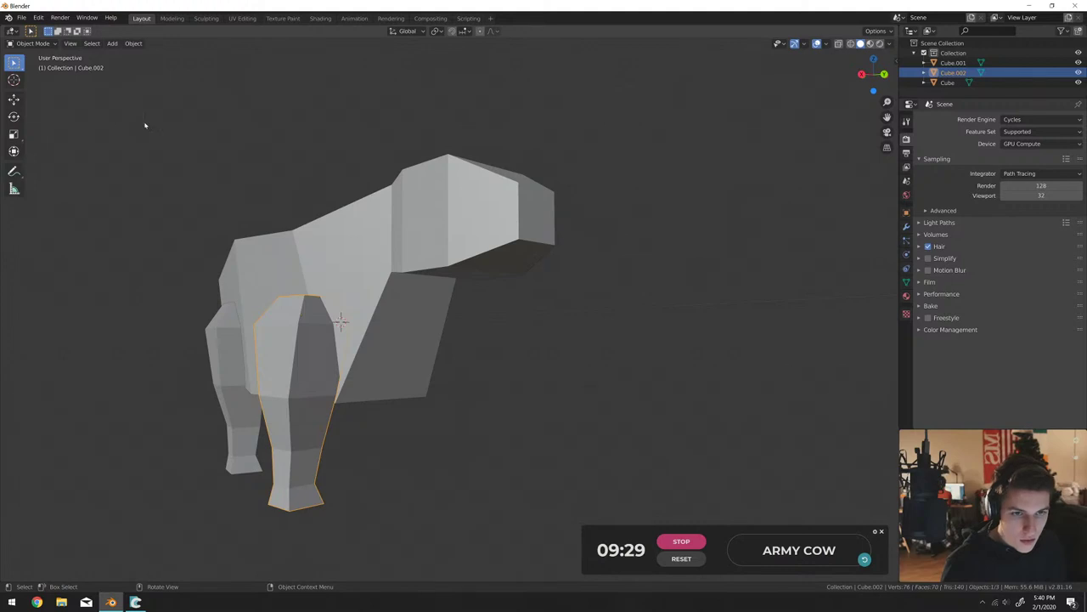
Inspect the angled leg up close, then add the front leg to the selection.
{"action": "key", "text": "Tab"}
{"action": "middle_click_drag", "start_coordinate": [340, 320], "coordinate": [482, 409]}
{"action": "scroll", "coordinate": [430, 400], "scroll_direction": "up", "scroll_amount": 4}
{"action": "key", "text": "Tab"}
{"action": "scroll", "coordinate": [442, 499], "scroll_direction": "down", "scroll_amount": 5}
{"action": "key", "text": "Tab"}
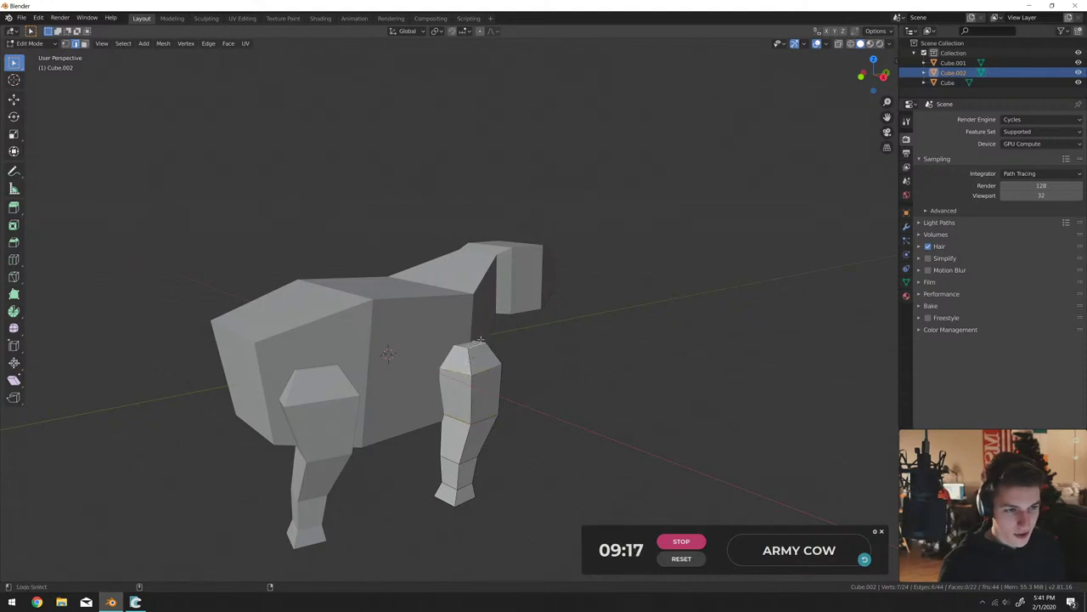
{"action": "middle_click_drag", "start_coordinate": [480, 339], "coordinate": [282, 382]}
{"action": "key", "text": "Tab"}
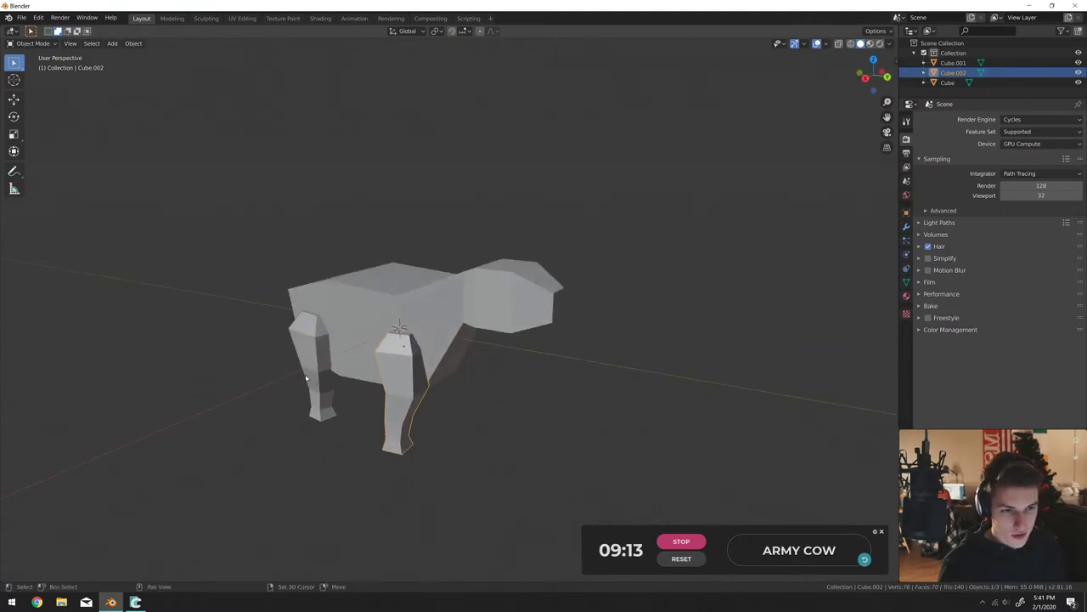
{"action": "left_click", "coordinate": [307, 377], "text": "shift"}
Duplicate the two legs, mirror the copies with S X -1, move them, then delete them.
{"action": "key", "text": "shift+d"}
{"action": "key", "text": "Escape"}
{"action": "type", "text": "s"}
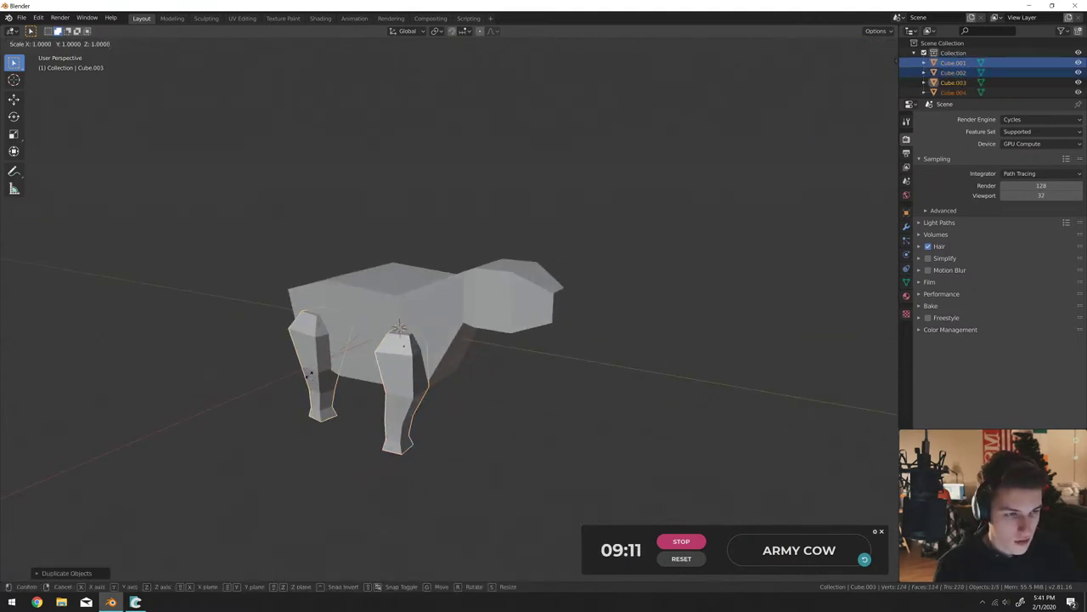
{"action": "type", "text": "x-1"}
{"action": "key", "text": "Return"}
{"action": "key", "text": "KP_7"}
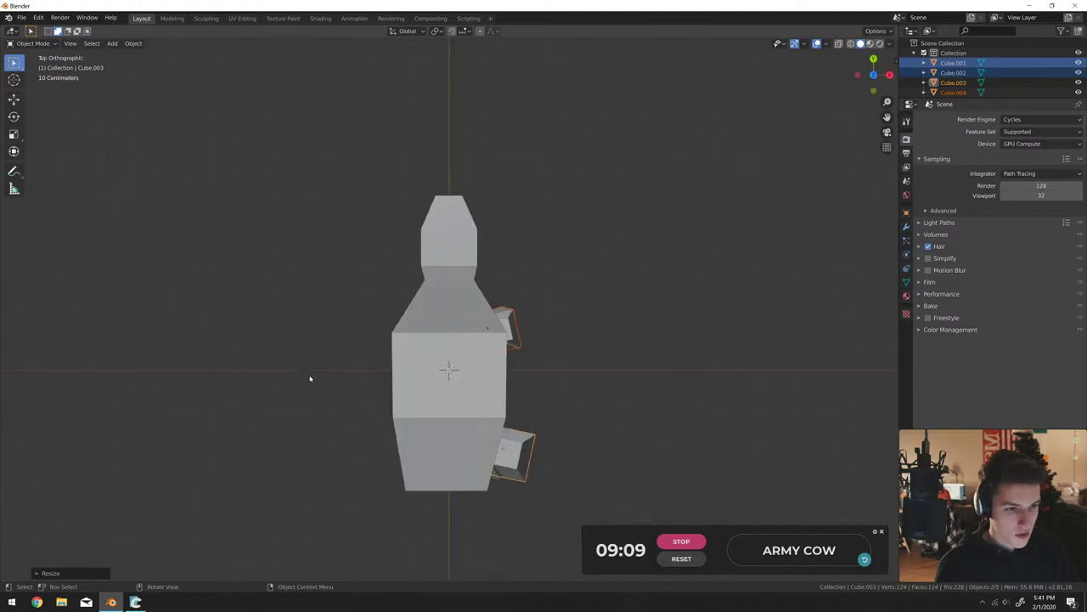
{"action": "key", "text": "g"}
{"action": "left_click", "coordinate": [205, 379]}
{"action": "middle_click_drag", "start_coordinate": [205, 378], "coordinate": [439, 320]}
{"action": "key", "text": "Delete"}
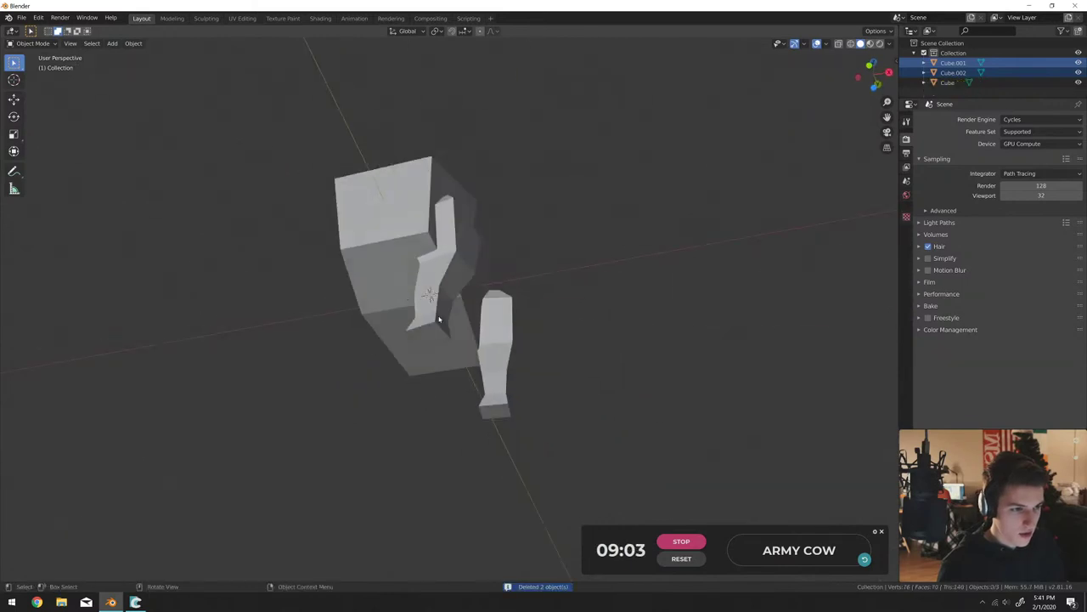
Mirror the two original legs along X and move them to the cow's other side.
{"action": "left_click", "coordinate": [488, 352]}
{"action": "left_click", "coordinate": [444, 254], "text": "shift"}
{"action": "middle_click_drag", "start_coordinate": [443, 255], "coordinate": [395, 364]}
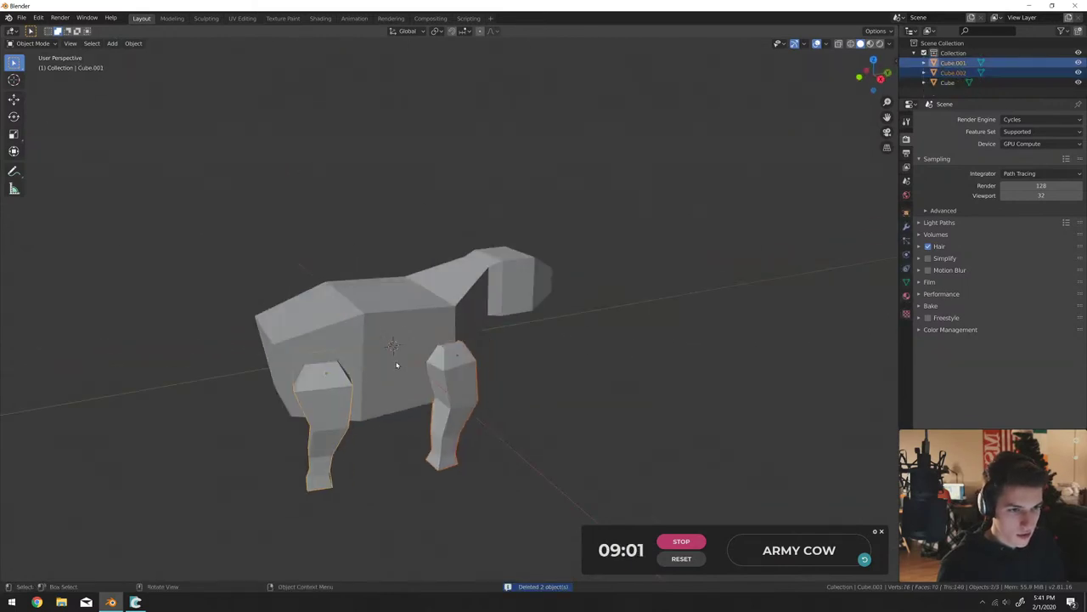
{"action": "key", "text": "s"}
{"action": "key", "text": "x"}
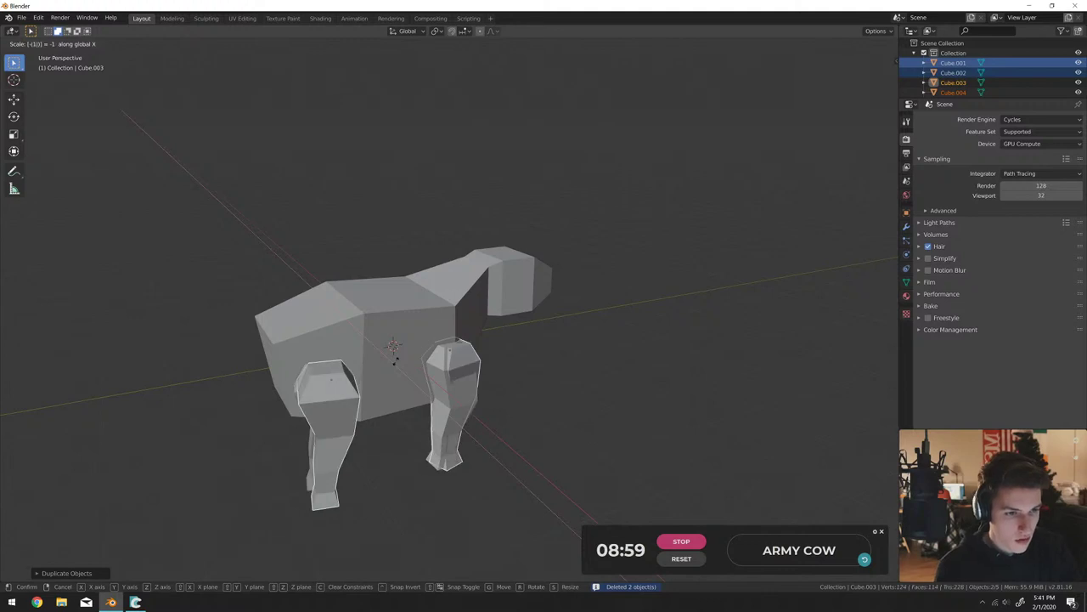
{"action": "left_click", "coordinate": [395, 358]}
{"action": "key", "text": "KP_7"}
{"action": "key", "text": "g"}
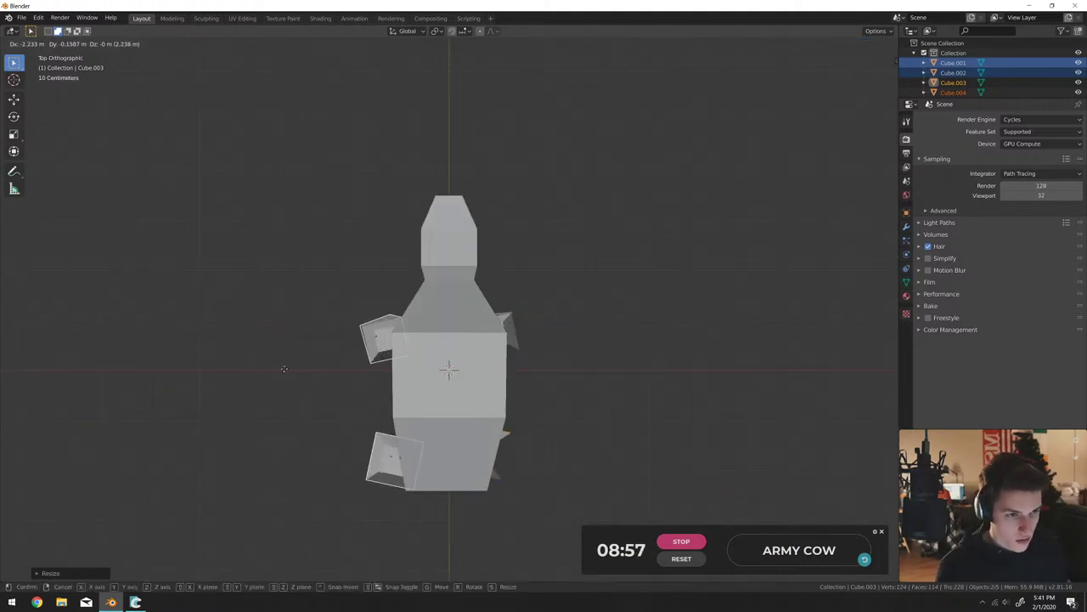
{"action": "left_click", "coordinate": [295, 370]}
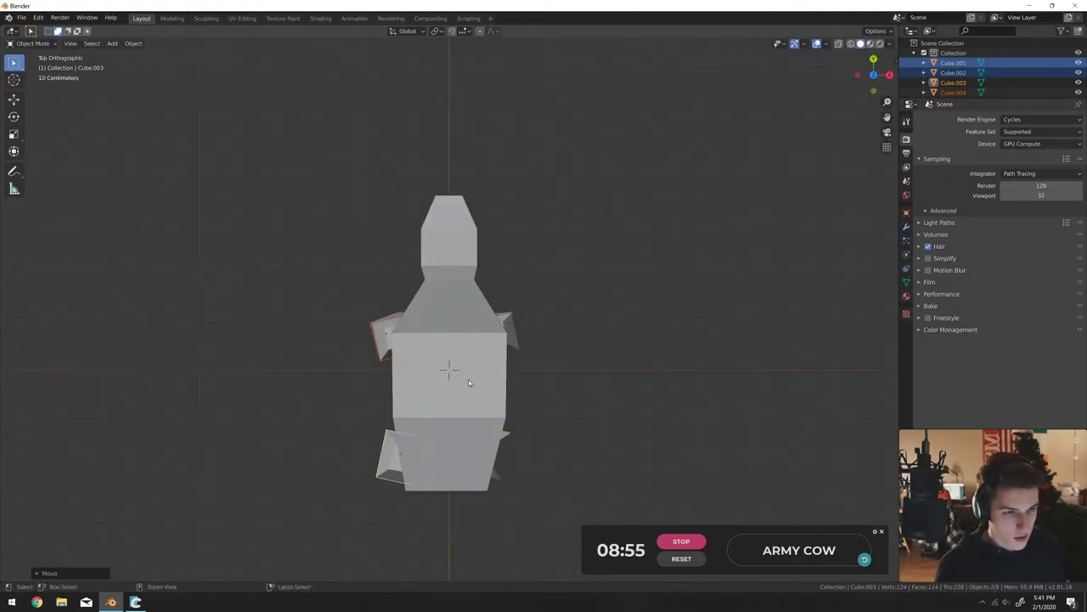
{"action": "middle_click_drag", "start_coordinate": [468, 379], "coordinate": [600, 318]}
{"action": "scroll", "coordinate": [664, 275], "scroll_direction": "down", "scroll_amount": 3}
Undo the last change on leg Cube.003, then duplicate Cube.001 as a rotated, repositioned extra leg.
{"action": "left_click", "coordinate": [543, 406]}
{"action": "key", "text": "ctrl+z"}
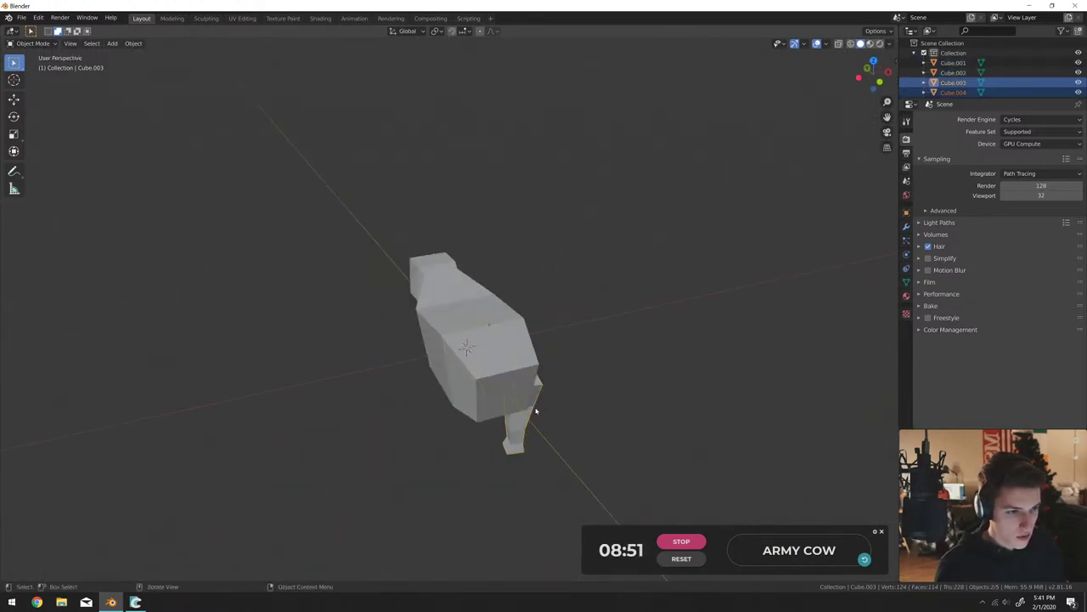
{"action": "left_click", "coordinate": [552, 408]}
{"action": "middle_click_drag", "start_coordinate": [558, 408], "coordinate": [543, 412]}
{"action": "key", "text": "shift+d"}
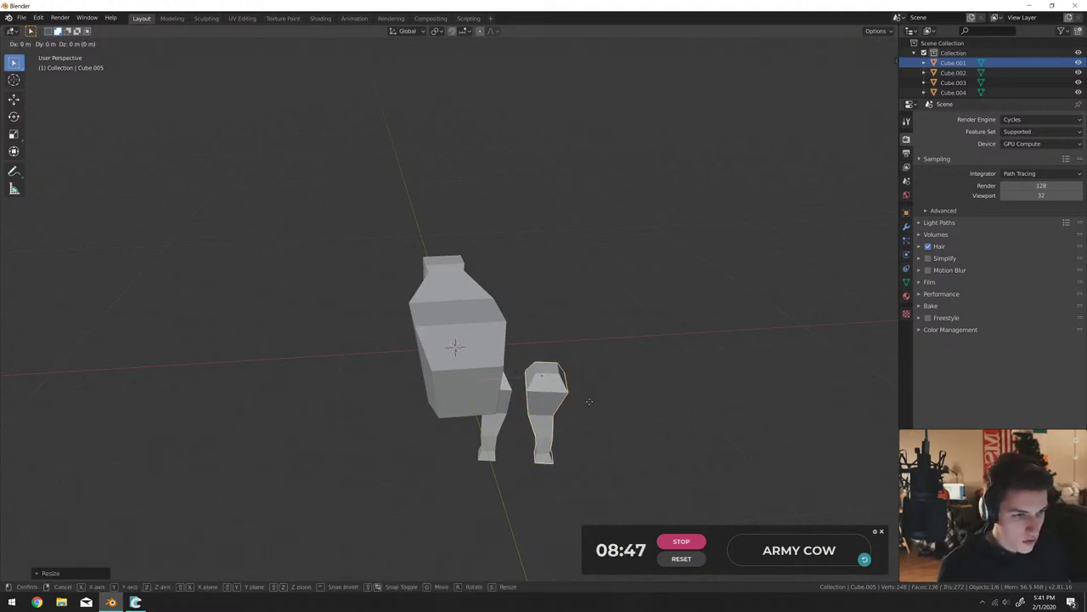
{"action": "left_click", "coordinate": [467, 414]}
{"action": "middle_click_drag", "start_coordinate": [467, 414], "coordinate": [467, 463]}
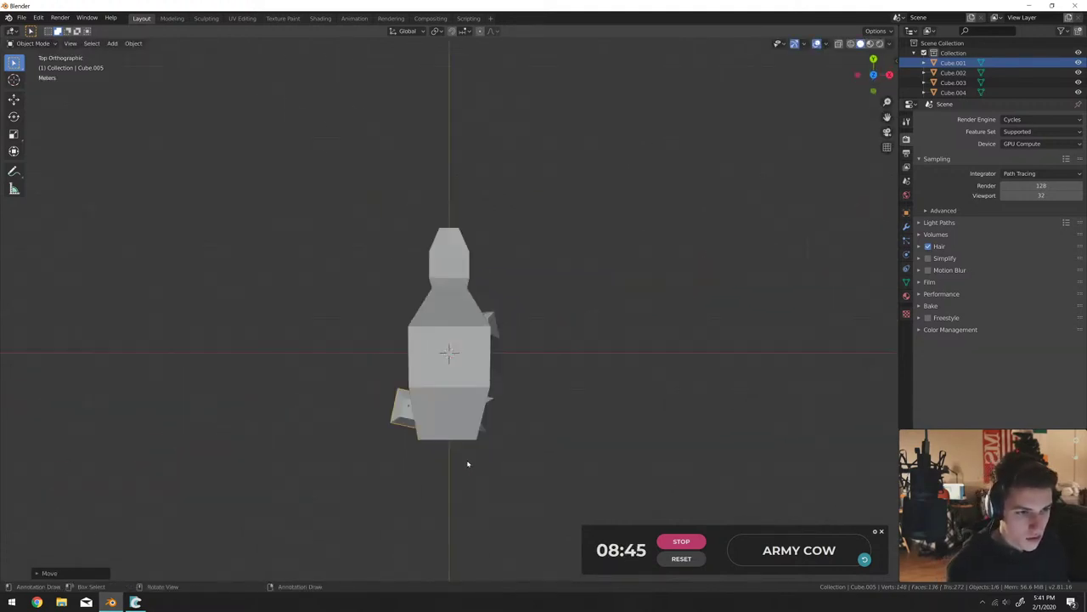
{"action": "key", "text": "r"}
{"action": "left_click", "coordinate": [594, 399]}
{"action": "key", "text": "g"}
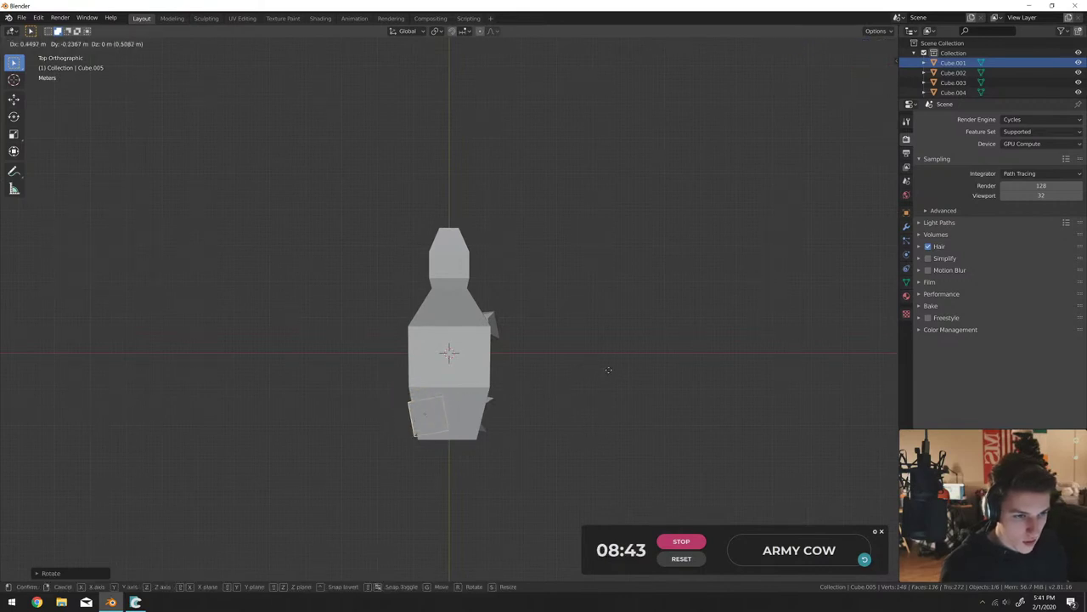
{"action": "left_click", "coordinate": [603, 367]}
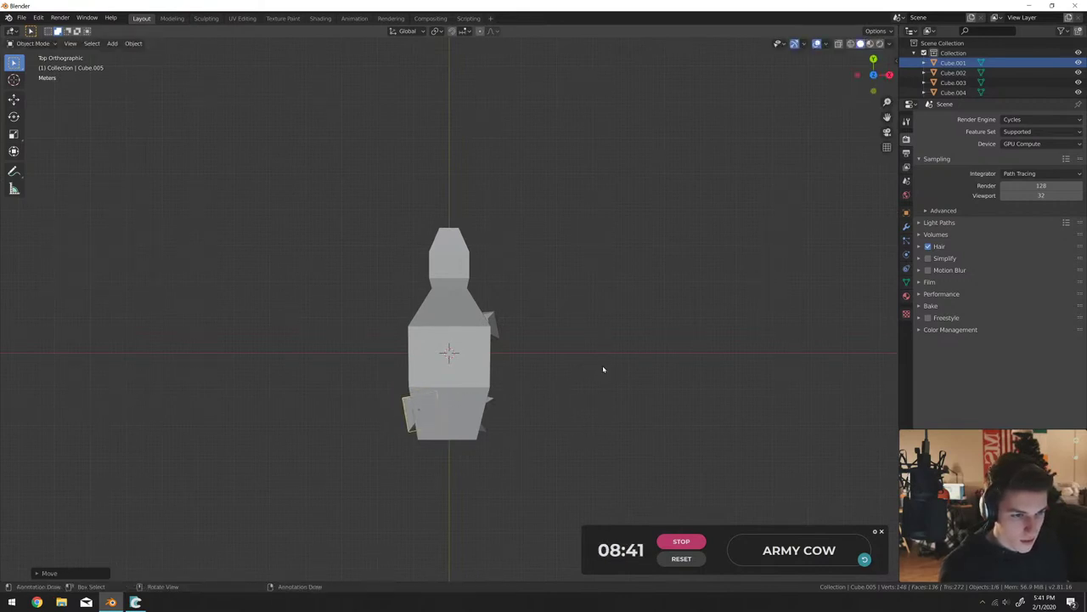
Duplicate the leg again, mirror it with S X -1, and place it at the body's upper-left.
{"action": "key", "text": "shift+d"}
{"action": "left_click", "coordinate": [488, 340]}
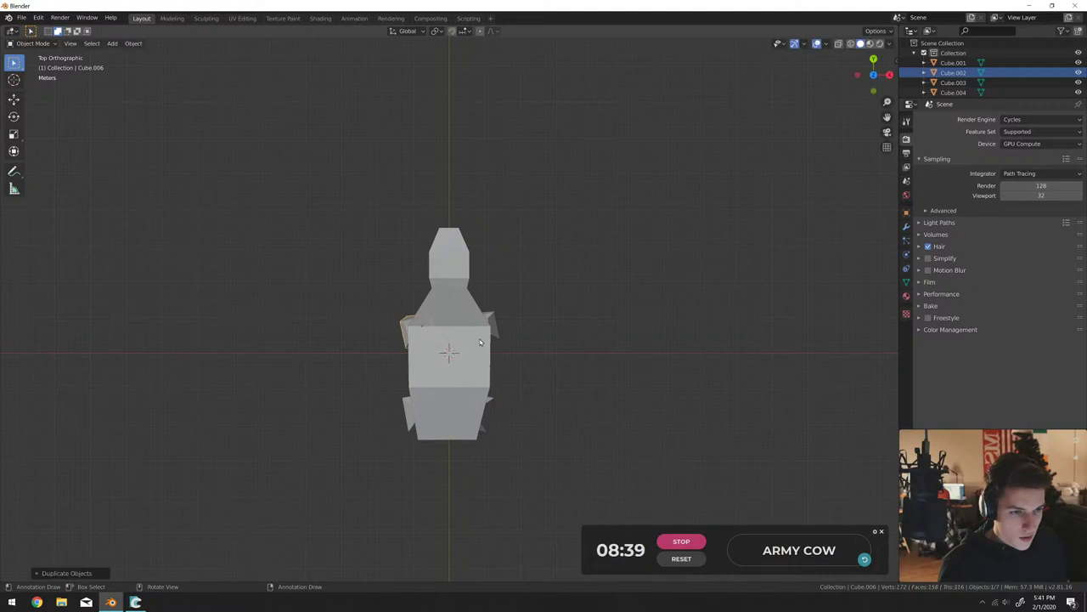
{"action": "type", "text": "sx-1"}
{"action": "key", "text": "Return"}
{"action": "key", "text": "g"}
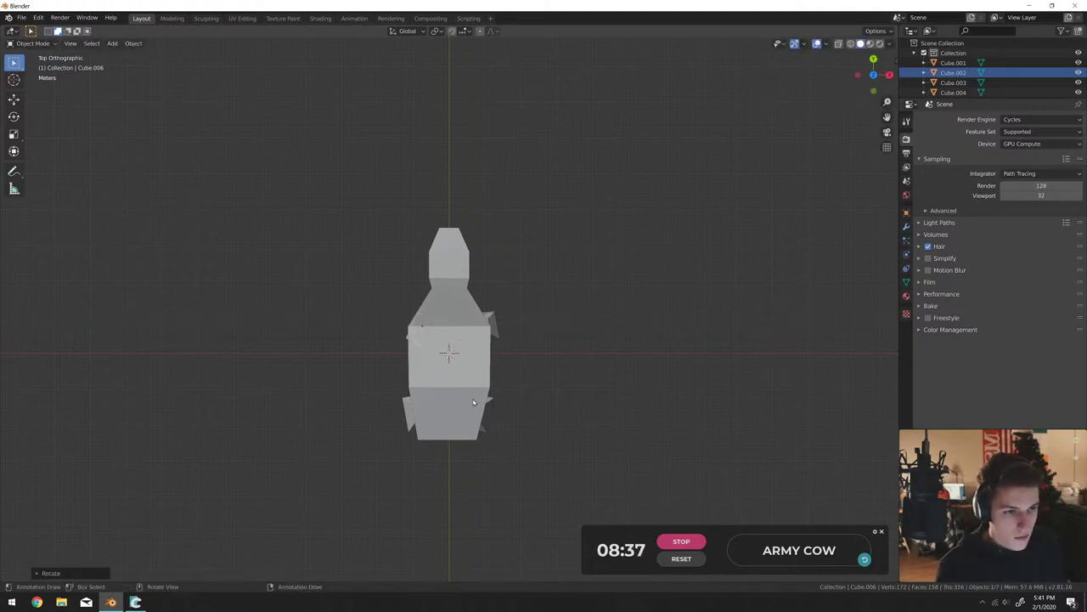
{"action": "left_click", "coordinate": [498, 381]}
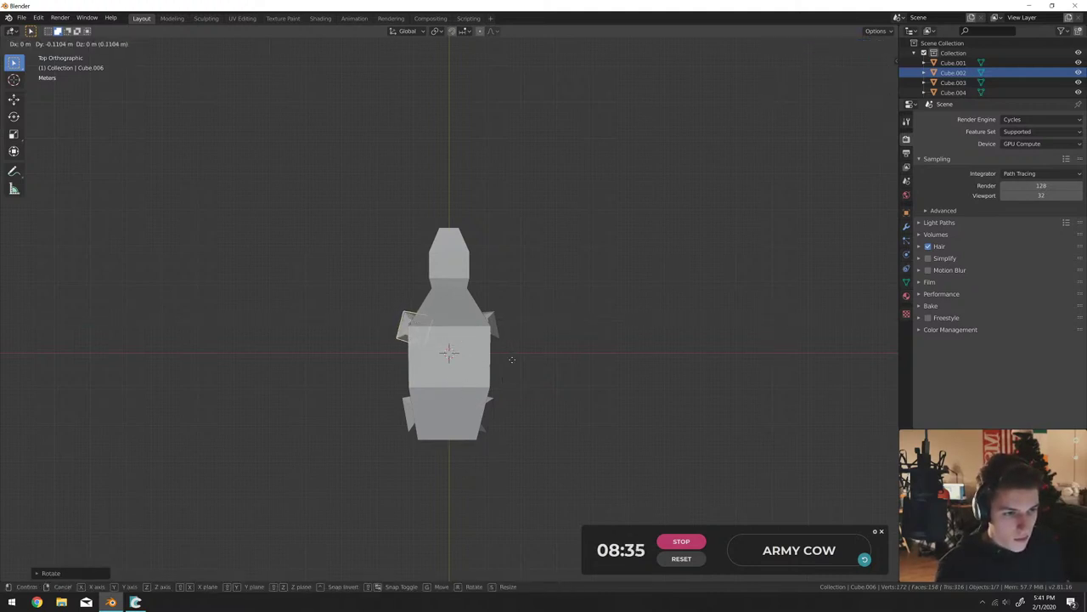
{"action": "middle_click_drag", "start_coordinate": [512, 364], "coordinate": [404, 287]}
{"action": "scroll", "coordinate": [452, 345], "scroll_direction": "up", "scroll_amount": 3}
{"action": "scroll", "coordinate": [466, 381], "scroll_direction": "up", "scroll_amount": 4}
{"action": "scroll", "coordinate": [519, 328], "scroll_direction": "down", "scroll_amount": 5}
{"action": "scroll", "coordinate": [498, 342], "scroll_direction": "up", "scroll_amount": 2}
{"action": "scroll", "coordinate": [500, 348], "scroll_direction": "up", "scroll_amount": 2}
{"action": "scroll", "coordinate": [544, 357], "scroll_direction": "down", "scroll_amount": 2}
Add a cylinder mesh to the scene.
{"action": "key", "text": "shift+a"}
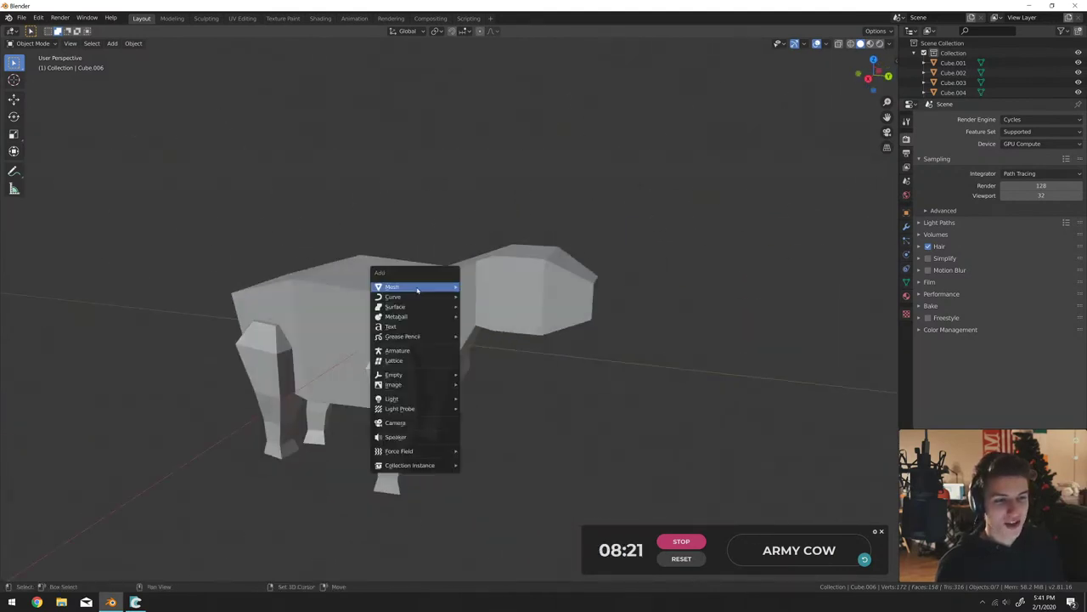
{"action": "mouse_move", "coordinate": [417, 291]}
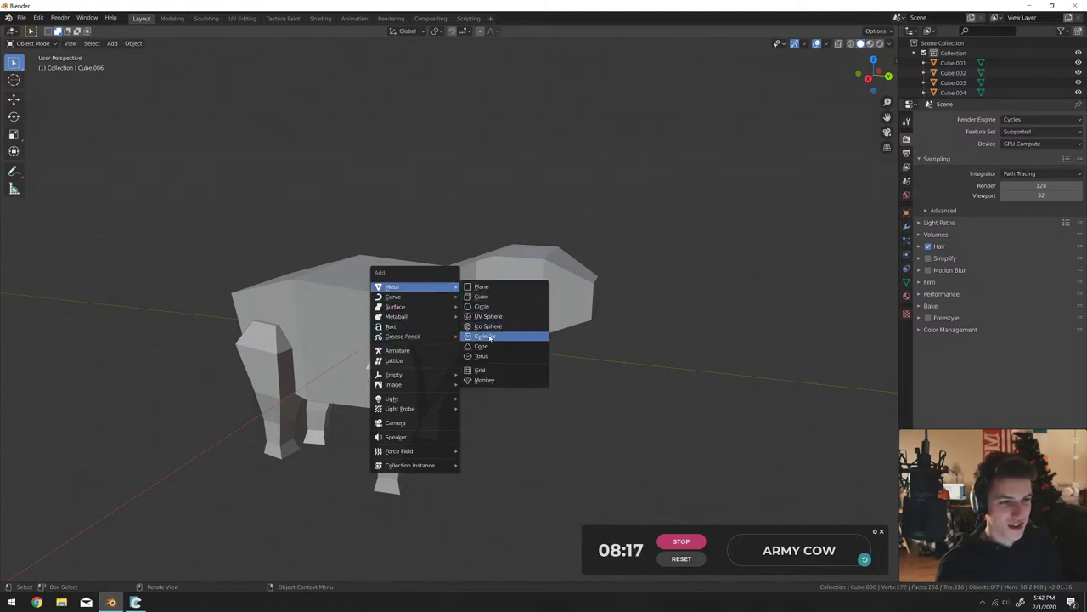
{"action": "left_click", "coordinate": [489, 336]}
{"action": "scroll", "coordinate": [490, 340], "scroll_direction": "down", "scroll_amount": 4}
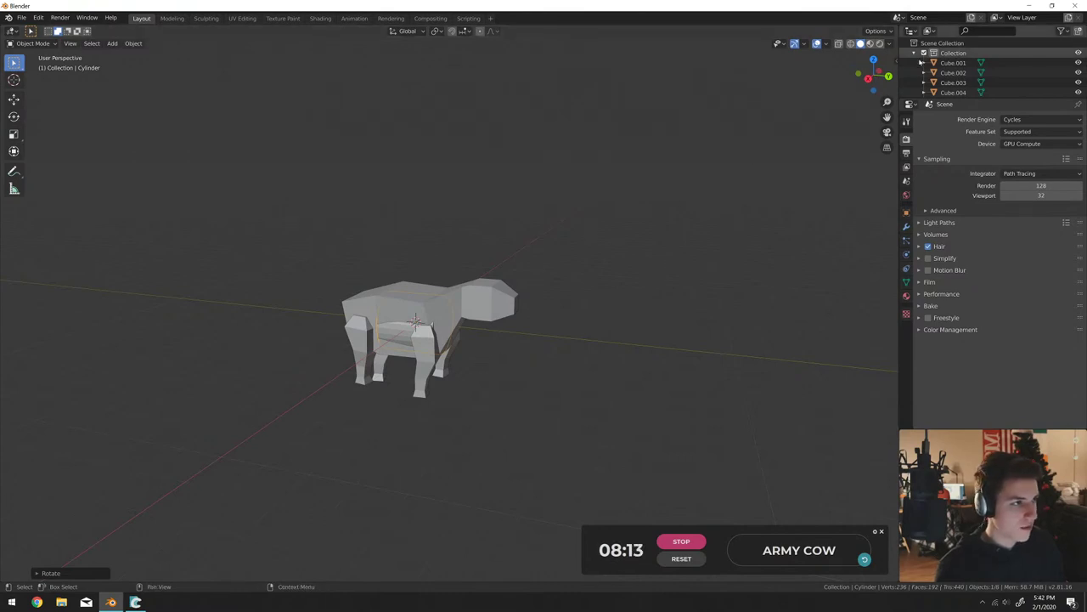
Check the collection's object list, then exclude the cow collection to hide the cow.
{"action": "left_click", "coordinate": [915, 53]}
{"action": "scroll", "coordinate": [942, 81], "scroll_direction": "down", "scroll_amount": 5}
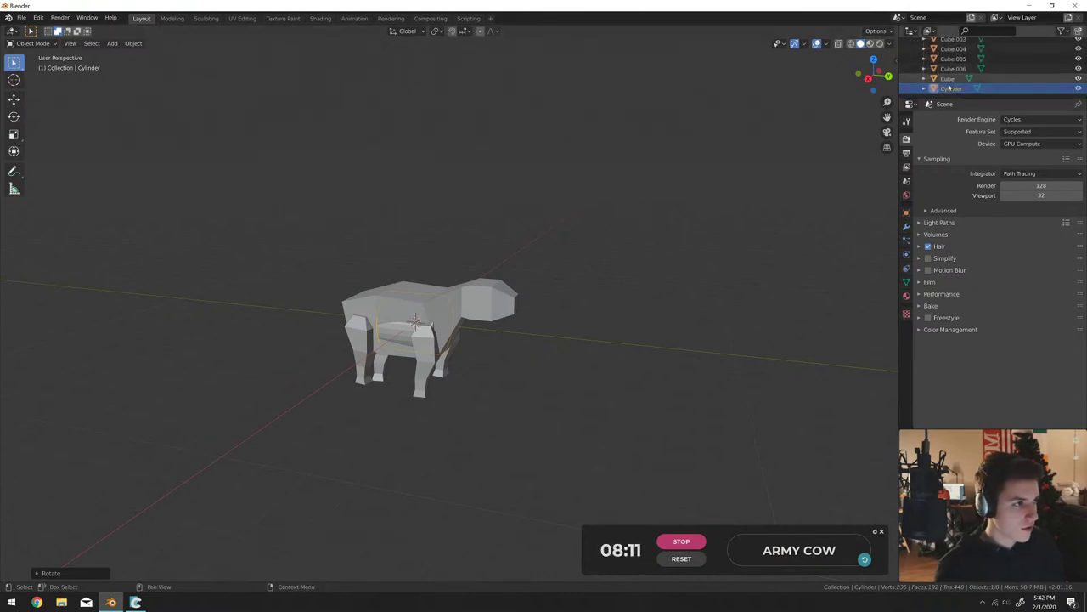
{"action": "scroll", "coordinate": [934, 68], "scroll_direction": "up", "scroll_amount": 4}
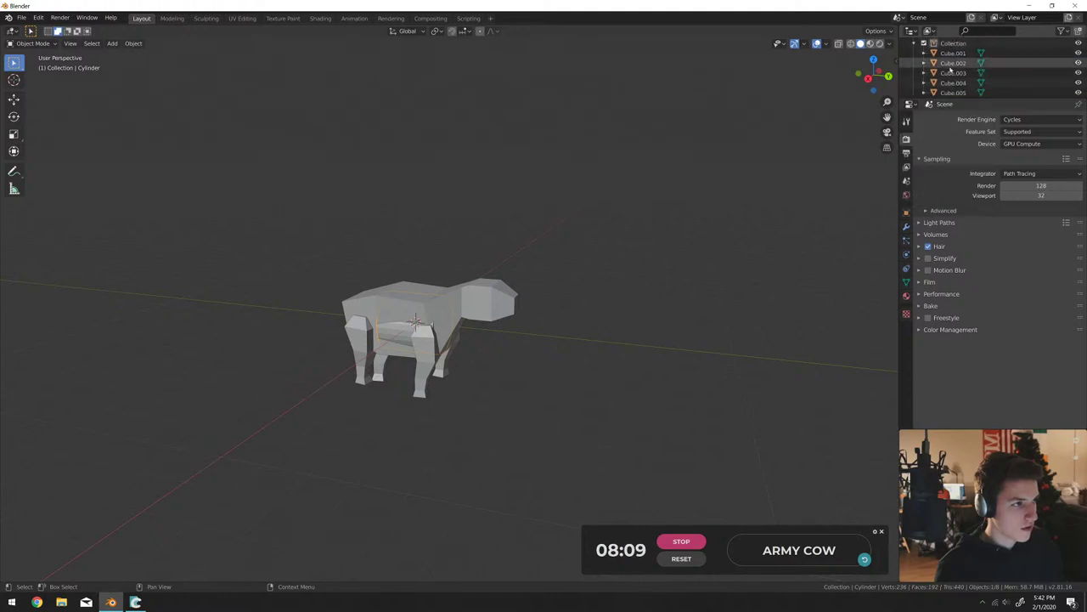
{"action": "left_click", "coordinate": [924, 53]}
{"action": "left_click", "coordinate": [925, 52]}
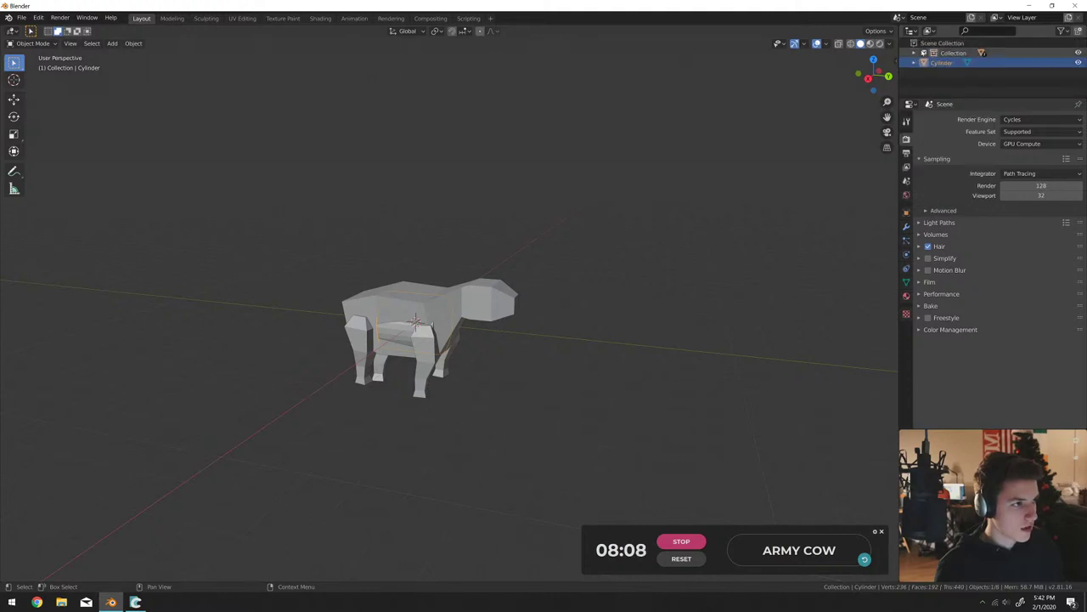
{"action": "left_click", "coordinate": [951, 53]}
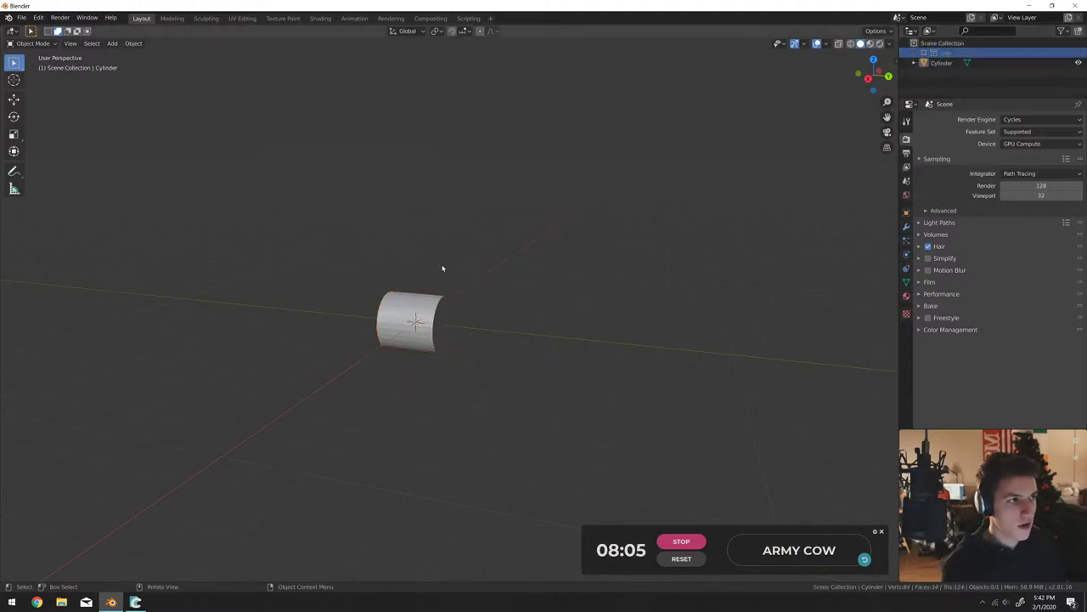
{"action": "scroll", "coordinate": [446, 297], "scroll_direction": "up", "scroll_amount": 2}
Switch the viewport to Material Preview shading and re-include the expanded cow collection.
{"action": "key", "text": "z"}
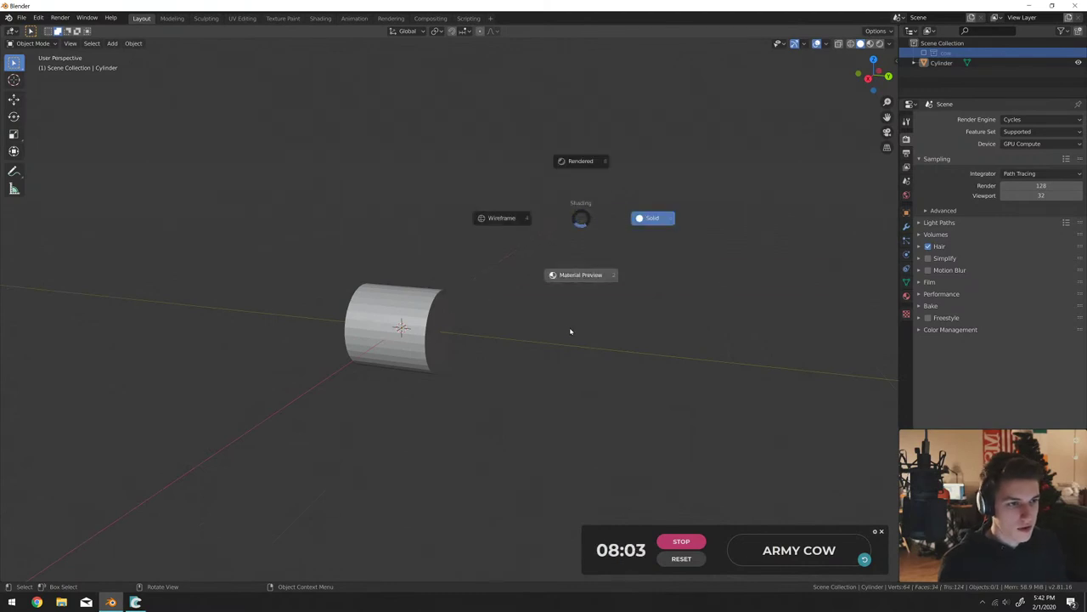
{"action": "left_click", "coordinate": [571, 331]}
{"action": "key", "text": "z"}
{"action": "left_click", "coordinate": [356, 265]}
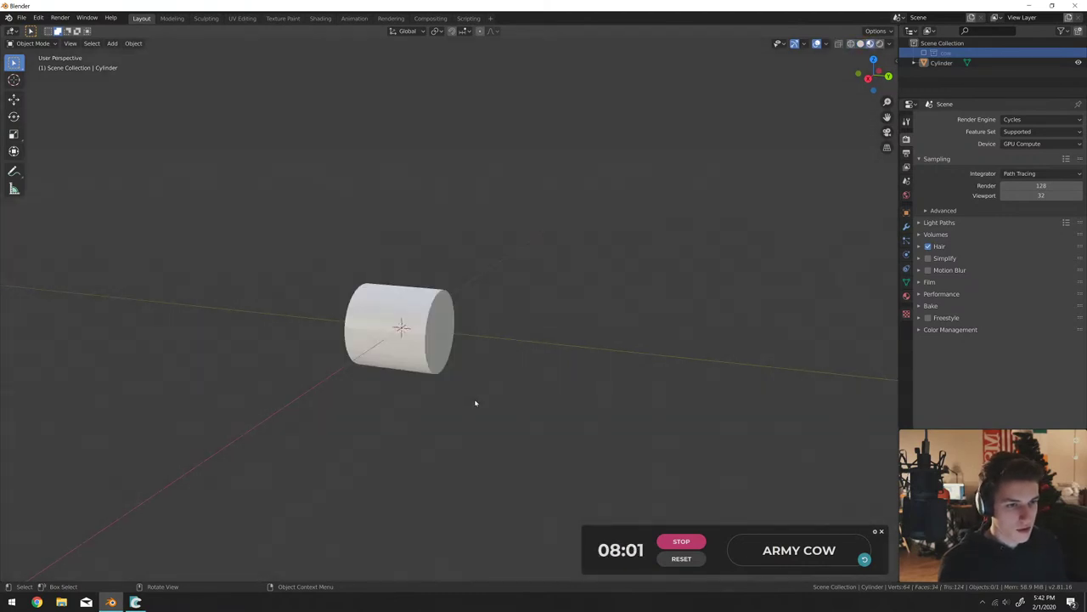
{"action": "key", "text": "x"}
{"action": "left_click", "coordinate": [924, 53]}
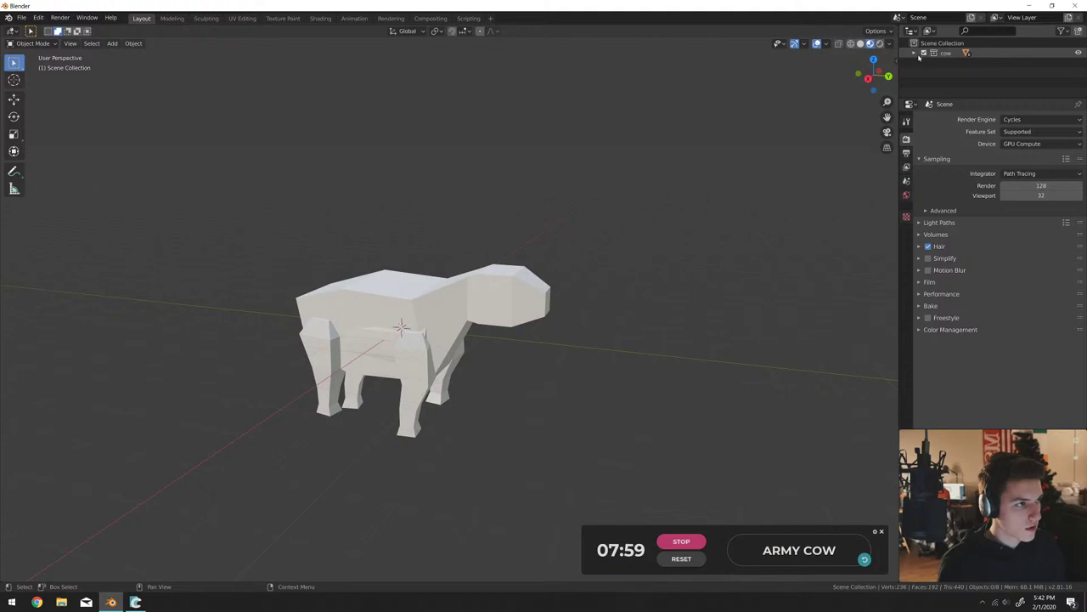
{"action": "left_click", "coordinate": [914, 52]}
Give the body a new material with a dark brown base colour.
{"action": "scroll", "coordinate": [977, 73], "scroll_direction": "down", "scroll_amount": 2}
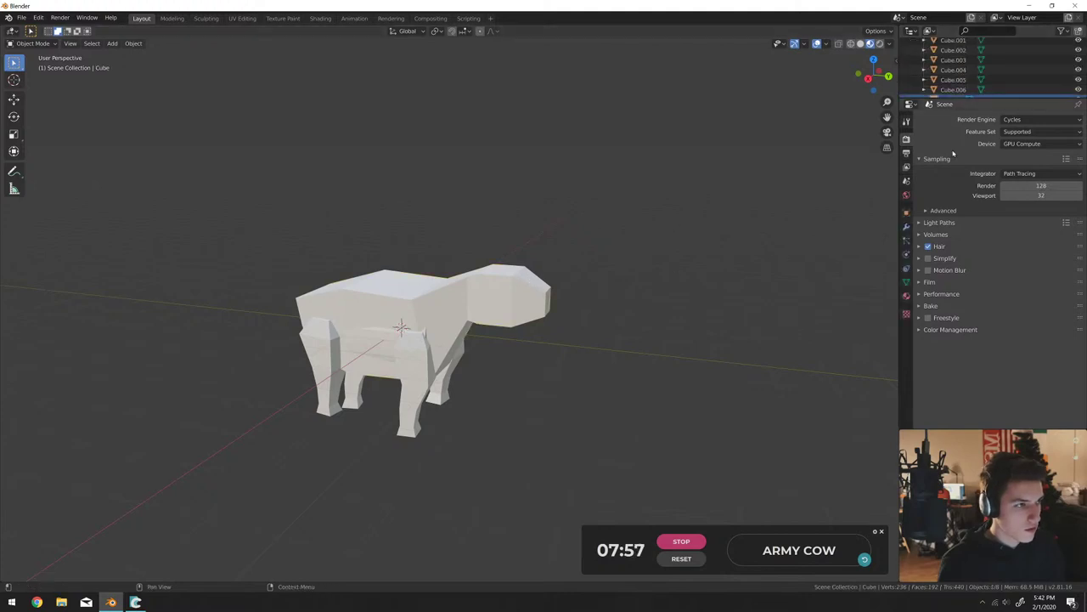
{"action": "left_click", "coordinate": [906, 296]}
{"action": "left_click", "coordinate": [959, 153]}
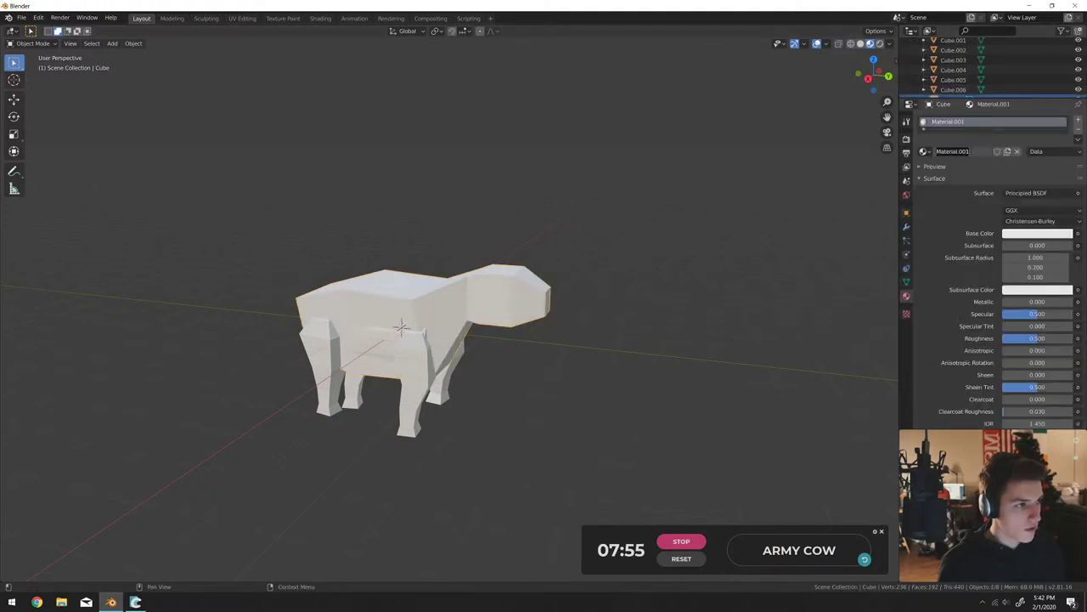
{"action": "left_click", "coordinate": [1037, 233]}
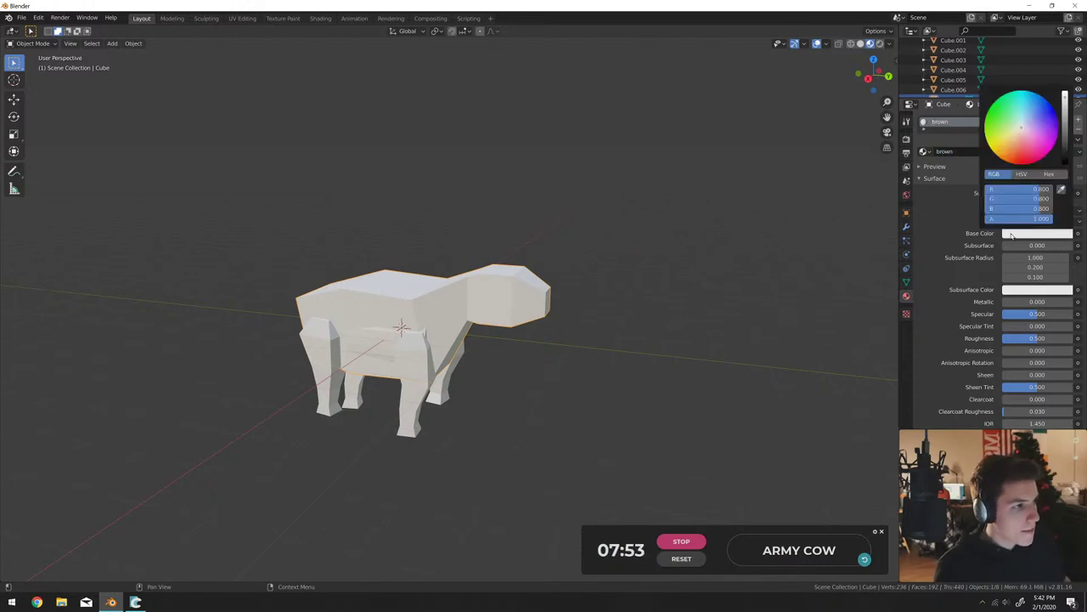
{"action": "scroll", "coordinate": [1059, 126], "scroll_direction": "down", "scroll_amount": 5}
{"action": "left_click_drag", "start_coordinate": [1058, 126], "coordinate": [1013, 136]}
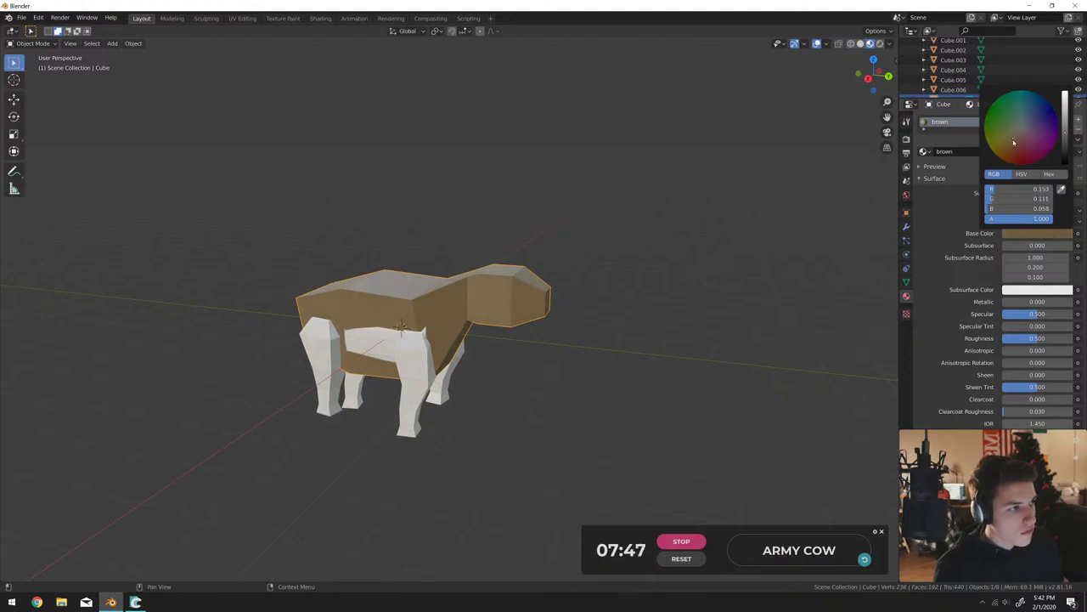
Assign the brown material to front leg Cube.002 and select the remaining cow parts.
{"action": "left_click", "coordinate": [417, 396]}
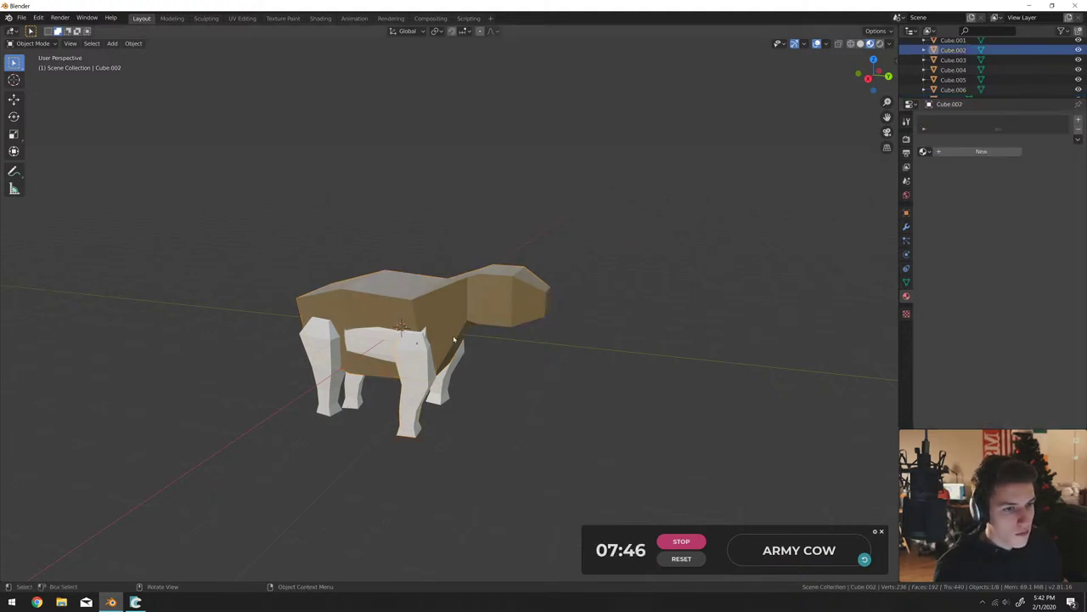
{"action": "left_click", "coordinate": [924, 151]}
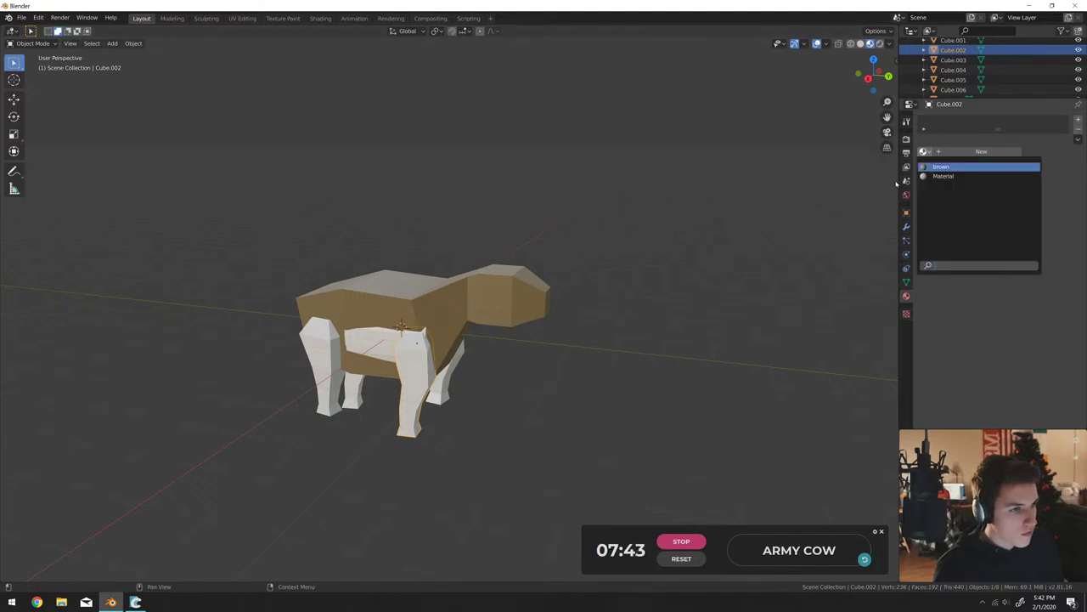
{"action": "left_click", "coordinate": [941, 166]}
{"action": "left_click", "coordinate": [413, 339]}
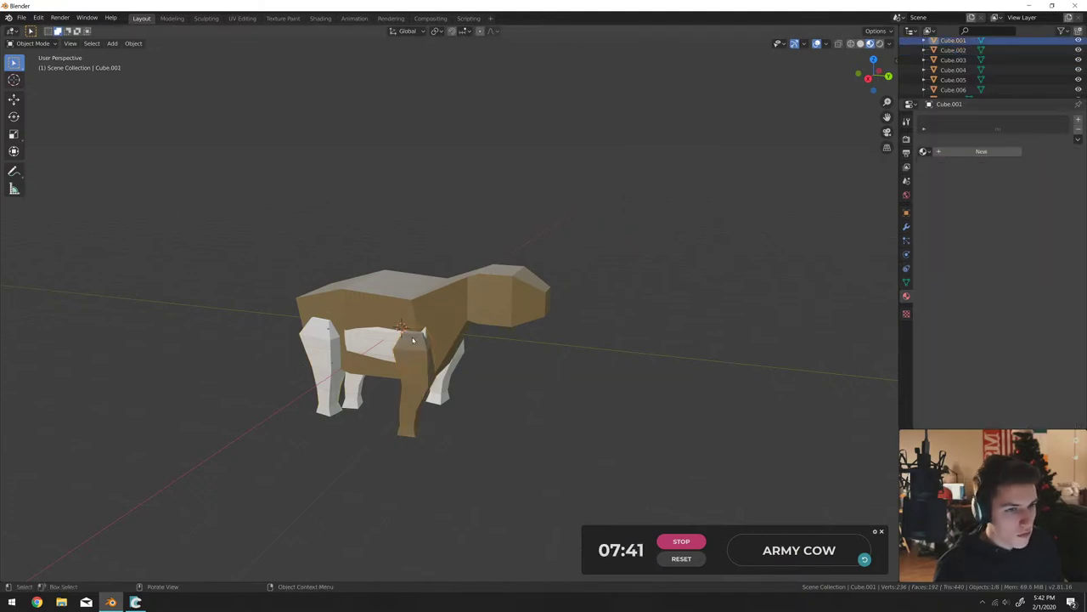
{"action": "left_click", "coordinate": [432, 308], "text": "shift"}
{"action": "left_click", "coordinate": [359, 393], "text": "shift"}
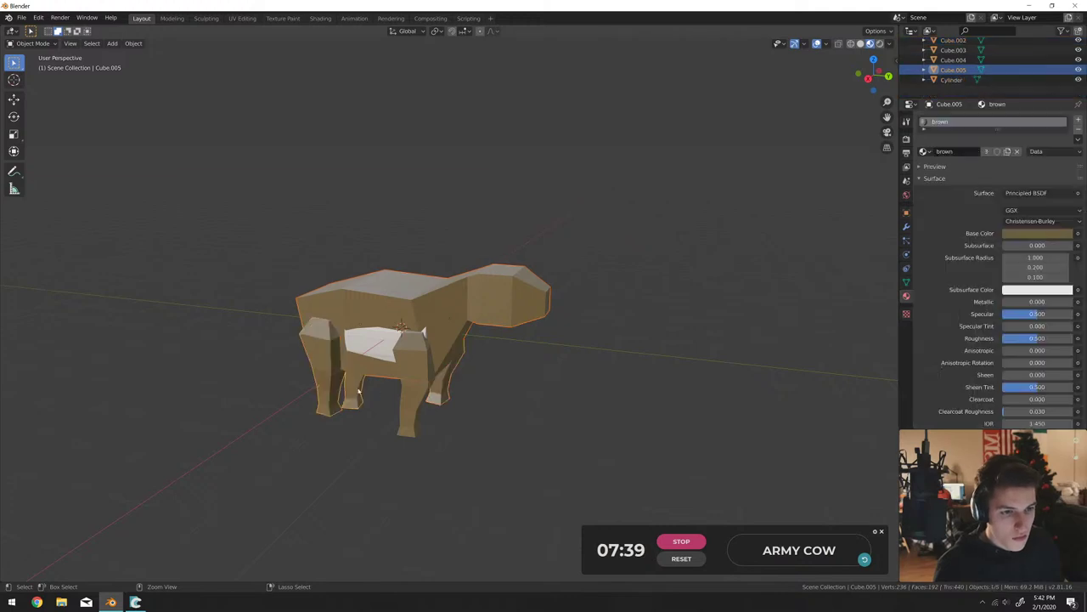
Move the Cylinder out of the cow collection into the Scene Collection in the outliner.
{"action": "left_click", "coordinate": [432, 377]}
{"action": "scroll", "coordinate": [307, 365], "scroll_direction": "up", "scroll_amount": 5}
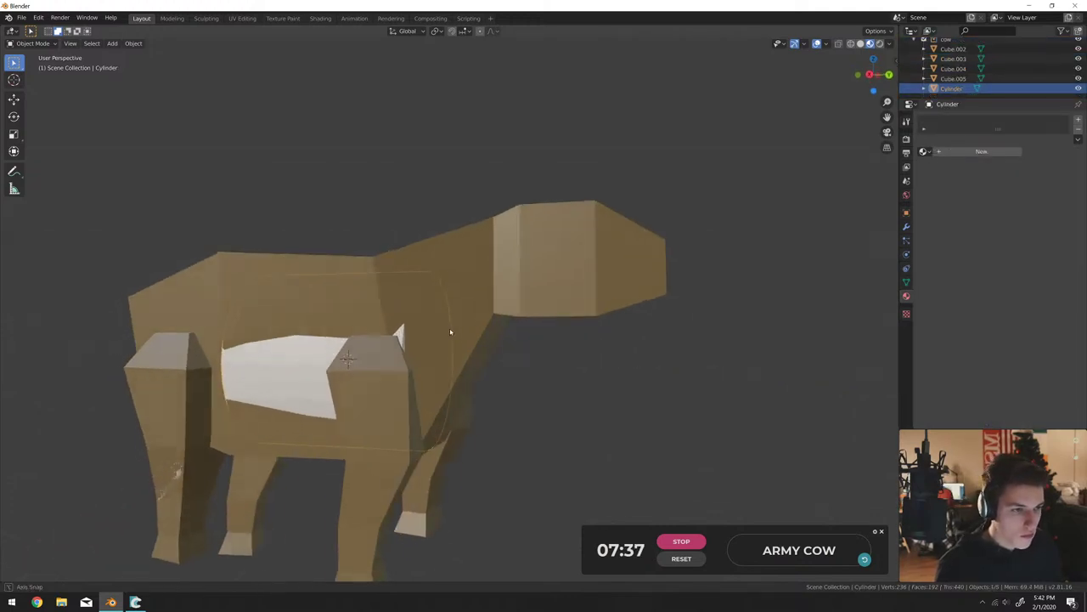
{"action": "scroll", "coordinate": [307, 365], "scroll_direction": "down", "scroll_amount": 4}
{"action": "middle_click_drag", "start_coordinate": [299, 365], "coordinate": [382, 340]}
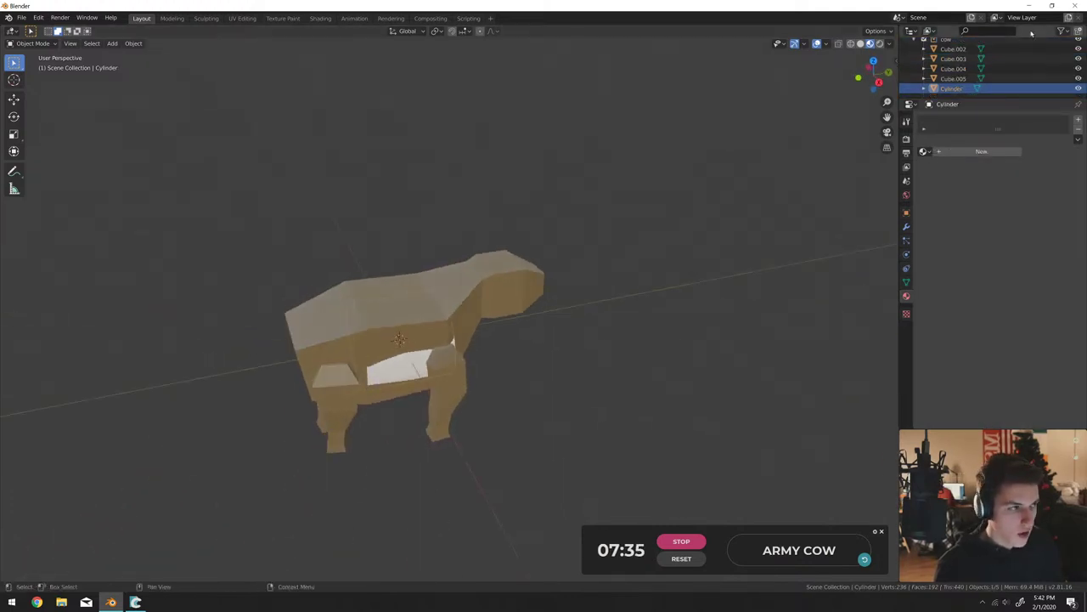
{"action": "scroll", "coordinate": [950, 72], "scroll_direction": "up", "scroll_amount": 2}
{"action": "left_click", "coordinate": [925, 53]}
{"action": "left_click", "coordinate": [924, 53]}
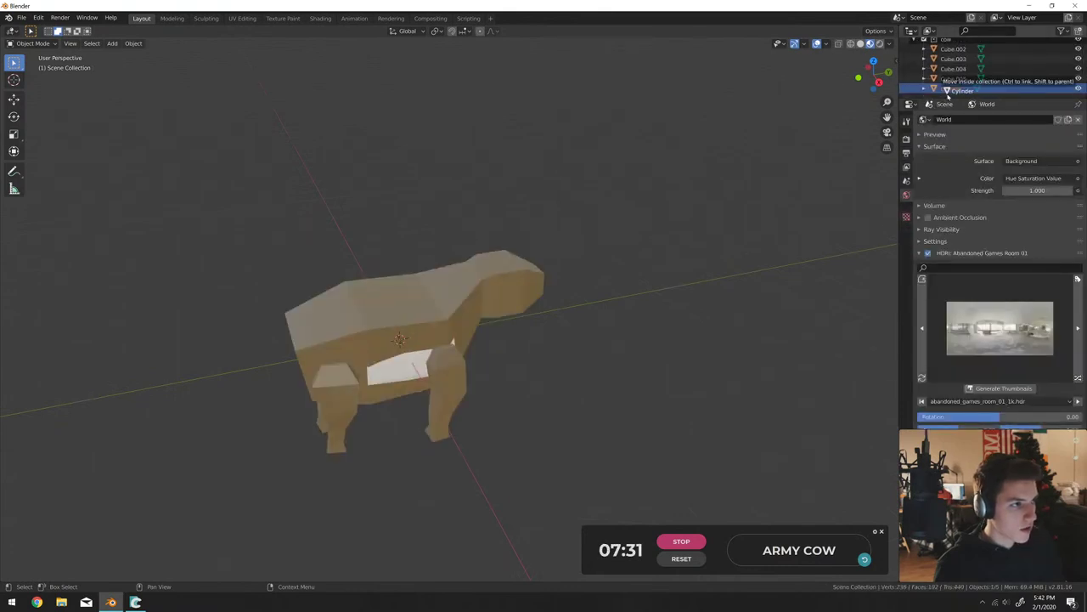
{"action": "scroll", "coordinate": [956, 85], "scroll_direction": "down", "scroll_amount": 1}
{"action": "left_click", "coordinate": [968, 92]}
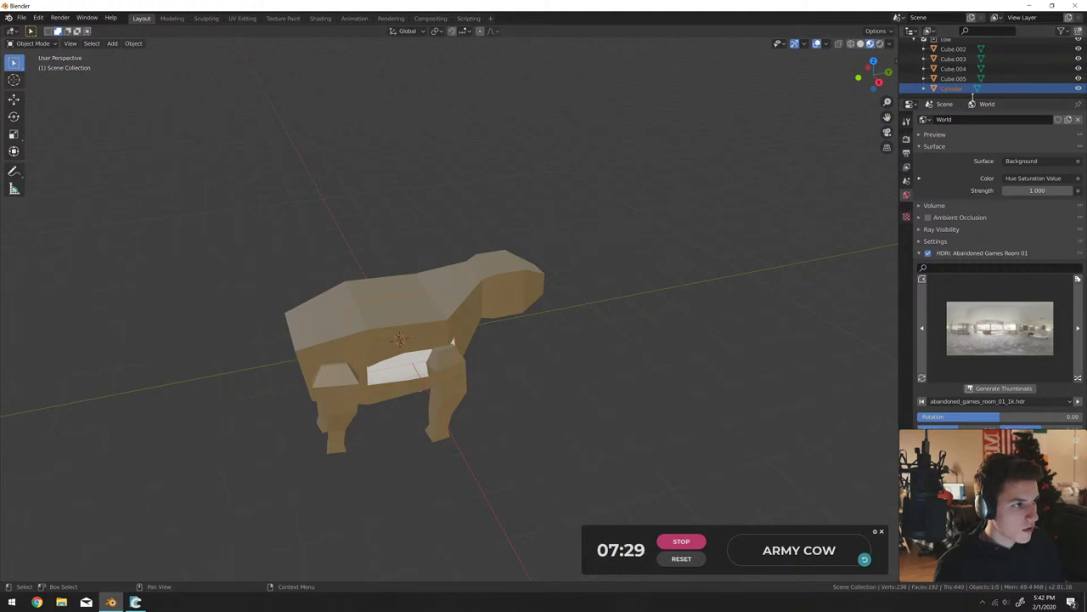
{"action": "left_click_drag", "start_coordinate": [972, 99], "coordinate": [959, 141]}
{"action": "left_click_drag", "start_coordinate": [951, 102], "coordinate": [941, 44]}
Hide the cow and stretch the cylinder along Y into a long, thin rod.
{"action": "left_click", "coordinate": [914, 53]}
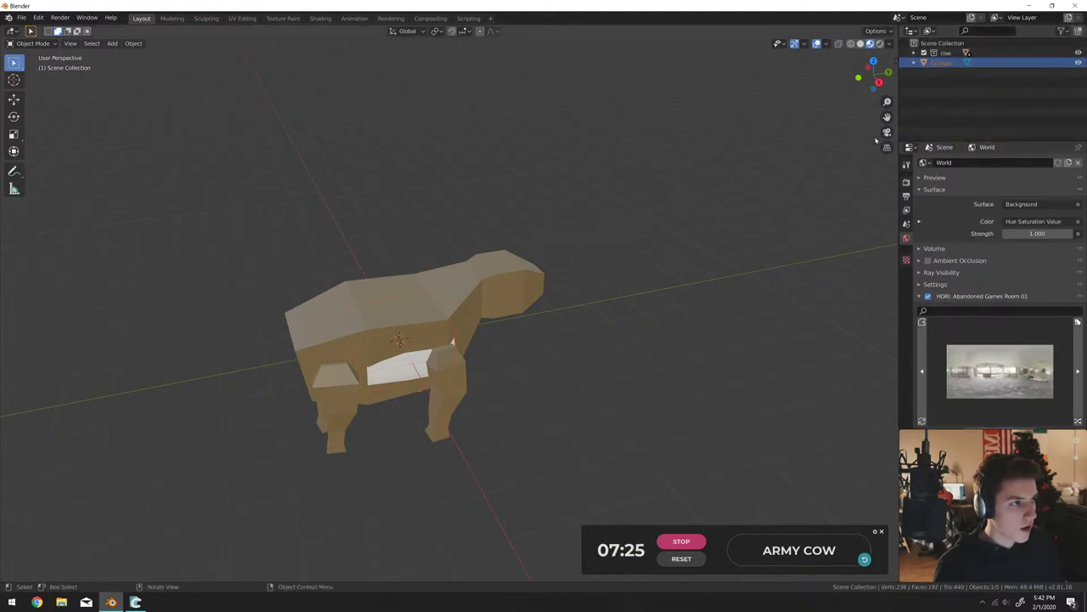
{"action": "key", "text": "shift+h"}
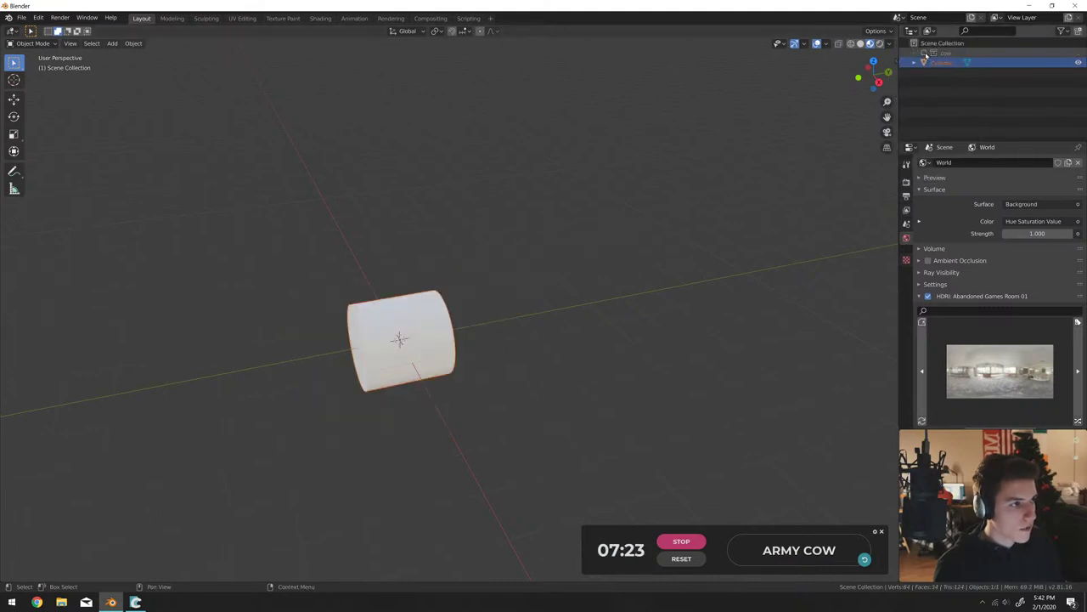
{"action": "key", "text": "KP_1"}
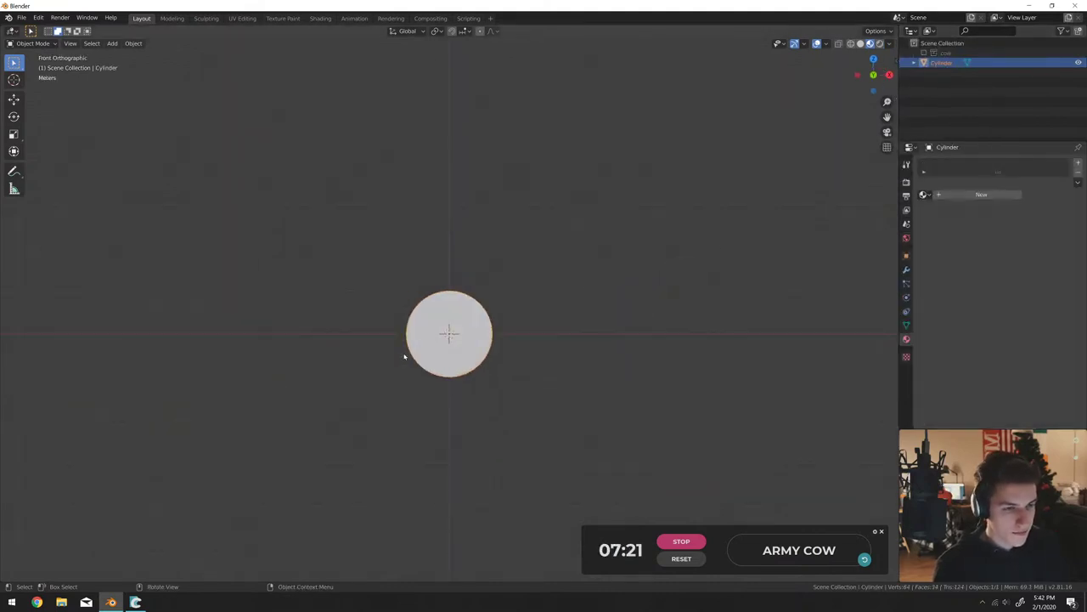
{"action": "middle_click_drag", "start_coordinate": [677, 346], "coordinate": [577, 374]}
{"action": "key", "text": "s"}
{"action": "key", "text": "y"}
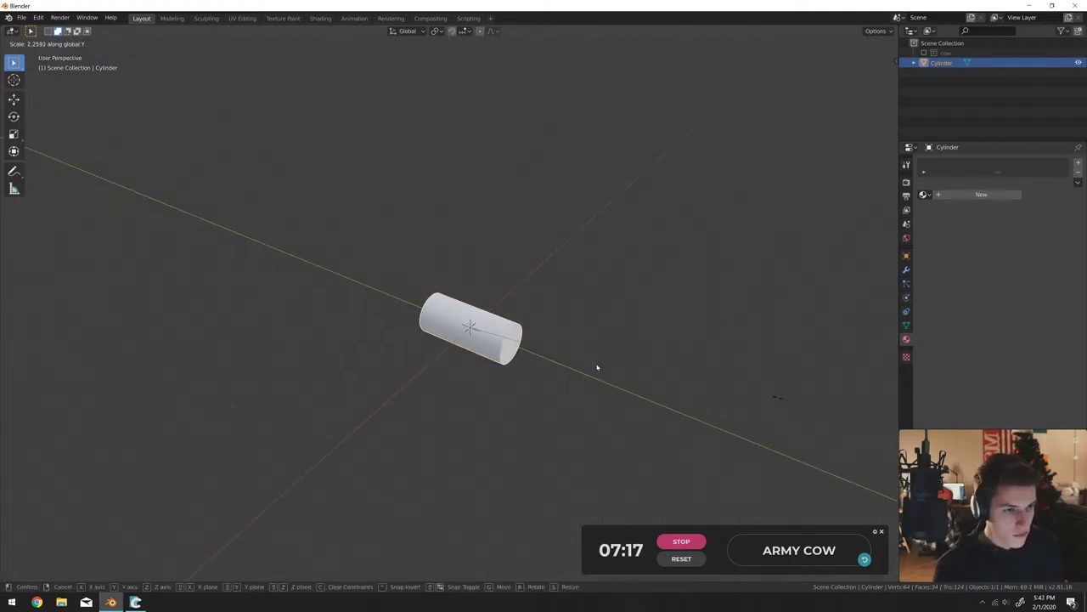
{"action": "left_click", "coordinate": [491, 375]}
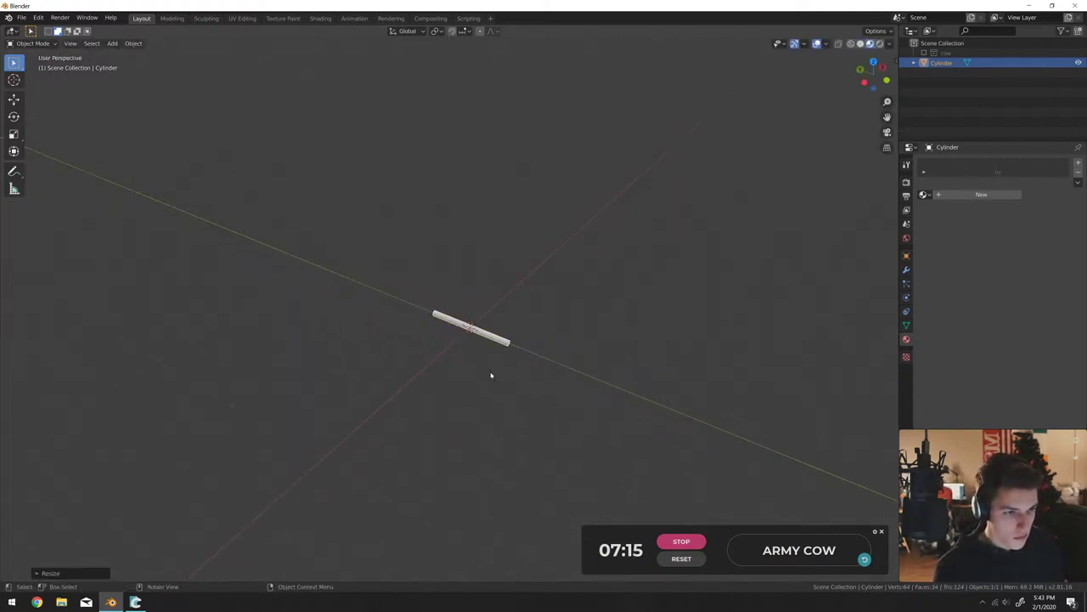
{"action": "key", "text": "s"}
{"action": "key", "text": "y"}
{"action": "left_click", "coordinate": [665, 400]}
{"action": "key", "text": "s"}
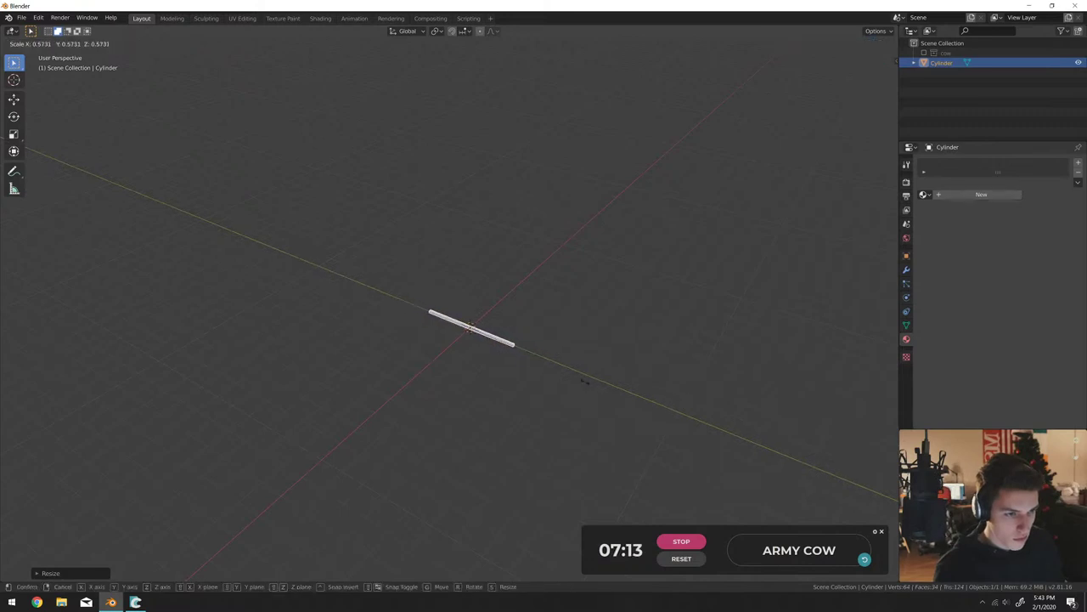
{"action": "left_click", "coordinate": [656, 393]}
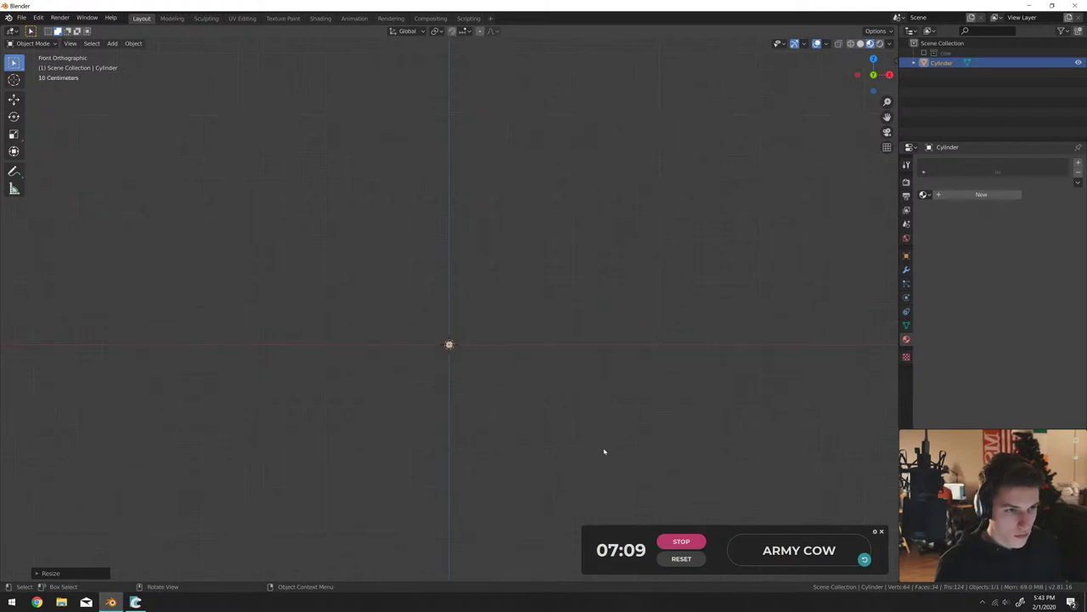
In front ortho view, copy the rod eight times into a ring and delete the centre one.
{"action": "key", "text": "KP_5"}
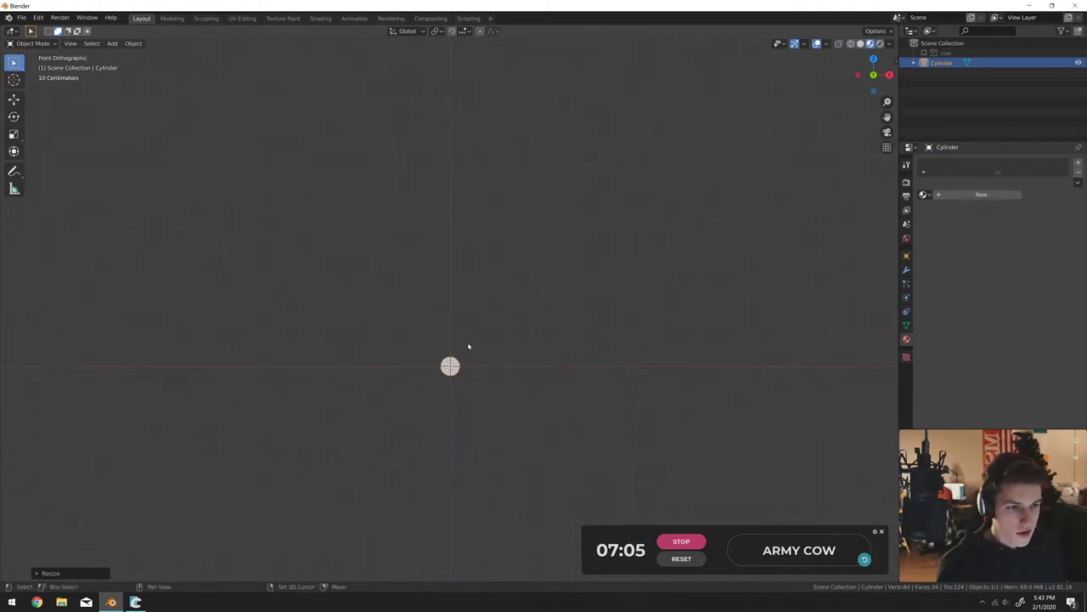
{"action": "key", "text": "shift+d"}
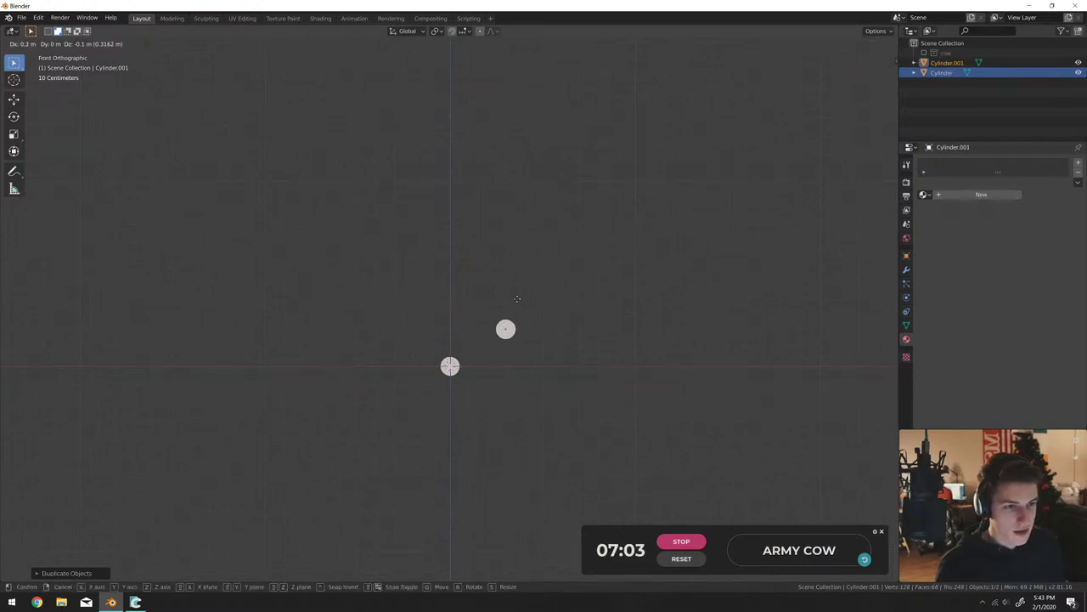
{"action": "left_click", "coordinate": [468, 290]}
{"action": "key", "text": "shift+d"}
{"action": "left_click", "coordinate": [429, 304]}
{"action": "key", "text": "shift+d"}
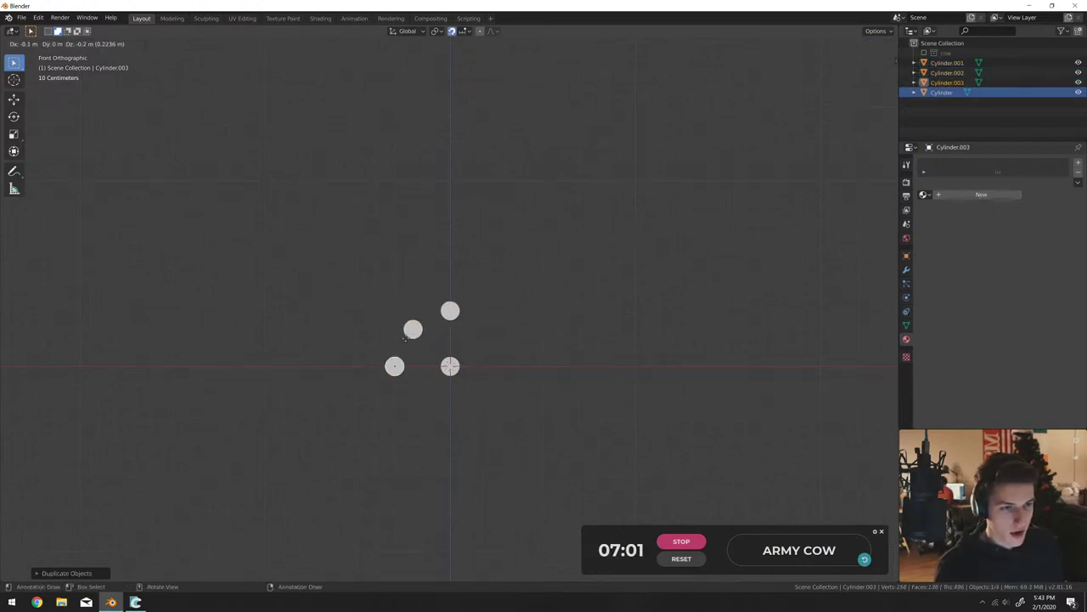
{"action": "left_click", "coordinate": [403, 346]}
{"action": "key", "text": "shift+d"}
{"action": "left_click", "coordinate": [422, 378]}
{"action": "key", "text": "shift+d"}
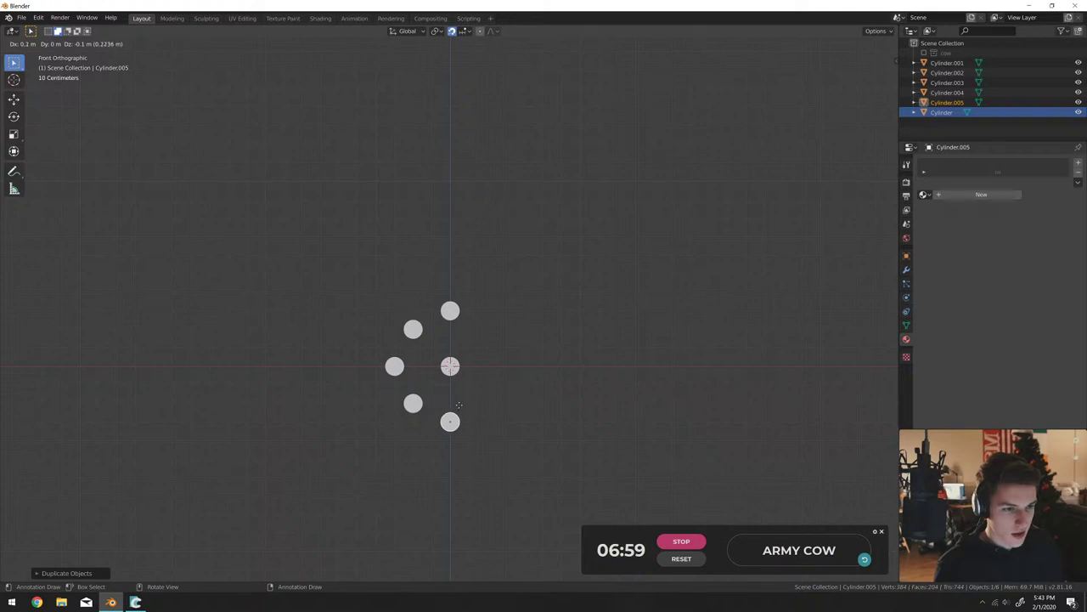
{"action": "left_click", "coordinate": [457, 405]}
{"action": "key", "text": "shift+d"}
{"action": "left_click", "coordinate": [500, 389]}
{"action": "key", "text": "shift+d"}
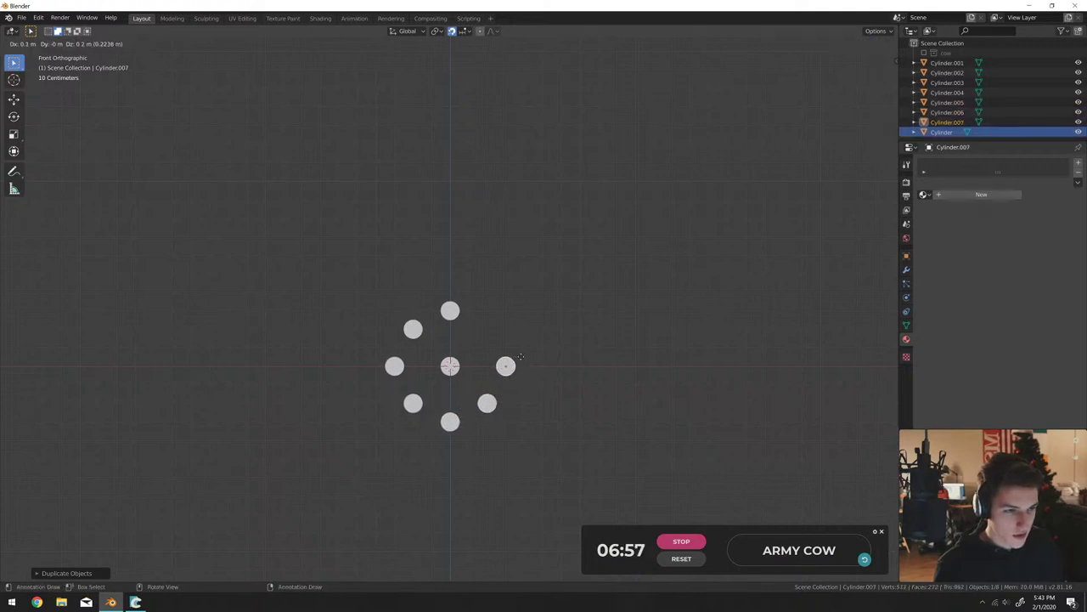
{"action": "left_click", "coordinate": [520, 357]}
{"action": "key", "text": "shift+d"}
{"action": "left_click", "coordinate": [492, 316]}
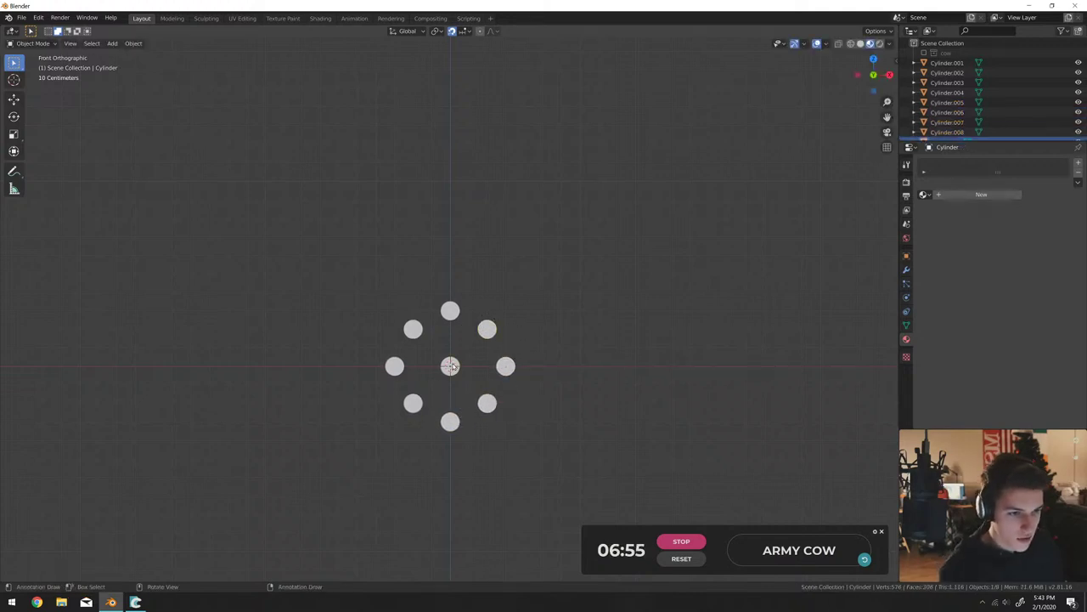
{"action": "key", "text": "Delete"}
{"action": "middle_click_drag", "start_coordinate": [493, 354], "coordinate": [474, 360]}
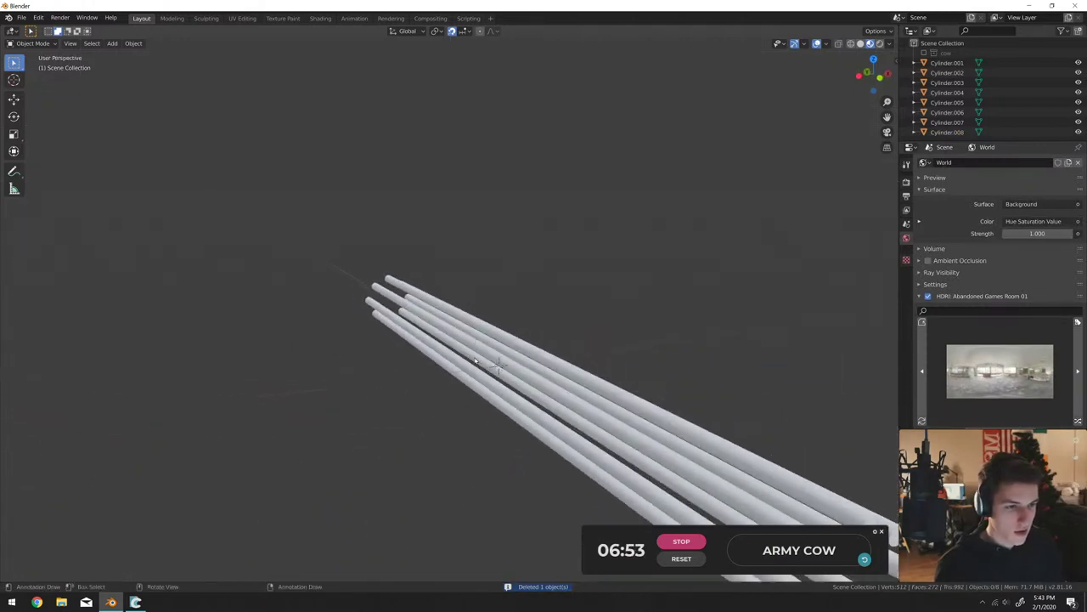
Select five of the rods, including Cylinder.002.
{"action": "left_click", "coordinate": [472, 357]}
{"action": "left_click", "coordinate": [465, 364], "text": "shift"}
{"action": "left_click", "coordinate": [459, 368], "text": "shift"}
{"action": "left_click", "coordinate": [453, 372], "text": "shift"}
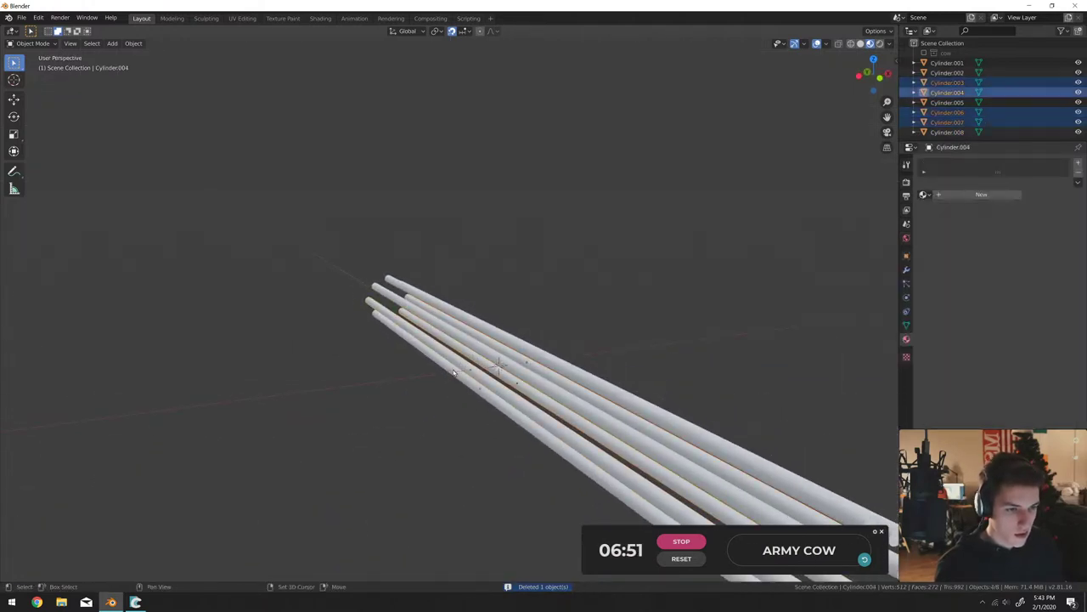
{"action": "left_click", "coordinate": [463, 342], "text": "shift"}
{"action": "mouse_move", "coordinate": [474, 340]}
{"action": "middle_mouse_down"}
{"action": "mouse_move", "coordinate": [442, 335]}
{"action": "mouse_move", "coordinate": [459, 334]}
{"action": "middle_mouse_up"}
Add a cylinder at the hub, rotate it 90° on X and shrink it to about 0.334.
{"action": "key", "text": "alt+a"}
{"action": "key", "text": "shift+a"}
{"action": "mouse_move", "coordinate": [476, 334]}
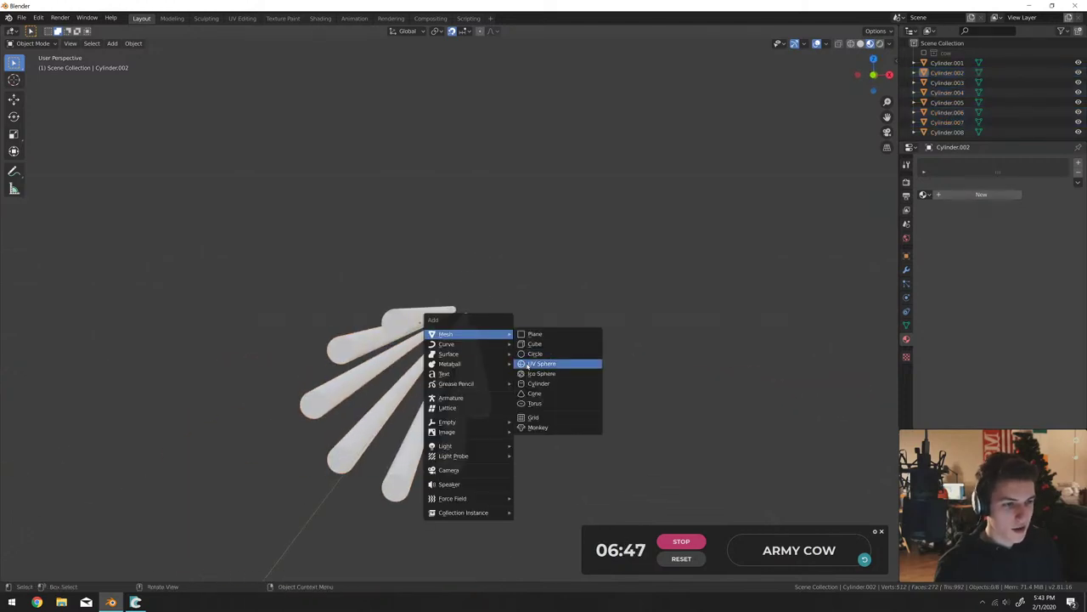
{"action": "left_click", "coordinate": [530, 384]}
{"action": "key", "text": "r"}
{"action": "key", "text": "x"}
{"action": "key", "text": "9"}
{"action": "key", "text": "0"}
{"action": "key", "text": "Return"}
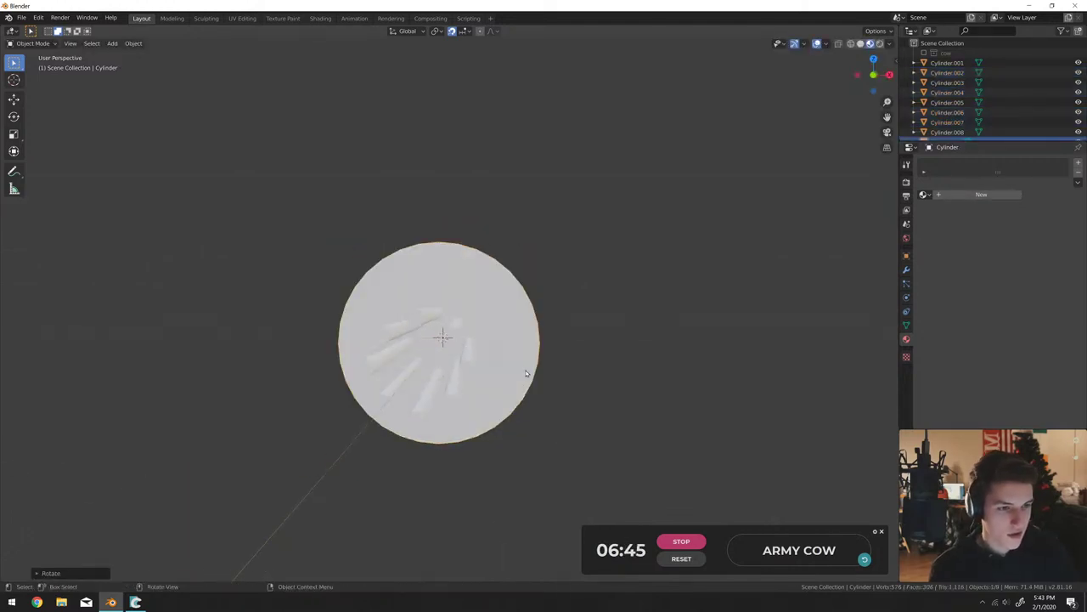
{"action": "key", "text": "s"}
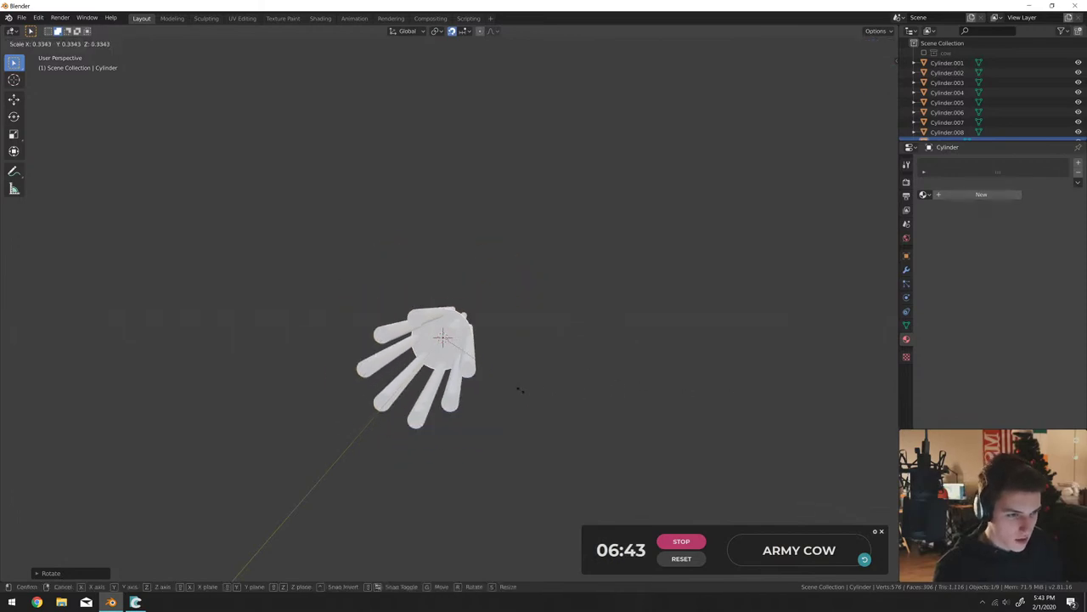
{"action": "left_click", "coordinate": [505, 390]}
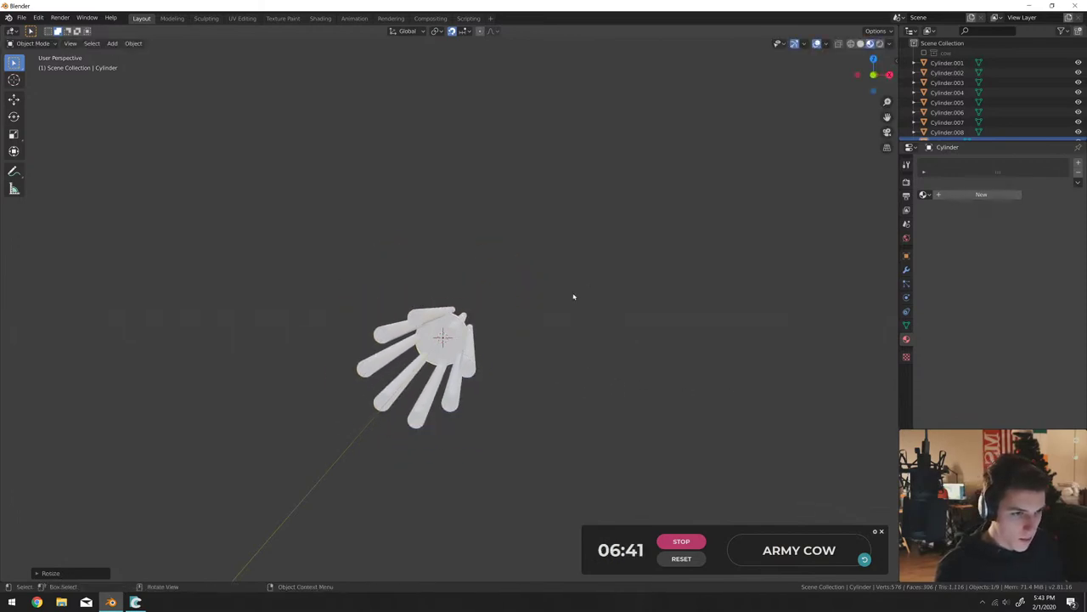
Stretch the hub cylinder along Y into a long shaft around the rods.
{"action": "scroll", "coordinate": [542, 309], "scroll_direction": "down", "scroll_amount": 6}
{"action": "scroll", "coordinate": [453, 360], "scroll_direction": "up", "scroll_amount": 3}
{"action": "key", "text": "s"}
{"action": "key", "text": "y"}
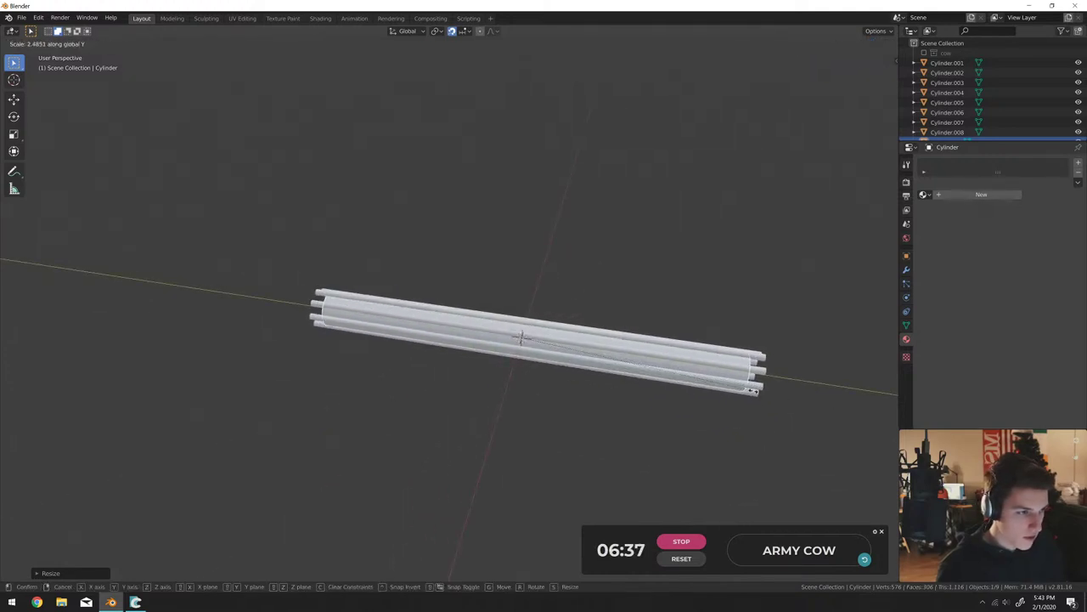
{"action": "left_click", "coordinate": [767, 390]}
Adjust the shaft's length along Y from the top view.
{"action": "key", "text": "KP_7"}
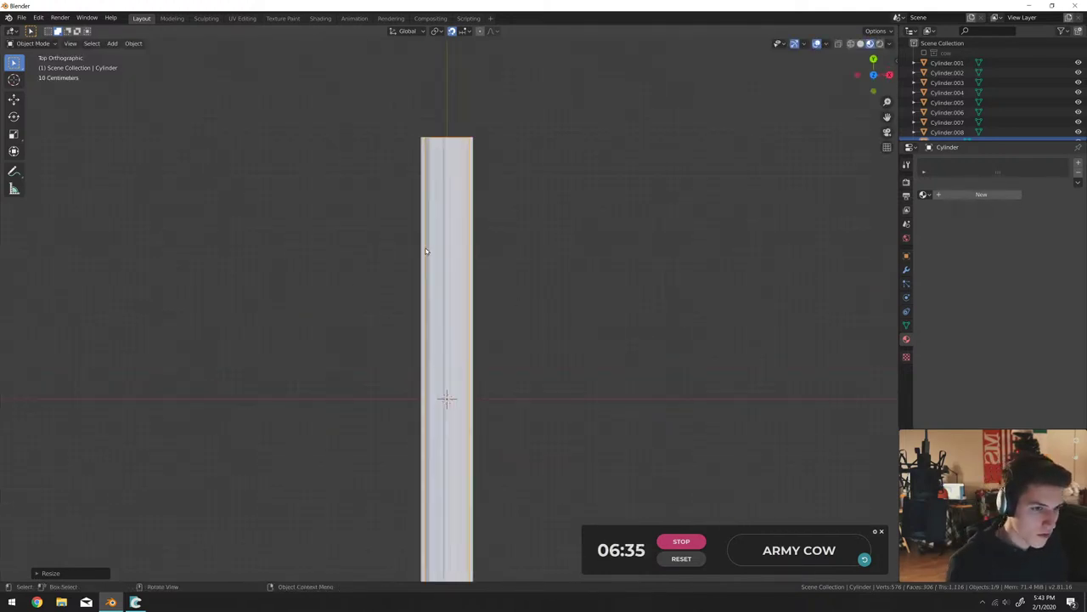
{"action": "scroll", "coordinate": [472, 408], "scroll_direction": "up", "scroll_amount": 2}
{"action": "scroll", "coordinate": [458, 298], "scroll_direction": "up", "scroll_amount": 2, "text": "shift"}
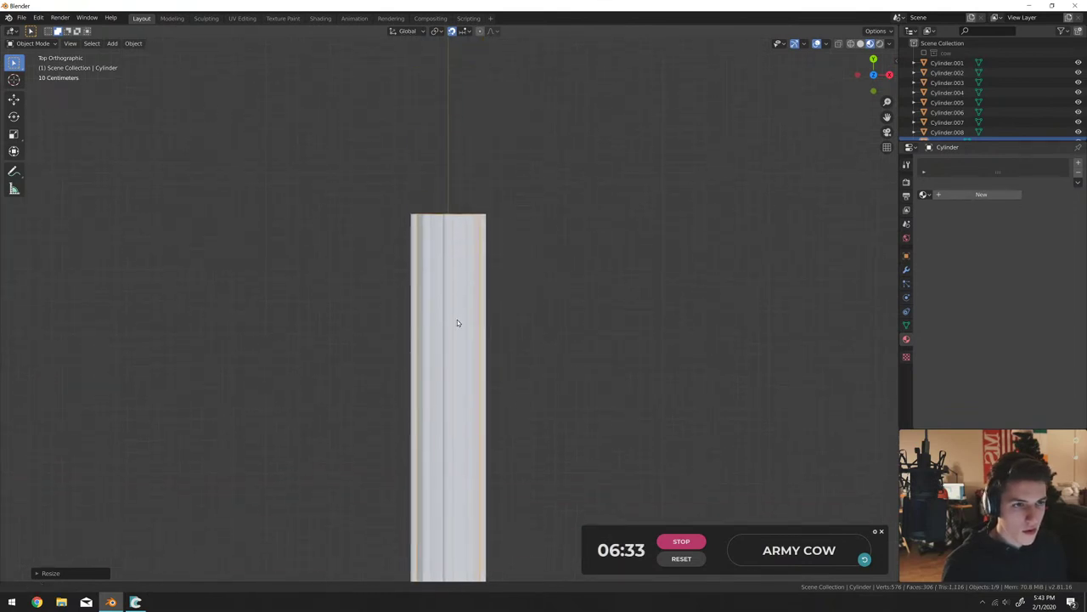
{"action": "scroll", "coordinate": [481, 229], "scroll_direction": "up", "scroll_amount": 3}
{"action": "scroll", "coordinate": [474, 253], "scroll_direction": "up", "scroll_amount": 2, "text": "shift"}
{"action": "scroll", "coordinate": [474, 238], "scroll_direction": "up", "scroll_amount": 4}
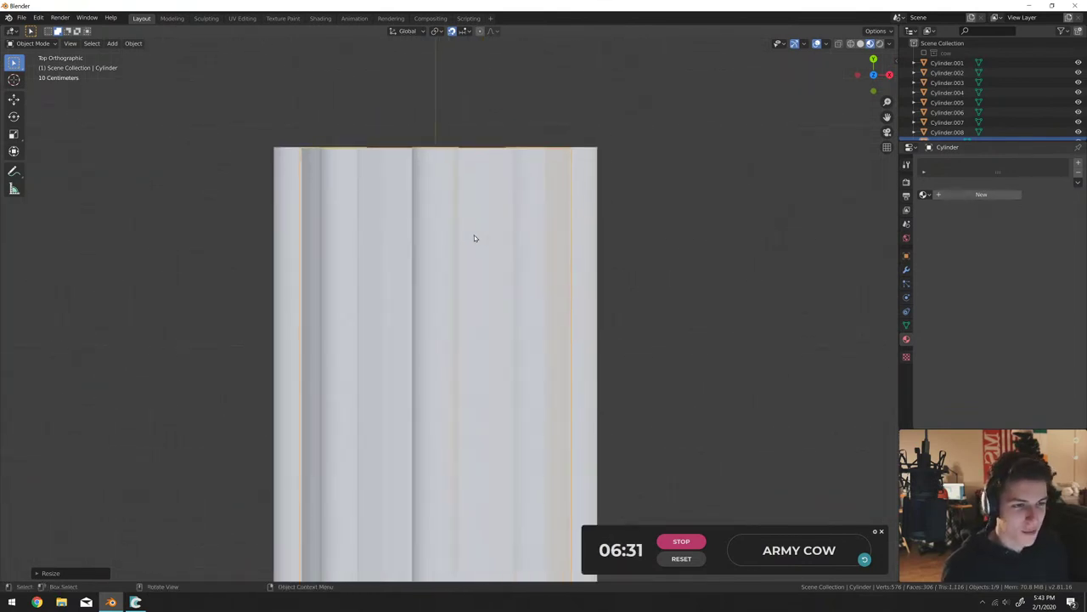
{"action": "key", "text": "s"}
{"action": "key", "text": "y"}
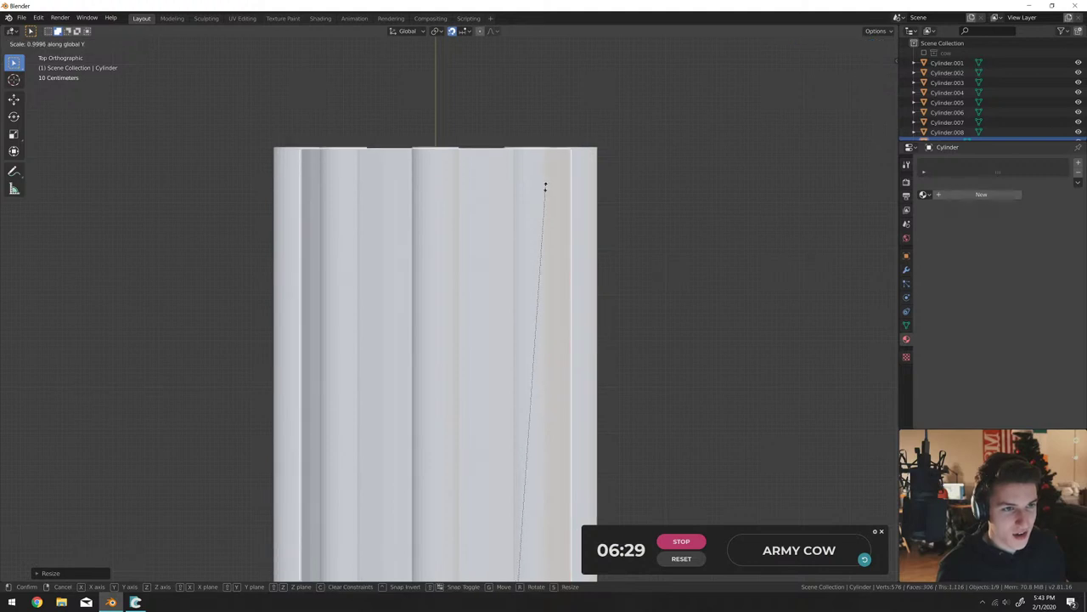
{"action": "left_click", "coordinate": [544, 185]}
Duplicate the shaft in place and shorten the copy along Y.
{"action": "scroll", "coordinate": [536, 203], "scroll_direction": "down", "scroll_amount": 4}
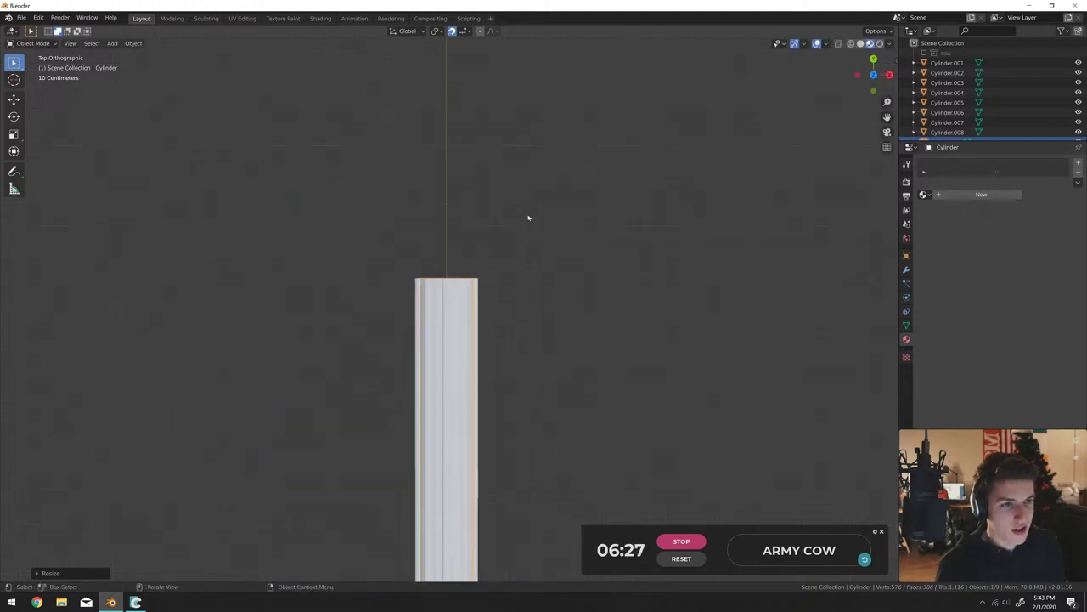
{"action": "key", "text": "shift+d"}
{"action": "right_click", "coordinate": [508, 314]}
{"action": "key", "text": "s"}
{"action": "key", "text": "y"}
{"action": "left_click", "coordinate": [581, 340]}
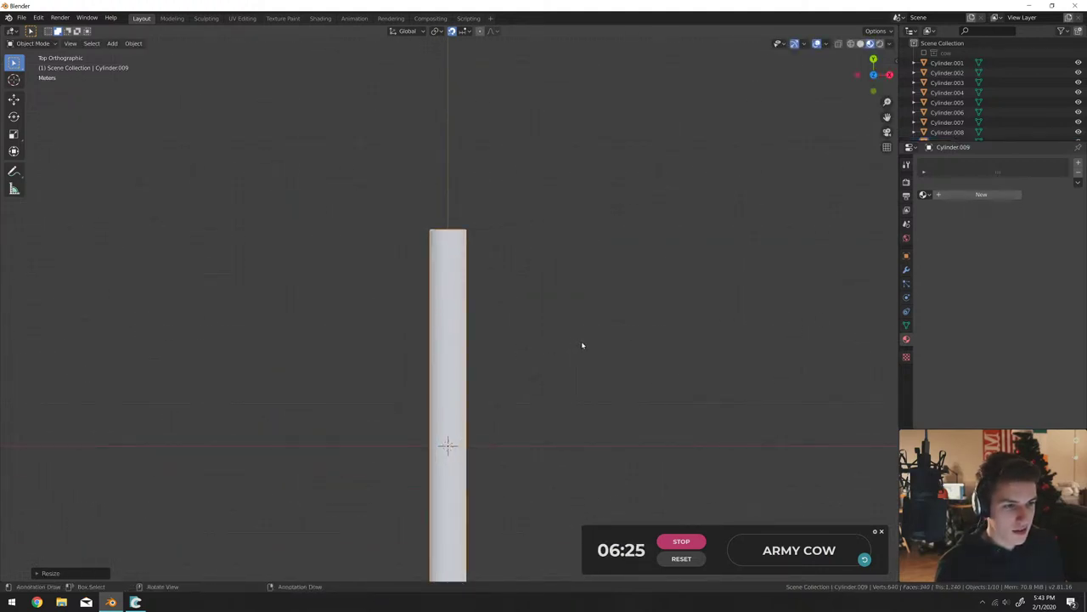
Shorten the copy into a thick cap and move it to the shaft's end.
{"action": "scroll", "coordinate": [521, 427], "scroll_direction": "down", "scroll_amount": 3}
{"action": "key", "text": "s"}
{"action": "key", "text": "y"}
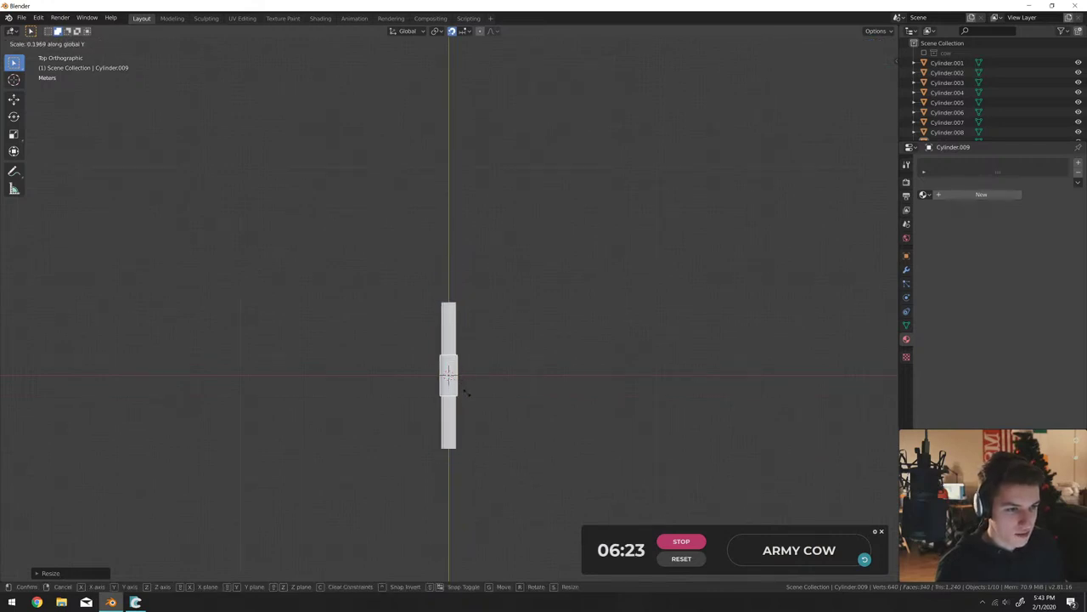
{"action": "left_click", "coordinate": [466, 392]}
{"action": "key", "text": "g"}
{"action": "left_click", "coordinate": [469, 325]}
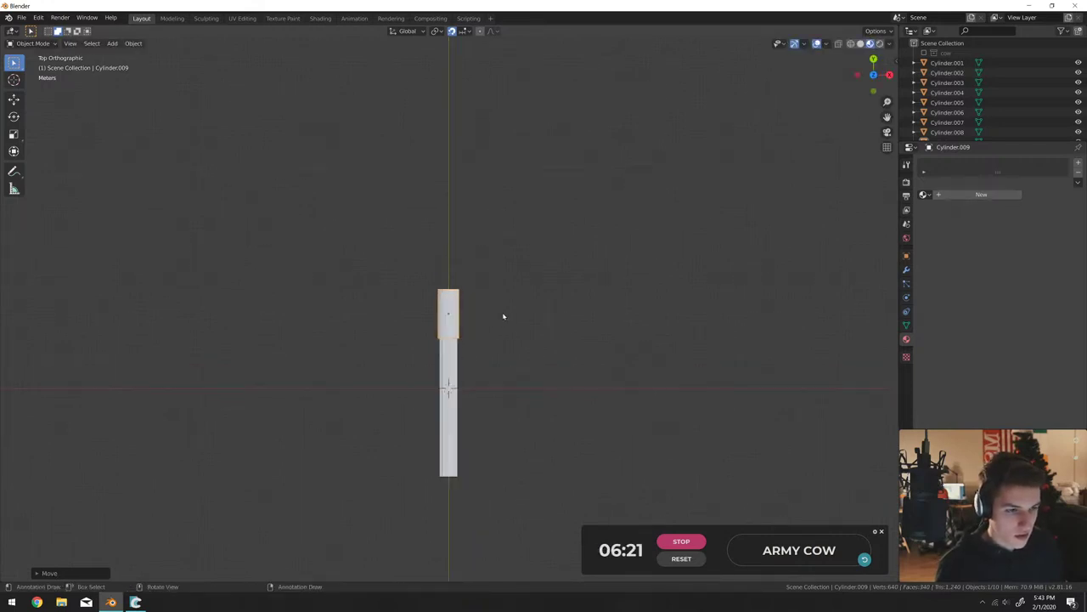
{"action": "middle_click_drag", "start_coordinate": [503, 316], "coordinate": [553, 267]}
{"action": "scroll", "coordinate": [510, 264], "scroll_direction": "up", "scroll_amount": 4}
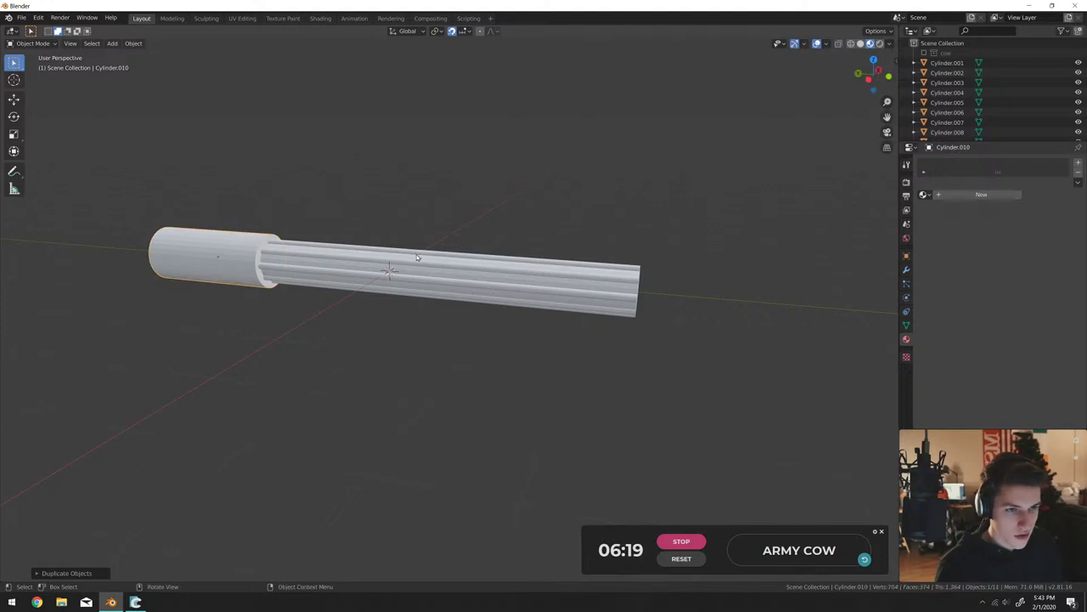
Move the copied piece midway along the shaft and flatten it along Y into a ring collar.
{"action": "key", "text": "g"}
{"action": "left_click", "coordinate": [459, 281]}
{"action": "key", "text": "s"}
{"action": "key", "text": "y"}
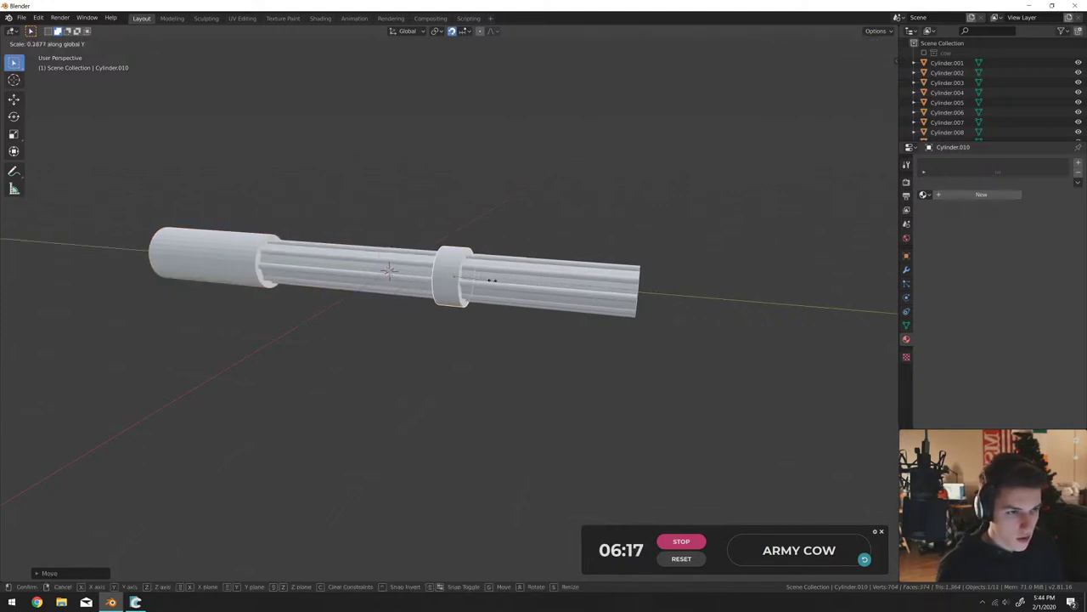
{"action": "left_click", "coordinate": [479, 279]}
{"action": "middle_click_drag", "start_coordinate": [479, 280], "coordinate": [521, 394]}
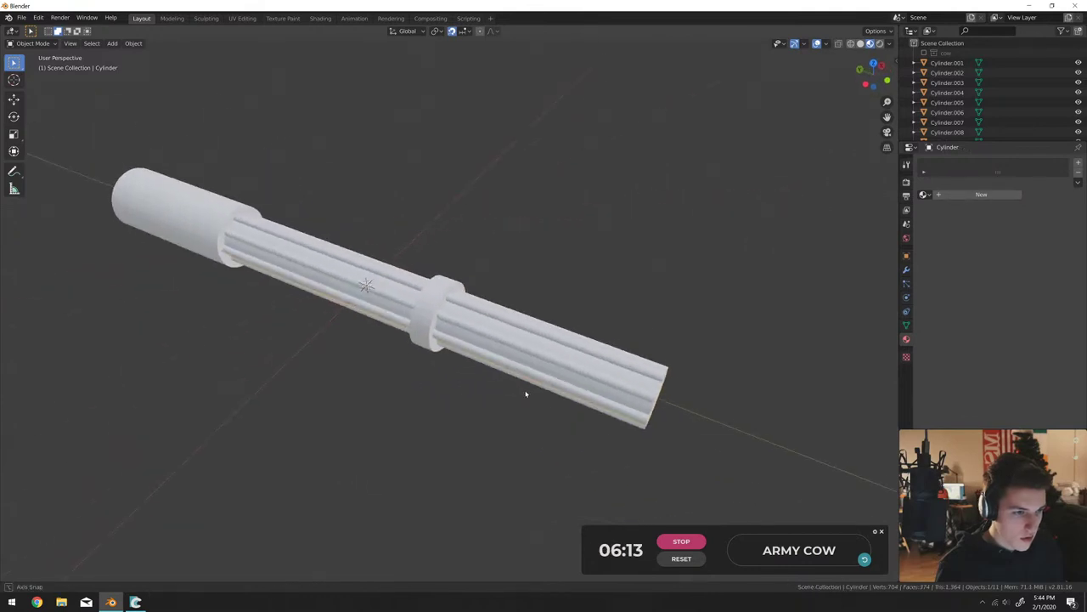
In Edit Mode, slide the outer shaft's end faces back along Y so the rod tips protrude.
{"action": "left_click", "coordinate": [509, 361]}
{"action": "key", "text": "Tab"}
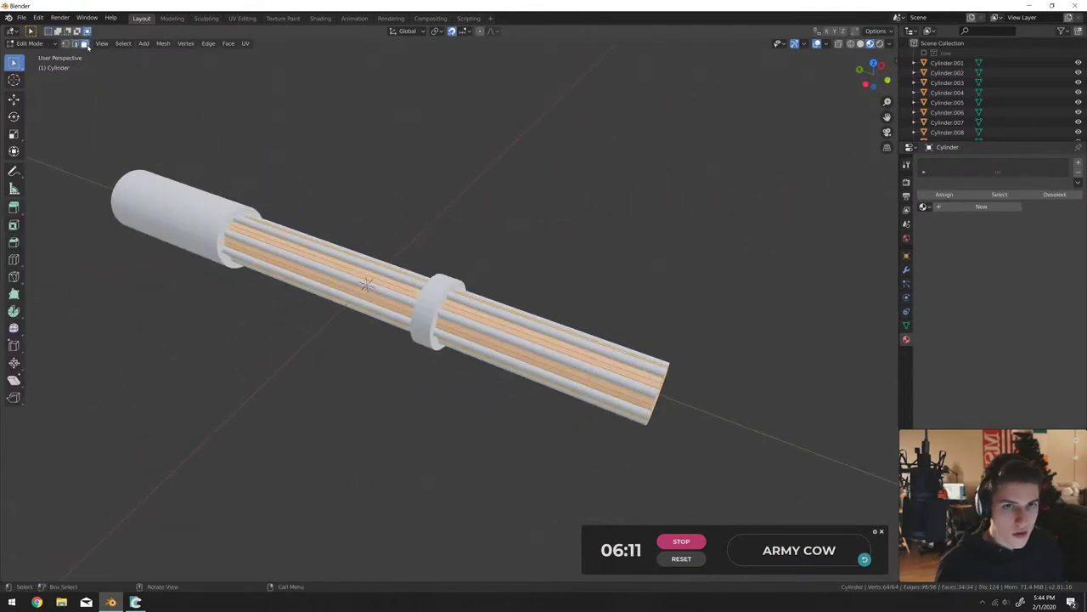
{"action": "middle_click_drag", "start_coordinate": [212, 255], "coordinate": [231, 280]}
{"action": "key", "text": "g"}
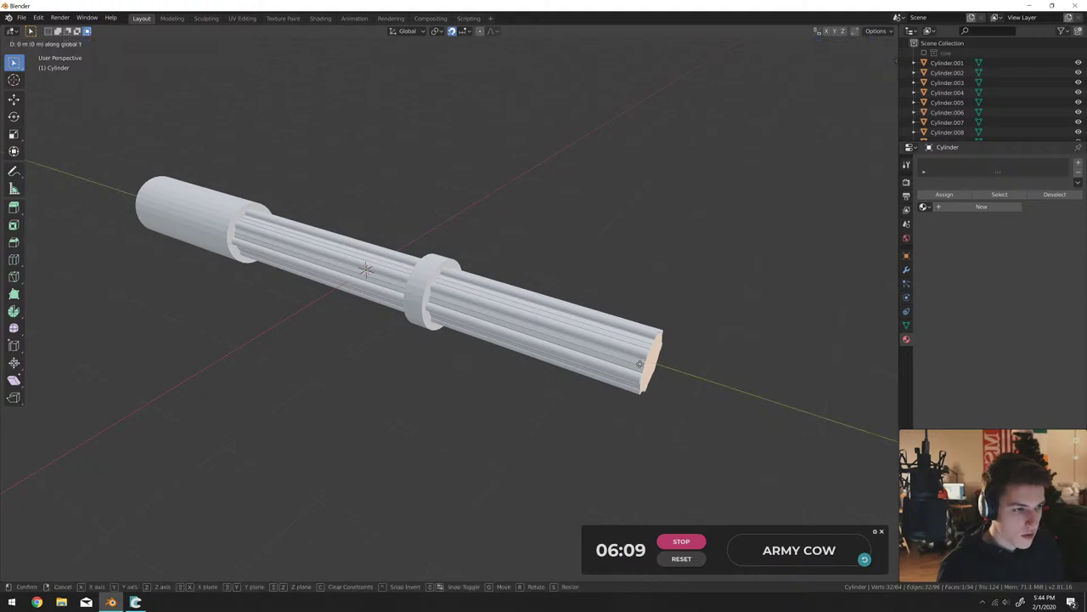
{"action": "left_click", "coordinate": [569, 332]}
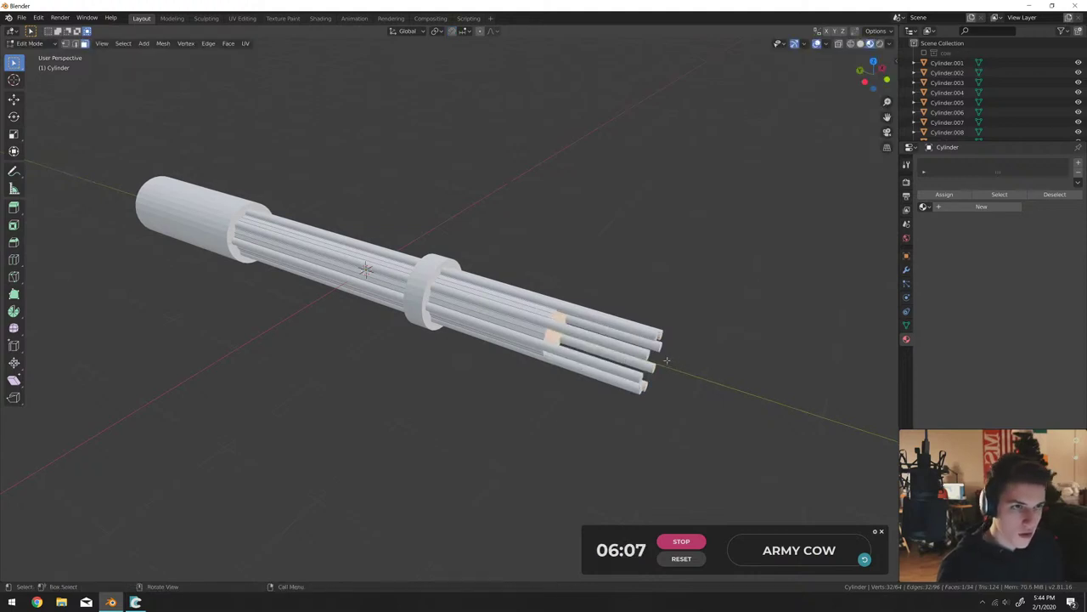
{"action": "key", "text": "g"}
{"action": "key", "text": "y"}
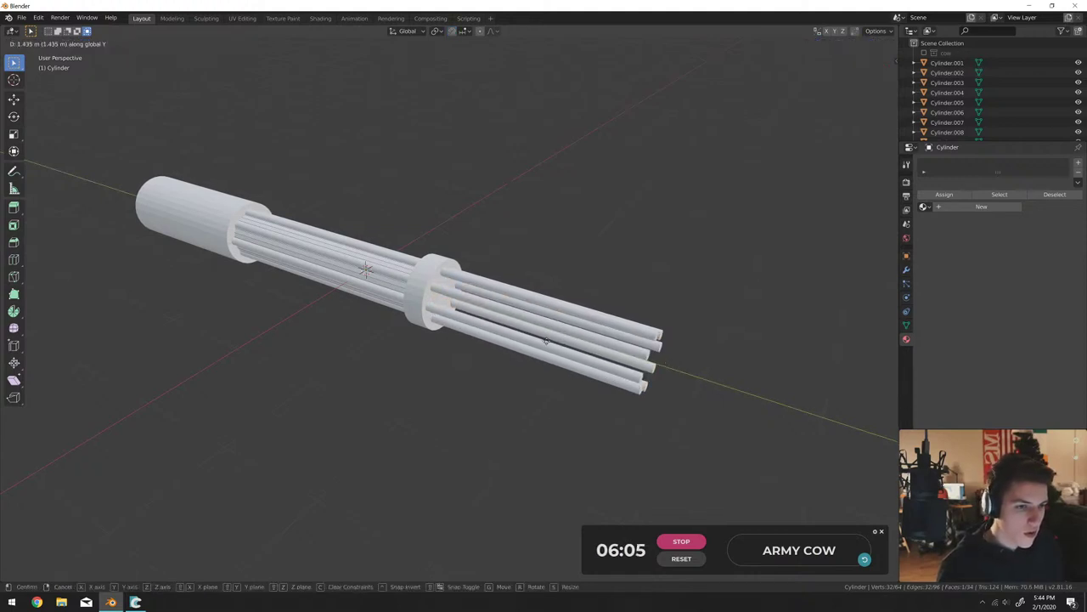
{"action": "left_click", "coordinate": [543, 341]}
{"action": "key", "text": "Tab"}
Select all parts of the minigun.
{"action": "middle_click_drag", "start_coordinate": [544, 341], "coordinate": [526, 246]}
{"action": "left_click", "coordinate": [481, 287]}
{"action": "key", "text": "a"}
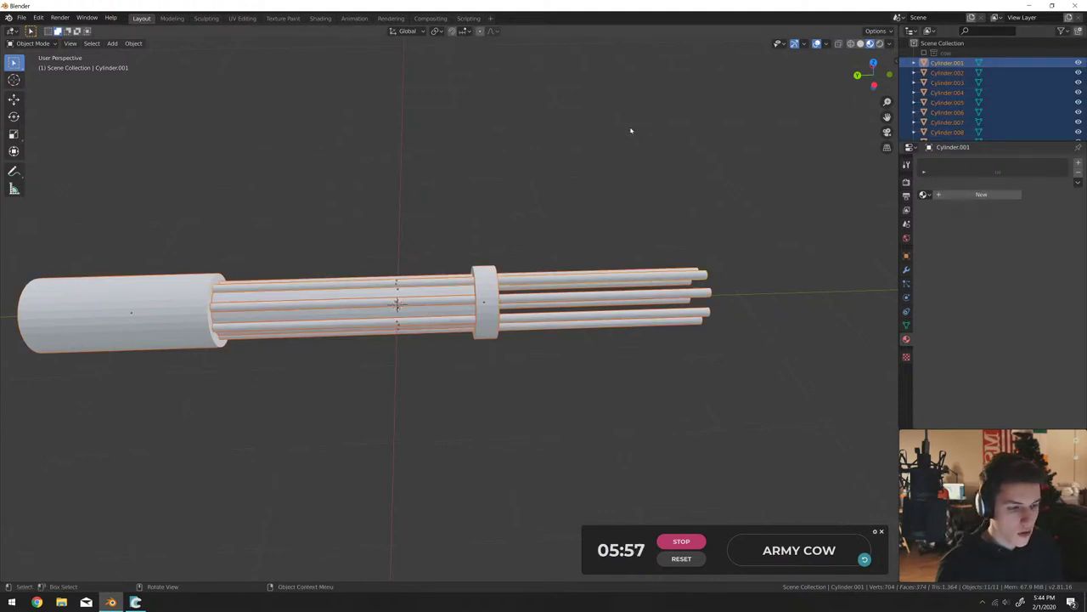
Join all minigun parts into one object.
{"action": "key", "text": "ctrl+j"}
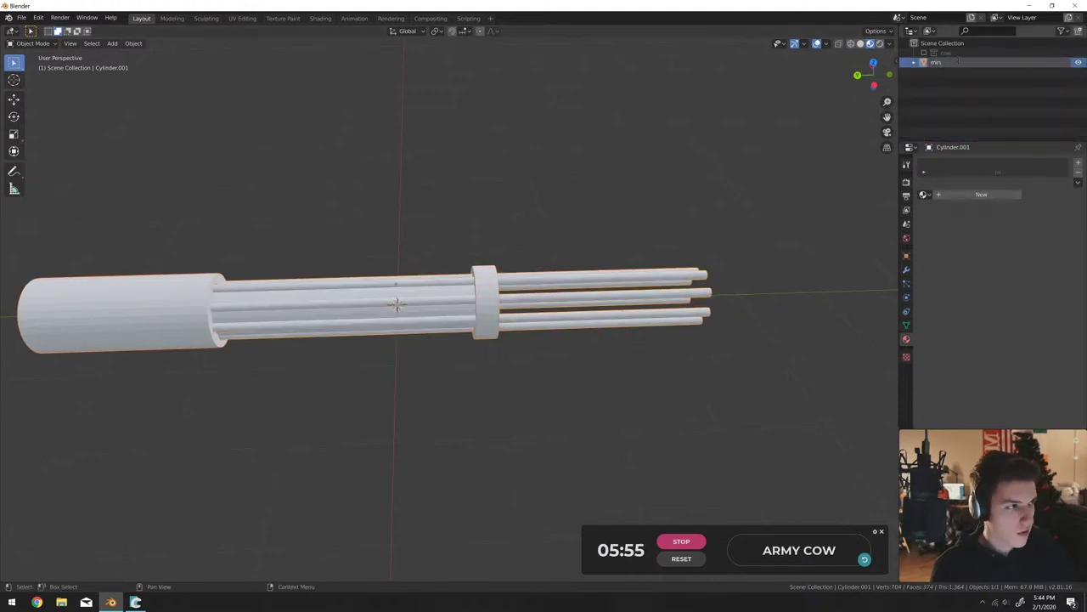
{"action": "middle_click_drag", "start_coordinate": [442, 246], "coordinate": [341, 308]}
{"action": "scroll", "coordinate": [349, 281], "scroll_direction": "down", "scroll_amount": 3}
Add a cube and place it behind the minigun barrels.
{"action": "key", "text": "shift+a"}
{"action": "mouse_move", "coordinate": [340, 307]}
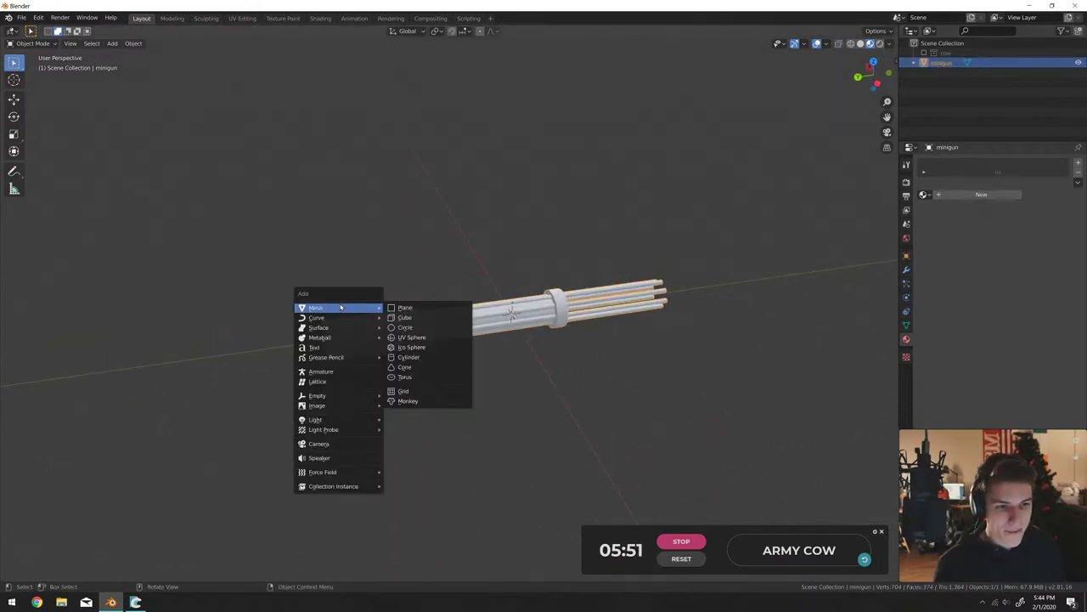
{"action": "left_click", "coordinate": [404, 316]}
{"action": "key", "text": "g"}
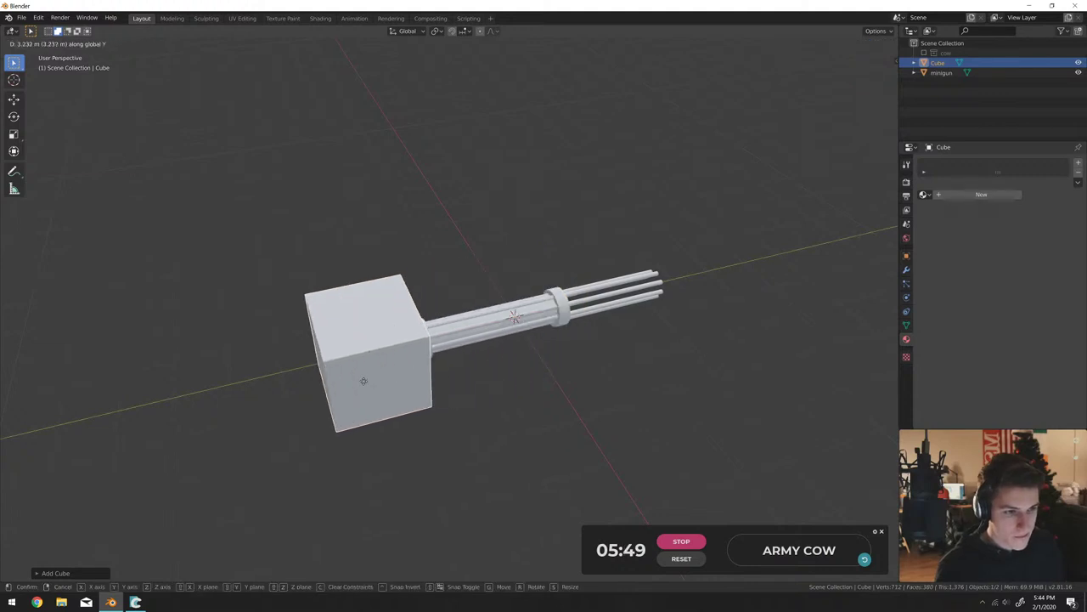
{"action": "left_click", "coordinate": [396, 417]}
{"action": "middle_click_drag", "start_coordinate": [397, 416], "coordinate": [527, 382]}
Scale the cube into a narrower, elongated box.
{"action": "key", "text": "s"}
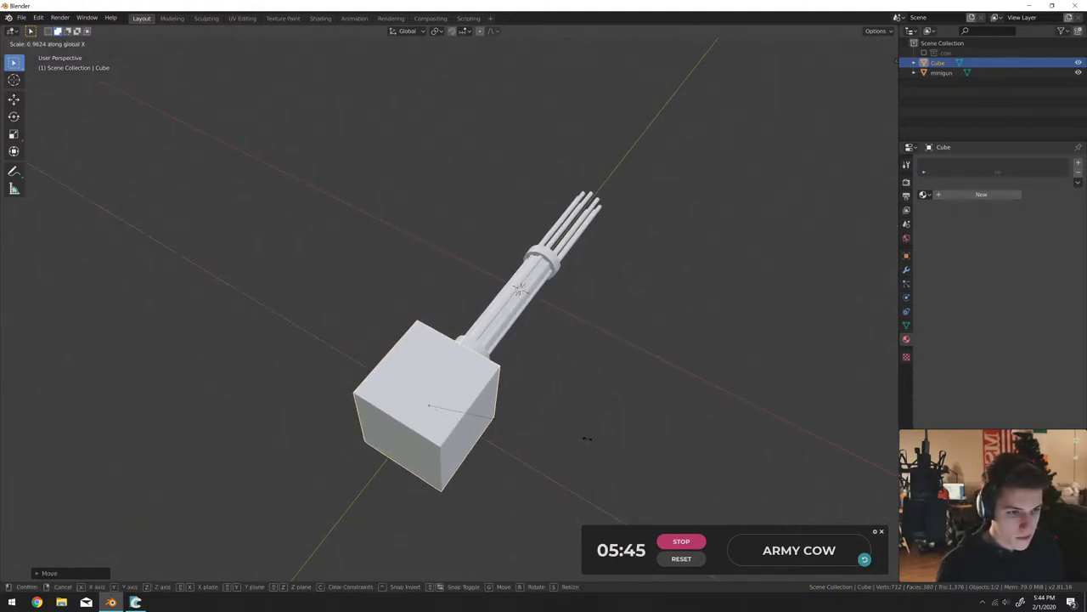
{"action": "left_click", "coordinate": [466, 432]}
{"action": "key", "text": "s"}
{"action": "left_click", "coordinate": [473, 310]}
{"action": "middle_click_drag", "start_coordinate": [473, 310], "coordinate": [518, 327]}
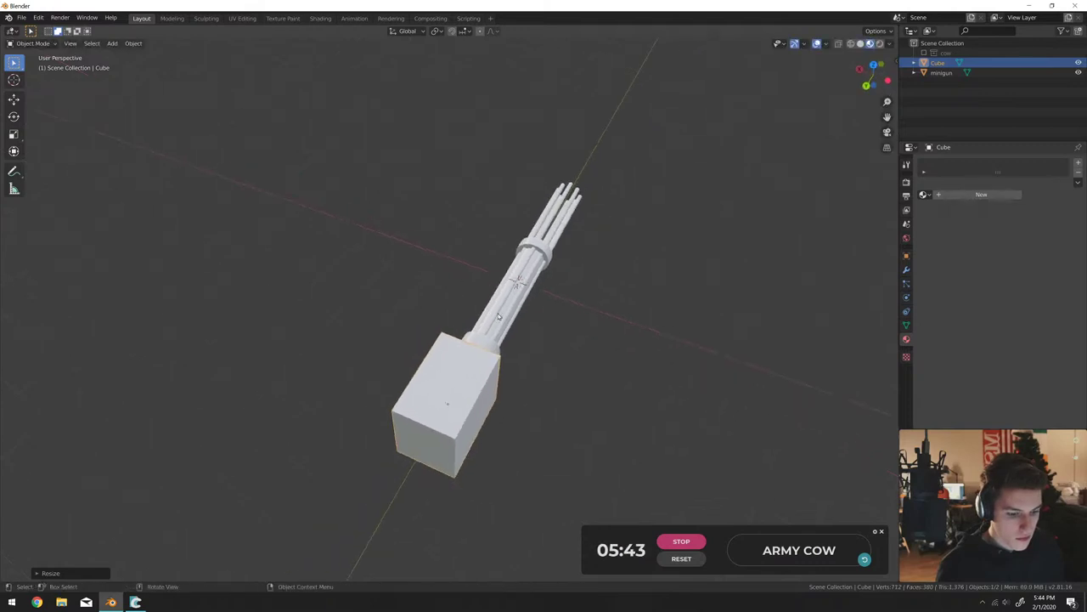
Position the box along X and shift it slightly along Z.
{"action": "key", "text": "g"}
{"action": "key", "text": "x"}
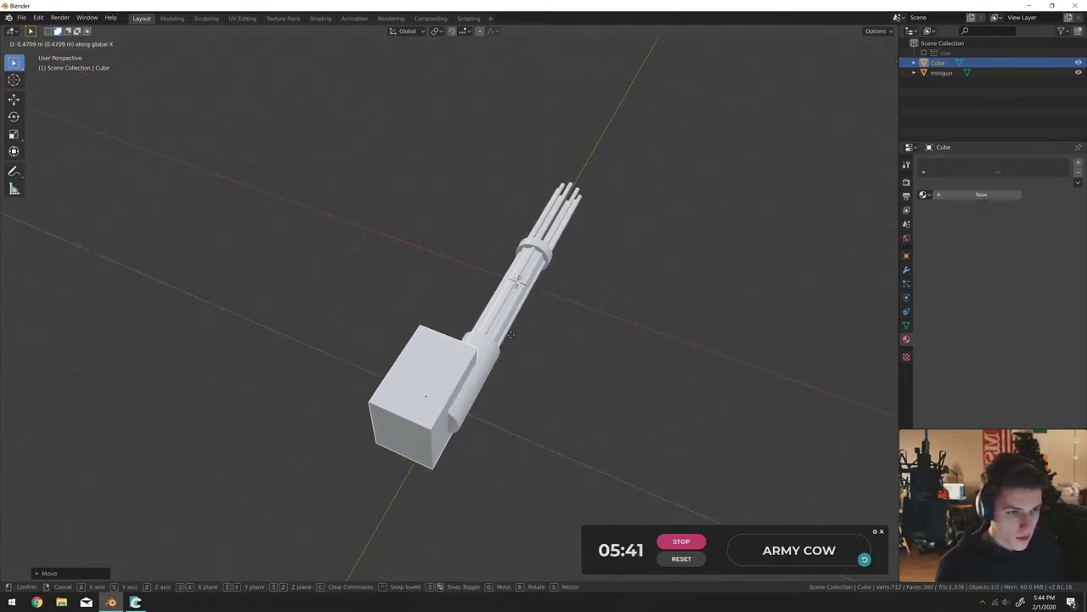
{"action": "left_click", "coordinate": [526, 340]}
{"action": "middle_click_drag", "start_coordinate": [526, 339], "coordinate": [313, 340]}
{"action": "scroll", "coordinate": [473, 345], "scroll_direction": "up", "scroll_amount": 5}
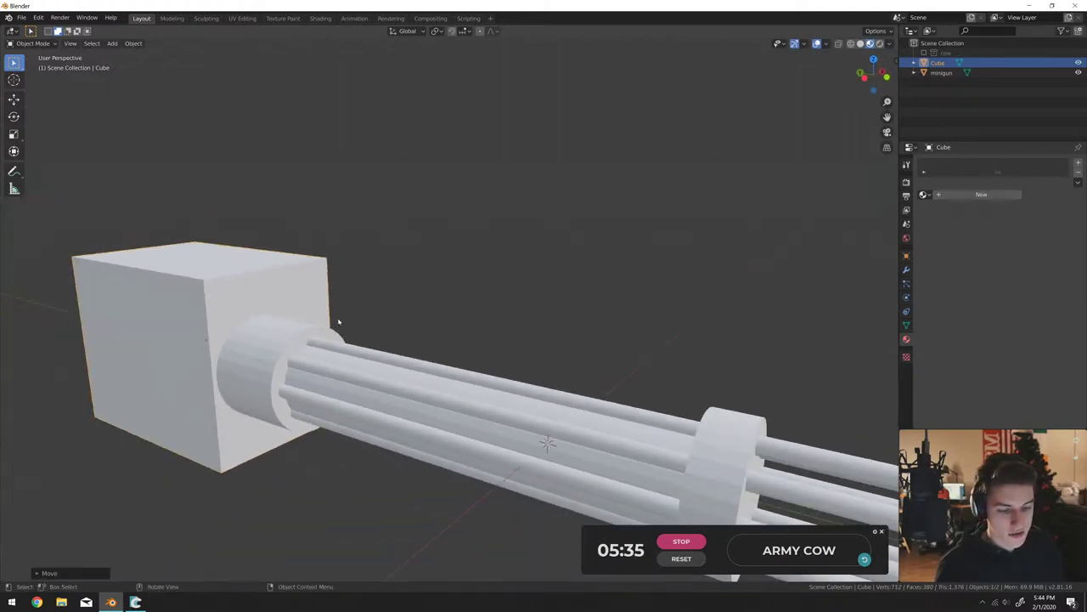
{"action": "key", "text": "g"}
{"action": "key", "text": "z"}
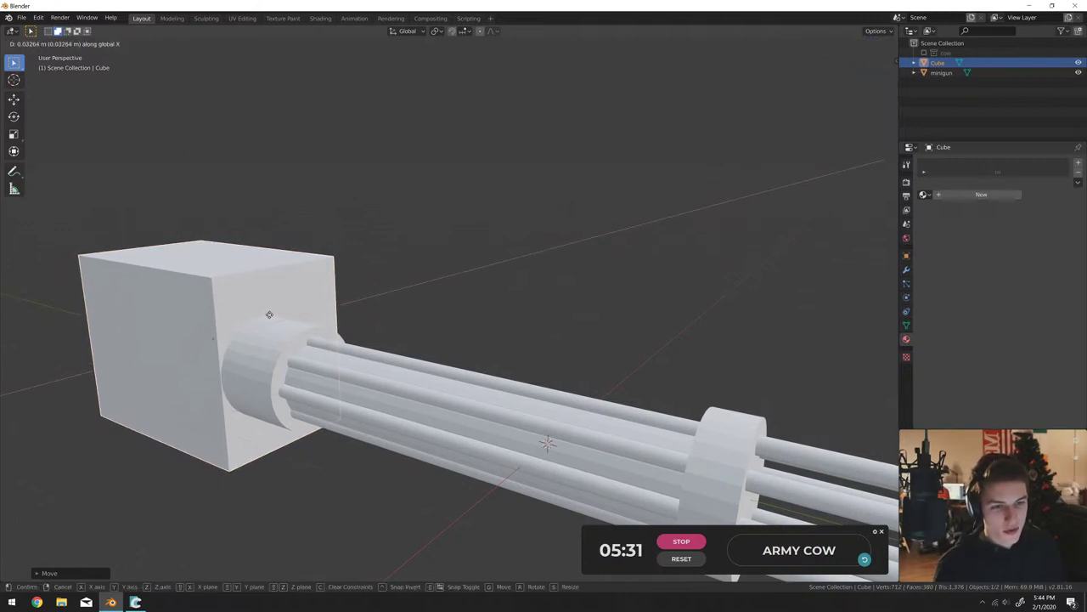
{"action": "left_click", "coordinate": [285, 299]}
Duplicate the box, shrink the copy, and set it along Y against the big box's side.
{"action": "key", "text": "shift+d"}
{"action": "key", "text": "Escape"}
{"action": "key", "text": "s"}
{"action": "left_click", "coordinate": [175, 316]}
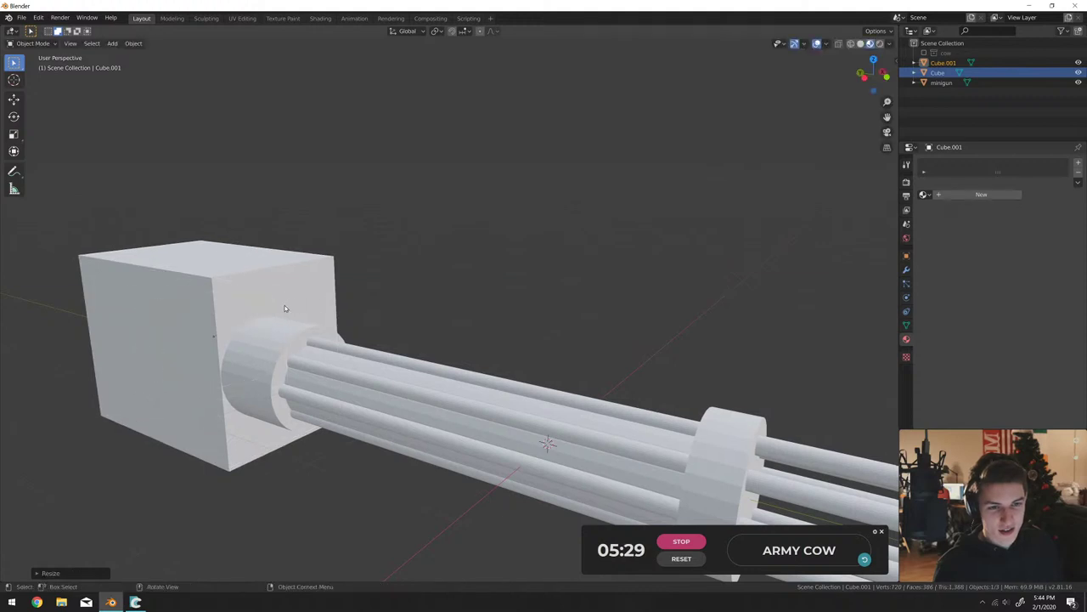
{"action": "key", "text": "g"}
{"action": "left_click", "coordinate": [179, 316]}
{"action": "middle_click_drag", "start_coordinate": [182, 317], "coordinate": [250, 323]}
{"action": "scroll", "coordinate": [323, 340], "scroll_direction": "down", "scroll_amount": 3}
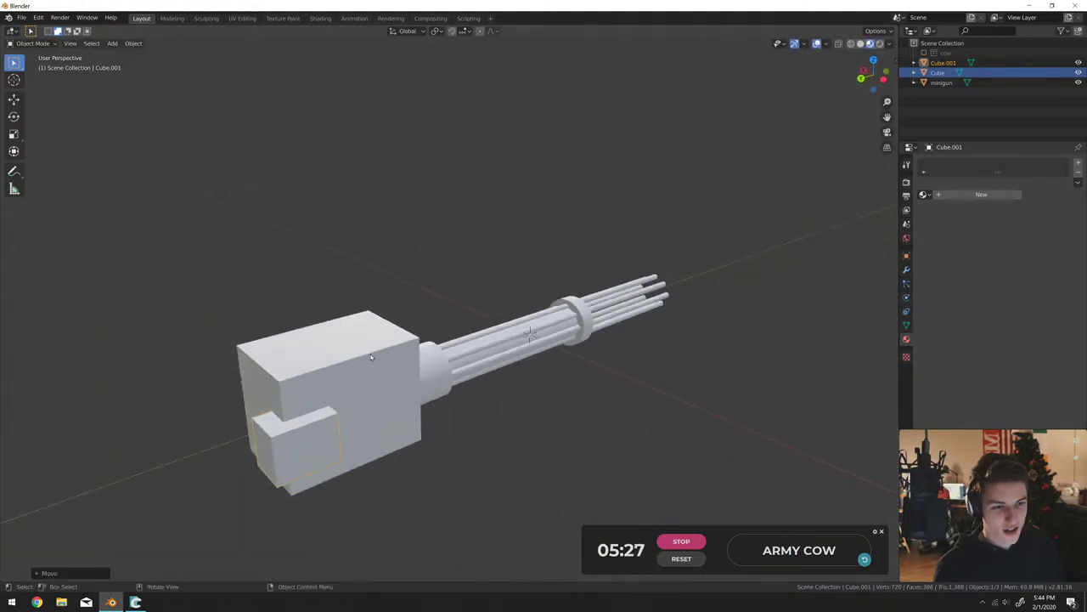
{"action": "key", "text": "g"}
{"action": "key", "text": "y"}
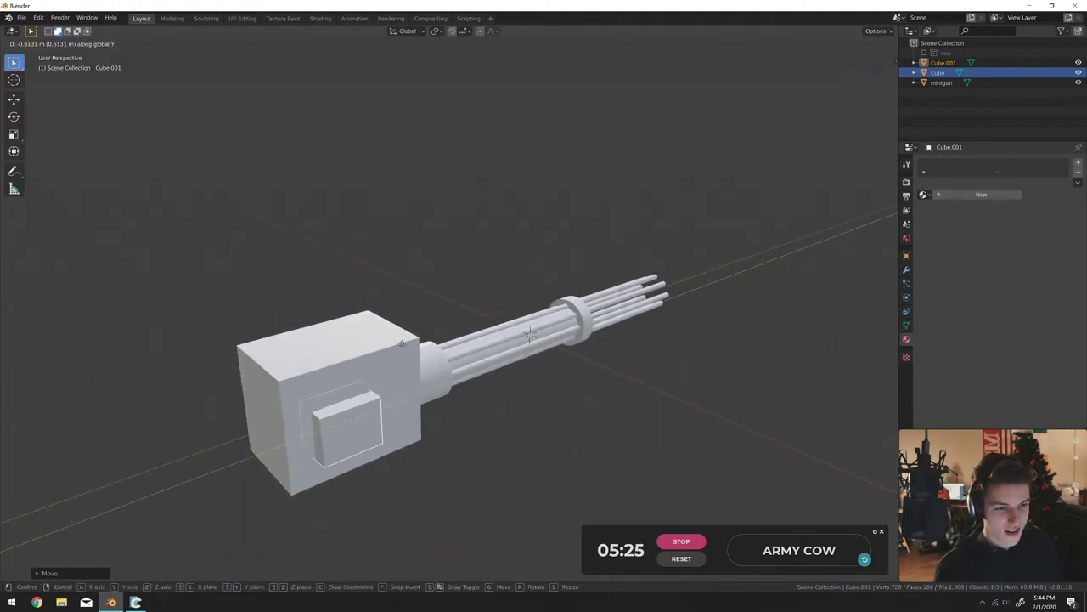
{"action": "left_click", "coordinate": [408, 348]}
Join the small block, big box and barrels into the minigun object.
{"action": "left_click", "coordinate": [400, 404], "text": "shift"}
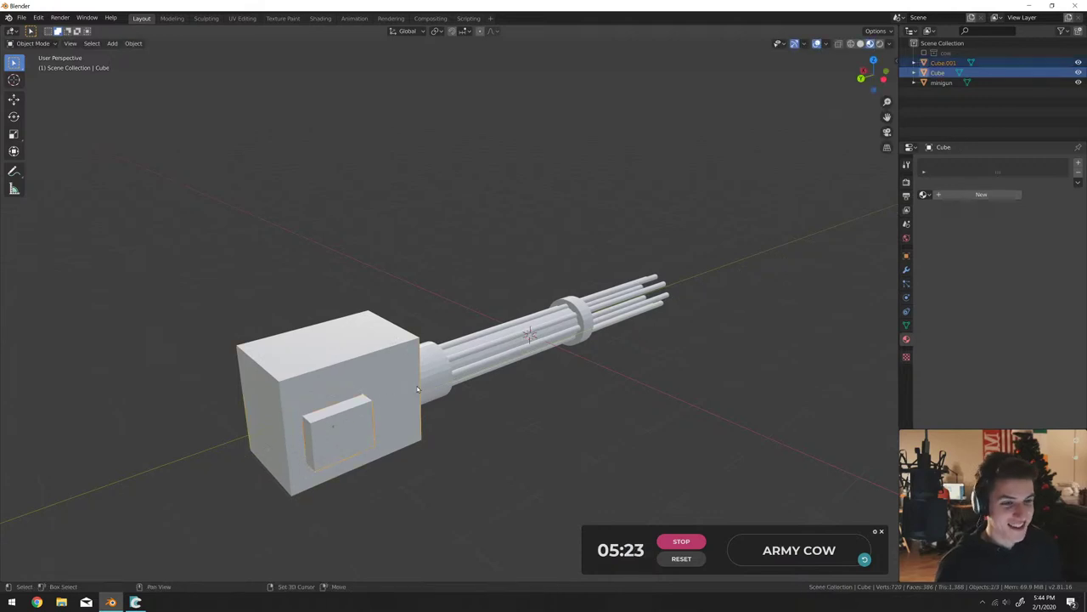
{"action": "left_click", "coordinate": [430, 377], "text": "shift"}
{"action": "key", "text": "ctrl+j"}
{"action": "middle_click_drag", "start_coordinate": [430, 376], "coordinate": [357, 372]}
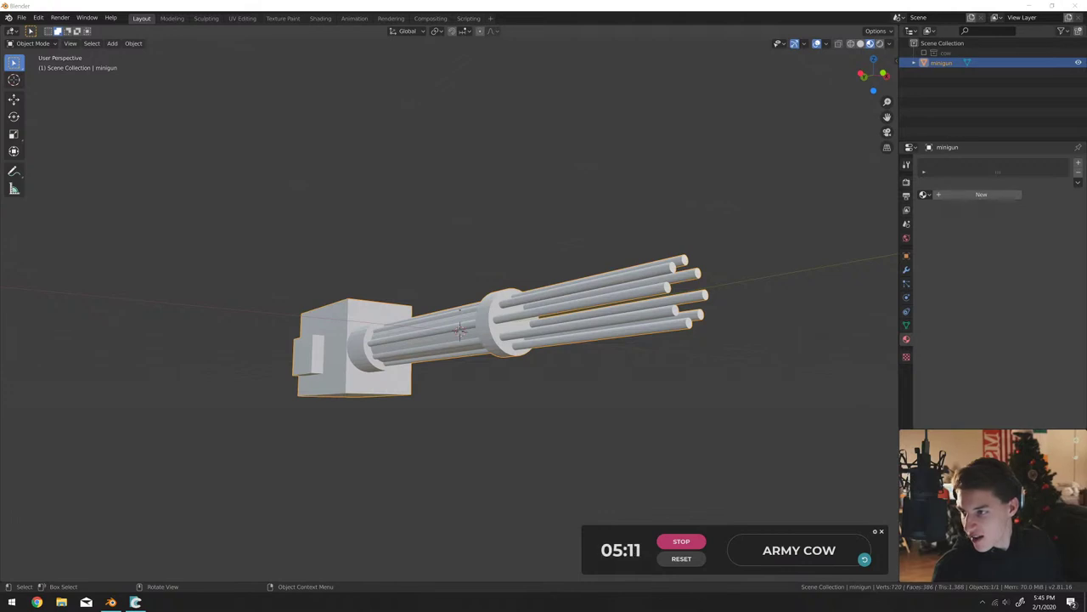
Make the cow collection visible again in the outliner.
{"action": "middle_click_drag", "start_coordinate": [465, 42], "coordinate": [466, 422]}
{"action": "left_click", "coordinate": [925, 53]}
{"action": "scroll", "coordinate": [469, 441], "scroll_direction": "down", "scroll_amount": 3}
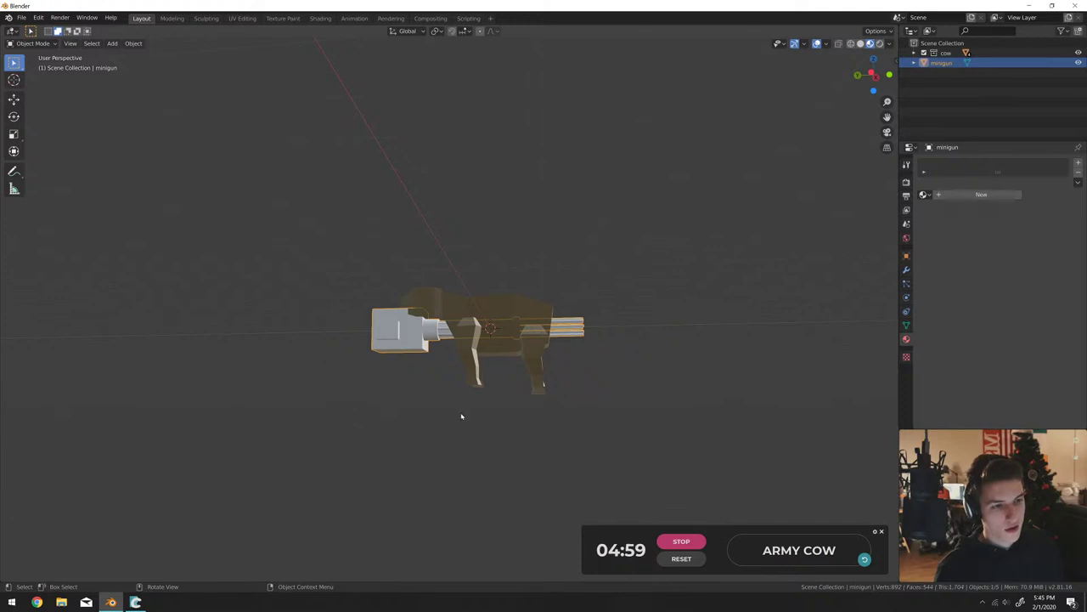
{"action": "scroll", "coordinate": [349, 470], "scroll_direction": "down", "scroll_amount": 5}
{"action": "middle_click_drag", "start_coordinate": [349, 470], "coordinate": [458, 393]}
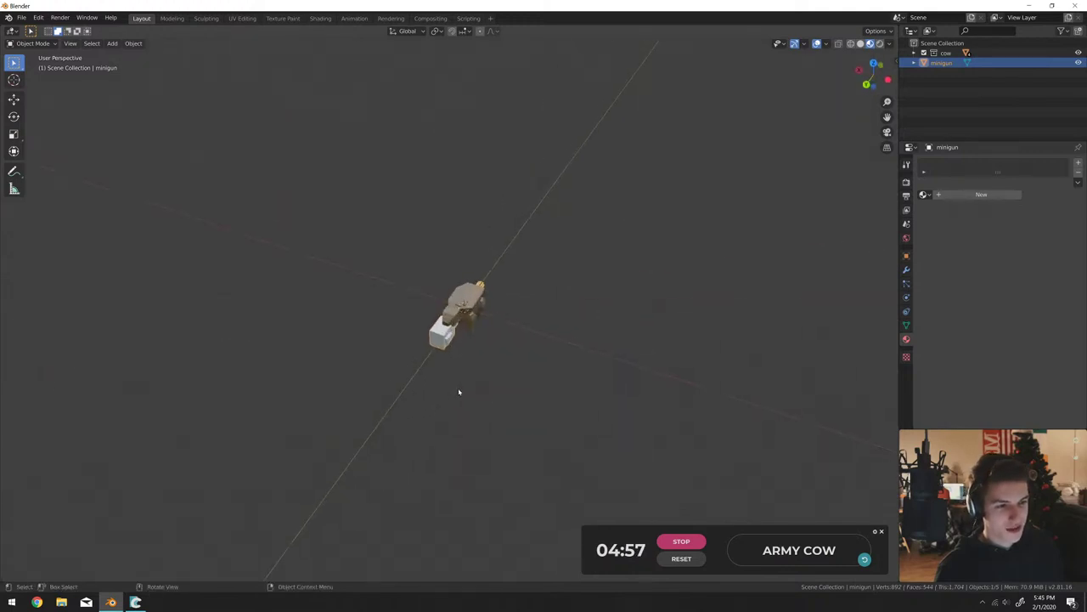
{"action": "scroll", "coordinate": [459, 394], "scroll_direction": "up", "scroll_amount": 5}
Rotate the minigun 180 degrees around Z, undoing a 90-degree X rotation first.
{"action": "type", "text": "rx90"}
{"action": "key", "text": "Return"}
{"action": "key", "text": "ctrl+z"}
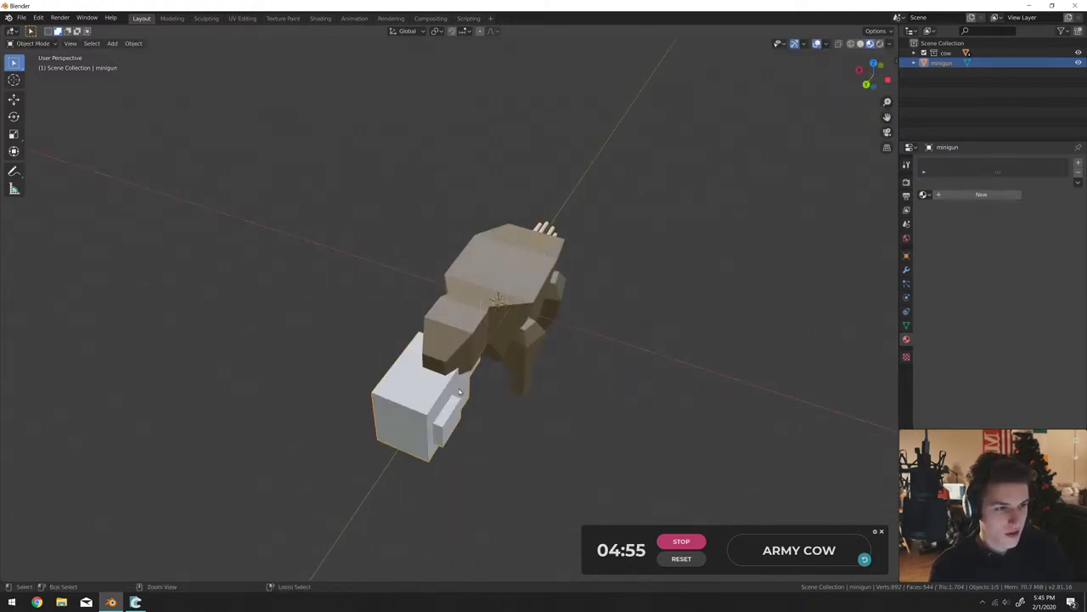
{"action": "type", "text": "rz180"}
{"action": "key", "text": "Return"}
Move the minigun above the cow's back and tilt it slightly.
{"action": "middle_click_drag", "start_coordinate": [512, 391], "coordinate": [702, 354]}
{"action": "key", "text": "g"}
{"action": "left_click", "coordinate": [572, 246]}
{"action": "key", "text": "t"}
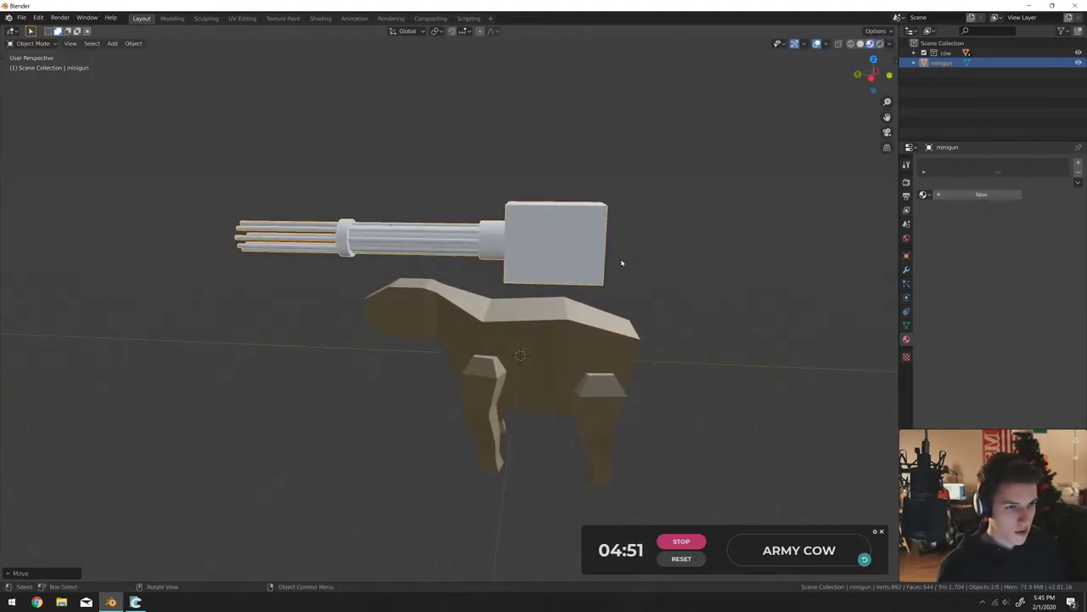
{"action": "key", "text": "r"}
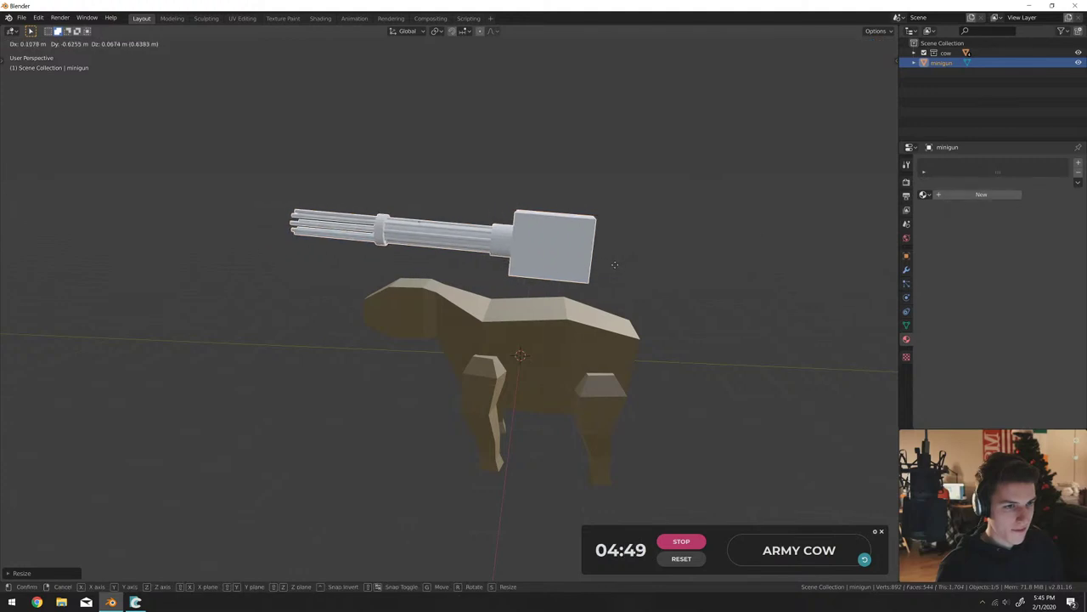
{"action": "left_click", "coordinate": [578, 259]}
{"action": "middle_click_drag", "start_coordinate": [578, 260], "coordinate": [544, 270]}
{"action": "scroll", "coordinate": [592, 267], "scroll_direction": "up", "scroll_amount": 4}
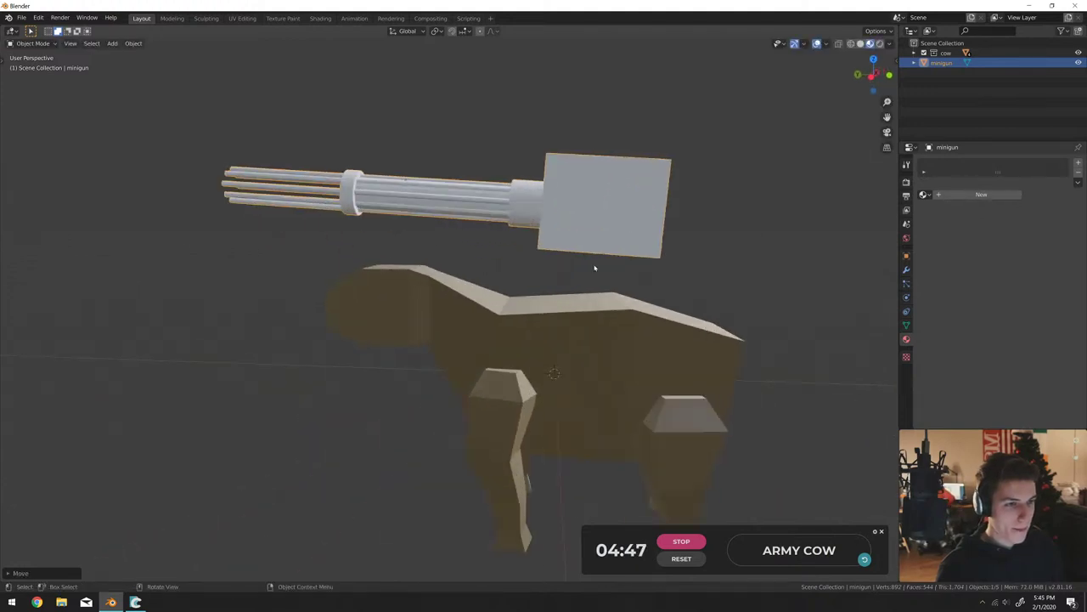
{"action": "middle_click_drag", "start_coordinate": [528, 318], "coordinate": [545, 316]}
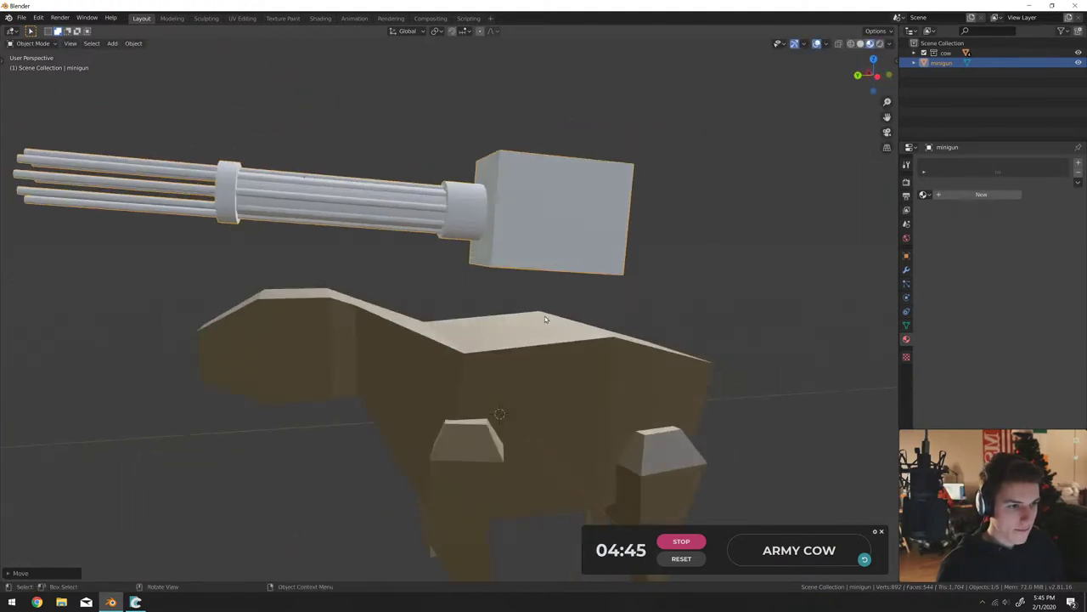
{"action": "key", "text": "shift+a"}
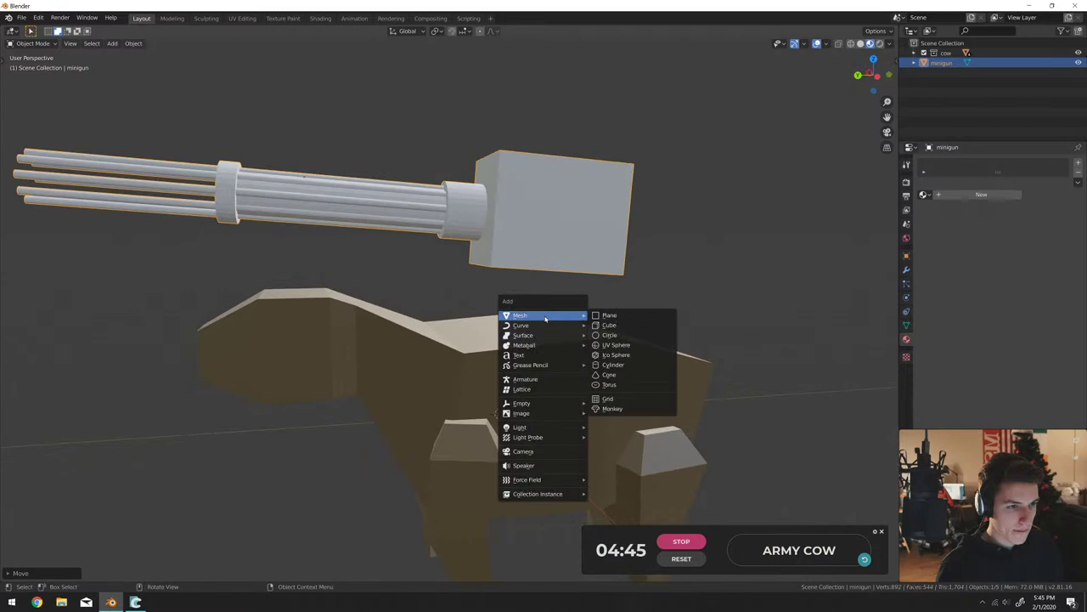
Add a cylinder and rotate it 90 degrees around X.
{"action": "left_click", "coordinate": [610, 365]}
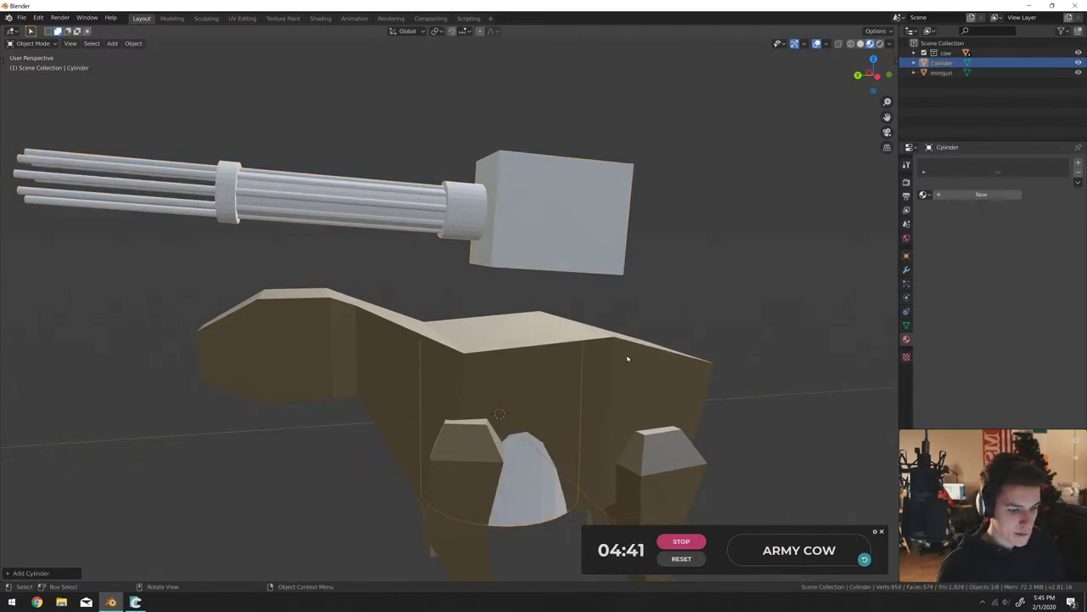
{"action": "key", "text": "r"}
{"action": "key", "text": "x"}
{"action": "key", "text": "9"}
{"action": "key", "text": "0"}
{"action": "key", "text": "Return"}
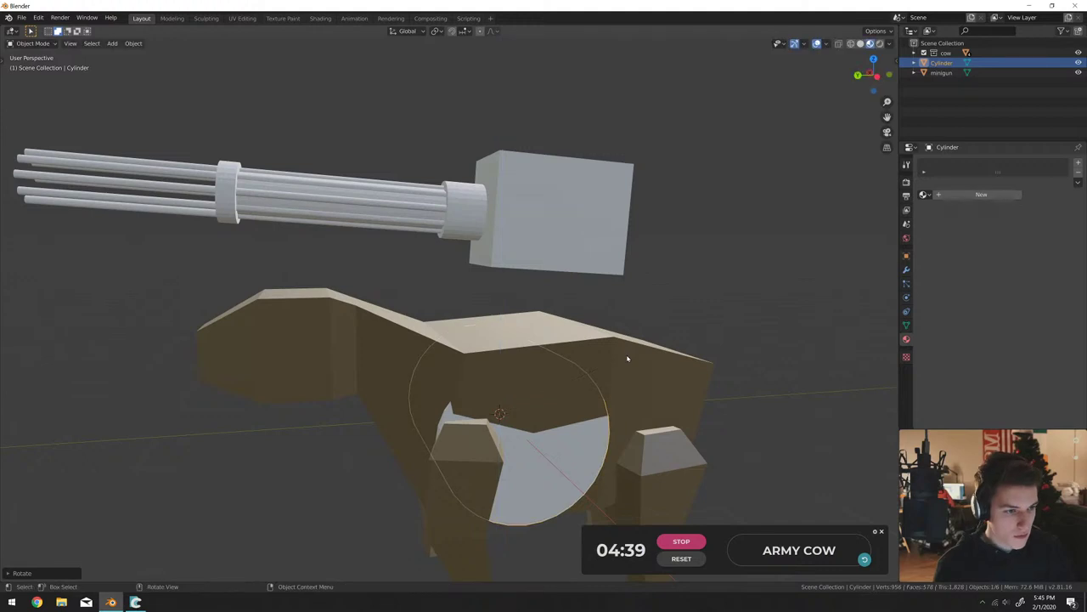
Raise the cylinder along Z and shift it along X onto the cow's back under the gun box.
{"action": "key", "text": "g"}
{"action": "key", "text": "z"}
{"action": "left_click", "coordinate": [654, 289]}
{"action": "middle_click_drag", "start_coordinate": [654, 289], "coordinate": [783, 296]}
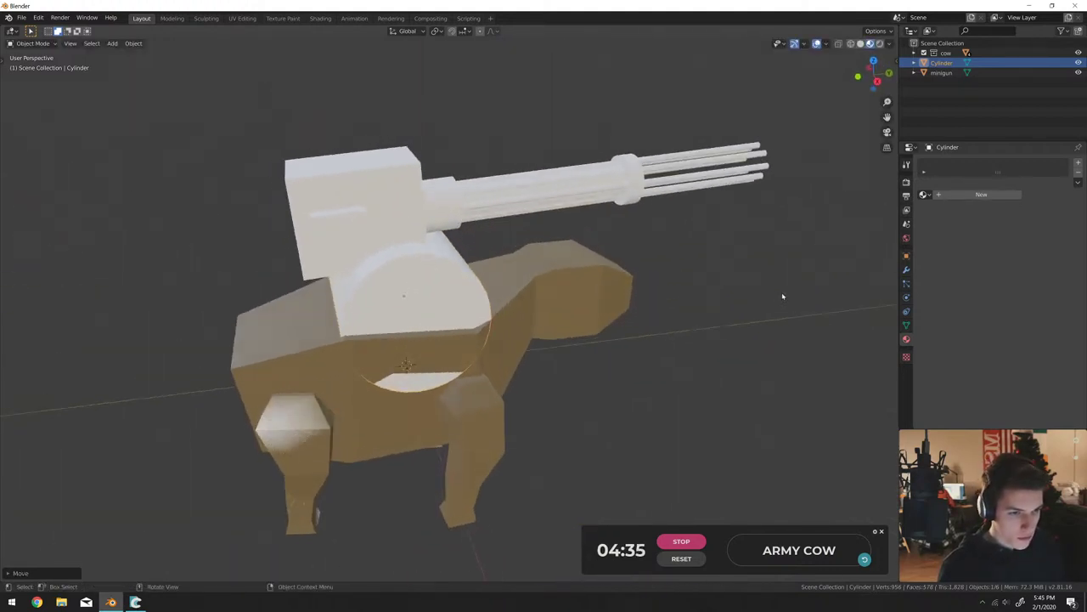
{"action": "key", "text": "g"}
{"action": "key", "text": "x"}
{"action": "left_click", "coordinate": [770, 299]}
Slide the cylinder along X beneath the minigun block and enter its Edit Mode.
{"action": "key", "text": "g"}
{"action": "key", "text": "x"}
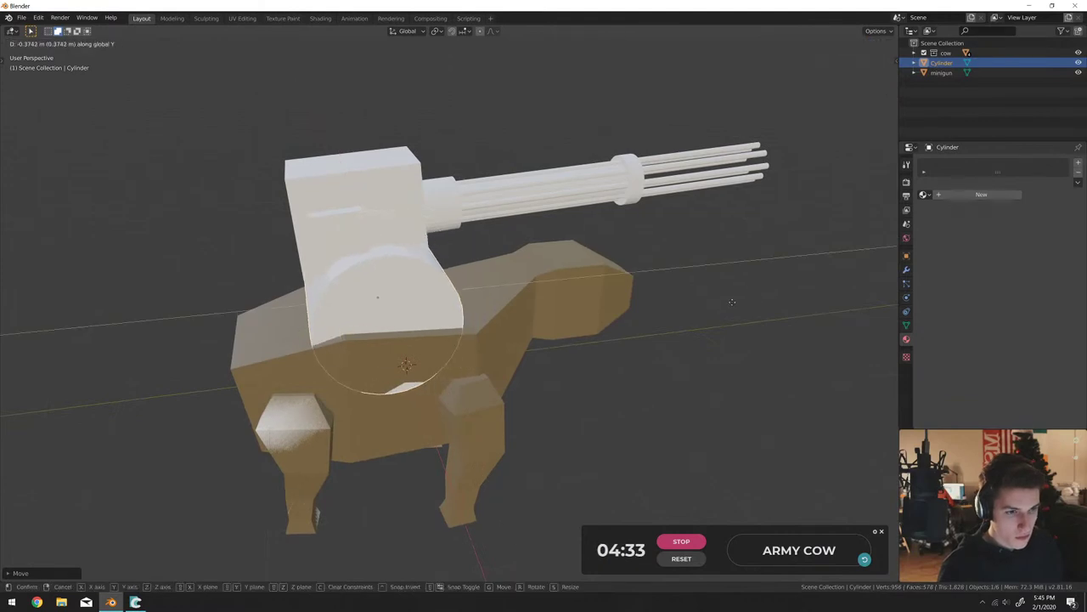
{"action": "left_click", "coordinate": [728, 306]}
{"action": "key", "text": "Tab"}
{"action": "key", "text": "KP_1"}
In a wireframe right-side orthographic view, delete the arch's first cap face.
{"action": "middle_click_drag", "start_coordinate": [476, 288], "coordinate": [511, 282]}
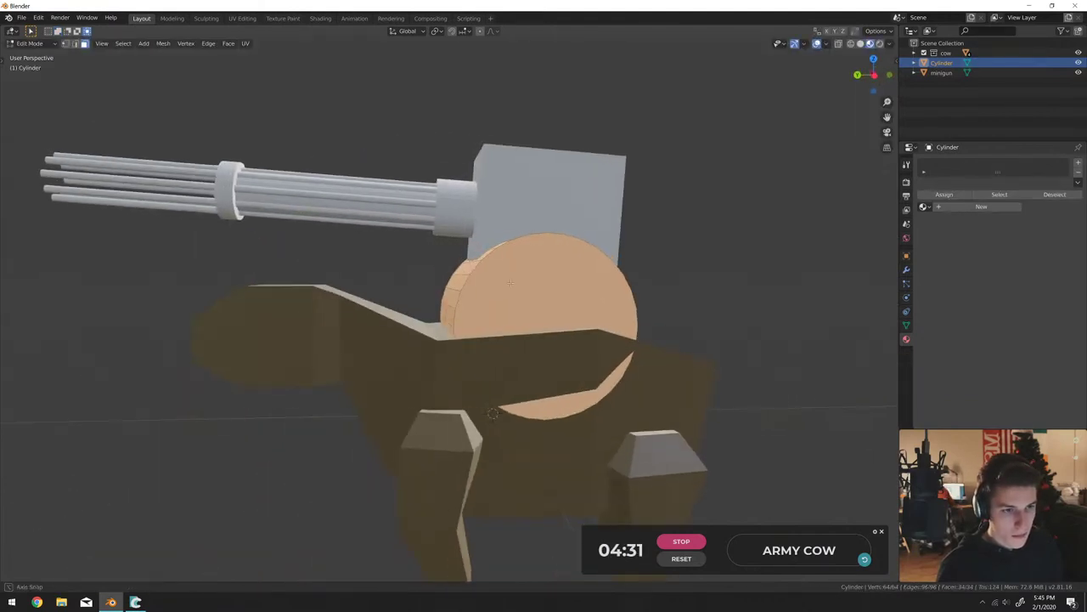
{"action": "key", "text": "KP_1"}
{"action": "key", "text": "KP_3"}
{"action": "key", "text": "KP_5"}
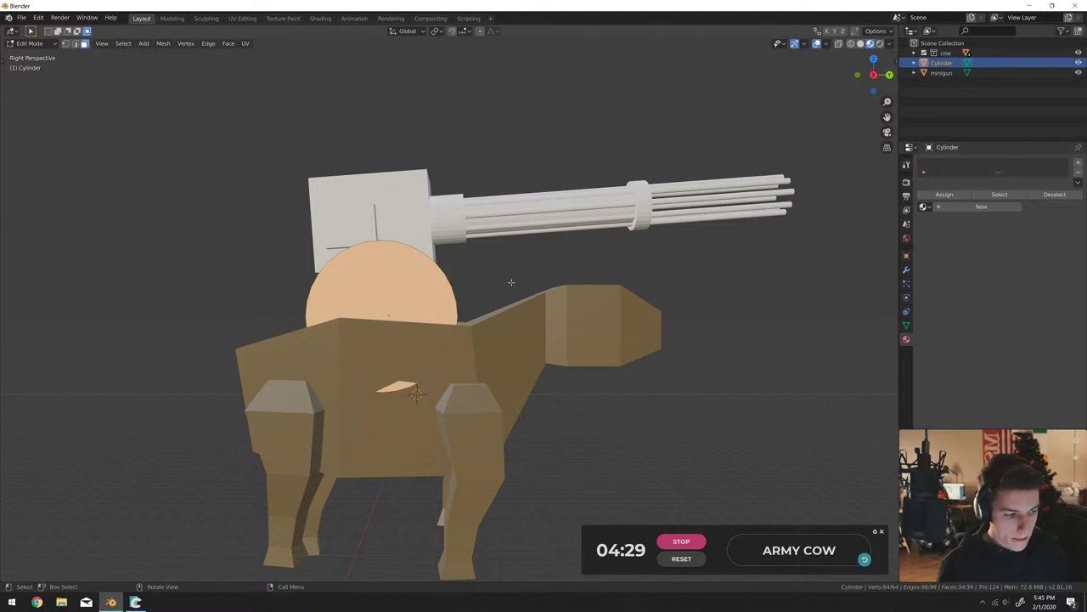
{"action": "key", "text": "z"}
{"action": "left_click", "coordinate": [416, 284]}
{"action": "key", "text": "KP_Decimal"}
{"action": "key", "text": "KP_5"}
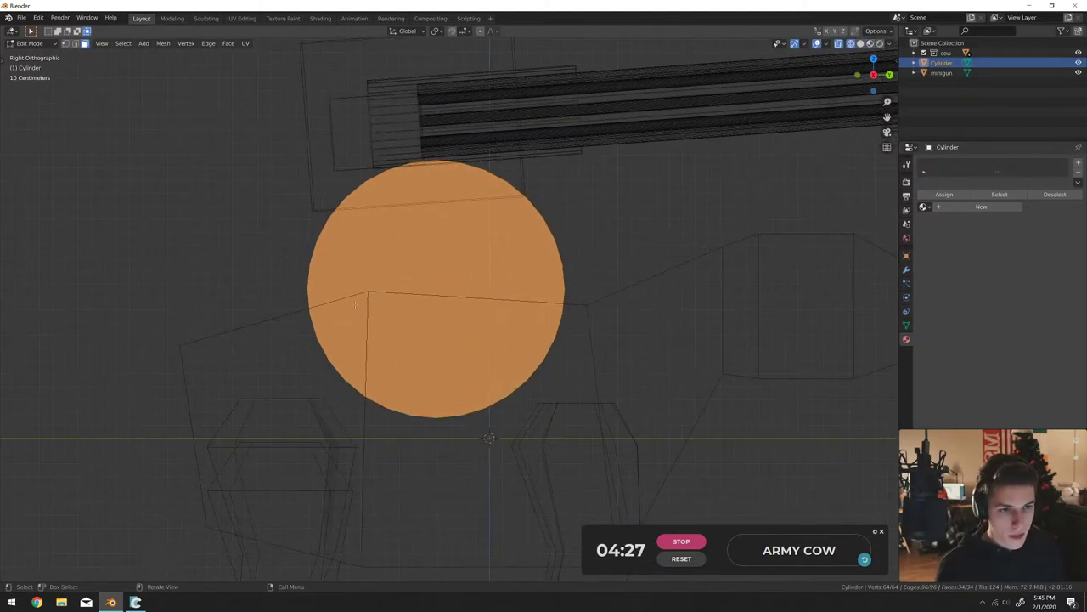
{"action": "key", "text": "alt+a"}
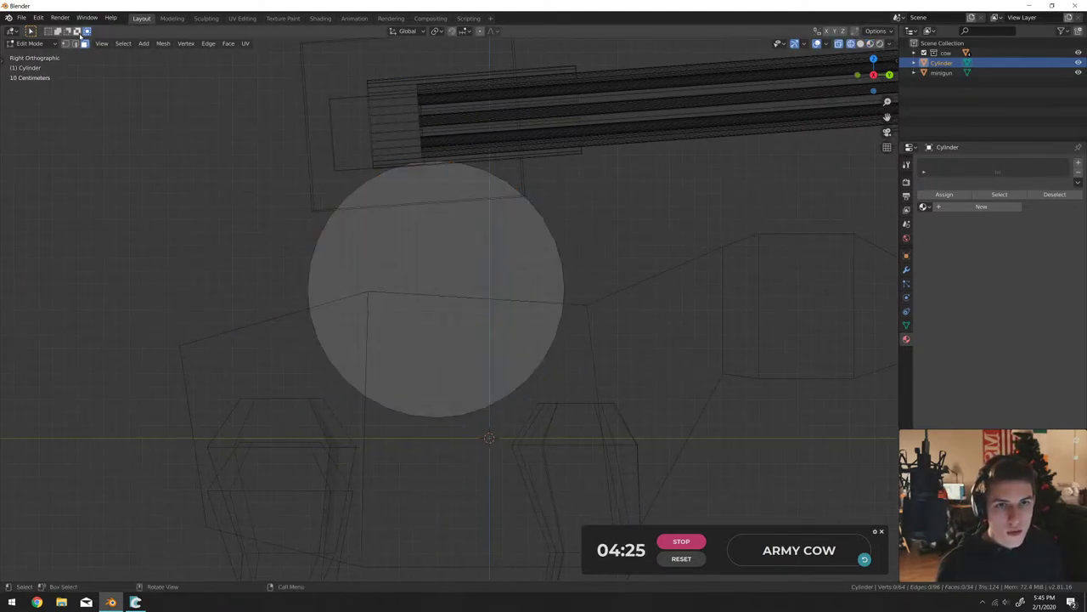
{"action": "left_click", "coordinate": [417, 275]}
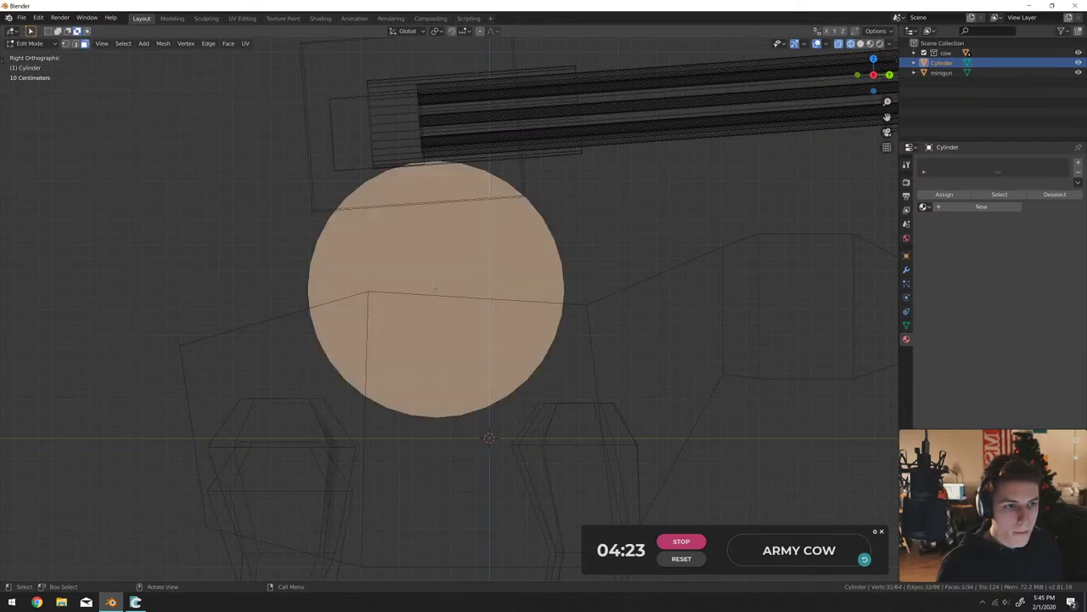
{"action": "key", "text": "x"}
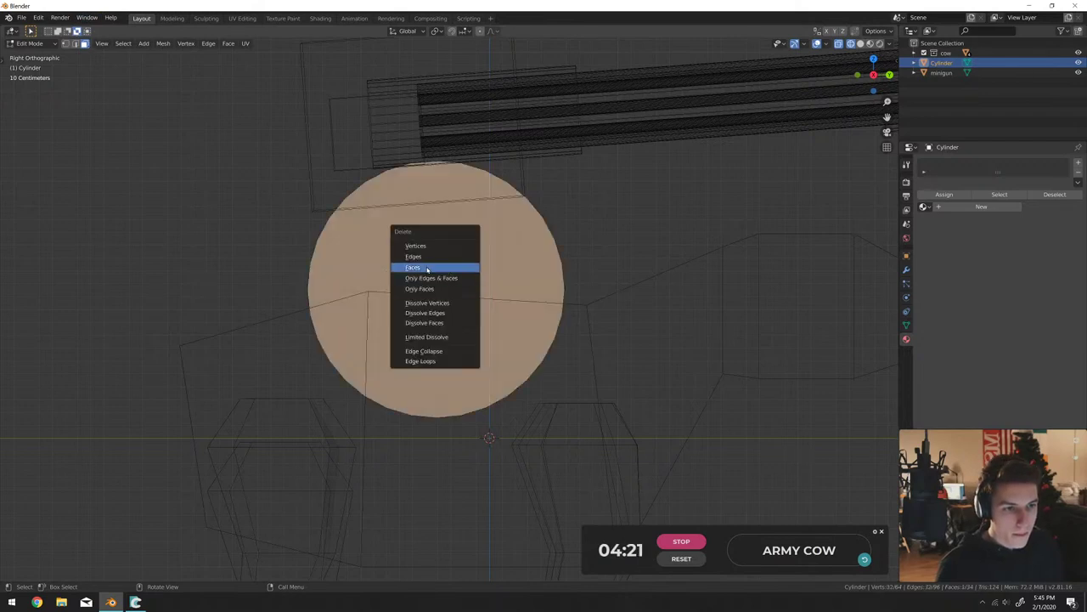
{"action": "left_click", "coordinate": [427, 269]}
Delete the arch's remaining back cap faces.
{"action": "left_click", "coordinate": [432, 289]}
{"action": "key", "text": "grave"}
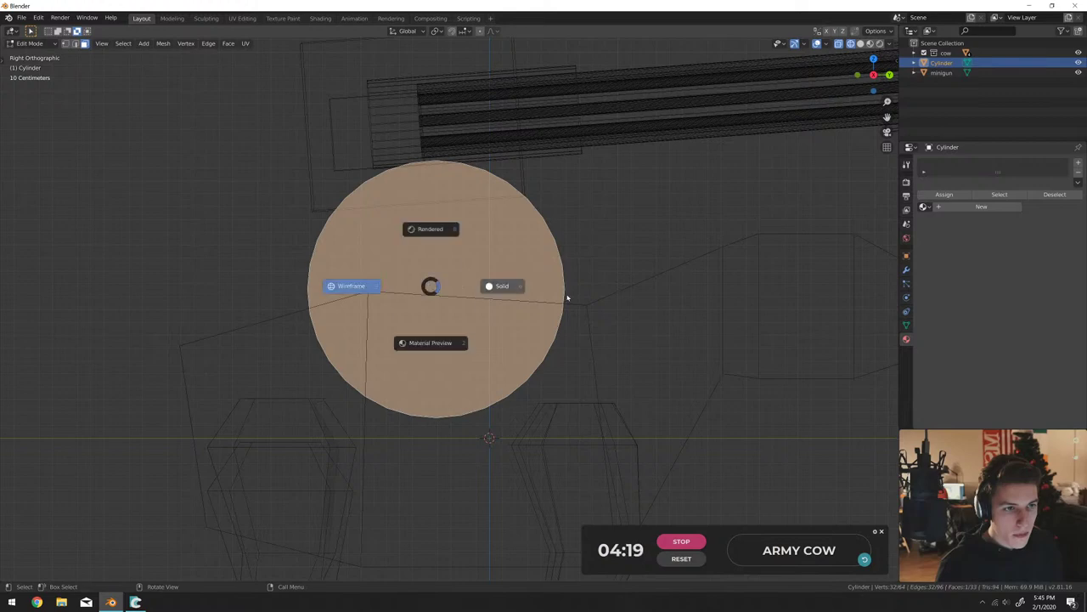
{"action": "middle_click_drag", "start_coordinate": [566, 294], "coordinate": [406, 252]}
{"action": "key", "text": "x"}
{"action": "left_click", "coordinate": [450, 285]}
{"action": "scroll", "coordinate": [442, 293], "scroll_direction": "up", "scroll_amount": 3}
{"action": "scroll", "coordinate": [252, 244], "scroll_direction": "down", "scroll_amount": 5}
{"action": "key", "text": "KP_3"}
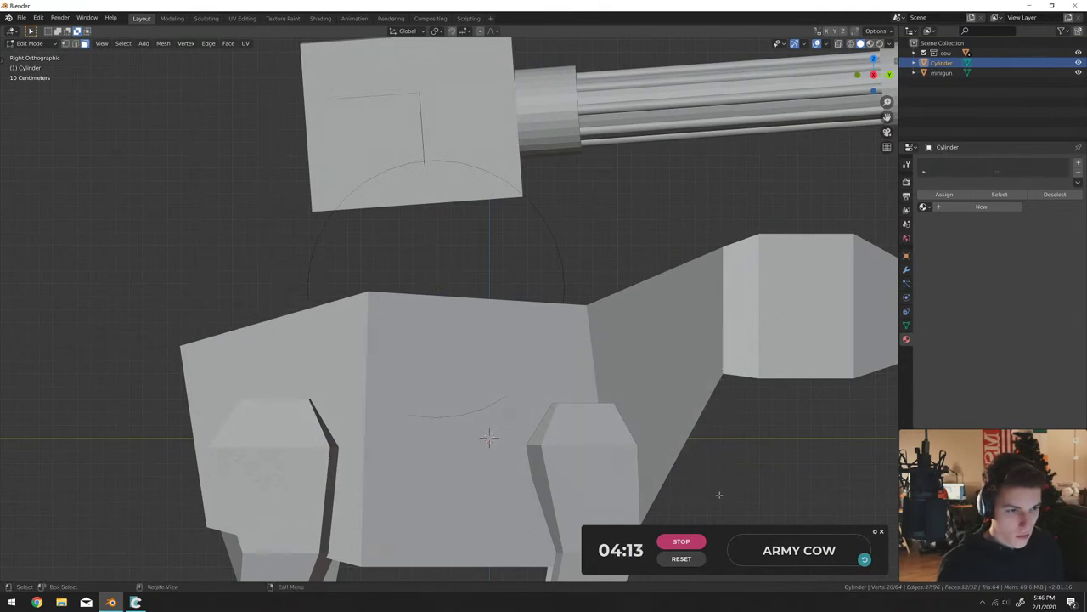
{"action": "key", "text": "x"}
{"action": "left_click", "coordinate": [524, 393]}
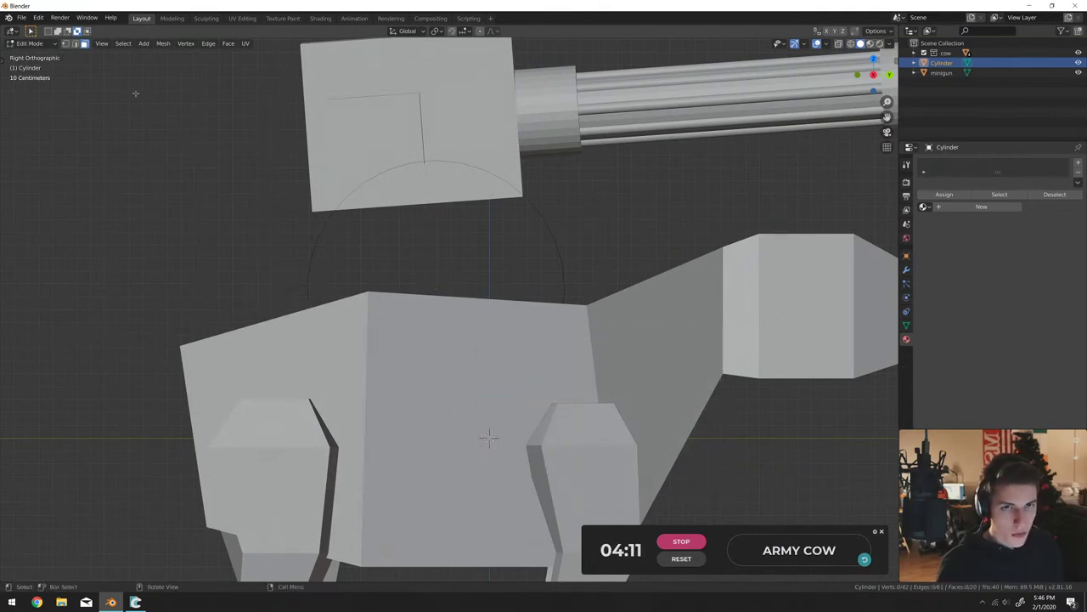
Fill both open end loops of the arch with new faces.
{"action": "middle_click_drag", "start_coordinate": [450, 306], "coordinate": [509, 316]}
{"action": "left_click", "coordinate": [375, 306], "text": "alt"}
{"action": "key", "text": "f"}
{"action": "left_click", "coordinate": [161, 304], "text": "alt"}
{"action": "key", "text": "f"}
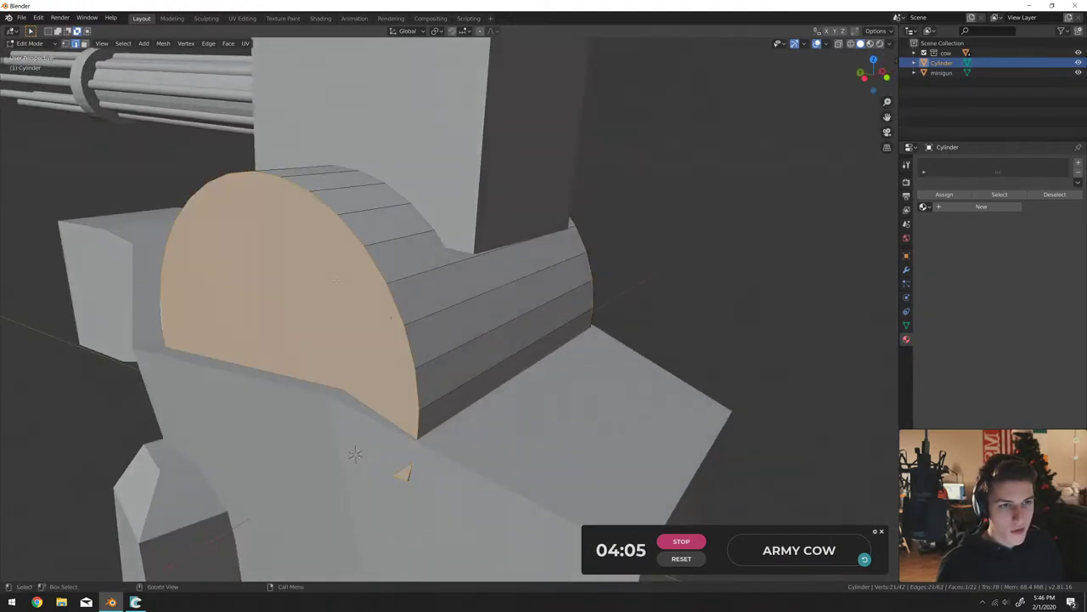
{"action": "key", "text": "z"}
{"action": "scroll", "coordinate": [485, 250], "scroll_direction": "down", "scroll_amount": 5}
Move the minigun block to its new spot and enter its Edit Mode with nothing selected.
{"action": "key", "text": "Tab"}
{"action": "middle_click_drag", "start_coordinate": [485, 249], "coordinate": [408, 204]}
{"action": "left_click", "coordinate": [516, 223]}
{"action": "key", "text": "g"}
{"action": "left_click", "coordinate": [517, 225]}
{"action": "key", "text": "Tab"}
{"action": "key", "text": "a"}
{"action": "key", "text": "alt+a"}
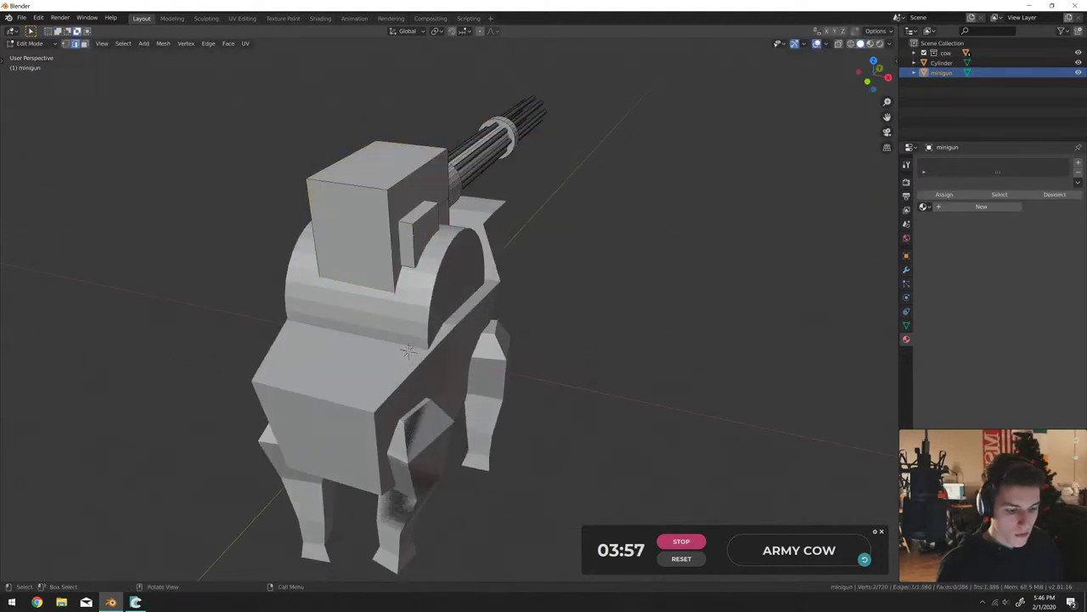
Raise the minigun's selected face along Z.
{"action": "key", "text": "g"}
{"action": "key", "text": "z"}
{"action": "left_click", "coordinate": [416, 209]}
{"action": "key", "text": "Tab"}
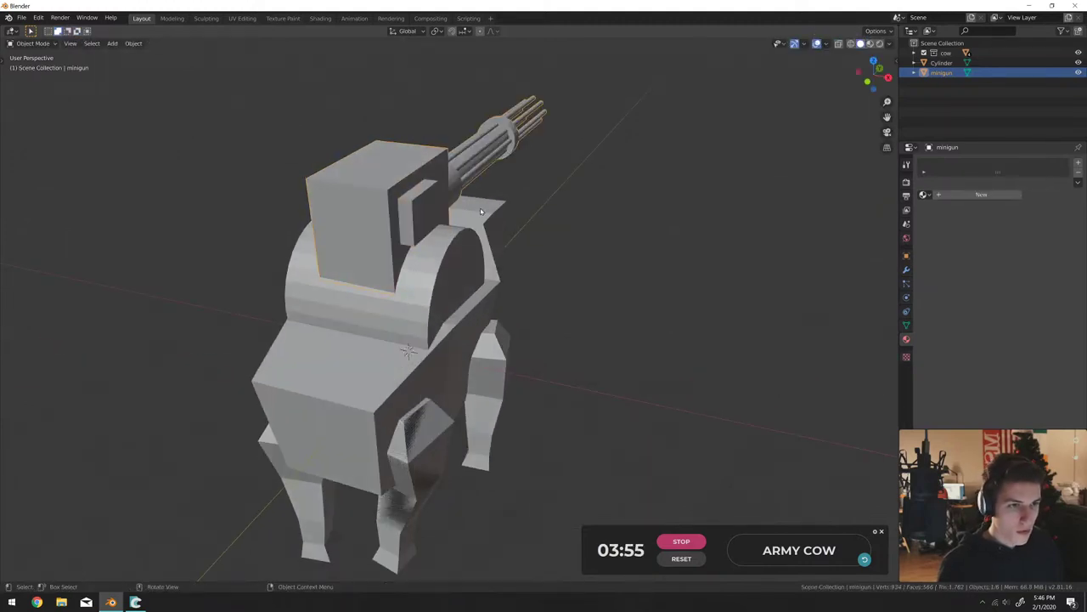
Shade the half-cylinder base smooth and enable Auto Smooth under its mesh Normals.
{"action": "middle_click_drag", "start_coordinate": [417, 209], "coordinate": [477, 260]}
{"action": "left_click", "coordinate": [478, 282]}
{"action": "right_click", "coordinate": [452, 297]}
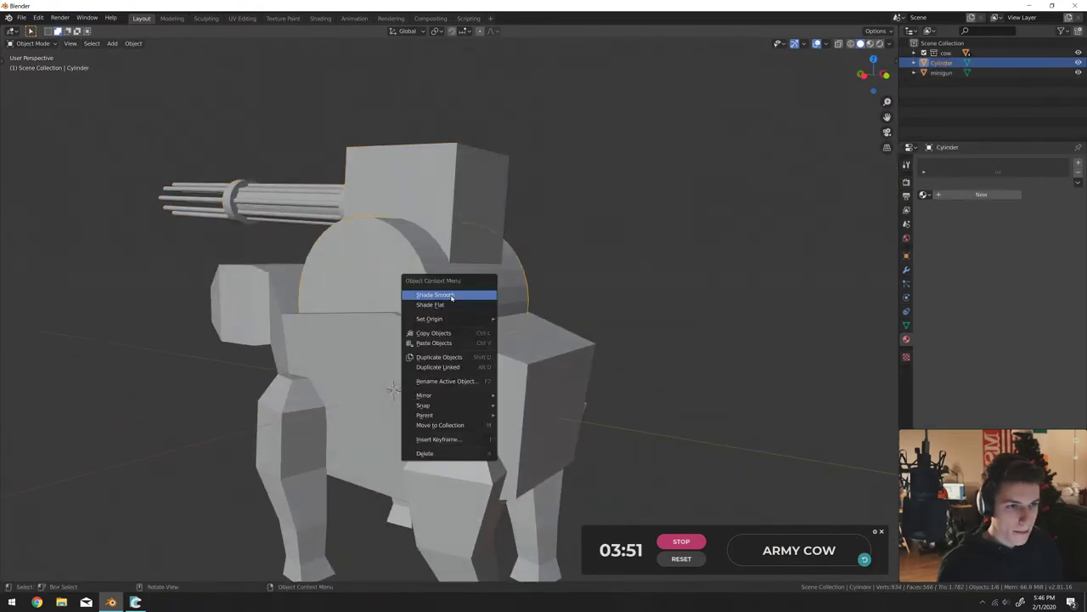
{"action": "left_click", "coordinate": [435, 293]}
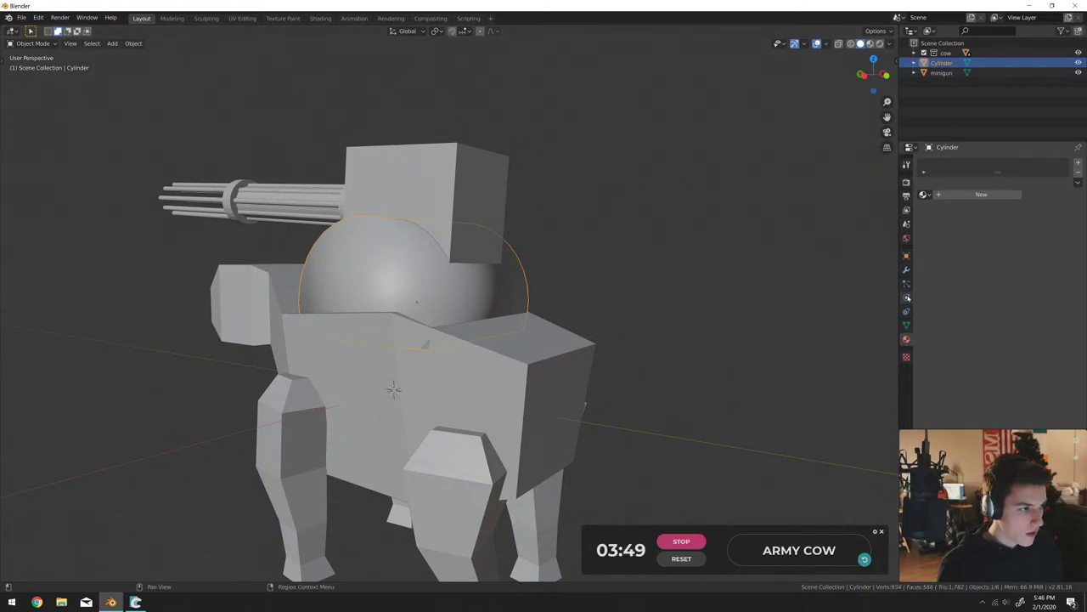
{"action": "left_click", "coordinate": [906, 283]}
{"action": "left_click", "coordinate": [907, 326]}
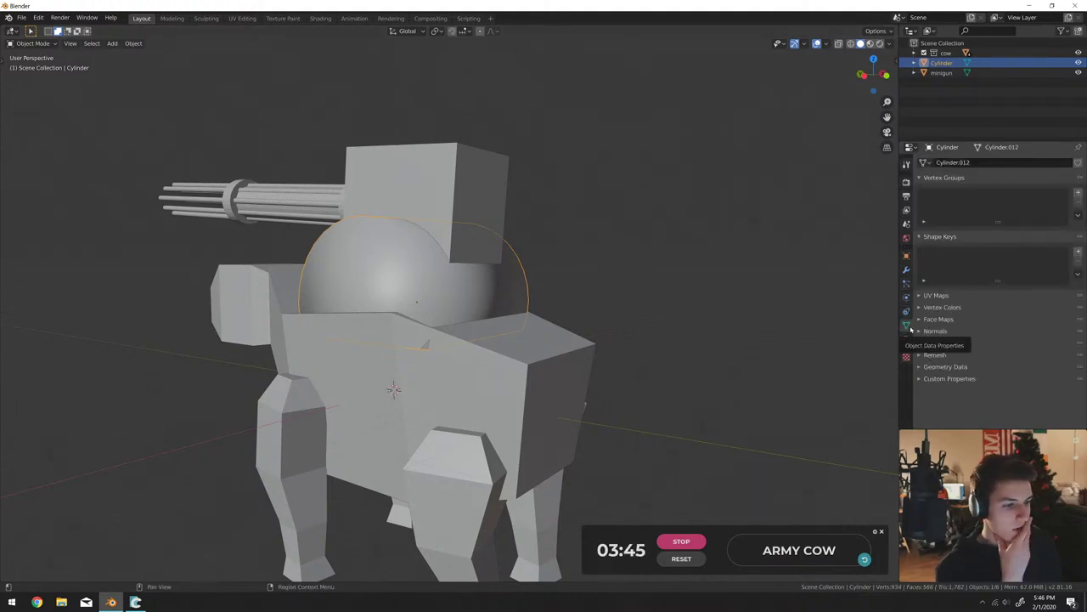
{"action": "left_click", "coordinate": [905, 269]}
{"action": "left_click", "coordinate": [938, 162]}
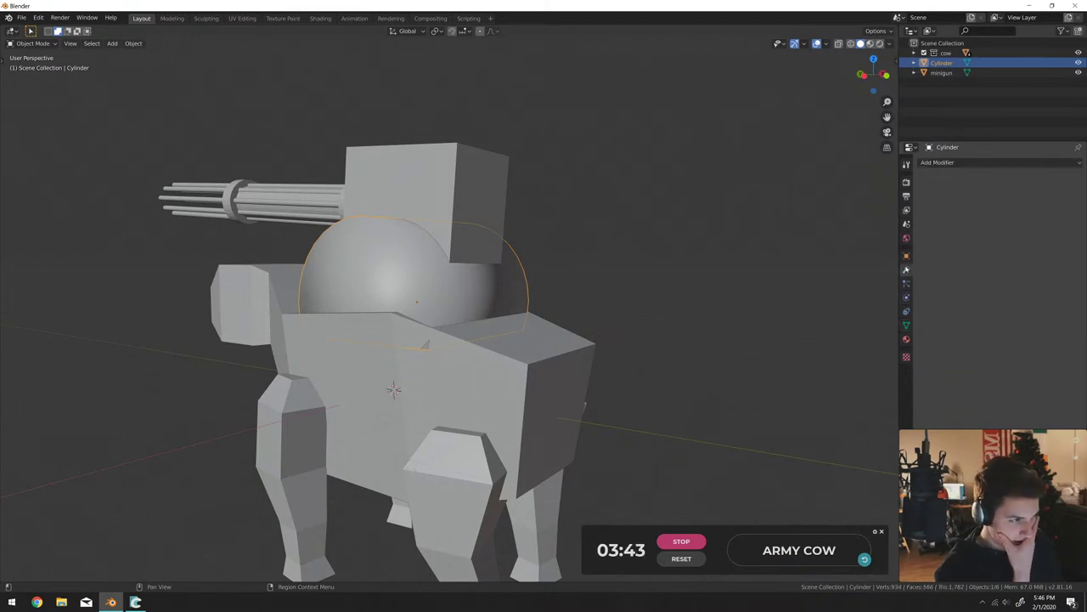
{"action": "left_click", "coordinate": [905, 325]}
{"action": "left_click", "coordinate": [936, 331]}
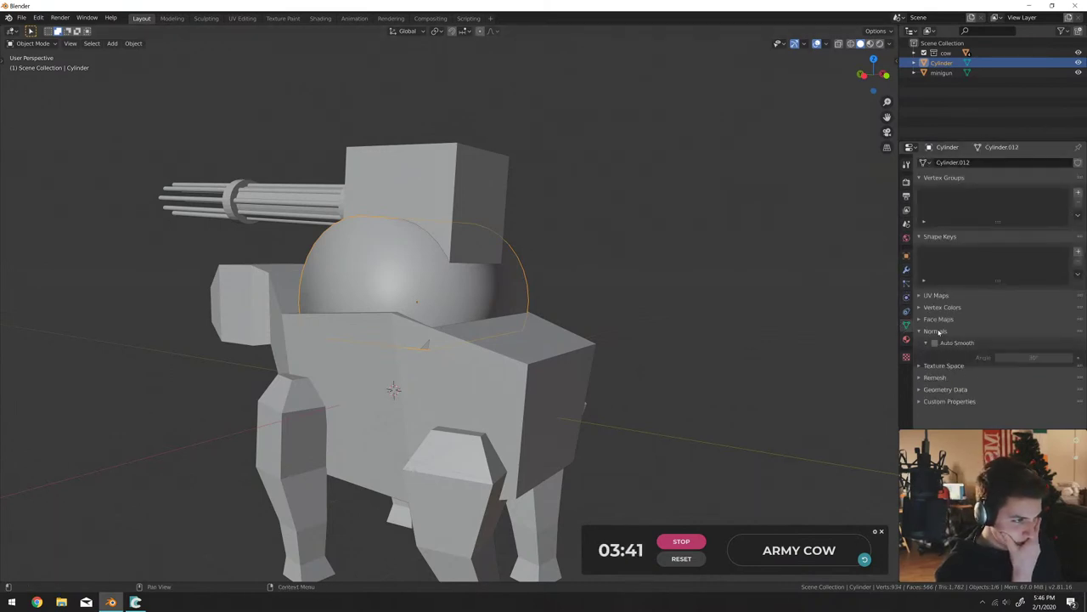
{"action": "left_click", "coordinate": [928, 342]}
{"action": "left_click", "coordinate": [935, 331]}
Duplicate the base in place, thin the copy along X and enlarge it.
{"action": "mouse_move", "coordinate": [476, 297]}
{"action": "middle_mouse_down"}
{"action": "mouse_move", "coordinate": [498, 303]}
{"action": "mouse_move", "coordinate": [425, 297]}
{"action": "mouse_move", "coordinate": [417, 310]}
{"action": "mouse_move", "coordinate": [516, 323]}
{"action": "mouse_move", "coordinate": [544, 297]}
{"action": "middle_mouse_up"}
{"action": "scroll", "coordinate": [442, 286], "scroll_direction": "up", "scroll_amount": 3}
{"action": "key", "text": "shift+d"}
{"action": "right_click", "coordinate": [566, 299]}
{"action": "key", "text": "s"}
{"action": "key", "text": "x"}
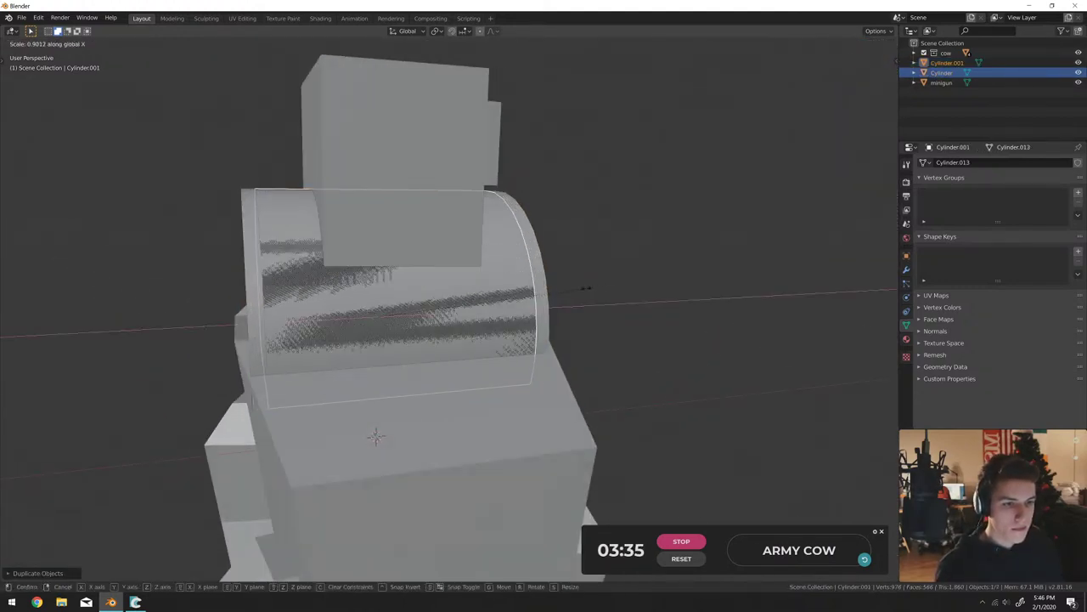
{"action": "left_click", "coordinate": [500, 292]}
{"action": "key", "text": "s"}
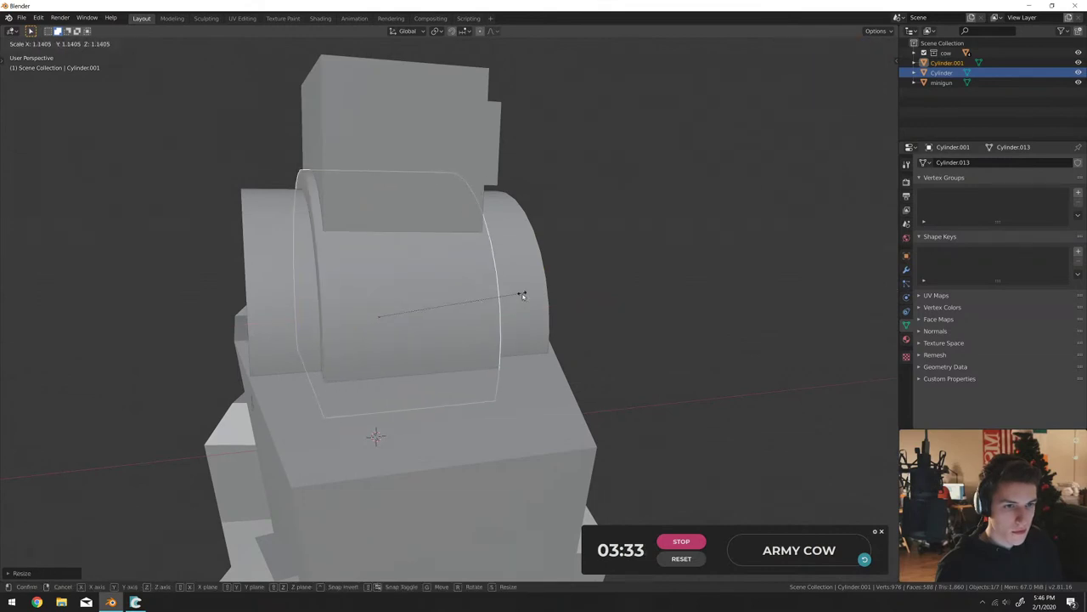
{"action": "left_click", "coordinate": [522, 294]}
Rescale the copy along a single axis to shape the rim.
{"action": "middle_click_drag", "start_coordinate": [522, 295], "coordinate": [601, 305]}
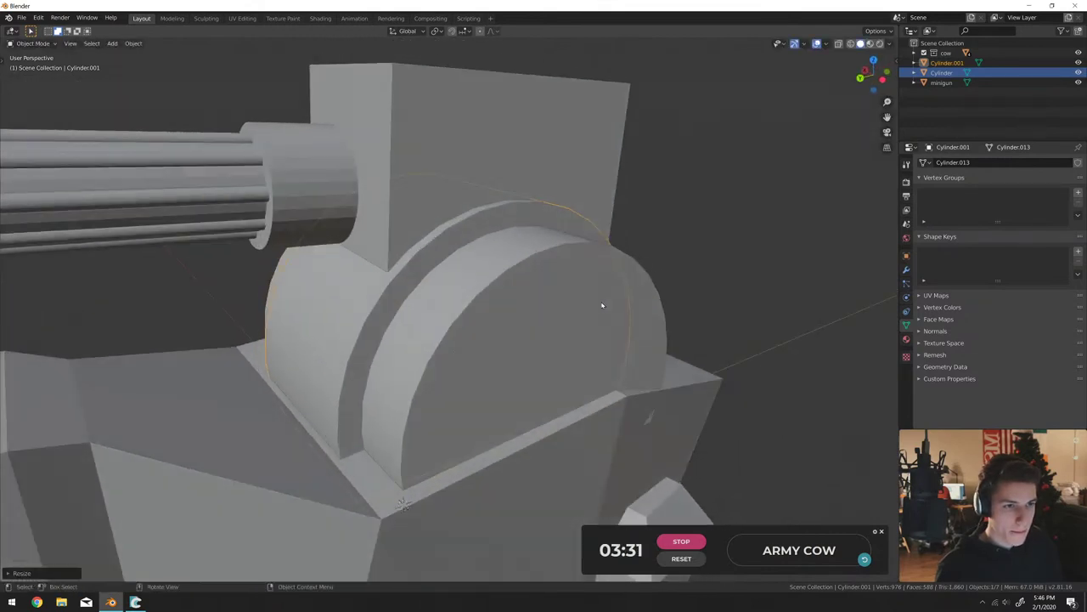
{"action": "key", "text": "s"}
{"action": "key", "text": "y"}
{"action": "key", "text": "s"}
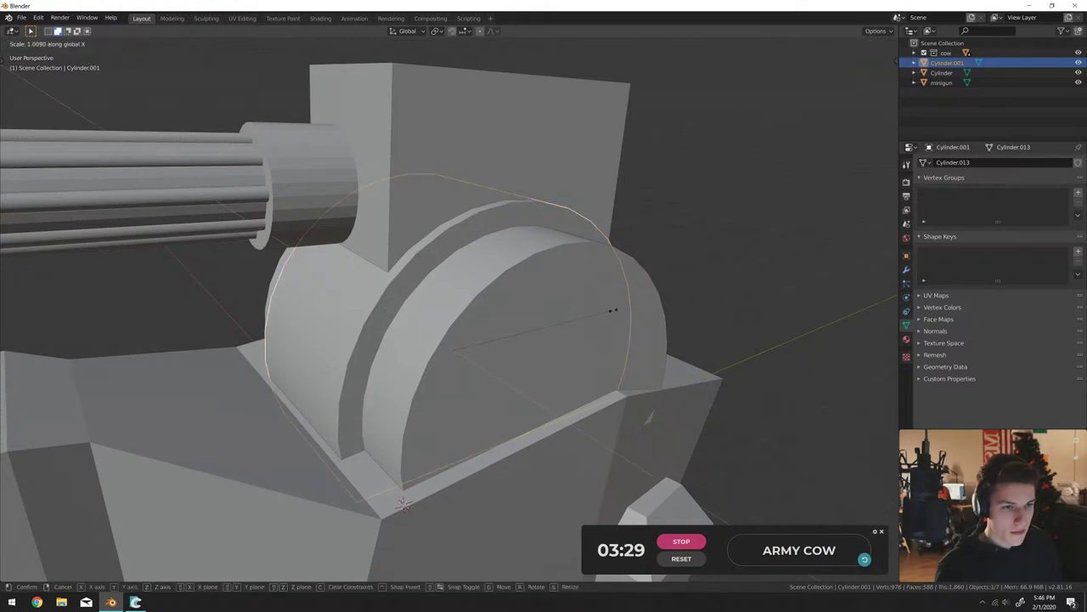
{"action": "left_click", "coordinate": [651, 322]}
Move a face of the minigun's gun block to a new position.
{"action": "middle_click_drag", "start_coordinate": [651, 323], "coordinate": [502, 320]}
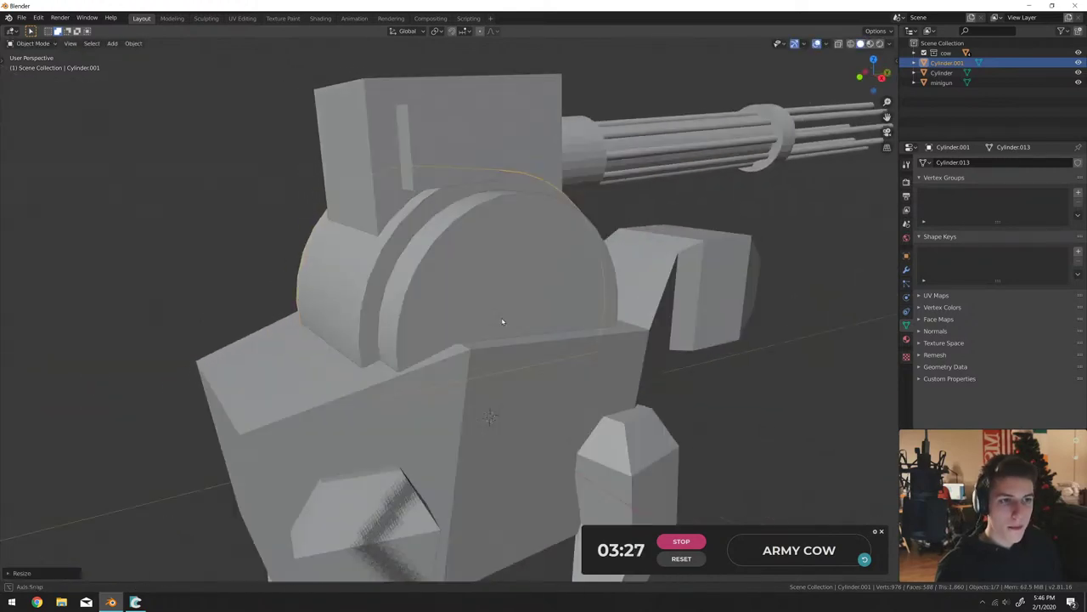
{"action": "scroll", "coordinate": [481, 323], "scroll_direction": "up", "scroll_amount": 4}
{"action": "left_click", "coordinate": [482, 192]}
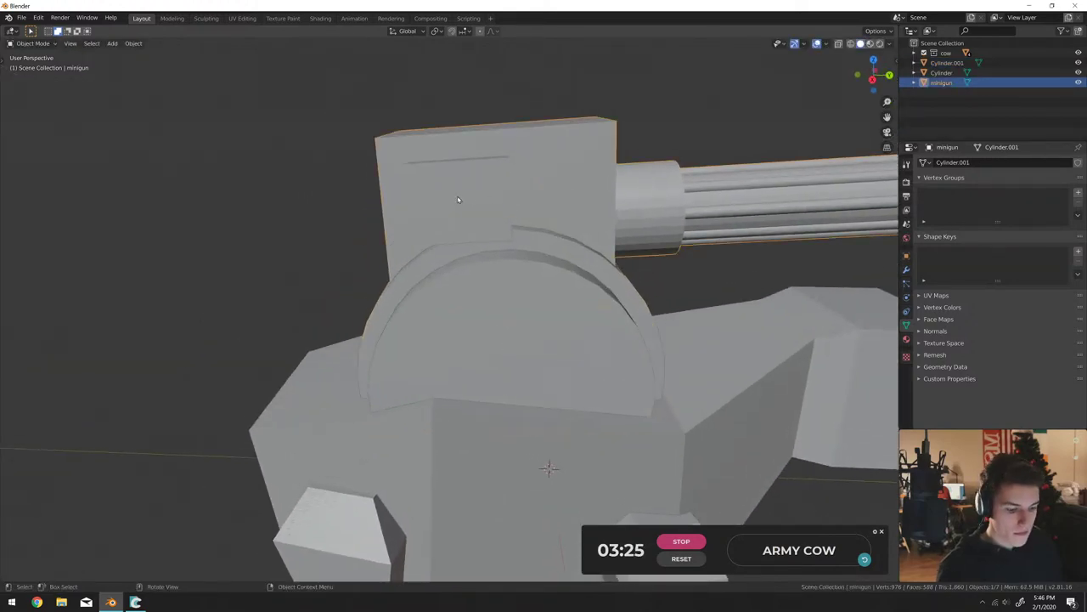
{"action": "key", "text": "Tab"}
{"action": "left_click", "coordinate": [478, 196]}
{"action": "key", "text": "g"}
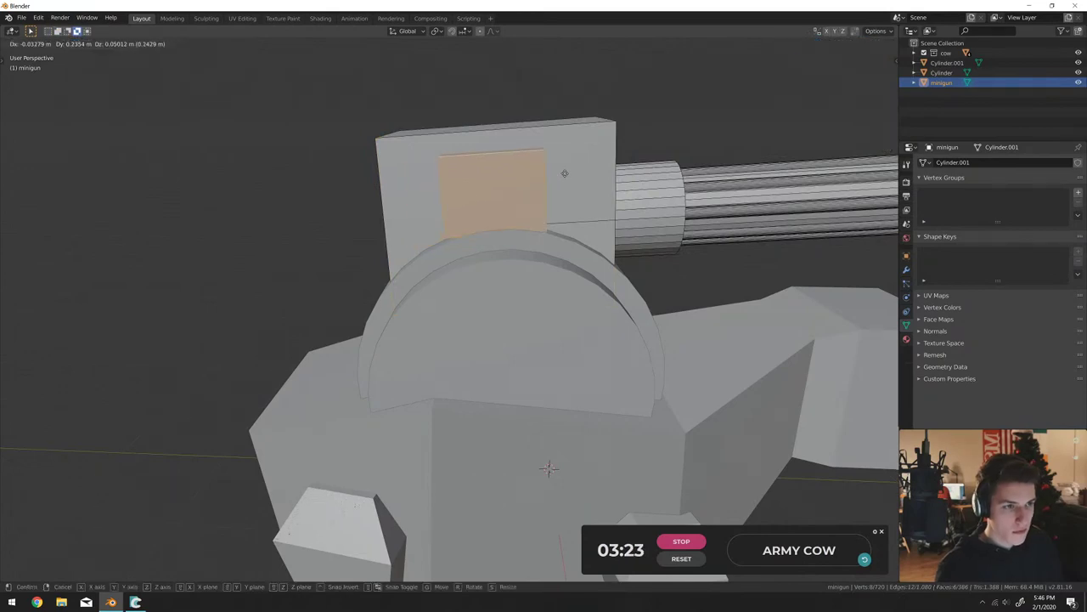
{"action": "left_click", "coordinate": [602, 161]}
{"action": "key", "text": "Tab"}
Switch the viewport to Material Preview and select the cow body.
{"action": "mouse_move", "coordinate": [603, 161]}
{"action": "middle_mouse_down"}
{"action": "mouse_move", "coordinate": [691, 178]}
{"action": "mouse_move", "coordinate": [669, 169]}
{"action": "mouse_move", "coordinate": [636, 179]}
{"action": "mouse_move", "coordinate": [466, 365]}
{"action": "middle_mouse_up"}
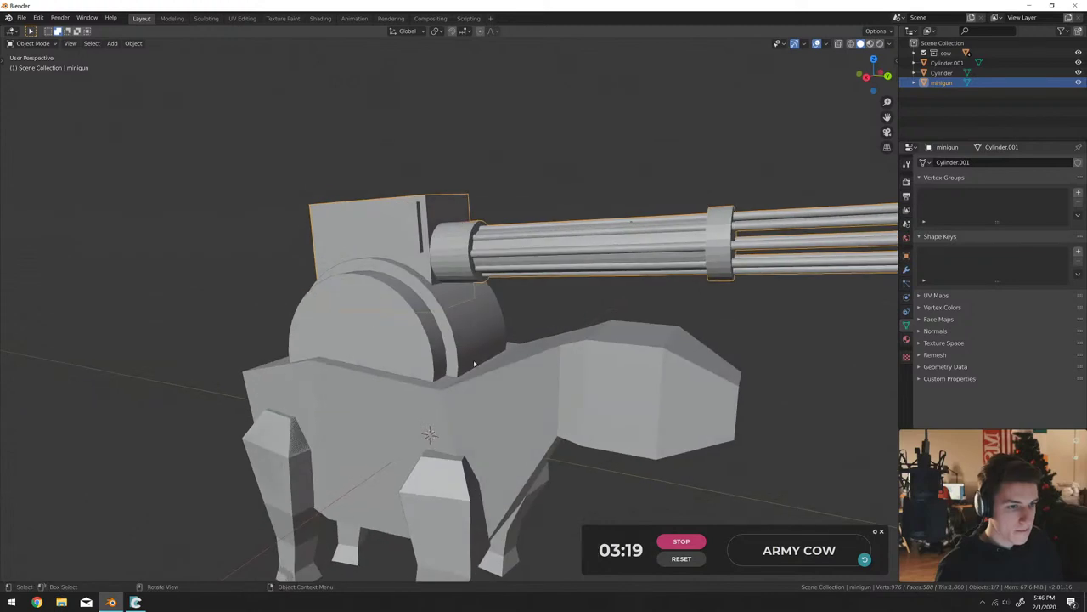
{"action": "key", "text": "z"}
{"action": "left_click", "coordinate": [450, 427]}
{"action": "left_click", "coordinate": [271, 465]}
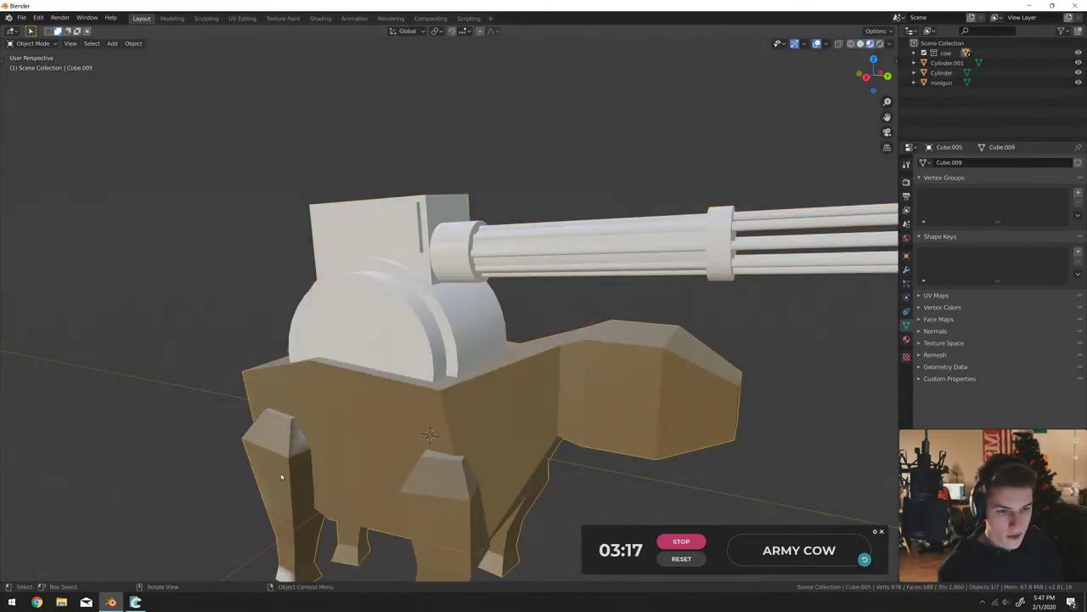
Delete the brown front leg and join the white leg into the cow body.
{"action": "key", "text": "Tab"}
{"action": "key", "text": "l"}
{"action": "key", "text": "x"}
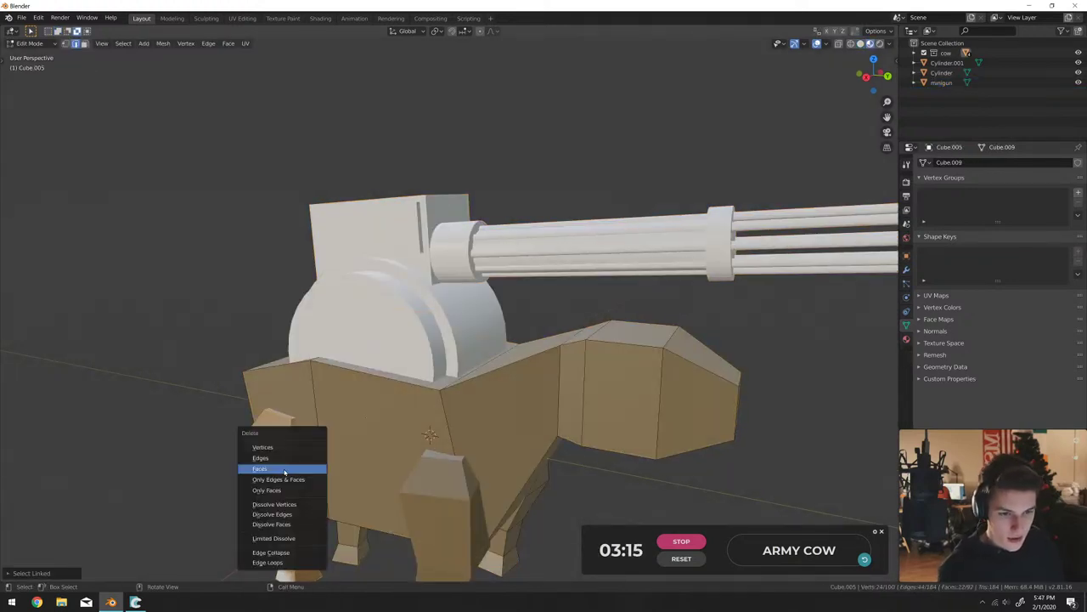
{"action": "left_click", "coordinate": [285, 445]}
{"action": "key", "text": "Tab"}
{"action": "left_click", "coordinate": [284, 461]}
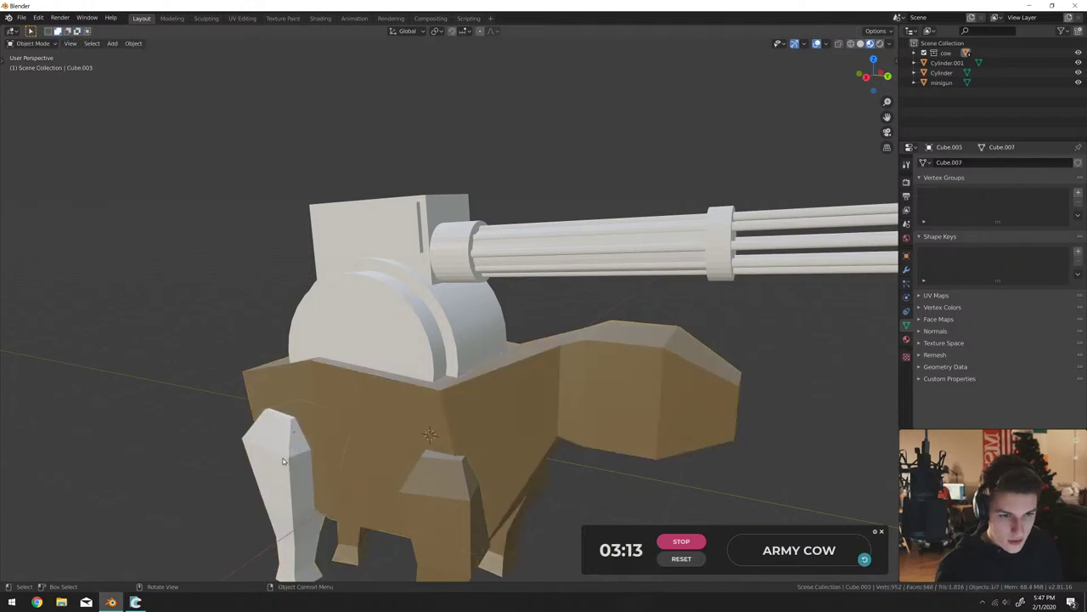
{"action": "left_click", "coordinate": [357, 446], "text": "shift"}
{"action": "key", "text": "ctrl+j"}
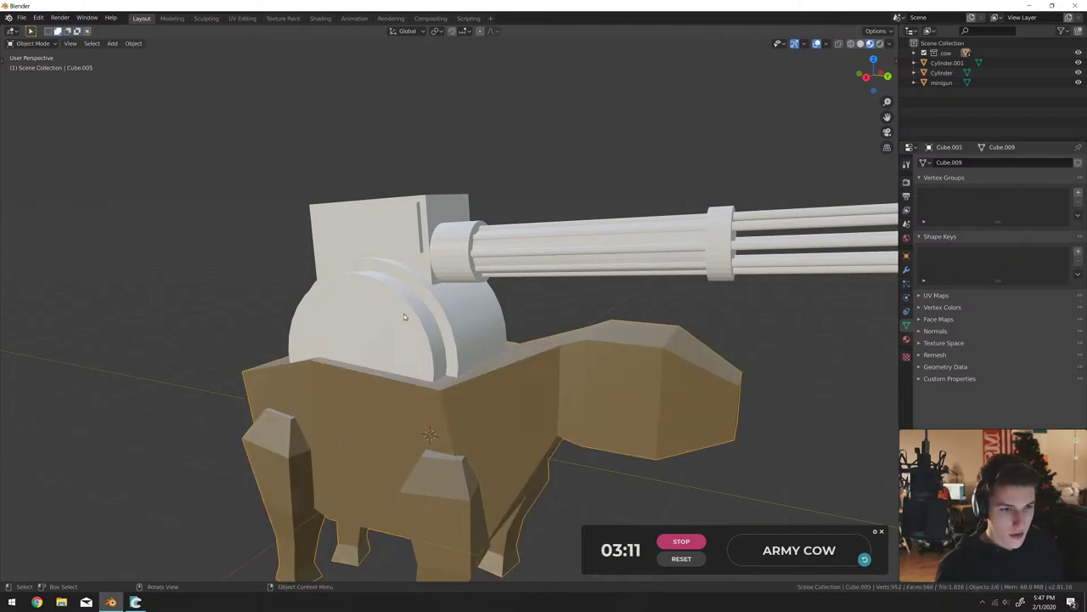
Give the turret base a new grey material.
{"action": "middle_click_drag", "start_coordinate": [403, 313], "coordinate": [476, 306]}
{"action": "left_click", "coordinate": [942, 72]}
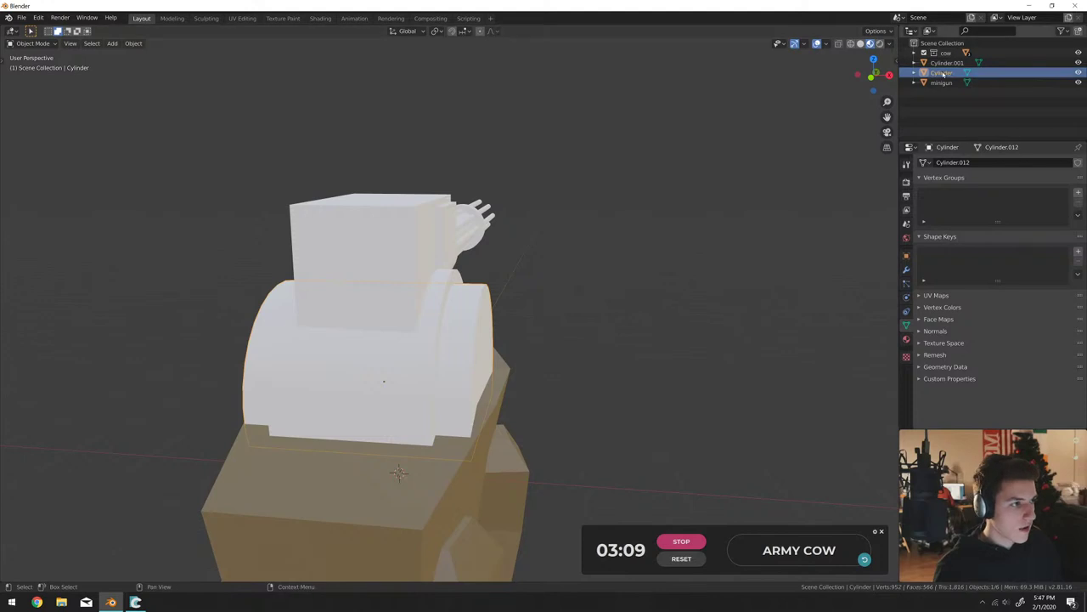
{"action": "double_click", "coordinate": [941, 74]}
{"action": "left_click", "coordinate": [906, 339]}
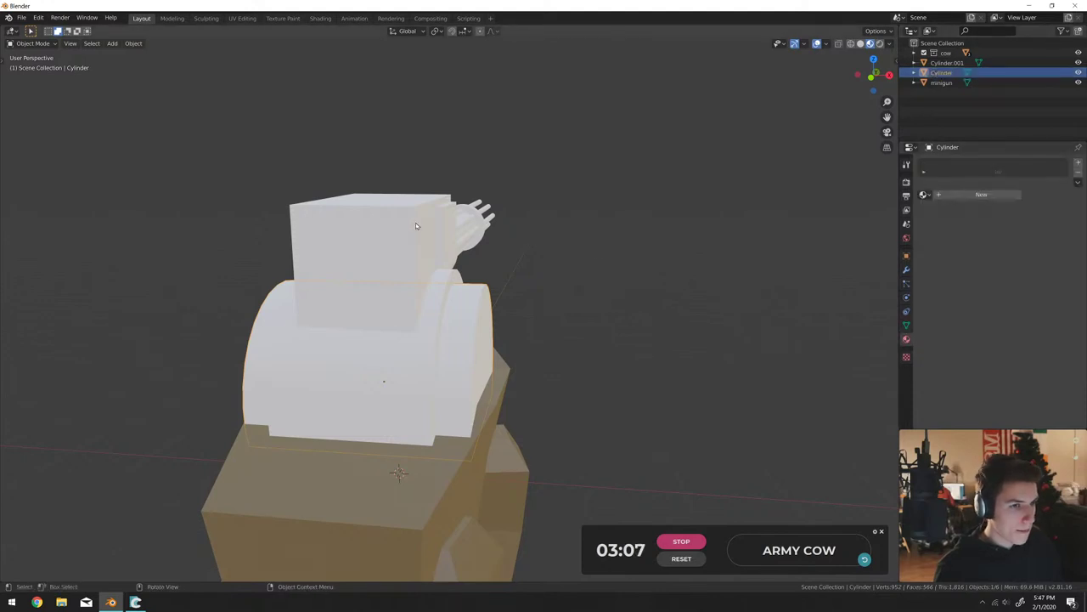
{"action": "left_click", "coordinate": [415, 222]}
{"action": "scroll", "coordinate": [583, 211], "scroll_direction": "up", "scroll_amount": 3}
{"action": "middle_click_drag", "start_coordinate": [583, 211], "coordinate": [473, 217]}
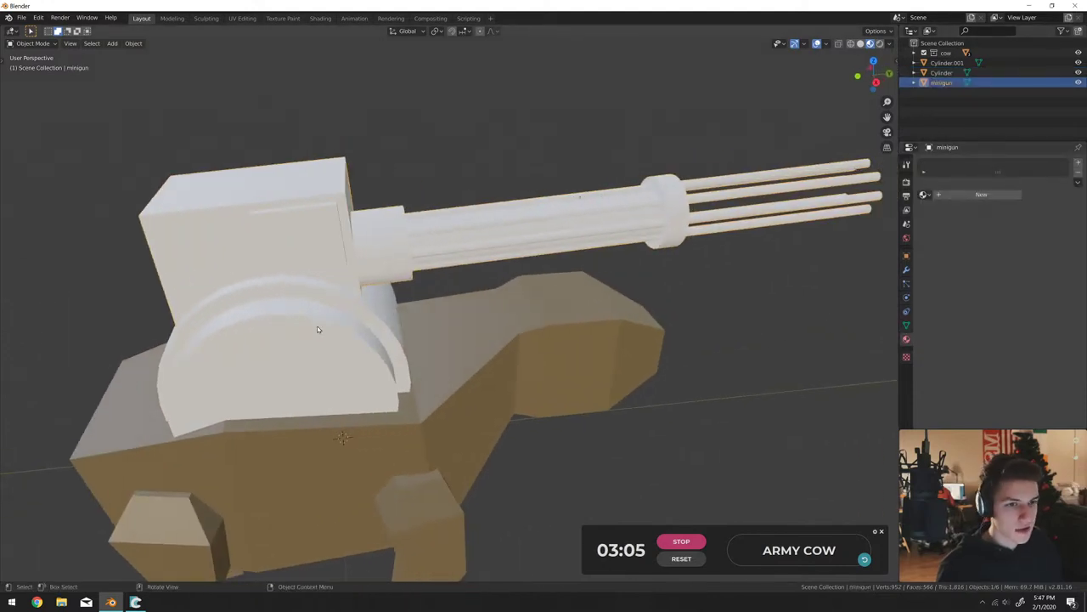
{"action": "left_click", "coordinate": [296, 358]}
{"action": "left_click", "coordinate": [985, 195]}
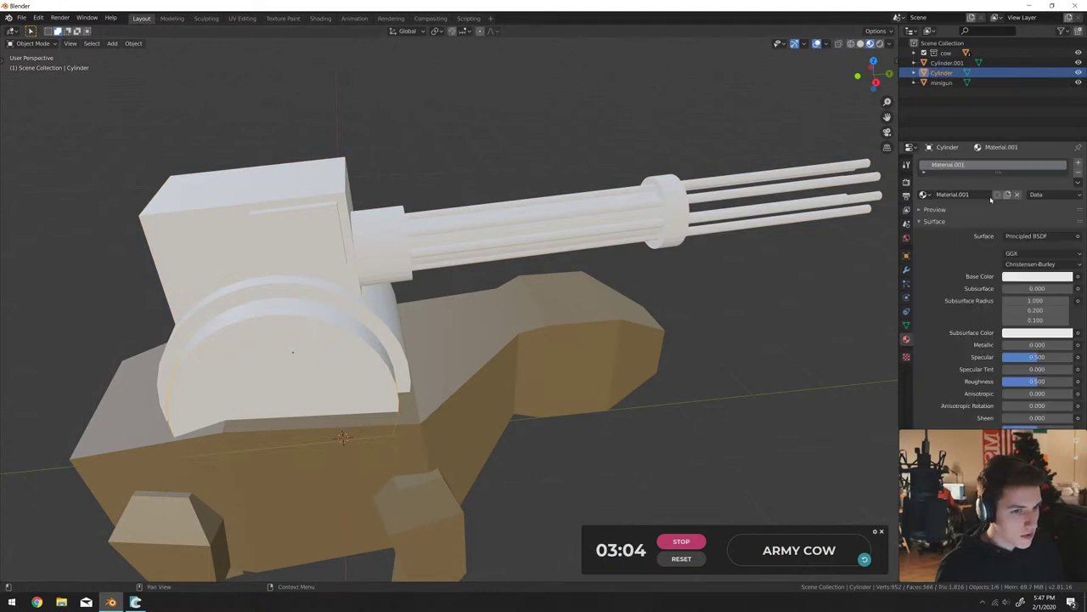
{"action": "left_click", "coordinate": [1024, 276]}
{"action": "left_click_drag", "start_coordinate": [1032, 241], "coordinate": [1011, 241]}
Give the rim Cylinder.001 a new dark grey material (0.092).
{"action": "left_click", "coordinate": [947, 63]}
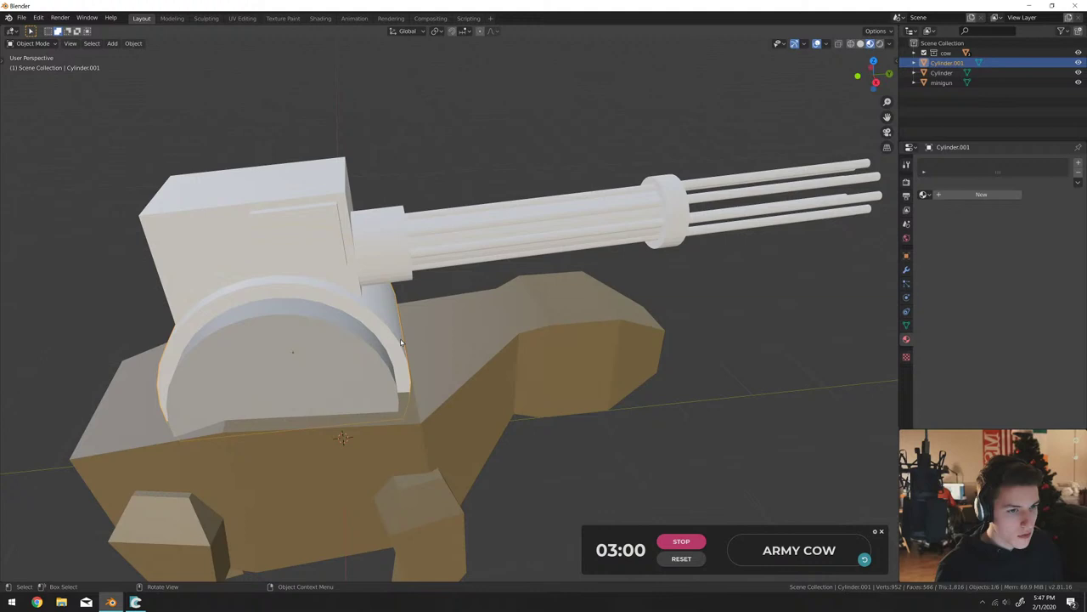
{"action": "left_click", "coordinate": [985, 195]}
{"action": "left_click", "coordinate": [1018, 276]}
{"action": "left_click_drag", "start_coordinate": [1032, 232], "coordinate": [1018, 251]}
{"action": "middle_click_drag", "start_coordinate": [509, 238], "coordinate": [359, 287]}
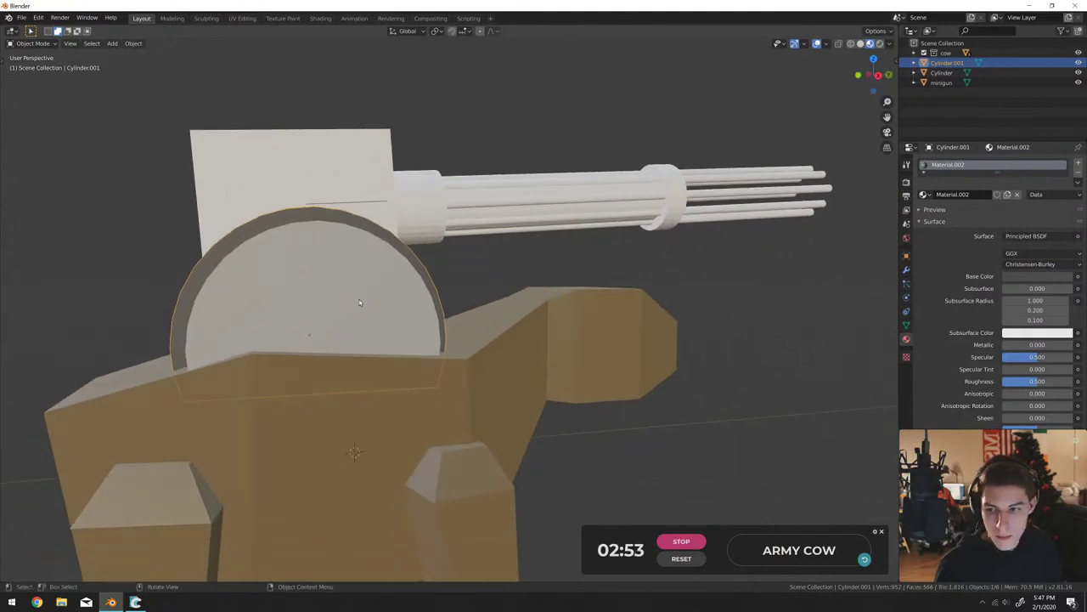
{"action": "scroll", "coordinate": [358, 302], "scroll_direction": "down", "scroll_amount": 5}
{"action": "middle_click_drag", "start_coordinate": [280, 360], "coordinate": [353, 311]}
Add a cube and scale it down into a thin slab.
{"action": "key", "text": "shift+a"}
{"action": "mouse_move", "coordinate": [357, 311]}
{"action": "left_click", "coordinate": [441, 319]}
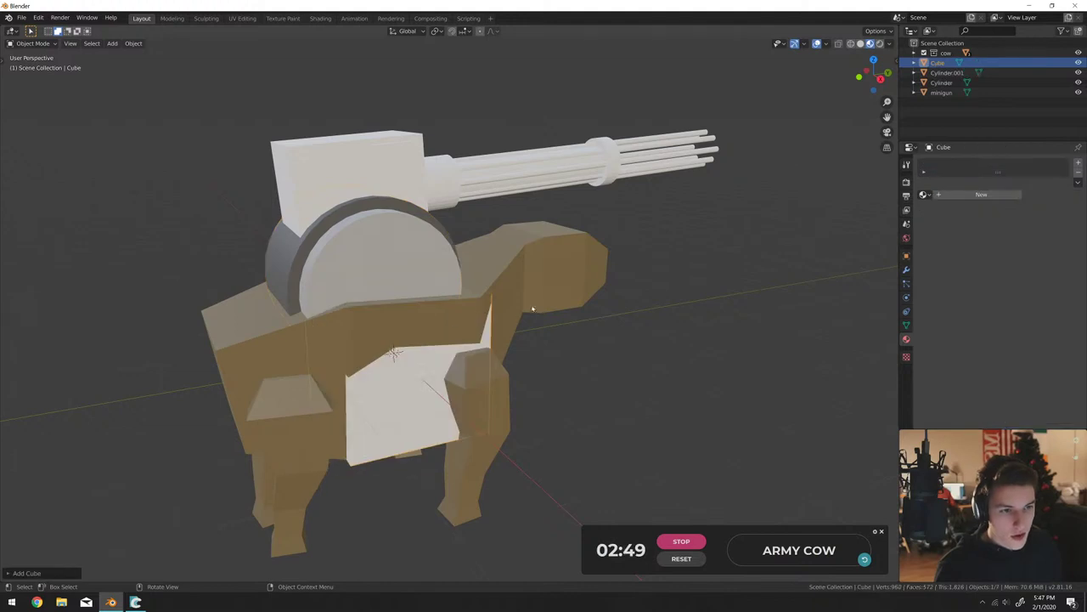
{"action": "key", "text": "s"}
{"action": "left_click", "coordinate": [510, 323]}
{"action": "middle_click_drag", "start_coordinate": [509, 322], "coordinate": [468, 347]}
{"action": "key", "text": "s"}
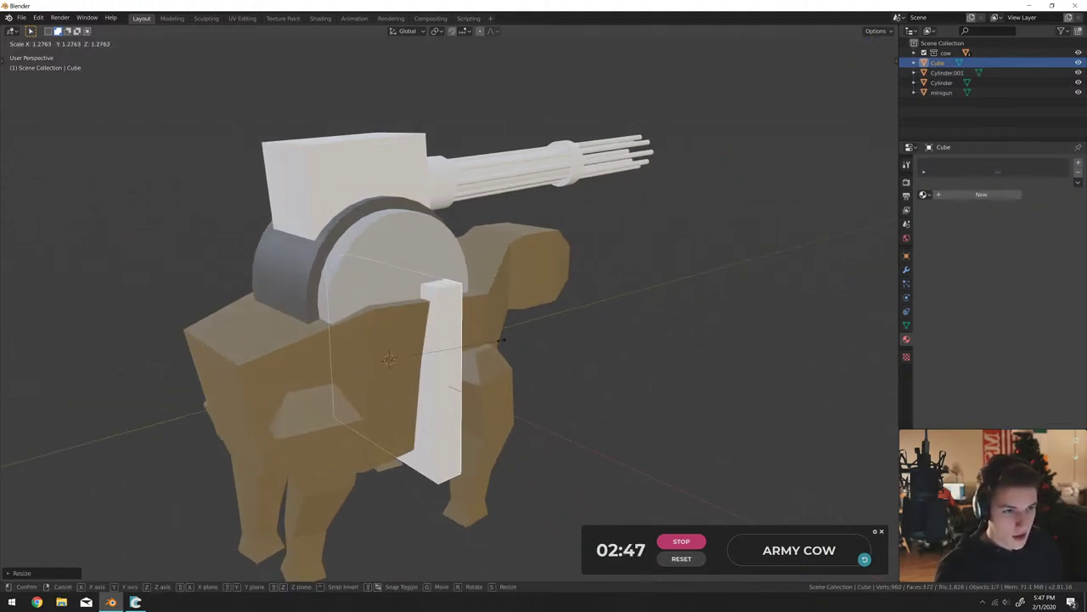
{"action": "left_click", "coordinate": [501, 339]}
Lower the slab along Z and rescale it to fit the cow's back.
{"action": "key", "text": "g"}
{"action": "key", "text": "z"}
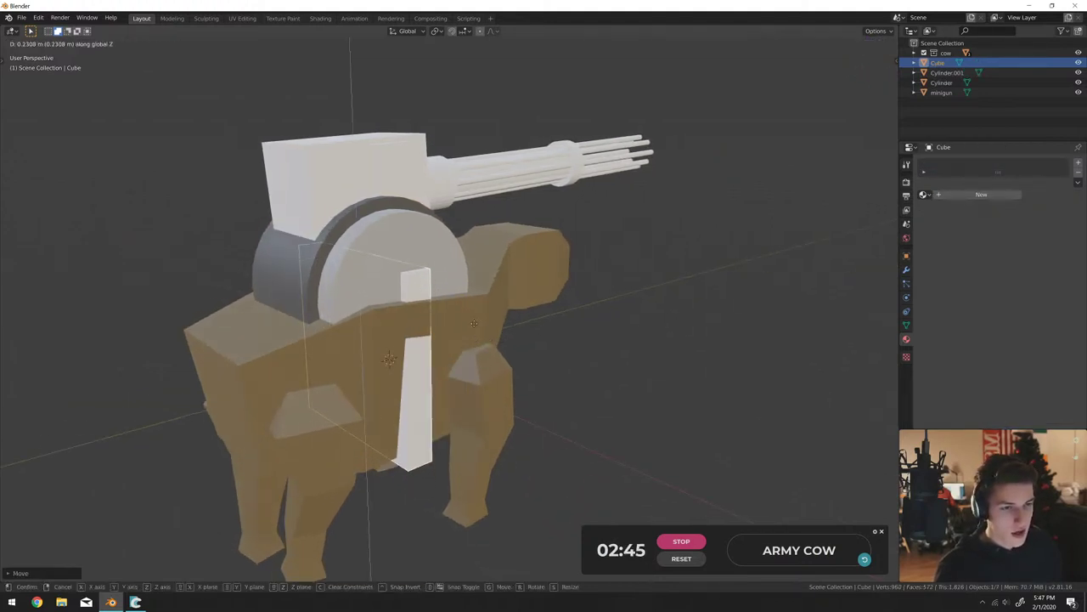
{"action": "left_click", "coordinate": [474, 323]}
{"action": "middle_click_drag", "start_coordinate": [474, 322], "coordinate": [510, 319]}
{"action": "key", "text": "s"}
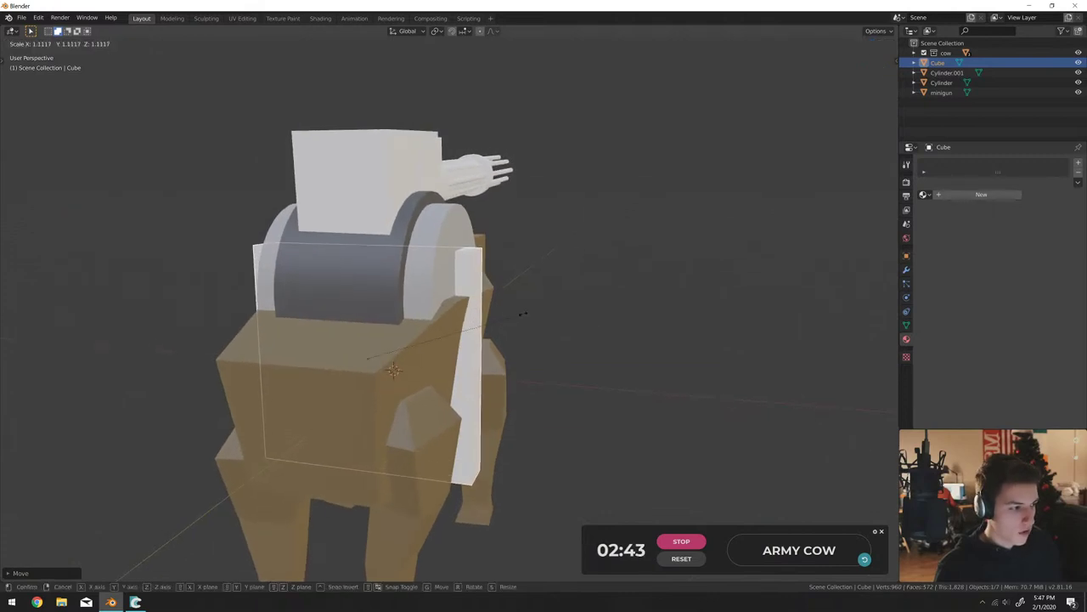
{"action": "left_click", "coordinate": [521, 314]}
{"action": "key", "text": "s"}
{"action": "left_click", "coordinate": [516, 316]}
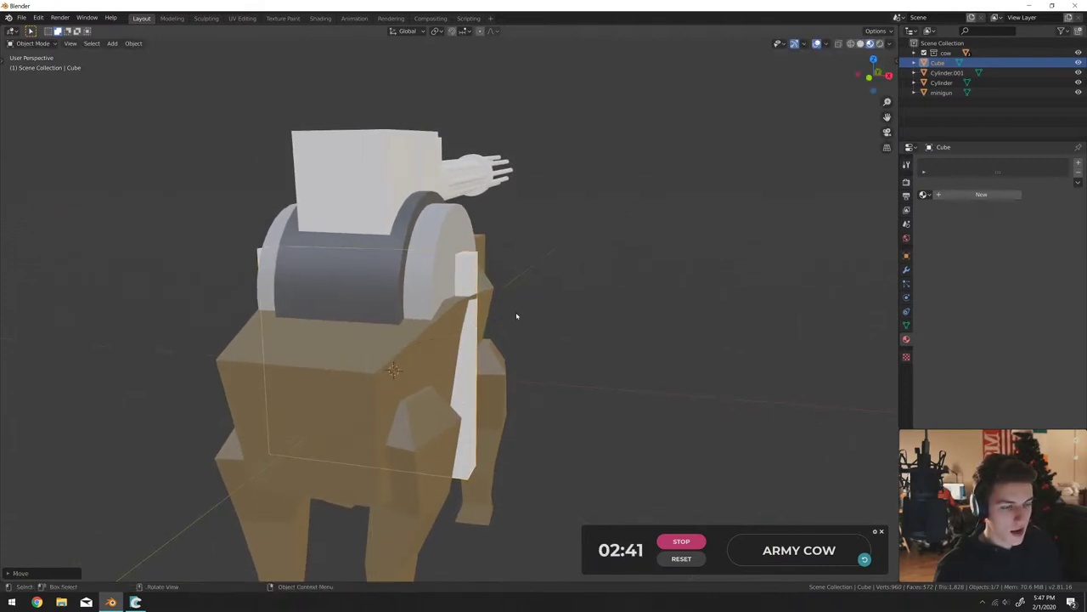
In Edit Mode, resize the slab mesh and narrow it along the X axis.
{"action": "scroll", "coordinate": [489, 323], "scroll_direction": "down", "scroll_amount": 5}
{"action": "scroll", "coordinate": [473, 297], "scroll_direction": "up", "scroll_amount": 3}
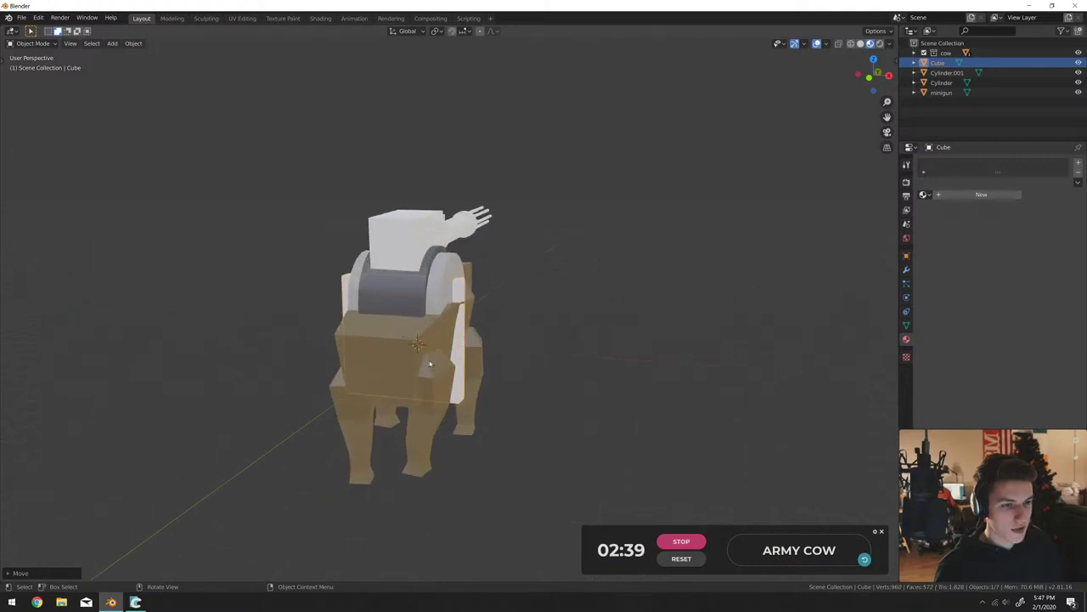
{"action": "scroll", "coordinate": [442, 340], "scroll_direction": "down", "scroll_amount": 2}
{"action": "scroll", "coordinate": [337, 297], "scroll_direction": "down", "scroll_amount": 3}
{"action": "scroll", "coordinate": [407, 312], "scroll_direction": "up", "scroll_amount": 7}
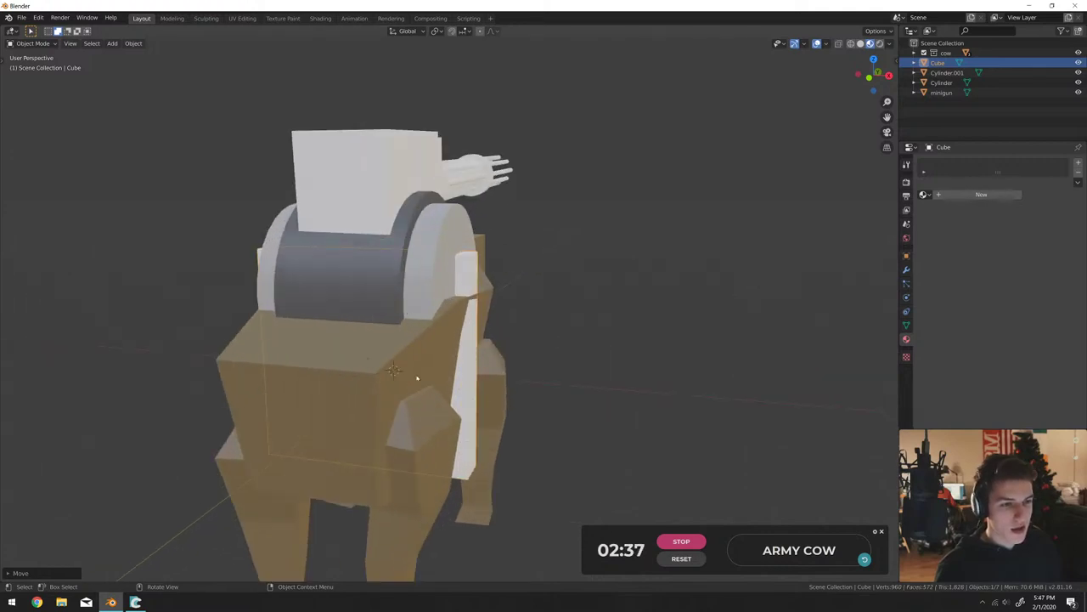
{"action": "scroll", "coordinate": [417, 377], "scroll_direction": "down", "scroll_amount": 4}
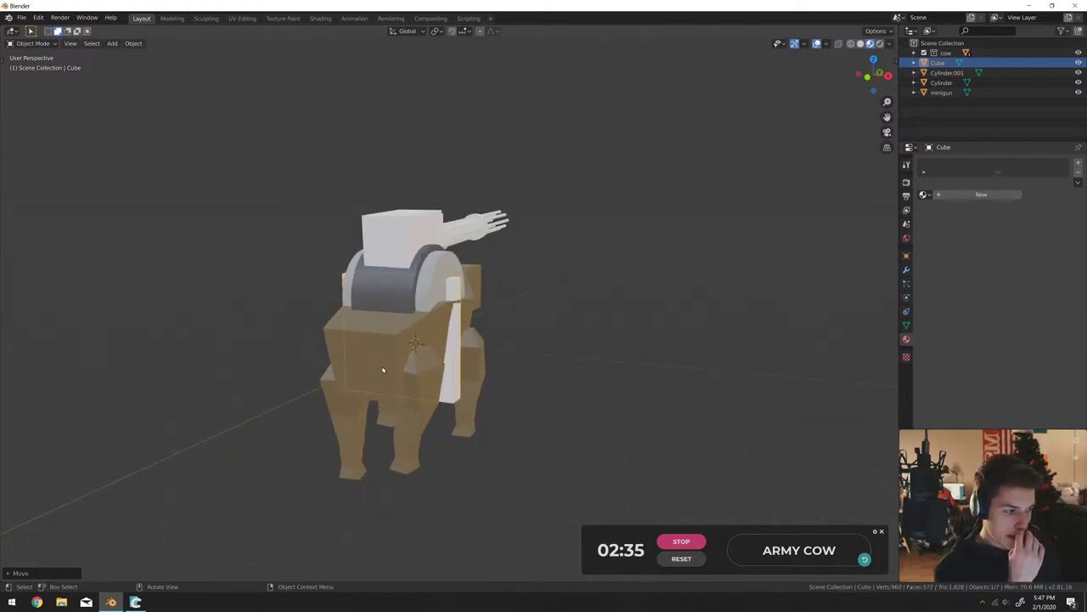
{"action": "scroll", "coordinate": [424, 354], "scroll_direction": "down", "scroll_amount": 2}
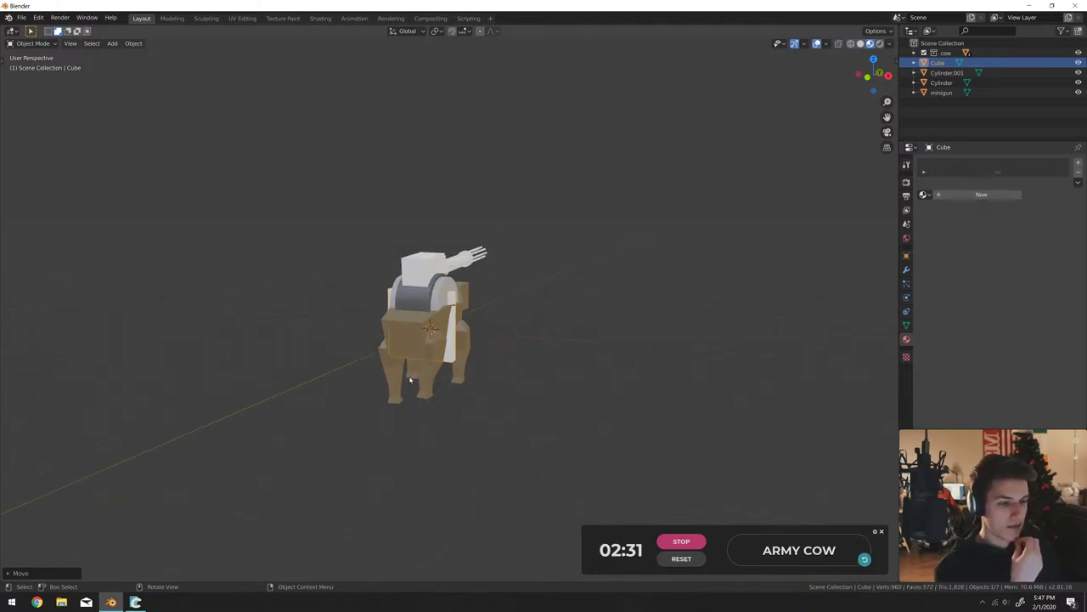
{"action": "middle_click_drag", "start_coordinate": [410, 380], "coordinate": [442, 351]}
{"action": "scroll", "coordinate": [441, 351], "scroll_direction": "up", "scroll_amount": 3}
{"action": "key", "text": "Tab"}
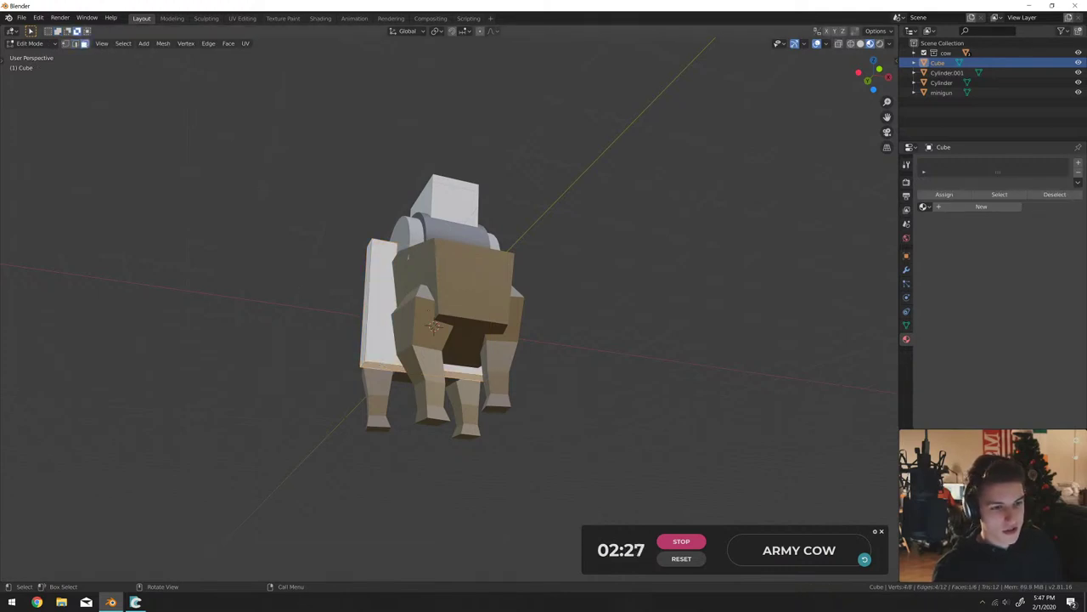
{"action": "mouse_move", "coordinate": [646, 374]}
{"action": "middle_mouse_down"}
{"action": "mouse_move", "coordinate": [670, 371]}
{"action": "mouse_move", "coordinate": [629, 377]}
{"action": "middle_mouse_up"}
{"action": "key", "text": "s"}
{"action": "left_click", "coordinate": [625, 376]}
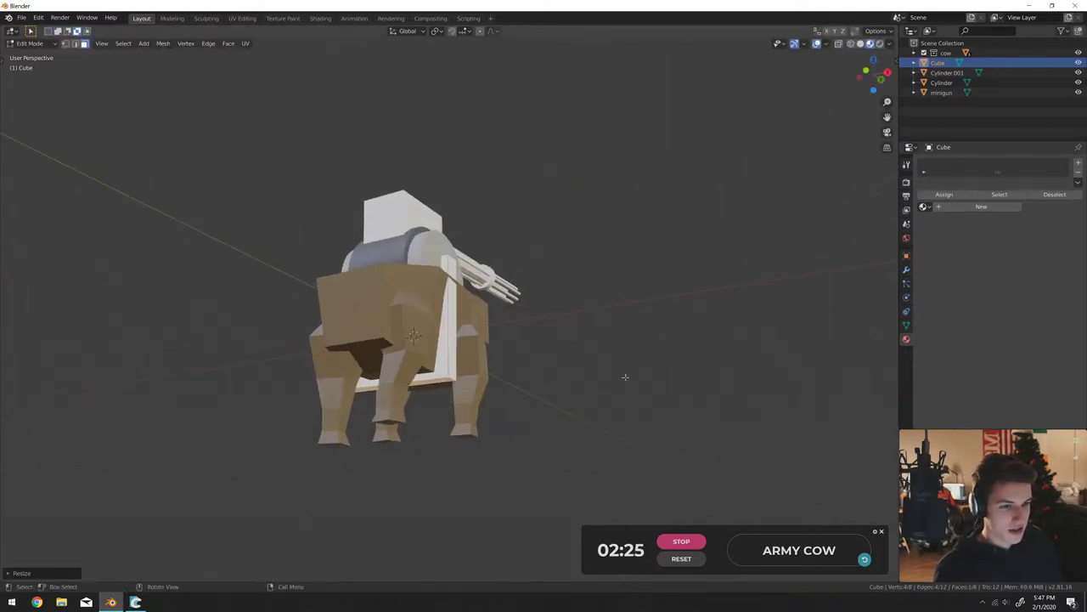
{"action": "key", "text": "s"}
{"action": "key", "text": "x"}
{"action": "left_click", "coordinate": [619, 381]}
{"action": "middle_click_drag", "start_coordinate": [619, 380], "coordinate": [457, 343]}
From Top view, position the strap across the cow's back, then adjust its height and size.
{"action": "key", "text": "Tab"}
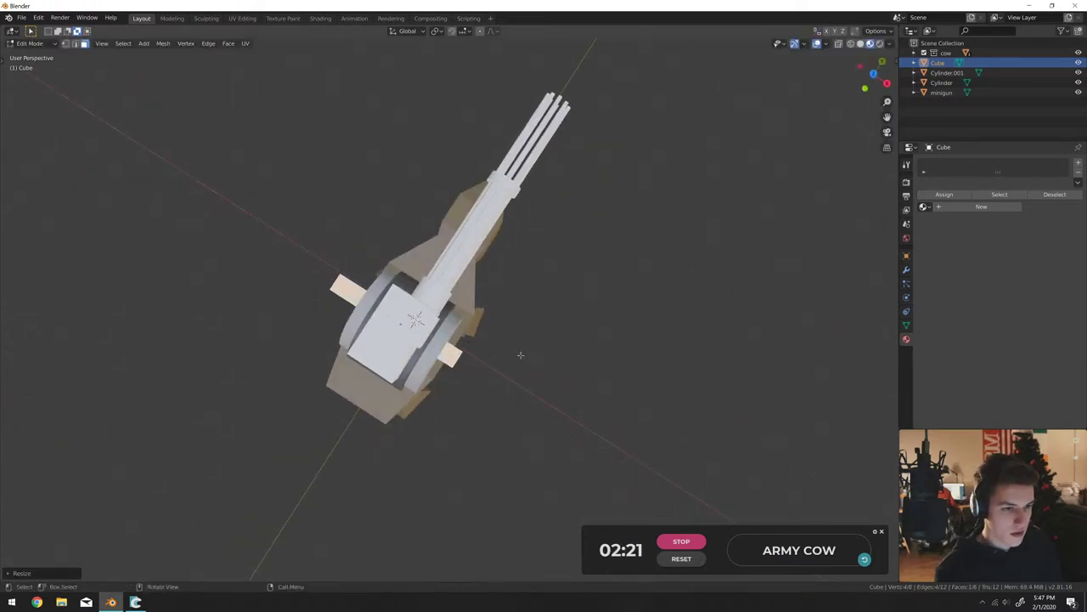
{"action": "key", "text": "KP_7"}
{"action": "key", "text": "g"}
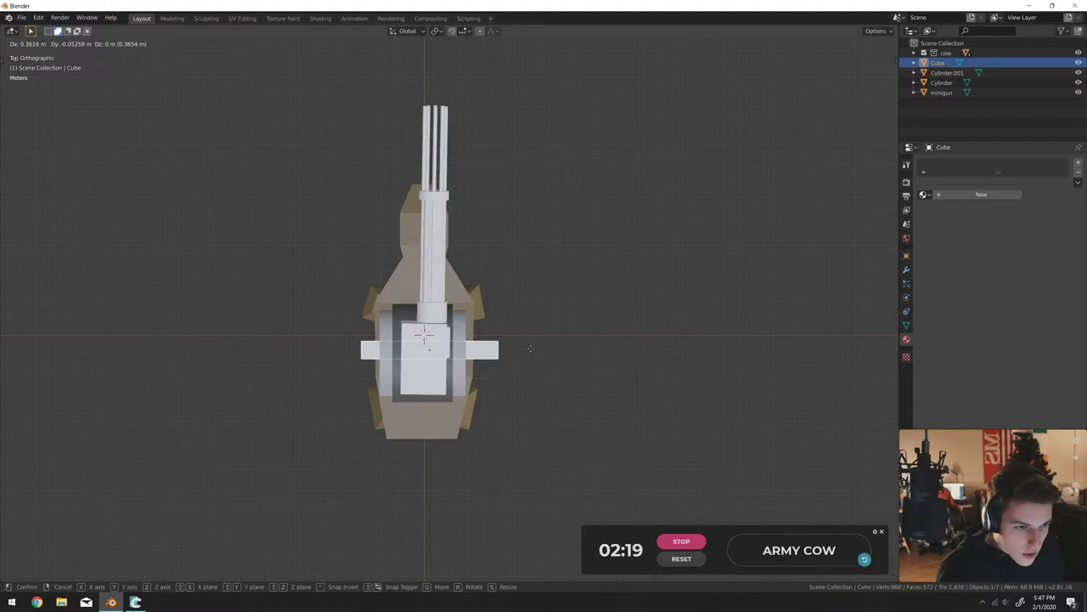
{"action": "left_click", "coordinate": [526, 345]}
{"action": "key", "text": "s"}
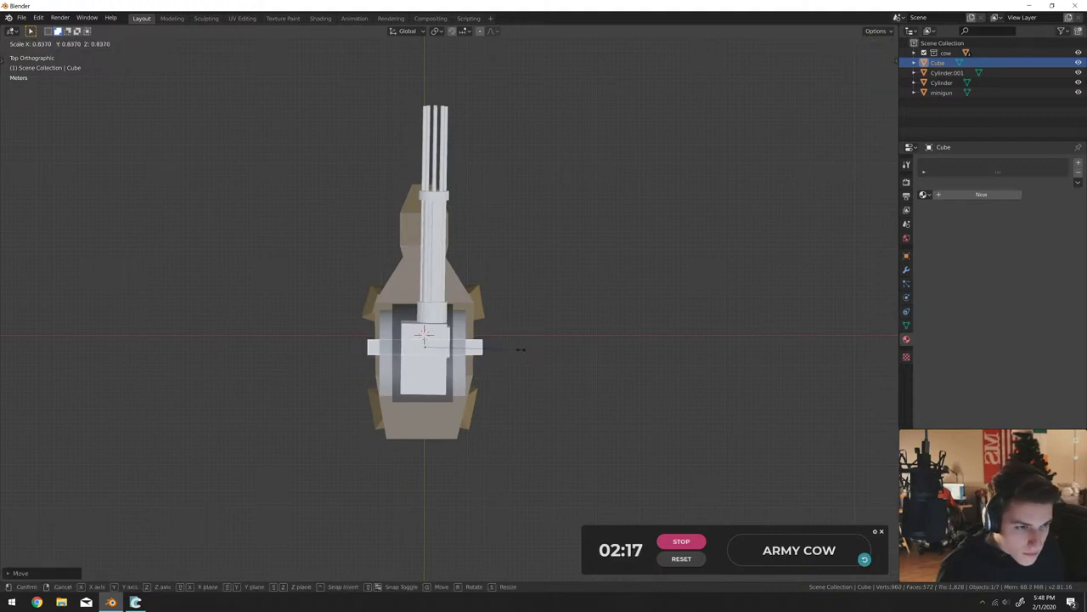
{"action": "left_click", "coordinate": [520, 348]}
{"action": "middle_click_drag", "start_coordinate": [521, 348], "coordinate": [502, 276]}
{"action": "scroll", "coordinate": [476, 280], "scroll_direction": "up", "scroll_amount": 3}
{"action": "key", "text": "g"}
{"action": "key", "text": "z"}
{"action": "left_click", "coordinate": [468, 275]}
{"action": "key", "text": "s"}
{"action": "left_click", "coordinate": [598, 277]}
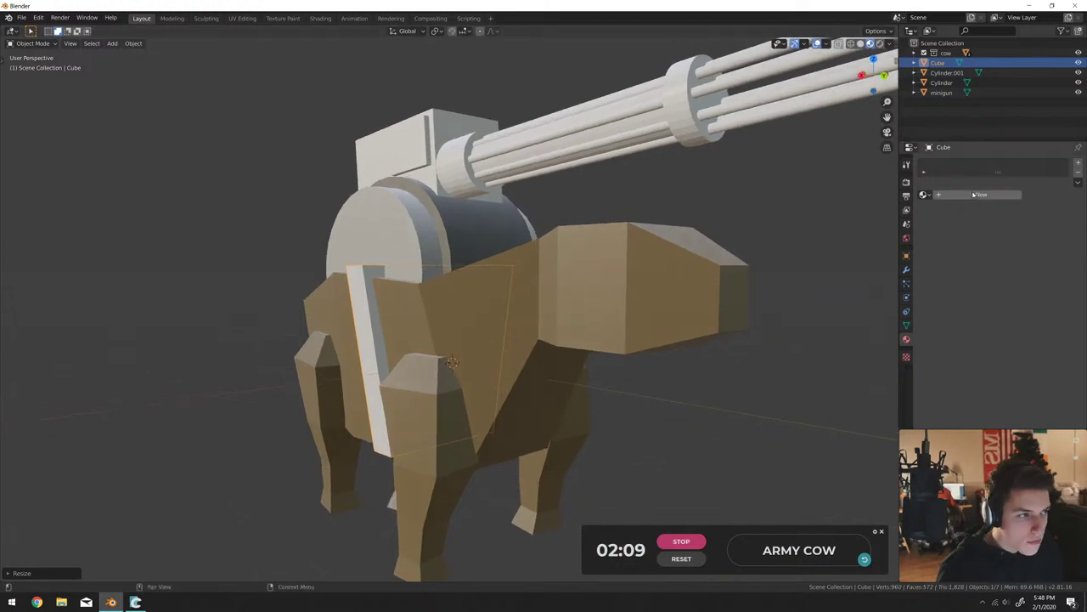
Give the strap a new material, Material.003, with a tan base colour.
{"action": "left_click", "coordinate": [977, 194]}
{"action": "left_click", "coordinate": [1019, 276]}
{"action": "left_click_drag", "start_coordinate": [1018, 171], "coordinate": [1013, 181]}
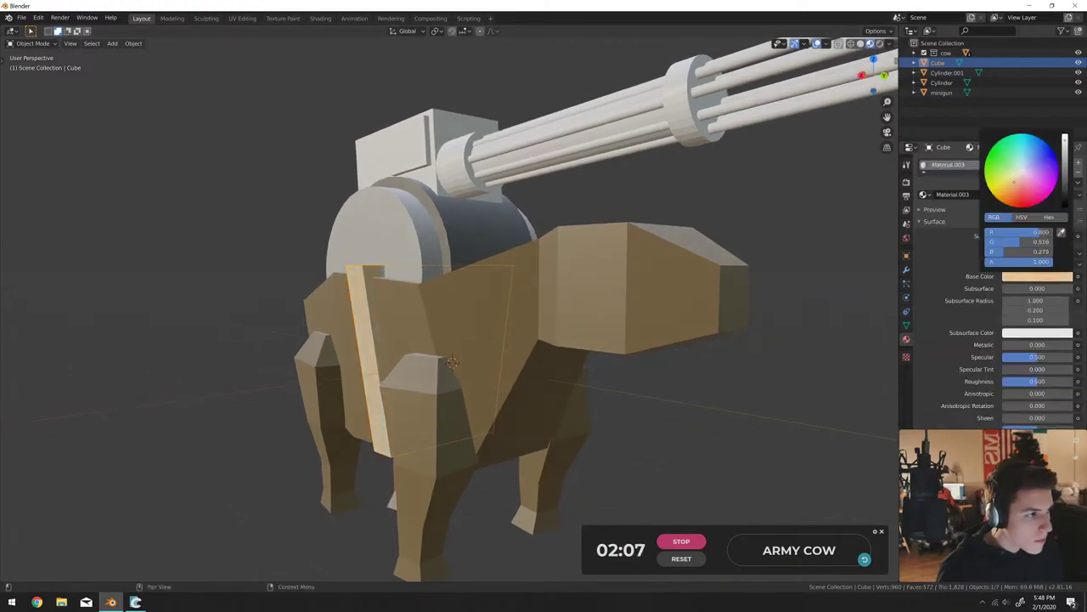
{"action": "left_click", "coordinate": [1030, 279]}
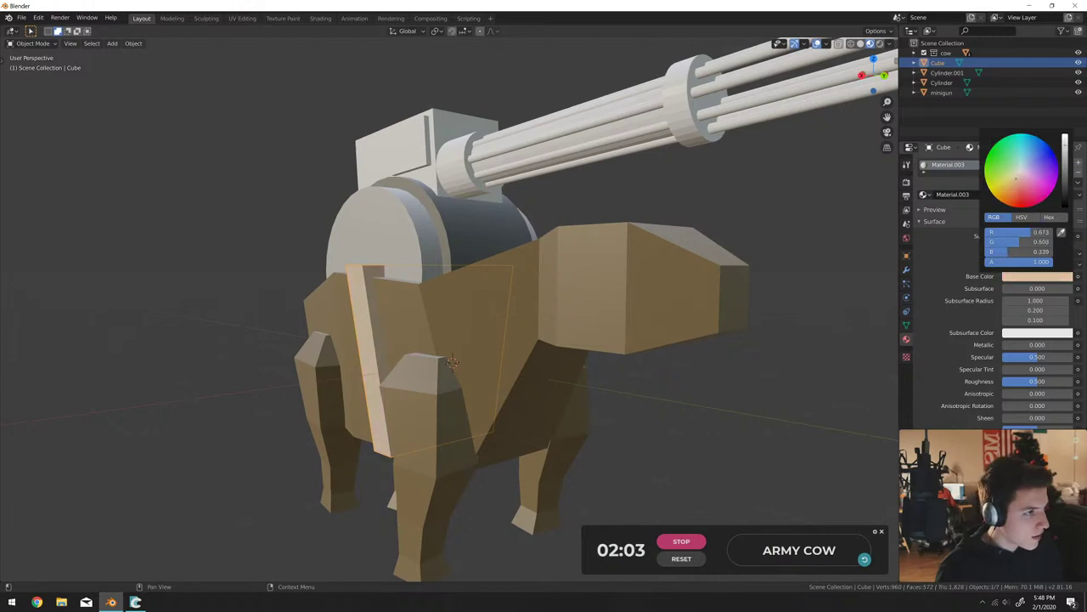
Compare the cow body and turret mount colours, then select the minigun in Edit Mode.
{"action": "middle_click_drag", "start_coordinate": [623, 303], "coordinate": [487, 402]}
{"action": "left_click", "coordinate": [508, 330]}
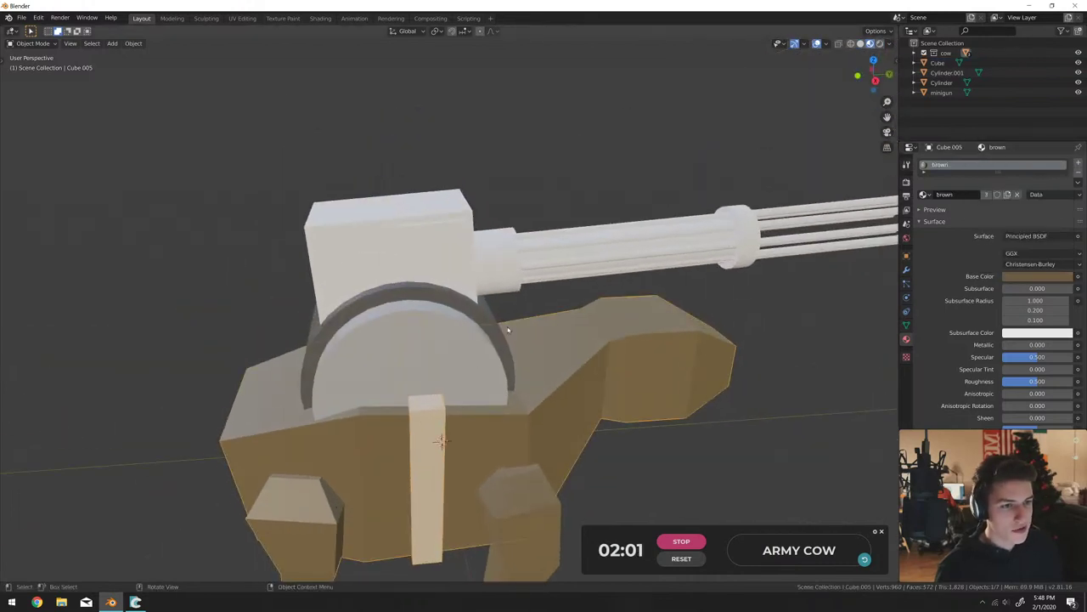
{"action": "left_click", "coordinate": [500, 336]}
{"action": "left_click", "coordinate": [1037, 276]}
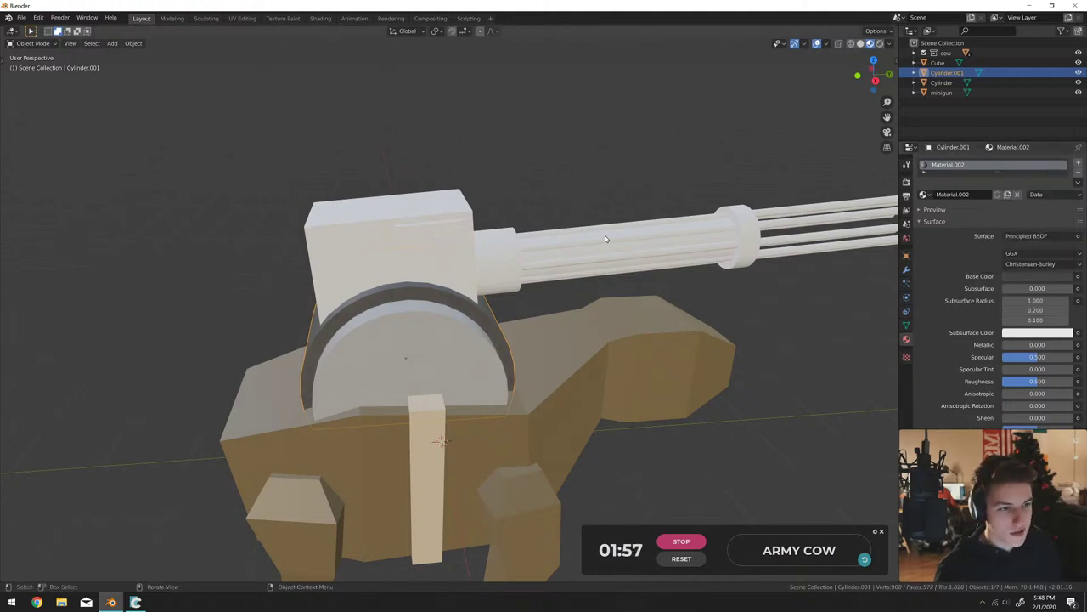
{"action": "middle_click_drag", "start_coordinate": [605, 238], "coordinate": [544, 270]}
{"action": "left_click", "coordinate": [543, 271]}
{"action": "key", "text": "Tab"}
Select the minigun's three barrels using linked selection.
{"action": "middle_click_drag", "start_coordinate": [450, 306], "coordinate": [476, 281]}
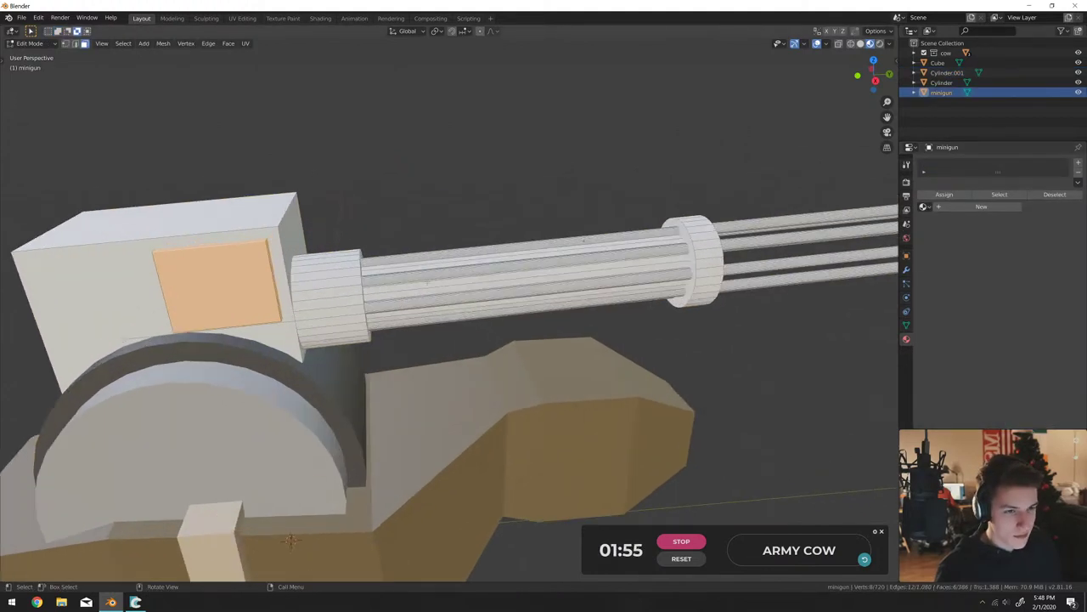
{"action": "left_click", "coordinate": [527, 277]}
{"action": "key", "text": "ctrl+l"}
{"action": "left_click", "coordinate": [585, 239]}
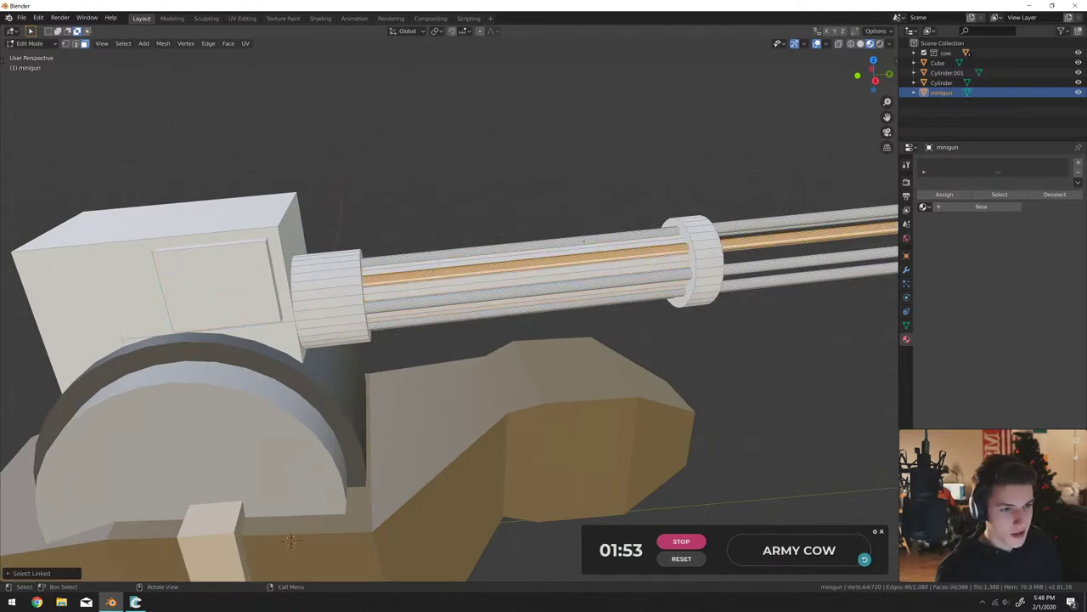
{"action": "key", "text": "ctrl+l"}
{"action": "key", "text": "ctrl+l"}
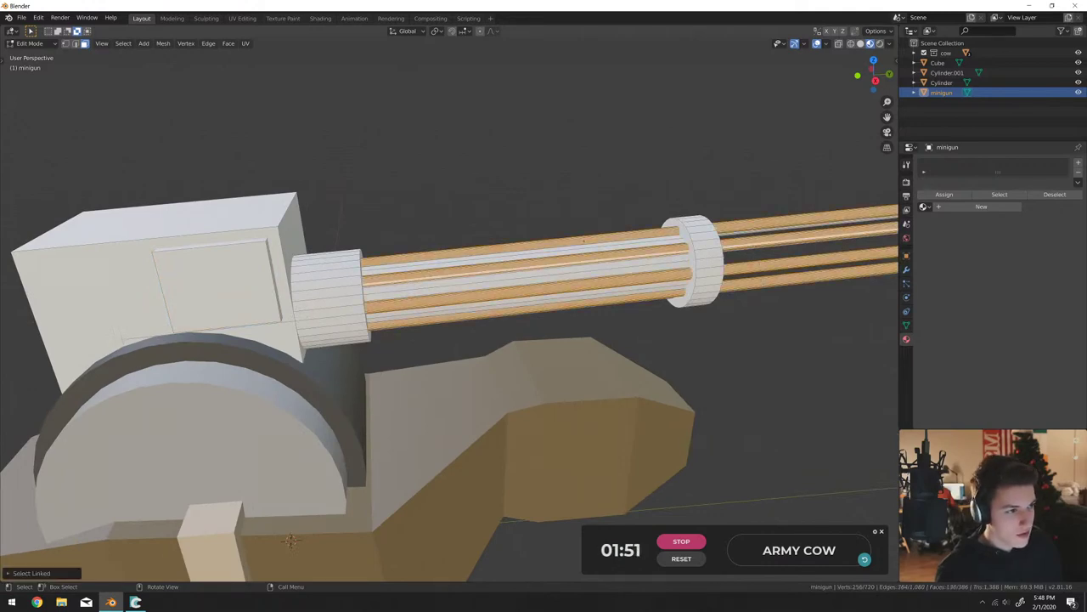
{"action": "middle_click_drag", "start_coordinate": [752, 230], "coordinate": [753, 271]}
{"action": "key", "text": "l"}
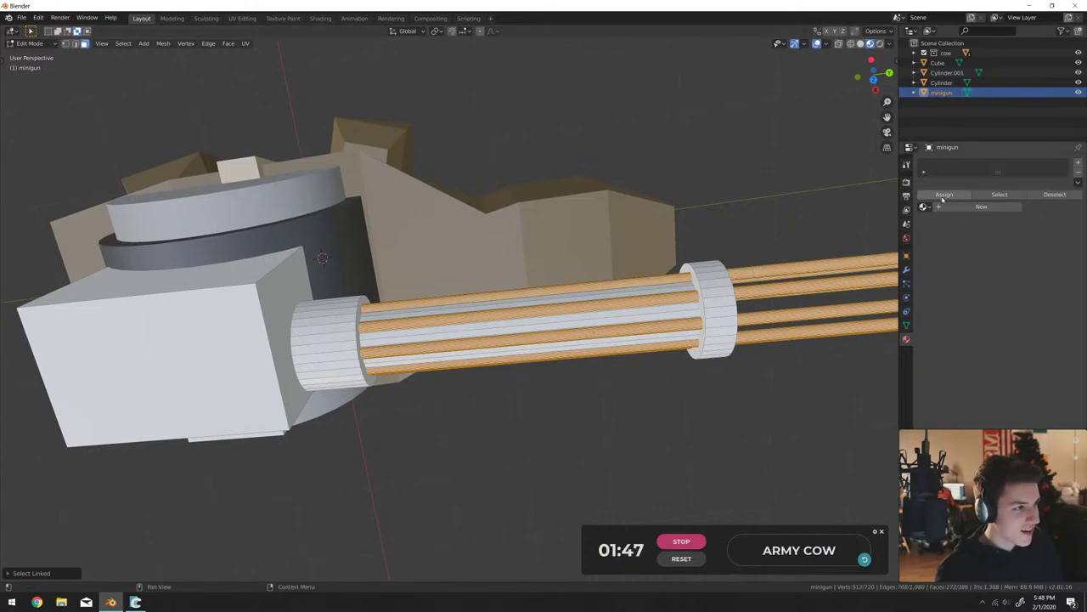
Create Material.004 for the barrels with a grey base colour of 0.424.
{"action": "left_click", "coordinate": [977, 207]}
{"action": "left_click", "coordinate": [1023, 290]}
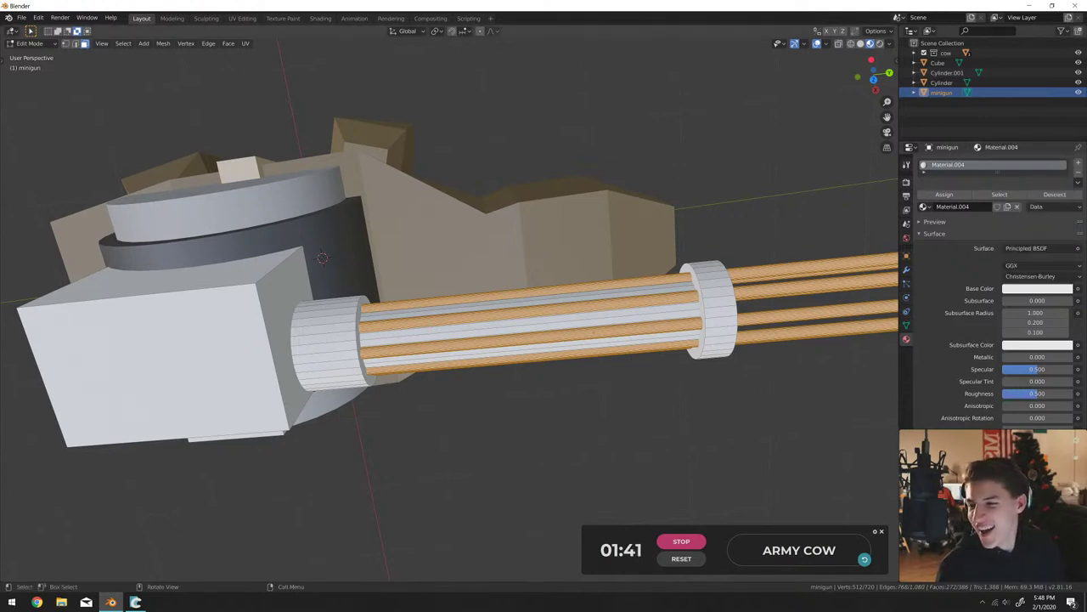
{"action": "left_click", "coordinate": [1046, 291]}
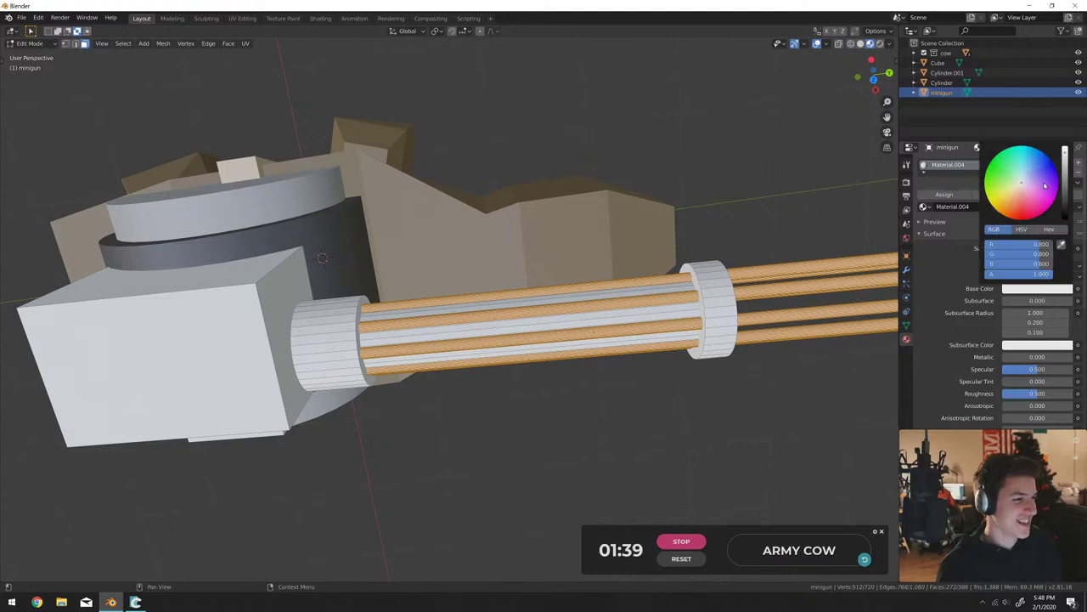
{"action": "mouse_move", "coordinate": [1065, 158]}
{"action": "left_mouse_down"}
{"action": "mouse_move", "coordinate": [1065, 195]}
{"action": "mouse_move", "coordinate": [1065, 183]}
{"action": "left_mouse_up"}
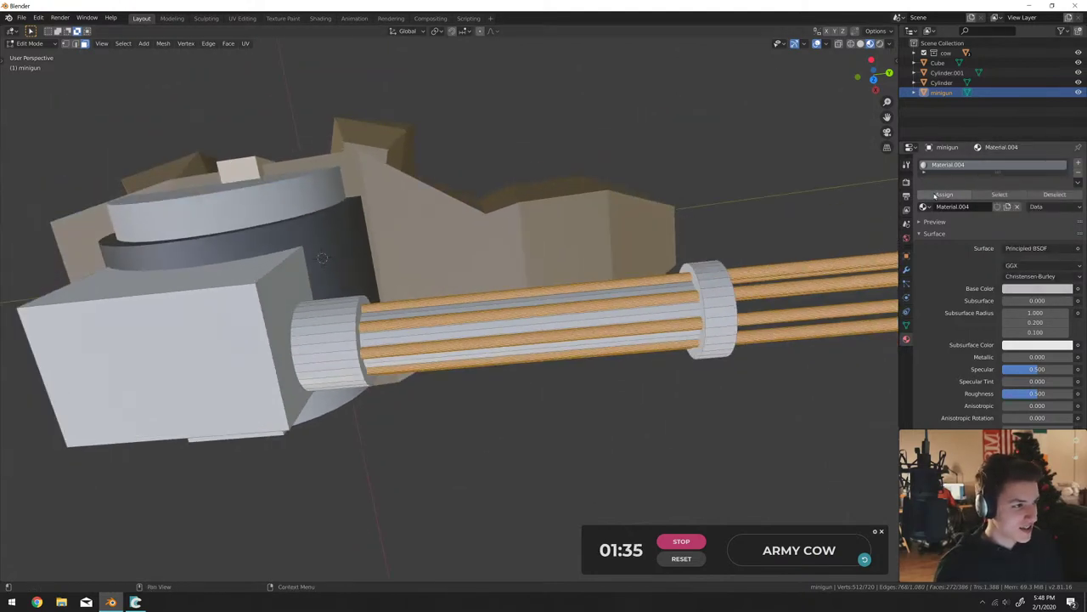
{"action": "left_click", "coordinate": [1035, 289]}
{"action": "left_click_drag", "start_coordinate": [1065, 175], "coordinate": [1065, 180]}
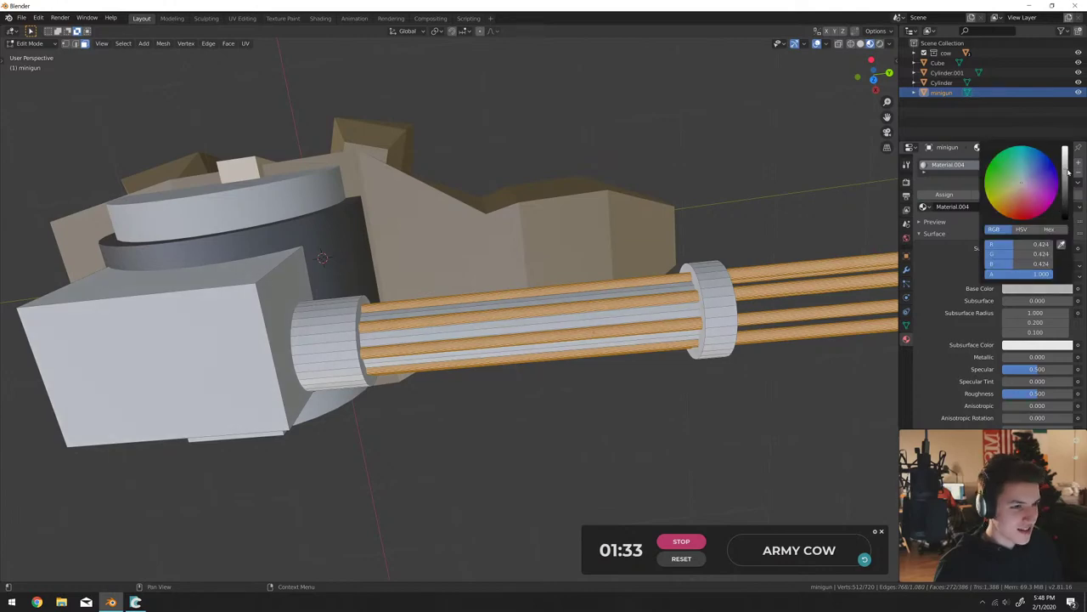
{"action": "middle_click_drag", "start_coordinate": [356, 357], "coordinate": [482, 307]}
{"action": "scroll", "coordinate": [408, 366], "scroll_direction": "down", "scroll_amount": 5}
Shade the minigun smooth and enable Auto Smooth under Normals.
{"action": "key", "text": "Tab"}
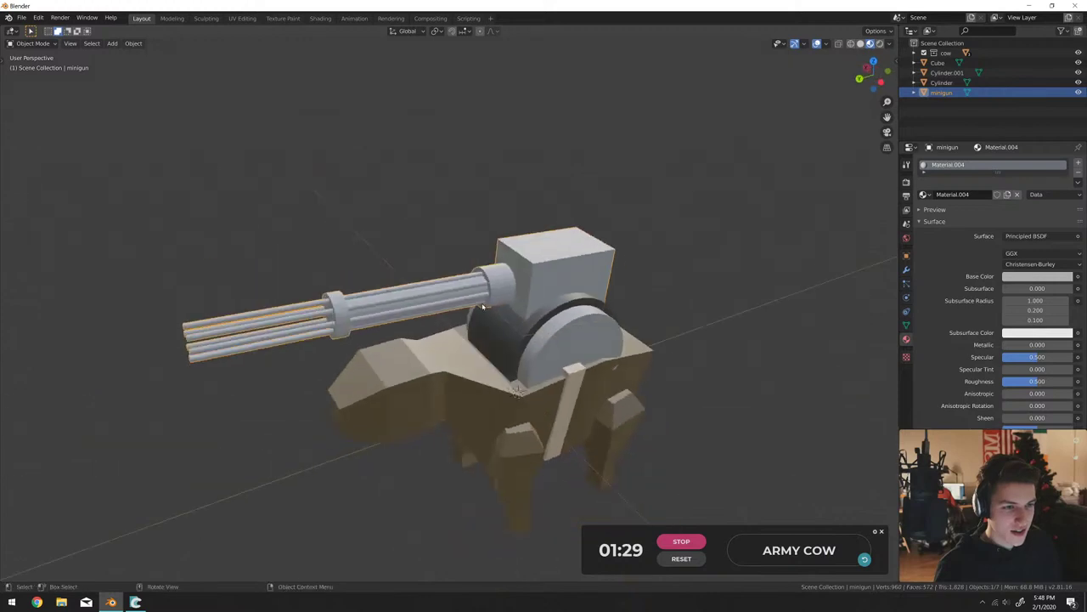
{"action": "scroll", "coordinate": [482, 307], "scroll_direction": "up", "scroll_amount": 3}
{"action": "right_click", "coordinate": [536, 270]}
{"action": "right_click", "coordinate": [570, 268]}
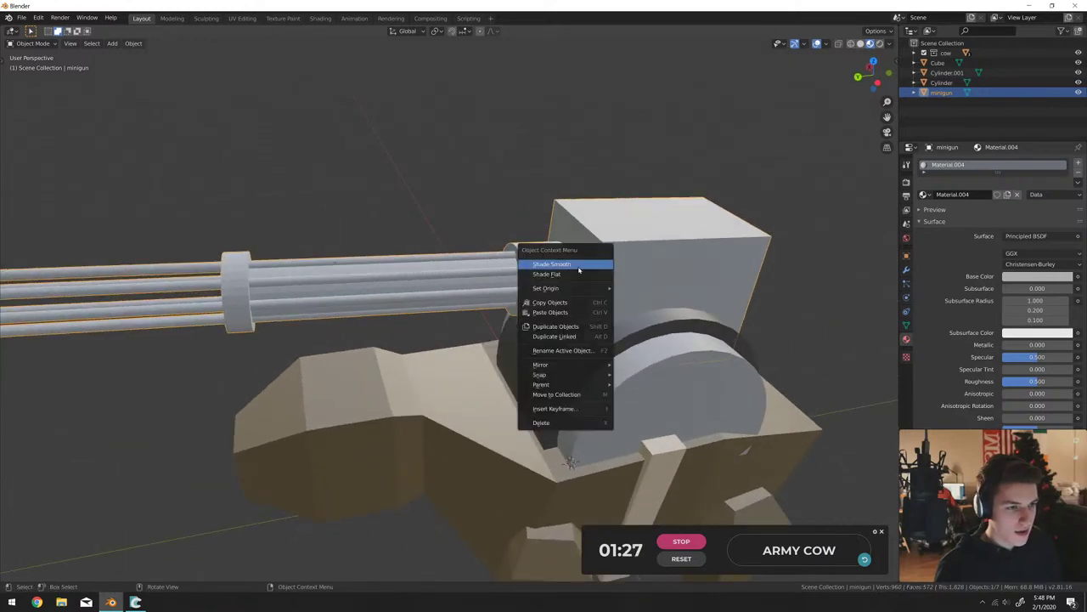
{"action": "left_click", "coordinate": [578, 270]}
{"action": "left_click", "coordinate": [906, 324]}
{"action": "left_click", "coordinate": [935, 330]}
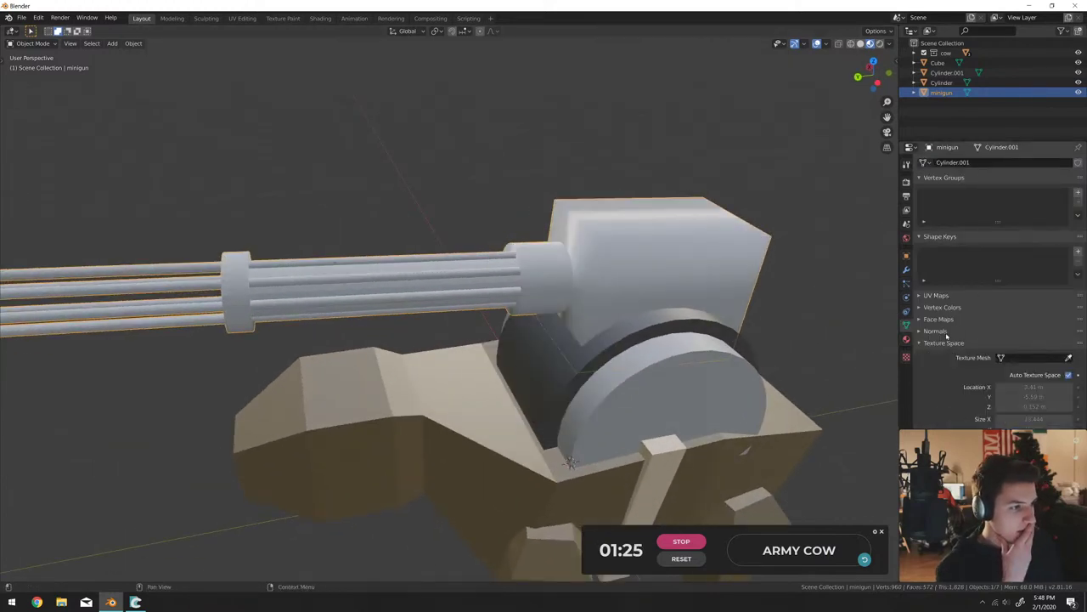
{"action": "left_click", "coordinate": [1002, 355]}
{"action": "left_click", "coordinate": [944, 378], "text": "ctrl"}
{"action": "middle_click_drag", "start_coordinate": [523, 300], "coordinate": [597, 248]}
{"action": "left_click", "coordinate": [935, 331]}
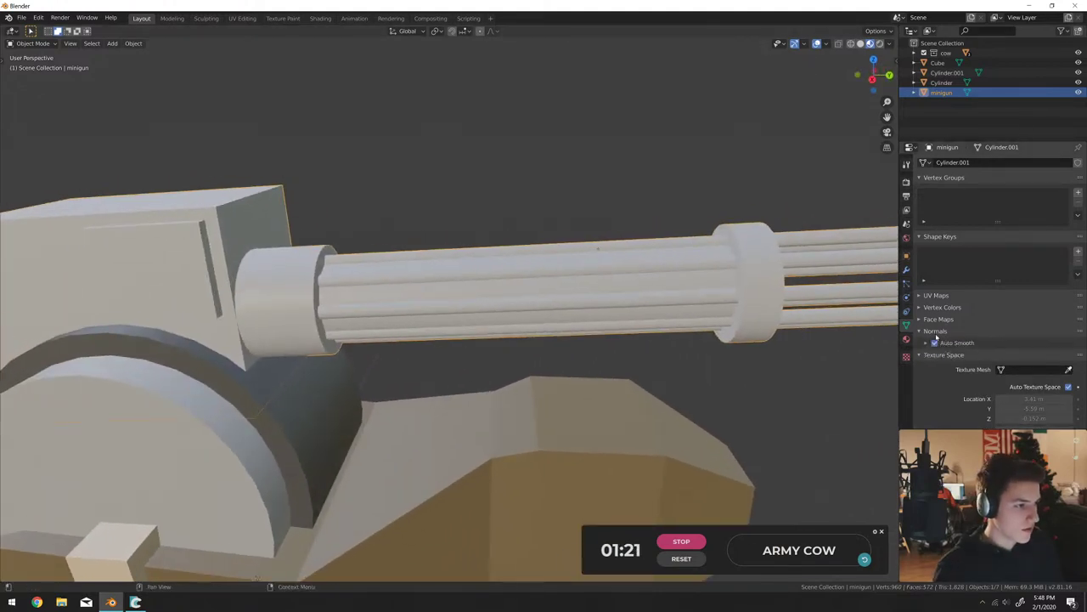
Select a barrel face strip and give it a new near-black Material.005 (0.030).
{"action": "key", "text": "Tab"}
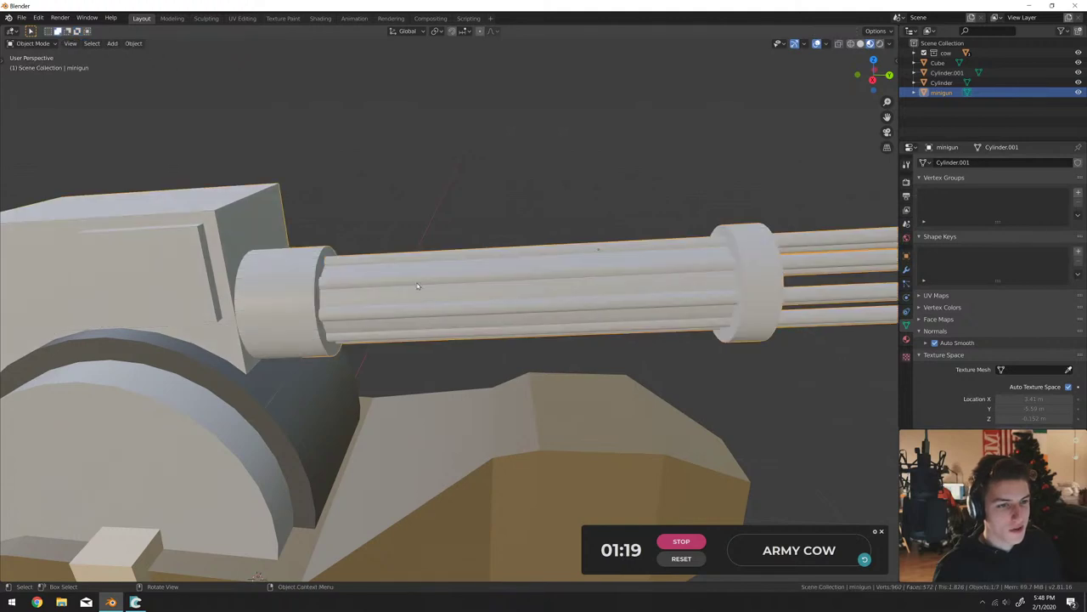
{"action": "middle_click_drag", "start_coordinate": [493, 293], "coordinate": [467, 298]}
{"action": "right_click", "coordinate": [522, 284]}
{"action": "left_click", "coordinate": [520, 308]}
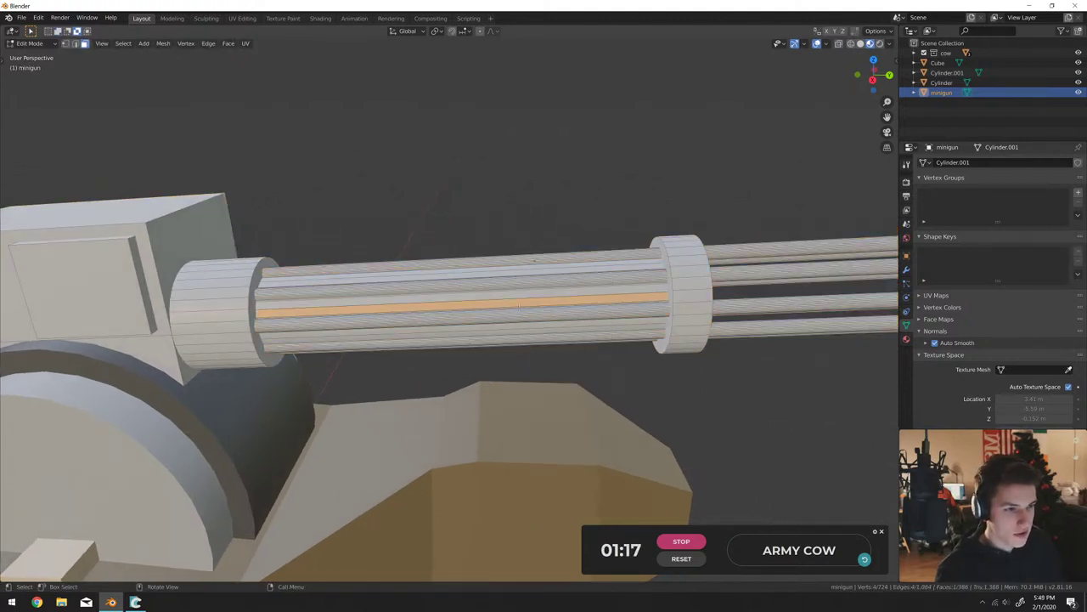
{"action": "left_click", "coordinate": [905, 339]}
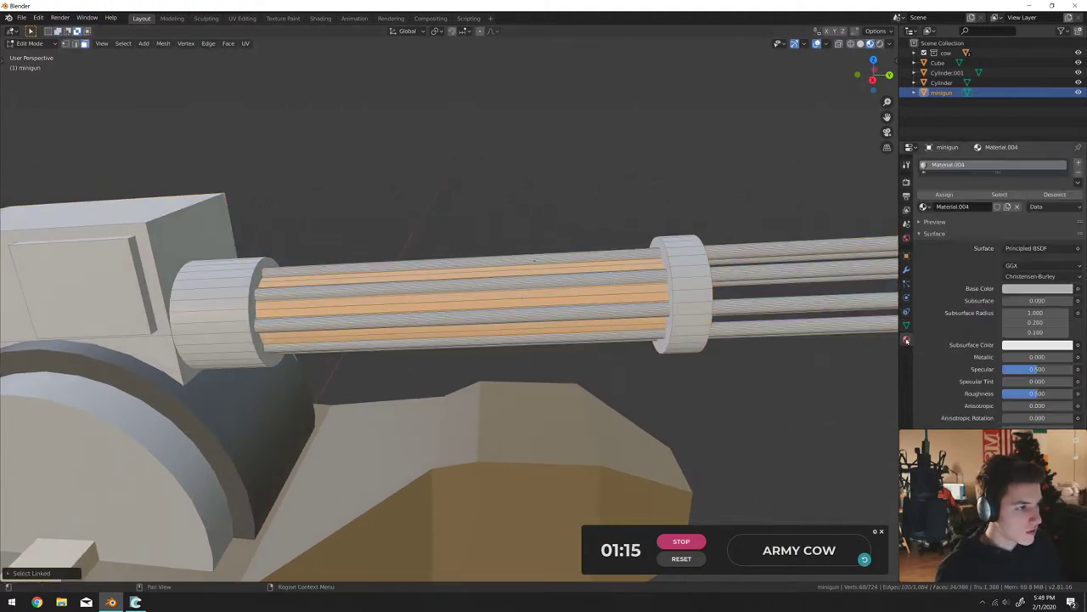
{"action": "left_click", "coordinate": [1079, 163]}
{"action": "left_click", "coordinate": [983, 229]}
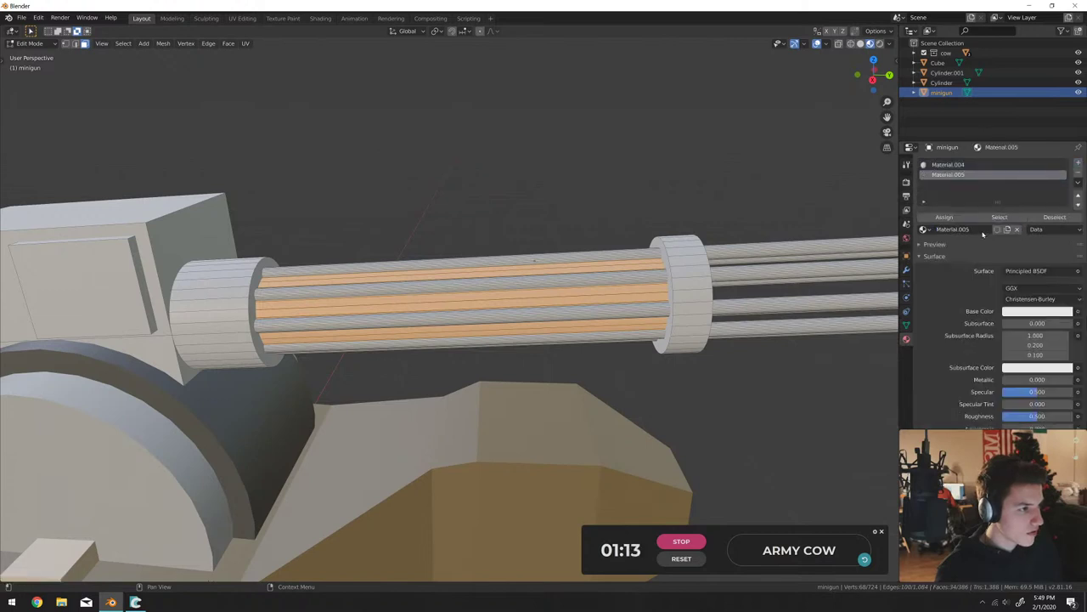
{"action": "left_click", "coordinate": [1019, 312]}
{"action": "left_click_drag", "start_coordinate": [1062, 182], "coordinate": [1062, 247]}
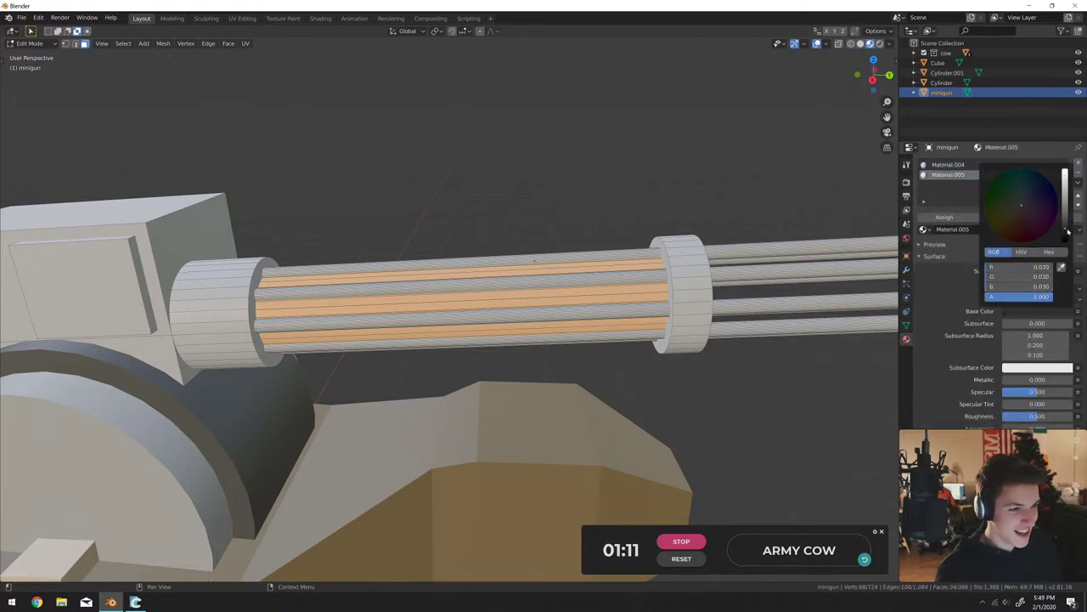
Check the result, then add another material slot with new Material.006.
{"action": "key", "text": "Tab"}
{"action": "scroll", "coordinate": [438, 270], "scroll_direction": "down", "scroll_amount": 4}
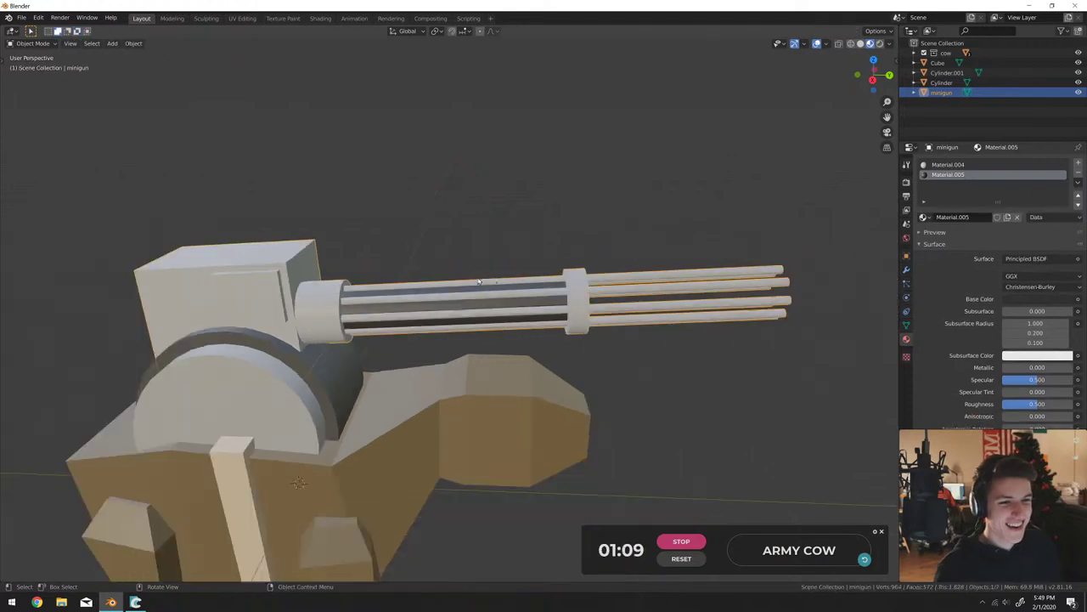
{"action": "middle_click_drag", "start_coordinate": [374, 264], "coordinate": [488, 340]}
{"action": "key", "text": "Tab"}
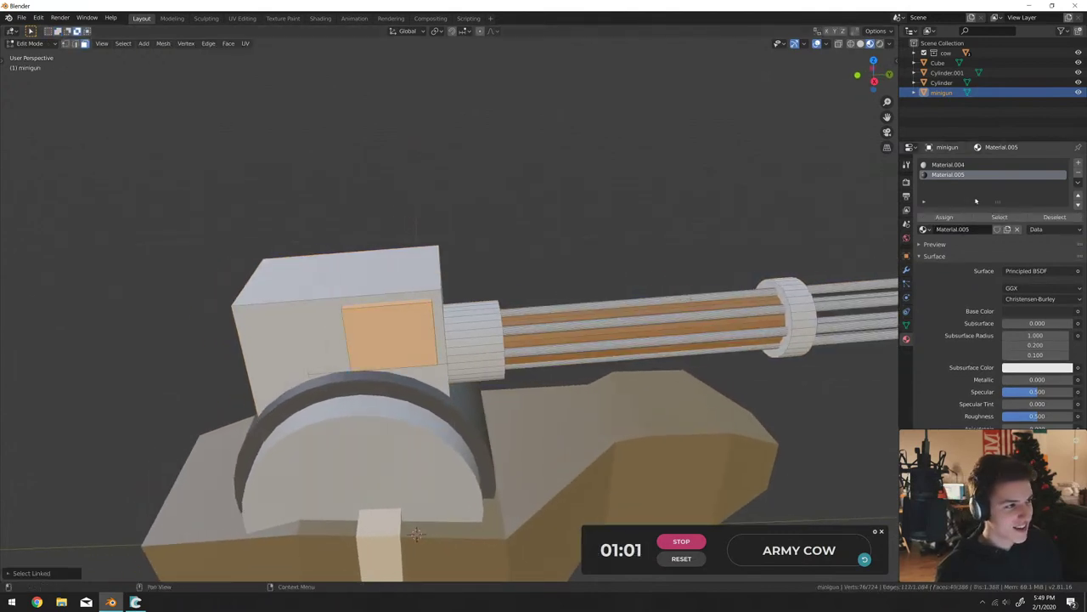
{"action": "left_click", "coordinate": [1080, 163]}
{"action": "left_click", "coordinate": [943, 217]}
Undo the stray material changes and recreate Material.006 with a salmon-orange base colour.
{"action": "left_click", "coordinate": [955, 230]}
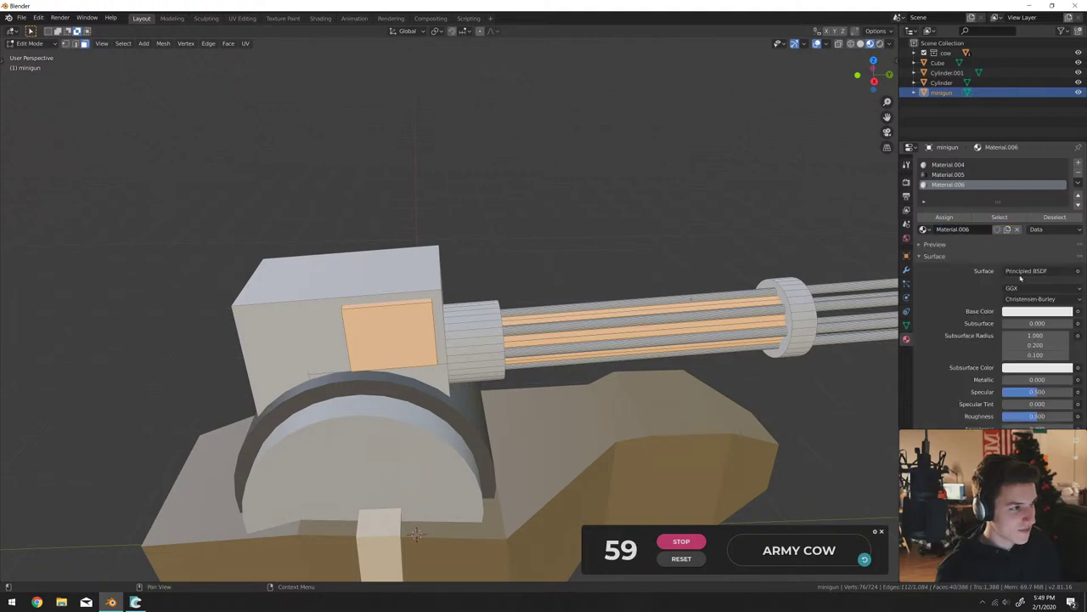
{"action": "key", "text": "ctrl+z"}
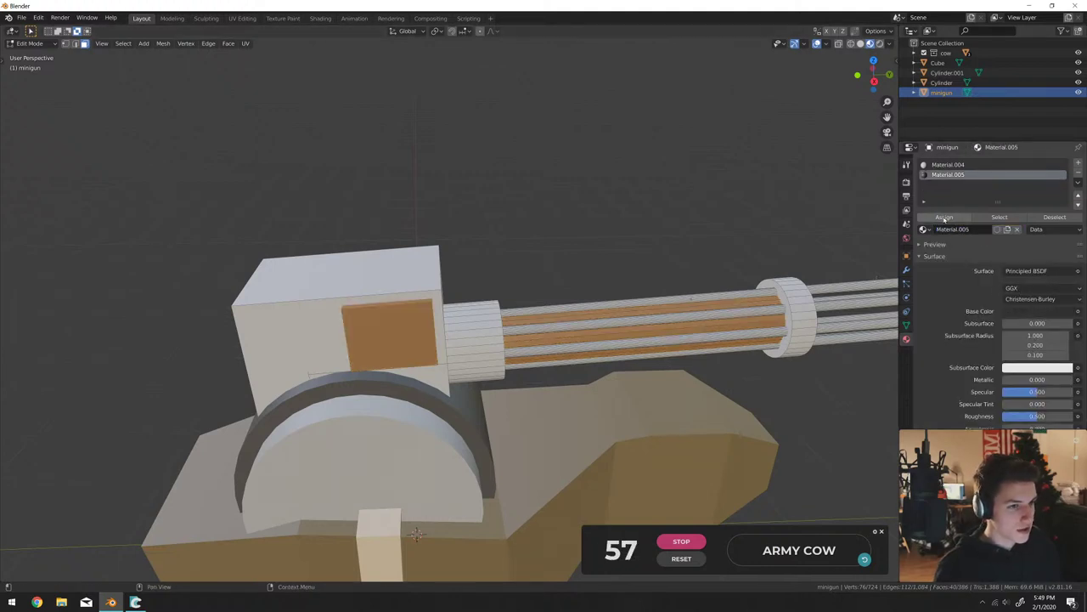
{"action": "key", "text": "ctrl+z"}
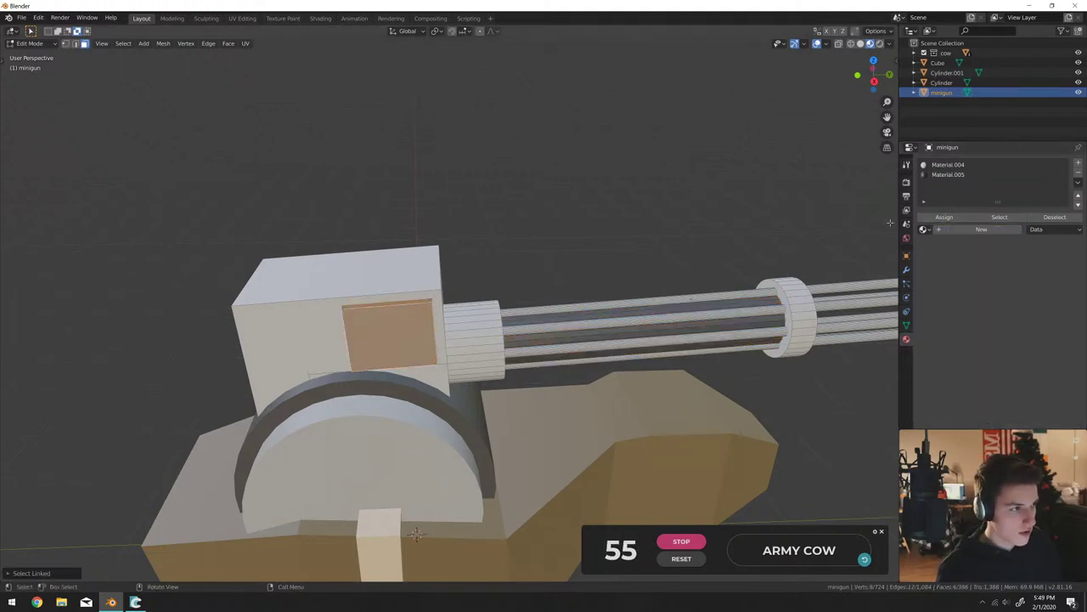
{"action": "left_click", "coordinate": [948, 229]}
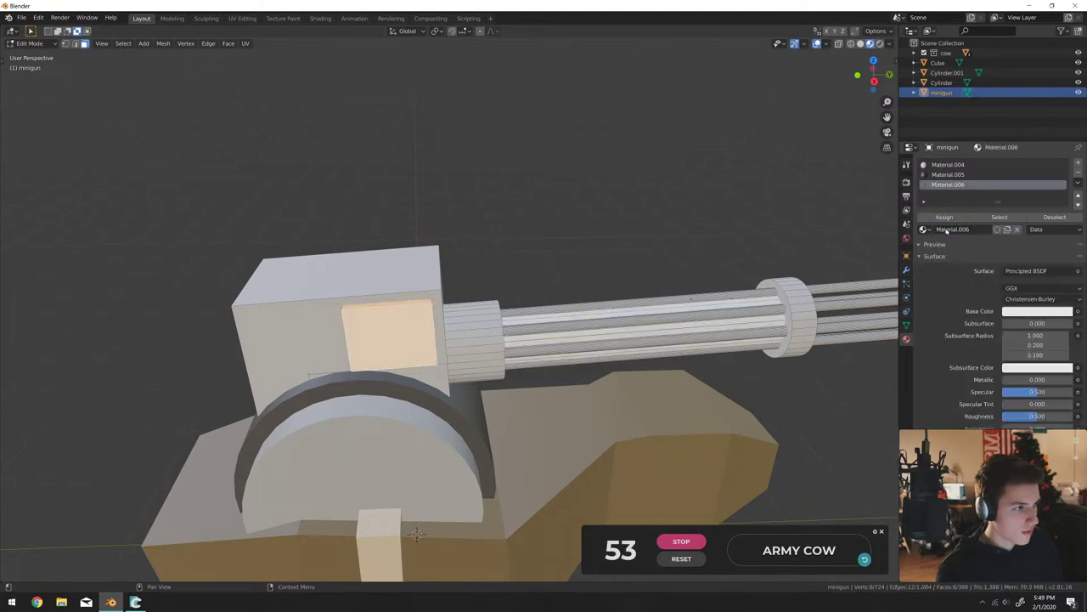
{"action": "left_click", "coordinate": [1037, 311]}
{"action": "left_click", "coordinate": [1047, 192]}
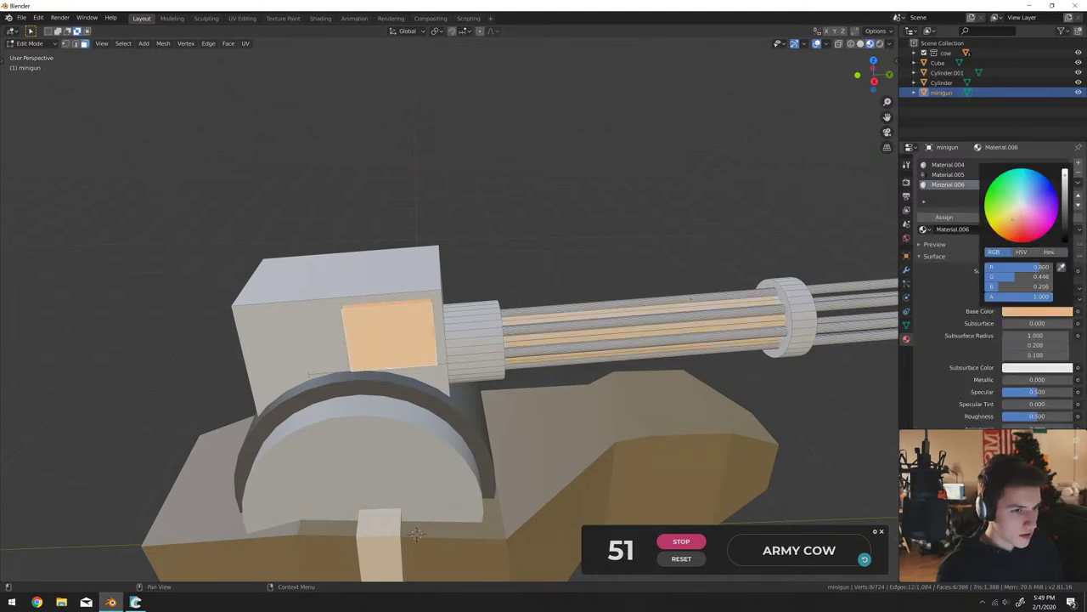
{"action": "key", "text": "Tab"}
{"action": "middle_click_drag", "start_coordinate": [413, 301], "coordinate": [510, 267]}
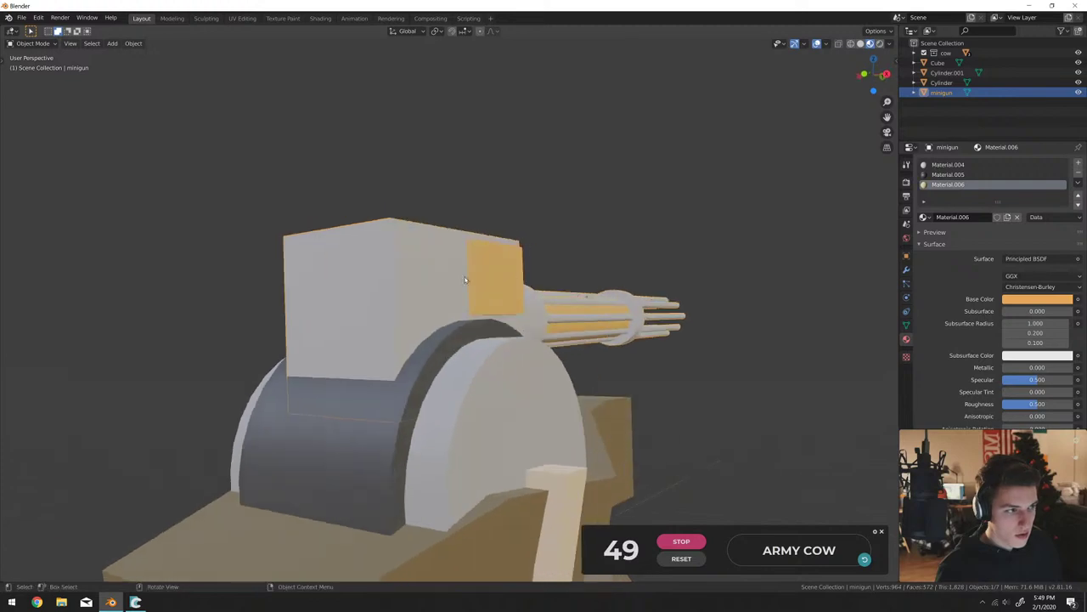
{"action": "key", "text": "Tab"}
{"action": "left_click", "coordinate": [1032, 313]}
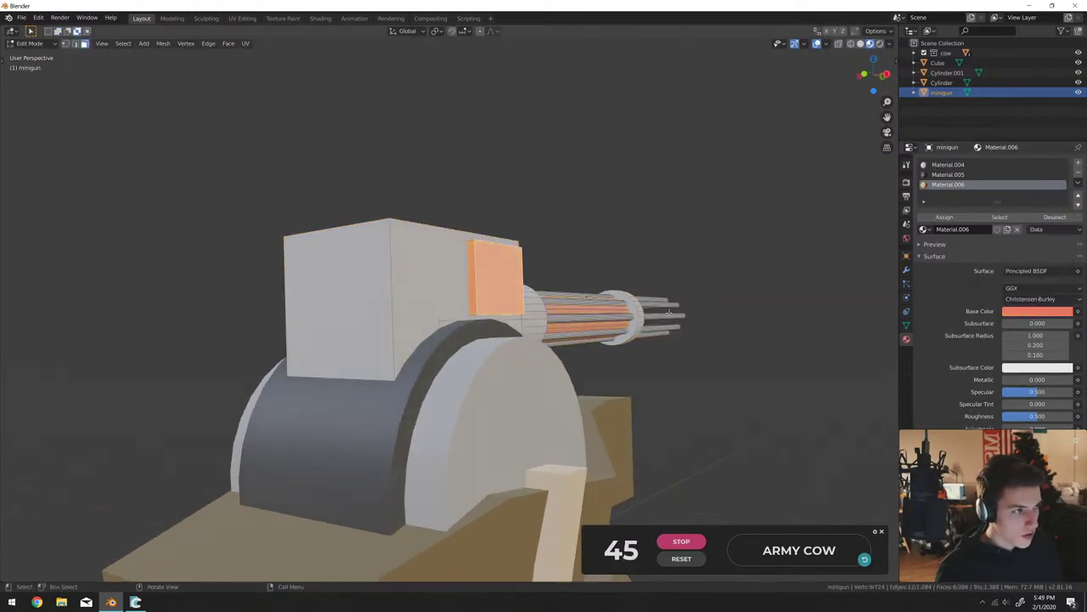
Assign dark Material.005 to the linked barrel strips.
{"action": "middle_click_drag", "start_coordinate": [510, 425], "coordinate": [418, 566]}
{"action": "key", "text": "ctrl+l"}
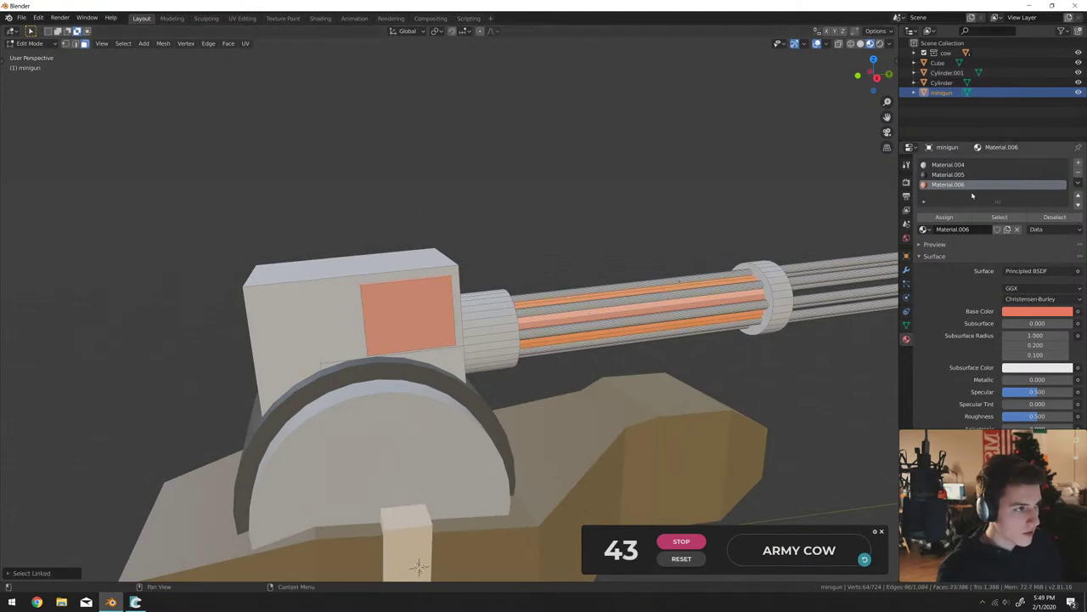
{"action": "left_click", "coordinate": [960, 174]}
{"action": "left_click", "coordinate": [946, 218]}
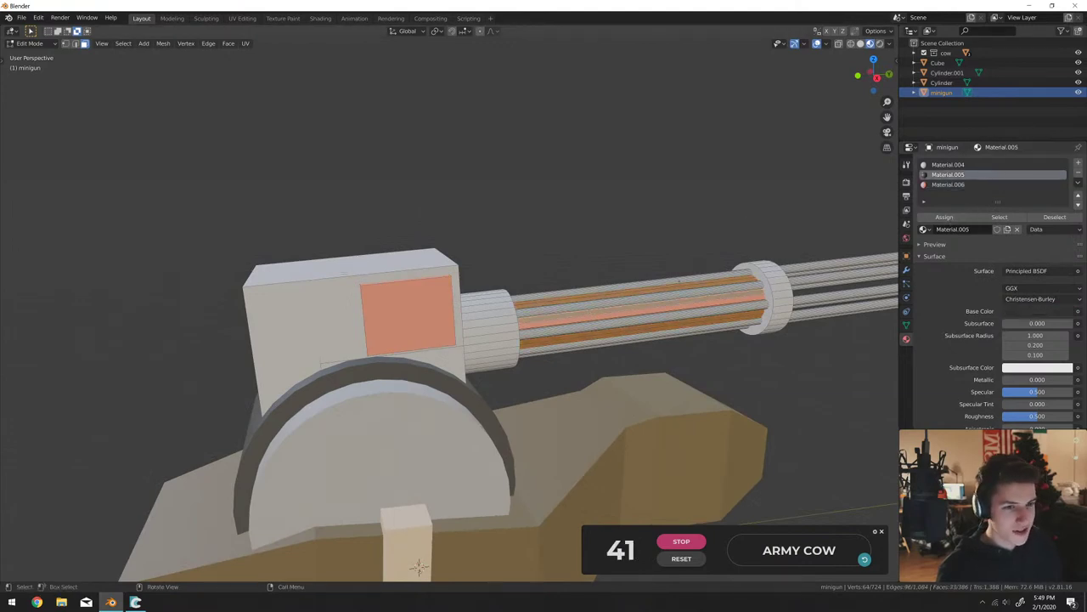
Select the turret box and assign it a new olive-green Material.007.
{"action": "left_click", "coordinate": [418, 566]}
{"action": "key", "text": "ctrl+l"}
{"action": "scroll", "coordinate": [600, 369], "scroll_direction": "down", "scroll_amount": 5}
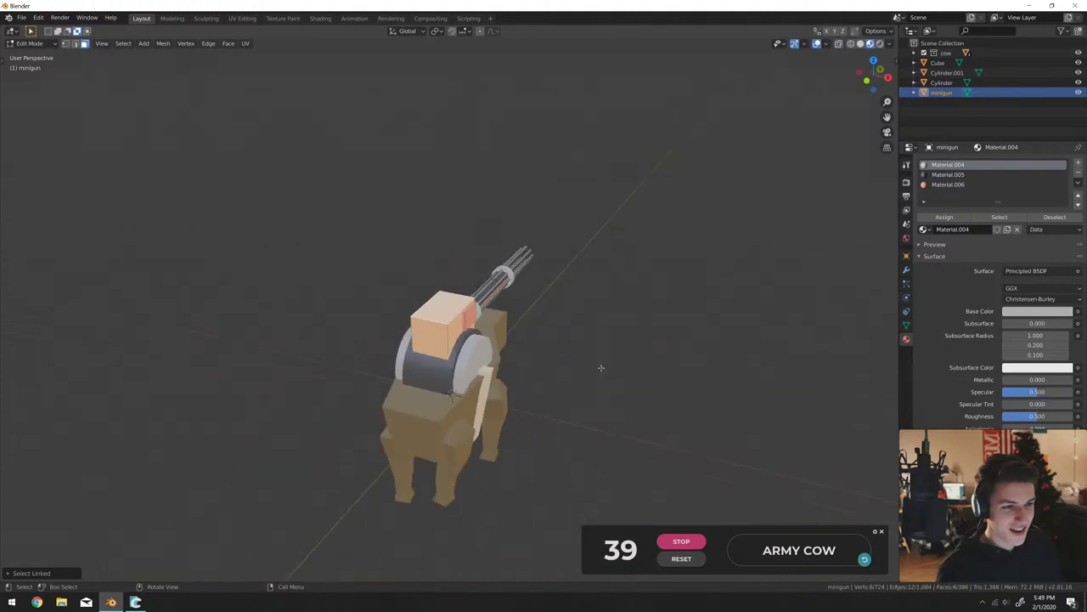
{"action": "middle_click_drag", "start_coordinate": [600, 369], "coordinate": [573, 364]}
{"action": "scroll", "coordinate": [569, 363], "scroll_direction": "up", "scroll_amount": 4}
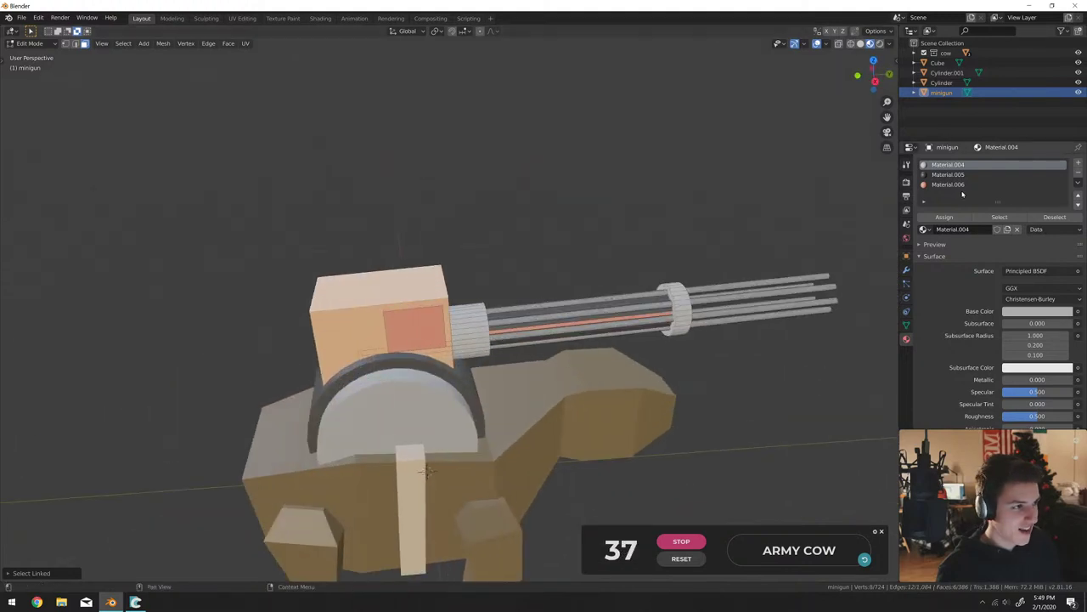
{"action": "left_click", "coordinate": [1076, 164]}
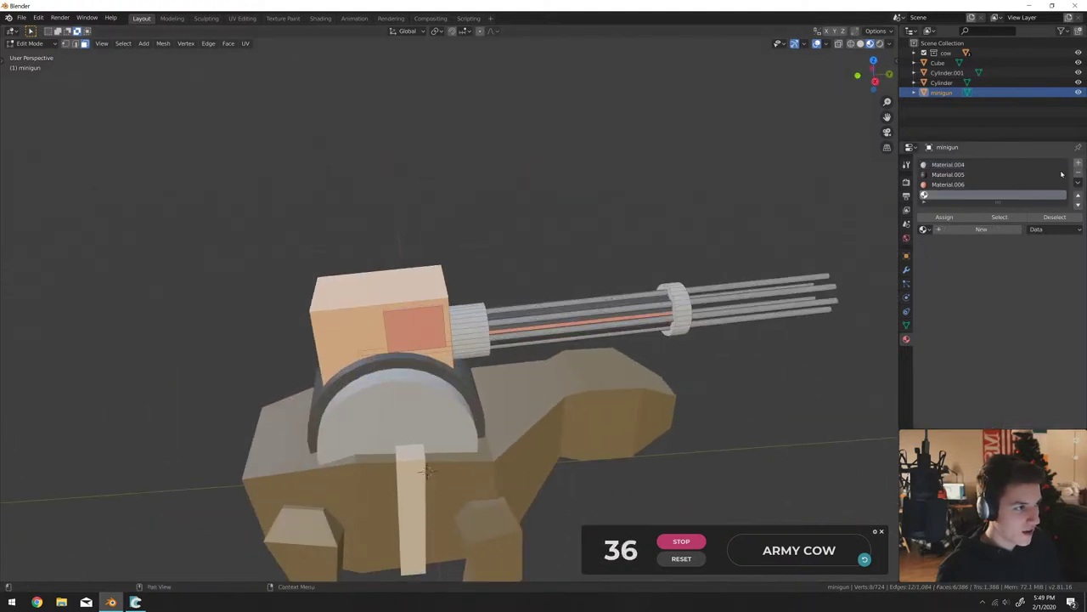
{"action": "left_click", "coordinate": [954, 232]}
{"action": "left_click", "coordinate": [1023, 312]}
{"action": "left_click_drag", "start_coordinate": [1019, 228], "coordinate": [1013, 206]}
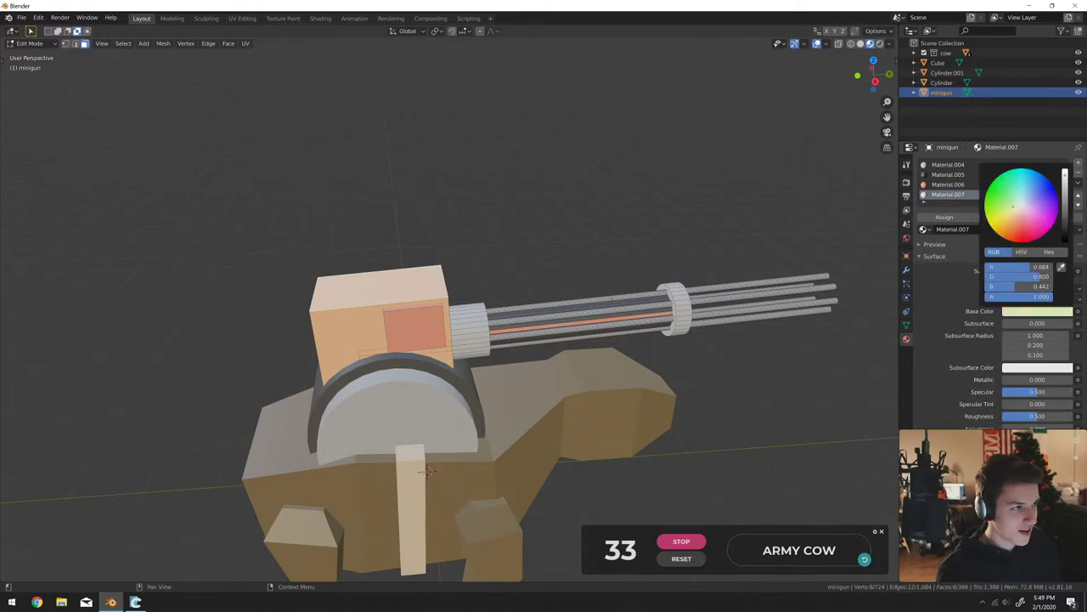
{"action": "scroll", "coordinate": [1031, 207], "scroll_direction": "down", "scroll_amount": 3}
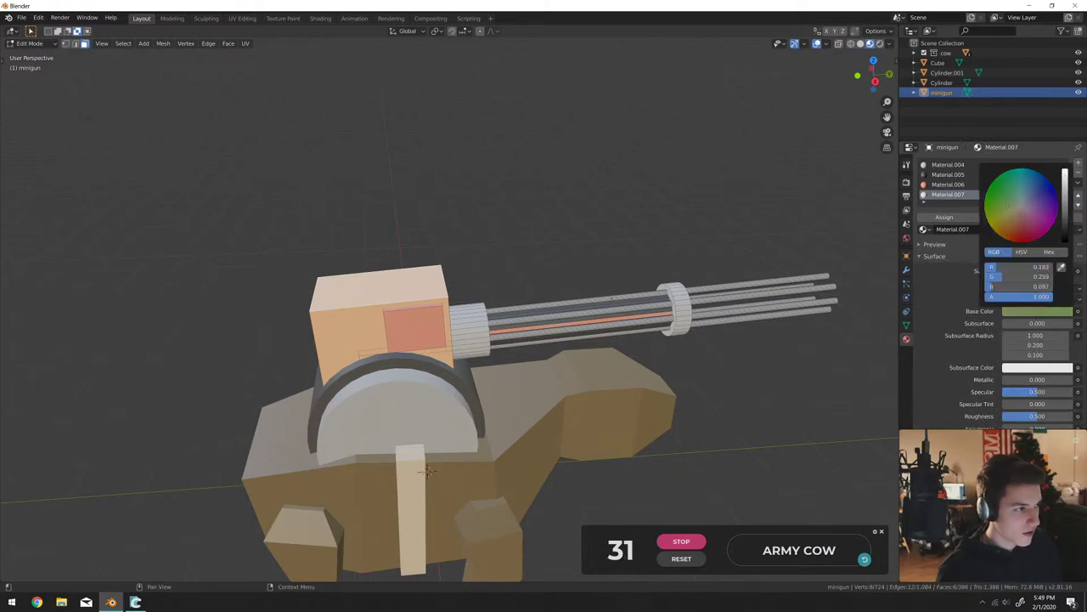
{"action": "left_click", "coordinate": [953, 220]}
Assign dark Material.005 to the turret box's side panel face.
{"action": "key", "text": "Tab"}
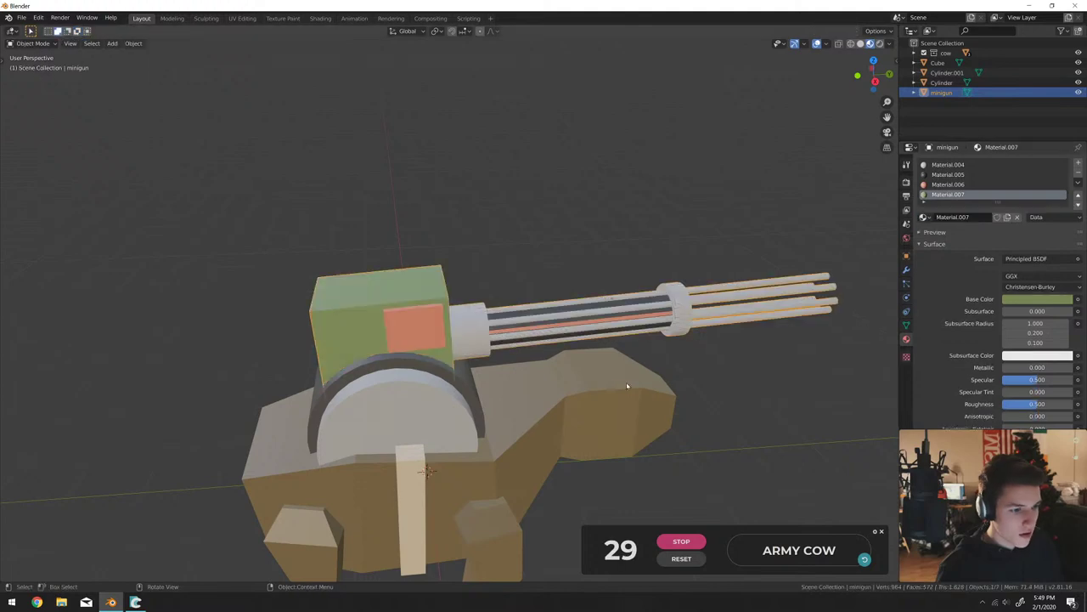
{"action": "middle_click_drag", "start_coordinate": [626, 383], "coordinate": [461, 332]}
{"action": "scroll", "coordinate": [580, 359], "scroll_direction": "down", "scroll_amount": 3}
{"action": "key", "text": "alt+a"}
{"action": "scroll", "coordinate": [554, 365], "scroll_direction": "up", "scroll_amount": 8}
{"action": "left_click", "coordinate": [460, 332]}
{"action": "key", "text": "Tab"}
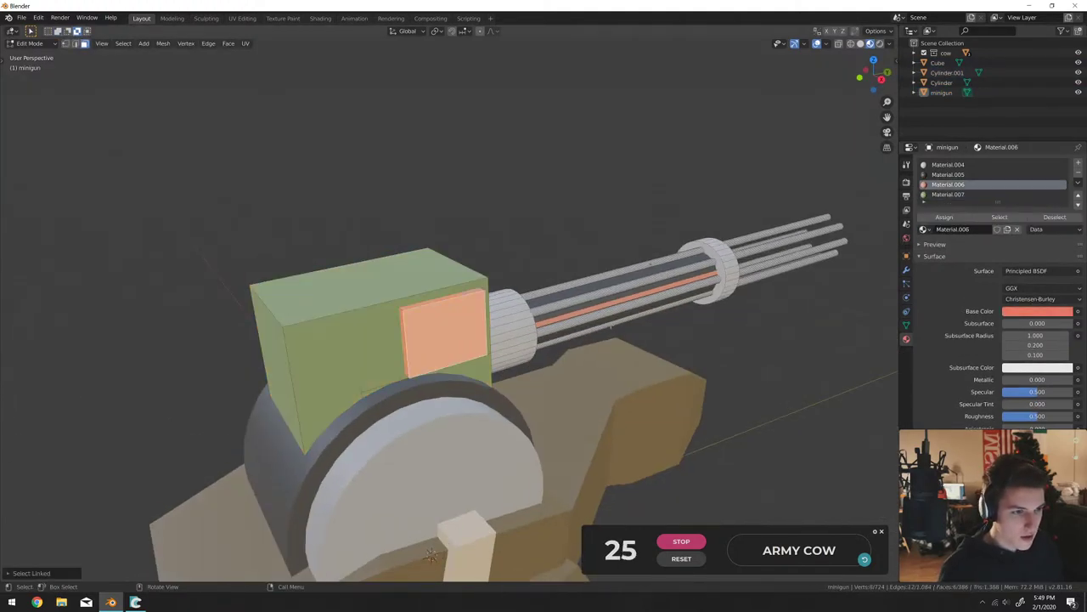
{"action": "left_click", "coordinate": [949, 174]}
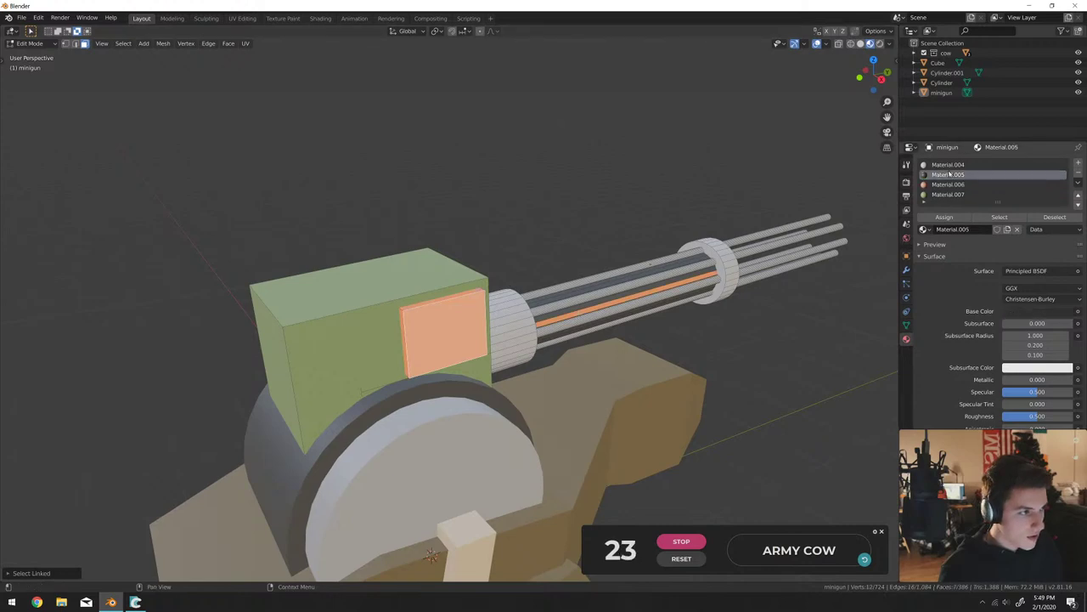
{"action": "left_click", "coordinate": [943, 218]}
{"action": "key", "text": "Tab"}
{"action": "middle_click_drag", "start_coordinate": [595, 357], "coordinate": [580, 349]}
{"action": "key", "text": "shift+a"}
Add a plane, scale it up large, and lower it below the cow as the floor.
{"action": "mouse_move", "coordinate": [576, 356]}
{"action": "left_click", "coordinate": [634, 353]}
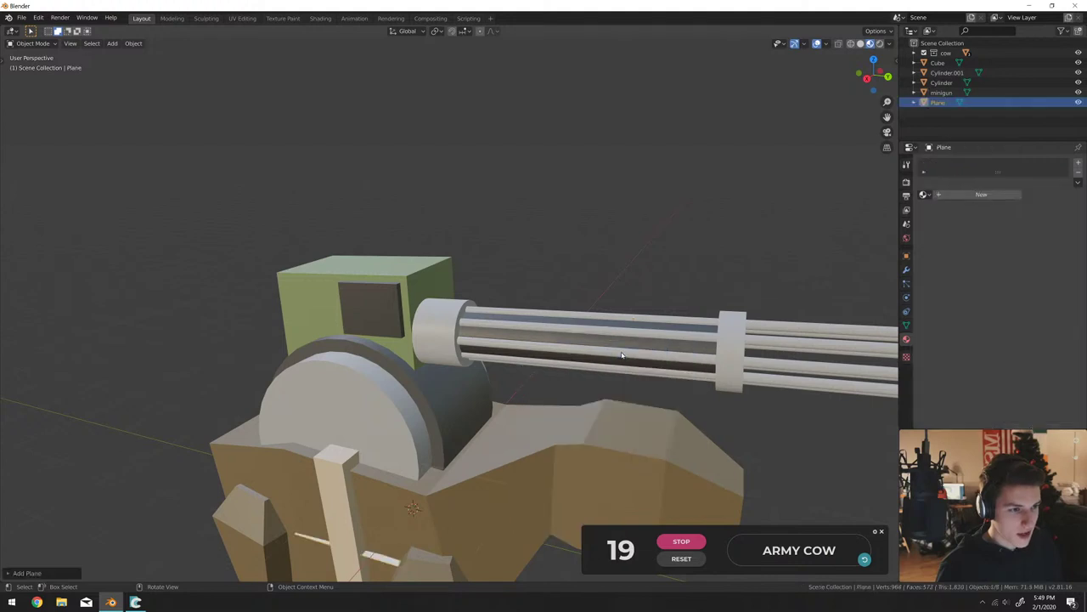
{"action": "scroll", "coordinate": [595, 365], "scroll_direction": "down", "scroll_amount": 5}
{"action": "key", "text": "s"}
{"action": "left_click", "coordinate": [658, 400]}
{"action": "key", "text": "g"}
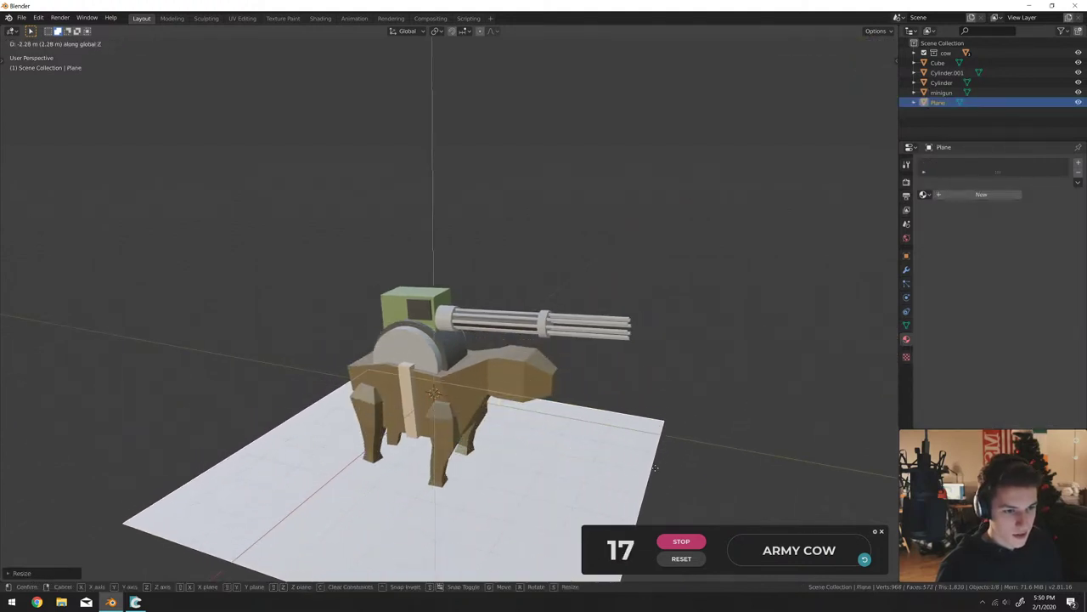
{"action": "left_click", "coordinate": [566, 429]}
In Edit Mode, extrude the floor plane's edges upward to raise walls.
{"action": "key", "text": "Tab"}
{"action": "scroll", "coordinate": [566, 428], "scroll_direction": "down", "scroll_amount": 3}
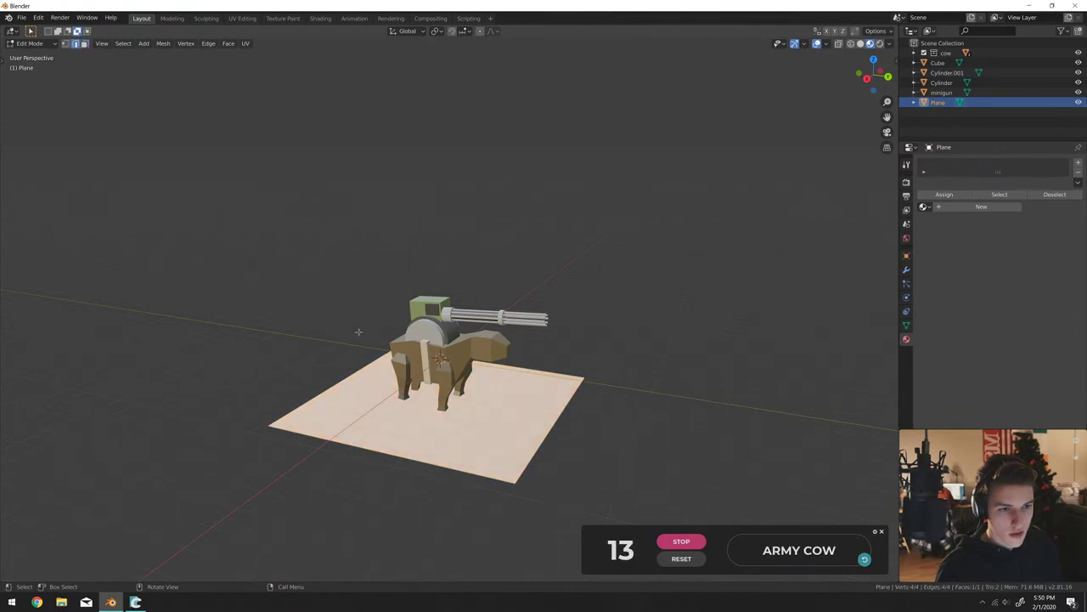
{"action": "left_click", "coordinate": [362, 362]}
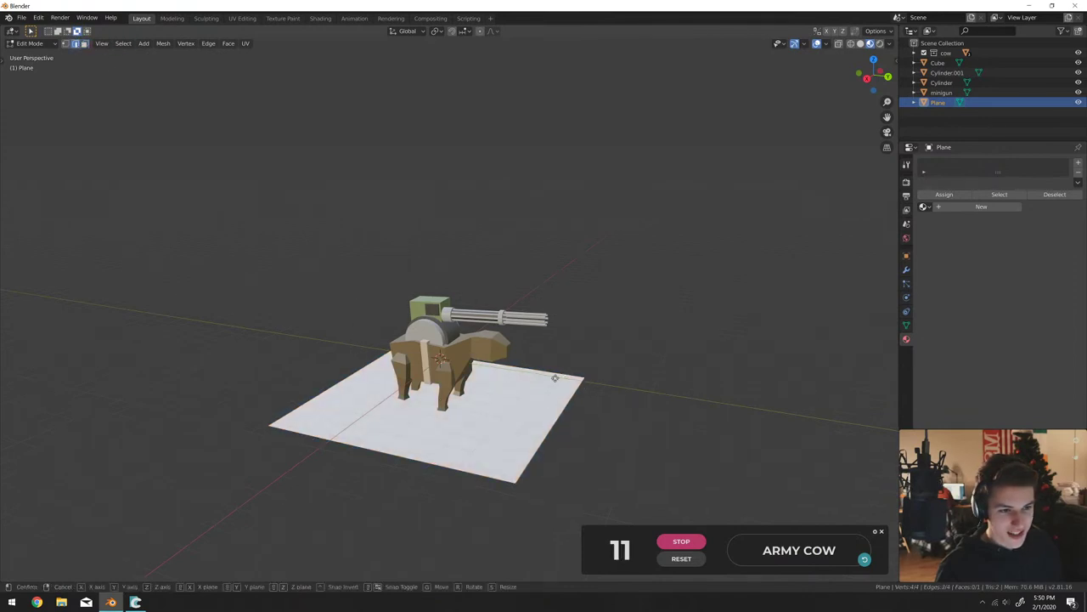
{"action": "left_click", "coordinate": [573, 356]}
{"action": "left_click", "coordinate": [589, 192]}
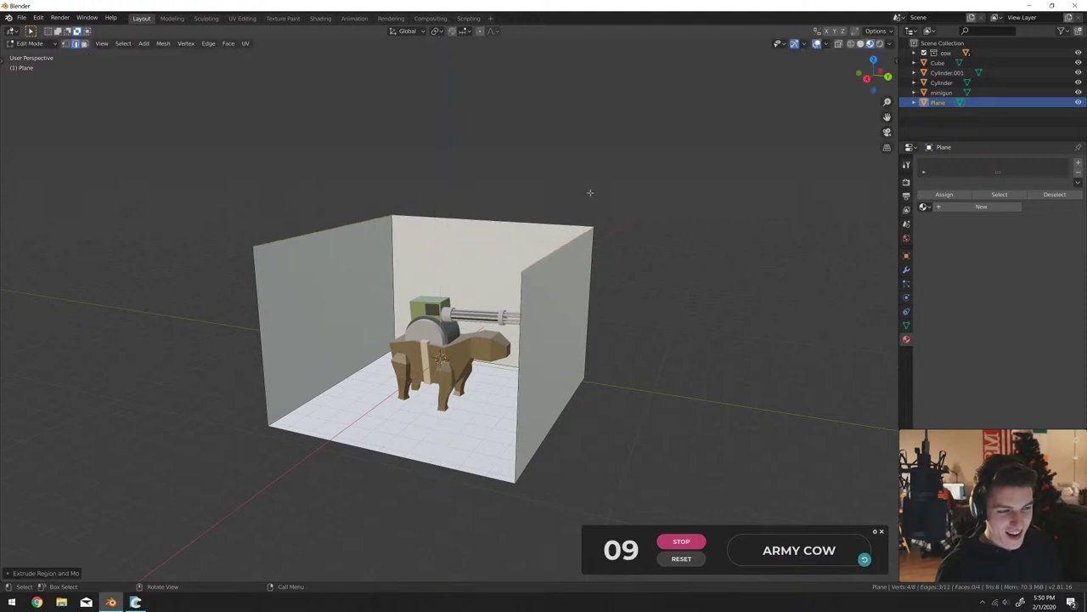
{"action": "middle_click_drag", "start_coordinate": [589, 192], "coordinate": [522, 278]}
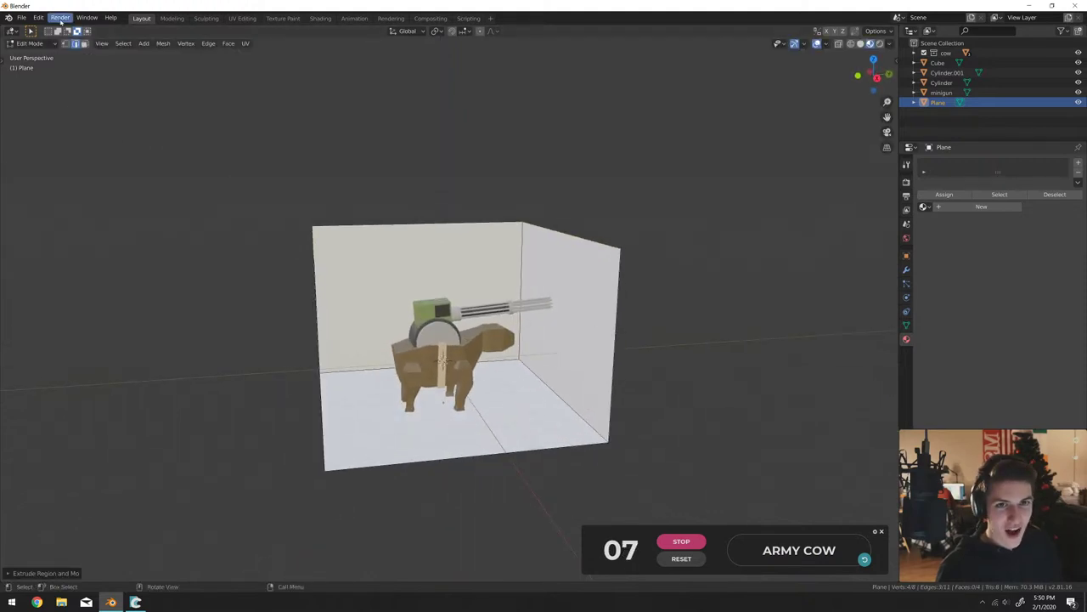
Delete the right wall face so one side of the room is open.
{"action": "key", "text": "3"}
{"action": "left_click", "coordinate": [567, 269]}
{"action": "key", "text": "x"}
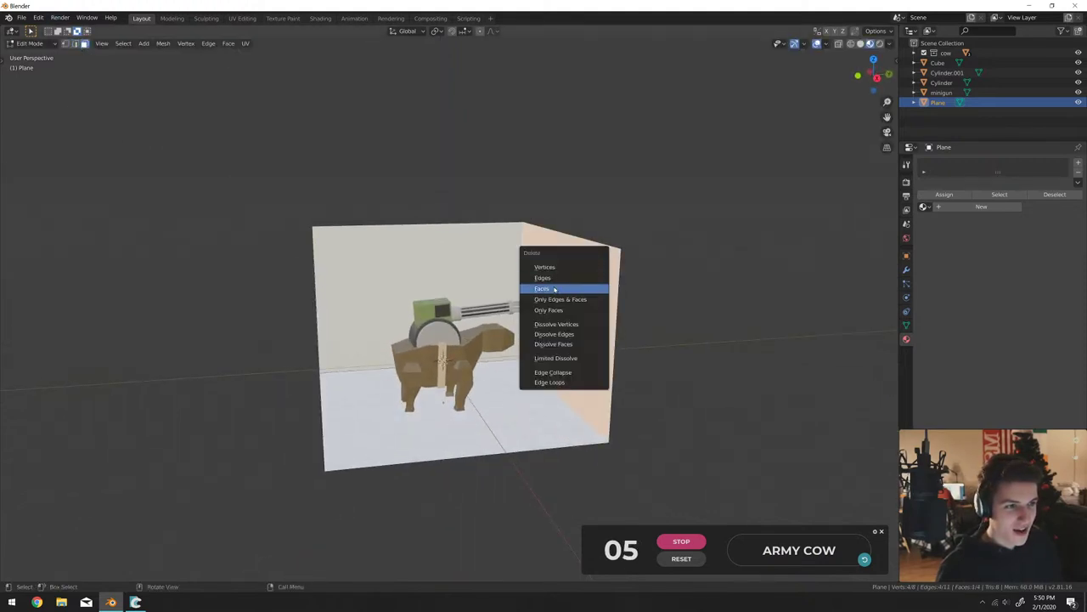
{"action": "left_click", "coordinate": [545, 288]}
Scale up the whole room in Object Mode and orbit to look inside it.
{"action": "key", "text": "Tab"}
{"action": "key", "text": "s"}
{"action": "left_click", "coordinate": [675, 417]}
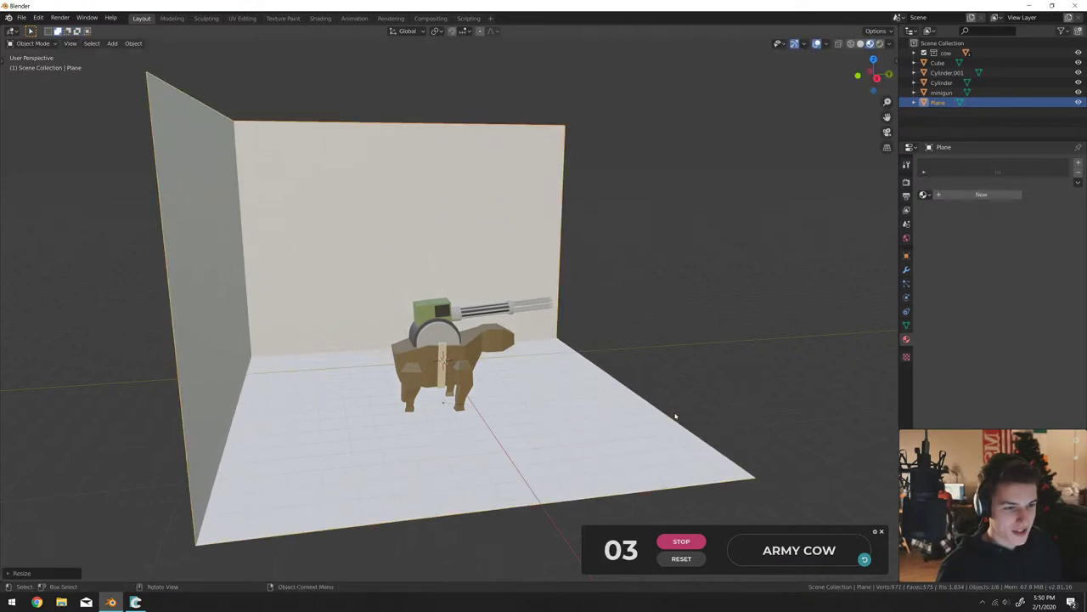
{"action": "middle_click_drag", "start_coordinate": [674, 417], "coordinate": [473, 376]}
{"action": "right_click", "coordinate": [473, 376]}
{"action": "key", "text": "shift+a"}
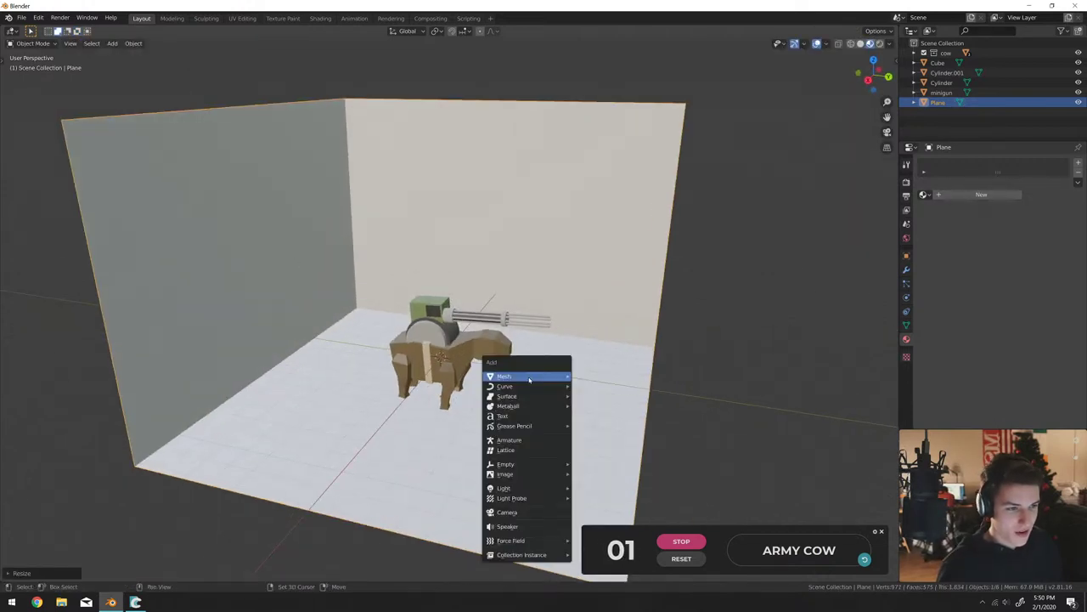
Add a camera, walk-navigate it until the cow fills the frame, and set Cycles.
{"action": "left_click", "coordinate": [518, 512]}
{"action": "key", "text": "ctrl+KP_0"}
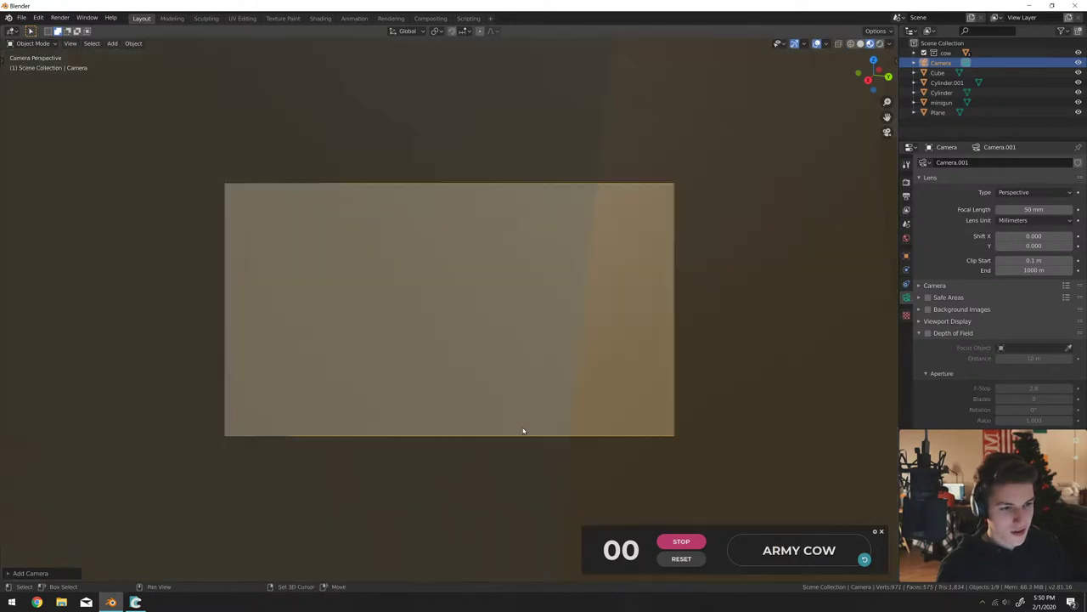
{"action": "key", "text": "shift+grave"}
{"action": "key", "text": "w"}
{"action": "key", "text": "s"}
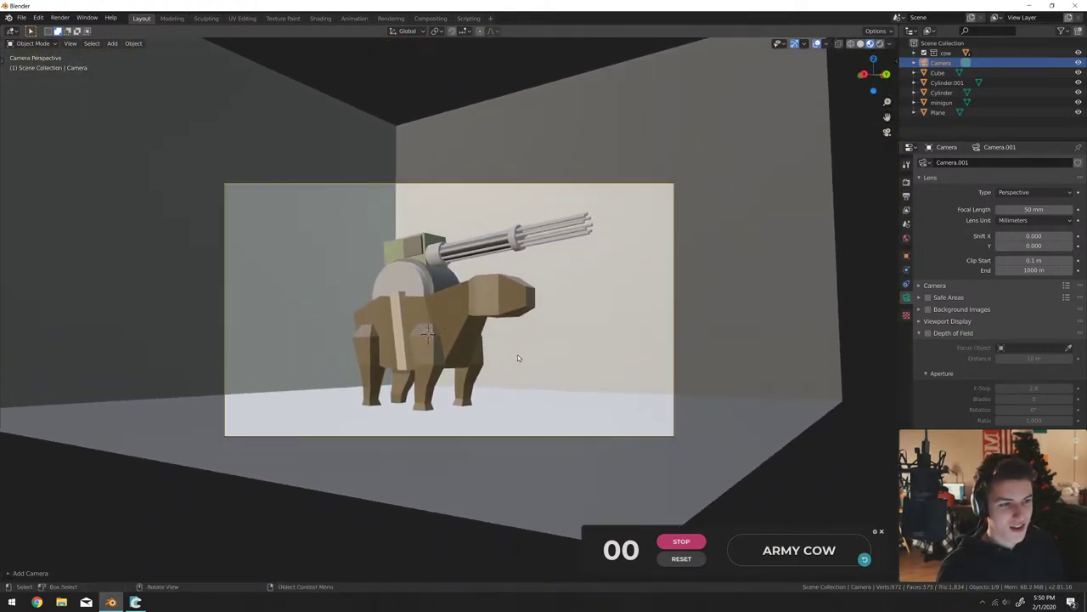
{"action": "left_click", "coordinate": [609, 174]}
{"action": "key", "text": "shift+grave"}
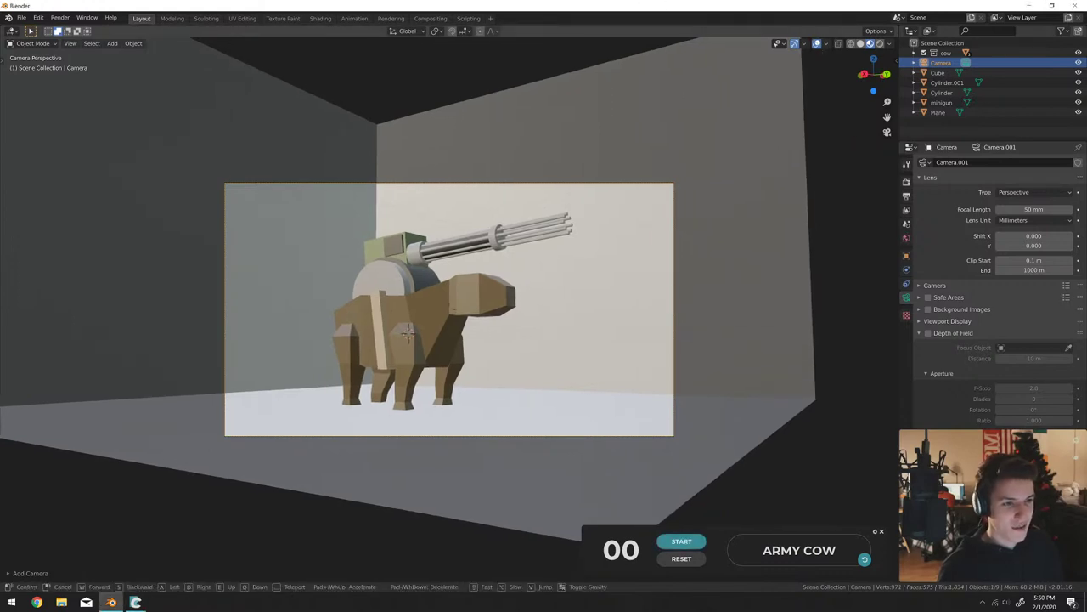
{"action": "key", "text": "w"}
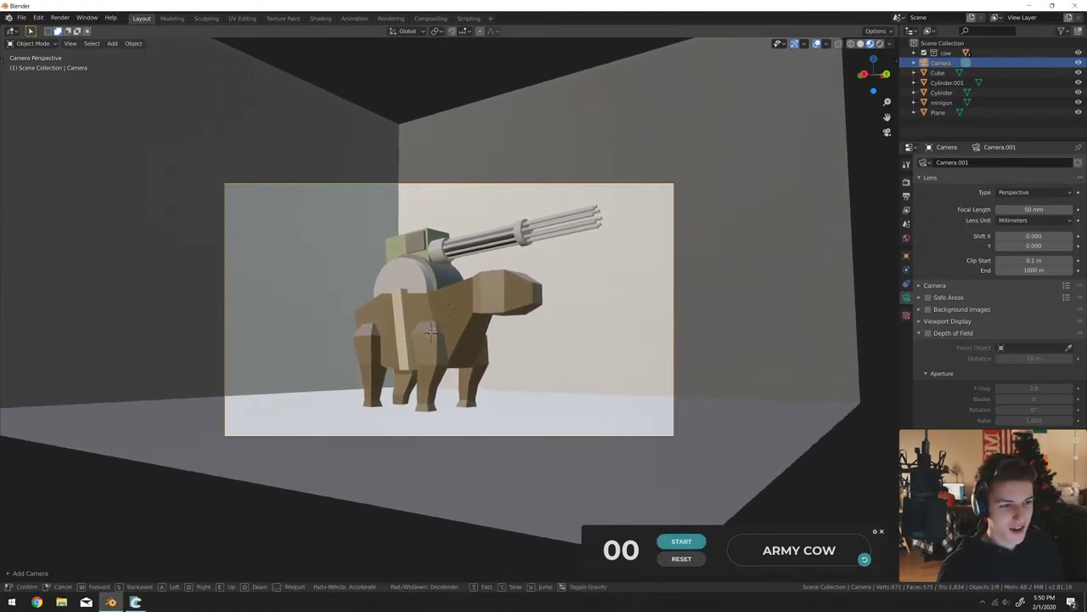
{"action": "key", "text": "Return"}
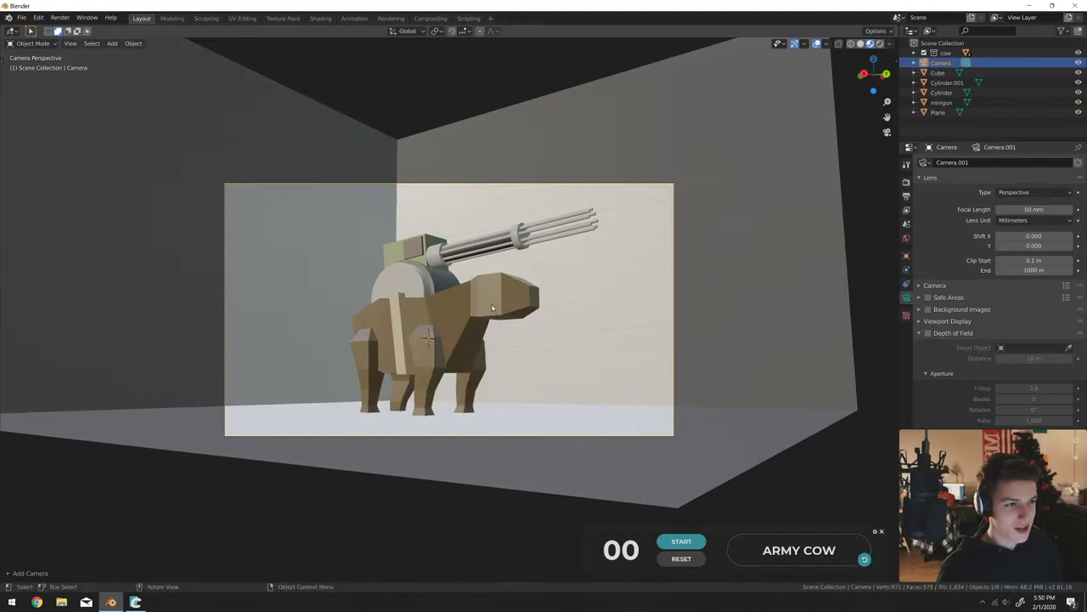
{"action": "left_click", "coordinate": [906, 182]}
{"action": "left_click", "coordinate": [1015, 162]}
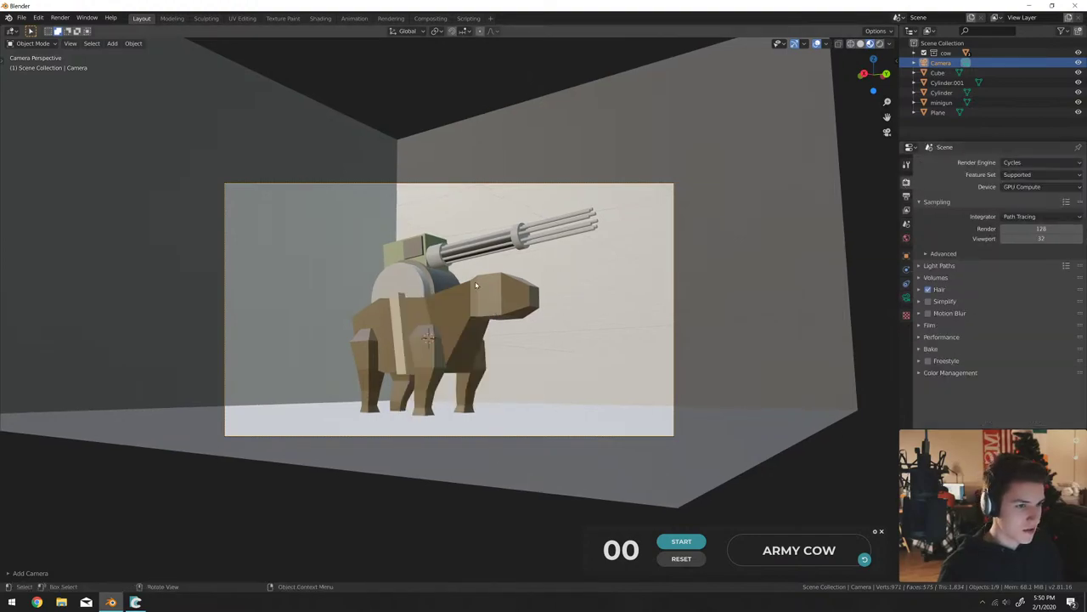
Preview rendered shading and step the world HDRI through to Aristea Wreck.
{"action": "key", "text": "z"}
{"action": "left_click", "coordinate": [478, 201]}
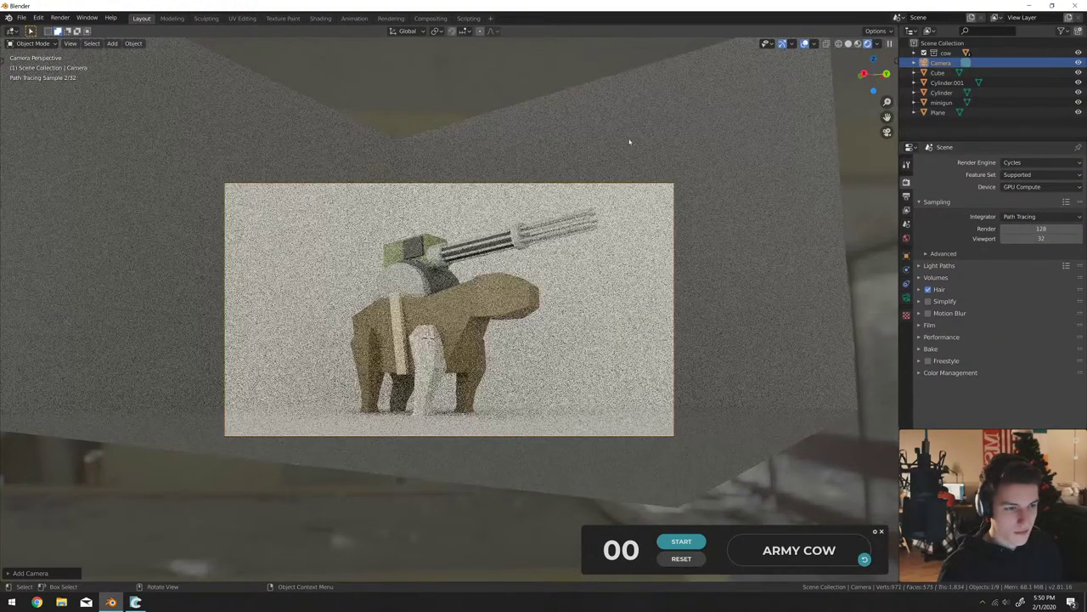
{"action": "left_click", "coordinate": [906, 238]}
{"action": "left_click", "coordinate": [1078, 369]}
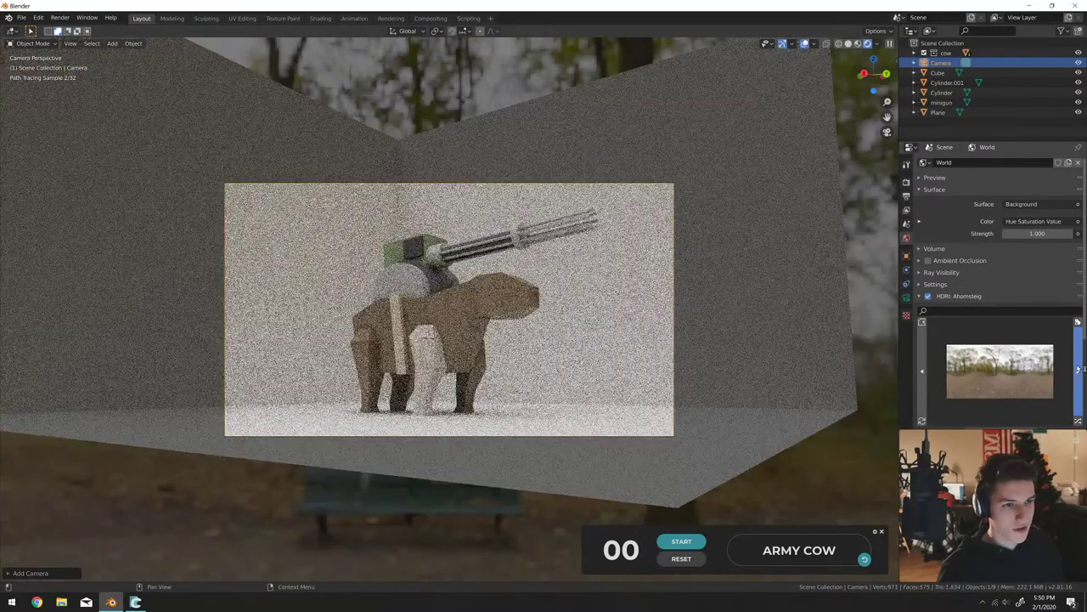
{"action": "left_click", "coordinate": [1078, 368]}
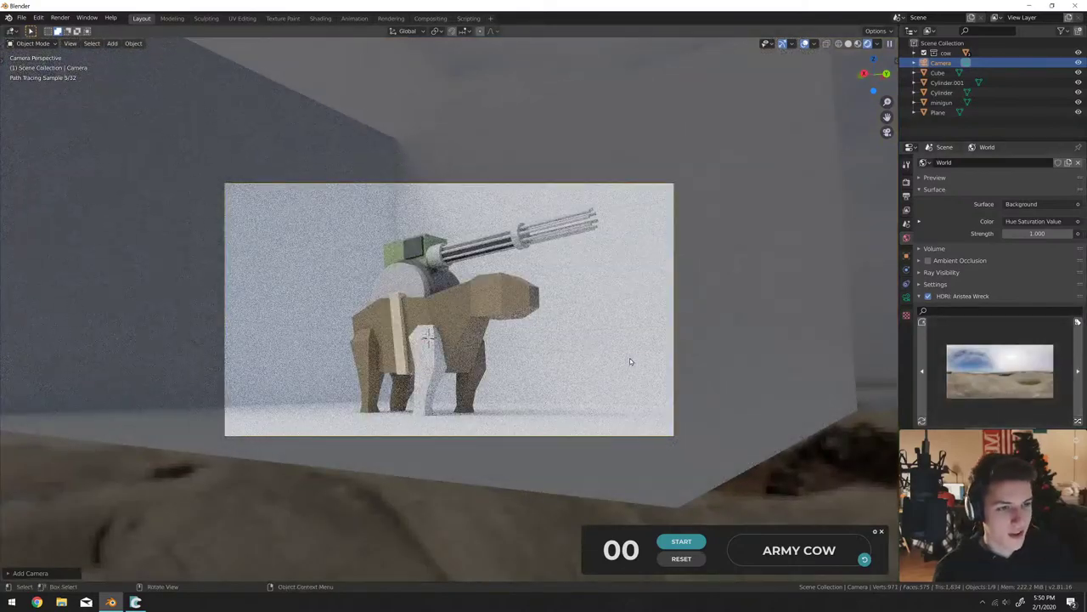
Return the viewport to solid shading and render the camera view with F12.
{"action": "key", "text": "z"}
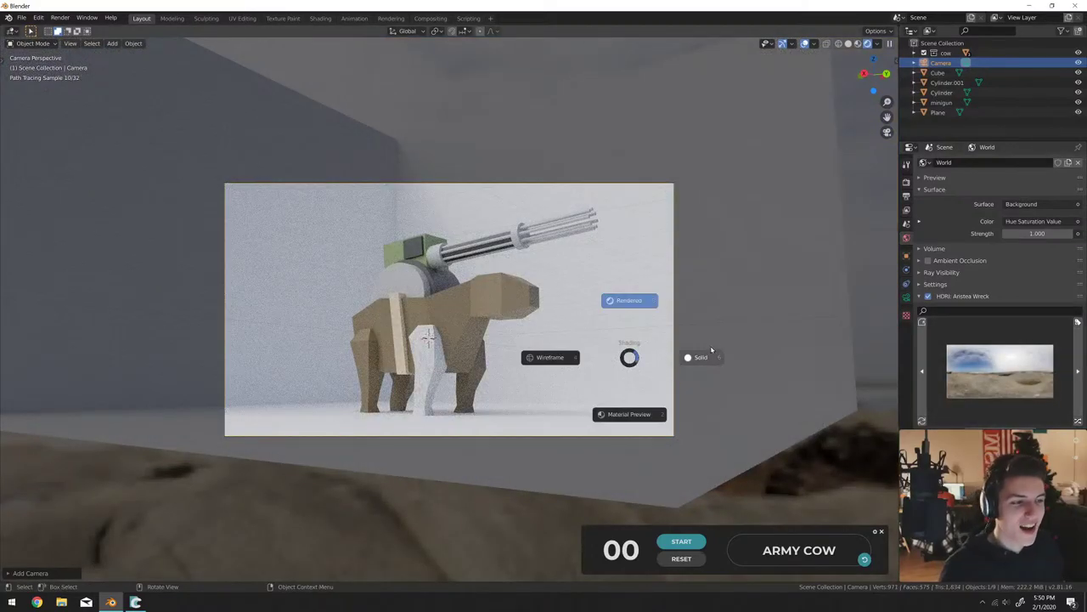
{"action": "left_click", "coordinate": [704, 356]}
{"action": "key", "text": "F12"}
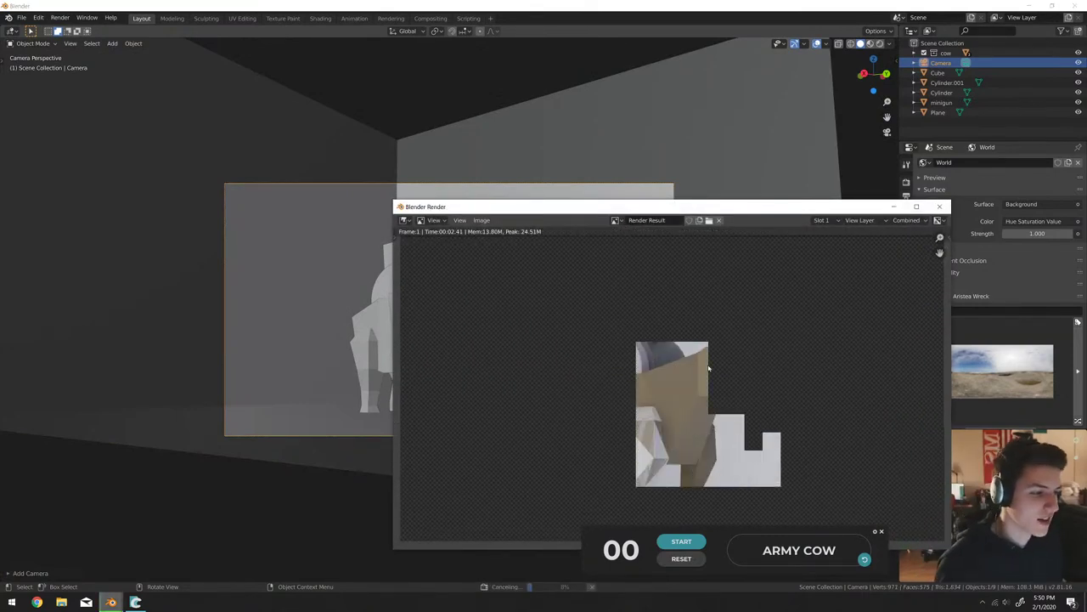
Close the render window, delete one cow leg object, and briefly preview rendered shading.
{"action": "left_click", "coordinate": [940, 206]}
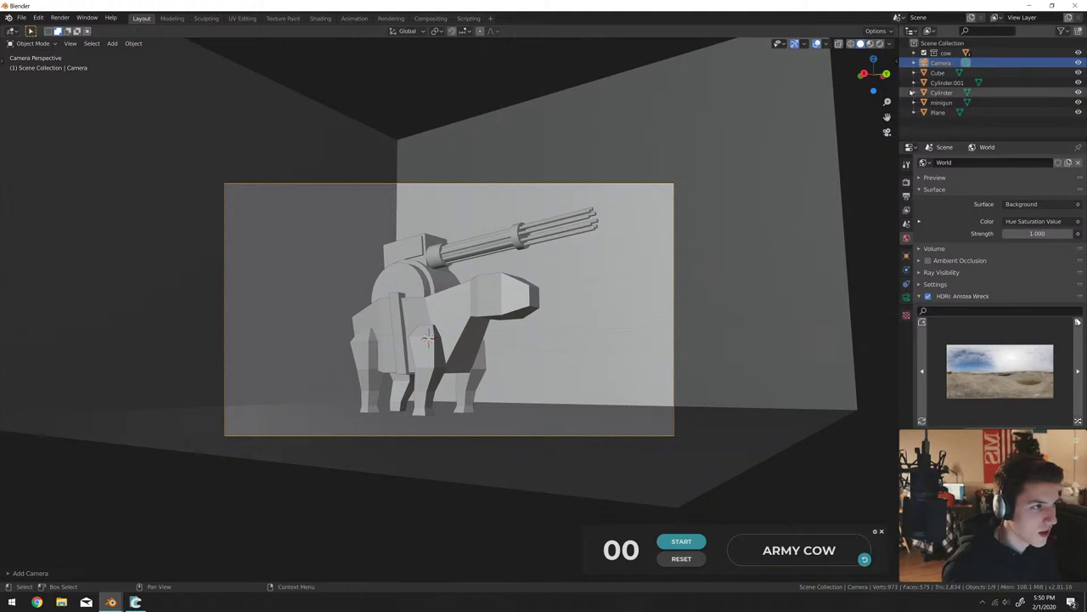
{"action": "left_click", "coordinate": [430, 374]}
{"action": "key", "text": "Delete"}
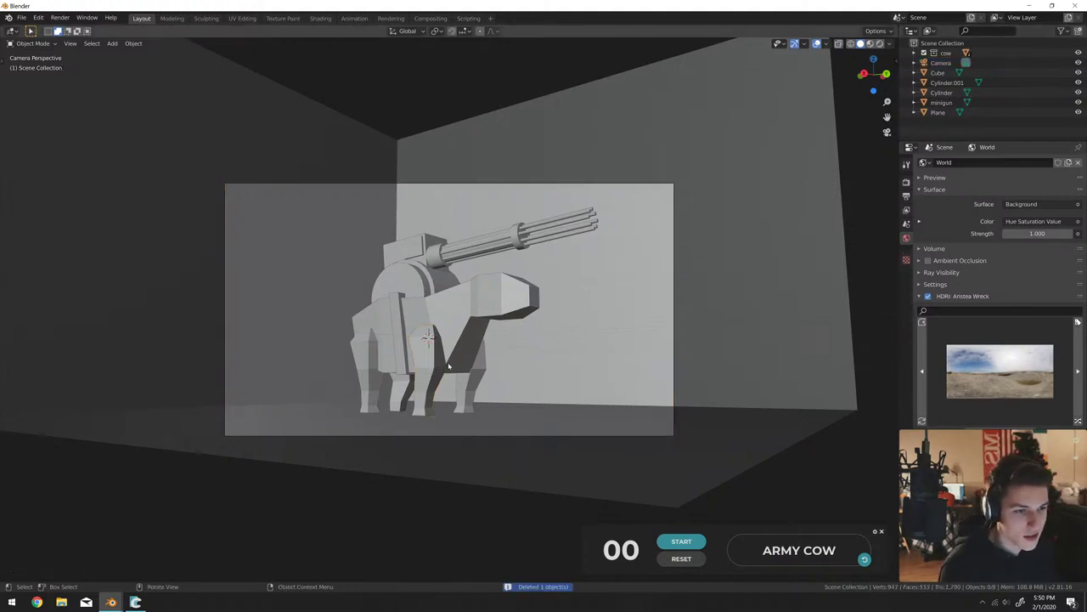
{"action": "left_click", "coordinate": [443, 380]}
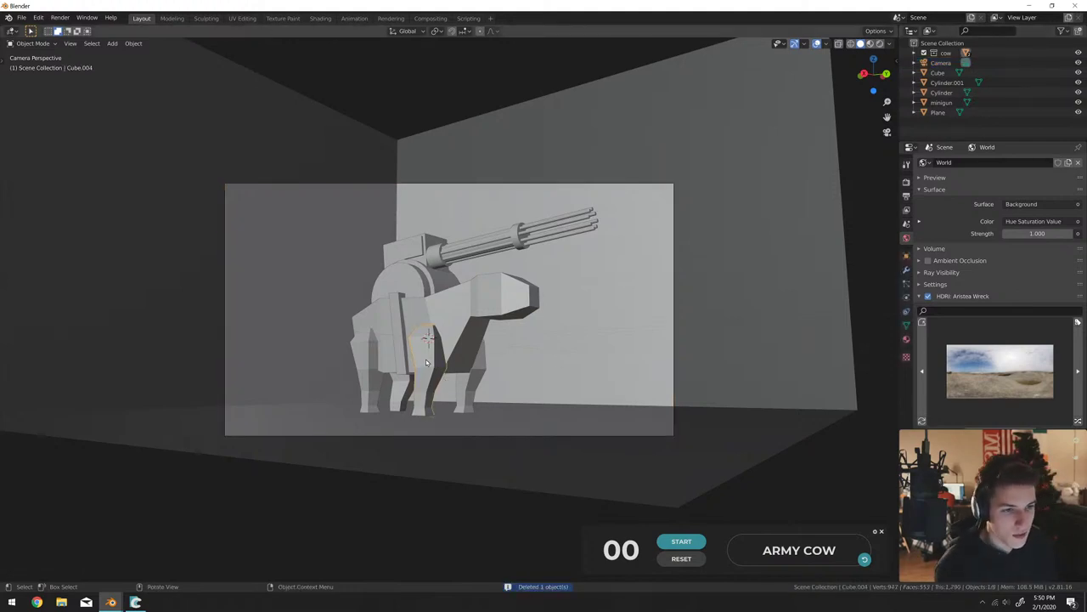
{"action": "key", "text": "z"}
{"action": "left_click", "coordinate": [548, 270]}
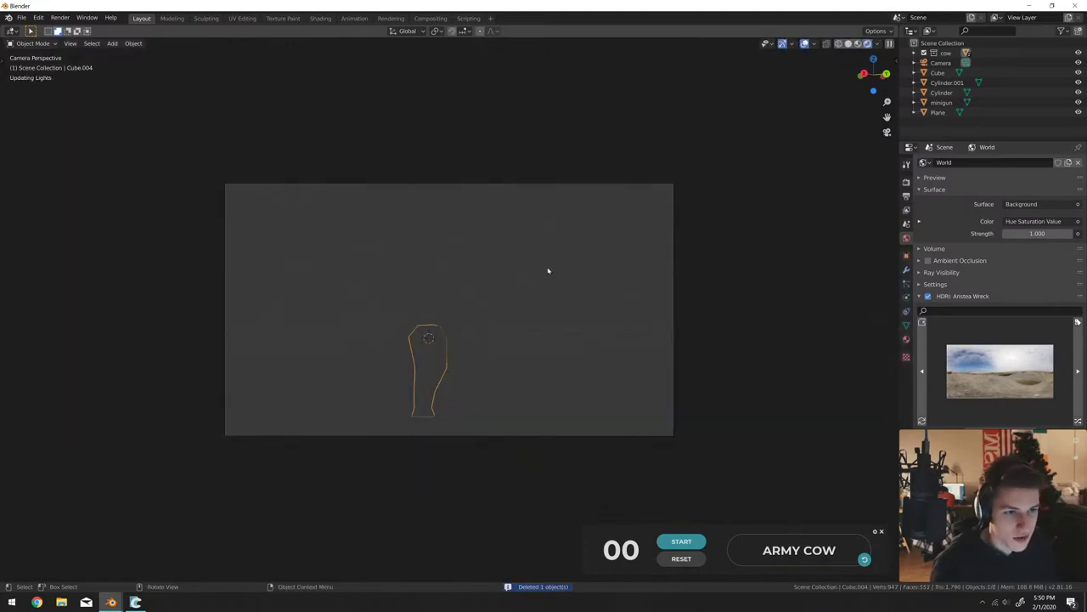
{"action": "key", "text": "z"}
{"action": "left_click", "coordinate": [752, 306]}
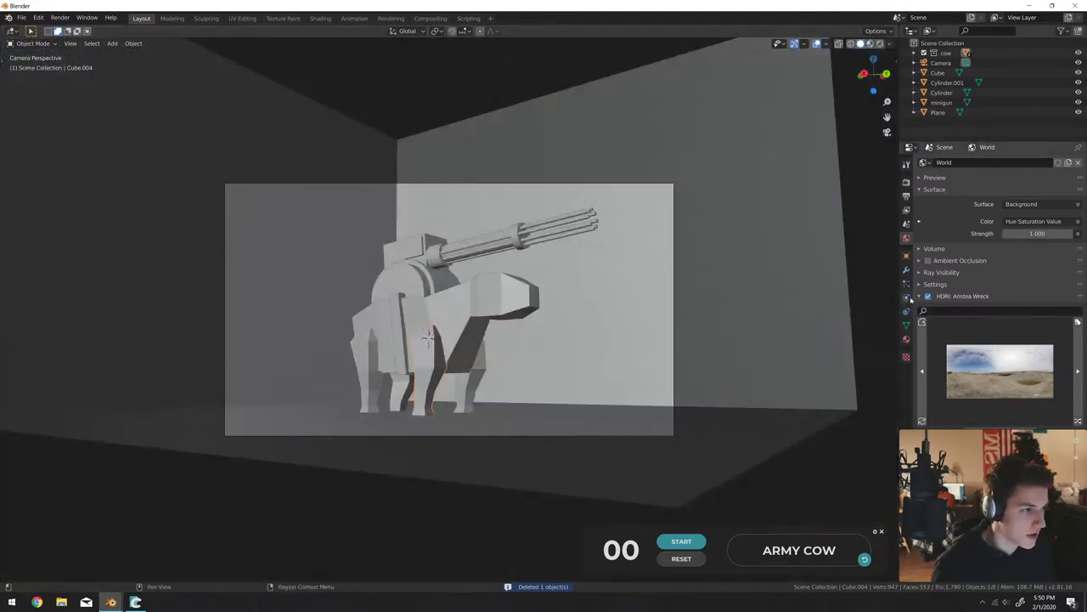
{"action": "left_click", "coordinate": [907, 339]}
Set the render Performance Tiles X value to 2.
{"action": "left_click", "coordinate": [906, 185]}
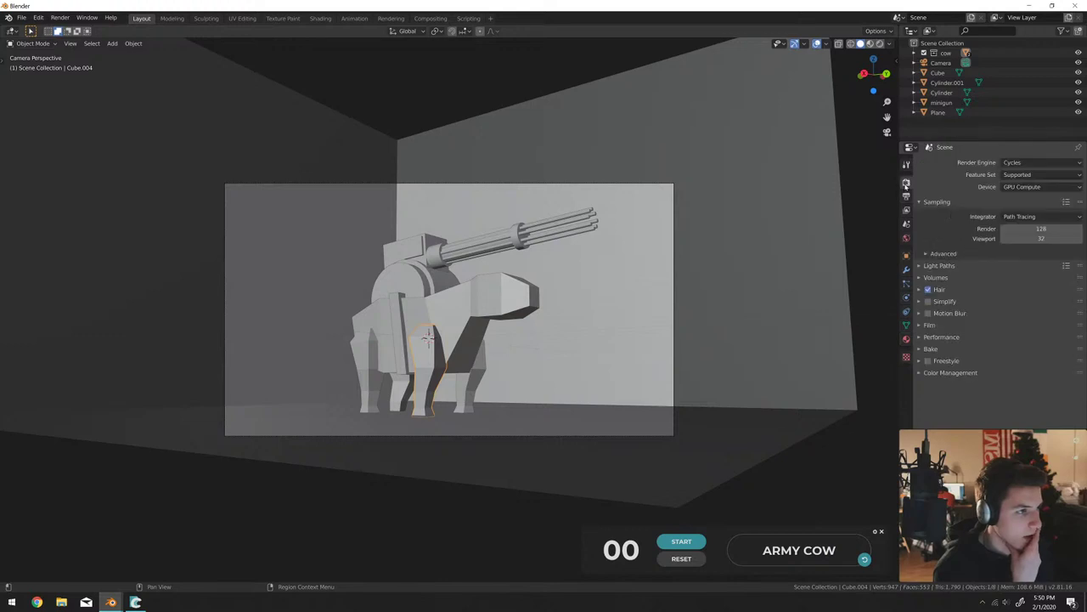
{"action": "left_click", "coordinate": [942, 337]}
{"action": "double_click", "coordinate": [1028, 405]}
{"action": "type", "text": "256"}
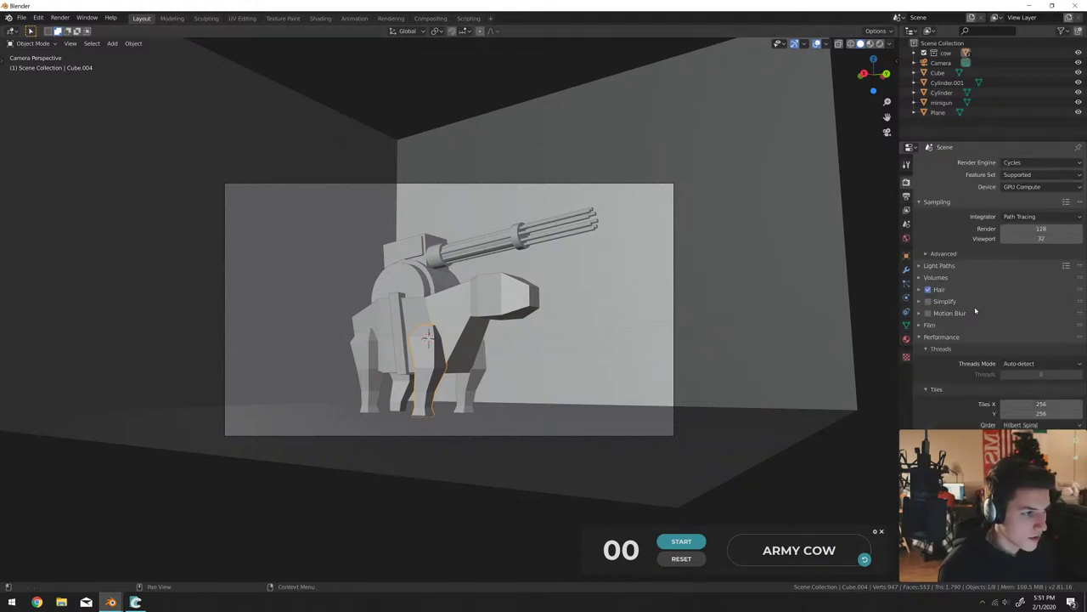
Start a new F12 Cycles render and move the render window up-left.
{"action": "left_click", "coordinate": [906, 197]}
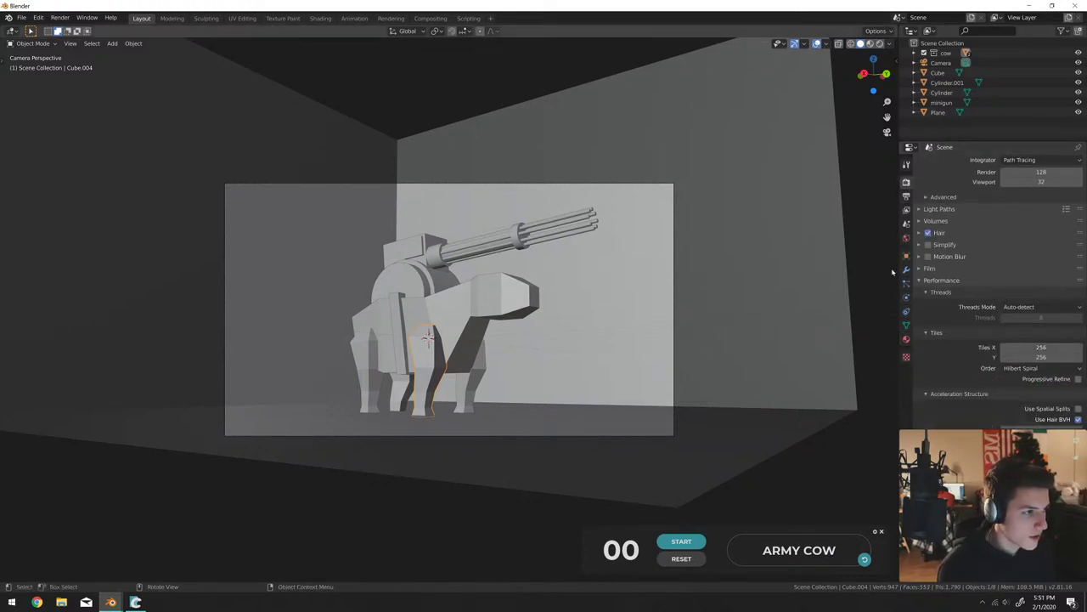
{"action": "left_click", "coordinate": [906, 209]}
{"action": "scroll", "coordinate": [939, 410], "scroll_direction": "down", "scroll_amount": 3}
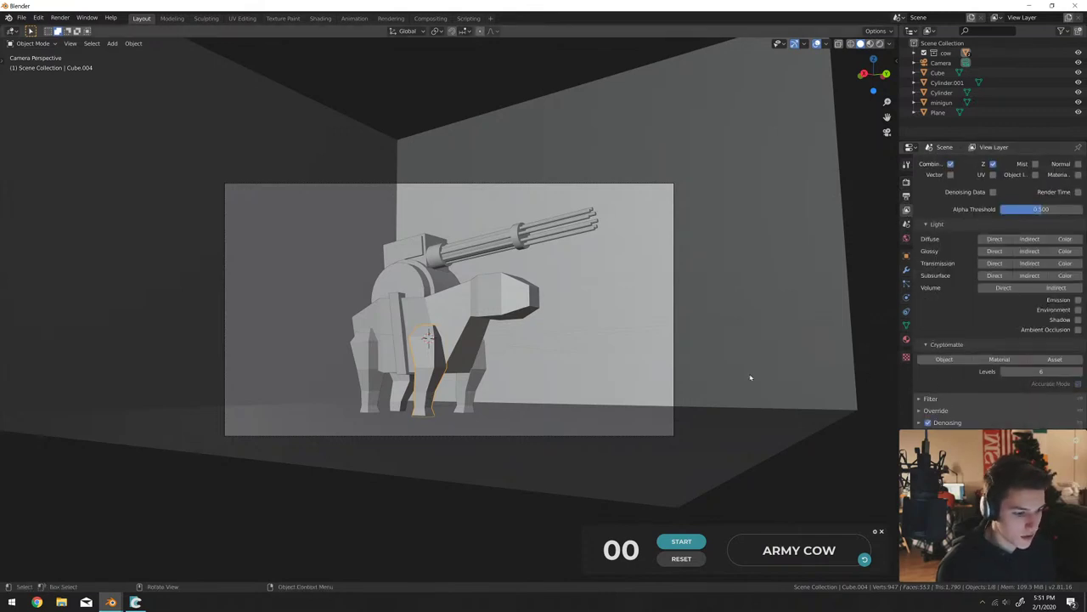
{"action": "key", "text": "F12"}
{"action": "left_click_drag", "start_coordinate": [665, 209], "coordinate": [504, 127]}
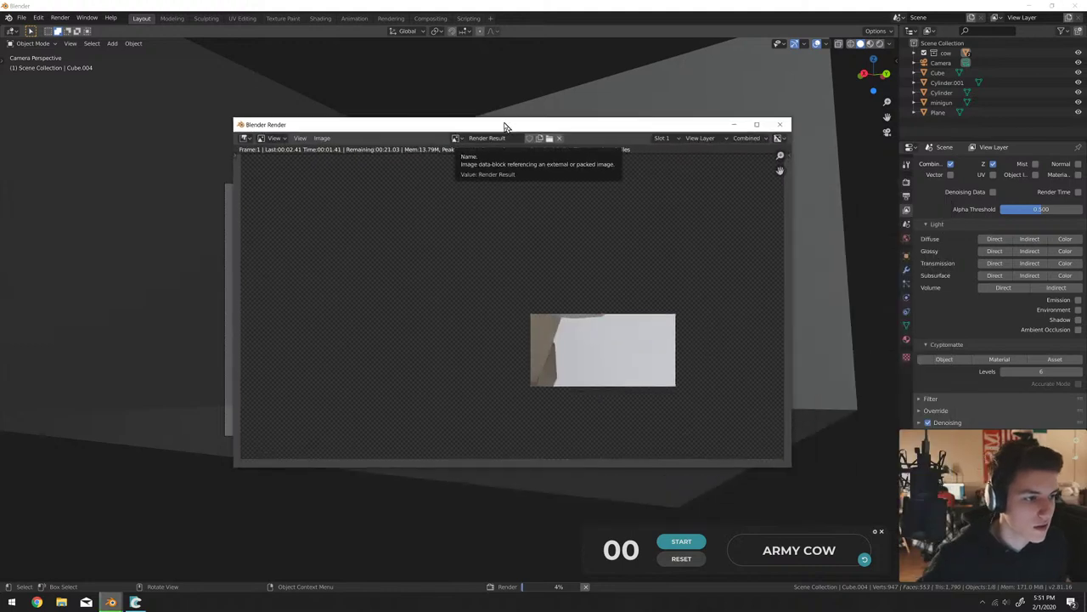
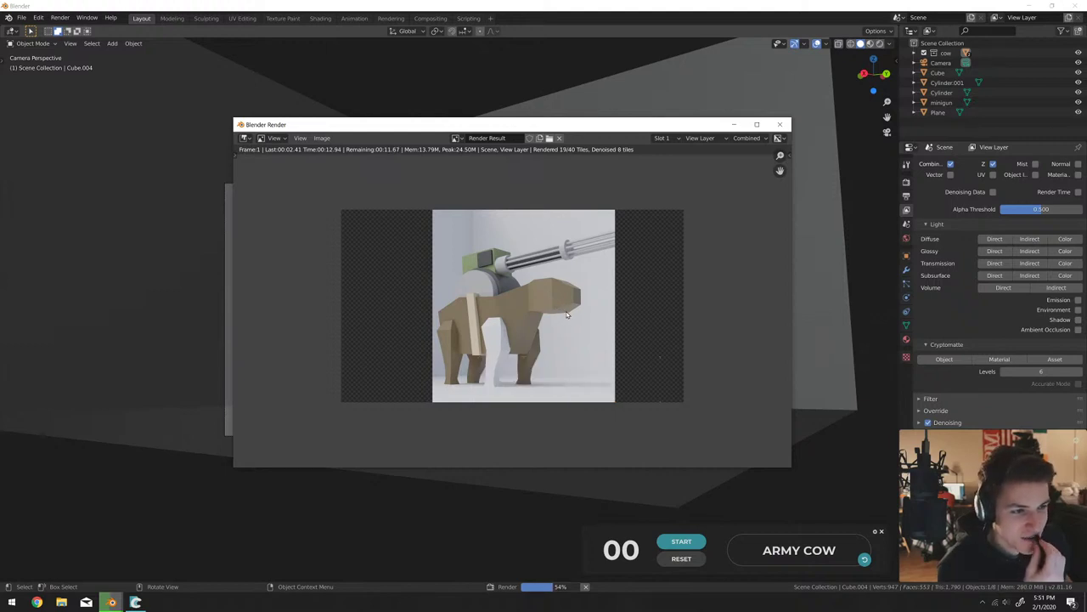
Snap Discord to the left half of the screen and the Blender render window to the right.
{"action": "scroll", "coordinate": [567, 315], "scroll_direction": "up", "scroll_amount": 1}
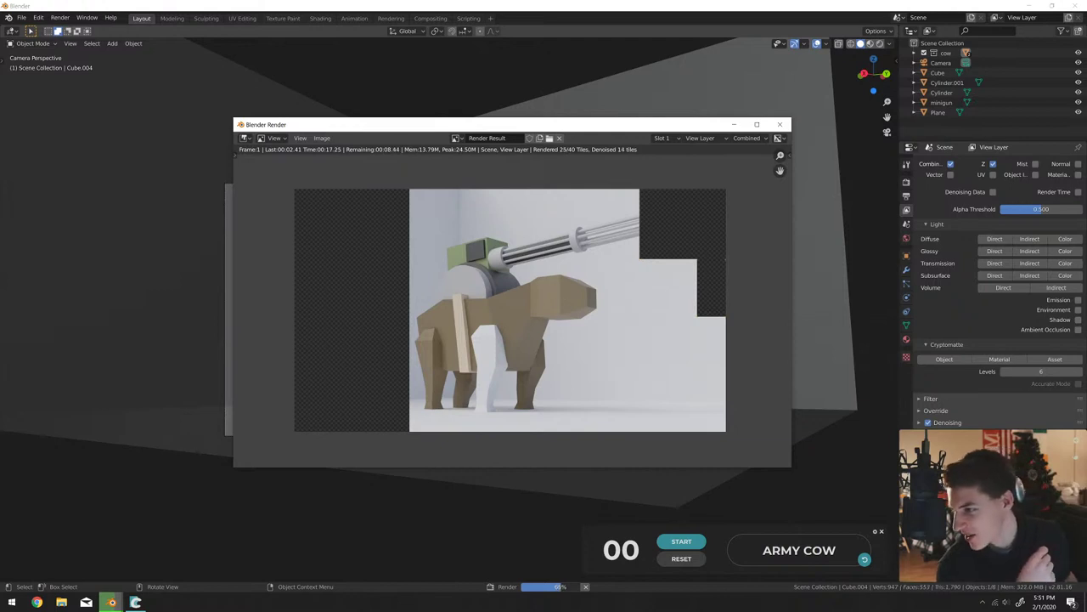
{"action": "left_click", "coordinate": [235, 290]}
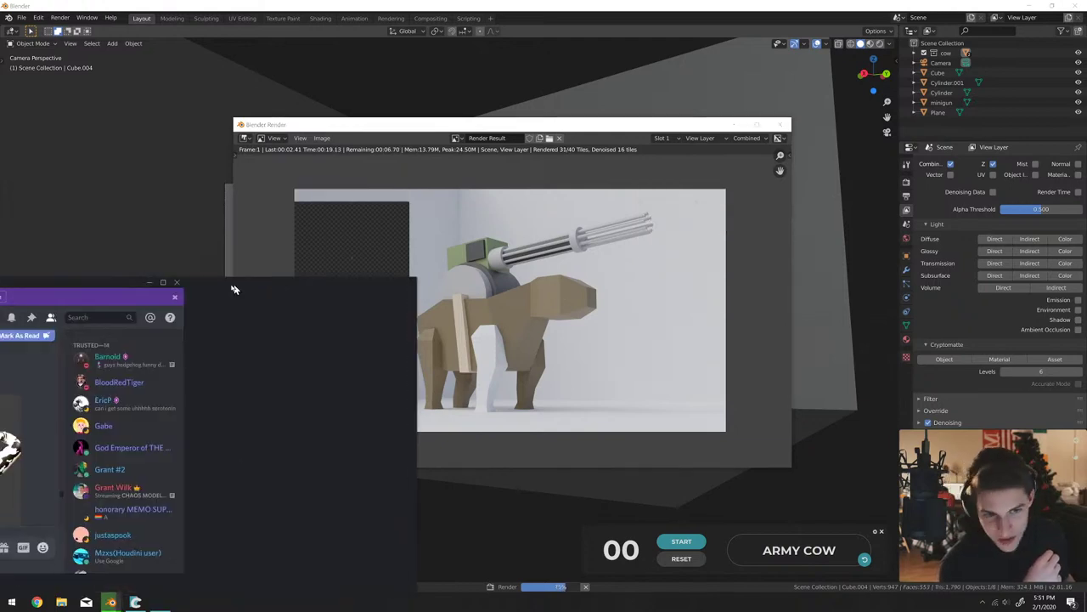
{"action": "left_click_drag", "start_coordinate": [234, 290], "coordinate": [0, 289]}
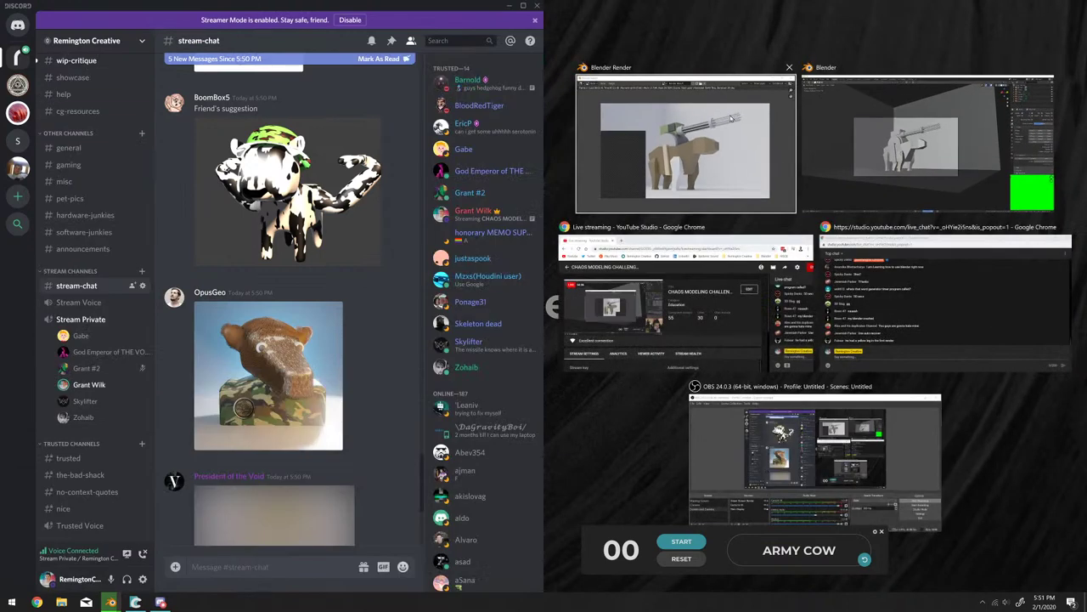
{"action": "left_click", "coordinate": [731, 118]}
View the white dog render in the chat, close the countdown timer, and open the Image menu.
{"action": "scroll", "coordinate": [244, 409], "scroll_direction": "up", "scroll_amount": 5}
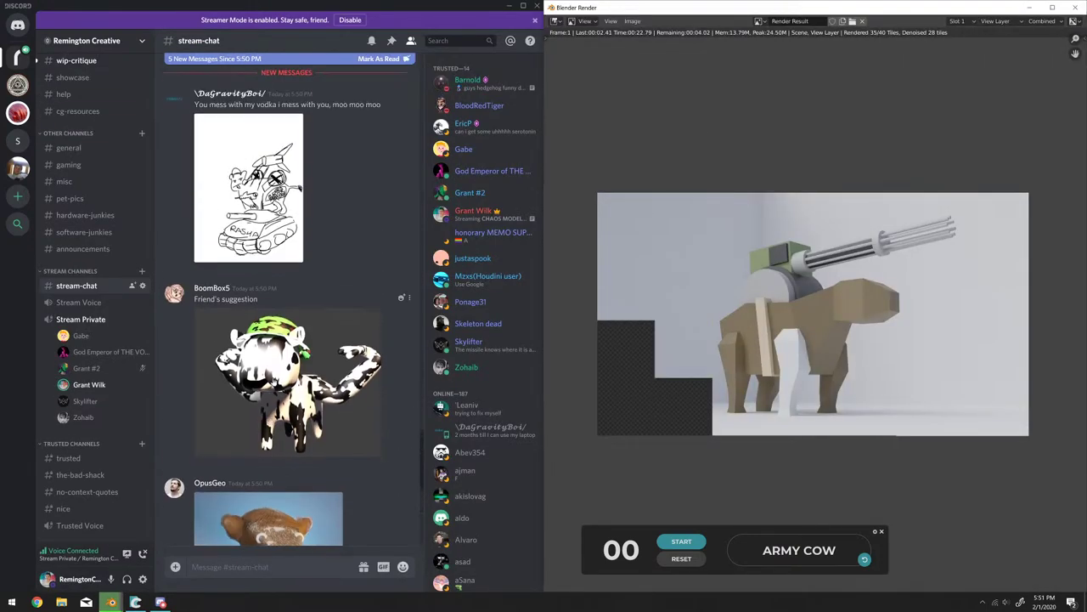
{"action": "scroll", "coordinate": [311, 365], "scroll_direction": "up", "scroll_amount": 5}
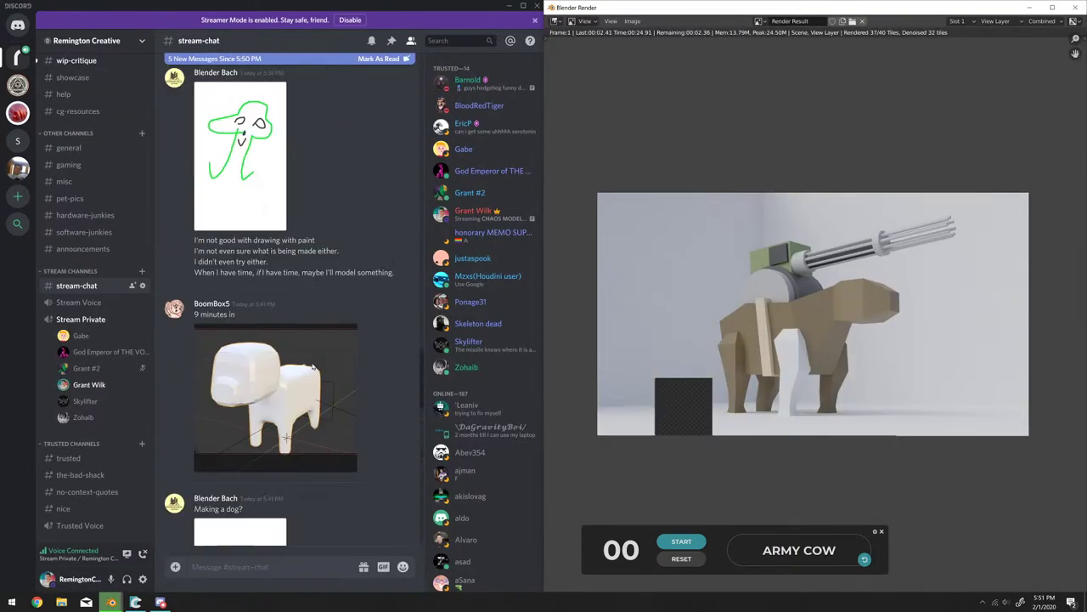
{"action": "left_click", "coordinate": [316, 364]}
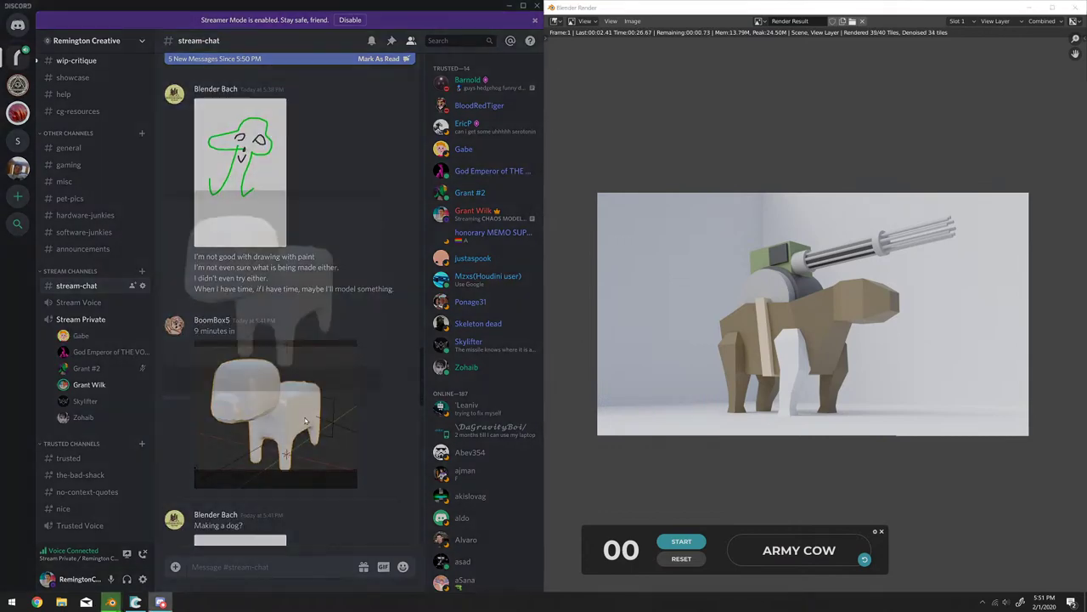
{"action": "left_click", "coordinate": [266, 452]}
{"action": "left_click", "coordinate": [882, 532]}
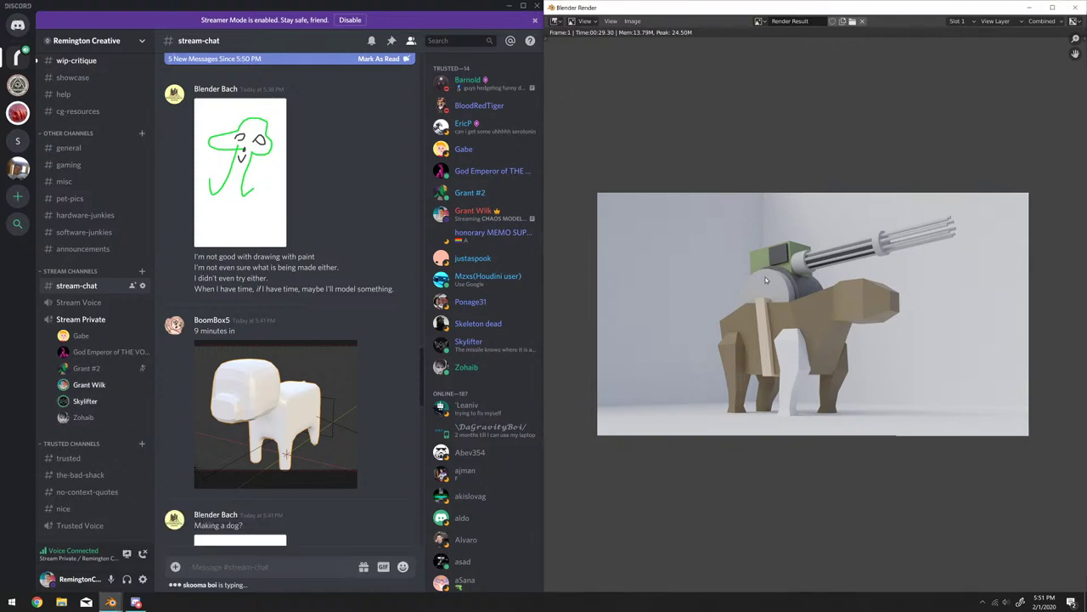
{"action": "left_click", "coordinate": [632, 21]}
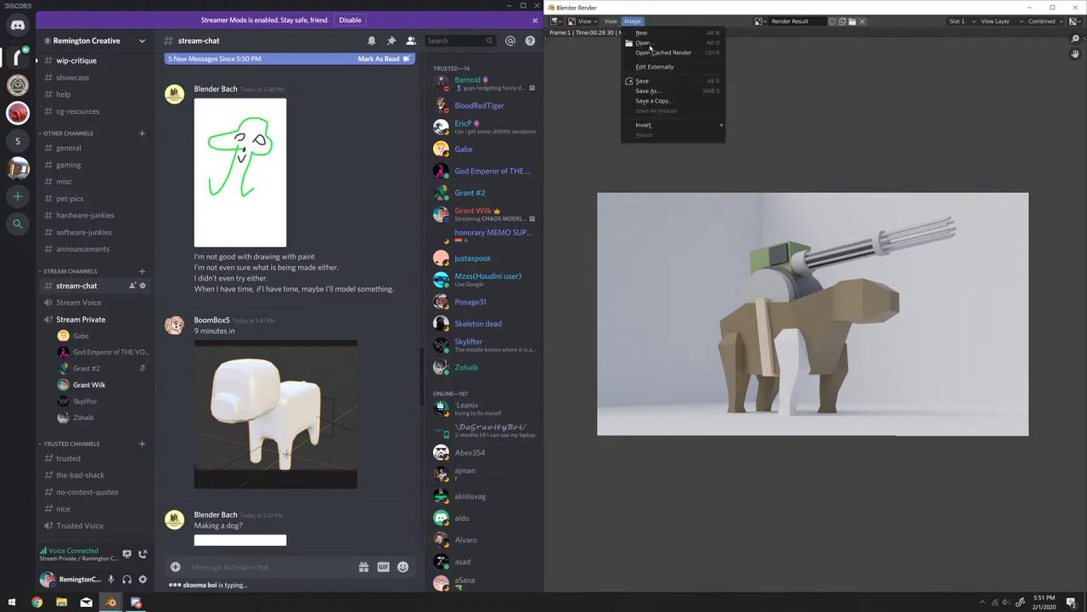
Save the render image as army_cow and close the render window.
{"action": "left_click", "coordinate": [648, 91]}
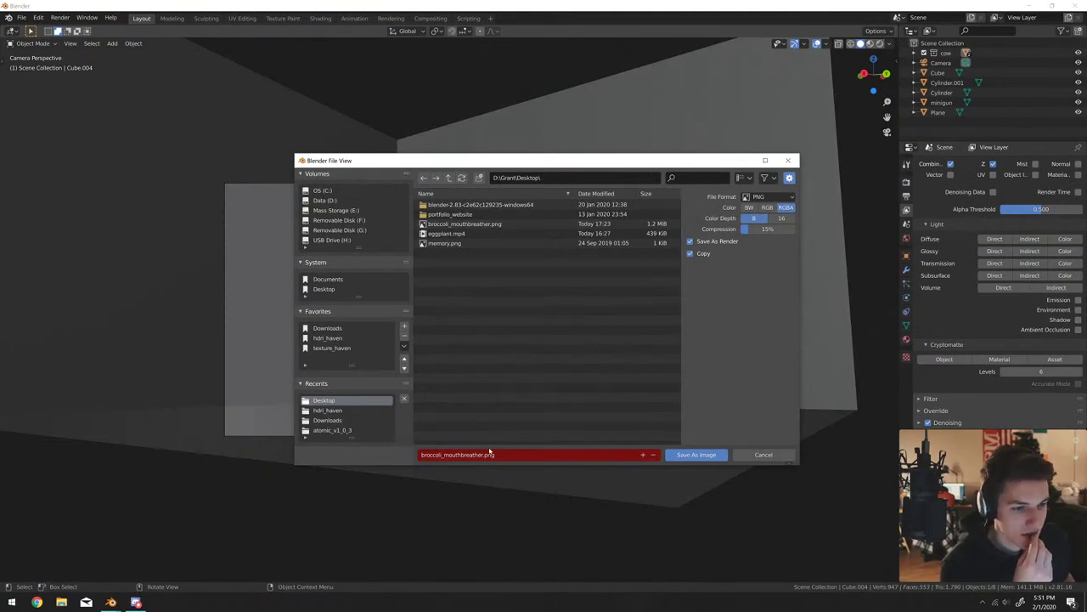
{"action": "type", "text": "army_cow"}
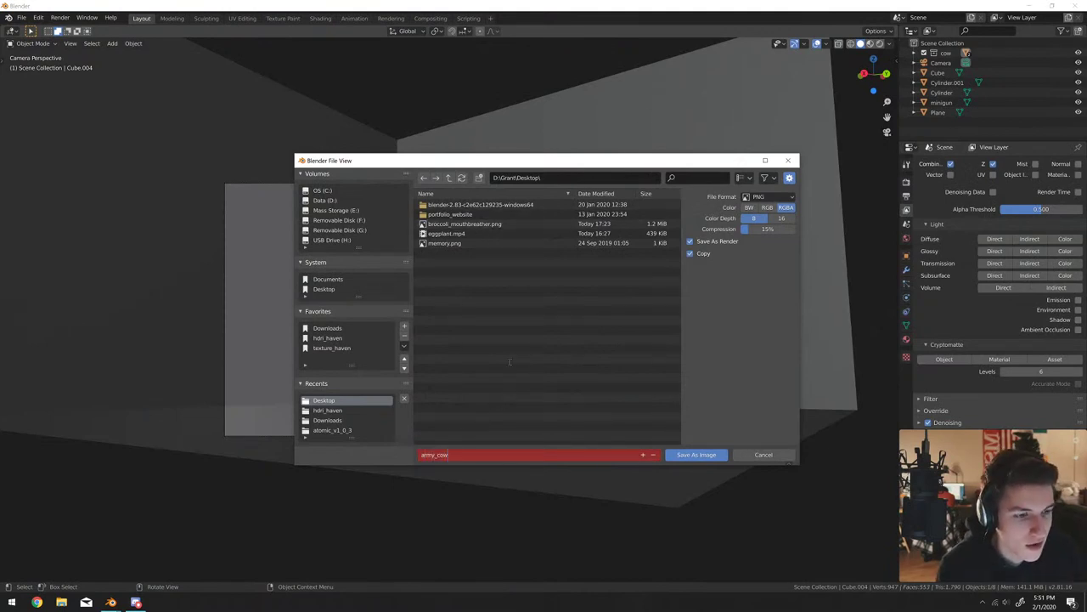
{"action": "key", "text": "Return"}
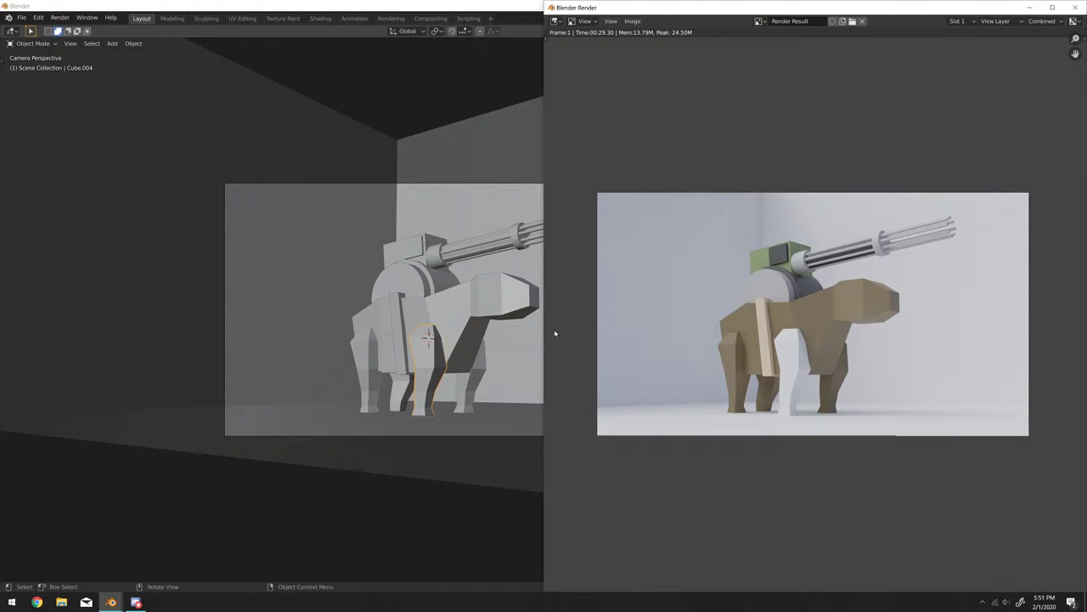
{"action": "left_click", "coordinate": [1079, 9]}
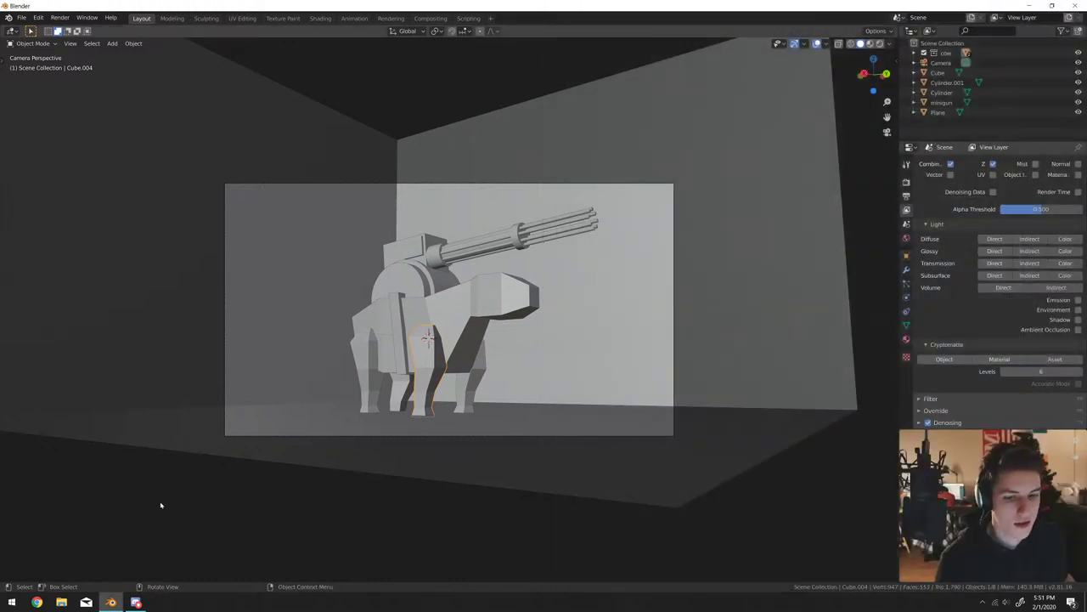
Save the Blender project as army_cow.blend.
{"action": "key", "text": "ctrl+shift+s"}
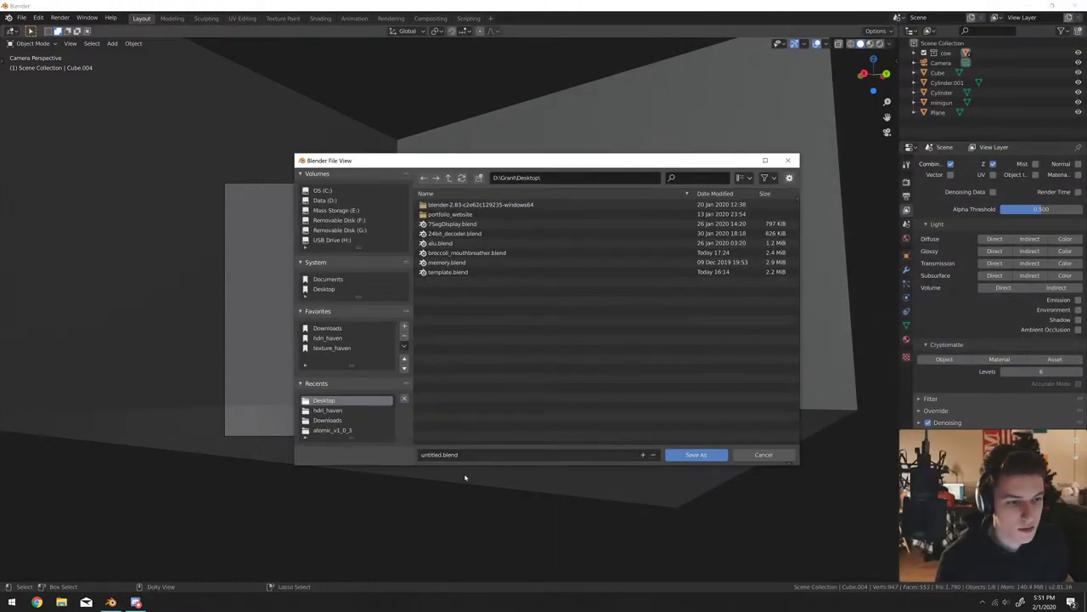
{"action": "left_click", "coordinate": [474, 457]}
{"action": "type", "text": "army_cow"}
{"action": "key", "text": "Return"}
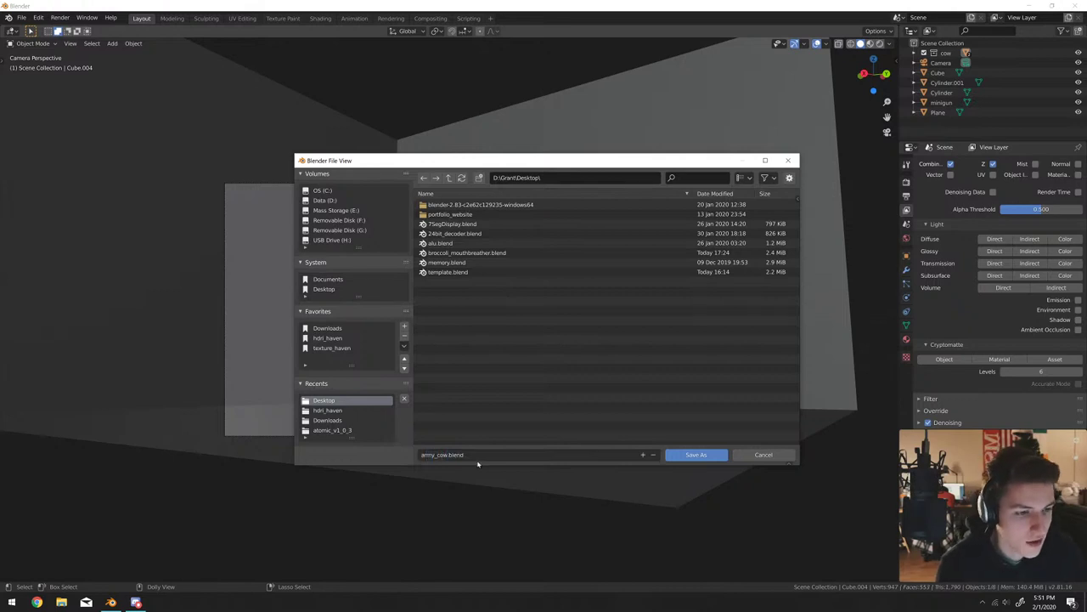
Upload the army_cow render image to Discord's stream-chat channel.
{"action": "left_click", "coordinate": [135, 603]}
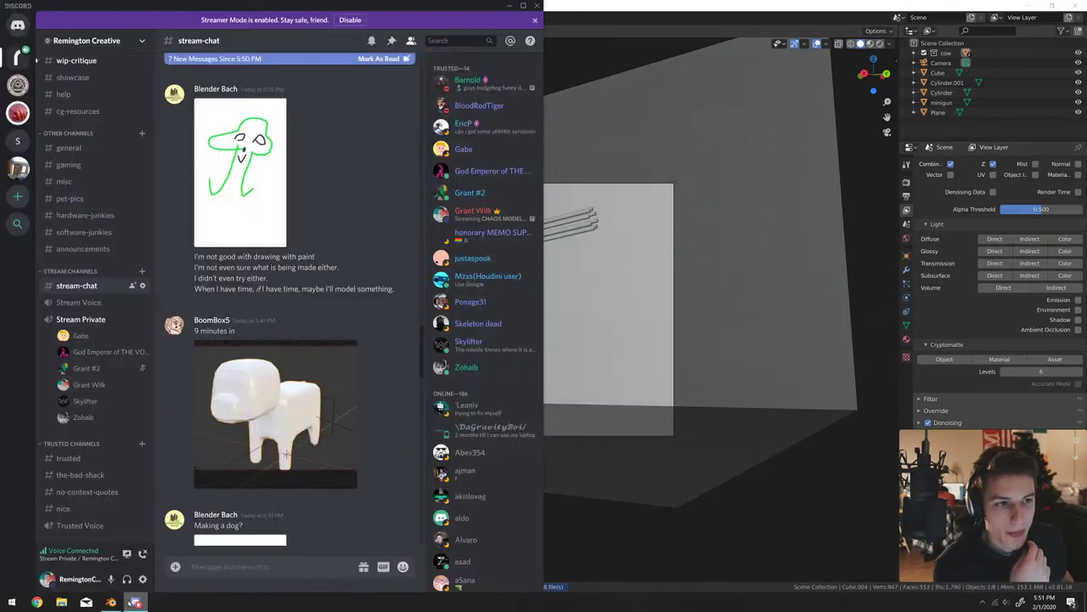
{"action": "scroll", "coordinate": [274, 443], "scroll_direction": "down", "scroll_amount": 5}
{"action": "scroll", "coordinate": [283, 417], "scroll_direction": "up", "scroll_amount": 5}
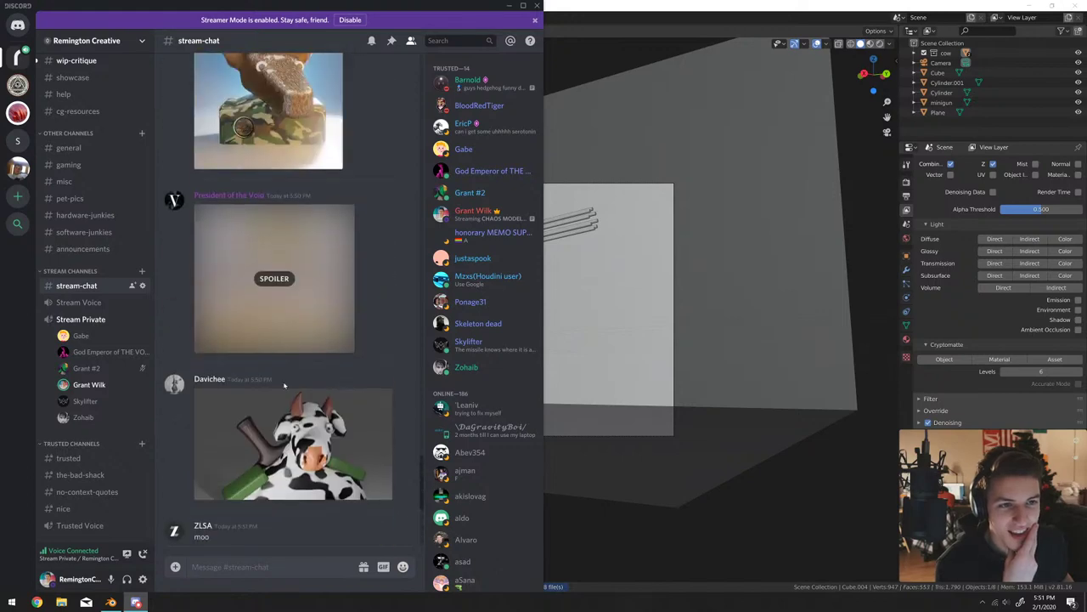
{"action": "scroll", "coordinate": [283, 380], "scroll_direction": "up", "scroll_amount": 6}
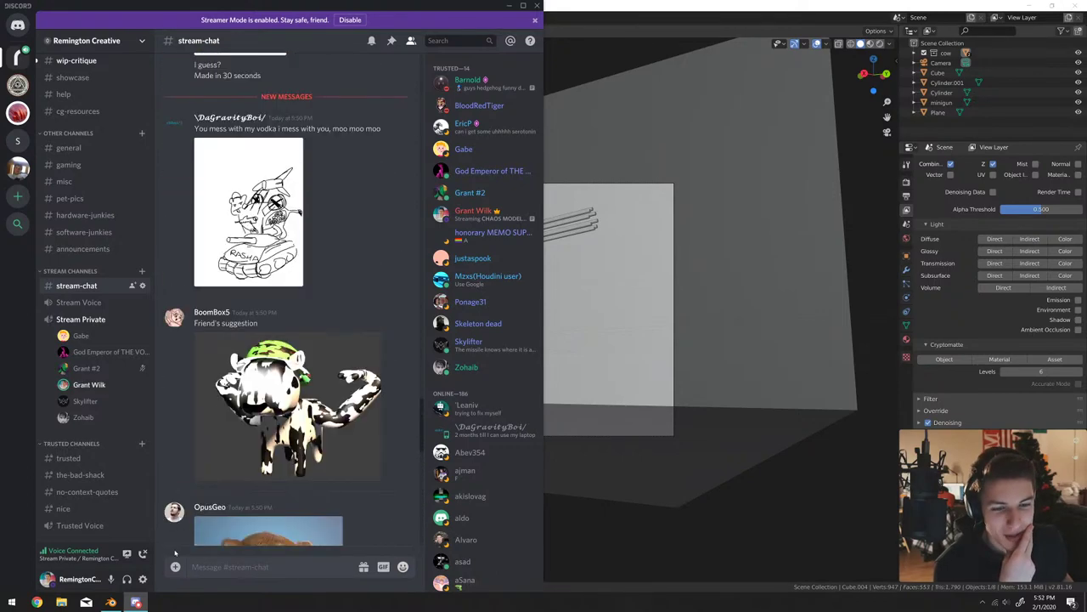
{"action": "left_click", "coordinate": [175, 566]}
{"action": "scroll", "coordinate": [212, 128], "scroll_direction": "down", "scroll_amount": 5}
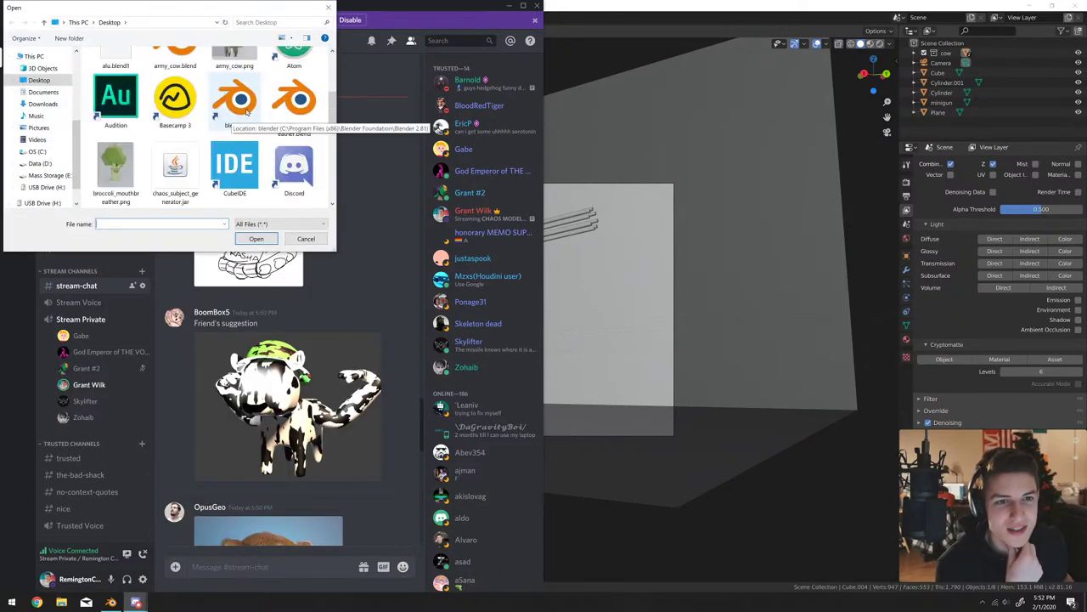
{"action": "key", "text": "Escape"}
{"action": "left_click", "coordinate": [380, 346]}
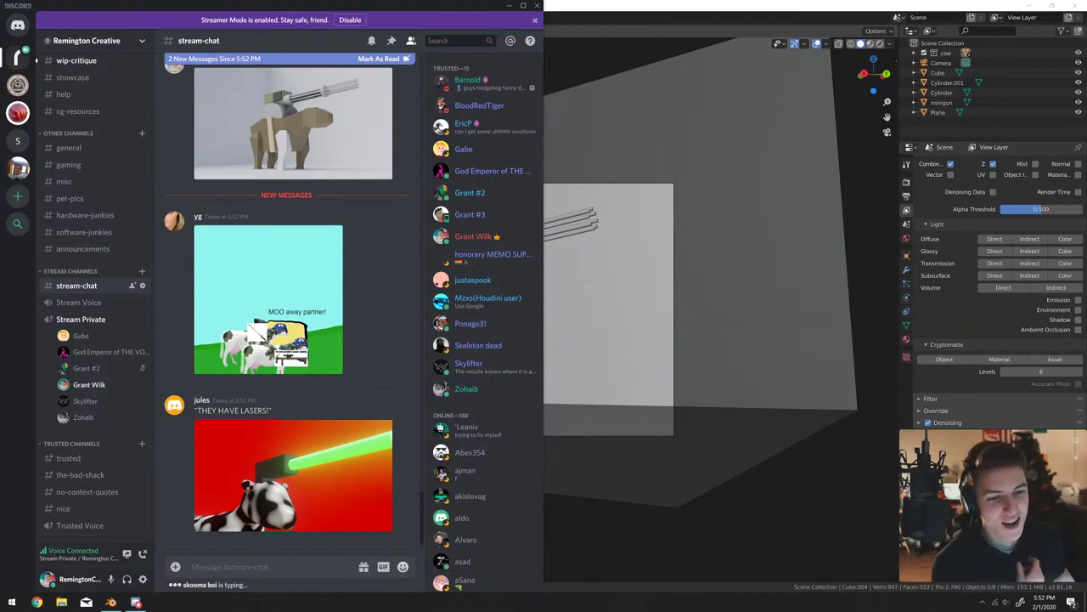
Preview the dog drawing in stream-chat, then enlarge the RASHA tank drawing.
{"action": "scroll", "coordinate": [332, 245], "scroll_direction": "up", "scroll_amount": 10}
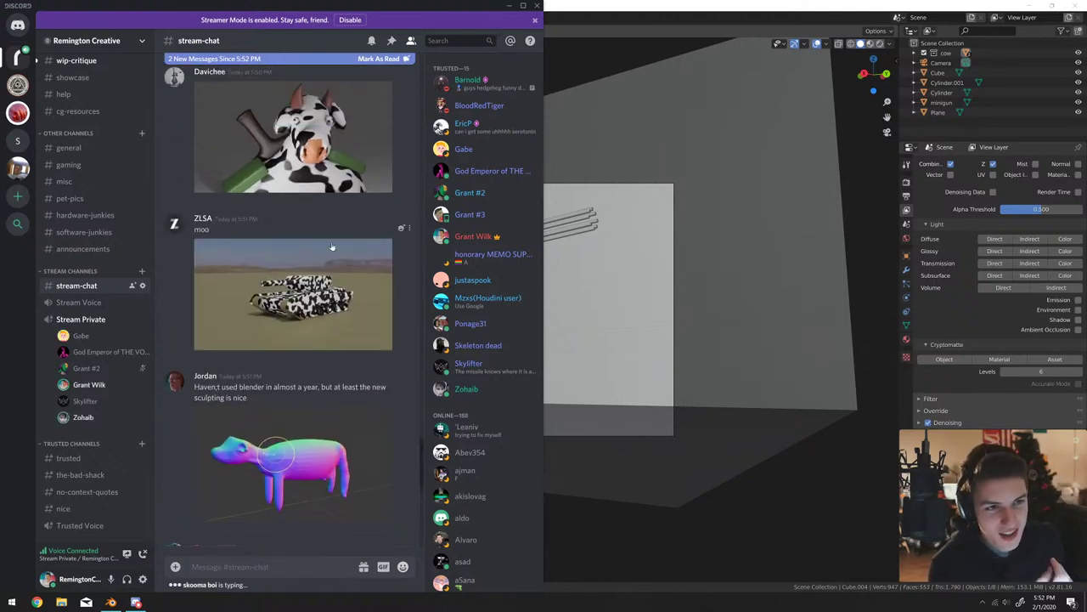
{"action": "scroll", "coordinate": [332, 246], "scroll_direction": "up", "scroll_amount": 10}
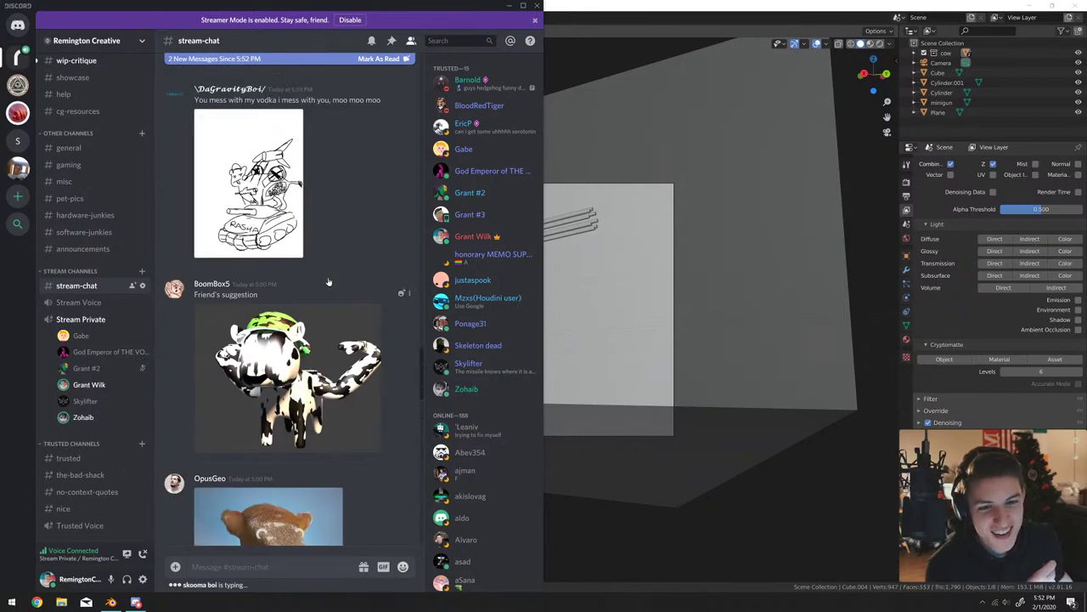
{"action": "scroll", "coordinate": [327, 283], "scroll_direction": "up", "scroll_amount": 6}
{"action": "scroll", "coordinate": [315, 272], "scroll_direction": "down", "scroll_amount": 3}
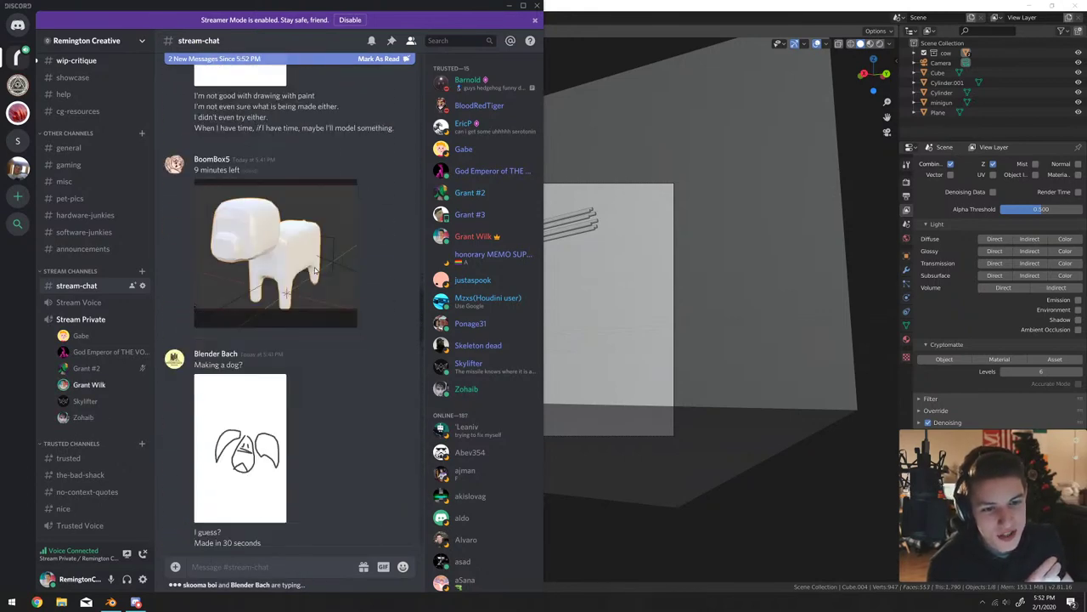
{"action": "scroll", "coordinate": [310, 269], "scroll_direction": "down", "scroll_amount": 5}
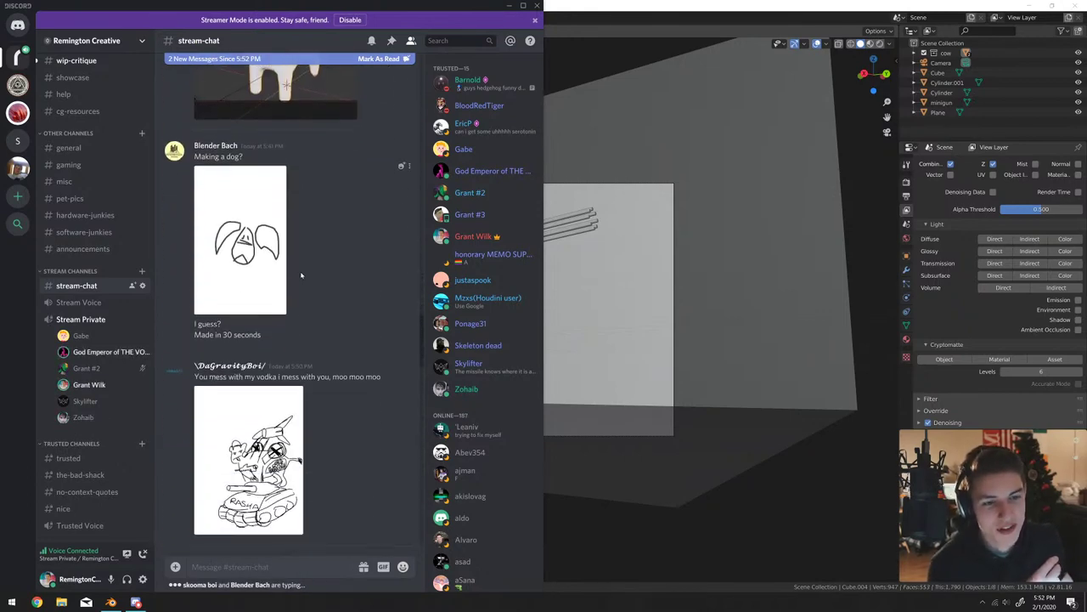
{"action": "left_click", "coordinate": [253, 271]}
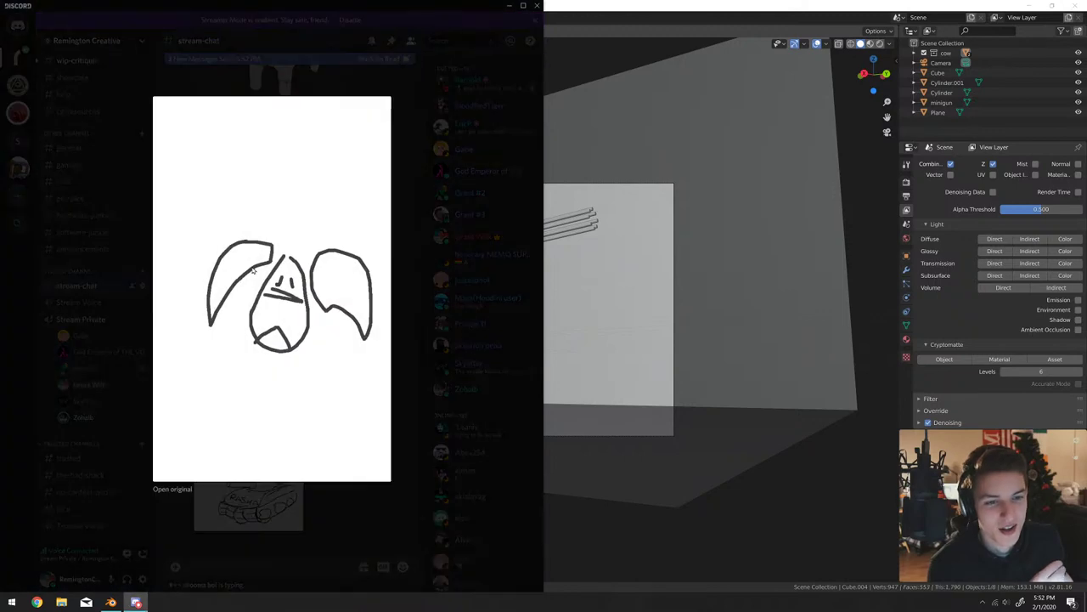
{"action": "left_click", "coordinate": [412, 235]}
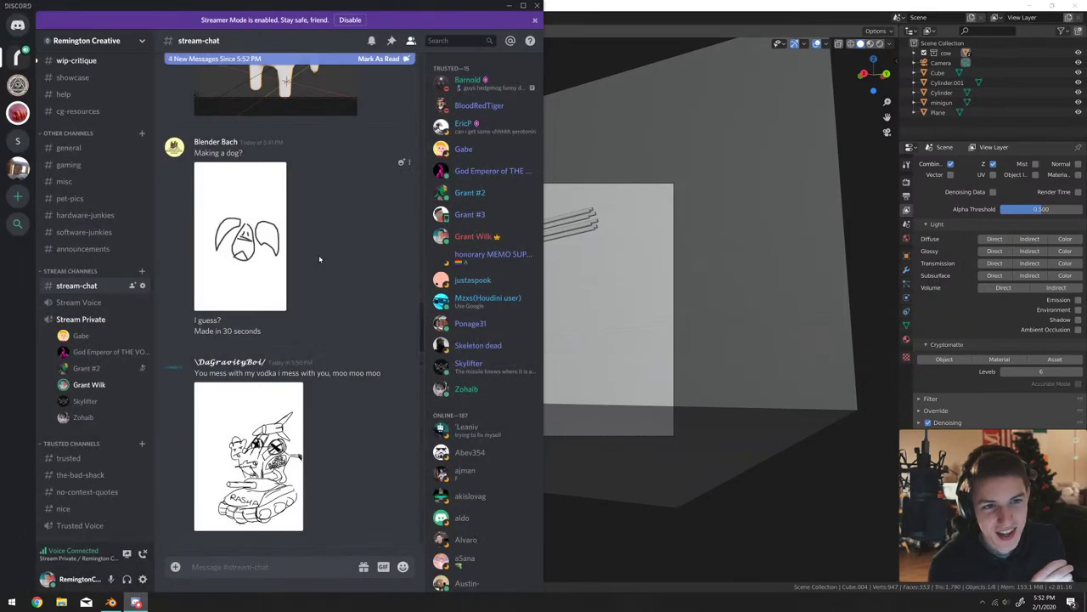
{"action": "left_click_drag", "start_coordinate": [225, 153], "coordinate": [270, 153]}
{"action": "left_click", "coordinate": [294, 235]}
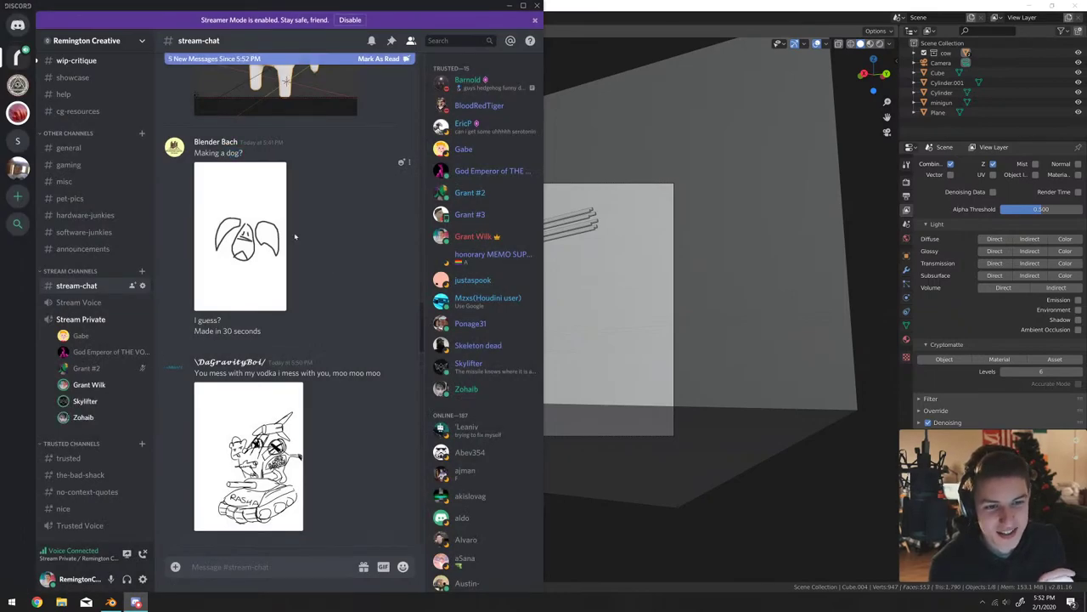
{"action": "scroll", "coordinate": [244, 367], "scroll_direction": "down", "scroll_amount": 1}
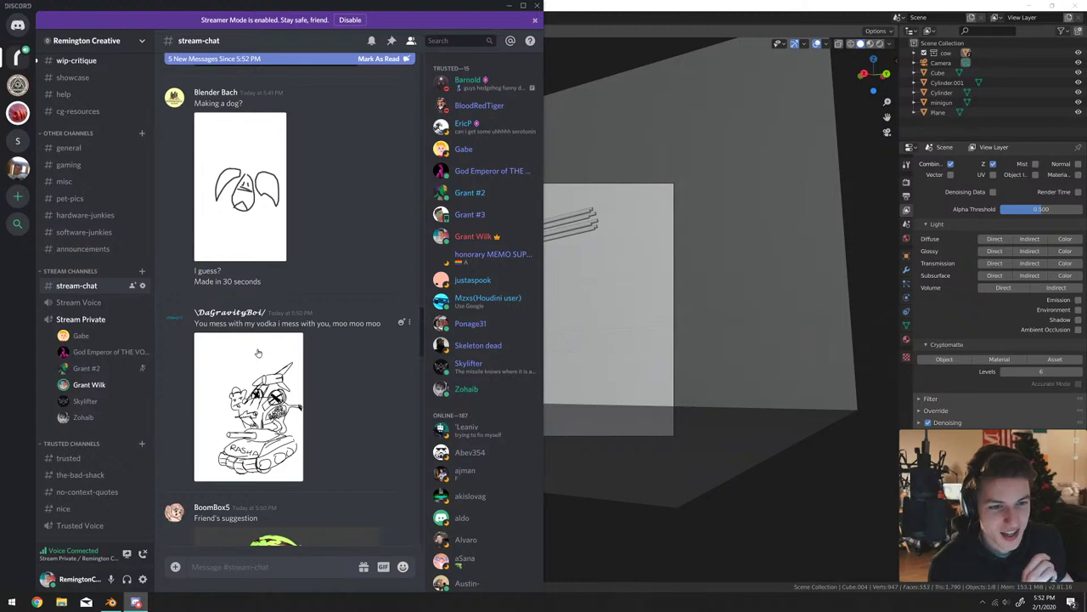
{"action": "left_click", "coordinate": [290, 354]}
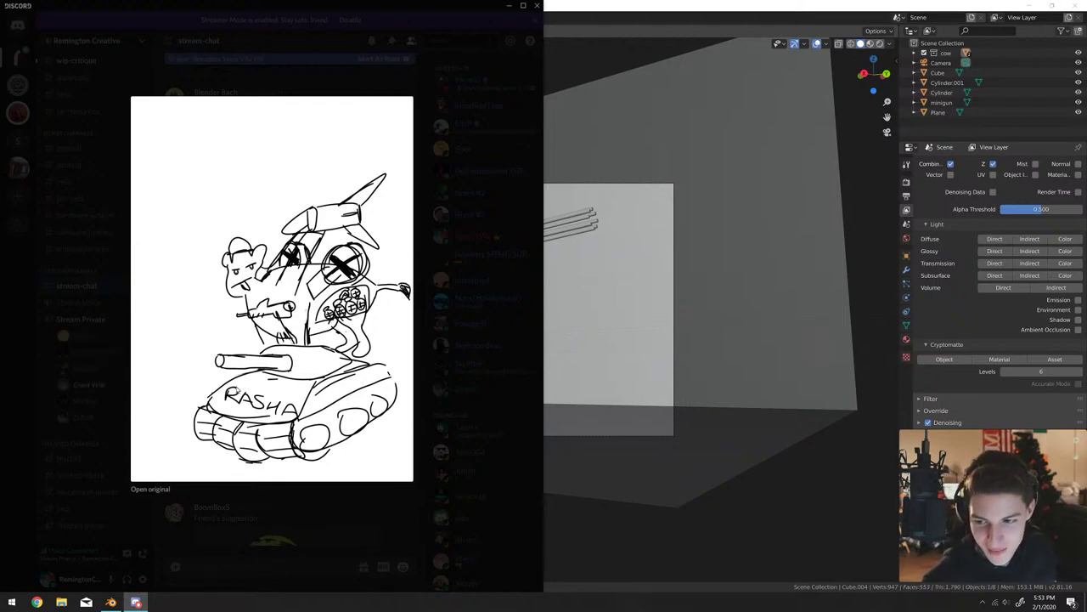
Close the tank drawing and preview the camouflage cow and furry creature renders.
{"action": "left_click", "coordinate": [265, 520]}
{"action": "scroll", "coordinate": [278, 224], "scroll_direction": "down", "scroll_amount": 2}
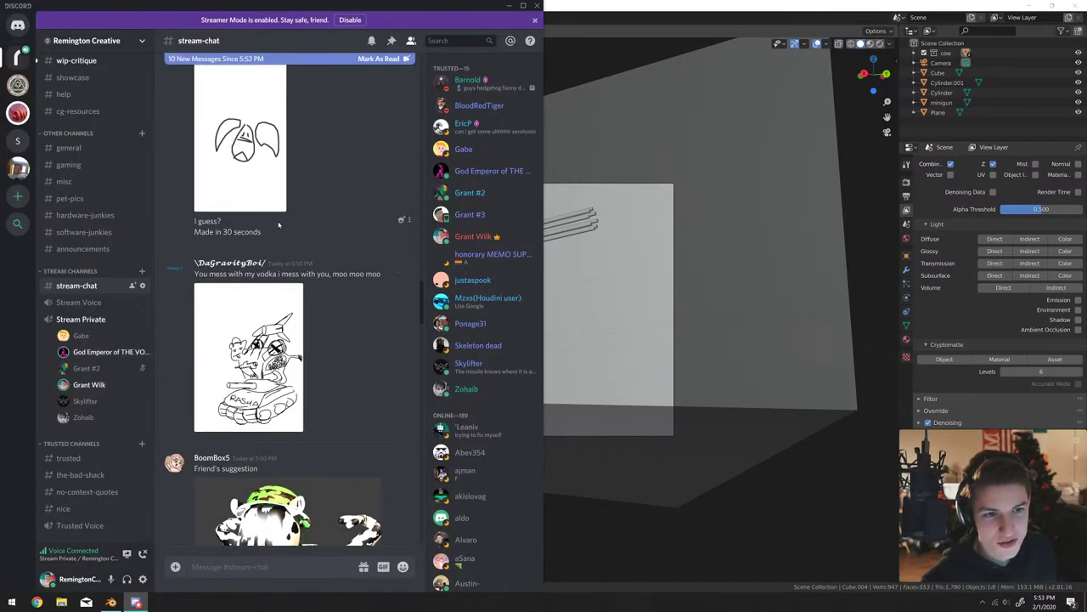
{"action": "scroll", "coordinate": [277, 224], "scroll_direction": "down", "scroll_amount": 3}
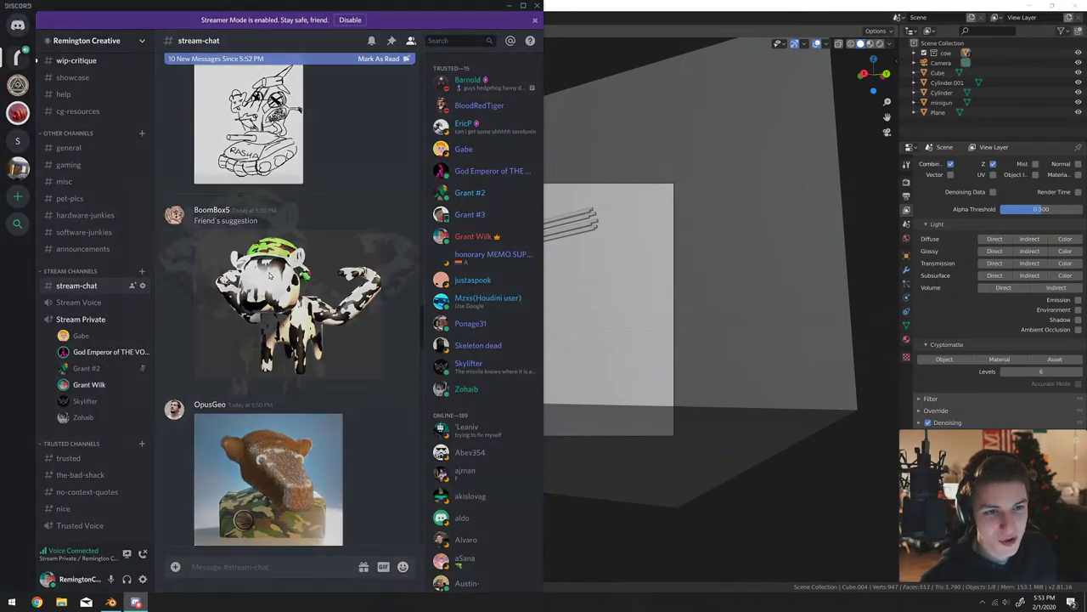
{"action": "left_click", "coordinate": [270, 274]}
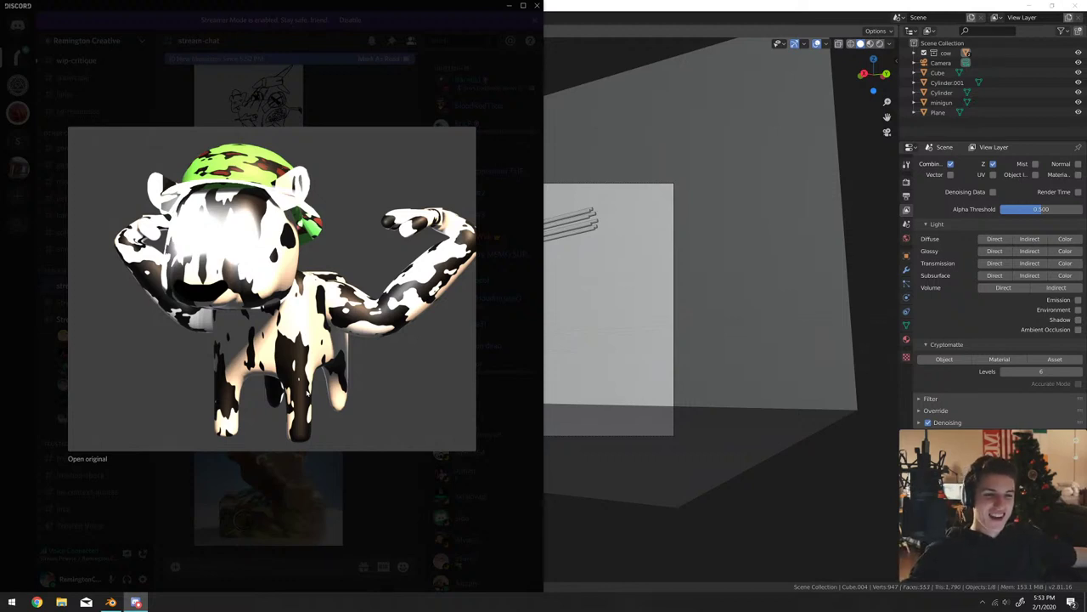
{"action": "left_click", "coordinate": [272, 476]}
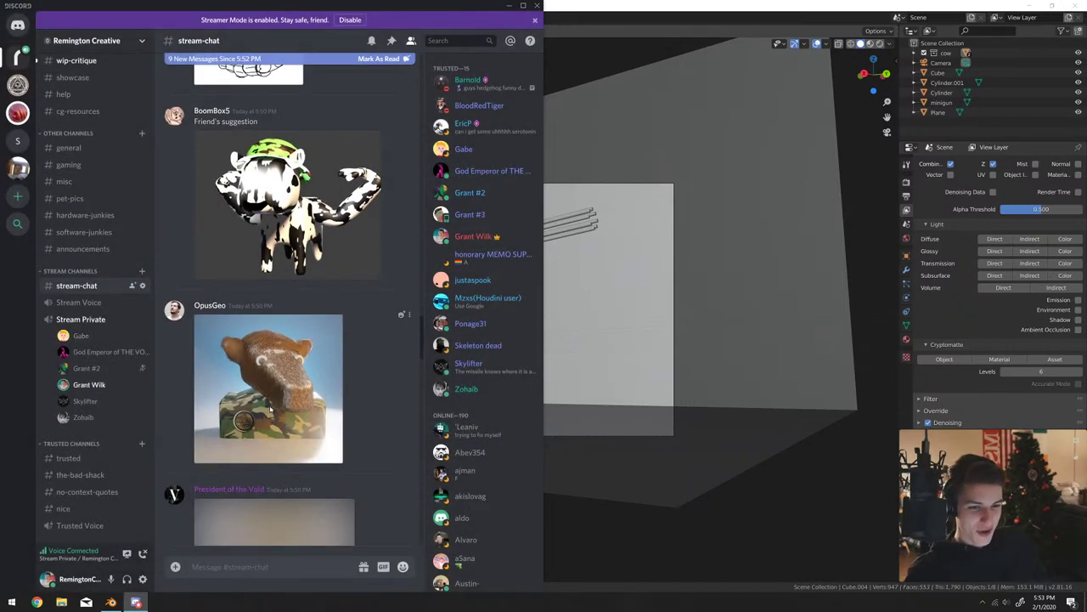
{"action": "left_click", "coordinate": [270, 409]}
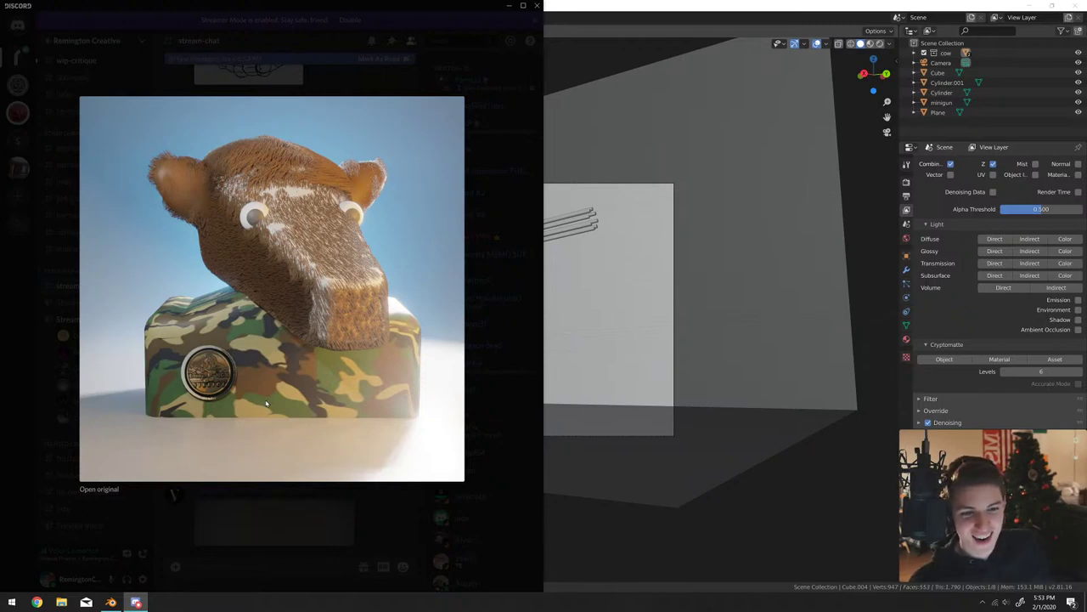
{"action": "left_click", "coordinate": [235, 508]}
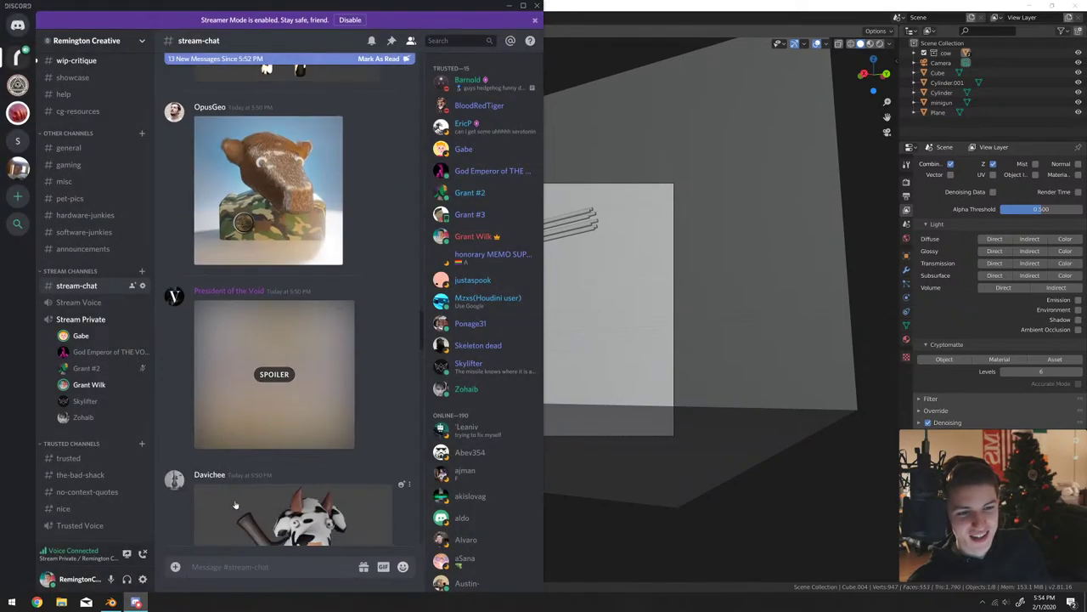
{"action": "left_click", "coordinate": [282, 225]}
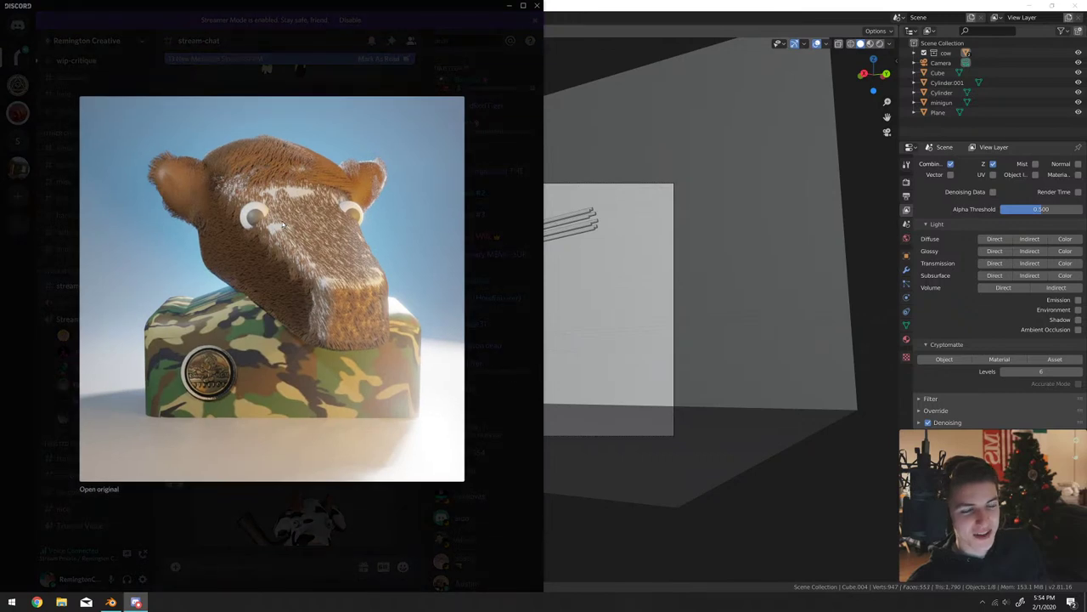
{"action": "left_click", "coordinate": [360, 65]}
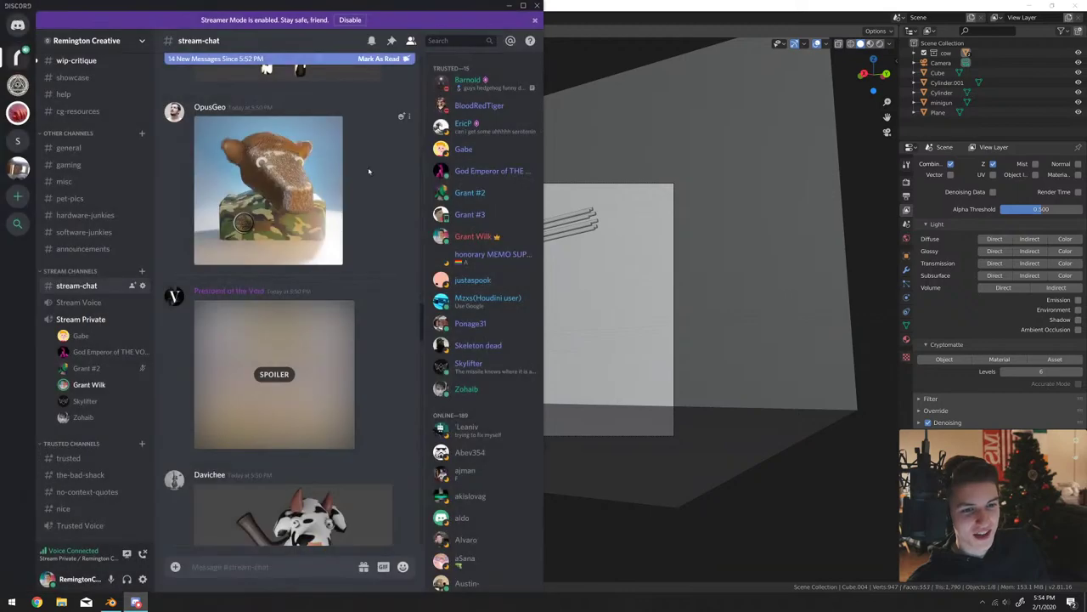
Reveal the spoilered US ARMY cow drawing and preview it and the gun-carrying cow render.
{"action": "scroll", "coordinate": [315, 262], "scroll_direction": "down", "scroll_amount": 1}
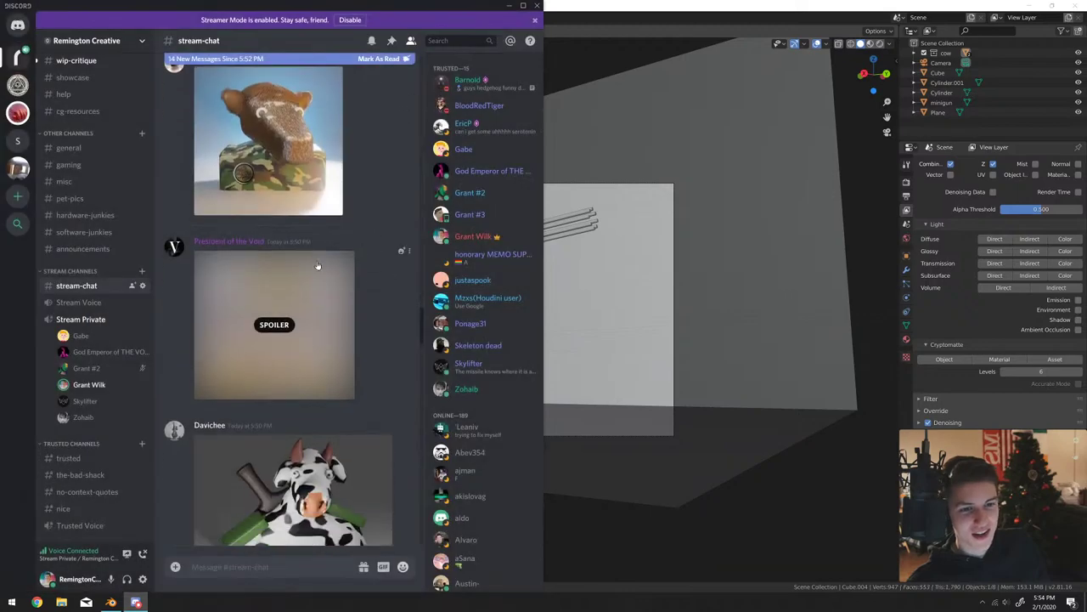
{"action": "left_click", "coordinate": [278, 311]}
{"action": "left_click", "coordinate": [279, 317]}
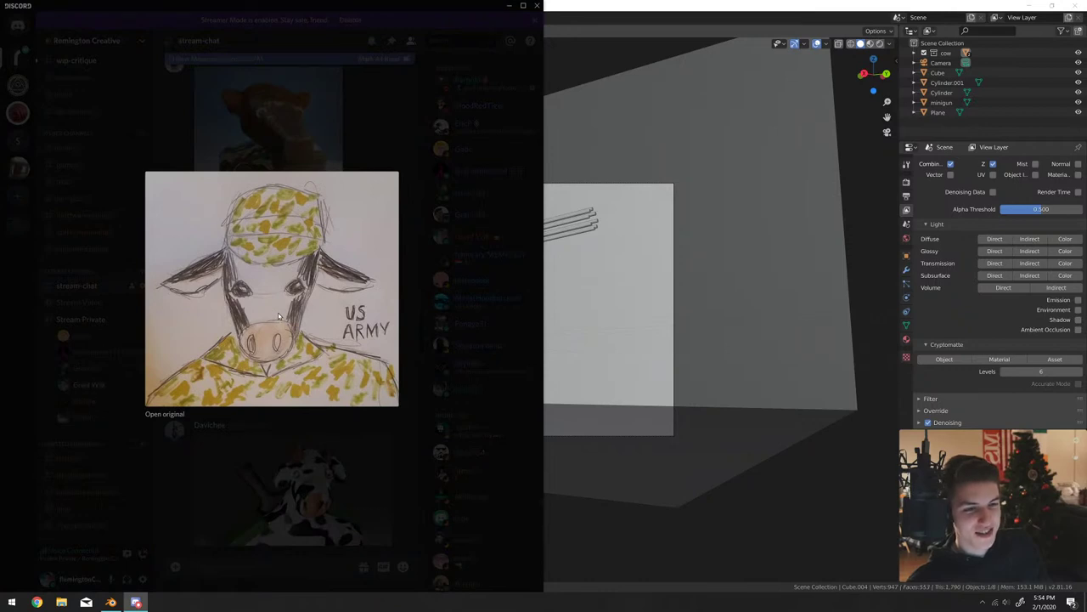
{"action": "left_click", "coordinate": [310, 436]}
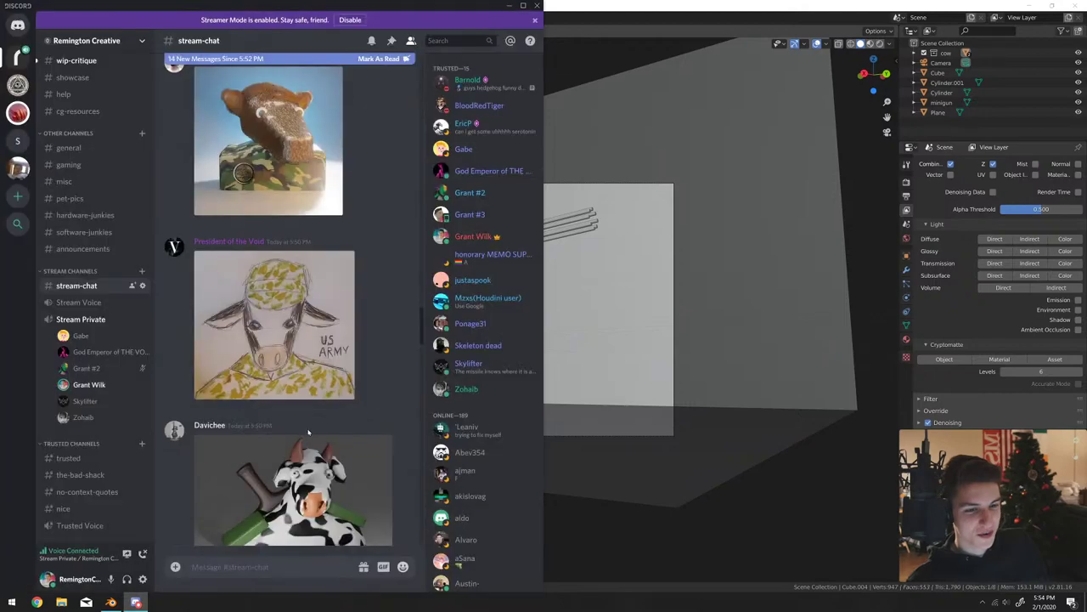
{"action": "scroll", "coordinate": [301, 382], "scroll_direction": "down", "scroll_amount": 4}
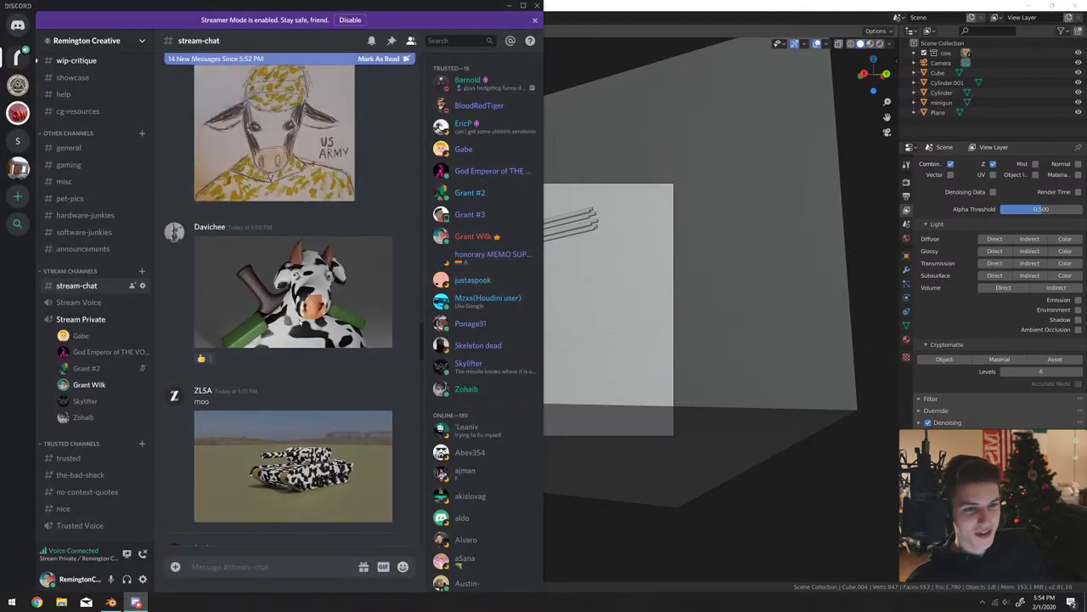
{"action": "left_click", "coordinate": [299, 323]}
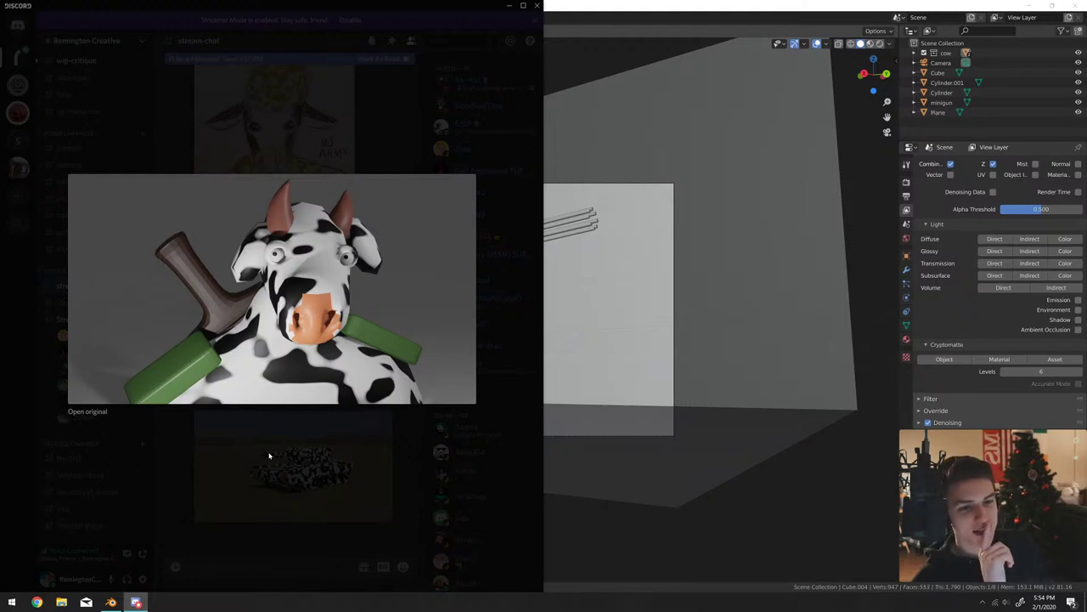
{"action": "left_click", "coordinate": [268, 456]}
Preview the cow-patterned tank render and the rainbow-shaded cow sculpt.
{"action": "scroll", "coordinate": [268, 433], "scroll_direction": "down", "scroll_amount": 2}
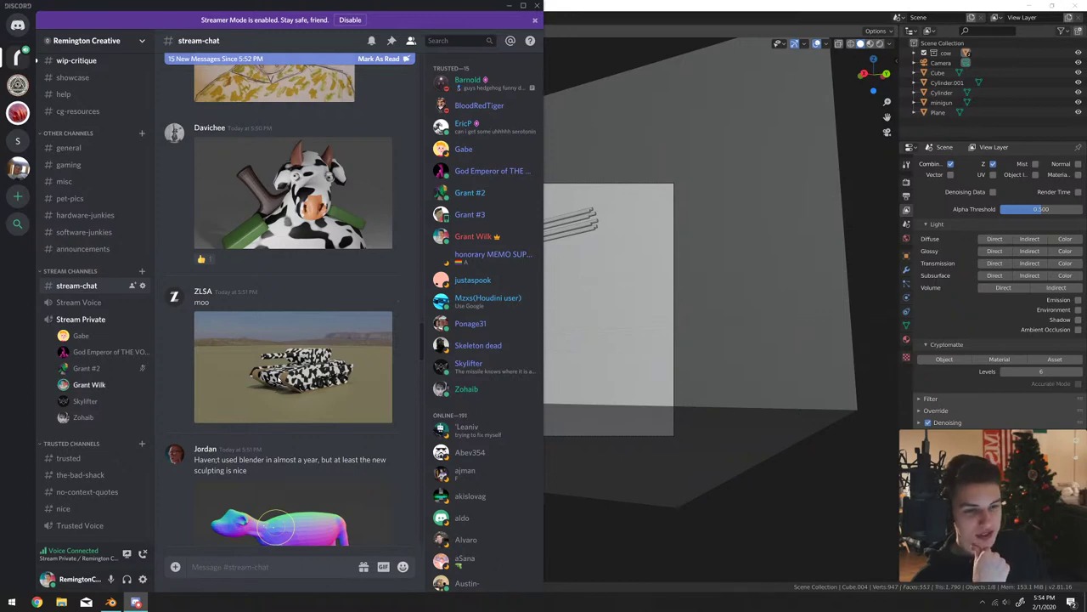
{"action": "left_click", "coordinate": [278, 381]}
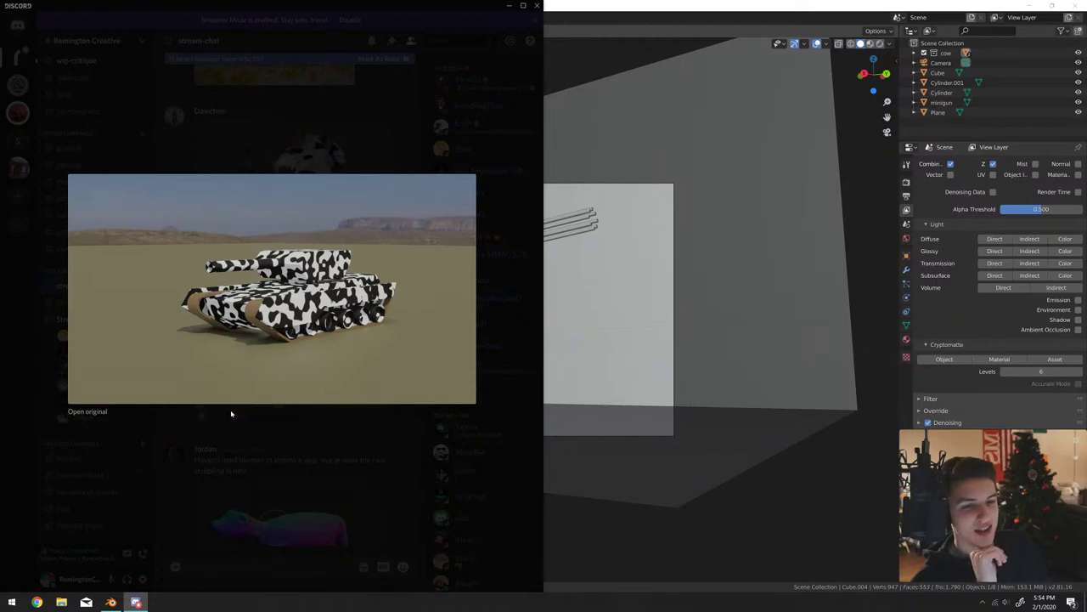
{"action": "left_click", "coordinate": [231, 518]}
{"action": "scroll", "coordinate": [243, 501], "scroll_direction": "down", "scroll_amount": 3}
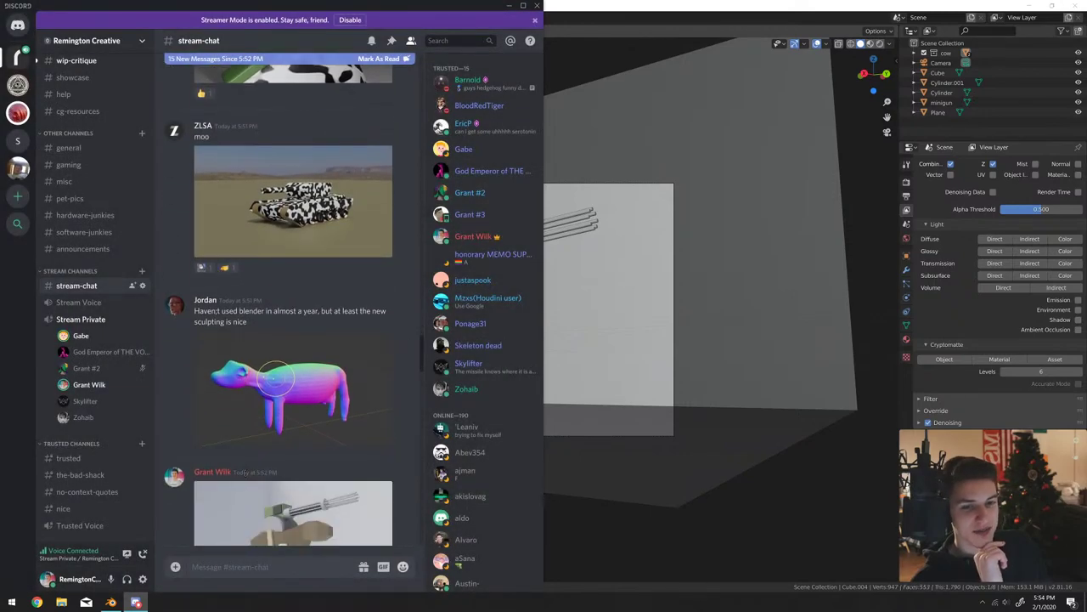
{"action": "left_click", "coordinate": [276, 416]}
{"action": "left_click", "coordinate": [275, 427]}
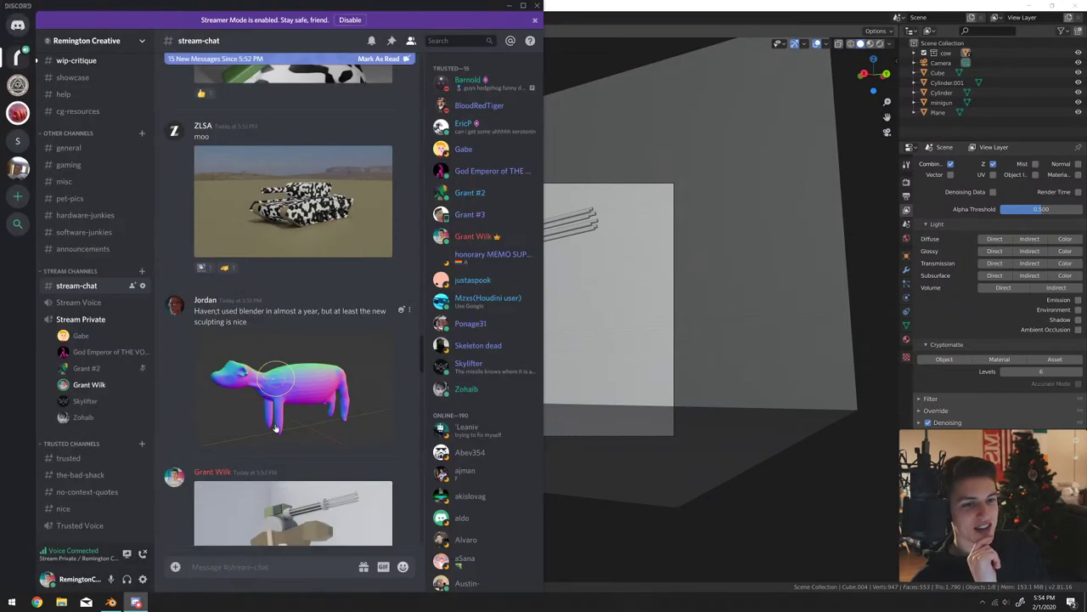
{"action": "left_click", "coordinate": [284, 412]}
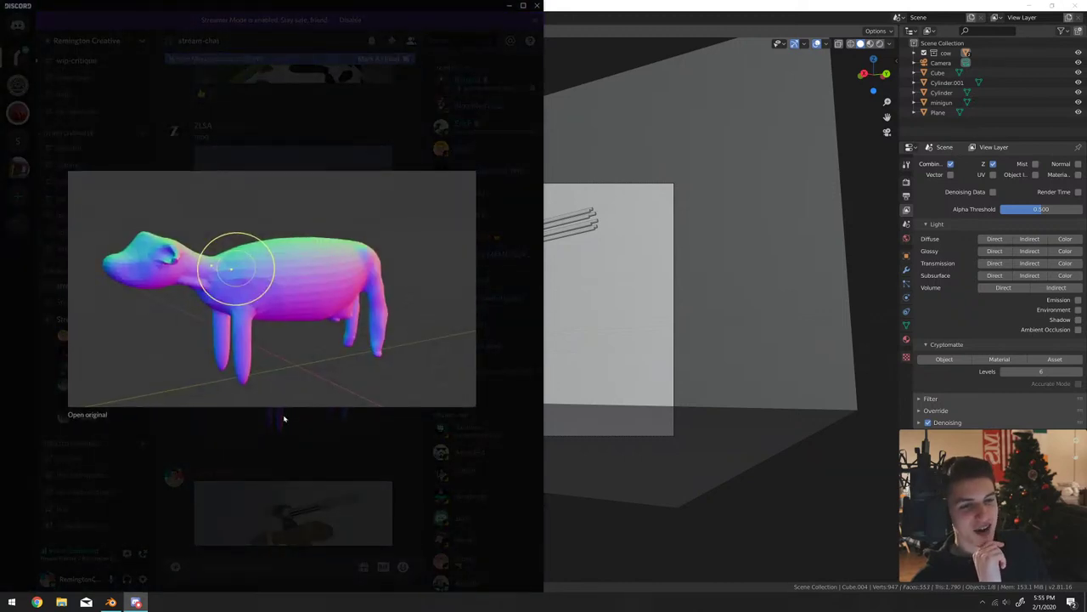
{"action": "left_click", "coordinate": [286, 417]}
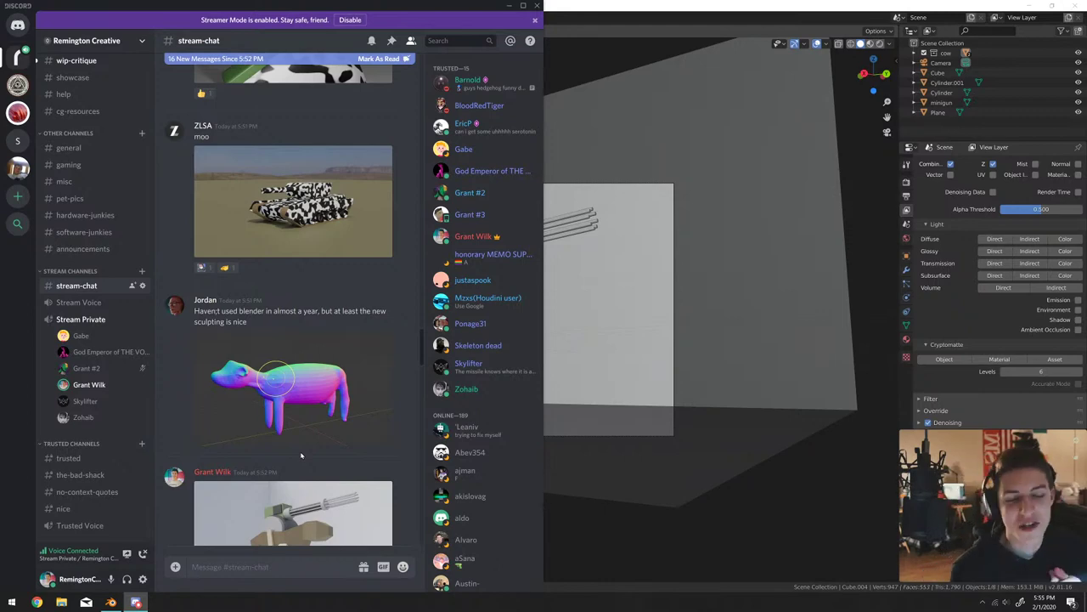
View the sculpt poster's profile card and full profile, then close it.
{"action": "left_click", "coordinate": [178, 309]}
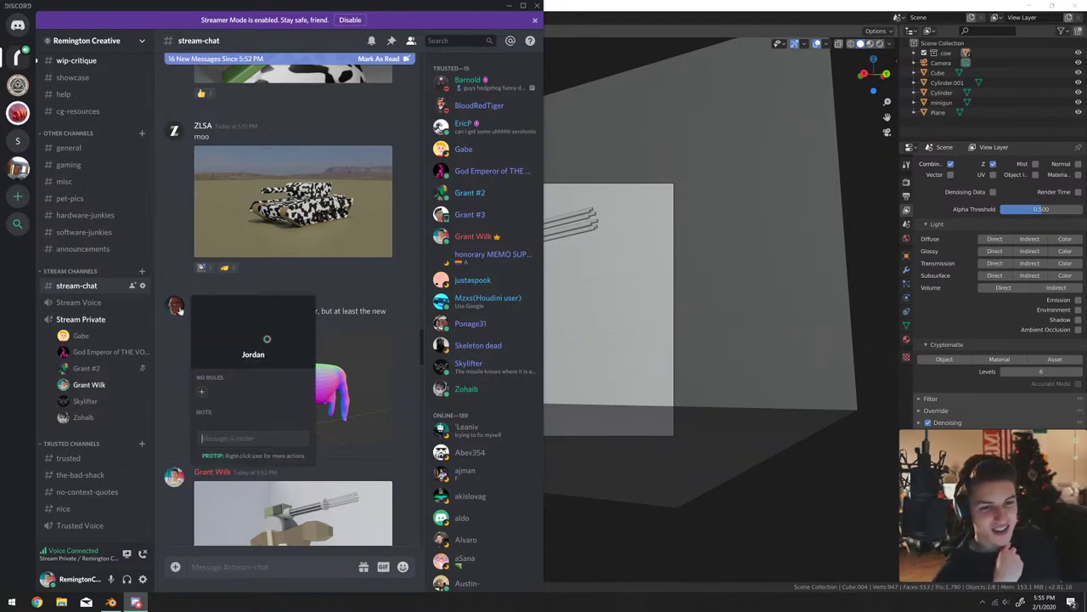
{"action": "scroll", "coordinate": [245, 326], "scroll_direction": "down", "scroll_amount": 2}
{"action": "left_click", "coordinate": [191, 240]}
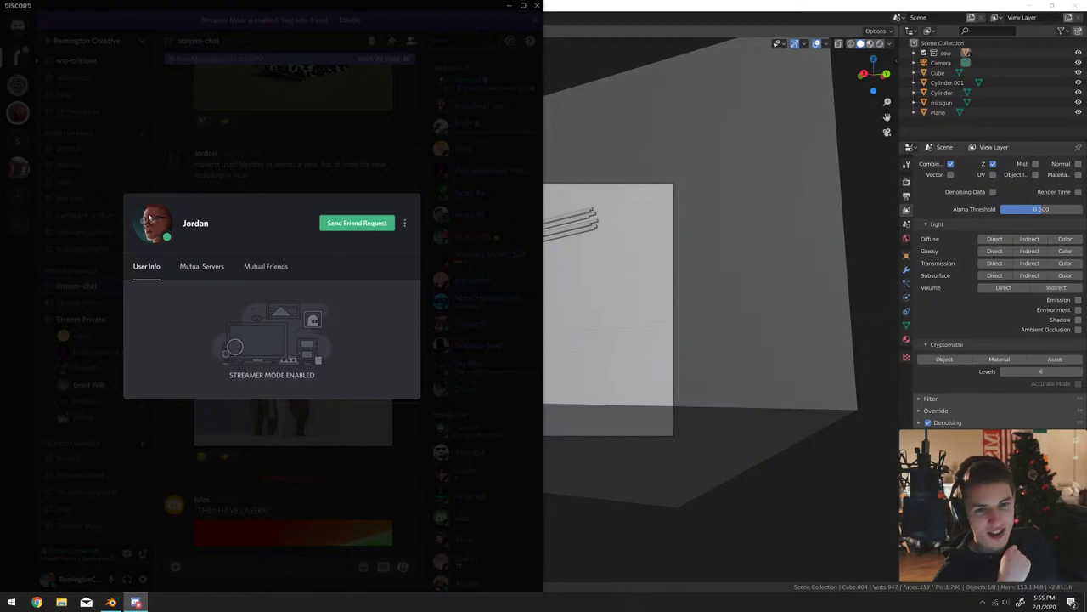
{"action": "left_click", "coordinate": [215, 175]}
{"action": "scroll", "coordinate": [302, 314], "scroll_direction": "down", "scroll_amount": 2}
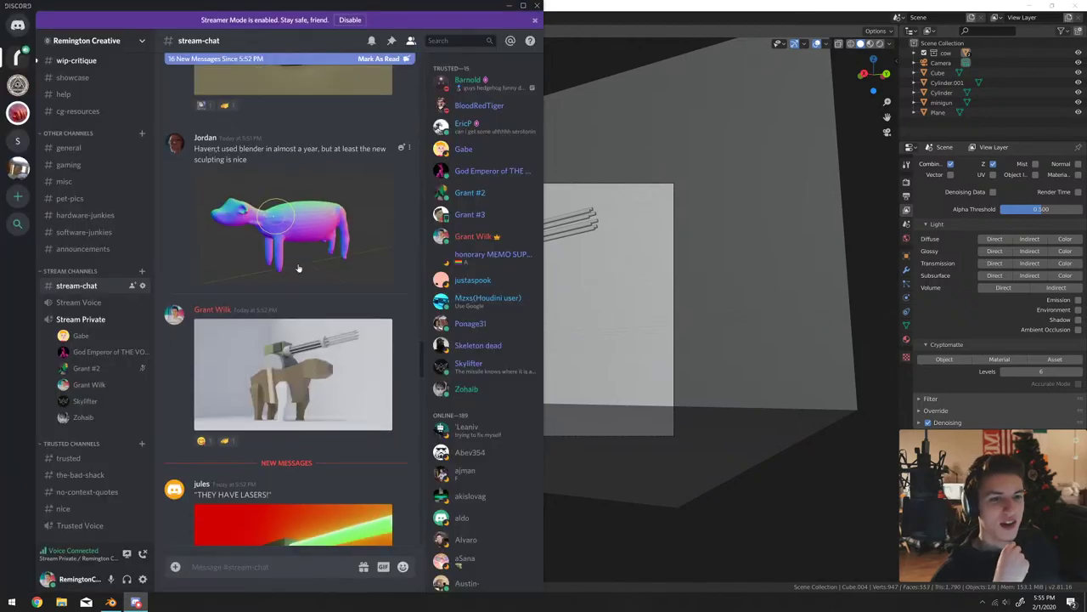
Preview the low-poly animal with mounted gun, the laser-firing cow, and the blocky cow images.
{"action": "left_click", "coordinate": [298, 321]}
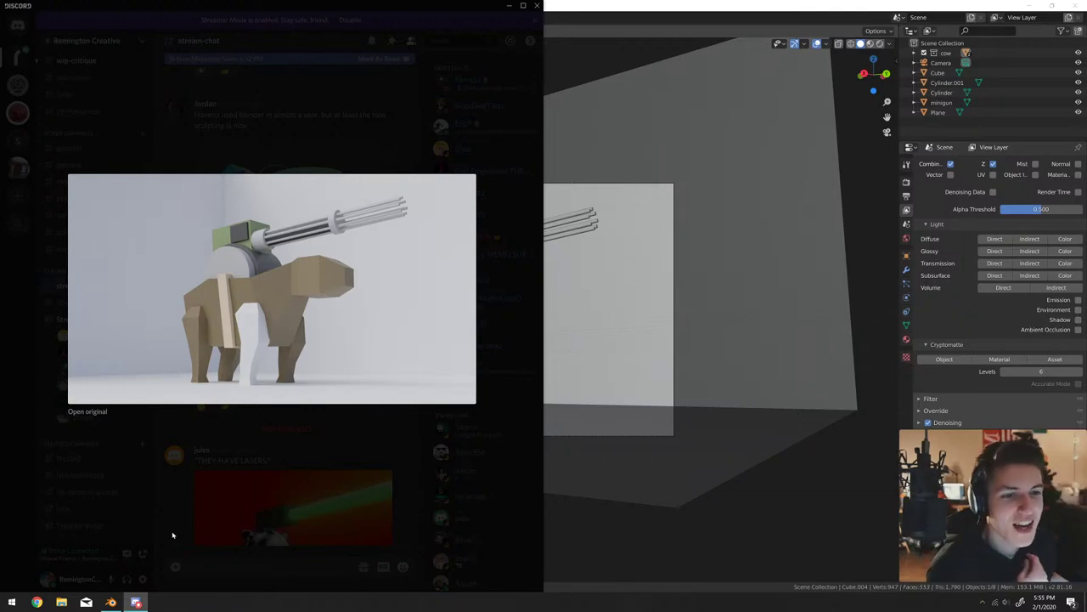
{"action": "left_click", "coordinate": [377, 459]}
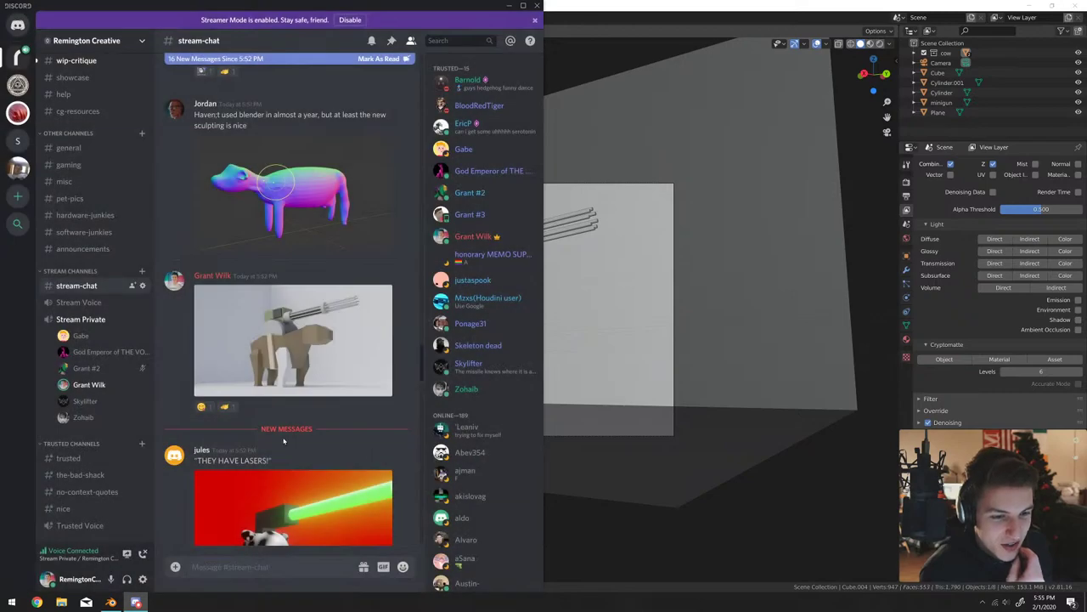
{"action": "scroll", "coordinate": [284, 425], "scroll_direction": "down", "scroll_amount": 3}
{"action": "left_click", "coordinate": [278, 380]}
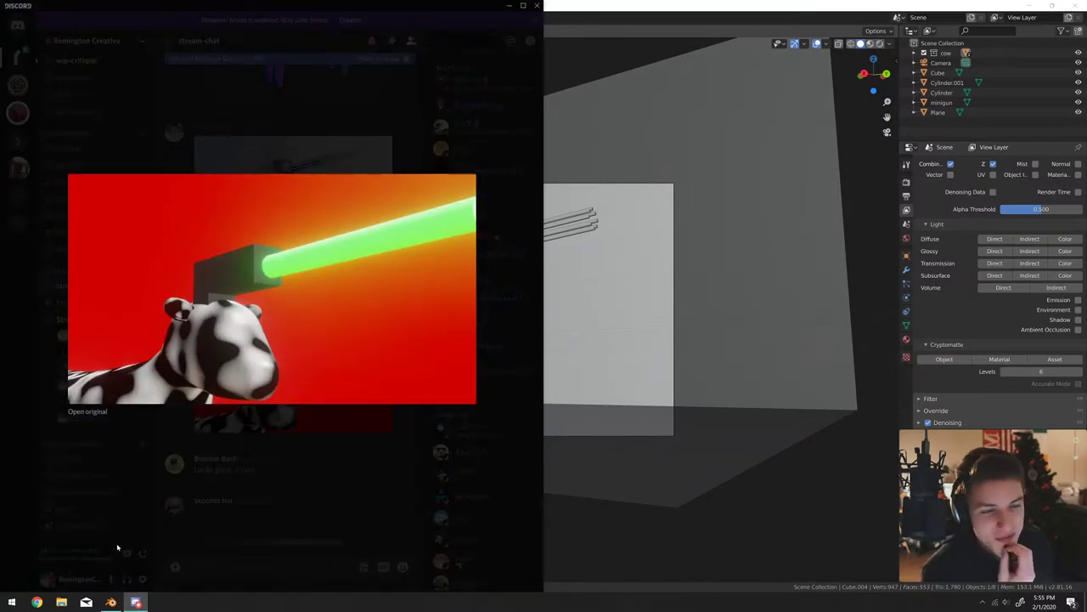
{"action": "left_click", "coordinate": [329, 469]}
{"action": "scroll", "coordinate": [322, 465], "scroll_direction": "down", "scroll_amount": 3}
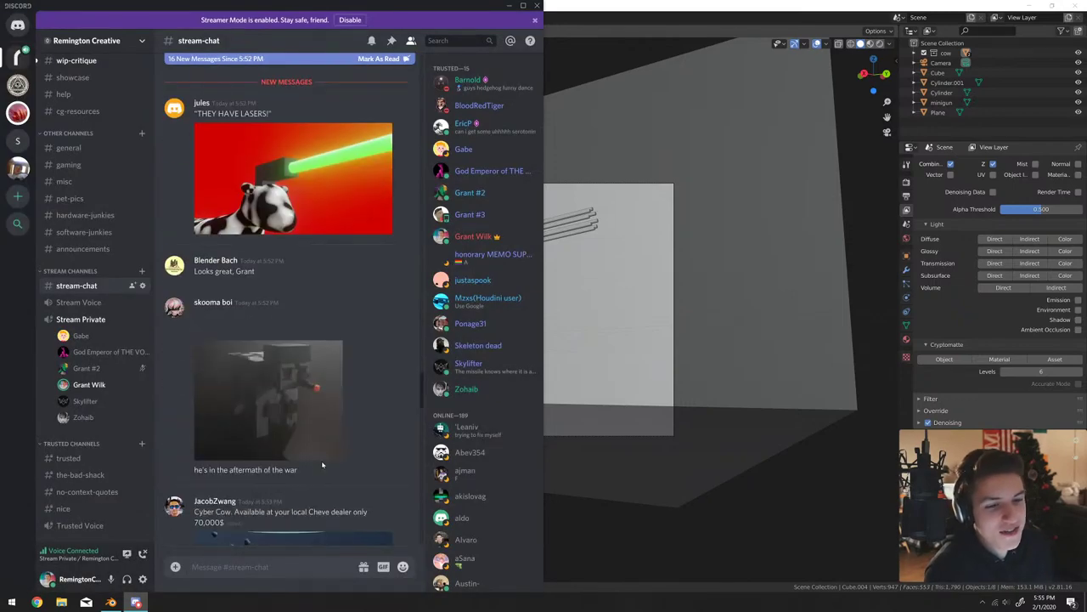
{"action": "left_click", "coordinate": [297, 417]}
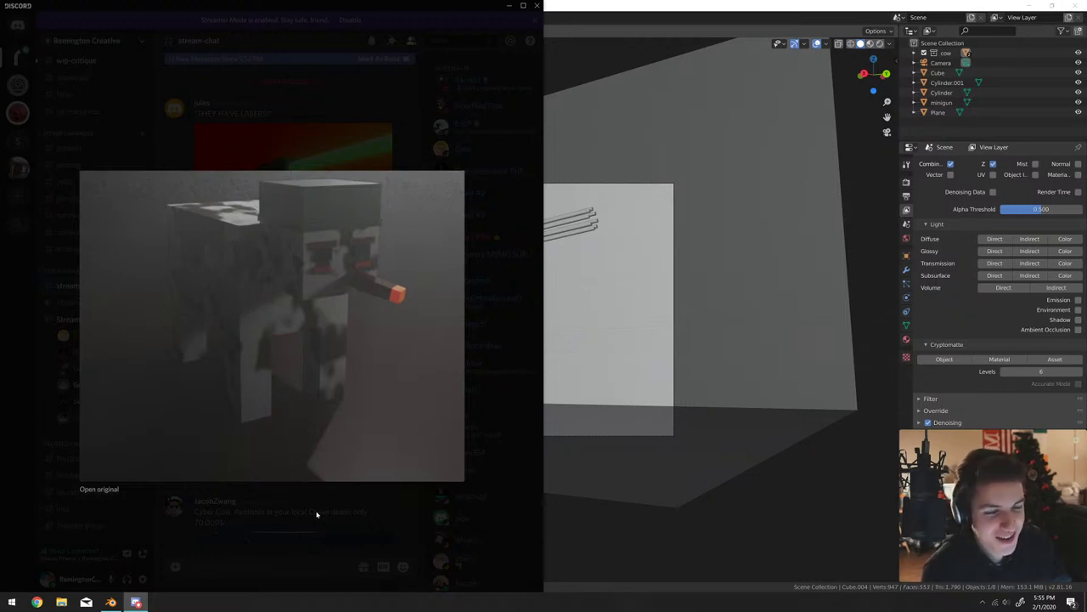
{"action": "left_click", "coordinate": [316, 514]}
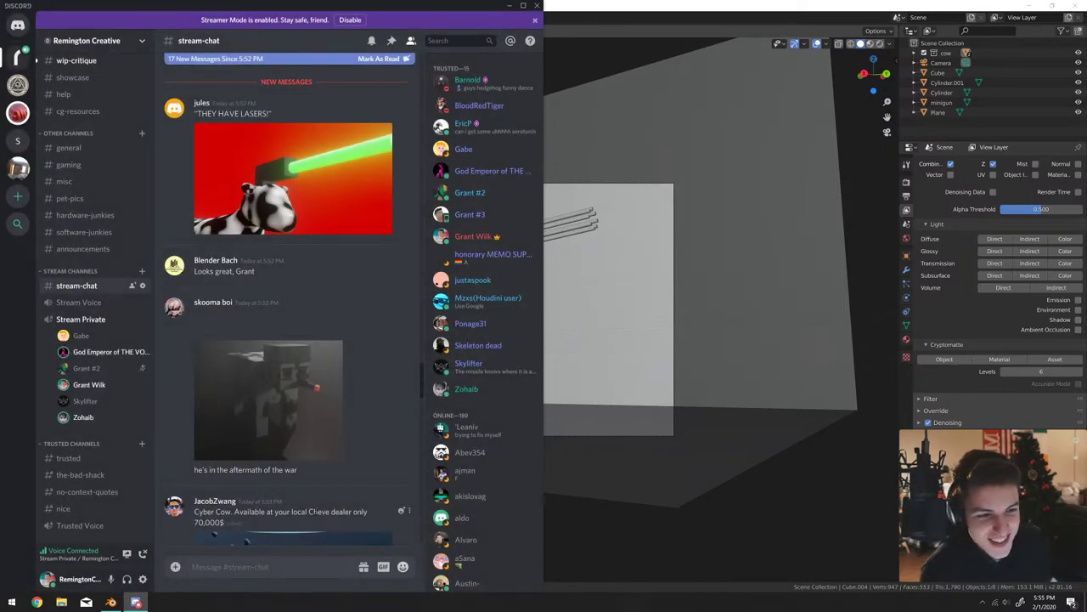
{"action": "scroll", "coordinate": [280, 408], "scroll_direction": "down", "scroll_amount": 2}
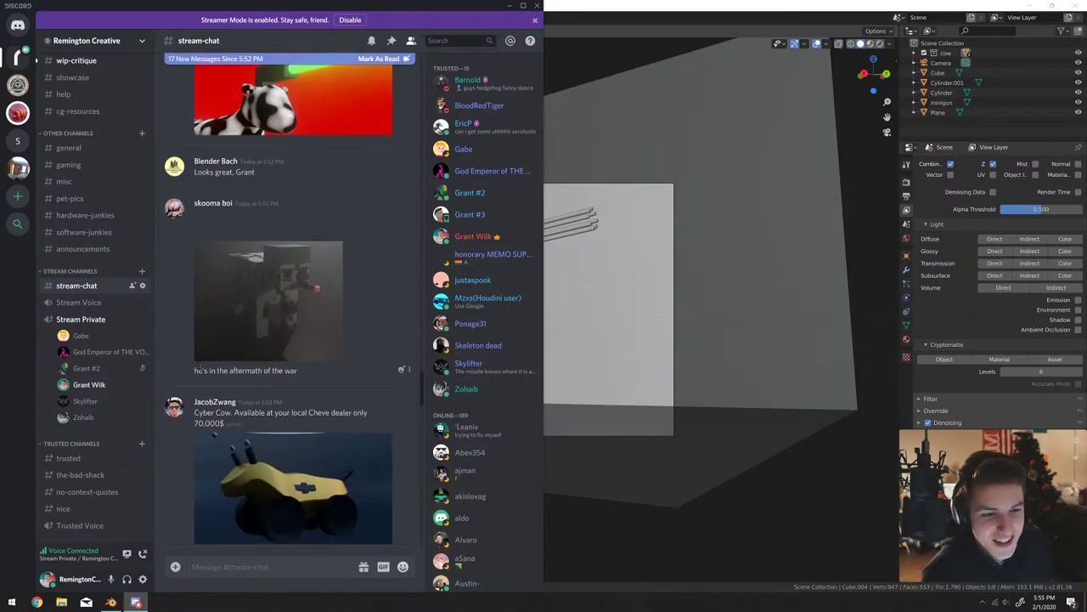
Preview the blocky cow animation and the yellow Cyber Cow vehicle render.
{"action": "left_click_drag", "start_coordinate": [200, 370], "coordinate": [298, 371]}
{"action": "left_click", "coordinate": [311, 332]}
{"action": "left_click", "coordinate": [311, 332]}
{"action": "left_click", "coordinate": [304, 505]}
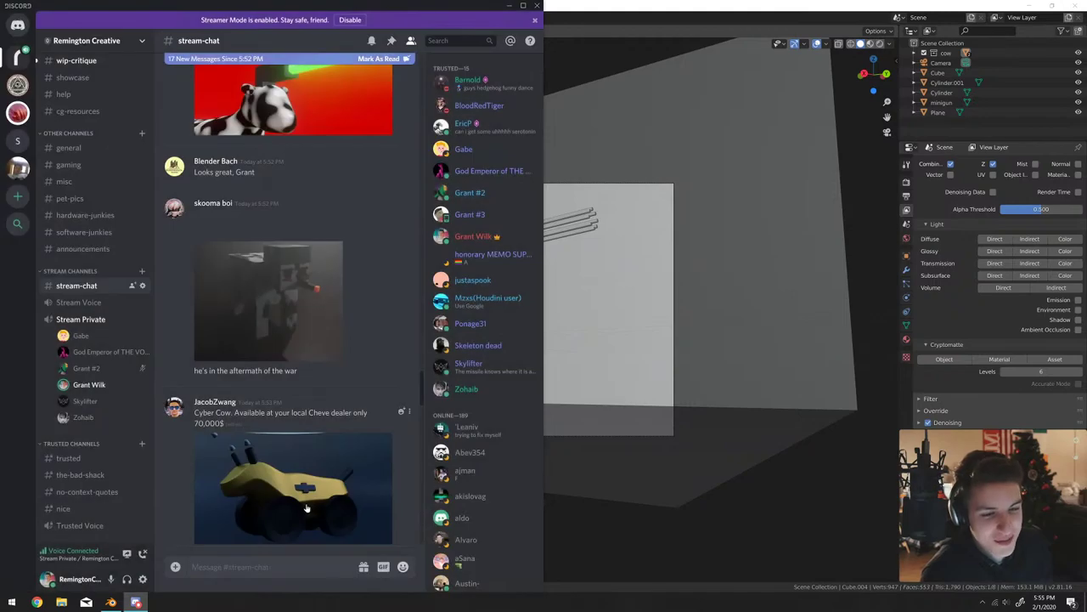
{"action": "scroll", "coordinate": [323, 404], "scroll_direction": "down", "scroll_amount": 2}
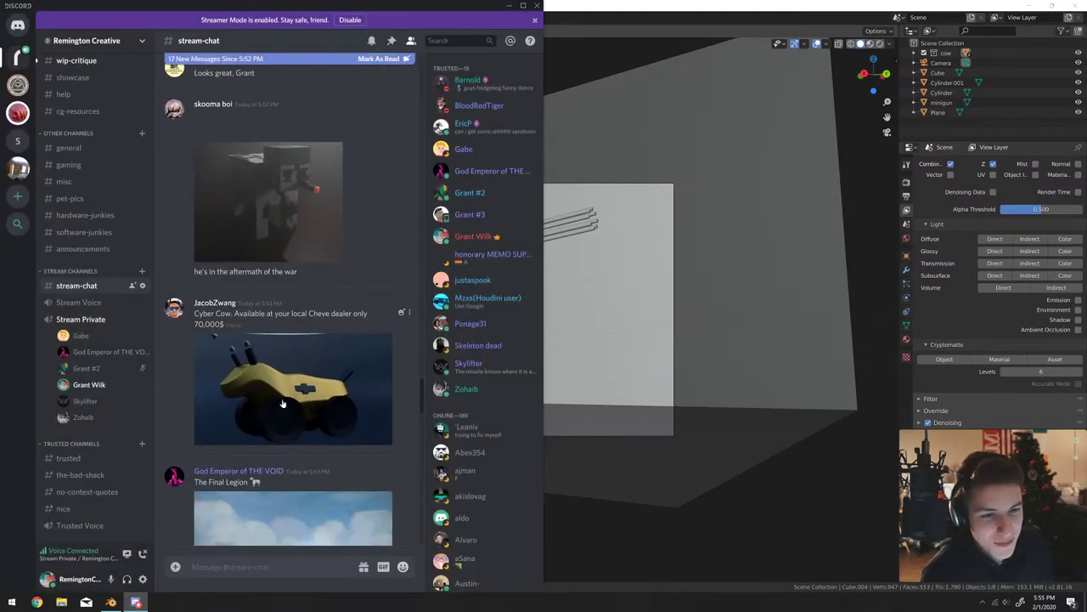
{"action": "left_click", "coordinate": [283, 404]}
{"action": "left_click", "coordinate": [304, 460]}
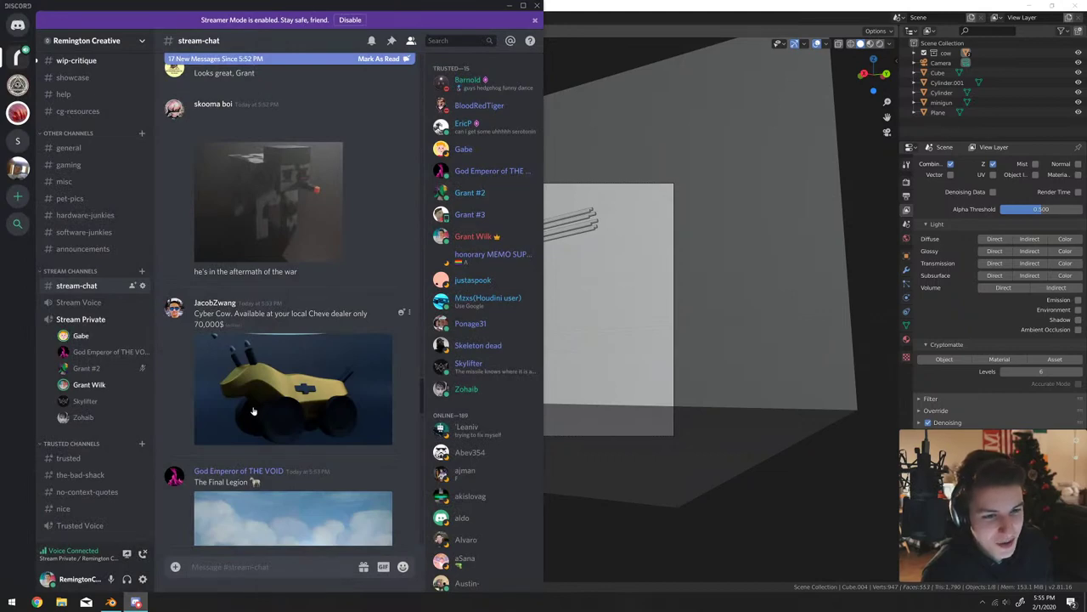
{"action": "scroll", "coordinate": [255, 399], "scroll_direction": "down", "scroll_amount": 1}
{"action": "scroll", "coordinate": [261, 400], "scroll_direction": "down", "scroll_amount": 1}
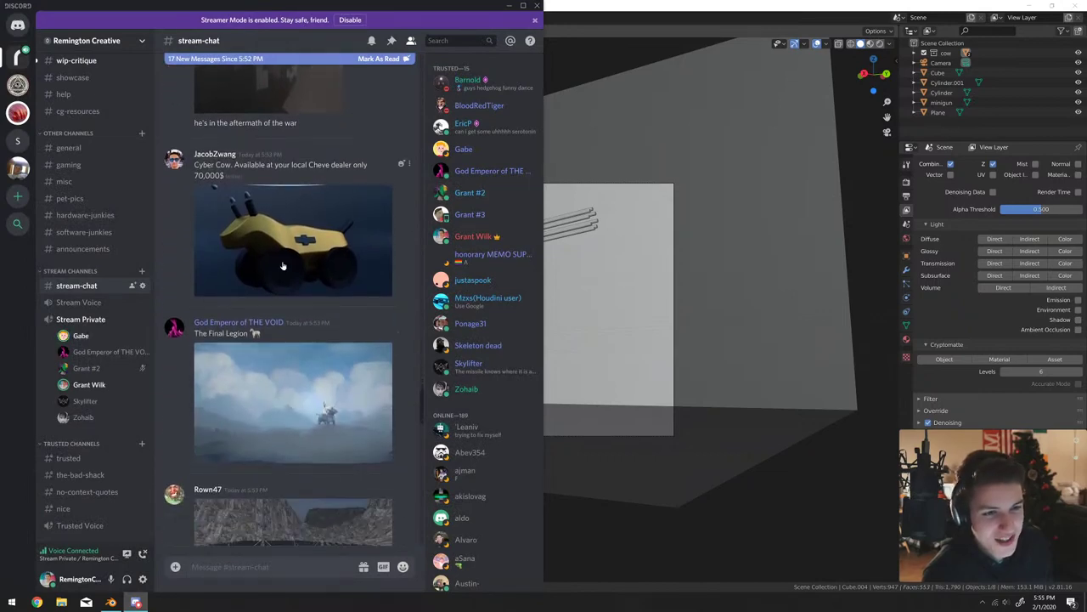
{"action": "left_click", "coordinate": [262, 299]}
{"action": "left_click", "coordinate": [287, 486]}
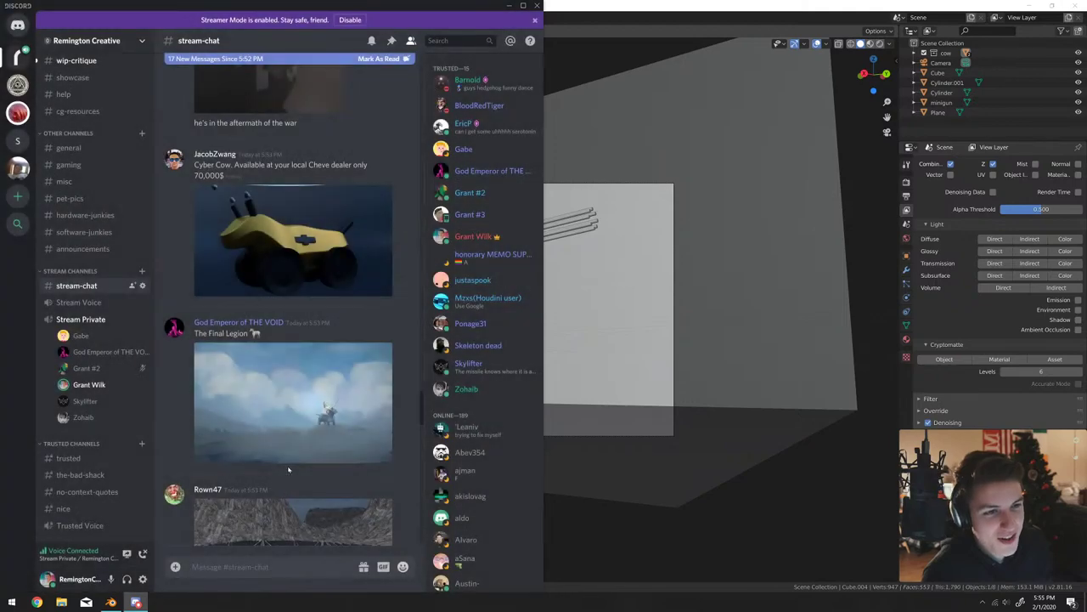
Enlarge The Final Legion cow-rider painting and open its original in Chrome.
{"action": "left_click_drag", "start_coordinate": [254, 165], "coordinate": [348, 165]}
{"action": "left_click", "coordinate": [303, 182]}
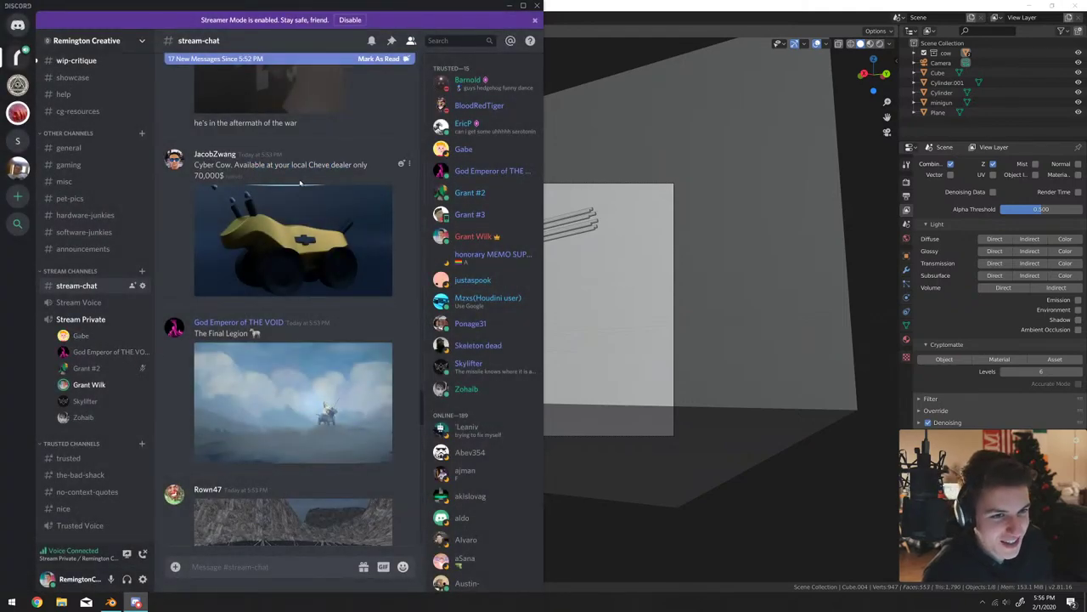
{"action": "left_click", "coordinate": [284, 410]}
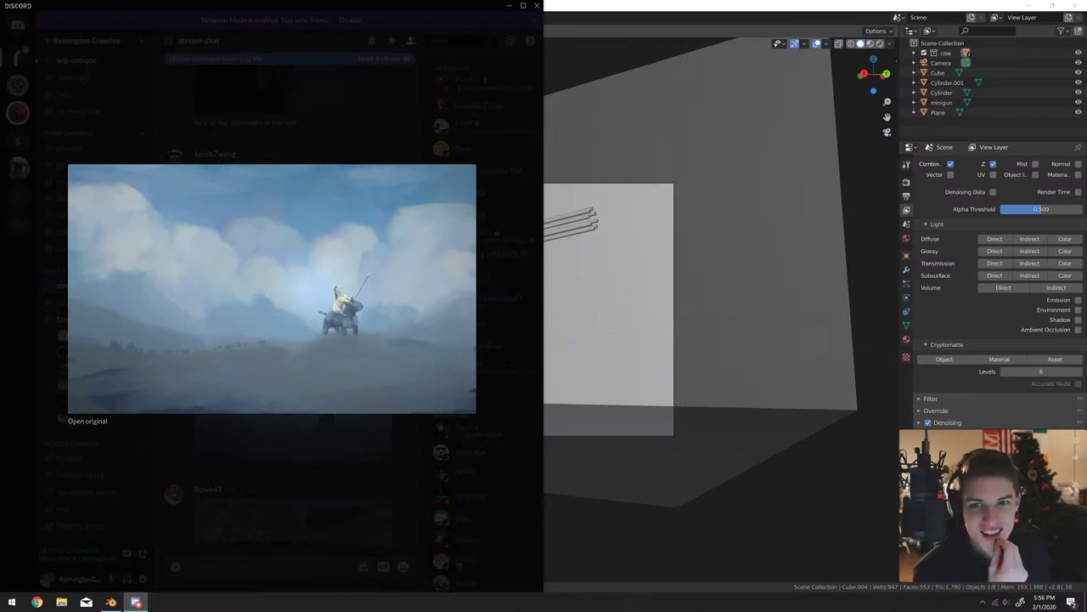
{"action": "left_click", "coordinate": [88, 421]}
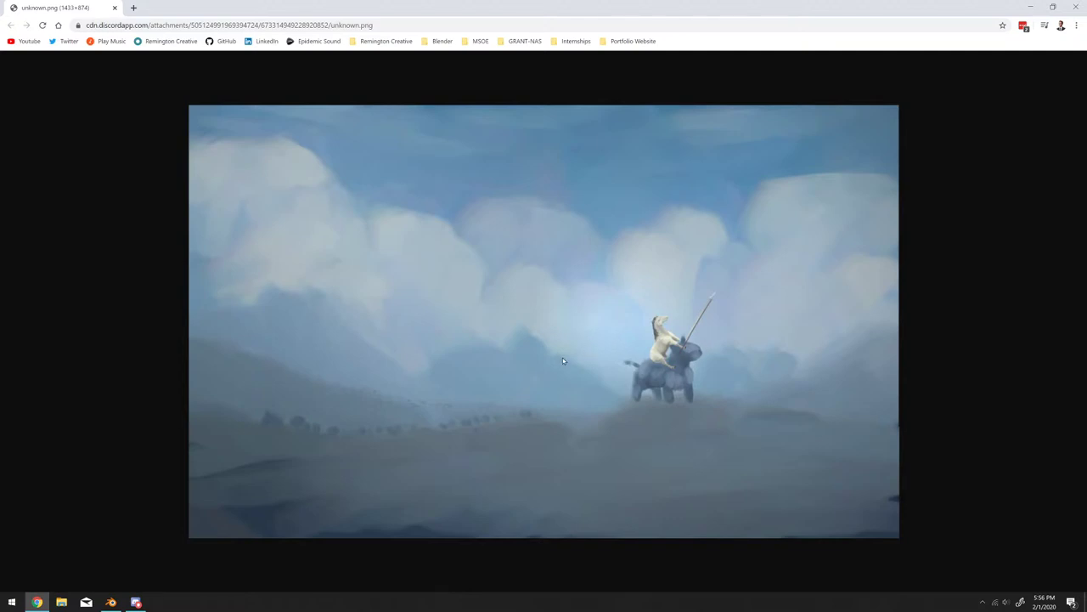
Lower the system volume and close the Chrome window showing the full-size painting.
{"action": "key", "text": "XF86AudioLowerVolume"}
{"action": "left_click", "coordinate": [1076, 7]}
View the rocky-valley army image full-size, then close it and its preview.
{"action": "key", "text": "Escape"}
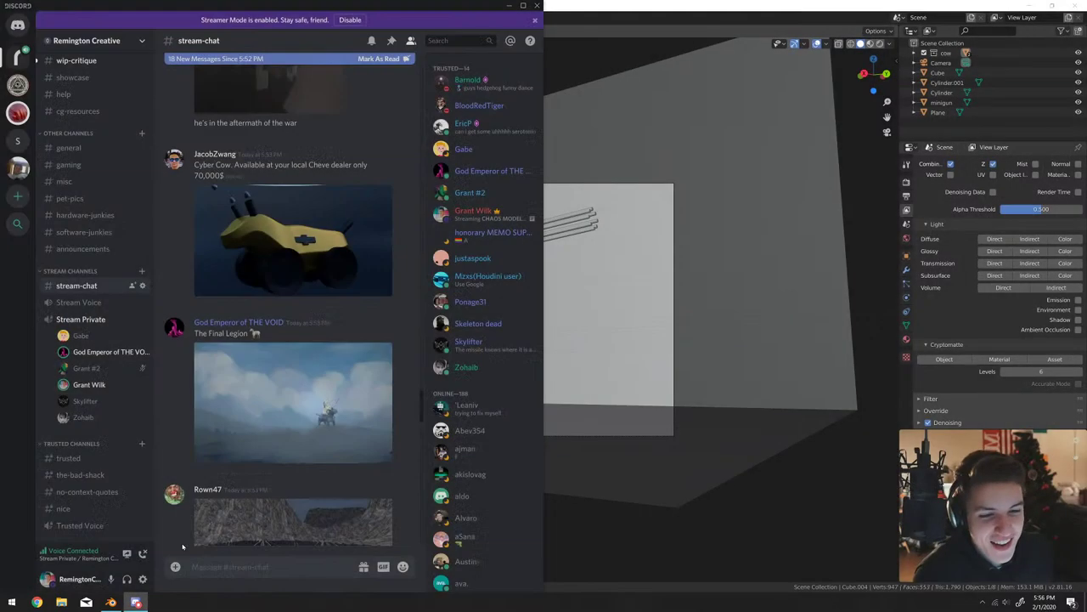
{"action": "scroll", "coordinate": [247, 367], "scroll_direction": "down", "scroll_amount": 5}
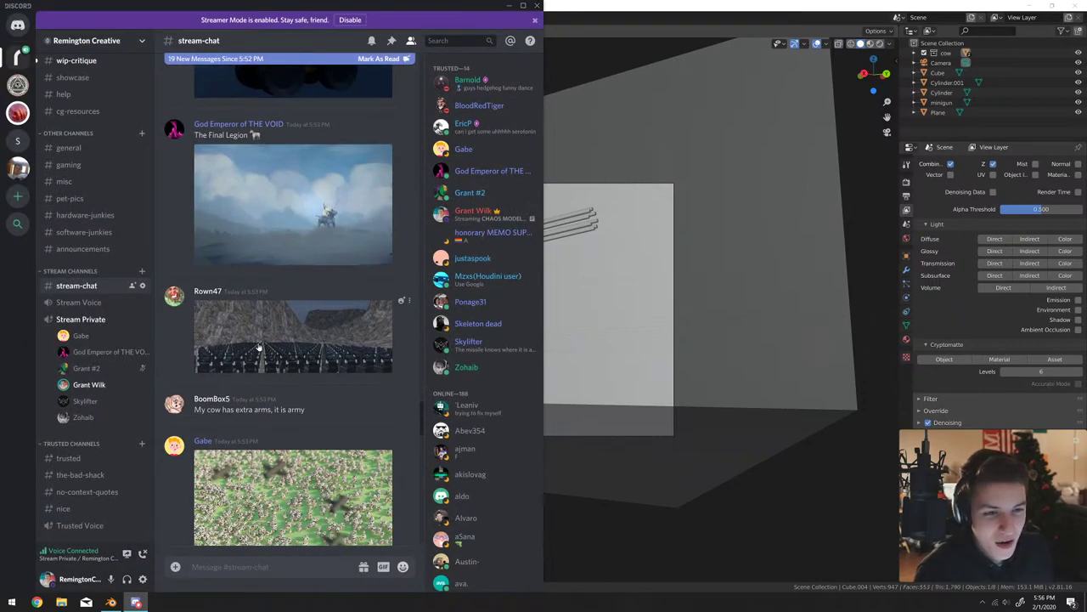
{"action": "left_click", "coordinate": [246, 365]}
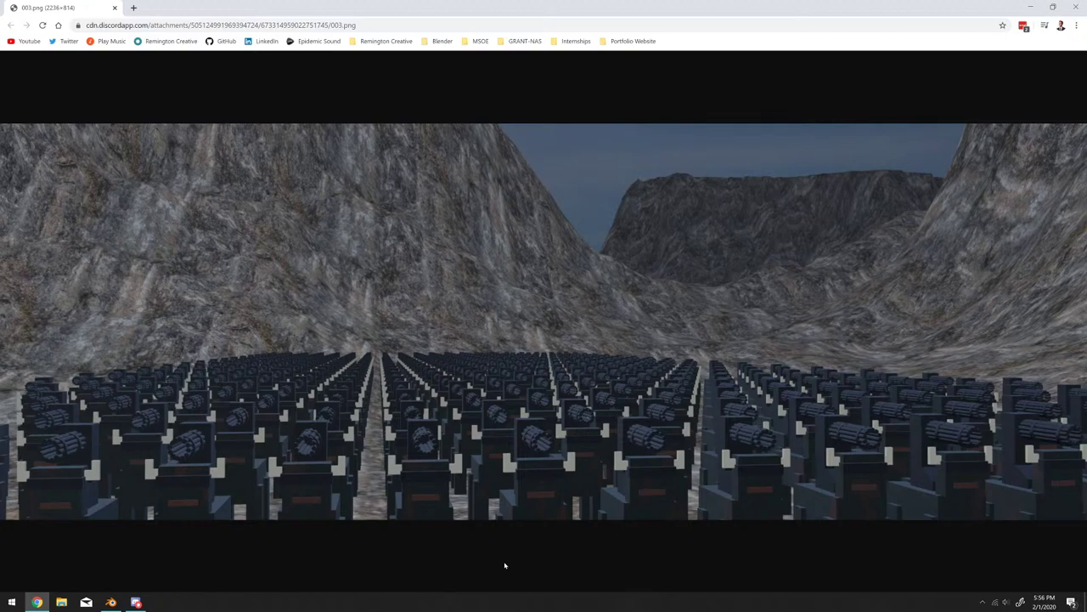
{"action": "key", "text": "ctrl+w"}
{"action": "key", "text": "Escape"}
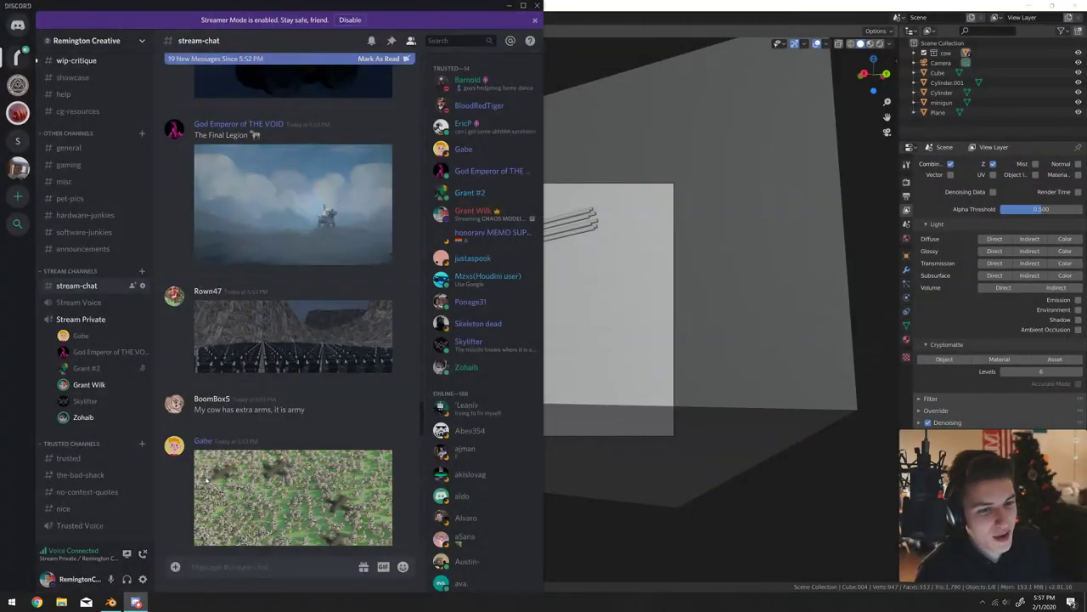
{"action": "scroll", "coordinate": [238, 472], "scroll_direction": "down", "scroll_amount": 2}
View the green cow field image maximized in the browser, then preview the helmeted cow army image.
{"action": "left_click", "coordinate": [279, 441]}
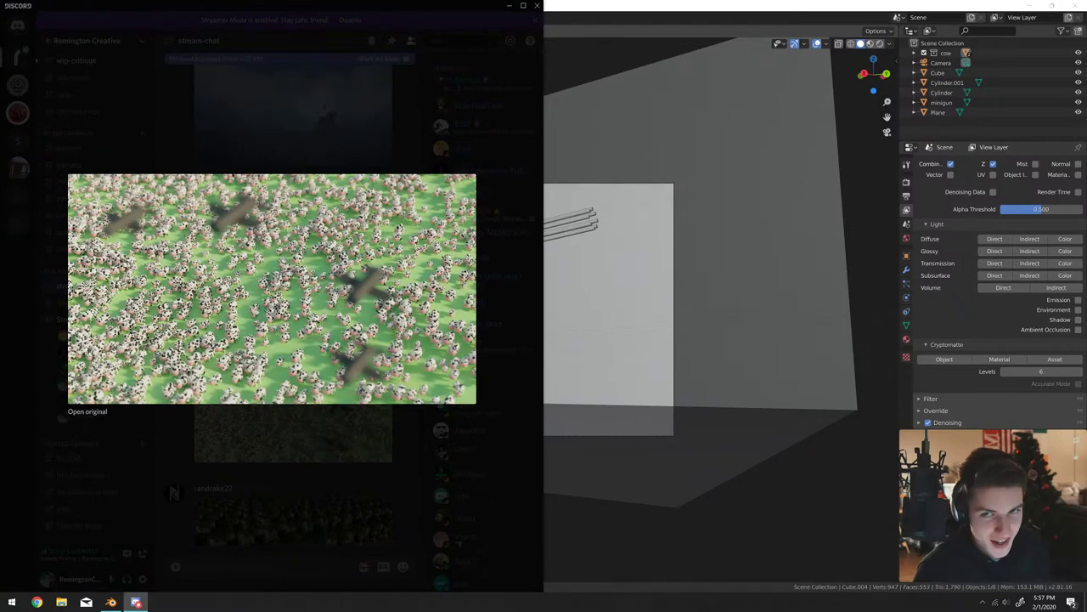
{"action": "left_click", "coordinate": [87, 412]}
{"action": "left_click_drag", "start_coordinate": [639, 246], "coordinate": [692, 1]}
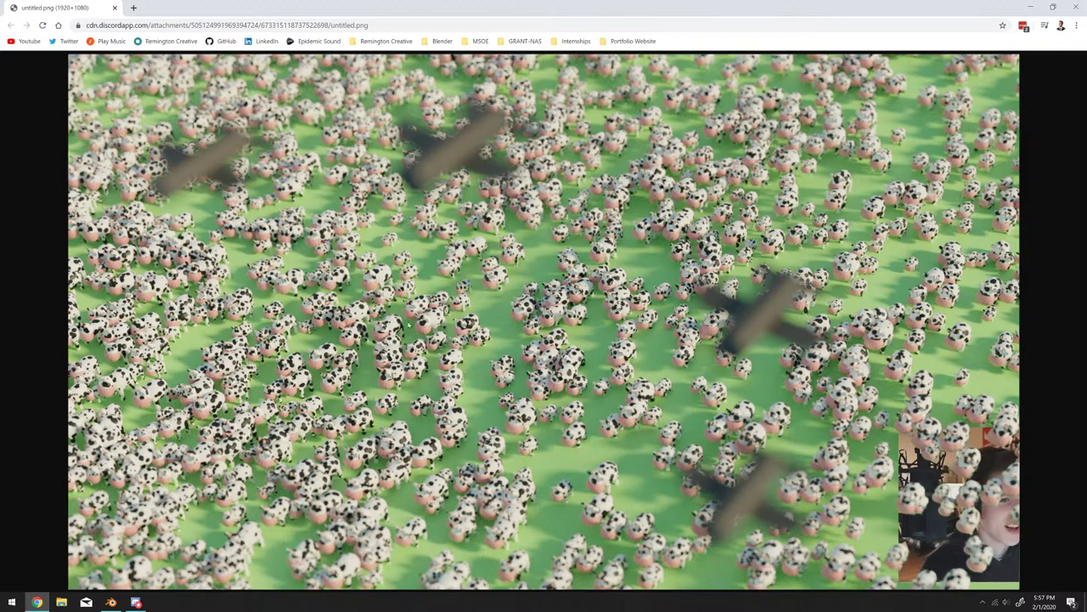
{"action": "middle_click", "coordinate": [94, 13]}
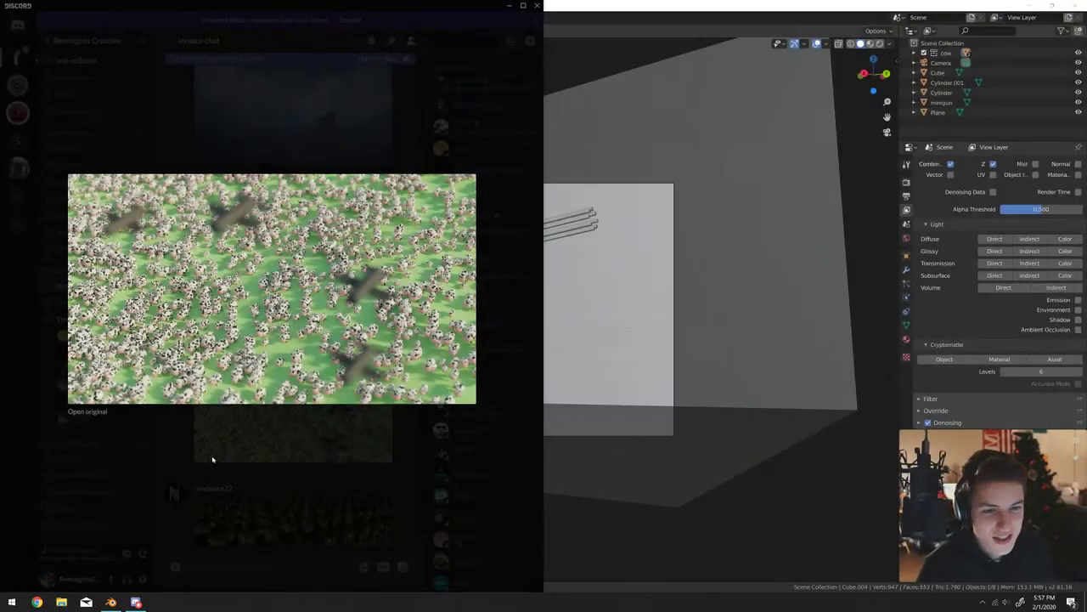
{"action": "left_click", "coordinate": [216, 463]}
{"action": "scroll", "coordinate": [234, 450], "scroll_direction": "down", "scroll_amount": 3}
{"action": "left_click", "coordinate": [259, 406]}
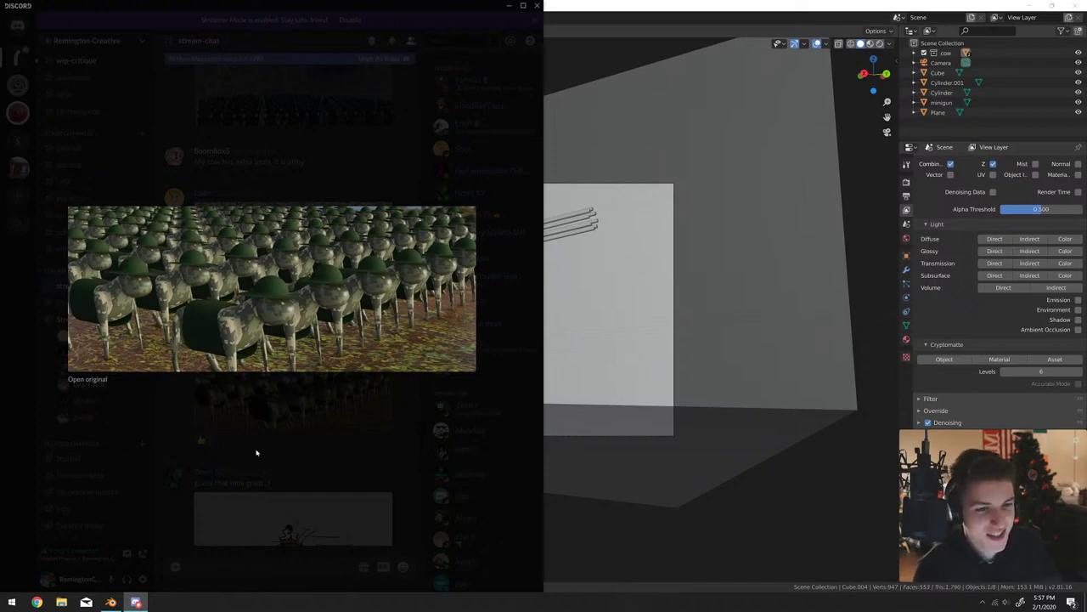
{"action": "left_click", "coordinate": [258, 452]}
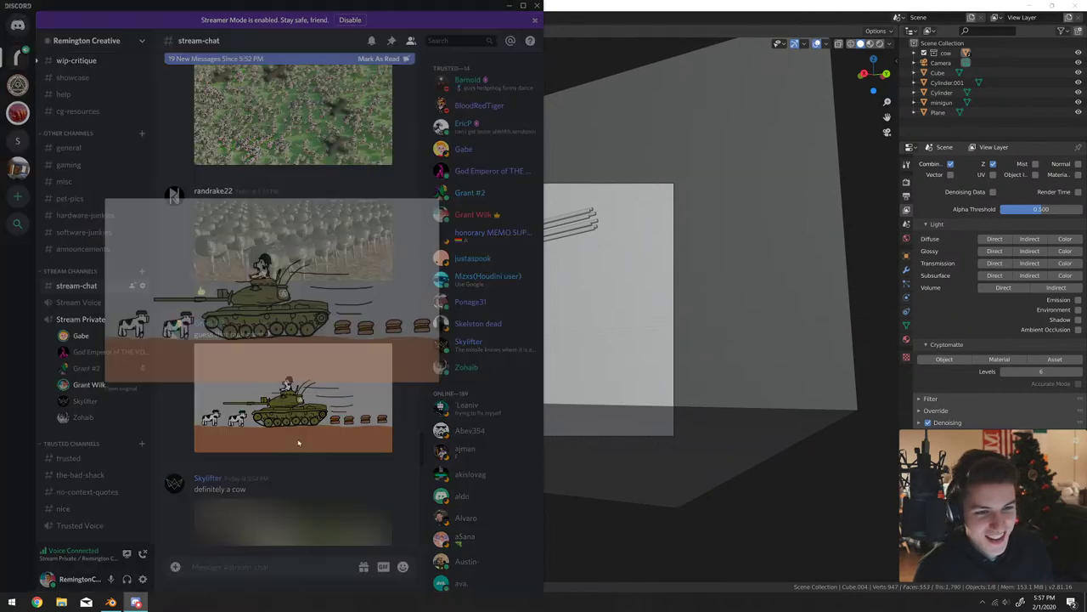
View the tank-with-cows drawing Army_Cow.png maximized in the browser, then close its preview.
{"action": "left_click", "coordinate": [255, 408]}
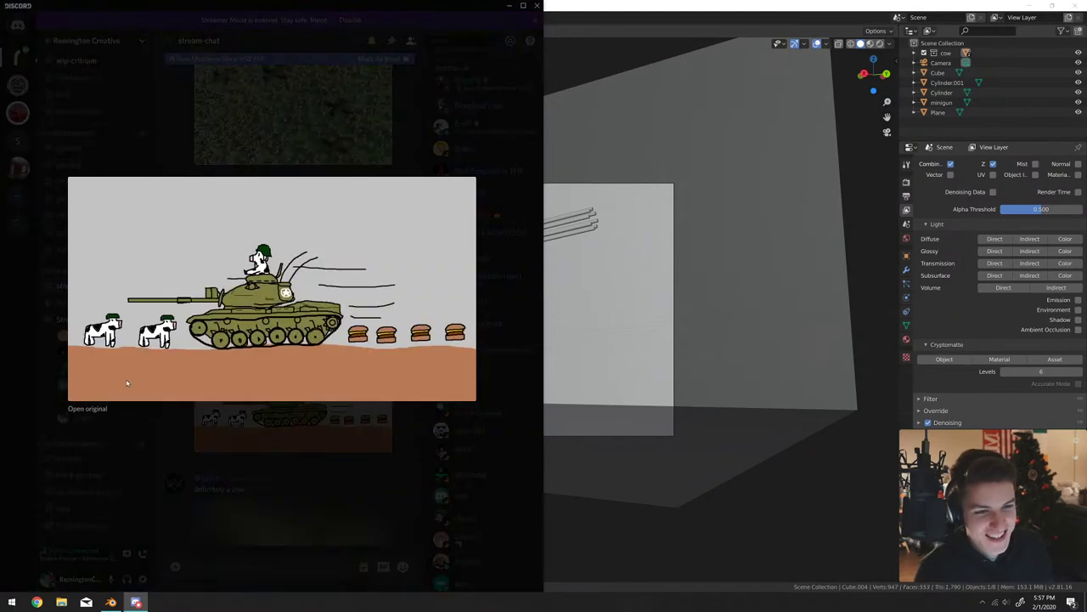
{"action": "left_click", "coordinate": [88, 408]}
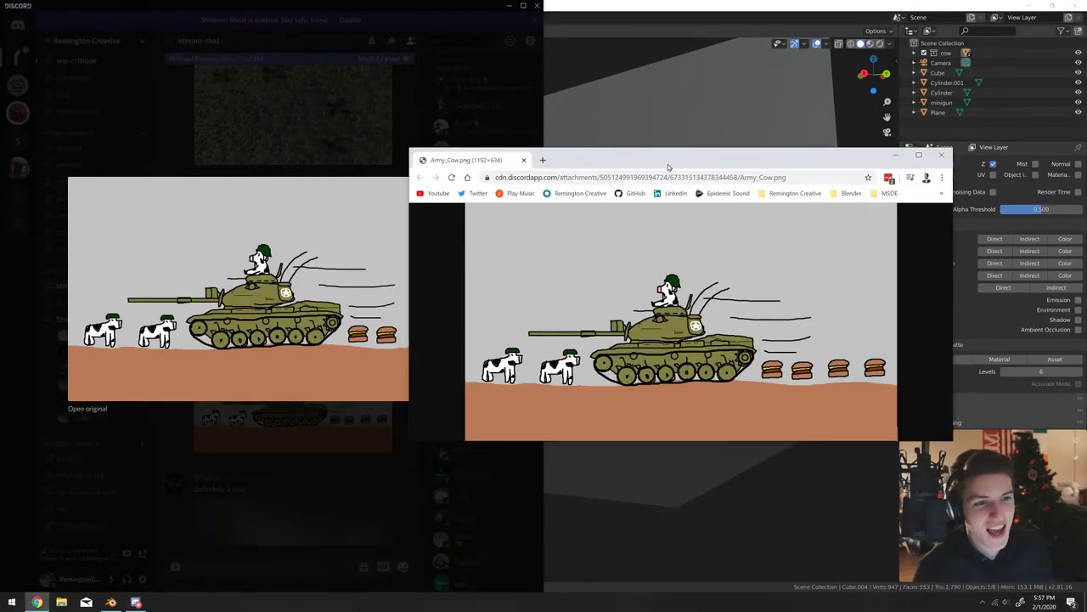
{"action": "double_click", "coordinate": [668, 167]}
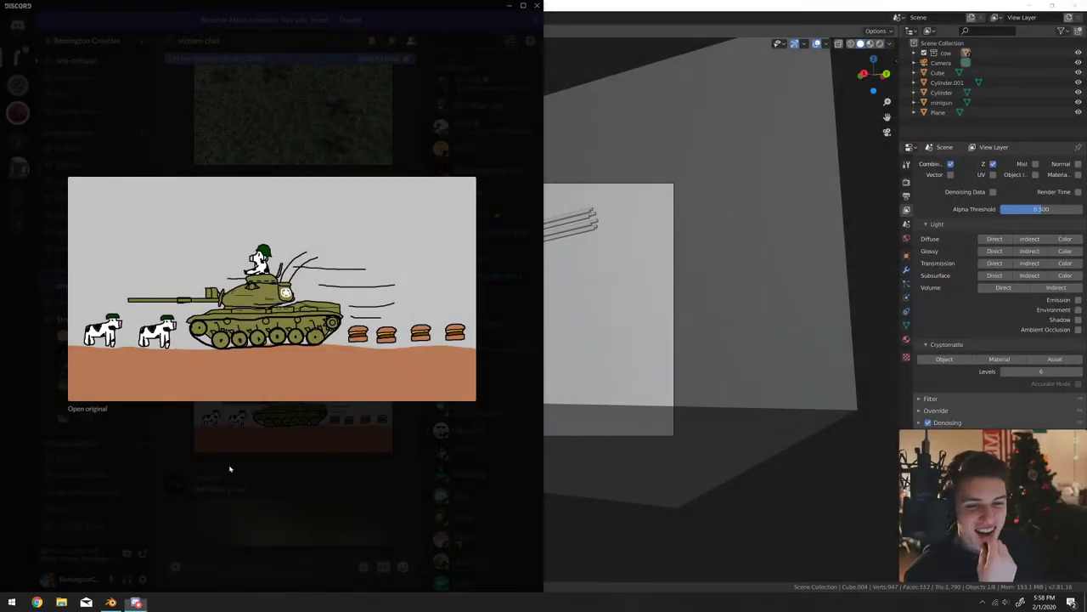
{"action": "left_click", "coordinate": [230, 468]}
{"action": "scroll", "coordinate": [261, 449], "scroll_direction": "down", "scroll_amount": 3}
{"action": "left_click", "coordinate": [319, 353]}
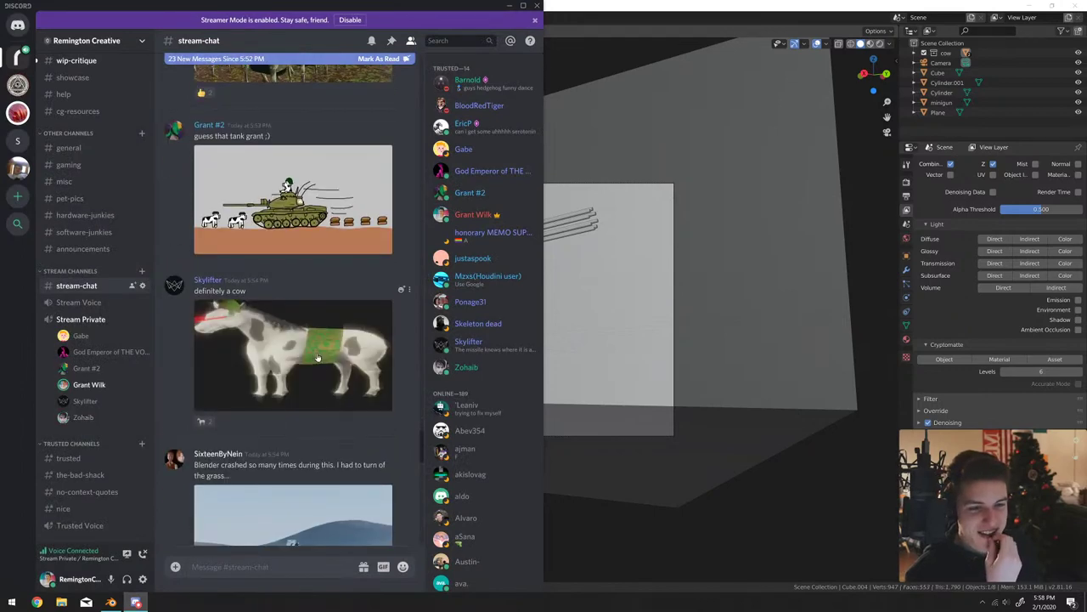
{"action": "left_click", "coordinate": [334, 373]}
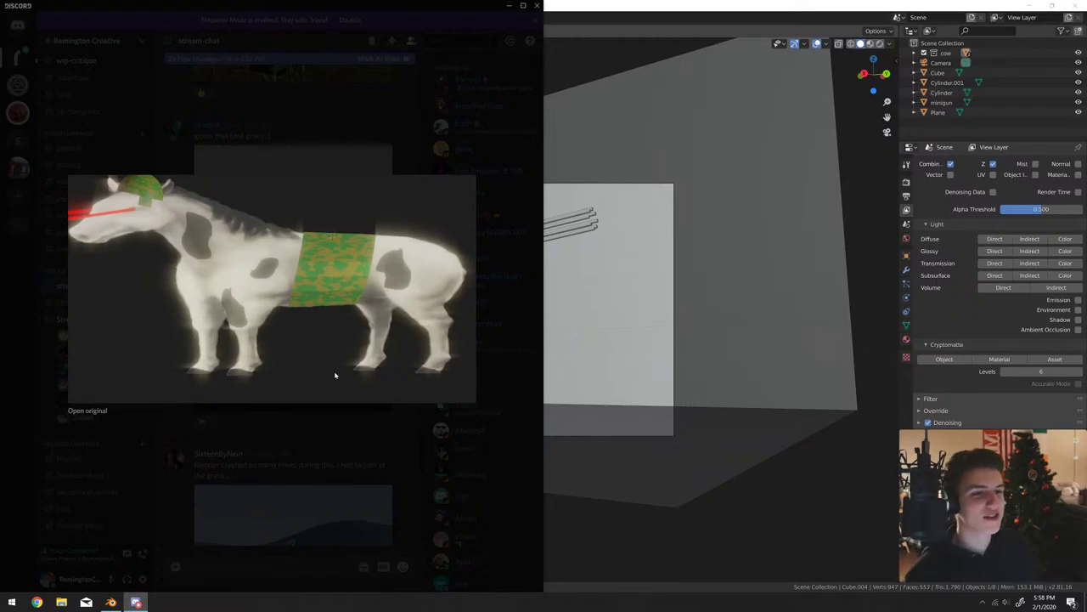
{"action": "left_click", "coordinate": [288, 490]}
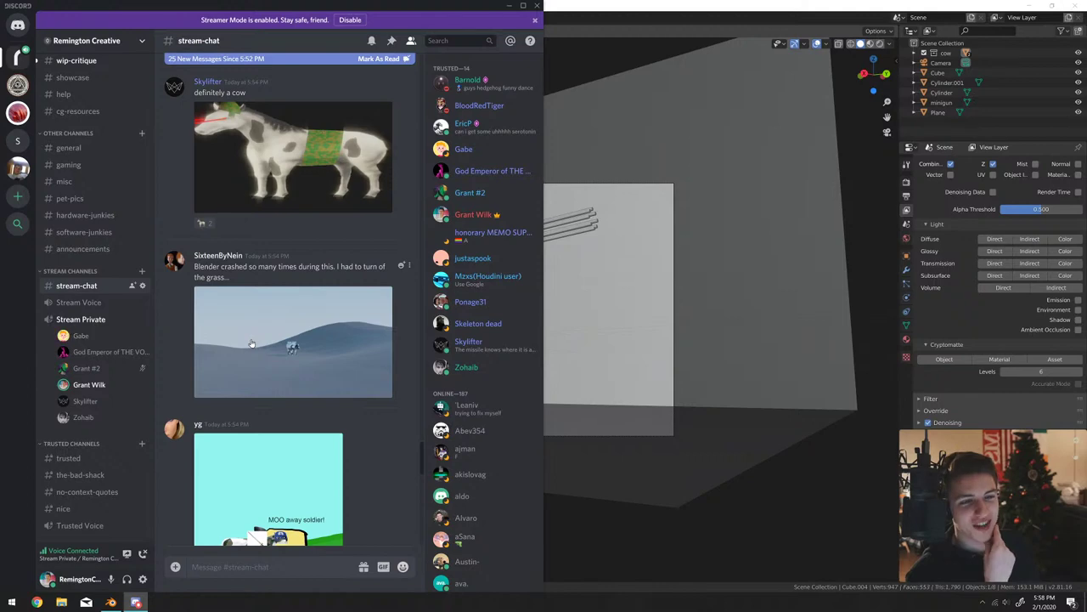
{"action": "left_click", "coordinate": [252, 343]}
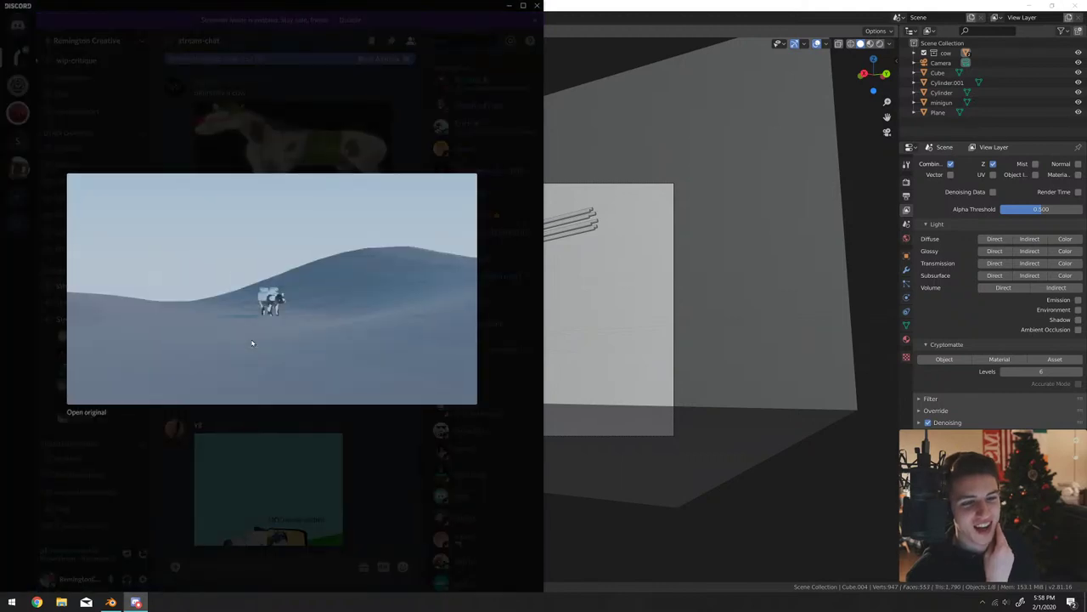
{"action": "left_click", "coordinate": [102, 413]}
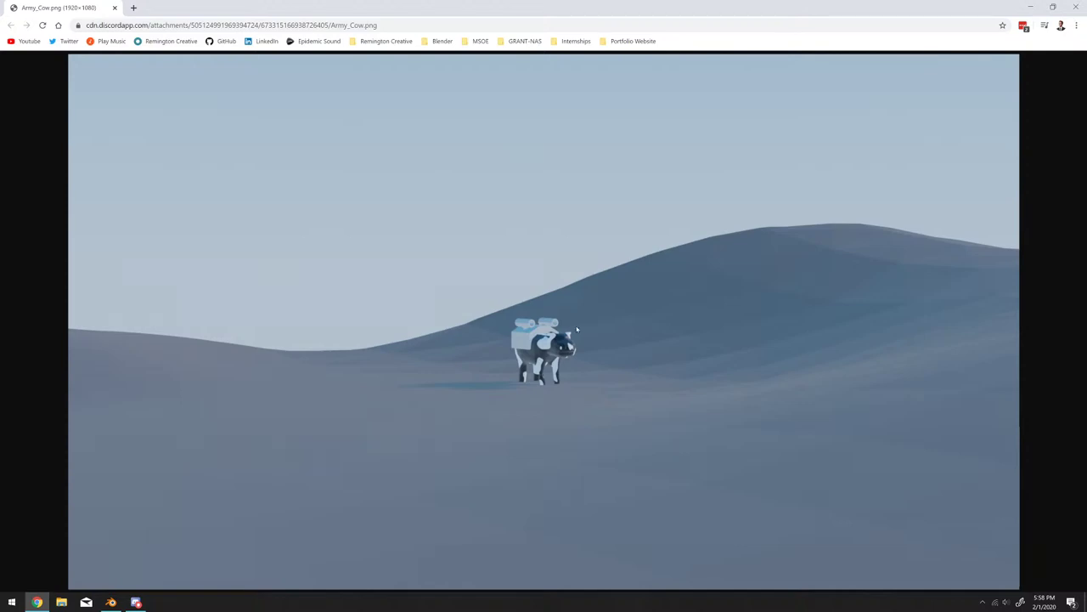
{"action": "left_click", "coordinate": [1075, 6]}
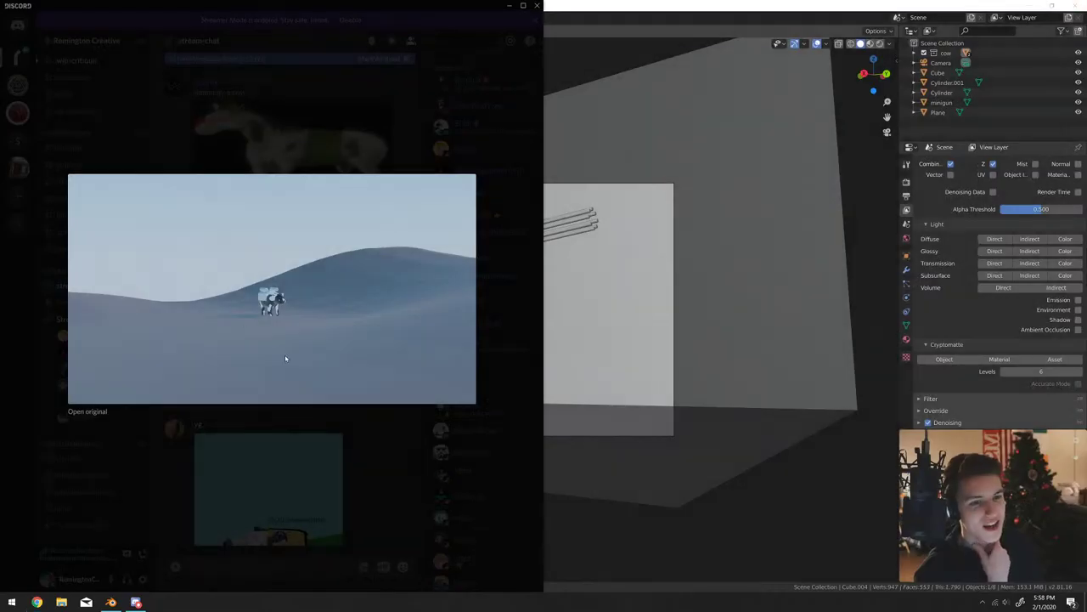
{"action": "key", "text": "Escape"}
{"action": "scroll", "coordinate": [318, 412], "scroll_direction": "down", "scroll_amount": 3}
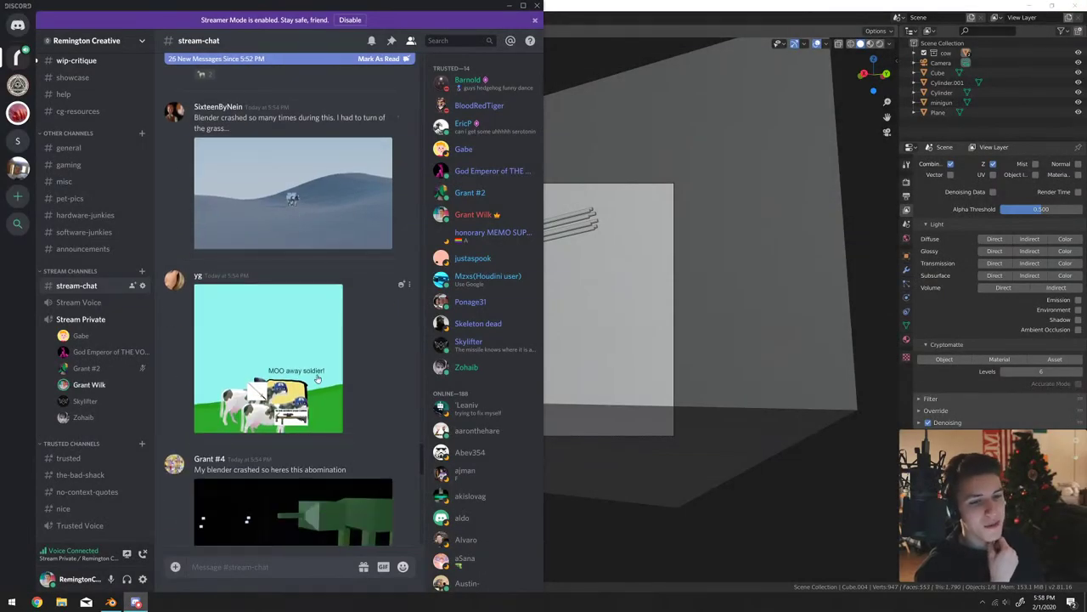
{"action": "left_click", "coordinate": [287, 391]}
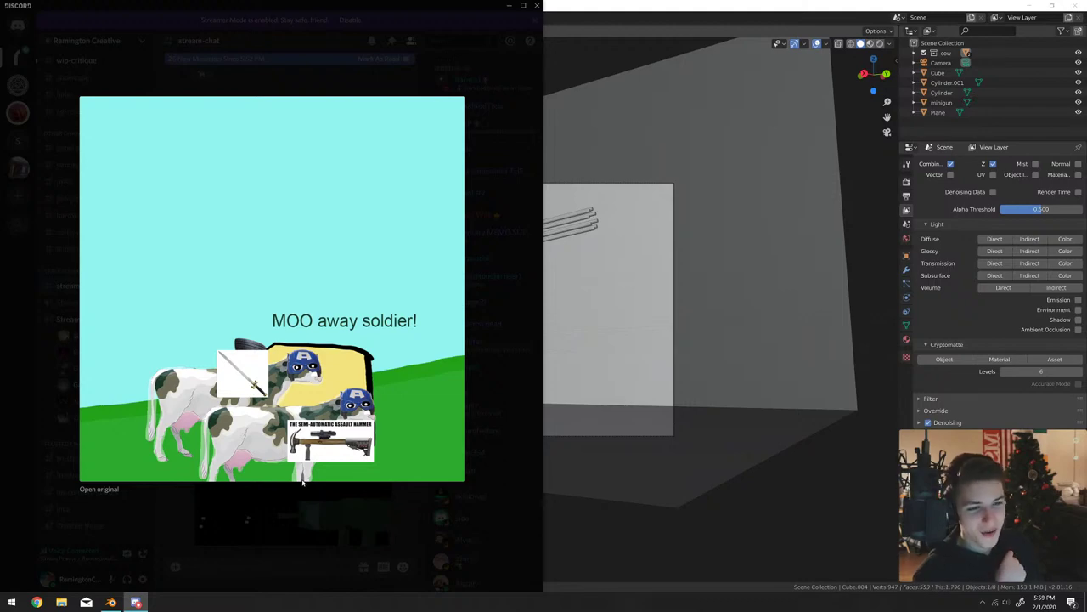
{"action": "left_click", "coordinate": [302, 484]}
{"action": "left_click", "coordinate": [281, 415]}
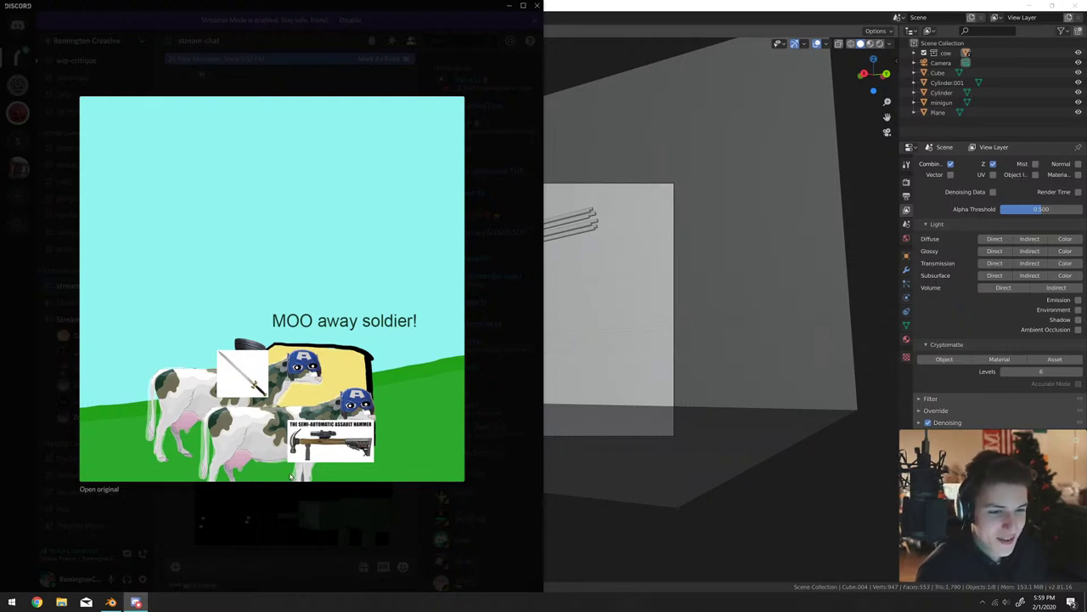
{"action": "left_click", "coordinate": [262, 508]}
{"action": "scroll", "coordinate": [265, 334], "scroll_direction": "down", "scroll_amount": 3}
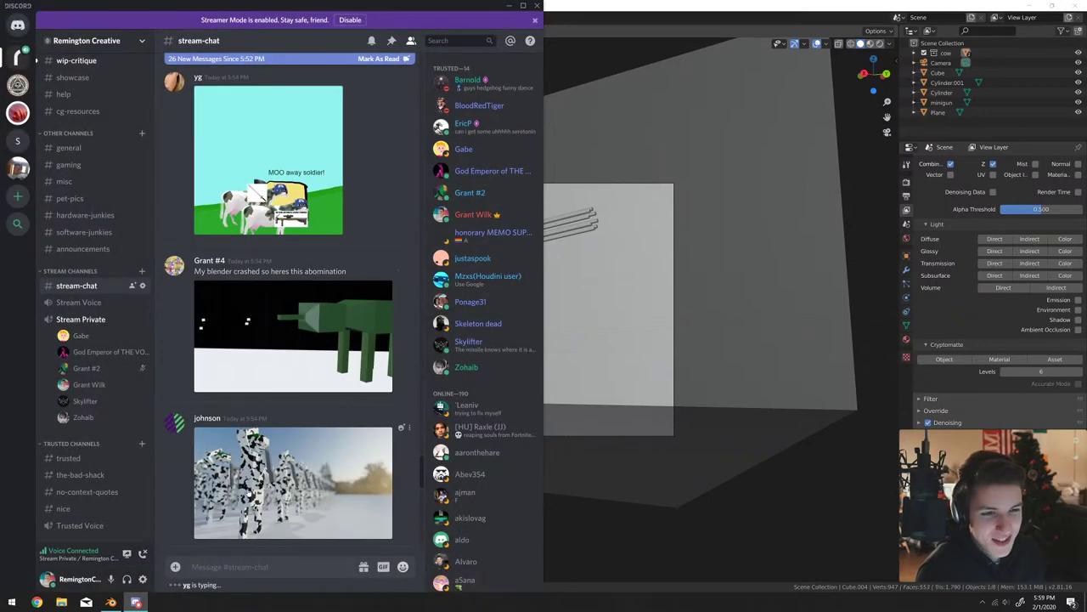
{"action": "left_click", "coordinate": [264, 339]}
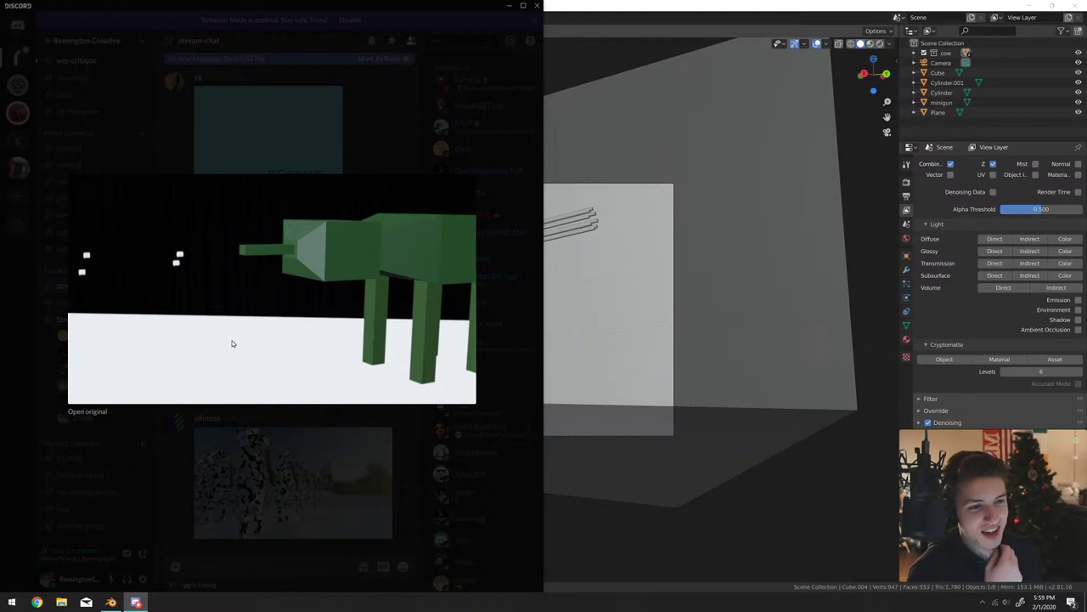
{"action": "left_click", "coordinate": [283, 473]}
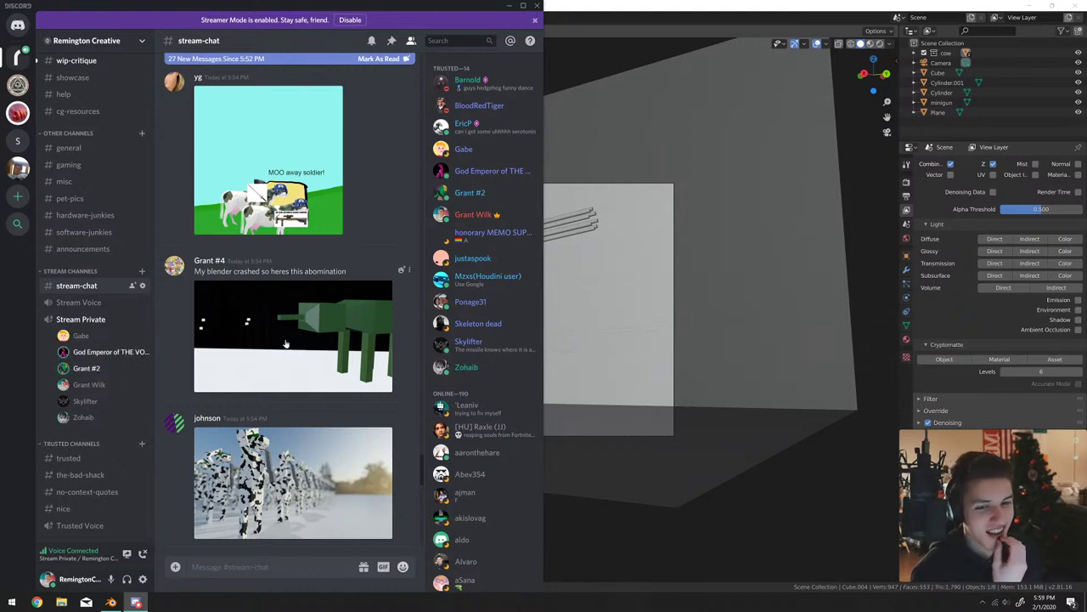
Lower and locally mute a voice channel member's audio.
{"action": "right_click", "coordinate": [85, 368]}
{"action": "left_click_drag", "start_coordinate": [129, 370], "coordinate": [118, 370]}
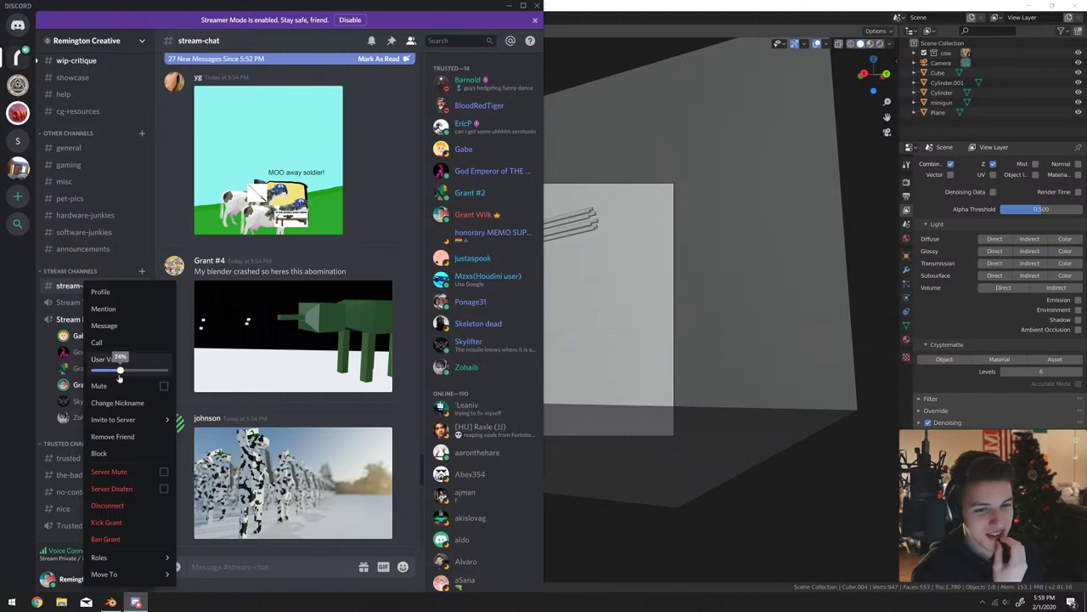
{"action": "left_click", "coordinate": [162, 389]}
{"action": "left_click", "coordinate": [253, 416]}
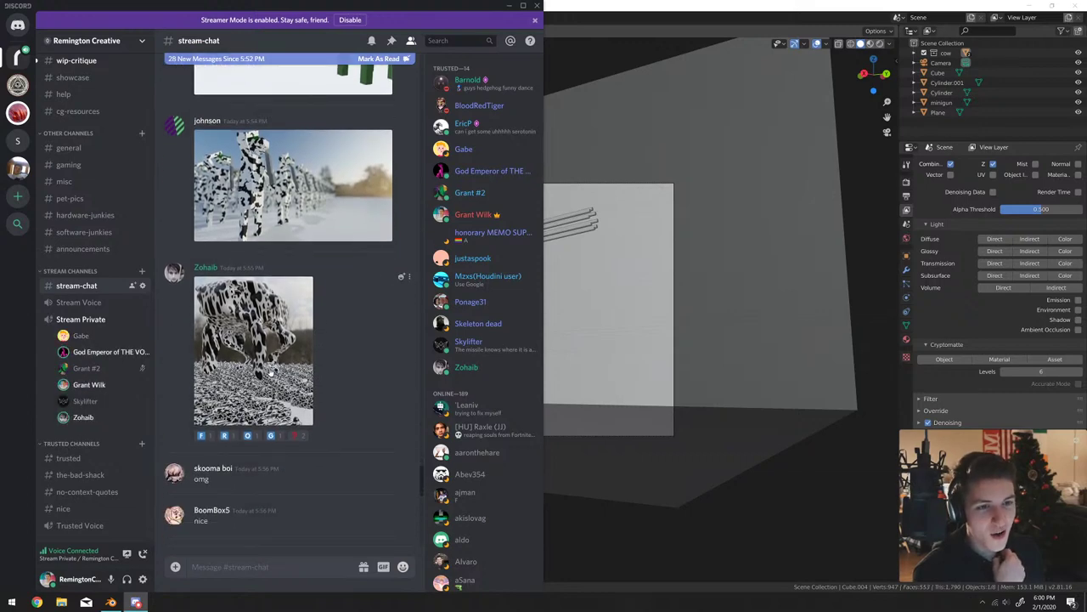
Preview the cow-patterned creature and snow soldier renders, then enlarge the cow army image.
{"action": "left_click", "coordinate": [307, 410]}
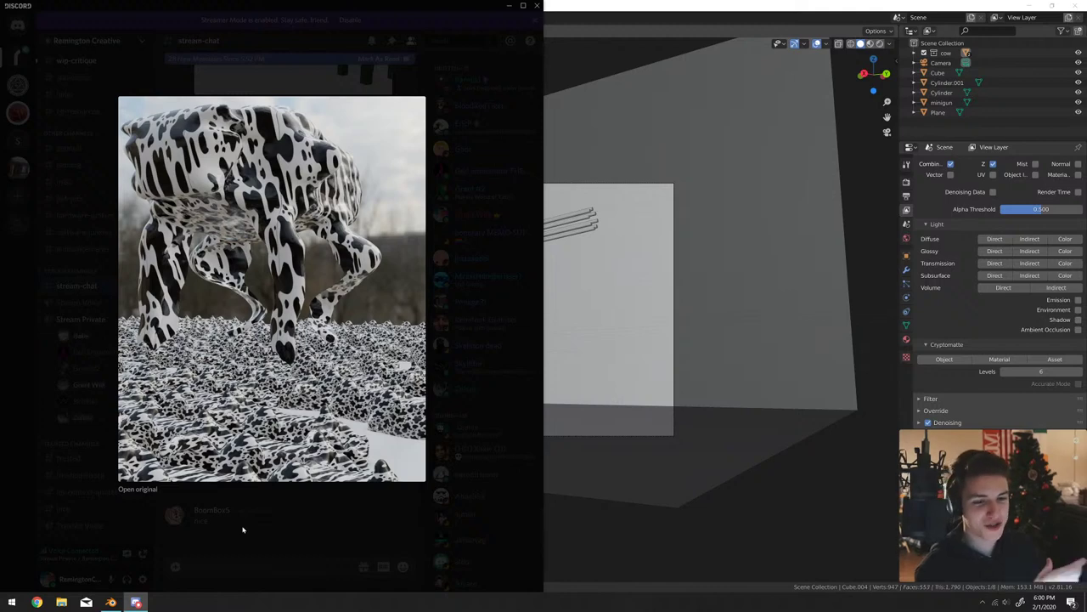
{"action": "left_click", "coordinate": [242, 529]}
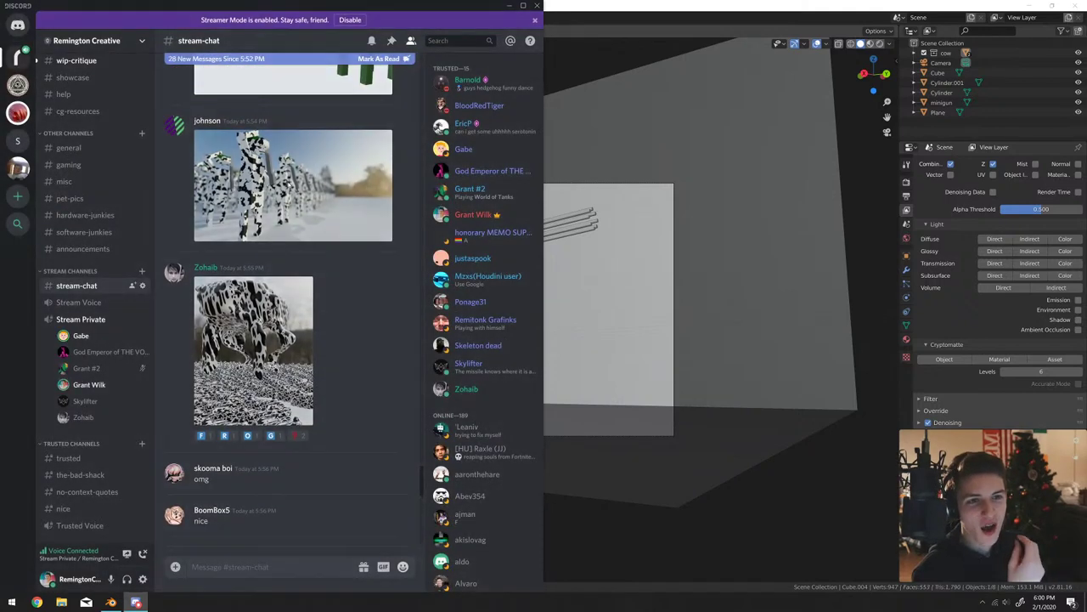
{"action": "left_click", "coordinate": [246, 213]}
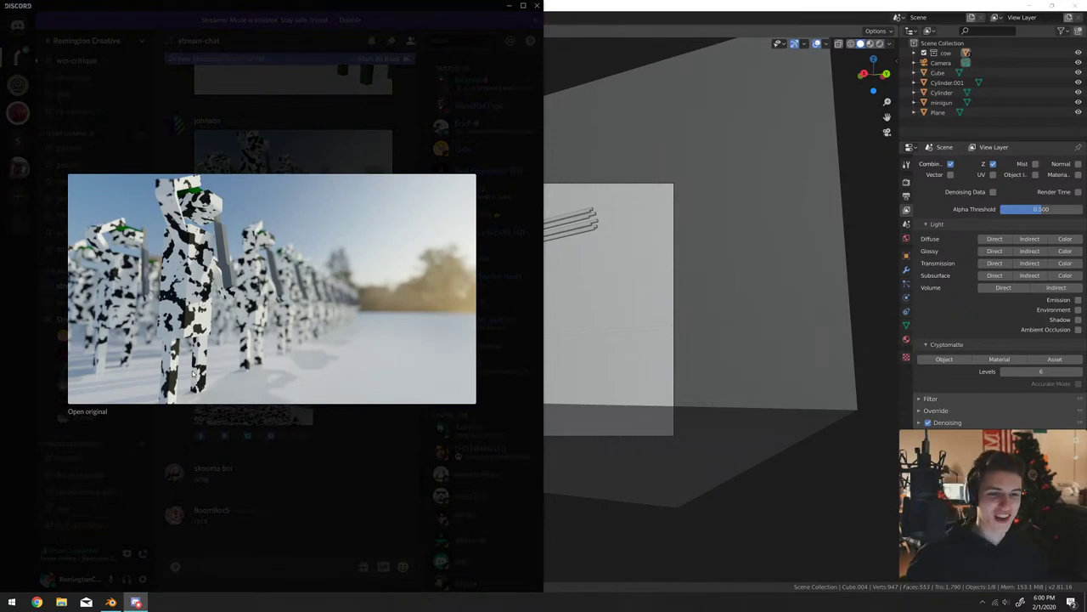
{"action": "left_click", "coordinate": [228, 501]}
{"action": "scroll", "coordinate": [246, 484], "scroll_direction": "down", "scroll_amount": 5}
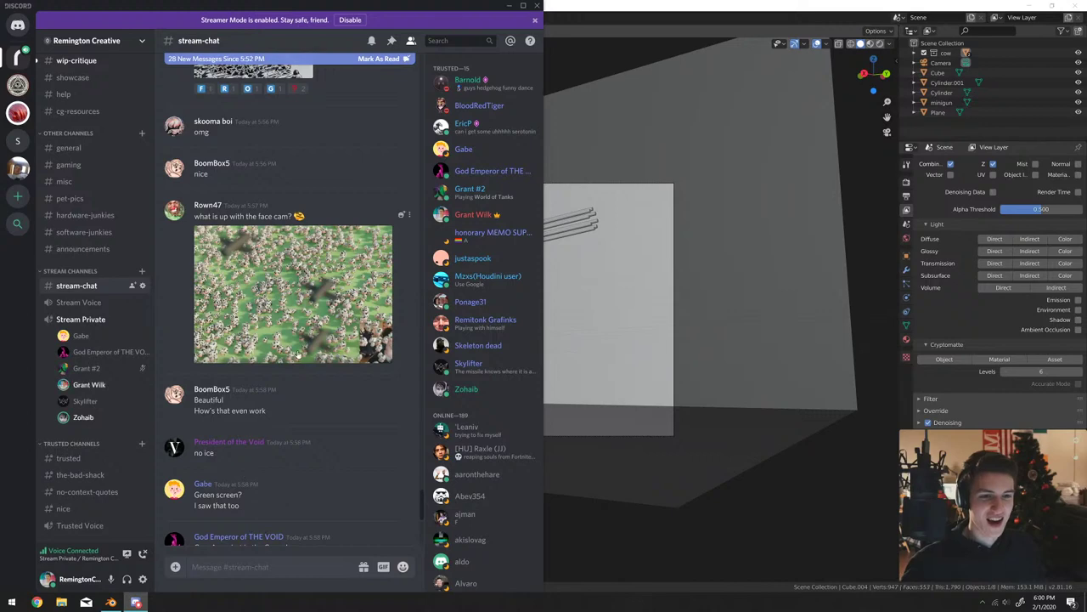
{"action": "scroll", "coordinate": [296, 348], "scroll_direction": "down", "scroll_amount": 2}
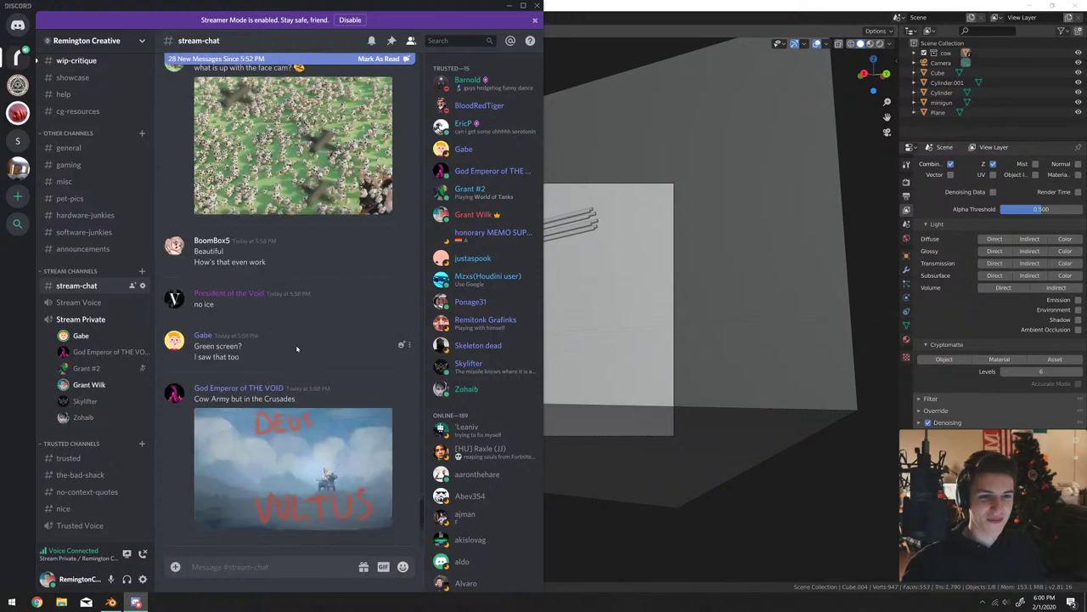
{"action": "scroll", "coordinate": [339, 208], "scroll_direction": "up", "scroll_amount": 1}
{"action": "left_click", "coordinate": [337, 226]}
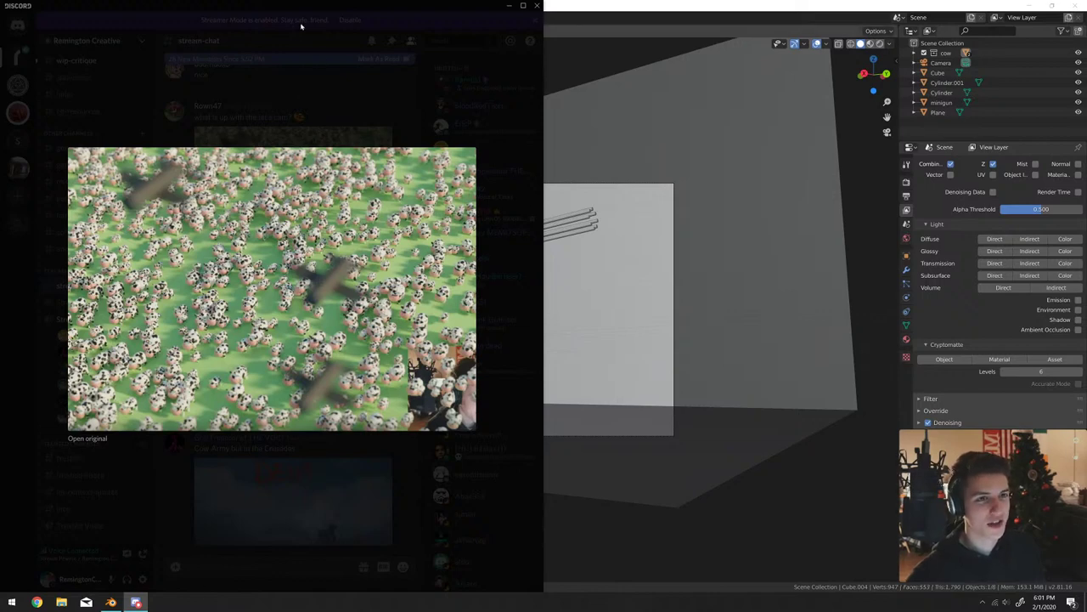
View the cow army image enlarged and in its full-size window, then close both.
{"action": "right_click", "coordinate": [314, 243]}
{"action": "left_click", "coordinate": [362, 454]}
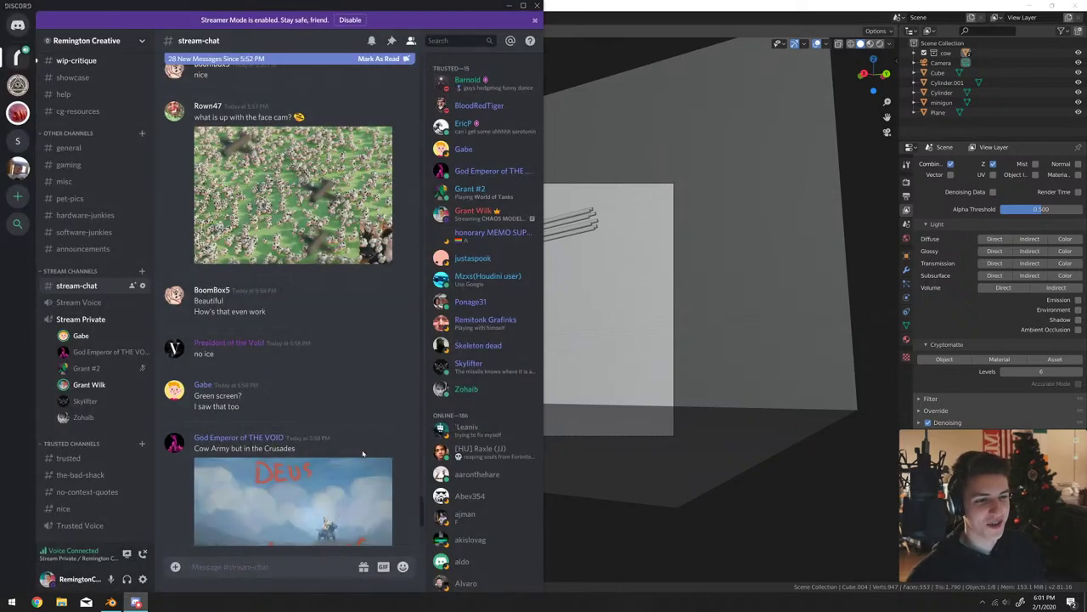
{"action": "left_click", "coordinate": [301, 182]}
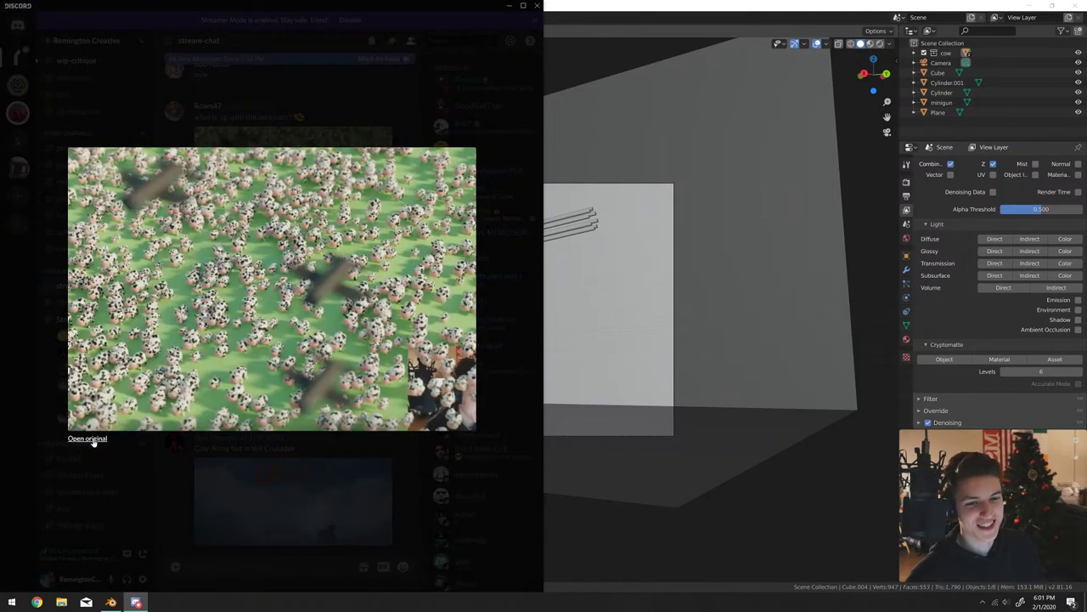
{"action": "left_click_drag", "start_coordinate": [848, 238], "coordinate": [1041, 355]}
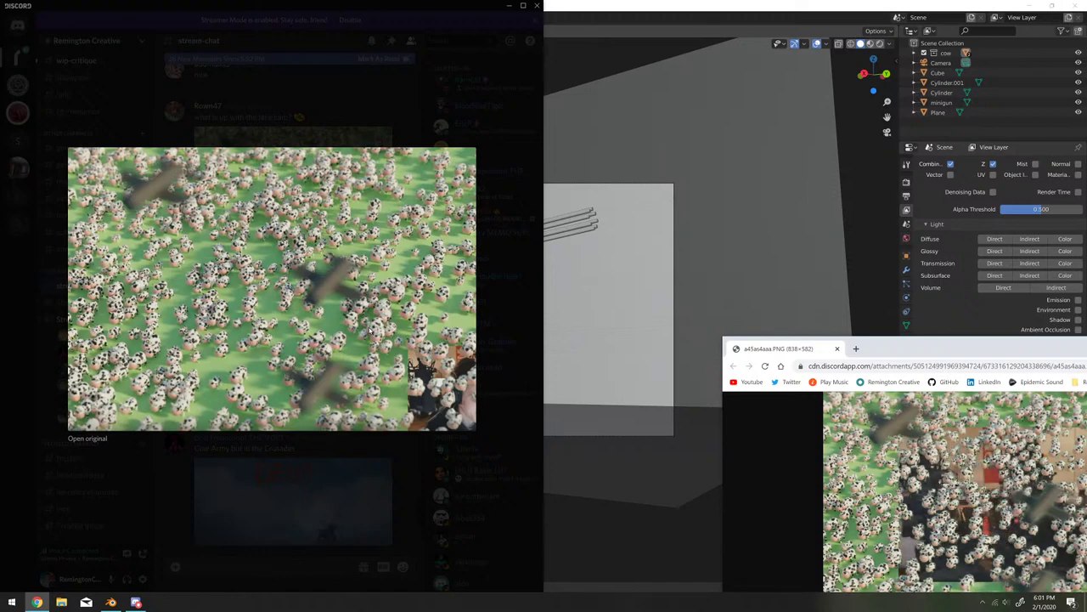
{"action": "left_click_drag", "start_coordinate": [929, 350], "coordinate": [408, 296]}
{"action": "left_click", "coordinate": [317, 296]}
{"action": "left_click", "coordinate": [327, 487]}
Look through the Deus Vultus and red cow images in stream-chat, then minimize Discord.
{"action": "scroll", "coordinate": [264, 393], "scroll_direction": "down", "scroll_amount": 3}
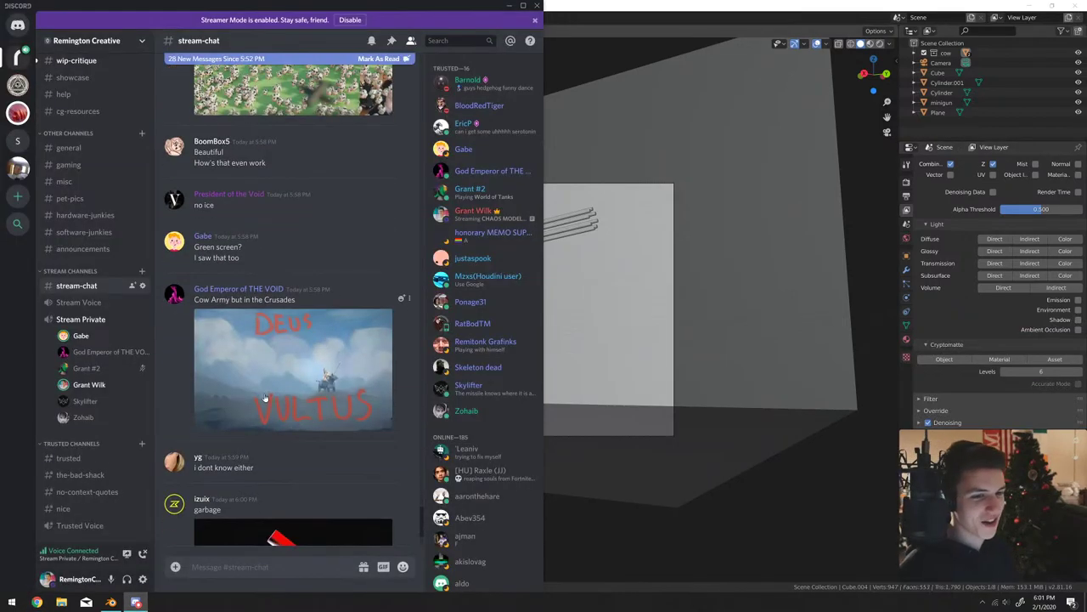
{"action": "left_click", "coordinate": [264, 393]}
{"action": "left_click", "coordinate": [303, 449]}
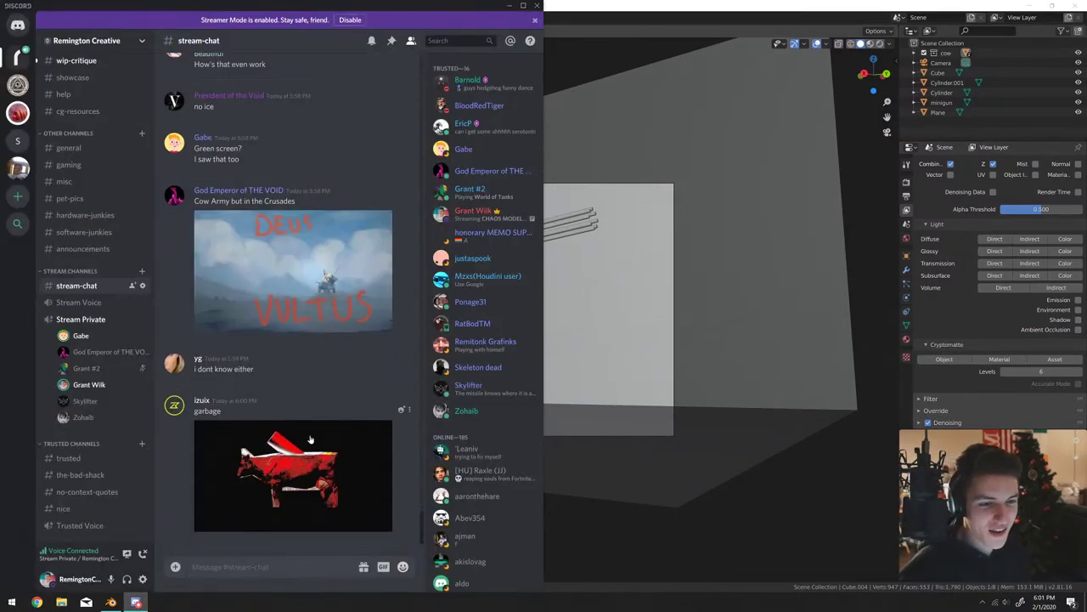
{"action": "left_click", "coordinate": [313, 482]}
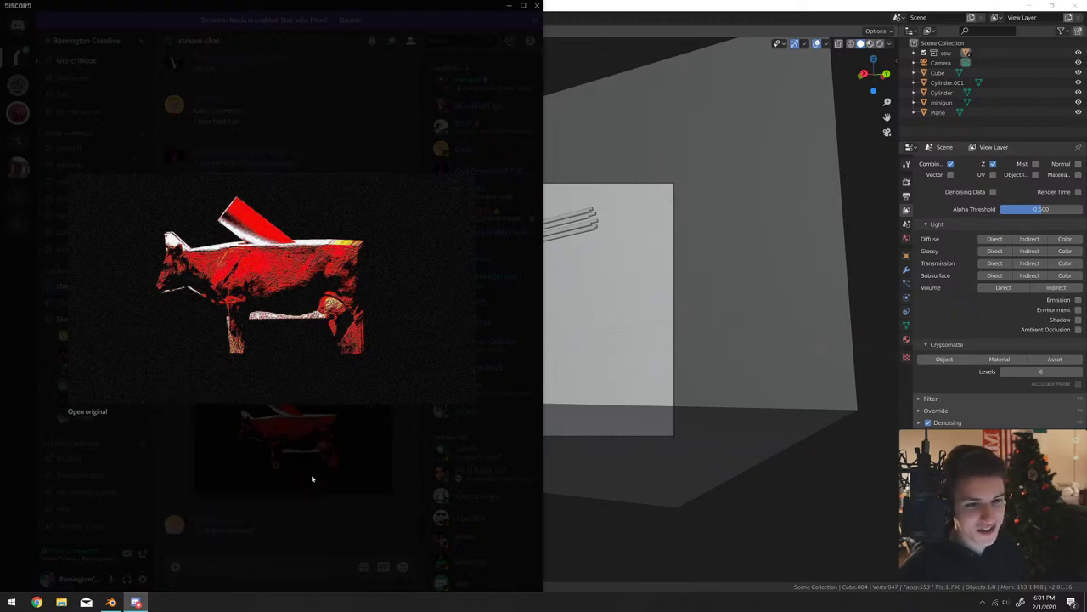
{"action": "left_click", "coordinate": [312, 479]}
{"action": "left_click", "coordinate": [312, 478]}
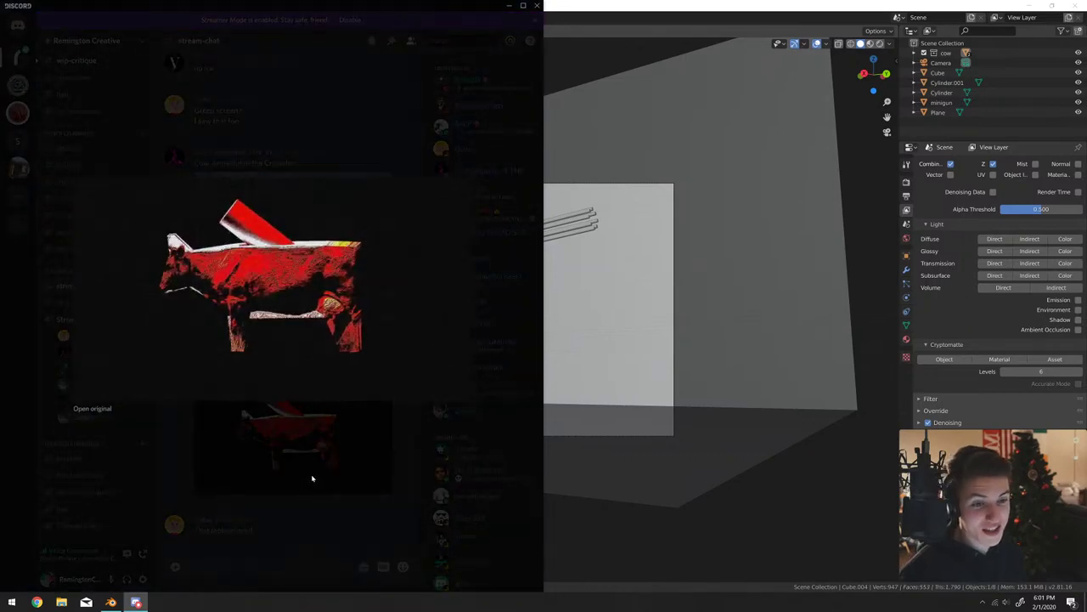
{"action": "left_click", "coordinate": [312, 479]}
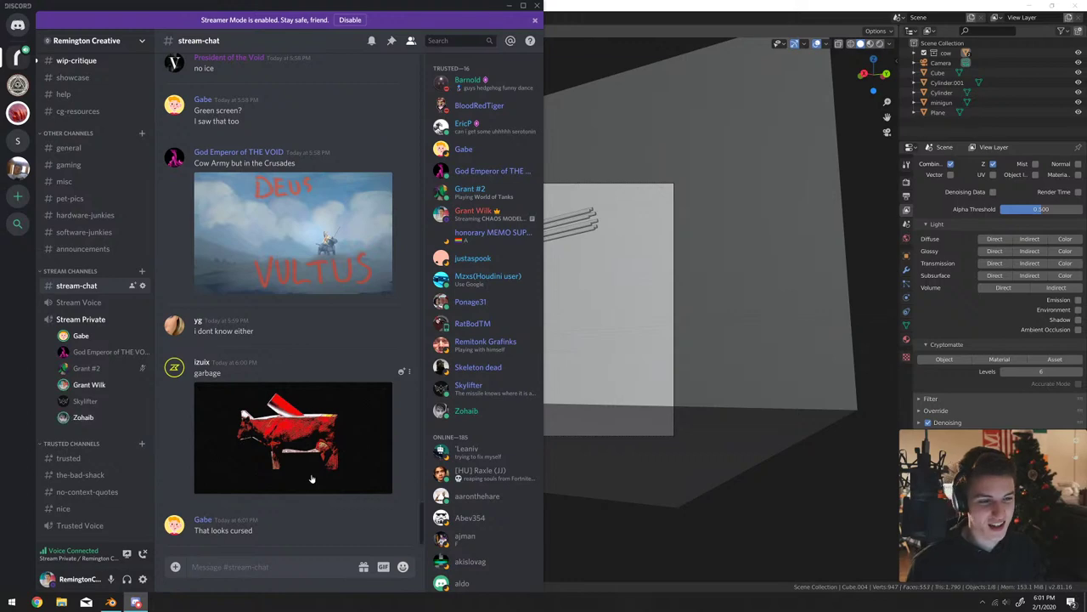
{"action": "left_click", "coordinate": [312, 478]}
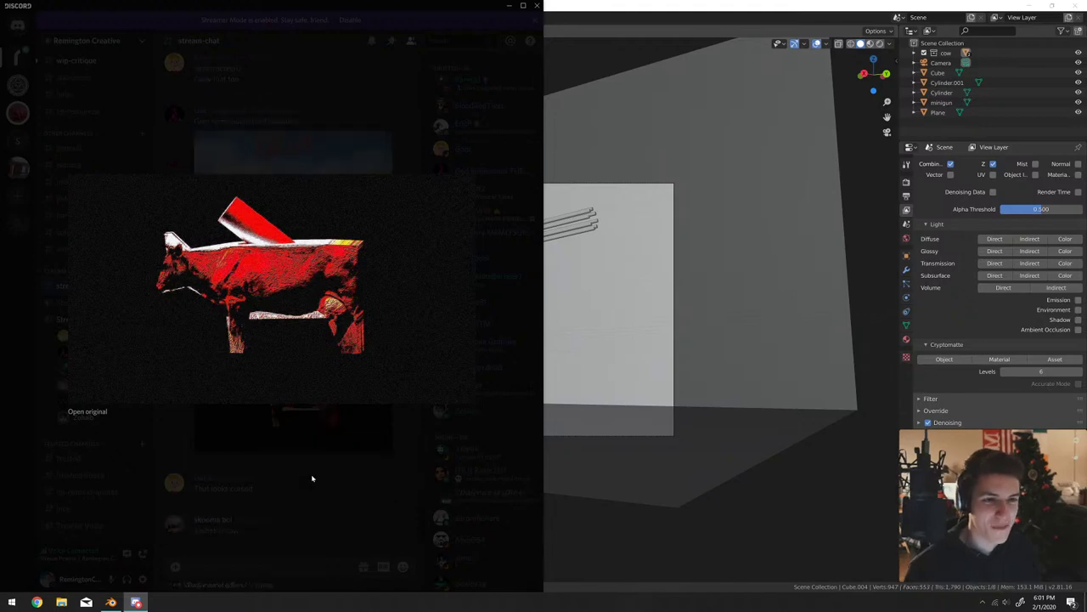
{"action": "left_click", "coordinate": [311, 479]}
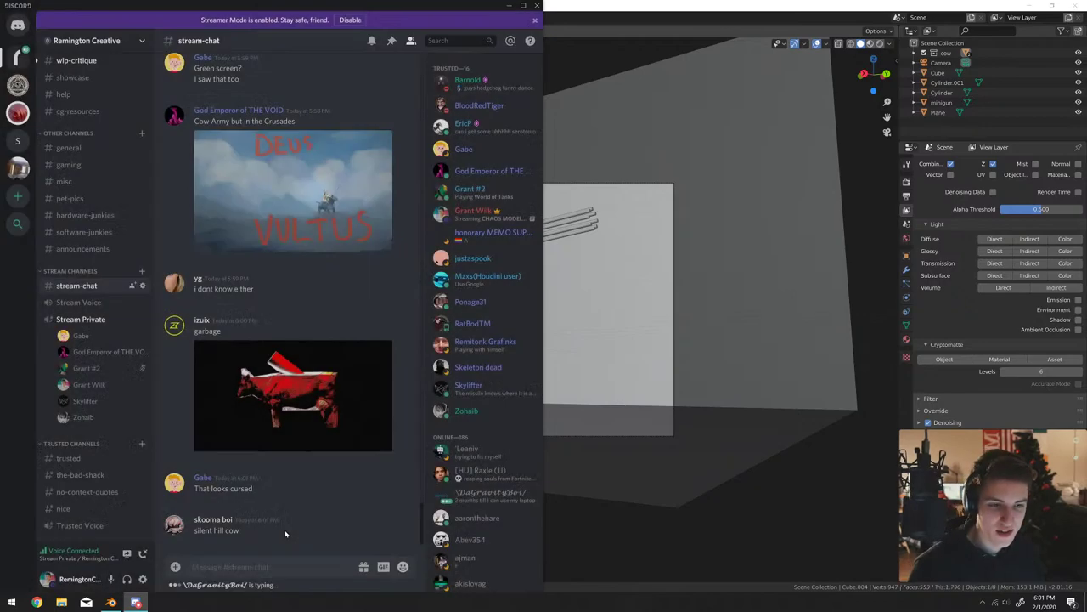
{"action": "left_click", "coordinate": [510, 6]}
With Blender minimized, place the broccoli and army_cow.png icons at the desktop centre, then restore Blender and Discord.
{"action": "left_click", "coordinate": [1023, 5]}
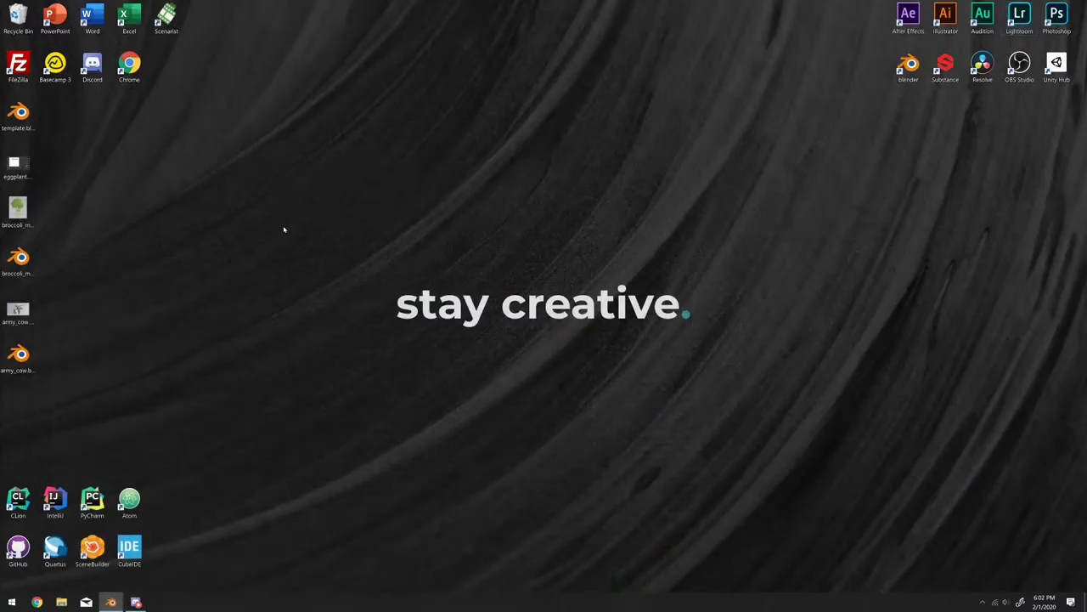
{"action": "left_click_drag", "start_coordinate": [18, 208], "coordinate": [350, 365]}
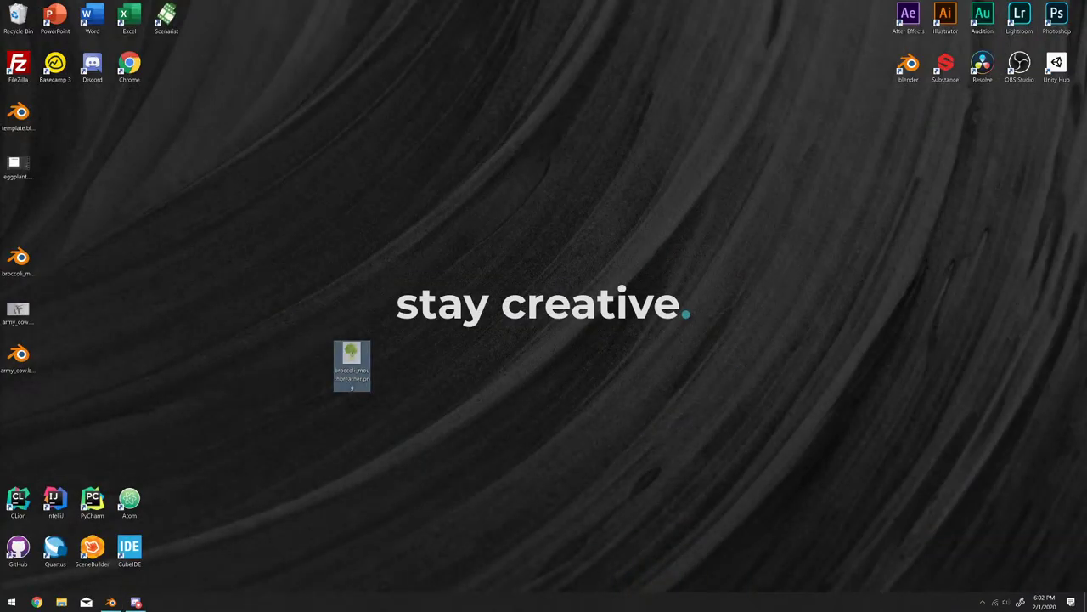
{"action": "left_click_drag", "start_coordinate": [17, 313], "coordinate": [322, 360]}
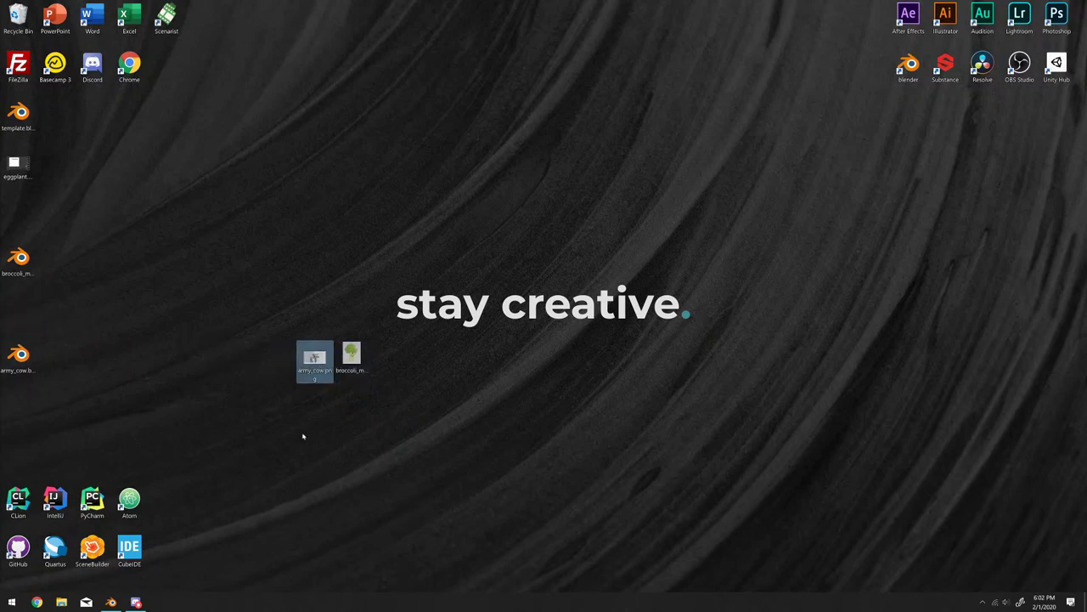
{"action": "left_click", "coordinate": [303, 437]}
{"action": "left_click", "coordinate": [135, 602]}
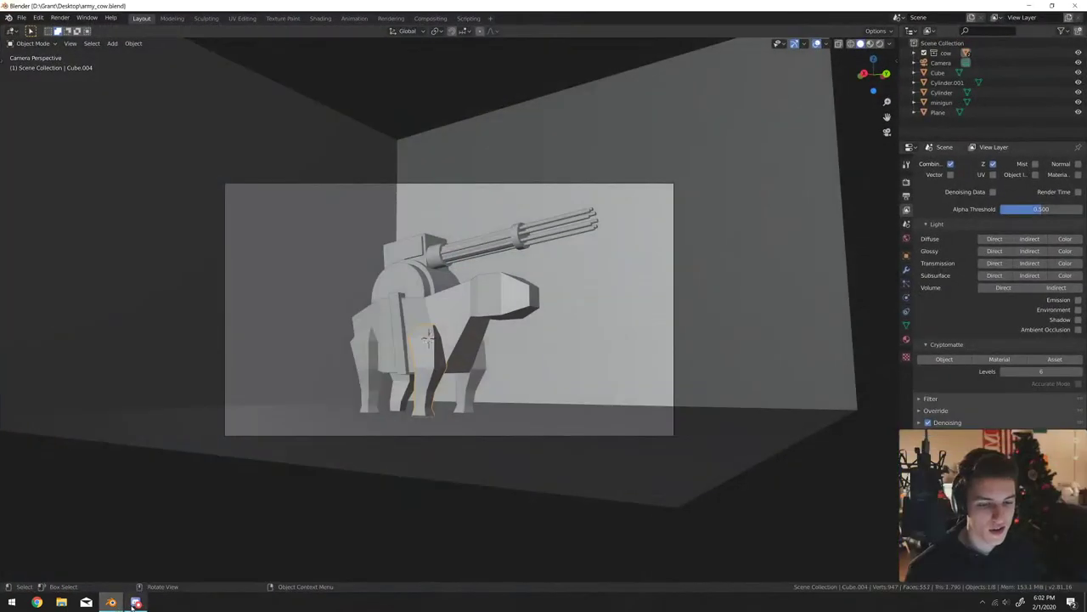
{"action": "left_click", "coordinate": [135, 602]}
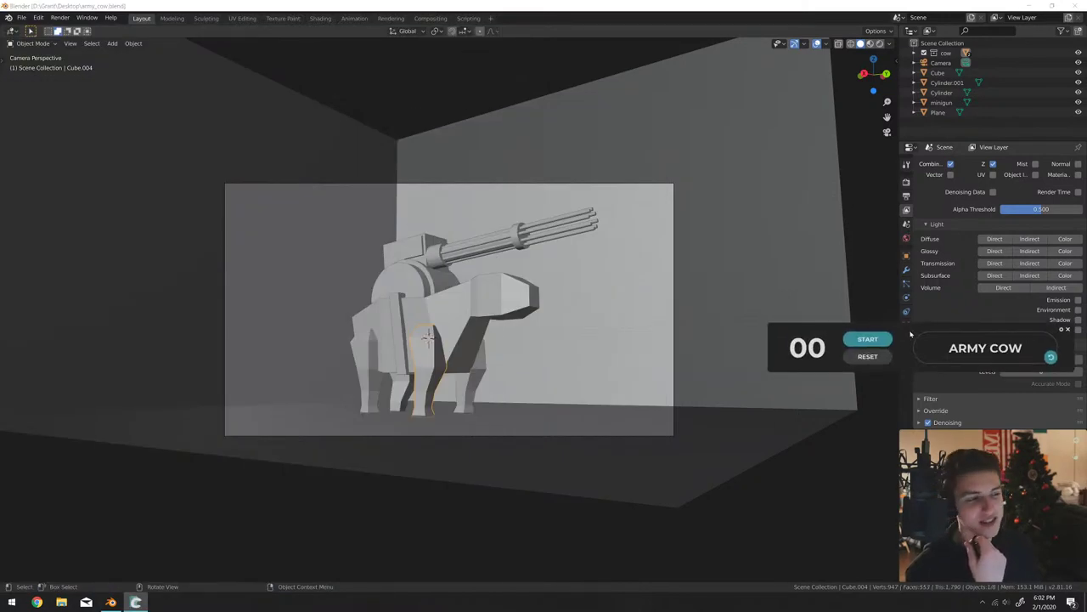
Move the timer widget down, reset it to 13:37, and save the army cow scene.
{"action": "left_click_drag", "start_coordinate": [893, 333], "coordinate": [724, 534]}
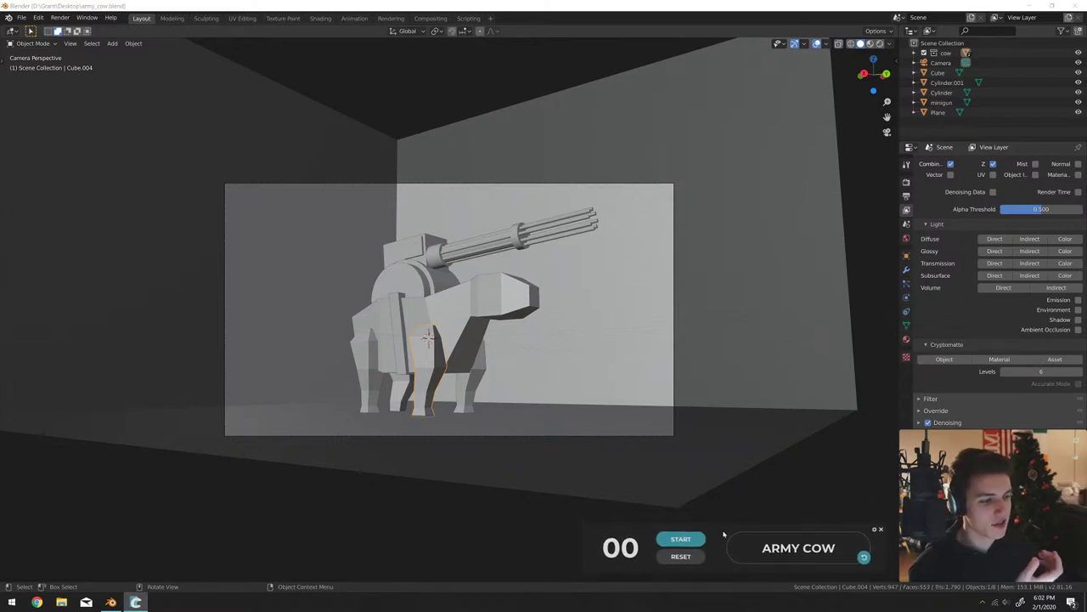
{"action": "left_click", "coordinate": [680, 557]}
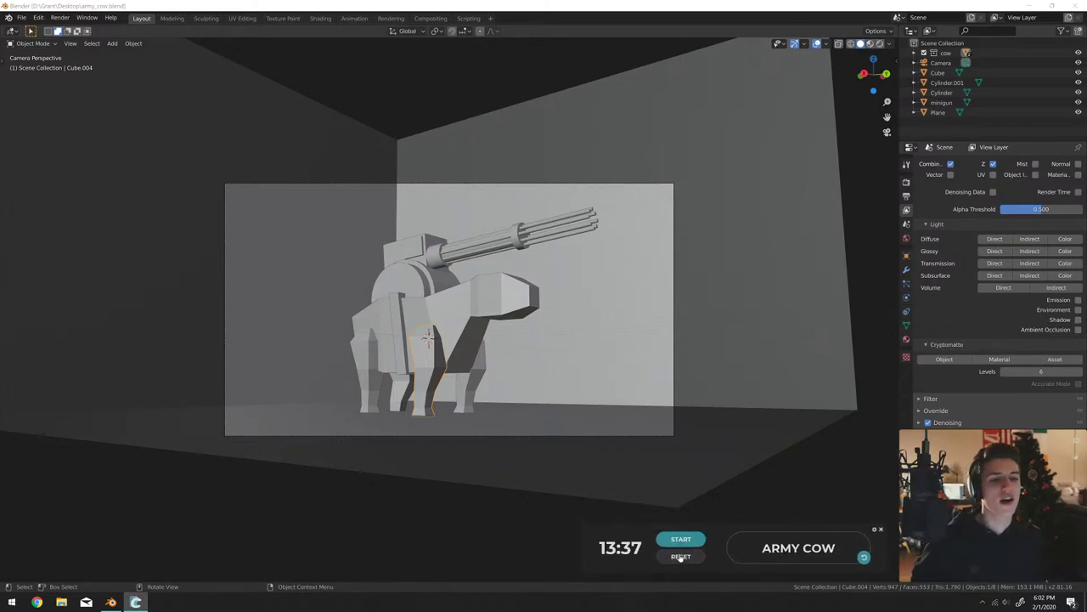
{"action": "left_click", "coordinate": [22, 17]}
{"action": "left_click", "coordinate": [38, 82]}
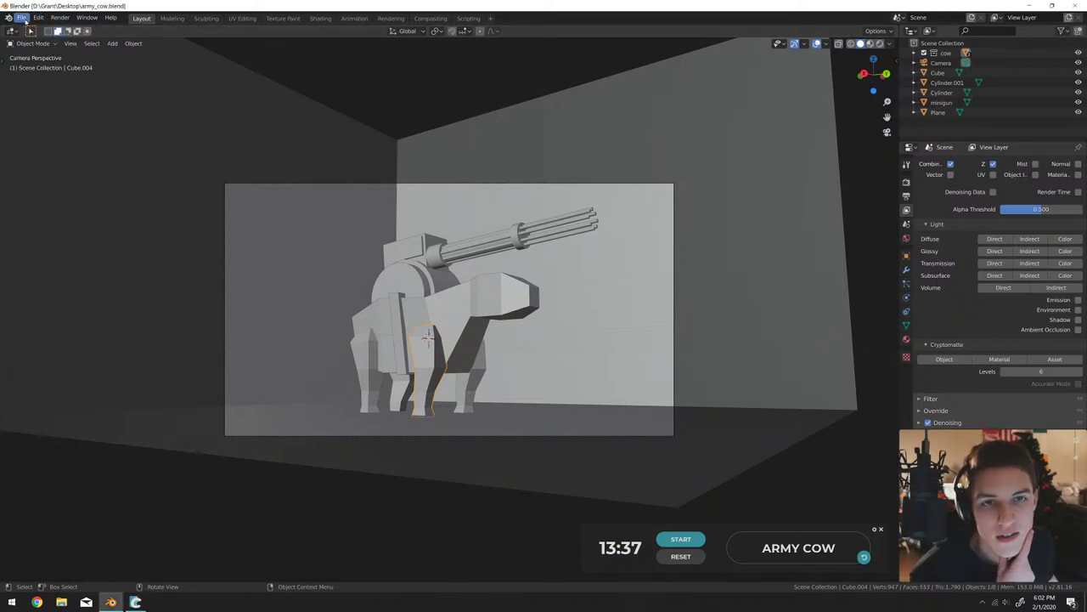
Cancel opening a file and start a new General scene instead.
{"action": "left_click", "coordinate": [21, 17]}
{"action": "left_click", "coordinate": [35, 39]}
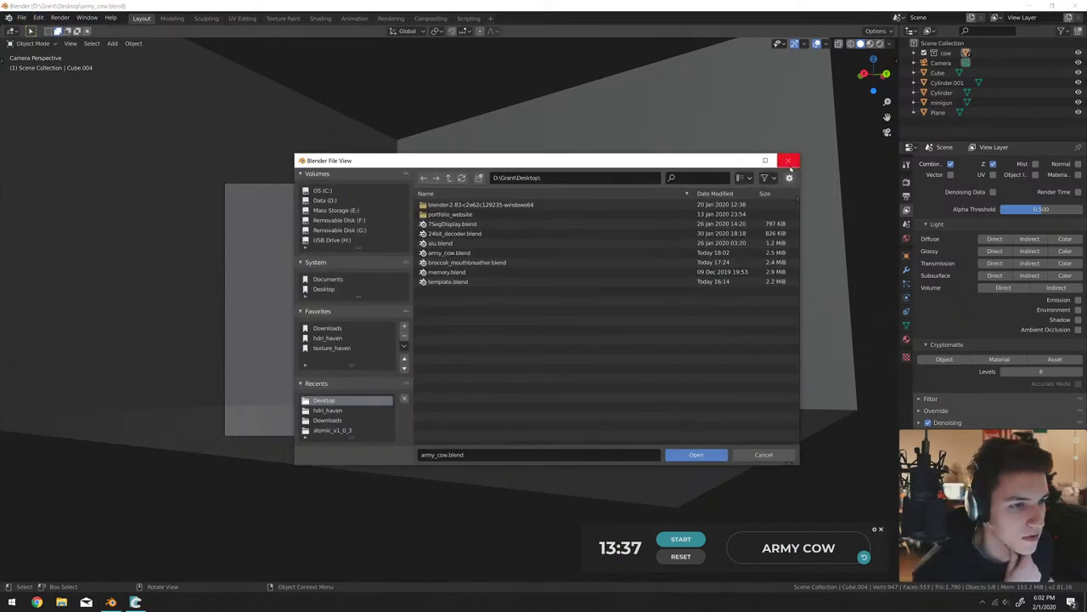
{"action": "left_click", "coordinate": [788, 160]}
{"action": "left_click", "coordinate": [21, 17]}
{"action": "mouse_move", "coordinate": [30, 29]}
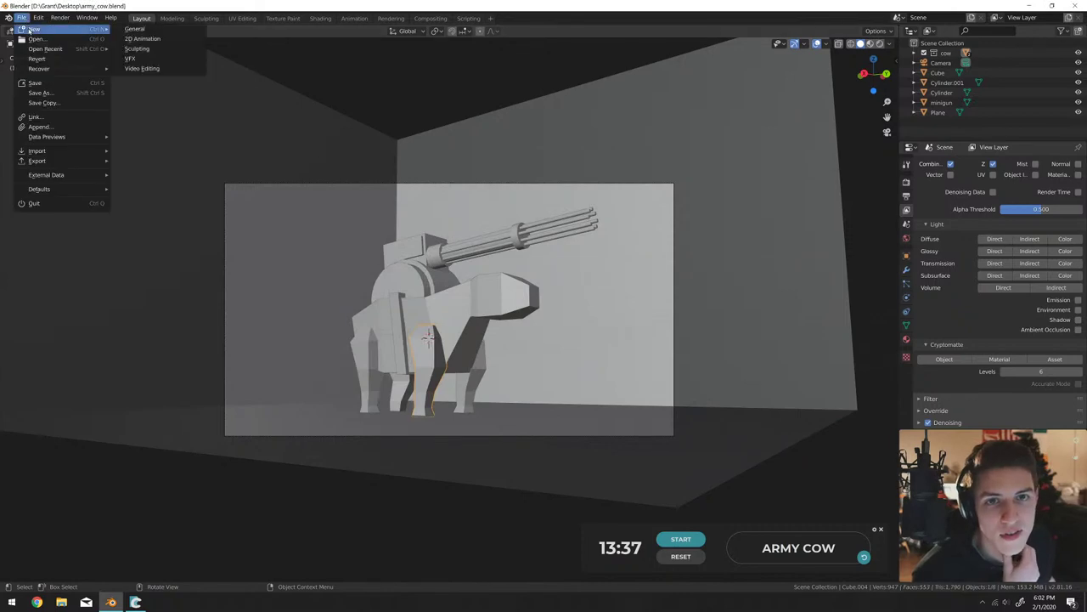
{"action": "left_click", "coordinate": [134, 29]}
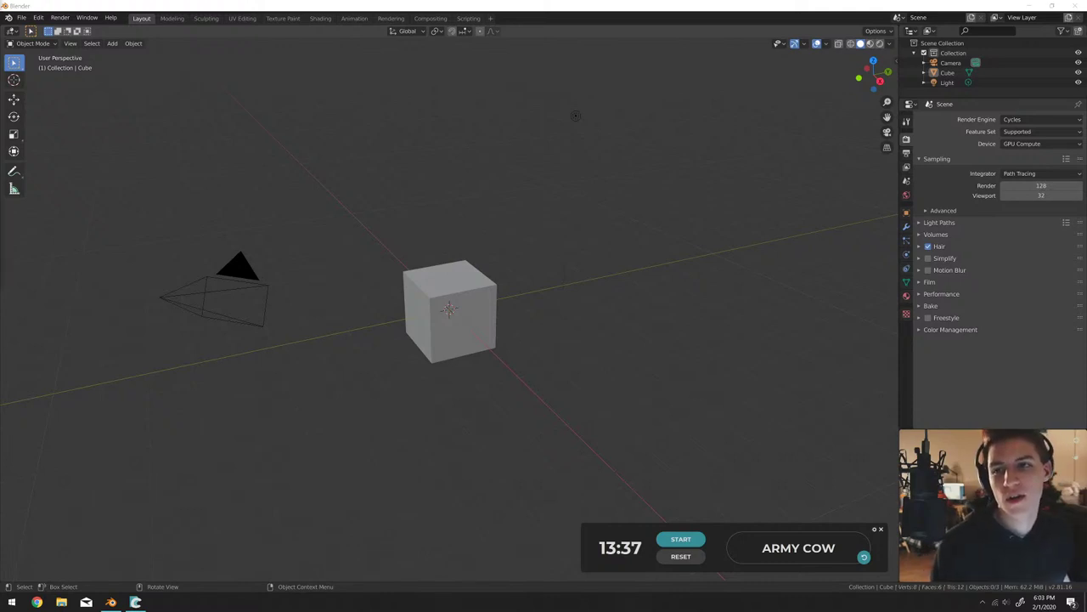
Show the chaos-subject-generator v1.0a release assets via the GitHub profile, then minimize Chrome.
{"action": "key", "text": "alt+Tab"}
{"action": "left_click_drag", "start_coordinate": [582, 167], "coordinate": [521, 87]}
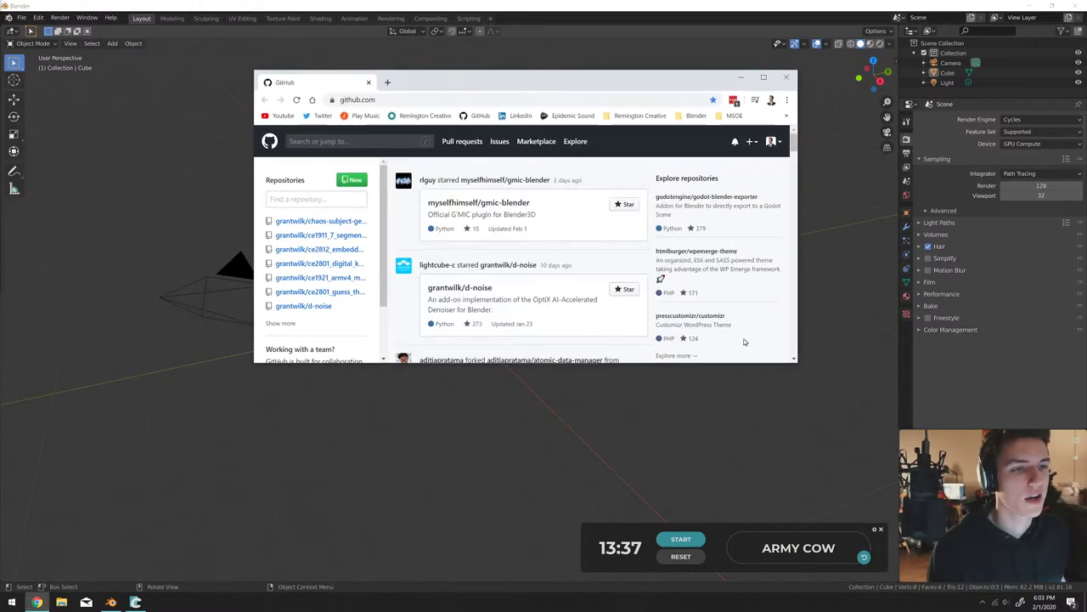
{"action": "left_click_drag", "start_coordinate": [797, 362], "coordinate": [905, 451]}
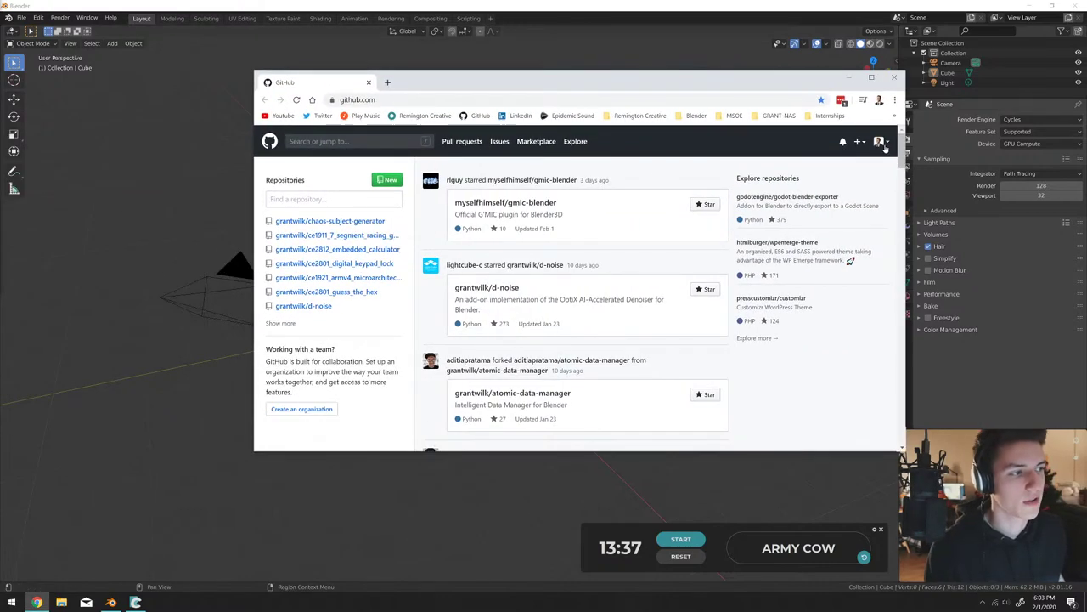
{"action": "left_click", "coordinate": [881, 142]}
{"action": "left_click", "coordinate": [850, 167]}
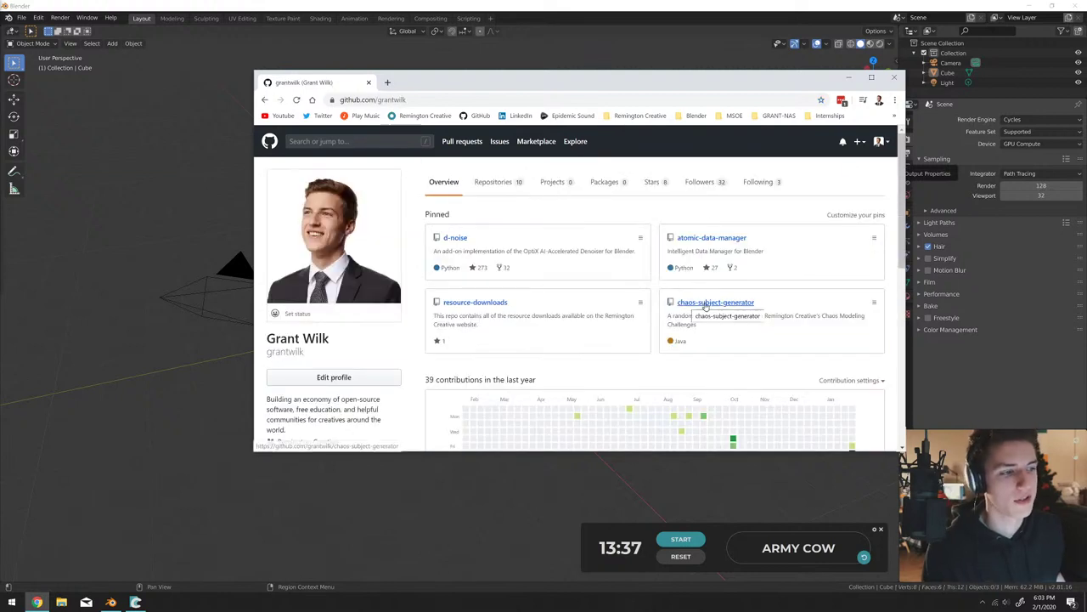
{"action": "left_click", "coordinate": [717, 304]}
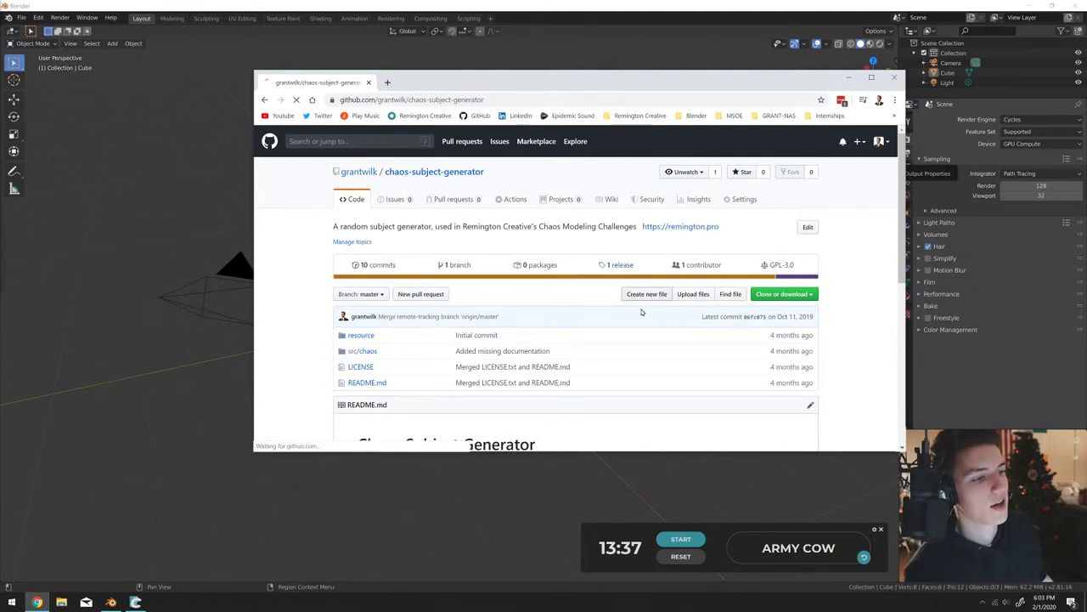
{"action": "left_click", "coordinate": [620, 264]}
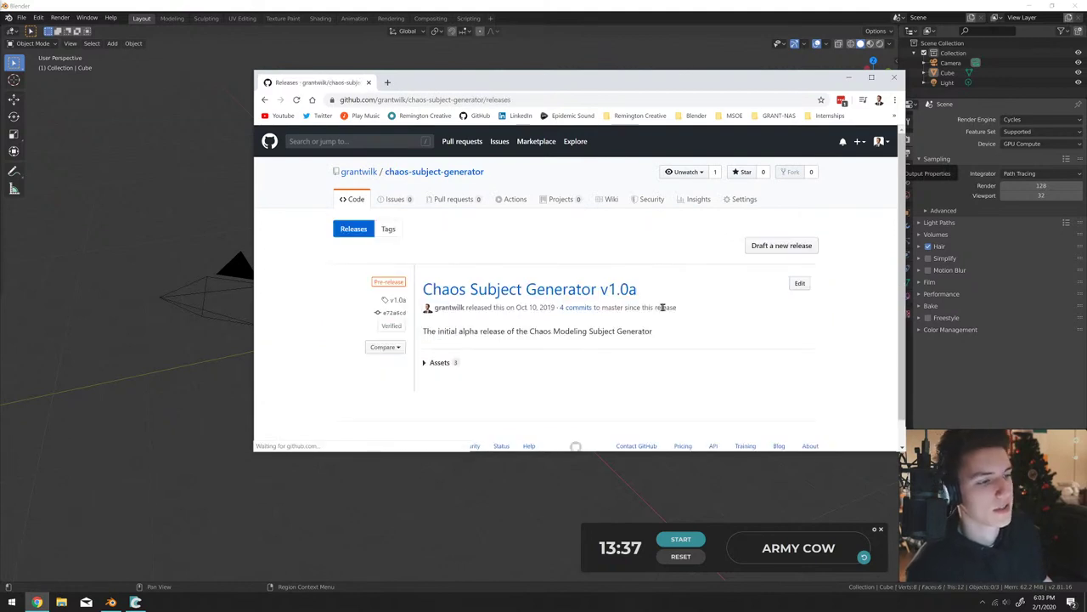
{"action": "left_click", "coordinate": [430, 362]}
{"action": "scroll", "coordinate": [517, 339], "scroll_direction": "down", "scroll_amount": 1}
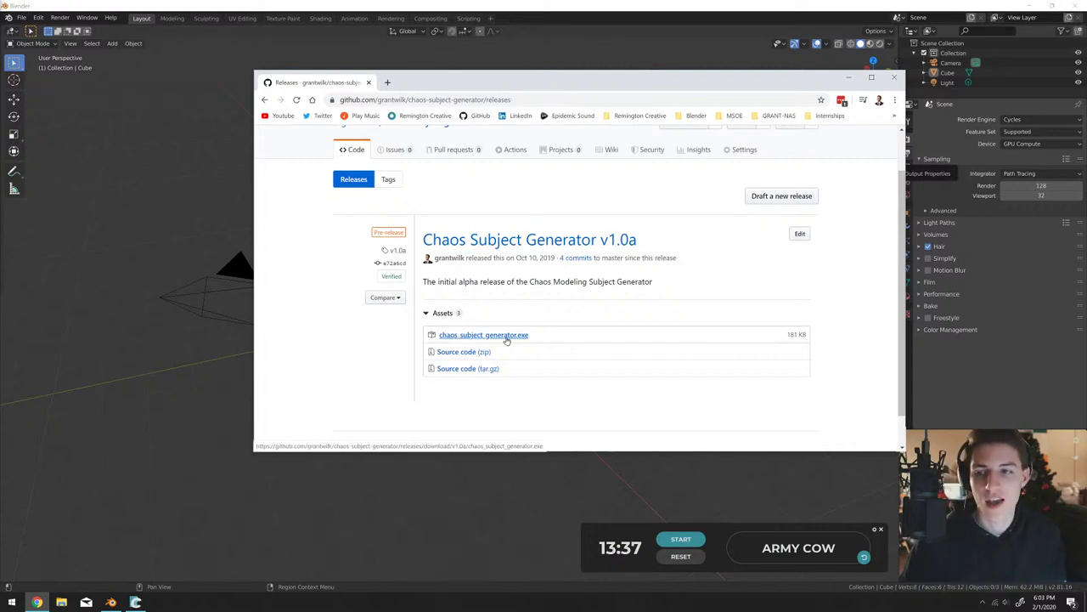
{"action": "left_click", "coordinate": [723, 459]}
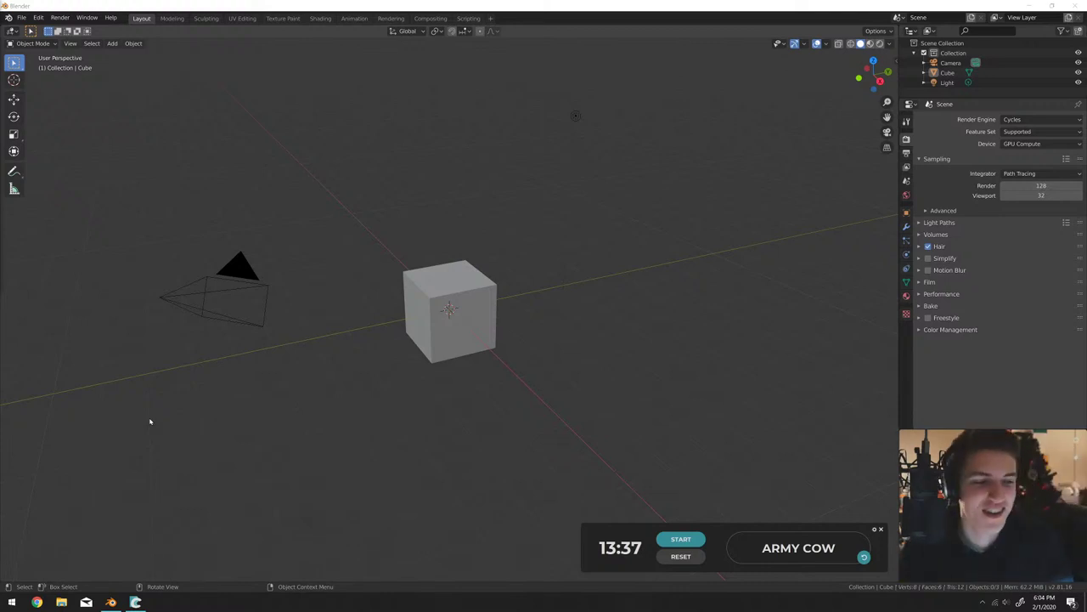
Roll a new random subject in the Chaos Subject Generator overlay.
{"action": "left_click", "coordinate": [758, 558]}
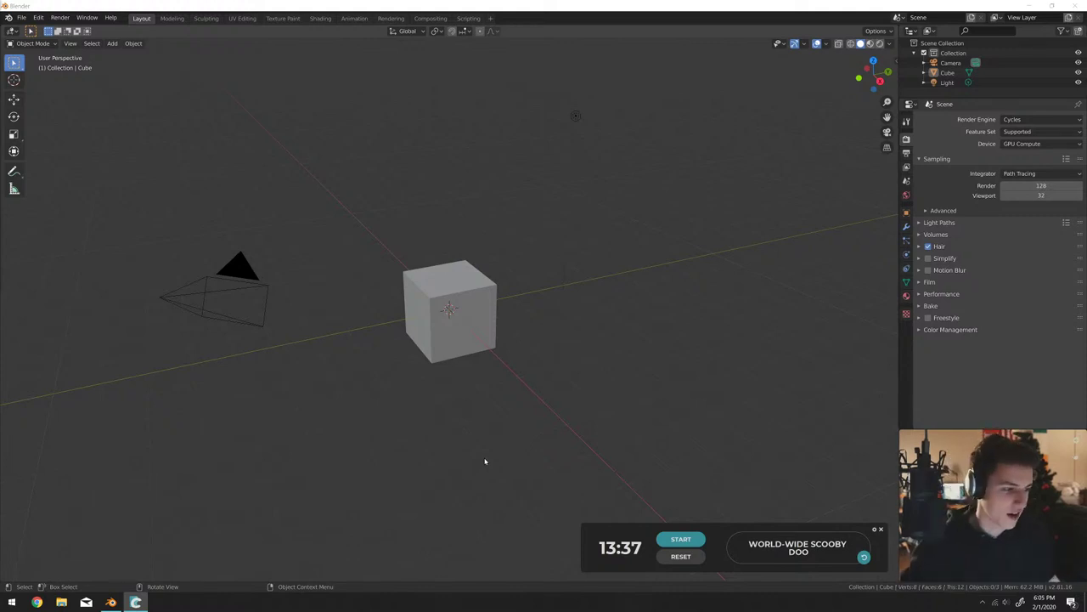
Reroll the subject prompt repeatedly until it reads WORLD-WIDE SCOOBY DOO.
{"action": "left_click", "coordinate": [767, 561]}
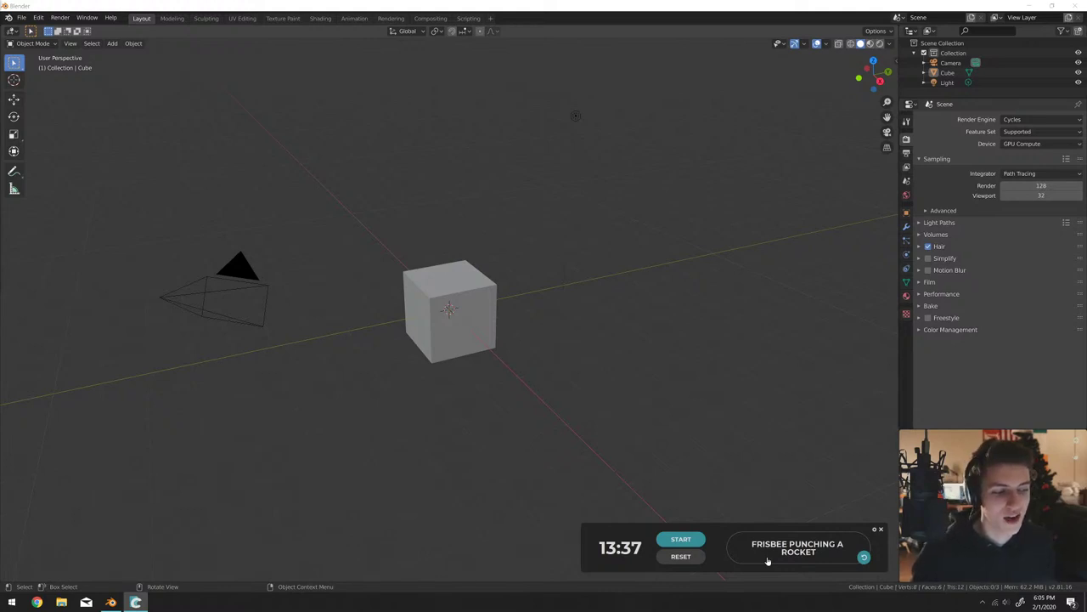
{"action": "left_click", "coordinate": [767, 561]}
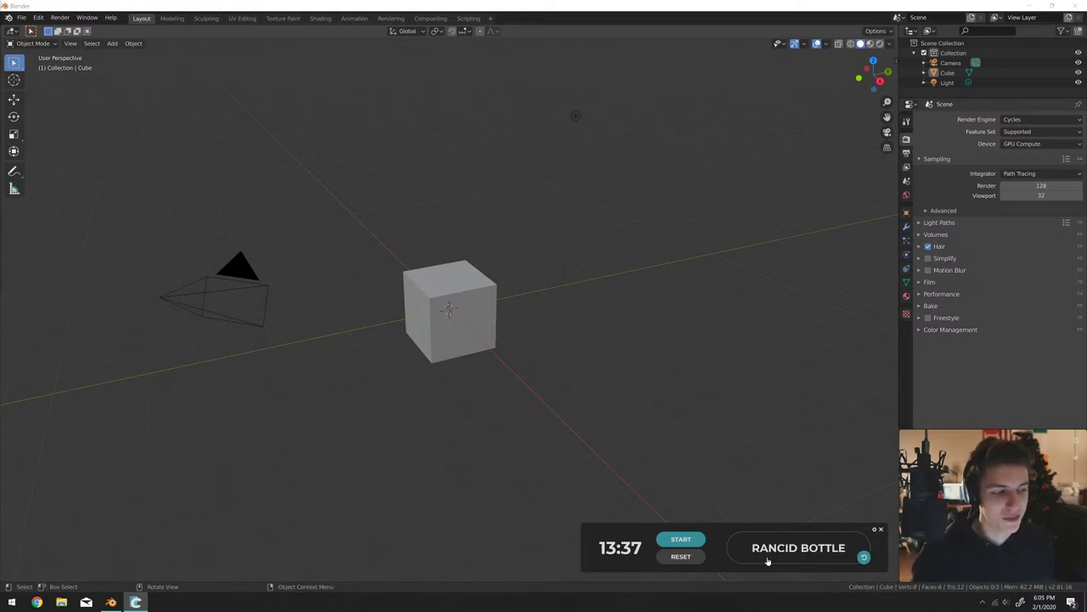
{"action": "left_click", "coordinate": [864, 558]}
{"action": "left_click", "coordinate": [864, 558]}
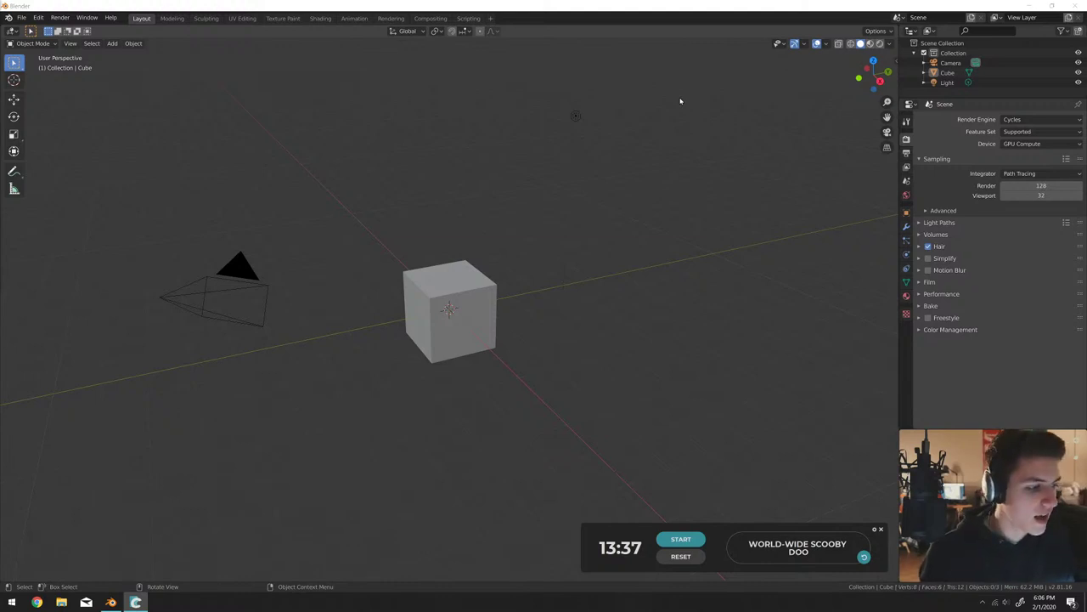
Set the countdown to 10 minutes 00 seconds in Timer Settings and save.
{"action": "left_click", "coordinate": [876, 532]}
{"action": "double_click", "coordinate": [544, 154]}
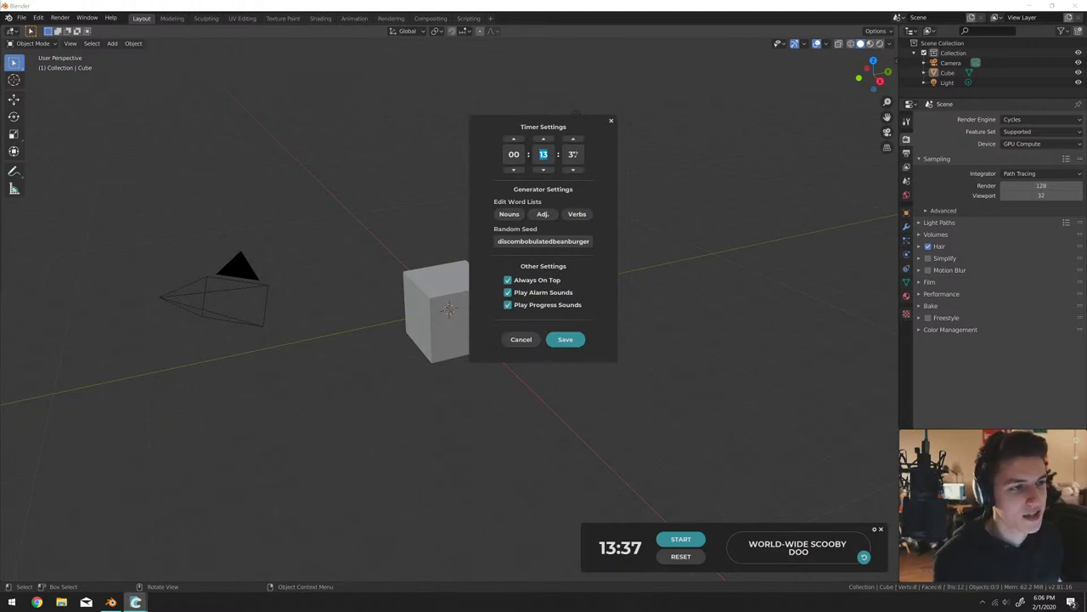
{"action": "type", "text": "10"}
{"action": "key", "text": "Tab"}
{"action": "type", "text": "00"}
{"action": "left_click", "coordinate": [566, 339]}
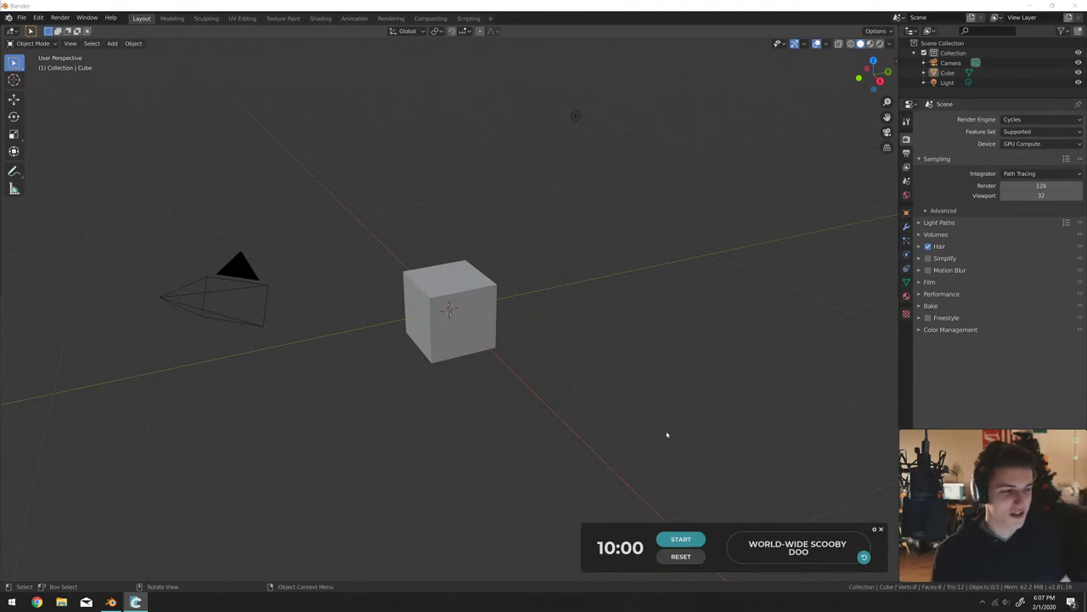
Change the random seed to 'world-wide scooby doo' and reroll the subject to SAILBOAT FIDGET SPINNER.
{"action": "left_click", "coordinate": [796, 554]}
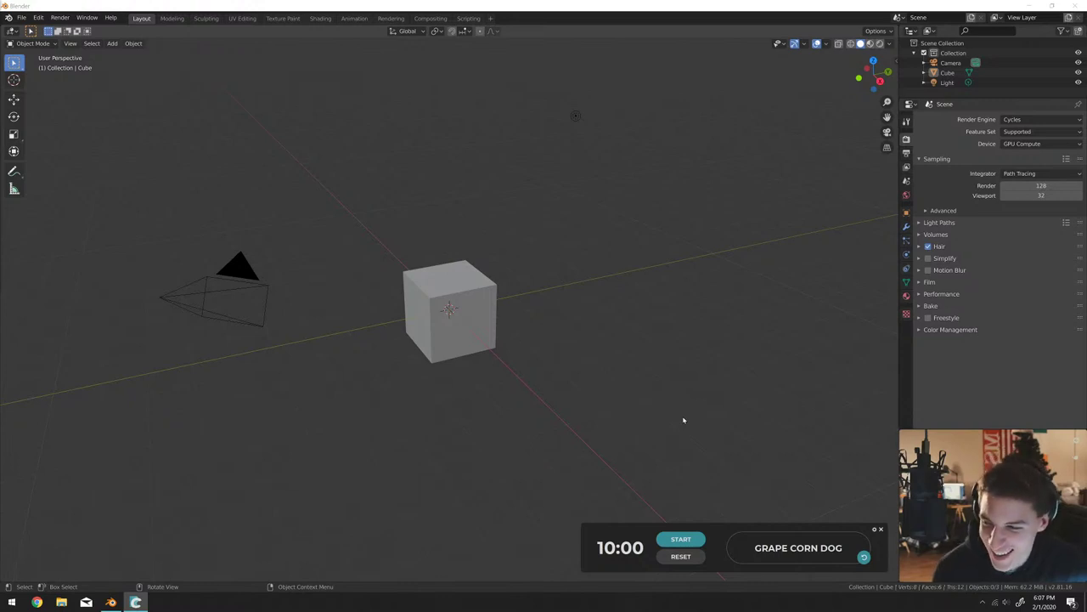
{"action": "left_click", "coordinate": [875, 530]}
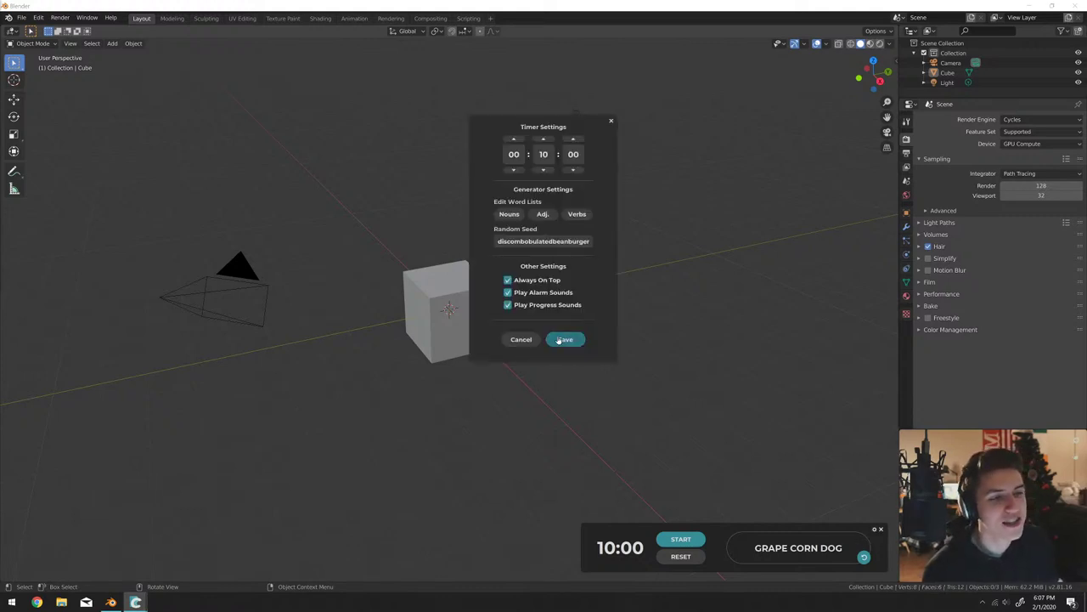
{"action": "left_click", "coordinate": [500, 242]}
{"action": "type", "text": "?"}
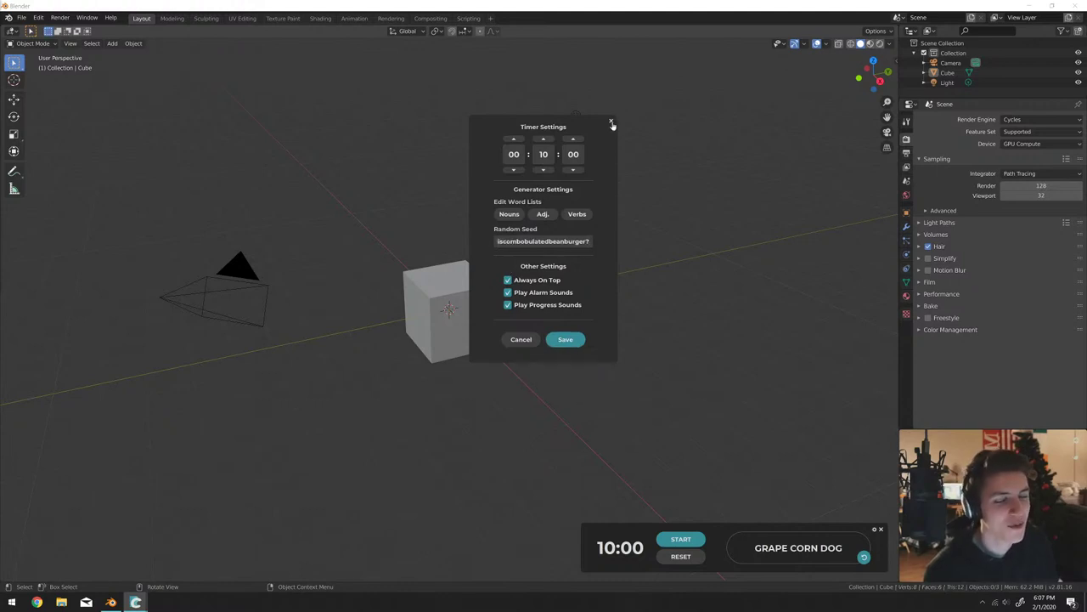
{"action": "left_click_drag", "start_coordinate": [597, 239], "coordinate": [429, 244]}
{"action": "key", "text": "BackSpace"}
{"action": "type", "text": "w"}
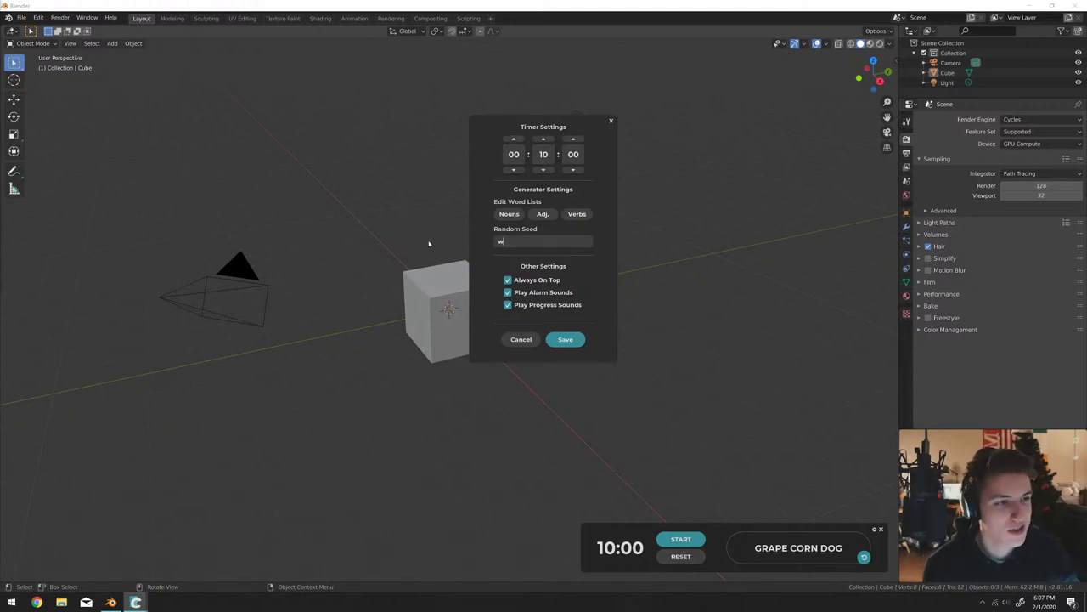
{"action": "type", "text": "ordd-wid"}
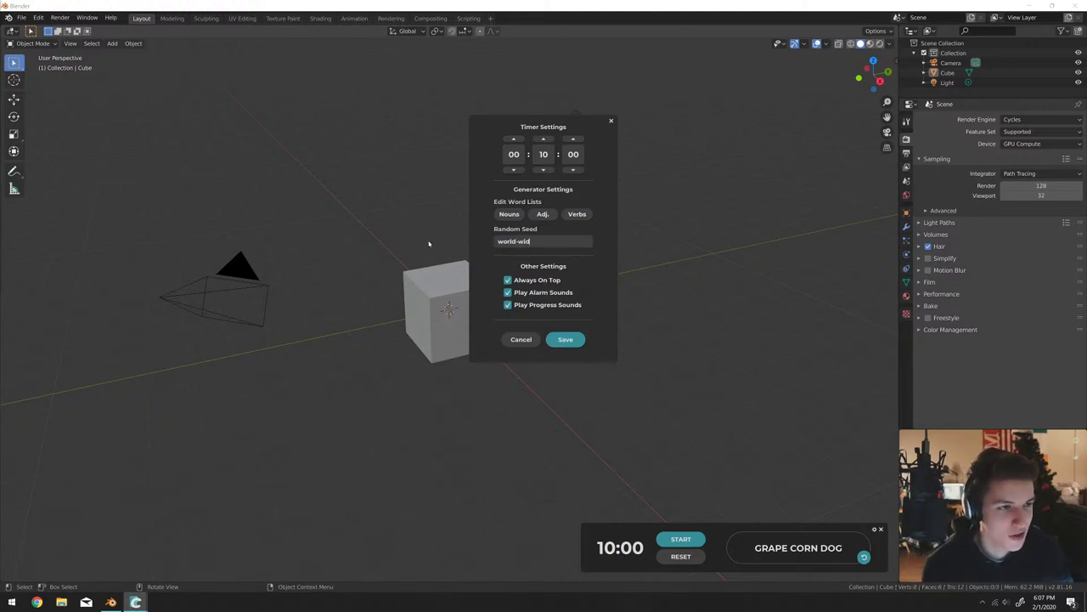
{"action": "type", "text": "e scopby doo"}
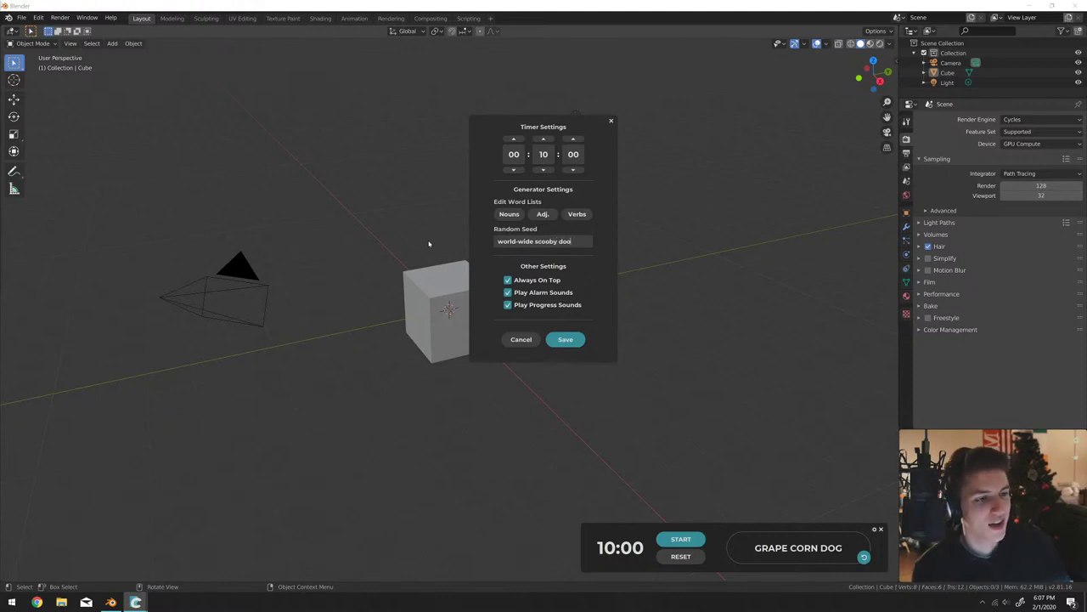
{"action": "left_click", "coordinate": [565, 339]}
{"action": "left_click", "coordinate": [816, 551]}
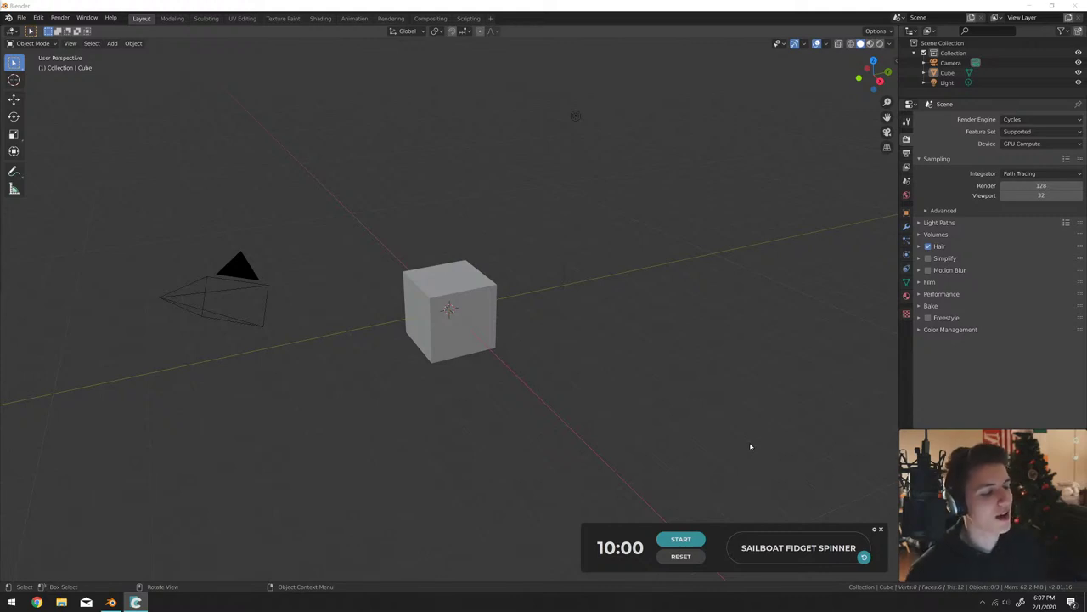
Reroll the subject to COFFEE POT WITH A PISTACHIO, then select the default cube.
{"action": "left_click", "coordinate": [778, 558]}
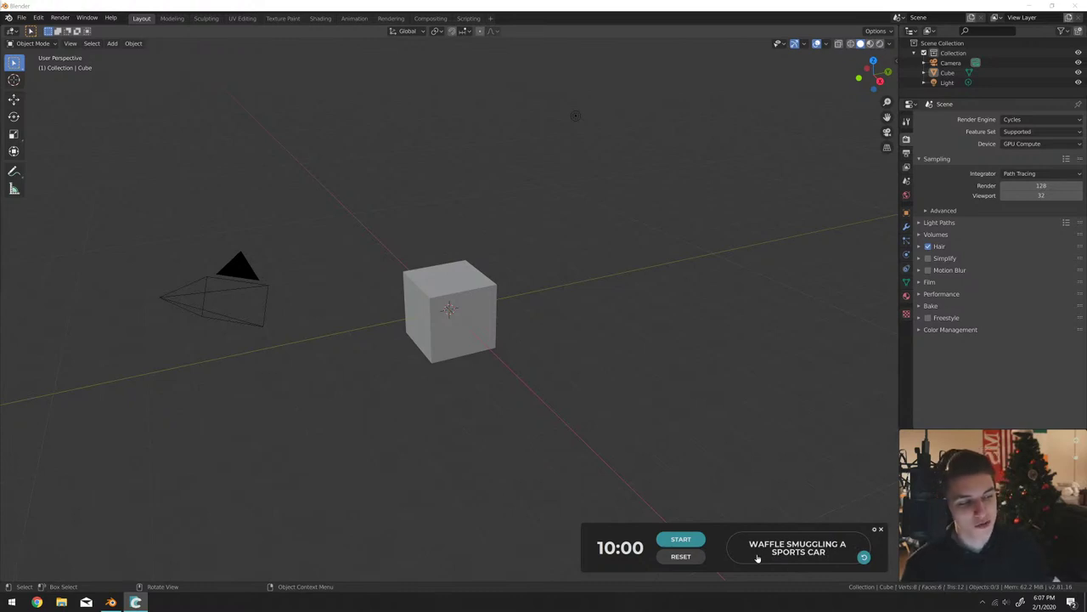
{"action": "left_click", "coordinate": [758, 558]}
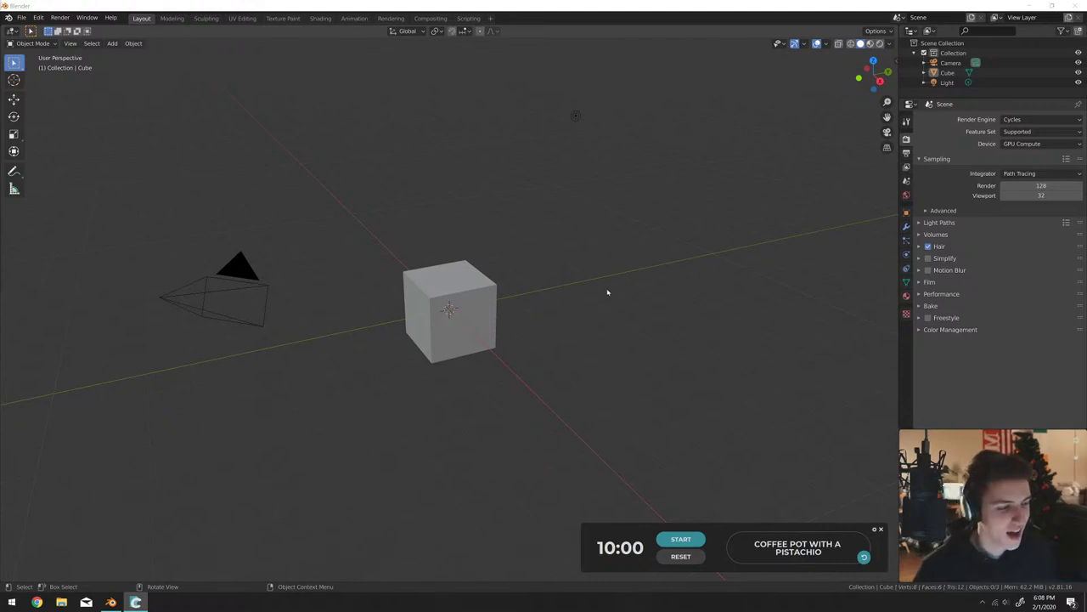
{"action": "left_click", "coordinate": [421, 318]}
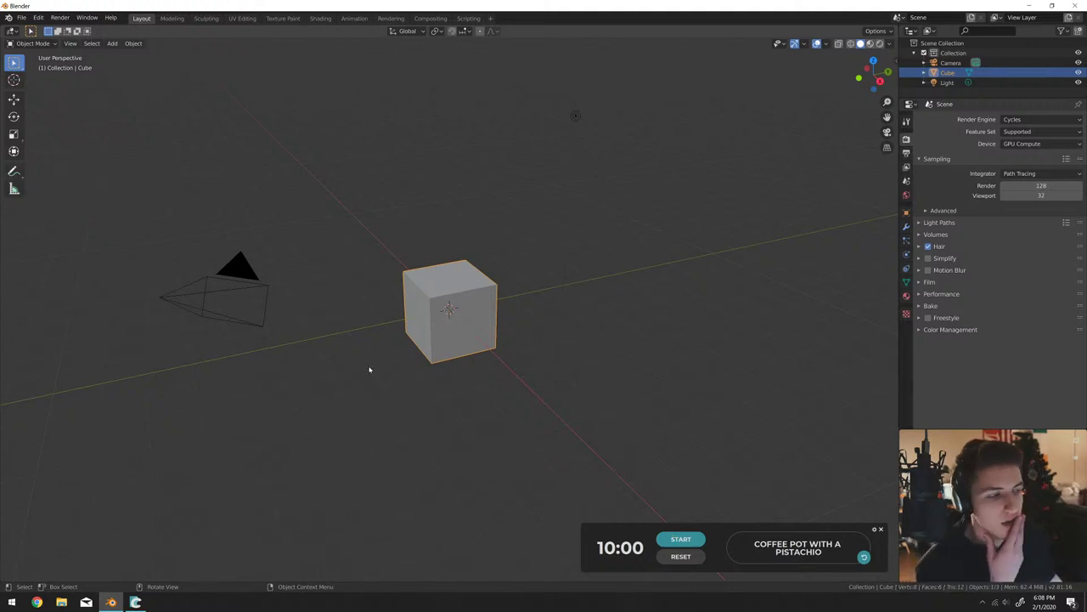
Start the ten-minute countdown and delete the cube, camera and light.
{"action": "left_click", "coordinate": [673, 541]}
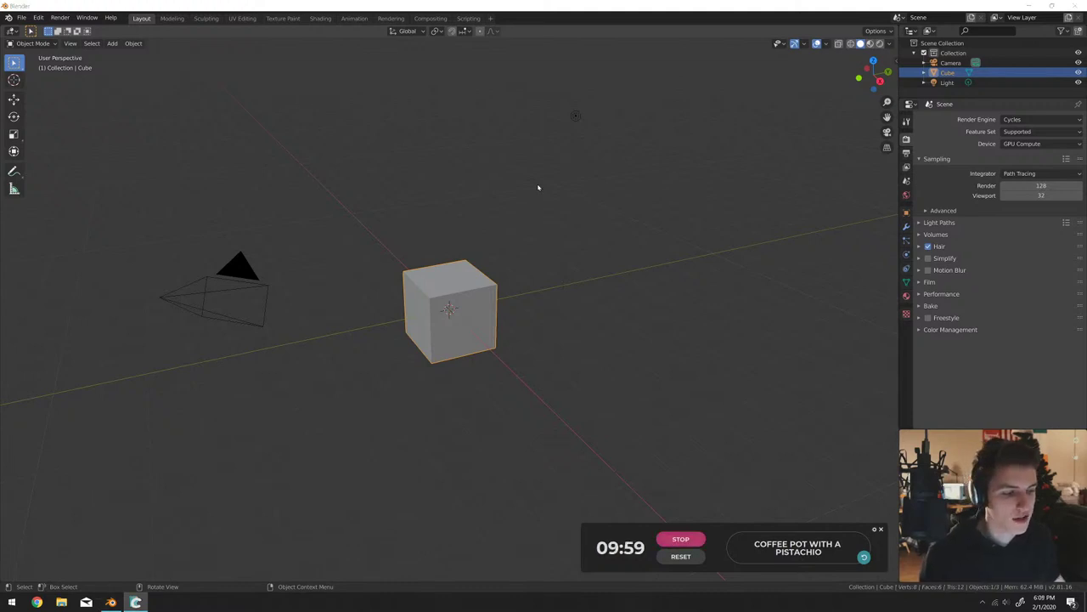
{"action": "key", "text": "a"}
{"action": "key", "text": "x"}
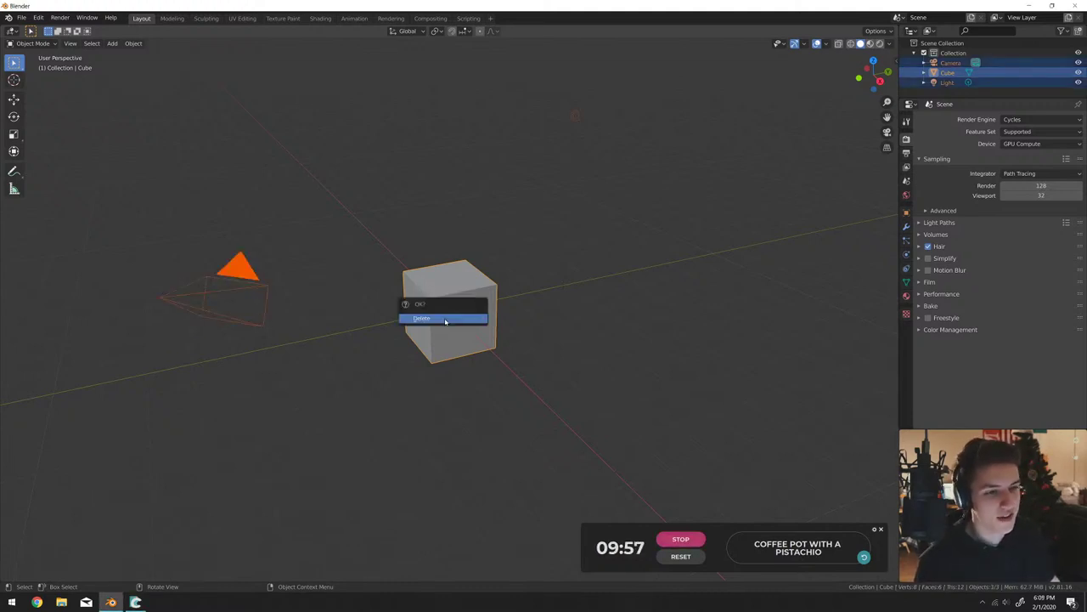
{"action": "left_click", "coordinate": [445, 317]}
Add a circle mesh with 64 vertices at the origin.
{"action": "key", "text": "shift+a"}
{"action": "mouse_move", "coordinate": [441, 182]}
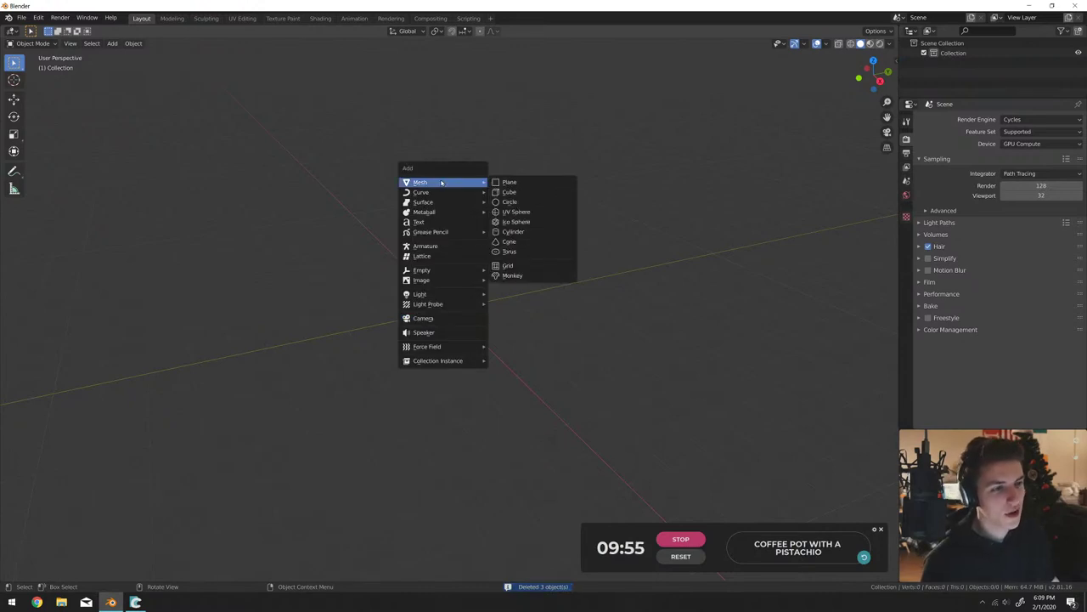
{"action": "left_click", "coordinate": [512, 203]}
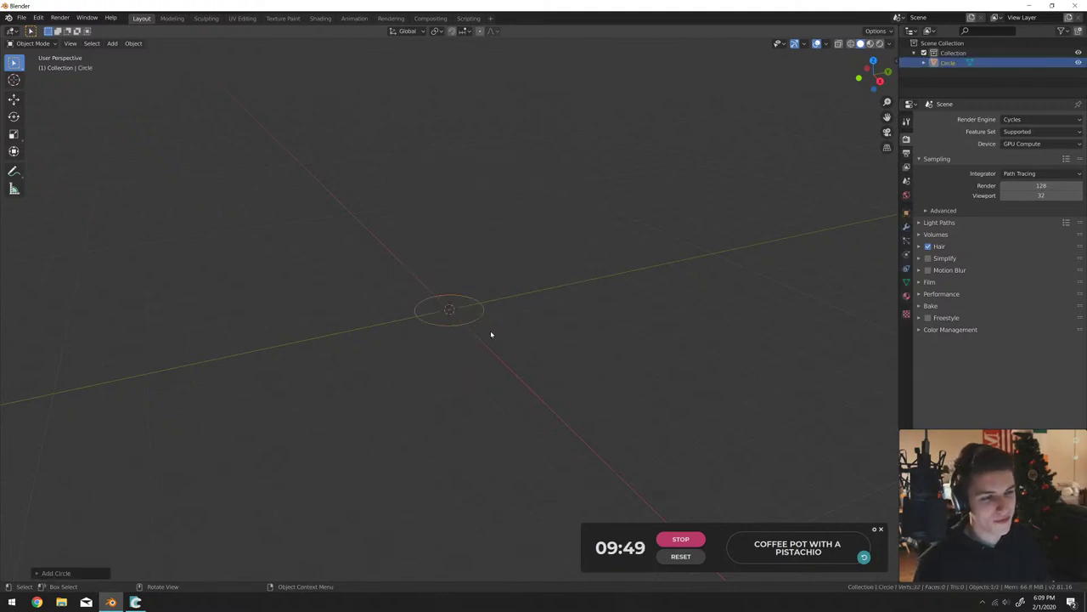
{"action": "left_click", "coordinate": [59, 572]}
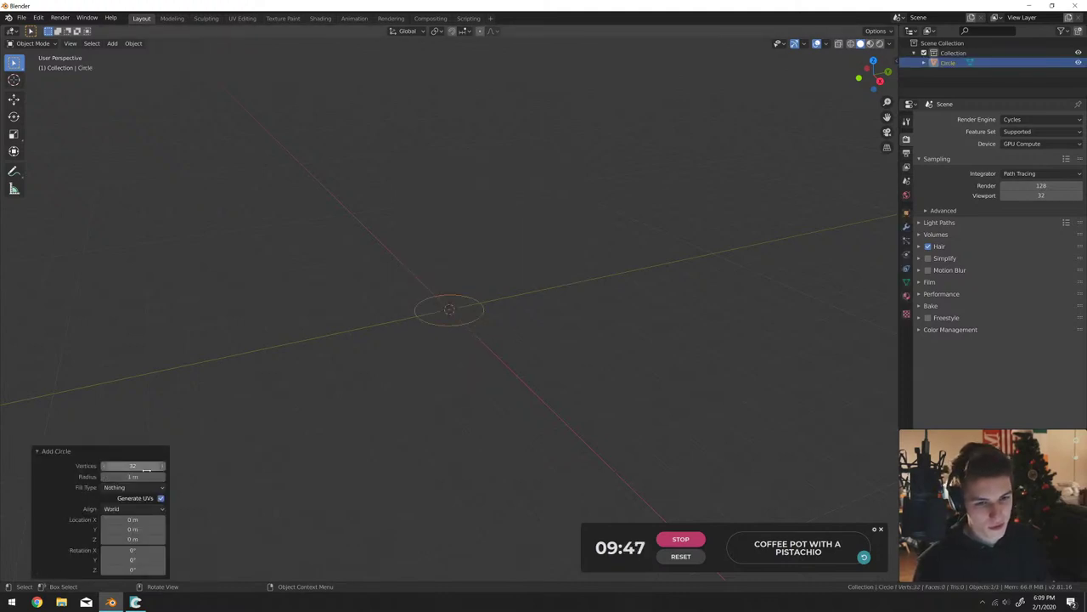
{"action": "left_click", "coordinate": [144, 466]}
{"action": "type", "text": "64"}
{"action": "key", "text": "Return"}
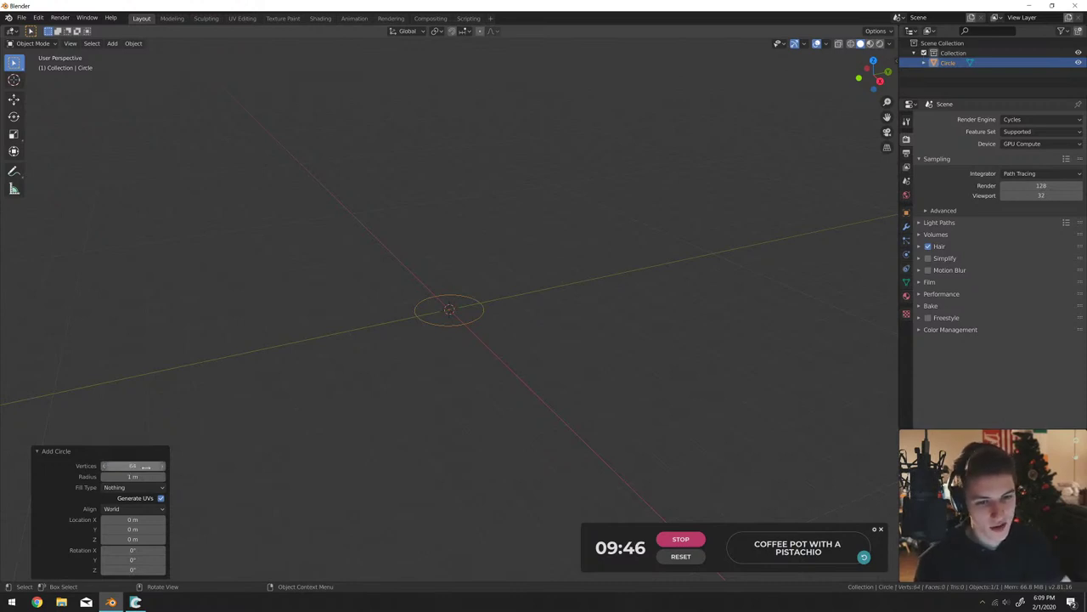
{"action": "left_click", "coordinate": [73, 451]}
Raise the circle straight up along the Z axis.
{"action": "key", "text": "g"}
{"action": "key", "text": "z"}
{"action": "left_click", "coordinate": [541, 146]}
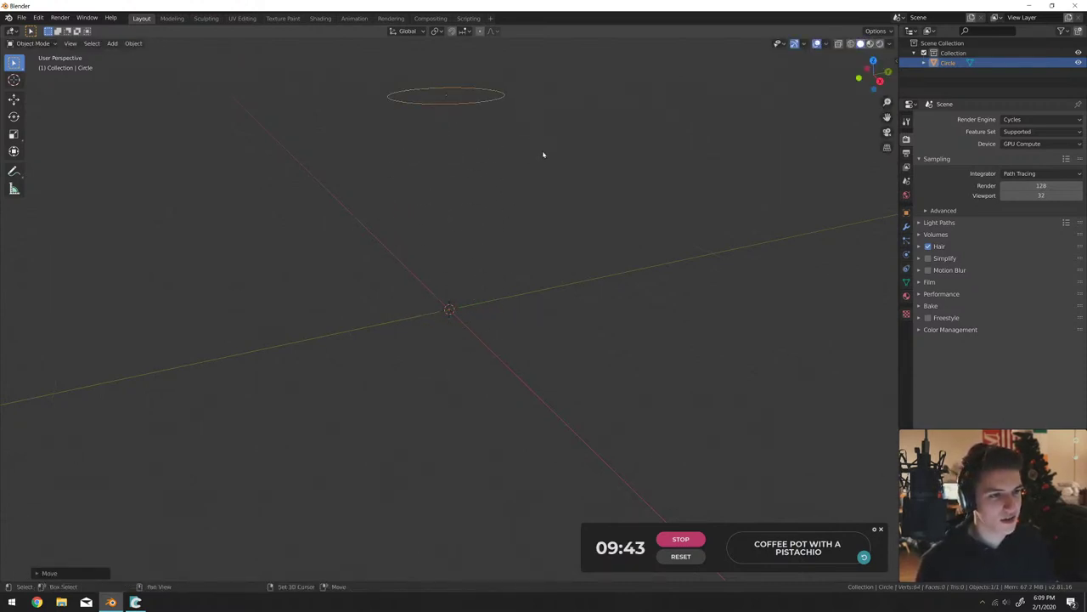
{"action": "middle_click_drag", "start_coordinate": [543, 153], "coordinate": [539, 195]}
Extrude the circle's edge into a ring and lower the outer edge into a cone shape.
{"action": "key", "text": "Tab"}
{"action": "key", "text": "e"}
{"action": "key", "text": "s"}
{"action": "left_click", "coordinate": [568, 242]}
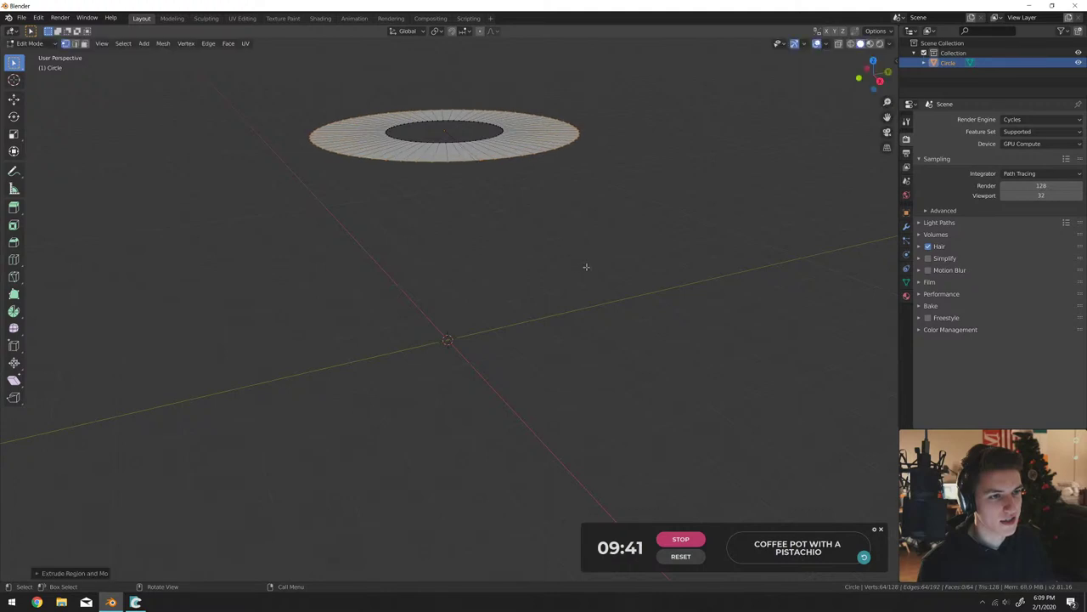
{"action": "key", "text": "g"}
{"action": "key", "text": "z"}
{"action": "left_click", "coordinate": [510, 357]}
From the front view, widen the bottom ring and adjust its height.
{"action": "key", "text": "KP_1"}
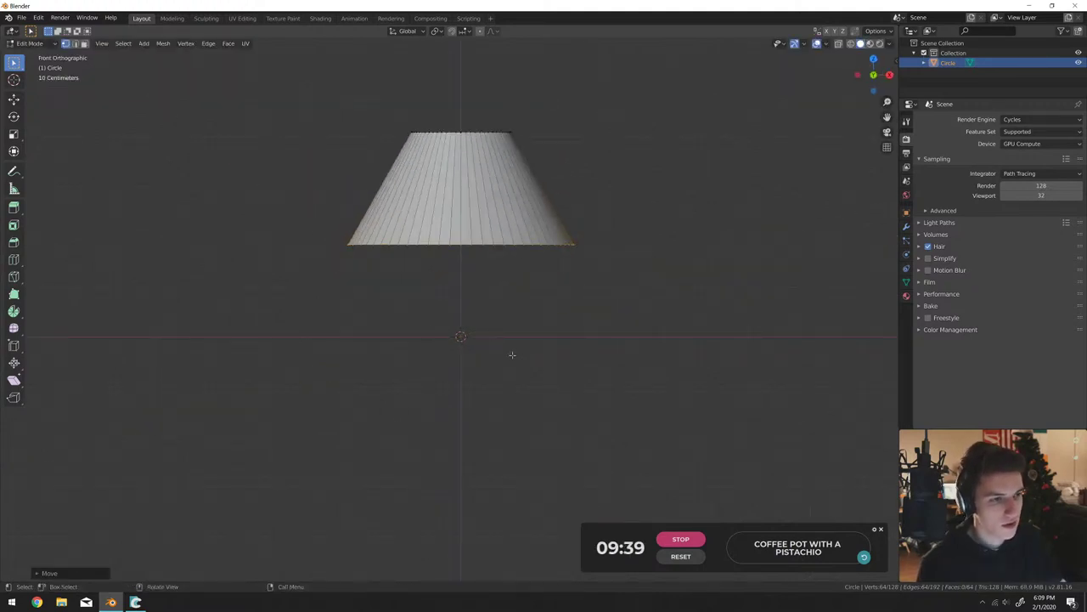
{"action": "key", "text": "s"}
{"action": "left_click", "coordinate": [745, 248]}
{"action": "key", "text": "g"}
{"action": "key", "text": "z"}
{"action": "left_click", "coordinate": [739, 283]}
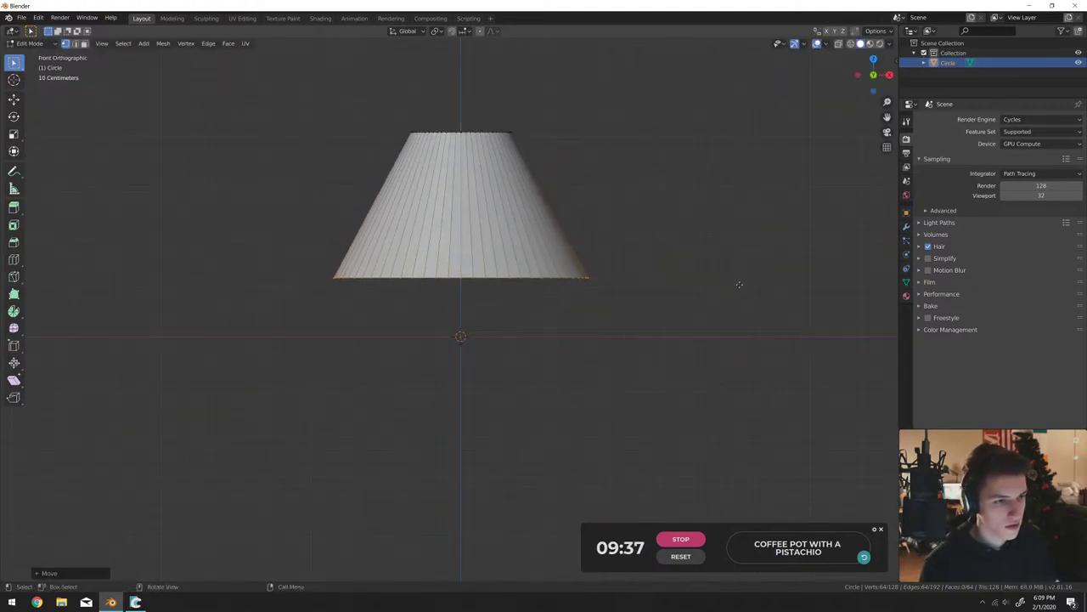
Extrude a straight band down from the bottom ring below the cone.
{"action": "key", "text": "e"}
{"action": "key", "text": "Escape"}
{"action": "key", "text": "s"}
{"action": "key", "text": "Escape"}
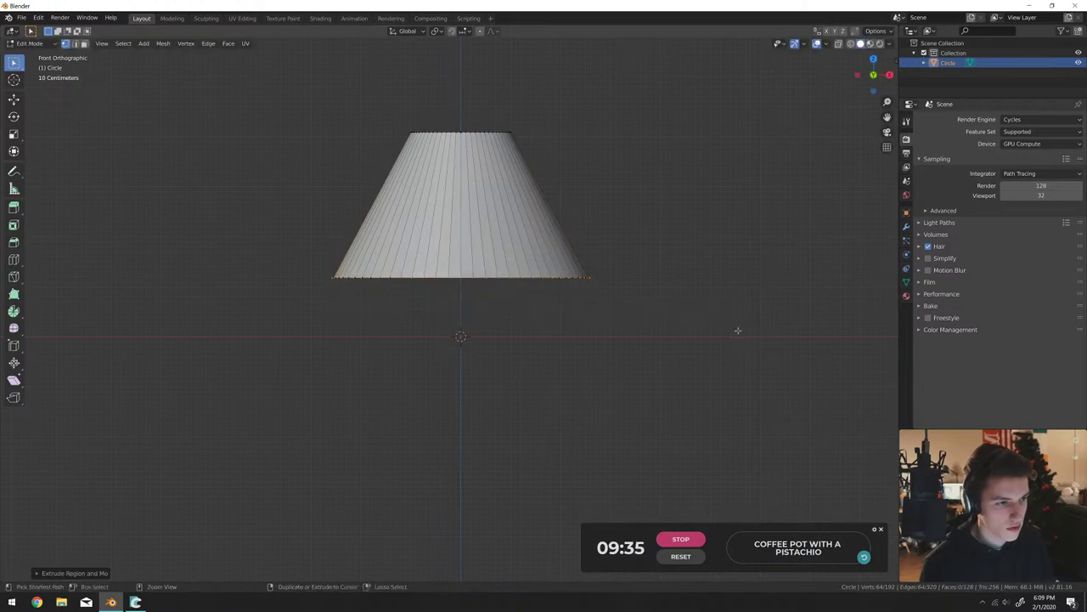
{"action": "key", "text": "e"}
{"action": "key", "text": "z"}
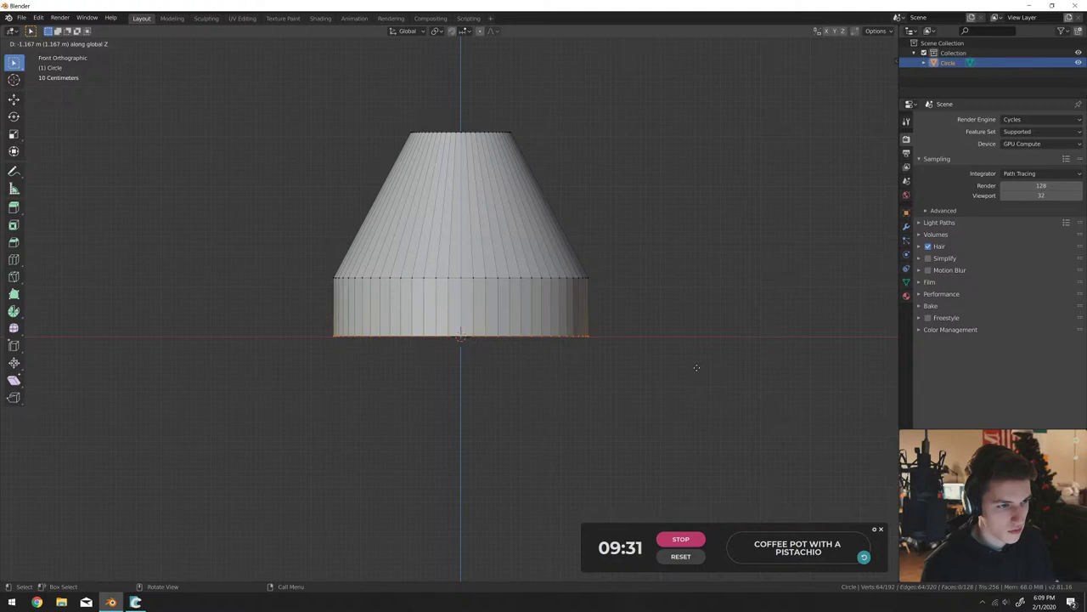
{"action": "left_click", "coordinate": [696, 367]}
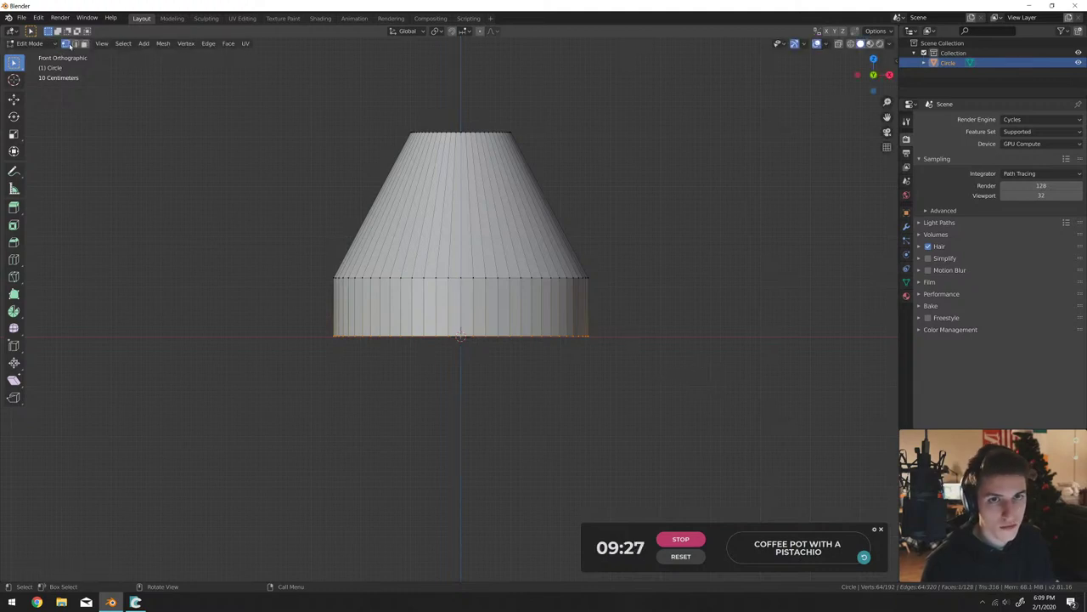
Bevel the bottom edge loop with several segments to round off the base.
{"action": "key", "text": "2"}
{"action": "key", "text": "ctrl+b"}
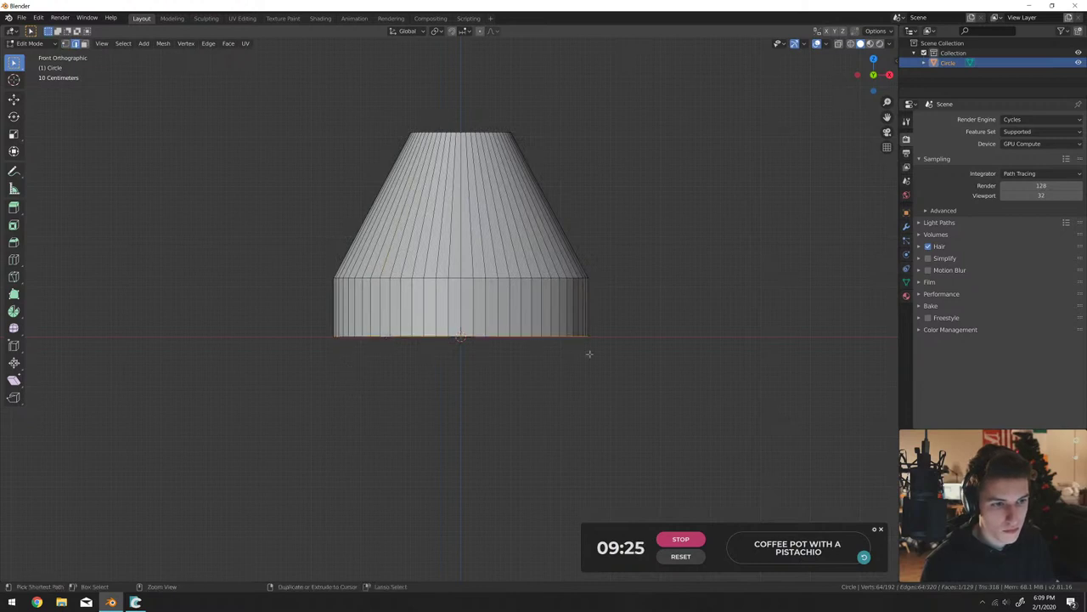
{"action": "scroll", "coordinate": [629, 354], "scroll_direction": "up", "scroll_amount": 4}
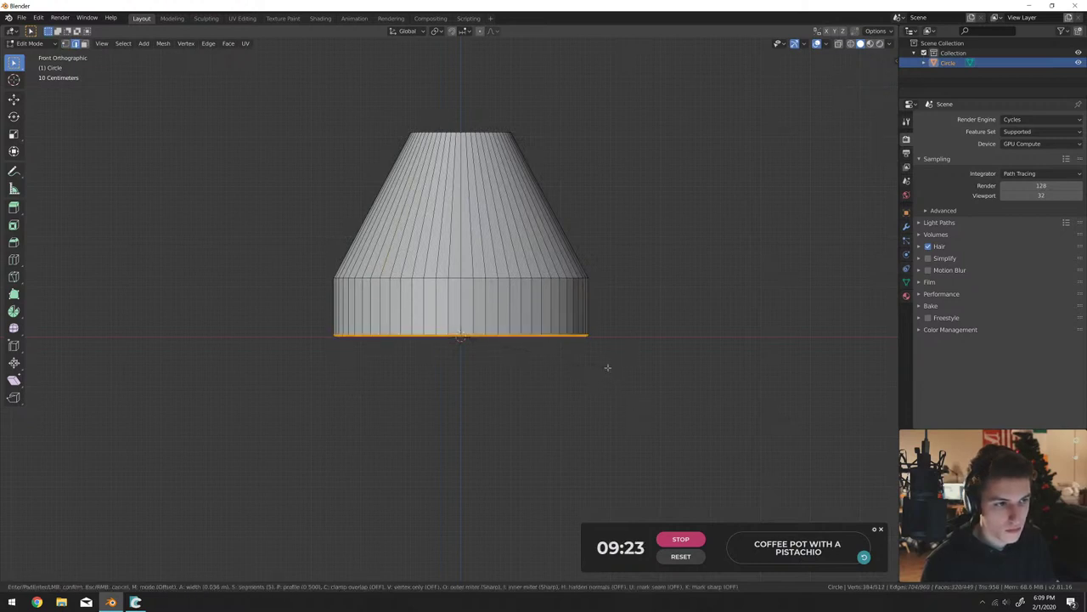
{"action": "scroll", "coordinate": [614, 425], "scroll_direction": "up", "scroll_amount": 3}
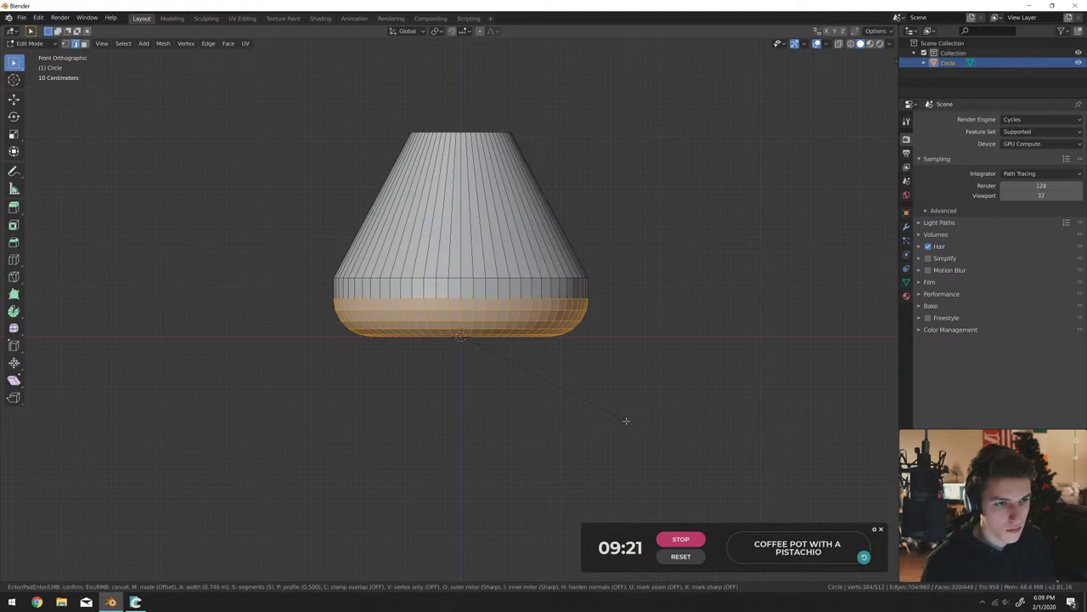
{"action": "scroll", "coordinate": [620, 422], "scroll_direction": "down", "scroll_amount": 1}
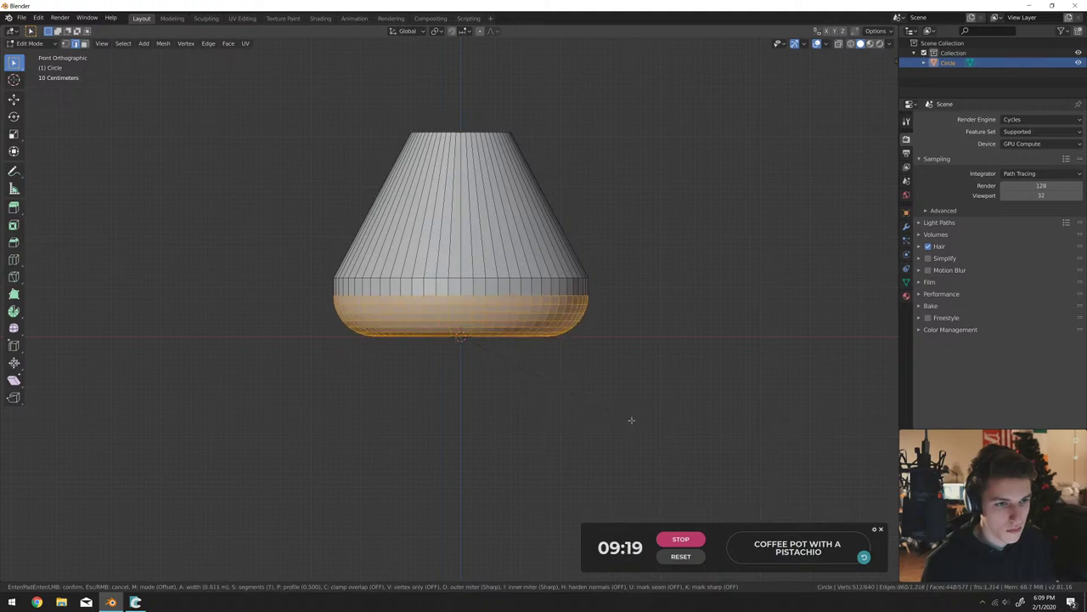
{"action": "left_click", "coordinate": [626, 418]}
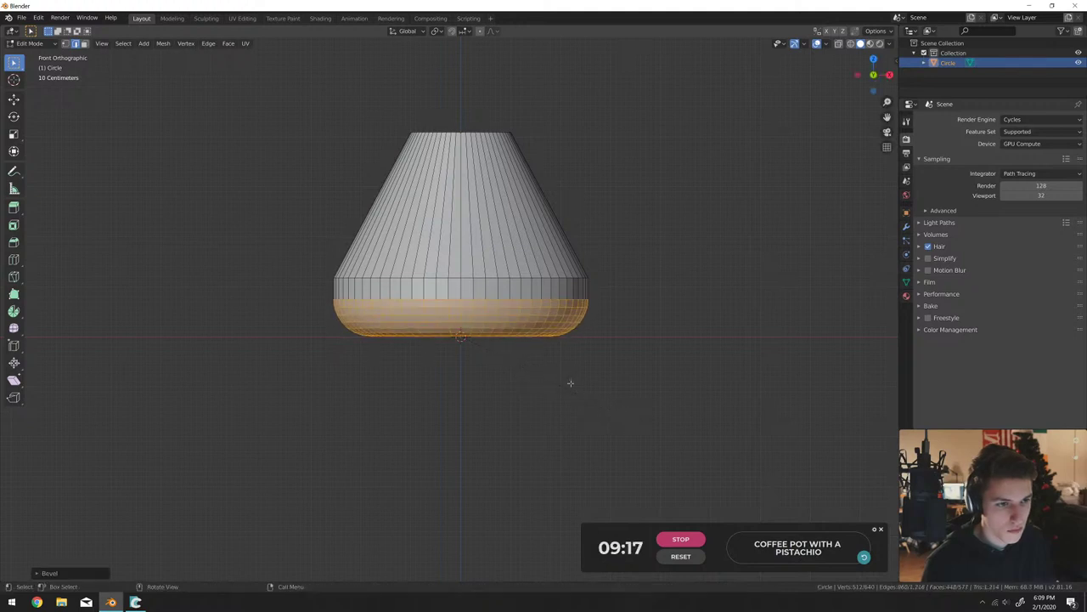
{"action": "scroll", "coordinate": [570, 381], "scroll_direction": "up", "scroll_amount": 3}
Extrude the base face band in place and scale it slightly outward horizontally.
{"action": "left_click", "coordinate": [84, 43]}
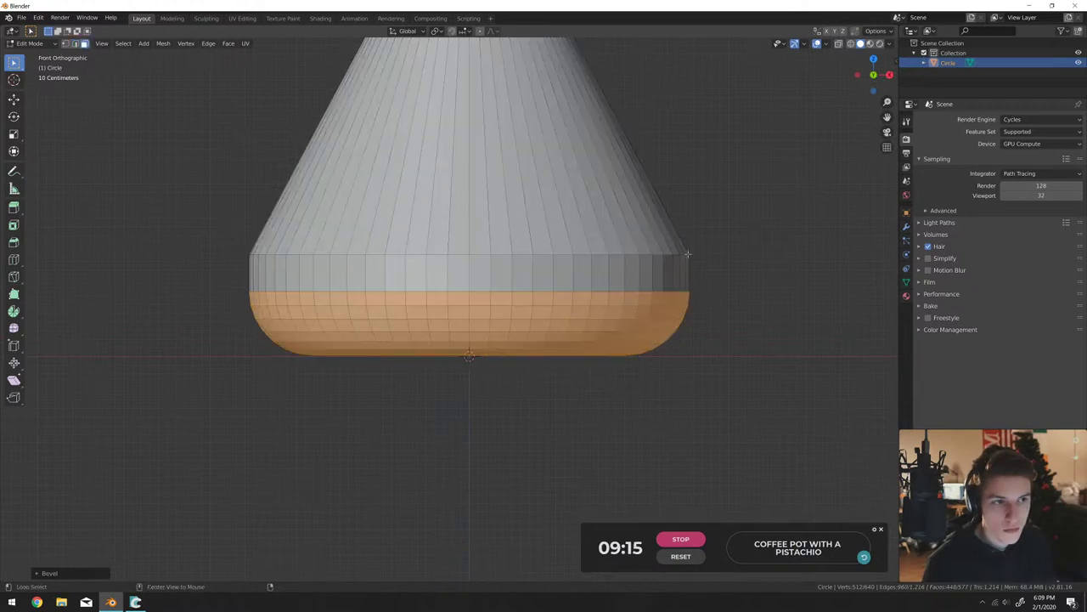
{"action": "left_click", "coordinate": [672, 271], "text": "alt"}
{"action": "key", "text": "e"}
{"action": "right_click", "coordinate": [746, 278]}
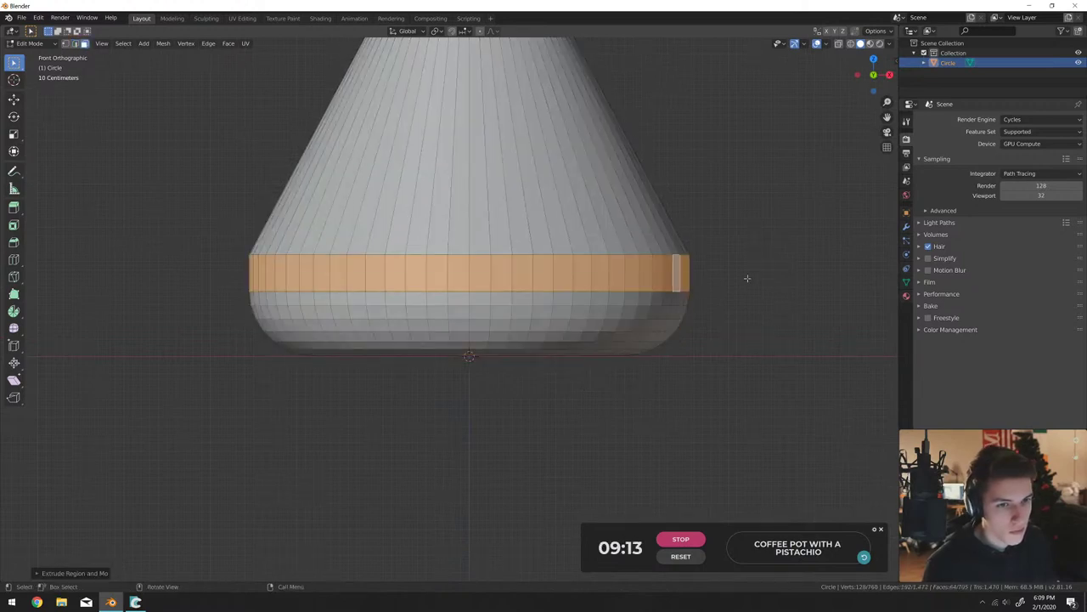
{"action": "key", "text": "s"}
{"action": "left_click", "coordinate": [754, 277]}
{"action": "middle_click_drag", "start_coordinate": [754, 277], "coordinate": [798, 311]}
{"action": "key", "text": "s"}
{"action": "key", "text": "shift+z"}
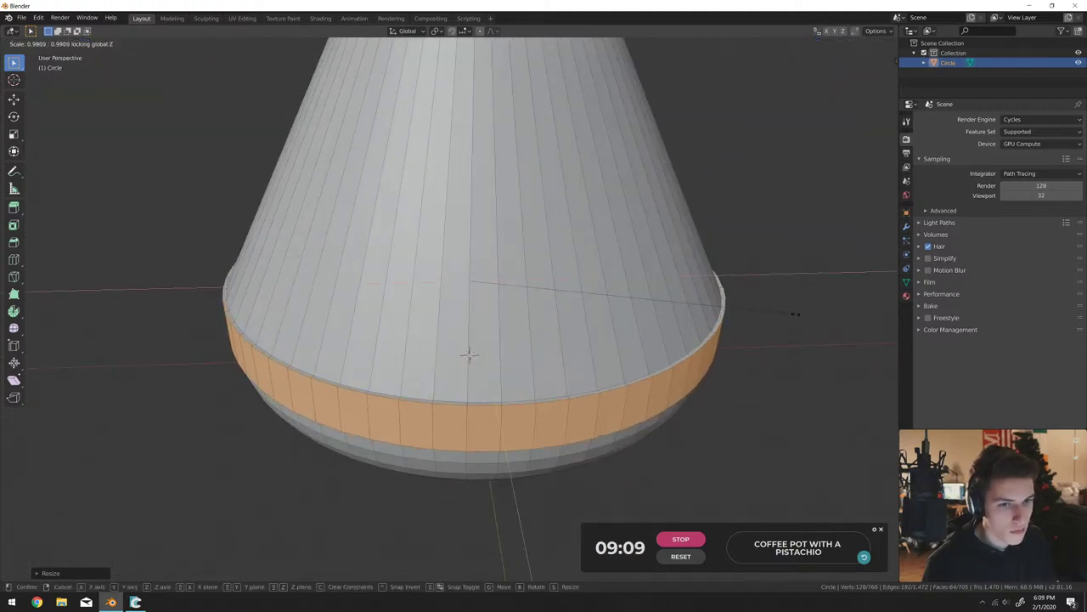
{"action": "left_click", "coordinate": [749, 309]}
Apply Shade Smooth to the cone-shaped pot in Object Mode.
{"action": "key", "text": "Tab"}
{"action": "scroll", "coordinate": [683, 274], "scroll_direction": "down", "scroll_amount": 6}
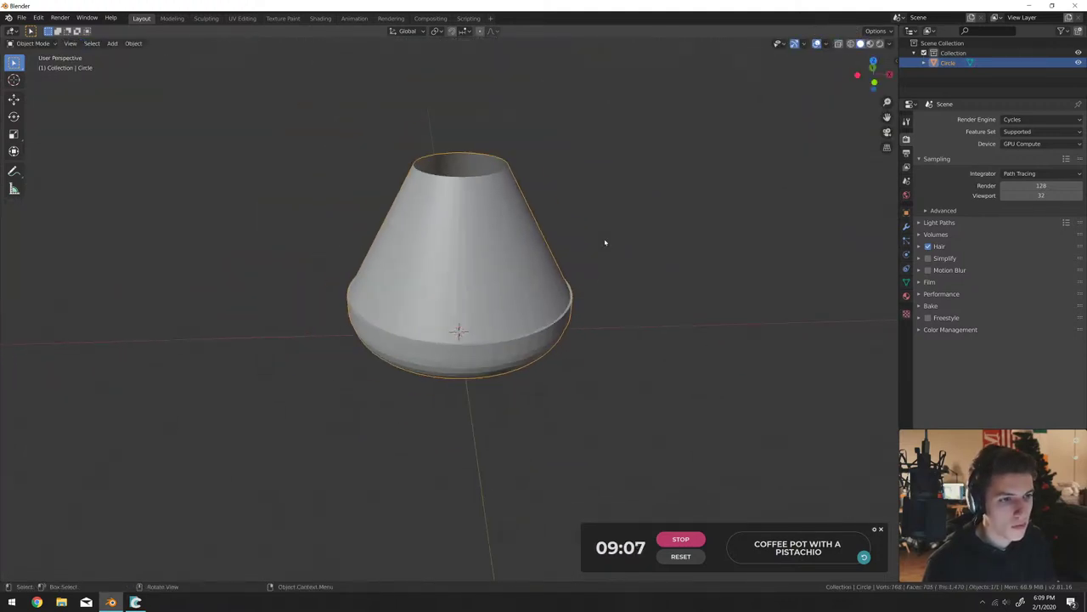
{"action": "right_click", "coordinate": [472, 231]}
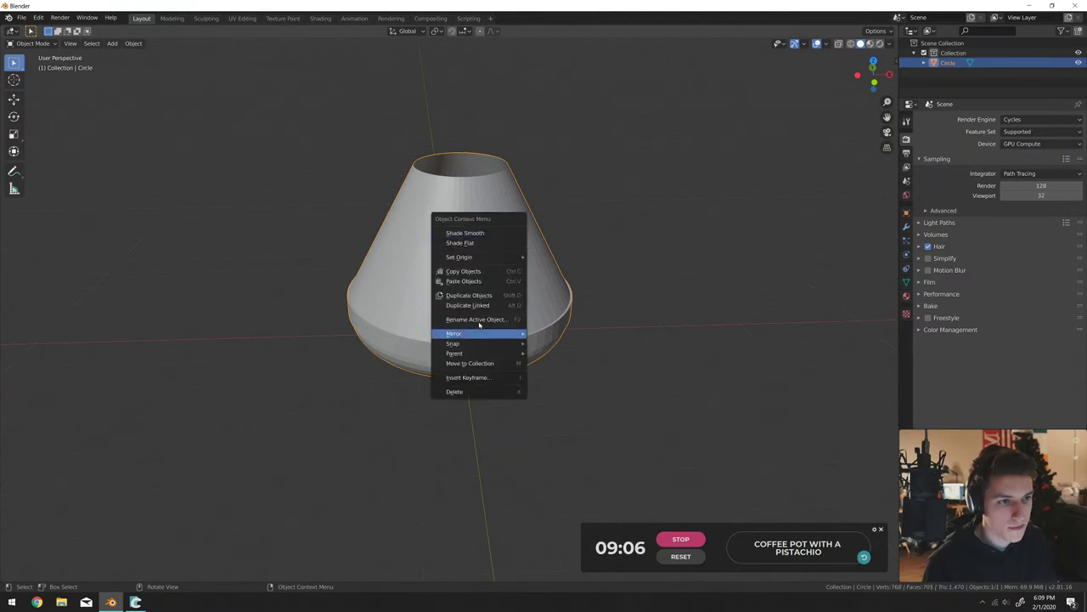
{"action": "left_click", "coordinate": [464, 232]}
{"action": "scroll", "coordinate": [521, 285], "scroll_direction": "up", "scroll_amount": 2}
{"action": "scroll", "coordinate": [521, 285], "scroll_direction": "up", "scroll_amount": 3}
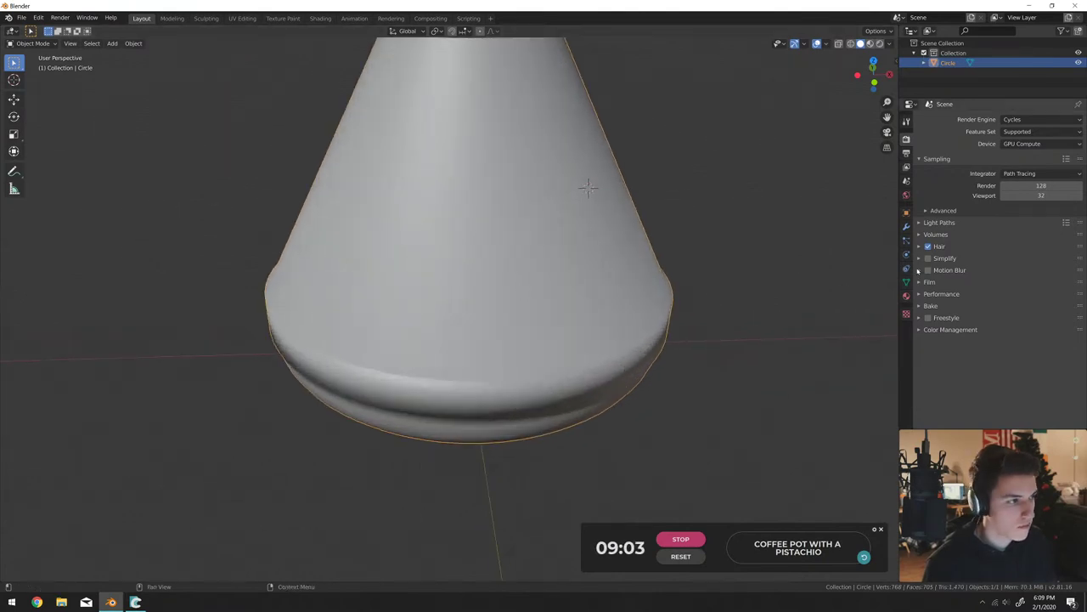
Inspect the pot's underside and opening, then reapply smooth shading.
{"action": "middle_click_drag", "start_coordinate": [543, 331], "coordinate": [475, 255]}
{"action": "scroll", "coordinate": [383, 212], "scroll_direction": "up", "scroll_amount": 3}
{"action": "key", "text": "Tab"}
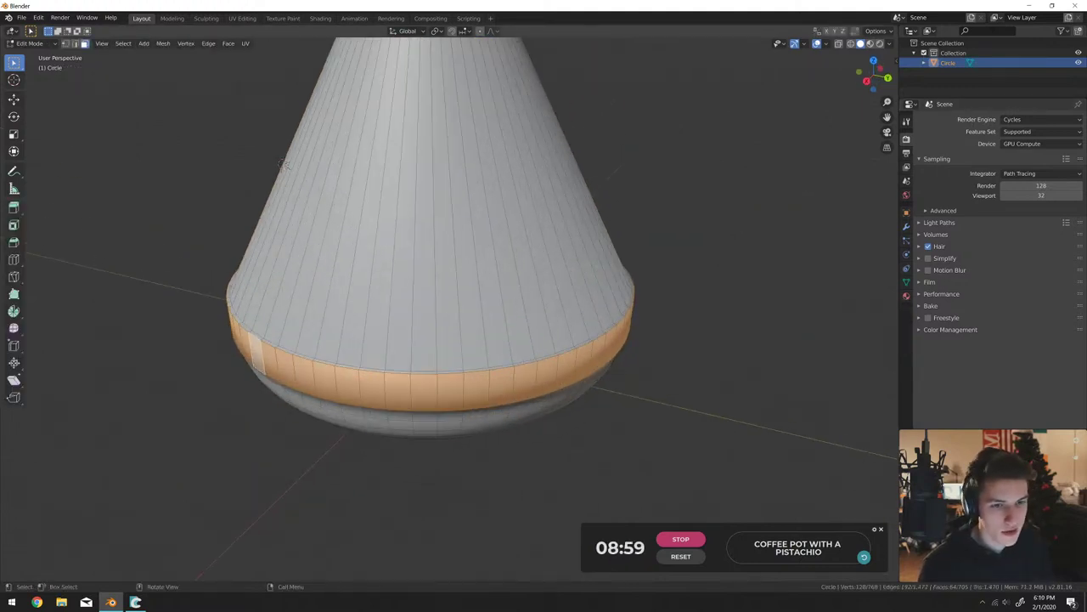
{"action": "key", "text": "Tab"}
{"action": "key", "text": "Tab"}
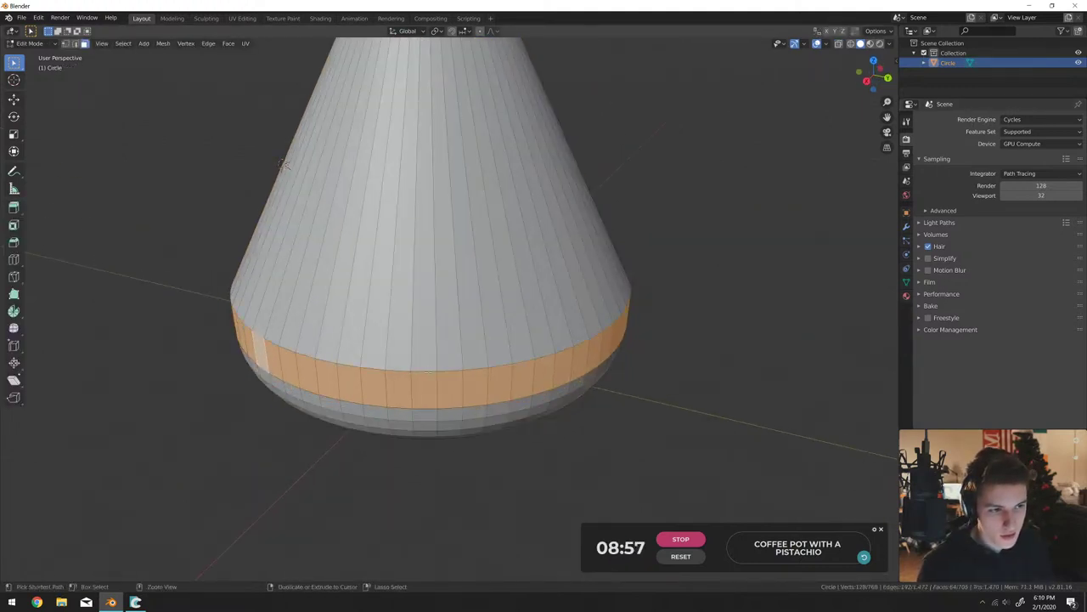
{"action": "middle_click_drag", "start_coordinate": [458, 221], "coordinate": [458, 338]}
{"action": "key", "text": "Tab"}
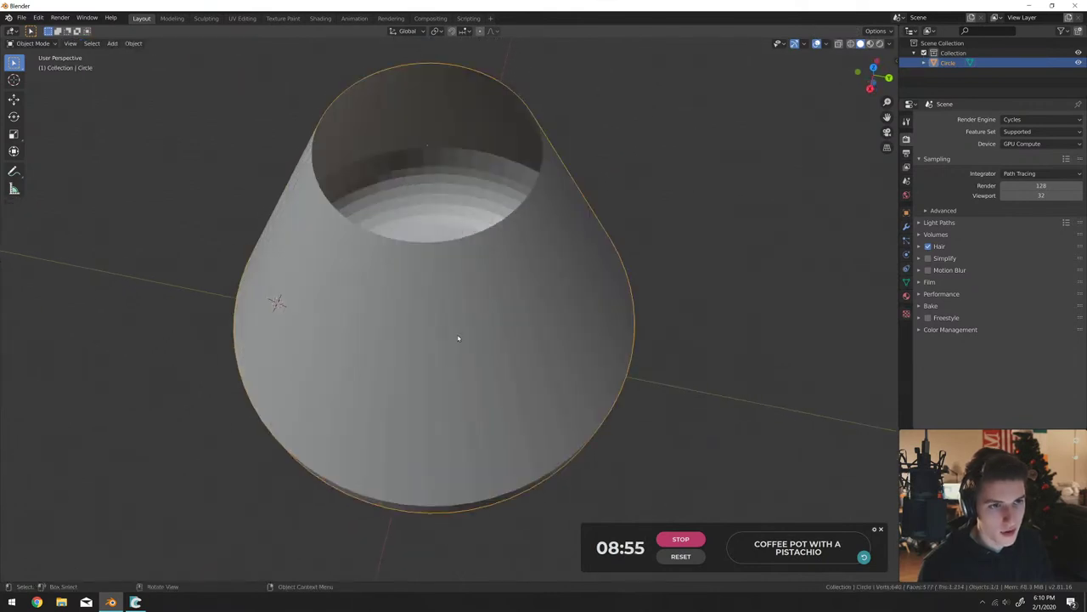
{"action": "right_click", "coordinate": [543, 274]}
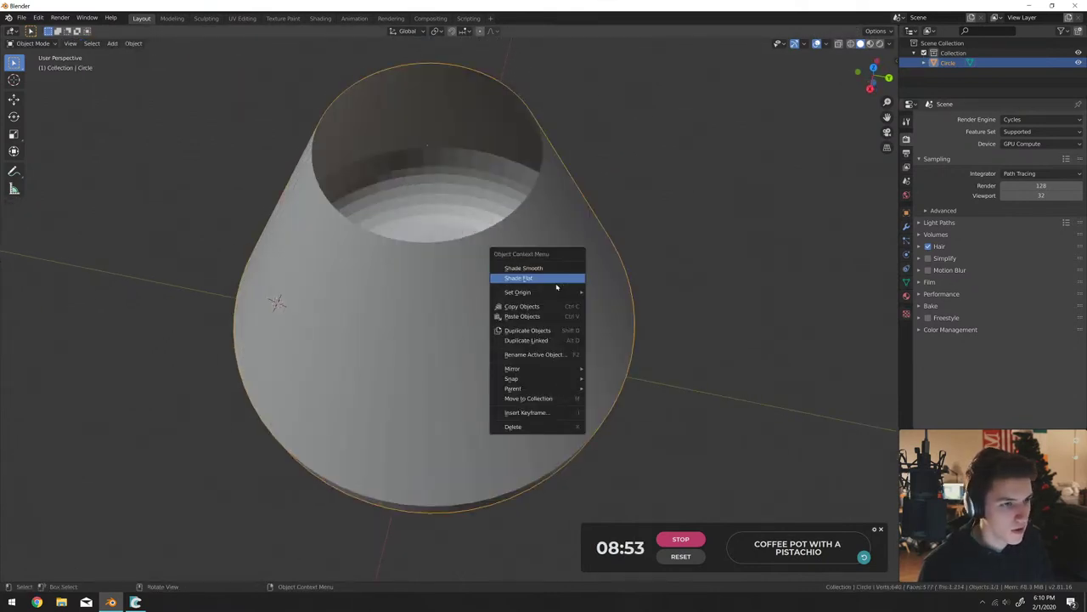
{"action": "left_click", "coordinate": [544, 273]}
Give the edge loop around the upper body a narrow Ctrl+B bevel.
{"action": "left_click", "coordinate": [906, 282]}
{"action": "key", "text": "Tab"}
{"action": "mouse_move", "coordinate": [646, 293]}
{"action": "middle_mouse_down"}
{"action": "mouse_move", "coordinate": [611, 306]}
{"action": "mouse_move", "coordinate": [624, 316]}
{"action": "mouse_move", "coordinate": [662, 289]}
{"action": "middle_mouse_up"}
{"action": "scroll", "coordinate": [623, 315], "scroll_direction": "up", "scroll_amount": 2}
{"action": "left_click", "coordinate": [672, 314], "text": "alt"}
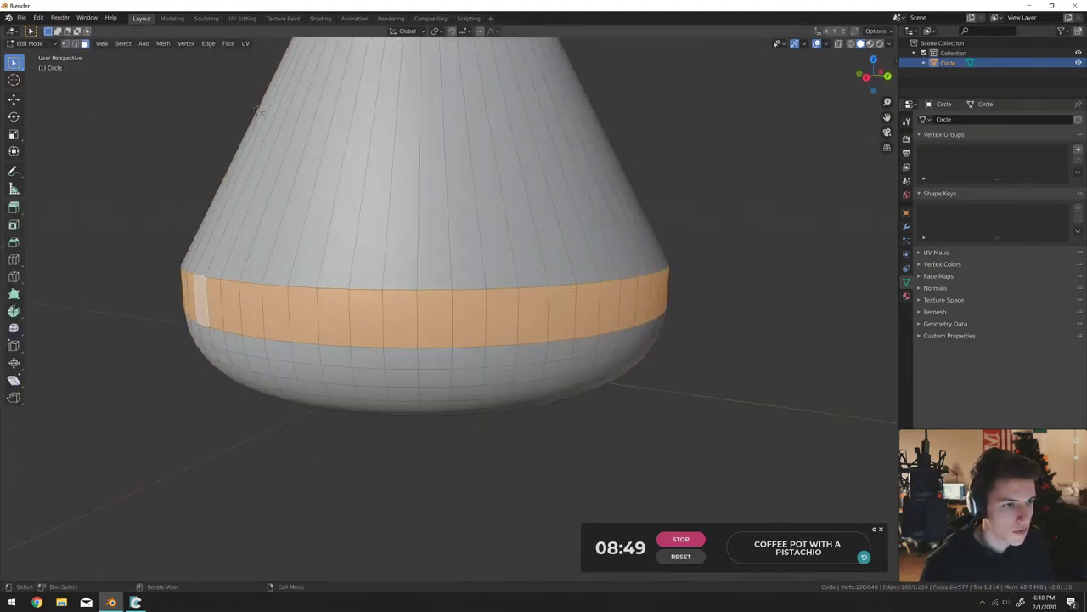
{"action": "left_click", "coordinate": [589, 293], "text": "alt"}
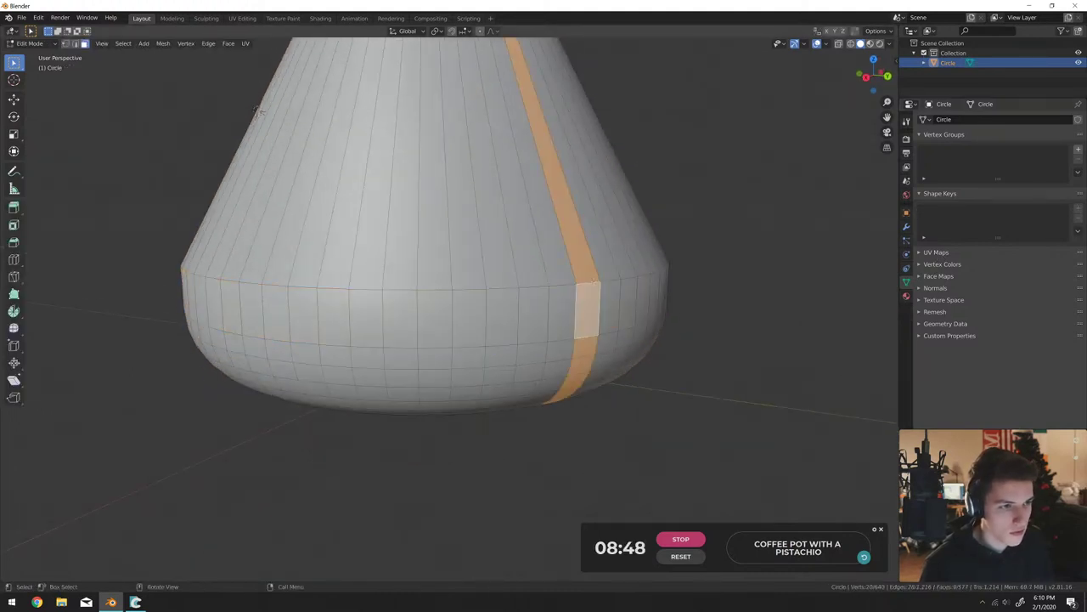
{"action": "left_click", "coordinate": [75, 44]}
{"action": "left_click", "coordinate": [523, 285], "text": "alt"}
{"action": "key", "text": "ctrl+b"}
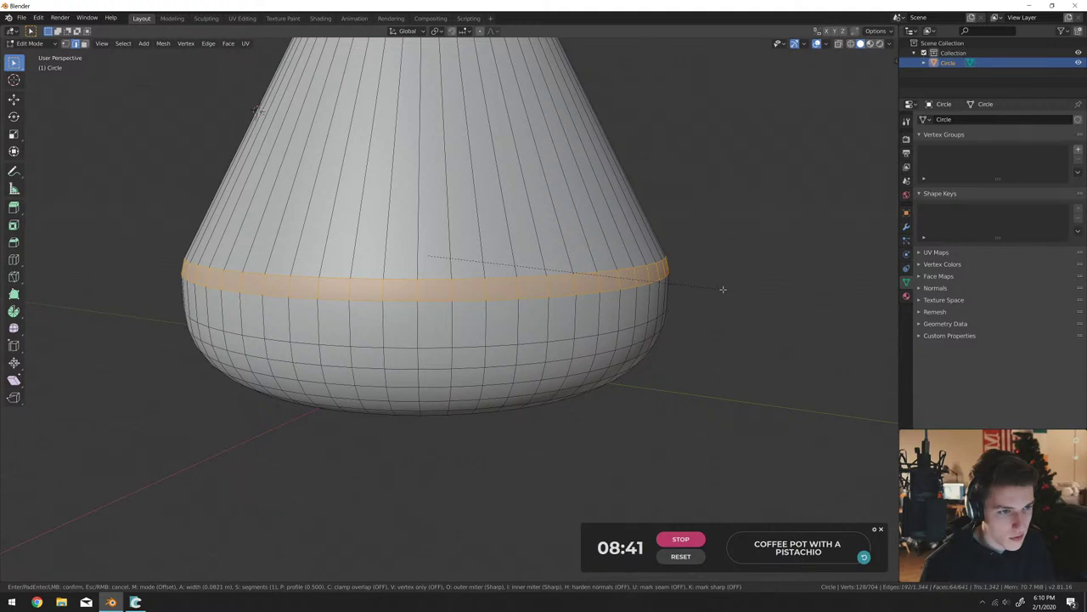
{"action": "left_click", "coordinate": [662, 292]}
Bevel the edge loop at the body's shoulder to add another rounded band.
{"action": "key", "text": "Tab"}
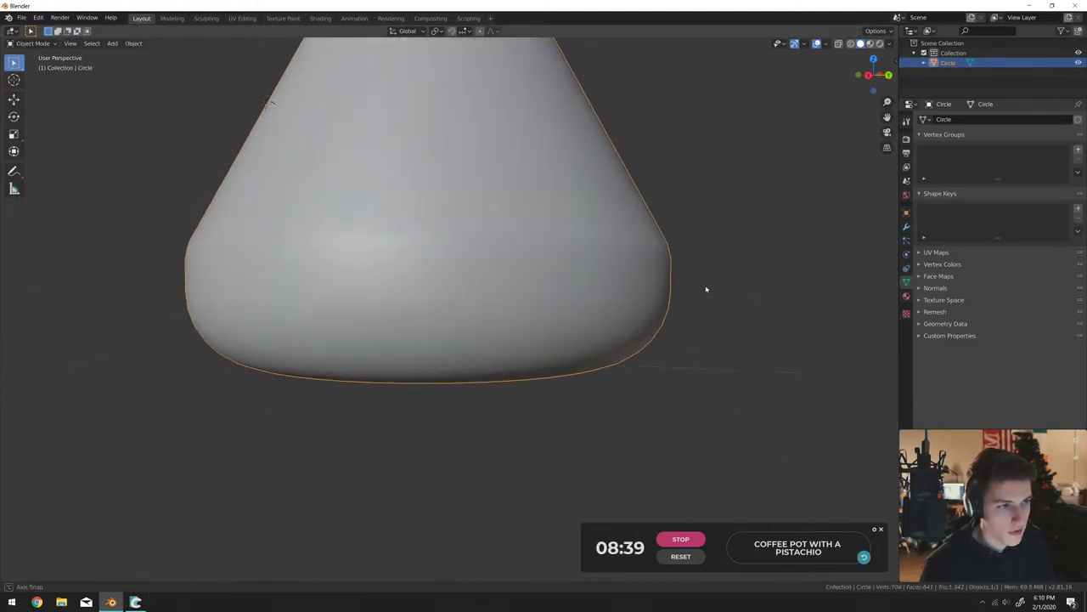
{"action": "key", "text": "Tab"}
{"action": "middle_click_drag", "start_coordinate": [705, 288], "coordinate": [711, 292]}
{"action": "key", "text": "Tab"}
{"action": "key", "text": "Tab"}
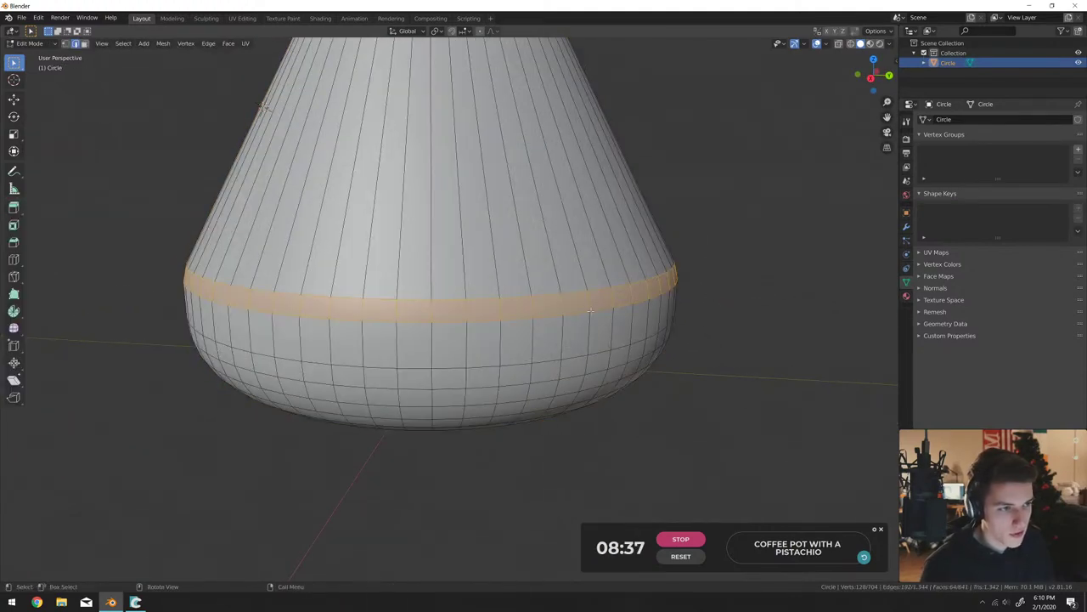
{"action": "left_click", "coordinate": [591, 307], "text": "alt"}
{"action": "key", "text": "ctrl+b"}
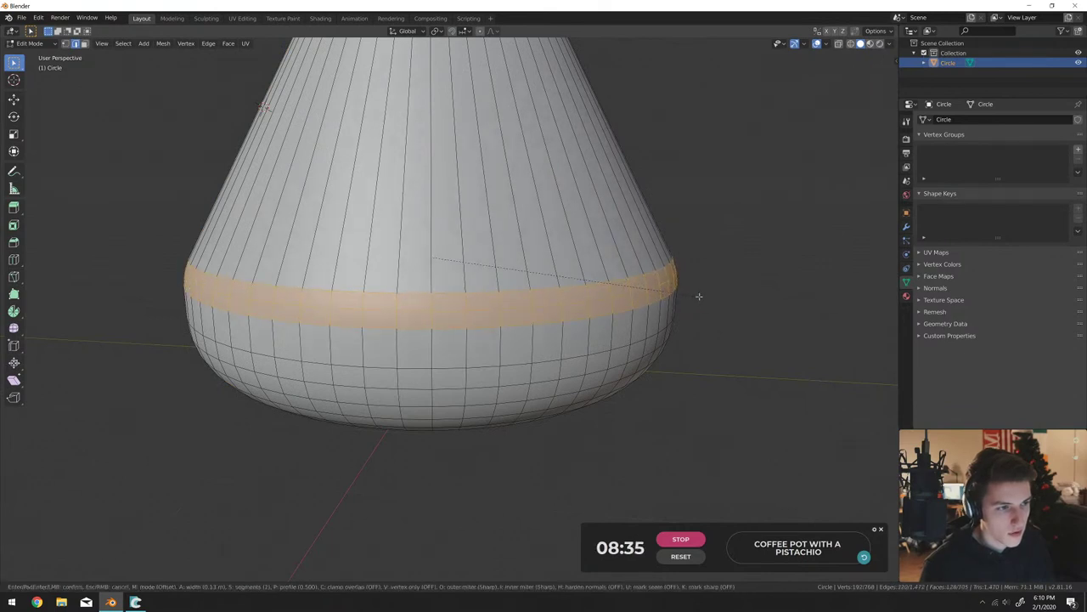
{"action": "left_click", "coordinate": [699, 295]}
Check the smoothed pot through its open top, then open Add Modifier.
{"action": "key", "text": "Tab"}
{"action": "scroll", "coordinate": [645, 296], "scroll_direction": "down", "scroll_amount": 5}
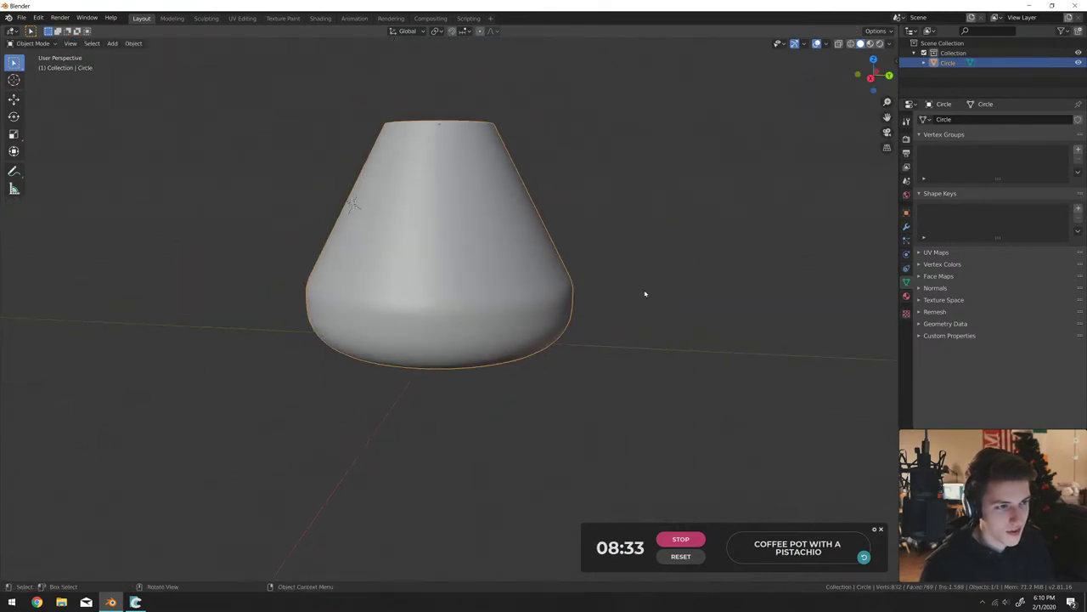
{"action": "middle_click_drag", "start_coordinate": [646, 296], "coordinate": [537, 390]}
{"action": "key", "text": "Tab"}
{"action": "scroll", "coordinate": [554, 366], "scroll_direction": "up", "scroll_amount": 5}
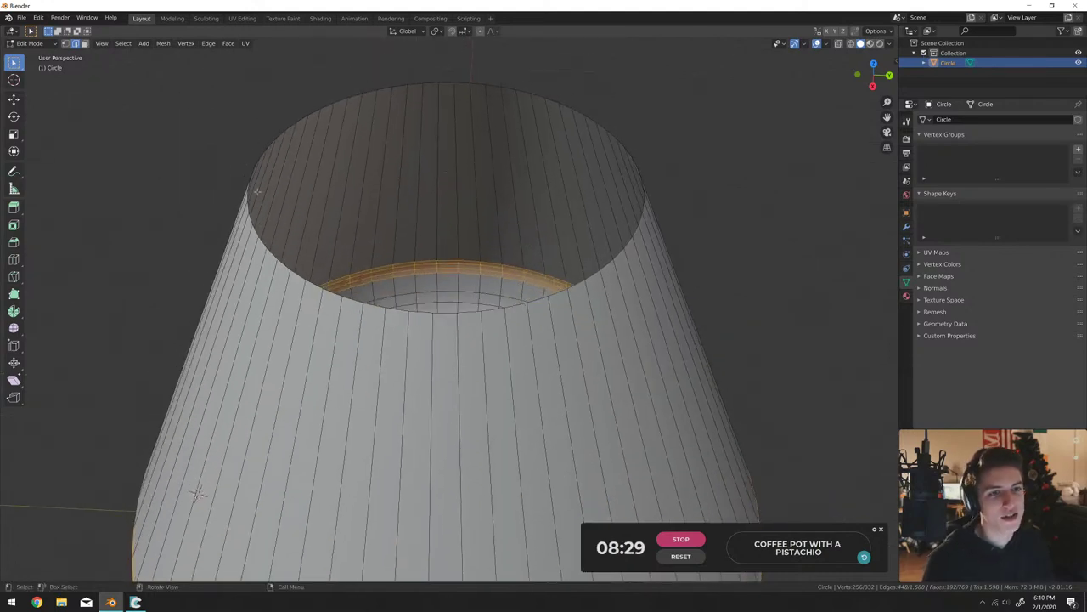
{"action": "key", "text": "Tab"}
{"action": "left_click", "coordinate": [905, 225]}
{"action": "left_click", "coordinate": [957, 119]}
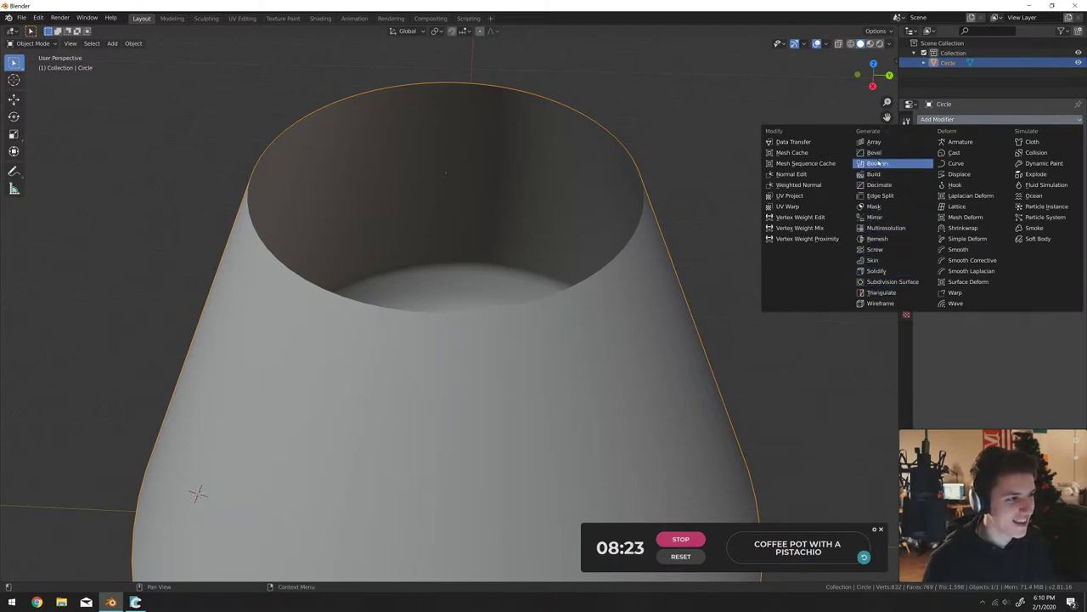
Add a Solidify modifier with 0.08 m wall thickness.
{"action": "left_click", "coordinate": [877, 270]}
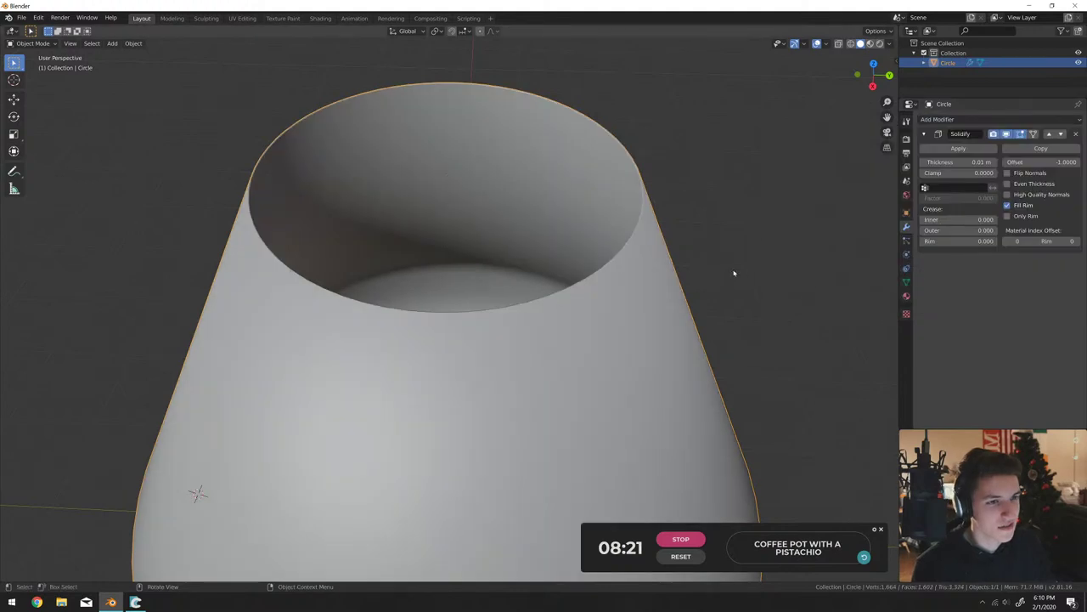
{"action": "middle_click_drag", "start_coordinate": [733, 272], "coordinate": [889, 192]}
{"action": "left_click_drag", "start_coordinate": [958, 162], "coordinate": [977, 162]}
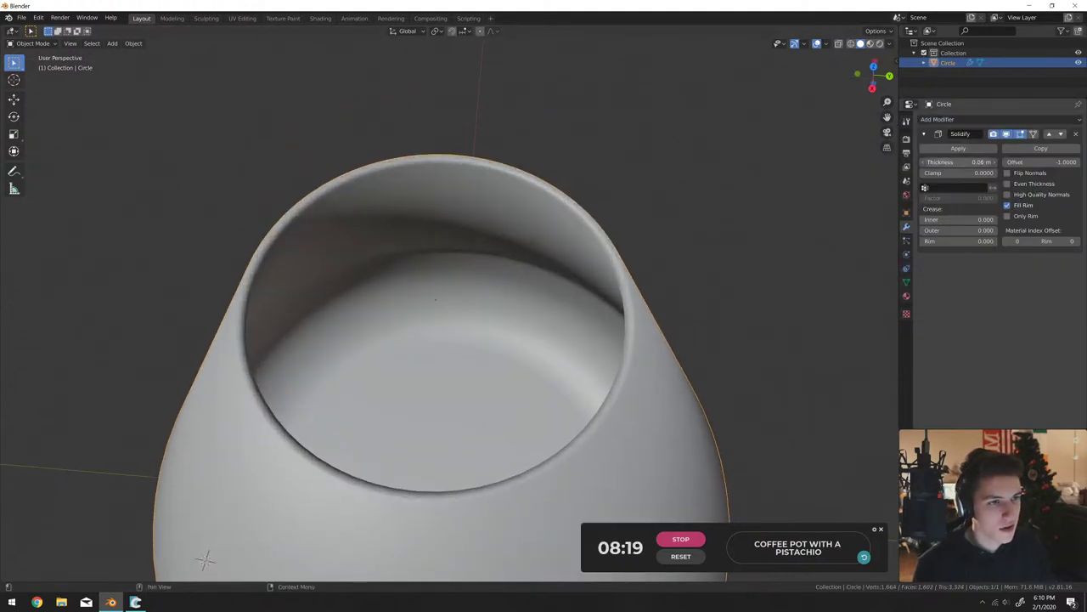
Enable Auto Smooth under the mesh's Normals settings.
{"action": "left_click", "coordinate": [906, 282]}
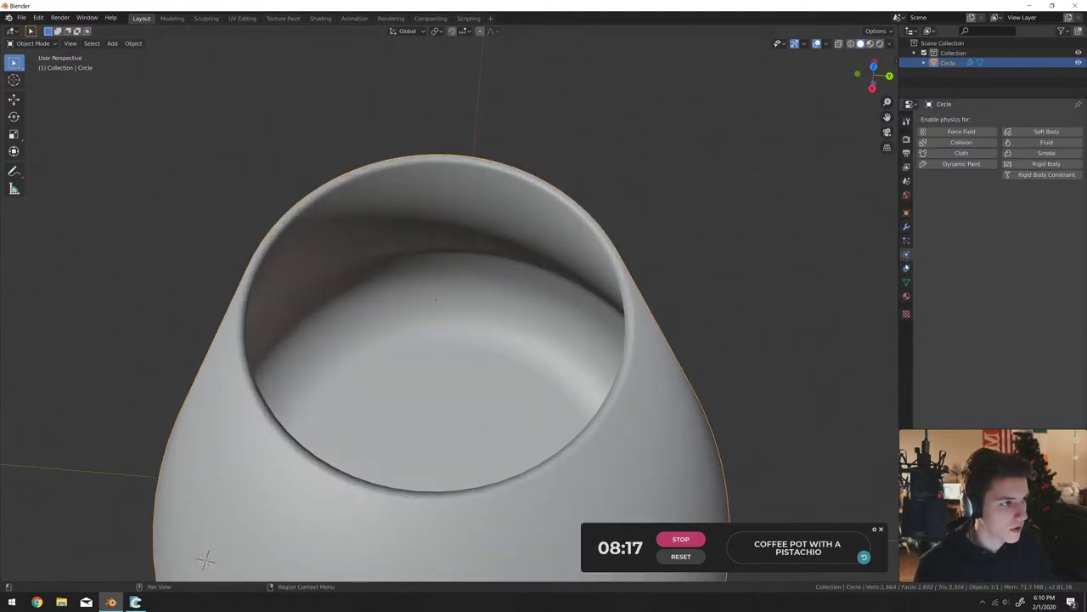
{"action": "left_click", "coordinate": [934, 288]}
{"action": "left_click", "coordinate": [935, 300]}
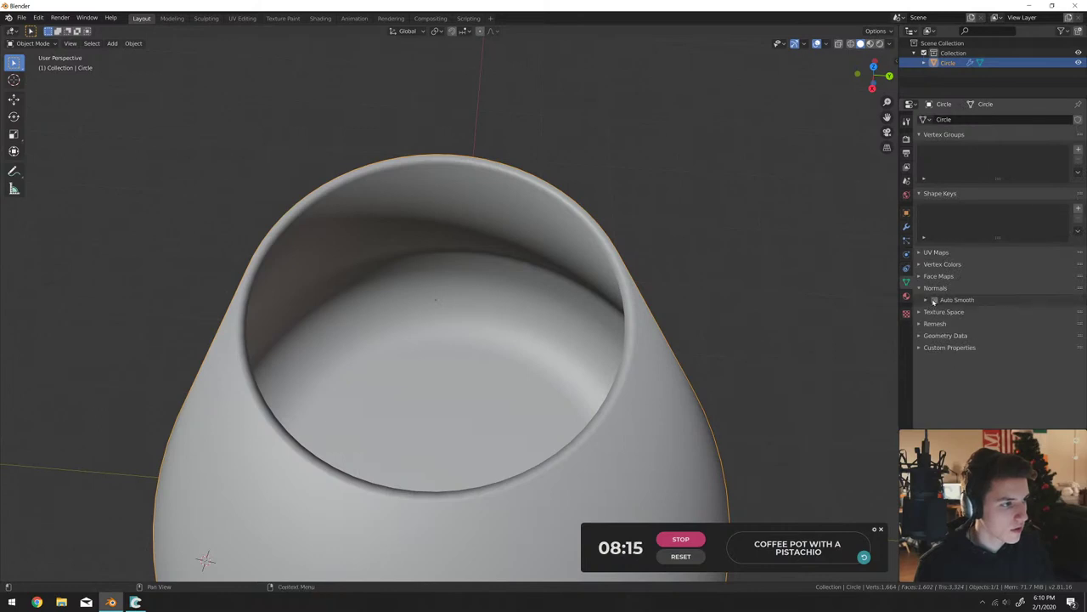
{"action": "middle_click_drag", "start_coordinate": [544, 331], "coordinate": [595, 254]}
Create a new material Material.001 for the pot with Transmission 1.0.
{"action": "left_click", "coordinate": [905, 296]}
{"action": "left_click", "coordinate": [981, 151]}
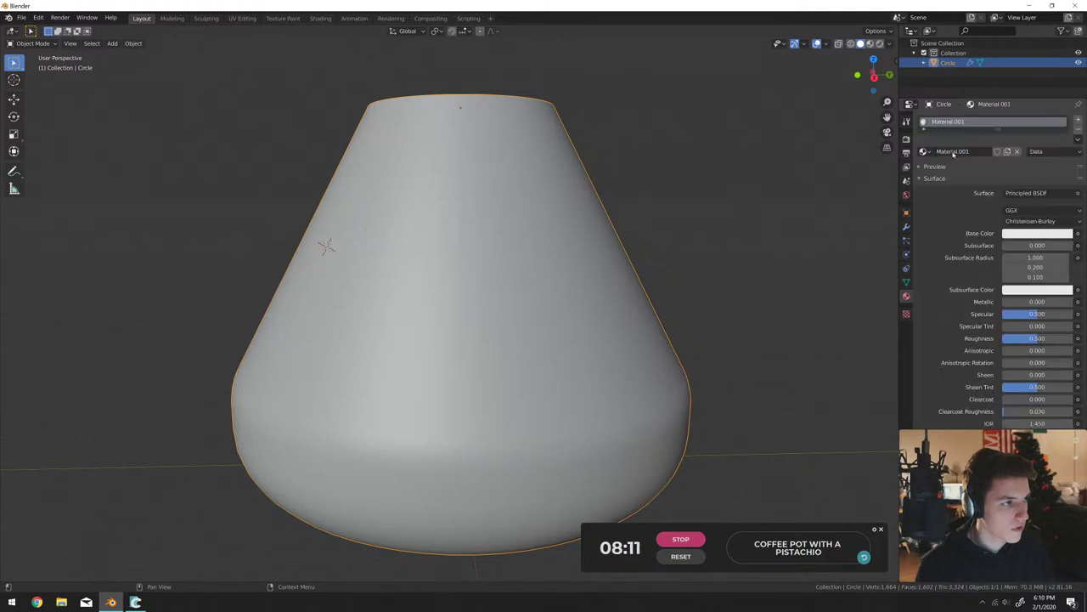
{"action": "scroll", "coordinate": [1020, 340], "scroll_direction": "down", "scroll_amount": 5}
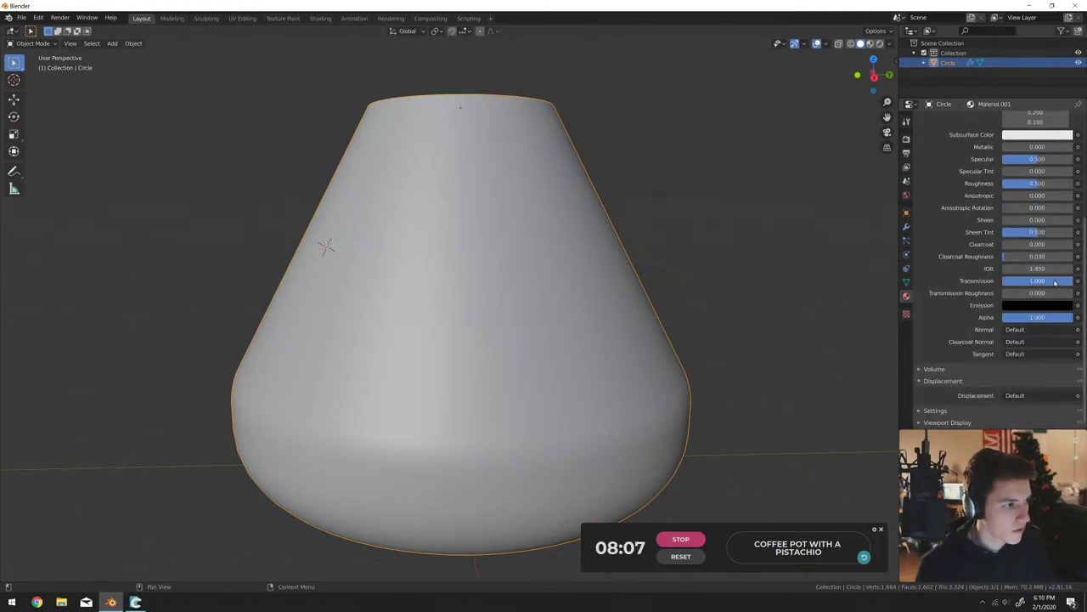
{"action": "scroll", "coordinate": [534, 332], "scroll_direction": "down", "scroll_amount": 5}
{"action": "key", "text": "shift+a"}
Delete a misplaced plane and reposition the 3D cursor for a new one.
{"action": "mouse_move", "coordinate": [564, 330]}
{"action": "left_click", "coordinate": [599, 328]}
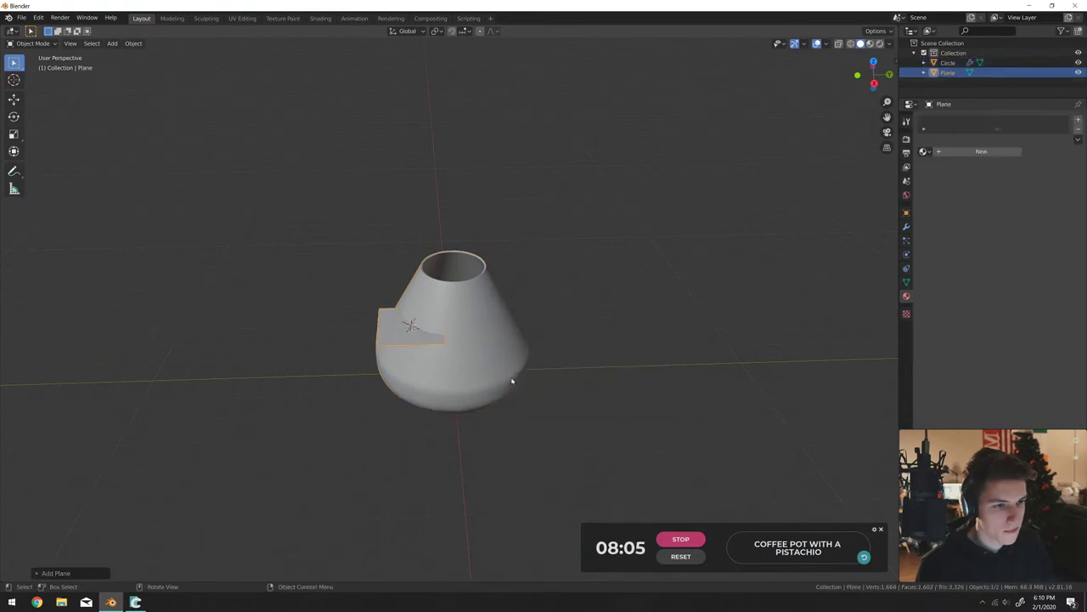
{"action": "key", "text": "Delete"}
{"action": "key", "text": "shift+s"}
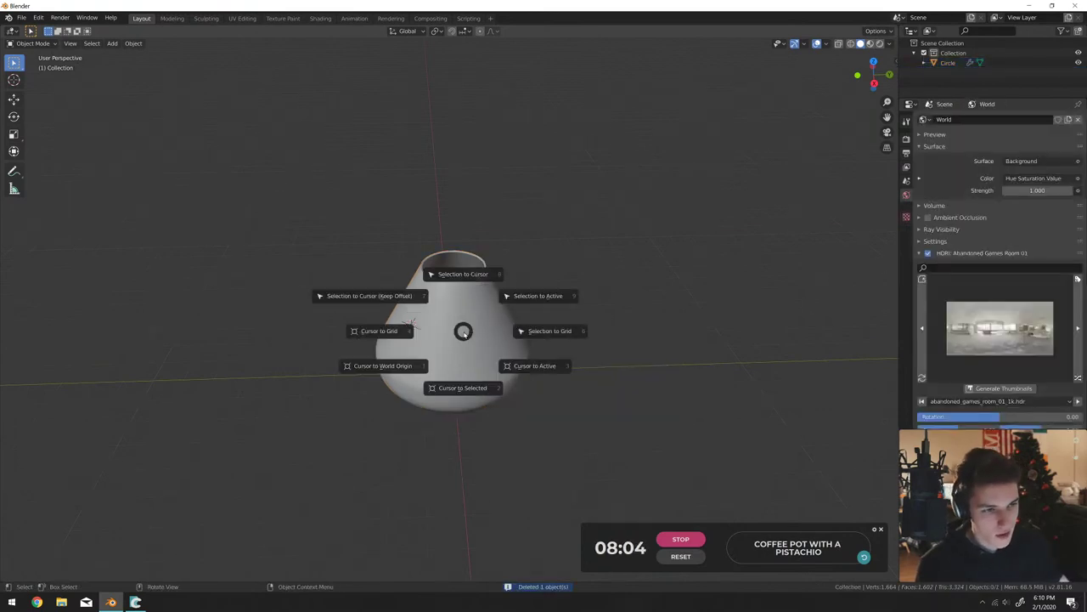
{"action": "left_click", "coordinate": [446, 390]}
Add a plane under the pot and scale it up into a floor.
{"action": "key", "text": "shift+a"}
{"action": "mouse_move", "coordinate": [449, 359]}
{"action": "left_click", "coordinate": [543, 361]}
{"action": "key", "text": "s"}
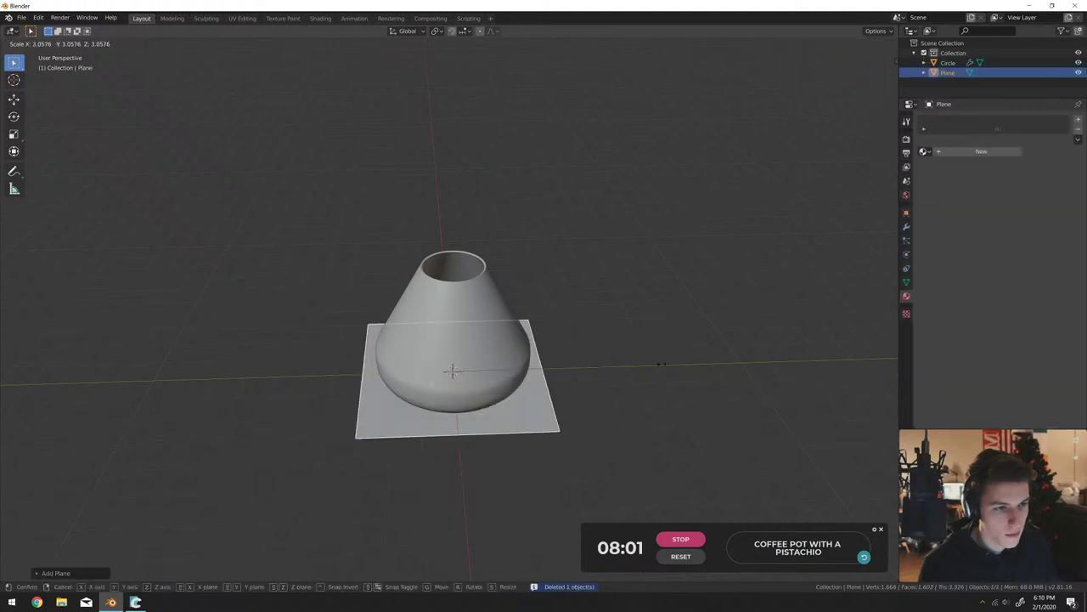
{"action": "left_click", "coordinate": [582, 377]}
{"action": "scroll", "coordinate": [583, 373], "scroll_direction": "down", "scroll_amount": 3}
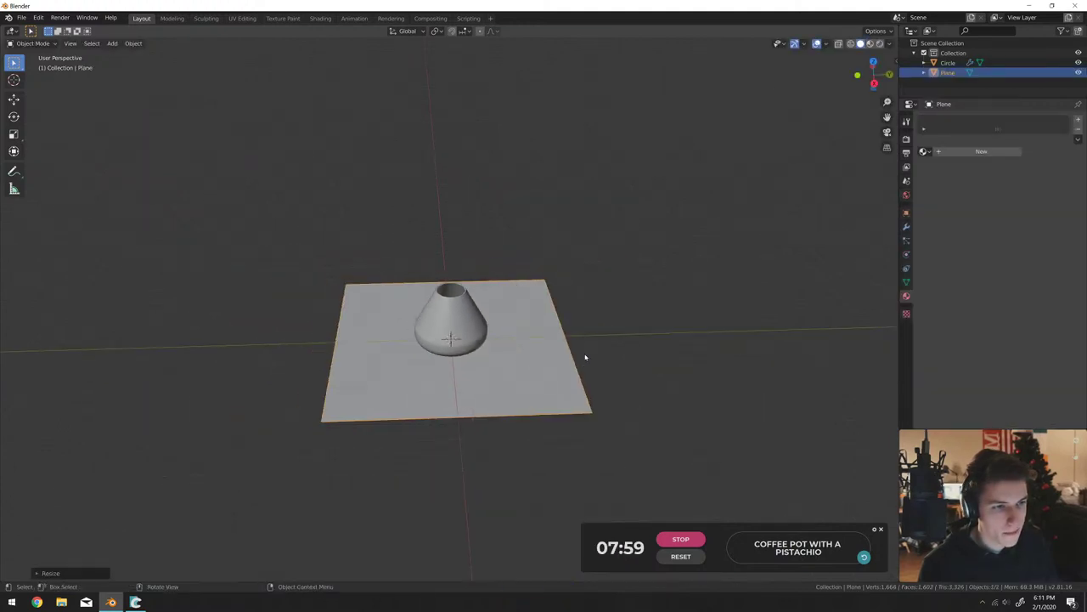
{"action": "scroll", "coordinate": [584, 356], "scroll_direction": "down", "scroll_amount": 2}
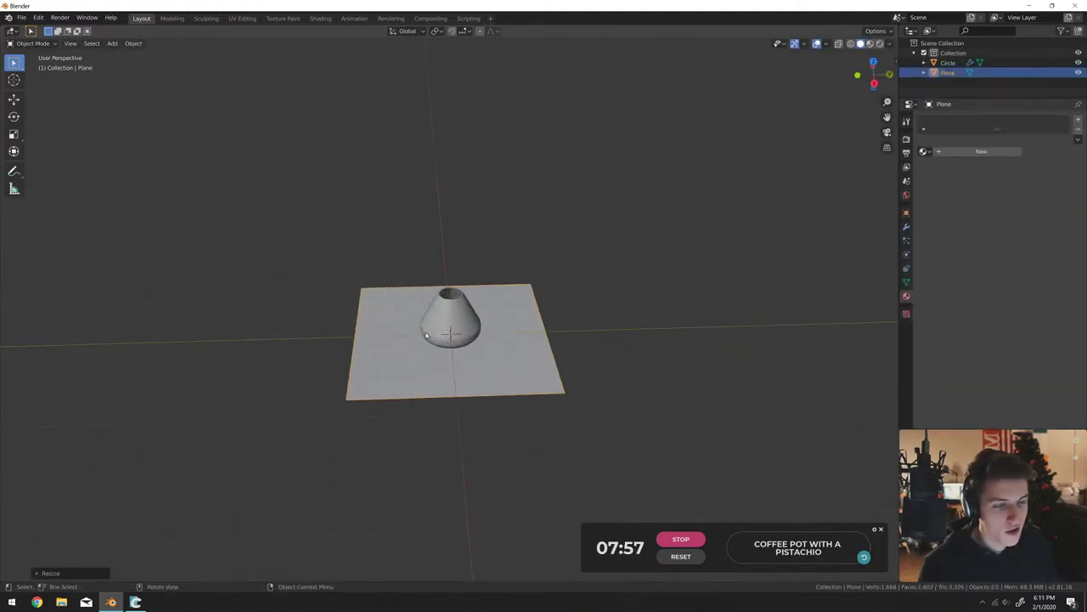
{"action": "middle_click_drag", "start_coordinate": [381, 311], "coordinate": [170, 238]}
{"action": "scroll", "coordinate": [340, 289], "scroll_direction": "up", "scroll_amount": 3}
Extrude the plane's back edge upward into a vertical backdrop wall.
{"action": "key", "text": "Tab"}
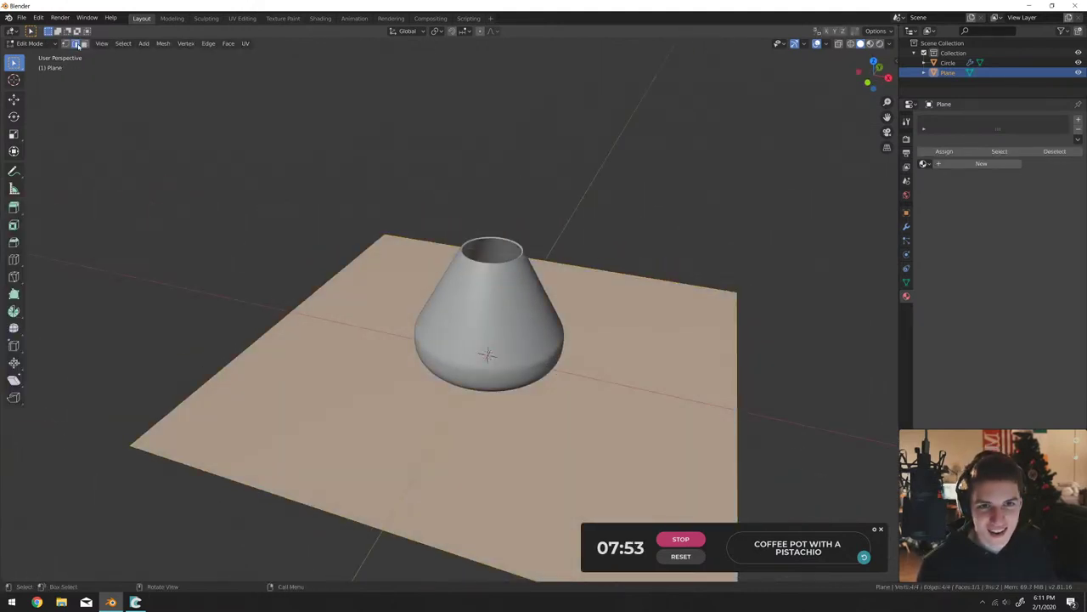
{"action": "key", "text": "e"}
{"action": "key", "text": "z"}
{"action": "left_click", "coordinate": [583, 122]}
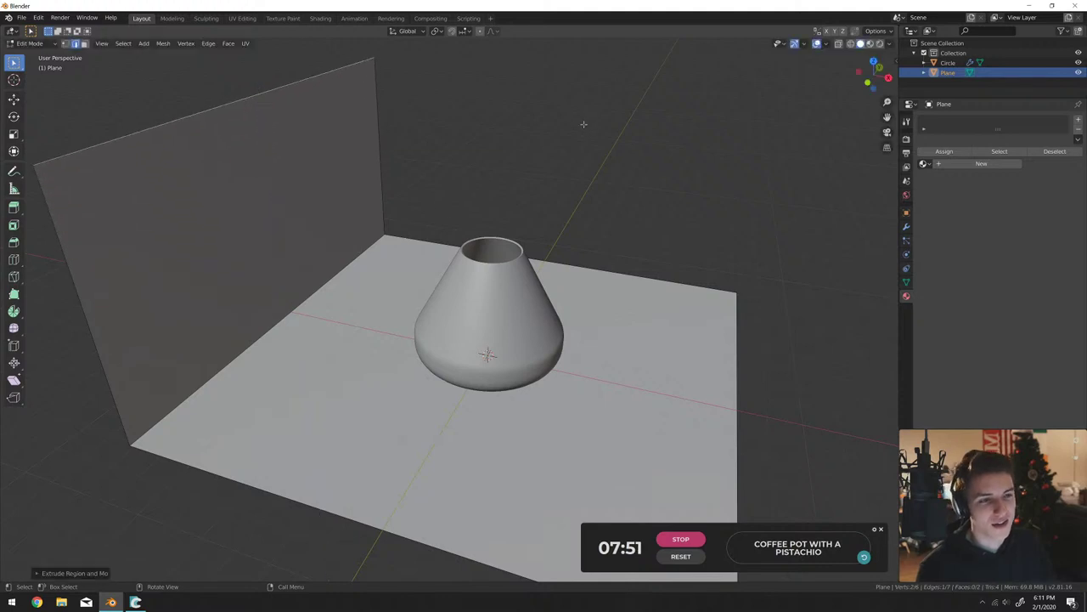
{"action": "scroll", "coordinate": [569, 212], "scroll_direction": "down", "scroll_amount": 3}
{"action": "key", "text": "g"}
{"action": "key", "text": "z"}
{"action": "left_click", "coordinate": [567, 221]}
{"action": "key", "text": "Tab"}
{"action": "middle_click_drag", "start_coordinate": [567, 221], "coordinate": [476, 297]}
Orbit to view the wall and pot head-on.
{"action": "key", "text": "shift+a"}
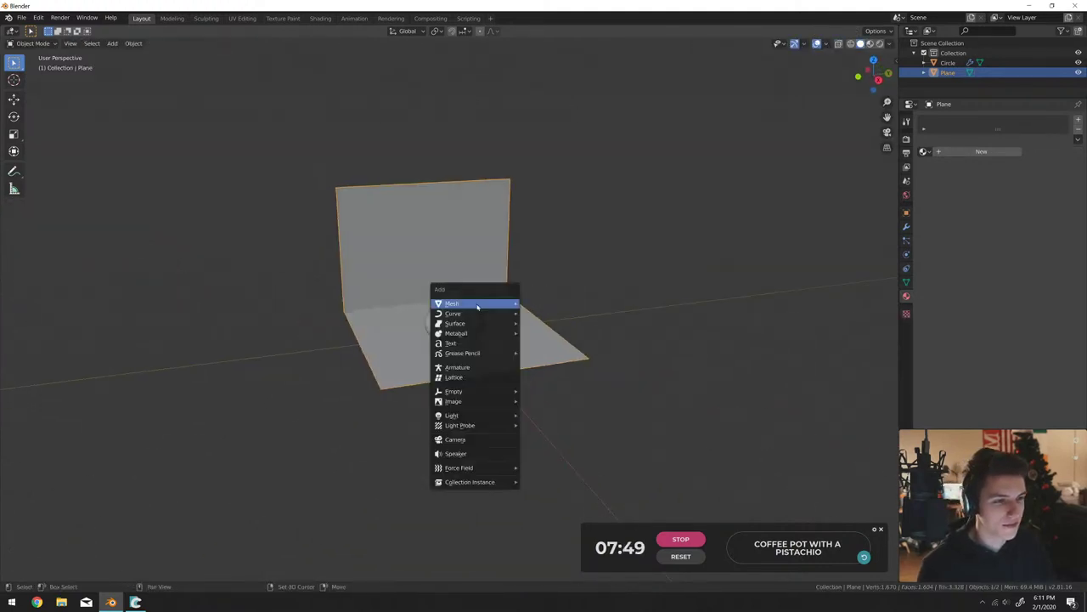
{"action": "middle_click_drag", "start_coordinate": [471, 440], "coordinate": [551, 374]}
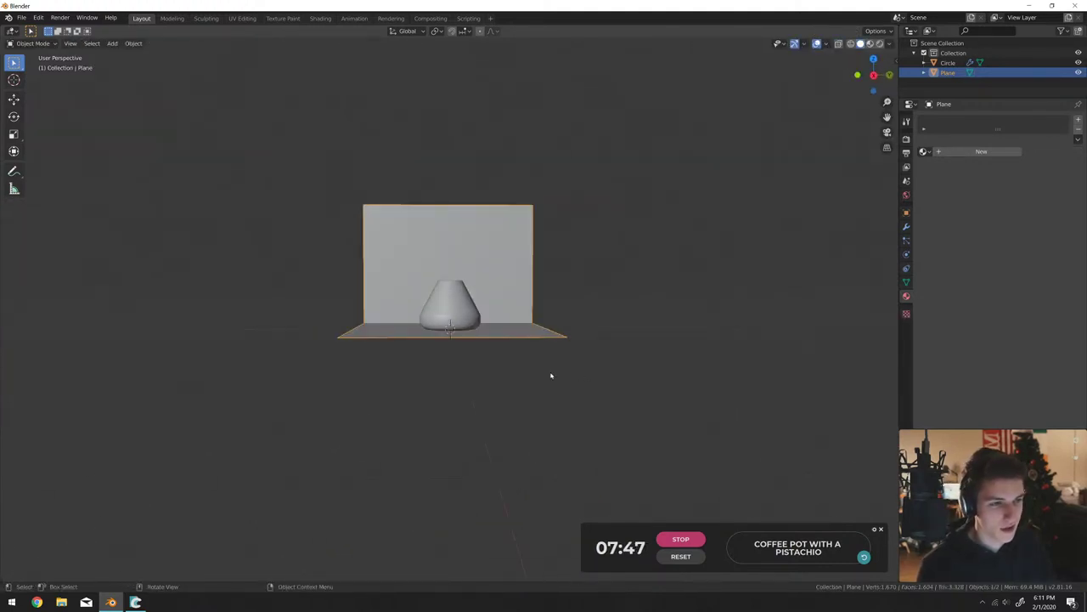
{"action": "key", "text": "shift+a"}
Add a camera aligned to the current view and fly it toward the cone.
{"action": "left_click", "coordinate": [513, 505]}
{"action": "key", "text": "KP_0"}
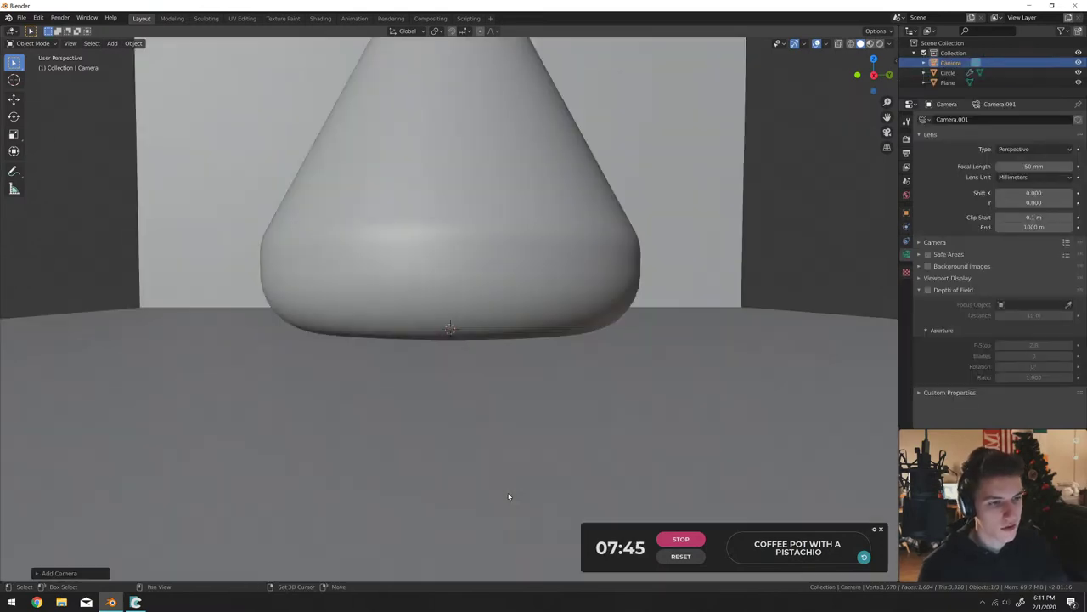
{"action": "key", "text": "ctrl+alt+KP_0"}
{"action": "key", "text": "shift+grave"}
{"action": "key", "text": "w"}
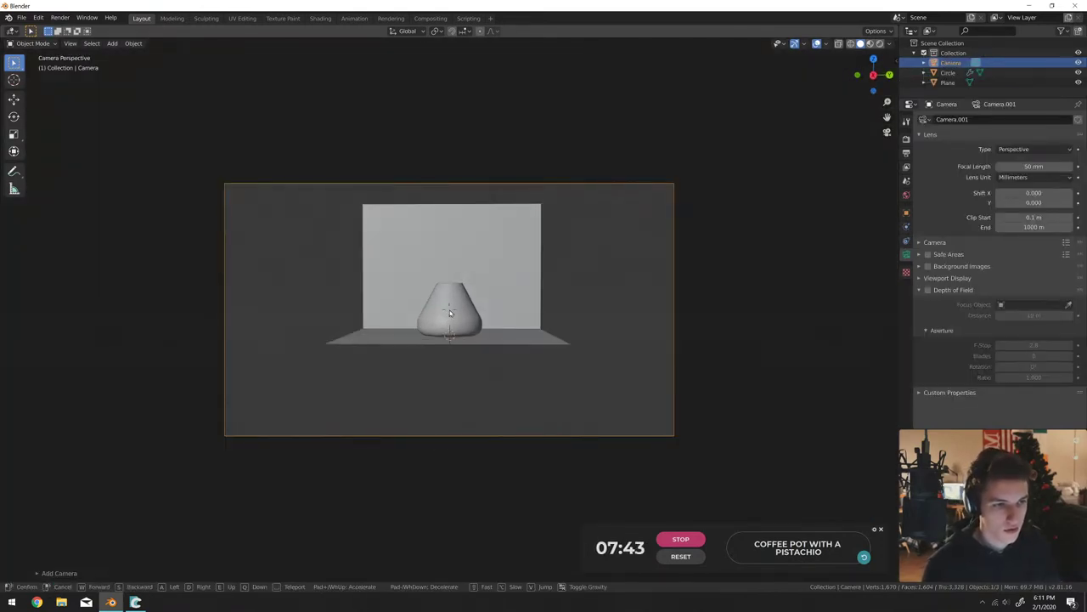
{"action": "key", "text": "w"}
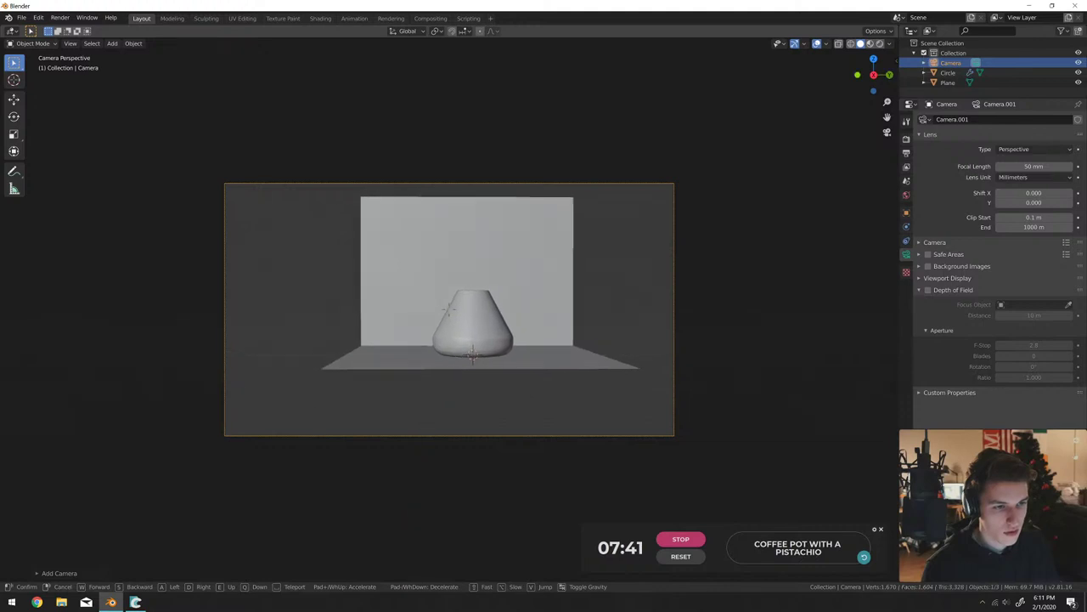
{"action": "key", "text": "a"}
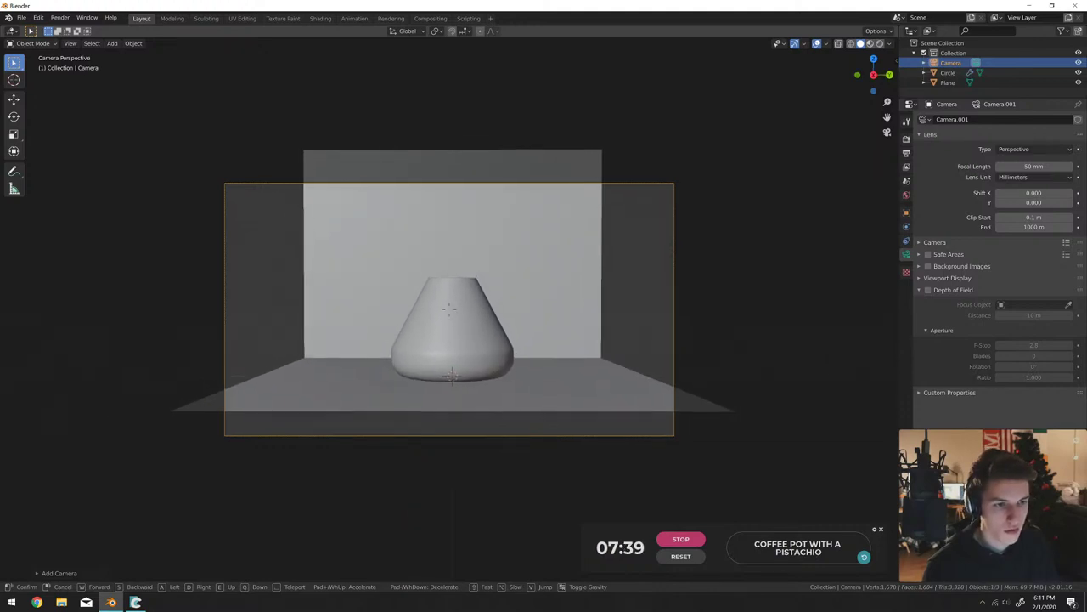
{"action": "left_click", "coordinate": [450, 314]}
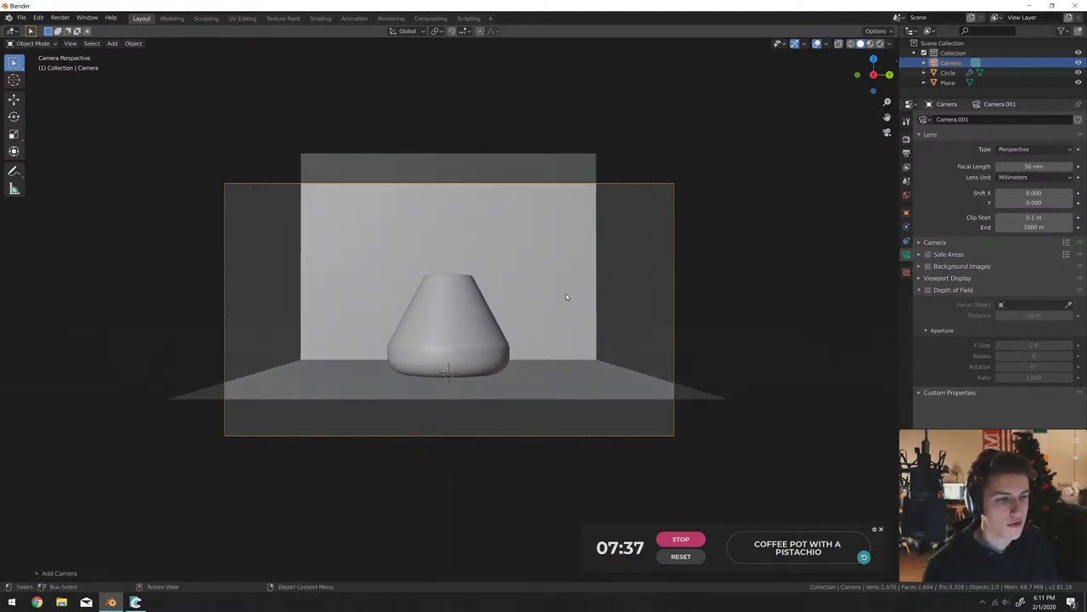
Scale the backdrop plane up so it fills the camera frame.
{"action": "left_click", "coordinate": [543, 359]}
{"action": "key", "text": "s"}
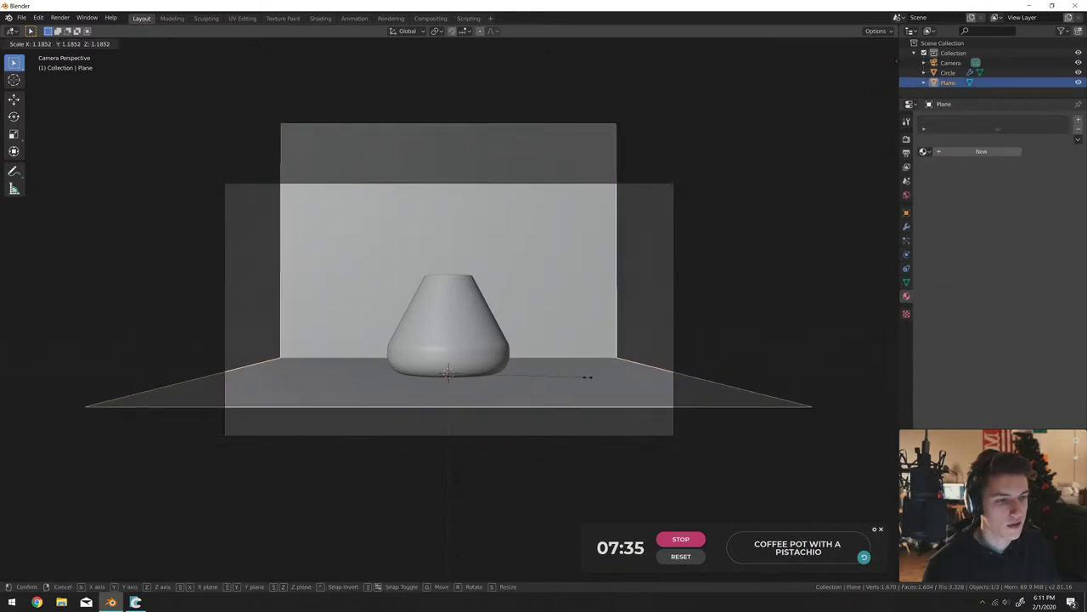
{"action": "left_click", "coordinate": [586, 376]}
{"action": "key", "text": "s"}
{"action": "left_click", "coordinate": [660, 247]}
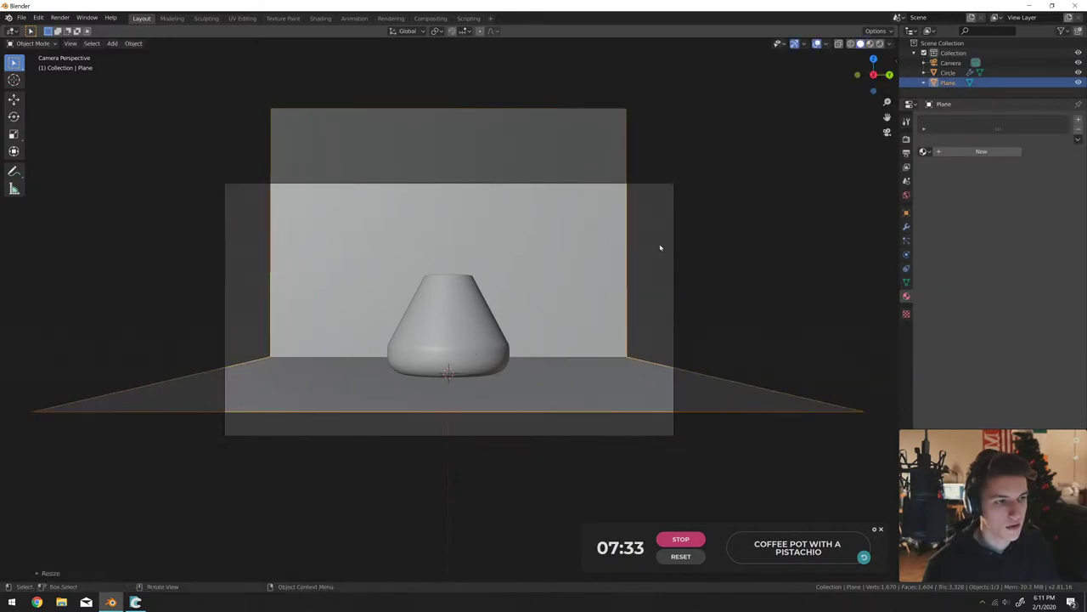
Fly the camera closer to the pot and enlarge the backdrop plane further.
{"action": "left_click", "coordinate": [669, 186]}
{"action": "key", "text": "shift+grave"}
{"action": "key", "text": "w"}
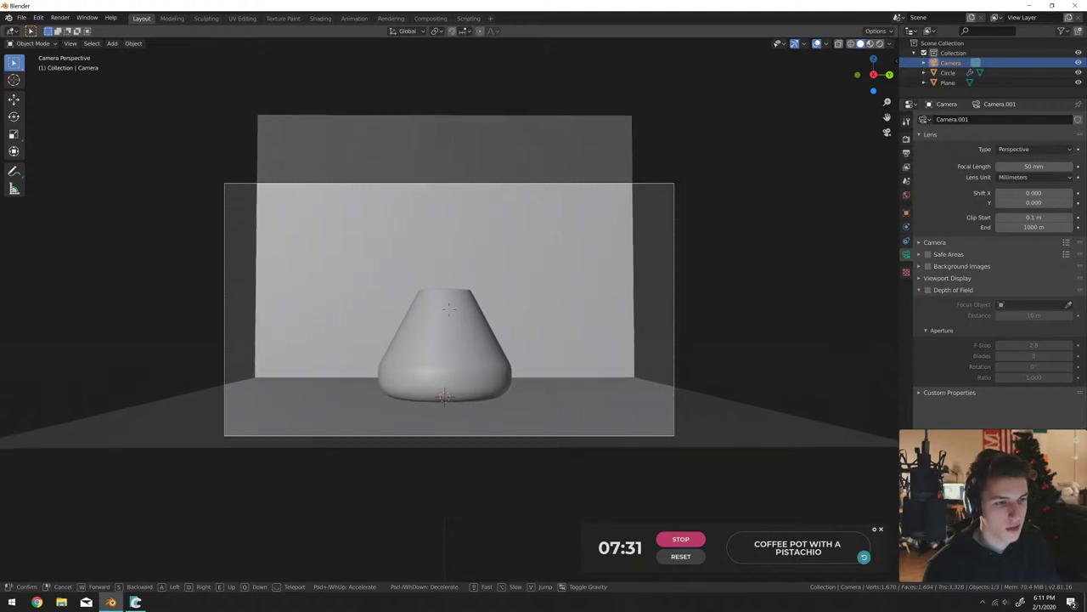
{"action": "left_click", "coordinate": [450, 314]}
{"action": "left_click", "coordinate": [374, 344]}
{"action": "key", "text": "s"}
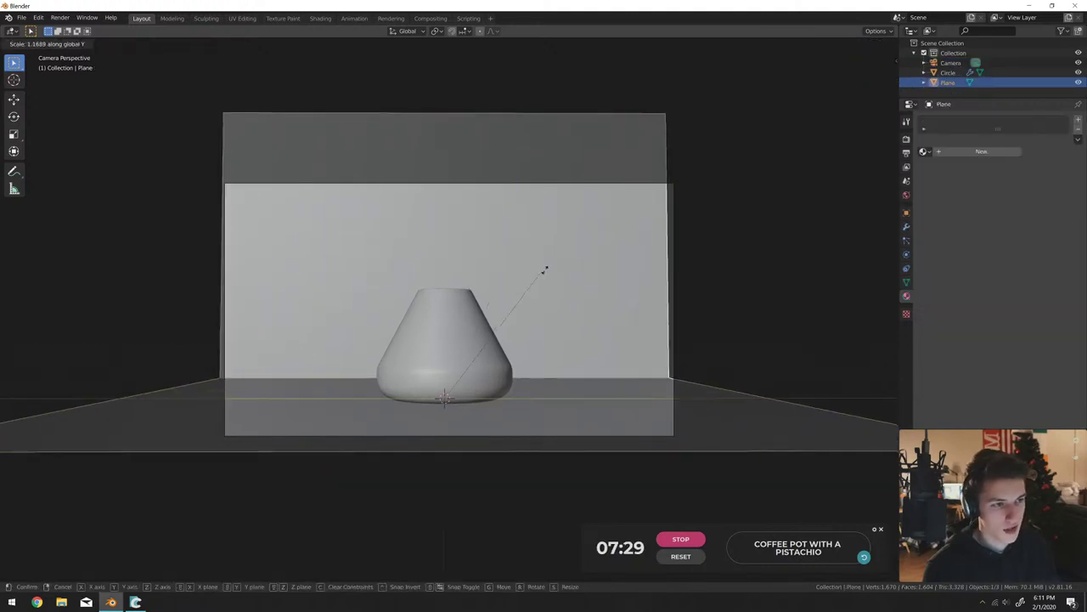
{"action": "left_click", "coordinate": [613, 258]}
Add a Plain Axes empty at the pot.
{"action": "middle_click_drag", "start_coordinate": [521, 308], "coordinate": [593, 348]}
{"action": "left_click", "coordinate": [834, 413]}
{"action": "scroll", "coordinate": [765, 381], "scroll_direction": "up", "scroll_amount": 5}
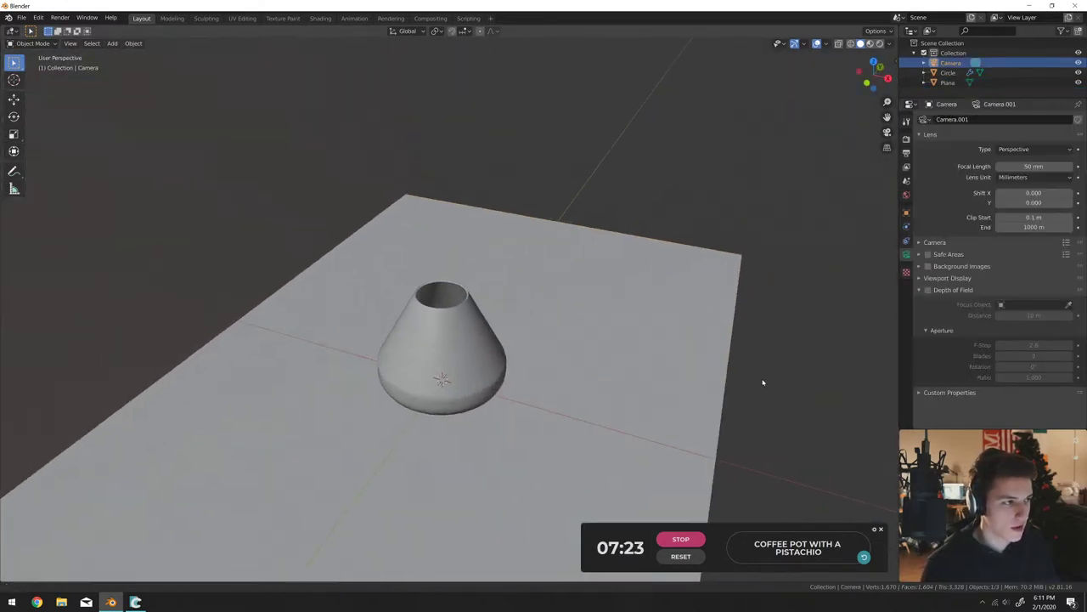
{"action": "scroll", "coordinate": [659, 288], "scroll_direction": "down", "scroll_amount": 4}
{"action": "key", "text": "shift+a"}
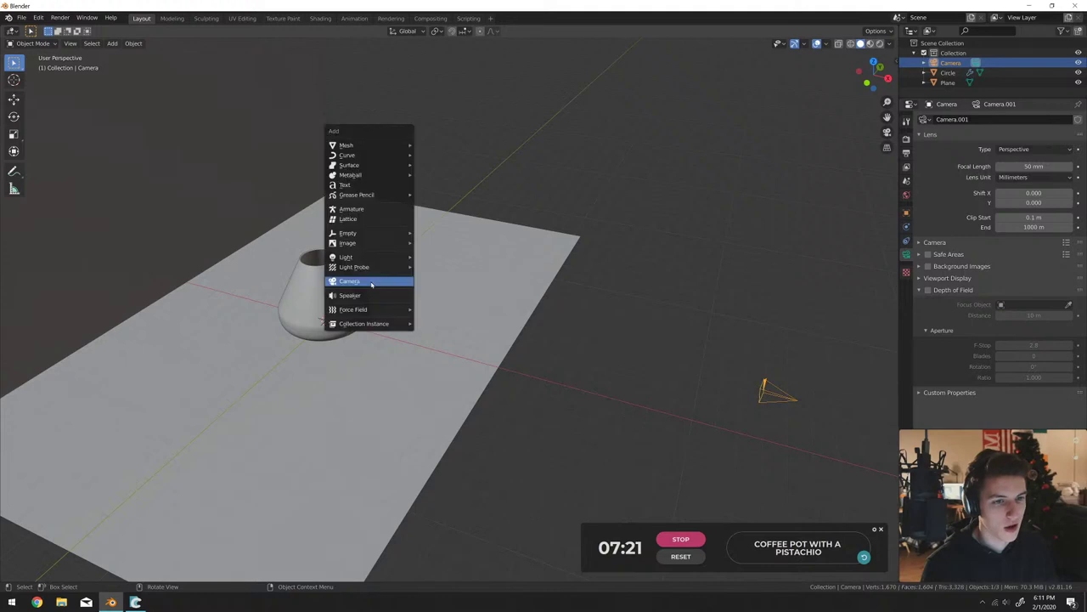
{"action": "mouse_move", "coordinate": [349, 232]}
{"action": "left_click", "coordinate": [442, 233]}
Raise the Empty along Z so it sits near the pot.
{"action": "key", "text": "g"}
{"action": "key", "text": "x"}
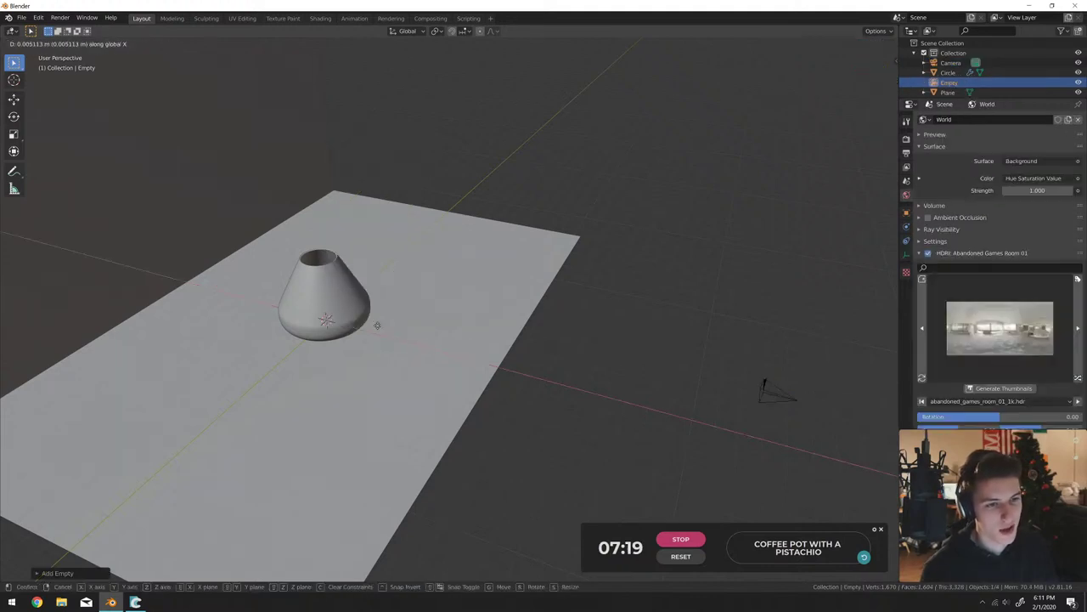
{"action": "right_click", "coordinate": [416, 322]}
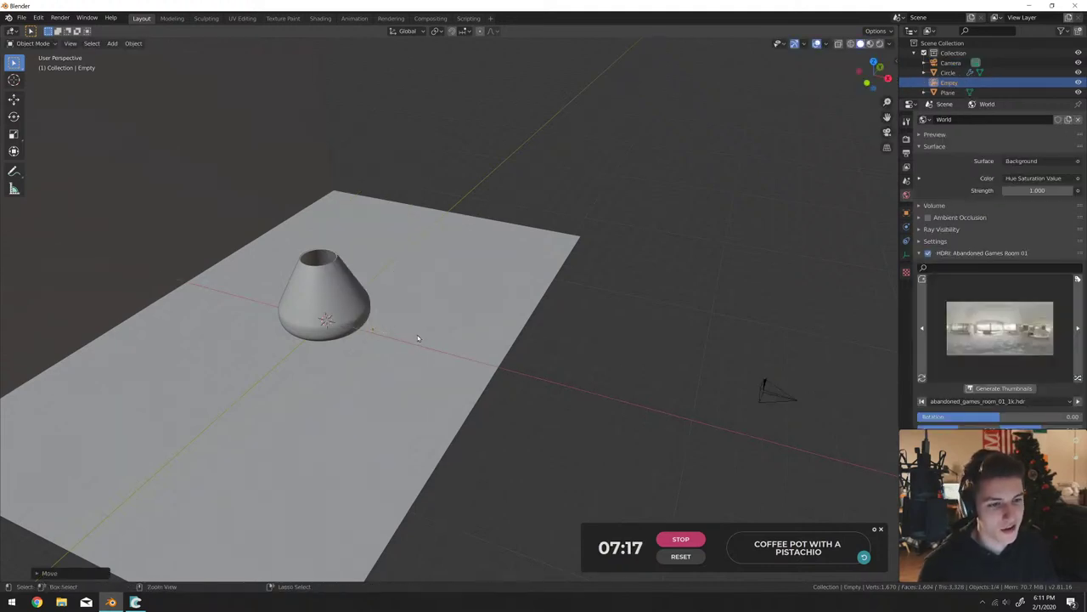
{"action": "left_click", "coordinate": [373, 332]}
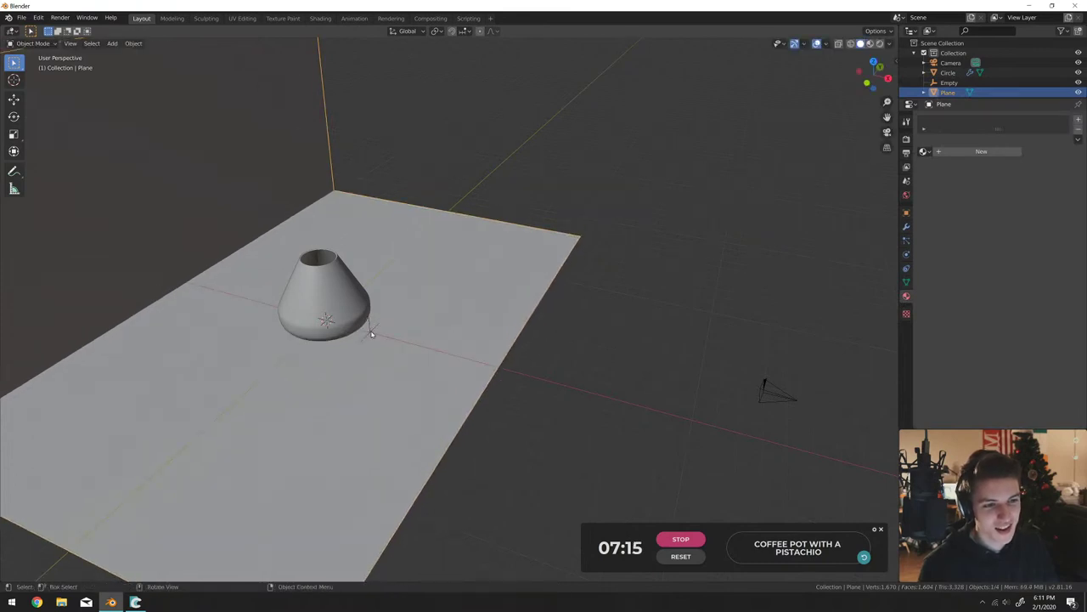
{"action": "left_click", "coordinate": [371, 332]}
{"action": "key", "text": "g"}
{"action": "key", "text": "z"}
{"action": "left_click", "coordinate": [383, 312]}
{"action": "scroll", "coordinate": [413, 303], "scroll_direction": "up", "scroll_amount": 5}
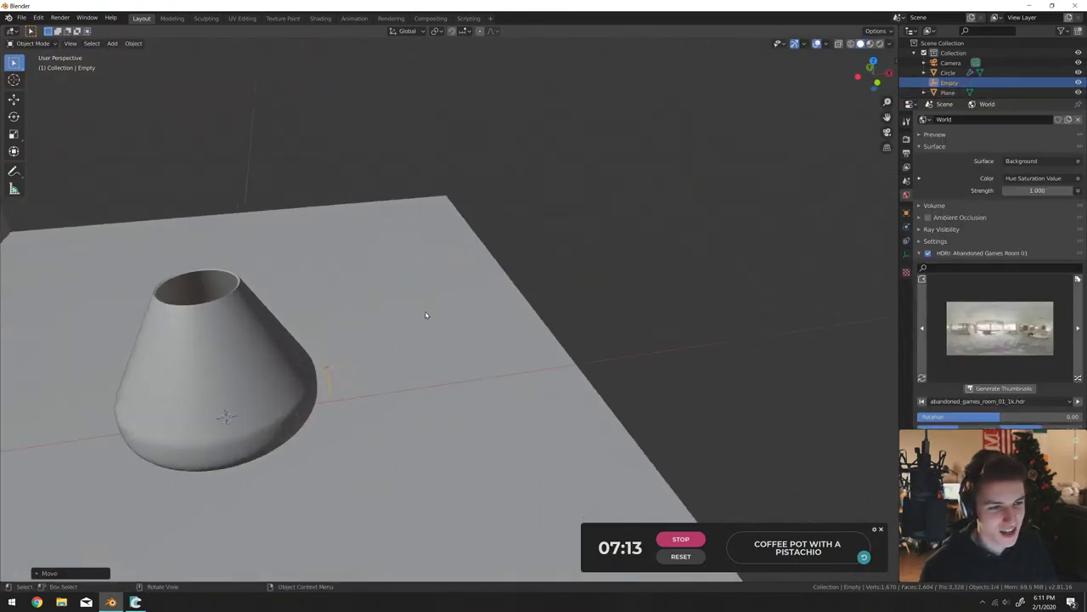
{"action": "middle_click_drag", "start_coordinate": [413, 303], "coordinate": [442, 306]}
{"action": "key", "text": "g"}
{"action": "left_click", "coordinate": [426, 321]}
{"action": "scroll", "coordinate": [433, 322], "scroll_direction": "down", "scroll_amount": 5}
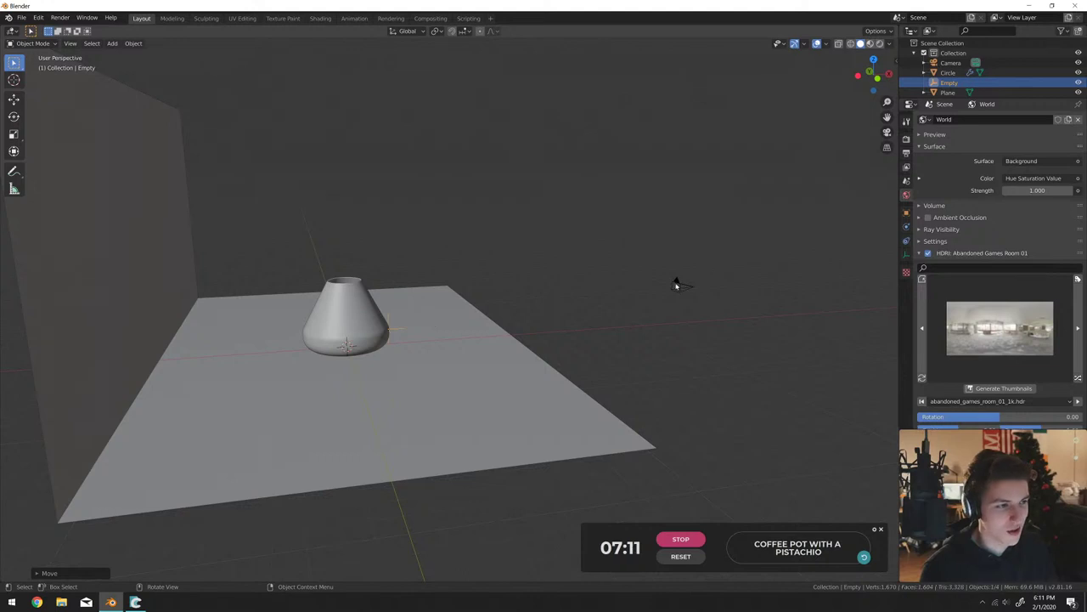
Enable the camera's depth of field with the Empty as its focus object.
{"action": "left_click", "coordinate": [676, 285]}
{"action": "left_click", "coordinate": [928, 290]}
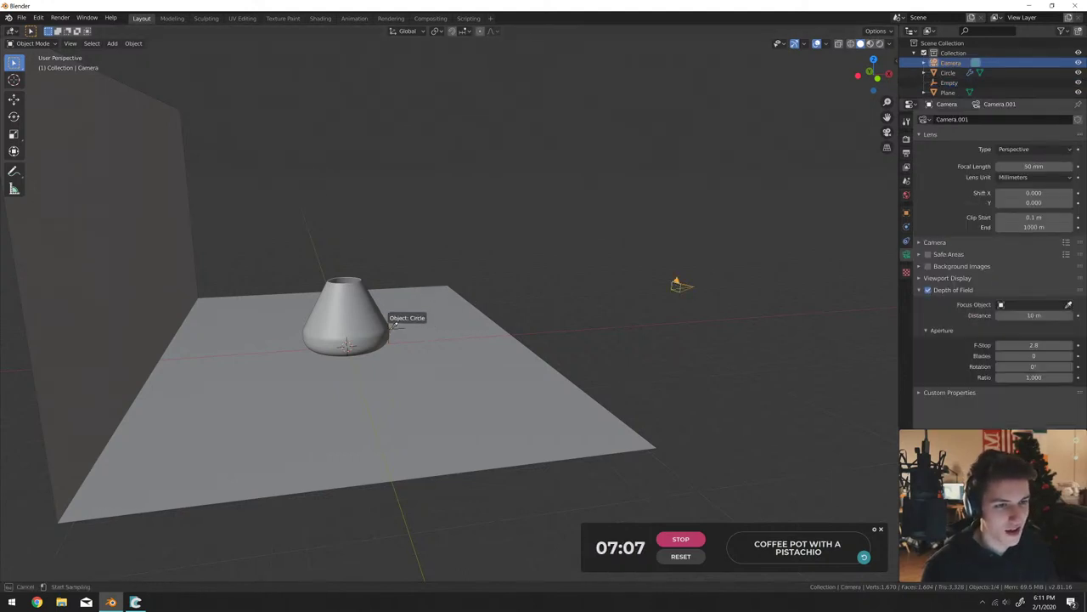
{"action": "left_click", "coordinate": [391, 327]}
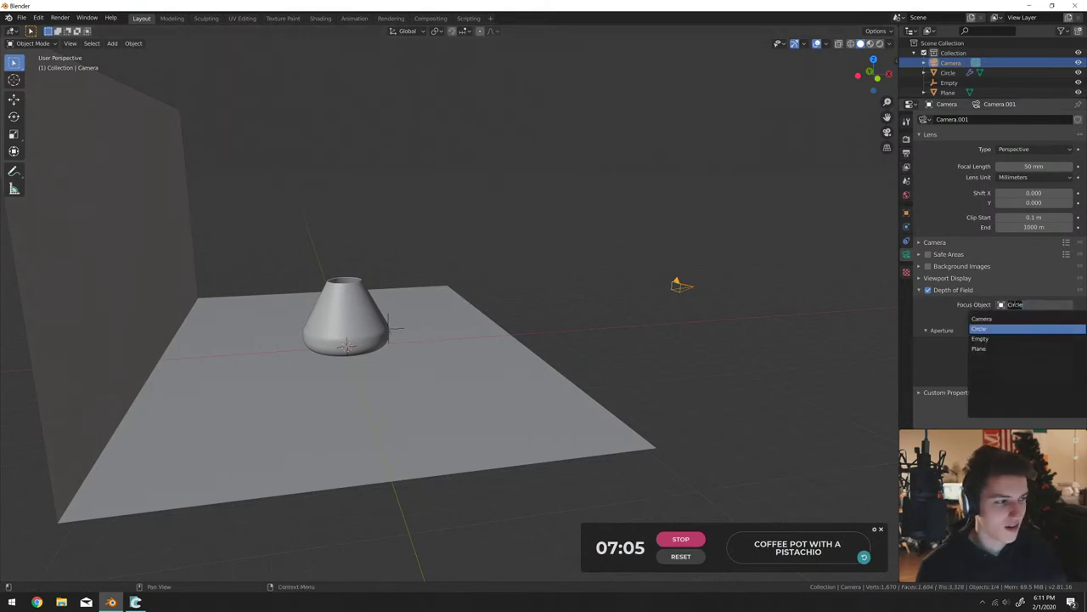
{"action": "left_click", "coordinate": [979, 338]}
{"action": "middle_click_drag", "start_coordinate": [442, 288], "coordinate": [405, 312]}
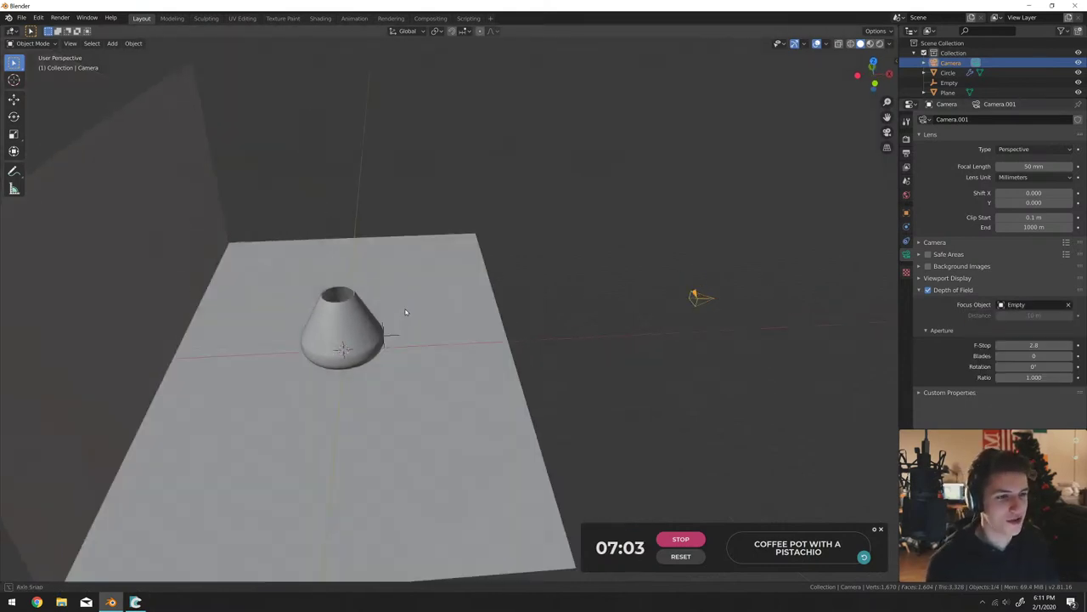
{"action": "key", "text": "KP_0"}
Preview the rendered view and lower the cone material's roughness to 0.010.
{"action": "key", "text": "z"}
{"action": "left_click", "coordinate": [419, 226]}
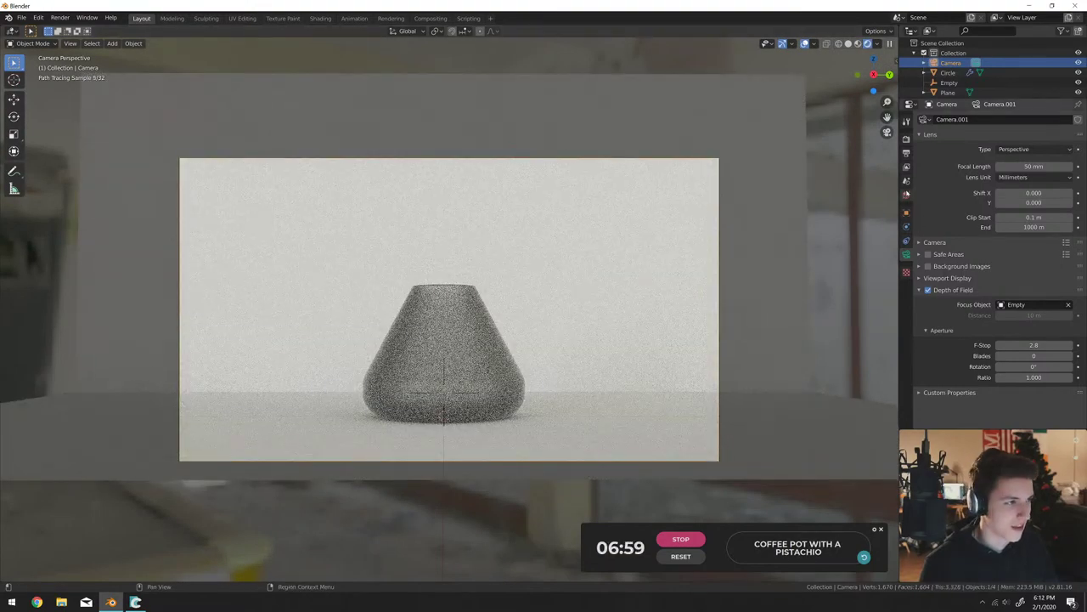
{"action": "left_click", "coordinate": [948, 72]}
{"action": "left_click", "coordinate": [906, 295]}
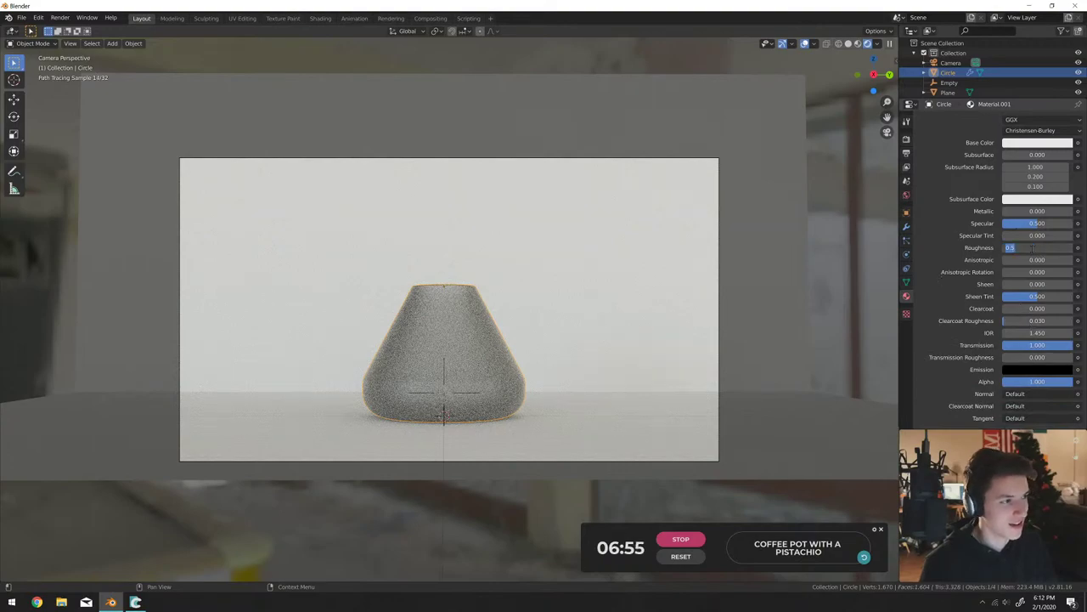
{"action": "left_click_drag", "start_coordinate": [1032, 247], "coordinate": [1011, 247]}
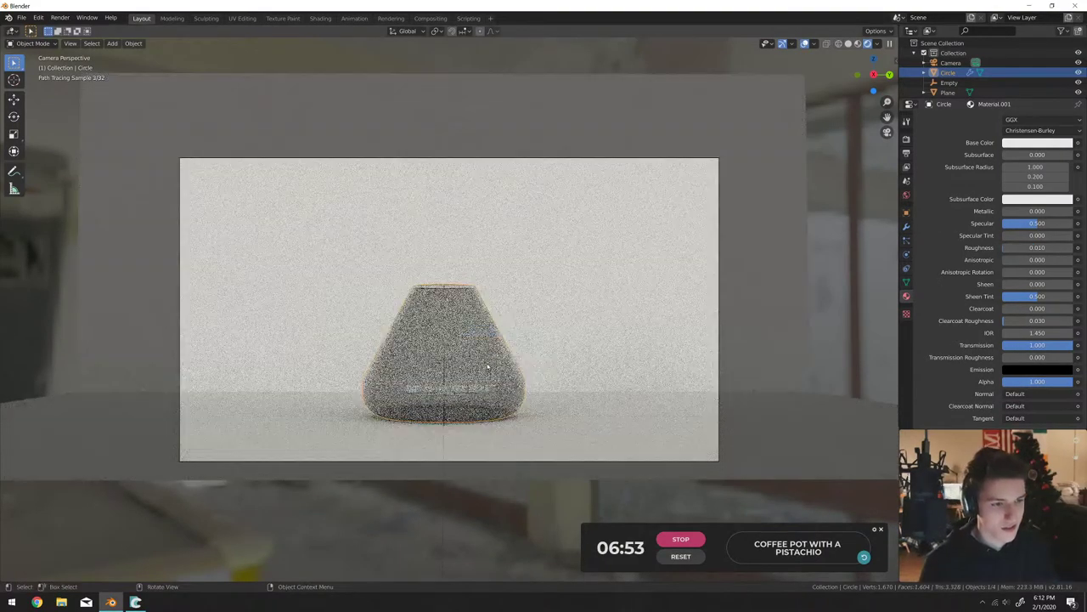
Return the viewport to solid shading and bring up the Add > Mesh menu.
{"action": "key", "text": "z"}
{"action": "left_click", "coordinate": [556, 357]}
{"action": "middle_click_drag", "start_coordinate": [556, 357], "coordinate": [340, 242]}
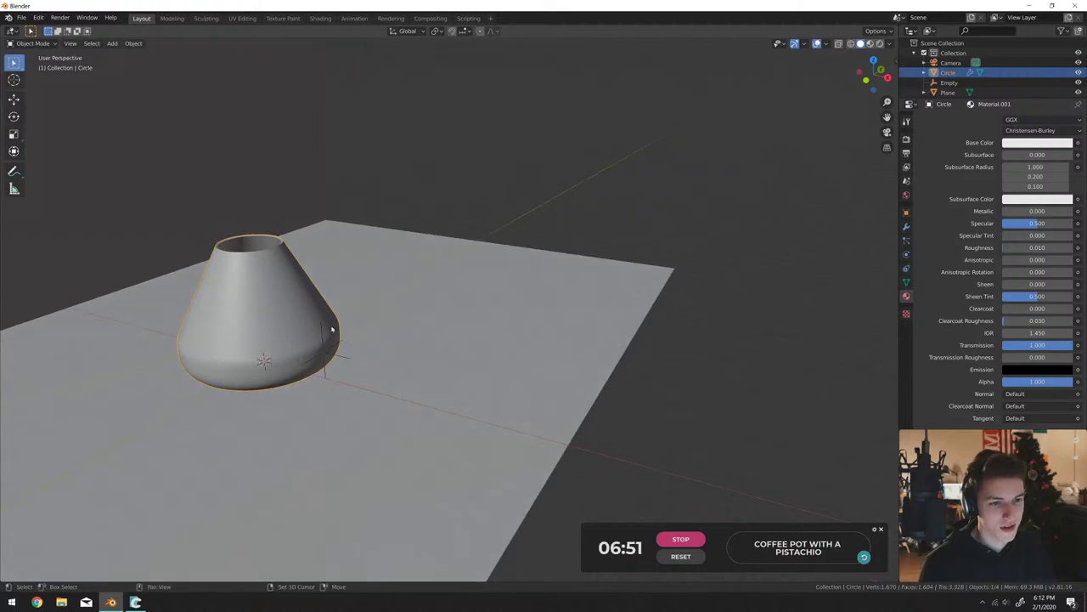
{"action": "key", "text": "shift+a"}
{"action": "mouse_move", "coordinate": [331, 239]}
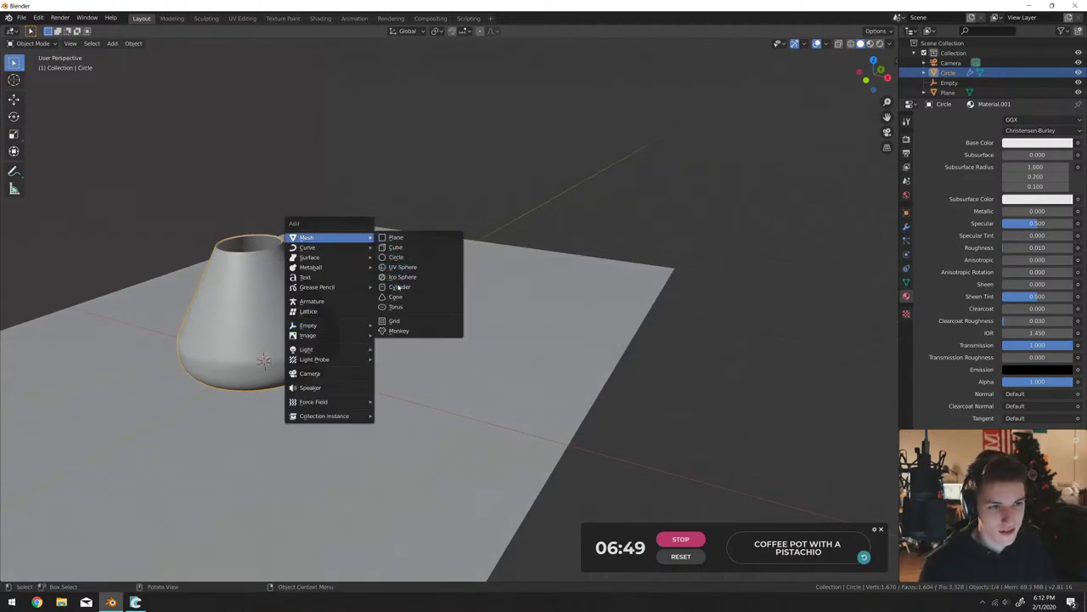
Add a cylinder, lower it along Z and widen it to ring the pot's base.
{"action": "left_click", "coordinate": [399, 287]}
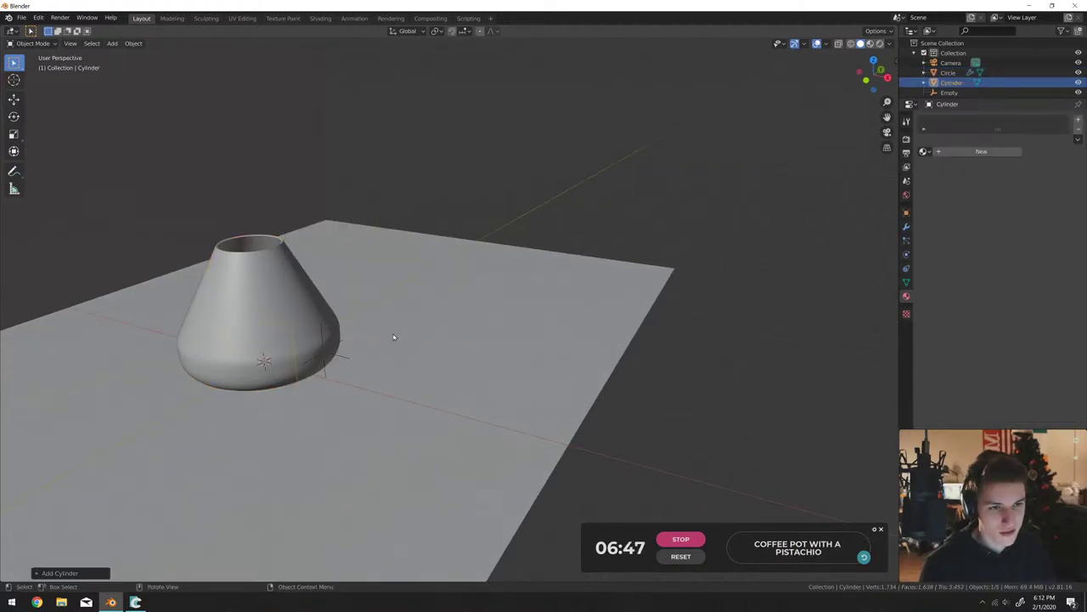
{"action": "key", "text": "s"}
{"action": "left_click", "coordinate": [621, 286]}
{"action": "key", "text": "KP_Decimal"}
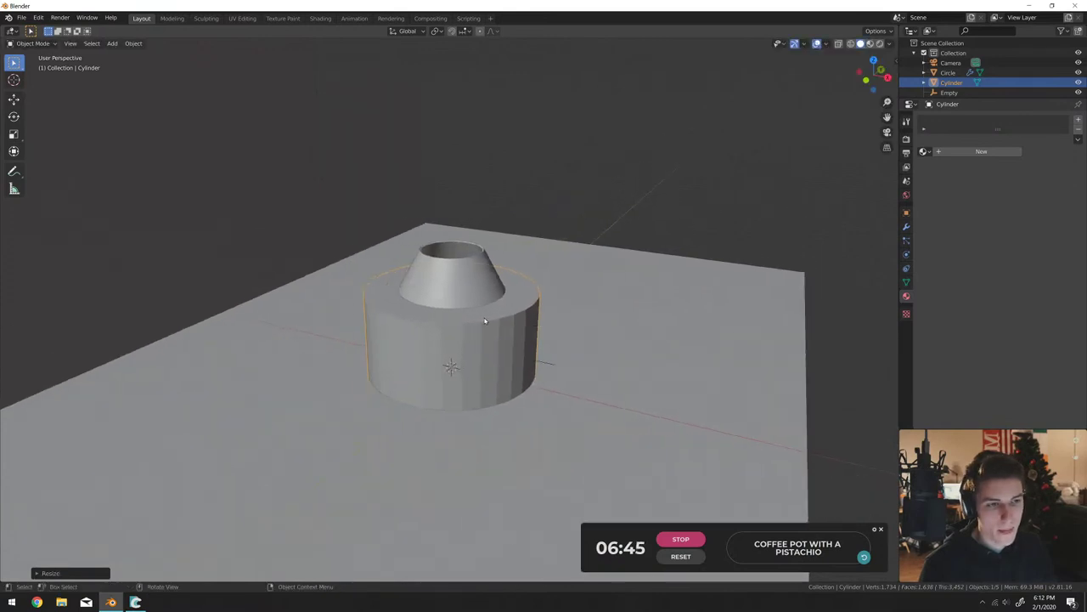
{"action": "scroll", "coordinate": [485, 321], "scroll_direction": "up", "scroll_amount": 5}
{"action": "key", "text": "s"}
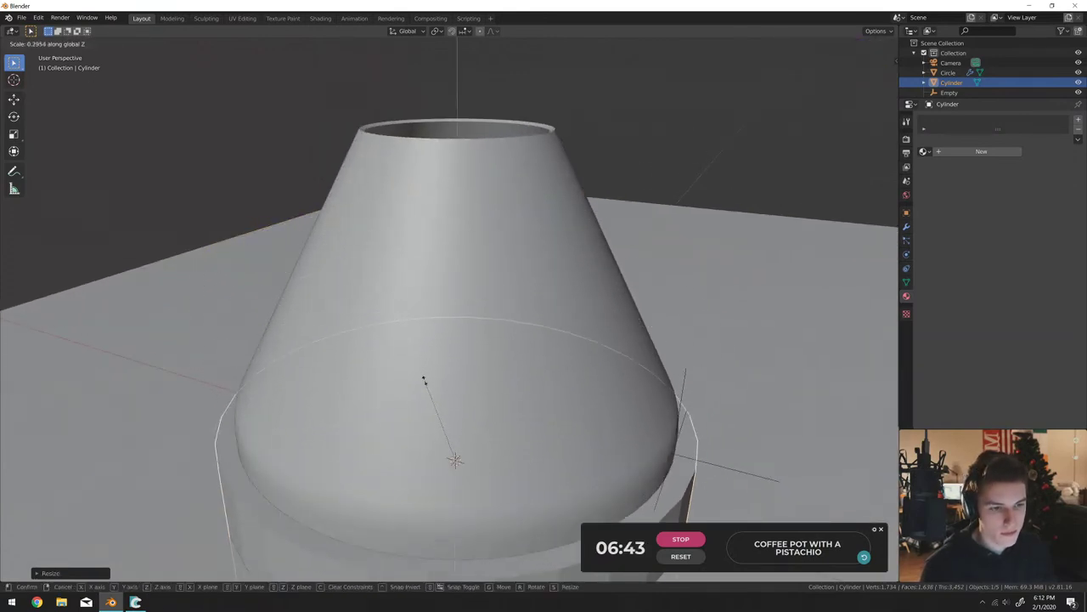
{"action": "key", "text": "Escape"}
{"action": "key", "text": "g"}
{"action": "left_click", "coordinate": [434, 254]}
{"action": "scroll", "coordinate": [434, 254], "scroll_direction": "down", "scroll_amount": 6}
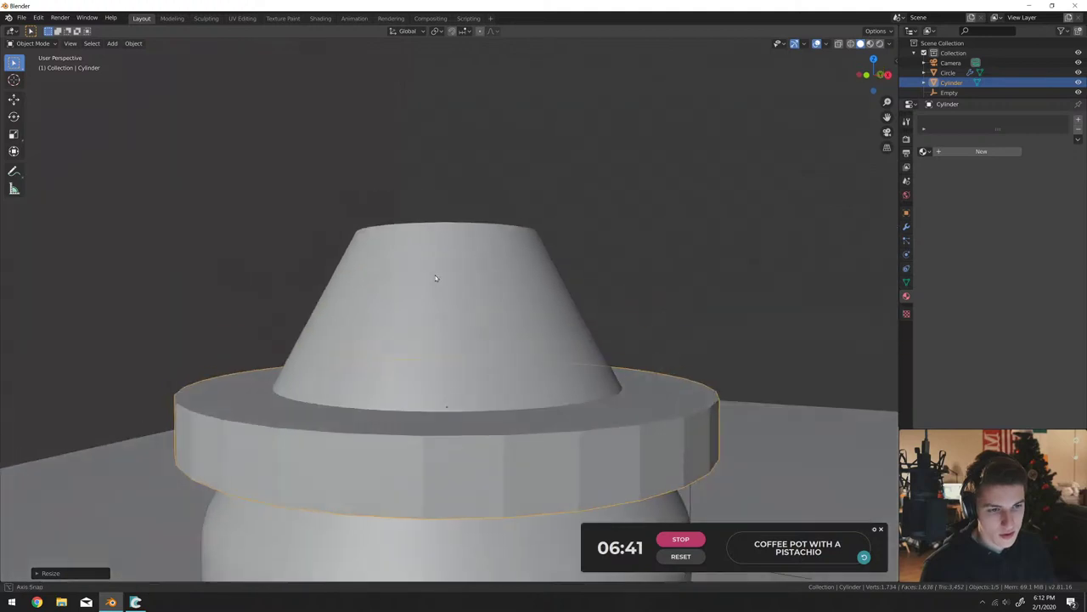
{"action": "key", "text": "g"}
{"action": "key", "text": "z"}
{"action": "left_click", "coordinate": [435, 350]}
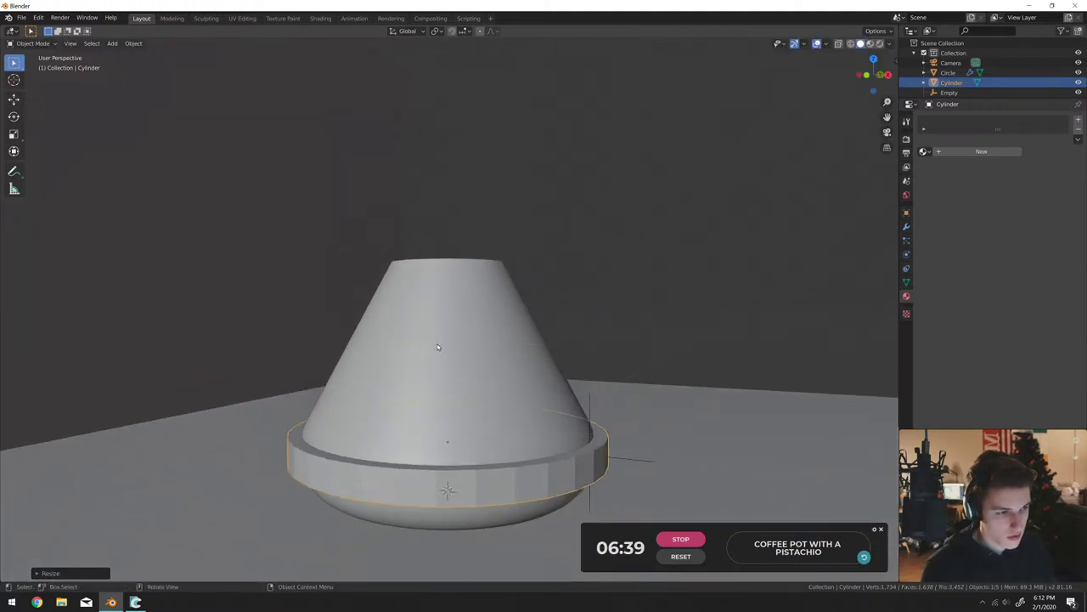
{"action": "key", "text": "s"}
{"action": "left_click", "coordinate": [752, 436]}
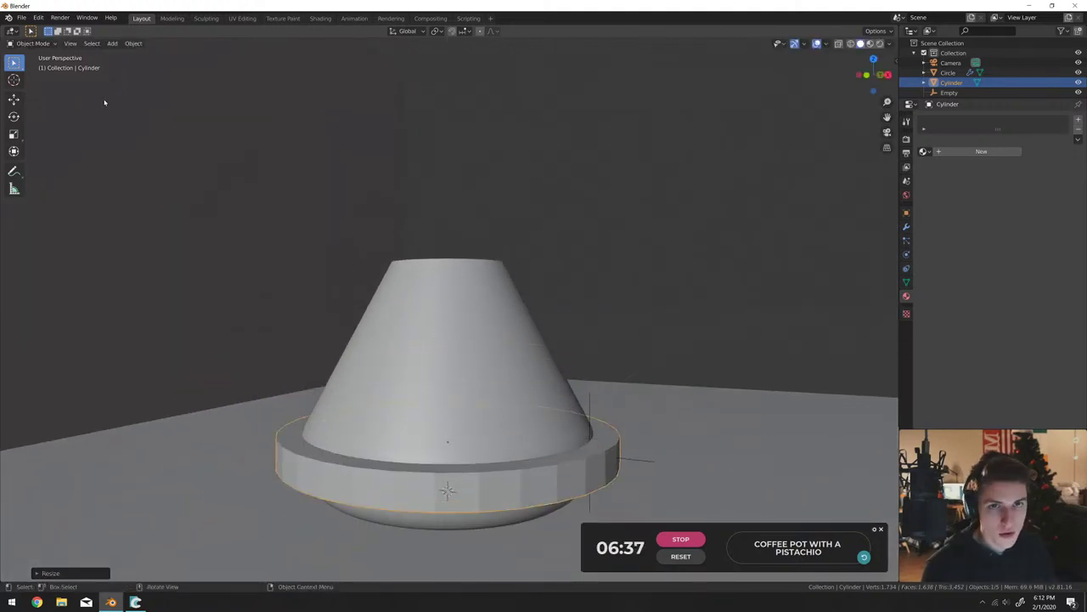
Delete the band's top face in Edit Mode, leaving an open ring.
{"action": "key", "text": "Tab"}
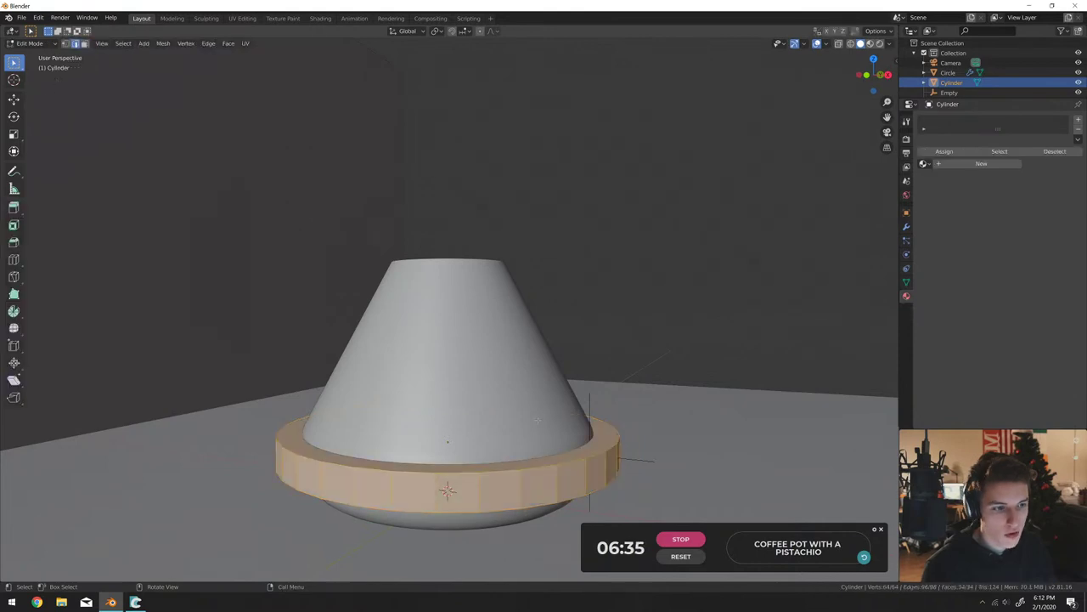
{"action": "left_click", "coordinate": [84, 43]}
{"action": "left_click", "coordinate": [570, 419]}
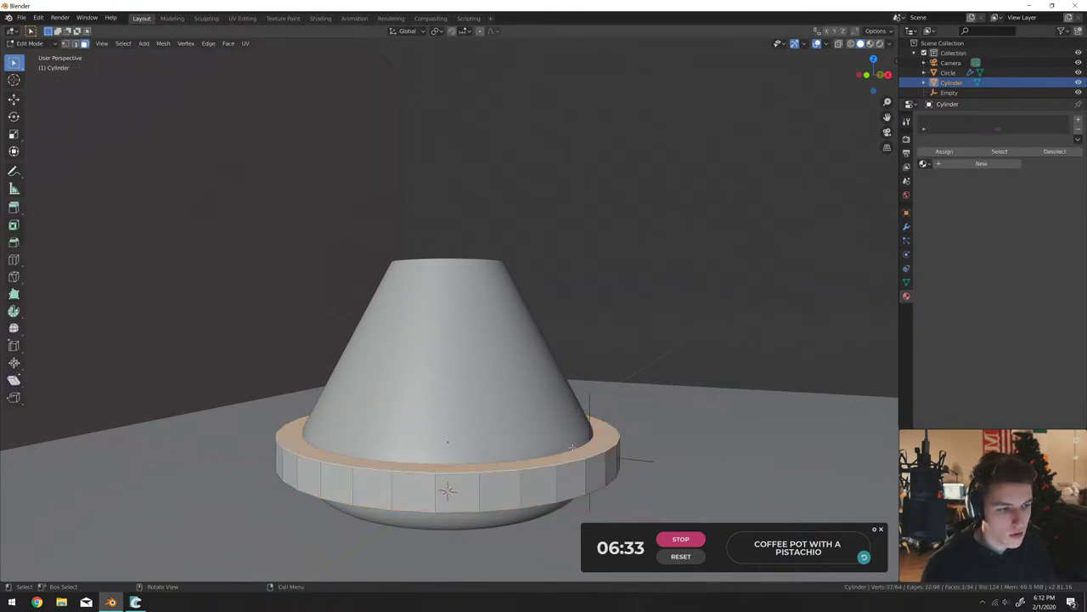
{"action": "key", "text": "x"}
{"action": "left_click", "coordinate": [573, 450]}
{"action": "middle_click_drag", "start_coordinate": [573, 450], "coordinate": [474, 445]}
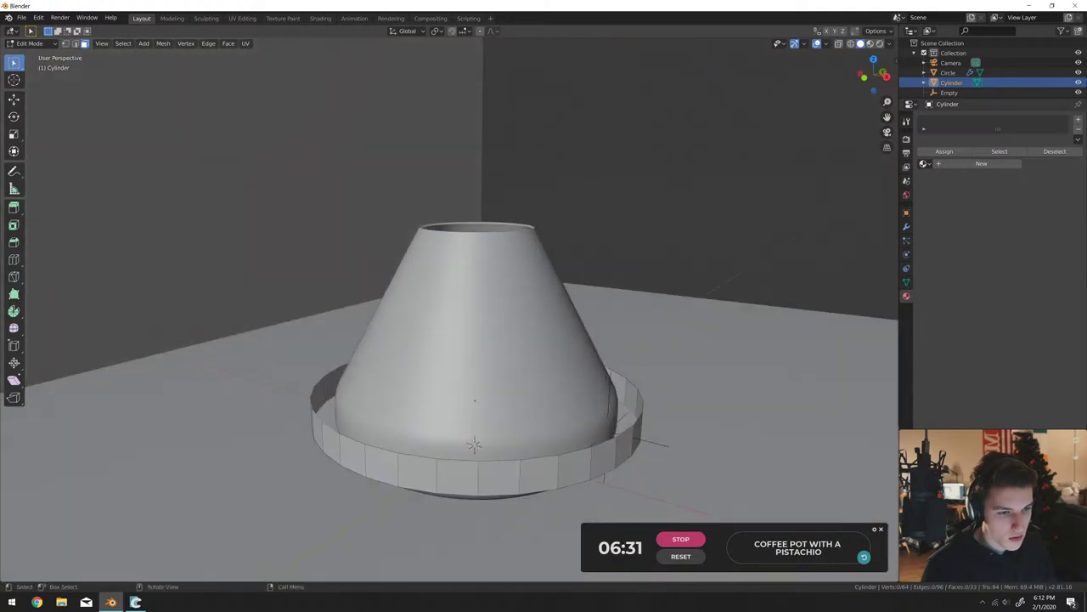
Shrink the band to wrap snugly around the cone's lower body.
{"action": "key", "text": "Tab"}
{"action": "key", "text": "s"}
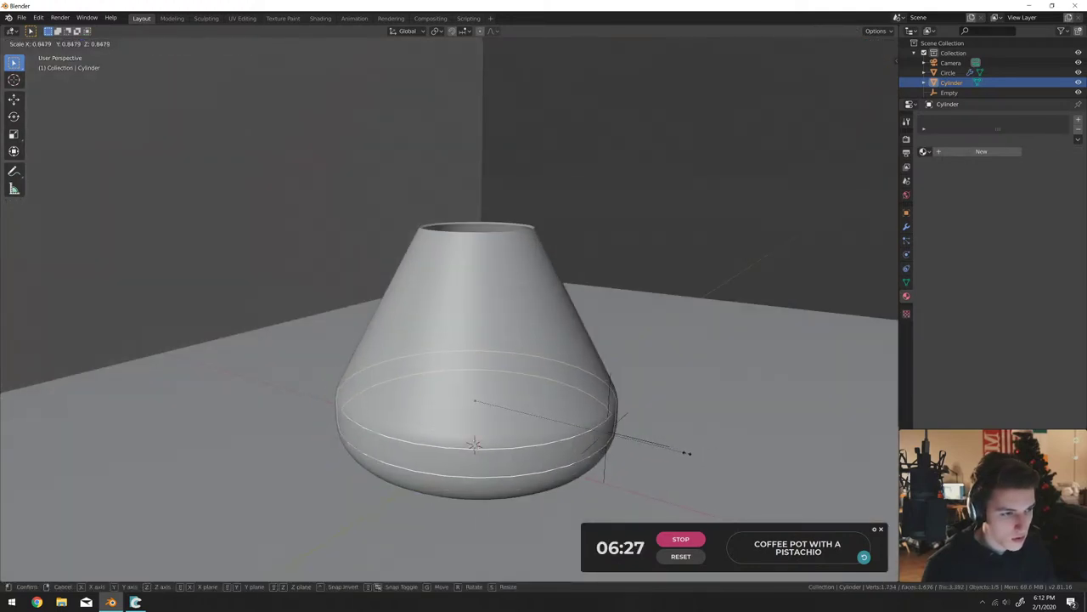
{"action": "left_click", "coordinate": [688, 452]}
{"action": "left_click", "coordinate": [676, 447]}
{"action": "left_click", "coordinate": [633, 434]}
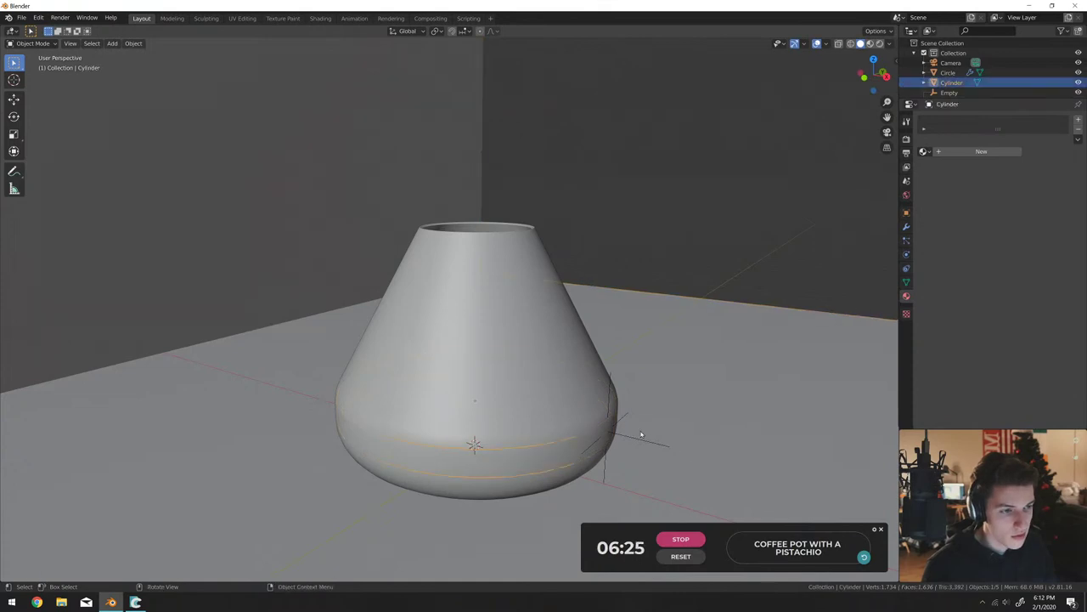
{"action": "key", "text": "Tab"}
{"action": "key", "text": "Tab"}
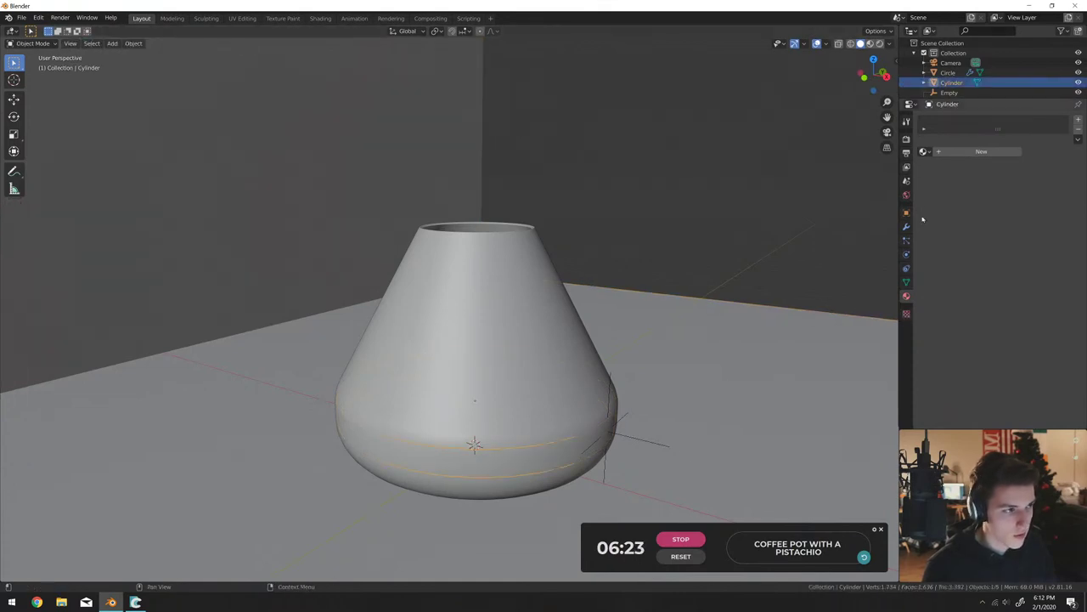
{"action": "left_click", "coordinate": [906, 226]}
{"action": "left_click", "coordinate": [945, 119]}
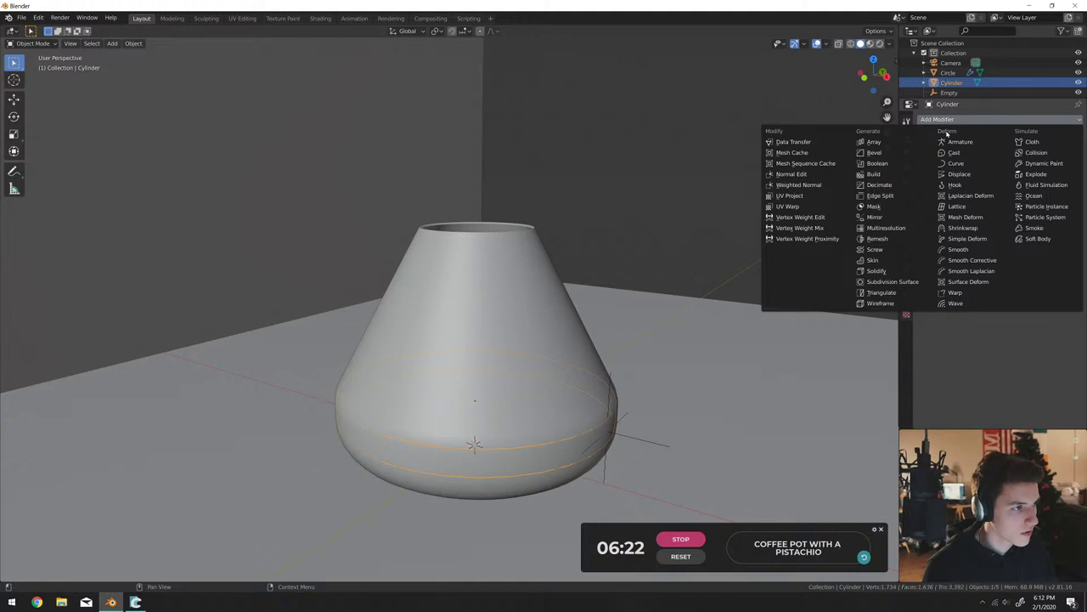
Add a Solidify modifier with 0.028 m thickness and slightly resize the band.
{"action": "left_click", "coordinate": [876, 271]}
{"action": "key", "text": "Tab"}
{"action": "key", "text": "s"}
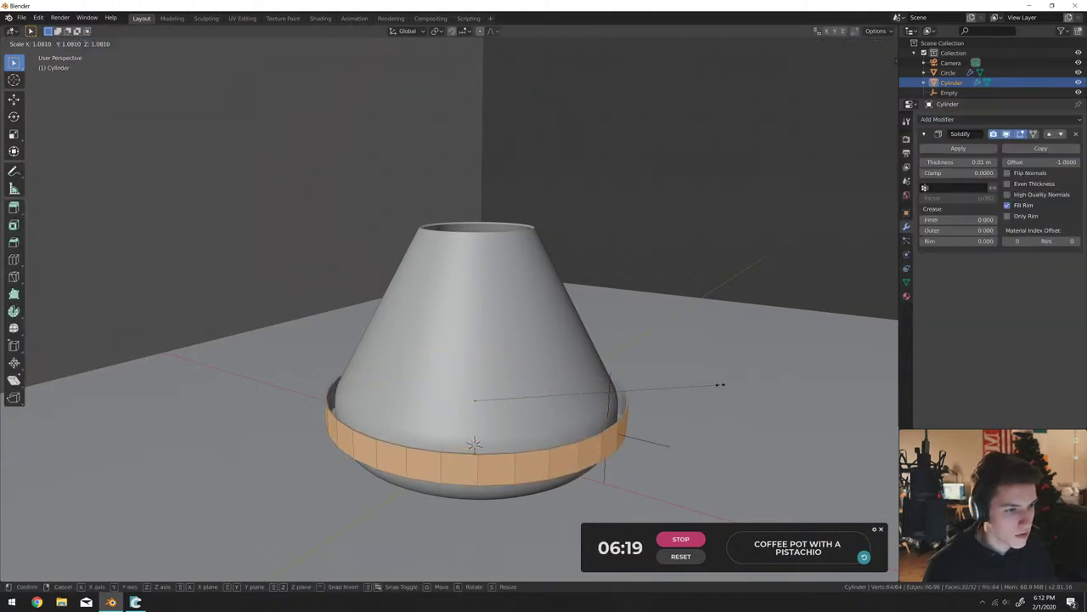
{"action": "left_click", "coordinate": [636, 429]}
{"action": "mouse_move", "coordinate": [968, 162]}
{"action": "left_mouse_down"}
{"action": "mouse_move", "coordinate": [986, 162]}
{"action": "mouse_move", "coordinate": [952, 161]}
{"action": "left_mouse_up"}
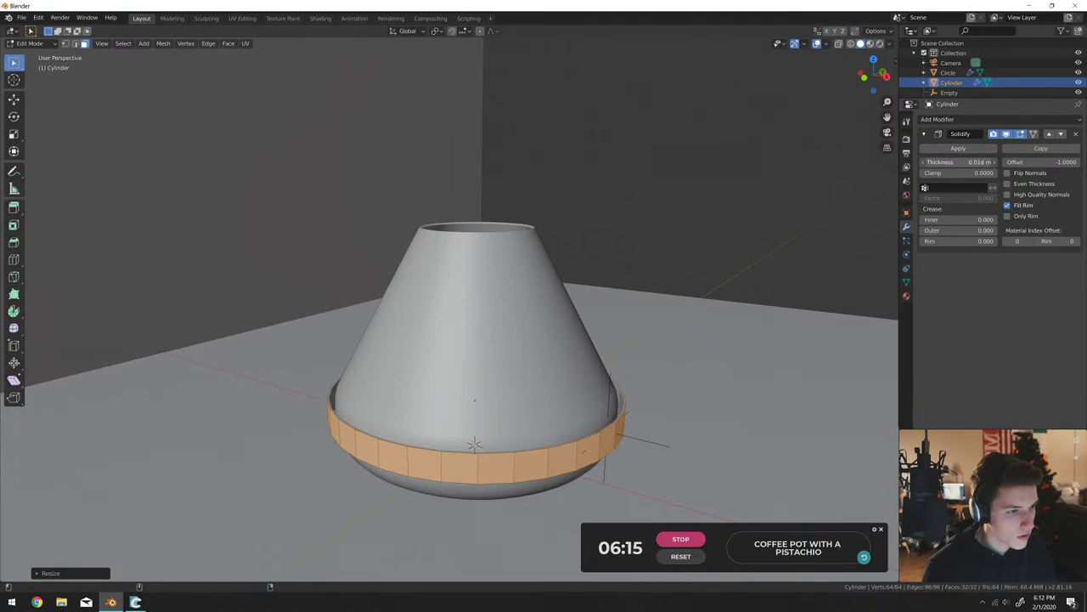
{"action": "key", "text": "Tab"}
{"action": "key", "text": "s"}
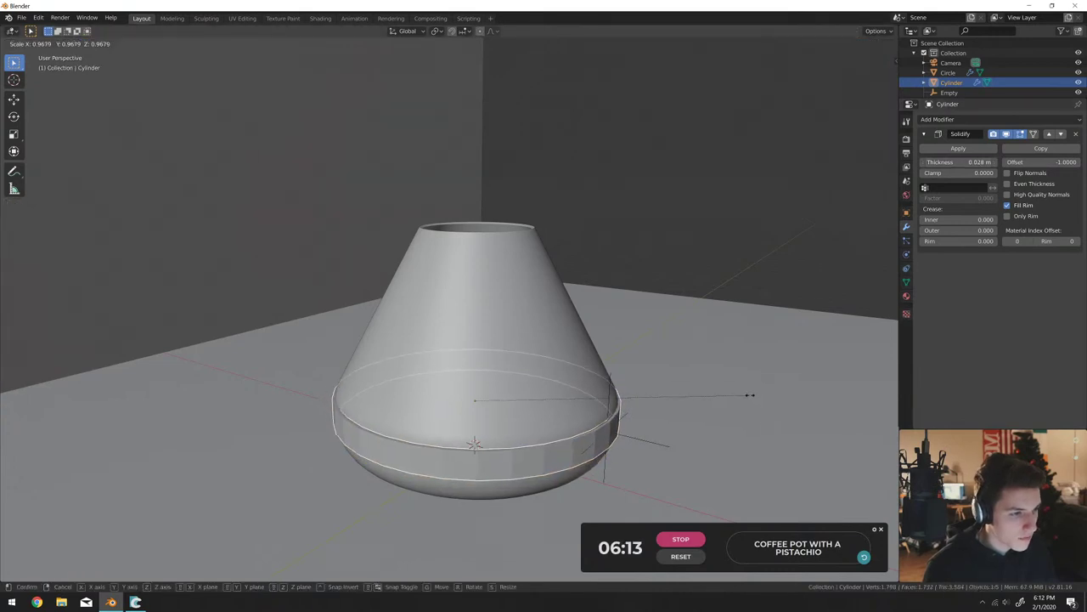
{"action": "left_click", "coordinate": [750, 394]}
Shade the band smooth and enable Auto Smooth in its mesh data.
{"action": "middle_click_drag", "start_coordinate": [636, 393], "coordinate": [764, 393]}
{"action": "scroll", "coordinate": [713, 424], "scroll_direction": "up", "scroll_amount": 3}
{"action": "scroll", "coordinate": [765, 393], "scroll_direction": "down", "scroll_amount": 4}
{"action": "right_click", "coordinate": [620, 447]}
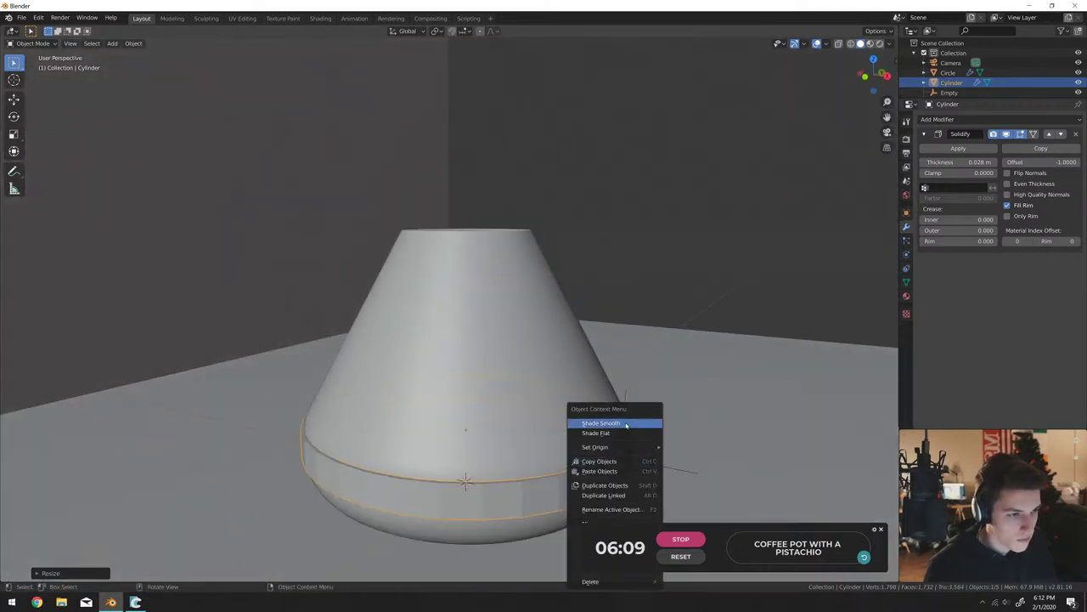
{"action": "left_click", "coordinate": [620, 424]}
{"action": "left_click", "coordinate": [905, 282]}
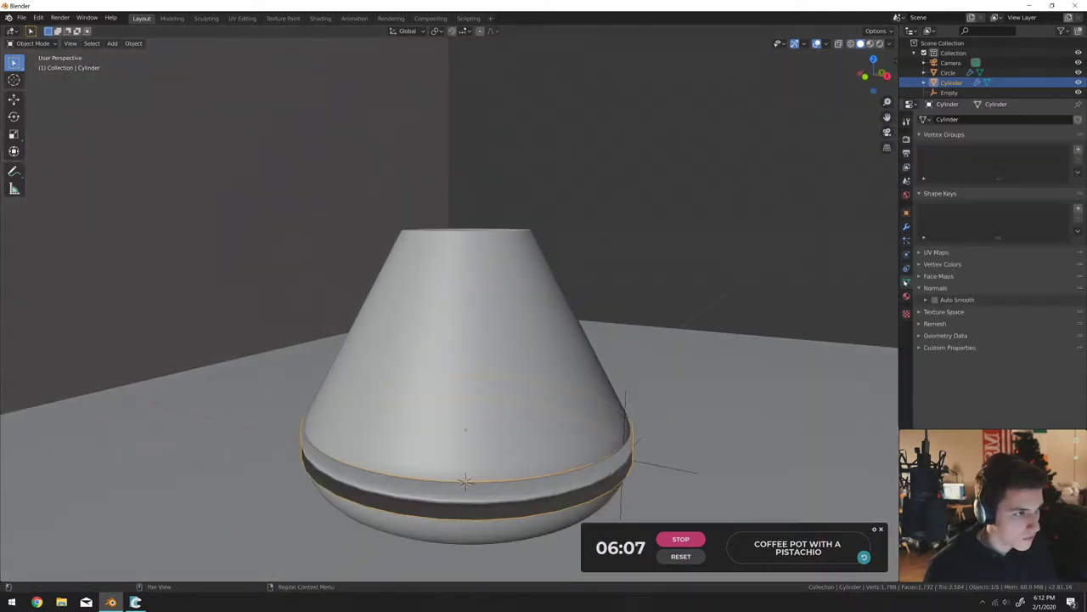
{"action": "left_click", "coordinate": [934, 300]}
Orbit and zoom to inspect the collar and the cone's open top.
{"action": "mouse_move", "coordinate": [561, 437]}
{"action": "middle_mouse_down"}
{"action": "mouse_move", "coordinate": [527, 450]}
{"action": "mouse_move", "coordinate": [397, 308]}
{"action": "mouse_move", "coordinate": [540, 376]}
{"action": "mouse_move", "coordinate": [517, 405]}
{"action": "mouse_move", "coordinate": [500, 364]}
{"action": "mouse_move", "coordinate": [522, 461]}
{"action": "middle_mouse_up"}
{"action": "scroll", "coordinate": [396, 308], "scroll_direction": "down", "scroll_amount": 3}
{"action": "scroll", "coordinate": [499, 364], "scroll_direction": "up", "scroll_amount": 4}
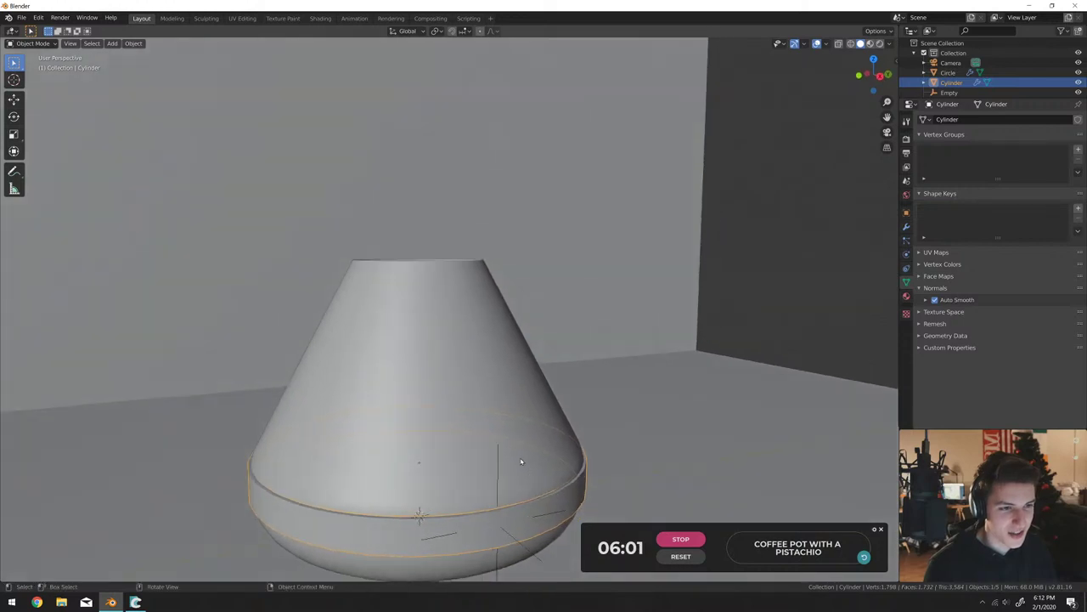
{"action": "scroll", "coordinate": [439, 372], "scroll_direction": "down", "scroll_amount": 3}
{"action": "middle_click_drag", "start_coordinate": [439, 372], "coordinate": [426, 316]}
{"action": "scroll", "coordinate": [438, 399], "scroll_direction": "up", "scroll_amount": 4}
Add a cylinder and move it up onto the cone's top.
{"action": "key", "text": "shift+a"}
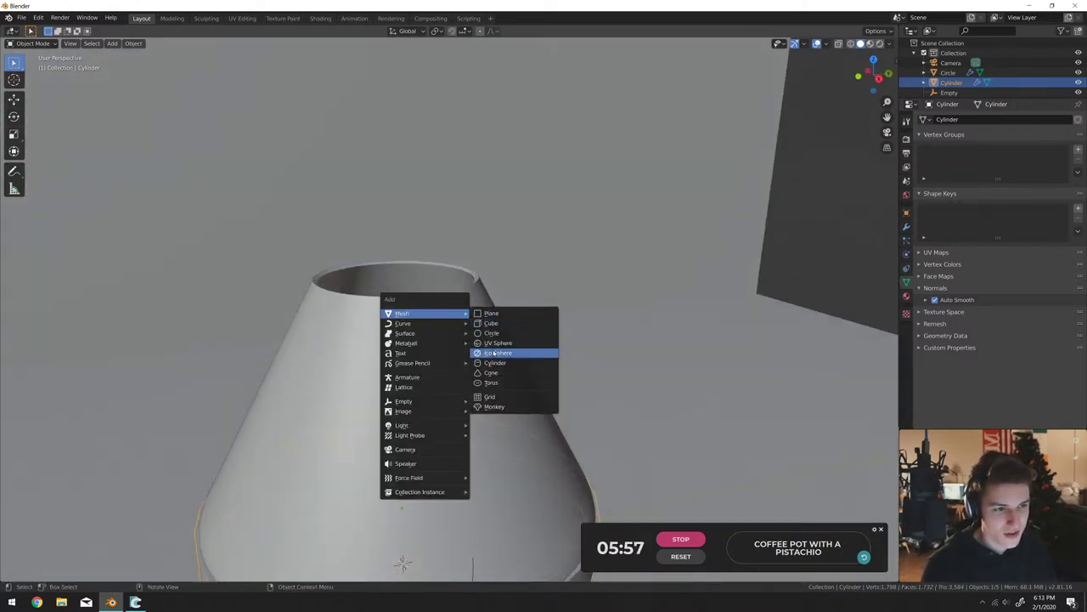
{"action": "left_click", "coordinate": [495, 363]}
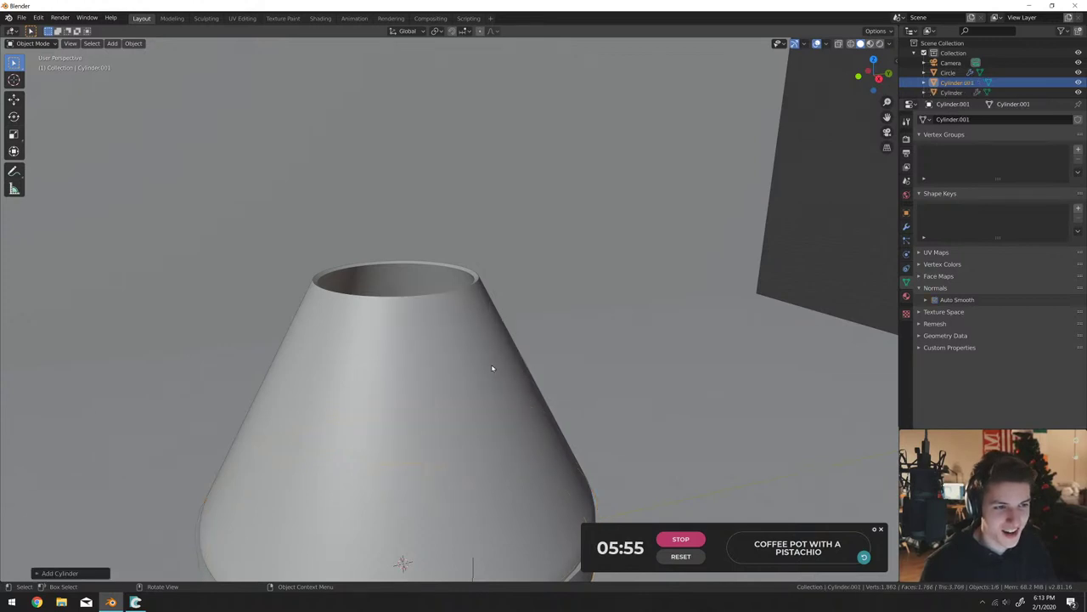
{"action": "scroll", "coordinate": [492, 368], "scroll_direction": "down", "scroll_amount": 3}
{"action": "key", "text": "g"}
{"action": "key", "text": "z"}
{"action": "left_click", "coordinate": [507, 286]}
Widen the cylinder, flatten it into a short neck and seat it on the cone.
{"action": "key", "text": "s"}
{"action": "left_click", "coordinate": [525, 286]}
{"action": "key", "text": "s"}
{"action": "key", "text": "z"}
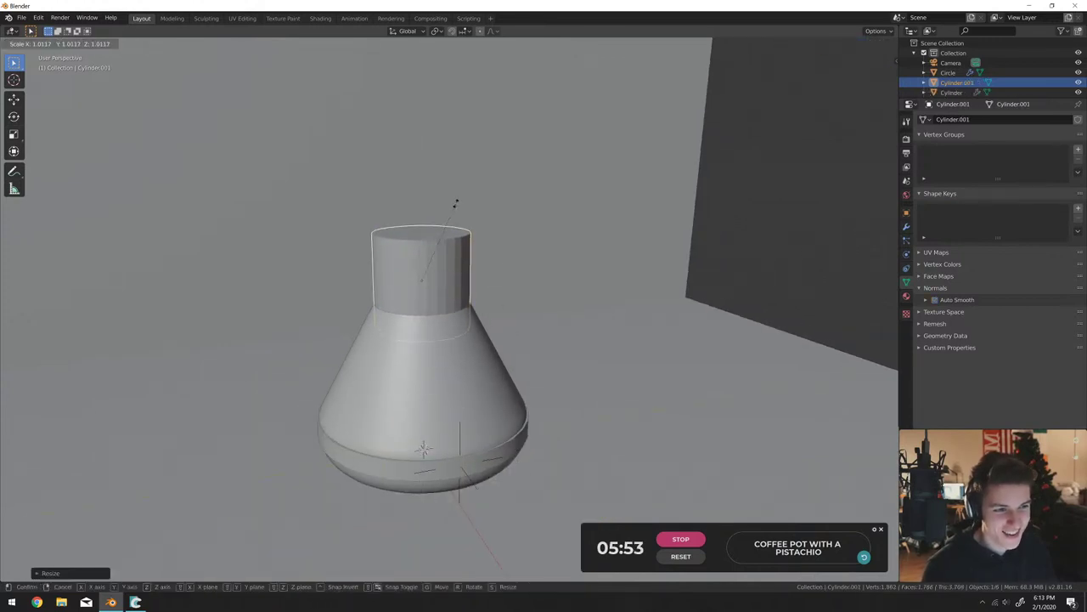
{"action": "left_click", "coordinate": [456, 255]}
{"action": "middle_click_drag", "start_coordinate": [450, 263], "coordinate": [510, 273]}
{"action": "key", "text": "g"}
{"action": "left_click", "coordinate": [438, 246]}
{"action": "scroll", "coordinate": [517, 266], "scroll_direction": "up", "scroll_amount": 3}
In top view with proportional editing, pull the neck's rim out along Y into a spout.
{"action": "key", "text": "Tab"}
{"action": "middle_click_drag", "start_coordinate": [496, 567], "coordinate": [488, 544]}
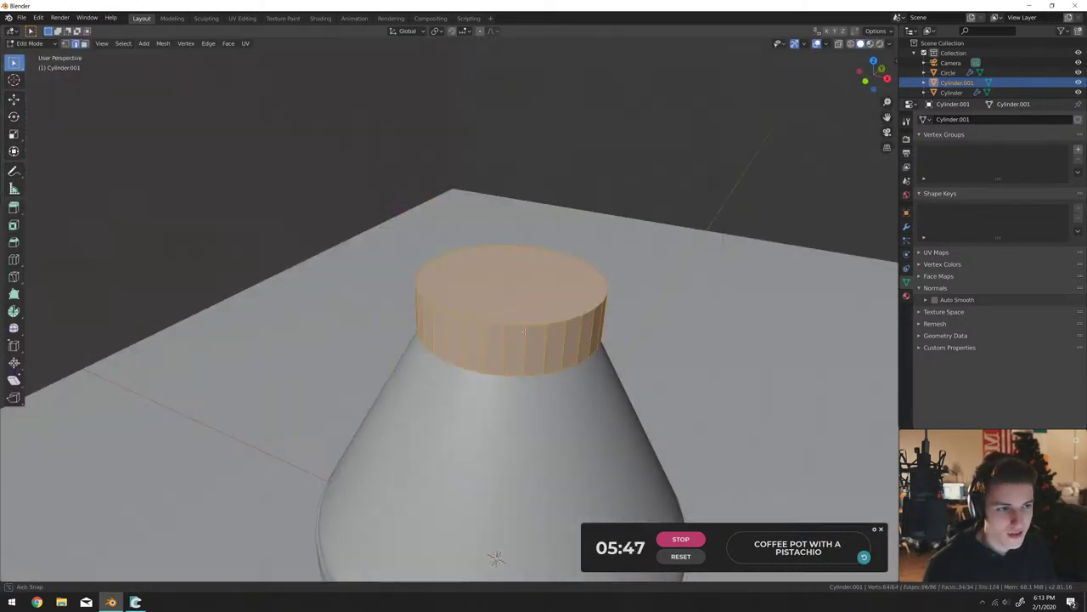
{"action": "key", "text": "KP_7"}
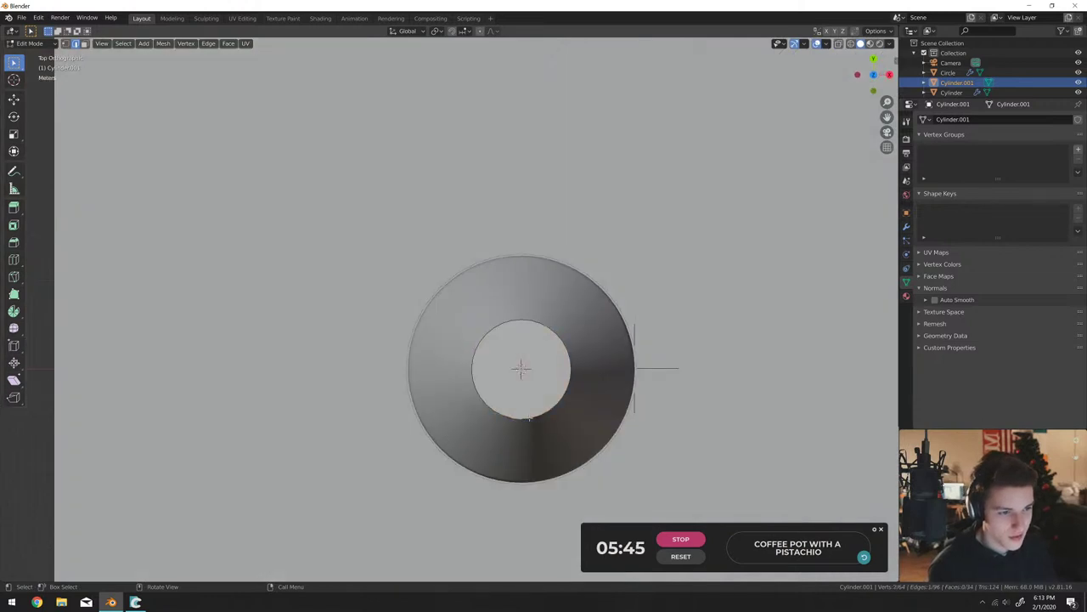
{"action": "scroll", "coordinate": [511, 390], "scroll_direction": "up", "scroll_amount": 4}
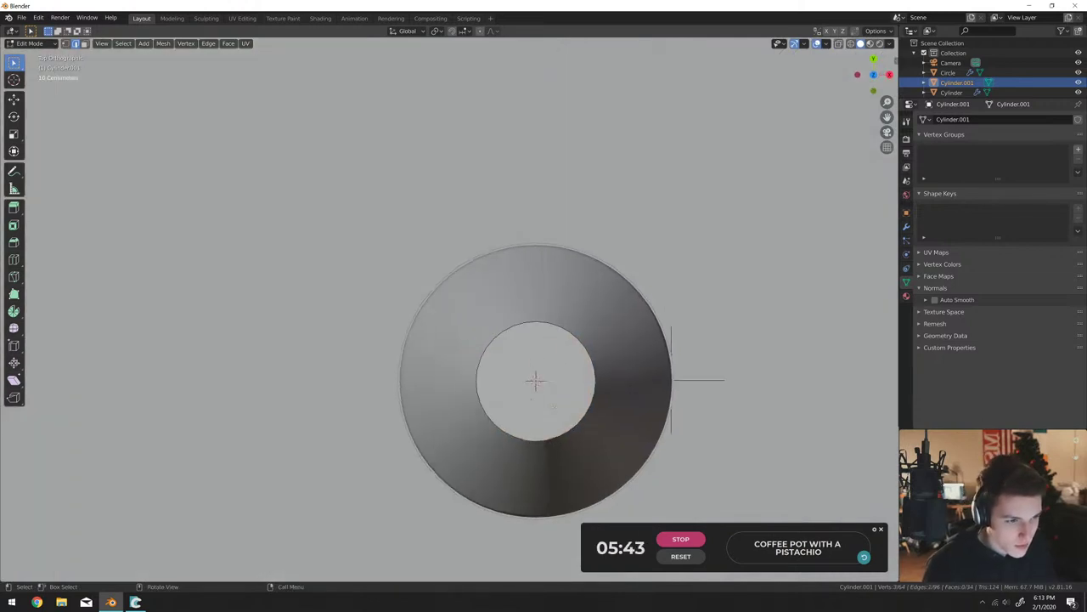
{"action": "key", "text": "g"}
{"action": "key", "text": "y"}
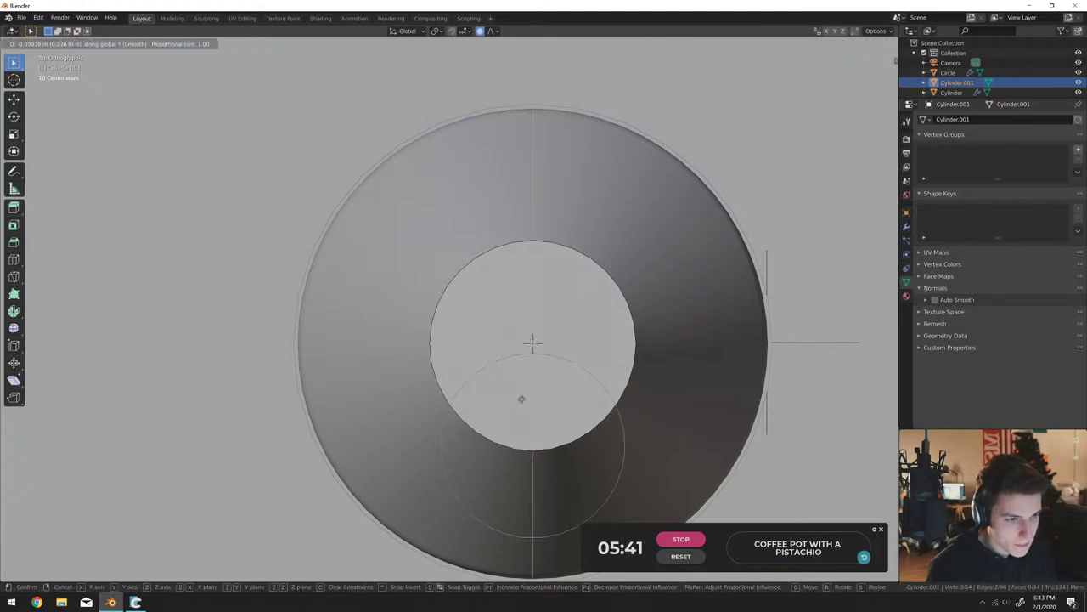
{"action": "left_click", "coordinate": [518, 438]}
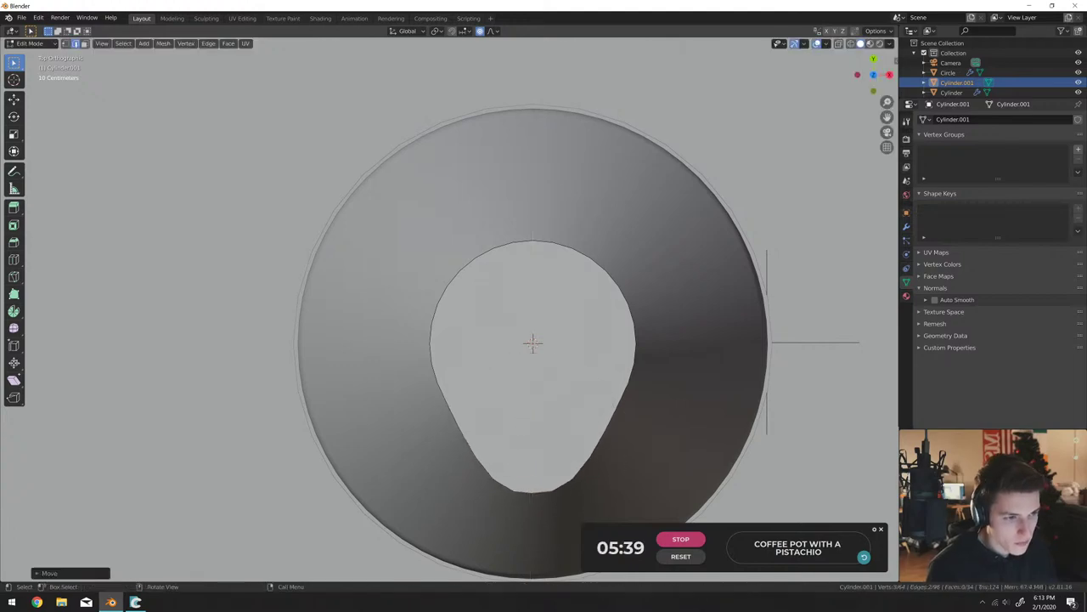
{"action": "middle_click_drag", "start_coordinate": [518, 438], "coordinate": [426, 285]}
Round the neck's underside loop into a circle and widen it.
{"action": "key", "text": "Tab"}
{"action": "key", "text": "Tab"}
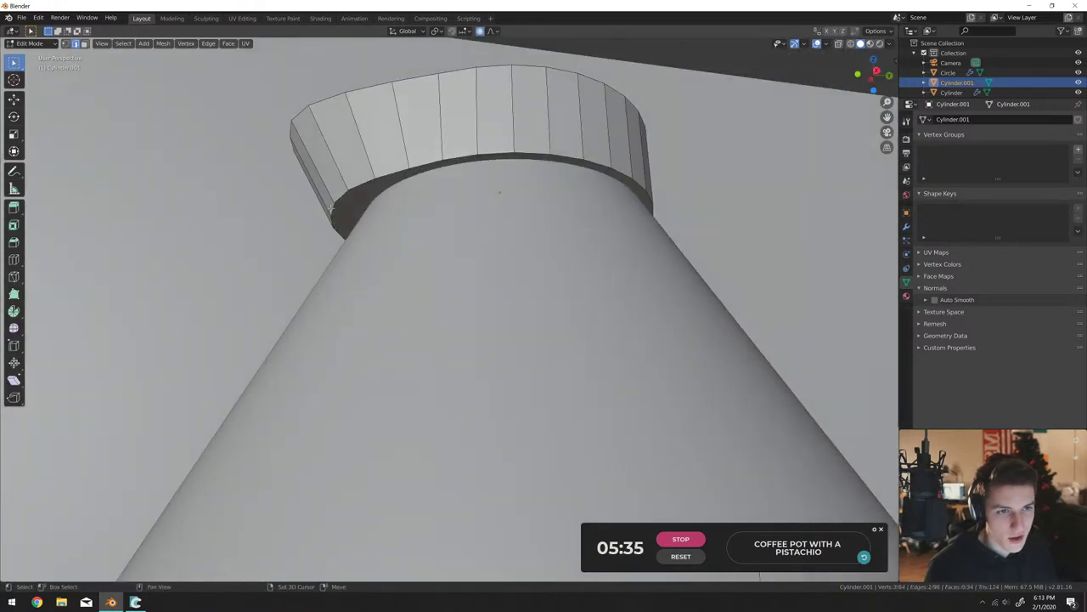
{"action": "middle_click_drag", "start_coordinate": [330, 219], "coordinate": [422, 194]}
{"action": "left_click", "coordinate": [423, 194], "text": "alt"}
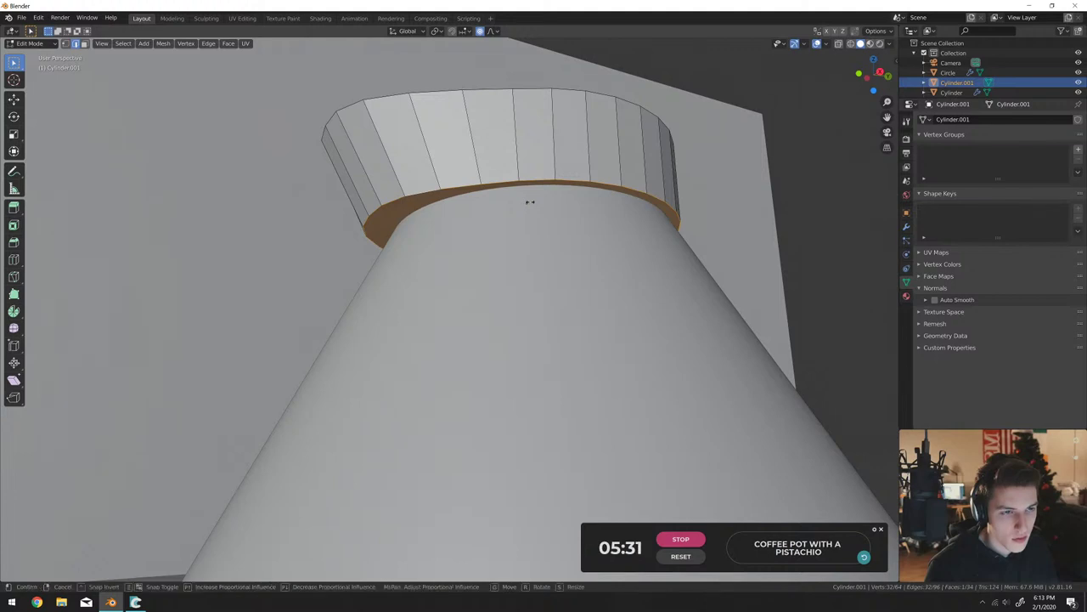
{"action": "key", "text": "shift+alt+s"}
{"action": "left_click", "coordinate": [464, 219]}
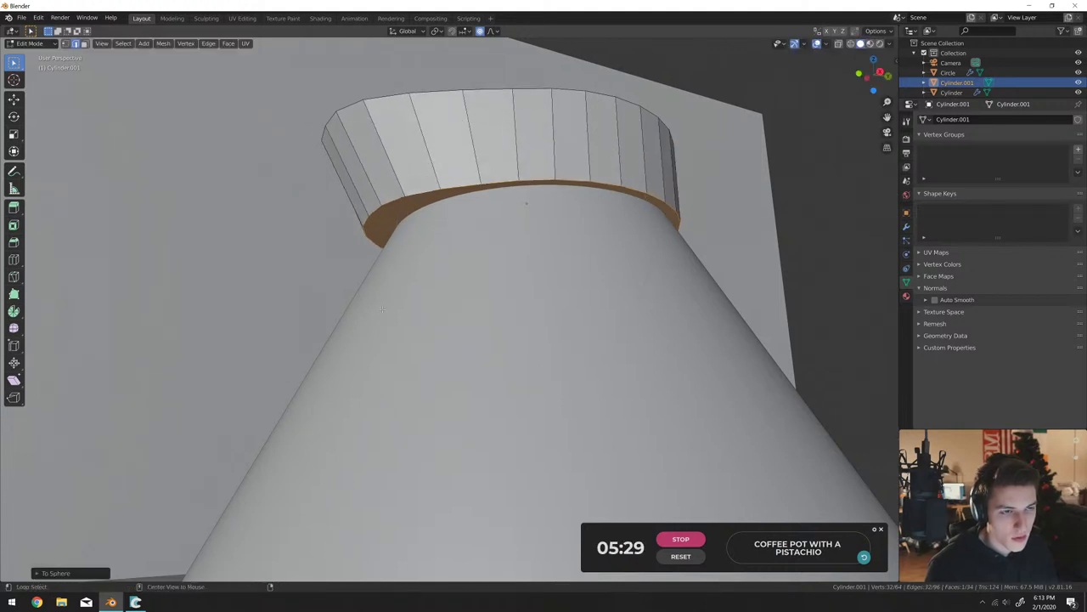
{"action": "key", "text": "s"}
{"action": "left_click", "coordinate": [797, 216]}
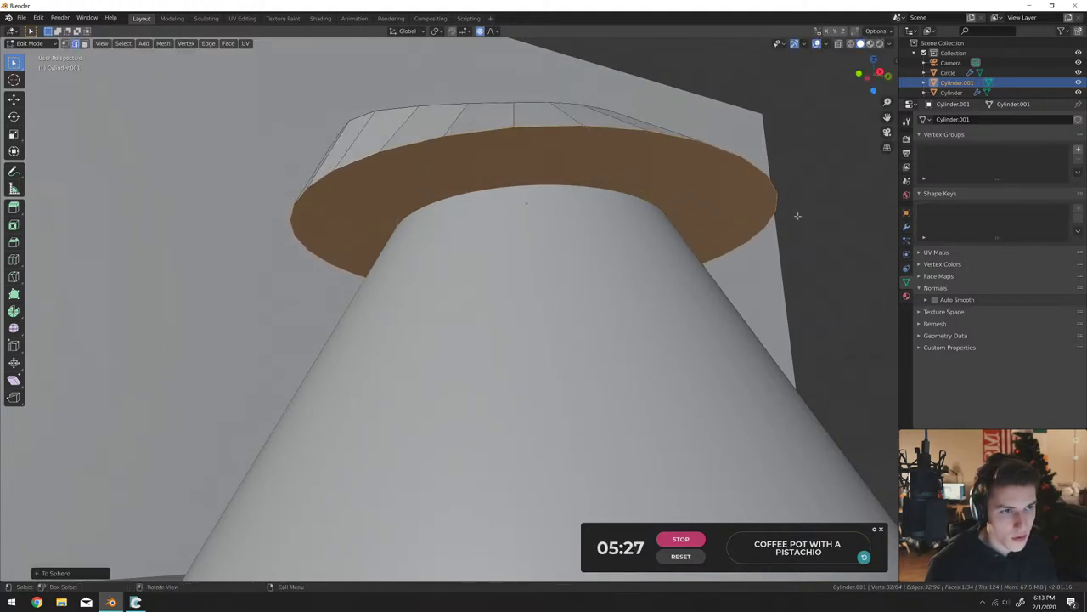
Undo the oversized loop resize, re-round the underside loop, and return to Object Mode.
{"action": "key", "text": "s"}
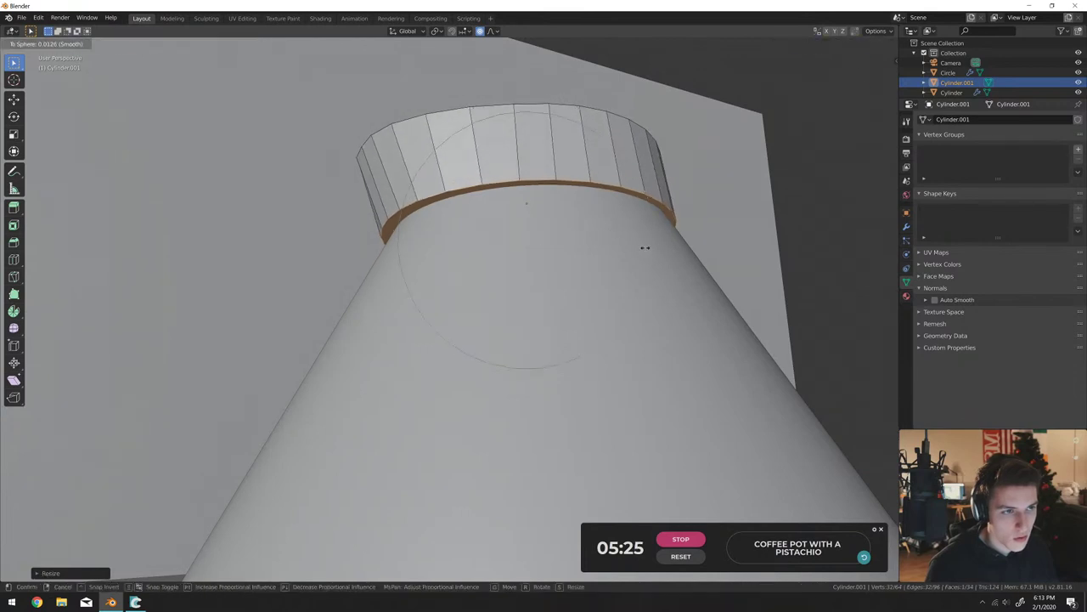
{"action": "left_click", "coordinate": [701, 224]}
{"action": "key", "text": "ctrl+z"}
{"action": "key", "text": "ctrl+z"}
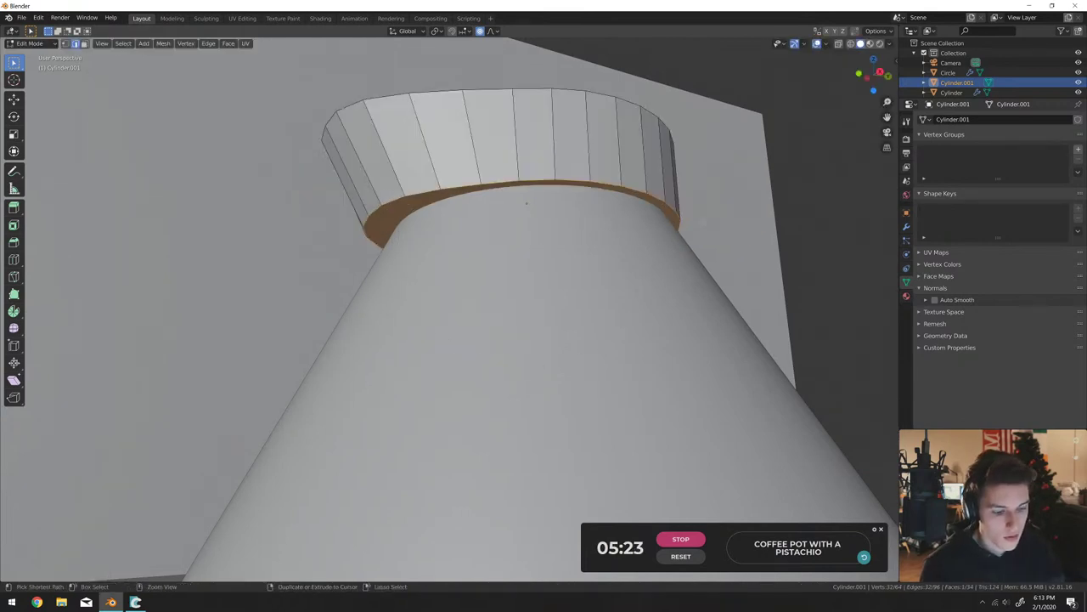
{"action": "key", "text": "shift+alt+s"}
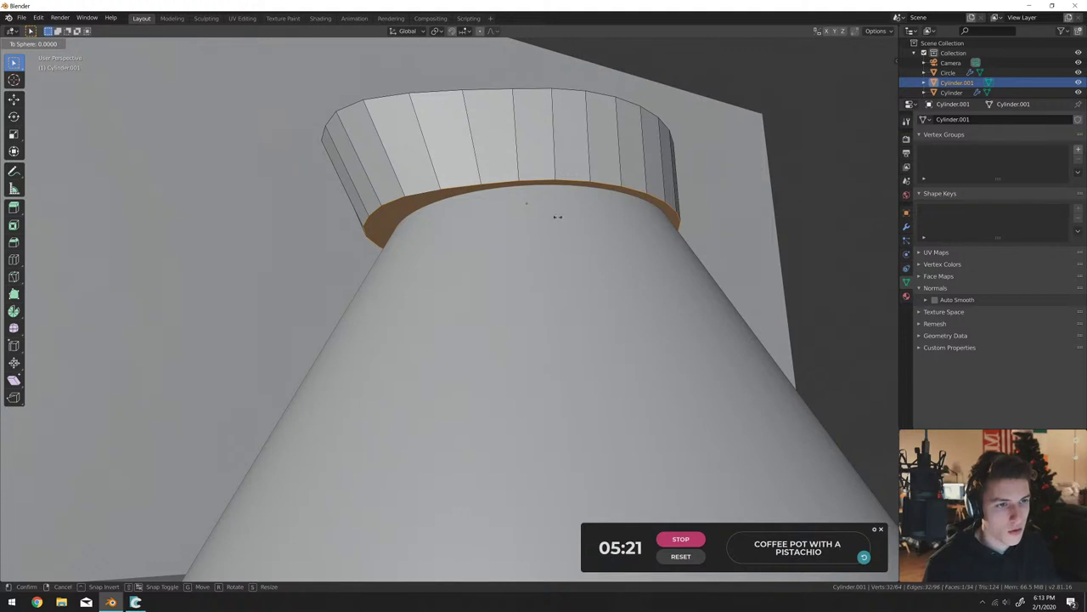
{"action": "left_click", "coordinate": [772, 105]}
{"action": "right_click", "coordinate": [351, 322]}
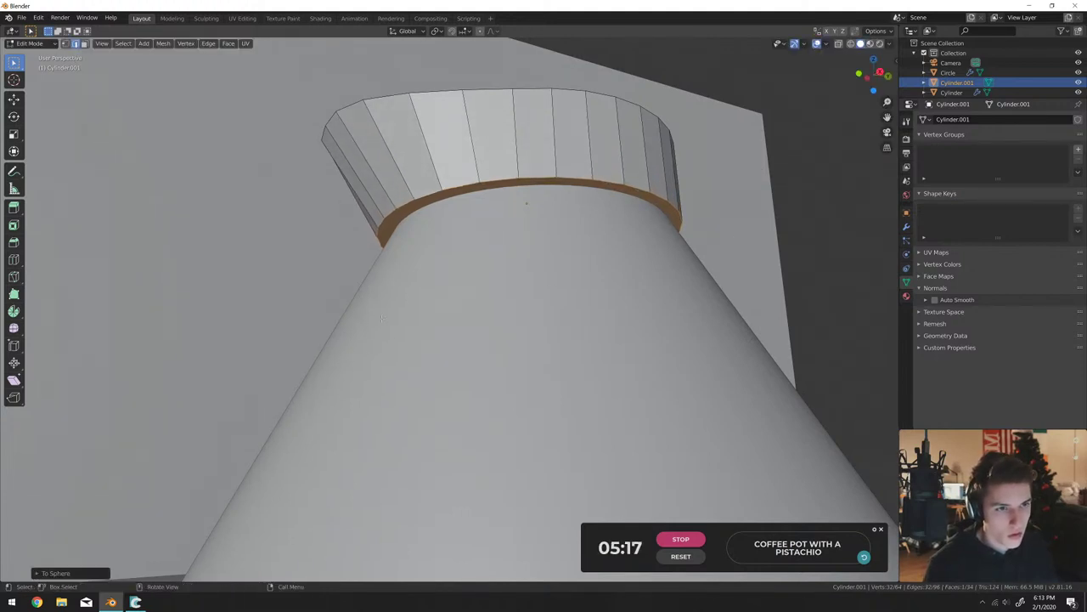
{"action": "left_click", "coordinate": [312, 367]}
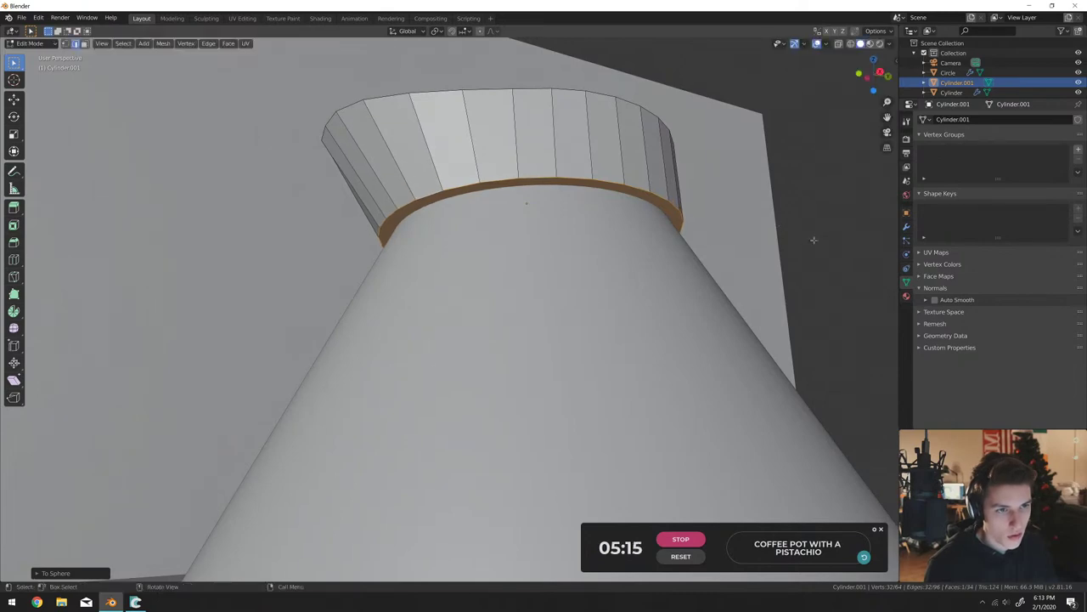
{"action": "middle_click_drag", "start_coordinate": [311, 367], "coordinate": [225, 227]}
{"action": "key", "text": "Tab"}
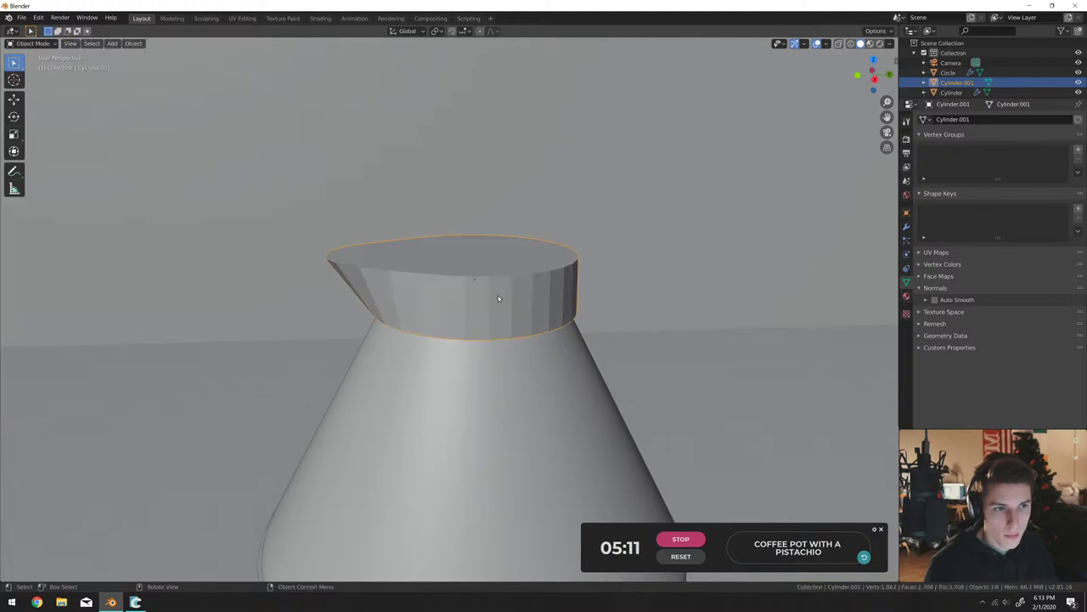
Shade the neck smooth, then add a cylinder and raise it onto the neck.
{"action": "right_click", "coordinate": [509, 293]}
{"action": "left_click", "coordinate": [504, 294]}
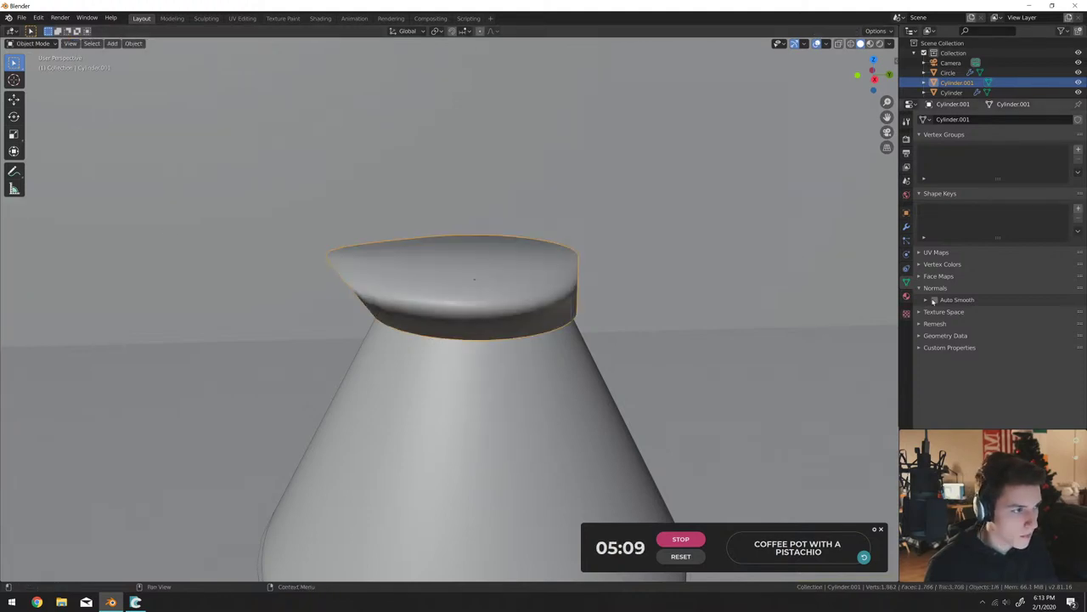
{"action": "key", "text": "shift+a"}
{"action": "mouse_move", "coordinate": [463, 281]}
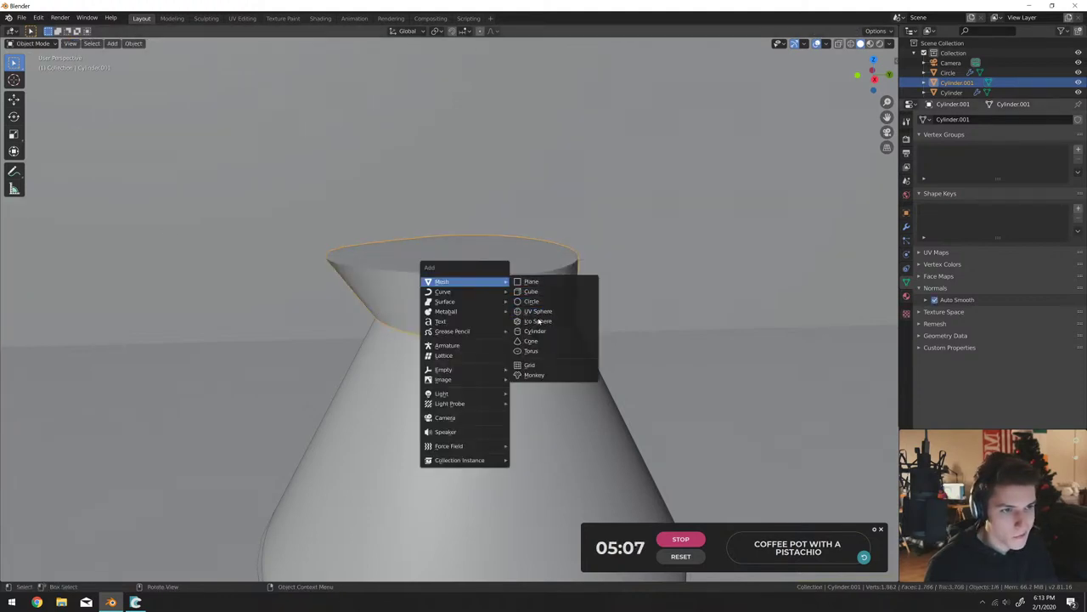
{"action": "left_click", "coordinate": [532, 331]}
{"action": "scroll", "coordinate": [509, 359], "scroll_direction": "down", "scroll_amount": 3}
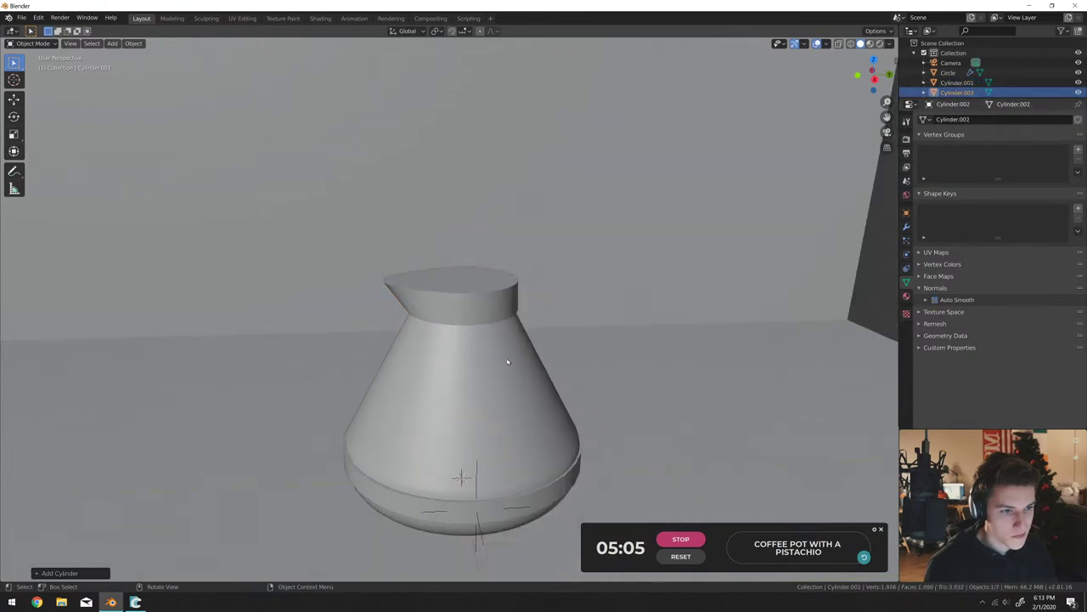
{"action": "key", "text": "g"}
{"action": "key", "text": "z"}
{"action": "left_click", "coordinate": [522, 220]}
Flatten the new cylinder along Z into a thin lid disc.
{"action": "scroll", "coordinate": [523, 220], "scroll_direction": "up", "scroll_amount": 4}
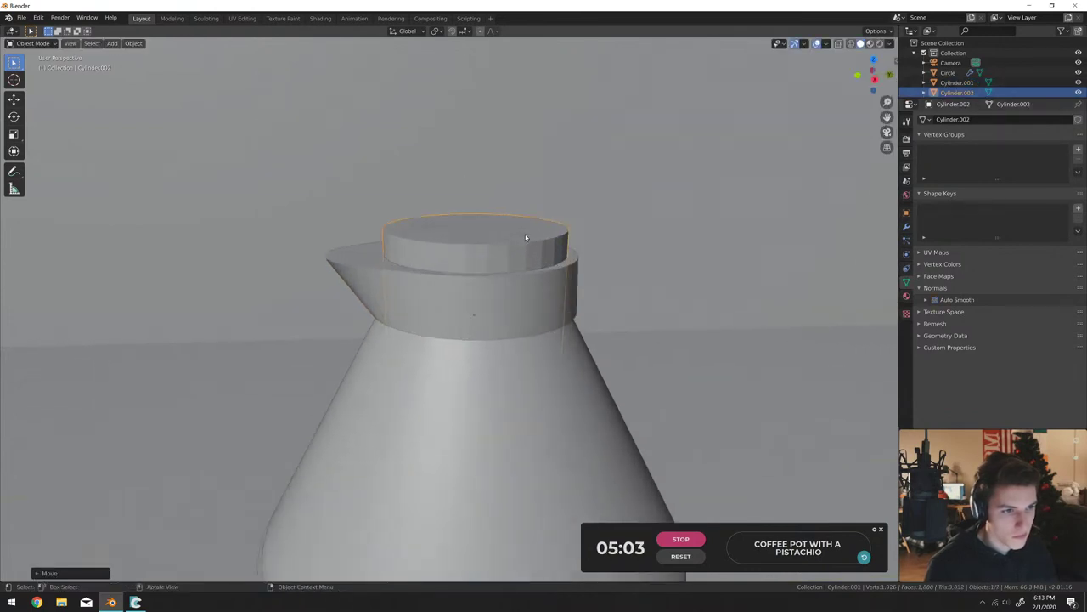
{"action": "key", "text": "s"}
{"action": "key", "text": "z"}
{"action": "left_click", "coordinate": [494, 222]}
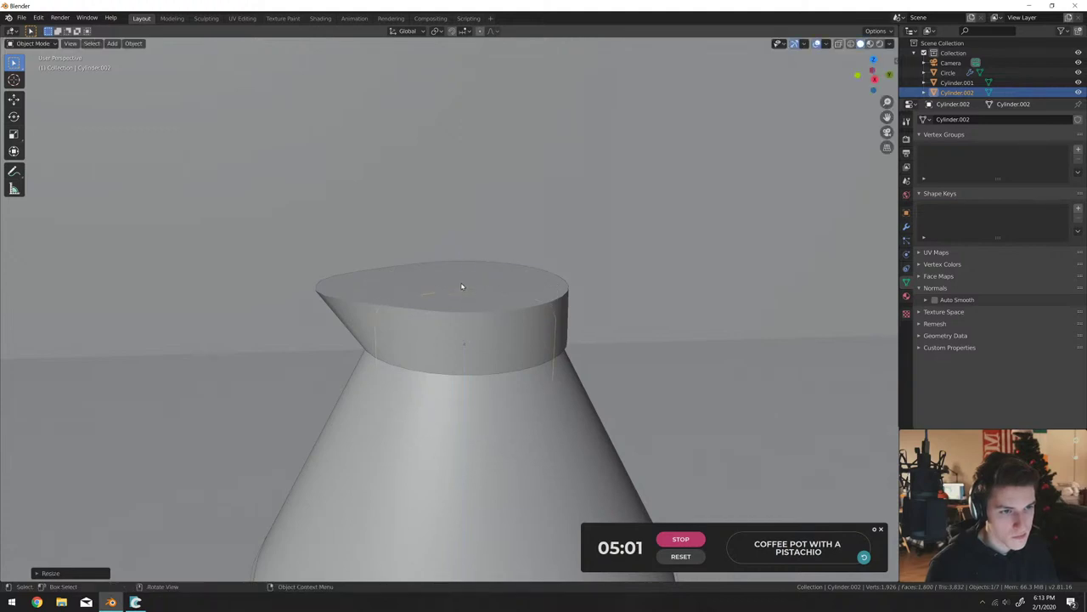
{"action": "key", "text": "s"}
{"action": "key", "text": "z"}
{"action": "left_click", "coordinate": [463, 242]}
{"action": "key", "text": "s"}
{"action": "key", "text": "z"}
{"action": "left_click", "coordinate": [463, 251]}
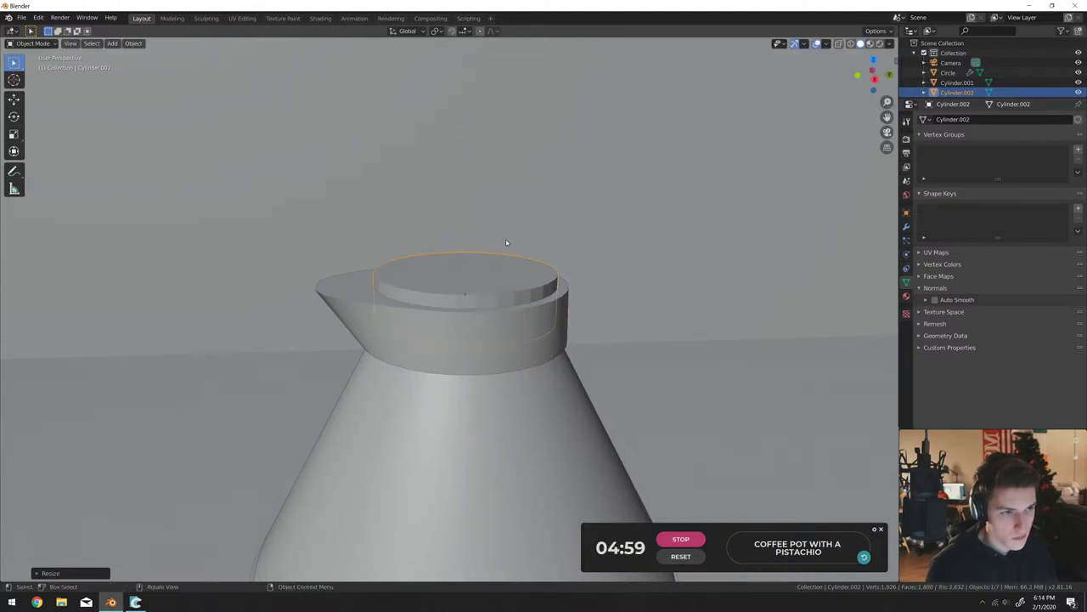
Shade the lid disc smooth with Auto Smooth on, and also select the spouted neck.
{"action": "right_click", "coordinate": [496, 280]}
{"action": "left_click", "coordinate": [474, 279]}
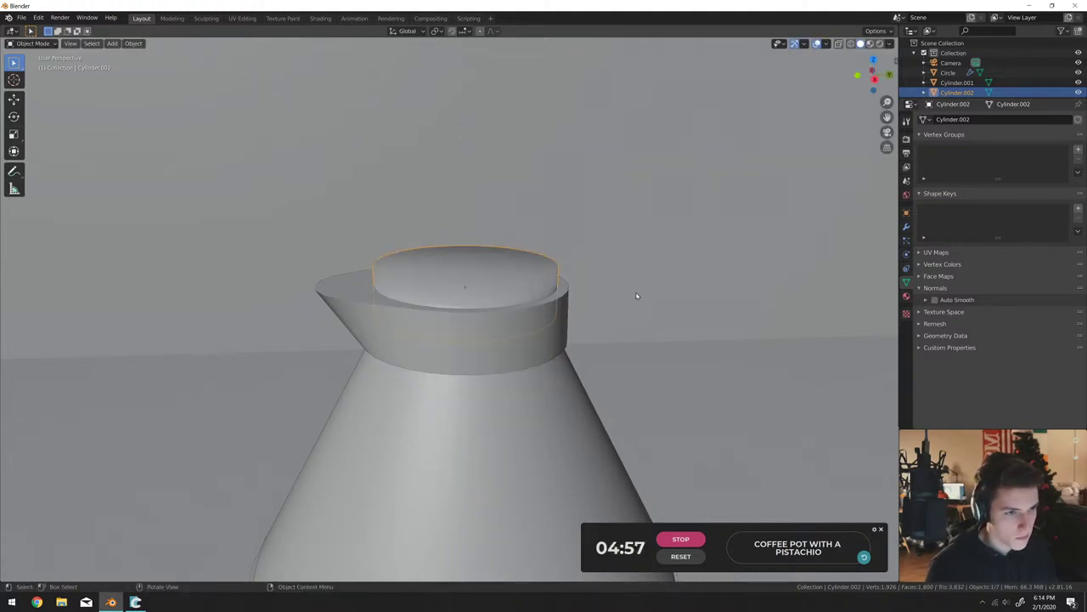
{"action": "left_click", "coordinate": [935, 299]}
{"action": "middle_click_drag", "start_coordinate": [489, 338], "coordinate": [500, 341]}
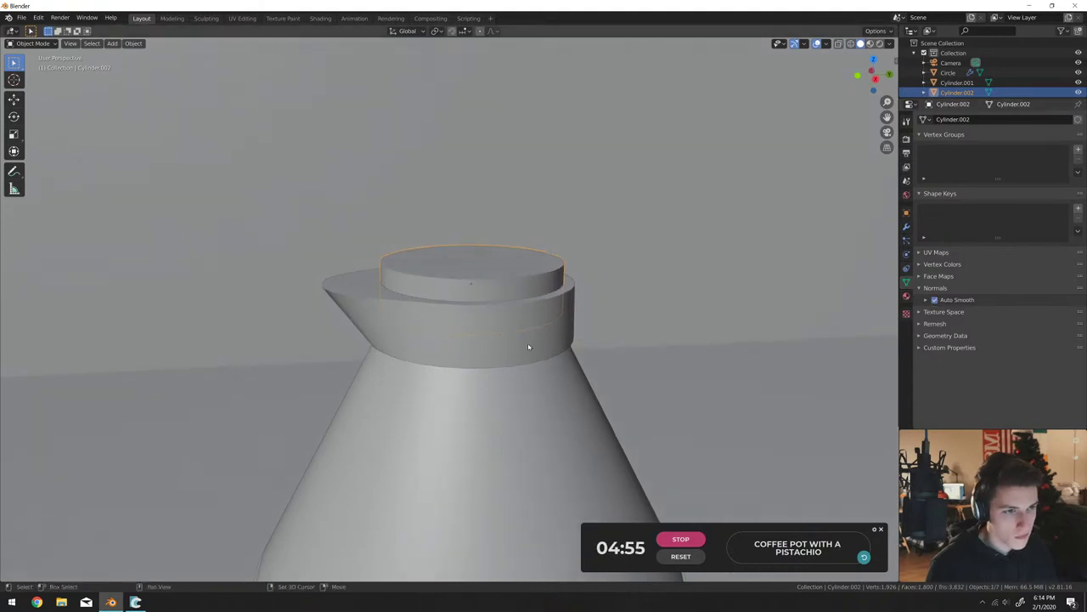
{"action": "left_click", "coordinate": [562, 339], "text": "shift"}
{"action": "key", "text": "shift+a"}
{"action": "mouse_move", "coordinate": [501, 272]}
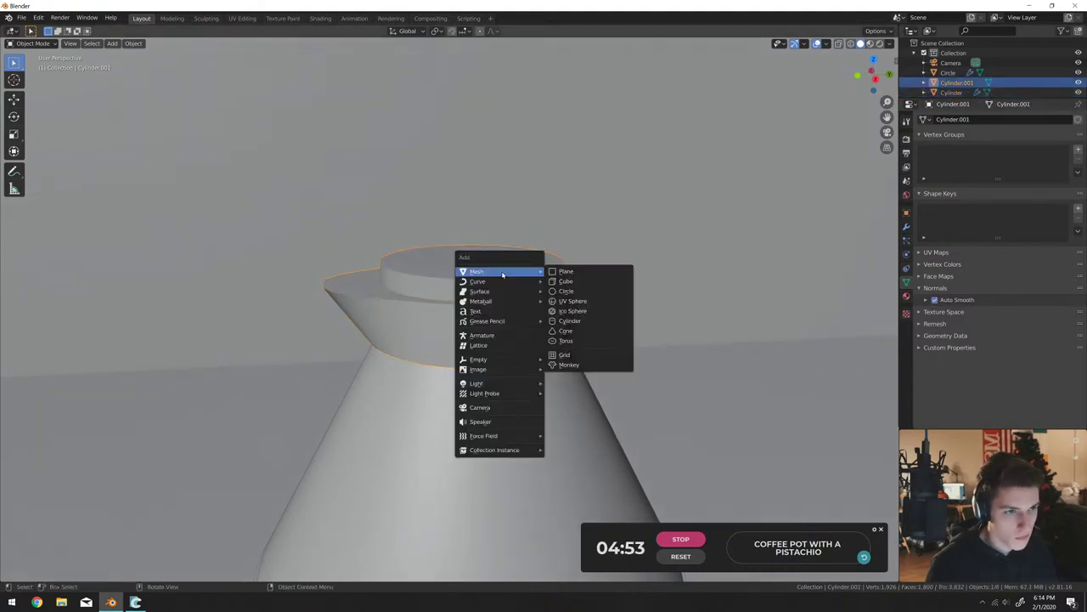
Add a UV sphere, flatten it along Z into a dome and lower it onto the lid.
{"action": "left_click", "coordinate": [569, 301]}
{"action": "scroll", "coordinate": [567, 305], "scroll_direction": "down", "scroll_amount": 3}
{"action": "key", "text": "g"}
{"action": "key", "text": "z"}
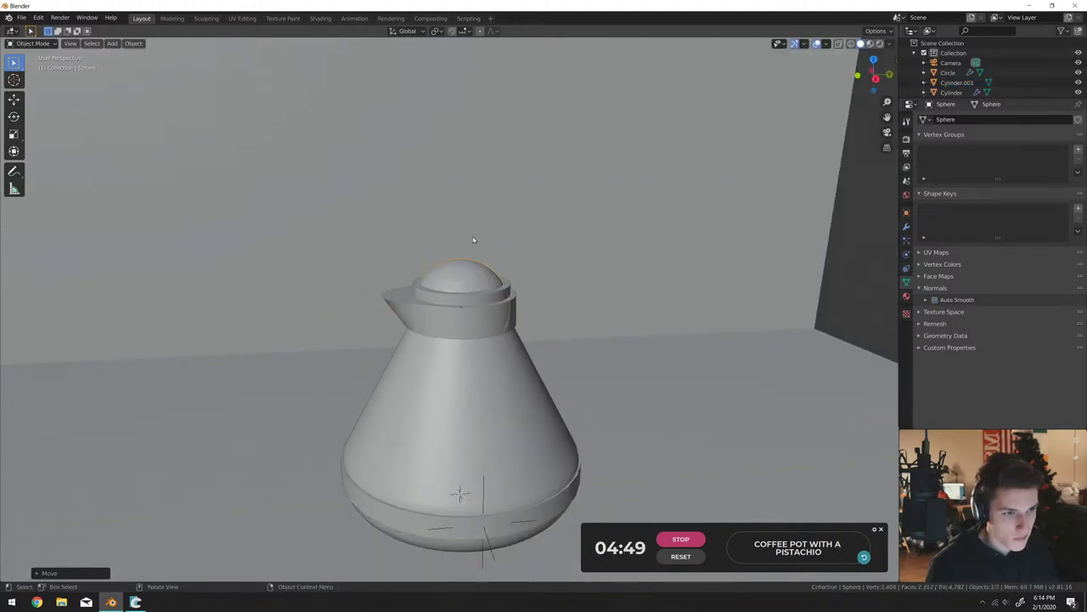
{"action": "left_click", "coordinate": [471, 231]}
{"action": "key", "text": "s"}
{"action": "key", "text": "z"}
{"action": "left_click", "coordinate": [587, 265]}
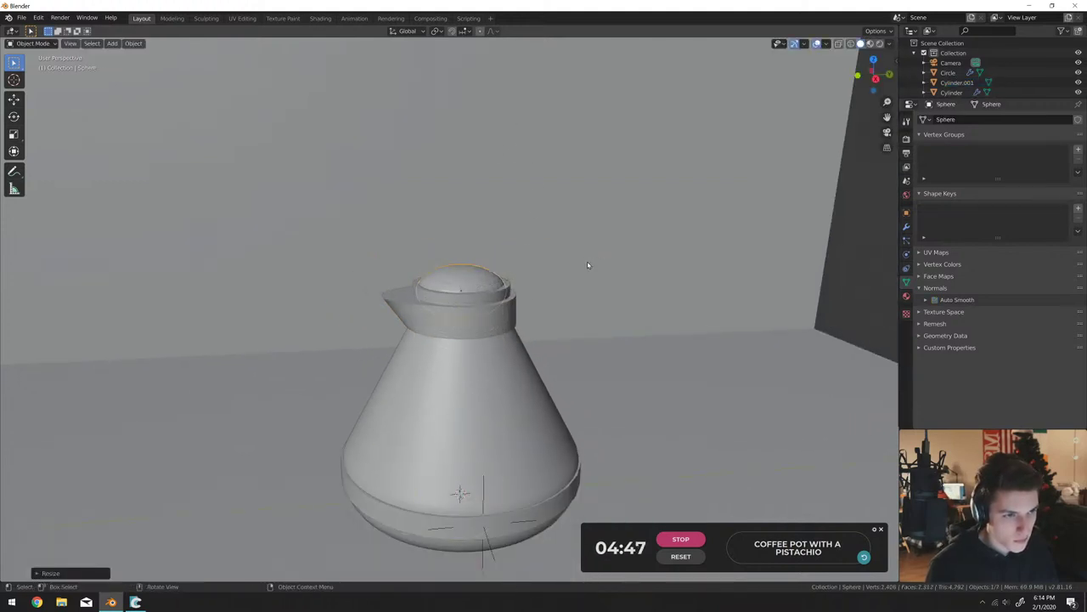
{"action": "key", "text": "g"}
{"action": "key", "text": "z"}
{"action": "left_click", "coordinate": [493, 223]}
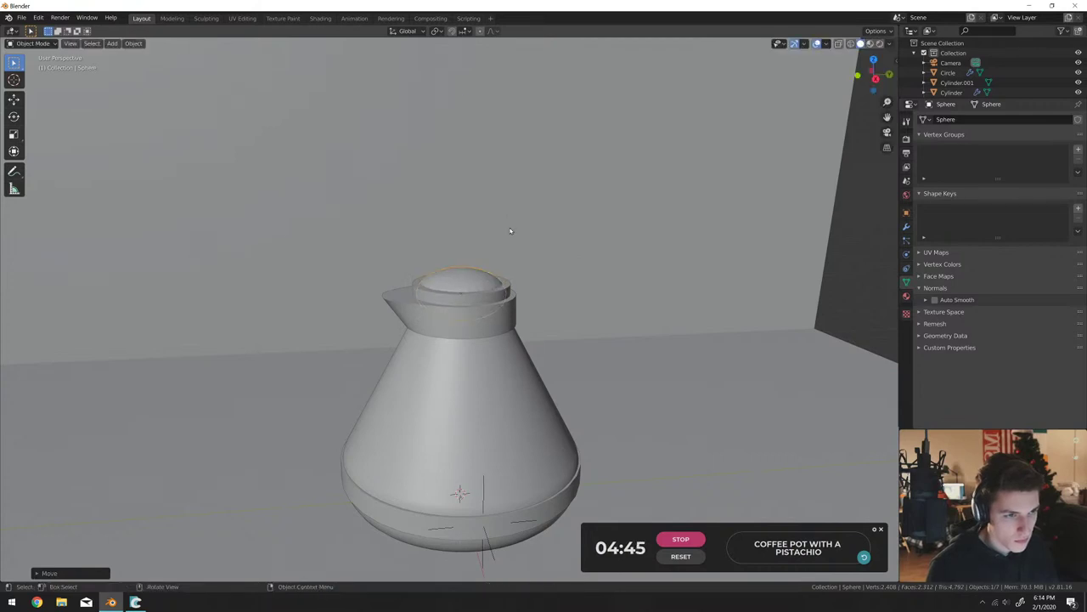
Shade the dome smooth and select the spouted neck ring.
{"action": "scroll", "coordinate": [510, 260], "scroll_direction": "up", "scroll_amount": 3}
{"action": "scroll", "coordinate": [510, 263], "scroll_direction": "down", "scroll_amount": 2}
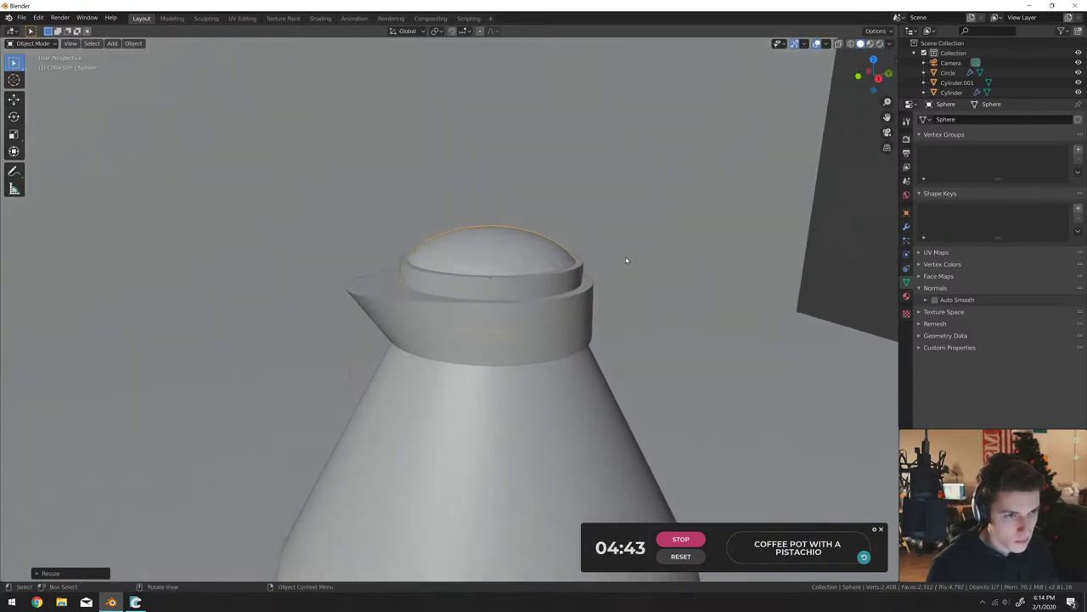
{"action": "right_click", "coordinate": [523, 254]}
{"action": "left_click", "coordinate": [524, 254]}
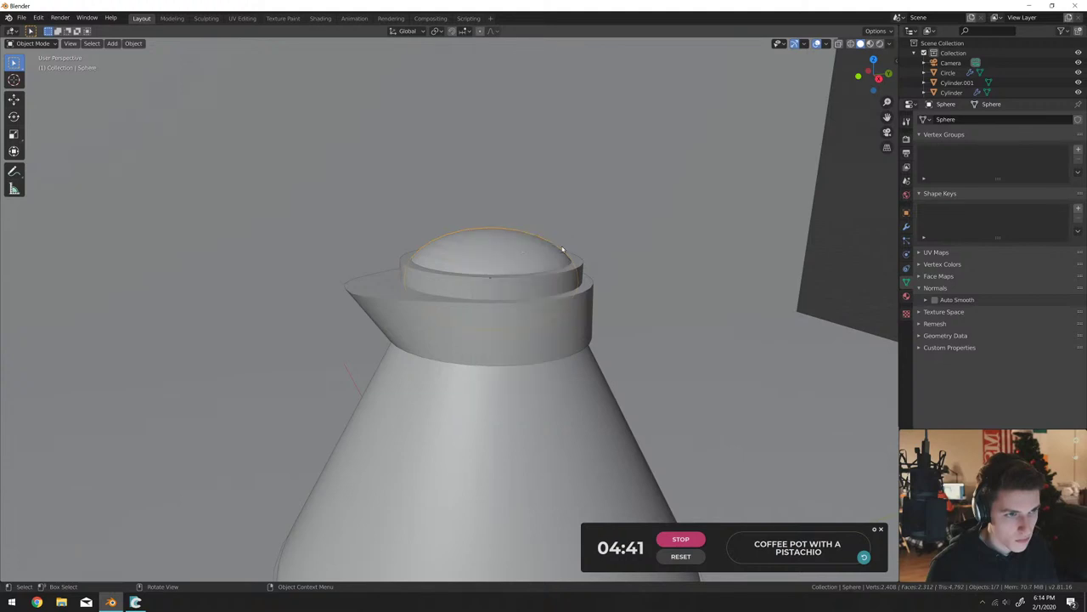
{"action": "middle_click_drag", "start_coordinate": [523, 254], "coordinate": [527, 306]}
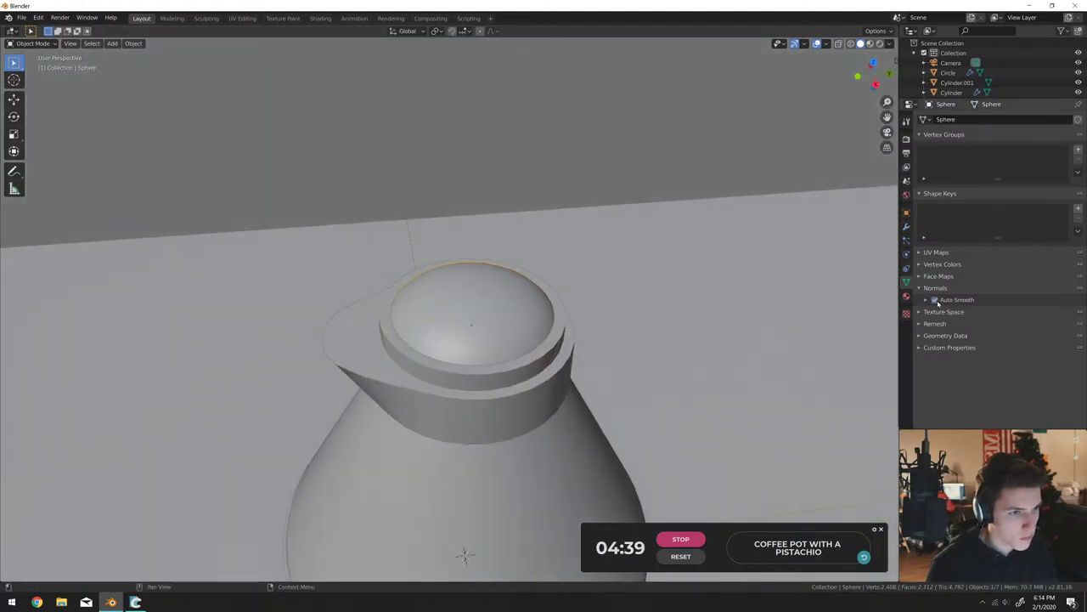
{"action": "left_click", "coordinate": [544, 360]}
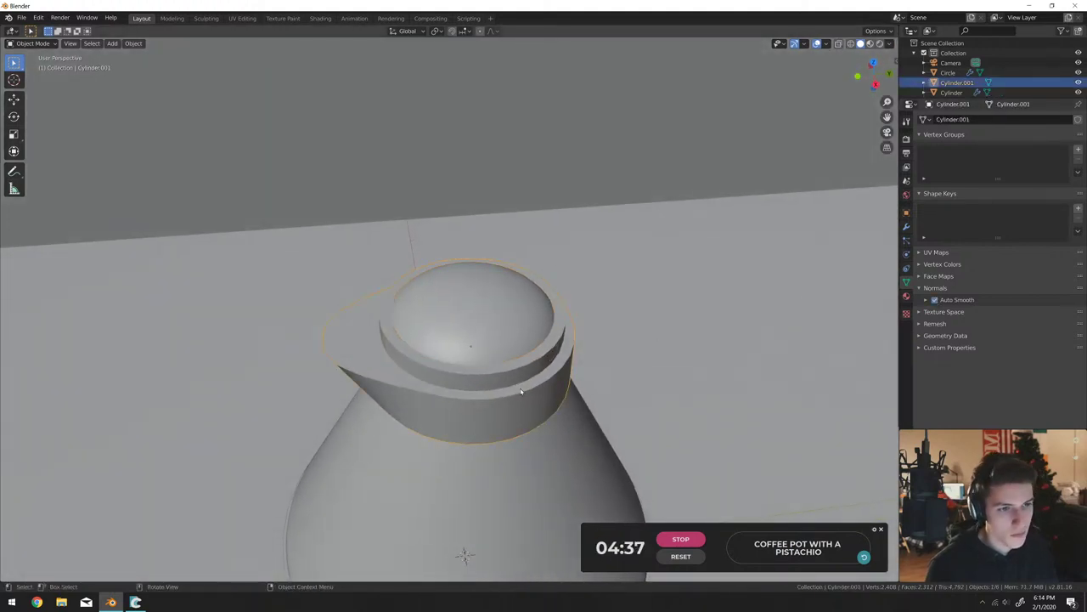
{"action": "middle_click_drag", "start_coordinate": [521, 391], "coordinate": [466, 367]}
{"action": "scroll", "coordinate": [474, 366], "scroll_direction": "down", "scroll_amount": 2}
{"action": "scroll", "coordinate": [420, 293], "scroll_direction": "down", "scroll_amount": 5}
{"action": "scroll", "coordinate": [466, 368], "scroll_direction": "up", "scroll_amount": 4}
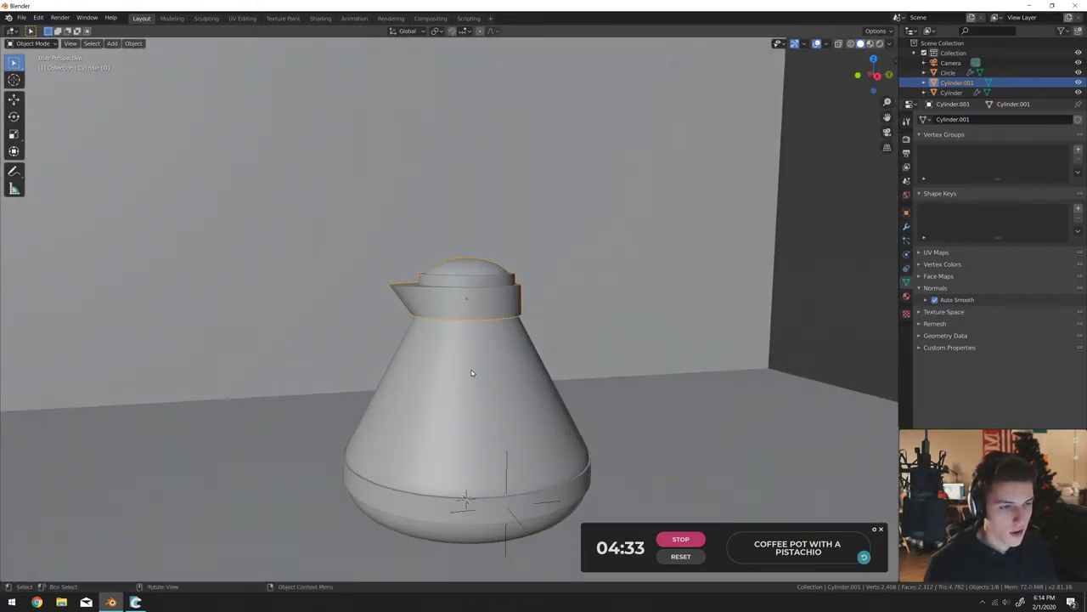
Give the neck a new near-black material with roughness 0.1.
{"action": "scroll", "coordinate": [473, 372], "scroll_direction": "up", "scroll_amount": 4}
{"action": "left_click", "coordinate": [906, 295]}
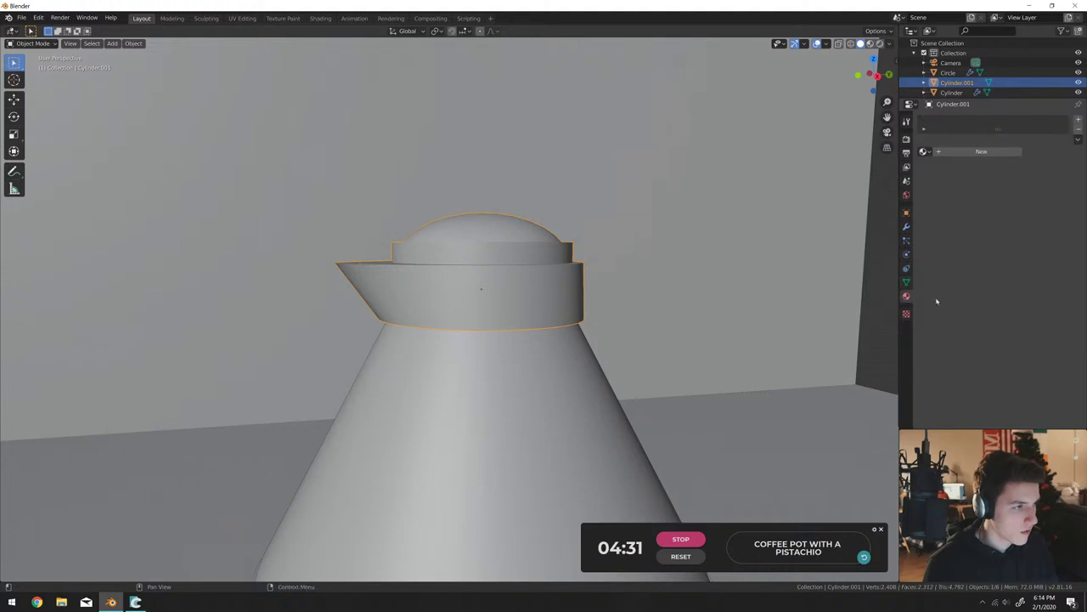
{"action": "left_click", "coordinate": [959, 151]}
{"action": "left_click", "coordinate": [1037, 233]}
{"action": "left_click_drag", "start_coordinate": [1064, 98], "coordinate": [1064, 151]}
{"action": "scroll", "coordinate": [990, 353], "scroll_direction": "down", "scroll_amount": 5}
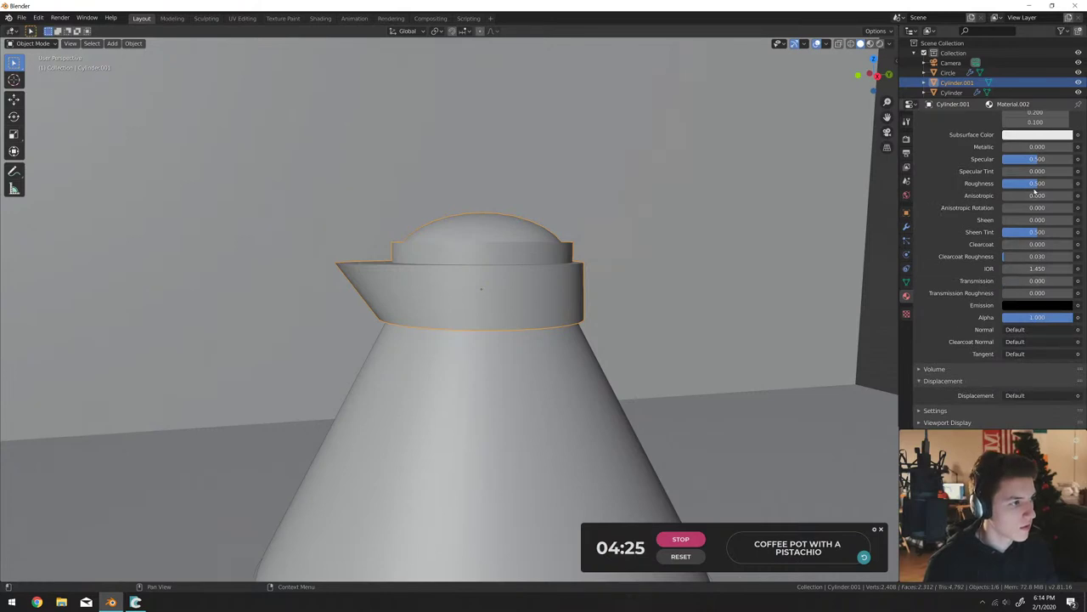
{"action": "key", "text": "Return"}
{"action": "scroll", "coordinate": [475, 340], "scroll_direction": "down", "scroll_amount": 6}
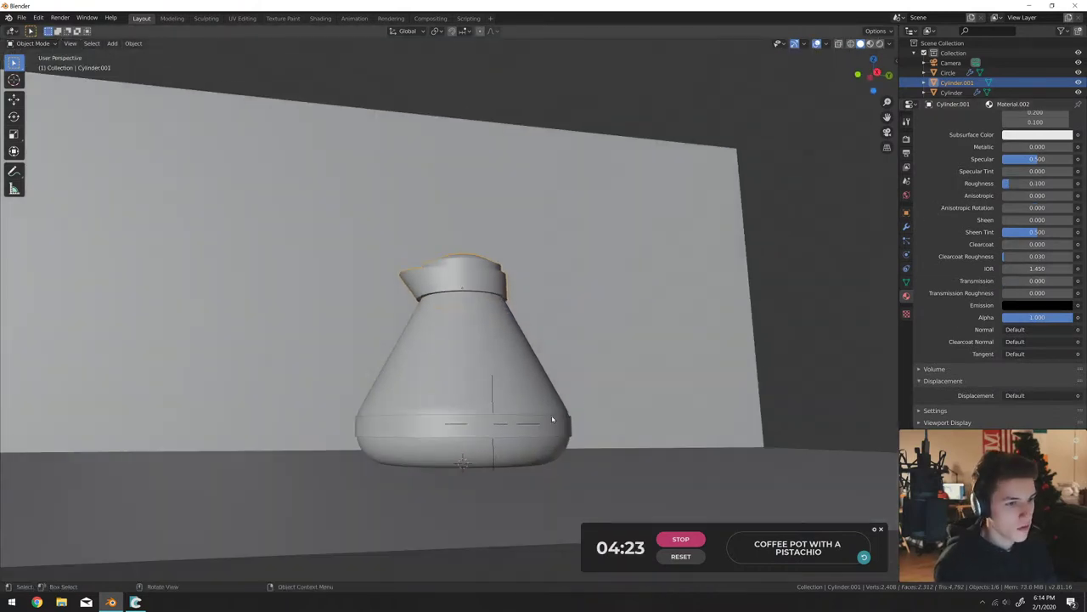
Give the base band a new material with Metallic 1 and Roughness 0.2.
{"action": "left_click", "coordinate": [554, 420]}
{"action": "left_click", "coordinate": [983, 152]}
{"action": "scroll", "coordinate": [1019, 255], "scroll_direction": "down", "scroll_amount": 5}
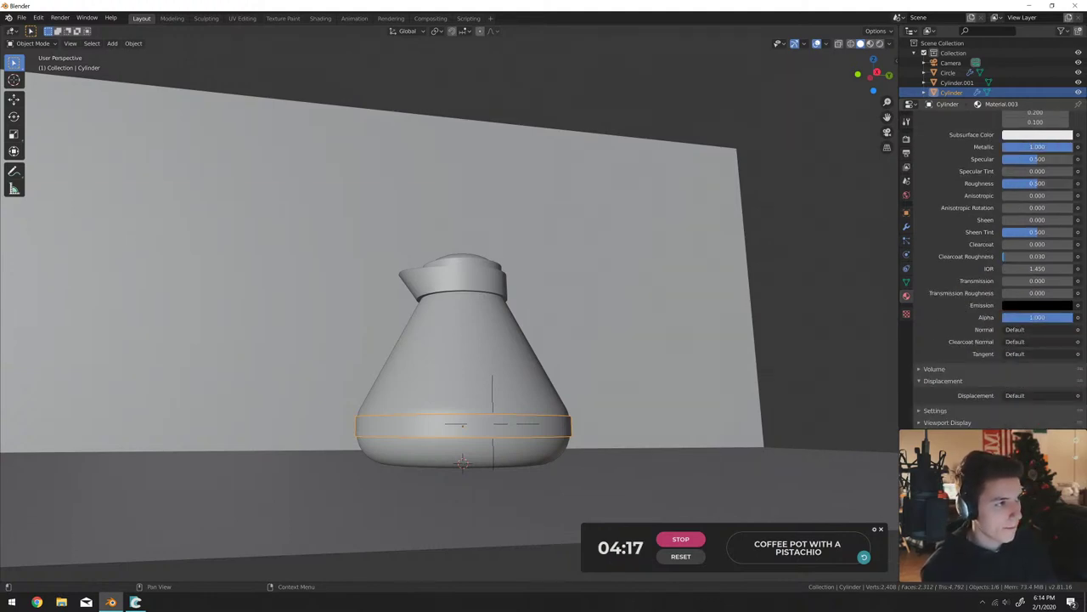
{"action": "middle_click_drag", "start_coordinate": [595, 323], "coordinate": [554, 359]}
Switch the viewport to Rendered shading.
{"action": "key", "text": "z"}
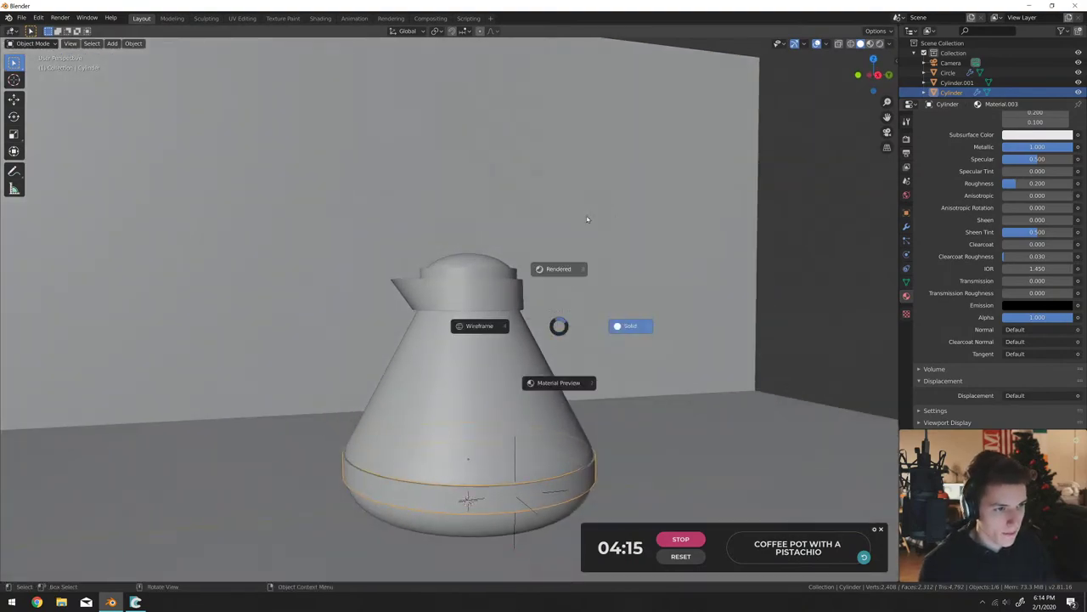
{"action": "left_click", "coordinate": [587, 223]}
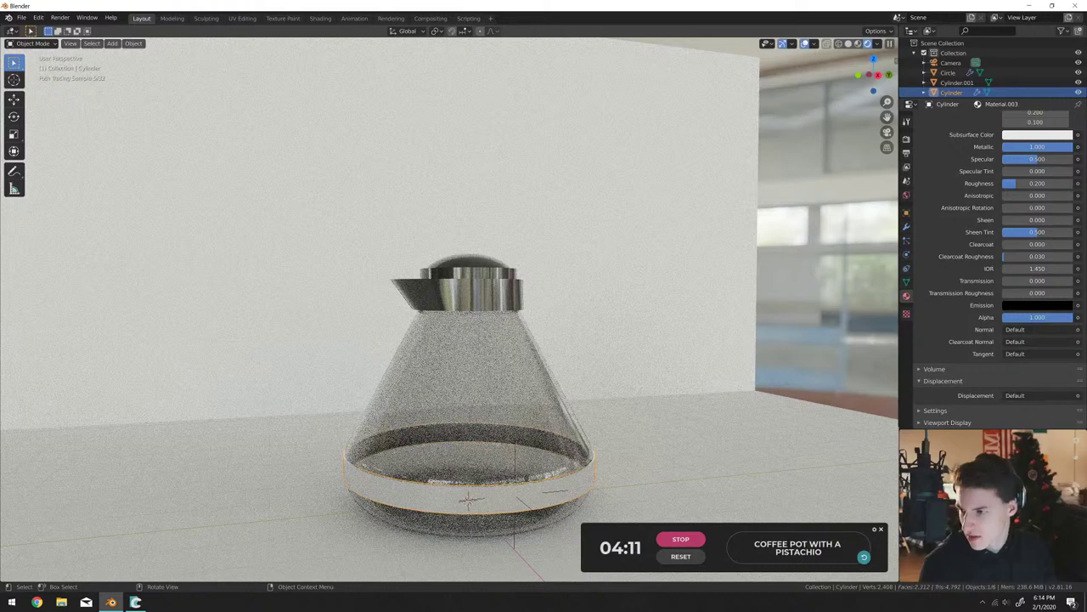
{"action": "left_click", "coordinate": [907, 281]}
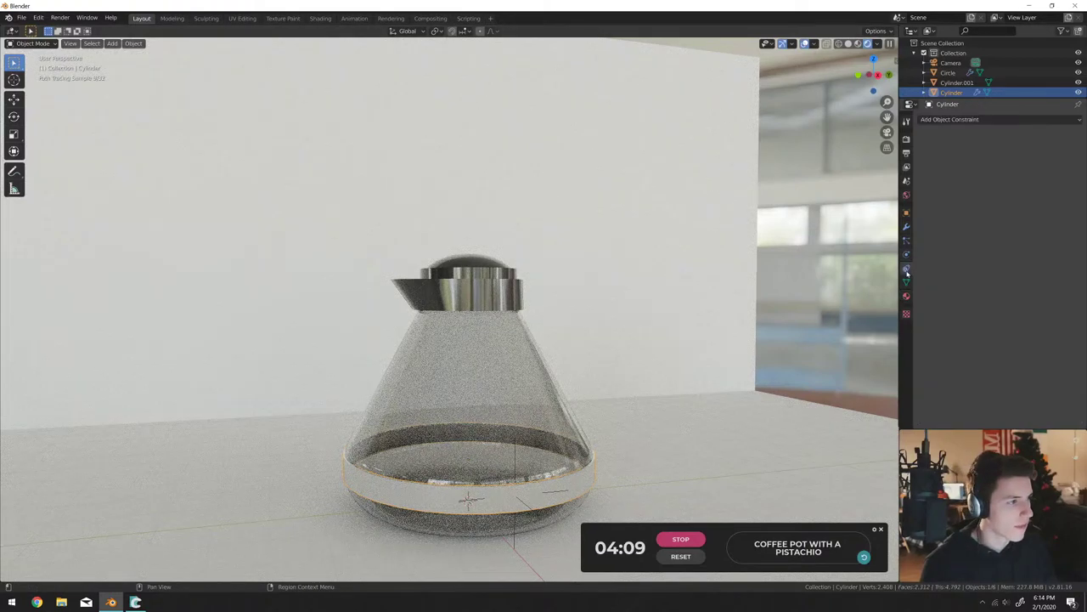
In the World properties, step the HDRI forward twice to Abandoned Hall 01.
{"action": "left_click", "coordinate": [907, 226]}
{"action": "left_click", "coordinate": [906, 212]}
{"action": "left_click", "coordinate": [907, 196]}
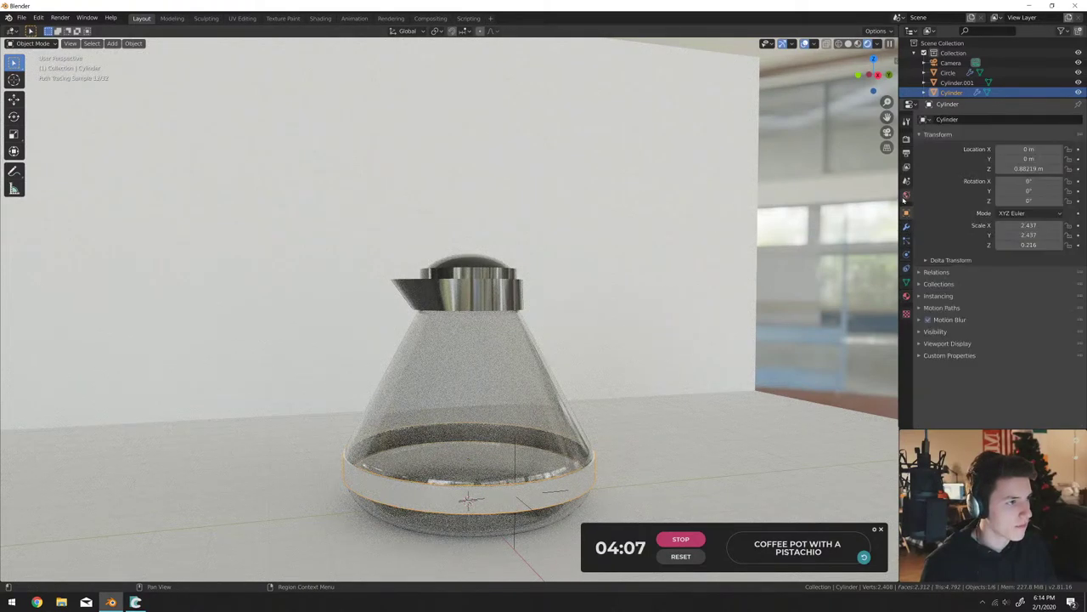
{"action": "left_click", "coordinate": [906, 181]}
{"action": "left_click", "coordinate": [906, 195]}
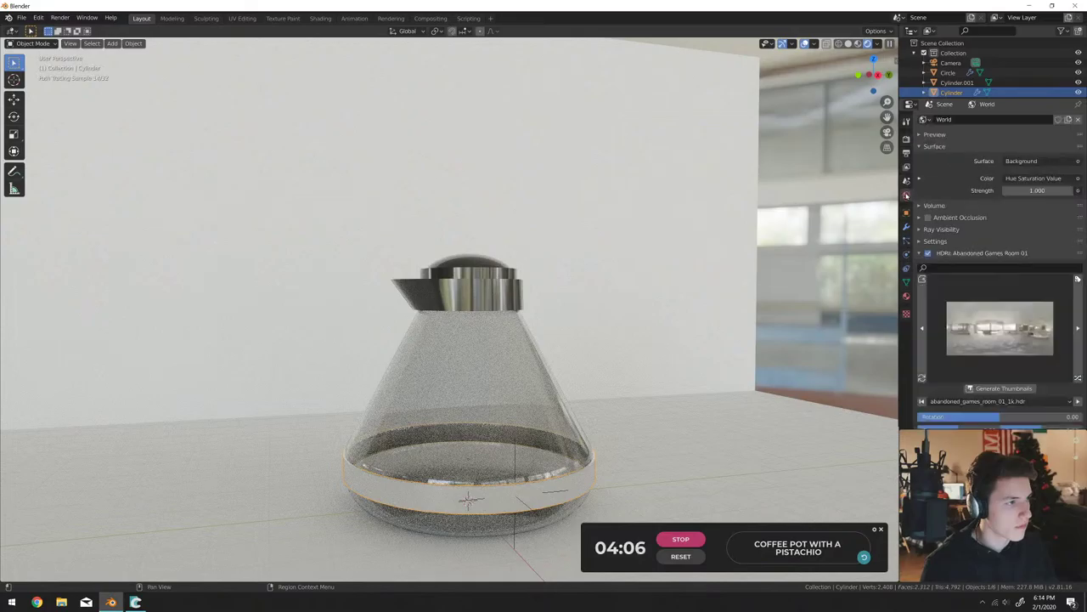
{"action": "left_click", "coordinate": [1080, 322]}
{"action": "left_click", "coordinate": [1080, 322]}
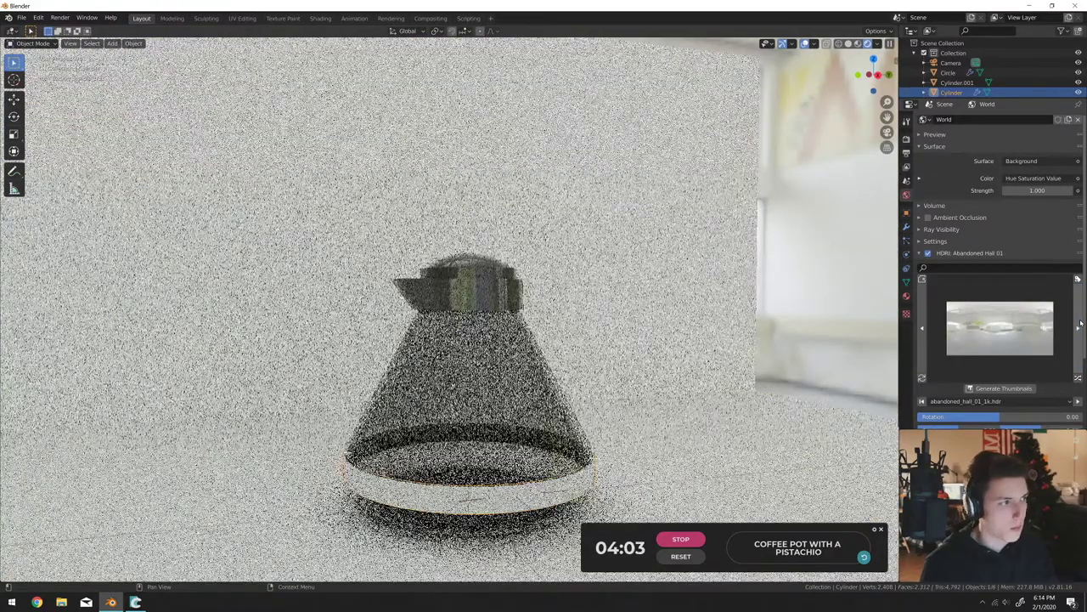
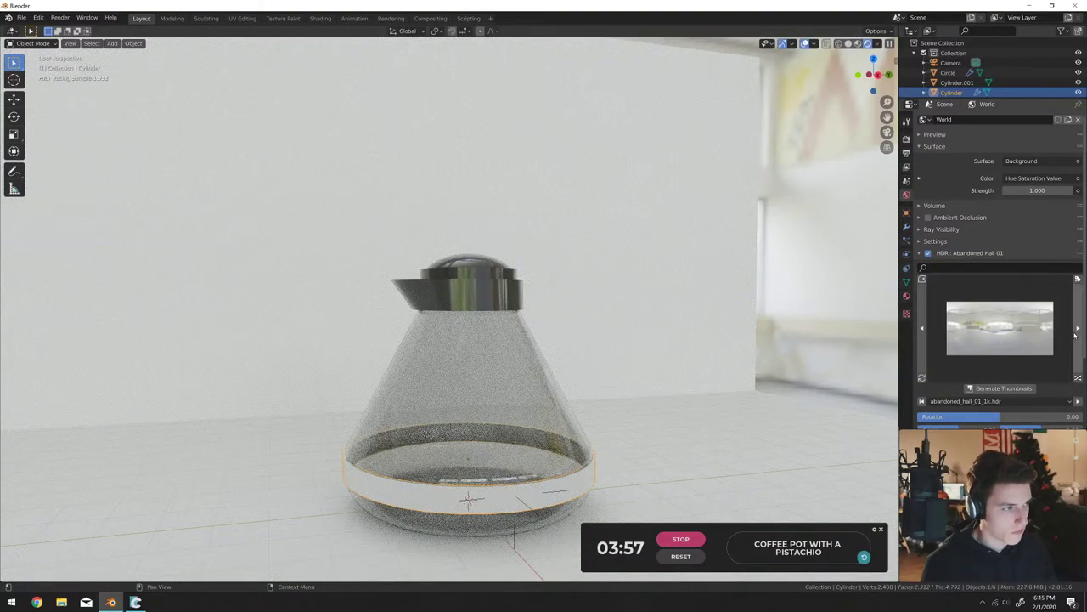
Light the scene with the Venice Sunrise HDRI and switch the viewport to Solid shading.
{"action": "left_click", "coordinate": [1076, 328]}
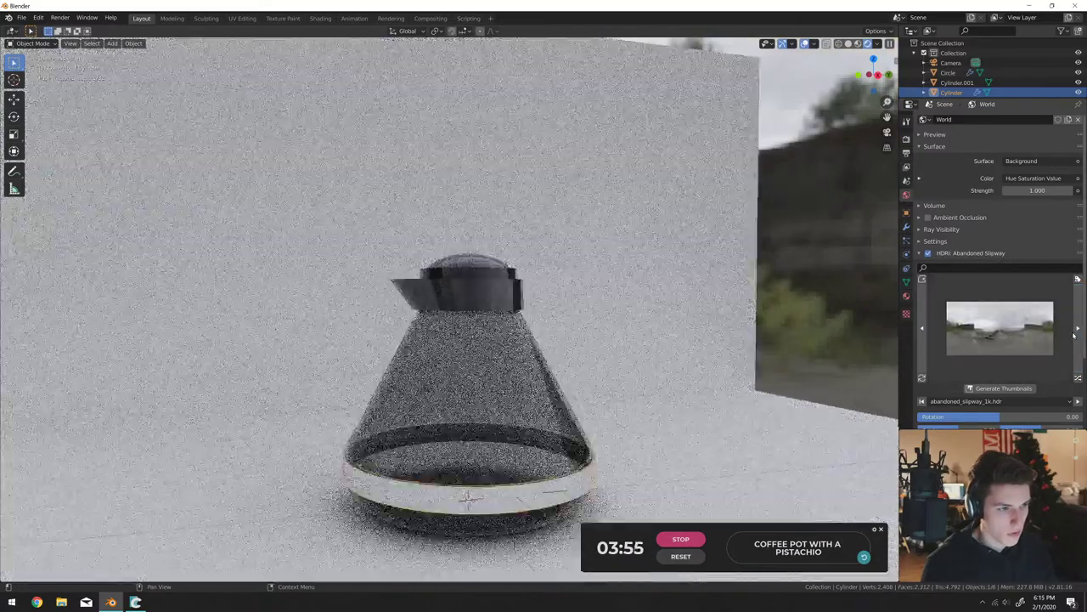
{"action": "left_click", "coordinate": [1043, 342]}
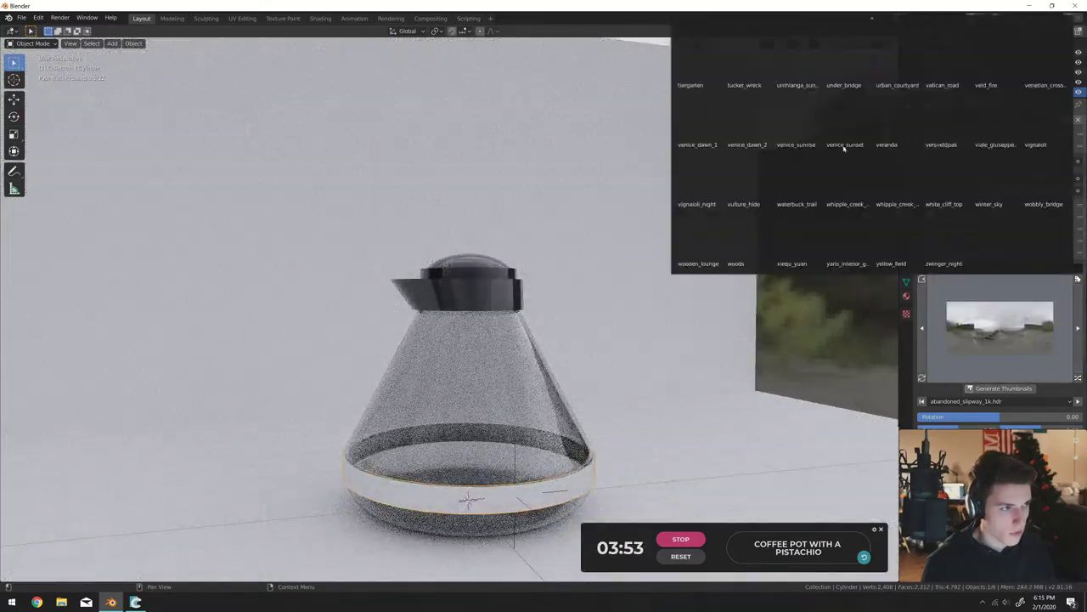
{"action": "left_click", "coordinate": [796, 118]}
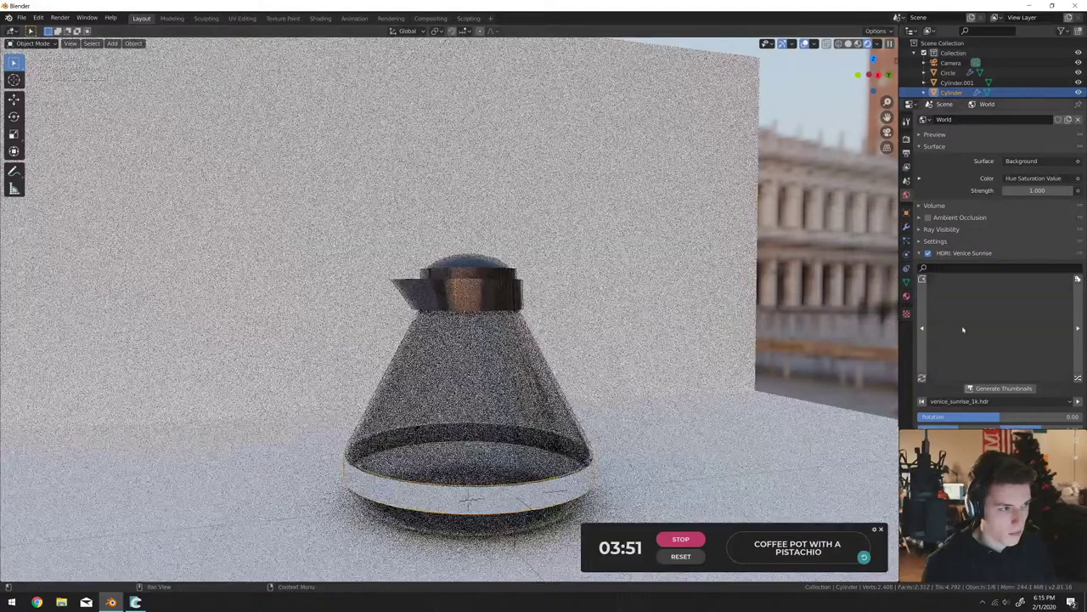
{"action": "key", "text": "z"}
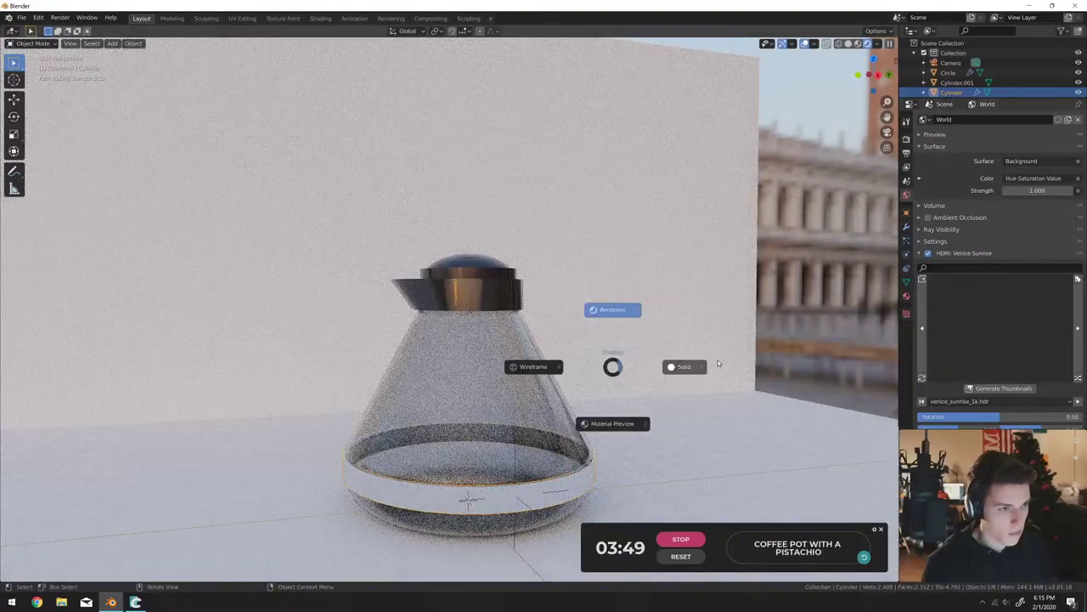
{"action": "left_click", "coordinate": [718, 363]}
Select the backdrop plane behind the coffee pot and enter Edit Mode on it.
{"action": "scroll", "coordinate": [568, 377], "scroll_direction": "down", "scroll_amount": 3}
{"action": "scroll", "coordinate": [544, 384], "scroll_direction": "up", "scroll_amount": 5}
{"action": "mouse_move", "coordinate": [544, 383]}
{"action": "middle_mouse_down"}
{"action": "mouse_move", "coordinate": [502, 374]}
{"action": "mouse_move", "coordinate": [521, 307]}
{"action": "mouse_move", "coordinate": [602, 345]}
{"action": "mouse_move", "coordinate": [589, 345]}
{"action": "mouse_move", "coordinate": [561, 305]}
{"action": "middle_mouse_up"}
{"action": "scroll", "coordinate": [514, 340], "scroll_direction": "up", "scroll_amount": 5}
{"action": "scroll", "coordinate": [522, 307], "scroll_direction": "down", "scroll_amount": 3}
{"action": "scroll", "coordinate": [603, 345], "scroll_direction": "down", "scroll_amount": 3}
{"action": "scroll", "coordinate": [589, 346], "scroll_direction": "down", "scroll_amount": 3}
{"action": "scroll", "coordinate": [561, 306], "scroll_direction": "down", "scroll_amount": 2}
{"action": "left_click", "coordinate": [383, 399]}
{"action": "key", "text": "Tab"}
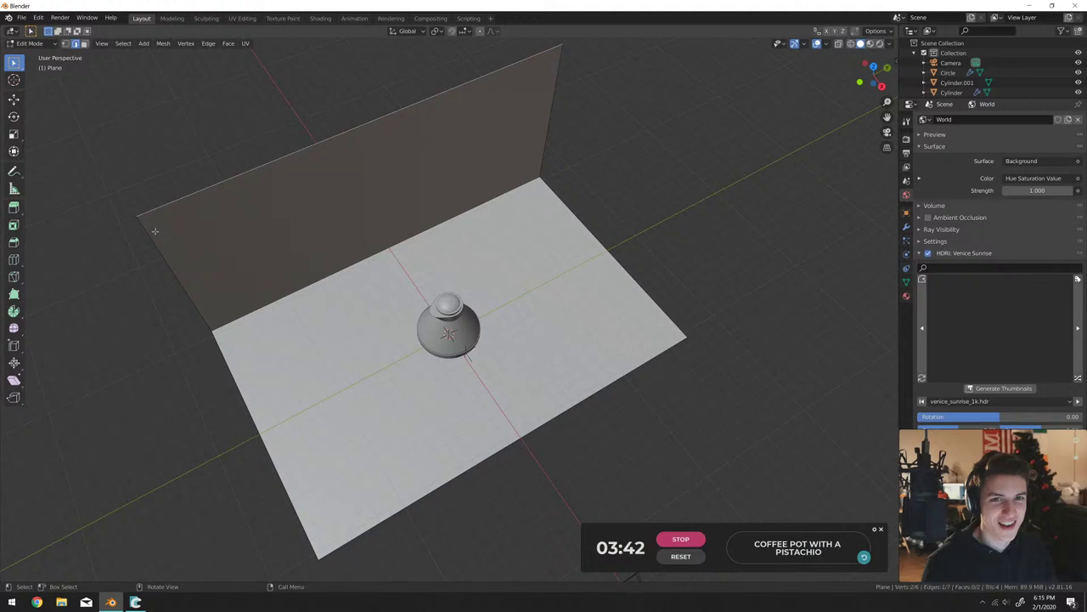
Select the backdrop's floor face, then return to Object Mode.
{"action": "left_click", "coordinate": [84, 43]}
{"action": "left_click", "coordinate": [466, 357]}
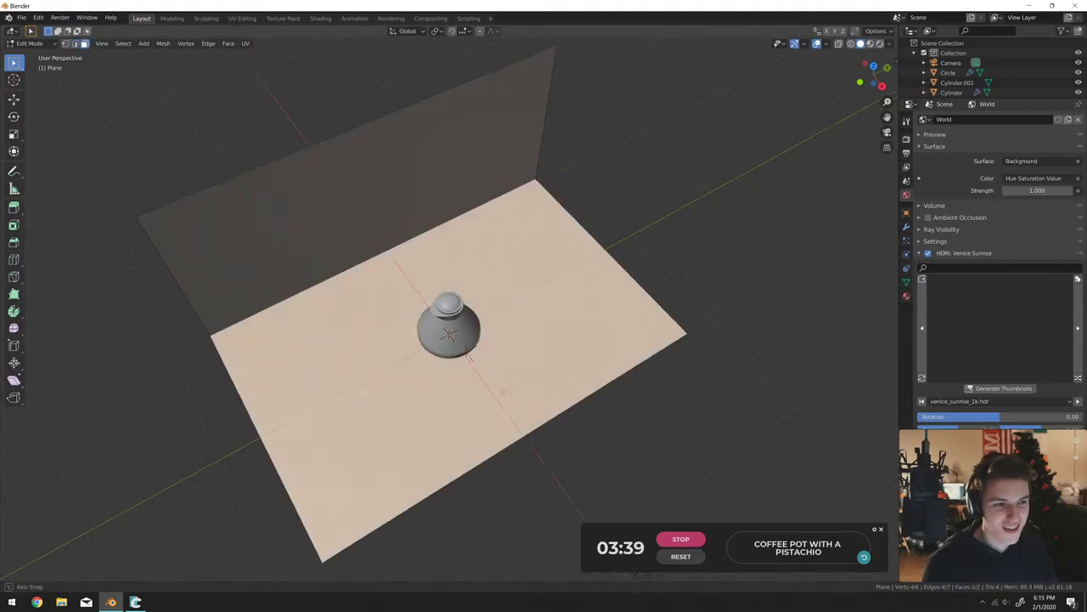
{"action": "mouse_move", "coordinate": [466, 356]}
{"action": "middle_mouse_down"}
{"action": "mouse_move", "coordinate": [760, 299]}
{"action": "mouse_move", "coordinate": [528, 388]}
{"action": "mouse_move", "coordinate": [475, 350]}
{"action": "middle_mouse_up"}
{"action": "scroll", "coordinate": [528, 388], "scroll_direction": "up", "scroll_amount": 4}
{"action": "key", "text": "Tab"}
{"action": "scroll", "coordinate": [528, 388], "scroll_direction": "down", "scroll_amount": 3}
Browse the Add menu a few times around the scene, ending without adding an object.
{"action": "key", "text": "shift+a"}
{"action": "mouse_move", "coordinate": [476, 350]}
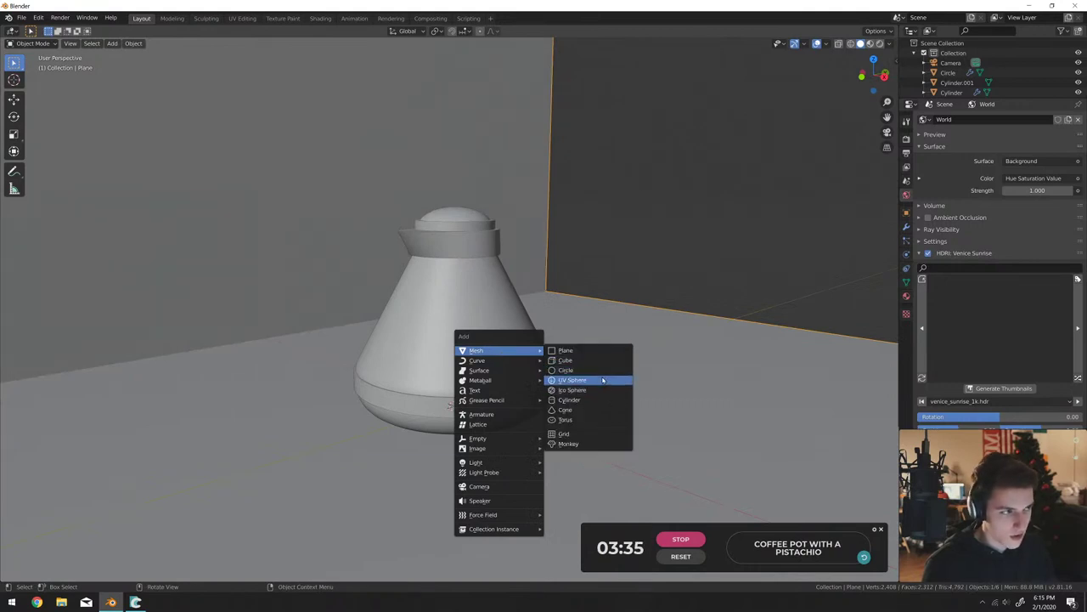
{"action": "left_click", "coordinate": [572, 380]}
{"action": "key", "text": "shift+a"}
{"action": "mouse_move", "coordinate": [583, 352]}
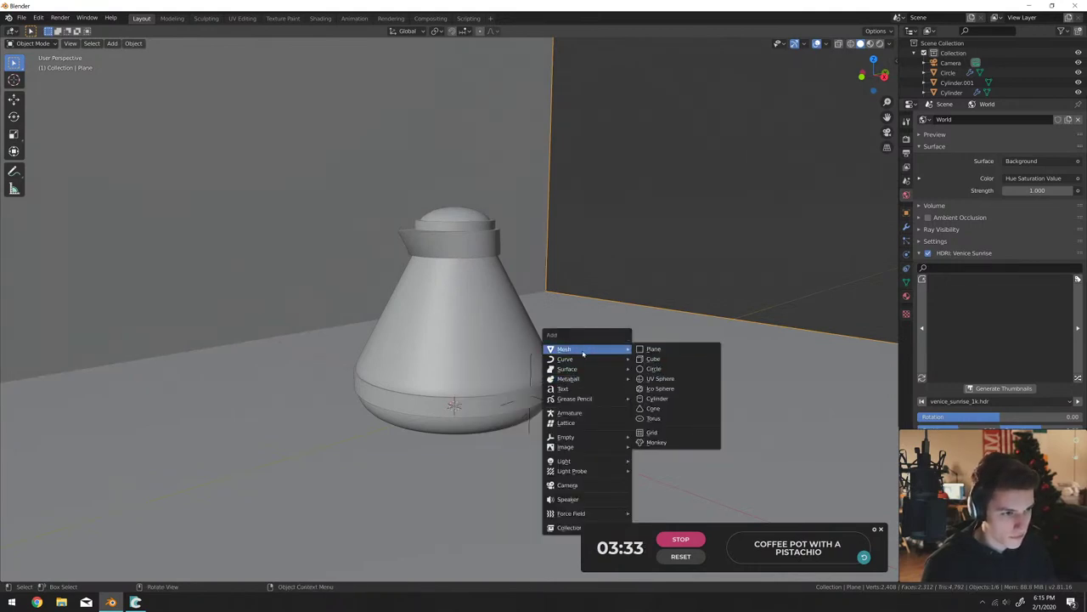
{"action": "key", "text": "Escape"}
{"action": "scroll", "coordinate": [606, 340], "scroll_direction": "down", "scroll_amount": 2}
{"action": "middle_click_drag", "start_coordinate": [606, 340], "coordinate": [561, 356]}
{"action": "key", "text": "shift+a"}
{"action": "mouse_move", "coordinate": [557, 350]}
{"action": "key", "text": "Escape"}
Give the floor plane a new material, Material.004, and view it in the Shading workspace.
{"action": "key", "text": "Tab"}
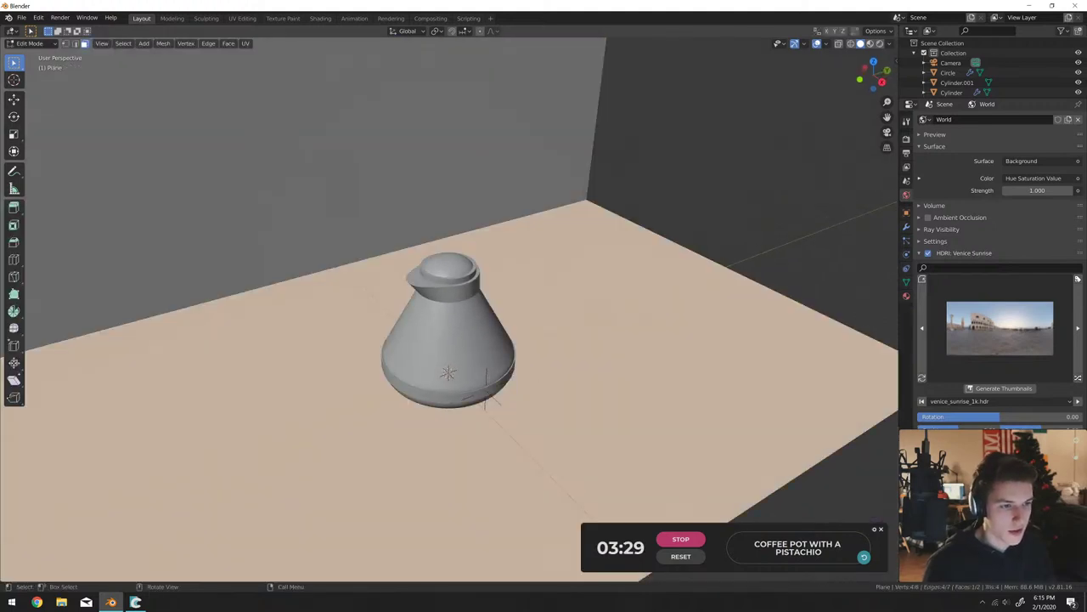
{"action": "middle_click_drag", "start_coordinate": [552, 397], "coordinate": [612, 374]}
{"action": "left_click", "coordinate": [905, 297]}
{"action": "left_click", "coordinate": [972, 164]}
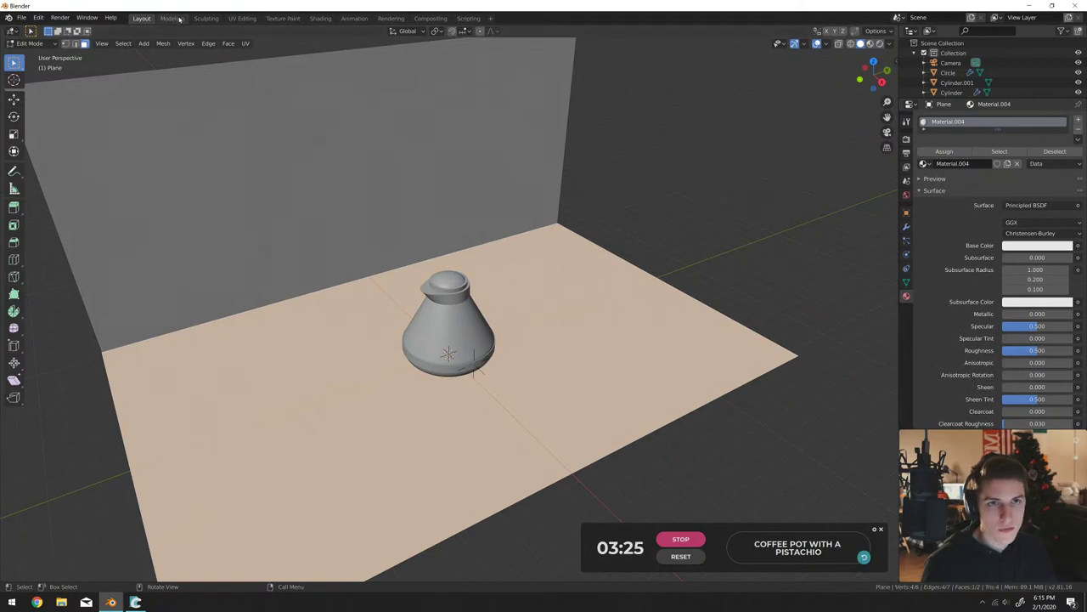
{"action": "left_click", "coordinate": [325, 18]}
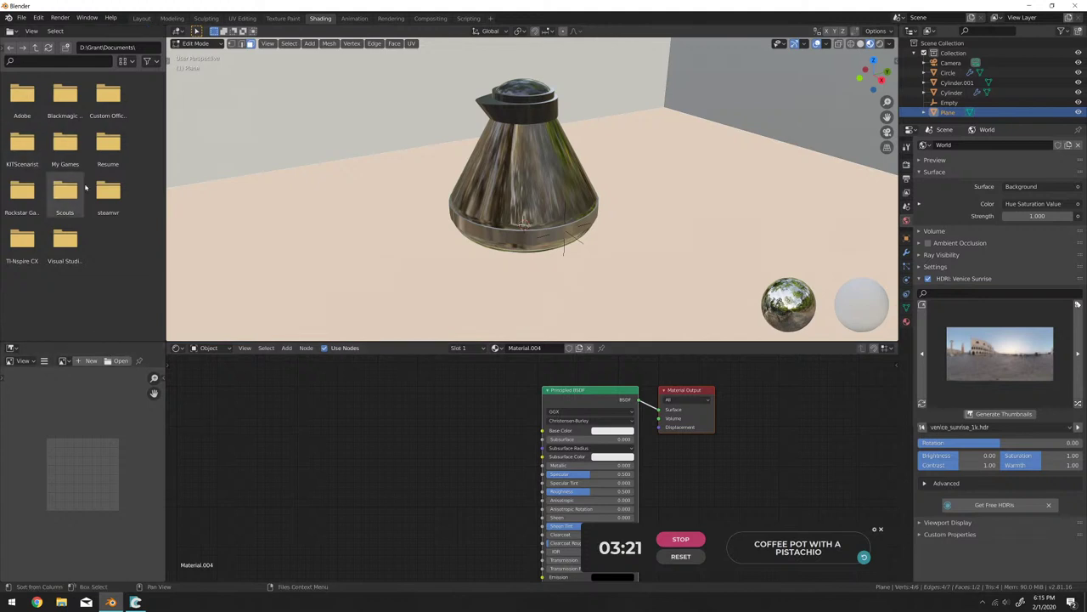
Browse the file browser from D:\ through blender, resources and textures into texture_haven.
{"action": "left_click", "coordinate": [34, 48]}
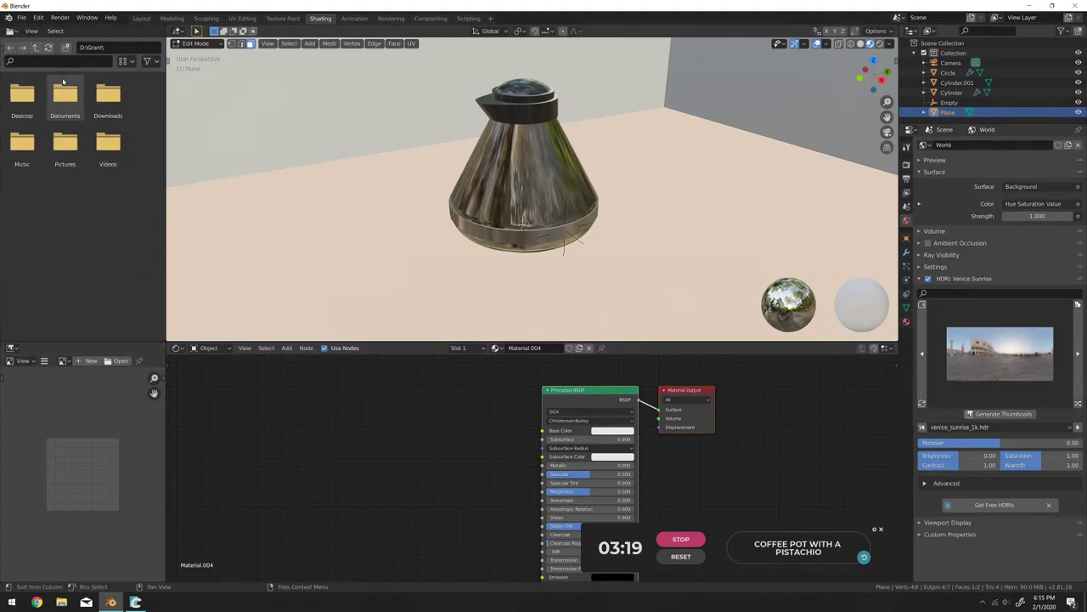
{"action": "left_click", "coordinate": [103, 46]}
{"action": "type", "text": "D:\\"}
{"action": "key", "text": "Return"}
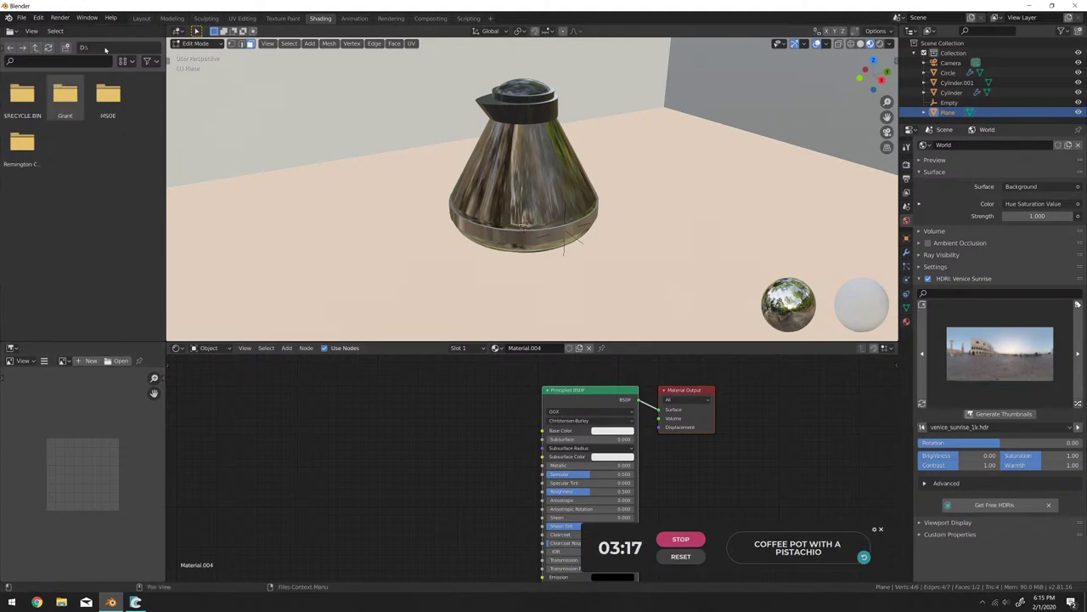
{"action": "double_click", "coordinate": [33, 146]}
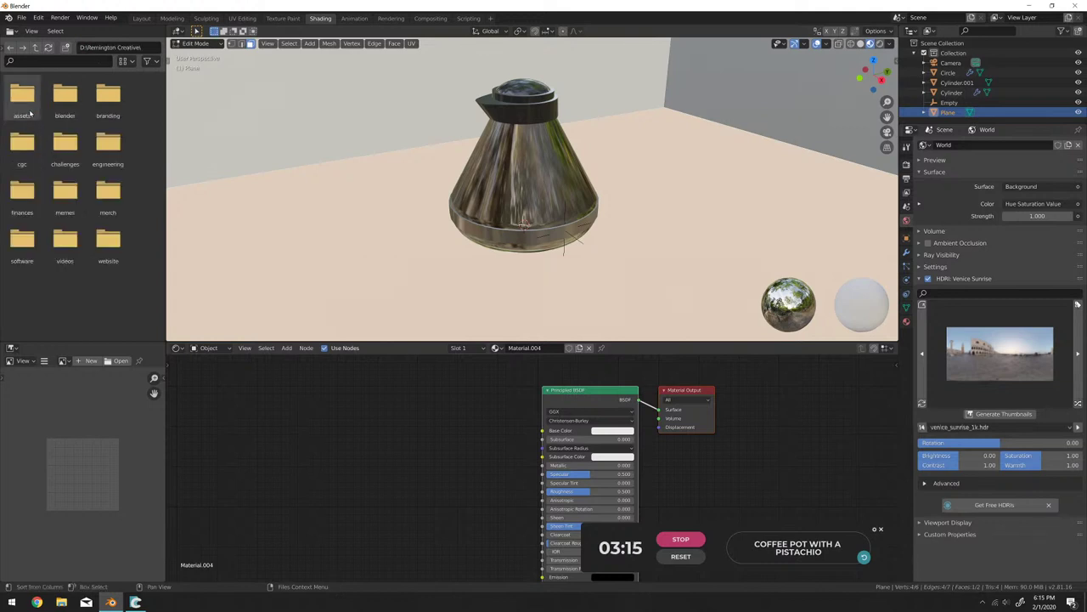
{"action": "double_click", "coordinate": [64, 95]}
{"action": "double_click", "coordinate": [65, 95]}
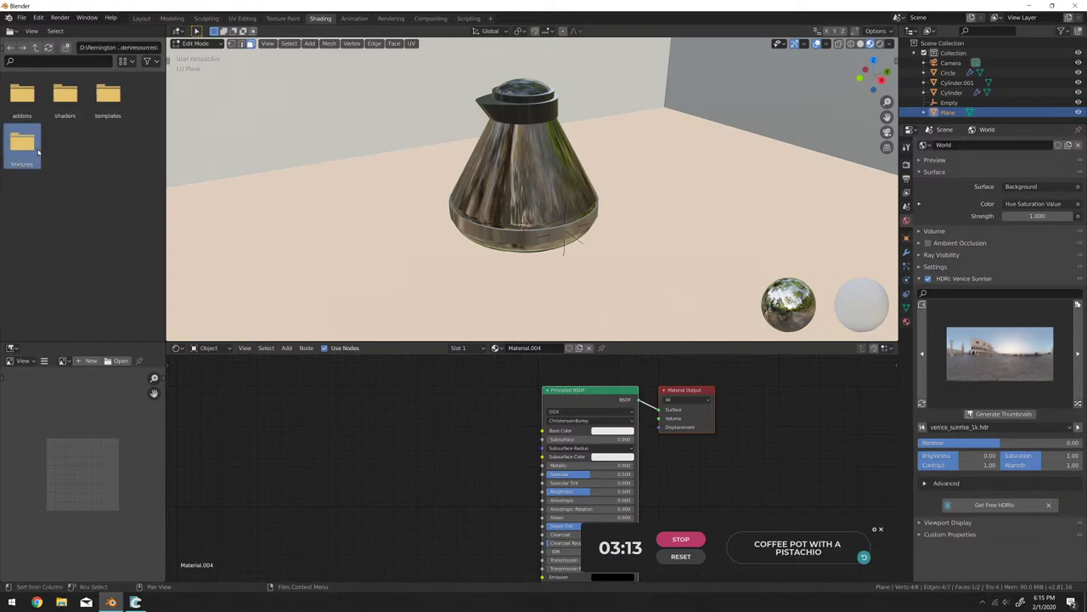
{"action": "double_click", "coordinate": [39, 151]}
{"action": "double_click", "coordinate": [53, 111]}
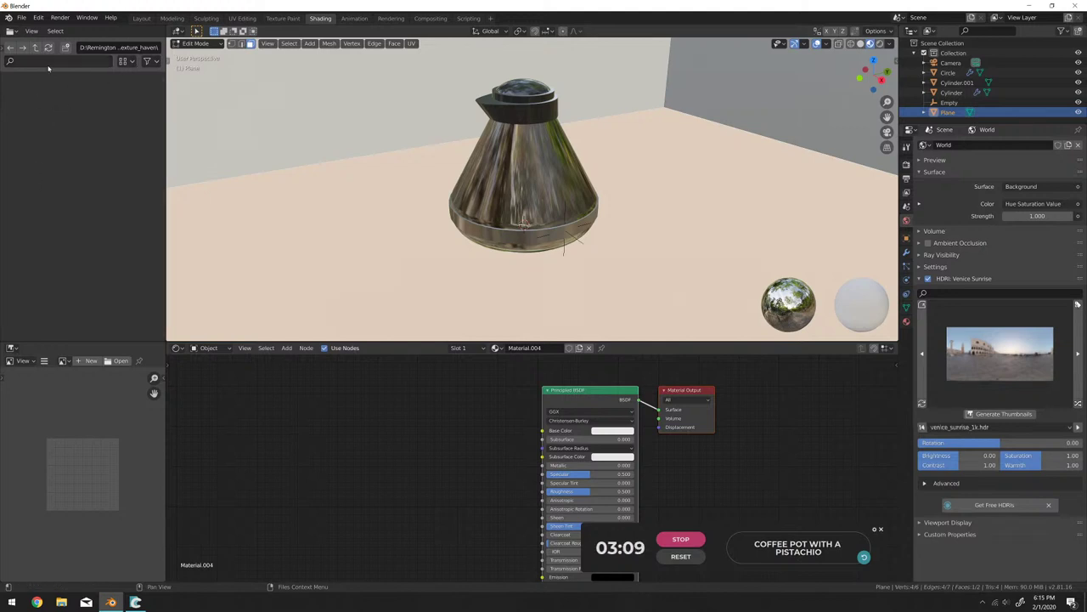
Bevel the backdrop's floor-to-wall corner edge into a rounded curve.
{"action": "key", "text": "Tab"}
{"action": "scroll", "coordinate": [560, 219], "scroll_direction": "down", "scroll_amount": 6}
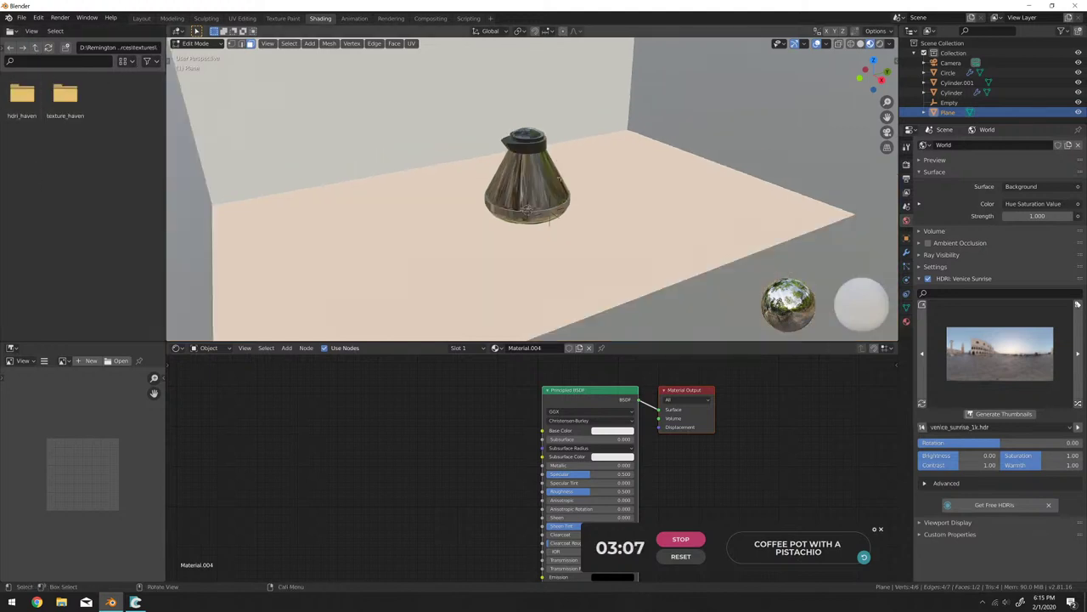
{"action": "middle_click_drag", "start_coordinate": [561, 220], "coordinate": [230, 23]}
{"action": "scroll", "coordinate": [579, 223], "scroll_direction": "up", "scroll_amount": 4}
{"action": "key", "text": "Tab"}
{"action": "scroll", "coordinate": [555, 198], "scroll_direction": "down", "scroll_amount": 3}
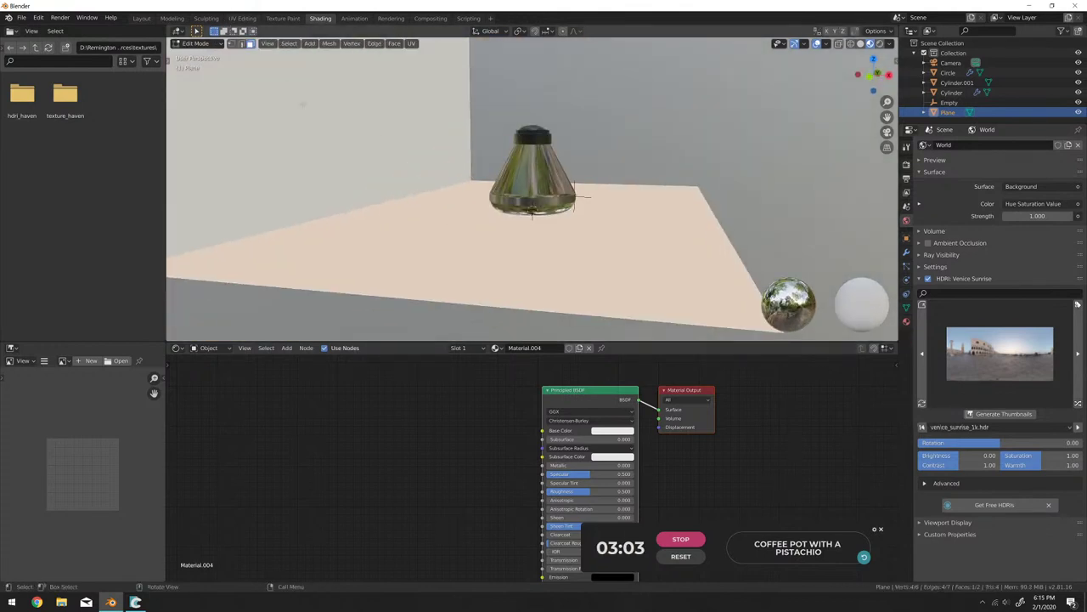
{"action": "key", "text": "ctrl+b"}
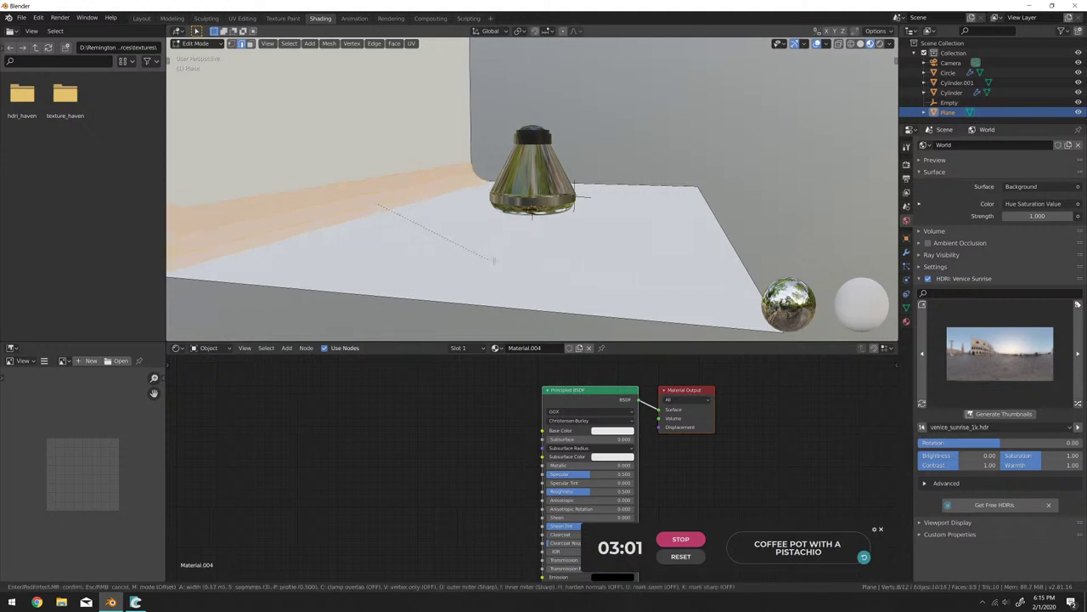
{"action": "left_click", "coordinate": [522, 266]}
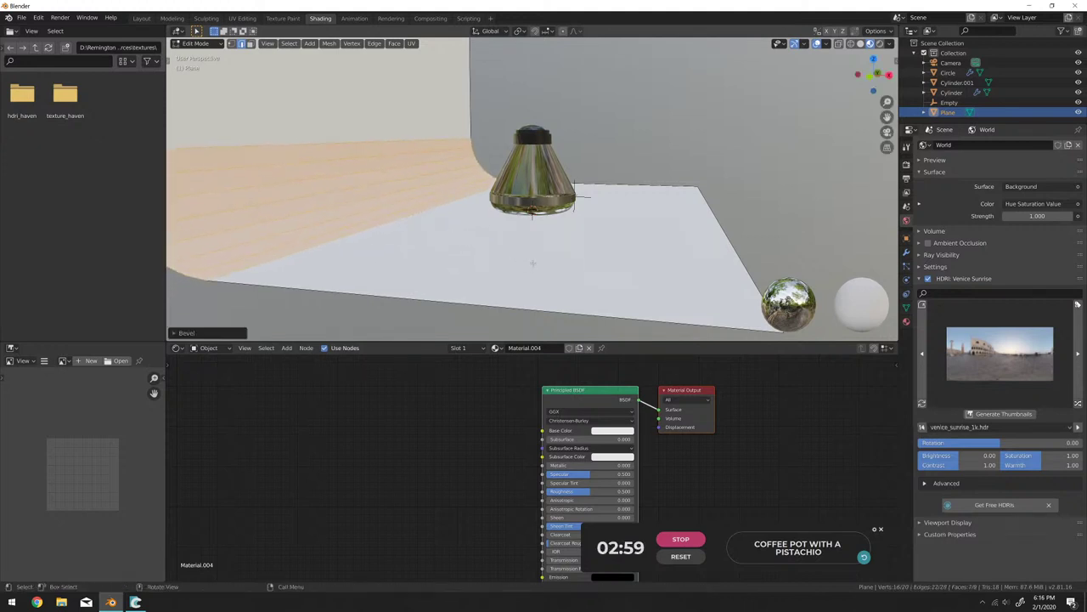
Shade the backdrop smooth in Object Mode.
{"action": "key", "text": "Tab"}
{"action": "middle_click_drag", "start_coordinate": [522, 266], "coordinate": [416, 201]}
{"action": "right_click", "coordinate": [414, 203]}
{"action": "left_click", "coordinate": [415, 199]}
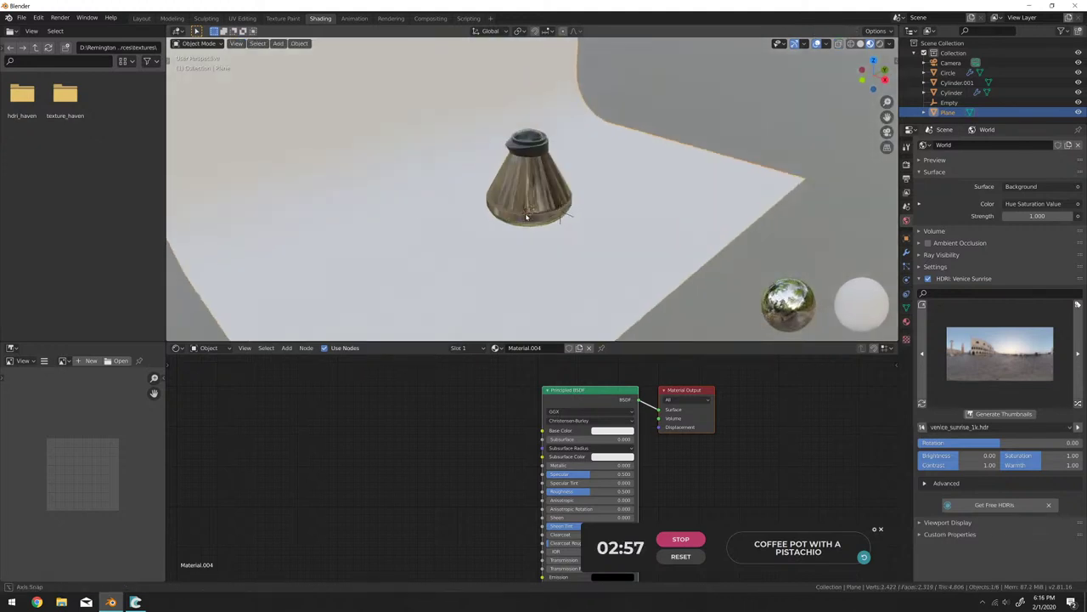
Back in the Layout workspace with Solid shading, add a cylinder and move it along Z beside the pot.
{"action": "key", "text": "z"}
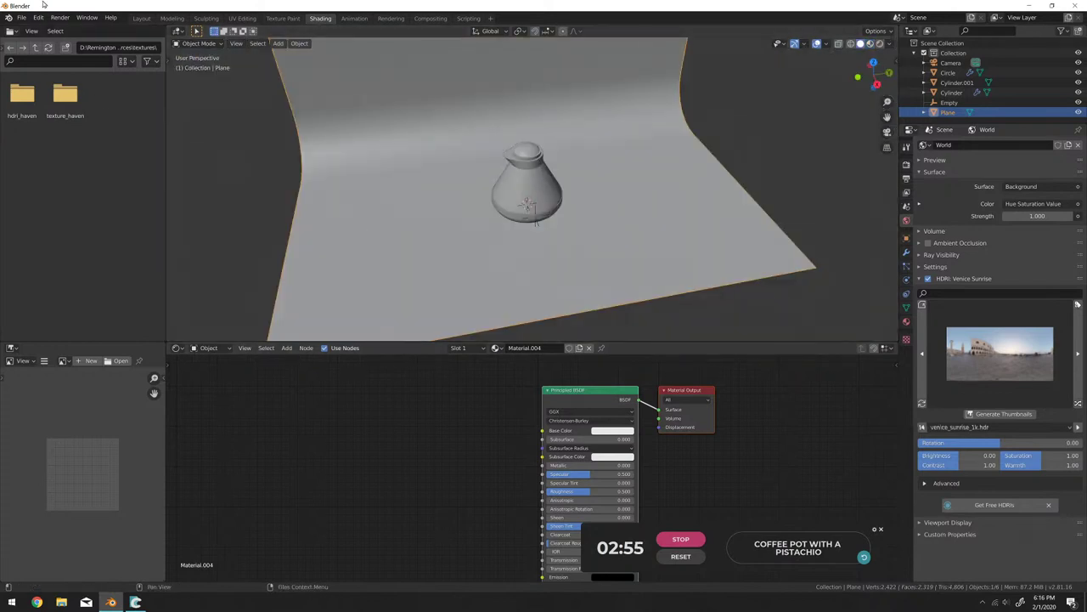
{"action": "left_click", "coordinate": [141, 18]}
{"action": "scroll", "coordinate": [552, 352], "scroll_direction": "up", "scroll_amount": 10}
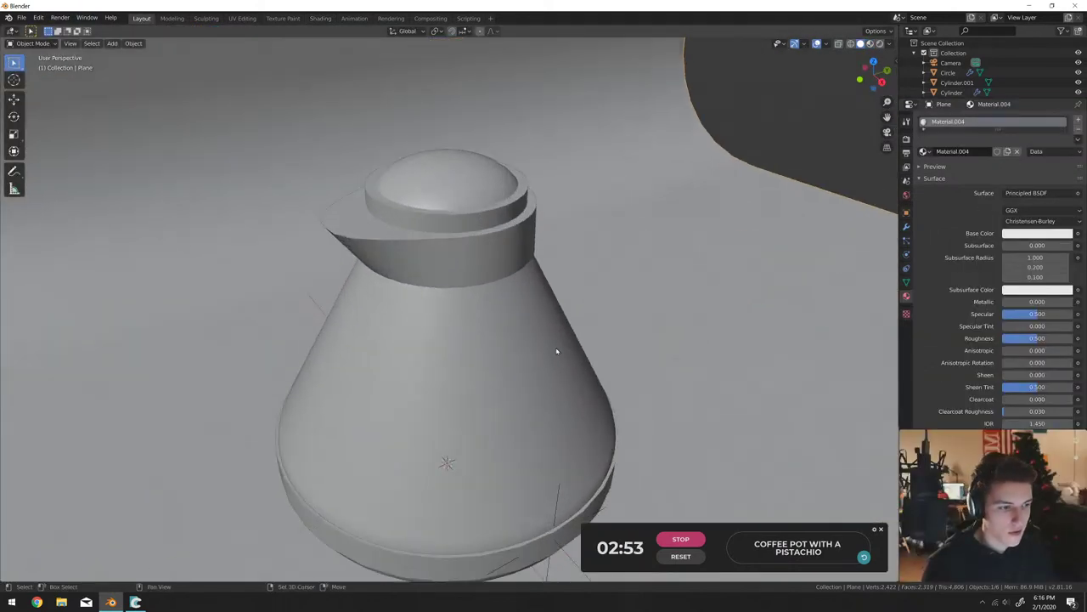
{"action": "key", "text": "shift+a"}
{"action": "mouse_move", "coordinate": [525, 201]}
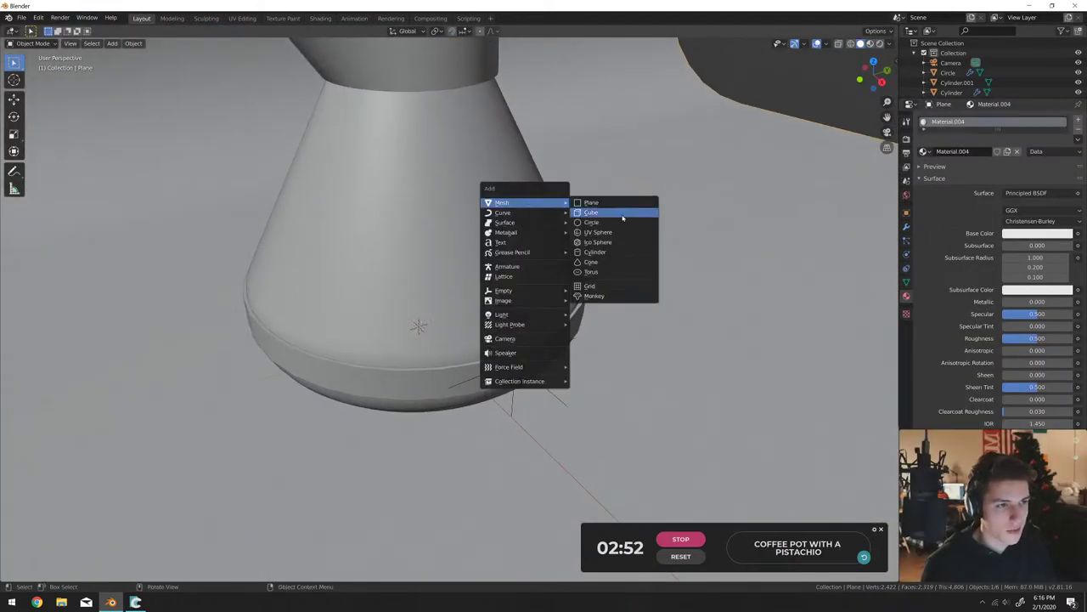
{"action": "left_click", "coordinate": [608, 259]}
{"action": "scroll", "coordinate": [595, 290], "scroll_direction": "down", "scroll_amount": 3}
{"action": "key", "text": "g"}
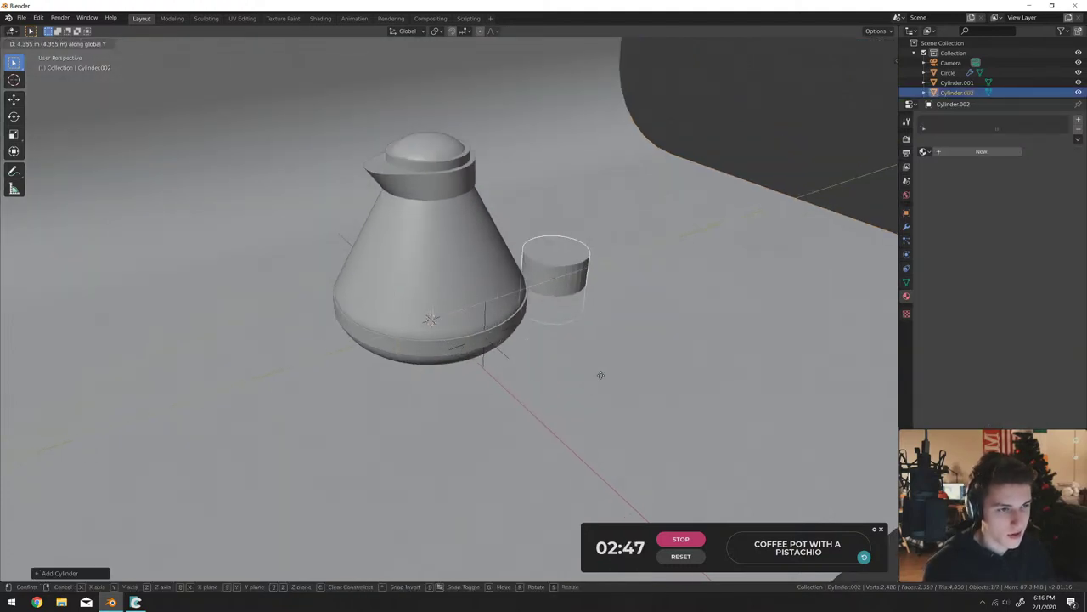
{"action": "key", "text": "z"}
{"action": "left_click", "coordinate": [722, 342]}
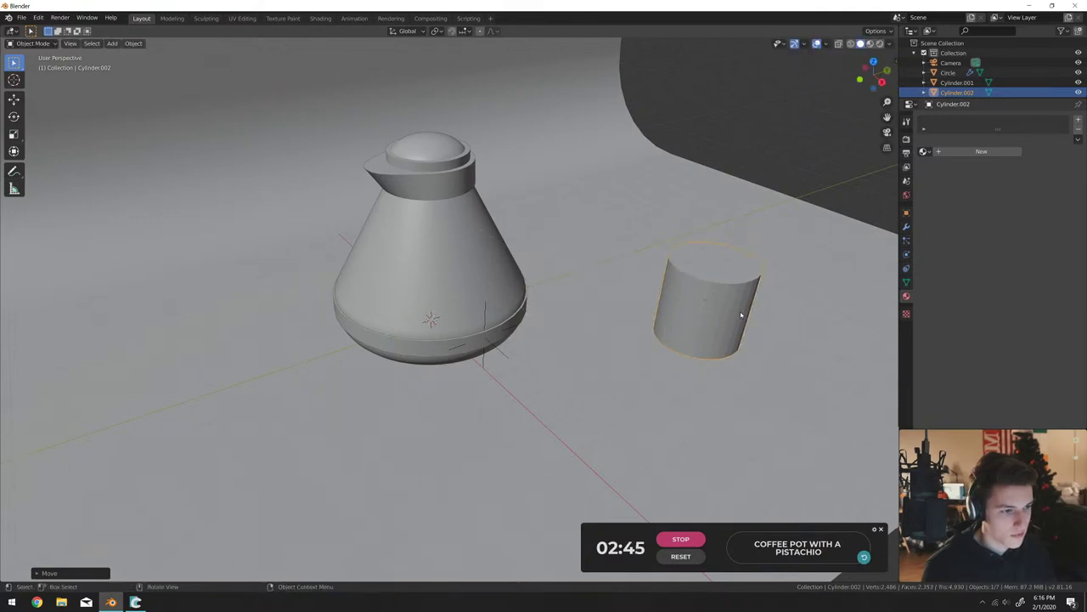
{"action": "middle_click_drag", "start_coordinate": [722, 342], "coordinate": [646, 306]}
{"action": "scroll", "coordinate": [626, 283], "scroll_direction": "up", "scroll_amount": 5}
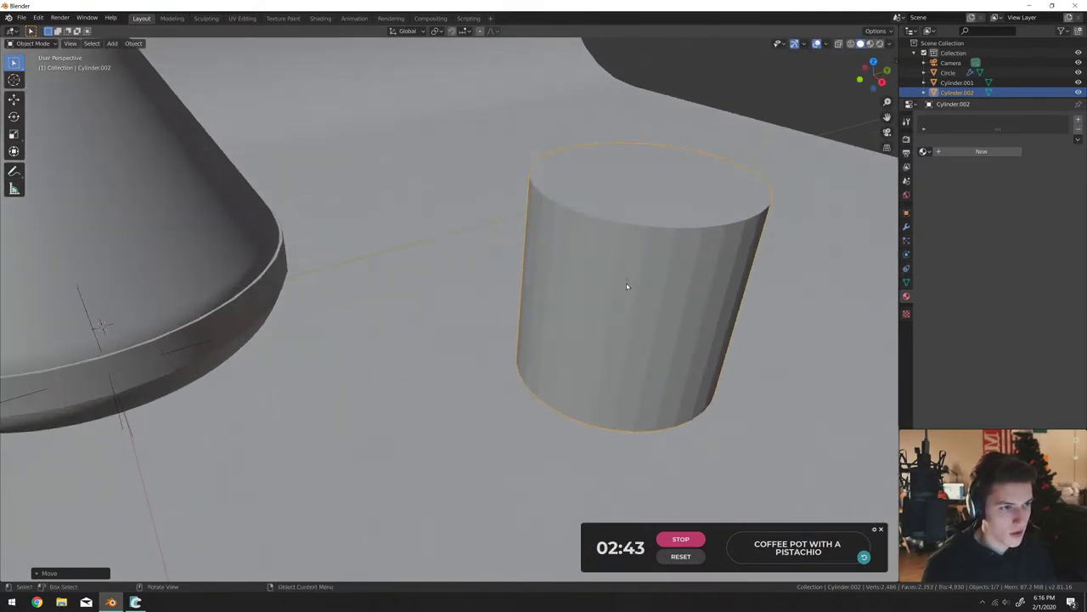
Delete the extra cylinders, including a second one added by mistake.
{"action": "key", "text": "x"}
{"action": "left_click", "coordinate": [626, 283]}
{"action": "key", "text": "shift+a"}
{"action": "mouse_move", "coordinate": [626, 283]}
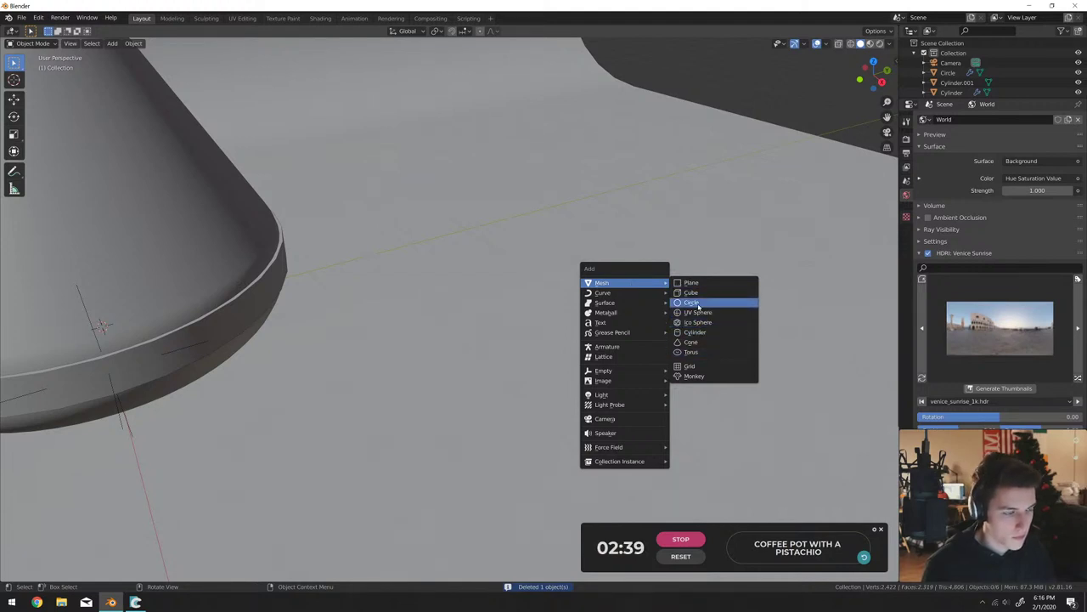
{"action": "scroll", "coordinate": [531, 198], "scroll_direction": "down", "scroll_amount": 8}
{"action": "left_click", "coordinate": [366, 272]}
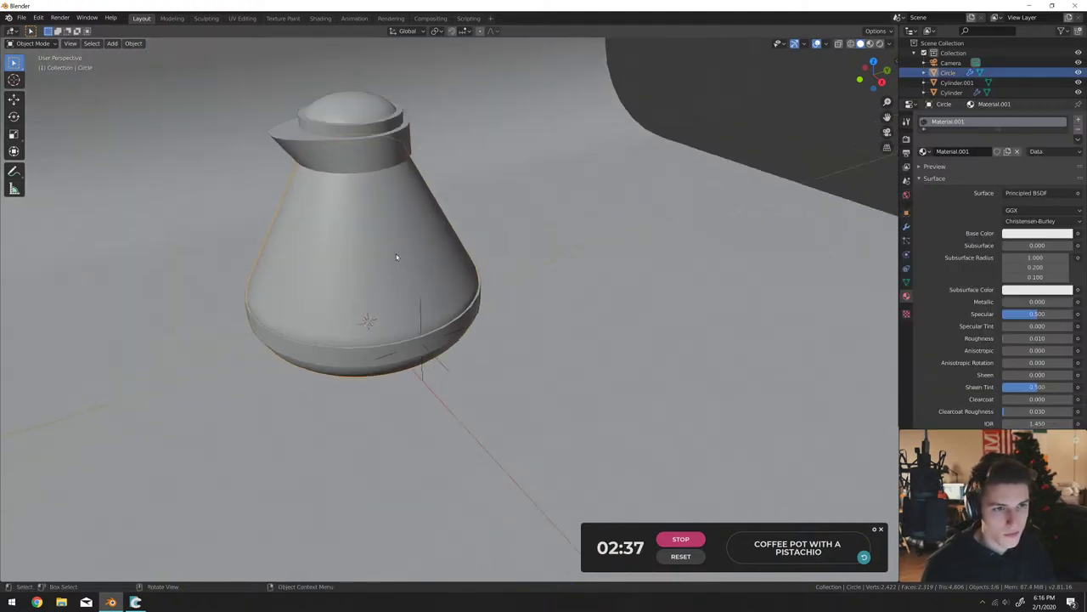
{"action": "mouse_move", "coordinate": [476, 280]}
{"action": "middle_mouse_down"}
{"action": "mouse_move", "coordinate": [510, 291]}
{"action": "mouse_move", "coordinate": [497, 276]}
{"action": "middle_mouse_up"}
{"action": "key", "text": "shift+a"}
{"action": "mouse_move", "coordinate": [510, 274]}
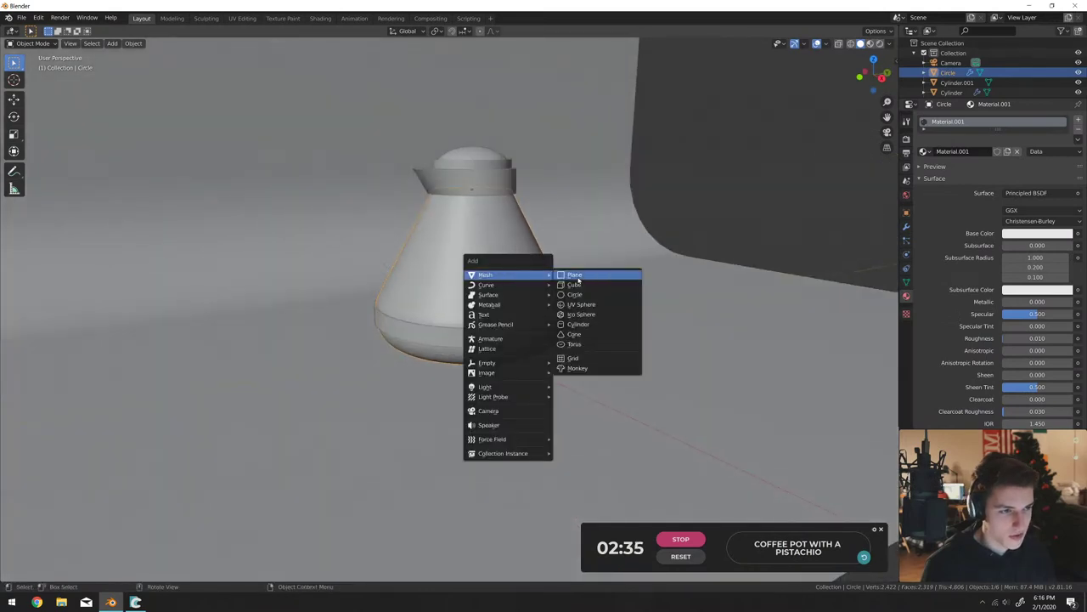
{"action": "left_click", "coordinate": [577, 324]}
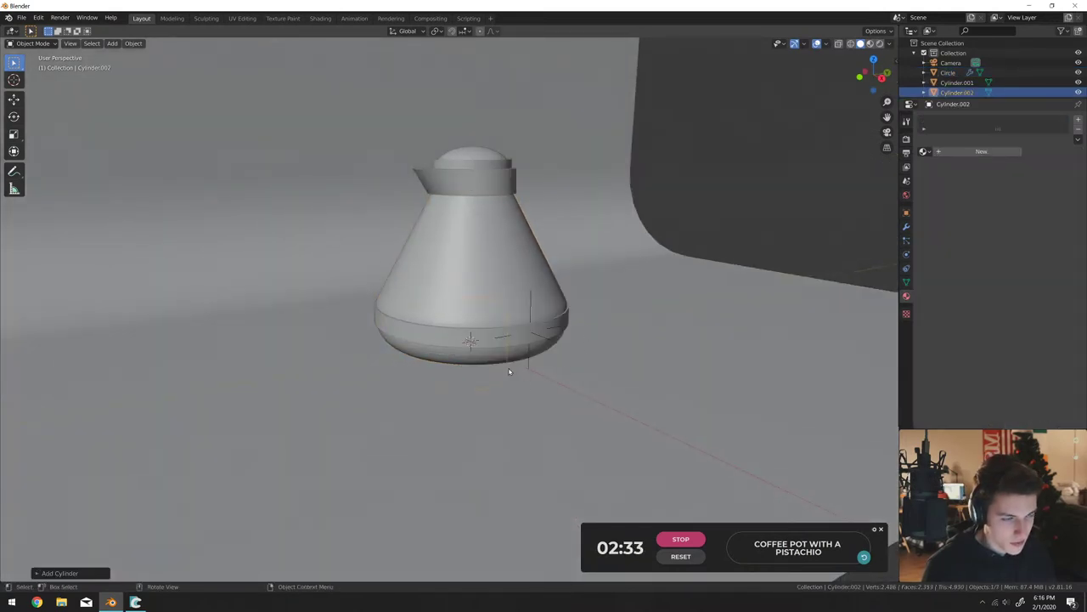
{"action": "key", "text": "x"}
{"action": "left_click", "coordinate": [549, 360]}
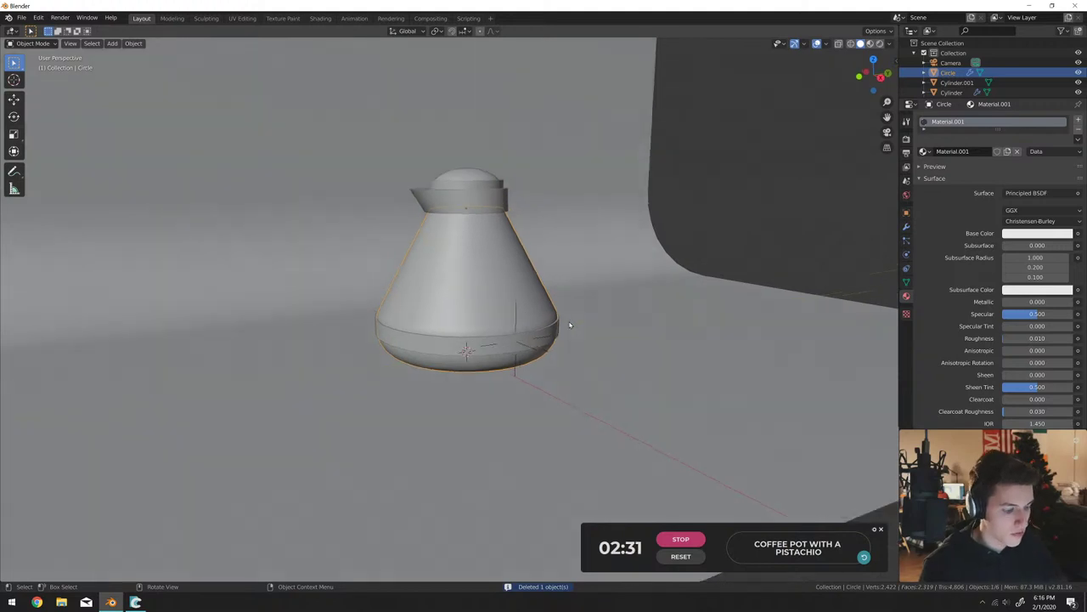
Look through the scene camera, then orbit back out of the camera framing.
{"action": "key", "text": "KP_0"}
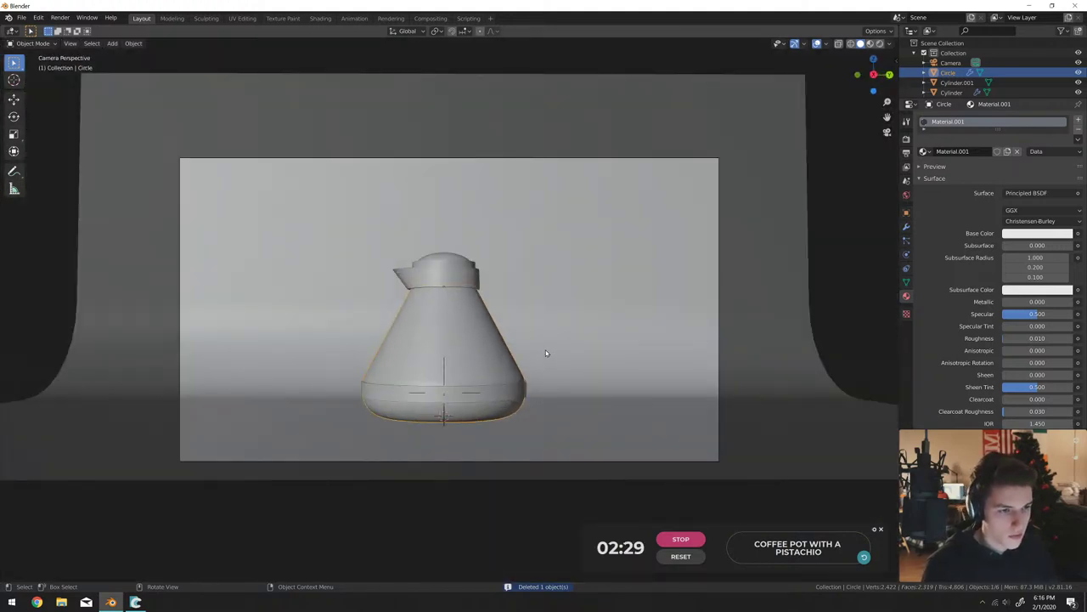
{"action": "middle_click_drag", "start_coordinate": [546, 353], "coordinate": [552, 376]}
{"action": "scroll", "coordinate": [551, 376], "scroll_direction": "down", "scroll_amount": 3}
{"action": "key", "text": "shift+a"}
{"action": "mouse_move", "coordinate": [551, 376]}
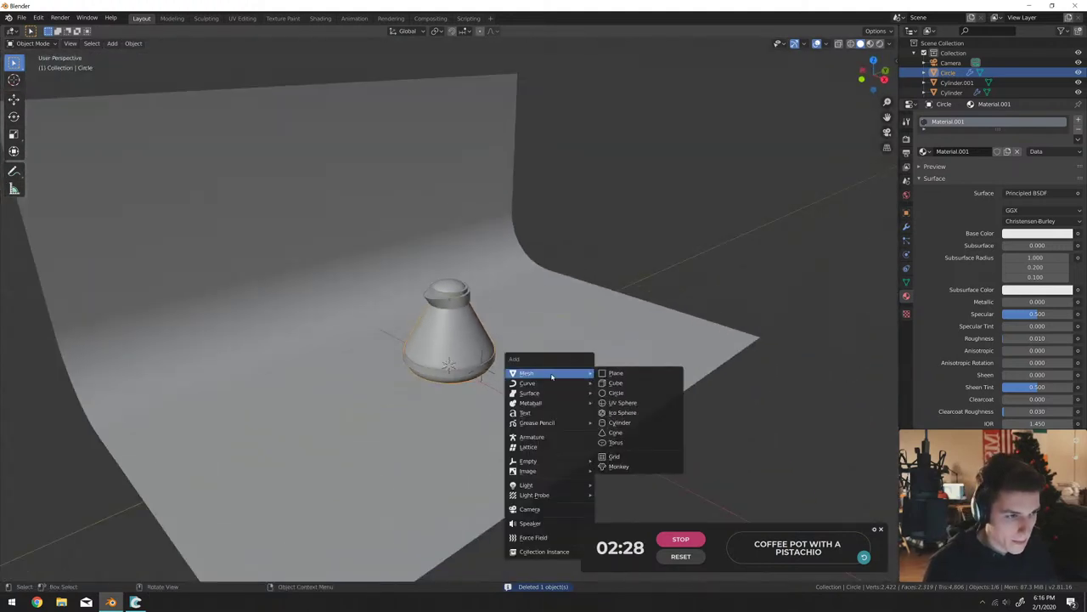
Add a UV sphere to the right of the pot and stretch it along X into an egg.
{"action": "left_click", "coordinate": [623, 402]}
{"action": "scroll", "coordinate": [531, 347], "scroll_direction": "up", "scroll_amount": 5}
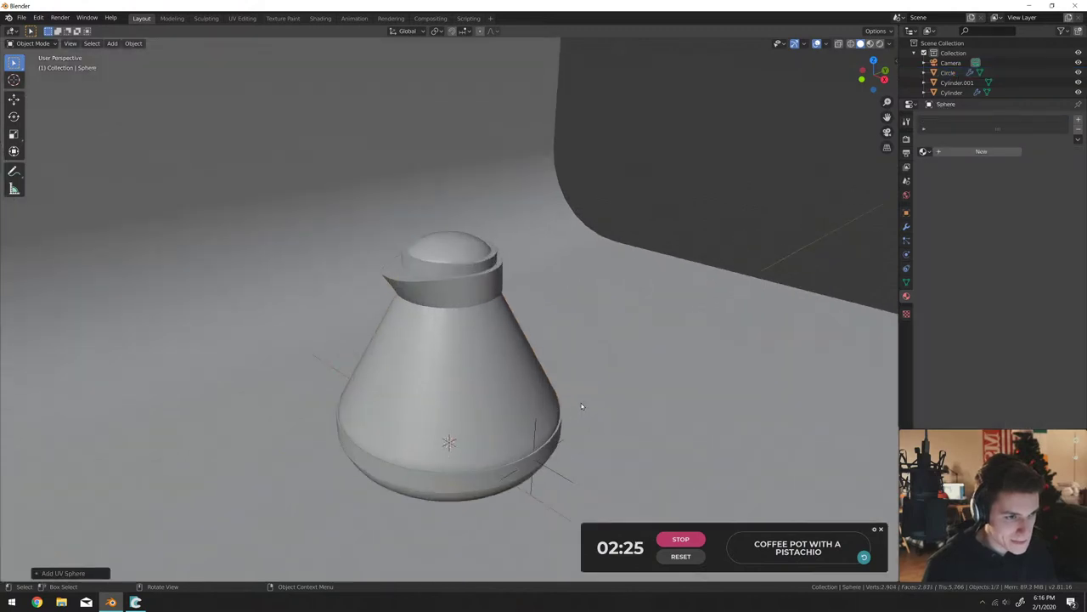
{"action": "key", "text": "g"}
{"action": "left_click", "coordinate": [664, 332]}
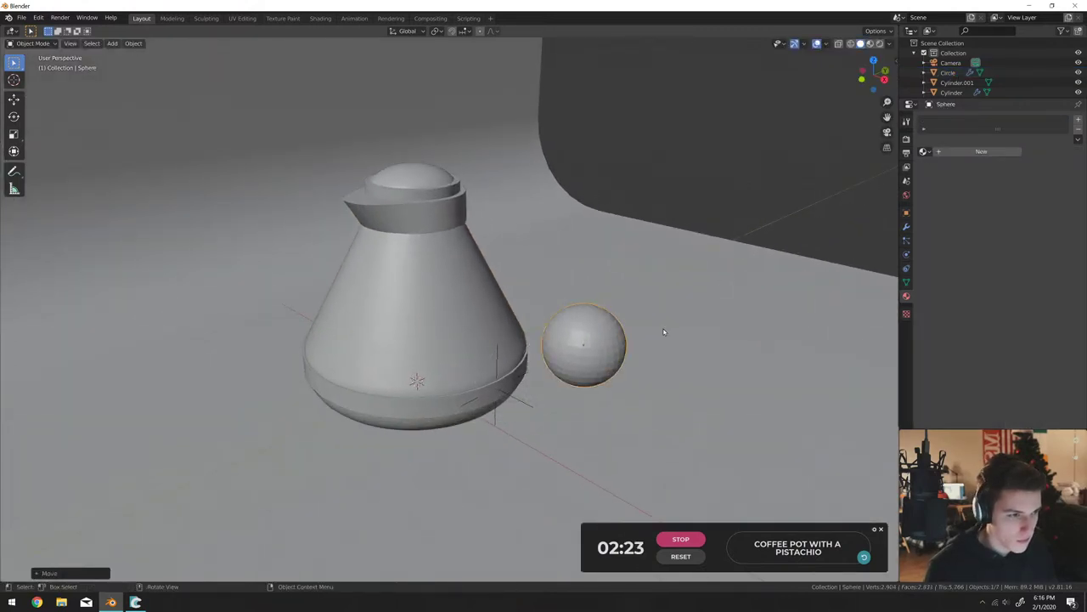
{"action": "key", "text": "s"}
{"action": "key", "text": "x"}
{"action": "left_click", "coordinate": [688, 306]}
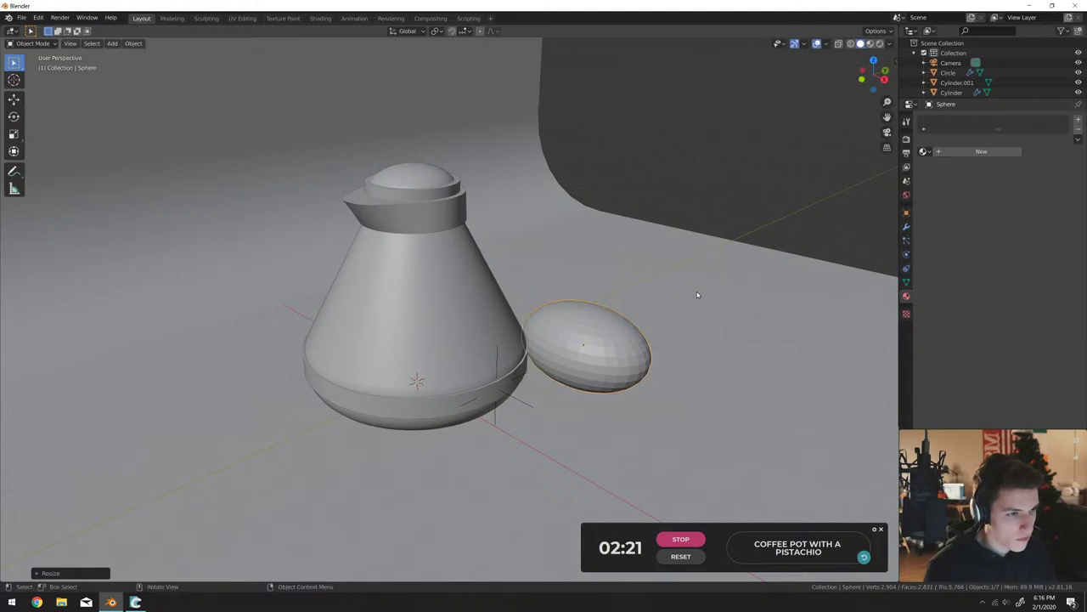
{"action": "left_click", "coordinate": [906, 228]}
{"action": "left_click", "coordinate": [943, 120]}
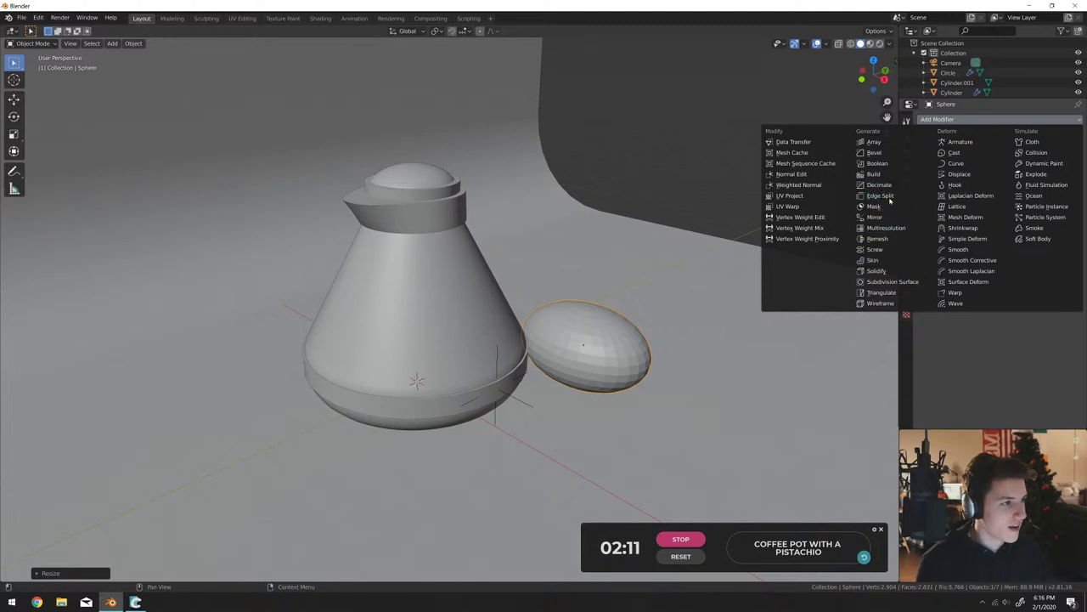
Add a Displace modifier using a Clouds texture of size 2.00 at strength 0.600.
{"action": "left_click", "coordinate": [955, 176]}
{"action": "left_click", "coordinate": [1045, 173]}
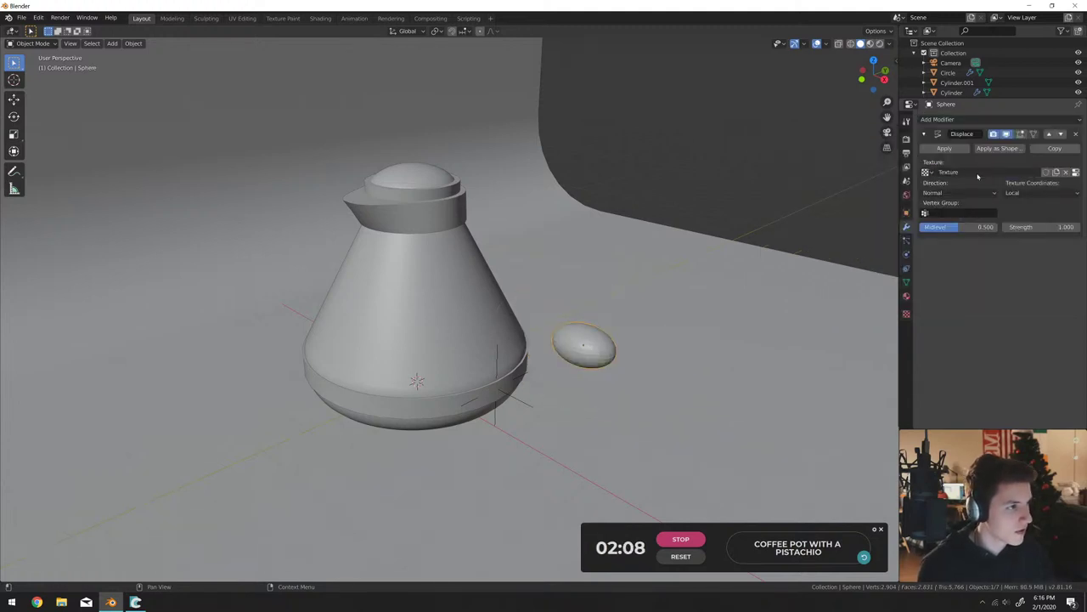
{"action": "left_click", "coordinate": [1077, 172]}
{"action": "left_click", "coordinate": [990, 148]}
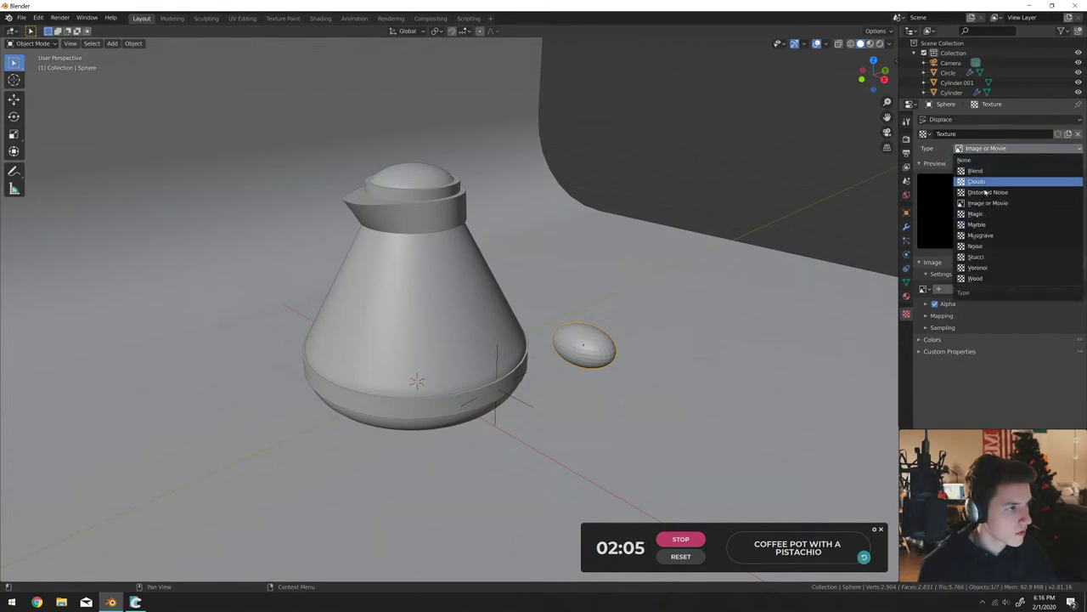
{"action": "left_click", "coordinate": [977, 245]}
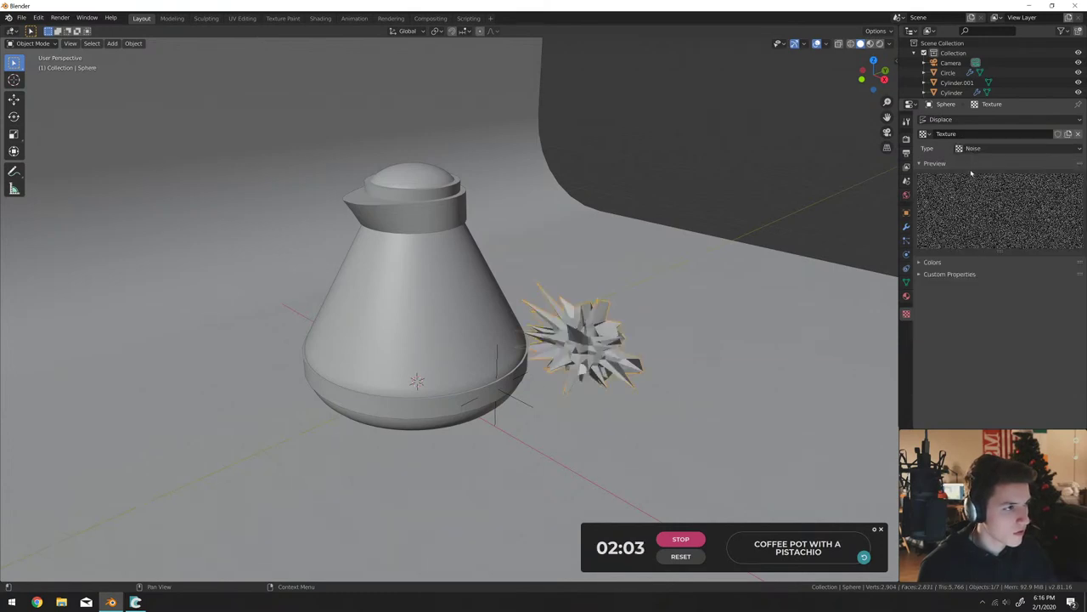
{"action": "left_click", "coordinate": [985, 147]}
{"action": "left_click", "coordinate": [977, 183]}
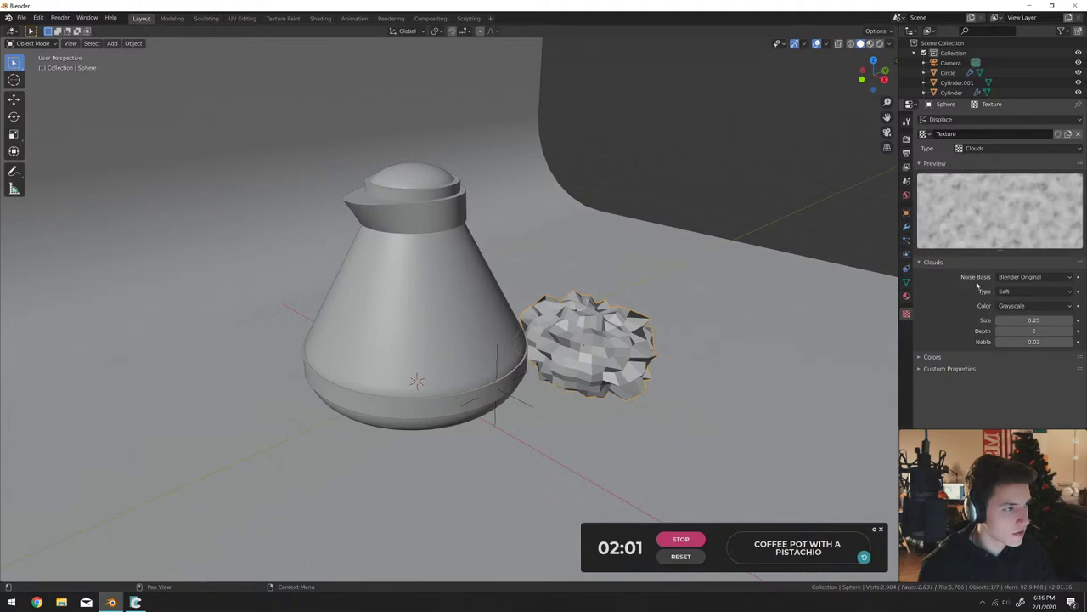
{"action": "left_click_drag", "start_coordinate": [1034, 319], "coordinate": [1075, 319]}
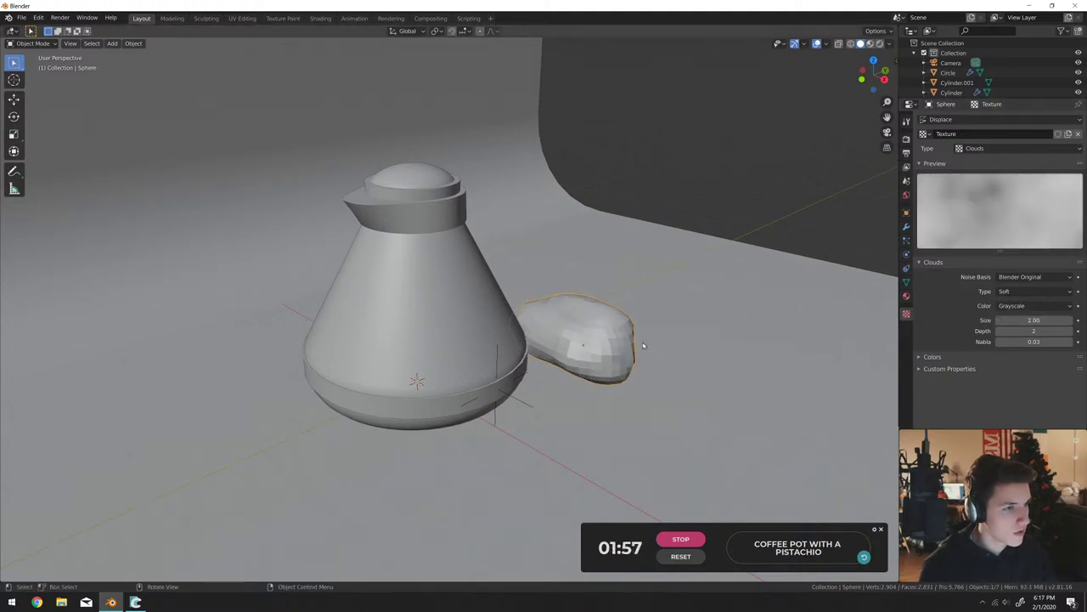
{"action": "left_click", "coordinate": [906, 227]}
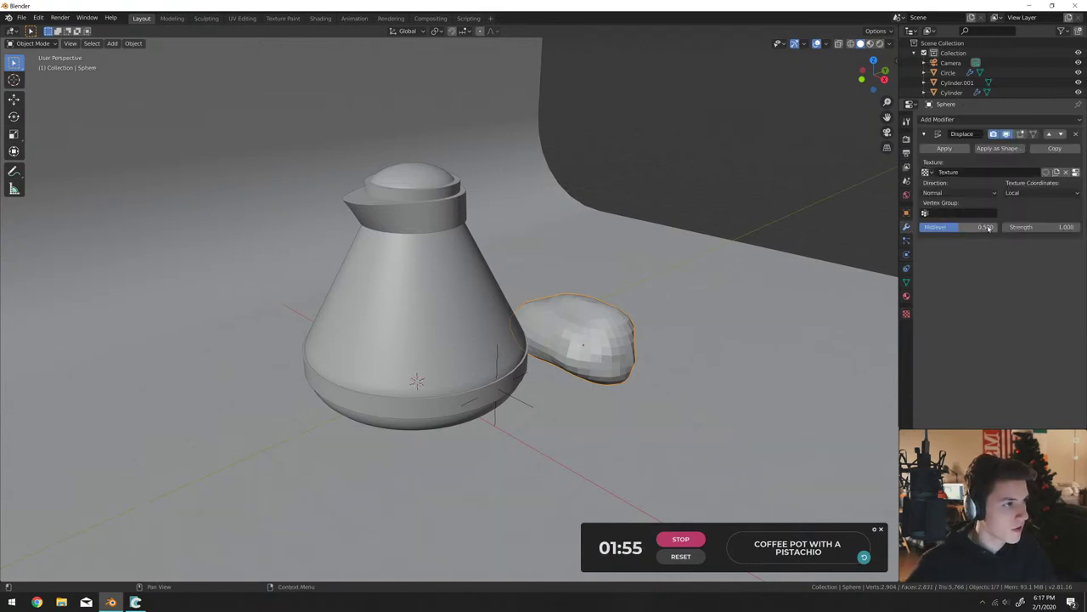
{"action": "mouse_move", "coordinate": [1032, 227]}
{"action": "left_mouse_down"}
{"action": "mouse_move", "coordinate": [1019, 227]}
{"action": "mouse_move", "coordinate": [1054, 226]}
{"action": "mouse_move", "coordinate": [1024, 227]}
{"action": "mouse_move", "coordinate": [1041, 227]}
{"action": "left_mouse_up"}
{"action": "key", "text": "Return"}
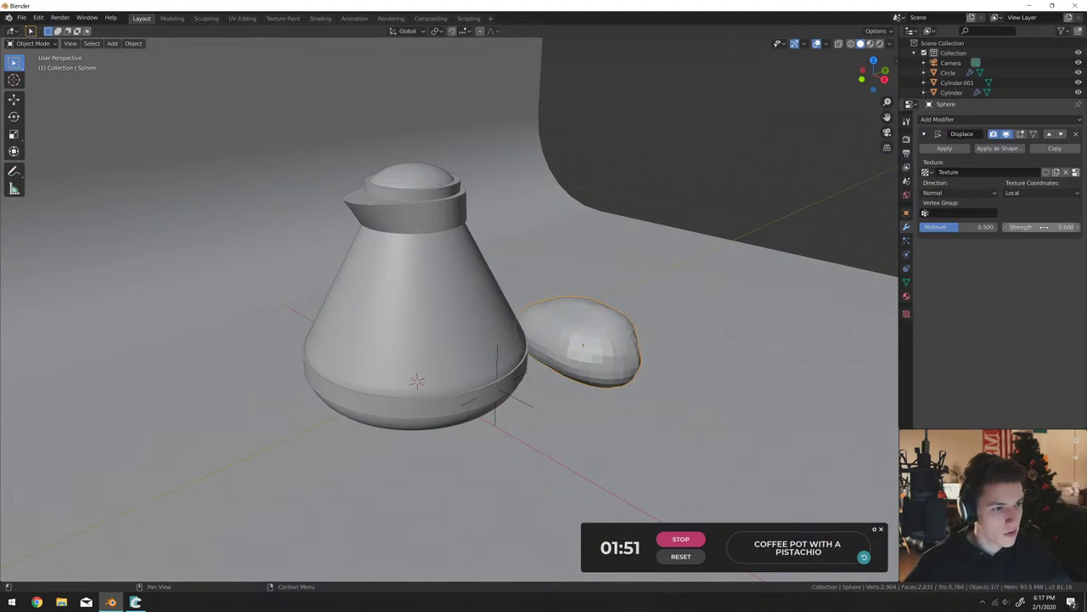
Shade the egg smooth and scale it down slightly.
{"action": "middle_click_drag", "start_coordinate": [655, 294], "coordinate": [467, 323]}
{"action": "scroll", "coordinate": [467, 323], "scroll_direction": "up", "scroll_amount": 3}
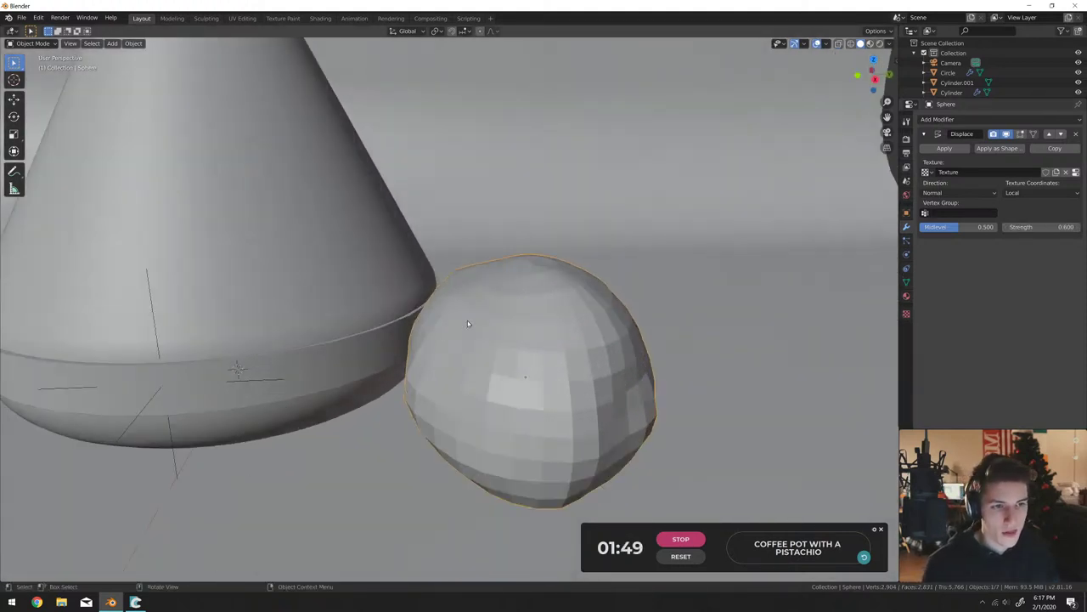
{"action": "right_click", "coordinate": [500, 312]}
{"action": "left_click", "coordinate": [501, 321]}
{"action": "key", "text": "s"}
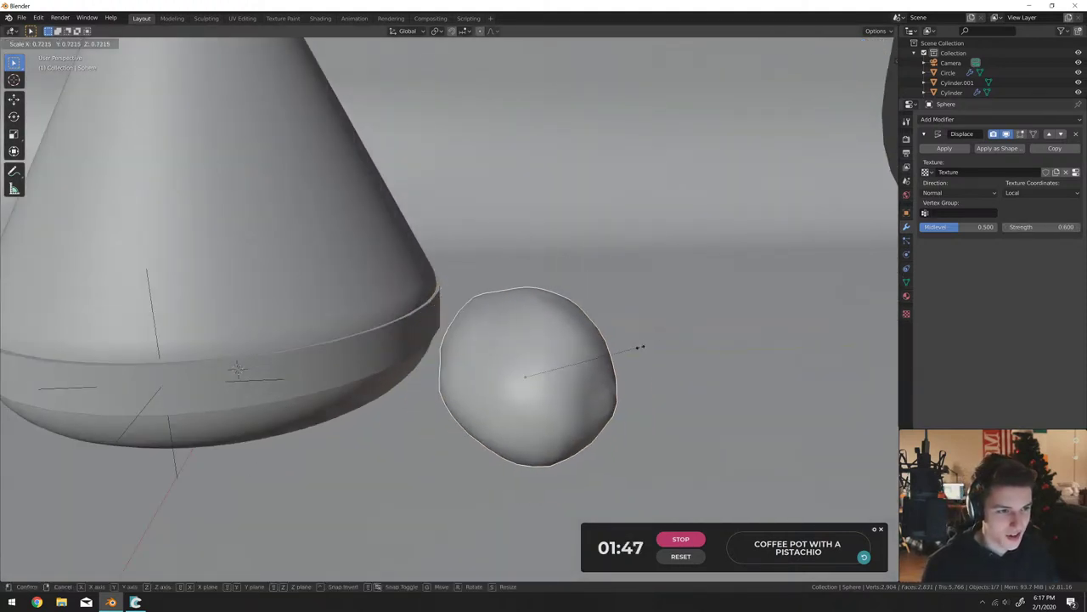
{"action": "left_click", "coordinate": [633, 345]}
Preview the pot and egg in Rendered, then Material Preview shading.
{"action": "middle_click_drag", "start_coordinate": [633, 345], "coordinate": [616, 353]}
{"action": "key", "text": "z"}
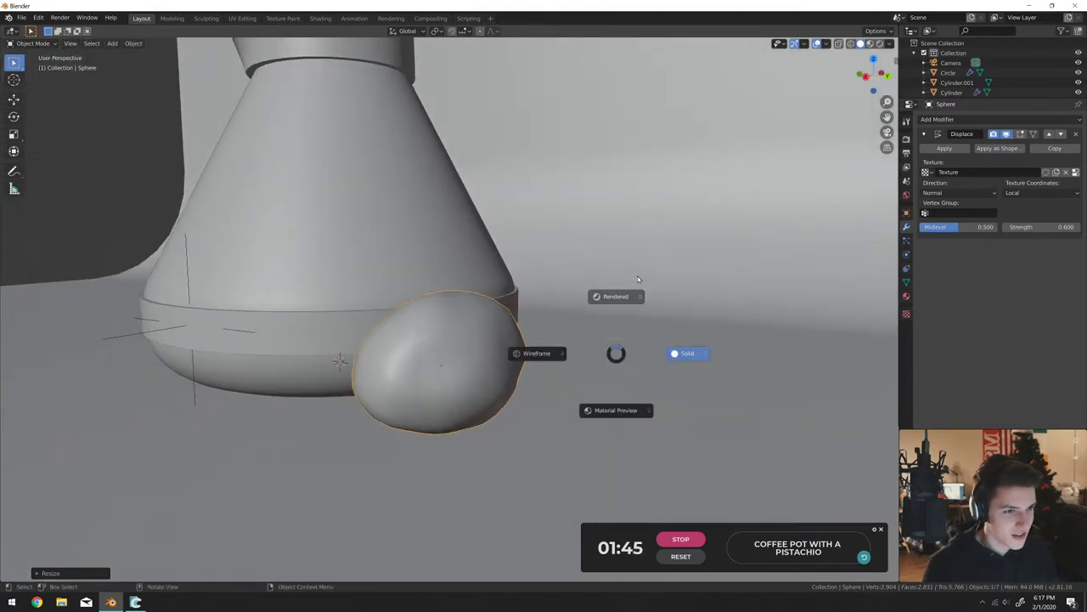
{"action": "left_click", "coordinate": [639, 278]}
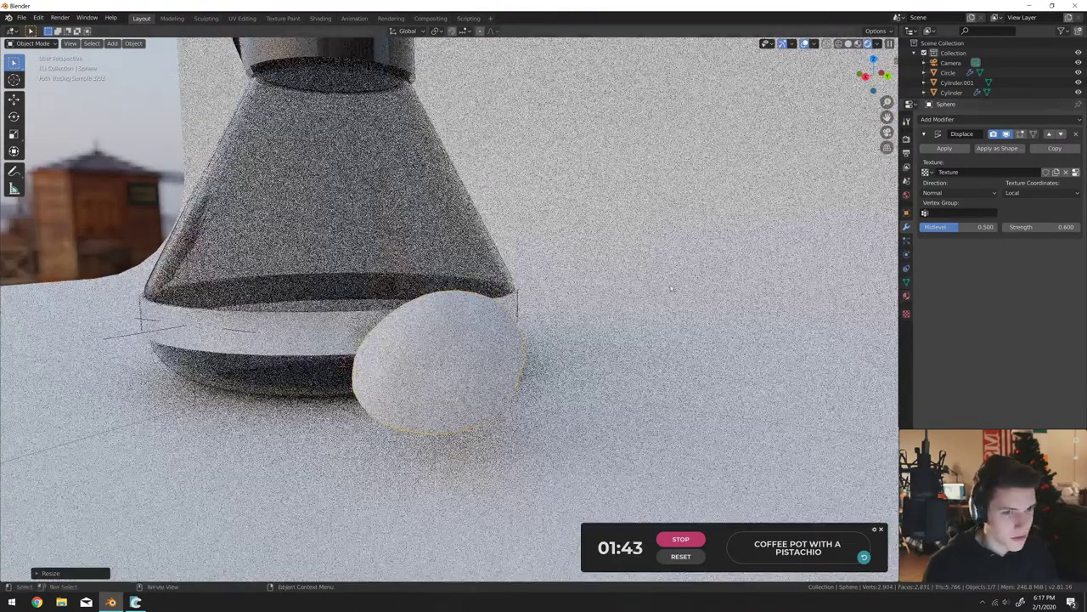
{"action": "key", "text": "z"}
{"action": "left_click", "coordinate": [532, 340]}
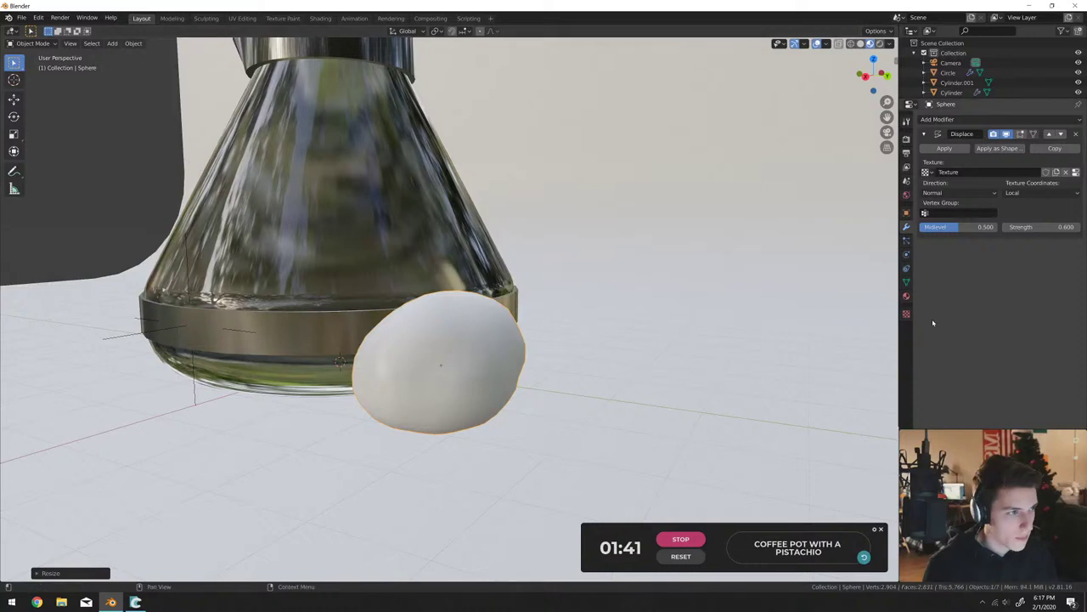
{"action": "left_click", "coordinate": [905, 297]}
Create a new material for the egg with a pistachio-green base colour and Subsurface 0.010.
{"action": "left_click", "coordinate": [981, 151]}
{"action": "left_click", "coordinate": [1036, 233]}
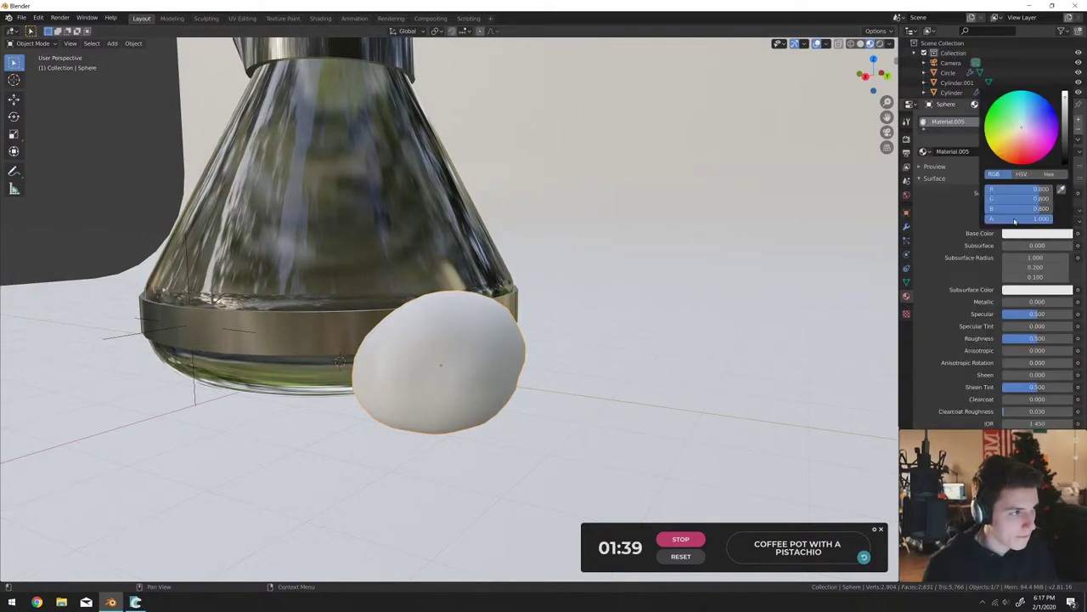
{"action": "left_click", "coordinate": [1002, 128]}
{"action": "scroll", "coordinate": [969, 337], "scroll_direction": "down", "scroll_amount": 2}
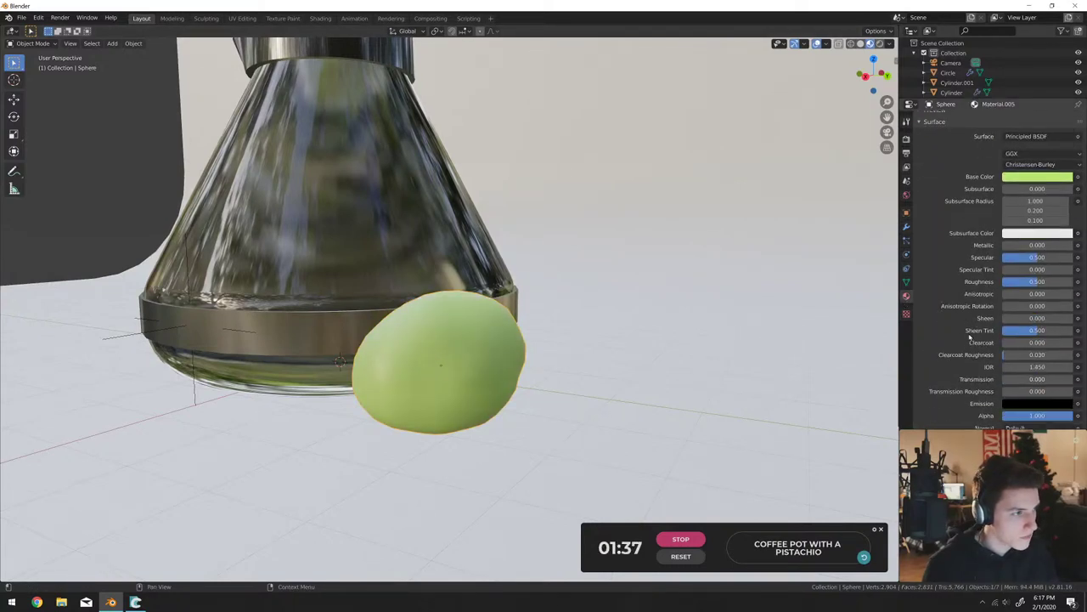
{"action": "left_click", "coordinate": [1010, 188]}
{"action": "type", "text": ".01"}
{"action": "key", "text": "Return"}
Set the material's Subsurface Radius to 0.500, 0.500, 0.100.
{"action": "scroll", "coordinate": [580, 303], "scroll_direction": "up", "scroll_amount": 2}
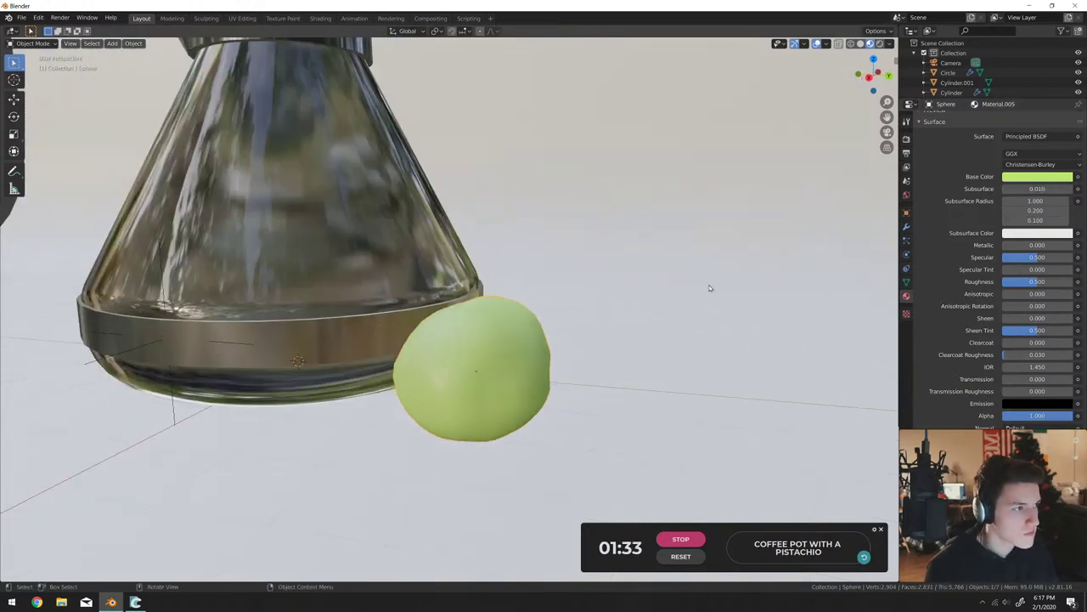
{"action": "left_click", "coordinate": [1025, 211]}
{"action": "type", "text": "3"}
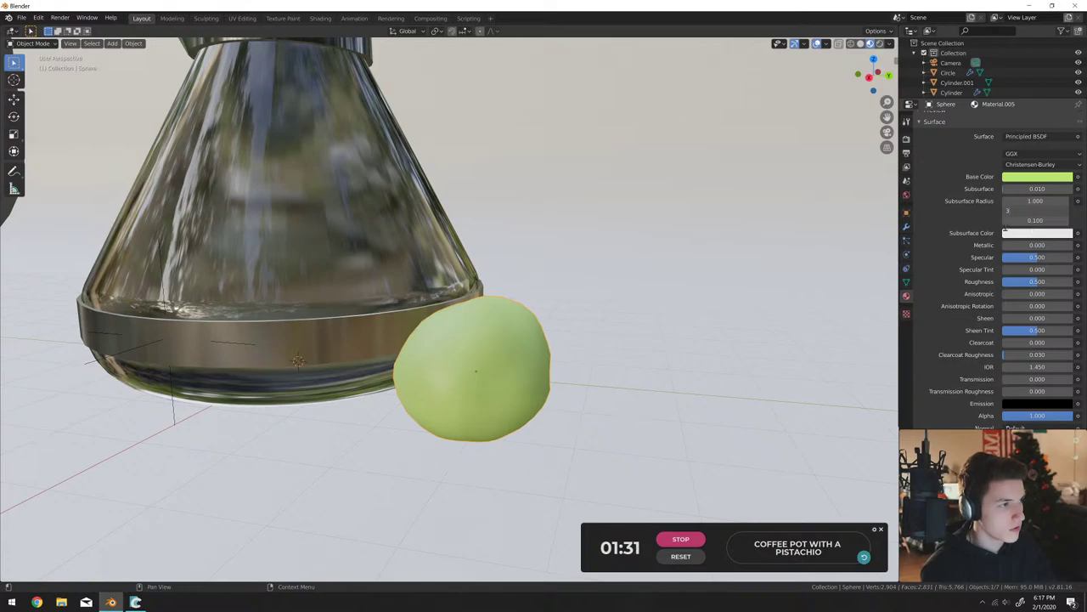
{"action": "key", "text": "Return"}
{"action": "left_click", "coordinate": [1036, 200]}
{"action": "type", "text": ".5"}
{"action": "key", "text": "Return"}
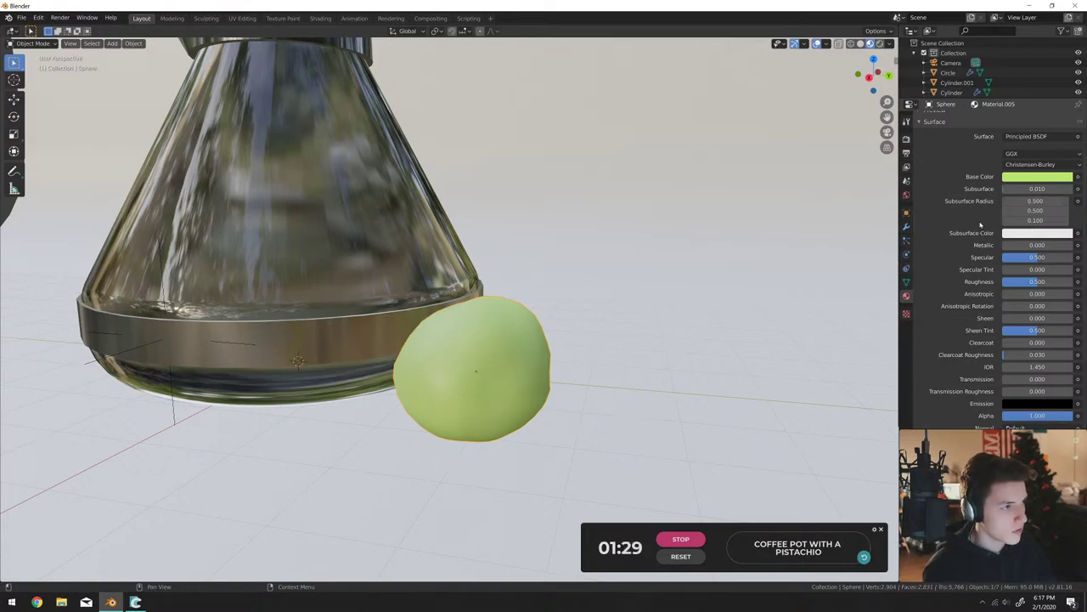
Preview the pot and egg in wireframe and rendered viewport shading.
{"action": "middle_click_drag", "start_coordinate": [613, 352], "coordinate": [618, 340]}
{"action": "key", "text": "z"}
{"action": "left_click", "coordinate": [544, 341]}
{"action": "key", "text": "z"}
{"action": "left_click", "coordinate": [619, 270]}
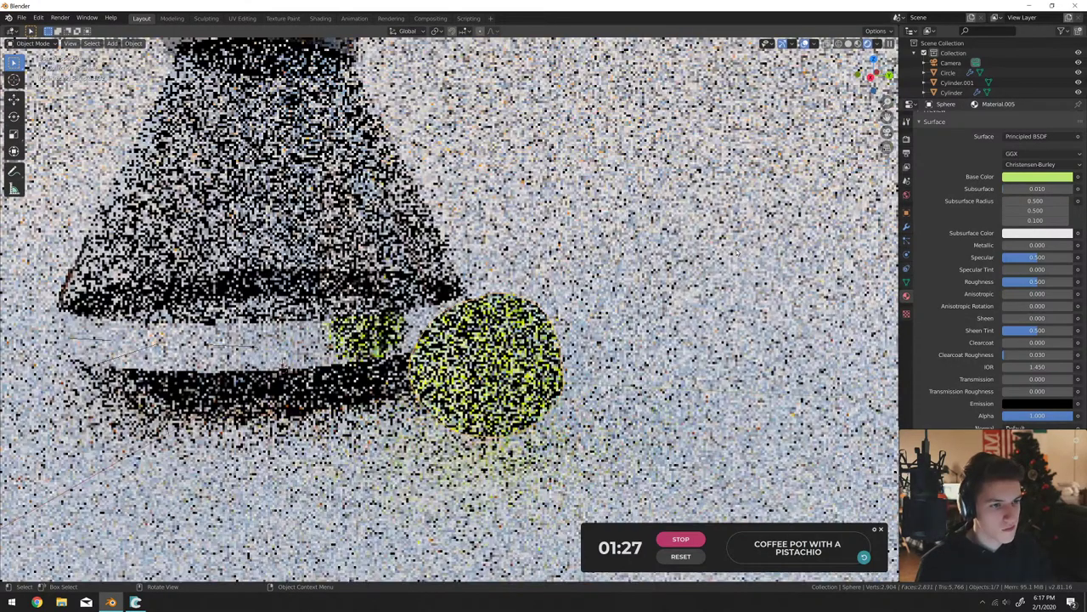
{"action": "key", "text": "z"}
{"action": "left_click", "coordinate": [663, 339]}
{"action": "key", "text": "z"}
{"action": "left_click", "coordinate": [444, 357]}
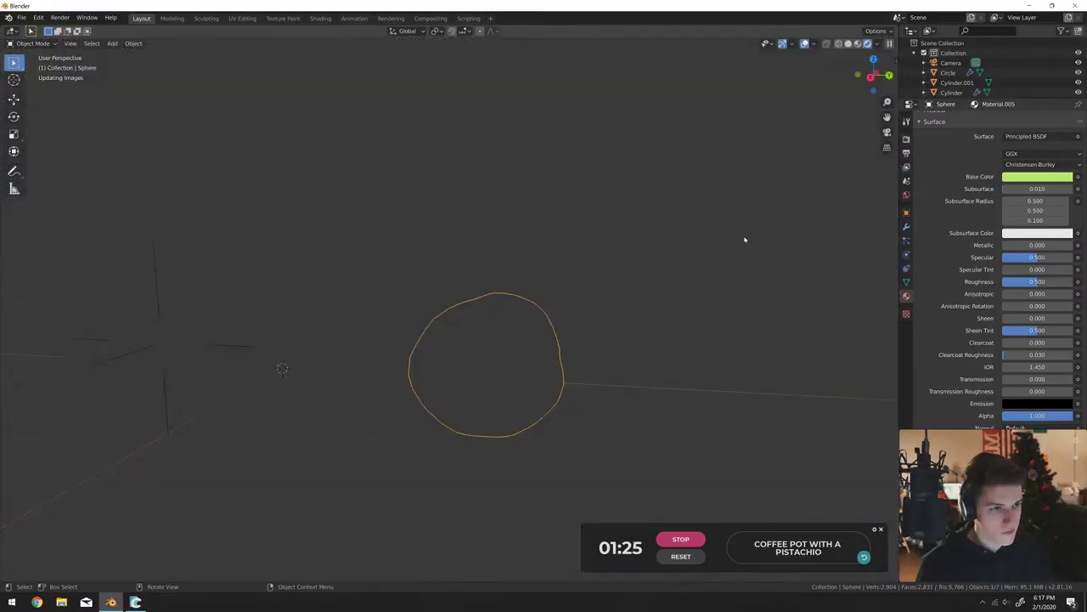
{"action": "key", "text": "z"}
{"action": "left_click", "coordinate": [745, 182]}
{"action": "scroll", "coordinate": [561, 340], "scroll_direction": "up", "scroll_amount": 3}
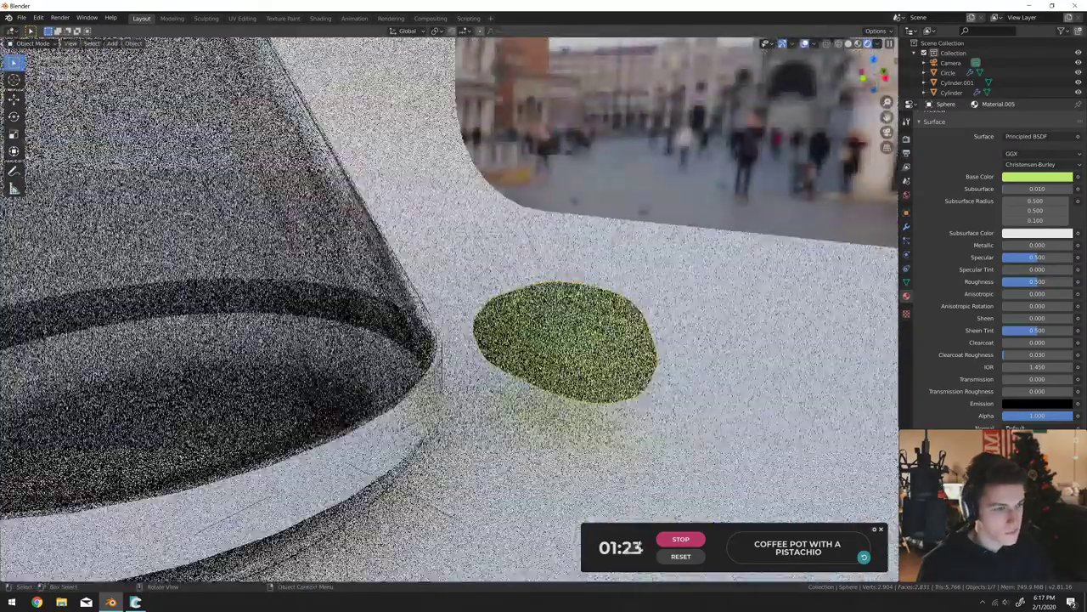
Scale the egg down to about half size and return to solid shading.
{"action": "key", "text": "s"}
{"action": "left_click", "coordinate": [664, 384]}
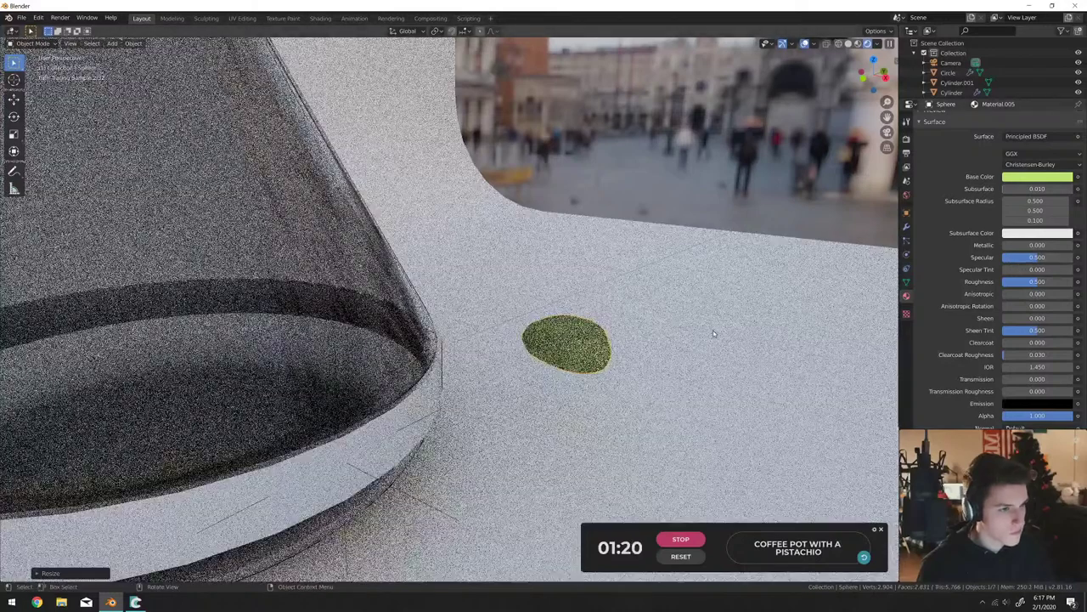
{"action": "key", "text": "z"}
{"action": "left_click", "coordinate": [694, 395]}
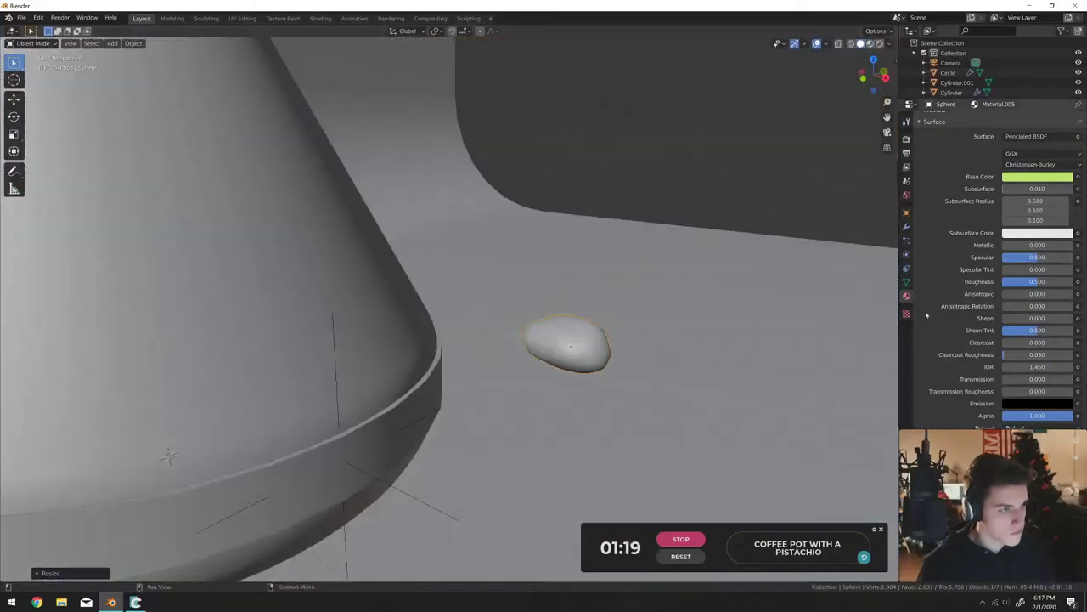
Drive the pistachio material's Normal through a Bump node.
{"action": "left_click", "coordinate": [906, 226]}
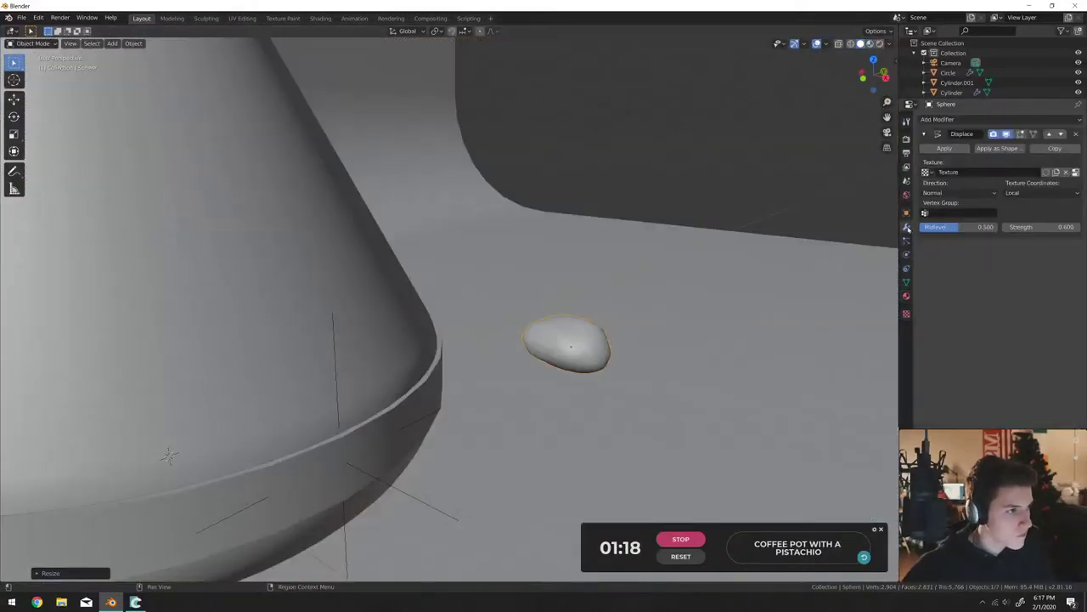
{"action": "left_click", "coordinate": [906, 296]}
{"action": "scroll", "coordinate": [941, 316], "scroll_direction": "down", "scroll_amount": 3}
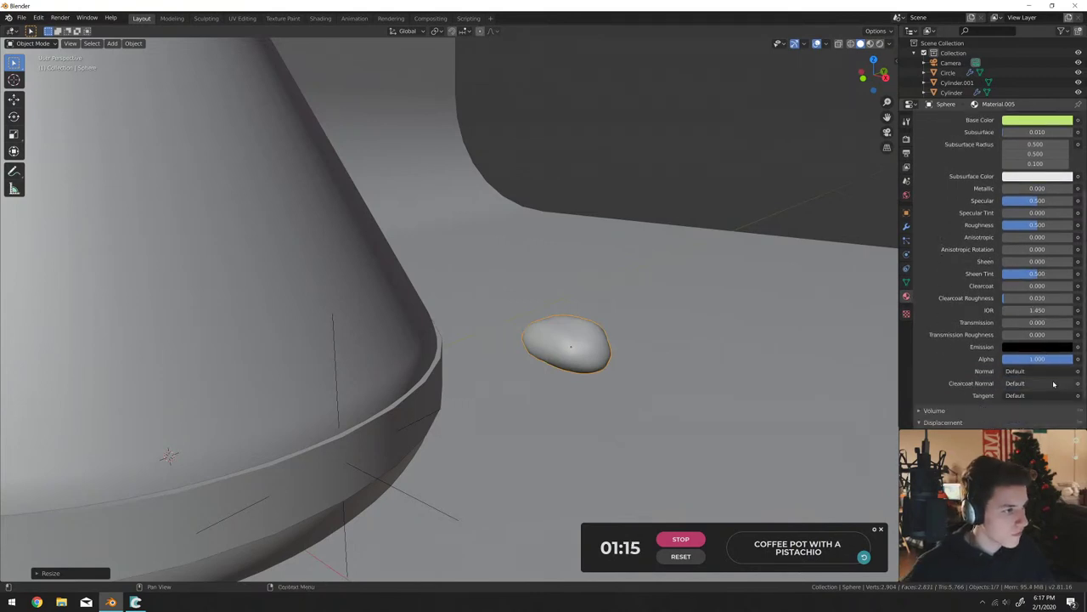
{"action": "left_click", "coordinate": [1053, 372]}
{"action": "left_click", "coordinate": [947, 90]}
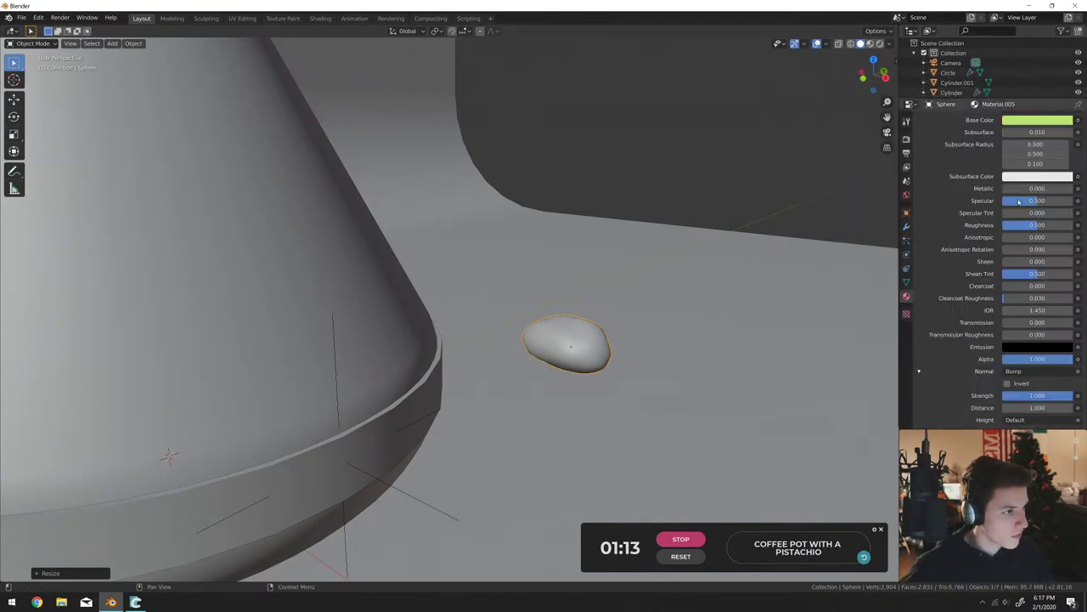
{"action": "scroll", "coordinate": [1029, 408], "scroll_direction": "down", "scroll_amount": 1}
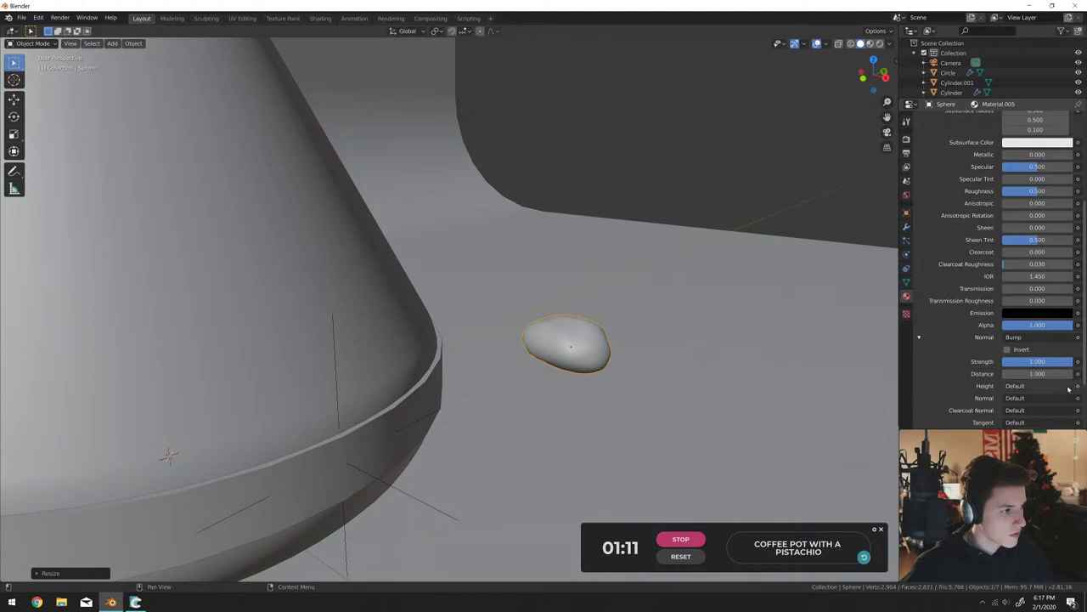
Feed the Bump Height from an Image Texture and browse to the Downloads folder.
{"action": "left_click", "coordinate": [1029, 386]}
{"action": "scroll", "coordinate": [791, 221], "scroll_direction": "up", "scroll_amount": 5}
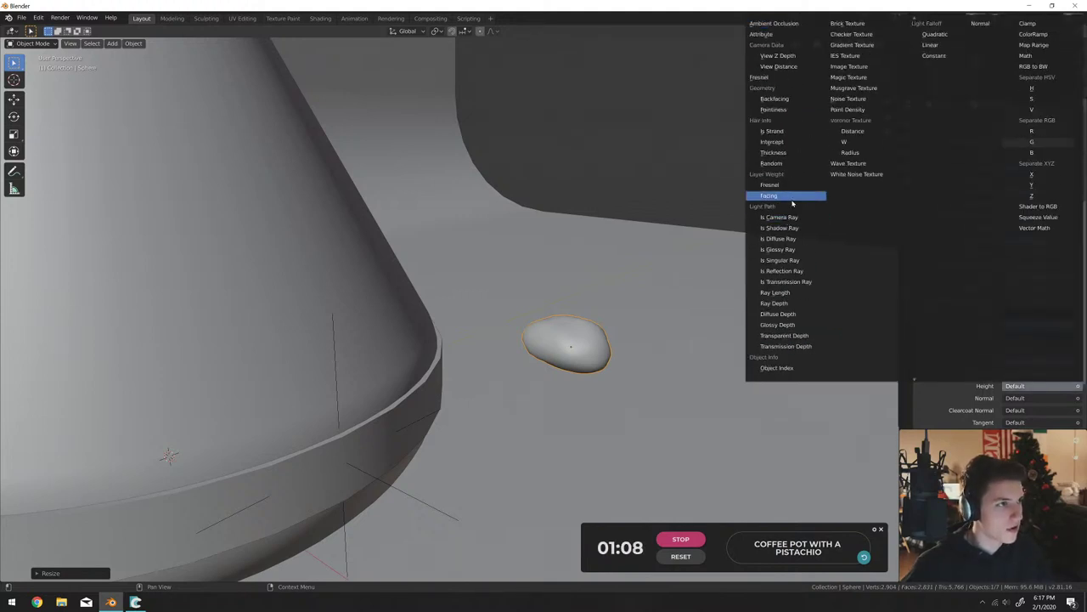
{"action": "left_click", "coordinate": [849, 66]}
{"action": "left_click", "coordinate": [1069, 399]}
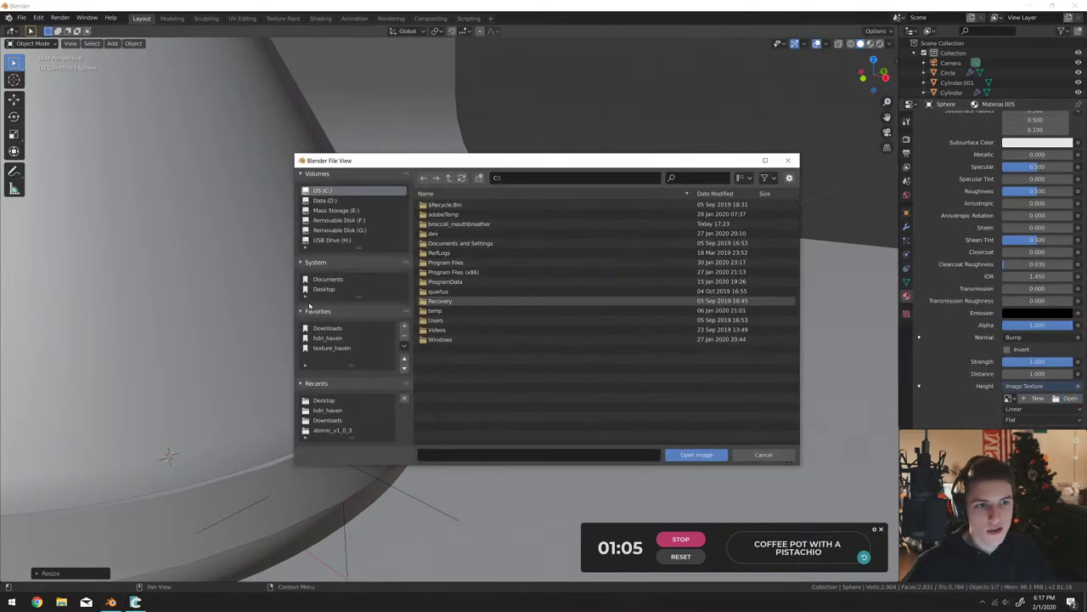
{"action": "left_click", "coordinate": [329, 328]}
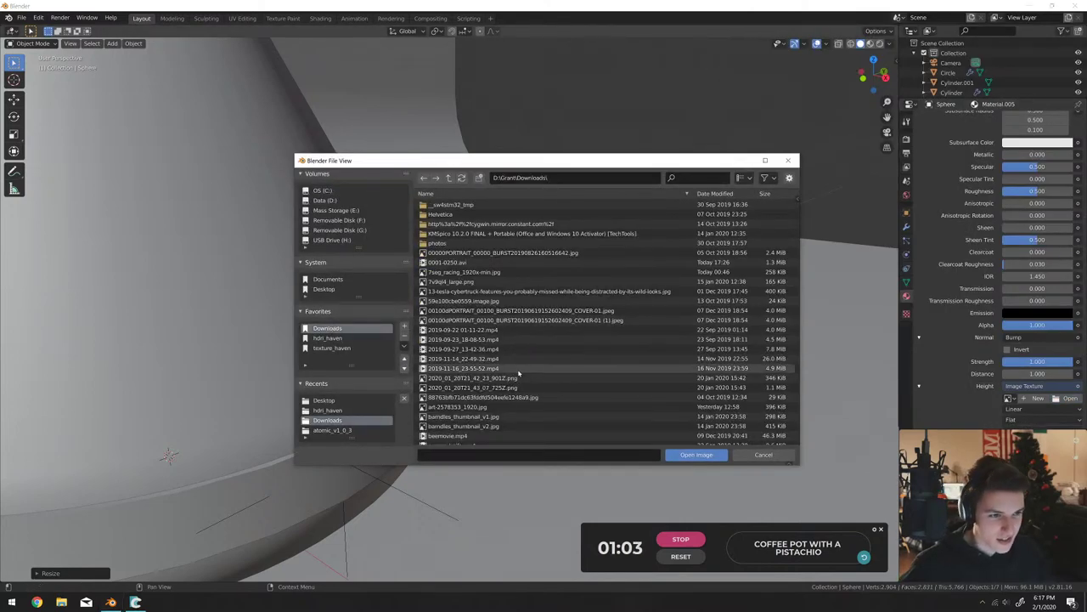
Show Downloads as thumbnails and load the reddish JPG image into the texture.
{"action": "scroll", "coordinate": [490, 342], "scroll_direction": "down", "scroll_amount": 7}
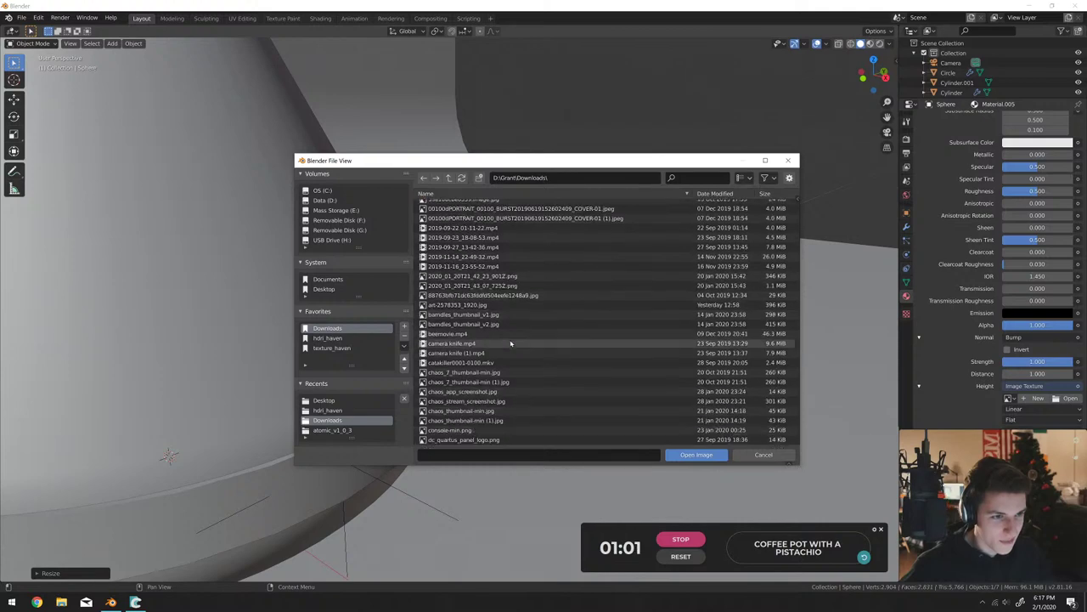
{"action": "scroll", "coordinate": [512, 343], "scroll_direction": "down", "scroll_amount": 5}
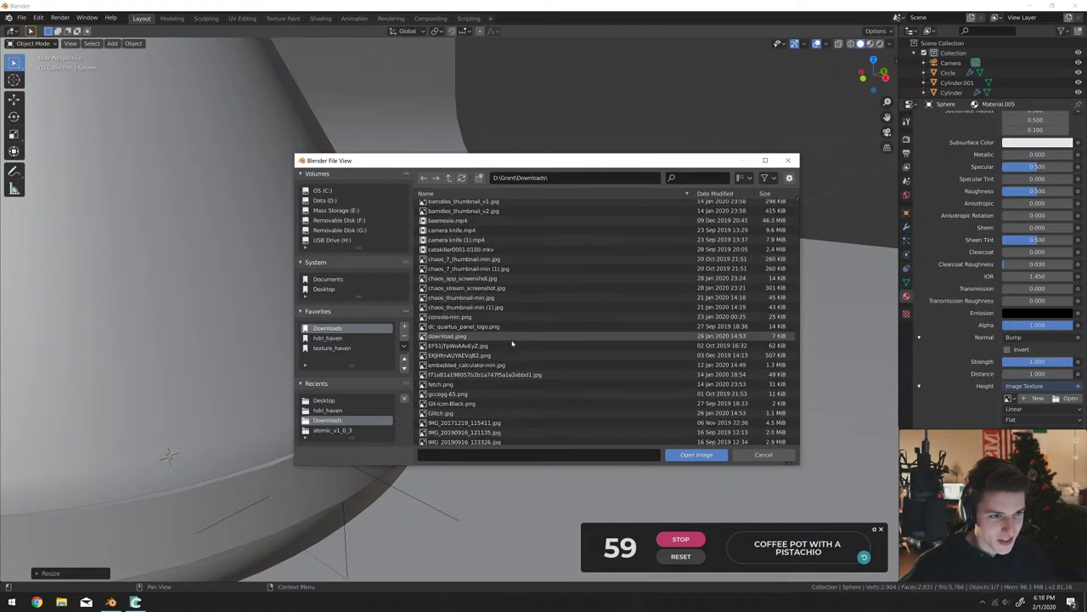
{"action": "scroll", "coordinate": [501, 314], "scroll_direction": "down", "scroll_amount": 2}
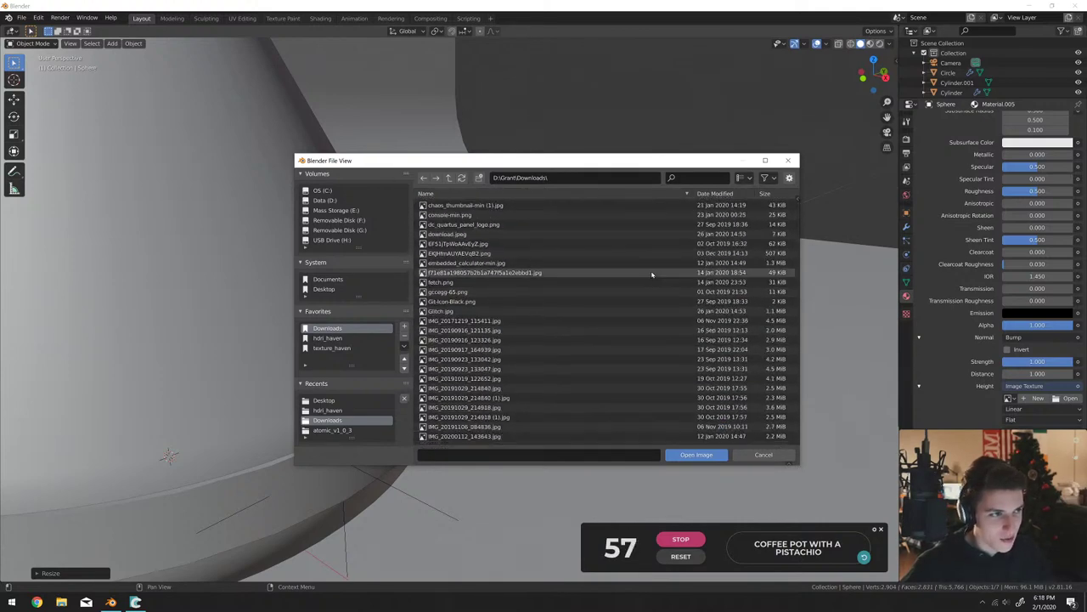
{"action": "left_click", "coordinate": [764, 178]}
{"action": "left_click", "coordinate": [742, 178]}
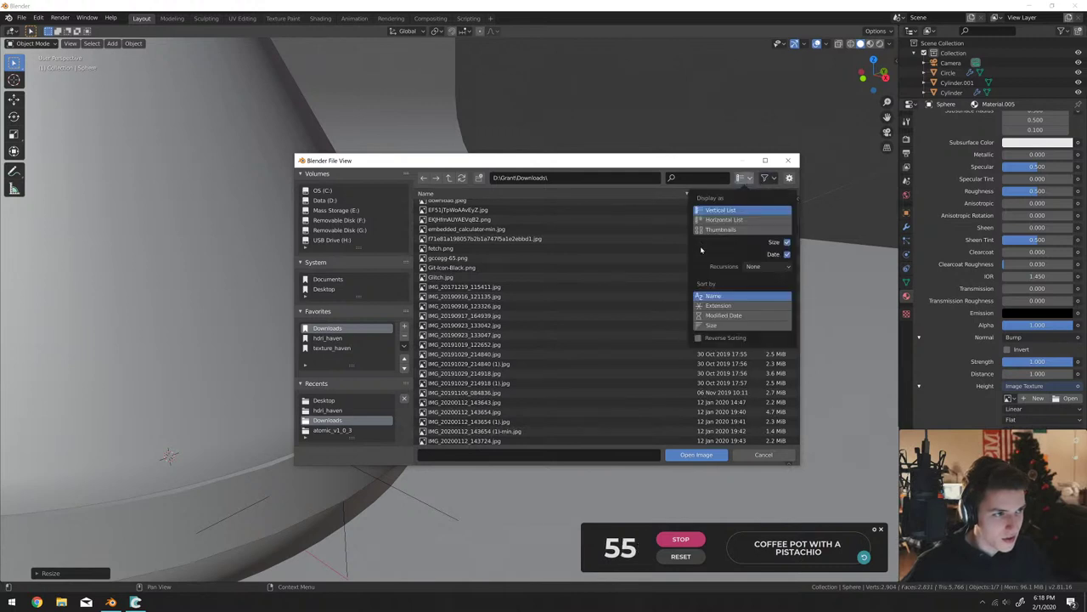
{"action": "left_click", "coordinate": [720, 229]}
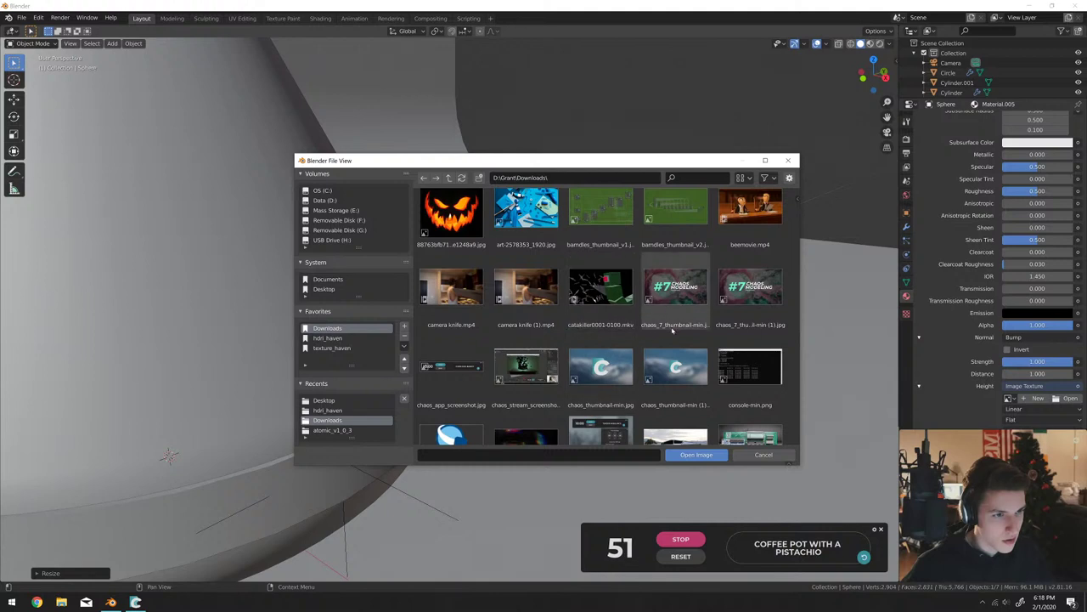
{"action": "scroll", "coordinate": [671, 367], "scroll_direction": "down", "scroll_amount": 4}
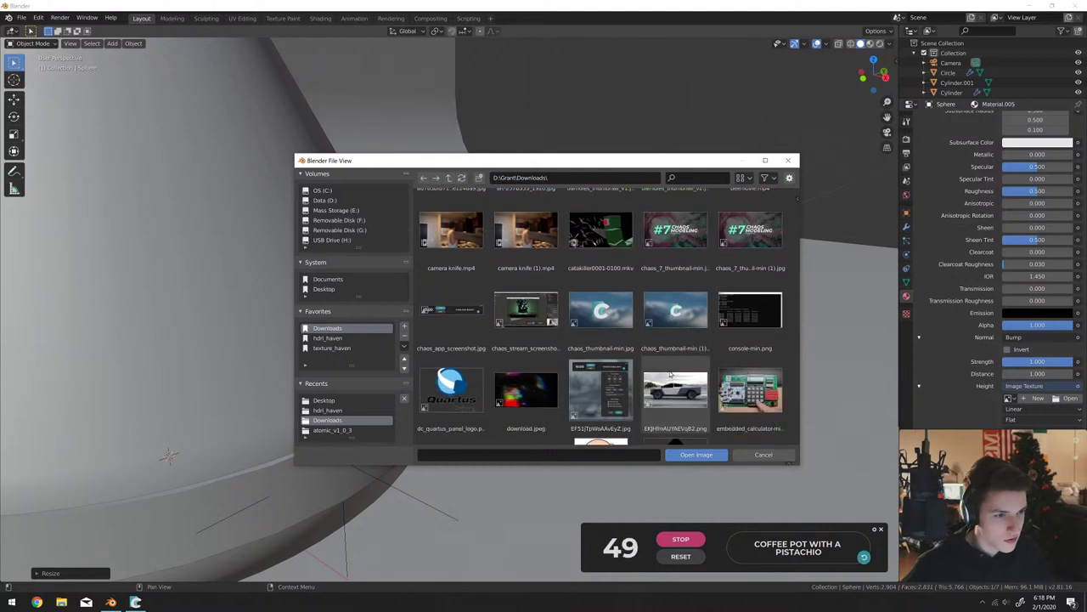
{"action": "scroll", "coordinate": [656, 358], "scroll_direction": "down", "scroll_amount": 1}
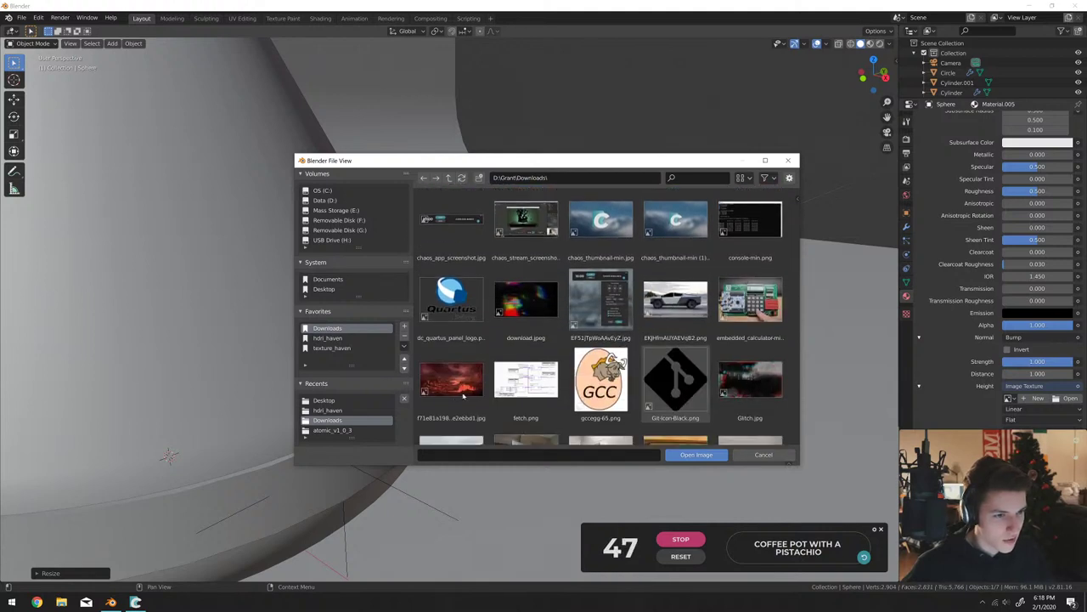
{"action": "scroll", "coordinate": [458, 393], "scroll_direction": "up", "scroll_amount": 1}
{"action": "left_click", "coordinate": [454, 393]}
{"action": "left_click", "coordinate": [696, 455]}
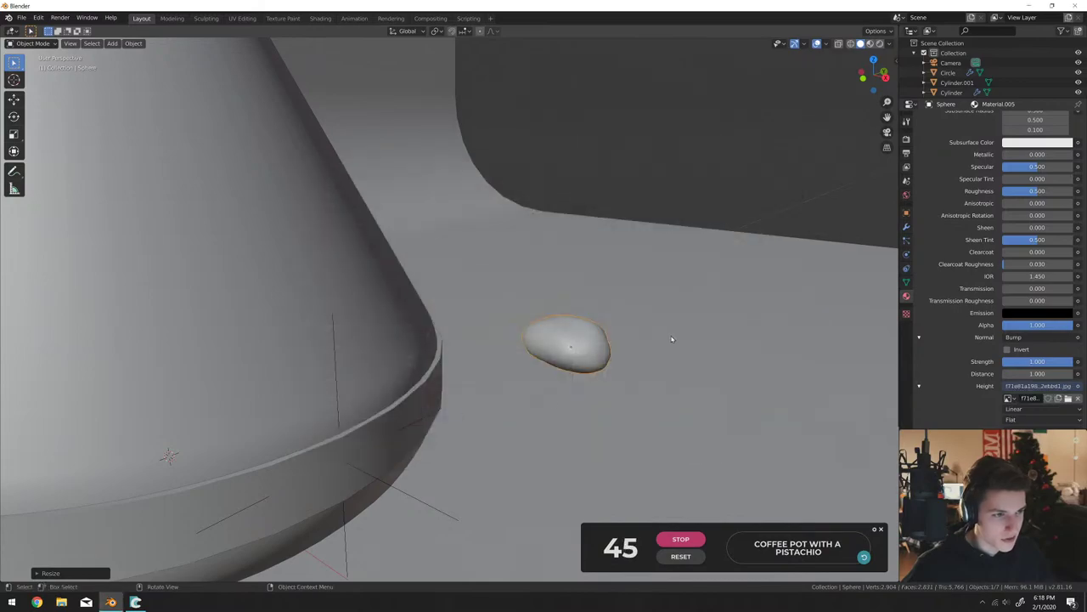
Preview the bump-textured sphere in rendered viewport shading.
{"action": "middle_click_drag", "start_coordinate": [690, 367], "coordinate": [595, 352]}
{"action": "key", "text": "z"}
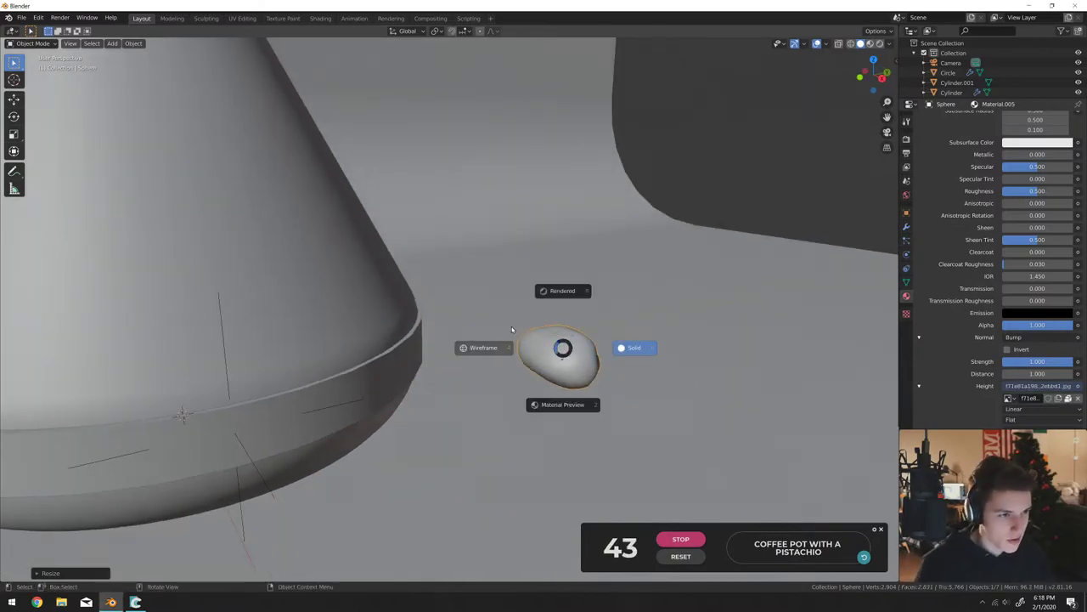
{"action": "left_click", "coordinate": [562, 290]}
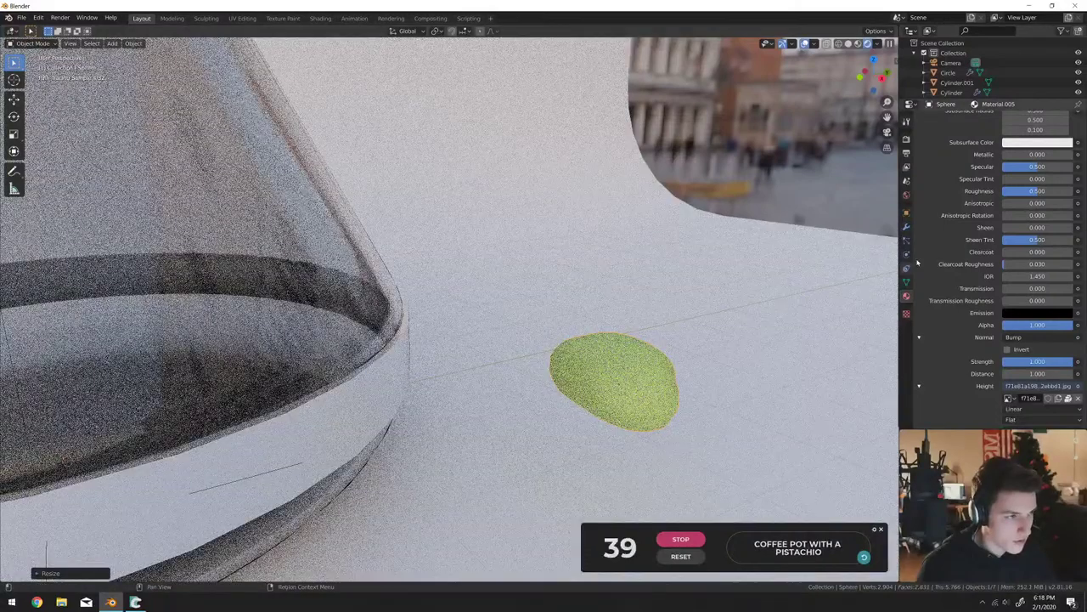
{"action": "scroll", "coordinate": [965, 363], "scroll_direction": "down", "scroll_amount": 3}
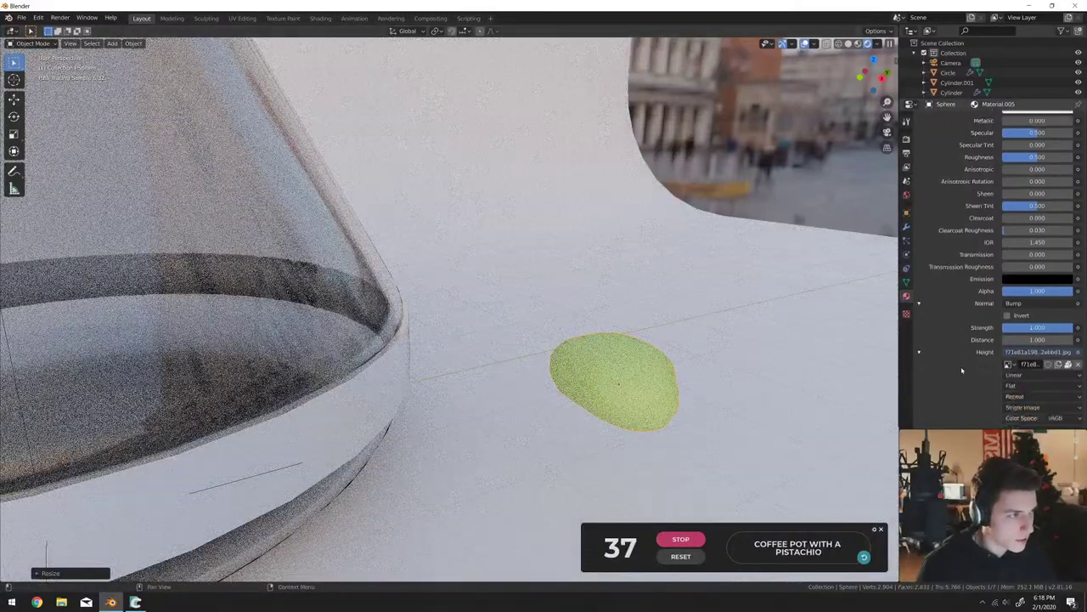
{"action": "scroll", "coordinate": [1016, 361], "scroll_direction": "down", "scroll_amount": 2}
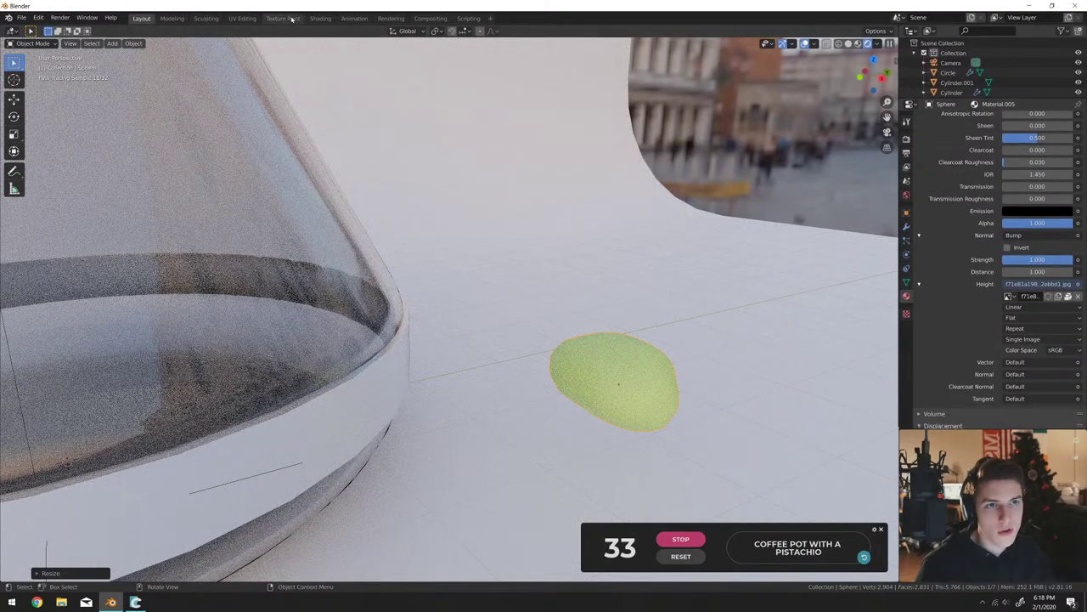
Switch to the Shading workspace and select the backdrop plane.
{"action": "left_click", "coordinate": [320, 18]}
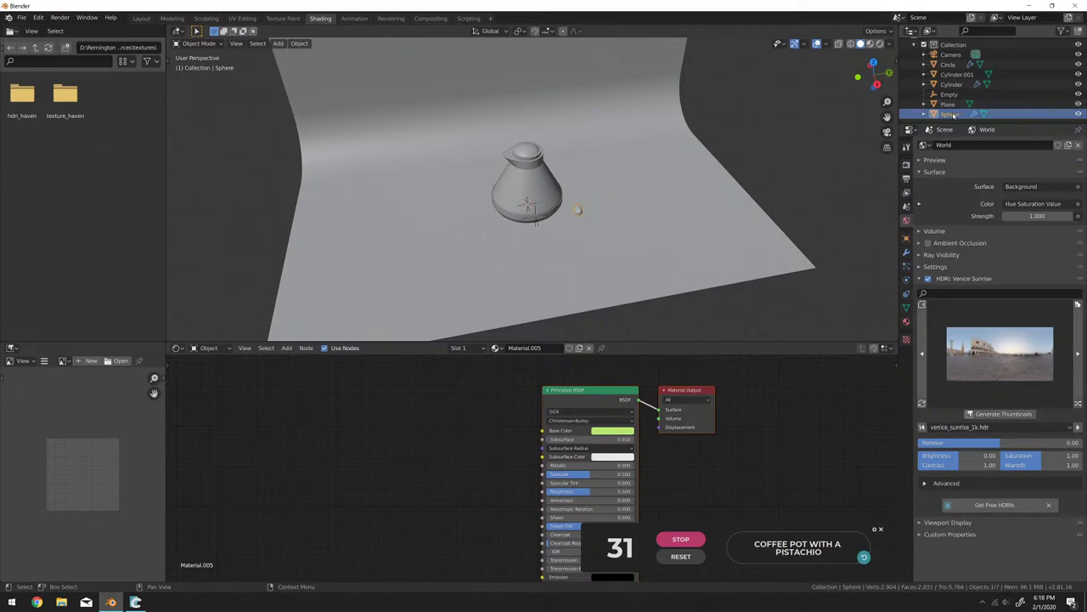
{"action": "right_click", "coordinate": [949, 116]}
{"action": "mouse_move", "coordinate": [931, 215]}
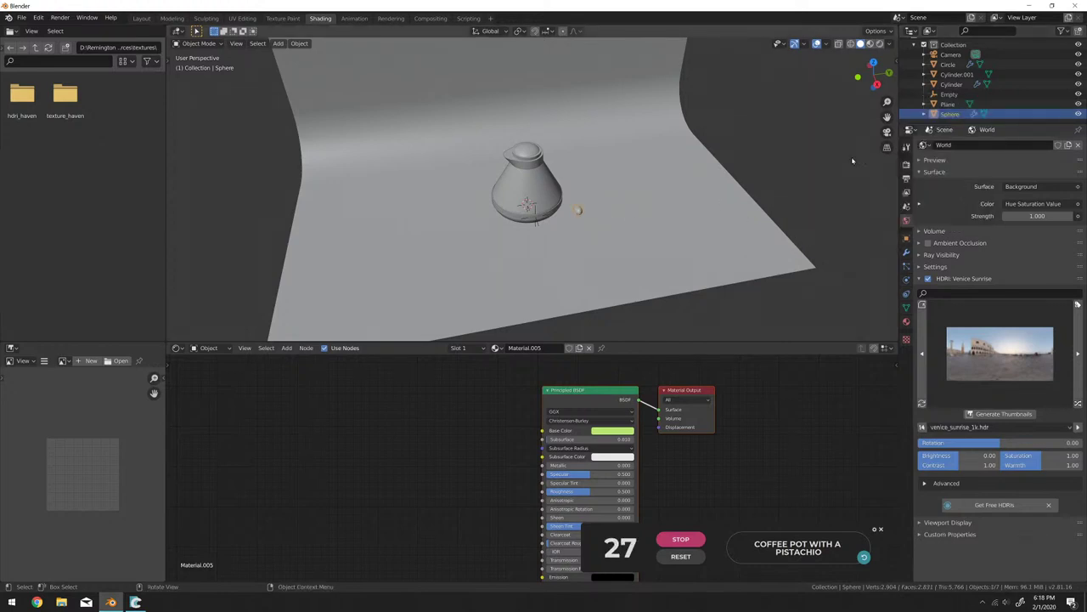
{"action": "right_click", "coordinate": [948, 116]}
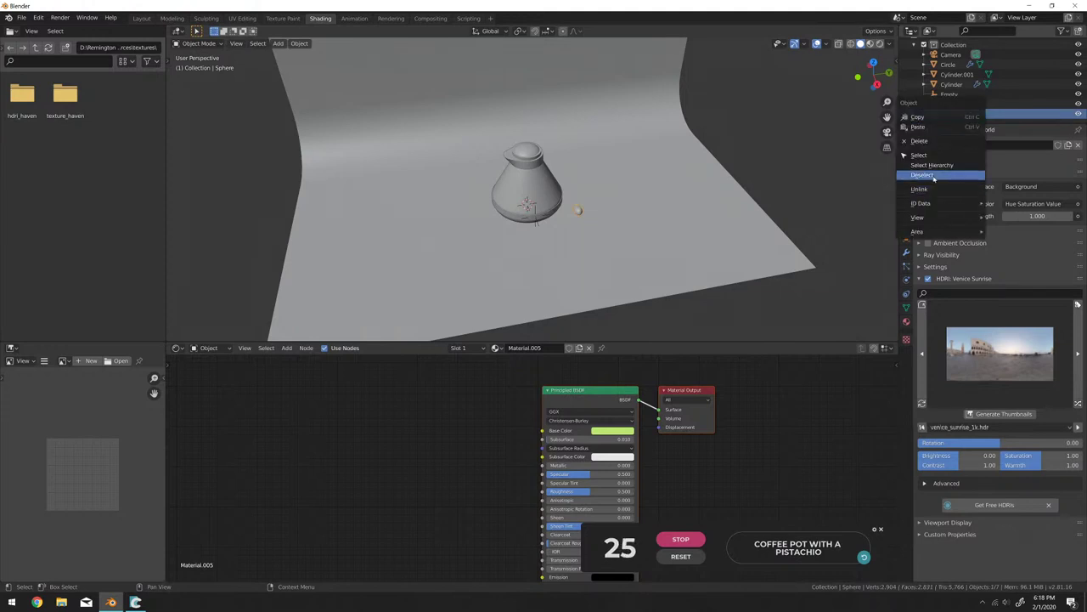
{"action": "scroll", "coordinate": [659, 203], "scroll_direction": "up", "scroll_amount": 4}
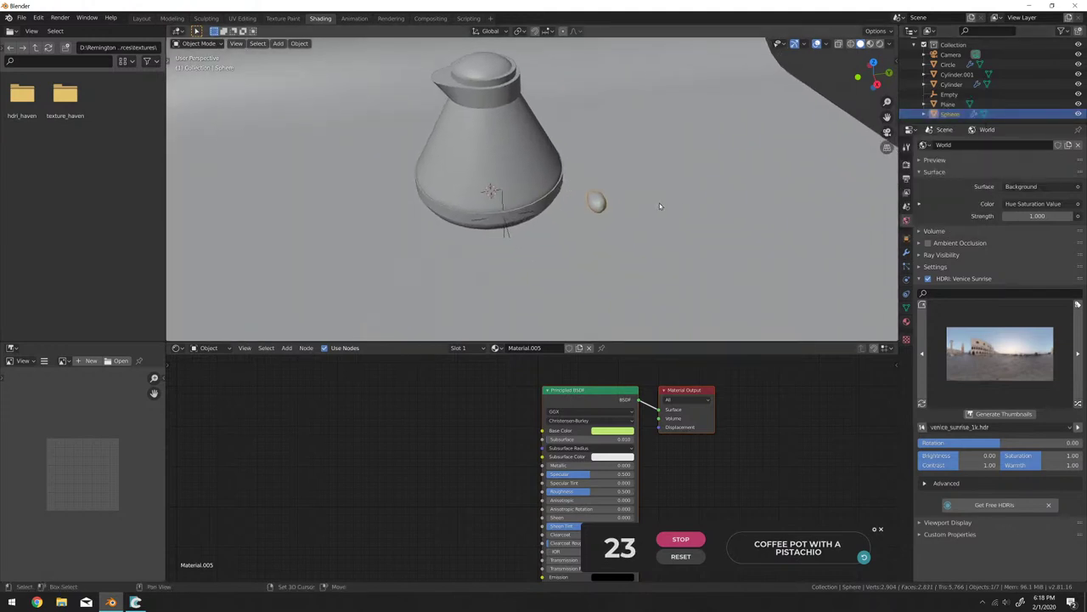
{"action": "scroll", "coordinate": [660, 203], "scroll_direction": "down", "scroll_amount": 2}
{"action": "left_click", "coordinate": [697, 266]}
{"action": "middle_click_drag", "start_coordinate": [697, 267], "coordinate": [672, 226]}
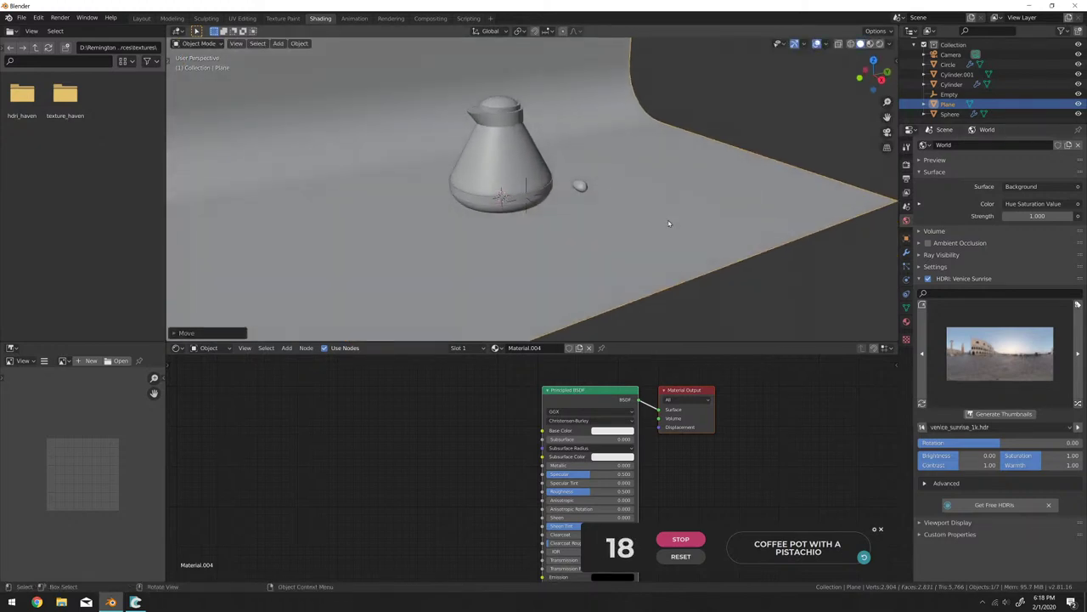
Add a particle system to the backdrop plane and inspect its faces in Edit Mode.
{"action": "left_click", "coordinate": [906, 267]}
{"action": "left_click", "coordinate": [1078, 146]}
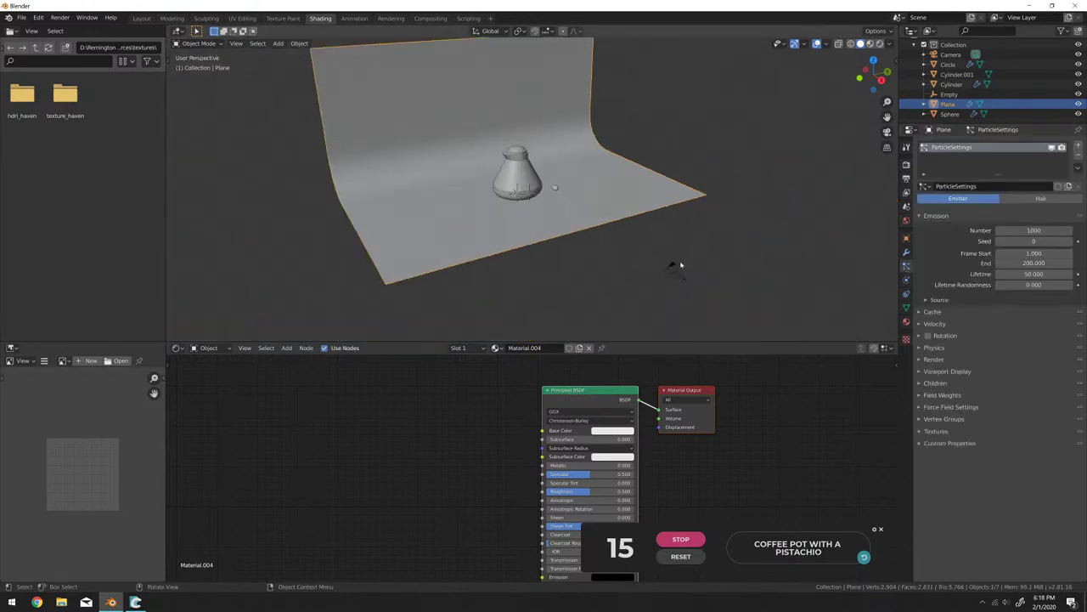
{"action": "key", "text": "Tab"}
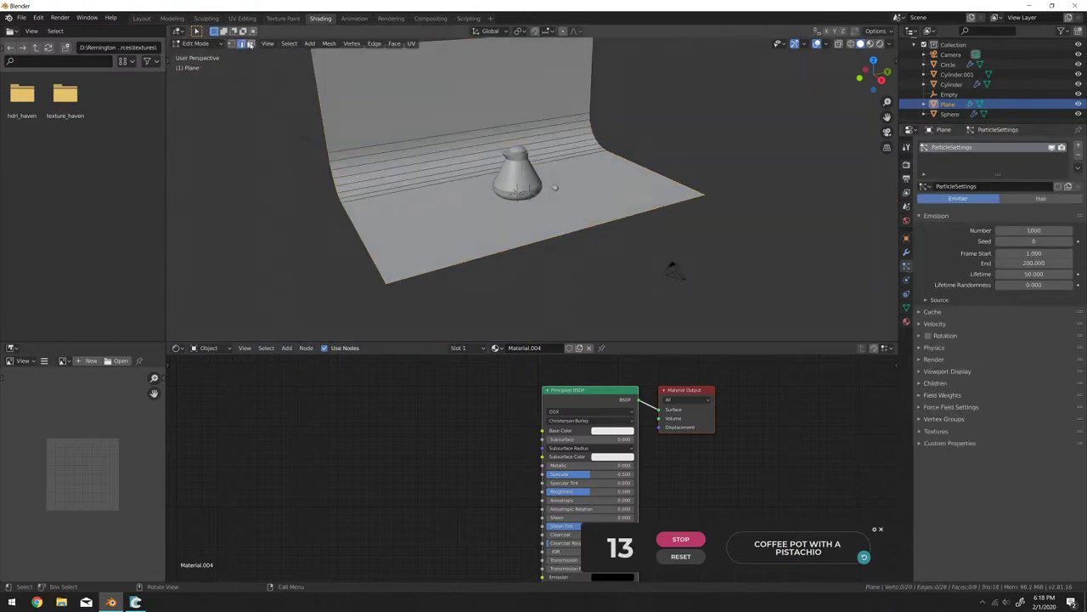
{"action": "left_click", "coordinate": [250, 44]}
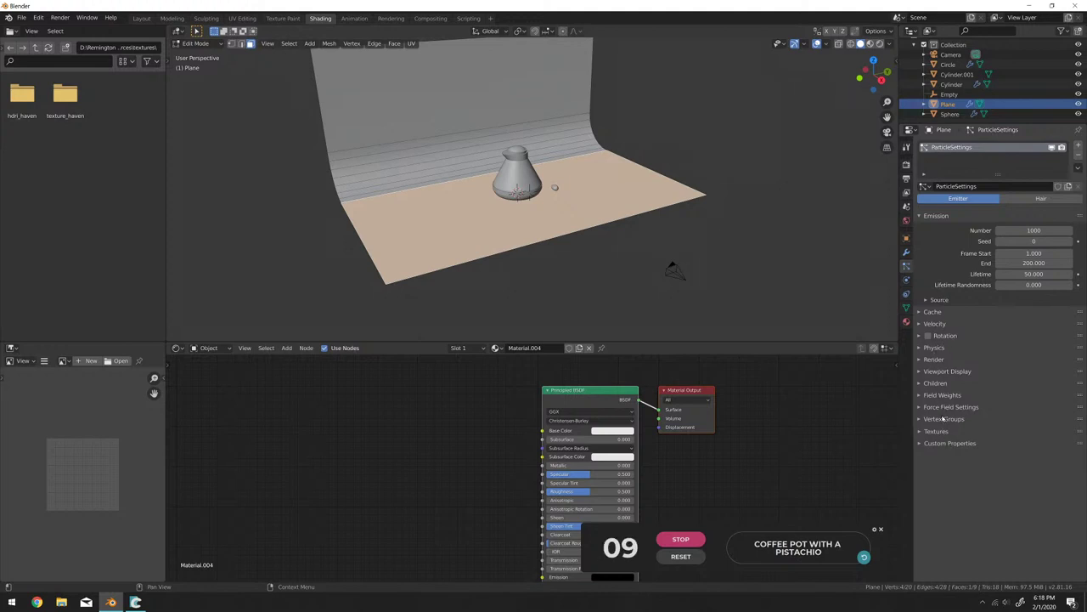
{"action": "key", "text": "Tab"}
Move and rotate the sphere so it rests against the coffee pot's base.
{"action": "left_click", "coordinate": [570, 194]}
{"action": "scroll", "coordinate": [677, 215], "scroll_direction": "up", "scroll_amount": 5}
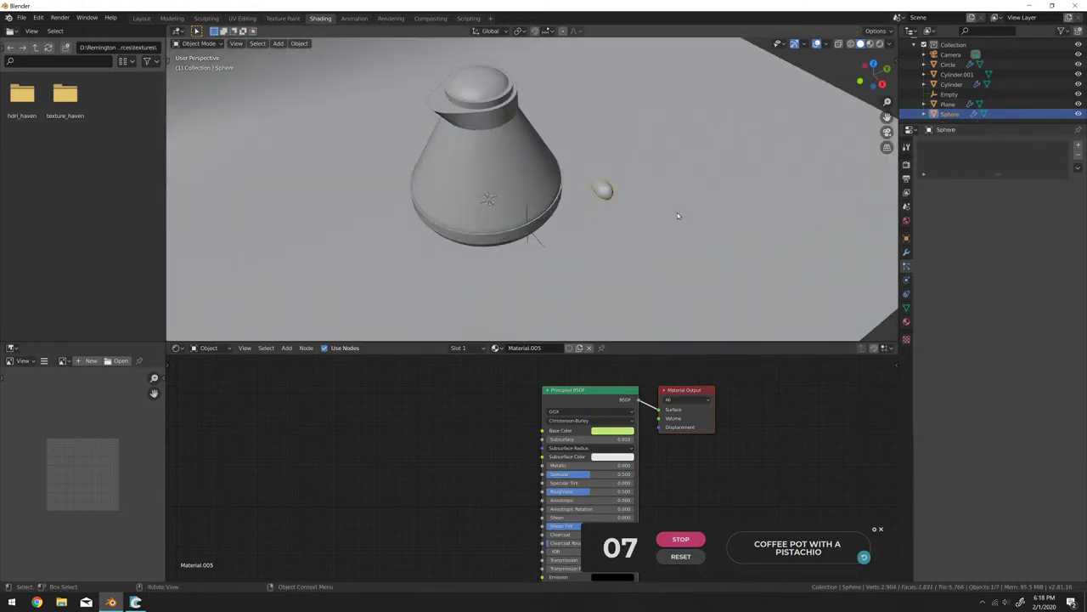
{"action": "middle_click_drag", "start_coordinate": [677, 215], "coordinate": [719, 209]}
{"action": "key", "text": "g"}
{"action": "left_click", "coordinate": [680, 227]}
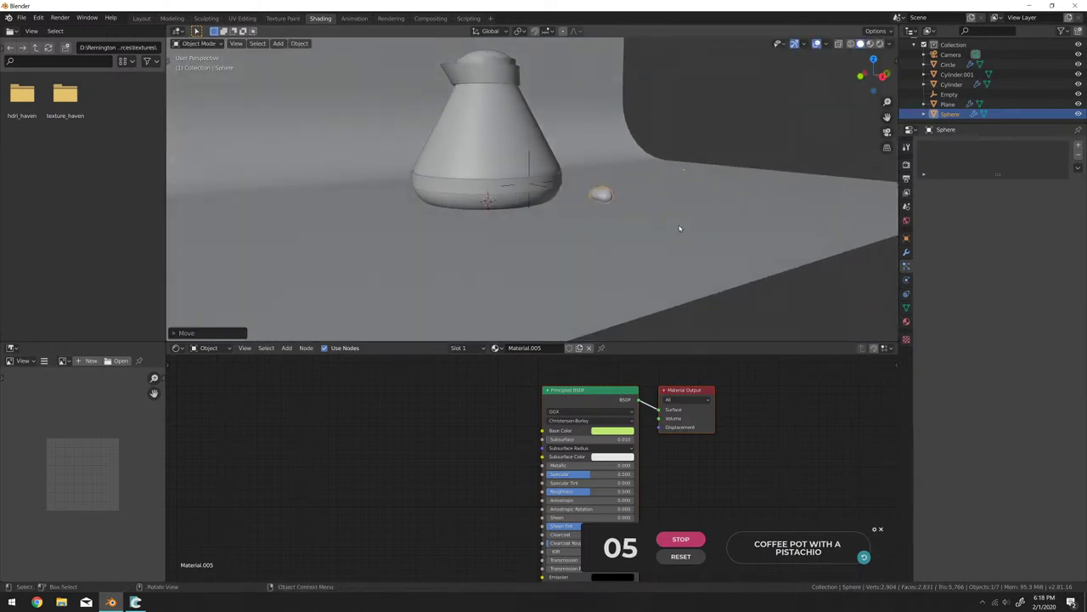
{"action": "key", "text": "r"}
{"action": "left_click", "coordinate": [648, 235]}
{"action": "middle_click_drag", "start_coordinate": [648, 236], "coordinate": [609, 231]}
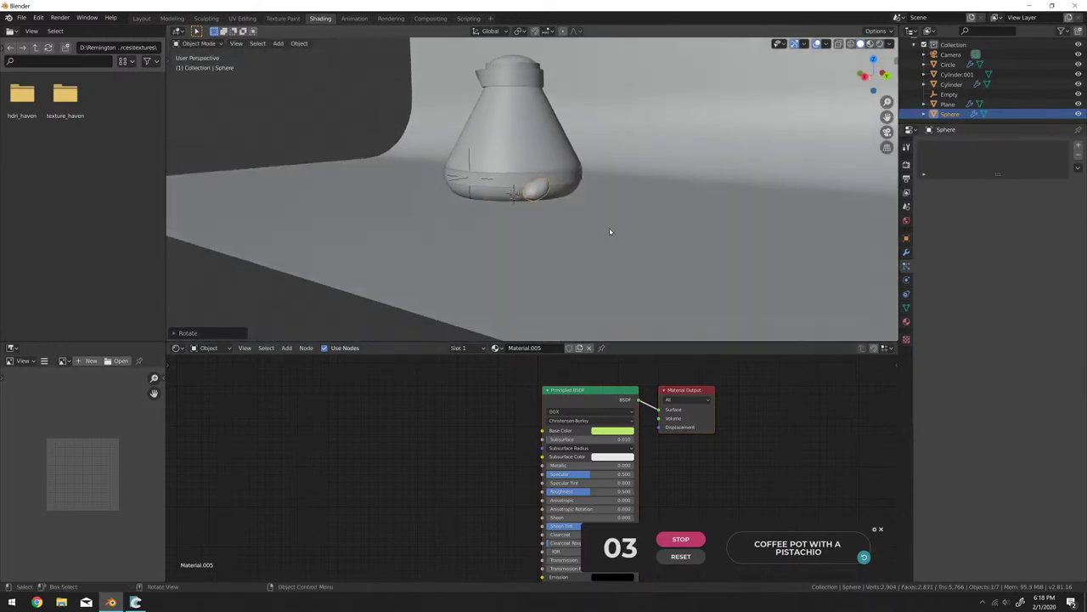
{"action": "key", "text": "g"}
{"action": "left_click", "coordinate": [583, 137]}
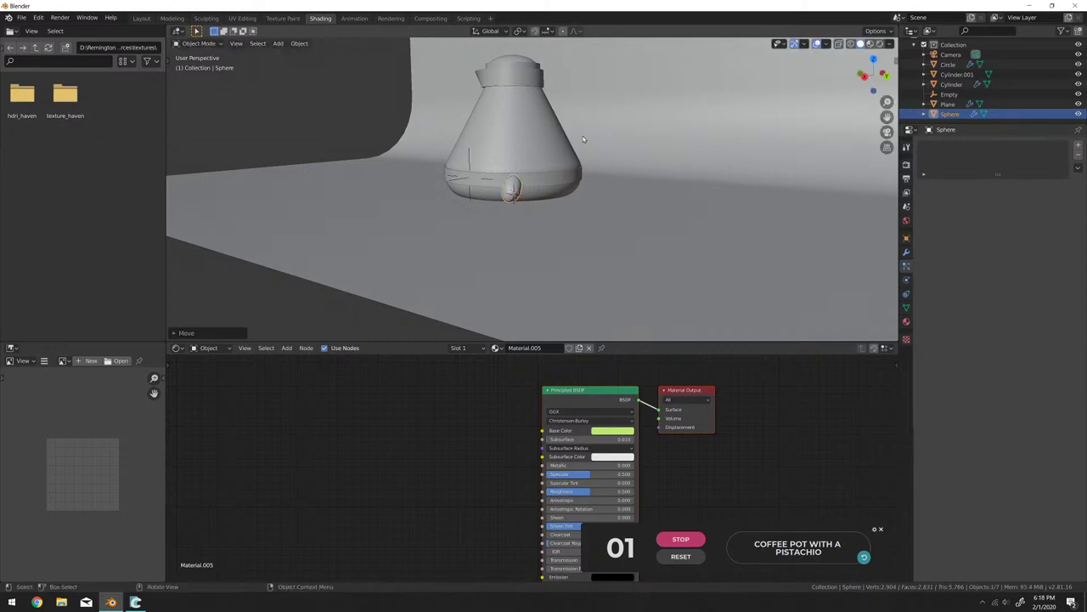
{"action": "middle_click_drag", "start_coordinate": [583, 136], "coordinate": [596, 182]}
Fine-tune the sphere's position and size beside the pot's base.
{"action": "key", "text": "g"}
{"action": "left_click", "coordinate": [657, 150]}
{"action": "key", "text": "s"}
{"action": "left_click", "coordinate": [596, 183]}
{"action": "key", "text": "g"}
{"action": "left_click", "coordinate": [596, 183]}
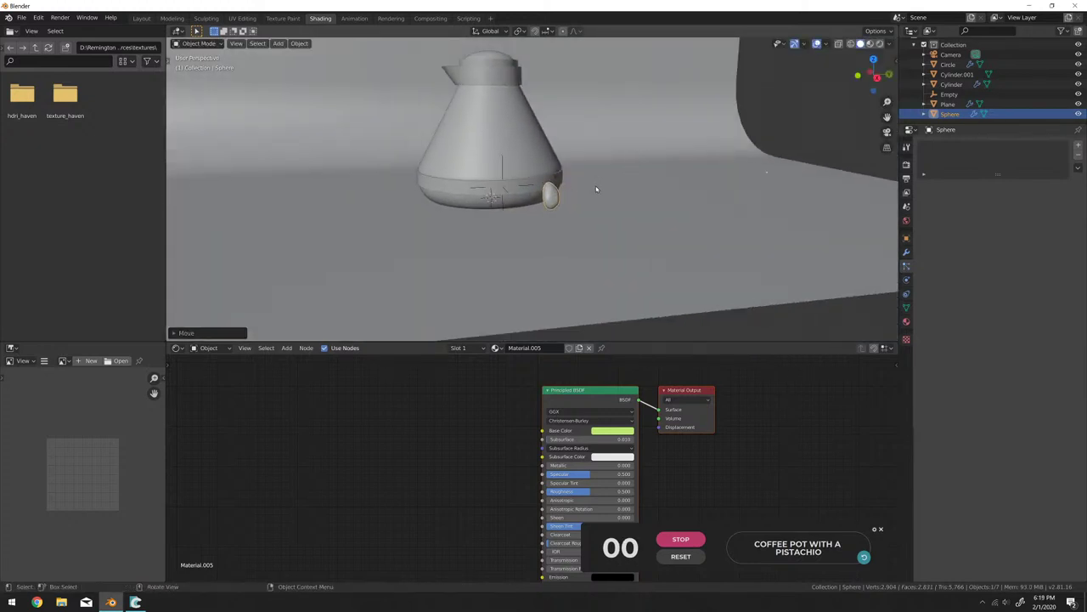
Stop the countdown timer, look through the camera and start an F12 test render.
{"action": "left_click", "coordinate": [681, 539]}
{"action": "key", "text": "KP_0"}
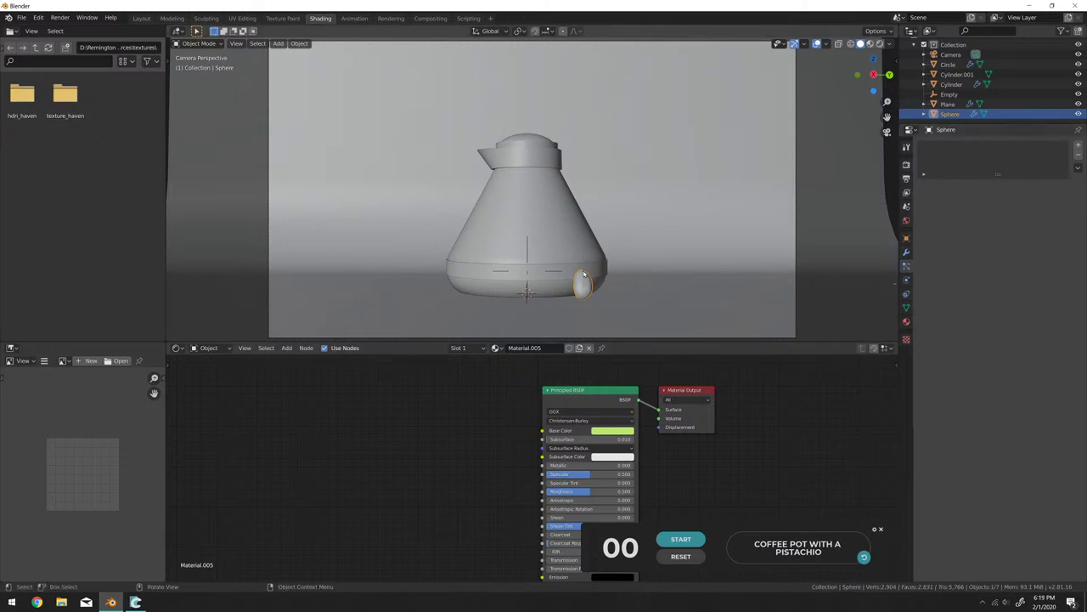
{"action": "key", "text": "F12"}
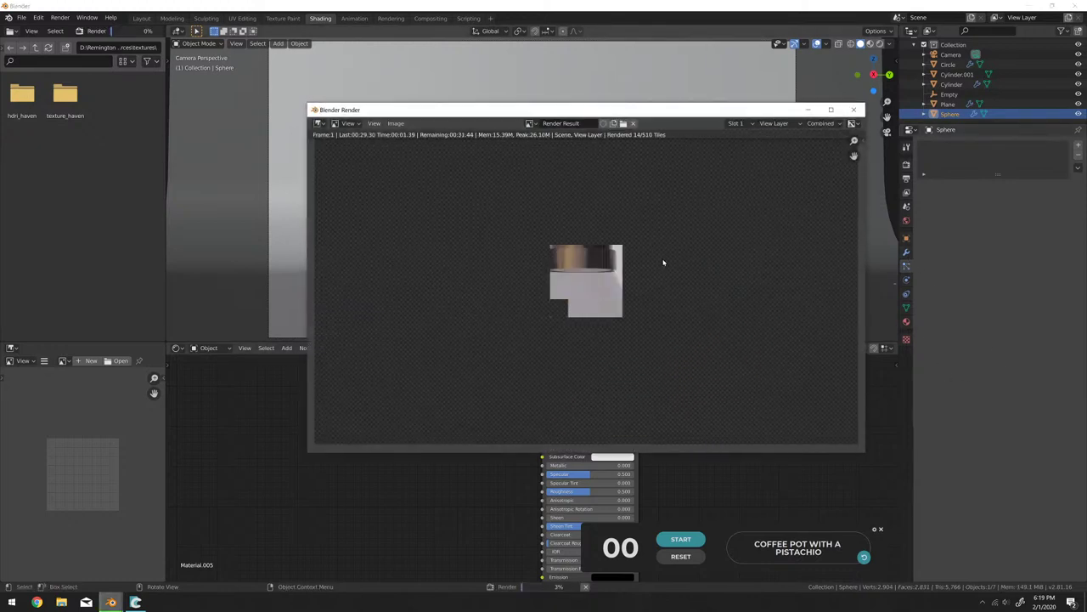
Cancel the test render and enable Denoising in the View Layer properties.
{"action": "key", "text": "Escape"}
{"action": "left_click", "coordinate": [906, 178]}
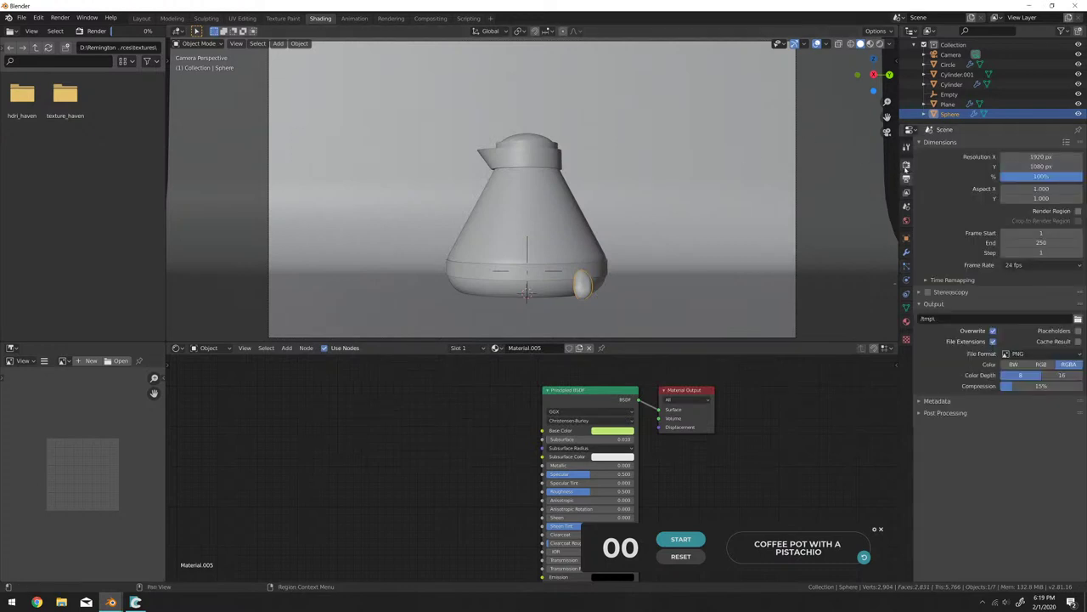
{"action": "left_click", "coordinate": [906, 206]}
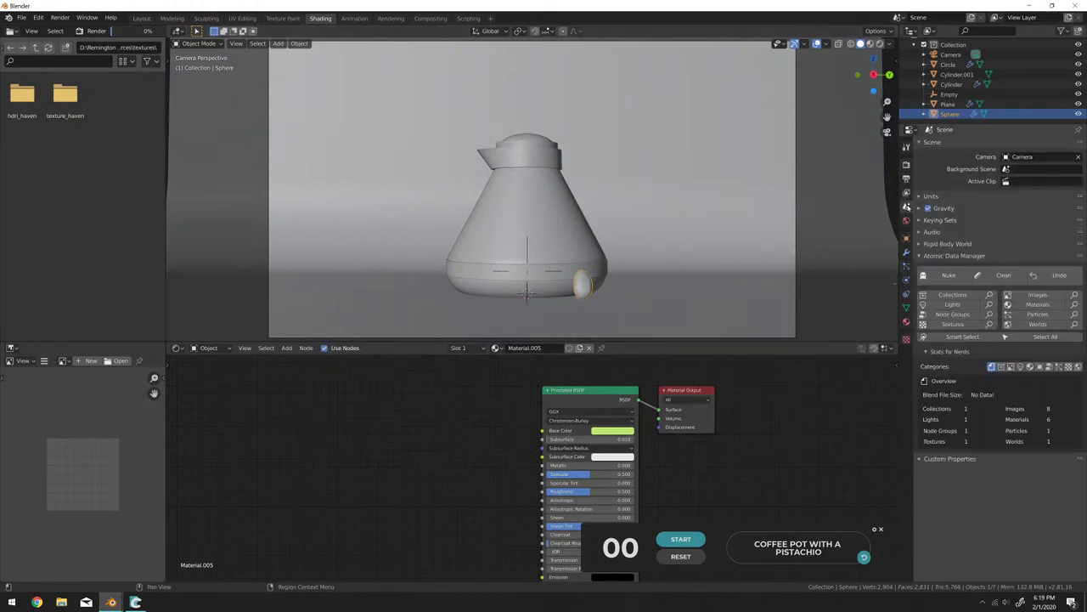
{"action": "left_click", "coordinate": [907, 221]}
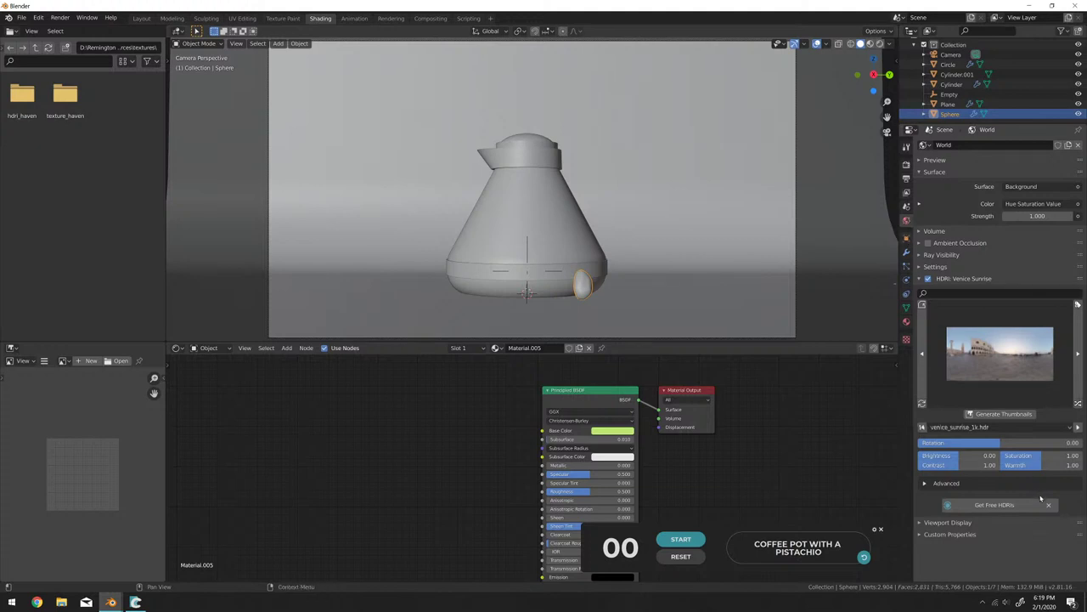
{"action": "left_click", "coordinate": [906, 208]}
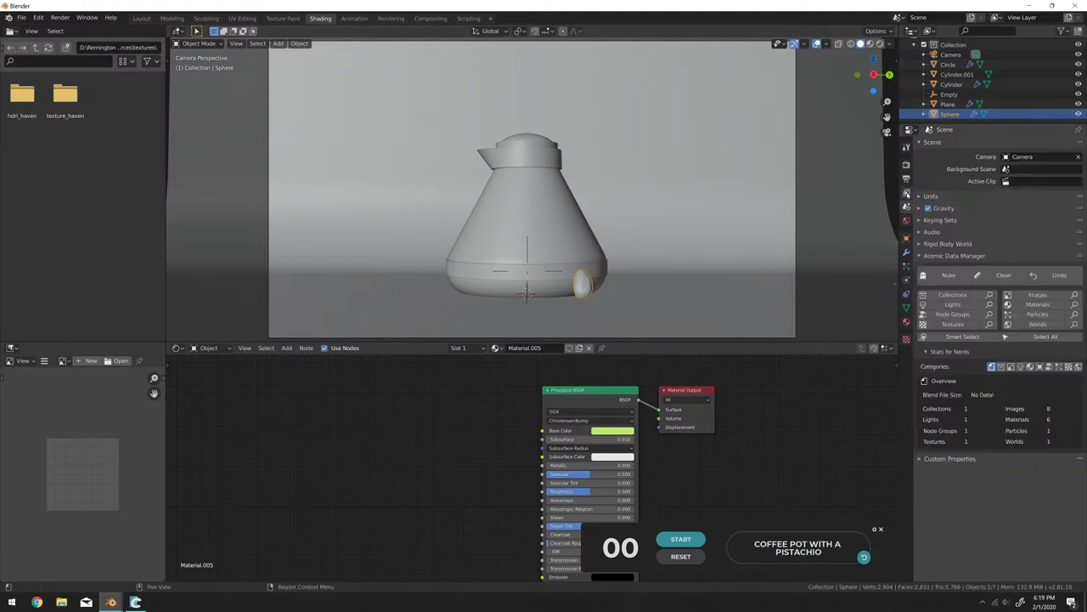
{"action": "left_click", "coordinate": [907, 194]}
{"action": "left_click", "coordinate": [922, 457]}
{"action": "left_click", "coordinate": [929, 458]}
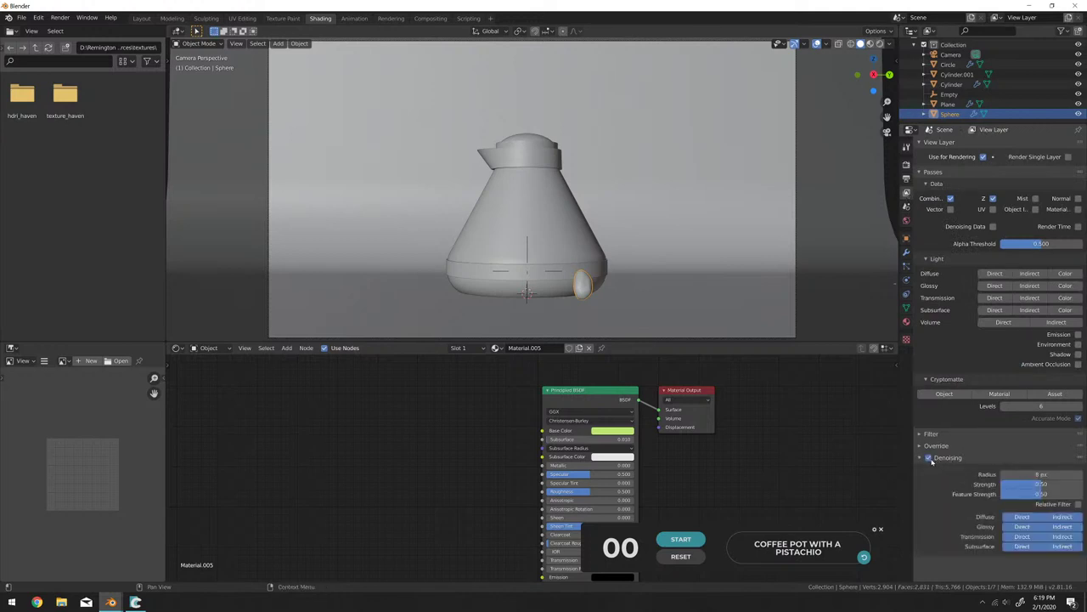
{"action": "left_click", "coordinate": [958, 458]}
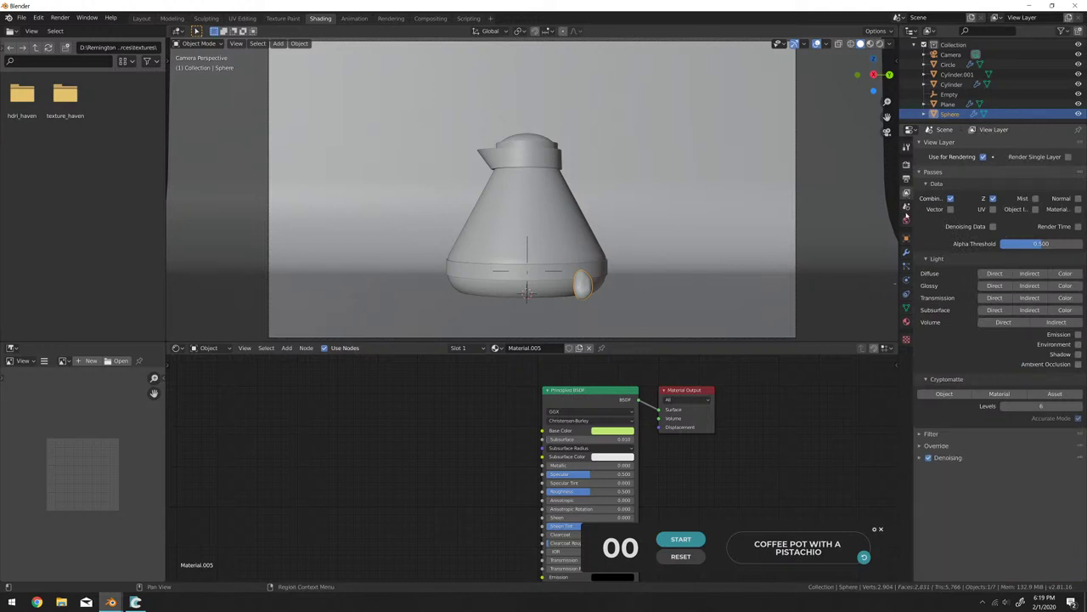
Set the Performance render tiles to 256 by 256 in Render properties.
{"action": "left_click", "coordinate": [906, 180]}
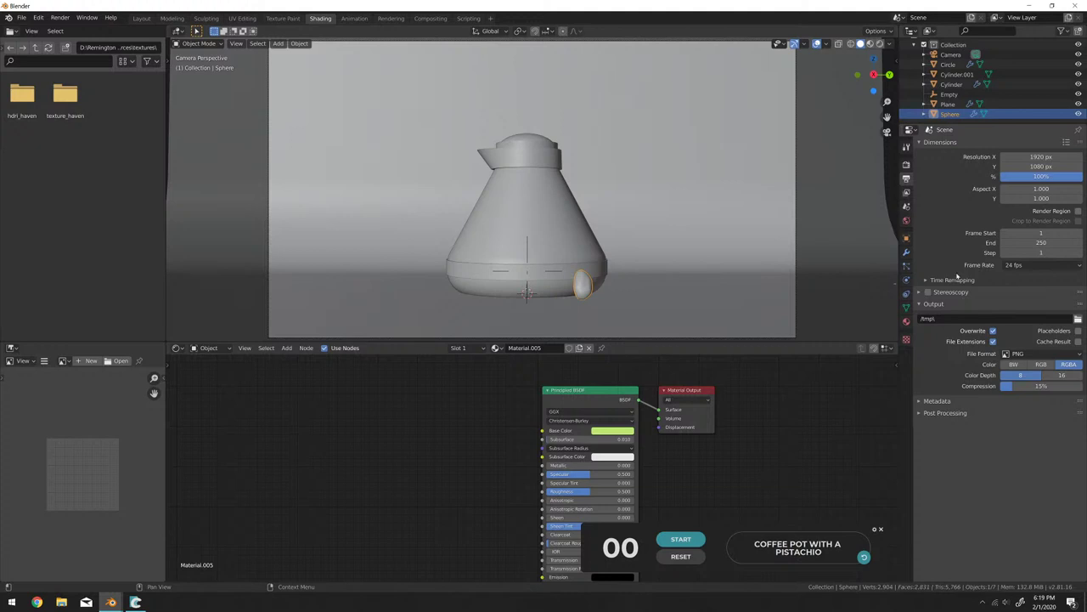
{"action": "left_click", "coordinate": [907, 164]}
{"action": "left_click", "coordinate": [942, 318]}
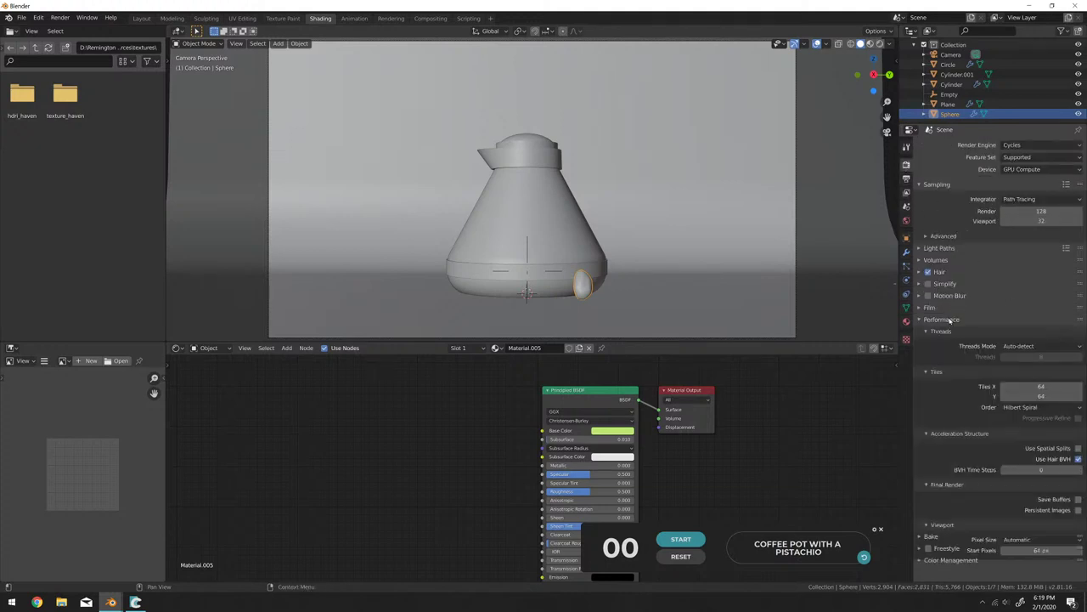
{"action": "double_click", "coordinate": [1019, 387]}
{"action": "type", "text": "256"}
{"action": "double_click", "coordinate": [1011, 397]}
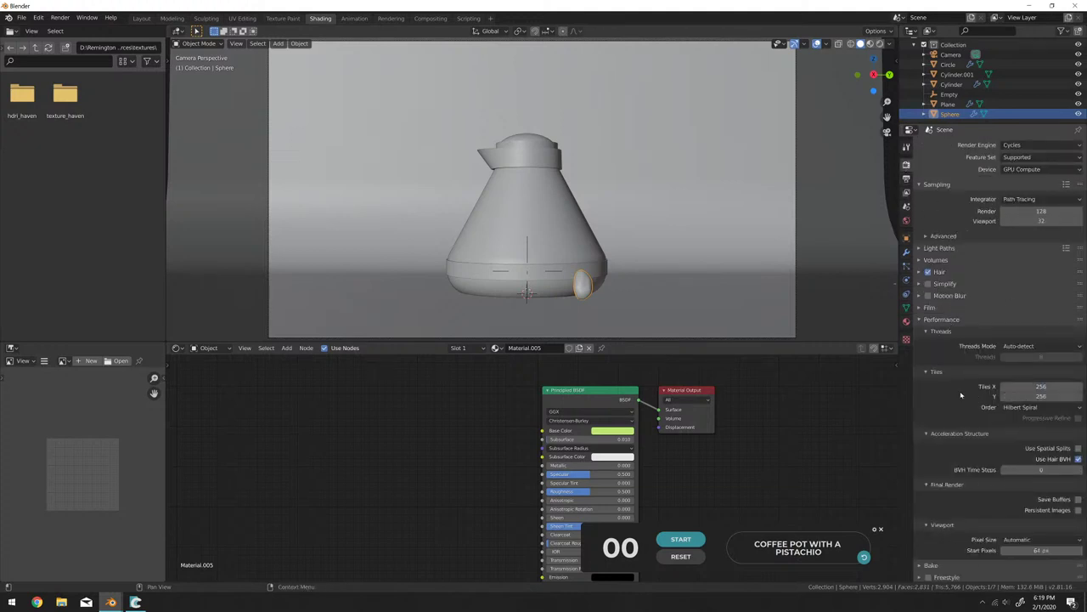
{"action": "scroll", "coordinate": [520, 183], "scroll_direction": "down", "scroll_amount": 2}
Render the final image with F12 and zoom around the Render Result to inspect it.
{"action": "key", "text": "F12"}
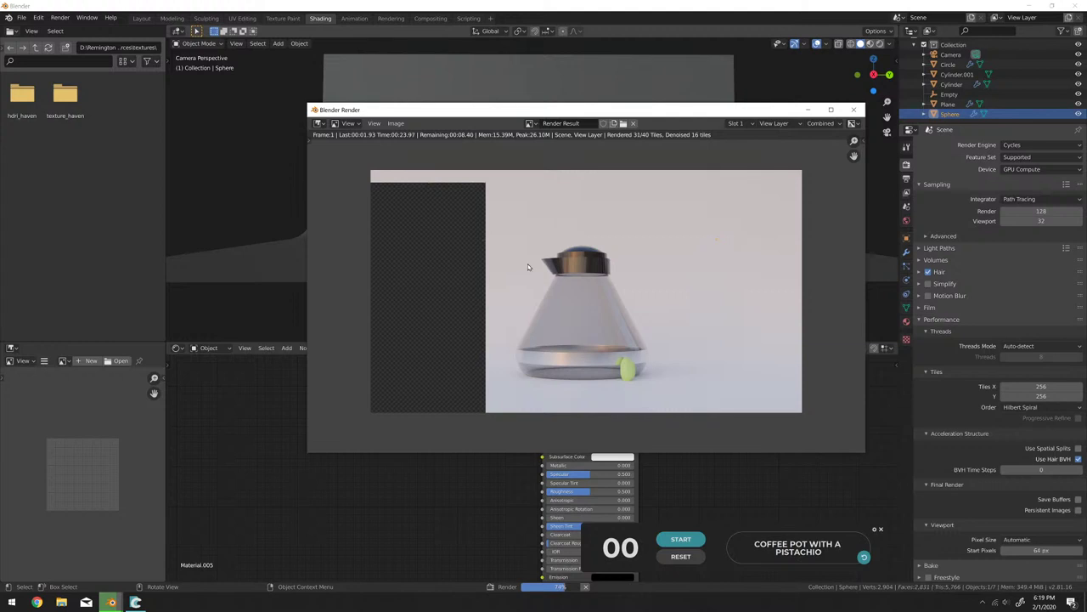
{"action": "scroll", "coordinate": [528, 263], "scroll_direction": "up", "scroll_amount": 4}
{"action": "scroll", "coordinate": [619, 250], "scroll_direction": "down", "scroll_amount": 2}
{"action": "scroll", "coordinate": [618, 250], "scroll_direction": "down", "scroll_amount": 1}
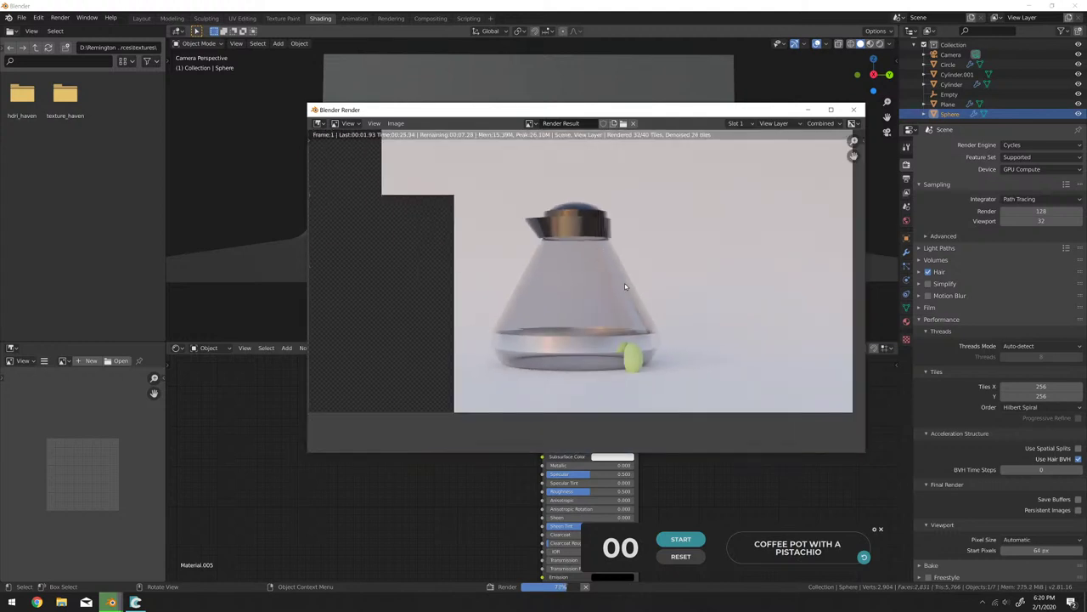
{"action": "scroll", "coordinate": [624, 283], "scroll_direction": "up", "scroll_amount": 4}
{"action": "scroll", "coordinate": [633, 302], "scroll_direction": "down", "scroll_amount": 4}
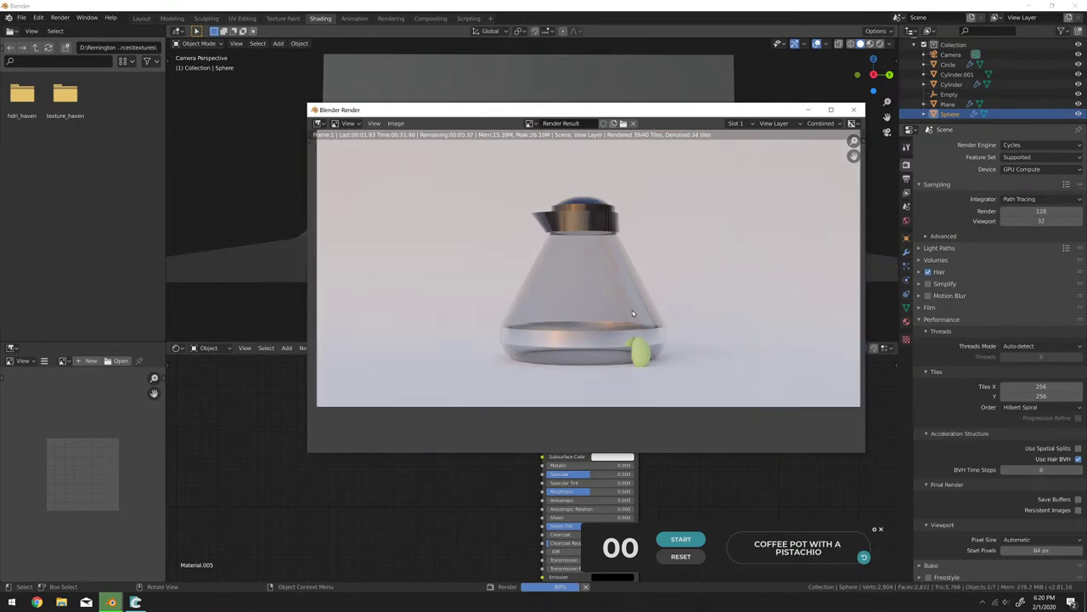
{"action": "scroll", "coordinate": [653, 344], "scroll_direction": "down", "scroll_amount": 1}
{"action": "scroll", "coordinate": [652, 349], "scroll_direction": "up", "scroll_amount": 4}
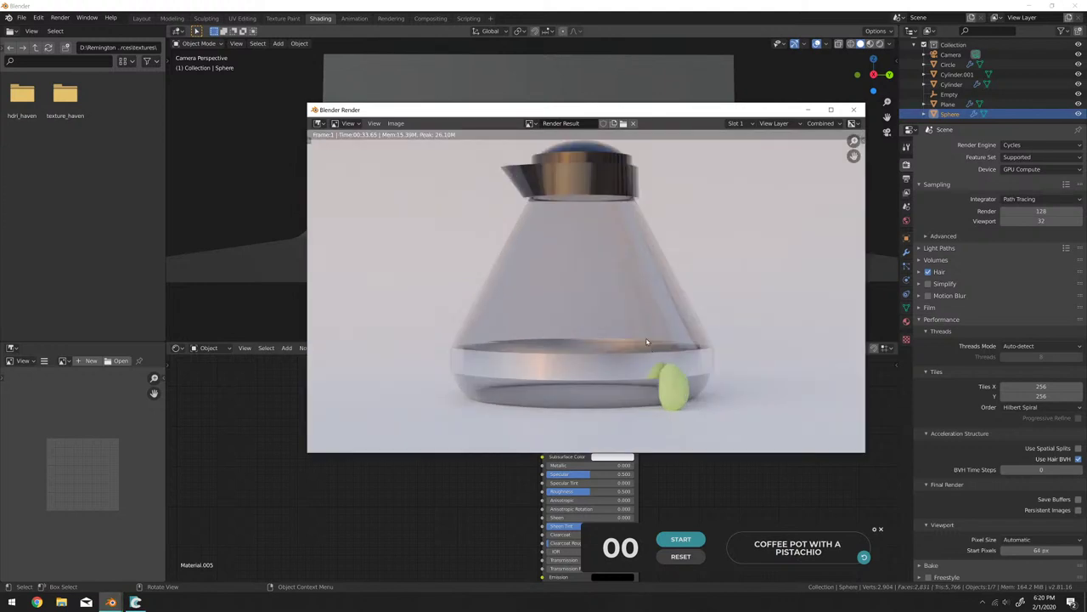
{"action": "scroll", "coordinate": [652, 348], "scroll_direction": "down", "scroll_amount": 4}
{"action": "middle_click_drag", "start_coordinate": [467, 185], "coordinate": [474, 208]}
Save the render to the Desktop as coffee_pot_with_a_pistachio.png.
{"action": "left_click", "coordinate": [395, 123]}
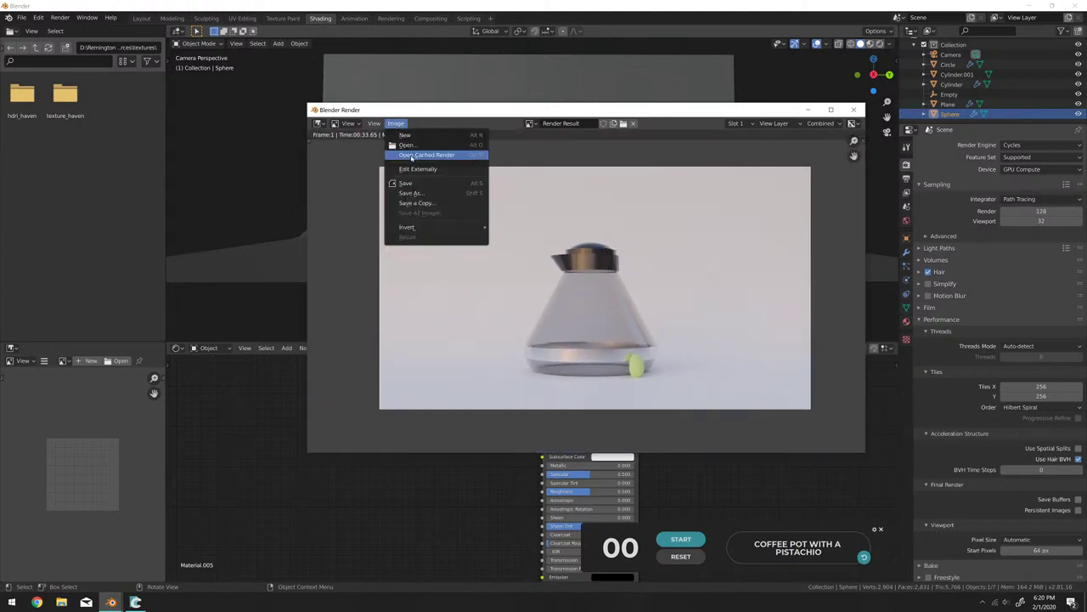
{"action": "left_click", "coordinate": [429, 191]}
{"action": "left_click", "coordinate": [482, 456]}
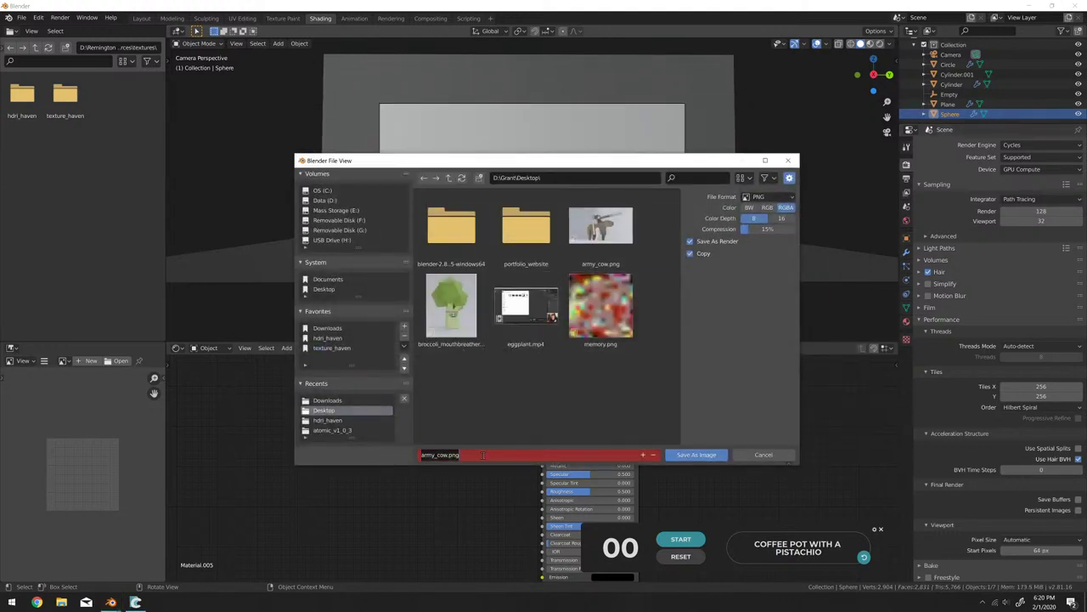
{"action": "type", "text": "cofee"}
{"action": "key", "text": "BackSpace"}
{"action": "key", "text": "BackSpace"}
{"action": "type", "text": "fee_pot_with_a_pistachio"}
{"action": "left_click", "coordinate": [702, 455]}
{"action": "left_click", "coordinate": [701, 455]}
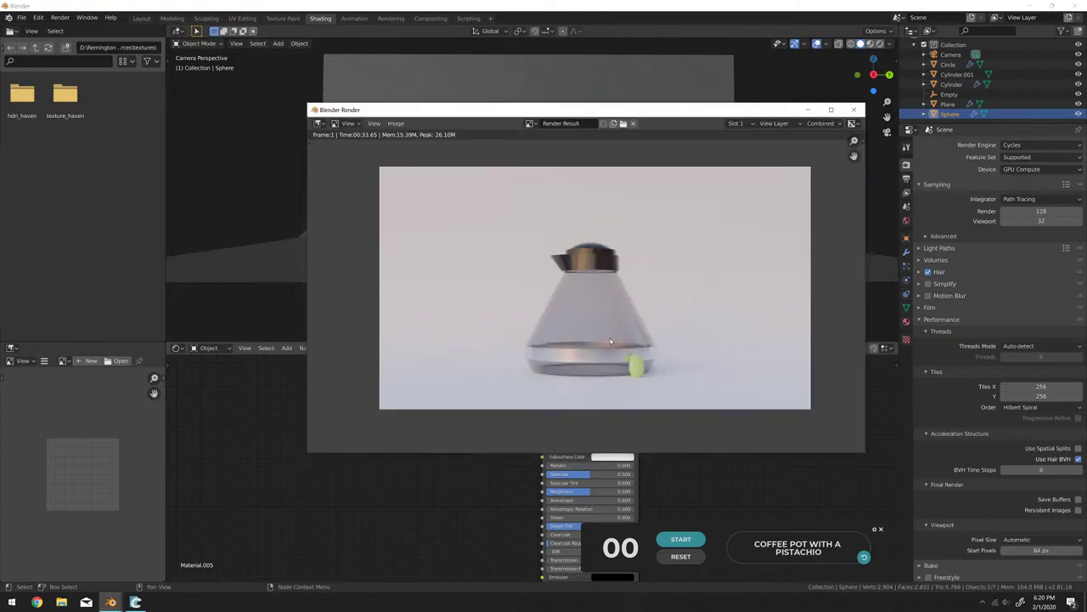
Close the render window and save the project as coffee_pot_with_a_pistachio.blend.
{"action": "left_click", "coordinate": [854, 110]}
{"action": "key", "text": "ctrl+s"}
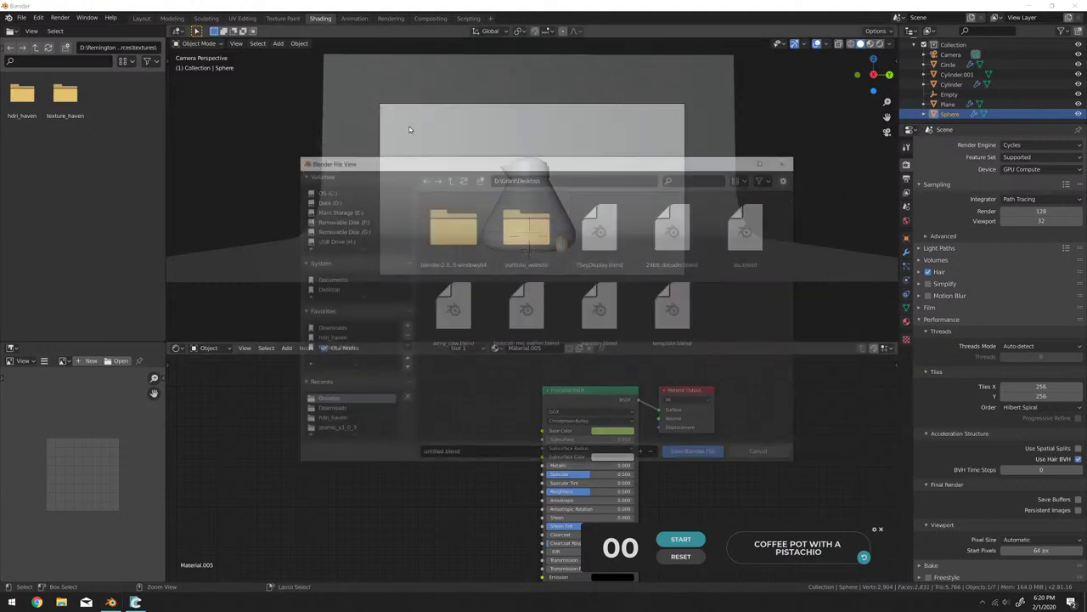
{"action": "left_click", "coordinate": [480, 455]}
{"action": "type", "text": "c"}
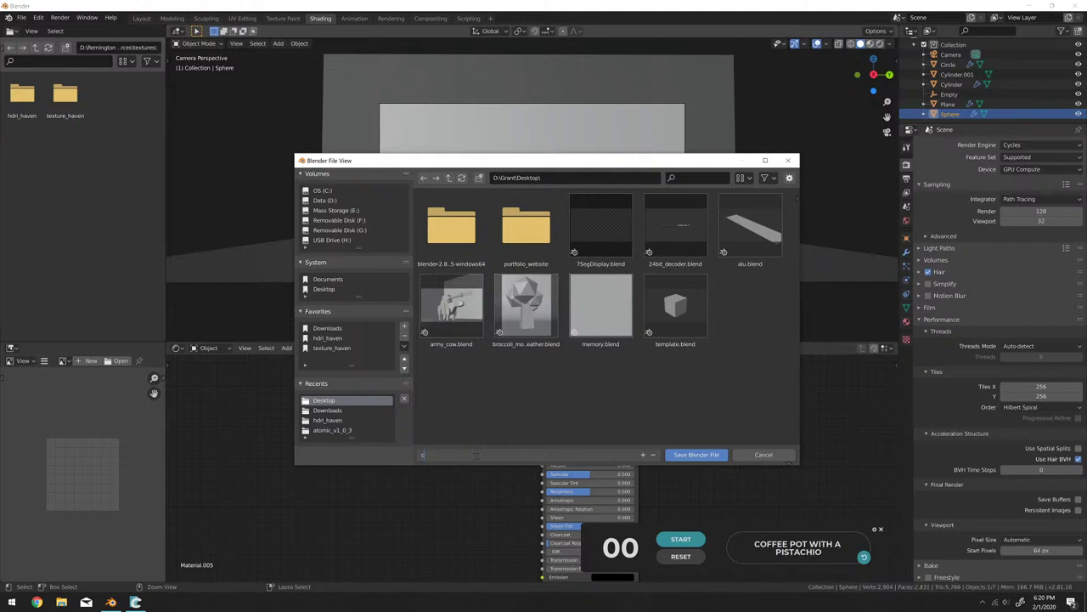
{"action": "type", "text": "offee_pot_with_a_pistachio"}
{"action": "key", "text": "Return"}
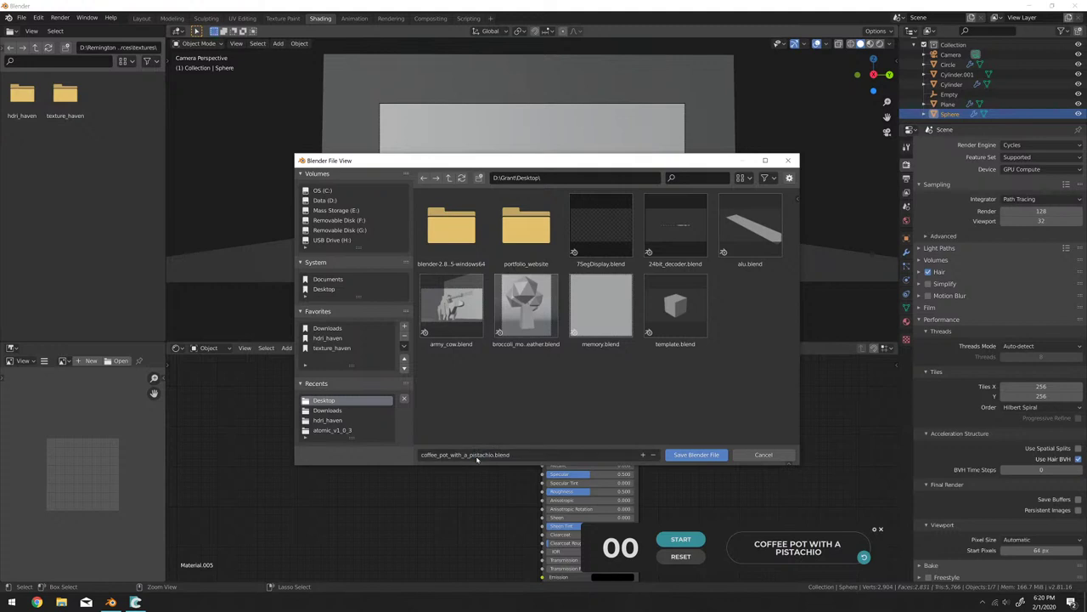
{"action": "left_click", "coordinate": [691, 454]}
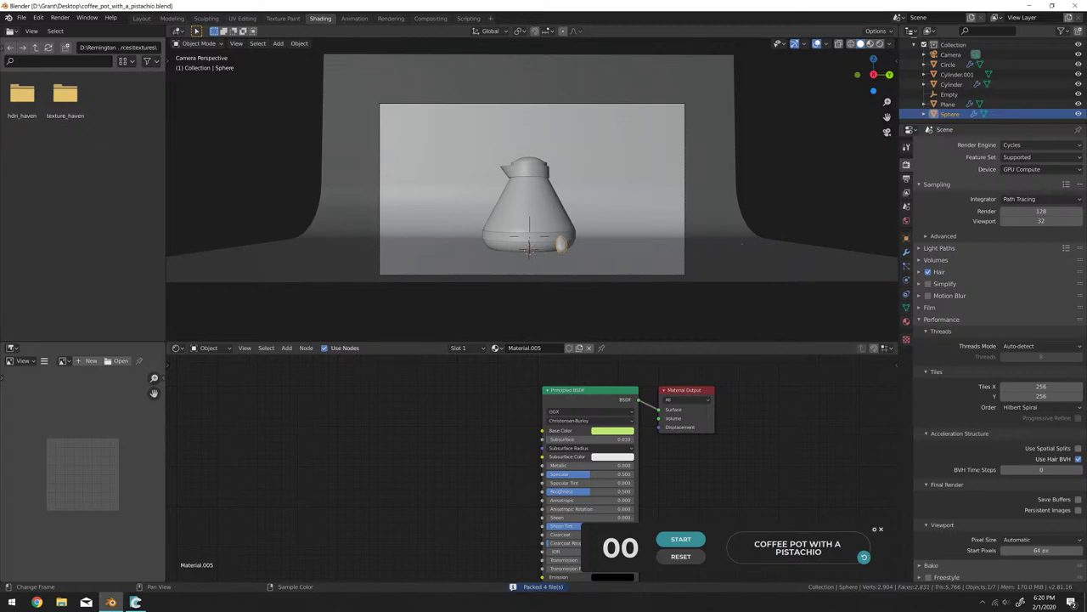
Dock Discord on the left half and post the coffee_pot_with_a_pistachio.png render to #stream-chat.
{"action": "key", "text": "alt+Tab"}
{"action": "left_click_drag", "start_coordinate": [260, 266], "coordinate": [1, 255]}
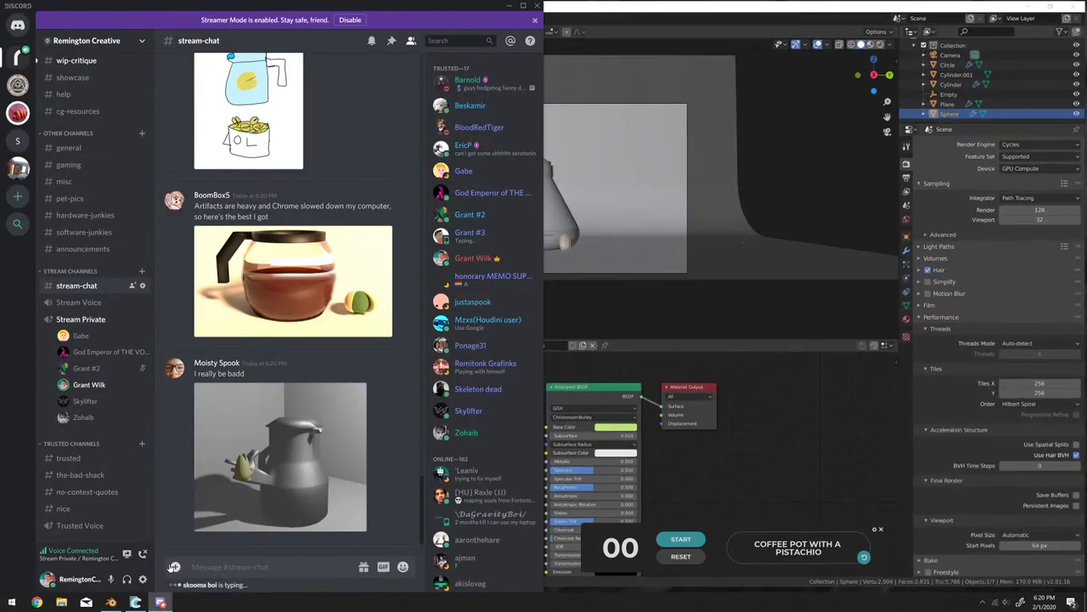
{"action": "left_click", "coordinate": [175, 566]}
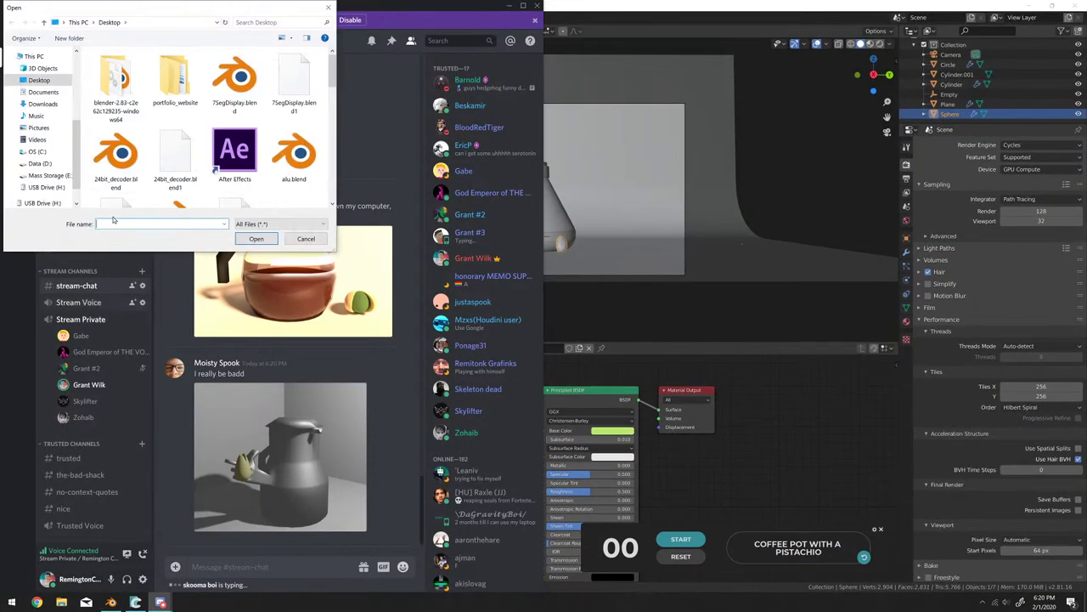
{"action": "scroll", "coordinate": [174, 151], "scroll_direction": "down", "scroll_amount": 3}
{"action": "left_click", "coordinate": [117, 113]}
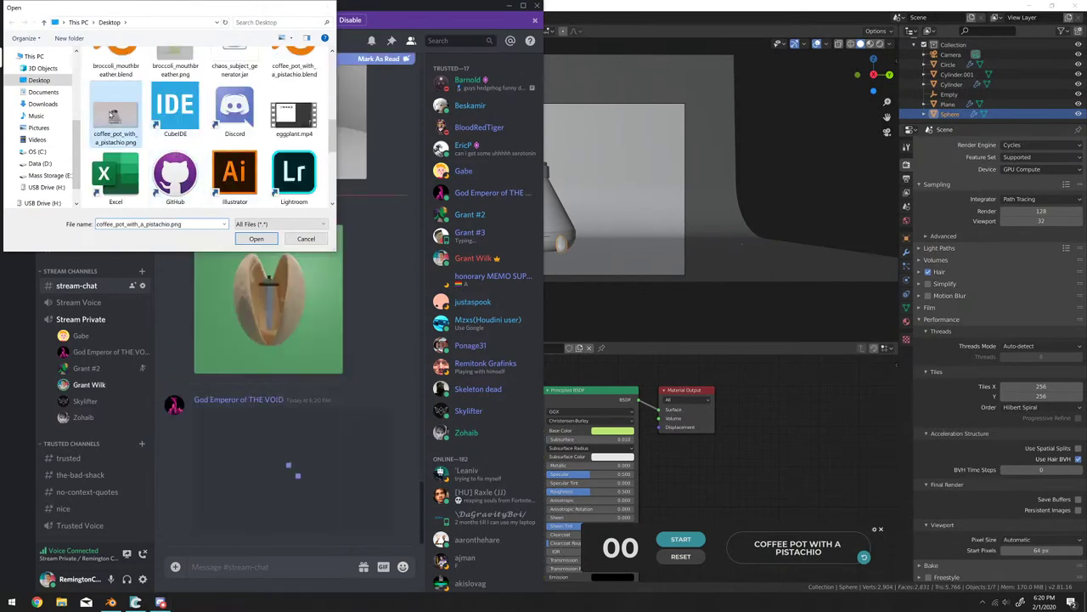
{"action": "left_click", "coordinate": [256, 238]}
{"action": "left_click", "coordinate": [369, 345]}
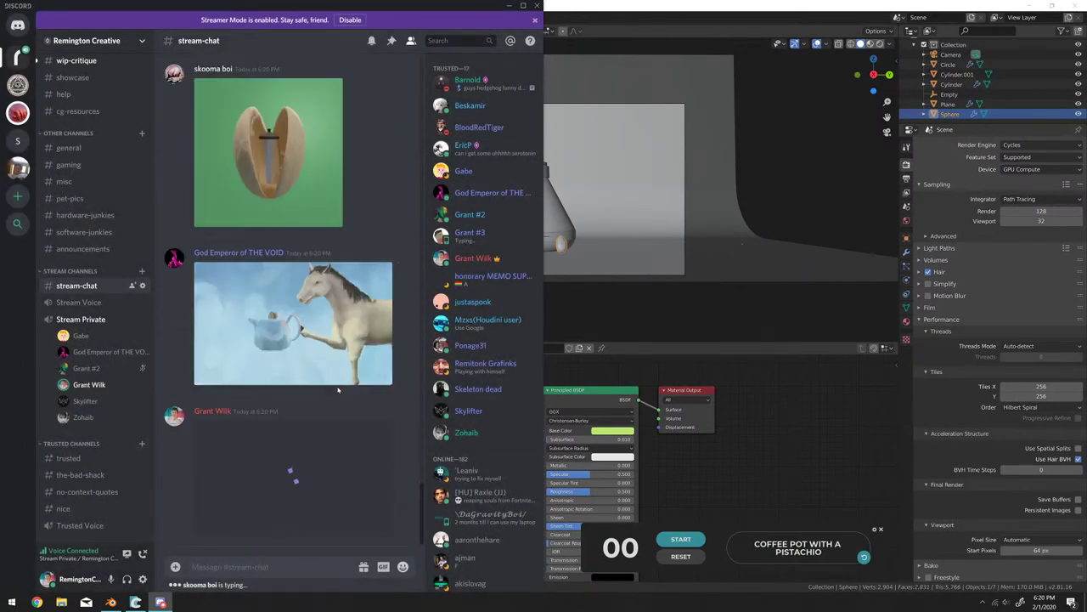
Preview the pistachio-and-mug render enlarged, close it, and scroll down the messages.
{"action": "scroll", "coordinate": [271, 388], "scroll_direction": "up", "scroll_amount": 5}
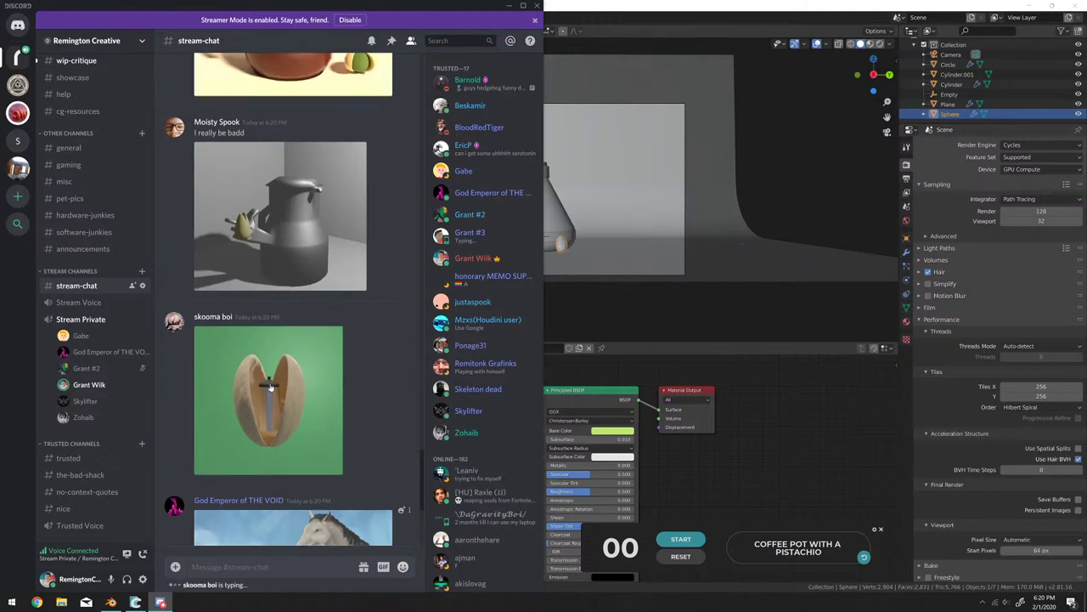
{"action": "scroll", "coordinate": [310, 370], "scroll_direction": "up", "scroll_amount": 8}
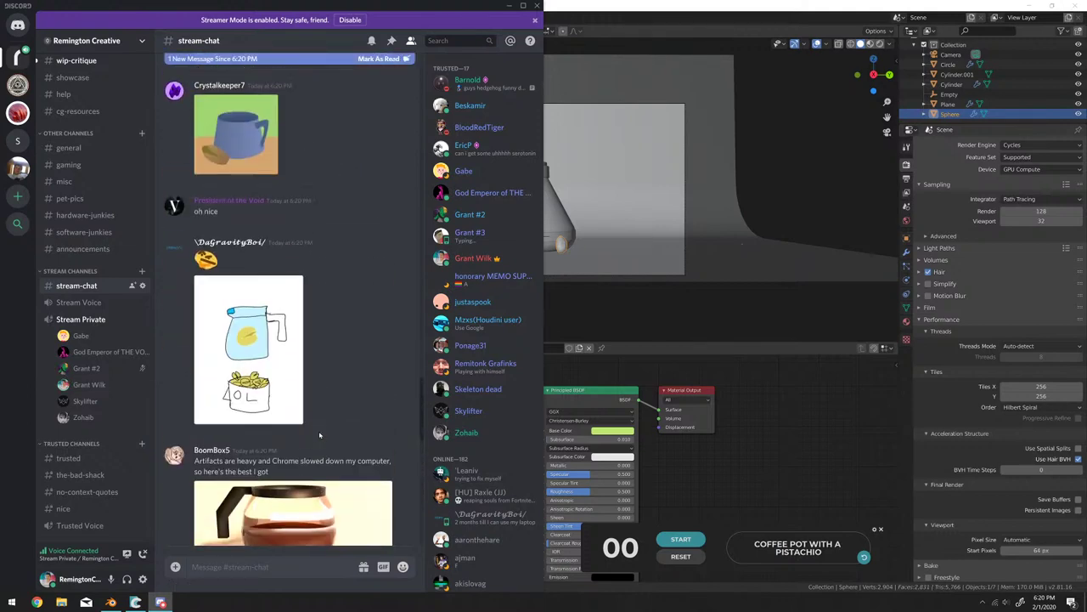
{"action": "scroll", "coordinate": [323, 436], "scroll_direction": "up", "scroll_amount": 3}
{"action": "scroll", "coordinate": [326, 438], "scroll_direction": "down", "scroll_amount": 5}
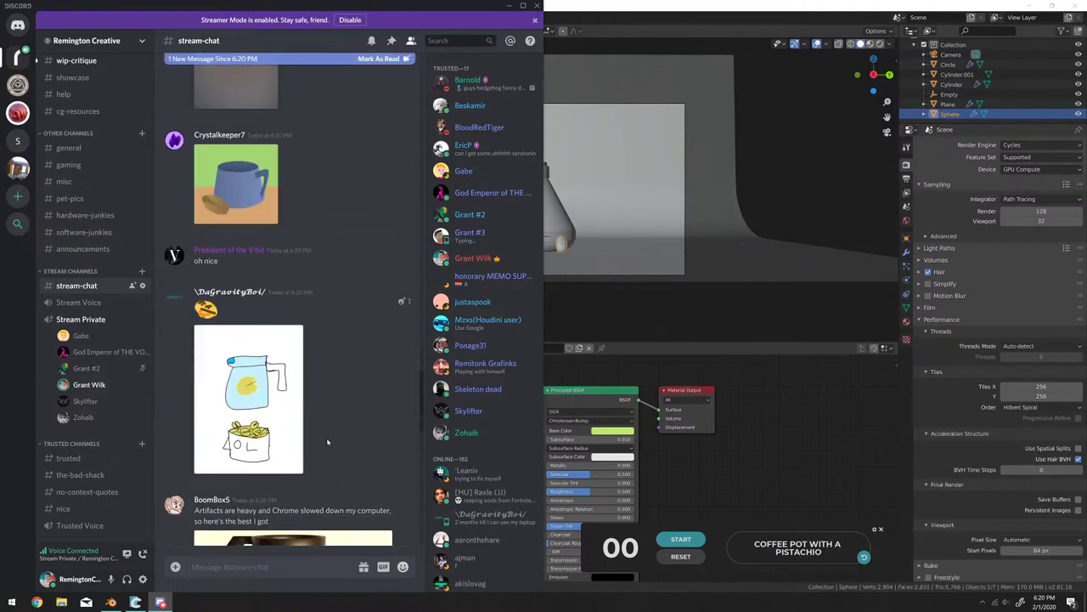
{"action": "scroll", "coordinate": [326, 440], "scroll_direction": "down", "scroll_amount": 10}
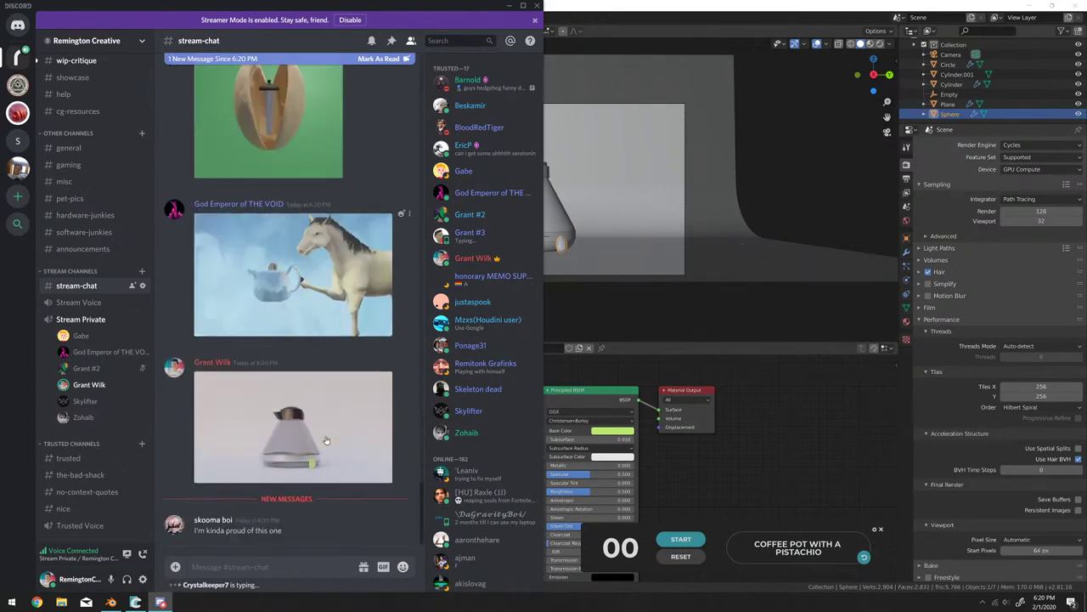
{"action": "scroll", "coordinate": [326, 440], "scroll_direction": "up", "scroll_amount": 12}
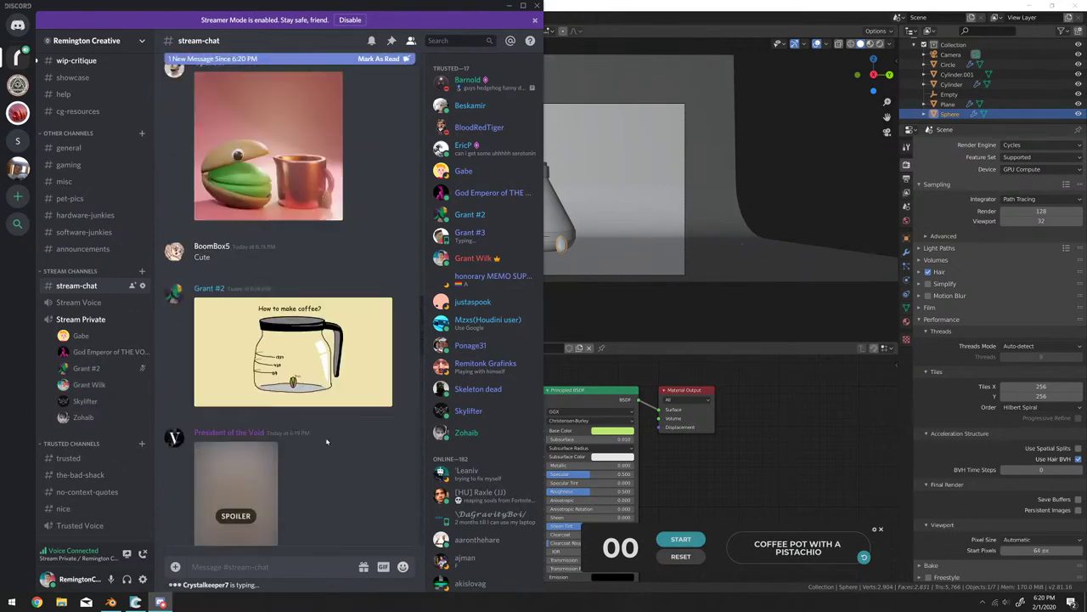
{"action": "scroll", "coordinate": [327, 441], "scroll_direction": "up", "scroll_amount": 6}
{"action": "scroll", "coordinate": [327, 441], "scroll_direction": "down", "scroll_amount": 7}
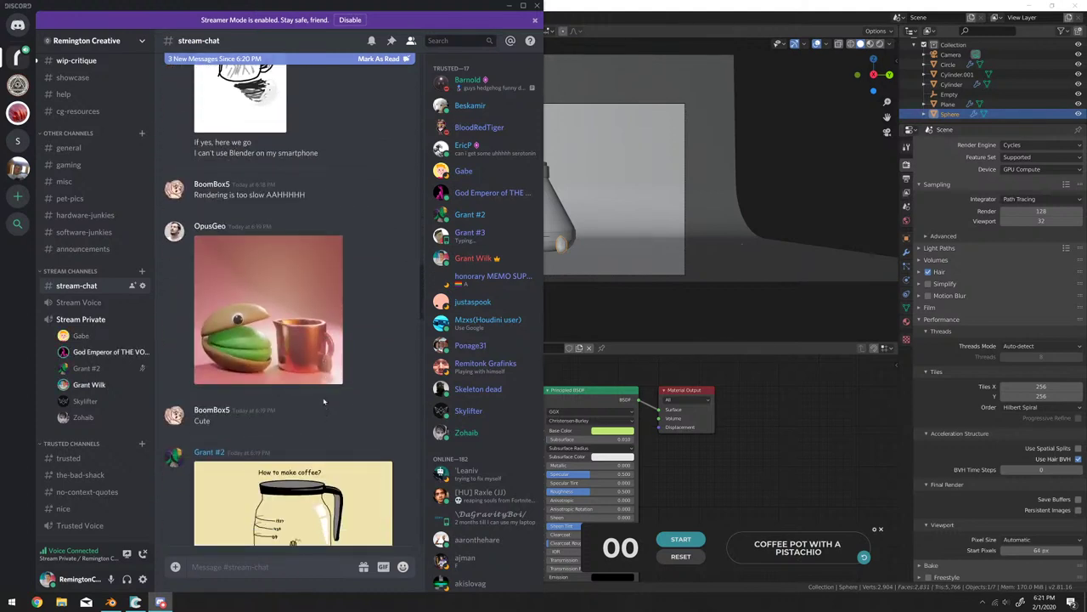
{"action": "left_click", "coordinate": [313, 347]}
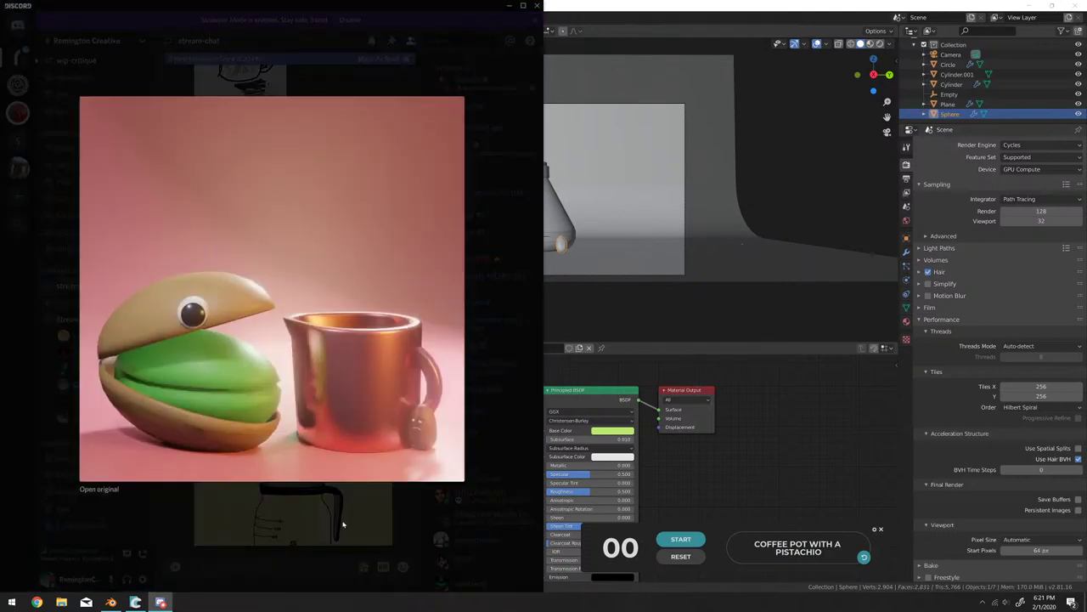
{"action": "left_click", "coordinate": [344, 521]}
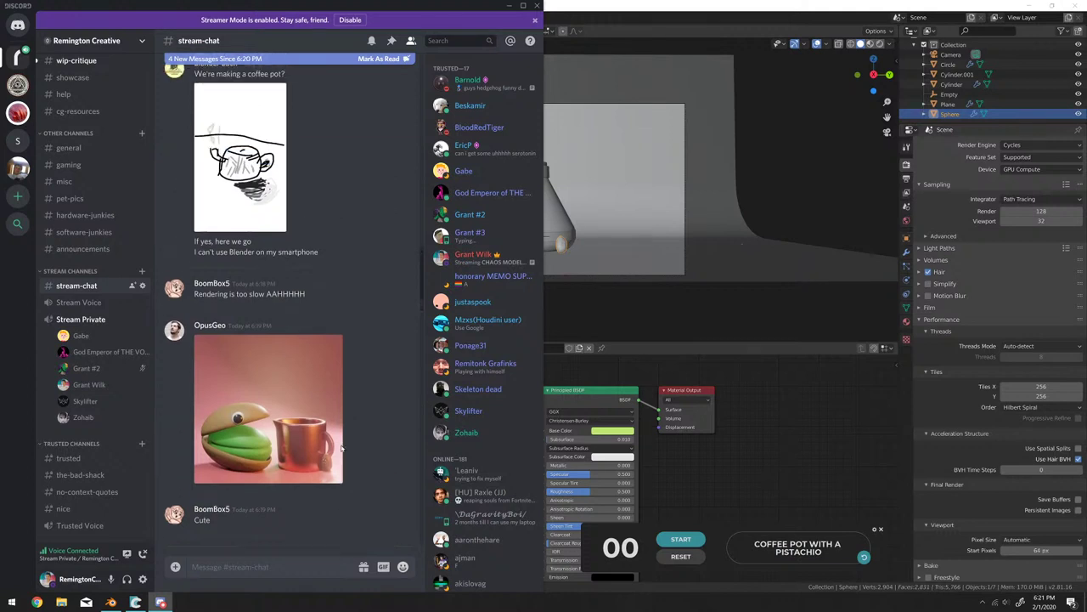
{"action": "scroll", "coordinate": [340, 450], "scroll_direction": "down", "scroll_amount": 5}
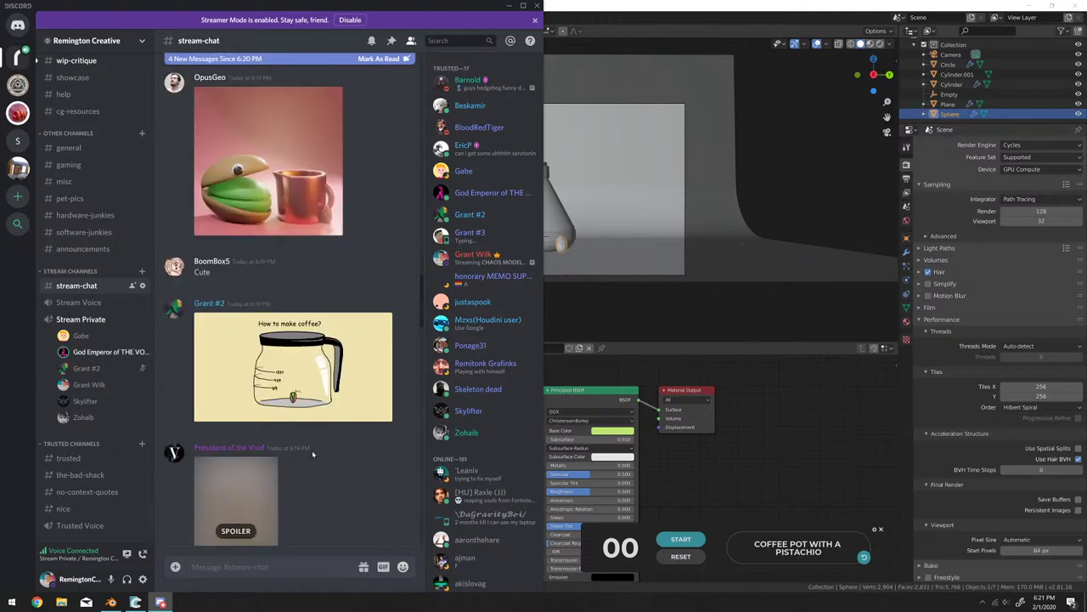
{"action": "scroll", "coordinate": [312, 457], "scroll_direction": "down", "scroll_amount": 2}
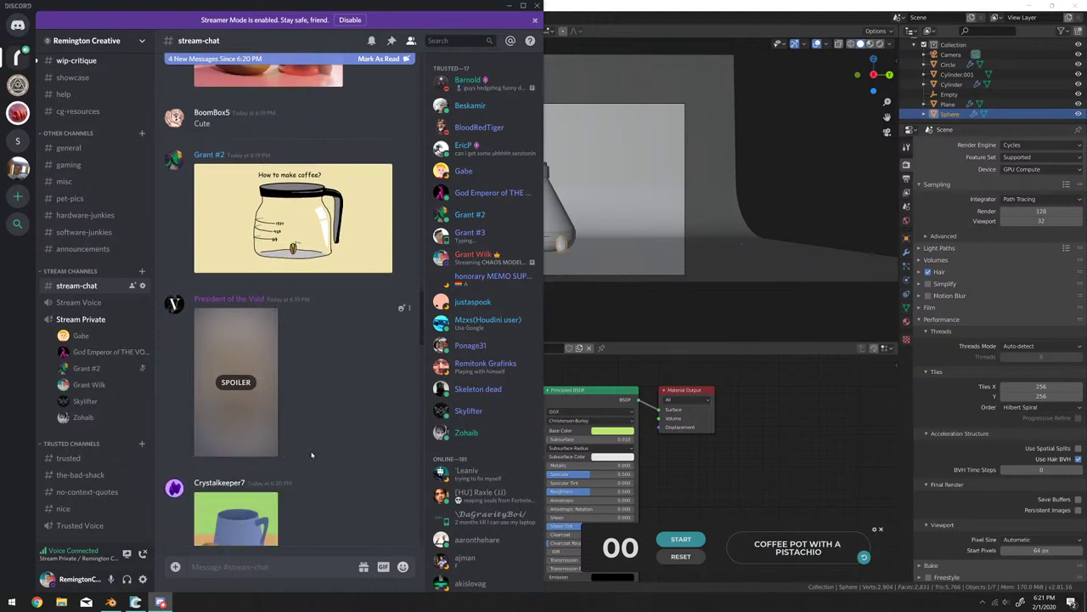
{"action": "scroll", "coordinate": [312, 456], "scroll_direction": "up", "scroll_amount": 4}
Enlarge and close the coffee-pot sketch, pistachio-and-mug render and 'How to make coffee?' diagram.
{"action": "scroll", "coordinate": [312, 457], "scroll_direction": "up", "scroll_amount": 5}
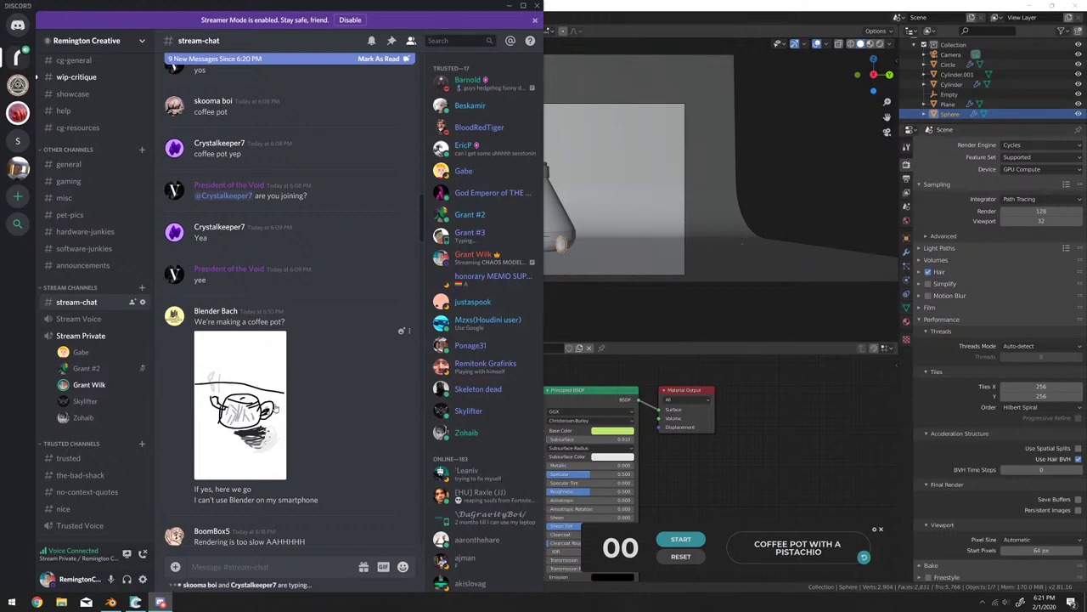
{"action": "left_click", "coordinate": [273, 407]}
{"action": "left_click", "coordinate": [332, 514]}
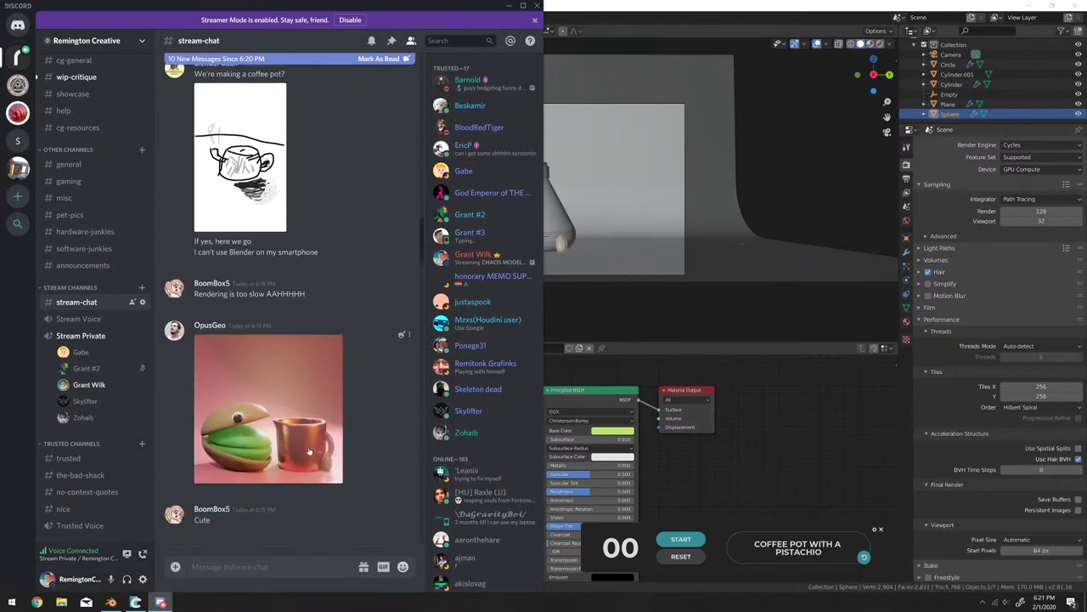
{"action": "left_click", "coordinate": [244, 404]}
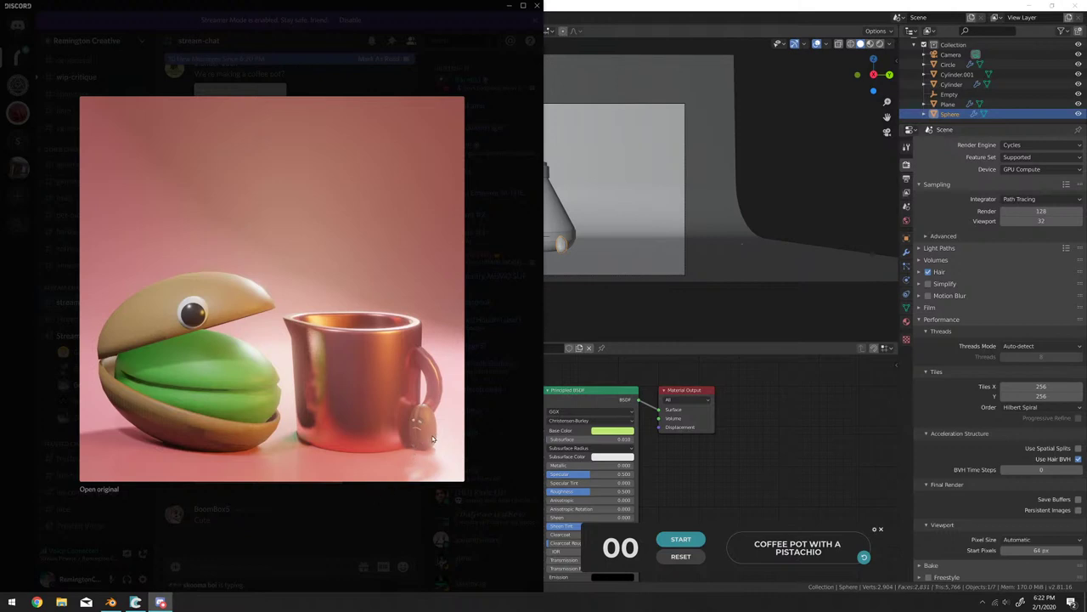
{"action": "left_click", "coordinate": [313, 529]}
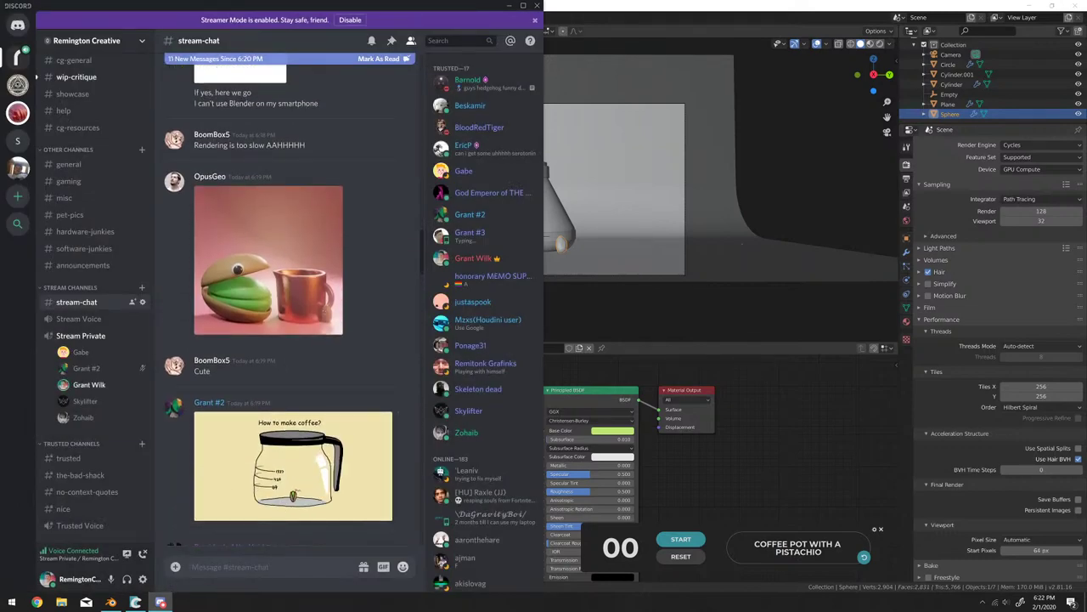
{"action": "left_click", "coordinate": [247, 474]}
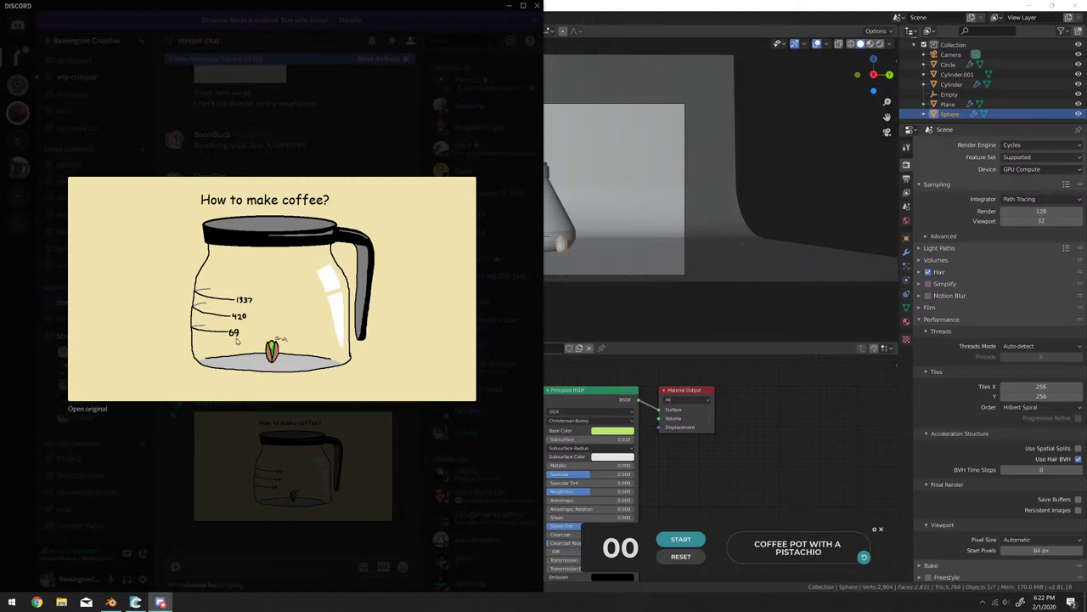
{"action": "left_click", "coordinate": [327, 490]}
Reveal the spoiler coffee-bag picture, then view the blue mug and coffee-pot-and-pistachio drawing enlarged.
{"action": "scroll", "coordinate": [306, 502], "scroll_direction": "down", "scroll_amount": 4}
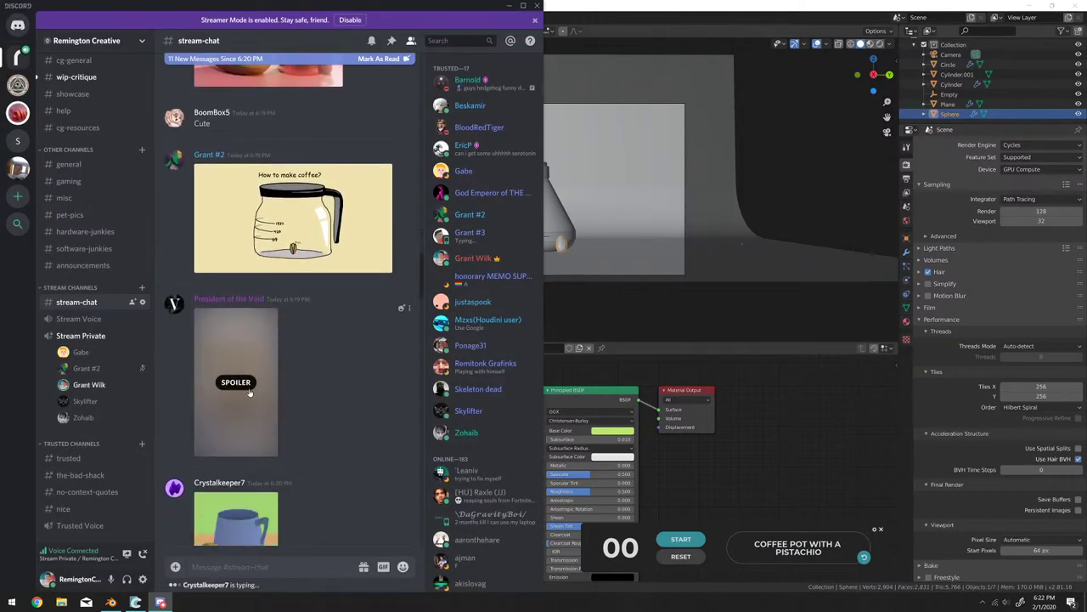
{"action": "left_click", "coordinate": [252, 392]}
{"action": "left_click", "coordinate": [251, 399]}
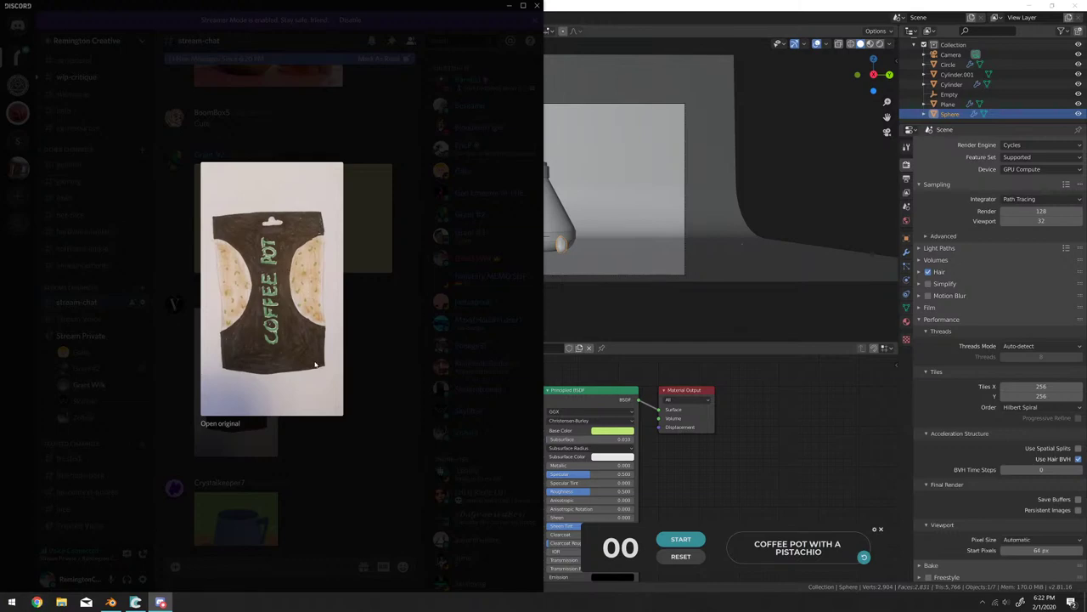
{"action": "left_click", "coordinate": [295, 496]}
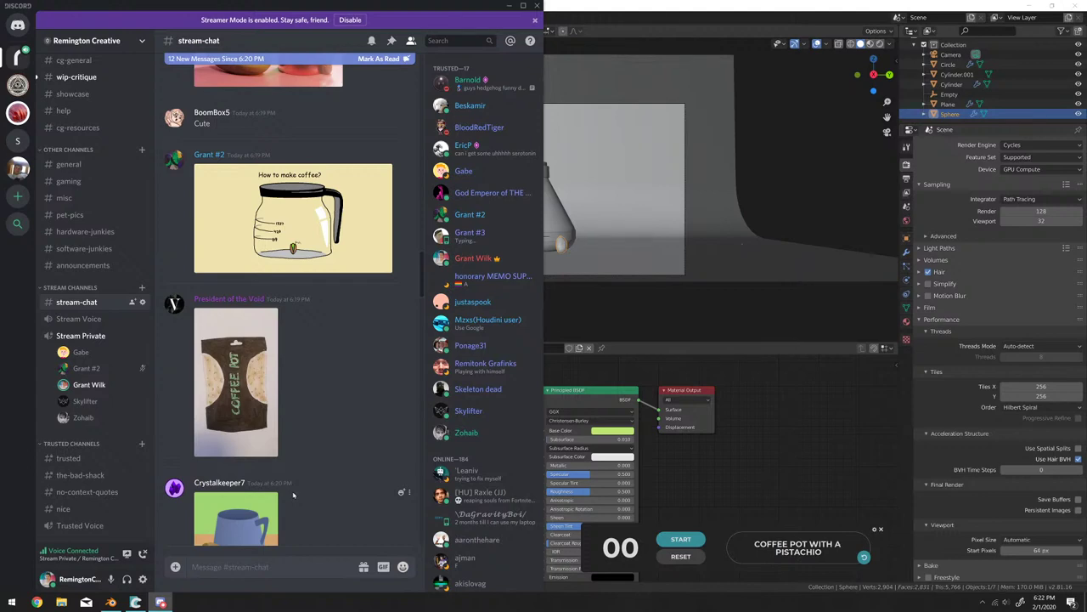
{"action": "scroll", "coordinate": [293, 495], "scroll_direction": "down", "scroll_amount": 5}
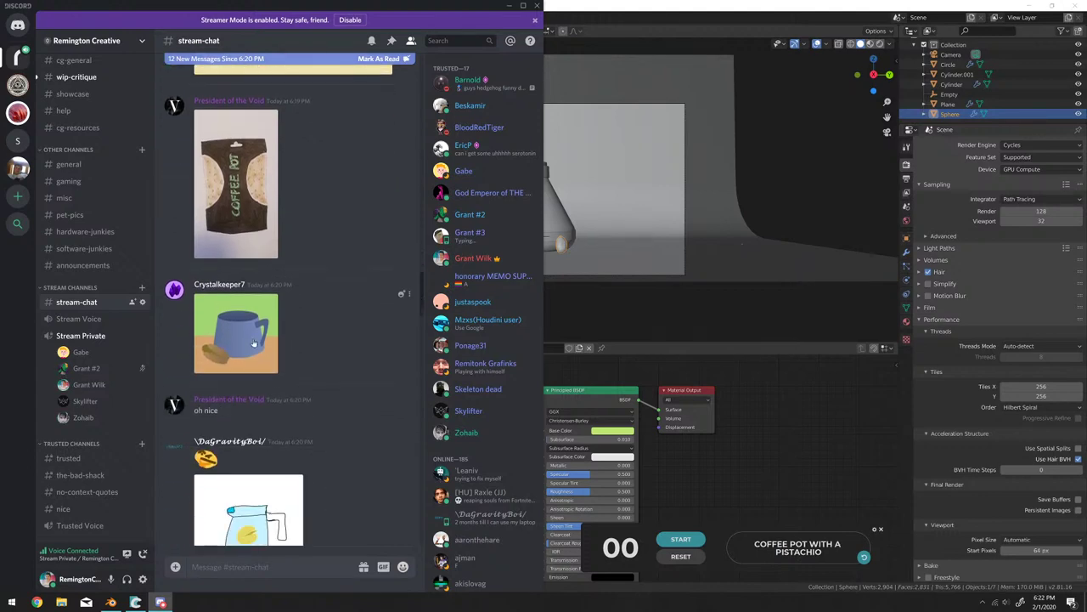
{"action": "left_click", "coordinate": [253, 344]}
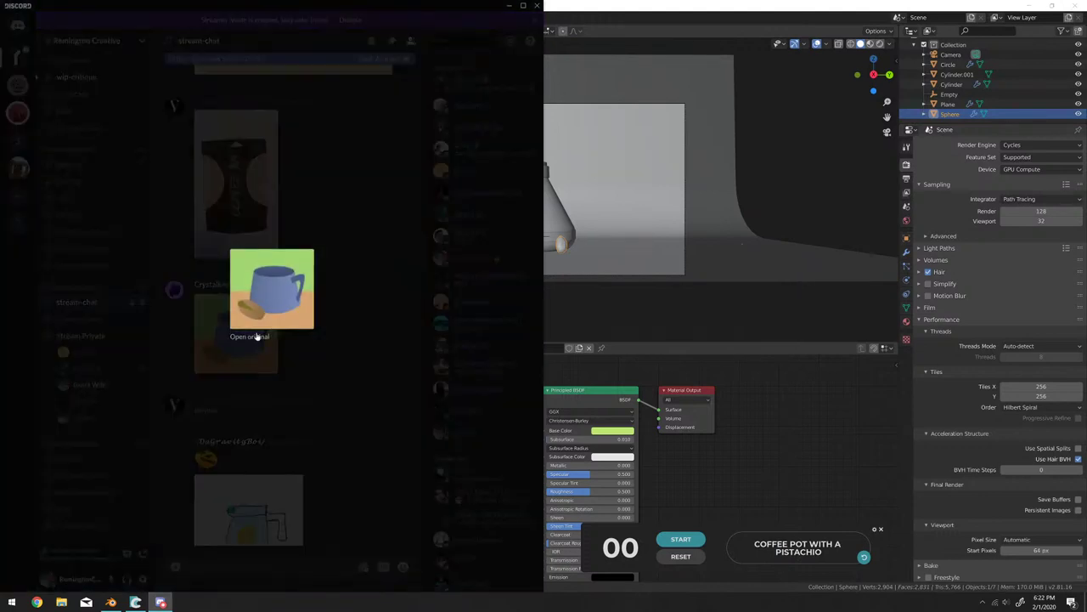
{"action": "left_click", "coordinate": [274, 411]}
{"action": "scroll", "coordinate": [270, 421], "scroll_direction": "down", "scroll_amount": 4}
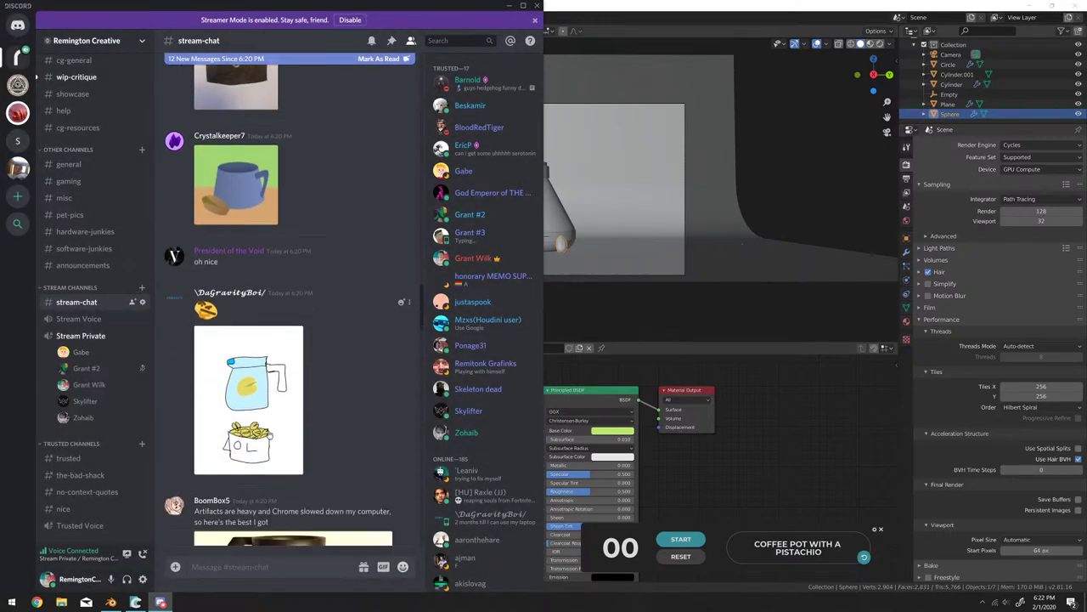
{"action": "left_click", "coordinate": [267, 429]}
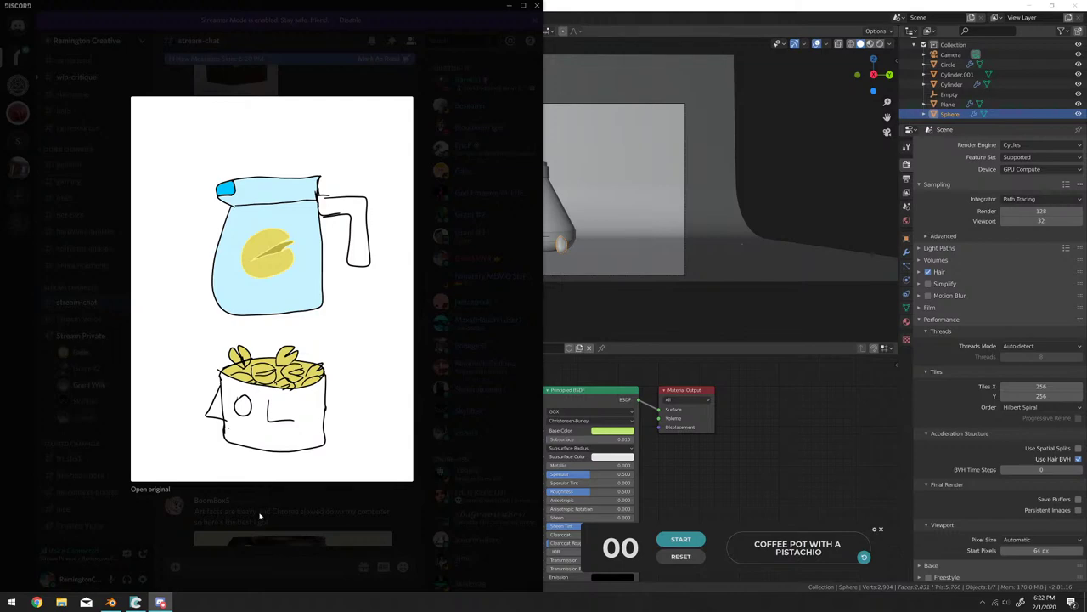
{"action": "left_click", "coordinate": [260, 516]}
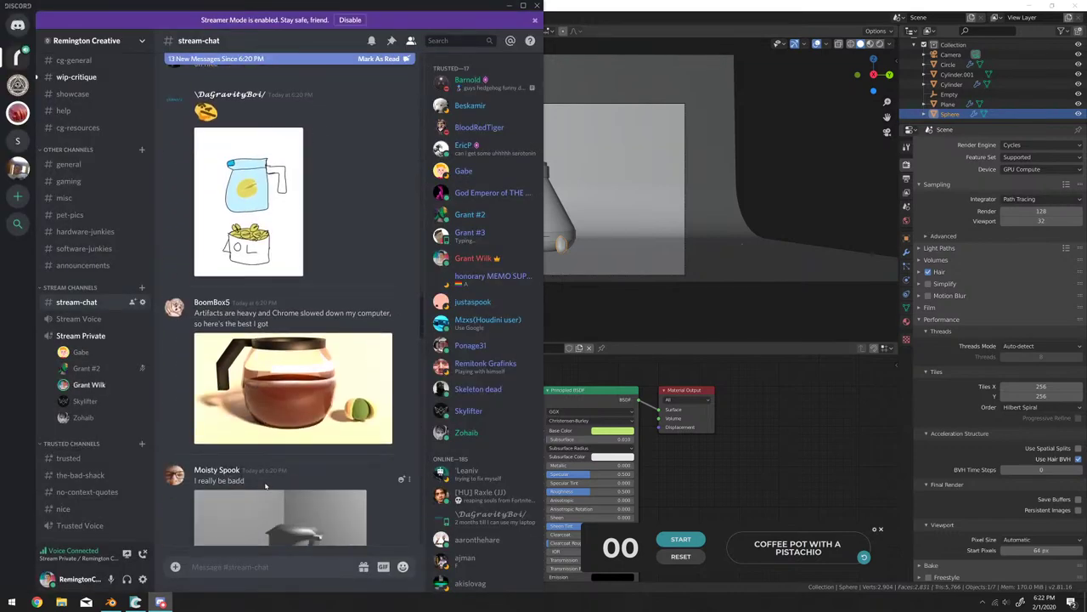
View the glass coffee-pot render and, repeatedly, the grey jug render enlarged, closing each.
{"action": "left_click", "coordinate": [284, 408]}
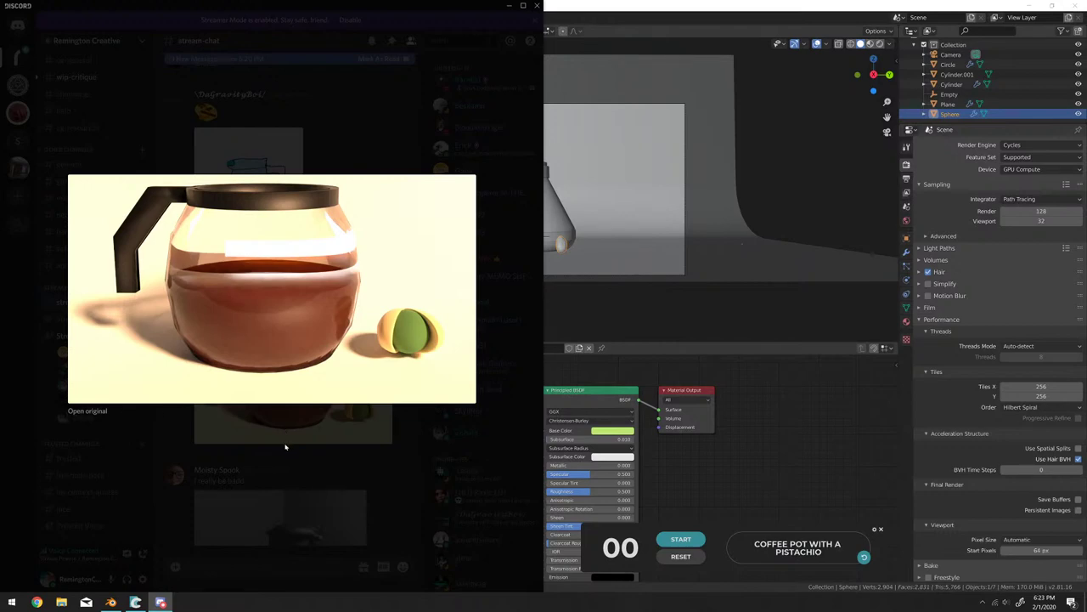
{"action": "left_click", "coordinate": [442, 348]}
{"action": "scroll", "coordinate": [337, 496], "scroll_direction": "down", "scroll_amount": 1}
{"action": "scroll", "coordinate": [338, 497], "scroll_direction": "down", "scroll_amount": 3}
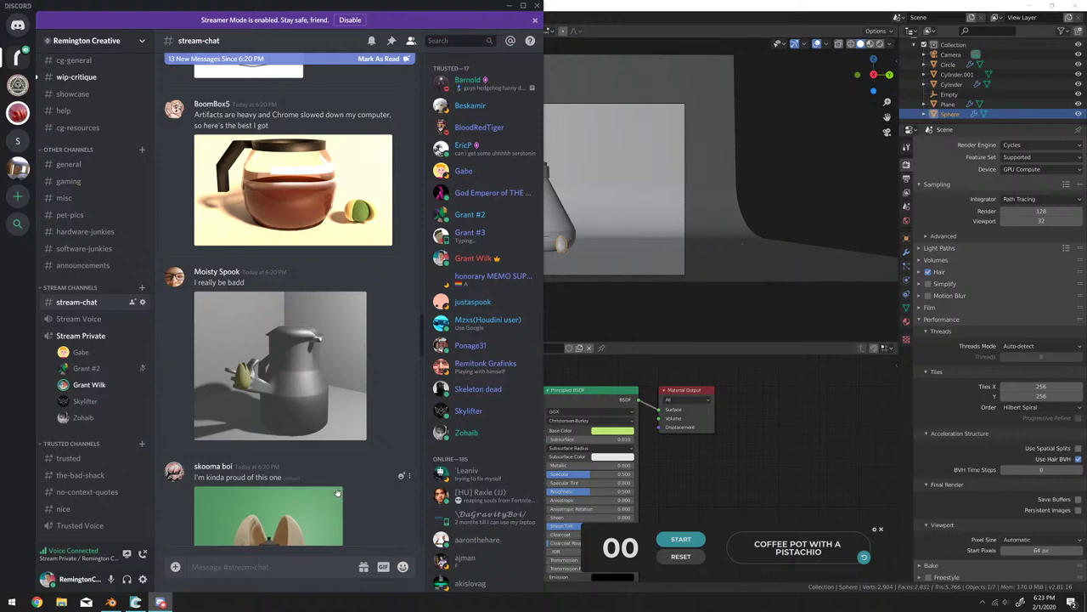
{"action": "left_click", "coordinate": [273, 395]}
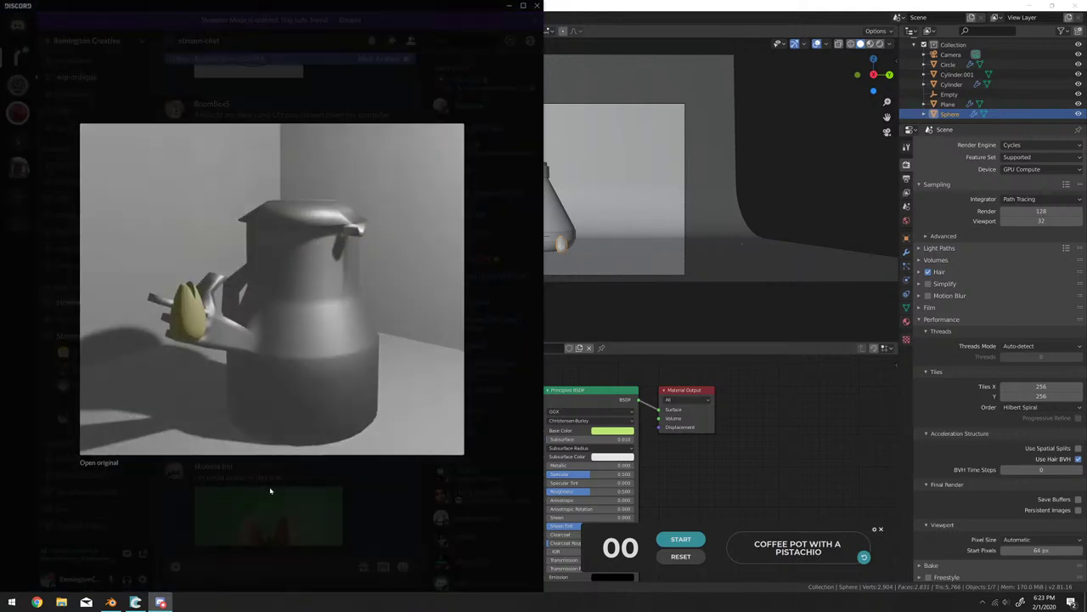
{"action": "left_click", "coordinate": [269, 493]}
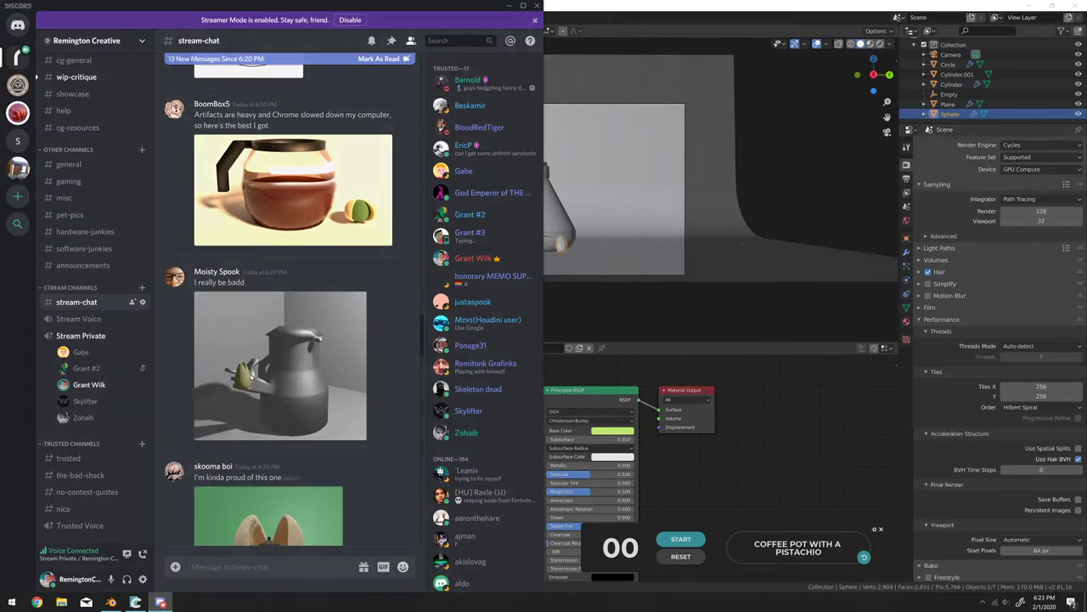
{"action": "left_click", "coordinate": [253, 401]}
{"action": "left_click", "coordinate": [265, 476]}
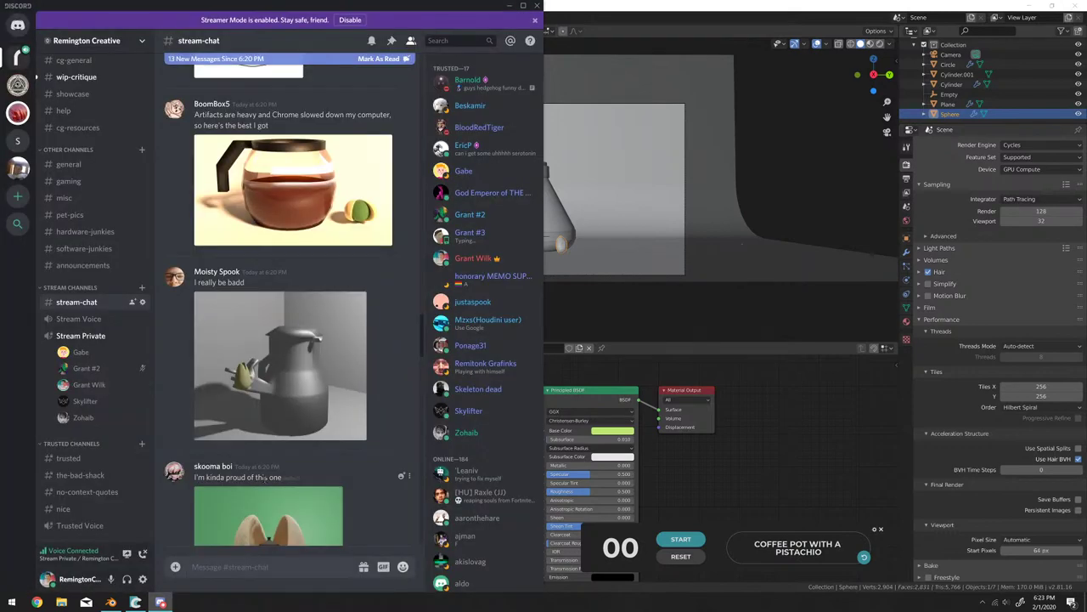
{"action": "scroll", "coordinate": [276, 408], "scroll_direction": "down", "scroll_amount": 1}
{"action": "left_click", "coordinate": [281, 391]}
{"action": "left_click", "coordinate": [284, 480]}
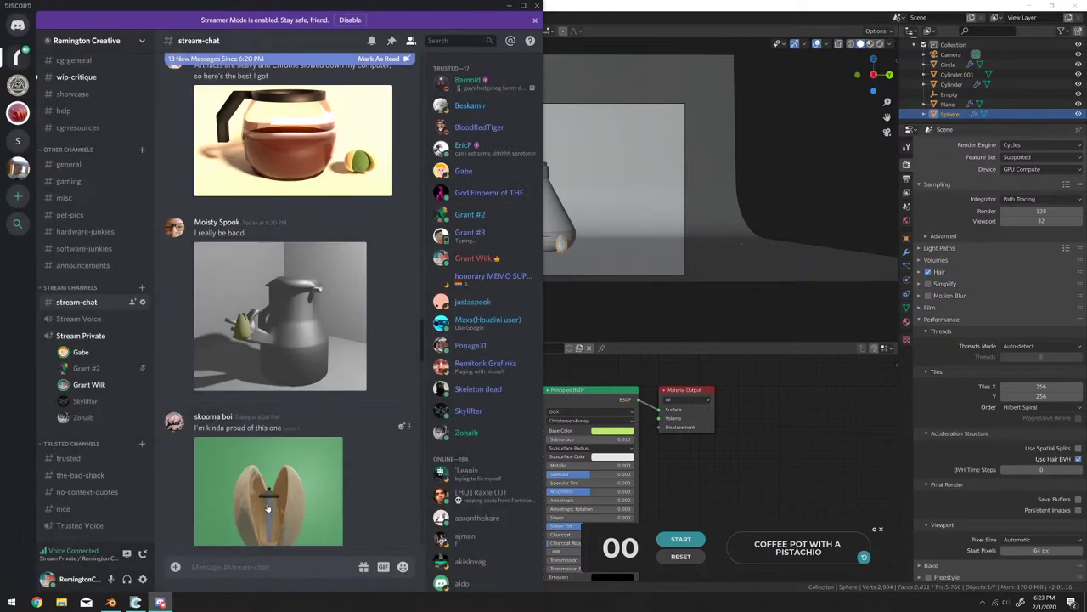
{"action": "left_click", "coordinate": [281, 340]}
{"action": "left_click", "coordinate": [286, 486]}
{"action": "scroll", "coordinate": [283, 467], "scroll_direction": "down", "scroll_amount": 4}
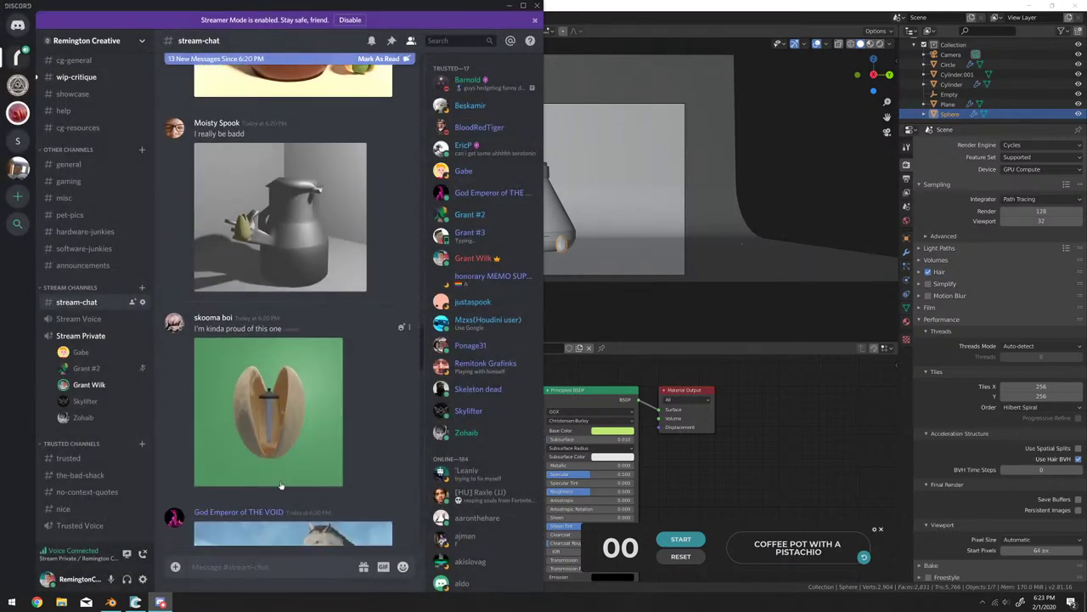
Enlarge and close the split pistachio, horse-and-teapot, metal coffee-pot and stylized moka pot renders.
{"action": "left_click", "coordinate": [305, 345]}
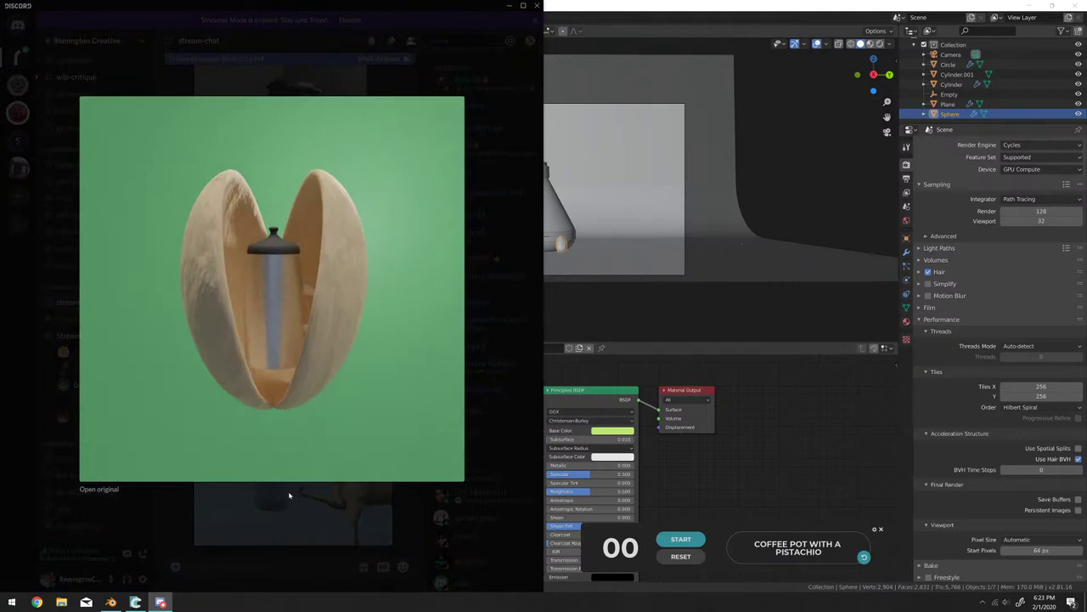
{"action": "left_click", "coordinate": [296, 537]}
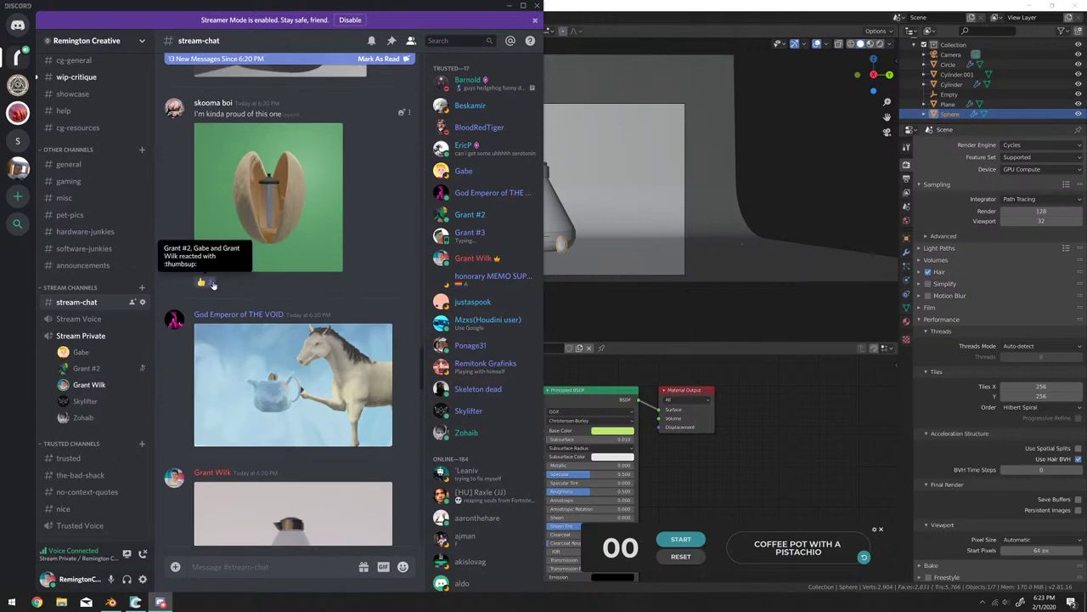
{"action": "scroll", "coordinate": [244, 405], "scroll_direction": "down", "scroll_amount": 1}
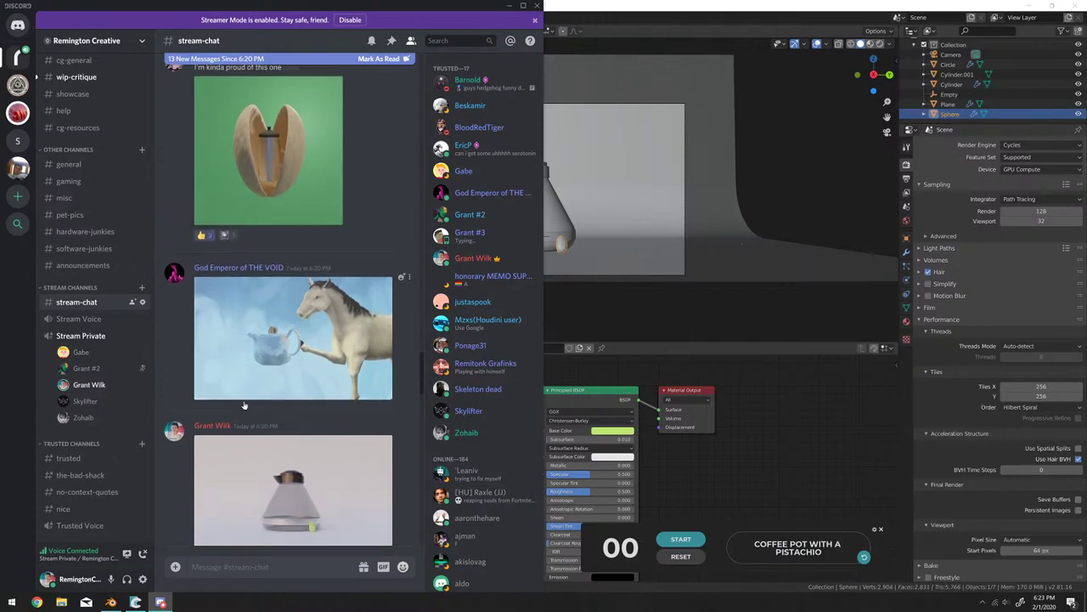
{"action": "left_click", "coordinate": [286, 371]}
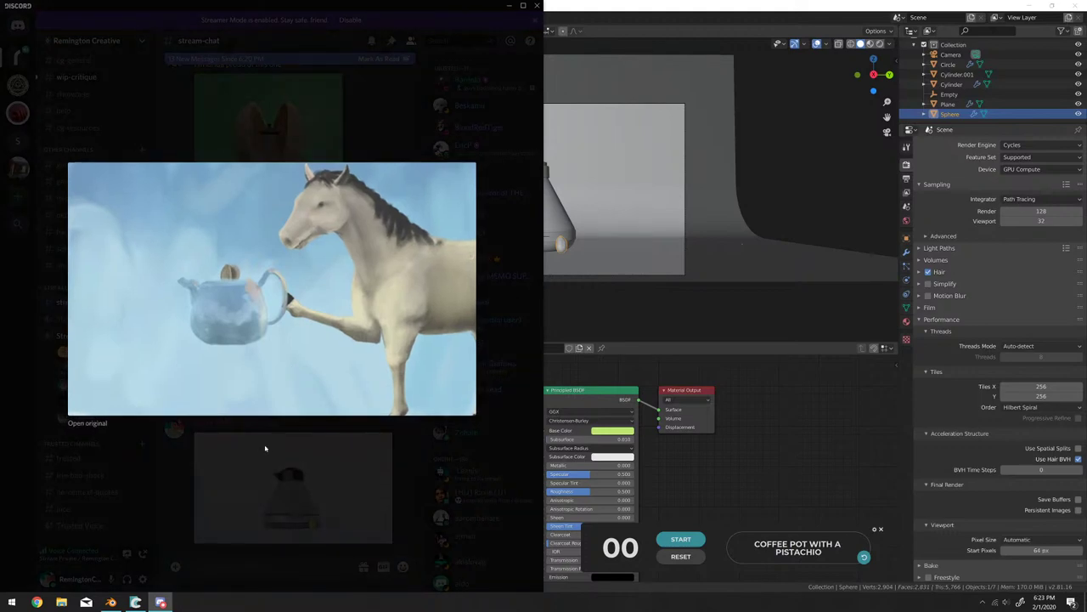
{"action": "left_click", "coordinate": [275, 487]}
{"action": "scroll", "coordinate": [318, 492], "scroll_direction": "down", "scroll_amount": 1}
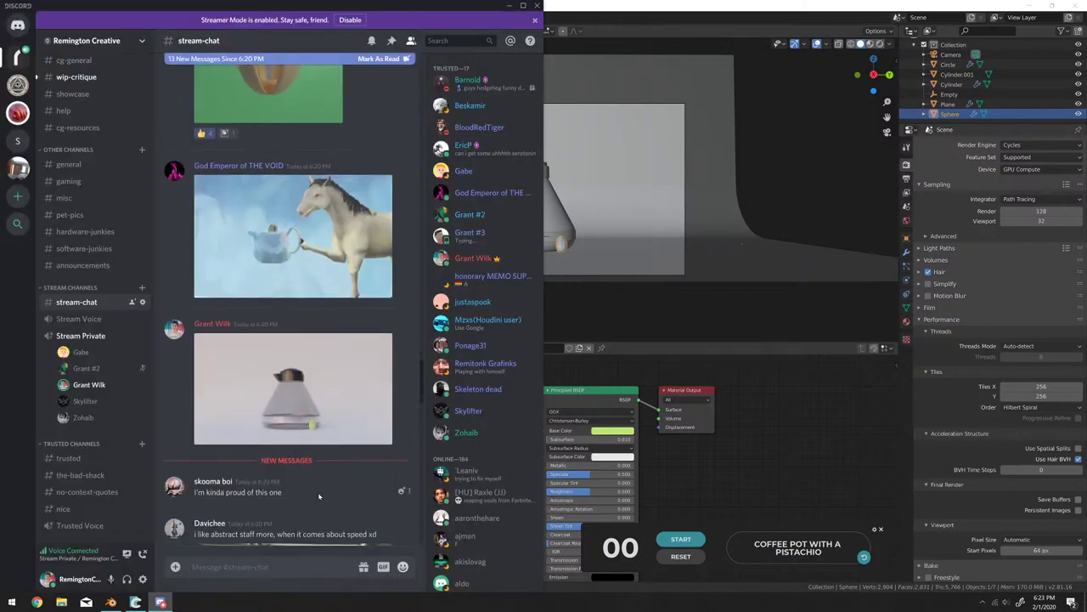
{"action": "left_click", "coordinate": [350, 429]}
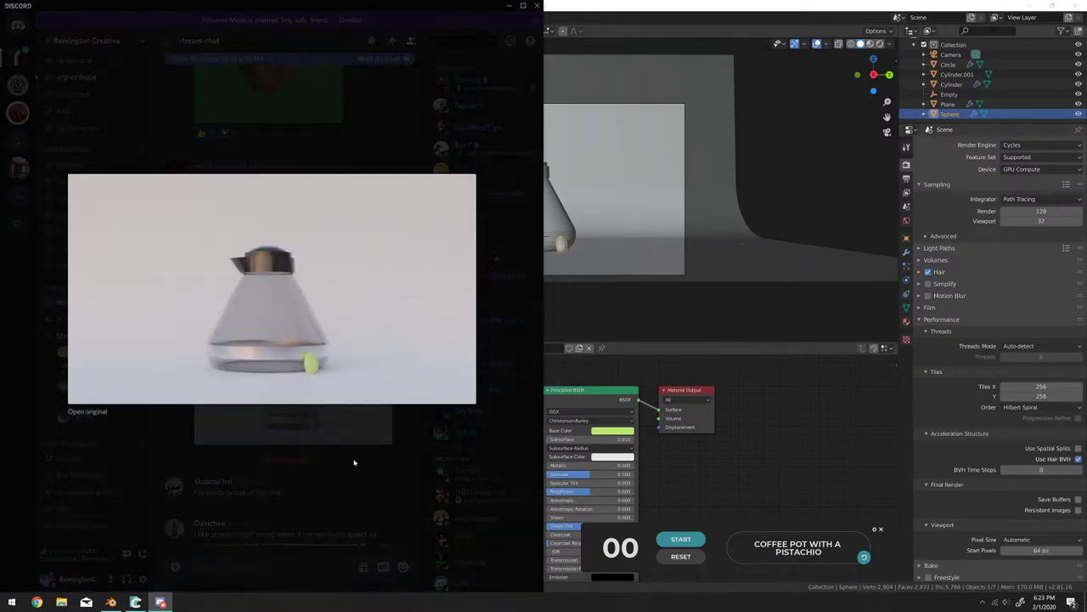
{"action": "left_click", "coordinate": [370, 505]}
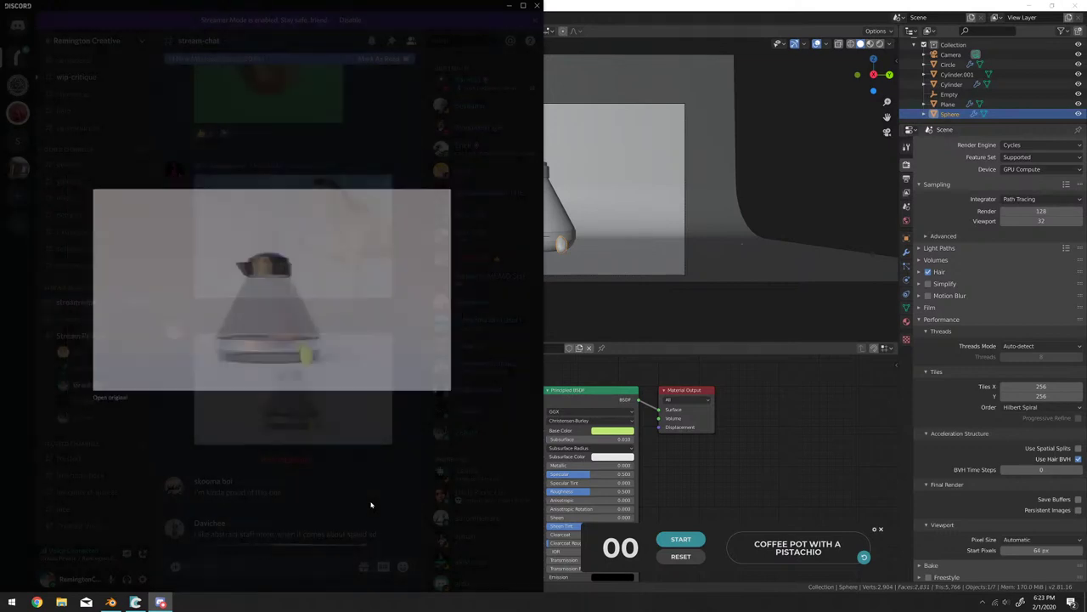
{"action": "scroll", "coordinate": [311, 262], "scroll_direction": "down", "scroll_amount": 3}
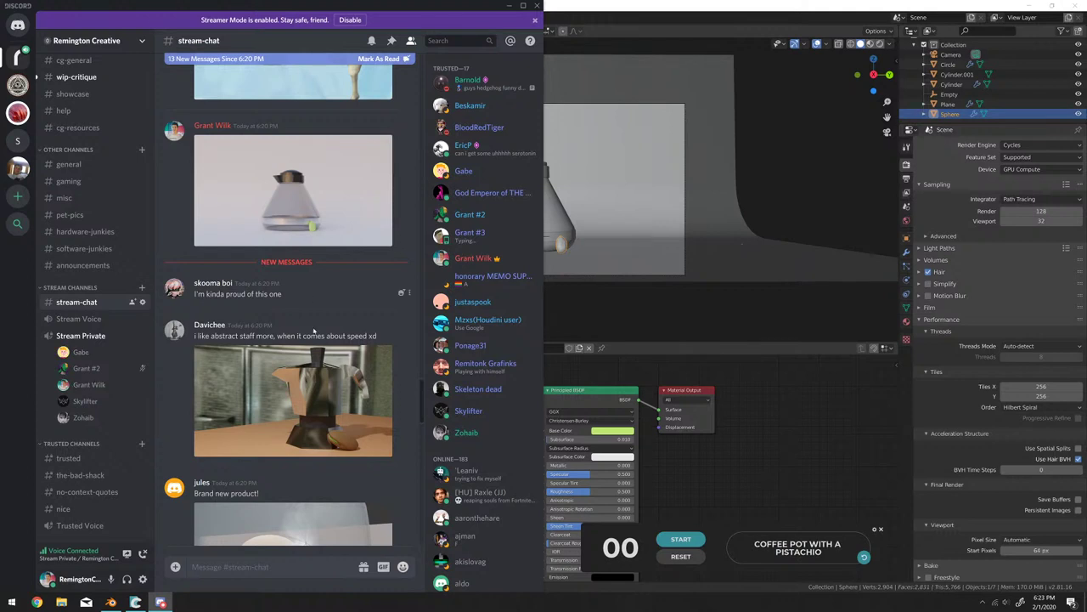
{"action": "scroll", "coordinate": [326, 364], "scroll_direction": "down", "scroll_amount": 1}
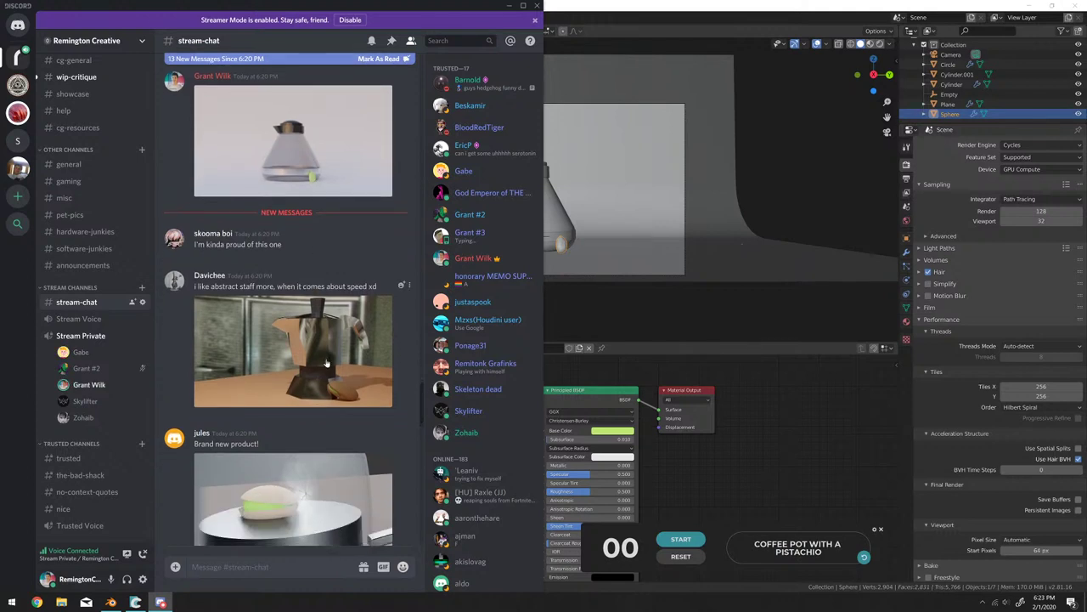
{"action": "left_click", "coordinate": [279, 339]}
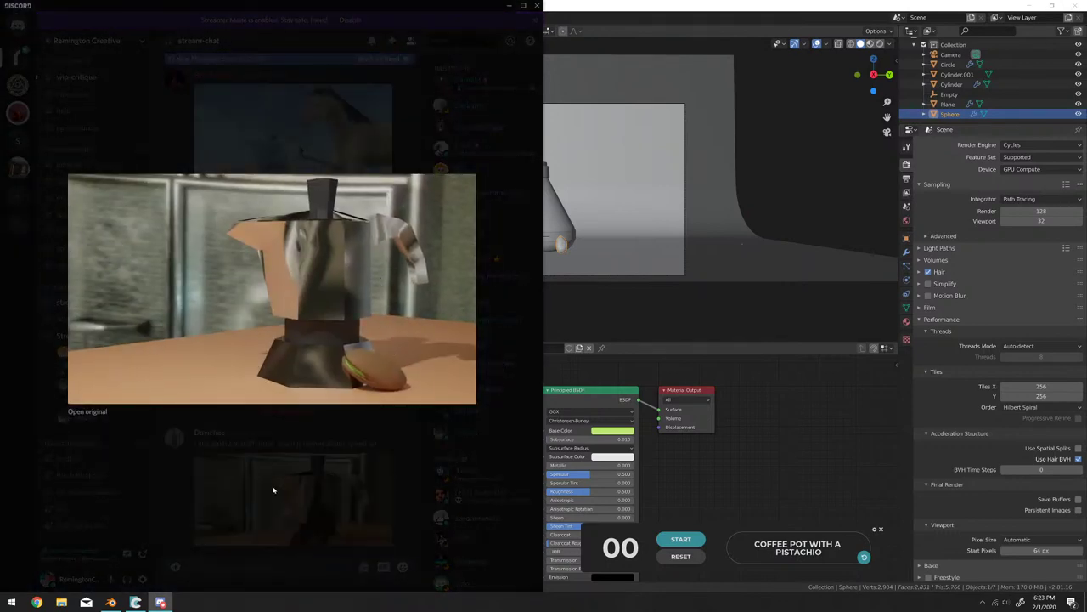
{"action": "left_click", "coordinate": [273, 489]}
{"action": "scroll", "coordinate": [301, 450], "scroll_direction": "down", "scroll_amount": 3}
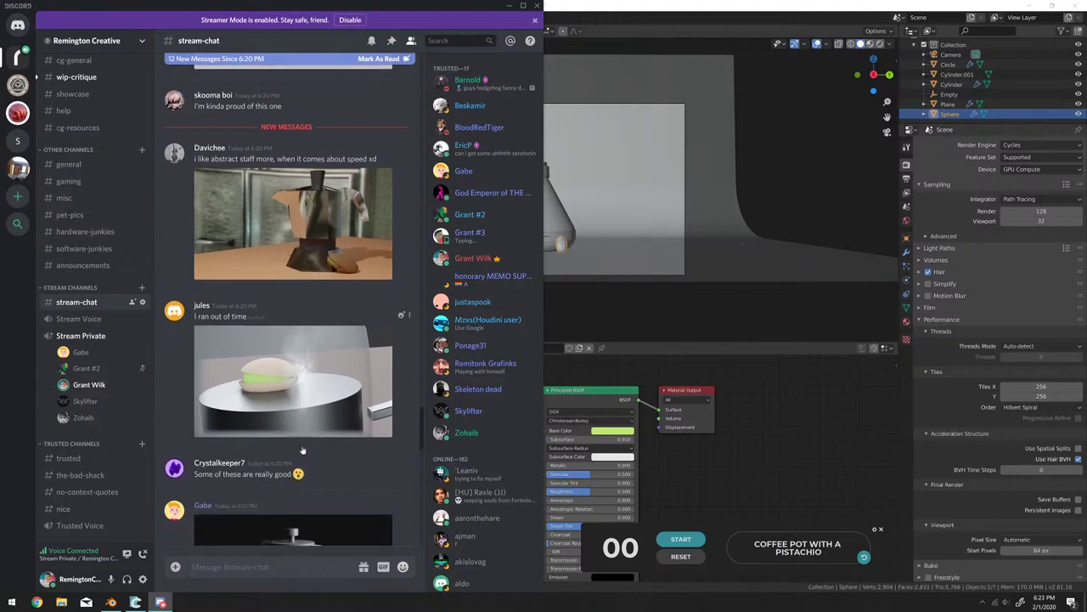
View the pistachio-on-turntable, french press and dark glass coffee jar renders enlarged, closing each.
{"action": "scroll", "coordinate": [302, 451], "scroll_direction": "down", "scroll_amount": 2}
{"action": "left_click", "coordinate": [301, 348]}
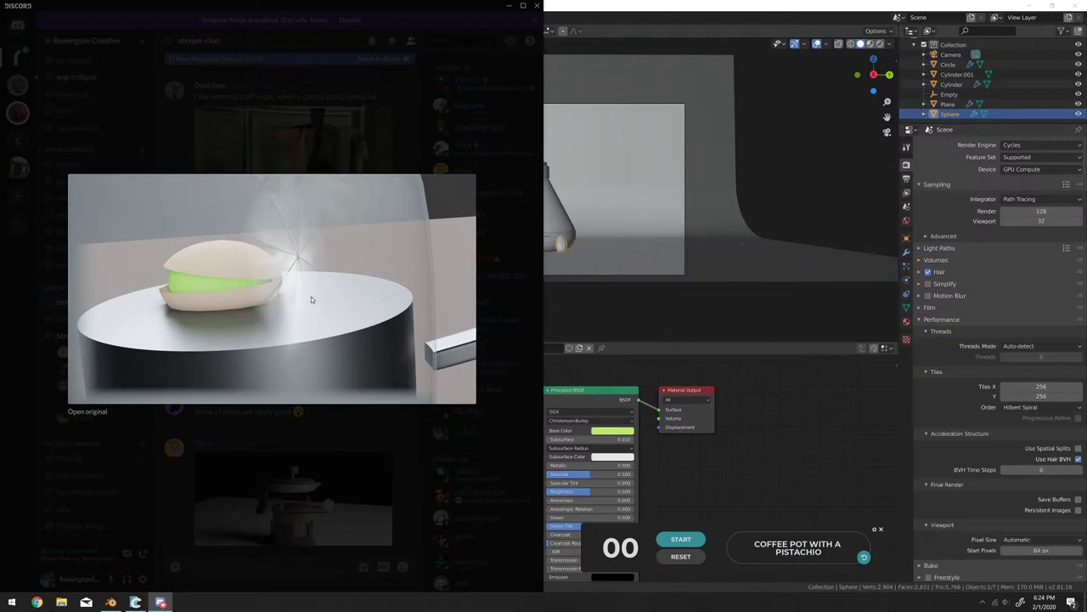
{"action": "left_click", "coordinate": [333, 467]}
{"action": "scroll", "coordinate": [285, 432], "scroll_direction": "down", "scroll_amount": 4}
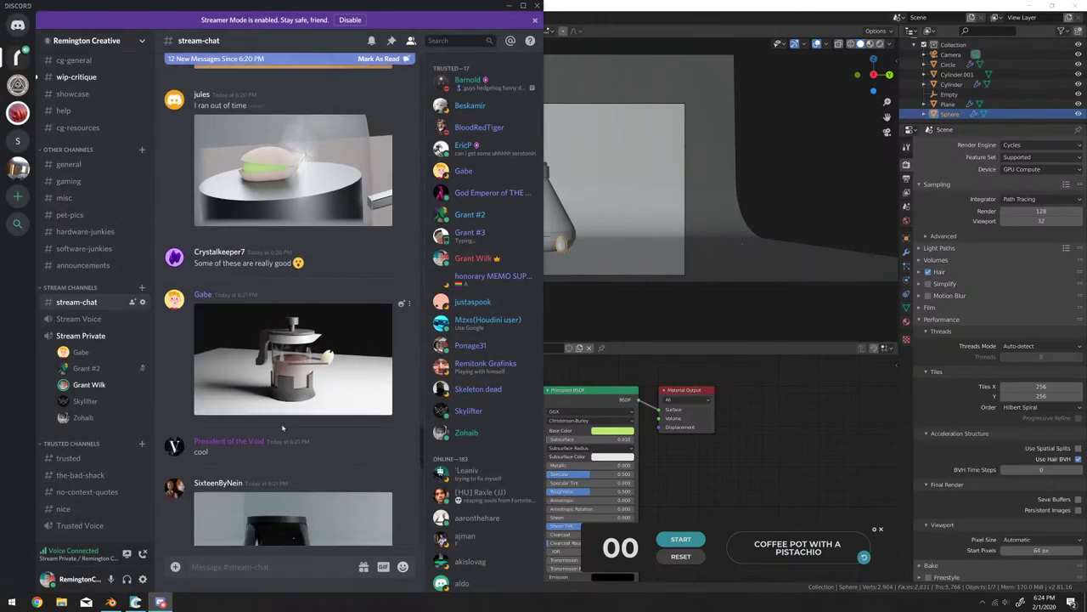
{"action": "left_click", "coordinate": [278, 333]}
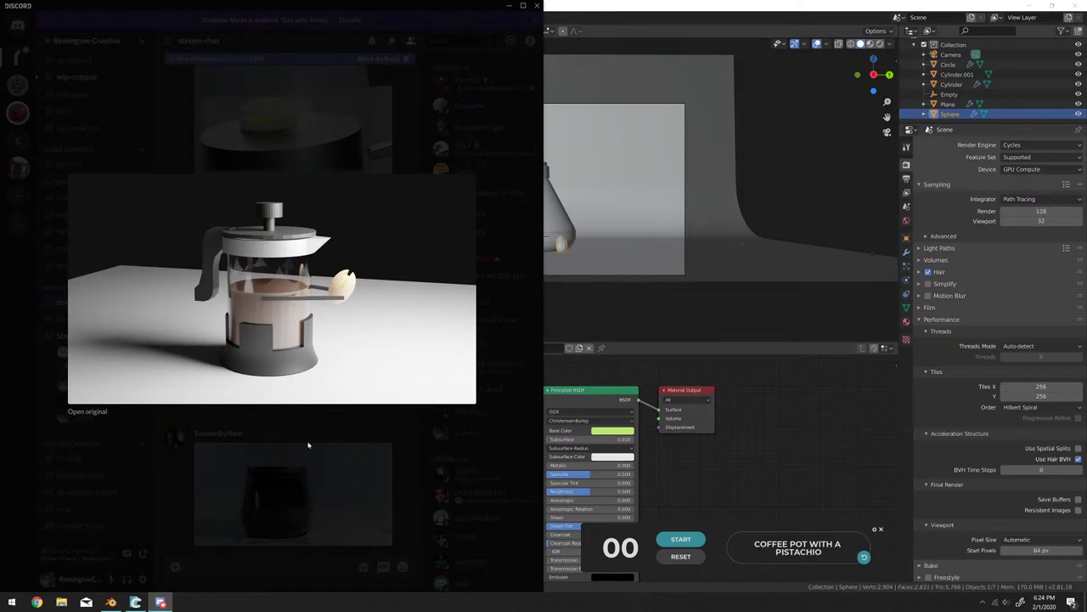
{"action": "left_click", "coordinate": [301, 469]}
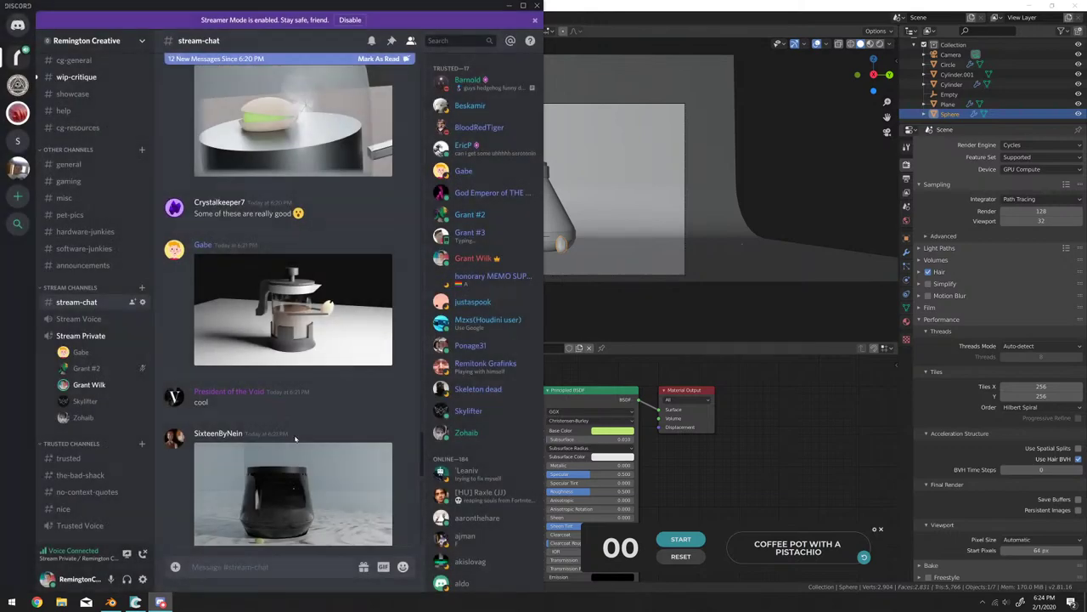
{"action": "left_click", "coordinate": [294, 350]}
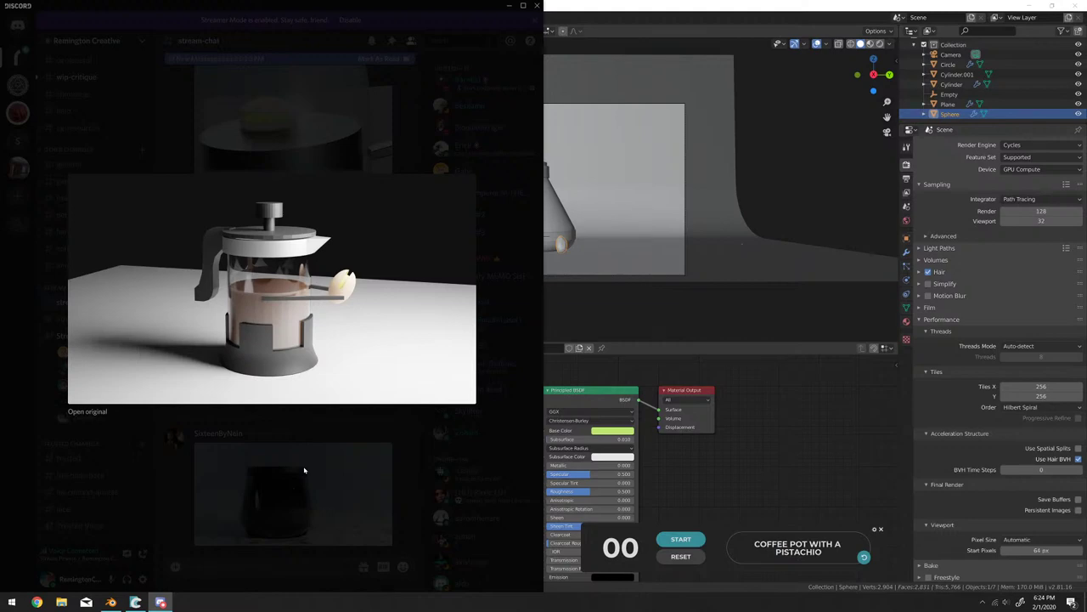
{"action": "left_click", "coordinate": [304, 470]}
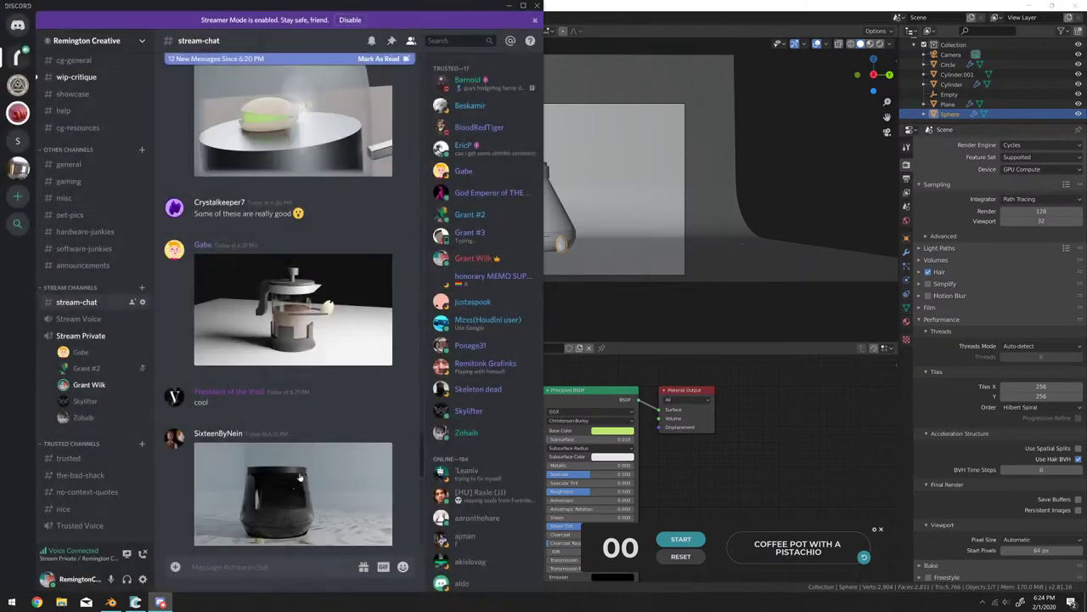
{"action": "scroll", "coordinate": [260, 412], "scroll_direction": "down", "scroll_amount": 1}
{"action": "left_click", "coordinate": [259, 410]}
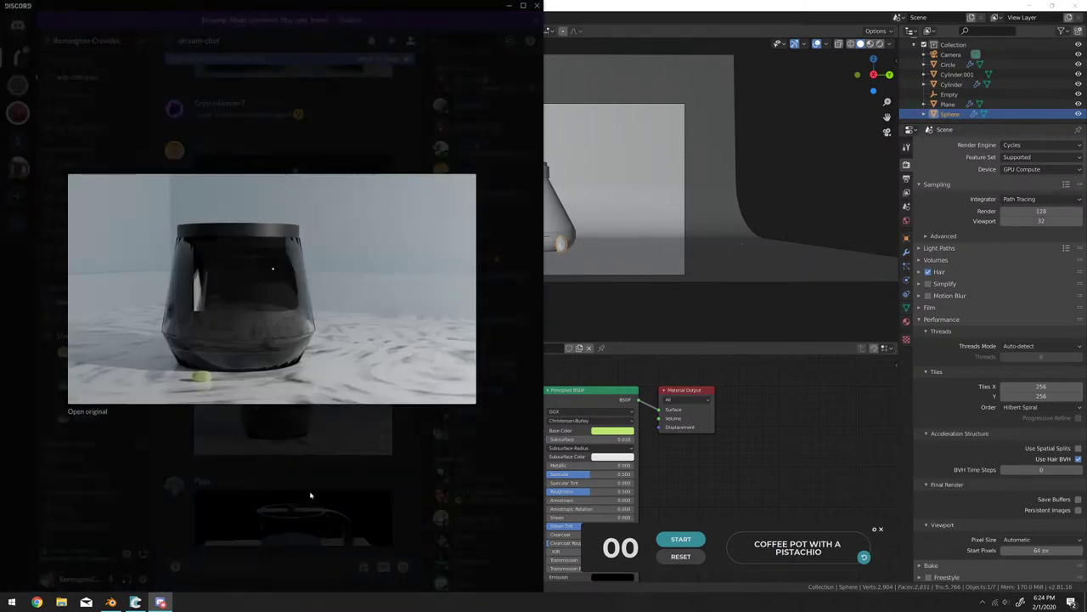
{"action": "left_click", "coordinate": [268, 488]}
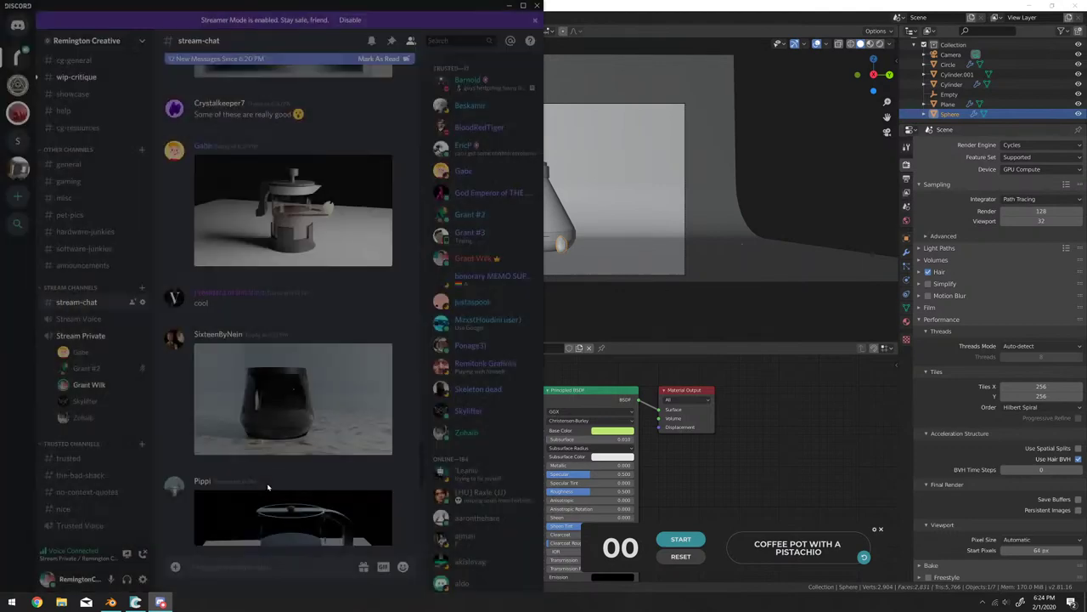
View the glass coffee pot and round glass pot renders, then select and deselect the hot dog pistachio message.
{"action": "scroll", "coordinate": [277, 467], "scroll_direction": "down", "scroll_amount": 3}
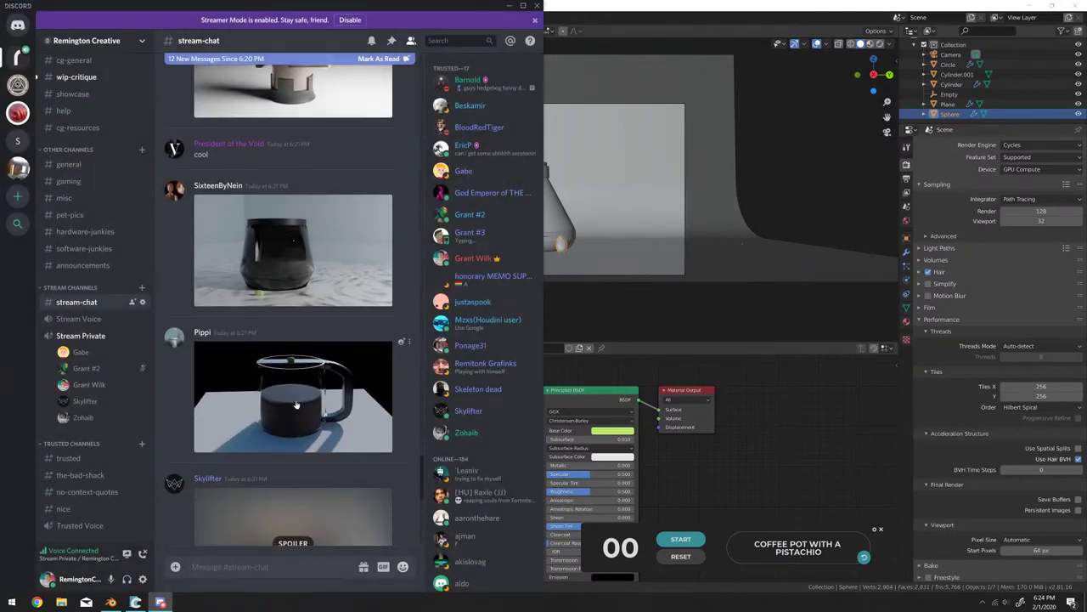
{"action": "left_click", "coordinate": [297, 405]}
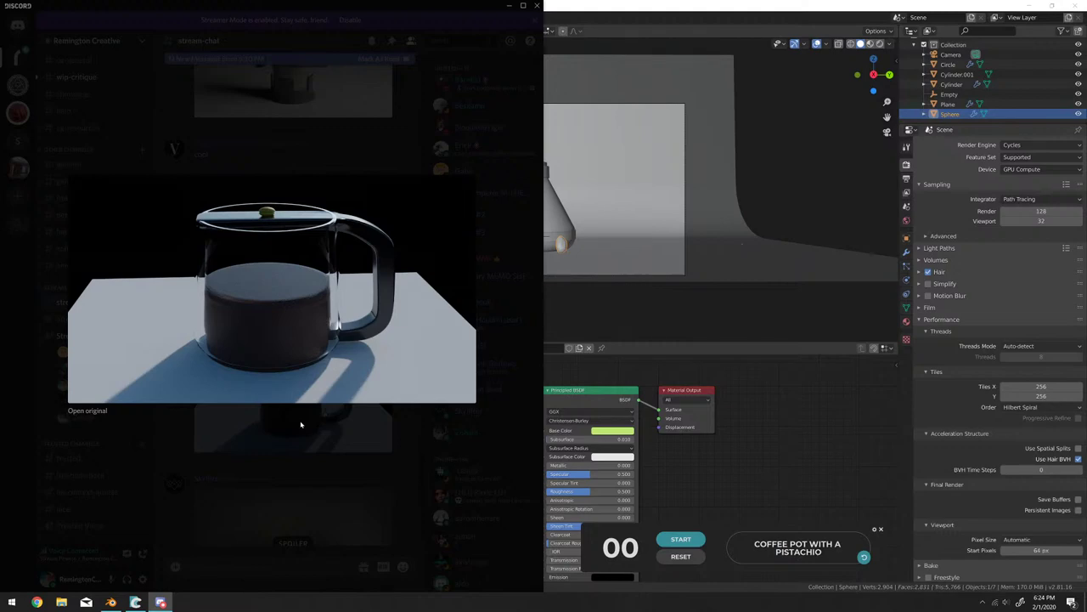
{"action": "left_click", "coordinate": [301, 424]}
{"action": "scroll", "coordinate": [306, 424], "scroll_direction": "down", "scroll_amount": 2}
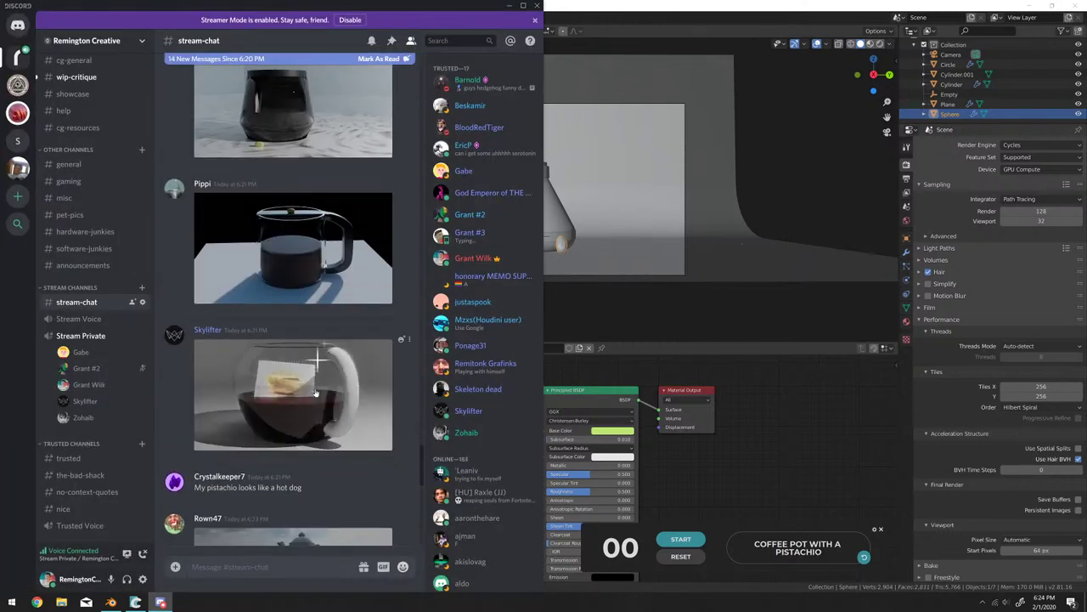
{"action": "scroll", "coordinate": [316, 418], "scroll_direction": "down", "scroll_amount": 1}
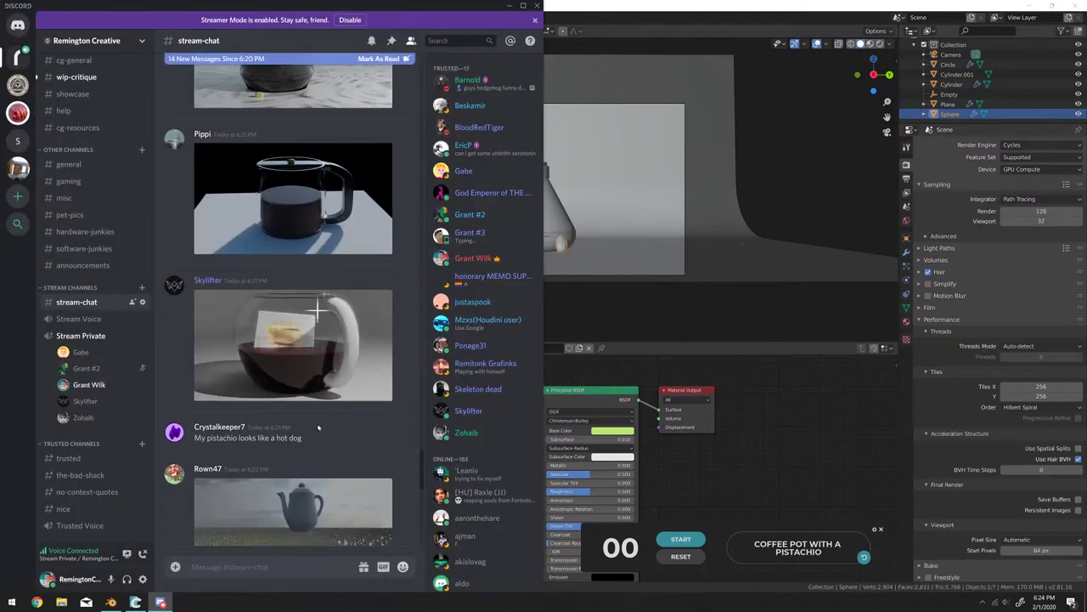
{"action": "left_click", "coordinate": [314, 396]}
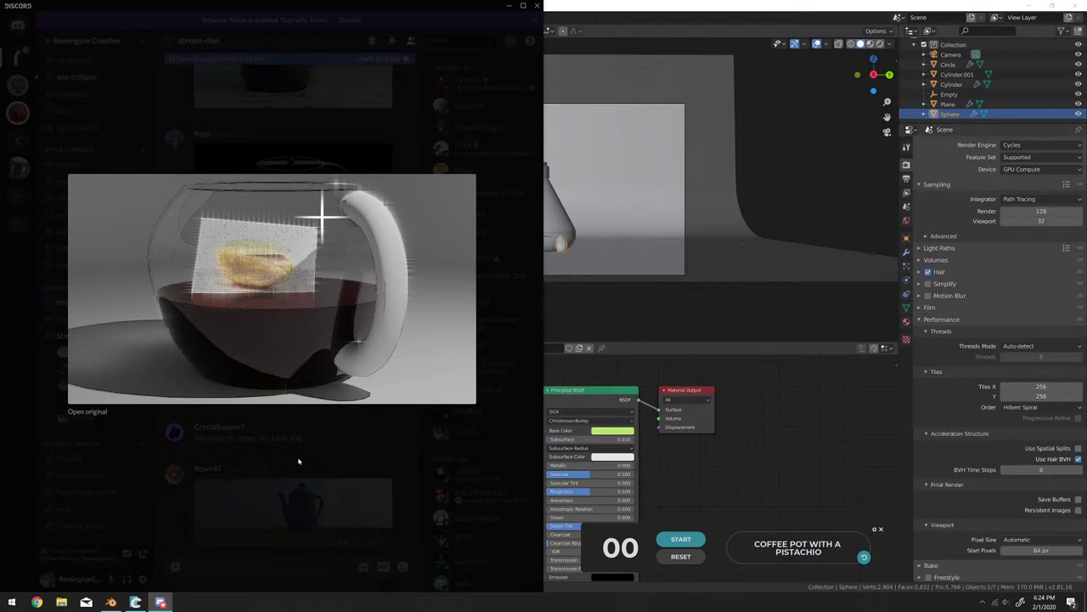
{"action": "left_click", "coordinate": [298, 462]}
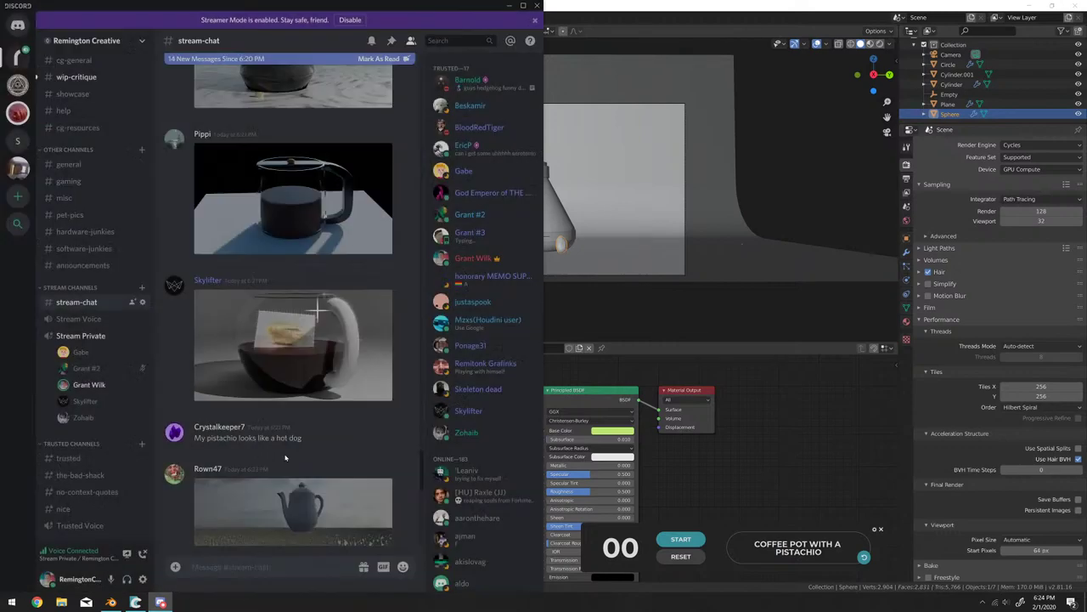
{"action": "scroll", "coordinate": [281, 357], "scroll_direction": "down", "scroll_amount": 3}
{"action": "left_click_drag", "start_coordinate": [194, 288], "coordinate": [324, 299]}
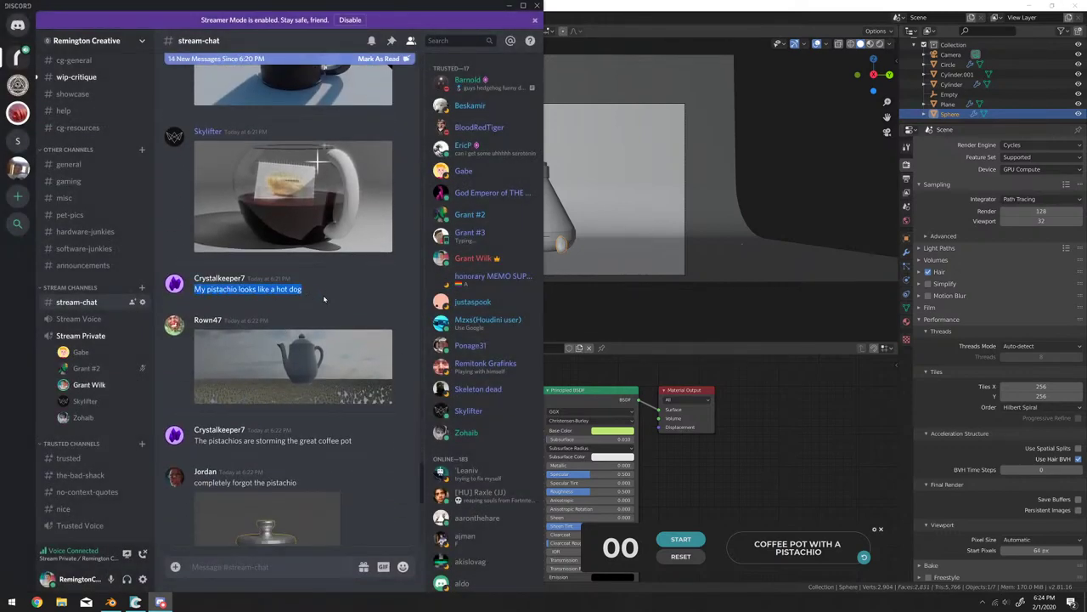
{"action": "left_click", "coordinate": [323, 299]}
{"action": "scroll", "coordinate": [324, 299], "scroll_direction": "down", "scroll_amount": 2}
Enlarge and close the teapot-in-a-field render twice and the green-backdrop metal coffee pot render.
{"action": "left_click", "coordinate": [340, 289]}
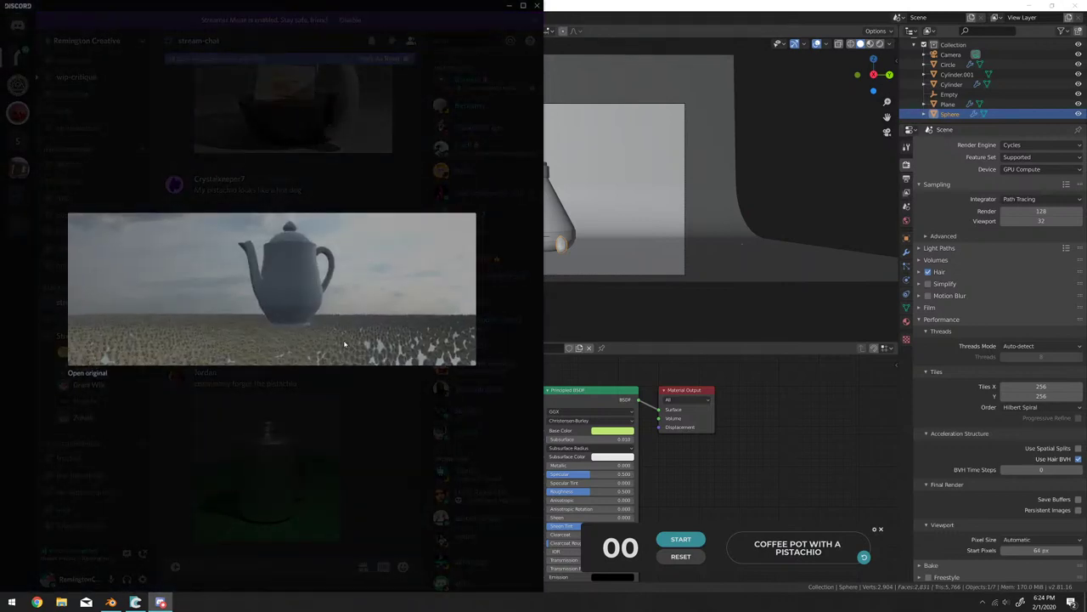
{"action": "left_click", "coordinate": [344, 443]}
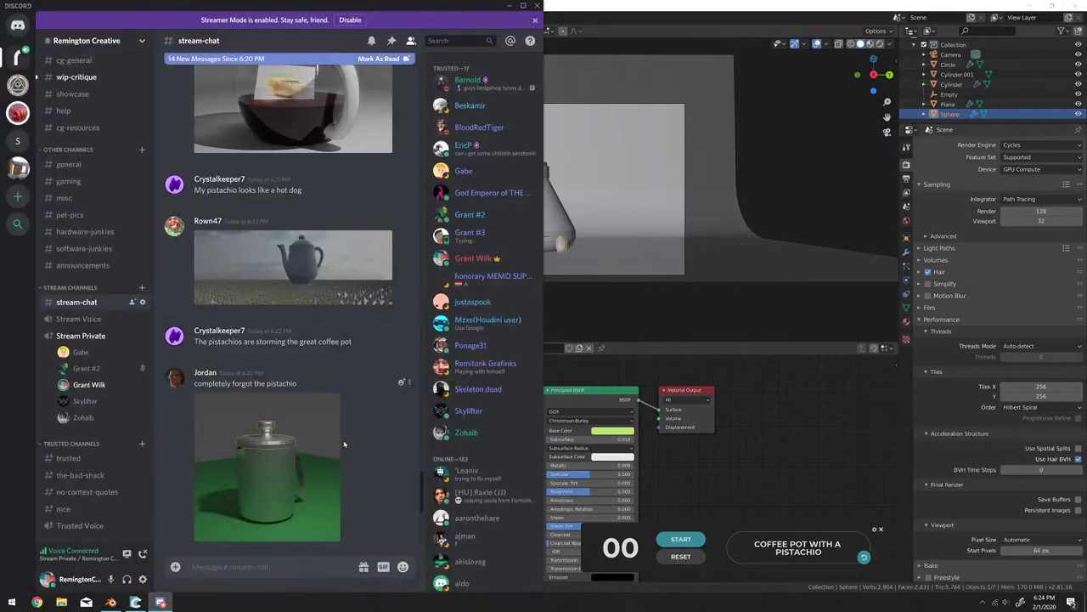
{"action": "left_click", "coordinate": [378, 284]}
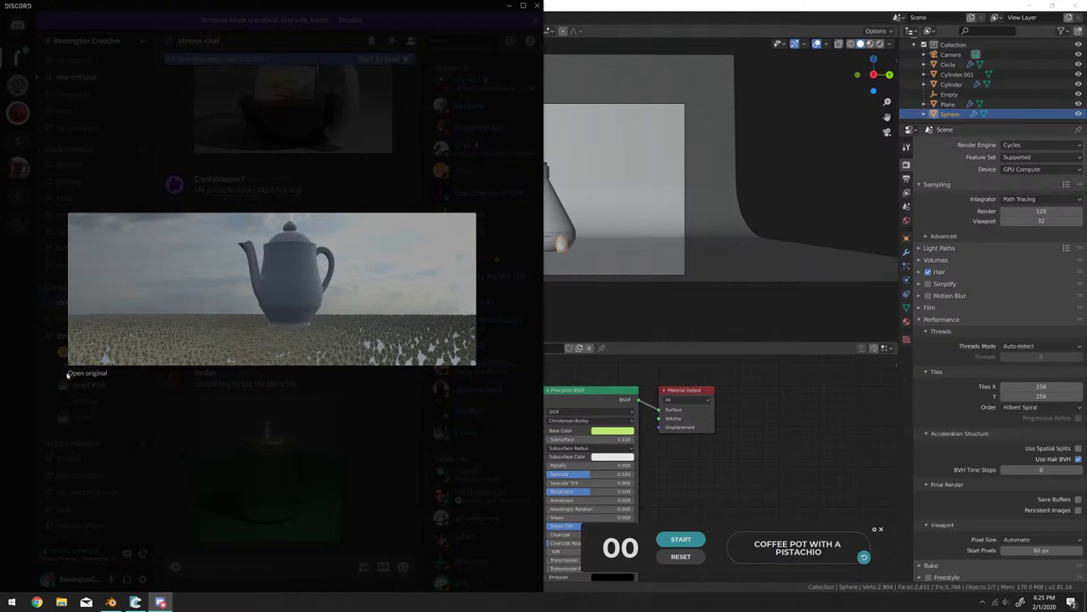
{"action": "left_click", "coordinate": [161, 453]}
{"action": "scroll", "coordinate": [274, 453], "scroll_direction": "down", "scroll_amount": 2}
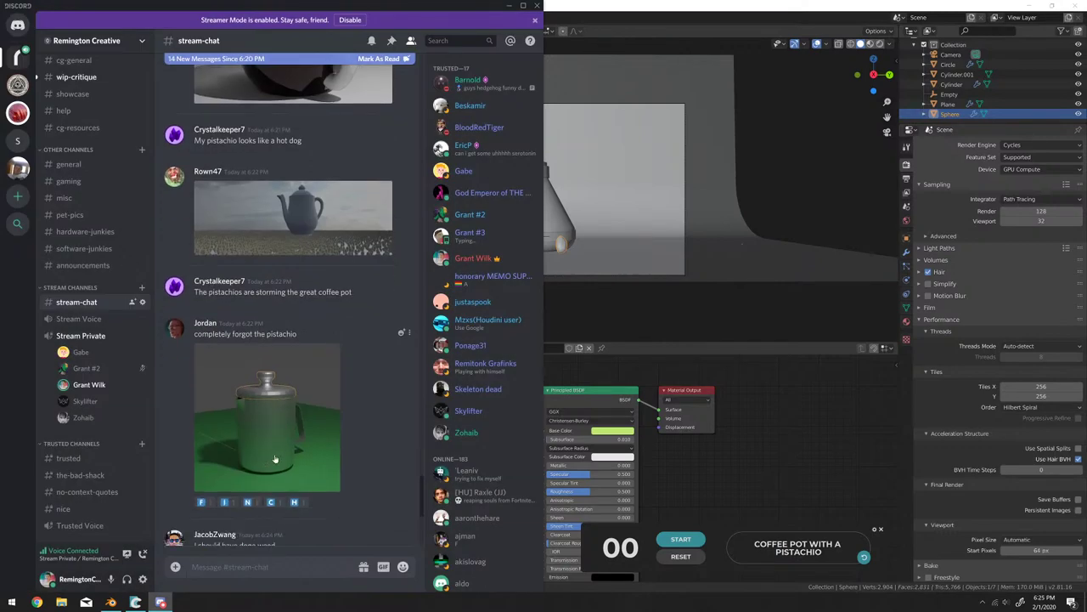
{"action": "scroll", "coordinate": [275, 458], "scroll_direction": "down", "scroll_amount": 1}
{"action": "left_click", "coordinate": [280, 425]}
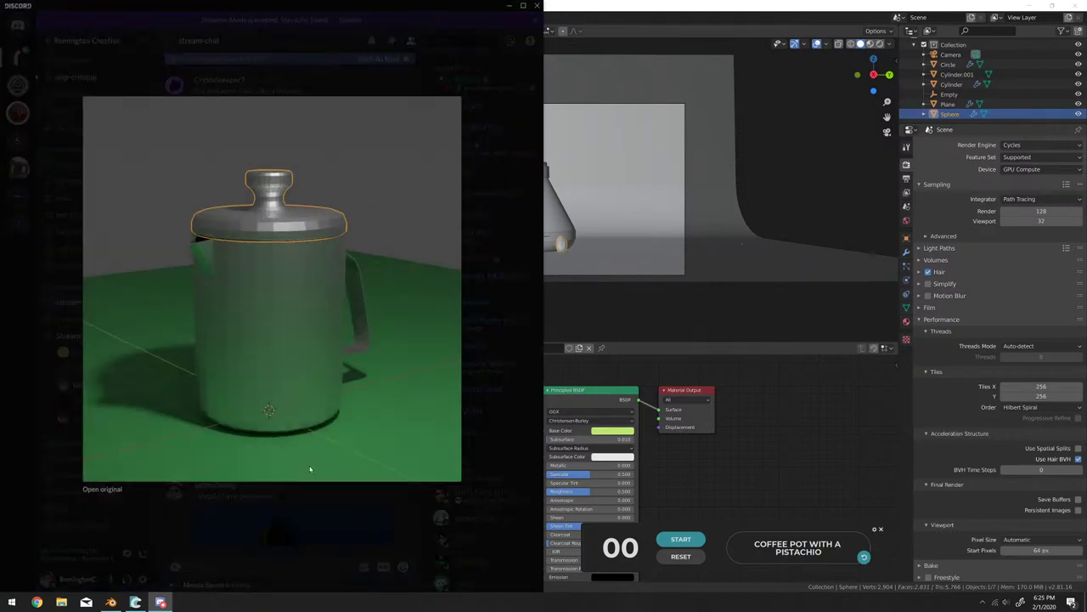
{"action": "left_click", "coordinate": [315, 516]}
{"action": "scroll", "coordinate": [315, 505], "scroll_direction": "down", "scroll_amount": 2}
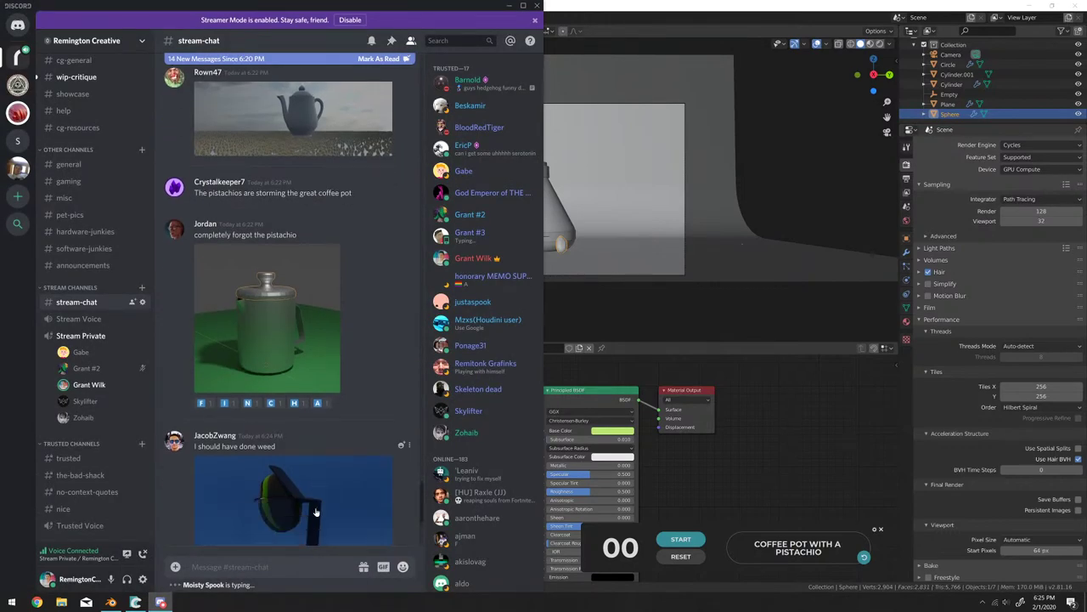
{"action": "scroll", "coordinate": [315, 501], "scroll_direction": "down", "scroll_amount": 2}
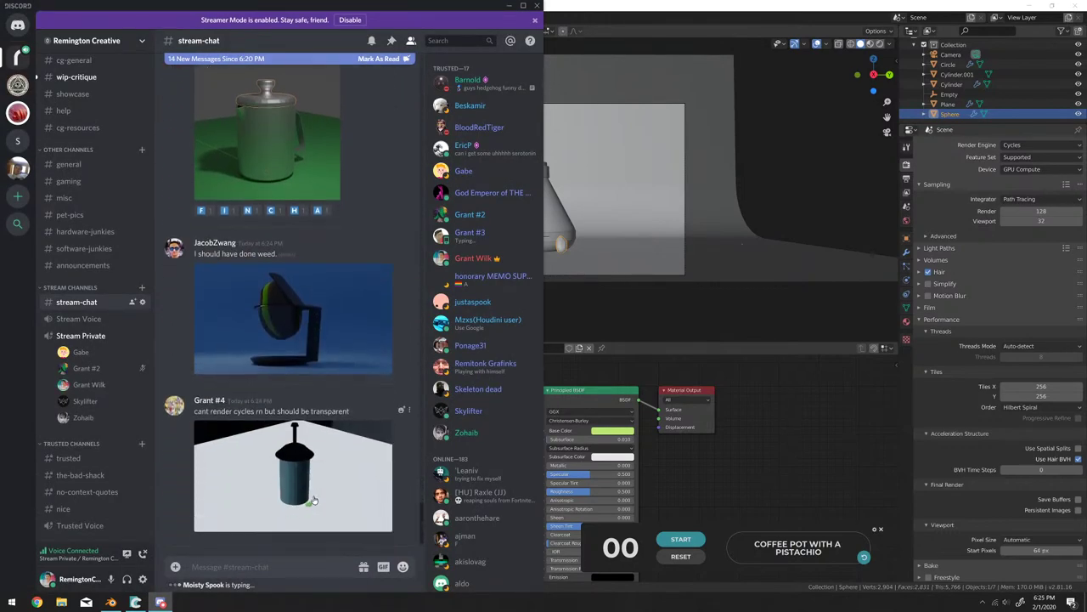
View the blue-background coffee maker, coffee pot and teal renders, then close Discord with Alt+F4.
{"action": "left_click", "coordinate": [247, 342]}
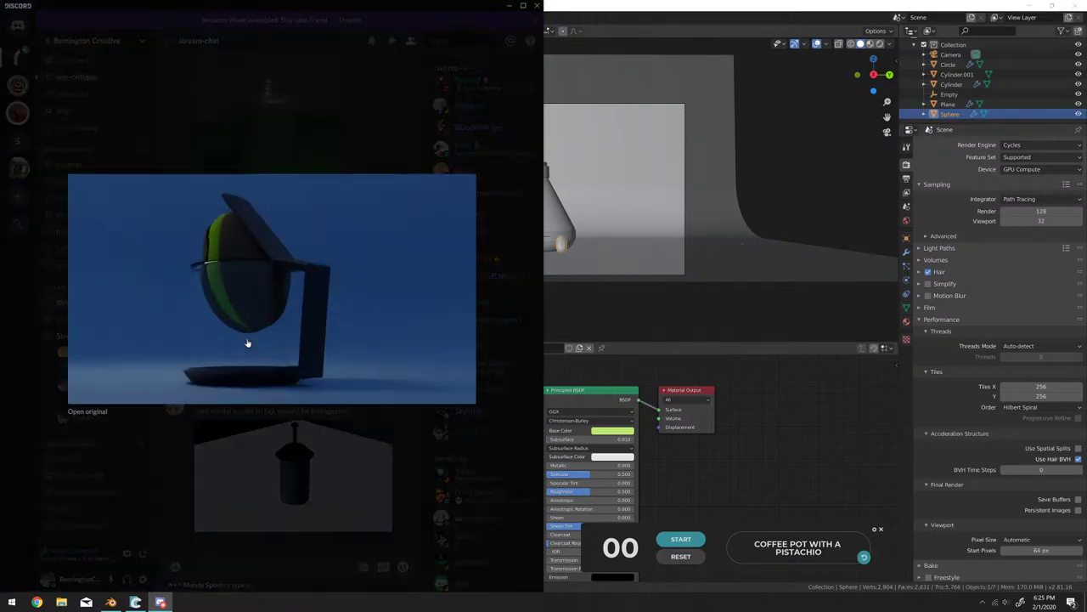
{"action": "left_click", "coordinate": [265, 480]}
{"action": "left_click", "coordinate": [248, 320]}
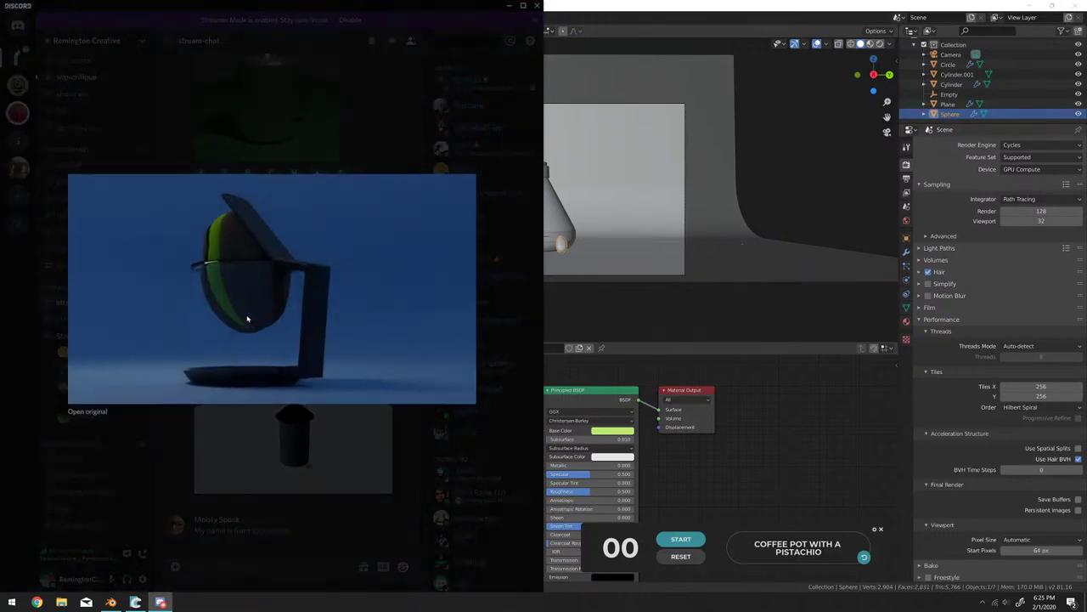
{"action": "left_click", "coordinate": [276, 481]}
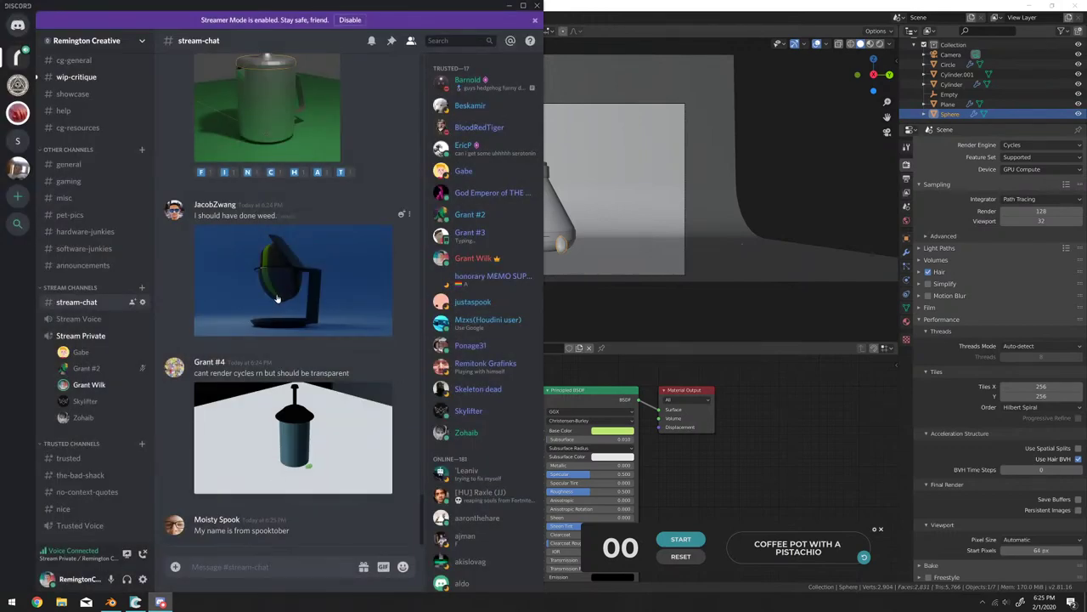
{"action": "left_click", "coordinate": [278, 285]}
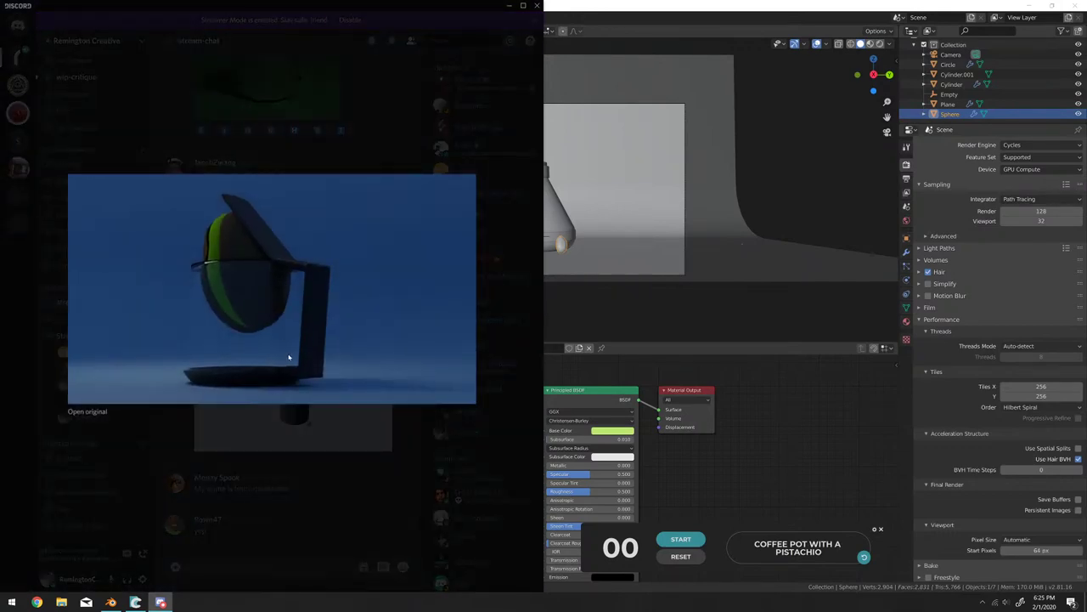
{"action": "left_click", "coordinate": [238, 420]}
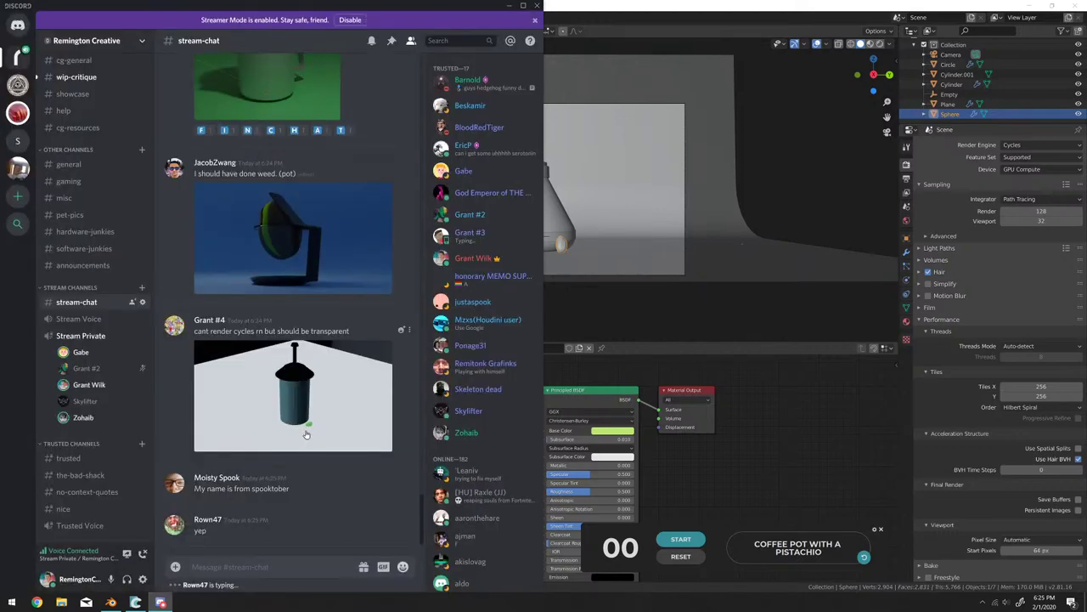
{"action": "left_click", "coordinate": [304, 424]}
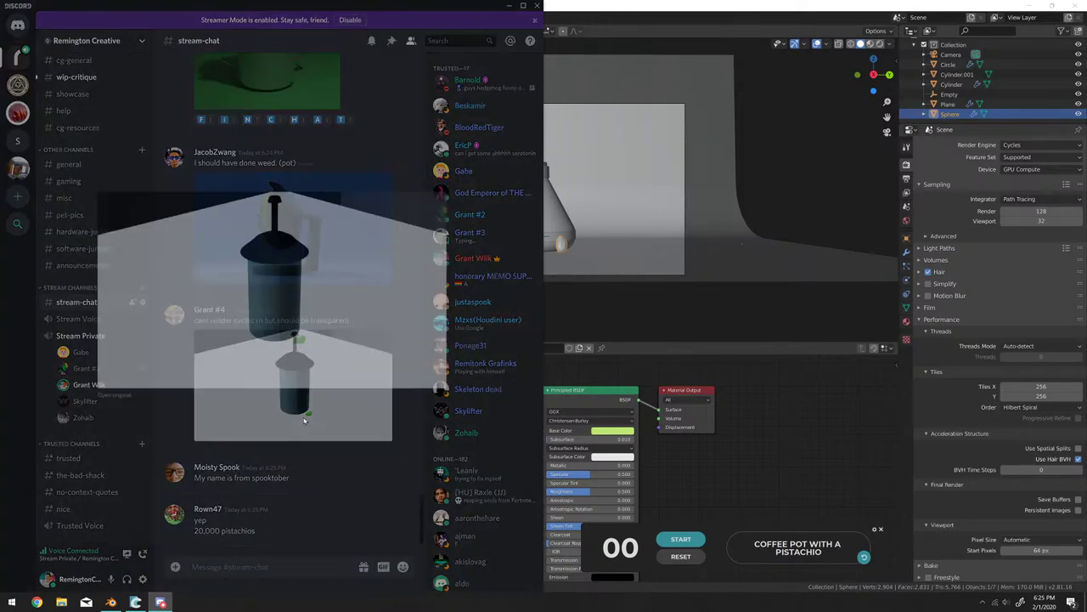
{"action": "left_click", "coordinate": [319, 491]}
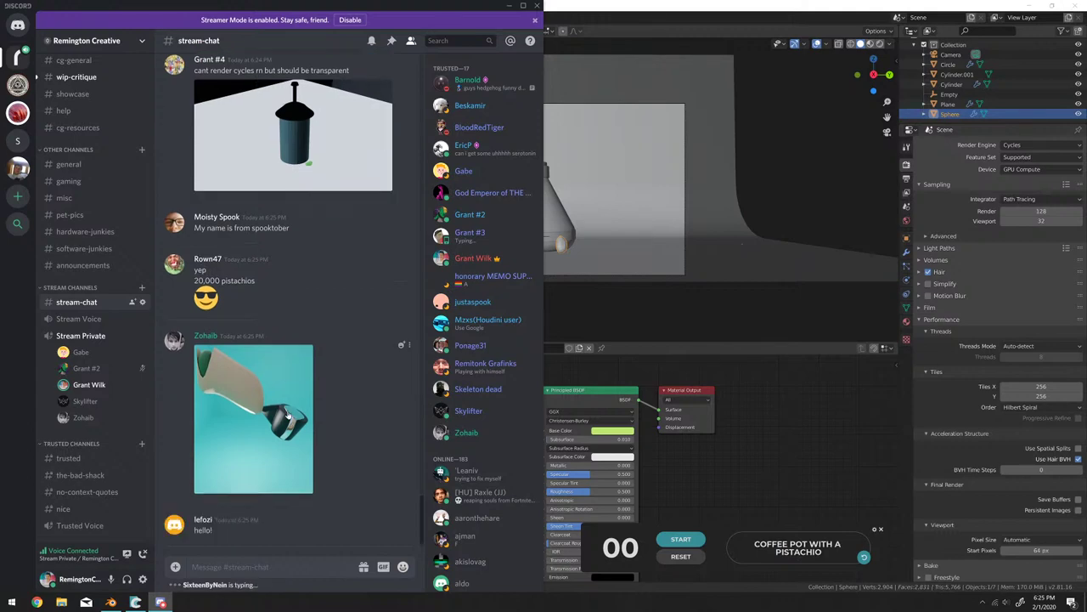
{"action": "left_click", "coordinate": [251, 434]}
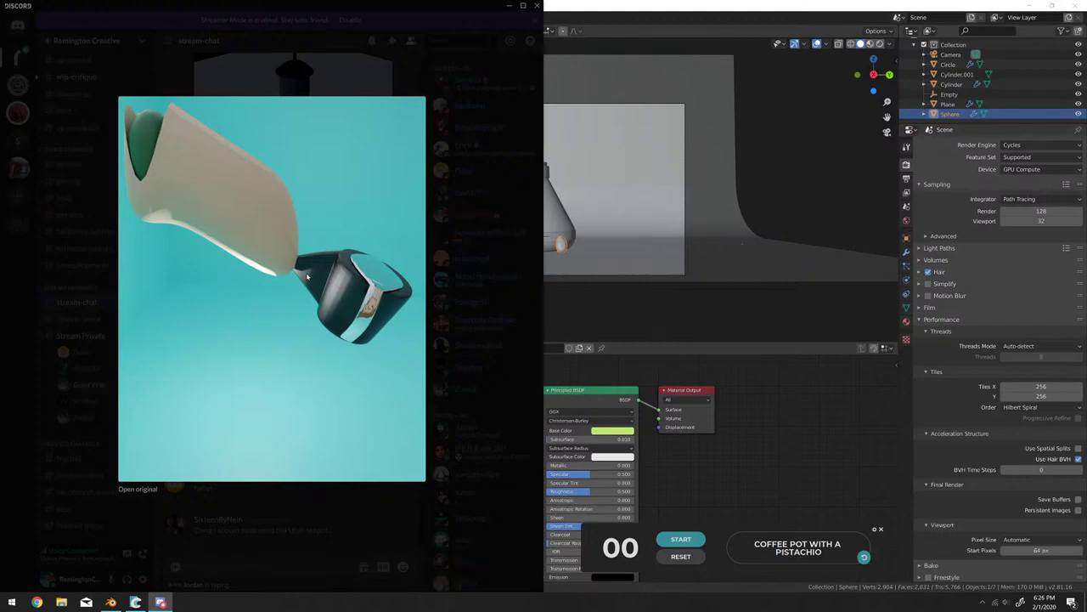
{"action": "left_click", "coordinate": [306, 527]}
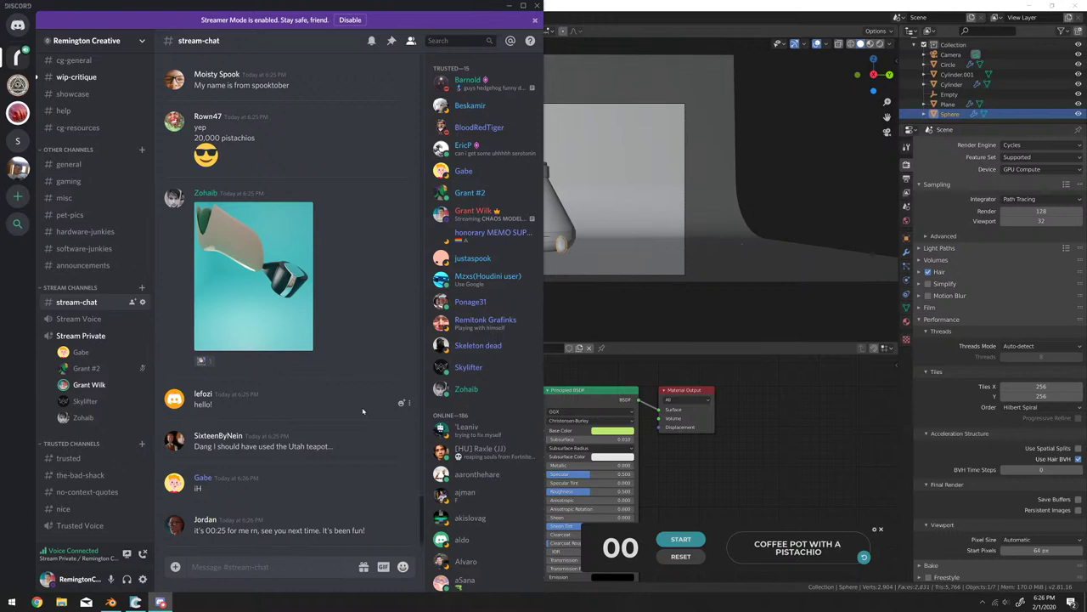
{"action": "key", "text": "alt+F4"}
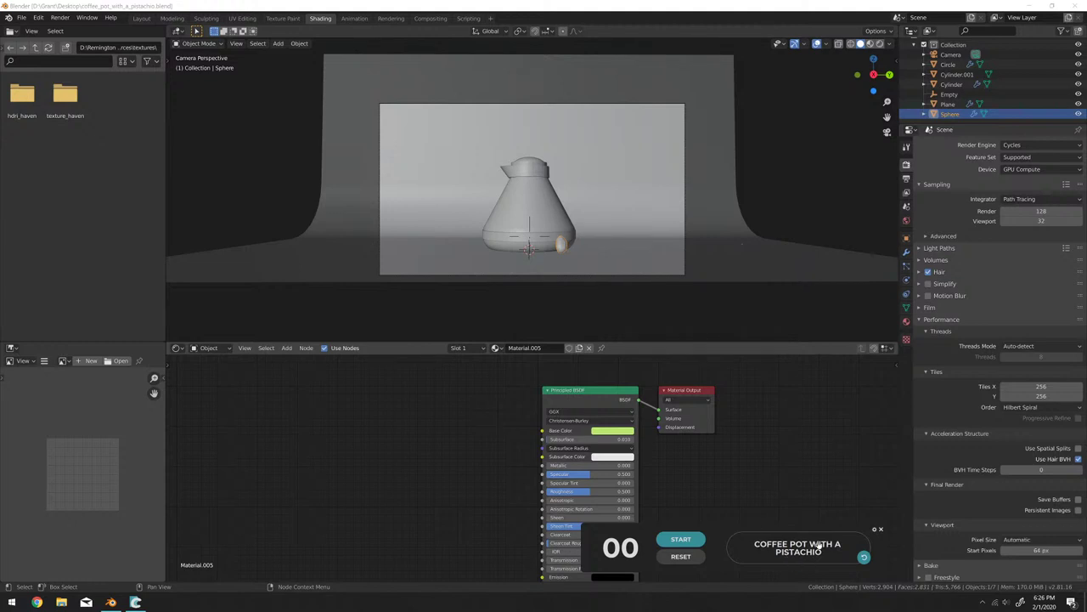
Reset the countdown timer to 10:00 and clear the Random Seed text in its settings.
{"action": "left_click", "coordinate": [680, 555]}
{"action": "left_click", "coordinate": [874, 529]}
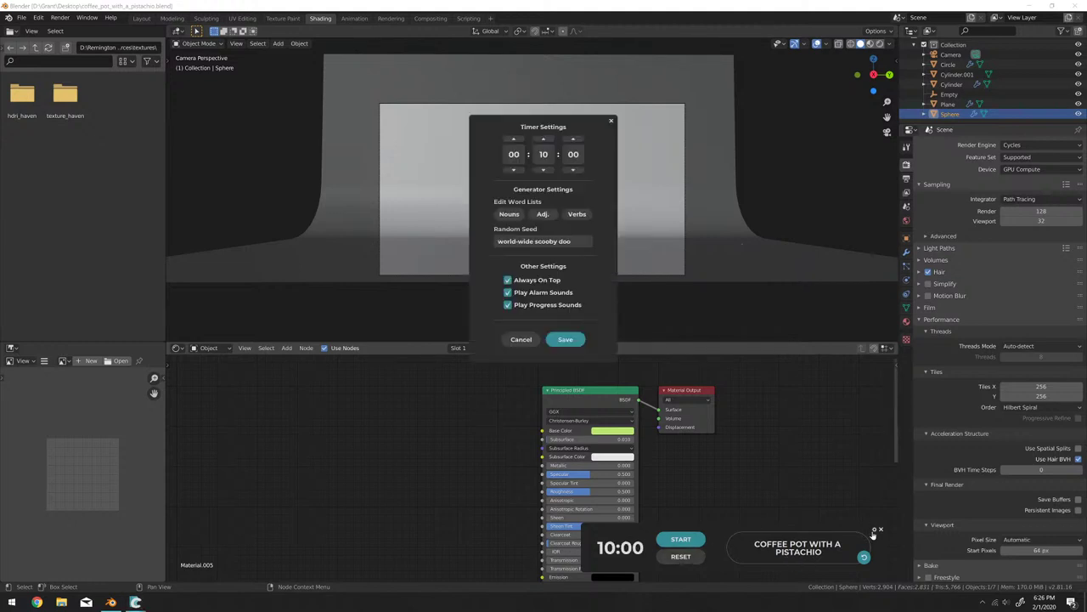
{"action": "triple_click", "coordinate": [583, 245]}
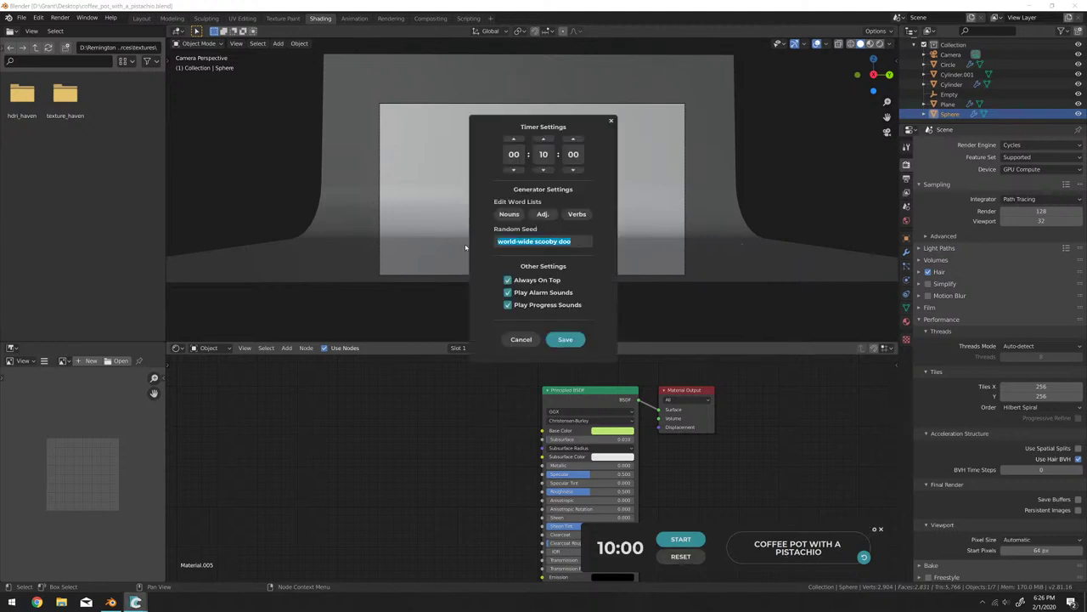
{"action": "key", "text": "BackSpace"}
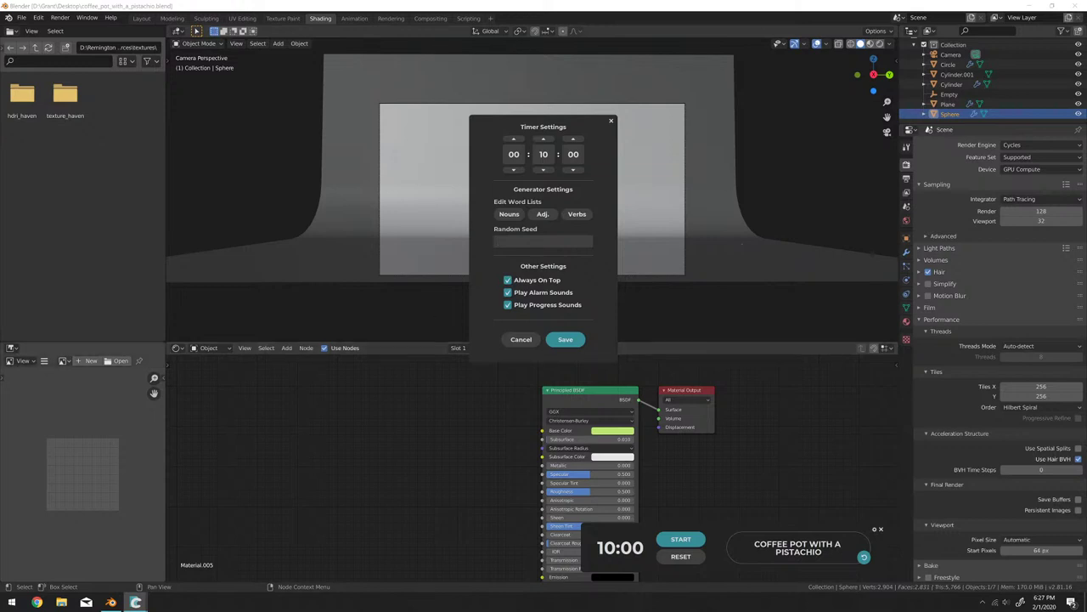
{"action": "left_click_drag", "start_coordinate": [240, 249], "coordinate": [1, 253]}
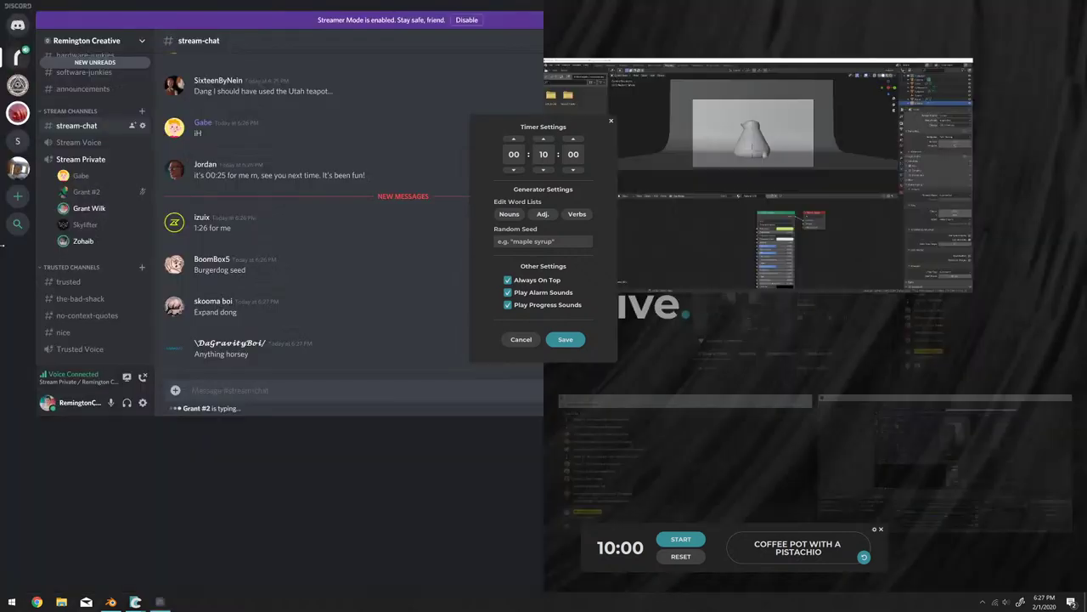
Dismiss the window snapping suggestions and put focus back in the empty Random Seed field.
{"action": "left_click", "coordinate": [354, 415]}
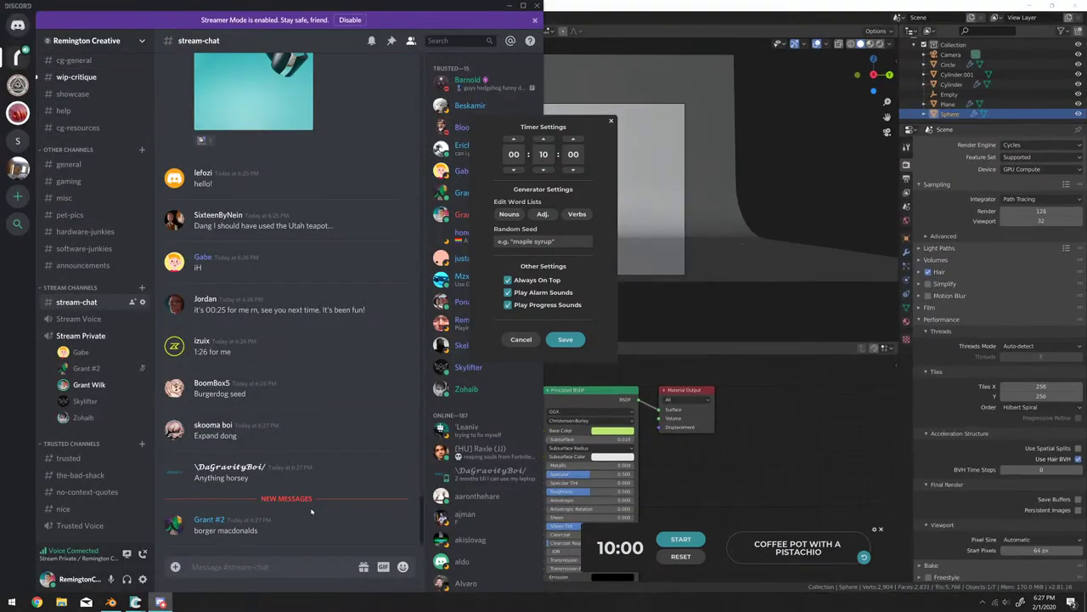
{"action": "left_click", "coordinate": [558, 244]}
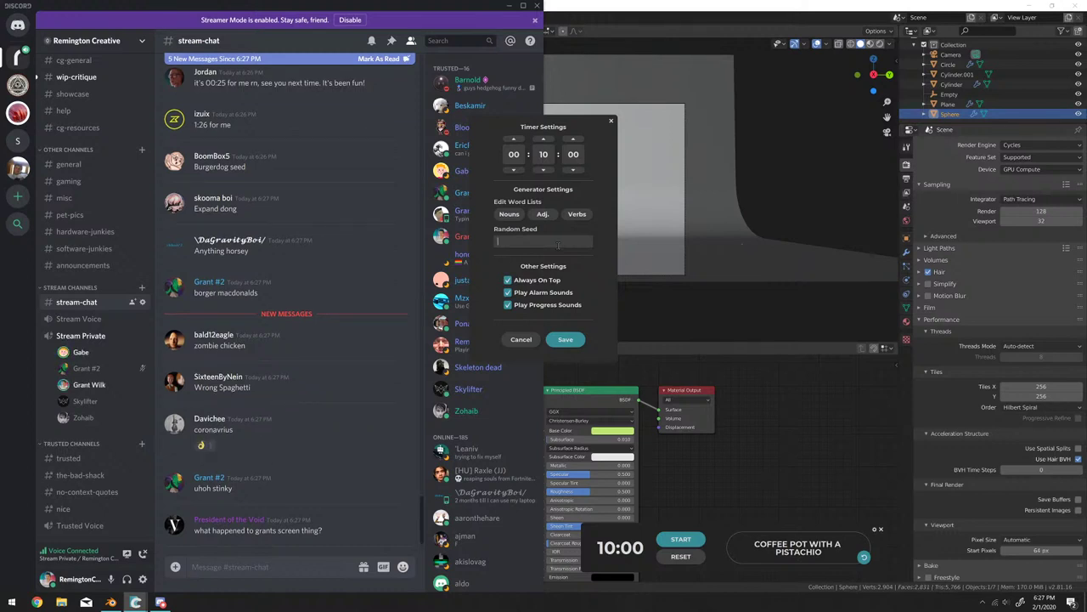
{"action": "left_click", "coordinate": [558, 242]}
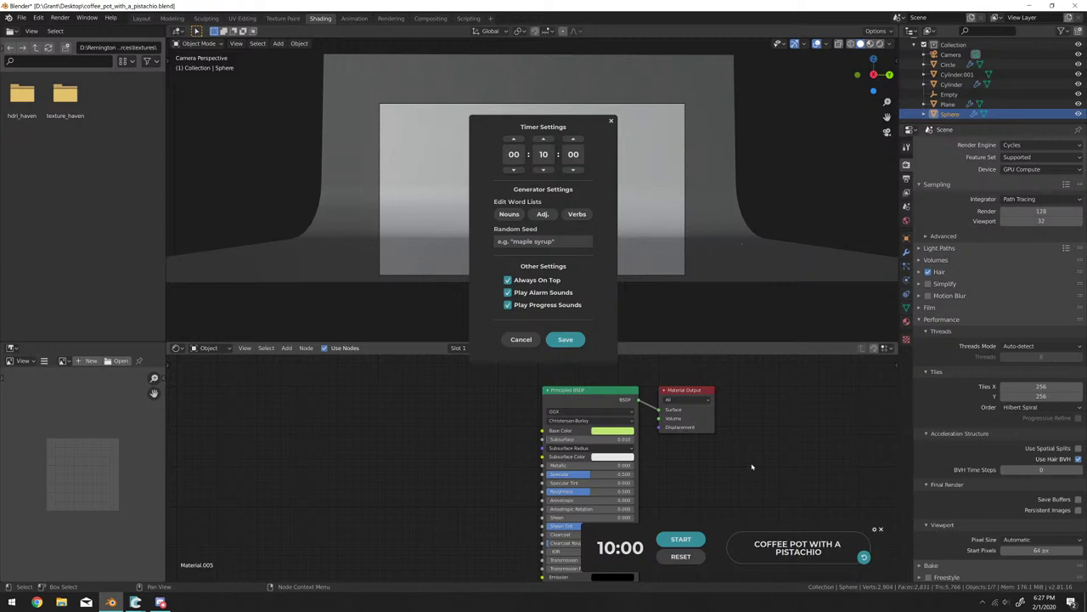
Save the Blender file as coffee_pot_with_a_pistachio.blend, closing the timer settings in the way.
{"action": "left_click", "coordinate": [731, 374]}
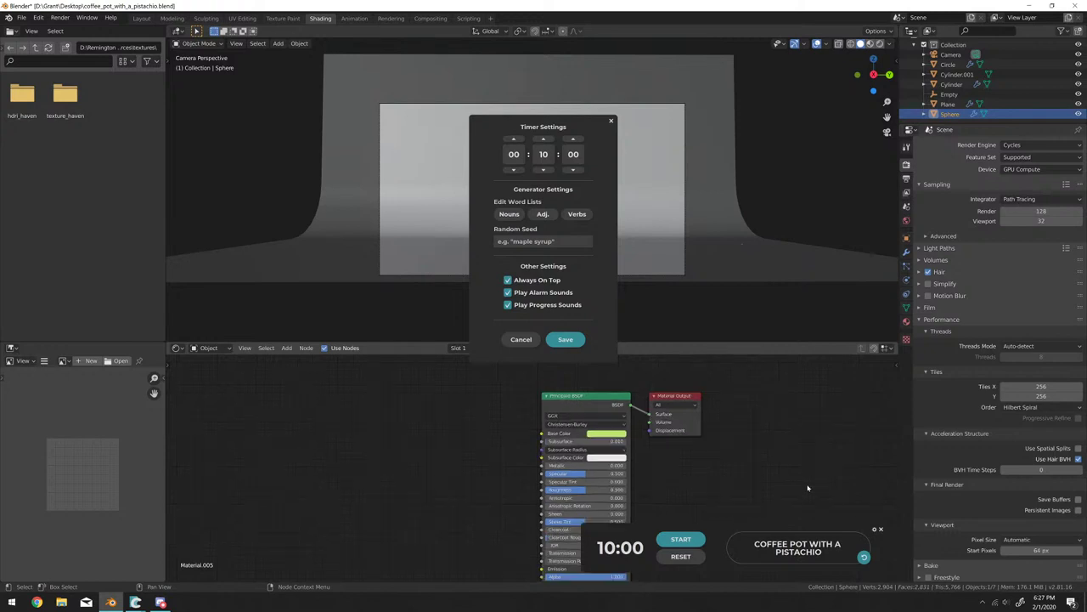
{"action": "scroll", "coordinate": [981, 461], "scroll_direction": "down", "scroll_amount": 1}
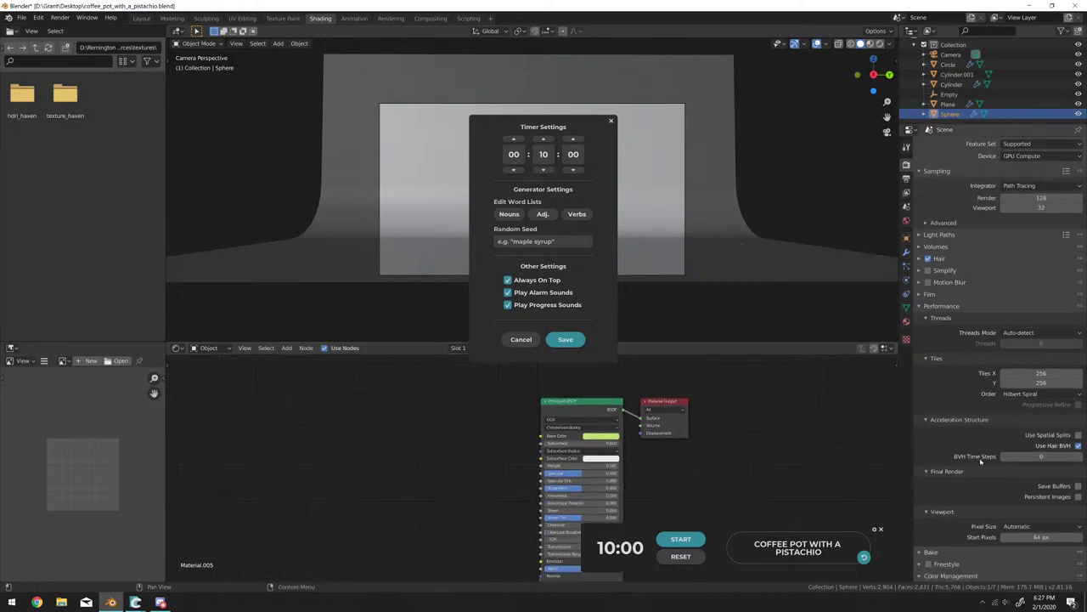
{"action": "left_click", "coordinate": [21, 18]}
{"action": "left_click", "coordinate": [40, 93]}
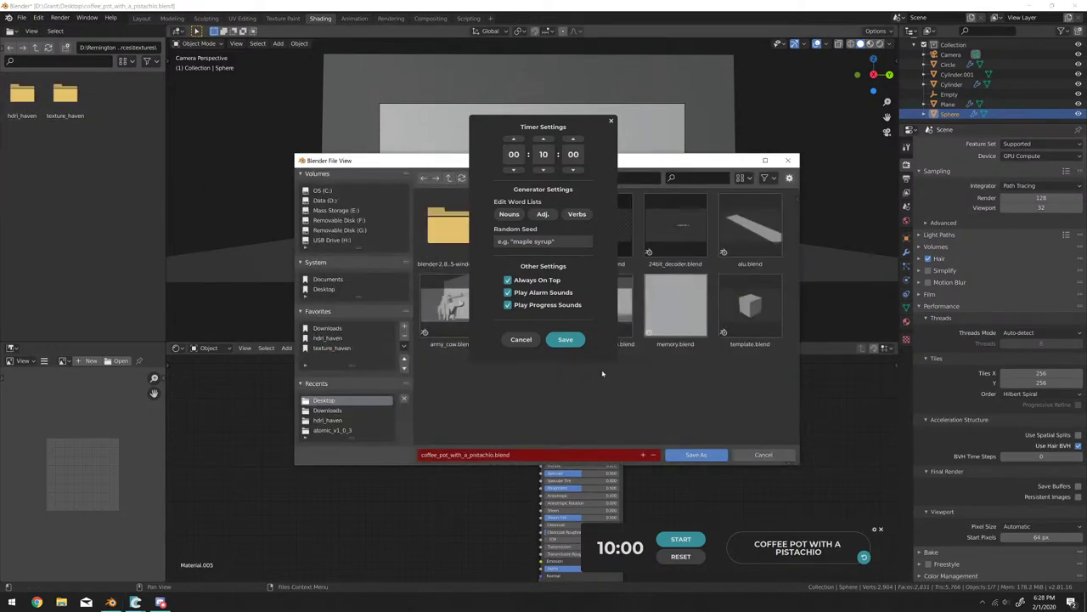
{"action": "left_click", "coordinate": [520, 339]}
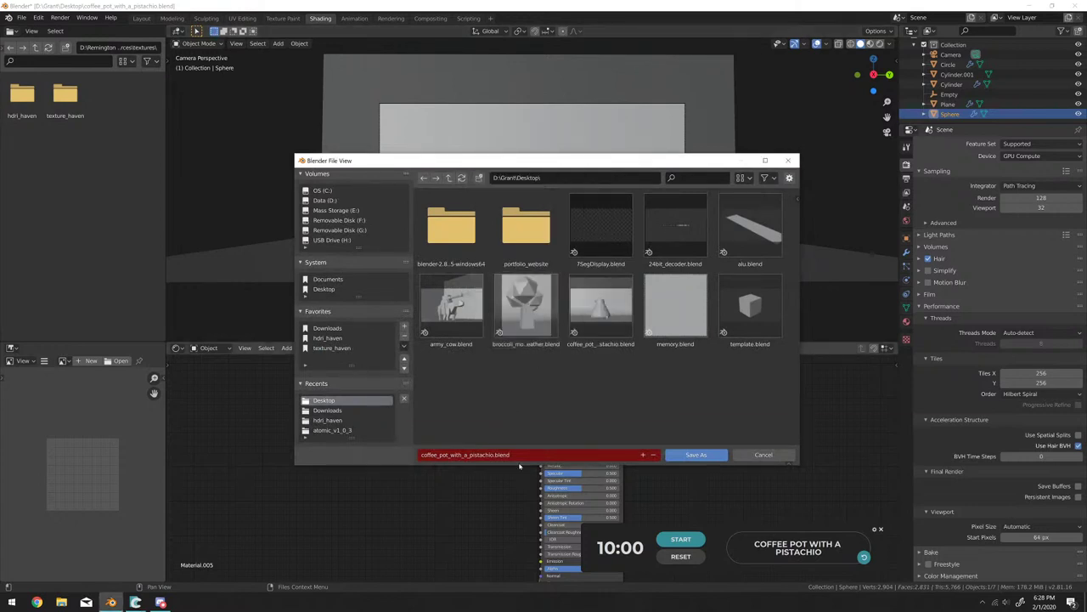
{"action": "left_click", "coordinate": [712, 461]}
Start a new General scene from the File menu and bring Discord back to the front.
{"action": "left_click", "coordinate": [21, 18]}
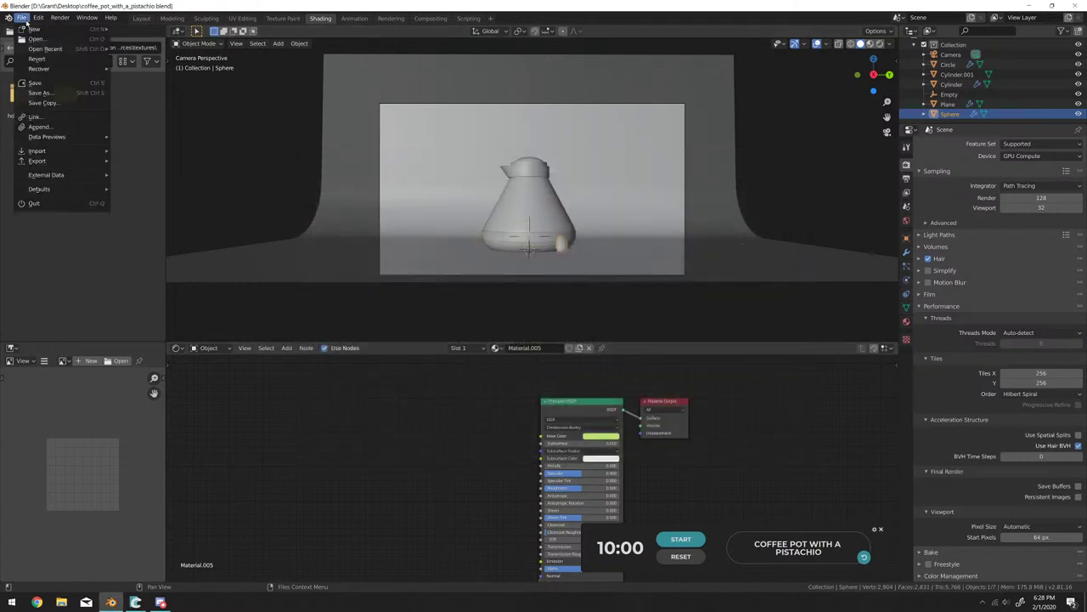
{"action": "mouse_move", "coordinate": [34, 29]}
{"action": "left_click", "coordinate": [134, 29]}
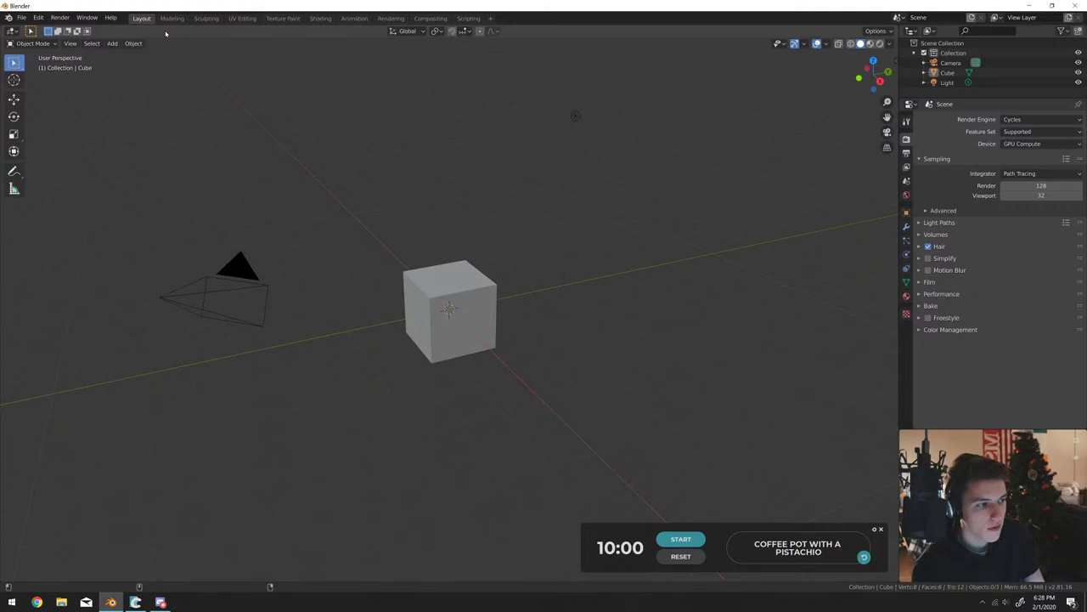
{"action": "left_click", "coordinate": [161, 602]}
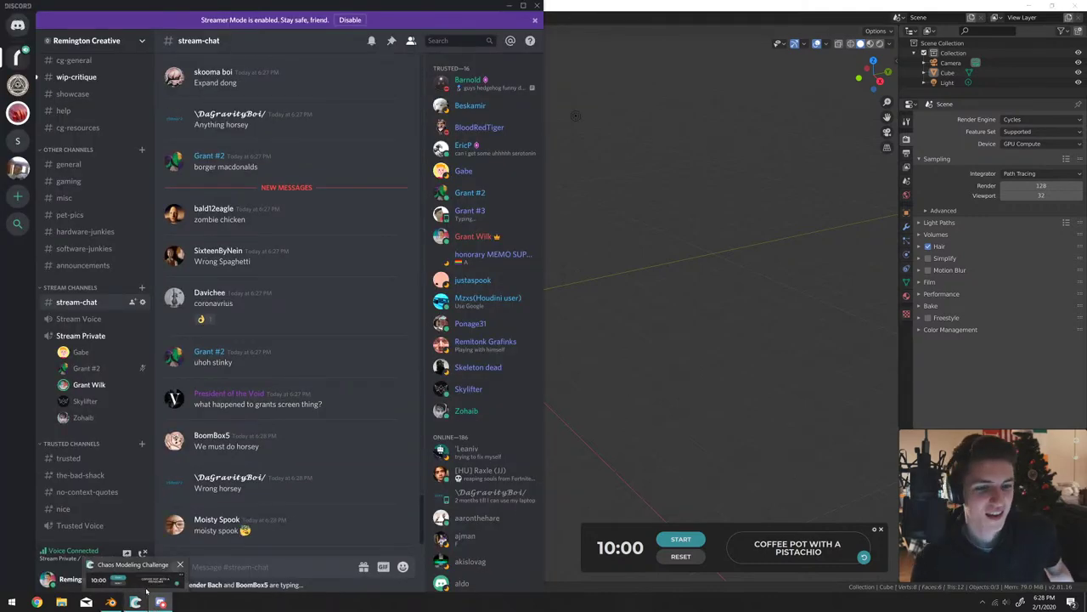
Save the timer's Random Seed as 'borger zombie wrong spaghetti ii coronavirus horsey' and reroll the prompt.
{"action": "left_click", "coordinate": [875, 530]}
{"action": "left_click", "coordinate": [577, 242]}
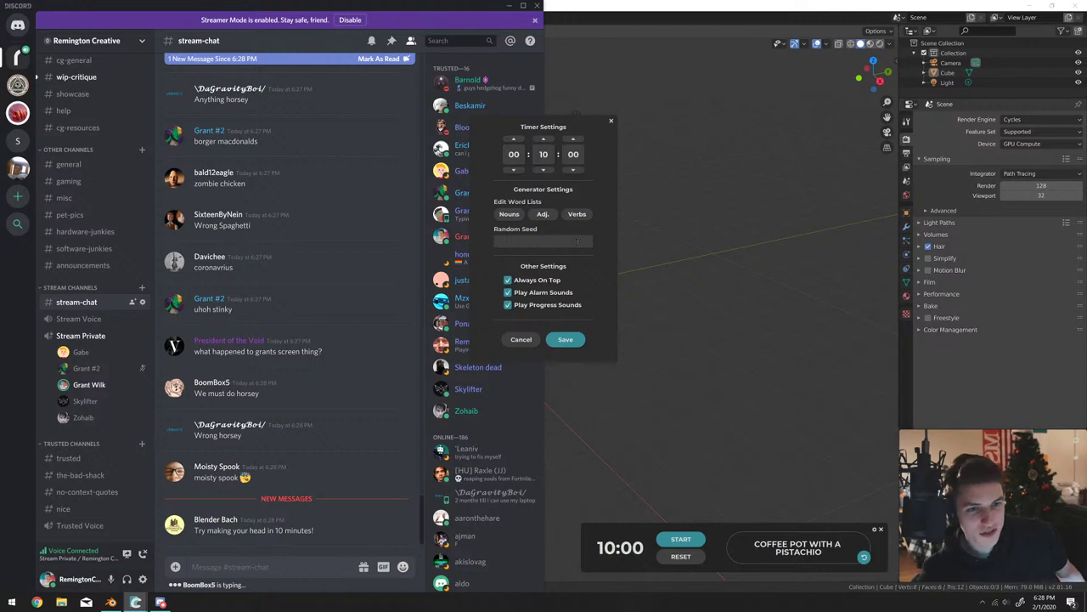
{"action": "type", "text": "borger"}
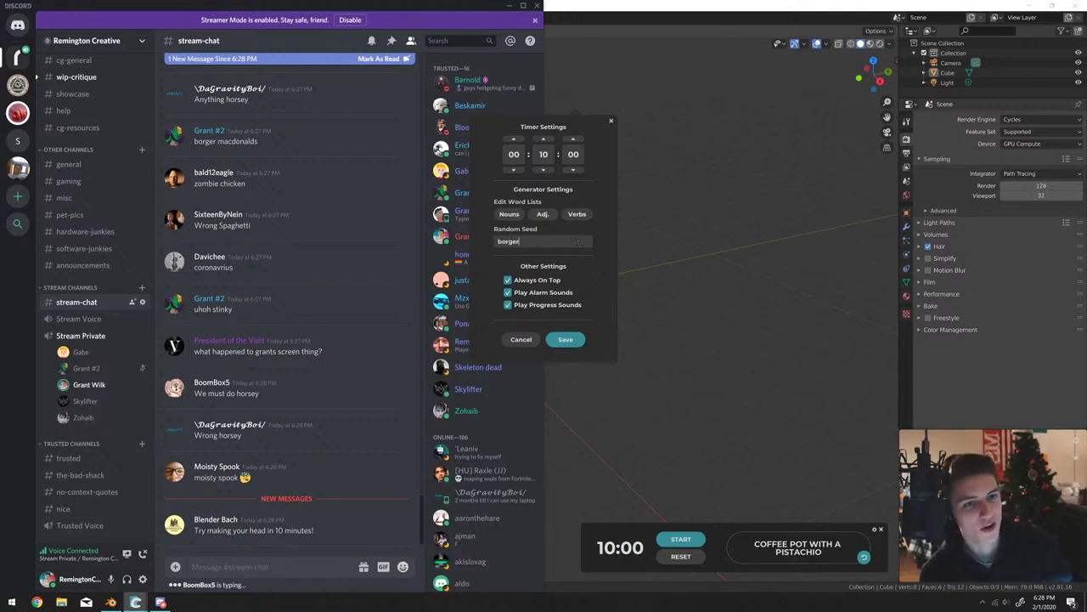
{"action": "type", "text": " zombie "}
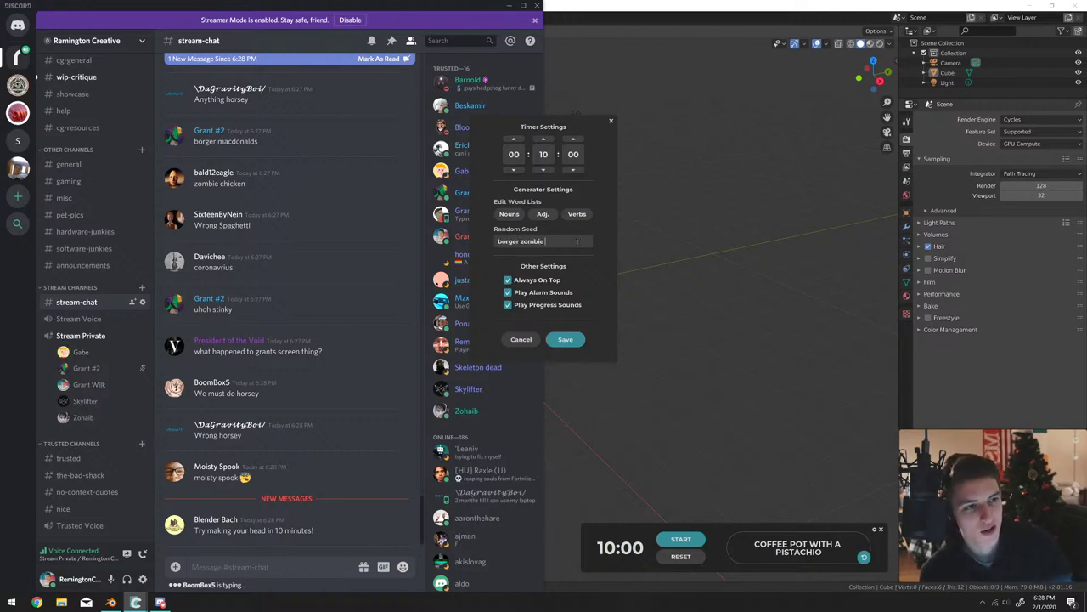
{"action": "type", "text": "wrong spaghetti c"}
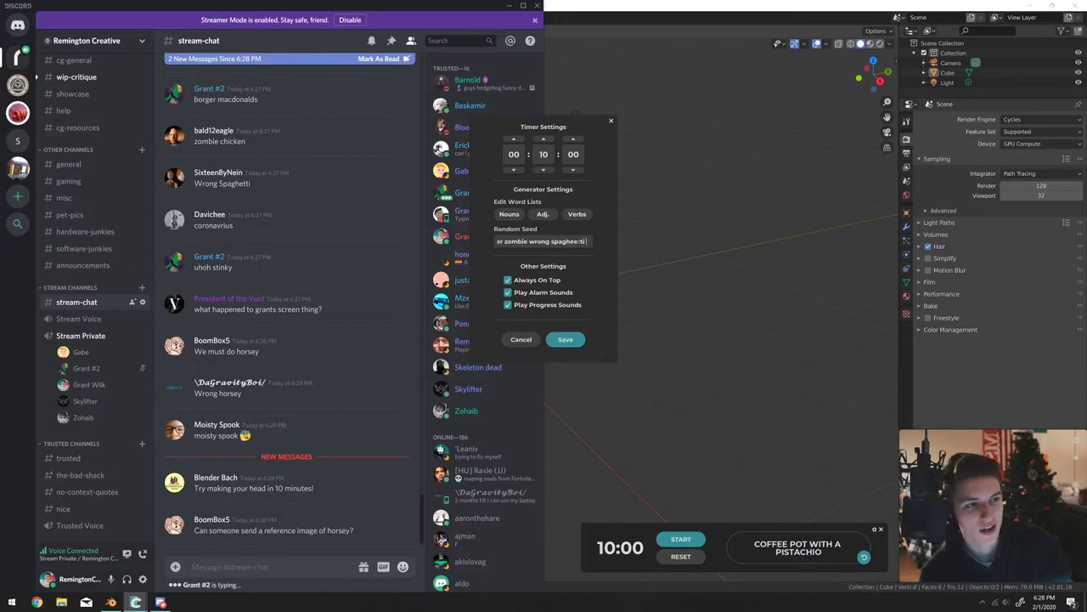
{"action": "key", "text": "BackSpace"}
{"action": "key", "text": "BackSpace"}
{"action": "type", "text": "ii"}
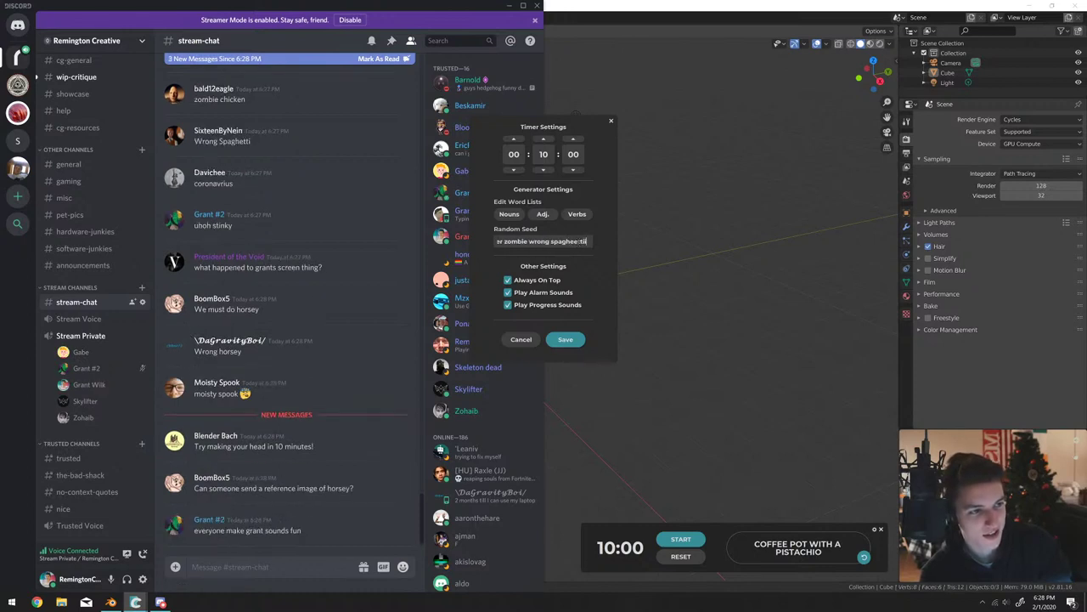
{"action": "type", "text": " co"}
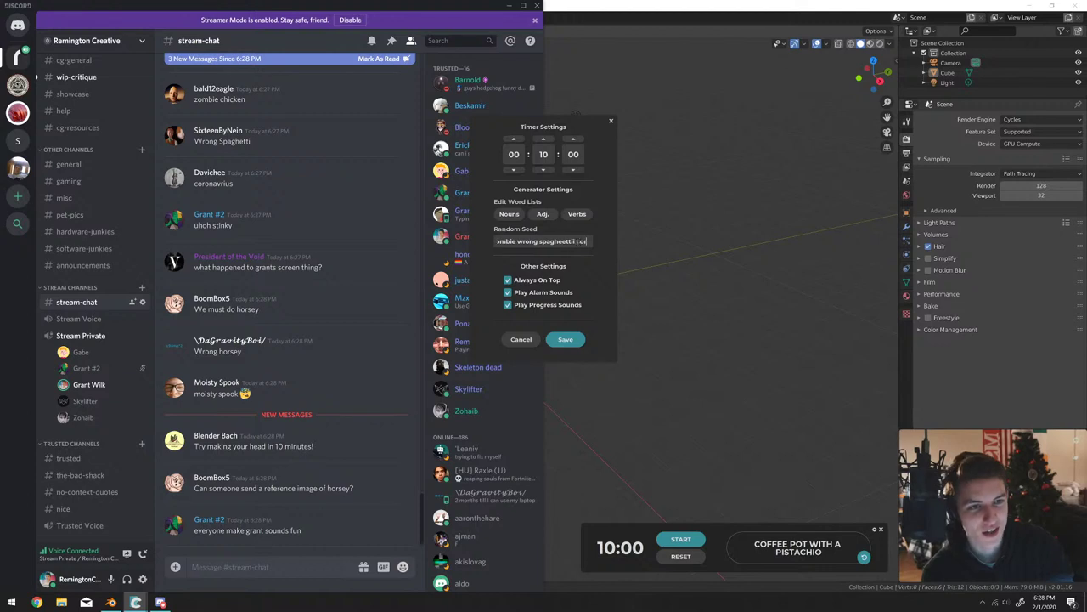
{"action": "type", "text": "ronavirus horsey"}
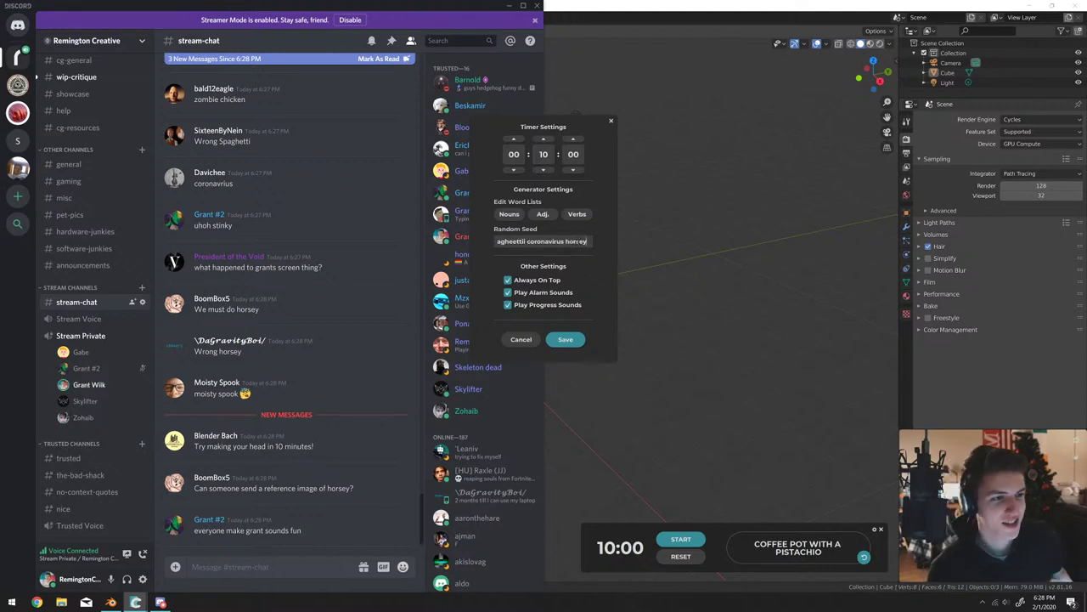
{"action": "left_click", "coordinate": [564, 339]}
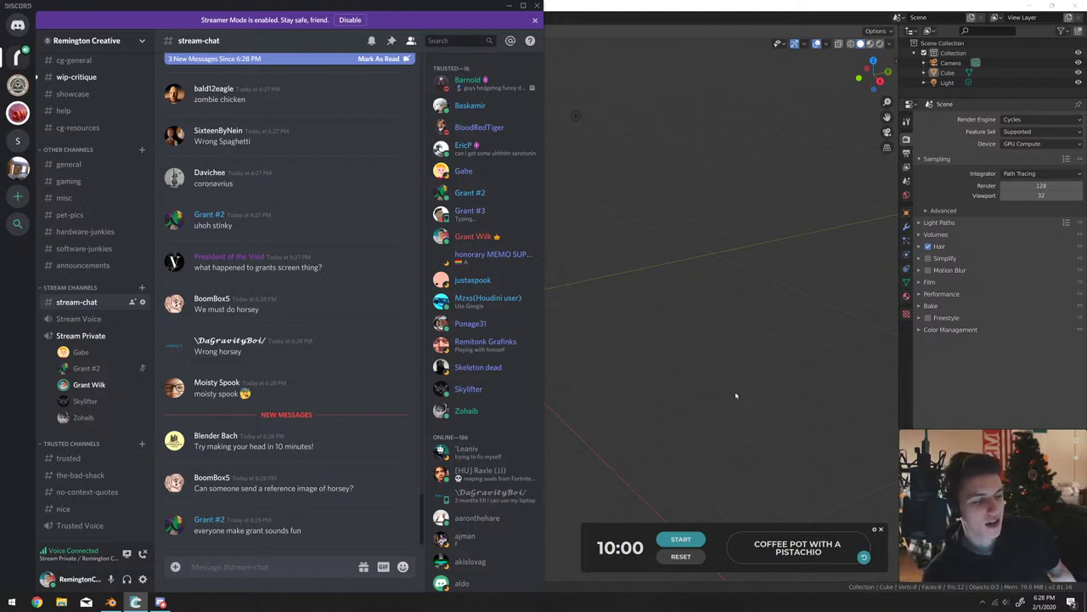
{"action": "left_click", "coordinate": [813, 552]}
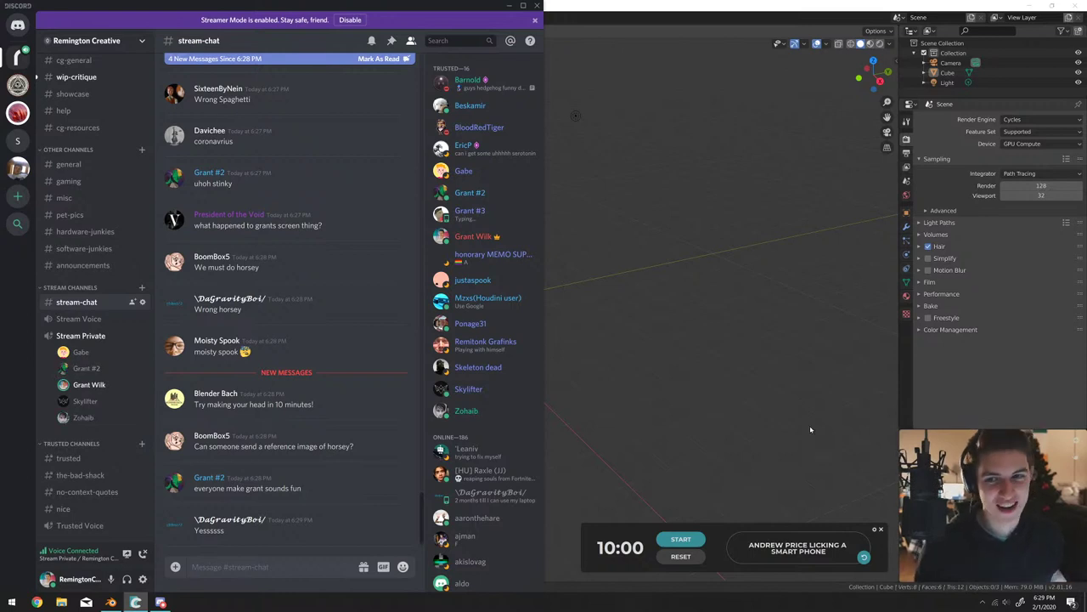
Close Discord with Alt+F4 and focus the Blender window showing the default cube scene.
{"action": "key", "text": "alt+F4"}
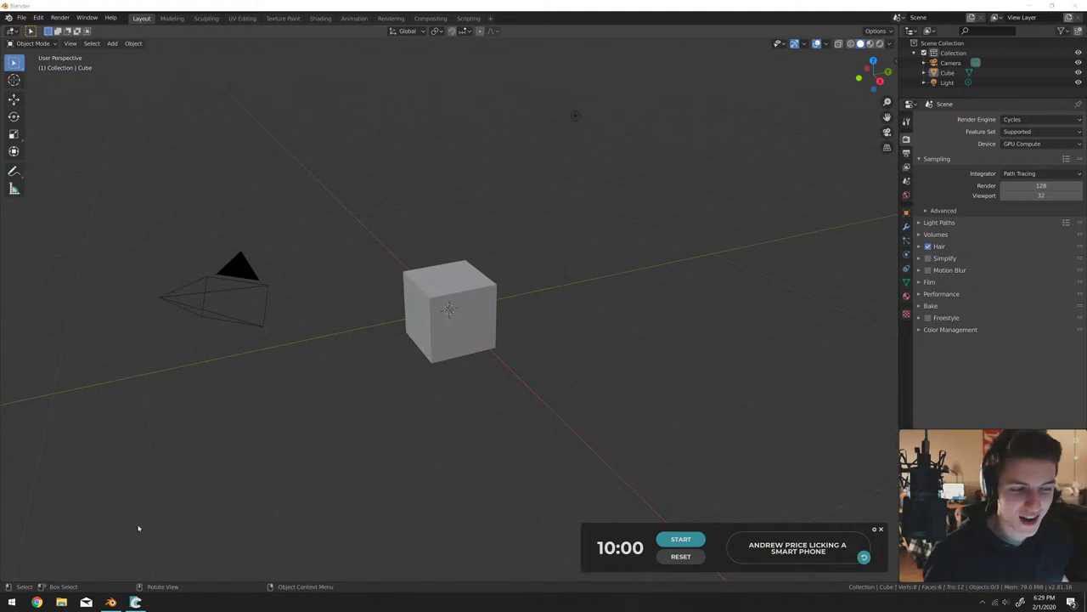
{"action": "left_click", "coordinate": [735, 12]}
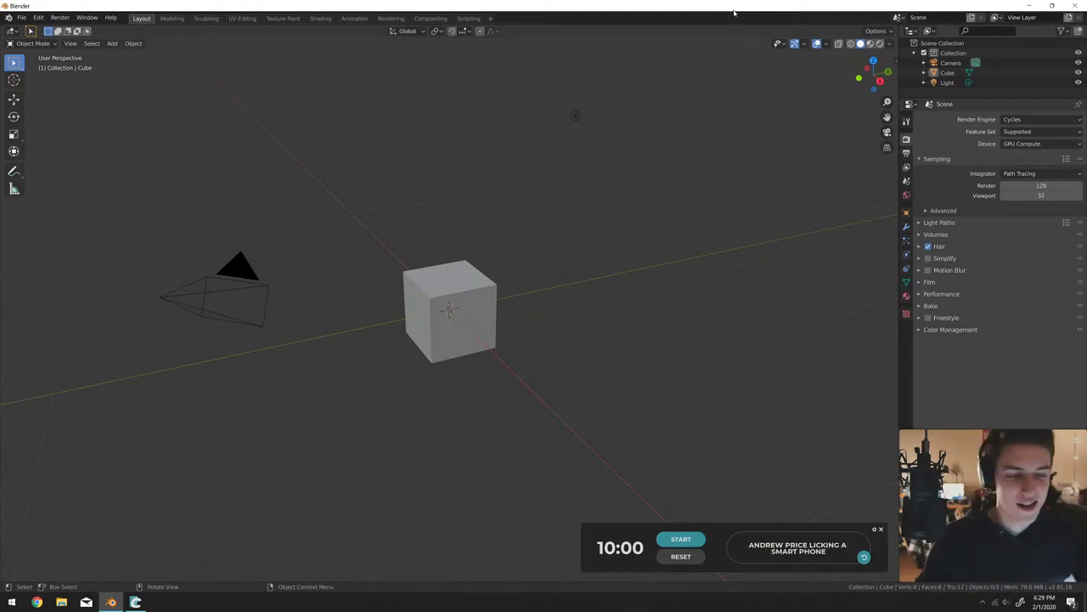
Change the timer's minutes to 15 and save the settings.
{"action": "left_click", "coordinate": [874, 529]}
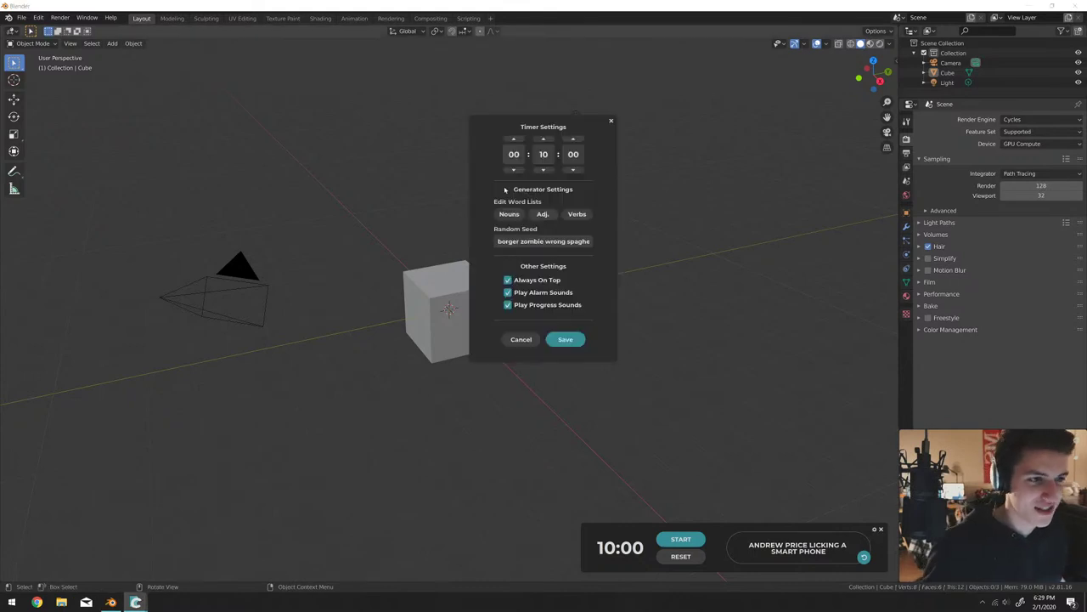
{"action": "double_click", "coordinate": [543, 154]}
{"action": "type", "text": "15"}
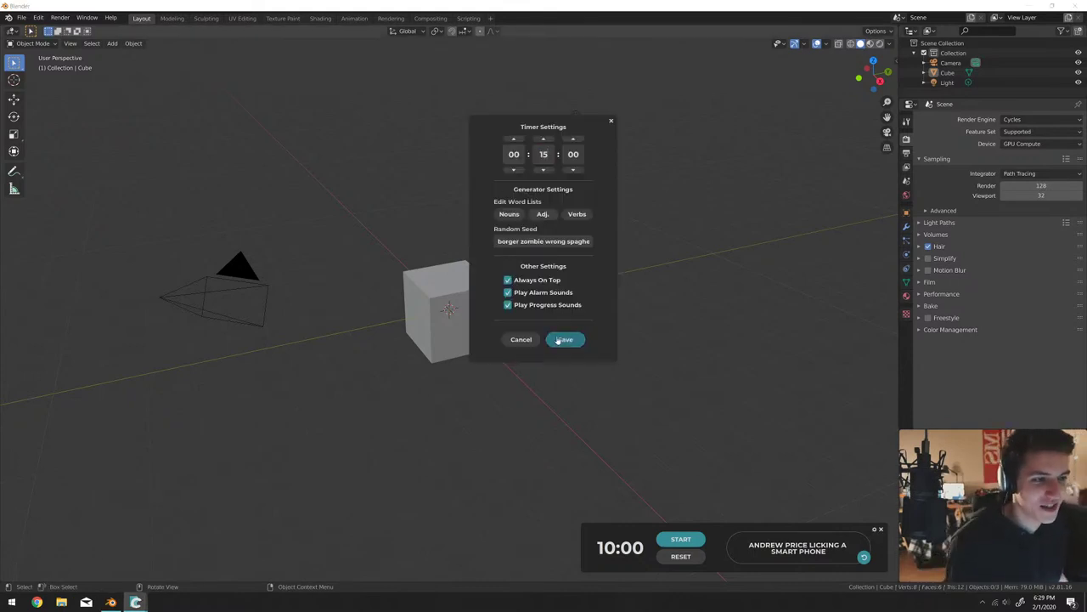
{"action": "left_click", "coordinate": [565, 339]}
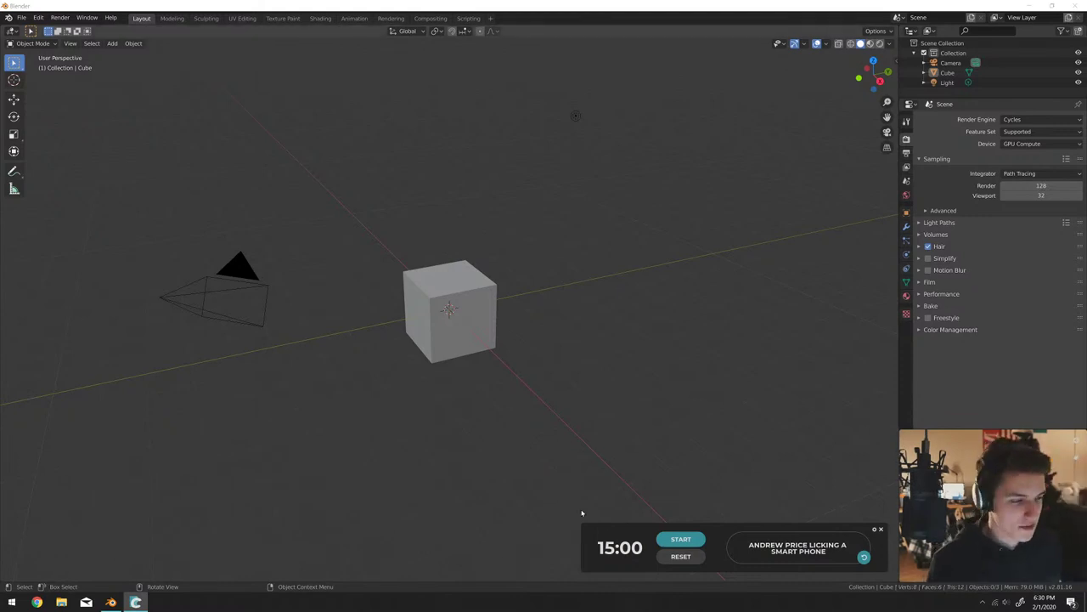
Take a window snip of the timer and open it in Snip & Sketch.
{"action": "key", "text": "super+shift+s"}
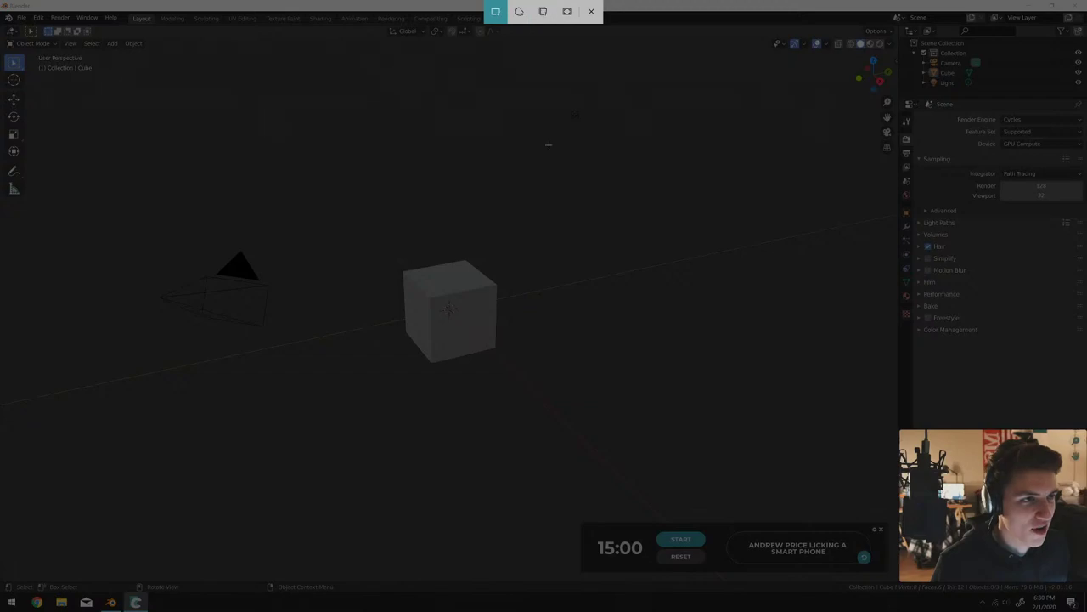
{"action": "left_click", "coordinate": [566, 11]}
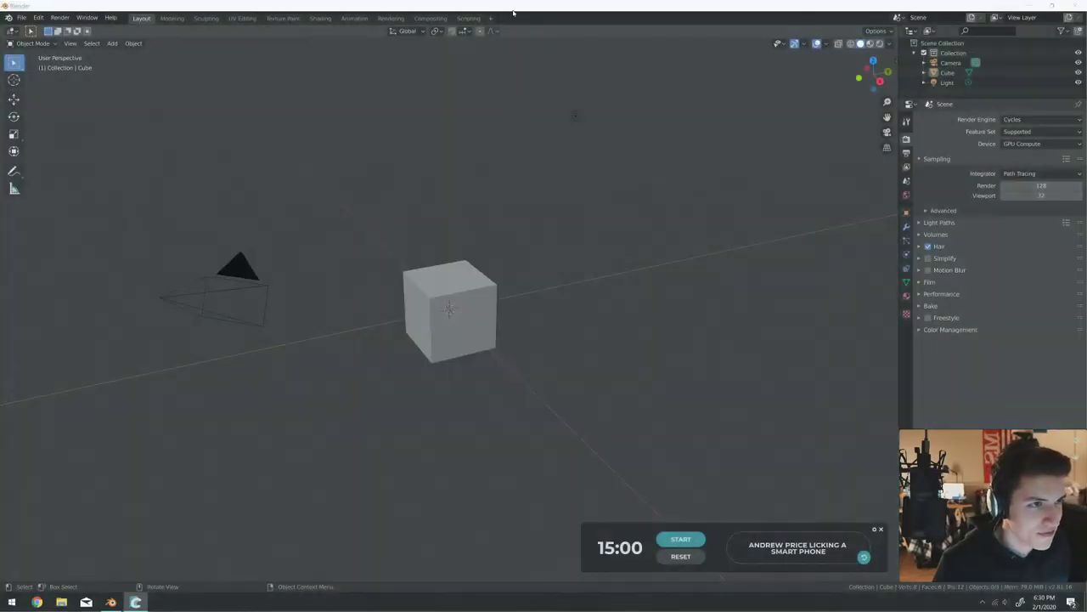
{"action": "key", "text": "super+shift+s"}
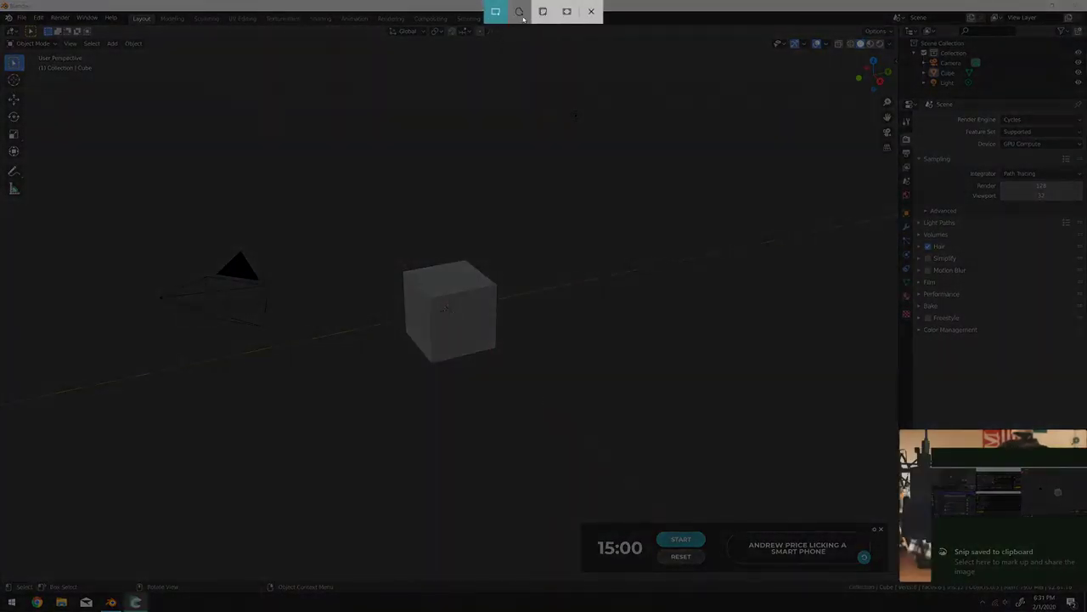
{"action": "left_click", "coordinate": [541, 11]}
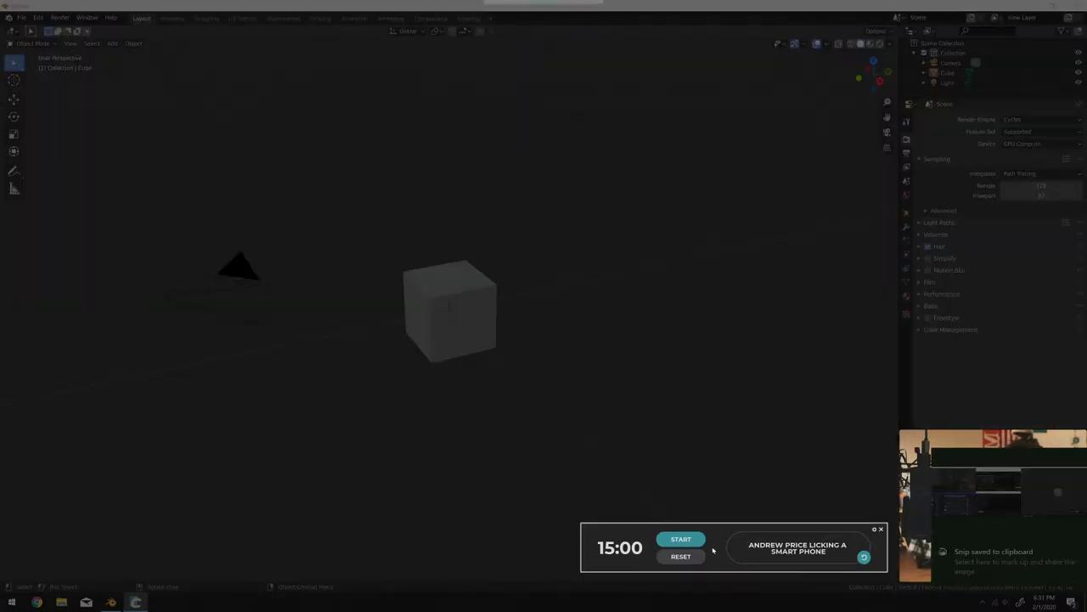
{"action": "left_click", "coordinate": [1049, 474]}
{"action": "left_click", "coordinate": [1019, 527]}
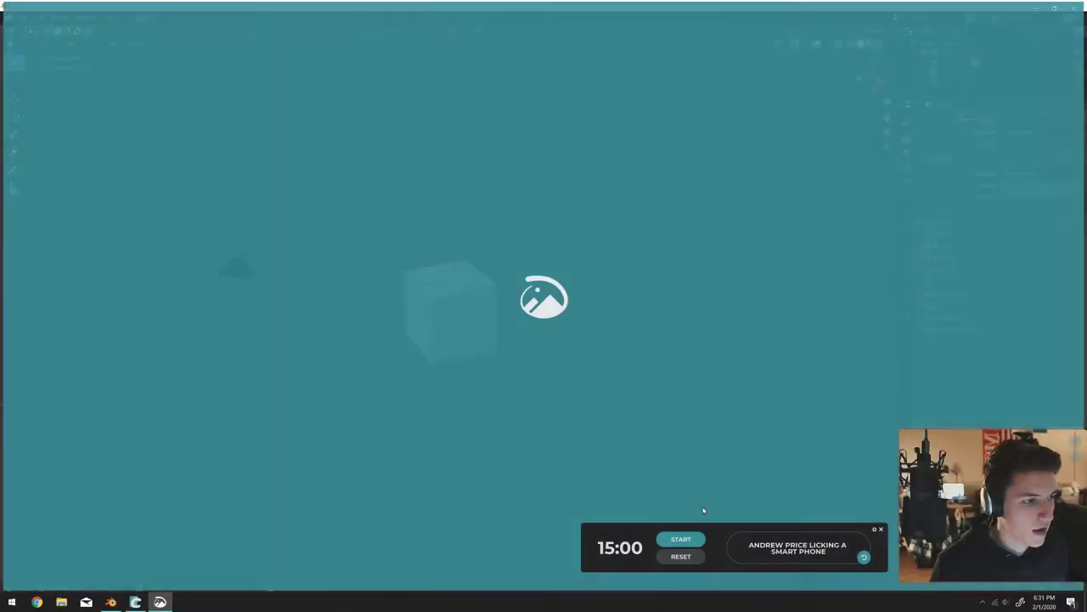
Save the timer snip to the Desktop as 'ss' and close Snip & Sketch.
{"action": "left_click", "coordinate": [1013, 23]}
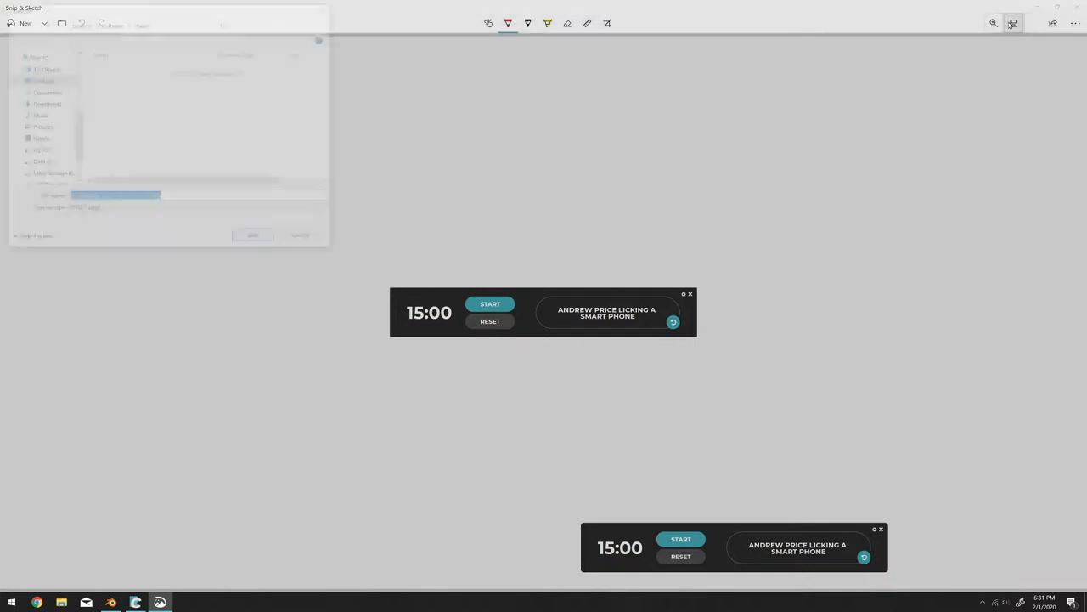
{"action": "left_click", "coordinate": [43, 80]}
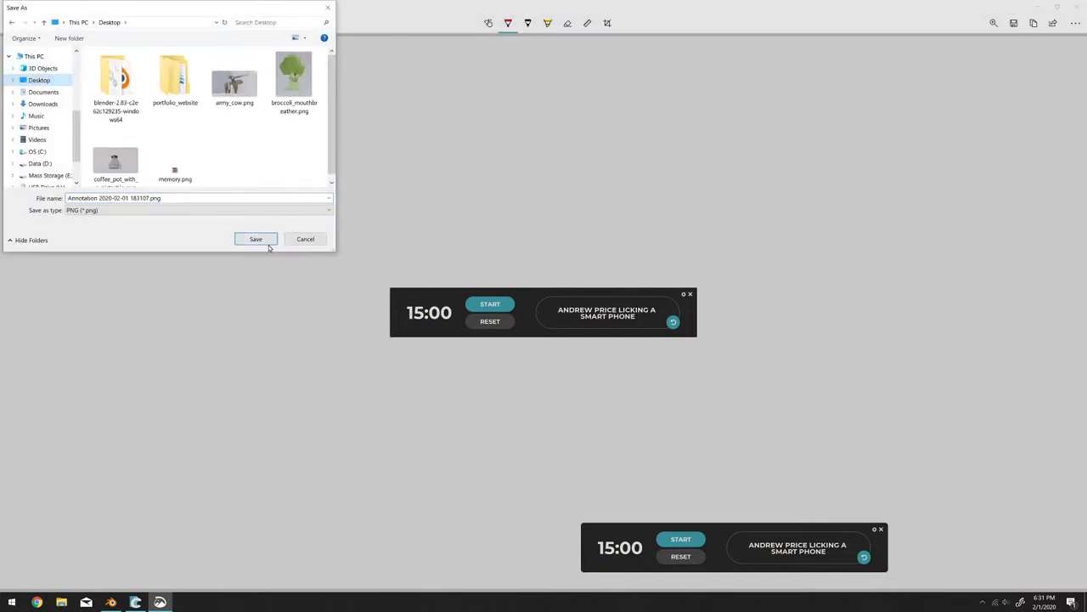
{"action": "key", "text": "ctrl+a"}
{"action": "type", "text": "ss"}
{"action": "key", "text": "Return"}
{"action": "key", "text": "alt+F4"}
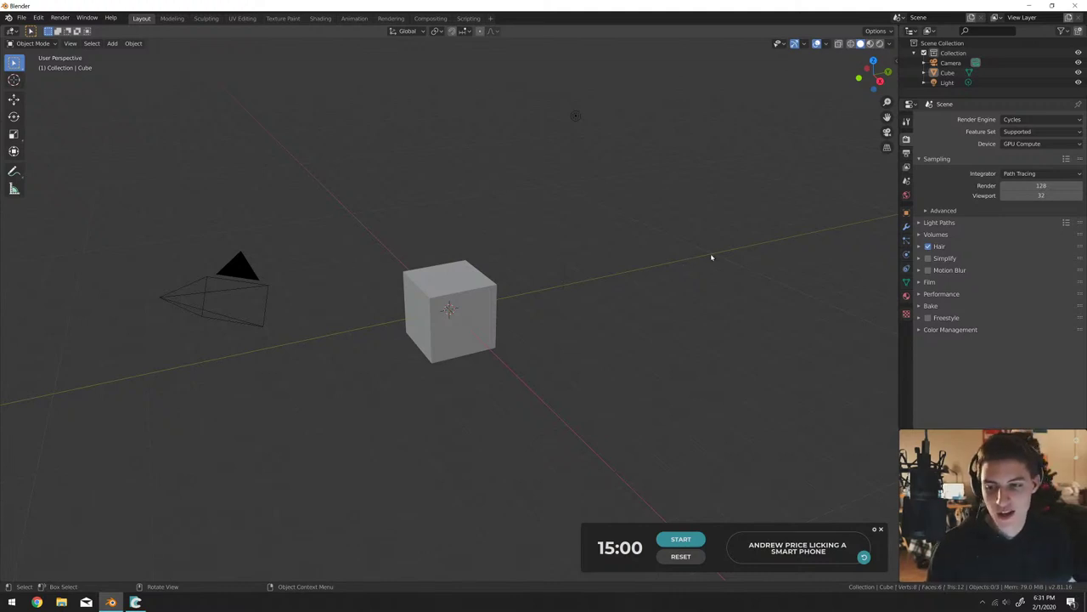
Start the 15-minute countdown and delete all the default scene objects.
{"action": "left_click", "coordinate": [679, 540]}
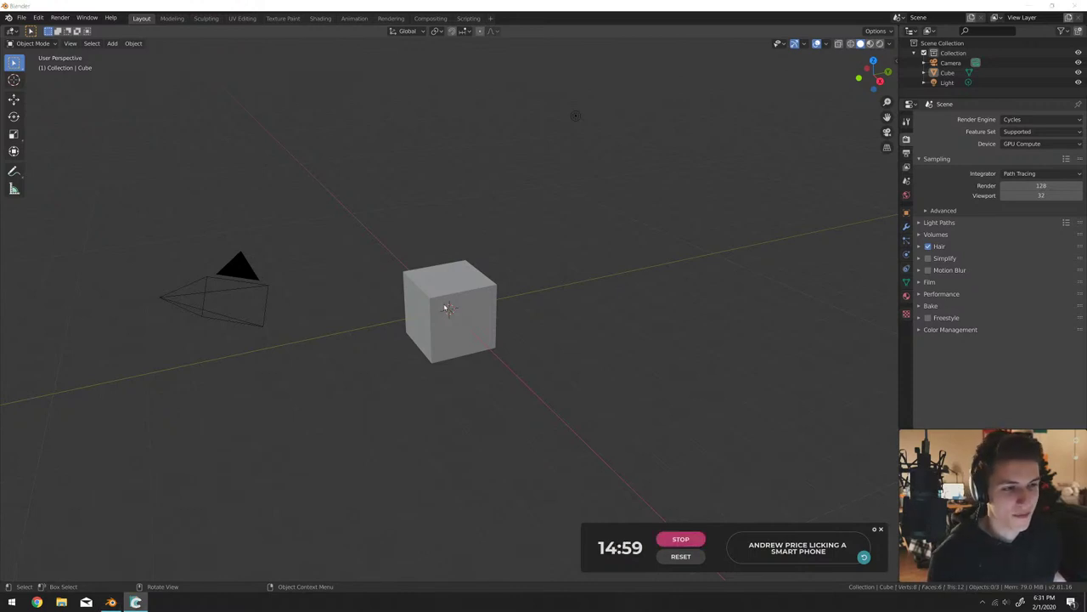
{"action": "key", "text": "a"}
{"action": "key", "text": "x"}
{"action": "left_click", "coordinate": [444, 303]}
Add a fresh mesh cube and enter Edit Mode on it.
{"action": "key", "text": "shift+a"}
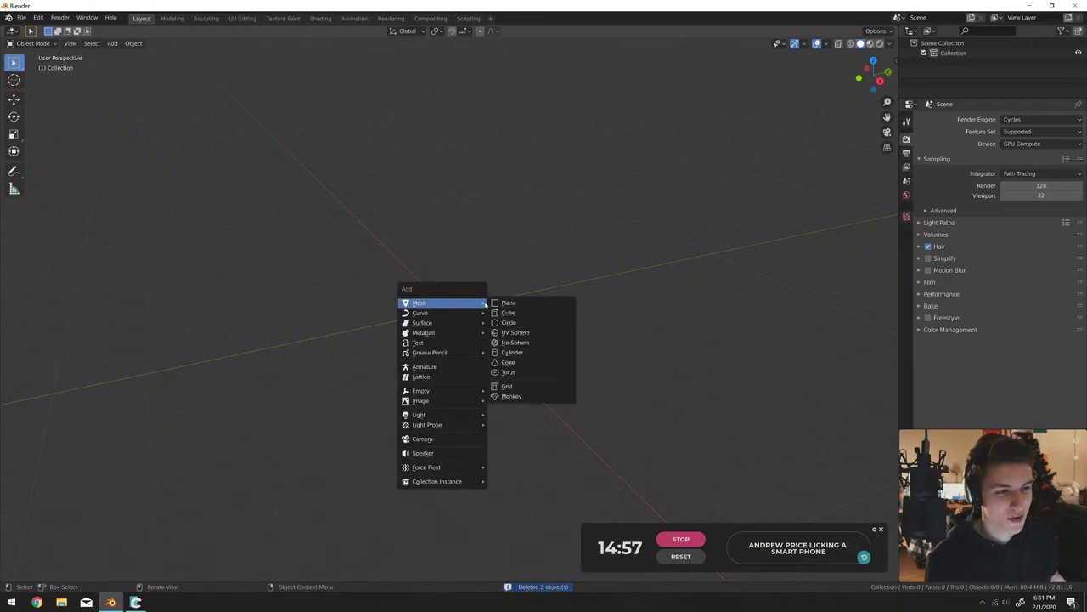
{"action": "left_click", "coordinate": [501, 312]}
{"action": "scroll", "coordinate": [495, 357], "scroll_direction": "up", "scroll_amount": 4}
{"action": "middle_click_drag", "start_coordinate": [494, 356], "coordinate": [536, 354]}
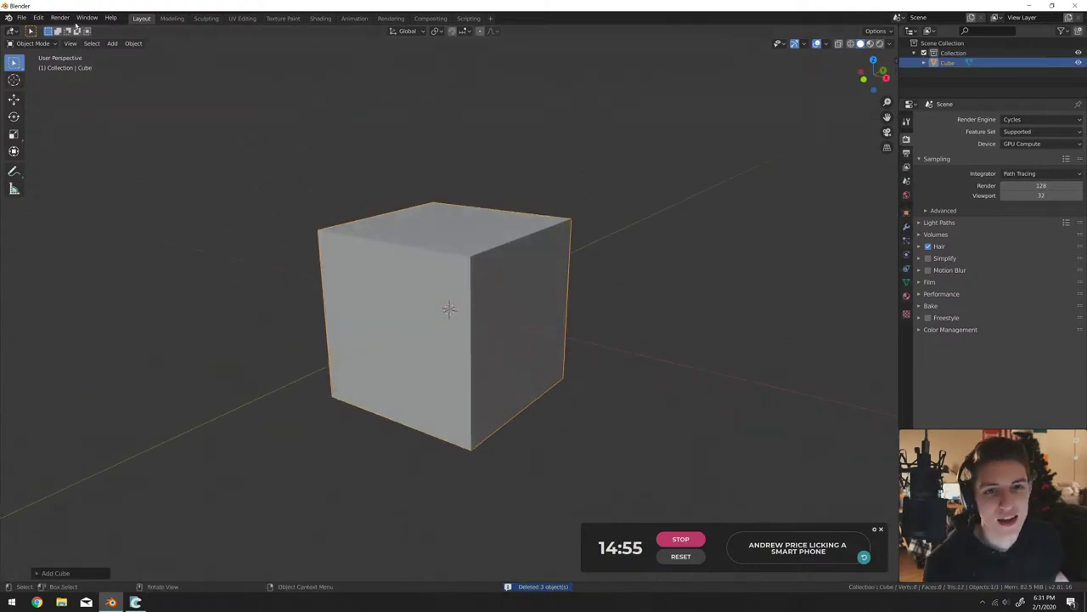
{"action": "key", "text": "Tab"}
{"action": "mouse_move", "coordinate": [142, 122]}
{"action": "middle_mouse_down"}
{"action": "mouse_move", "coordinate": [162, 119]}
{"action": "mouse_move", "coordinate": [145, 102]}
{"action": "middle_mouse_up"}
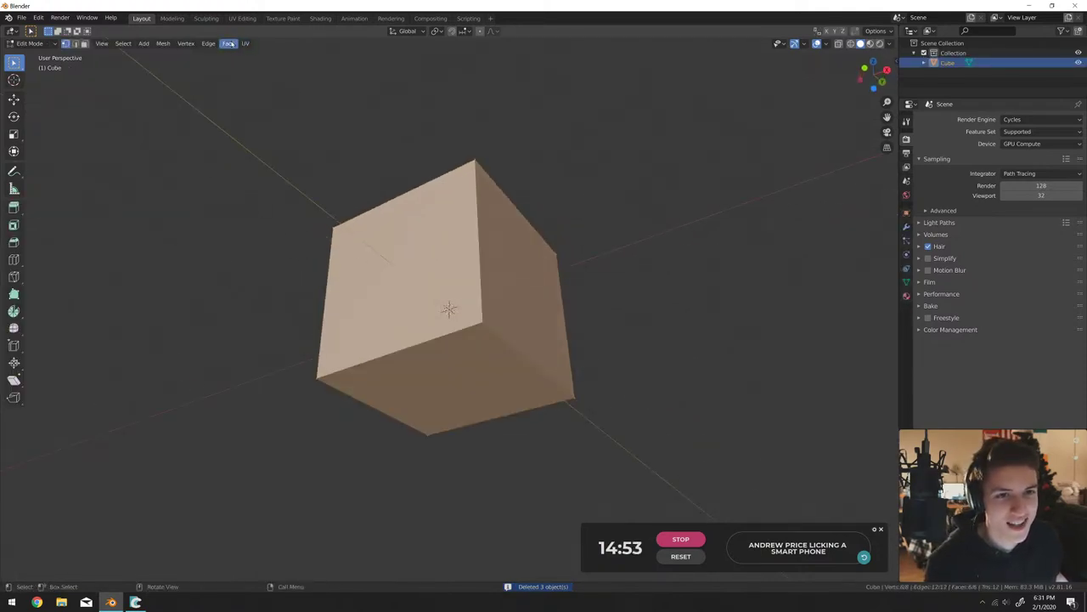
Shrink the cube's bottom face so the body narrows toward its base.
{"action": "left_click", "coordinate": [85, 43]}
{"action": "left_click", "coordinate": [399, 272]}
{"action": "left_click", "coordinate": [446, 399]}
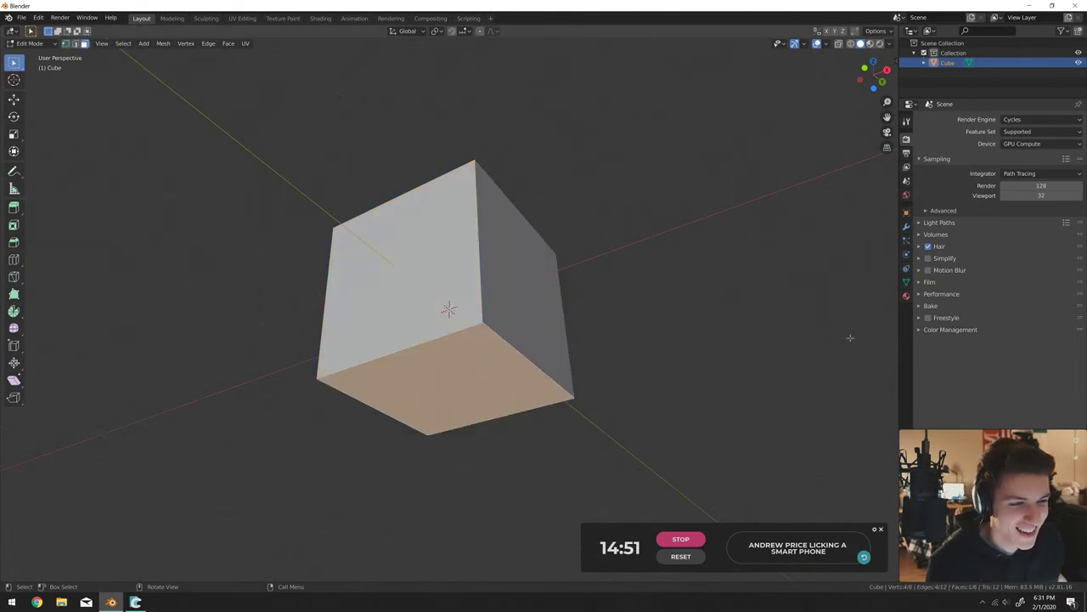
{"action": "key", "text": "s"}
{"action": "left_click", "coordinate": [574, 322]}
{"action": "middle_click_drag", "start_coordinate": [574, 323], "coordinate": [521, 229]}
Duplicate the top face, enlarge it and raise it straight up along Z.
{"action": "left_click", "coordinate": [550, 229]}
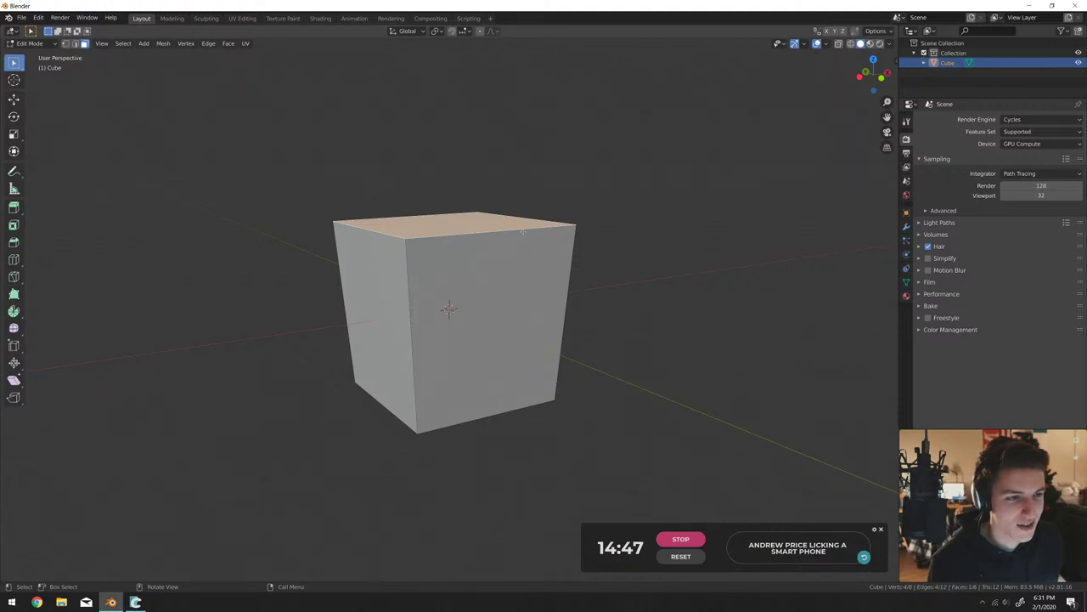
{"action": "key", "text": "shift+d"}
{"action": "right_click", "coordinate": [522, 231]}
{"action": "key", "text": "s"}
{"action": "left_click", "coordinate": [595, 228]}
{"action": "key", "text": "g"}
{"action": "key", "text": "z"}
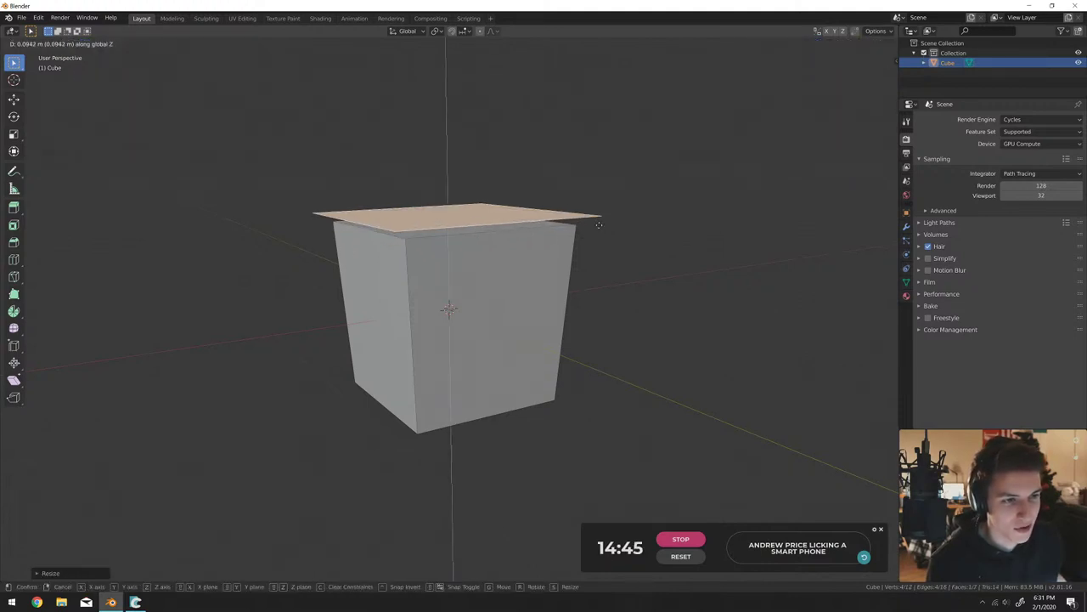
{"action": "left_click", "coordinate": [599, 224]}
Extrude the enlarged plate into a thick lid and resize its underside.
{"action": "key", "text": "e"}
{"action": "right_click", "coordinate": [601, 238]}
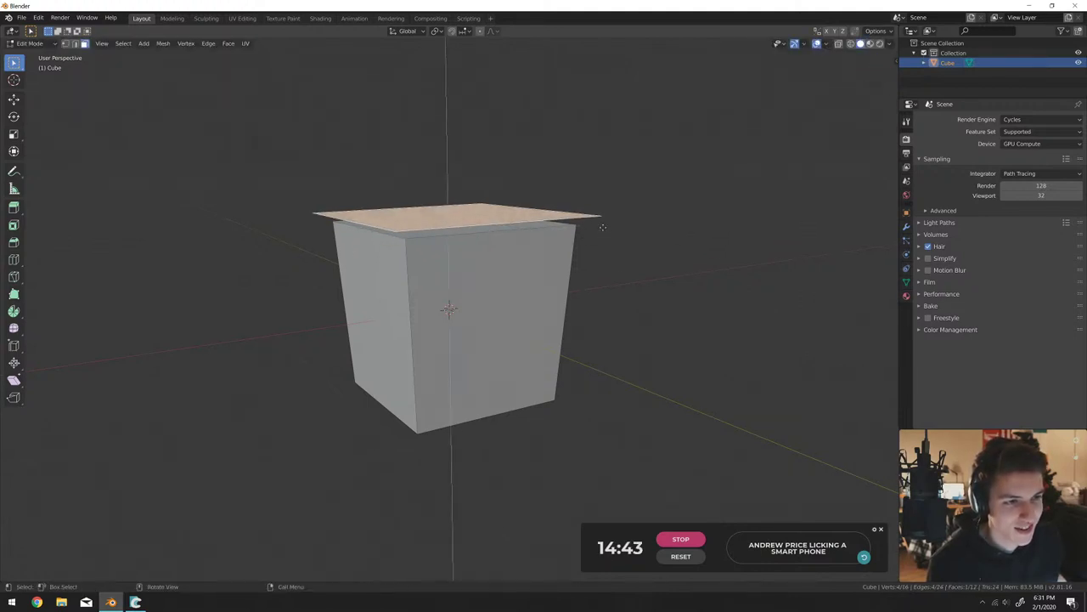
{"action": "key", "text": "e"}
{"action": "left_click", "coordinate": [634, 243]}
{"action": "middle_click_drag", "start_coordinate": [634, 243], "coordinate": [493, 161]}
{"action": "key", "text": "s"}
{"action": "left_click", "coordinate": [670, 237]}
{"action": "left_click", "coordinate": [485, 219]}
Select the whole lid and lower it along Z onto the cube as an overhanging roof.
{"action": "key", "text": "Tab"}
{"action": "key", "text": "Tab"}
{"action": "key", "text": "ctrl+l"}
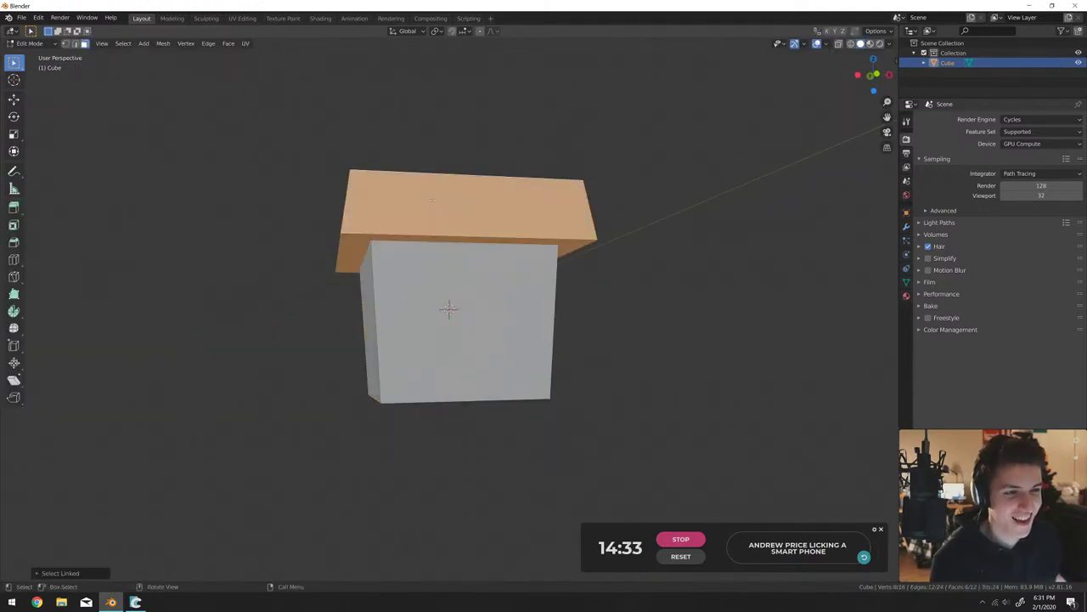
{"action": "key", "text": "g"}
{"action": "key", "text": "z"}
{"action": "left_click", "coordinate": [430, 210]}
{"action": "middle_click_drag", "start_coordinate": [431, 210], "coordinate": [510, 253]}
{"action": "key", "text": "Tab"}
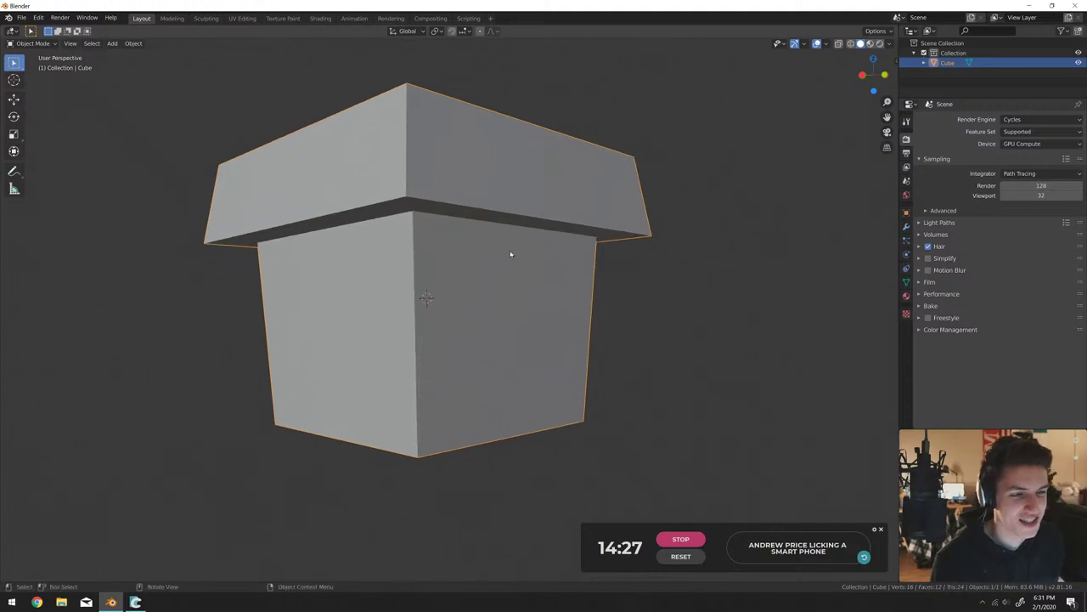
{"action": "key", "text": "Tab"}
{"action": "key", "text": "Tab"}
{"action": "key", "text": "Tab"}
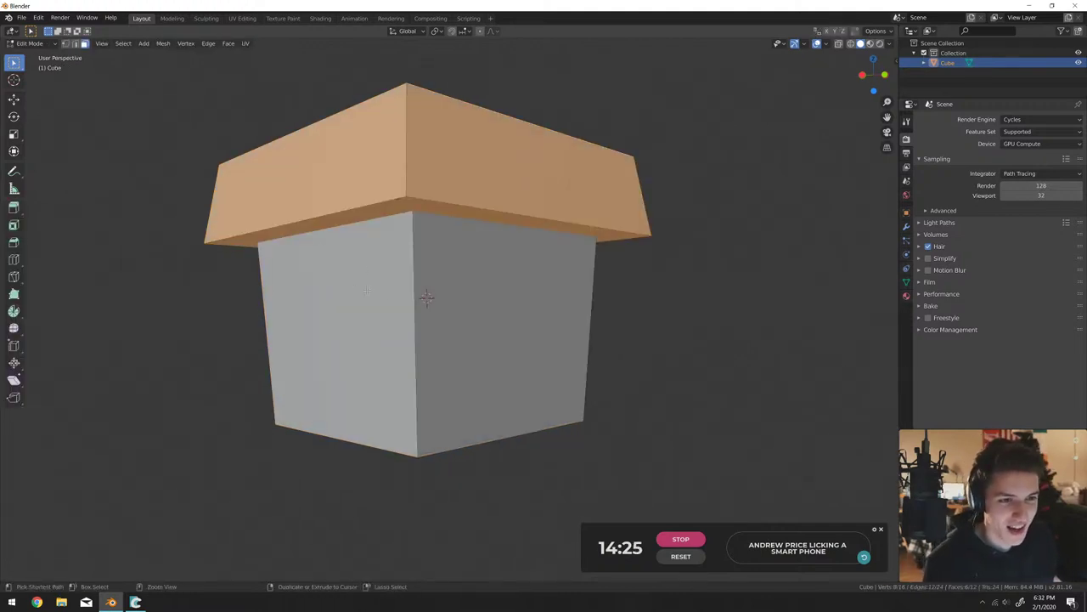
Add two horizontal loop cuts around the box body.
{"action": "key", "text": "ctrl+r"}
{"action": "left_click", "coordinate": [409, 292]}
{"action": "left_click", "coordinate": [427, 295]}
{"action": "key", "text": "ctrl+r"}
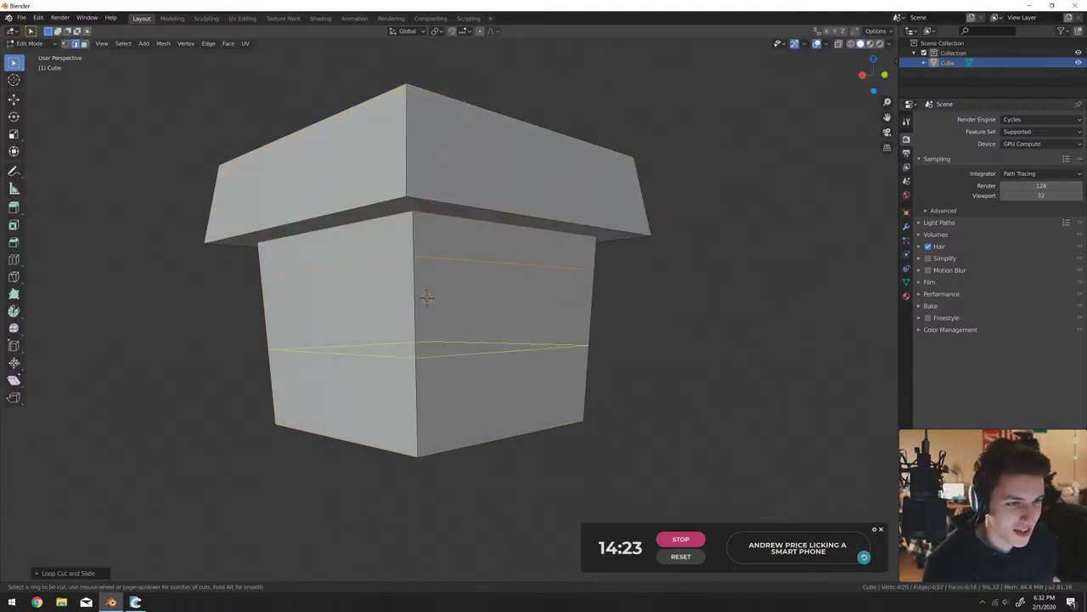
{"action": "left_click", "coordinate": [425, 295]}
{"action": "left_click", "coordinate": [426, 295]}
{"action": "middle_click_drag", "start_coordinate": [426, 296], "coordinate": [434, 296]}
Add a vertical front loop cut, undoing the lower horizontal cut and a two-cut attempt.
{"action": "key", "text": "ctrl+r"}
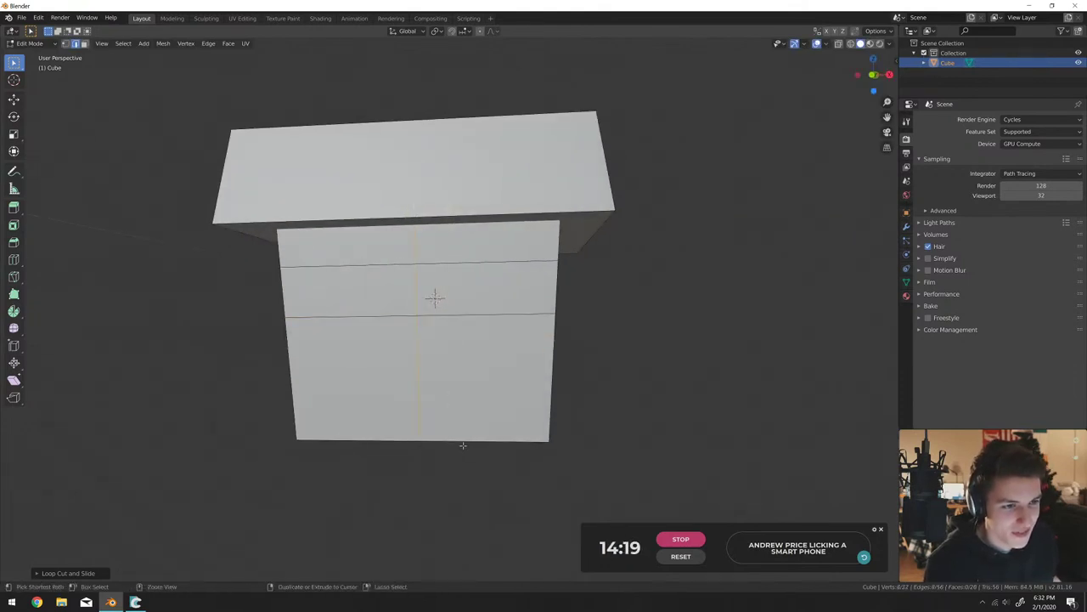
{"action": "left_click", "coordinate": [434, 296]}
{"action": "left_click", "coordinate": [431, 443]}
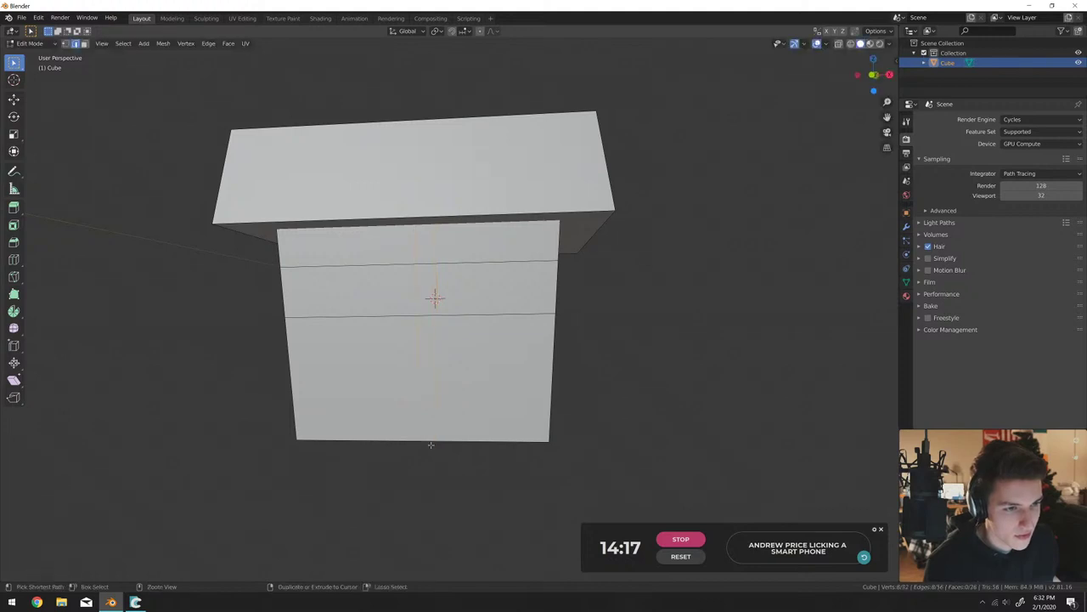
{"action": "key", "text": "ctrl+z"}
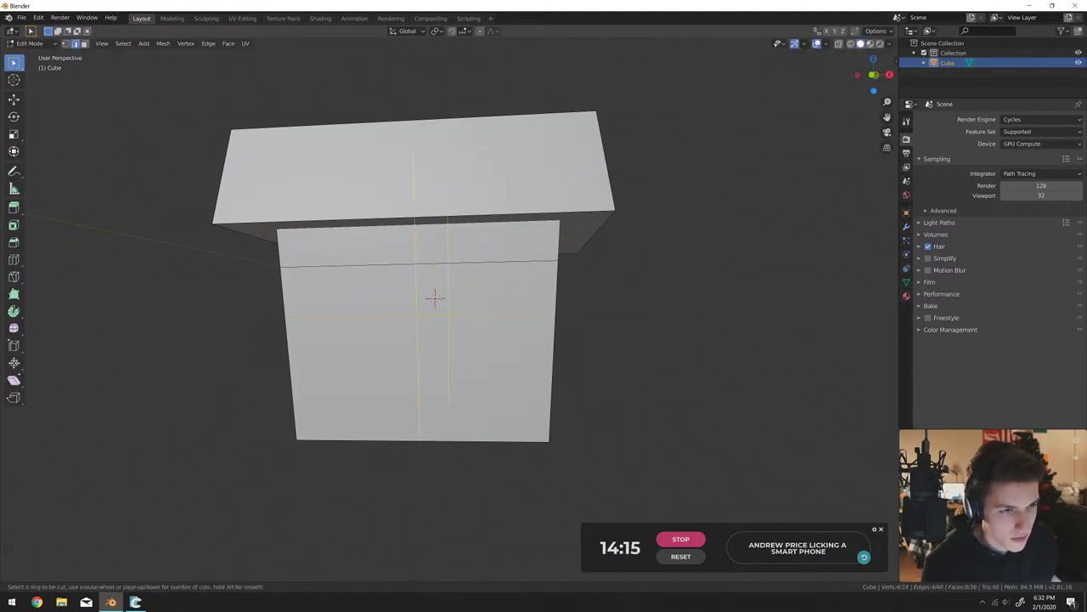
{"action": "key", "text": "ctrl+r"}
{"action": "left_click", "coordinate": [434, 297]}
{"action": "left_click", "coordinate": [434, 296]}
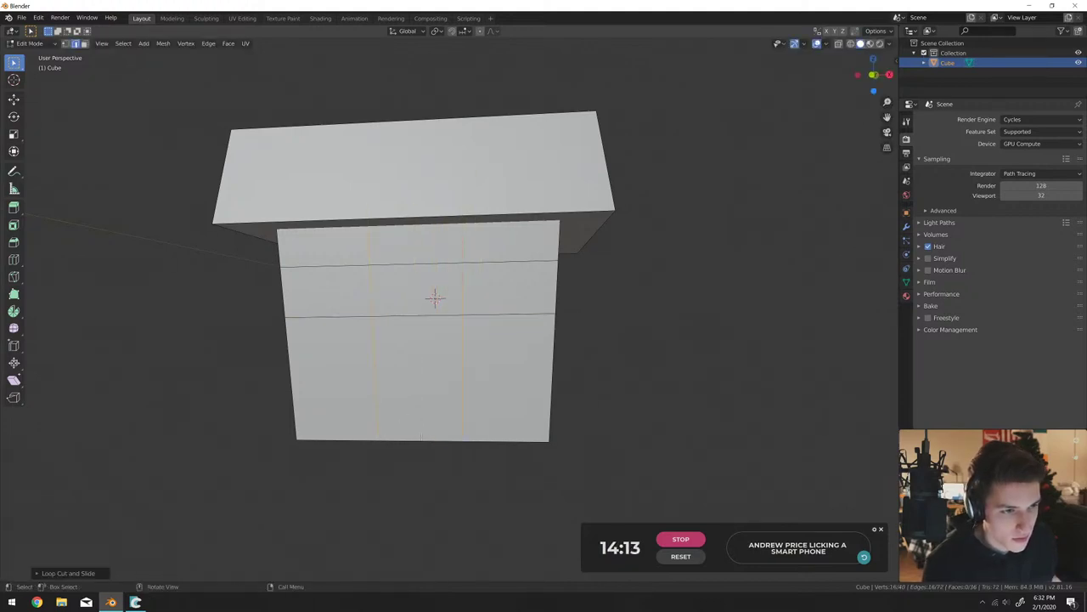
{"action": "key", "text": "ctrl+z"}
Re-add a lower horizontal loop and a vertical front cut, undoing a centre cut.
{"action": "key", "text": "ctrl+r"}
{"action": "left_click", "coordinate": [434, 297]}
{"action": "left_click", "coordinate": [434, 297]}
{"action": "key", "text": "ctrl+r"}
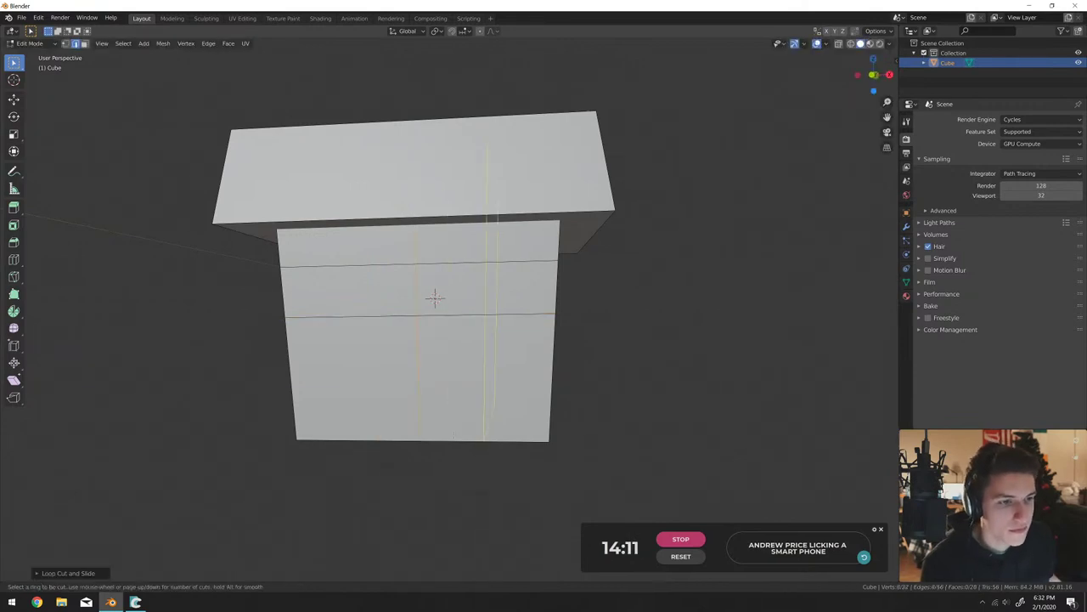
{"action": "left_click", "coordinate": [455, 435]}
{"action": "right_click", "coordinate": [454, 436]}
{"action": "key", "text": "ctrl+r"}
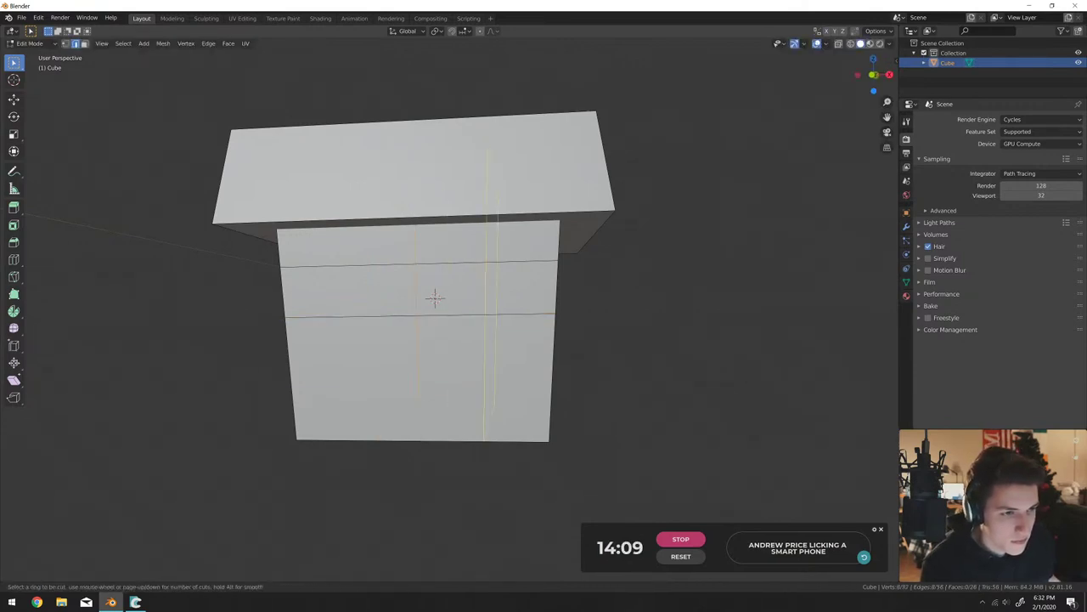
{"action": "scroll", "coordinate": [454, 436], "scroll_direction": "up", "scroll_amount": 2}
{"action": "scroll", "coordinate": [434, 297], "scroll_direction": "down", "scroll_amount": 2}
{"action": "left_click", "coordinate": [435, 297]}
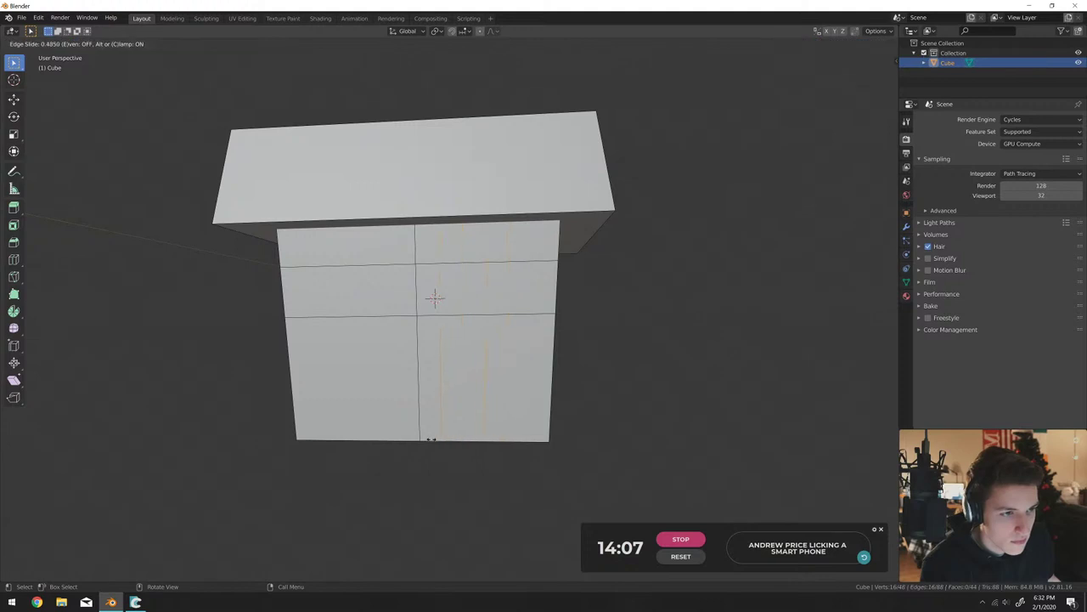
{"action": "left_click", "coordinate": [433, 296]}
{"action": "key", "text": "ctrl+z"}
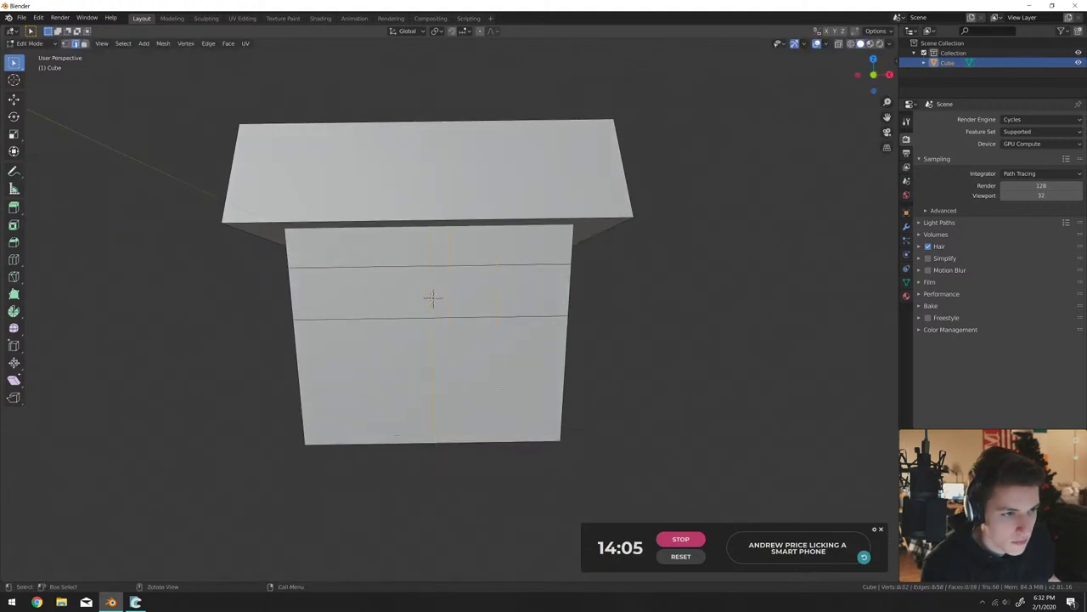
Slide two more vertical loop cuts into place on the front and select the first window face.
{"action": "key", "text": "ctrl+r"}
{"action": "left_click", "coordinate": [501, 436]}
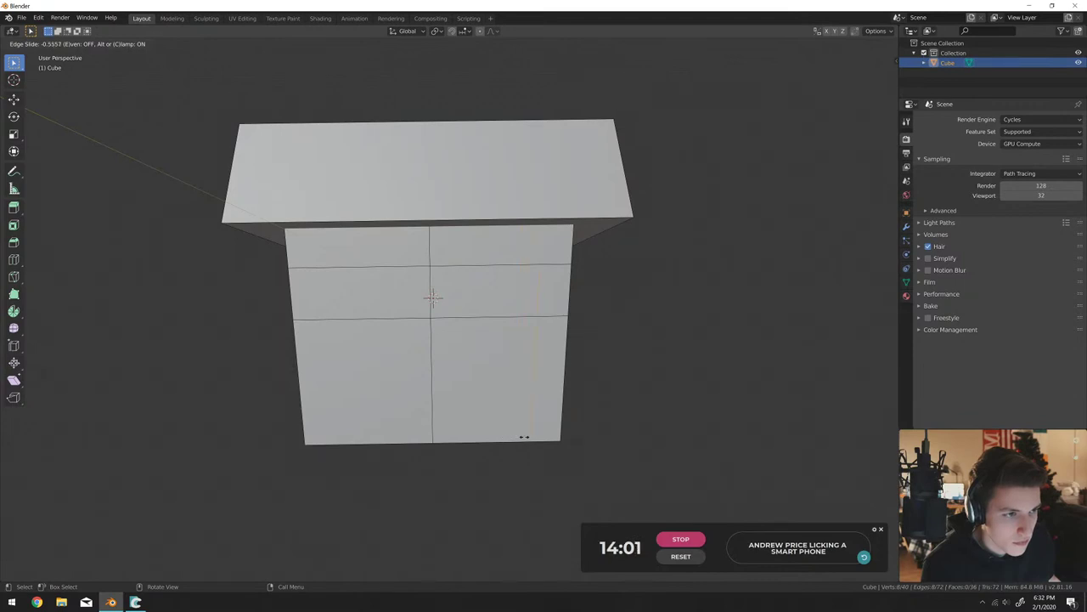
{"action": "left_click", "coordinate": [524, 437]}
{"action": "key", "text": "ctrl+r"}
{"action": "left_click", "coordinate": [459, 443]}
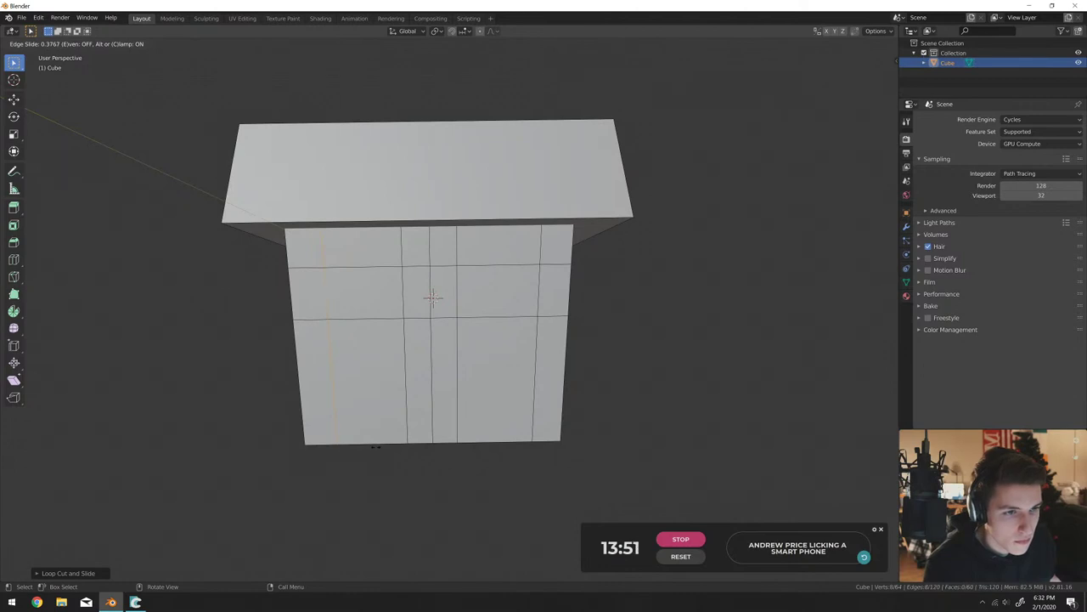
{"action": "left_click", "coordinate": [432, 296]}
{"action": "middle_click_drag", "start_coordinate": [427, 296], "coordinate": [423, 294]}
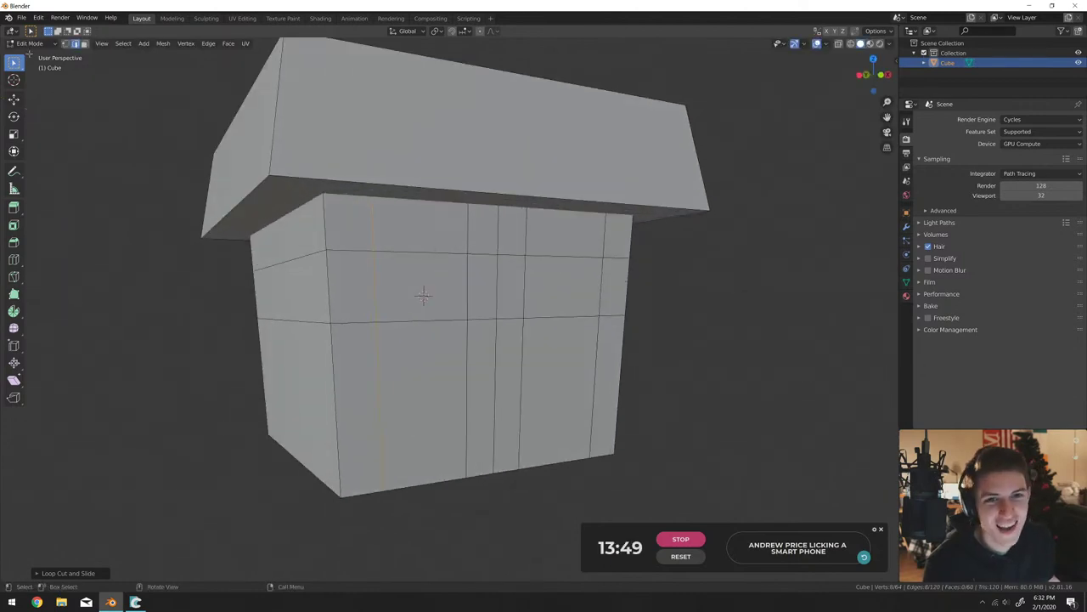
{"action": "left_click", "coordinate": [84, 43]}
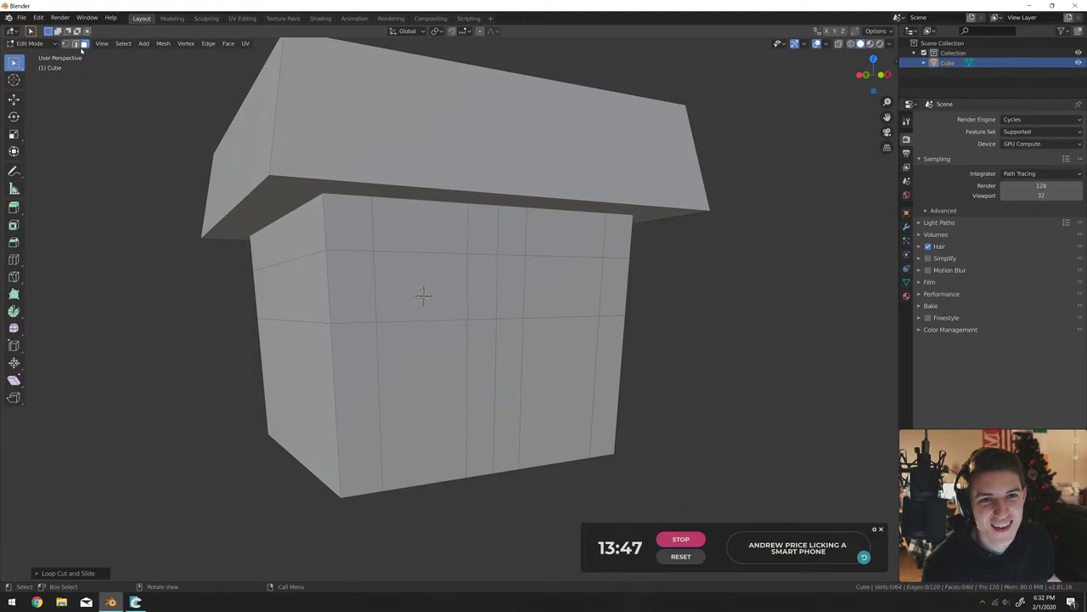
{"action": "left_click", "coordinate": [446, 301]}
Extrude both window faces inward along Y to recess the eyes.
{"action": "left_click", "coordinate": [563, 287], "text": "shift"}
{"action": "middle_click_drag", "start_coordinate": [564, 287], "coordinate": [510, 293]}
{"action": "key", "text": "e"}
{"action": "key", "text": "y"}
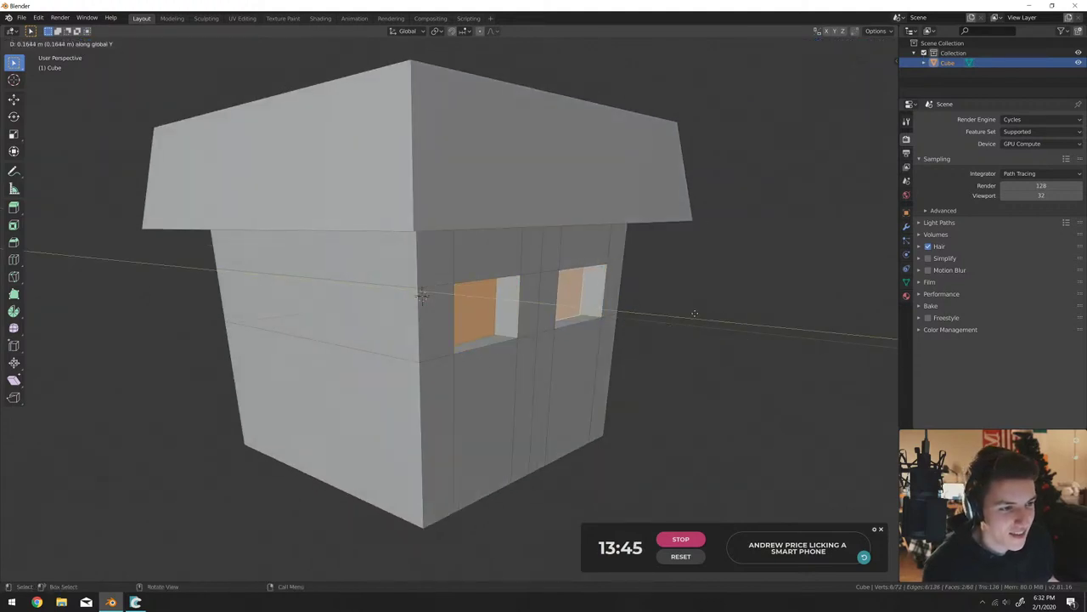
{"action": "left_click", "coordinate": [631, 331]}
{"action": "middle_click_drag", "start_coordinate": [632, 331], "coordinate": [510, 365]}
{"action": "scroll", "coordinate": [603, 364], "scroll_direction": "up", "scroll_amount": 2}
Add two horizontal loop cuts across the lower front below the windows.
{"action": "key", "text": "ctrl+r"}
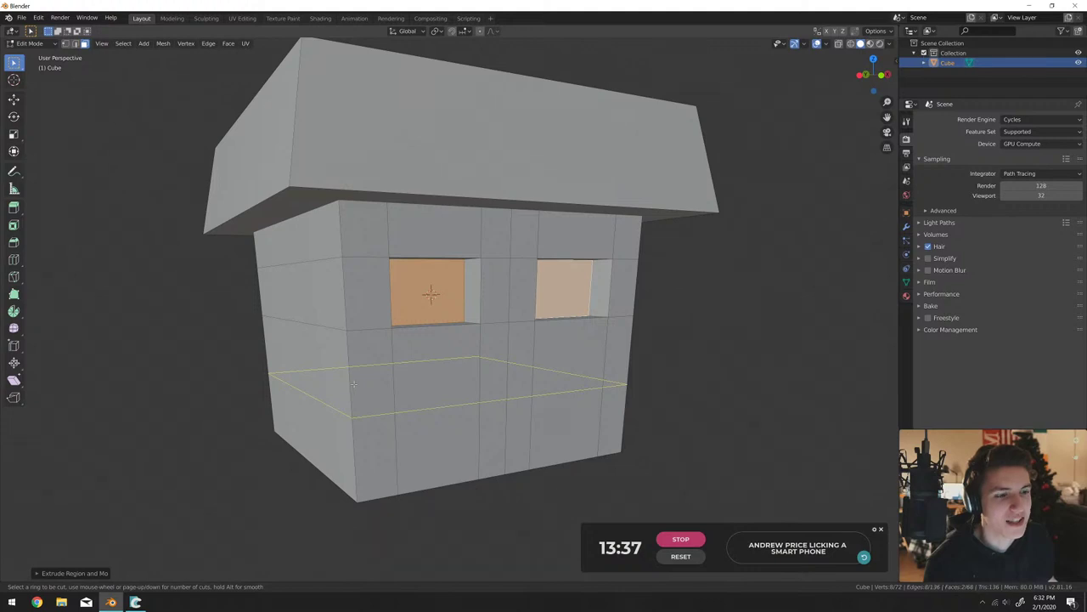
{"action": "left_click", "coordinate": [350, 385]}
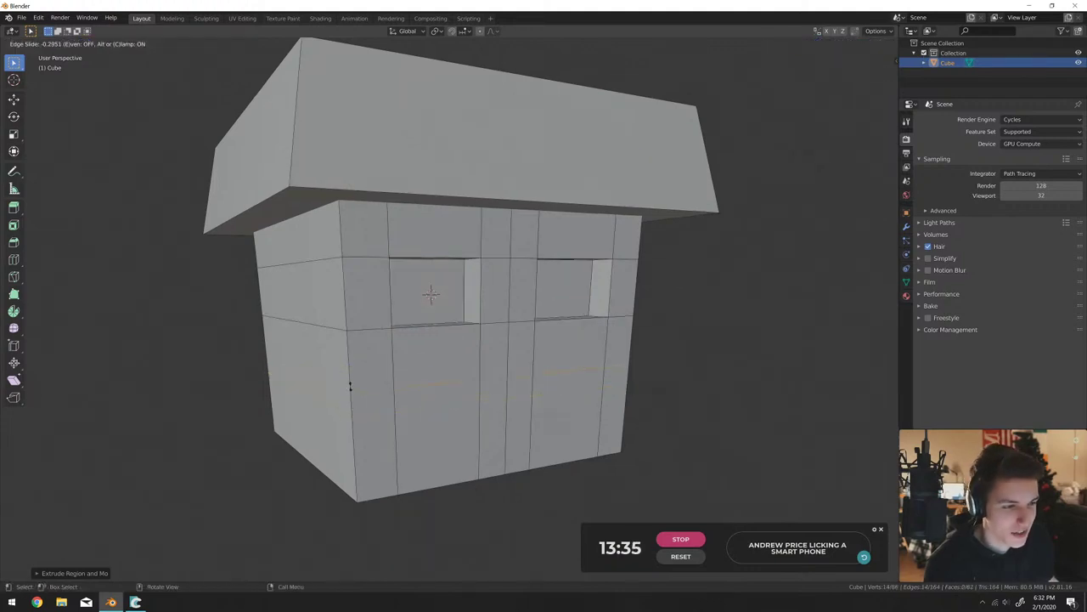
{"action": "left_click", "coordinate": [351, 388]}
{"action": "key", "text": "ctrl+r"}
{"action": "left_click", "coordinate": [354, 441]}
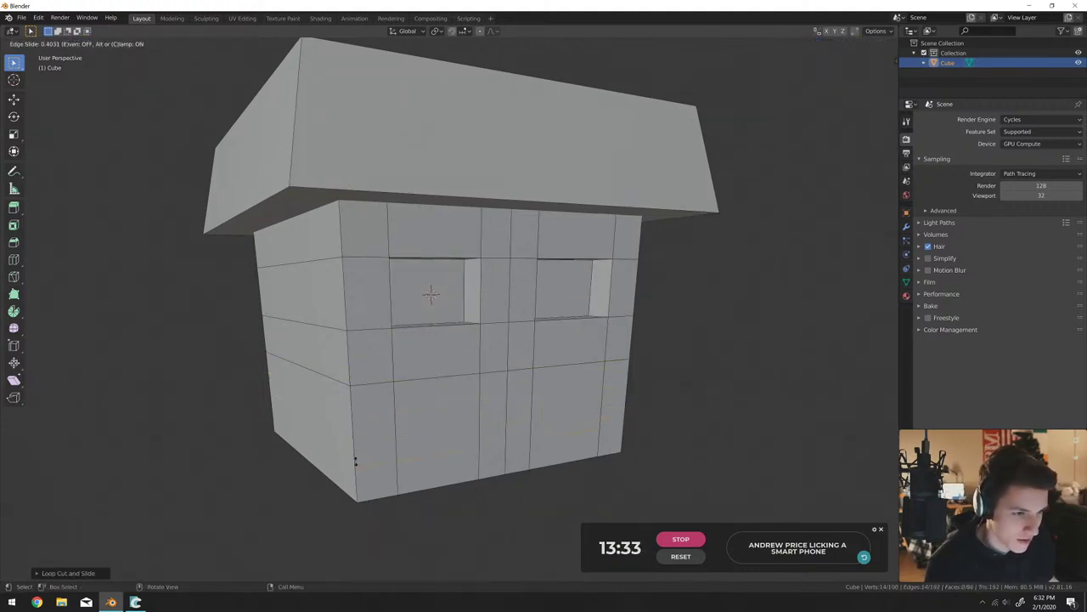
{"action": "middle_click_drag", "start_coordinate": [355, 462], "coordinate": [381, 467]}
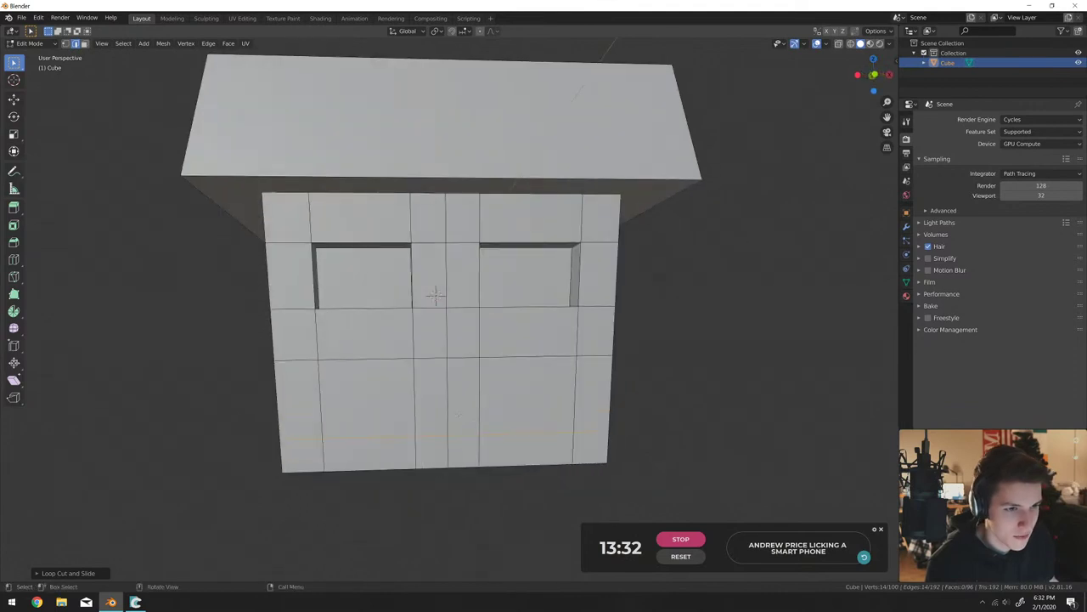
{"action": "left_click", "coordinate": [386, 467]}
Add a vertical loop on the lower front and select a middle face for the mouth.
{"action": "key", "text": "ctrl+r"}
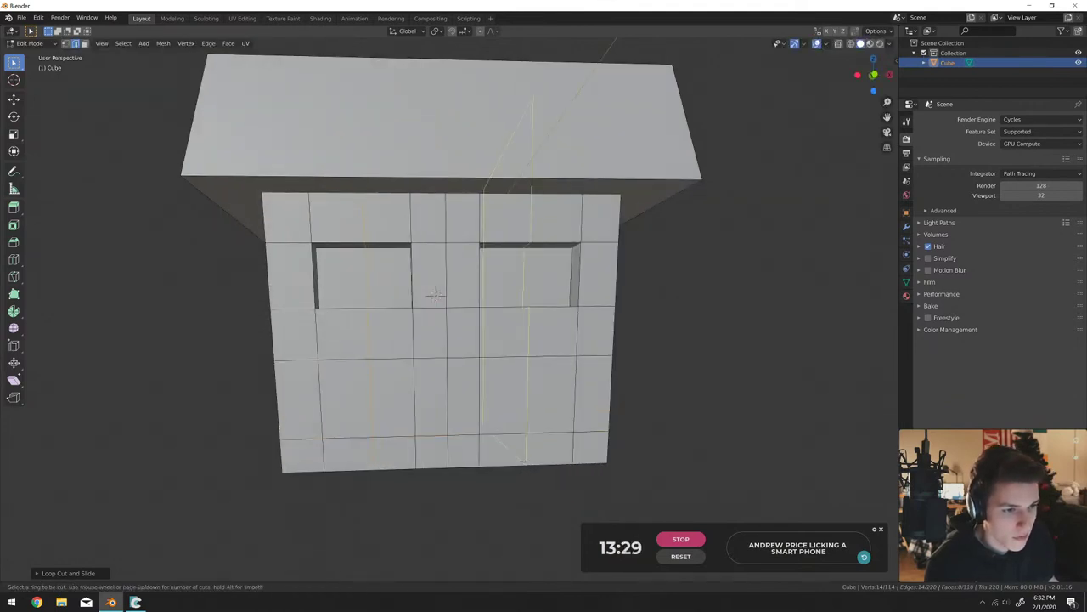
{"action": "left_click", "coordinate": [512, 466]}
{"action": "left_click", "coordinate": [510, 466]}
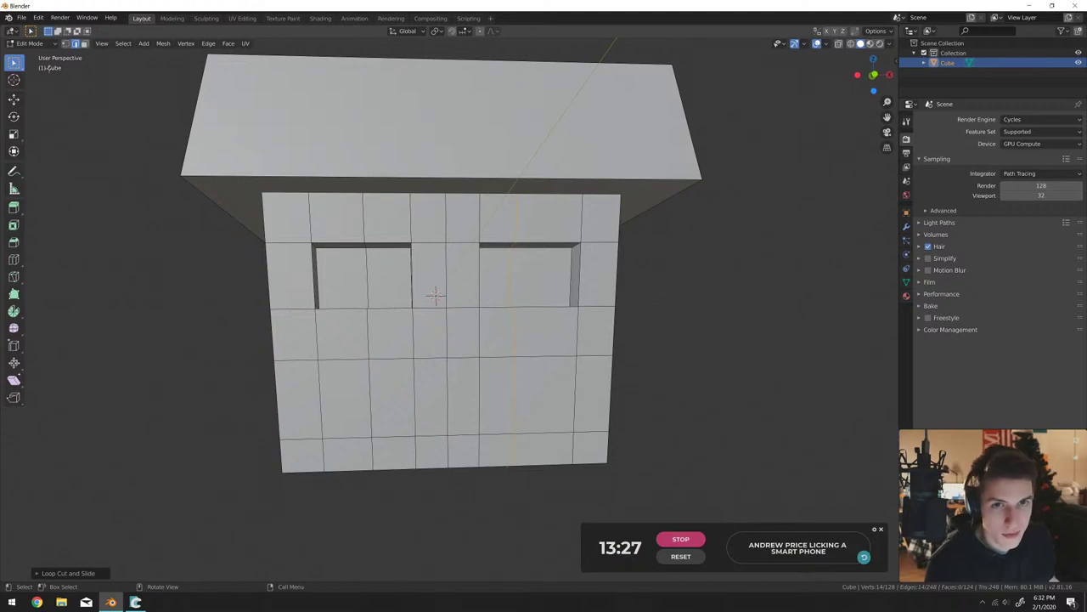
{"action": "key", "text": "3"}
{"action": "left_click", "coordinate": [463, 397]}
Try selecting the lower front faces for the mouth, then clear the selection and undo the last cut.
{"action": "left_click", "coordinate": [430, 396], "text": "shift"}
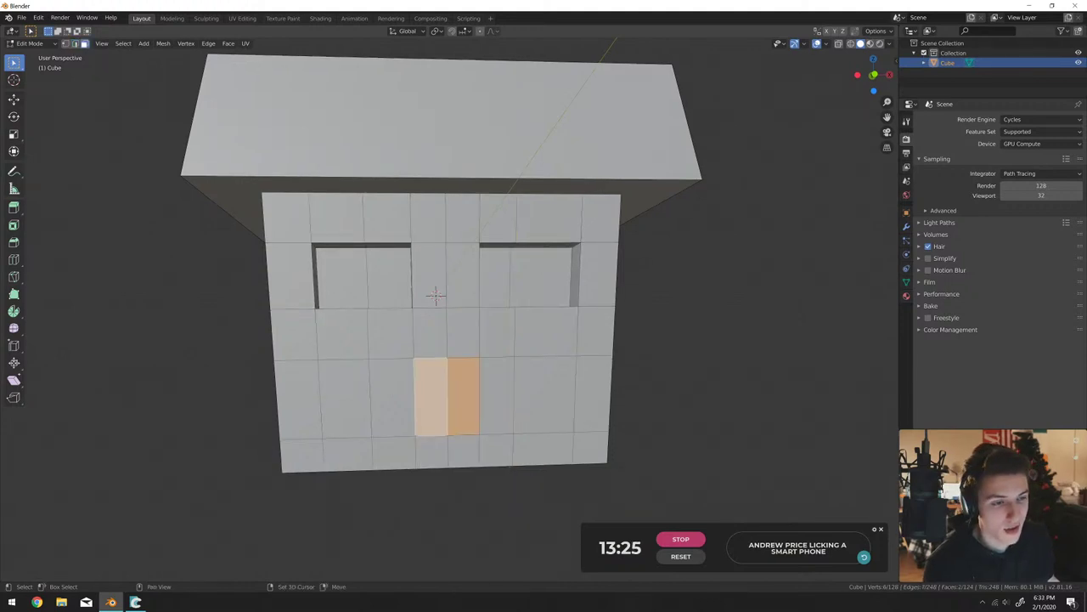
{"action": "left_click", "coordinate": [391, 397], "text": "shift"}
{"action": "left_click", "coordinate": [497, 395], "text": "shift"}
{"action": "mouse_move", "coordinate": [497, 395]}
{"action": "middle_mouse_down"}
{"action": "mouse_move", "coordinate": [631, 405]}
{"action": "mouse_move", "coordinate": [509, 399]}
{"action": "middle_mouse_up"}
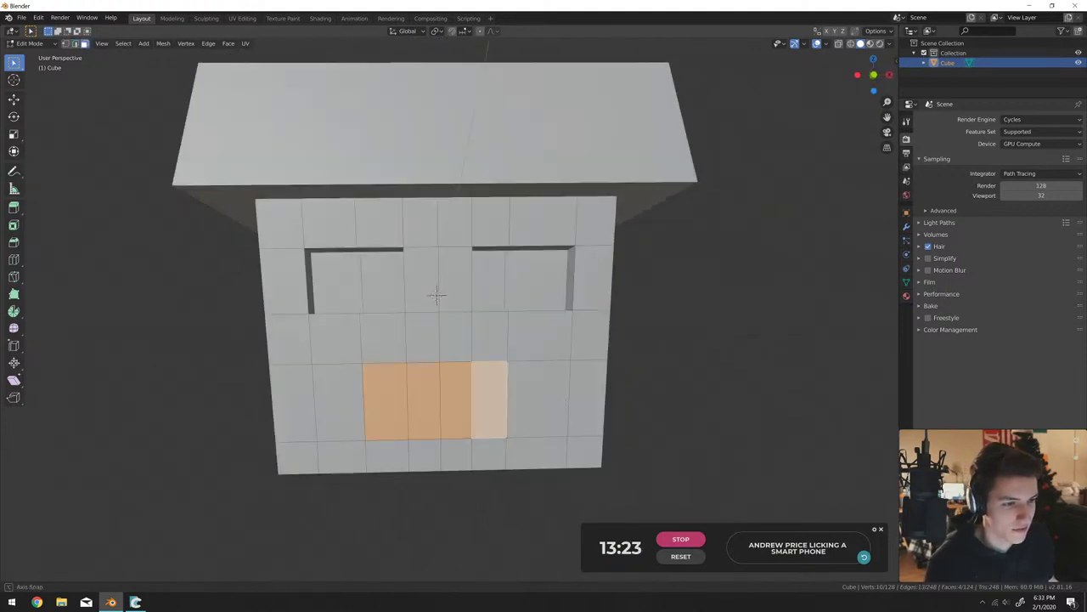
{"action": "middle_click_drag", "start_coordinate": [436, 295], "coordinate": [437, 297]}
{"action": "key", "text": "ctrl+KP_Subtract"}
{"action": "key", "text": "alt+a"}
{"action": "key", "text": "ctrl+z"}
{"action": "key", "text": "ctrl+z"}
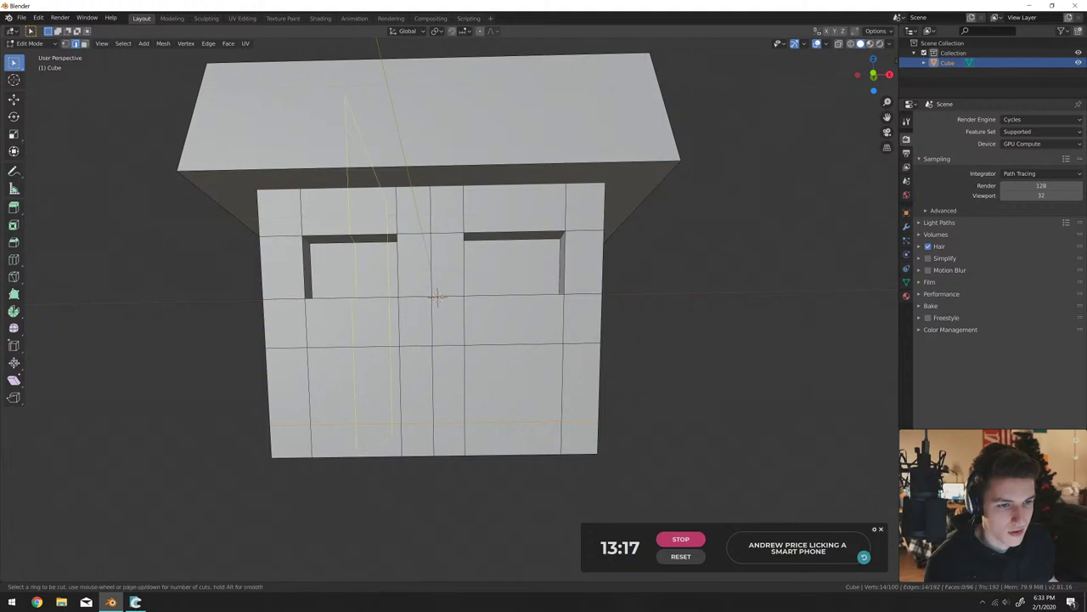
Slide a vertical edge loop into place and add another vertical loop cut across the lower front.
{"action": "key", "text": "g"}
{"action": "key", "text": "g"}
{"action": "left_click", "coordinate": [378, 454]}
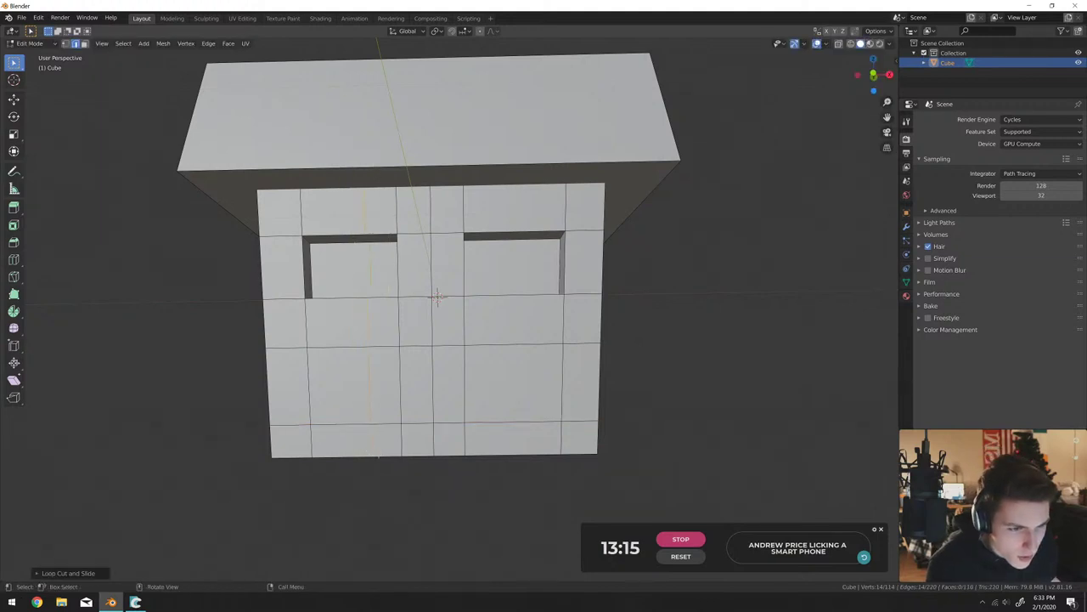
{"action": "key", "text": "ctrl+r"}
{"action": "left_click", "coordinate": [505, 457]}
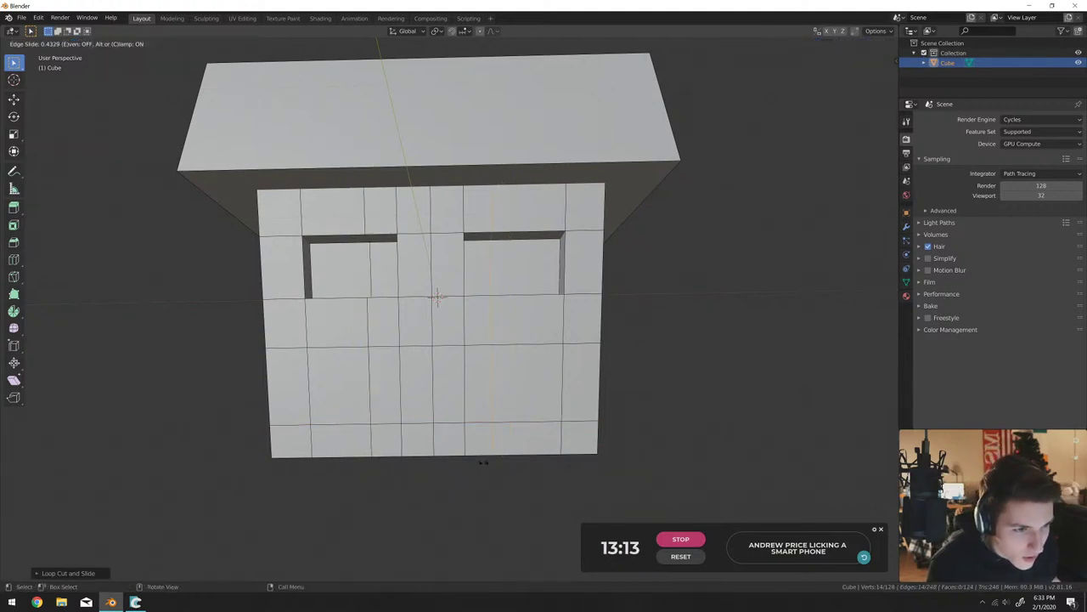
{"action": "left_click", "coordinate": [484, 463]}
{"action": "middle_click_drag", "start_coordinate": [483, 463], "coordinate": [446, 456]}
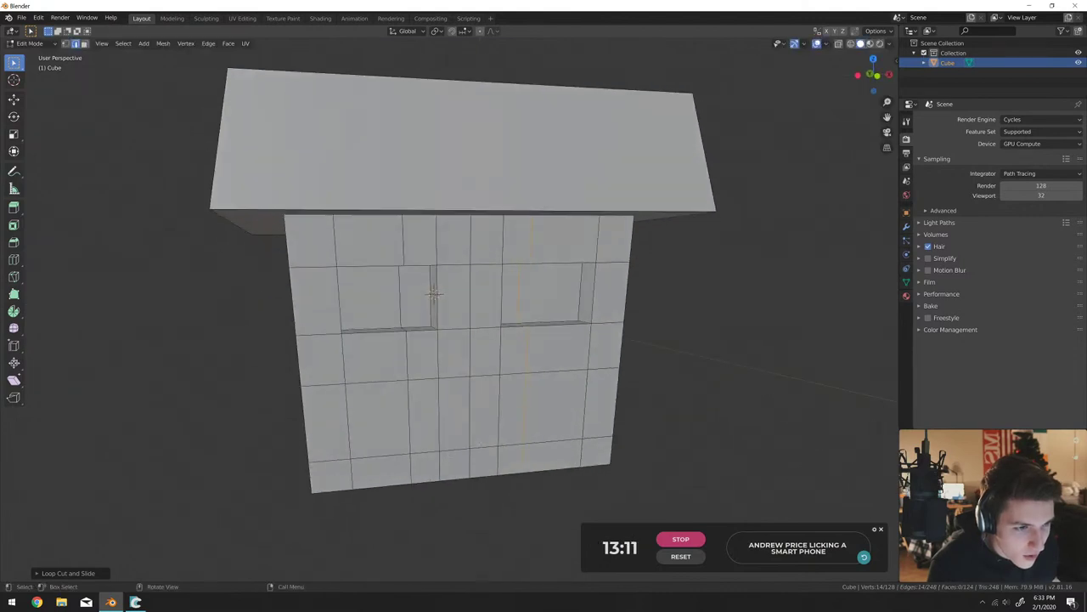
{"action": "middle_click_drag", "start_coordinate": [434, 293], "coordinate": [431, 296]}
{"action": "key", "text": "g"}
{"action": "key", "text": "g"}
{"action": "left_click", "coordinate": [436, 298]}
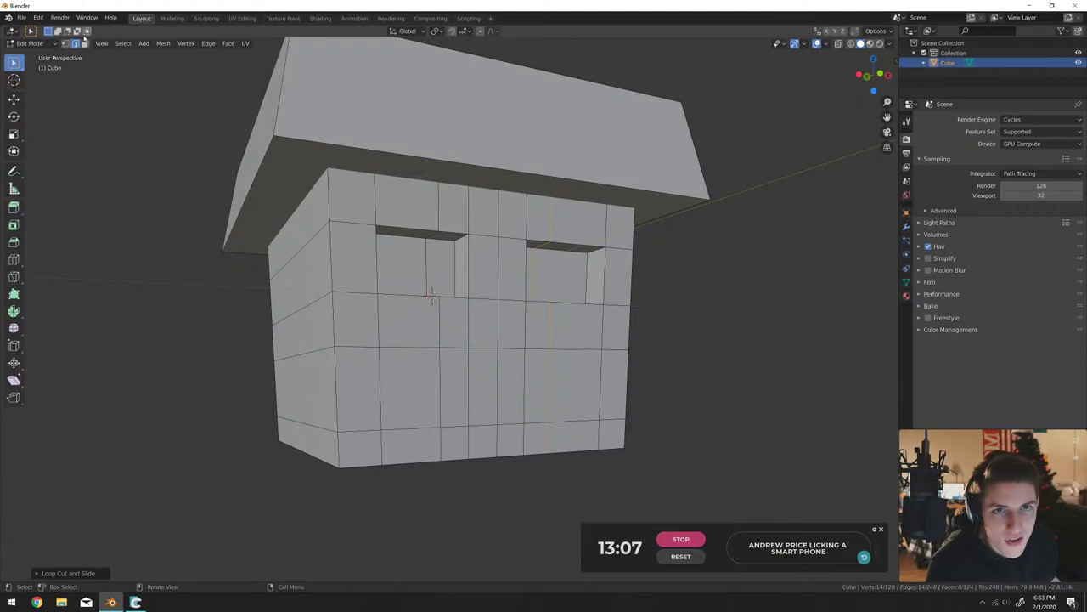
Select the four lower front faces and extrude them inward to recess the mouth.
{"action": "left_click", "coordinate": [85, 43]}
{"action": "left_click", "coordinate": [540, 389]}
{"action": "left_click", "coordinate": [513, 389], "text": "shift"}
{"action": "left_click", "coordinate": [483, 390], "text": "shift"}
{"action": "left_click", "coordinate": [453, 389], "text": "shift"}
{"action": "middle_click_drag", "start_coordinate": [454, 389], "coordinate": [239, 127]}
{"action": "key", "text": "e"}
{"action": "left_click", "coordinate": [594, 391]}
{"action": "scroll", "coordinate": [594, 391], "scroll_direction": "up", "scroll_amount": 2}
{"action": "scroll", "coordinate": [239, 127], "scroll_direction": "up", "scroll_amount": 2}
Move the mouth's bottom edge vertically with G Z to start angling the corners.
{"action": "key", "text": "2"}
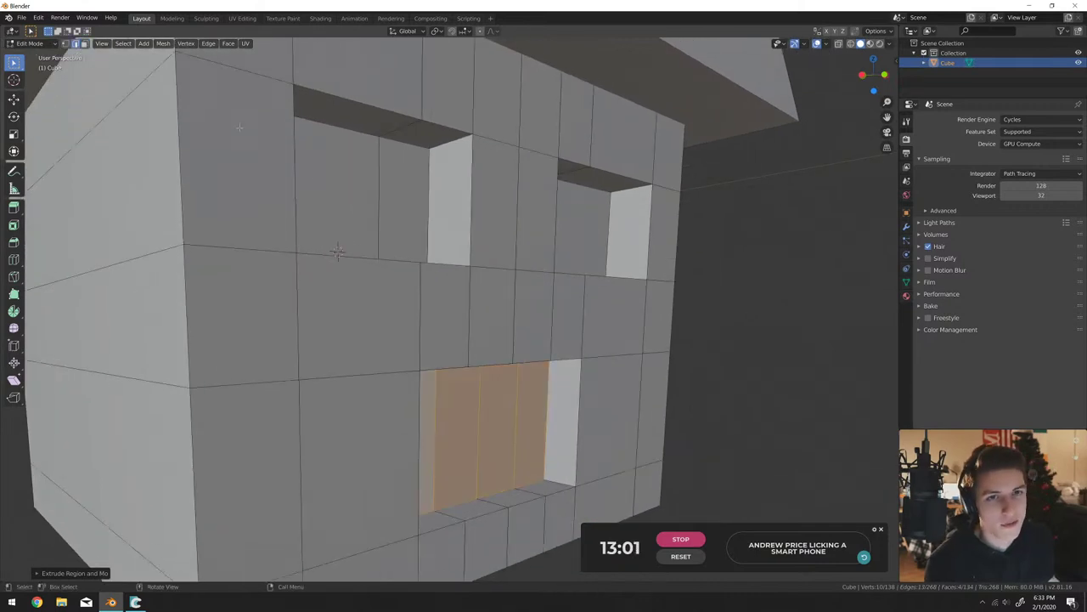
{"action": "middle_click_drag", "start_coordinate": [337, 251], "coordinate": [359, 263]}
{"action": "key", "text": "alt+a"}
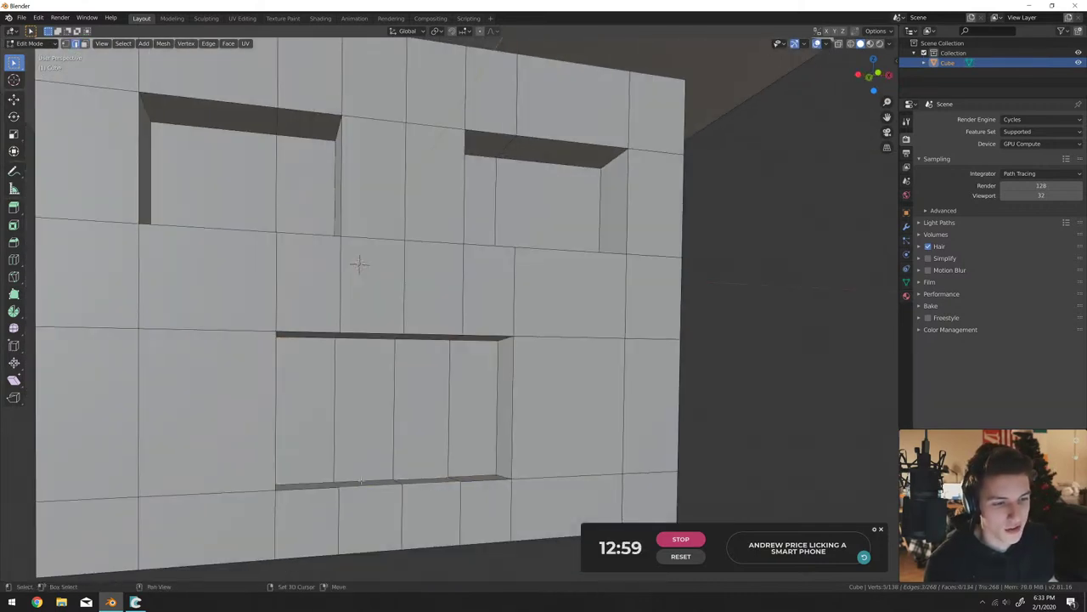
{"action": "left_click", "coordinate": [361, 482]}
{"action": "key", "text": "g"}
{"action": "key", "text": "z"}
{"action": "left_click", "coordinate": [401, 462]}
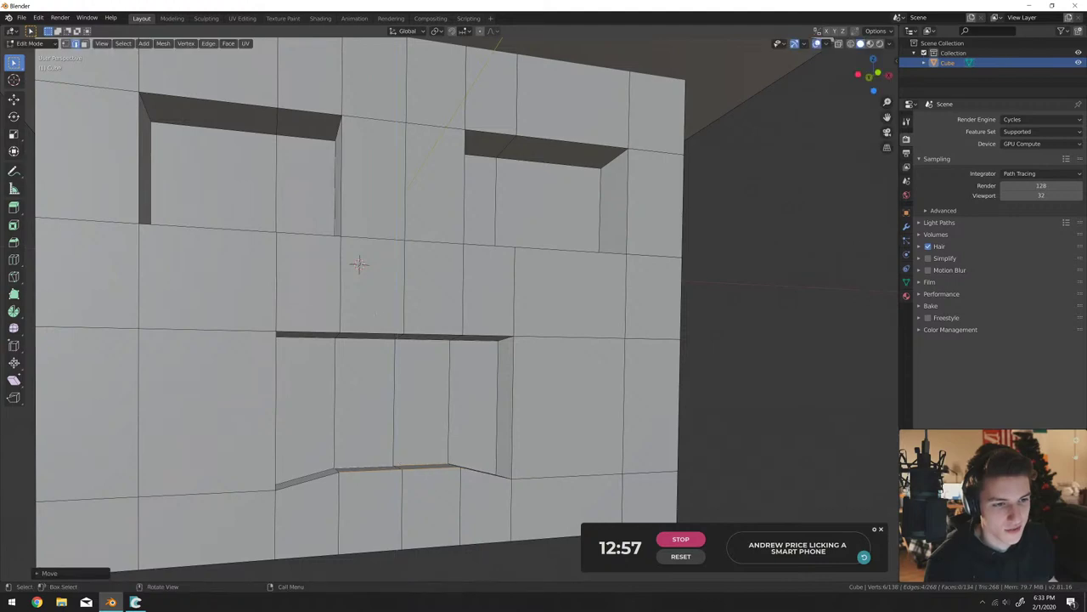
{"action": "key", "text": "g"}
{"action": "key", "text": "z"}
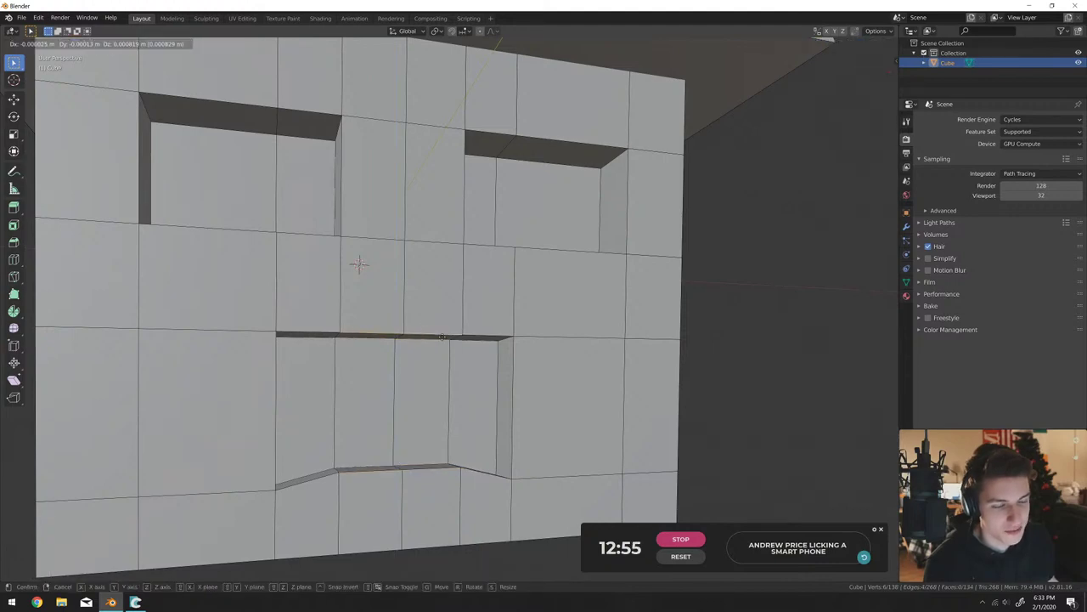
{"action": "left_click", "coordinate": [359, 265]}
Lower the mouth's bottom edge along Z to finish the chamfered corners.
{"action": "mouse_move", "coordinate": [359, 264]}
{"action": "middle_mouse_down"}
{"action": "mouse_move", "coordinate": [396, 281]}
{"action": "mouse_move", "coordinate": [349, 253]}
{"action": "mouse_move", "coordinate": [381, 272]}
{"action": "mouse_move", "coordinate": [376, 261]}
{"action": "middle_mouse_up"}
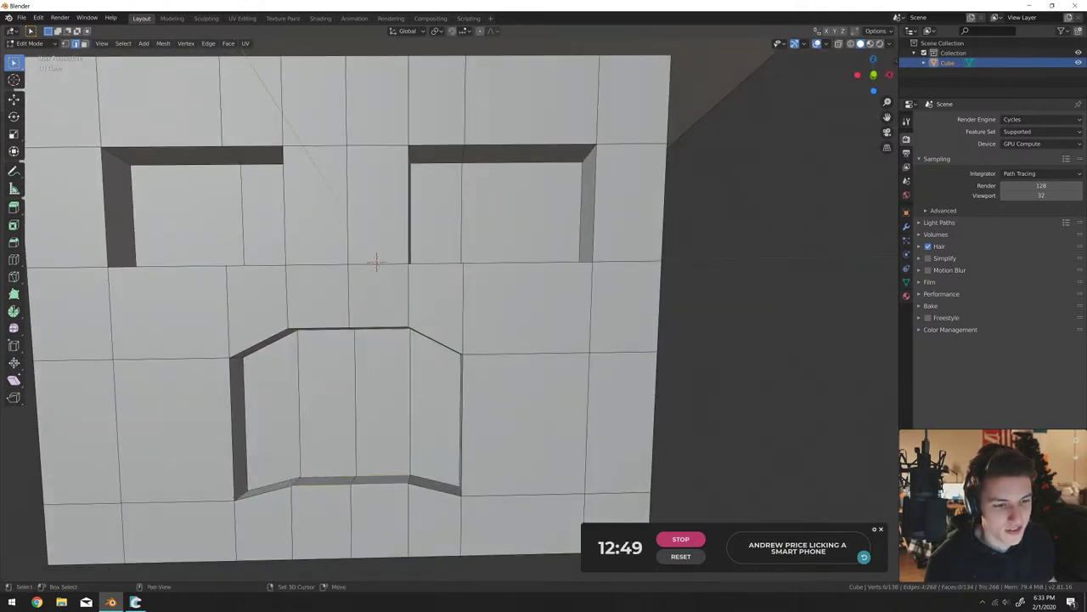
{"action": "key", "text": "g"}
{"action": "key", "text": "z"}
{"action": "left_click", "coordinate": [380, 516]}
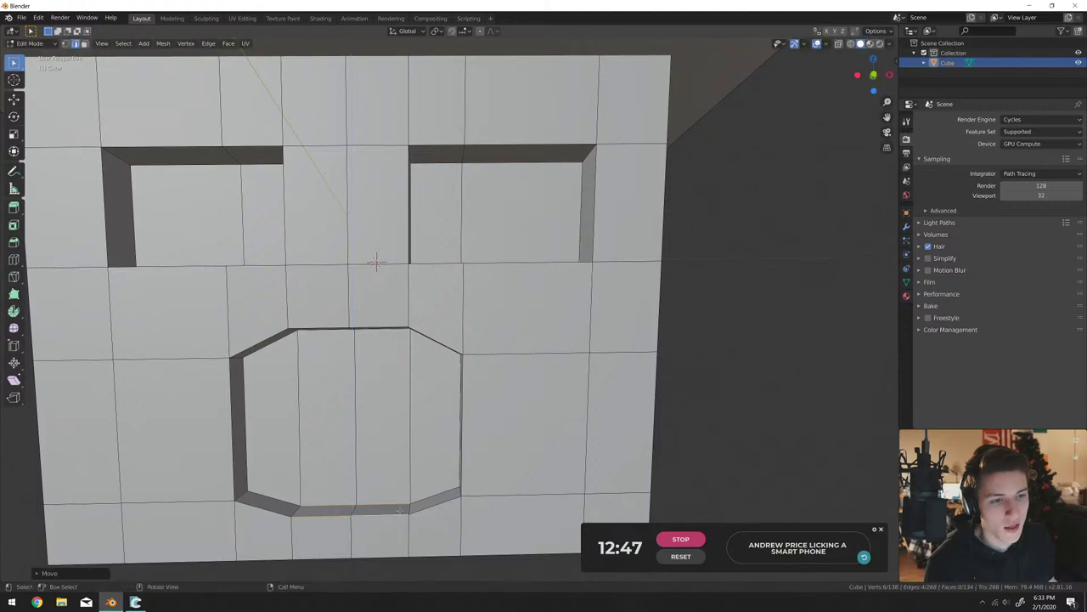
{"action": "middle_click_drag", "start_coordinate": [377, 260], "coordinate": [368, 273]}
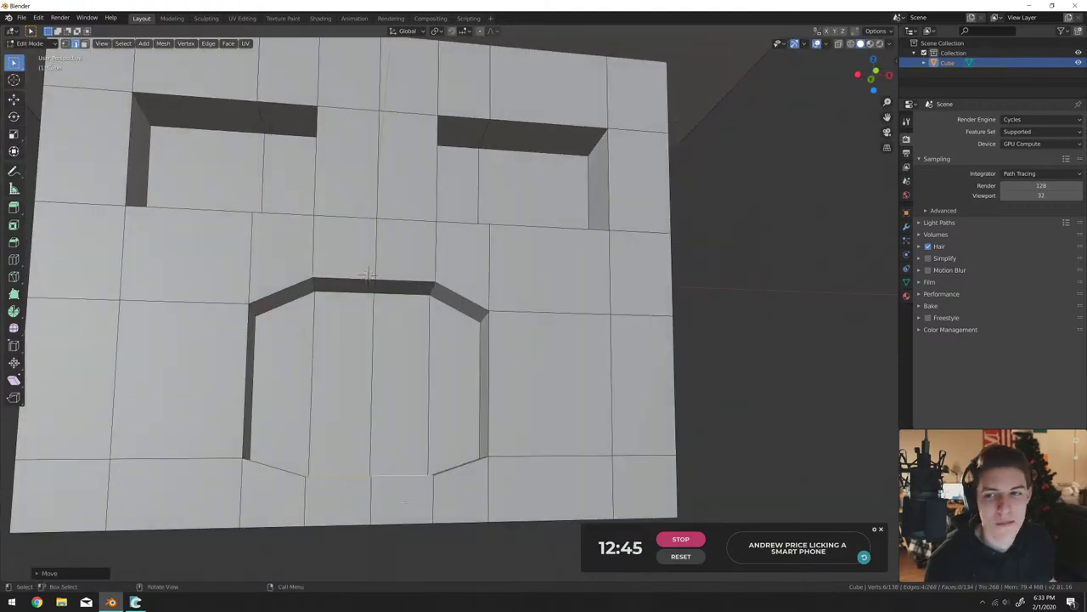
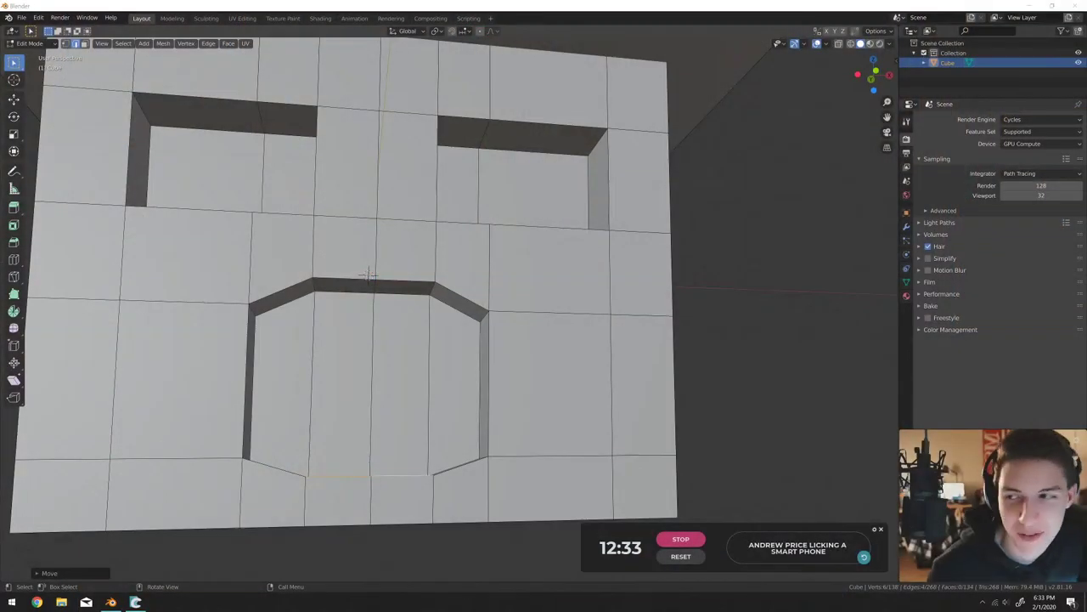
Lower the mouth's bottom faces along Z to deepen the mouth opening.
{"action": "scroll", "coordinate": [374, 284], "scroll_direction": "down", "scroll_amount": 2}
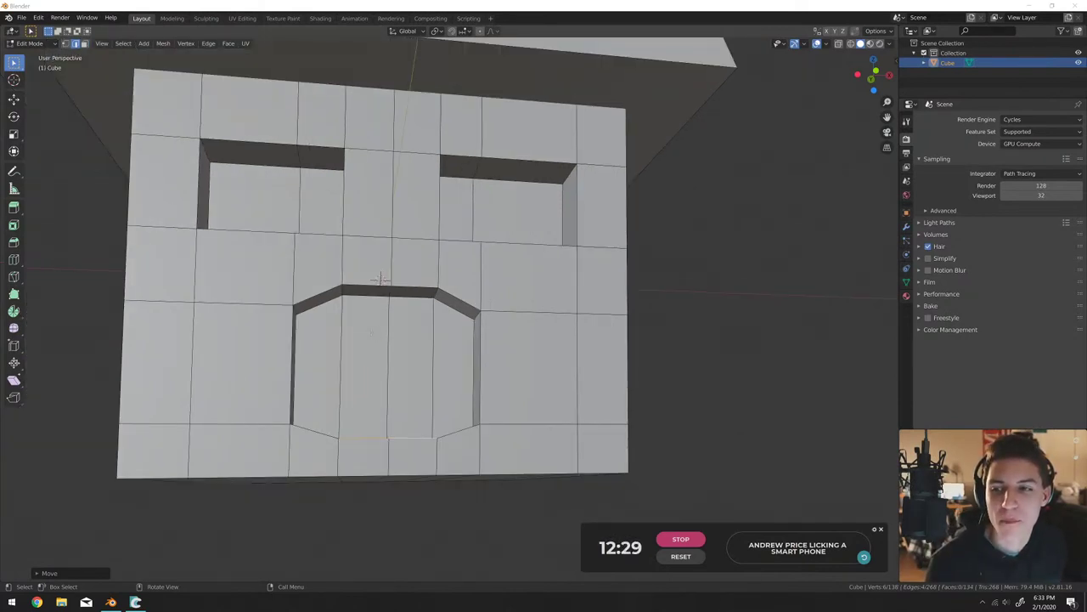
{"action": "middle_click_drag", "start_coordinate": [420, 370], "coordinate": [195, 258]}
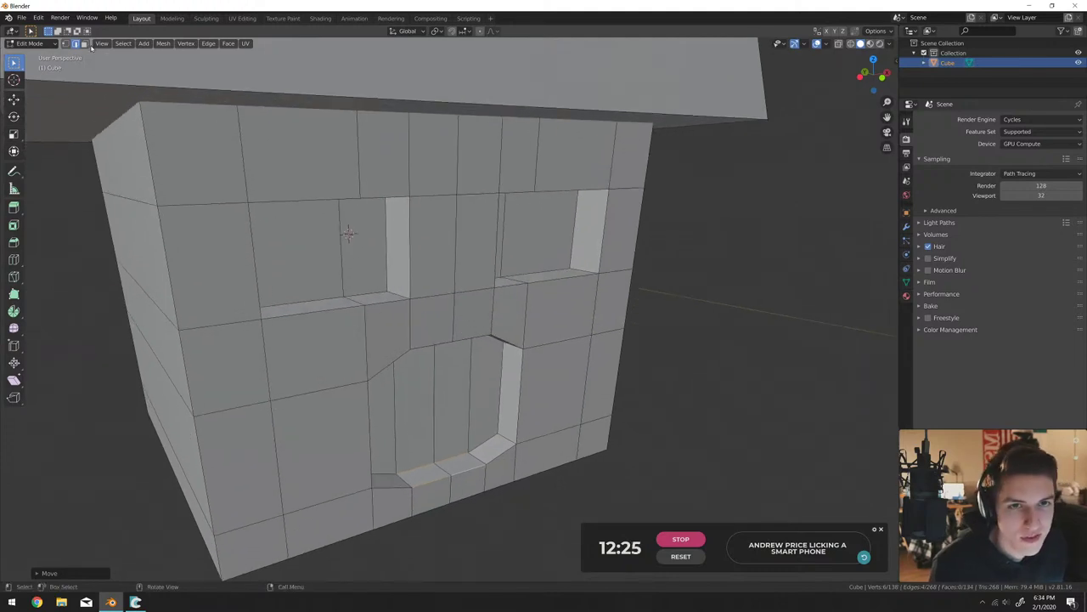
{"action": "left_click", "coordinate": [429, 461], "text": "shift"}
{"action": "key", "text": "g"}
{"action": "key", "text": "z"}
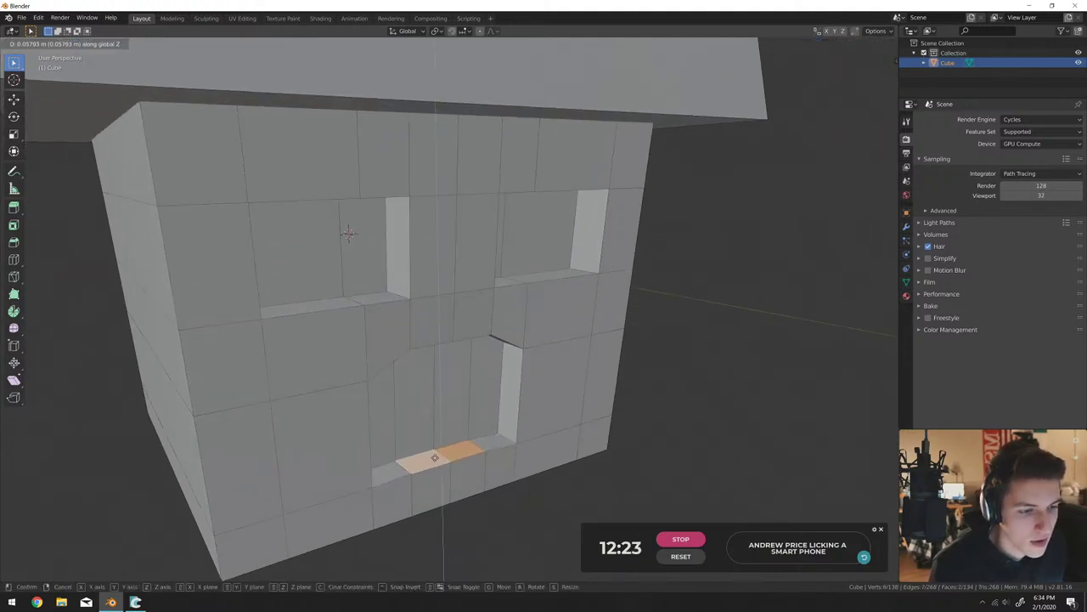
{"action": "left_click", "coordinate": [348, 234]}
Scale the eye opening faces to reshape the eye sockets.
{"action": "middle_click_drag", "start_coordinate": [349, 234], "coordinate": [486, 301]}
{"action": "left_click", "coordinate": [313, 286]}
{"action": "middle_click_drag", "start_coordinate": [312, 286], "coordinate": [503, 265]}
{"action": "key", "text": "s"}
{"action": "left_click", "coordinate": [681, 313]}
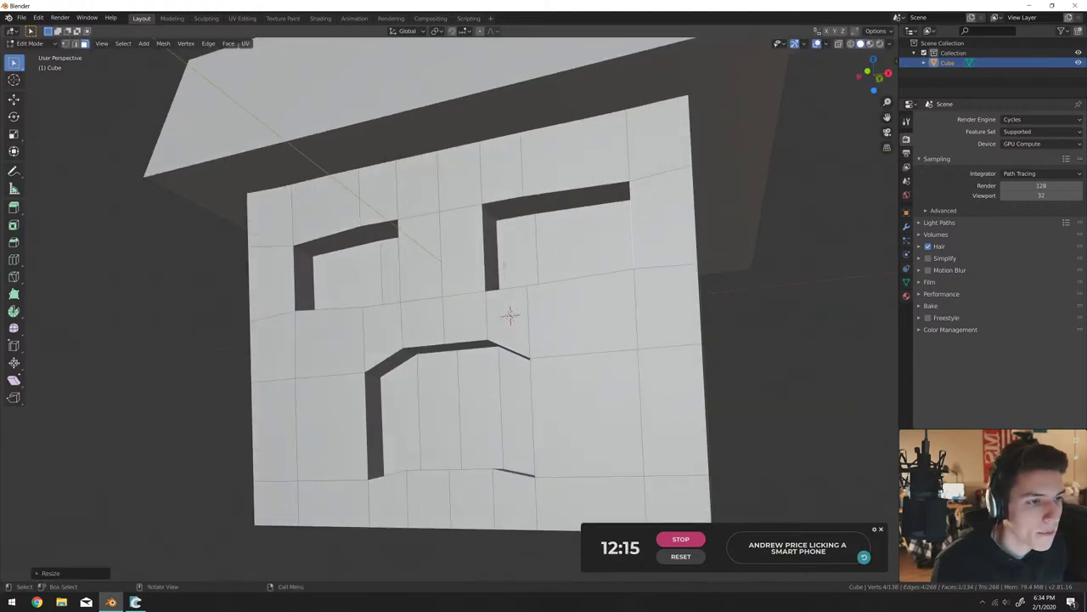
{"action": "key", "text": "s"}
{"action": "left_click", "coordinate": [544, 297]}
{"action": "middle_click_drag", "start_coordinate": [543, 296], "coordinate": [425, 318]}
{"action": "key", "text": "s"}
{"action": "left_click", "coordinate": [442, 308]}
Return the head to Object Mode.
{"action": "key", "text": "Tab"}
{"action": "scroll", "coordinate": [502, 308], "scroll_direction": "down", "scroll_amount": 4}
{"action": "scroll", "coordinate": [546, 377], "scroll_direction": "up", "scroll_amount": 3}
{"action": "key", "text": "Tab"}
{"action": "key", "text": "Tab"}
Add a new cube, Cube.001, and scale it to tongue size.
{"action": "key", "text": "shift+a"}
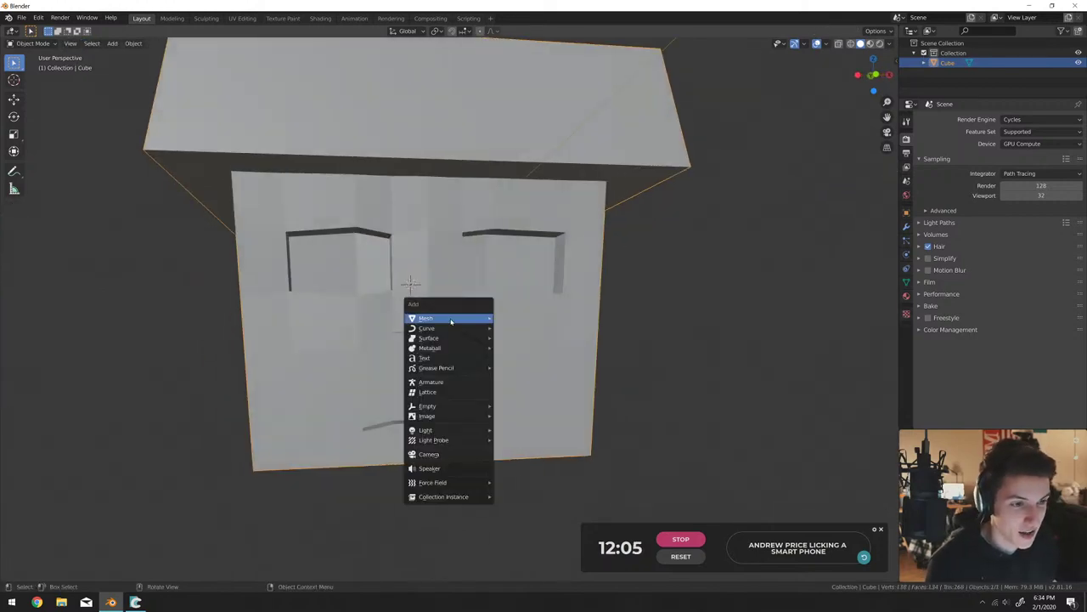
{"action": "mouse_move", "coordinate": [451, 317]}
{"action": "left_click", "coordinate": [523, 329]}
{"action": "scroll", "coordinate": [480, 439], "scroll_direction": "down", "scroll_amount": 3}
{"action": "middle_click_drag", "start_coordinate": [481, 439], "coordinate": [501, 385]}
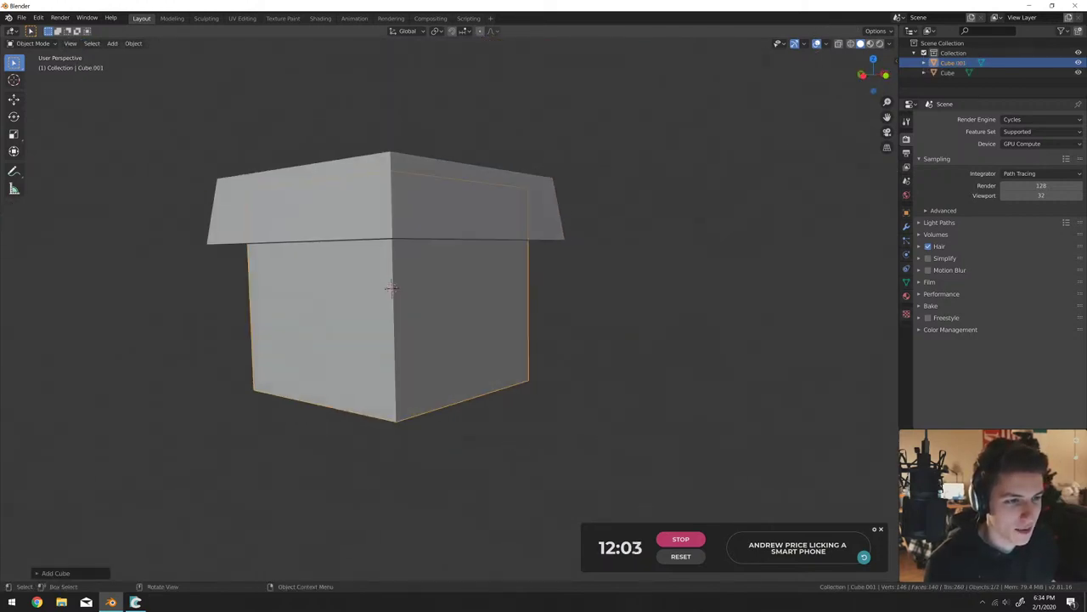
{"action": "key", "text": "s"}
{"action": "left_click", "coordinate": [500, 385]}
{"action": "key", "text": "s"}
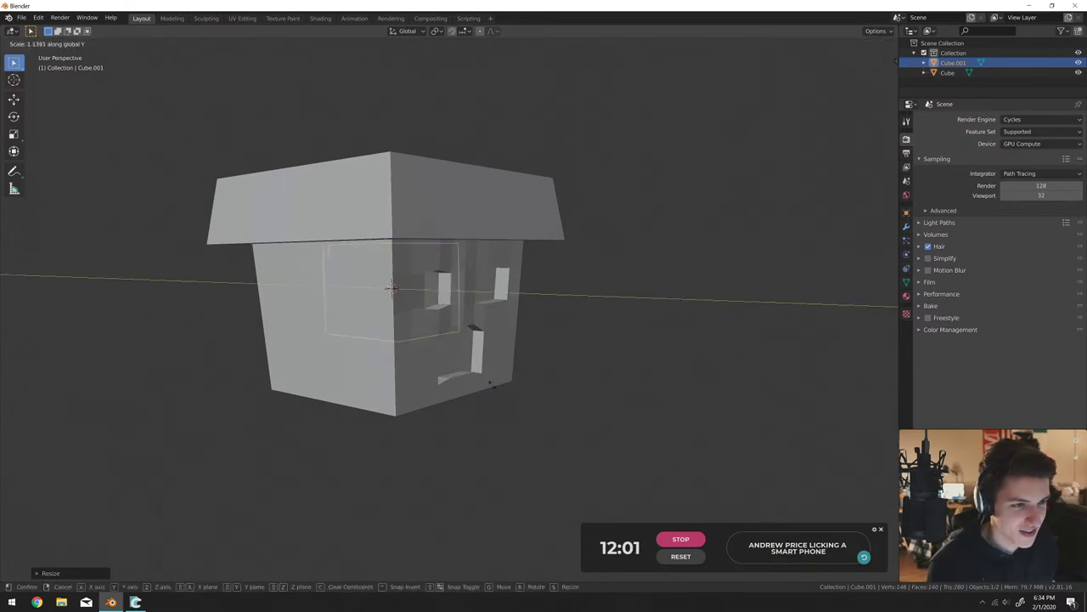
{"action": "left_click", "coordinate": [604, 391]}
{"action": "key", "text": "s"}
{"action": "left_click", "coordinate": [498, 132]}
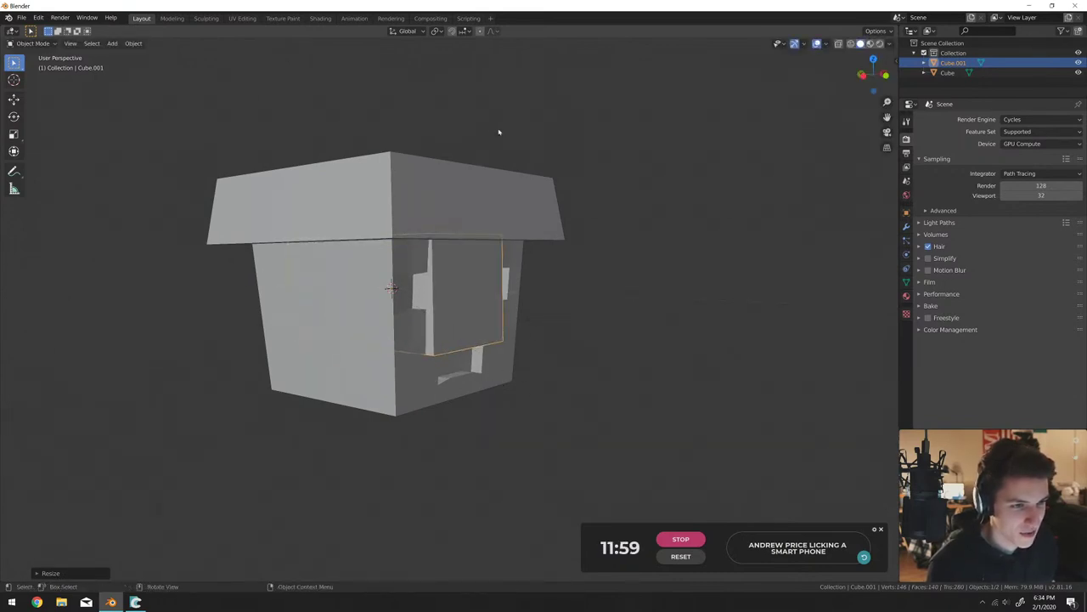
{"action": "key", "text": "s"}
{"action": "left_click", "coordinate": [450, 212]}
Move and shrink Cube.001 into the mouth opening so it pokes out.
{"action": "key", "text": "g"}
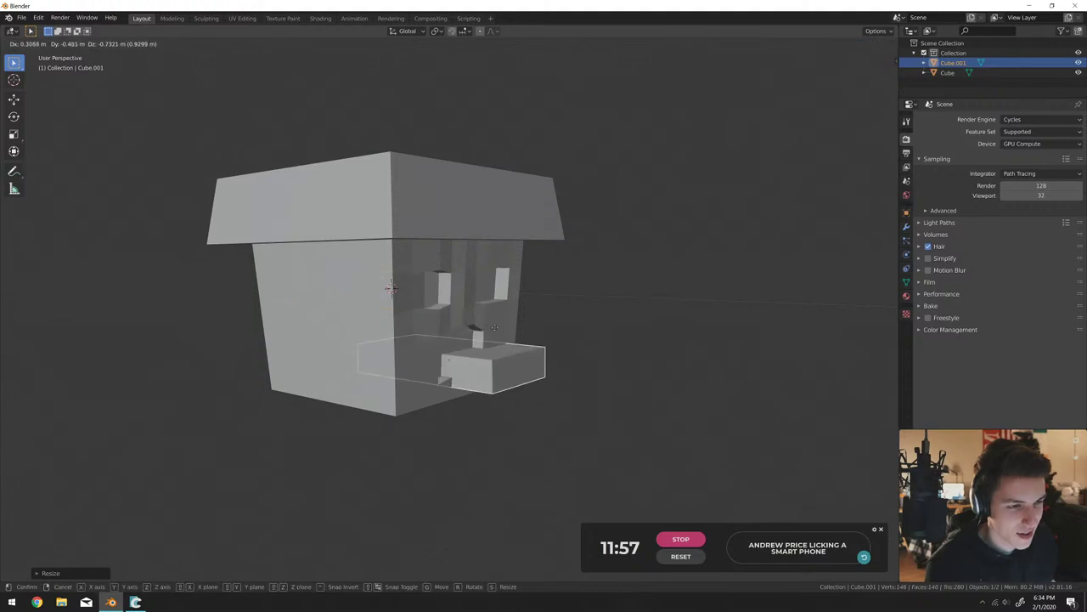
{"action": "left_click", "coordinate": [474, 329]}
{"action": "middle_click_drag", "start_coordinate": [474, 329], "coordinate": [476, 288]}
{"action": "key", "text": "s"}
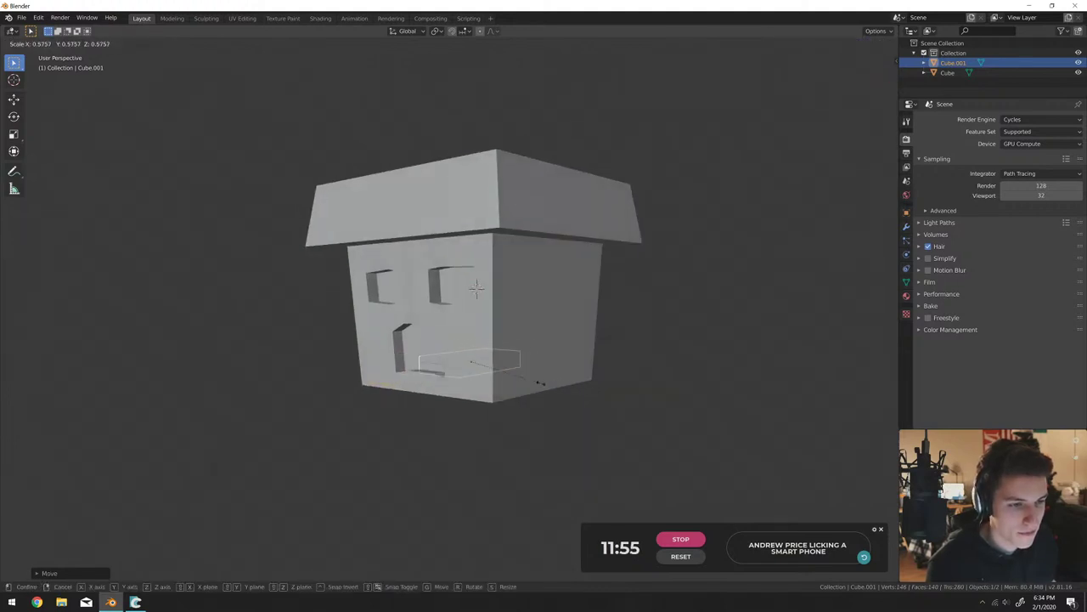
{"action": "left_click", "coordinate": [501, 378]}
{"action": "middle_click_drag", "start_coordinate": [502, 382], "coordinate": [595, 413]}
{"action": "key", "text": "g"}
{"action": "left_click", "coordinate": [614, 377]}
{"action": "key", "text": "g"}
{"action": "left_click", "coordinate": [485, 364]}
{"action": "scroll", "coordinate": [557, 398], "scroll_direction": "up", "scroll_amount": 3}
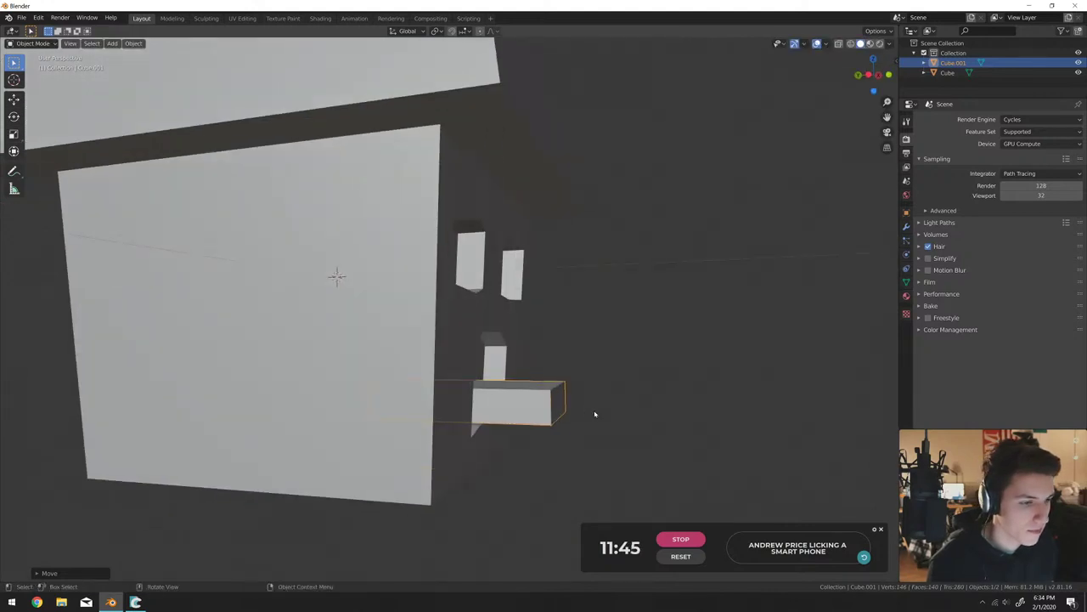
Add four loop cuts to the tongue cube and raise its end face slightly.
{"action": "key", "text": "Tab"}
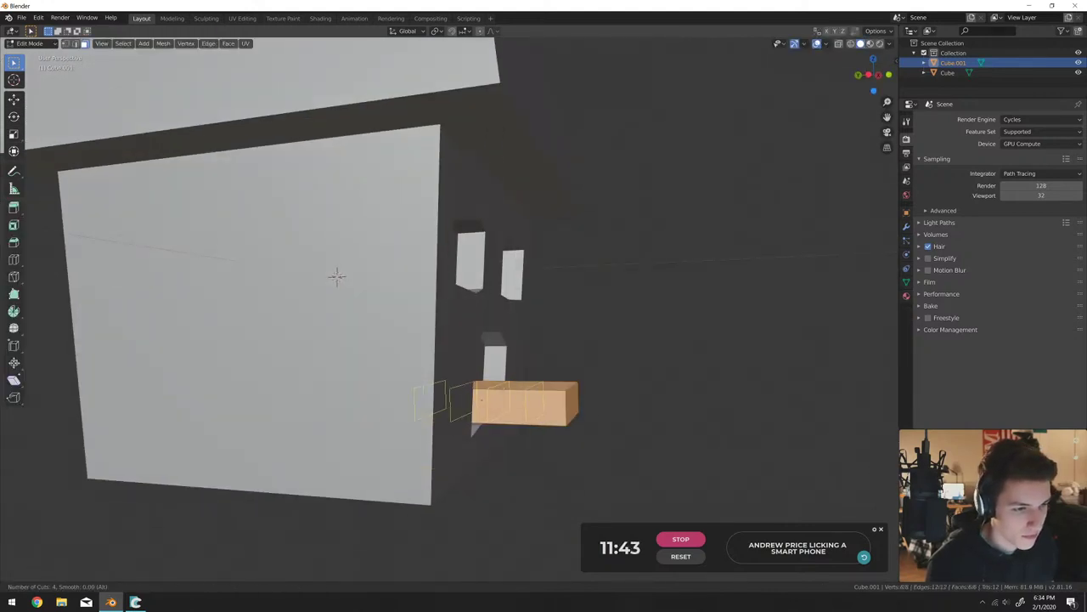
{"action": "left_click", "coordinate": [336, 274]}
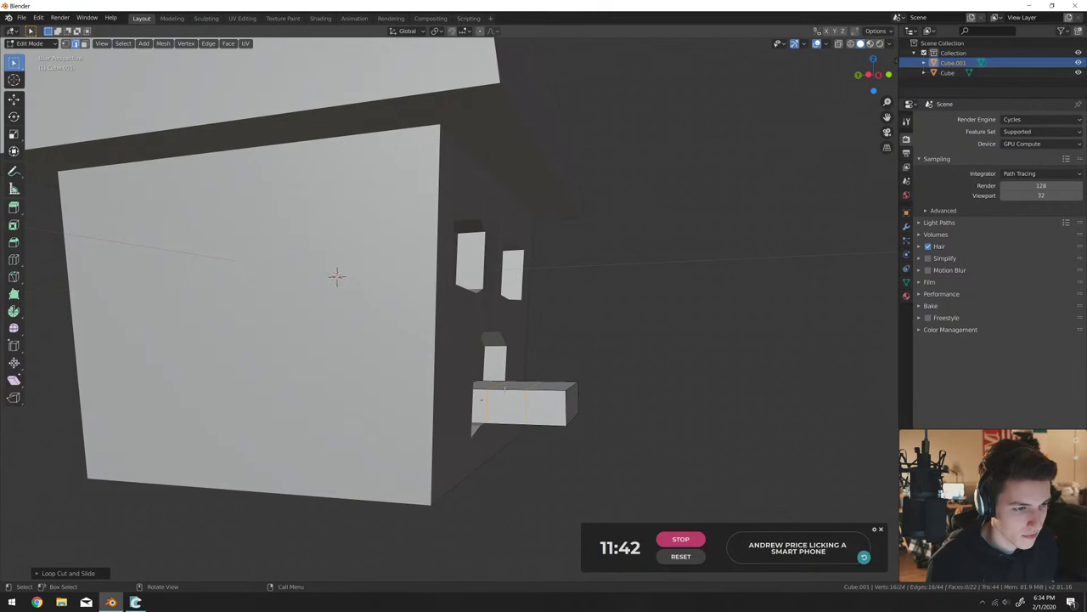
{"action": "left_click", "coordinate": [575, 412]}
{"action": "key", "text": "g"}
{"action": "left_click", "coordinate": [594, 398]}
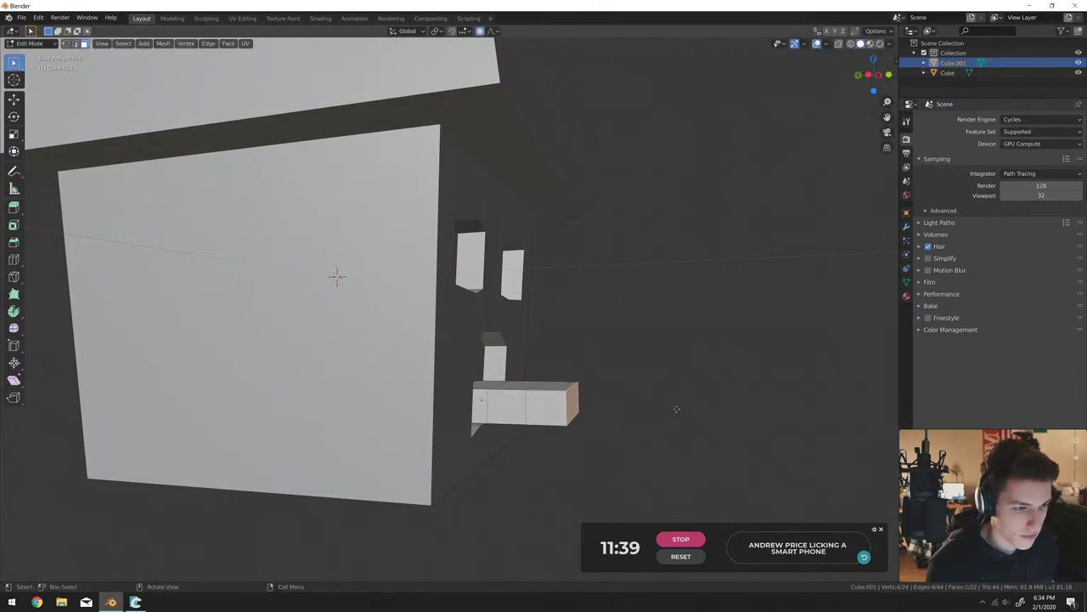
Bend the tongue tip downward using proportional-editing moves and rotations.
{"action": "key", "text": "g"}
{"action": "key", "text": "Escape"}
{"action": "key", "text": "g"}
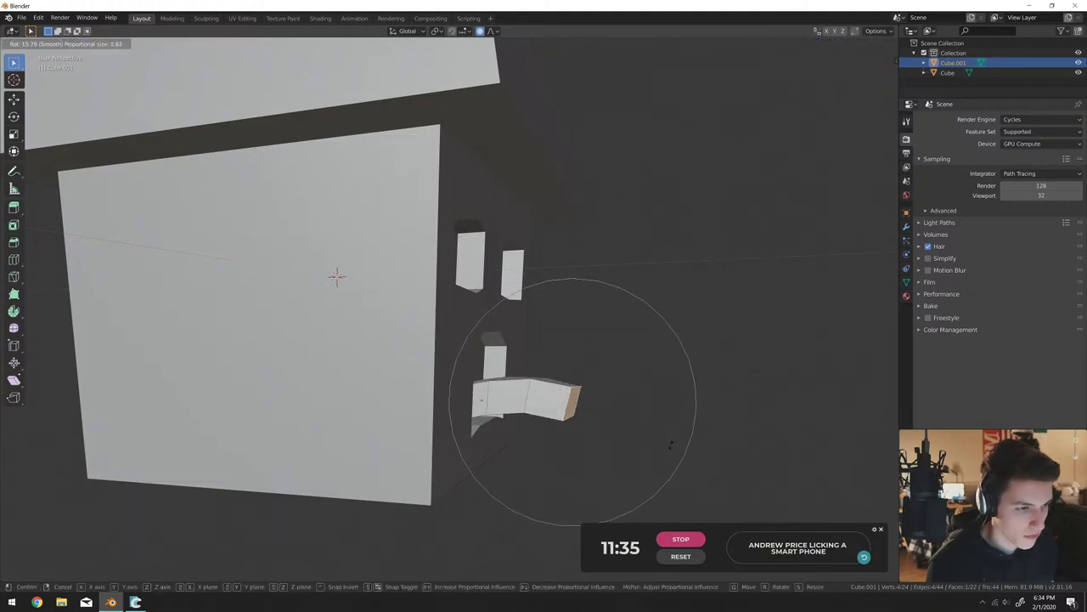
{"action": "left_click", "coordinate": [654, 459]}
{"action": "middle_click_drag", "start_coordinate": [651, 457], "coordinate": [563, 435]}
{"action": "key", "text": "r"}
{"action": "left_click", "coordinate": [672, 450]}
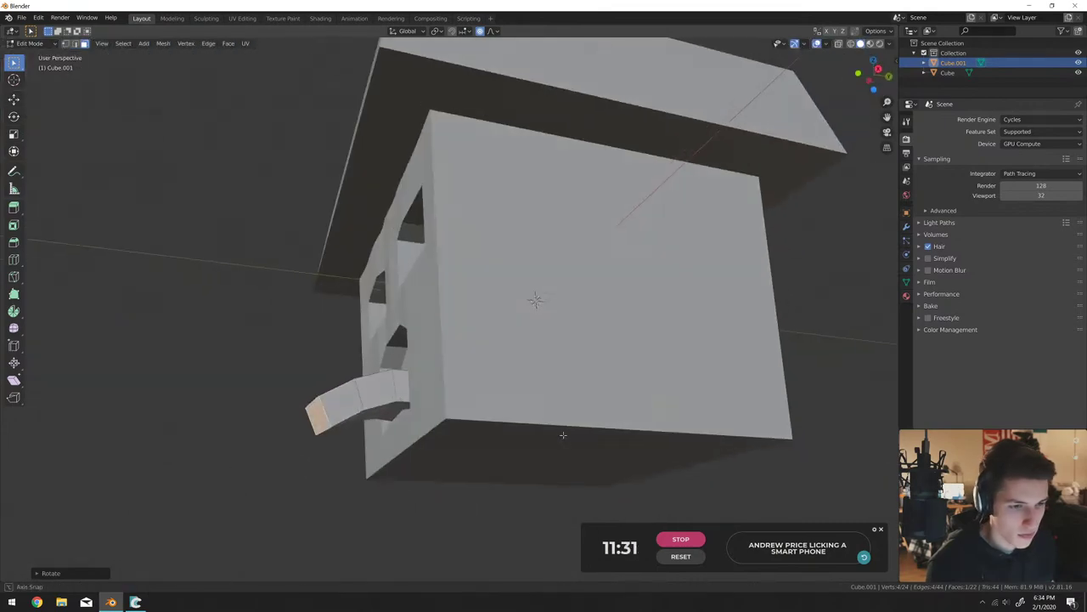
{"action": "key", "text": "r"}
{"action": "right_click", "coordinate": [558, 396]}
{"action": "middle_click_drag", "start_coordinate": [558, 396], "coordinate": [497, 343]}
{"action": "key", "text": "r"}
{"action": "left_click", "coordinate": [539, 380]}
Tilt the whole tongue object in Object Mode.
{"action": "key", "text": "Tab"}
{"action": "key", "text": "r"}
{"action": "left_click", "coordinate": [665, 415]}
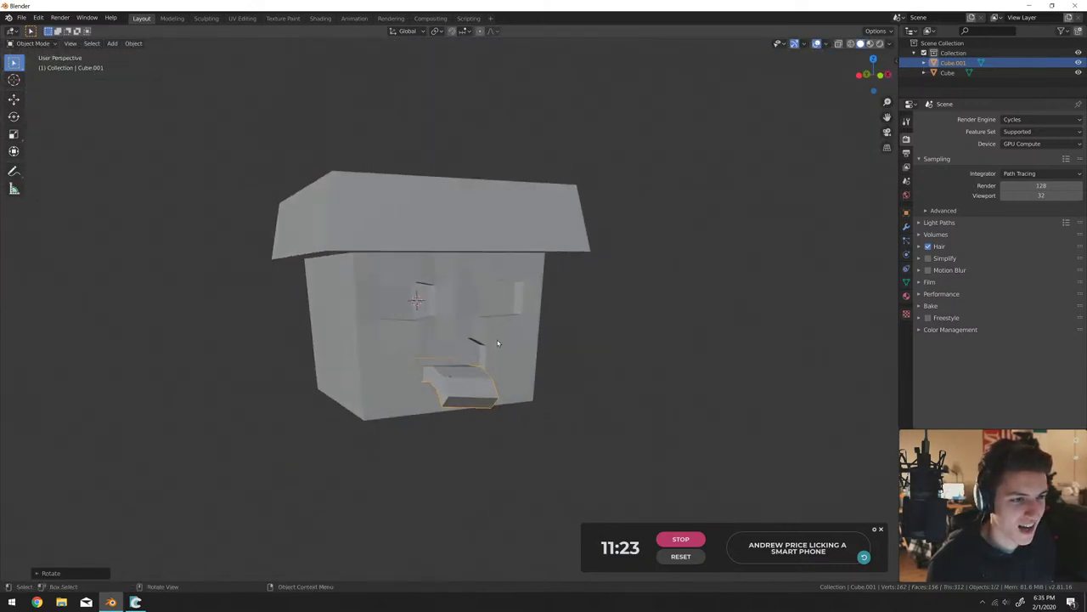
{"action": "scroll", "coordinate": [498, 343], "scroll_direction": "up", "scroll_amount": 3}
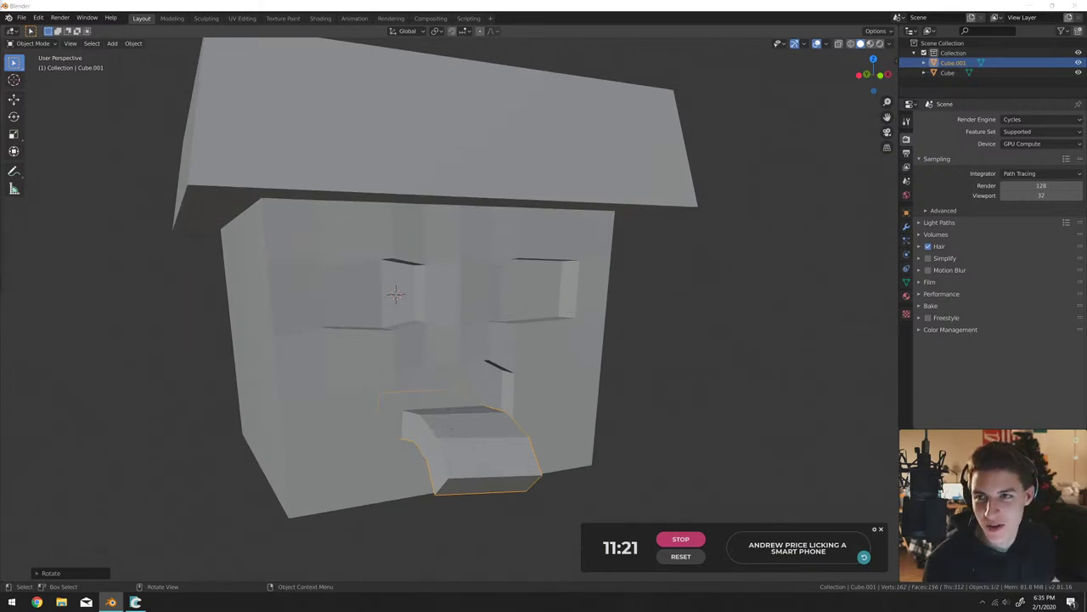
{"action": "key", "text": "alt+Tab"}
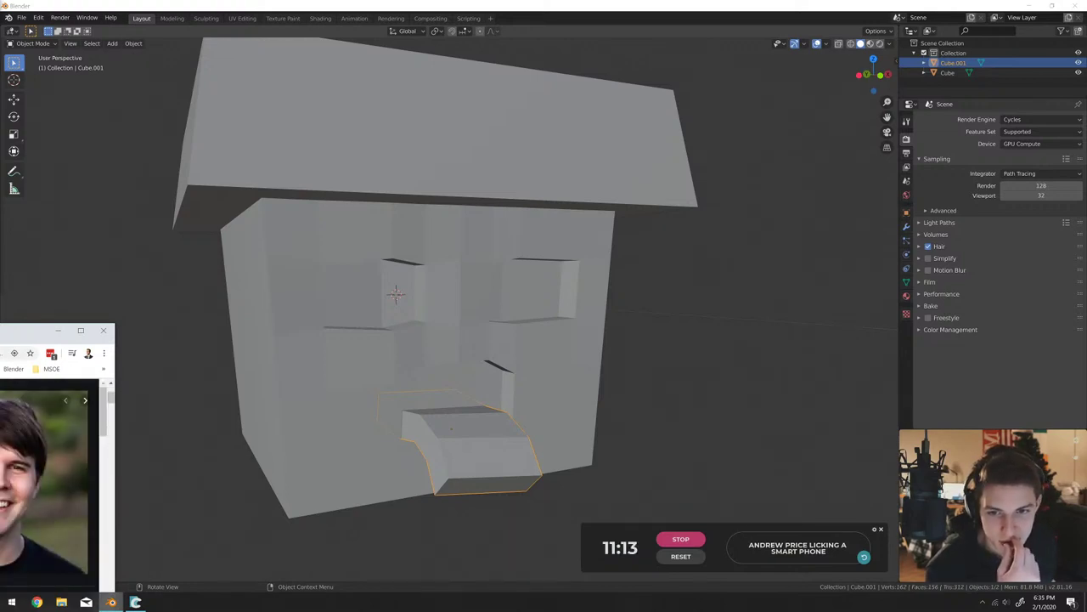
Switch the Outliner area to an Image Editor.
{"action": "left_click_drag", "start_coordinate": [25, 329], "coordinate": [86, 232]}
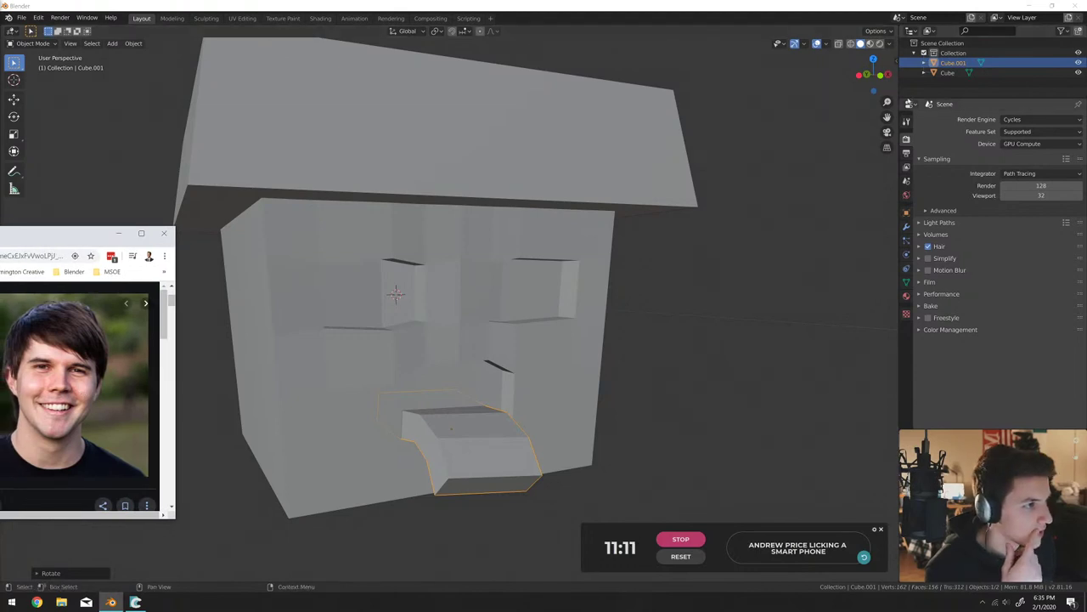
{"action": "left_click", "coordinate": [910, 31]}
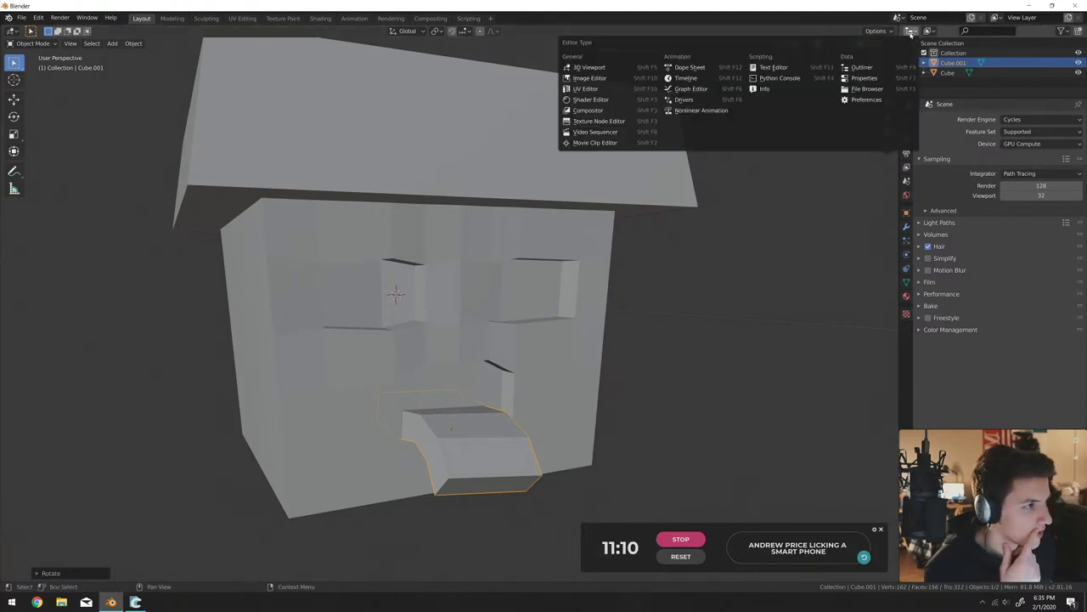
{"action": "left_click", "coordinate": [588, 77]}
Drop the smiling-man reference photo from the browser into the Image Editor and enlarge it.
{"action": "key", "text": "alt+Tab"}
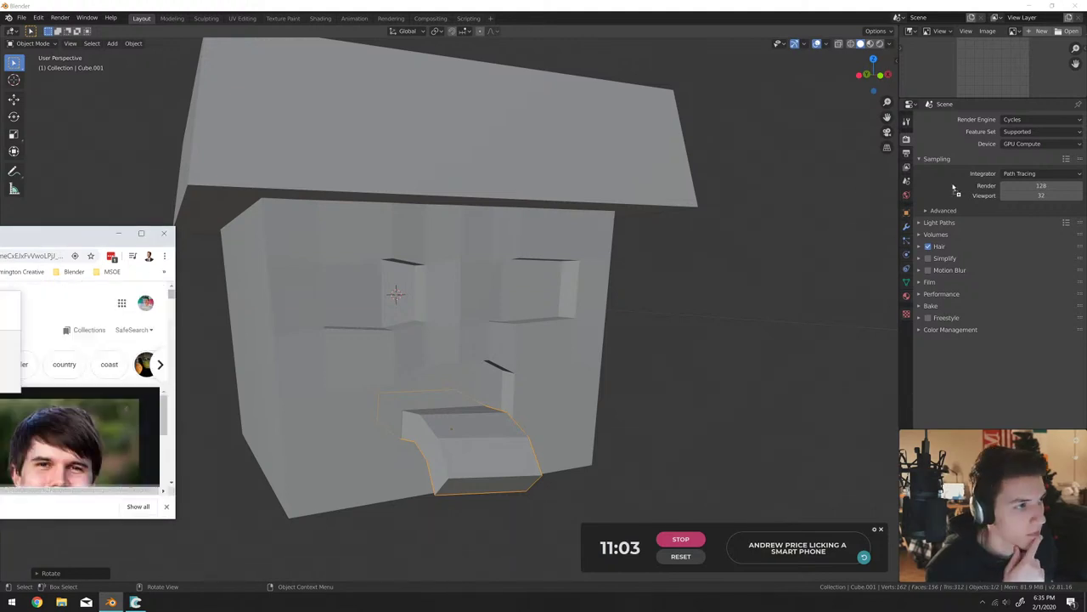
{"action": "left_click_drag", "start_coordinate": [72, 433], "coordinate": [989, 64]}
{"action": "left_click", "coordinate": [1035, 100]}
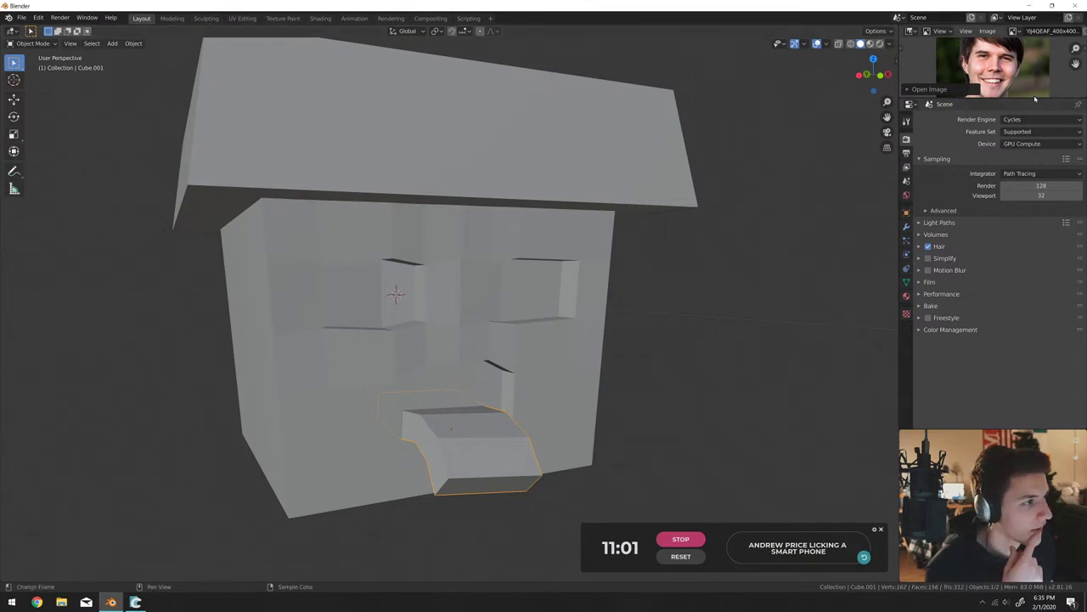
{"action": "left_click_drag", "start_coordinate": [1031, 99], "coordinate": [1031, 176]}
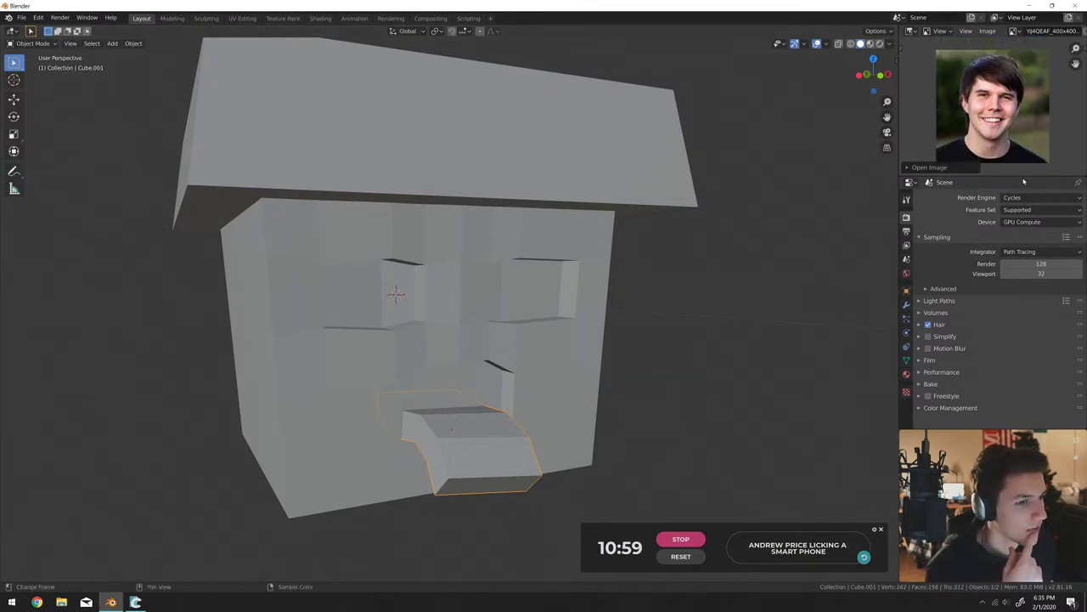
{"action": "scroll", "coordinate": [489, 393], "scroll_direction": "down", "scroll_amount": 3}
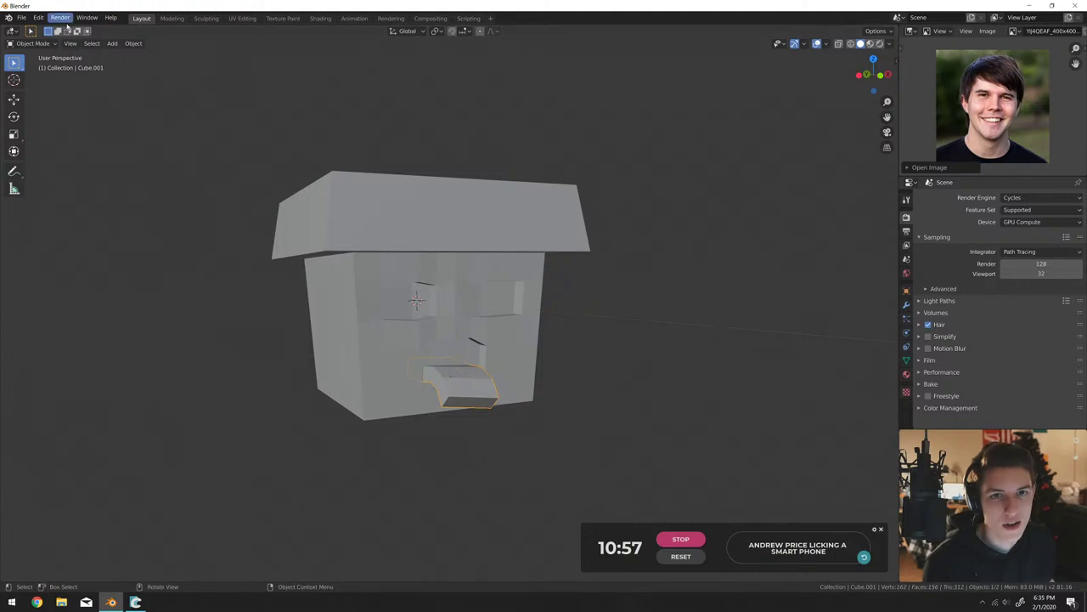
Narrow the faces on the head's lower front in Edit Mode.
{"action": "key", "text": "Tab"}
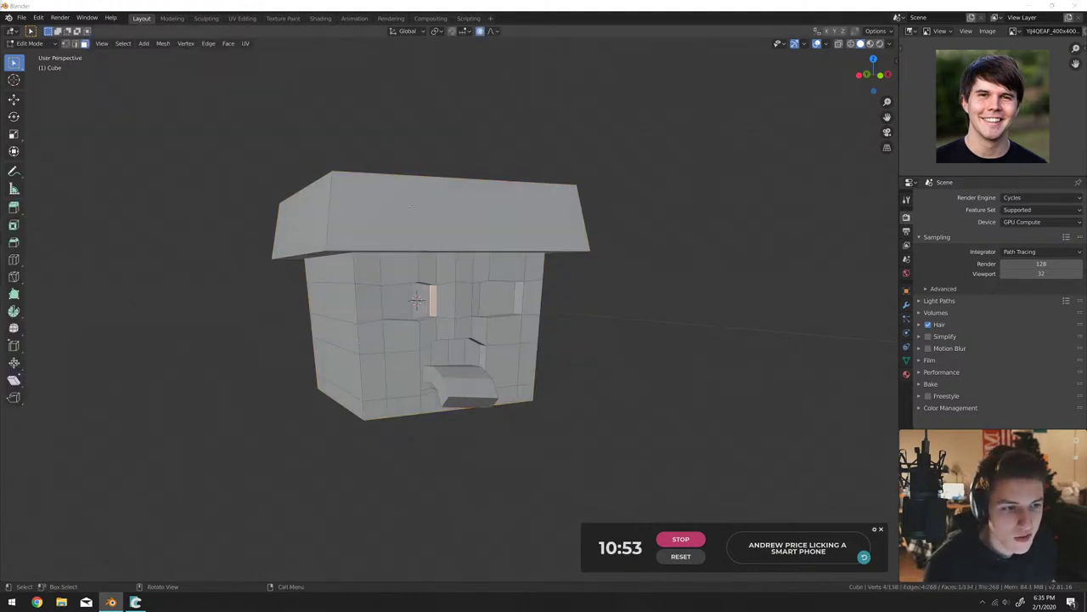
{"action": "scroll", "coordinate": [425, 297], "scroll_direction": "down", "scroll_amount": 4}
{"action": "scroll", "coordinate": [425, 298], "scroll_direction": "up", "scroll_amount": 6}
{"action": "scroll", "coordinate": [425, 298], "scroll_direction": "down", "scroll_amount": 1}
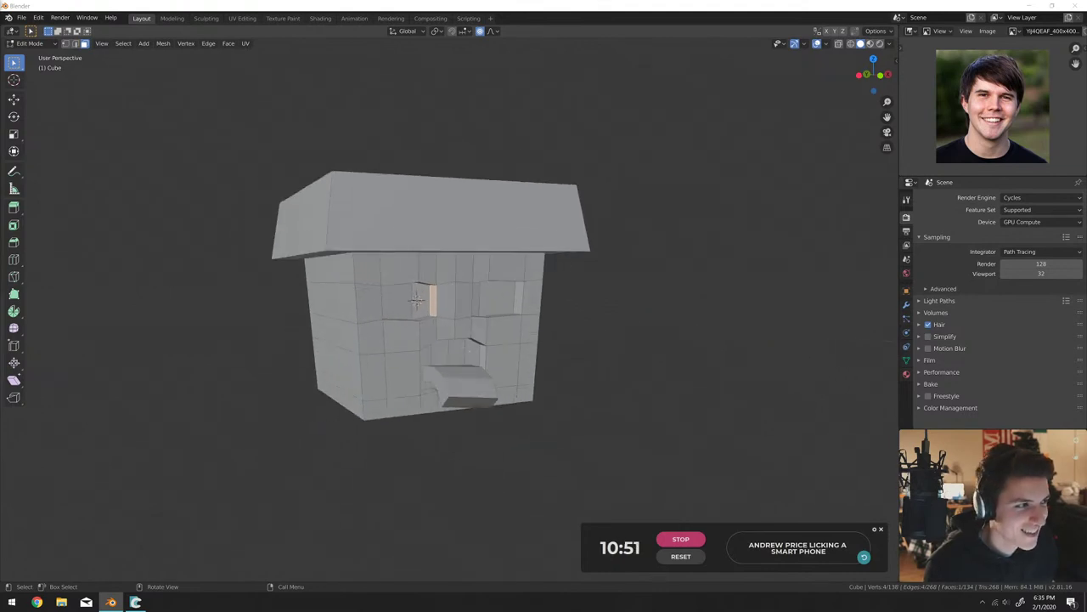
{"action": "middle_click_drag", "start_coordinate": [416, 299], "coordinate": [445, 331]}
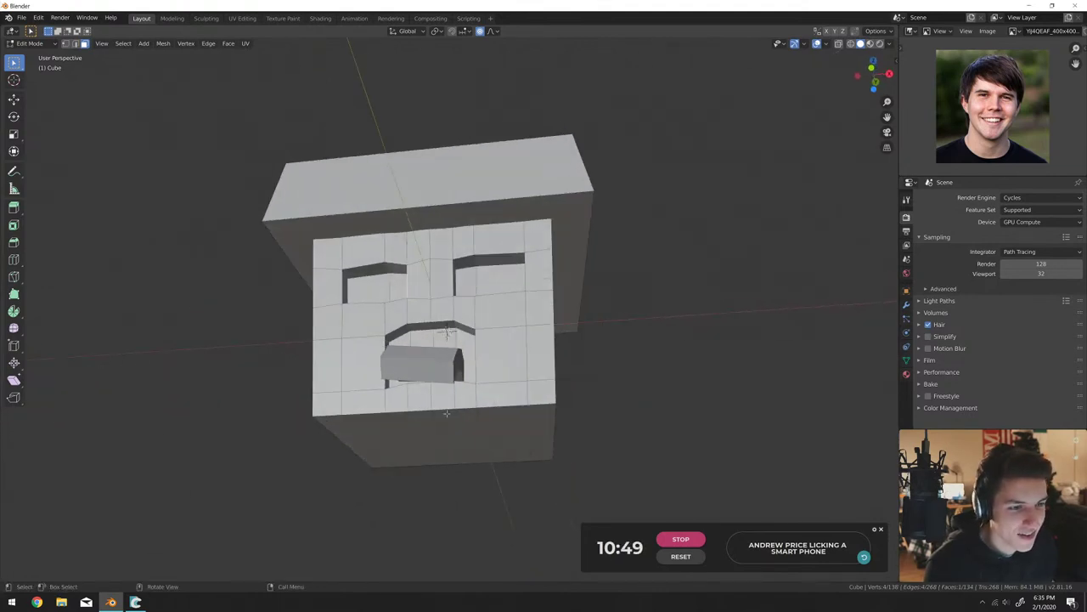
{"action": "left_click", "coordinate": [517, 428], "text": "ctrl"}
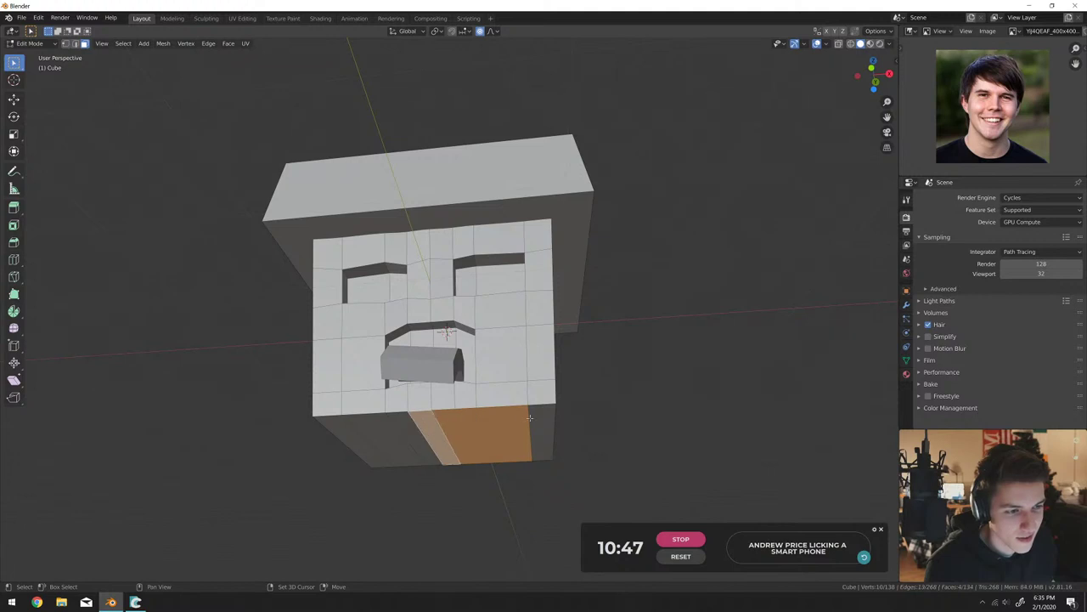
{"action": "left_click", "coordinate": [387, 436], "text": "ctrl"}
{"action": "key", "text": "g"}
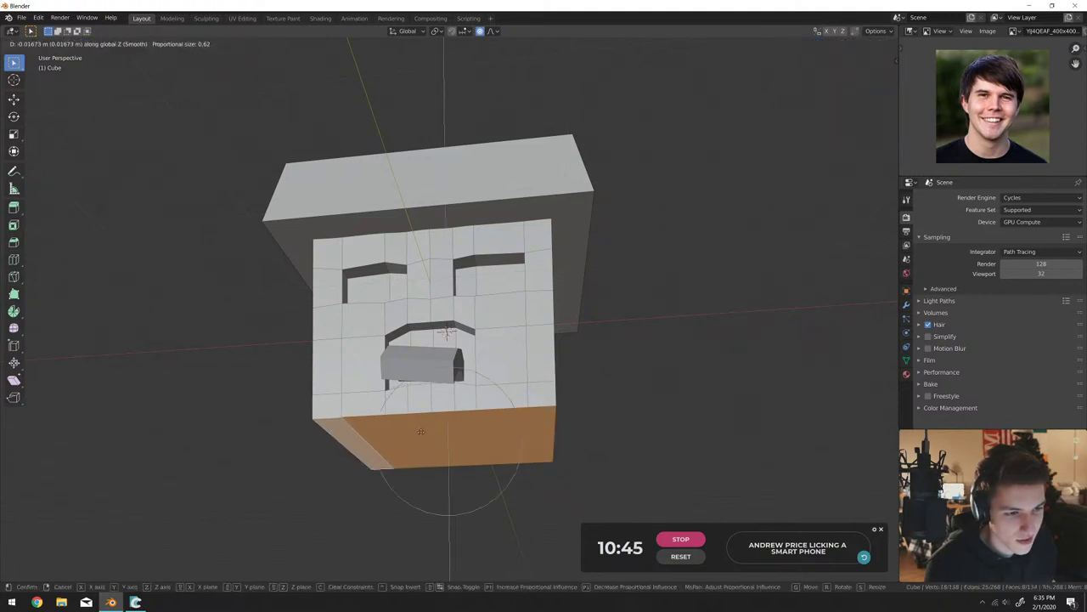
{"action": "key", "text": "Return"}
{"action": "key", "text": "s"}
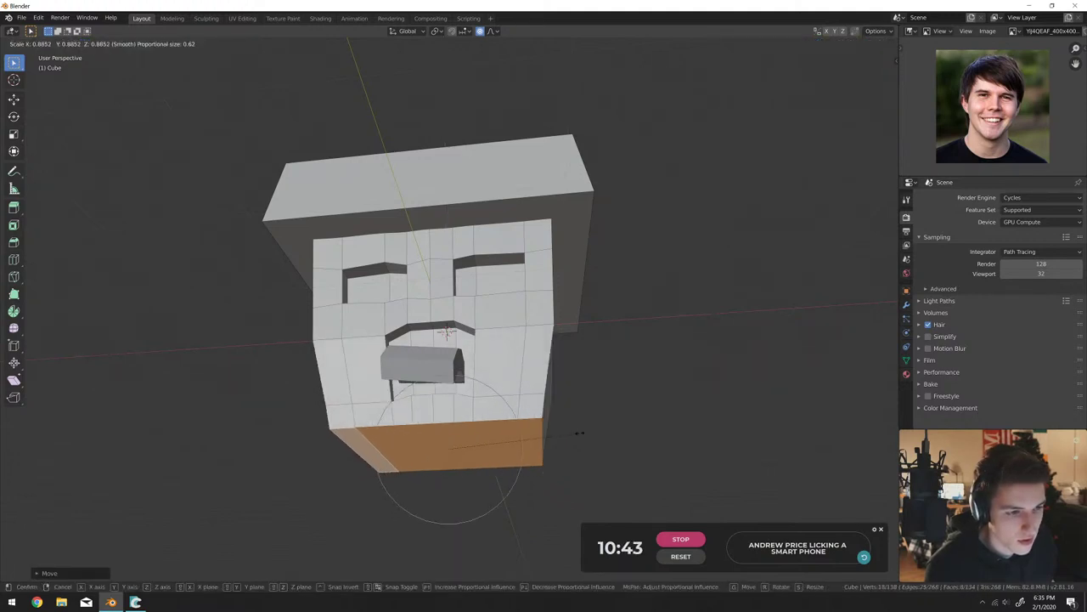
{"action": "left_click", "coordinate": [580, 432]}
{"action": "mouse_move", "coordinate": [580, 432]}
{"action": "middle_mouse_down"}
{"action": "mouse_move", "coordinate": [626, 444]}
{"action": "mouse_move", "coordinate": [582, 446]}
{"action": "middle_mouse_up"}
Select a cheek face and nudge its vertices.
{"action": "scroll", "coordinate": [583, 338], "scroll_direction": "up", "scroll_amount": 5}
{"action": "middle_click_drag", "start_coordinate": [582, 338], "coordinate": [539, 364]}
{"action": "left_click", "coordinate": [586, 374]}
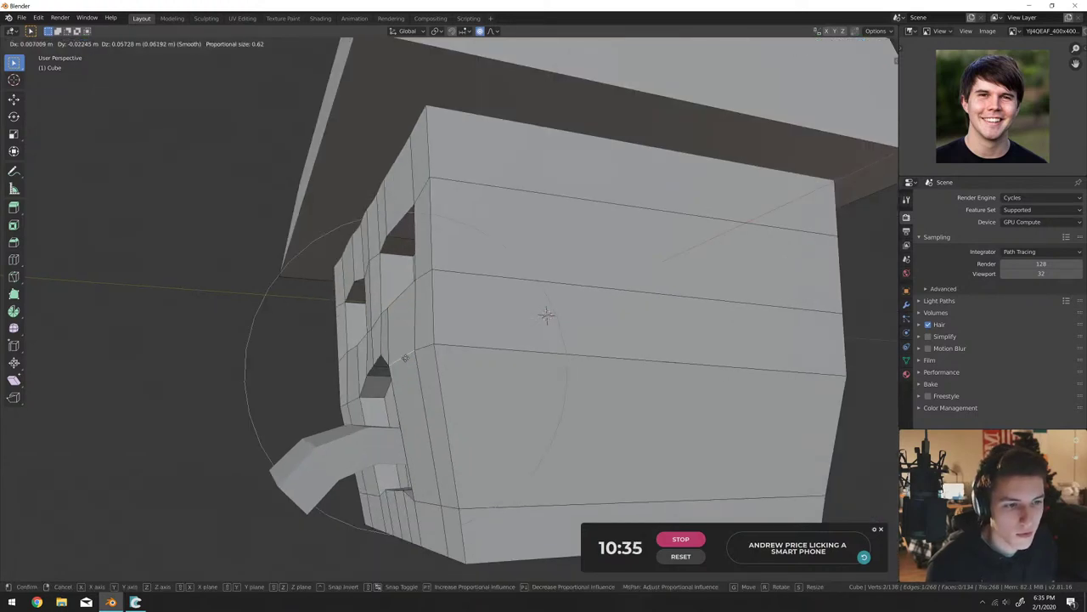
{"action": "middle_click_drag", "start_coordinate": [546, 315], "coordinate": [329, 306]}
{"action": "mouse_move", "coordinate": [433, 385]}
{"action": "middle_mouse_down"}
{"action": "mouse_move", "coordinate": [462, 364]}
{"action": "mouse_move", "coordinate": [408, 351]}
{"action": "mouse_move", "coordinate": [437, 355]}
{"action": "mouse_move", "coordinate": [458, 382]}
{"action": "mouse_move", "coordinate": [425, 365]}
{"action": "middle_mouse_up"}
{"action": "key", "text": "g"}
{"action": "left_click", "coordinate": [440, 355]}
{"action": "key", "text": "Tab"}
Rotate the head and shift two vertices at the mouth's lower edge slightly.
{"action": "scroll", "coordinate": [467, 400], "scroll_direction": "down", "scroll_amount": 4}
{"action": "scroll", "coordinate": [425, 365], "scroll_direction": "up", "scroll_amount": 6}
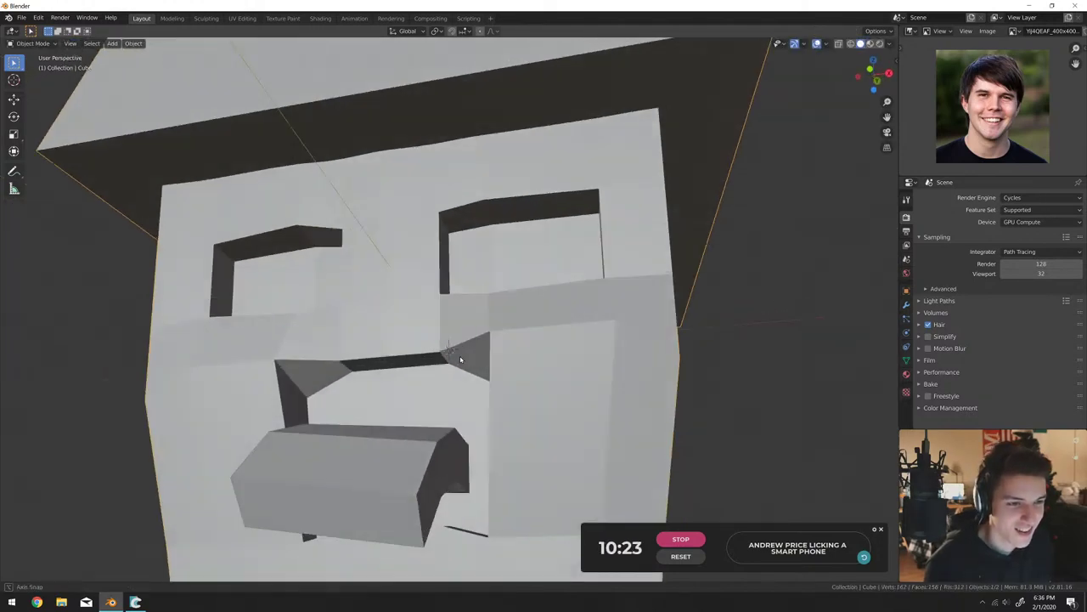
{"action": "key", "text": "Tab"}
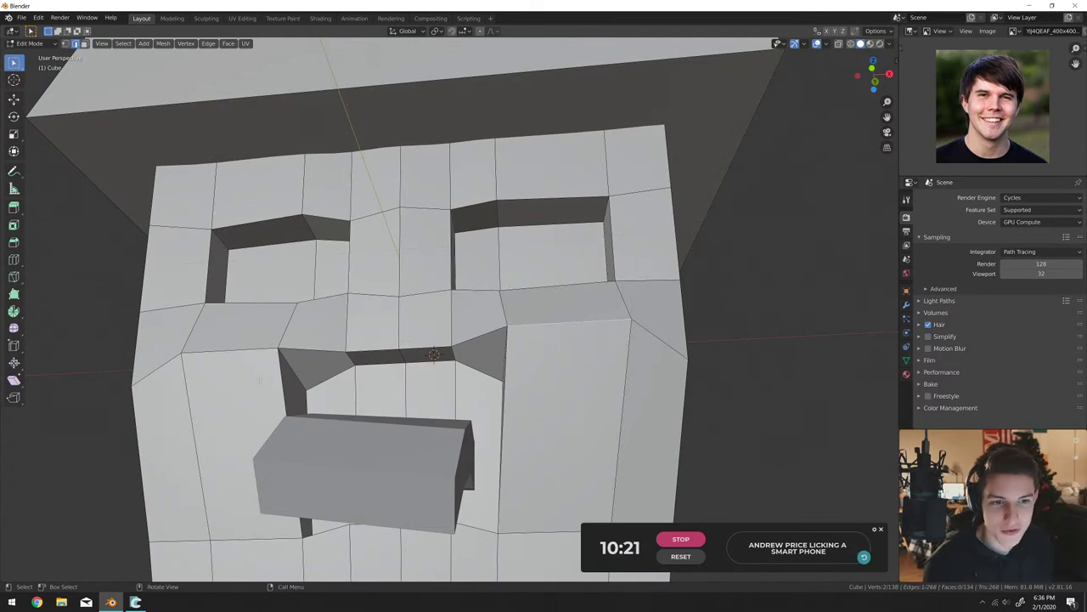
{"action": "key", "text": "Tab"}
{"action": "key", "text": "r"}
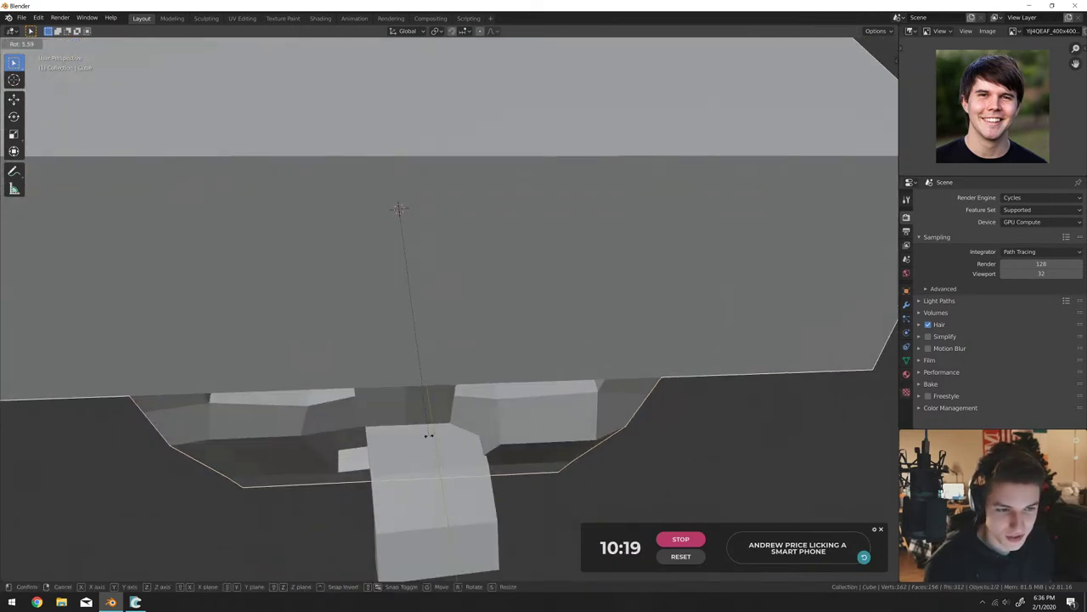
{"action": "left_click", "coordinate": [429, 440]}
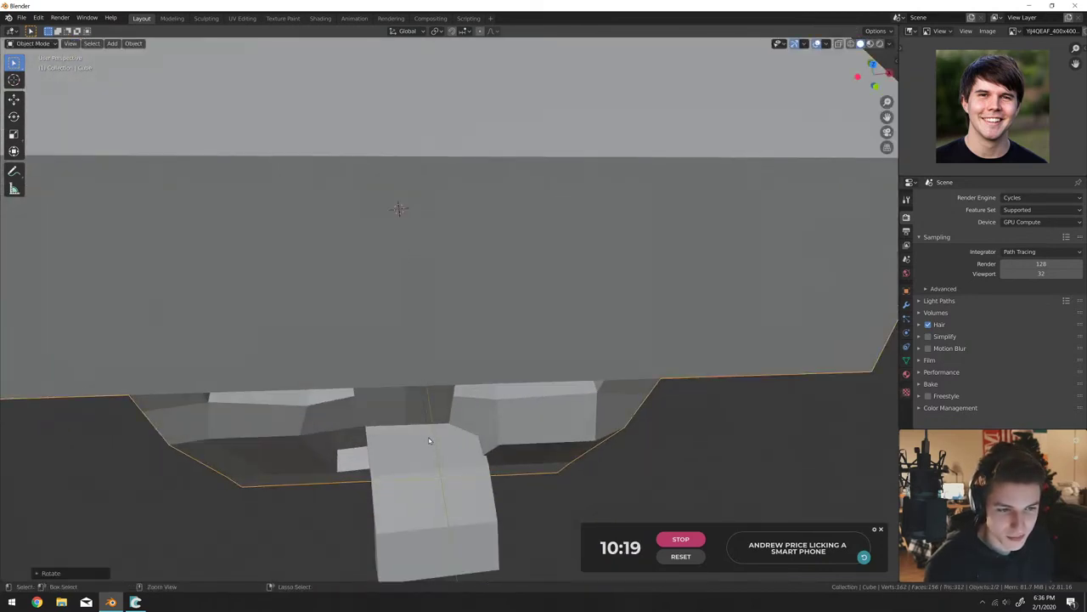
{"action": "key", "text": "Tab"}
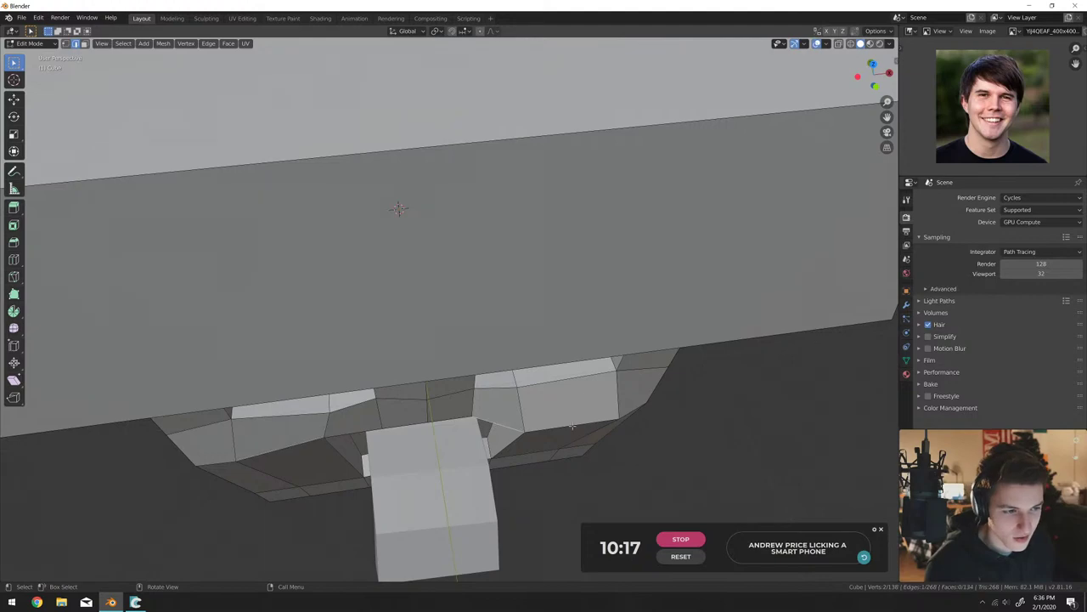
{"action": "key", "text": "g"}
{"action": "left_click", "coordinate": [634, 432]}
{"action": "key", "text": "g"}
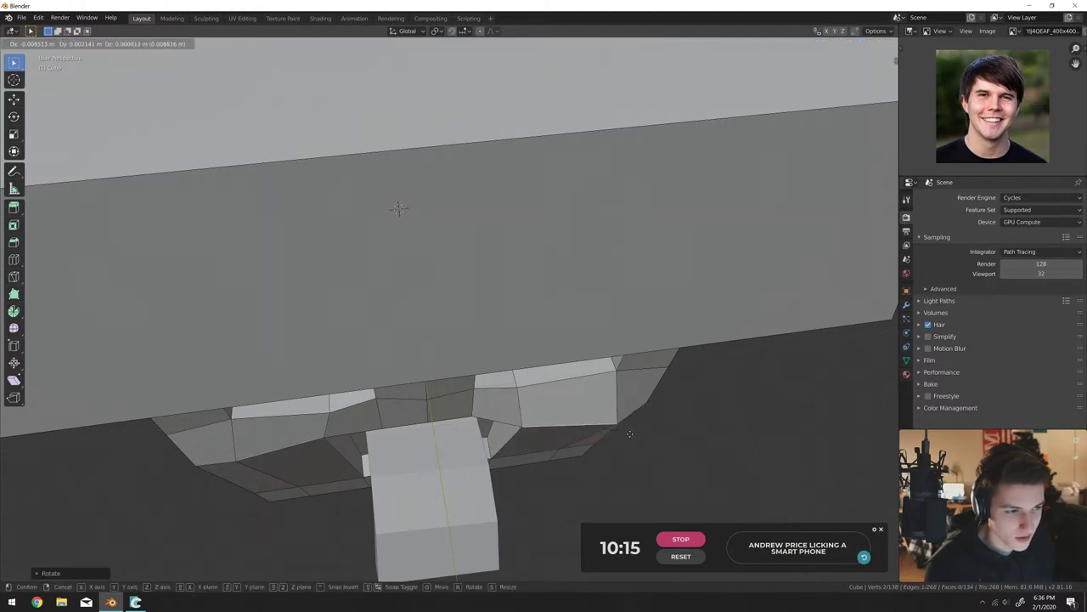
{"action": "left_click", "coordinate": [628, 438]}
{"action": "middle_click_drag", "start_coordinate": [628, 439], "coordinate": [572, 367]}
{"action": "key", "text": "Tab"}
Rotate the tongue piece so it droops further out of the mouth.
{"action": "scroll", "coordinate": [583, 400], "scroll_direction": "down", "scroll_amount": 3}
{"action": "scroll", "coordinate": [624, 406], "scroll_direction": "down", "scroll_amount": 3}
{"action": "scroll", "coordinate": [480, 401], "scroll_direction": "up", "scroll_amount": 4}
{"action": "left_click", "coordinate": [505, 420]}
{"action": "key", "text": "Tab"}
{"action": "key", "text": "Tab"}
{"action": "key", "text": "r"}
{"action": "left_click", "coordinate": [537, 436]}
{"action": "key", "text": "r"}
{"action": "left_click", "coordinate": [563, 437]}
{"action": "key", "text": "r"}
{"action": "left_click", "coordinate": [577, 354]}
{"action": "scroll", "coordinate": [586, 378], "scroll_direction": "up", "scroll_amount": 3}
{"action": "scroll", "coordinate": [595, 400], "scroll_direction": "down", "scroll_amount": 3}
Add a cube, then scale and move it to the right of the head.
{"action": "scroll", "coordinate": [582, 399], "scroll_direction": "up", "scroll_amount": 1}
{"action": "key", "text": "shift+a"}
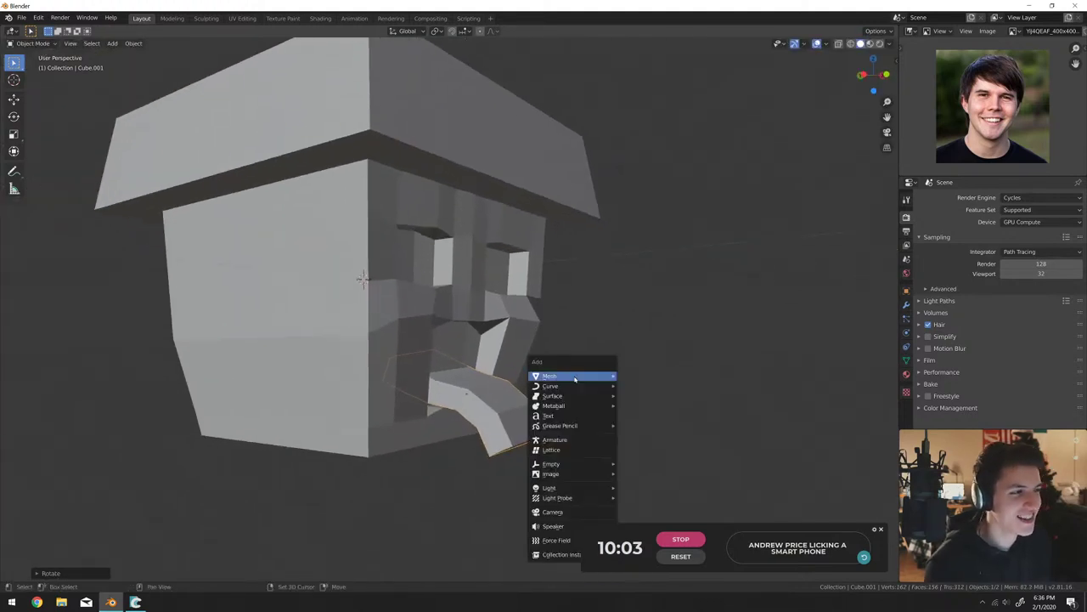
{"action": "mouse_move", "coordinate": [575, 378]}
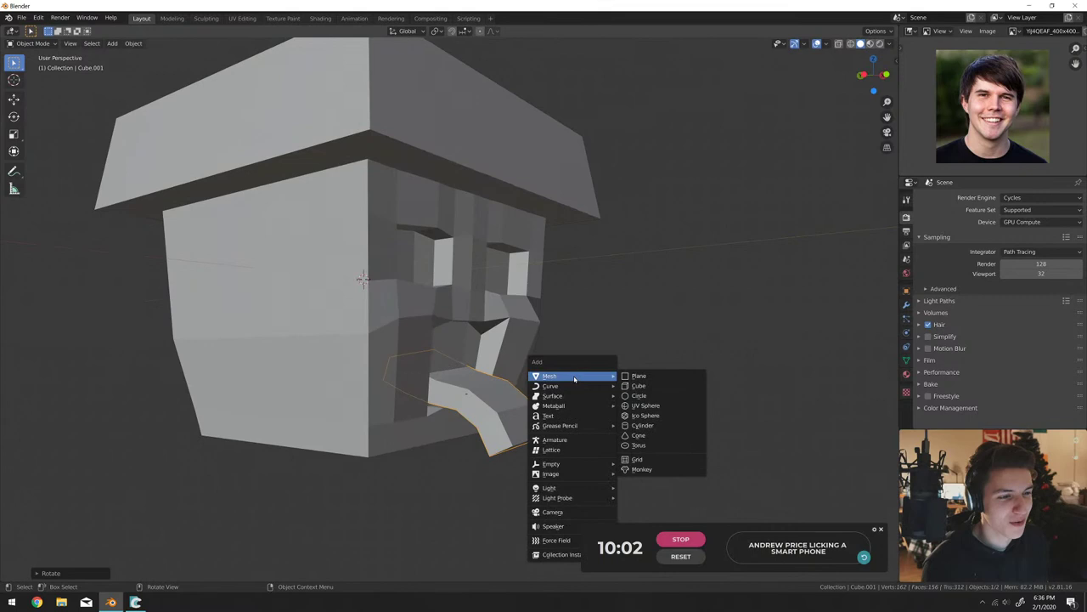
{"action": "left_click", "coordinate": [643, 389]}
{"action": "scroll", "coordinate": [643, 393], "scroll_direction": "down", "scroll_amount": 4}
{"action": "key", "text": "s"}
{"action": "key", "text": "y"}
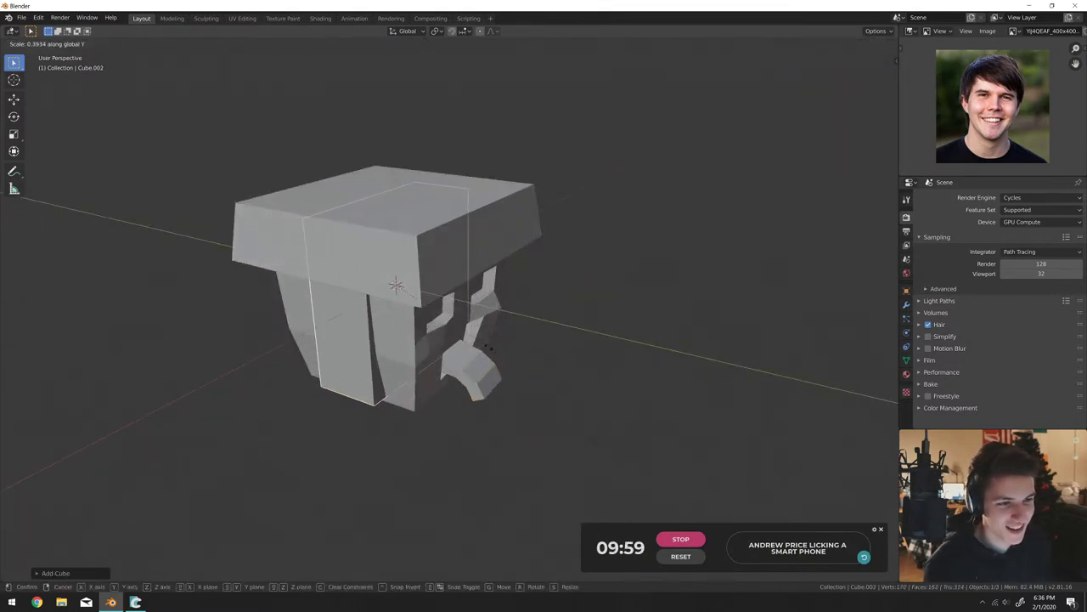
{"action": "left_click", "coordinate": [487, 346]}
{"action": "key", "text": "g"}
{"action": "left_click", "coordinate": [629, 398]}
{"action": "key", "text": "s"}
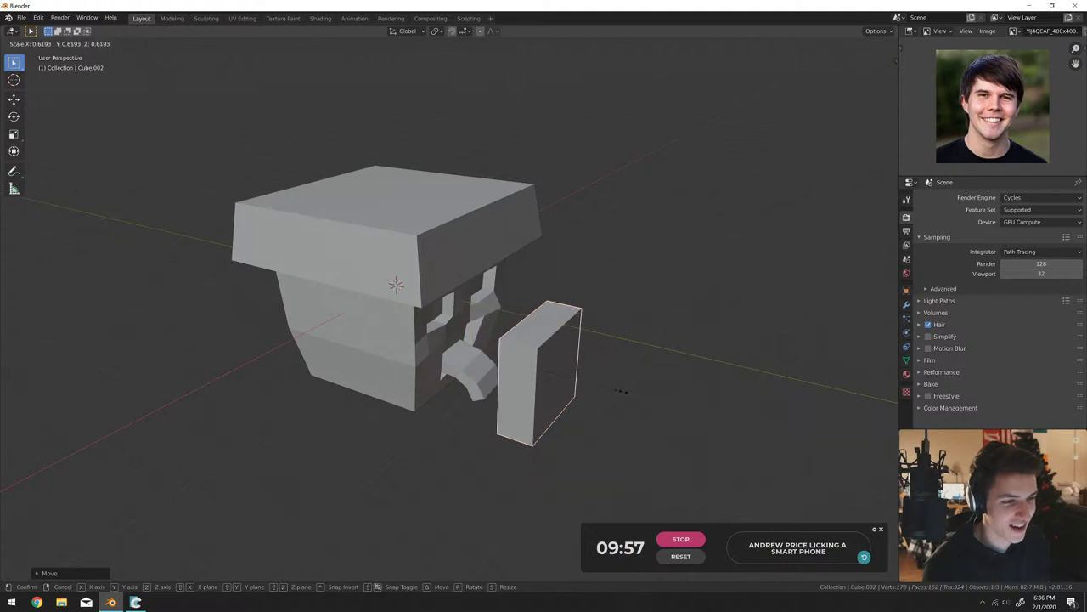
{"action": "key", "text": "z"}
{"action": "left_click", "coordinate": [578, 461]}
Flatten the cube along X and Y into a thin phone slab and tilt it diagonally by the tongue.
{"action": "middle_click_drag", "start_coordinate": [577, 462], "coordinate": [492, 417]}
{"action": "key", "text": "s"}
{"action": "key", "text": "x"}
{"action": "left_click", "coordinate": [510, 408]}
{"action": "key", "text": "s"}
{"action": "key", "text": "y"}
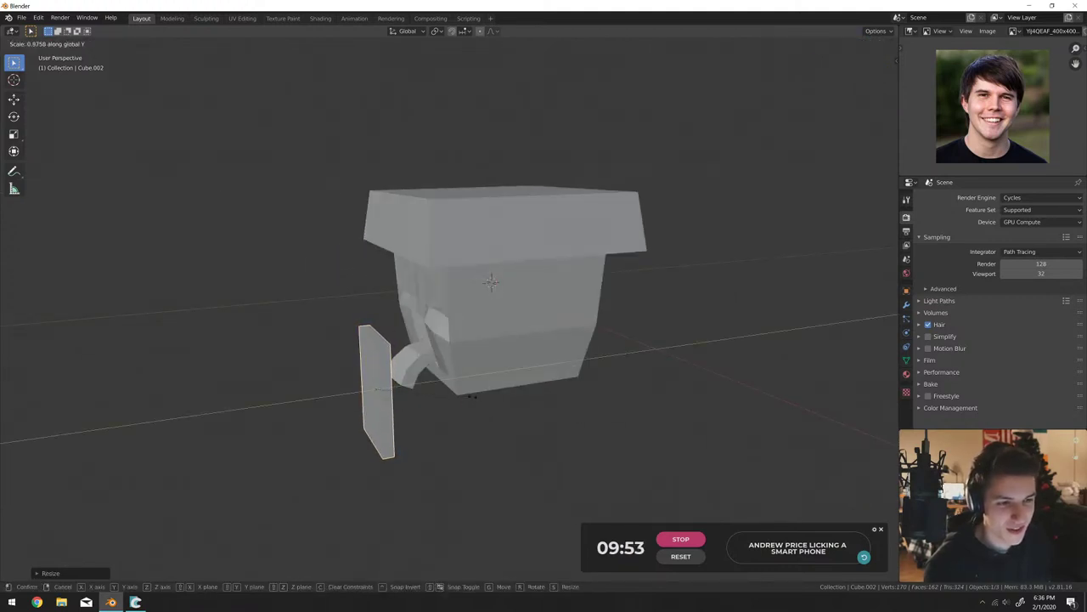
{"action": "left_click", "coordinate": [464, 397]}
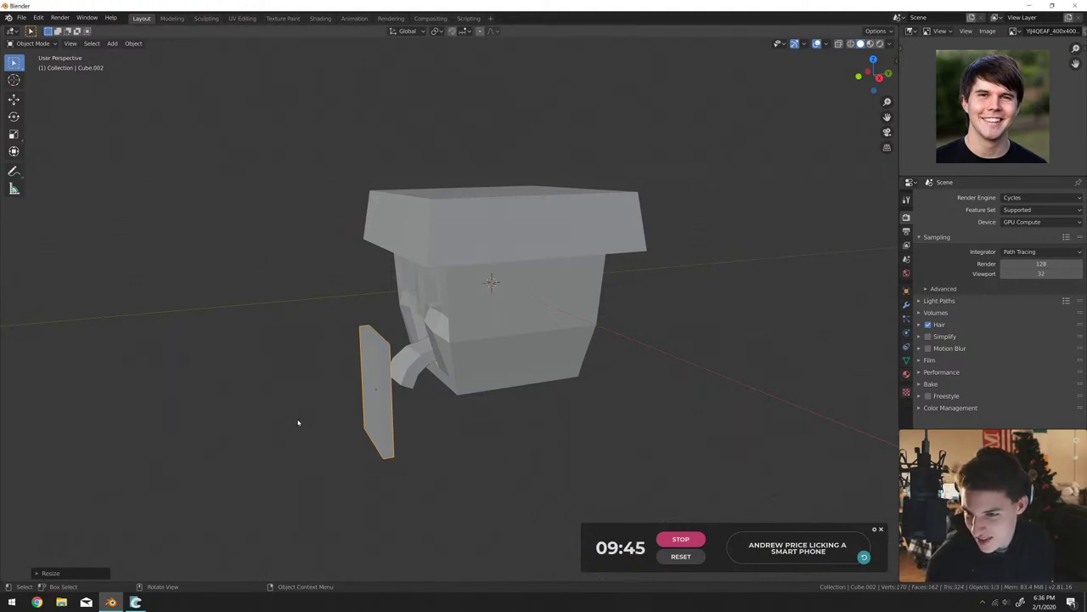
{"action": "middle_click_drag", "start_coordinate": [298, 423], "coordinate": [382, 391]}
{"action": "key", "text": "r"}
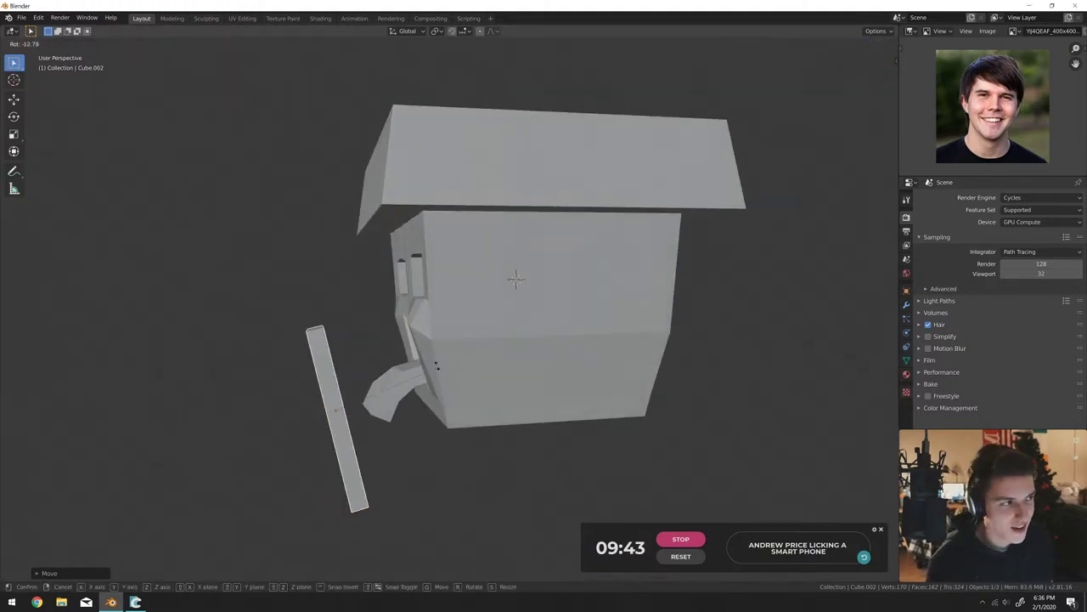
{"action": "left_click", "coordinate": [436, 368]}
Create a new material, Material.001, for the head.
{"action": "middle_click_drag", "start_coordinate": [437, 368], "coordinate": [499, 485]}
{"action": "middle_click_drag", "start_coordinate": [443, 399], "coordinate": [501, 387]}
{"action": "scroll", "coordinate": [505, 382], "scroll_direction": "up", "scroll_amount": 5}
{"action": "key", "text": "Tab"}
{"action": "key", "text": "Tab"}
{"action": "key", "text": "Tab"}
{"action": "key", "text": "Tab"}
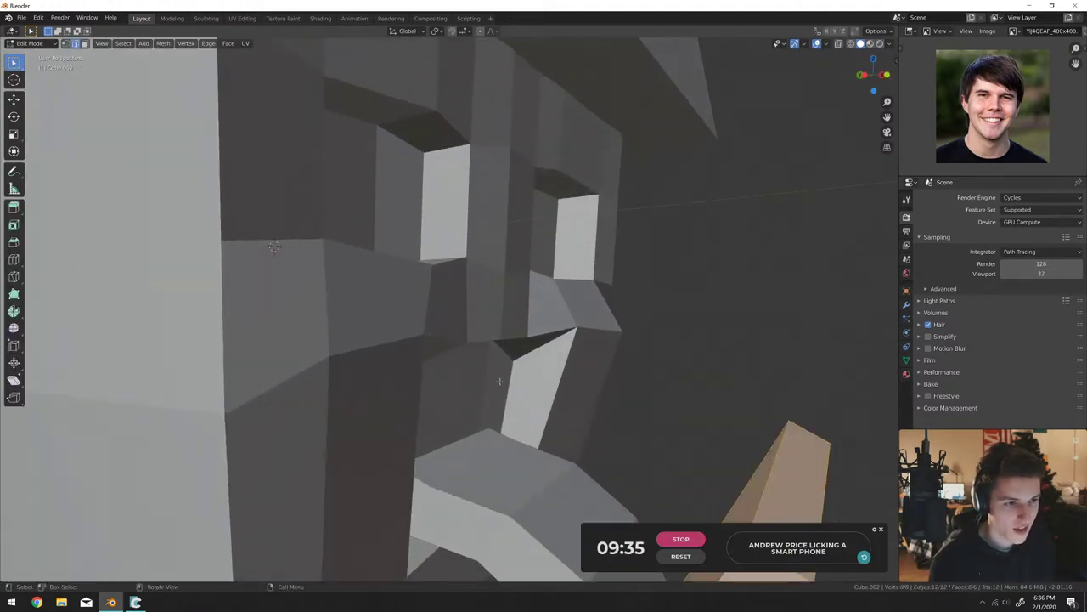
{"action": "key", "text": "Tab"}
{"action": "middle_click_drag", "start_coordinate": [575, 326], "coordinate": [646, 340]}
{"action": "key", "text": "Tab"}
{"action": "left_click", "coordinate": [907, 375]}
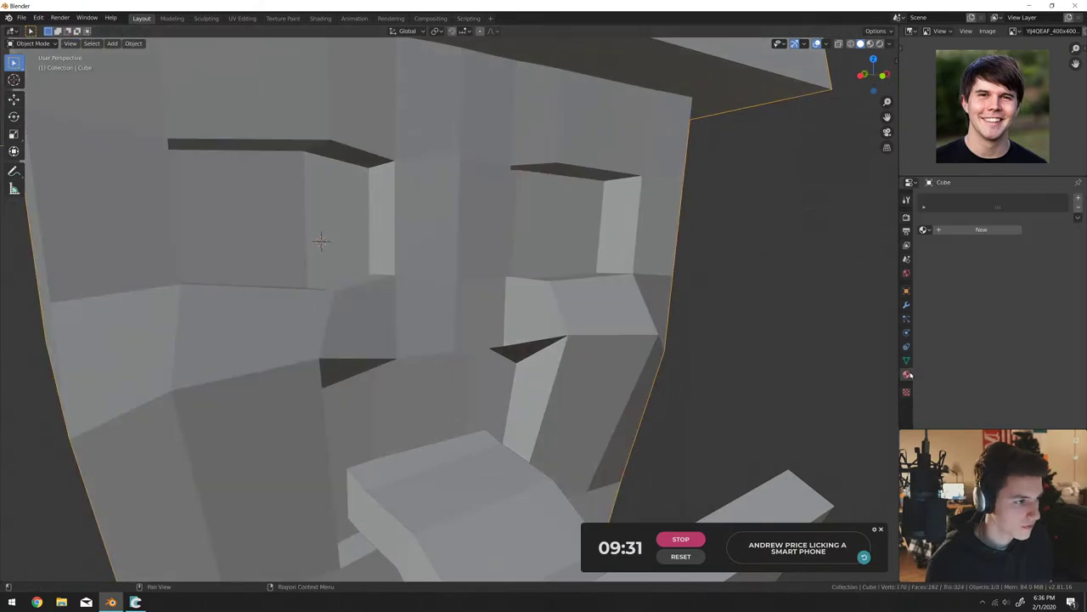
{"action": "left_click", "coordinate": [982, 230]}
{"action": "scroll", "coordinate": [565, 259], "scroll_direction": "up", "scroll_amount": 4}
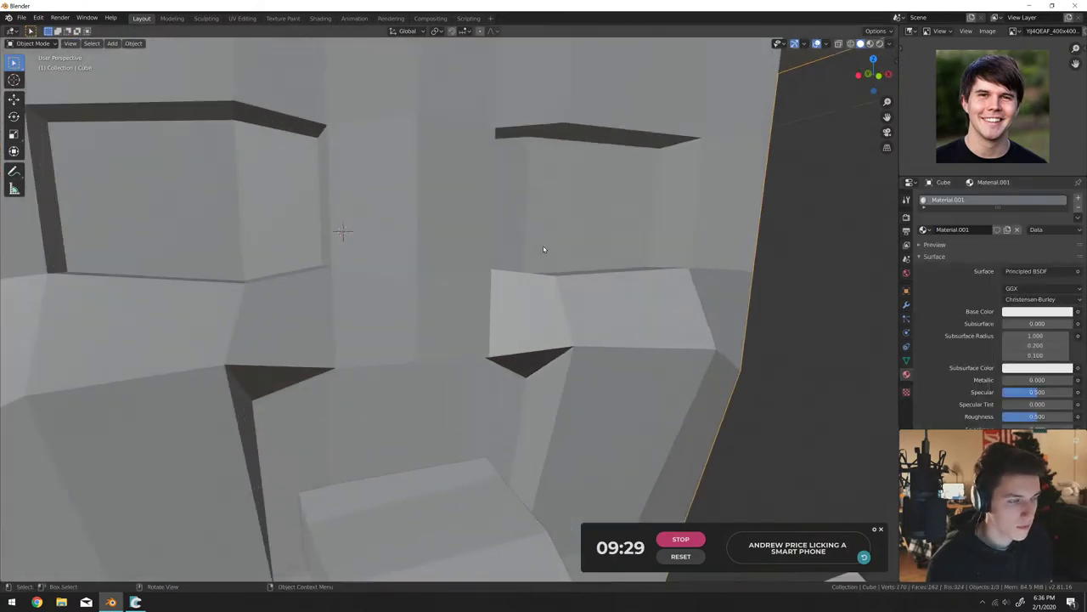
Darken Material.001's base colour to tan, view it in Material Preview, and add a second slot.
{"action": "middle_click_drag", "start_coordinate": [543, 249], "coordinate": [655, 383]}
{"action": "left_click", "coordinate": [1048, 311]}
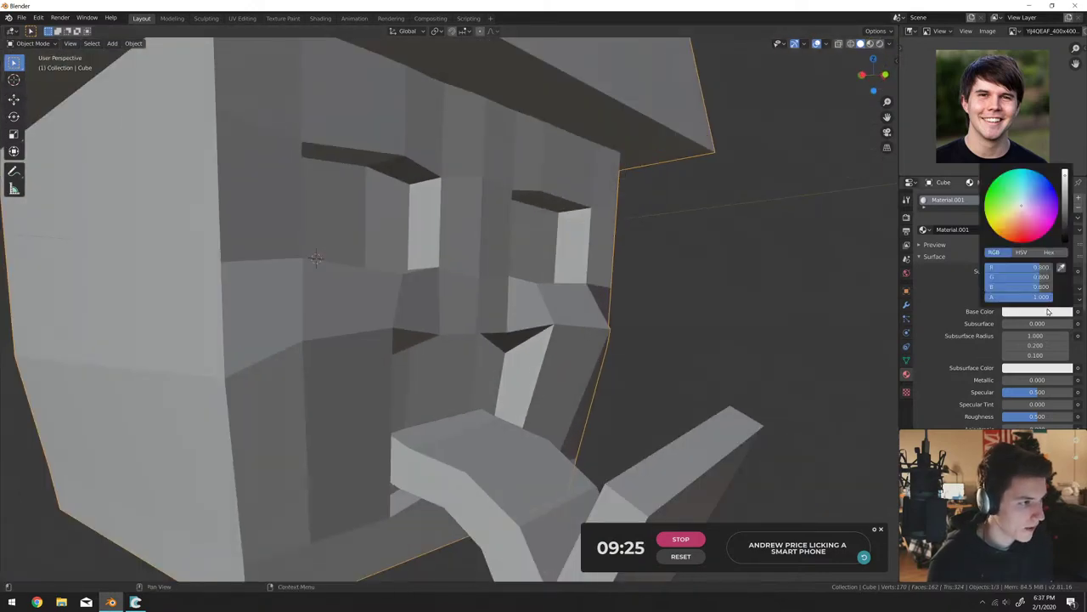
{"action": "key", "text": "z"}
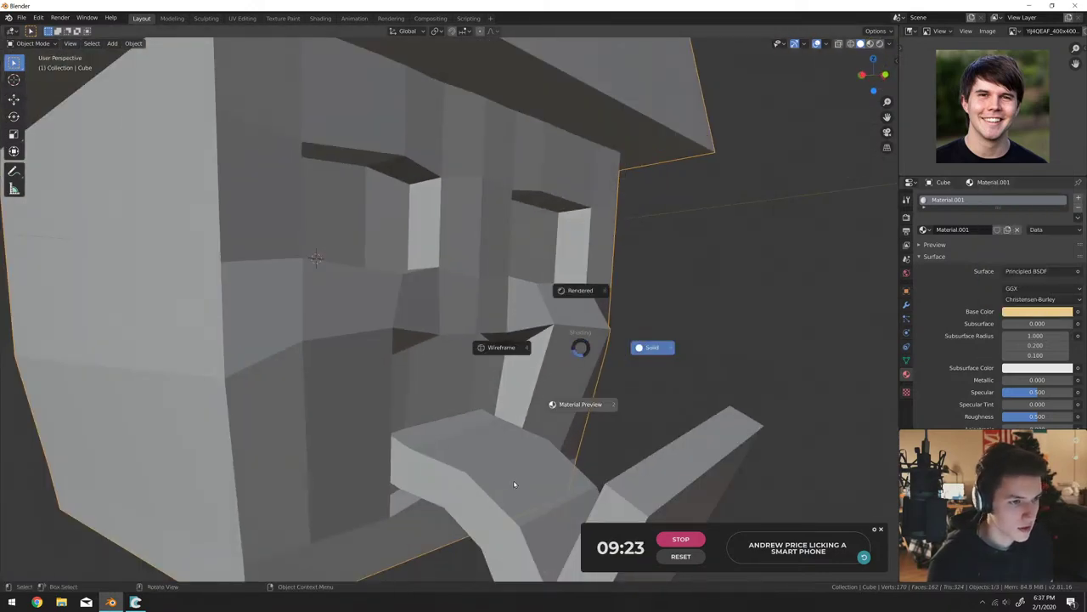
{"action": "left_click", "coordinate": [578, 401]}
{"action": "left_click", "coordinate": [1034, 312]}
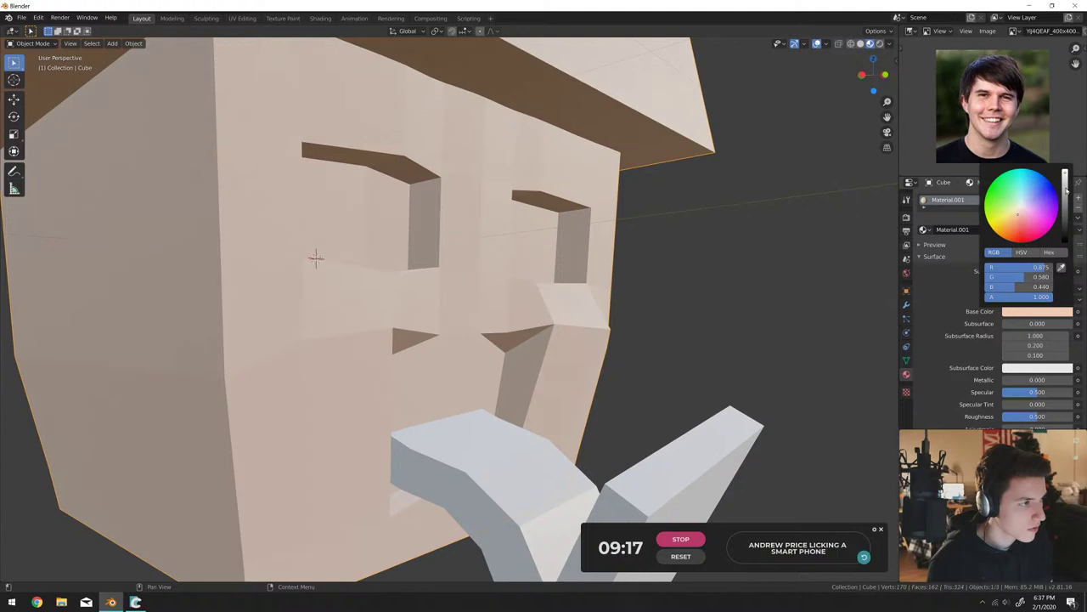
{"action": "left_click_drag", "start_coordinate": [1066, 190], "coordinate": [1065, 212]}
{"action": "middle_click_drag", "start_coordinate": [510, 255], "coordinate": [595, 257]}
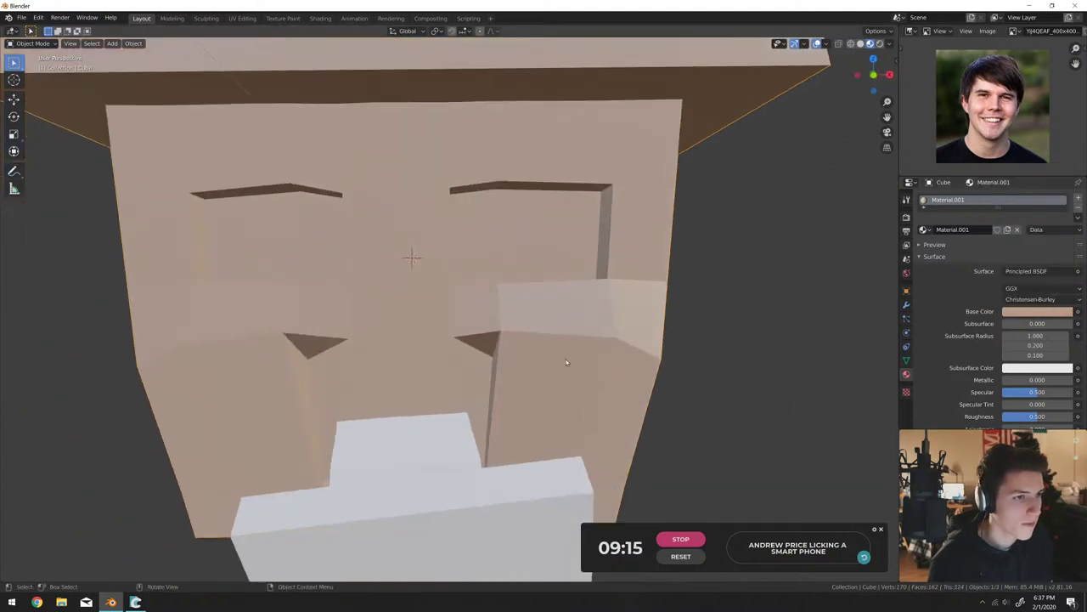
{"action": "left_click", "coordinate": [1077, 198]}
{"action": "key", "text": "Tab"}
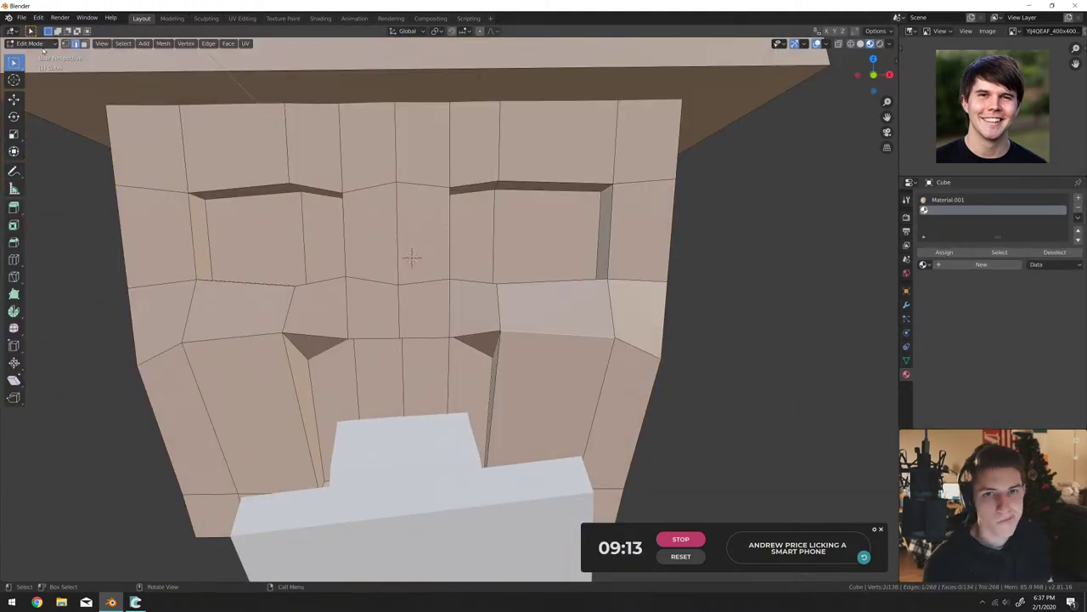
Select the four eye faces and assign them a new white Material.002.
{"action": "left_click", "coordinate": [85, 43]}
{"action": "left_click", "coordinate": [255, 238]}
{"action": "left_click", "coordinate": [322, 237], "text": "shift"}
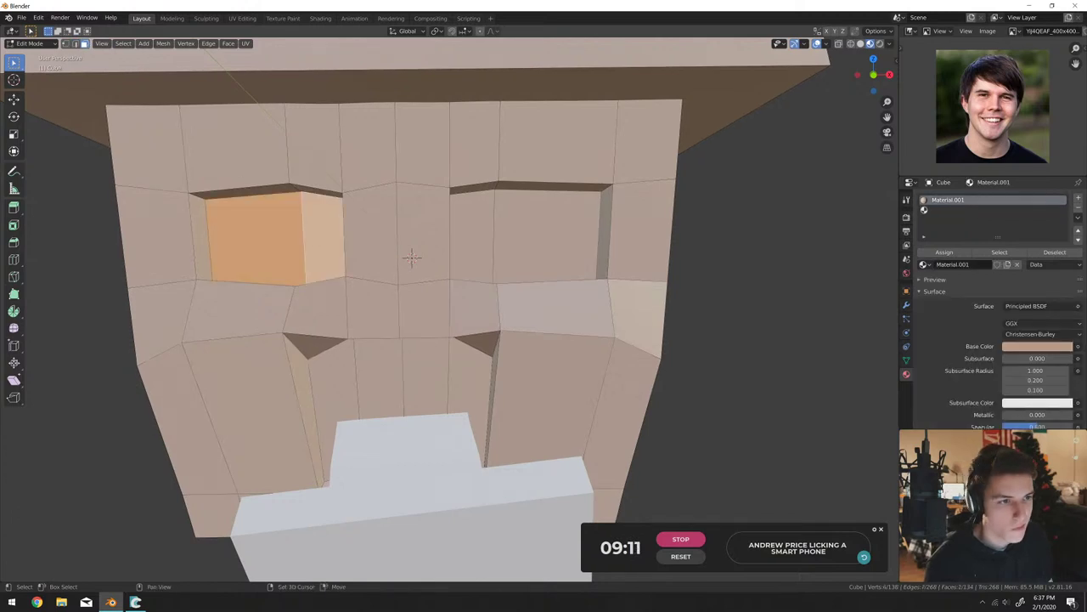
{"action": "left_click", "coordinate": [472, 234], "text": "shift"}
{"action": "left_click", "coordinate": [548, 234], "text": "shift"}
{"action": "left_click", "coordinate": [974, 210]}
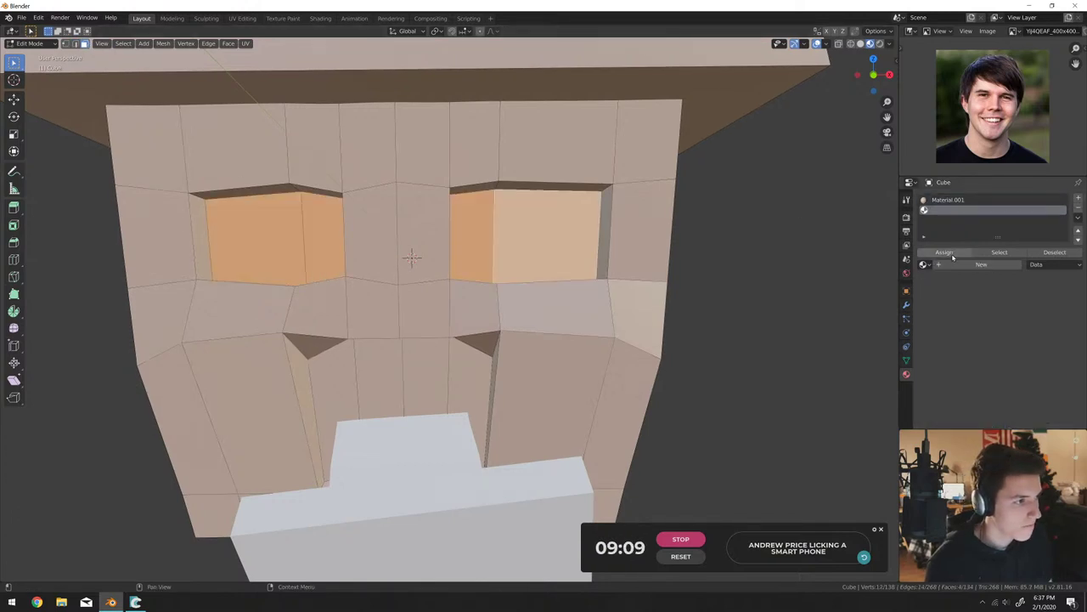
{"action": "left_click", "coordinate": [944, 252]}
{"action": "left_click", "coordinate": [960, 264]}
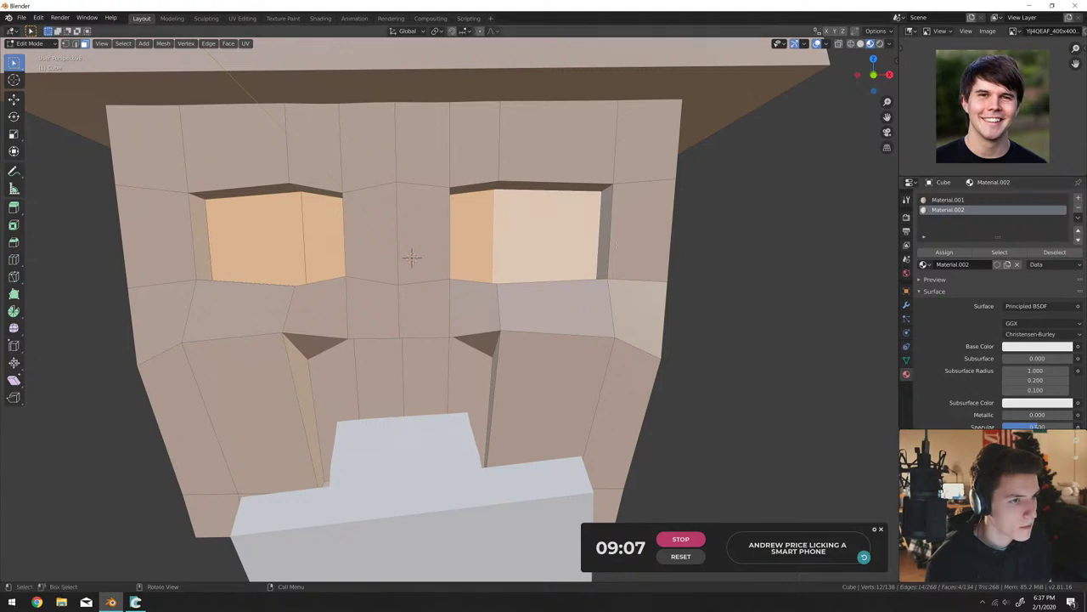
Select the four mouth-interior faces and assign them a new Material.003.
{"action": "middle_click_drag", "start_coordinate": [410, 260], "coordinate": [319, 250]}
{"action": "middle_click_drag", "start_coordinate": [568, 265], "coordinate": [476, 340]}
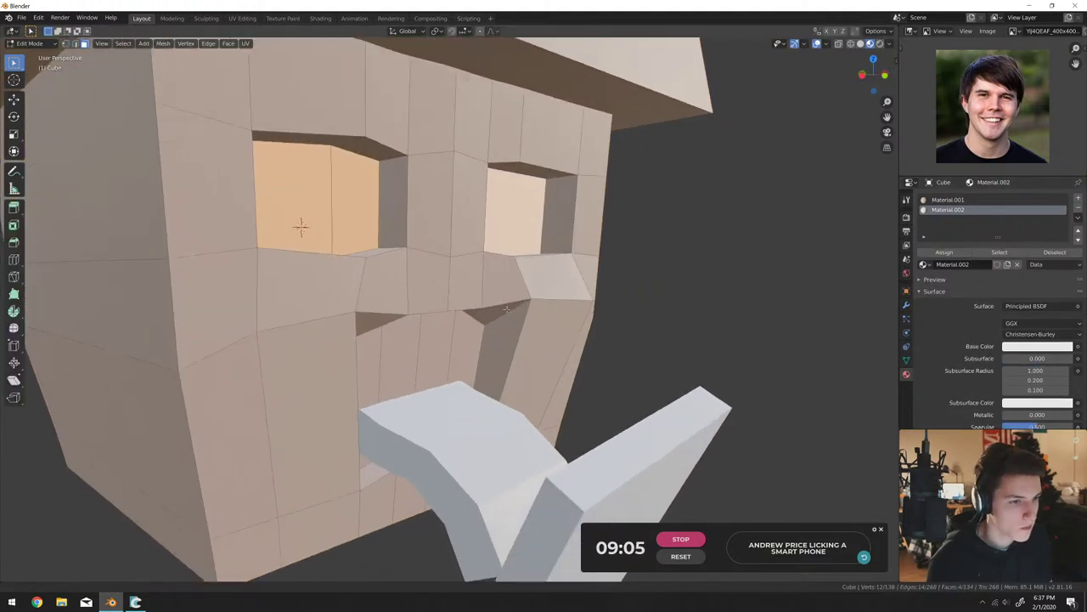
{"action": "left_click", "coordinate": [435, 353]}
{"action": "left_click", "coordinate": [467, 348], "text": "shift"}
{"action": "left_click", "coordinate": [392, 361], "text": "shift"}
{"action": "left_click", "coordinate": [369, 369], "text": "shift"}
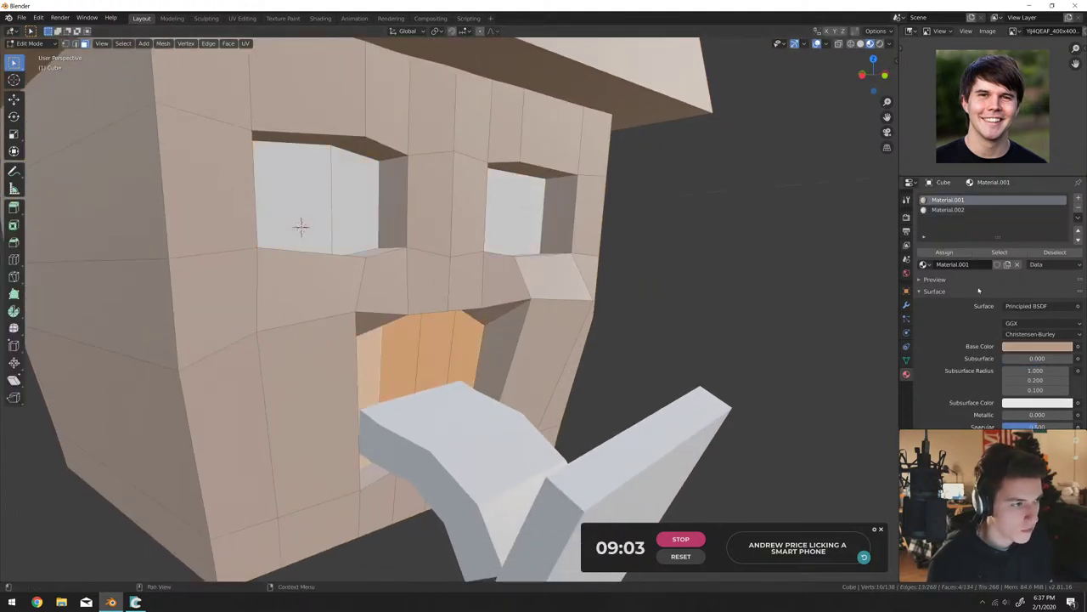
{"action": "left_click", "coordinate": [985, 210]}
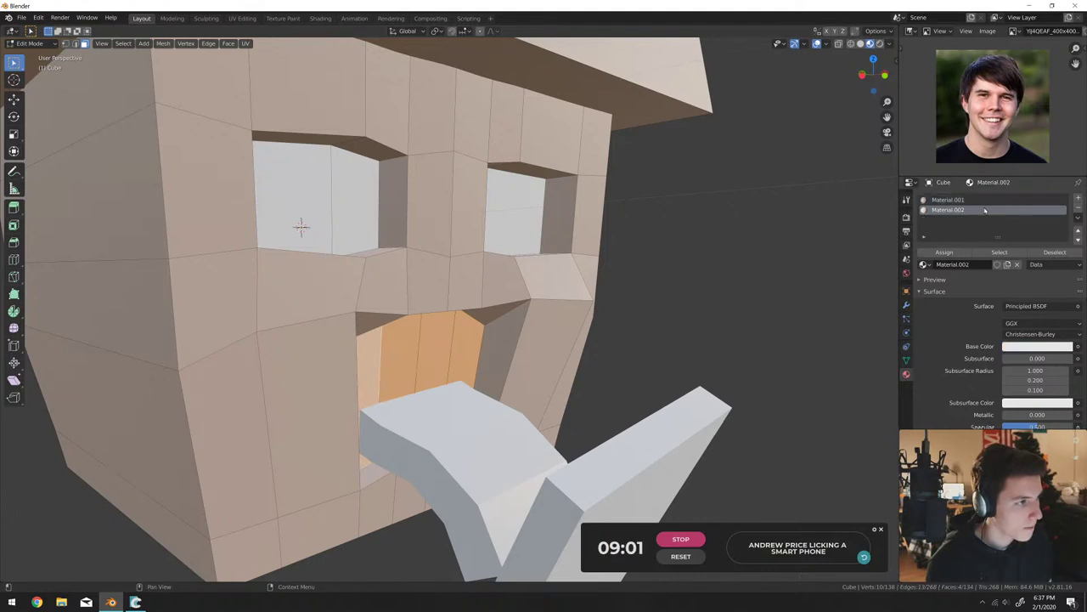
{"action": "left_click", "coordinate": [1079, 198]}
{"action": "left_click", "coordinate": [944, 252]}
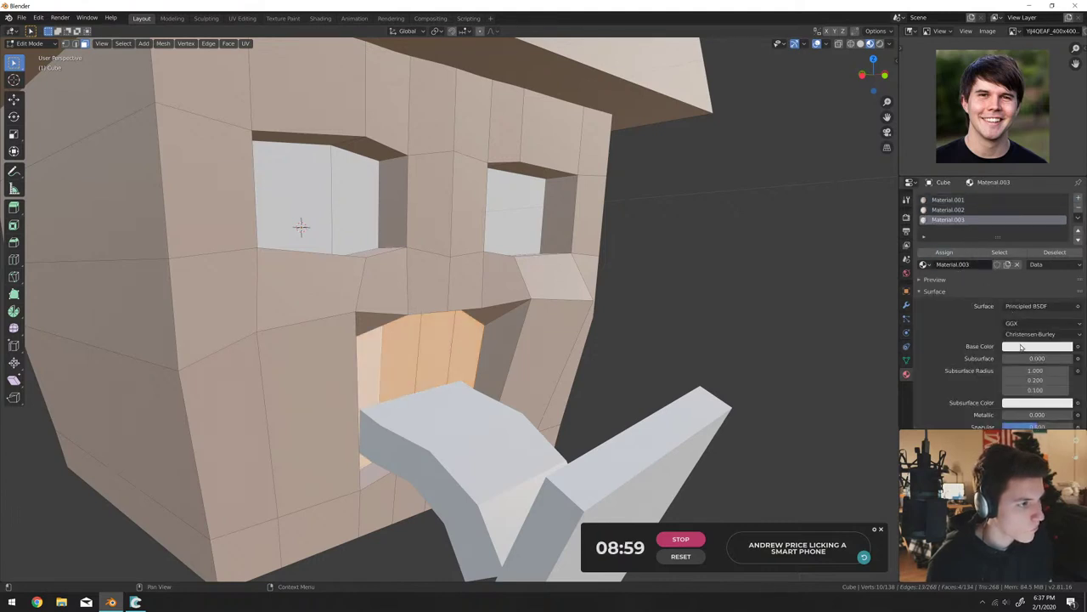
Set Material.003's base colour to dark grey and return to Object Mode.
{"action": "left_click", "coordinate": [1022, 346]}
{"action": "left_click", "coordinate": [1065, 248]}
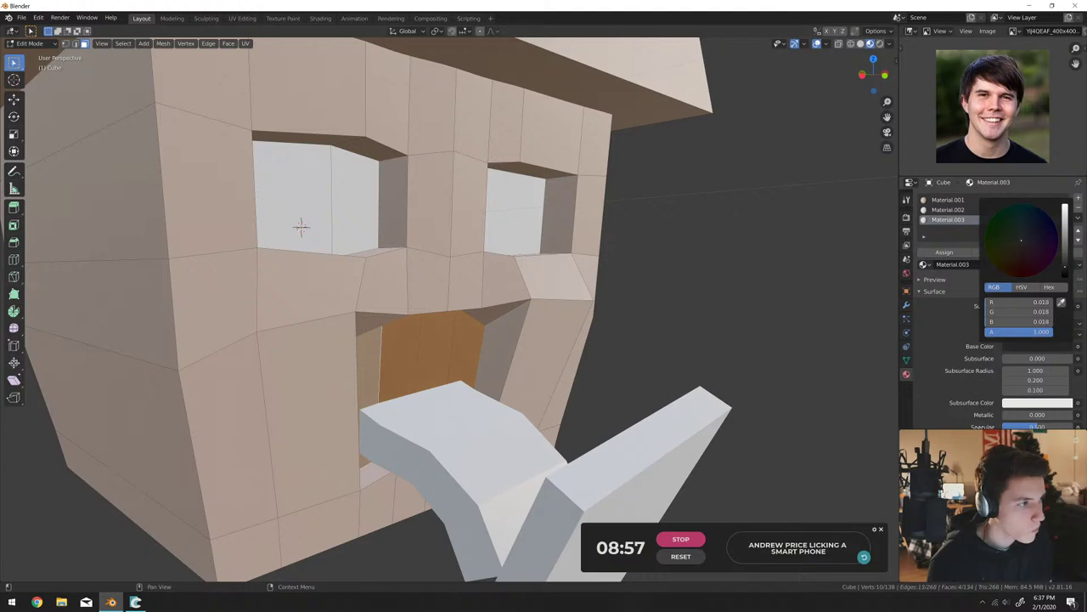
{"action": "middle_click_drag", "start_coordinate": [544, 306], "coordinate": [496, 356]}
{"action": "key", "text": "Tab"}
{"action": "scroll", "coordinate": [501, 336], "scroll_direction": "down", "scroll_amount": 3}
{"action": "scroll", "coordinate": [495, 356], "scroll_direction": "up", "scroll_amount": 4}
Add a cube, stretch it along Y, and slide it along Y into the mouth as teeth.
{"action": "key", "text": "shift+a"}
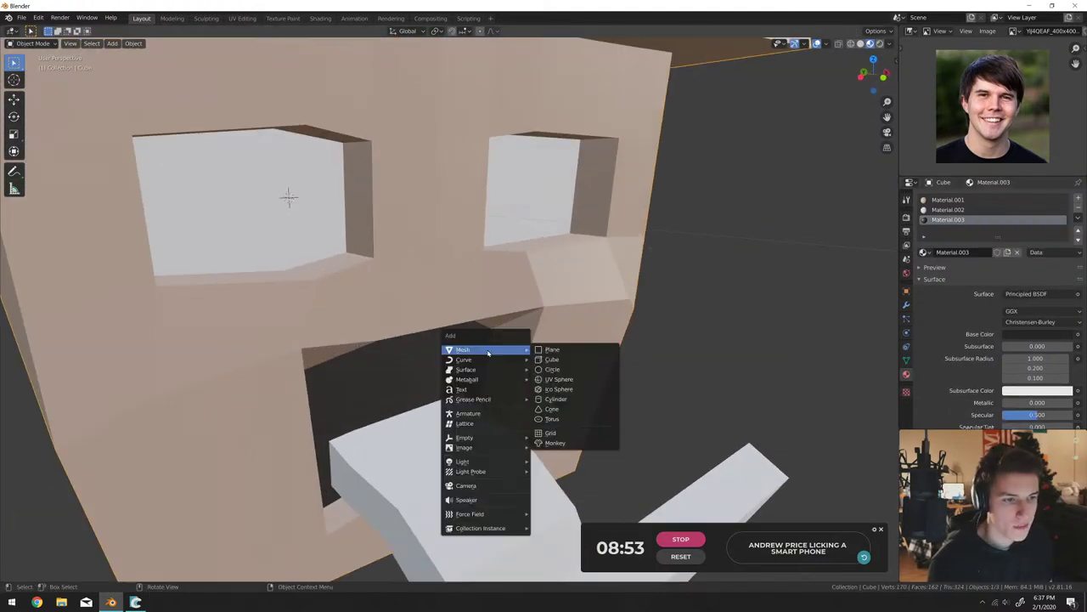
{"action": "left_click", "coordinate": [550, 360]}
{"action": "scroll", "coordinate": [551, 360], "scroll_direction": "down", "scroll_amount": 4}
{"action": "key", "text": "s"}
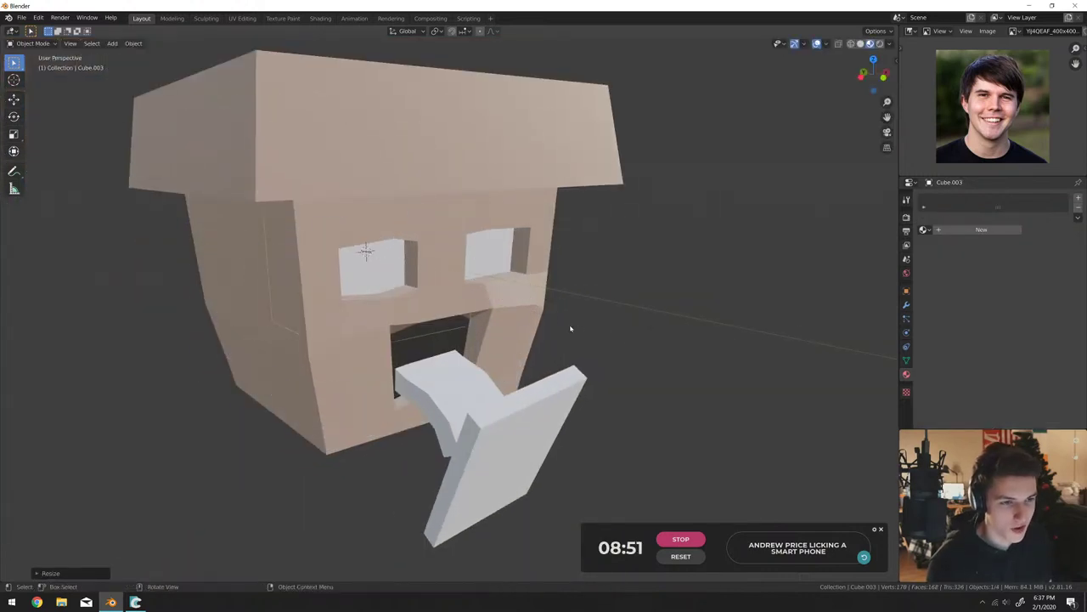
{"action": "key", "text": "s"}
{"action": "key", "text": "y"}
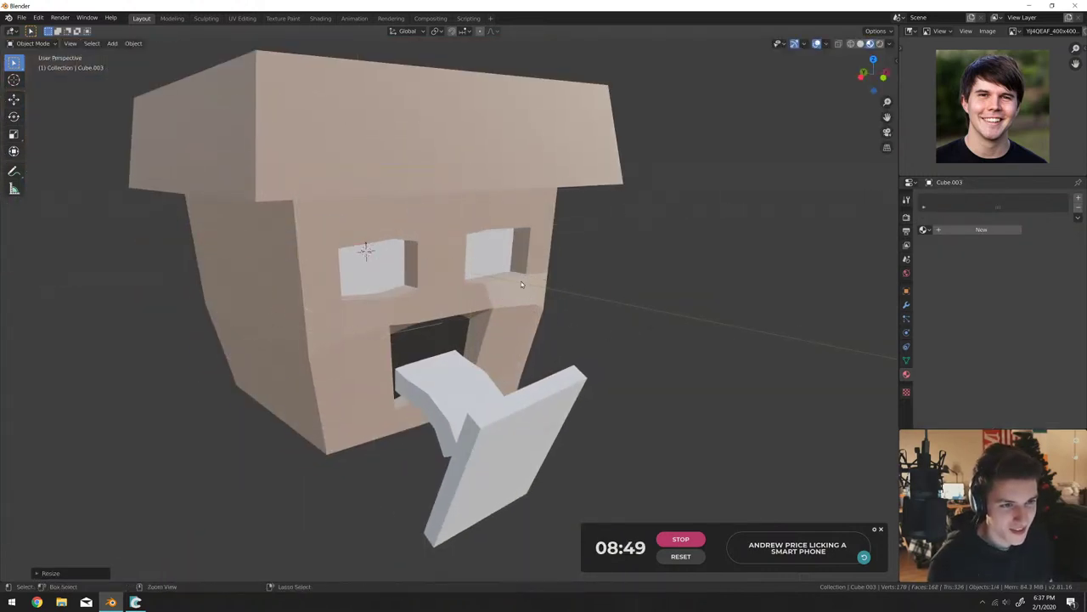
{"action": "left_click", "coordinate": [544, 337]}
{"action": "key", "text": "g"}
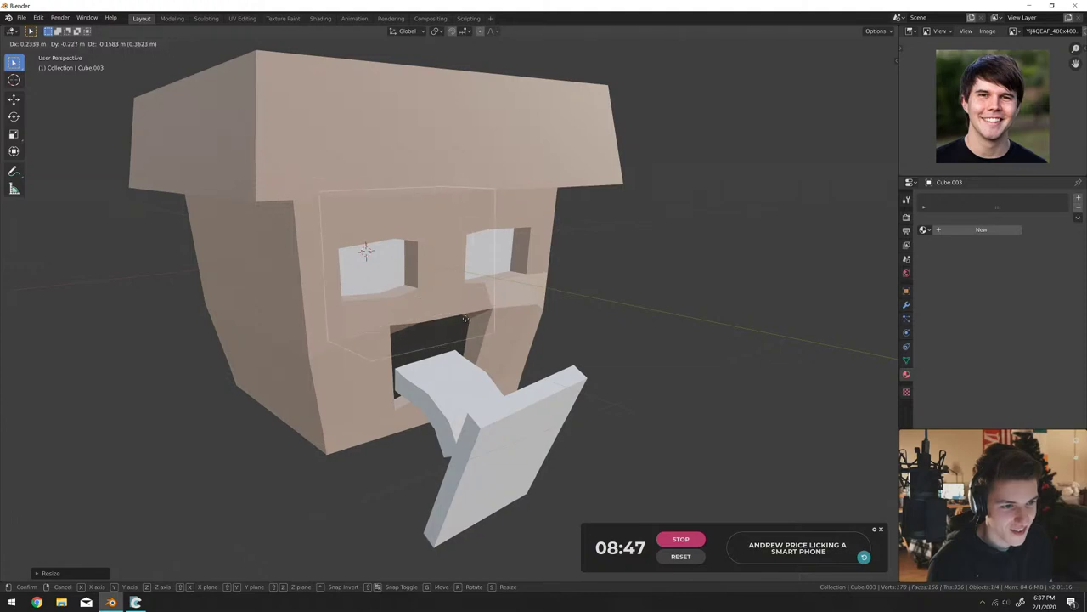
{"action": "key", "text": "y"}
{"action": "left_click", "coordinate": [461, 310]}
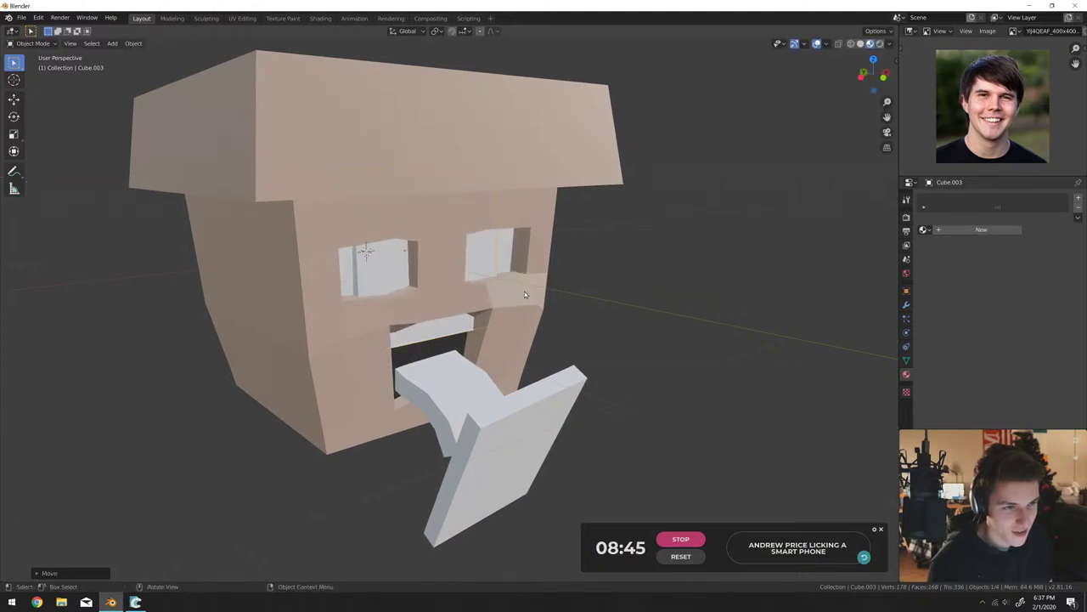
Flatten the teeth piece vertically, lower it along Z, and tilt it slightly.
{"action": "key", "text": "s"}
{"action": "key", "text": "z"}
{"action": "left_click", "coordinate": [422, 226]}
{"action": "key", "text": "g"}
{"action": "key", "text": "z"}
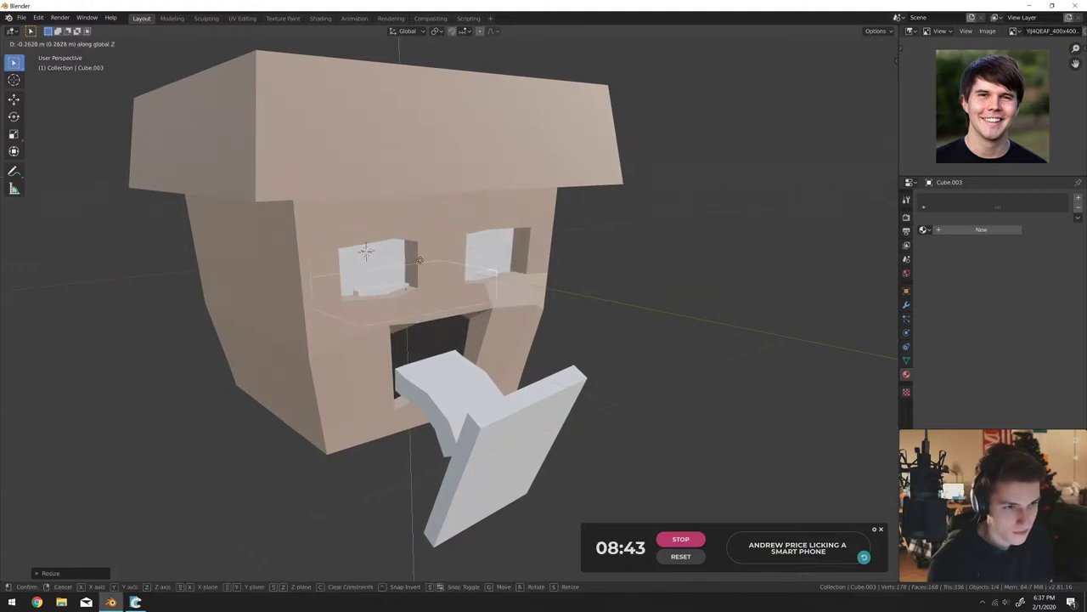
{"action": "left_click", "coordinate": [414, 286]}
{"action": "middle_click_drag", "start_coordinate": [413, 286], "coordinate": [495, 281]}
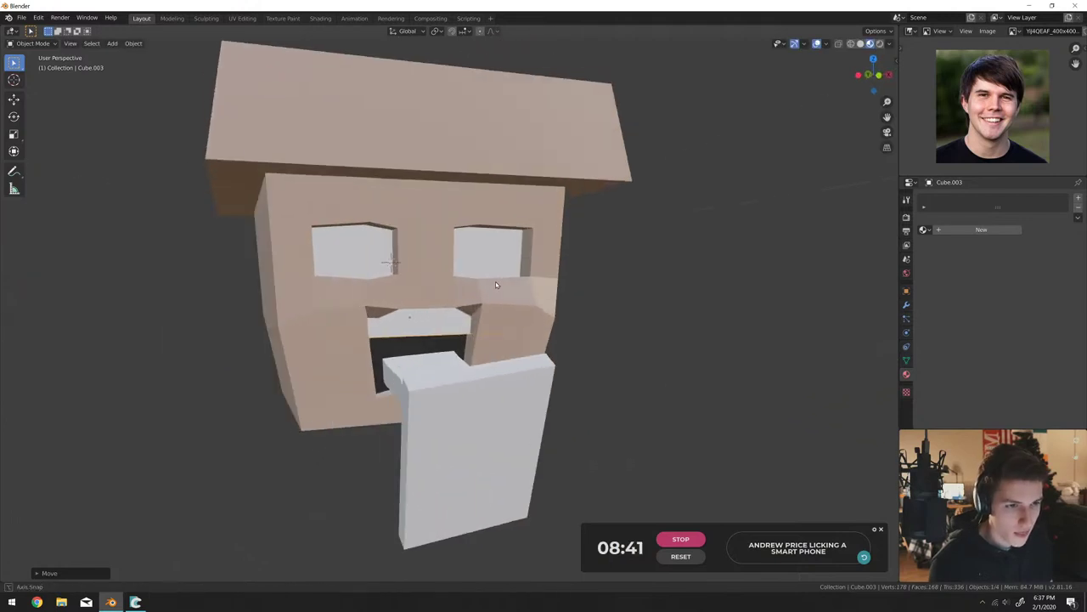
{"action": "key", "text": "g"}
{"action": "key", "text": "z"}
{"action": "key", "text": "r"}
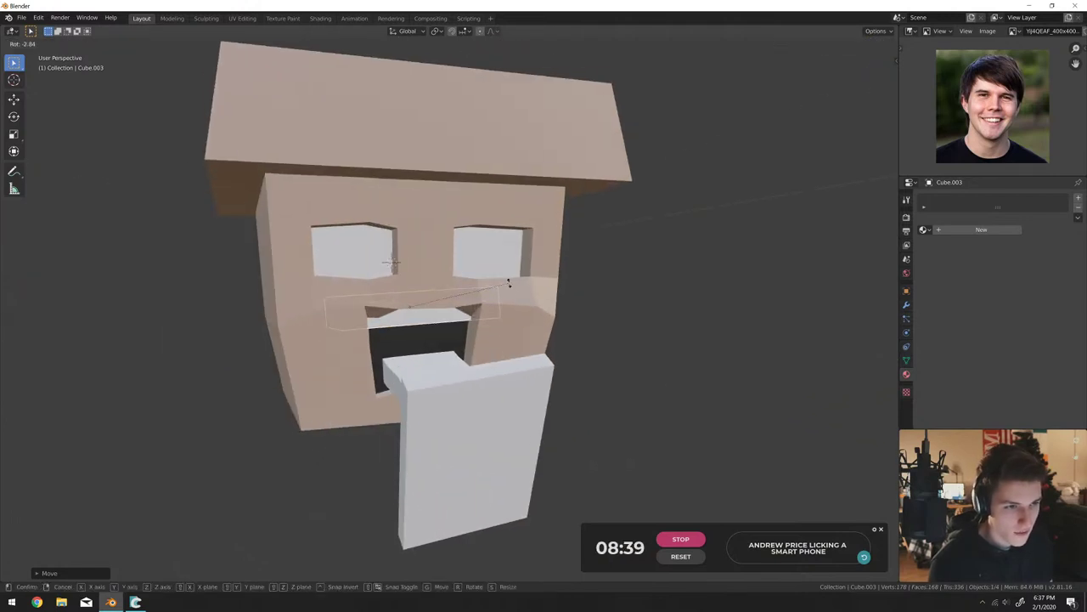
{"action": "left_click", "coordinate": [509, 283]}
Duplicate the teeth piece and place the copy below the tongue as lower teeth.
{"action": "key", "text": "shift+d"}
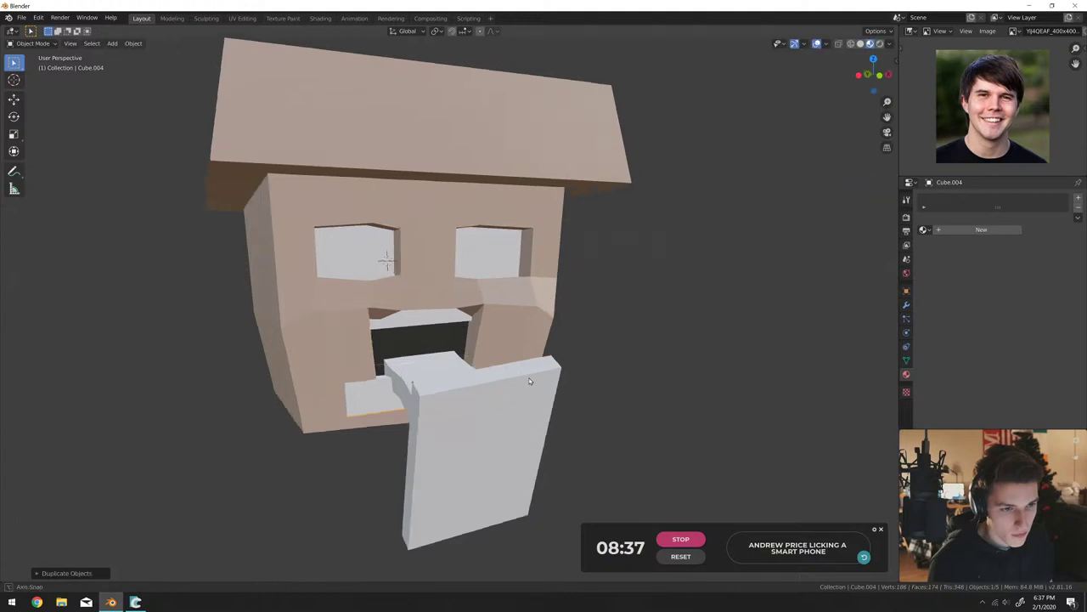
{"action": "middle_click_drag", "start_coordinate": [512, 358], "coordinate": [521, 396]}
{"action": "left_click", "coordinate": [545, 378]}
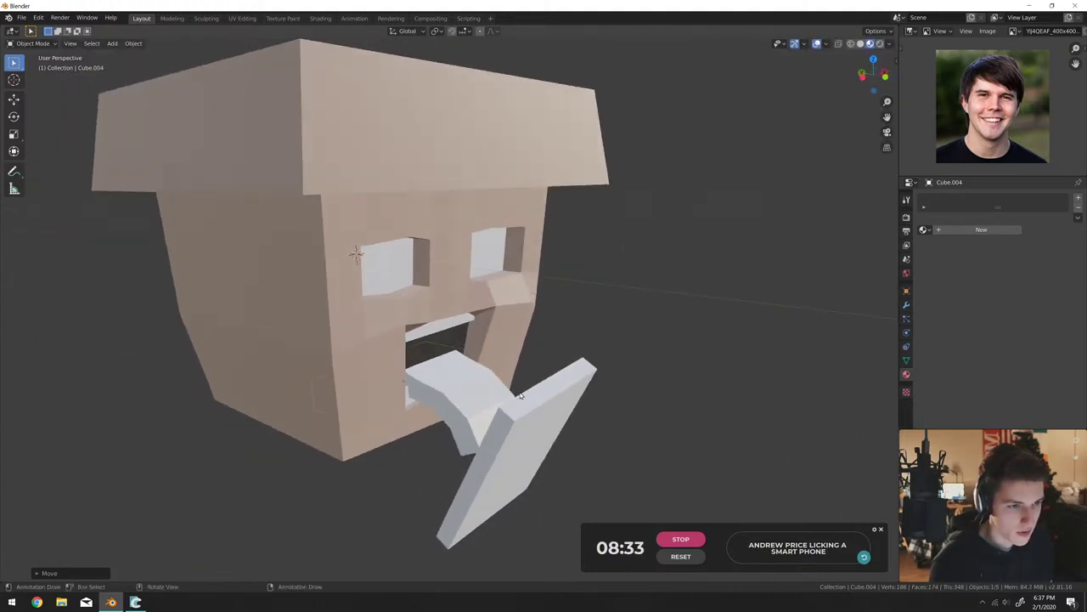
{"action": "key", "text": "g"}
{"action": "key", "text": "y"}
{"action": "left_click", "coordinate": [522, 389]}
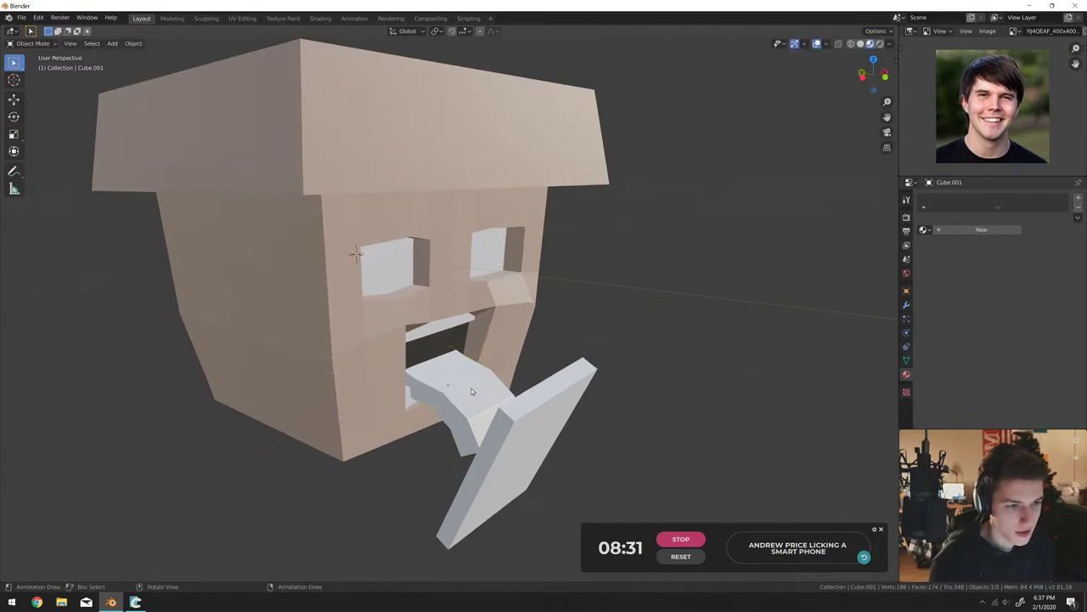
Raise, tilt and reposition the tongue between the teeth.
{"action": "left_click", "coordinate": [484, 399]}
{"action": "key", "text": "g"}
{"action": "key", "text": "z"}
{"action": "left_click", "coordinate": [481, 386]}
{"action": "key", "text": "r"}
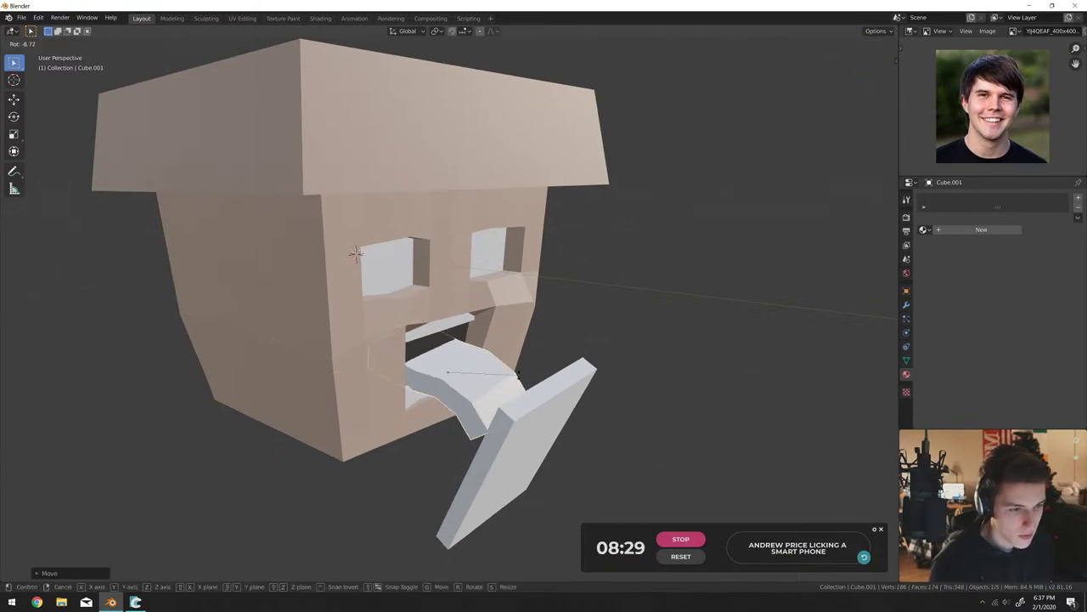
{"action": "left_click", "coordinate": [483, 387]}
{"action": "middle_click_drag", "start_coordinate": [483, 387], "coordinate": [551, 386]}
{"action": "key", "text": "g"}
{"action": "left_click", "coordinate": [617, 358]}
{"action": "scroll", "coordinate": [527, 340], "scroll_direction": "up", "scroll_amount": 4}
In the head's Edit Mode, move and rotate the face under the left eye.
{"action": "middle_click_drag", "start_coordinate": [510, 307], "coordinate": [343, 246]}
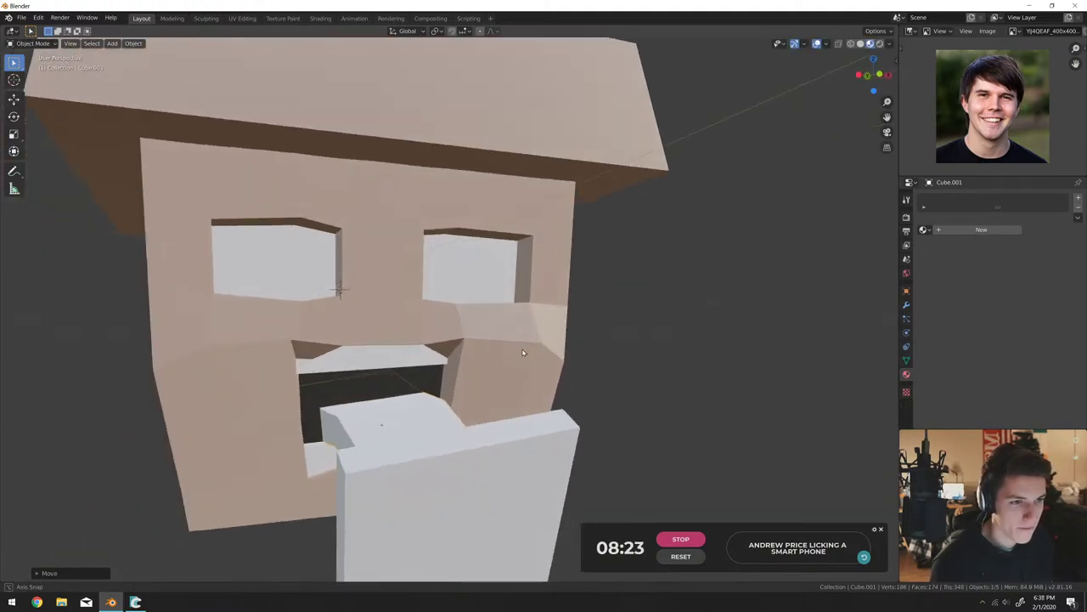
{"action": "left_click", "coordinate": [343, 245]}
{"action": "key", "text": "Tab"}
{"action": "middle_click_drag", "start_coordinate": [352, 286], "coordinate": [299, 259]}
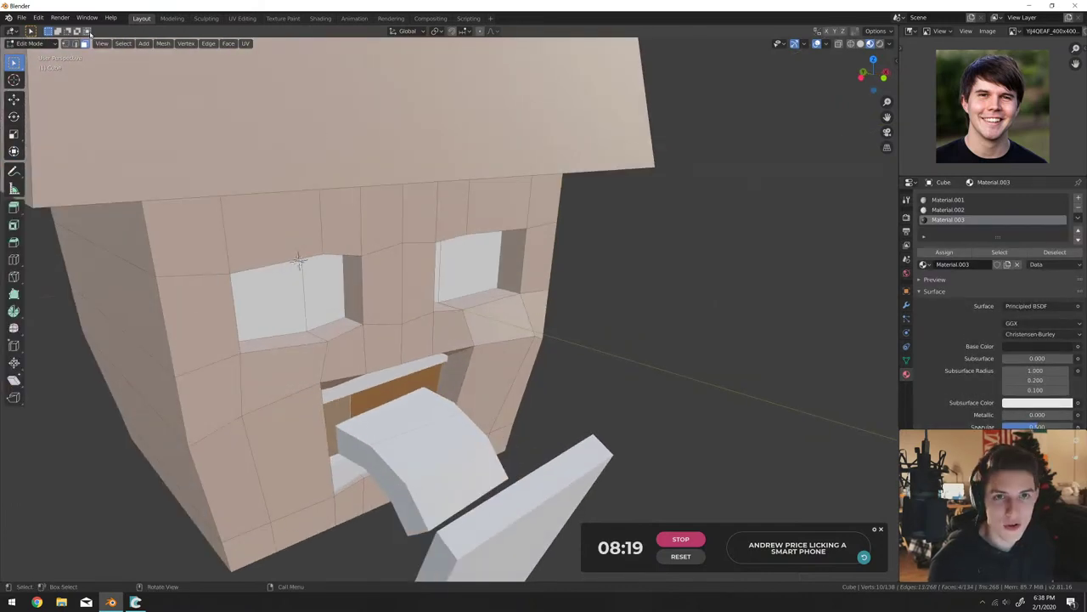
{"action": "left_click", "coordinate": [289, 333]}
{"action": "key", "text": "g"}
{"action": "left_click", "coordinate": [340, 306]}
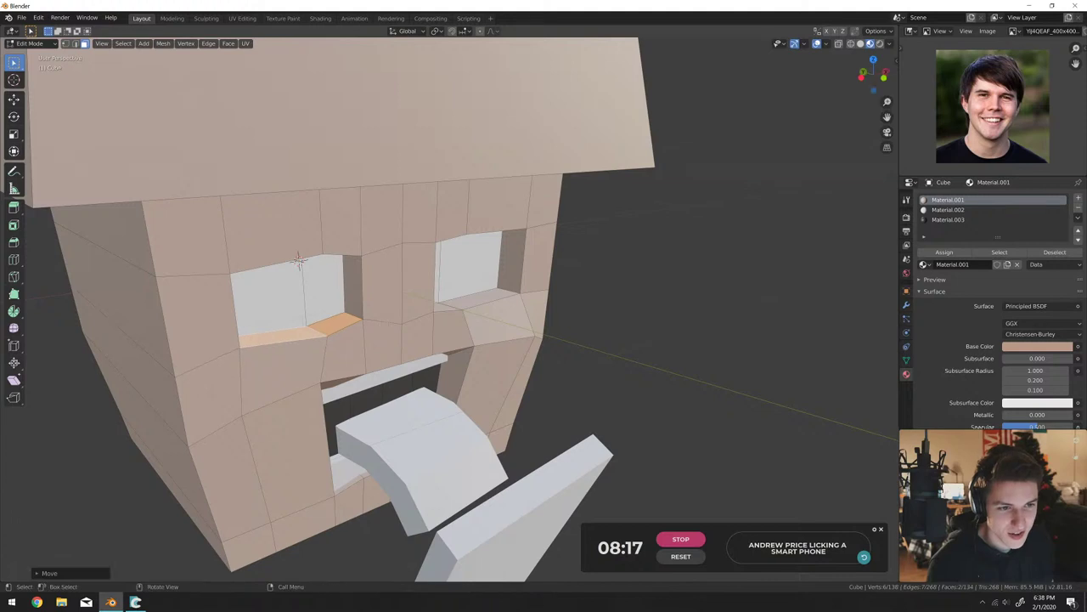
{"action": "middle_click_drag", "start_coordinate": [340, 306], "coordinate": [359, 289]}
{"action": "key", "text": "r"}
{"action": "left_click", "coordinate": [358, 290]}
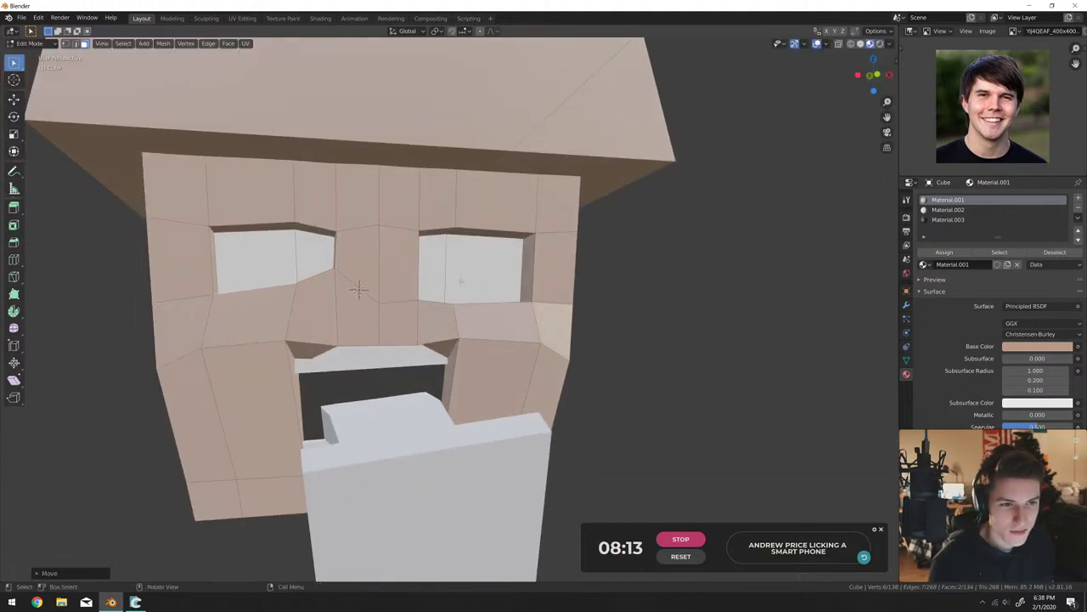
{"action": "key", "text": "Tab"}
{"action": "middle_click_drag", "start_coordinate": [358, 290], "coordinate": [501, 281]}
{"action": "scroll", "coordinate": [494, 309], "scroll_direction": "down", "scroll_amount": 4}
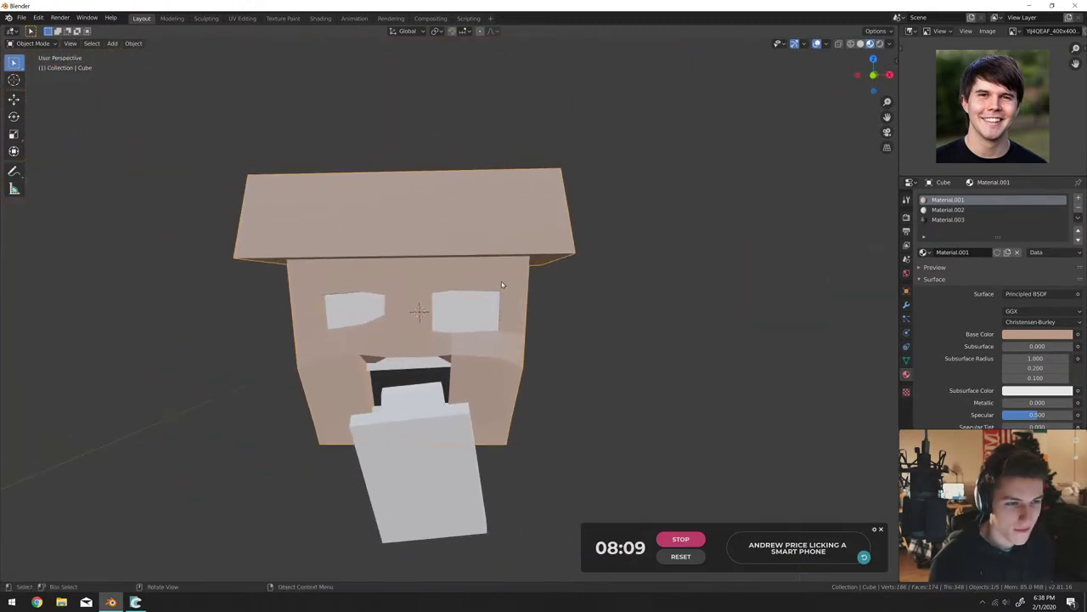
Add a new cube and scale it down to pupil size.
{"action": "scroll", "coordinate": [501, 281], "scroll_direction": "up", "scroll_amount": 6}
{"action": "key", "text": "shift+a"}
{"action": "mouse_move", "coordinate": [527, 333]}
{"action": "left_click", "coordinate": [563, 344]}
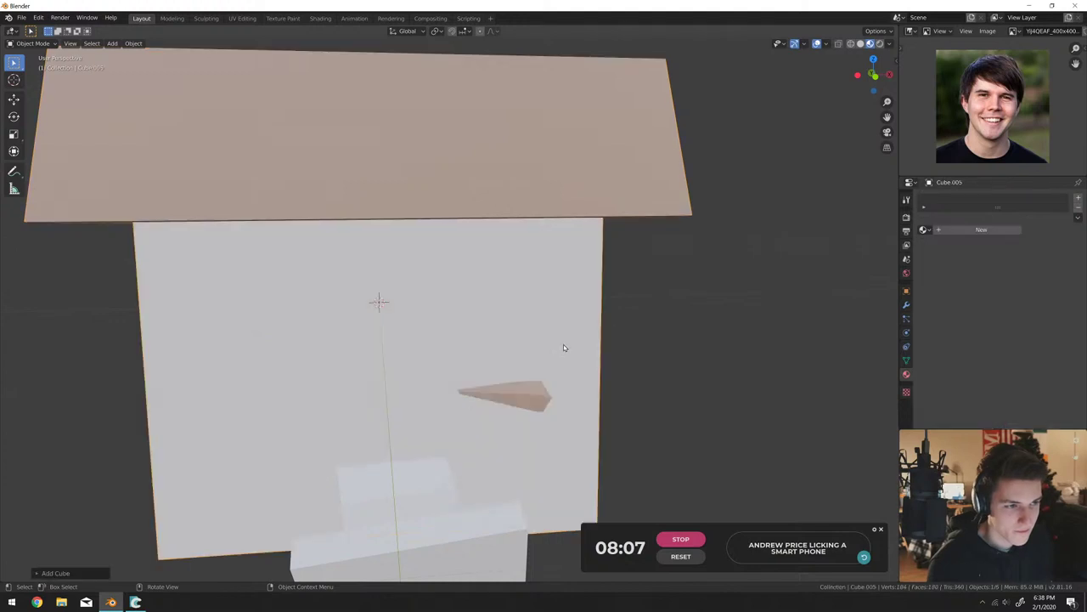
{"action": "key", "text": "s"}
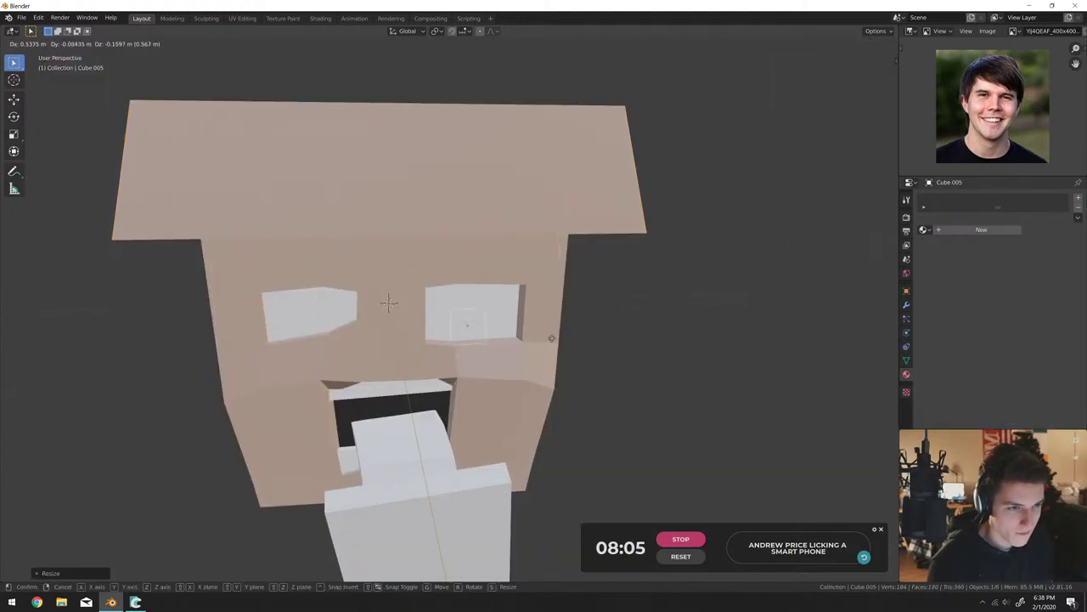
{"action": "left_click", "coordinate": [551, 338]}
Move the small cube along Y and Z into the right eye socket.
{"action": "key", "text": "KP_4"}
{"action": "key", "text": "KP_4"}
{"action": "key", "text": "KP_8"}
{"action": "key", "text": "g"}
{"action": "key", "text": "y"}
{"action": "left_click", "coordinate": [505, 311]}
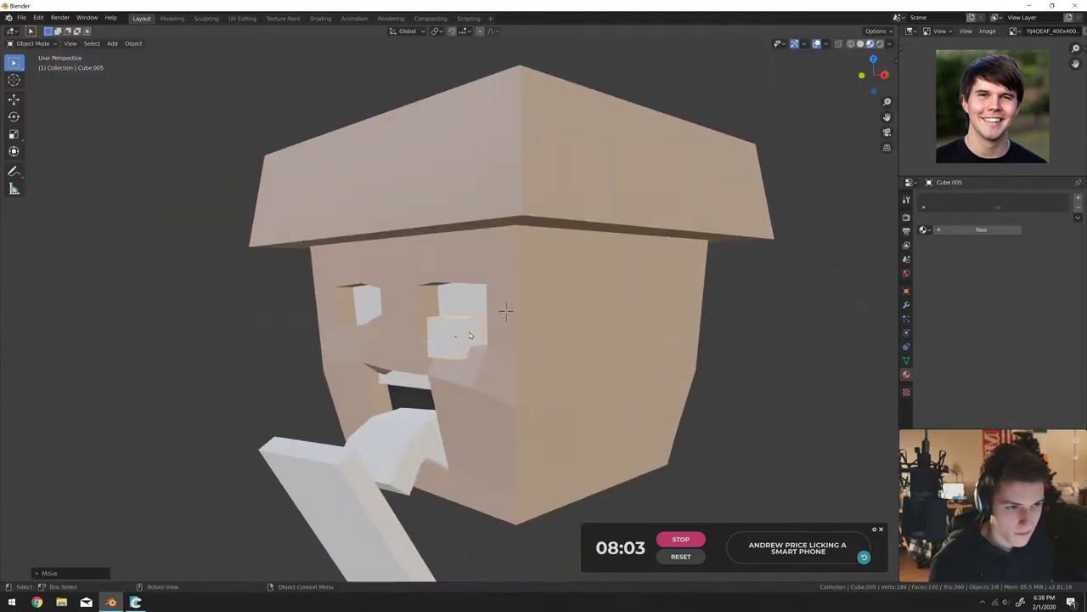
{"action": "key", "text": "g"}
{"action": "key", "text": "z"}
{"action": "left_click", "coordinate": [501, 314]}
{"action": "key", "text": "g"}
{"action": "key", "text": "y"}
{"action": "left_click", "coordinate": [498, 317]}
{"action": "middle_click_drag", "start_coordinate": [498, 317], "coordinate": [629, 330]}
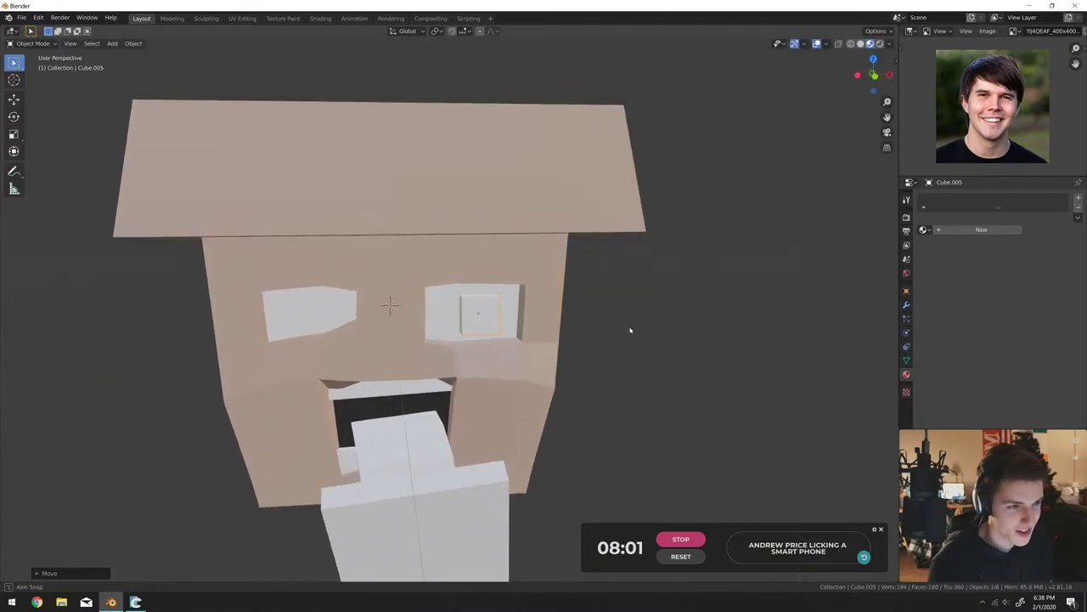
Give the pupil cube the dark Material.003 and settle its position from front and side views.
{"action": "left_click", "coordinate": [981, 229]}
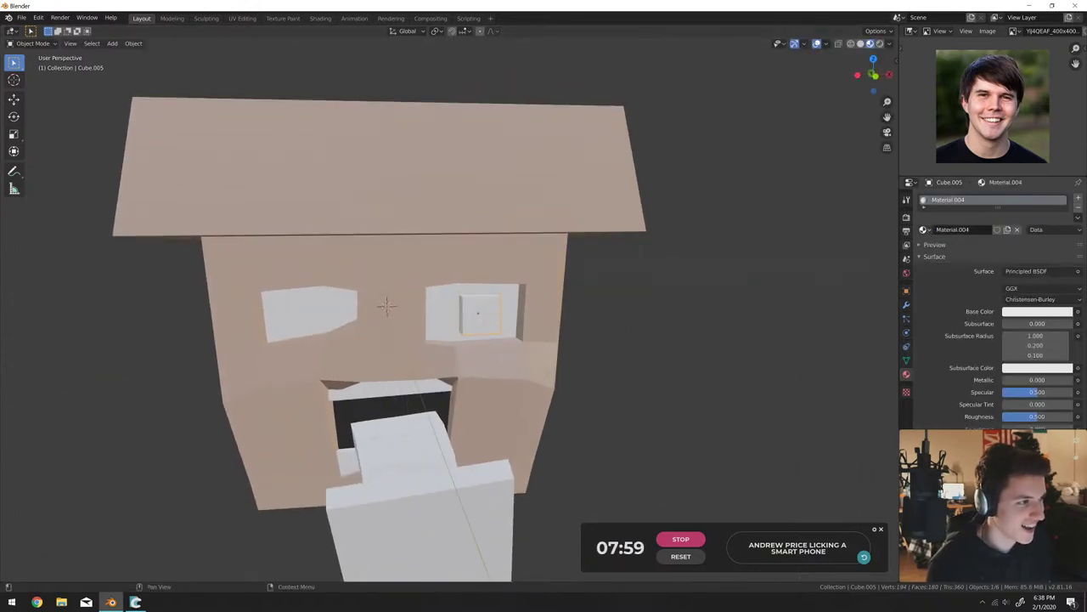
{"action": "left_click", "coordinate": [924, 229]}
{"action": "left_click", "coordinate": [951, 273]}
{"action": "key", "text": "KP_4"}
{"action": "key", "text": "KP_4"}
{"action": "key", "text": "KP_4"}
{"action": "key", "text": "KP_4"}
{"action": "key", "text": "g"}
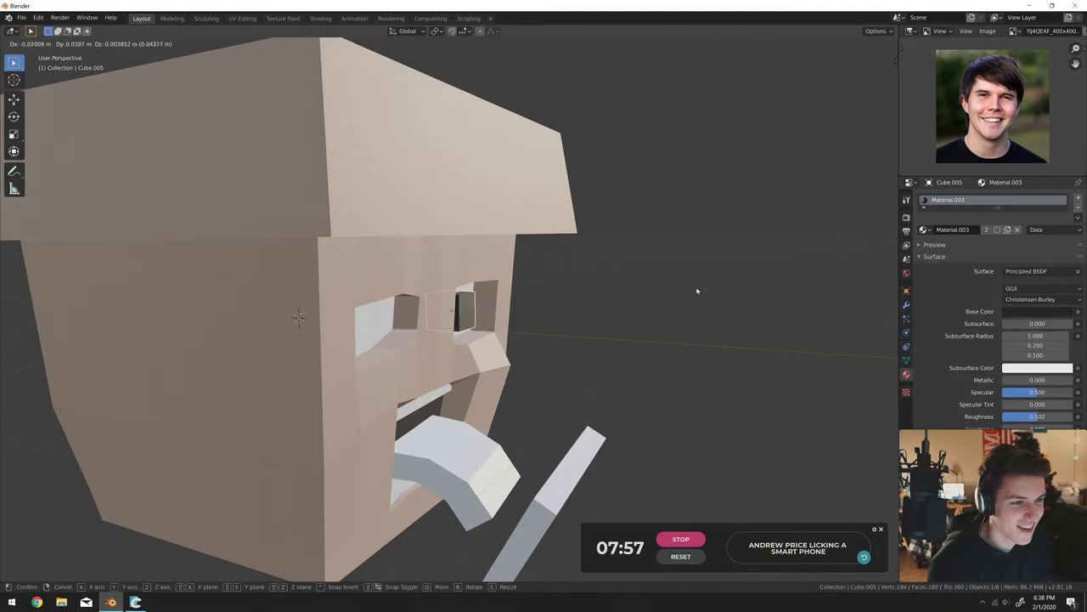
{"action": "key", "text": "KP_6"}
{"action": "key", "text": "KP_6"}
{"action": "key", "text": "KP_6"}
{"action": "key", "text": "KP_6"}
{"action": "key", "text": "KP_4"}
{"action": "key", "text": "KP_4"}
{"action": "key", "text": "KP_4"}
{"action": "key", "text": "KP_4"}
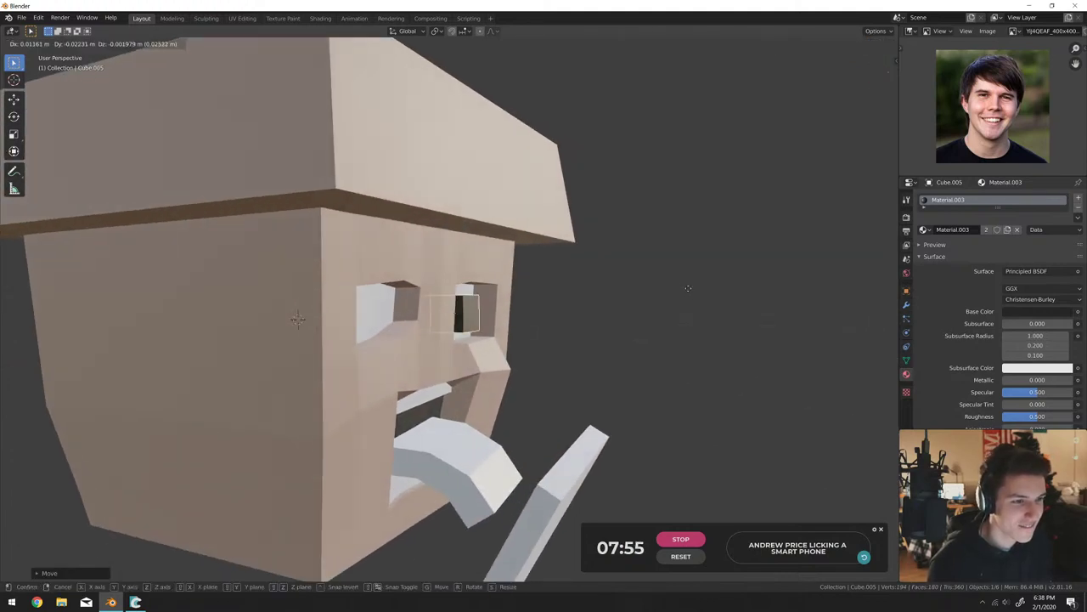
{"action": "key", "text": "KP_6"}
{"action": "key", "text": "KP_6"}
{"action": "left_click", "coordinate": [561, 305]}
Duplicate the pupil into the left eye and shrink the copy slightly.
{"action": "key", "text": "shift+d"}
{"action": "key", "text": "KP_6"}
{"action": "key", "text": "KP_6"}
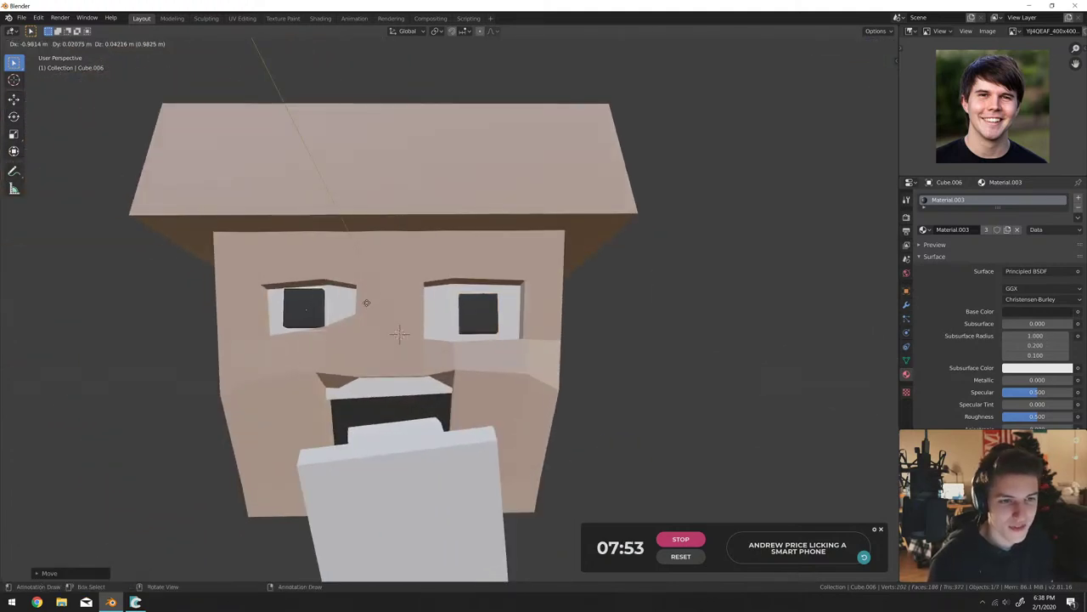
{"action": "left_click", "coordinate": [366, 302]}
{"action": "key", "text": "s"}
{"action": "left_click", "coordinate": [437, 316]}
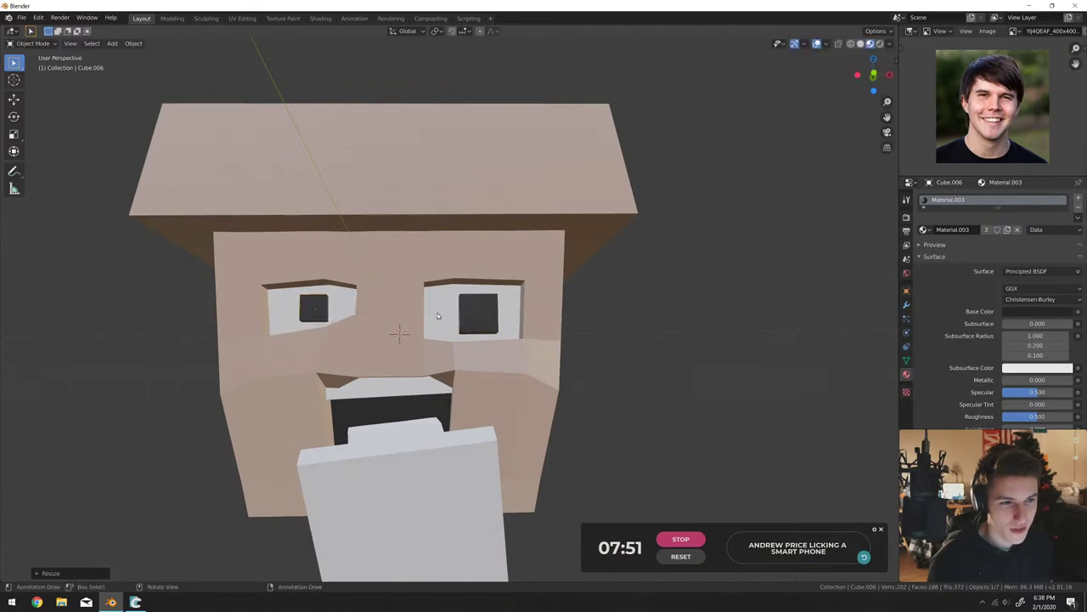
Select the head's eye-white material faces and shift them along Y.
{"action": "middle_click_drag", "start_coordinate": [437, 316], "coordinate": [452, 321]}
{"action": "left_click", "coordinate": [453, 321]}
{"action": "key", "text": "Tab"}
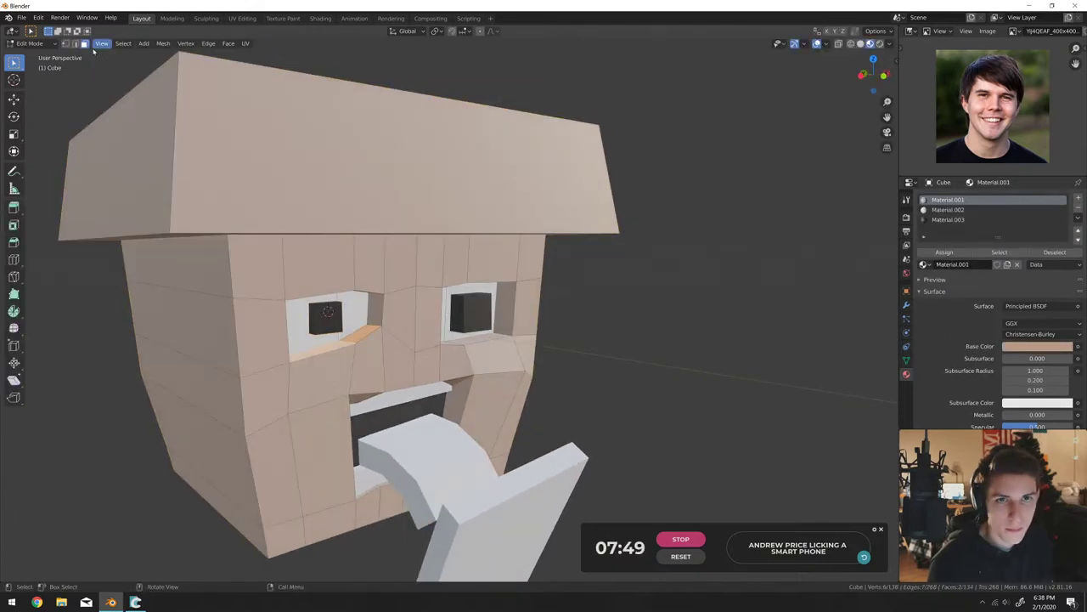
{"action": "left_click", "coordinate": [948, 209]}
{"action": "left_click", "coordinate": [999, 253]}
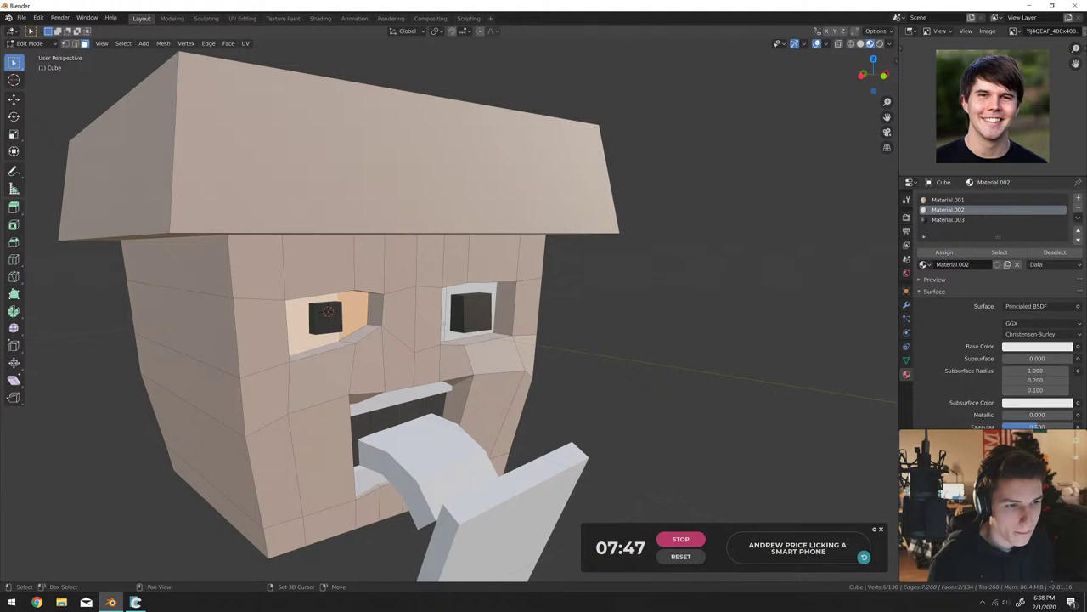
{"action": "middle_click_drag", "start_coordinate": [510, 340], "coordinate": [541, 344]}
{"action": "key", "text": "g"}
{"action": "key", "text": "y"}
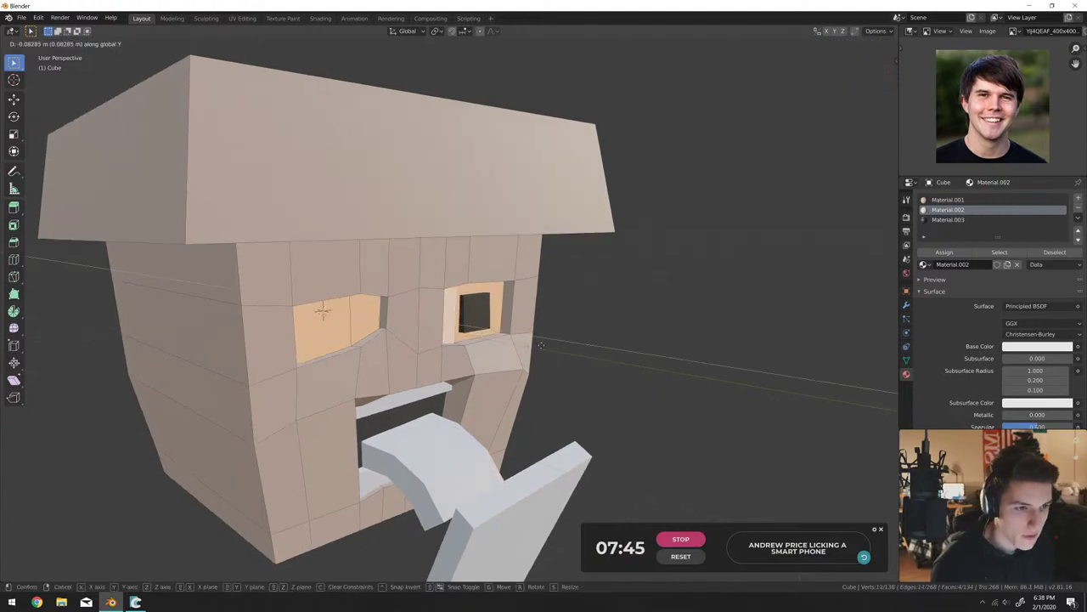
{"action": "left_click", "coordinate": [538, 344]}
{"action": "key", "text": "Tab"}
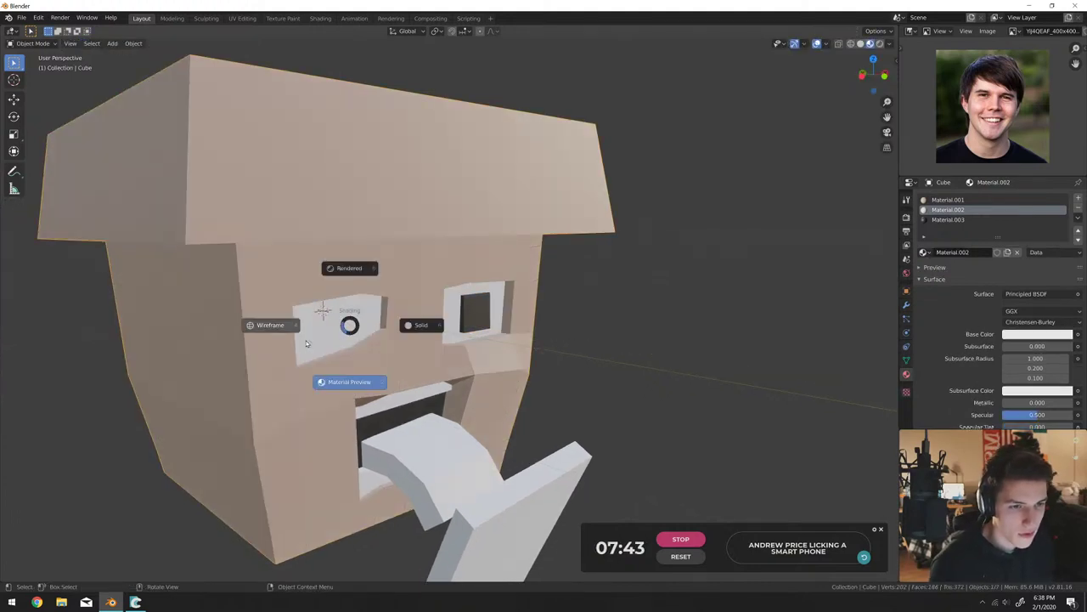
Inspect the pupils in wireframe and material preview shading, then reposition the right pupil.
{"action": "left_click", "coordinate": [307, 342]}
{"action": "left_click", "coordinate": [331, 326]}
{"action": "left_click", "coordinate": [319, 331]}
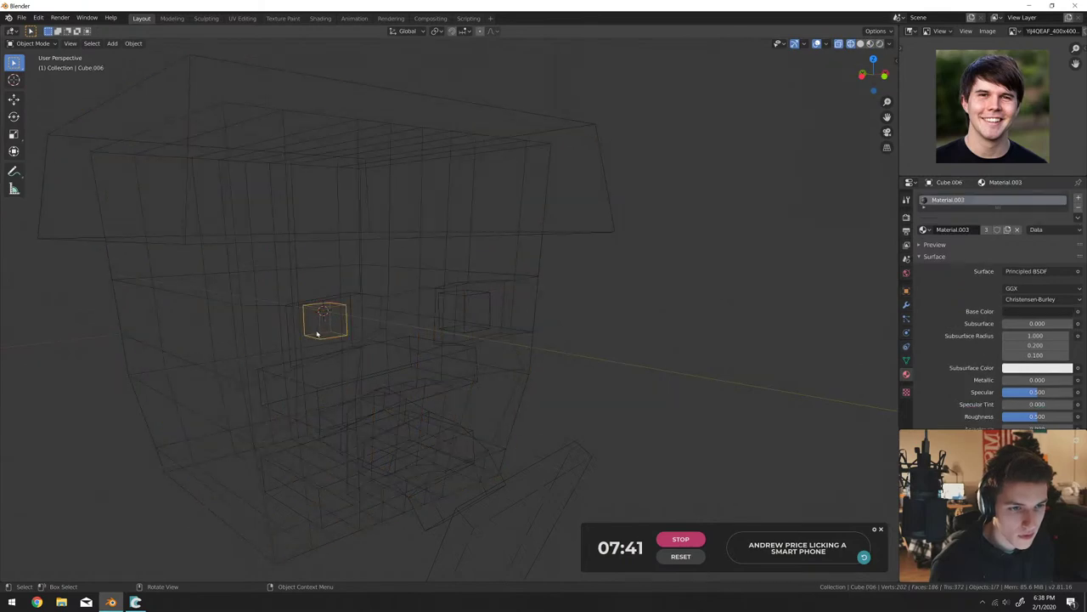
{"action": "left_click", "coordinate": [462, 321]}
{"action": "key", "text": "z"}
{"action": "left_click", "coordinate": [497, 382]}
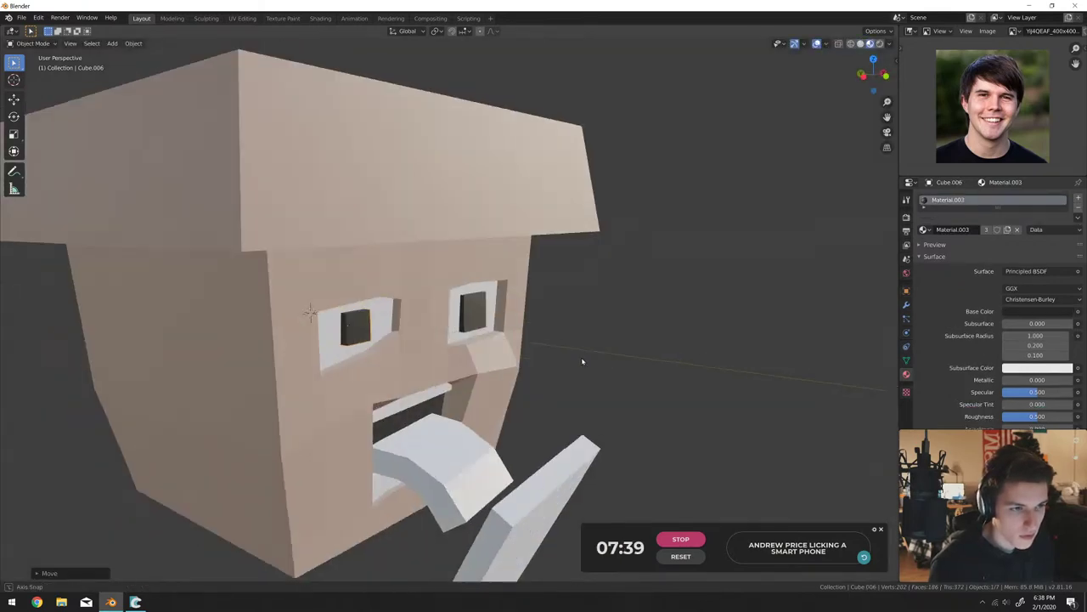
{"action": "middle_click_drag", "start_coordinate": [582, 362], "coordinate": [463, 314]}
{"action": "left_click", "coordinate": [454, 310]}
{"action": "key", "text": "g"}
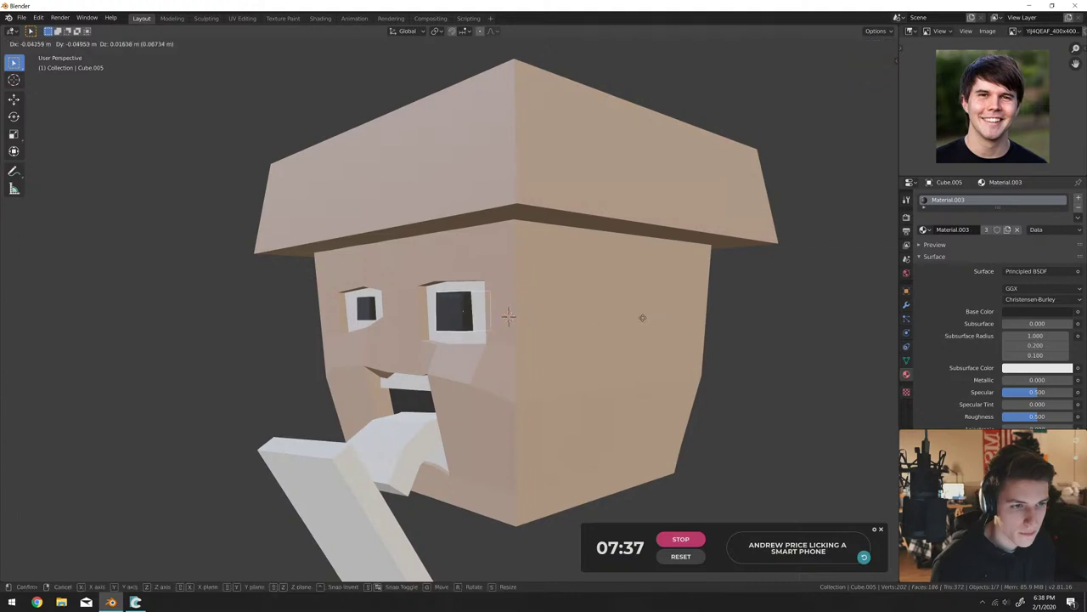
{"action": "left_click", "coordinate": [642, 318]}
{"action": "middle_click_drag", "start_coordinate": [642, 318], "coordinate": [636, 323]}
Select the orange hat's faces and delete its vertices.
{"action": "scroll", "coordinate": [593, 297], "scroll_direction": "down", "scroll_amount": 3}
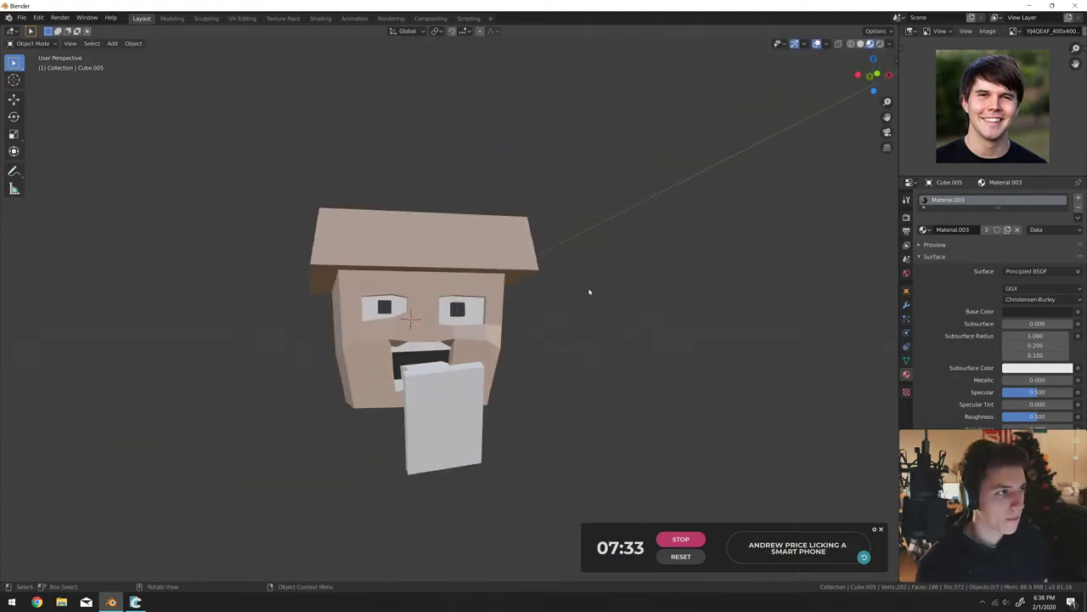
{"action": "middle_click_drag", "start_coordinate": [589, 291], "coordinate": [507, 284]}
{"action": "scroll", "coordinate": [492, 230], "scroll_direction": "up", "scroll_amount": 5}
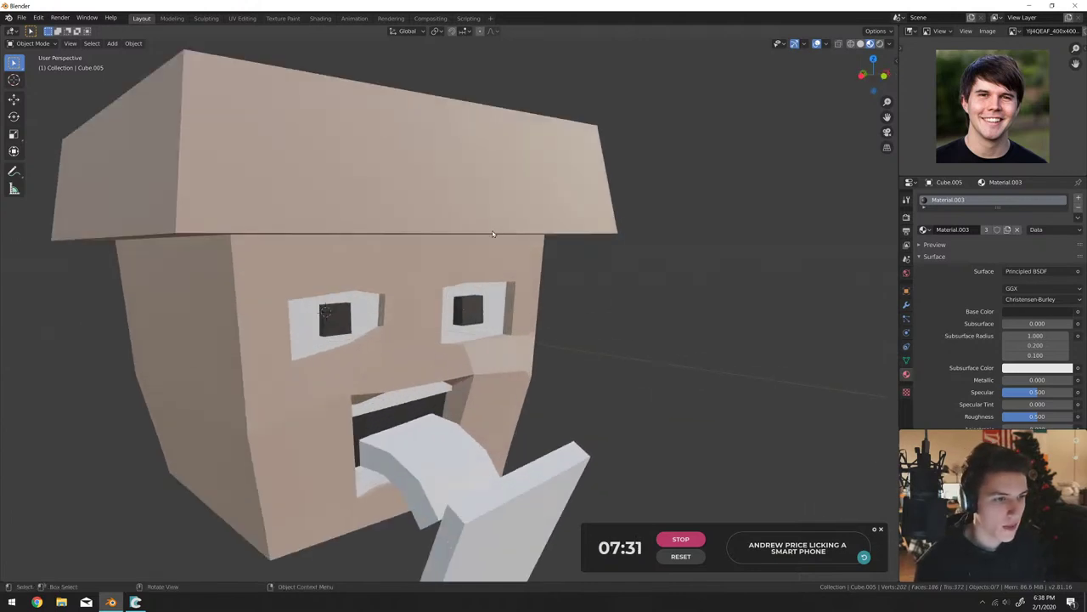
{"action": "left_click", "coordinate": [492, 229]}
{"action": "key", "text": "Tab"}
{"action": "left_click", "coordinate": [119, 162]}
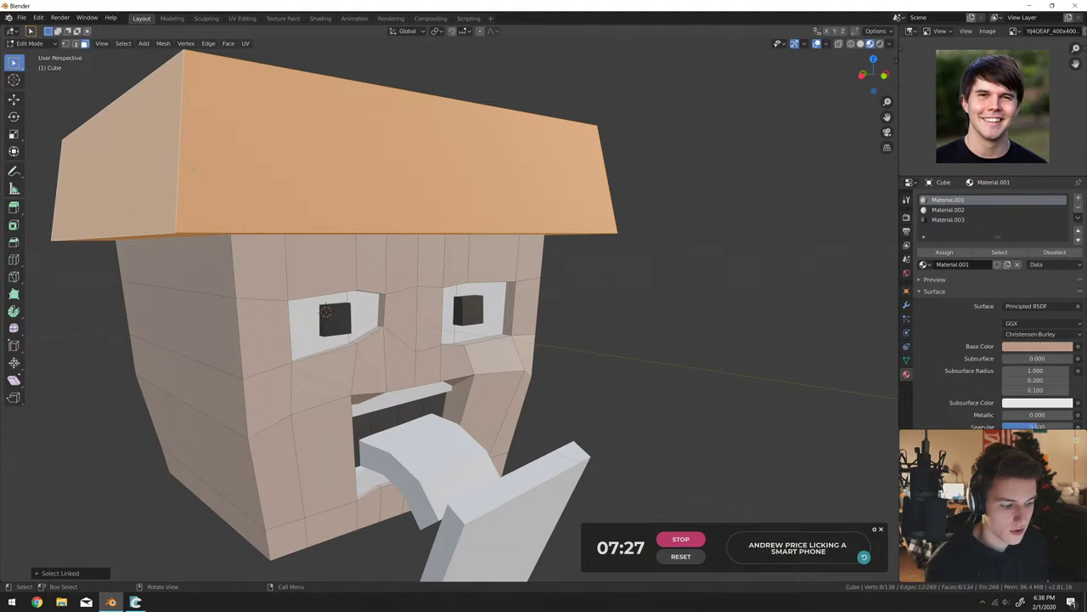
{"action": "key", "text": "x"}
{"action": "left_click", "coordinate": [173, 148]}
{"action": "key", "text": "Tab"}
{"action": "middle_click_drag", "start_coordinate": [544, 238], "coordinate": [595, 255]}
Bevel the head cube's top edges and lower them along Z.
{"action": "key", "text": "Tab"}
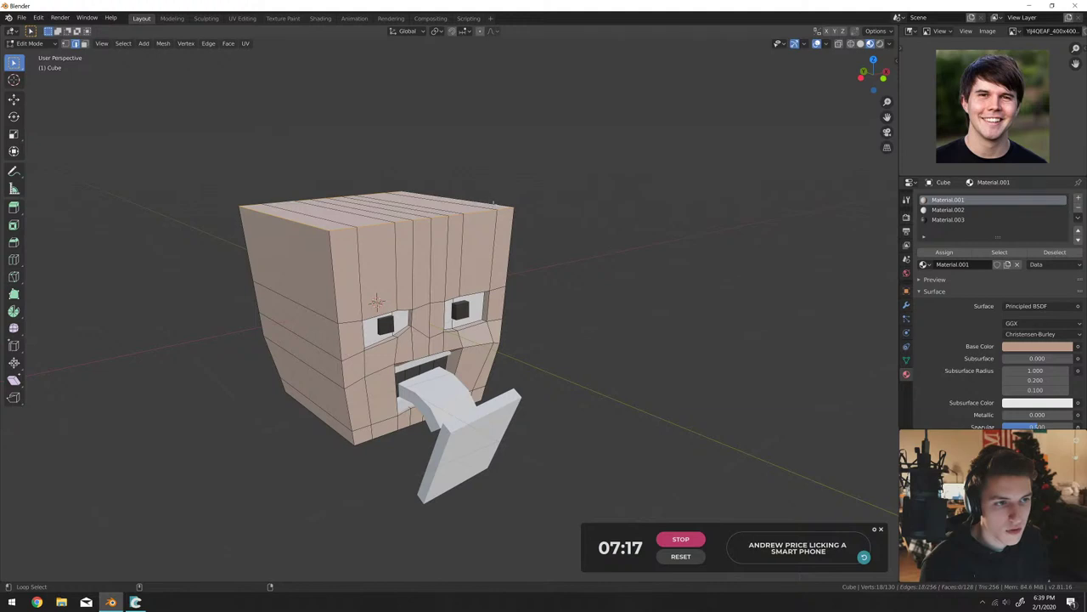
{"action": "key", "text": "ctrl+b"}
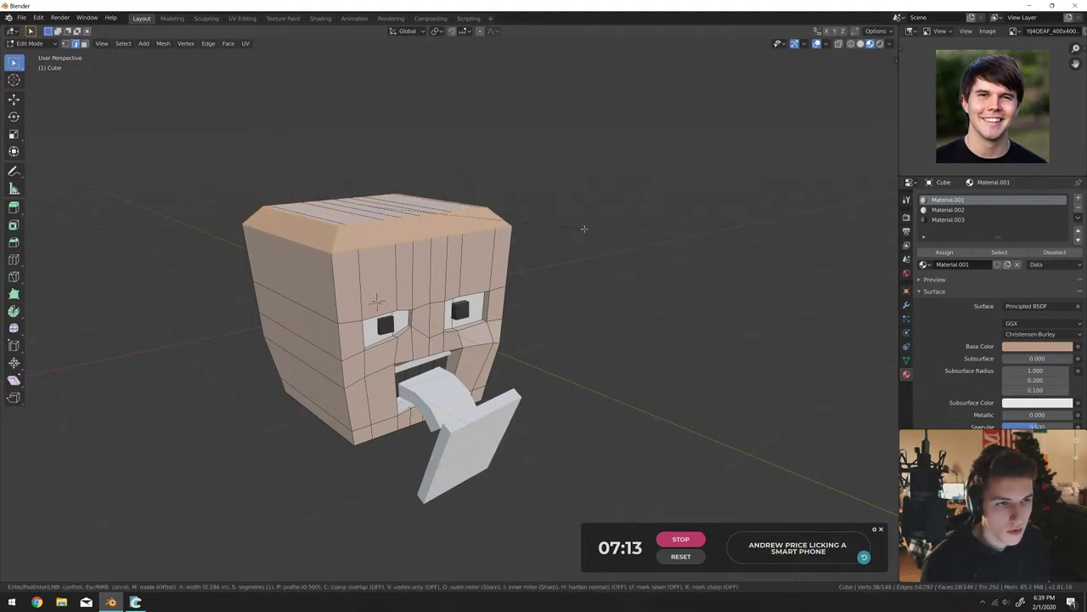
{"action": "left_click", "coordinate": [586, 228]}
{"action": "key", "text": "g"}
{"action": "key", "text": "z"}
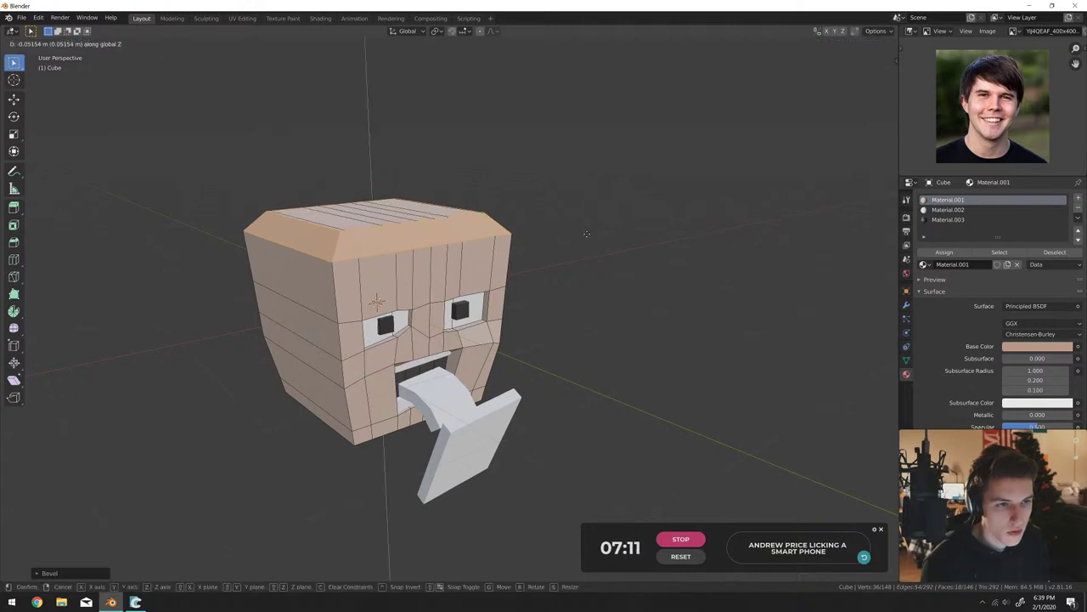
{"action": "left_click", "coordinate": [582, 240]}
{"action": "middle_click_drag", "start_coordinate": [582, 239], "coordinate": [390, 301]}
{"action": "key", "text": "Tab"}
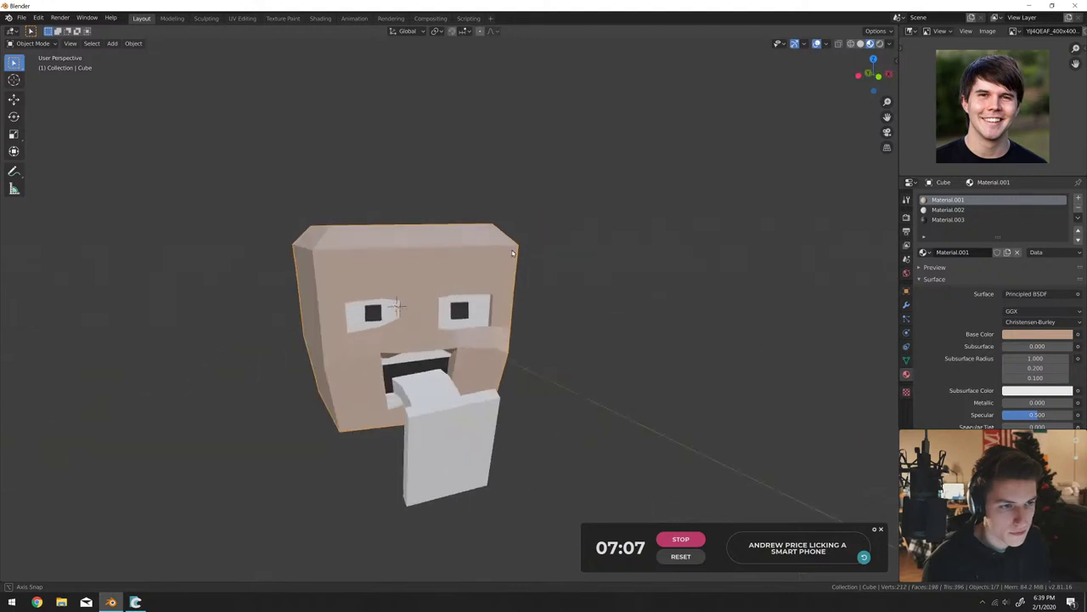
{"action": "key", "text": "Tab"}
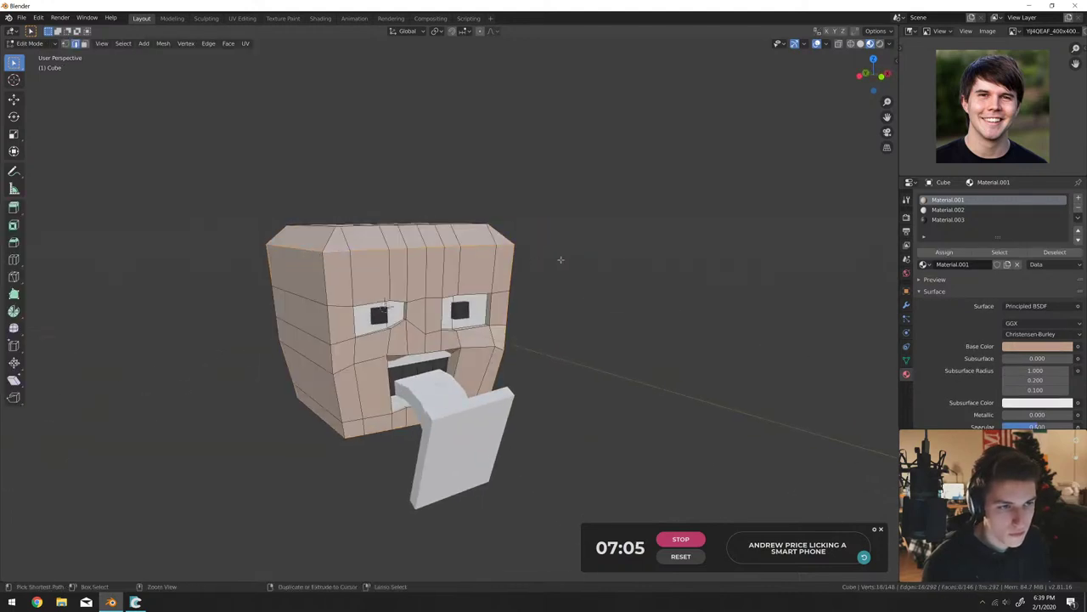
{"action": "left_click", "coordinate": [594, 261]}
{"action": "key", "text": "Tab"}
{"action": "middle_click_drag", "start_coordinate": [594, 261], "coordinate": [549, 247]}
{"action": "scroll", "coordinate": [563, 281], "scroll_direction": "up", "scroll_amount": 6}
Add a cube, shrink it into a slab, and move it above the left eye.
{"action": "scroll", "coordinate": [550, 247], "scroll_direction": "down", "scroll_amount": 3}
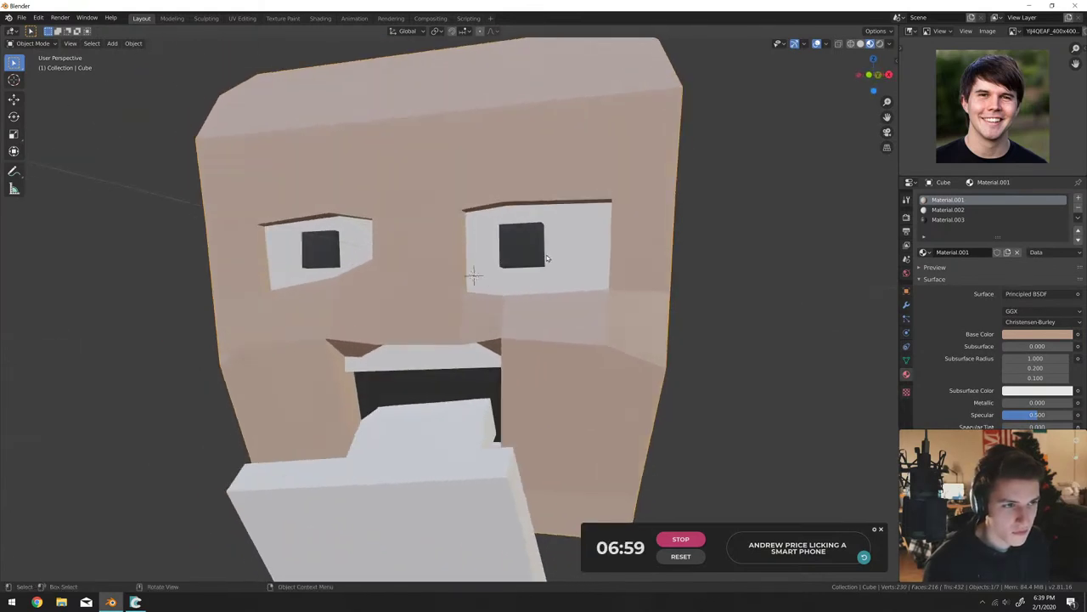
{"action": "key", "text": "shift+a"}
{"action": "mouse_move", "coordinate": [553, 250]}
{"action": "left_click", "coordinate": [594, 269]}
{"action": "key", "text": "s"}
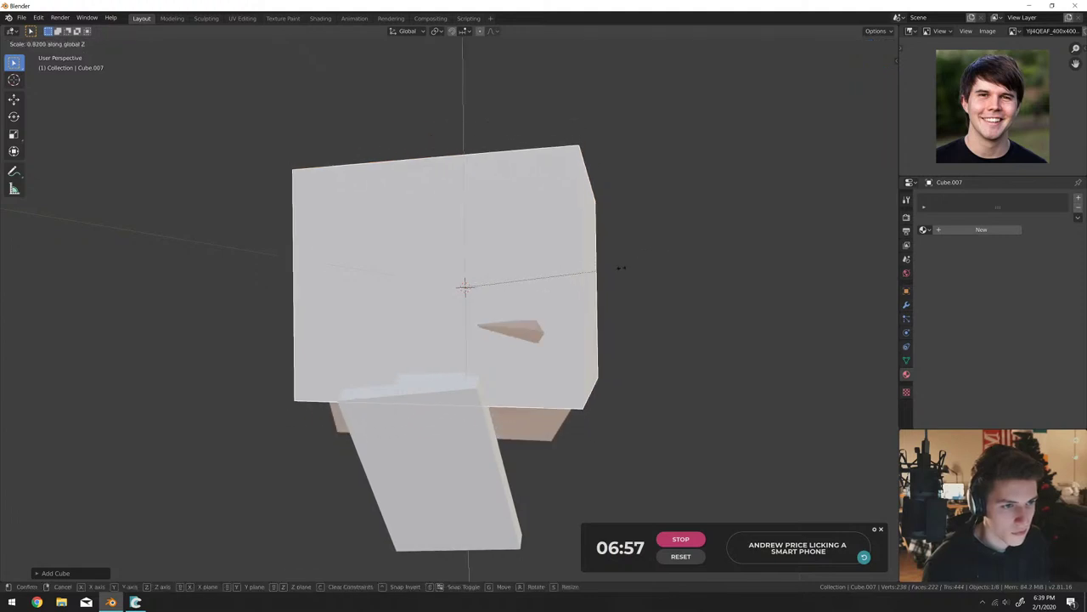
{"action": "left_click", "coordinate": [556, 273]}
{"action": "key", "text": "g"}
{"action": "left_click", "coordinate": [544, 280]}
Scale the slab thinner and narrower along X, fitting it as an eyebrow above the eye.
{"action": "middle_click_drag", "start_coordinate": [544, 281], "coordinate": [655, 284]}
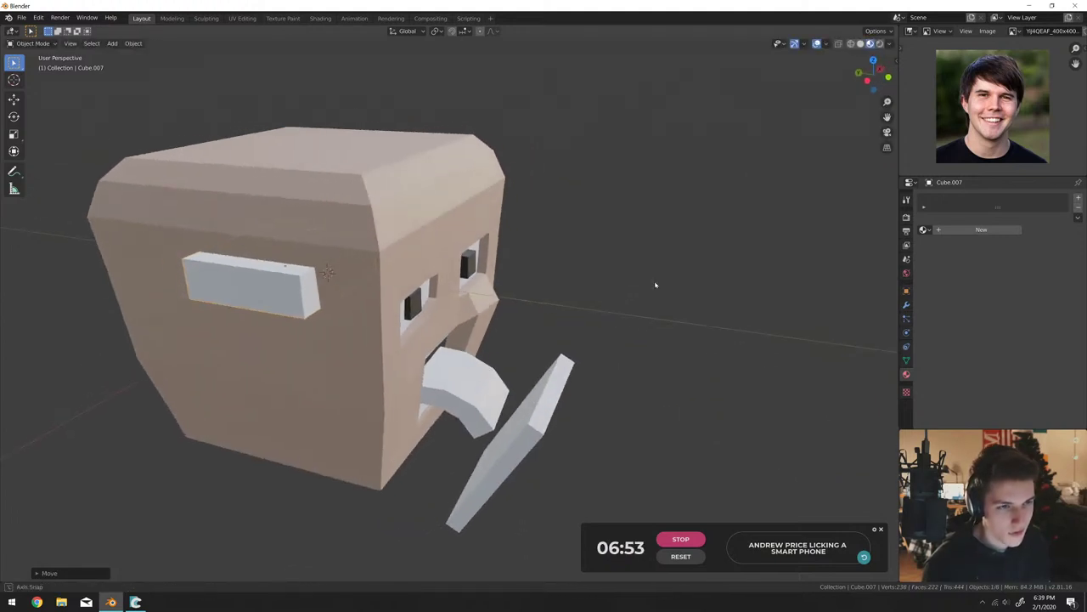
{"action": "key", "text": "s"}
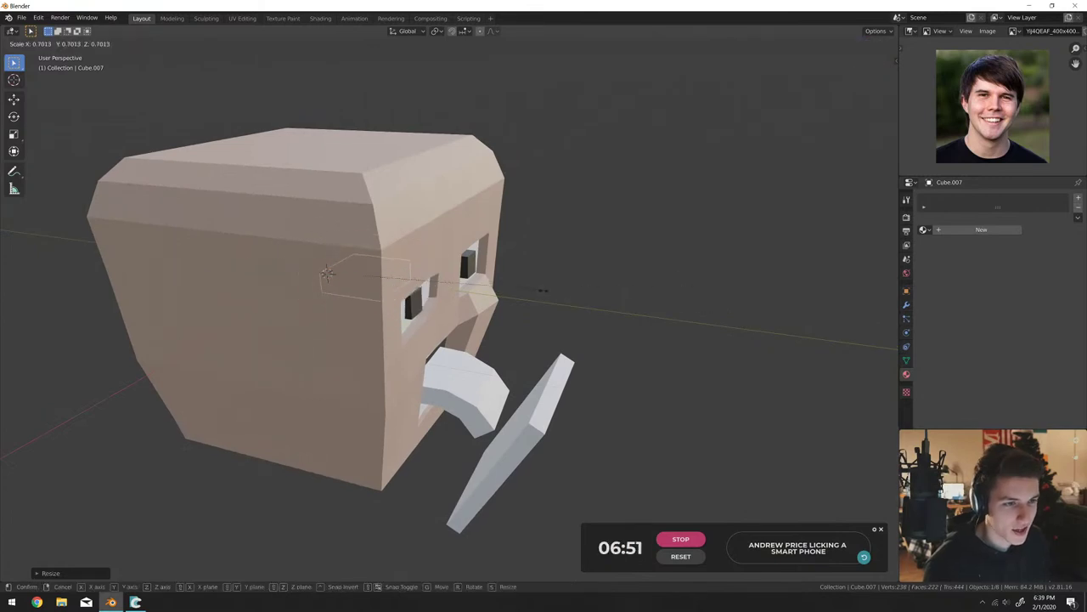
{"action": "middle_click_drag", "start_coordinate": [595, 286], "coordinate": [569, 272]}
{"action": "key", "text": "s"}
{"action": "key", "text": "x"}
{"action": "left_click", "coordinate": [604, 252]}
{"action": "key", "text": "g"}
{"action": "left_click", "coordinate": [595, 259]}
{"action": "key", "text": "g"}
{"action": "left_click", "coordinate": [570, 273]}
Rotate the eyebrow to give it a slight tilt.
{"action": "key", "text": "r"}
{"action": "left_click", "coordinate": [626, 311]}
{"action": "key", "text": "r"}
{"action": "left_click", "coordinate": [621, 325]}
Duplicate the eyebrow and position the copy above the right eye.
{"action": "key", "text": "shift+d"}
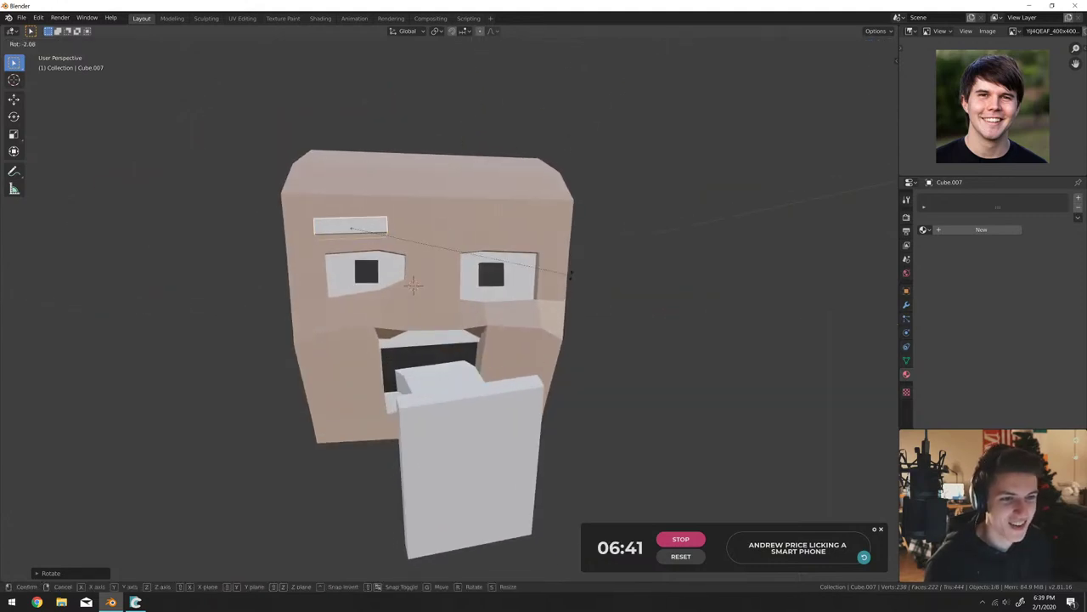
{"action": "left_click", "coordinate": [572, 271]}
{"action": "key", "text": "g"}
{"action": "left_click", "coordinate": [692, 315]}
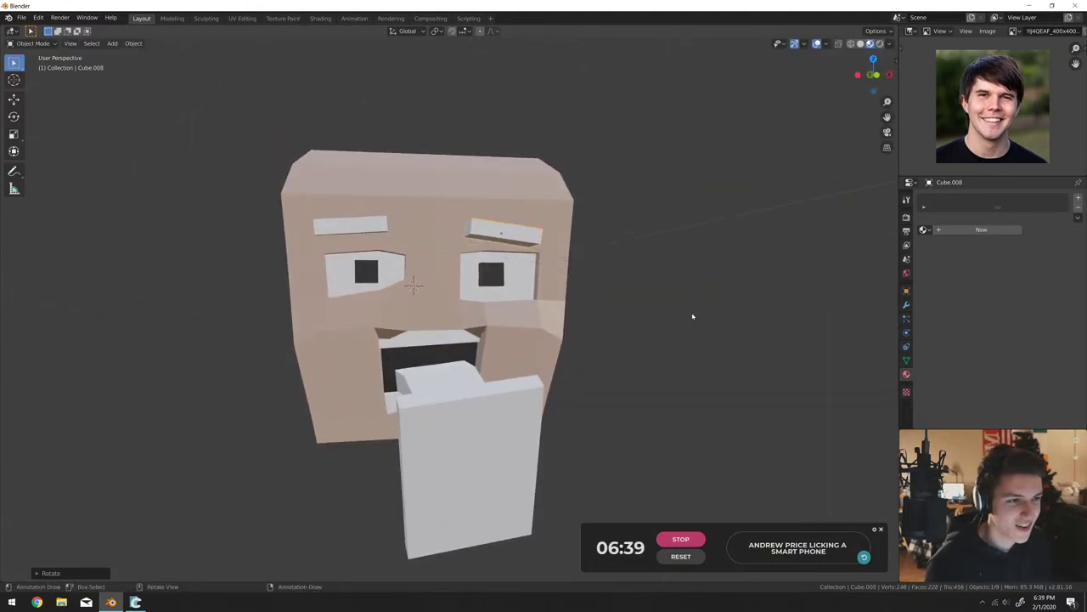
{"action": "middle_click_drag", "start_coordinate": [692, 315], "coordinate": [648, 351]}
{"action": "key", "text": "g"}
{"action": "left_click", "coordinate": [689, 395]}
{"action": "key", "text": "g"}
{"action": "left_click", "coordinate": [643, 354]}
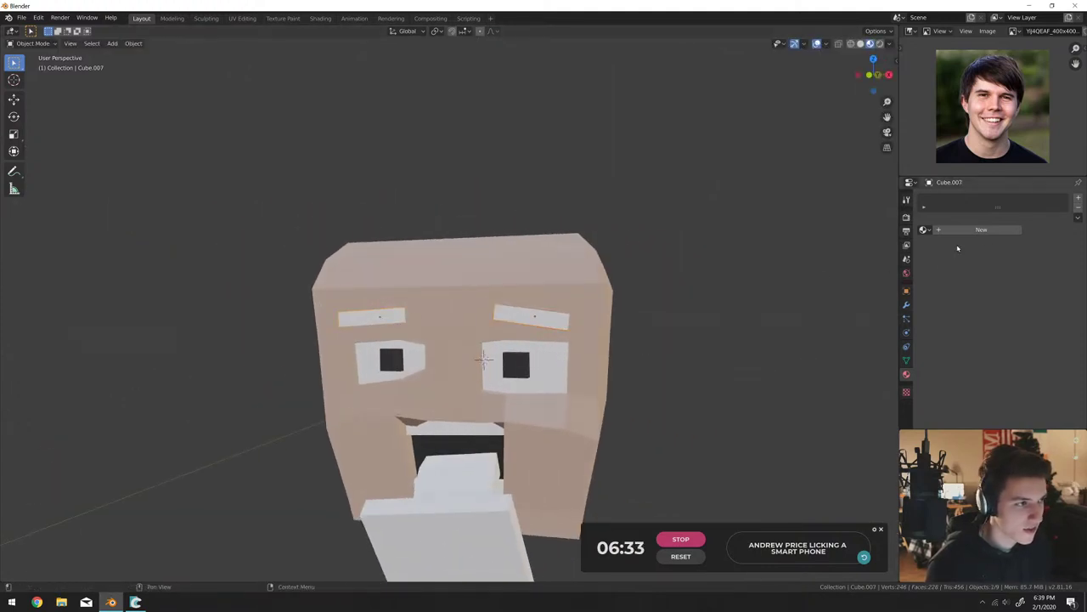
Create Material.005 on the first eyebrow with a dark brown base colour.
{"action": "left_click", "coordinate": [981, 230]}
{"action": "left_click", "coordinate": [1034, 311]}
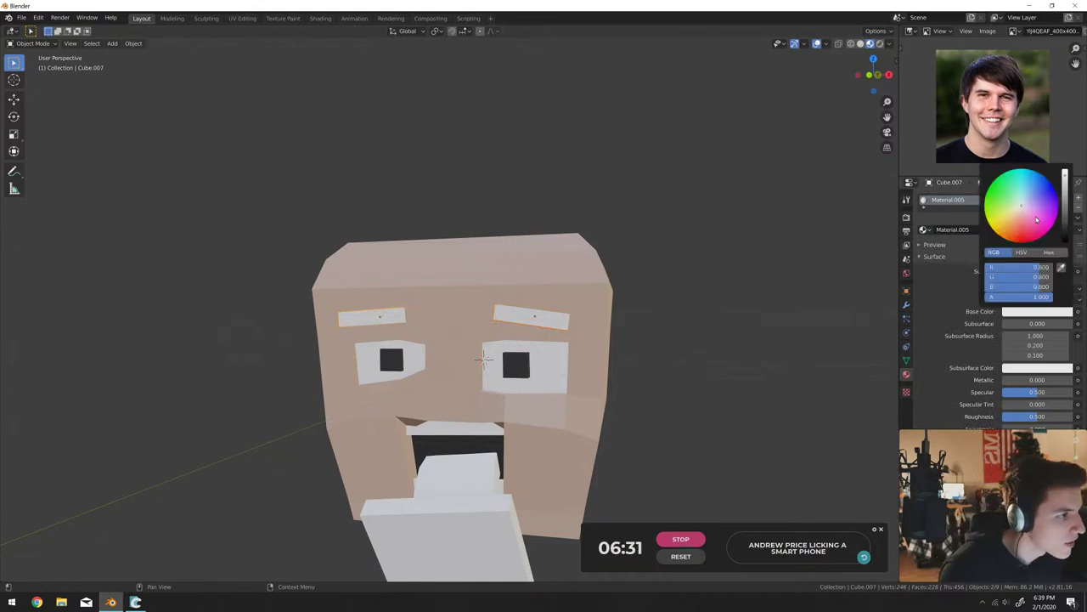
{"action": "left_click_drag", "start_coordinate": [1065, 204], "coordinate": [1065, 239]}
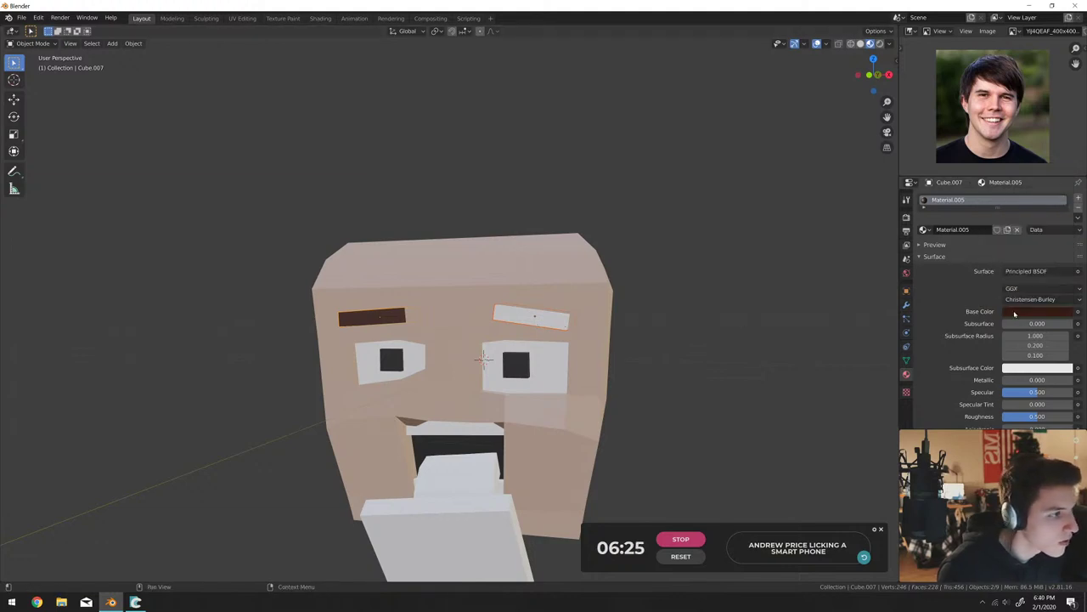
{"action": "left_click", "coordinate": [1032, 311]}
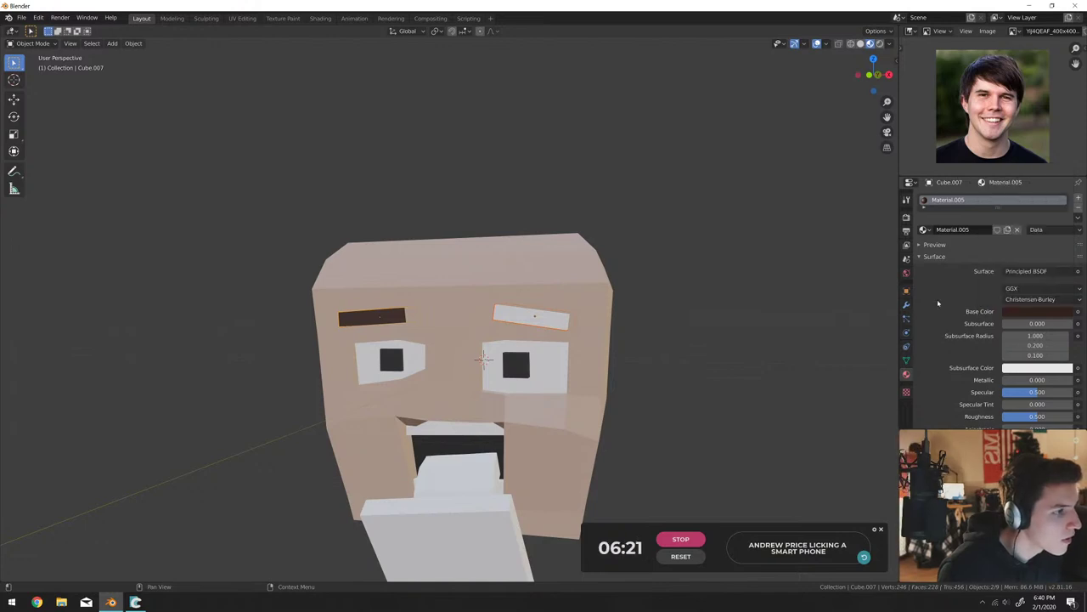
Assign Material.005 to the second eyebrow from the material browse list.
{"action": "left_click", "coordinate": [531, 317]}
{"action": "left_click", "coordinate": [925, 230]}
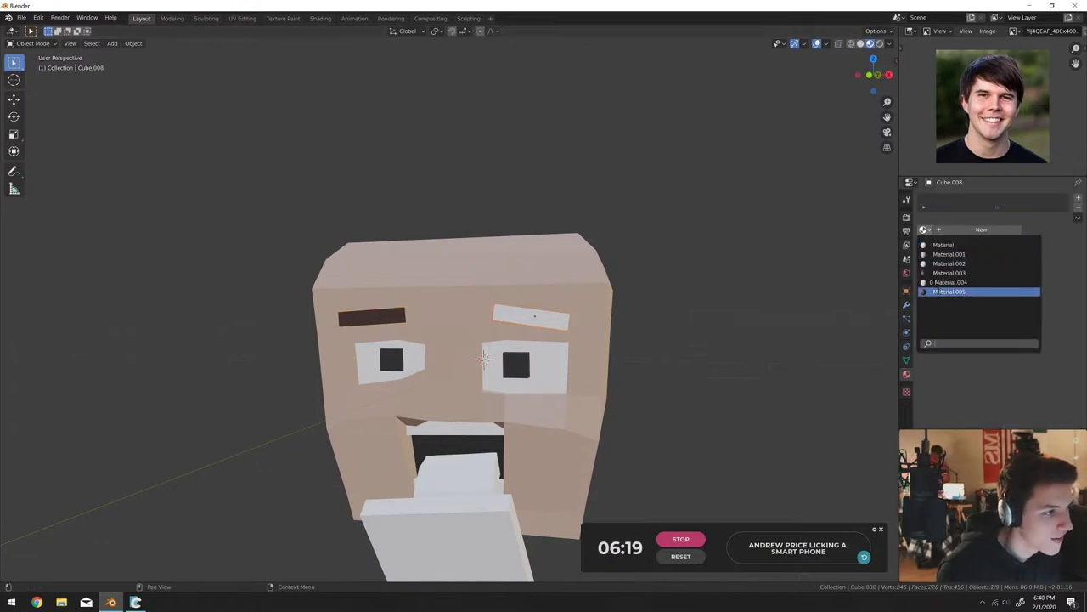
{"action": "left_click", "coordinate": [939, 291]}
{"action": "middle_click_drag", "start_coordinate": [568, 285], "coordinate": [609, 296]}
{"action": "scroll", "coordinate": [571, 301], "scroll_direction": "down", "scroll_amount": 3}
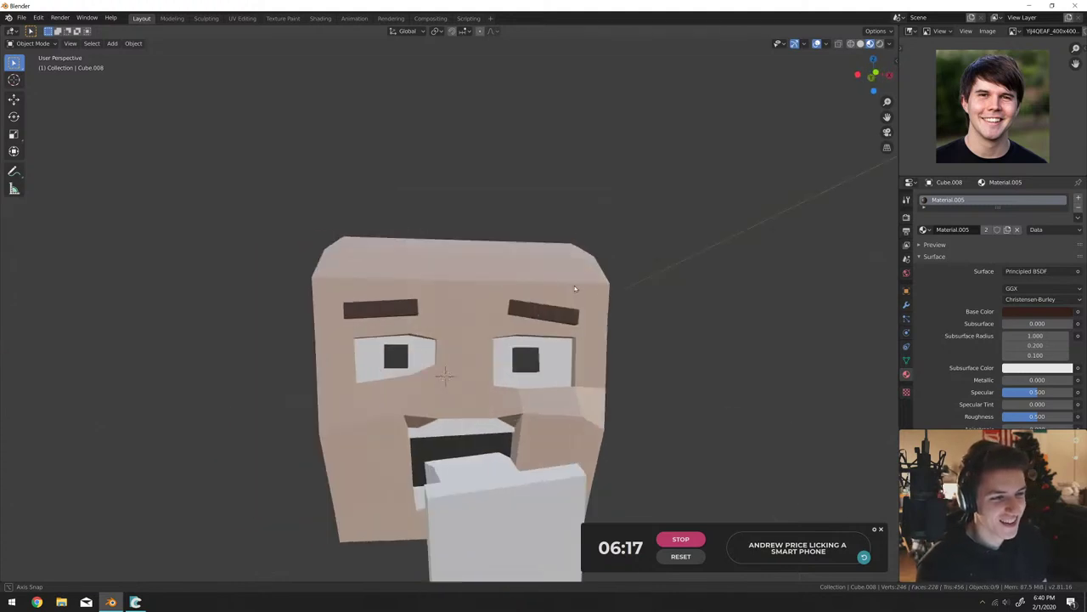
{"action": "middle_click_drag", "start_coordinate": [572, 300], "coordinate": [405, 295]}
{"action": "key", "text": "shift+a"}
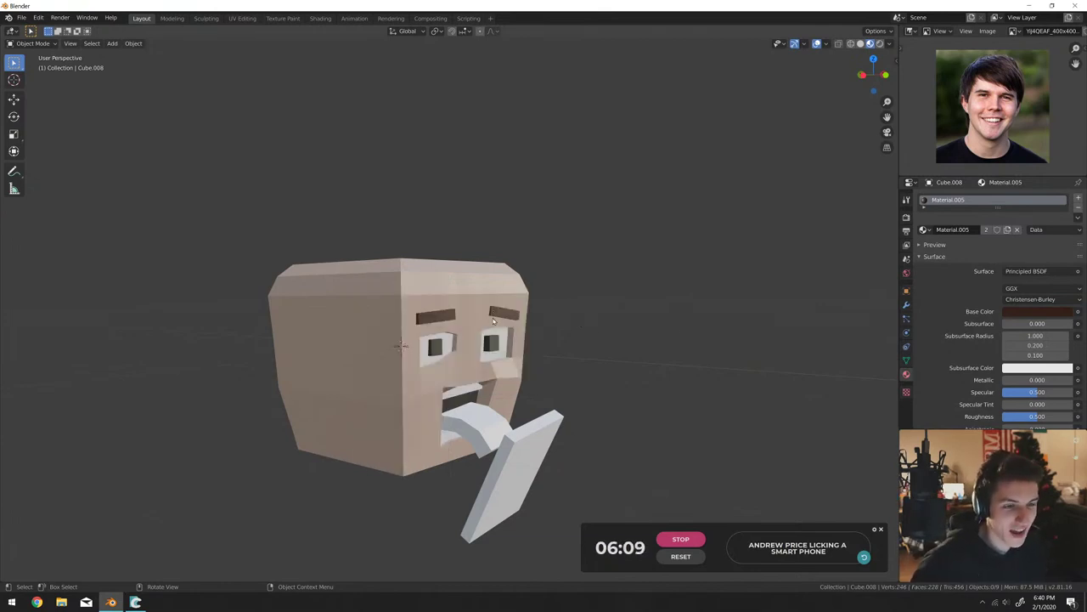
{"action": "key", "text": "shift+a"}
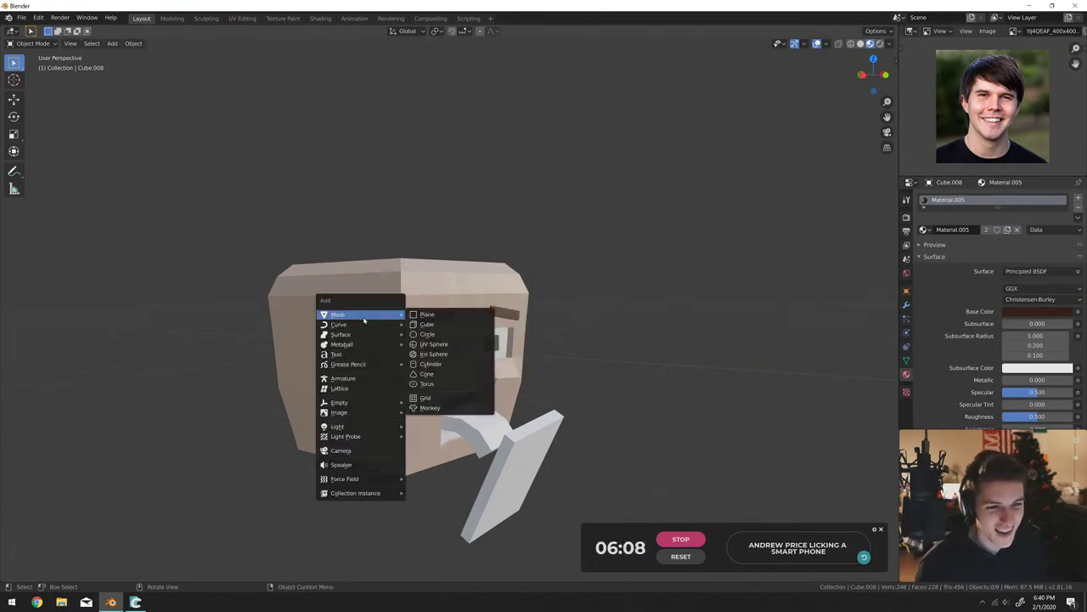
Add a plane and raise it vertically above the head.
{"action": "left_click", "coordinate": [436, 319]}
{"action": "key", "text": "g"}
{"action": "key", "text": "z"}
{"action": "left_click", "coordinate": [502, 206]}
{"action": "key", "text": "Tab"}
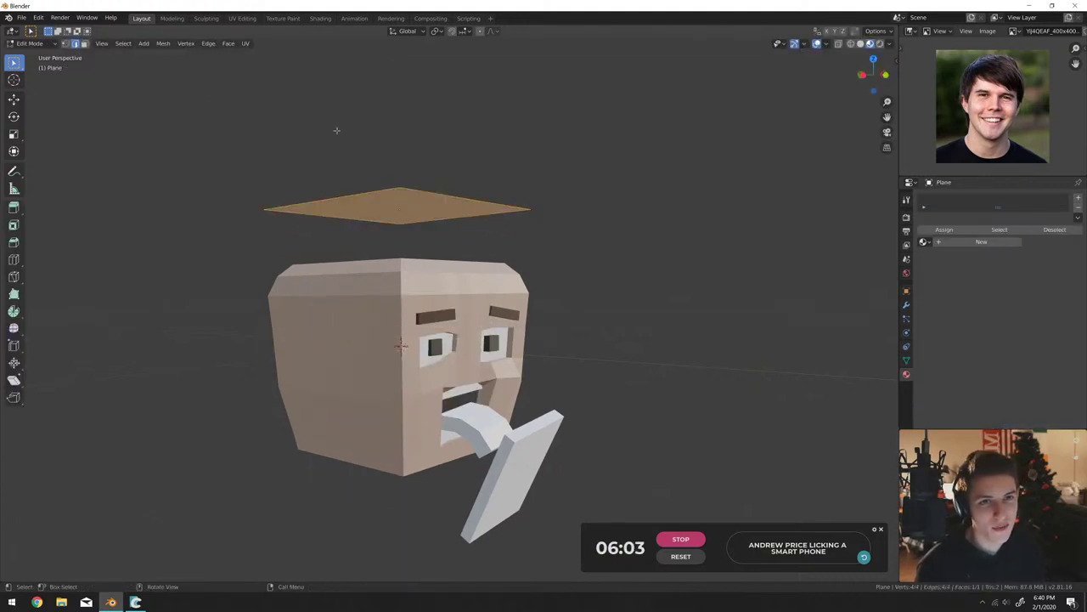
Extrude the plane downward into a box.
{"action": "scroll", "coordinate": [508, 266], "scroll_direction": "down", "scroll_amount": 3}
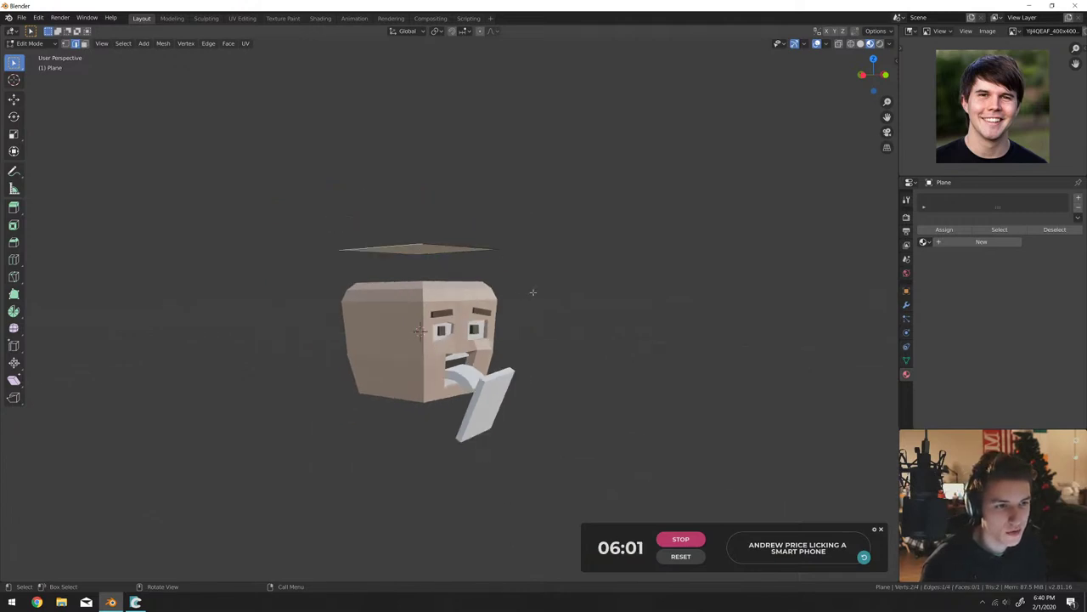
{"action": "scroll", "coordinate": [533, 292], "scroll_direction": "up", "scroll_amount": 3}
{"action": "middle_click_drag", "start_coordinate": [533, 293], "coordinate": [495, 329]}
{"action": "key", "text": "g"}
{"action": "key", "text": "x"}
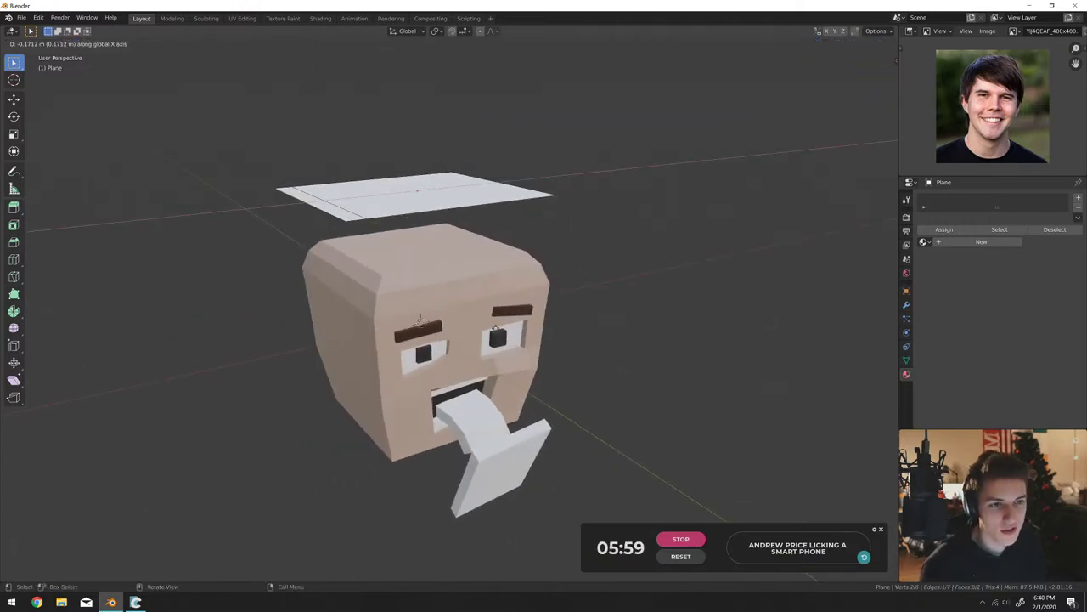
{"action": "key", "text": "Escape"}
{"action": "key", "text": "e"}
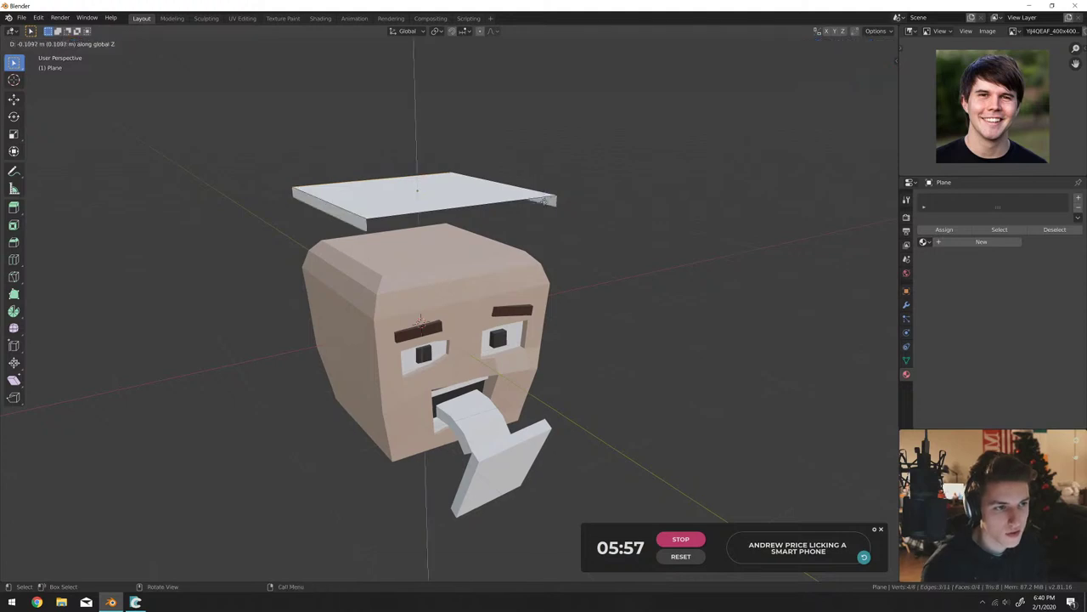
{"action": "left_click", "coordinate": [553, 291]}
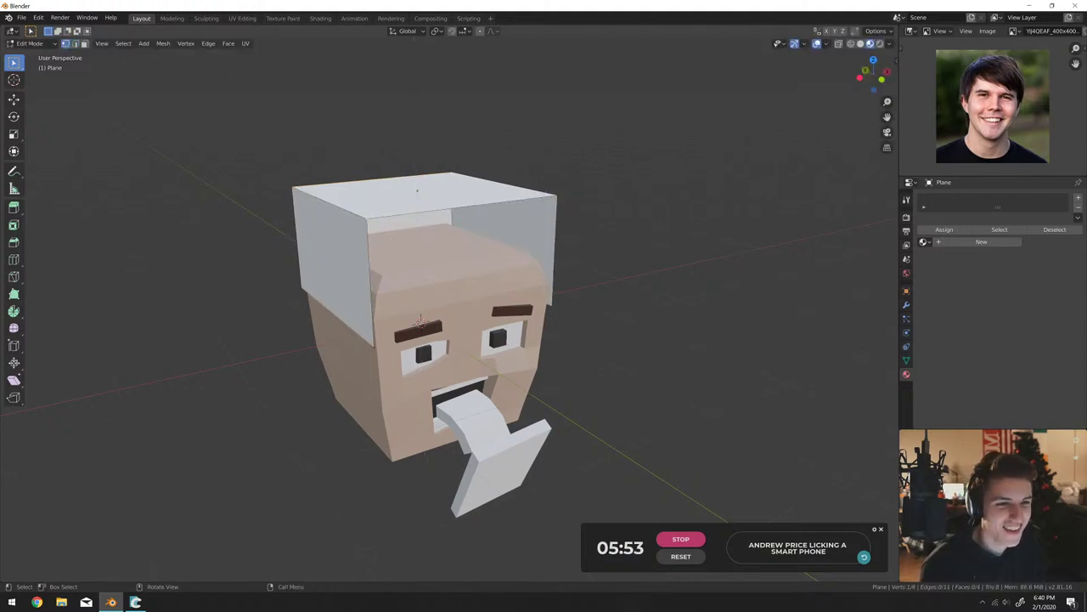
Shift the box's selected faces and lower the box over the head.
{"action": "key", "text": "g"}
{"action": "left_click", "coordinate": [406, 270]}
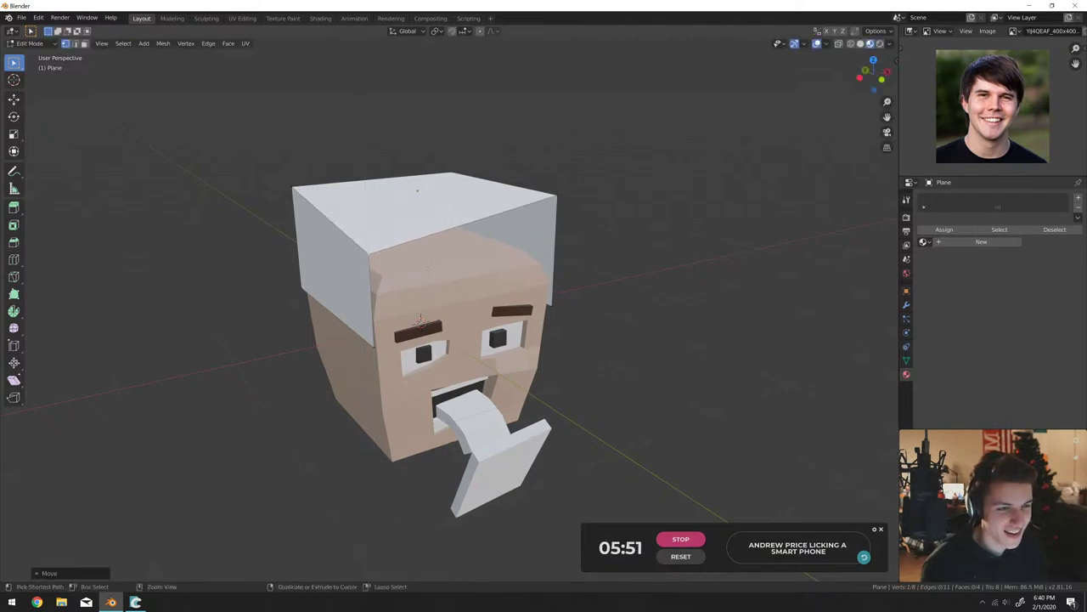
{"action": "key", "text": "Tab"}
{"action": "key", "text": "g"}
{"action": "key", "text": "z"}
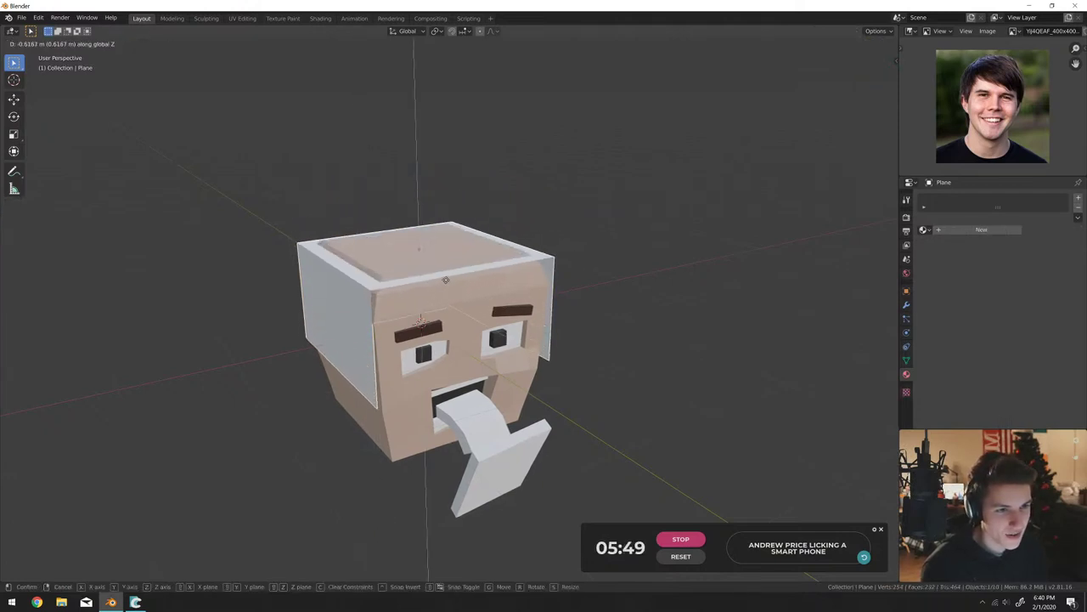
{"action": "left_click", "coordinate": [448, 269]}
Reshape part of the box while viewing from the front of the face.
{"action": "middle_click_drag", "start_coordinate": [448, 269], "coordinate": [502, 254]}
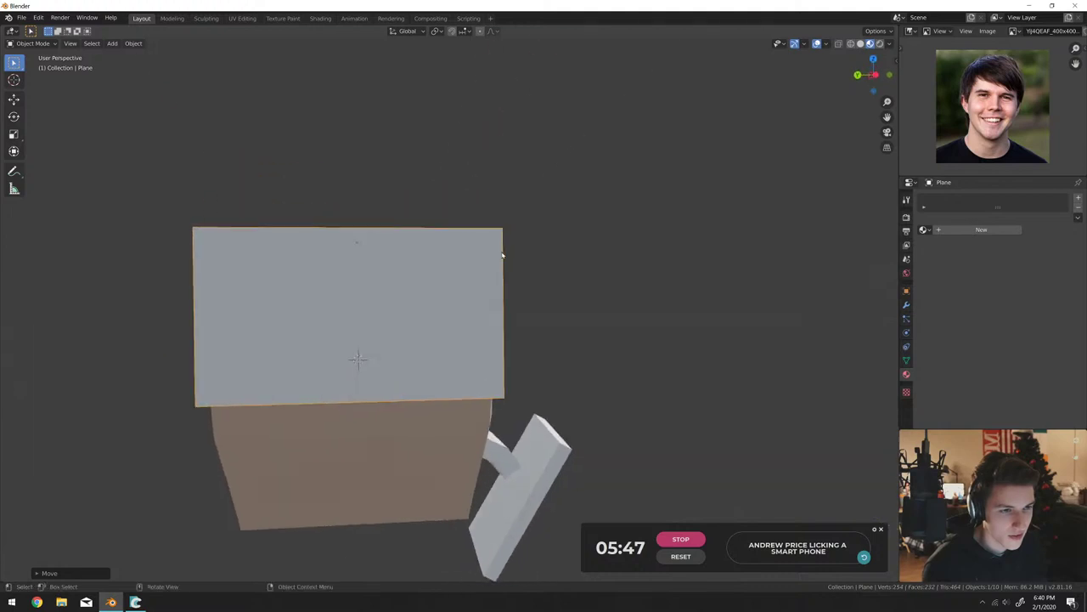
{"action": "key", "text": "Tab"}
{"action": "middle_click_drag", "start_coordinate": [548, 356], "coordinate": [533, 336]}
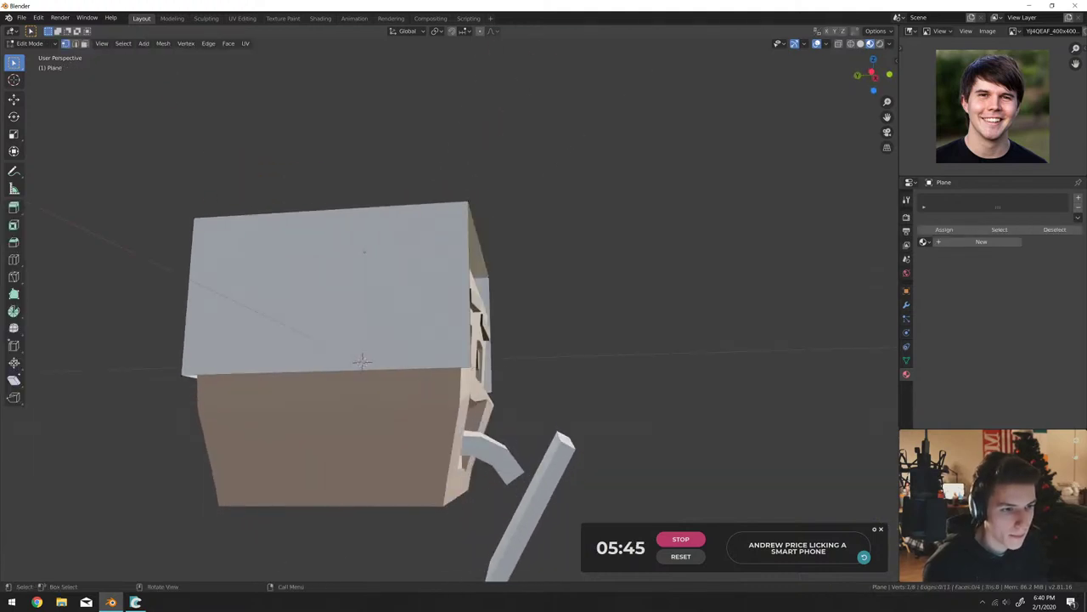
{"action": "middle_click_drag", "start_coordinate": [362, 361], "coordinate": [504, 355]}
{"action": "key", "text": "g"}
{"action": "left_click", "coordinate": [396, 362]}
Move the roof's front corner and add a loop cut across the box.
{"action": "key", "text": "g"}
{"action": "left_click", "coordinate": [537, 355]}
{"action": "left_click", "coordinate": [505, 355]}
{"action": "left_click", "coordinate": [572, 297]}
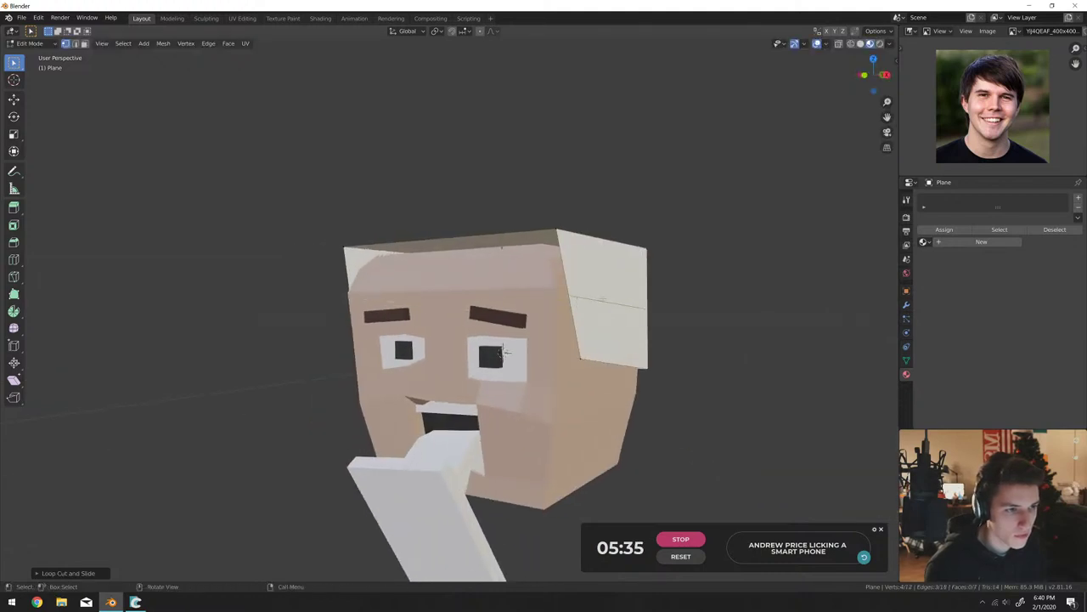
Fill a new upper-front face, reposition it, and lower the top-left corner.
{"action": "middle_click_drag", "start_coordinate": [573, 297], "coordinate": [600, 314]}
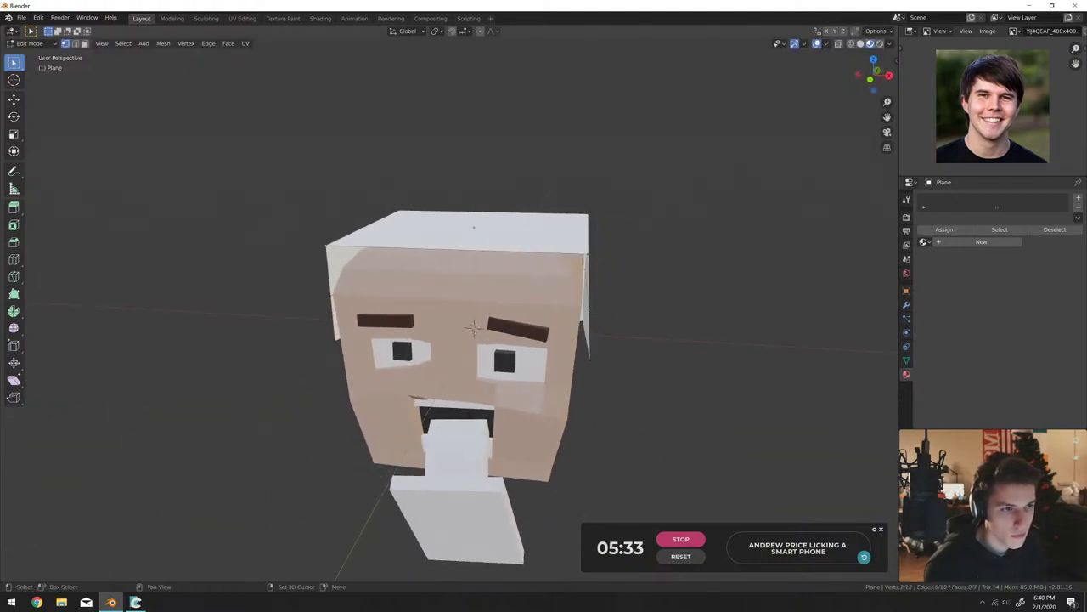
{"action": "key", "text": "f"}
{"action": "middle_click_drag", "start_coordinate": [593, 252], "coordinate": [418, 344]}
{"action": "key", "text": "g"}
{"action": "left_click", "coordinate": [505, 335]}
{"action": "key", "text": "g"}
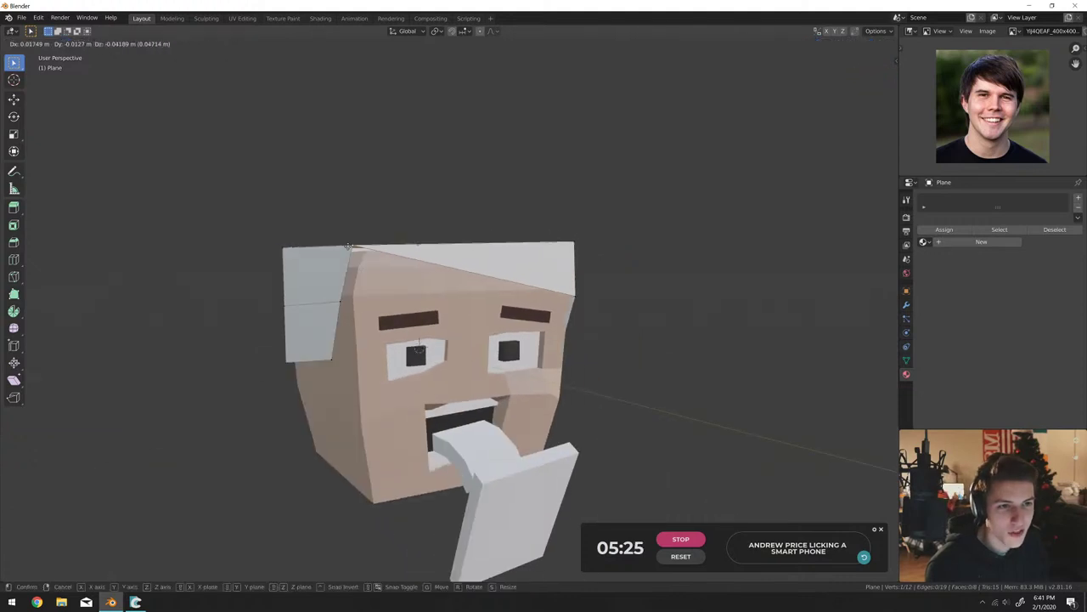
{"action": "left_click", "coordinate": [357, 247]}
Fit the left corner vertex and another hair vertex to the skull.
{"action": "middle_click_drag", "start_coordinate": [338, 302], "coordinate": [379, 292]}
{"action": "key", "text": "g"}
{"action": "left_click", "coordinate": [331, 342]}
{"action": "key", "text": "g"}
{"action": "left_click", "coordinate": [409, 344]}
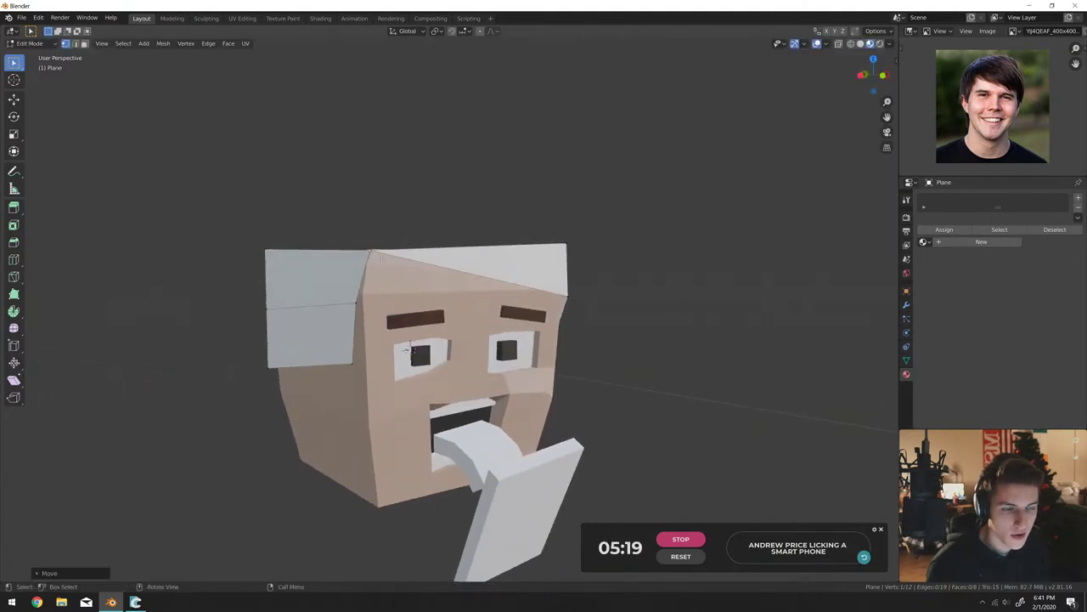
{"action": "middle_click_drag", "start_coordinate": [409, 344], "coordinate": [416, 333]}
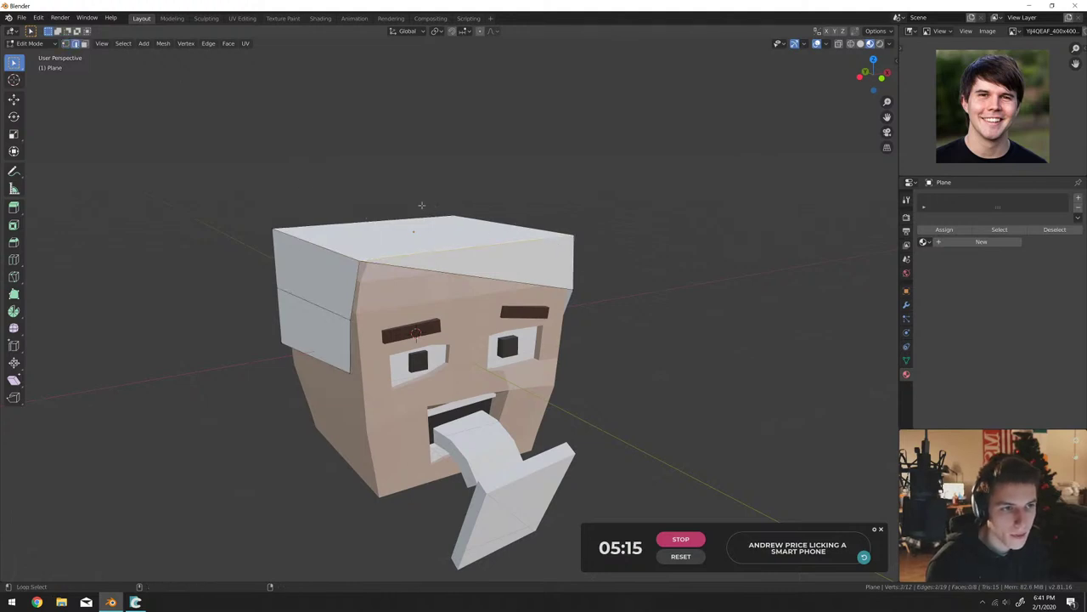
Bevel the hair's top edges, switch to vertex select, and pull a corner down-left.
{"action": "key", "text": "ctrl+b"}
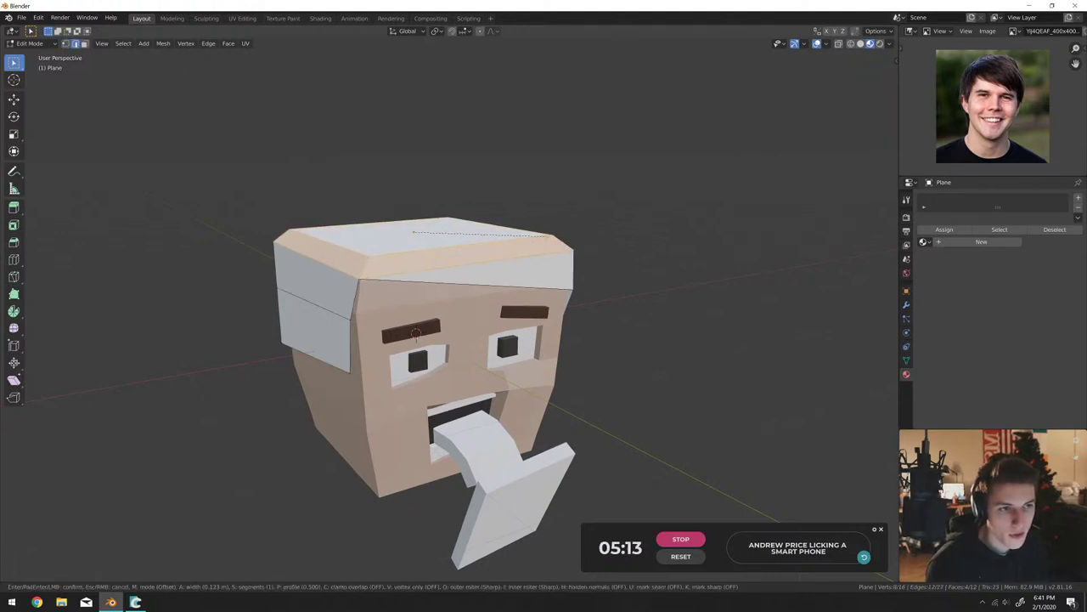
{"action": "left_click", "coordinate": [548, 231]}
{"action": "middle_click_drag", "start_coordinate": [548, 231], "coordinate": [562, 227]}
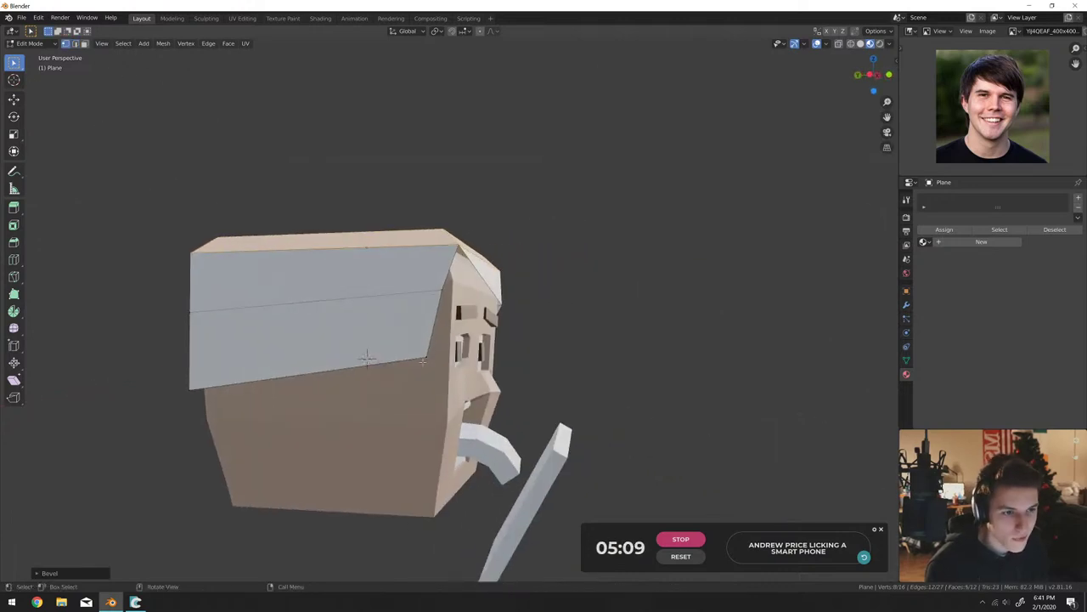
{"action": "left_click", "coordinate": [66, 44]}
{"action": "left_click_drag", "start_coordinate": [429, 356], "coordinate": [419, 380]}
{"action": "left_click", "coordinate": [367, 358]}
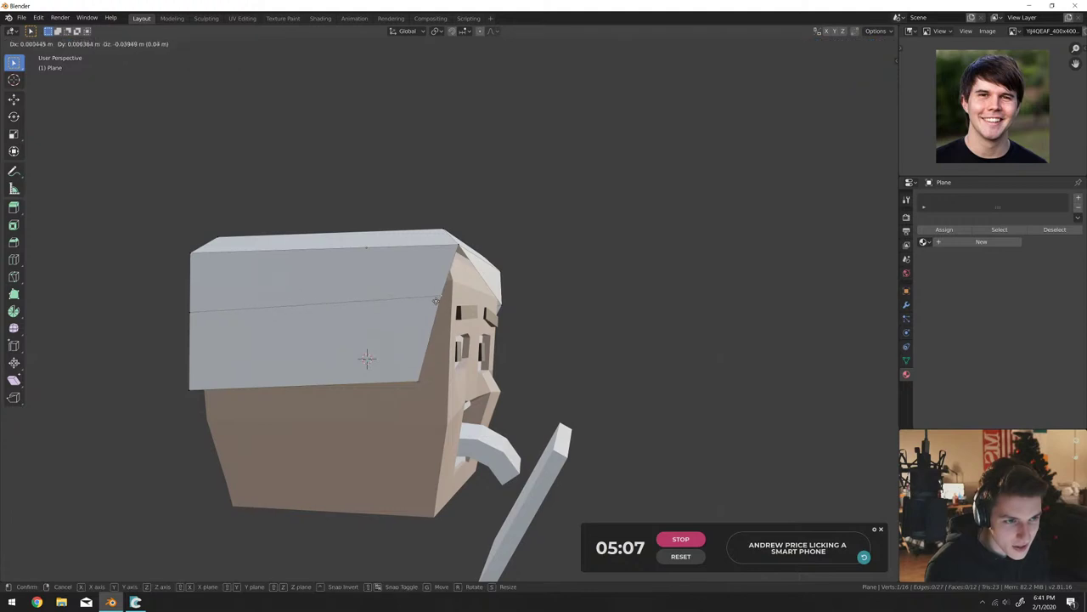
Move hair vertices into place near the face.
{"action": "left_click_drag", "start_coordinate": [367, 357], "coordinate": [366, 359]}
{"action": "middle_click_drag", "start_coordinate": [366, 359], "coordinate": [585, 289]}
{"action": "left_click_drag", "start_coordinate": [583, 289], "coordinate": [587, 287]}
{"action": "middle_click_drag", "start_coordinate": [588, 287], "coordinate": [595, 374]}
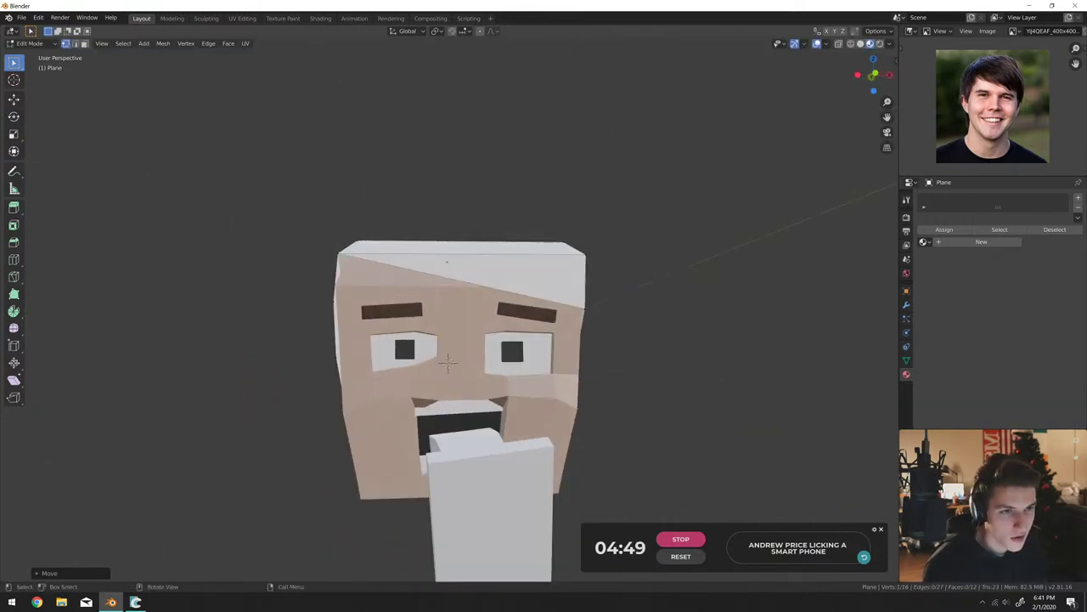
{"action": "key", "text": "g"}
{"action": "left_click", "coordinate": [349, 259]}
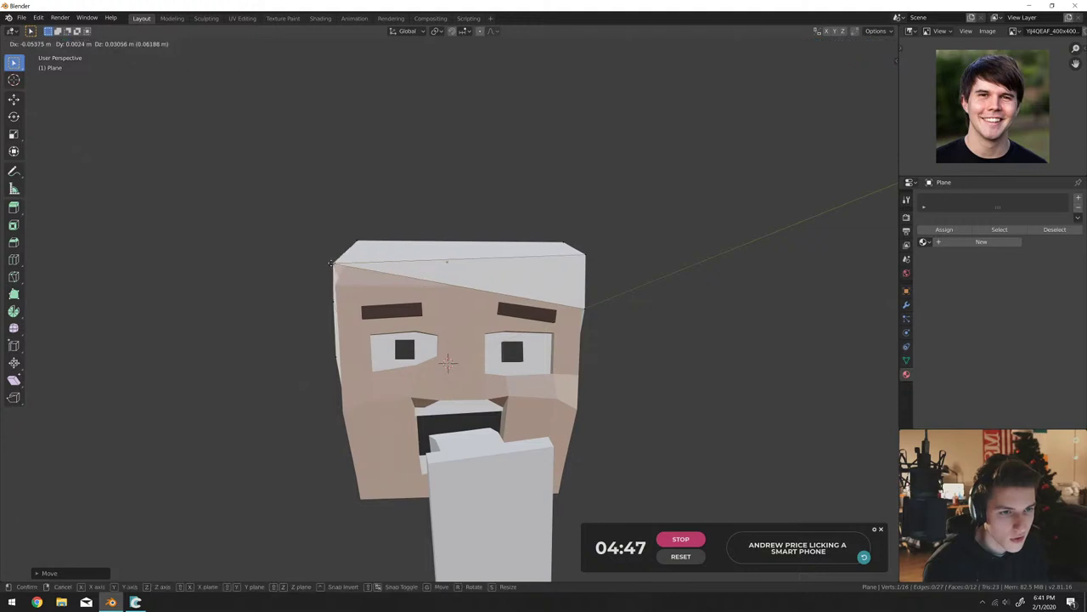
Pull the remaining corner vertices down around the head's left side and return to Object Mode.
{"action": "middle_click_drag", "start_coordinate": [348, 259], "coordinate": [369, 305]}
{"action": "key", "text": "g"}
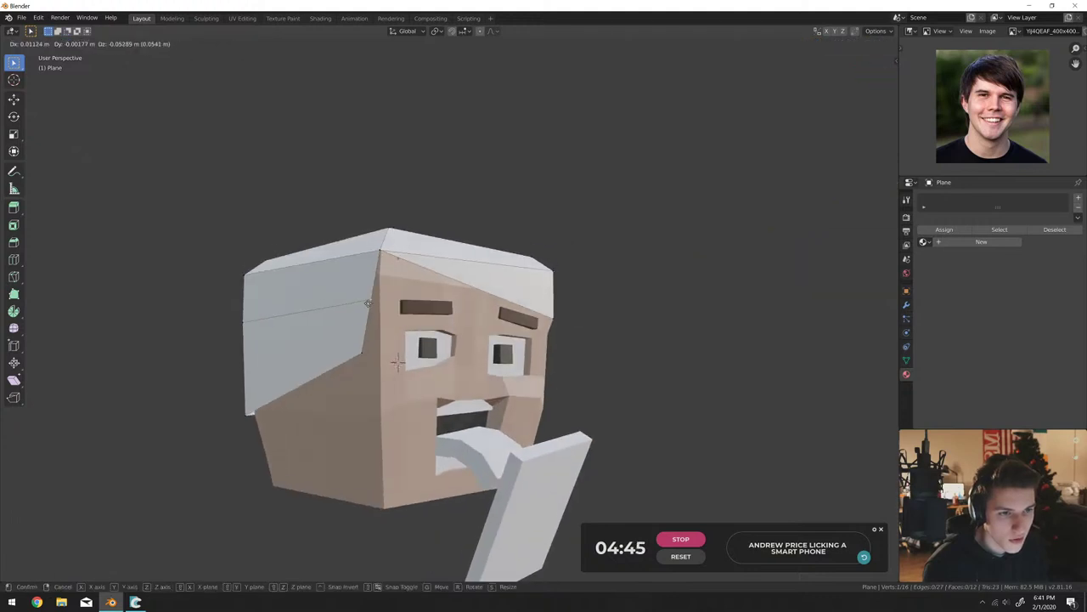
{"action": "left_click", "coordinate": [371, 352]}
{"action": "key", "text": "g"}
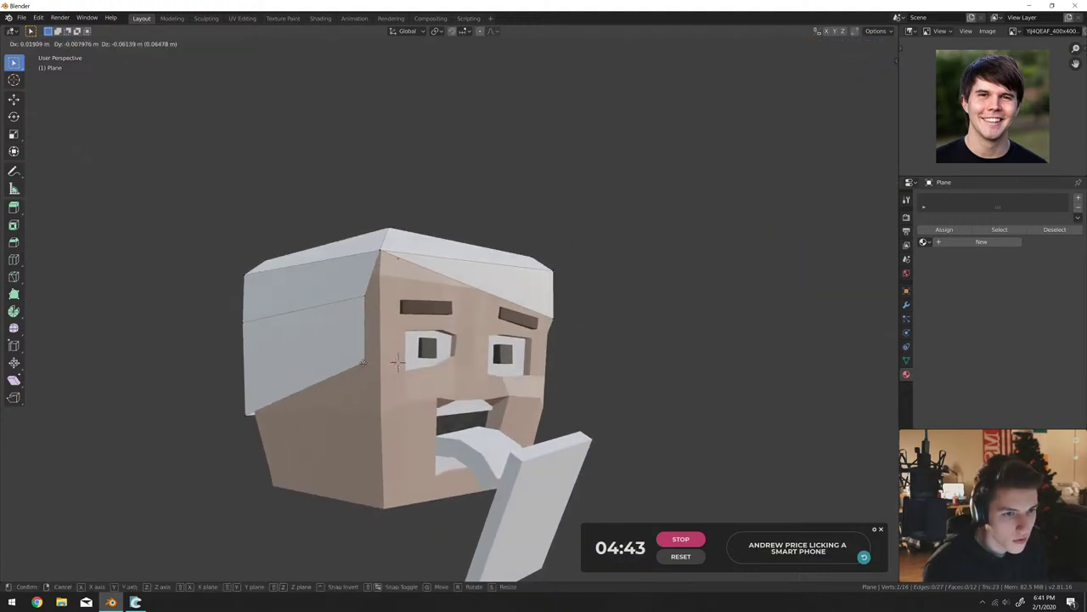
{"action": "left_click", "coordinate": [392, 363]}
{"action": "mouse_move", "coordinate": [392, 363]}
{"action": "middle_mouse_down"}
{"action": "mouse_move", "coordinate": [367, 366]}
{"action": "mouse_move", "coordinate": [488, 346]}
{"action": "mouse_move", "coordinate": [388, 356]}
{"action": "middle_mouse_up"}
{"action": "key", "text": "g"}
{"action": "left_click", "coordinate": [380, 367]}
{"action": "key", "text": "g"}
{"action": "left_click", "coordinate": [489, 346]}
{"action": "key", "text": "Tab"}
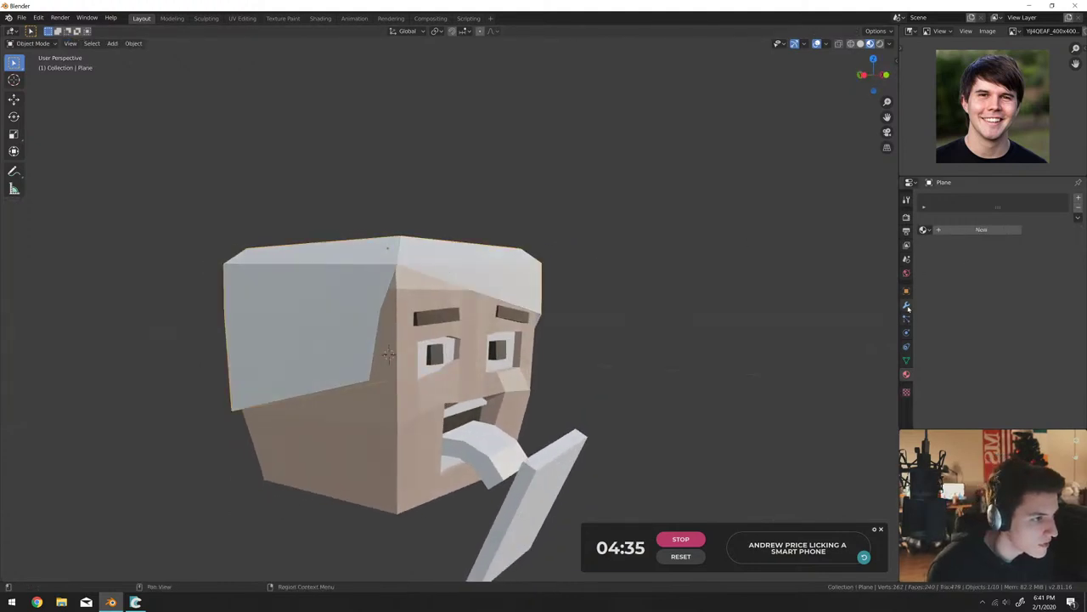
Add a Solidify modifier to the hair with 0.31 m thickness.
{"action": "left_click", "coordinate": [907, 305]}
{"action": "left_click", "coordinate": [938, 197]}
{"action": "left_click", "coordinate": [890, 350]}
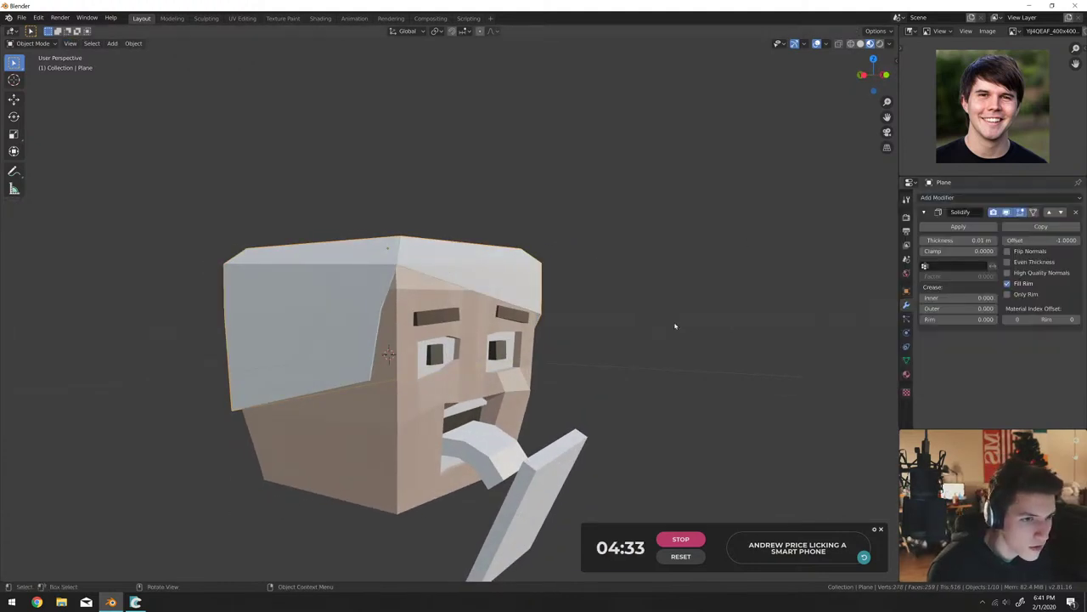
{"action": "middle_click_drag", "start_coordinate": [675, 325], "coordinate": [935, 266]}
{"action": "left_click_drag", "start_coordinate": [960, 241], "coordinate": [985, 240]}
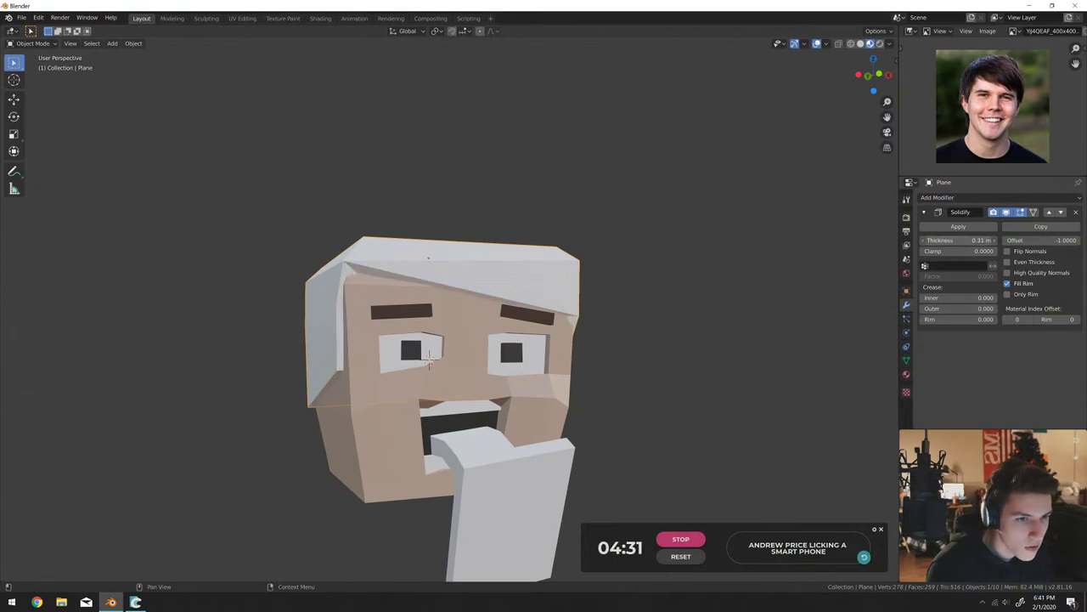
{"action": "middle_click_drag", "start_coordinate": [832, 245], "coordinate": [789, 238]}
{"action": "scroll", "coordinate": [689, 250], "scroll_direction": "up", "scroll_amount": 3}
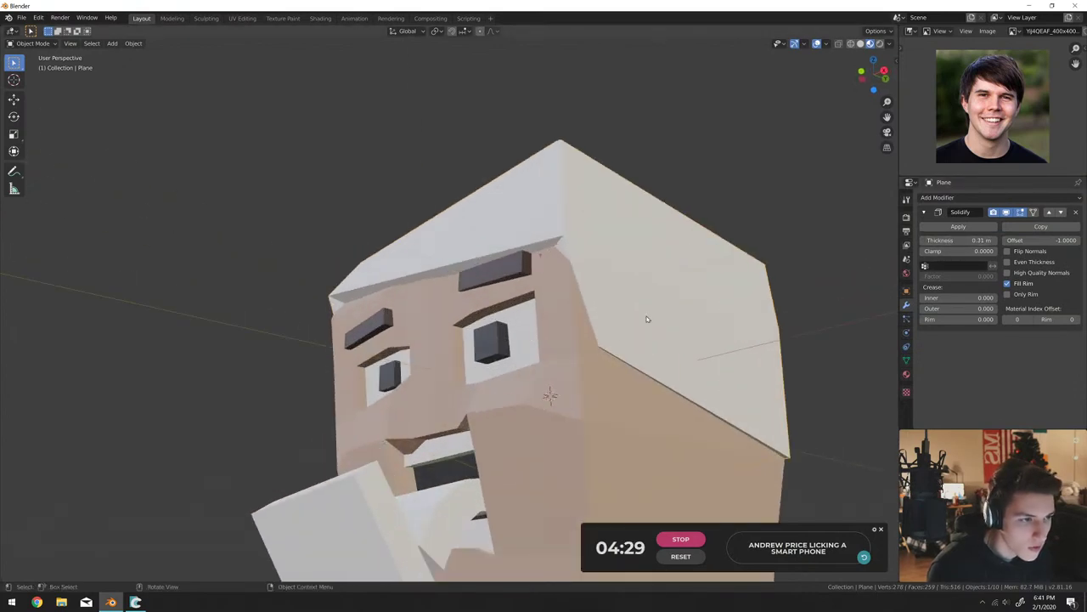
In Edit Mode, reposition the hair's front and top vertices.
{"action": "key", "text": "Tab"}
{"action": "middle_click_drag", "start_coordinate": [646, 319], "coordinate": [693, 363]}
{"action": "key", "text": "g"}
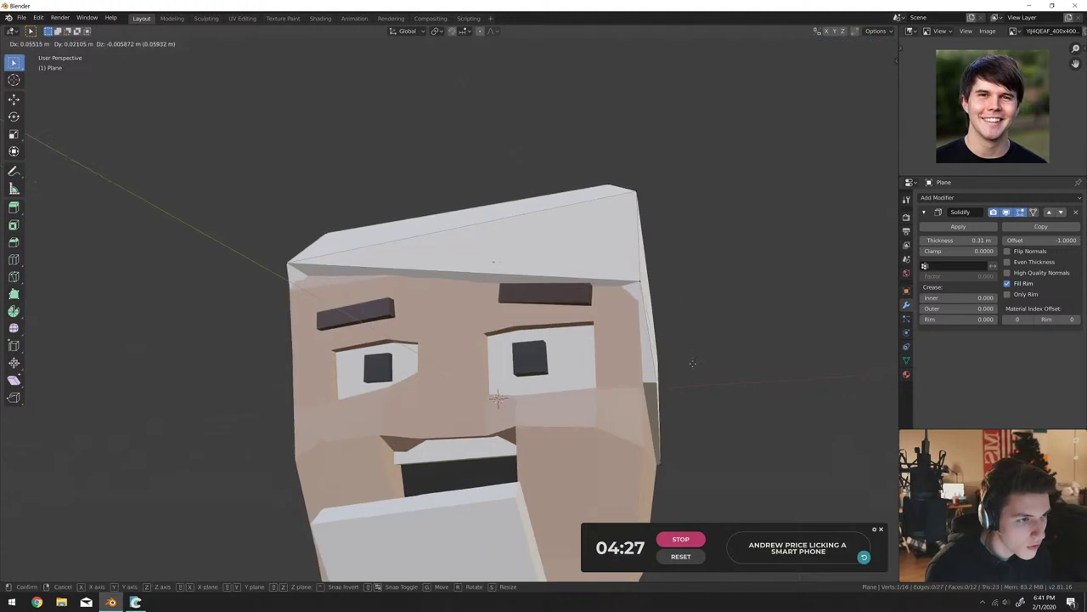
{"action": "left_click", "coordinate": [685, 363]}
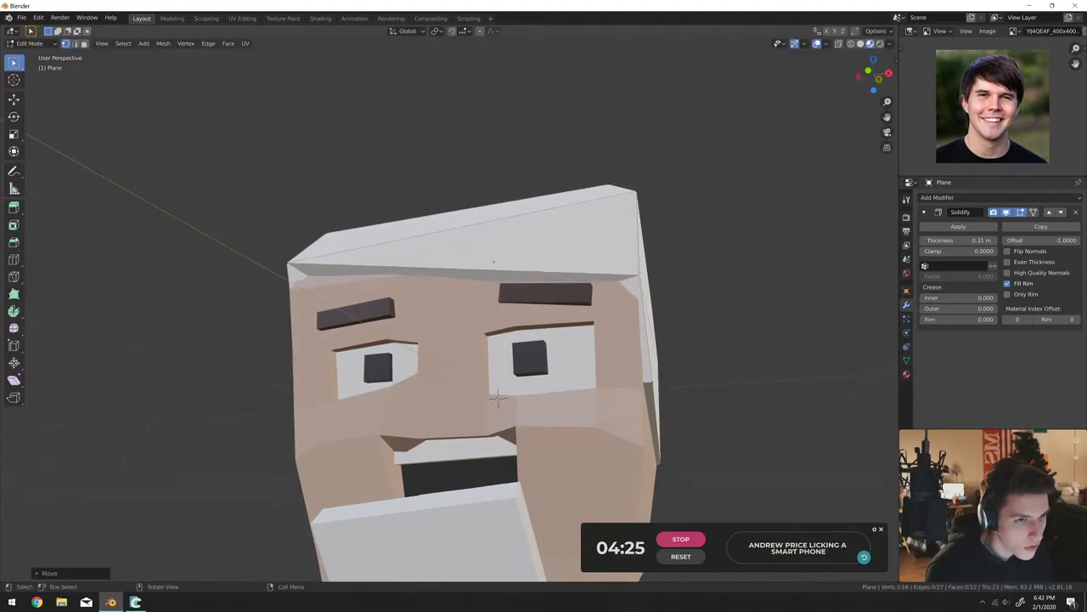
{"action": "middle_click_drag", "start_coordinate": [498, 398], "coordinate": [356, 280]}
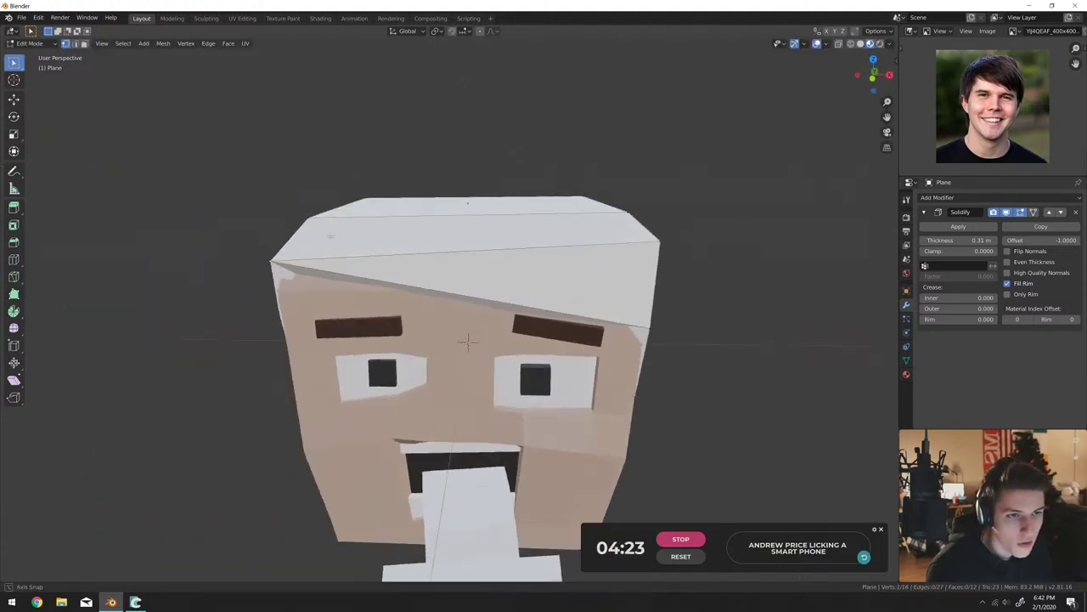
{"action": "key", "text": "g"}
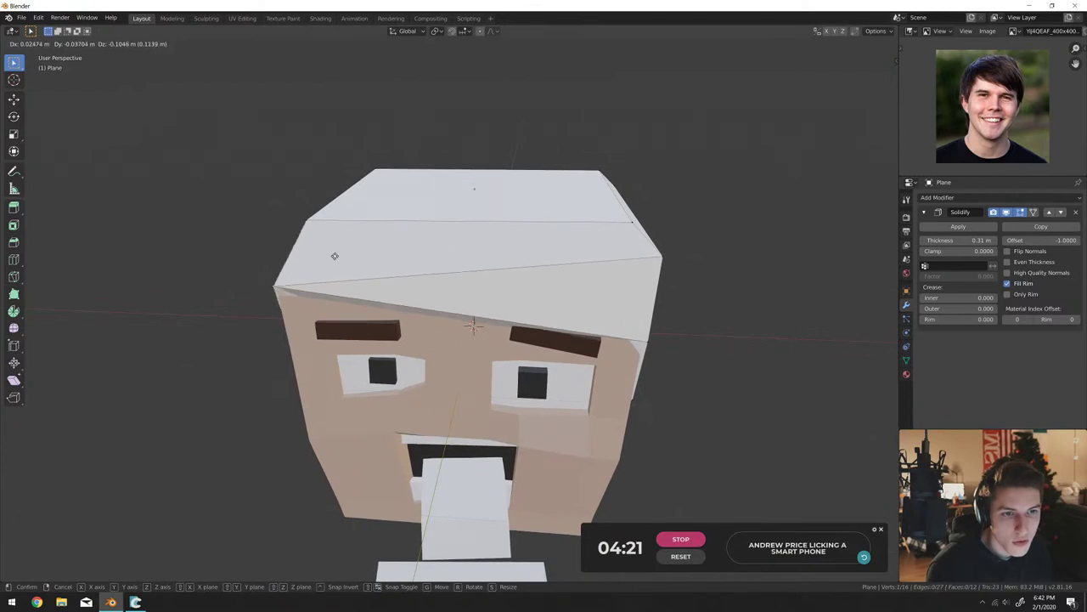
{"action": "left_click", "coordinate": [334, 242]}
Adjust a front hair vertex, then the top and right corner vertices at the back.
{"action": "middle_click_drag", "start_coordinate": [334, 242], "coordinate": [333, 387]}
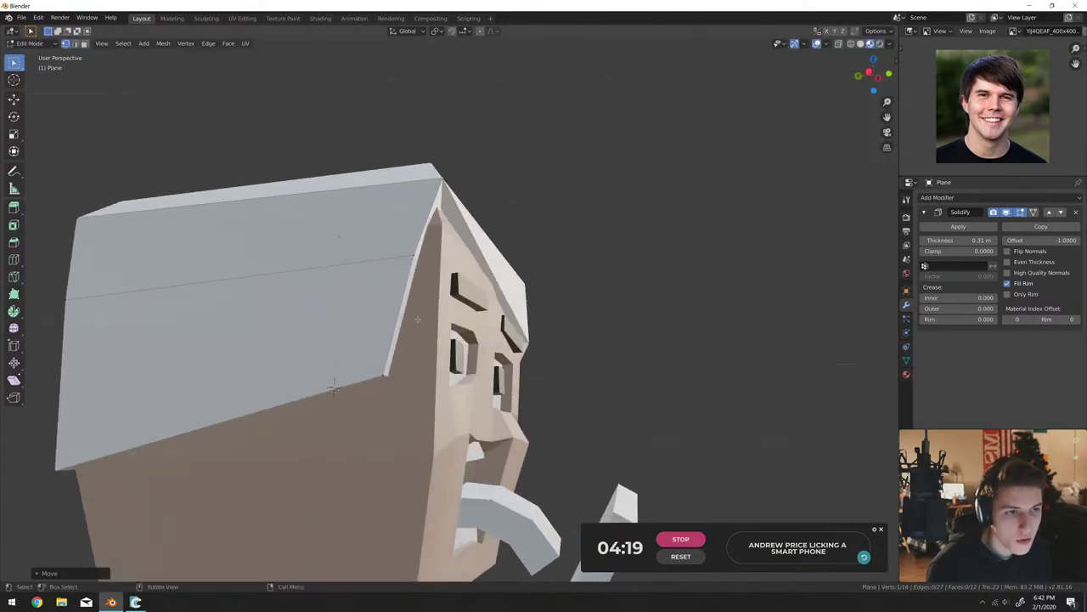
{"action": "middle_click_drag", "start_coordinate": [409, 252], "coordinate": [362, 256]}
{"action": "key", "text": "g"}
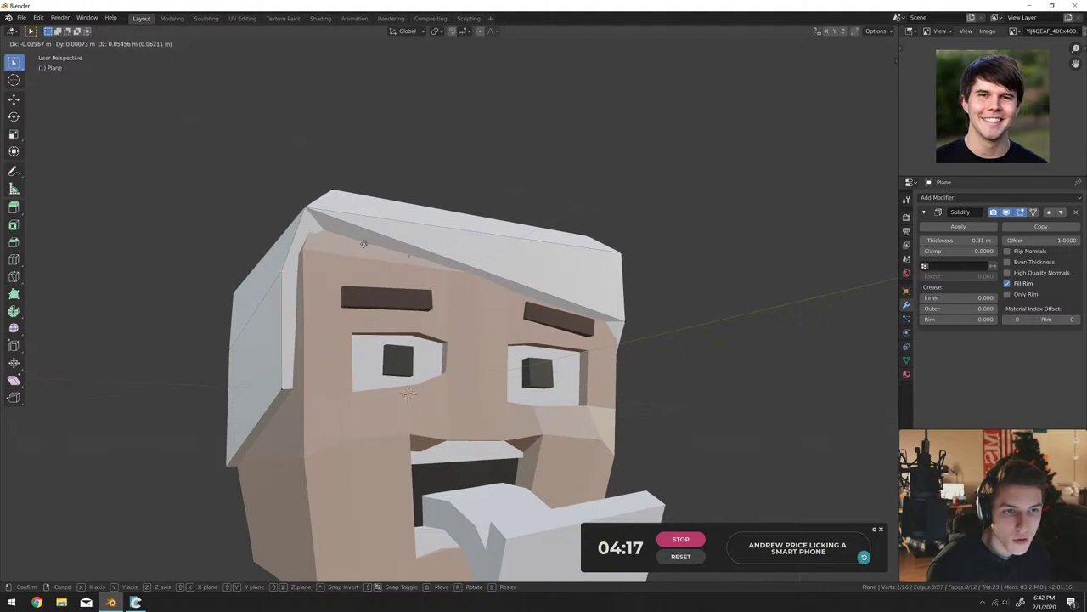
{"action": "left_click", "coordinate": [363, 235]}
{"action": "mouse_move", "coordinate": [407, 393]}
{"action": "middle_mouse_down"}
{"action": "mouse_move", "coordinate": [377, 396]}
{"action": "mouse_move", "coordinate": [388, 383]}
{"action": "middle_mouse_up"}
{"action": "scroll", "coordinate": [614, 245], "scroll_direction": "down", "scroll_amount": 5}
{"action": "middle_click_drag", "start_coordinate": [614, 246], "coordinate": [619, 266]}
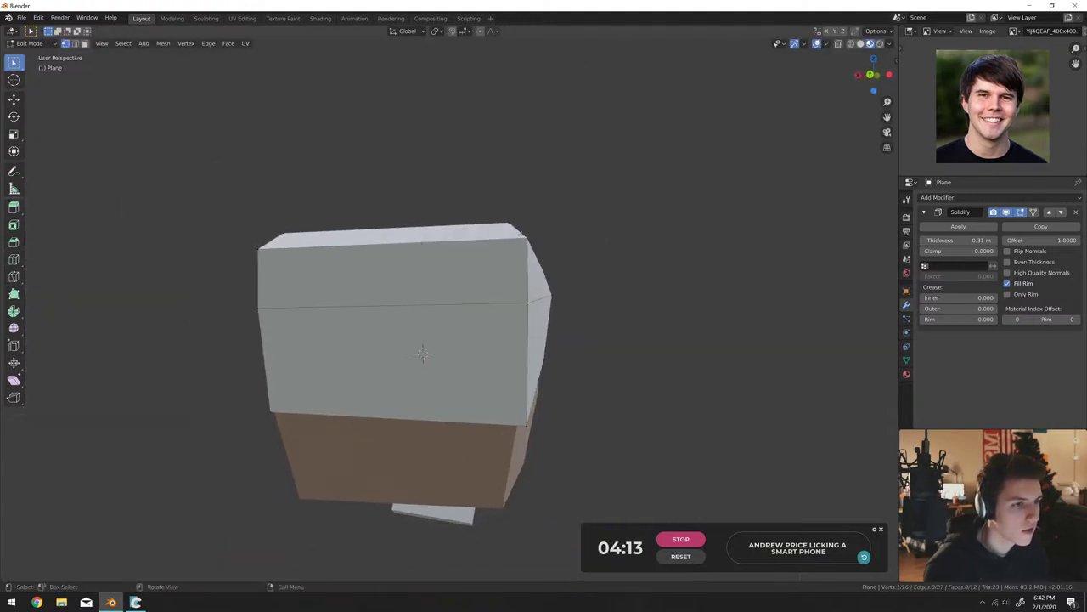
{"action": "key", "text": "g"}
{"action": "left_click", "coordinate": [423, 353]}
{"action": "key", "text": "g"}
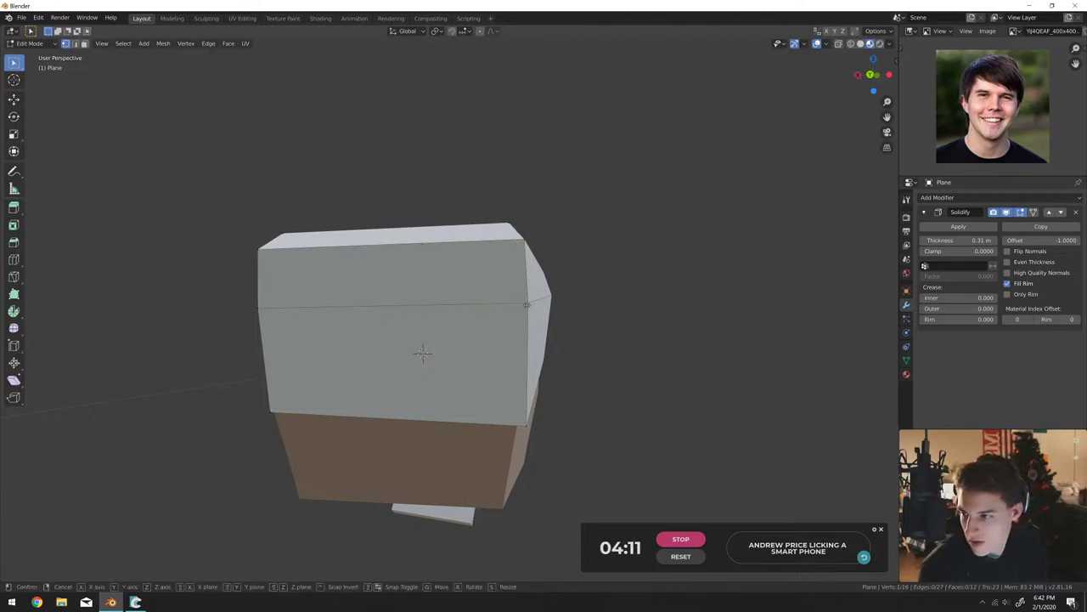
{"action": "left_click", "coordinate": [423, 352]}
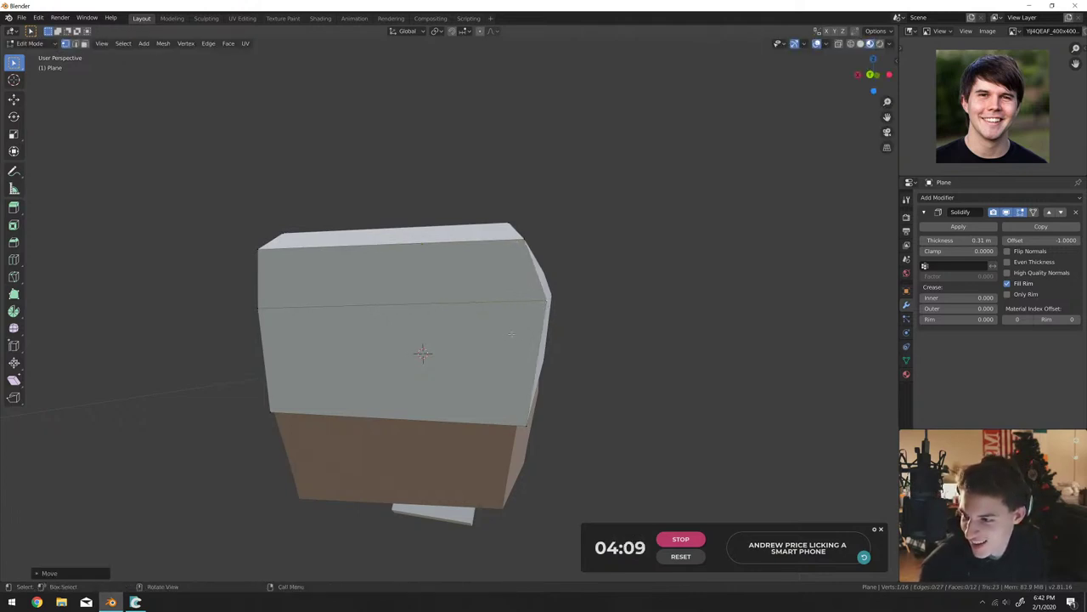
Refine one more hair vertex and return to Object Mode.
{"action": "middle_click_drag", "start_coordinate": [511, 334], "coordinate": [670, 316]}
{"action": "key", "text": "g"}
{"action": "left_click", "coordinate": [494, 289]}
{"action": "scroll", "coordinate": [629, 296], "scroll_direction": "up", "scroll_amount": 5}
{"action": "key", "text": "Tab"}
{"action": "scroll", "coordinate": [603, 310], "scroll_direction": "down", "scroll_amount": 4}
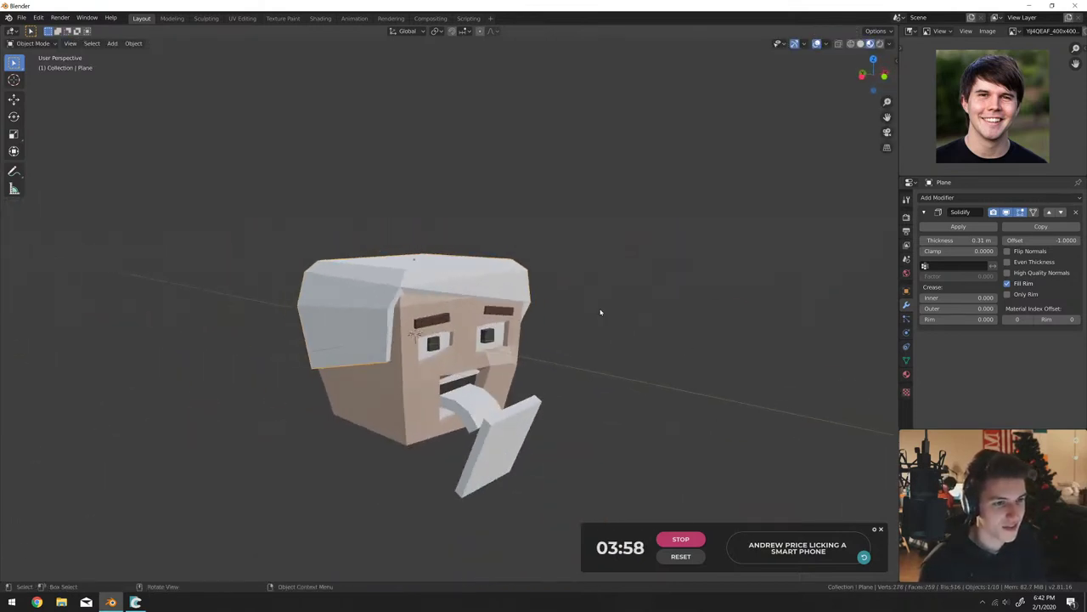
{"action": "left_click", "coordinate": [906, 374]}
Assign the existing brown Material.005 to the hair.
{"action": "left_click", "coordinate": [925, 230]}
{"action": "left_click", "coordinate": [943, 291]}
{"action": "middle_click_drag", "start_coordinate": [459, 327], "coordinate": [503, 327]}
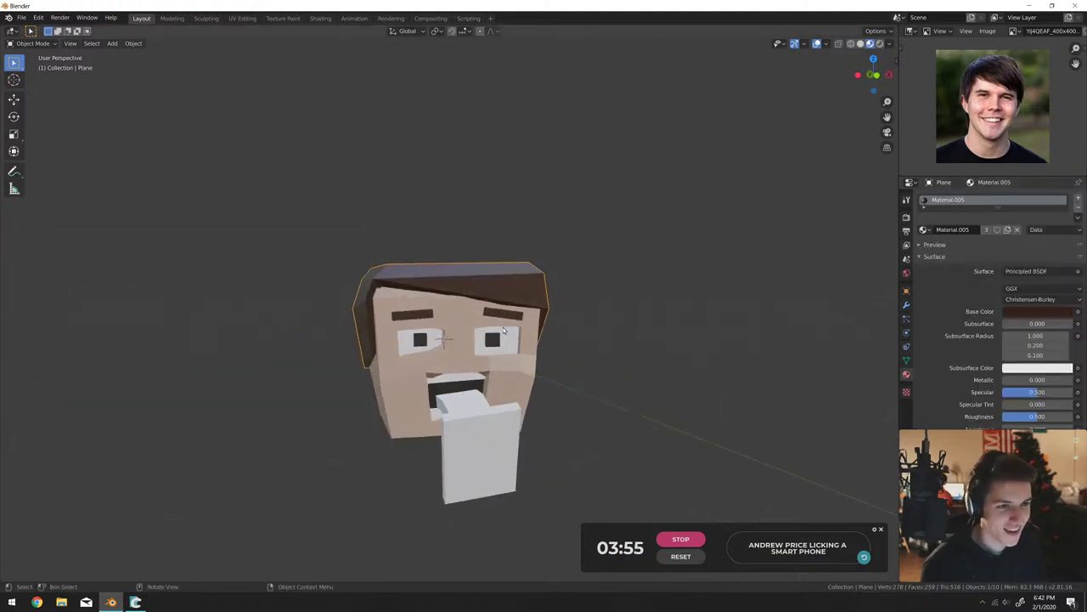
{"action": "scroll", "coordinate": [503, 327], "scroll_direction": "up", "scroll_amount": 2}
{"action": "middle_click_drag", "start_coordinate": [580, 310], "coordinate": [602, 377]}
{"action": "scroll", "coordinate": [485, 503], "scroll_direction": "up", "scroll_amount": 3}
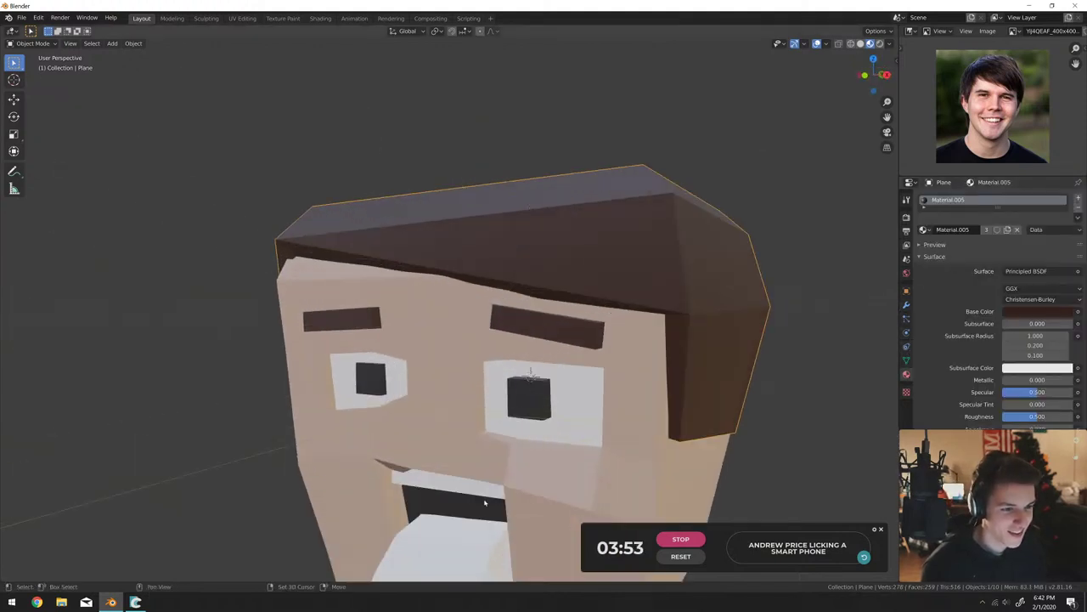
{"action": "middle_click_drag", "start_coordinate": [485, 503], "coordinate": [467, 430]}
Give the tongue a new material with a pink-red base colour.
{"action": "left_click", "coordinate": [466, 430]}
{"action": "left_click", "coordinate": [978, 230]}
{"action": "left_click", "coordinate": [1033, 299]}
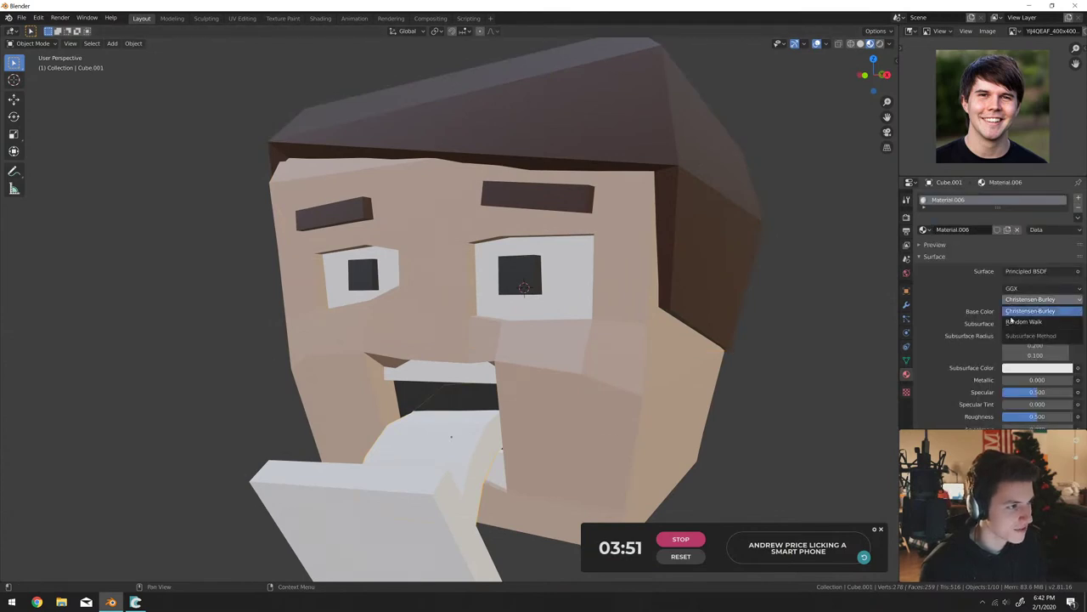
{"action": "left_click", "coordinate": [1011, 319]}
{"action": "left_click", "coordinate": [1037, 311]}
{"action": "left_click", "coordinate": [1020, 222]}
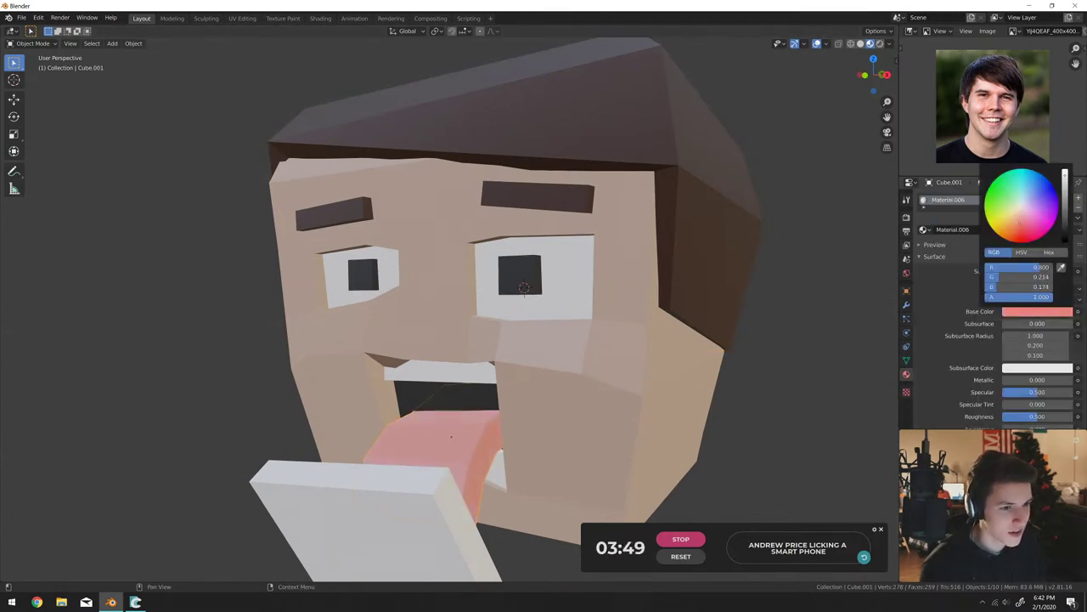
{"action": "scroll", "coordinate": [477, 355], "scroll_direction": "down", "scroll_amount": 3}
{"action": "middle_click_drag", "start_coordinate": [478, 355], "coordinate": [408, 382]}
{"action": "scroll", "coordinate": [308, 459], "scroll_direction": "up", "scroll_amount": 5}
{"action": "scroll", "coordinate": [310, 426], "scroll_direction": "down", "scroll_amount": 2}
{"action": "left_click", "coordinate": [310, 427]}
Bevel a selected edge of the phone in Edit Mode.
{"action": "key", "text": "Tab"}
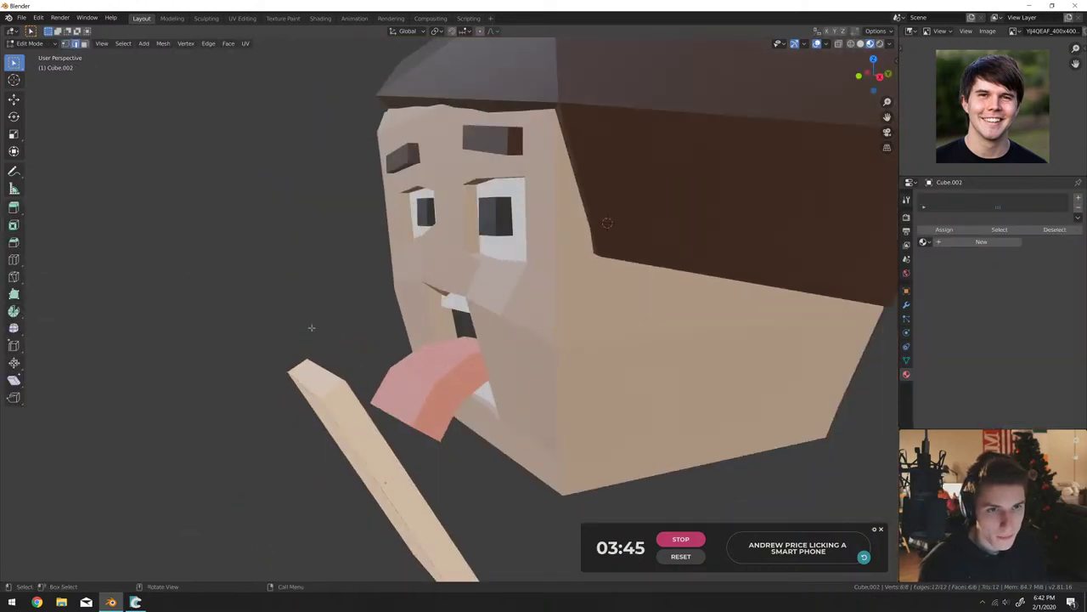
{"action": "middle_click_drag", "start_coordinate": [441, 465], "coordinate": [452, 474]}
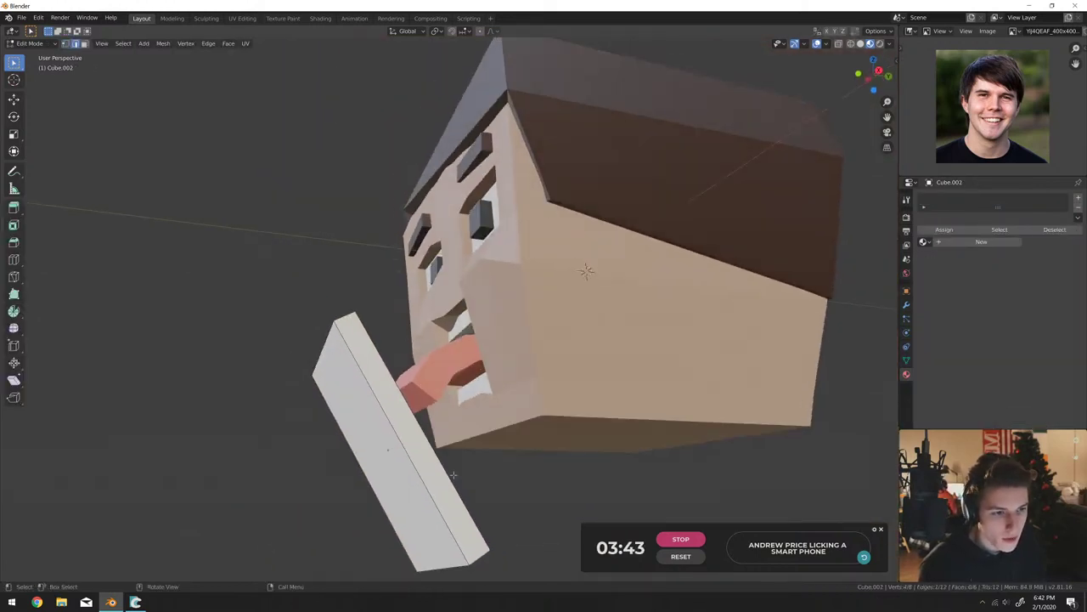
{"action": "middle_click_drag", "start_coordinate": [485, 556], "coordinate": [443, 427]}
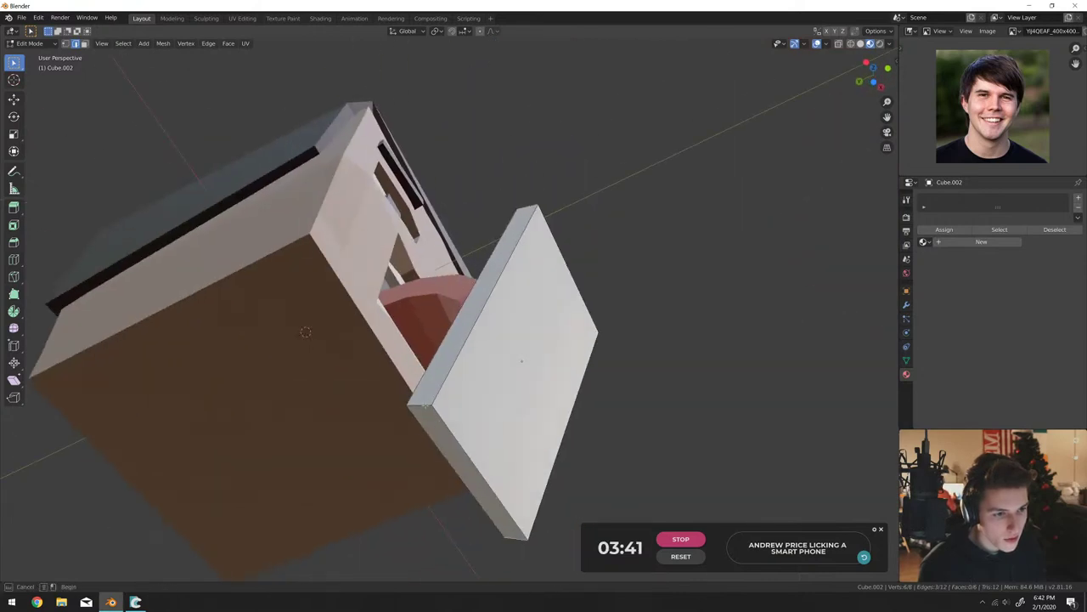
{"action": "key", "text": "ctrl+b"}
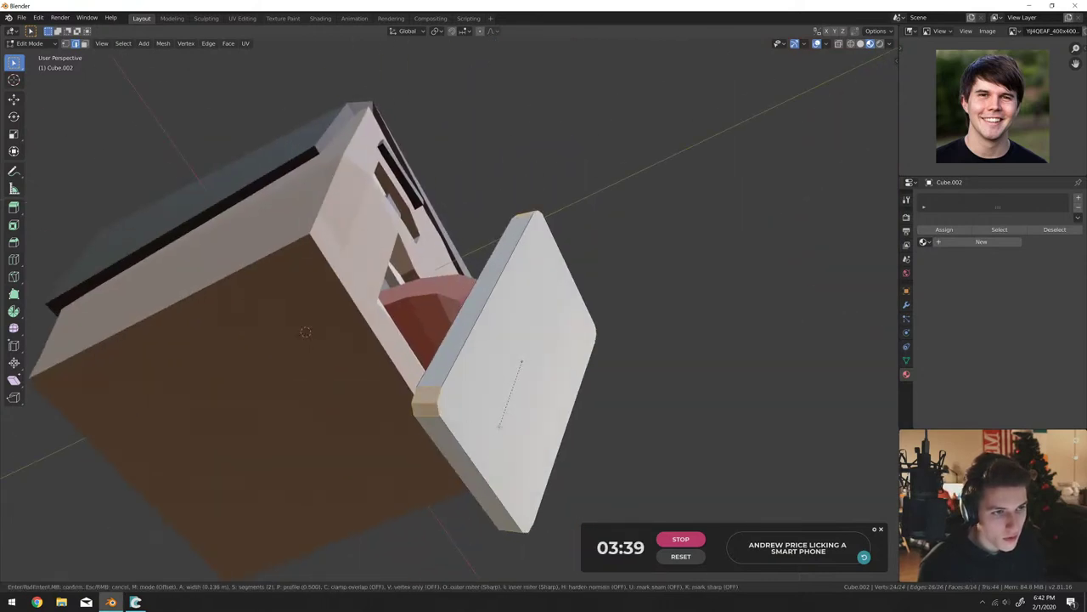
{"action": "left_click", "coordinate": [501, 436]}
{"action": "middle_click_drag", "start_coordinate": [501, 436], "coordinate": [366, 512]}
{"action": "key", "text": "Tab"}
Scale the phone's front face down to 0.9 to form an inset screen border.
{"action": "scroll", "coordinate": [365, 512], "scroll_direction": "up", "scroll_amount": 5}
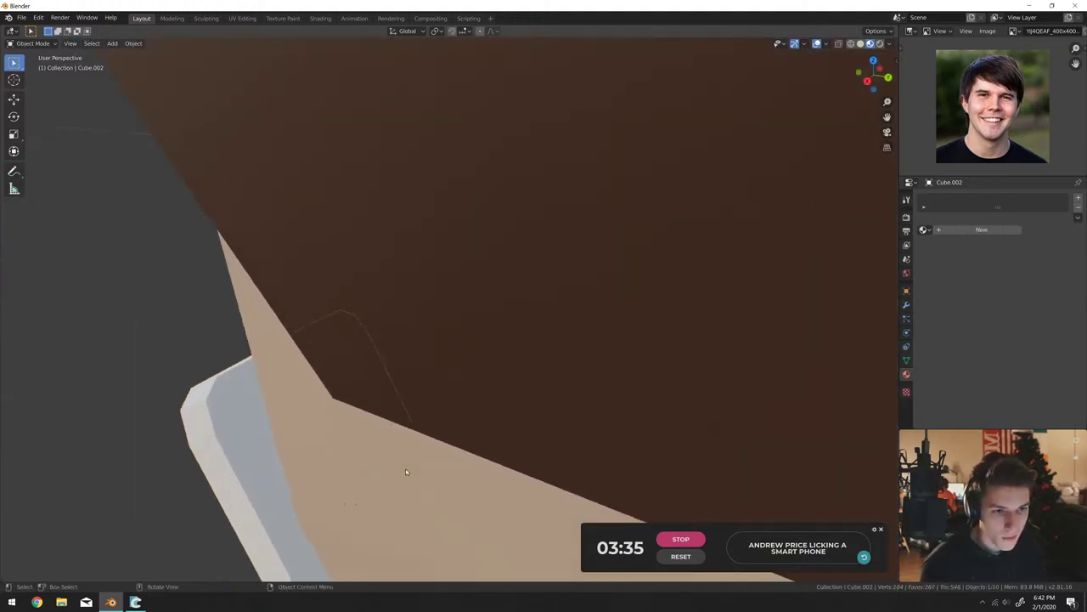
{"action": "middle_click_drag", "start_coordinate": [405, 469], "coordinate": [425, 450]}
{"action": "key", "text": "Tab"}
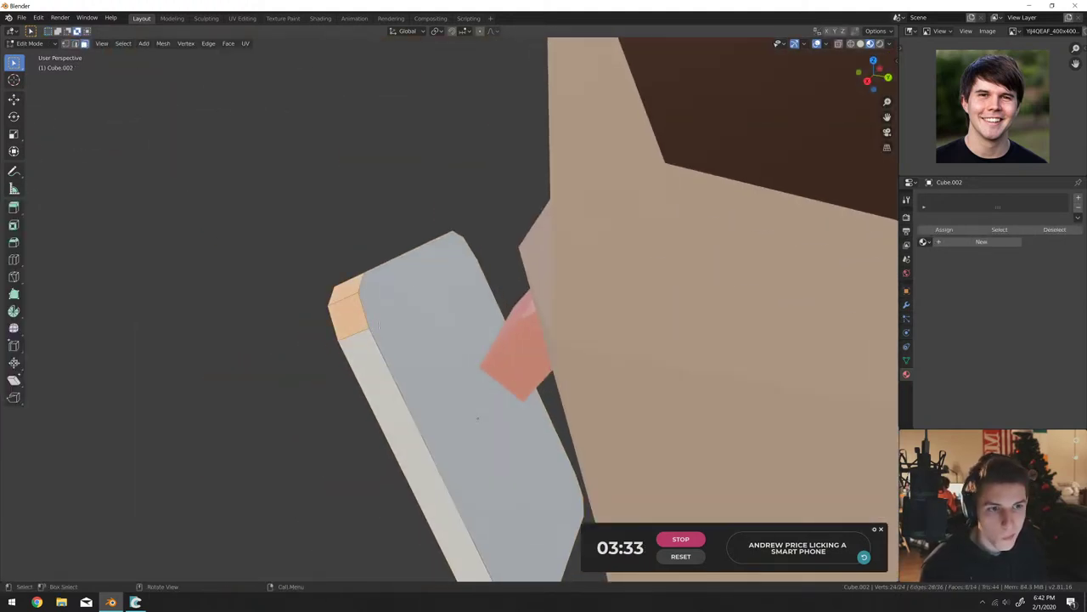
{"action": "left_click", "coordinate": [379, 325]}
{"action": "key", "text": "s"}
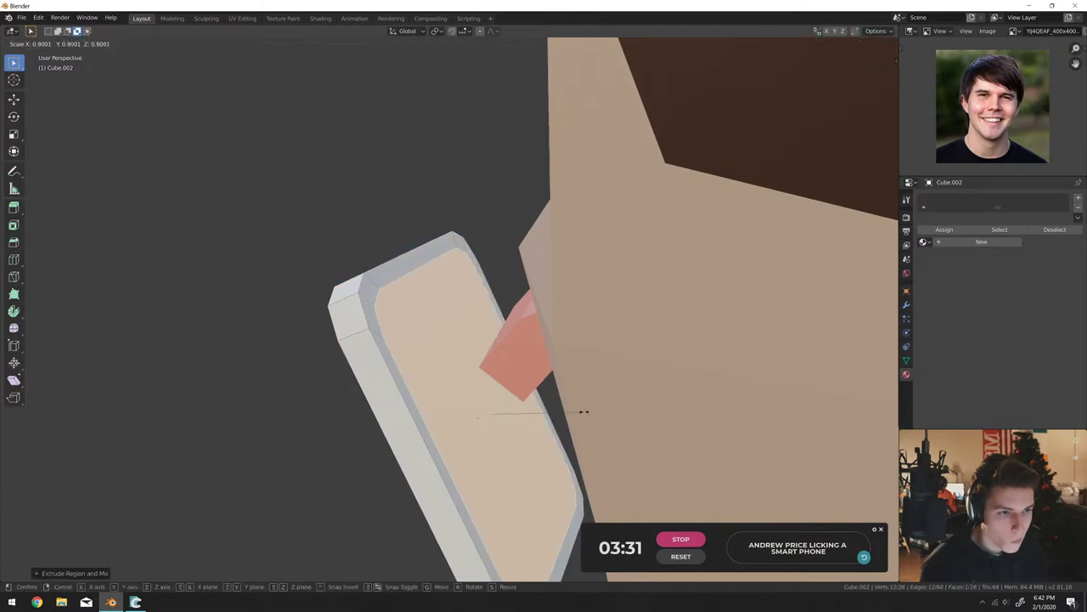
{"action": "left_click", "coordinate": [586, 411]}
{"action": "middle_click_drag", "start_coordinate": [585, 411], "coordinate": [556, 401]}
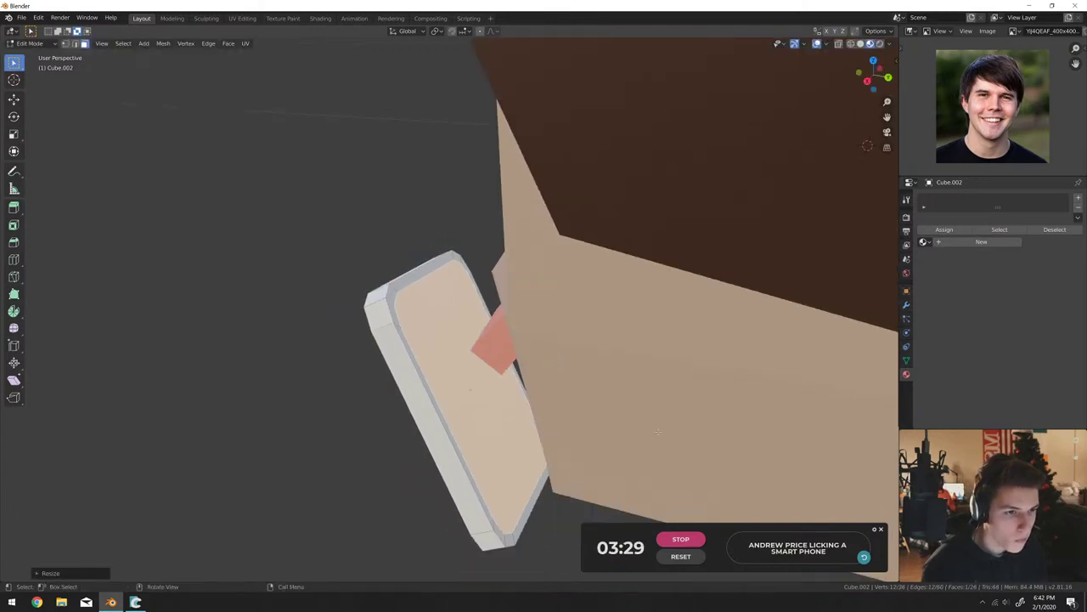
Create a new phone material, Material.007, with a dark grey base colour.
{"action": "left_click", "coordinate": [981, 242]}
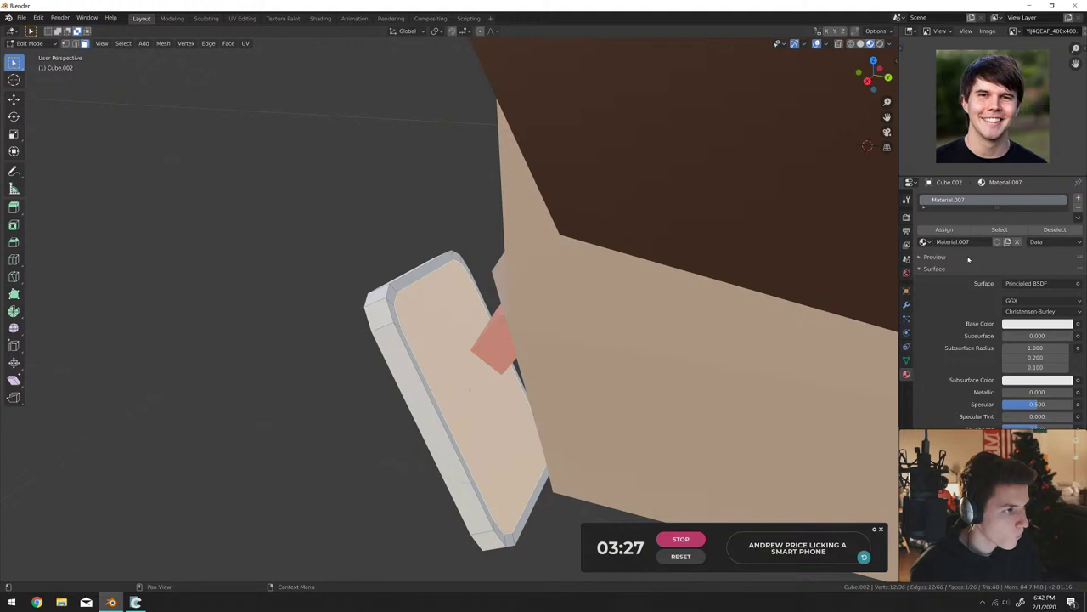
{"action": "left_click", "coordinate": [1012, 325]}
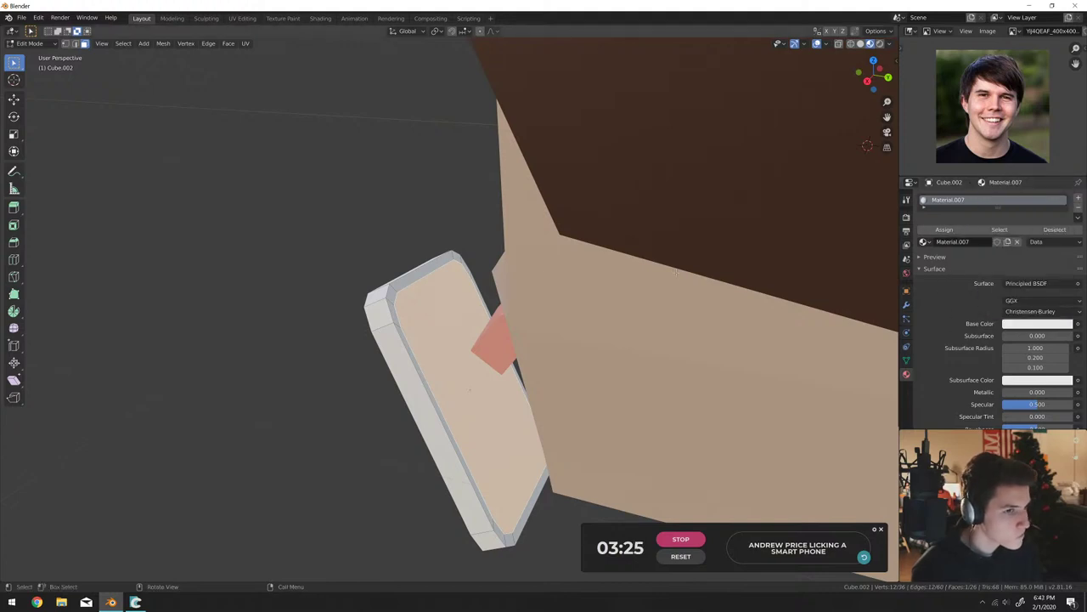
{"action": "key", "text": "Tab"}
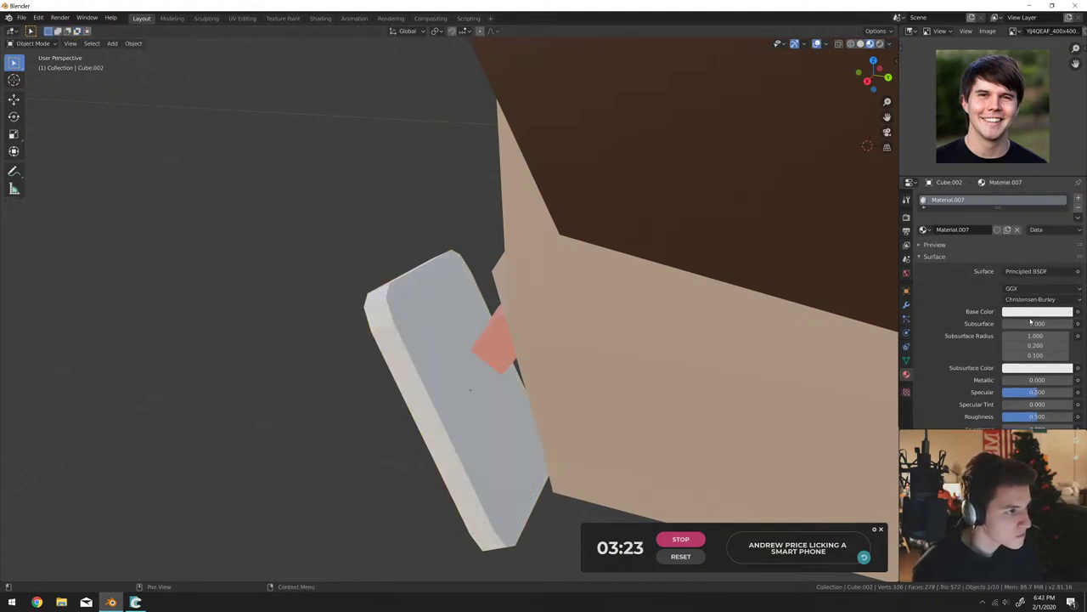
{"action": "left_click", "coordinate": [1030, 313]}
{"action": "left_click", "coordinate": [1011, 224]}
{"action": "left_click_drag", "start_coordinate": [1064, 180], "coordinate": [1065, 218]}
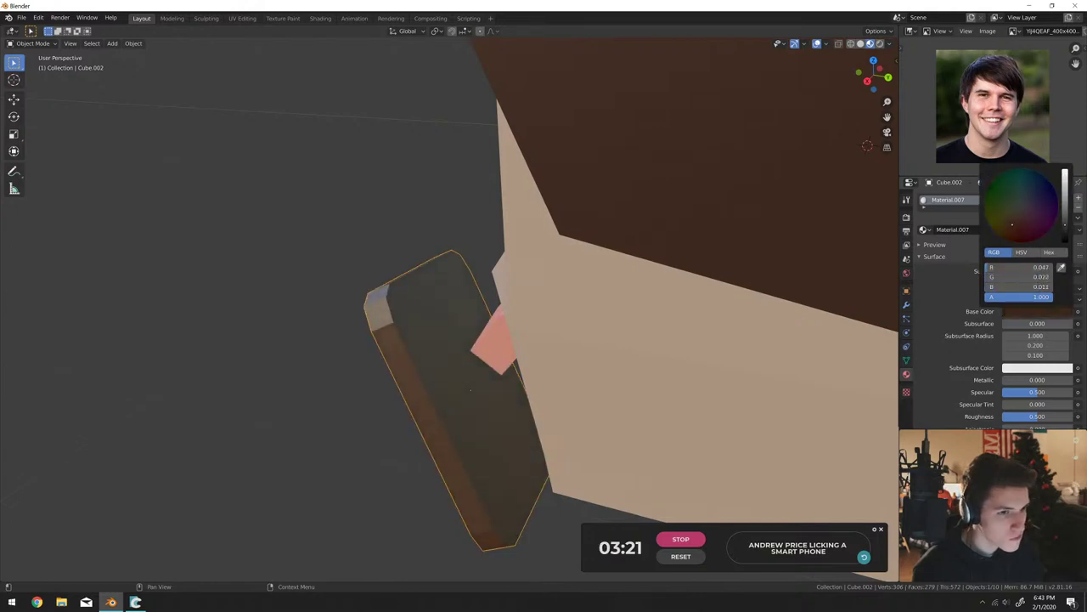
{"action": "left_click", "coordinate": [1019, 207]}
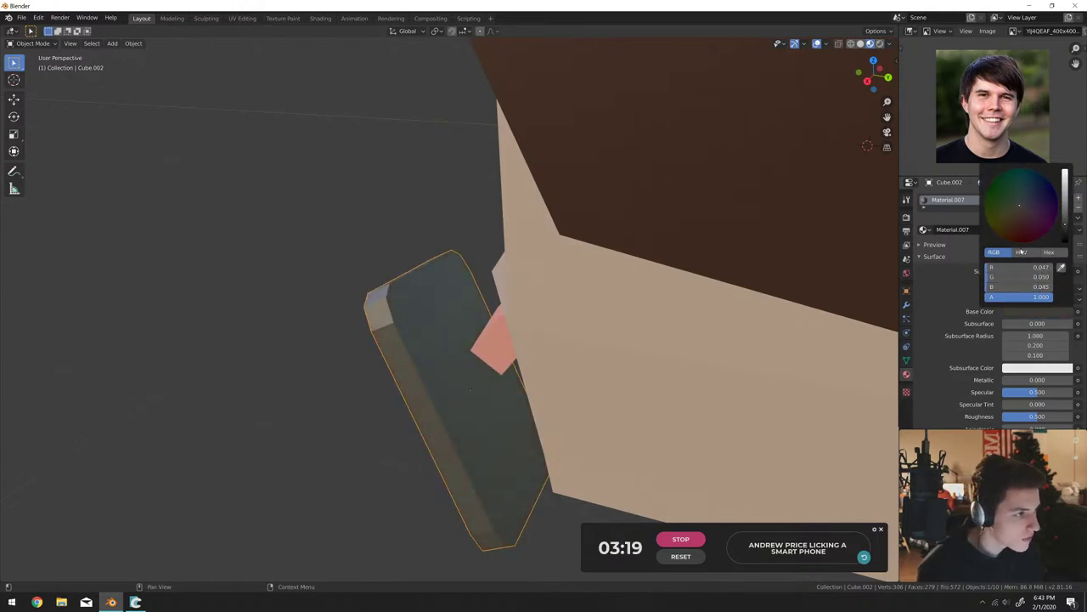
{"action": "key", "text": "Tab"}
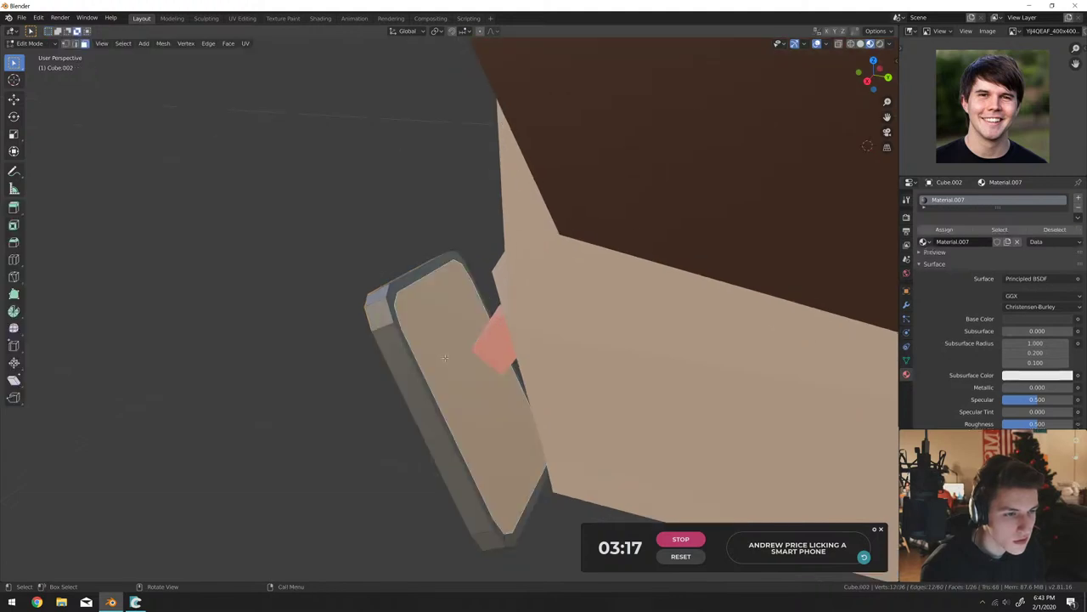
Add a second material slot on the screen face with a new Emission material.
{"action": "left_click", "coordinate": [1079, 195]}
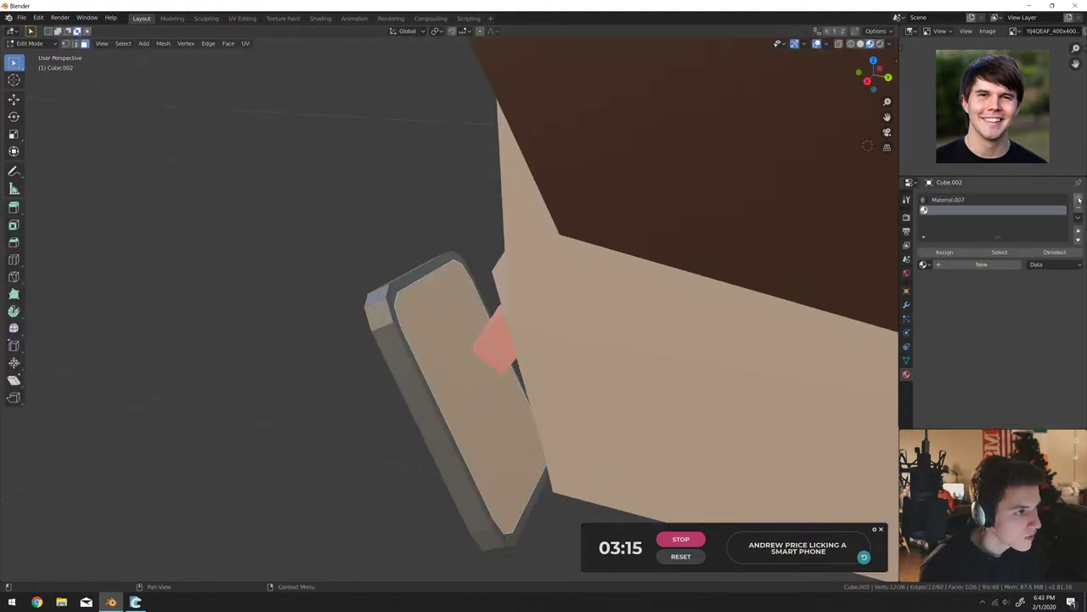
{"action": "left_click", "coordinate": [943, 252]}
{"action": "left_click", "coordinate": [945, 264]}
{"action": "left_click", "coordinate": [1013, 348]}
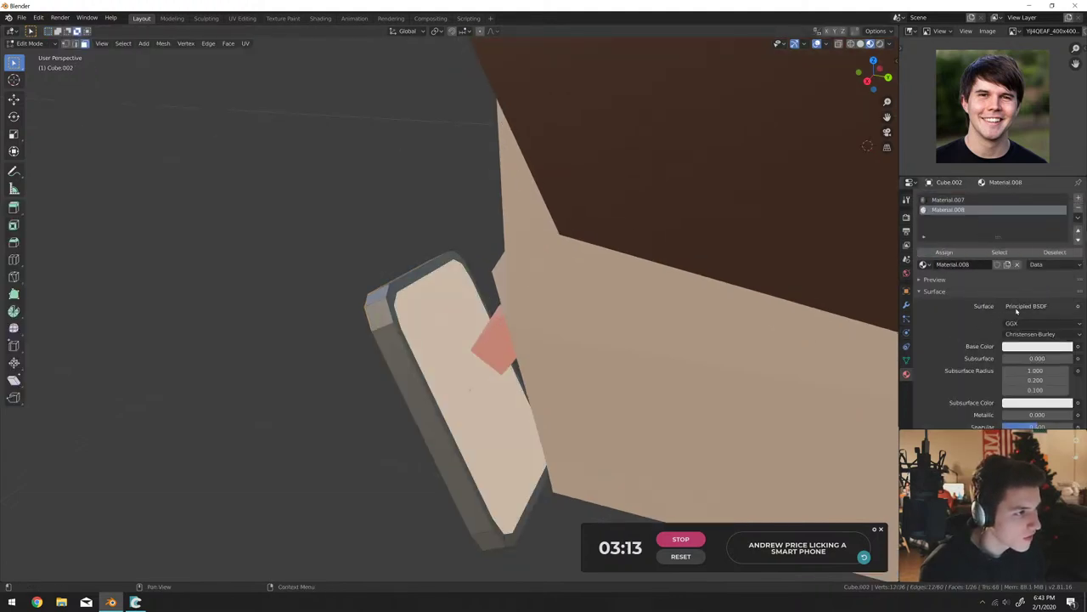
{"action": "left_click", "coordinate": [1019, 305]}
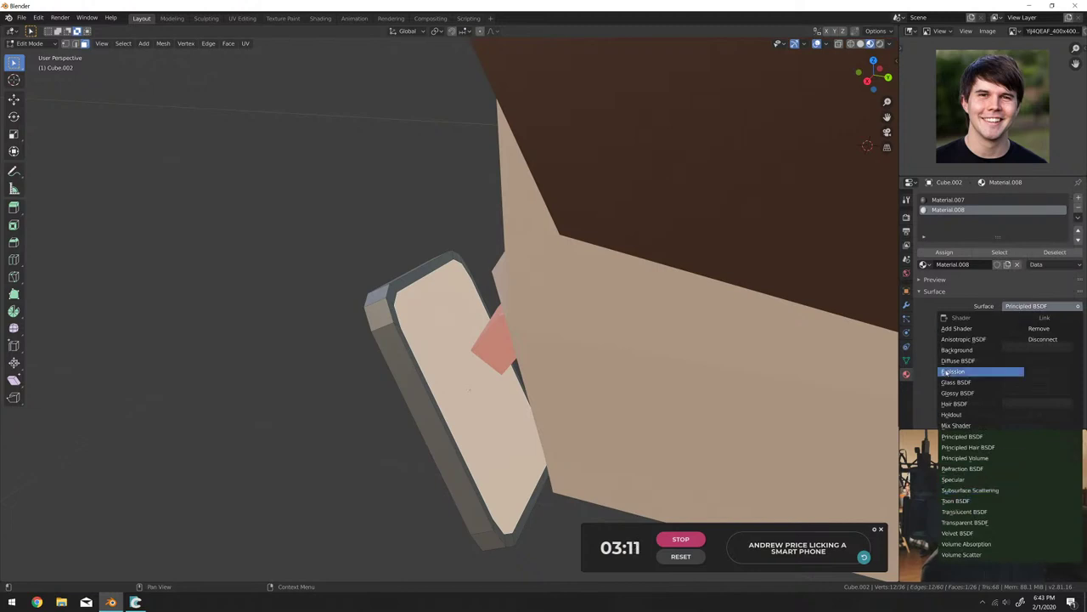
{"action": "left_click", "coordinate": [946, 372]}
Drive the emission colour with image texture YJ4QEAF_400x400.png from Downloads.
{"action": "left_click", "coordinate": [1079, 326]}
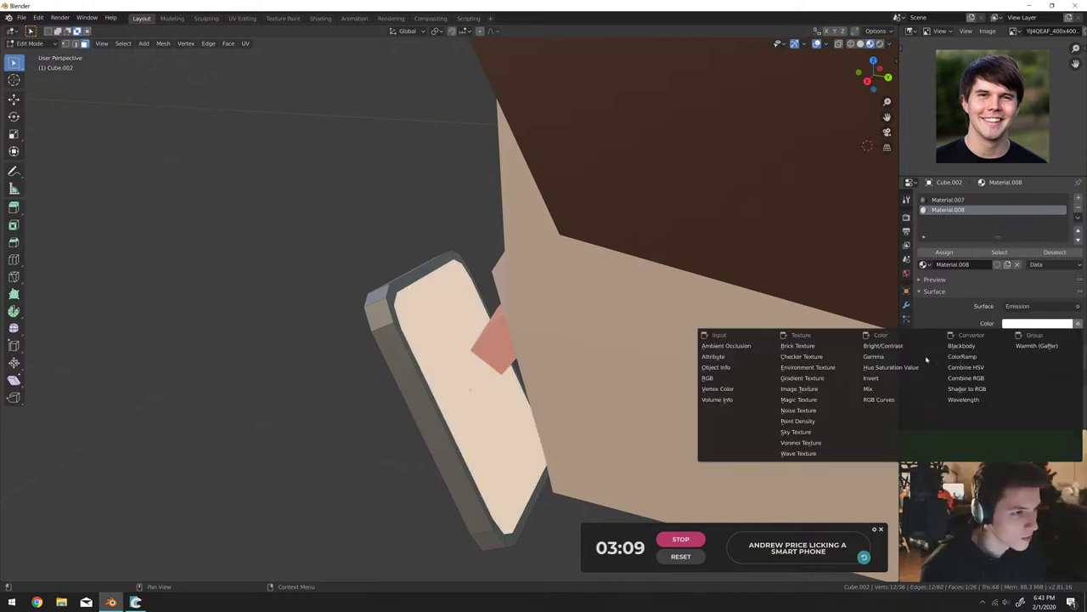
{"action": "left_click", "coordinate": [801, 399]}
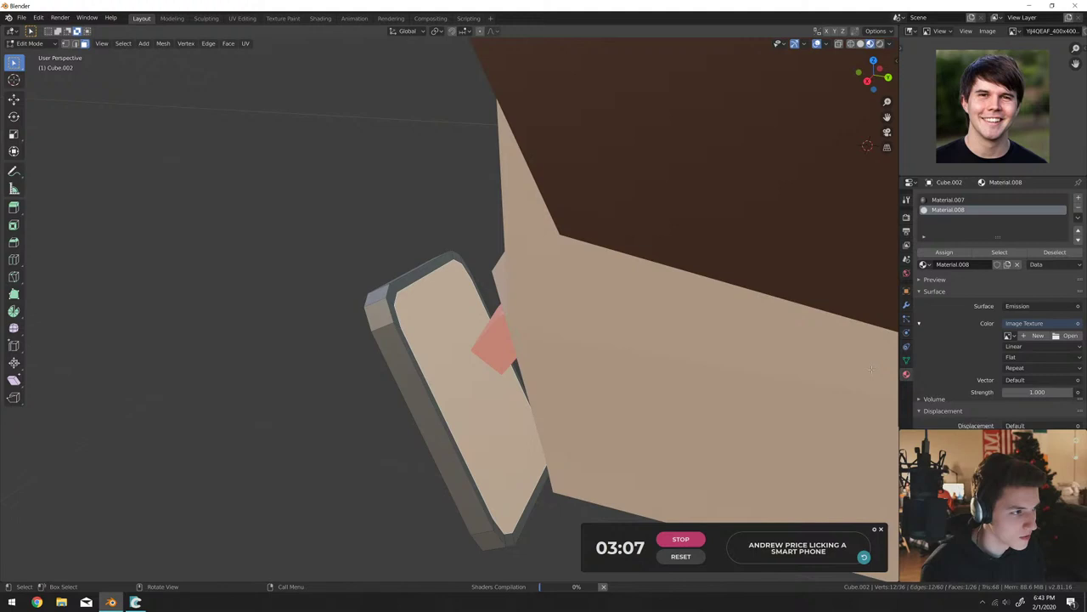
{"action": "left_click", "coordinate": [1067, 335]}
{"action": "left_click", "coordinate": [327, 328]}
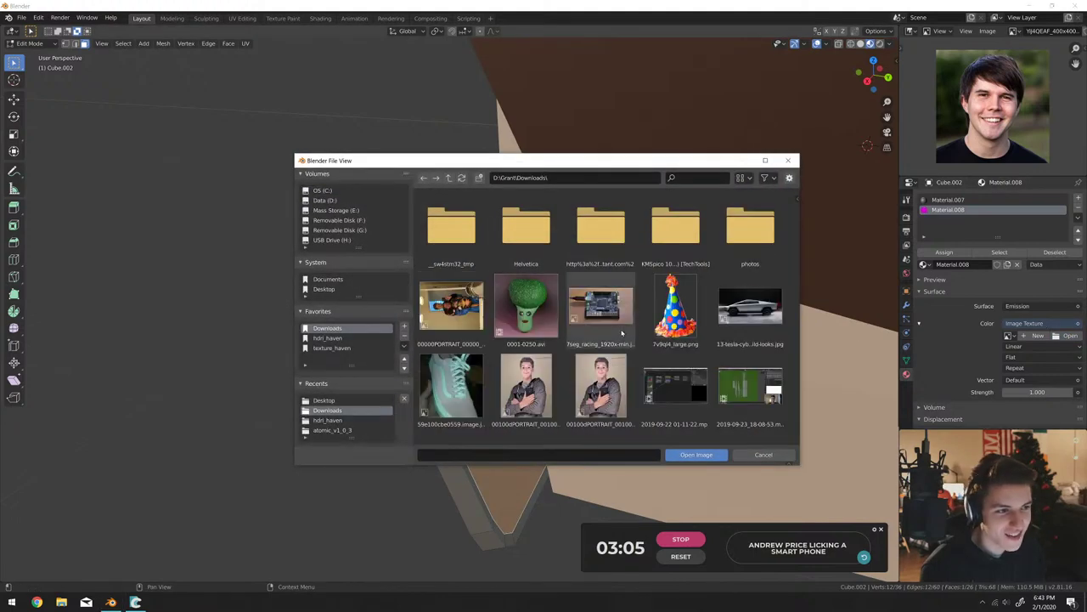
{"action": "scroll", "coordinate": [607, 380], "scroll_direction": "down", "scroll_amount": 3}
{"action": "scroll", "coordinate": [607, 379], "scroll_direction": "down", "scroll_amount": 20}
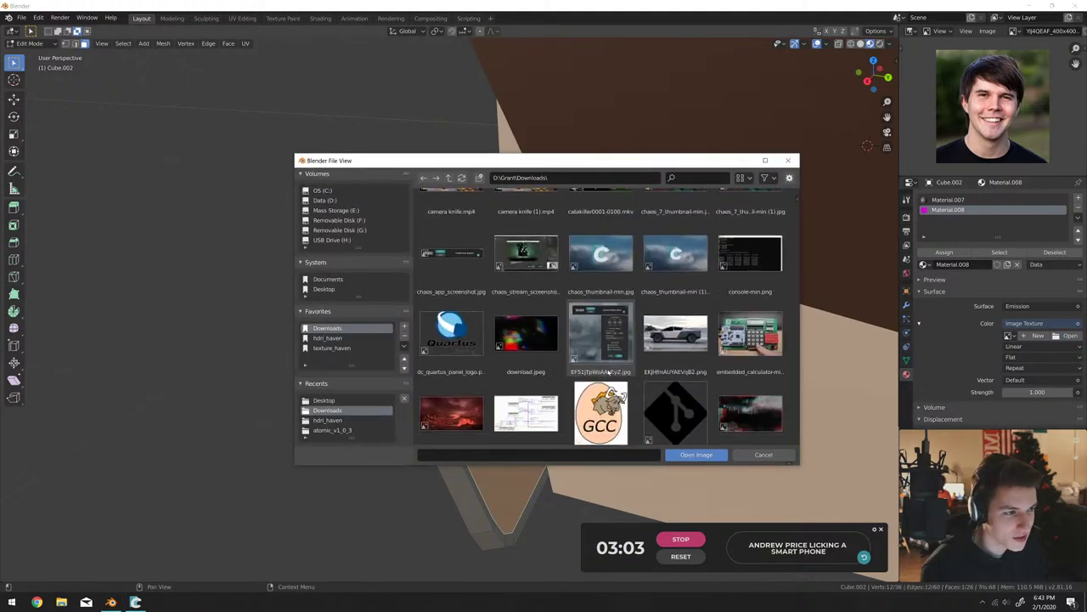
{"action": "scroll", "coordinate": [606, 374], "scroll_direction": "down", "scroll_amount": 20}
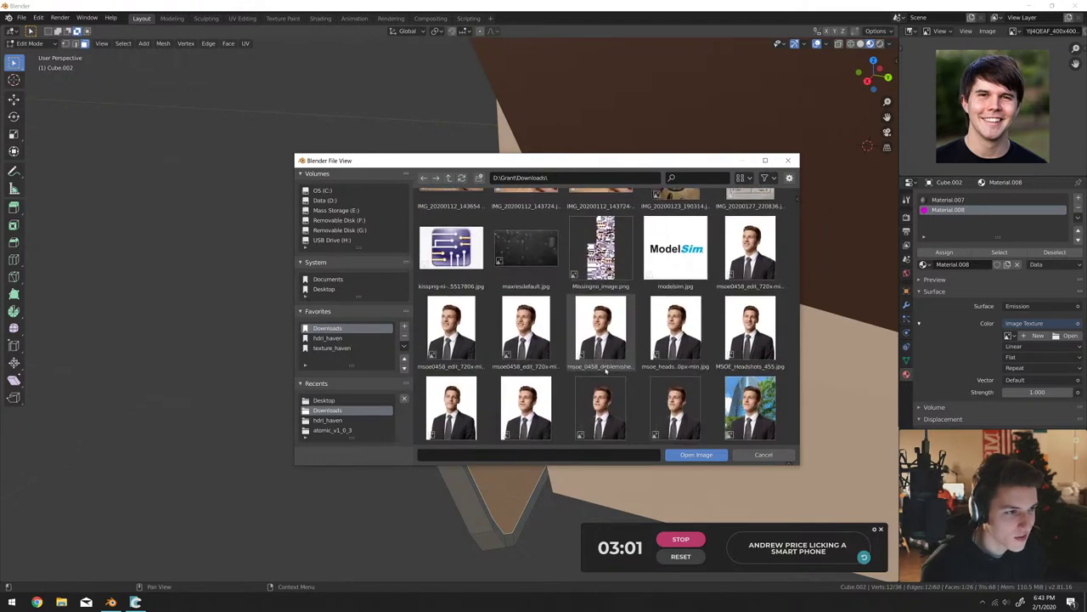
{"action": "scroll", "coordinate": [605, 371], "scroll_direction": "down", "scroll_amount": 10}
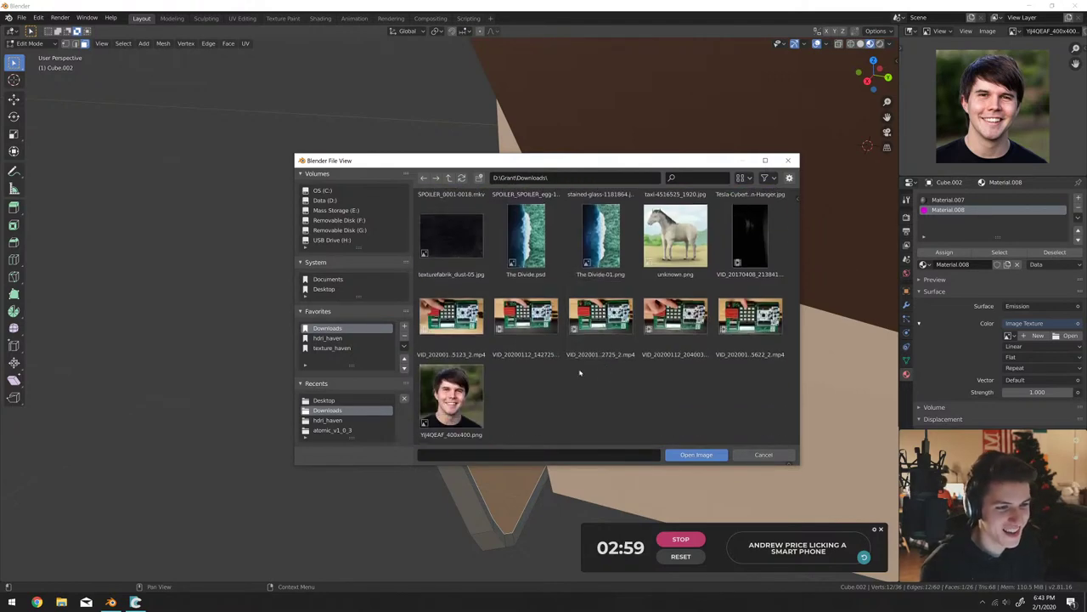
{"action": "double_click", "coordinate": [449, 398]}
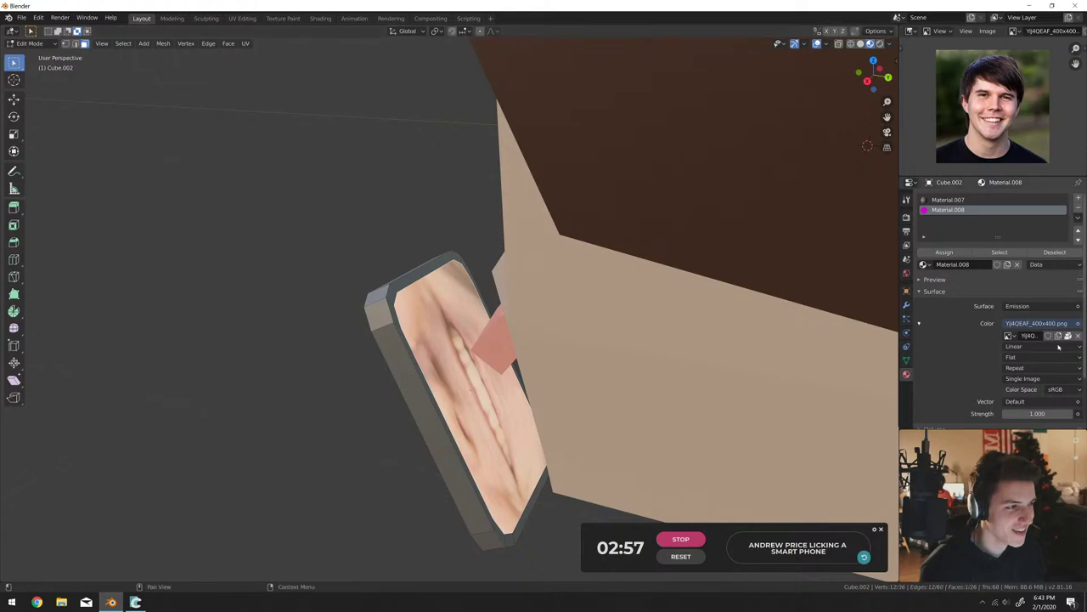
Return to Object Mode and orbit out to view the whole head with the phone.
{"action": "key", "text": "Tab"}
{"action": "middle_click_drag", "start_coordinate": [501, 393], "coordinate": [652, 347]}
{"action": "key", "text": "Tab"}
{"action": "key", "text": "Tab"}
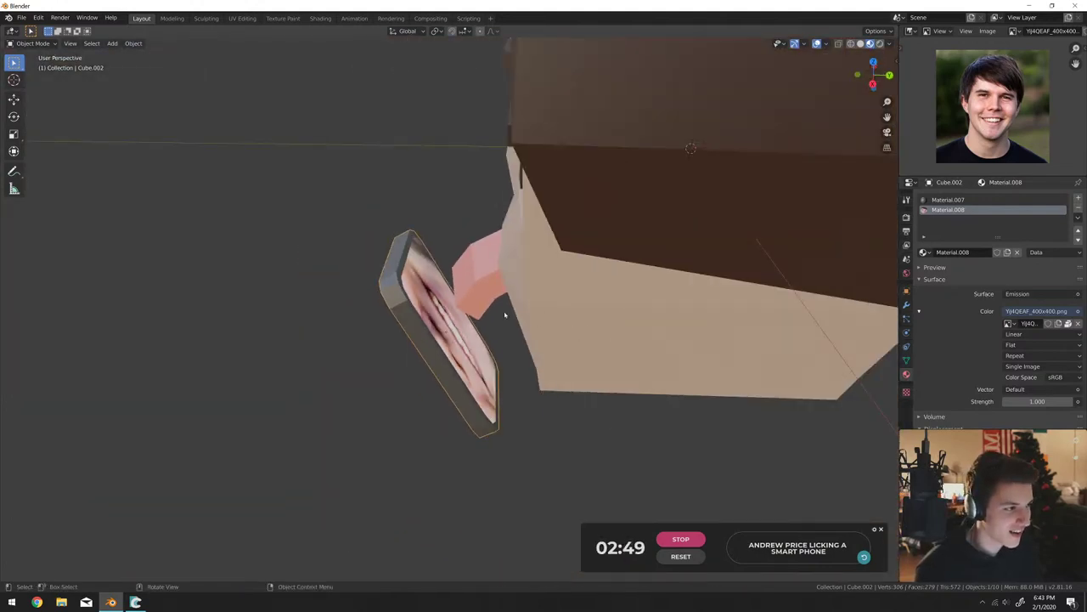
{"action": "middle_click_drag", "start_coordinate": [505, 315], "coordinate": [551, 285]}
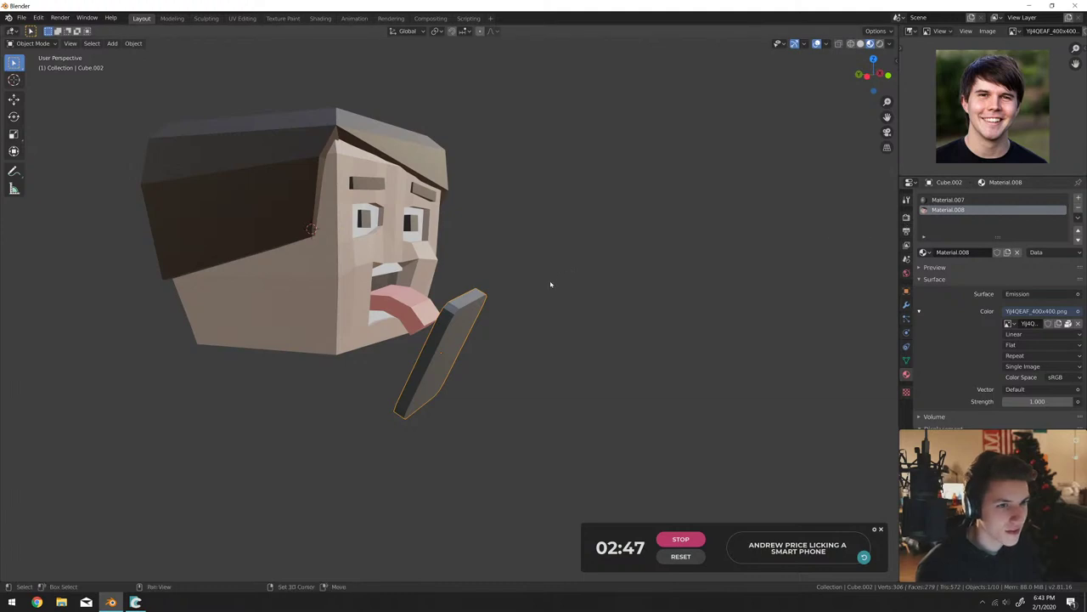
Select the head and orbit around it to inspect the mouth and phone.
{"action": "left_click", "coordinate": [425, 246]}
{"action": "key", "text": "Tab"}
{"action": "middle_click_drag", "start_coordinate": [578, 323], "coordinate": [509, 349]}
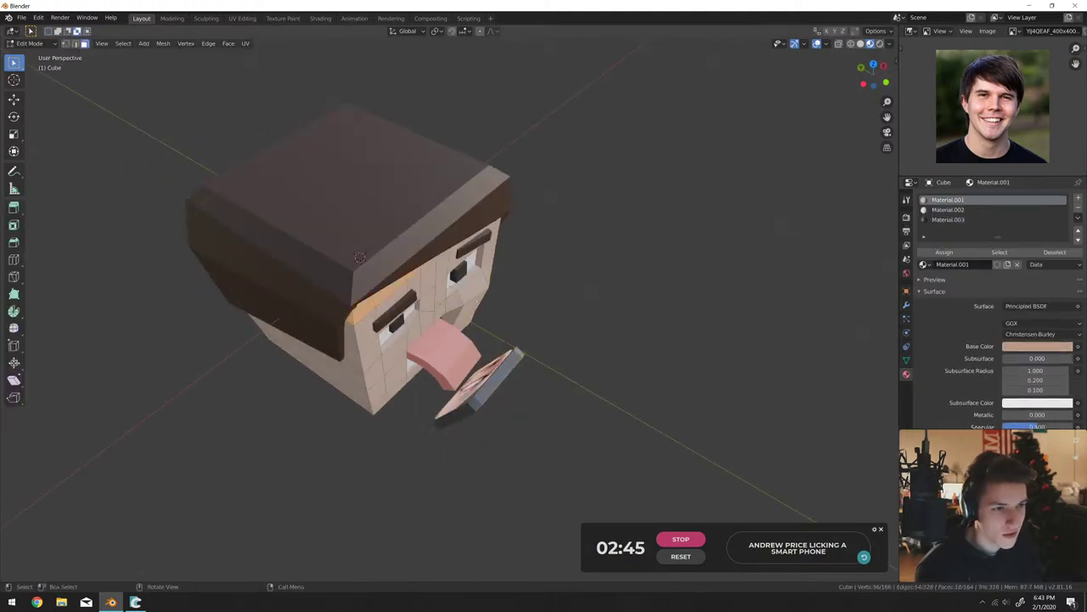
{"action": "scroll", "coordinate": [99, 141], "scroll_direction": "up", "scroll_amount": 5}
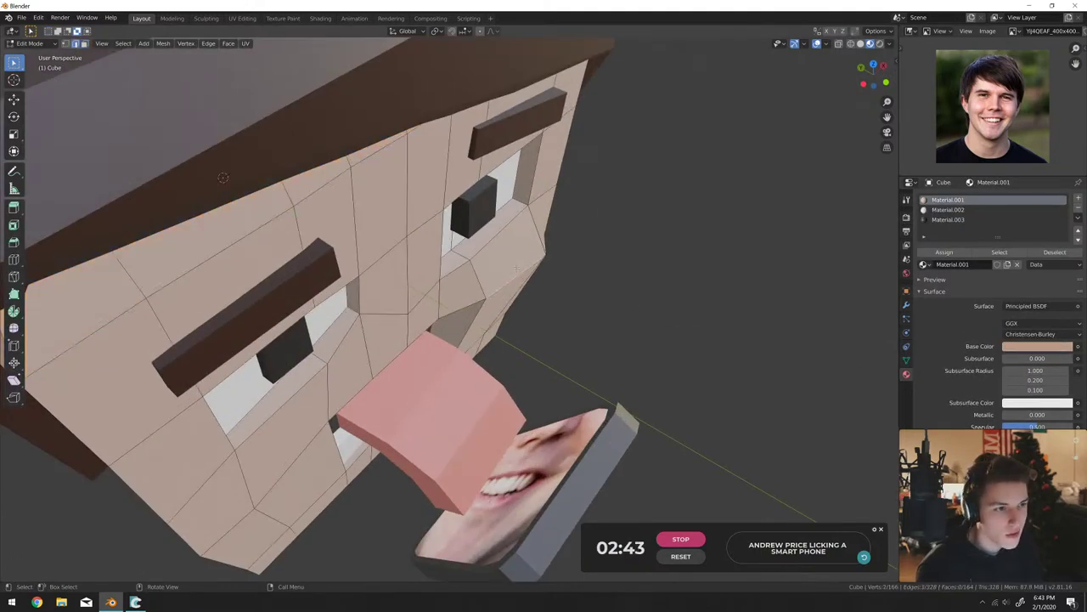
{"action": "key", "text": "Tab"}
{"action": "mouse_move", "coordinate": [516, 268]}
{"action": "middle_mouse_down"}
{"action": "mouse_move", "coordinate": [548, 268]}
{"action": "mouse_move", "coordinate": [488, 241]}
{"action": "mouse_move", "coordinate": [539, 254]}
{"action": "mouse_move", "coordinate": [536, 262]}
{"action": "middle_mouse_up"}
{"action": "scroll", "coordinate": [539, 254], "scroll_direction": "down", "scroll_amount": 3}
{"action": "scroll", "coordinate": [512, 318], "scroll_direction": "up", "scroll_amount": 3}
{"action": "middle_click_drag", "start_coordinate": [512, 318], "coordinate": [201, 282]}
{"action": "key", "text": "Tab"}
{"action": "scroll", "coordinate": [97, 78], "scroll_direction": "down", "scroll_amount": 4}
{"action": "key", "text": "Tab"}
Add a new cube and scale it down beneath the head.
{"action": "key", "text": "shift+a"}
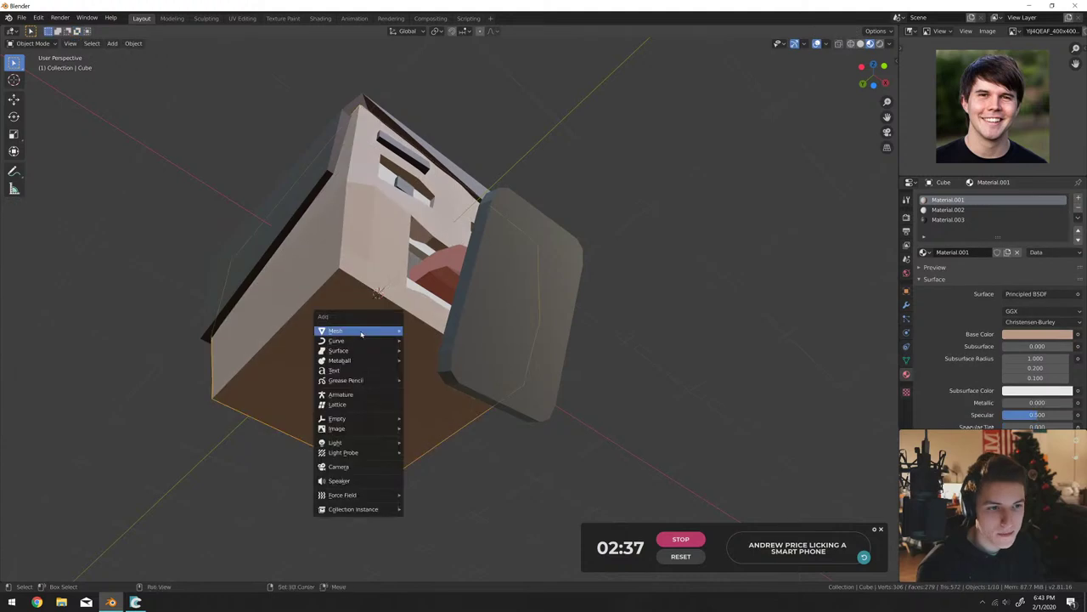
{"action": "mouse_move", "coordinate": [370, 334]}
{"action": "left_click", "coordinate": [436, 342]}
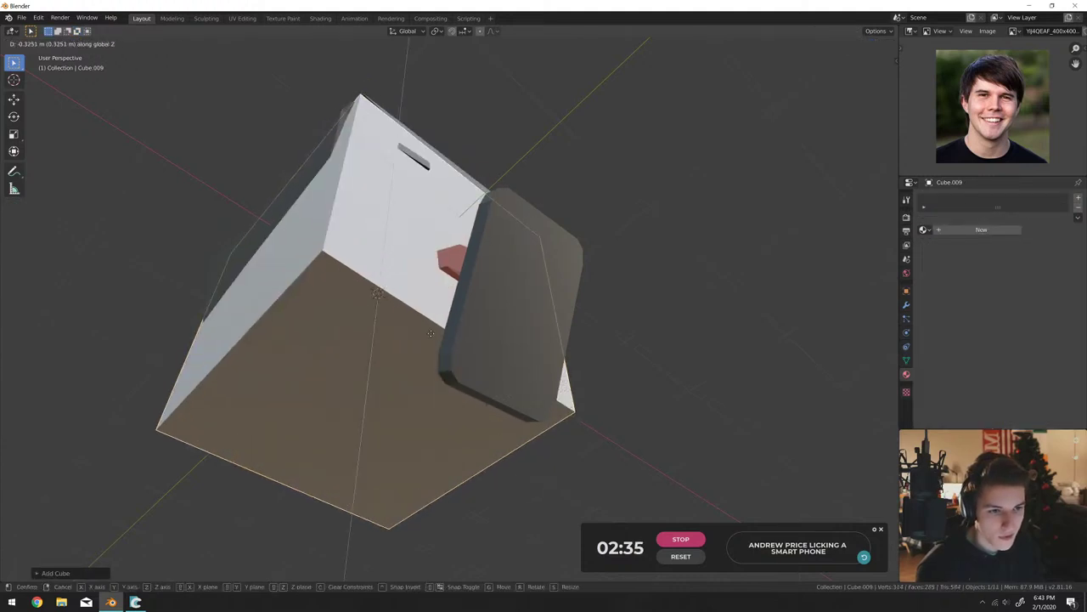
{"action": "key", "text": "s"}
{"action": "left_click", "coordinate": [495, 384]}
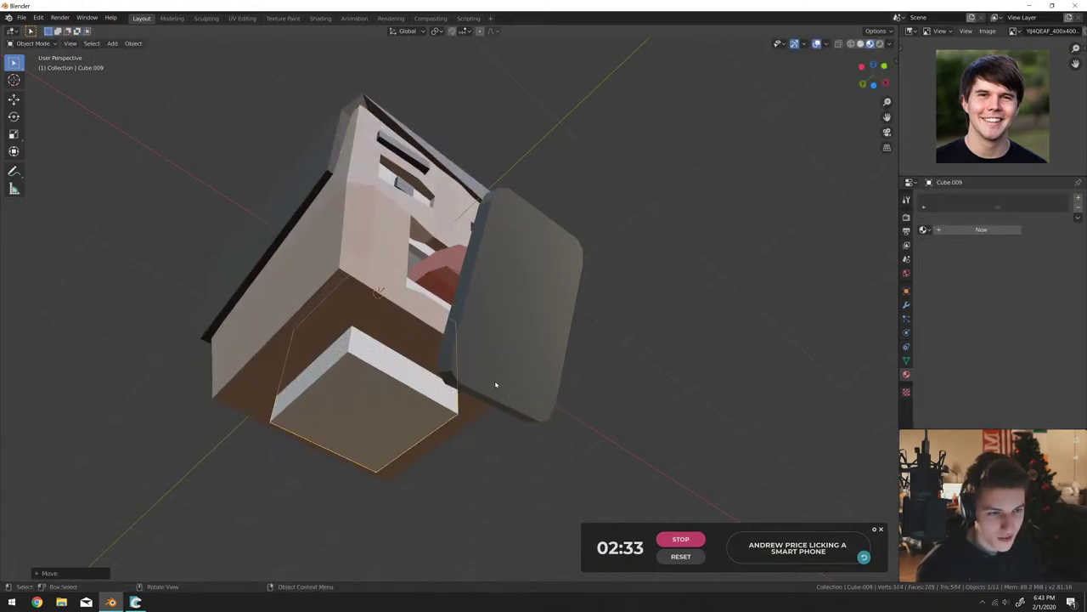
{"action": "middle_click_drag", "start_coordinate": [495, 383], "coordinate": [452, 357]}
Extrude a neck down from the cube and widen its bottom face along X and Y.
{"action": "key", "text": "Tab"}
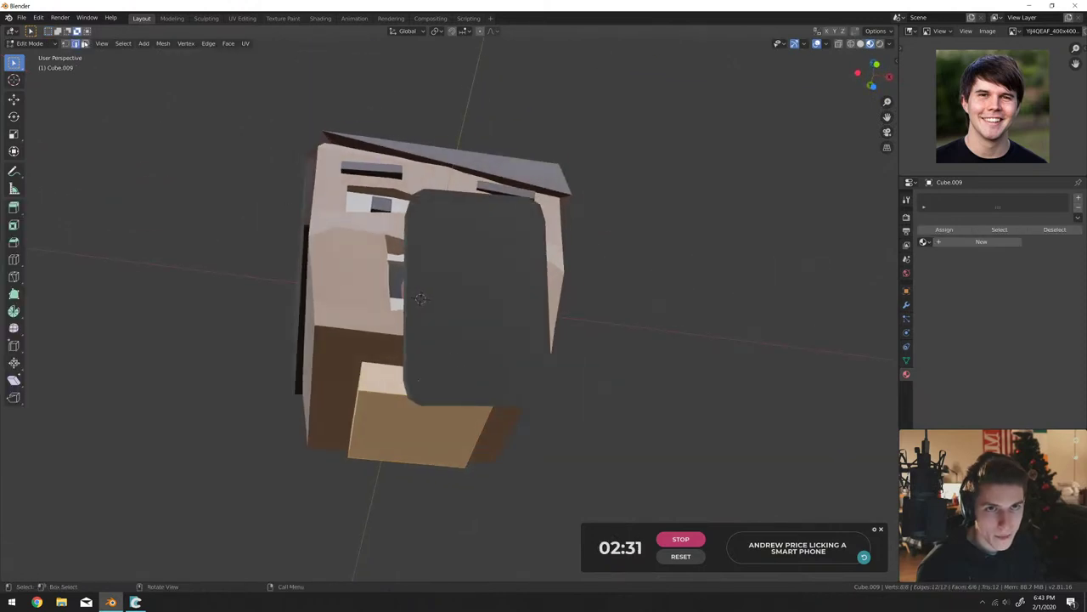
{"action": "key", "text": "3"}
{"action": "scroll", "coordinate": [527, 405], "scroll_direction": "down", "scroll_amount": 3}
{"action": "middle_click_drag", "start_coordinate": [527, 405], "coordinate": [485, 418]}
{"action": "scroll", "coordinate": [485, 418], "scroll_direction": "up", "scroll_amount": 3}
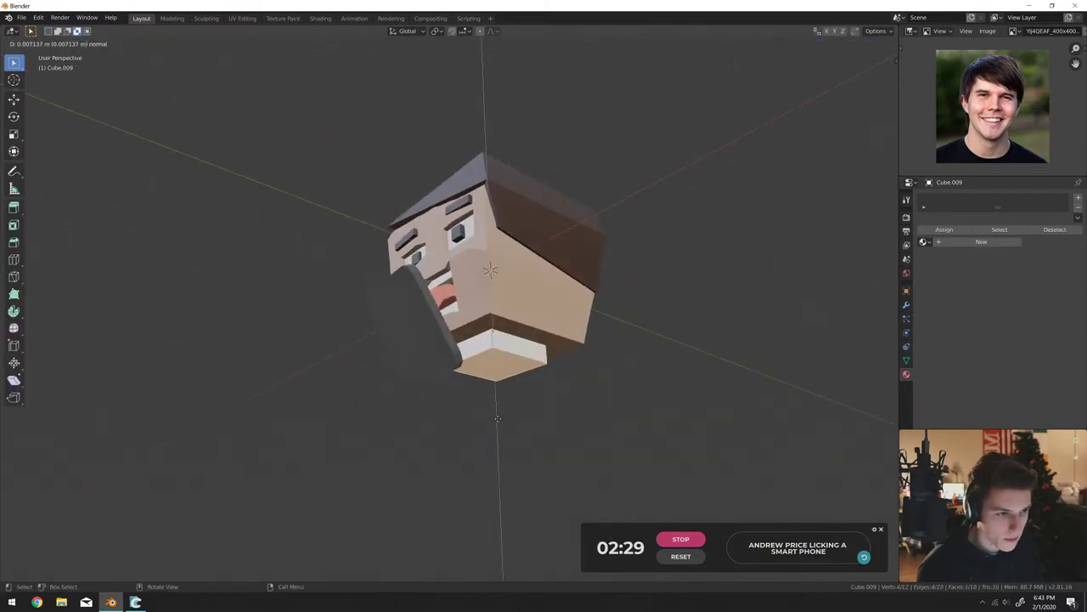
{"action": "left_click", "coordinate": [495, 442]}
{"action": "key", "text": "x"}
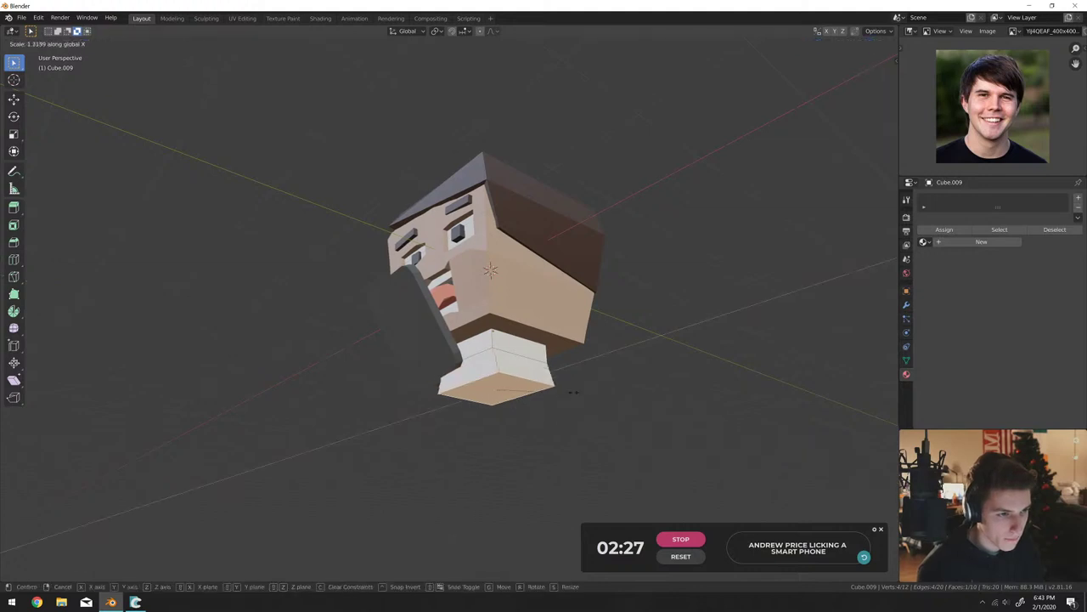
{"action": "left_click", "coordinate": [684, 368]}
{"action": "key", "text": "s"}
{"action": "key", "text": "y"}
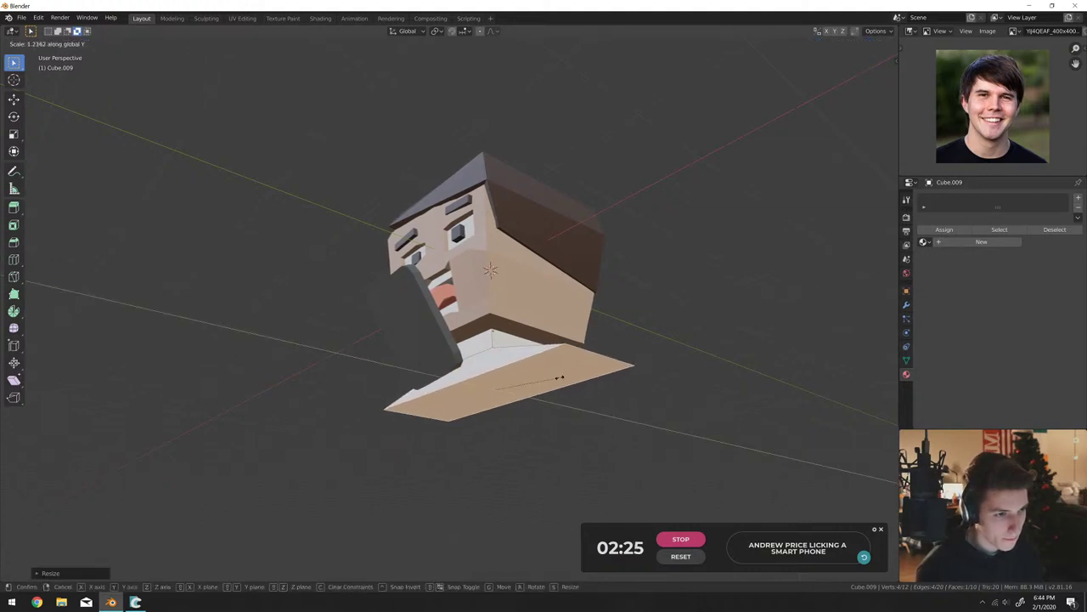
{"action": "left_click", "coordinate": [560, 377]}
Extrude the torso downward, bevel the shoulder edges, and leave Edit Mode.
{"action": "key", "text": "KP_1"}
{"action": "key", "text": "e"}
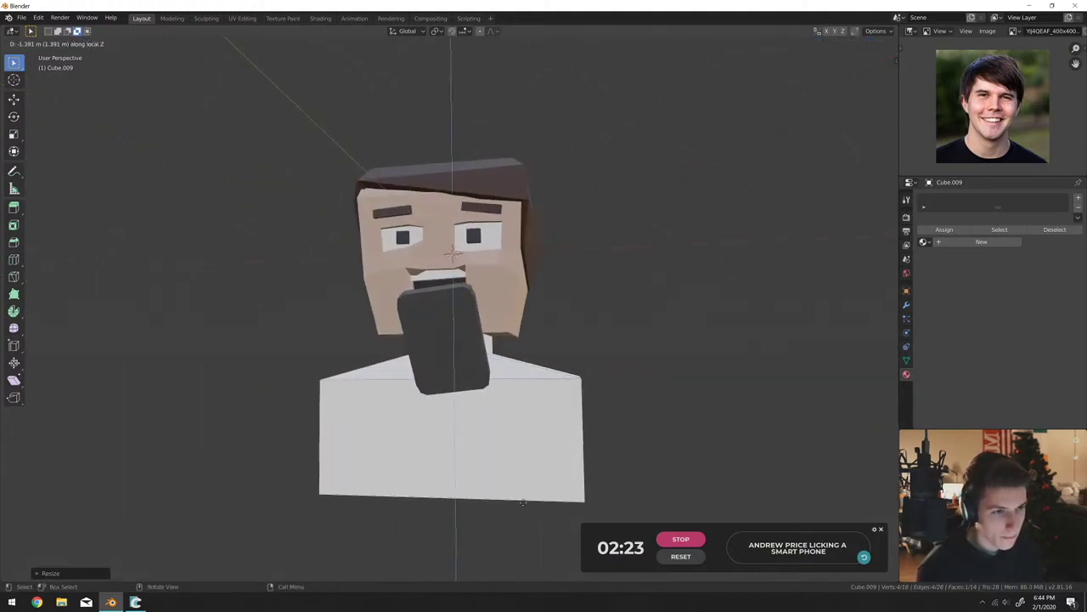
{"action": "left_click", "coordinate": [522, 502]}
{"action": "middle_click_drag", "start_coordinate": [522, 502], "coordinate": [528, 449]}
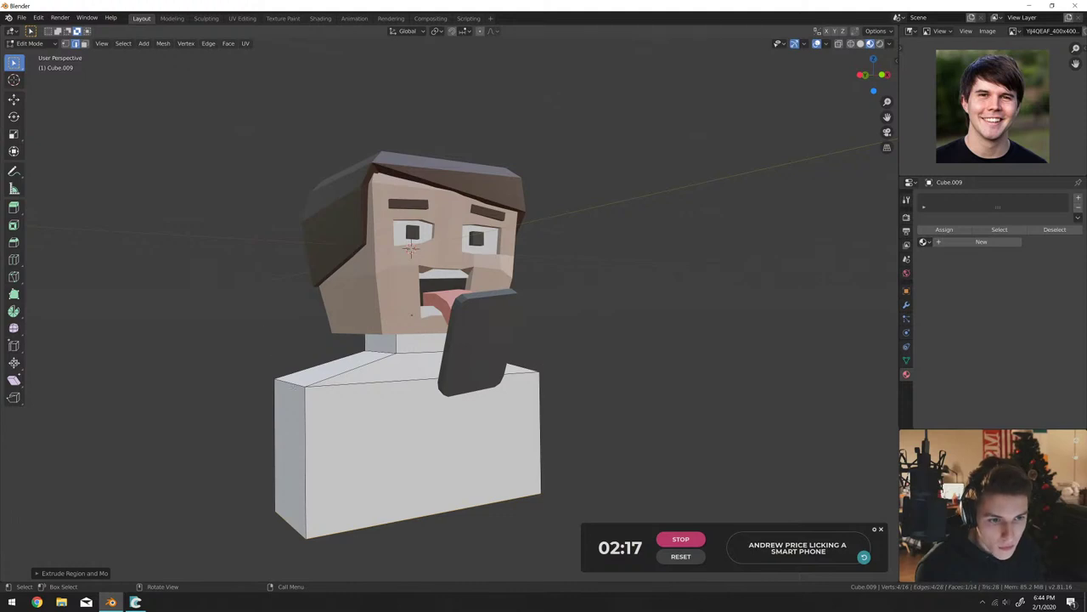
{"action": "key", "text": "Return"}
{"action": "middle_click_drag", "start_coordinate": [706, 387], "coordinate": [644, 388]}
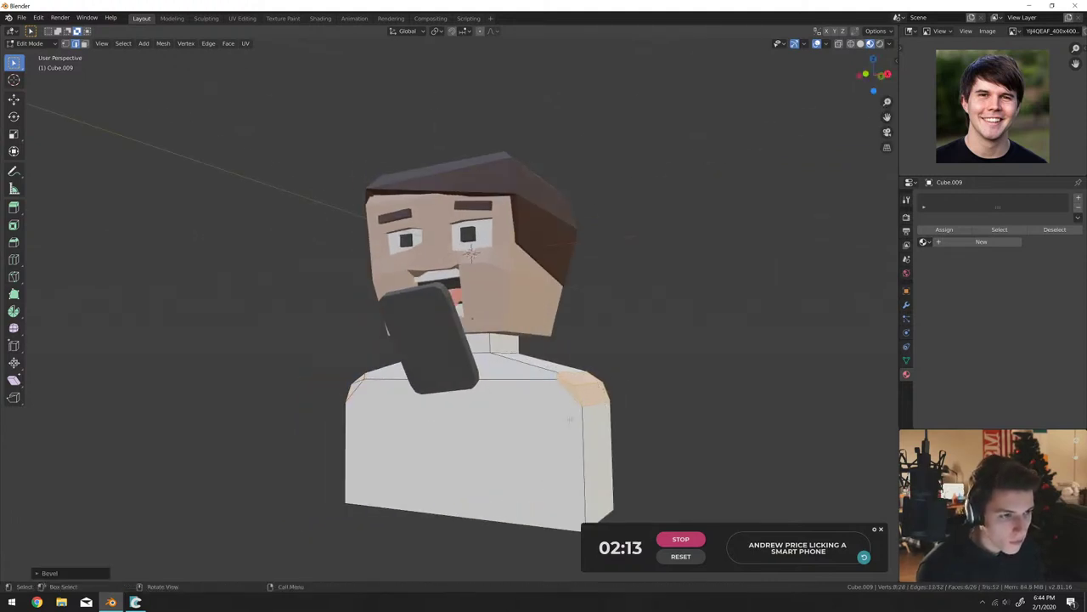
{"action": "middle_click_drag", "start_coordinate": [569, 418], "coordinate": [604, 437]}
{"action": "scroll", "coordinate": [565, 427], "scroll_direction": "up", "scroll_amount": 4}
{"action": "scroll", "coordinate": [565, 427], "scroll_direction": "down", "scroll_amount": 2}
{"action": "key", "text": "Tab"}
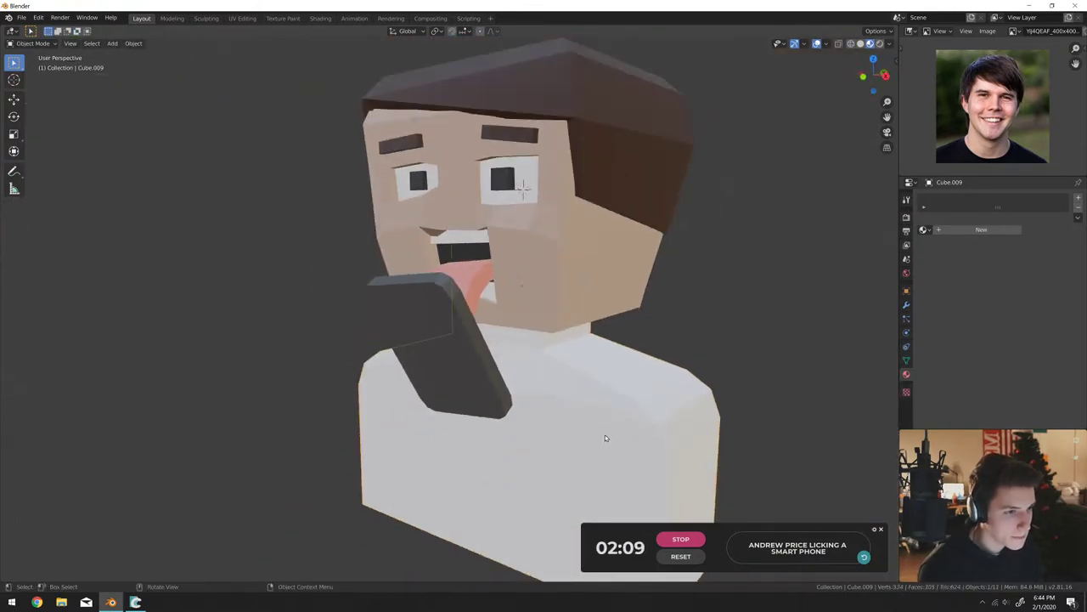
Add an edge loop across the torso's shoulder.
{"action": "scroll", "coordinate": [605, 438], "scroll_direction": "up", "scroll_amount": 4}
{"action": "key", "text": "Tab"}
{"action": "scroll", "coordinate": [605, 438], "scroll_direction": "up", "scroll_amount": 2}
{"action": "key", "text": "ctrl+r"}
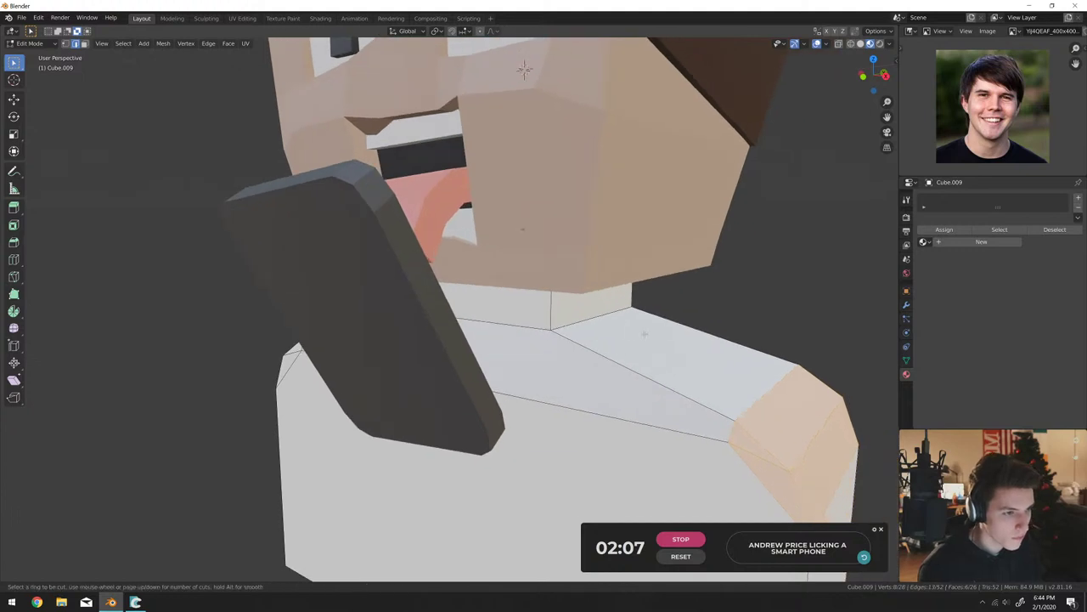
{"action": "left_click", "coordinate": [687, 327]}
{"action": "scroll", "coordinate": [871, 377], "scroll_direction": "down", "scroll_amount": 5}
{"action": "key", "text": "Tab"}
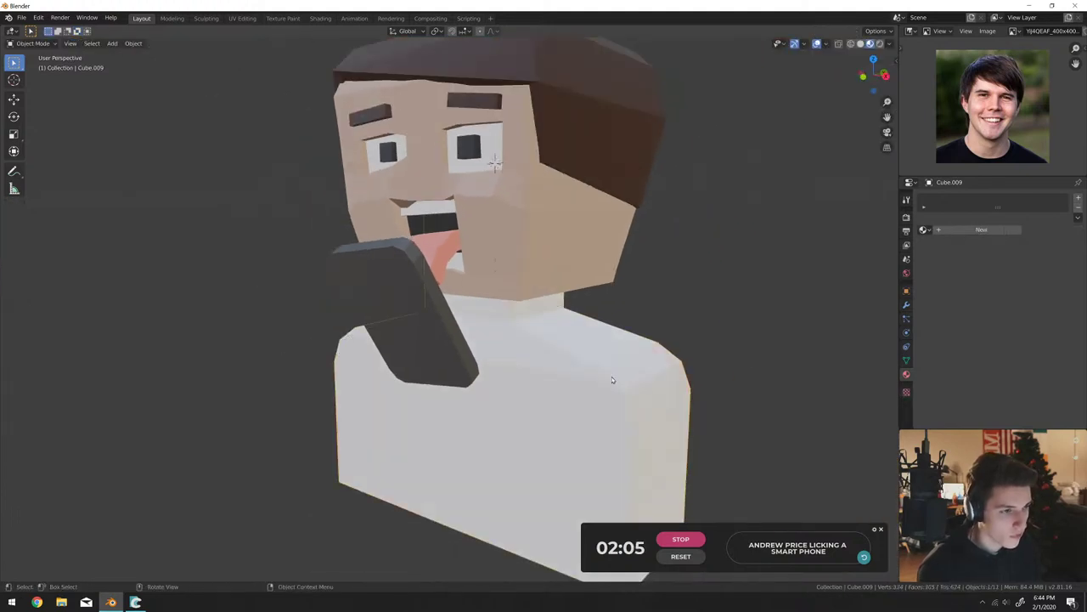
Give the torso the skin material Material.001.
{"action": "left_click", "coordinate": [981, 230]}
{"action": "left_click", "coordinate": [924, 229]}
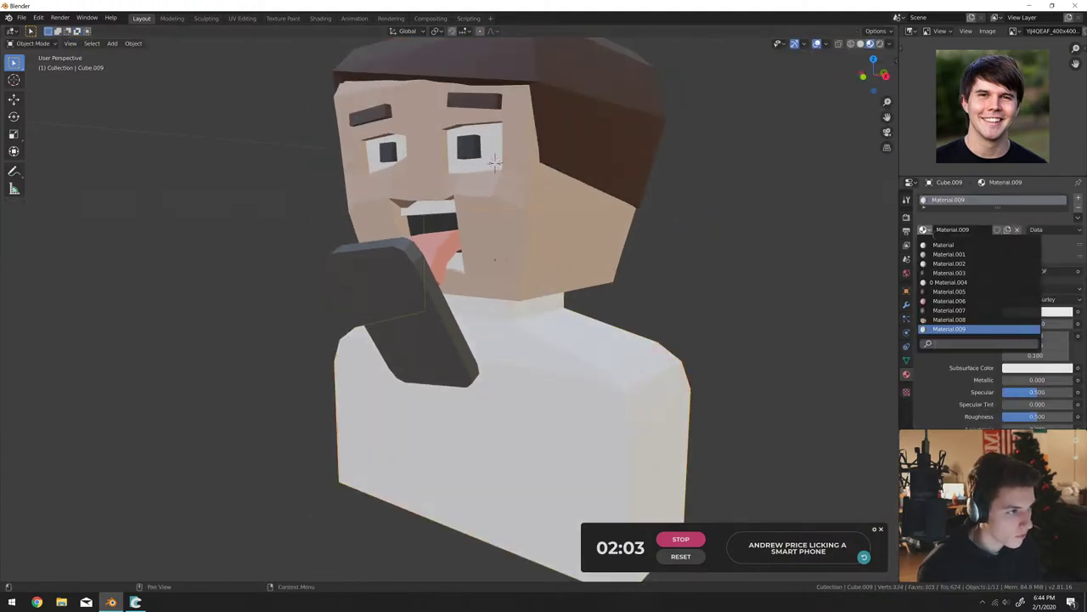
{"action": "left_click", "coordinate": [949, 254]}
{"action": "middle_click_drag", "start_coordinate": [654, 348], "coordinate": [449, 448]}
{"action": "scroll", "coordinate": [453, 445], "scroll_direction": "up", "scroll_amount": 5}
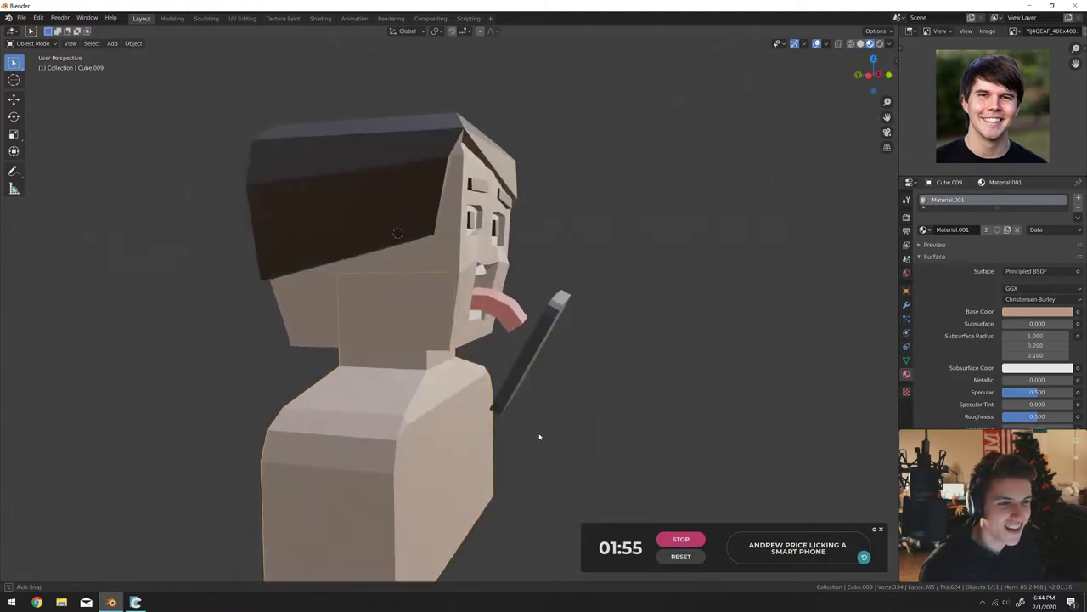
{"action": "key", "text": "shift+a"}
Add a new camera, view through it, and nudge it toward the face.
{"action": "left_click", "coordinate": [493, 539]}
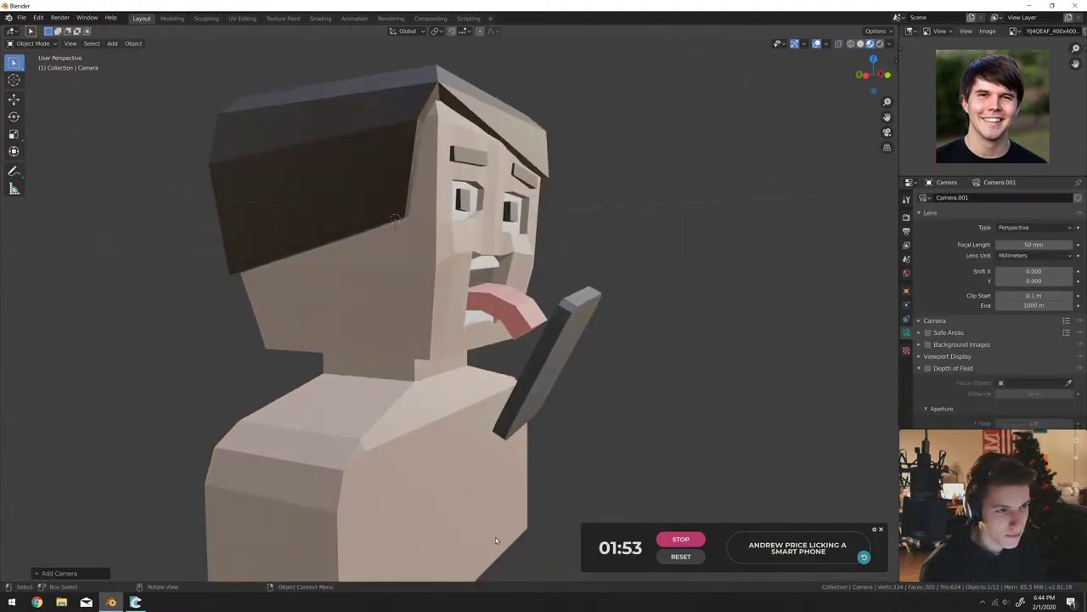
{"action": "key", "text": "KP_0"}
{"action": "key", "text": "shift+grave"}
{"action": "key", "text": "d"}
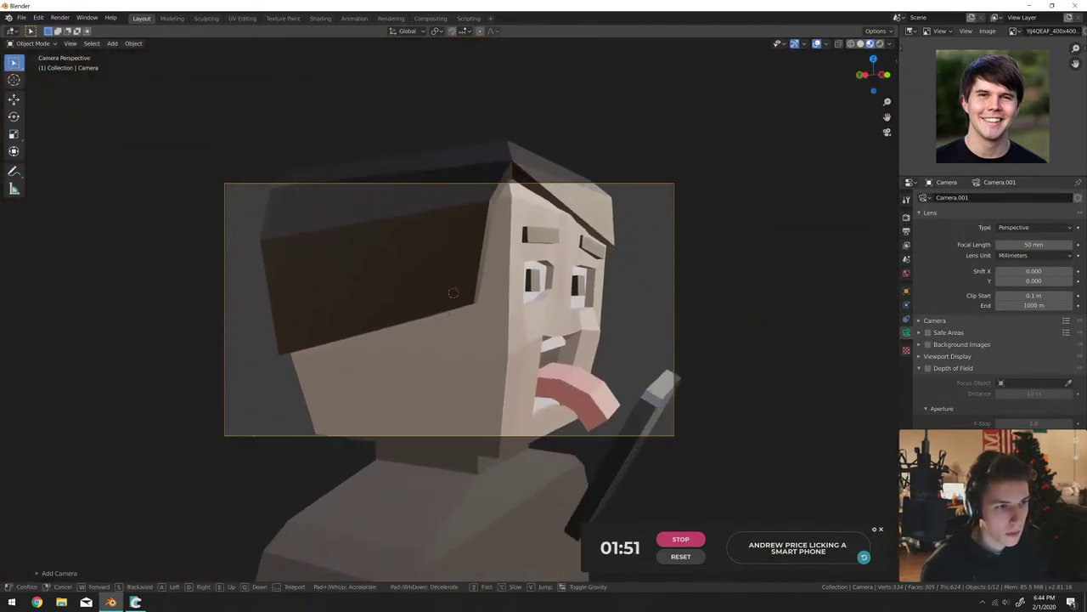
{"action": "left_click", "coordinate": [450, 315]}
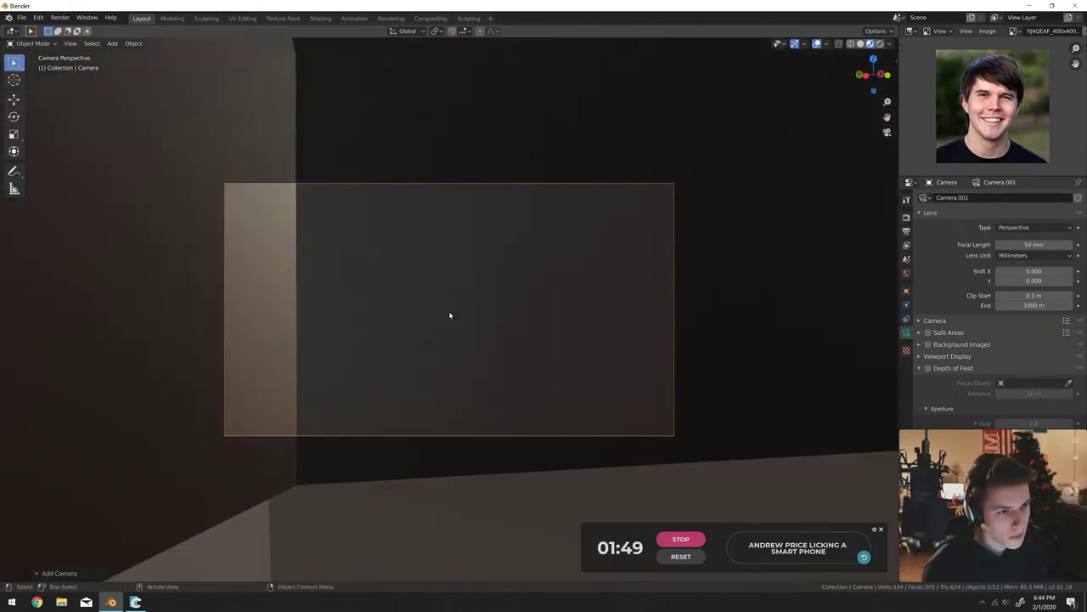
Fly the camera into a frontal head-and-shoulders framing of the face, tongue and phone.
{"action": "key", "text": "shift+grave"}
{"action": "key", "text": "s"}
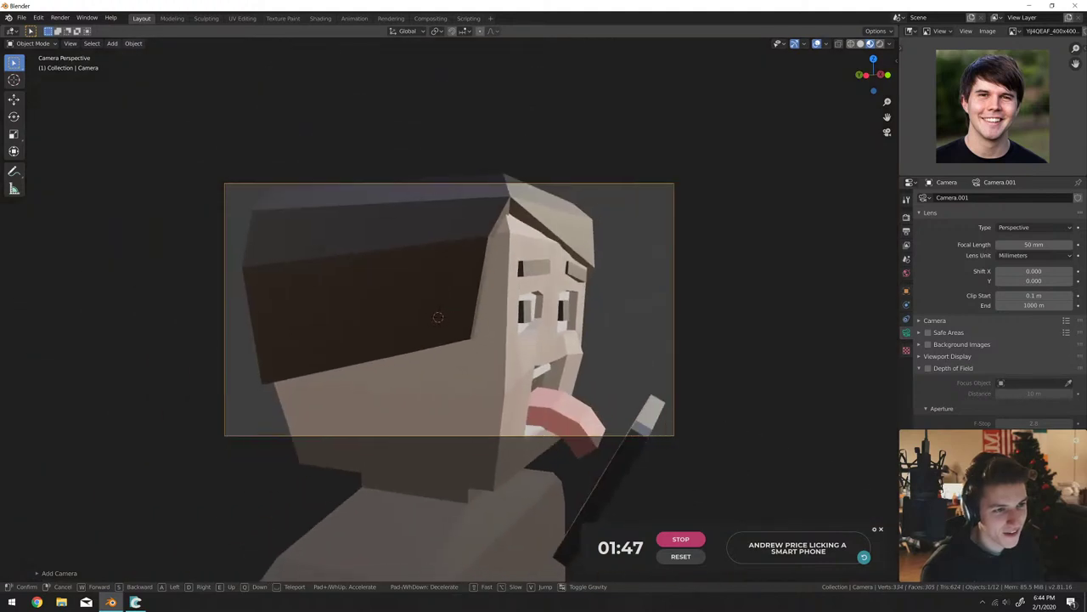
{"action": "key", "text": "w"}
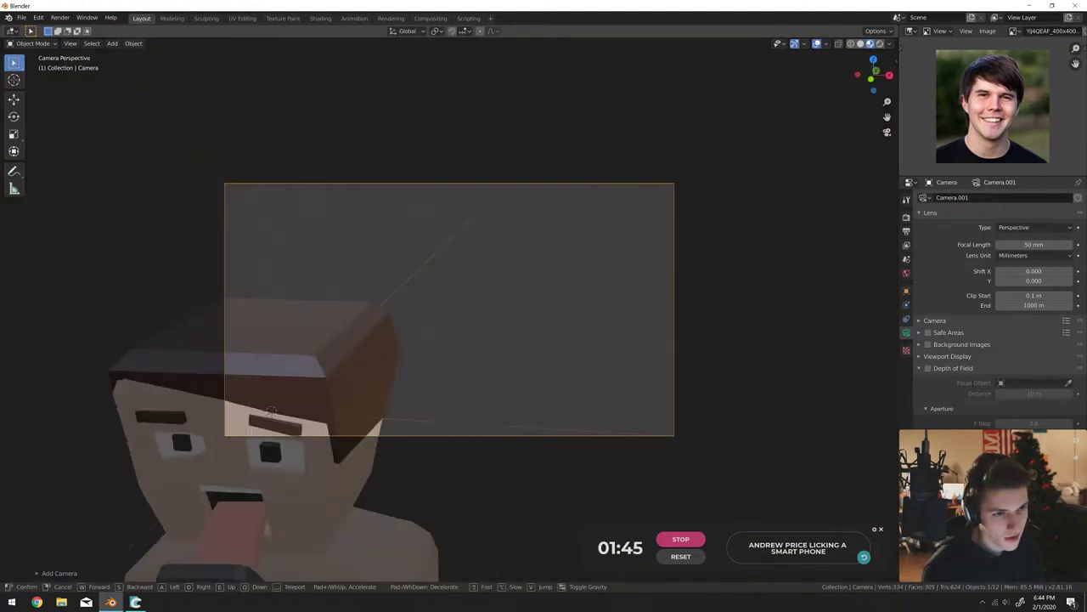
{"action": "key", "text": "a"}
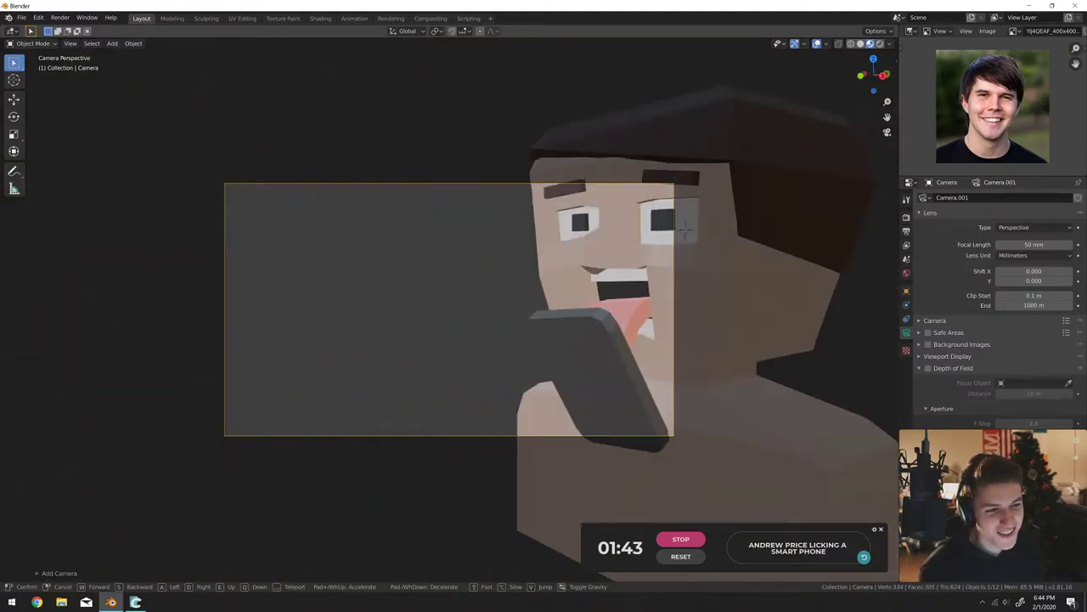
{"action": "key", "text": "a"}
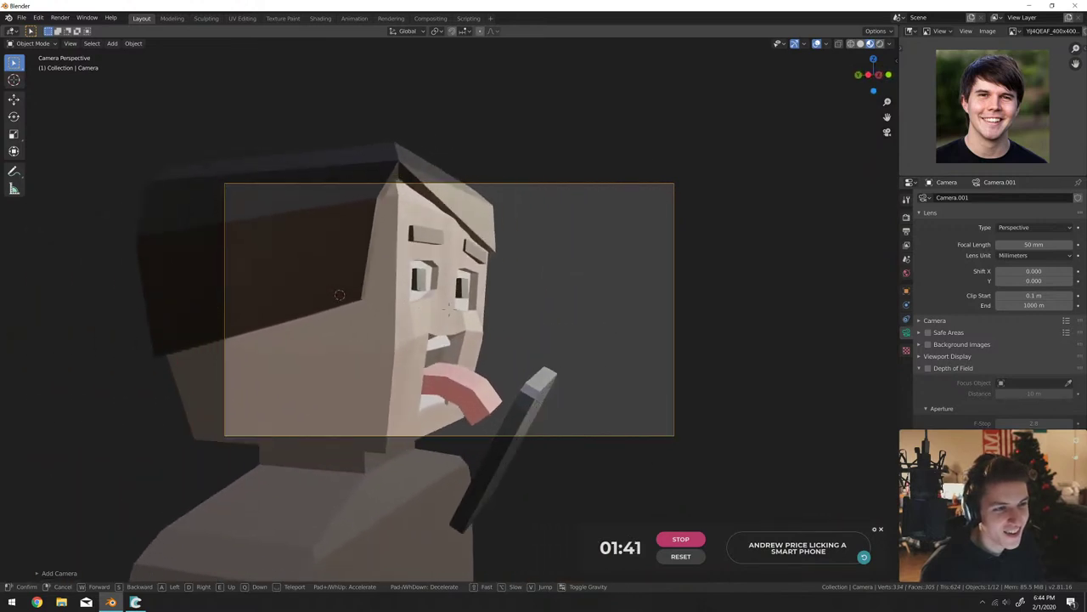
{"action": "key", "text": "a"}
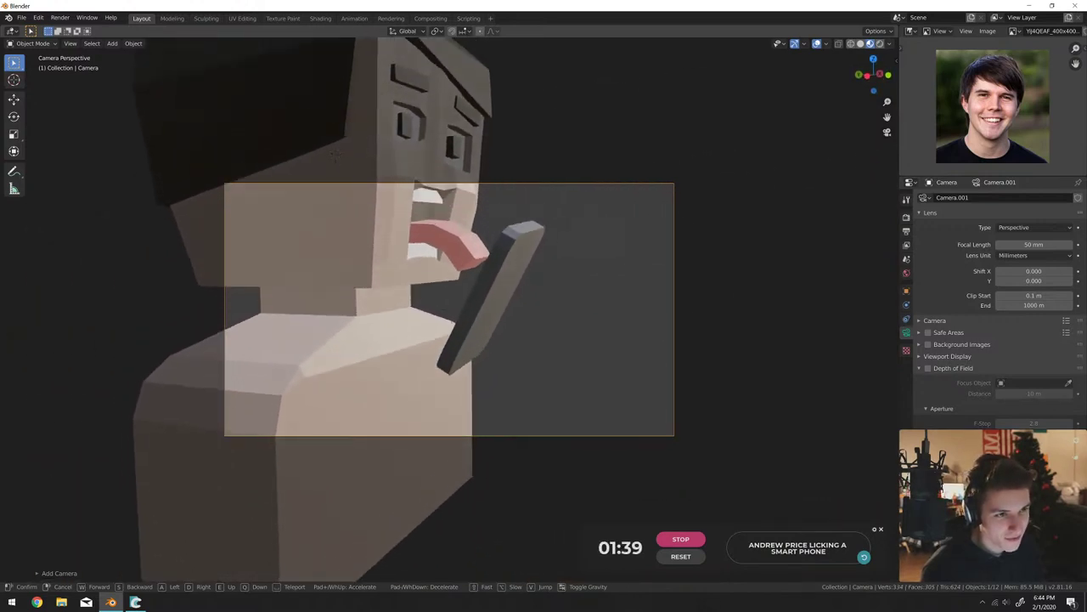
{"action": "key", "text": "a"}
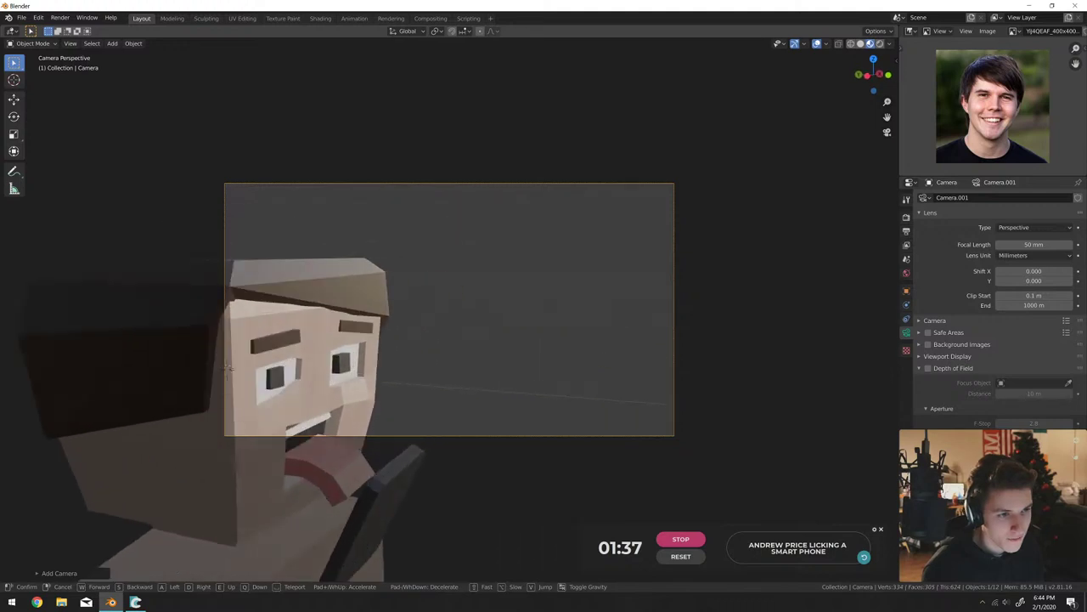
{"action": "key", "text": "s"}
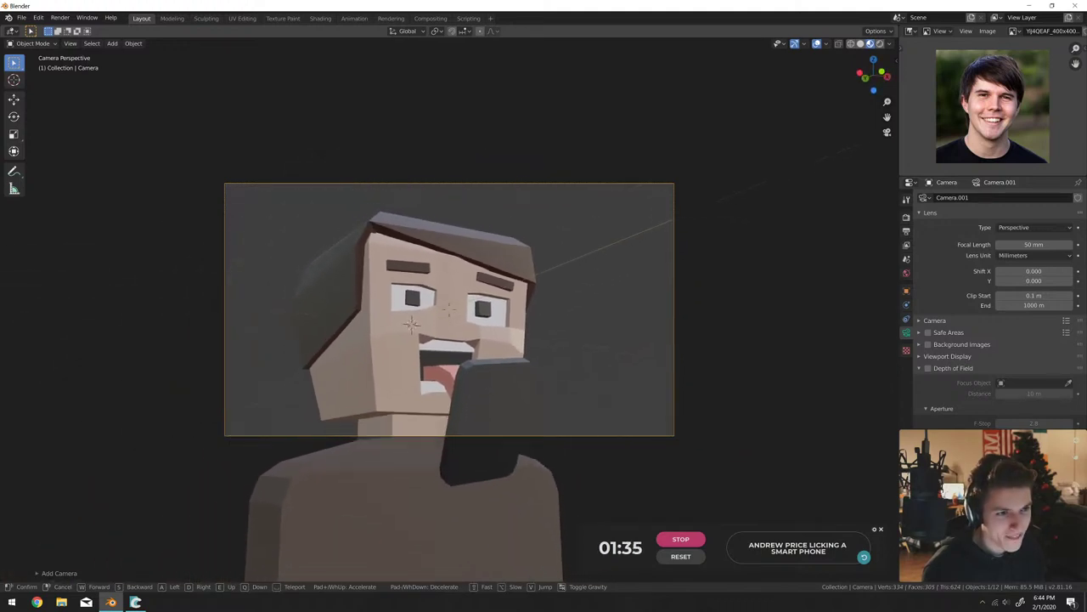
{"action": "key", "text": "d"}
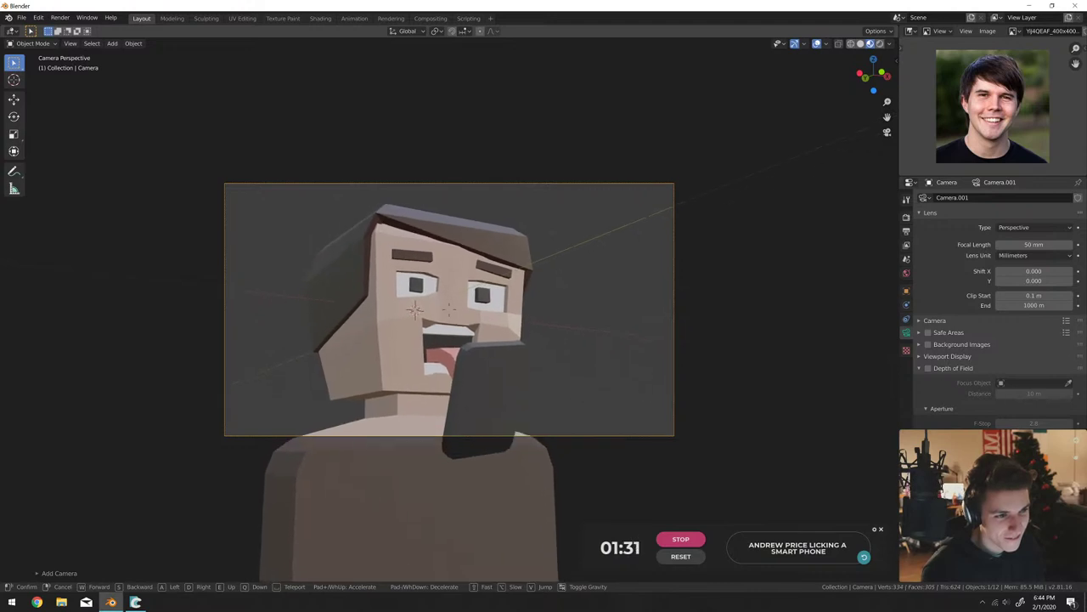
{"action": "key", "text": "Return"}
{"action": "middle_click_drag", "start_coordinate": [450, 310], "coordinate": [487, 367]}
{"action": "key", "text": "shift+a"}
Add a cube and flatten it along Z and Y into a thin block.
{"action": "mouse_move", "coordinate": [476, 226]}
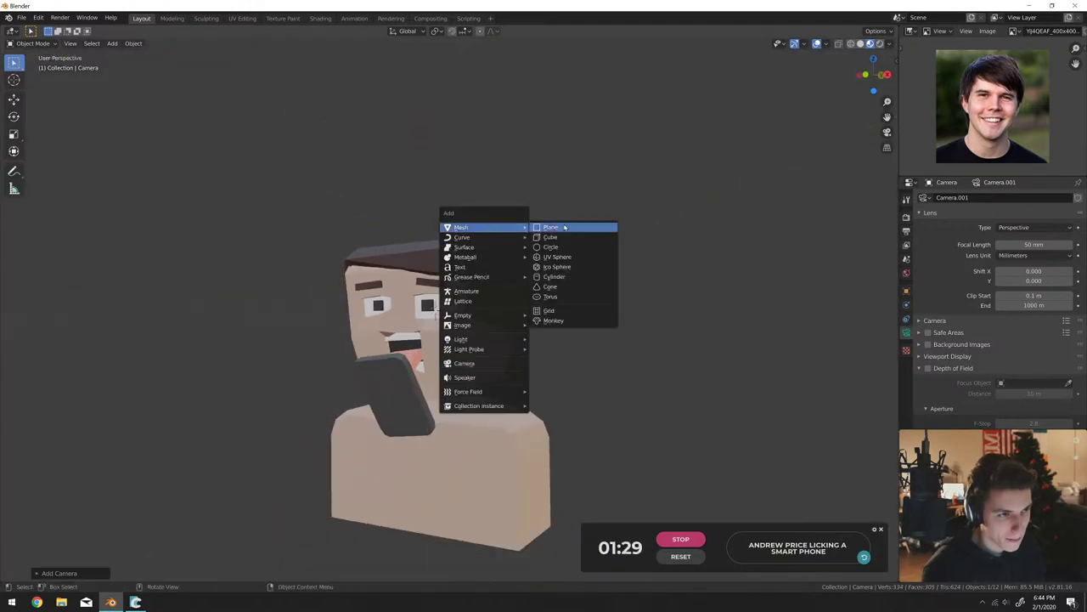
{"action": "left_click", "coordinate": [558, 246]}
{"action": "scroll", "coordinate": [437, 308], "scroll_direction": "down", "scroll_amount": 2}
{"action": "key", "text": "g"}
{"action": "key", "text": "z"}
{"action": "left_click", "coordinate": [438, 309]}
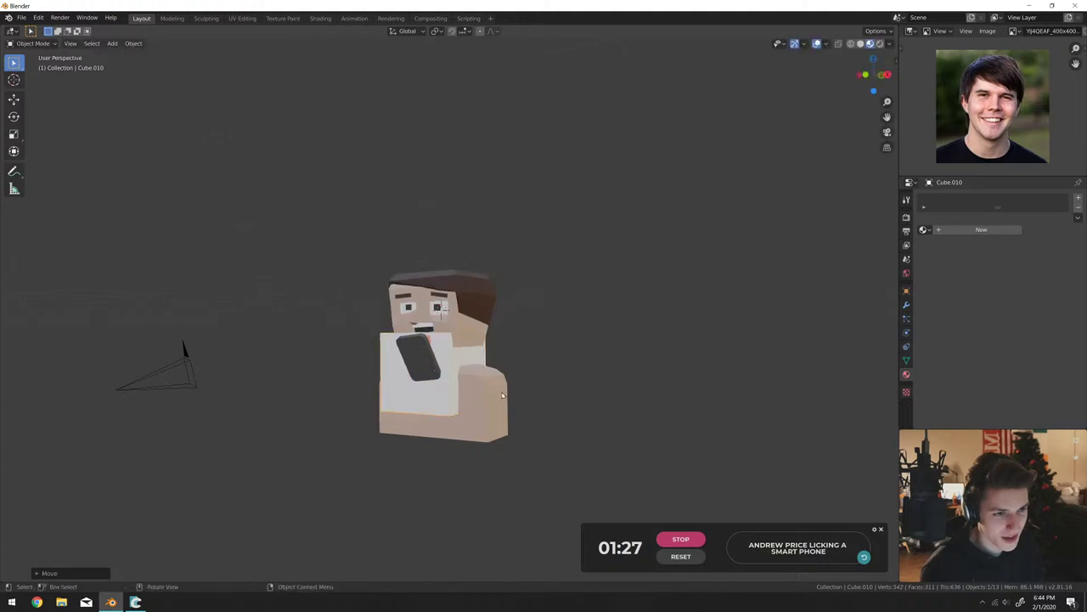
{"action": "key", "text": "s"}
{"action": "key", "text": "z"}
{"action": "left_click", "coordinate": [435, 418]}
{"action": "key", "text": "s"}
{"action": "key", "text": "y"}
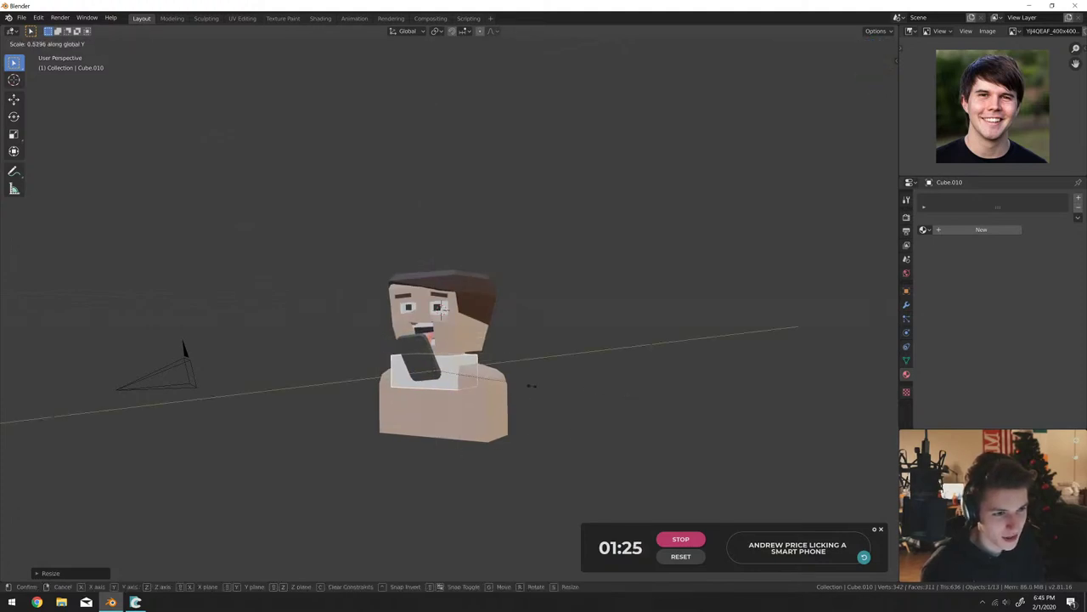
{"action": "left_click", "coordinate": [489, 383]}
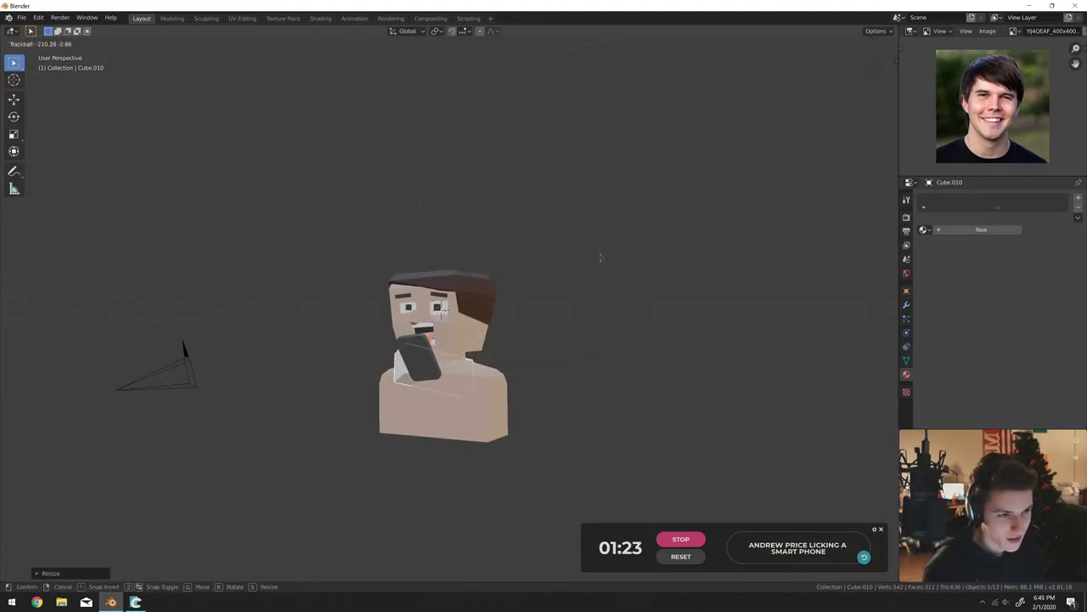
Move and rotate the block up in front of the chest to prop the phone.
{"action": "middle_click_drag", "start_coordinate": [499, 268], "coordinate": [519, 304]}
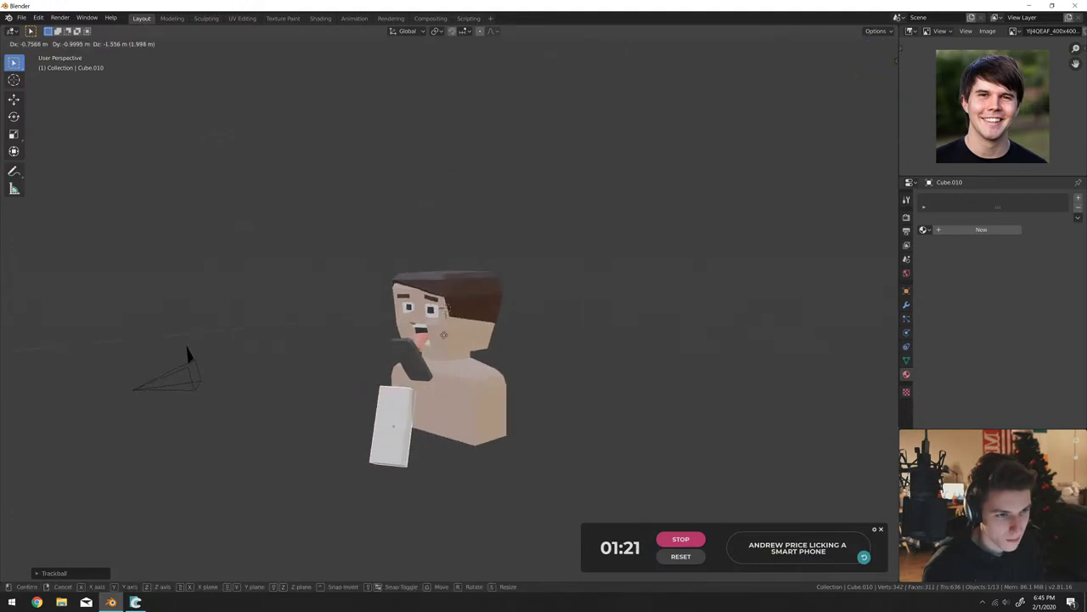
{"action": "key", "text": "g"}
{"action": "left_click", "coordinate": [541, 341]}
{"action": "middle_click_drag", "start_coordinate": [541, 340], "coordinate": [583, 414]}
{"action": "key", "text": "r"}
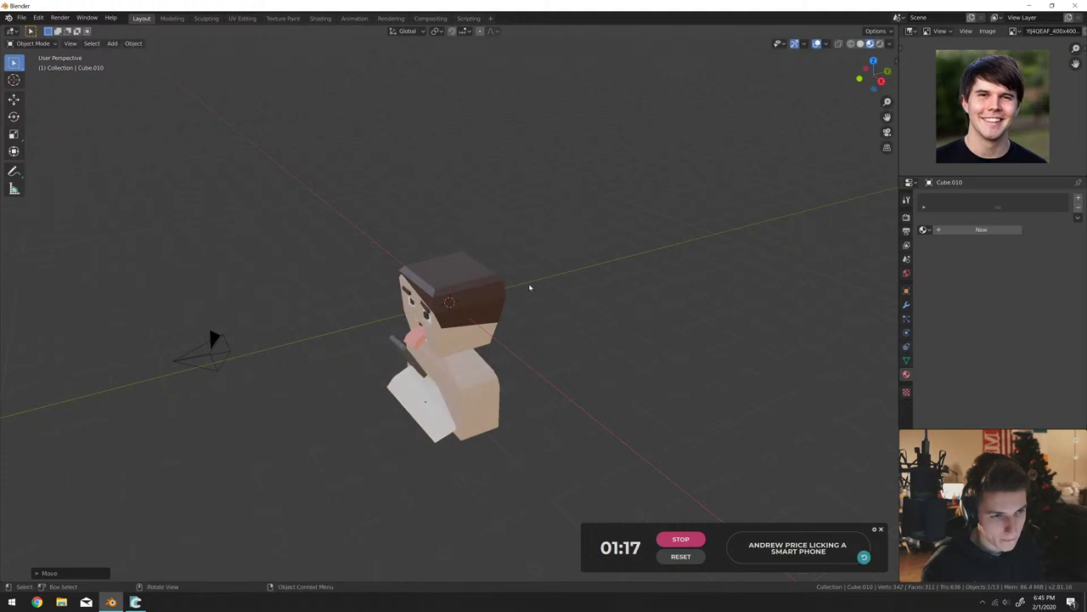
{"action": "middle_click_drag", "start_coordinate": [528, 287], "coordinate": [585, 269]}
{"action": "key", "text": "g"}
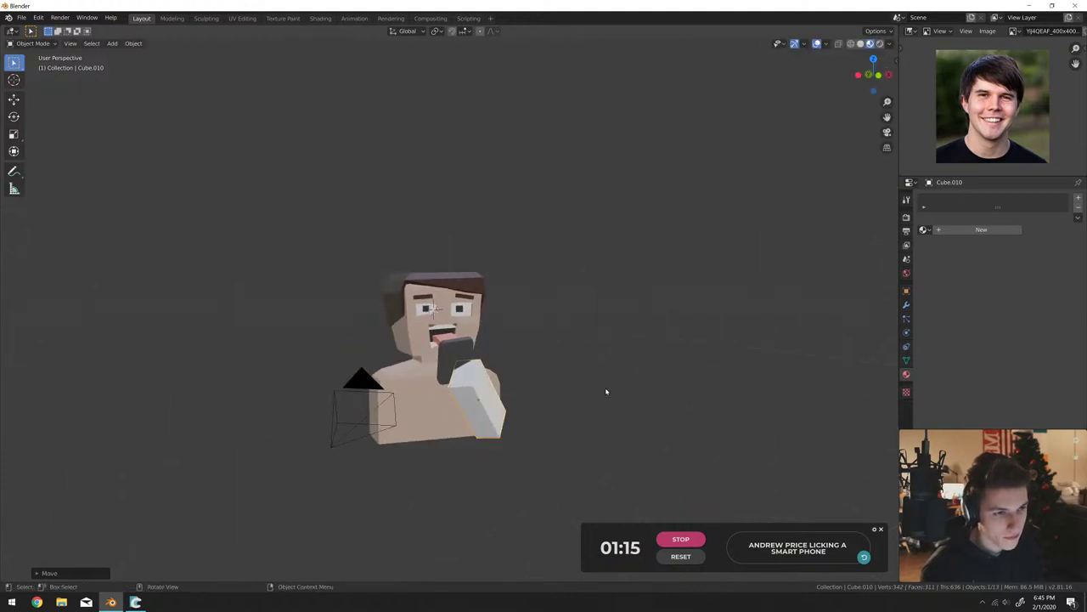
{"action": "key", "text": "r"}
{"action": "key", "text": "z"}
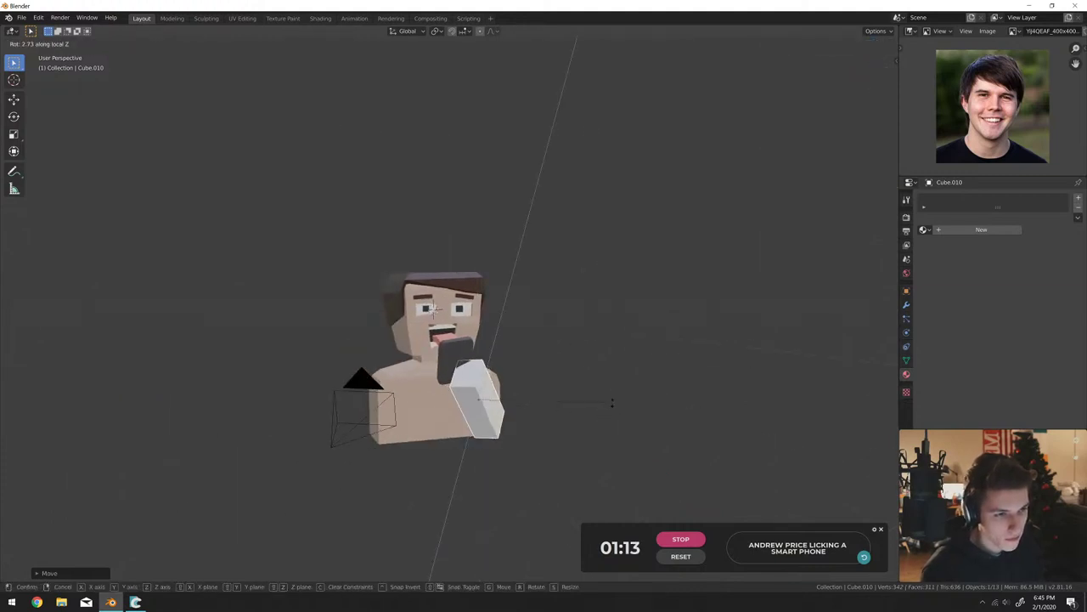
{"action": "key", "text": "r"}
{"action": "key", "text": "x"}
{"action": "key", "text": "Escape"}
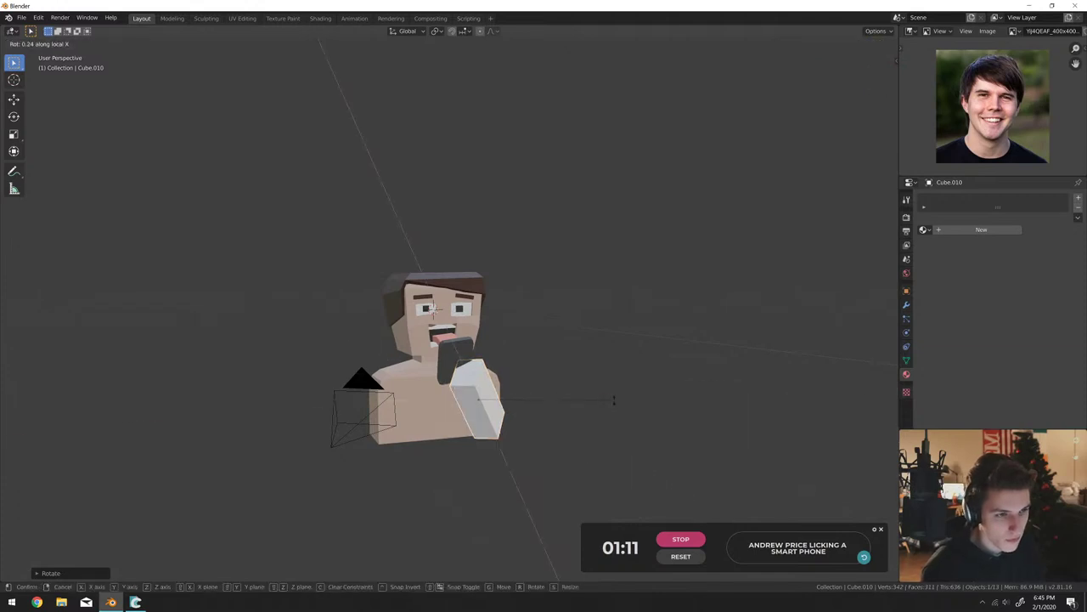
{"action": "middle_click_drag", "start_coordinate": [514, 453], "coordinate": [497, 435]}
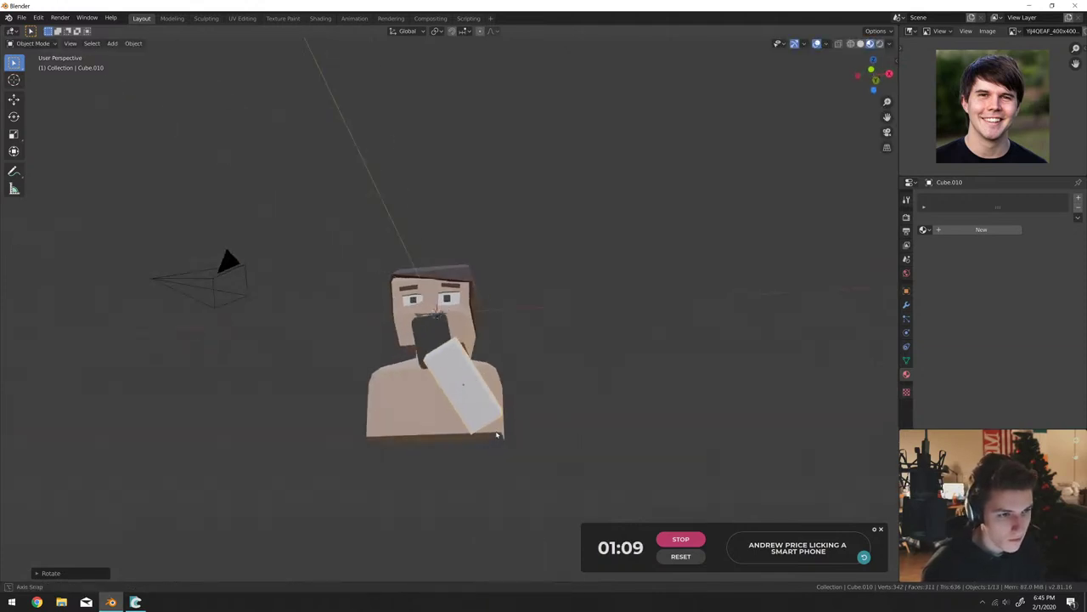
{"action": "middle_click_drag", "start_coordinate": [629, 353], "coordinate": [666, 382]}
{"action": "left_click", "coordinate": [924, 230]}
Give the block Material.001 and preview the camera view with rendered shading.
{"action": "left_click", "coordinate": [946, 254]}
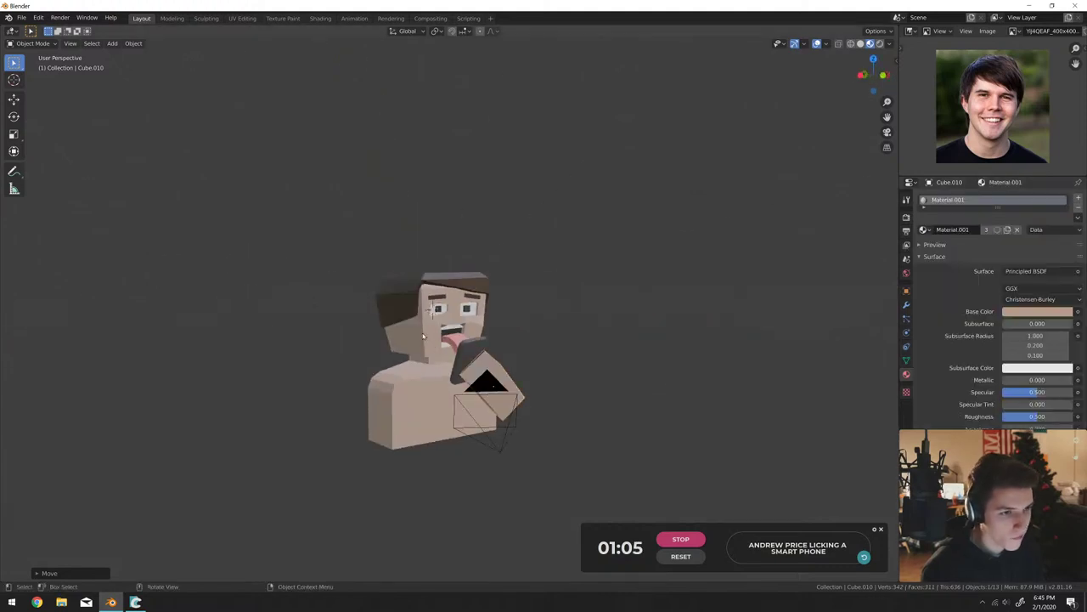
{"action": "key", "text": "KP_0"}
{"action": "scroll", "coordinate": [544, 341], "scroll_direction": "up", "scroll_amount": 2}
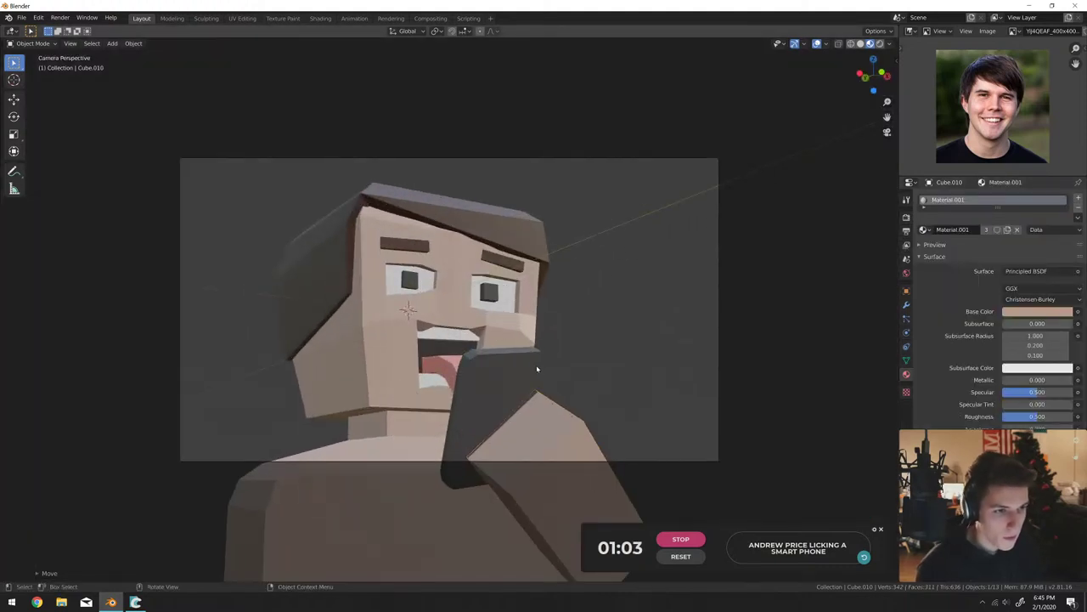
{"action": "scroll", "coordinate": [505, 365], "scroll_direction": "up", "scroll_amount": 2}
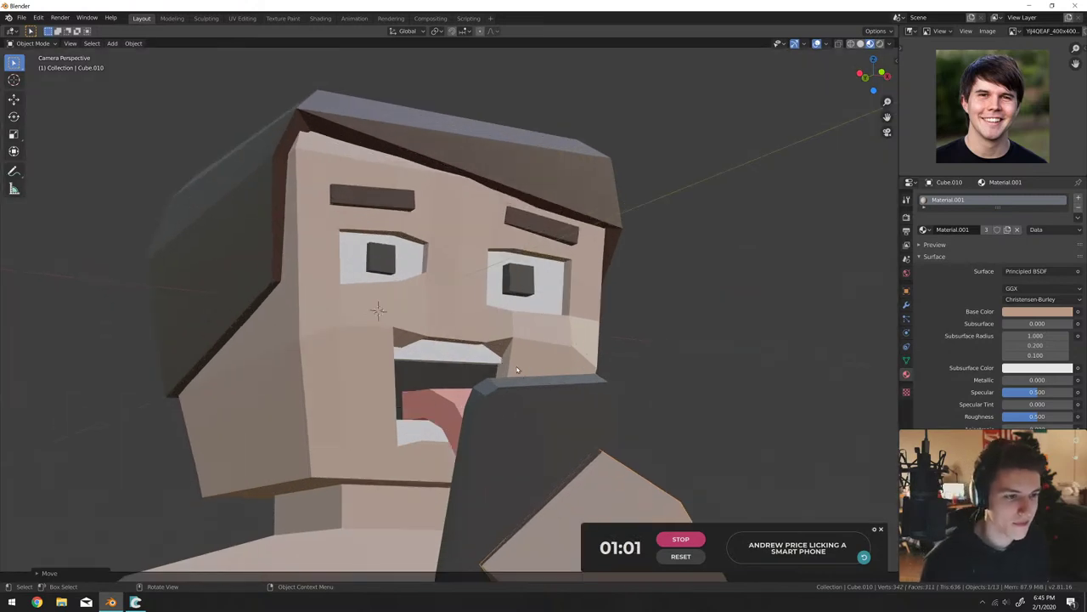
{"action": "scroll", "coordinate": [505, 365], "scroll_direction": "down", "scroll_amount": 2}
{"action": "key", "text": "z"}
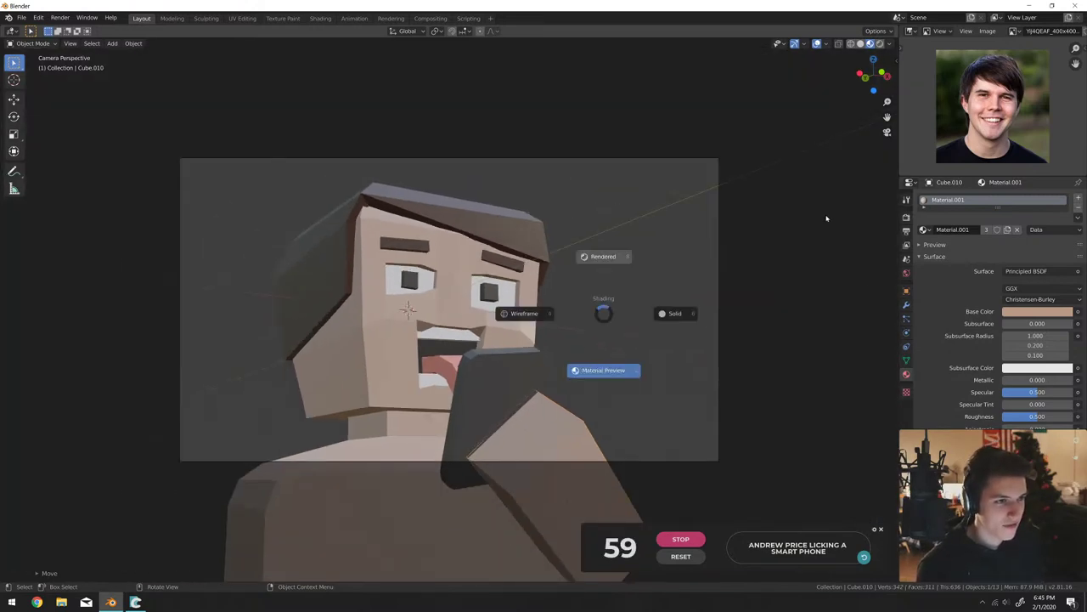
{"action": "left_click", "coordinate": [807, 216]}
Load the Kiara 1 Dawn HDRI as the world lighting.
{"action": "left_click", "coordinate": [905, 273]}
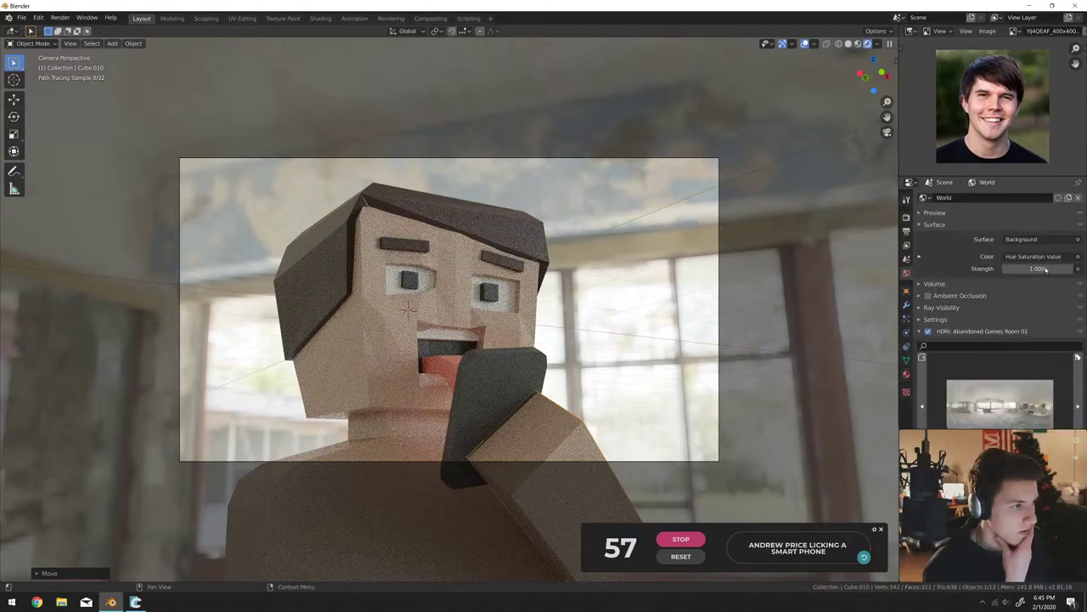
{"action": "left_click", "coordinate": [1003, 363]}
{"action": "left_click", "coordinate": [945, 208]}
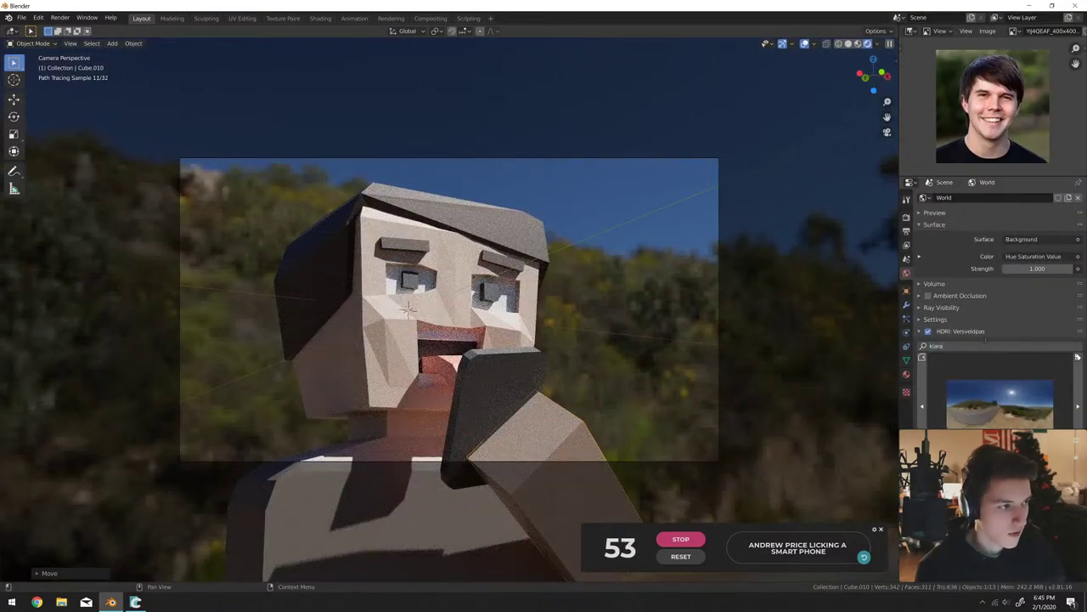
{"action": "key", "text": "Return"}
Switch the viewport back to solid shading.
{"action": "scroll", "coordinate": [967, 301], "scroll_direction": "down", "scroll_amount": 2}
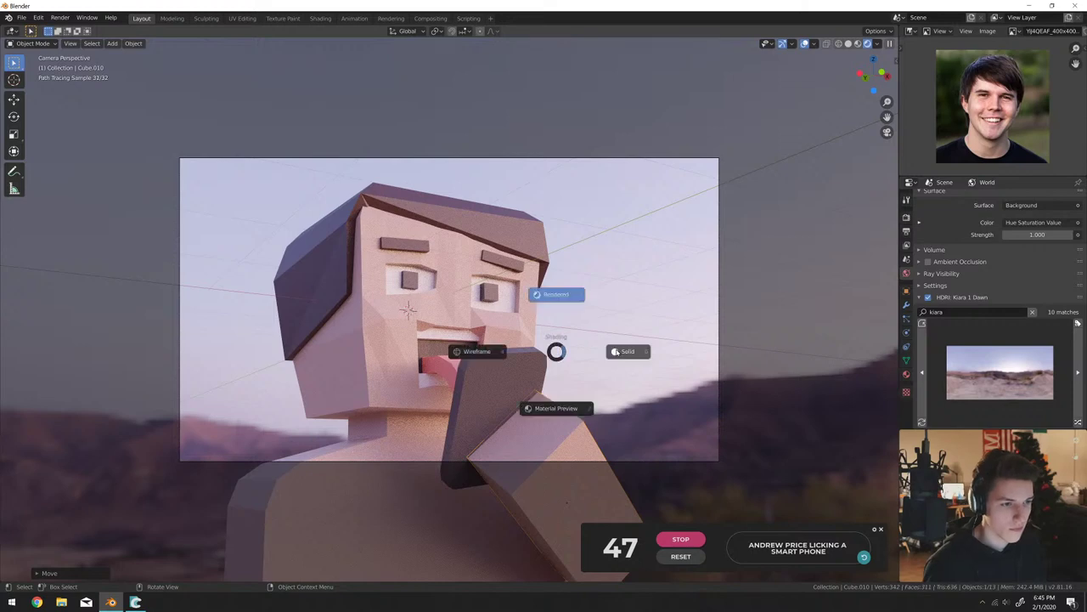
{"action": "left_click", "coordinate": [633, 352]}
{"action": "scroll", "coordinate": [594, 357], "scroll_direction": "up", "scroll_amount": 5}
{"action": "right_click", "coordinate": [364, 389]}
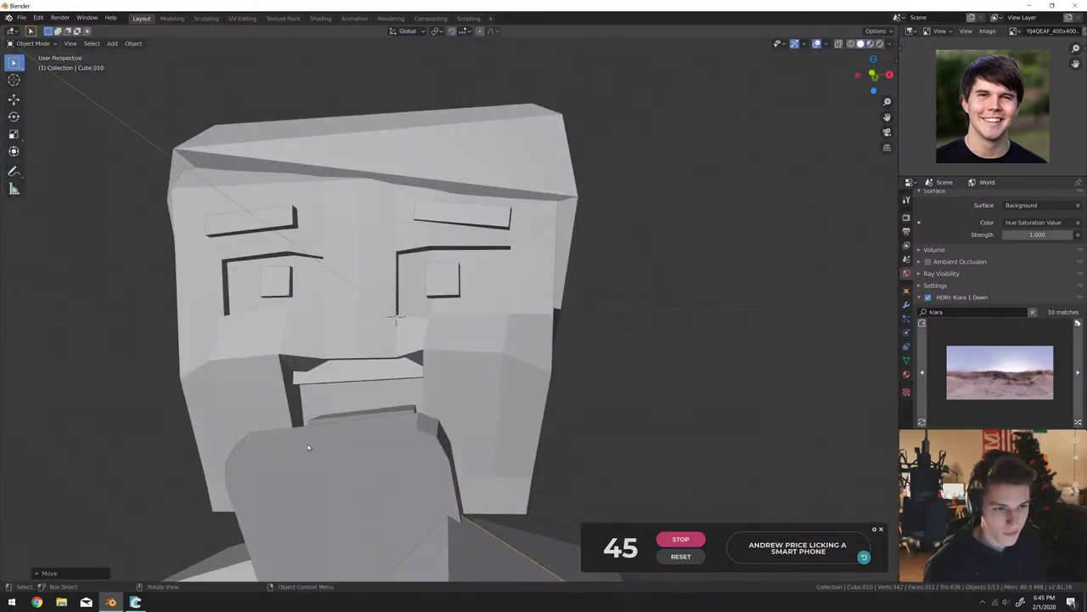
Add a cylinder near the phone, then shrink and rotate it.
{"action": "middle_click_drag", "start_coordinate": [329, 460], "coordinate": [340, 391]}
{"action": "left_click", "coordinate": [338, 389]}
{"action": "key", "text": "shift+a"}
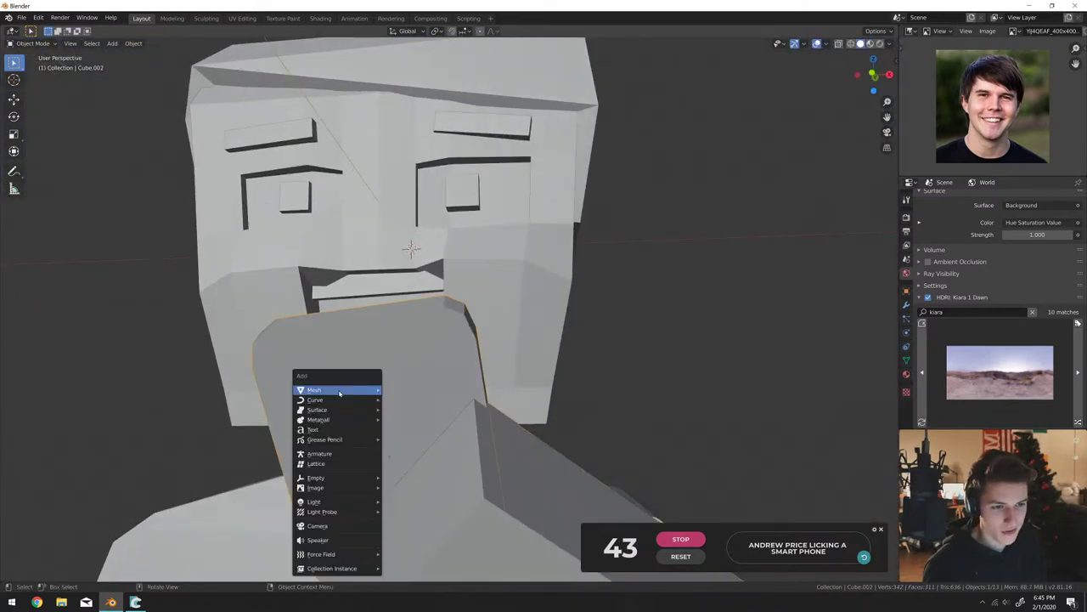
{"action": "mouse_move", "coordinate": [340, 389]}
{"action": "left_click", "coordinate": [407, 439]}
{"action": "scroll", "coordinate": [416, 437], "scroll_direction": "down", "scroll_amount": 5}
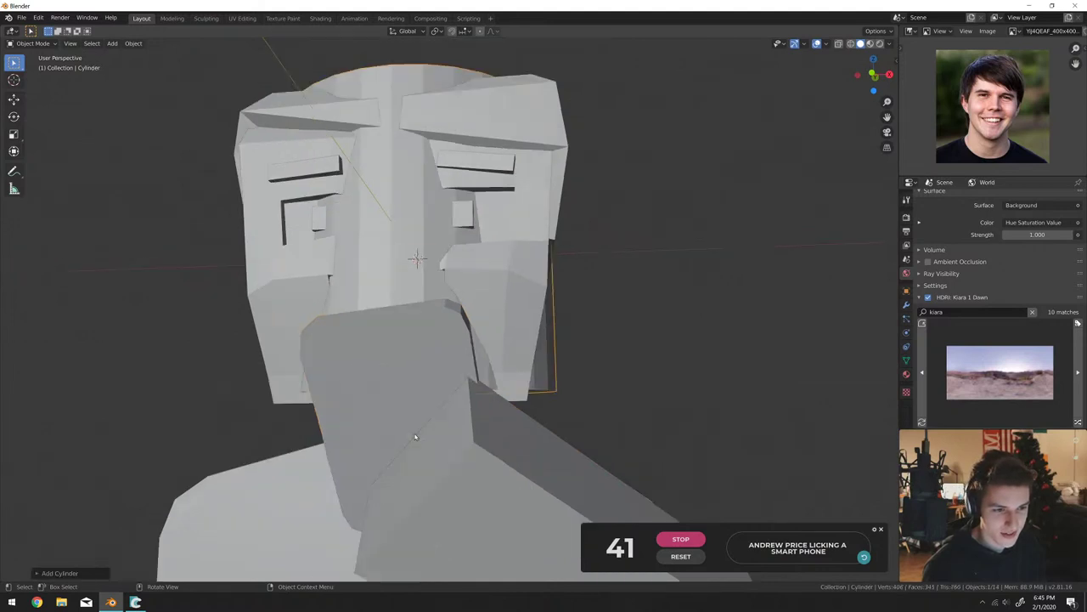
{"action": "key", "text": "s"}
{"action": "key", "text": "r"}
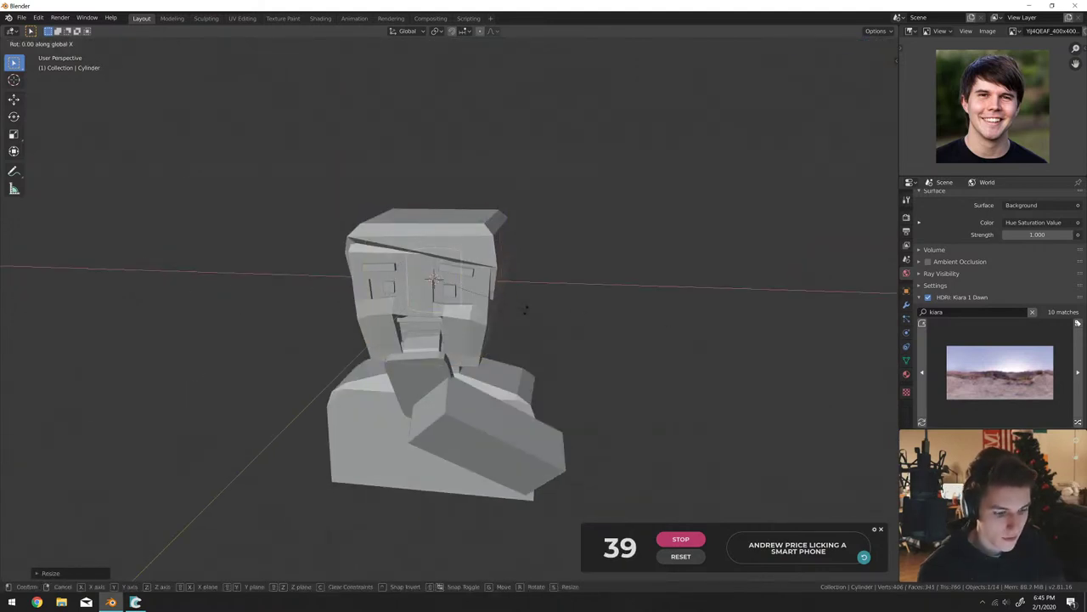
{"action": "key", "text": "Return"}
{"action": "left_click", "coordinate": [478, 418]}
Rotate the cylinder, scale it smaller and flatten it along X onto the phone.
{"action": "middle_click_drag", "start_coordinate": [478, 418], "coordinate": [590, 406]}
{"action": "key", "text": "r"}
{"action": "key", "text": "s"}
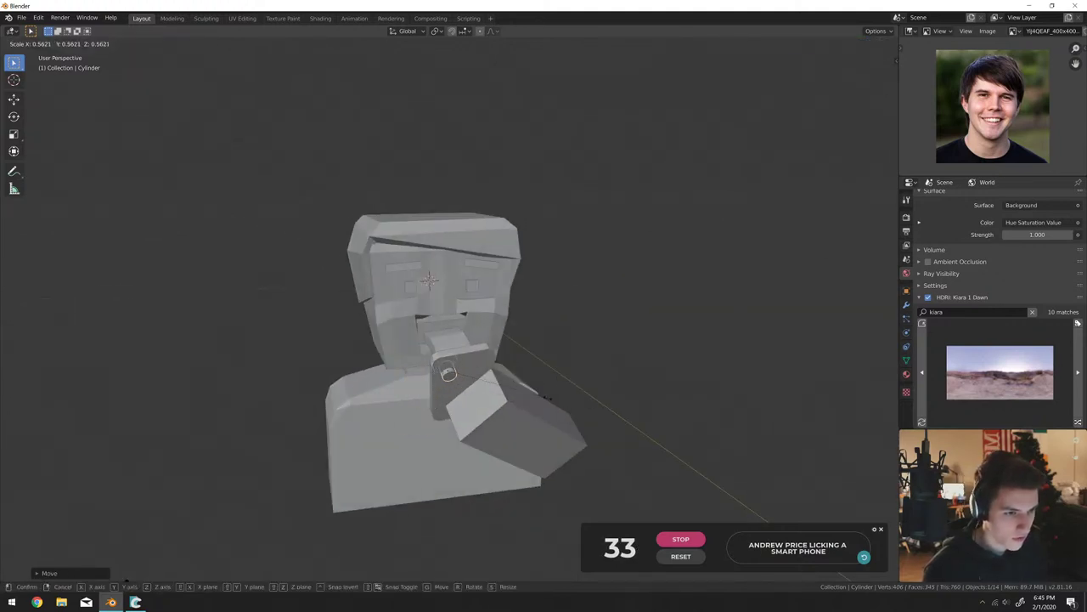
{"action": "key", "text": "Return"}
{"action": "scroll", "coordinate": [645, 377], "scroll_direction": "up", "scroll_amount": 6}
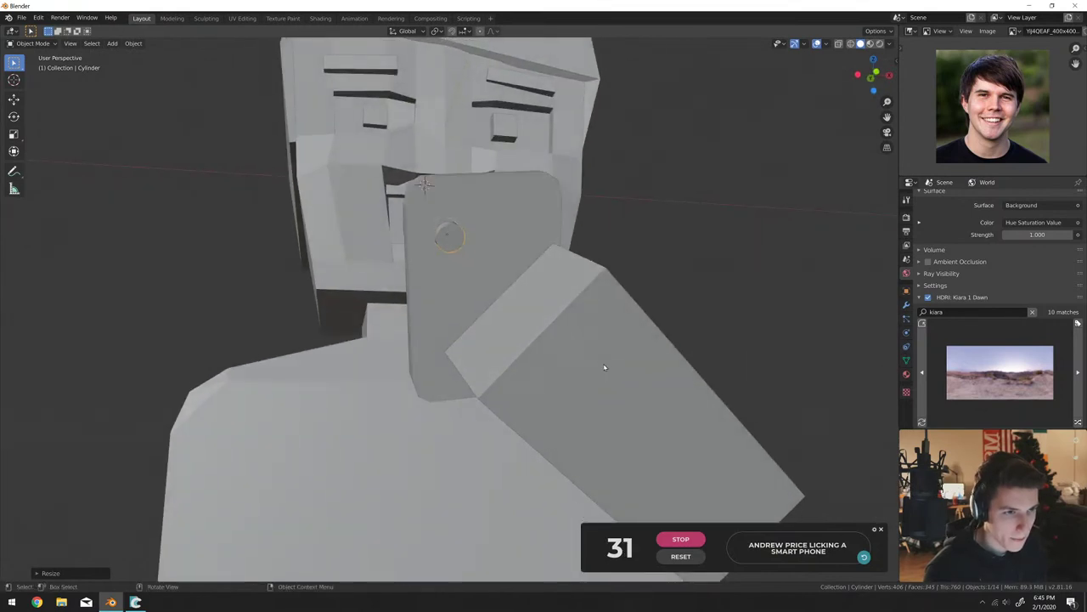
{"action": "middle_click_drag", "start_coordinate": [604, 367], "coordinate": [637, 378]}
{"action": "key", "text": "s"}
{"action": "key", "text": "x"}
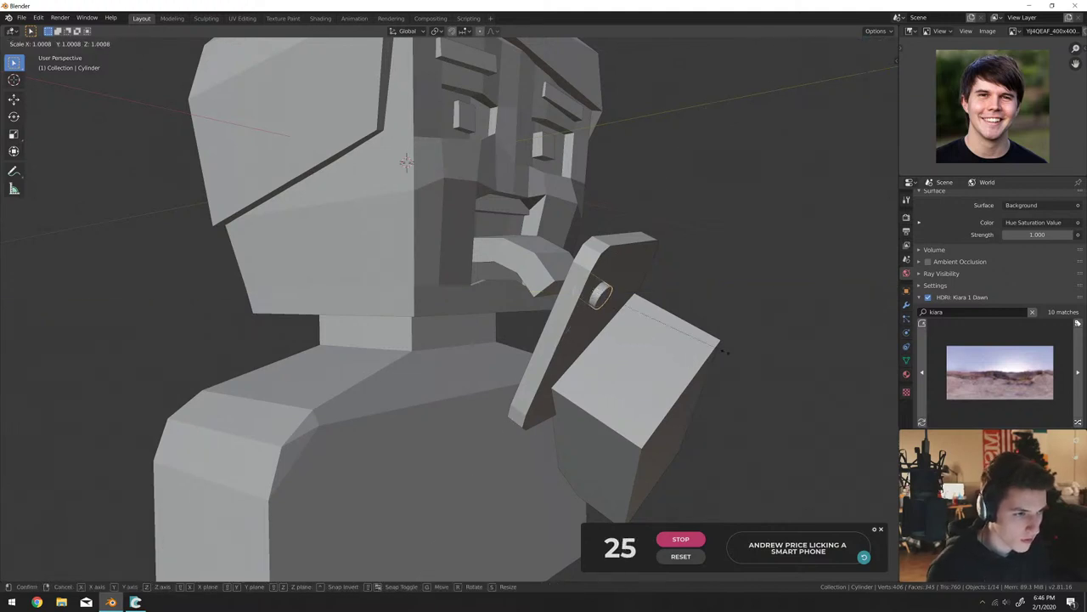
{"action": "left_click", "coordinate": [648, 283]}
Frame the cylinder and rotate it to lie flat on the phone's back.
{"action": "middle_click_drag", "start_coordinate": [648, 284], "coordinate": [719, 291]}
{"action": "left_click", "coordinate": [591, 296]}
{"action": "key", "text": "KP_Decimal"}
{"action": "key", "text": "r"}
{"action": "key", "text": "r"}
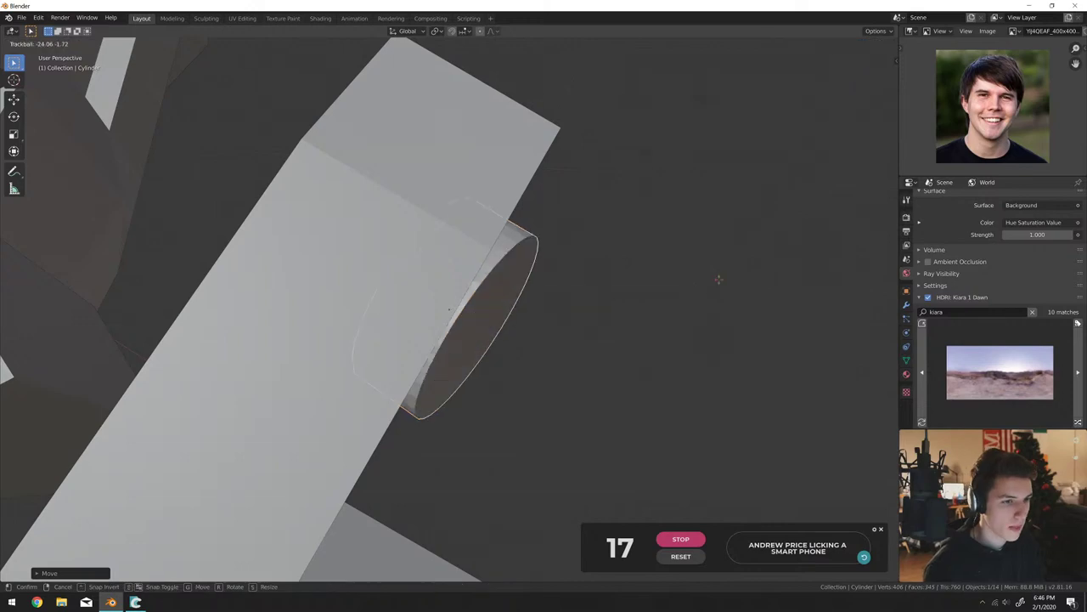
{"action": "left_click", "coordinate": [724, 225]}
{"action": "mouse_move", "coordinate": [725, 225]}
{"action": "middle_mouse_down"}
{"action": "mouse_move", "coordinate": [651, 237]}
{"action": "mouse_move", "coordinate": [580, 283]}
{"action": "mouse_move", "coordinate": [557, 267]}
{"action": "middle_mouse_up"}
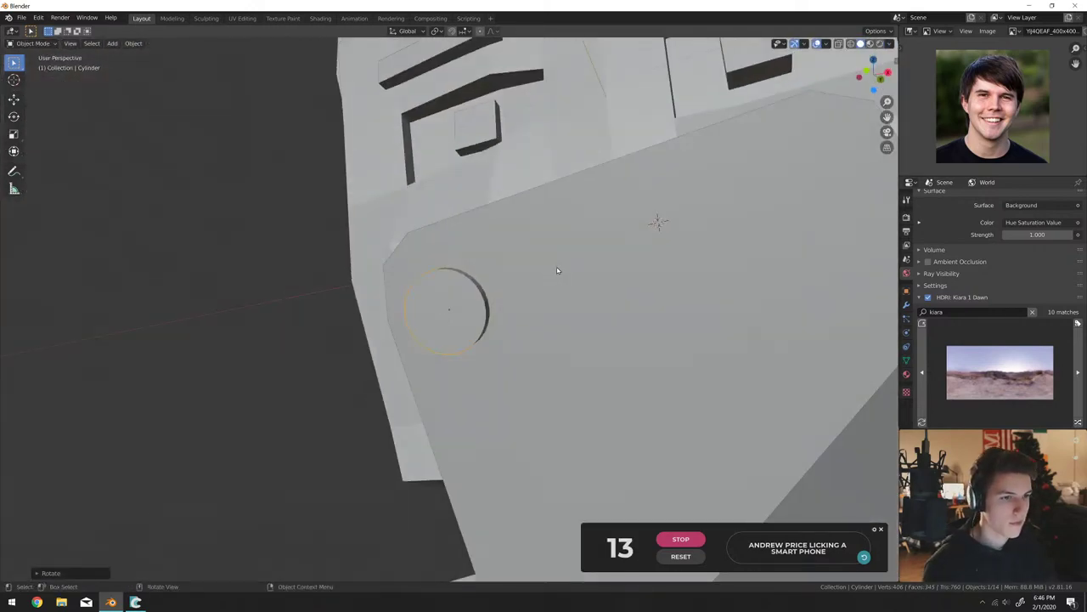
Check the lens in rendered shading through the camera, then nudge it into place.
{"action": "key", "text": "KP_0"}
{"action": "key", "text": "z"}
{"action": "left_click", "coordinate": [608, 201]}
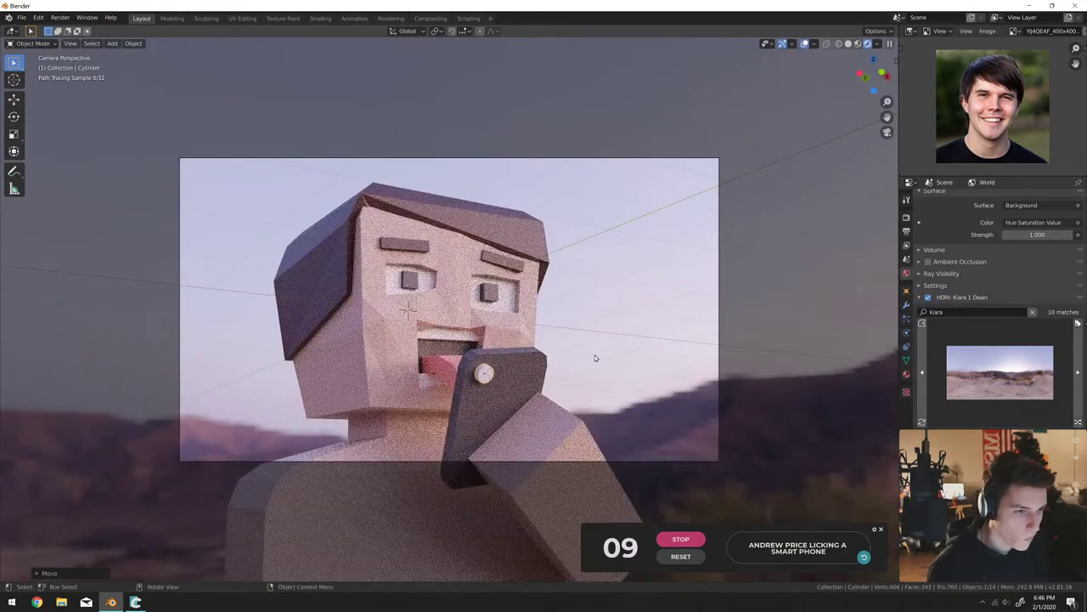
{"action": "left_click", "coordinate": [737, 369]}
{"action": "mouse_move", "coordinate": [737, 368]}
{"action": "middle_mouse_down"}
{"action": "mouse_move", "coordinate": [636, 376]}
{"action": "mouse_move", "coordinate": [645, 405]}
{"action": "mouse_move", "coordinate": [623, 225]}
{"action": "middle_mouse_up"}
{"action": "key", "text": "g"}
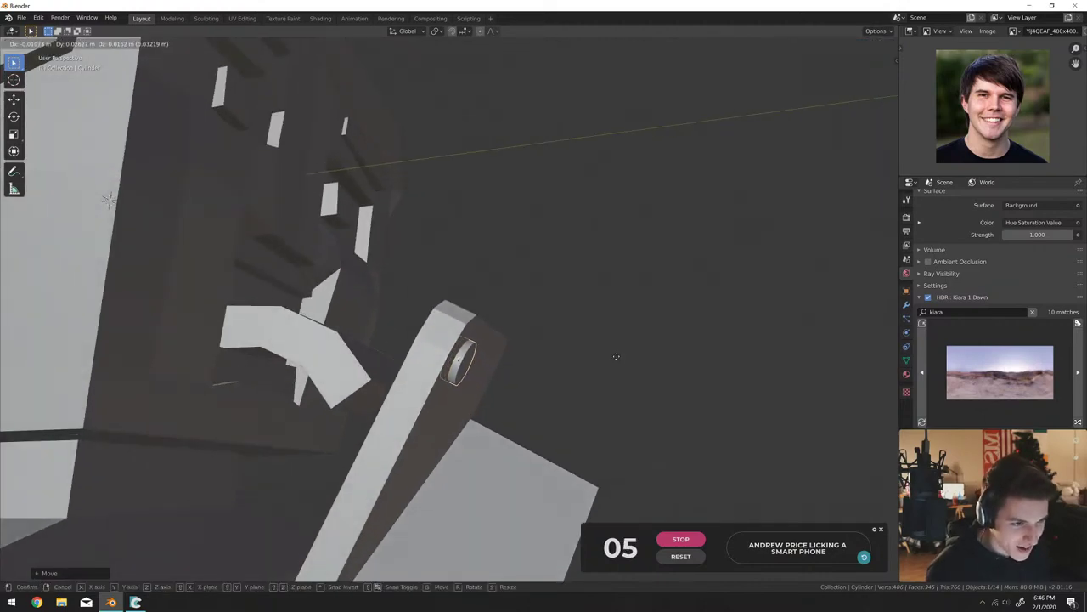
{"action": "key", "text": "KP_Decimal"}
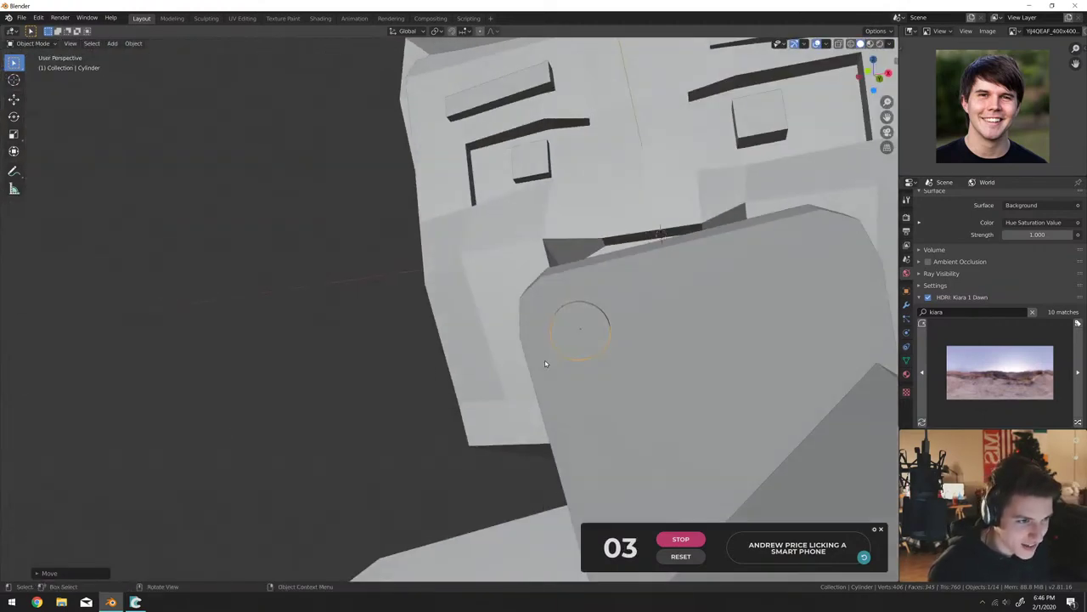
Assign Material.003 to the lens cylinder and check it from the camera view.
{"action": "left_click", "coordinate": [907, 374]}
{"action": "left_click", "coordinate": [925, 229]}
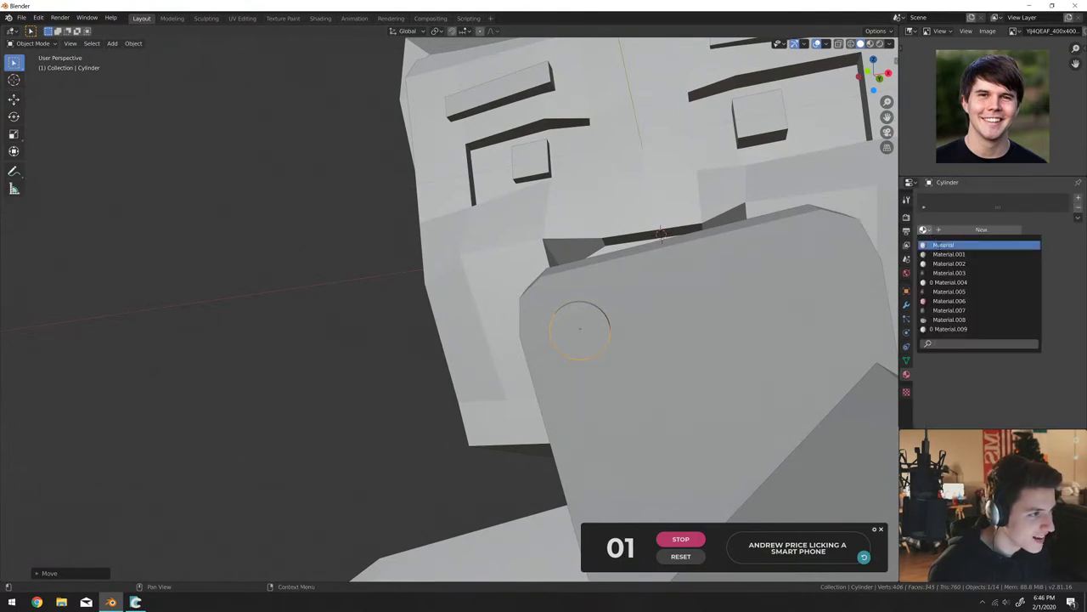
{"action": "left_click", "coordinate": [939, 272]}
{"action": "middle_click_drag", "start_coordinate": [658, 522], "coordinate": [655, 487]}
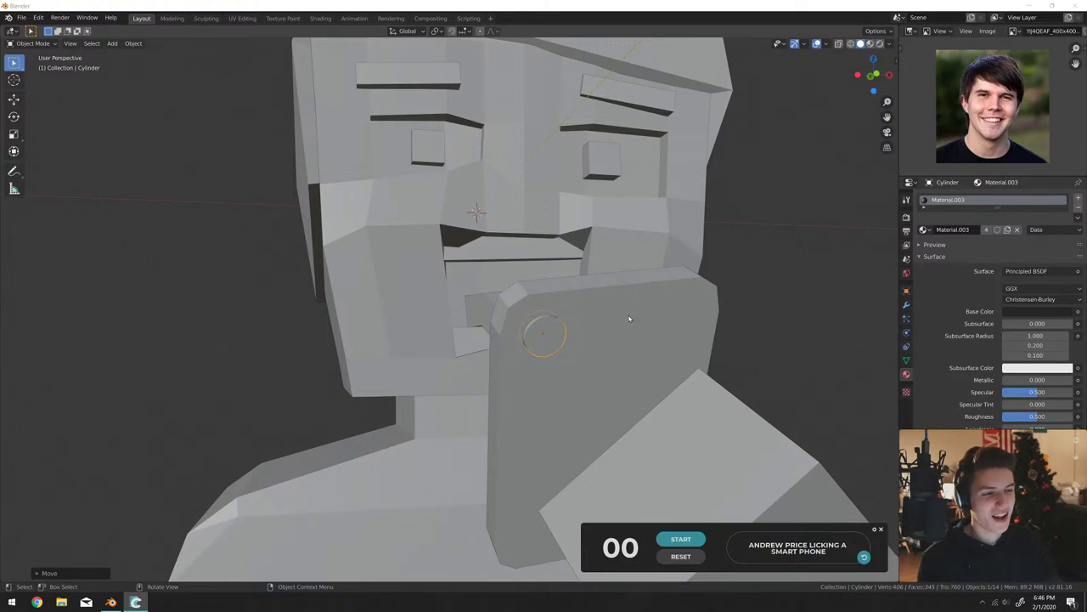
{"action": "key", "text": "KP_0"}
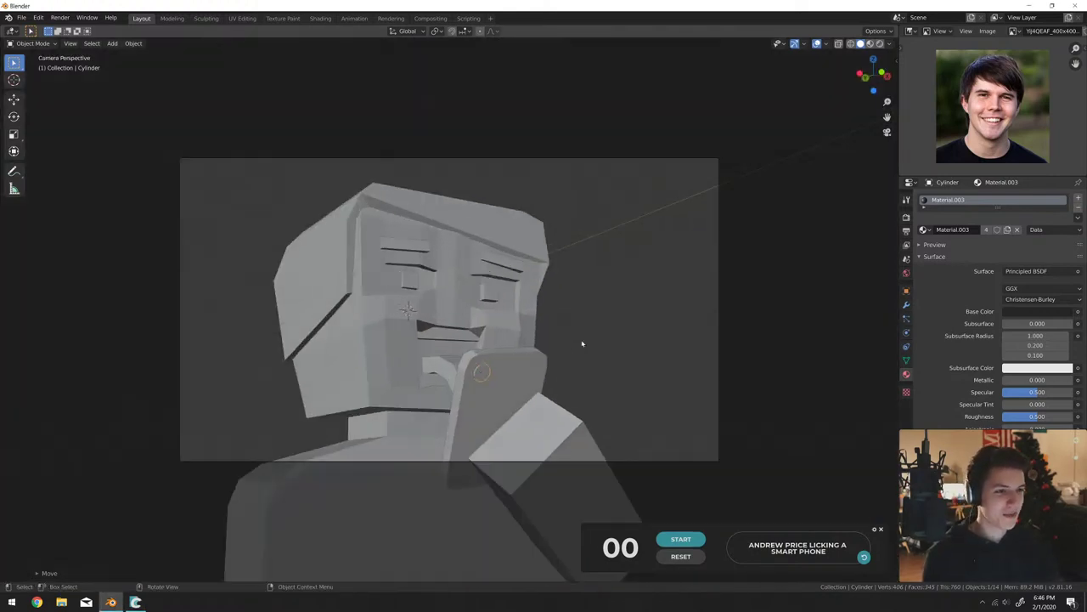
{"action": "middle_click_drag", "start_coordinate": [565, 328], "coordinate": [501, 323]}
{"action": "scroll", "coordinate": [510, 323], "scroll_direction": "down", "scroll_amount": 3}
{"action": "scroll", "coordinate": [476, 322], "scroll_direction": "up", "scroll_amount": 5}
Add an Empty and move it to the character's head as a focus target.
{"action": "key", "text": "shift+a"}
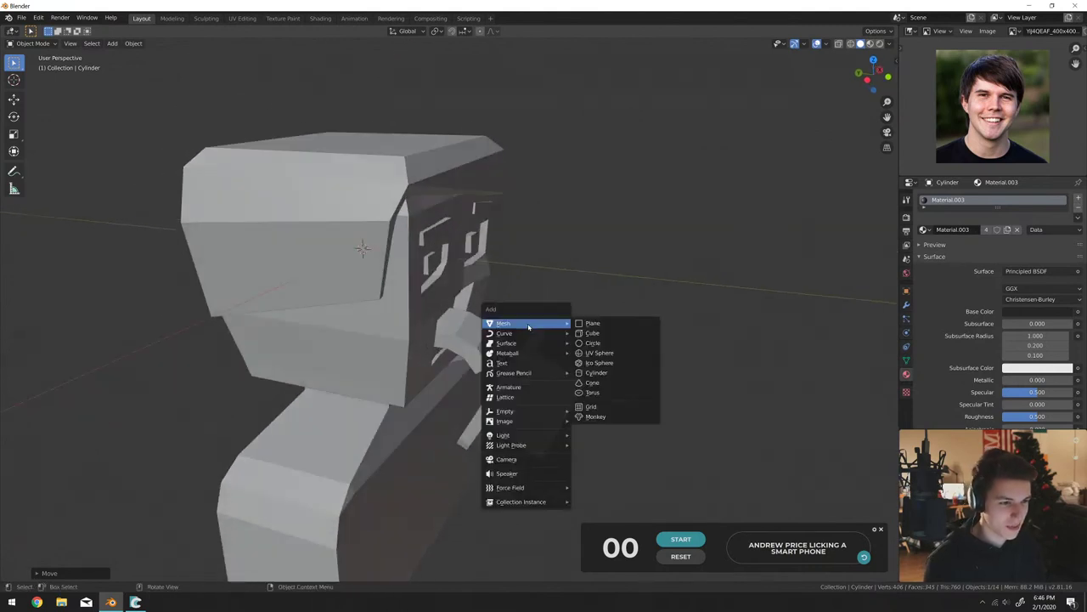
{"action": "mouse_move", "coordinate": [527, 416]}
{"action": "left_click", "coordinate": [597, 447]}
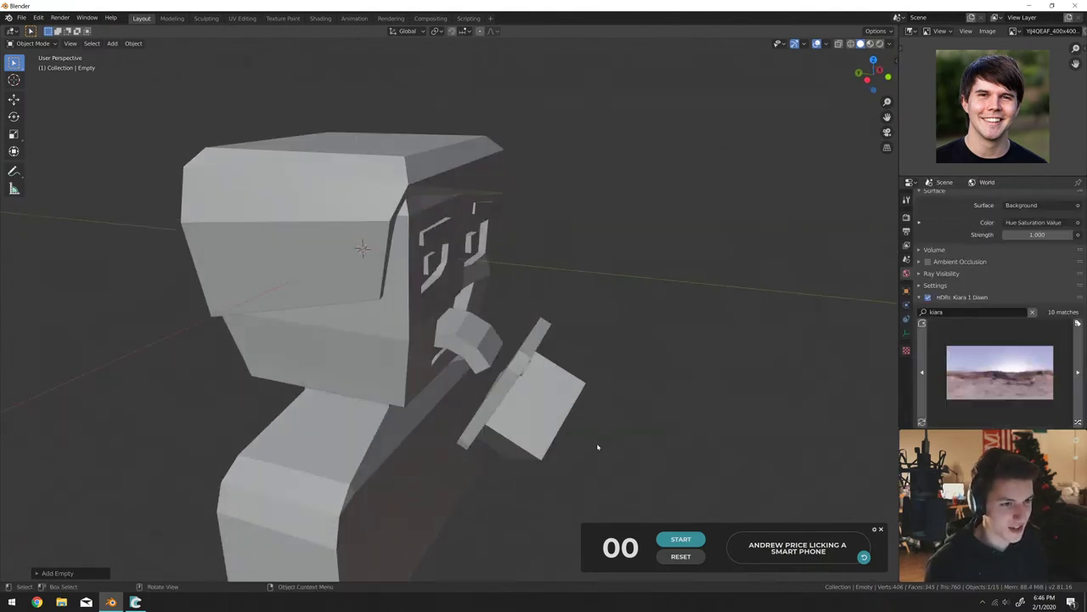
{"action": "middle_click_drag", "start_coordinate": [641, 416], "coordinate": [716, 388]}
{"action": "key", "text": "g"}
{"action": "left_click", "coordinate": [657, 401]}
Enable the camera's depth of field with the Empty as focus object, viewed through the camera.
{"action": "left_click", "coordinate": [906, 218]}
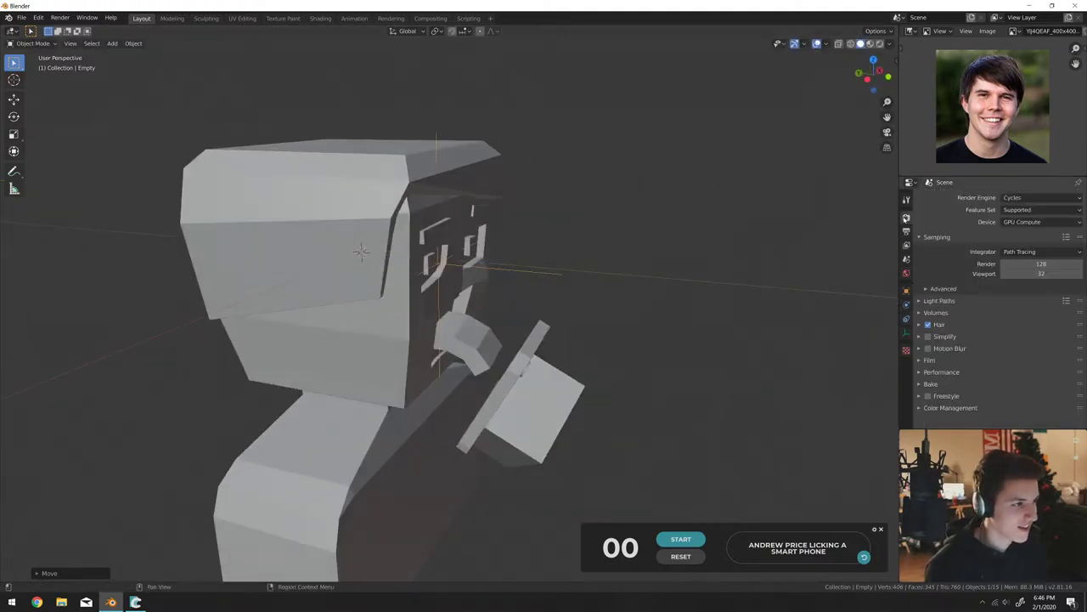
{"action": "left_click", "coordinate": [906, 231]}
{"action": "left_click", "coordinate": [906, 245]}
{"action": "left_click", "coordinate": [905, 261]}
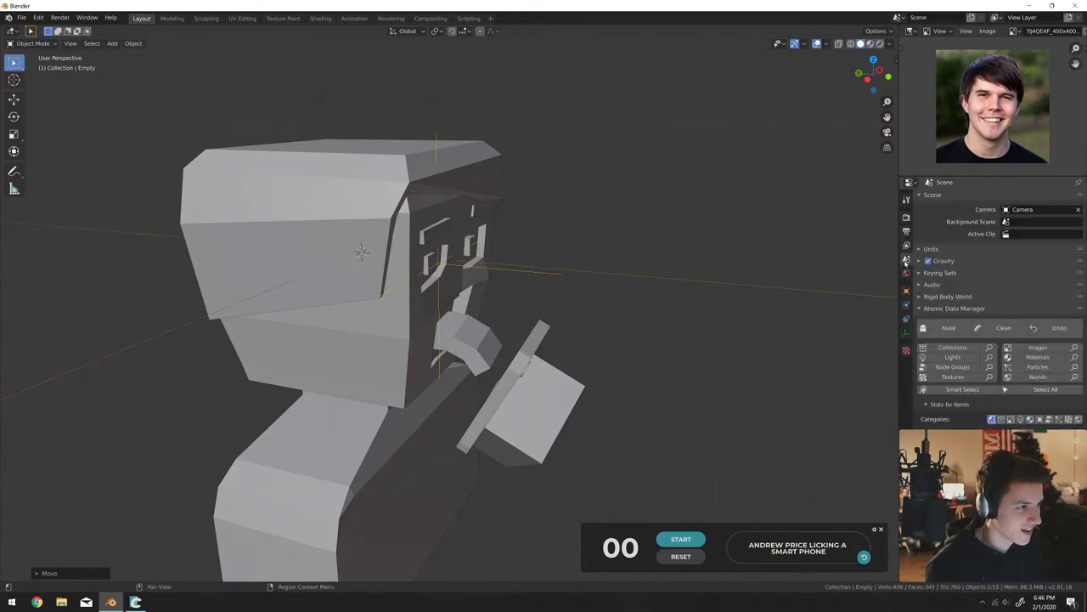
{"action": "left_click", "coordinate": [906, 245]}
{"action": "scroll", "coordinate": [815, 272], "scroll_direction": "down", "scroll_amount": 5}
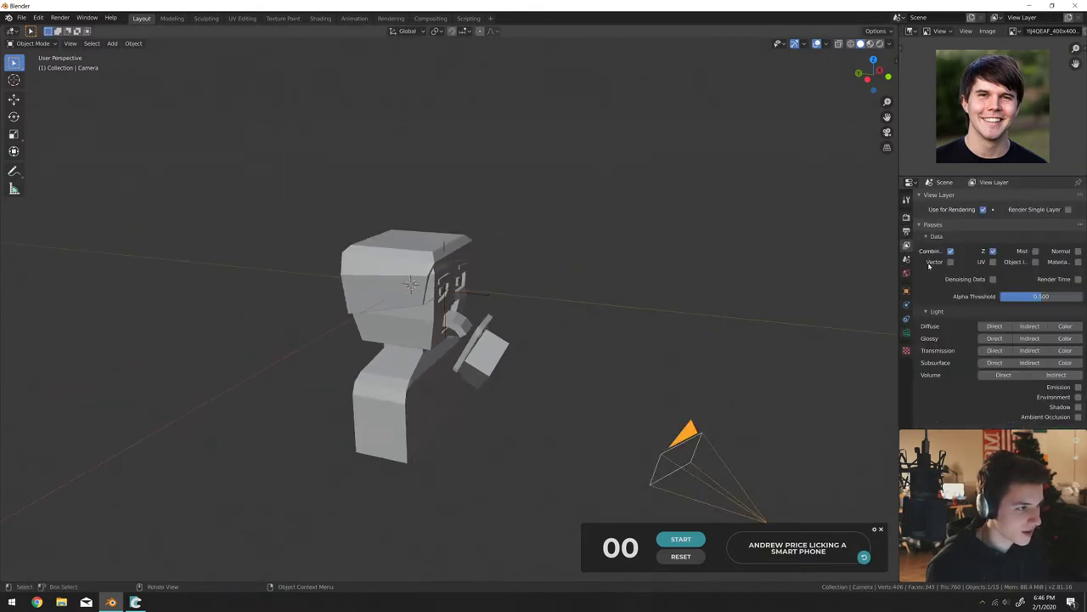
{"action": "left_click", "coordinate": [906, 332]}
{"action": "left_click", "coordinate": [1001, 335]}
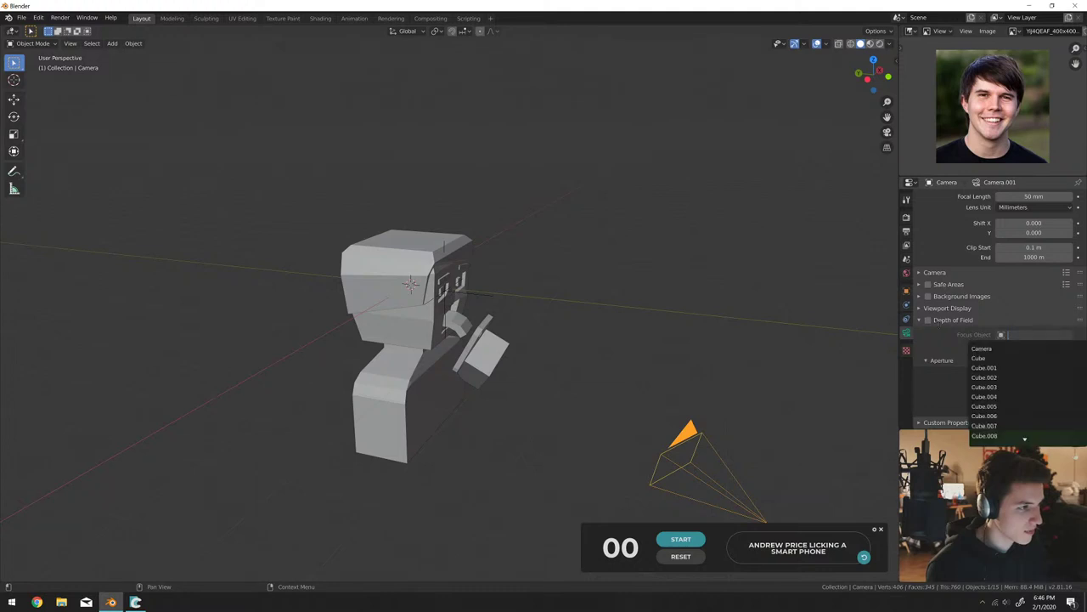
{"action": "left_click", "coordinate": [928, 321]}
{"action": "left_click", "coordinate": [1002, 335]}
{"action": "scroll", "coordinate": [998, 408], "scroll_direction": "down", "scroll_amount": 3}
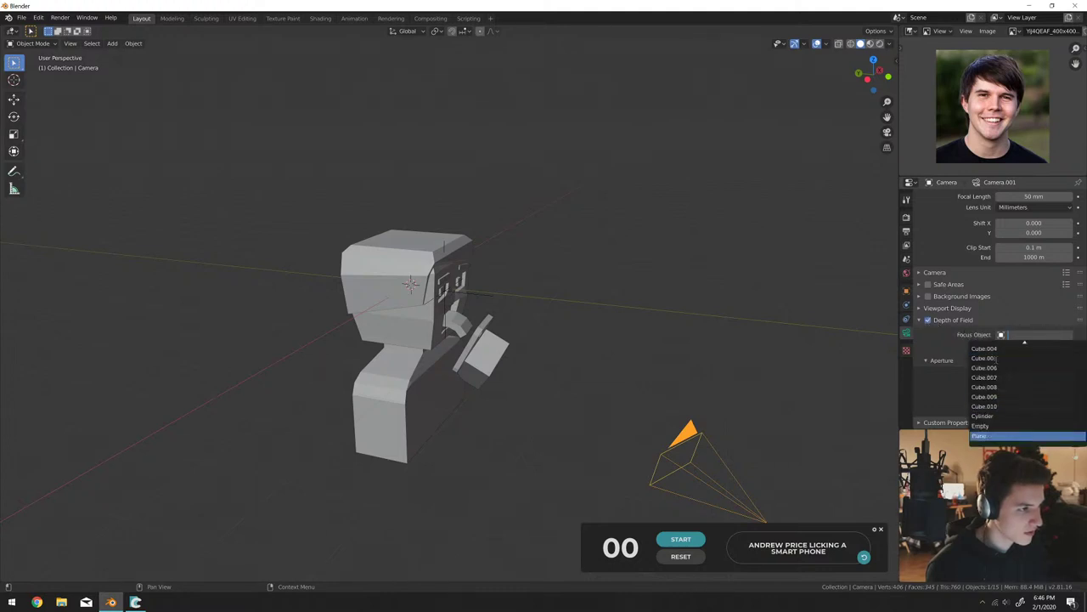
{"action": "left_click", "coordinate": [994, 435]}
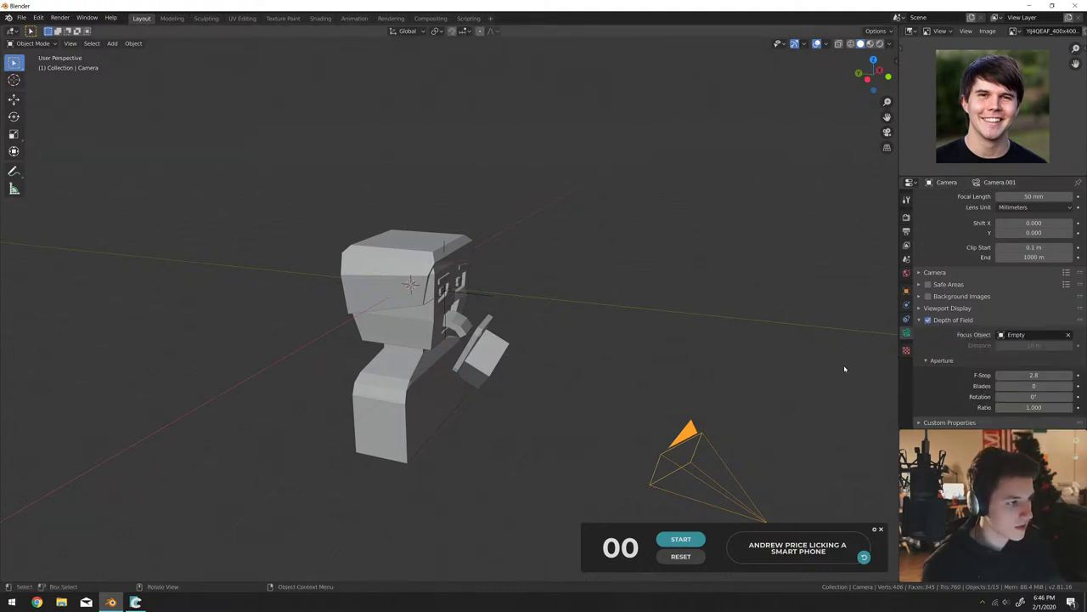
{"action": "key", "text": "KP_0"}
Preview depth of field in rendered shading and lower the F-Stop to 1.0.
{"action": "key", "text": "z"}
{"action": "left_click", "coordinate": [753, 311]}
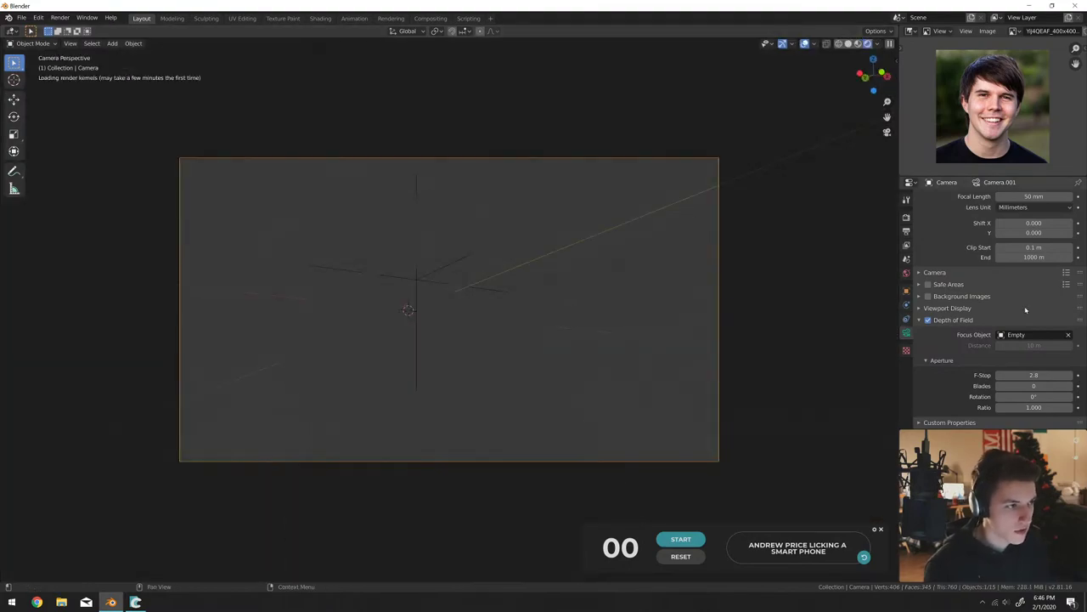
{"action": "left_click_drag", "start_coordinate": [1038, 375], "coordinate": [1046, 376]}
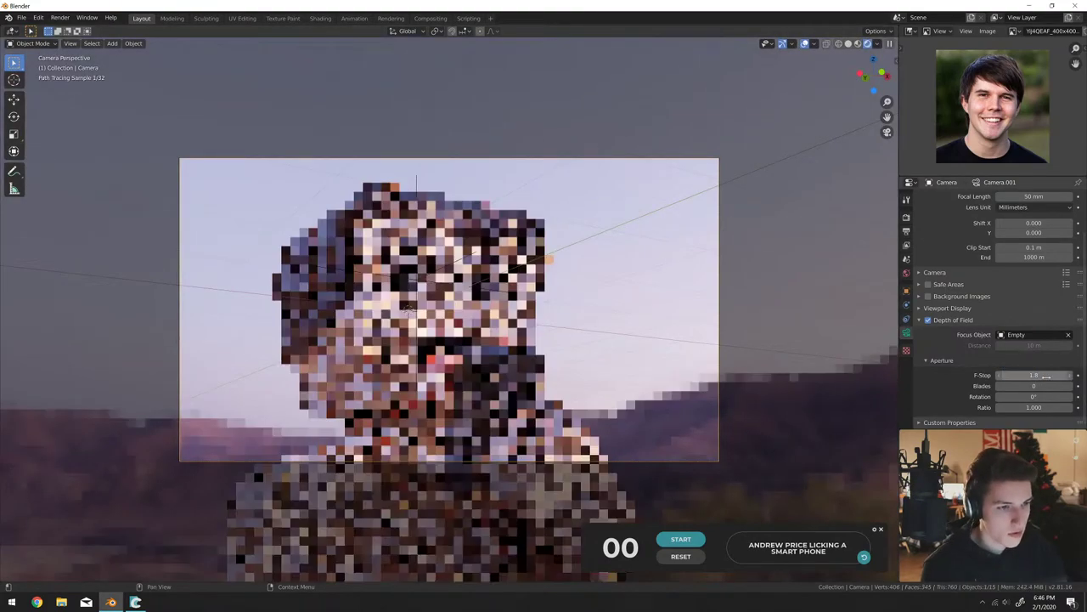
{"action": "left_click", "coordinate": [1046, 376]}
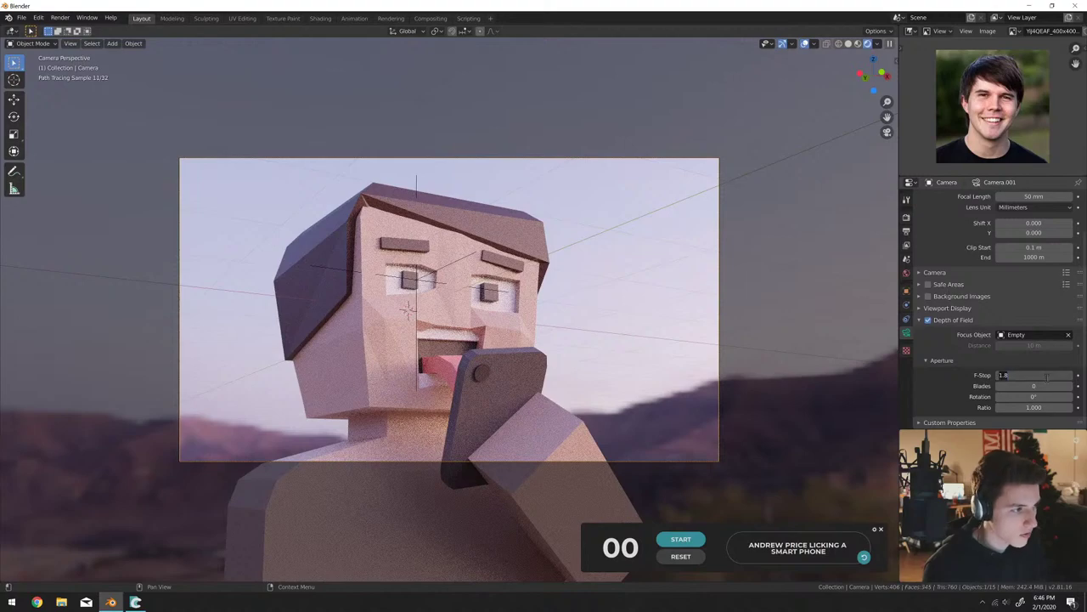
{"action": "type", "text": "1"}
{"action": "key", "text": "Return"}
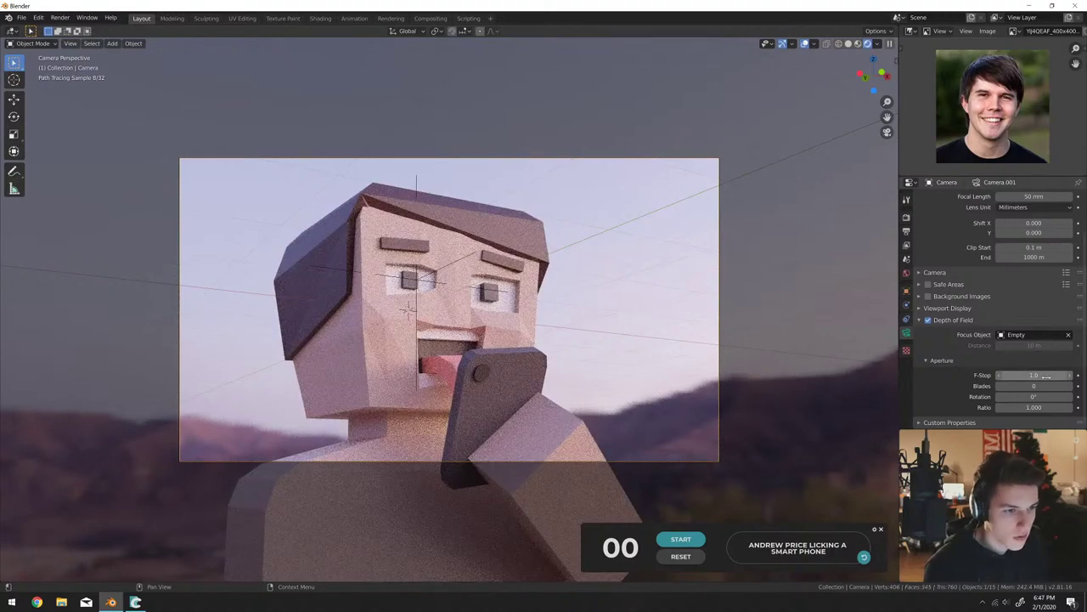
Try F-Stop values 0.1 and 0.5, settling on 0.3.
{"action": "left_click", "coordinate": [1047, 375]}
{"action": "type", "text": "0.1"}
{"action": "key", "text": "Return"}
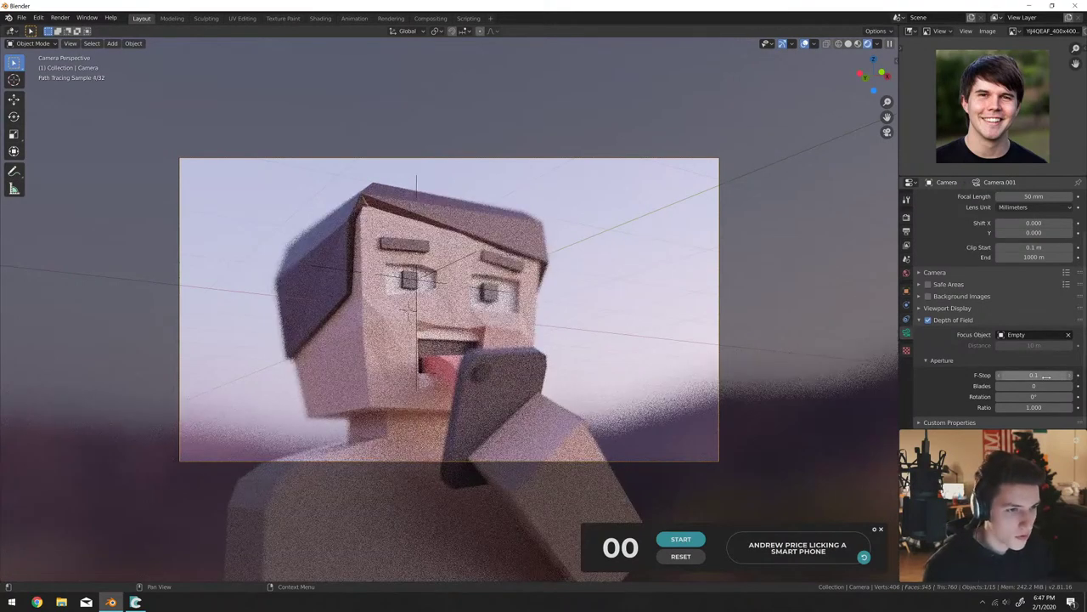
{"action": "left_click", "coordinate": [1047, 375]}
{"action": "type", "text": "0.5"}
{"action": "key", "text": "Return"}
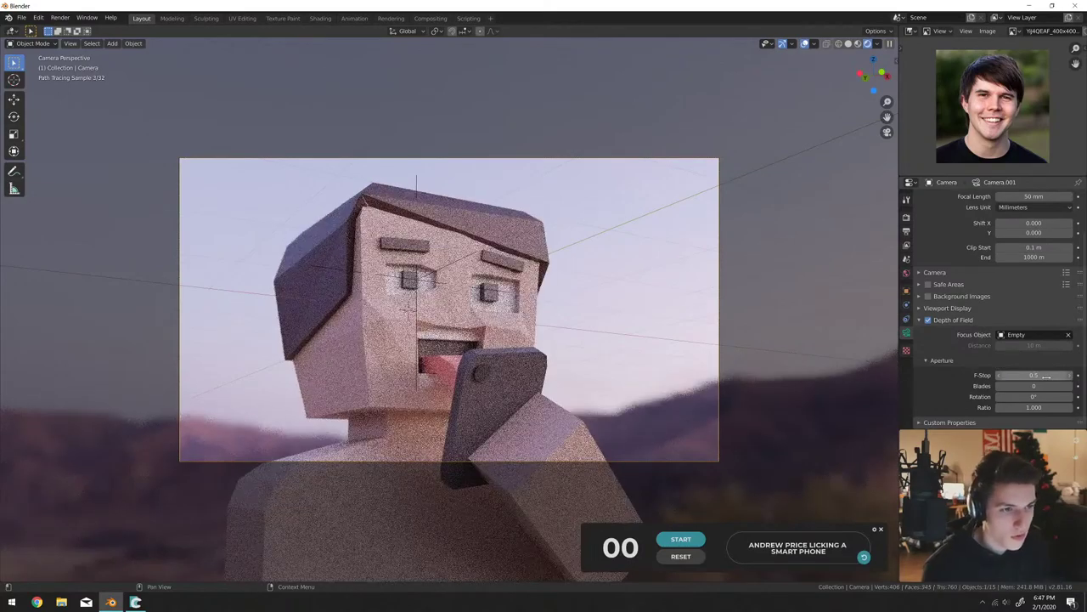
{"action": "left_click", "coordinate": [1047, 375]}
{"action": "type", "text": "0.3"}
{"action": "key", "text": "Return"}
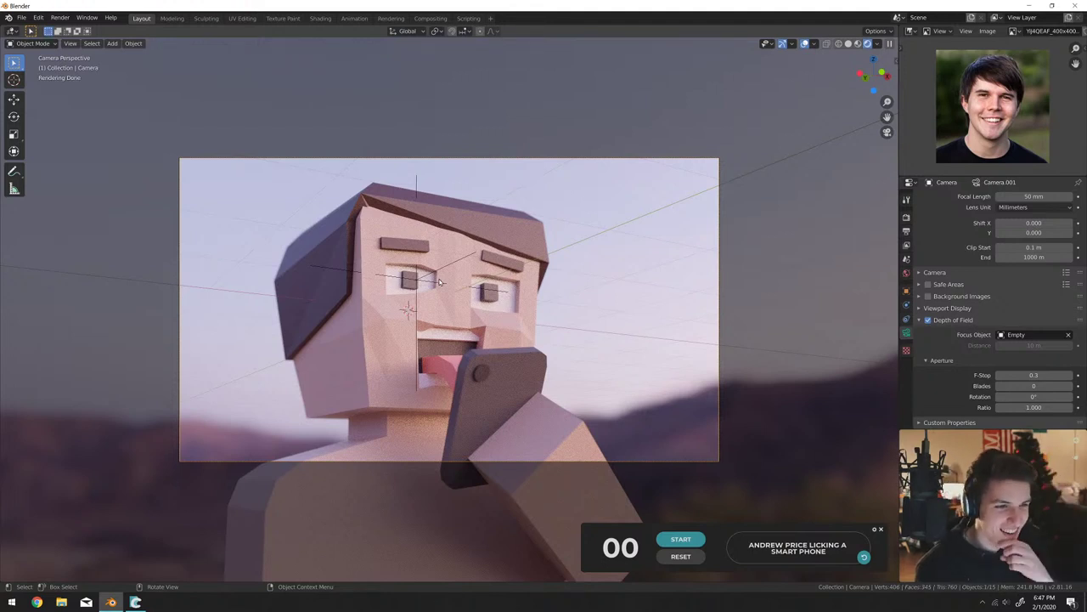
Fly the camera to reframe the character, switch to solid shading and start an F12 render.
{"action": "middle_click_drag", "start_coordinate": [439, 281], "coordinate": [595, 350]}
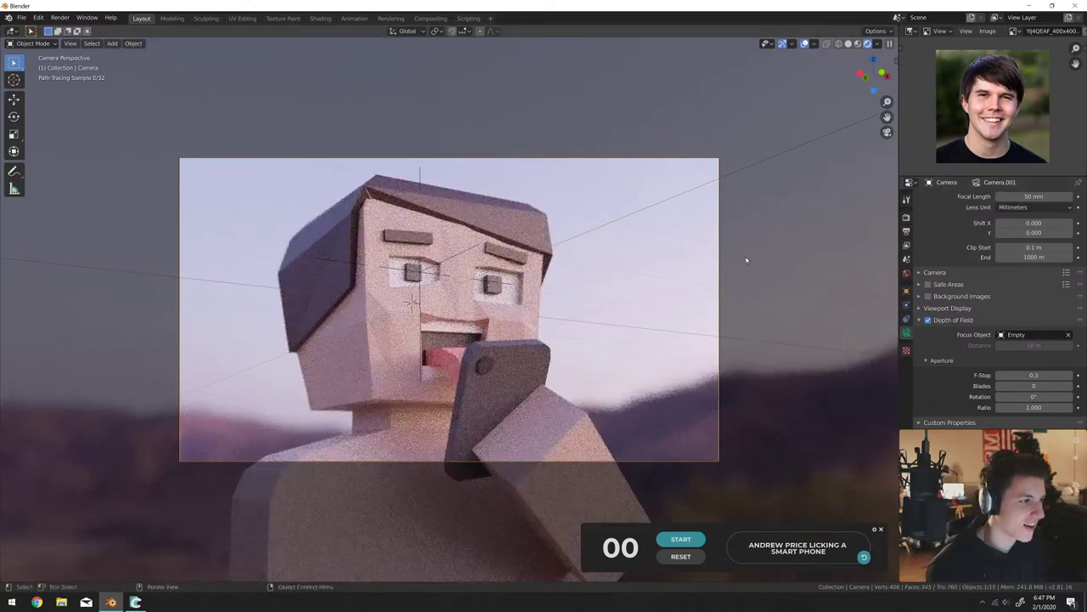
{"action": "key", "text": "shift+grave"}
{"action": "left_click", "coordinate": [450, 314]}
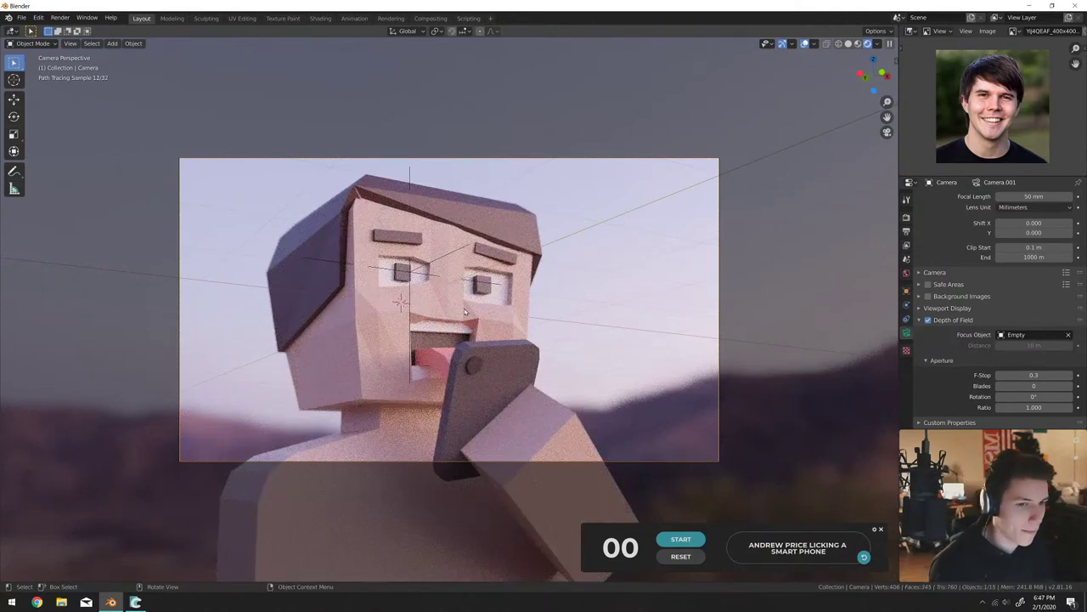
{"action": "key", "text": "z"}
{"action": "left_click", "coordinate": [654, 314]}
{"action": "key", "text": "F12"}
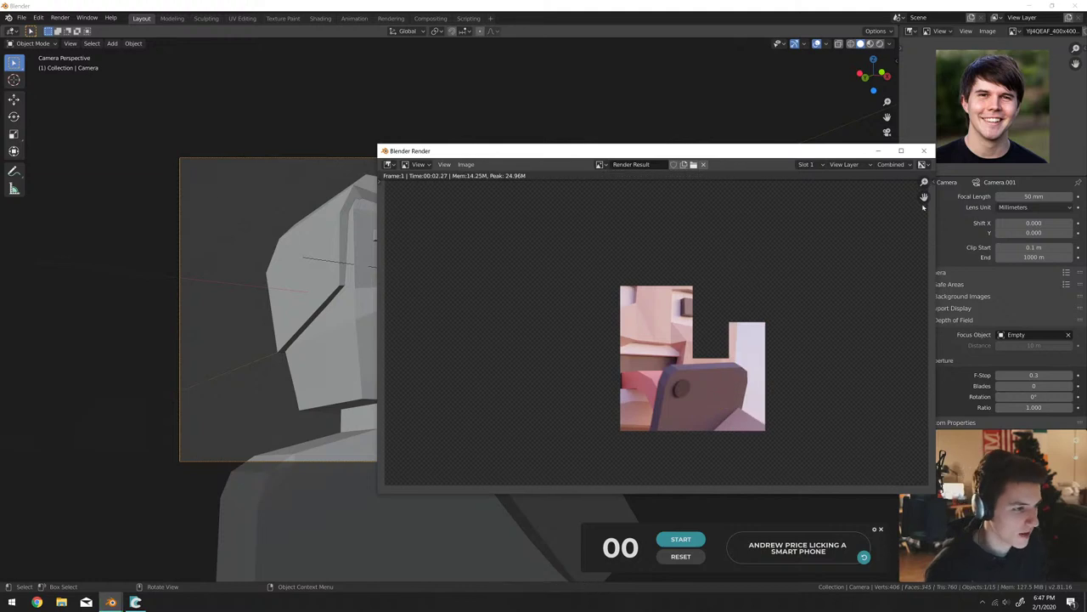
Cancel the render, set the performance tile size to 256 and render again.
{"action": "left_click", "coordinate": [924, 150]}
{"action": "left_click", "coordinate": [906, 219]}
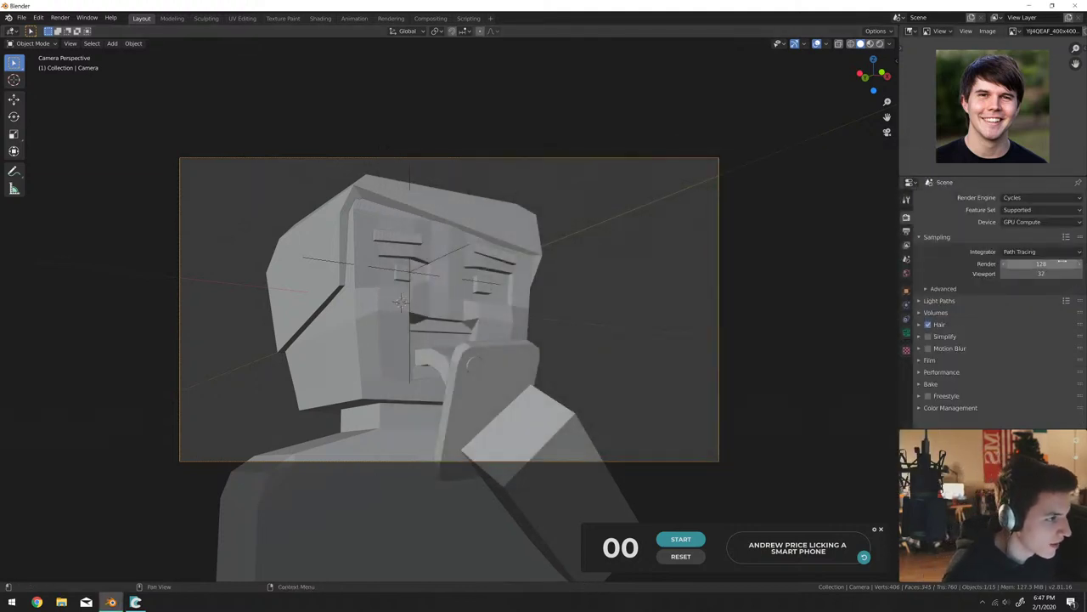
{"action": "left_click", "coordinate": [906, 244]}
{"action": "left_click", "coordinate": [907, 219]}
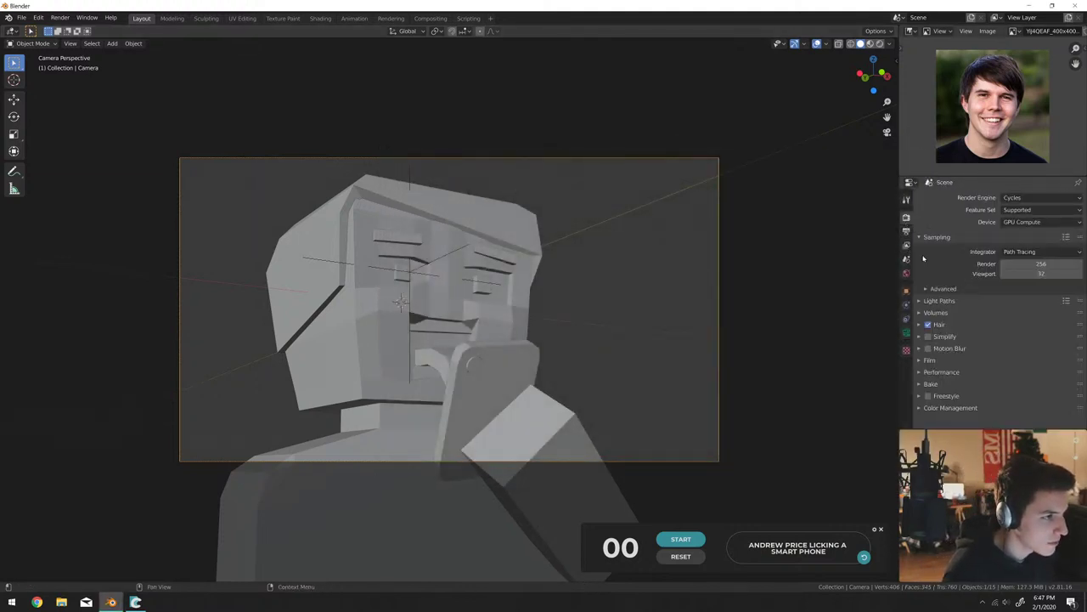
{"action": "left_click", "coordinate": [941, 372]}
{"action": "scroll", "coordinate": [977, 340], "scroll_direction": "down", "scroll_amount": 5}
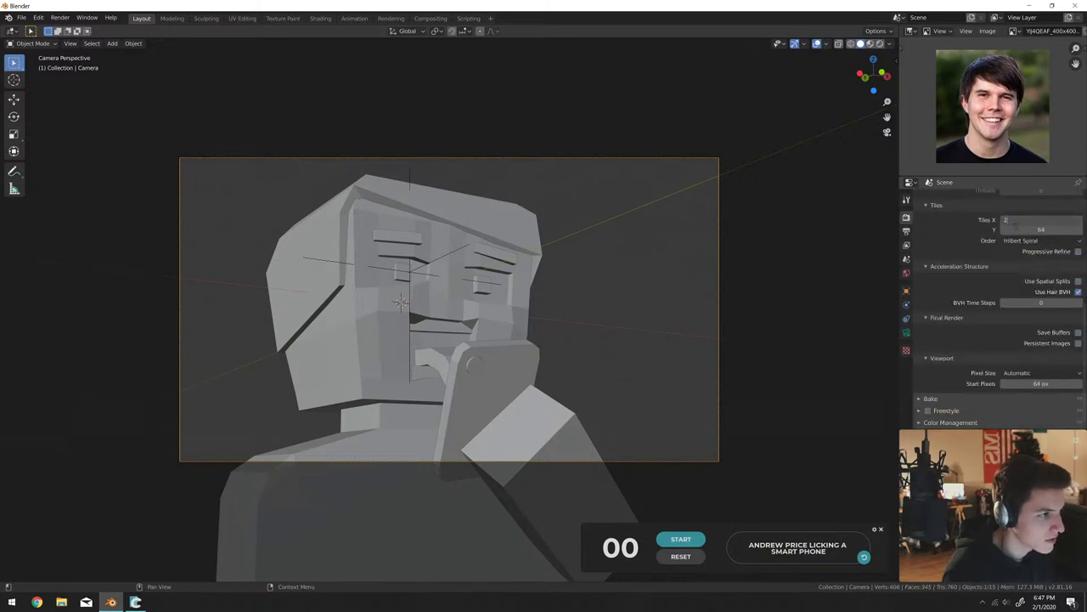
{"action": "left_click_drag", "start_coordinate": [1040, 229], "coordinate": [1072, 229]}
{"action": "key", "text": "F12"}
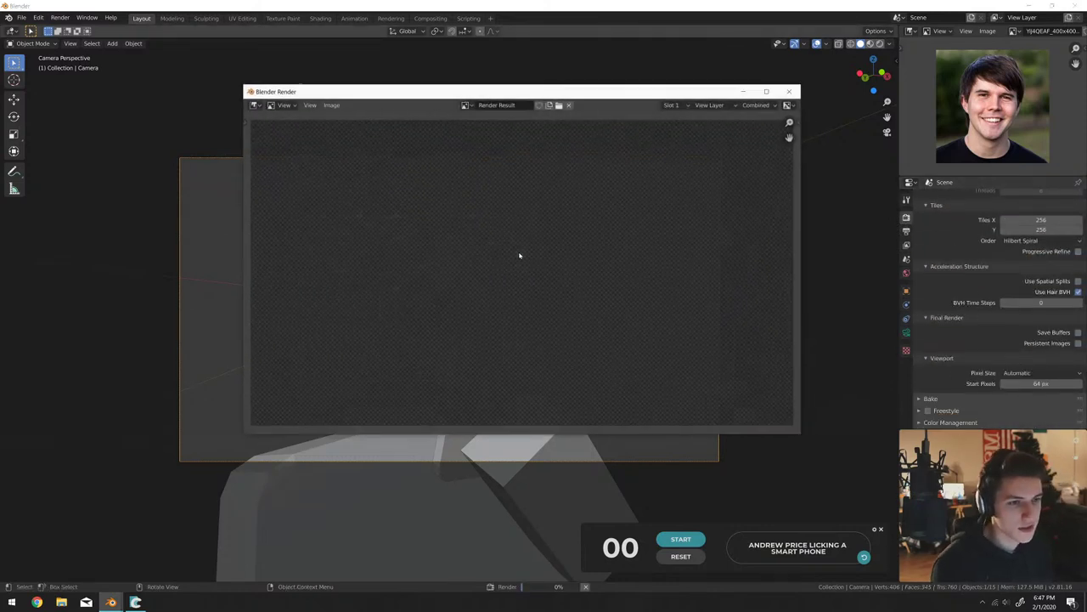
Stop that render, turn on Denoising in the view layer settings and re-render.
{"action": "scroll", "coordinate": [519, 254], "scroll_direction": "down", "scroll_amount": 3}
{"action": "scroll", "coordinate": [519, 255], "scroll_direction": "up", "scroll_amount": 2}
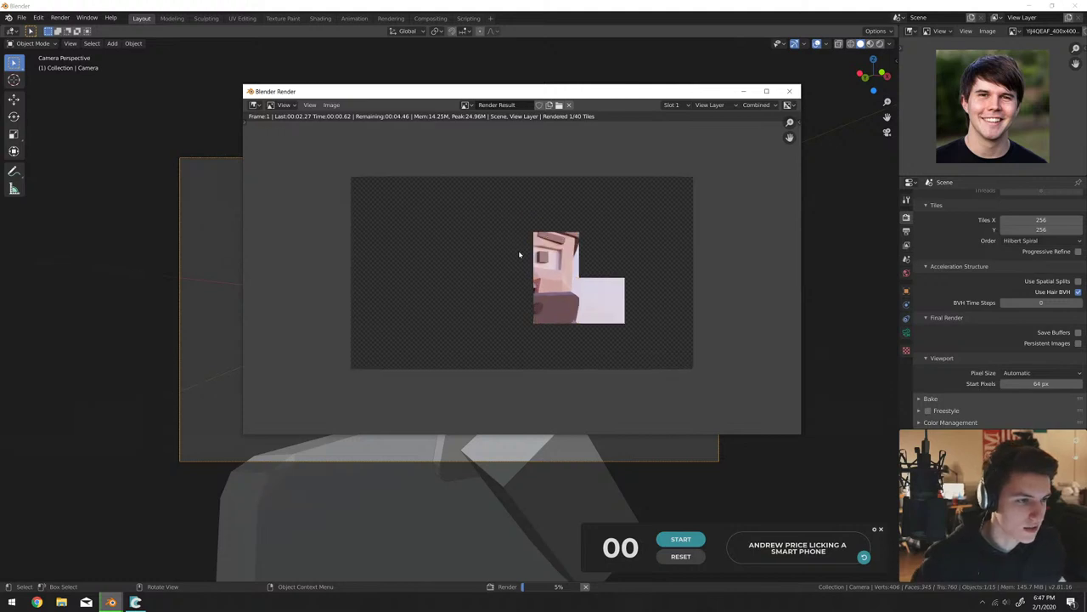
{"action": "scroll", "coordinate": [655, 199], "scroll_direction": "up", "scroll_amount": 1}
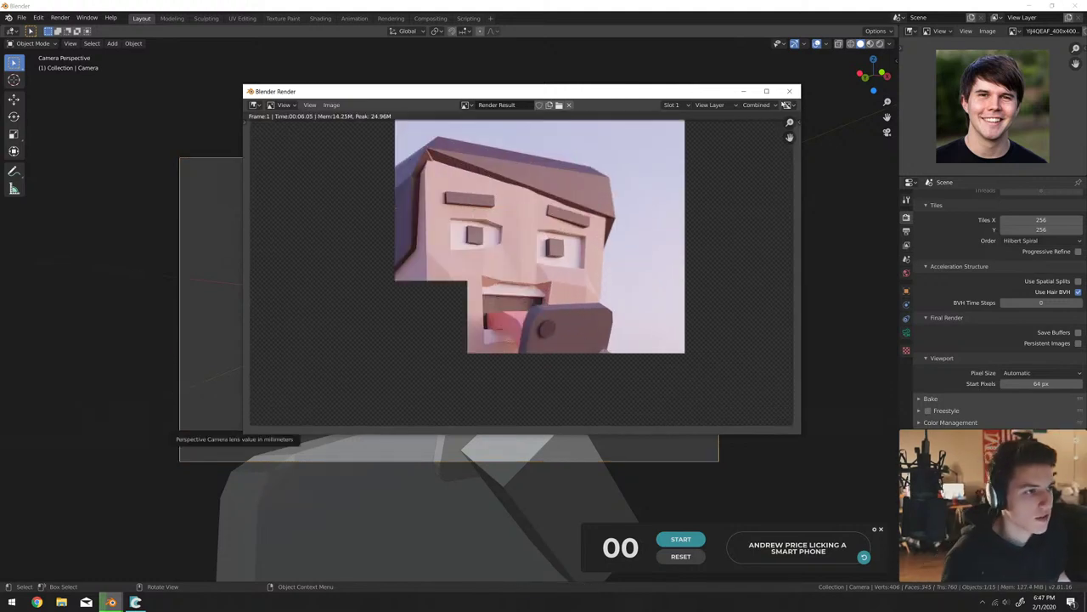
{"action": "left_click", "coordinate": [789, 91]}
{"action": "left_click", "coordinate": [907, 244]}
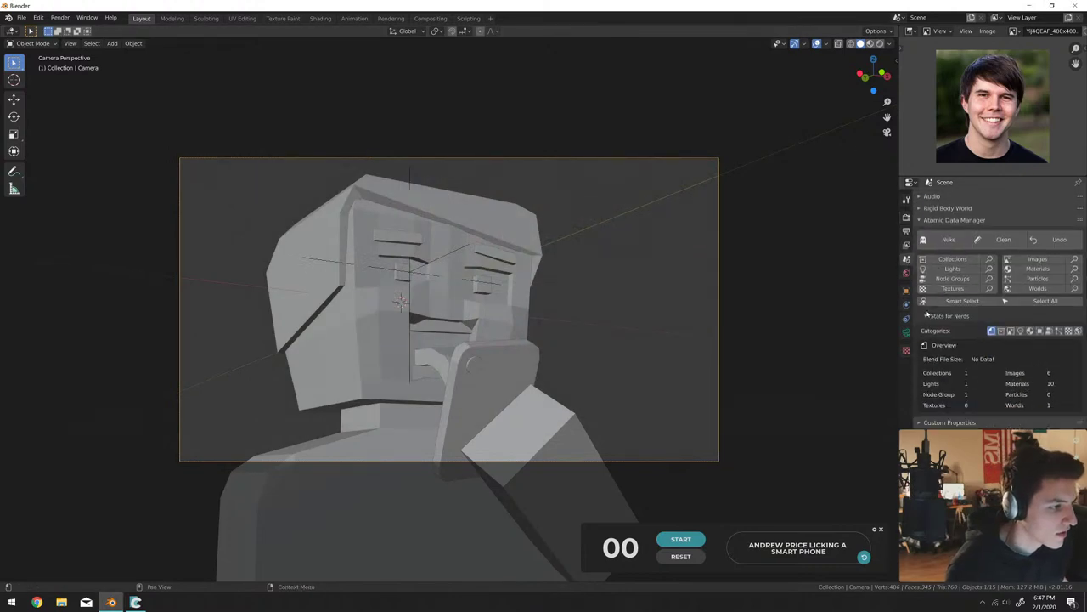
{"action": "scroll", "coordinate": [948, 347], "scroll_direction": "down", "scroll_amount": 4}
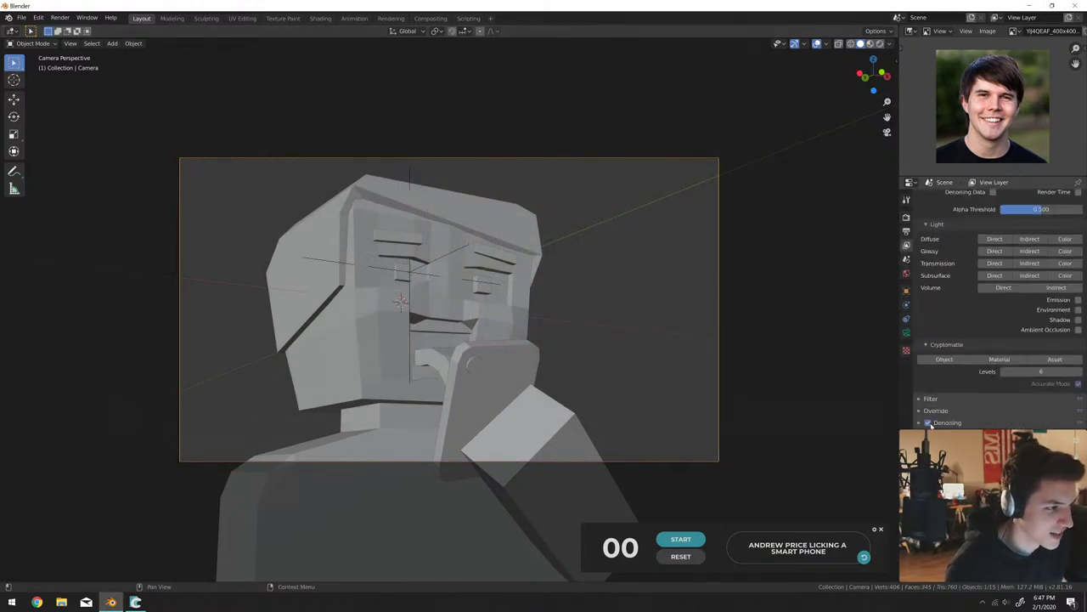
{"action": "key", "text": "F12"}
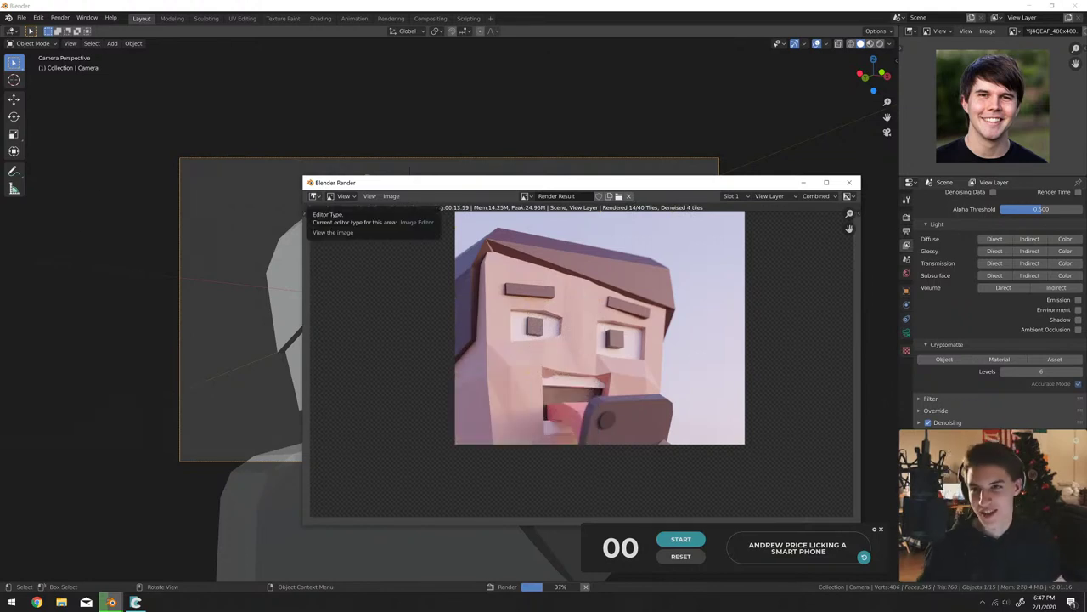
Search Chrome for 'what time is it in australia', then return to the render fitted to its window.
{"action": "key", "text": "alt+Tab"}
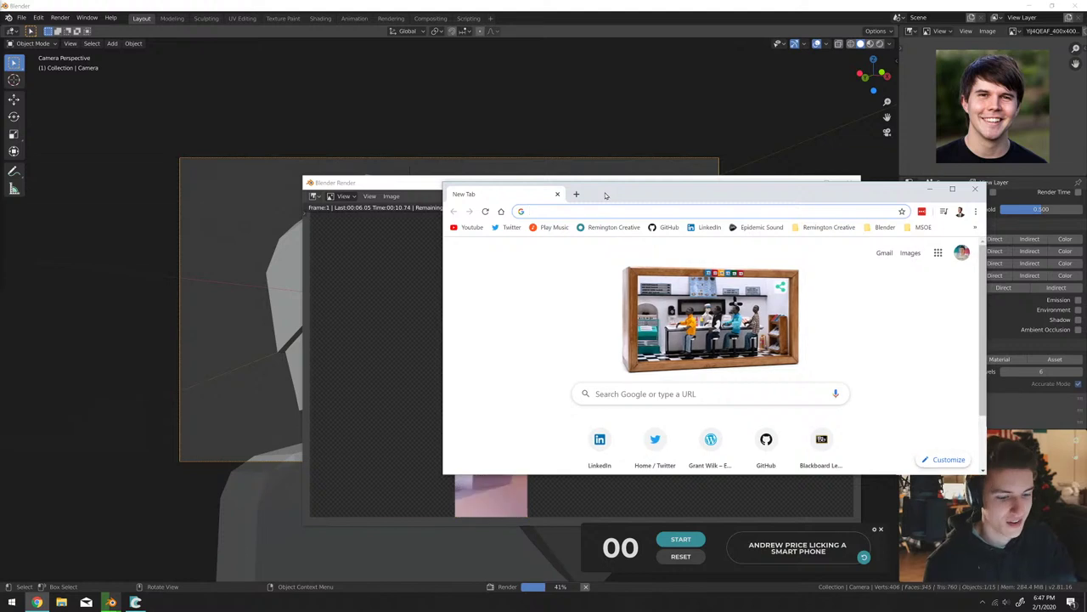
{"action": "type", "text": "wjat"}
{"action": "key", "text": "BackSpace"}
{"action": "key", "text": "BackSpace"}
{"action": "key", "text": "BackSpace"}
{"action": "type", "text": "hat"}
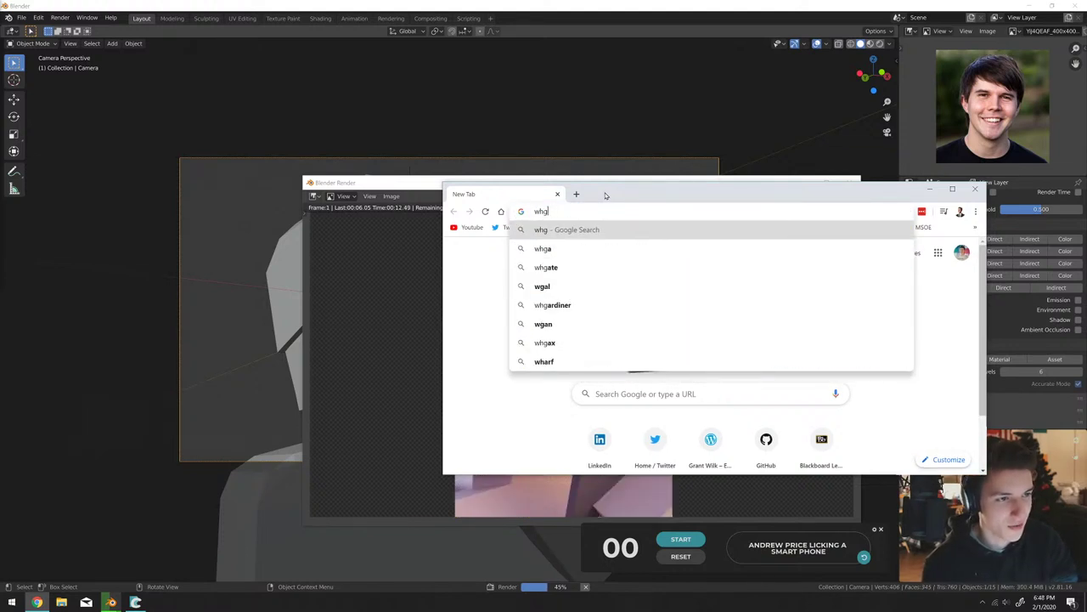
{"action": "type", "text": " time is it in"}
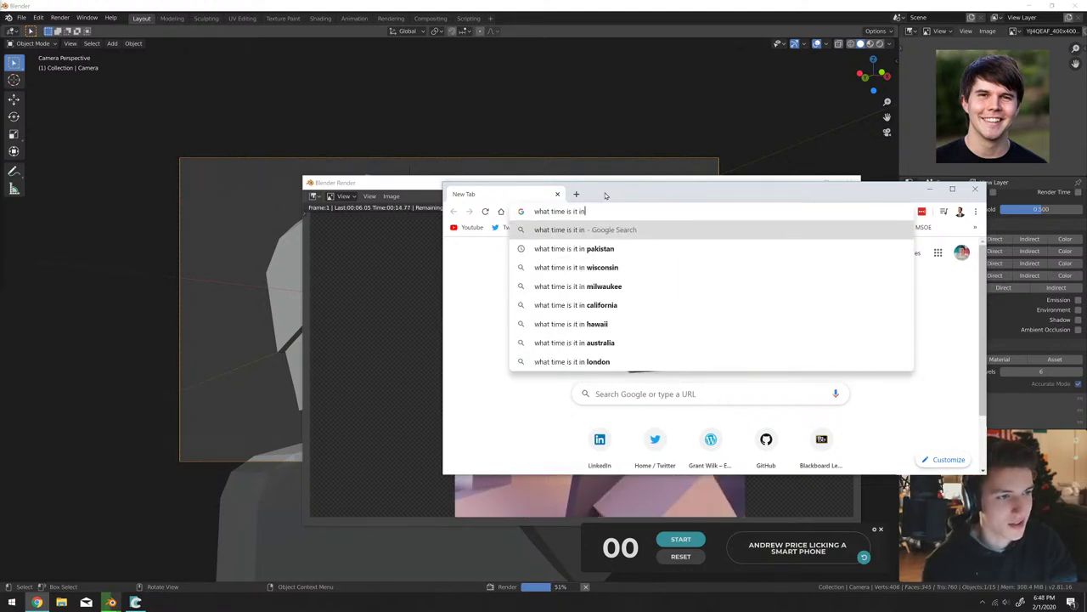
{"action": "type", "text": " australia"}
{"action": "key", "text": "Return"}
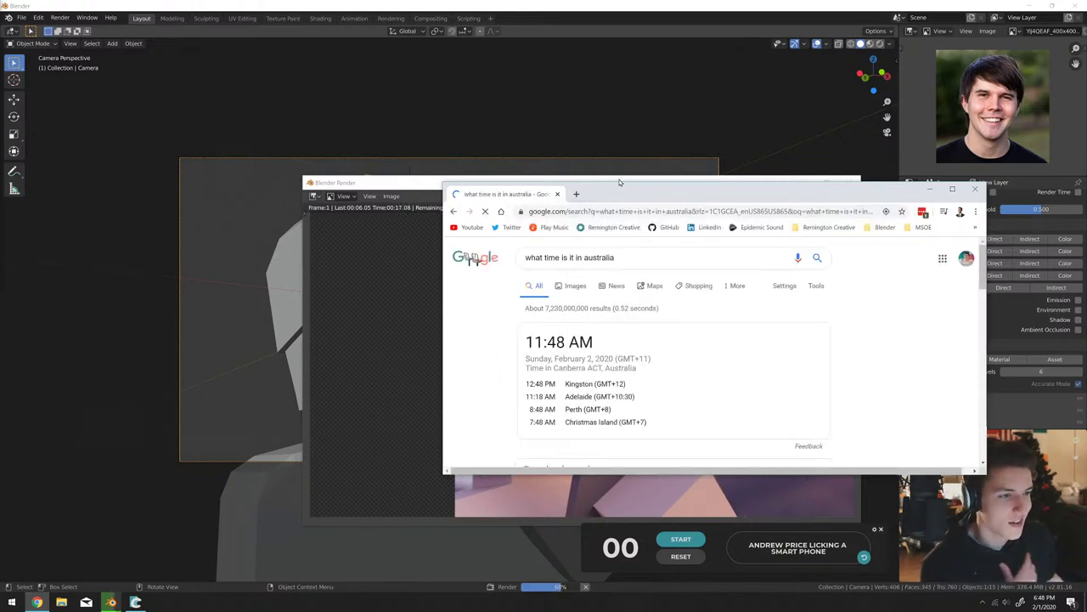
{"action": "scroll", "coordinate": [557, 348], "scroll_direction": "down", "scroll_amount": 2}
{"action": "scroll", "coordinate": [557, 348], "scroll_direction": "up", "scroll_amount": 1}
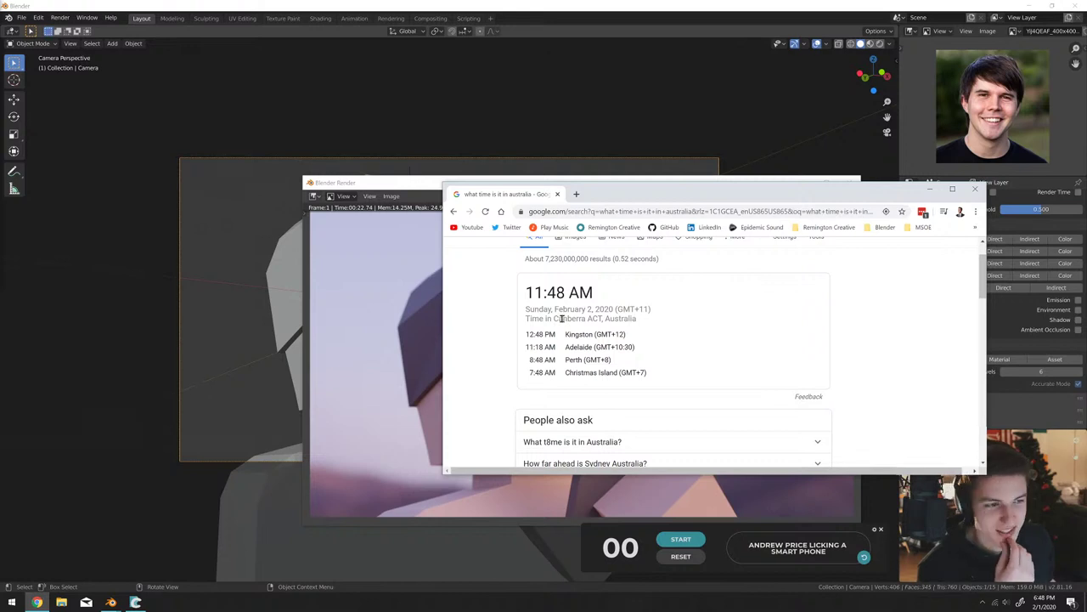
{"action": "key", "text": "alt+Tab"}
{"action": "key", "text": "Home"}
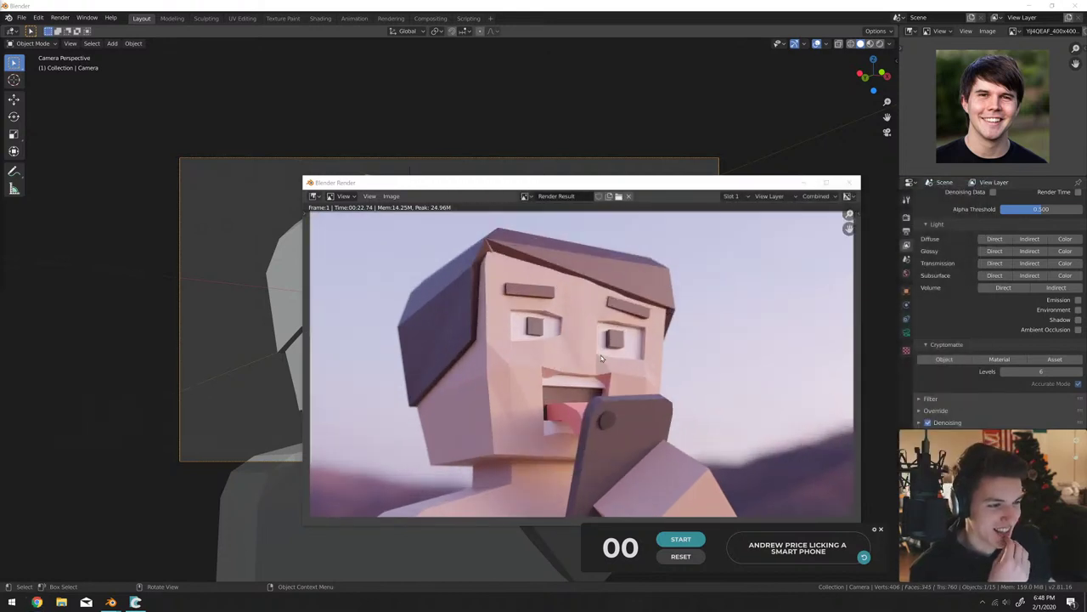
Save the render as a PNG on the Desktop under a new file name and close the render window.
{"action": "left_click", "coordinate": [398, 199]}
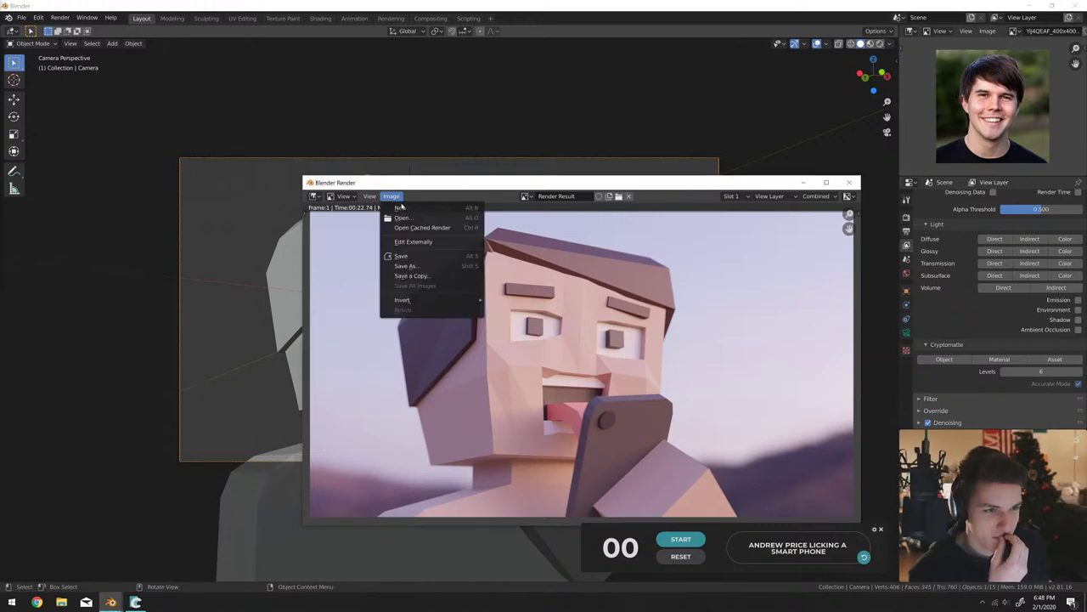
{"action": "left_click", "coordinate": [407, 257]}
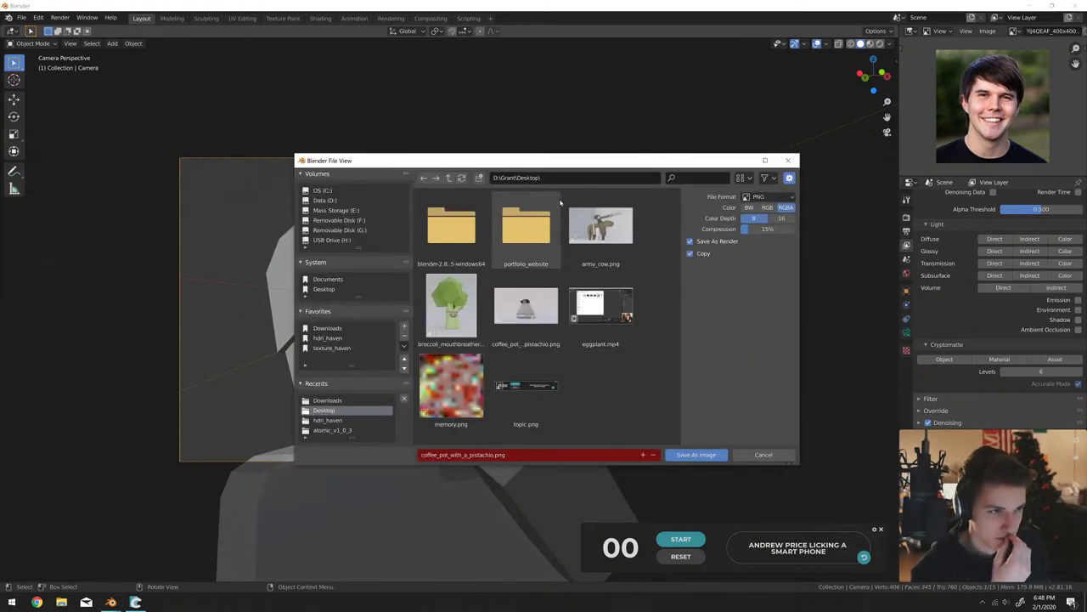
{"action": "left_click", "coordinate": [525, 454]}
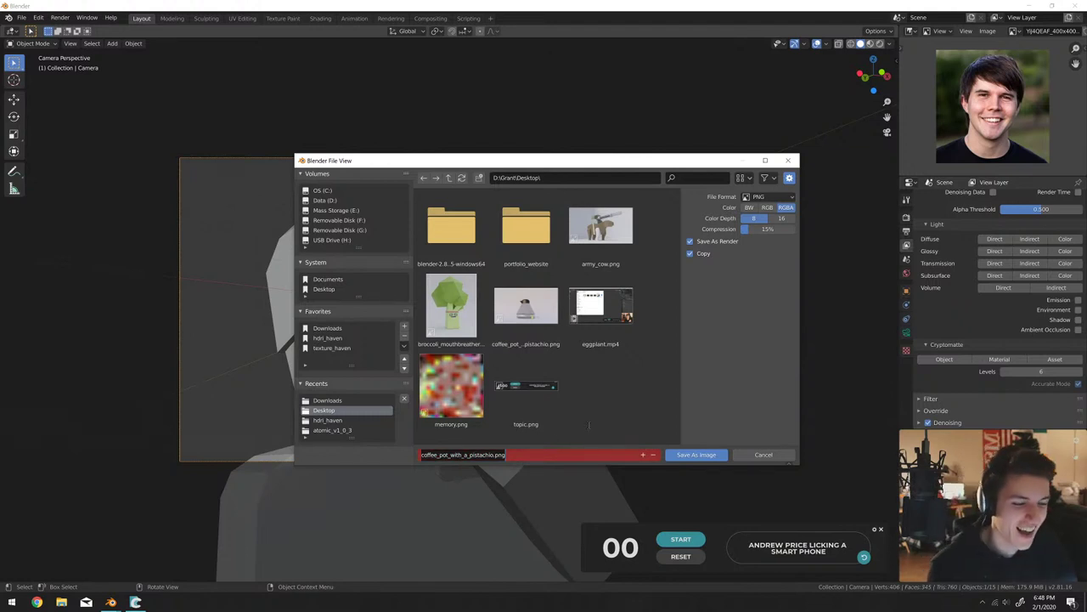
{"action": "type", "text": "andrew_price_licking_a_smartphone"}
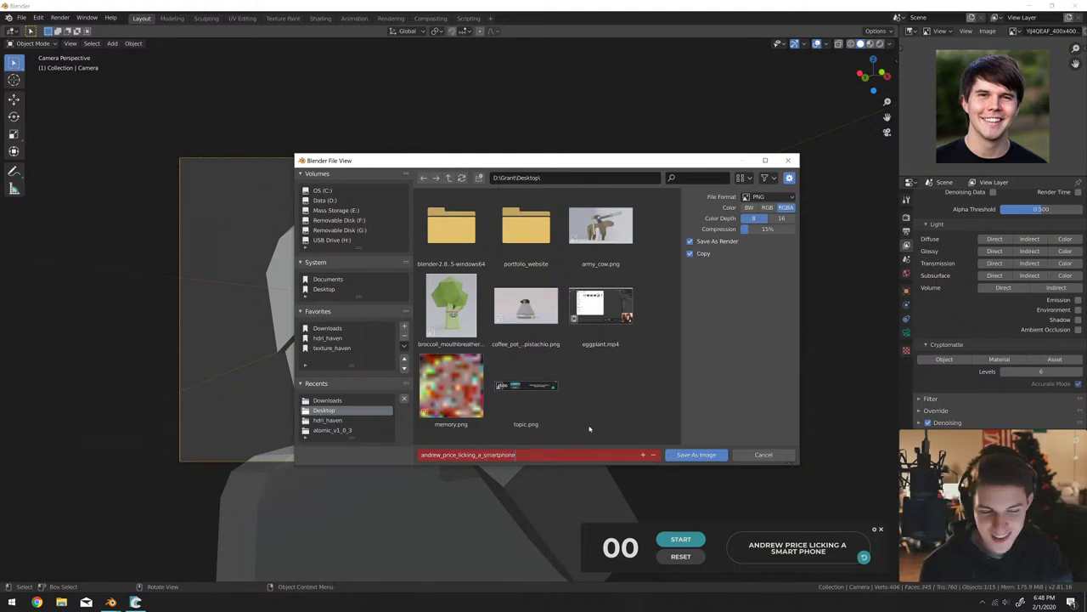
{"action": "key", "text": "Return"}
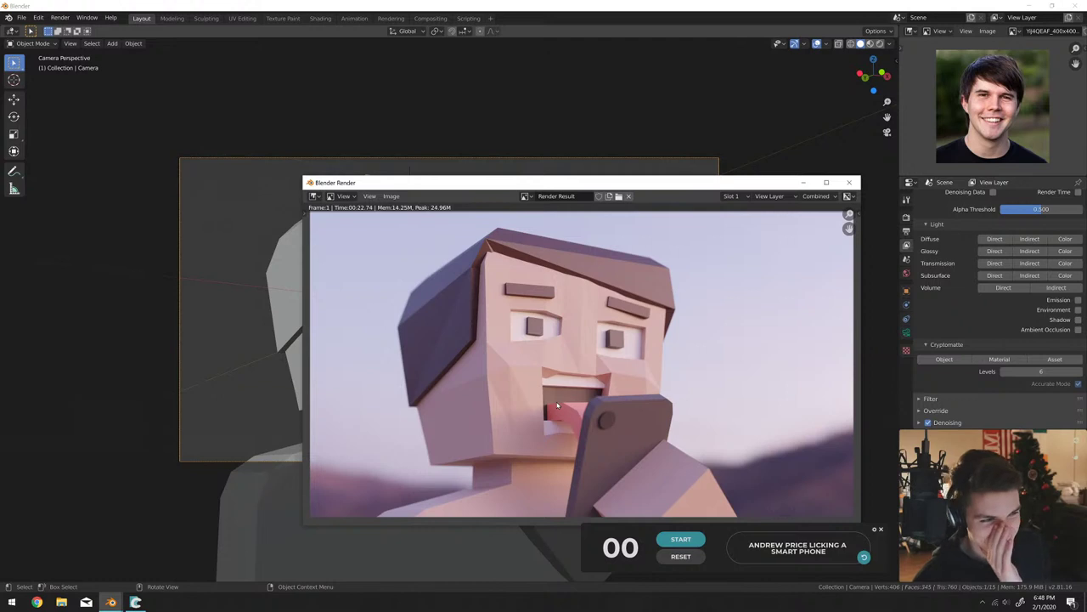
{"action": "left_click", "coordinate": [849, 183]}
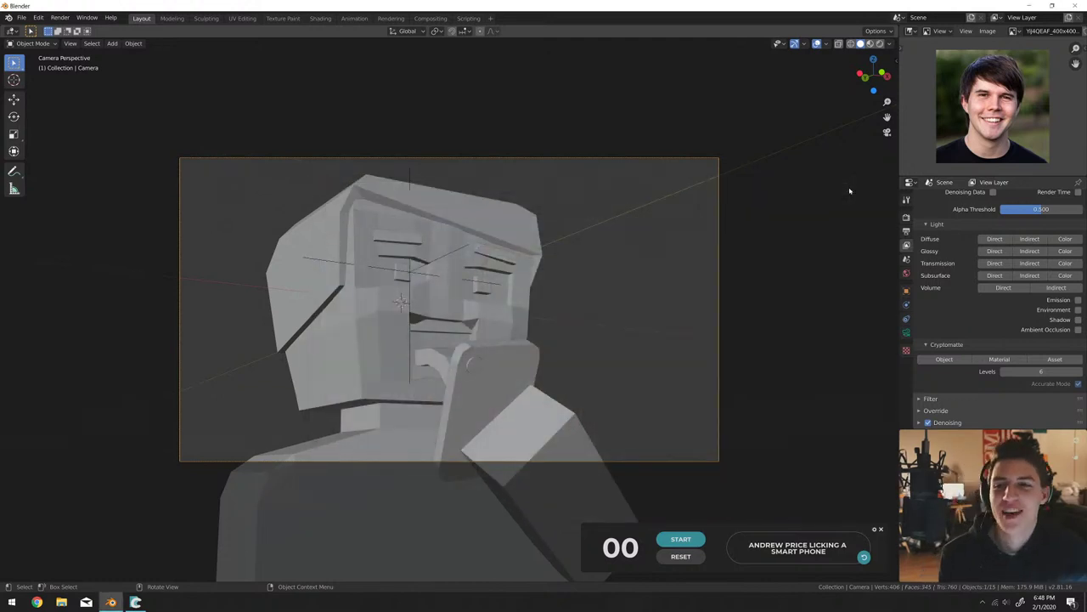
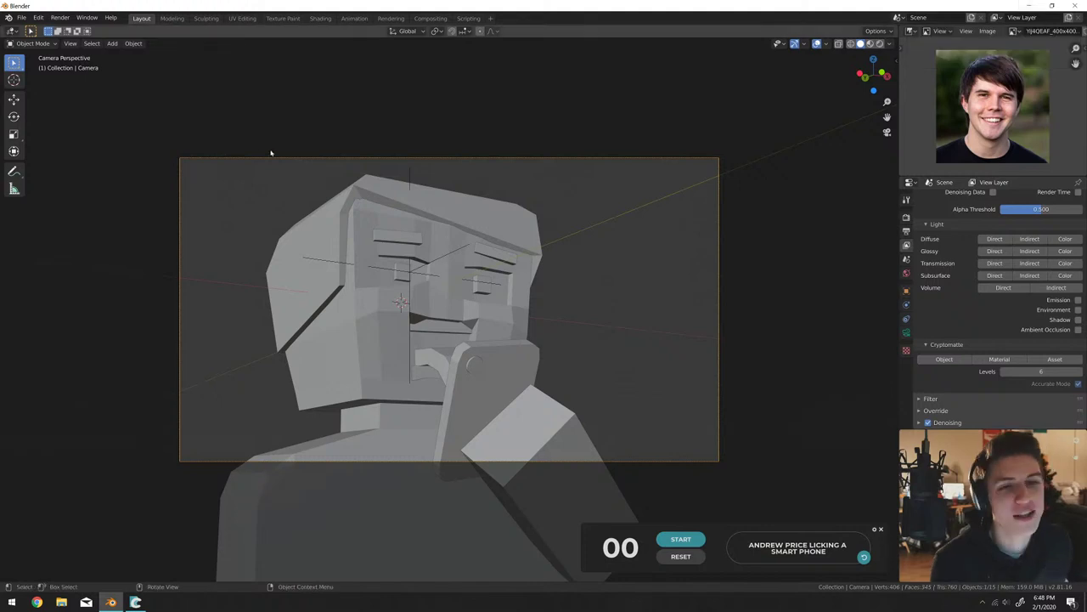
Save the low-poly scene to the Desktop as andrew_price_licking_a_smartphoen.blend.
{"action": "key", "text": "ctrl+shift+s"}
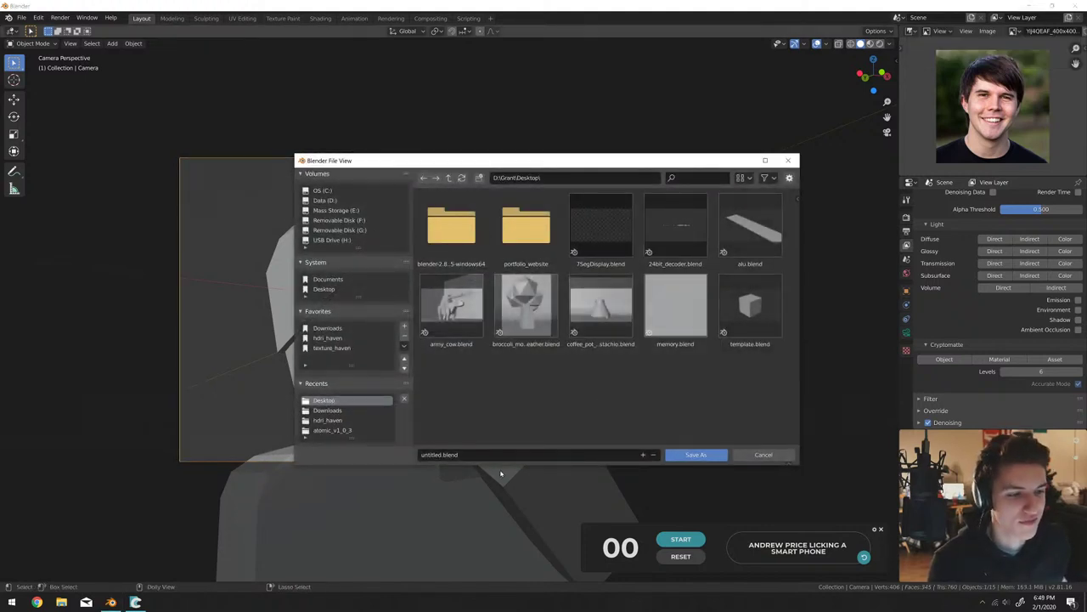
{"action": "left_click", "coordinate": [499, 454]}
{"action": "type", "text": "andrew_price_licking_a_sm"}
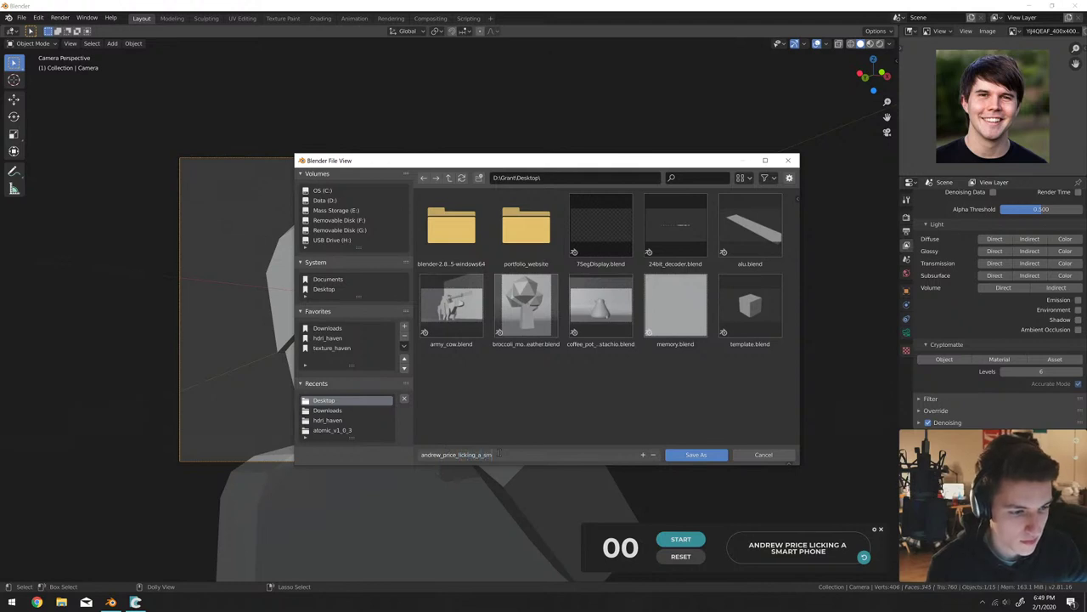
{"action": "type", "text": "artphoen"}
{"action": "key", "text": "Return"}
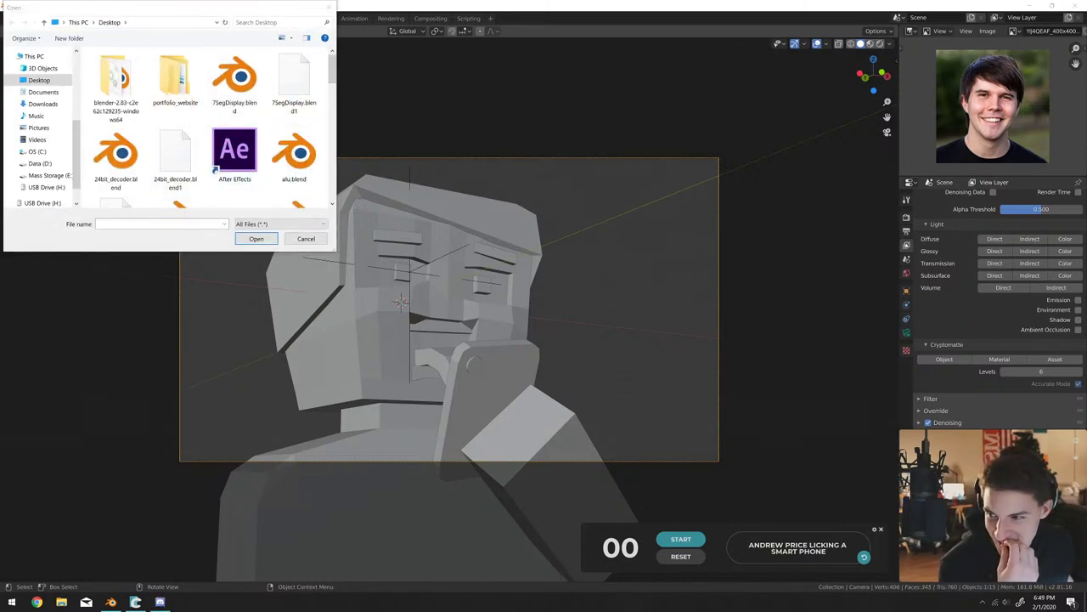
Bring Discord forward, skim the stream-chat, and snap its window to the left half.
{"action": "key", "text": "alt+Tab"}
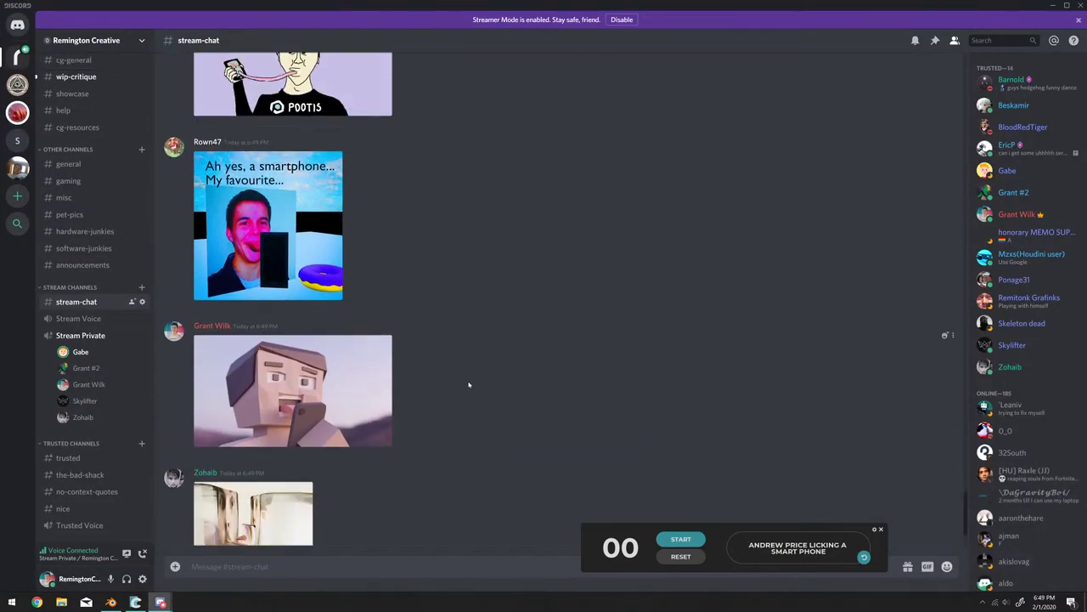
{"action": "scroll", "coordinate": [468, 385], "scroll_direction": "up", "scroll_amount": 1}
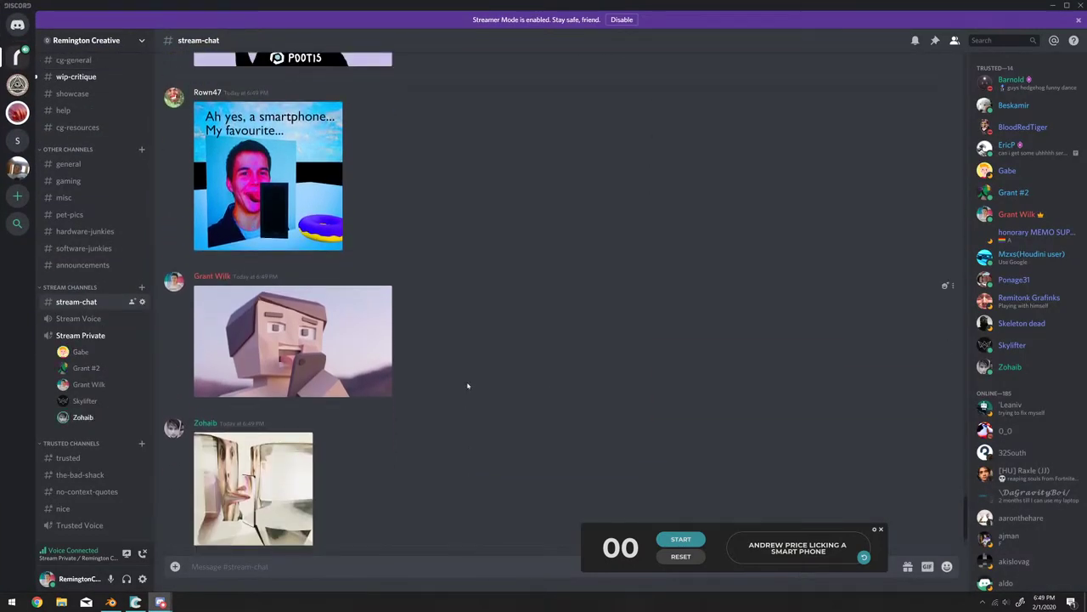
{"action": "scroll", "coordinate": [459, 380], "scroll_direction": "up", "scroll_amount": 6}
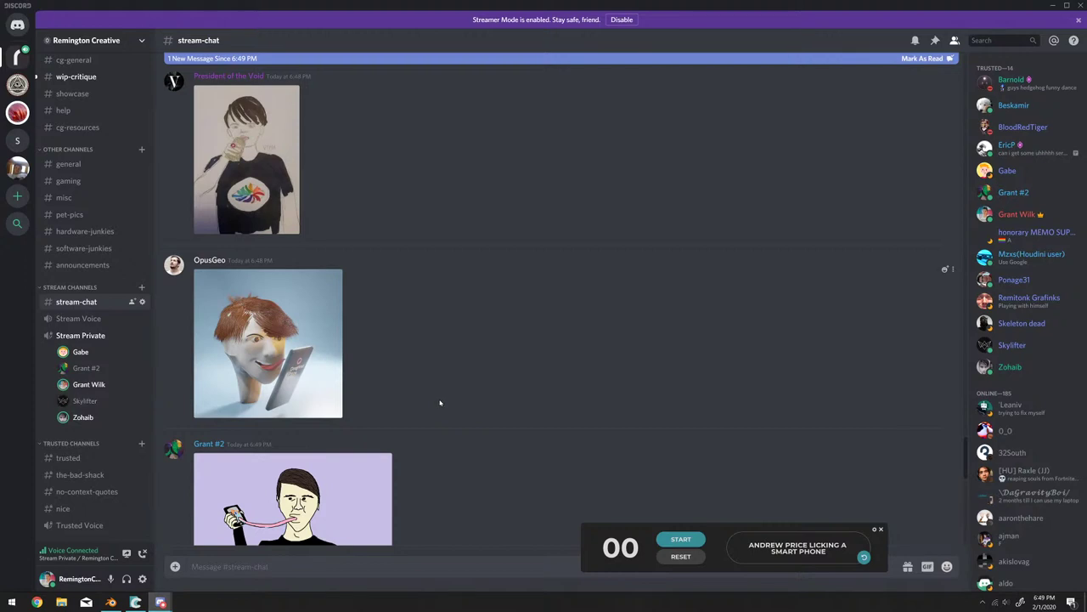
{"action": "scroll", "coordinate": [440, 402], "scroll_direction": "up", "scroll_amount": 10}
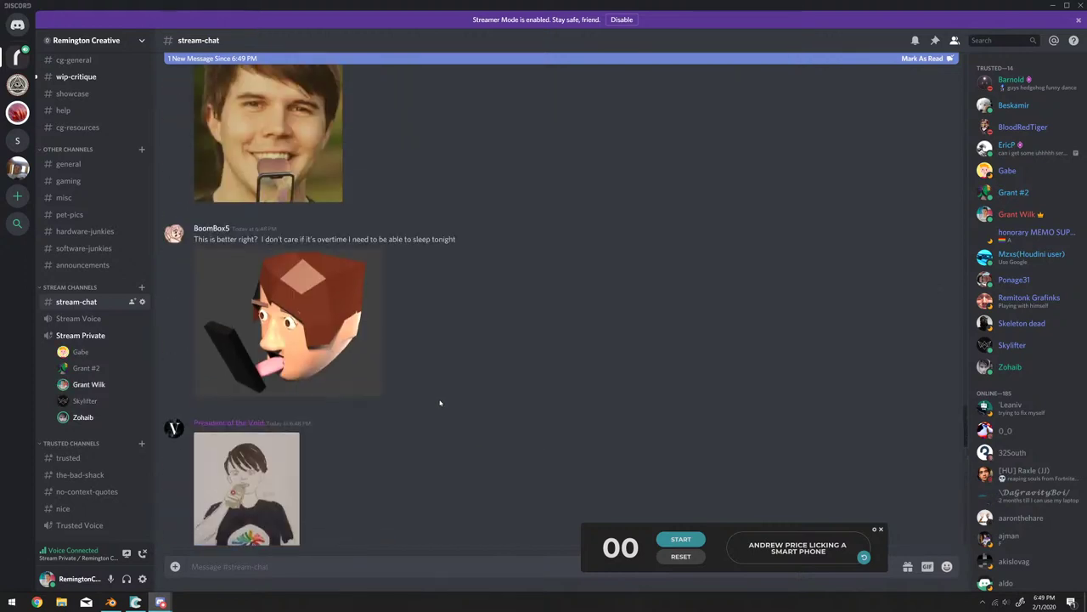
{"action": "scroll", "coordinate": [437, 403], "scroll_direction": "up", "scroll_amount": 3}
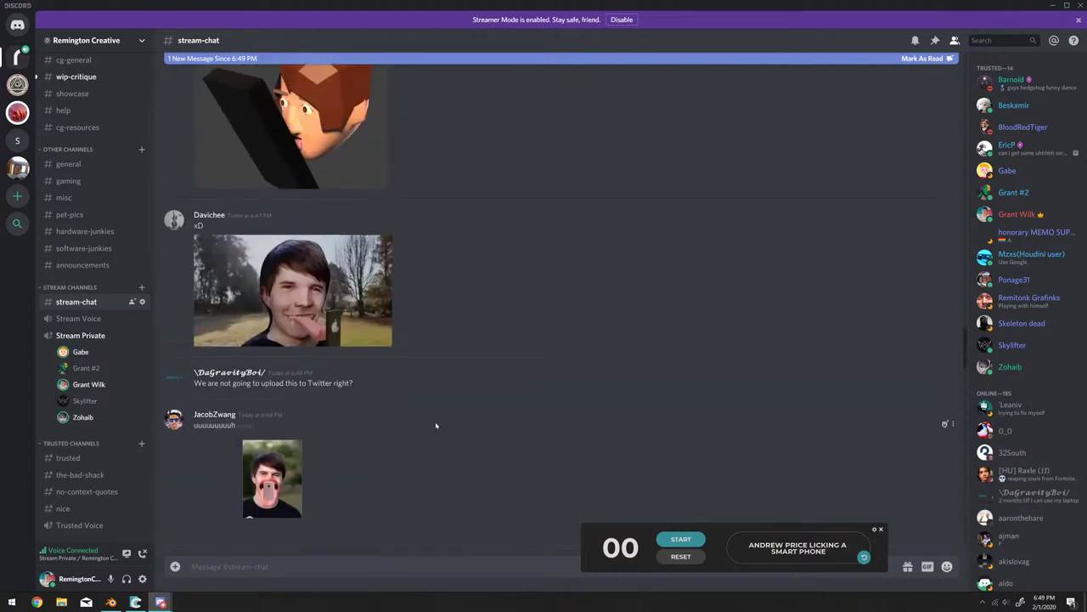
{"action": "scroll", "coordinate": [437, 420], "scroll_direction": "down", "scroll_amount": 3}
{"action": "left_click_drag", "start_coordinate": [536, 11], "coordinate": [2, 188]}
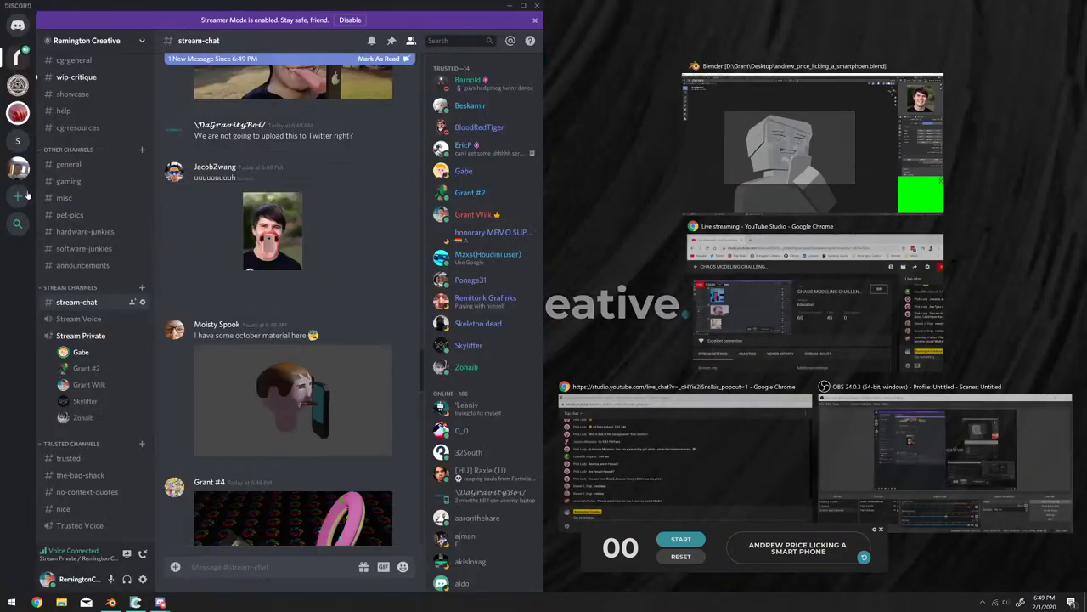
Fill the right half of the screen with Blender and return to stream-chat.
{"action": "left_click", "coordinate": [272, 242]}
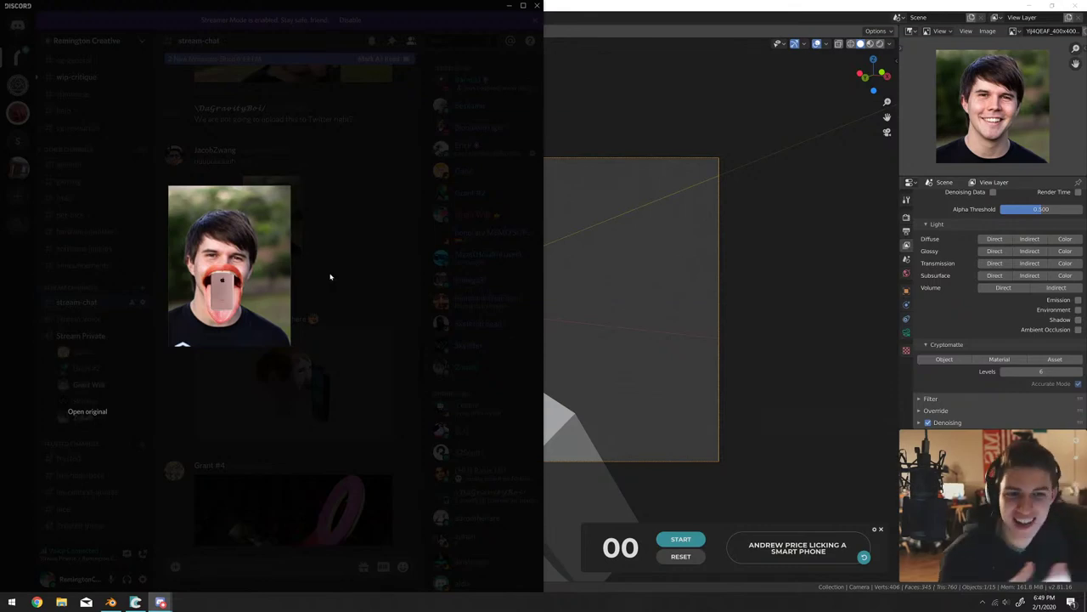
{"action": "left_click", "coordinate": [320, 128]}
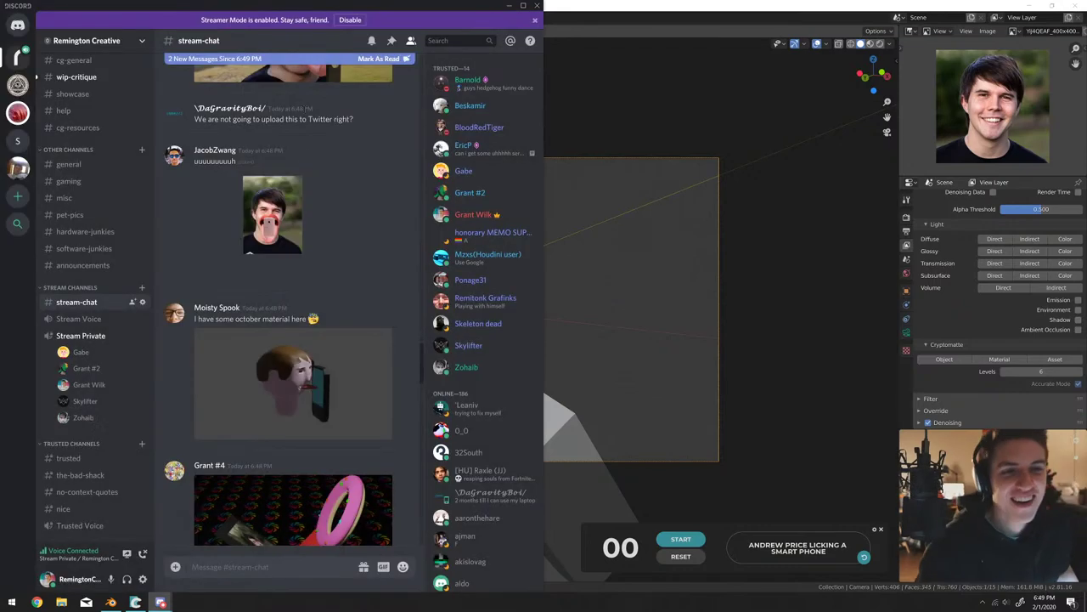
{"action": "scroll", "coordinate": [313, 270], "scroll_direction": "up", "scroll_amount": 6}
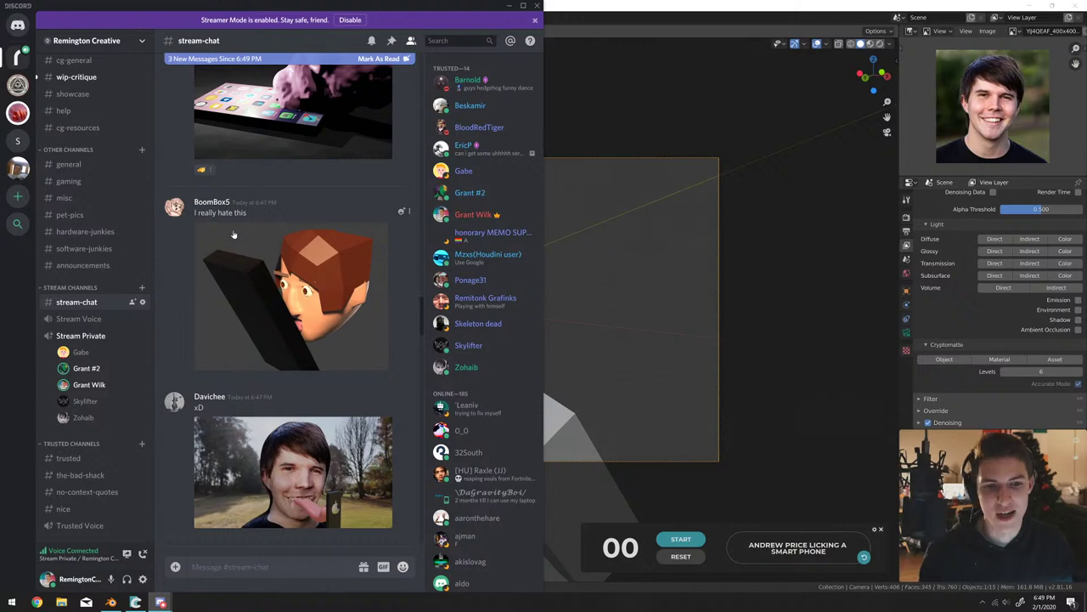
Scroll up stream-chat and enlarge the white mask face image.
{"action": "scroll", "coordinate": [234, 235], "scroll_direction": "up", "scroll_amount": 5}
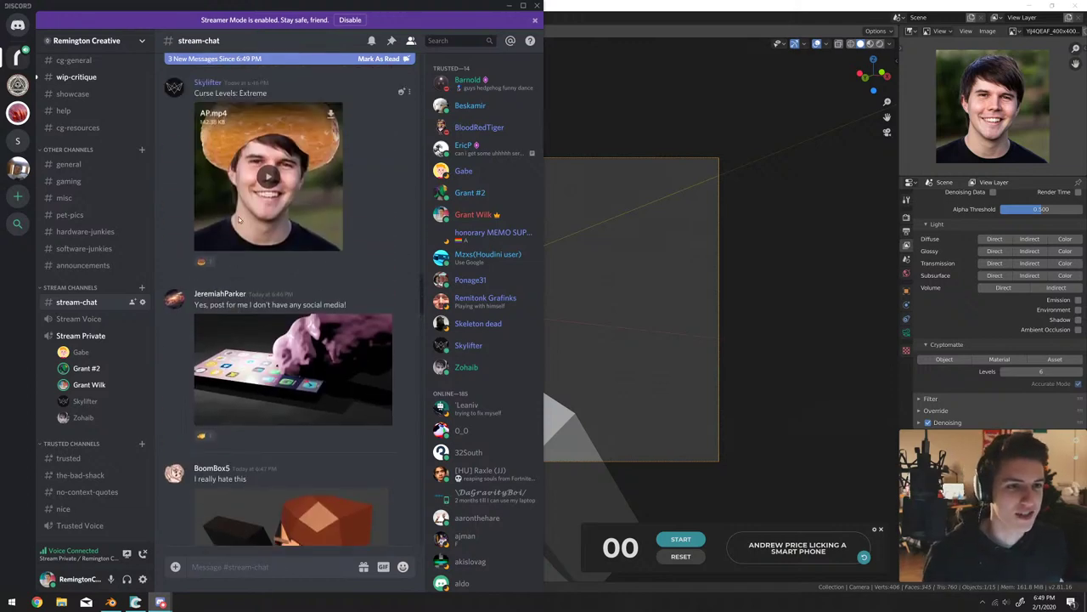
{"action": "scroll", "coordinate": [305, 219], "scroll_direction": "up", "scroll_amount": 10}
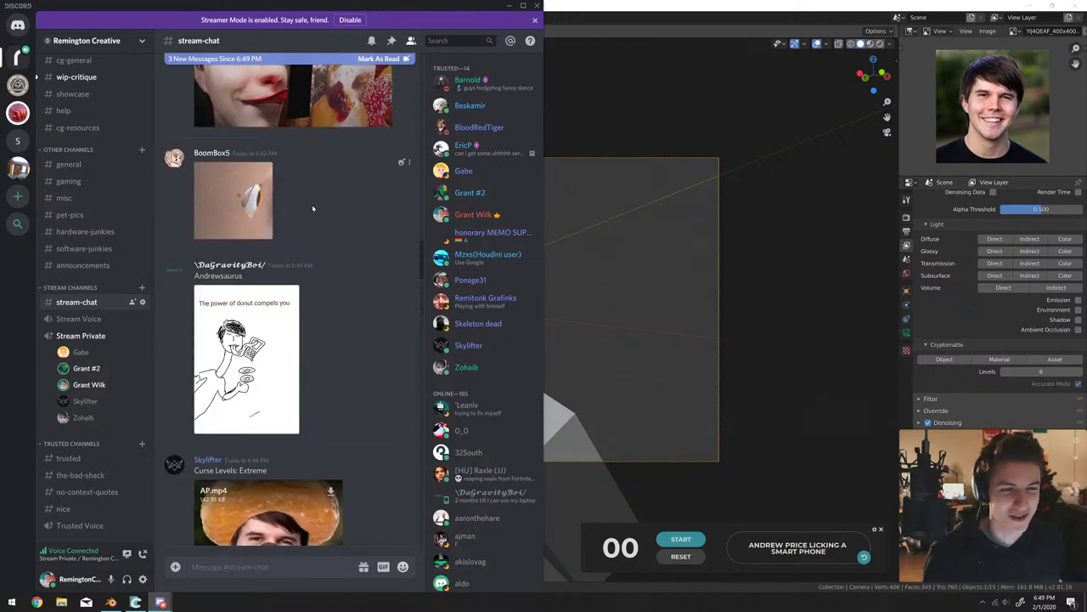
{"action": "scroll", "coordinate": [313, 212], "scroll_direction": "up", "scroll_amount": 7}
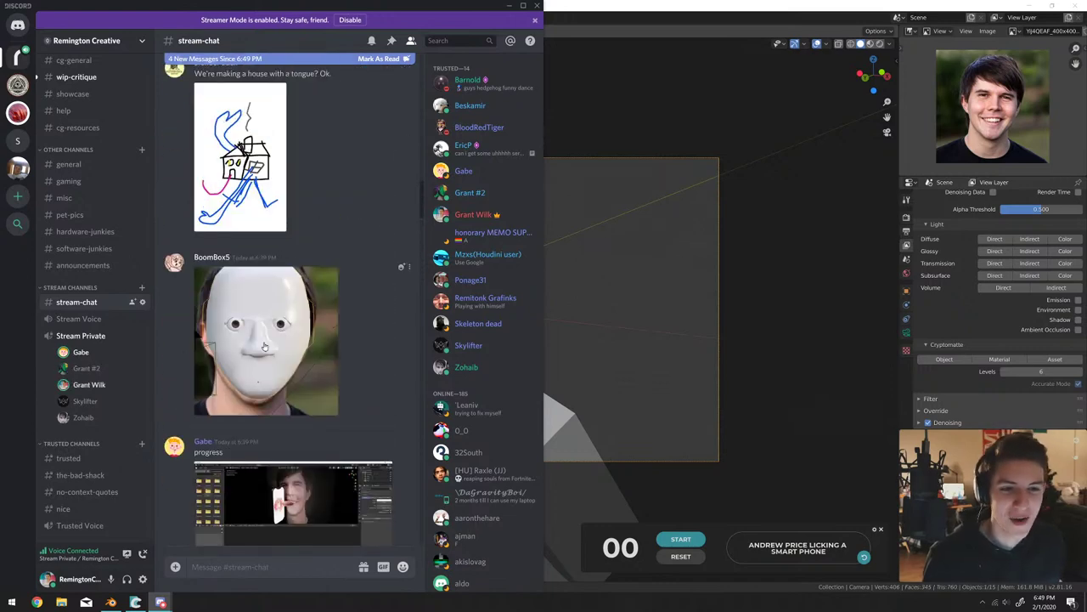
{"action": "left_click", "coordinate": [265, 345]}
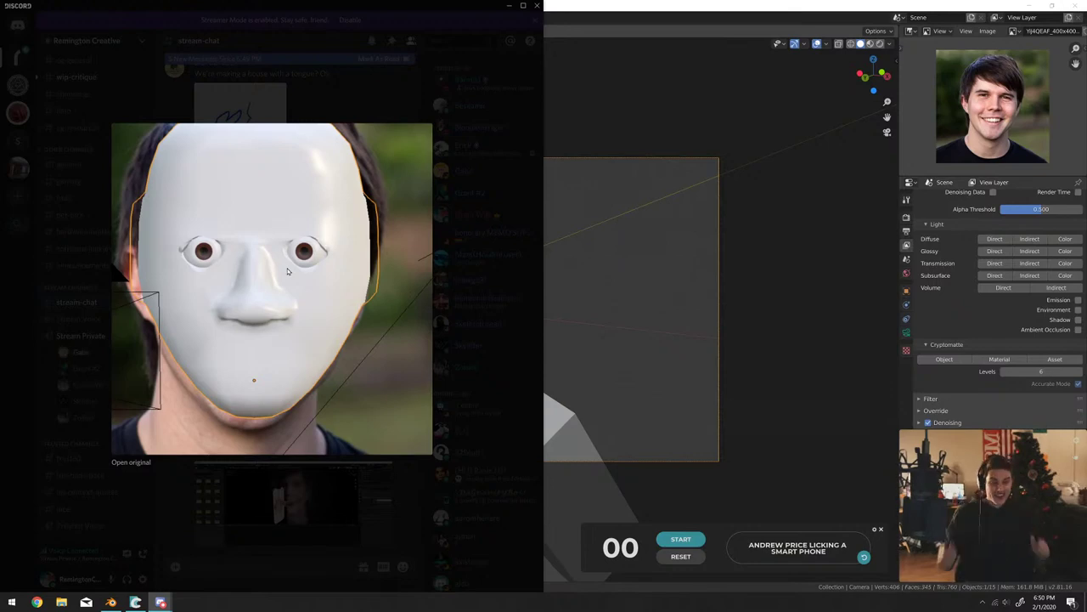
Close the mask image, scroll stream-chat, and briefly preview a small face photo.
{"action": "key", "text": "Escape"}
{"action": "scroll", "coordinate": [237, 361], "scroll_direction": "up", "scroll_amount": 5}
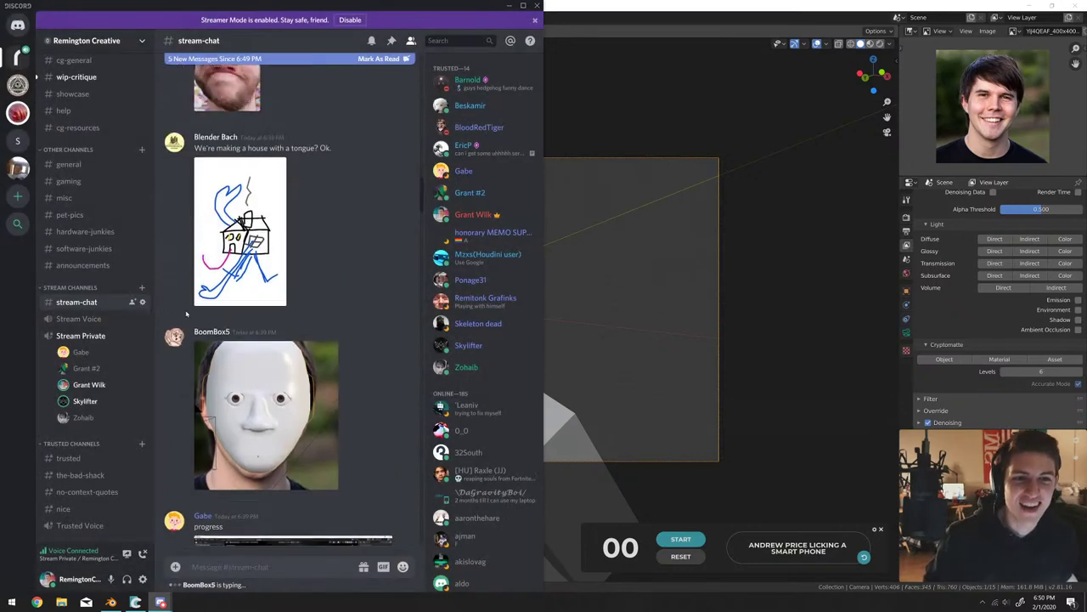
{"action": "scroll", "coordinate": [237, 361], "scroll_direction": "up", "scroll_amount": 5}
{"action": "scroll", "coordinate": [243, 251], "scroll_direction": "down", "scroll_amount": 3}
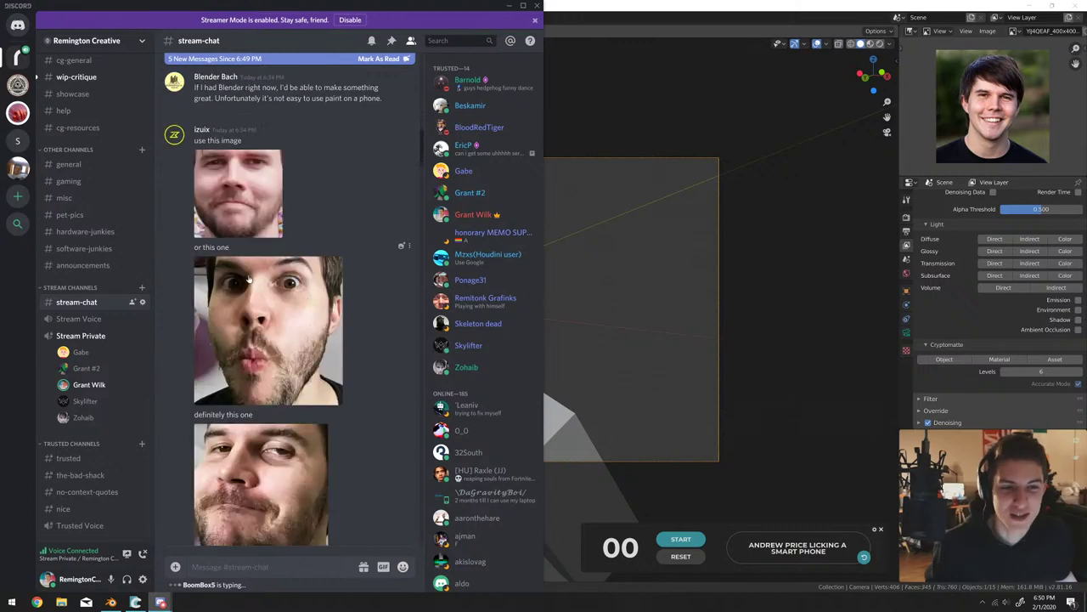
{"action": "scroll", "coordinate": [244, 252], "scroll_direction": "down", "scroll_amount": 3}
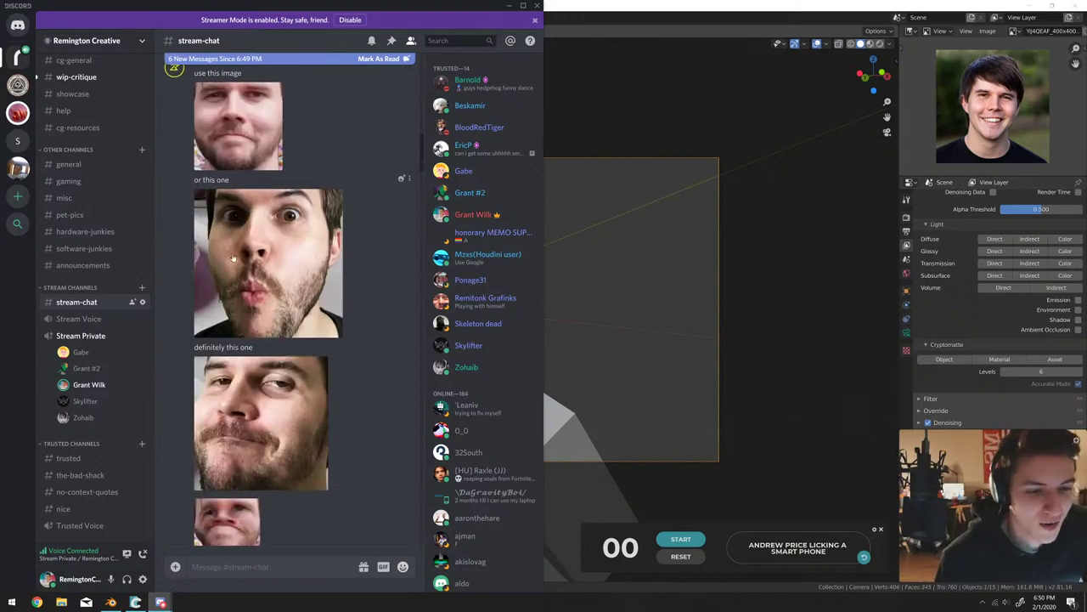
{"action": "scroll", "coordinate": [232, 377], "scroll_direction": "down", "scroll_amount": 3}
{"action": "left_click", "coordinate": [215, 406]}
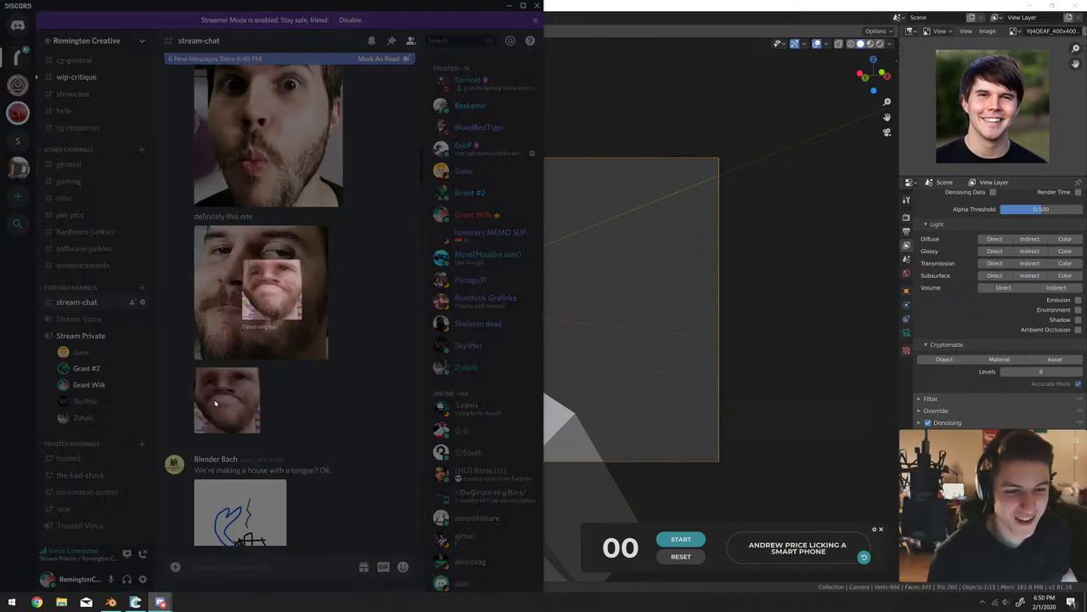
{"action": "left_click", "coordinate": [310, 433]}
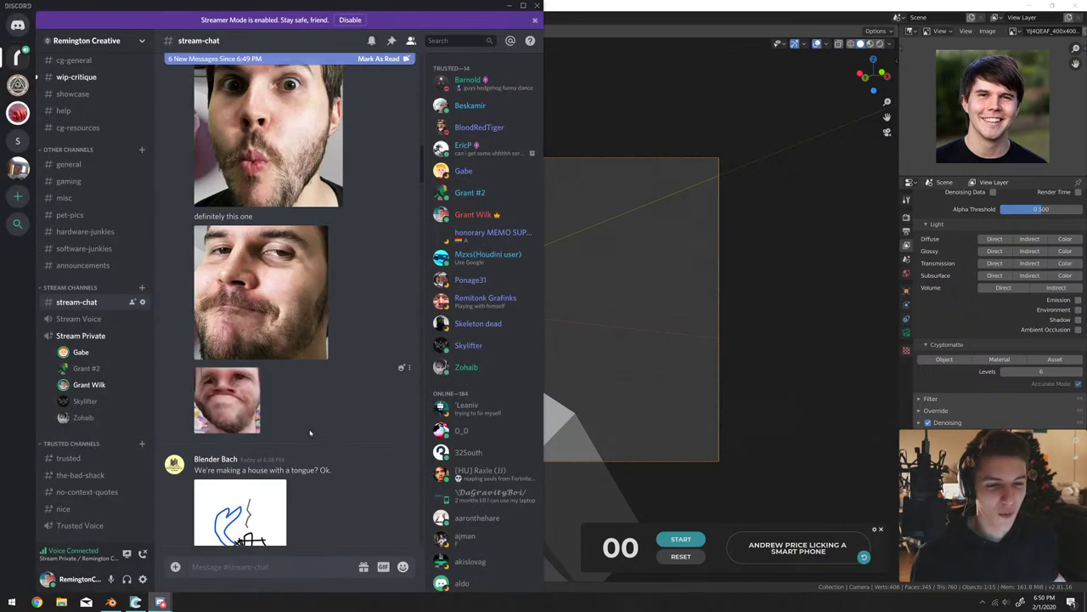
Preview the progress screenshot and the donut-background art image, closing each.
{"action": "scroll", "coordinate": [311, 430], "scroll_direction": "down", "scroll_amount": 15}
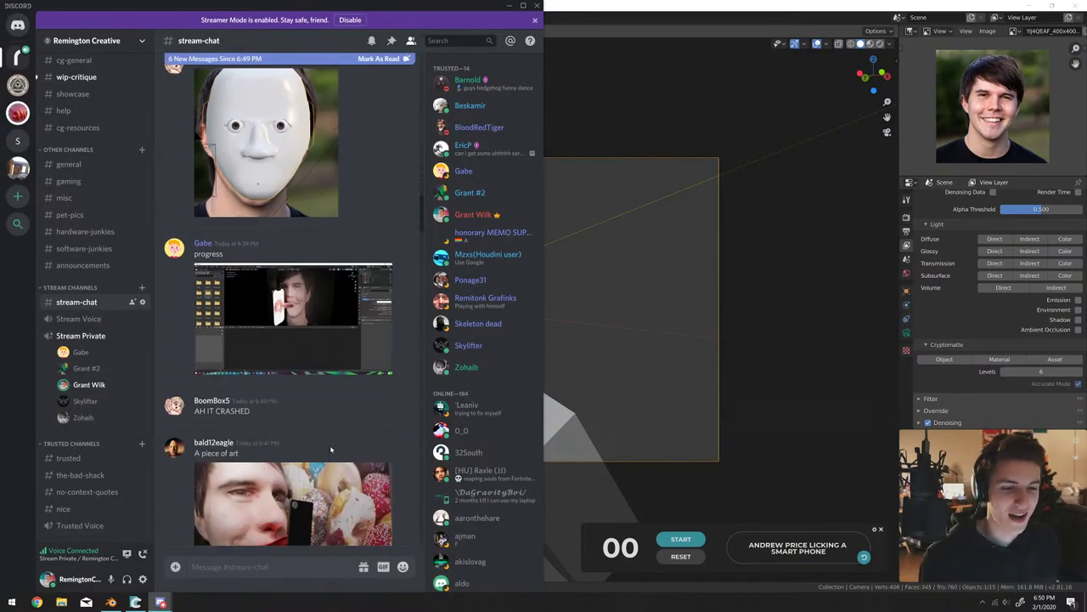
{"action": "left_click", "coordinate": [291, 345]}
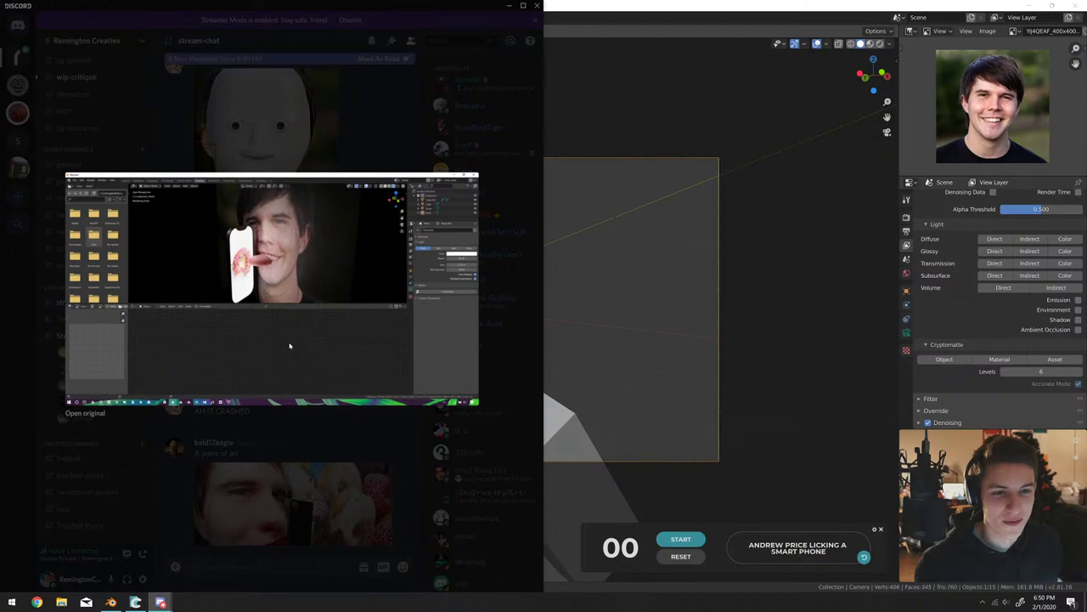
{"action": "left_click", "coordinate": [316, 461]}
{"action": "scroll", "coordinate": [319, 460], "scroll_direction": "down", "scroll_amount": 2}
{"action": "scroll", "coordinate": [319, 461], "scroll_direction": "down", "scroll_amount": 4}
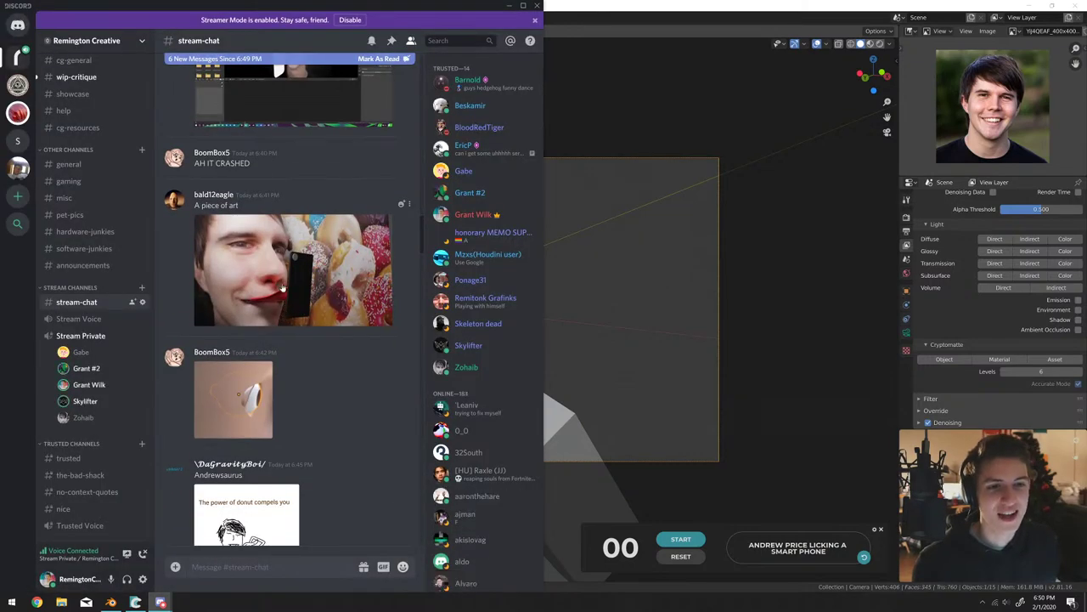
{"action": "left_click", "coordinate": [232, 272]}
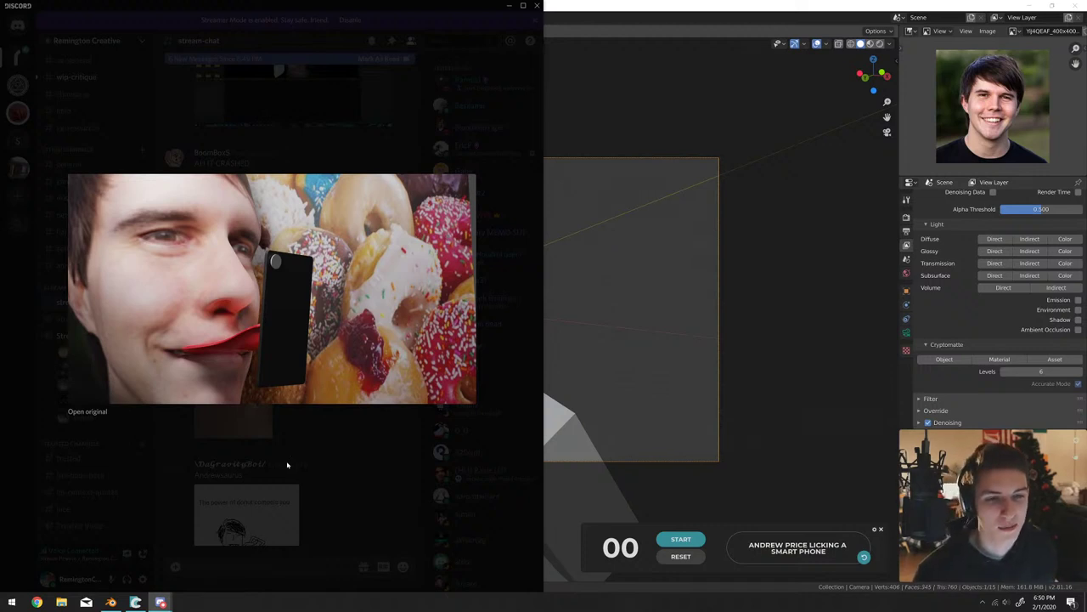
{"action": "left_click", "coordinate": [287, 464]}
Preview another small image, then enlarge the 'The power of donut compels you' drawing.
{"action": "scroll", "coordinate": [263, 378], "scroll_direction": "down", "scroll_amount": 1}
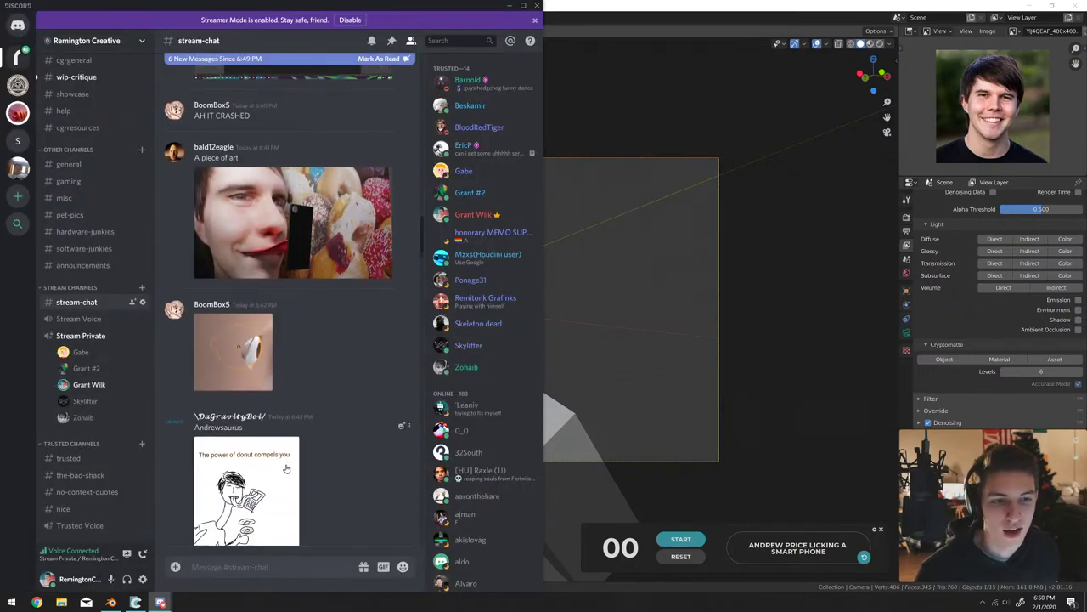
{"action": "left_click", "coordinate": [261, 376]}
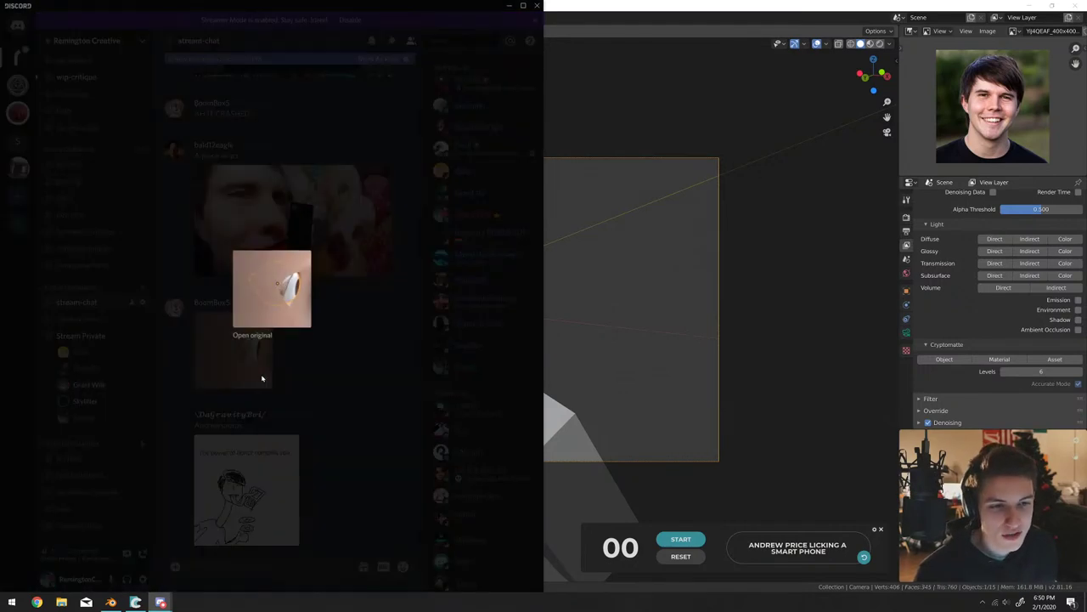
{"action": "left_click", "coordinate": [327, 389]}
{"action": "scroll", "coordinate": [326, 389], "scroll_direction": "down", "scroll_amount": 3}
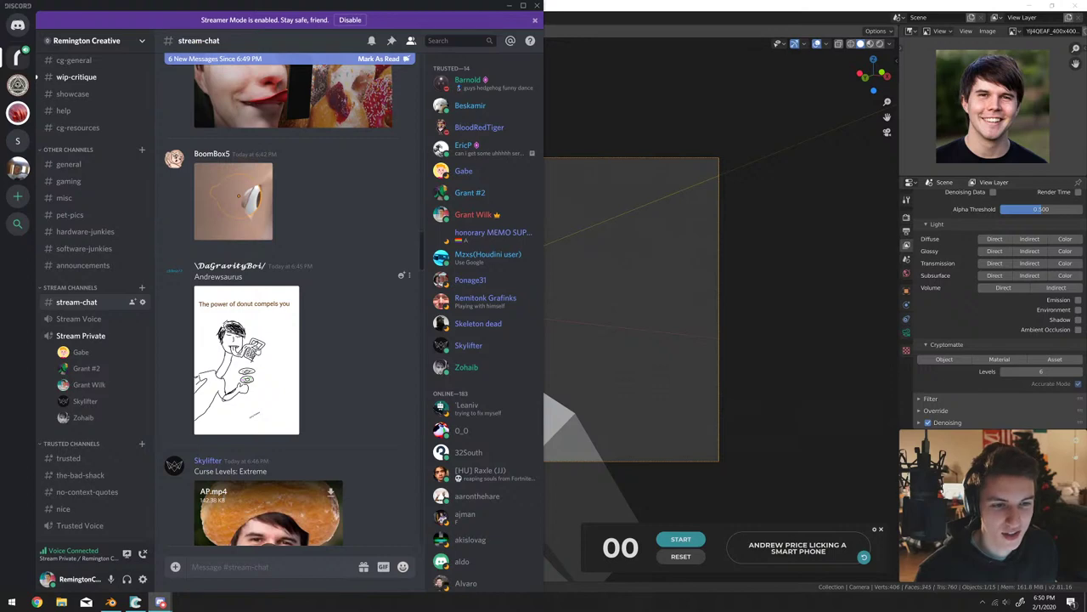
{"action": "left_click", "coordinate": [253, 373]}
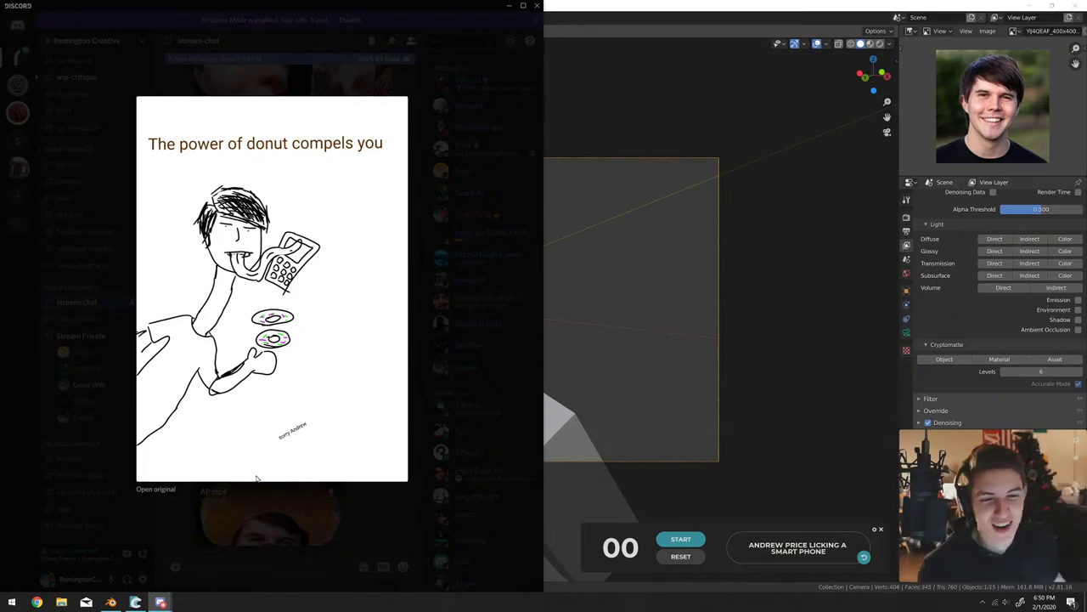
Re-view the donut drawing, then play the video of the donut-hatted face.
{"action": "left_click", "coordinate": [250, 522]}
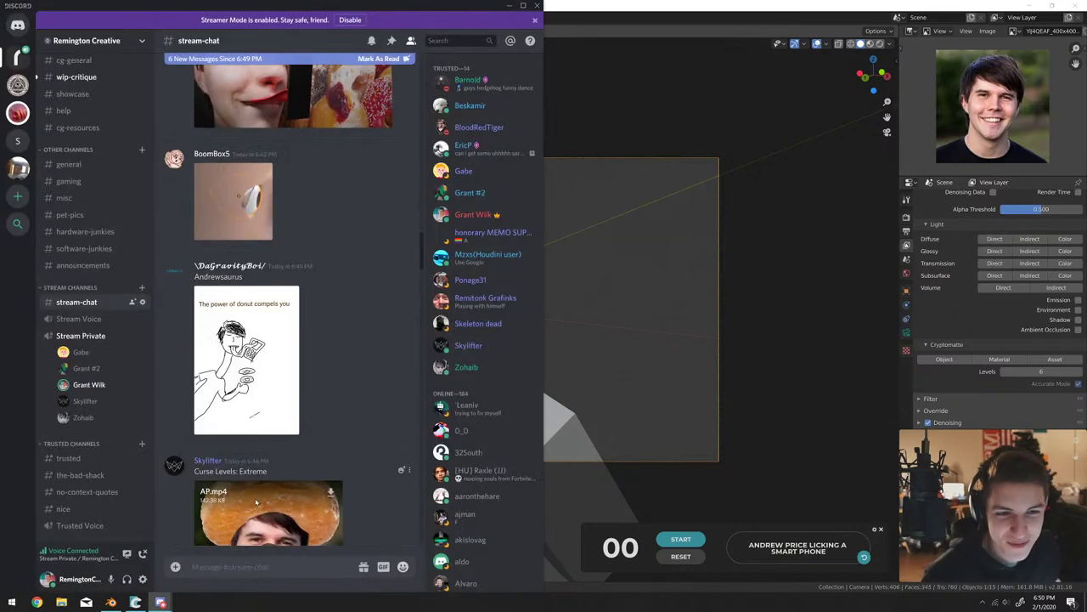
{"action": "left_click", "coordinate": [263, 383]}
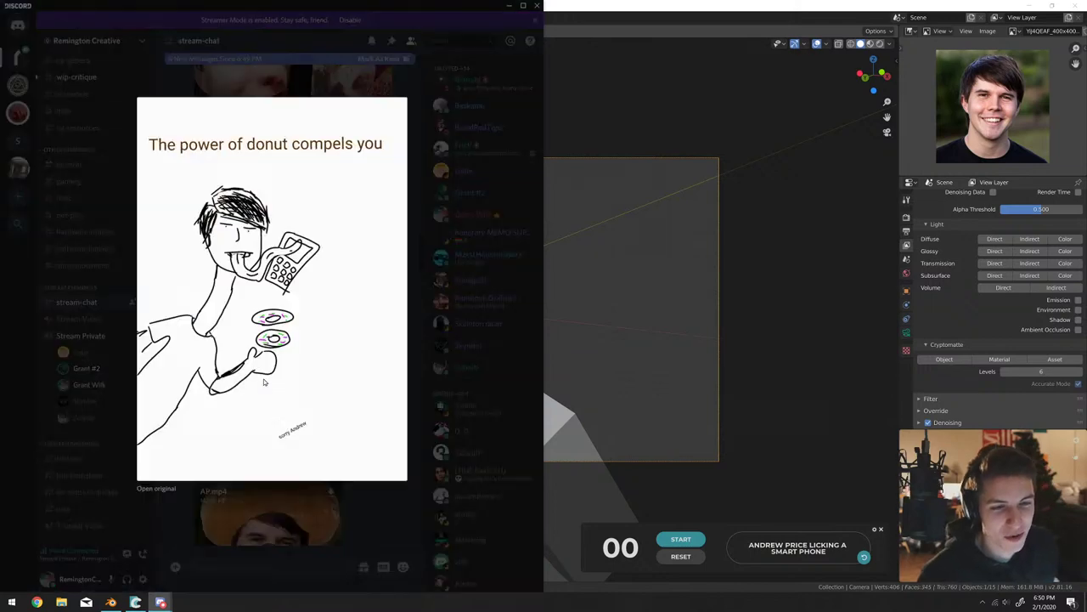
{"action": "left_click", "coordinate": [270, 498]}
{"action": "scroll", "coordinate": [271, 497], "scroll_direction": "down", "scroll_amount": 3}
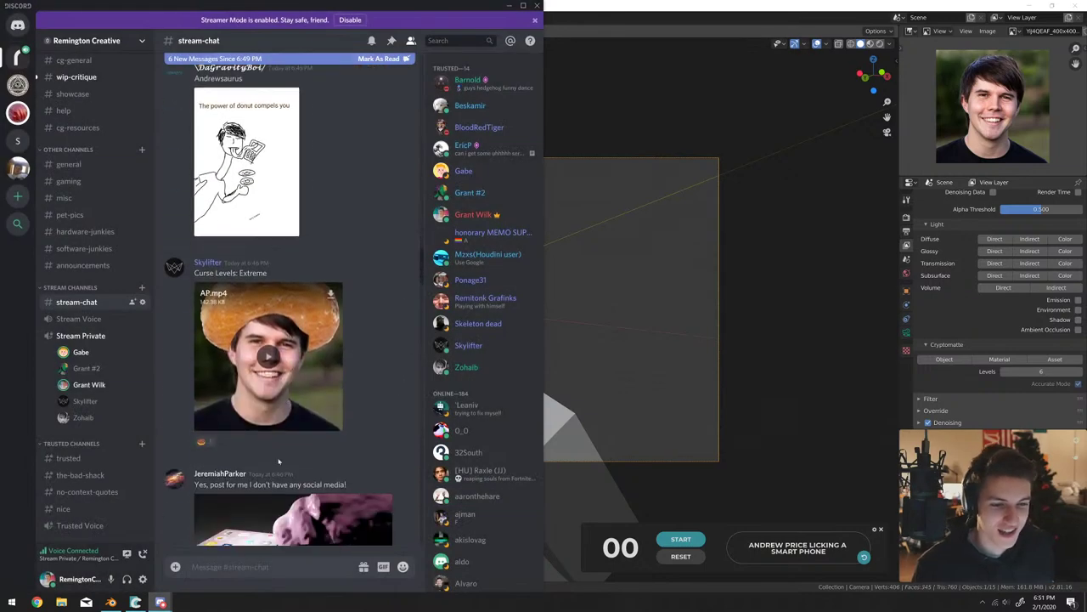
{"action": "left_click", "coordinate": [268, 356]}
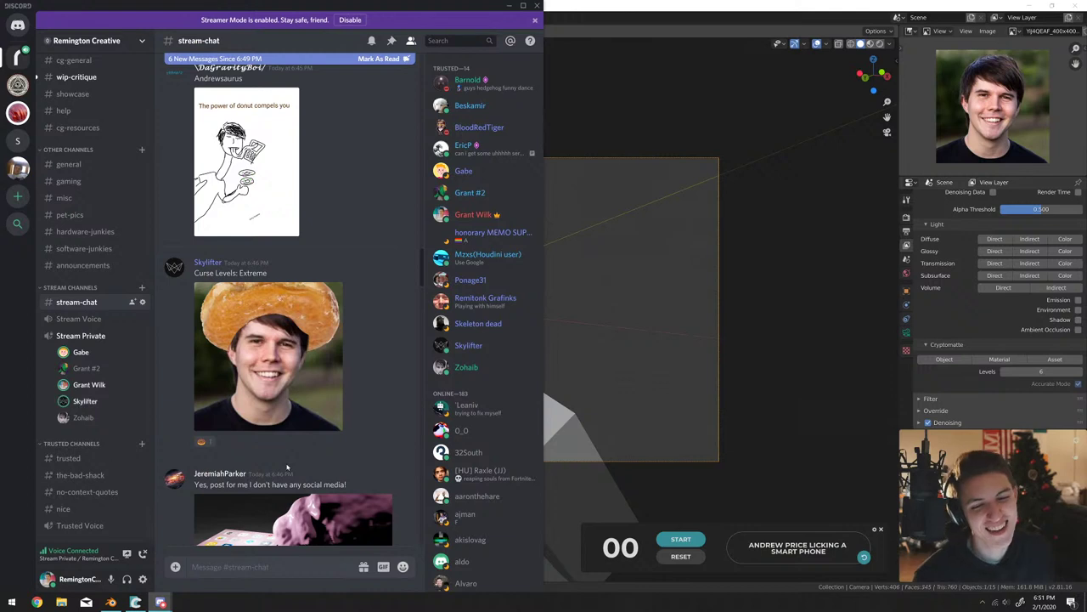
Preview the phone-under-pink-fluid render and the low-poly head licking a phone.
{"action": "scroll", "coordinate": [264, 442], "scroll_direction": "down", "scroll_amount": 3}
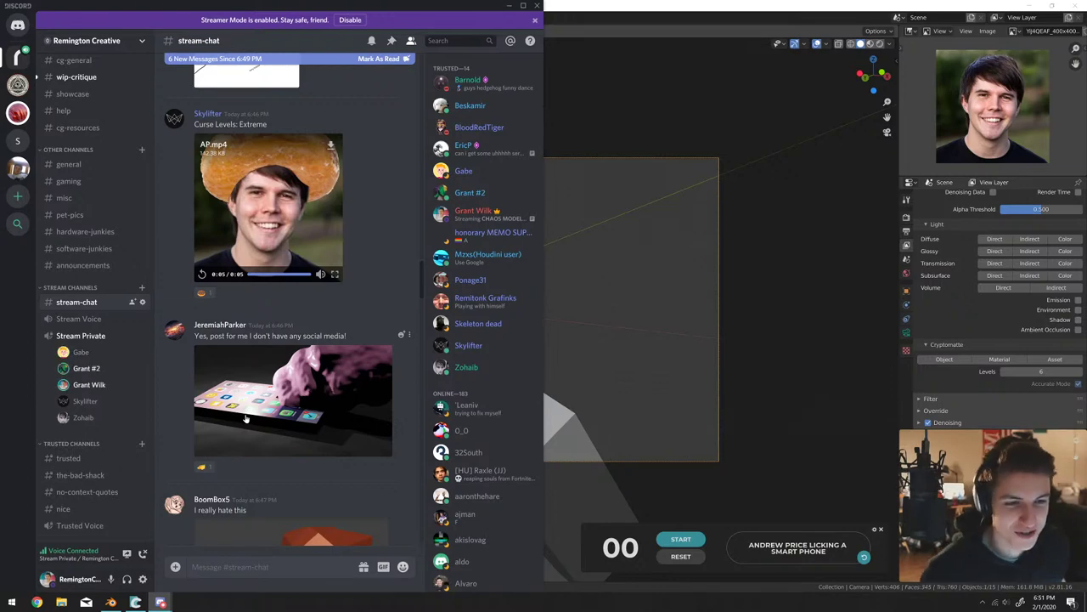
{"action": "left_click", "coordinate": [246, 418]}
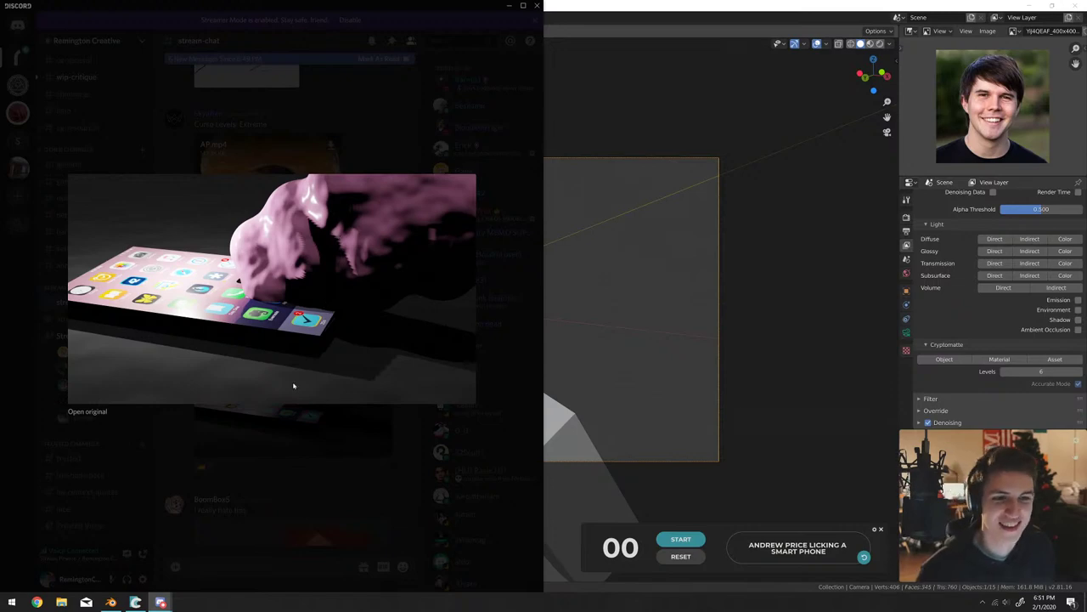
{"action": "left_click", "coordinate": [245, 506]}
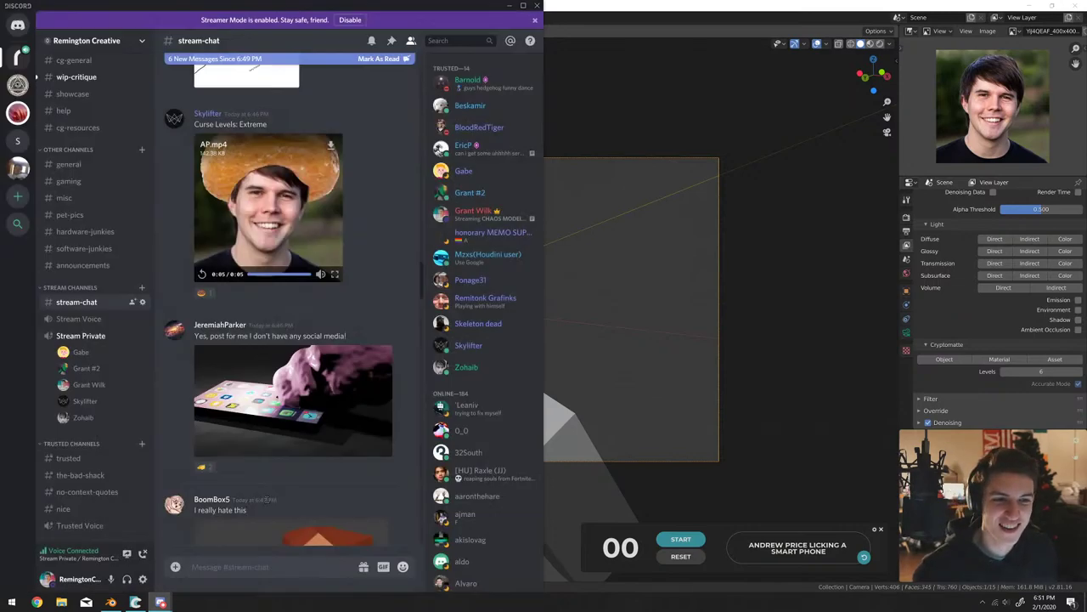
{"action": "scroll", "coordinate": [329, 467], "scroll_direction": "down", "scroll_amount": 5}
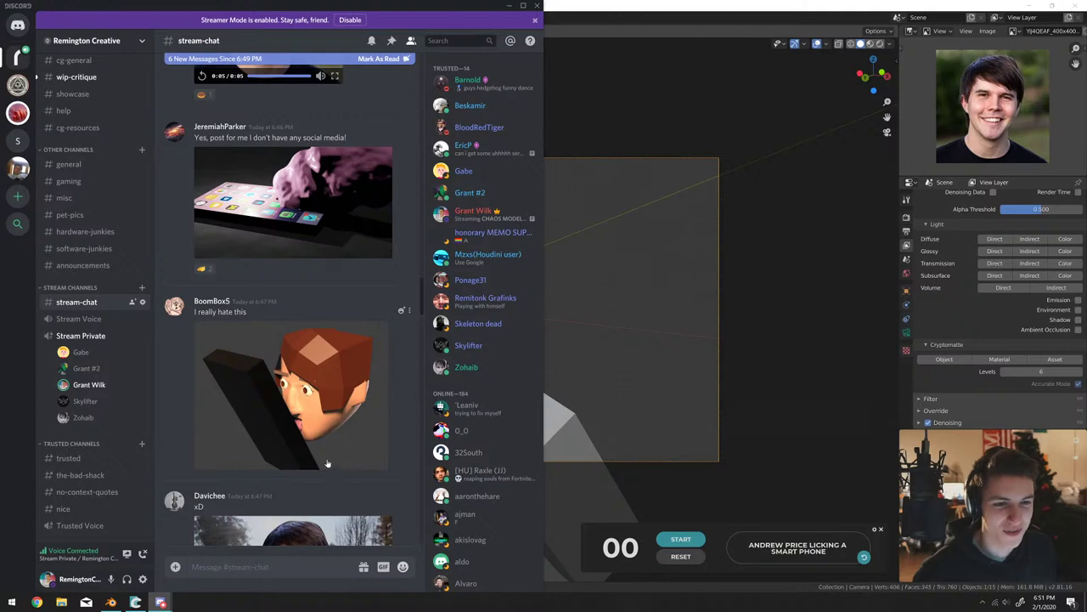
{"action": "left_click", "coordinate": [284, 457]}
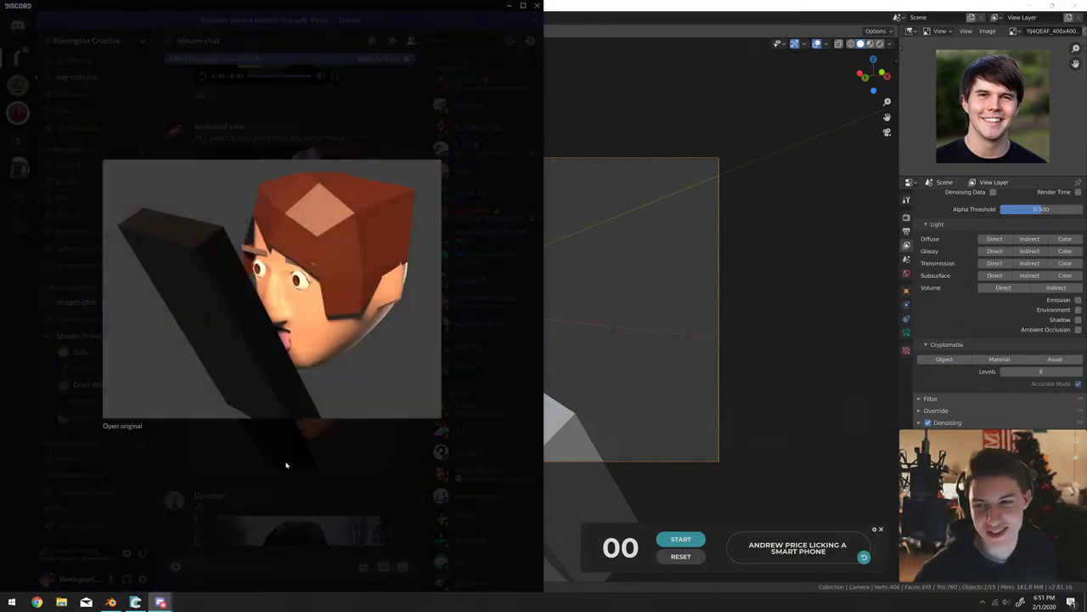
{"action": "left_click", "coordinate": [286, 465]}
{"action": "scroll", "coordinate": [293, 450], "scroll_direction": "down", "scroll_amount": 3}
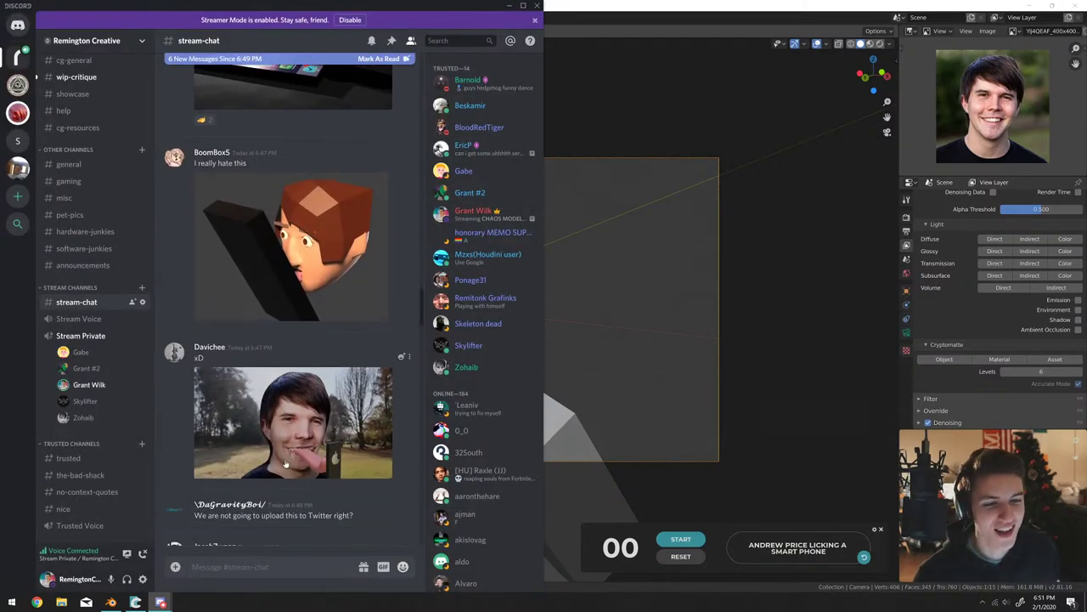
Preview the tongue-out face photo and the small face-licking-phone image at full size.
{"action": "left_click", "coordinate": [299, 438]}
{"action": "left_click", "coordinate": [299, 439]}
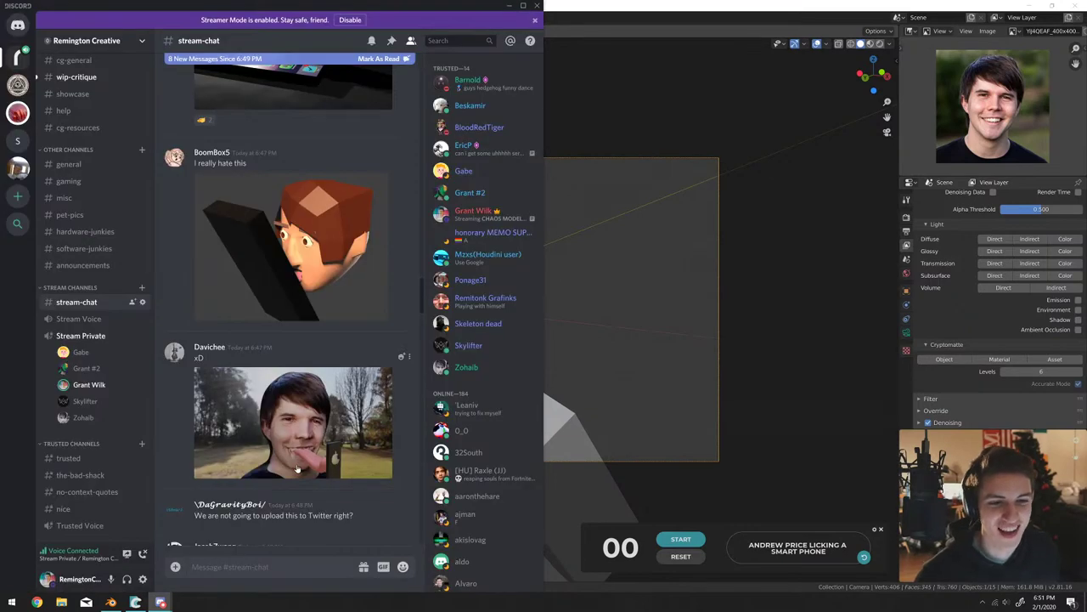
{"action": "left_click", "coordinate": [297, 467]}
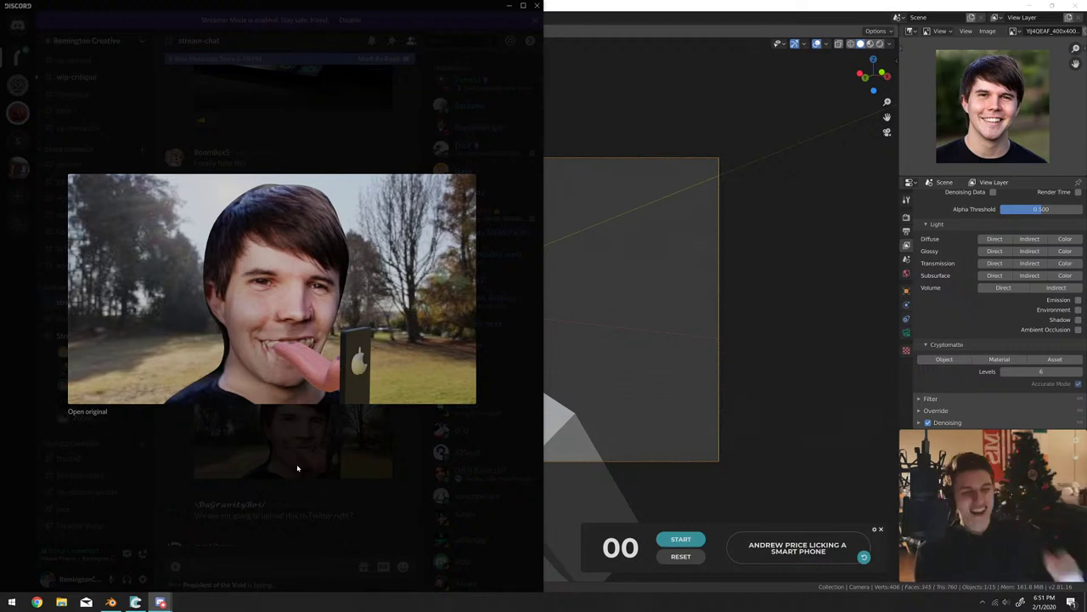
{"action": "left_click", "coordinate": [298, 467]}
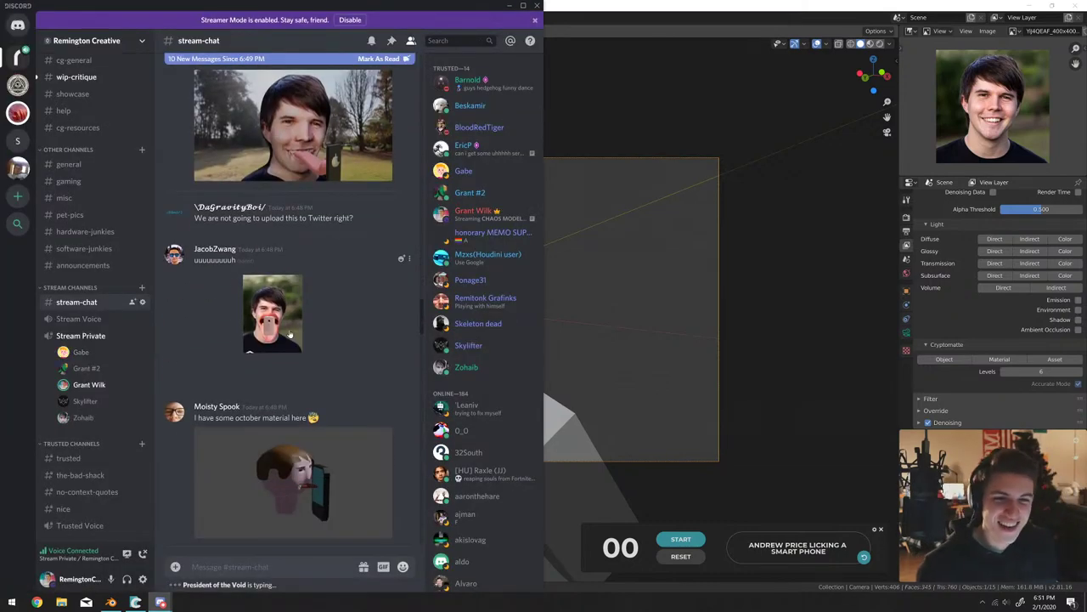
{"action": "left_click", "coordinate": [290, 340]}
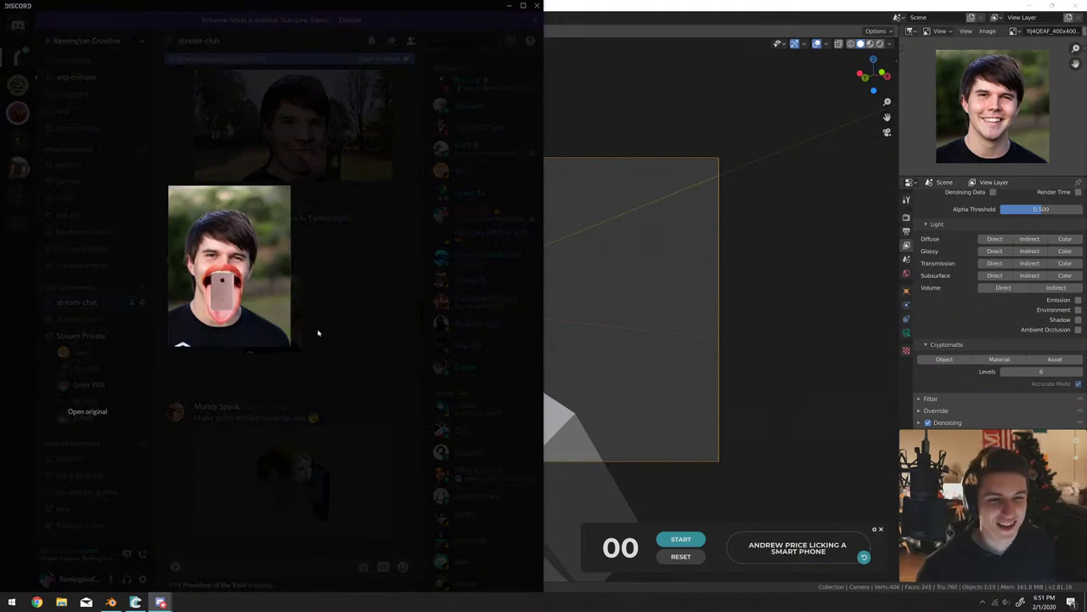
{"action": "left_click", "coordinate": [262, 473]}
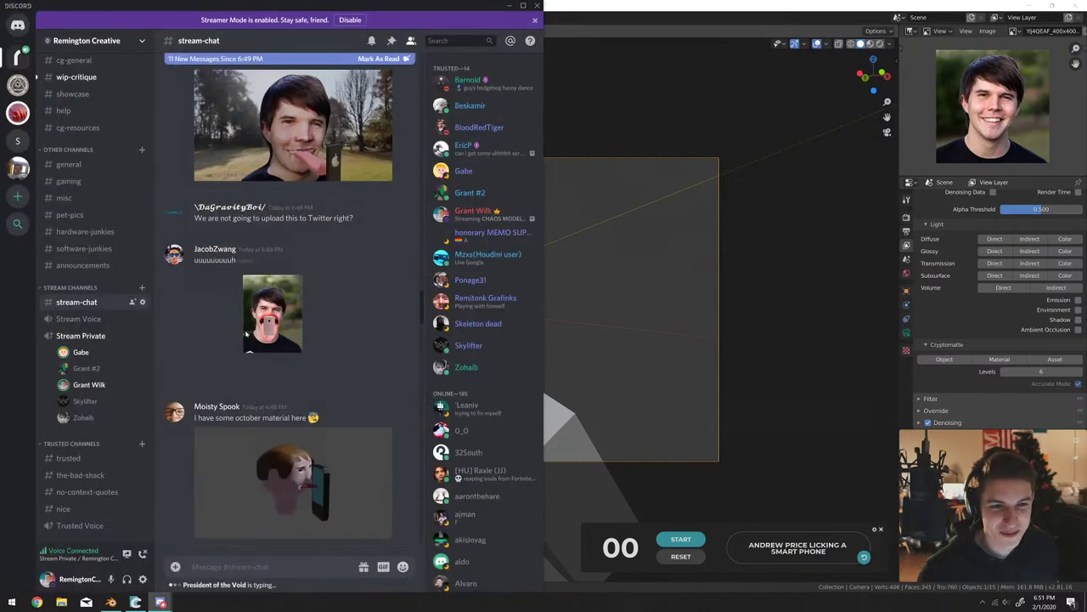
{"action": "left_click", "coordinate": [257, 323]}
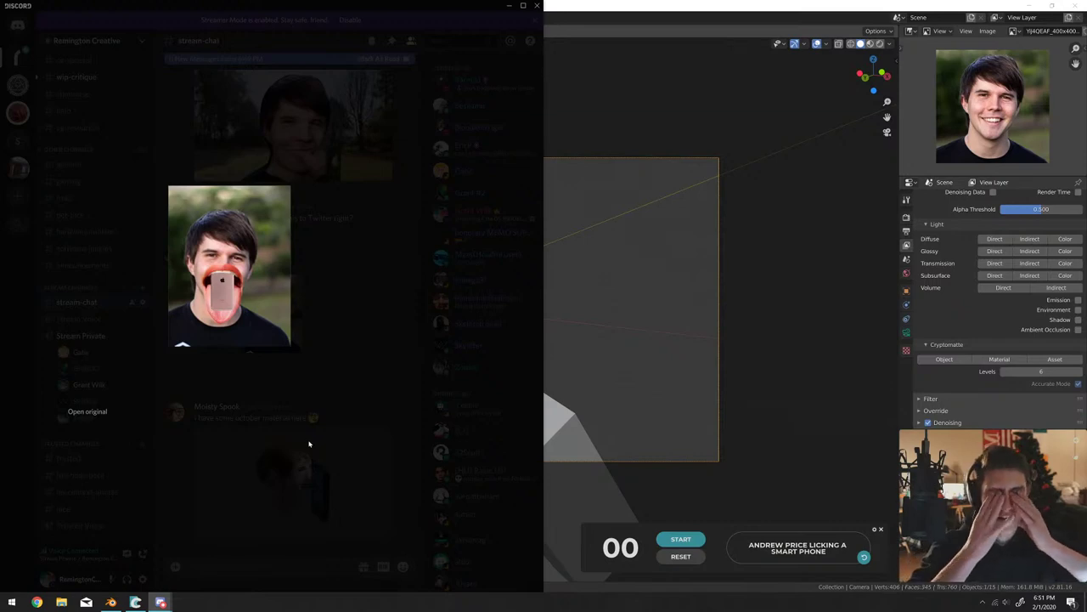
{"action": "left_click", "coordinate": [308, 439]}
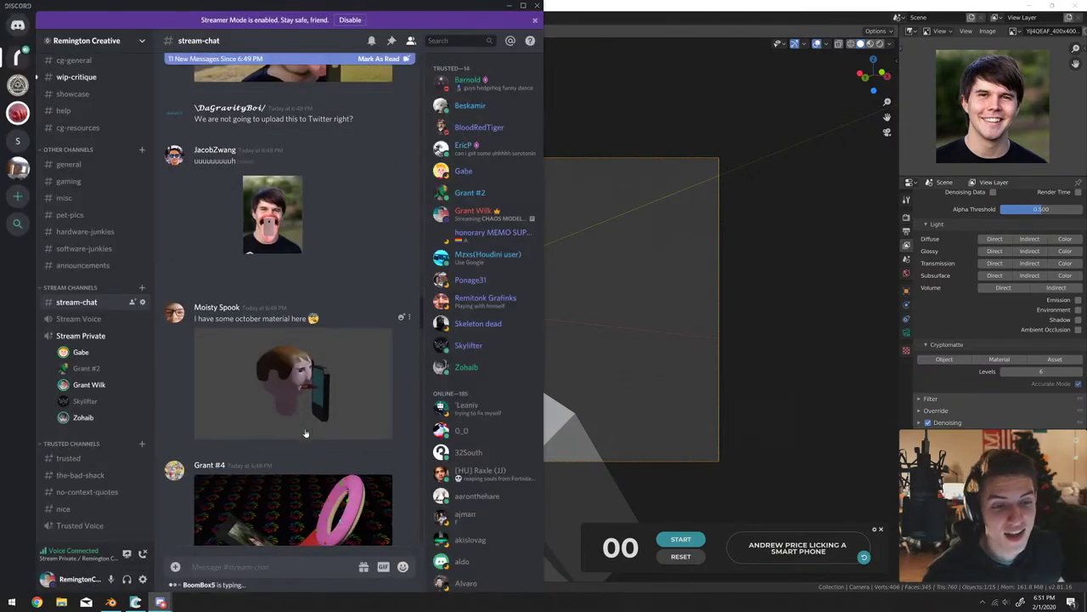
Preview the head-licking-phone render and the donut-and-phone render.
{"action": "left_click", "coordinate": [246, 388]}
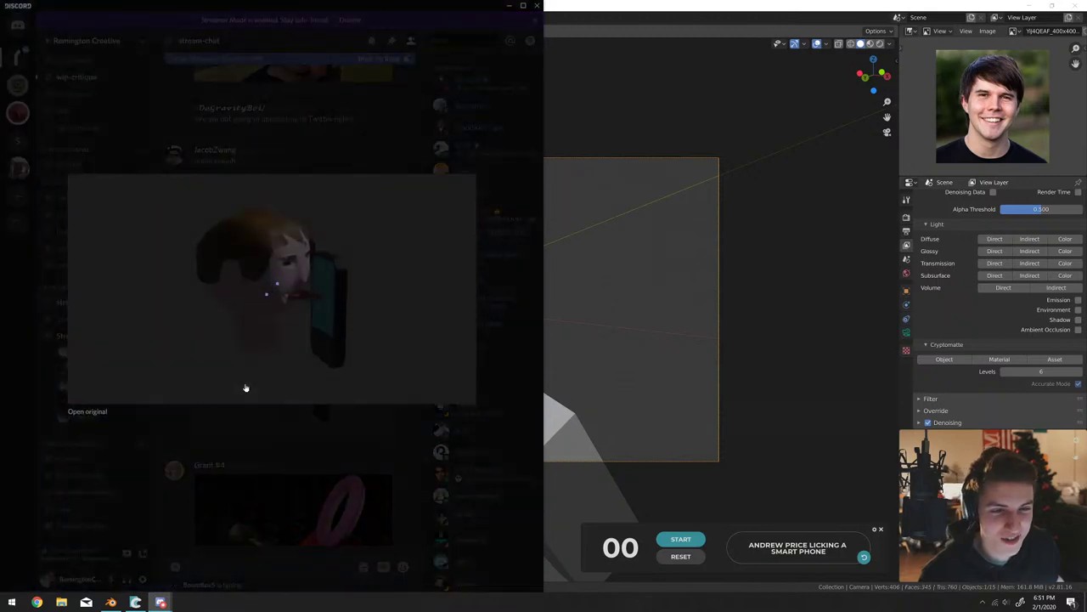
{"action": "left_click", "coordinate": [255, 397]}
{"action": "left_click", "coordinate": [255, 397]}
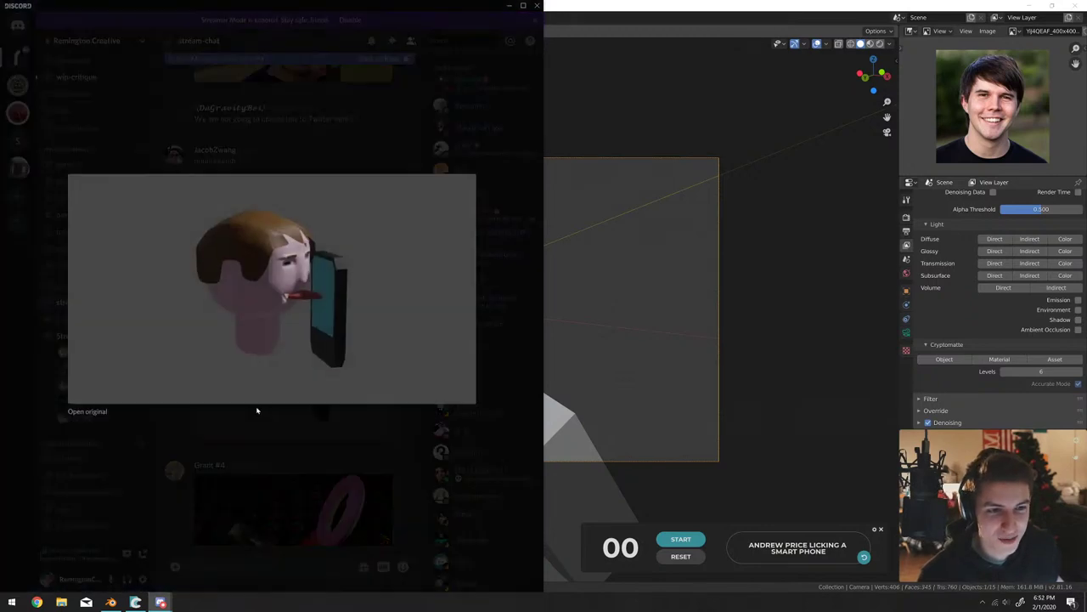
{"action": "left_click", "coordinate": [269, 453]}
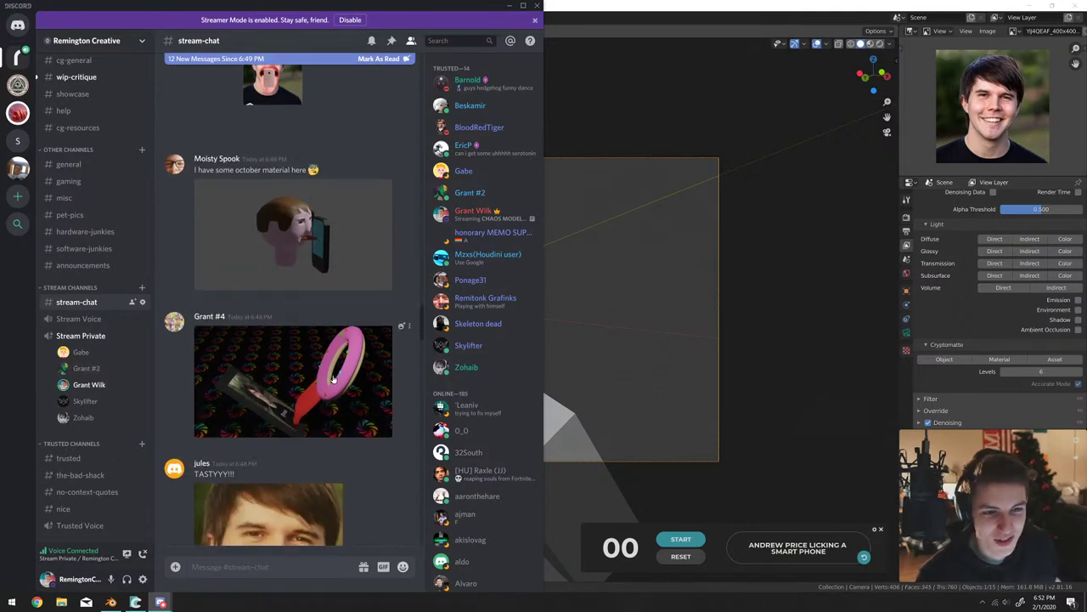
{"action": "left_click", "coordinate": [326, 384]}
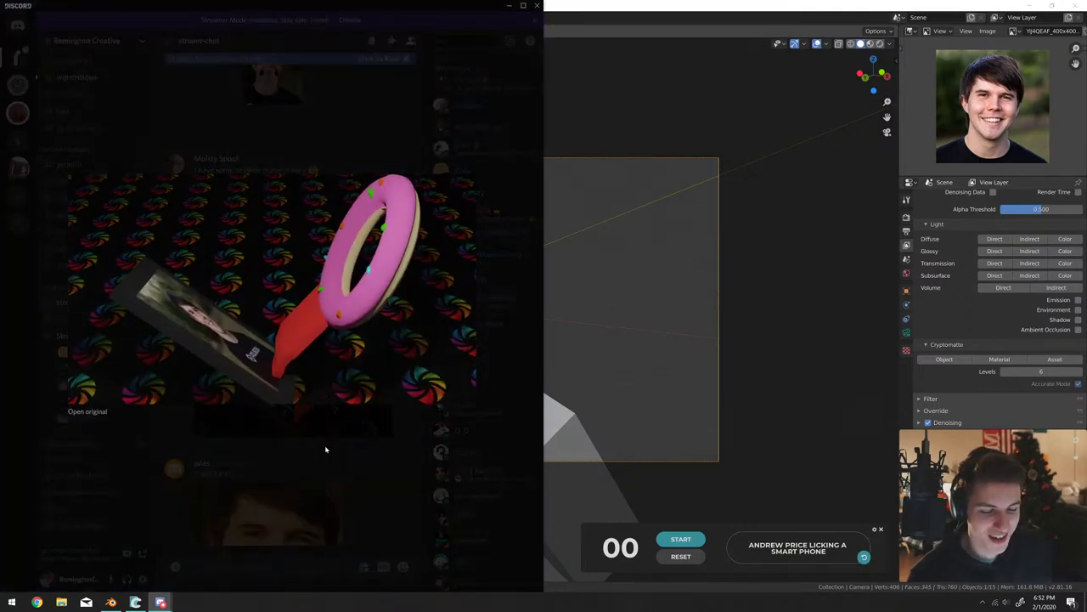
{"action": "left_click", "coordinate": [265, 470]}
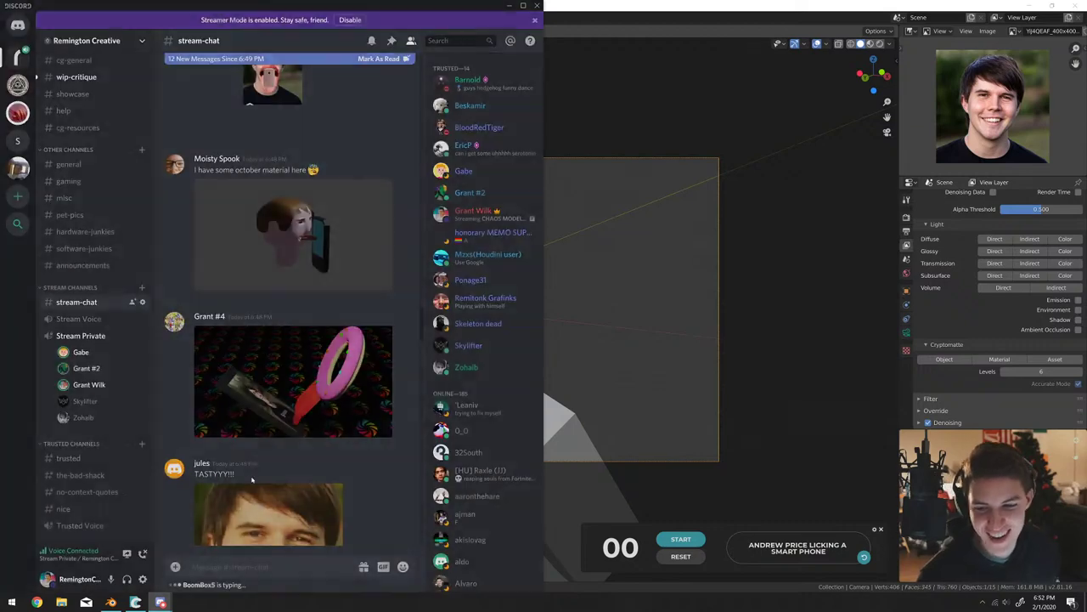
{"action": "scroll", "coordinate": [221, 479], "scroll_direction": "down", "scroll_amount": 5}
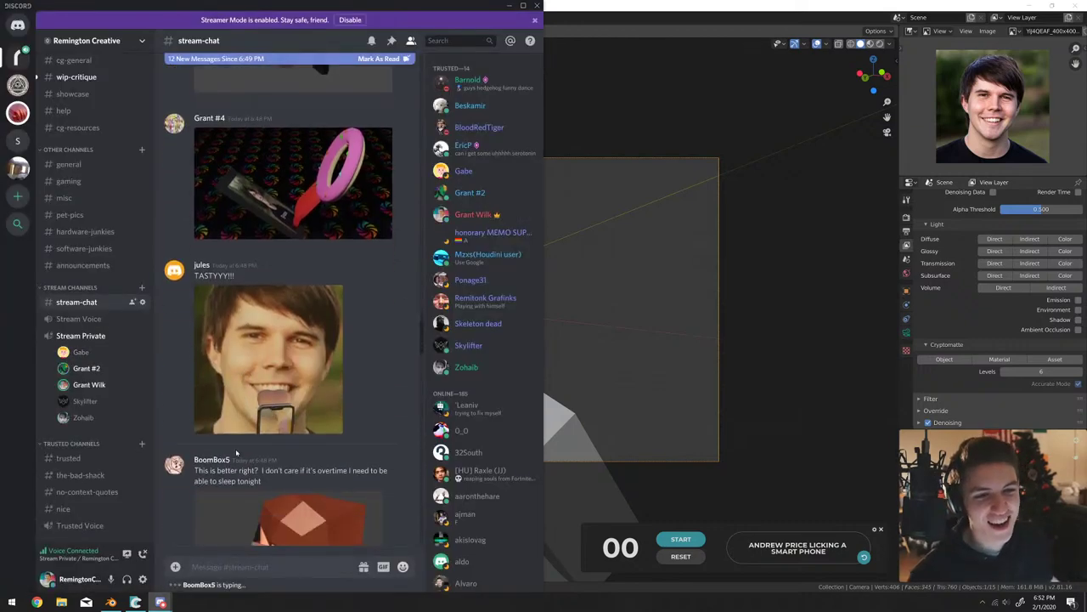
Preview the smiling face photo and the low-poly head licking a black phone.
{"action": "left_click", "coordinate": [289, 368]}
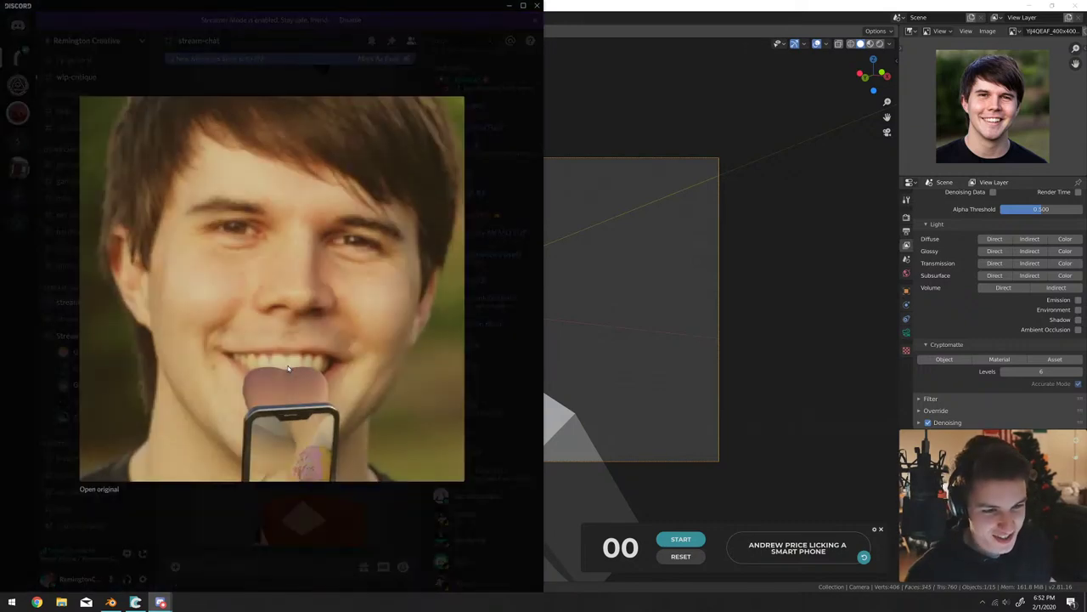
{"action": "left_click", "coordinate": [296, 531]}
{"action": "scroll", "coordinate": [293, 476], "scroll_direction": "down", "scroll_amount": 3}
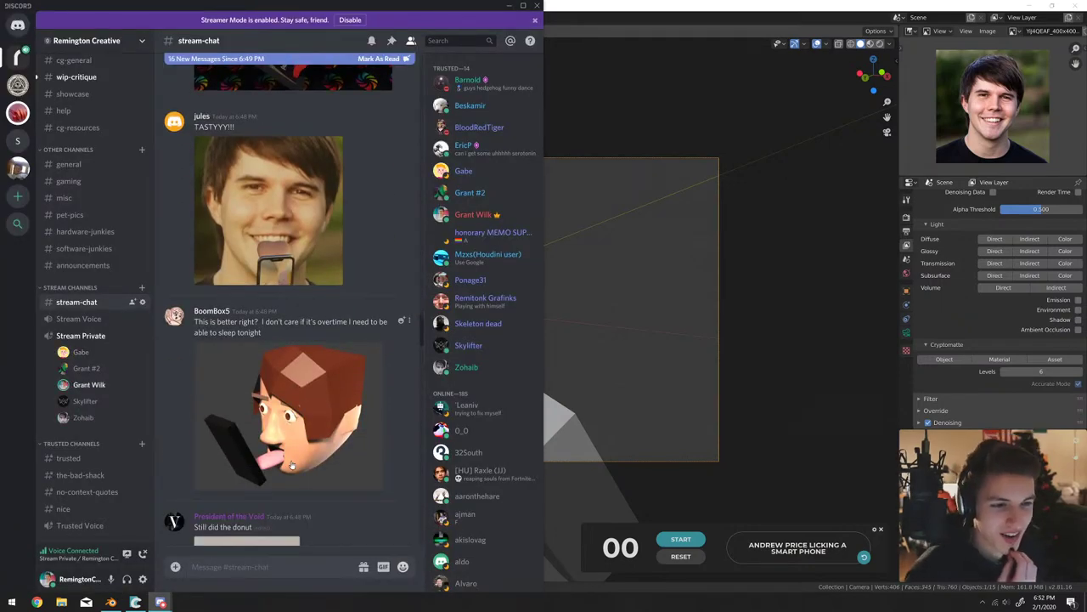
{"action": "left_click", "coordinate": [292, 464]}
{"action": "left_click", "coordinate": [289, 461]}
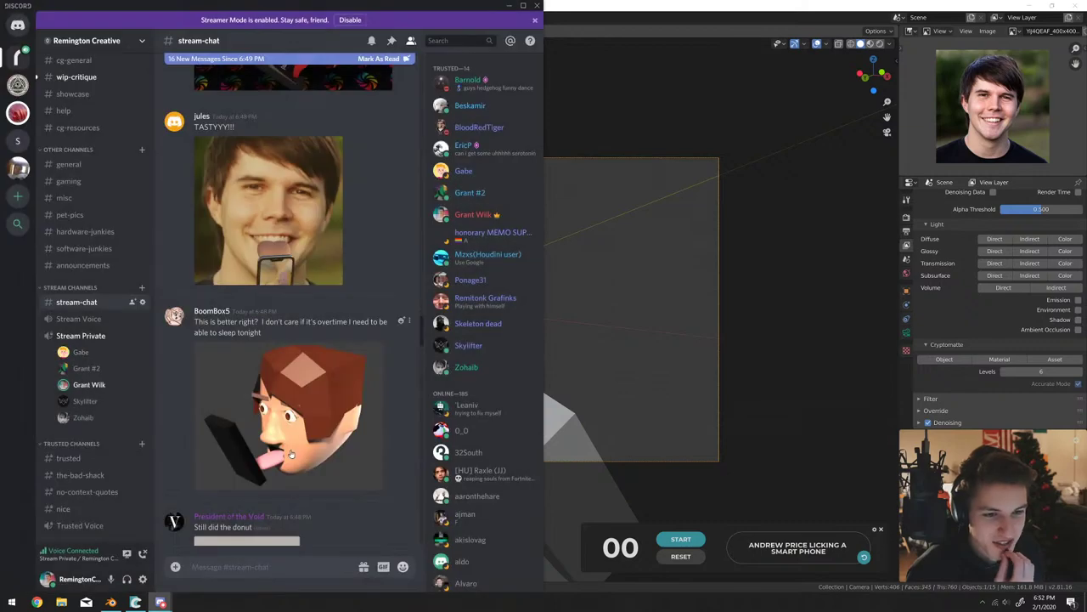
{"action": "scroll", "coordinate": [318, 338], "scroll_direction": "up", "scroll_amount": 3}
{"action": "scroll", "coordinate": [318, 338], "scroll_direction": "up", "scroll_amount": 8}
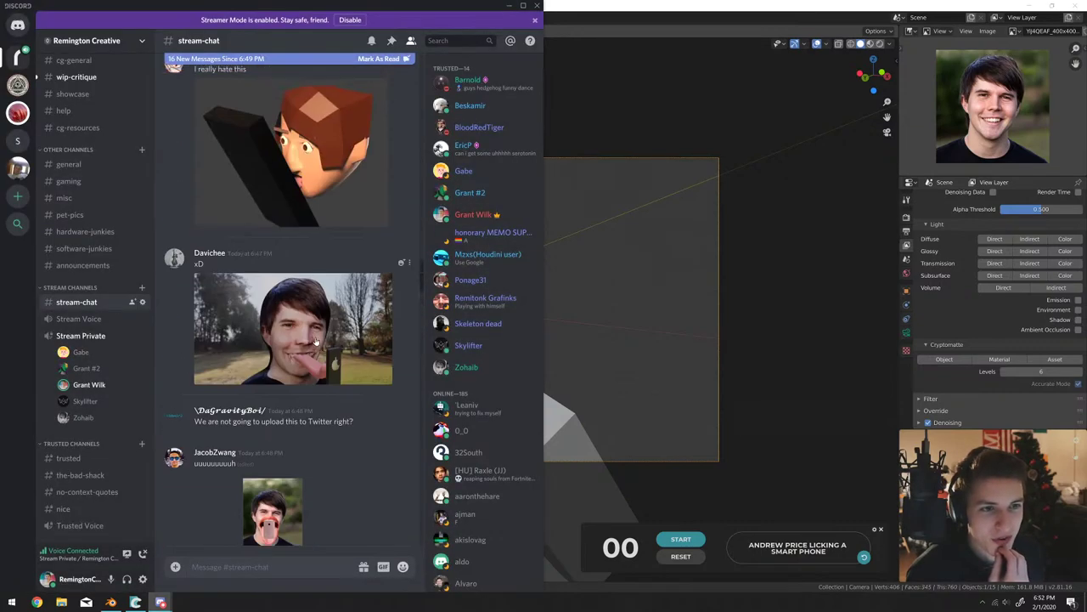
{"action": "scroll", "coordinate": [313, 345], "scroll_direction": "down", "scroll_amount": 3}
{"action": "scroll", "coordinate": [314, 342], "scroll_direction": "down", "scroll_amount": 10}
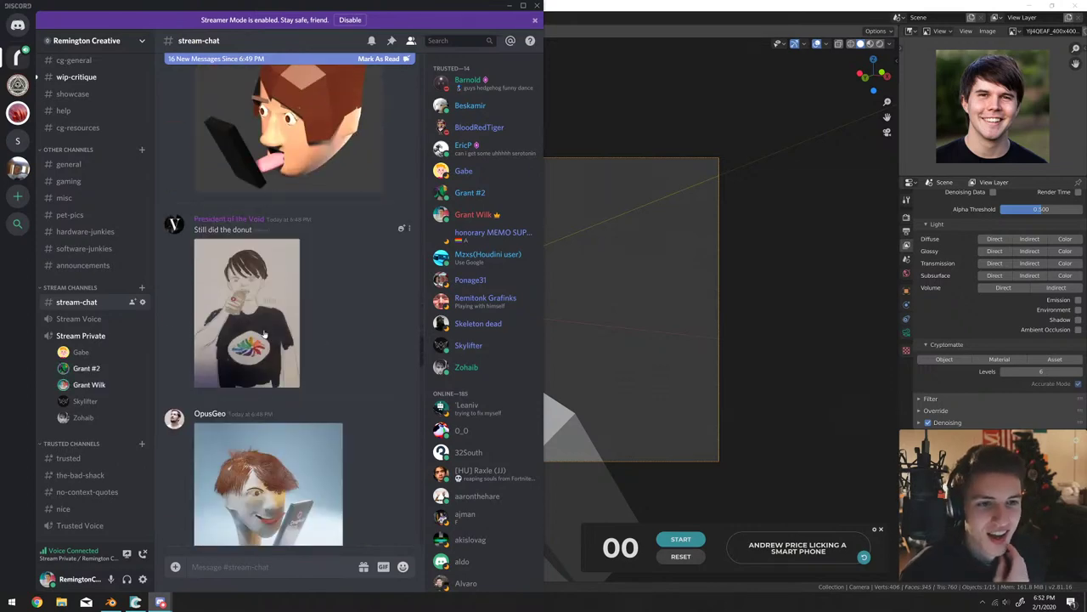
Preview the donut-shirt drawing and Doughnut-phone sculpt, then enlarge the POOTIS drawing.
{"action": "left_click", "coordinate": [265, 336]}
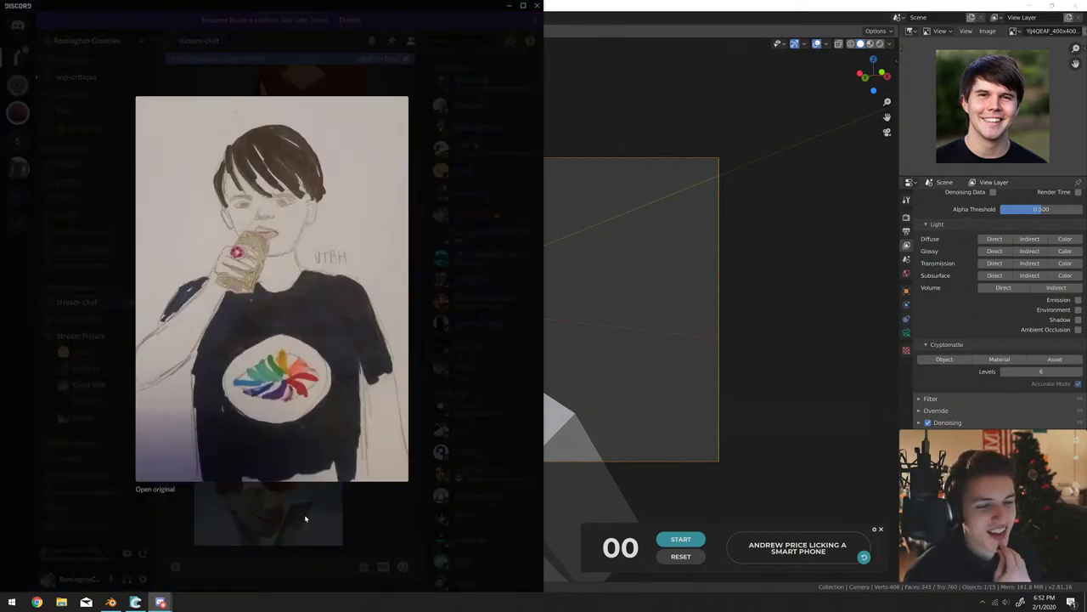
{"action": "left_click", "coordinate": [303, 531]}
{"action": "scroll", "coordinate": [300, 518], "scroll_direction": "down", "scroll_amount": 2}
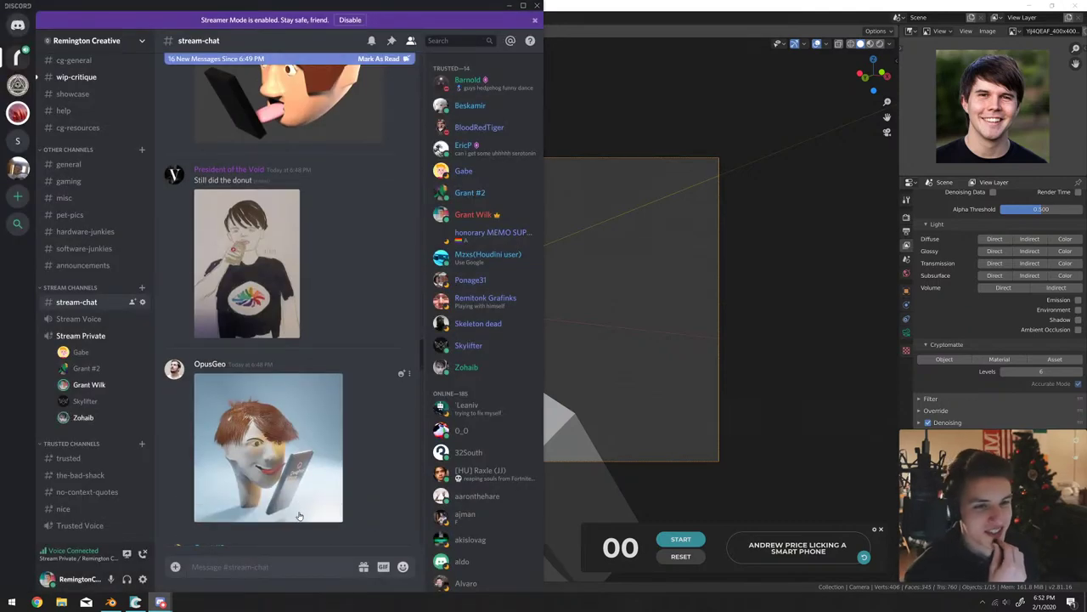
{"action": "left_click", "coordinate": [256, 376]}
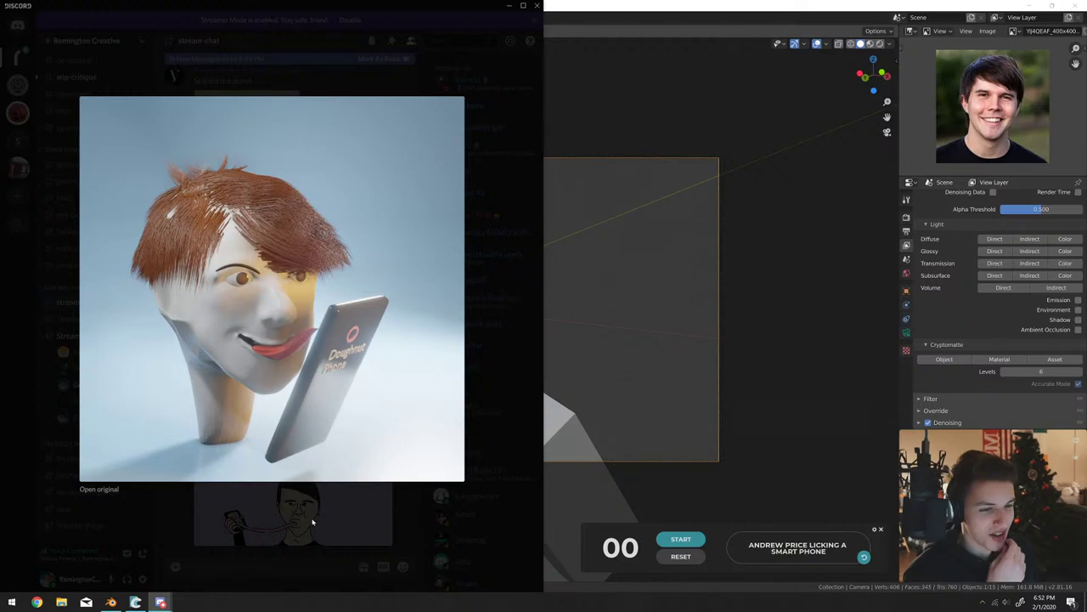
{"action": "left_click", "coordinate": [311, 510]}
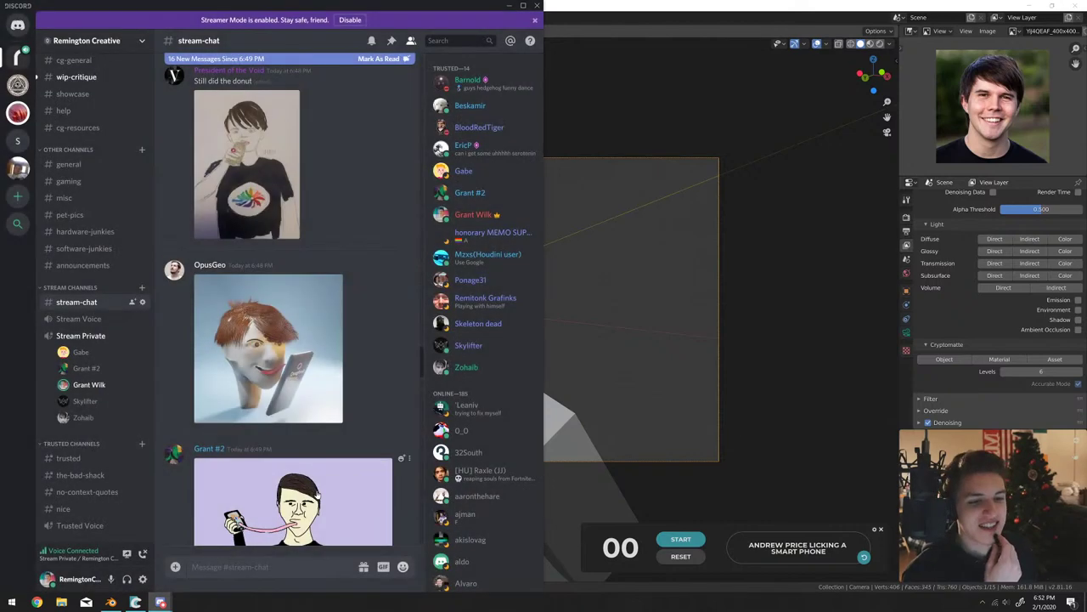
{"action": "scroll", "coordinate": [328, 416], "scroll_direction": "down", "scroll_amount": 3}
{"action": "left_click", "coordinate": [333, 402]}
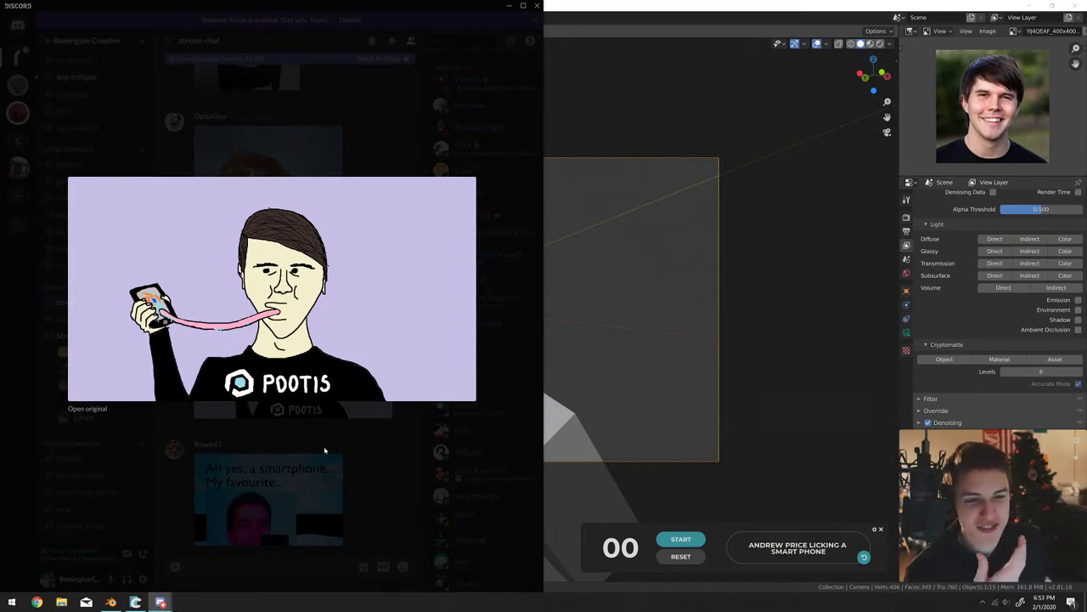
Close the POOTIS drawing, then preview the smartphone meme and low-poly character render.
{"action": "left_click", "coordinate": [369, 436]}
{"action": "scroll", "coordinate": [368, 436], "scroll_direction": "down", "scroll_amount": 3}
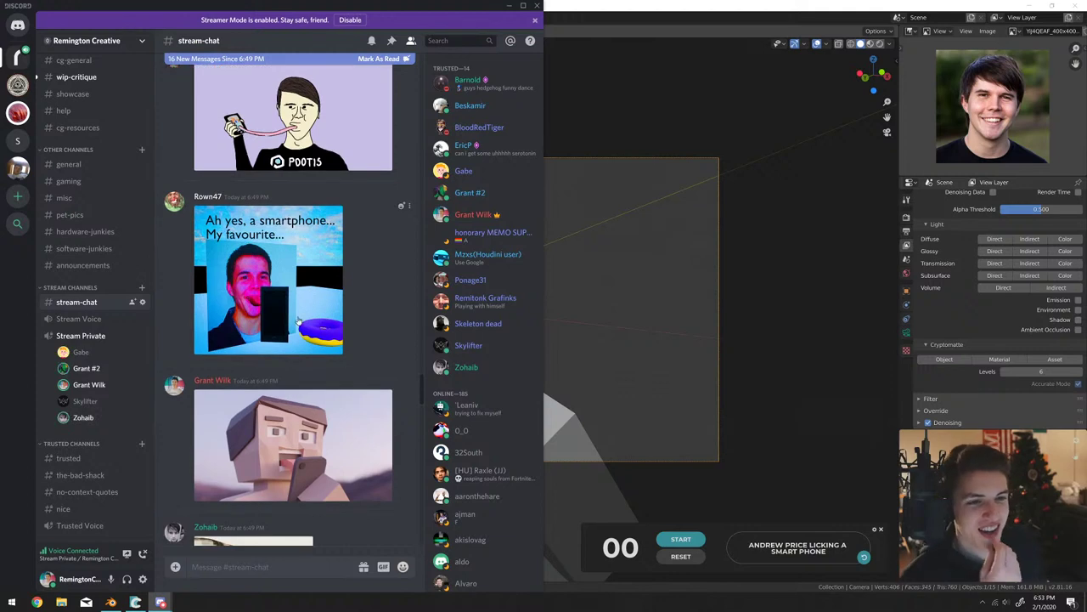
{"action": "scroll", "coordinate": [298, 321], "scroll_direction": "up", "scroll_amount": 1}
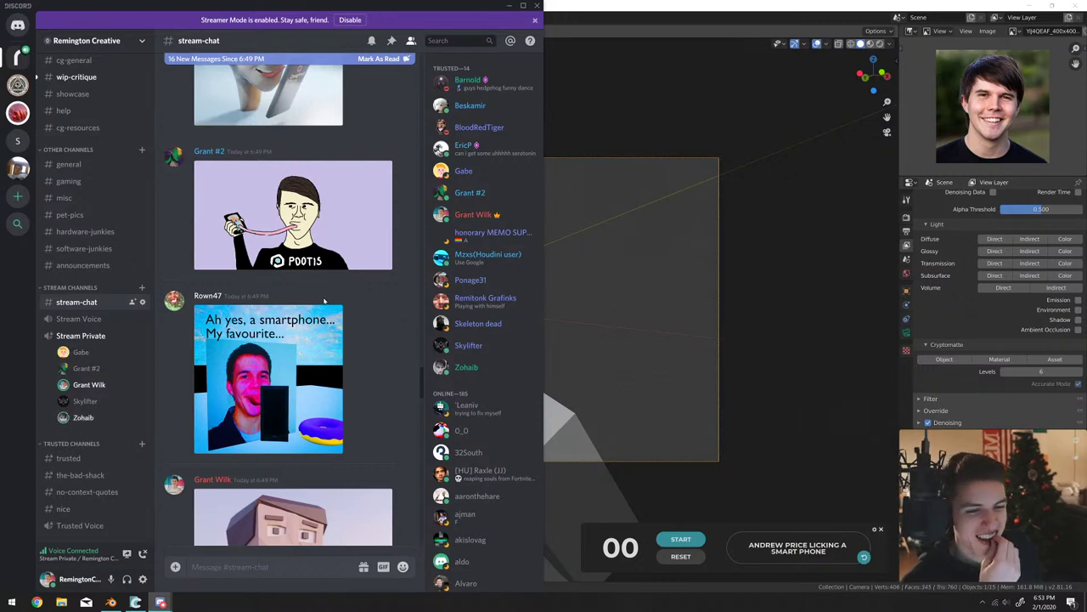
{"action": "left_click", "coordinate": [324, 374]}
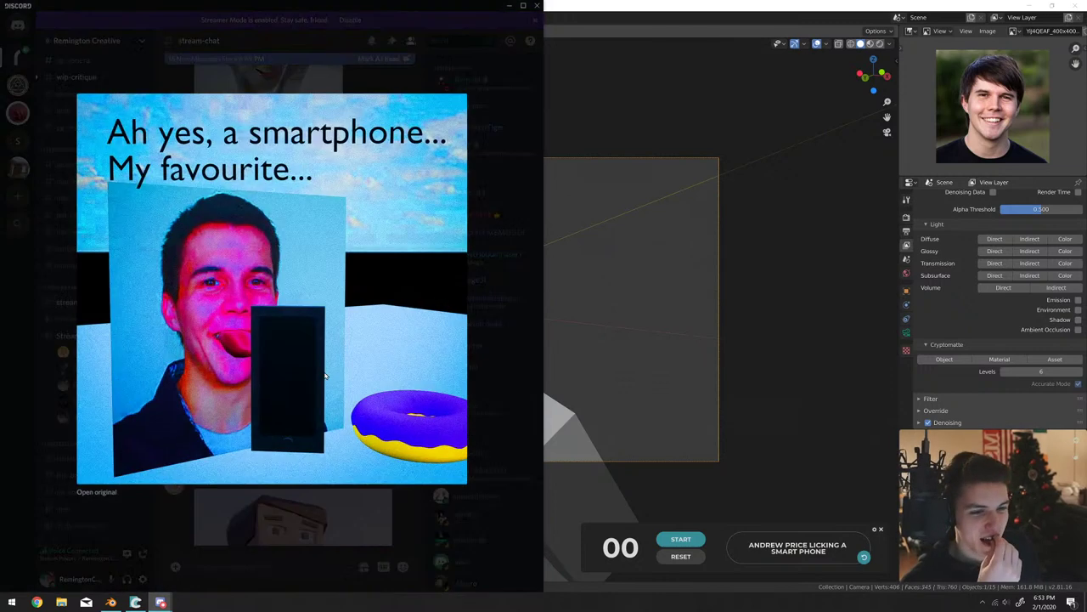
{"action": "left_click", "coordinate": [324, 526]}
{"action": "scroll", "coordinate": [324, 526], "scroll_direction": "down", "scroll_amount": 5}
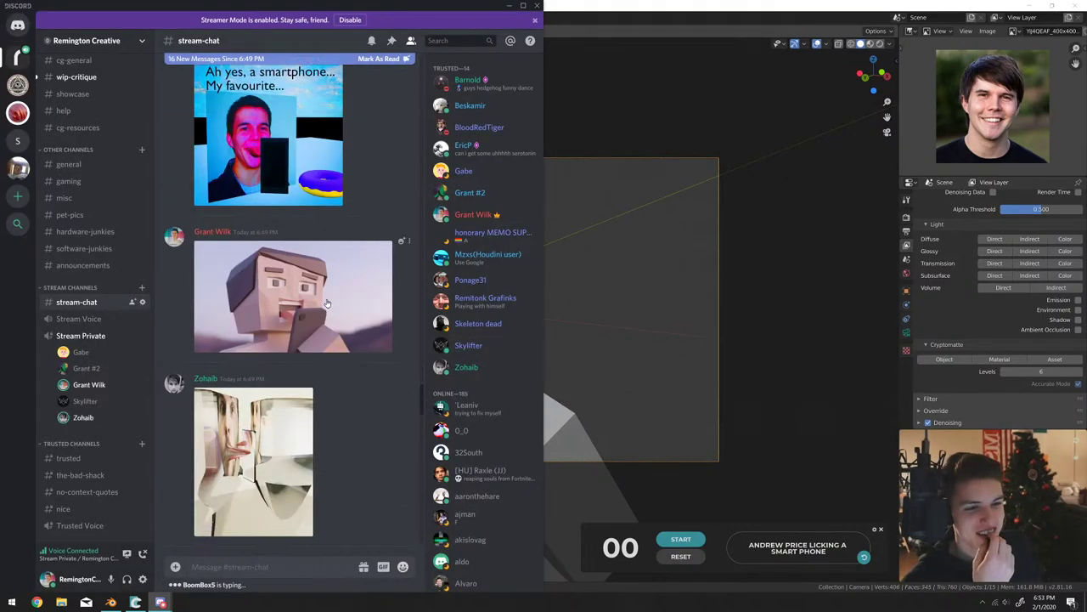
{"action": "left_click", "coordinate": [328, 304]}
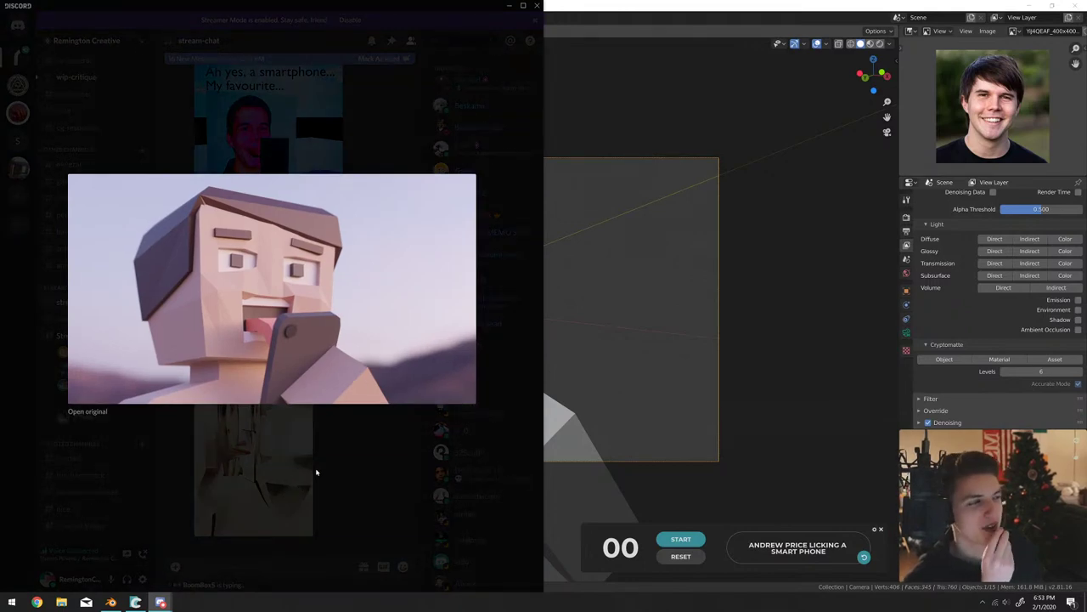
{"action": "left_click", "coordinate": [316, 473]}
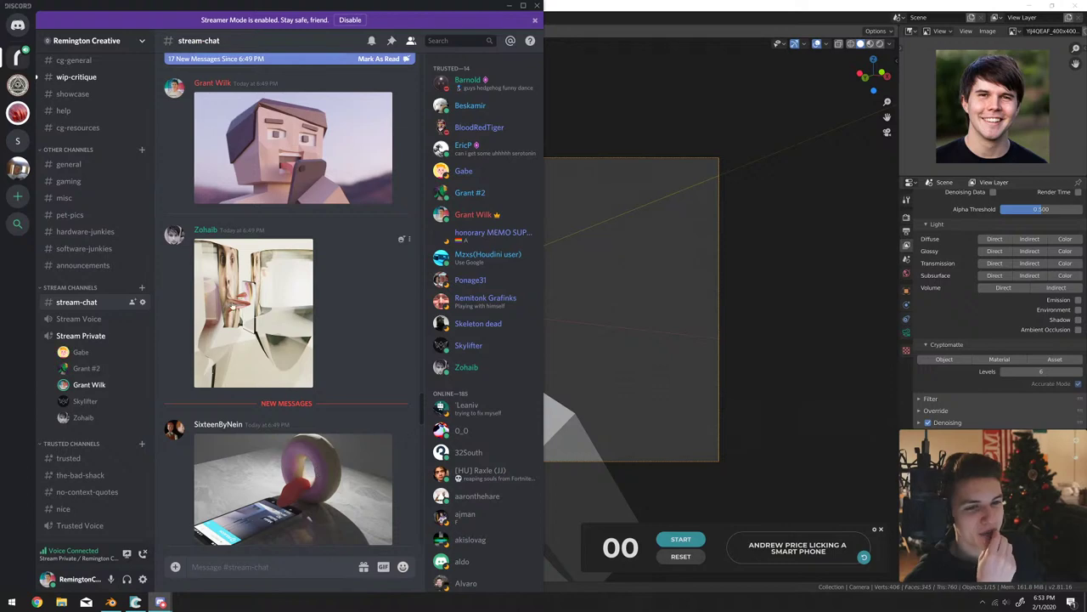
Preview the distorted mirrored-face image and the torus-and-phone render.
{"action": "left_click", "coordinate": [234, 306]}
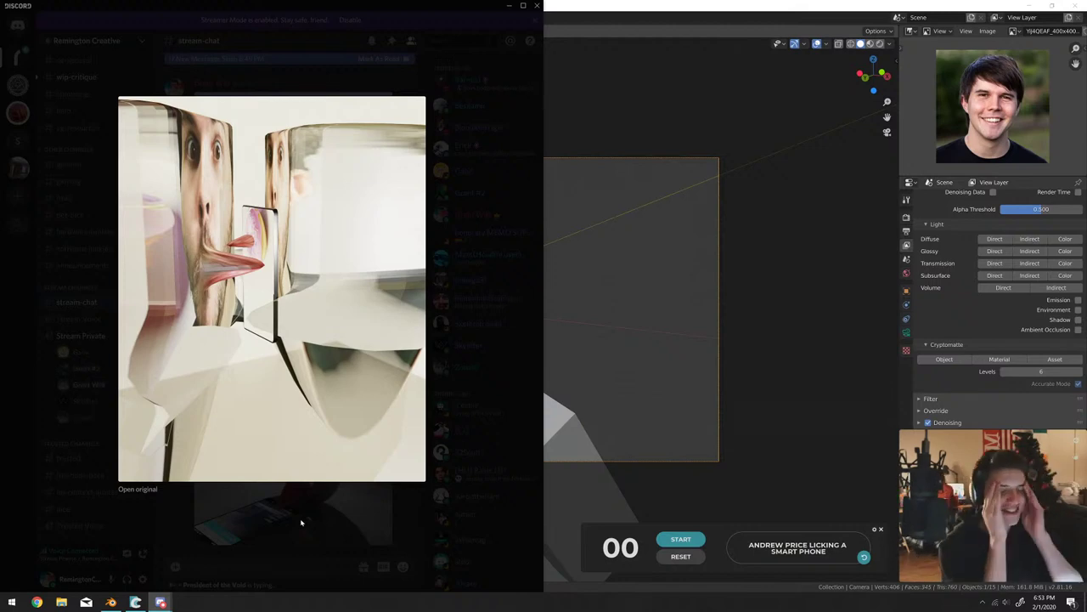
{"action": "left_click", "coordinate": [60, 400]}
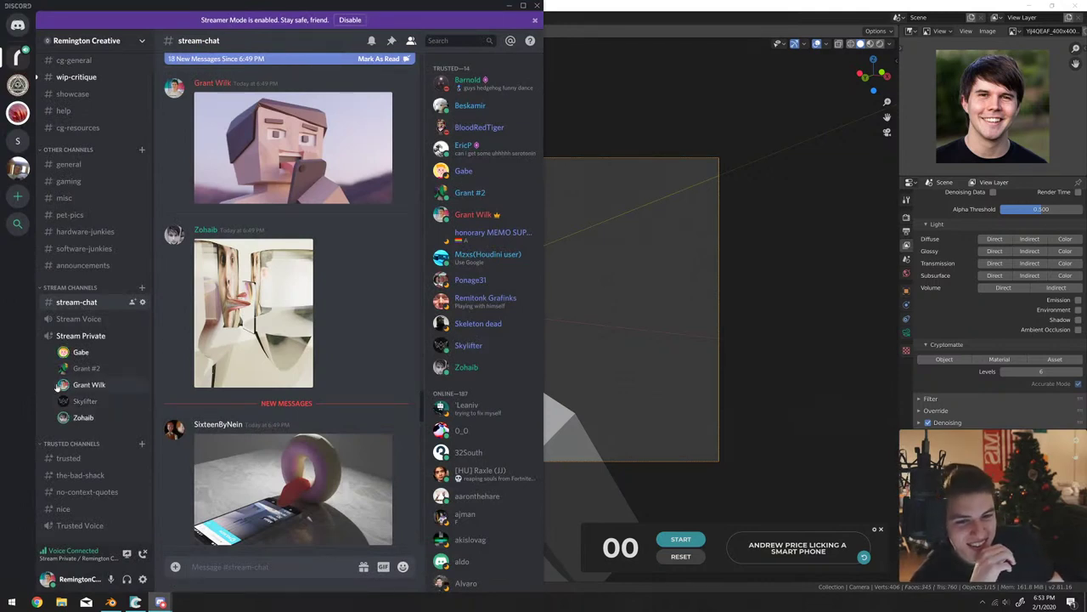
{"action": "scroll", "coordinate": [179, 429], "scroll_direction": "down", "scroll_amount": 2}
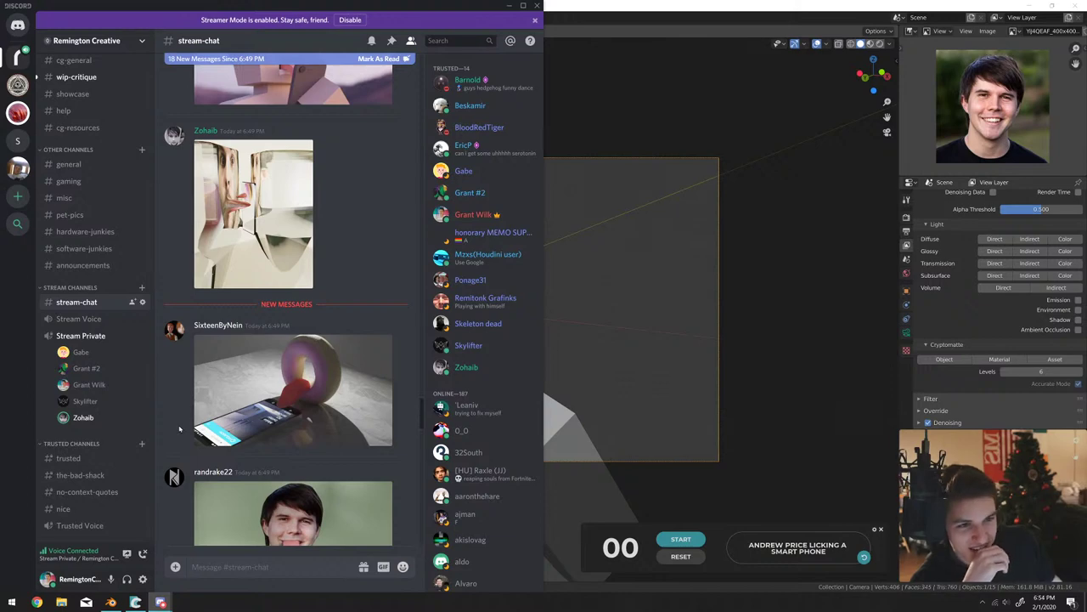
{"action": "left_click", "coordinate": [251, 413]}
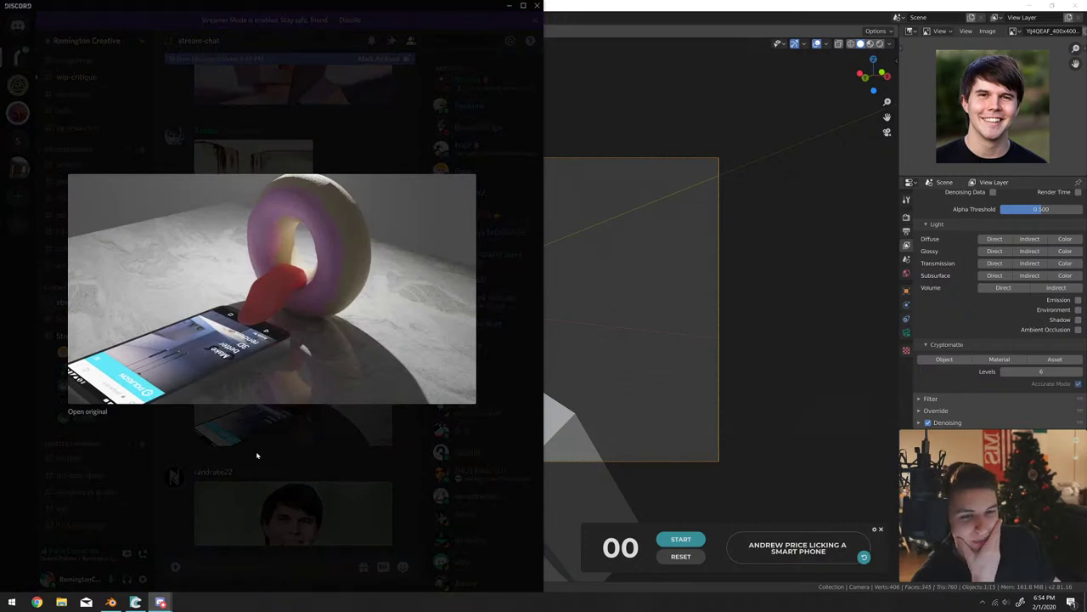
{"action": "left_click", "coordinate": [279, 476]}
{"action": "scroll", "coordinate": [279, 481], "scroll_direction": "down", "scroll_amount": 2}
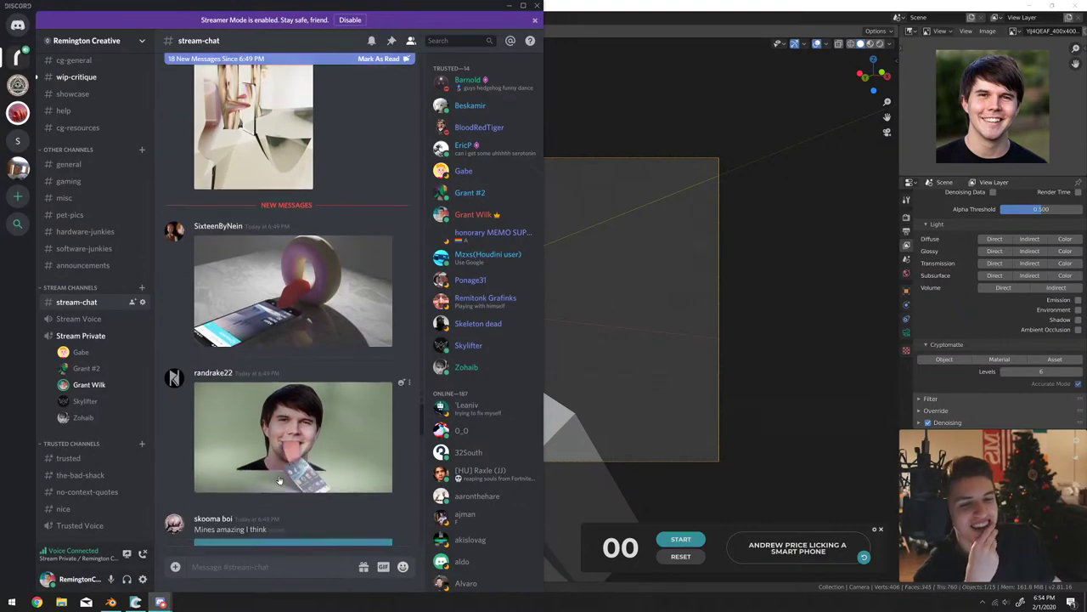
{"action": "left_click", "coordinate": [273, 311]}
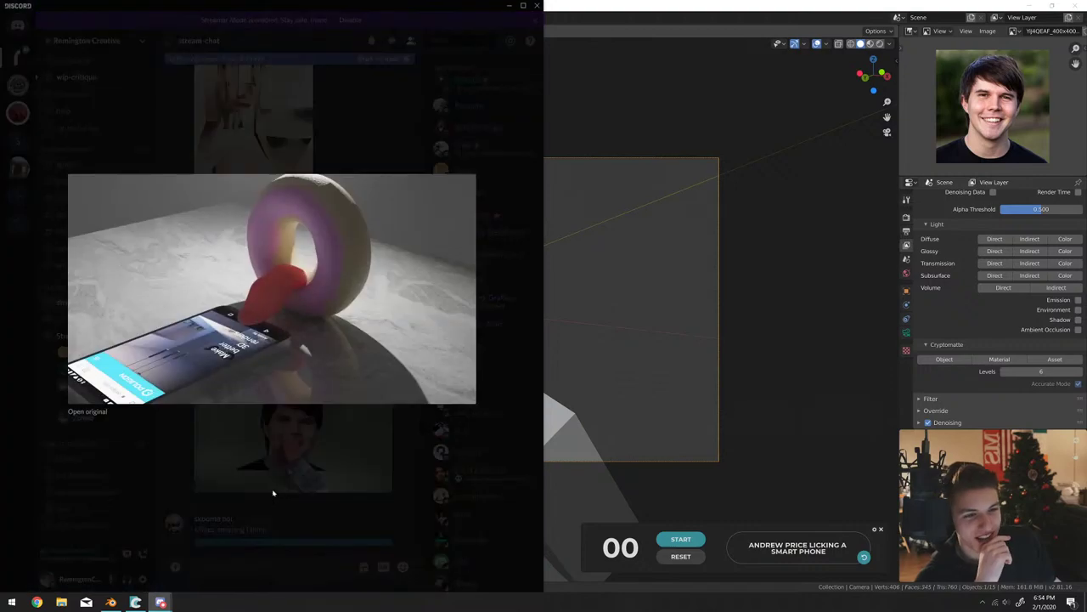
{"action": "left_click", "coordinate": [284, 497]}
Preview the face-licking-phone photo, then open the cartoon long-tongue render's original.
{"action": "left_click", "coordinate": [262, 505]}
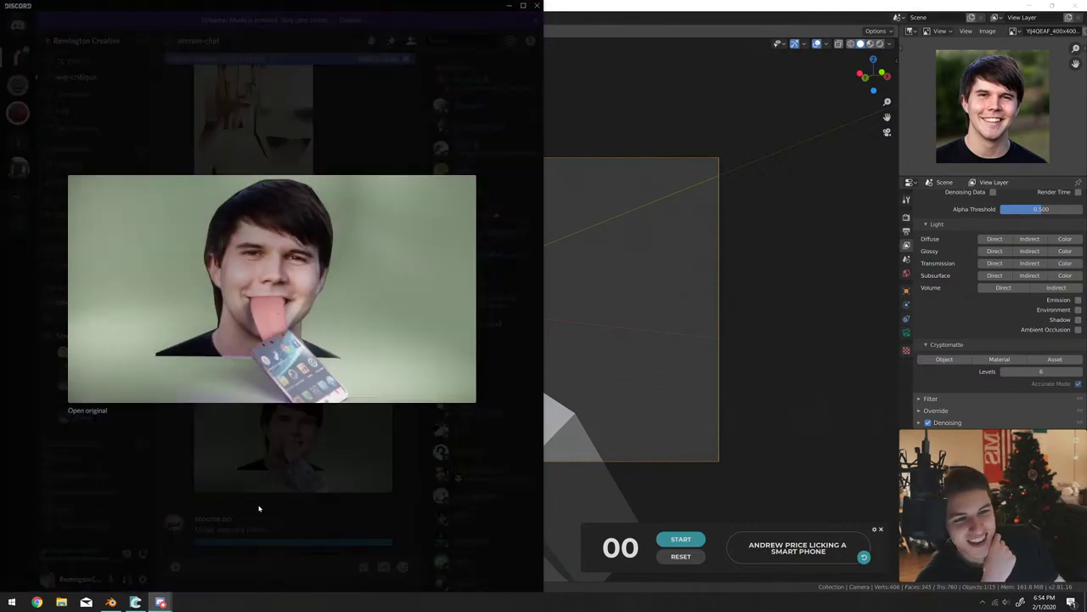
{"action": "left_click", "coordinate": [276, 489]}
{"action": "scroll", "coordinate": [278, 476], "scroll_direction": "down", "scroll_amount": 3}
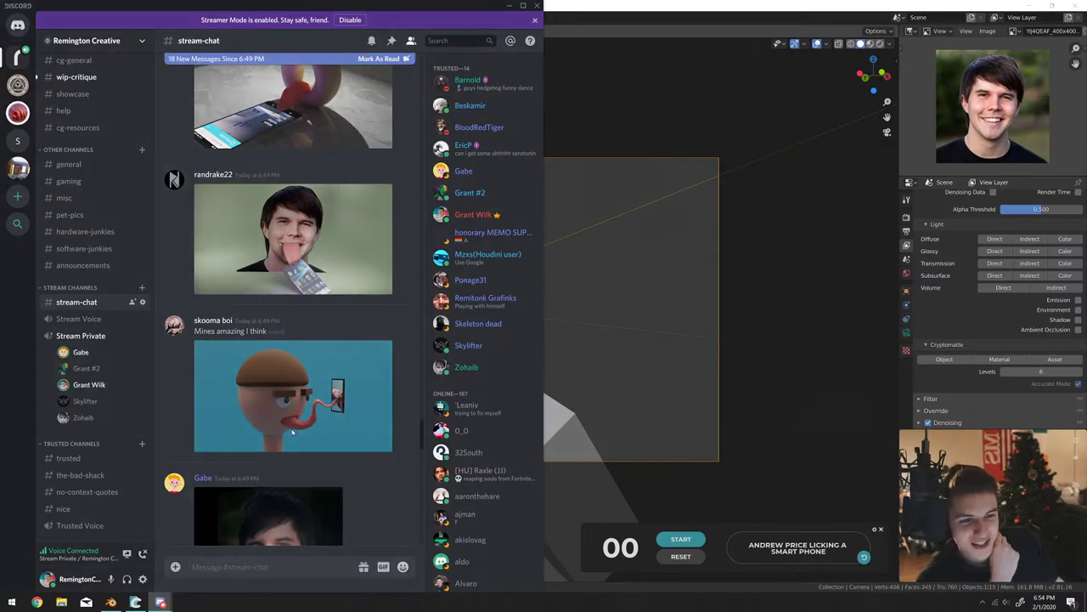
{"action": "left_click", "coordinate": [295, 440]}
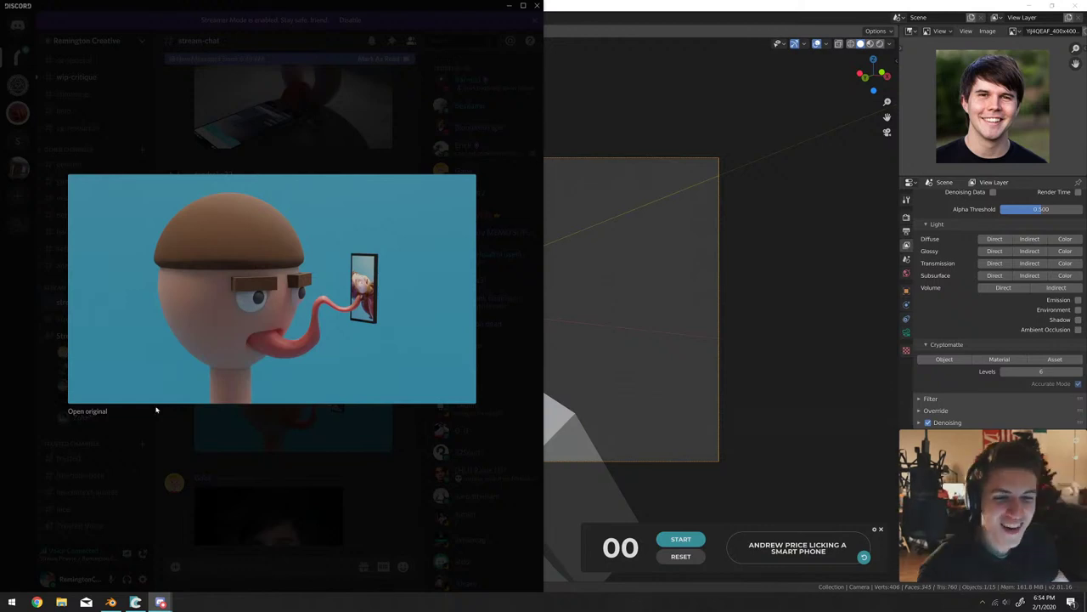
{"action": "left_click", "coordinate": [93, 411]}
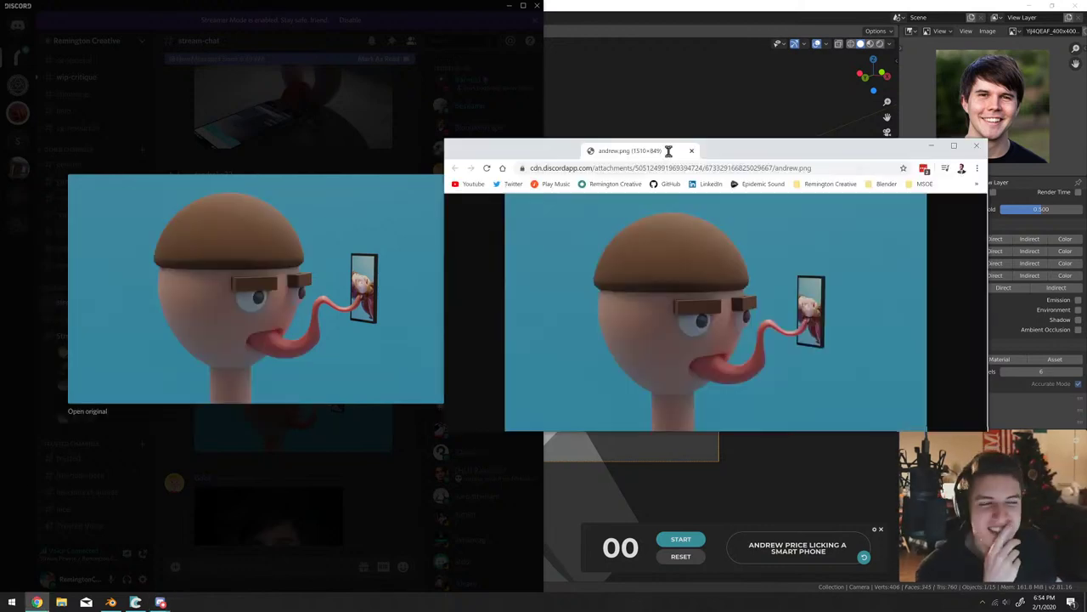
Maximize the andrew.png Chrome window, then close it and the Discord image preview.
{"action": "double_click", "coordinate": [745, 157]}
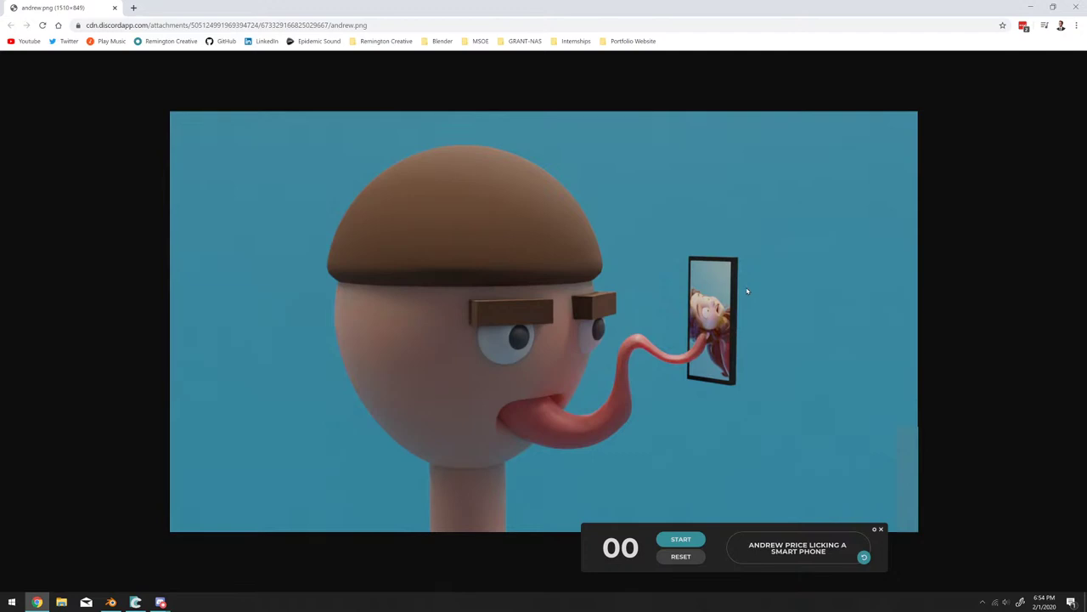
{"action": "left_click", "coordinate": [1075, 6]}
{"action": "left_click", "coordinate": [343, 456]}
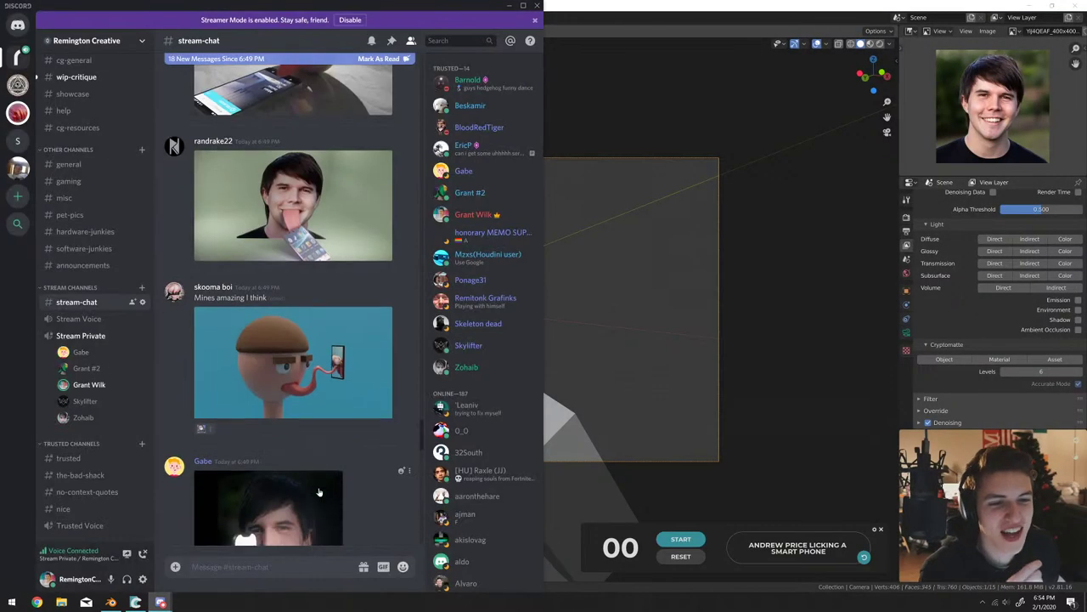
Preview the portrait licking a donut phone and the white mask render.
{"action": "scroll", "coordinate": [318, 487], "scroll_direction": "down", "scroll_amount": 3}
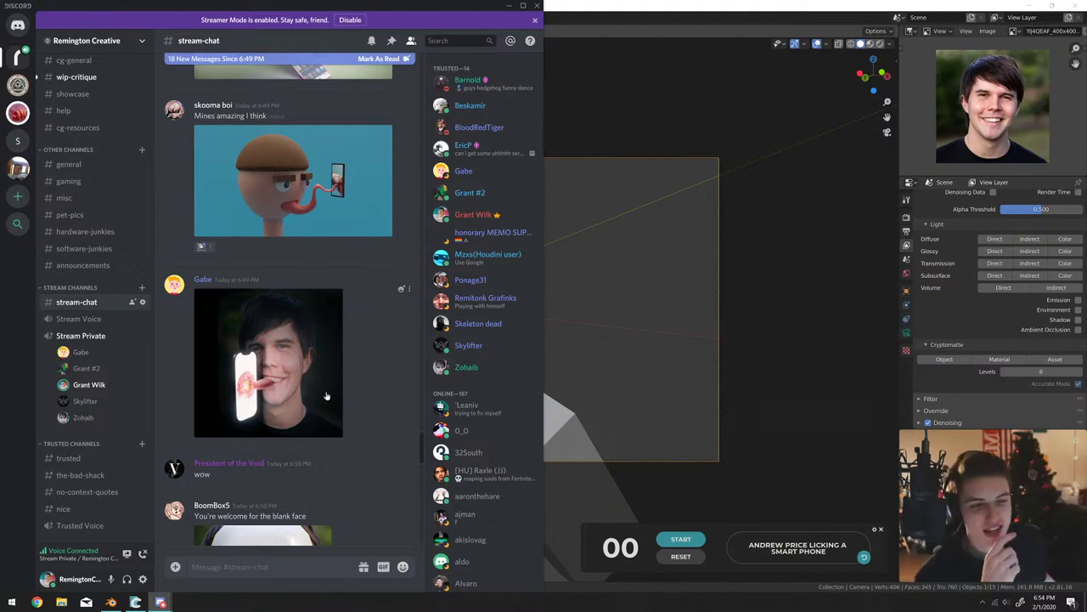
{"action": "left_click", "coordinate": [326, 396]}
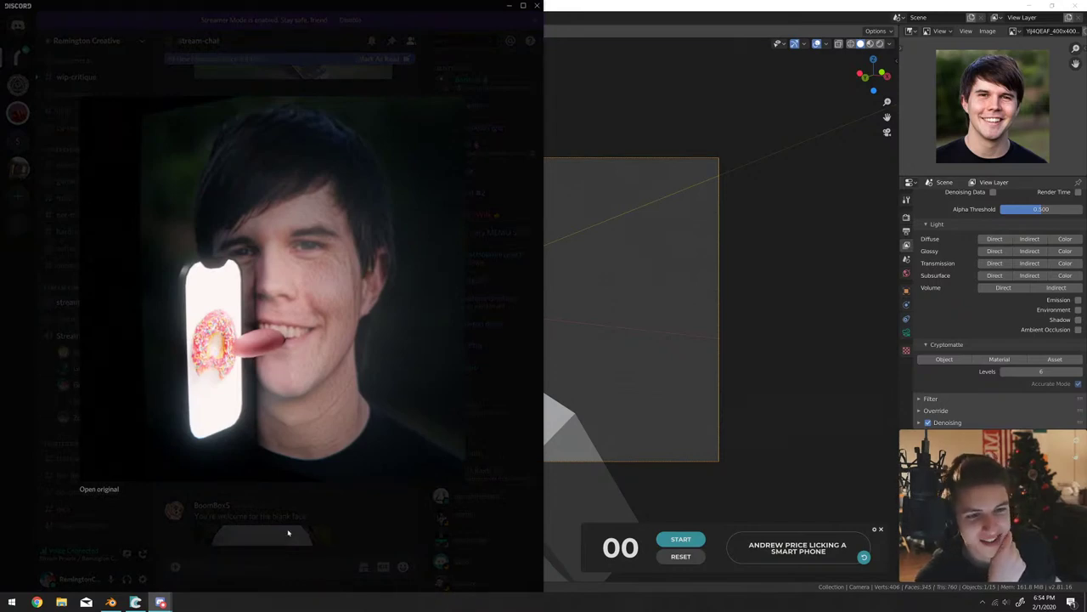
{"action": "left_click", "coordinate": [288, 533]}
{"action": "scroll", "coordinate": [289, 408], "scroll_direction": "down", "scroll_amount": 3}
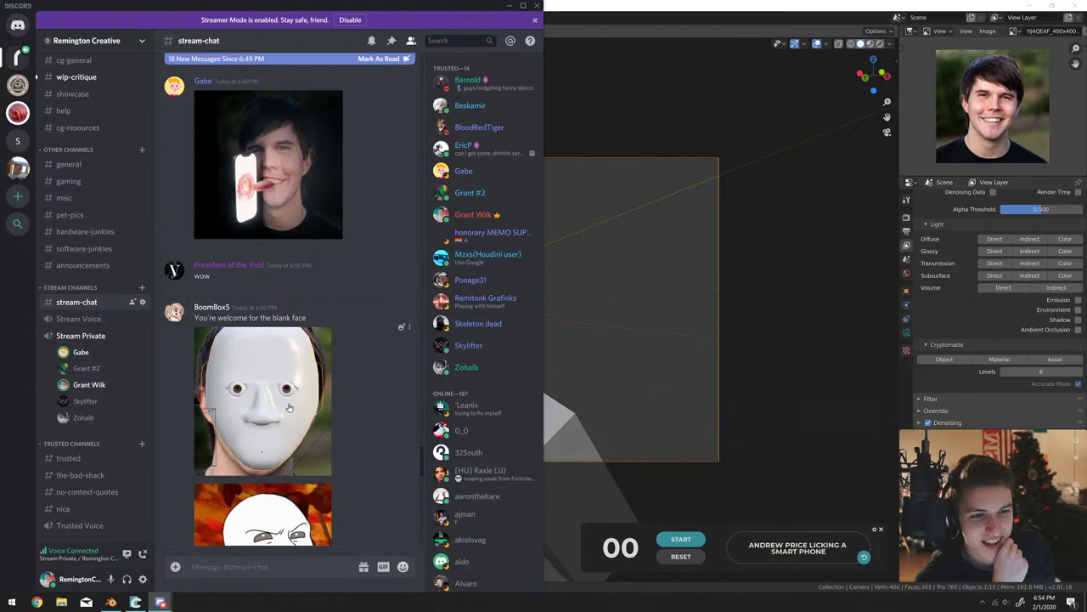
{"action": "scroll", "coordinate": [289, 409], "scroll_direction": "down", "scroll_amount": 3}
{"action": "left_click", "coordinate": [285, 284]}
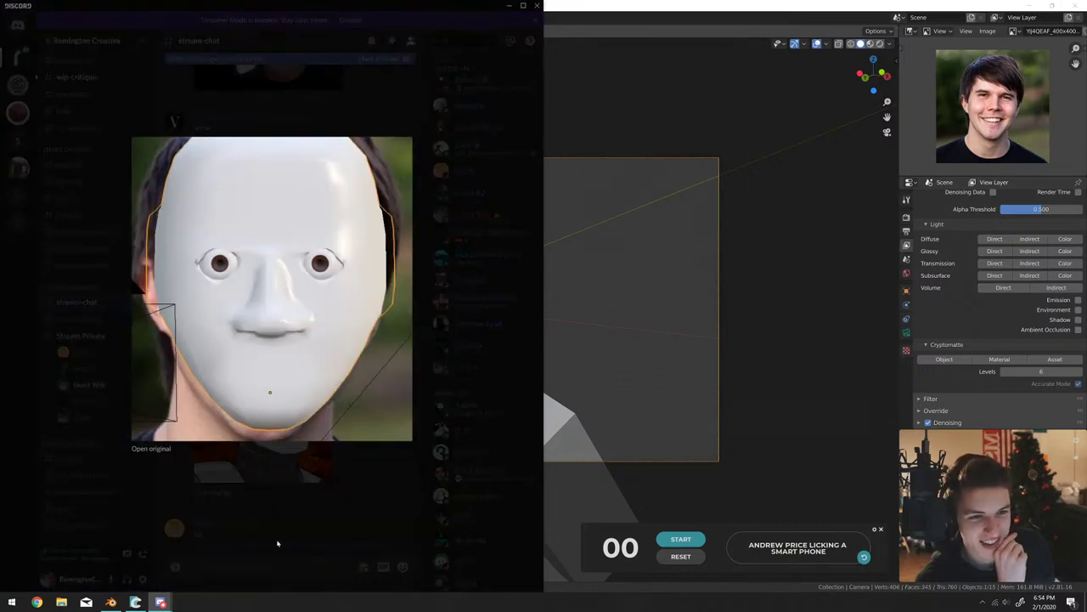
{"action": "left_click", "coordinate": [286, 514]}
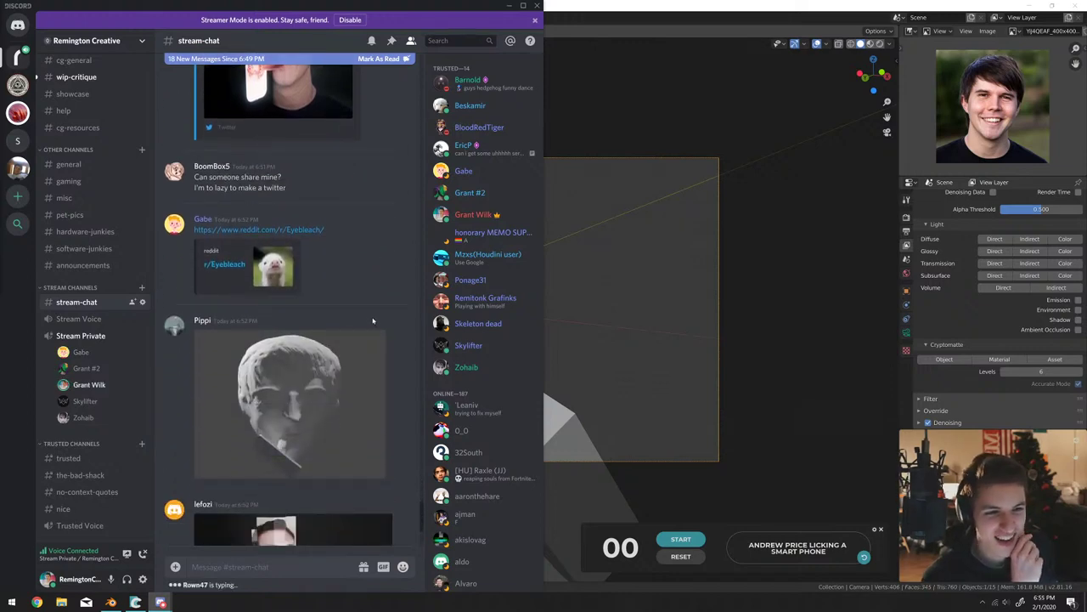
Preview the grey sculpted head and collage renders, then bring up Twitter Home in Chrome.
{"action": "left_click", "coordinate": [328, 288]}
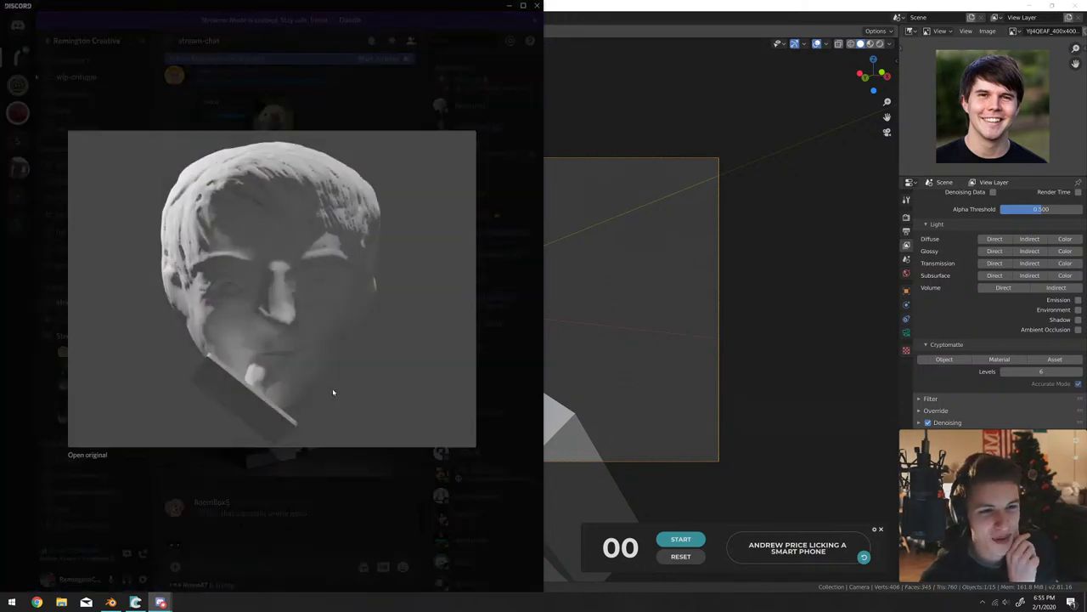
{"action": "left_click", "coordinate": [293, 529]}
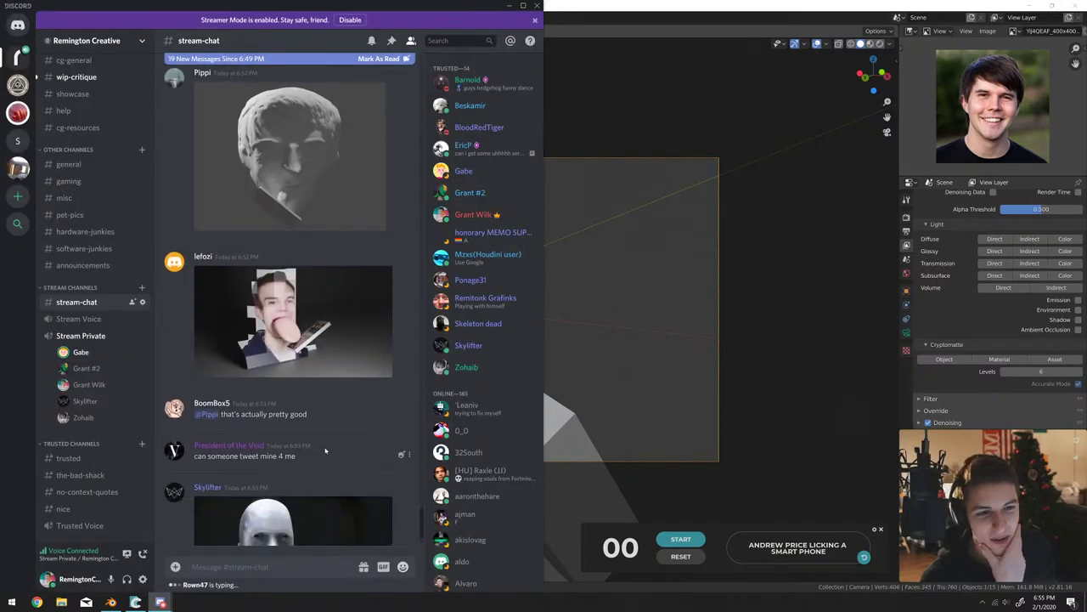
{"action": "left_click", "coordinate": [316, 329]}
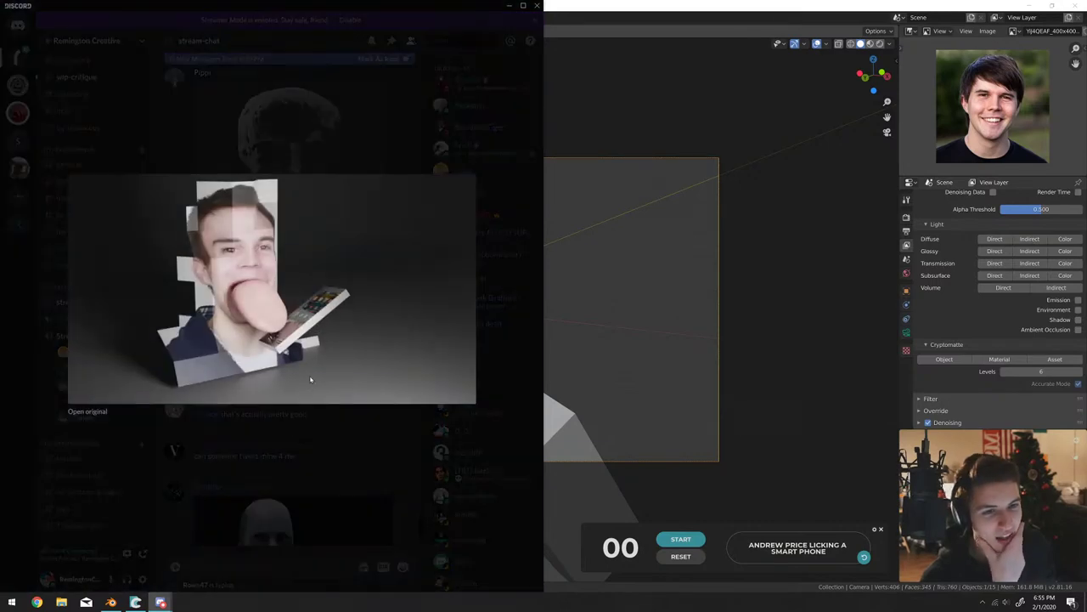
{"action": "left_click", "coordinate": [290, 462]}
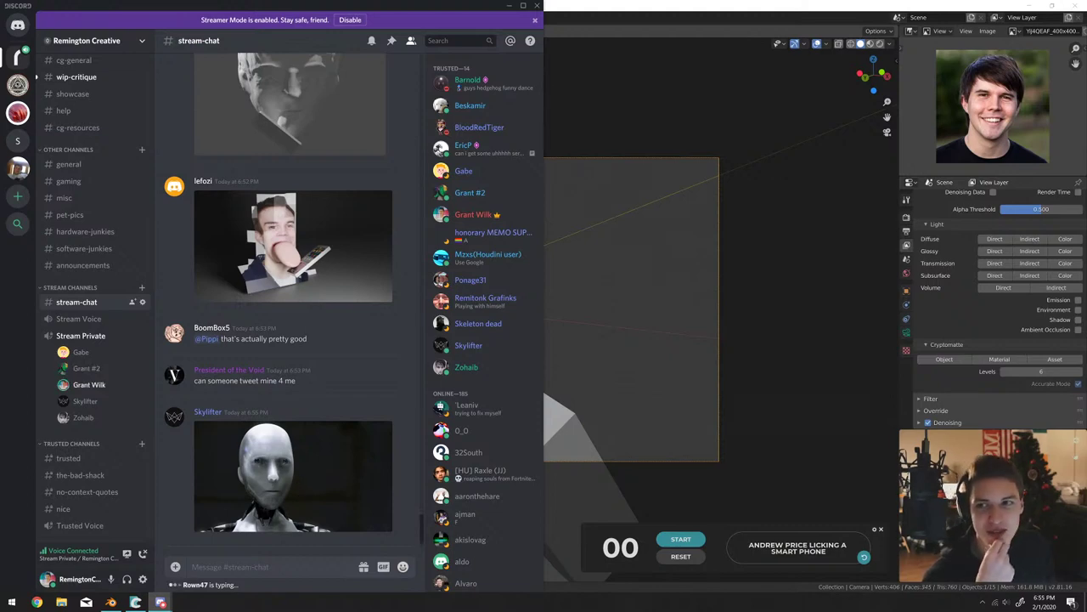
{"action": "left_click", "coordinate": [36, 601]}
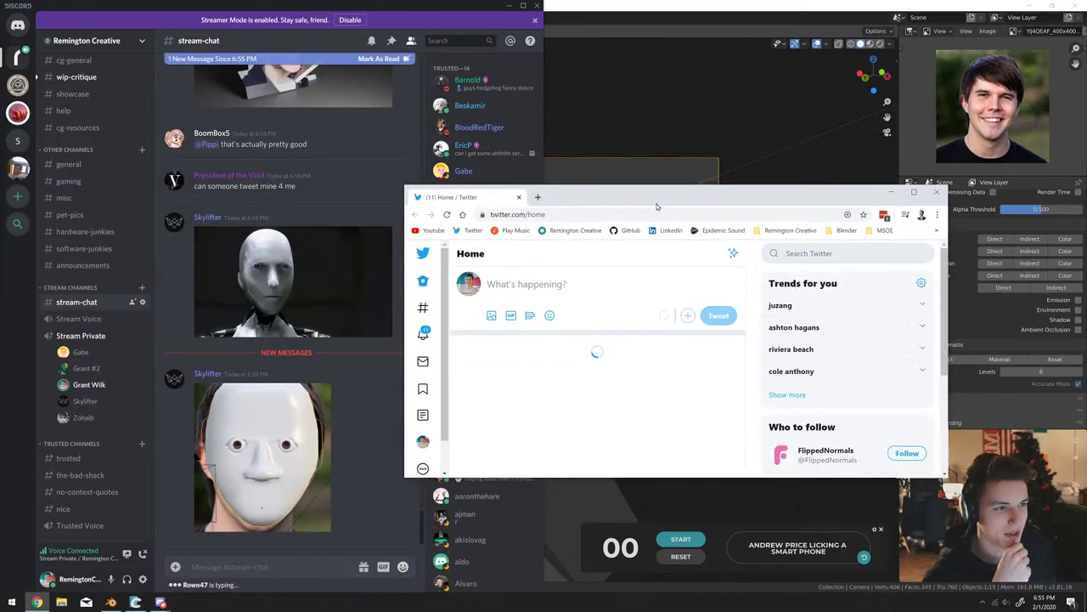
Start a tweet reading 'Hey' plus the account mention and '...', then a new line.
{"action": "left_click_drag", "start_coordinate": [657, 205], "coordinate": [656, 119]}
{"action": "left_click", "coordinate": [583, 201]}
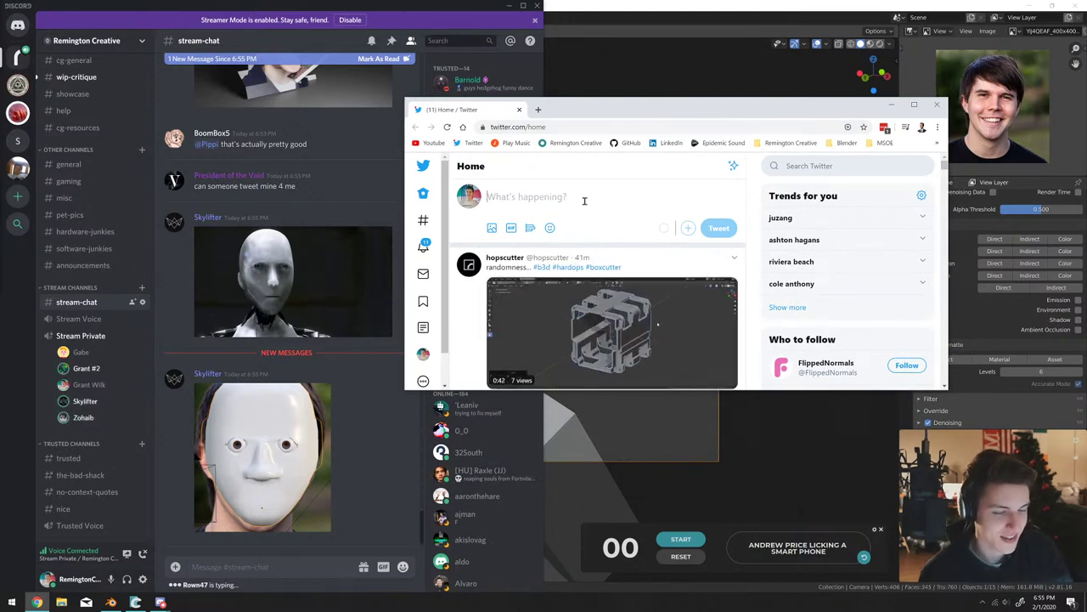
{"action": "type", "text": "@andrewpprice "}
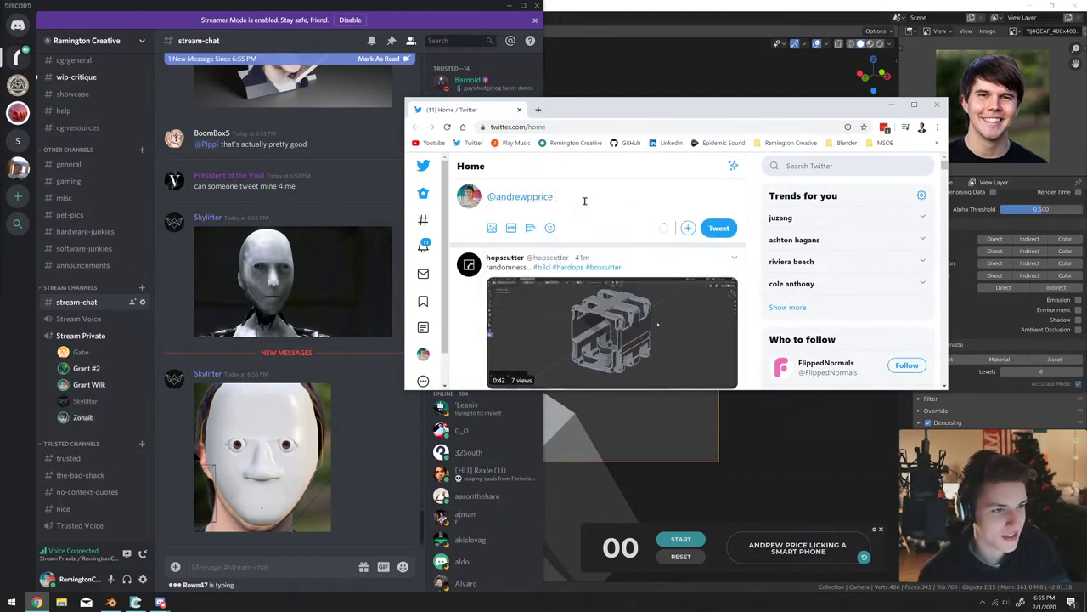
{"action": "type", "text": "Sorry,"}
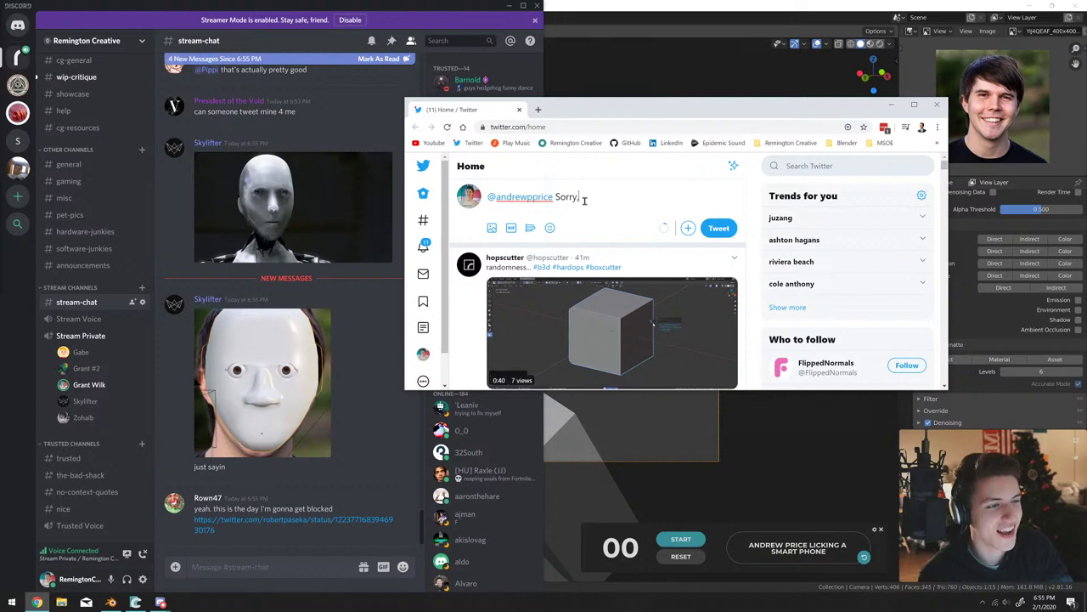
{"action": "key", "text": "BackSpace"}
{"action": "type", "text": "you had"}
{"action": "key", "text": "BackSpace"}
{"action": "key", "text": "BackSpace"}
{"action": "key", "text": "BackSpace"}
{"action": "key", "text": "BackSpace"}
{"action": "key", "text": "BackSpace"}
{"action": "key", "text": "BackSpace"}
{"action": "key", "text": "BackSpace"}
{"action": "key", "text": "BackSpace"}
{"action": "key", "text": "BackSpace"}
{"action": "key", "text": "BackSpace"}
{"action": "key", "text": "BackSpace"}
{"action": "key", "text": "BackSpace"}
{"action": "key", "text": "BackSpace"}
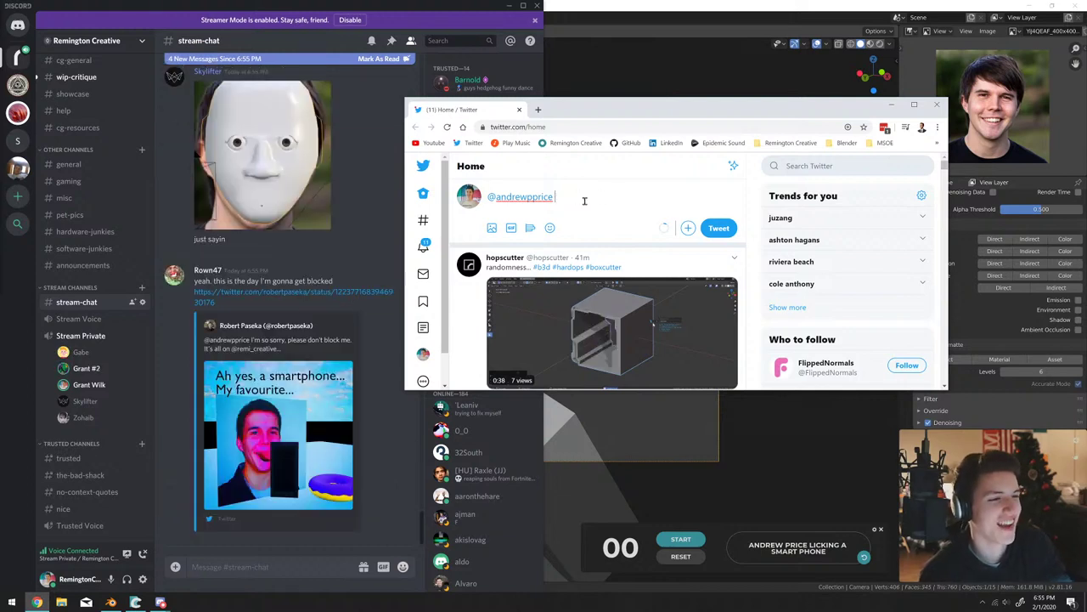
{"action": "key", "text": "Home"}
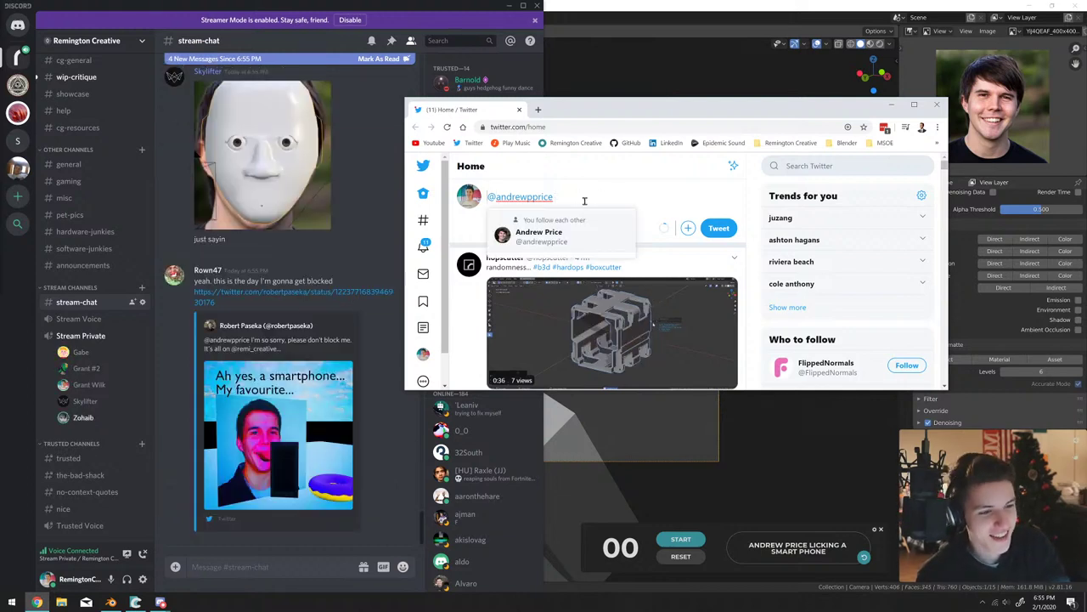
{"action": "type", "text": "Hey"}
{"action": "key", "text": "BackSpace"}
{"action": "type", "text": "..."}
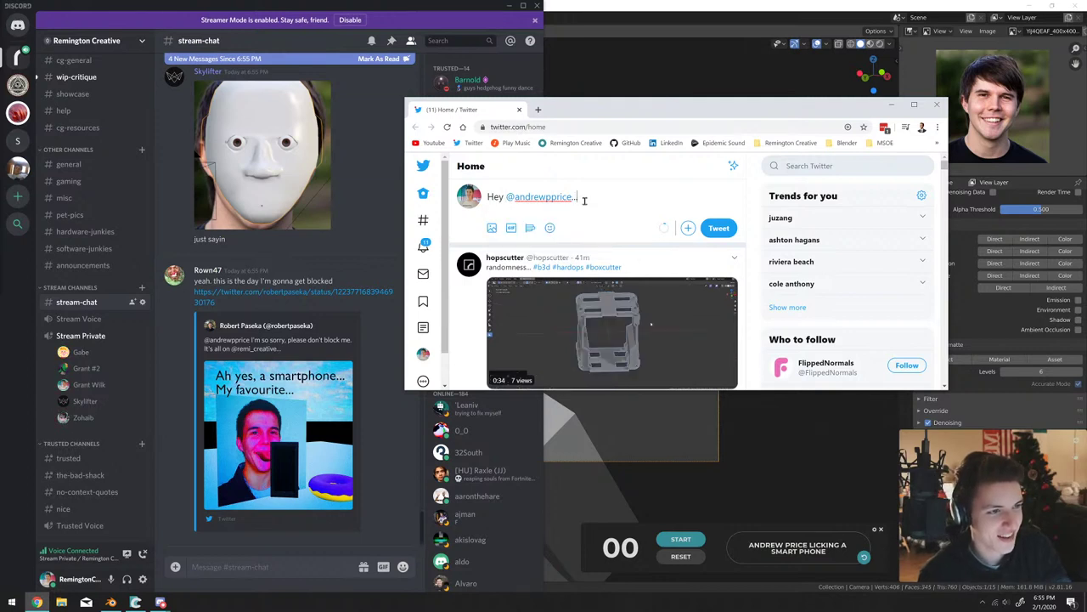
{"action": "key", "text": "Return"}
Write the Chaos Modeling Challenge apology, add blank lines, and sign off 'Enjoy the artwork.'.
{"action": "type", "text": "Sorr"}
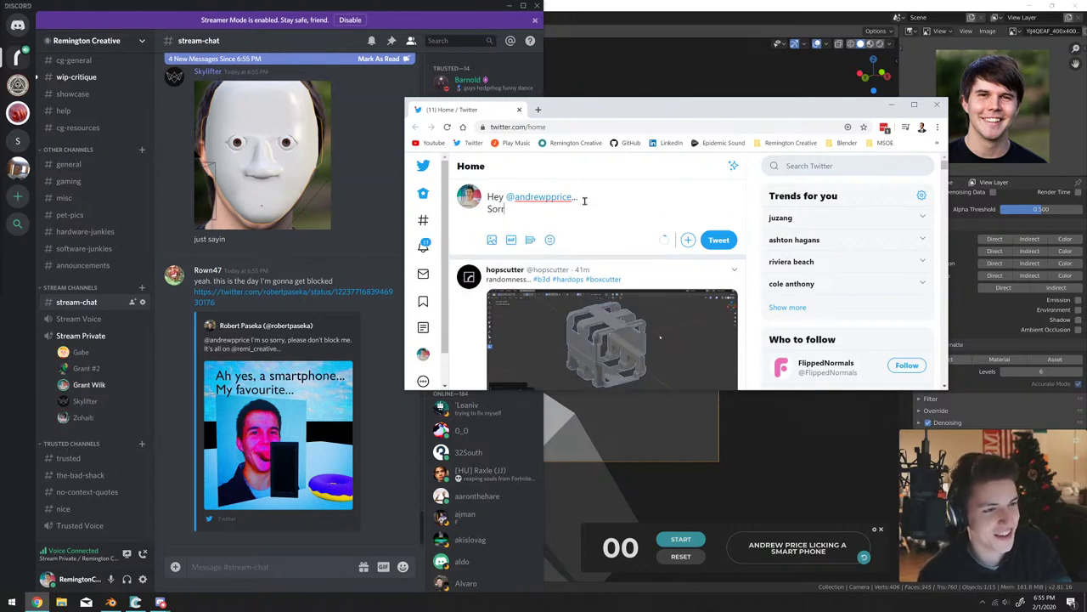
{"action": "type", "text": "y about"}
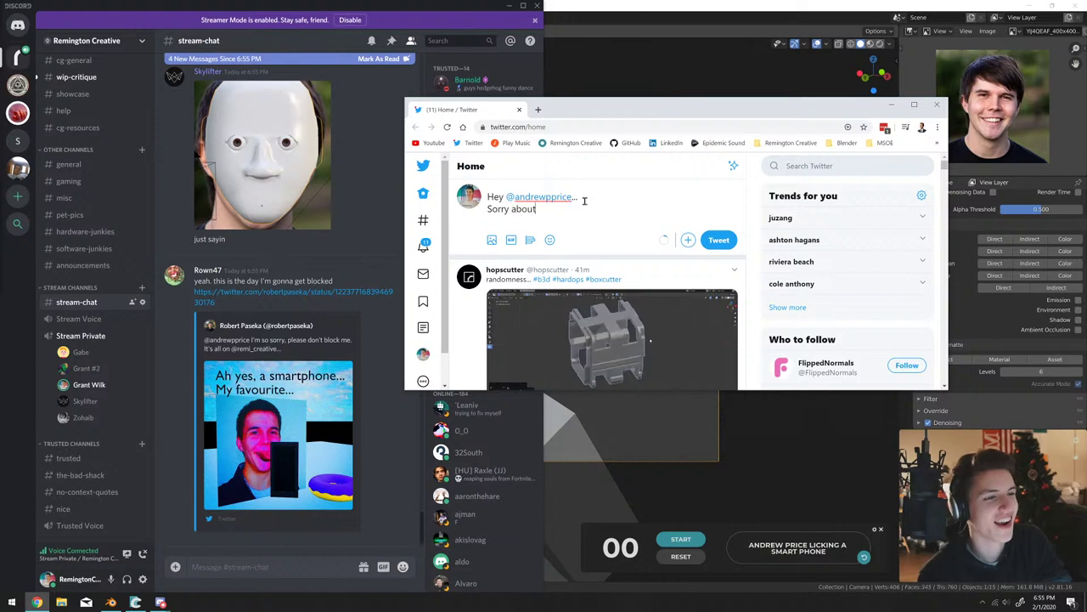
{"action": "type", "text": " the atrocit"}
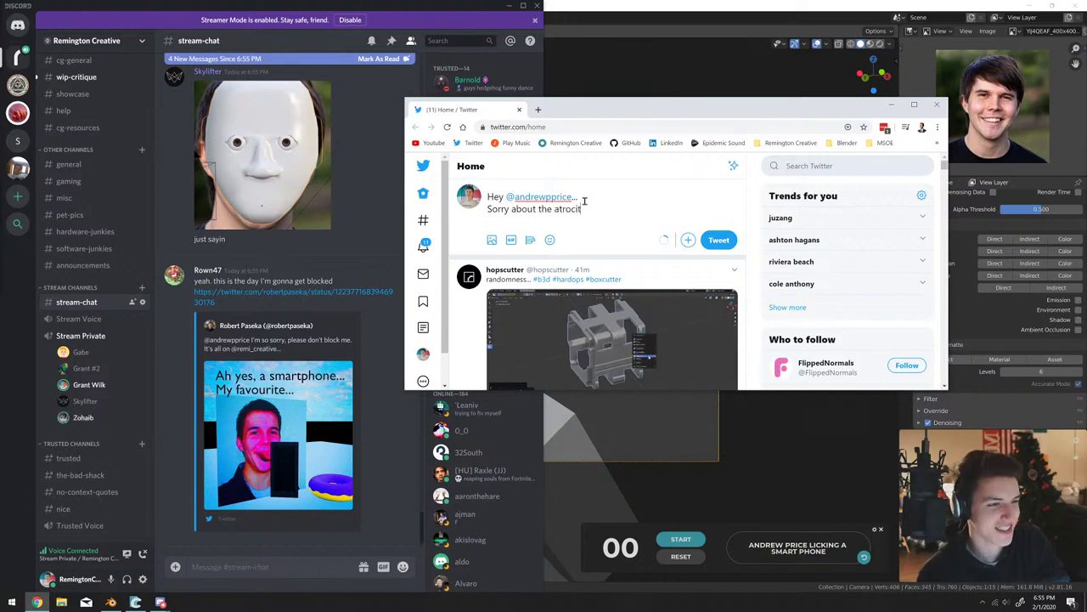
{"action": "type", "text": "ies you're about"}
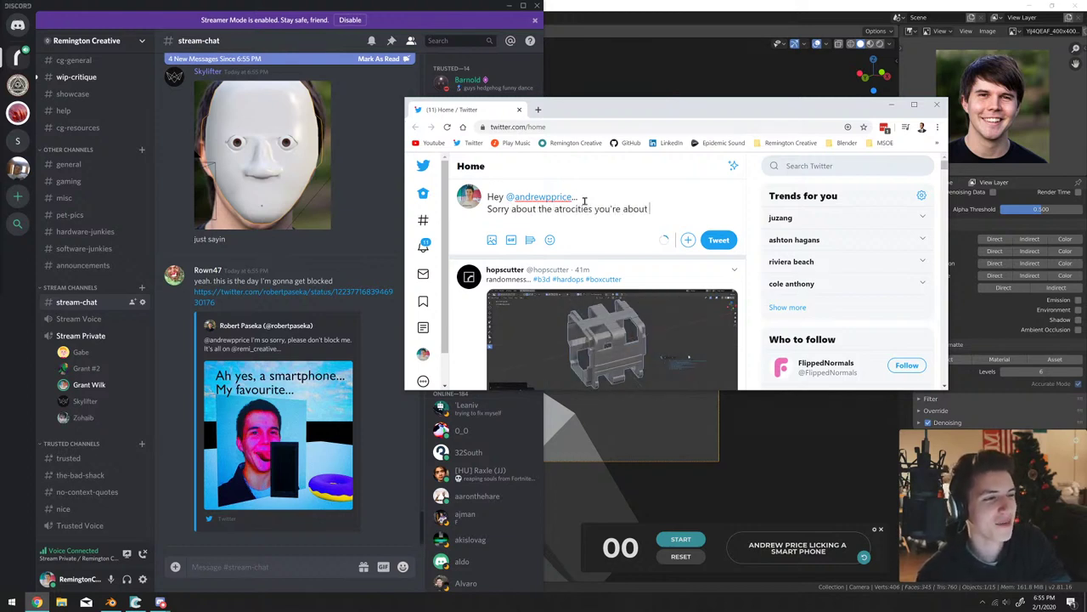
{"action": "type", "text": " to witness."}
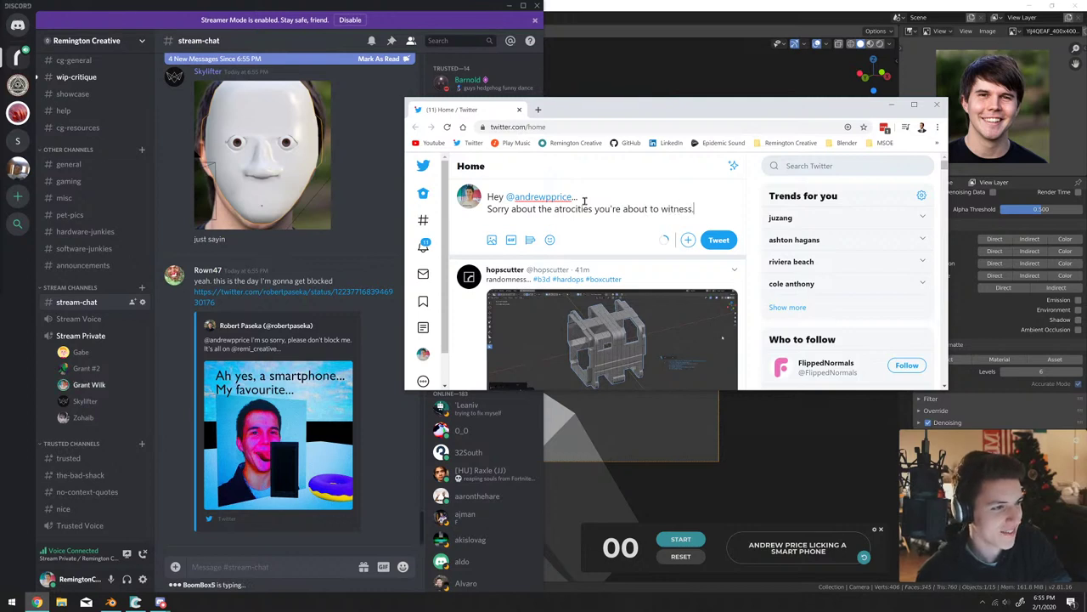
{"action": "type", "text": " Your name g"}
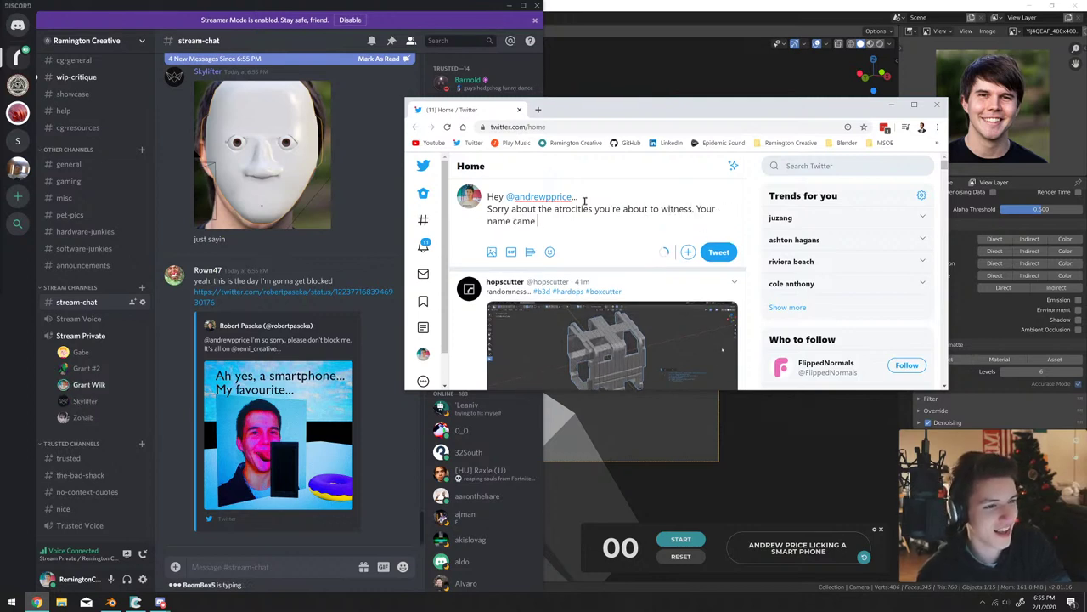
{"action": "type", "text": "ame up in "}
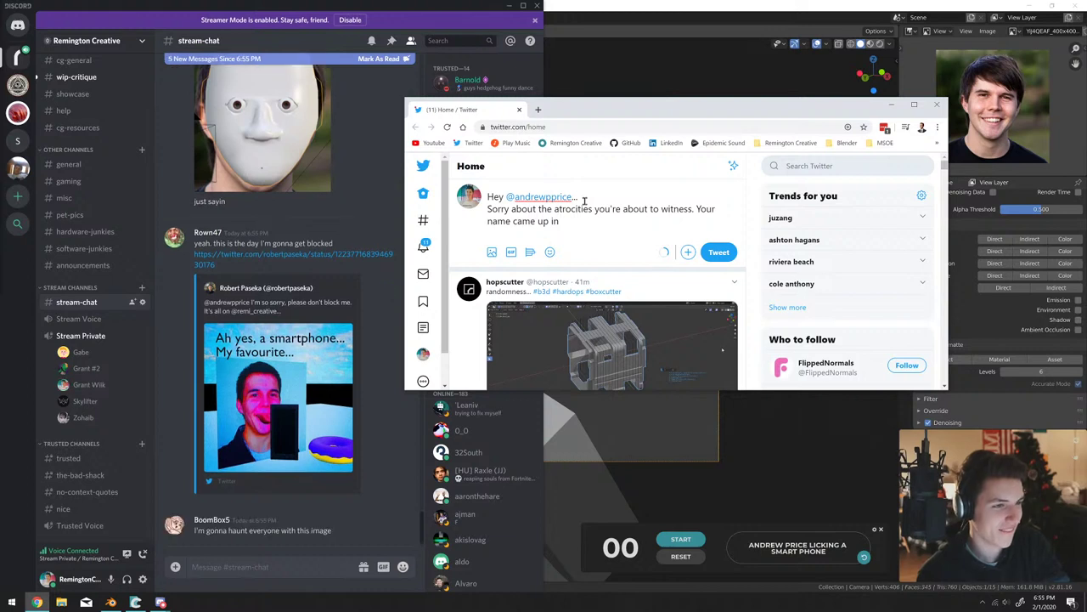
{"action": "type", "text": "my Chaos Mod"}
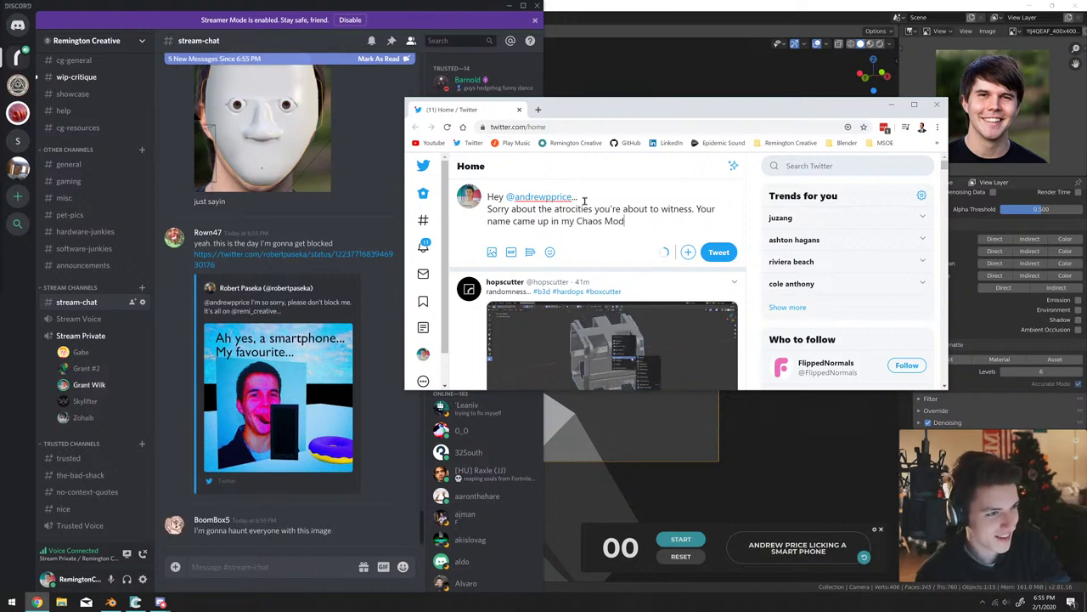
{"action": "type", "text": "eling Cah"}
{"action": "key", "text": "BackSpace"}
{"action": "key", "text": "BackSpace"}
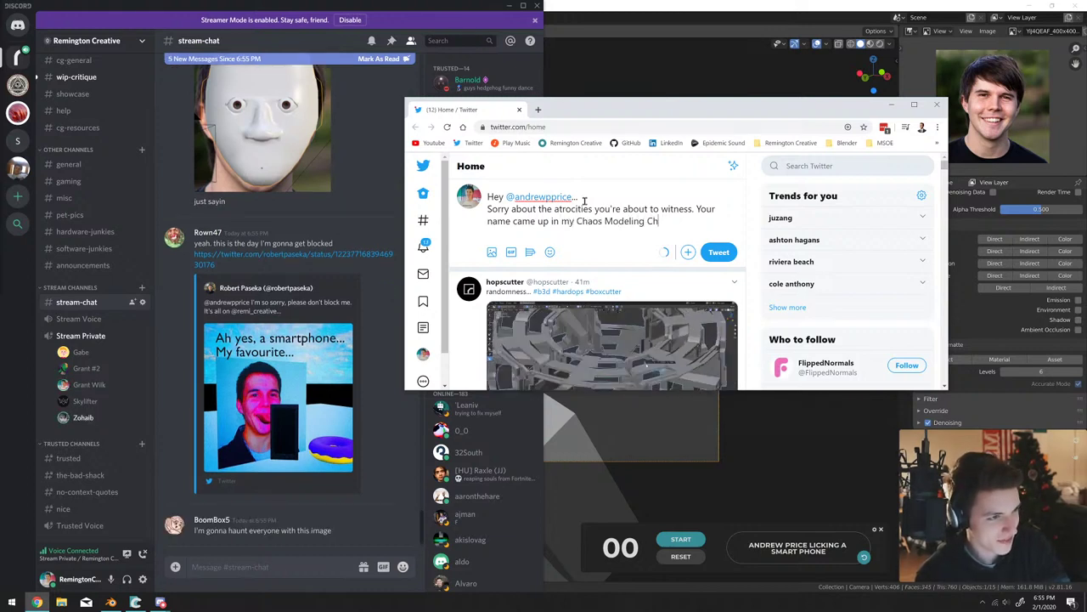
{"action": "type", "text": "hallenge and we c"}
{"action": "type", "text": "ouldn't not d"}
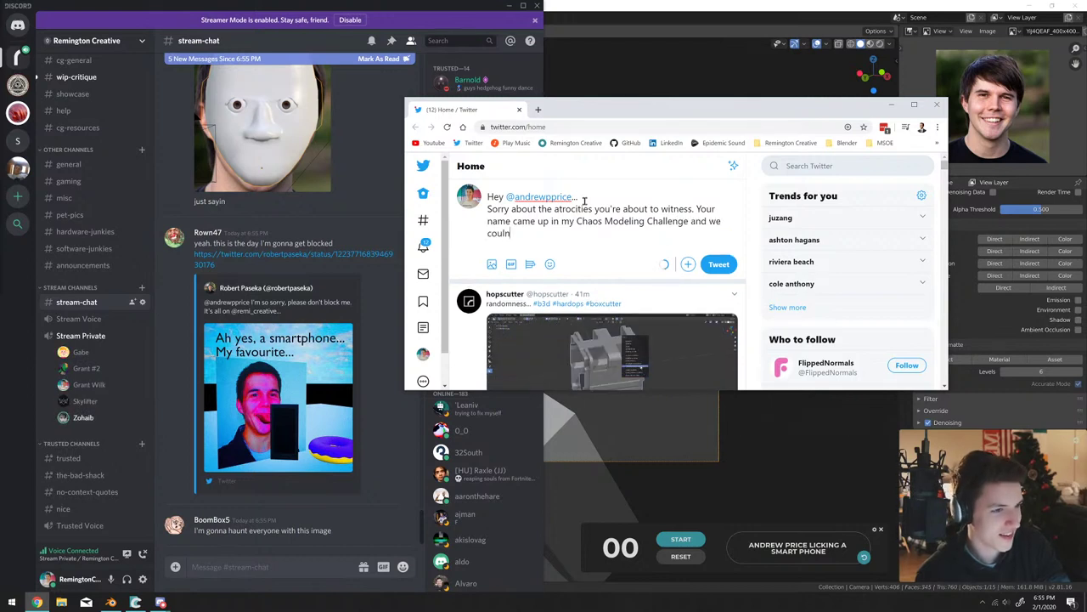
{"action": "type", "text": "o it."}
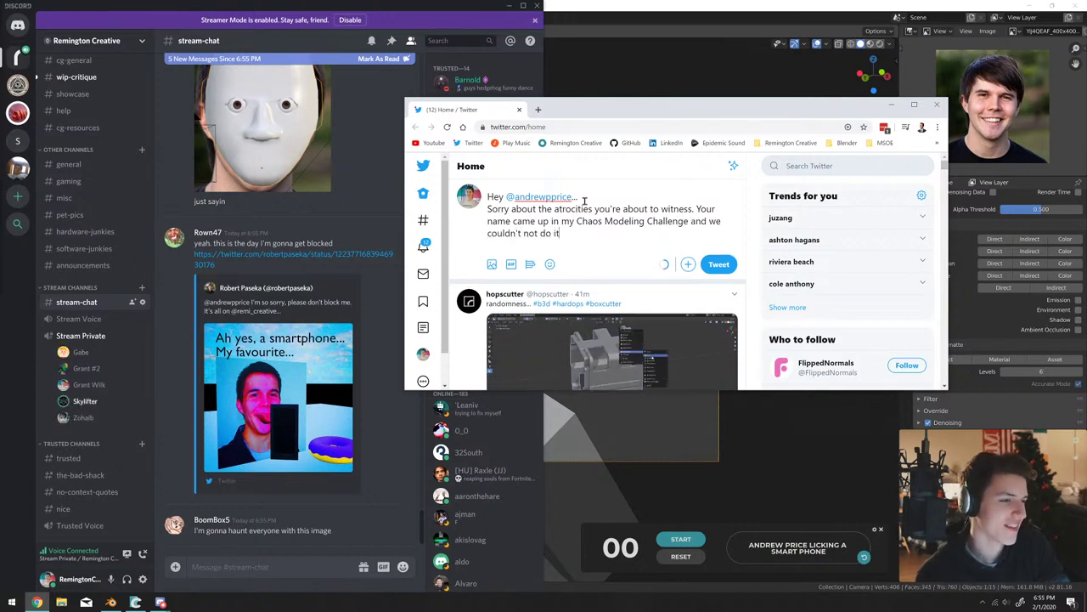
{"action": "key", "text": "Return"}
{"action": "key", "text": "Return"}
{"action": "type", "text": "Enjoy the art."}
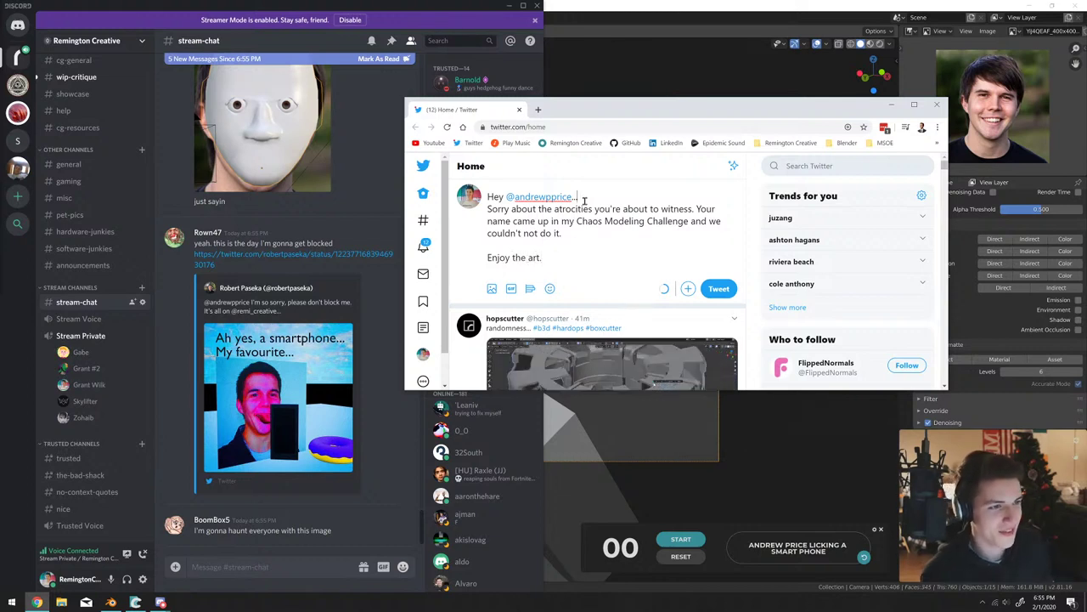
{"action": "left_click", "coordinate": [584, 198]}
{"action": "key", "text": "Return"}
{"action": "left_click", "coordinate": [566, 270]}
{"action": "key", "text": "BackSpace"}
{"action": "type", "text": "work."}
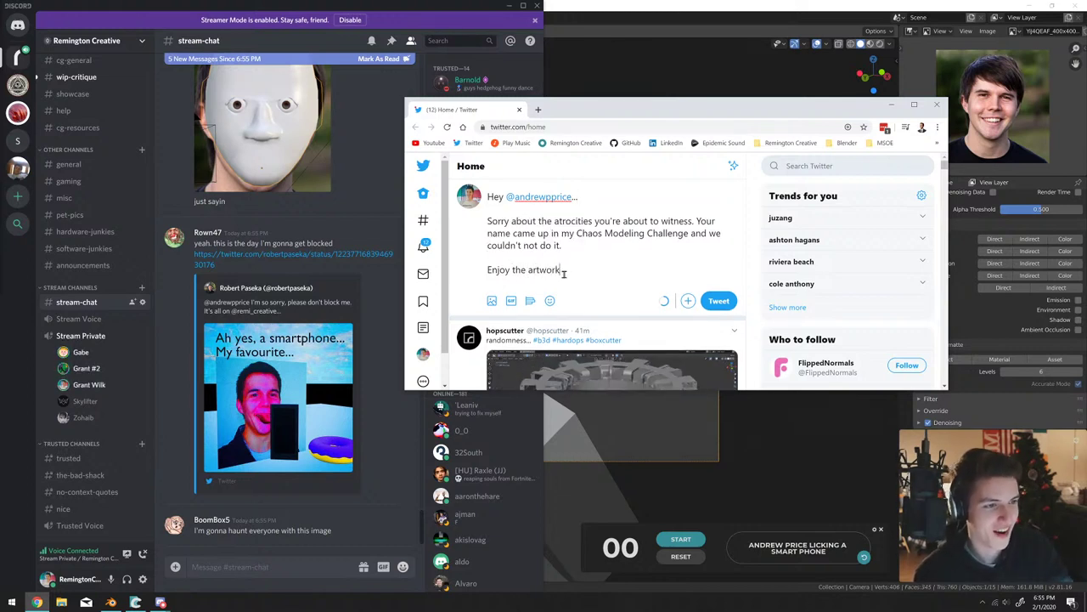
Attach the low-poly character render from the Desktop to the tweet draft.
{"action": "left_click", "coordinate": [491, 301]}
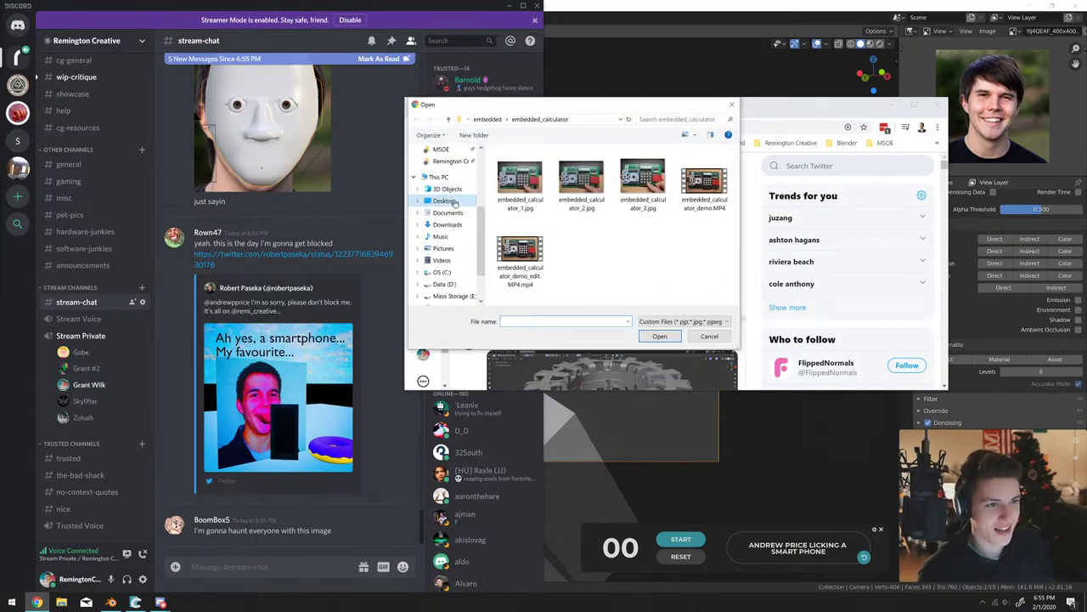
{"action": "left_click", "coordinate": [443, 249]}
{"action": "double_click", "coordinate": [643, 180]}
{"action": "scroll", "coordinate": [428, 255], "scroll_direction": "down", "scroll_amount": 4}
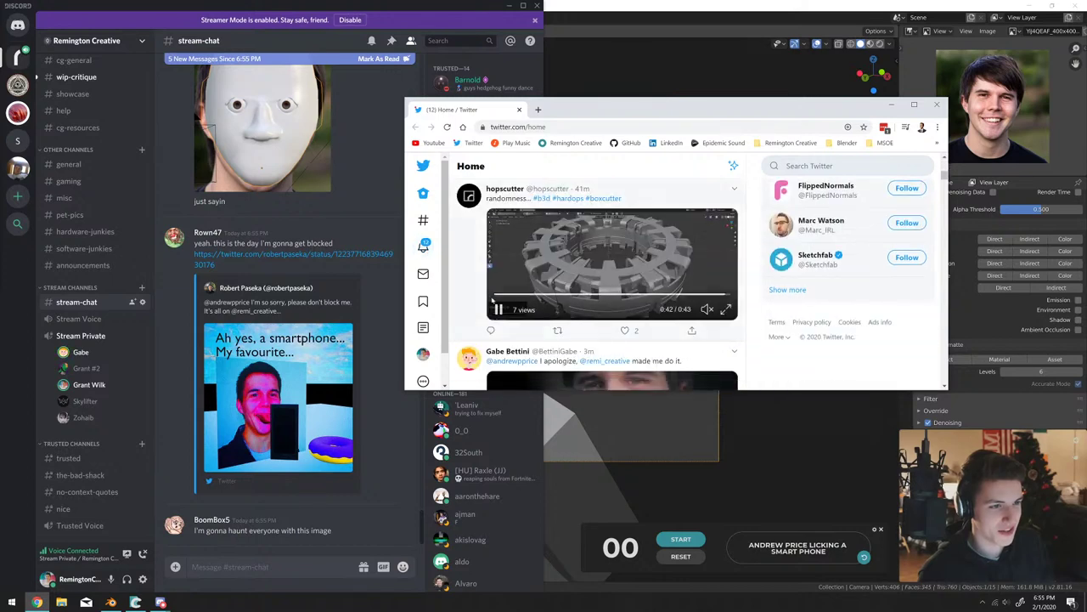
{"action": "scroll", "coordinate": [428, 255], "scroll_direction": "up", "scroll_amount": 2}
Attach the dark title card image and remove the low-poly render, leaving only the title card.
{"action": "left_click", "coordinate": [492, 308]}
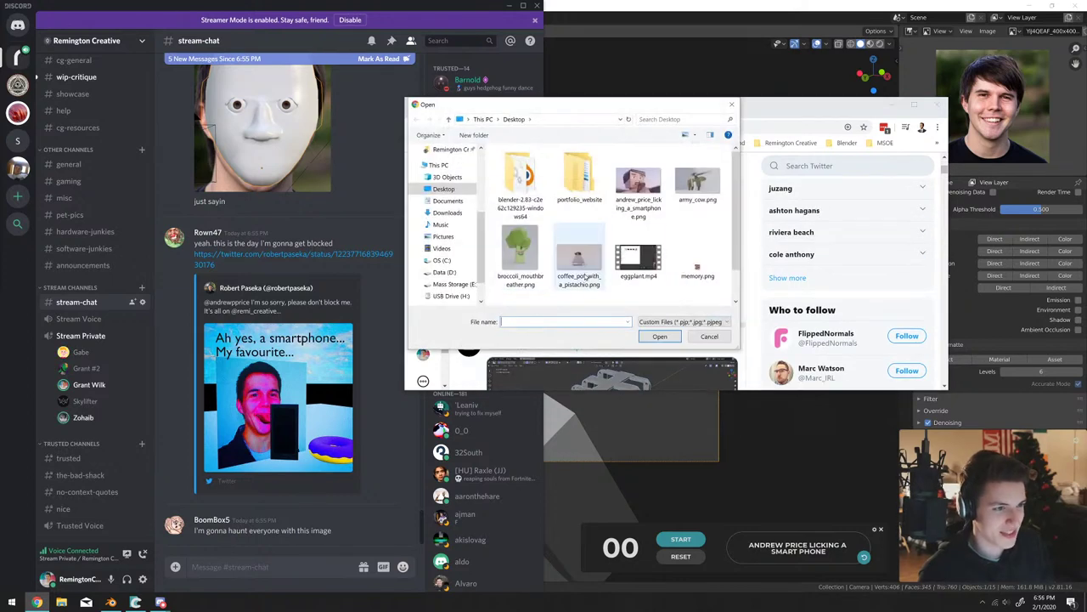
{"action": "scroll", "coordinate": [577, 212], "scroll_direction": "down", "scroll_amount": 1}
{"action": "double_click", "coordinate": [578, 158]}
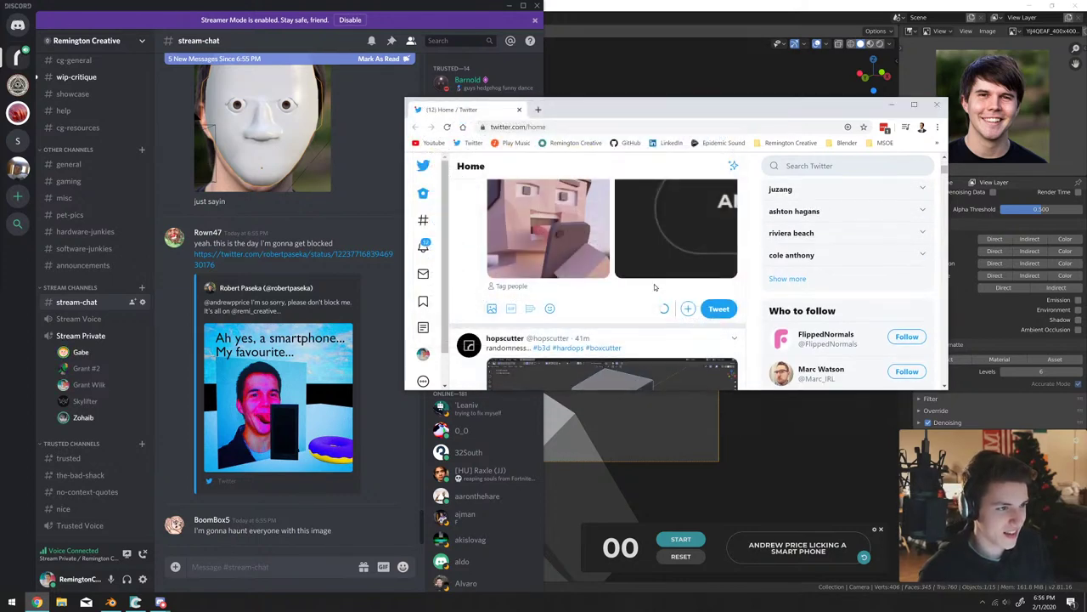
{"action": "scroll", "coordinate": [527, 271], "scroll_direction": "up", "scroll_amount": 2}
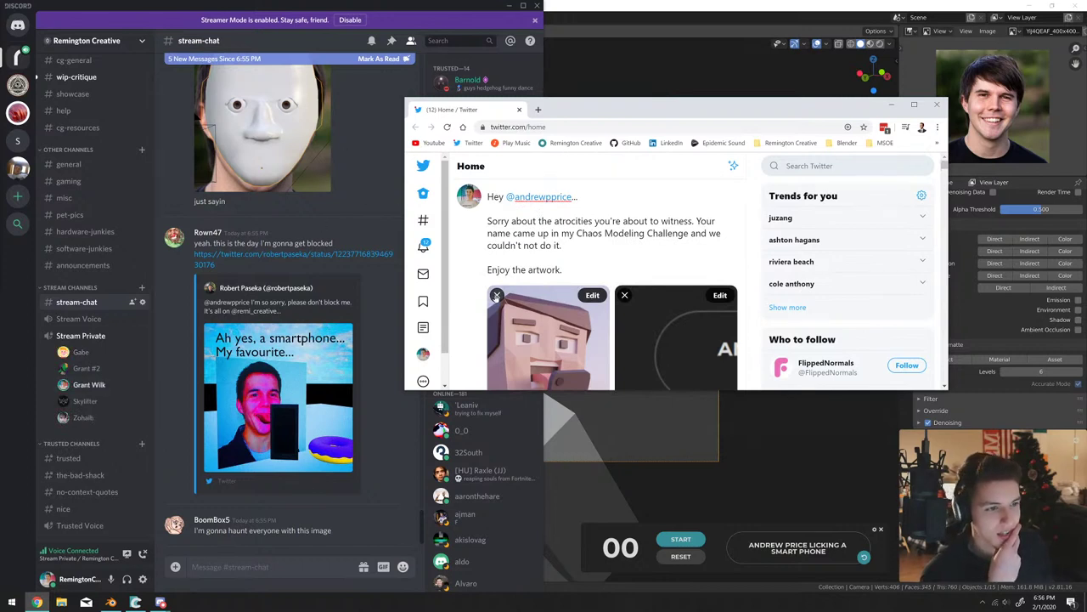
{"action": "left_click", "coordinate": [497, 295]}
{"action": "scroll", "coordinate": [579, 261], "scroll_direction": "down", "scroll_amount": 1}
Bring Discord forward and scroll stream-chat to the pencil drawing posted with 'Still did the donut'.
{"action": "left_click", "coordinate": [358, 230]}
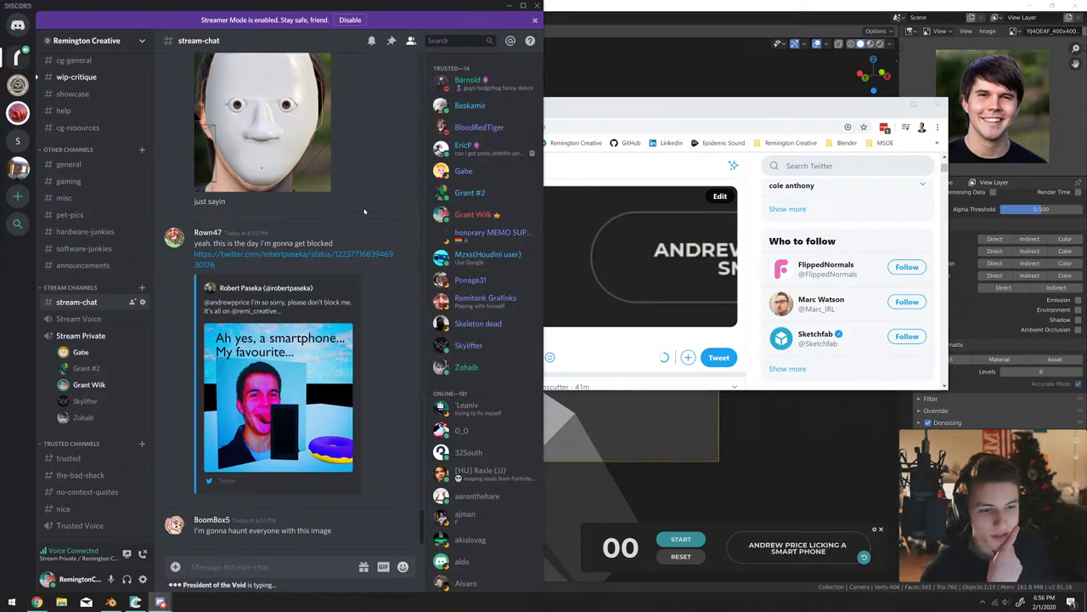
{"action": "scroll", "coordinate": [357, 242], "scroll_direction": "up", "scroll_amount": 5}
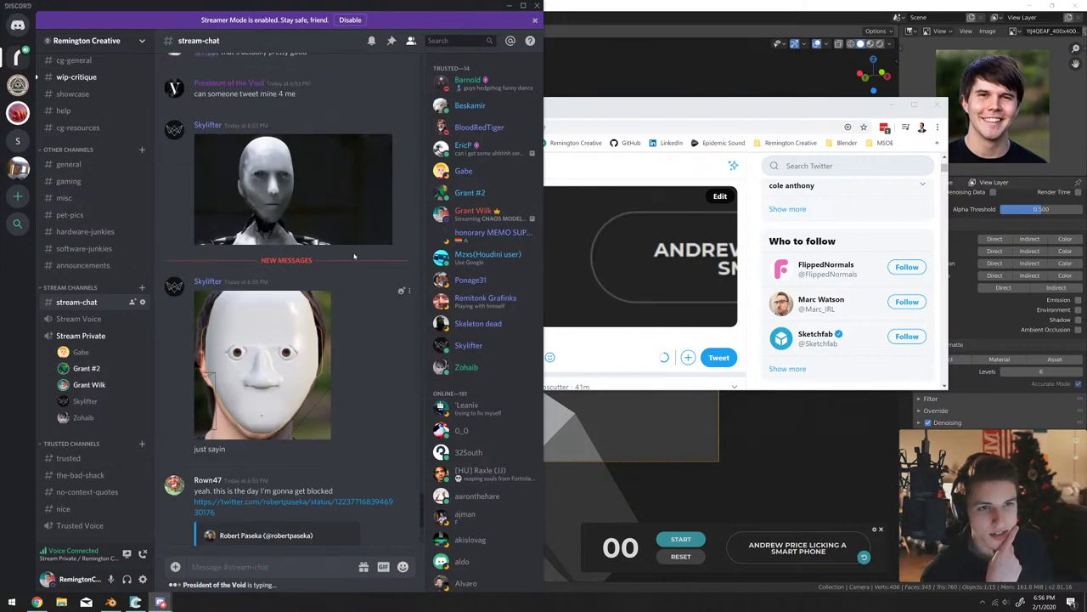
{"action": "scroll", "coordinate": [348, 259], "scroll_direction": "up", "scroll_amount": 15}
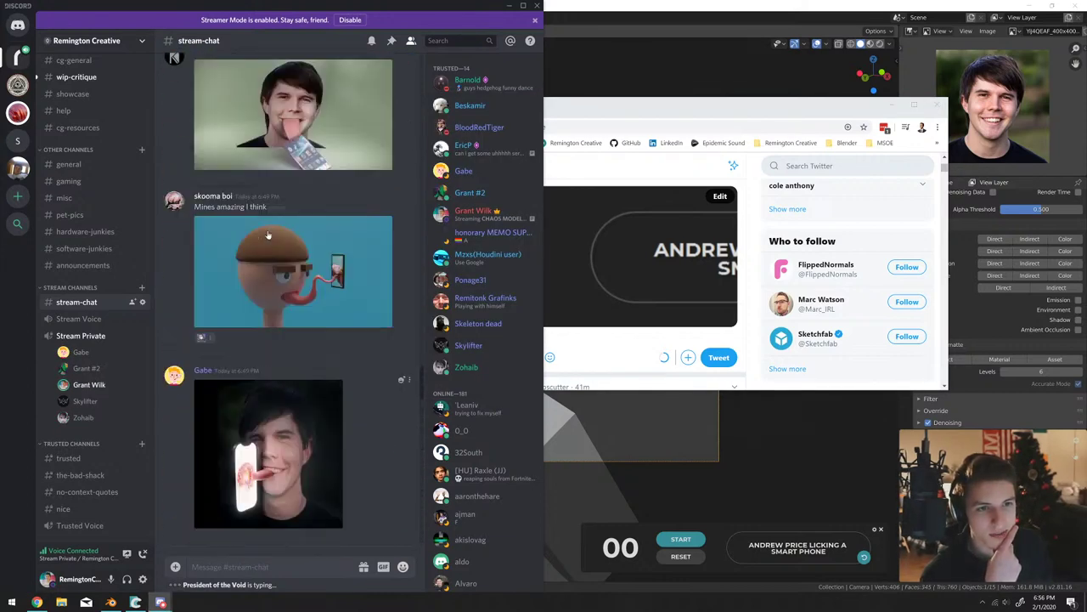
{"action": "scroll", "coordinate": [267, 234], "scroll_direction": "up", "scroll_amount": 15}
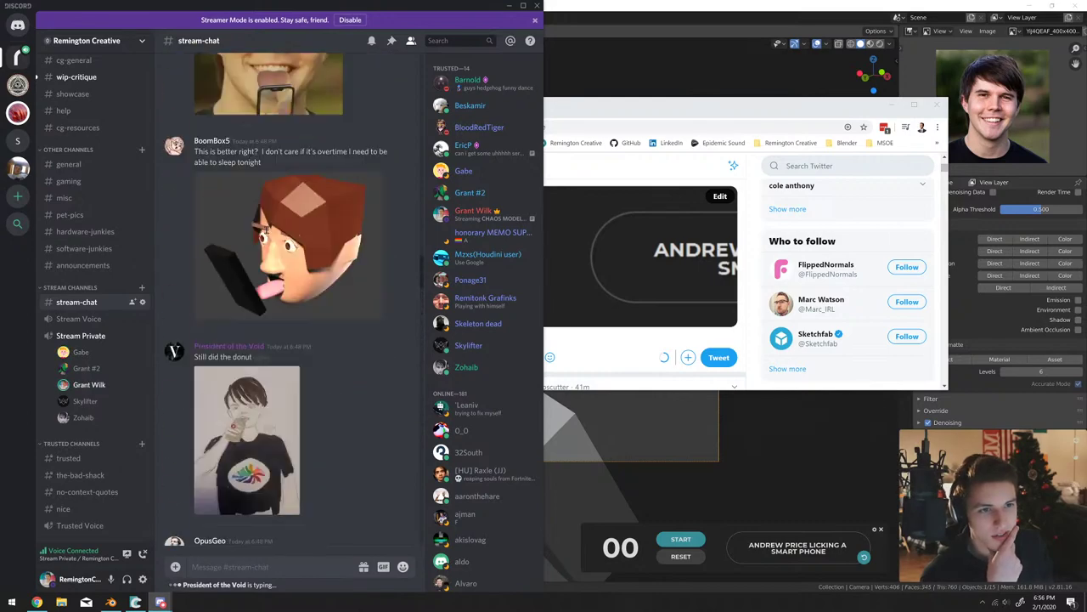
{"action": "scroll", "coordinate": [269, 238], "scroll_direction": "up", "scroll_amount": 15}
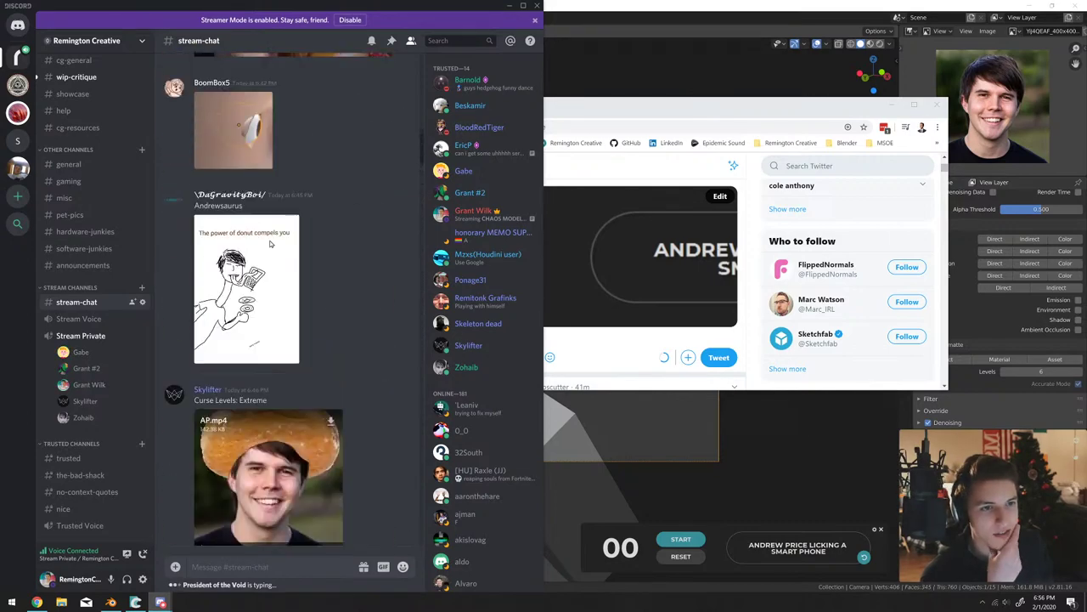
{"action": "scroll", "coordinate": [270, 245], "scroll_direction": "up", "scroll_amount": 15}
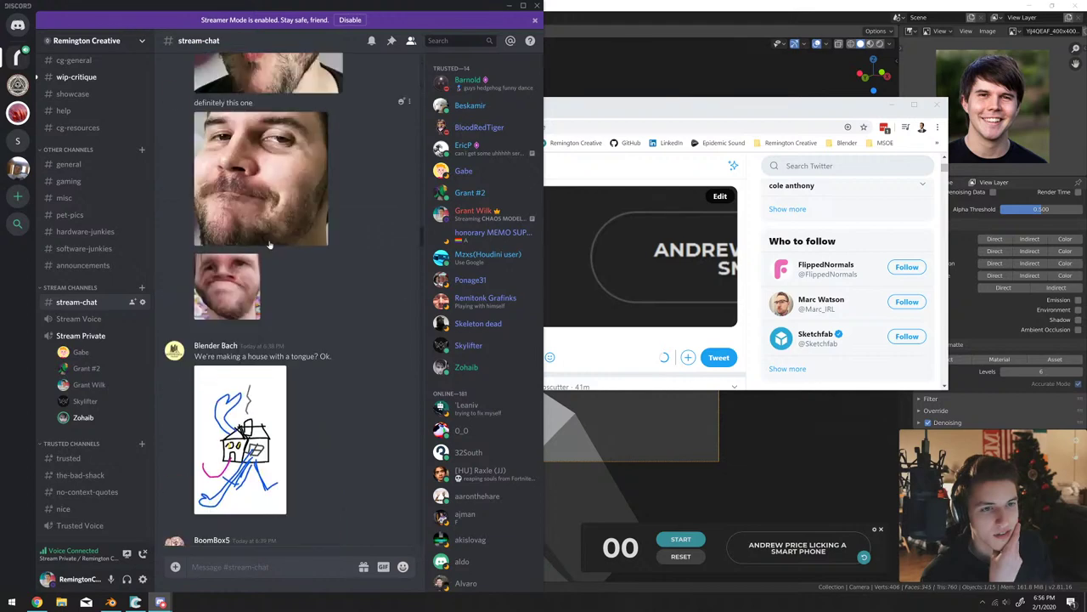
{"action": "scroll", "coordinate": [270, 245], "scroll_direction": "down", "scroll_amount": 15}
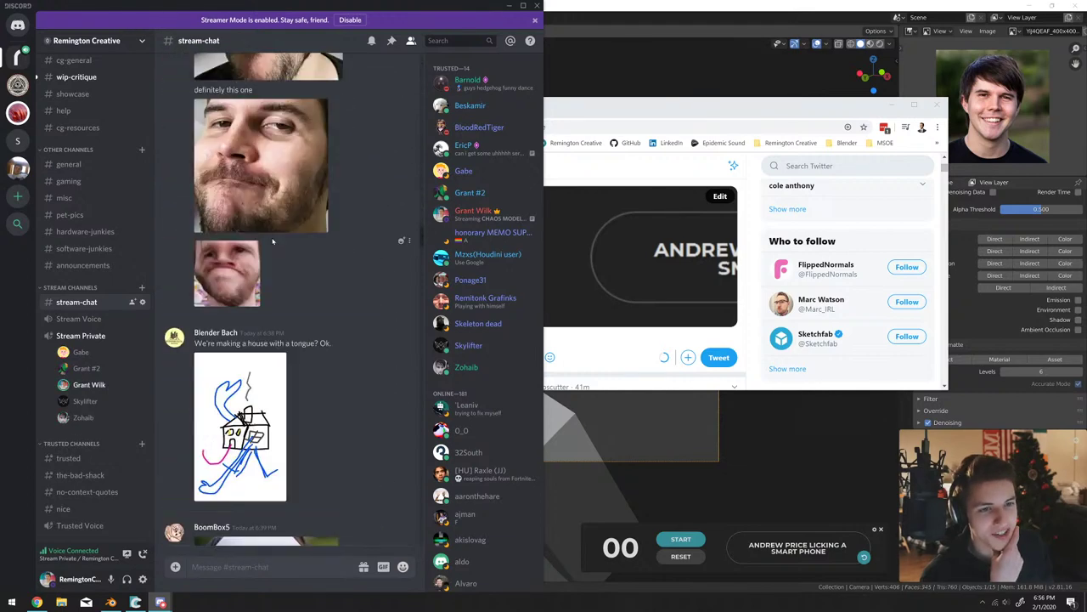
{"action": "scroll", "coordinate": [272, 250], "scroll_direction": "down", "scroll_amount": 15}
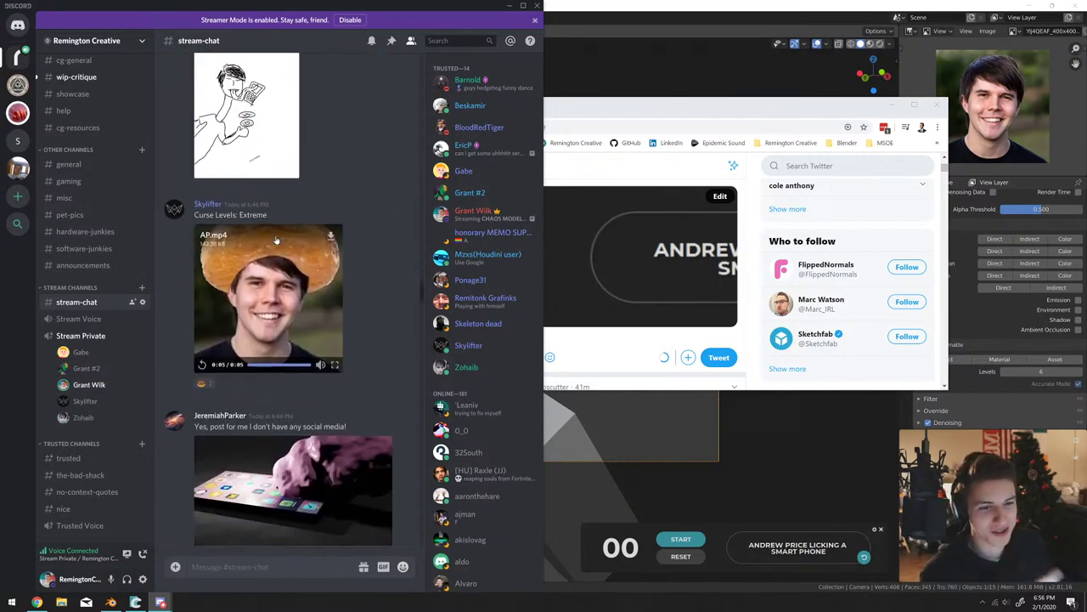
{"action": "scroll", "coordinate": [271, 259], "scroll_direction": "down", "scroll_amount": 15}
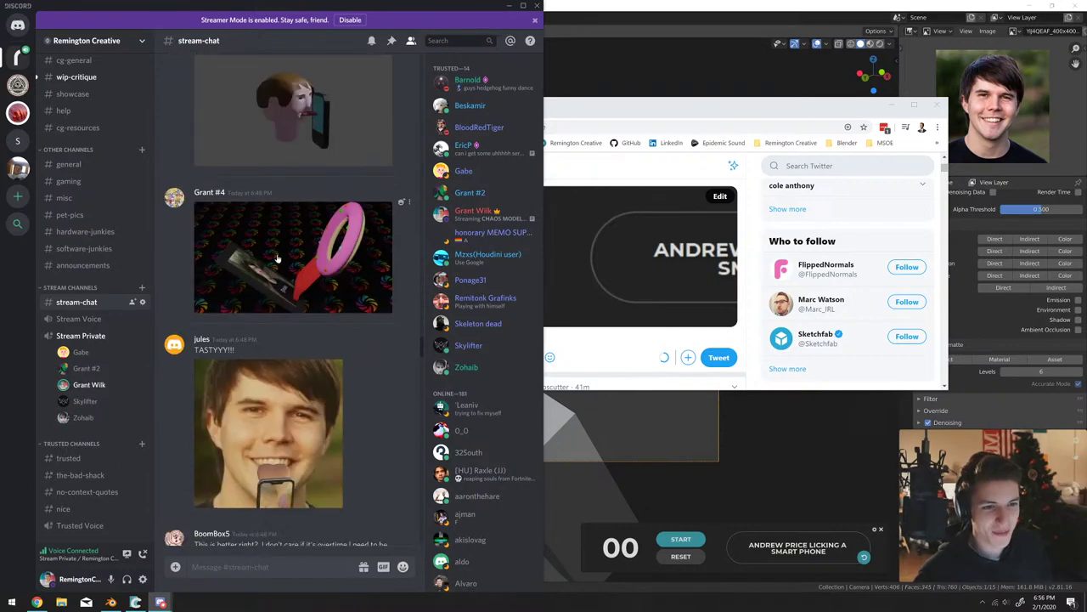
{"action": "scroll", "coordinate": [276, 259], "scroll_direction": "down", "scroll_amount": 5}
Save the drawing's preview to Downloads as 20200201_164612-1.jpeg and close the enlarged view.
{"action": "left_click", "coordinate": [246, 81]}
{"action": "right_click", "coordinate": [344, 194]}
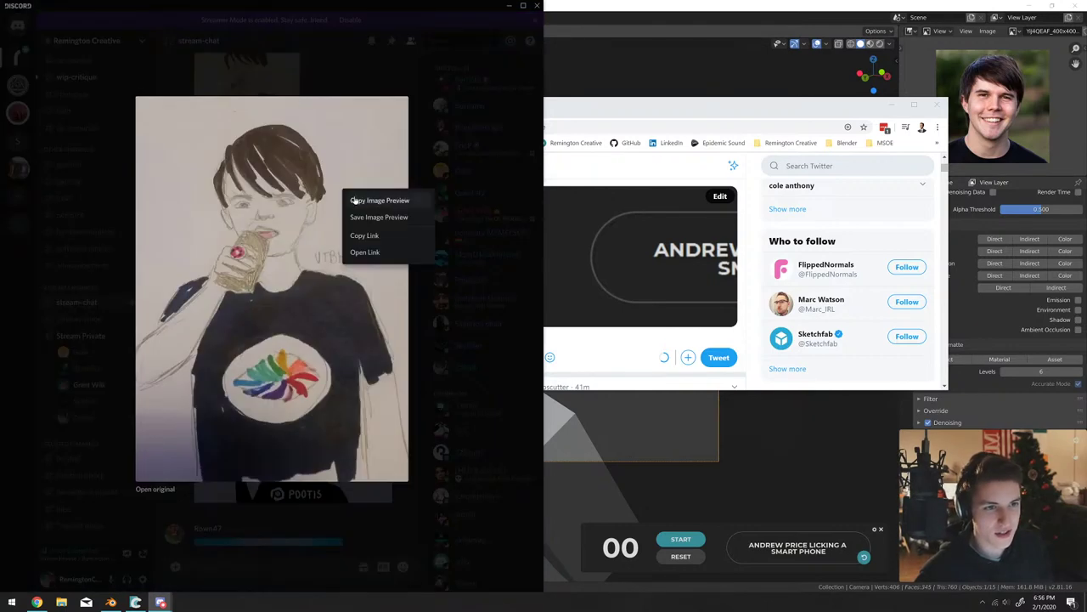
{"action": "left_click", "coordinate": [366, 217]}
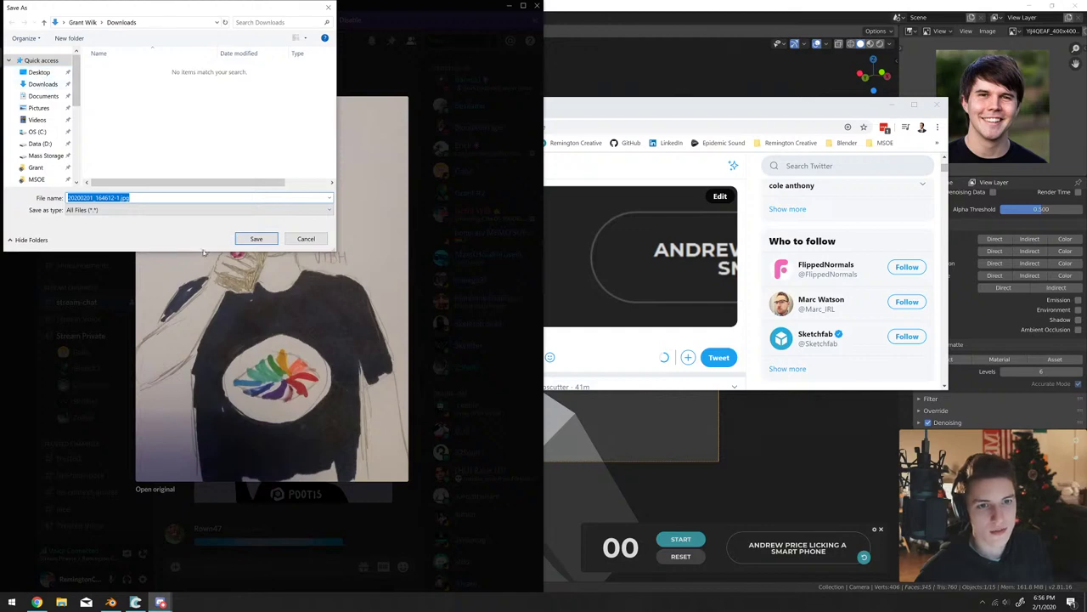
{"action": "left_click", "coordinate": [259, 238]}
{"action": "left_click", "coordinate": [73, 444]}
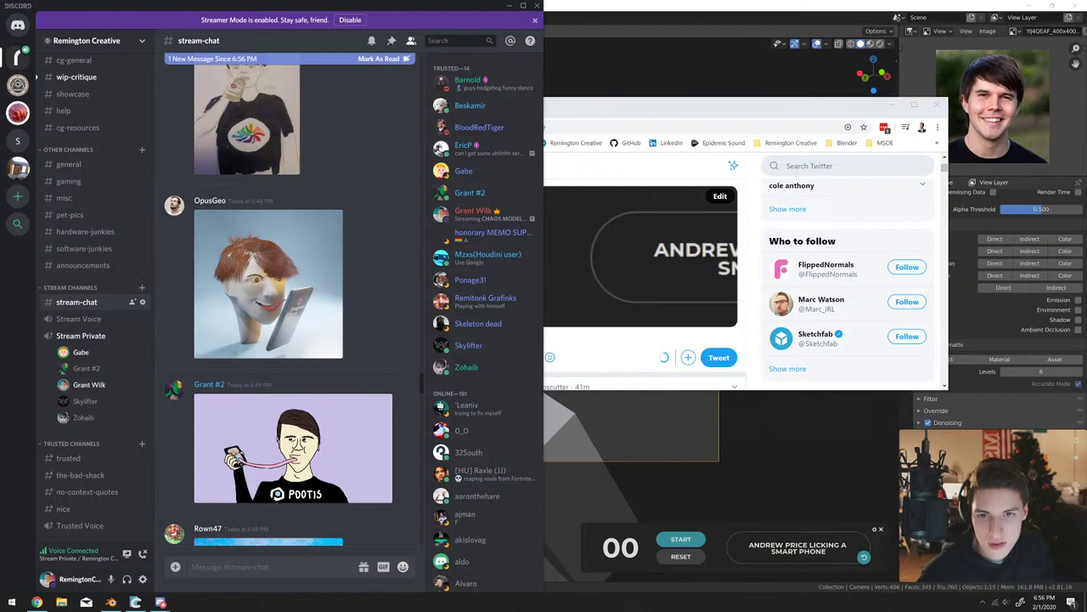
{"action": "scroll", "coordinate": [292, 284], "scroll_direction": "up", "scroll_amount": 3}
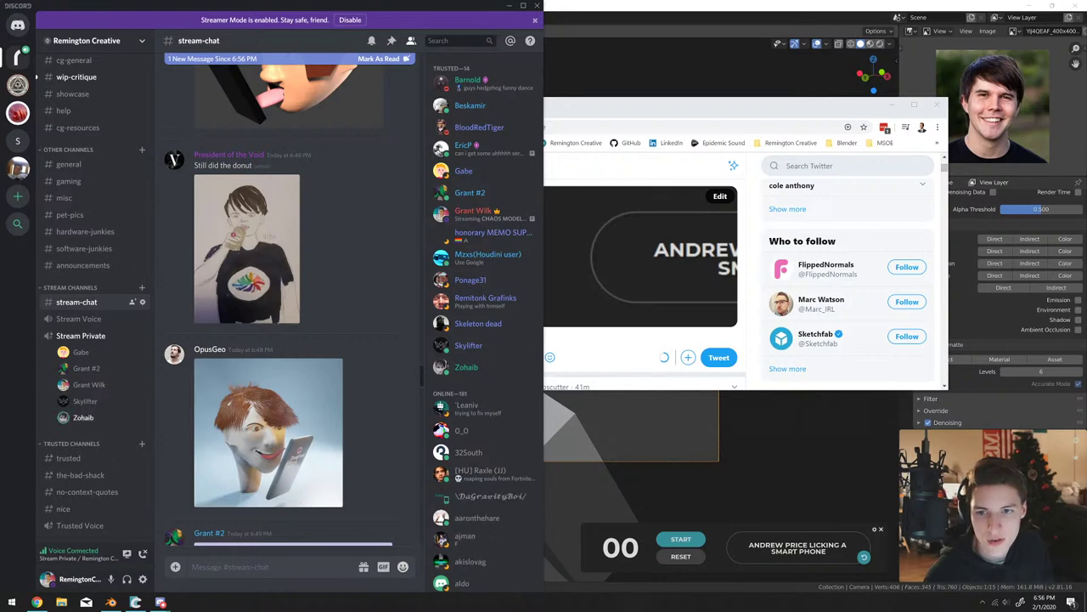
Open the drawing in Chrome and download the original as 20200201_164612-1.jpg.
{"action": "right_click", "coordinate": [275, 197]}
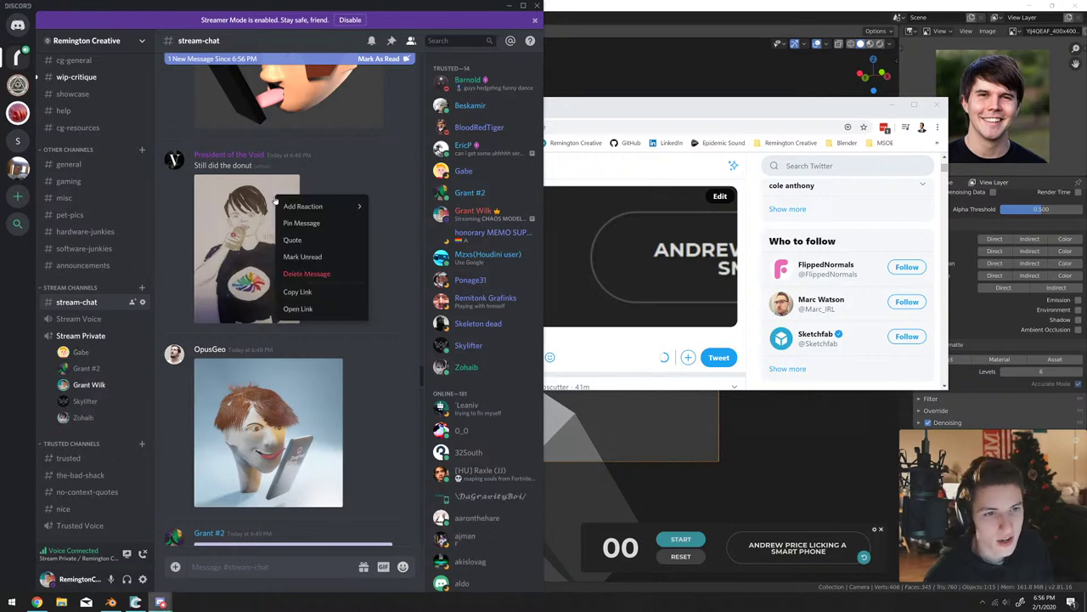
{"action": "left_click", "coordinate": [254, 212]}
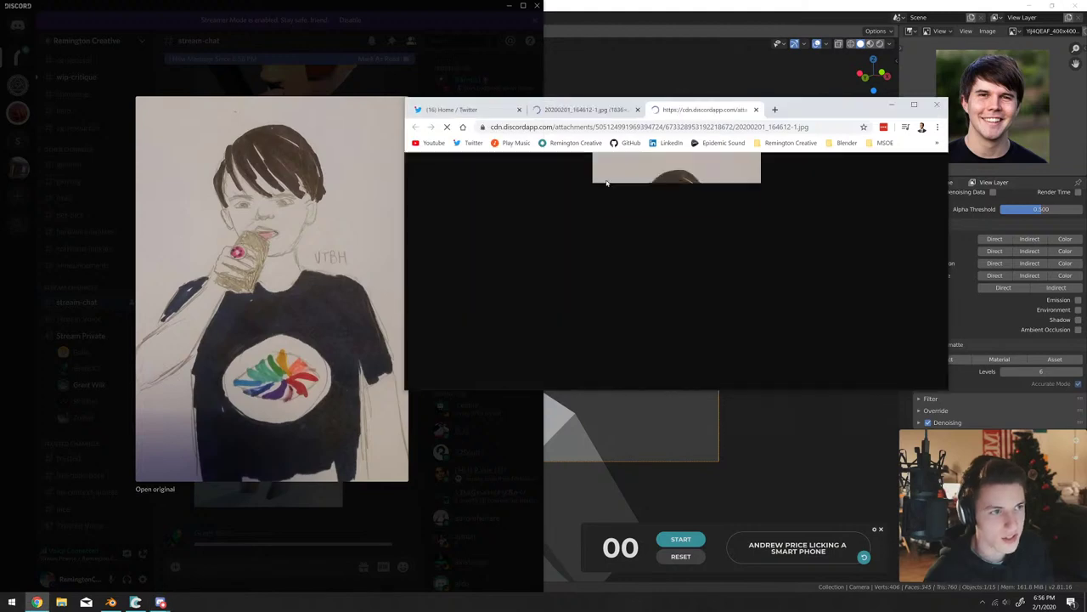
{"action": "right_click", "coordinate": [630, 312]}
{"action": "left_click", "coordinate": [668, 332]}
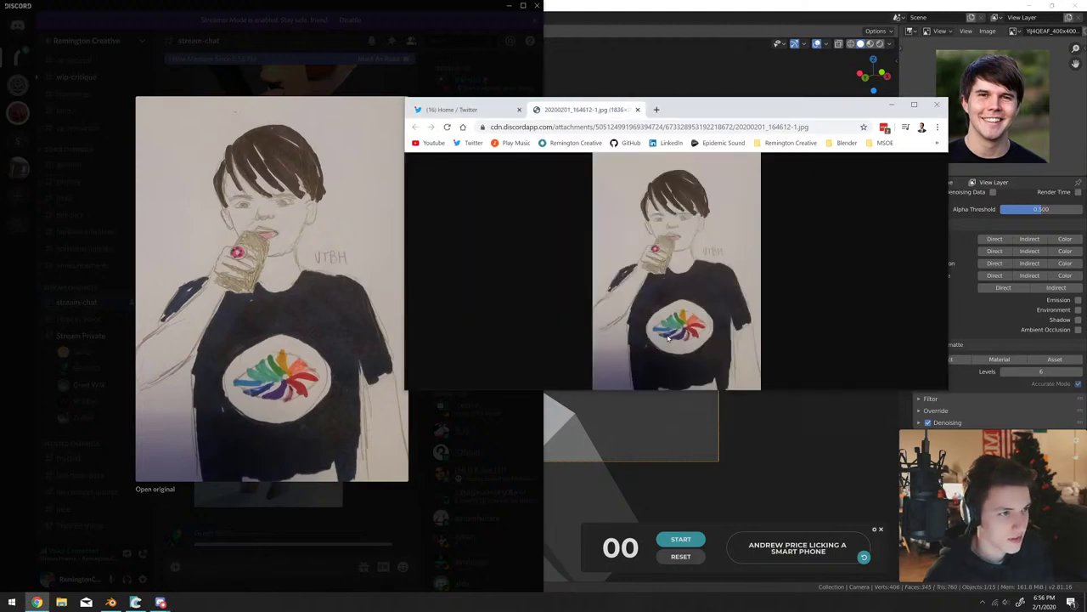
{"action": "left_click", "coordinate": [654, 334]}
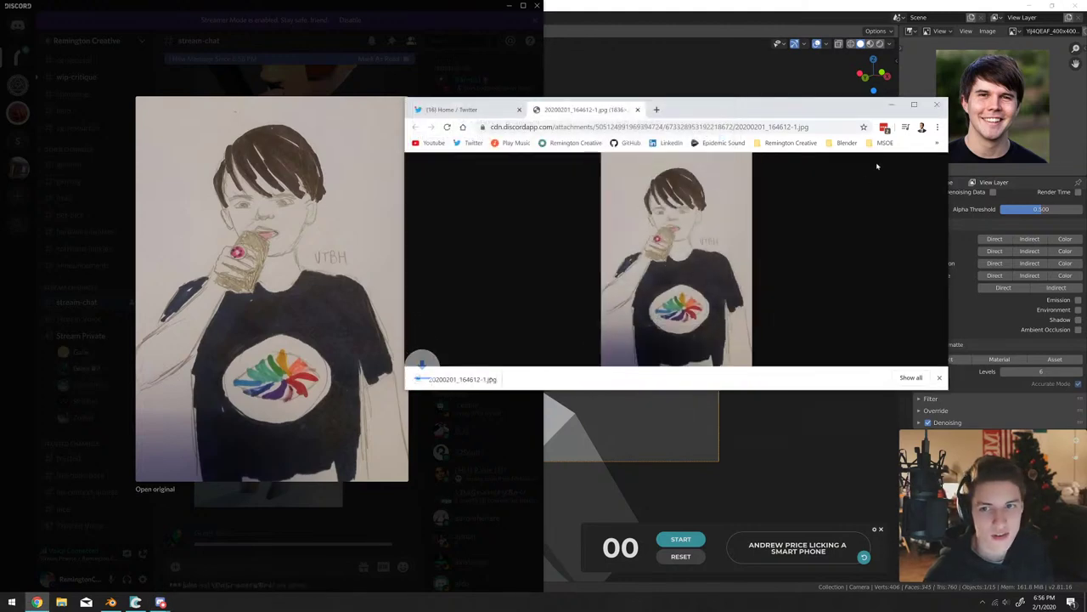
Close Chrome and load the Twitter home page in a new Chrome window.
{"action": "left_click", "coordinate": [939, 105]}
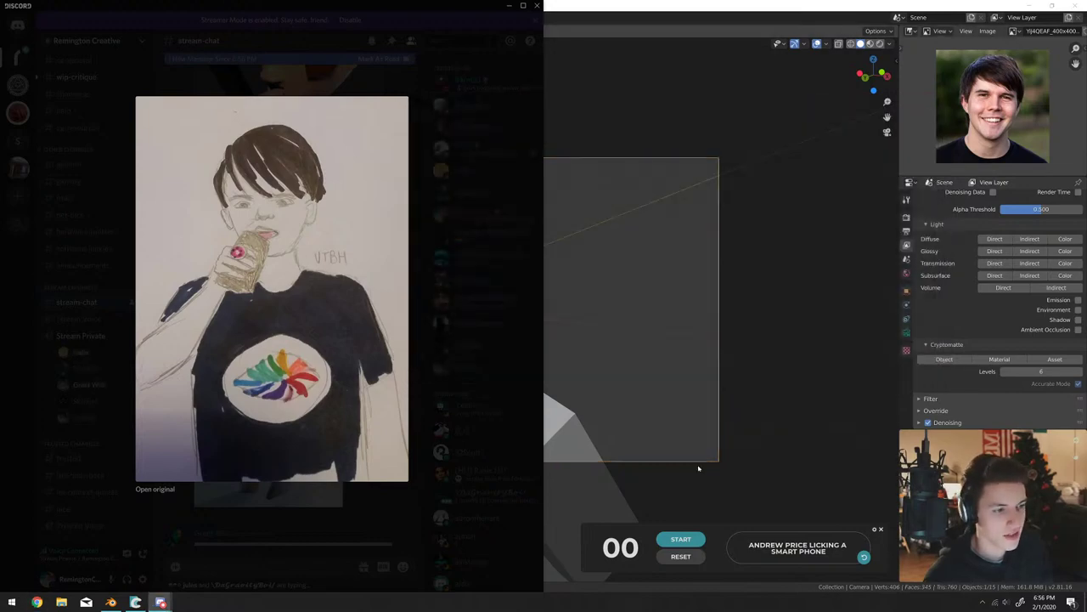
{"action": "left_click", "coordinate": [113, 602]}
{"action": "left_click", "coordinate": [119, 603]}
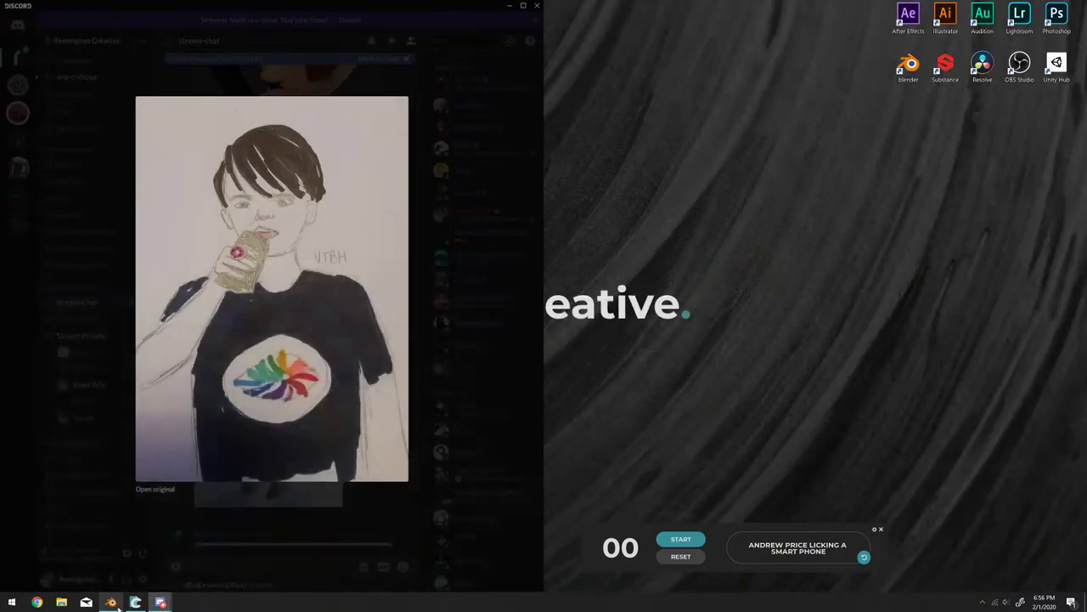
{"action": "left_click", "coordinate": [111, 603]}
{"action": "left_click", "coordinate": [111, 602]}
{"action": "left_click", "coordinate": [112, 602]}
{"action": "left_click", "coordinate": [37, 602]}
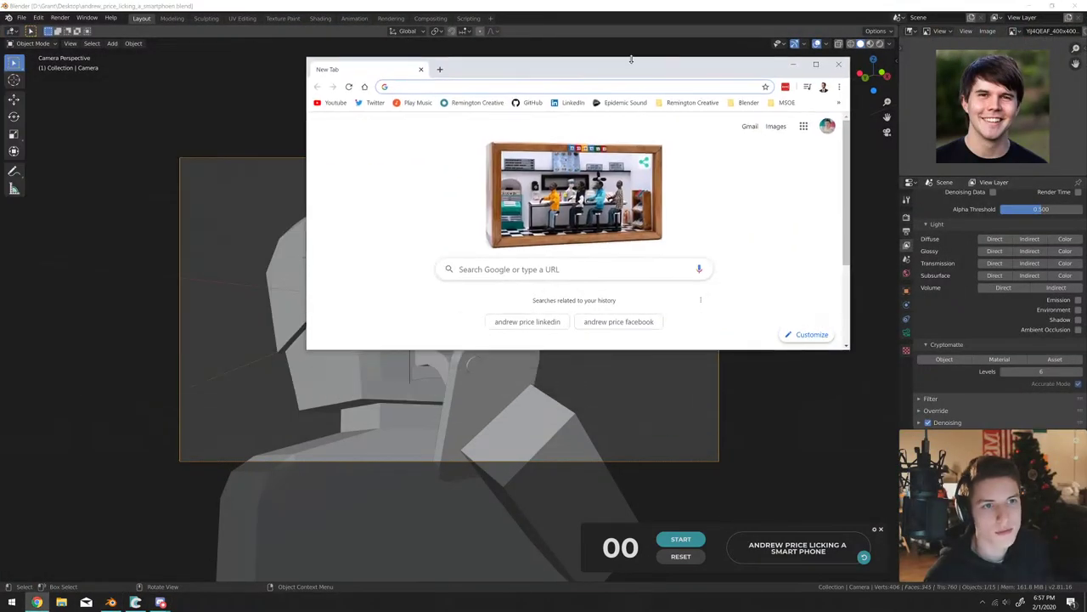
{"action": "left_click", "coordinate": [380, 103]}
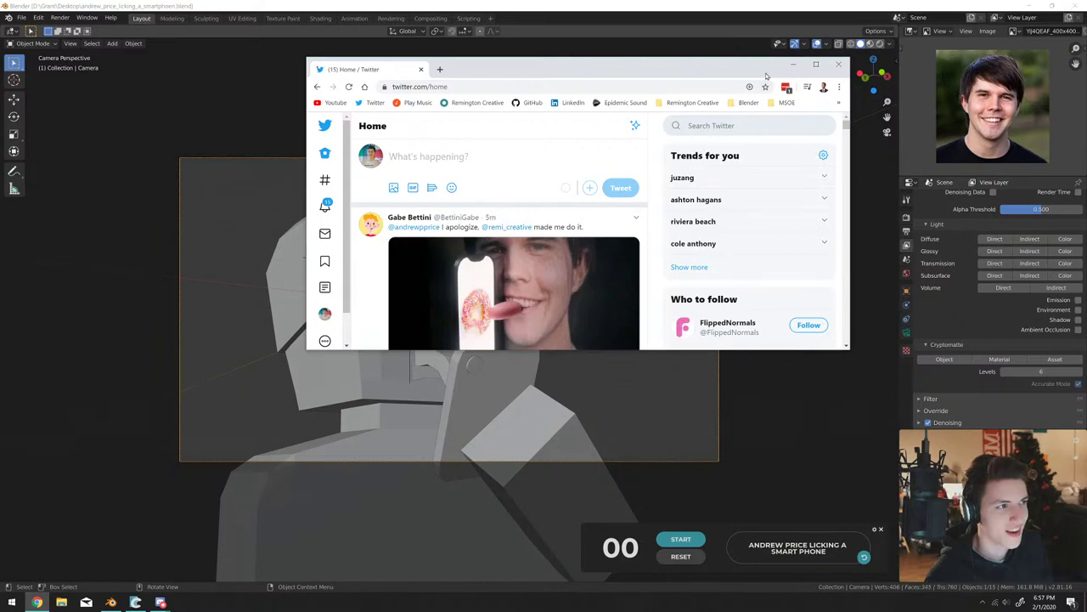
{"action": "left_click_drag", "start_coordinate": [595, 68], "coordinate": [757, 4]}
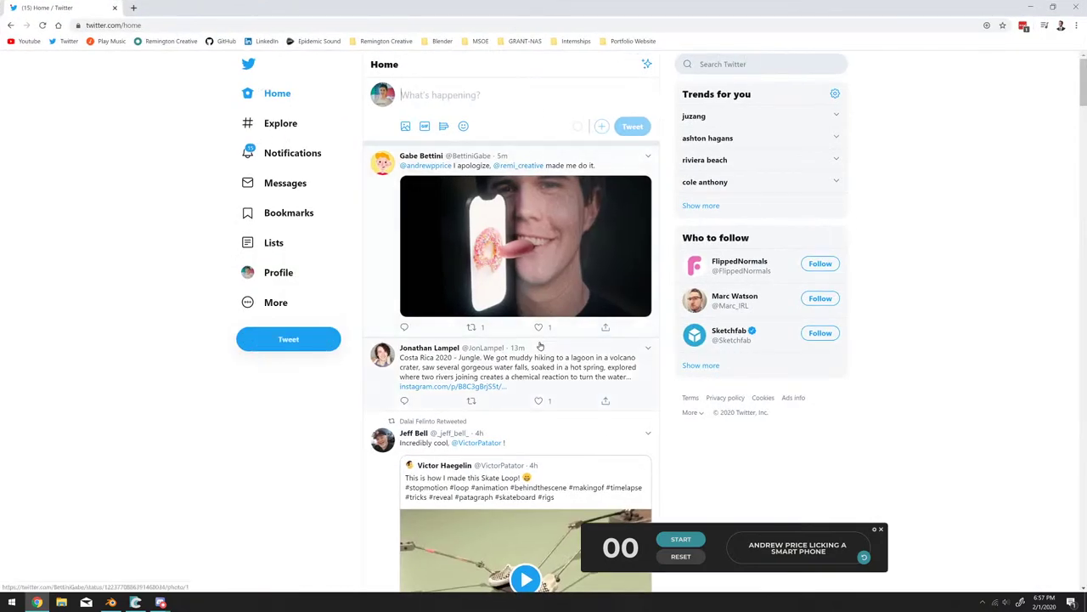
{"action": "left_click", "coordinate": [541, 327]}
{"action": "left_click", "coordinate": [442, 92]}
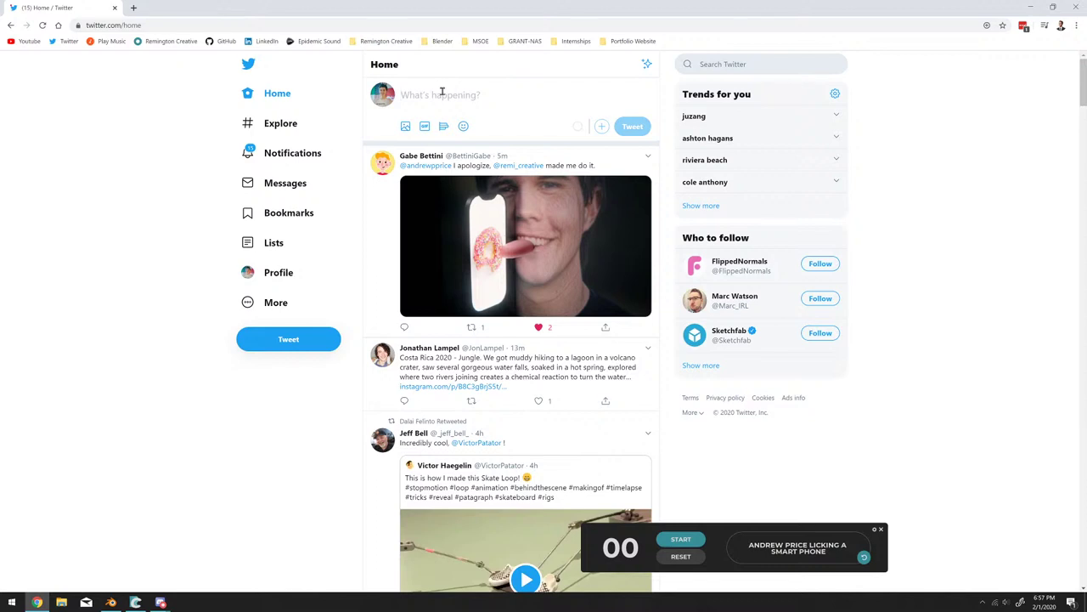
{"action": "type", "text": "@andrew"}
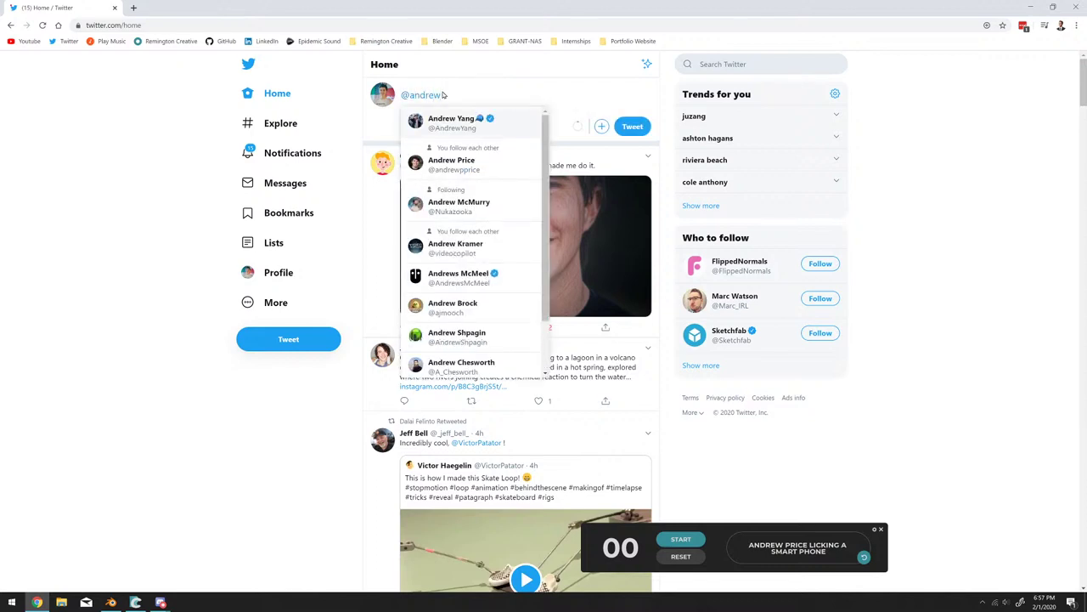
{"action": "key", "text": "Down"}
{"action": "key", "text": "Return"}
{"action": "key", "text": "BackSpace"}
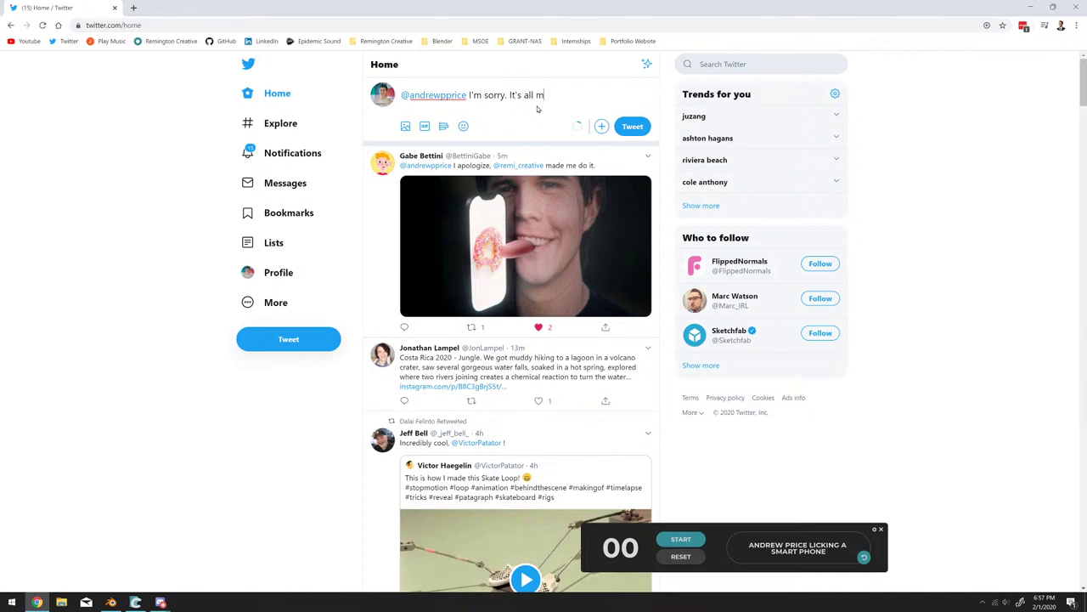
{"action": "type", "text": "y fua"}
Attach the pencil drawing and the low-poly render to the draft, then return to Discord.
{"action": "left_click_drag", "start_coordinate": [646, 4], "coordinate": [469, 140]}
{"action": "left_click", "coordinate": [406, 282]}
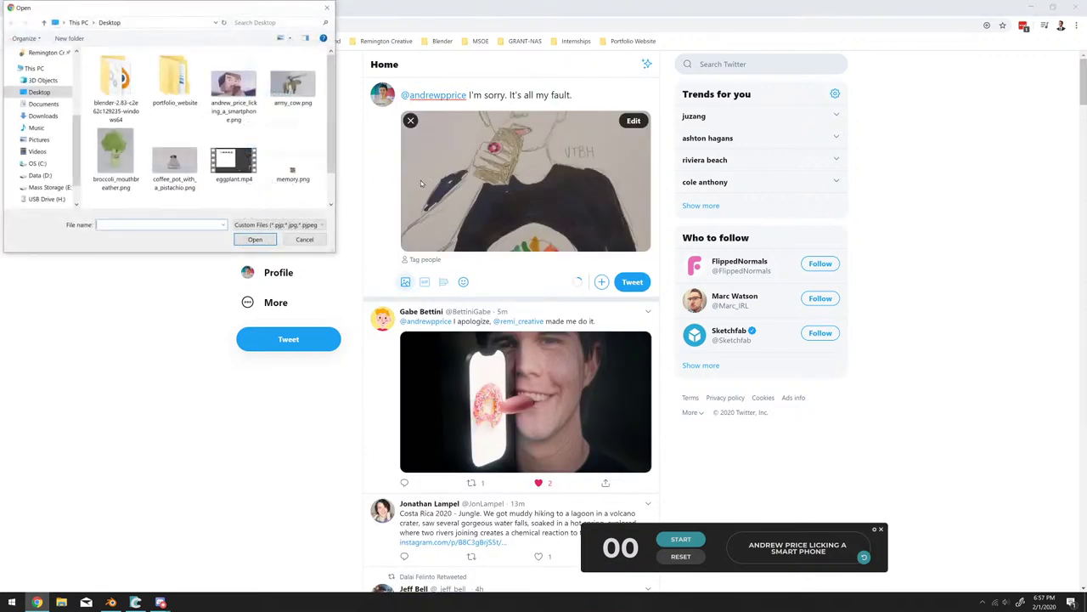
{"action": "double_click", "coordinate": [233, 85]}
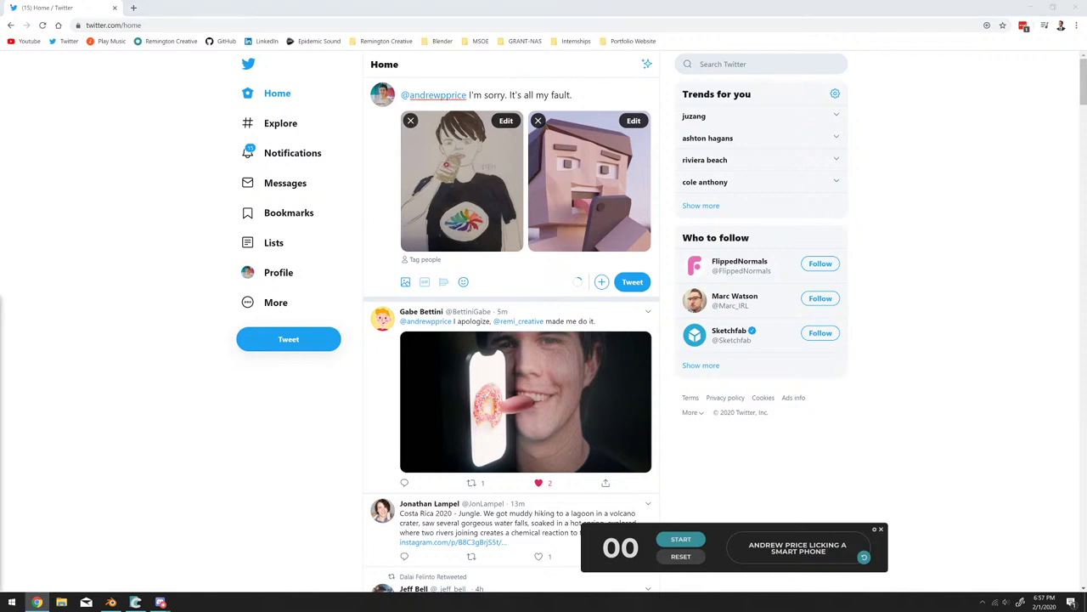
{"action": "mouse_move", "coordinate": [159, 601]}
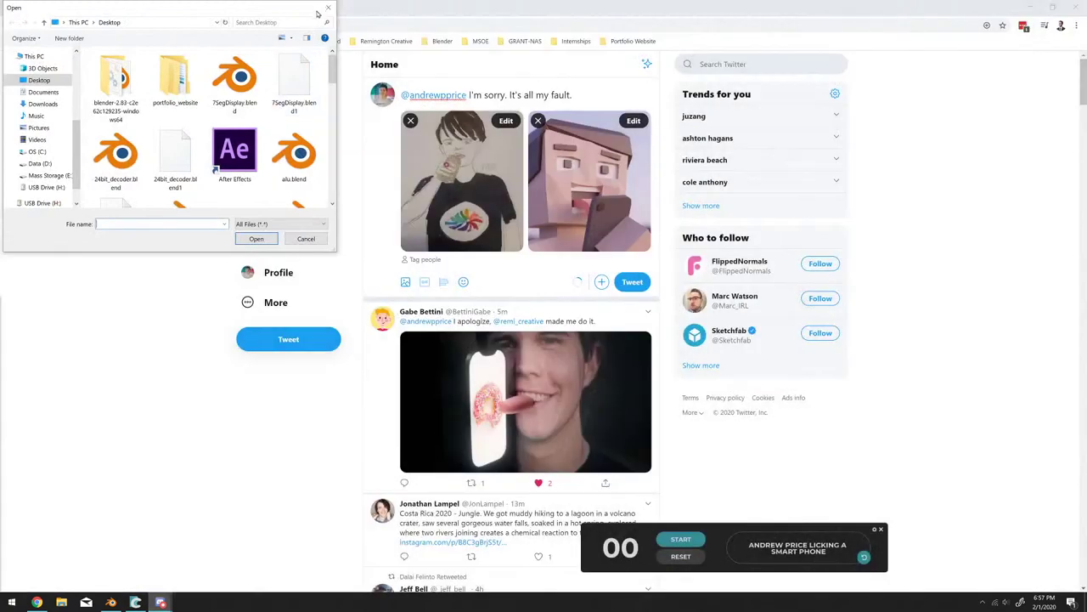
{"action": "key", "text": "Escape"}
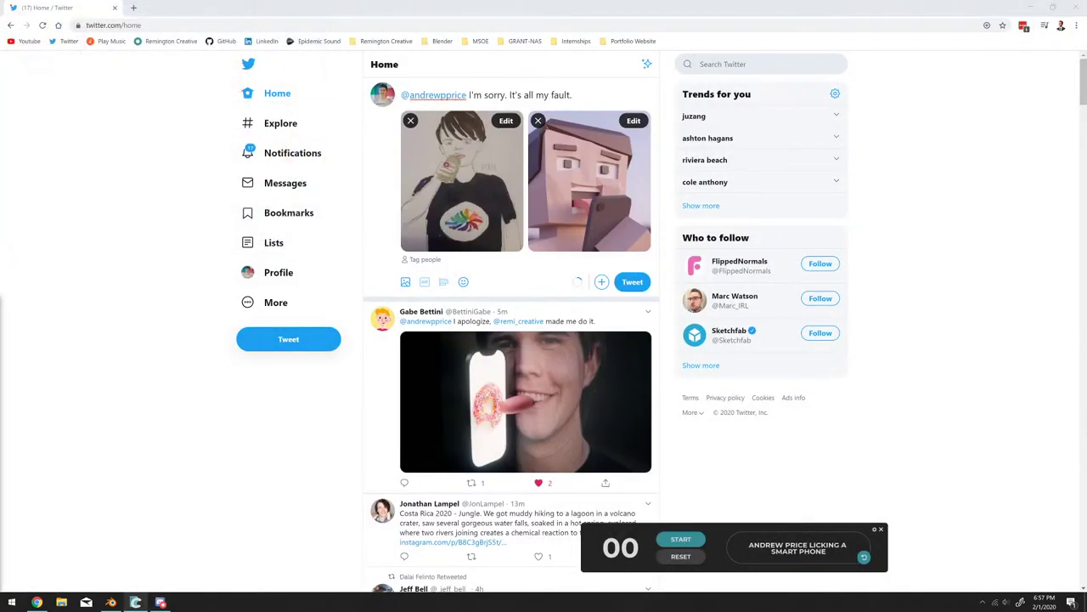
{"action": "left_click", "coordinate": [160, 601]}
{"action": "key", "text": "Escape"}
Scroll stream-chat up to the low-poly phone-licking render and open its link in the browser.
{"action": "scroll", "coordinate": [204, 361], "scroll_direction": "down", "scroll_amount": 10}
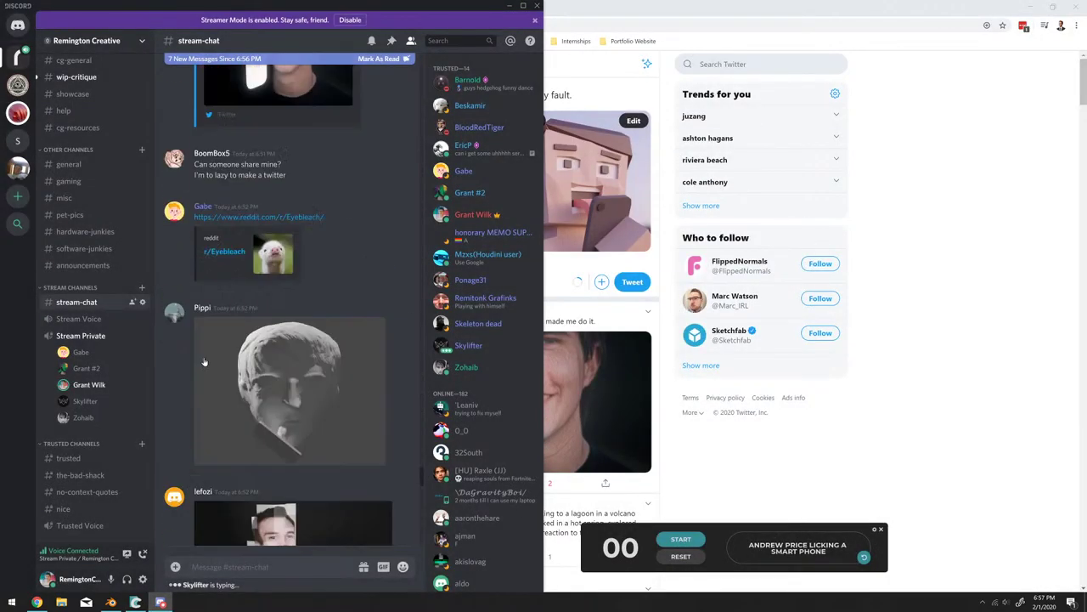
{"action": "scroll", "coordinate": [257, 415], "scroll_direction": "up", "scroll_amount": 3}
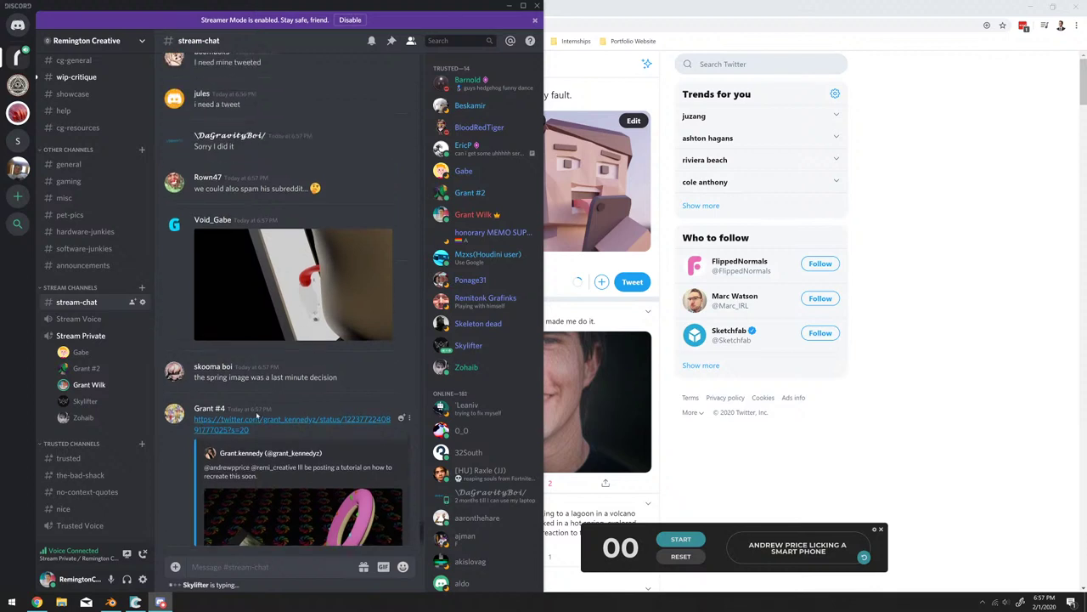
{"action": "scroll", "coordinate": [256, 415], "scroll_direction": "up", "scroll_amount": 2}
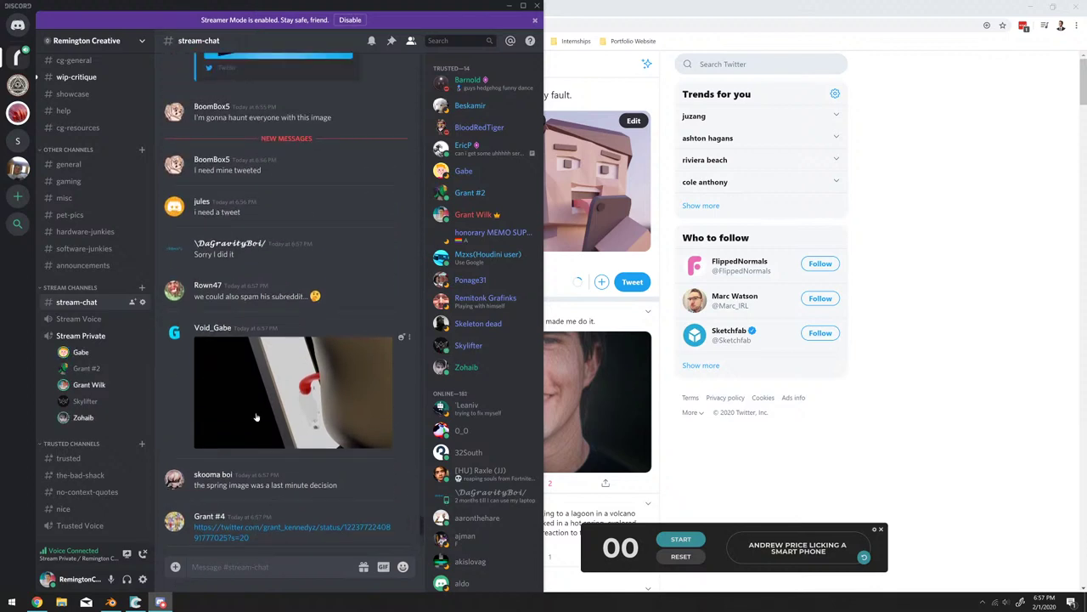
{"action": "scroll", "coordinate": [256, 416], "scroll_direction": "up", "scroll_amount": 1}
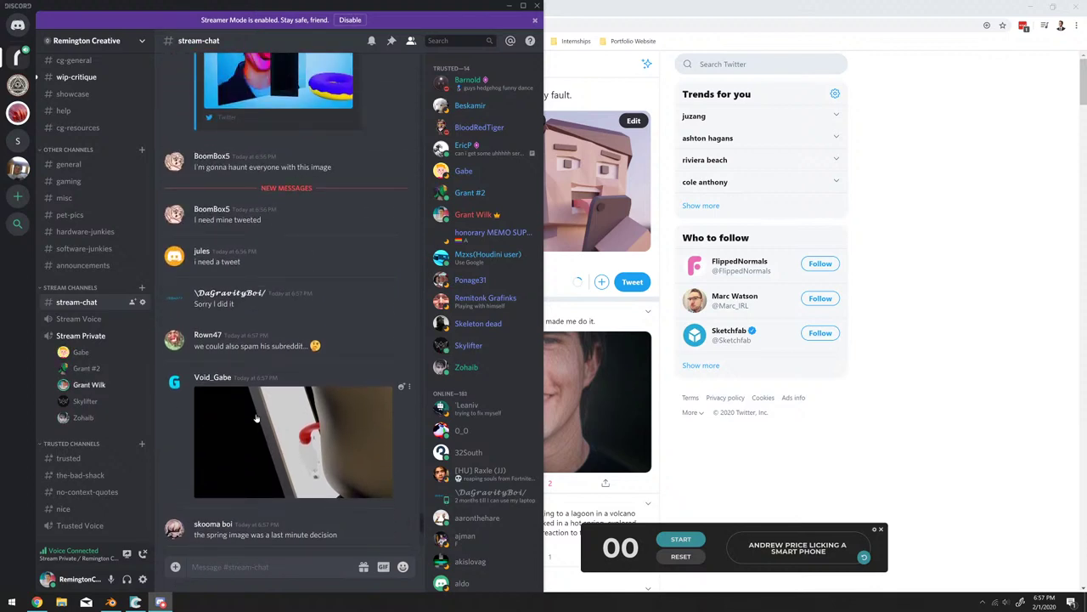
{"action": "scroll", "coordinate": [277, 395], "scroll_direction": "up", "scroll_amount": 15}
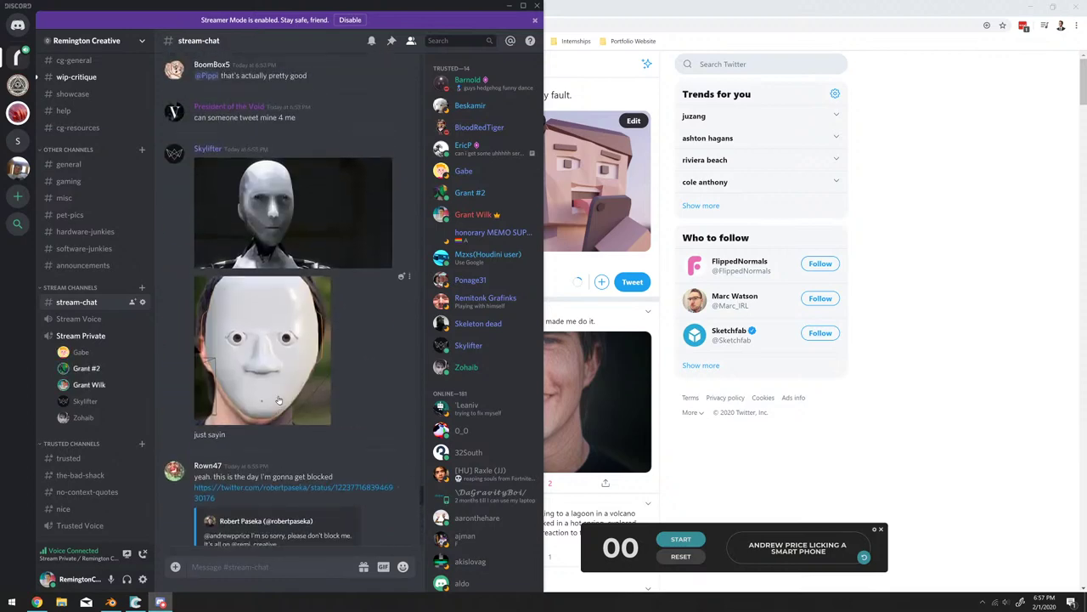
{"action": "scroll", "coordinate": [278, 400], "scroll_direction": "up", "scroll_amount": 20}
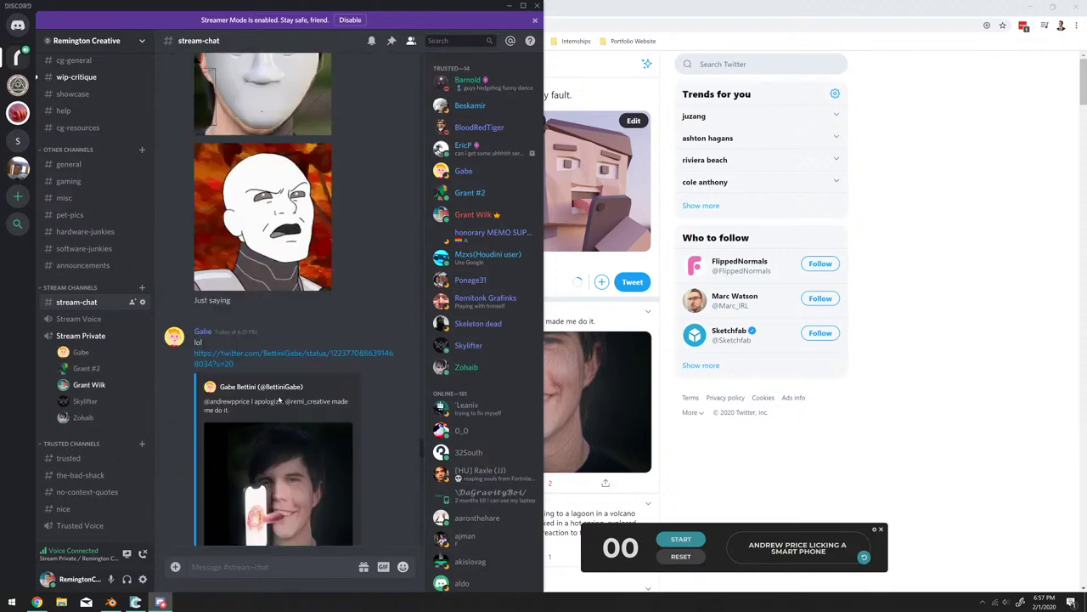
{"action": "scroll", "coordinate": [278, 399], "scroll_direction": "up", "scroll_amount": 2}
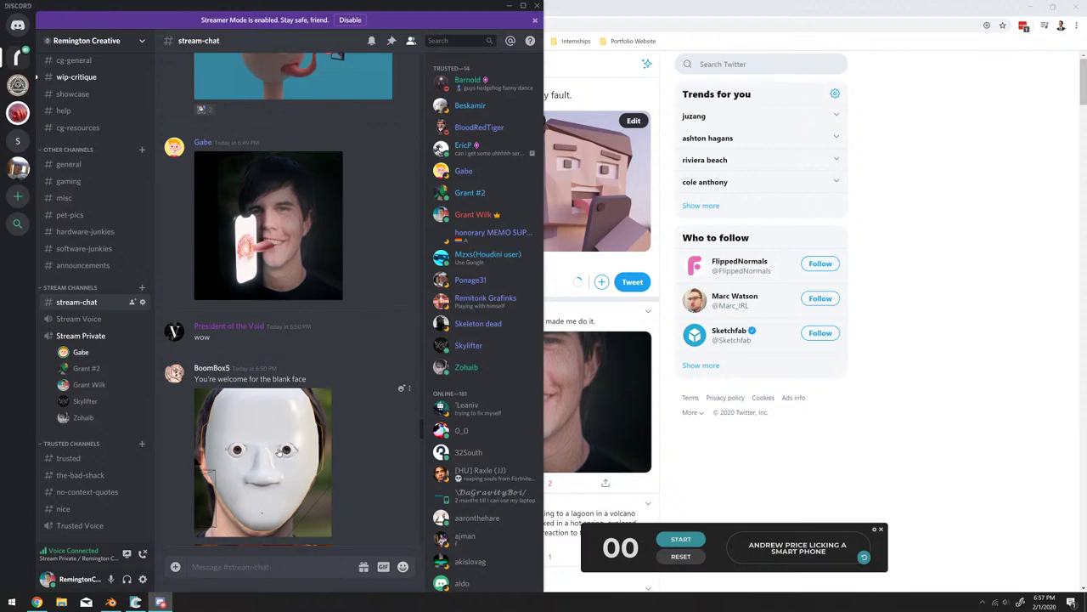
{"action": "scroll", "coordinate": [279, 424], "scroll_direction": "up", "scroll_amount": 6}
{"action": "scroll", "coordinate": [278, 453], "scroll_direction": "up", "scroll_amount": 10}
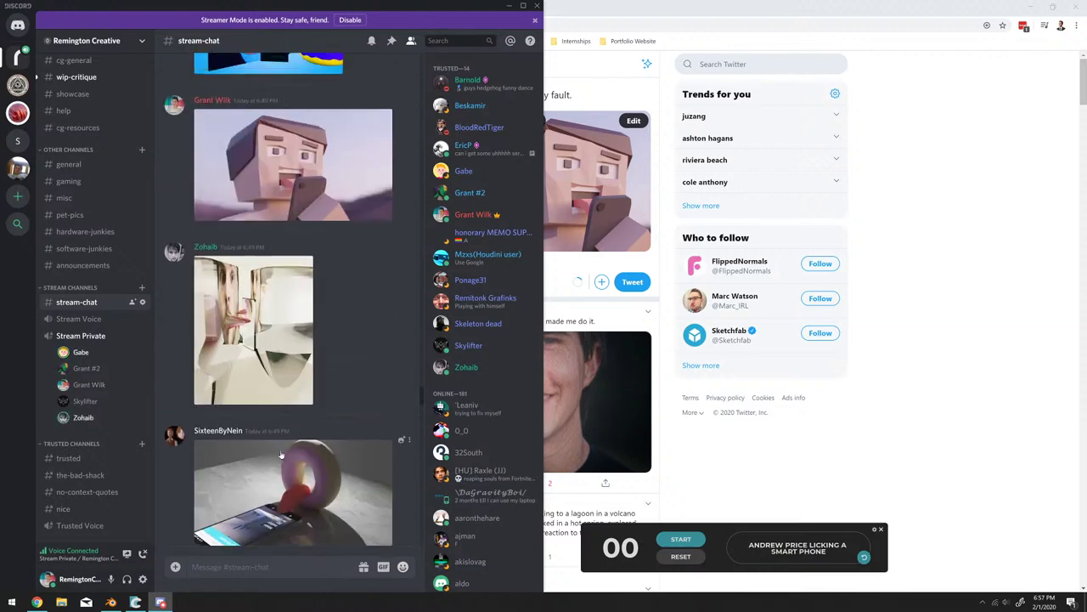
{"action": "scroll", "coordinate": [280, 452], "scroll_direction": "up", "scroll_amount": 10}
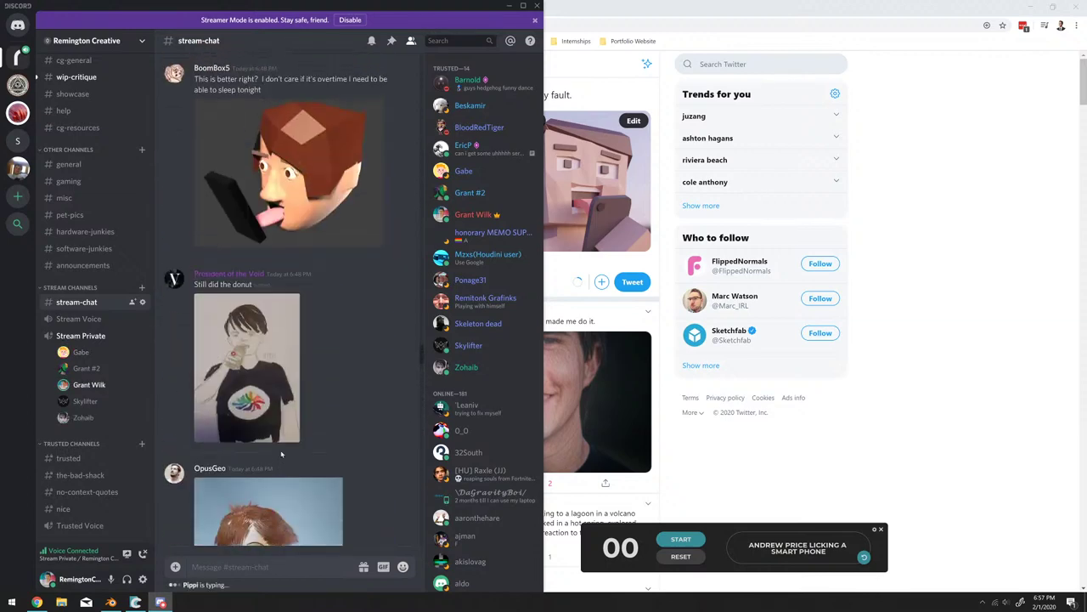
{"action": "left_click", "coordinate": [283, 451]}
{"action": "right_click", "coordinate": [286, 344]}
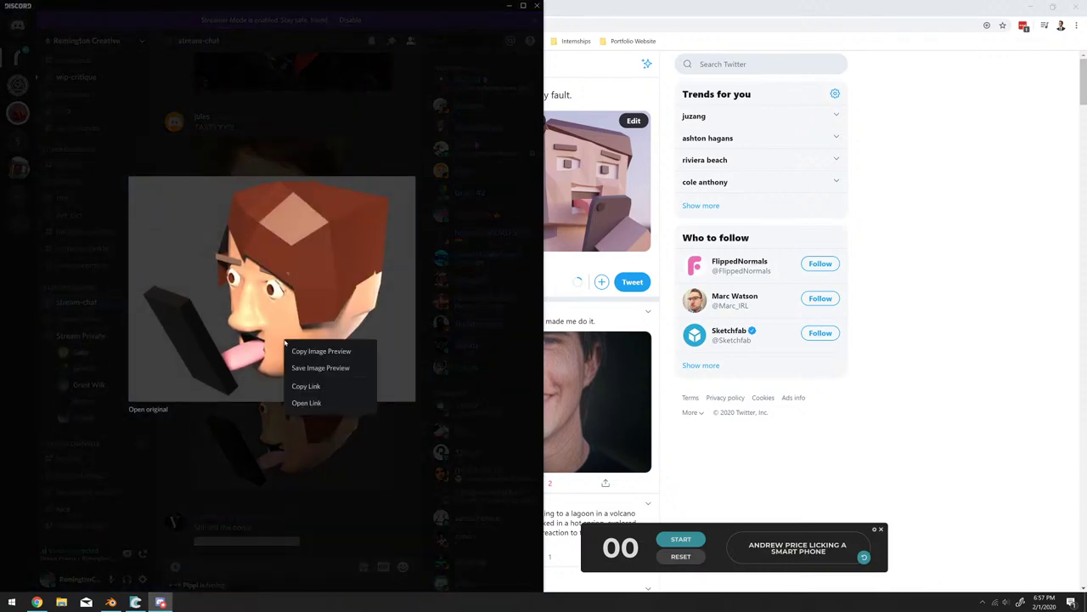
{"action": "left_click", "coordinate": [307, 401]}
Save the render as unknown (1).png and drag it into the tweet draft.
{"action": "right_click", "coordinate": [615, 262]}
{"action": "left_click", "coordinate": [637, 282]}
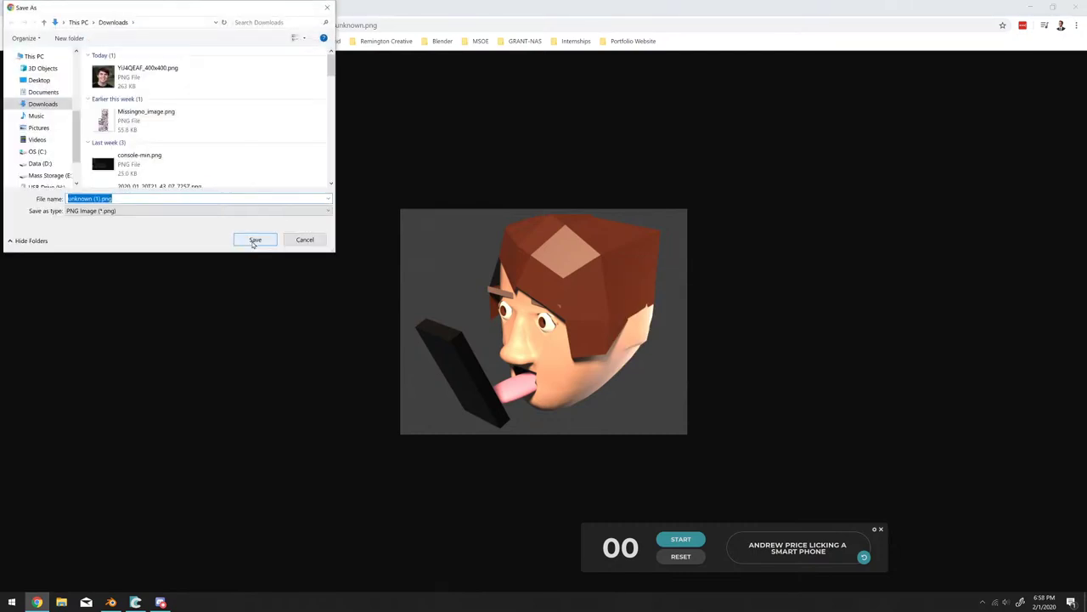
{"action": "left_click", "coordinate": [254, 241]}
{"action": "key", "text": "ctrl+w"}
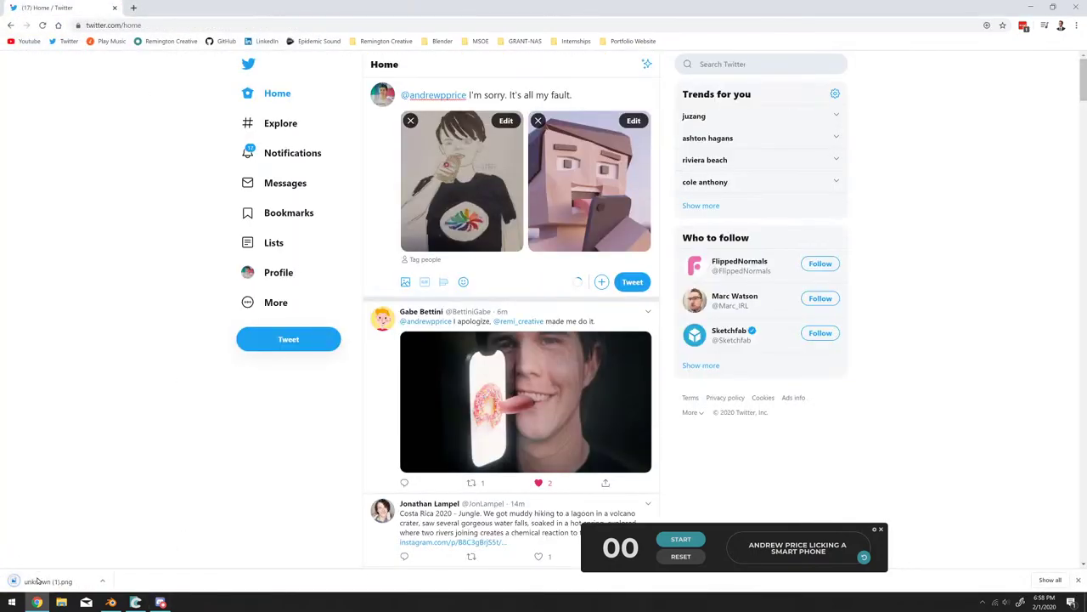
{"action": "left_click_drag", "start_coordinate": [37, 581], "coordinate": [527, 191]}
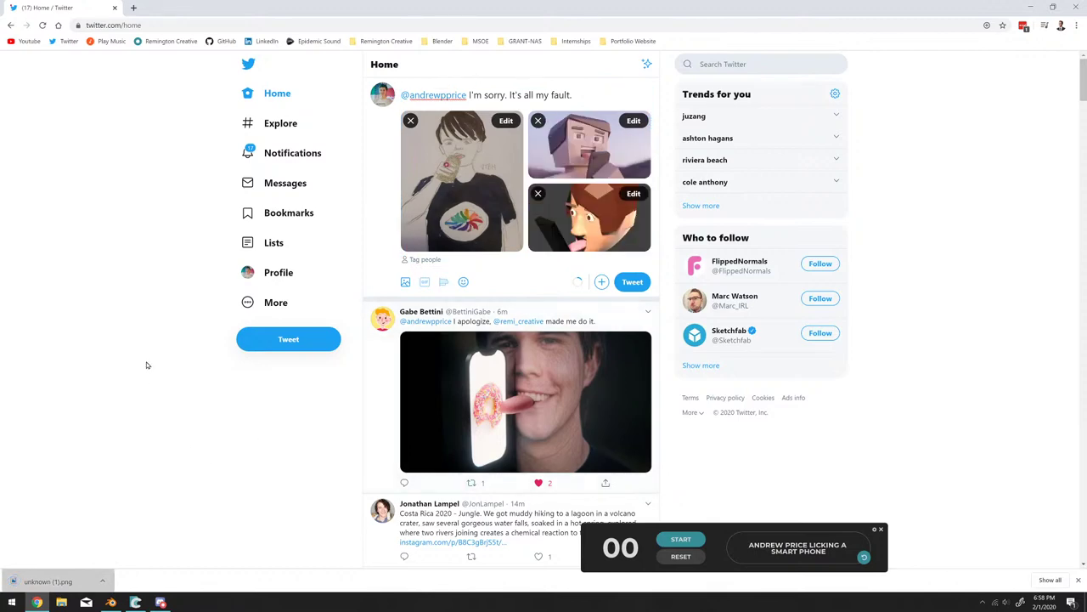
Save the white mask-face image from Discord as unknown (2).png and attach it to the tweet.
{"action": "left_click", "coordinate": [160, 601]}
{"action": "left_click", "coordinate": [297, 484]}
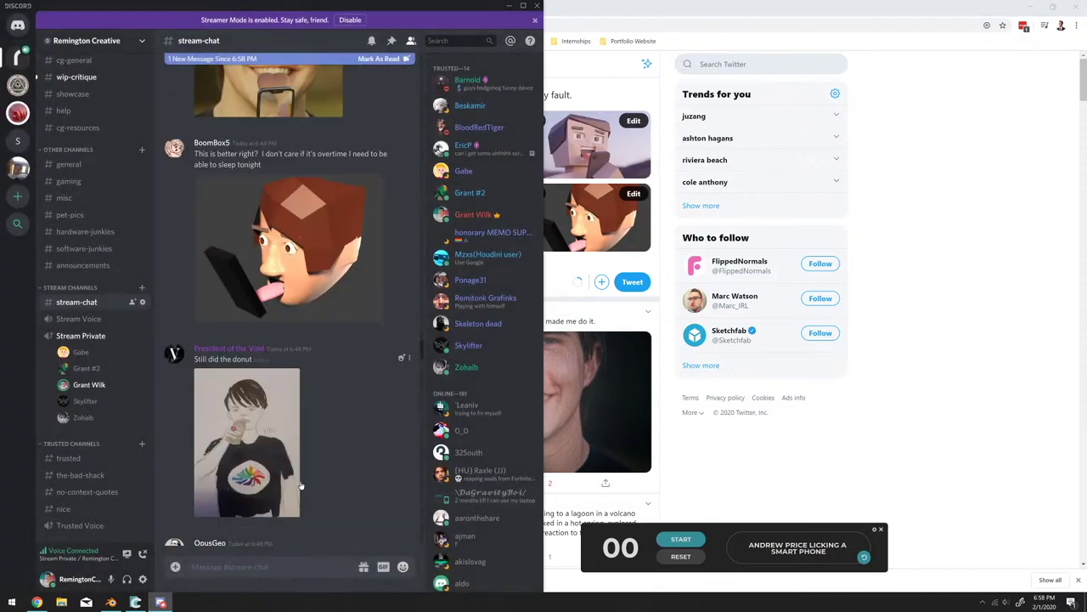
{"action": "scroll", "coordinate": [299, 471], "scroll_direction": "down", "scroll_amount": 15}
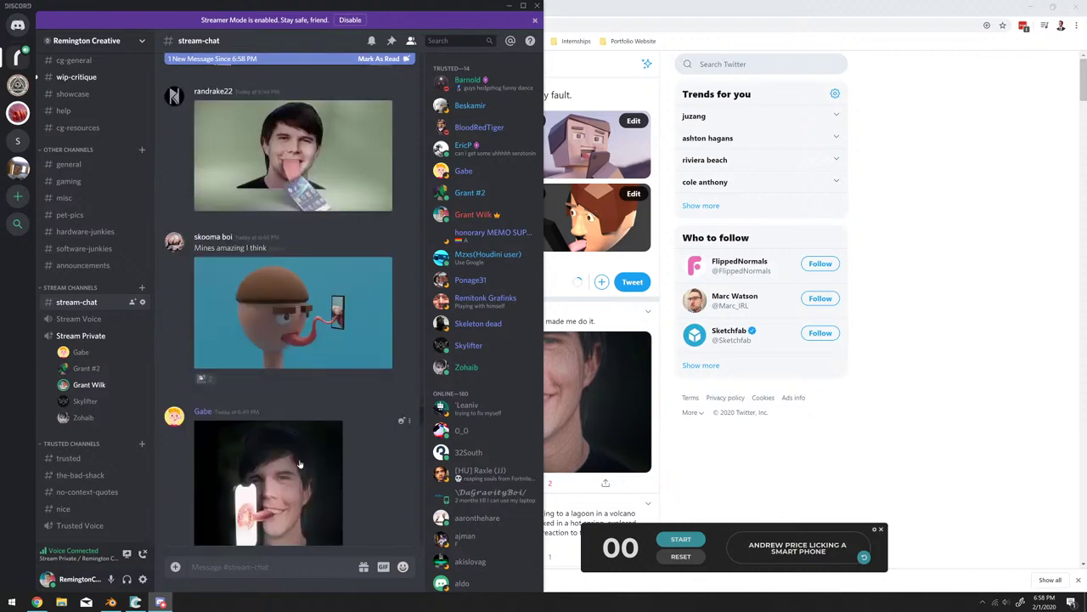
{"action": "left_click", "coordinate": [297, 445]}
{"action": "right_click", "coordinate": [267, 353]}
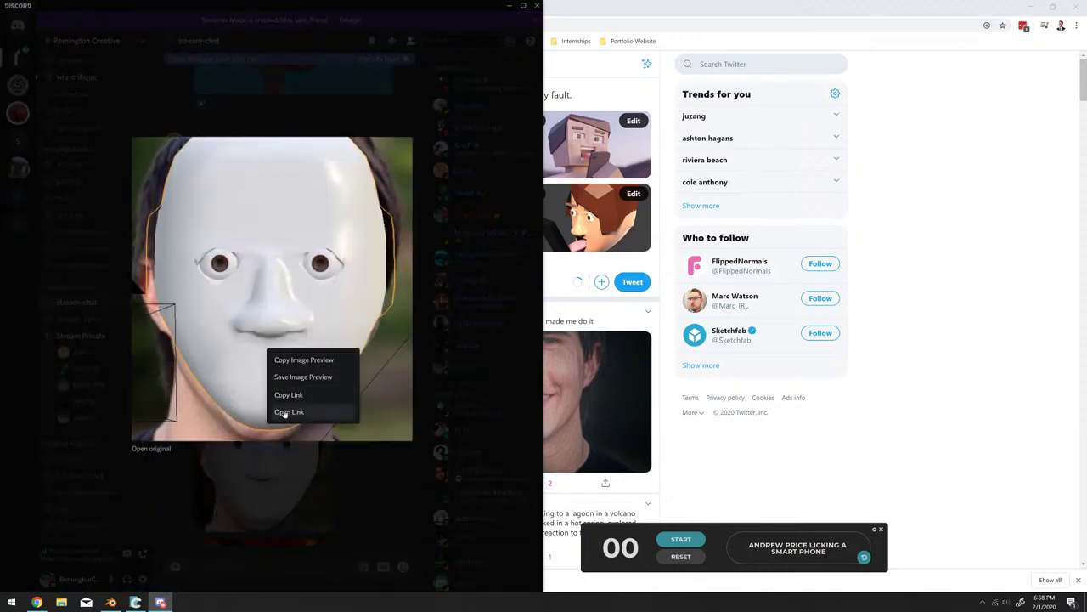
{"action": "left_click", "coordinate": [286, 412]}
{"action": "right_click", "coordinate": [570, 277]}
{"action": "left_click", "coordinate": [601, 294]}
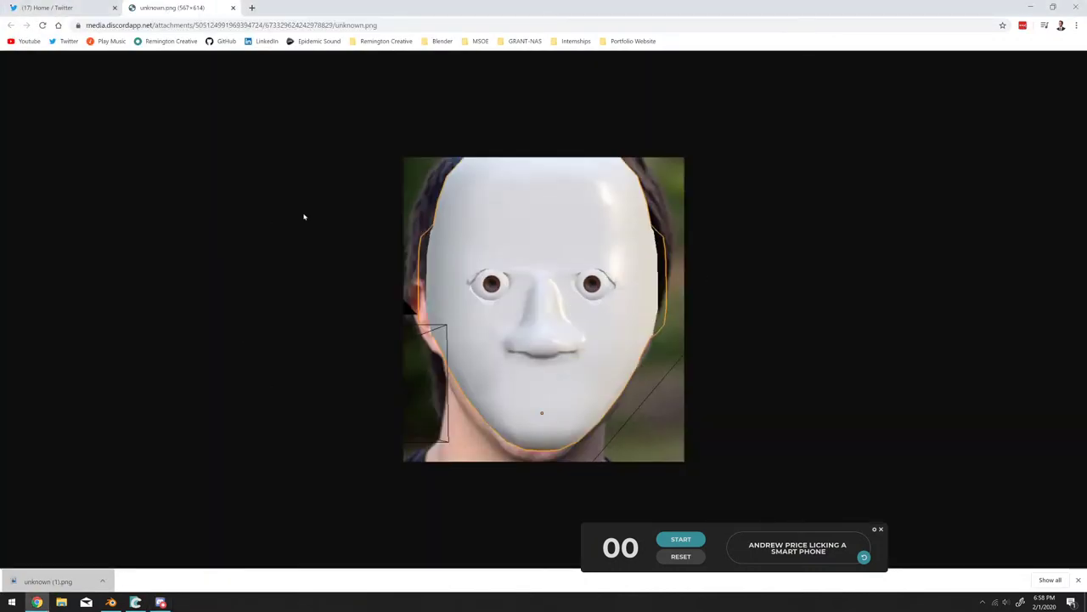
{"action": "left_click", "coordinate": [255, 238]}
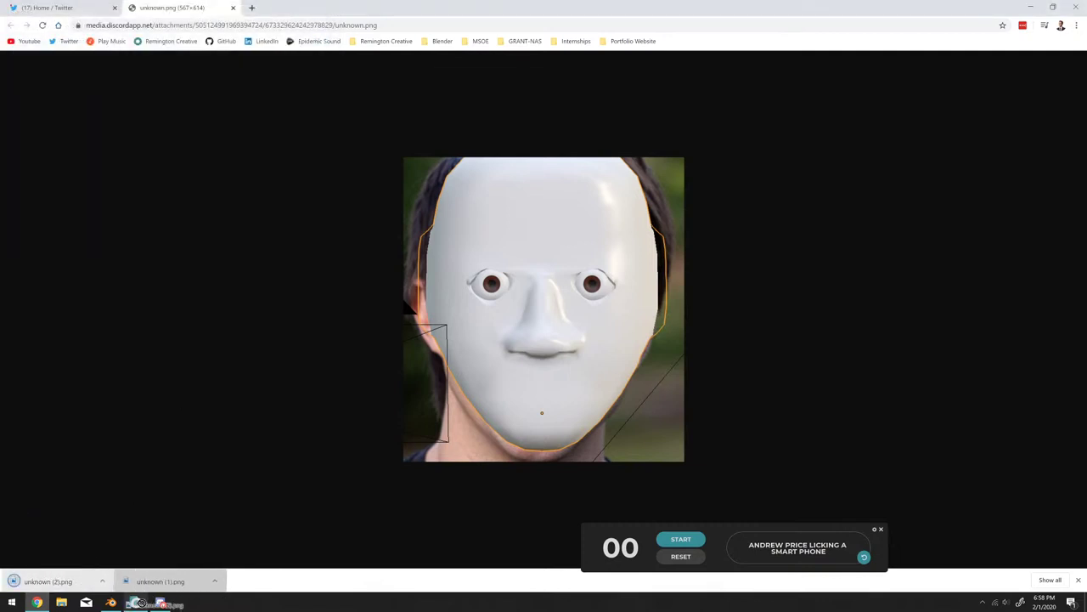
{"action": "left_click_drag", "start_coordinate": [160, 604], "coordinate": [75, 4]}
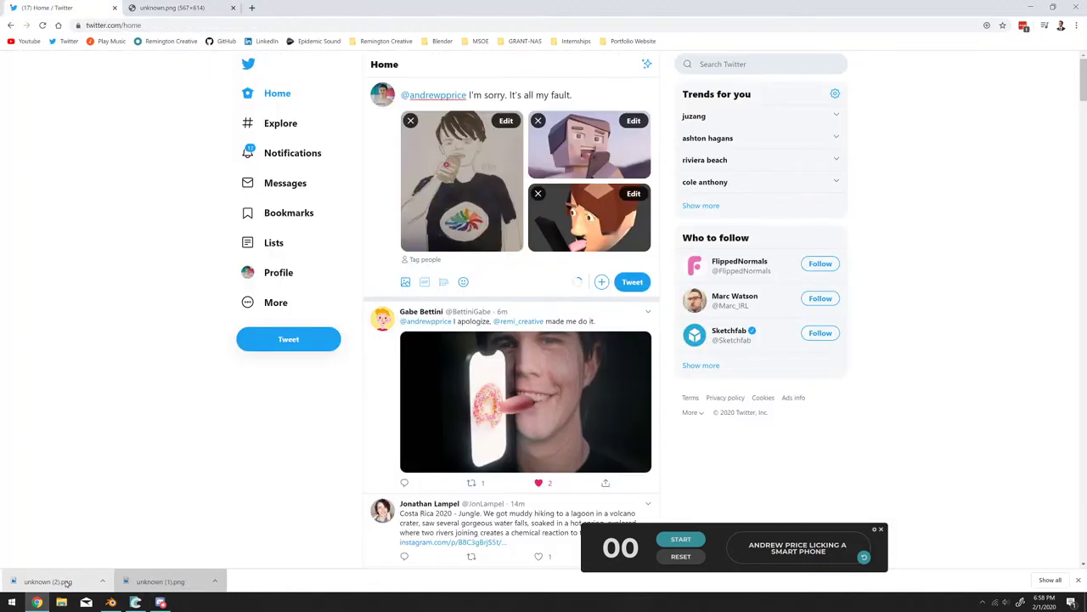
{"action": "left_click_drag", "start_coordinate": [66, 583], "coordinate": [605, 206]}
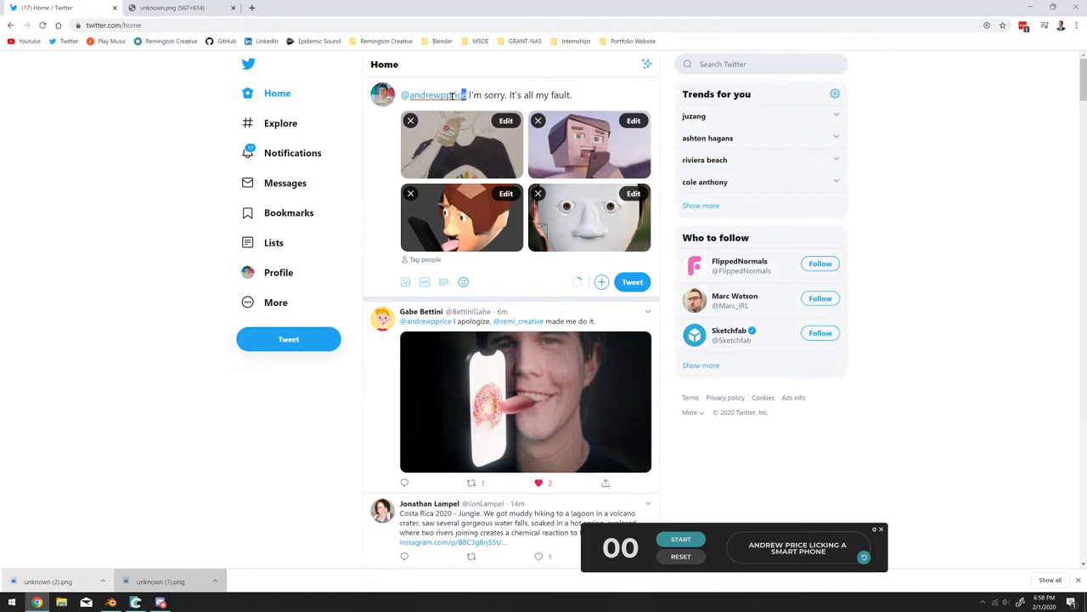
Remove the added extra sentence so the text reads 'I'm sorry. It's all my fault.' and post the four-image tweet.
{"action": "left_click_drag", "start_coordinate": [469, 94], "coordinate": [384, 96]}
{"action": "left_click", "coordinate": [574, 95]}
{"action": "triple_click", "coordinate": [585, 100]}
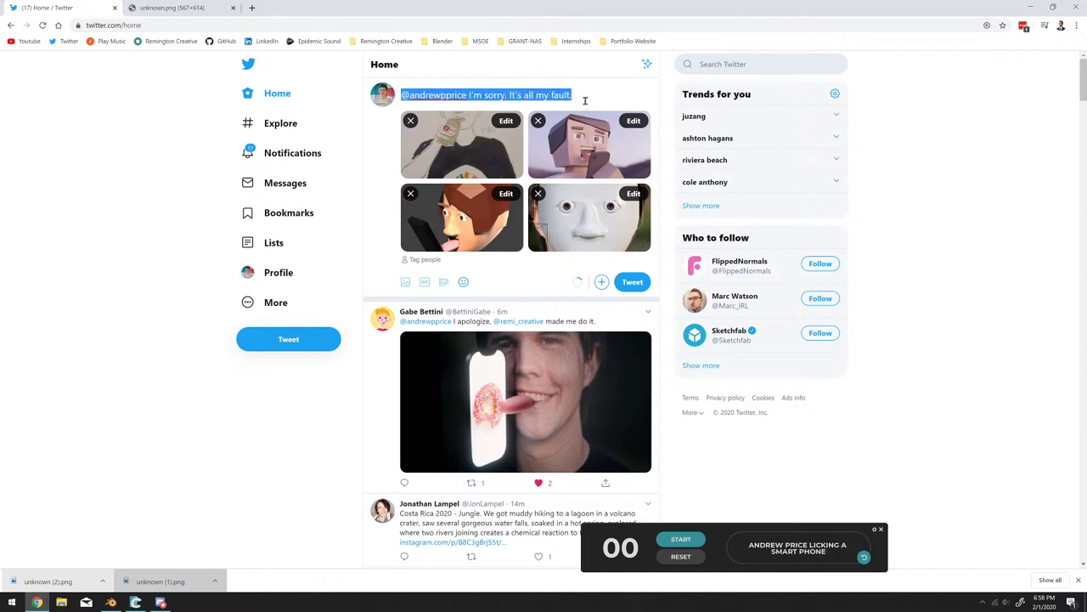
{"action": "left_click", "coordinate": [598, 96]}
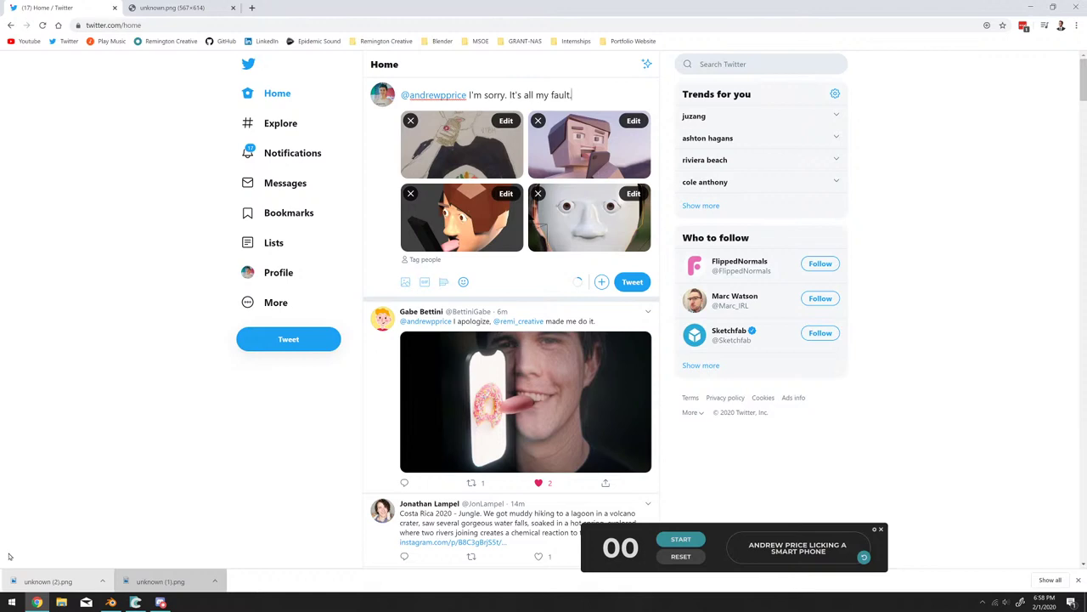
{"action": "key", "text": "alt+F4"}
{"action": "type", "text": "r people "}
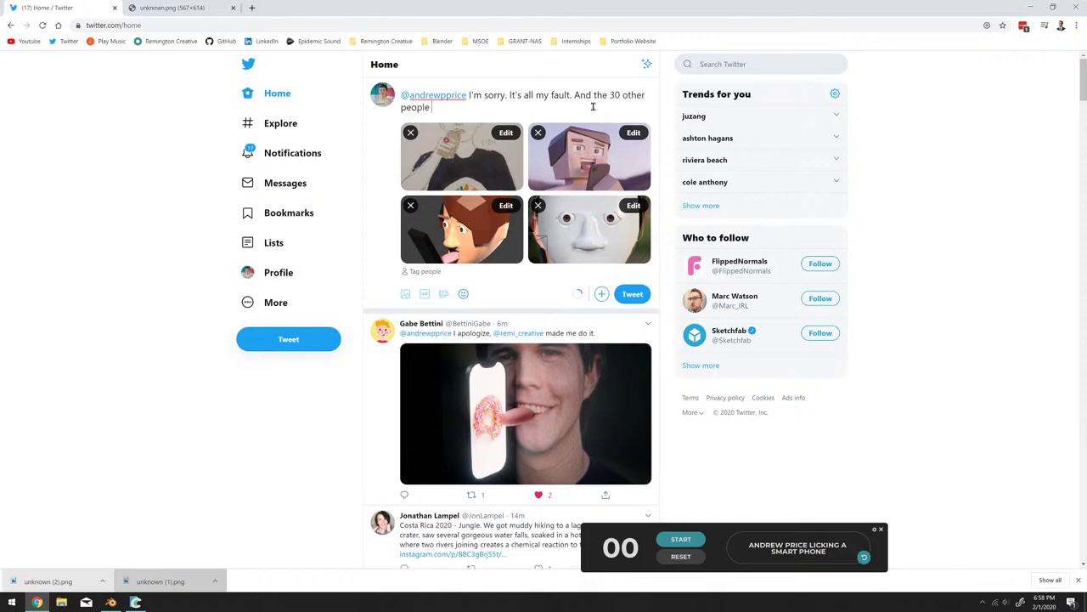
{"action": "type", "text": "modeling with me."}
{"action": "left_click_drag", "start_coordinate": [582, 95], "coordinate": [594, 105]}
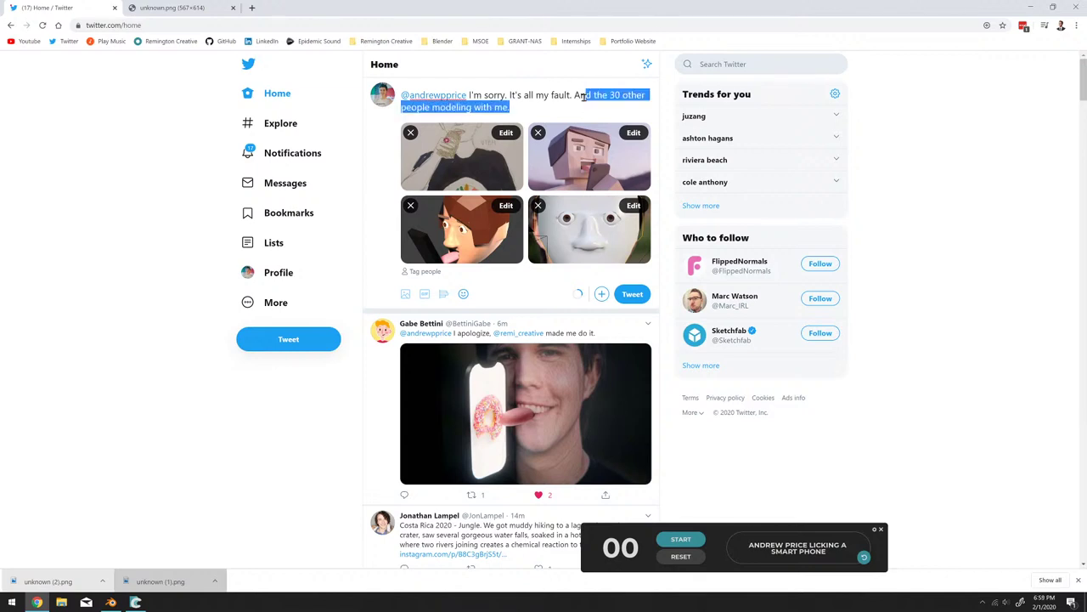
{"action": "key", "text": "BackSpace"}
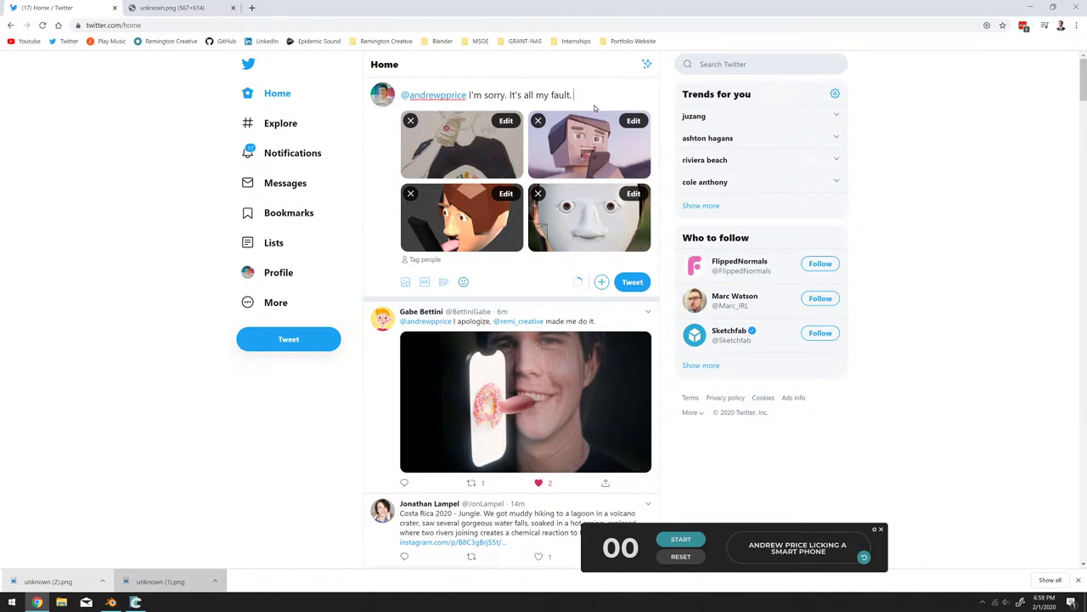
{"action": "left_click", "coordinate": [641, 289]}
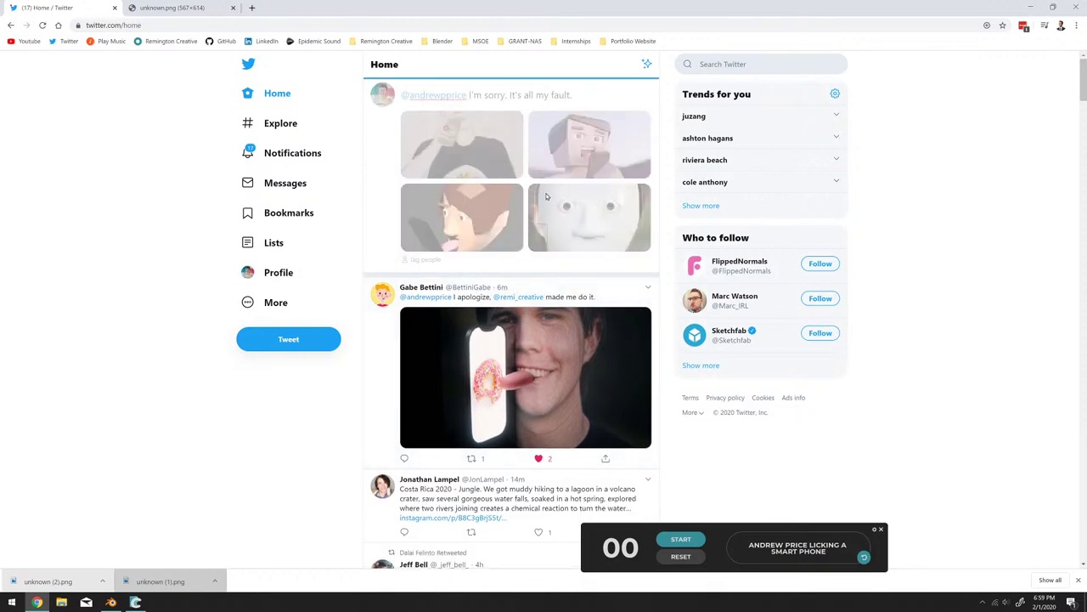
In Notifications, like the tongue photo, spinning donut, power-of-donut drawing and donut-hat video replies.
{"action": "left_click", "coordinate": [292, 153]}
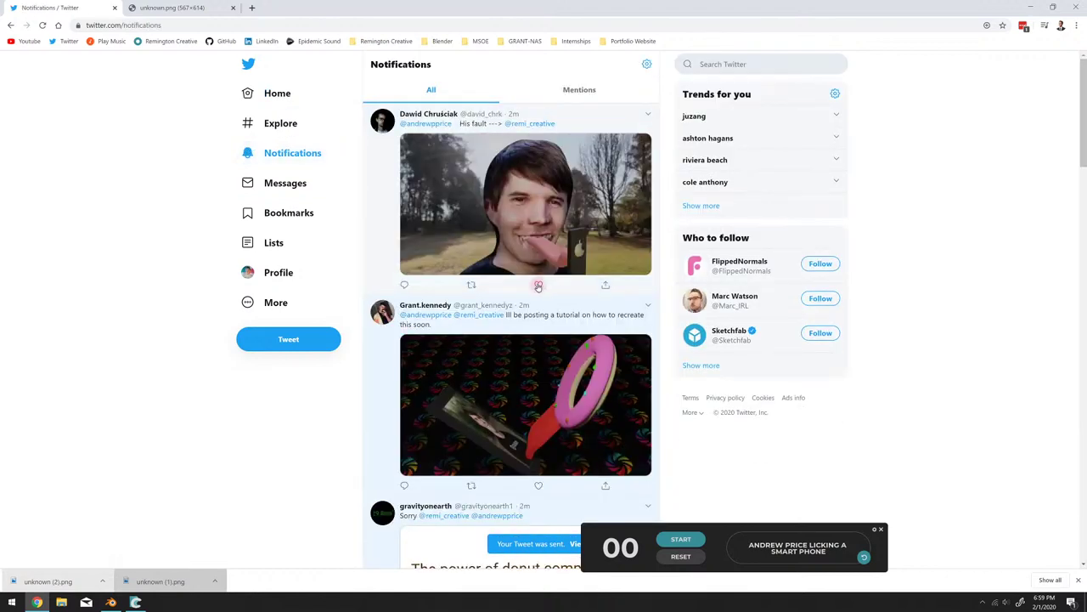
{"action": "left_click", "coordinate": [538, 286]}
{"action": "scroll", "coordinate": [538, 286], "scroll_direction": "down", "scroll_amount": 2}
{"action": "left_click", "coordinate": [543, 334]}
{"action": "scroll", "coordinate": [547, 340], "scroll_direction": "down", "scroll_amount": 2}
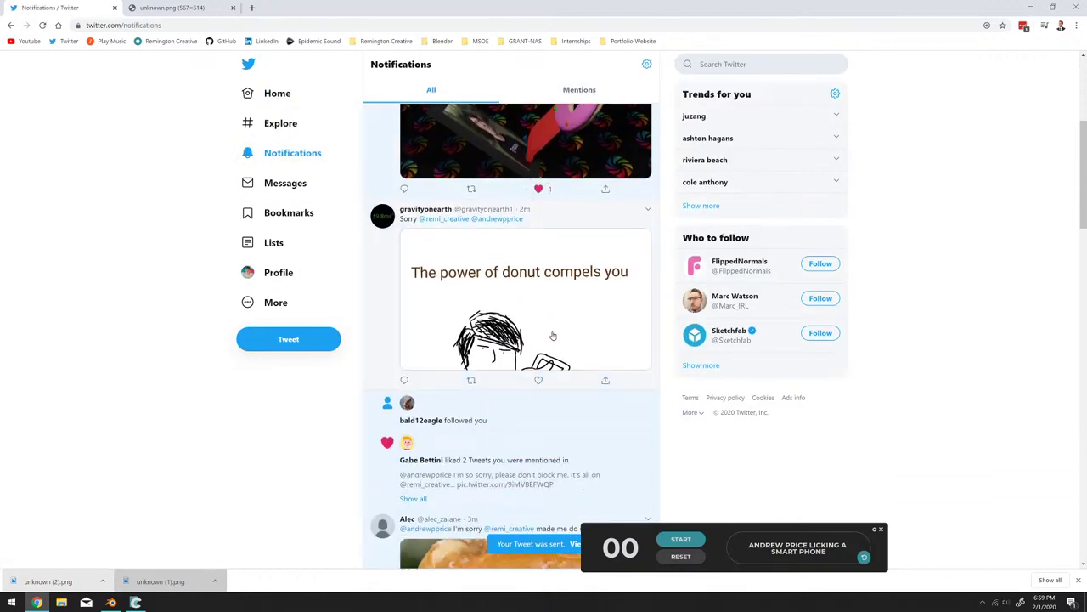
{"action": "left_click", "coordinate": [541, 380]}
{"action": "scroll", "coordinate": [544, 382], "scroll_direction": "down", "scroll_amount": 5}
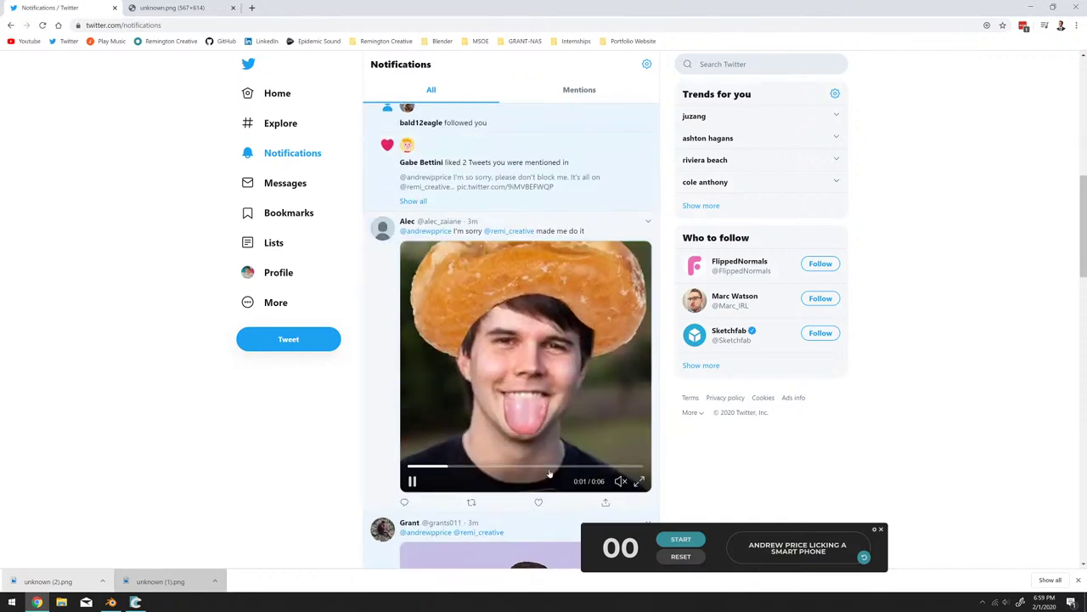
{"action": "left_click", "coordinate": [539, 502]}
{"action": "scroll", "coordinate": [539, 493], "scroll_direction": "down", "scroll_amount": 3}
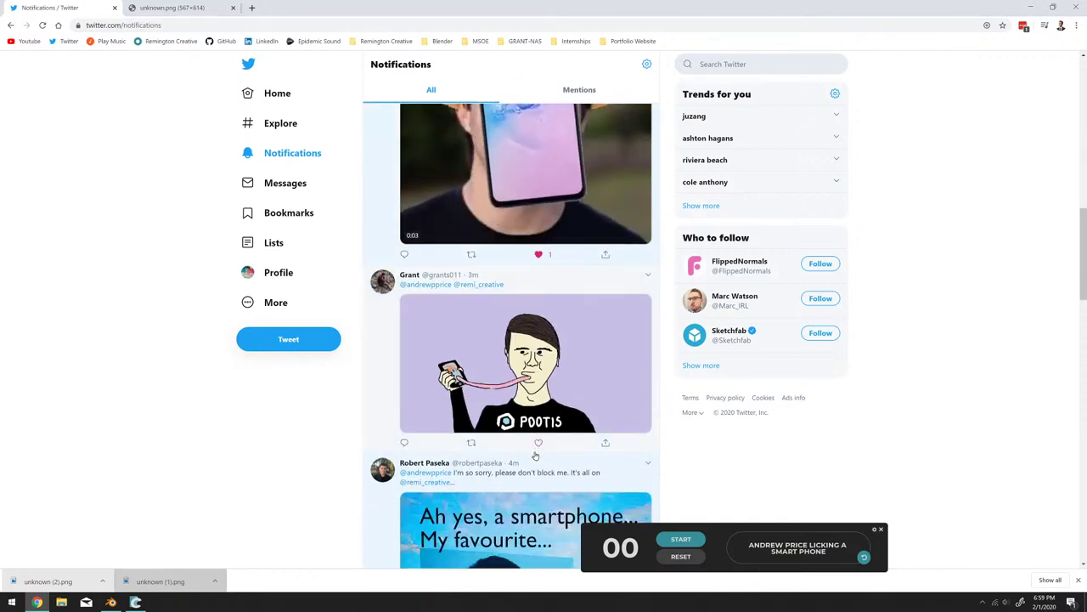
{"action": "left_click", "coordinate": [535, 453]}
{"action": "left_click", "coordinate": [10, 24]}
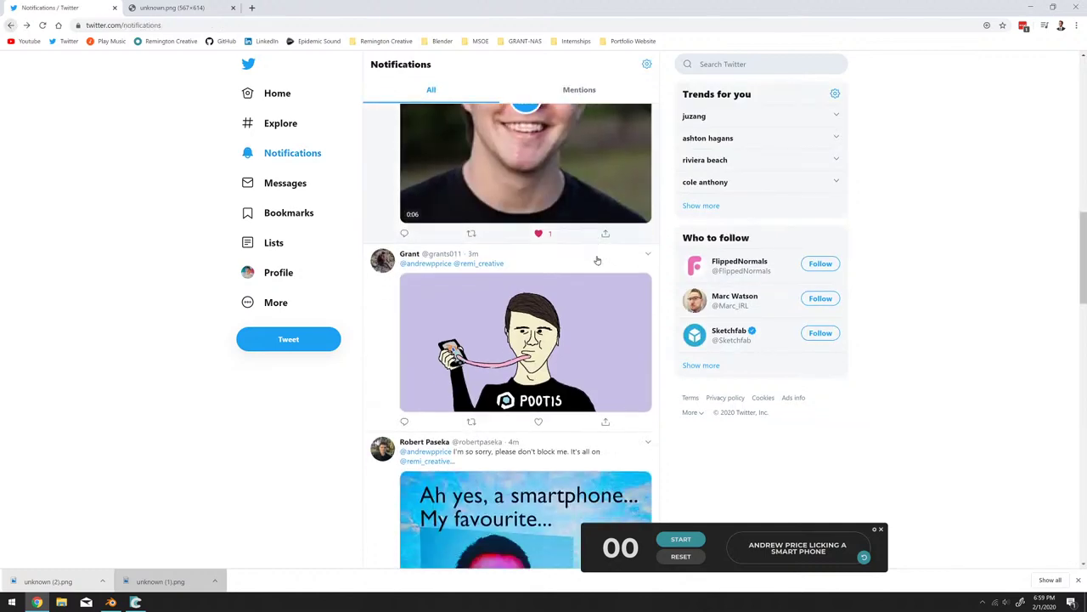
Like the remaining replies: cartoon drawing, smartphone, phone-licking video, mushroom-head, gift and brown-haired renders.
{"action": "left_click", "coordinate": [541, 344]}
{"action": "scroll", "coordinate": [544, 345], "scroll_direction": "down", "scroll_amount": 1}
{"action": "left_click", "coordinate": [539, 443]}
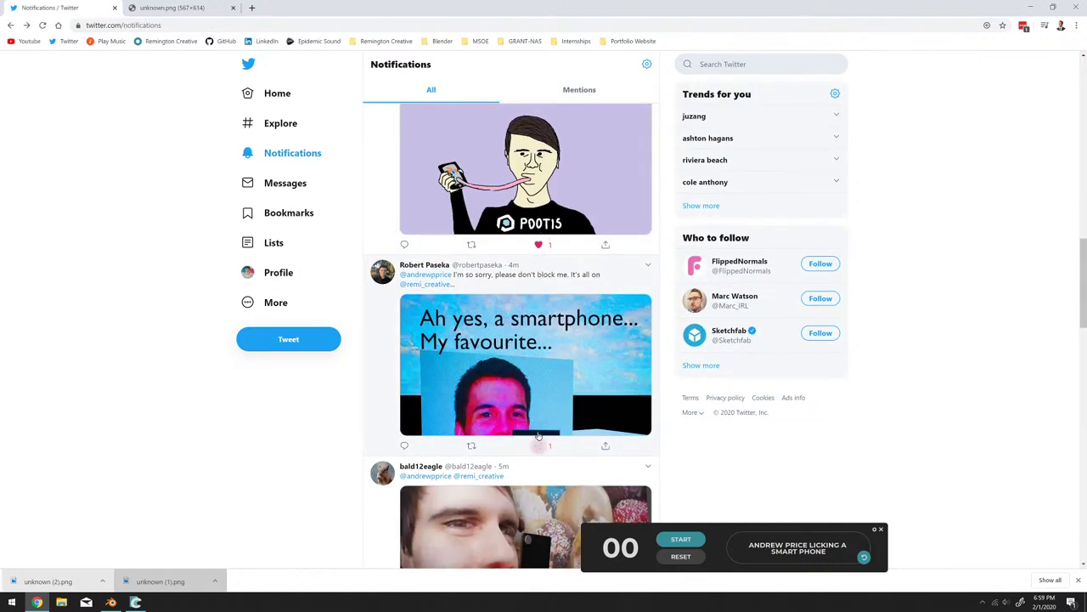
{"action": "scroll", "coordinate": [539, 443], "scroll_direction": "down", "scroll_amount": 3}
{"action": "left_click", "coordinate": [541, 390]}
{"action": "scroll", "coordinate": [541, 407], "scroll_direction": "down", "scroll_amount": 3}
{"action": "left_click", "coordinate": [536, 511]}
{"action": "scroll", "coordinate": [535, 512], "scroll_direction": "down", "scroll_amount": 3}
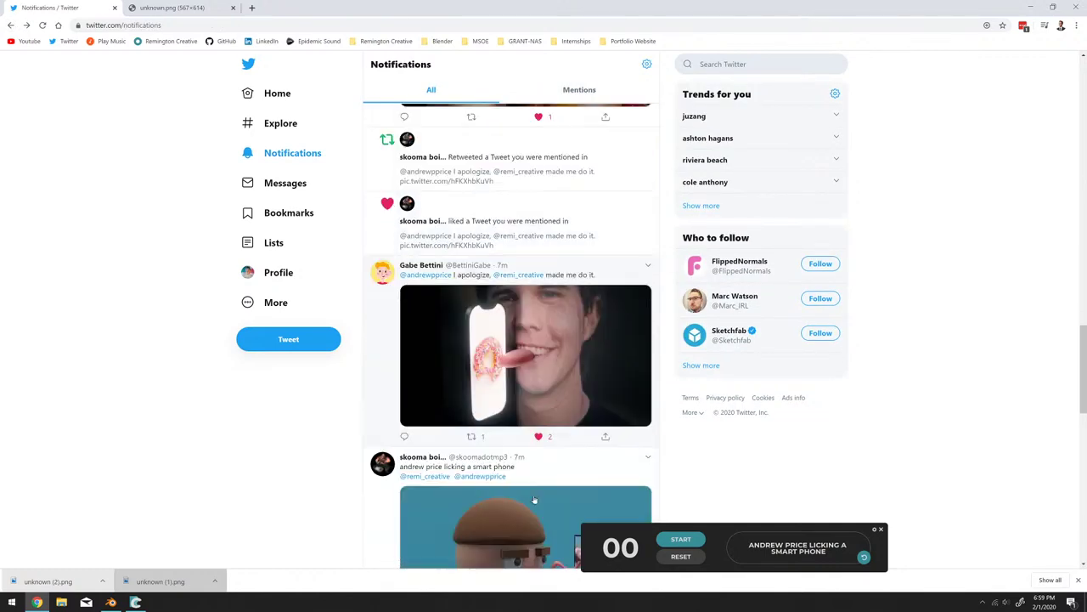
{"action": "left_click", "coordinate": [541, 460]}
{"action": "scroll", "coordinate": [543, 450], "scroll_direction": "down", "scroll_amount": 1}
{"action": "scroll", "coordinate": [546, 448], "scroll_direction": "down", "scroll_amount": 2}
{"action": "left_click", "coordinate": [539, 406]}
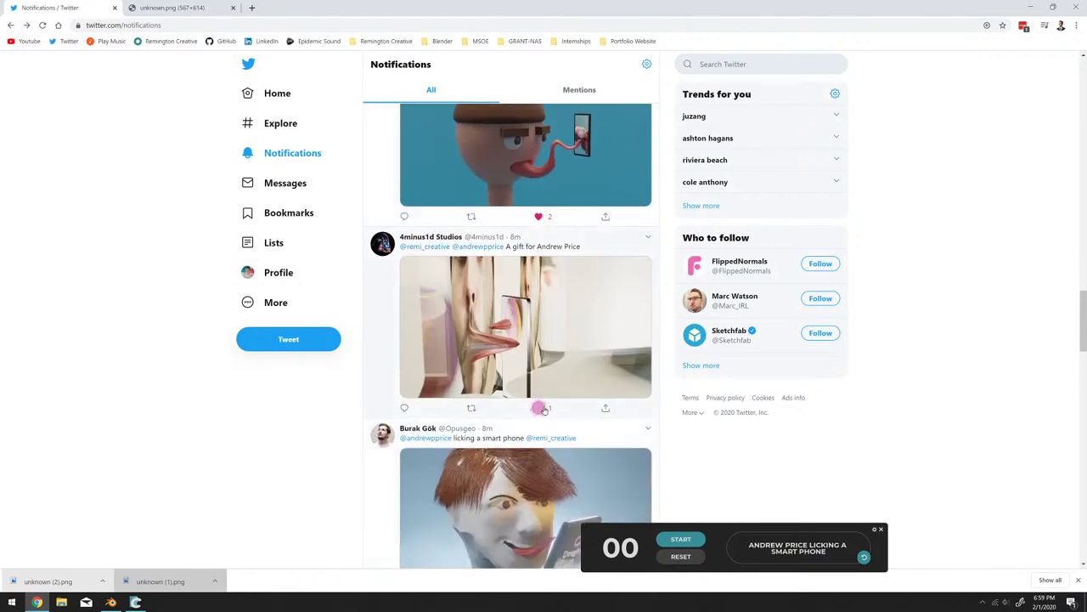
{"action": "scroll", "coordinate": [552, 416], "scroll_direction": "down", "scroll_amount": 2}
{"action": "scroll", "coordinate": [560, 379], "scroll_direction": "down", "scroll_amount": 1}
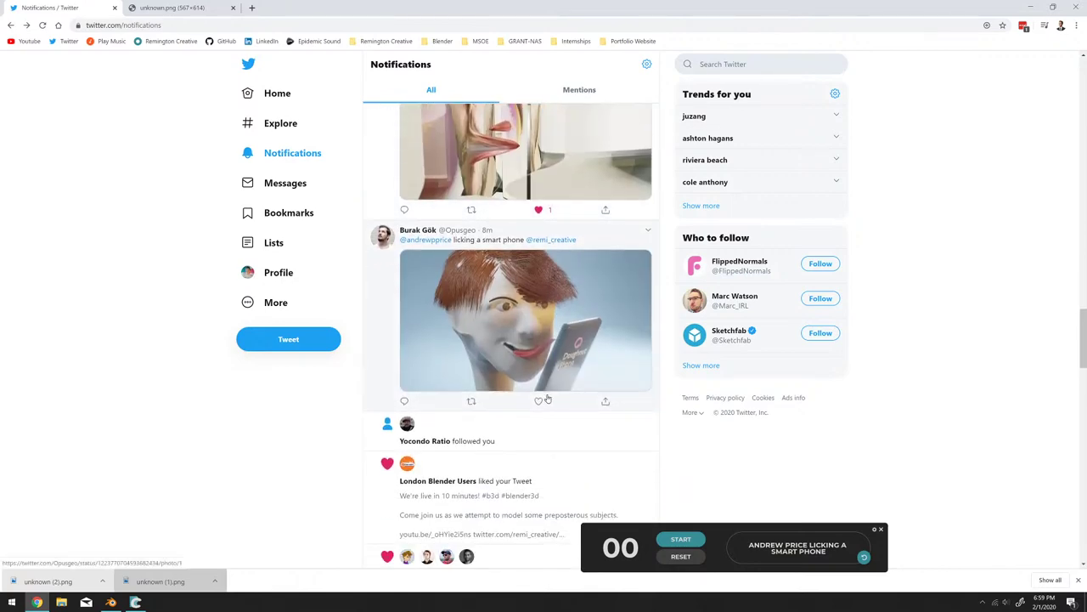
{"action": "left_click", "coordinate": [538, 398]}
{"action": "scroll", "coordinate": [576, 405], "scroll_direction": "down", "scroll_amount": 2}
{"action": "scroll", "coordinate": [575, 405], "scroll_direction": "down", "scroll_amount": 3}
{"action": "scroll", "coordinate": [573, 408], "scroll_direction": "up", "scroll_amount": 1}
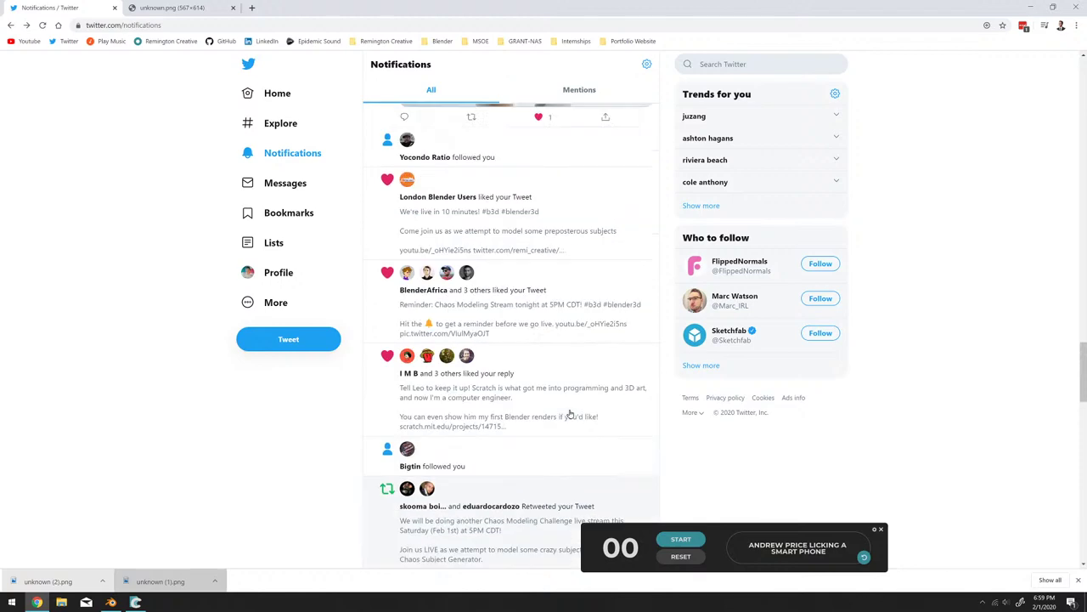
{"action": "scroll", "coordinate": [573, 412], "scroll_direction": "down", "scroll_amount": 6}
{"action": "scroll", "coordinate": [573, 419], "scroll_direction": "up", "scroll_amount": 10}
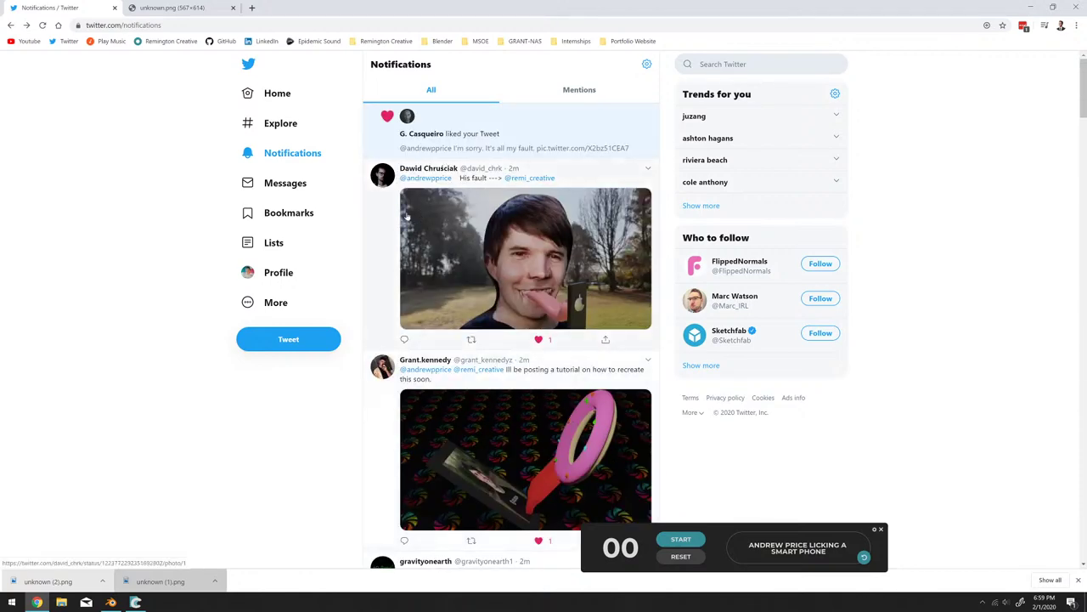
Reload notifications, return to the Home feed, and switch back to the Blender scene.
{"action": "left_click", "coordinate": [42, 25]}
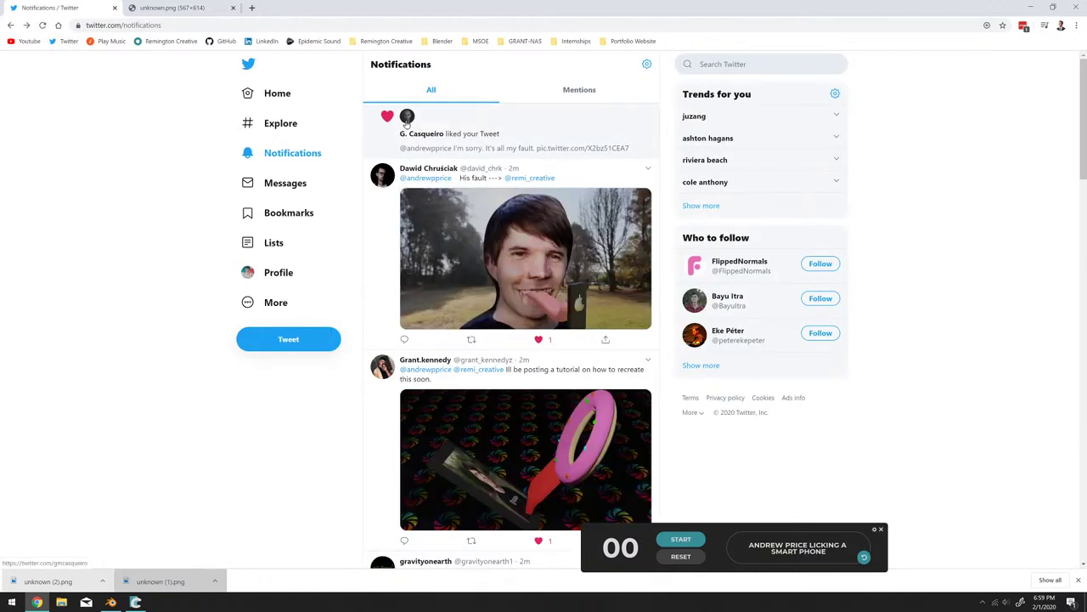
{"action": "mouse_move", "coordinate": [407, 119]}
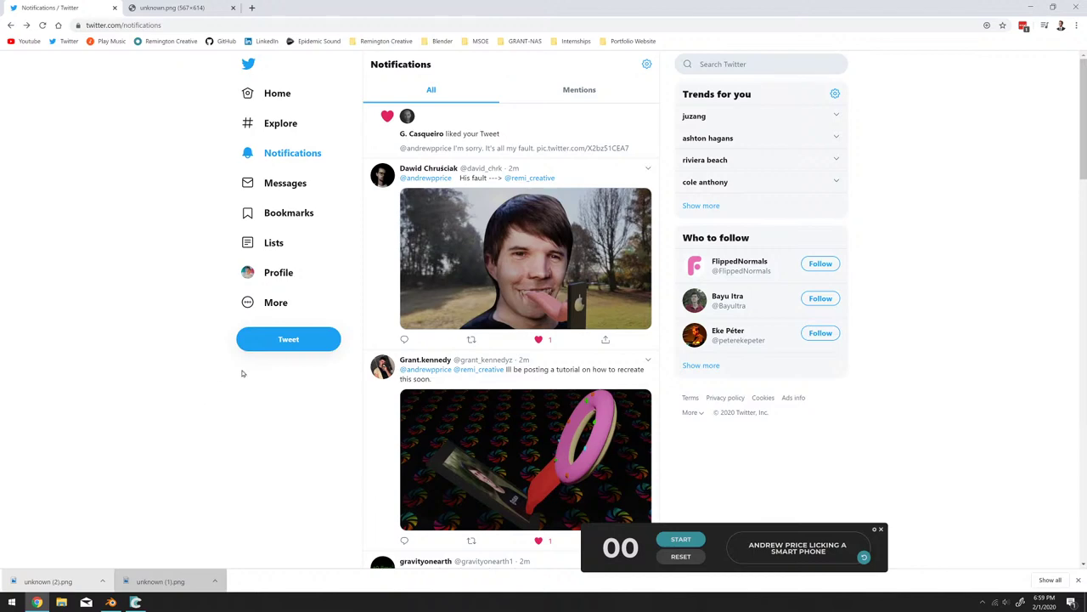
{"action": "left_click", "coordinate": [277, 92]}
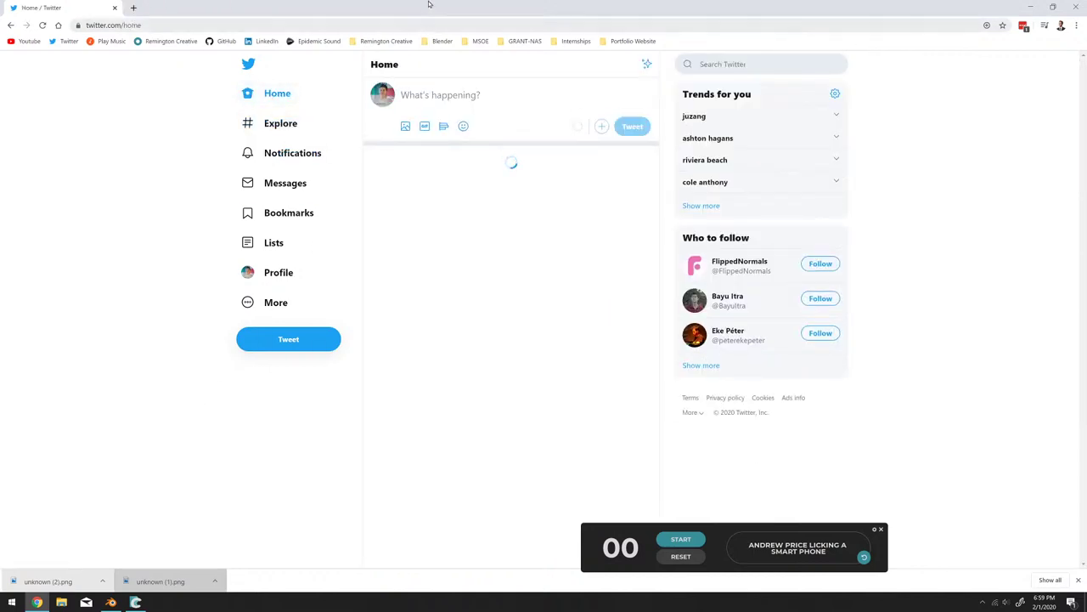
{"action": "key", "text": "alt+Tab"}
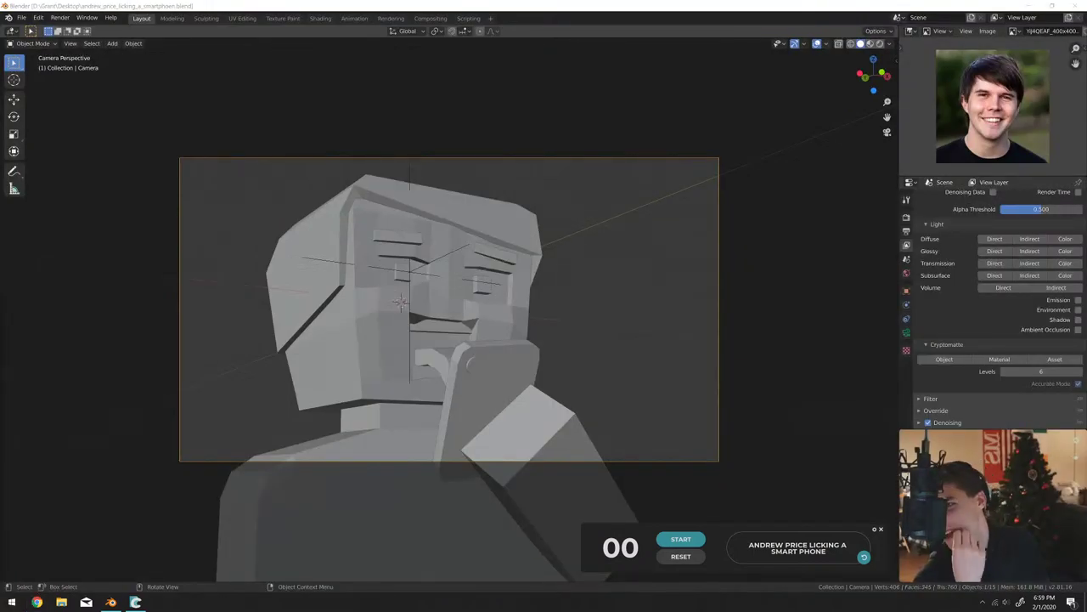